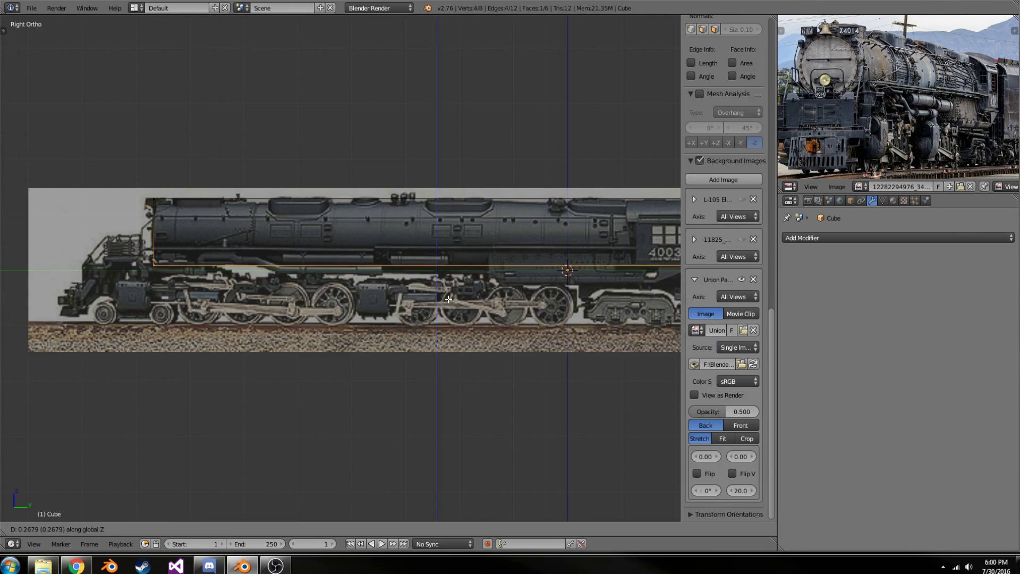
- Confirm the body block's raised Z position and return to Object Mode
click(448, 299)
key(Tab)
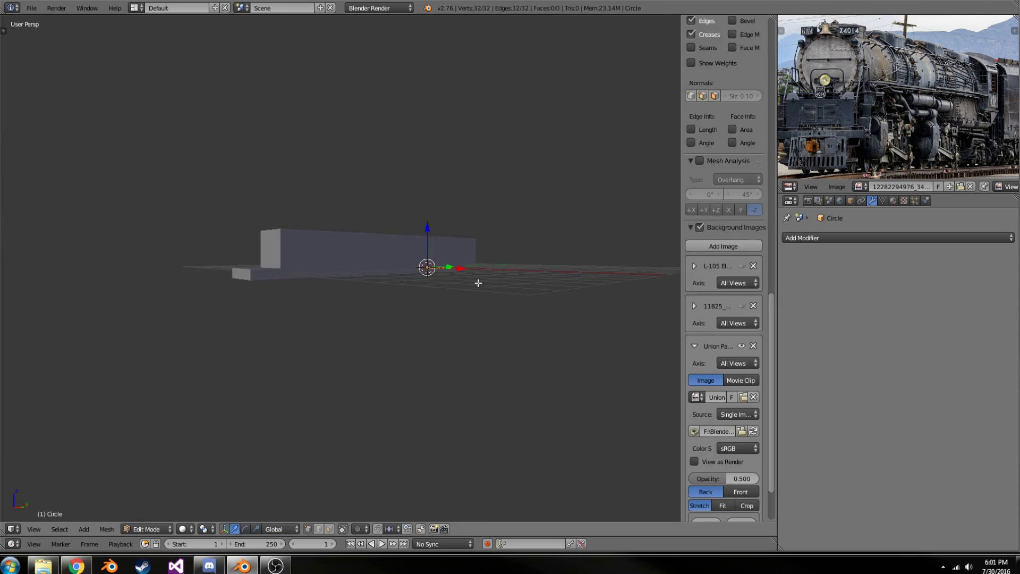
- Scale the circle in side view to match the drive wheel size
key(KP_3)
scroll(433, 280, up, 5)
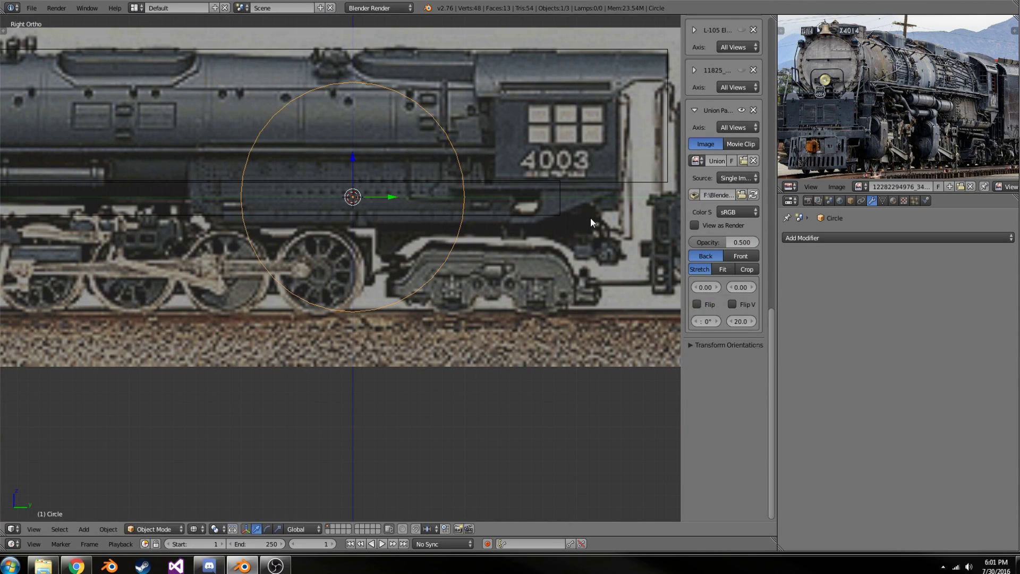
key(s)
click(485, 278)
scroll(481, 293, up, 3)
scroll(480, 294, down, 3)
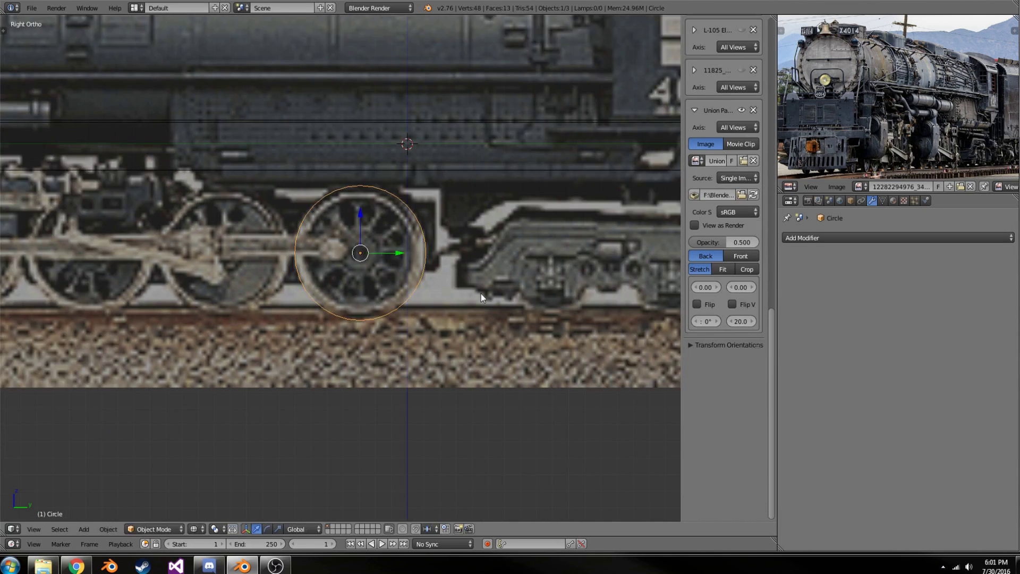
scroll(480, 293, down, 3)
- Duplicate the circle along the row over the next driving wheels
key(shift+d)
click(394, 273)
key(a)
key(shift+d)
click(404, 276)
scroll(419, 290, down, 3)
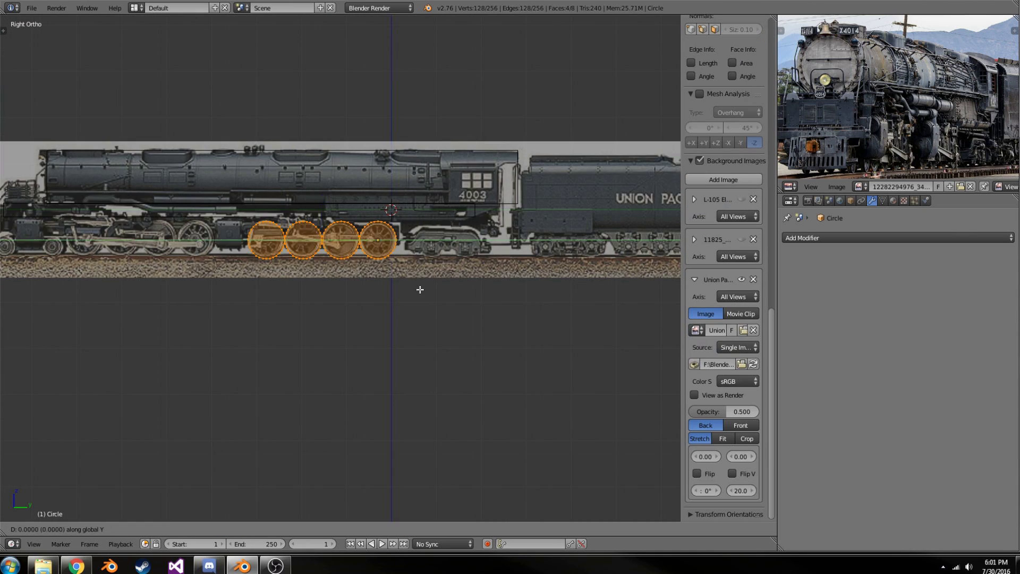
- Add more circle copies for the remaining driving and trailing wheels
key(shift+d)
scroll(412, 273, up, 4)
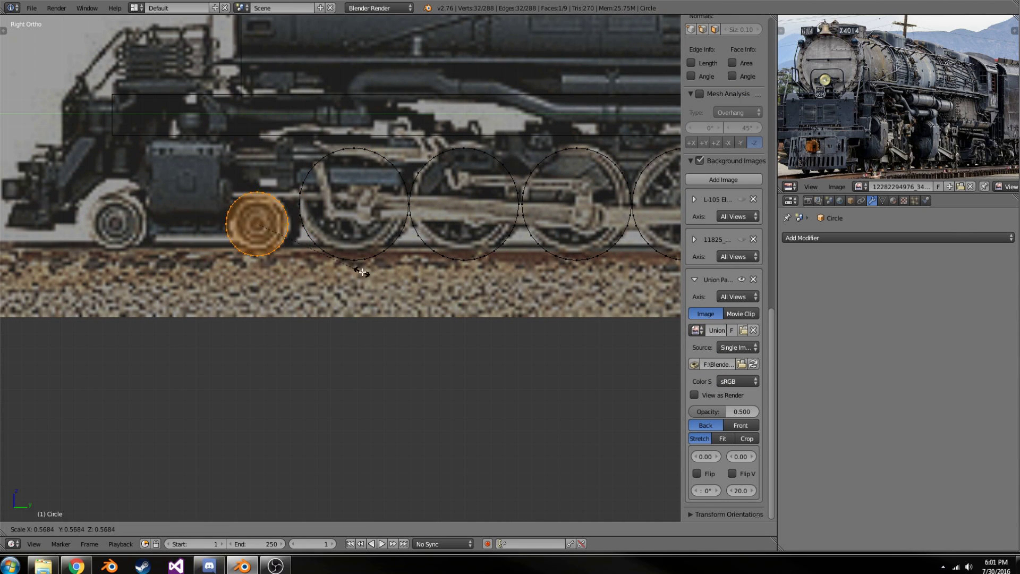
click(181, 258)
scroll(182, 258, down, 4)
key(shift+d)
scroll(89, 248, up, 2)
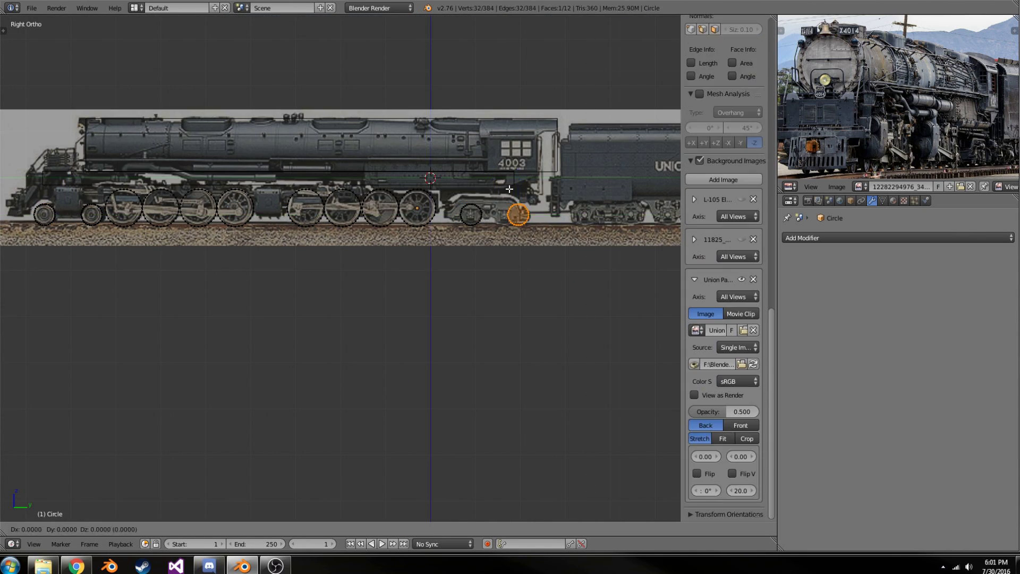
scroll(509, 189, down, 2)
- Copy all wheel circles across along Y to the locomotive's far side
key(a)
middle_drag(298, 265, 372, 239)
key(KP_1)
scroll(478, 255, up, 4)
key(shift+d)
key(y)
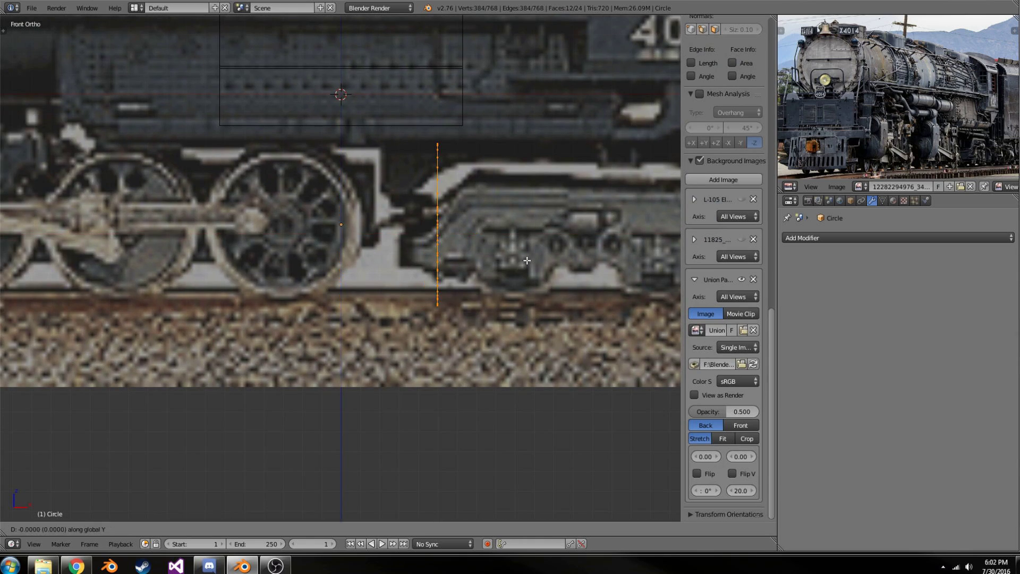
click(526, 260)
scroll(527, 260, down, 4)
key(Tab)
middle_drag(478, 265, 438, 304)
scroll(378, 323, down, 2)
- Move the front pilot block's end face forward along Y
scroll(298, 294, up, 2)
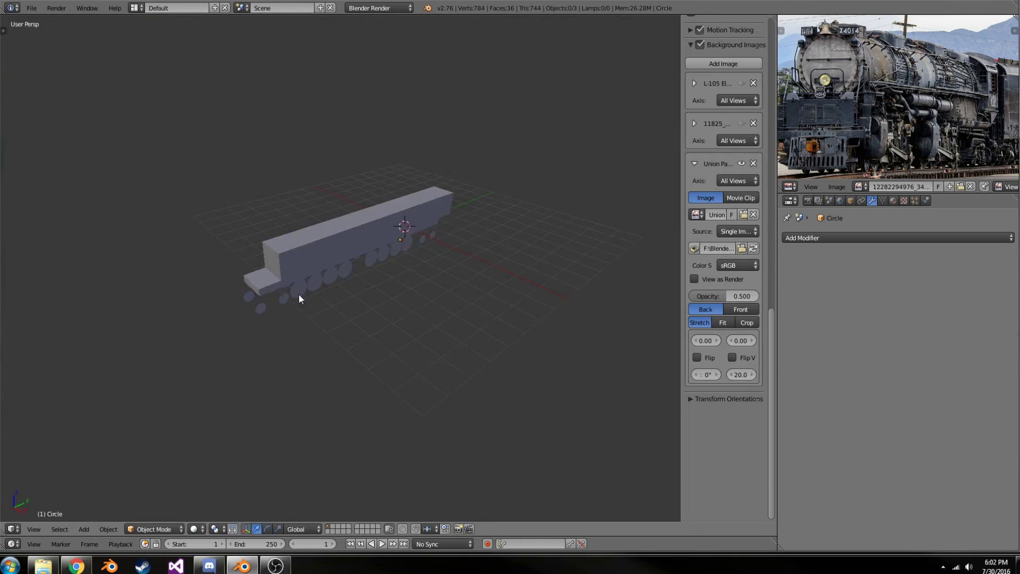
right_click(410, 282)
key(Tab)
key(g)
key(y)
key(z)
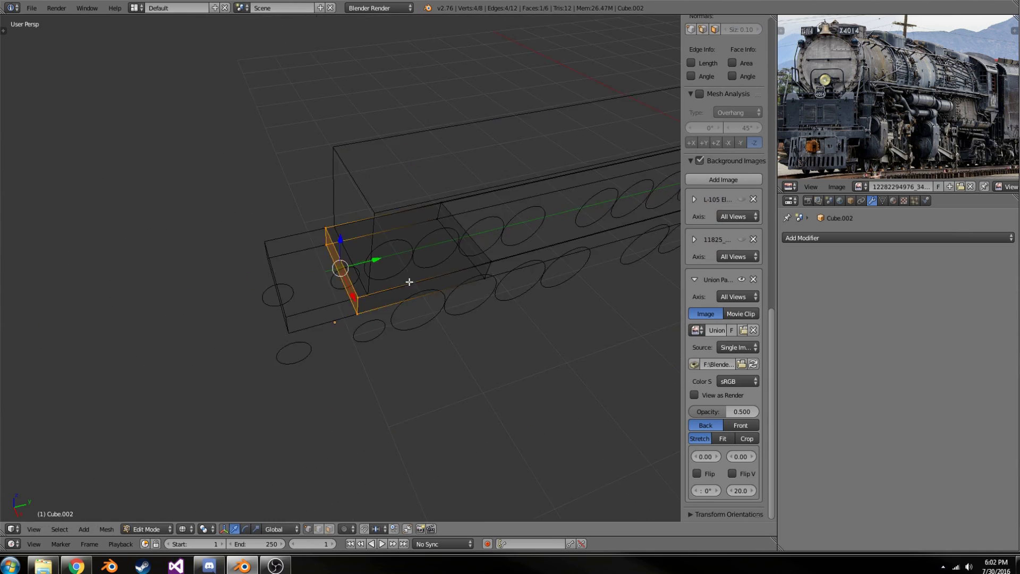
scroll(374, 233, up, 3)
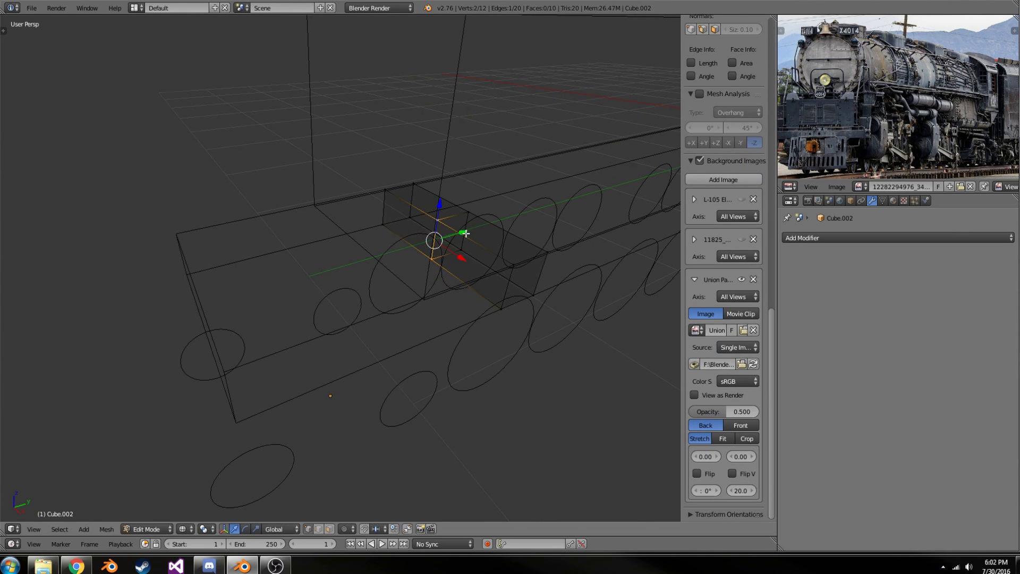
click(520, 263)
middle_drag(520, 262, 473, 342)
- Scale the whole pilot block along Y to set its length
key(a)
key(s)
key(y)
scroll(530, 298, down, 5)
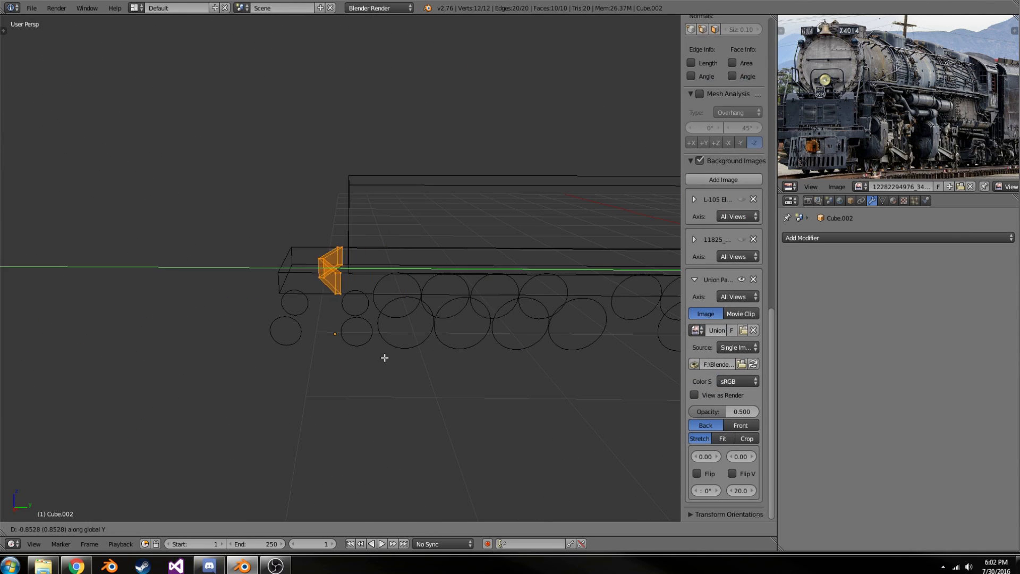
click(332, 355)
key(z)
- Reshape the pilot in side view into its slanted form
key(KP_3)
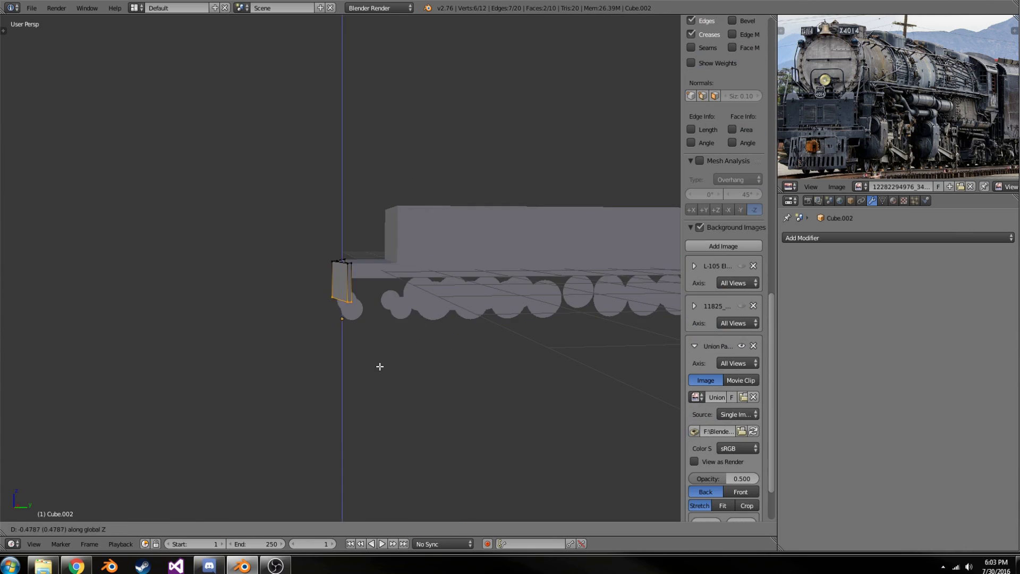
scroll(335, 331, up, 5)
key(Tab)
key(z)
scroll(334, 331, down, 2)
click(423, 267)
key(z)
mouse_move(424, 267)
middle_down()
mouse_move(314, 297)
mouse_move(435, 326)
mouse_move(428, 347)
mouse_move(446, 335)
mouse_move(356, 294)
middle_up()
- Resize and position the thin frame block beneath the cab in front view
click(374, 353)
key(KP_1)
key(z)
scroll(374, 329, up, 2)
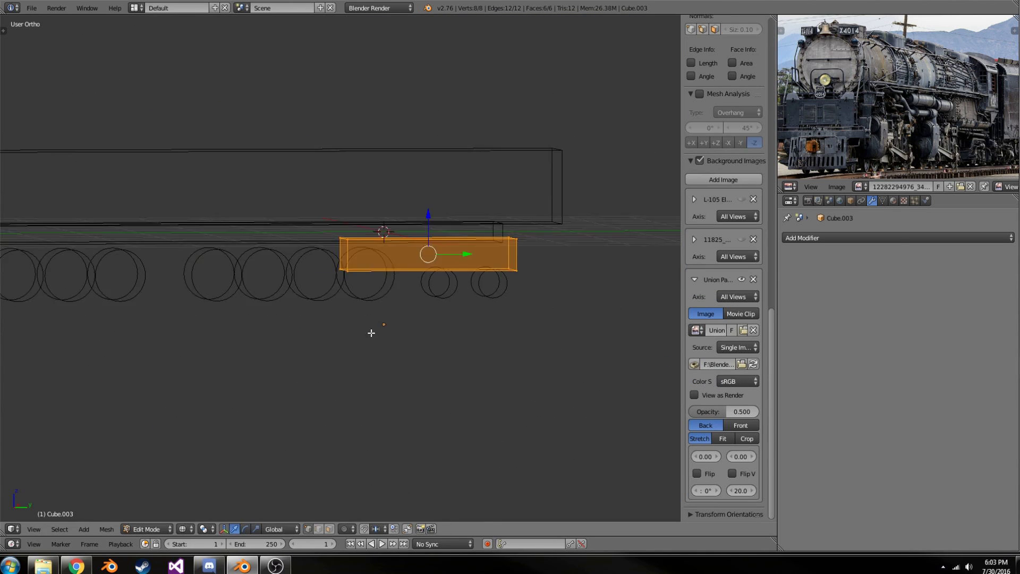
scroll(379, 258, up, 3)
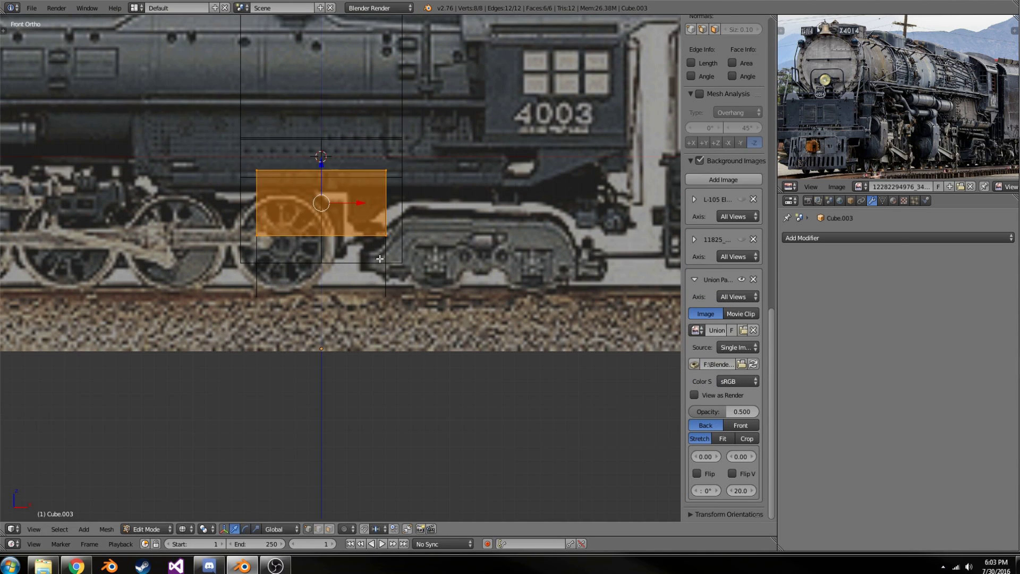
click(211, 177)
key(z)
scroll(210, 177, down, 3)
middle_drag(211, 176, 405, 273)
key(KP_3)
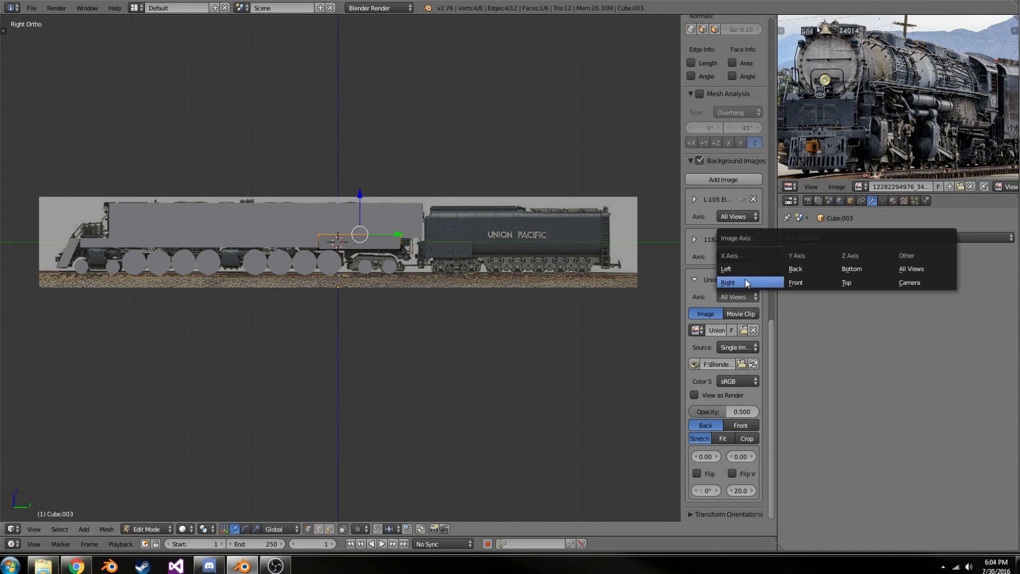
- Set the reference background image to display only in the Right view
click(747, 282)
scroll(372, 239, up, 3)
mouse_move(372, 239)
middle_down()
mouse_move(461, 300)
mouse_move(485, 387)
middle_up()
key(KP_3)
- Clear the block's face selection and return to Object Mode
key(z)
key(a)
key(z)
key(z)
right_click(513, 215)
key(Tab)
key(z)
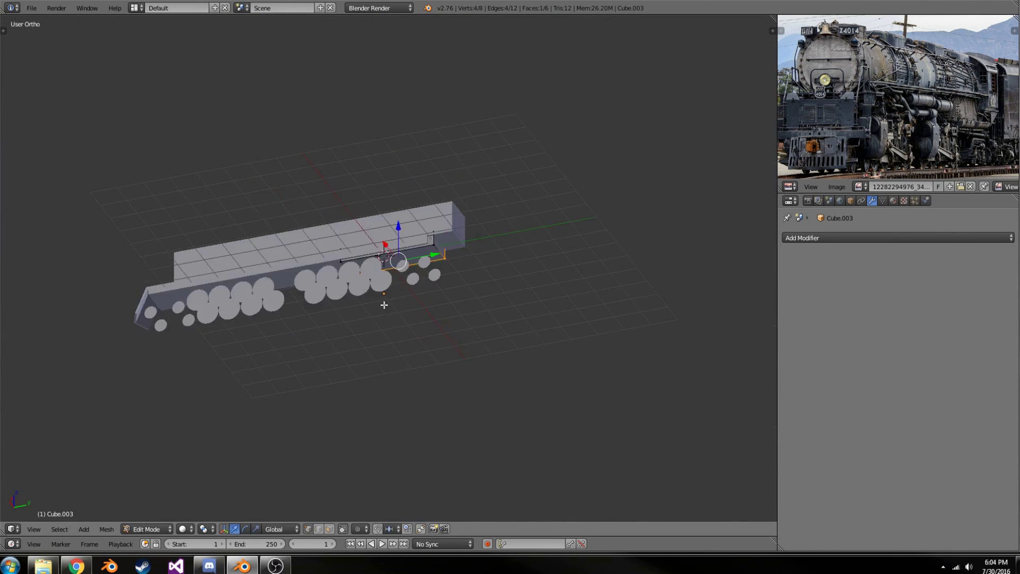
middle_drag(268, 300, 193, 292)
scroll(194, 292, up, 3)
- Select and delete the boxy body block
right_click(393, 230)
middle_drag(393, 229, 435, 237)
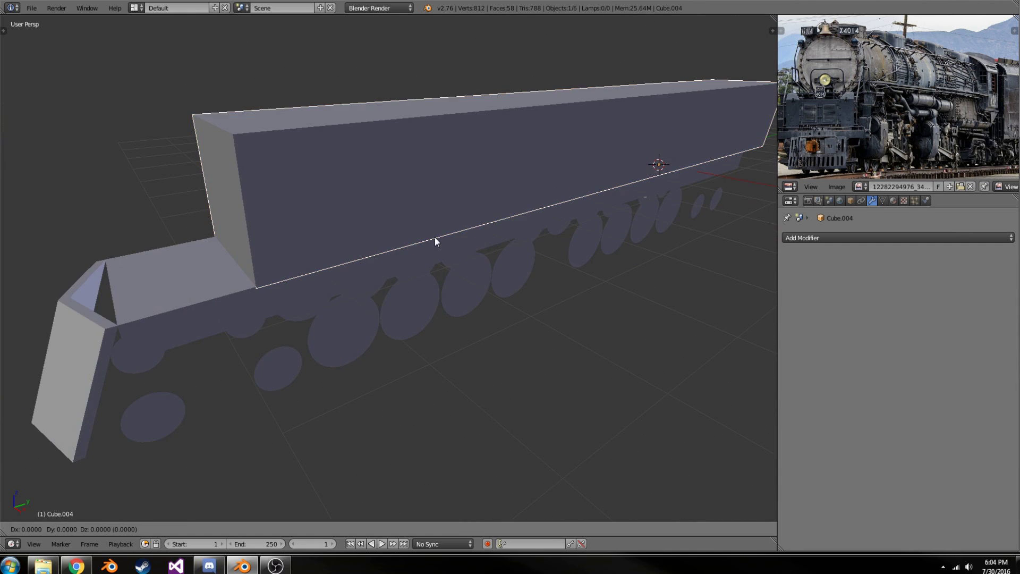
scroll(435, 237, down, 3)
key(a)
mouse_move(573, 249)
middle_down()
mouse_move(486, 277)
mouse_move(371, 237)
mouse_move(387, 257)
middle_up()
key(Delete)
key(shift+a)
- Add a cylinder and position it as the boiler in side view
click(429, 310)
key(KP_3)
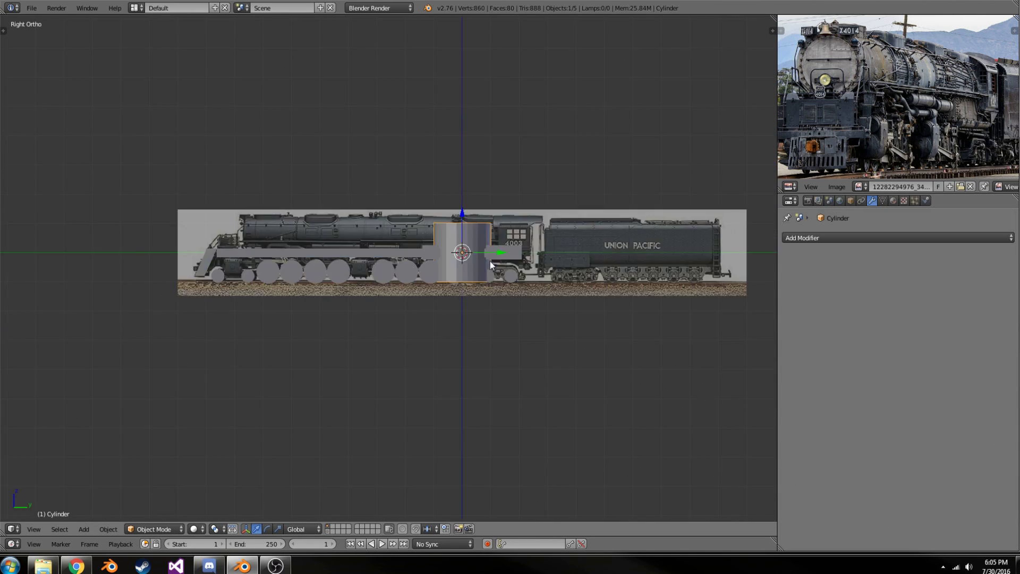
key(Tab)
scroll(490, 260, up, 3)
scroll(490, 261, down, 2)
scroll(473, 272, up, 4)
scroll(498, 262, down, 2)
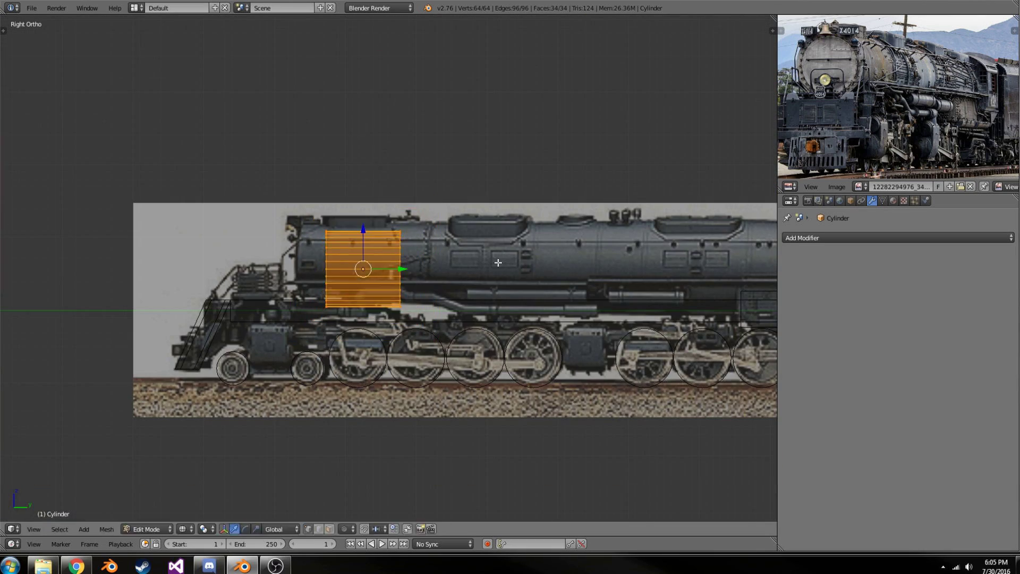
scroll(489, 249, up, 3)
click(457, 224)
scroll(458, 224, down, 3)
scroll(123, 267, up, 3)
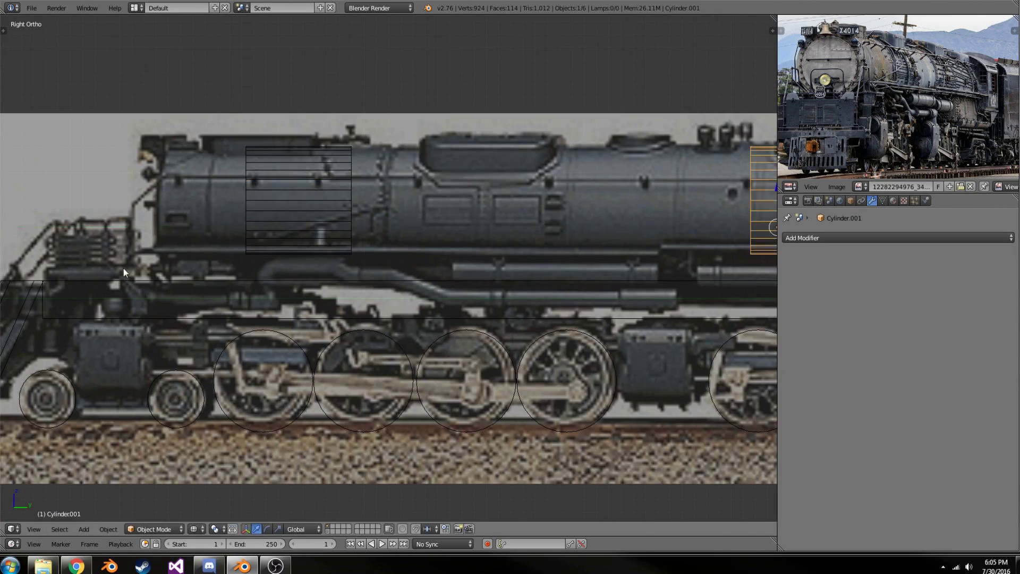
- Duplicate the boiler cylinder and snap it end-to-end along Y using vertex snapping
right_click(248, 210)
scroll(219, 255, down, 1)
scroll(219, 255, down, 3)
scroll(219, 255, up, 3)
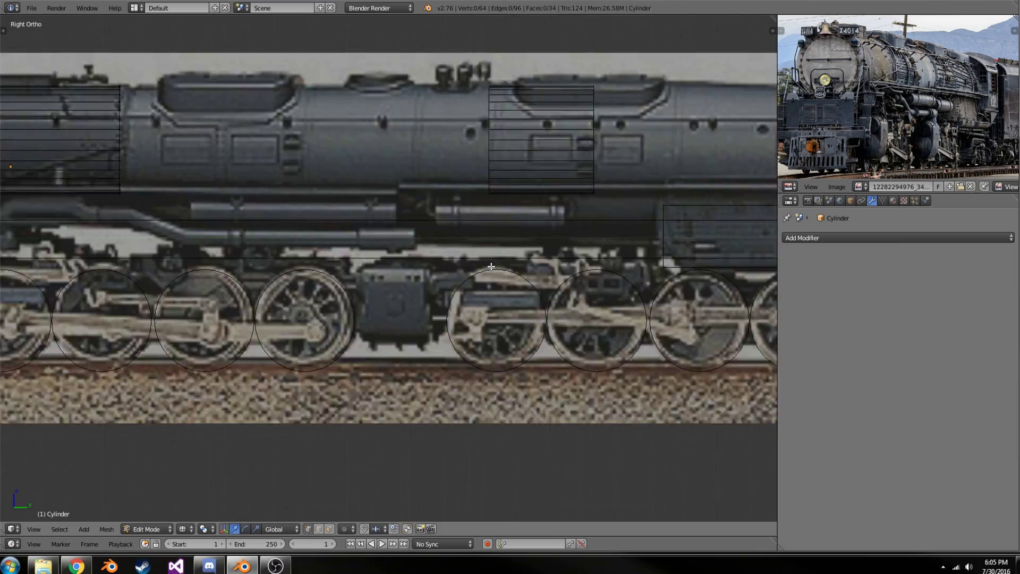
key(shift+d)
click(376, 528)
click(391, 503)
scroll(392, 478, down, 3)
key(g)
key(y)
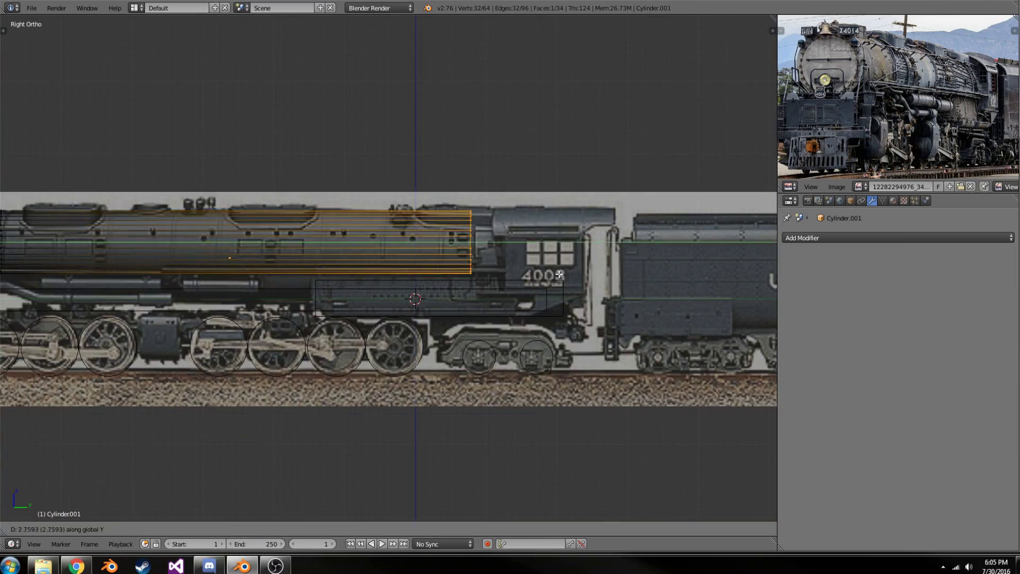
scroll(548, 278, up, 2)
middle_drag(392, 257, 255, 285)
- Raise the boiler cylinders along Z and resize their diameter while keeping their length
key(Tab)
scroll(519, 280, down, 3)
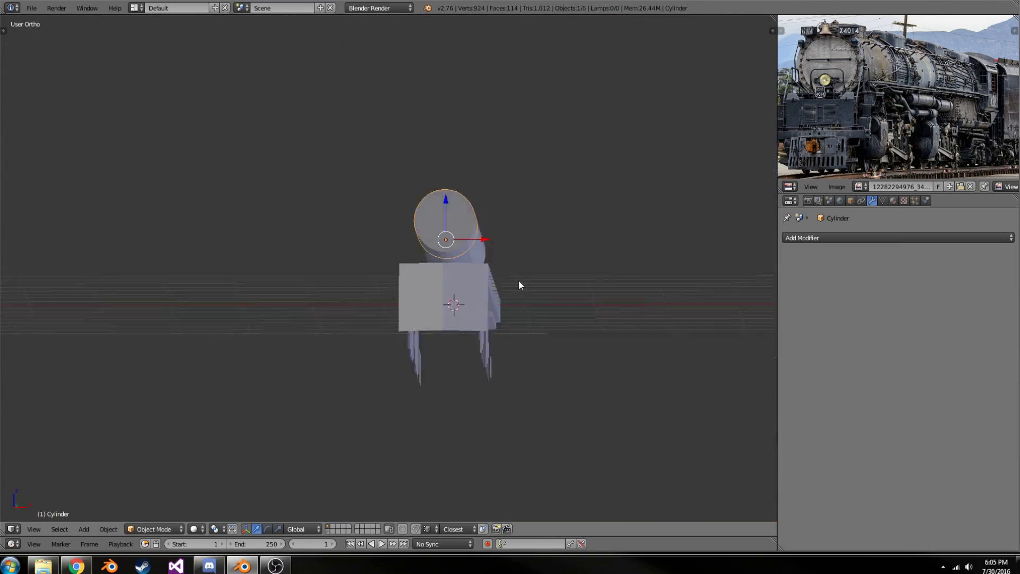
scroll(352, 334, up, 5)
key(KP_5)
key(ctrl+z)
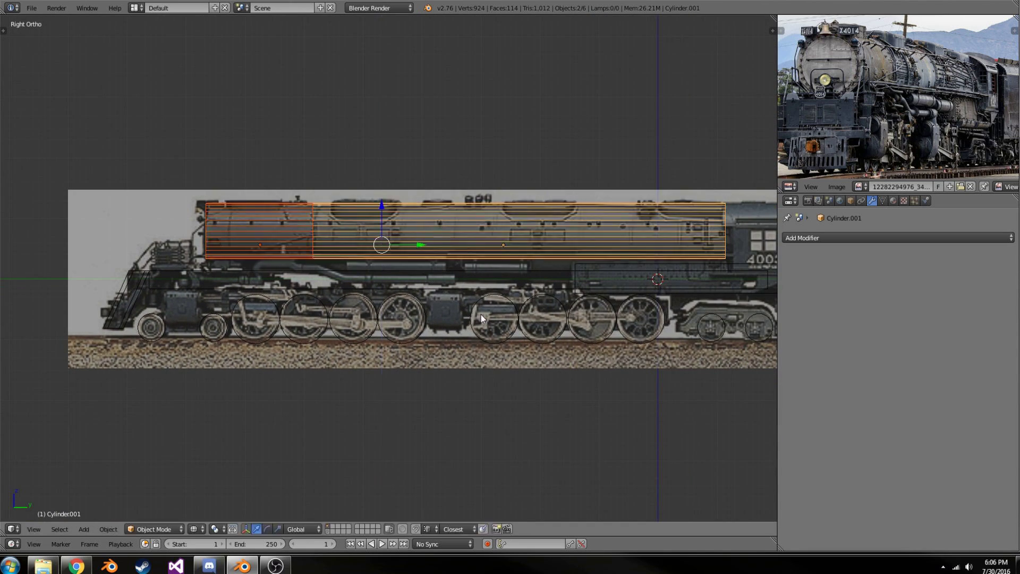
key(g)
key(z)
scroll(414, 308, up, 3)
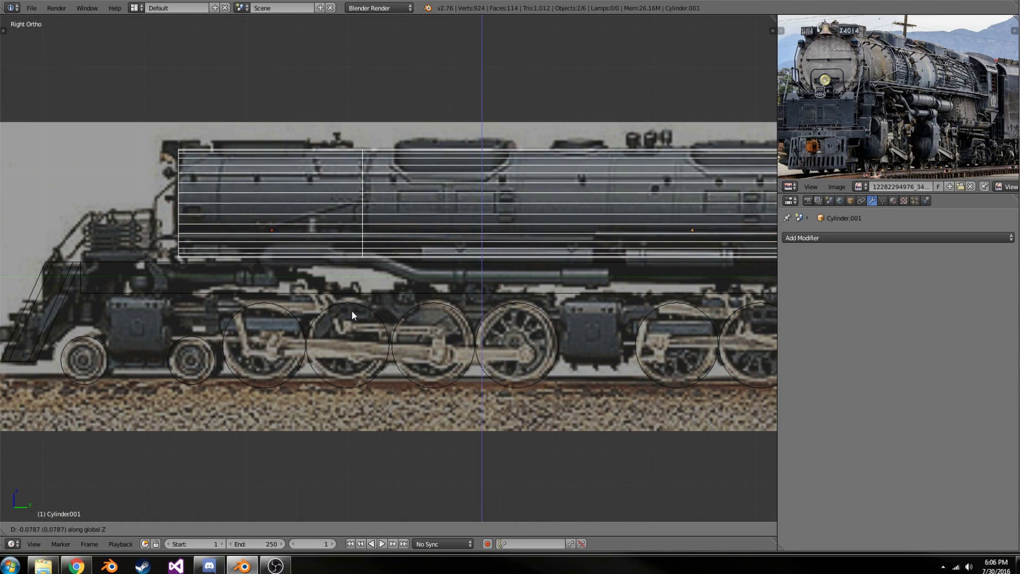
key(s)
key(shift+y)
scroll(333, 296, down, 3)
middle_drag(333, 296, 480, 319)
scroll(593, 298, up, 4)
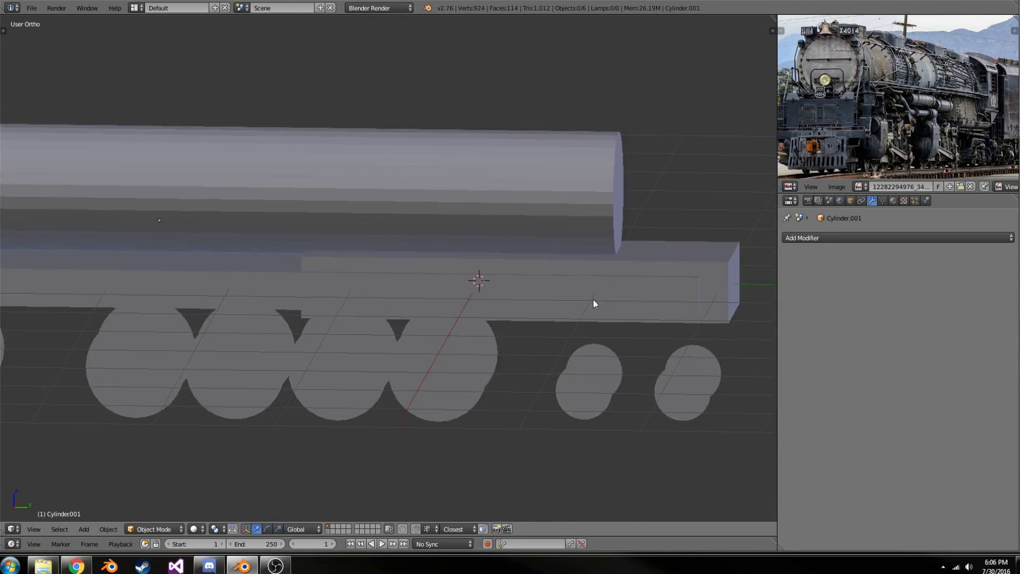
- Duplicate the rear block upward along Z as the start of the cab
right_click(531, 305)
key(shift+d)
key(z)
click(592, 256)
key(Tab)
key(z)
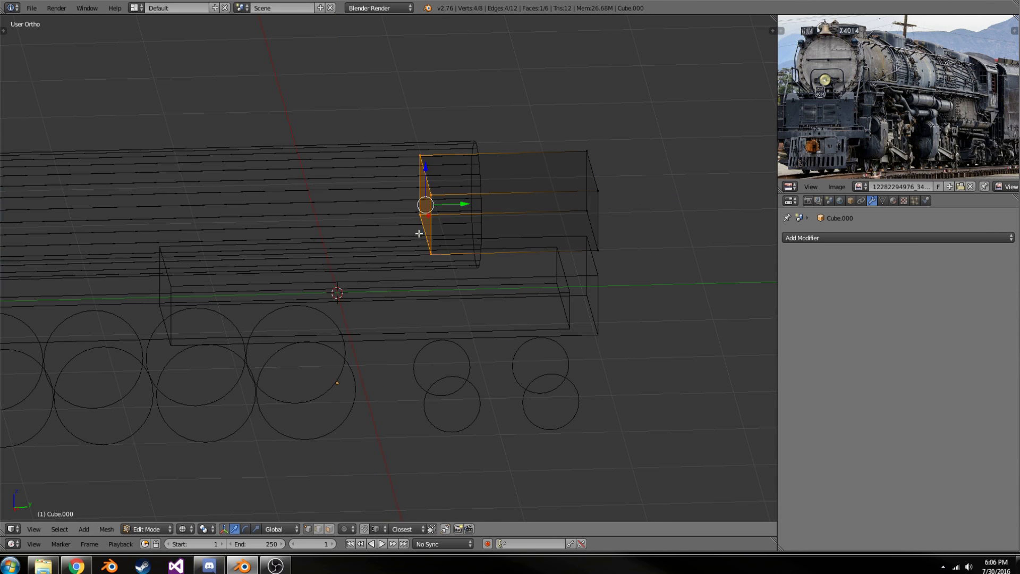
click(476, 154)
- Enlarge the block's end face in side view to form the tall cab
key(KP_3)
key(s)
click(346, 250)
key(z)
middle_drag(345, 250, 496, 328)
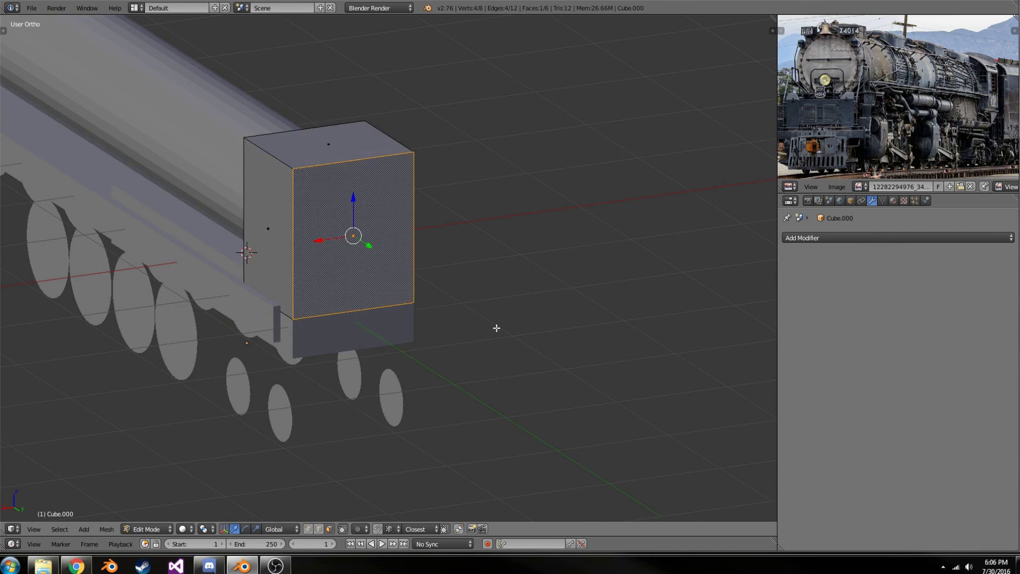
key(Tab)
key(KP_3)
scroll(458, 309, down, 3)
- Select the boiler cylinder and enter Edit Mode, viewing its front end
right_click(250, 208)
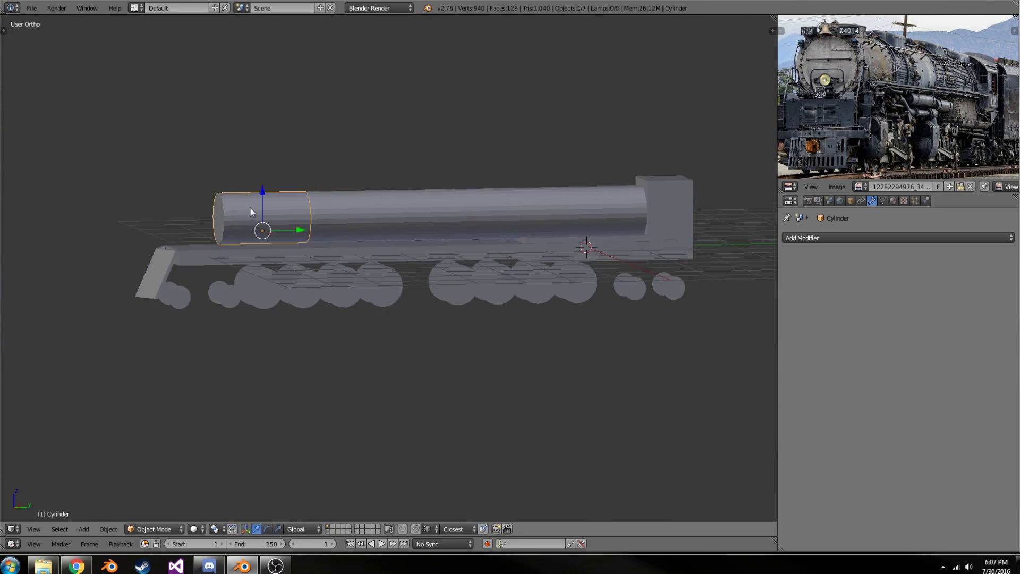
scroll(251, 208, up, 5)
mouse_move(250, 208)
middle_down()
mouse_move(389, 317)
mouse_move(380, 325)
middle_up()
key(Tab)
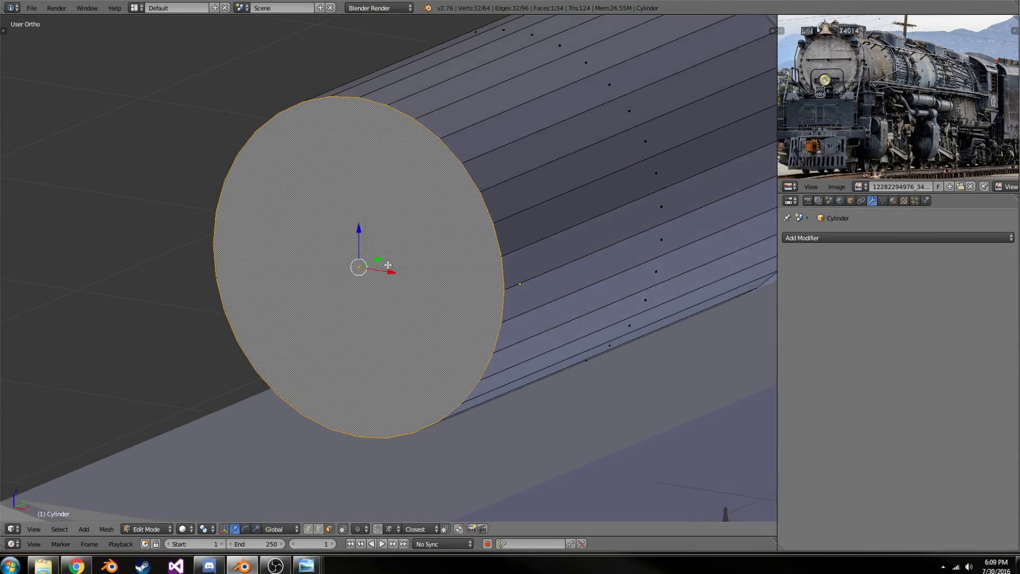
mouse_move(388, 265)
middle_down()
mouse_move(492, 286)
mouse_move(531, 244)
middle_up()
scroll(850, 74, up, 2)
mouse_move(878, 97)
middle_down()
mouse_move(993, 62)
mouse_move(975, 68)
middle_up()
scroll(478, 273, down, 3)
- Extrude the boiler's front end face outward into a thin rim
key(e)
click(360, 278)
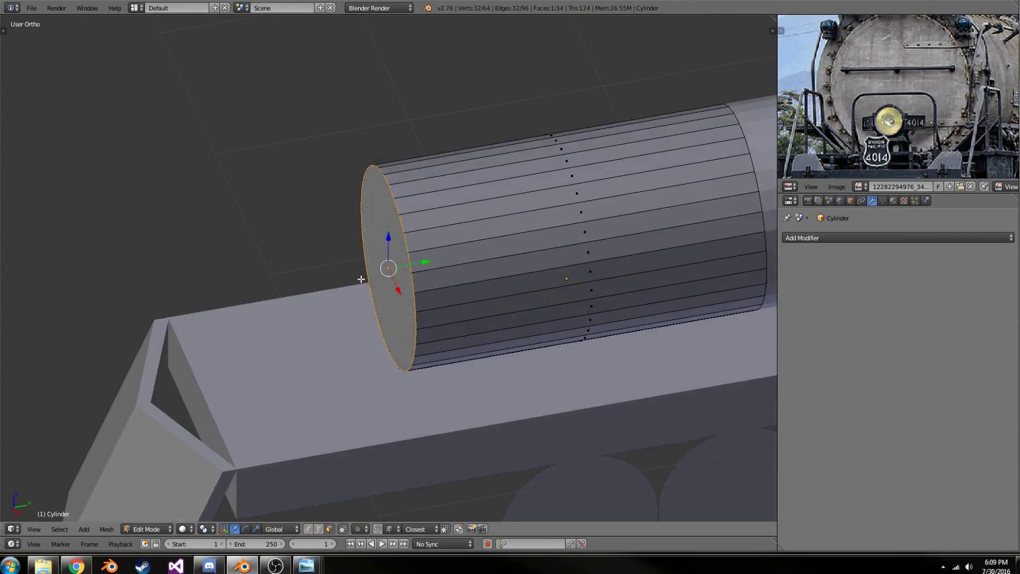
scroll(457, 278, up, 1)
scroll(538, 253, up, 2)
key(KP_3)
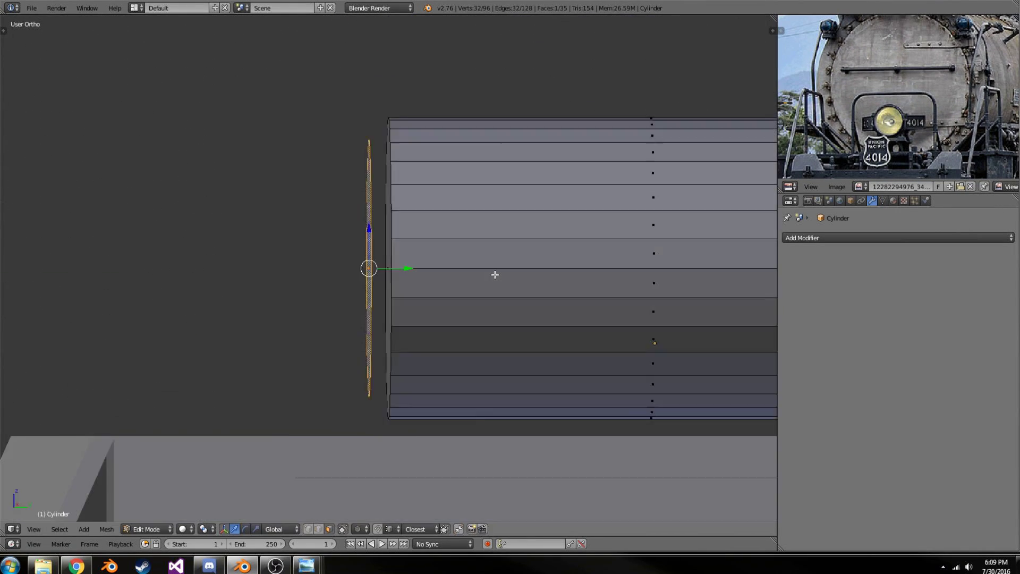
scroll(483, 269, up, 2)
middle_drag(483, 269, 453, 301)
key(e)
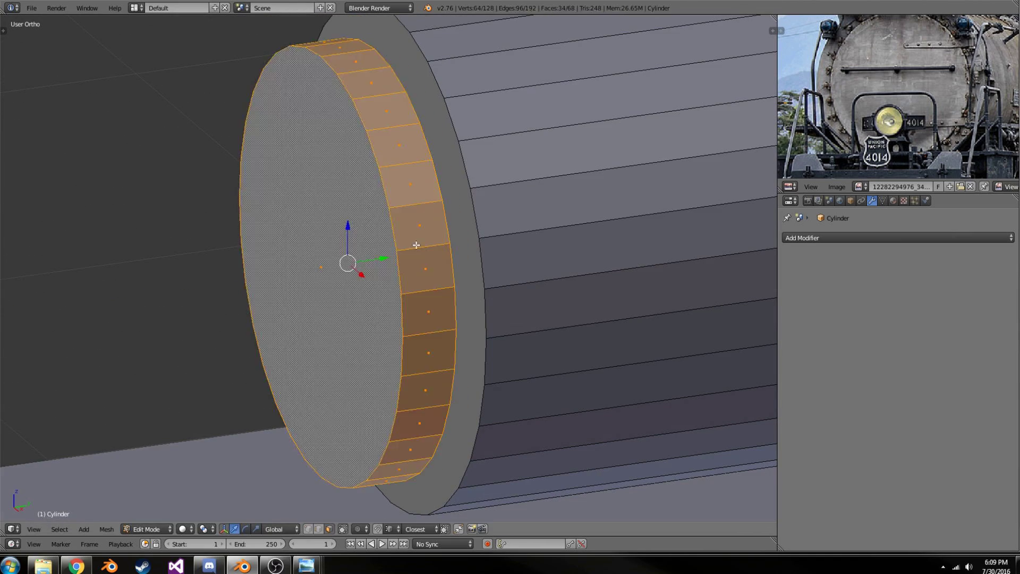
scroll(519, 285, down, 3)
mouse_move(519, 285)
middle_down()
mouse_move(473, 250)
mouse_move(614, 246)
mouse_move(535, 303)
mouse_move(533, 272)
mouse_move(421, 279)
middle_up()
- Reduce the selection to the end face and inset it to add a ring
key(g)
key(Escape)
key(ctrl+z)
key(i)
click(482, 286)
- Select a ring of faces on the smokebox door and grow the selection outward
key(a)
scroll(449, 324, down, 2)
scroll(433, 219, up, 3)
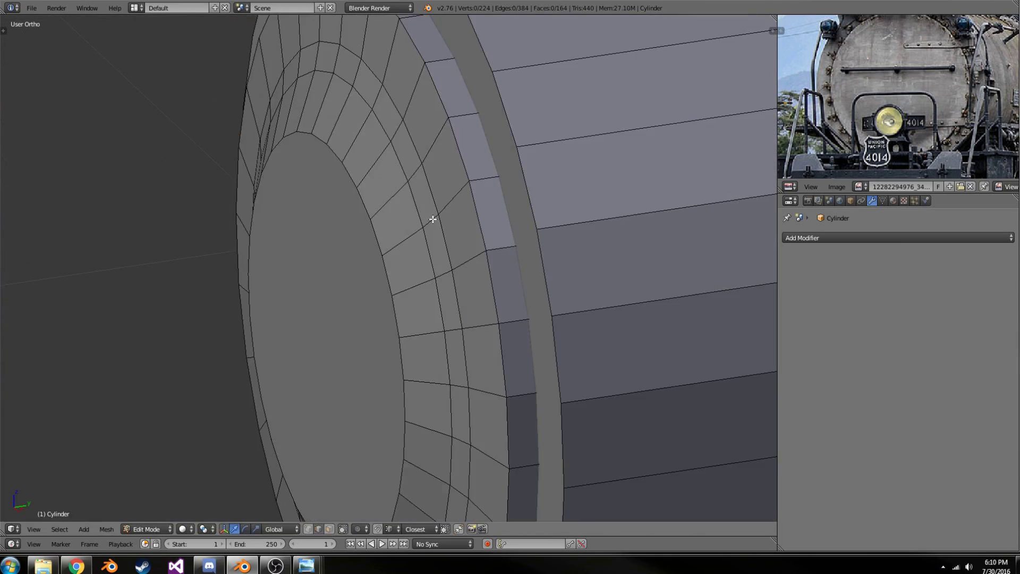
alt+right_click(433, 219)
scroll(386, 318, down, 3)
scroll(442, 267, up, 3)
mouse_move(385, 319)
middle_down()
mouse_move(442, 266)
mouse_move(433, 314)
middle_up()
key(ctrl+KP_Add)
key(ctrl+KP_Add)
scroll(402, 292, down, 3)
- Return to Object Mode and view the stepped boiler front on the frame
key(Tab)
scroll(432, 314, up, 4)
middle_drag(942, 95, 920, 139)
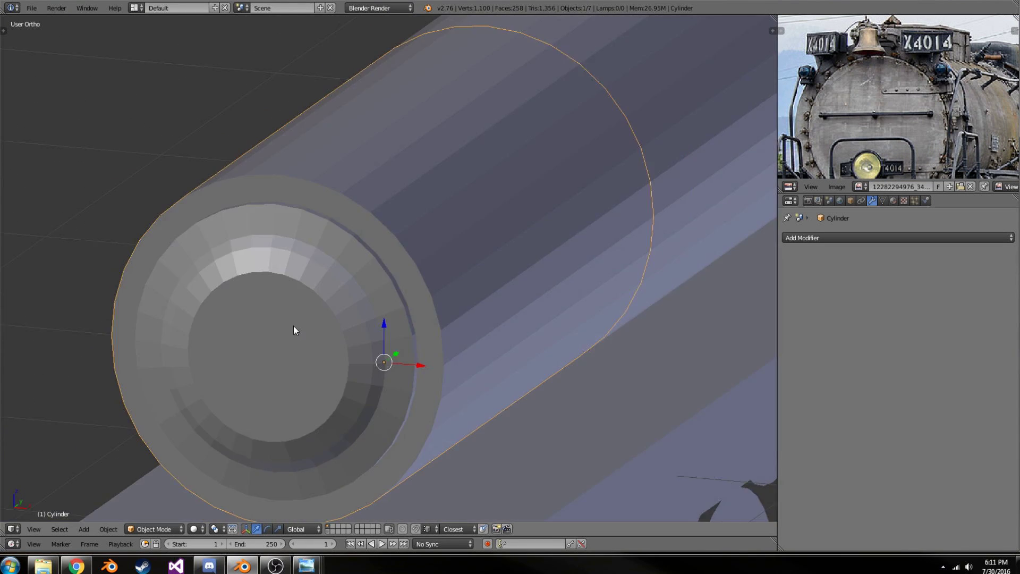
middle_drag(293, 326, 366, 231)
scroll(366, 232, down, 3)
- Snap the 3D cursor to the centre of the smokebox door
key(t)
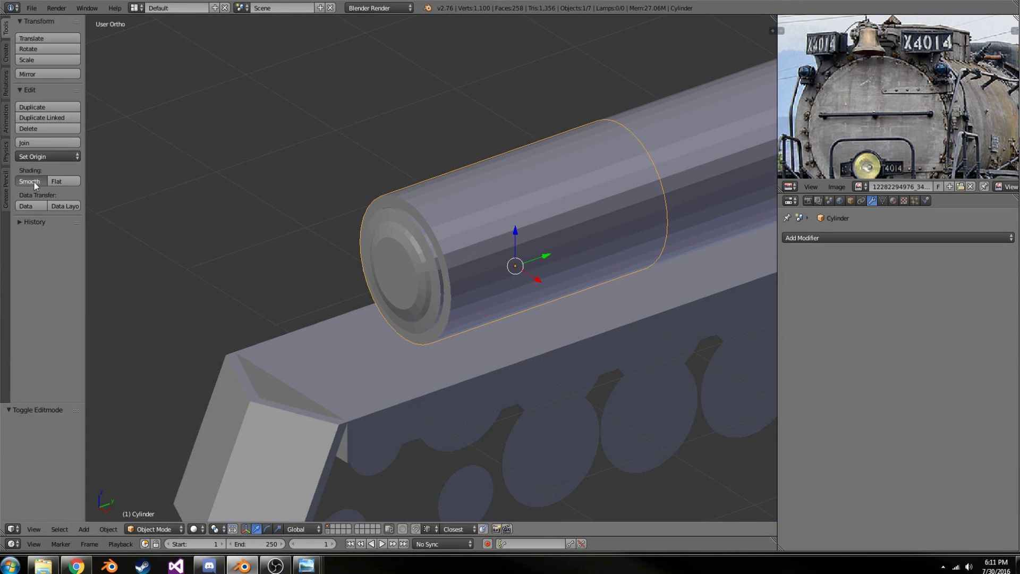
key(Tab)
scroll(462, 282, up, 3)
key(Tab)
- Add a cylinder at the door centre, rotated 90° about X and scaled down
key(Tab)
key(shift+s)
click(484, 291)
key(Tab)
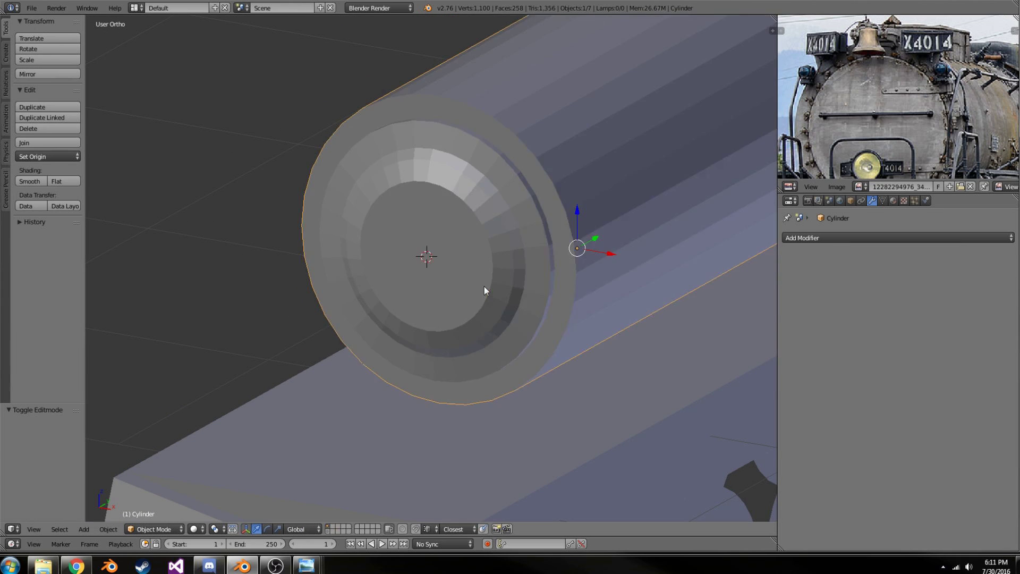
key(shift+a)
click(430, 303)
scroll(503, 262, down, 4)
key(r)
key(x)
key(9)
key(0)
key(Return)
key(s)
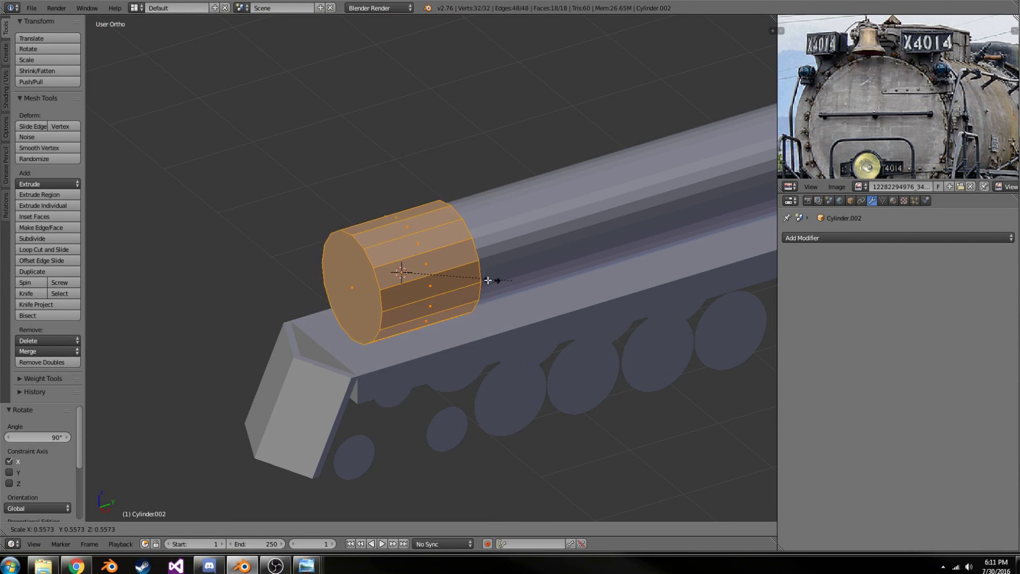
click(488, 280)
- Move the small cylinder along Y and stretch it along Y into a tube
middle_drag(488, 280, 535, 303)
scroll(494, 303, up, 4)
key(g)
key(y)
click(393, 309)
key(s)
key(y)
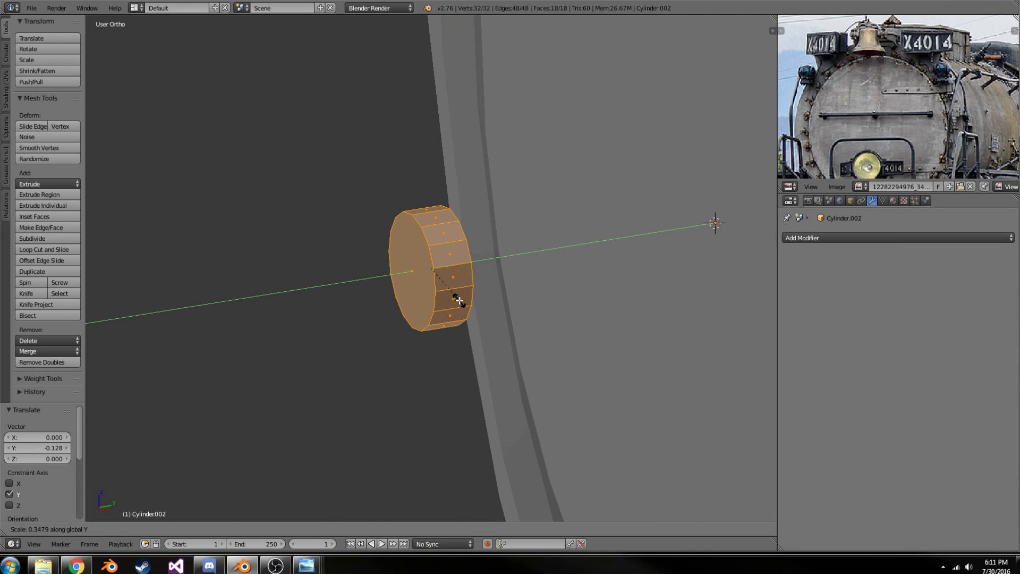
click(611, 312)
- Extrude the tube's front end ring along Y to form a flared end
mouse_move(611, 313)
middle_down()
mouse_move(469, 330)
mouse_move(531, 317)
middle_up()
key(e)
key(y)
click(531, 317)
- Add a UV sphere at the tube's end and scale it down to 0.142
key(shift+s)
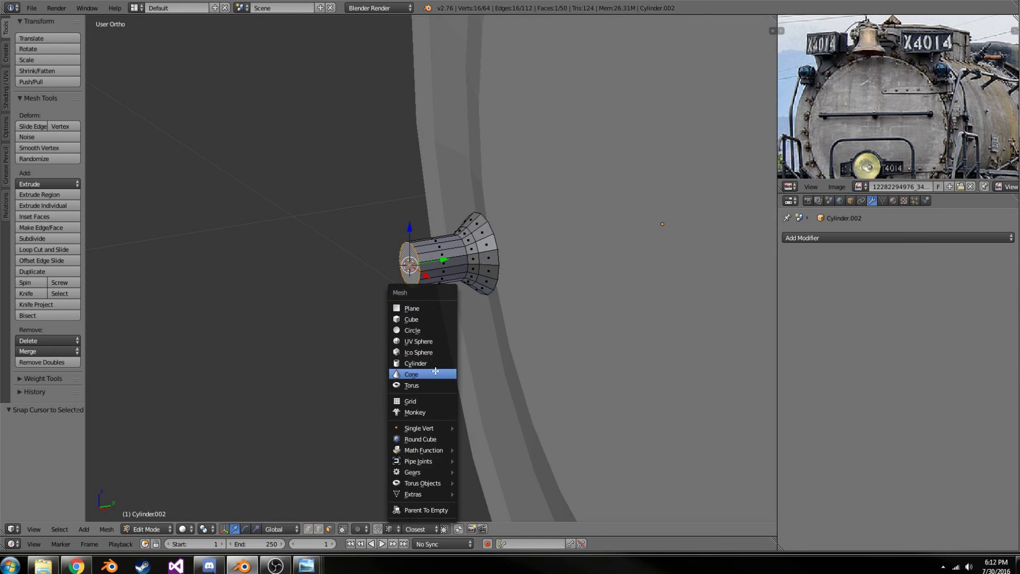
click(419, 341)
key(s)
scroll(424, 267, up, 3)
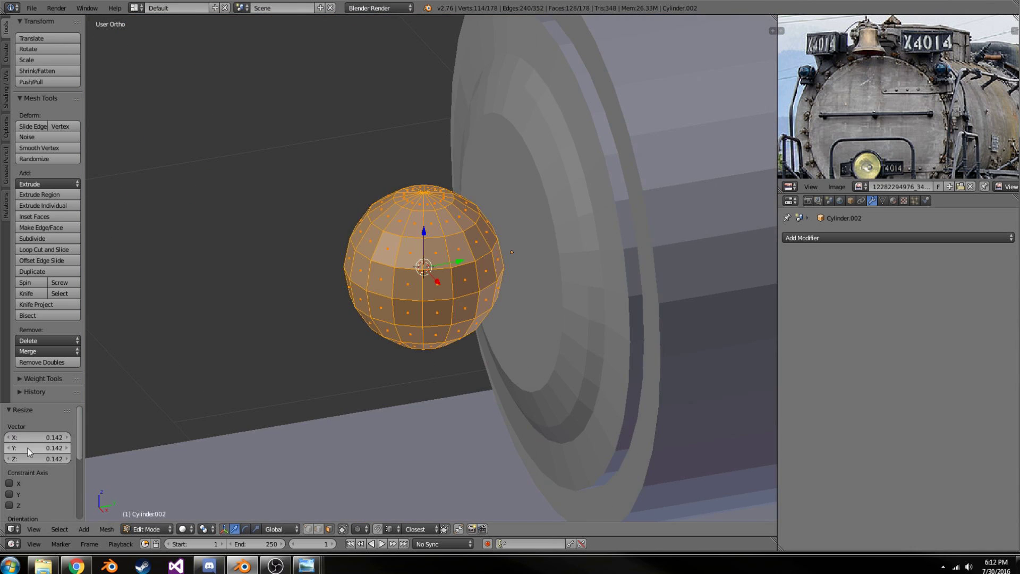
- Replace the sphere with a lower-detail one, resize it and raise it along Z
key(ctrl+z)
key(shift+a)
click(383, 341)
key(s)
click(438, 288)
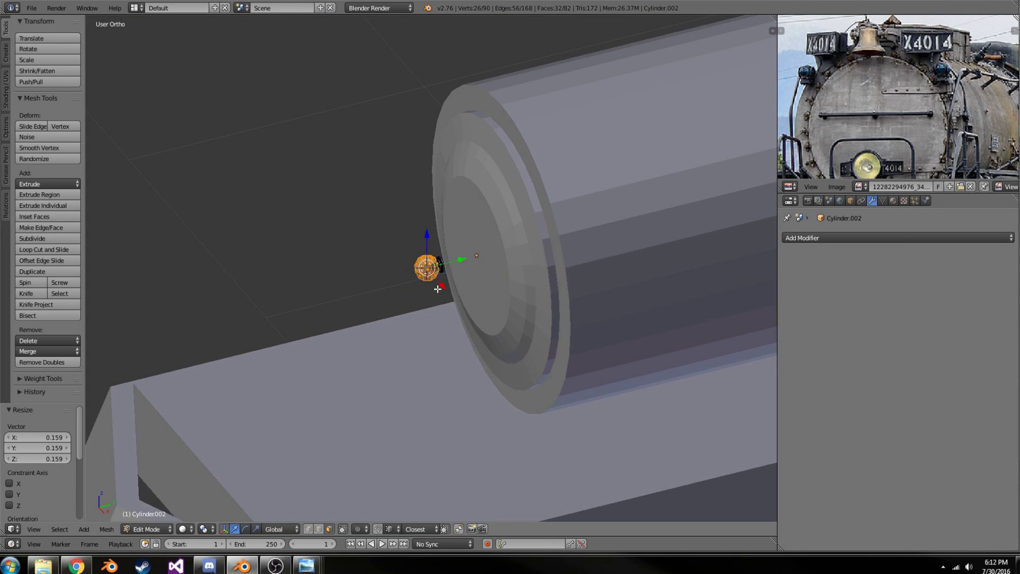
key(s)
click(479, 287)
key(g)
key(y)
key(z)
click(429, 298)
- Select all of the knob-and-tube bracket and duplicate it in place
key(a)
scroll(428, 298, down, 5)
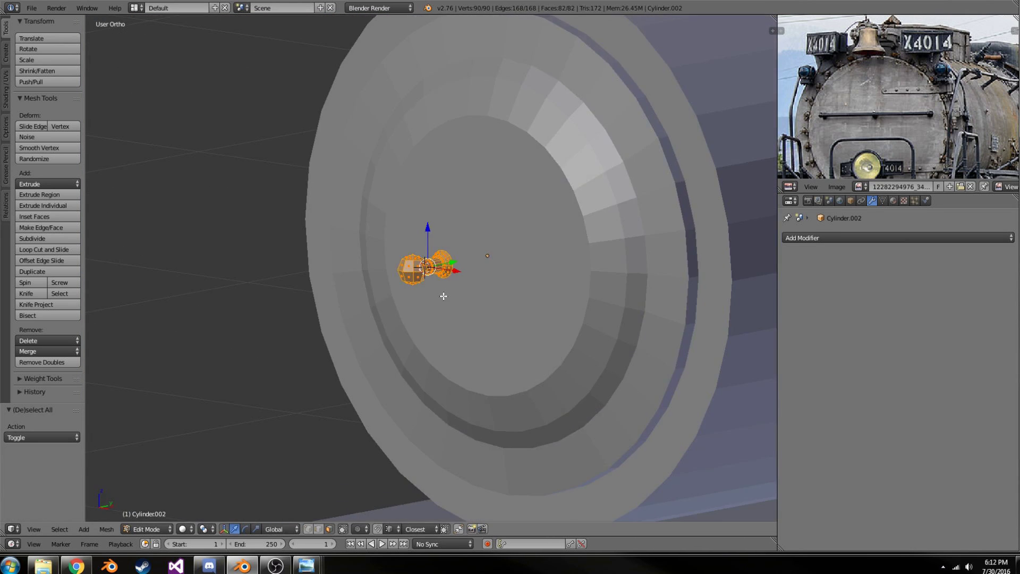
mouse_move(444, 291)
middle_down()
mouse_move(521, 298)
mouse_move(479, 274)
middle_up()
scroll(479, 274, down, 5)
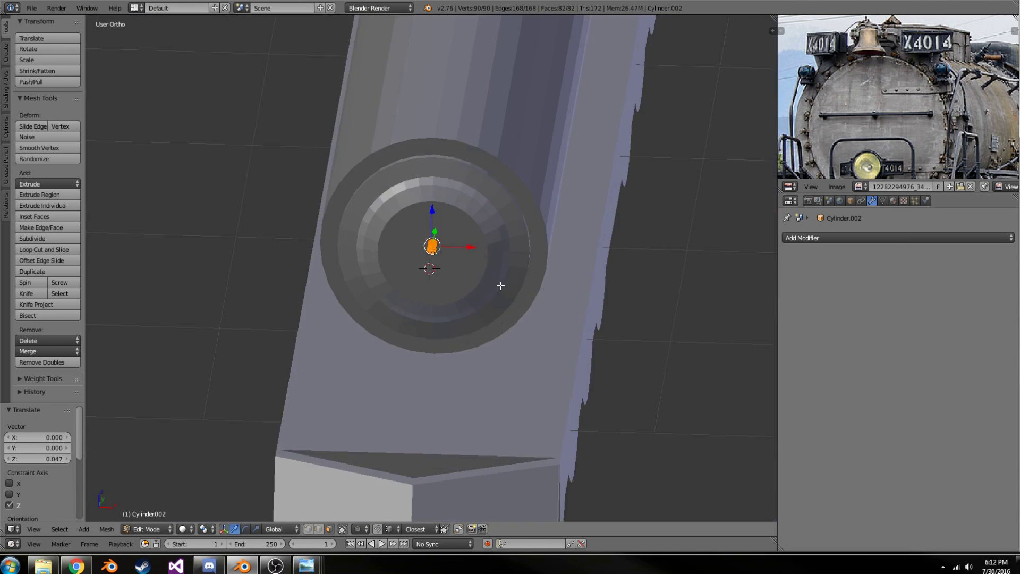
scroll(501, 284, up, 5)
key(shift+d)
scroll(467, 259, down, 6)
scroll(485, 280, up, 3)
right_click(470, 270)
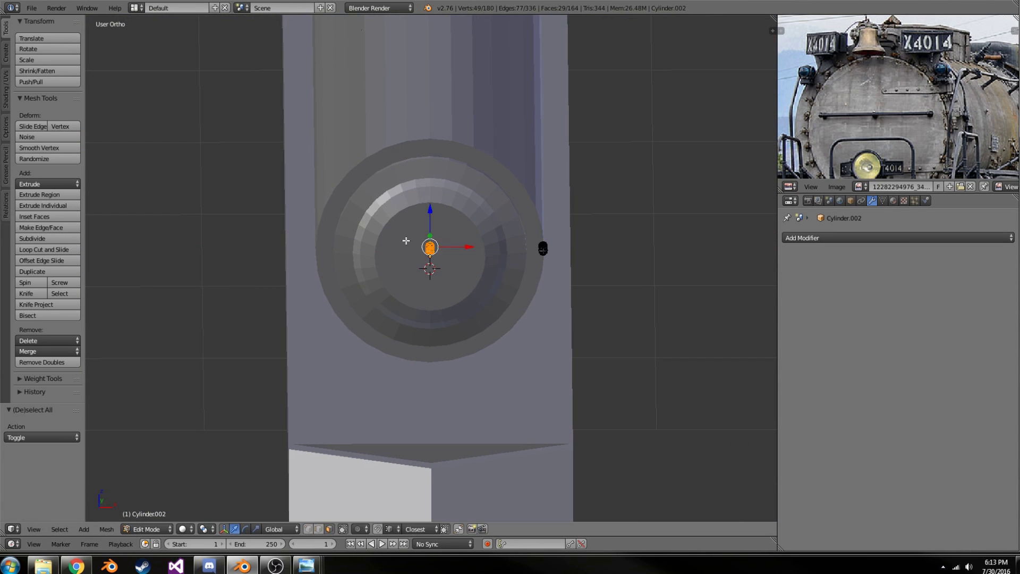
- Box-select the bracket parts and move them along X
drag(587, 302, 483, 190)
middle_drag(483, 190, 564, 287)
key(g)
key(x)
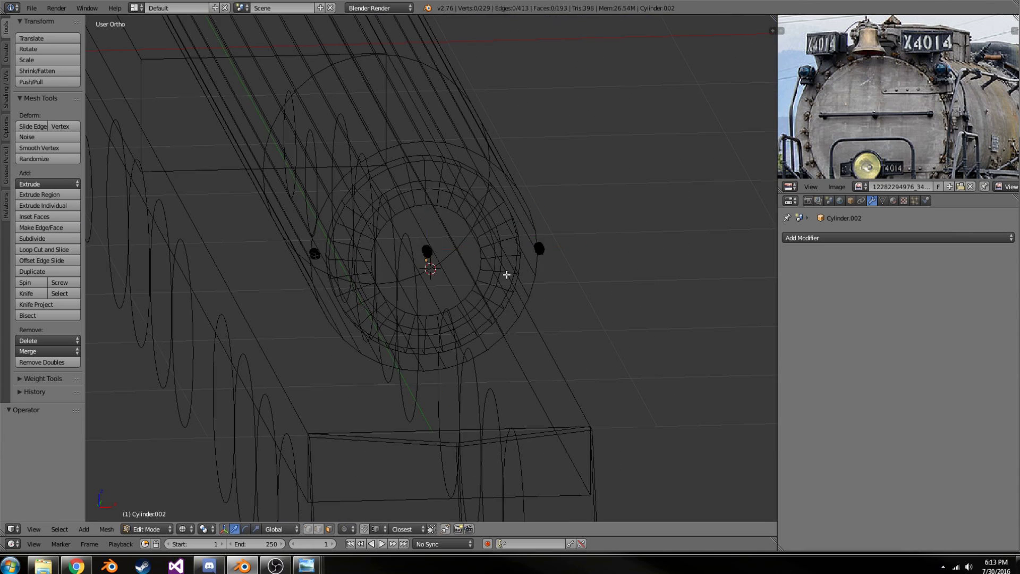
key(z)
scroll(479, 282, up, 4)
- Duplicate the selected bracket and shift the copy along Y
key(shift+d)
right_click(483, 275)
scroll(482, 275, down, 2)
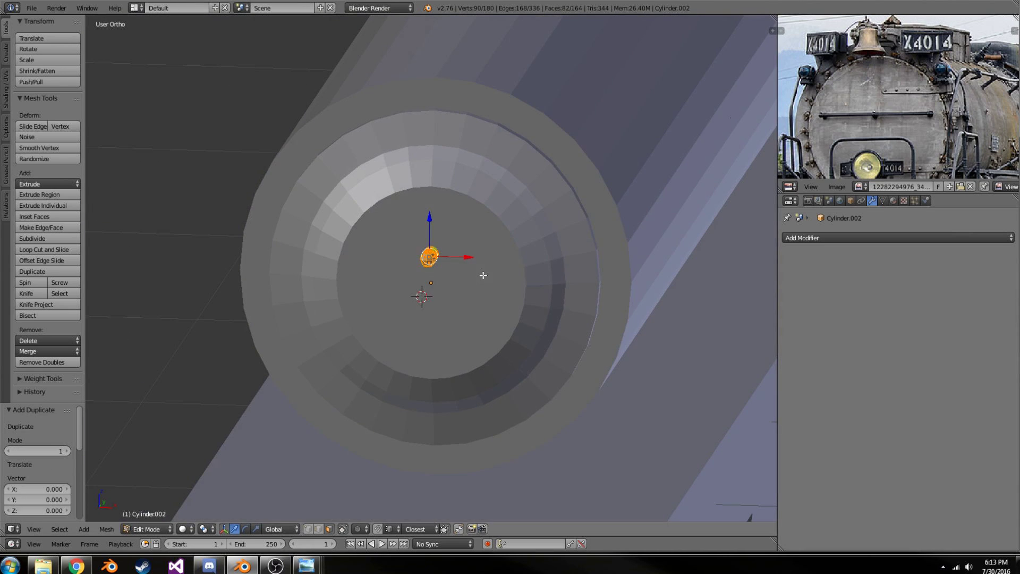
click(573, 278)
middle_drag(573, 278, 323, 275)
key(g)
key(y)
click(423, 312)
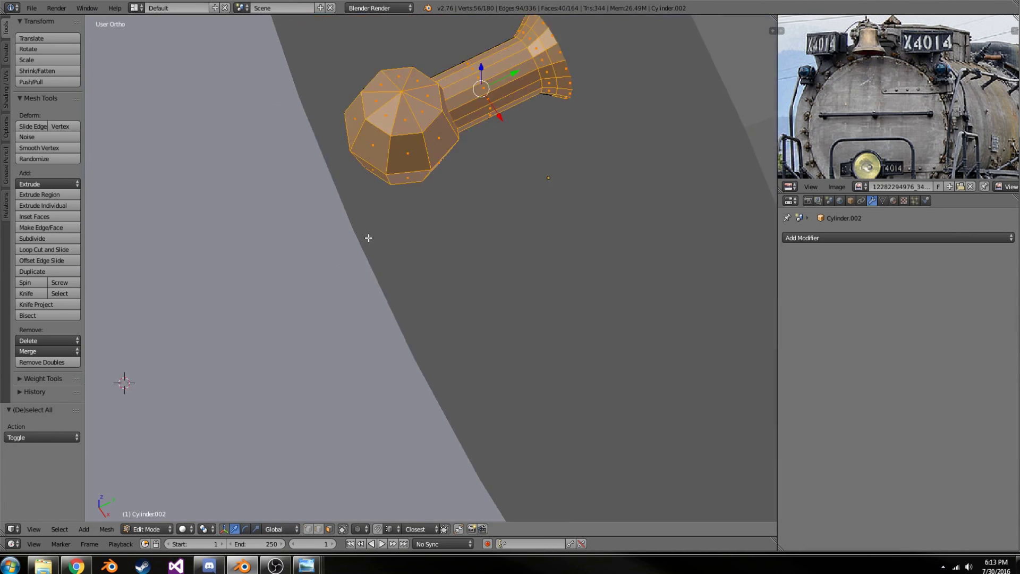
- In front wireframe view, delete the left half's vertices, leaving one half for mirroring
key(z)
key(a)
middle_drag(368, 237, 428, 157)
key(z)
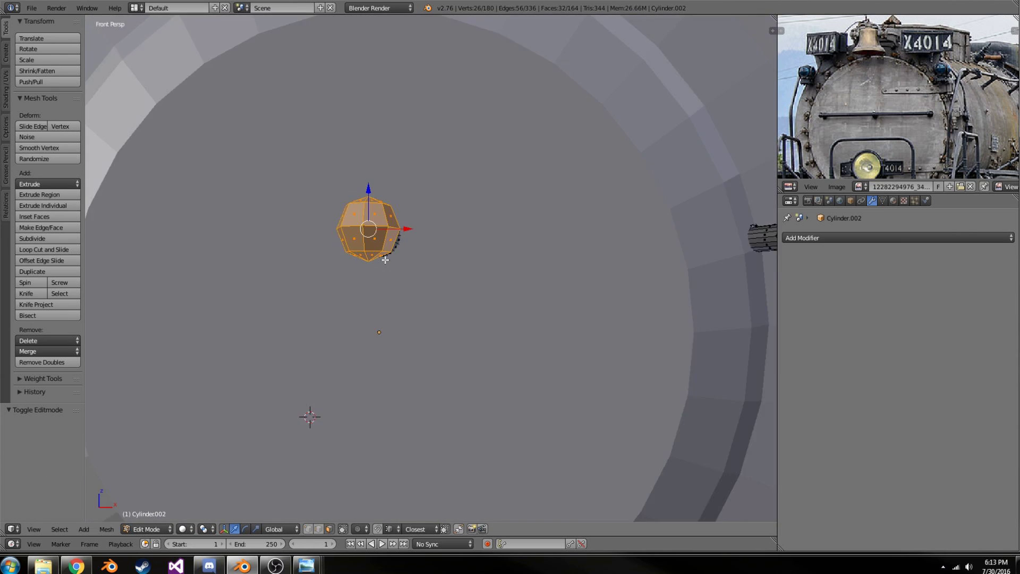
key(KP_1)
key(a)
key(z)
drag(273, 100, 419, 324)
key(x)
click(433, 403)
key(z)
middle_drag(433, 403, 372, 265)
- Add a Mirror modifier on X to mirror the brackets across the smokebox door
click(897, 237)
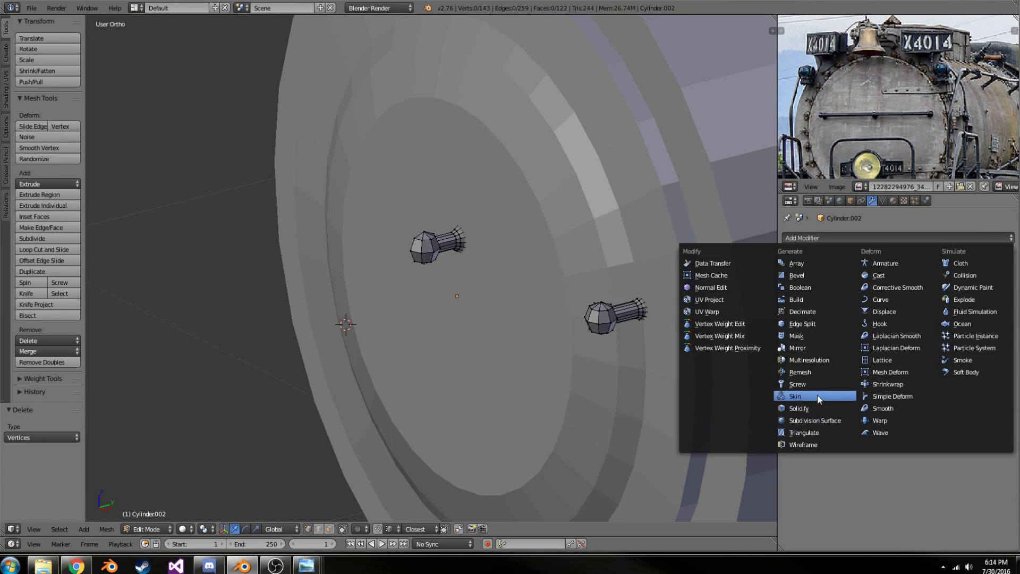
click(797, 340)
middle_drag(425, 319, 494, 239)
- Add a cylinder, turn it 90 degrees onto its side and shrink it
key(shift+a)
click(510, 287)
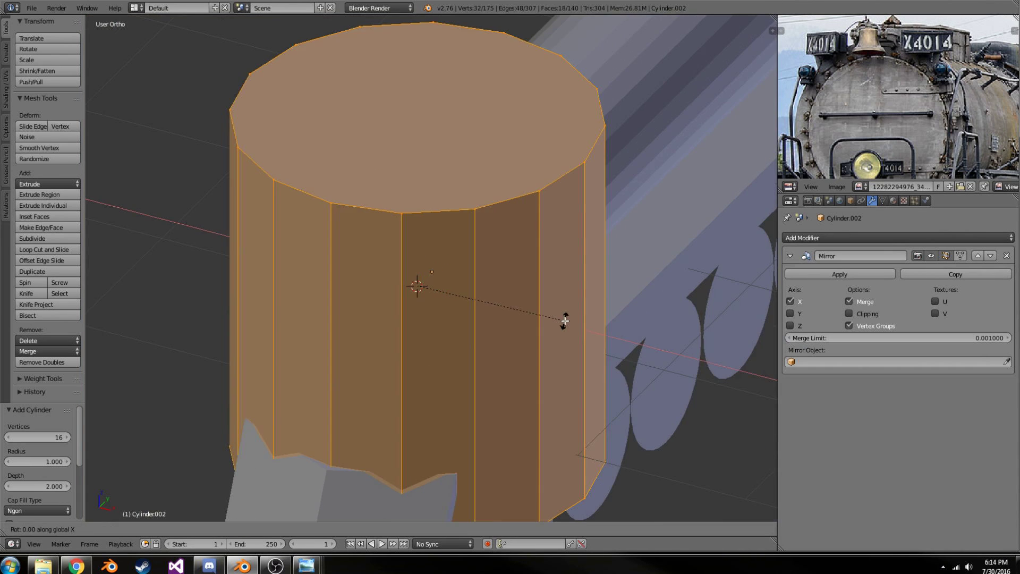
key(r)
key(y)
key(9)
key(0)
key(Return)
key(s)
click(439, 329)
- Move the cylinder beside the knob and scale it slightly smaller
key(KP_1)
scroll(573, 145, up, 5)
key(g)
click(572, 145)
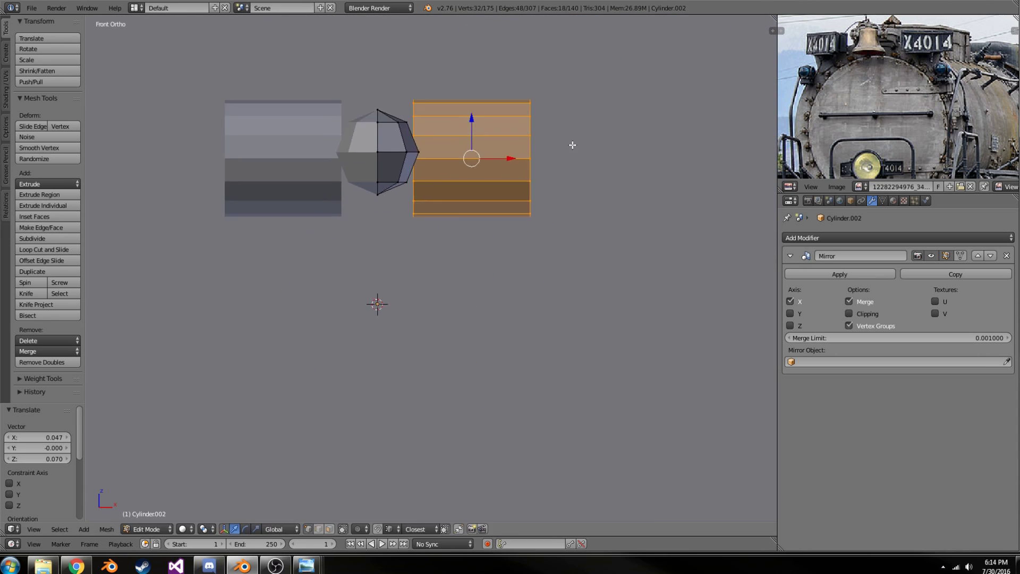
key(s)
click(531, 194)
key(KP_3)
key(g)
scroll(511, 218, up, 3)
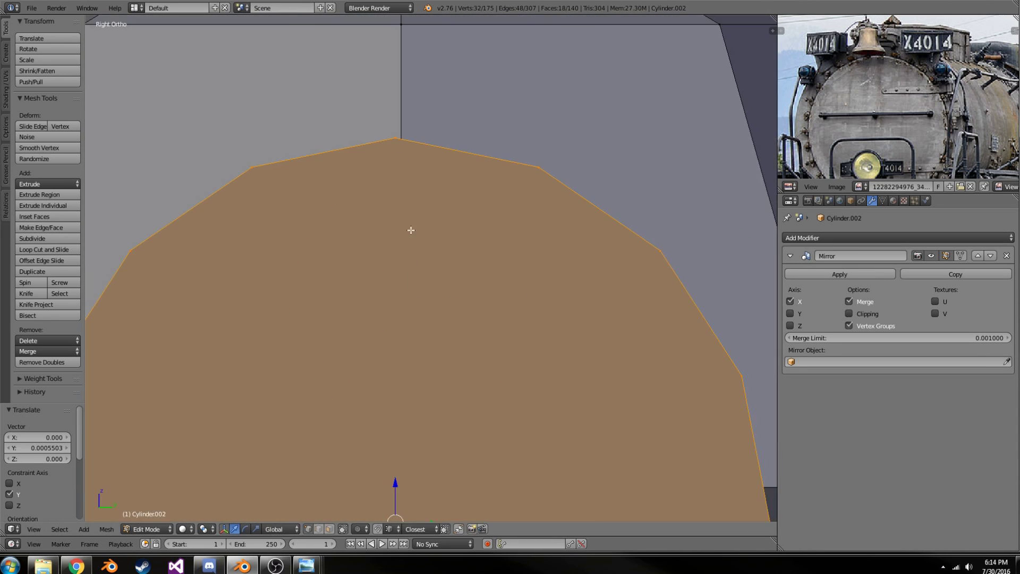
scroll(510, 219, down, 3)
- Extend the cylinder's end face along Y so the rail runs through the knobs
middle_drag(511, 219, 544, 359)
scroll(545, 359, down, 3)
scroll(428, 373, up, 5)
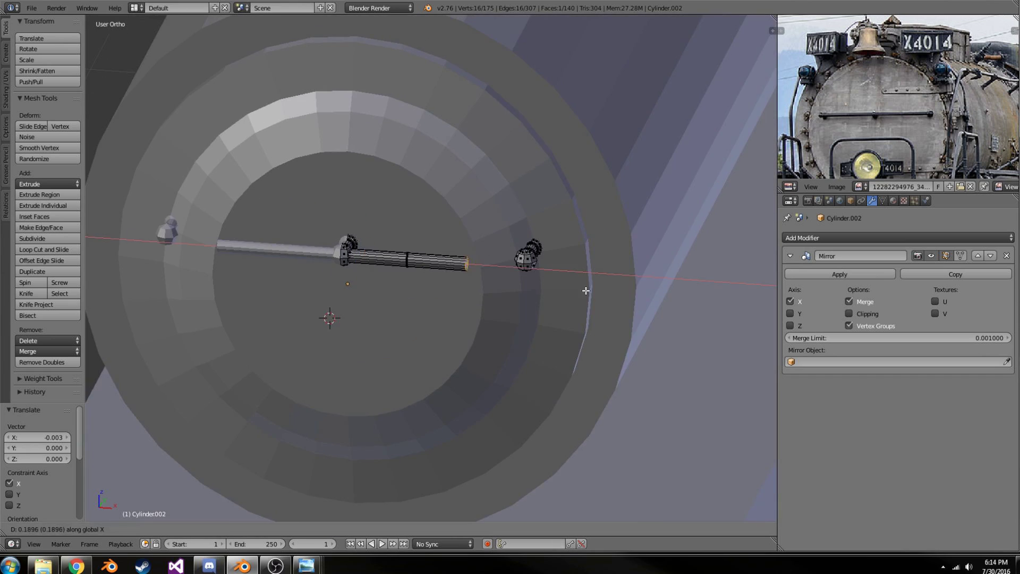
middle_drag(428, 373, 521, 298)
right_click(510, 313)
key(g)
key(y)
click(510, 313)
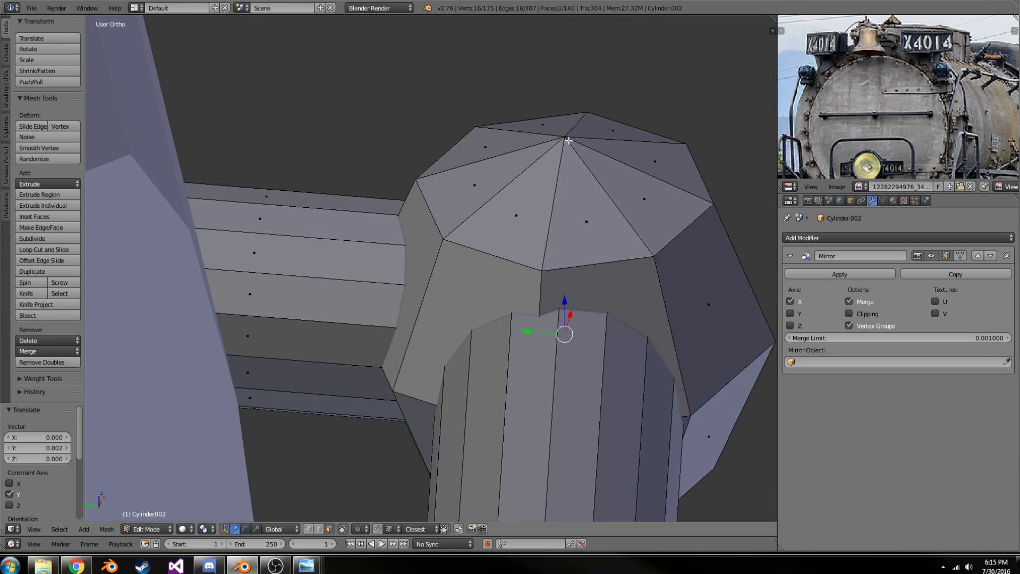
scroll(520, 298, down, 5)
- Leave Edit Mode, deselect everything and orbit to inspect the mirrored handrail
key(Tab)
key(a)
middle_drag(209, 258, 500, 237)
scroll(501, 237, up, 5)
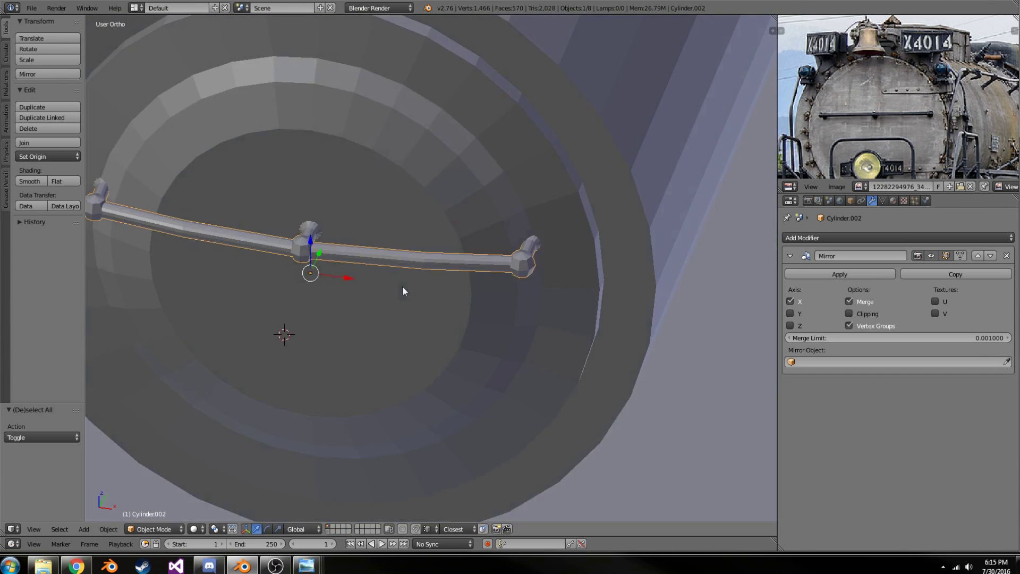
scroll(402, 289, down, 2)
mouse_move(403, 289)
middle_down()
mouse_move(533, 230)
mouse_move(447, 255)
middle_up()
scroll(446, 255, up, 4)
- Select the whole bar and move it along Y to its new depth
mouse_move(561, 171)
middle_down()
mouse_move(385, 216)
mouse_move(465, 171)
mouse_move(494, 278)
mouse_move(362, 210)
middle_up()
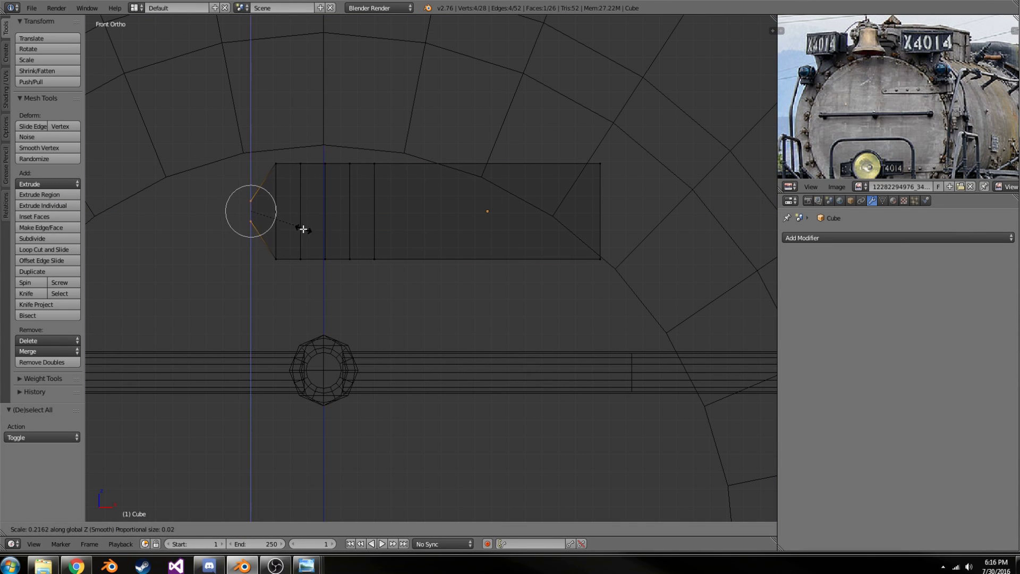
scroll(321, 225, down, 10)
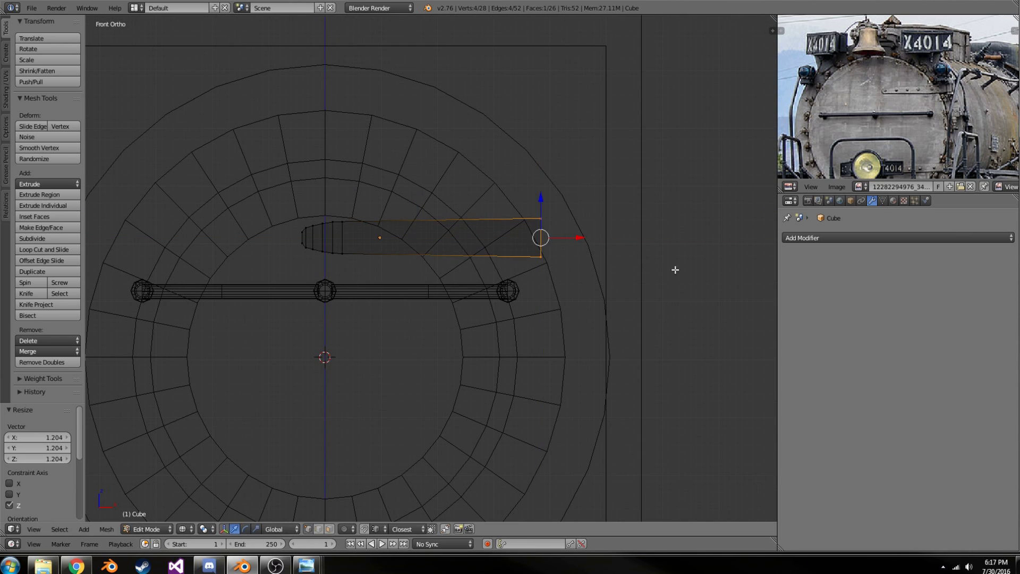
mouse_move(675, 269)
middle_down()
mouse_move(500, 267)
mouse_move(522, 228)
mouse_move(397, 236)
mouse_move(531, 265)
mouse_move(505, 267)
mouse_move(454, 225)
mouse_move(504, 266)
middle_up()
key(a)
key(z)
key(g)
key(y)
click(462, 234)
- Extend the bar's outer end along Y toward the door rim
key(z)
key(a)
key(z)
key(g)
key(y)
key(a)
right_click(505, 266)
key(g)
key(y)
- Snap the 3D cursor to the bar's outer end face
middle_drag(427, 265, 560, 280)
key(ctrl+z)
key(shift+s)
scroll(547, 269, up, 3)
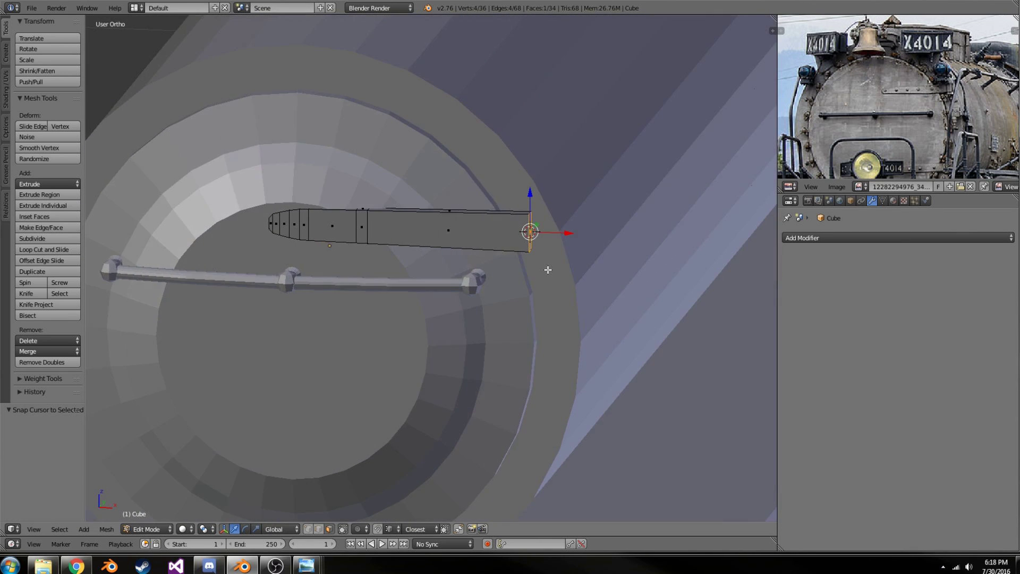
key(KP_1)
key(z)
scroll(531, 239, down, 3)
scroll(531, 239, up, 3)
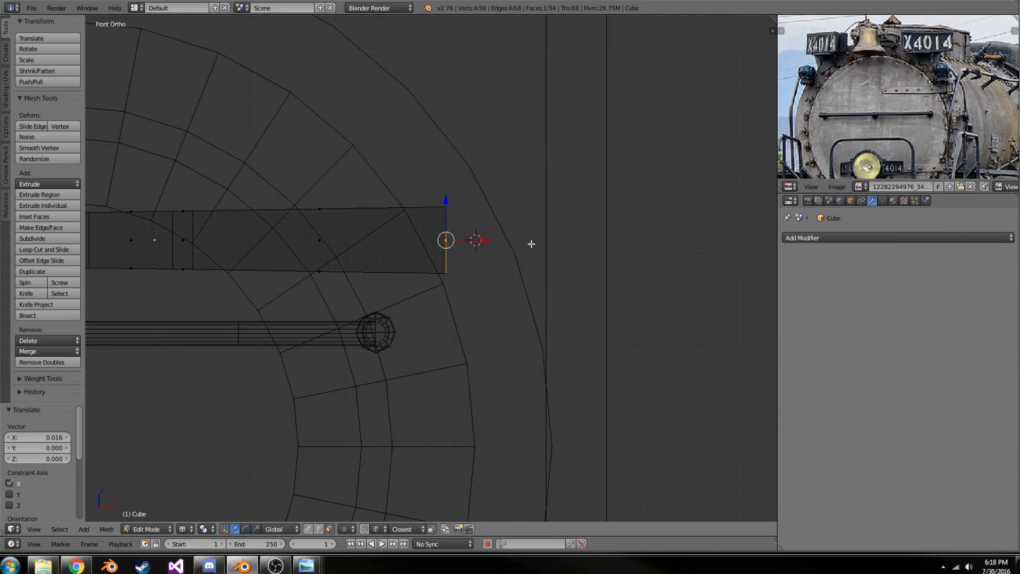
- Add a cylinder at the bar's end and scale it down
key(shift+a)
click(526, 242)
scroll(553, 264, down, 3)
key(s)
click(512, 244)
- Scale the hinge cylinder along Z to its final height
key(z)
middle_drag(512, 243, 542, 264)
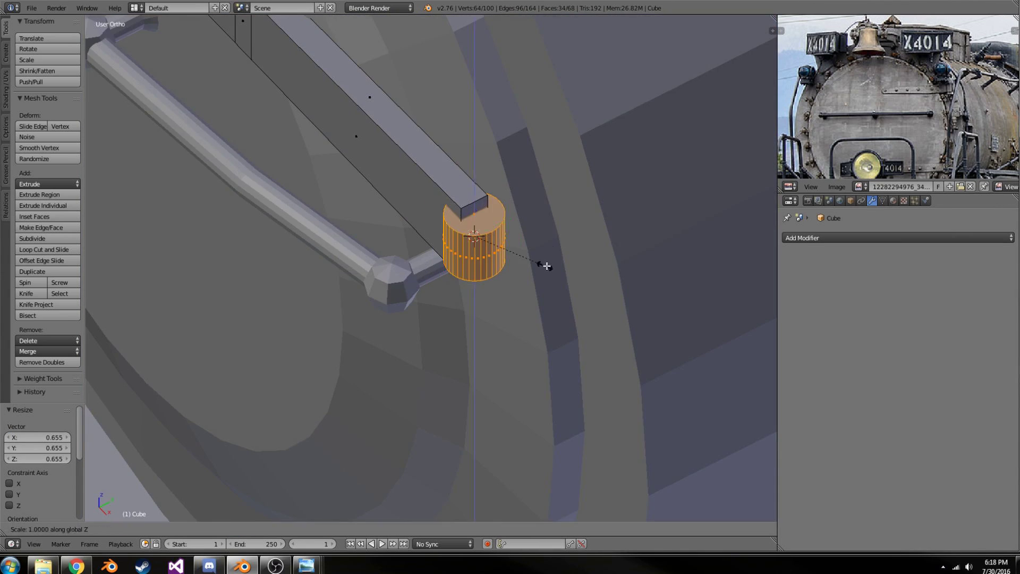
key(s)
key(z)
click(639, 257)
middle_drag(639, 256, 364, 298)
scroll(460, 243, up, 4)
- Form a narrower stepped cap from the cylinder's top ring
key(Tab)
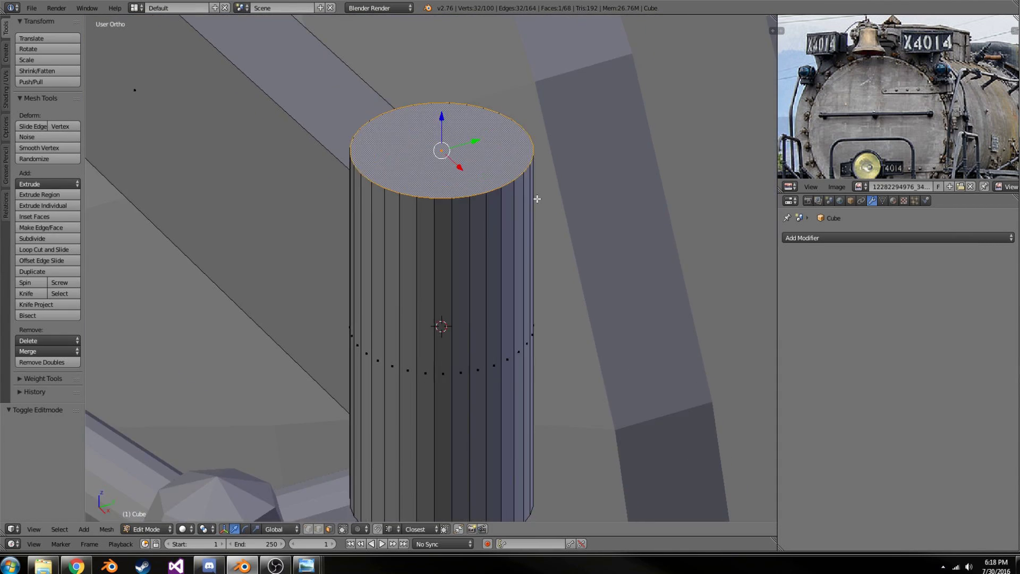
key(l)
middle_drag(429, 169, 441, 223)
scroll(441, 223, down, 6)
key(s)
key(z)
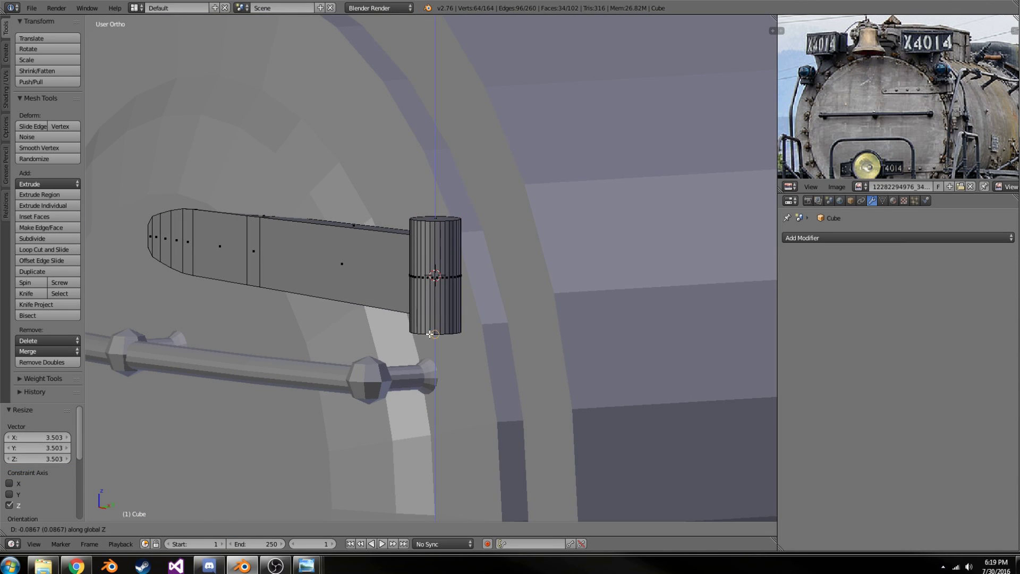
key(Escape)
- Extrude the bottom cap narrower and push it downward along Z
middle_drag(432, 334, 425, 212)
key(g)
key(z)
scroll(511, 217, up, 5)
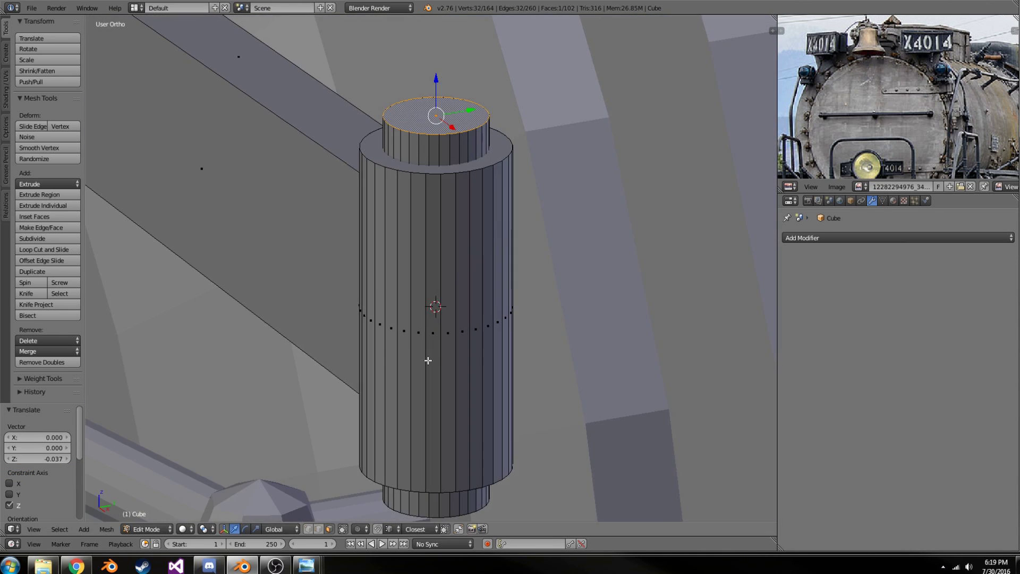
mouse_move(511, 217)
middle_down()
mouse_move(425, 159)
mouse_move(37, 234)
middle_up()
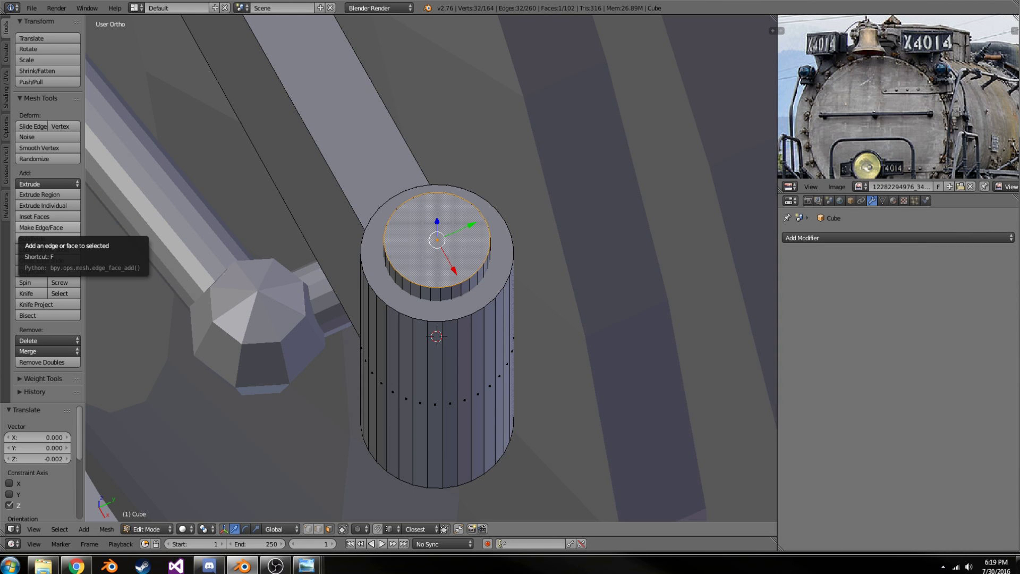
scroll(446, 346, down, 5)
- Snap the 3D cursor to the hinge cylinder and add a cube there
key(shift+s)
click(421, 316)
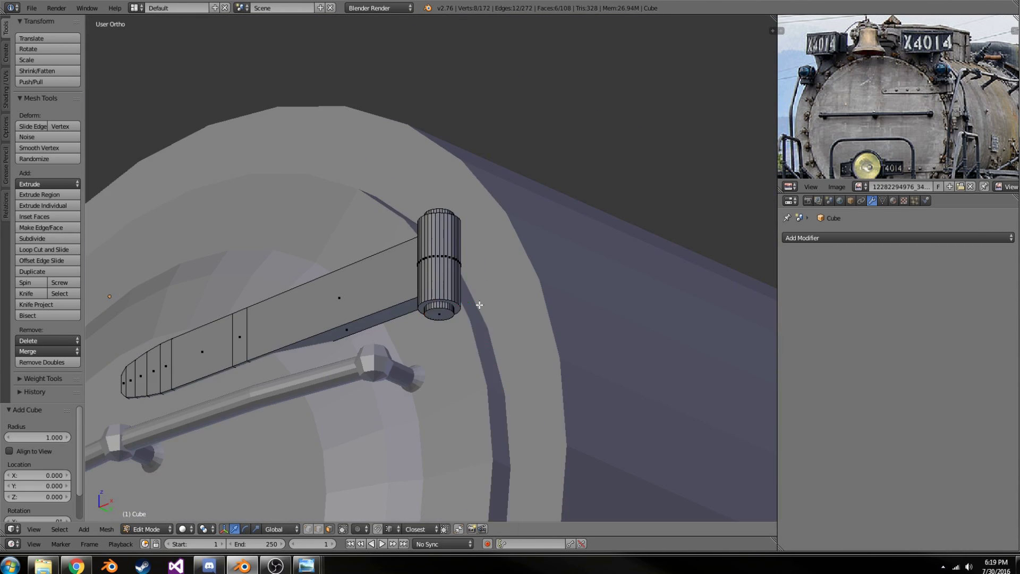
middle_drag(421, 317, 461, 347)
key(shift+a)
scroll(465, 339, up, 3)
- Add a cube and scale it down beneath the hinge cylinder
scroll(465, 339, down, 3)
key(shift+a)
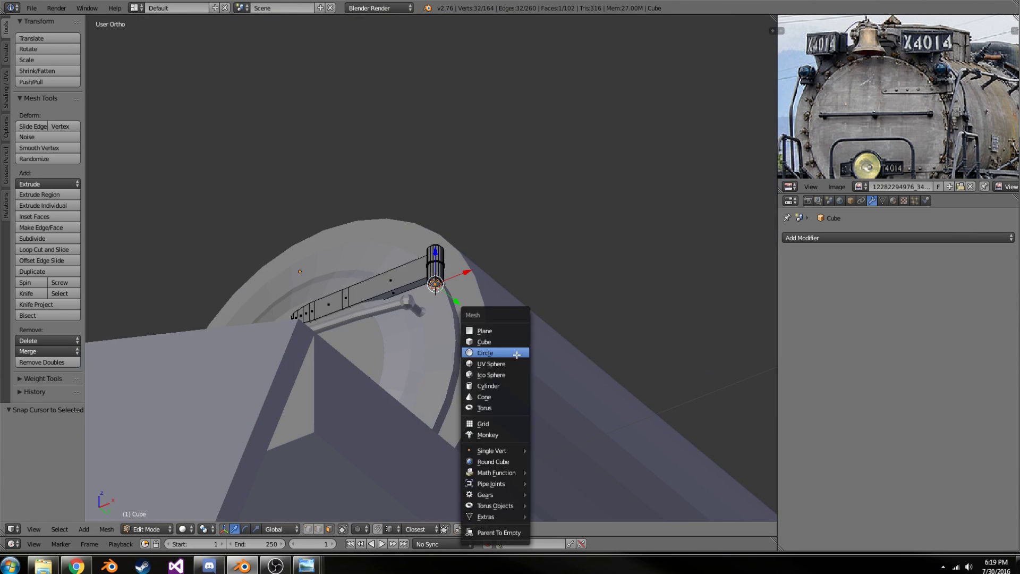
click(488, 352)
key(s)
click(533, 352)
mouse_move(533, 352)
middle_down()
mouse_move(433, 364)
mouse_move(529, 401)
mouse_move(418, 388)
middle_up()
- Inset the cube's bottom face to shape the mounting block
right_click(418, 388)
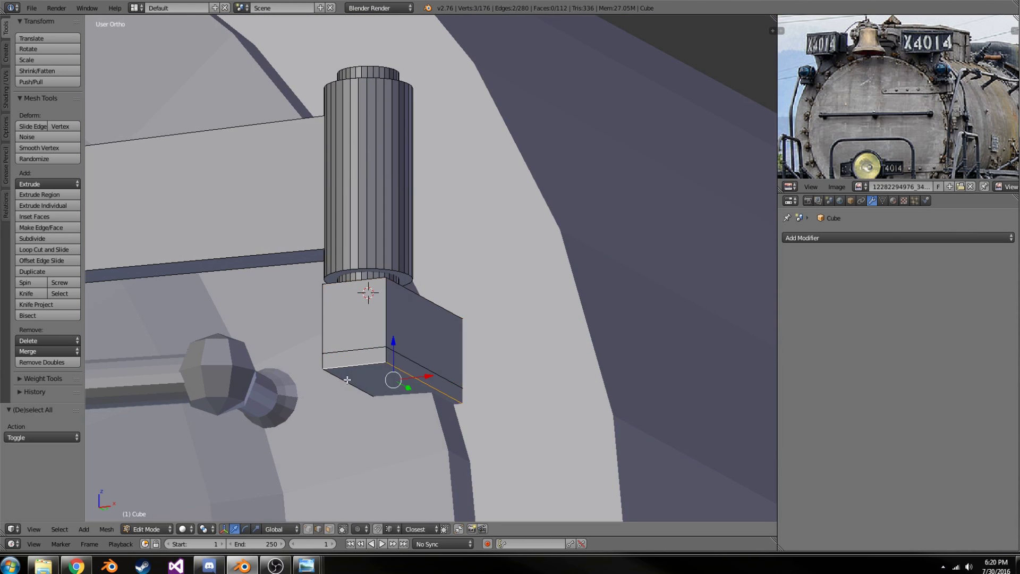
shift+right_click(347, 380)
key(z)
middle_drag(347, 380, 518, 433)
click(479, 433)
key(Tab)
key(z)
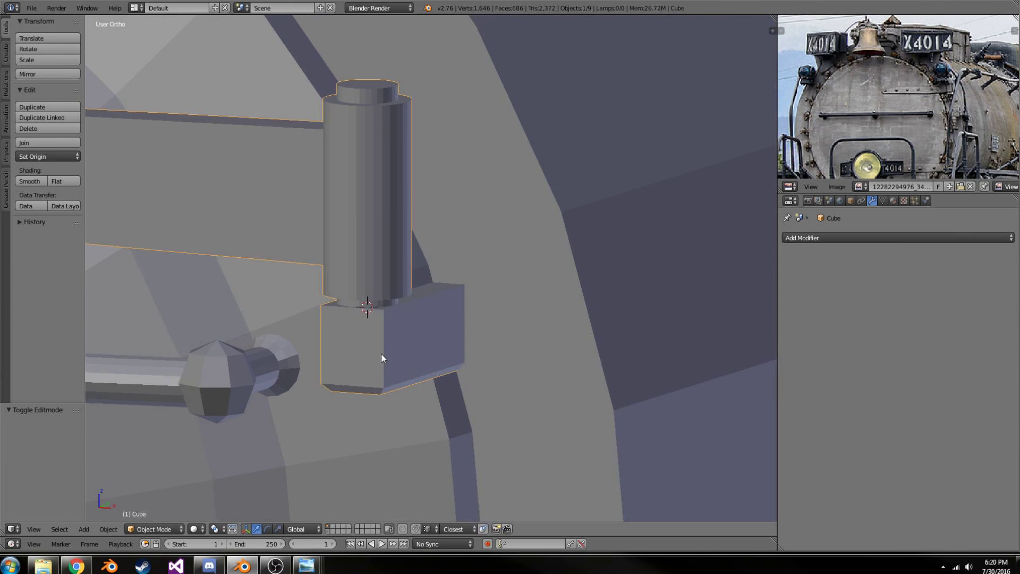
right_click(490, 396)
- Raise an extra small step on the cylinder's top cap
mouse_move(490, 396)
middle_down()
mouse_move(494, 380)
mouse_move(289, 332)
mouse_move(503, 353)
middle_up()
right_click(417, 274)
key(shift+d)
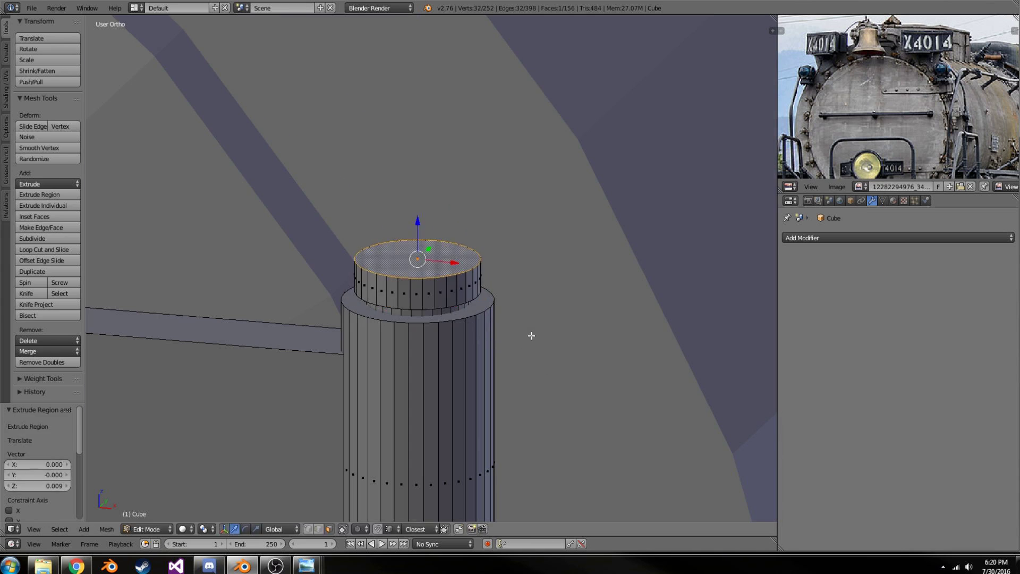
scroll(531, 335, down, 4)
mouse_move(345, 342)
middle_down()
mouse_move(434, 265)
mouse_move(478, 298)
middle_up()
- Select the outline edge loop and try a bevel, then cancel it
key(a)
alt+shift+right_click(478, 279)
key(w)
right_click(615, 367)
middle_drag(614, 367, 467, 296)
- Add a UV sphere with a higher ring count and rotate it 90° on X
key(a)
key(shift+a)
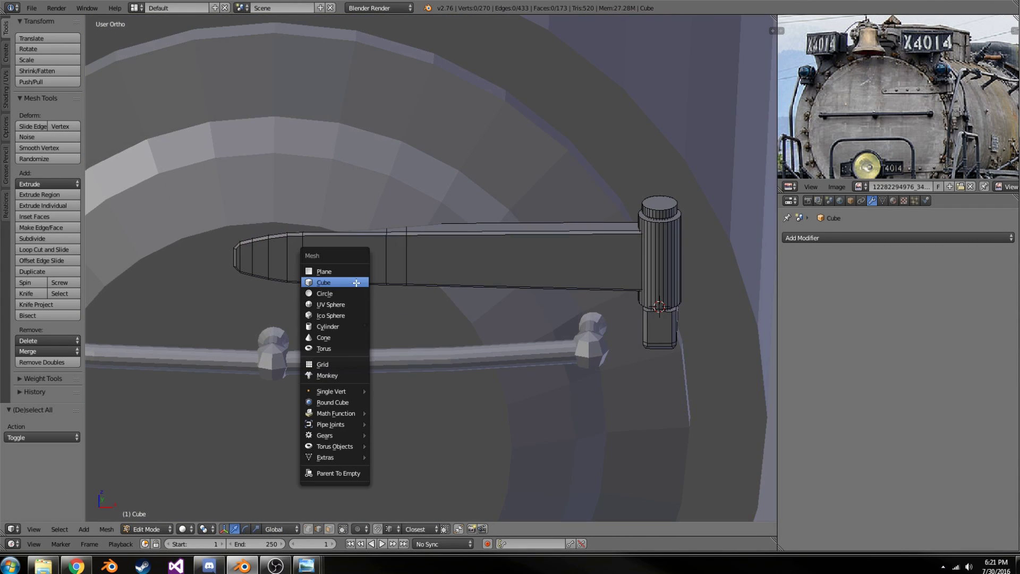
click(331, 304)
middle_drag(347, 307, 276, 421)
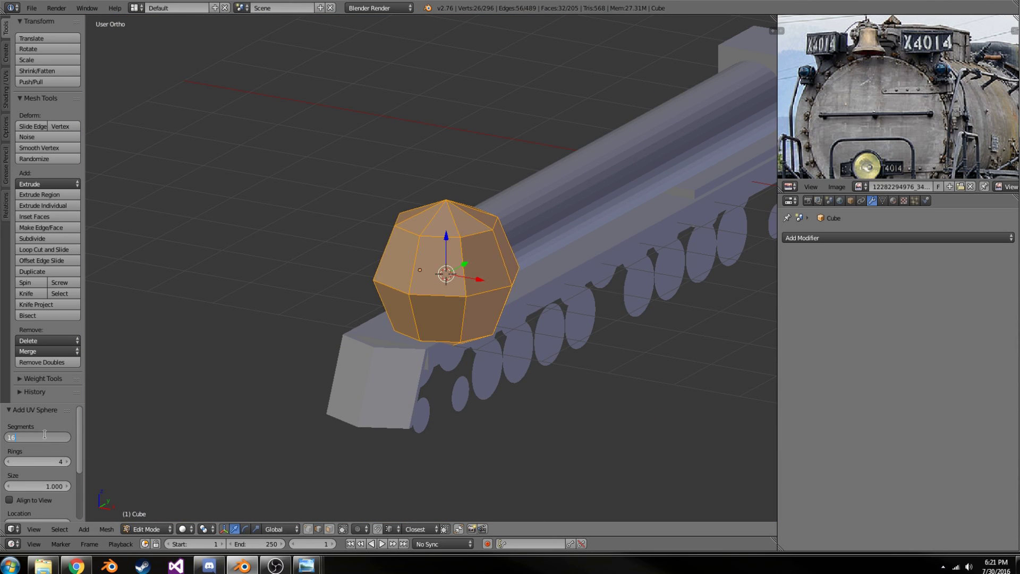
key(Return)
middle_drag(372, 319, 505, 312)
key(r)
key(x)
key(9)
key(0)
key(Return)
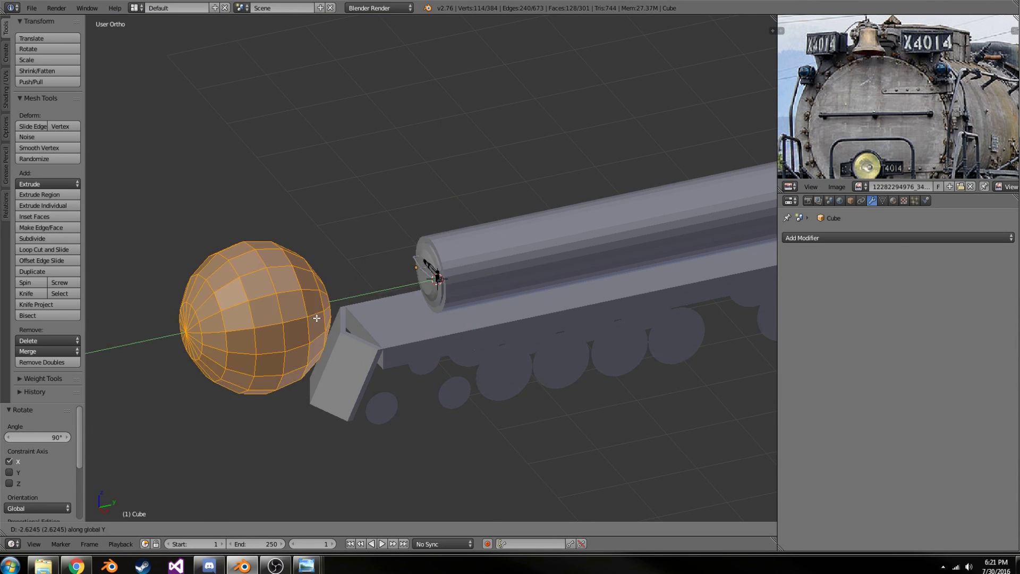
click(317, 317)
- Delete the sphere's right half in Right Ortho wireframe, leaving a hemisphere
key(KP_3)
key(z)
drag(478, 152, 416, 330)
key(x)
key(Return)
scroll(416, 303, up, 3)
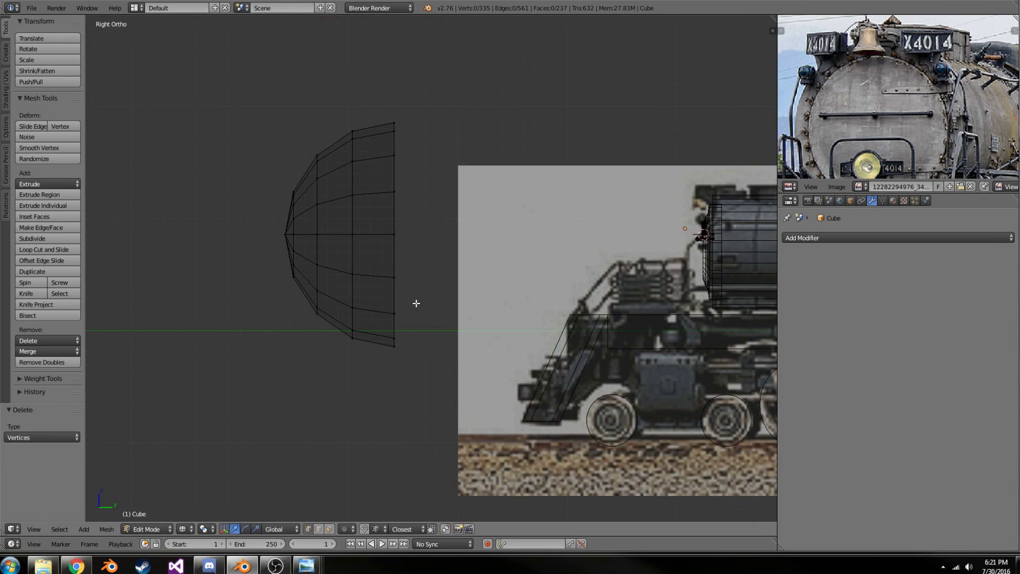
key(a)
middle_drag(416, 303, 371, 298)
key(z)
- Shrink the hemisphere and place it as a bolt head on the bracket arm
key(g)
key(y)
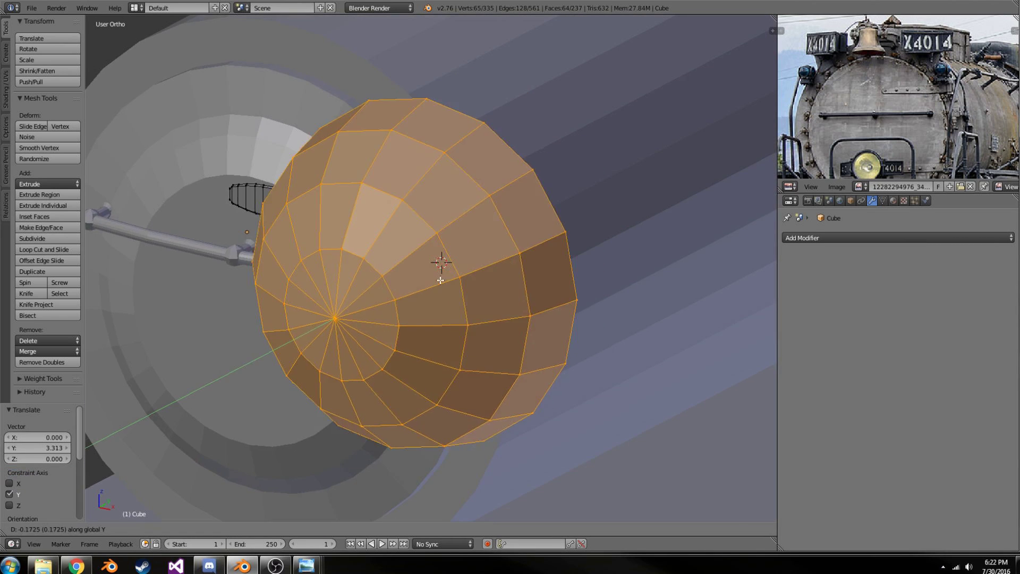
click(440, 280)
key(KP_1)
key(s)
key(Return)
scroll(478, 173, up, 3)
key(g)
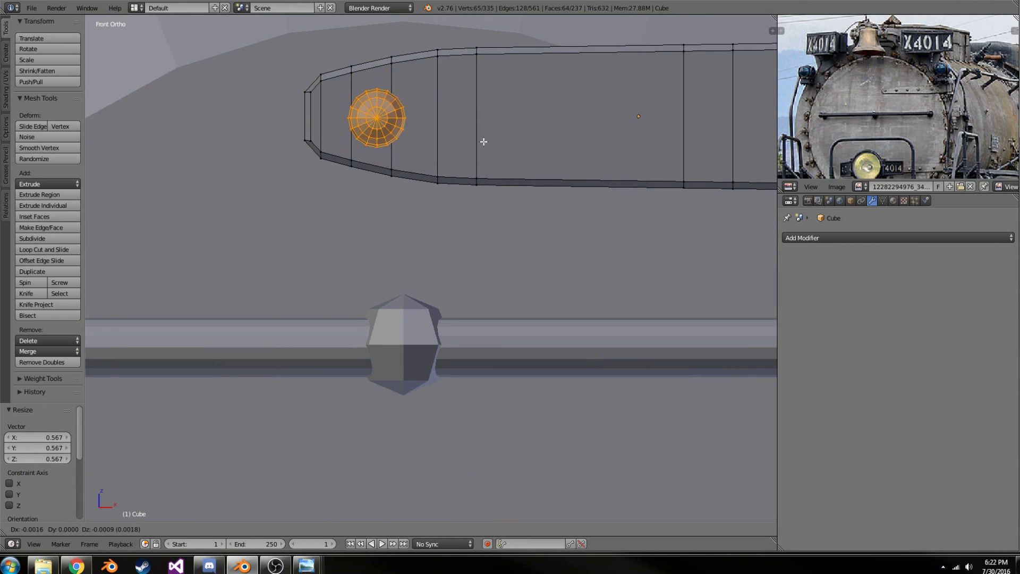
click(480, 133)
- Duplicate the bolt head along X to add copies along the arm
key(shift+d)
key(x)
click(524, 148)
scroll(469, 152, down, 2)
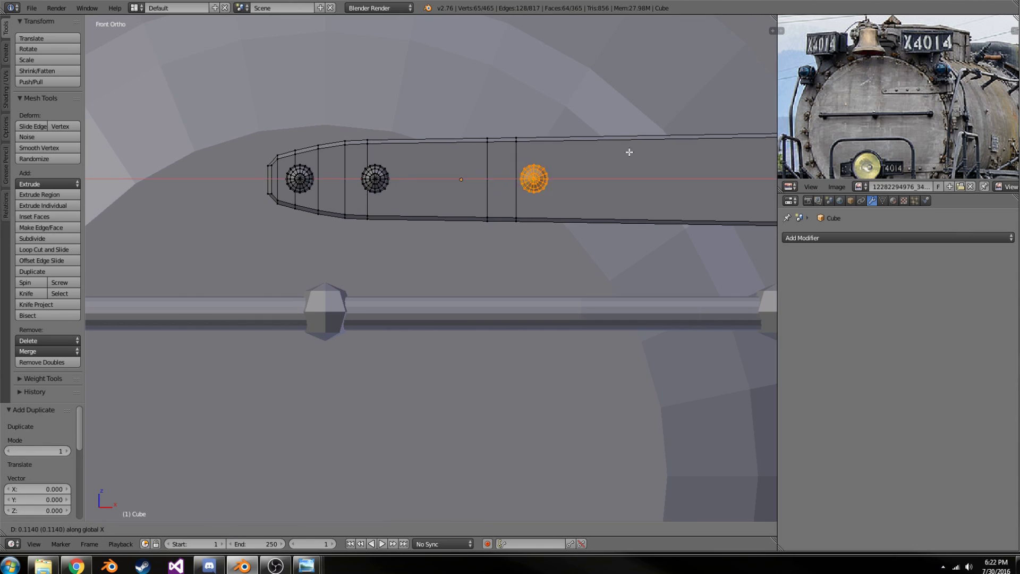
click(554, 198)
scroll(554, 198, down, 4)
- Reposition the linked bolt heads along X so five studs line the arm
key(l)
scroll(380, 223, up, 2)
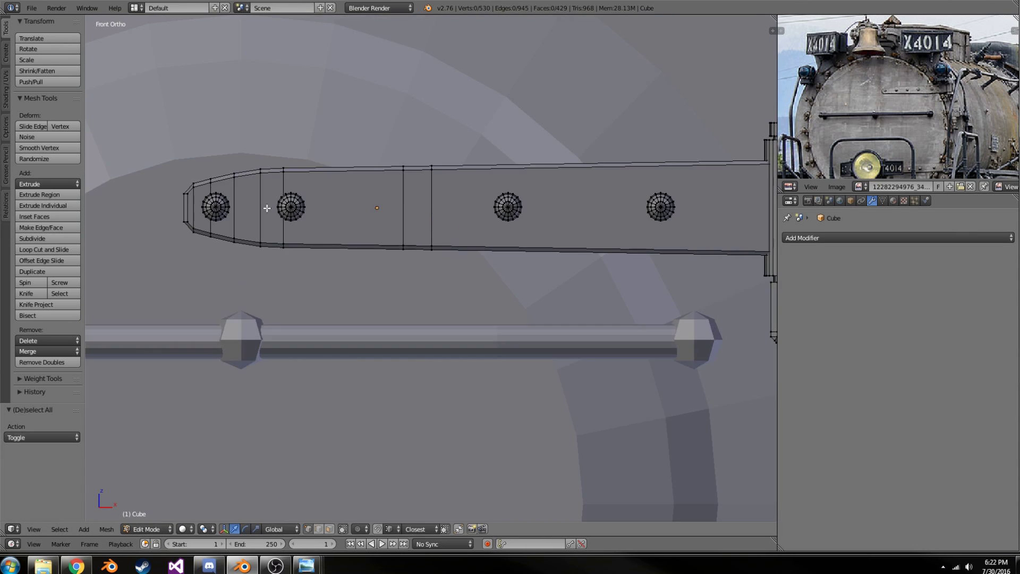
scroll(380, 223, down, 2)
key(g)
key(x)
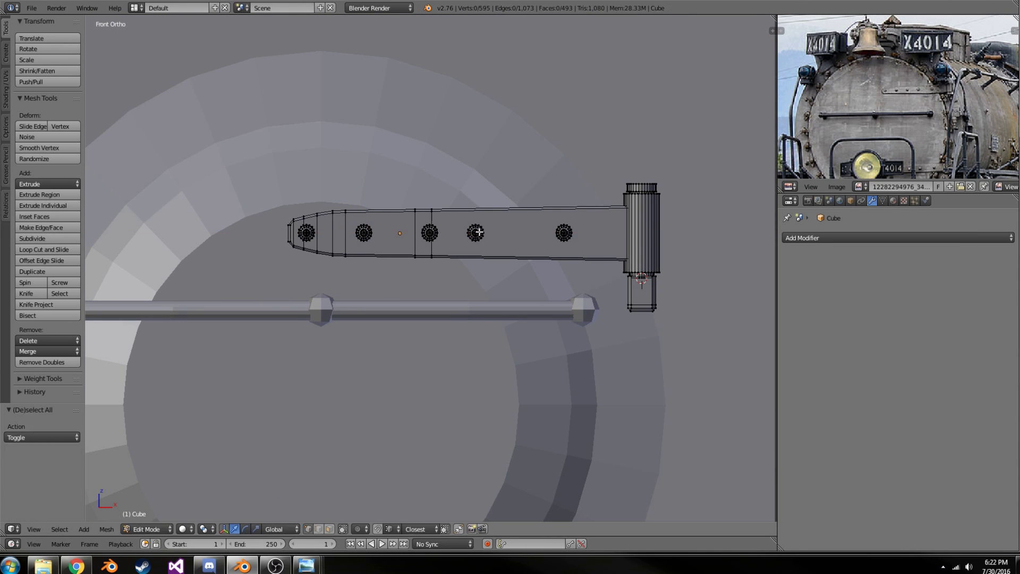
click(398, 233)
key(a)
middle_drag(398, 233, 295, 193)
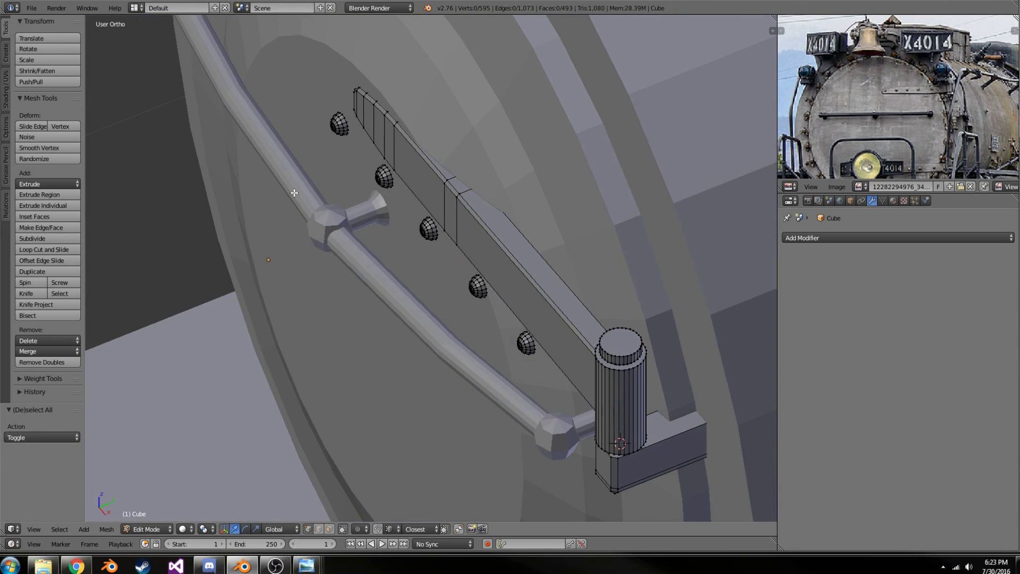
key(l)
scroll(417, 224, up, 4)
key(g)
- Copy the bracket, scale it on Y, and place it lower on the smokebox door
key(Tab)
scroll(608, 236, down, 4)
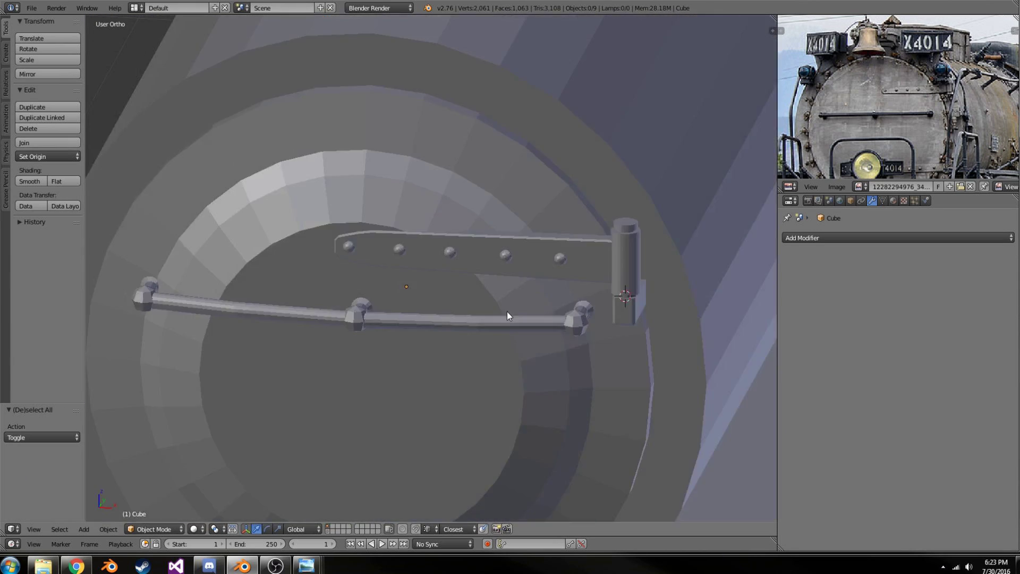
middle_drag(505, 314, 460, 333)
scroll(460, 332, up, 4)
key(Tab)
key(s)
key(y)
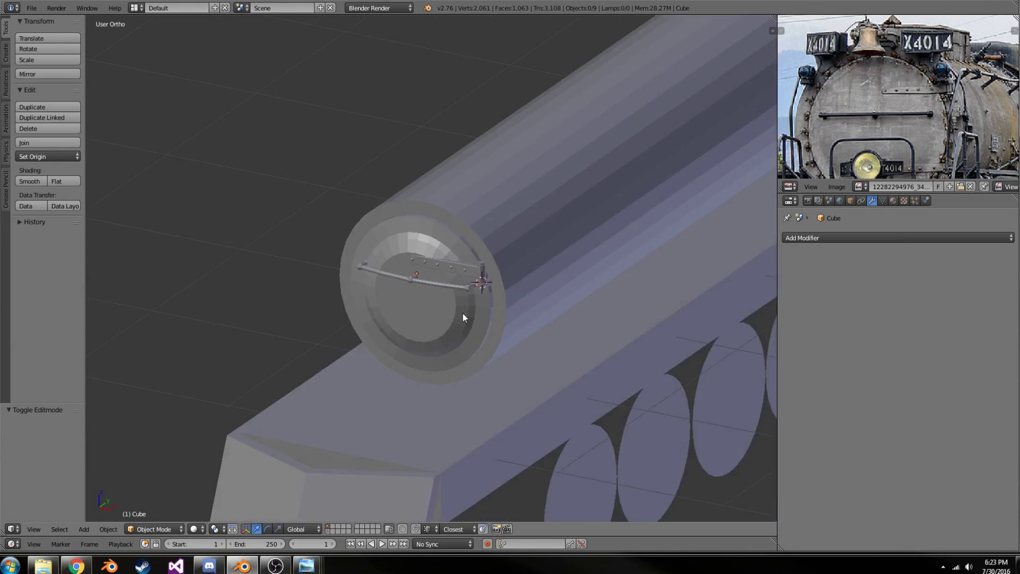
key(a)
scroll(460, 332, down, 4)
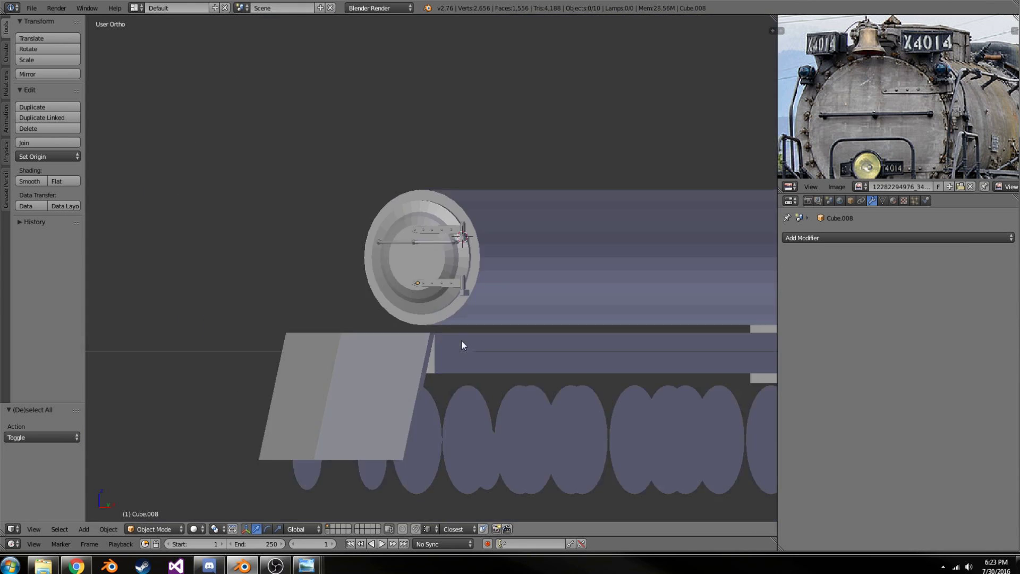
scroll(461, 340, up, 4)
mouse_move(461, 339)
middle_down()
mouse_move(531, 307)
mouse_move(488, 299)
mouse_move(473, 212)
middle_up()
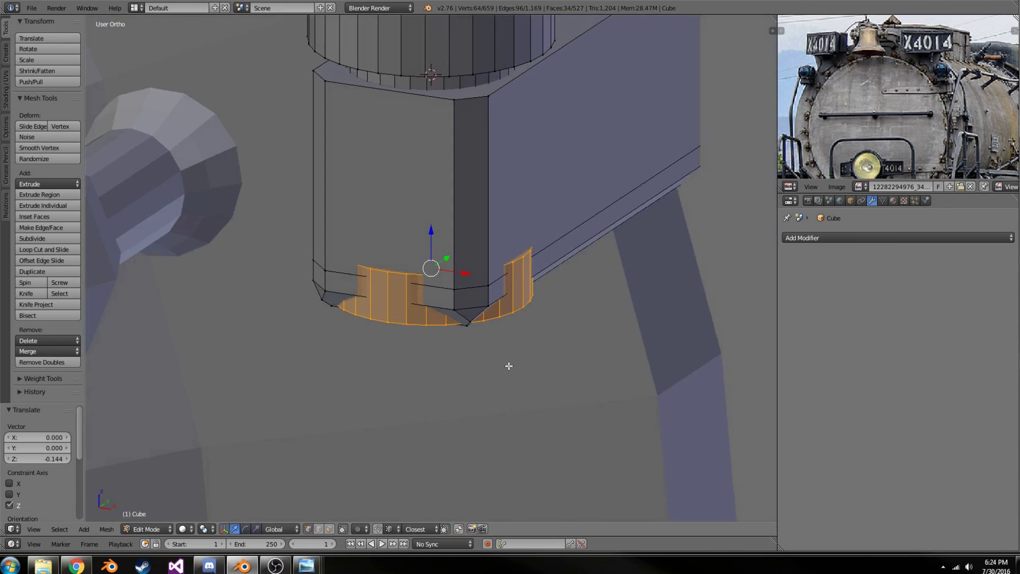
- Move the bottom ring down on Z to form a round boss under the block
middle_drag(509, 366, 565, 312)
key(g)
key(z)
click(564, 361)
mouse_move(565, 361)
middle_down()
mouse_move(464, 369)
mouse_move(502, 308)
middle_up()
- Loop-cut the mounting block and extrude a tab downward along Z
key(a)
key(ctrl+r)
click(510, 272)
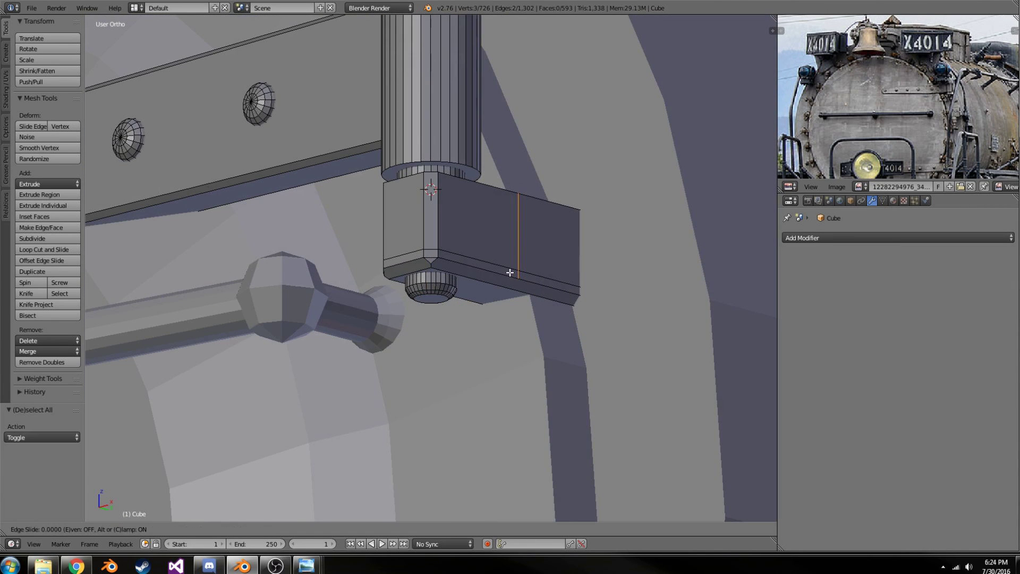
click(504, 296)
key(e)
key(z)
click(340, 528)
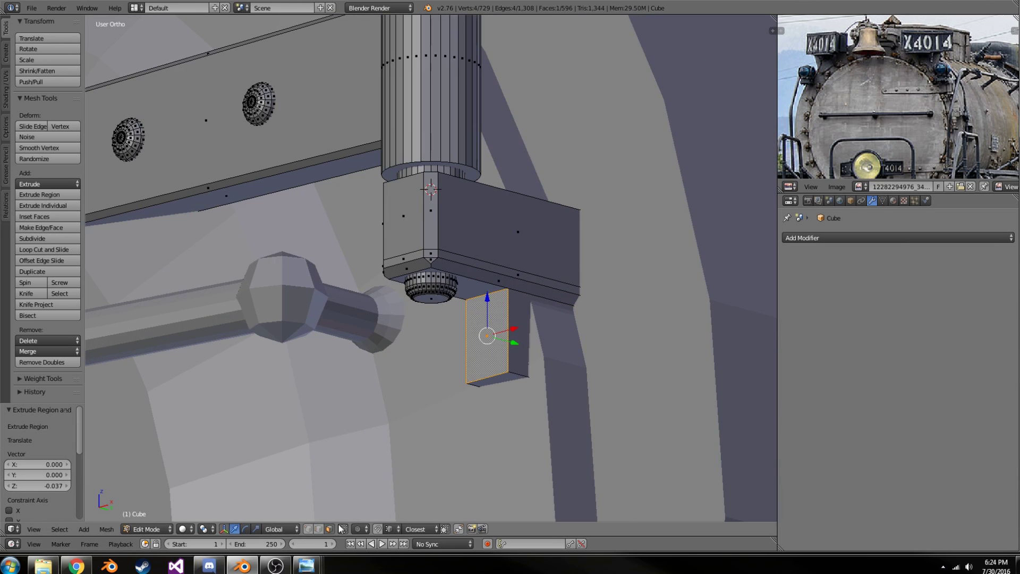
scroll(468, 373, down, 3)
- Extrude the block's side face and inset it into a side panel
key(Tab)
key(a)
scroll(401, 214, up, 6)
key(ctrl+r)
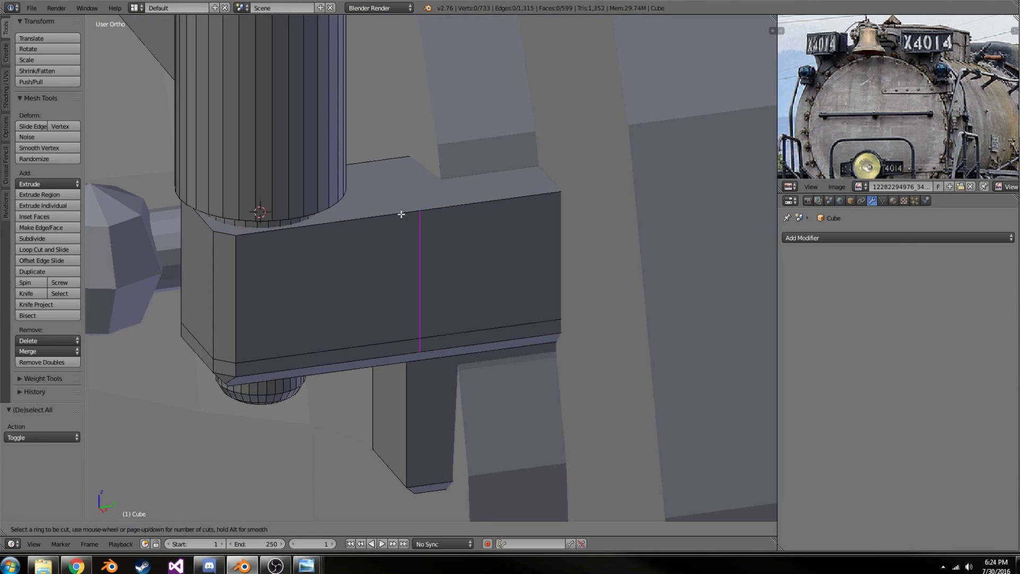
middle_drag(416, 300, 409, 298)
right_click(420, 287)
key(e)
click(495, 333)
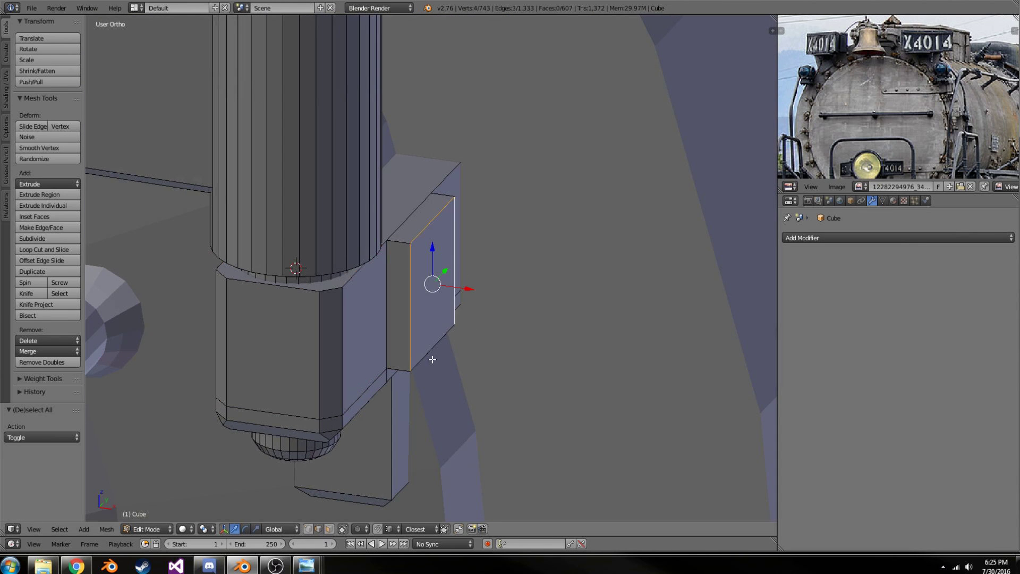
key(i)
click(519, 378)
middle_drag(519, 378, 340, 298)
- Add a small cube at the block's top face and raise it into an upright block
key(a)
key(ctrl+r)
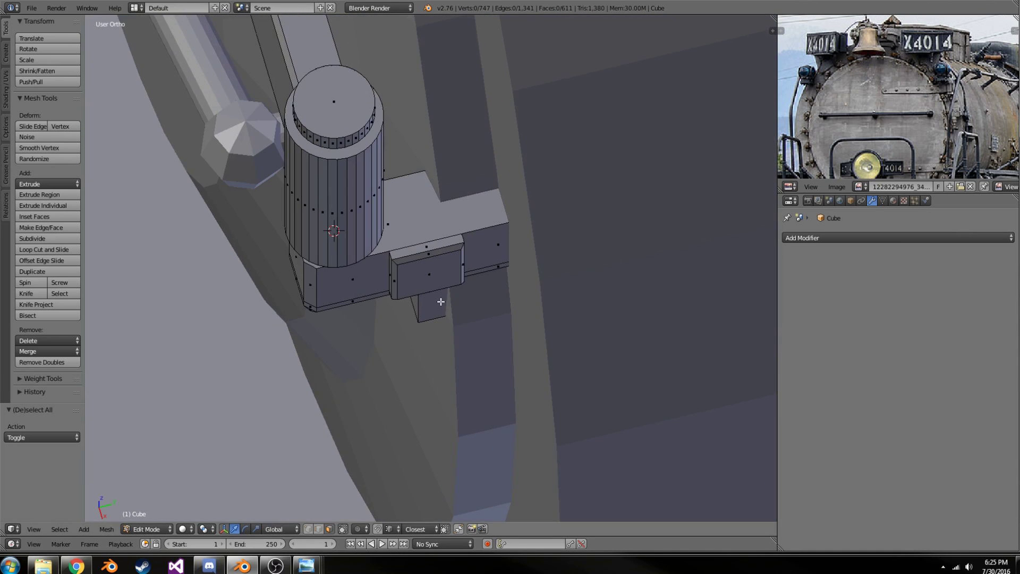
scroll(432, 255, down, 4)
right_click(425, 255)
scroll(425, 255, up, 5)
key(shift+s)
click(404, 244)
key(shift+a)
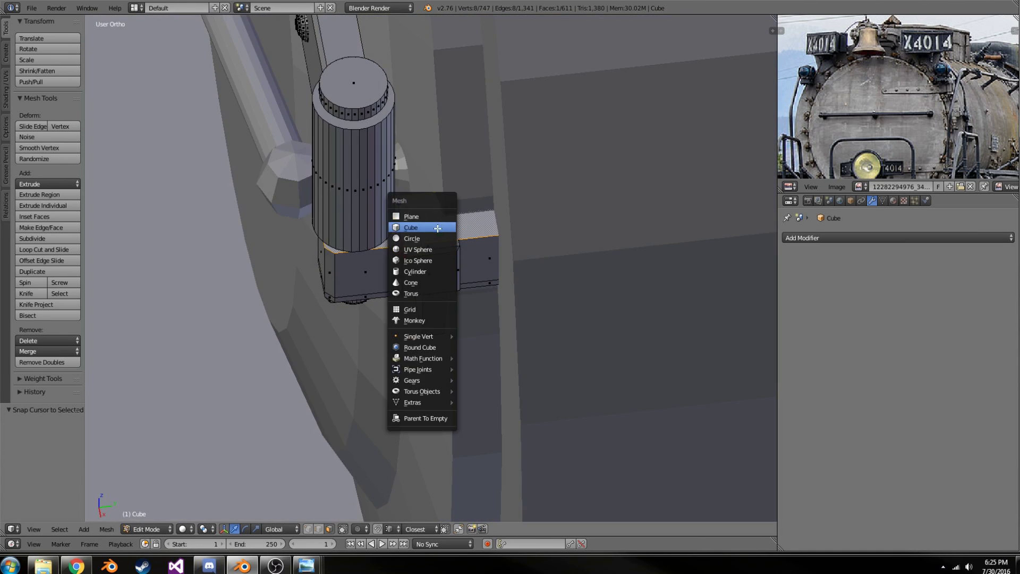
click(437, 228)
key(s)
click(484, 271)
middle_drag(494, 235, 505, 250)
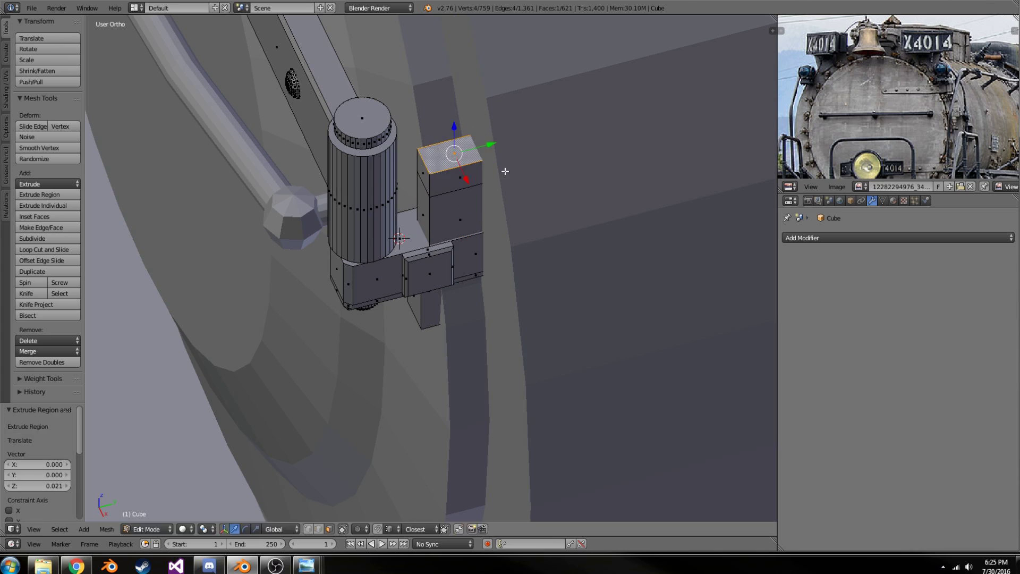
- Orbit around the hinge cylinder to inspect the new block and select a bolt head
key(a)
mouse_move(505, 171)
middle_down()
mouse_move(426, 216)
mouse_move(449, 278)
mouse_move(431, 387)
middle_up()
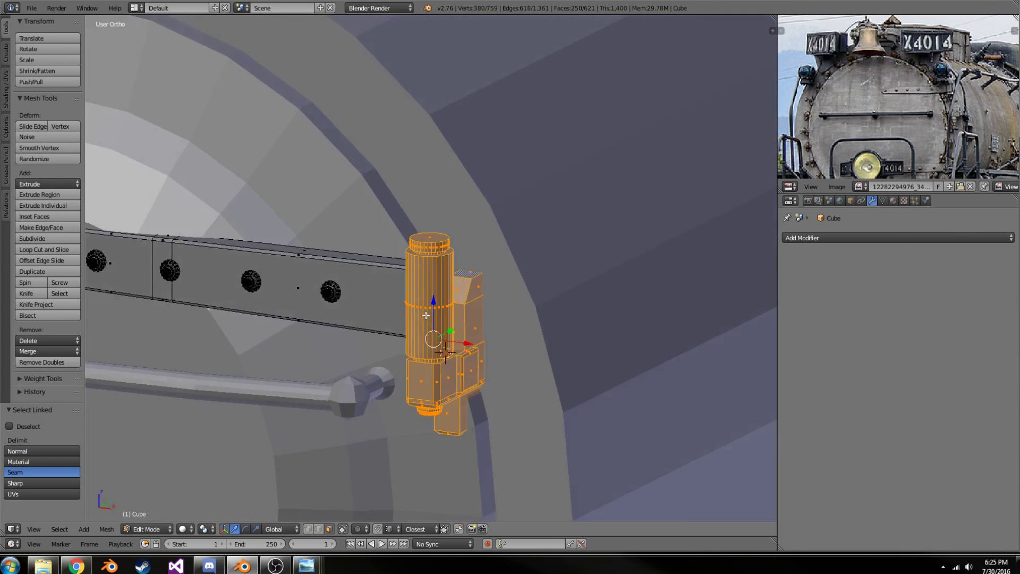
mouse_move(434, 316)
middle_down()
mouse_move(404, 371)
mouse_move(355, 537)
mouse_move(360, 353)
mouse_move(425, 383)
middle_up()
key(a)
scroll(425, 383, up, 2)
key(l)
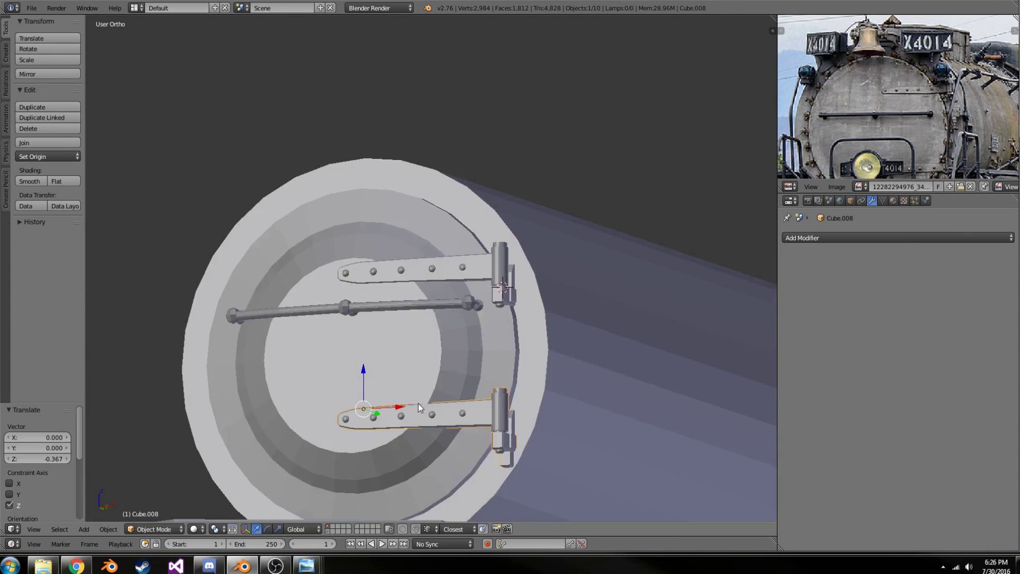
- Select the boiler cylinder and add a Subdivision Surface modifier to it
middle_drag(420, 408, 392, 269)
right_click(391, 269)
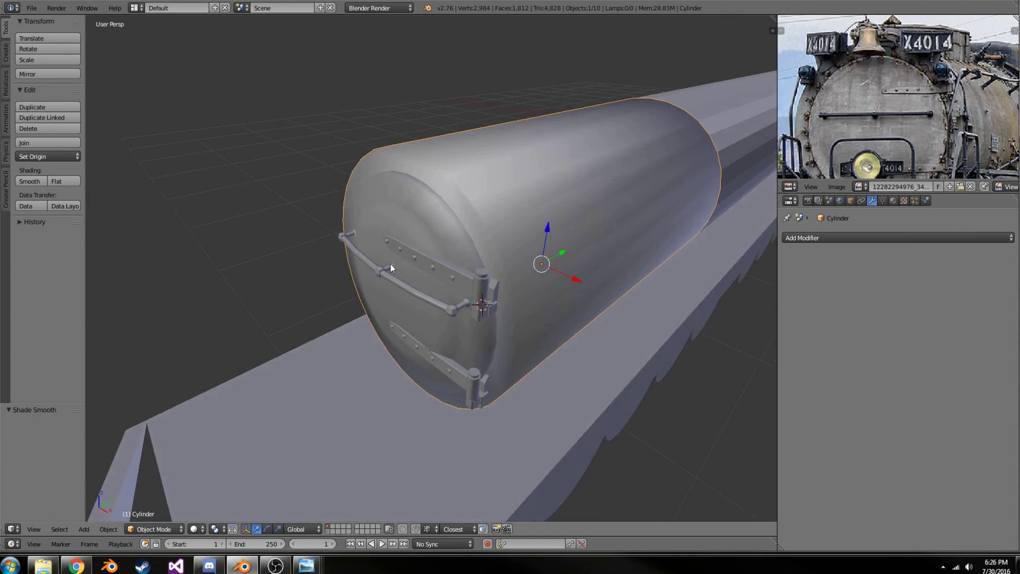
key(Tab)
key(Tab)
click(813, 237)
click(815, 420)
key(Tab)
- Add an edge loop near the boiler's front rim
middle_drag(584, 318, 535, 232)
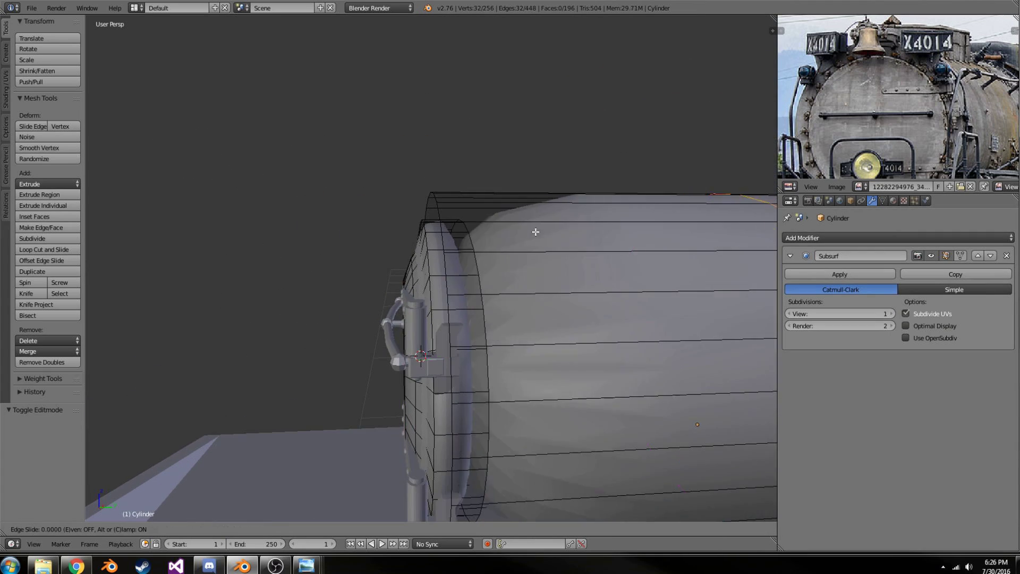
click(200, 220)
middle_drag(200, 220, 445, 241)
key(a)
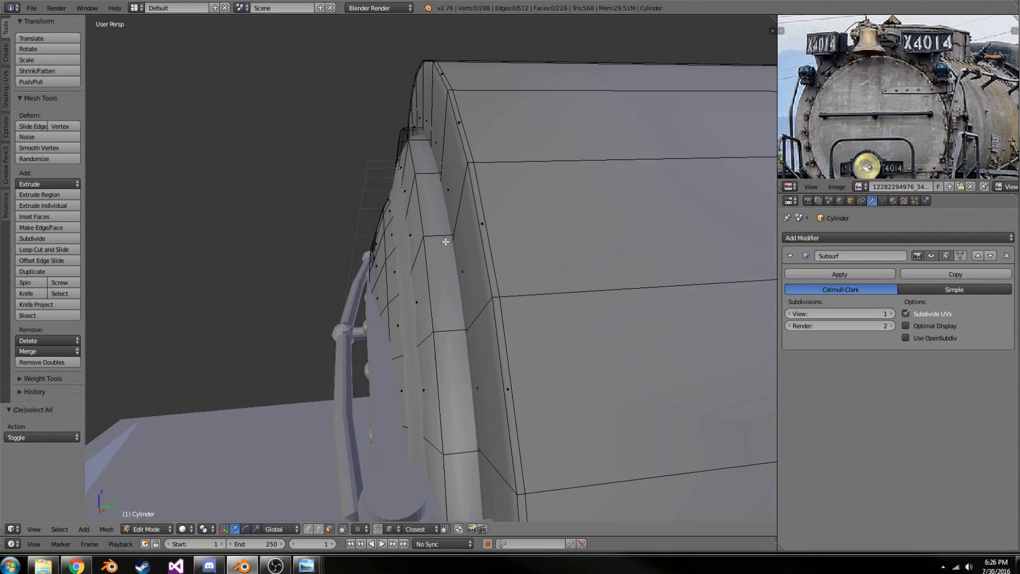
click(381, 242)
key(a)
key(z)
key(ctrl+r)
key(z)
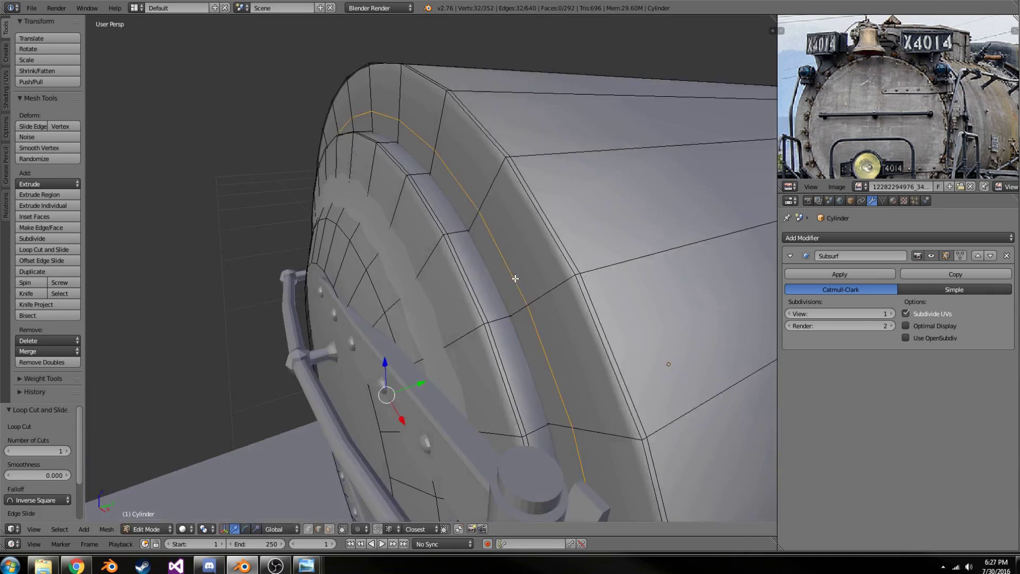
- Place a loop cut around the boiler side and select an edge loop there
mouse_move(515, 280)
middle_down()
mouse_move(558, 337)
mouse_move(636, 237)
mouse_move(343, 259)
middle_up()
click(343, 260)
key(z)
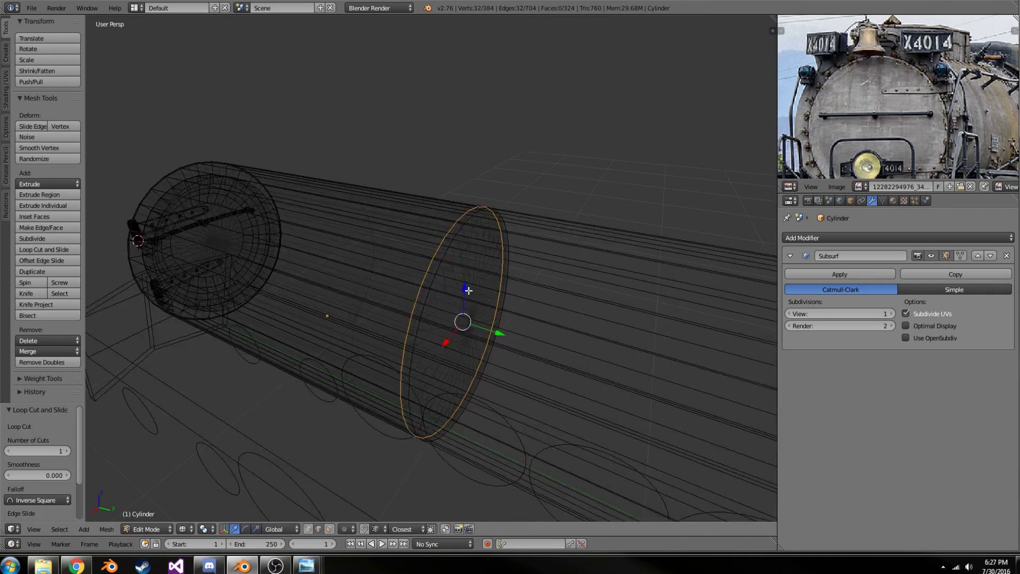
click(425, 297)
key(a)
key(a)
key(a)
key(z)
scroll(372, 319, up, 5)
- Select a face band, extrude it and scale it outward into a raised ring
alt+shift+click(550, 328)
mouse_move(551, 328)
middle_down()
mouse_move(566, 337)
mouse_move(328, 200)
middle_up()
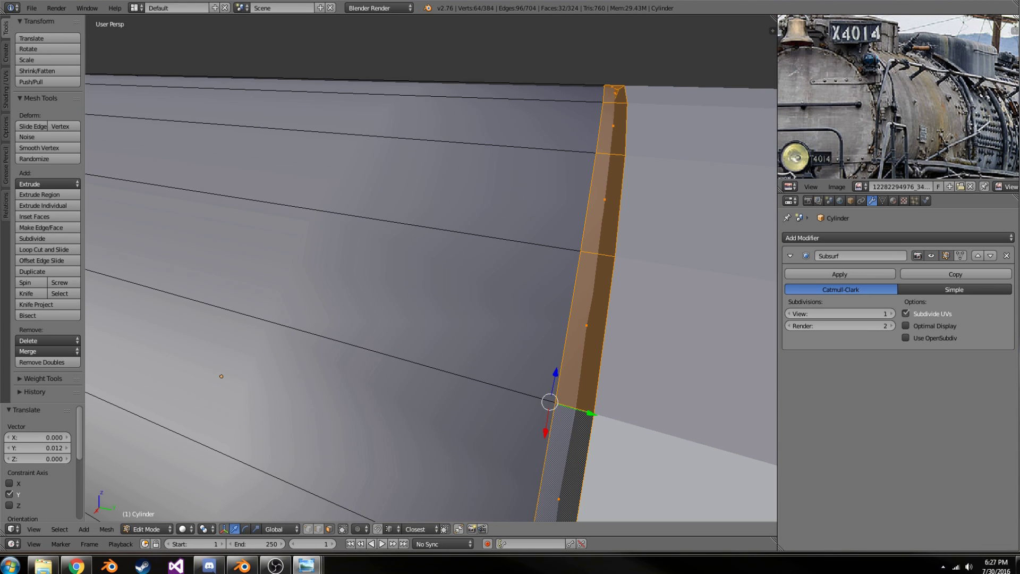
scroll(495, 329, down, 5)
middle_drag(496, 329, 341, 262)
key(e)
right_click(478, 282)
key(s)
key(shift+y)
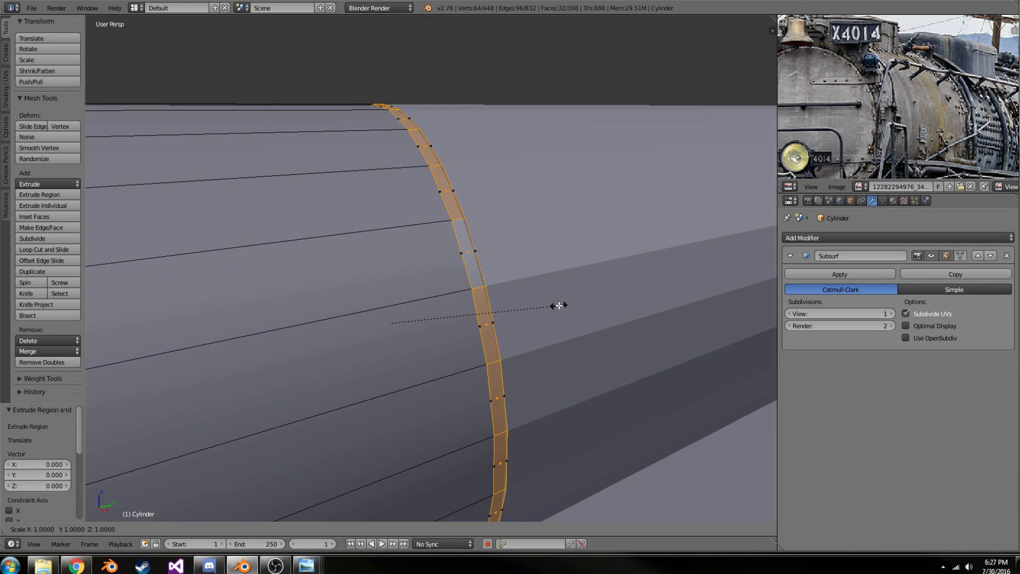
click(559, 302)
- Add another edge loop next to the raised band and leave mesh editing
key(a)
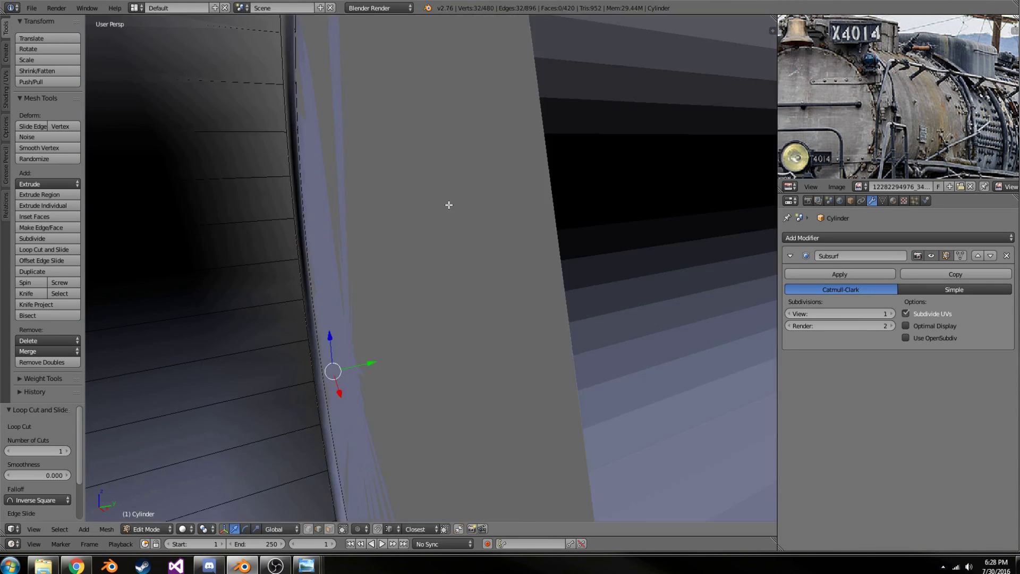
key(ctrl+r)
click(418, 155)
scroll(418, 155, down, 4)
key(Tab)
key(Tab)
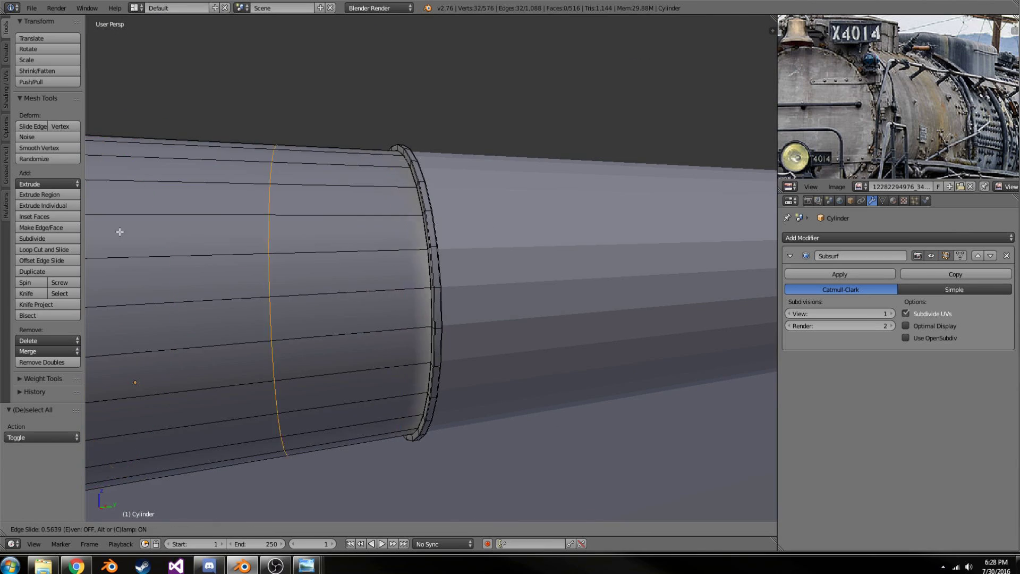
click(119, 231)
key(Tab)
- Resize the inner disc of the boiler's front face, then select the smokebox door
mouse_move(424, 300)
middle_down()
mouse_move(410, 388)
mouse_move(531, 410)
mouse_move(366, 305)
mouse_move(611, 261)
middle_up()
scroll(367, 305, up, 5)
key(Tab)
key(Tab)
key(Tab)
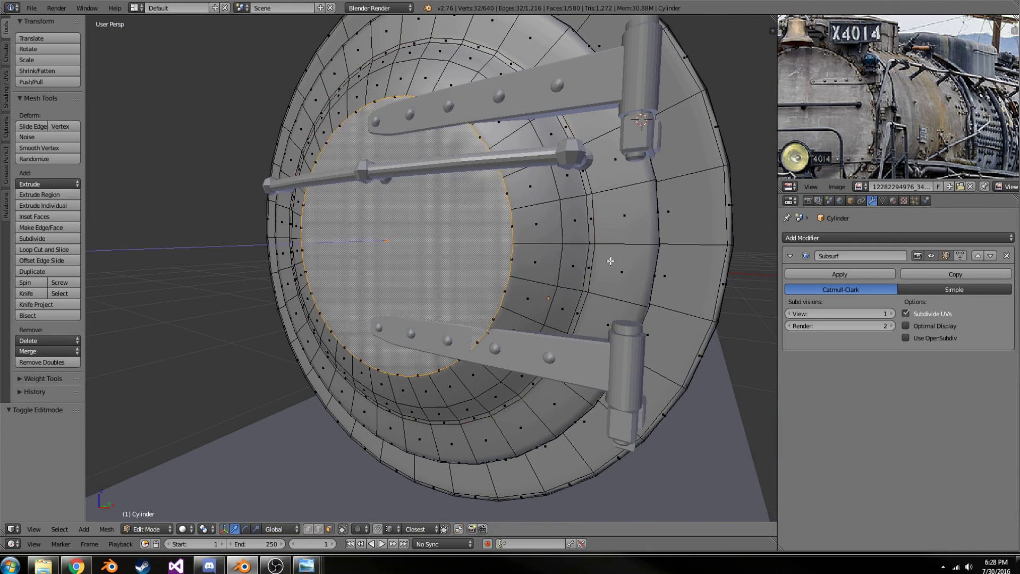
click(468, 246)
scroll(469, 246, down, 4)
mouse_move(469, 246)
middle_down()
mouse_move(132, 178)
mouse_move(489, 353)
mouse_move(104, 221)
middle_up()
key(Tab)
key(a)
scroll(342, 319, up, 3)
right_click(342, 319)
- Switch the render engine to Cycles in the render settings
middle_drag(342, 319, 619, 295)
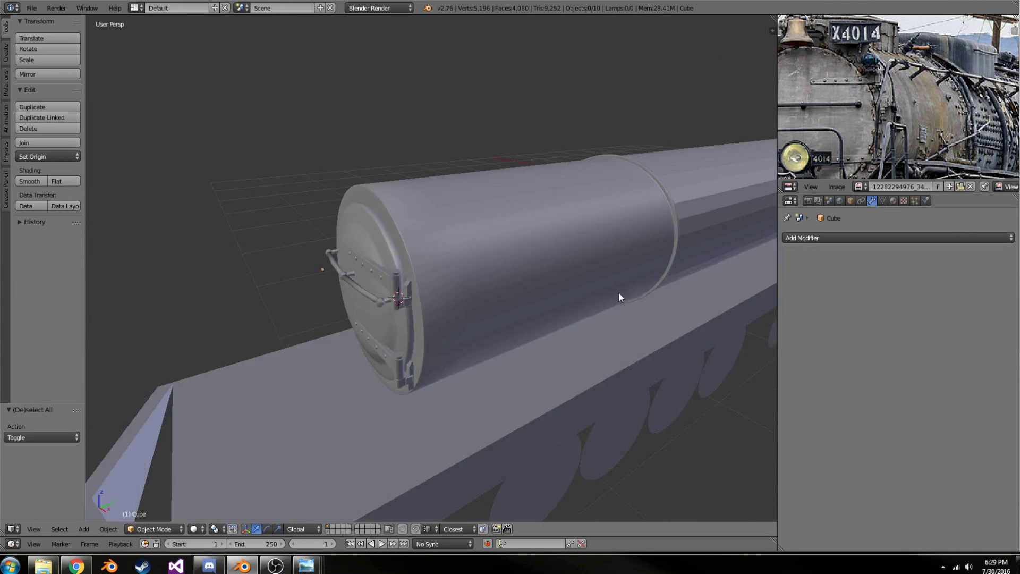
click(807, 201)
click(811, 298)
click(379, 8)
click(372, 43)
- Preview the boiler in Cycles rendered shading, then return to solid shading
middle_drag(478, 289, 467, 287)
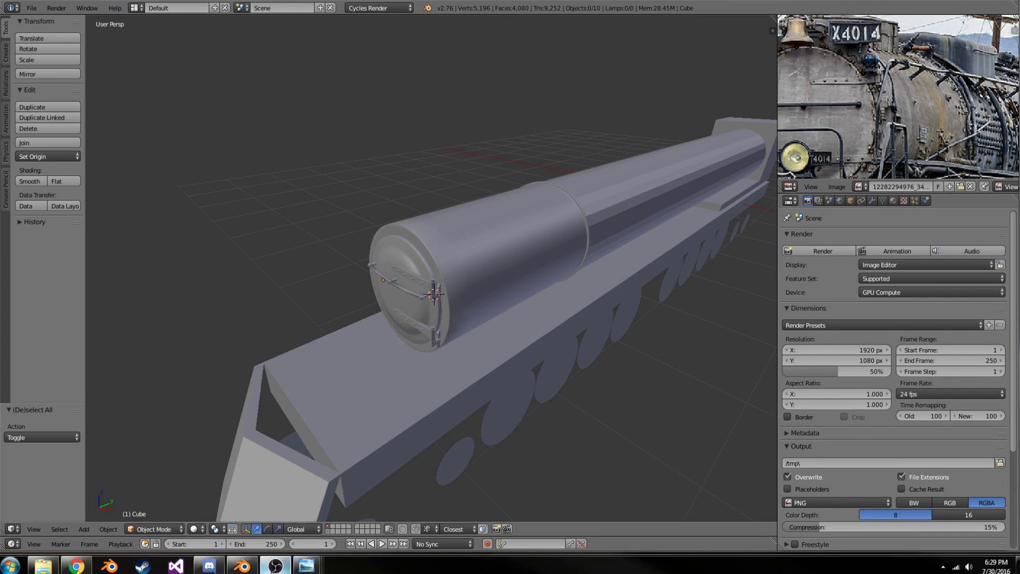
scroll(468, 287, up, 2)
key(shift+z)
scroll(444, 317, down, 3)
key(shift+z)
scroll(547, 273, down, 2)
scroll(435, 389, down, 1)
- Add a Sun lamp rotated 45° on Y, then select the boiler
key(shift+a)
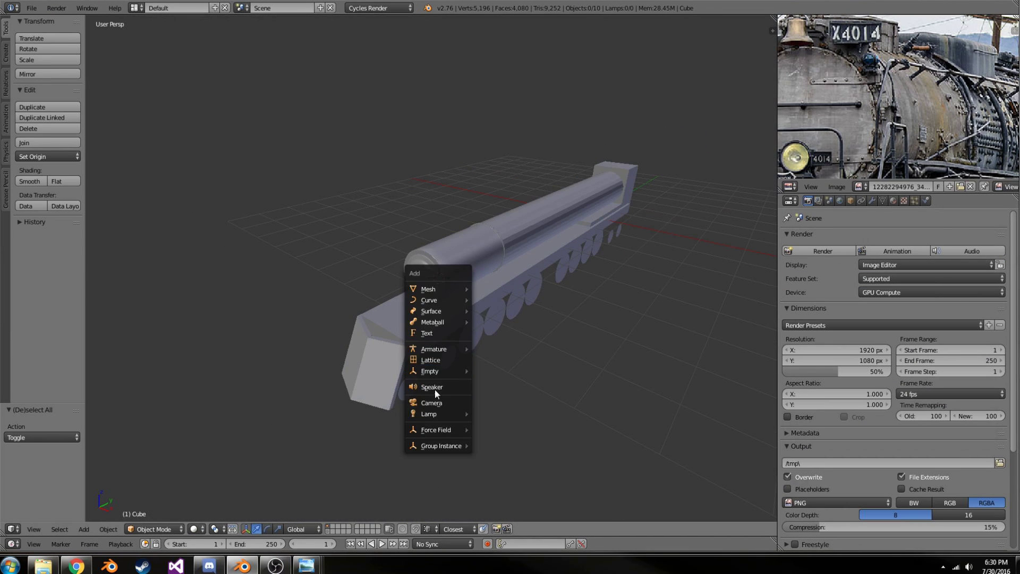
key(Return)
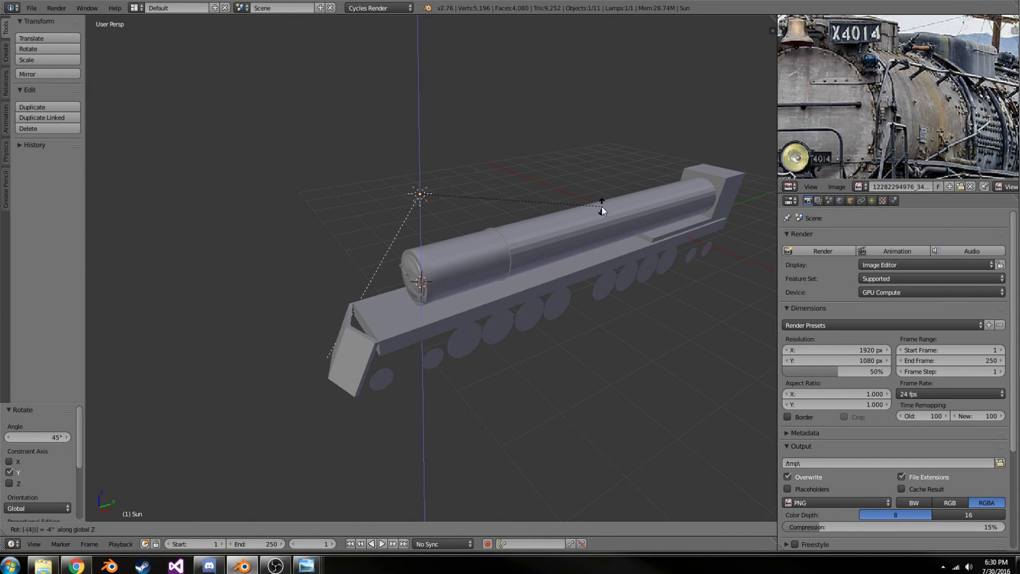
key(KP_7)
middle_drag(702, 196, 506, 276)
scroll(505, 277, up, 3)
key(a)
right_click(507, 282)
- Snap the 3D cursor to the smokebox door centre and check the boiler's modifier settings
key(Tab)
middle_drag(525, 317, 551, 285)
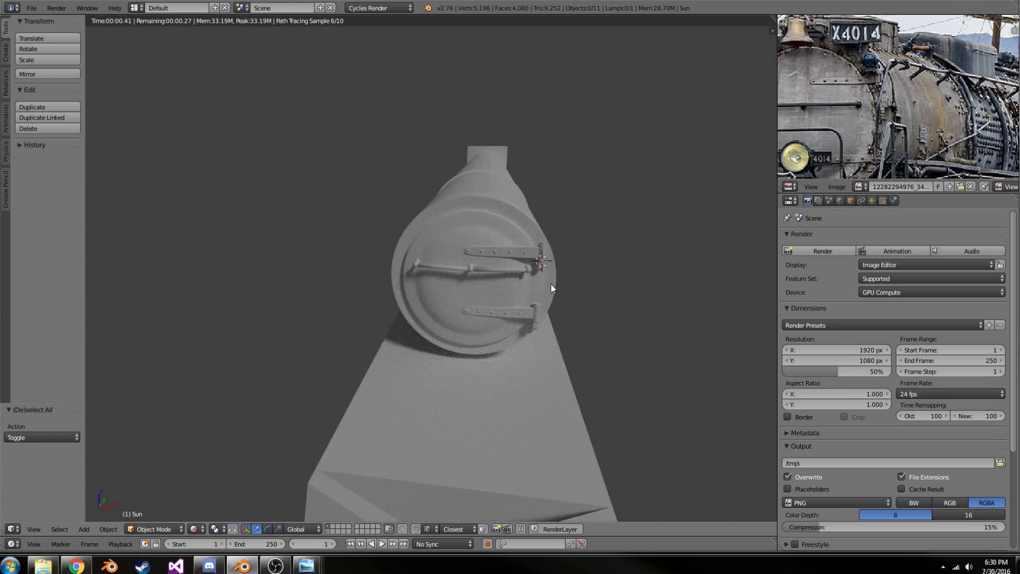
scroll(482, 287, up, 3)
scroll(558, 350, up, 3)
key(shift+s)
click(558, 350)
key(Tab)
scroll(556, 300, down, 3)
click(871, 200)
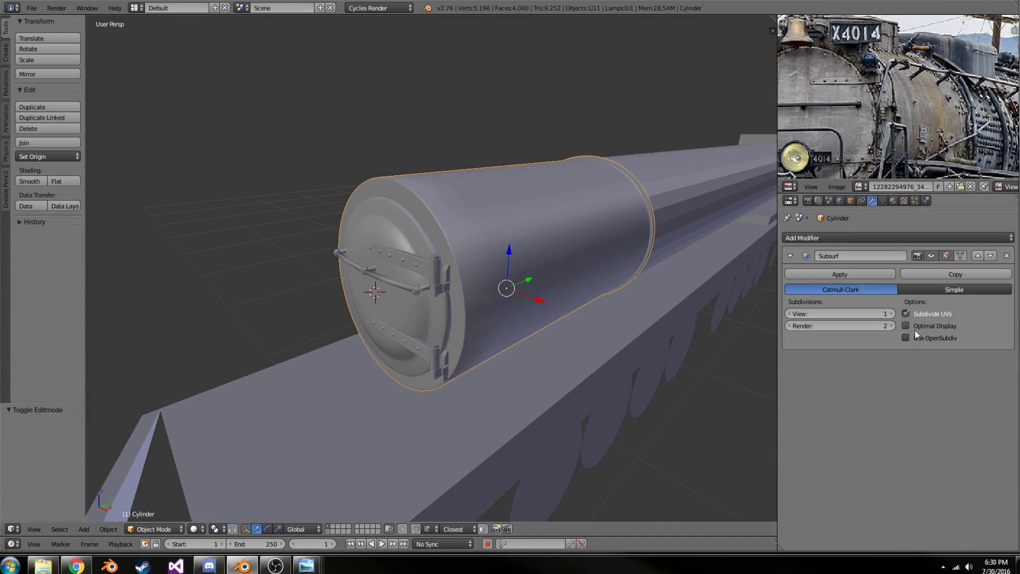
scroll(562, 304, up, 1)
middle_drag(562, 304, 441, 338)
- Add an eight-sided cylinder at the smokebox door centre
key(shift+a)
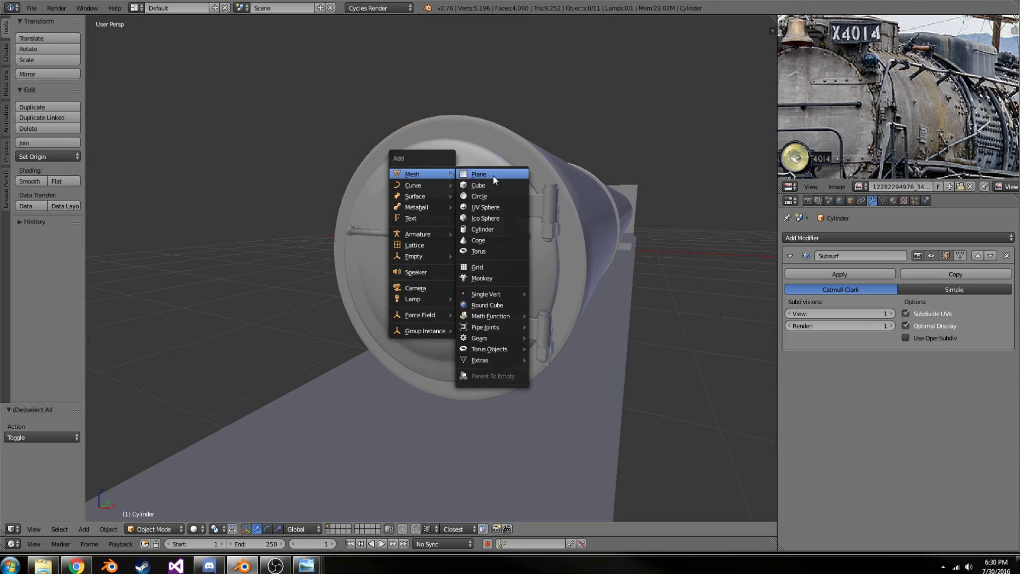
click(479, 246)
mouse_move(478, 246)
middle_down()
mouse_move(446, 330)
mouse_move(516, 319)
middle_up()
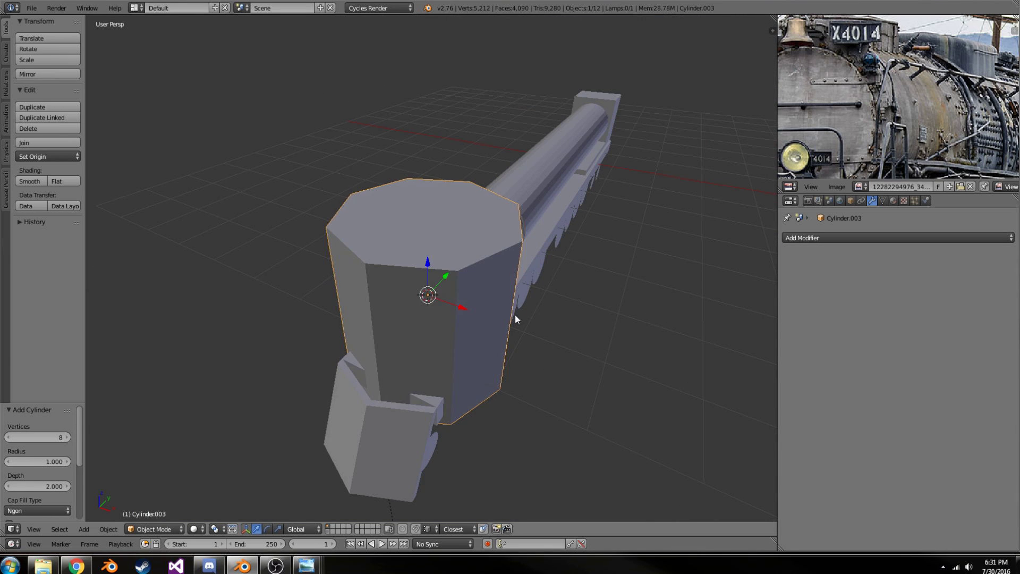
scroll(462, 282, up, 6)
mouse_move(428, 266)
middle_down()
mouse_move(423, 344)
mouse_move(476, 176)
middle_up()
key(Tab)
key(Tab)
- Shrink the small cylinder and move it along the boiler's length
middle_drag(378, 241, 405, 148)
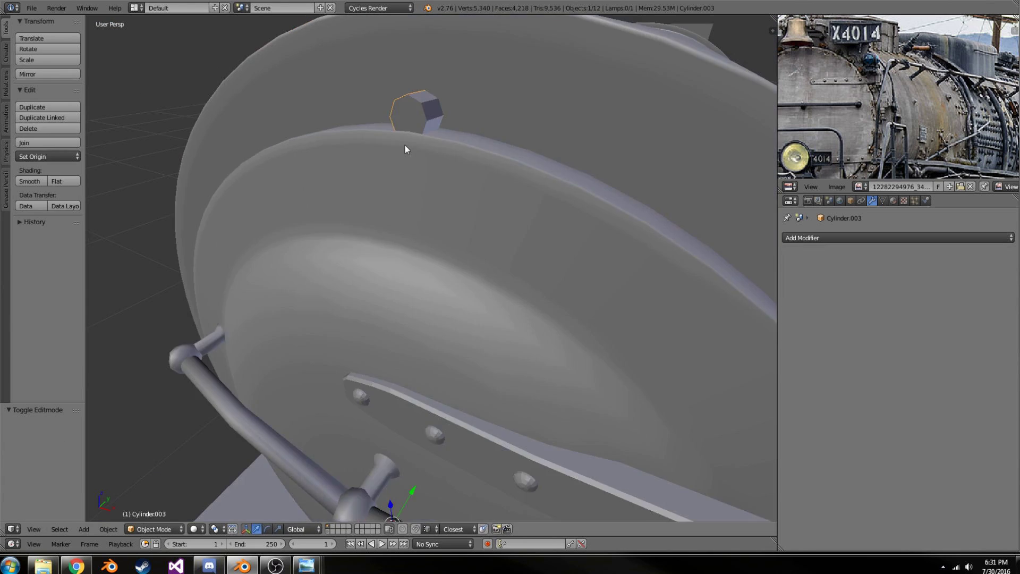
scroll(405, 148, up, 5)
key(s)
click(523, 273)
key(g)
key(y)
right_click(470, 300)
scroll(469, 300, down, 5)
middle_drag(469, 299, 428, 273)
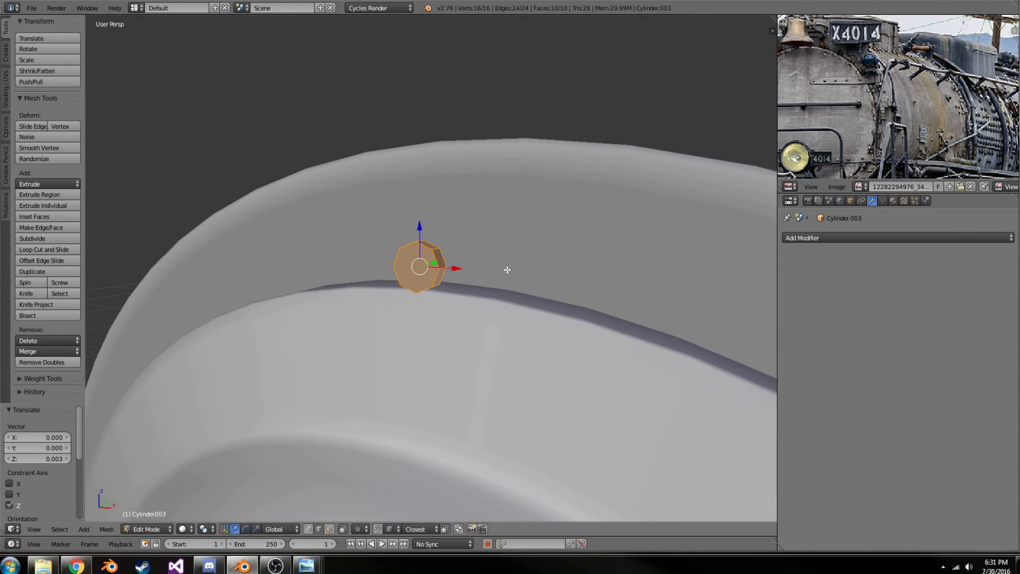
- Duplicate the bolt's end ring and reposition the cylinder along the Y axis
middle_drag(505, 268, 478, 277)
key(shift+d)
key(y)
right_click(493, 276)
scroll(451, 314, up, 3)
key(z)
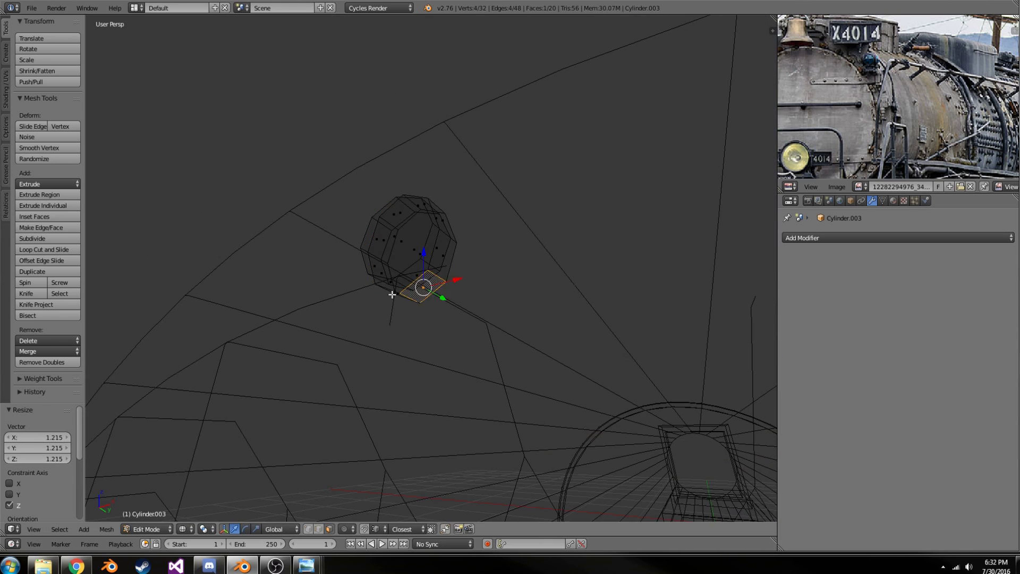
key(z)
key(a)
key(g)
key(y)
- Extrude one cylinder face into a slightly smaller ring for the bolt head
right_click(481, 295)
scroll(480, 295, down, 4)
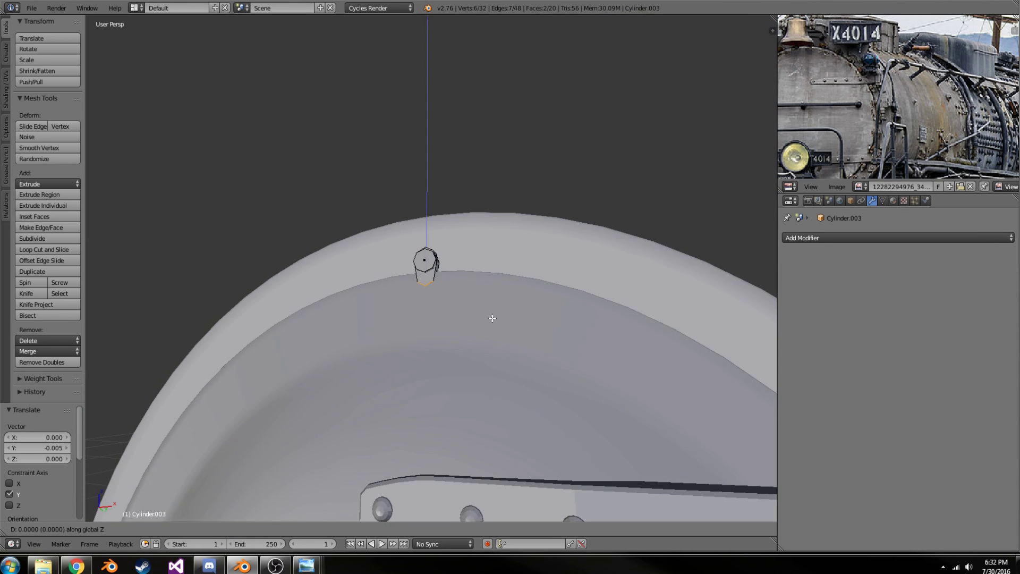
scroll(548, 273, up, 4)
key(e)
right_click(548, 274)
key(e)
key(s)
click(542, 276)
scroll(497, 332, down, 3)
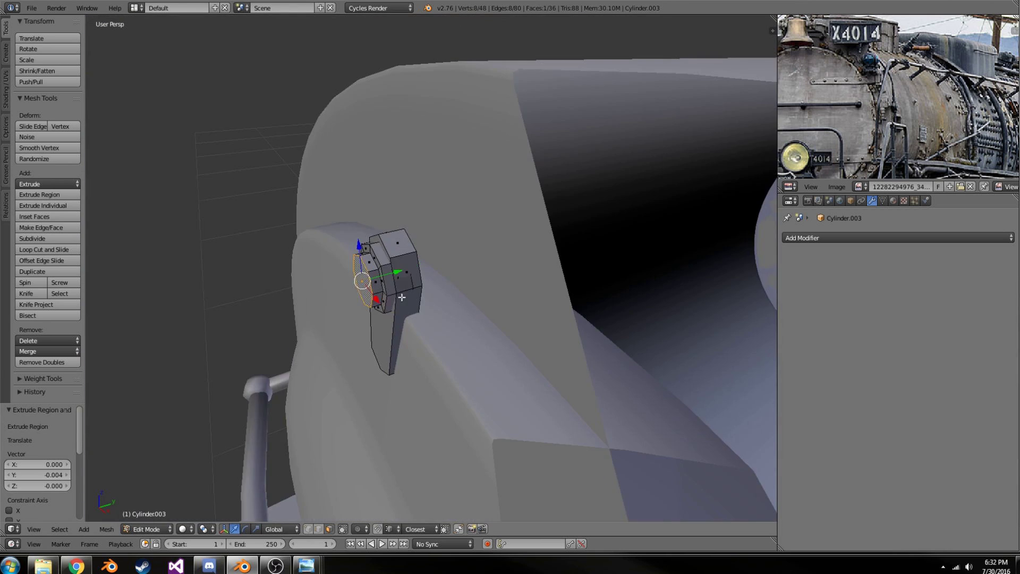
mouse_move(497, 332)
middle_down()
mouse_move(582, 312)
mouse_move(441, 313)
mouse_move(478, 312)
mouse_move(497, 285)
mouse_move(406, 313)
middle_up()
- Extrude a face downward into the clamp's tab and leave mesh editing
key(z)
key(z)
scroll(437, 270, up, 2)
key(a)
key(Tab)
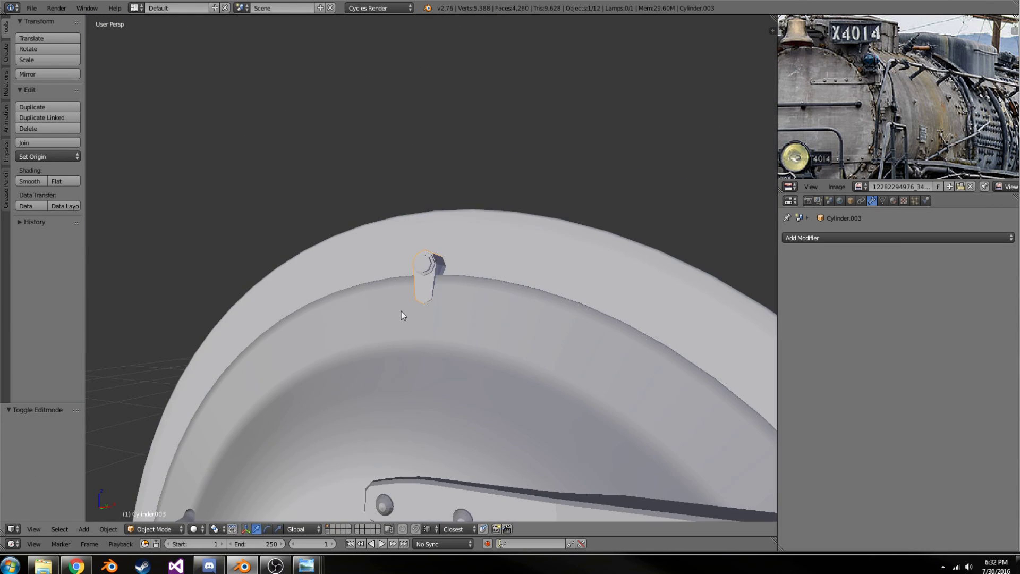
key(Tab)
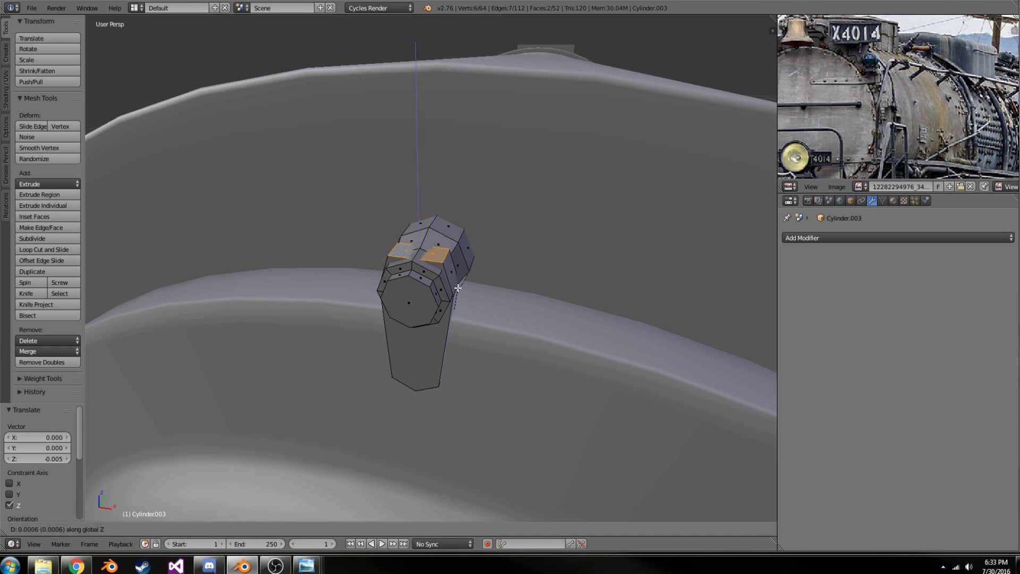
click(458, 288)
key(a)
middle_drag(458, 287, 398, 378)
scroll(446, 250, down, 5)
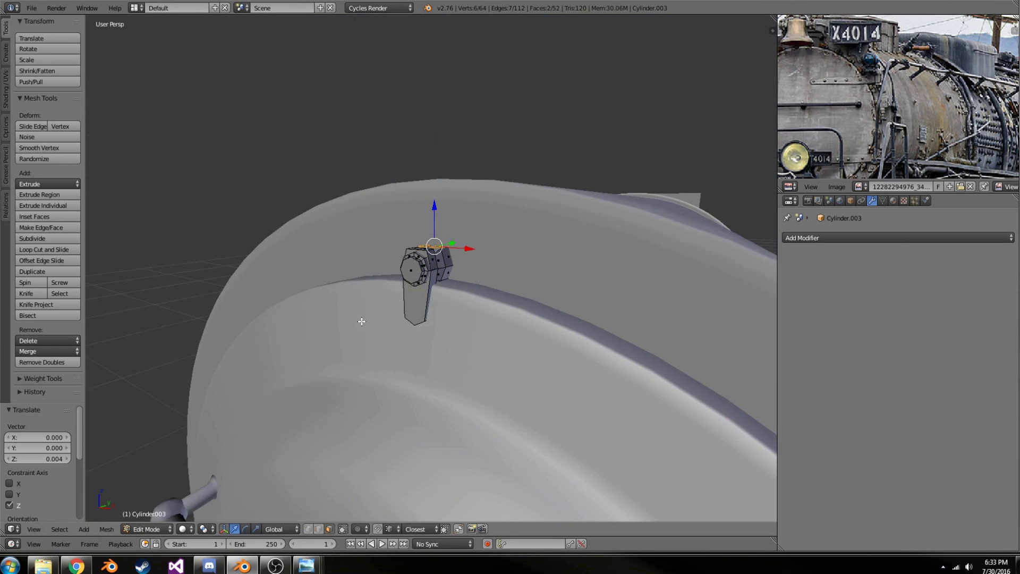
key(Tab)
mouse_move(371, 321)
middle_down()
mouse_move(414, 316)
mouse_move(387, 342)
mouse_move(435, 347)
middle_up()
- Duplicate the latch clamp and rotate the copy around the smokebox door centre
key(Tab)
key(a)
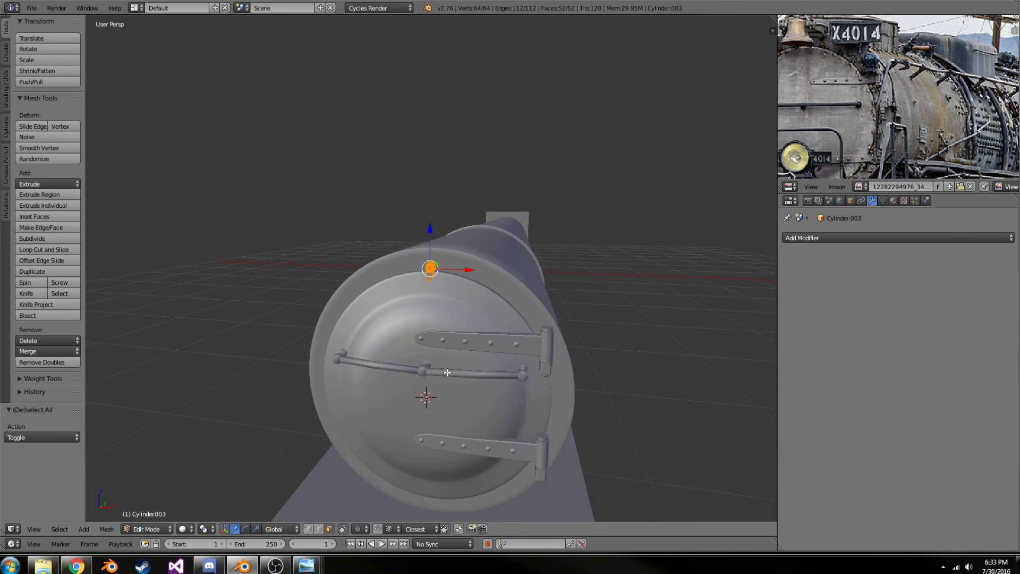
scroll(435, 347, up, 3)
scroll(378, 420, up, 2)
scroll(378, 419, down, 2)
click(203, 551)
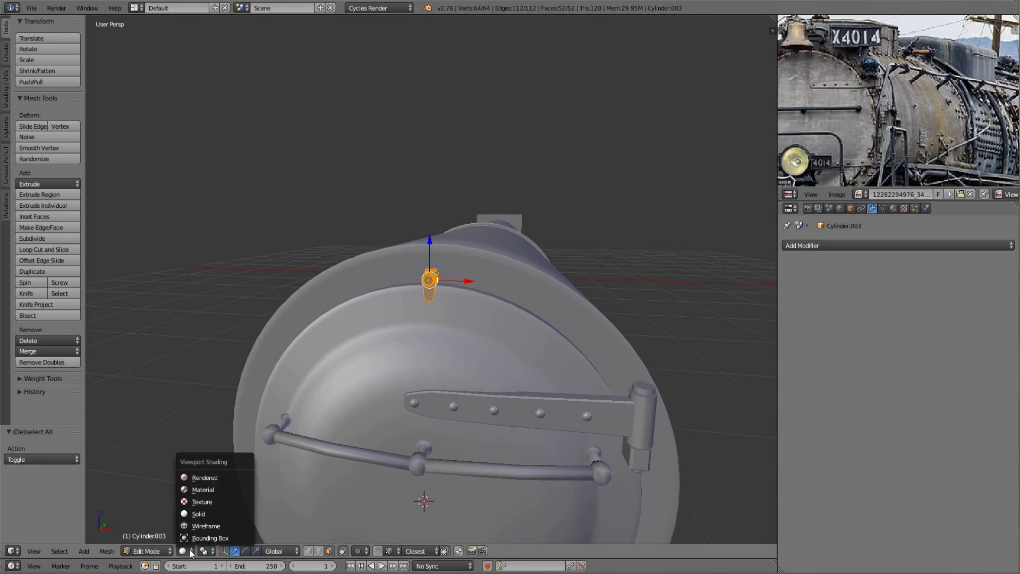
click(228, 428)
middle_drag(423, 485, 437, 369)
key(shift+d)
key(r)
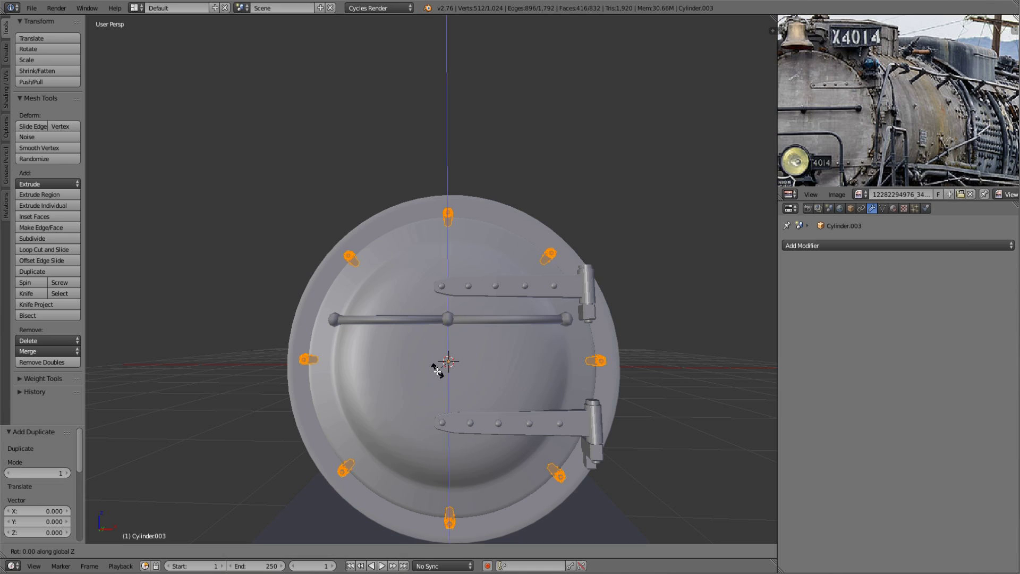
click(438, 370)
- Orbit around the boiler front, briefly previewing rendered shading before returning to solid
key(Tab)
mouse_move(437, 370)
middle_down()
mouse_move(483, 372)
mouse_move(426, 368)
middle_up()
key(a)
key(shift+z)
mouse_move(508, 429)
middle_down()
mouse_move(554, 365)
mouse_move(485, 334)
mouse_move(467, 309)
middle_up()
key(shift+z)
middle_drag(185, 319, 372, 329)
- Duplicate the clamps and rotate the copies around the door centre to ring the rim
key(Tab)
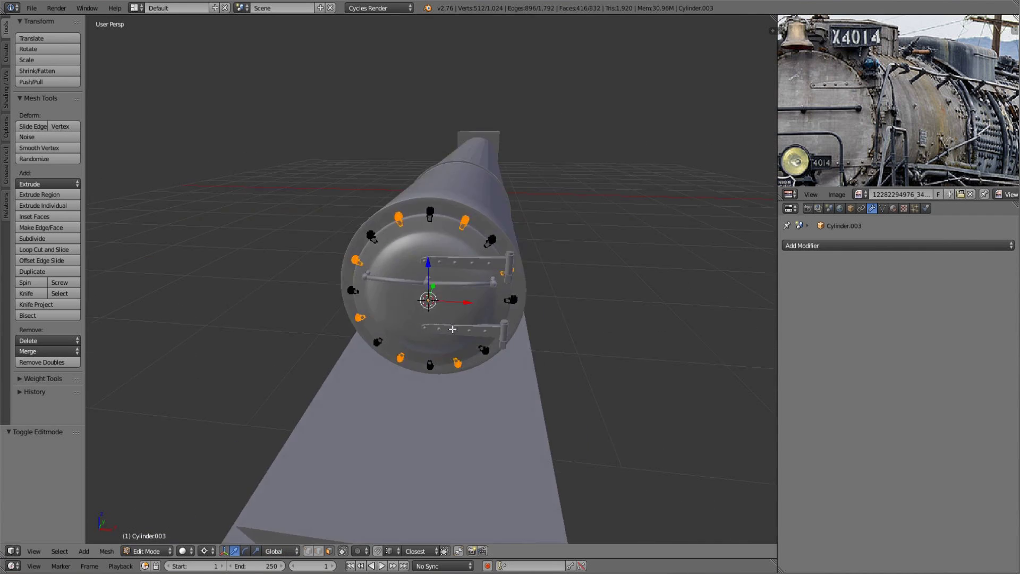
scroll(479, 335, up, 2)
key(shift+d)
key(r)
click(578, 371)
key(Tab)
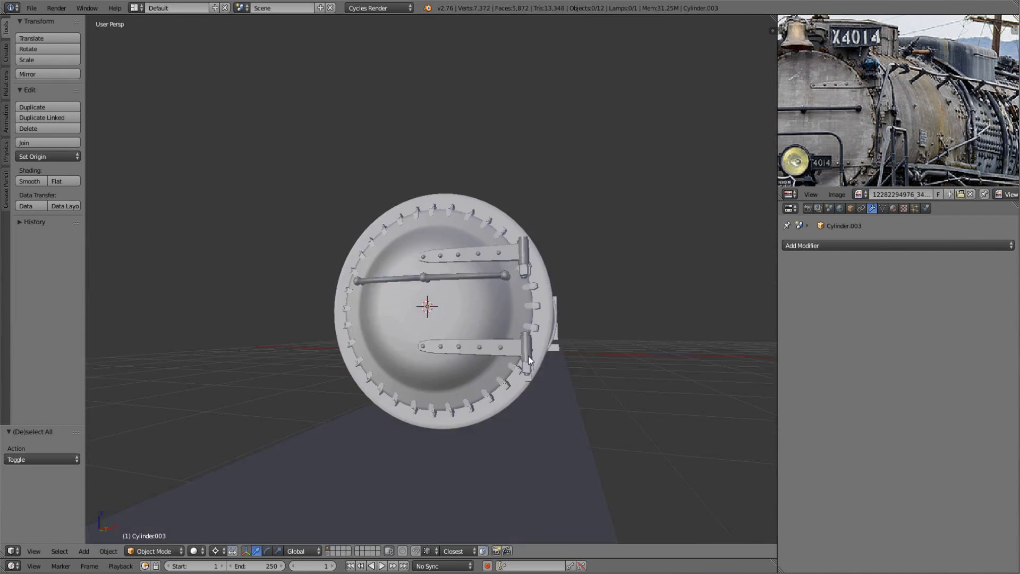
mouse_move(528, 355)
middle_down()
mouse_move(520, 373)
mouse_move(465, 373)
mouse_move(383, 395)
mouse_move(254, 337)
middle_up()
key(shift+z)
key(shift+z)
- Deselect everything and orbit out to view the whole locomotive
key(a)
scroll(254, 338, up, 3)
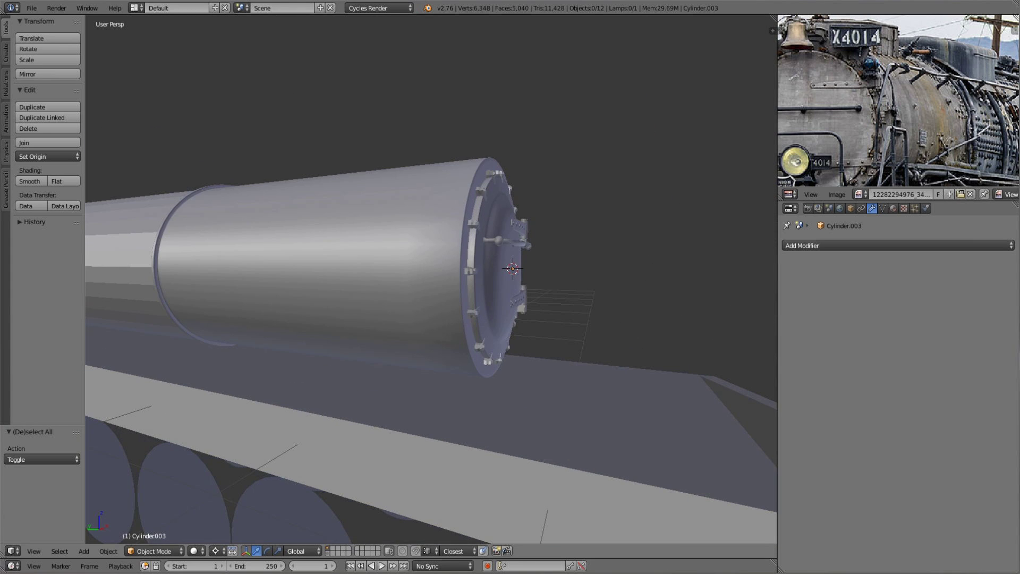
middle_drag(430, 286, 345, 298)
scroll(431, 287, down, 4)
scroll(430, 287, up, 3)
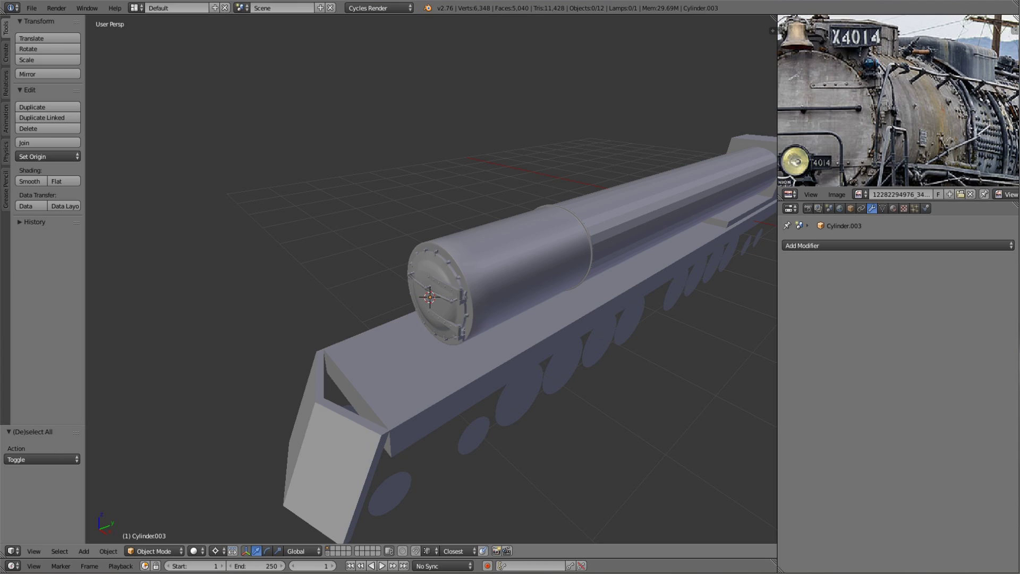
- Delete a face on the boiler's right side to open a hole
right_click(501, 295)
key(Tab)
key(KP_Decimal)
key(KP_1)
key(KP_3)
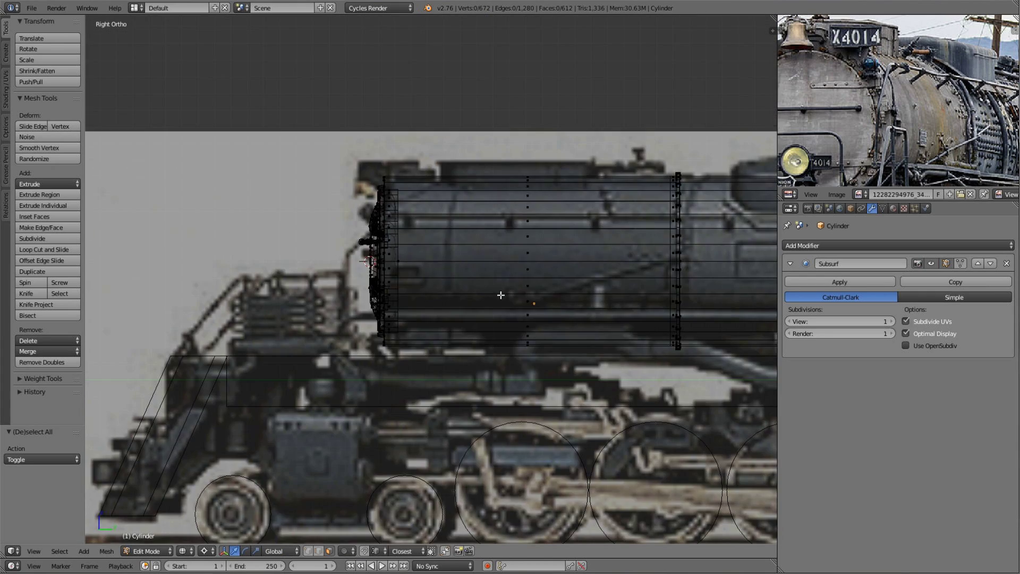
key(a)
scroll(353, 239, up, 3)
mouse_move(353, 240)
middle_down()
mouse_move(572, 276)
mouse_move(573, 297)
middle_up()
scroll(478, 255, down, 4)
scroll(574, 308, up, 4)
key(x)
key(KP_3)
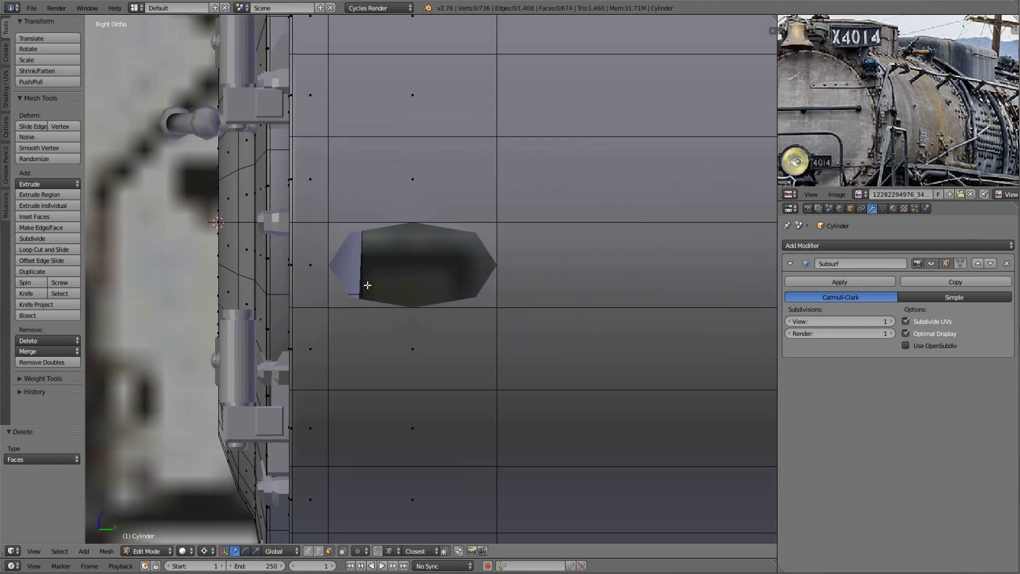
- Loop-cut around the hole, then add a cube and stretch it along Y into a wide plate
key(ctrl+r)
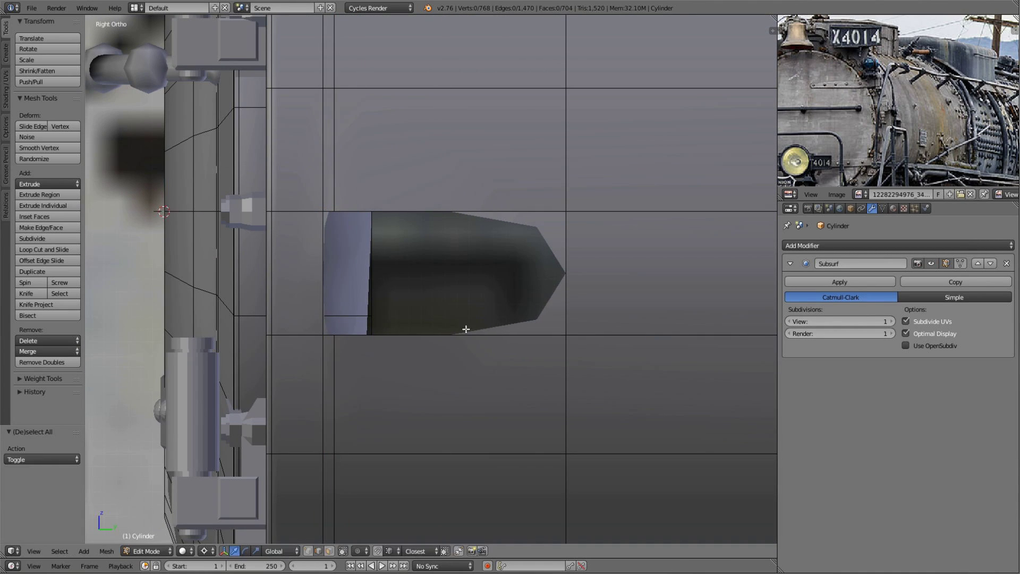
key(Tab)
key(Tab)
middle_drag(534, 224, 389, 341)
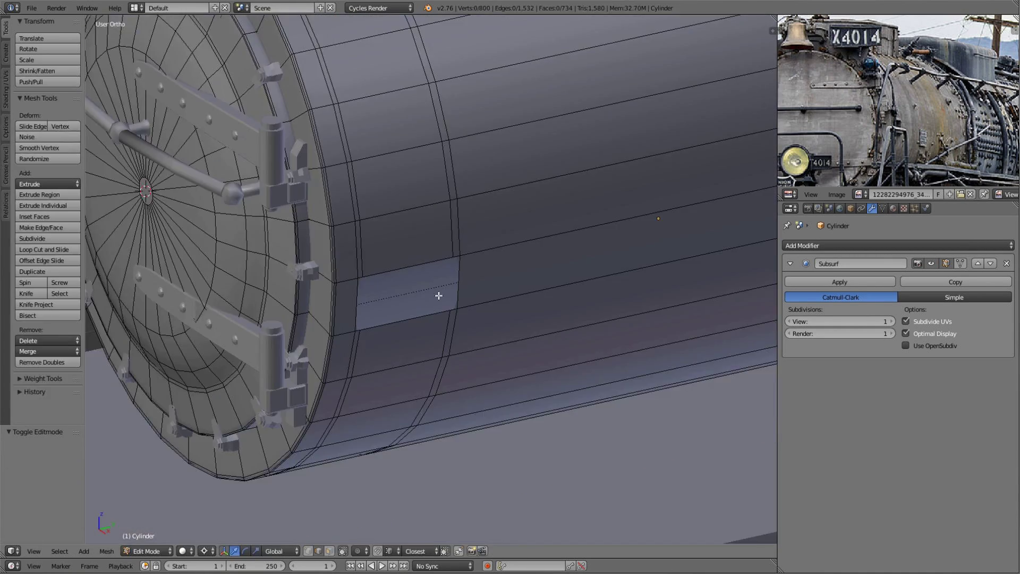
alt+right_click(389, 341)
click(418, 327)
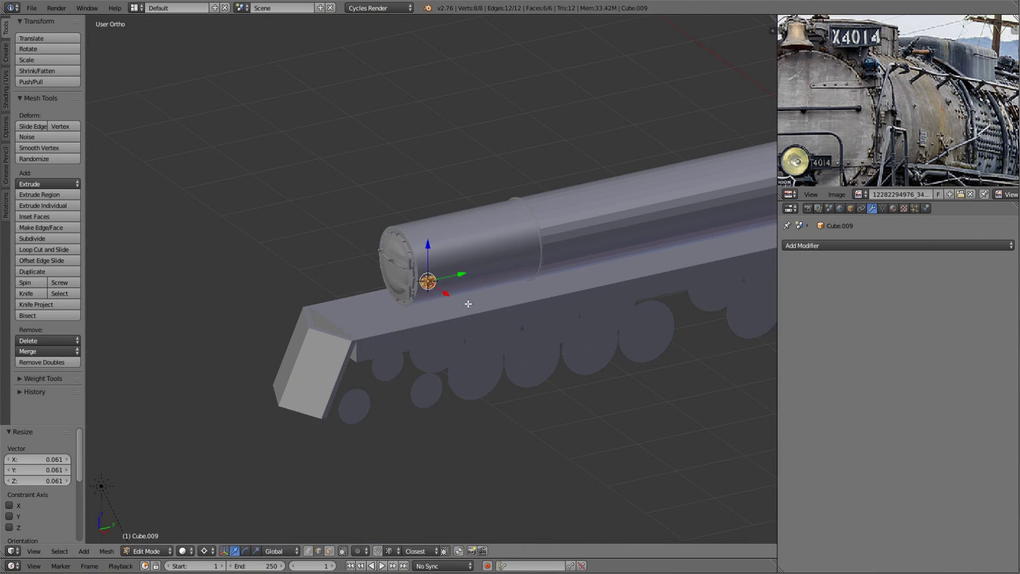
key(s)
key(s)
key(y)
click(304, 297)
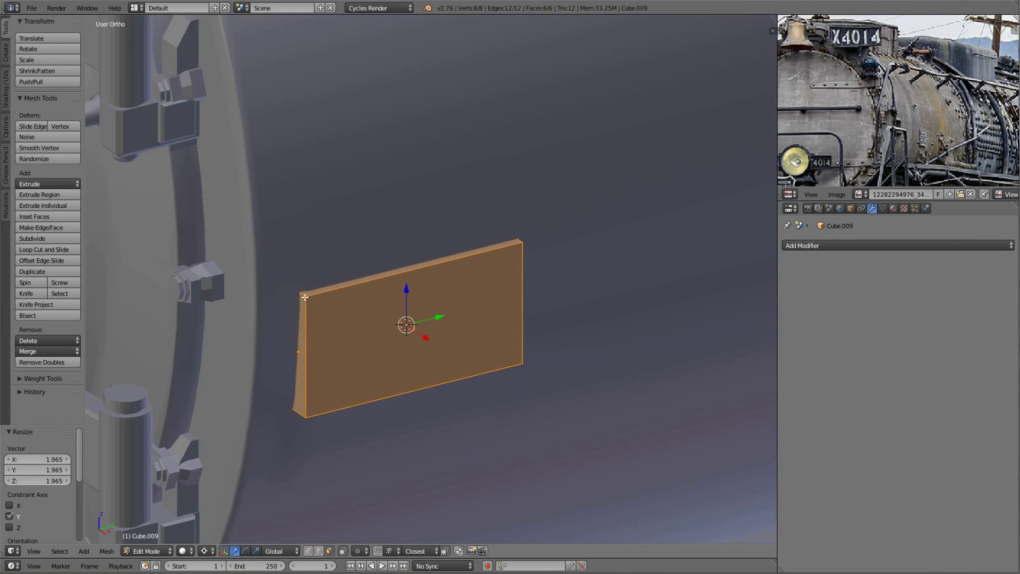
- Reduce the plate to one face, inset a border and extrude the inner face into a recess
key(Escape)
key(z)
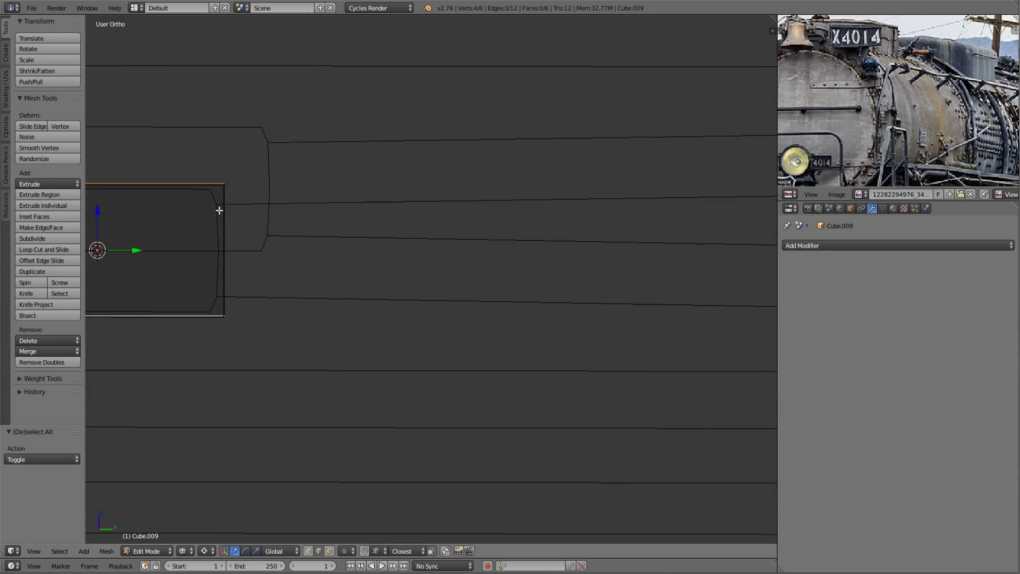
click(381, 194)
key(z)
key(i)
click(624, 312)
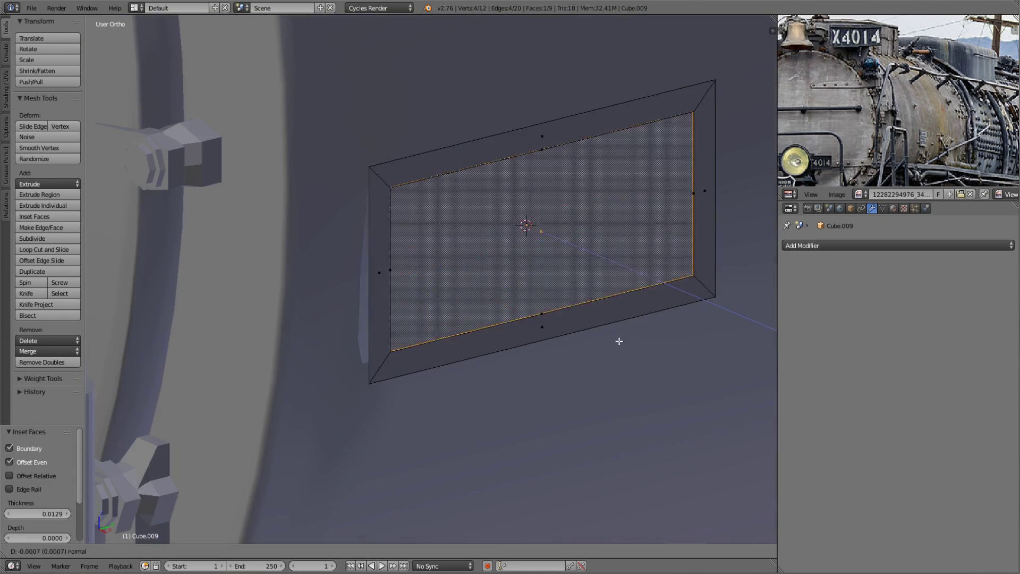
key(e)
- Move the plate's outer rim along the X axis to seat it on the boiler
mouse_move(596, 317)
middle_down()
mouse_move(519, 352)
mouse_move(533, 368)
mouse_move(539, 423)
mouse_move(417, 318)
middle_up()
scroll(532, 369, up, 5)
scroll(539, 422, down, 5)
scroll(434, 295, up, 5)
key(a)
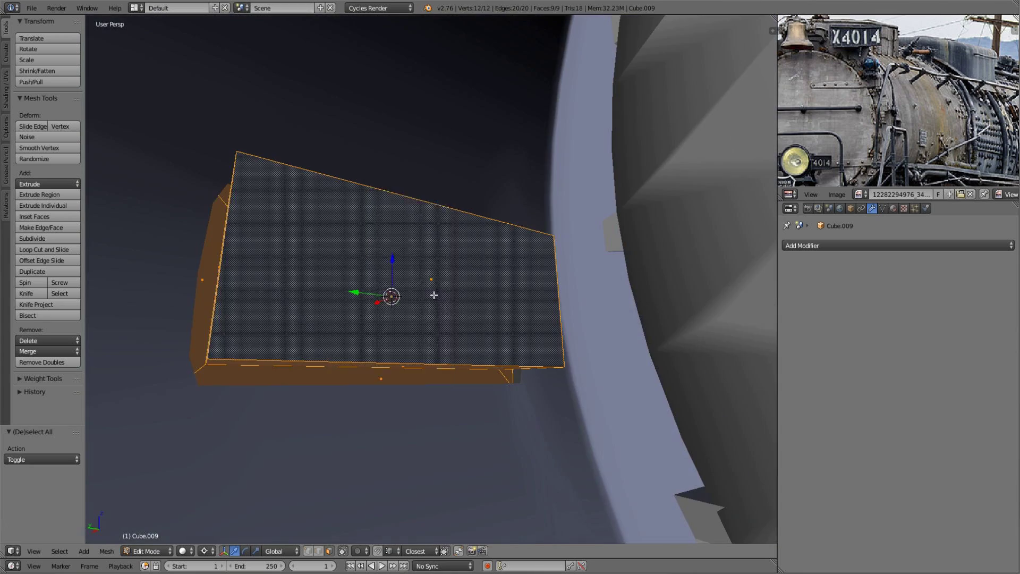
middle_drag(437, 191, 325, 335)
scroll(473, 403, up, 5)
mouse_move(474, 403)
middle_down()
mouse_move(467, 324)
mouse_move(633, 398)
middle_up()
key(Tab)
key(Tab)
alt+right_click(632, 398)
key(g)
key(x)
click(628, 396)
- Rotate the whole plate in front wireframe view to follow the boiler's curve
key(KP_3)
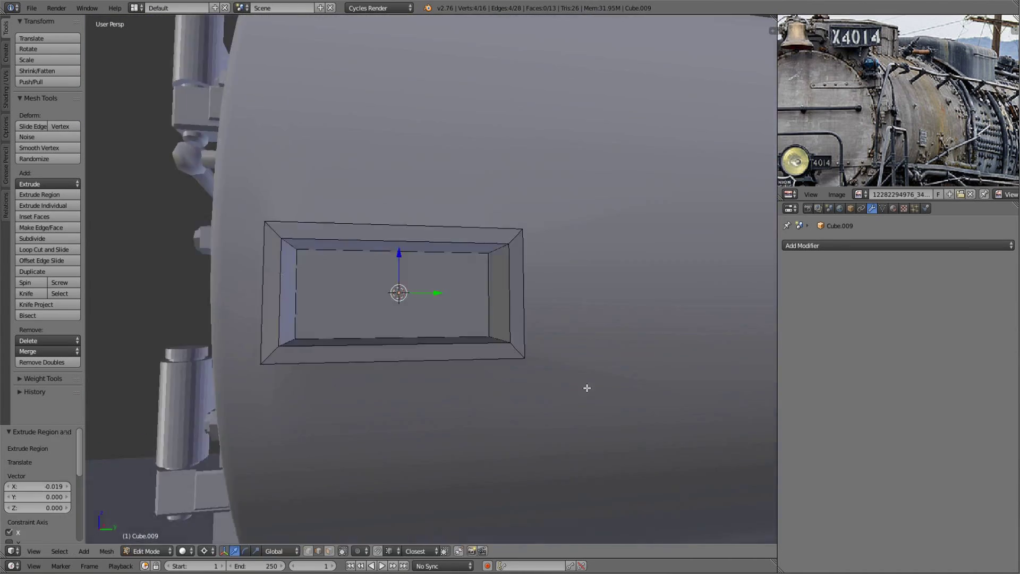
key(KP_1)
scroll(584, 319, up, 4)
key(a)
key(z)
key(r)
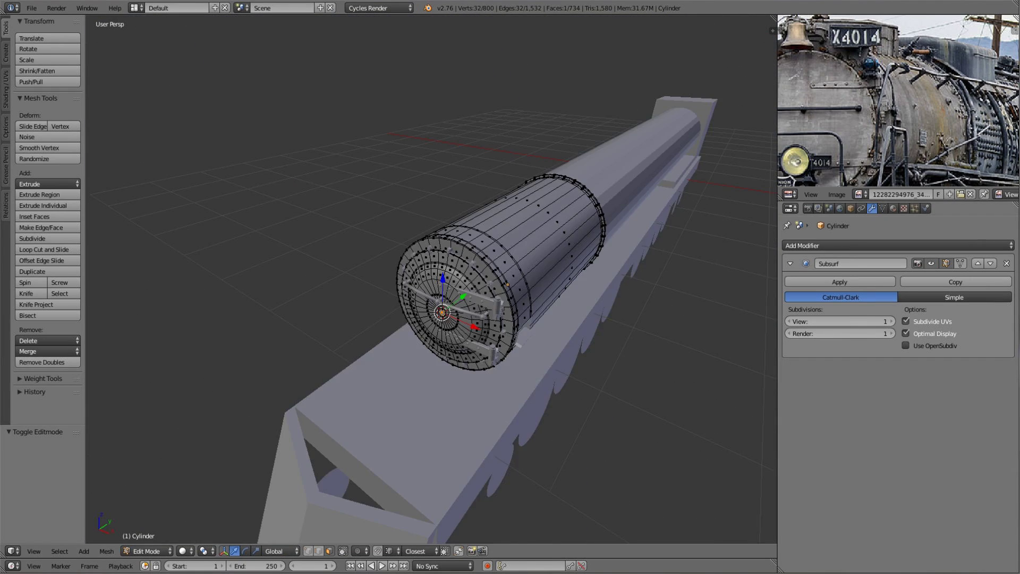
middle_drag(439, 337, 431, 236)
- Scale the new cube into the stack tray against the side reference photo, and delete the extra ring
scroll(432, 236, up, 3)
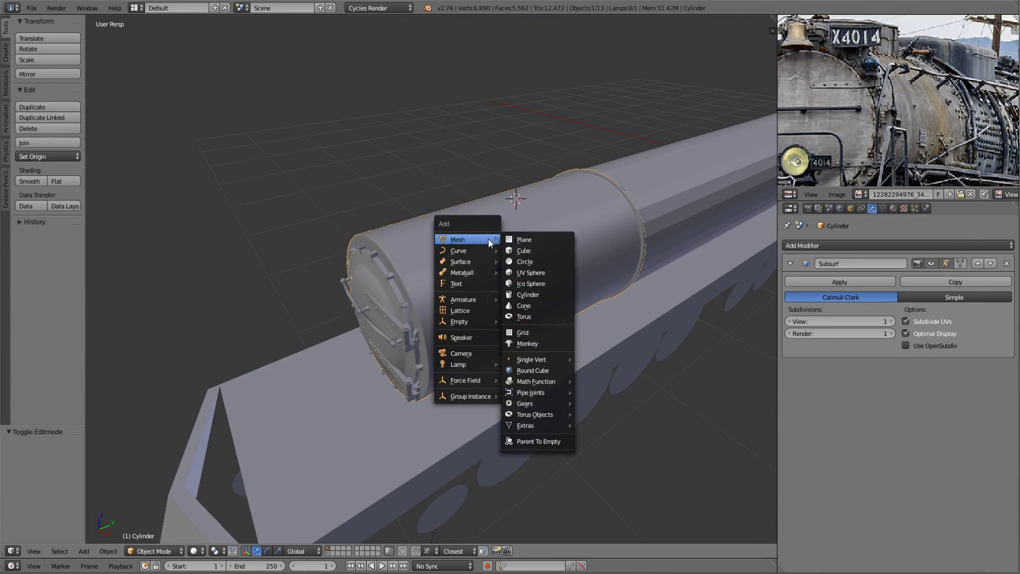
key(KP_3)
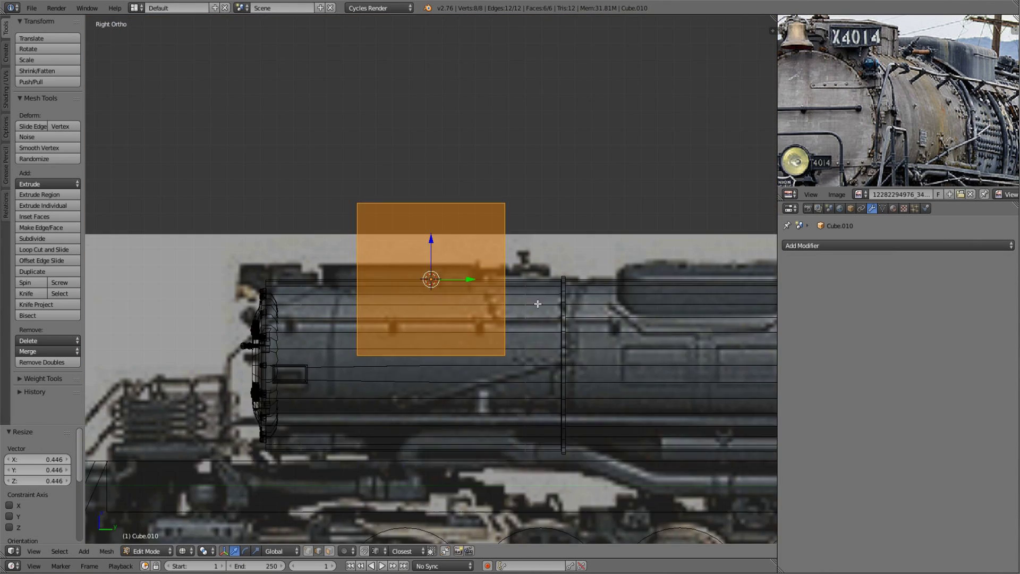
key(s)
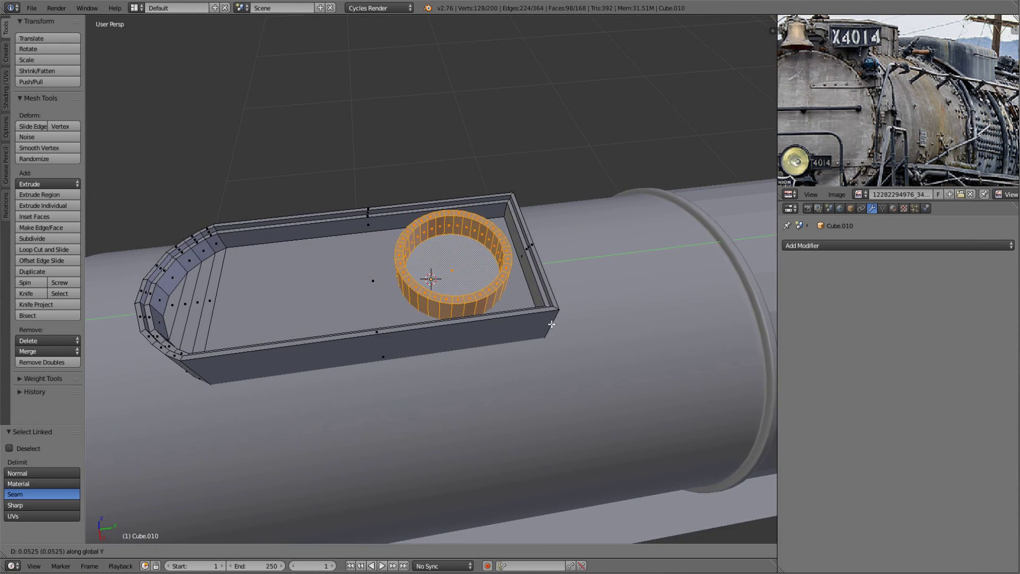
mouse_move(484, 323)
middle_down()
mouse_move(489, 346)
mouse_move(387, 308)
middle_up()
key(KP_3)
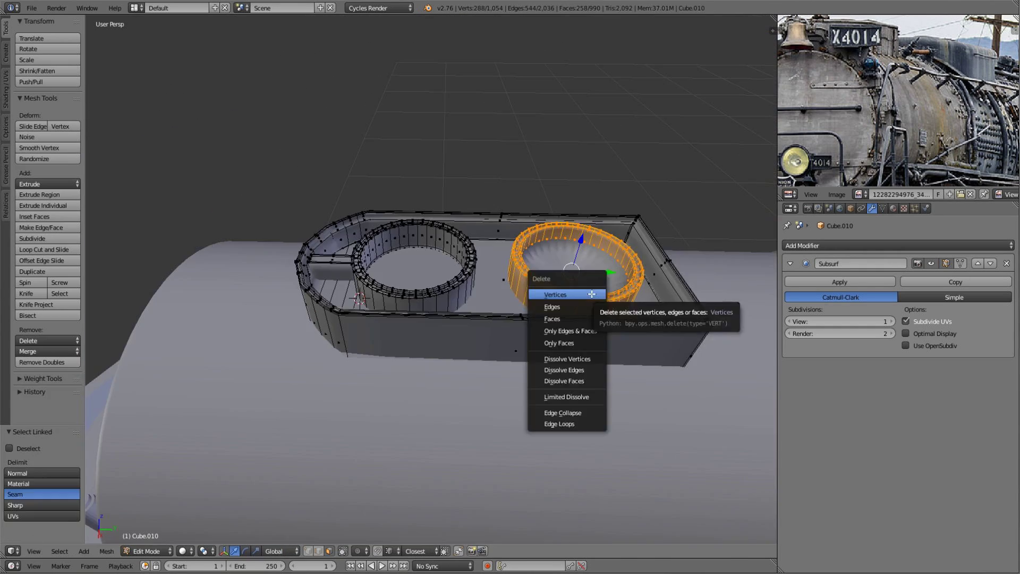
click(591, 294)
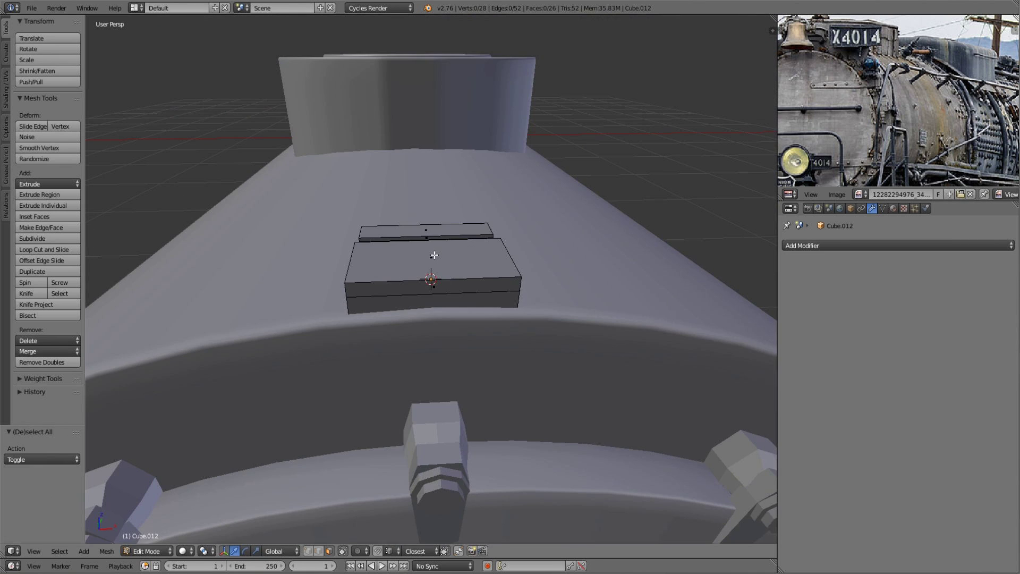
- Give the front block a Mirror modifier, extrude its faces into the bracket, and add a cylinder
click(835, 245)
key(shift+a)
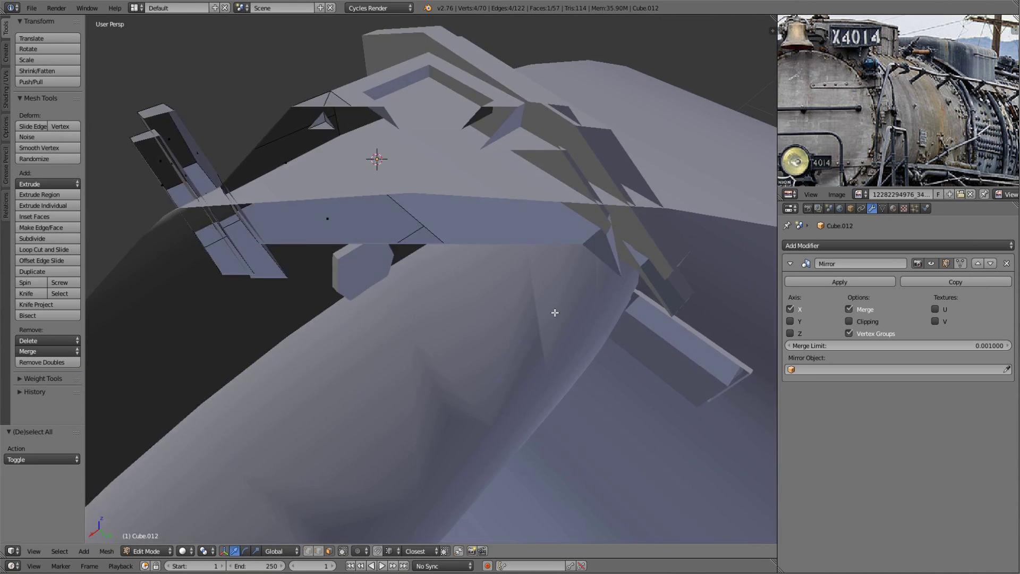
key(e)
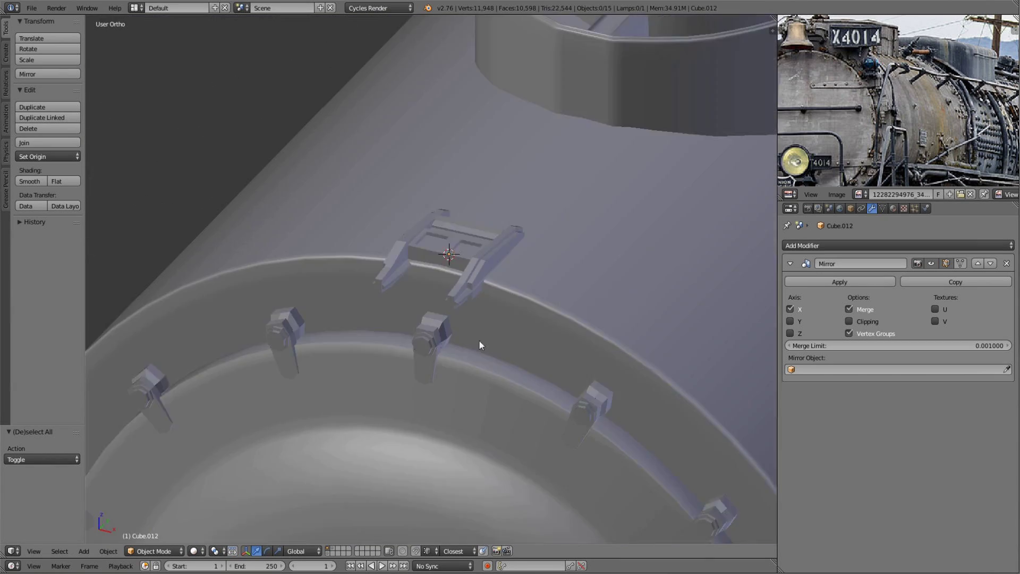
key(shift+a)
click(477, 366)
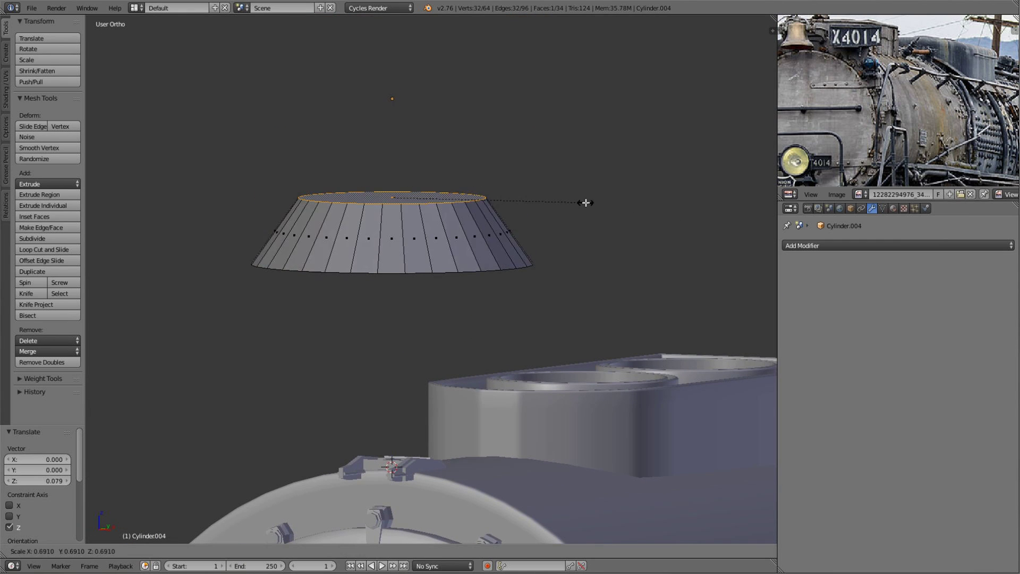
- Confirm the cylinder's reduced size to begin shaping the bell
click(584, 203)
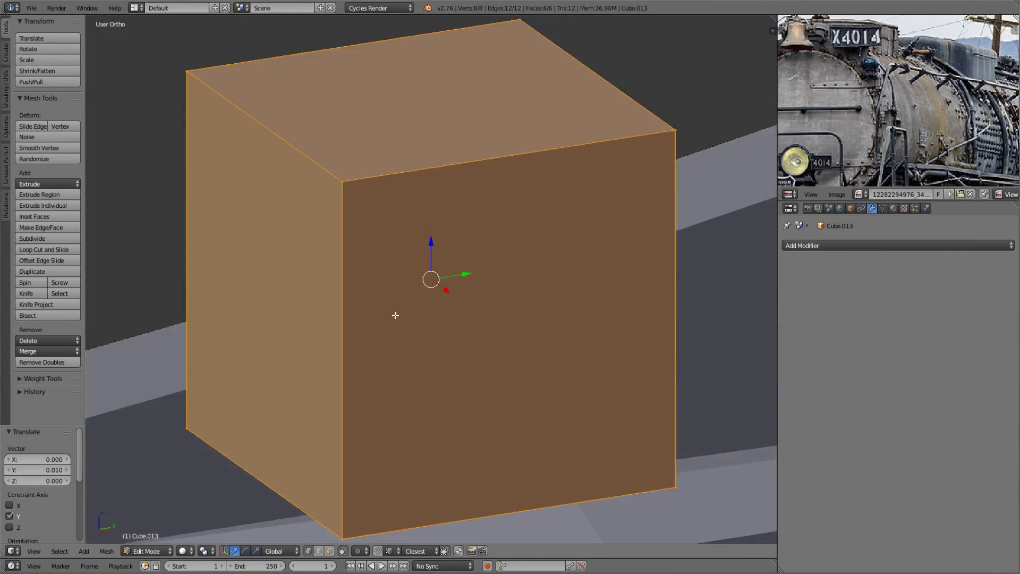
- Extrude the bell fitting's top face, delete one half, and add a Mirror modifier
scroll(396, 315, down, 6)
middle_drag(524, 406, 519, 331)
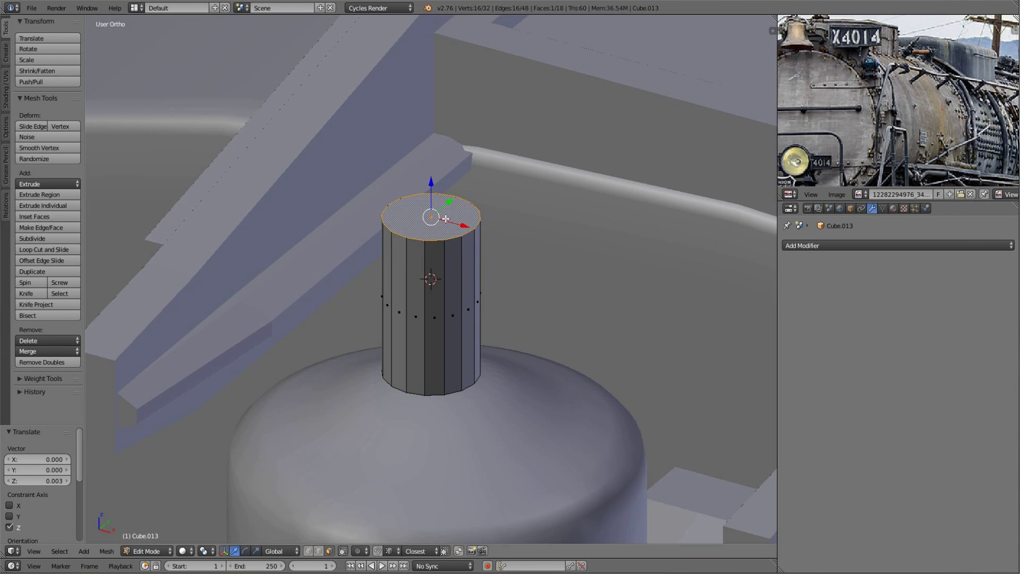
key(e)
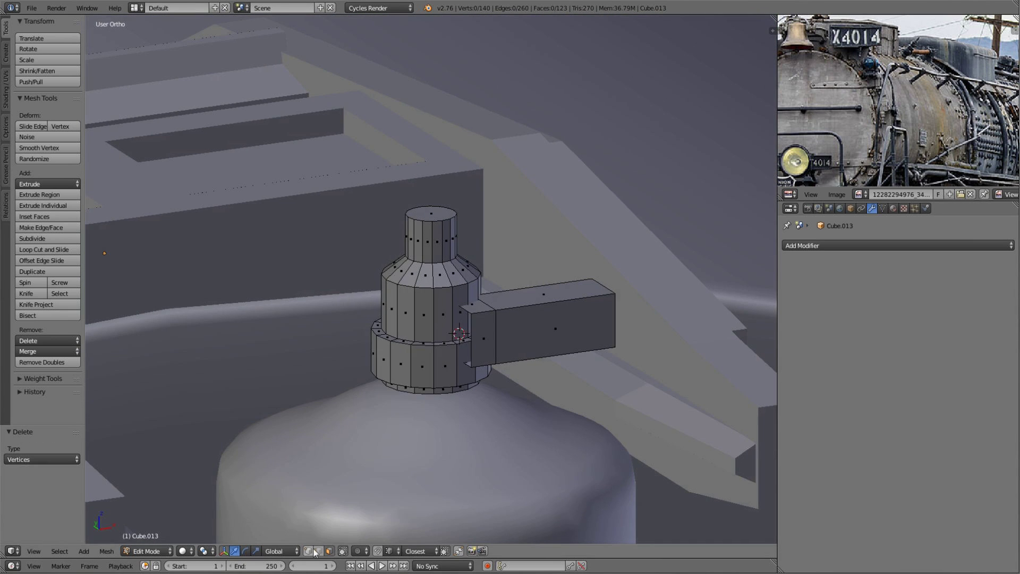
drag(273, 126, 377, 392)
key(x)
click(898, 245)
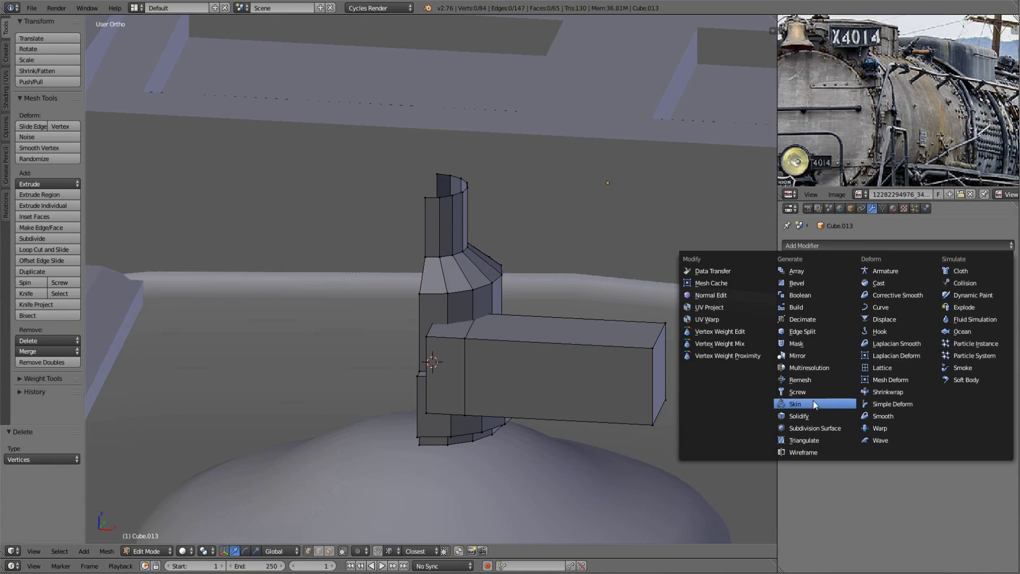
click(797, 355)
- Select the fitting's box part and move it along Y
mouse_move(482, 352)
middle_down()
mouse_move(574, 352)
mouse_move(498, 394)
middle_up()
key(a)
key(a)
key(l)
scroll(456, 365, down, 5)
key(g)
key(y)
click(498, 395)
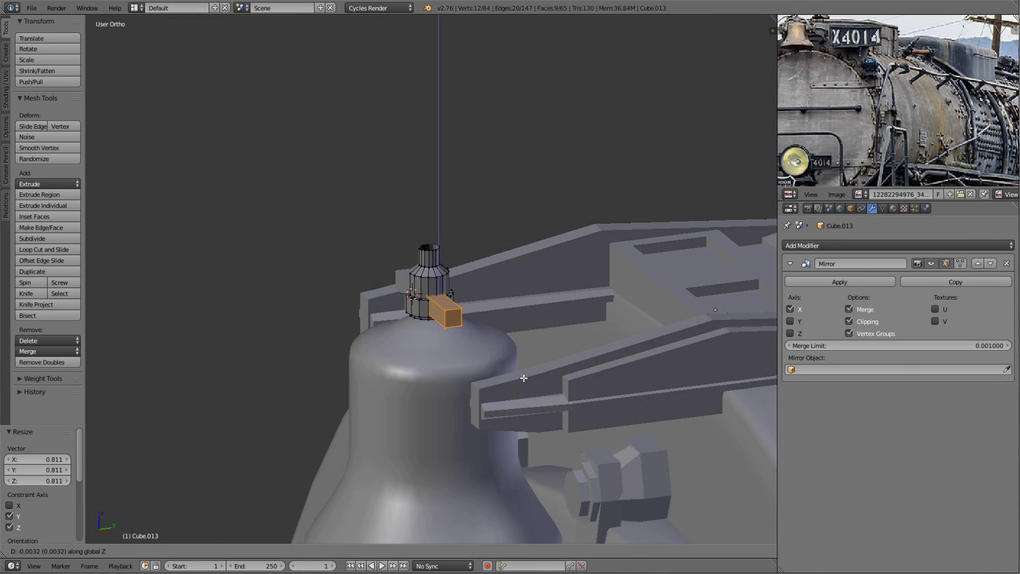
- From front view, extrude an edge outward into a pipe and shift its right face left
key(KP_1)
scroll(531, 330, up, 3)
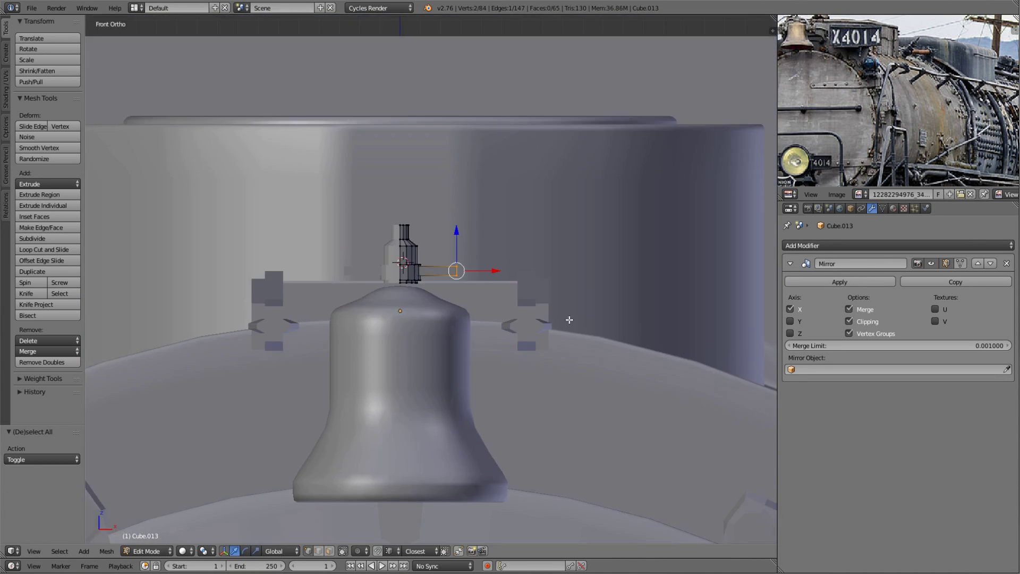
key(e)
scroll(490, 278, up, 5)
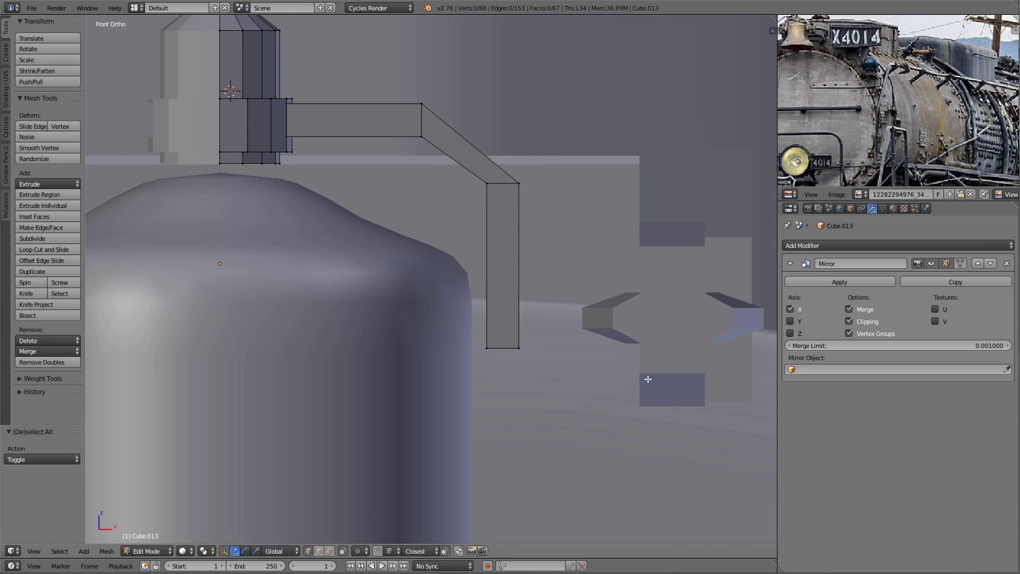
key(z)
click(502, 263)
key(z)
key(g)
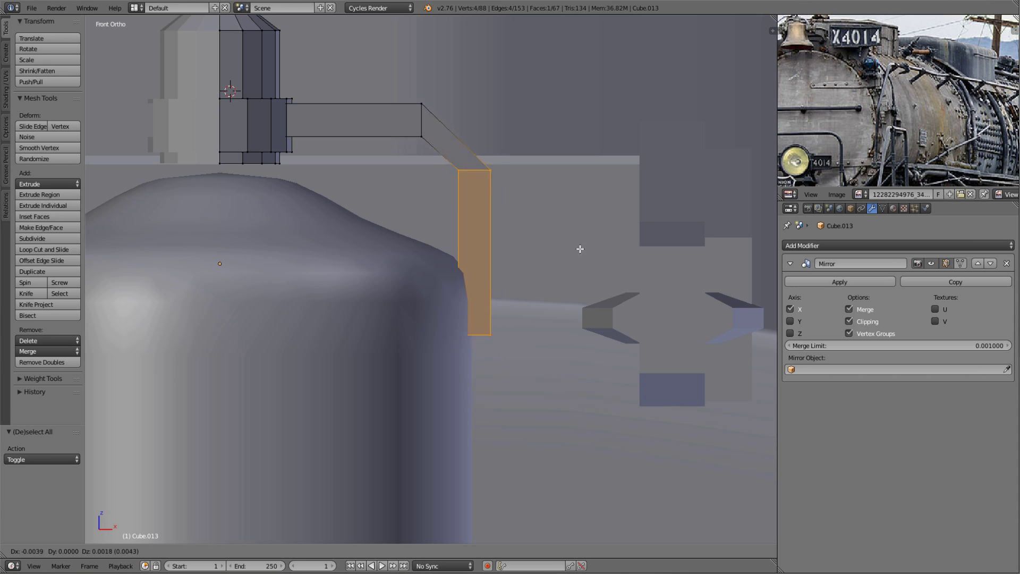
- Move the whole pipe along the Y axis
key(z)
key(a)
key(g)
key(y)
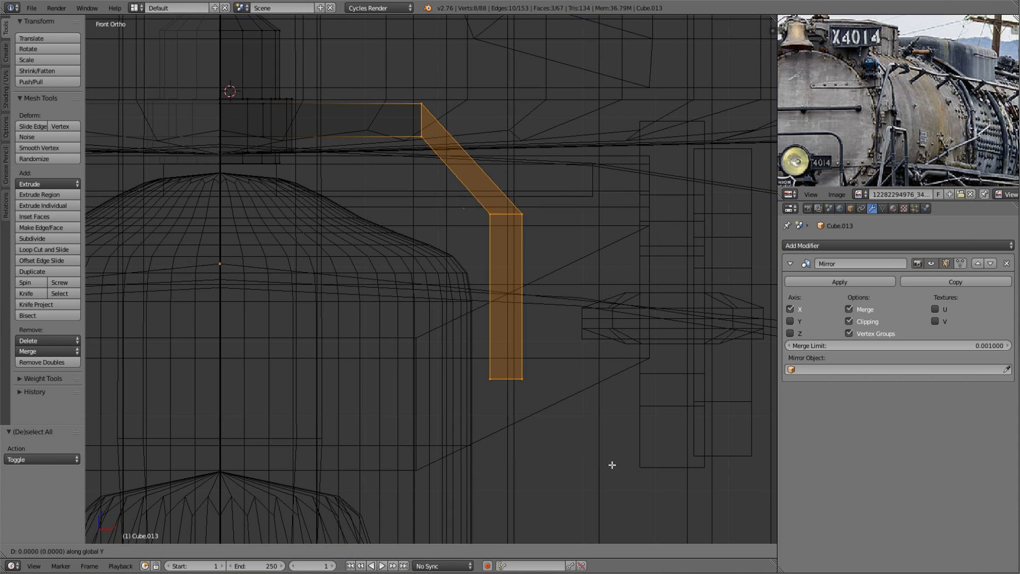
click(675, 468)
key(z)
middle_drag(675, 468, 513, 376)
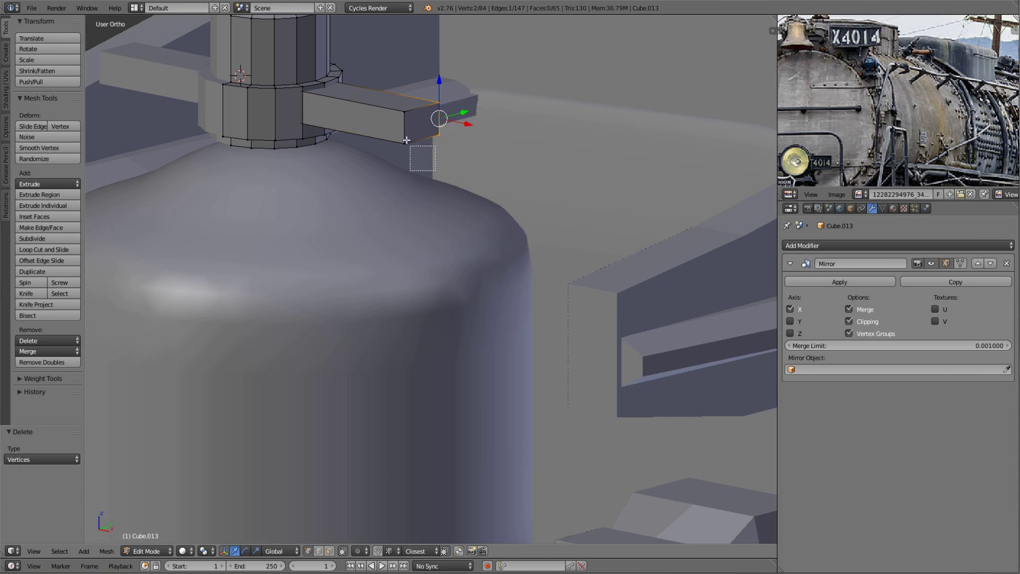
middle_drag(406, 140, 561, 244)
- Extrude the pipe's end face and move it along X to form the mirrored hanger
key(e)
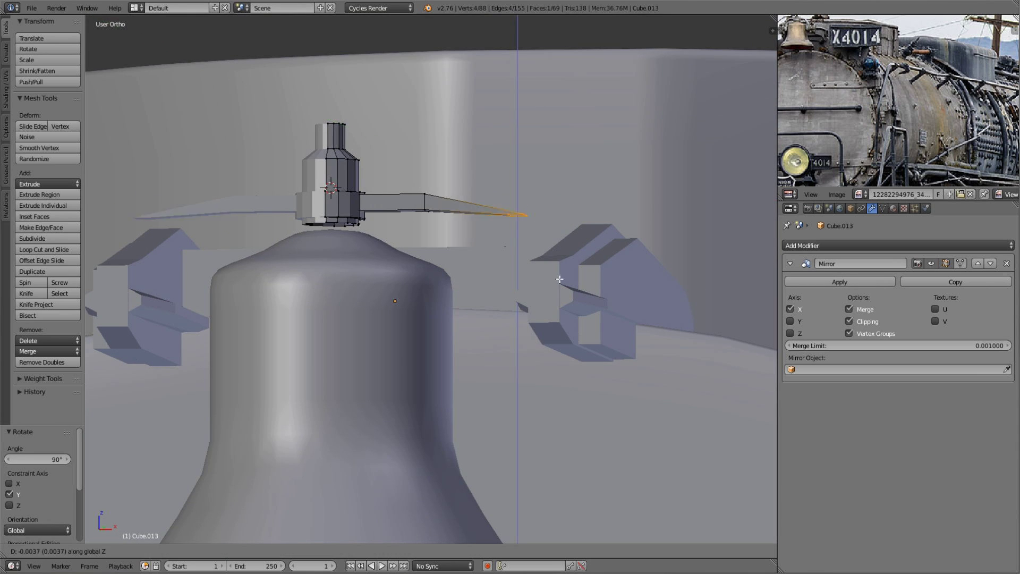
click(560, 279)
middle_drag(559, 279, 531, 296)
key(g)
key(x)
key(Tab)
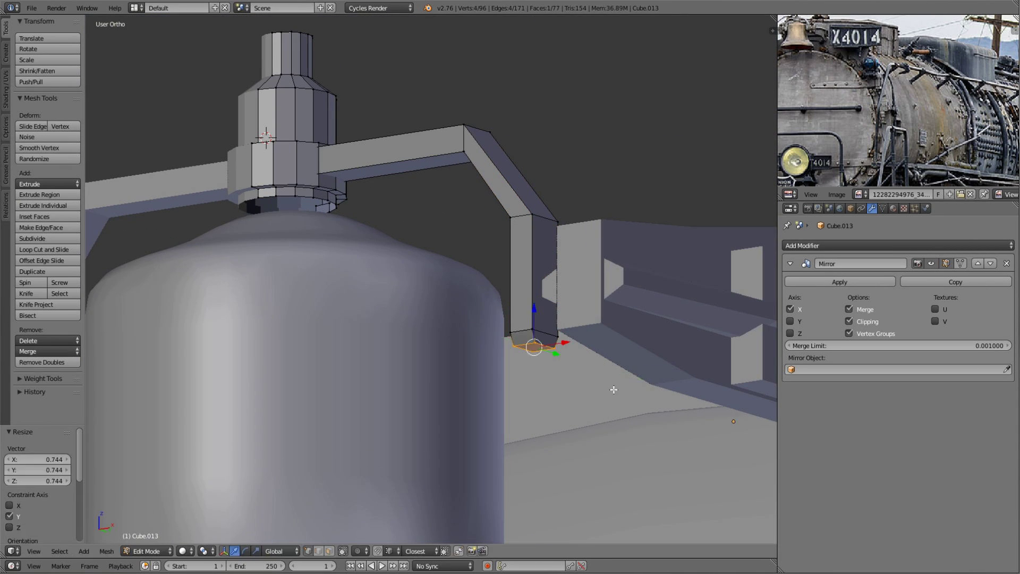
mouse_move(547, 291)
middle_down()
mouse_move(378, 142)
mouse_move(425, 202)
middle_up()
- Fill the bell's top rim loop with a face
key(Tab)
key(Tab)
alt+right_click(378, 143)
key(f)
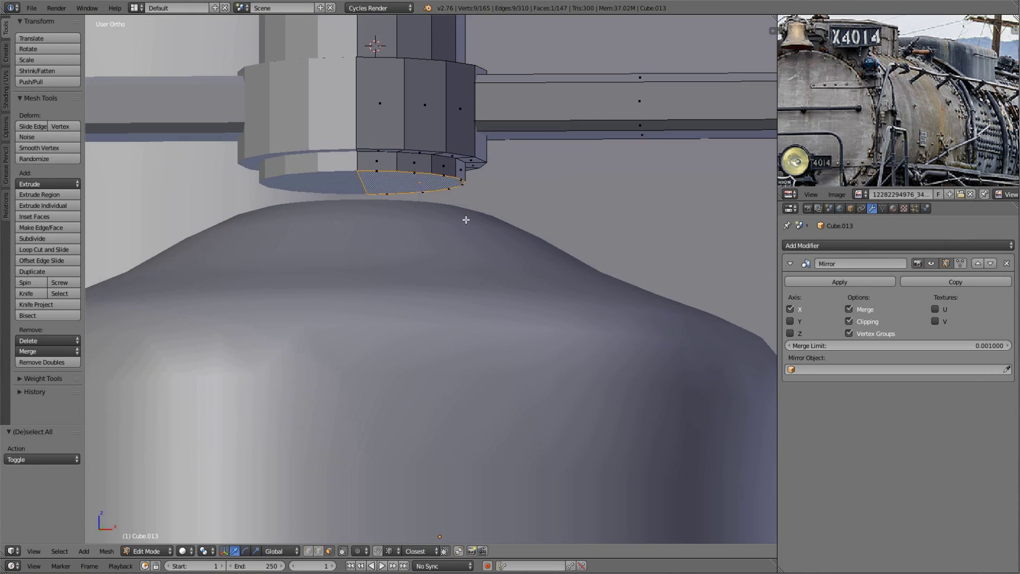
key(Tab)
middle_drag(538, 267, 496, 292)
- Add a cylinder with an adjusted vertex count and scale it down onto the bell
key(shift+a)
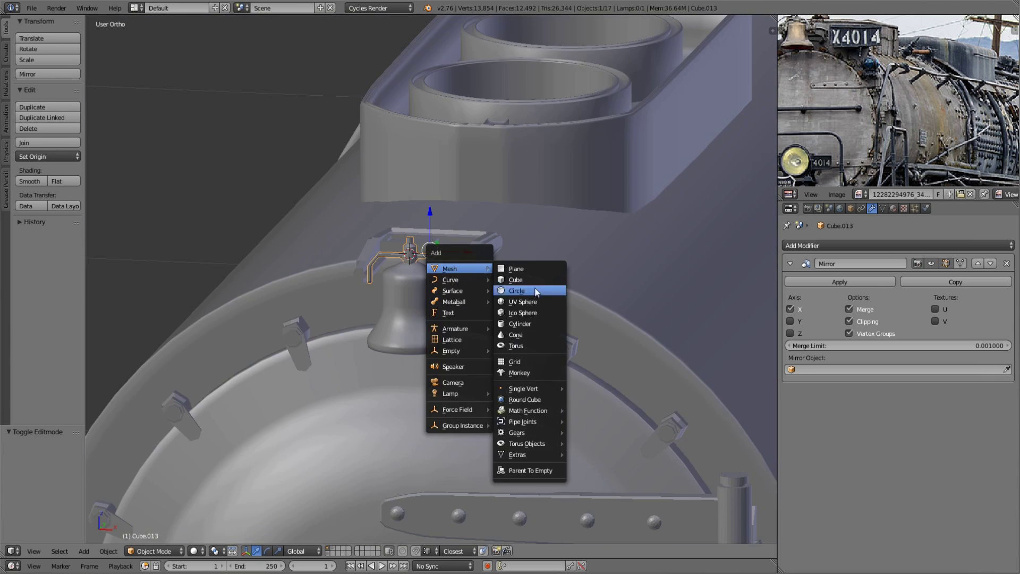
click(531, 328)
double_click(38, 458)
key(Return)
key(Tab)
key(s)
click(466, 296)
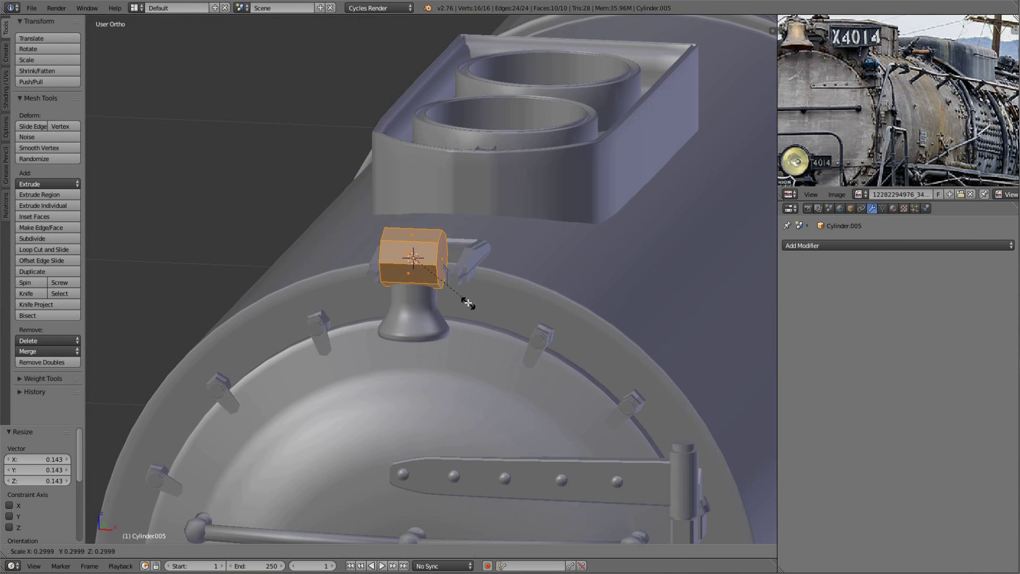
middle_drag(486, 274, 425, 260)
scroll(425, 260, up, 2)
key(s)
key(Tab)
- Scale the selected part of the bell hanger to a new size
right_click(416, 215)
key(Tab)
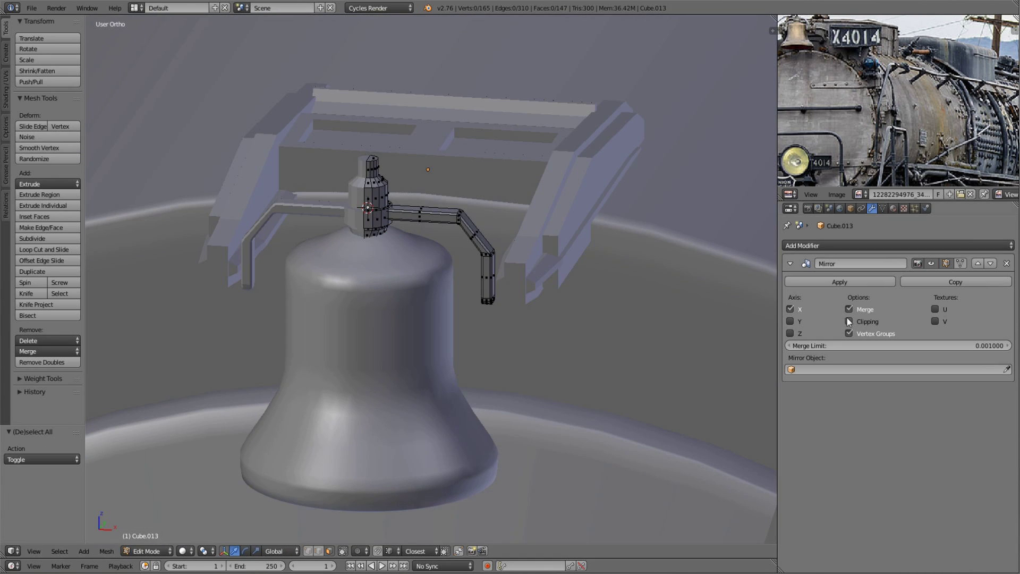
key(shift+a)
key(s)
key(s)
click(388, 204)
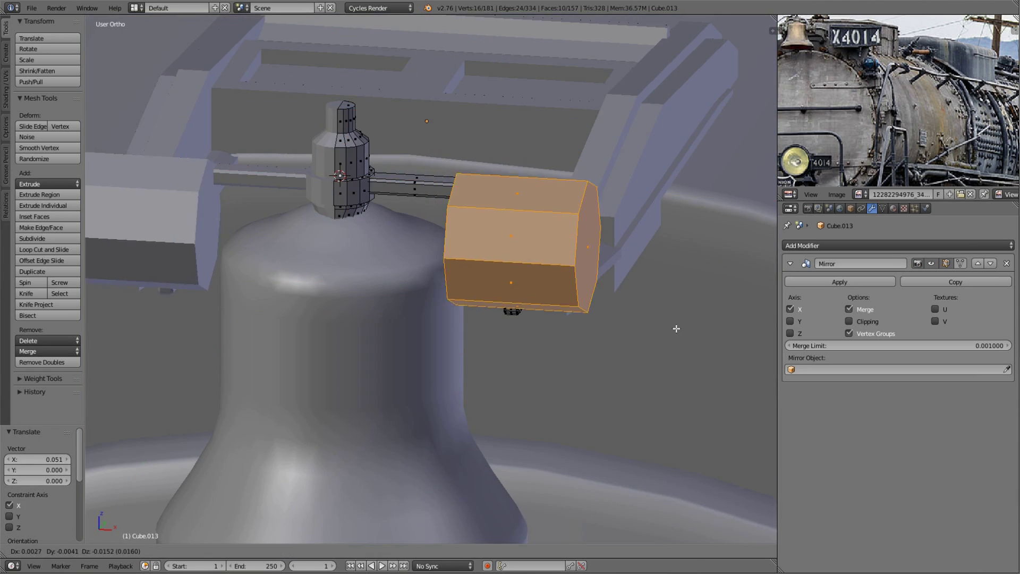
mouse_move(388, 204)
middle_down()
mouse_move(499, 350)
mouse_move(606, 337)
middle_up()
key(Tab)
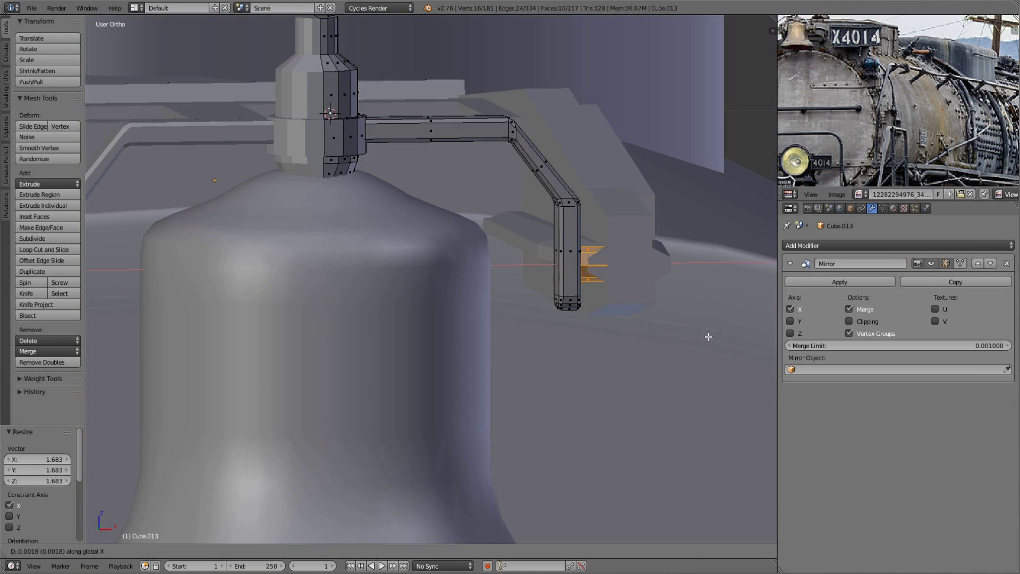
- Check the boiler front in rendered shading, then return to solid shading
scroll(430, 309, down, 5)
middle_drag(429, 309, 423, 341)
key(a)
key(shift+z)
scroll(420, 353, down, 3)
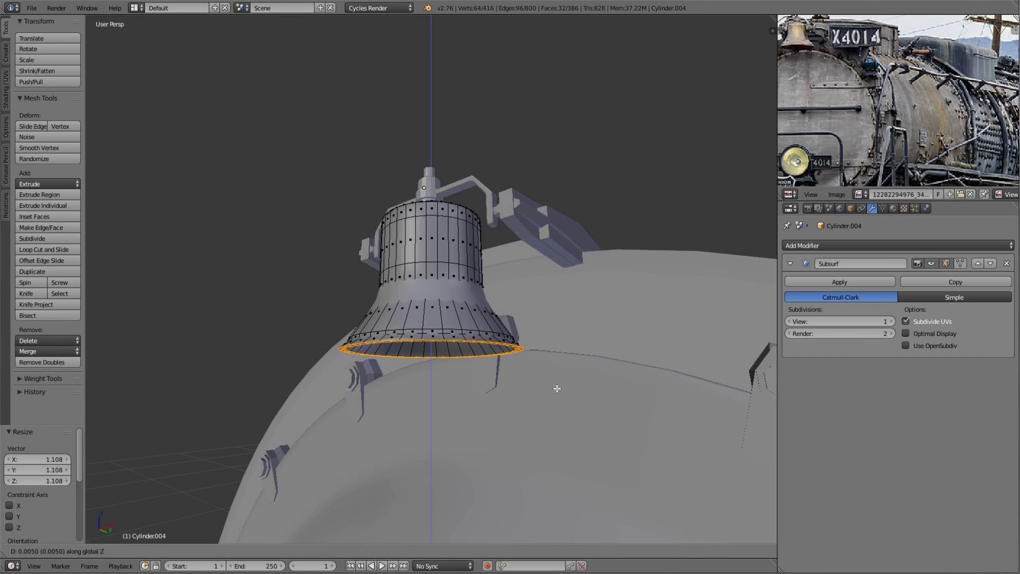
key(Tab)
scroll(547, 387, down, 4)
middle_drag(480, 372, 445, 393)
key(a)
key(shift+z)
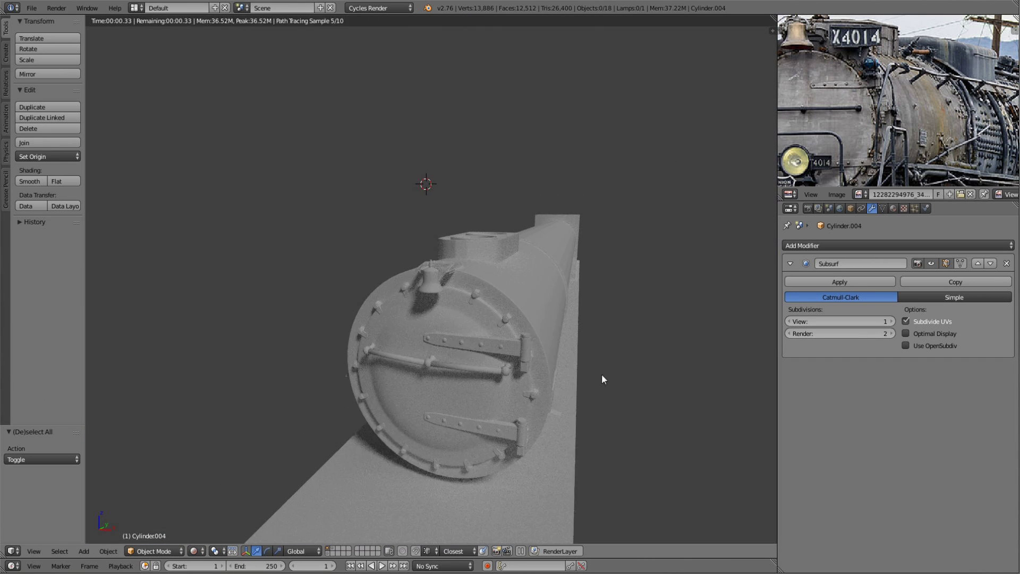
key(shift+z)
mouse_move(581, 367)
middle_down()
mouse_move(490, 364)
mouse_move(430, 260)
mouse_move(527, 250)
middle_up()
- Select the bell hanger and try snapping the 3D cursor to it
right_click(415, 199)
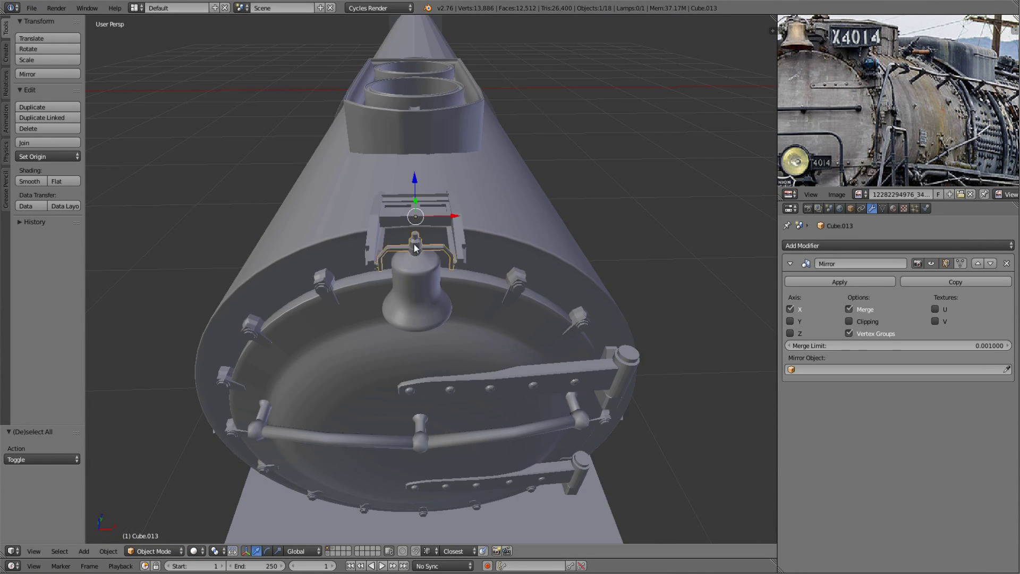
key(shift+s)
scroll(498, 247, up, 3)
key(shift+a)
scroll(400, 266, down, 4)
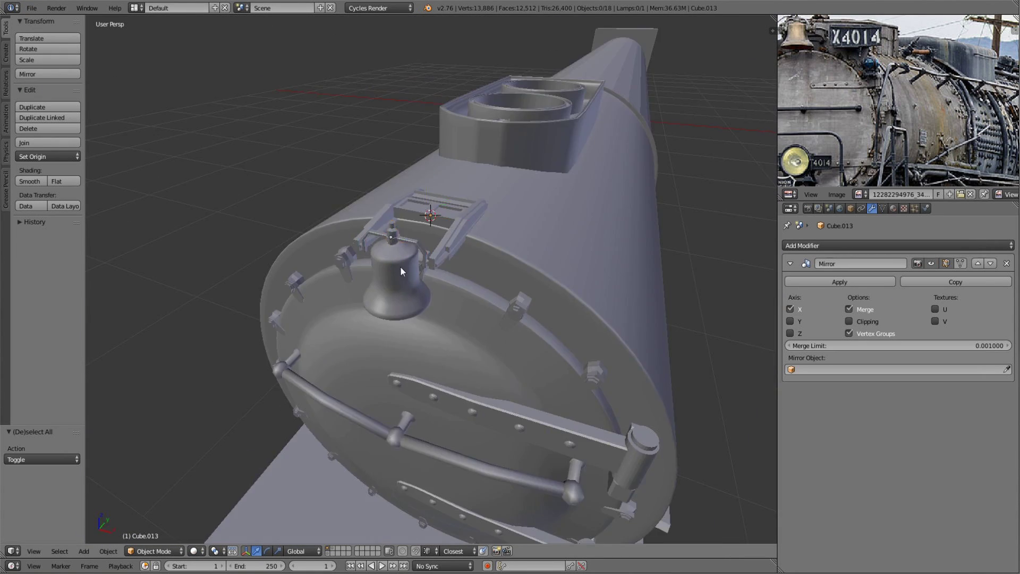
click(47, 156)
- Snap the 3D cursor to the selected hanger and add a cube there
mouse_move(321, 255)
middle_down()
mouse_move(453, 256)
mouse_move(370, 304)
middle_up()
key(shift+s)
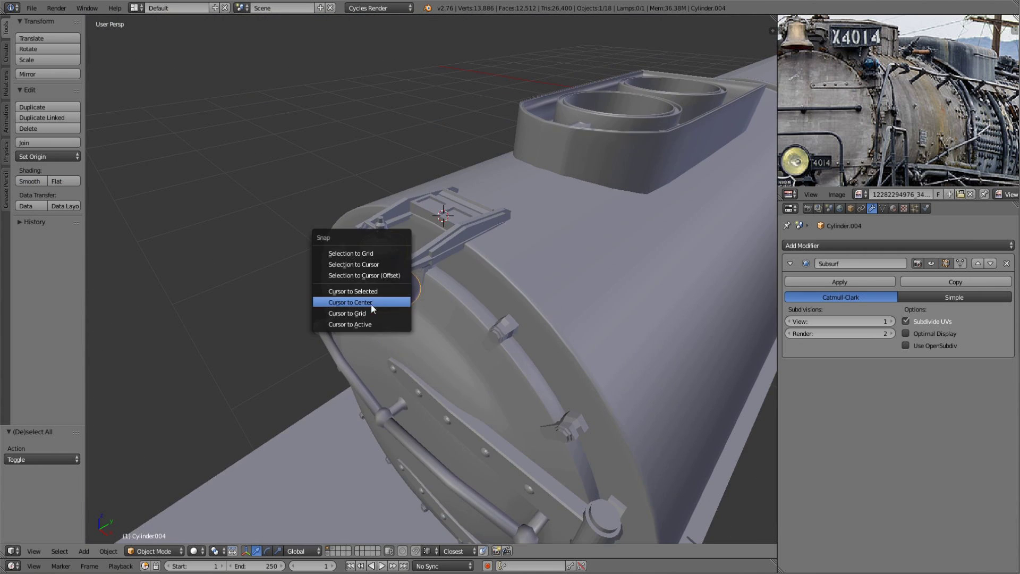
click(370, 301)
key(Tab)
scroll(313, 176, up, 3)
middle_drag(313, 176, 402, 231)
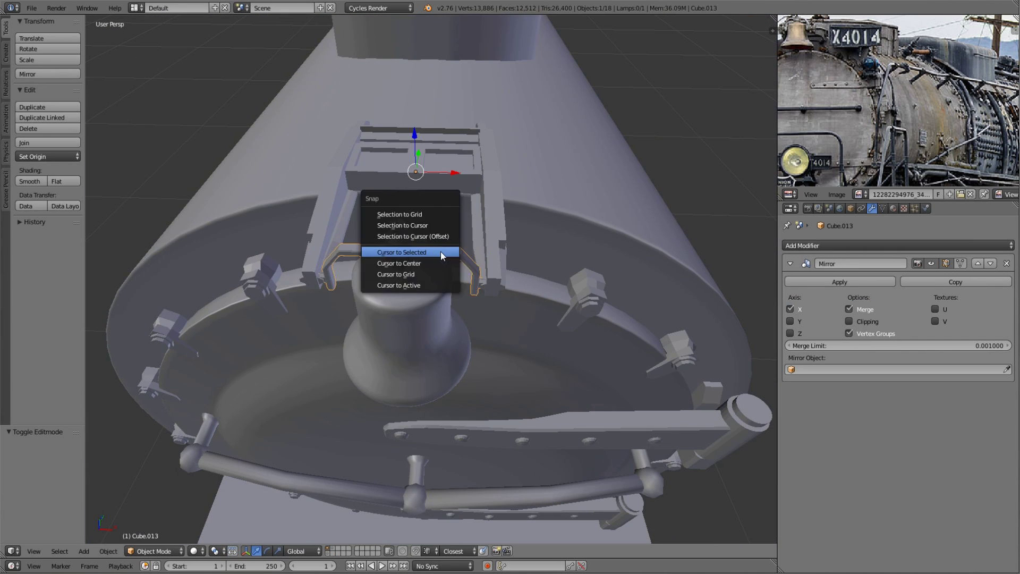
click(308, 237)
scroll(513, 289, down, 4)
- Shrink the new cube, raise it along Z, and save the file
key(s)
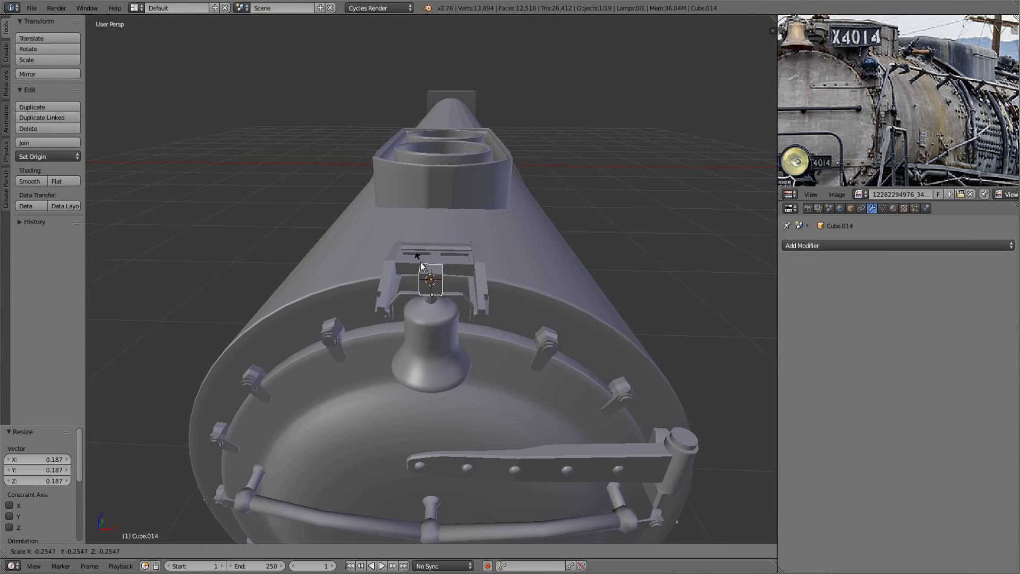
click(518, 298)
key(KP_Decimal)
mouse_move(483, 269)
middle_down()
mouse_move(518, 300)
mouse_move(473, 316)
mouse_move(528, 263)
middle_up()
scroll(531, 282, up, 5)
mouse_move(536, 298)
middle_down()
mouse_move(490, 282)
mouse_move(328, 555)
middle_up()
key(g)
key(z)
click(489, 281)
key(KP_5)
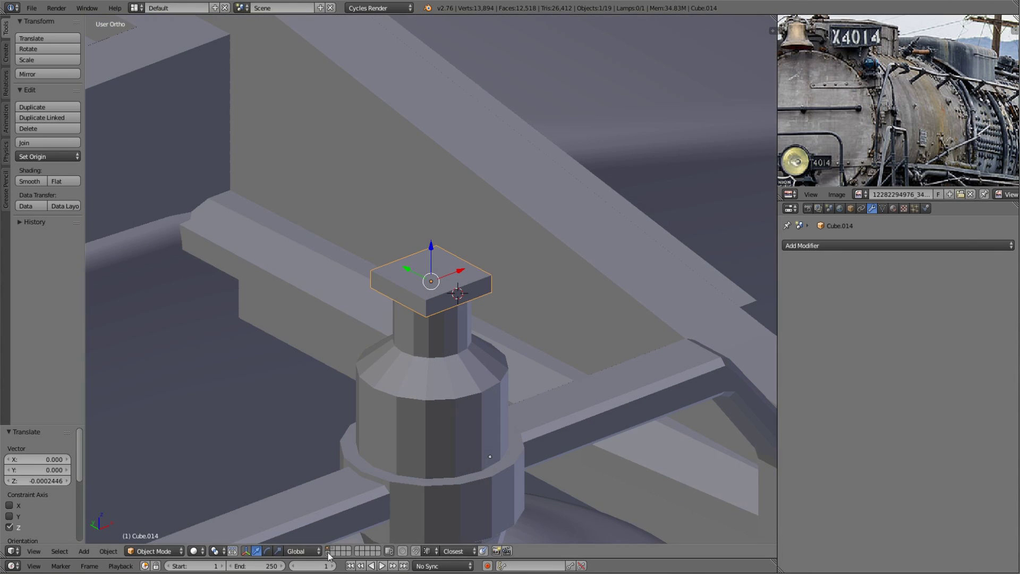
click(504, 317)
- Extrude the cube's end face and rotate it around X to start the rod
key(Tab)
middle_drag(506, 263, 576, 316)
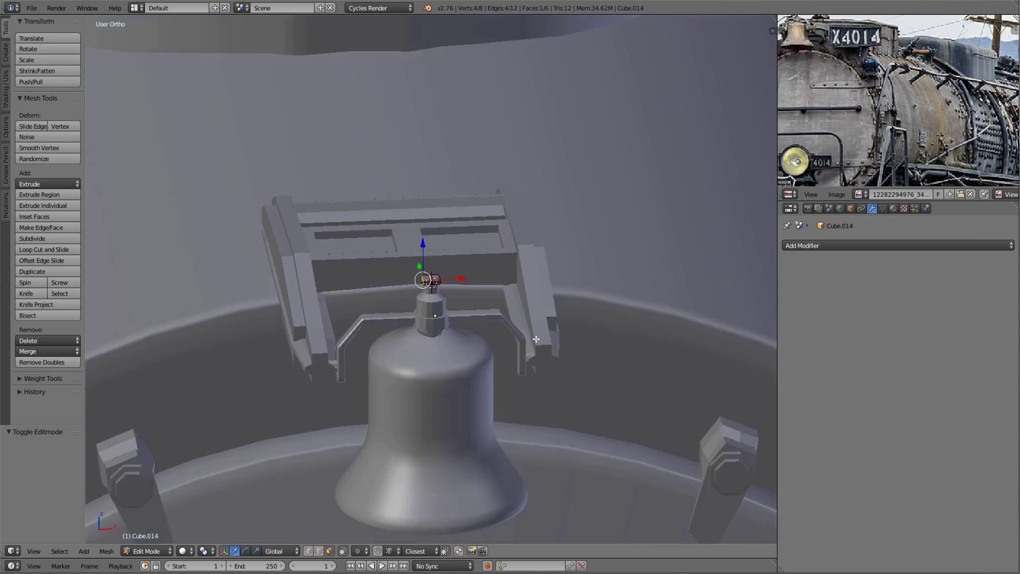
scroll(575, 317, up, 2)
key(KP_Decimal)
key(e)
click(521, 303)
key(r)
key(x)
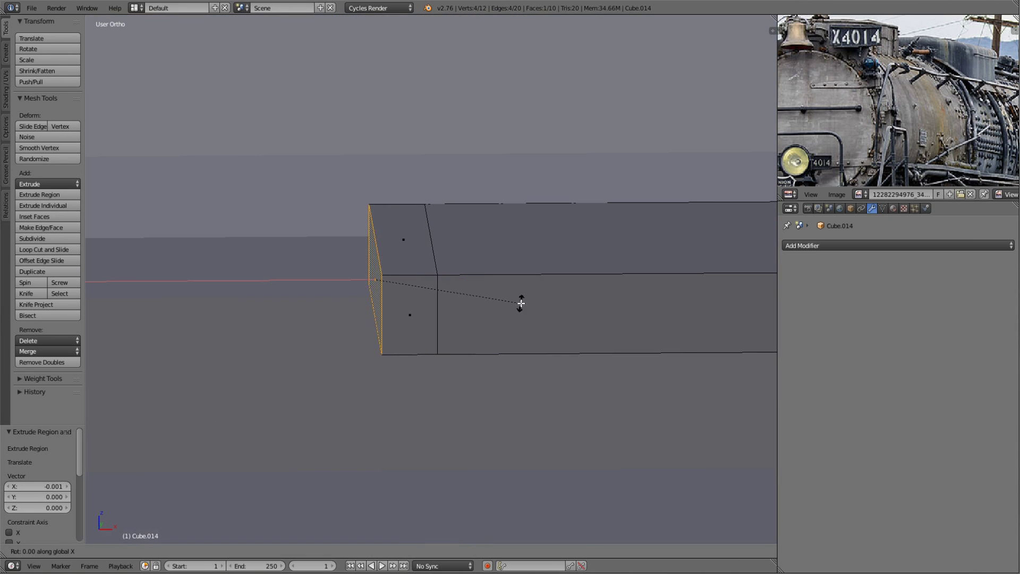
click(475, 243)
scroll(464, 314, down, 2)
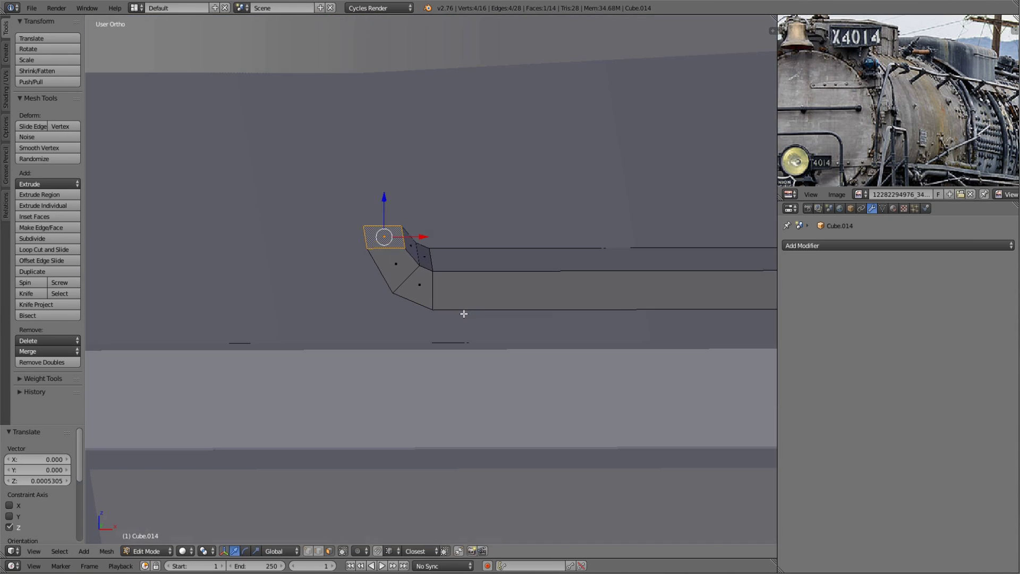
scroll(473, 321, down, 3)
middle_drag(472, 322, 494, 230)
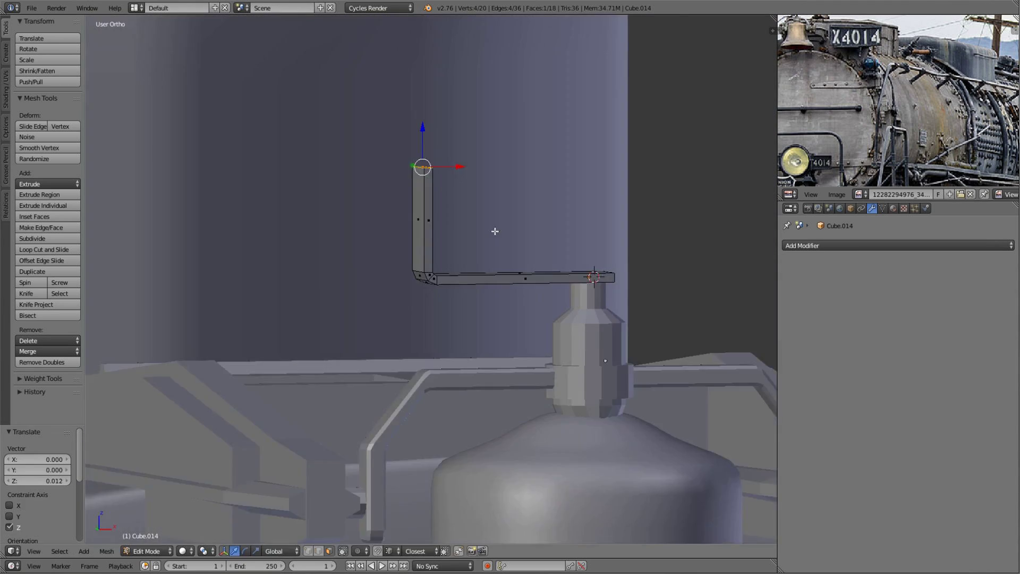
scroll(494, 230, up, 2)
- Extrude the rod's end face again and scale it along X to finish the L shape
key(e)
key(s)
key(x)
key(Tab)
scroll(534, 239, down, 3)
key(a)
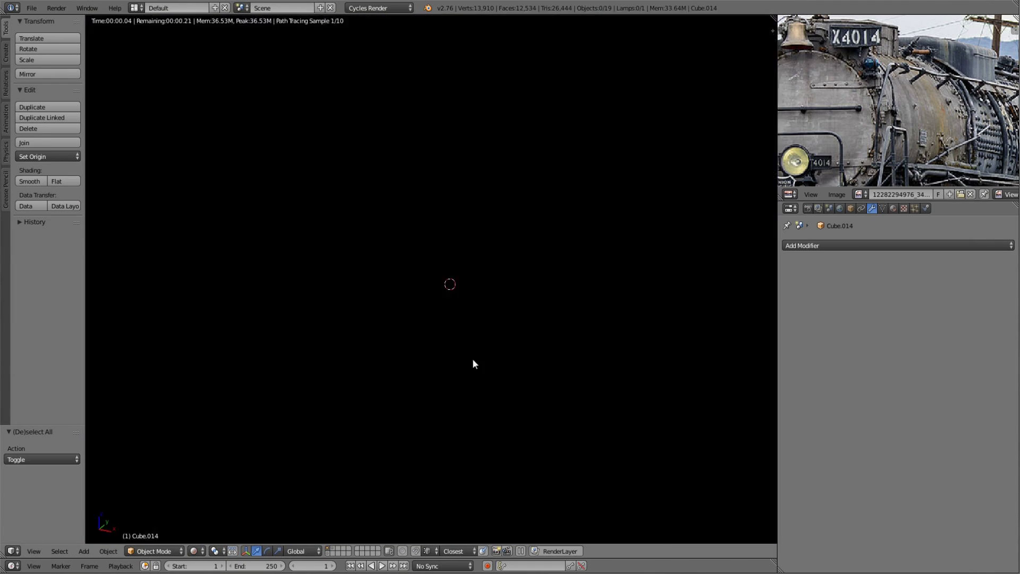
scroll(473, 358, up, 4)
click(603, 365)
key(Tab)
key(a)
scroll(483, 339, down, 4)
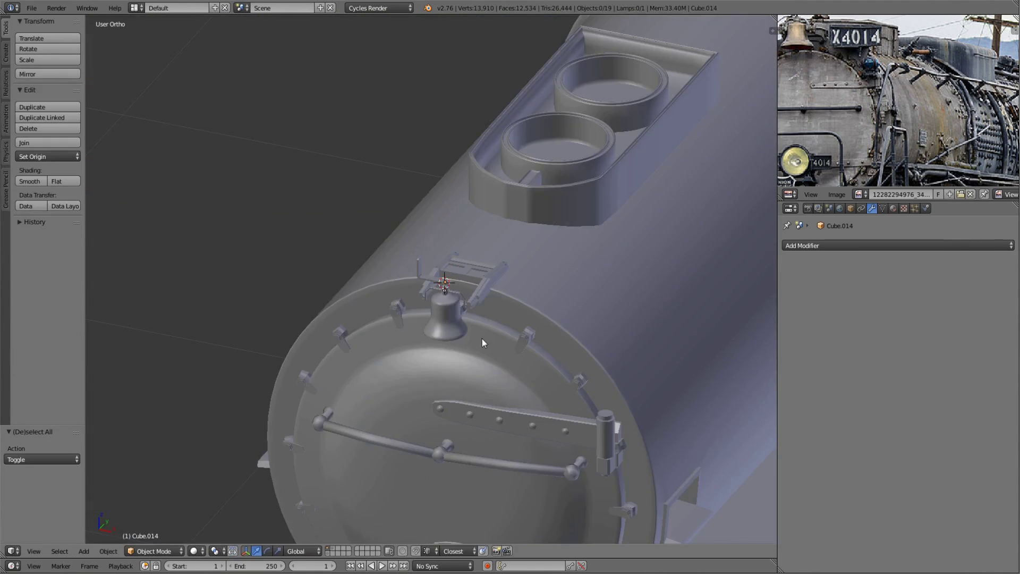
- Preview the bell rod in rendered shading, then return to solid view
key(shift+z)
scroll(474, 341, up, 1)
scroll(409, 151, up, 3)
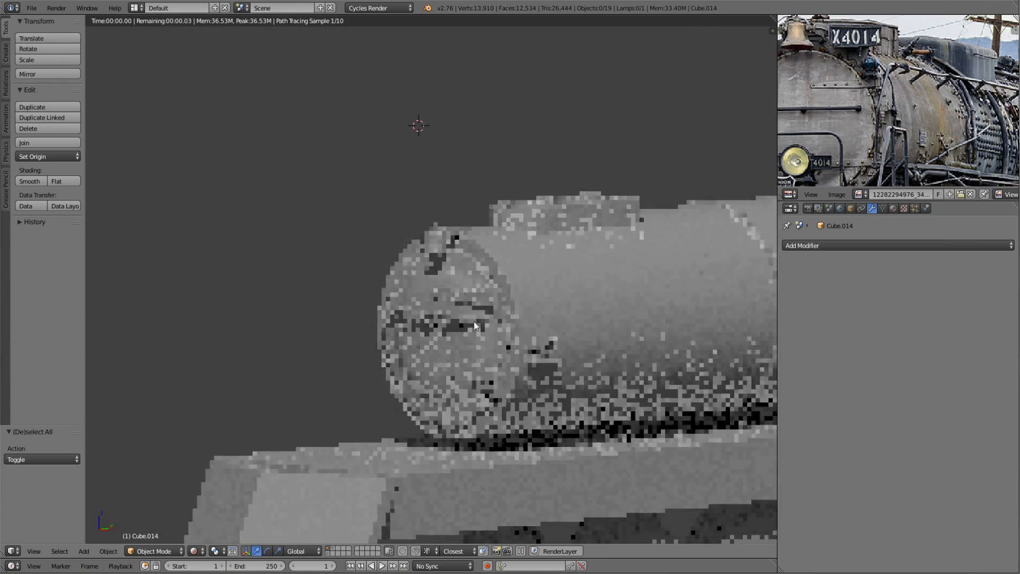
middle_drag(474, 321, 502, 285)
key(shift+z)
scroll(559, 365, down, 3)
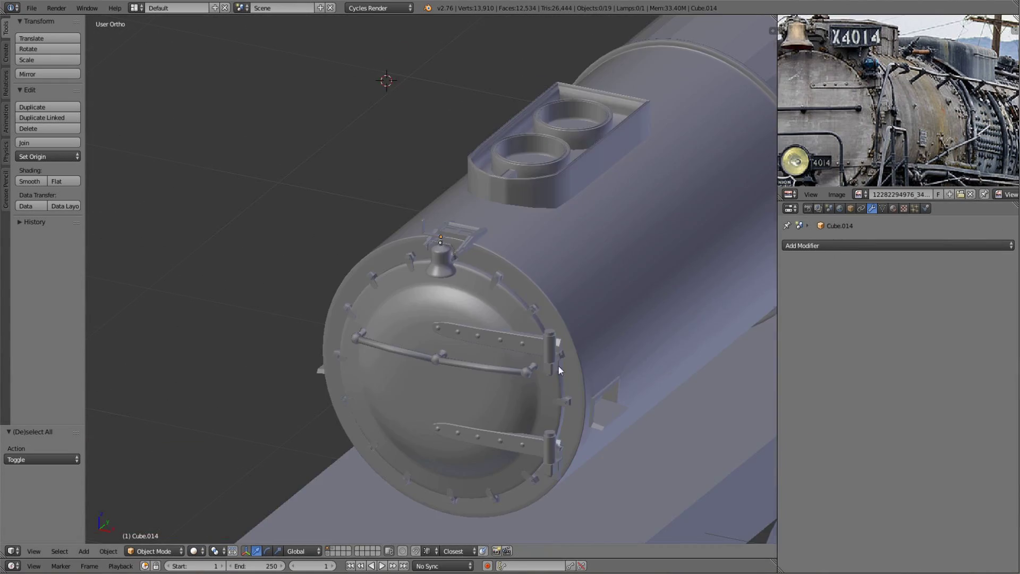
- Select the boiler cylinder and enter Edit Mode on it
right_click(558, 366)
key(Tab)
scroll(534, 372, up, 3)
middle_drag(533, 371, 479, 314)
- Select the edge ring around the boiler front and scale it along Y
alt+shift+right_click(479, 142)
scroll(479, 143, down, 3)
mouse_move(479, 142)
middle_down()
mouse_move(545, 305)
mouse_move(583, 337)
mouse_move(629, 346)
mouse_move(601, 312)
mouse_move(512, 325)
middle_up()
key(Escape)
scroll(554, 310, up, 3)
scroll(584, 337, up, 2)
click(541, 325)
scroll(548, 327, up, 2)
key(Escape)
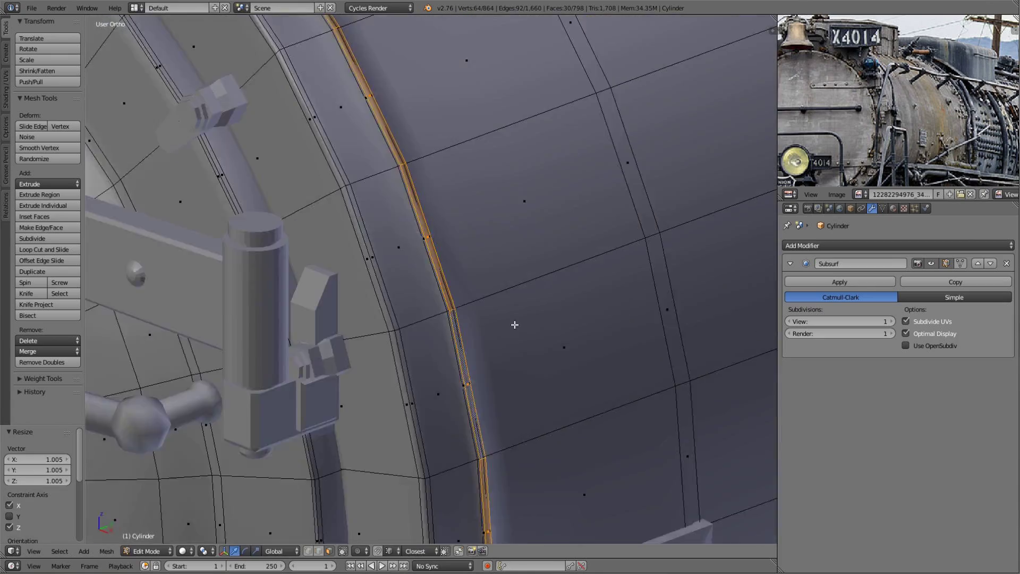
scroll(512, 326, down, 3)
scroll(515, 380, up, 3)
- Add two loop cuts slid tight against the boiler's front rim
key(a)
key(ctrl+r)
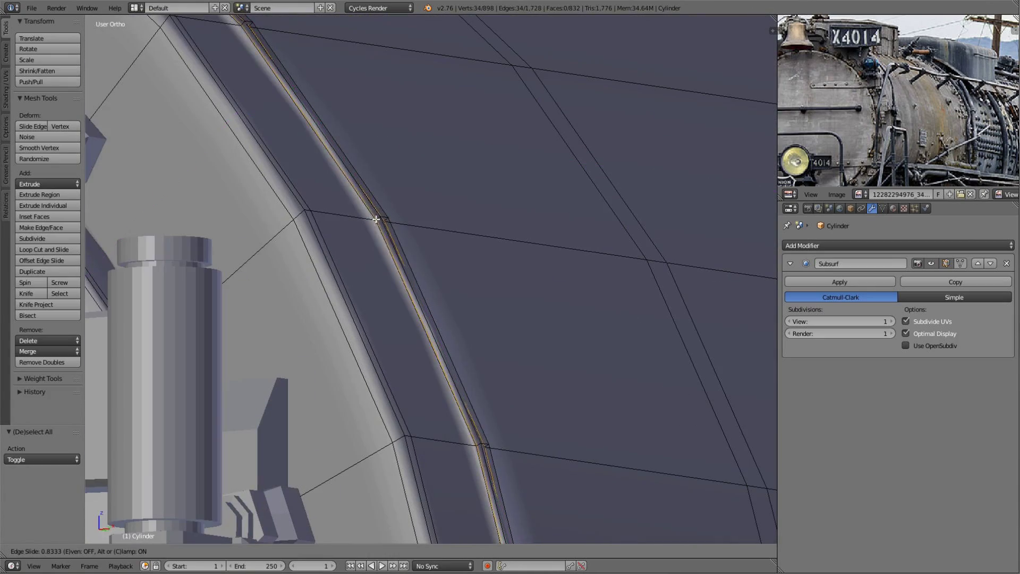
click(376, 219)
scroll(376, 219, down, 4)
middle_drag(376, 219, 418, 291)
scroll(418, 291, up, 3)
scroll(419, 290, up, 2)
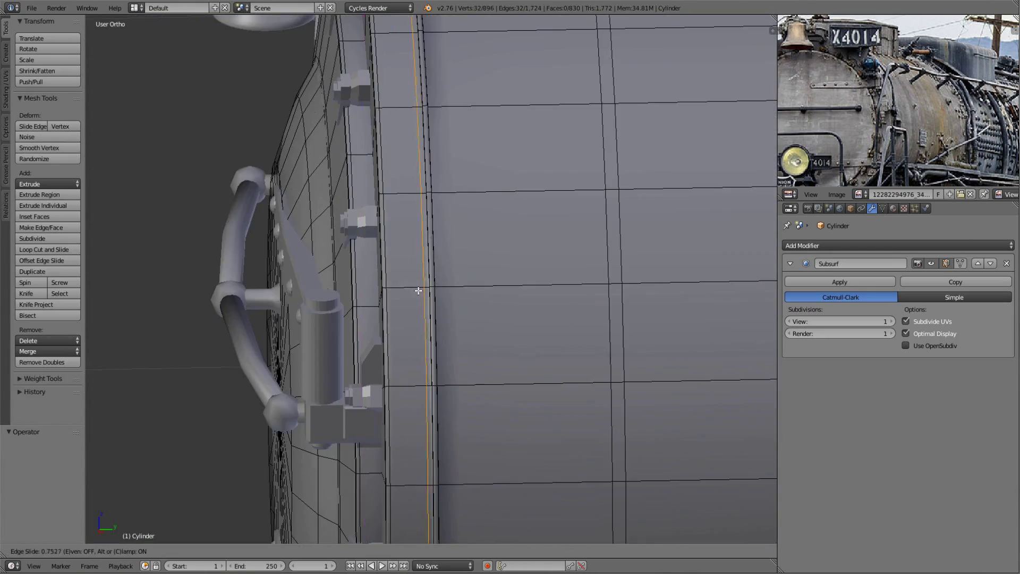
click(418, 291)
scroll(419, 291, down, 4)
middle_drag(496, 291, 483, 327)
scroll(483, 327, up, 3)
- Leave edit mode and bring up the Add menu for a new mesh
key(Tab)
key(Tab)
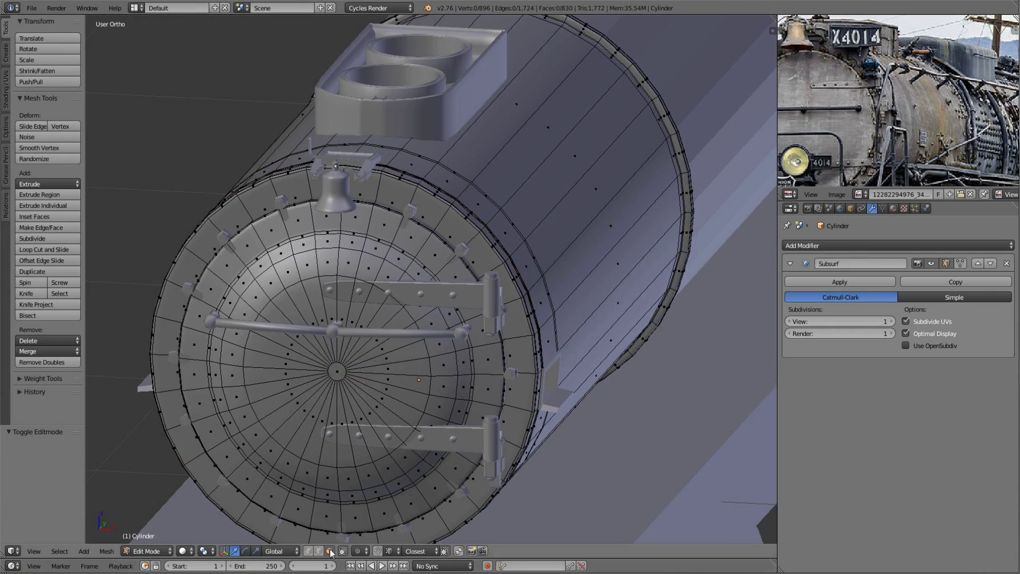
scroll(444, 400, down, 2)
key(shift+a)
- Add a UV sphere and shrink it into a small dome piece
click(361, 366)
middle_drag(456, 365, 536, 310)
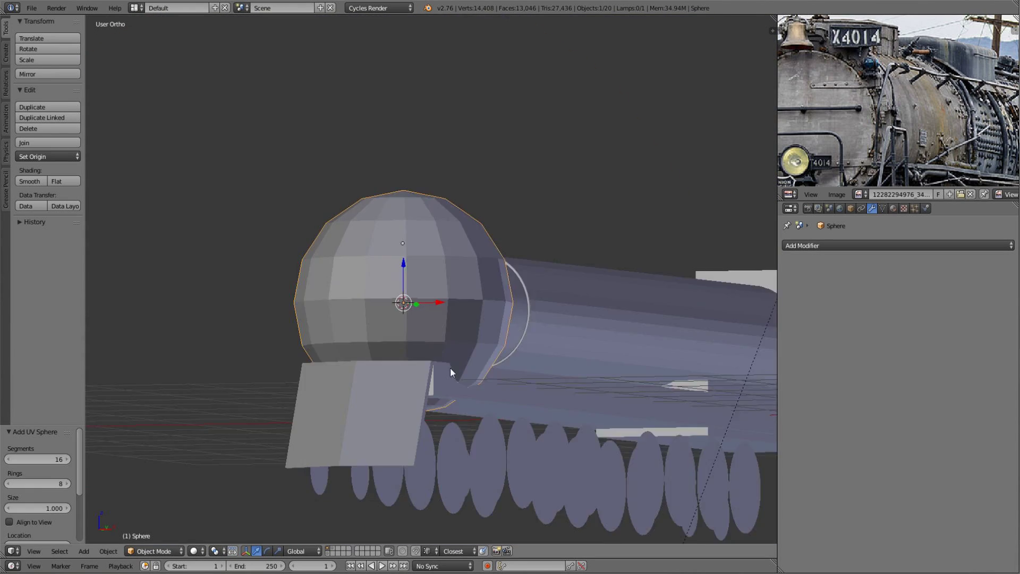
key(Tab)
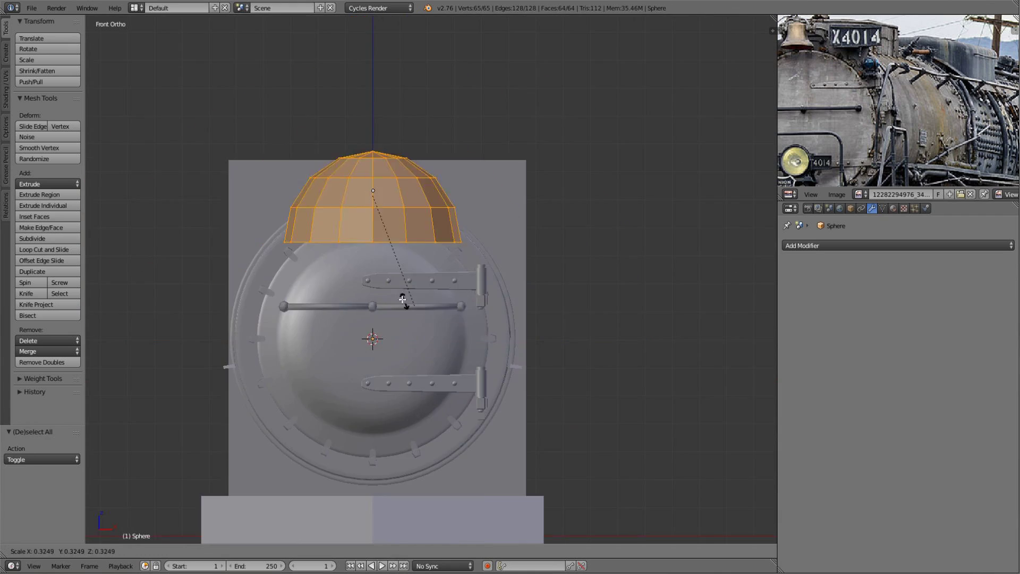
click(403, 299)
scroll(505, 227, up, 3)
middle_drag(506, 227, 582, 321)
- Turn the dome piece 90°
key(a)
scroll(455, 444, down, 3)
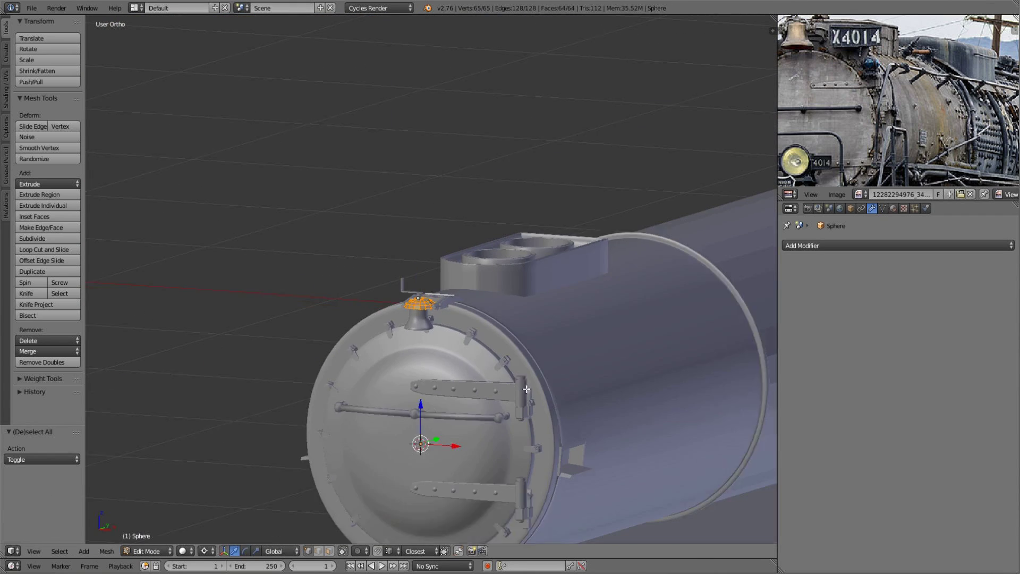
click(526, 389)
scroll(525, 390, up, 5)
middle_drag(467, 273, 510, 314)
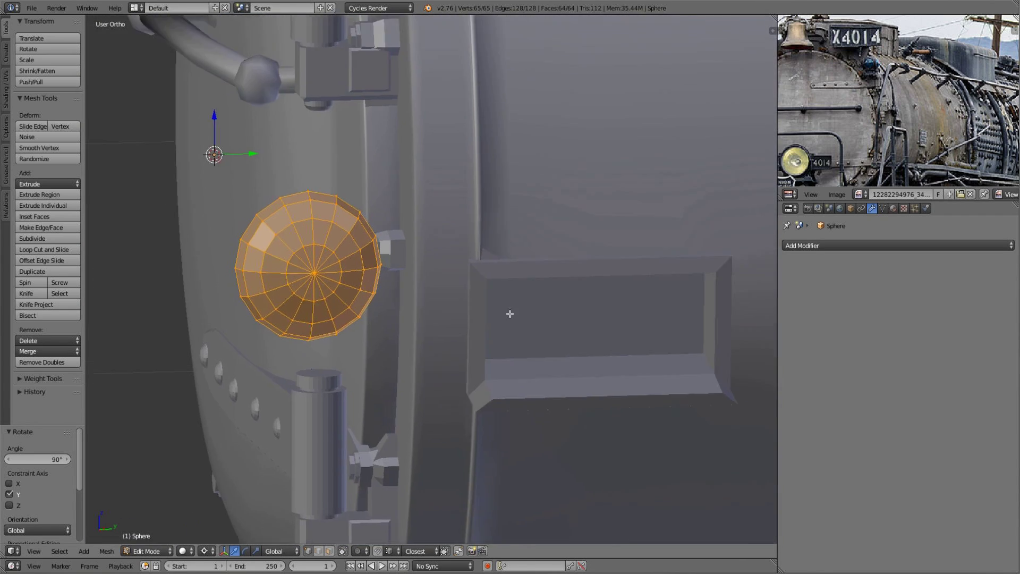
key(Tab)
- Shift the mirrored bracket box slightly along Y
right_click(510, 313)
key(Tab)
scroll(633, 316, up, 2)
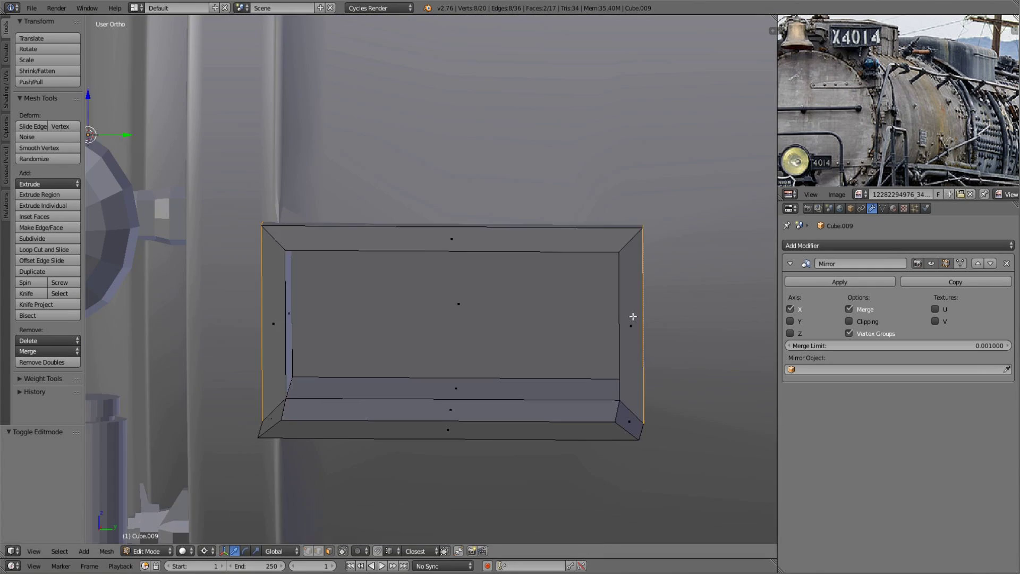
key(a)
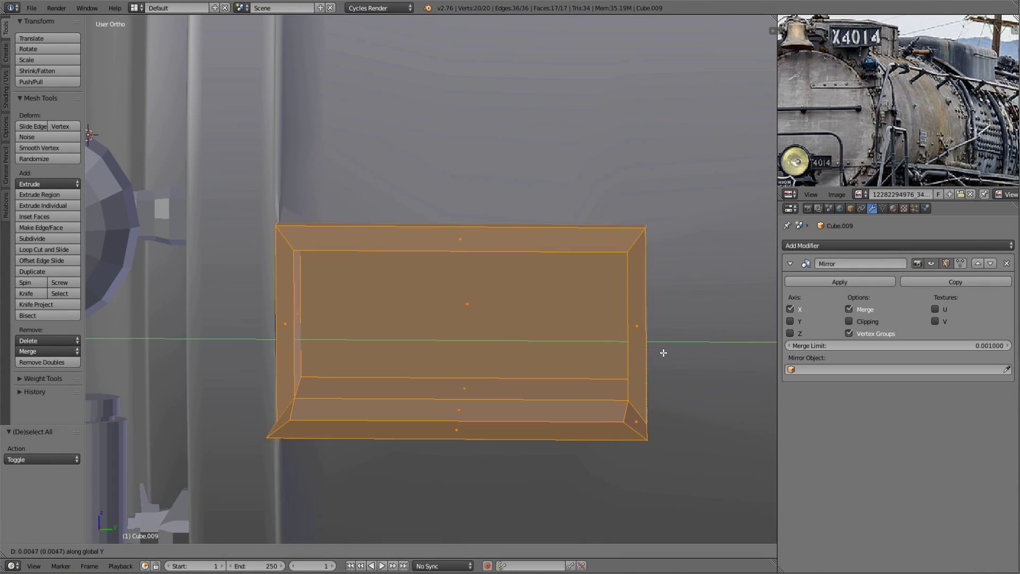
middle_drag(663, 351, 466, 364)
key(Tab)
key(a)
scroll(466, 364, down, 3)
key(shift+z)
key(shift+z)
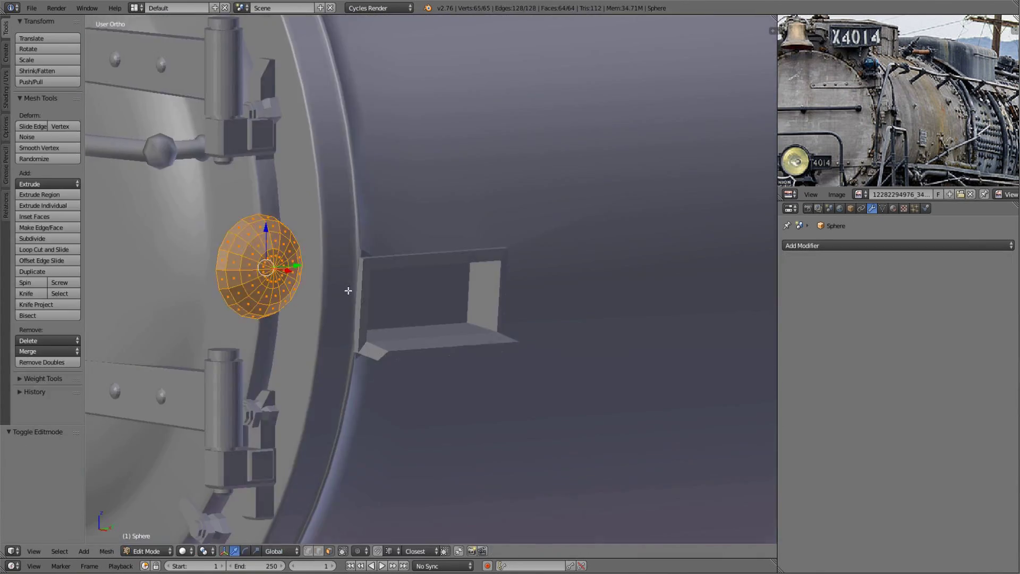
- Move the dome along X so it sits beside the bracket on the smokebox rim
middle_drag(416, 391, 479, 320)
scroll(478, 321, up, 3)
key(g)
key(x)
click(533, 296)
scroll(533, 296, down, 3)
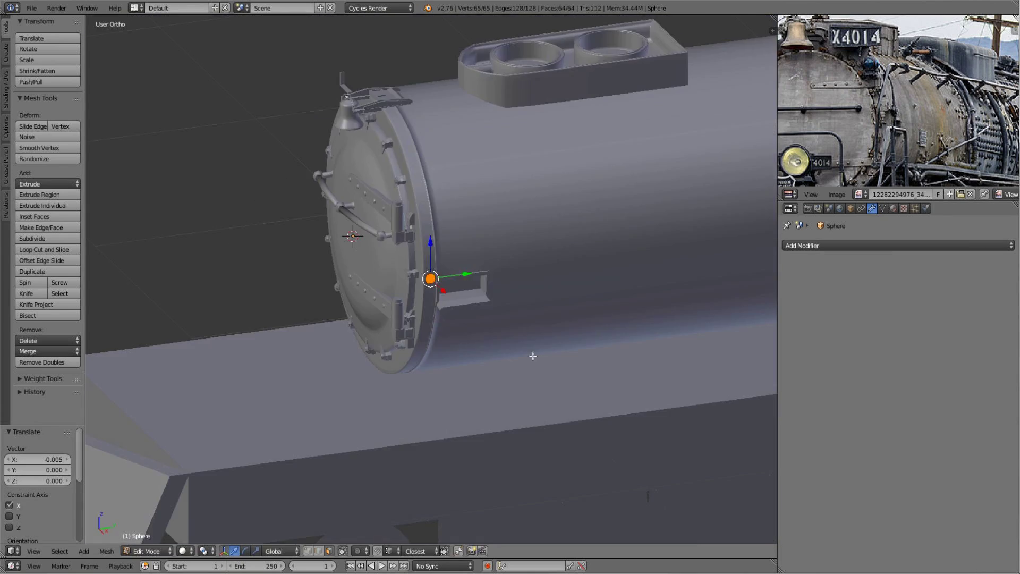
mouse_move(531, 352)
middle_down()
mouse_move(576, 326)
mouse_move(547, 339)
middle_up()
key(Tab)
key(a)
key(shift+z)
key(shift+z)
- Duplicate the dome, flipping copies -180° around X and around Y
key(Tab)
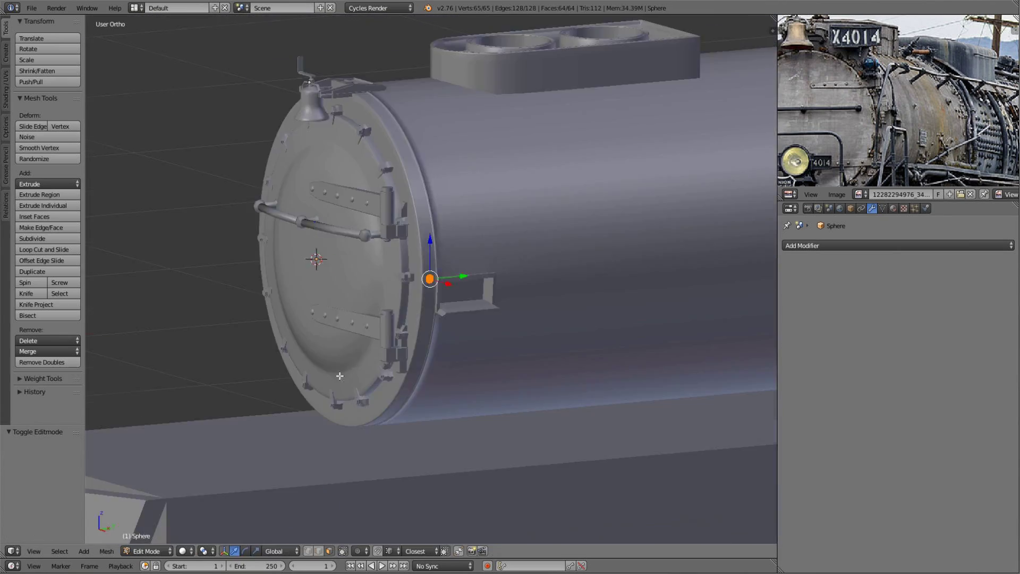
middle_drag(444, 366, 473, 367)
key(shift+d)
key(r)
key(x)
key(shift+d)
key(r)
key(y)
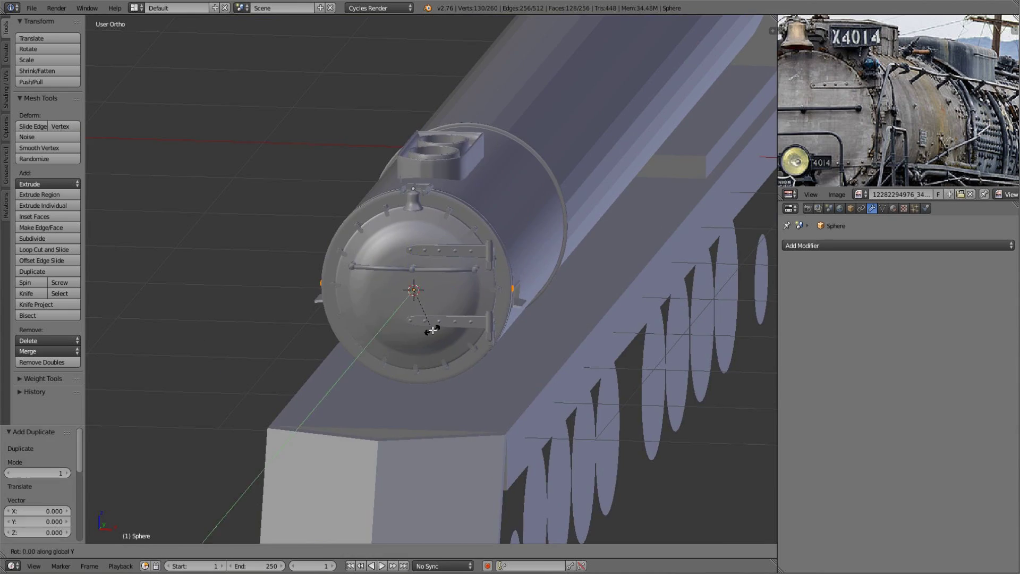
click(433, 330)
- Return to object mode and check the smokebox front in rendered preview
key(Tab)
key(a)
middle_drag(432, 330, 562, 301)
key(shift+z)
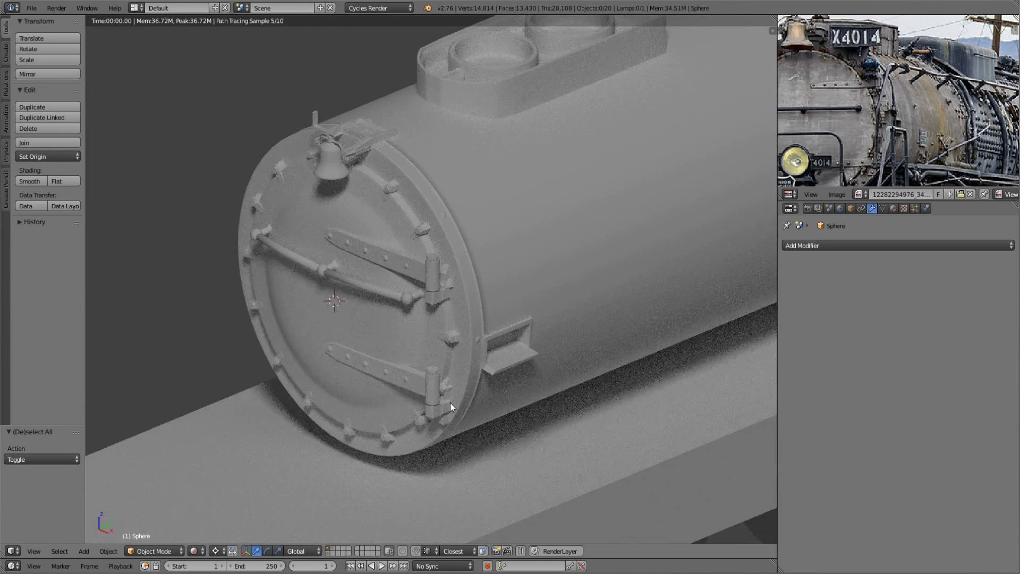
key(shift+z)
scroll(553, 358, down, 3)
scroll(553, 365, up, 5)
scroll(410, 260, up, 2)
- Add a cube for the number board and shrink it down
key(shift+a)
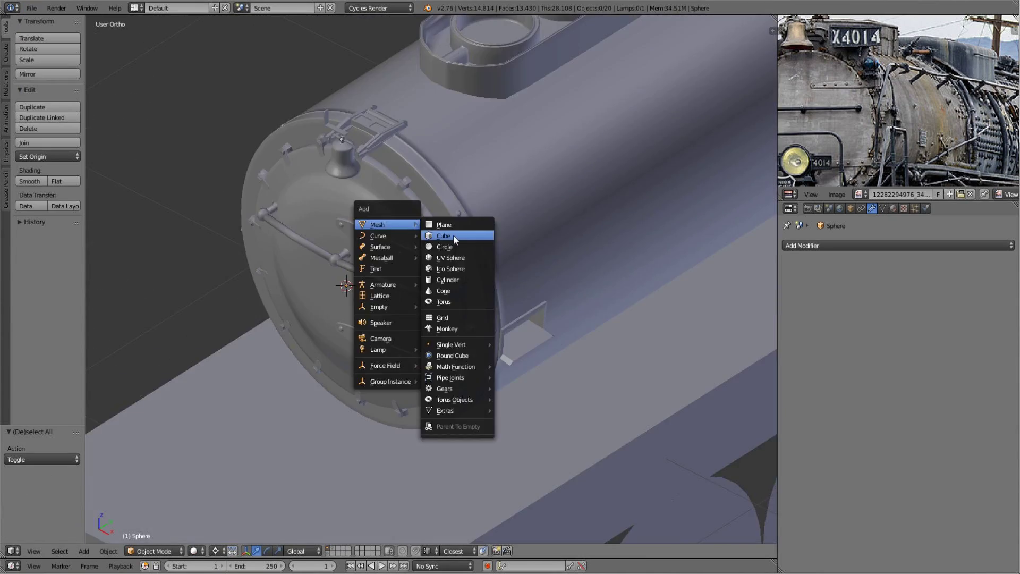
click(454, 235)
key(s)
click(484, 323)
scroll(494, 327, down, 3)
key(KP_5)
mouse_move(509, 333)
middle_down()
mouse_move(495, 260)
mouse_move(508, 240)
middle_up()
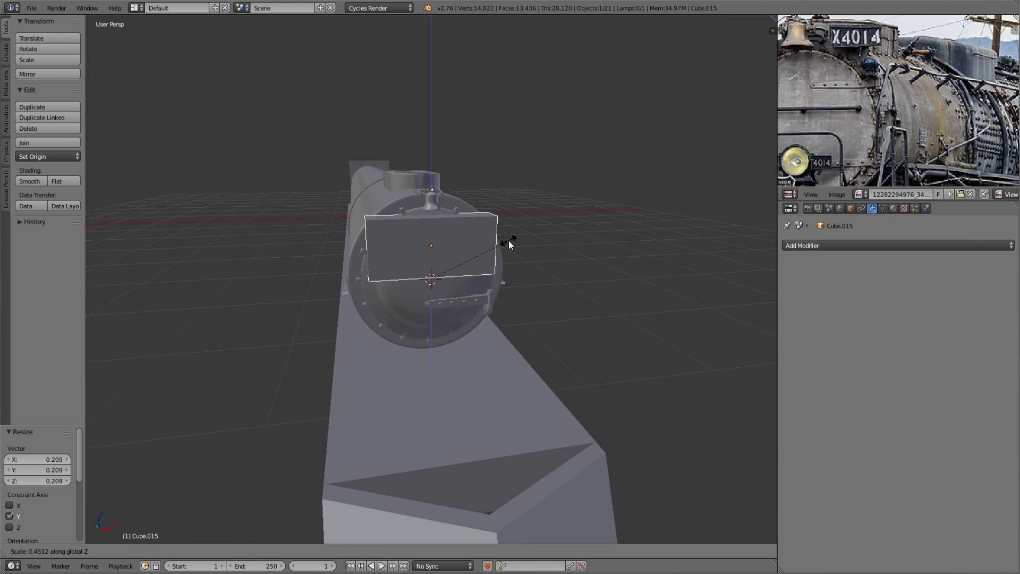
key(Delete)
key(ctrl+z)
- Flatten the cube along Z into a thin board shape
key(KP_3)
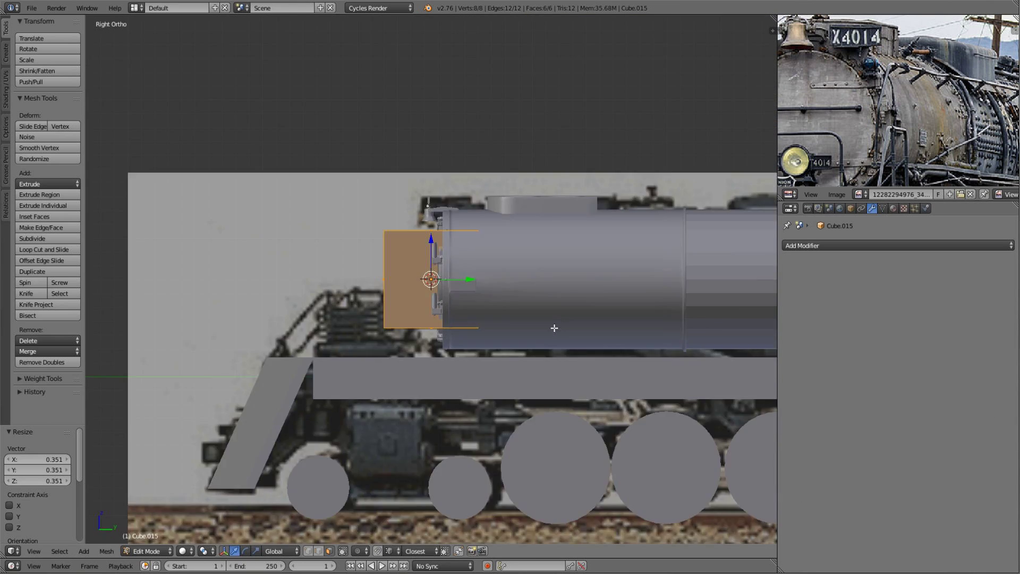
key(s)
key(z)
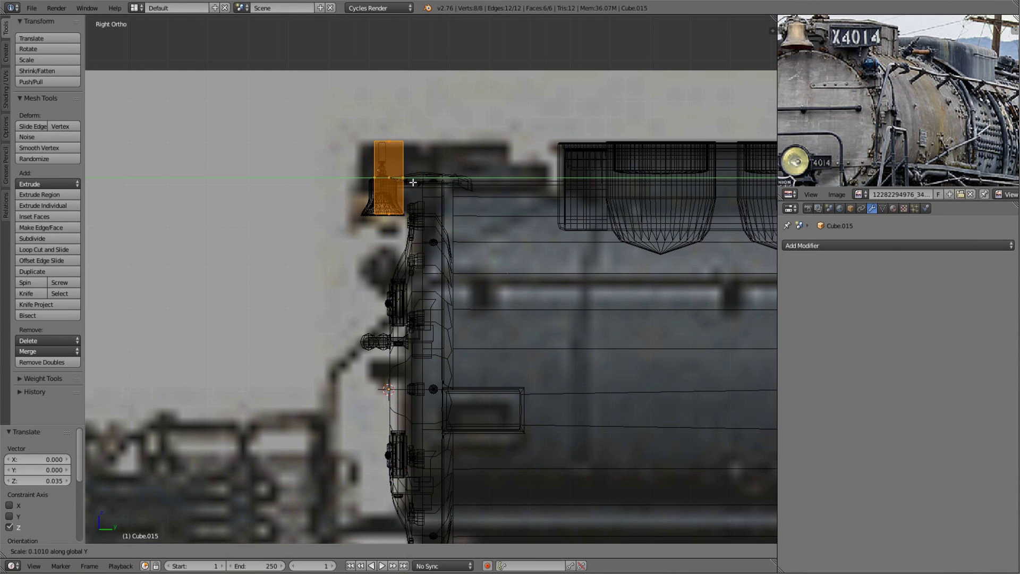
click(412, 182)
middle_drag(413, 183, 561, 281)
key(z)
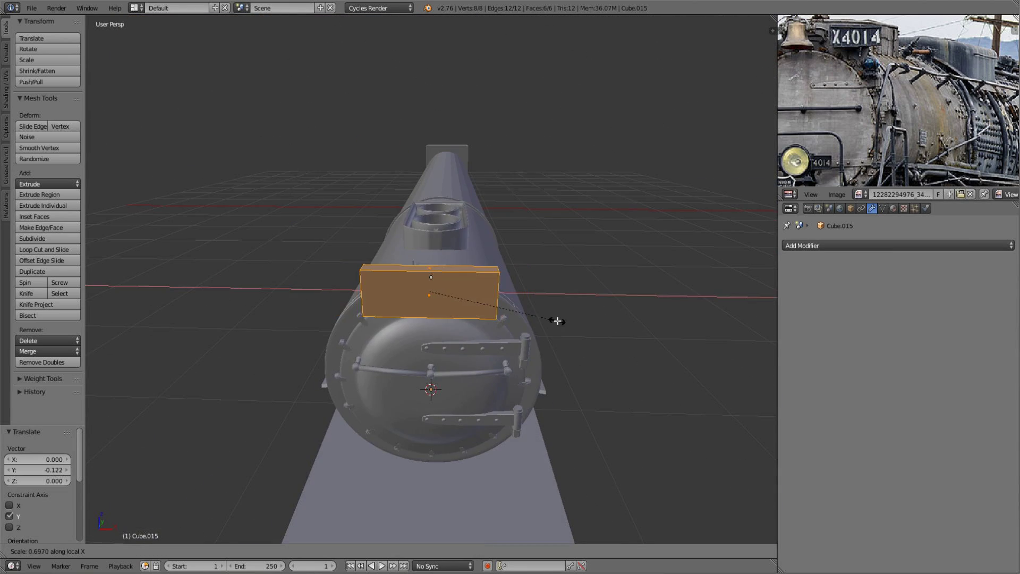
click(557, 321)
- Add two edge loops near the board's top and bottom and extrude them into rims
key(KP_Decimal)
key(a)
key(ctrl+r)
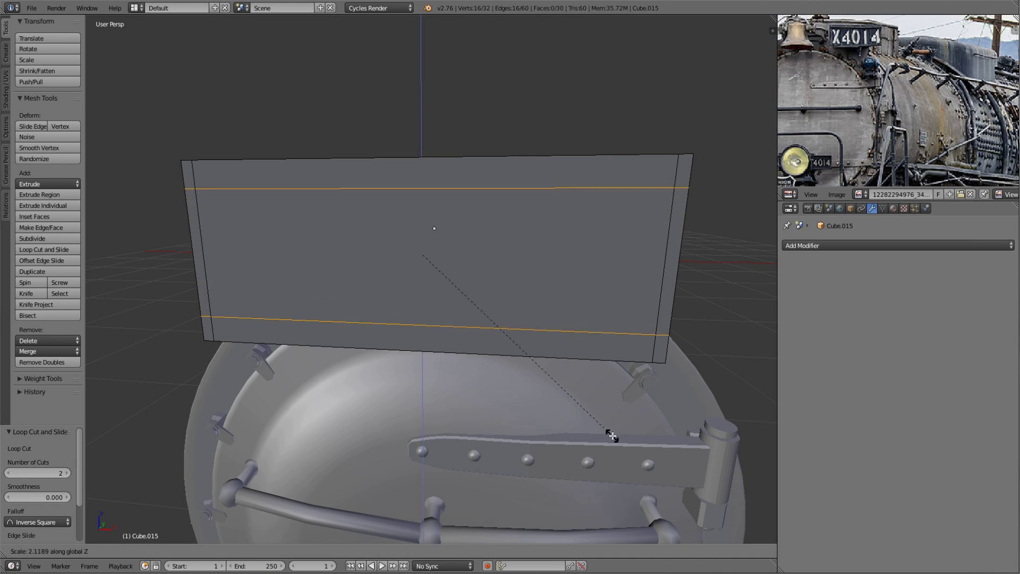
middle_drag(208, 314, 425, 249)
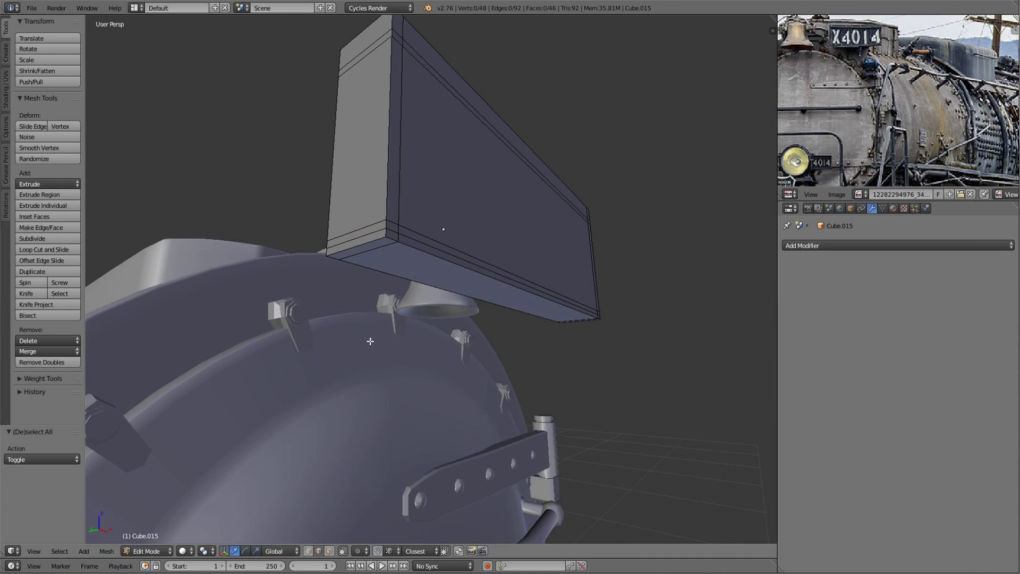
click(425, 249)
right_click(425, 249)
middle_drag(482, 164, 444, 345)
key(e)
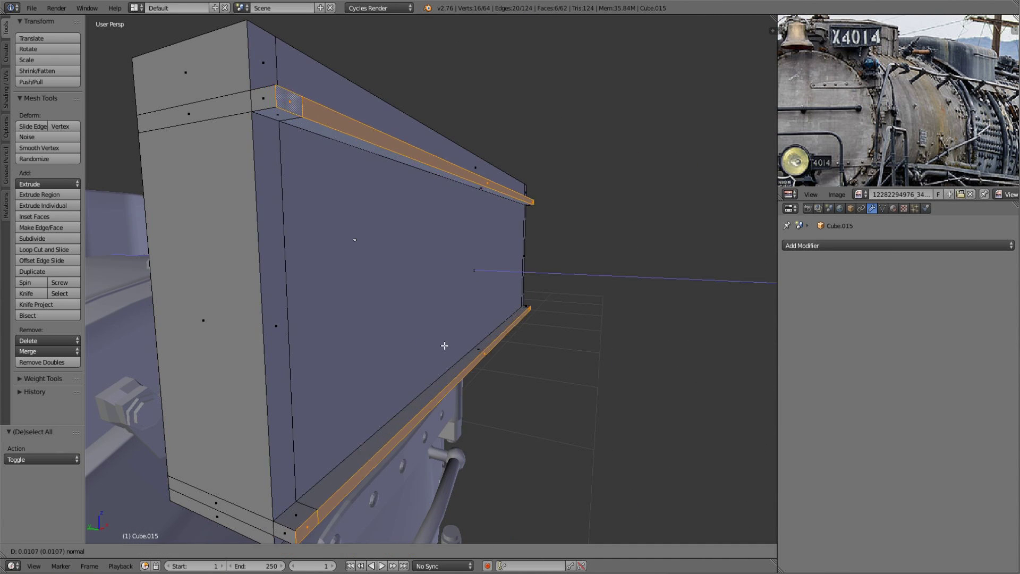
click(540, 324)
- Move the rimmed board along Y to sit above the smokebox door
scroll(406, 284, down, 5)
mouse_move(406, 285)
middle_down()
mouse_move(364, 298)
mouse_move(426, 299)
mouse_move(382, 260)
middle_up()
key(KP_1)
key(z)
key(z)
key(a)
click(444, 331)
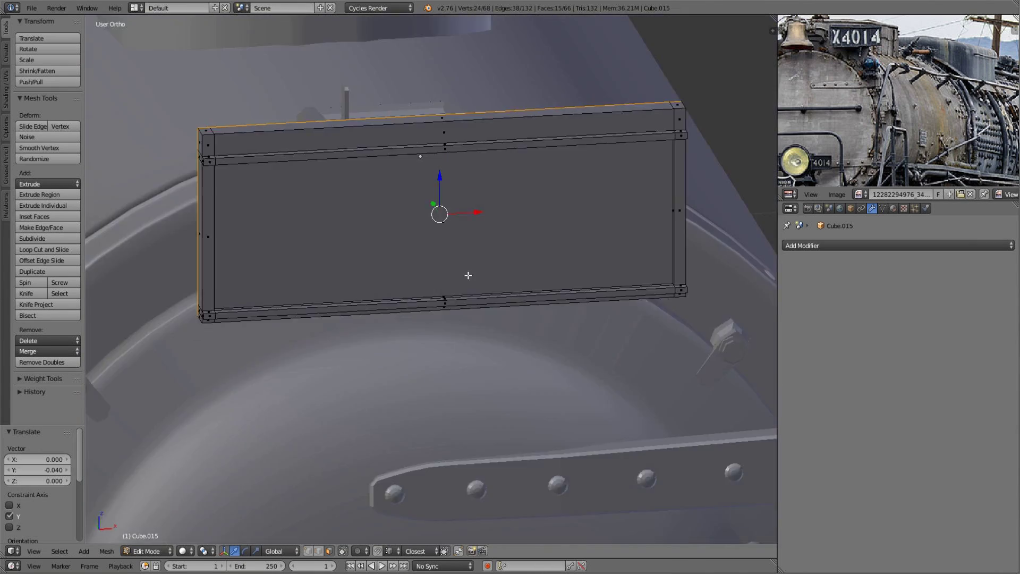
- Add a small UV sphere for a bolt and raise it along Z
key(shift+s)
click(444, 154)
scroll(444, 155, down, 3)
key(a)
key(shift+a)
click(414, 269)
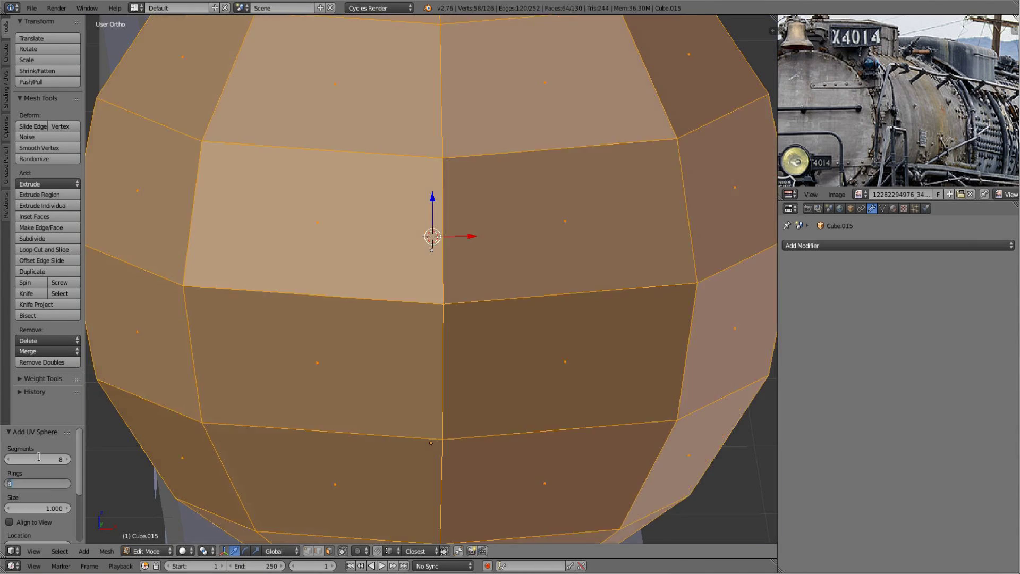
scroll(503, 383, down, 4)
middle_drag(478, 345, 503, 383)
key(g)
key(z)
click(340, 520)
scroll(341, 520, down, 2)
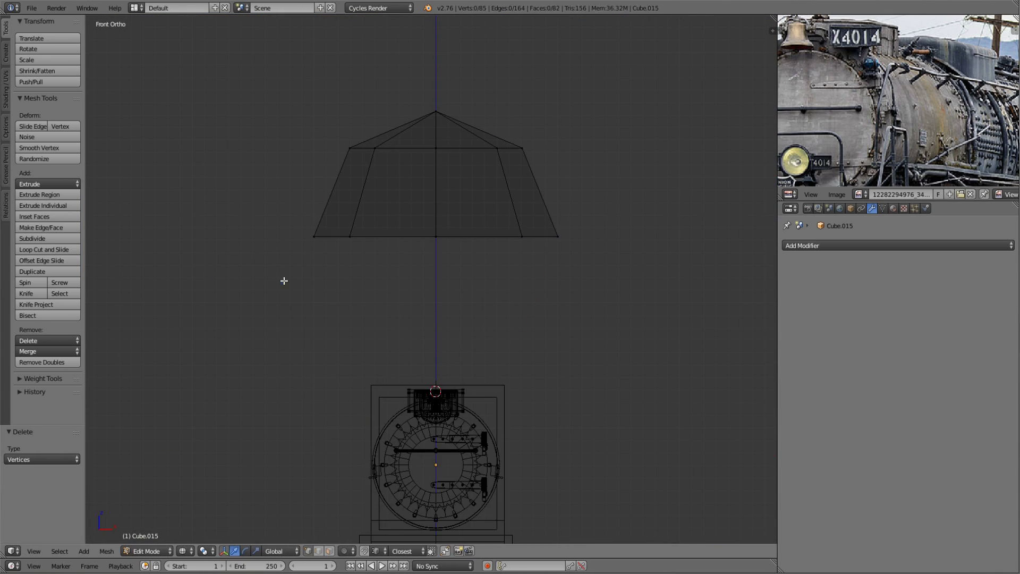
- Shape the sphere into a bolt head by moving its dome down 1.3 and scaling it
drag(352, 157, 308, 101)
mouse_move(372, 213)
middle_down()
mouse_move(478, 239)
mouse_move(462, 268)
middle_up()
scroll(638, 222, up, 3)
text(gz-1.3)
key(Return)
key(s)
click(533, 293)
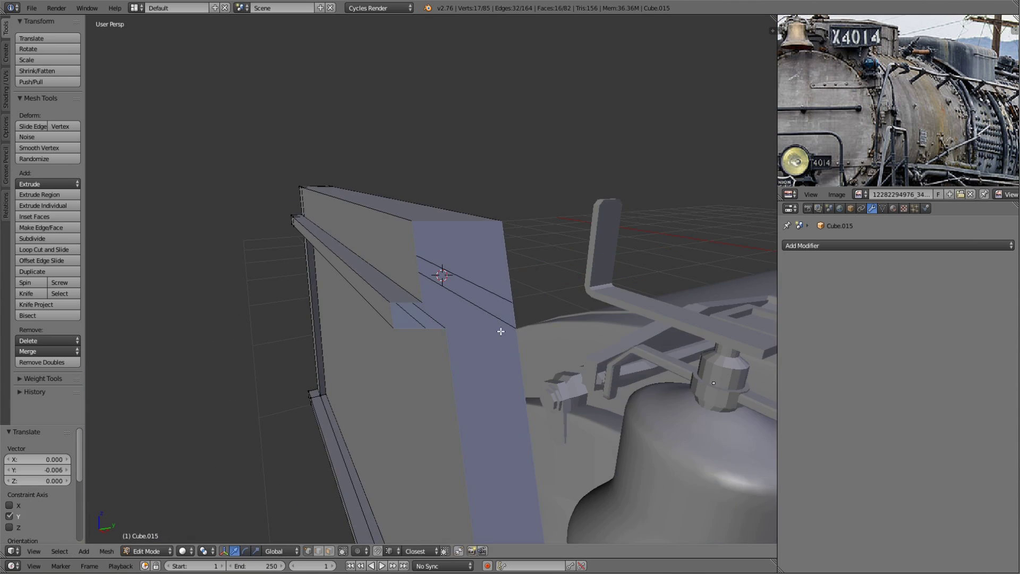
- Place duplicated bolt heads along the top edge of the board
mouse_move(533, 293)
middle_down()
mouse_move(605, 325)
mouse_move(481, 316)
middle_up()
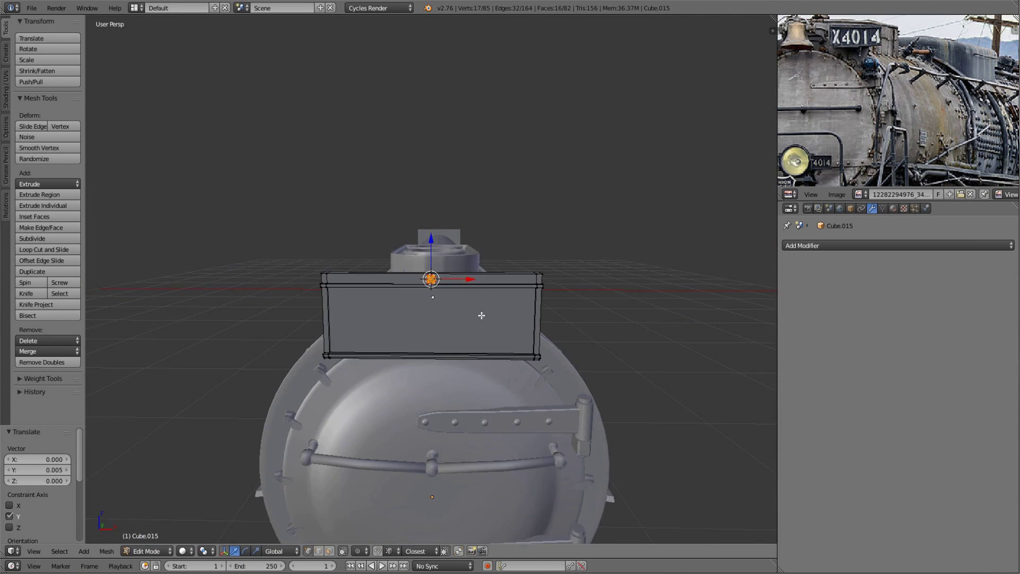
click(552, 300)
scroll(429, 283, up, 5)
right_click(429, 284)
key(l)
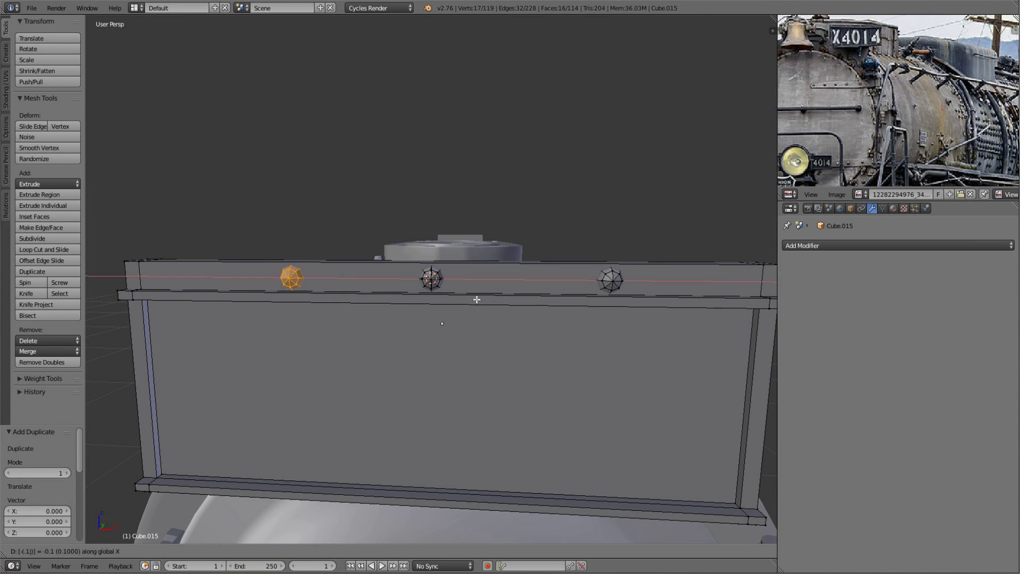
click(477, 299)
scroll(477, 299, down, 5)
middle_drag(477, 299, 439, 271)
- Duplicate the top row of bolts down along the board's bottom edge
key(a)
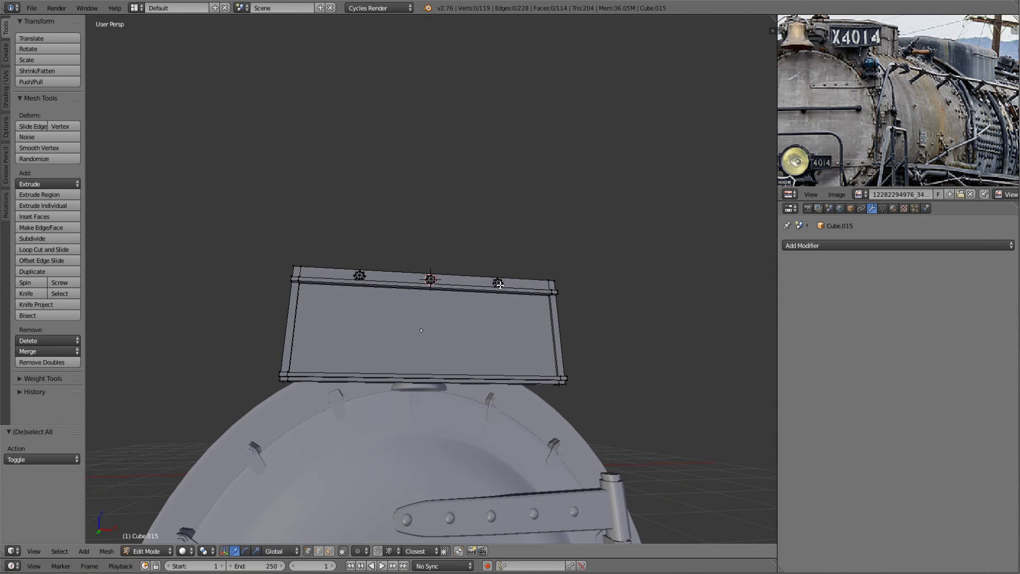
key(shift+d)
key(z)
click(576, 433)
middle_drag(577, 432, 319, 478)
click(205, 551)
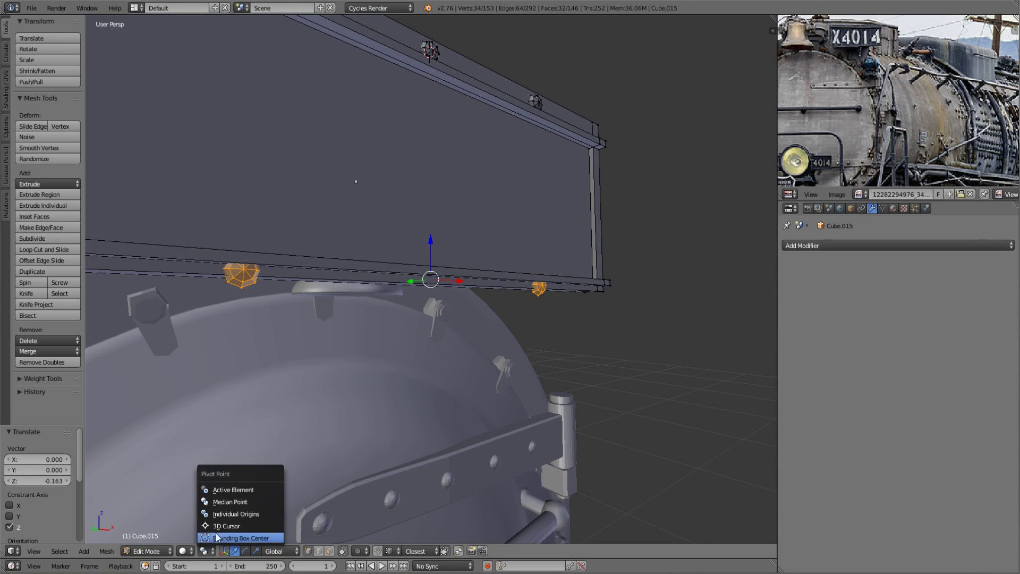
click(504, 329)
mouse_move(504, 329)
middle_down()
mouse_move(529, 353)
mouse_move(376, 360)
mouse_move(397, 372)
mouse_move(396, 345)
middle_up()
- Add a plane for the inner face panel, rotated 90° on X to stand upright
key(Tab)
key(Tab)
key(Tab)
click(447, 342)
key(Tab)
key(r)
key(x)
key(9)
key(0)
key(Return)
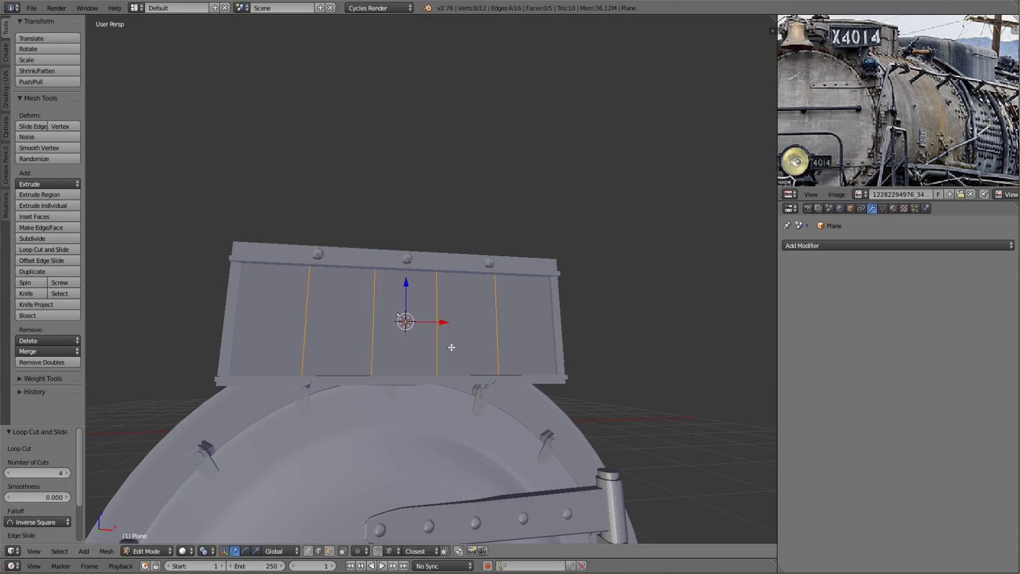
- Add a horizontal loop cut across the inner plate to slat it
key(a)
mouse_move(451, 347)
middle_down()
mouse_move(384, 369)
mouse_move(492, 311)
middle_up()
key(a)
key(ctrl+r)
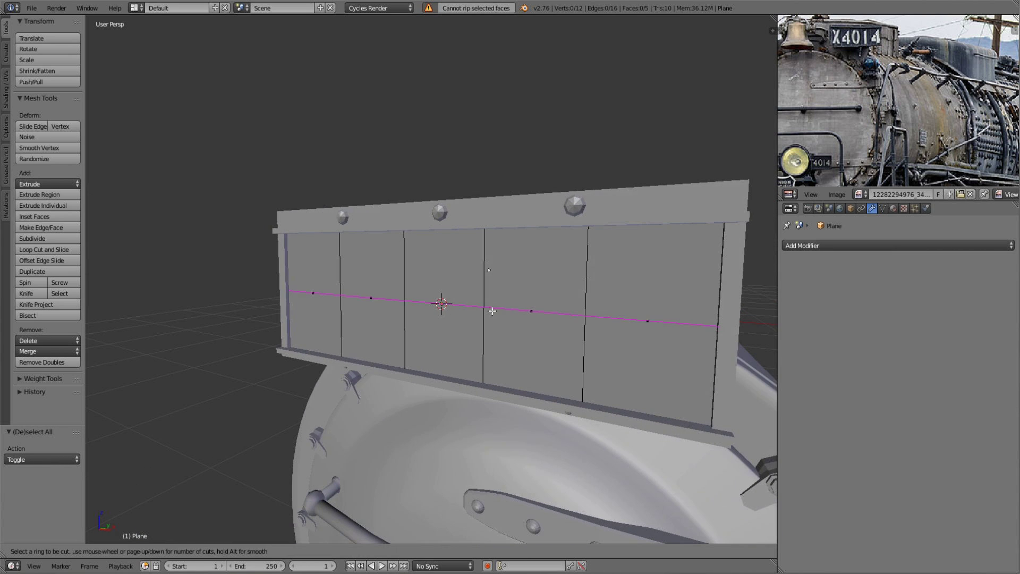
click(366, 551)
click(539, 390)
key(a)
mouse_move(539, 389)
middle_down()
mouse_move(478, 321)
mouse_move(397, 258)
middle_up()
click(526, 382)
key(a)
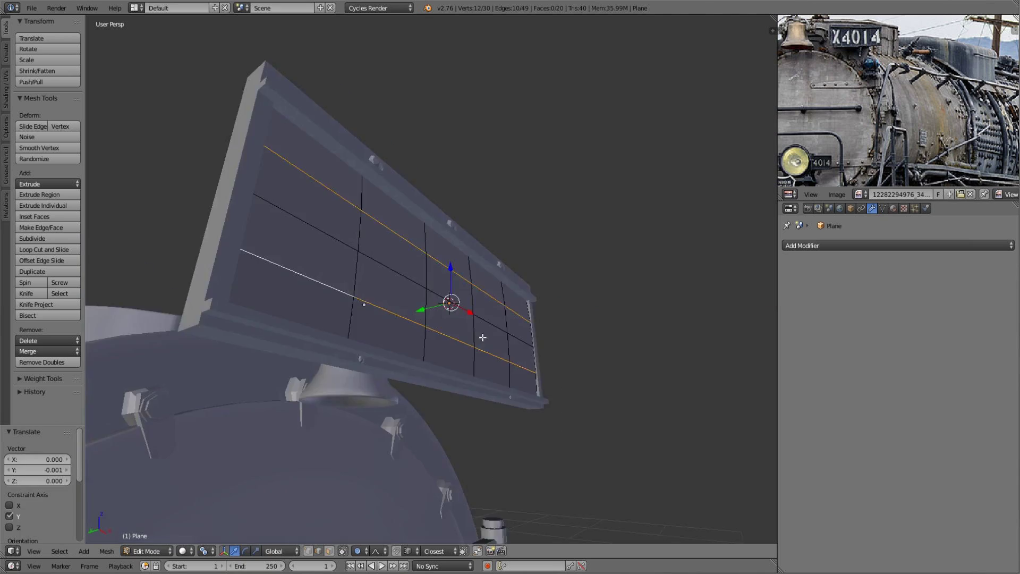
mouse_move(525, 381)
middle_down()
mouse_move(439, 301)
mouse_move(396, 287)
mouse_move(403, 250)
mouse_move(404, 330)
mouse_move(393, 296)
mouse_move(487, 349)
mouse_move(484, 248)
mouse_move(481, 329)
mouse_move(479, 255)
middle_up()
key(Tab)
- Duplicate the number board and angle it 30° outward about Z beside the bell
key(KP_1)
key(shift+d)
key(Escape)
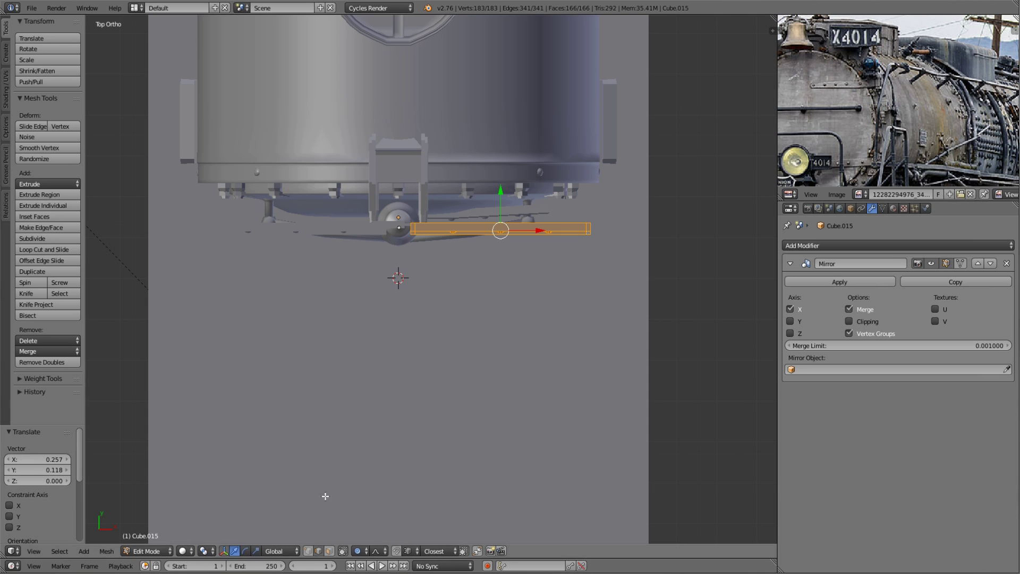
mouse_move(636, 182)
middle_down()
mouse_move(579, 250)
mouse_move(631, 346)
mouse_move(636, 330)
mouse_move(542, 297)
mouse_move(454, 380)
middle_up()
key(r)
key(Escape)
key(r)
key(z)
key(t)
click(555, 296)
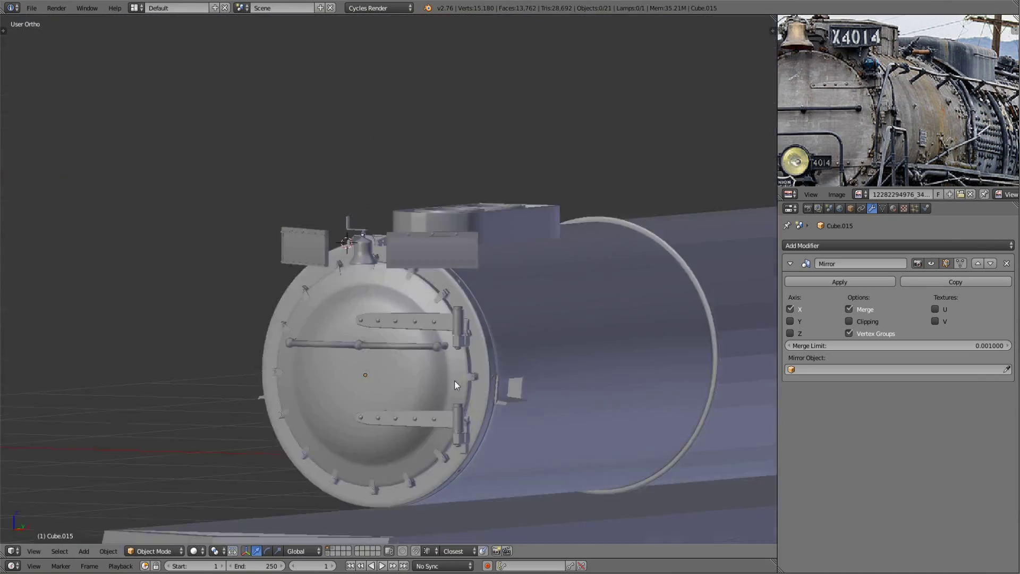
- Return to object mode and briefly preview the model in rendered shading
key(Tab)
scroll(455, 355, up, 5)
key(shift+z)
key(shift+z)
scroll(455, 355, down, 3)
key(KP_1)
- Add a new cube and scale it thin along the Y axis
key(shift+a)
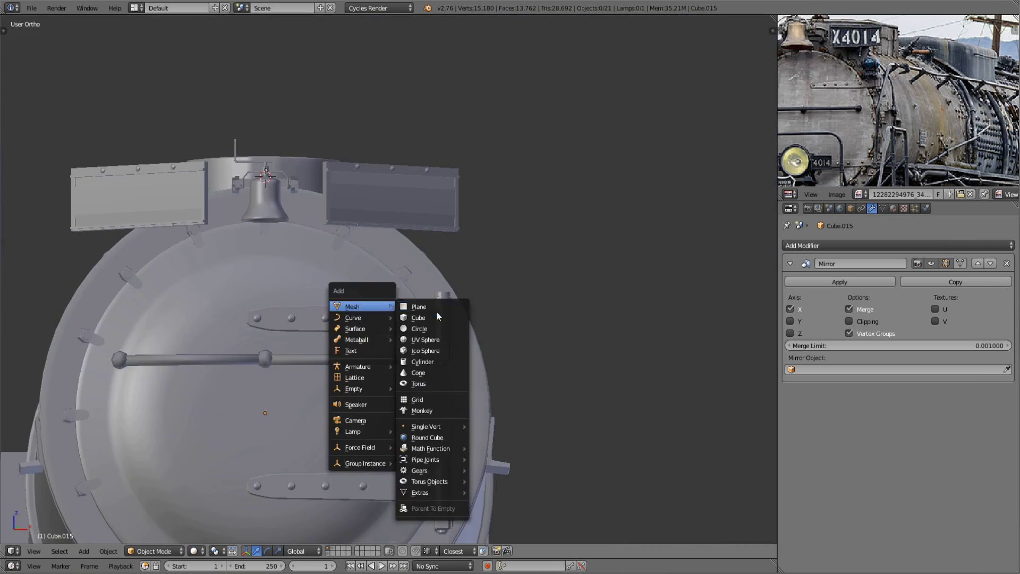
click(425, 316)
mouse_move(425, 317)
middle_down()
mouse_move(404, 255)
mouse_move(589, 350)
middle_up()
scroll(385, 287, up, 3)
key(s)
key(y)
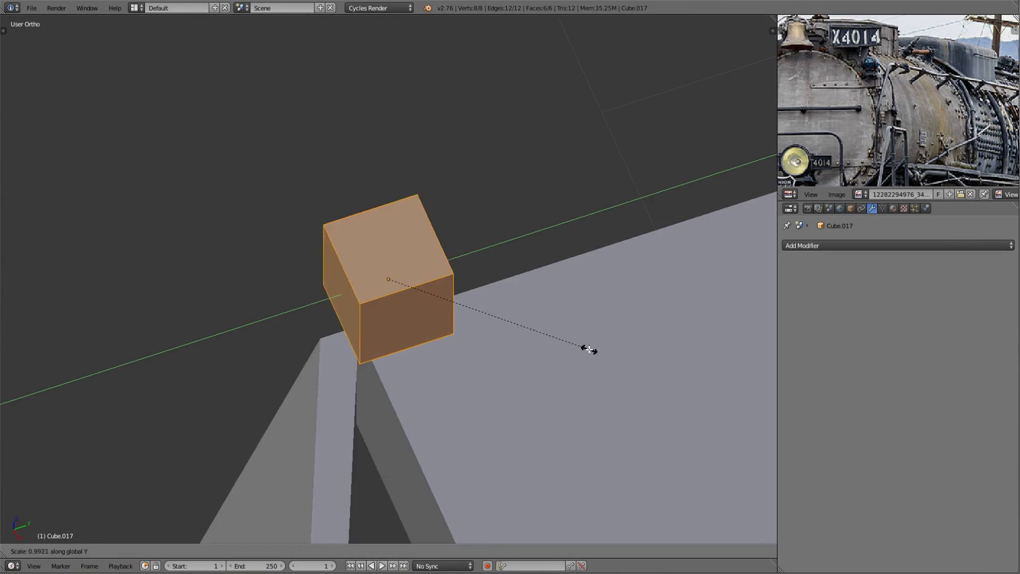
click(420, 278)
- Inset the cube's front face and extrude it out to form the bracket
middle_drag(419, 278, 406, 278)
right_click(405, 278)
scroll(501, 280, up, 3)
scroll(521, 298, down, 3)
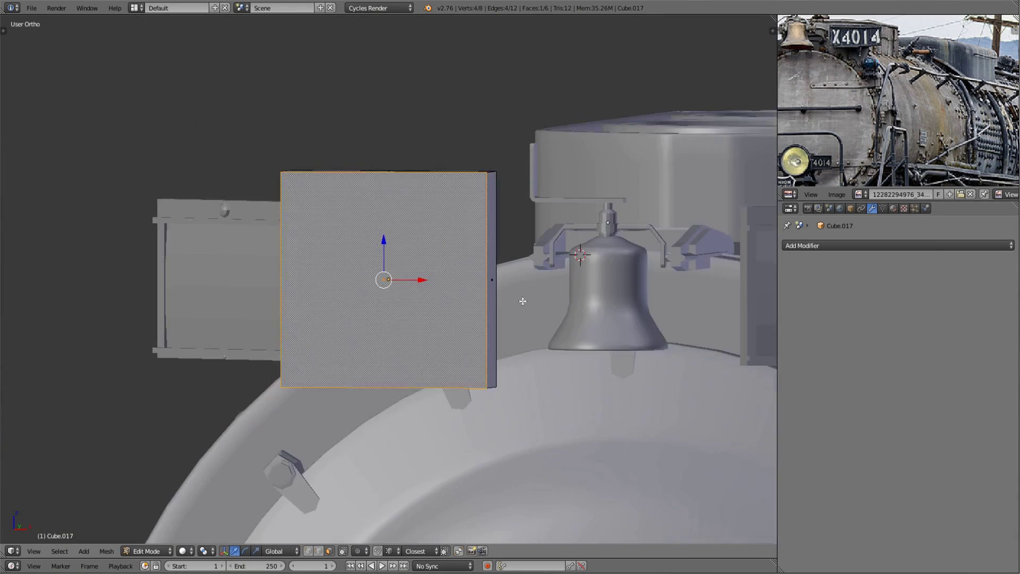
click(672, 298)
key(KP_Divide)
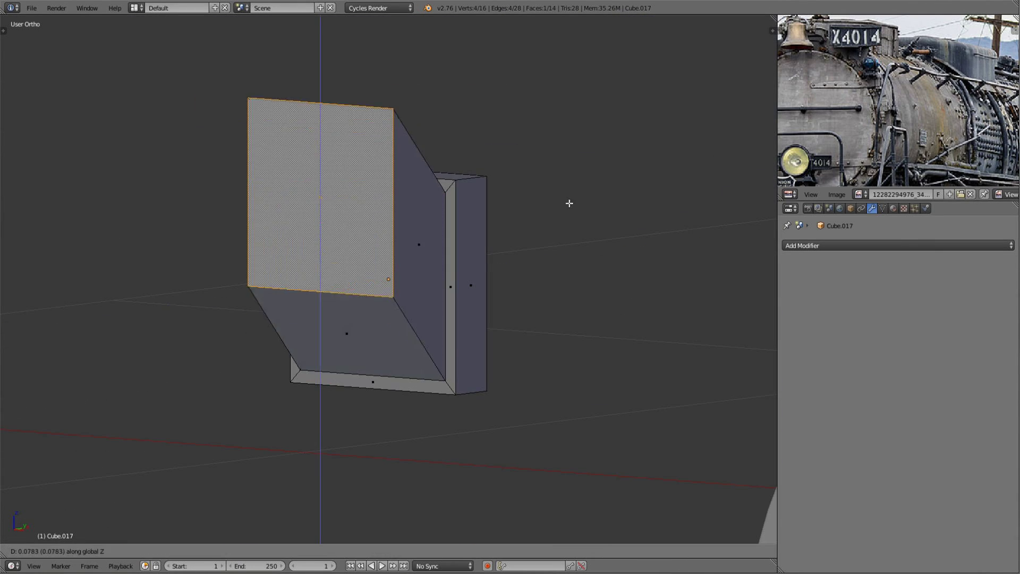
click(569, 203)
key(e)
key(KP_Divide)
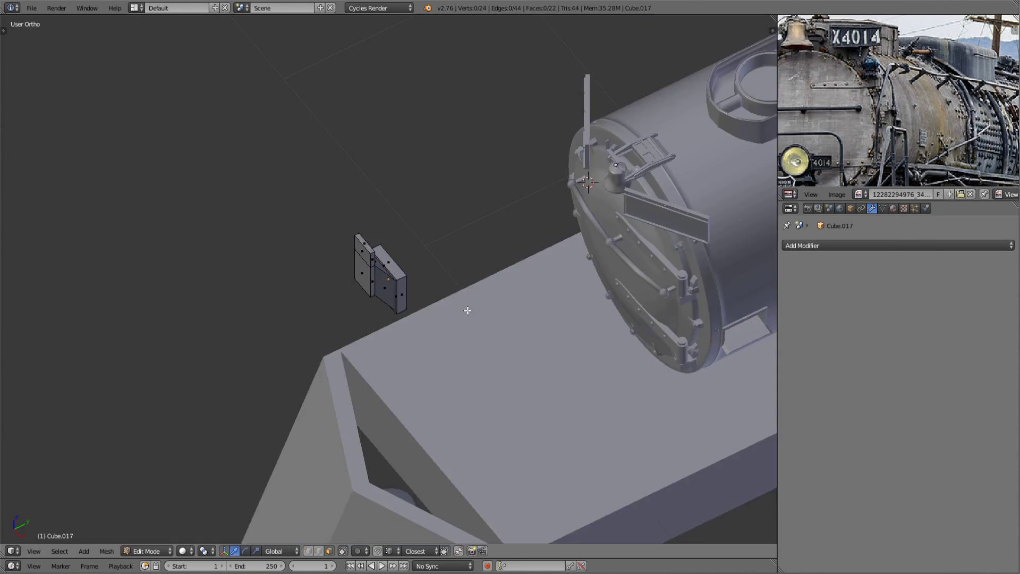
- Edit the number board mesh and box-select its vertices in wireframe
right_click(467, 216)
key(Tab)
middle_drag(70, 244, 569, 80)
alt+shift+right_click(568, 80)
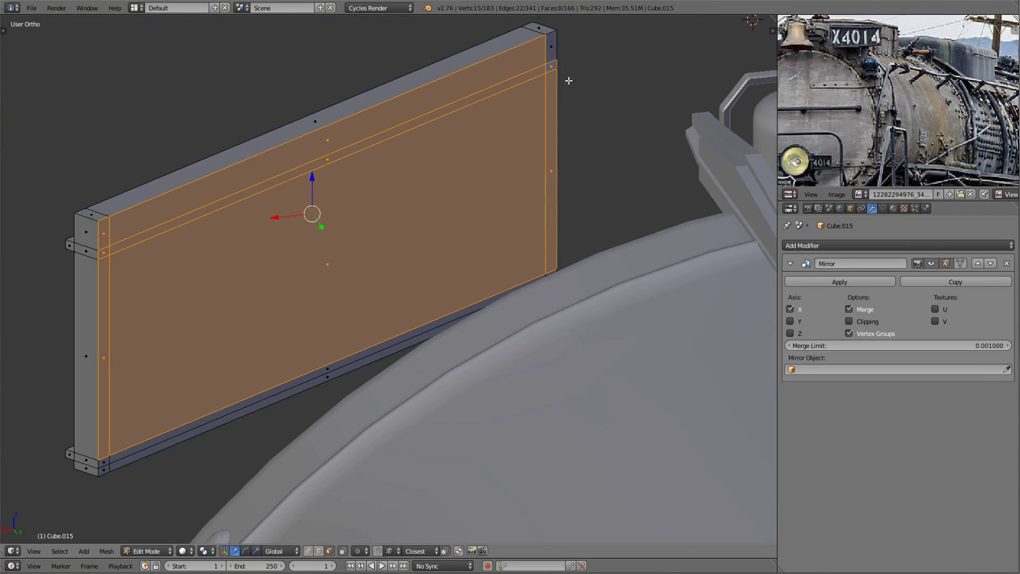
scroll(106, 469, down, 3)
middle_drag(105, 469, 429, 279)
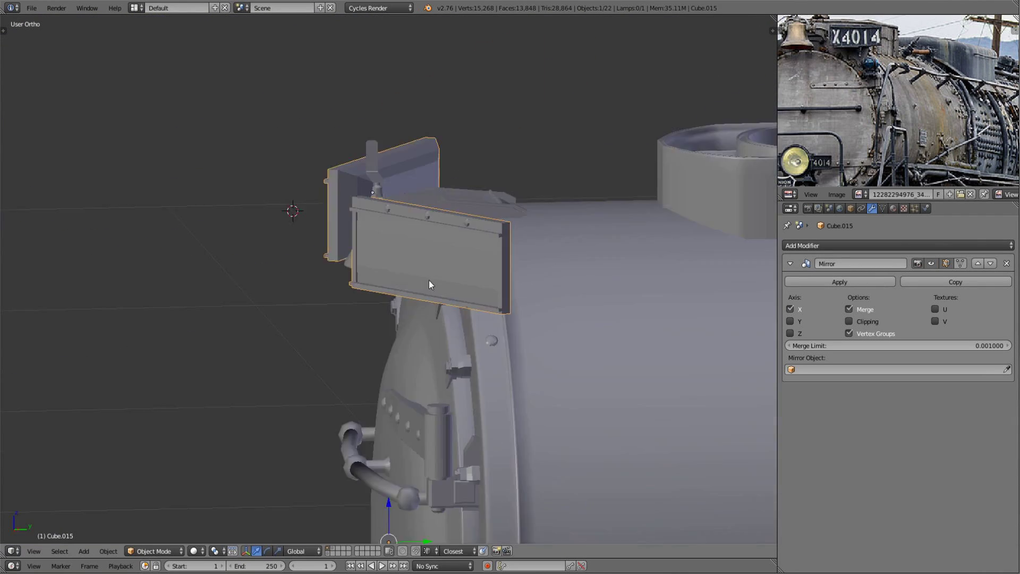
scroll(312, 496, up, 4)
key(z)
key(a)
key(b)
drag(483, 169, 430, 125)
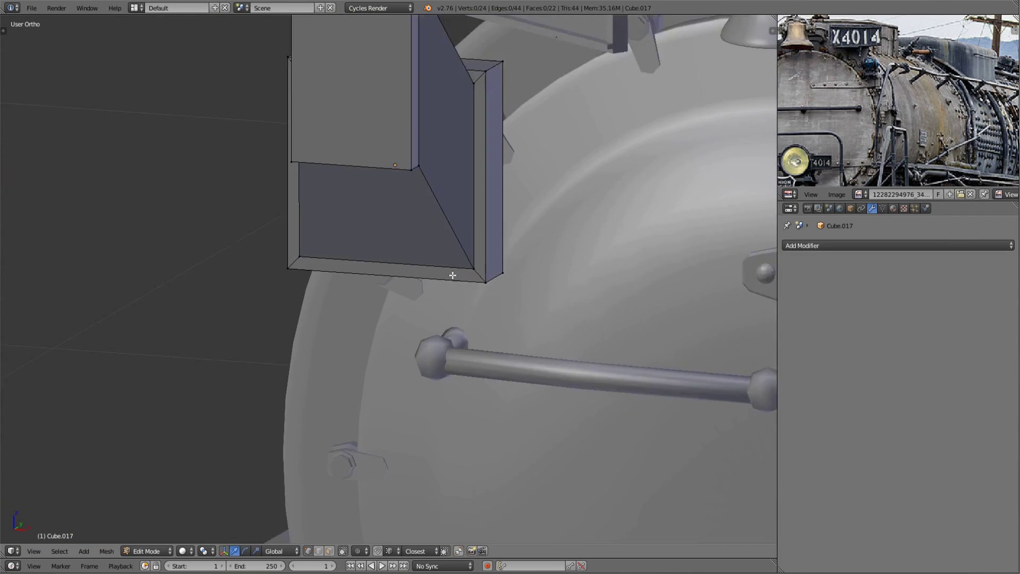
- Add a new mesh for a bolt head and resize it
key(shift+a)
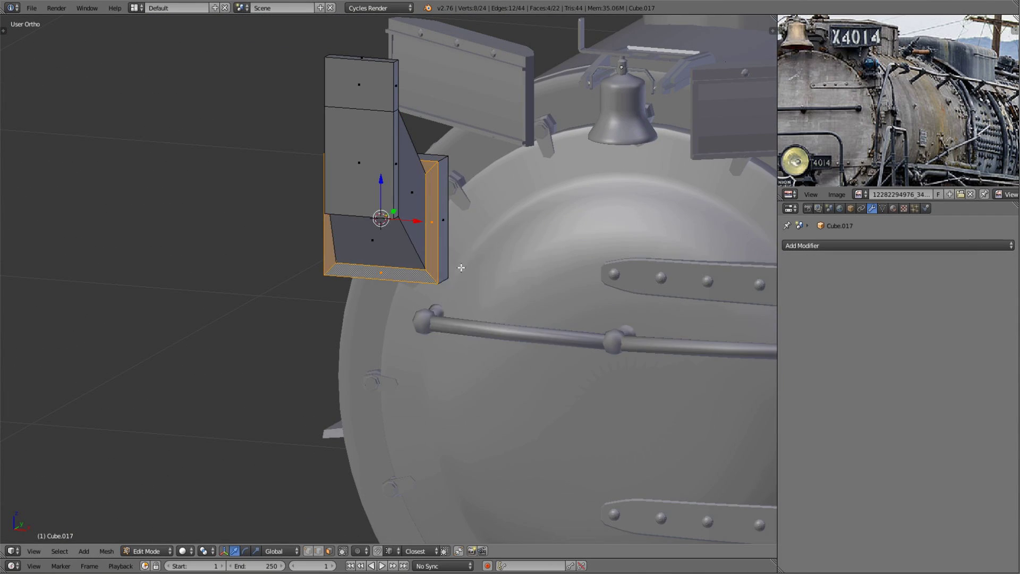
scroll(497, 202, down, 5)
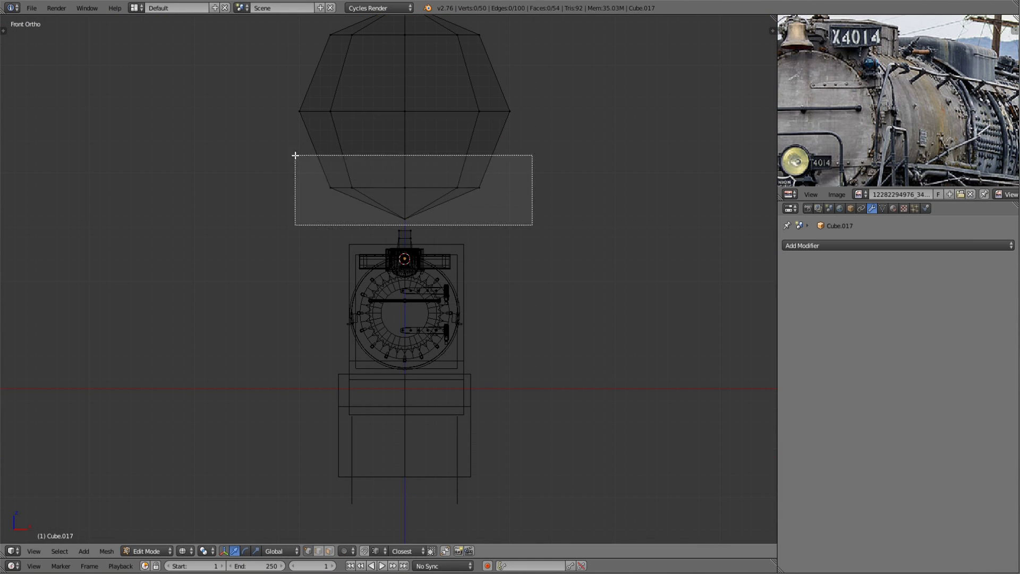
scroll(283, 69, up, 3)
key(z)
mouse_move(284, 70)
middle_down()
mouse_move(642, 264)
mouse_move(499, 220)
mouse_move(632, 408)
middle_up()
key(s)
click(436, 372)
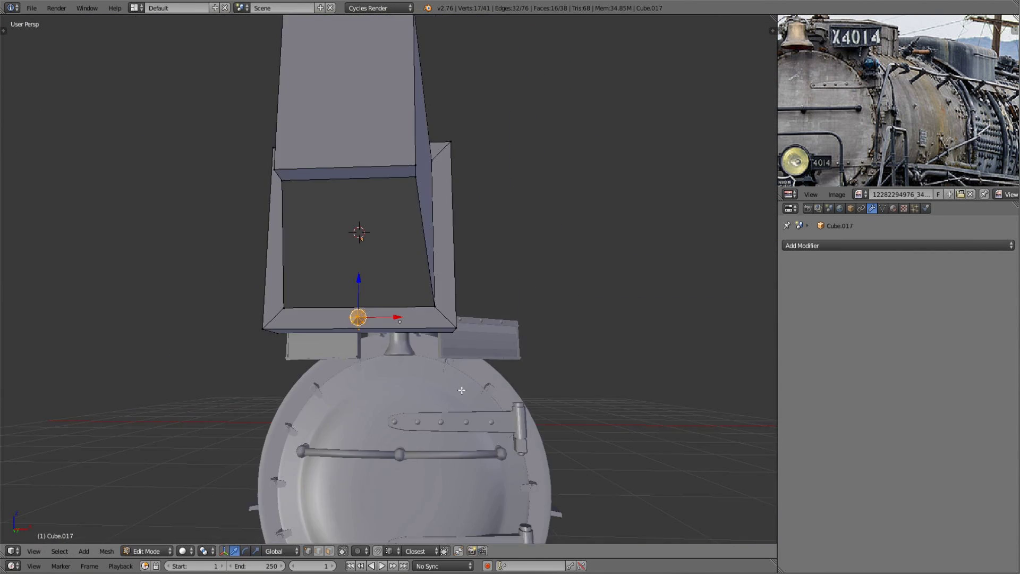
middle_drag(437, 373, 437, 391)
- Extrude the selected geometry and shift the bracket along Z
key(e)
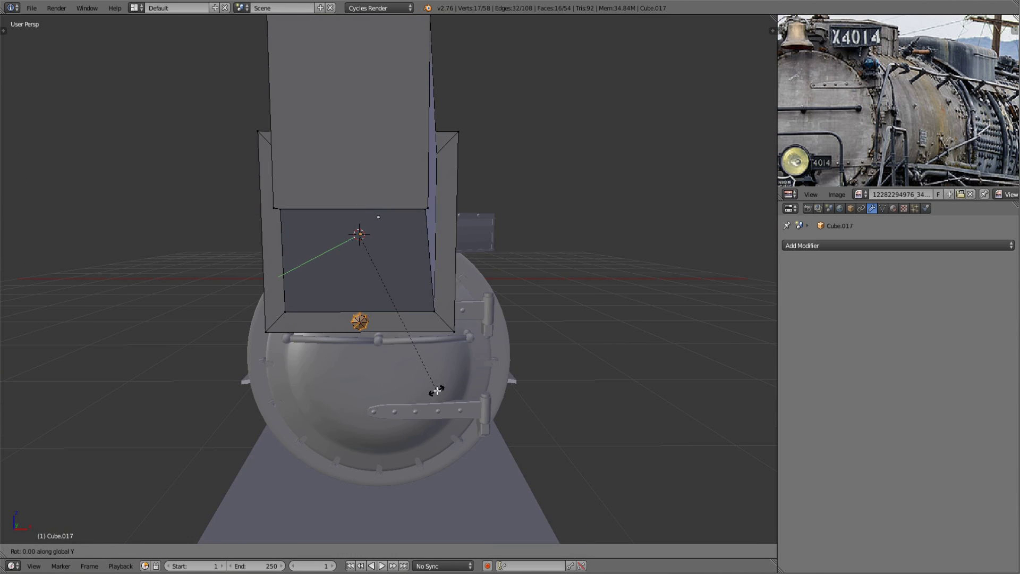
key(Escape)
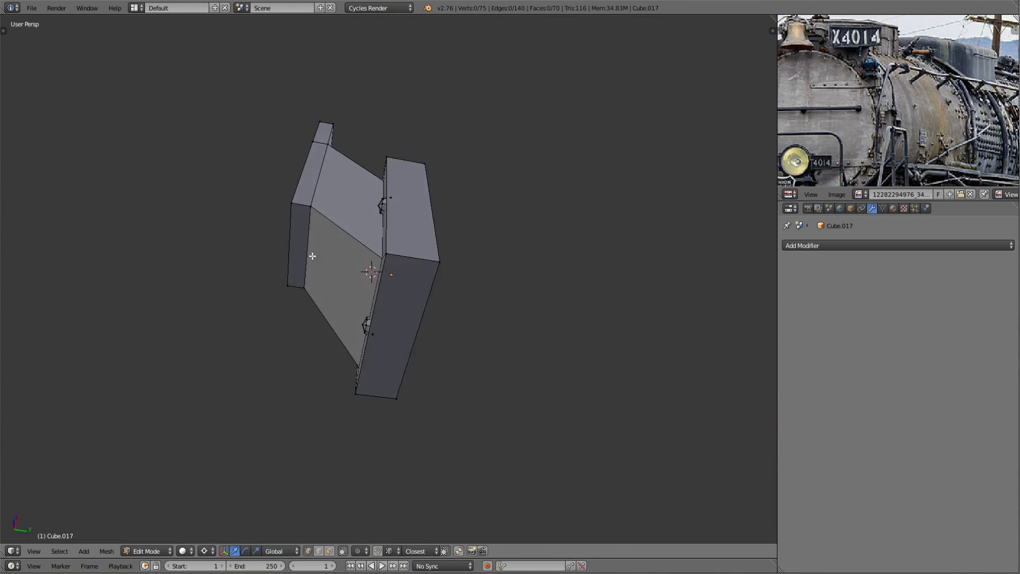
key(Tab)
mouse_move(436, 391)
middle_down()
mouse_move(370, 255)
mouse_move(537, 231)
middle_up()
key(Tab)
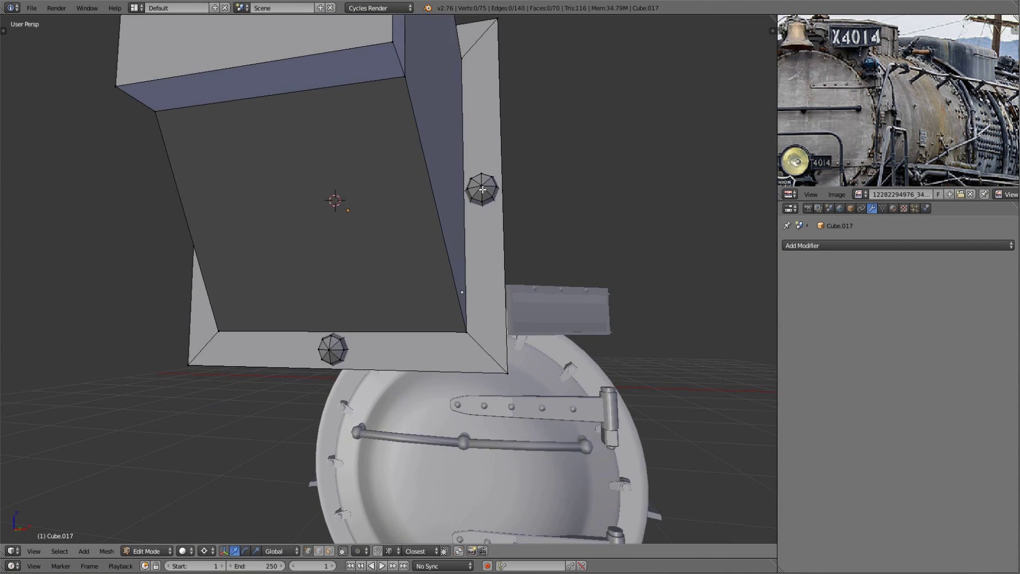
scroll(538, 232, up, 3)
click(551, 218)
key(Tab)
scroll(444, 266, down, 3)
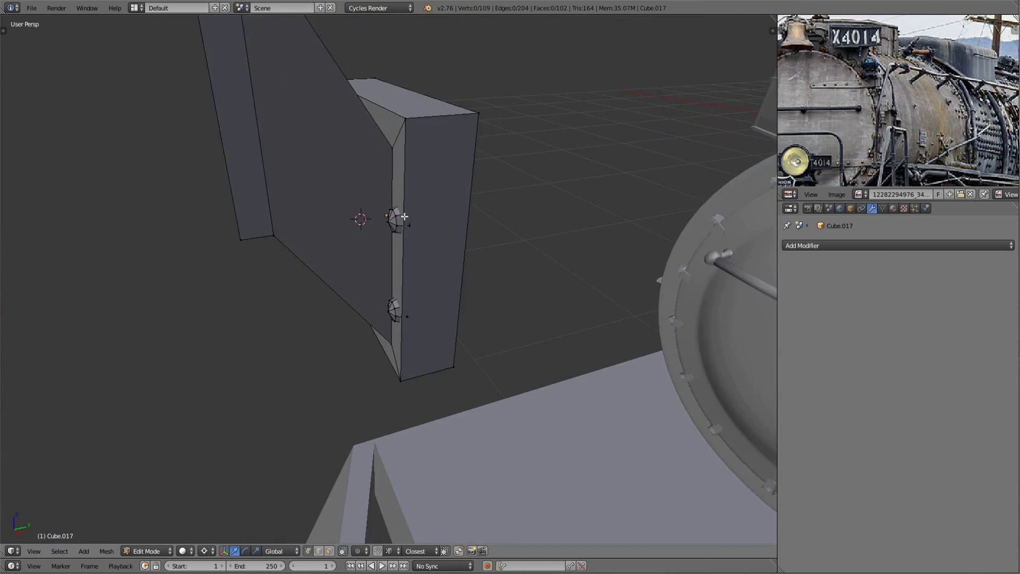
- Give the bracket a Mirror modifier to create a matching pair
mouse_move(444, 267)
middle_down()
mouse_move(511, 330)
mouse_move(797, 238)
middle_up()
scroll(511, 329, down, 4)
key(m)
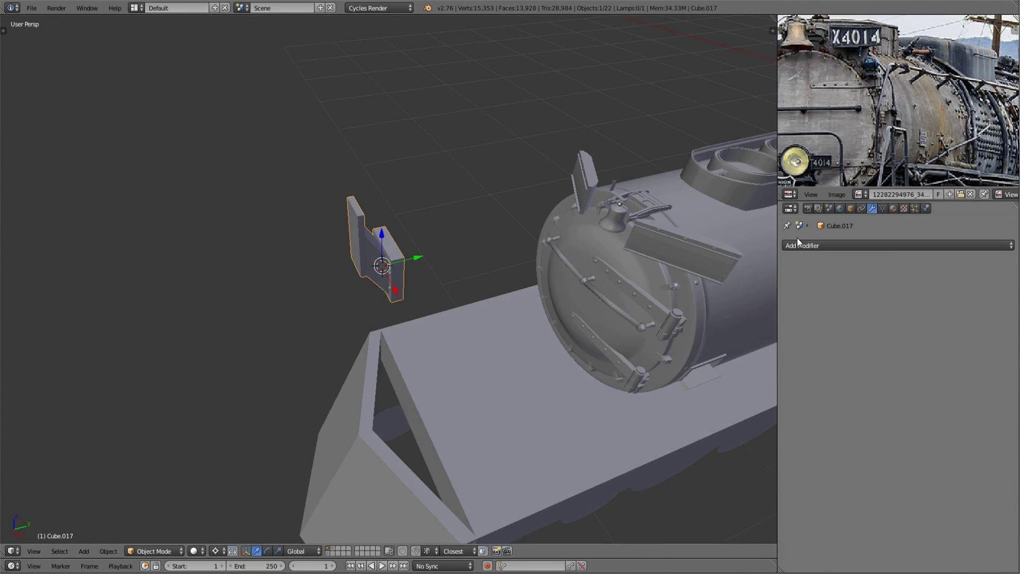
key(Tab)
middle_drag(717, 261, 372, 372)
click(205, 551)
click(797, 355)
- Move the bracket along X into place under the number board
key(KP_7)
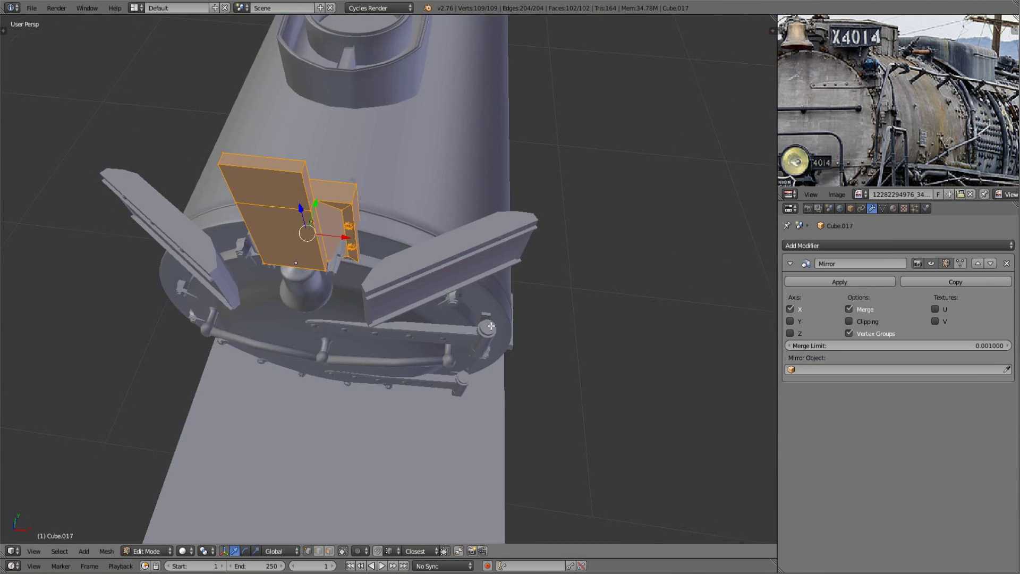
middle_drag(472, 275, 91, 142)
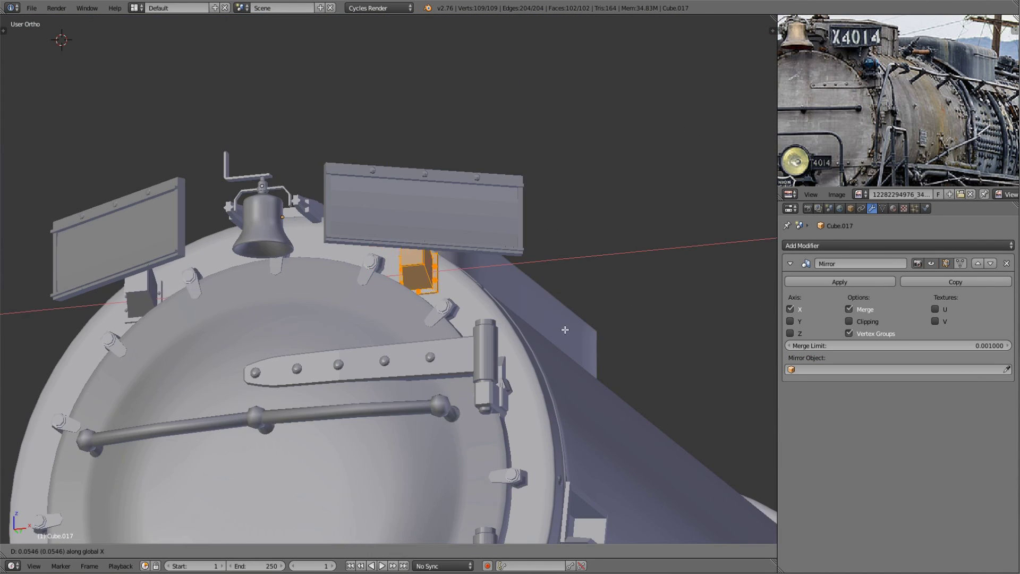
scroll(551, 250, up, 4)
key(g)
key(x)
click(566, 269)
mouse_move(567, 270)
middle_down()
mouse_move(620, 329)
mouse_move(410, 330)
mouse_move(460, 269)
middle_up()
- Move a sphere face cap outward, then duplicate it and rotate the copy 180° for the second lens
right_click(410, 330)
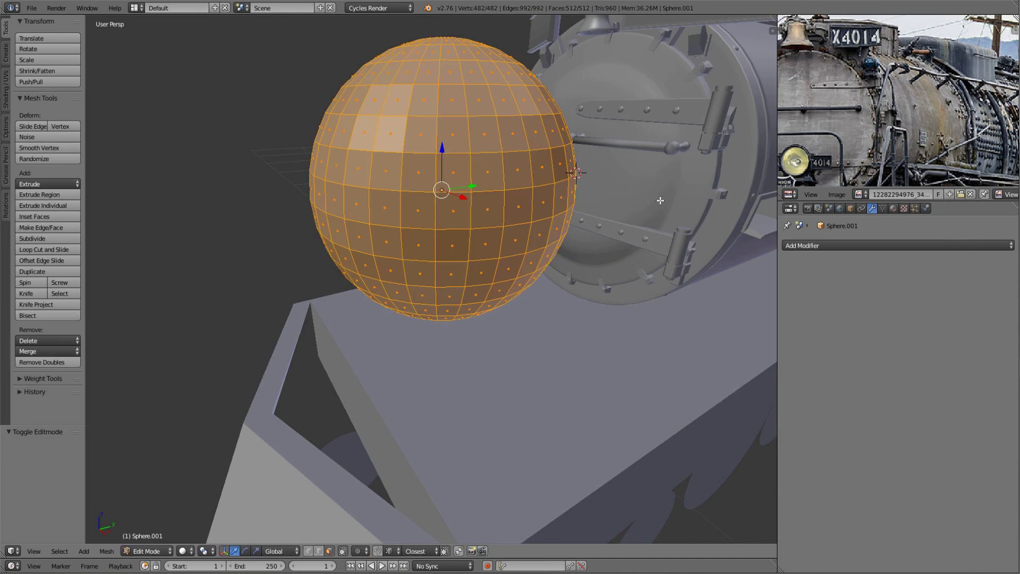
click(436, 209)
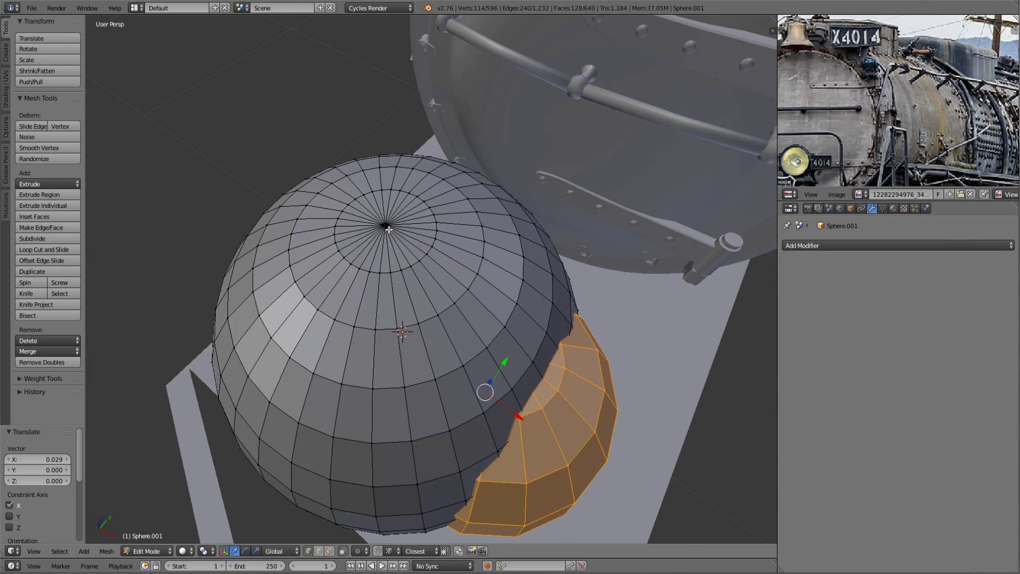
key(a)
click(240, 526)
key(shift+d)
key(r)
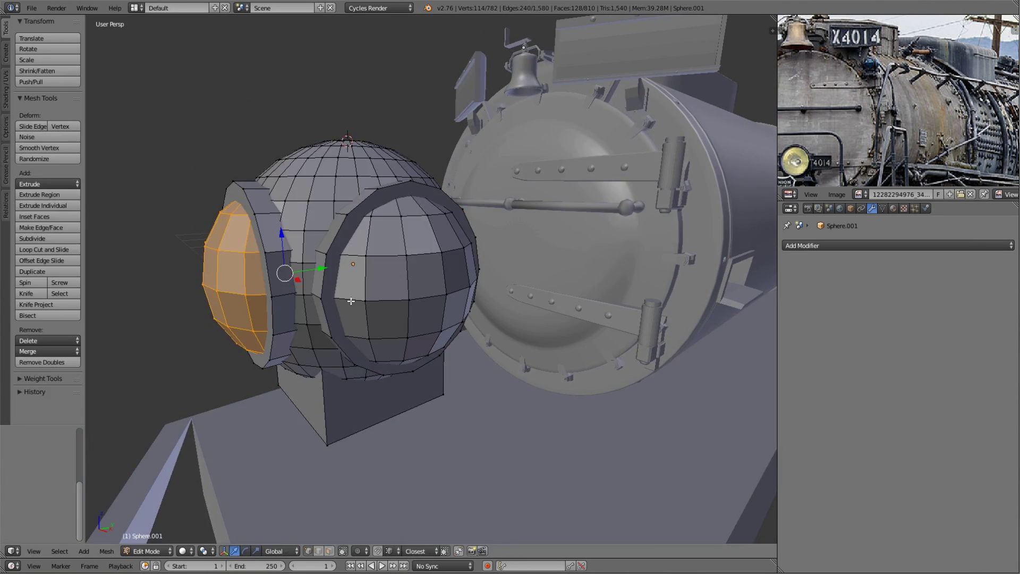
- Push the lens cap out along Y and select the cylindrical neck under the headlight
key(g)
key(y)
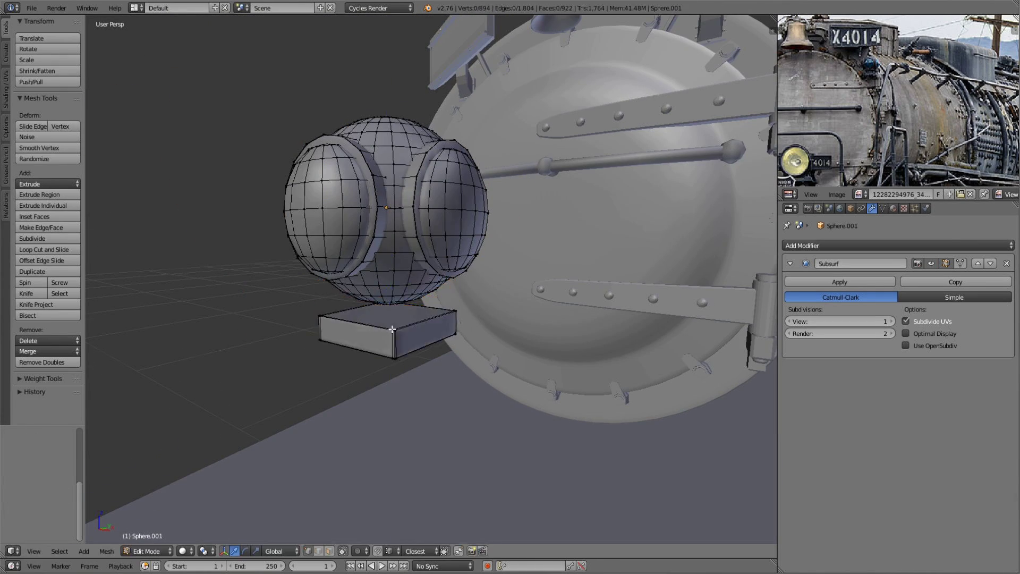
key(shift+s)
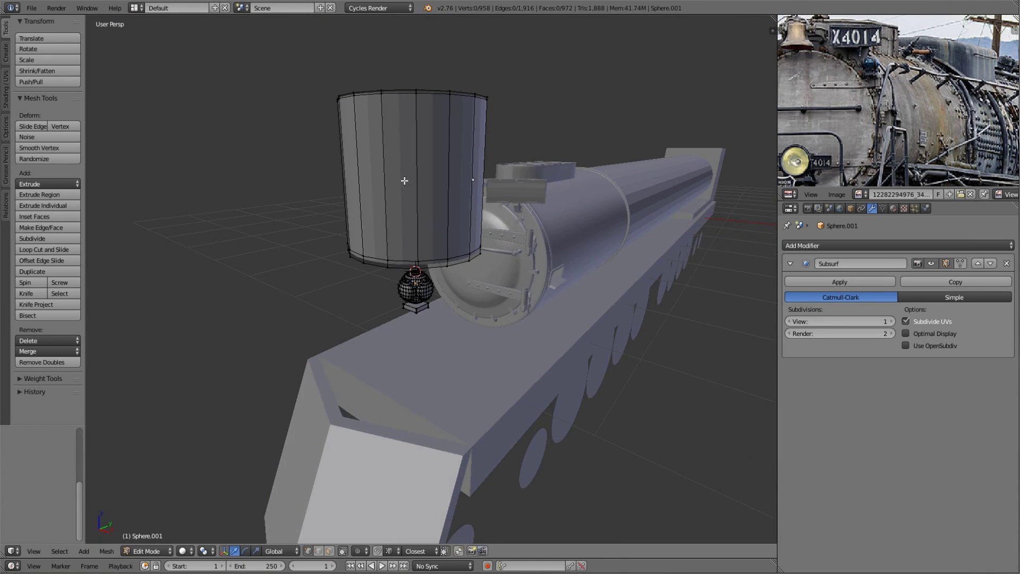
scroll(405, 180, up, 3)
key(l)
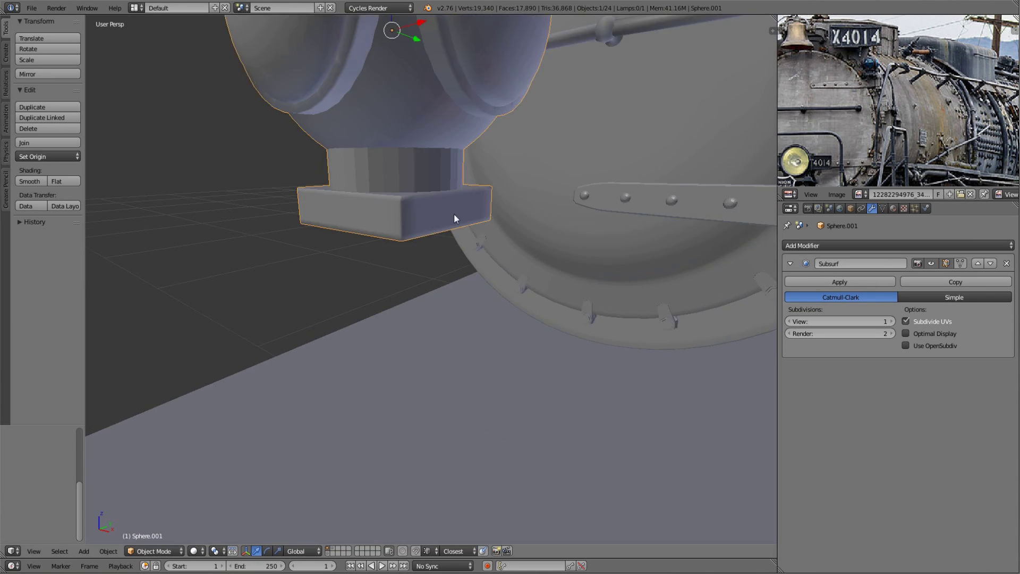
scroll(388, 258, down, 5)
key(Tab)
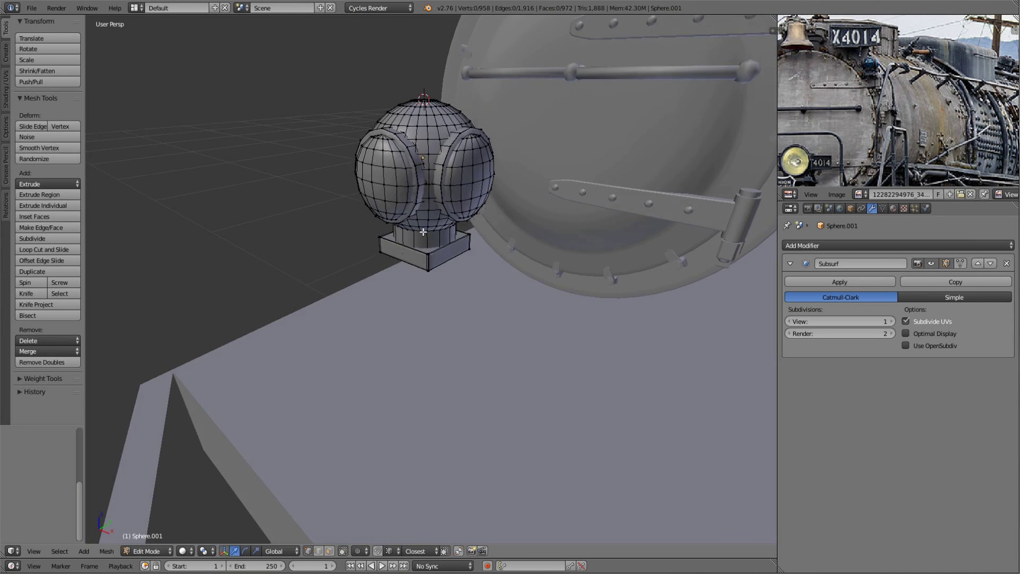
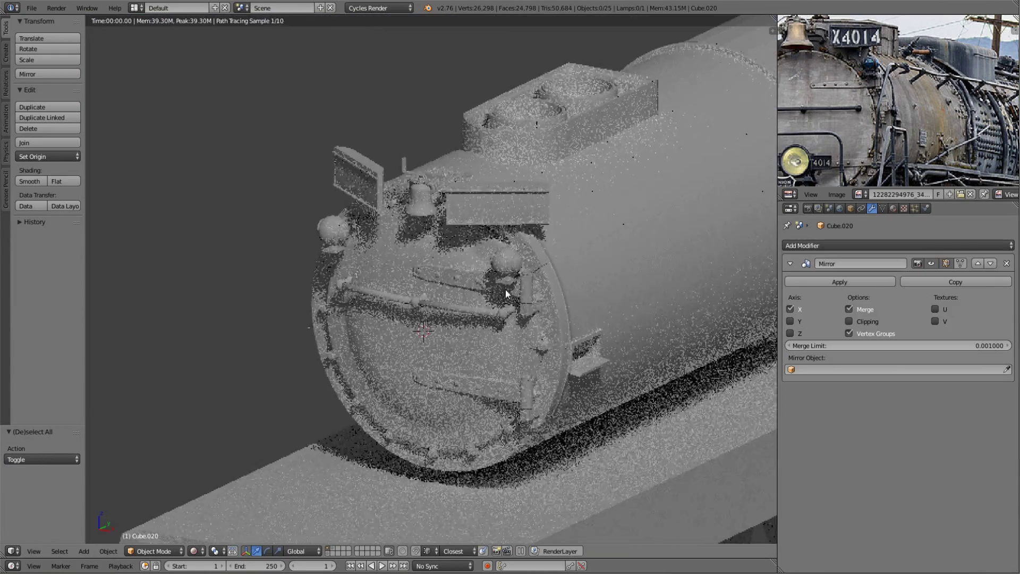
- Add two loop cuts across the dome block, then add a cube for the side bracket
middle_drag(495, 384, 534, 395)
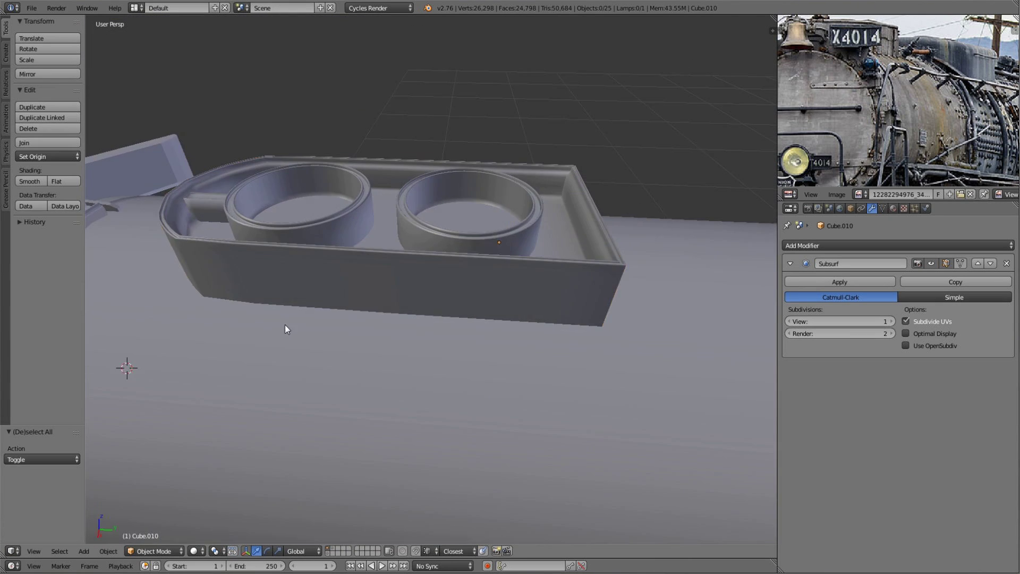
key(Tab)
key(ctrl+r)
scroll(436, 261, up, 1)
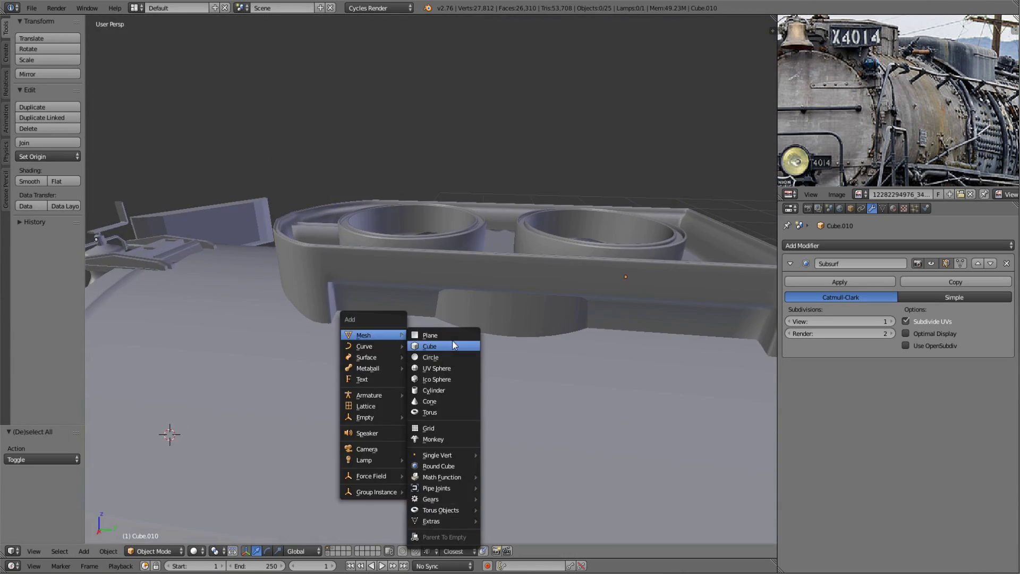
click(454, 346)
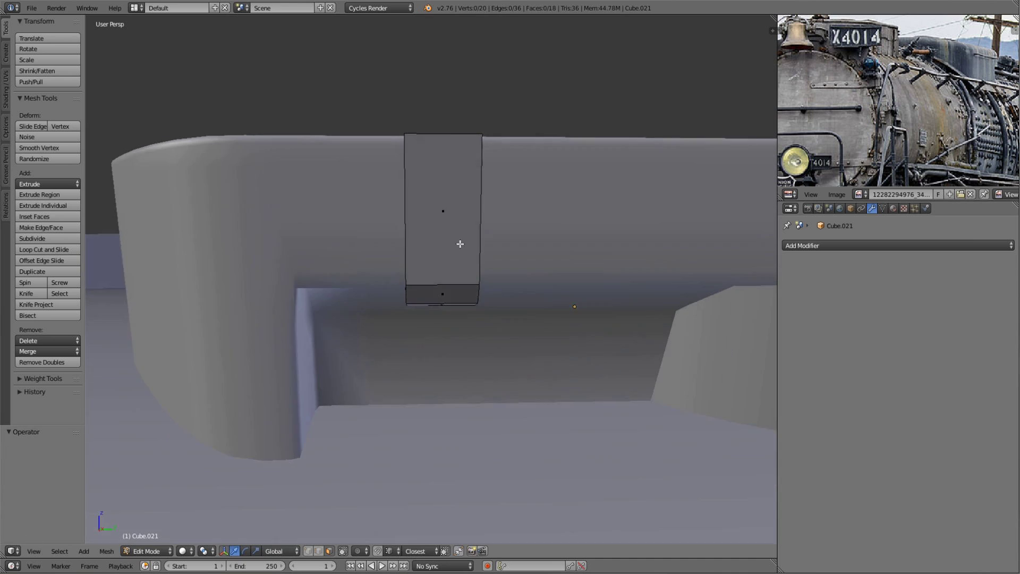
- Cut the sphere down to a half-dome knob, scale it and seat it on the bracket
middle_drag(460, 244, 531, 287)
key(a)
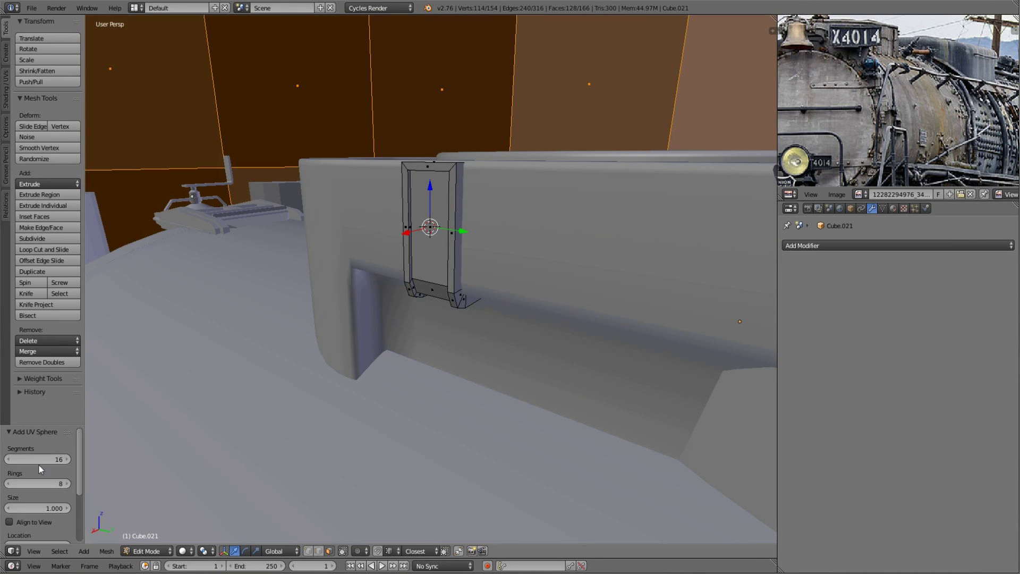
key(g)
key(z)
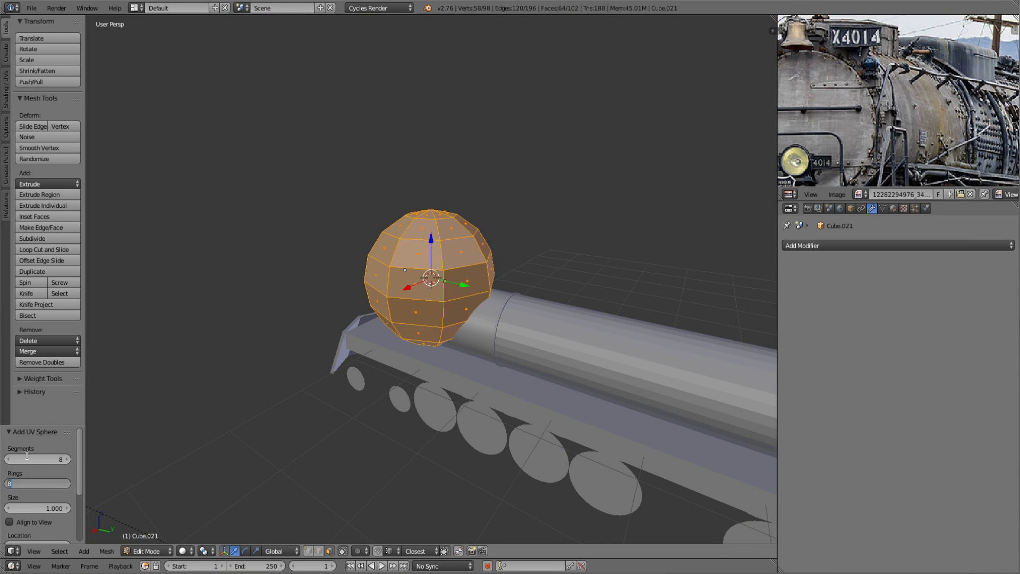
click(342, 196)
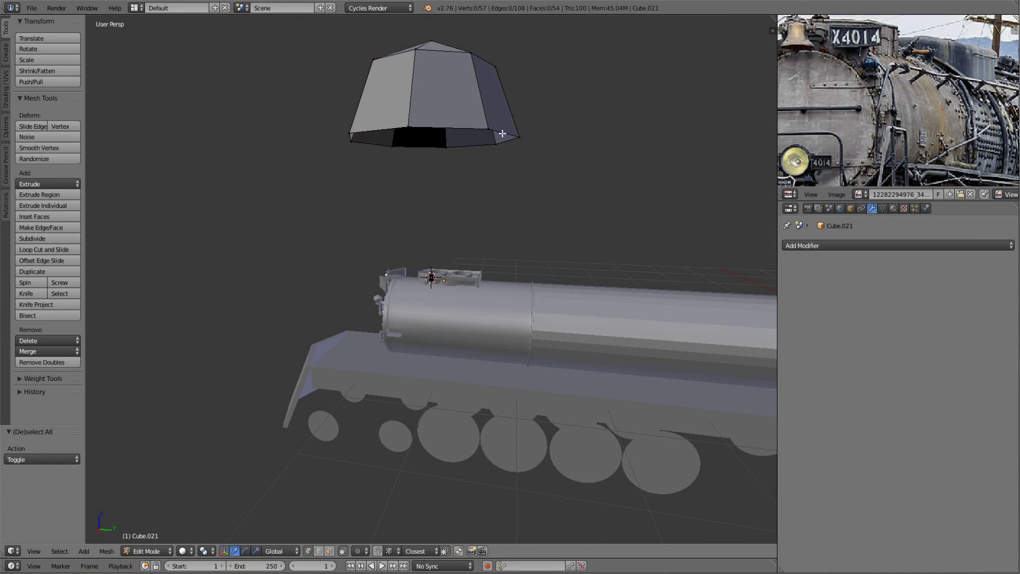
key(ctrl+l)
key(s)
key(KP_Decimal)
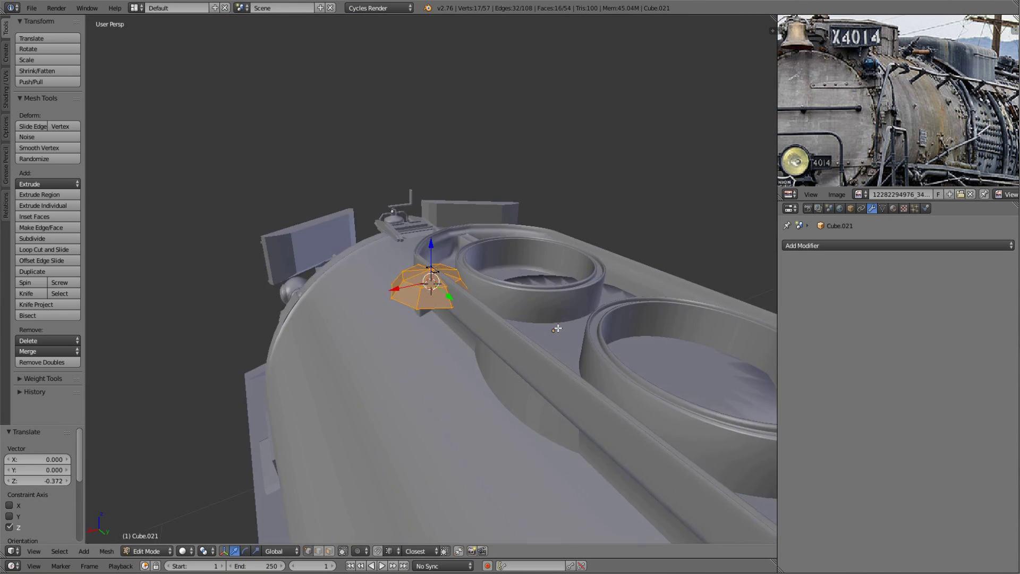
mouse_move(470, 285)
middle_down()
mouse_move(558, 307)
mouse_move(478, 319)
mouse_move(531, 297)
middle_up()
key(KP_5)
- Add a Mirror modifier to the bracket and position the duplicated bracket
key(Tab)
scroll(449, 340, down, 4)
click(848, 247)
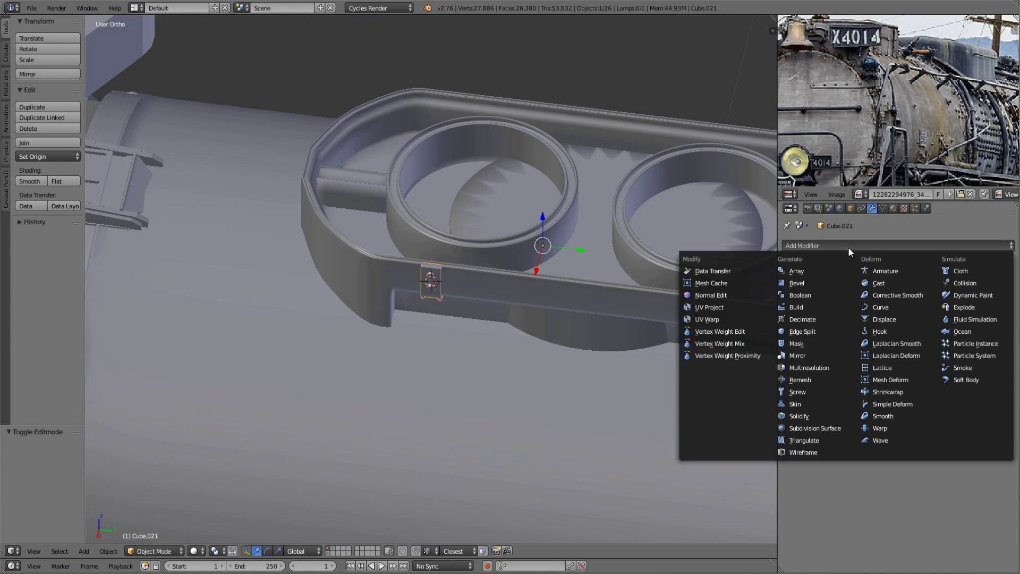
click(797, 355)
middle_drag(504, 239, 360, 215)
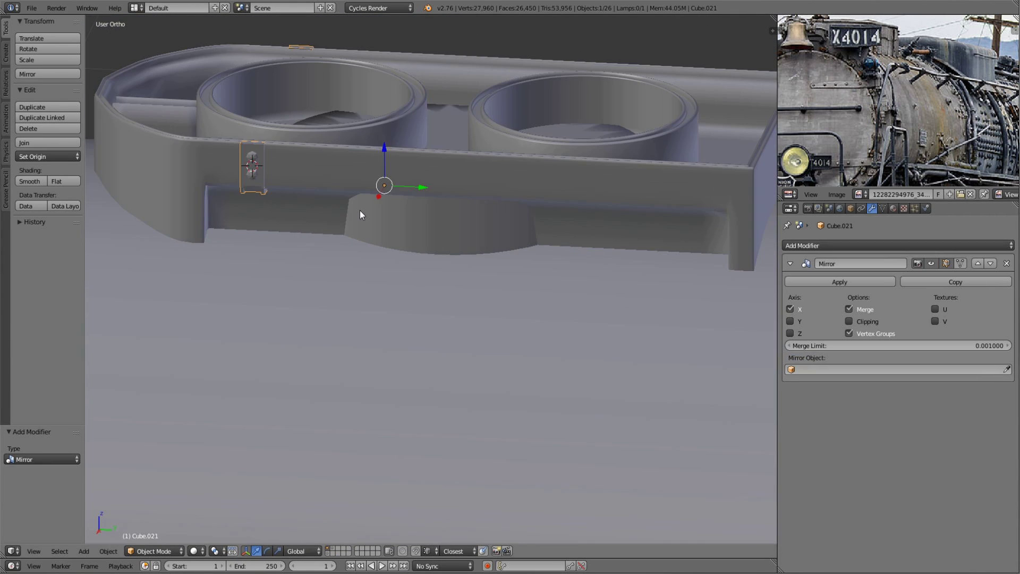
click(726, 231)
- Preview the mirrored brackets in rendered shading, then return to solid shading
key(Tab)
key(a)
key(shift+z)
mouse_move(428, 333)
middle_down()
mouse_move(453, 355)
mouse_move(585, 346)
mouse_move(418, 324)
middle_up()
scroll(419, 324, up, 5)
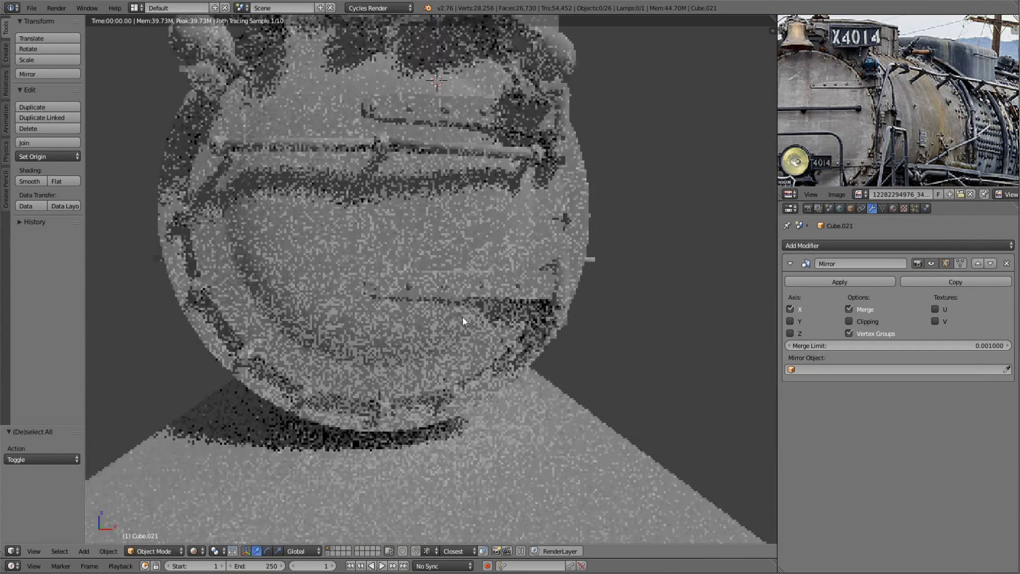
key(shift+z)
scroll(515, 260, up, 3)
- Rotate the front knob 90° around Z and shift it slightly along Y
right_click(517, 273)
key(Tab)
key(KP_Decimal)
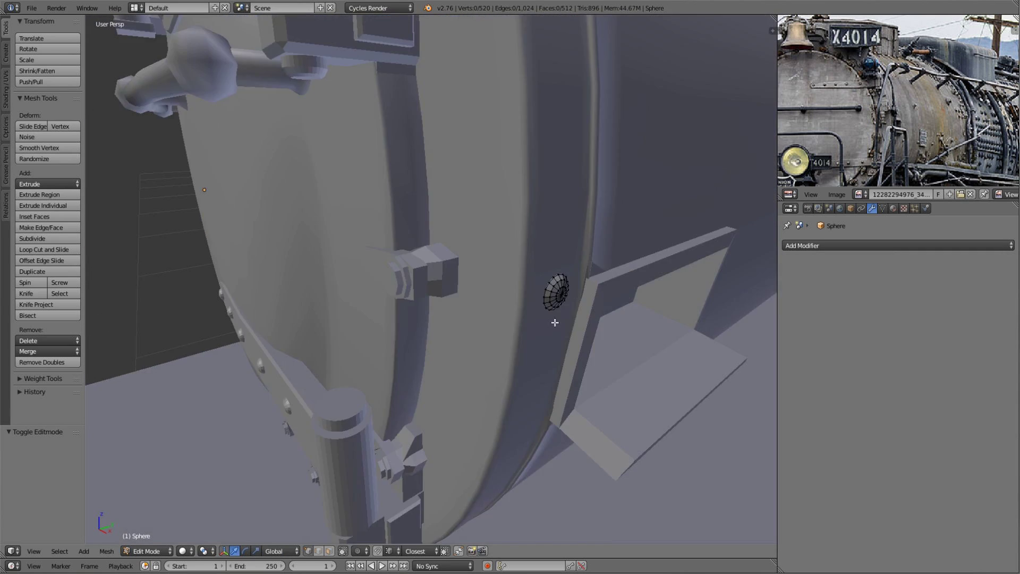
text(rz90)
mouse_move(414, 304)
middle_down()
mouse_move(524, 320)
mouse_move(584, 289)
mouse_move(554, 292)
middle_up()
text(gy)
click(618, 285)
- Duplicate the knob and move the copy along X to the other side of the front
key(shift+d)
mouse_move(493, 273)
middle_down()
mouse_move(538, 287)
mouse_move(484, 321)
middle_up()
key(g)
key(x)
click(500, 302)
key(g)
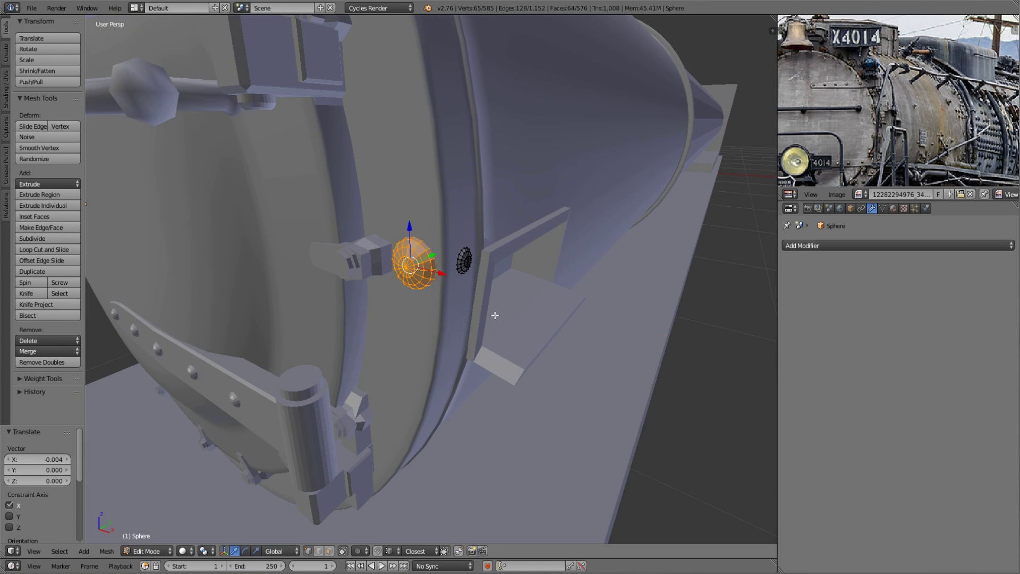
key(Tab)
- Inspect the boiler front with both knobs, then clear the selection and view the side
scroll(494, 315, down, 5)
middle_drag(364, 428, 524, 392)
scroll(404, 248, up, 3)
right_click(403, 249)
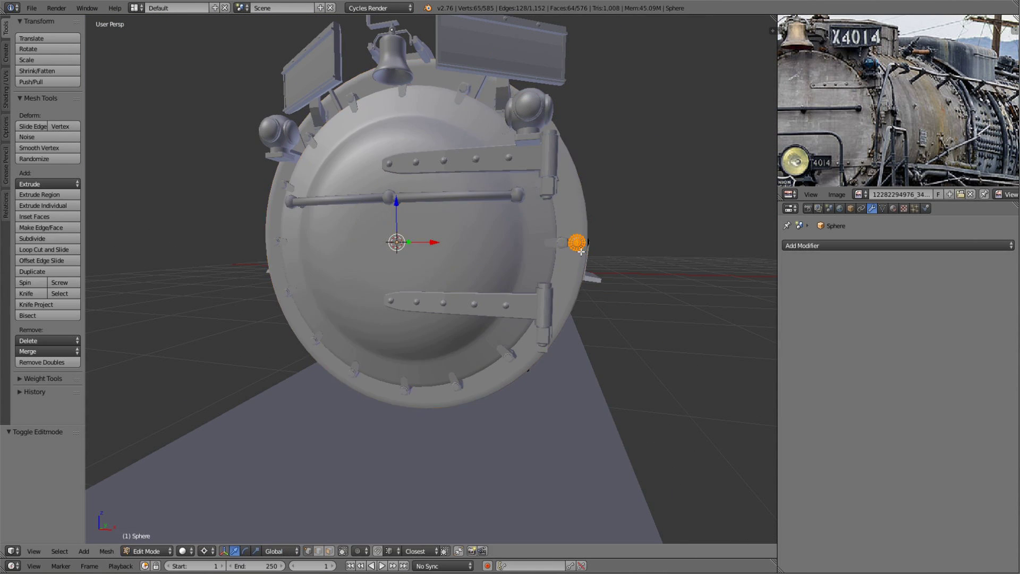
middle_drag(581, 252, 604, 307)
scroll(604, 307, down, 3)
key(Tab)
key(a)
scroll(476, 320, up, 5)
mouse_move(494, 282)
middle_down()
mouse_move(476, 320)
mouse_move(423, 301)
mouse_move(517, 220)
mouse_move(575, 262)
mouse_move(542, 247)
mouse_move(442, 292)
mouse_move(449, 367)
mouse_move(345, 314)
middle_up()
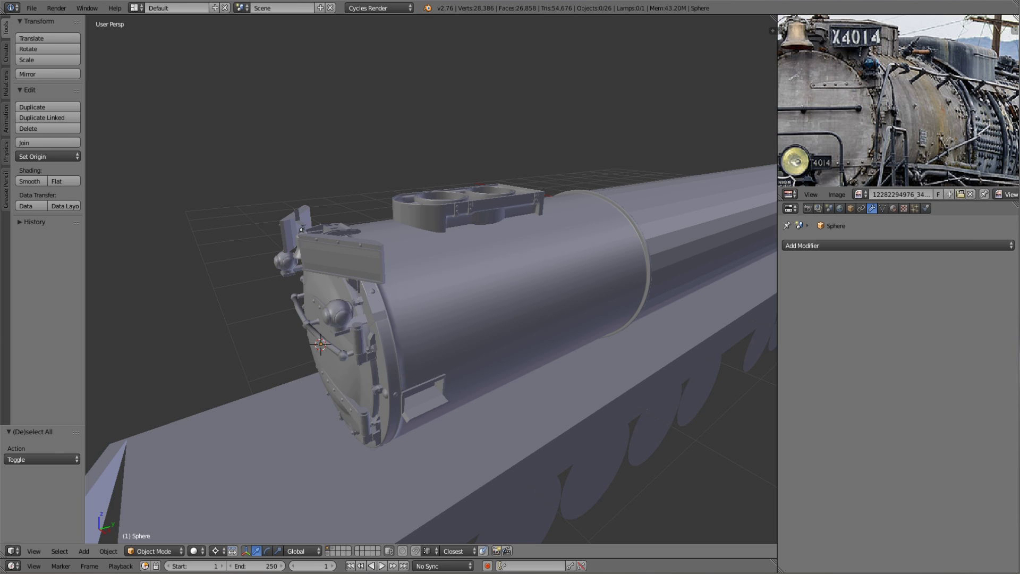
- Extrude the dome block's top edge loop and scale it flat by x 1.01 into a rim
right_click(467, 207)
key(Tab)
scroll(403, 269, up, 3)
mouse_move(403, 269)
middle_down()
mouse_move(492, 337)
mouse_move(409, 405)
mouse_move(514, 345)
mouse_move(510, 355)
middle_up()
key(e)
key(Escape)
key(s)
key(shift+z)
text(x1.01)
key(Return)
- Leave Edit Mode and orbit out to review the whole boiler with the new rim
scroll(512, 353, down, 3)
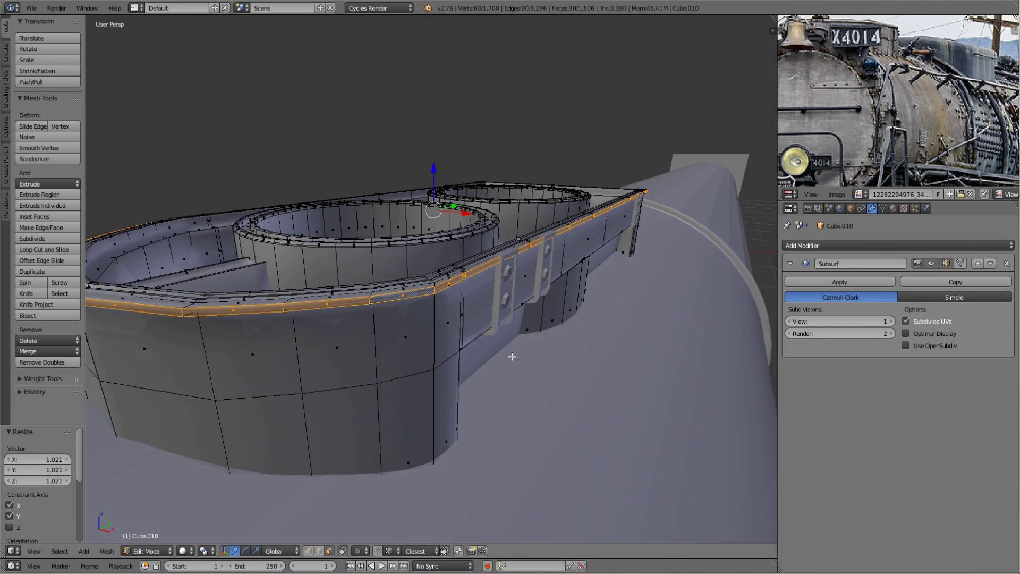
scroll(549, 321, up, 5)
scroll(485, 372, down, 4)
scroll(416, 359, down, 3)
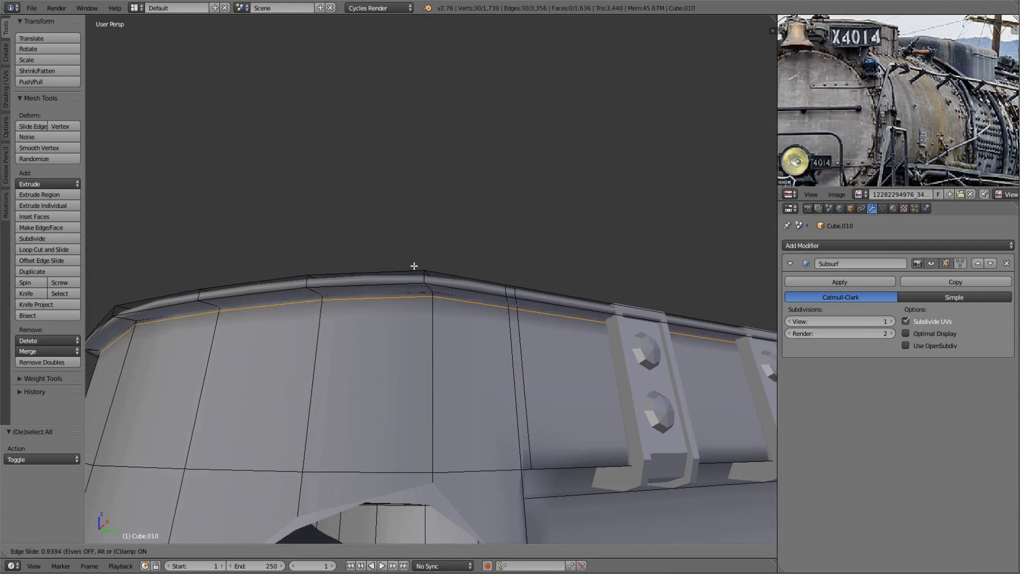
mouse_move(412, 266)
middle_down()
mouse_move(387, 336)
mouse_move(417, 296)
middle_up()
key(Tab)
key(a)
scroll(473, 387, down, 5)
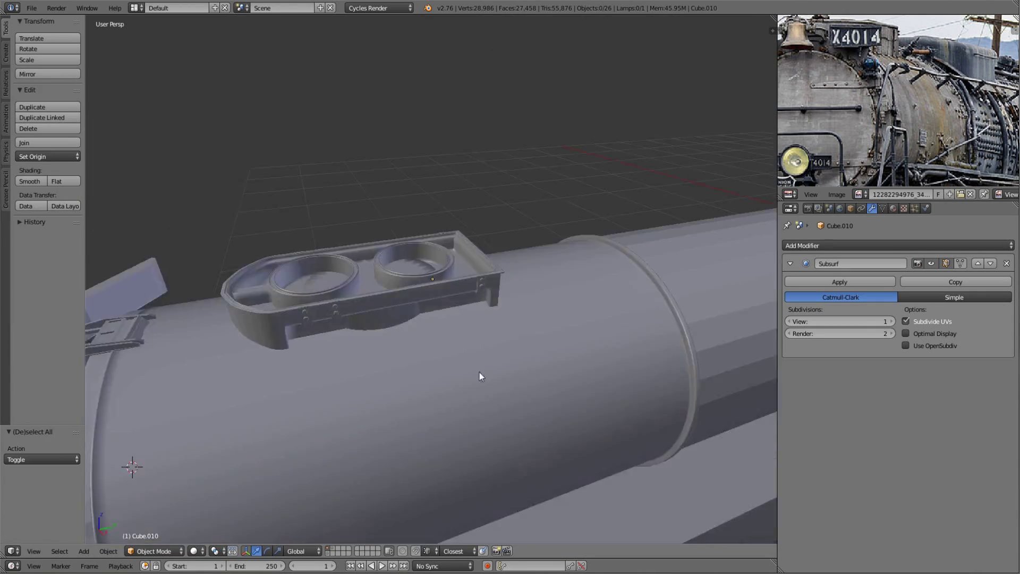
mouse_move(481, 373)
middle_down()
mouse_move(497, 303)
mouse_move(318, 360)
mouse_move(358, 392)
mouse_move(286, 340)
mouse_move(228, 401)
mouse_move(406, 303)
mouse_move(267, 272)
mouse_move(419, 300)
middle_up()
- Snap the cursor to the boiler, add a UV sphere and box-select half of it
right_click(419, 300)
key(shift+s)
click(420, 299)
key(shift+a)
click(455, 376)
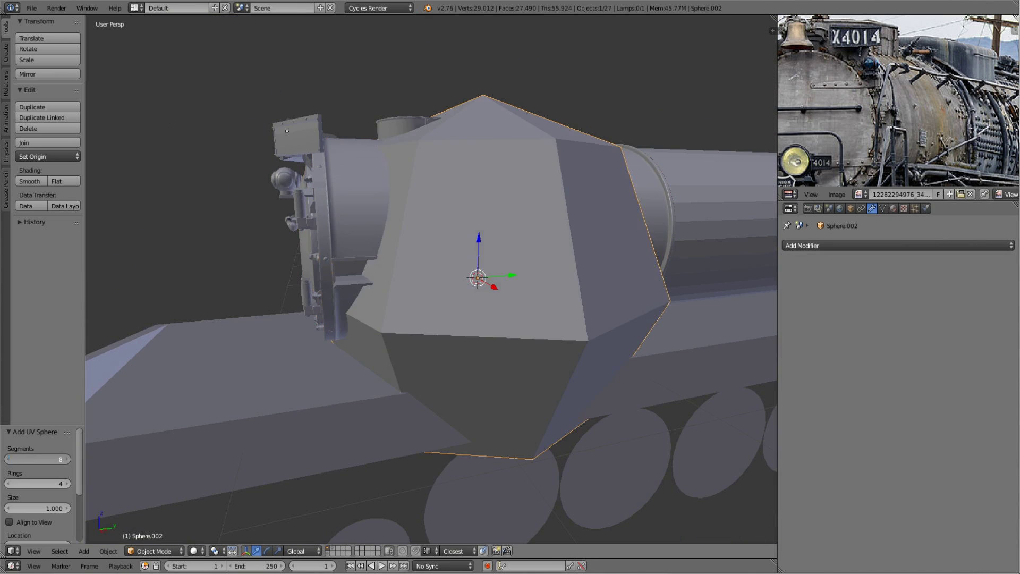
key(a)
key(b)
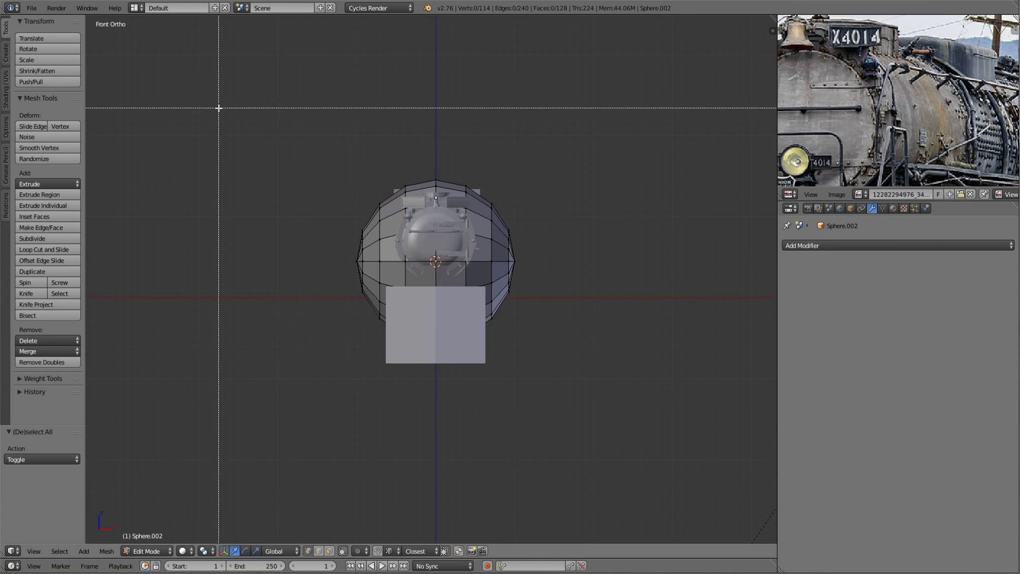
- Shrink the half-sphere to rivet size and move it along Y onto the boiler side
scroll(623, 316, up, 5)
key(s)
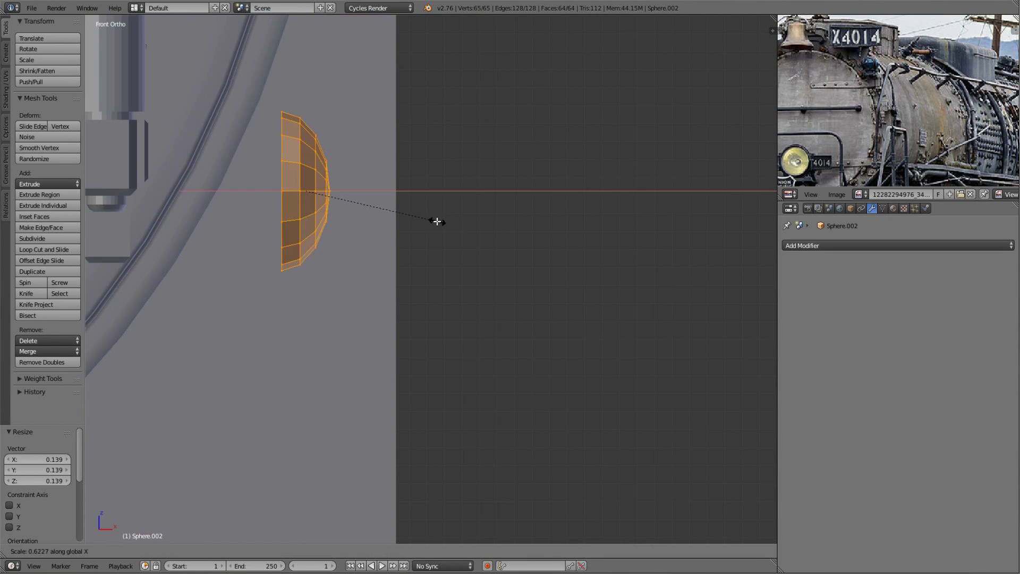
click(499, 336)
click(485, 235)
middle_drag(485, 235, 371, 320)
key(g)
key(y)
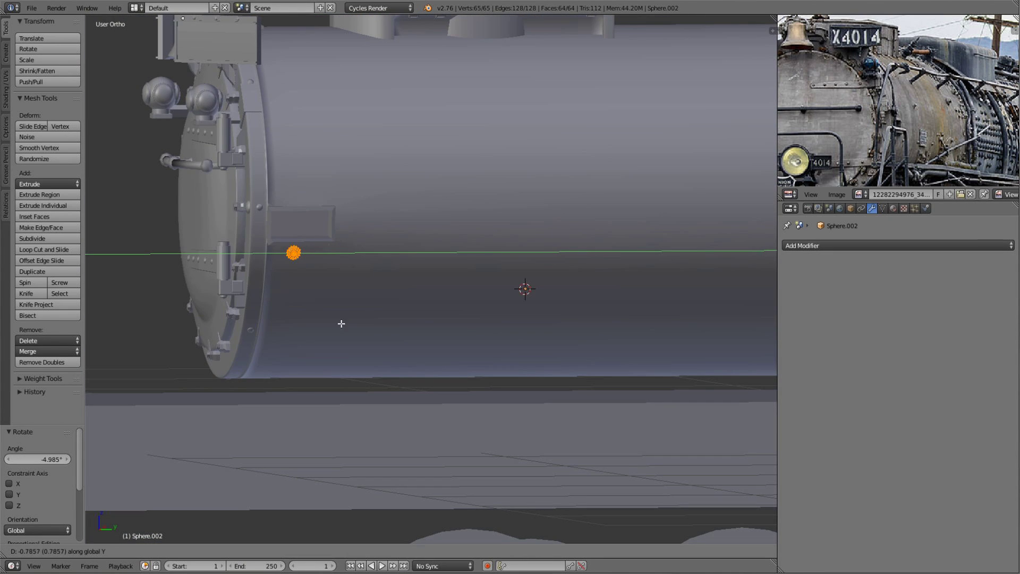
click(341, 323)
scroll(393, 325, up, 3)
scroll(271, 298, up, 3)
scroll(447, 241, up, 3)
scroll(408, 306, down, 8)
key(Tab)
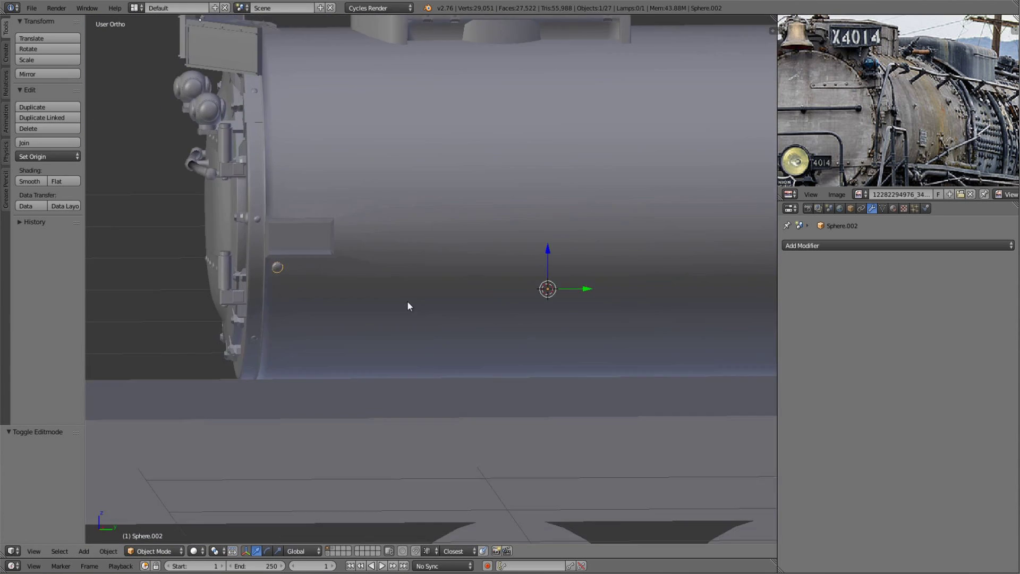
- Give the rivet a Mirror modifier and an Array modifier with 6.3 relative offset
click(898, 245)
click(816, 365)
click(898, 245)
click(810, 268)
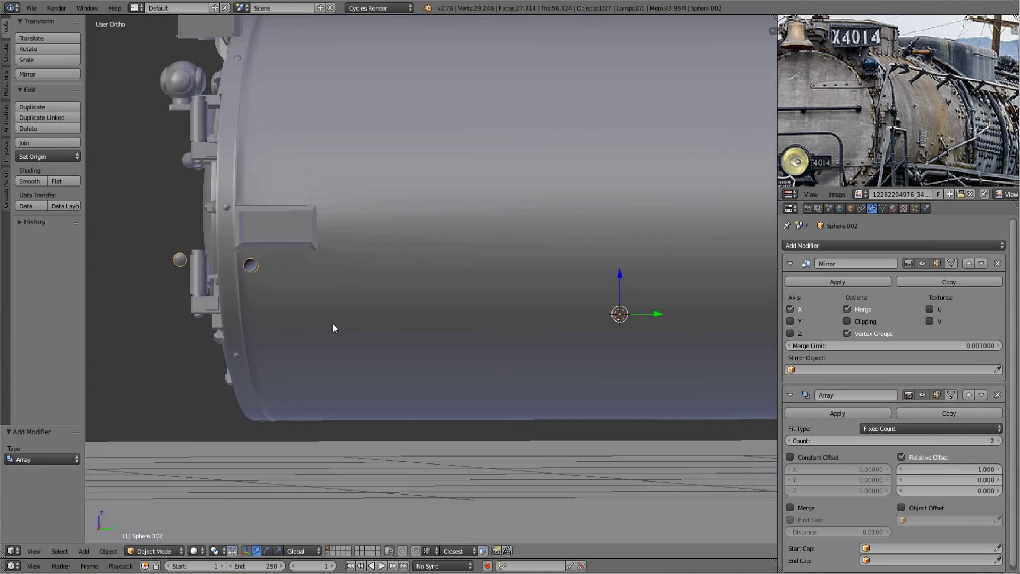
middle_drag(333, 323, 372, 297)
scroll(810, 273, down, 1)
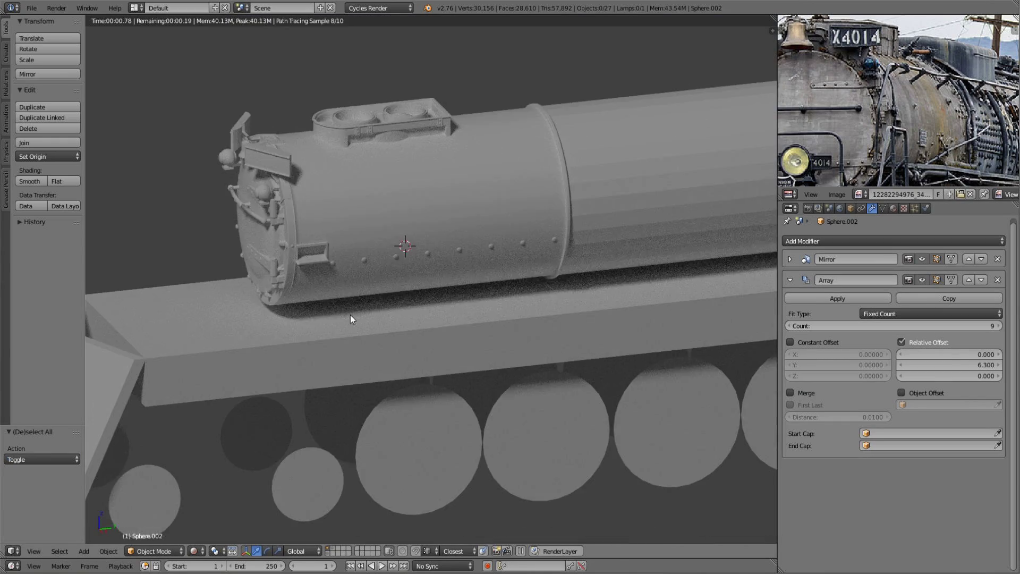
- Review the rivet row in rendered view, return to solid shading and save the file
mouse_move(350, 314)
middle_down()
mouse_move(381, 289)
mouse_move(410, 305)
middle_up()
mouse_move(445, 259)
middle_down()
mouse_move(337, 307)
mouse_move(435, 321)
mouse_move(511, 361)
mouse_move(496, 303)
middle_up()
key(shift+z)
click(32, 7)
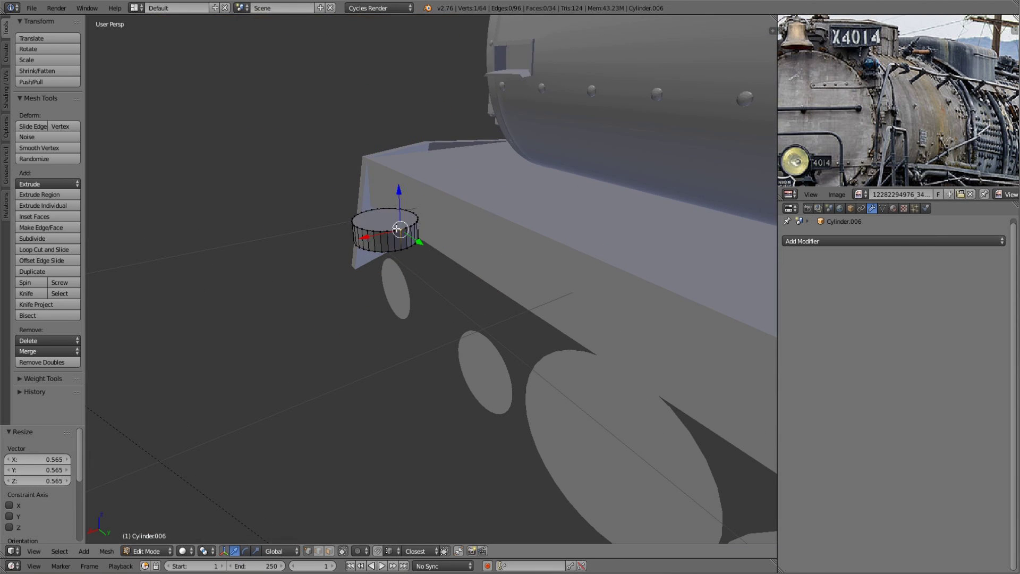
- Select the cylinder's top face in front orthographic view to shape the flange, then exit Edit Mode
right_click(397, 229)
key(KP_1)
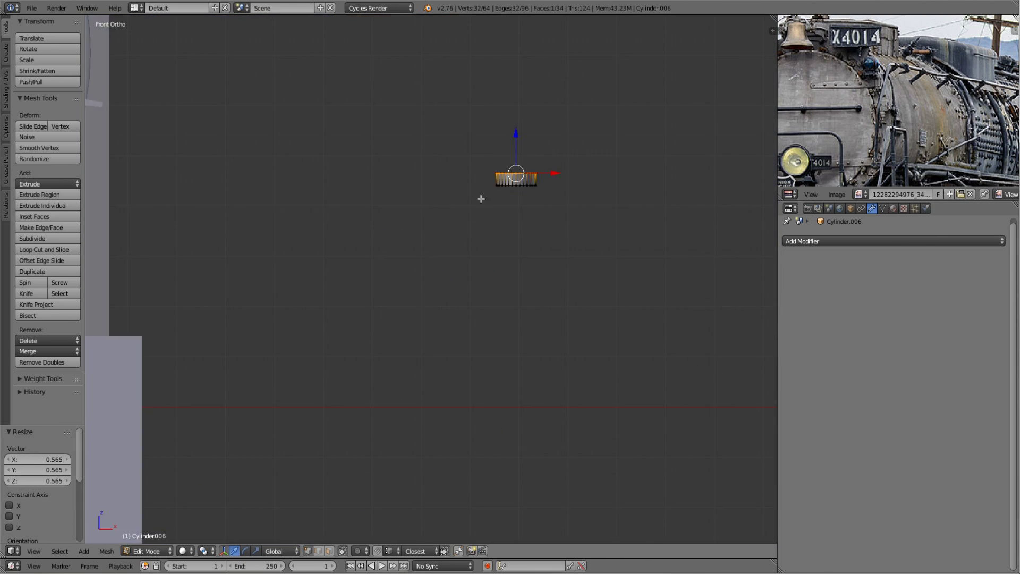
scroll(881, 92, down, 5)
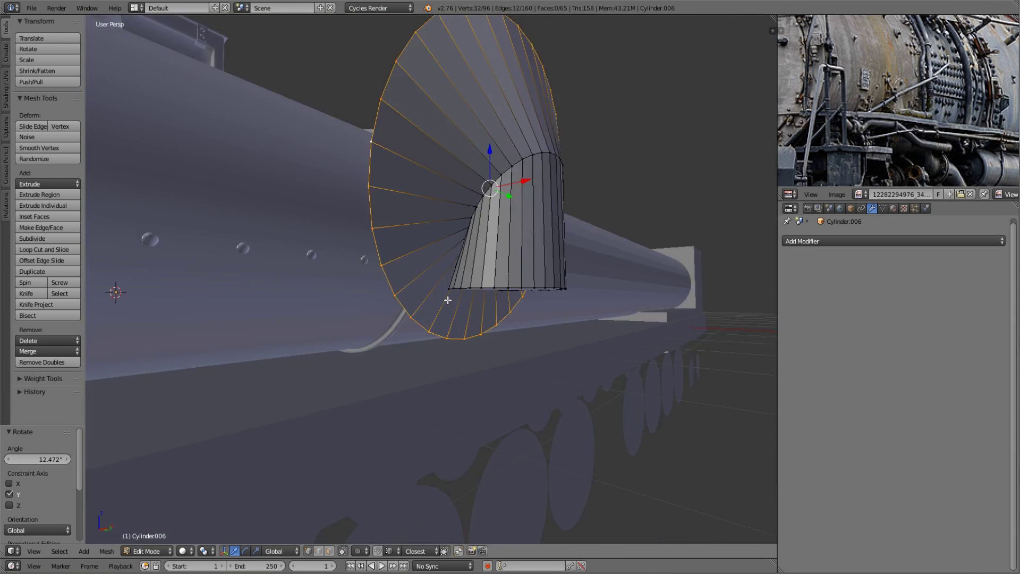
key(Tab)
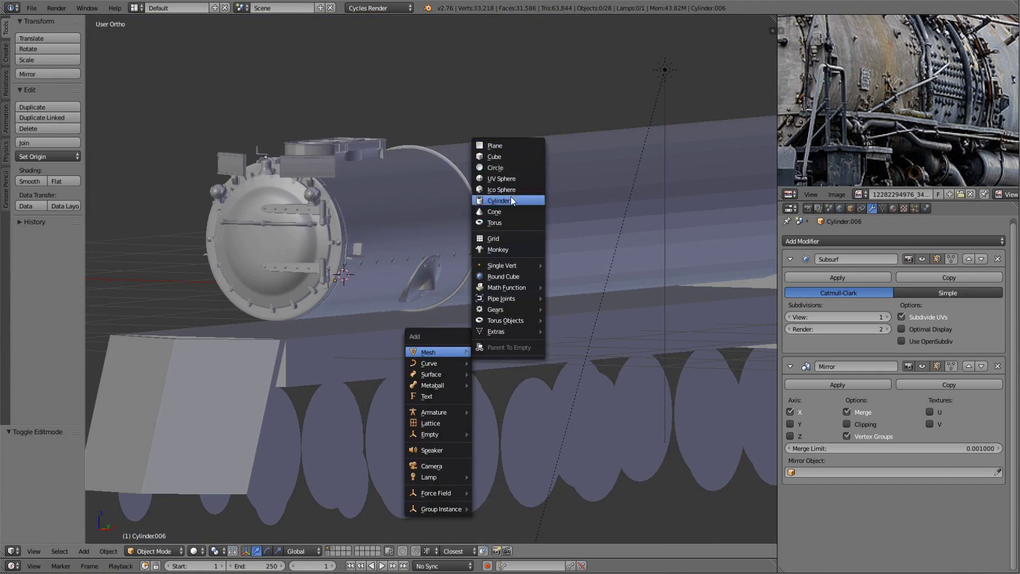
- Add a small cylinder, shift it along Y and scale it flat to 0.397
click(511, 200)
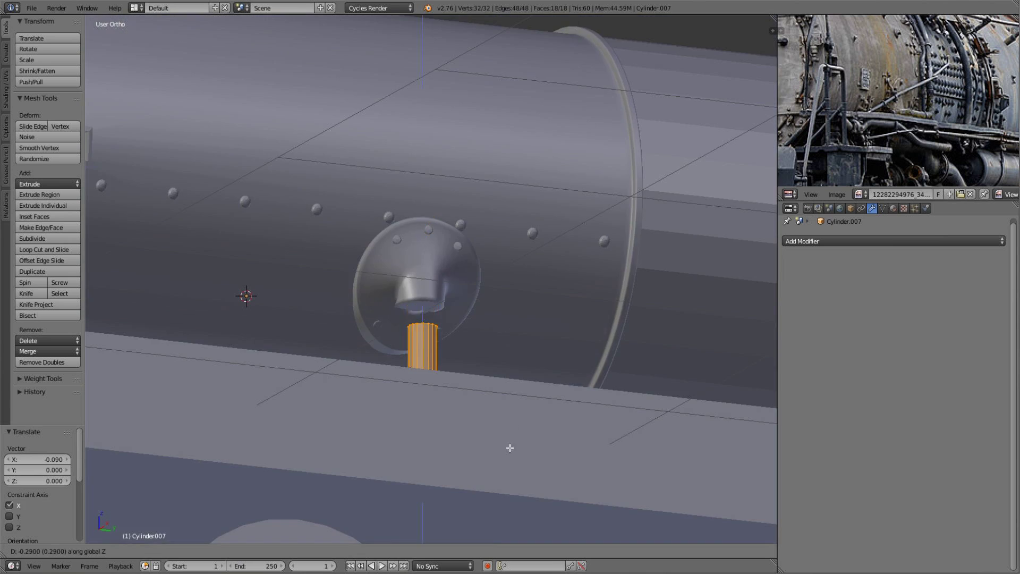
key(s)
click(494, 314)
middle_drag(494, 314, 532, 303)
key(s)
key(shift+z)
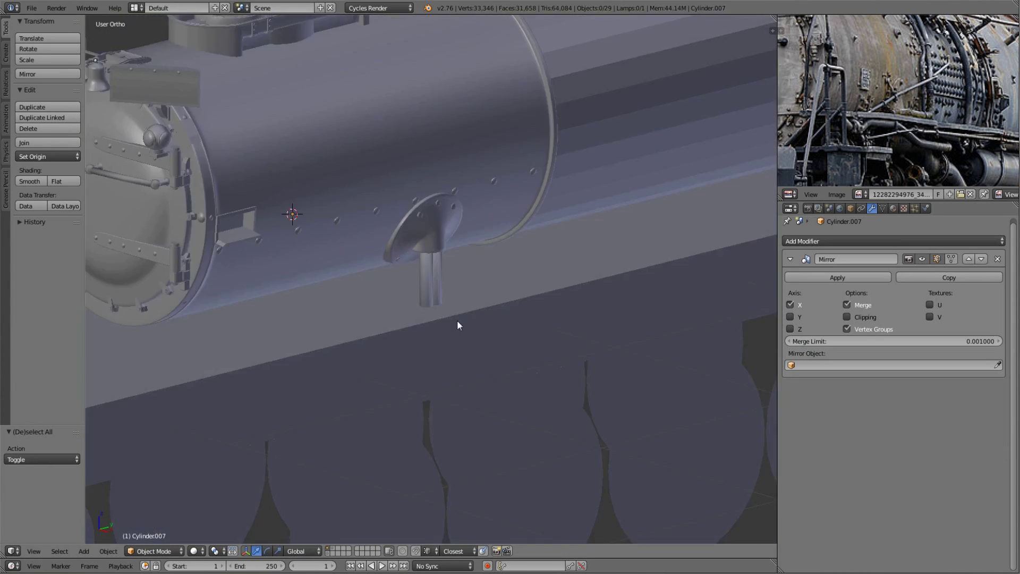
- Preview the boiler in rendered shading and orbit above the dome block
key(shift+z)
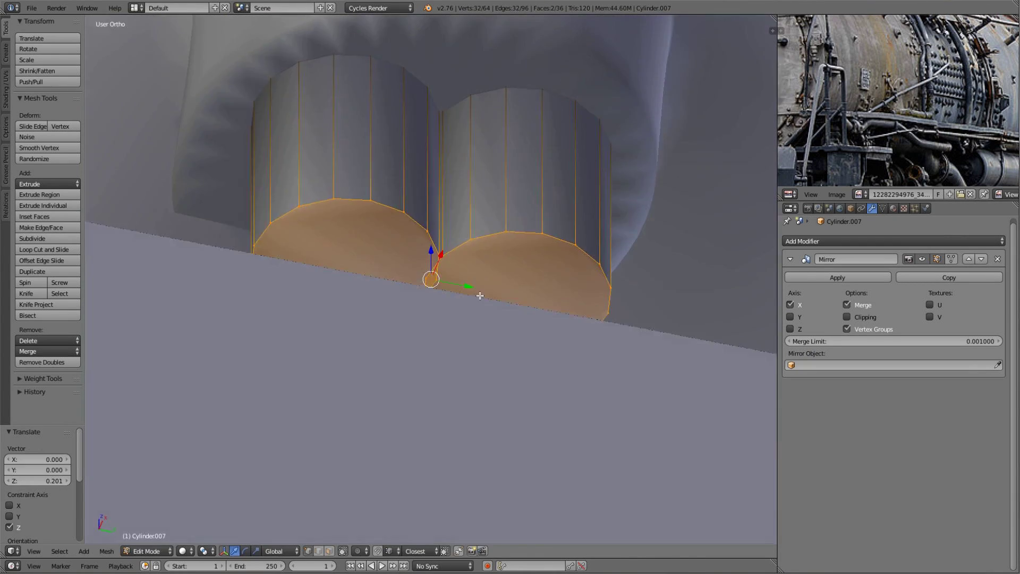
click(186, 552)
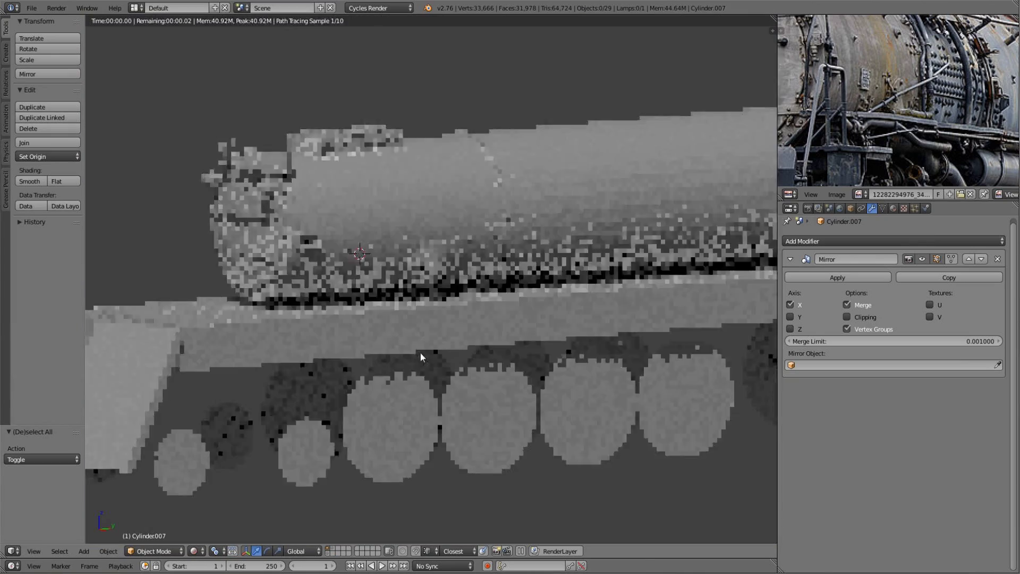
mouse_move(419, 353)
middle_down()
mouse_move(351, 323)
mouse_move(377, 336)
middle_up()
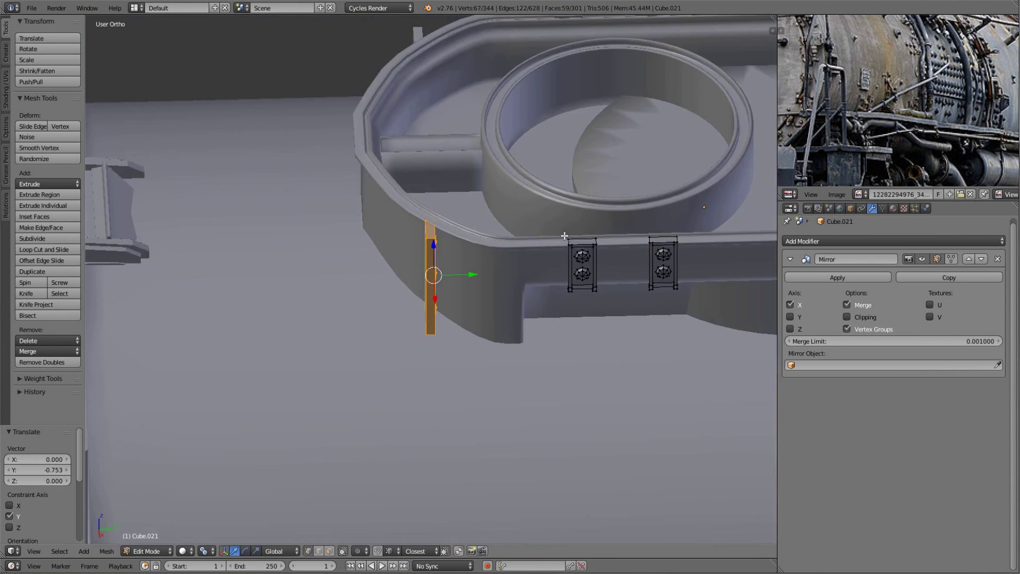
middle_drag(564, 236, 433, 368)
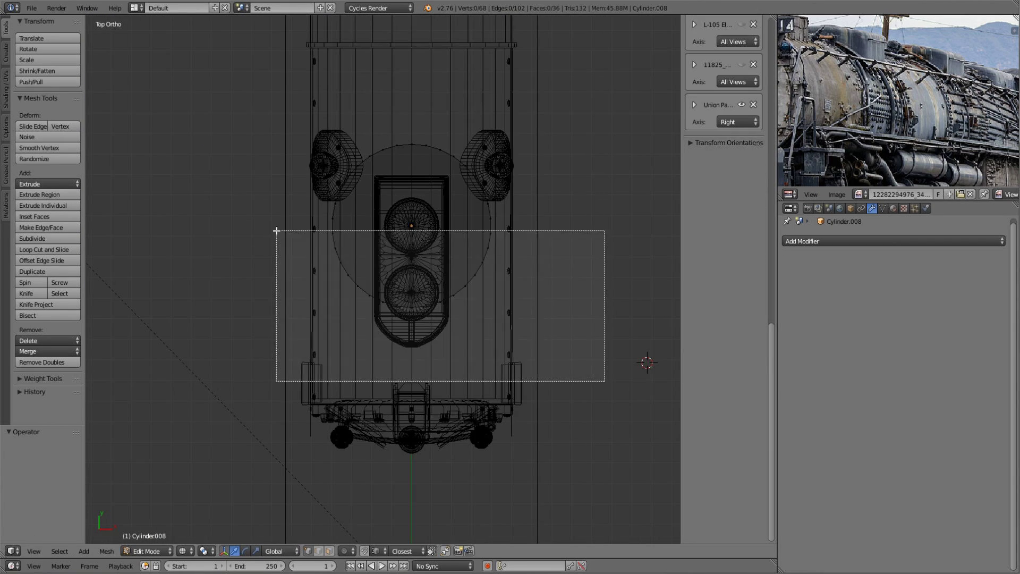
- Inset the oval cylinder's top, then rotate and move the hatch onto the boiler side
key(ctrl+z)
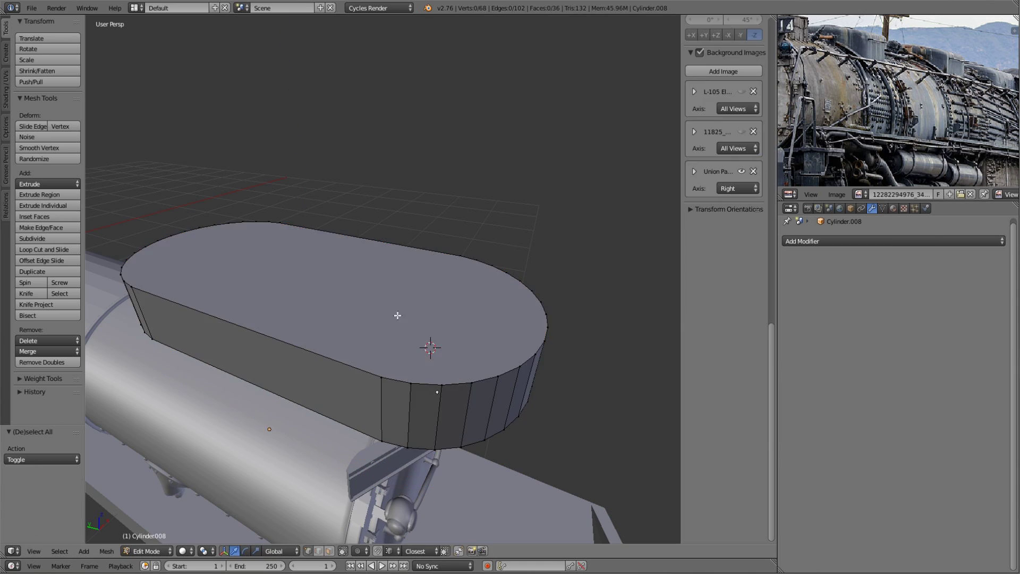
click(558, 326)
middle_drag(558, 325, 506, 373)
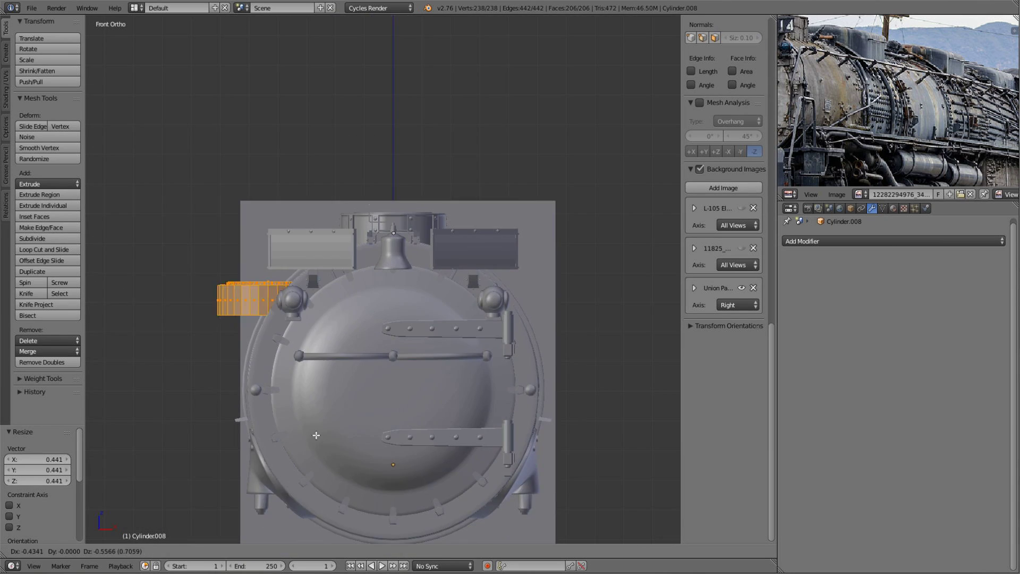
click(192, 126)
scroll(192, 126, up, 3)
key(r)
key(KP_3)
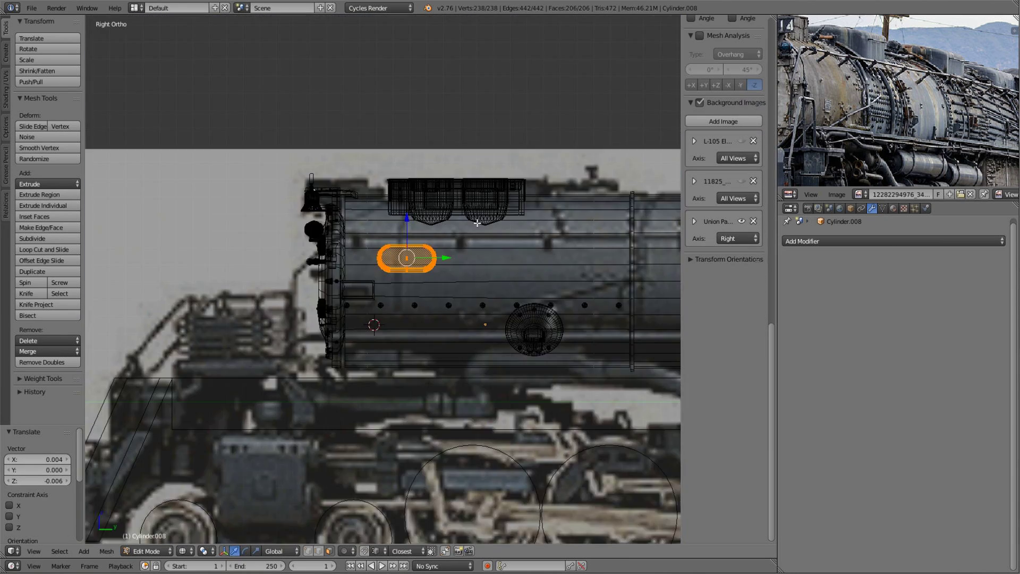
scroll(372, 255, up, 3)
key(g)
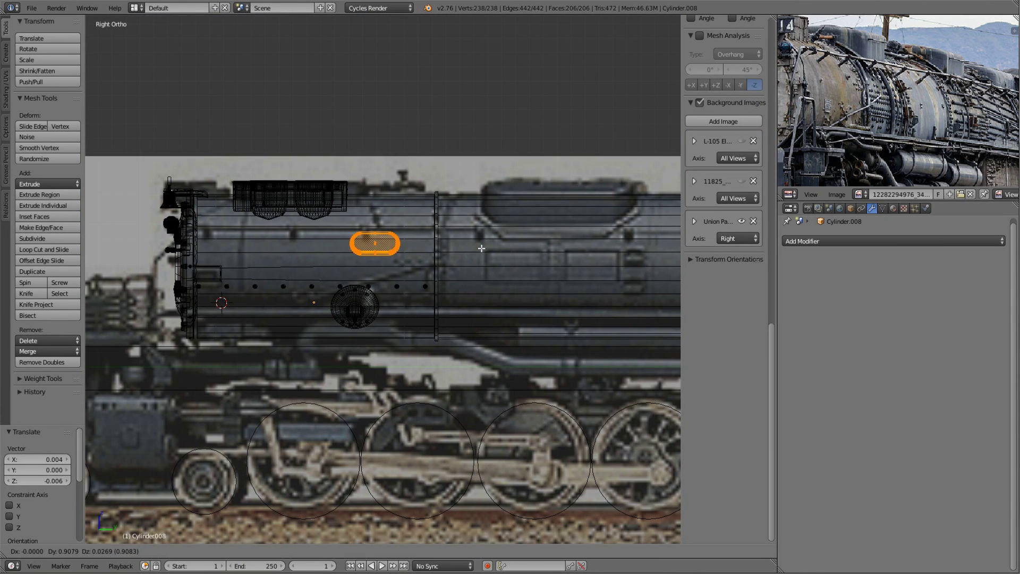
click(481, 248)
- Check the hatch depth from the front and side, then leave hatch editing
key(KP_1)
middle_drag(576, 301, 485, 213)
key(KP_1)
scroll(486, 175, up, 3)
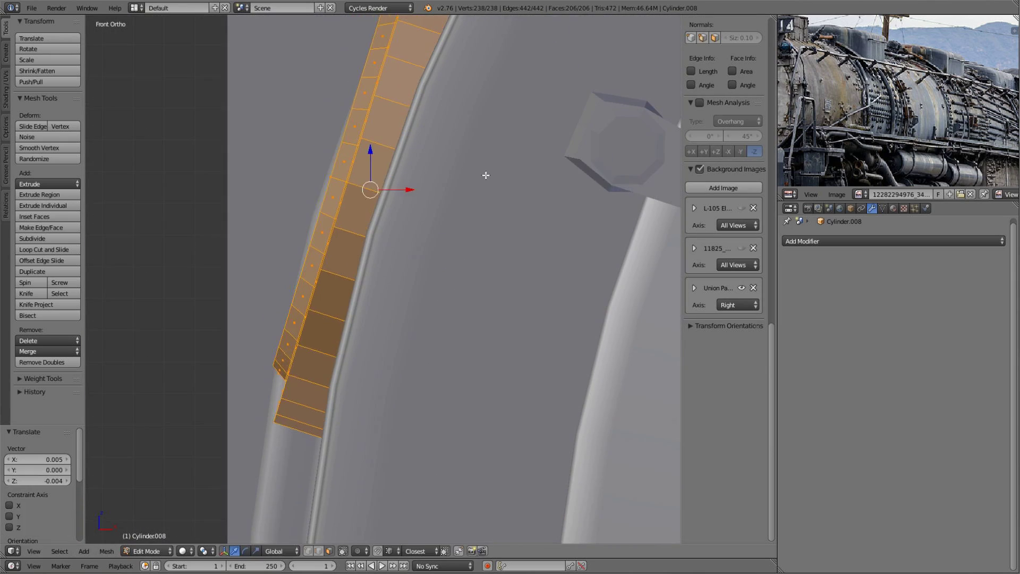
scroll(485, 175, down, 5)
mouse_move(485, 175)
middle_down()
mouse_move(490, 328)
mouse_move(509, 264)
mouse_move(451, 275)
mouse_move(444, 317)
mouse_move(414, 294)
mouse_move(340, 312)
middle_up()
key(Tab)
key(a)
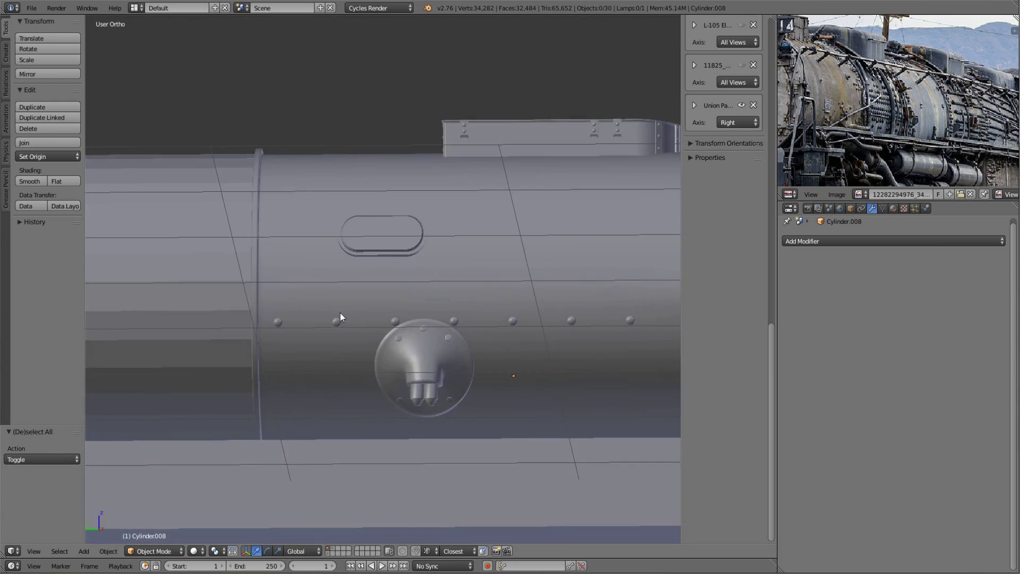
scroll(339, 317, down, 4)
- Select the rivet object and set its array count to 1
right_click(502, 307)
scroll(501, 307, up, 4)
key(Tab)
text(1)
key(Return)
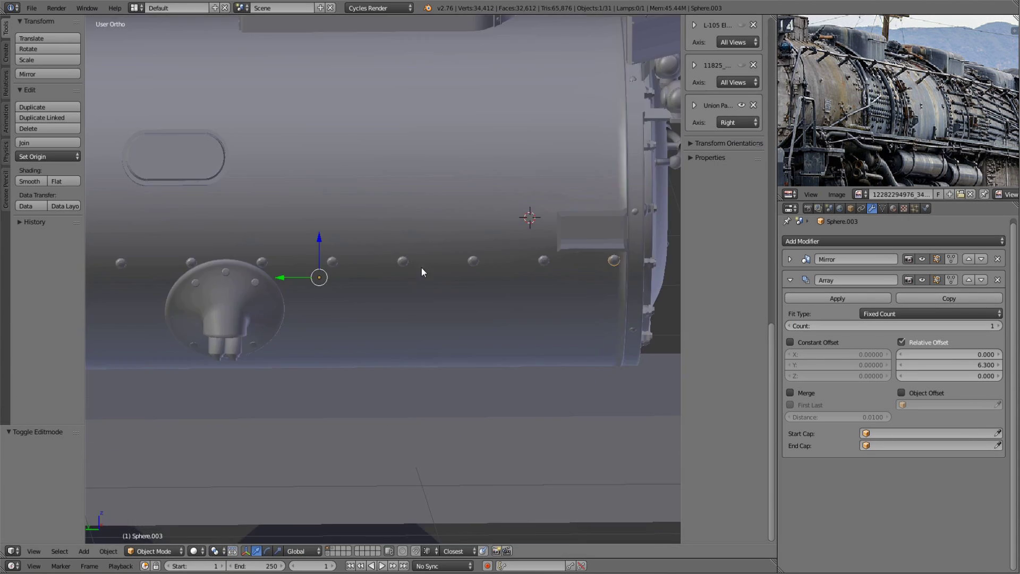
key(Tab)
- Move the rivet beside the hatch, adjusting its position along Y in wireframe
mouse_move(422, 267)
middle_down()
mouse_move(478, 297)
mouse_move(624, 313)
middle_up()
scroll(478, 298, up, 3)
key(KP_3)
key(z)
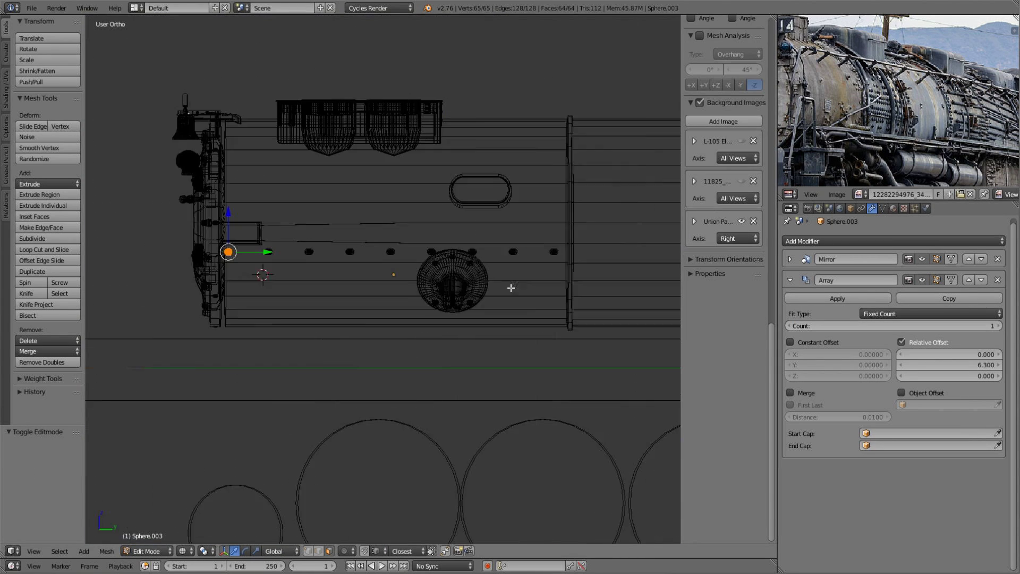
key(g)
click(475, 271)
key(z)
middle_drag(474, 271, 553, 213)
key(g)
key(y)
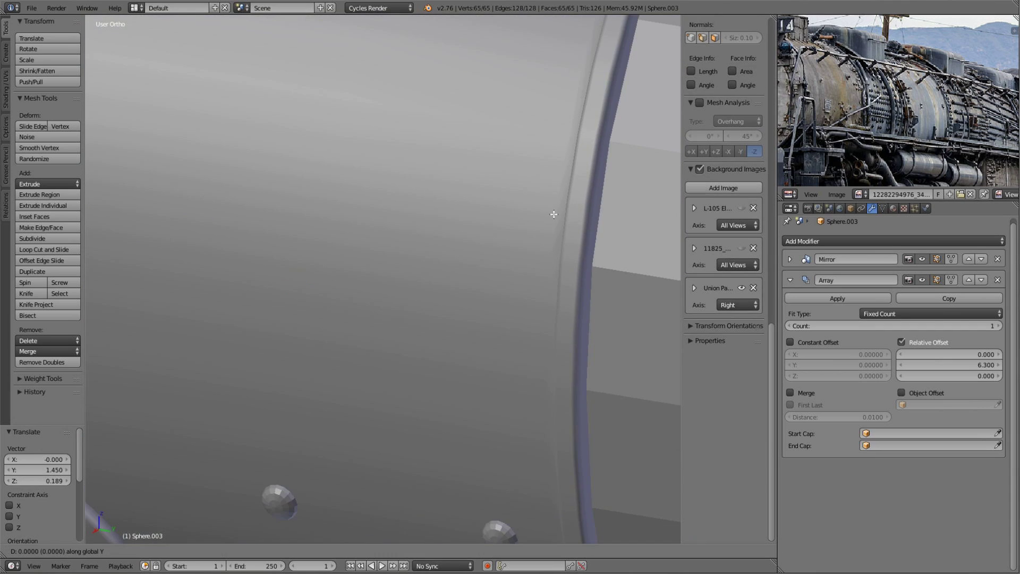
- Reposition the rivet again and rotate it to follow the boiler curve
key(KP_3)
key(z)
key(g)
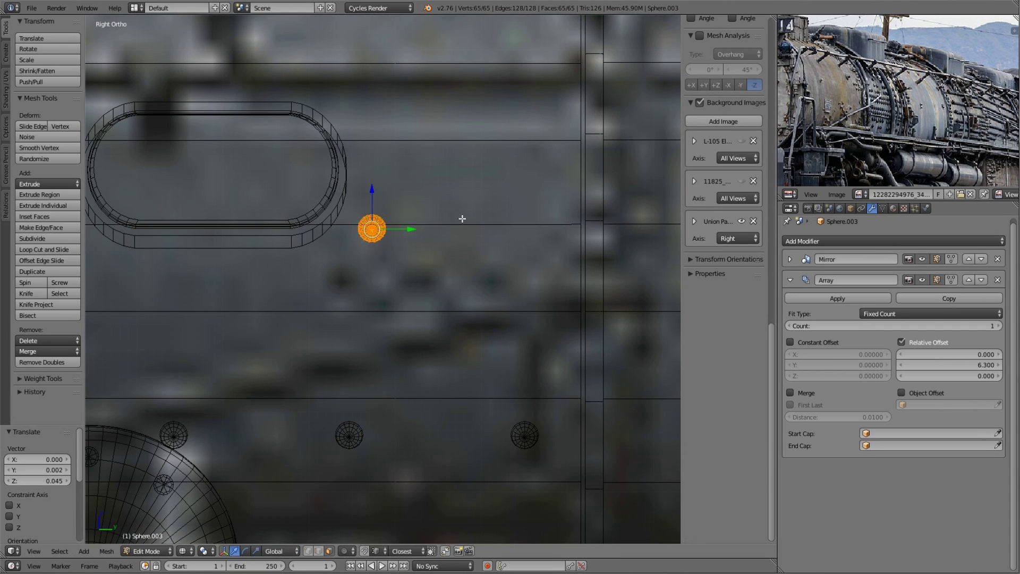
key(KP_1)
key(z)
key(r)
key(r)
click(417, 139)
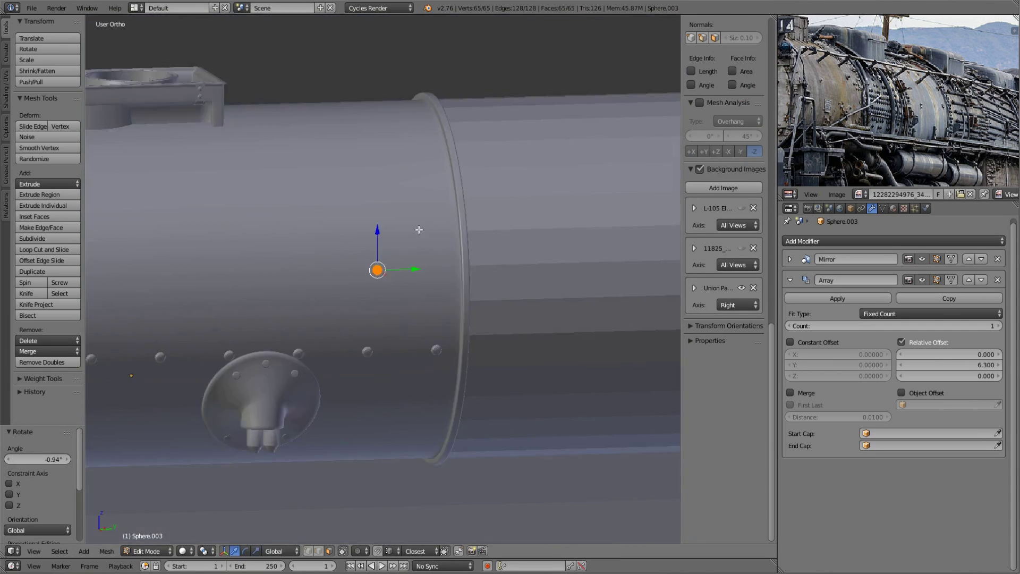
middle_drag(417, 138, 435, 245)
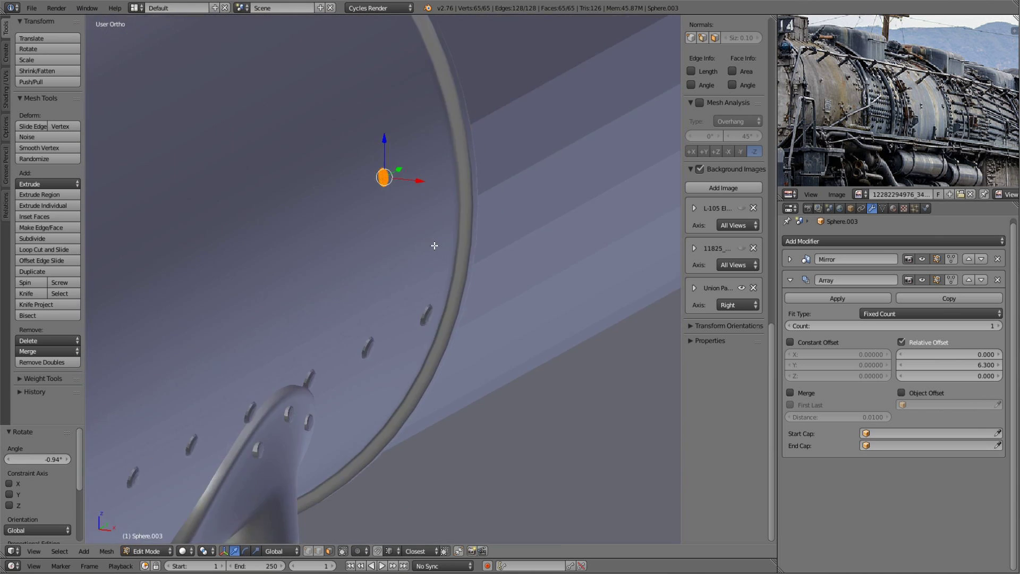
- Isolate the rivet and select its face for editing
key(KP_Divide)
right_click(370, 202)
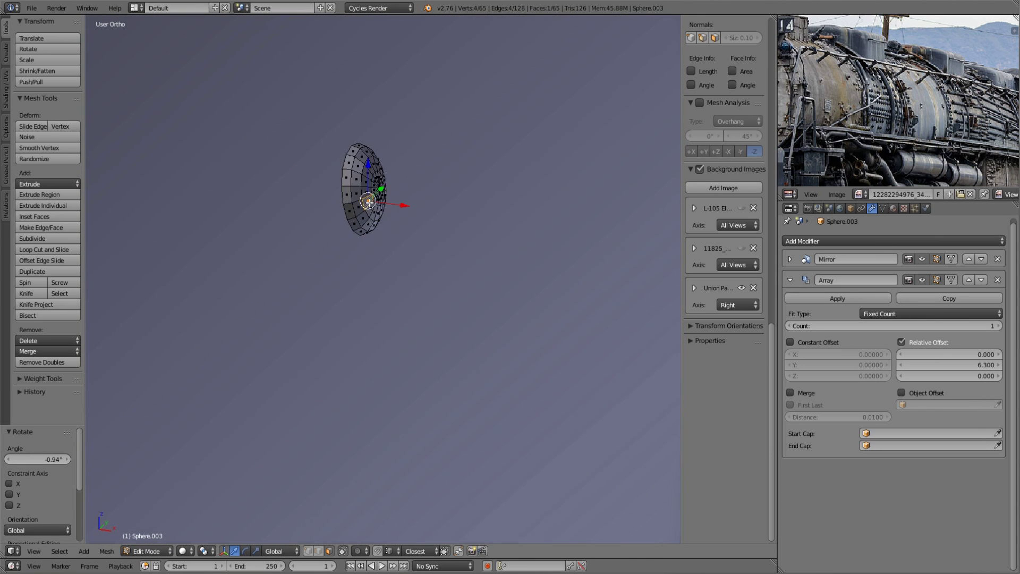
middle_drag(382, 196, 310, 170)
scroll(310, 171, up, 5)
key(a)
key(v)
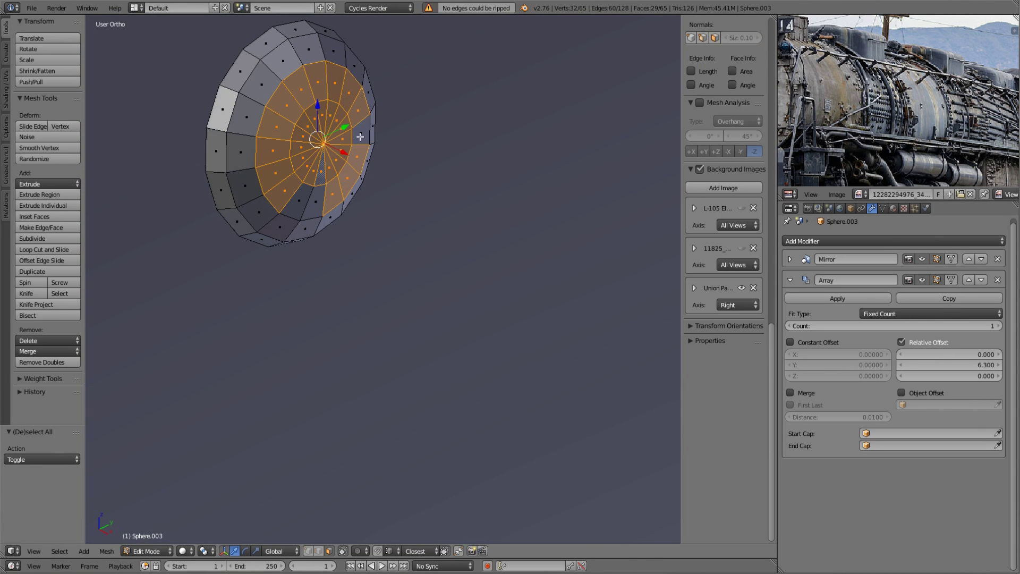
key(KP_1)
key(KP_Divide)
scroll(396, 243, up, 3)
scroll(456, 284, up, 2)
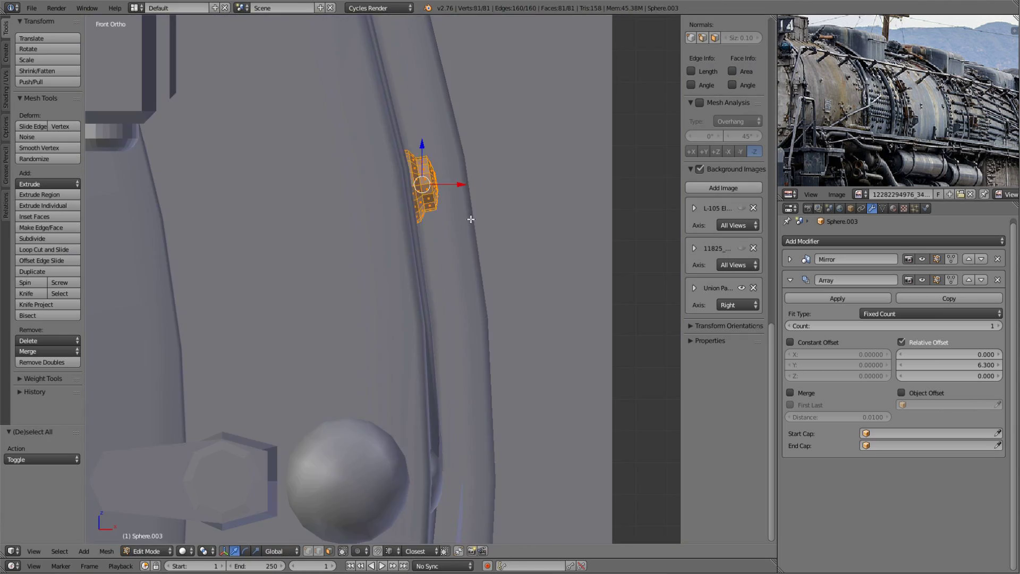
scroll(470, 220, up, 3)
- Move the selected rivet faces and check the result from the front
key(g)
click(440, 202)
mouse_move(426, 291)
middle_down()
mouse_move(441, 202)
mouse_move(452, 228)
middle_up()
click(408, 244)
key(KP_1)
scroll(433, 235, up, 2)
key(KP_1)
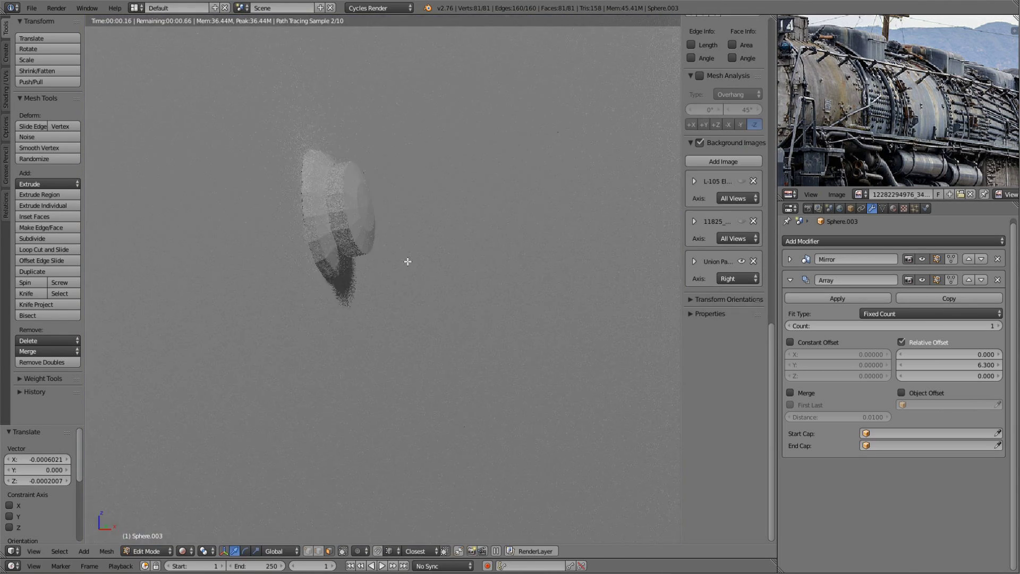
scroll(407, 260, down, 5)
middle_drag(476, 296, 410, 296)
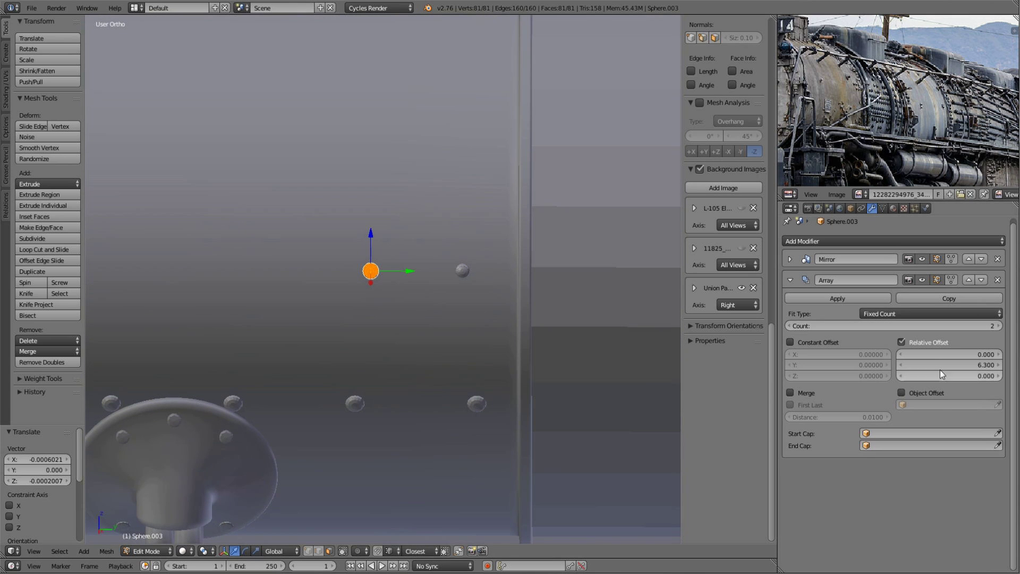
- Tighten the rivet array's relative offset to 3.600, briefly adding and removing a second array
drag(951, 365, 883, 368)
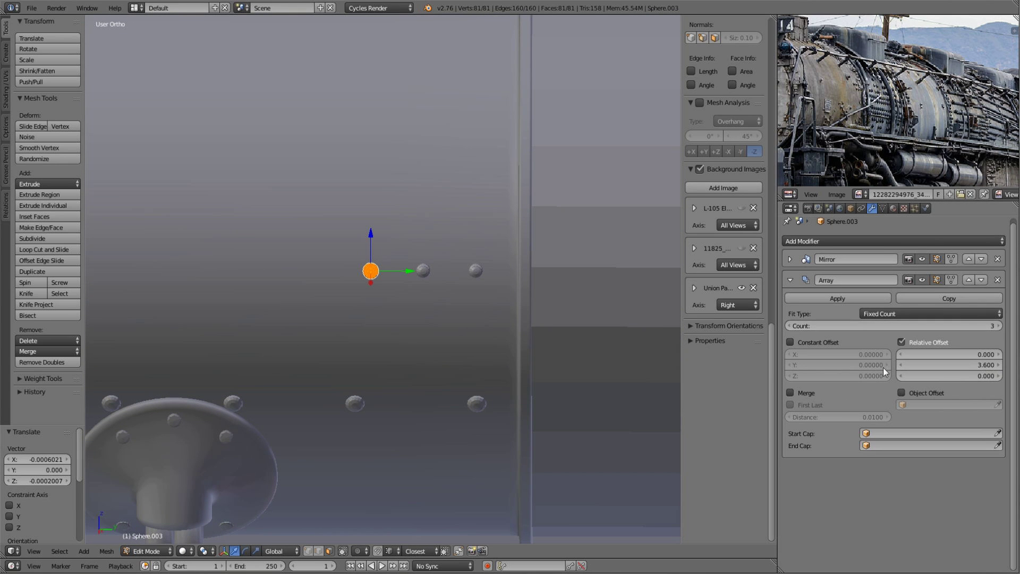
click(790, 281)
click(817, 240)
click(817, 269)
mouse_move(562, 405)
middle_down()
mouse_move(436, 355)
mouse_move(467, 326)
mouse_move(439, 314)
mouse_move(537, 313)
middle_up()
click(790, 280)
mouse_move(438, 316)
middle_down()
mouse_move(478, 298)
mouse_move(418, 304)
middle_up()
- Duplicate the rivet row and move the copy upward near the hatch
key(Tab)
key(shift+d)
key(Escape)
key(KP_1)
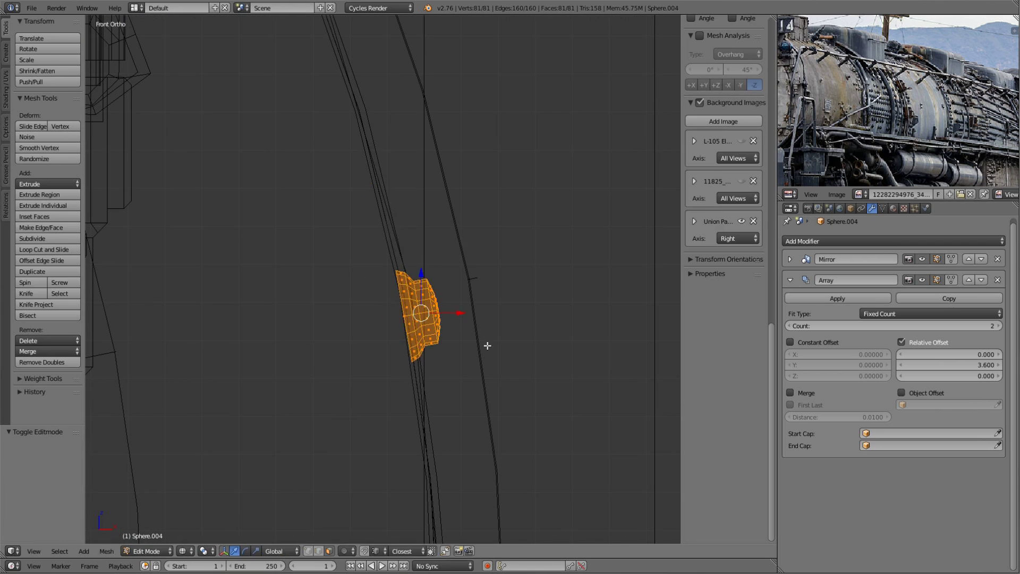
key(g)
click(448, 251)
scroll(447, 251, down, 3)
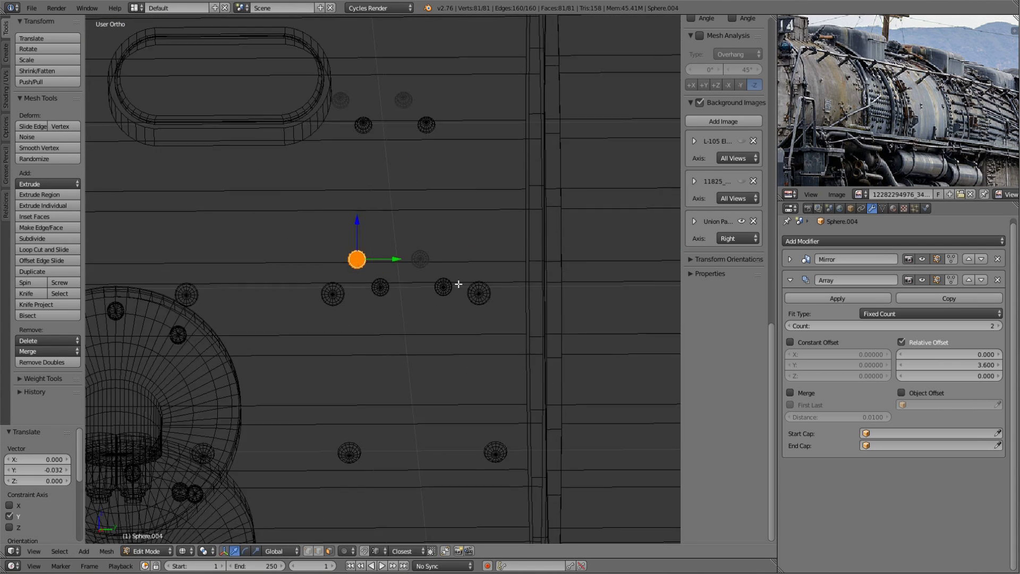
middle_drag(448, 265, 458, 297)
key(Tab)
- Offset the rivet copy along the Y axis
key(g)
key(y)
click(455, 313)
scroll(456, 312, down, 3)
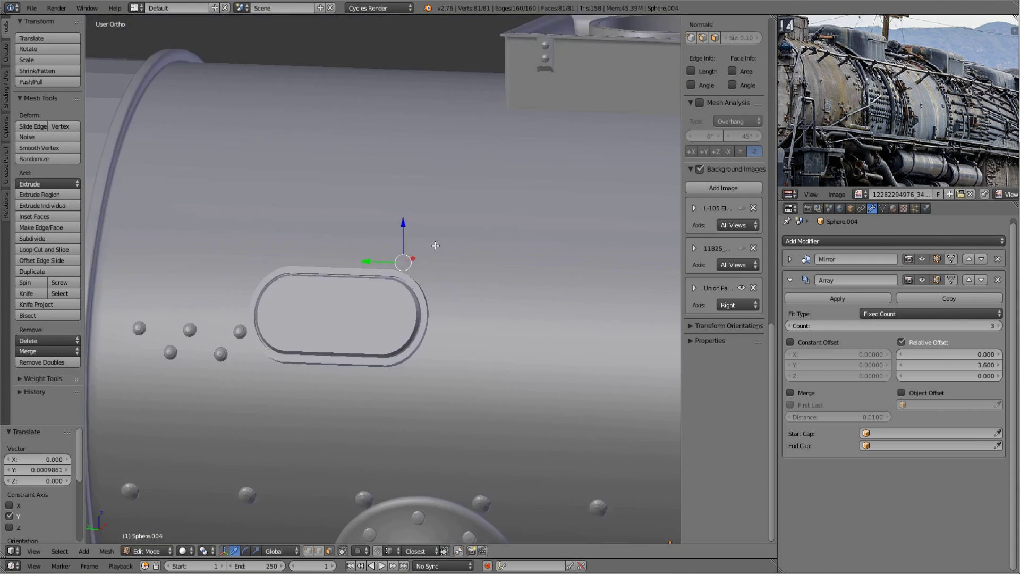
scroll(539, 305, up, 4)
- Correct the first rivet row's position and preview the boiler in rendered shading
key(ctrl+z)
scroll(486, 286, down, 2)
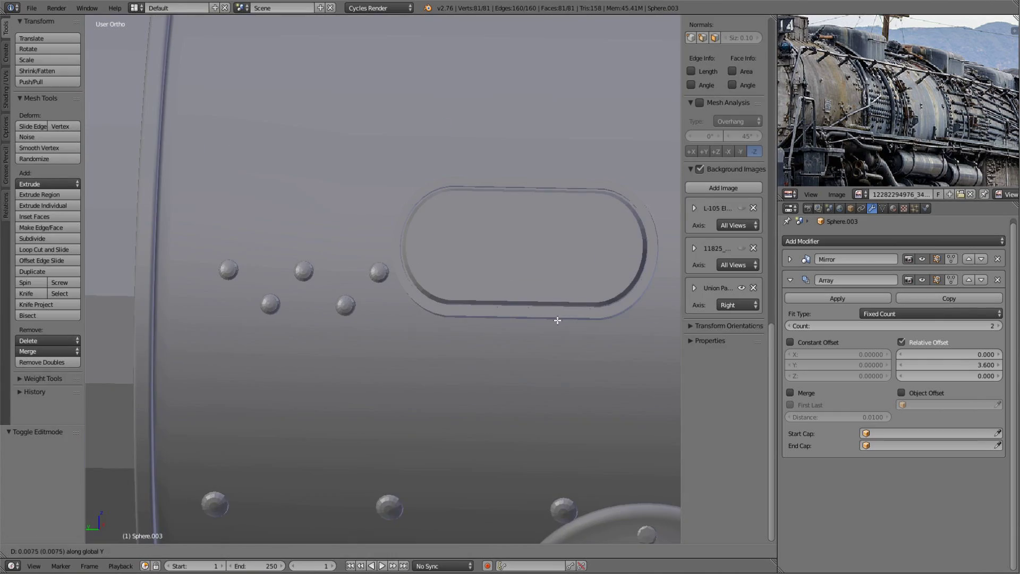
click(557, 320)
key(Tab)
scroll(540, 310, down, 3)
key(a)
key(shift+z)
middle_drag(362, 323, 403, 295)
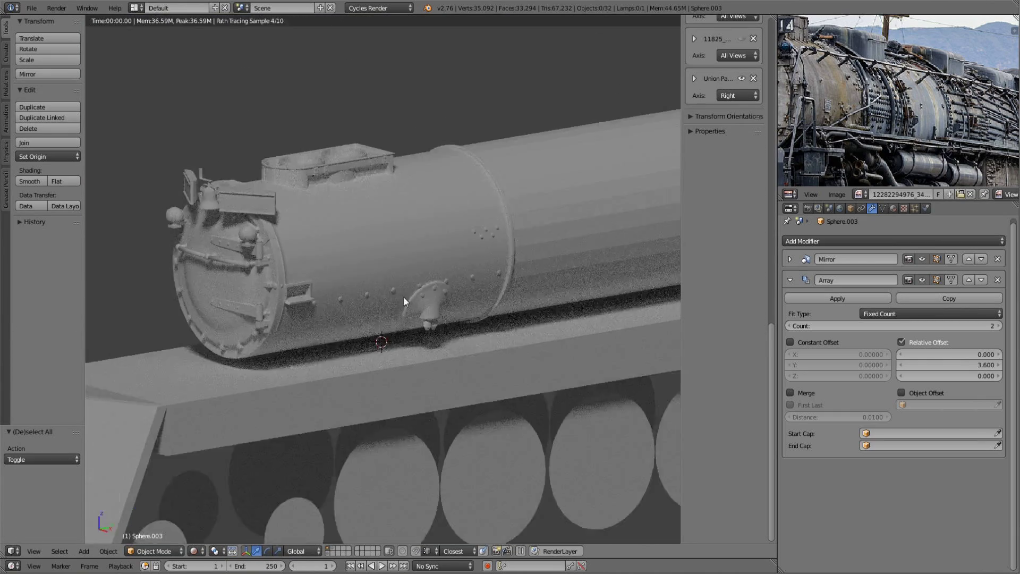
key(shift+z)
scroll(346, 263, up, 2)
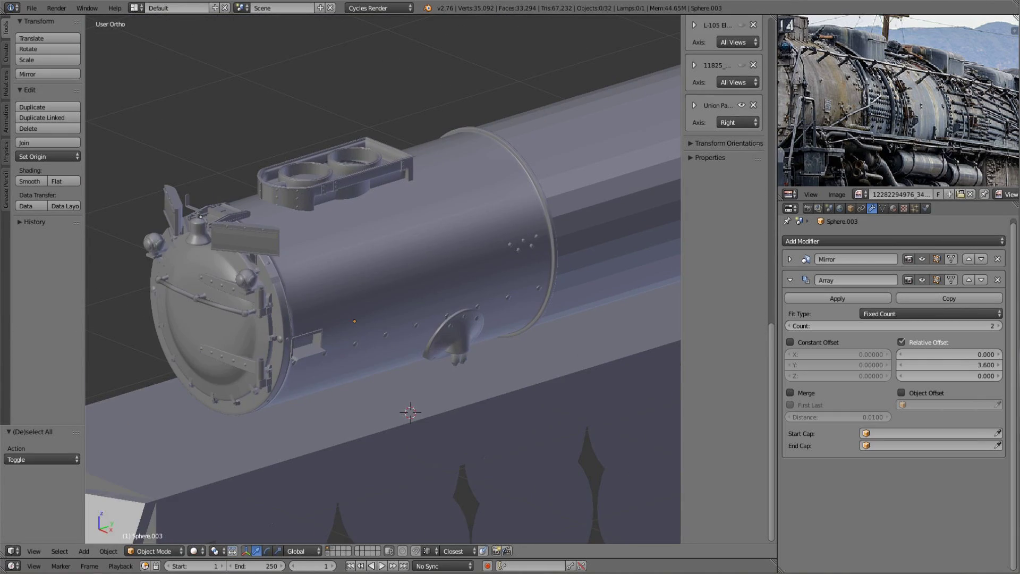
- Snap the 3D cursor to the boiler and add a plane there
middle_drag(478, 266, 434, 203)
right_click(358, 265)
key(shift+s)
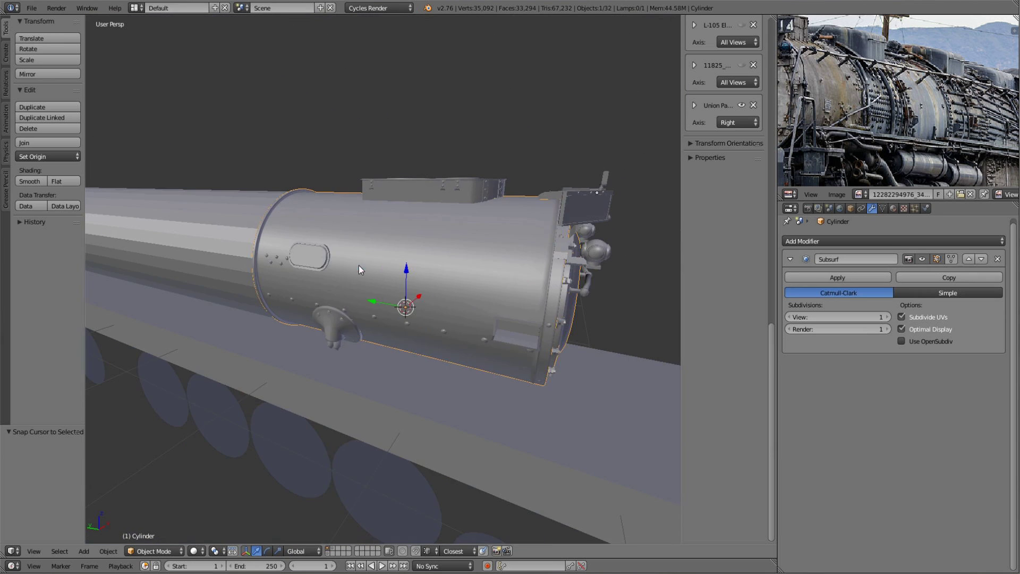
key(shift+a)
click(276, 235)
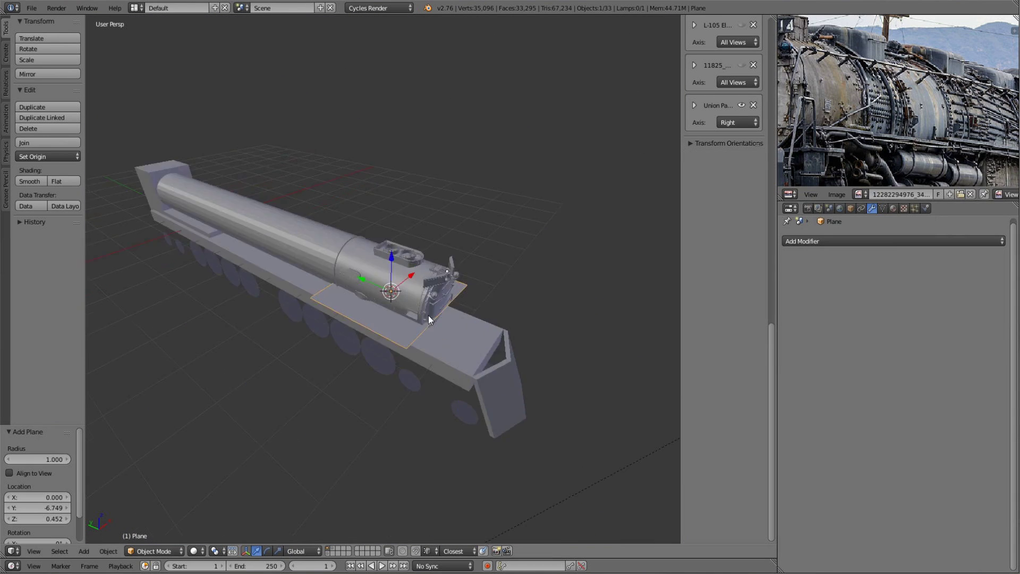
key(KP_1)
middle_drag(460, 357, 435, 318)
key(z)
- Separate the selected top strip of the boiler into its own object with P > Selection
right_click(436, 315)
key(Tab)
key(z)
scroll(392, 255, up, 5)
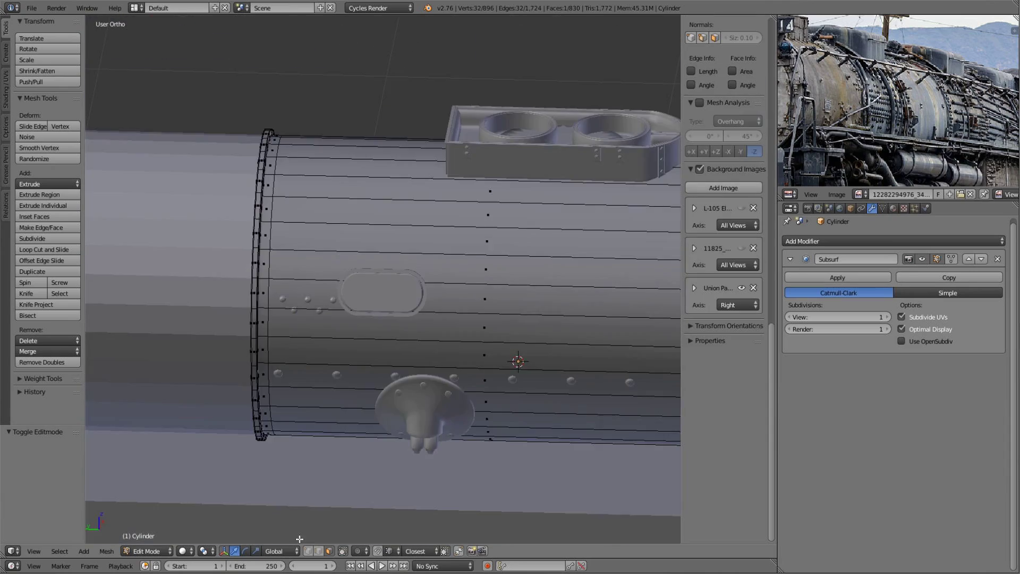
middle_drag(392, 255, 347, 276)
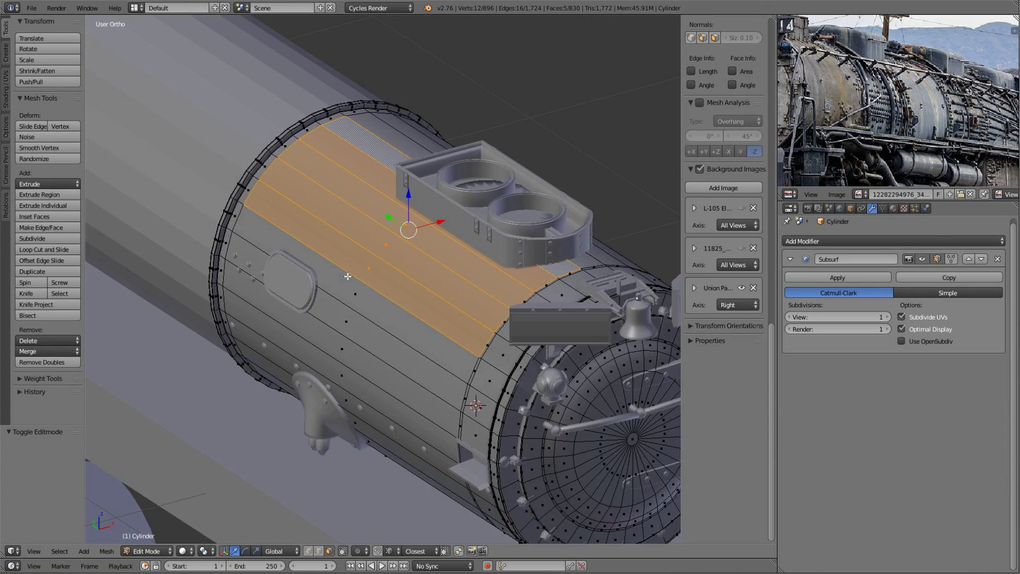
key(p)
click(278, 274)
key(Tab)
- Taper the strip's front by moving its front edge and a corner vertex along Y
middle_drag(279, 271, 457, 237)
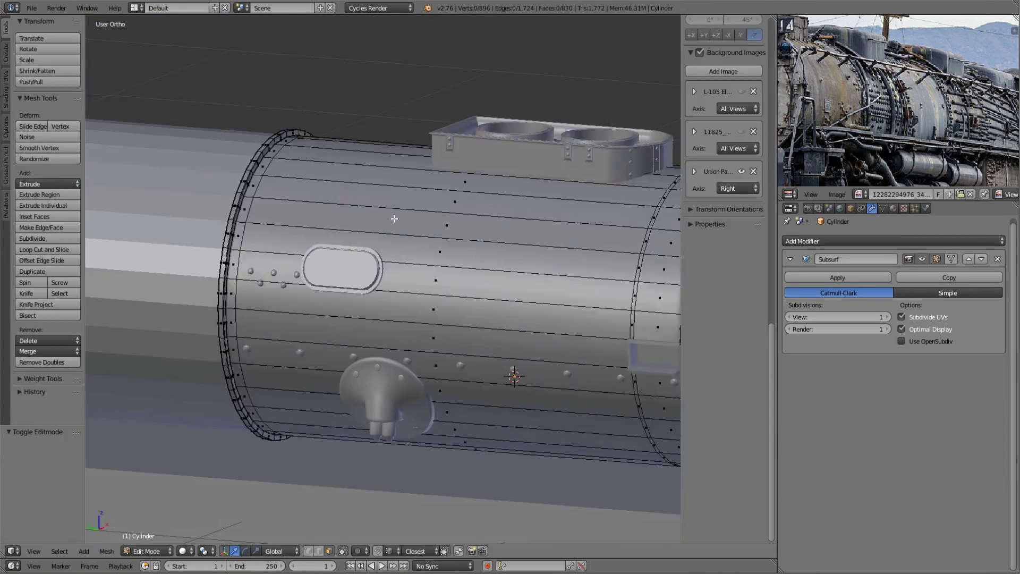
right_click(399, 211)
key(Tab)
key(a)
middle_drag(399, 212, 621, 258)
right_click(621, 258)
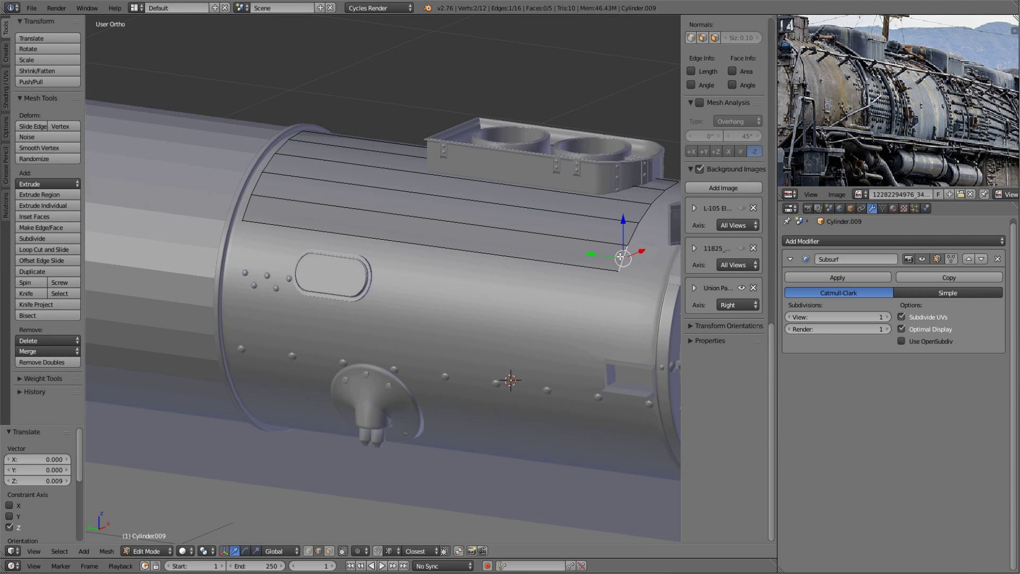
click(455, 248)
scroll(426, 250, up, 2)
scroll(478, 164, up, 2)
right_click(479, 164)
key(g)
key(y)
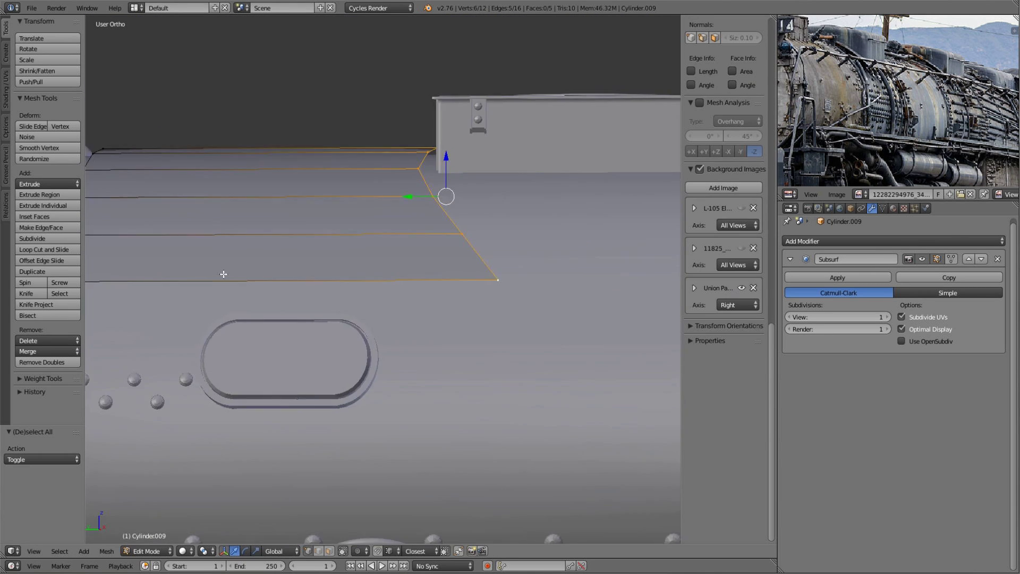
- Extrude the whole strip outward to give the panel thickness
key(a)
middle_drag(223, 273, 519, 473)
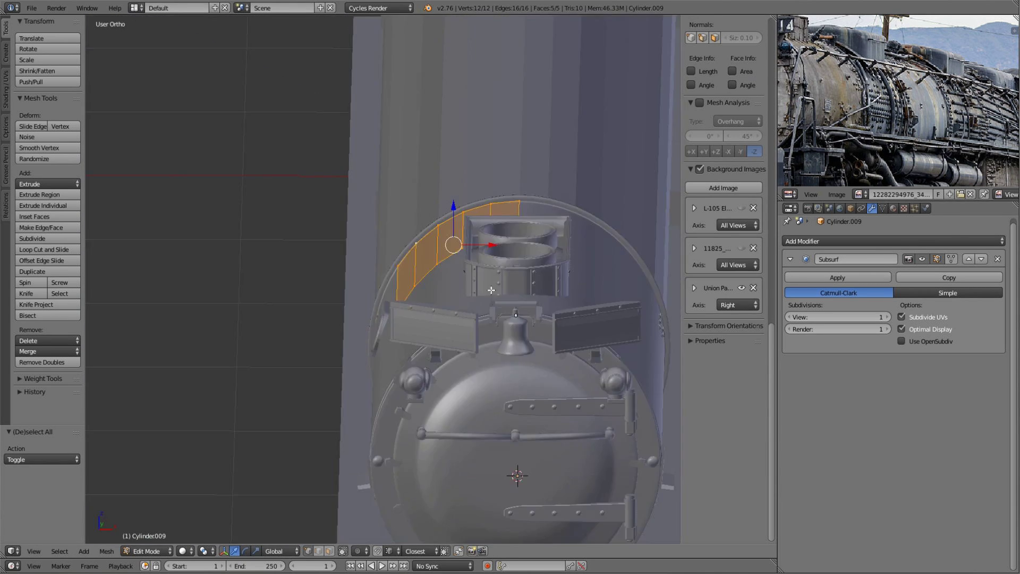
scroll(524, 277, up, 3)
key(e)
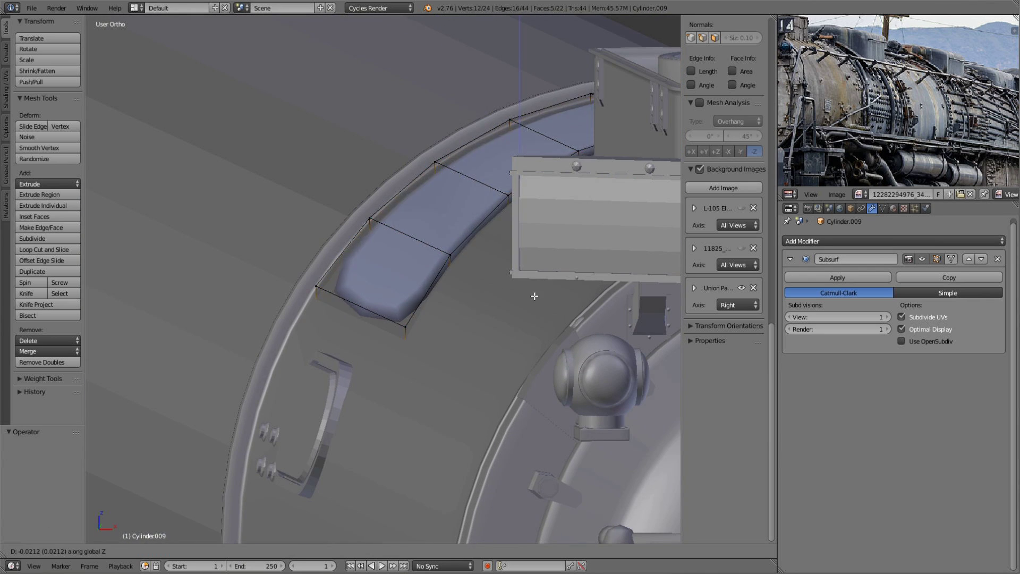
key(a)
key(a)
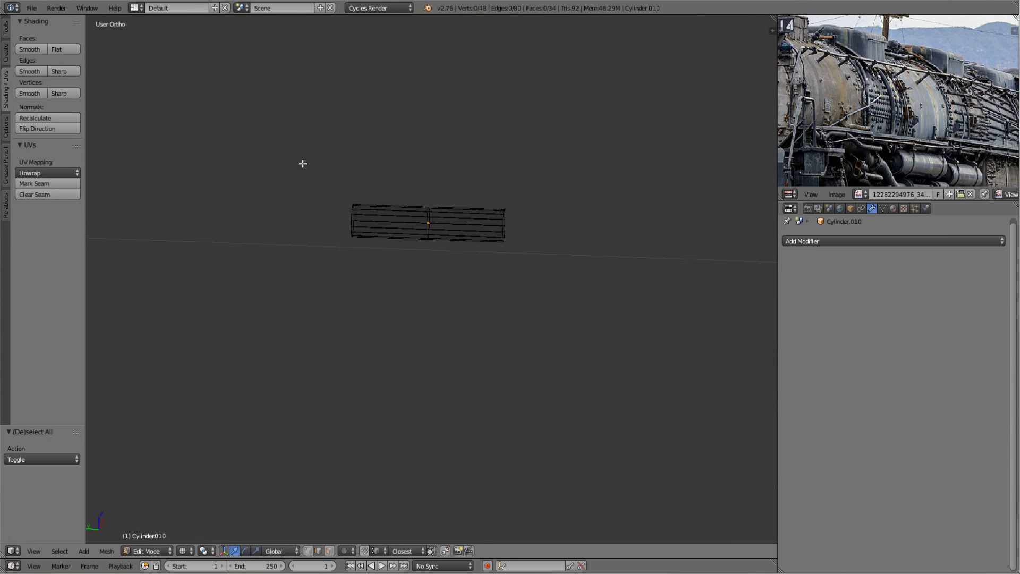
- Mirror the grab handle, extrude and widen its feet, and duplicate it along Y
click(884, 241)
click(801, 300)
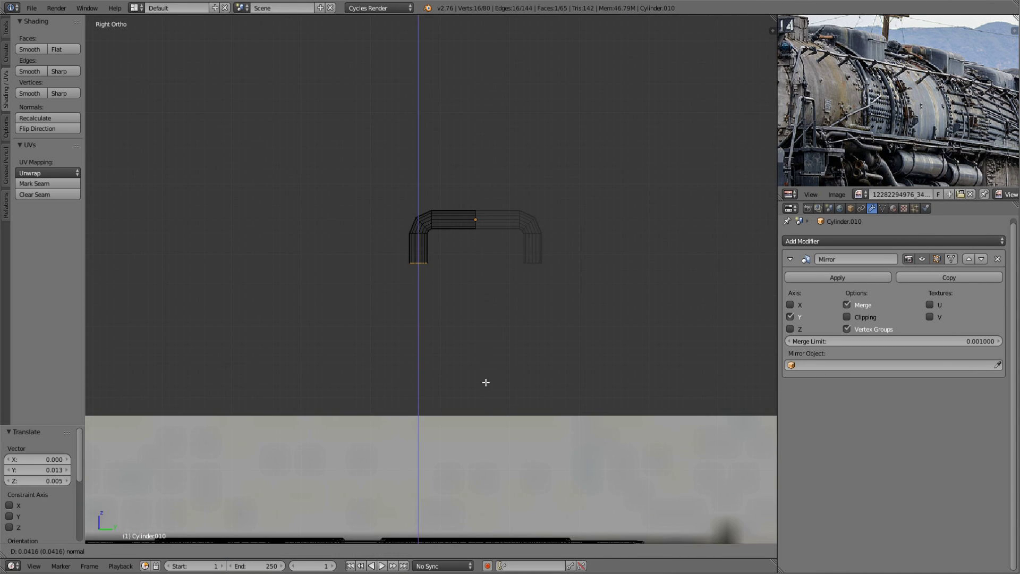
key(e)
key(s)
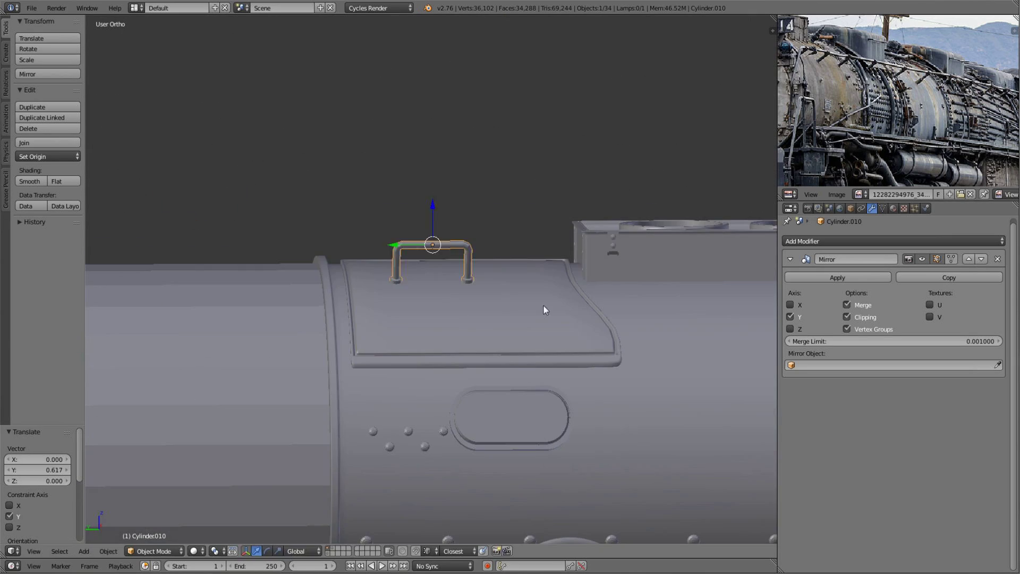
key(shift+d)
key(y)
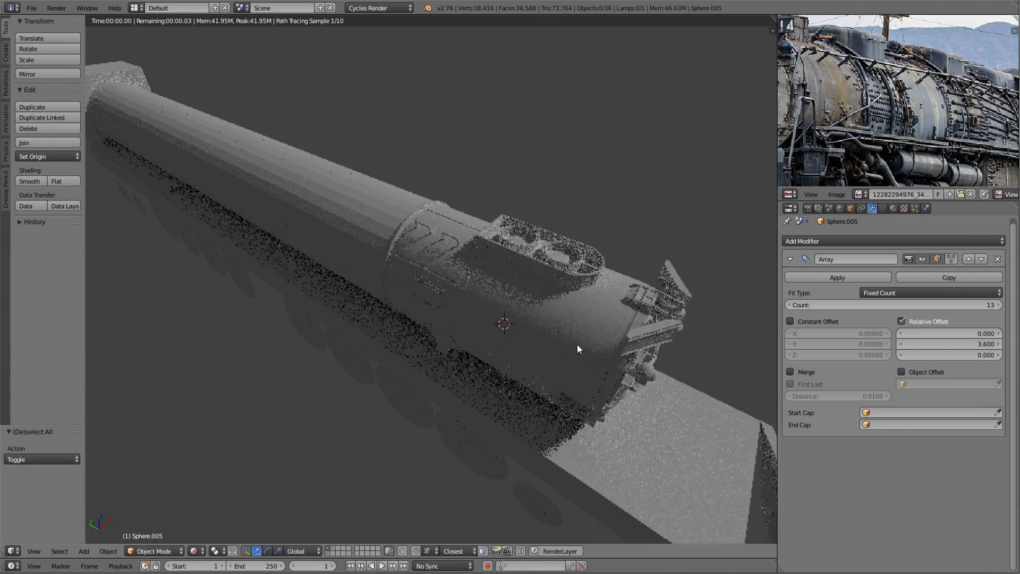
- Duplicate the sun lamp and rotate the copy -18° then -90° about Z
key(shift+d)
key(Escape)
text(rz-18)
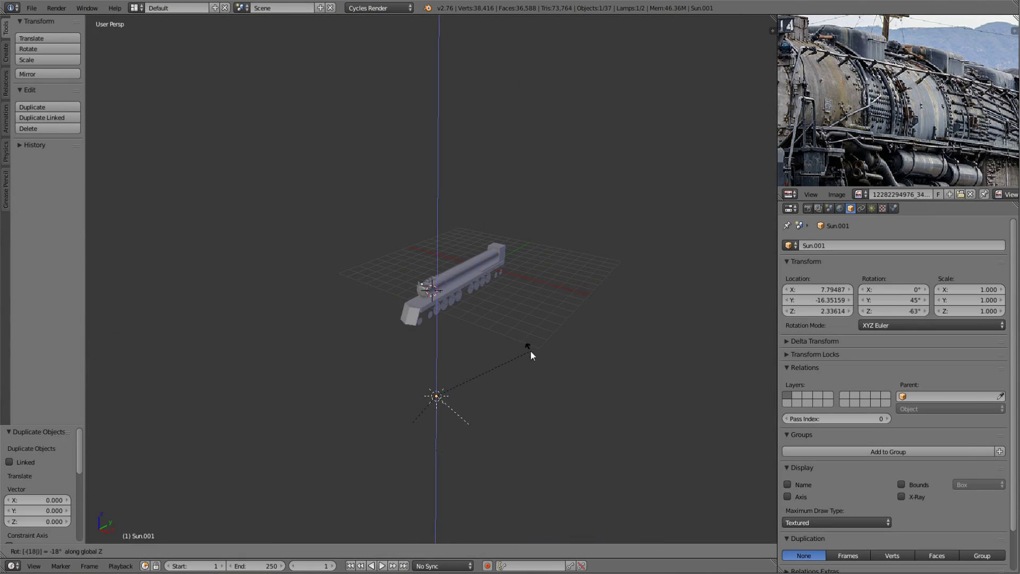
key(Return)
text(rz)
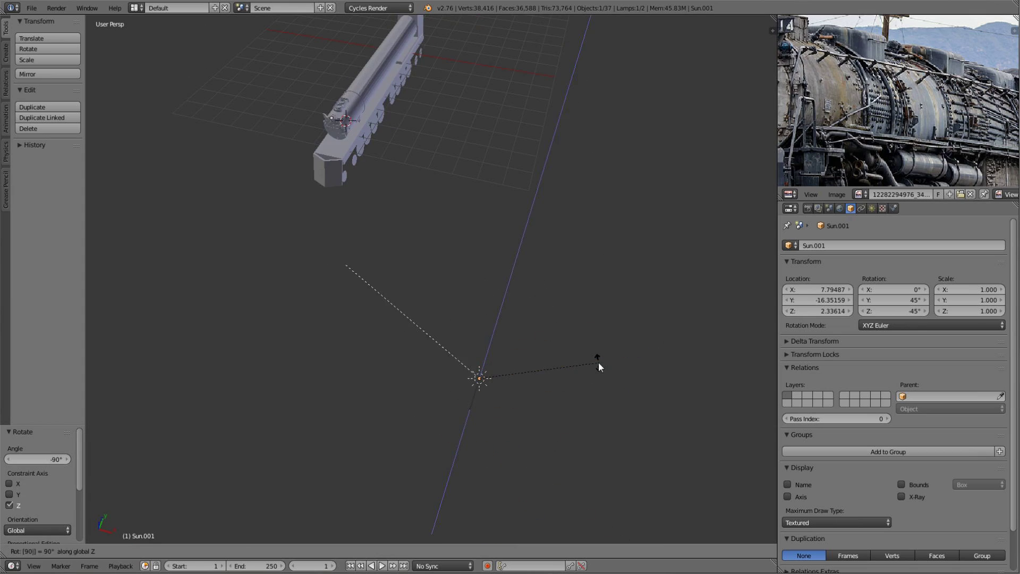
text(-90)
key(Return)
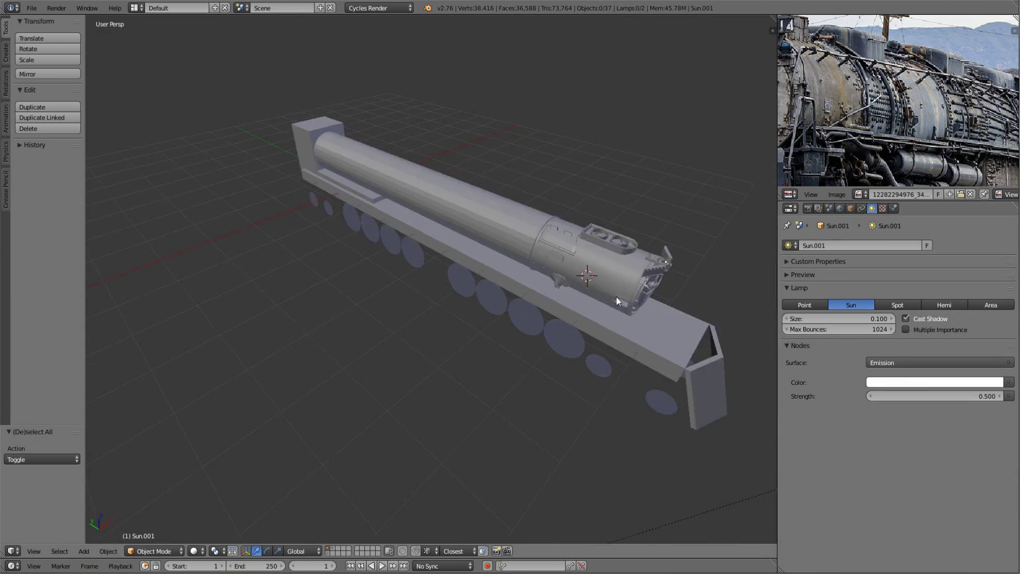
- Preview the locomotive's new lighting in rendered shading from several angles
key(a)
right_click(499, 394)
key(shift+z)
mouse_move(542, 251)
middle_down()
mouse_move(581, 303)
mouse_move(505, 355)
middle_up()
scroll(505, 356, down, 3)
scroll(446, 315, up, 5)
scroll(445, 314, down, 3)
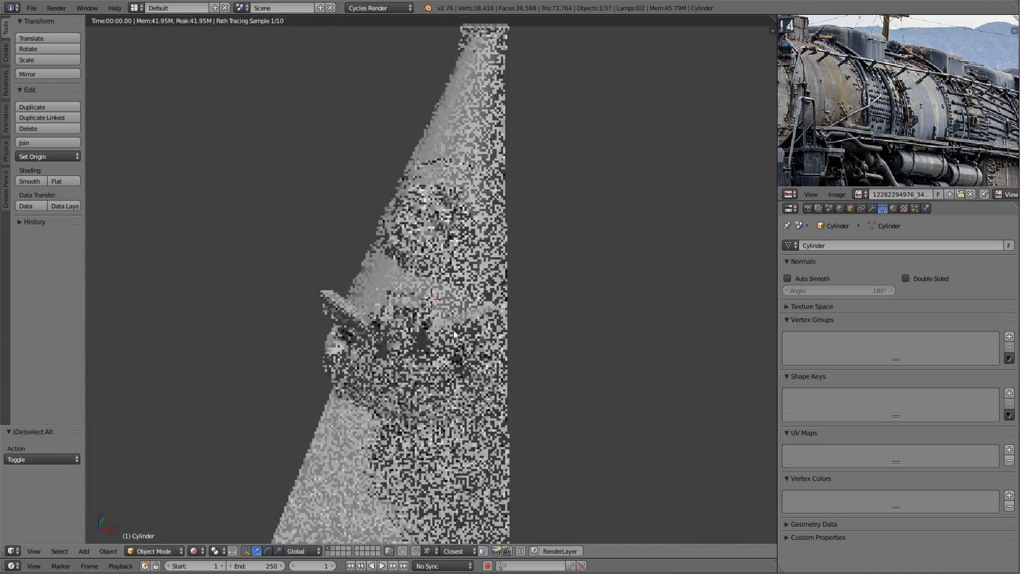
key(shift+z)
scroll(506, 410, down, 5)
- Lower the second sun lamp's Strength to 0.3 and go back to solid shading
right_click(508, 368)
click(937, 396)
text(.7)
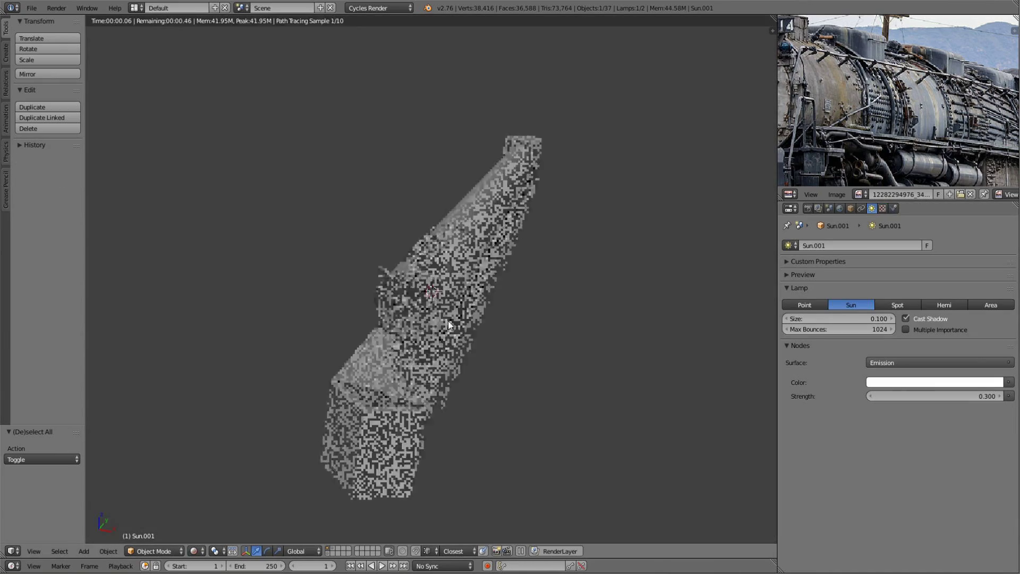
key(shift+z)
mouse_move(462, 359)
middle_down()
mouse_move(454, 339)
mouse_move(368, 294)
middle_up()
scroll(454, 339, up, 8)
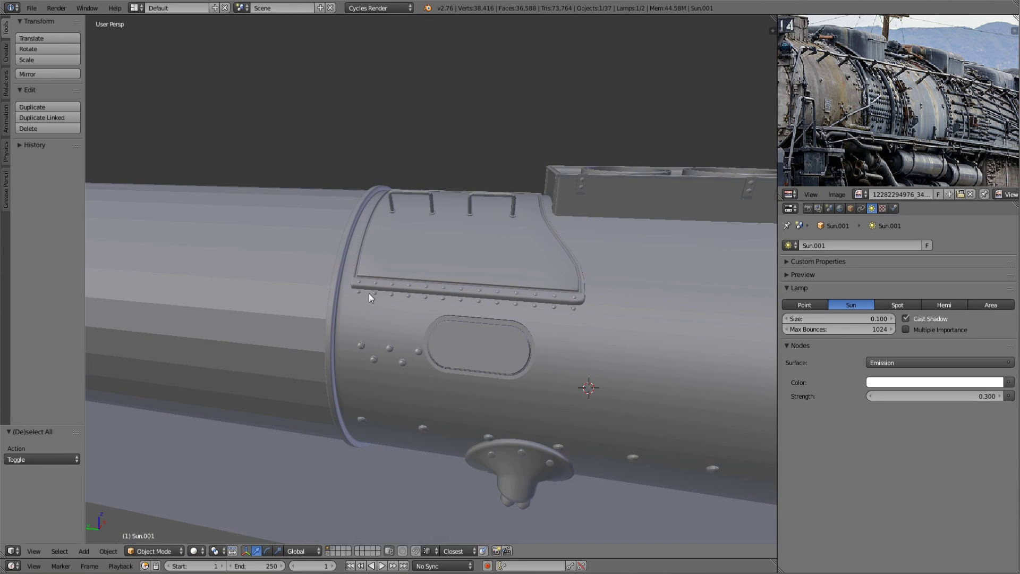
- Add a cylinder mesh as the dome base and start editing it
scroll(443, 246, down, 6)
key(shift+a)
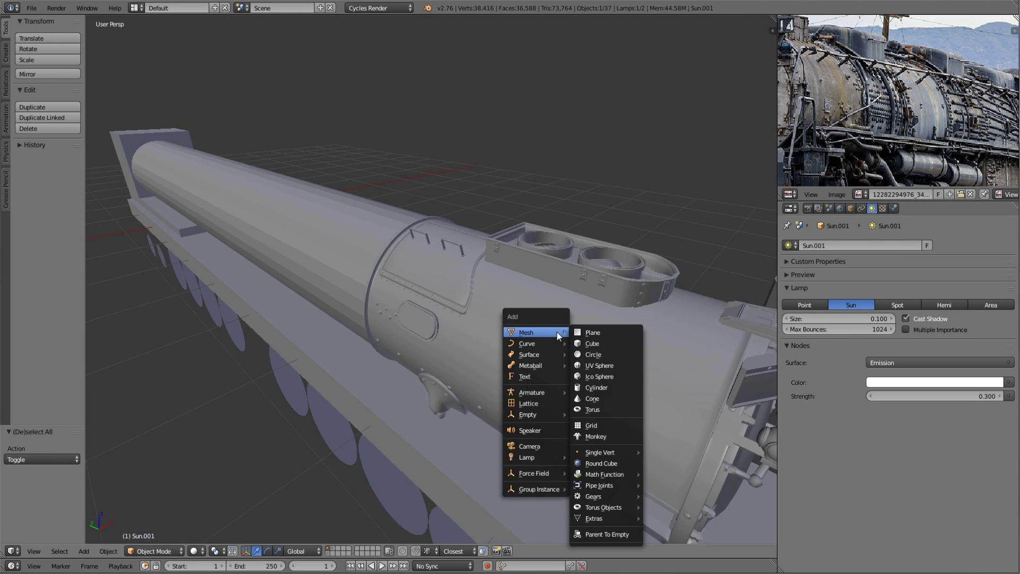
click(601, 408)
key(Tab)
middle_drag(500, 198, 404, 298)
scroll(404, 298, up, 5)
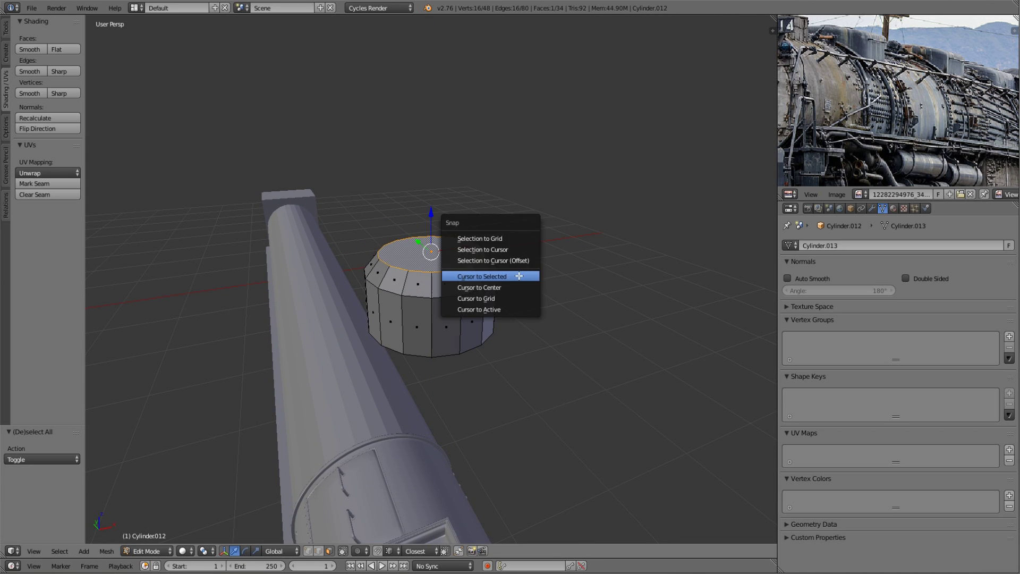
- Snap the 3D cursor to the cylinder's top face
click(519, 276)
scroll(605, 262, down, 3)
mouse_move(545, 235)
middle_down()
mouse_move(549, 221)
mouse_move(448, 206)
middle_up()
scroll(448, 207, up, 2)
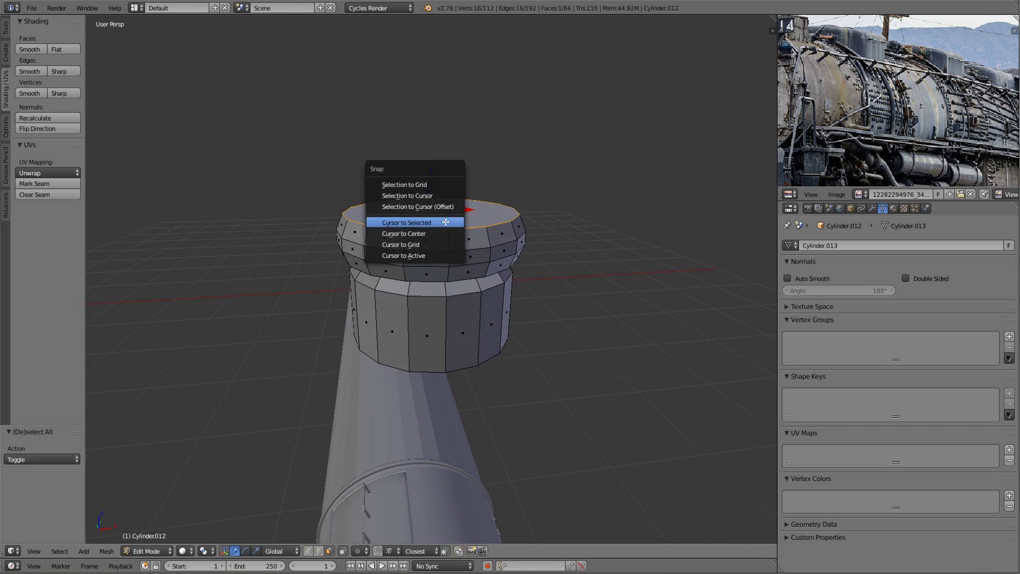
click(445, 222)
- Add a UV sphere at the cursor, scaled down to 0.14
key(shift+a)
text(s.14)
key(Return)
click(570, 281)
- Select the linked top part of the dome and begin scaling it
key(a)
scroll(431, 305, down, 2)
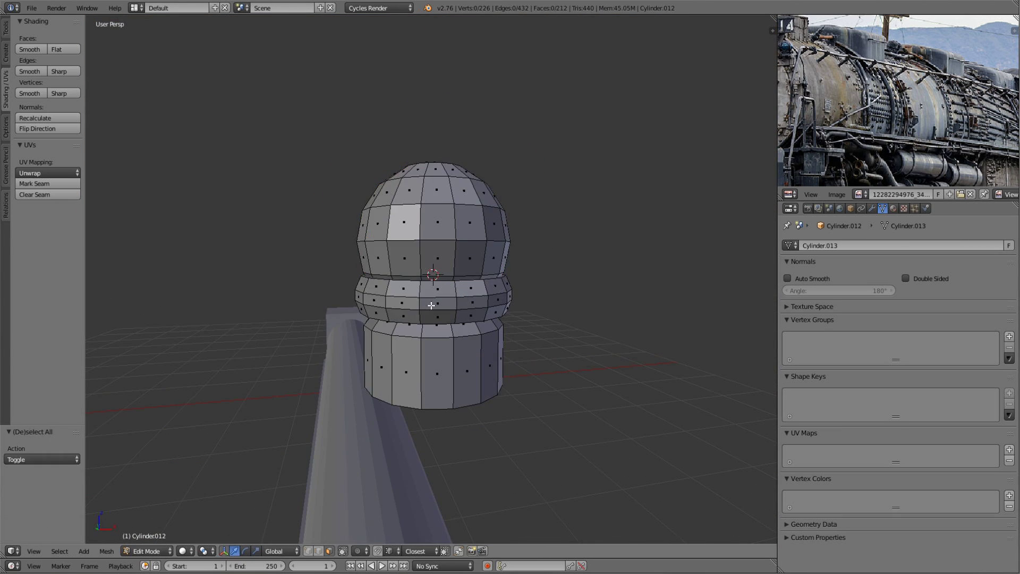
click(494, 193)
middle_drag(494, 193, 499, 223)
scroll(499, 223, up, 3)
key(l)
key(s)
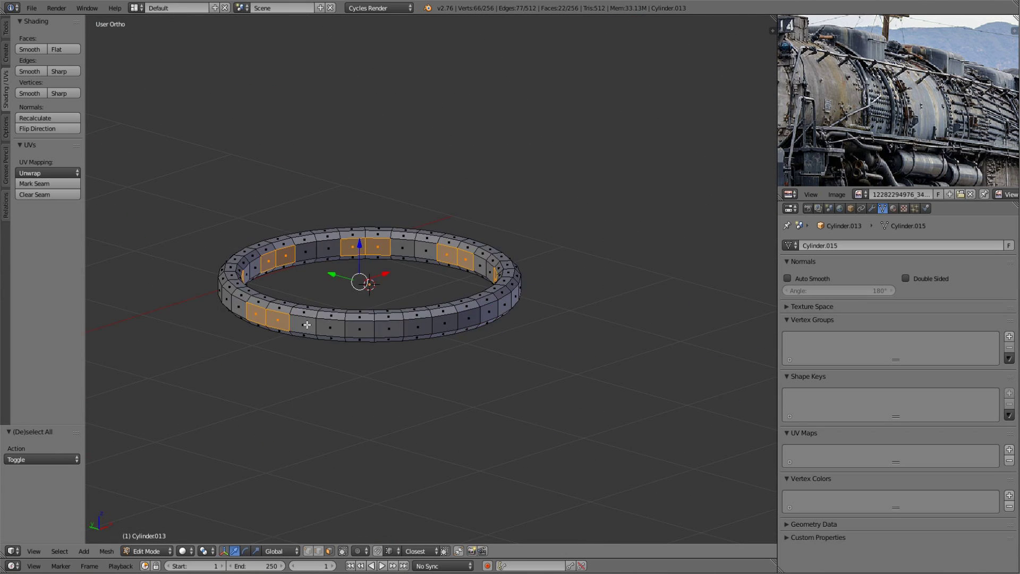
- Extrude the ring's inner faces and collapse them to the hub with scale 0
key(e)
right_click(532, 310)
middle_drag(532, 310, 642, 296)
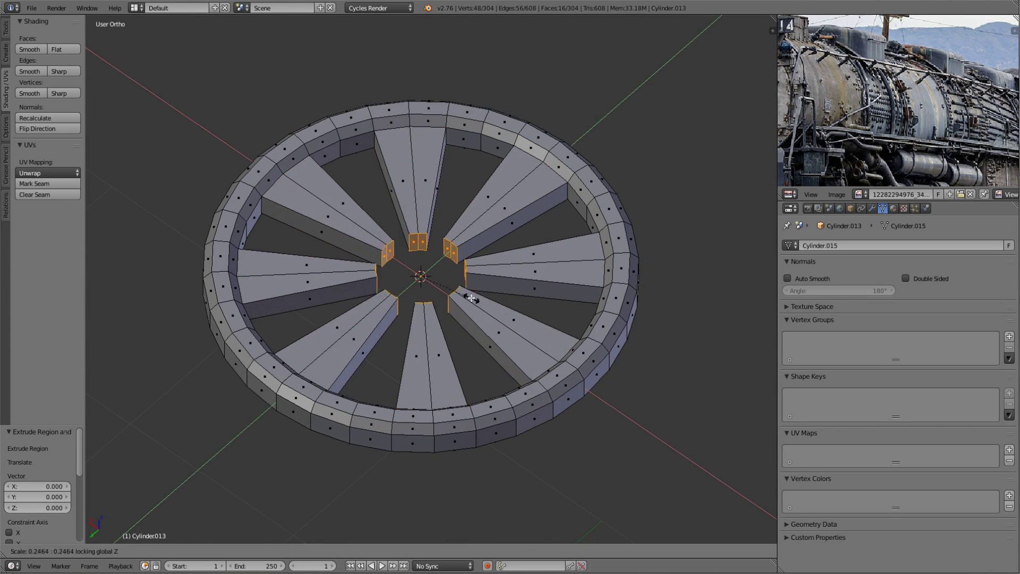
key(0)
key(Return)
scroll(471, 299, down, 2)
key(Tab)
key(Tab)
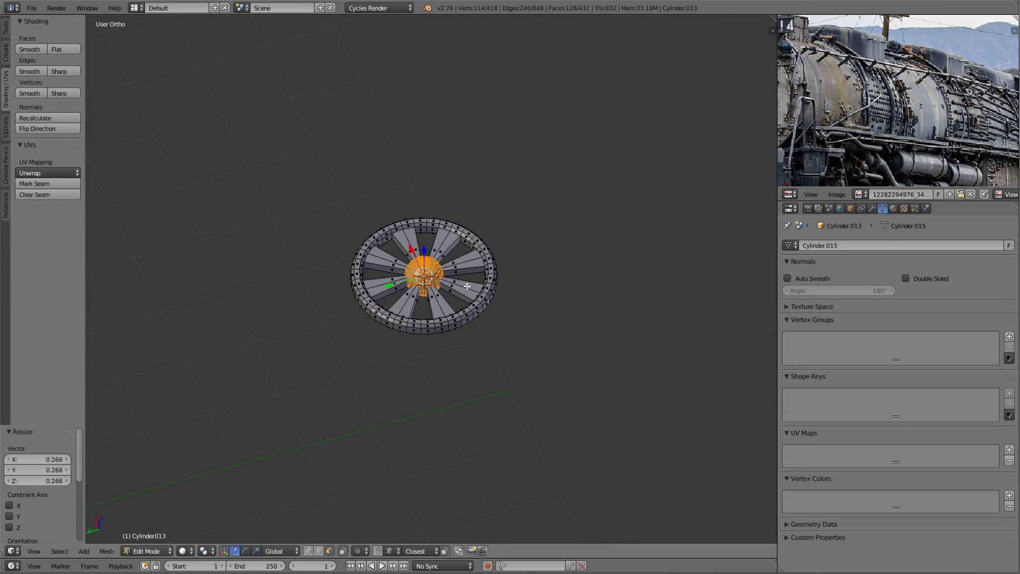
mouse_move(337, 333)
middle_down()
mouse_move(312, 318)
mouse_move(348, 324)
middle_up()
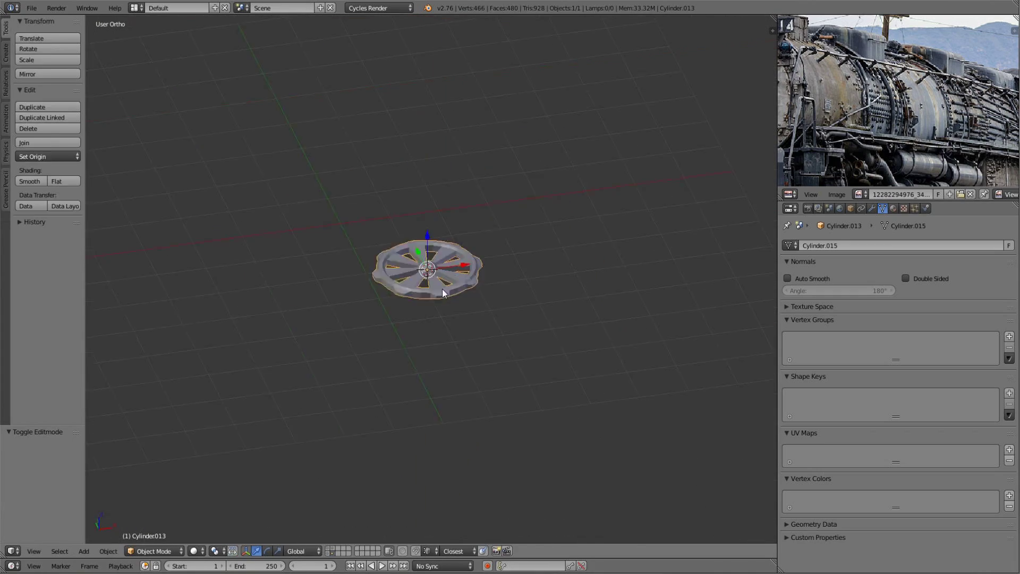
- Select the spoke faces and scale them along Z to thin the spokes
key(Tab)
scroll(443, 293, up, 5)
mouse_move(419, 350)
middle_down()
mouse_move(398, 301)
mouse_move(485, 266)
mouse_move(336, 295)
middle_up()
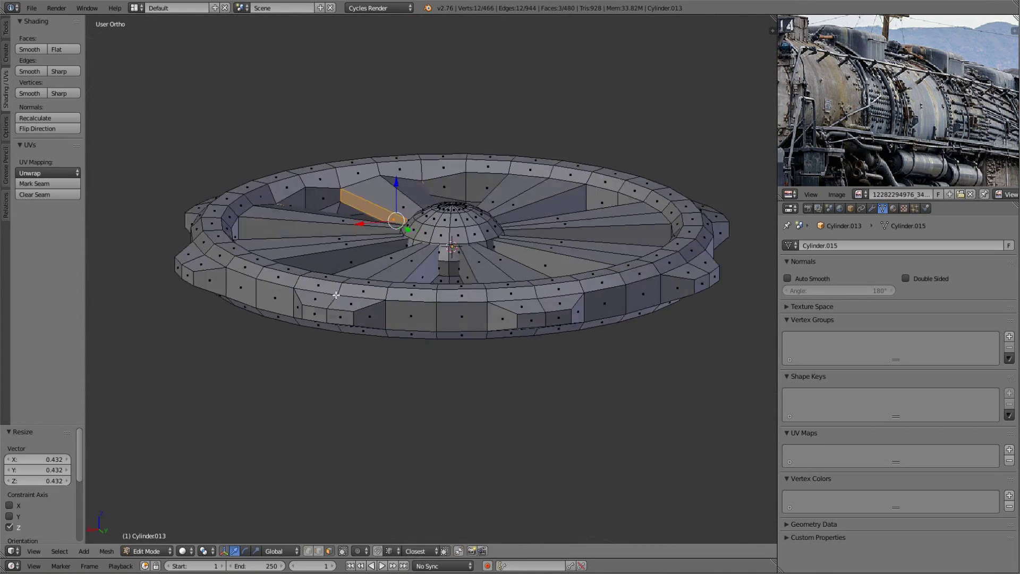
scroll(336, 295, up, 4)
shift+right_click(443, 296)
middle_drag(346, 101, 205, 235)
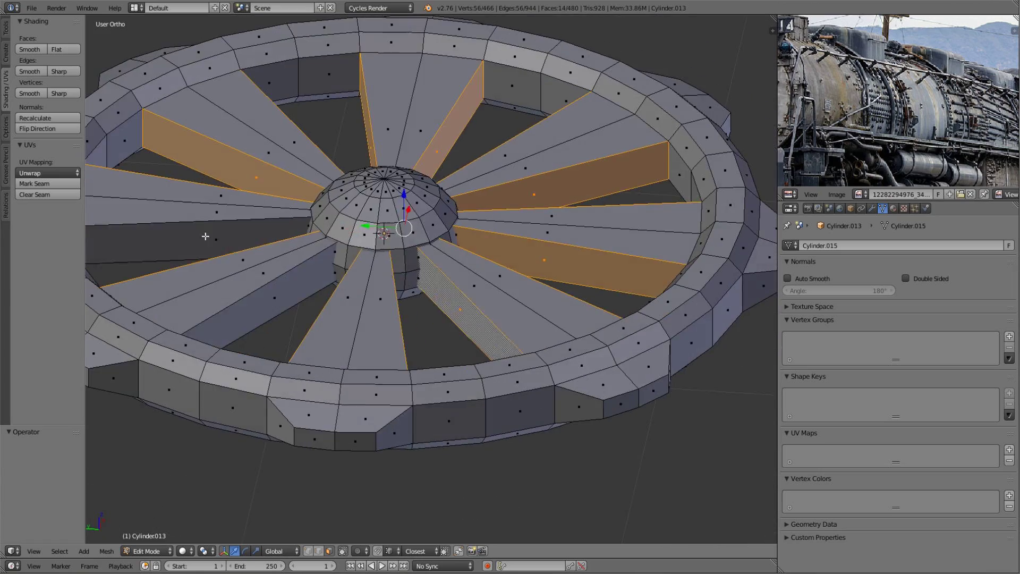
scroll(205, 235, down, 5)
scroll(478, 255, up, 2)
key(s)
key(z)
click(516, 271)
- Exit edit mode to check the finished wheel, then reopen its mesh
key(Tab)
key(a)
scroll(500, 291, down, 3)
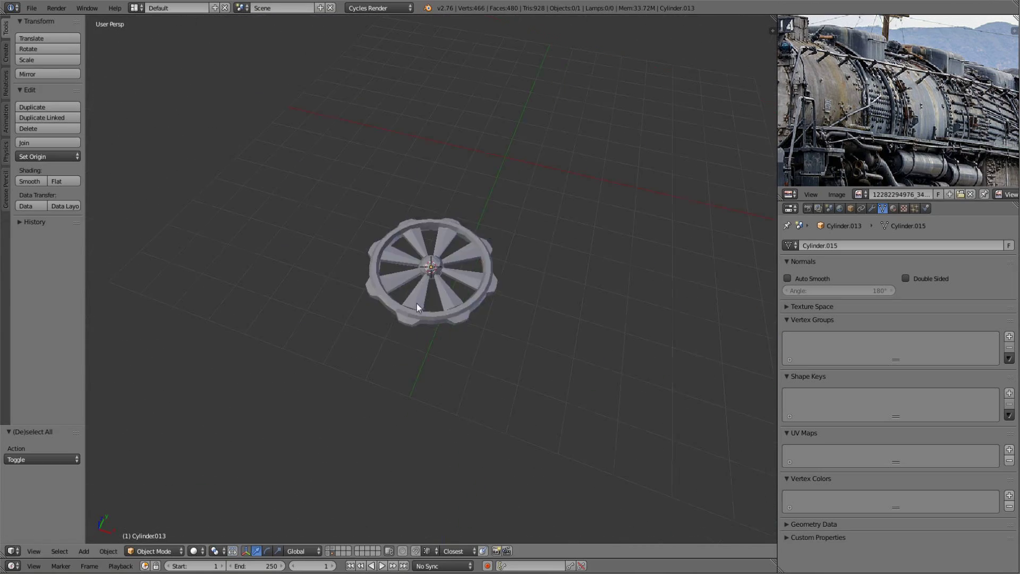
scroll(417, 307, up, 4)
key(Tab)
middle_drag(505, 397, 502, 366)
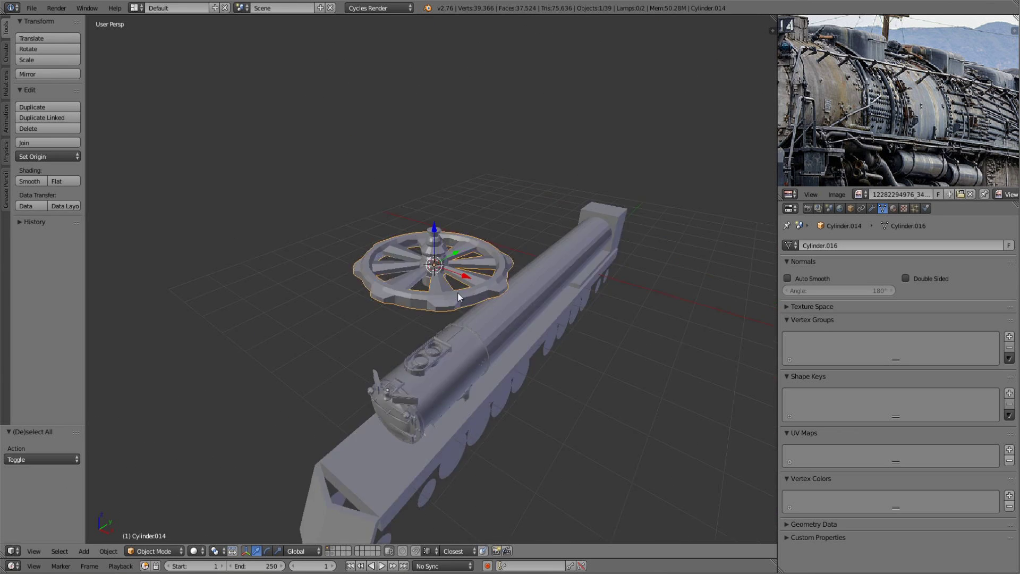
- Select the handwheel together with its stem
key(Tab)
middle_drag(460, 297, 478, 213)
key(Tab)
right_click(438, 255)
shift+right_click(444, 169)
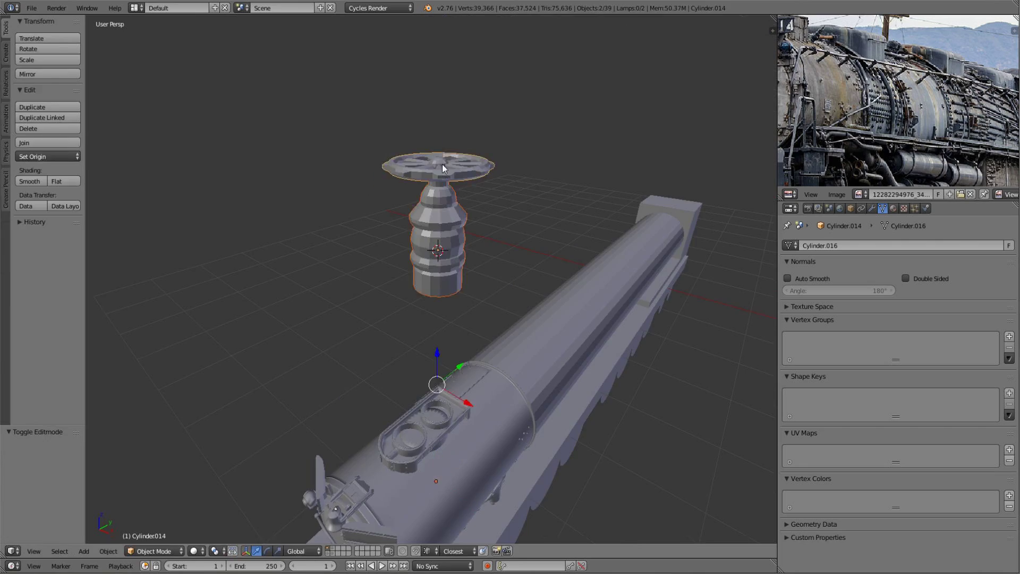
- Tilt the handwheel valve in front ortho view and preview it rendered
scroll(448, 366, up, 3)
key(KP_5)
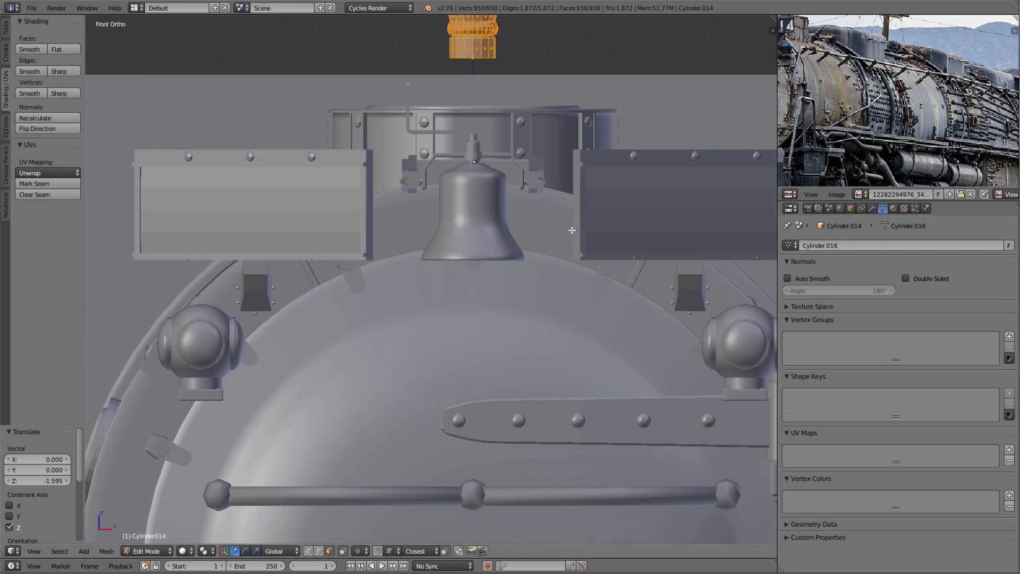
key(z)
key(t)
key(r)
click(542, 251)
key(g)
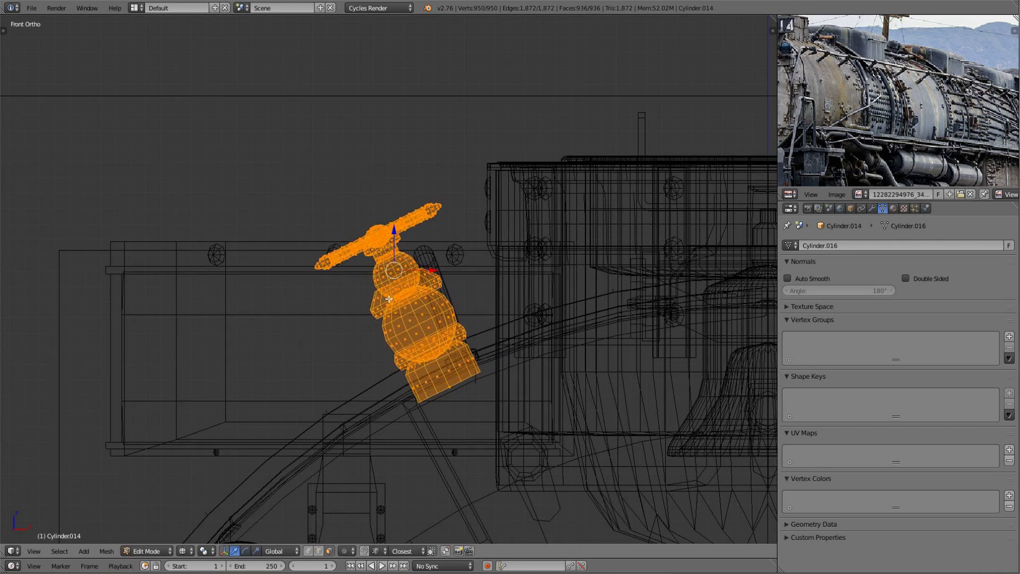
key(Tab)
mouse_move(389, 299)
middle_down()
mouse_move(412, 345)
mouse_move(292, 243)
mouse_move(473, 275)
mouse_move(573, 238)
mouse_move(316, 294)
middle_up()
key(shift+z)
key(shift+z)
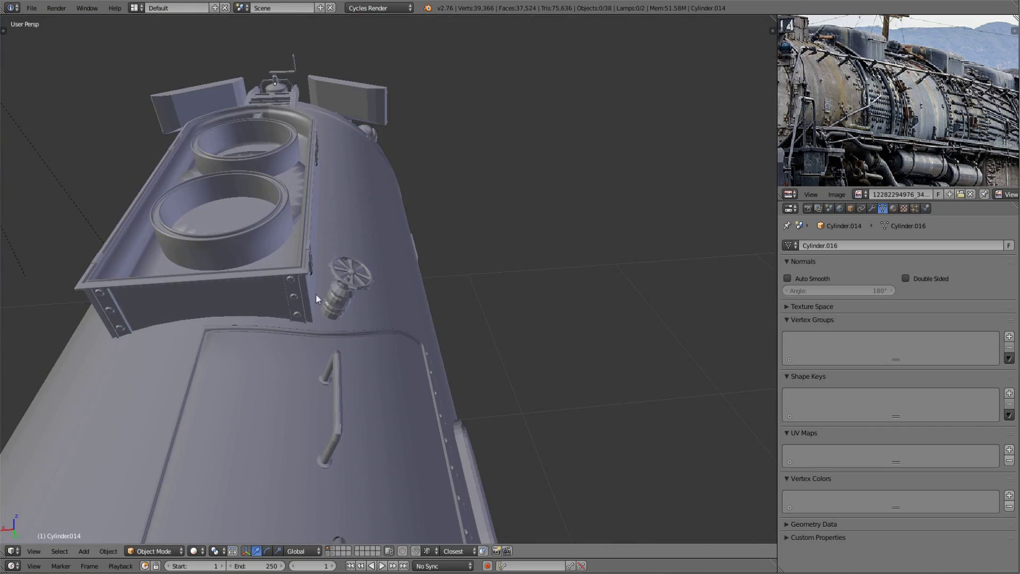
- Select the whole rivet plate mesh for editing, checking it in ortho views
key(ctrl+l)
key(KP_Decimal)
scroll(378, 276, down, 5)
mouse_move(425, 297)
middle_down()
mouse_move(462, 310)
mouse_move(428, 299)
middle_up()
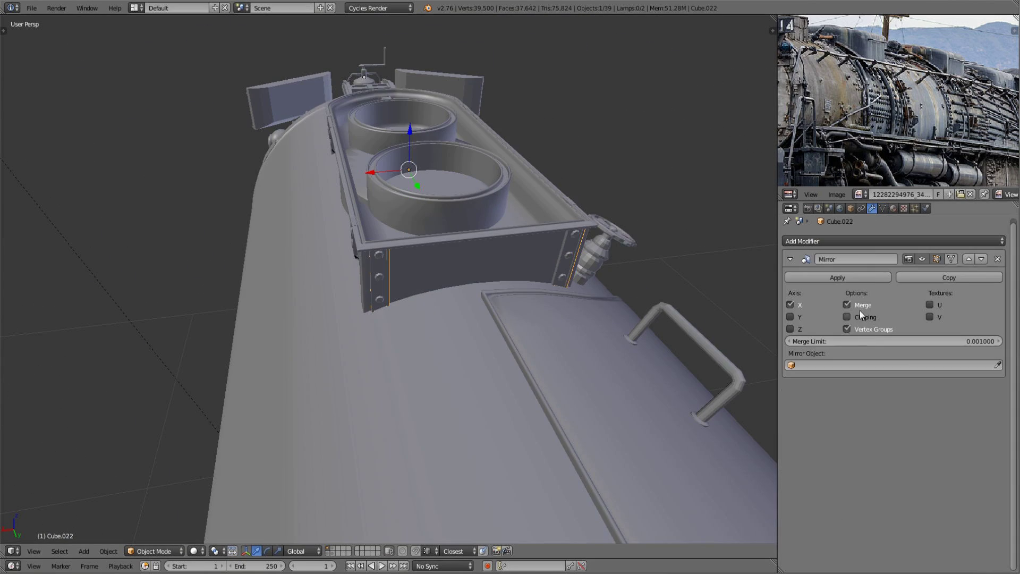
key(Tab)
key(KP_7)
scroll(492, 293, up, 2)
key(KP_1)
key(z)
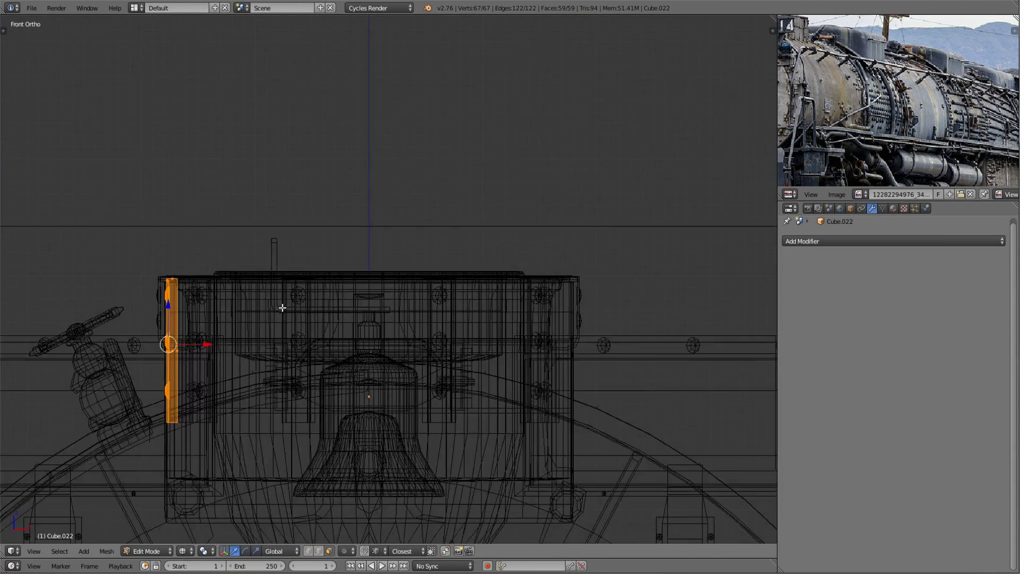
scroll(282, 307, up, 3)
key(z)
middle_drag(341, 303, 395, 354)
scroll(394, 353, down, 4)
- Duplicate the riveted strip along Y further down the dome block and preview rendered
key(shift+d)
key(y)
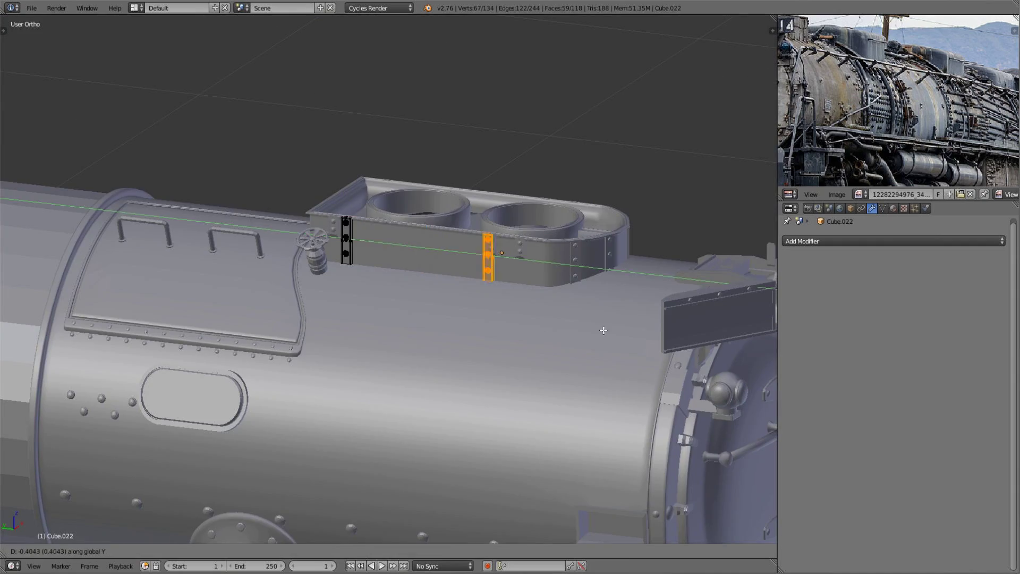
click(587, 321)
key(Tab)
key(shift+z)
- Inspect the new strip, then snap the 3D cursor to the boiler cylinder
mouse_move(474, 307)
middle_down()
mouse_move(346, 320)
mouse_move(292, 231)
middle_up()
scroll(313, 312, down, 3)
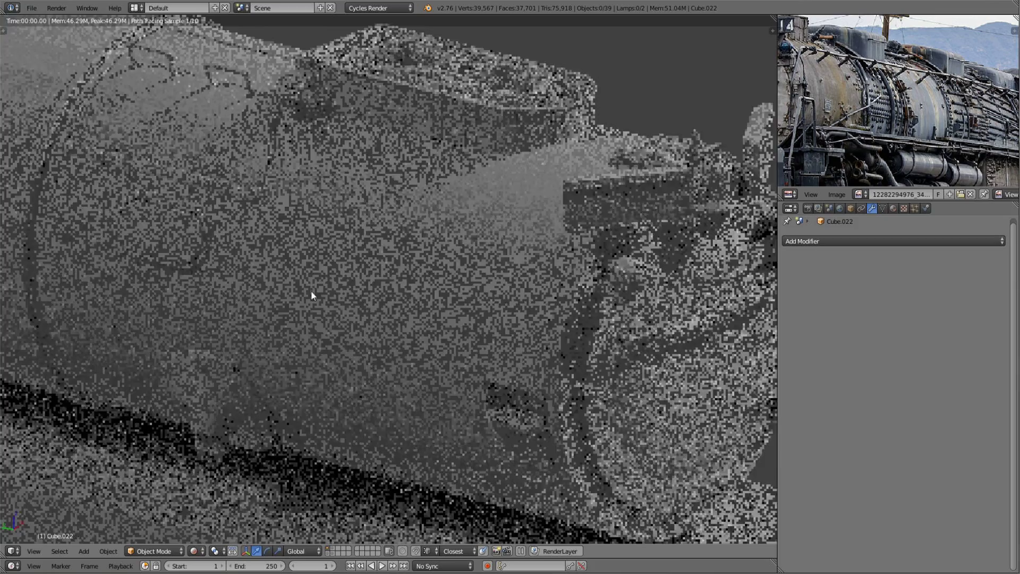
key(shift+z)
right_click(408, 333)
key(shift+s)
click(540, 288)
scroll(467, 271, up, 2)
scroll(466, 271, down, 2)
middle_drag(467, 271, 435, 255)
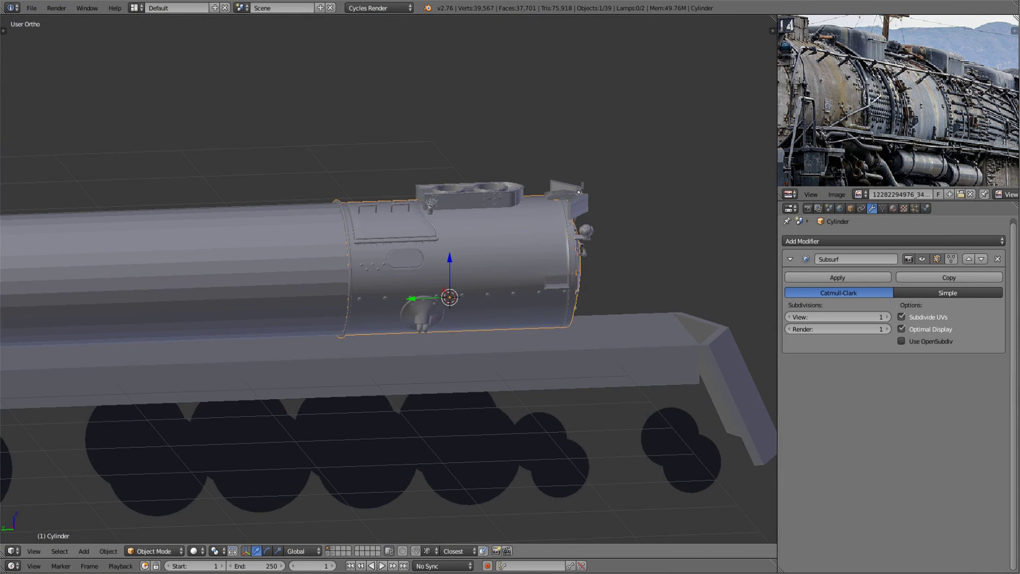
scroll(381, 329, up, 6)
scroll(387, 301, up, 1)
- Add a UV sphere at the oval hatch, then position and size it
right_click(418, 207)
key(Tab)
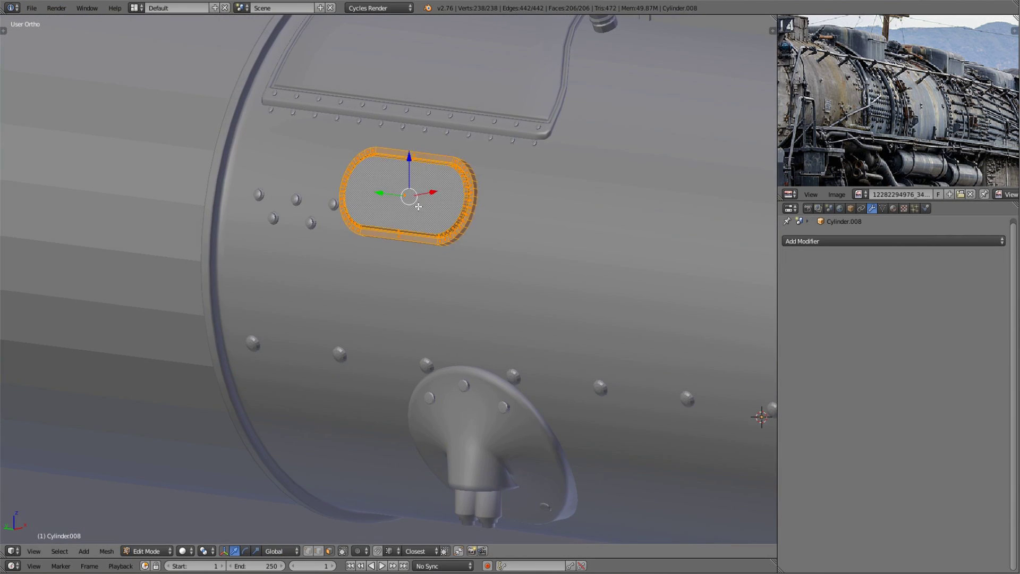
key(shift+a)
click(425, 217)
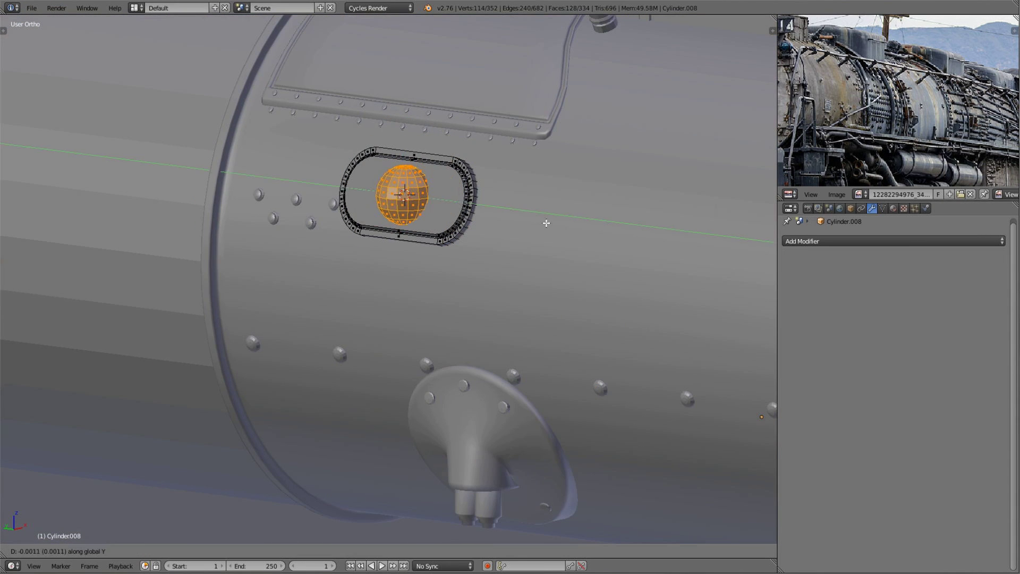
click(546, 222)
key(Tab)
middle_drag(547, 222, 423, 267)
scroll(373, 205, up, 2)
click(532, 237)
- Rotate the sphere in front ortho view to sit flush in the hatch
key(KP_1)
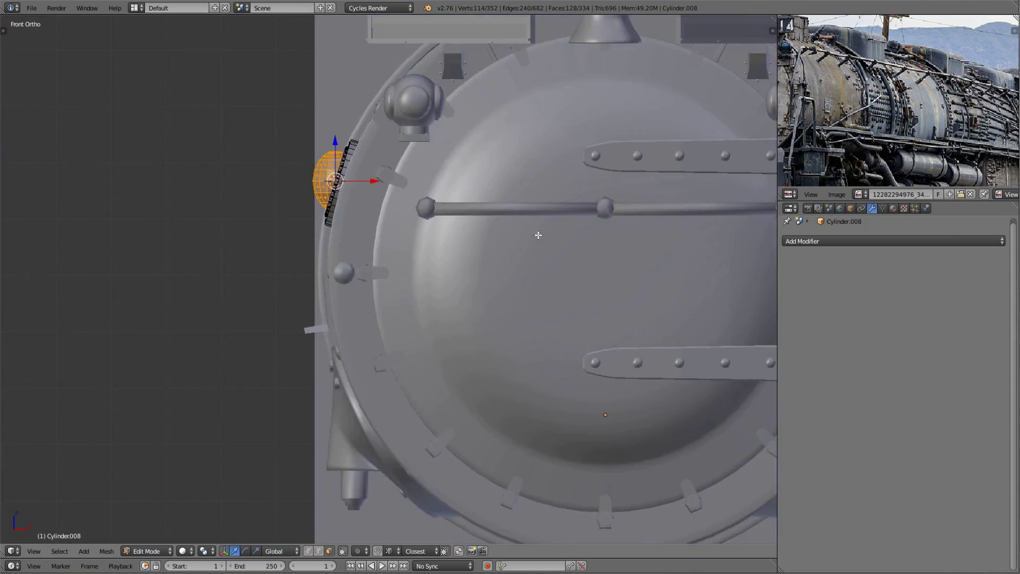
key(z)
key(KP_Decimal)
key(r)
click(606, 259)
key(Tab)
key(z)
- Orbit around the boiler side to inspect the knob seated in the hatch
middle_drag(606, 258, 549, 342)
scroll(441, 295, up, 3)
key(t)
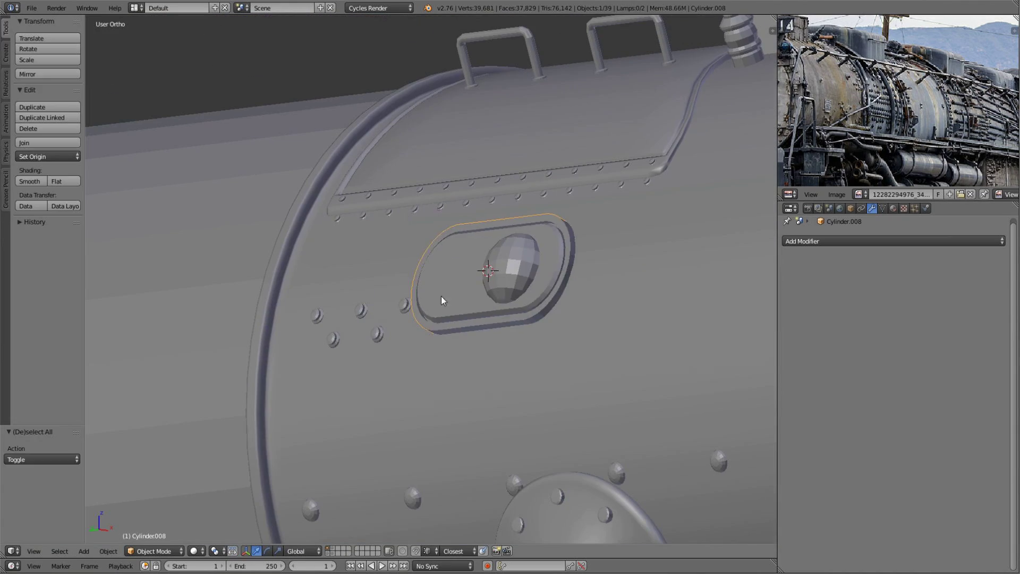
scroll(372, 255, down, 2)
middle_drag(372, 255, 466, 245)
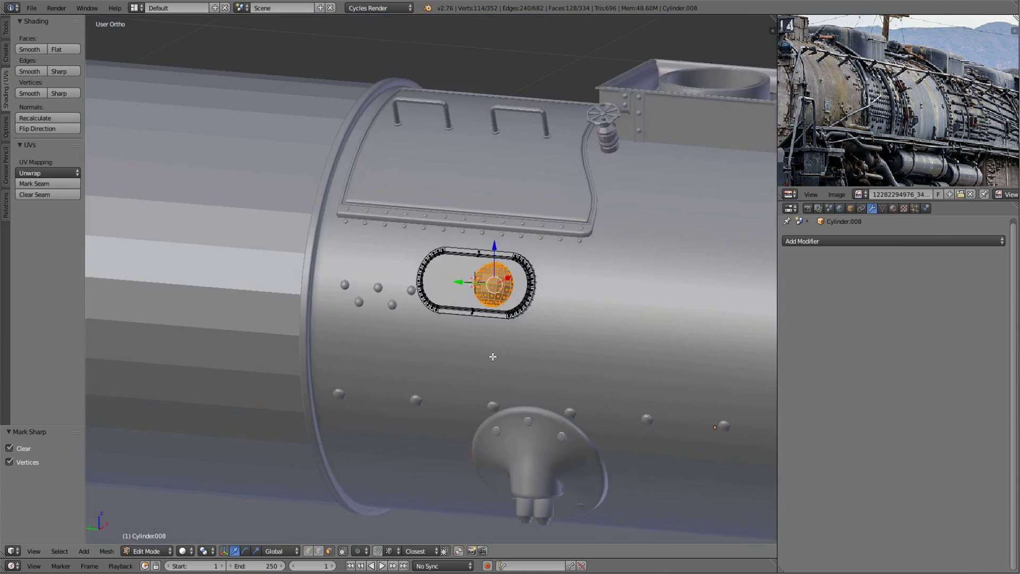
scroll(467, 245, up, 2)
scroll(507, 344, down, 3)
key(a)
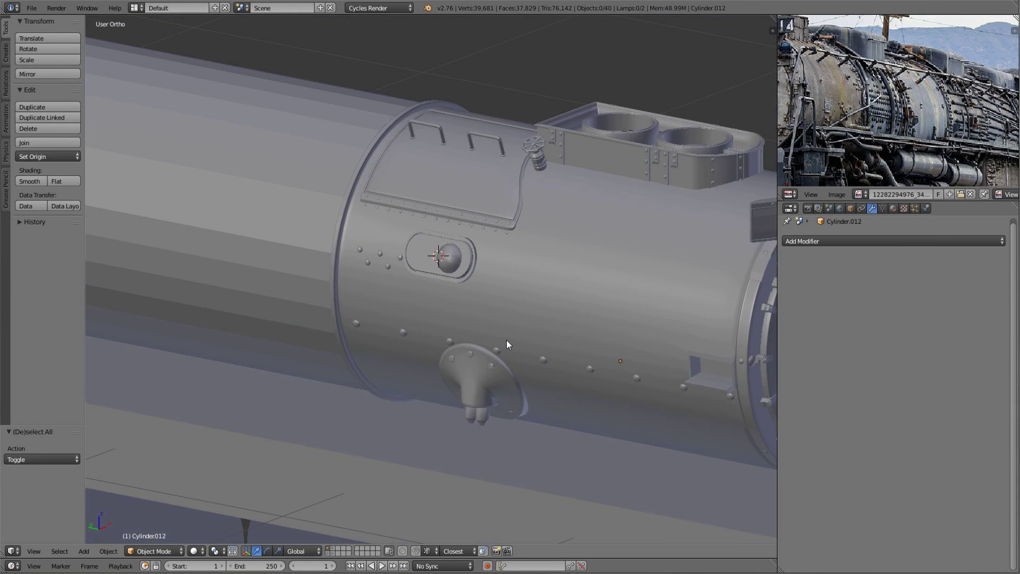
scroll(507, 344, down, 2)
middle_drag(508, 344, 407, 245)
- Add a small cylinder at the boiler and scale it down
right_click(407, 245)
key(shift+s)
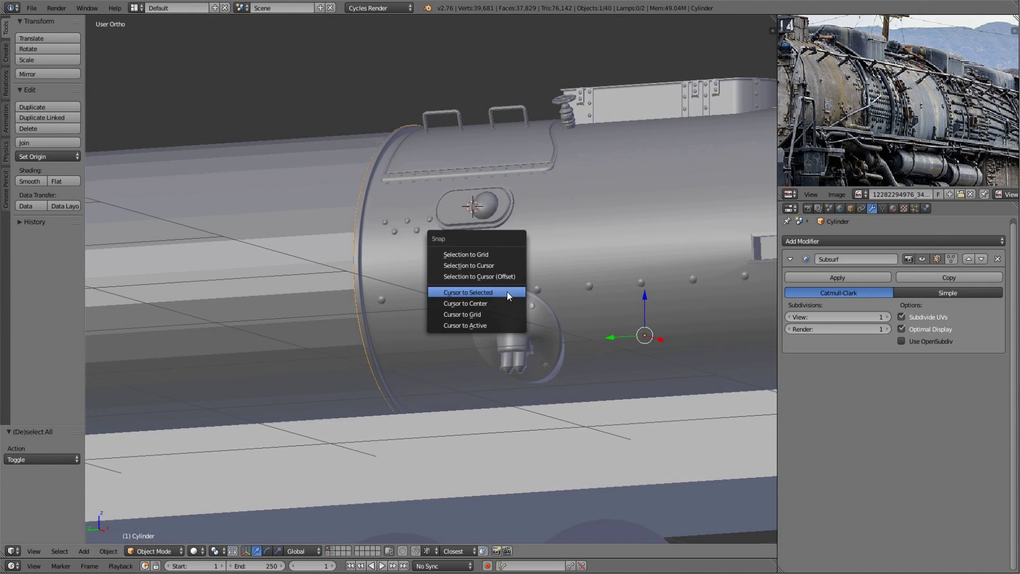
click(507, 291)
key(shift+a)
click(490, 201)
middle_drag(491, 200, 577, 341)
key(s)
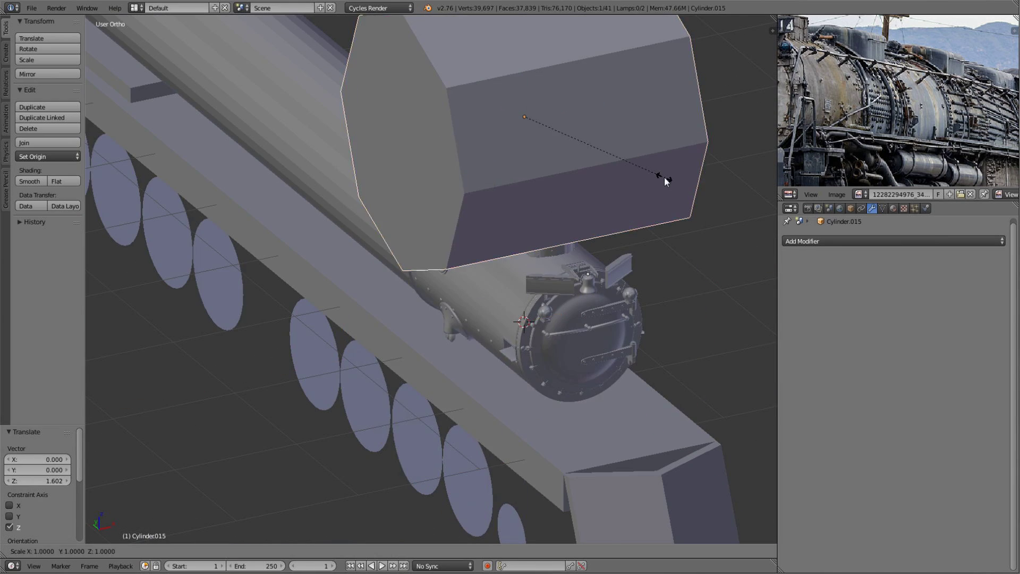
click(300, 546)
- Inset the cylinder's end face to form a ring, then view it front-on in wireframe
key(Tab)
middle_drag(300, 546, 425, 255)
right_click(425, 255)
key(i)
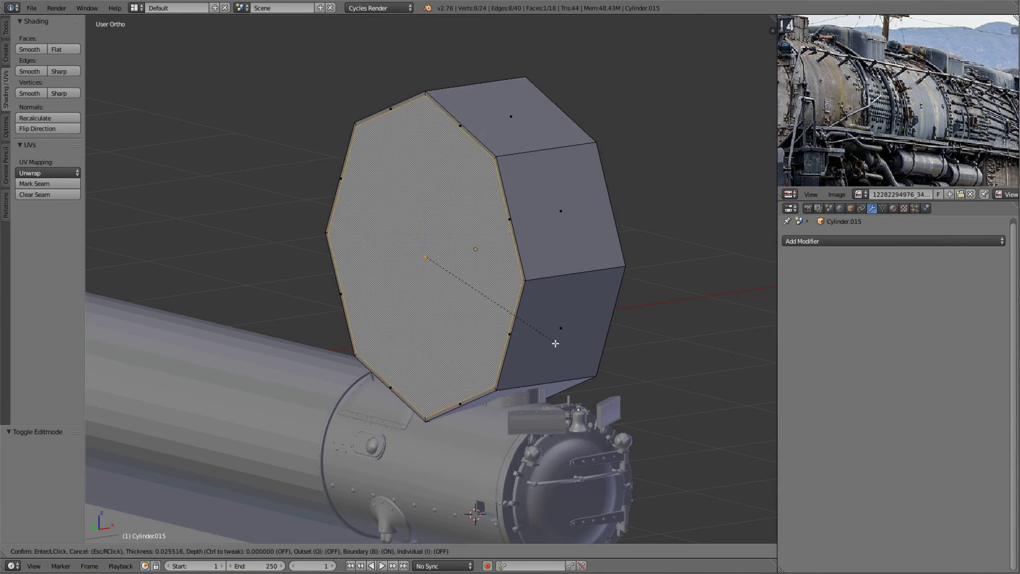
key(a)
scroll(531, 342, down, 3)
key(KP_1)
key(z)
scroll(558, 314, down, 3)
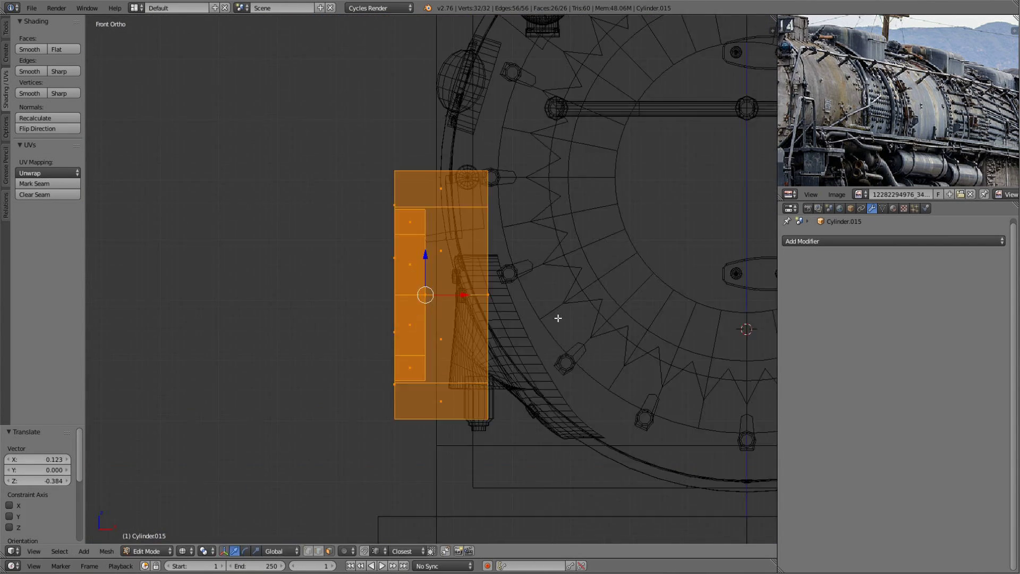
- Position the ring against the boiler side below the oval hatch
key(g)
click(432, 247)
key(Escape)
middle_drag(580, 380, 330, 425)
key(z)
key(g)
key(y)
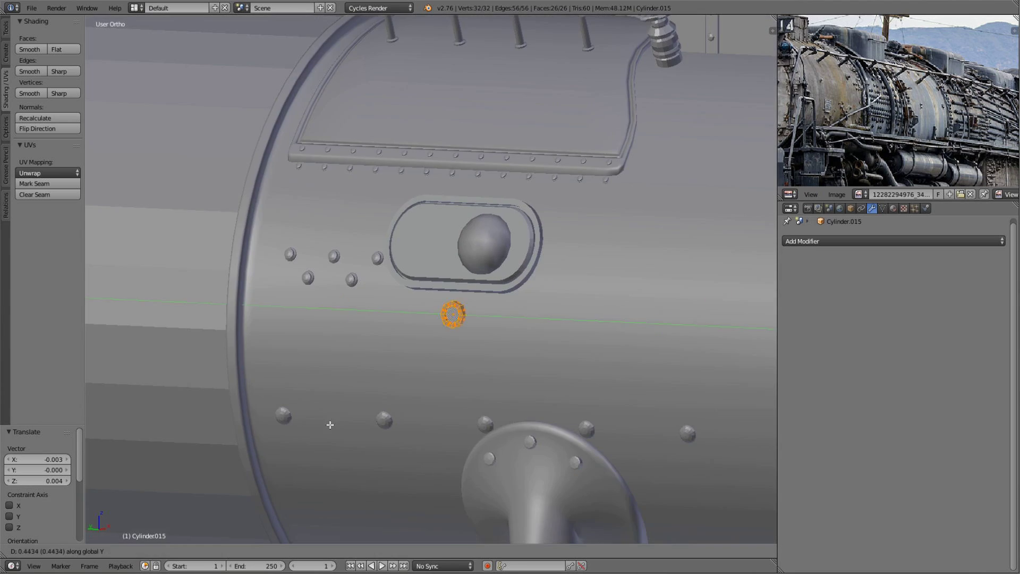
key(KP_3)
key(KP_1)
- Mirror the ring onto the boiler's opposite side with a Mirror modifier
click(850, 241)
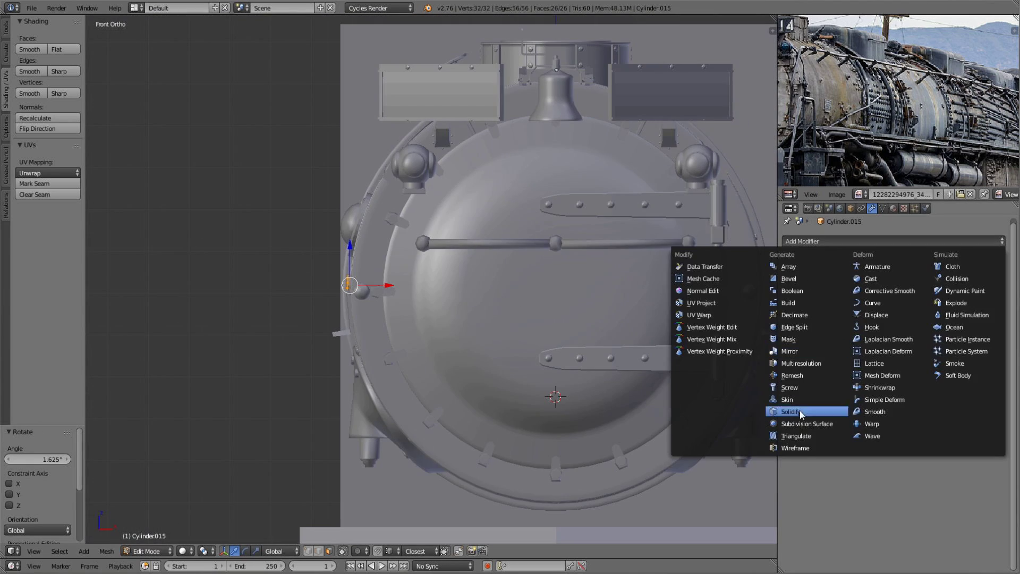
click(790, 351)
key(Tab)
middle_drag(385, 259, 415, 381)
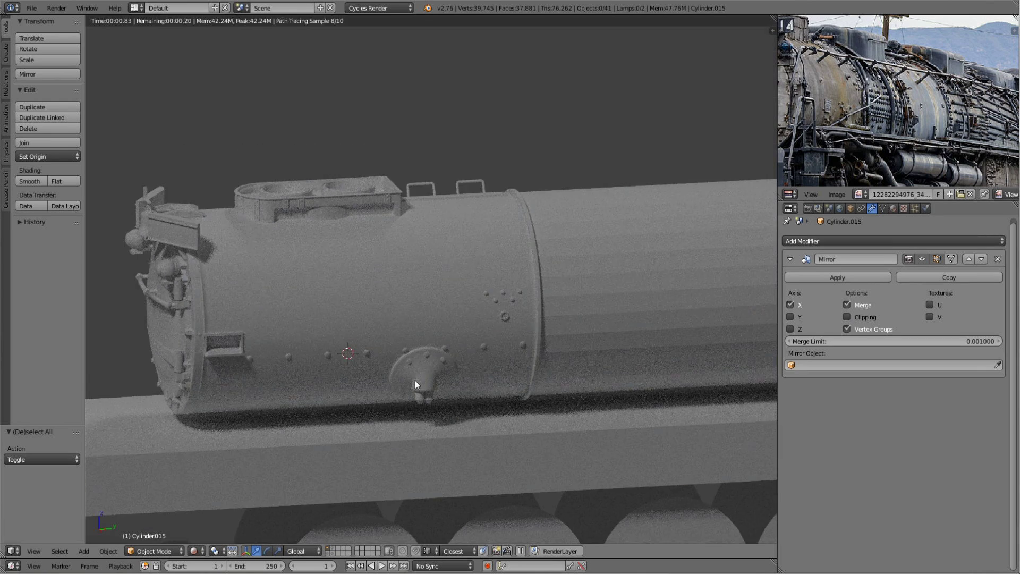
scroll(461, 327, up, 4)
- Add an Array modifier with count 2 and a relative Y offset
click(859, 241)
click(781, 267)
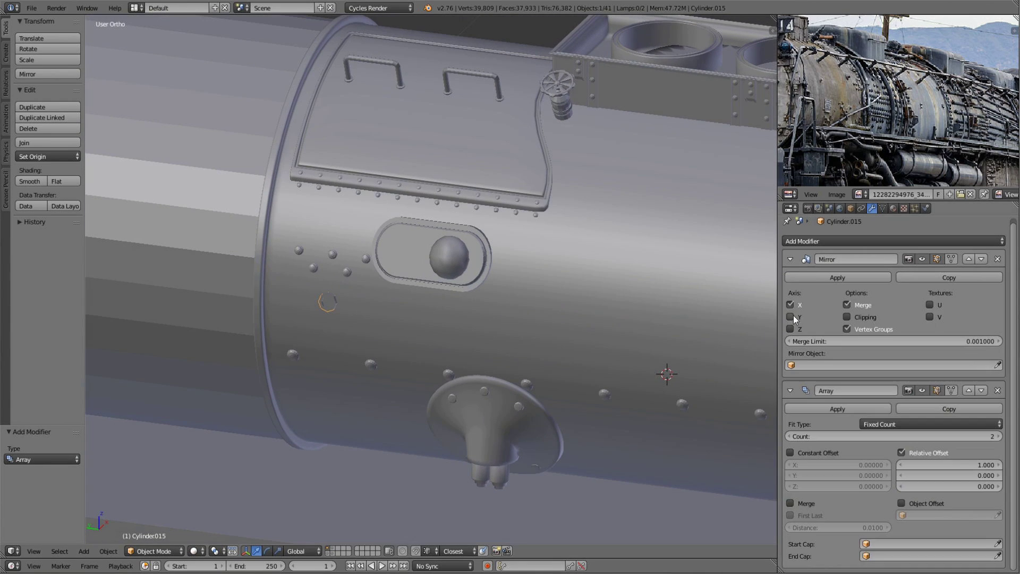
click(790, 259)
click(935, 354)
key(Return)
- Preview the arrayed rings in rendered shading around the boiler
key(Tab)
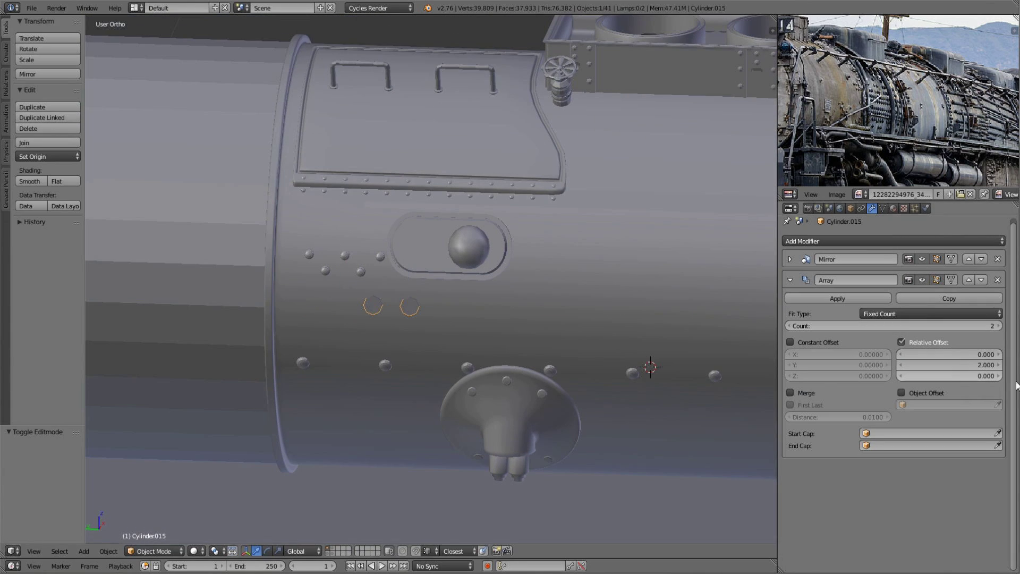
scroll(441, 382, down, 3)
key(a)
key(shift+z)
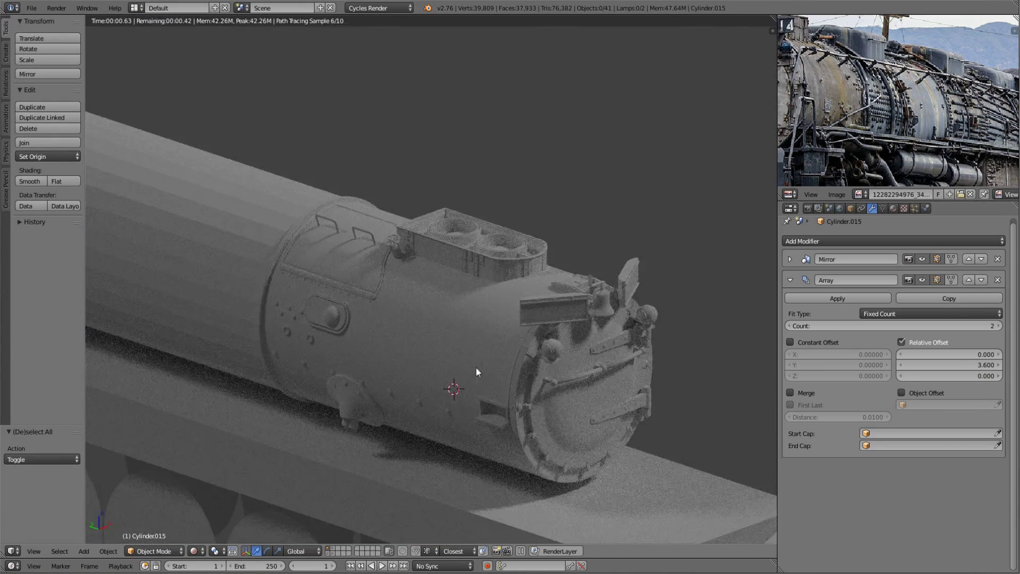
middle_drag(476, 366, 250, 311)
key(shift+z)
scroll(421, 375, up, 2)
- Add a small cube and place it on the boiler side above the rivets
key(shift+a)
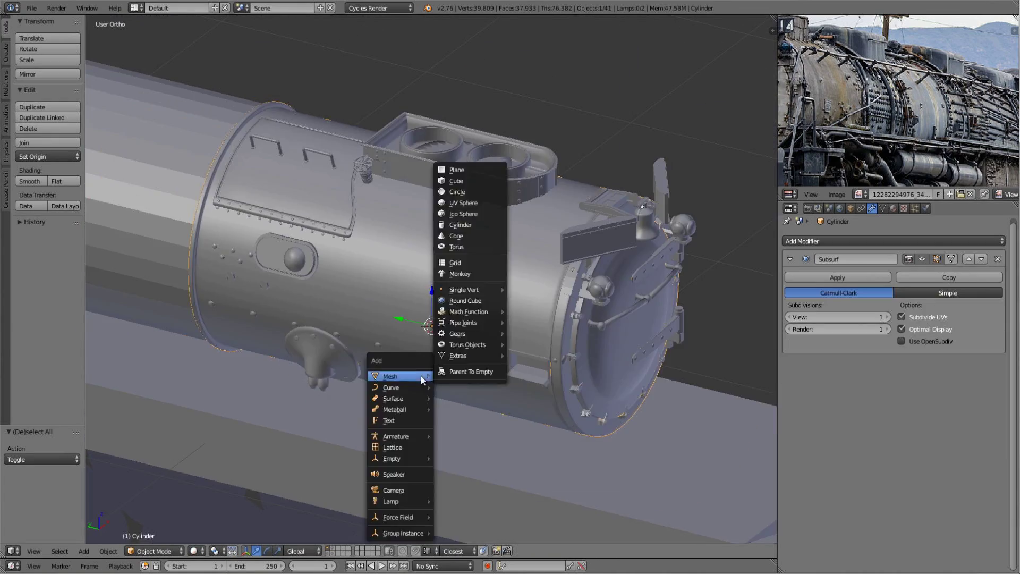
click(468, 178)
key(s)
key(Tab)
key(g)
click(498, 387)
key(ctrl+KP_3)
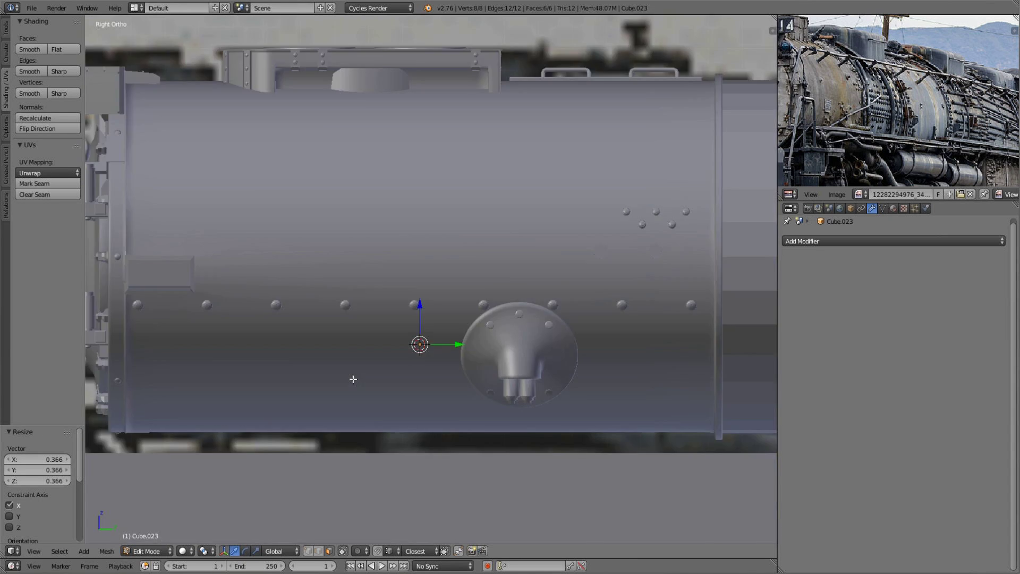
key(g)
click(668, 350)
scroll(550, 250, down, 2)
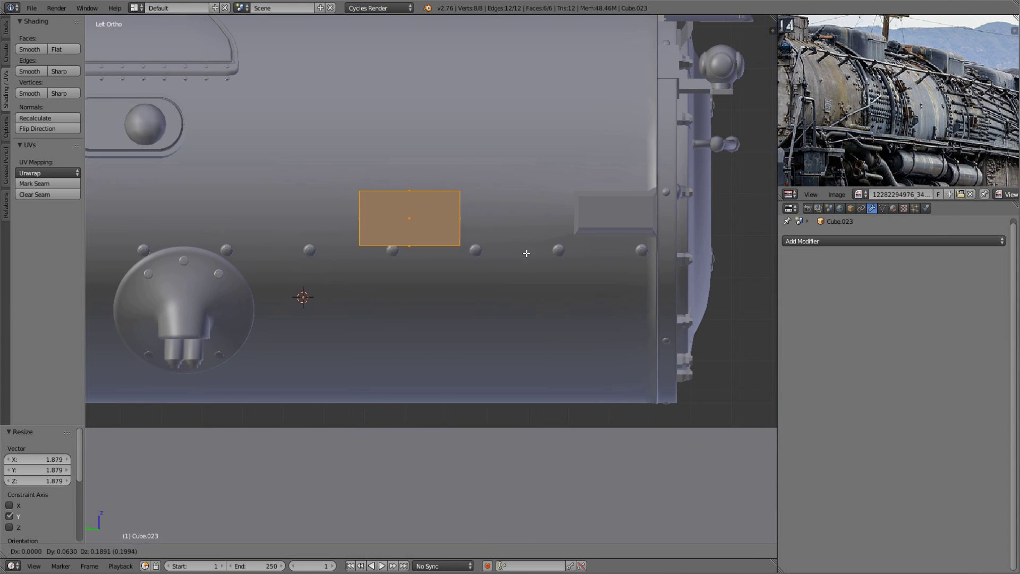
scroll(549, 250, up, 2)
- Flatten the cube into a plate and tilt it slightly
key(g)
click(565, 278)
key(s)
key(r)
click(524, 289)
mouse_move(525, 289)
middle_down()
mouse_move(456, 313)
mouse_move(643, 234)
mouse_move(529, 289)
middle_up()
scroll(529, 289, down, 5)
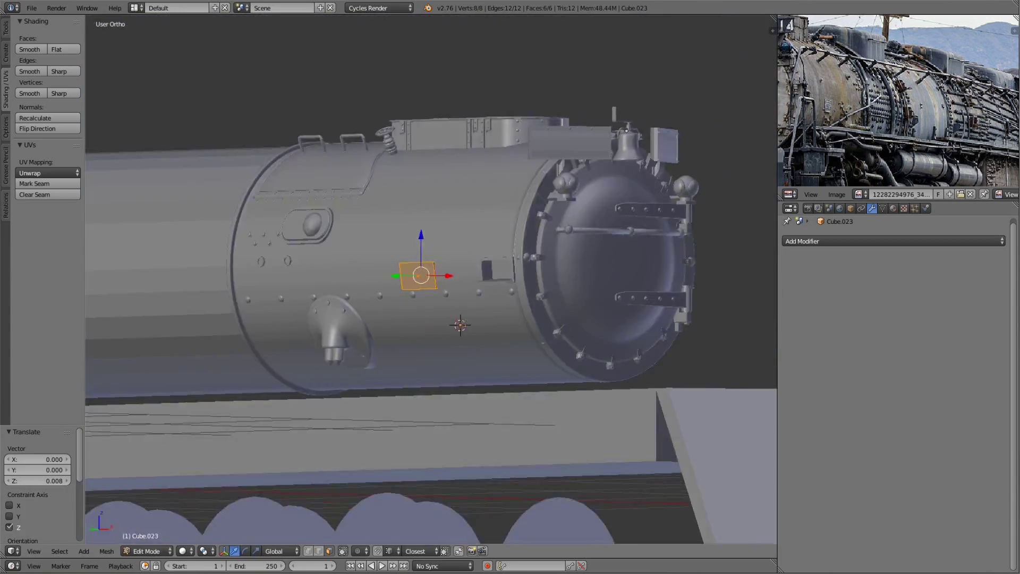
- Mirror the plate onto the boiler's other side and preview it rendered
key(Tab)
click(892, 241)
click(789, 351)
scroll(514, 365, down, 3)
key(shift+z)
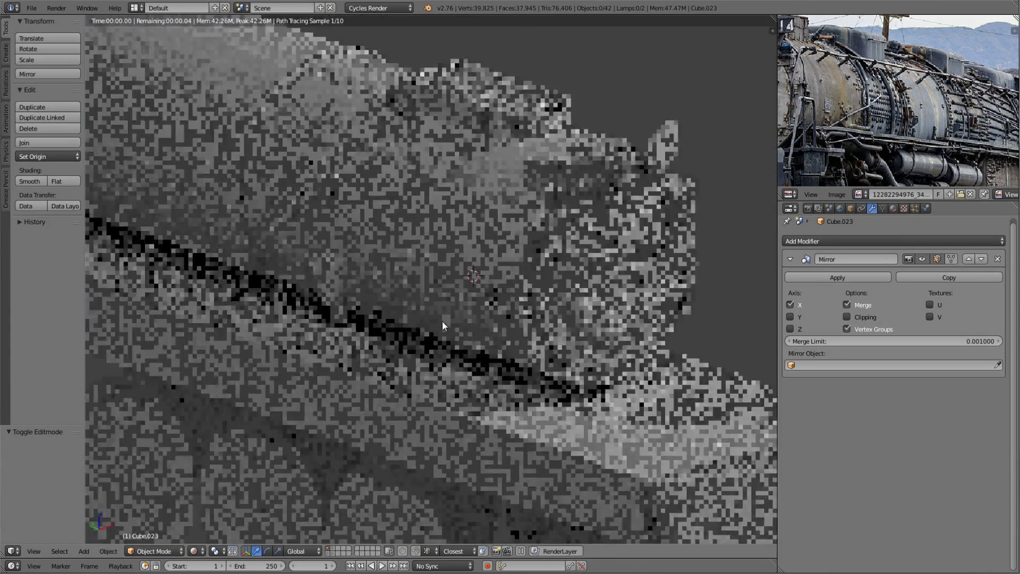
key(shift+z)
scroll(413, 279, up, 3)
- Round off the plate's corners with a bevel
key(Tab)
key(KP_Decimal)
key(a)
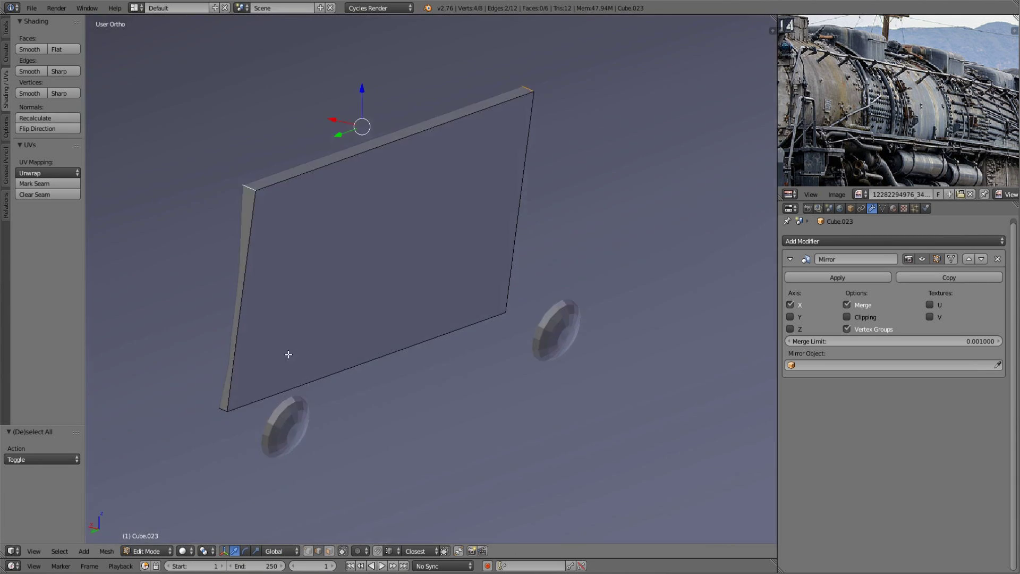
middle_drag(287, 352, 589, 355)
key(b)
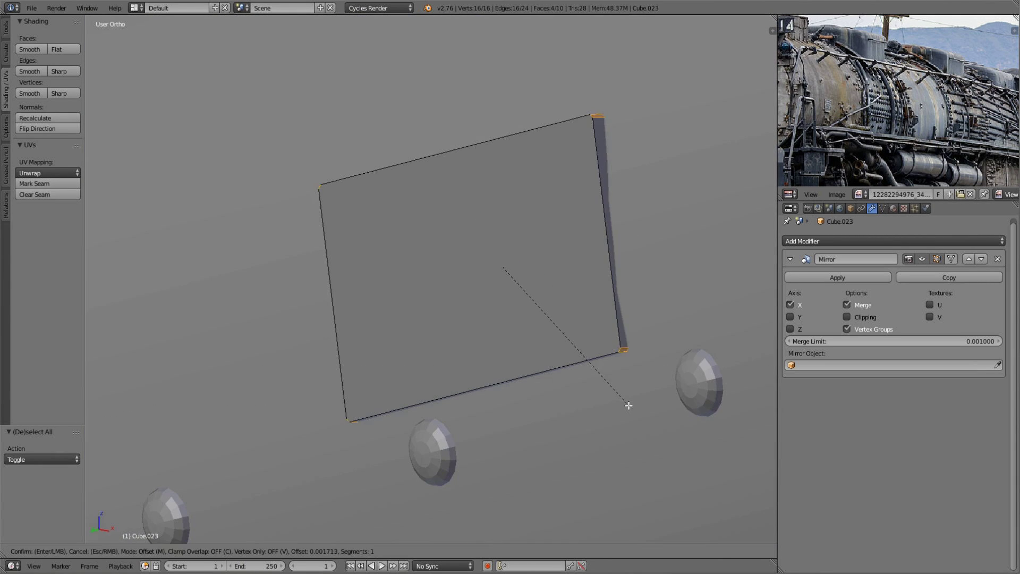
click(629, 406)
key(Tab)
key(Tab)
key(Tab)
key(a)
mouse_move(671, 310)
middle_down()
mouse_move(512, 279)
mouse_move(602, 296)
mouse_move(267, 275)
mouse_move(439, 249)
middle_up()
- Preview the locomotive rendered and view the bell area from the front
key(shift+z)
key(shift+z)
scroll(267, 275, down, 5)
scroll(314, 280, up, 8)
right_click(439, 249)
mouse_move(354, 112)
middle_down()
mouse_move(626, 286)
mouse_move(492, 263)
mouse_move(562, 271)
middle_up()
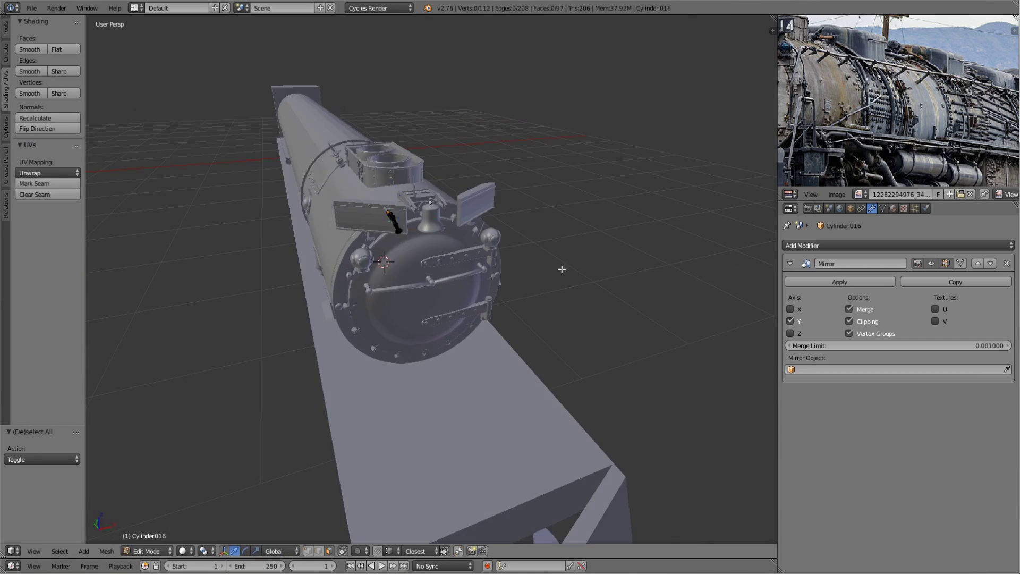
key(KP_1)
scroll(403, 285, up, 4)
- Rotate the lever beside the bell about -55° into position
right_click(398, 212)
key(Tab)
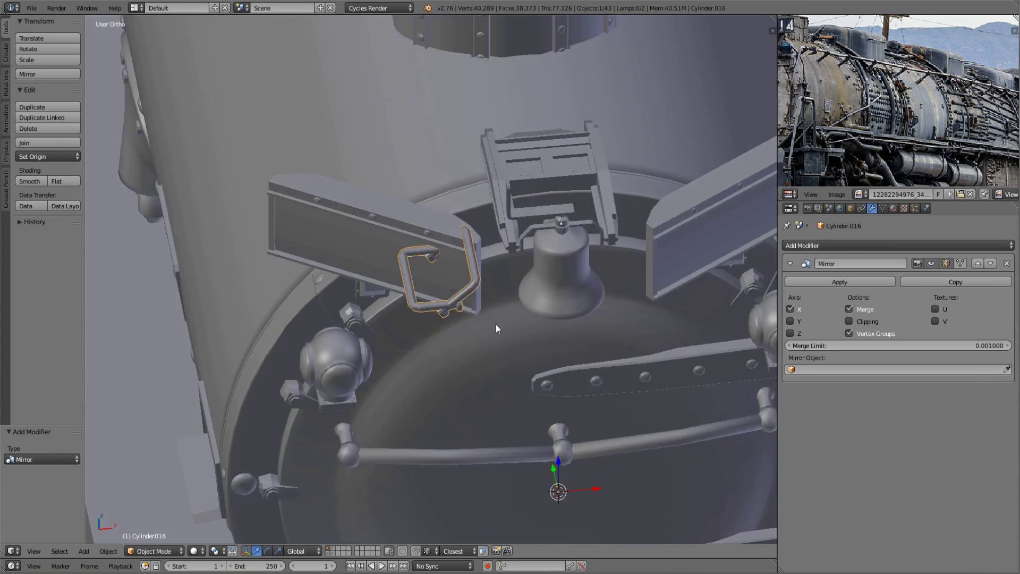
middle_drag(498, 328, 441, 287)
key(KP_7)
key(Tab)
key(z)
key(r)
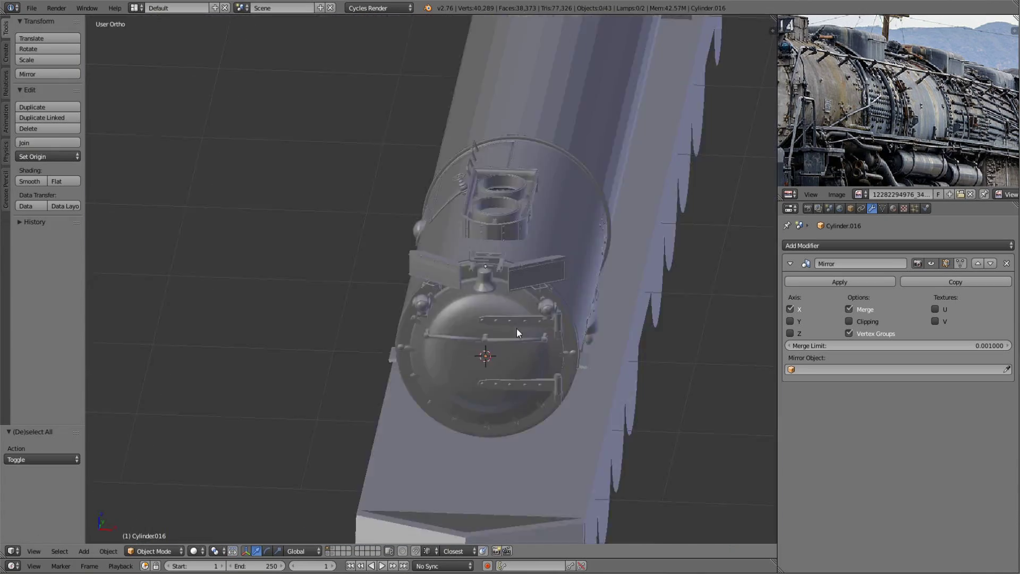
key(KP_5)
mouse_move(516, 333)
middle_down()
mouse_move(499, 365)
mouse_move(547, 317)
mouse_move(584, 319)
middle_up()
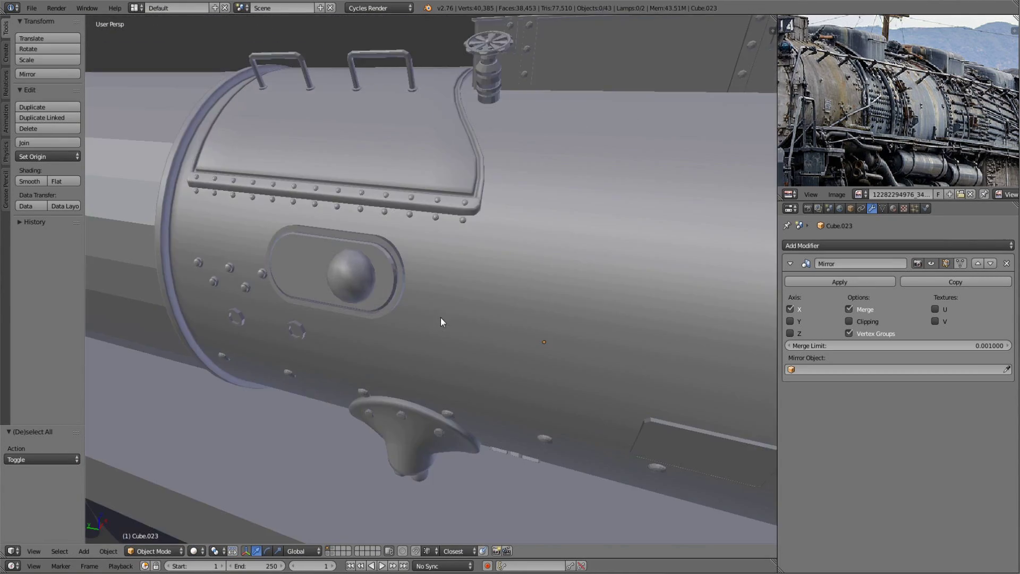
middle_drag(441, 321, 334, 316)
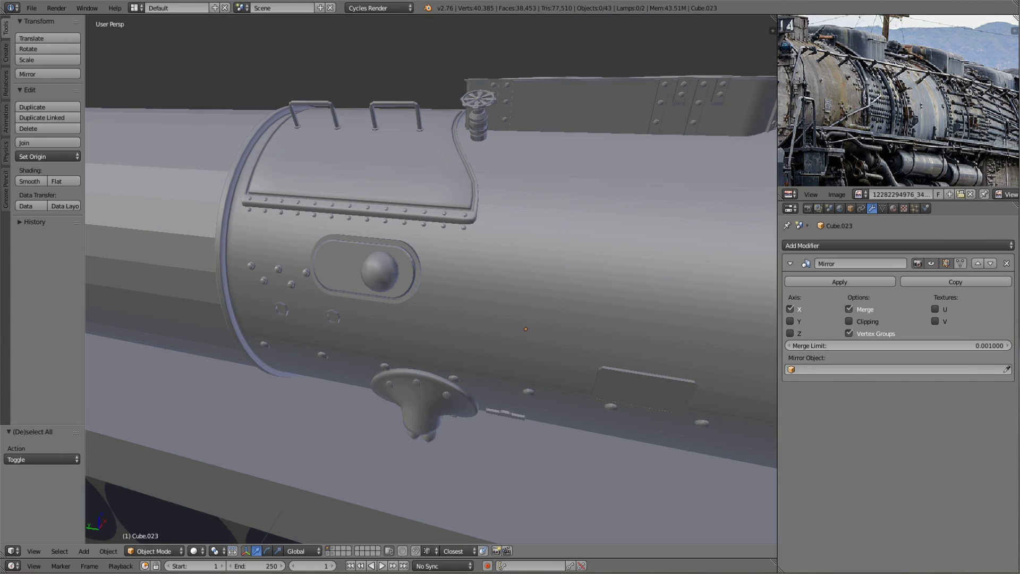
- Add a Bezier curve for the pipe and give it a smoother round profile
key(shift+a)
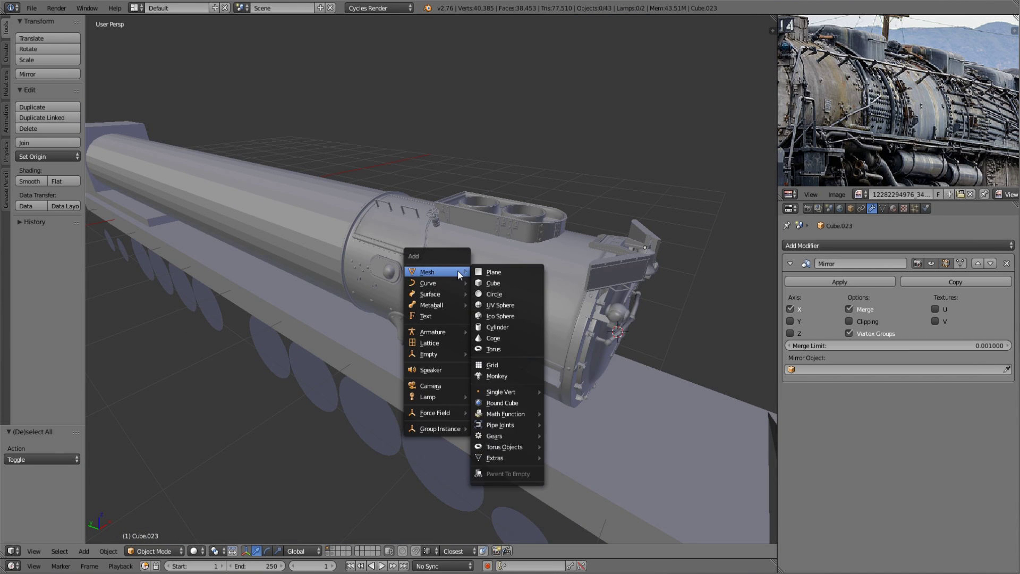
click(521, 334)
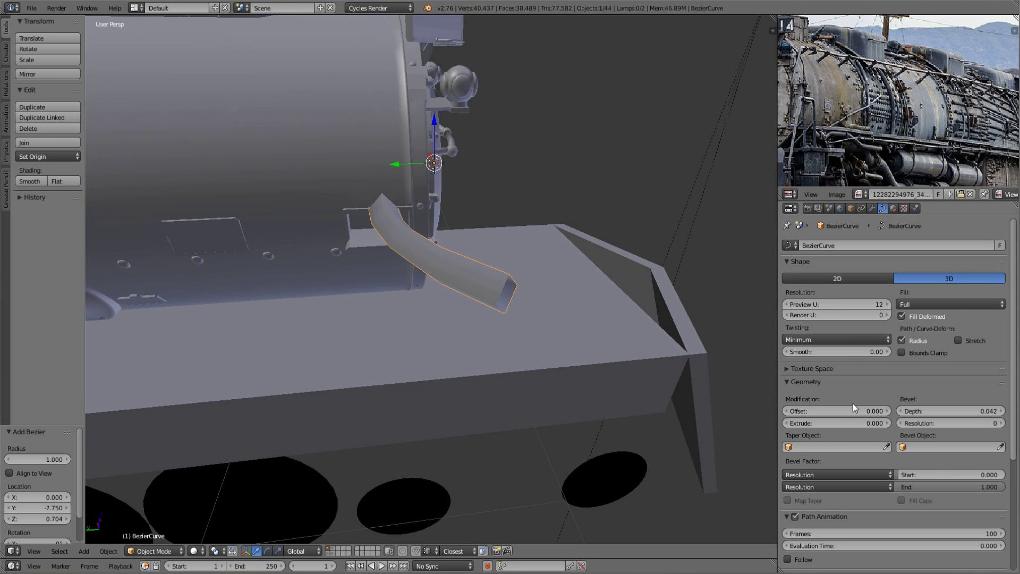
click(1001, 423)
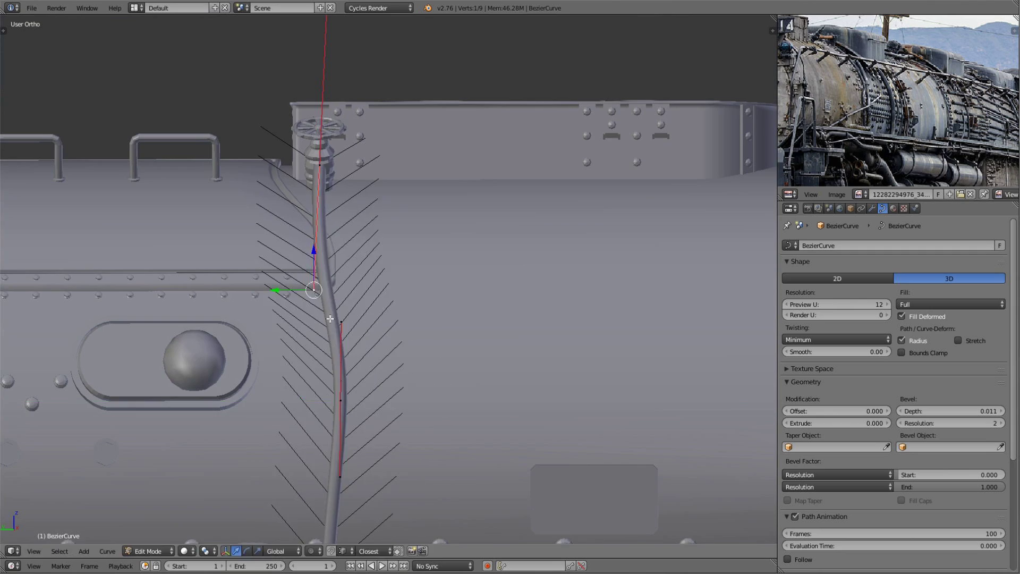
scroll(330, 319, down, 4)
scroll(330, 318, up, 4)
shift+middle_drag(330, 319, 402, 251)
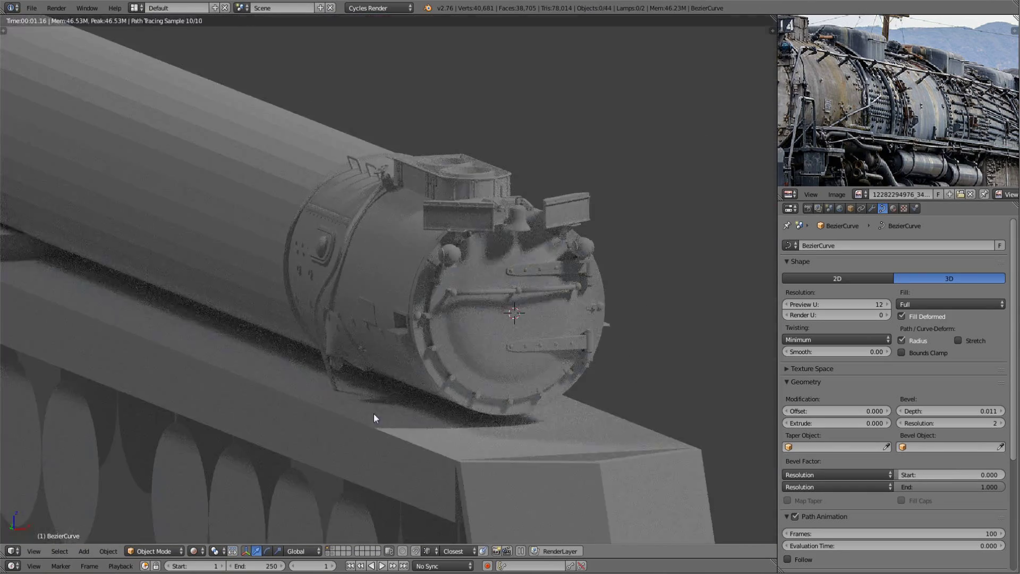
- Add a cube as a bracket clamping the pipe to the boiler
key(shift+a)
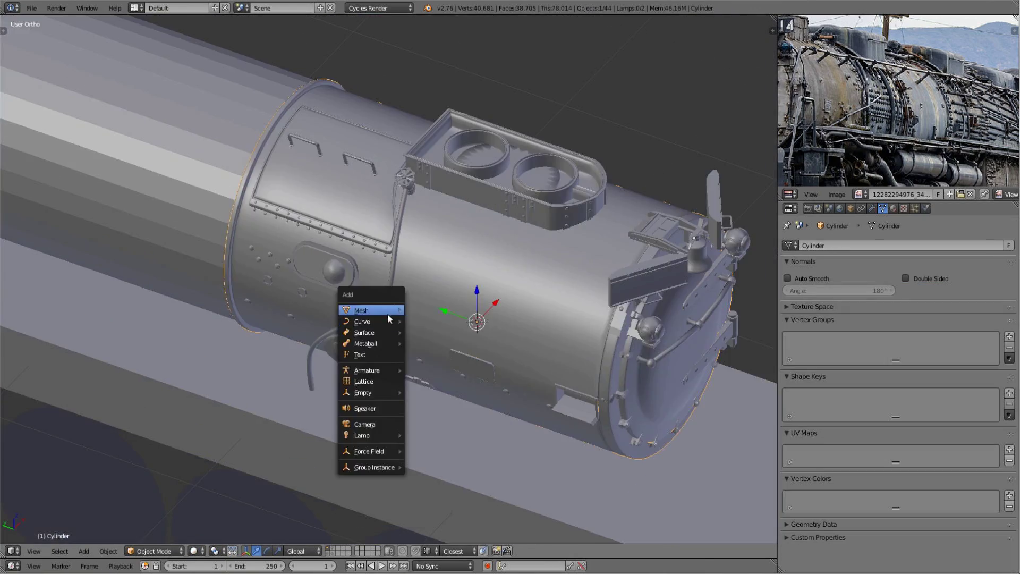
click(375, 321)
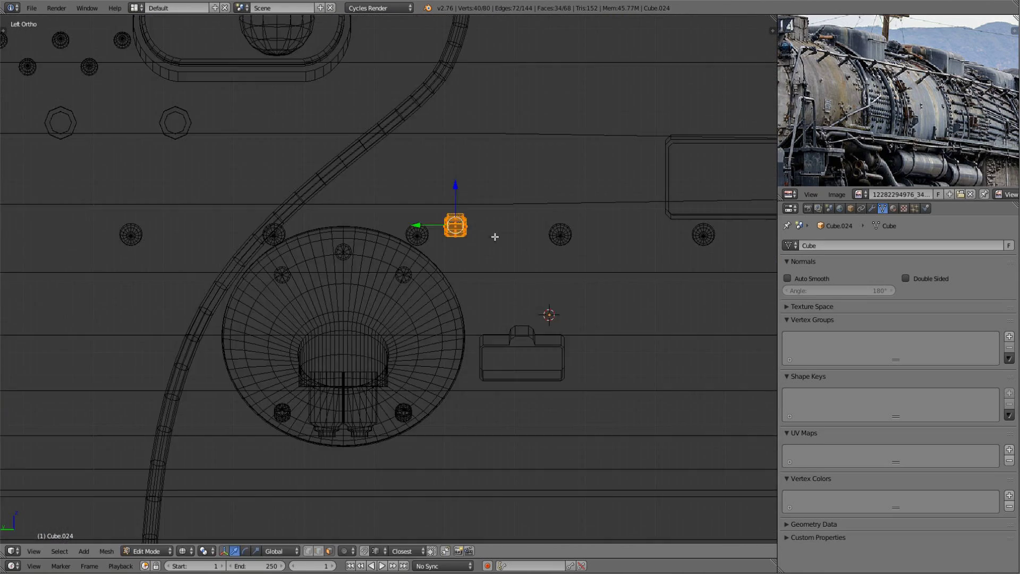
shift+middle_drag(454, 300, 467, 287)
key(ctrl+KP_1)
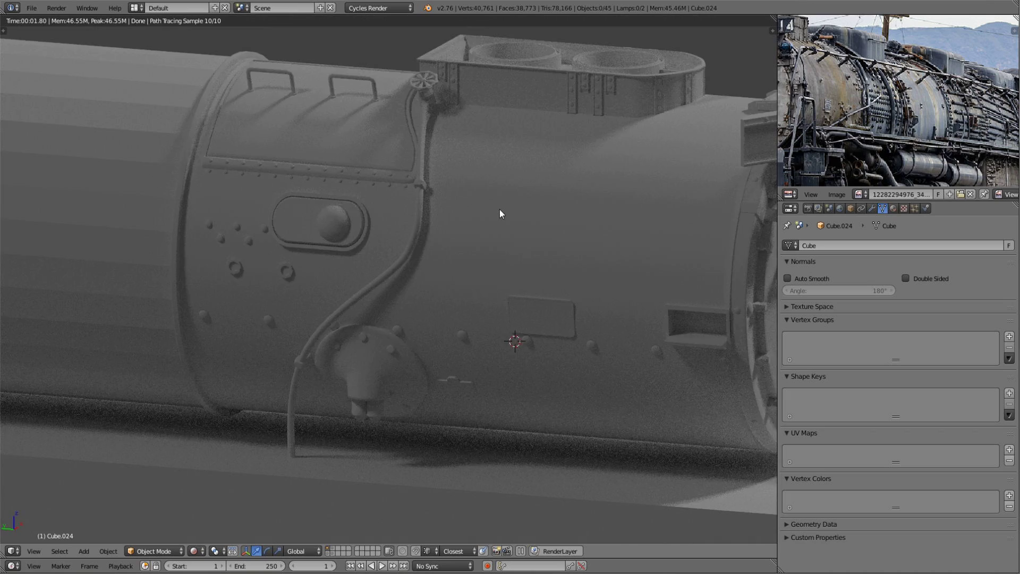
key(shift+z)
- Orbit out to the whole locomotive, then back to a boiler-side close-up
mouse_move(499, 209)
middle_down()
mouse_move(544, 250)
mouse_move(478, 239)
middle_up()
scroll(479, 222, down, 4)
scroll(503, 267, down, 3)
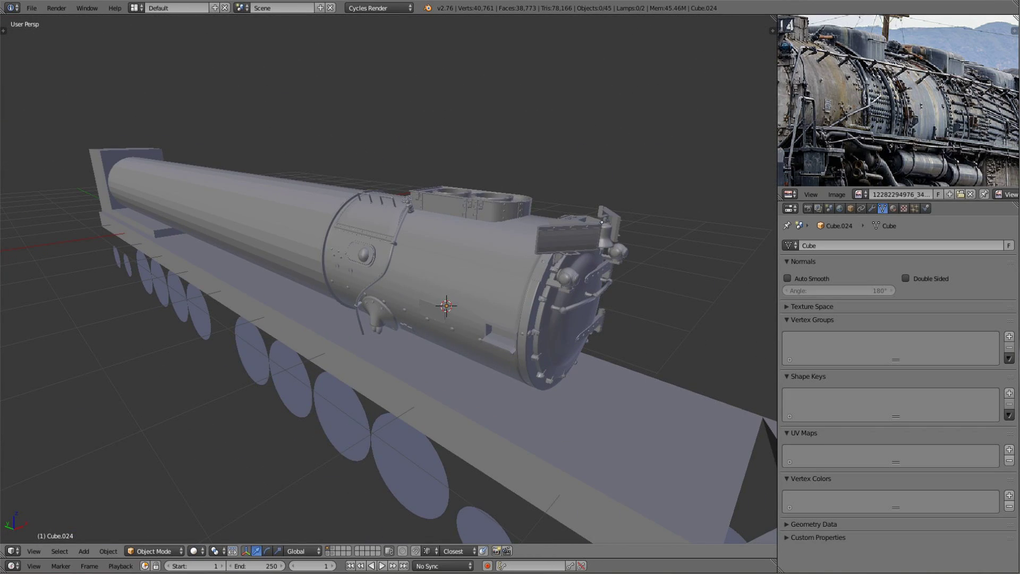
scroll(493, 320, up, 5)
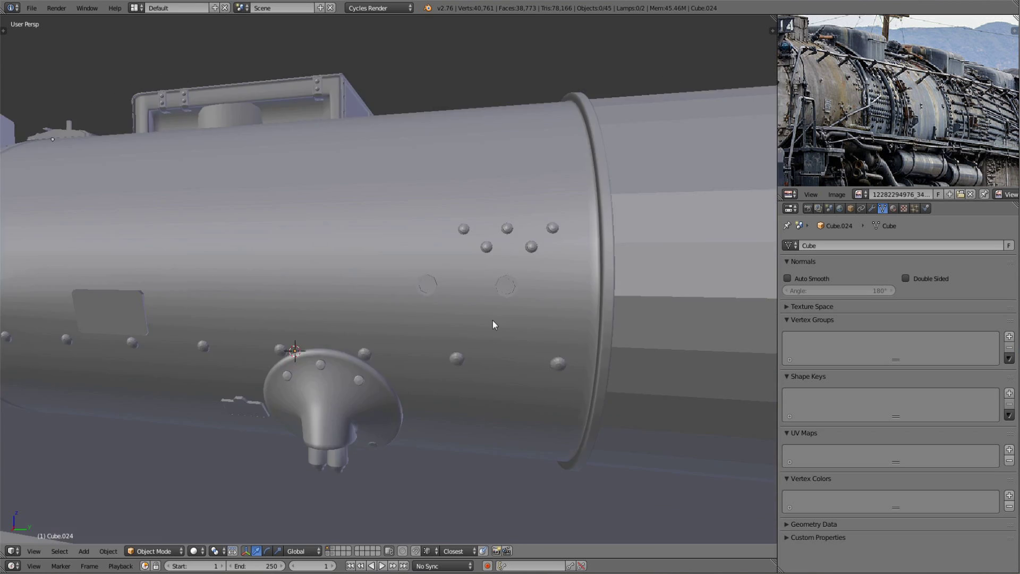
mouse_move(493, 321)
middle_down()
mouse_move(505, 321)
mouse_move(340, 305)
middle_up()
key(shift+a)
- Add a new Bezier curve for the second pipe and enter Edit Mode on its points
click(404, 300)
scroll(477, 284, down, 5)
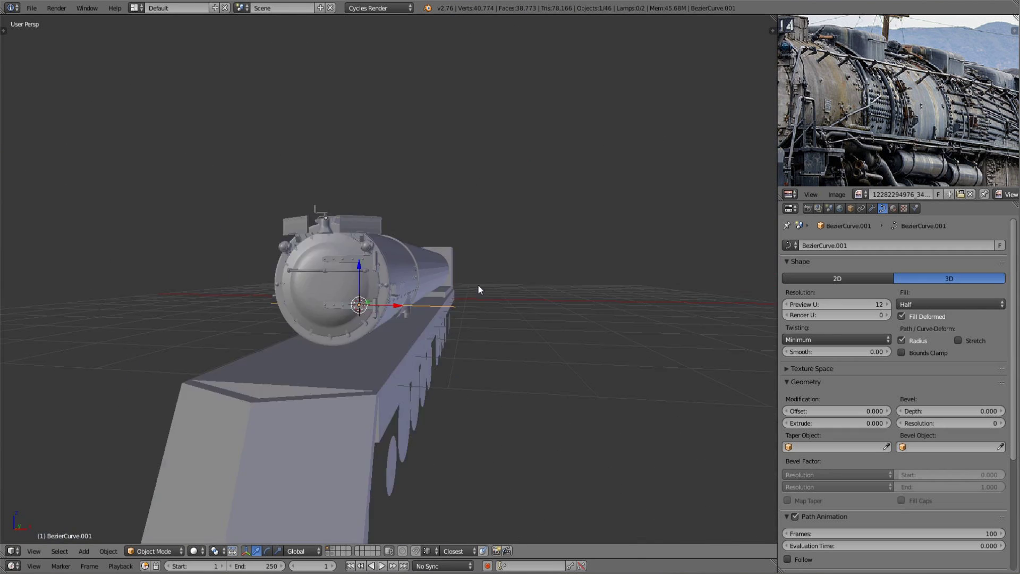
mouse_move(477, 285)
middle_down()
mouse_move(425, 297)
mouse_move(333, 279)
middle_up()
scroll(398, 308, up, 5)
key(Tab)
key(a)
key(a)
middle_drag(505, 282, 608, 287)
- Add a Mirror modifier to BezierCurve.001 and move its points along Y
click(871, 208)
click(898, 246)
click(826, 320)
key(g)
key(x)
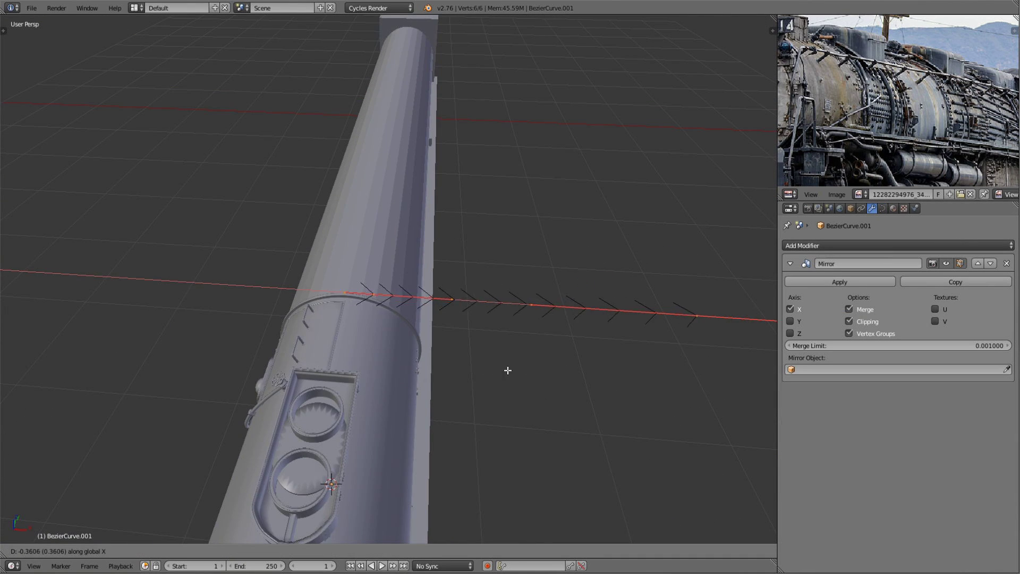
key(y)
click(426, 380)
- Give the pipe a Bevel Depth of 0.017 and Resolution 2
scroll(427, 380, down, 5)
scroll(494, 348, up, 4)
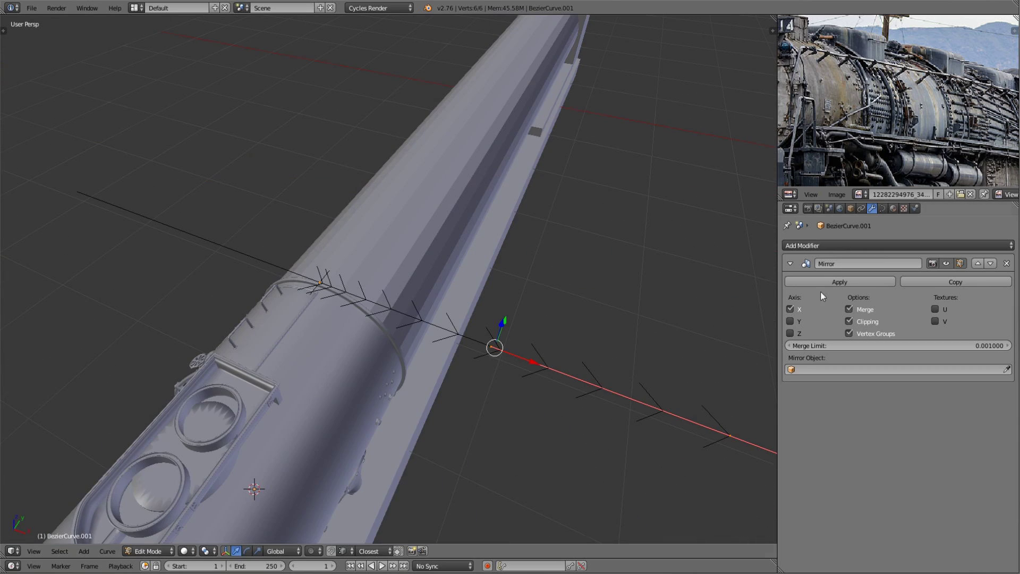
drag(956, 423, 984, 435)
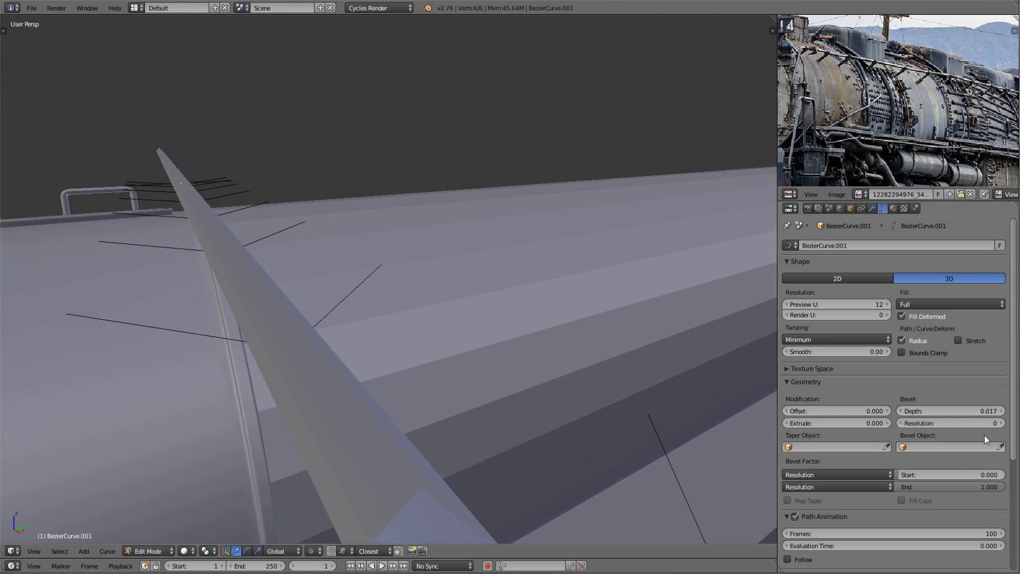
scroll(494, 348, down, 3)
- Select the curve's end points, move them, and try joining them with F
right_click(746, 399)
middle_drag(746, 399, 543, 317)
shift+right_click(463, 311)
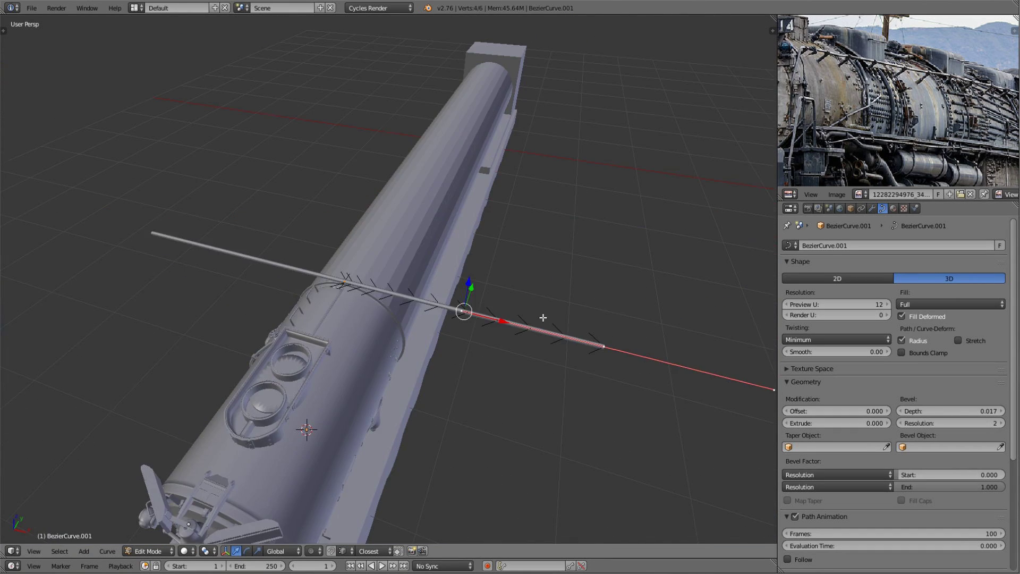
click(597, 371)
middle_drag(597, 371, 655, 366)
key(f)
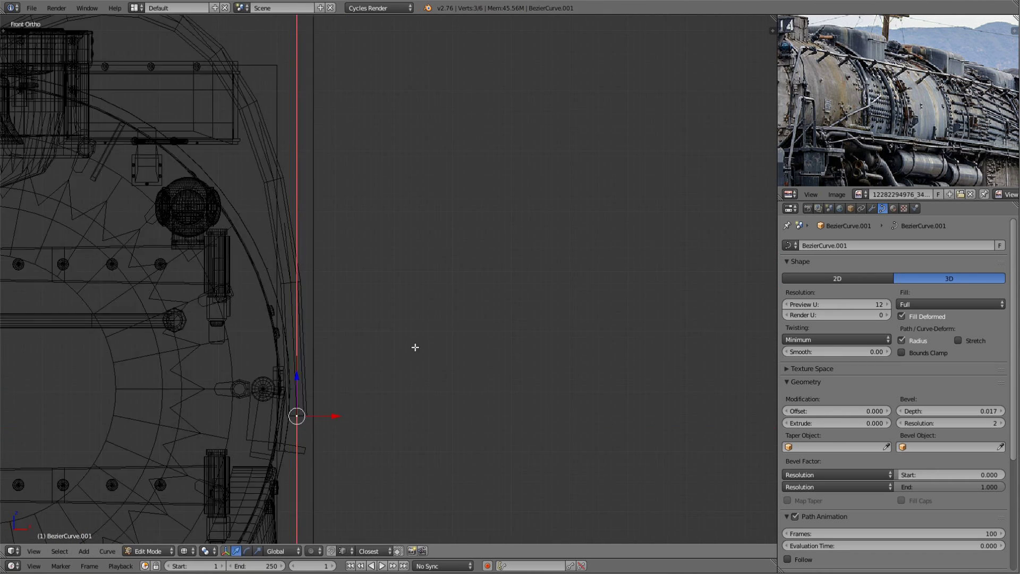
- Inspect where the pipe meets the boiler ring in wireframe view
key(z)
scroll(562, 276, down, 2)
scroll(473, 296, down, 2)
middle_drag(473, 296, 364, 287)
scroll(364, 287, up, 6)
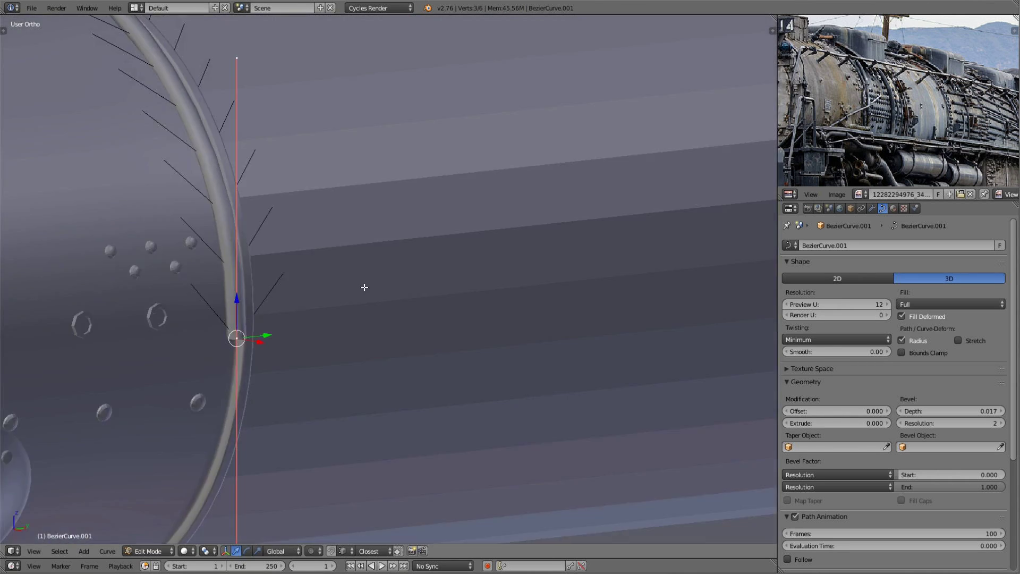
scroll(364, 286, down, 5)
key(z)
- Move the selected pipe points vertically along Z to fit the ring
key(z)
key(g)
key(z)
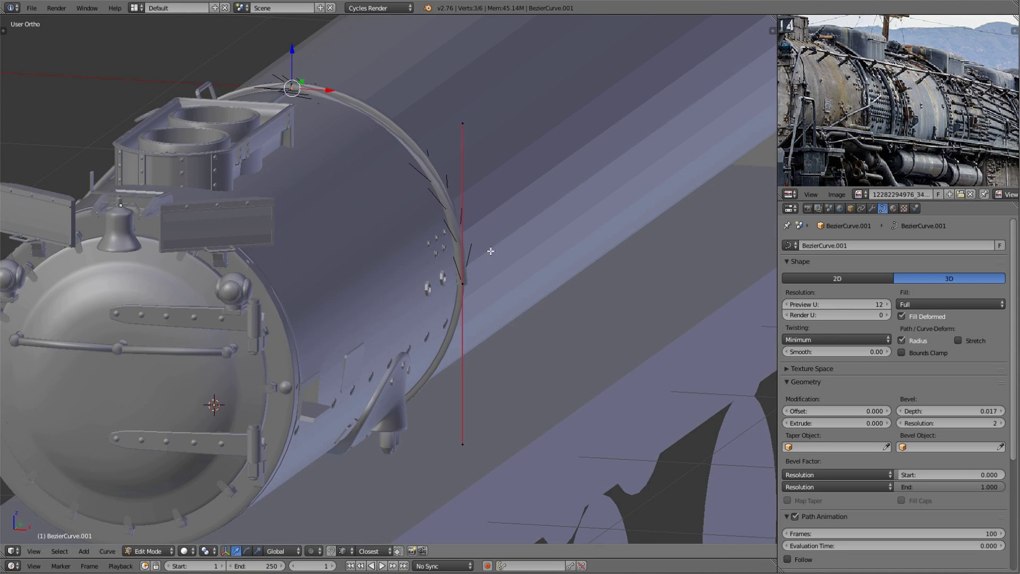
click(512, 293)
key(z)
middle_drag(511, 293, 470, 284)
key(z)
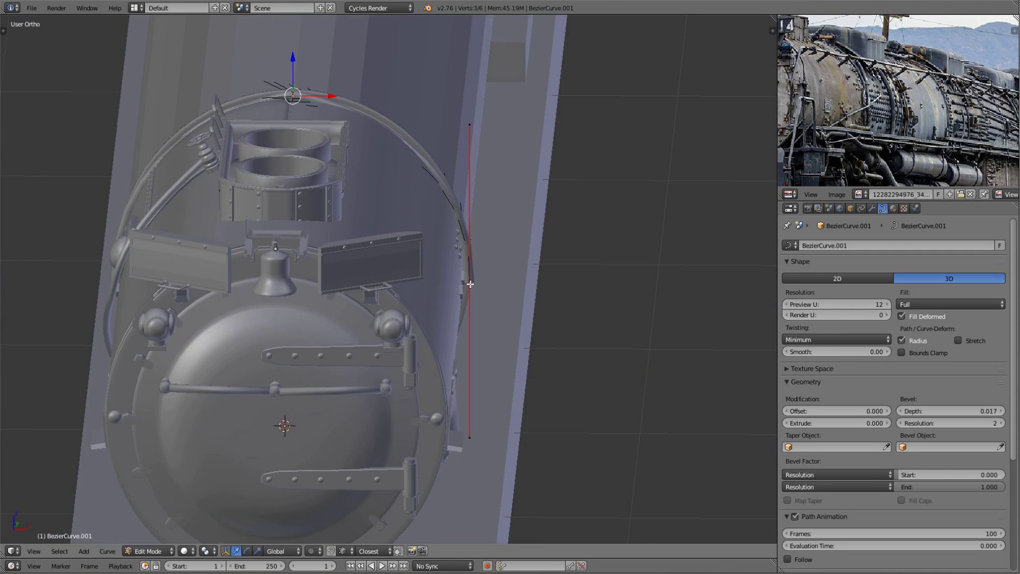
key(z)
key(z)
- Reposition the pipe points against the reference photo in straight side view
middle_drag(425, 178, 383, 403)
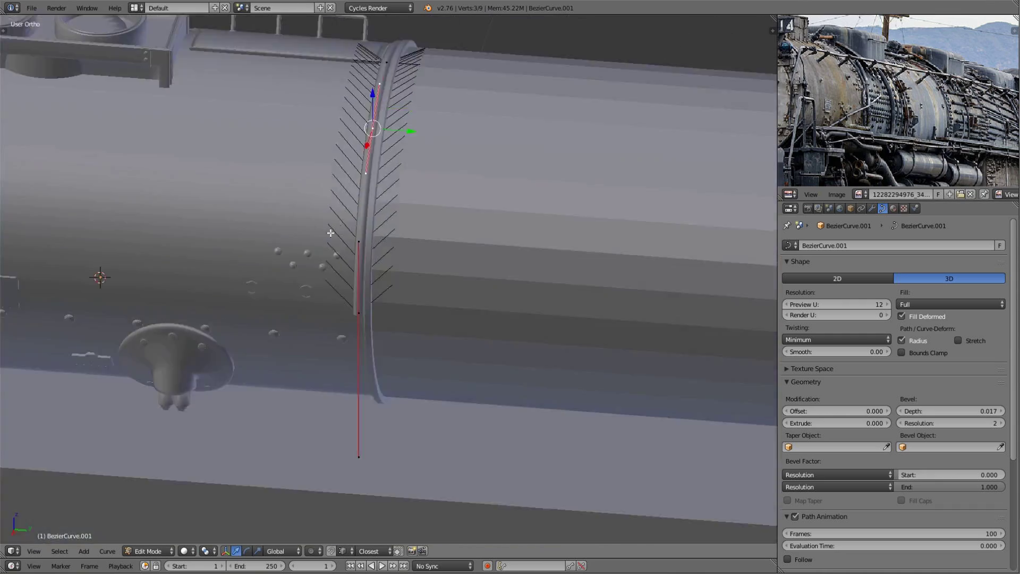
key(KP_3)
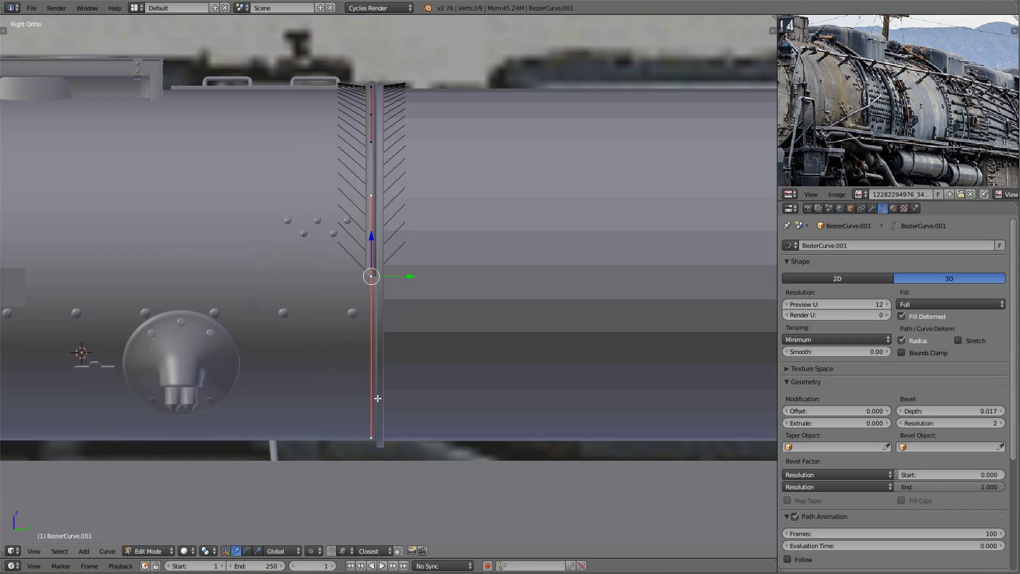
scroll(420, 317, down, 3)
key(z)
scroll(420, 316, up, 5)
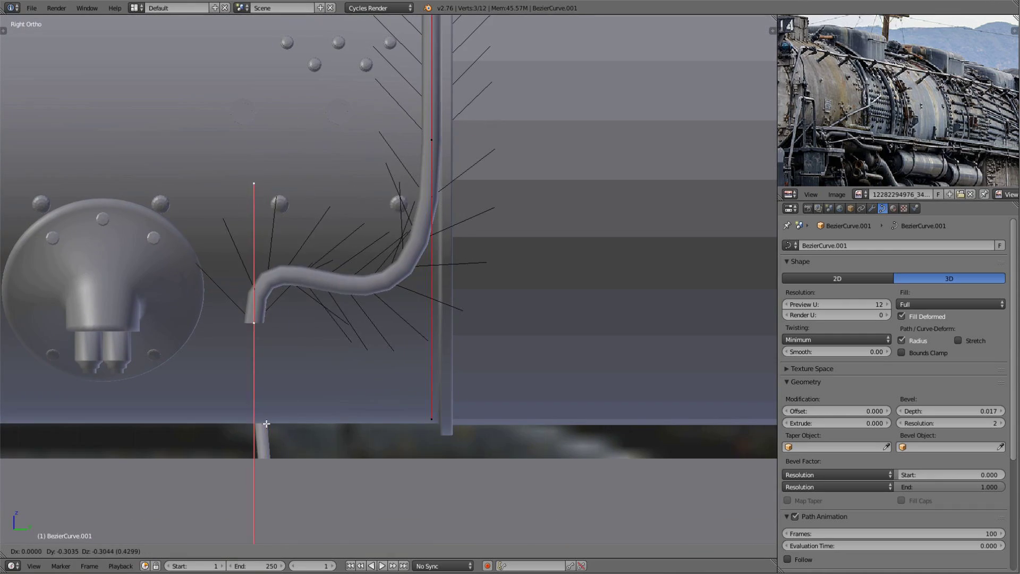
click(345, 399)
scroll(372, 371, down, 4)
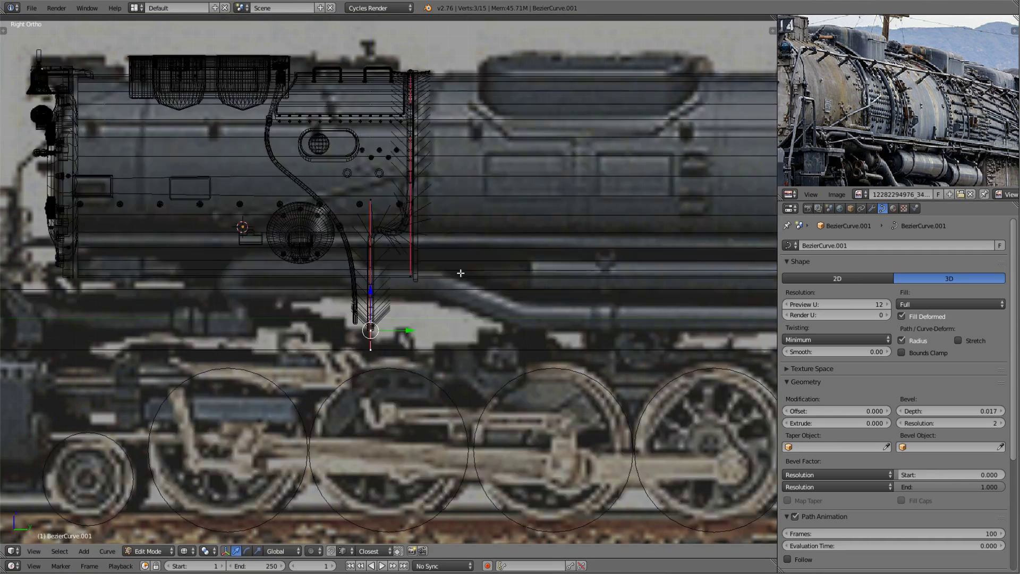
mouse_move(398, 337)
middle_down()
mouse_move(423, 301)
mouse_move(574, 260)
mouse_move(537, 278)
mouse_move(519, 253)
mouse_move(441, 326)
mouse_move(378, 264)
mouse_move(298, 301)
mouse_move(432, 301)
mouse_move(451, 269)
mouse_move(401, 265)
mouse_move(430, 254)
mouse_move(512, 260)
mouse_move(471, 279)
middle_up()
- Scale the selected points along X, then preview the pipe in Rendered shading
key(s)
click(625, 321)
key(Tab)
key(shift+z)
key(shift+z)
- Move the selected pipe points vertically, using the side reference view
scroll(400, 265, up, 4)
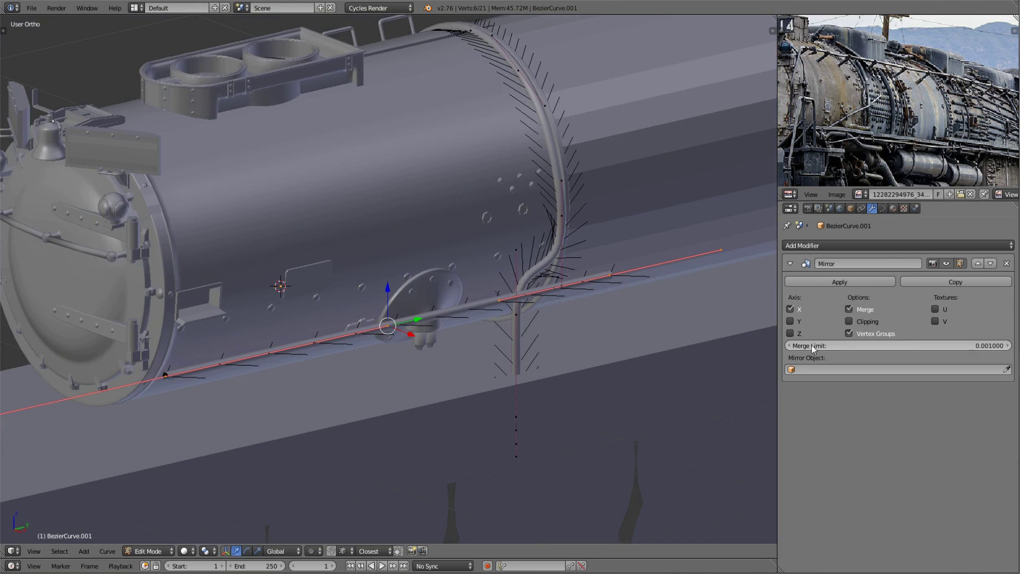
key(KP_3)
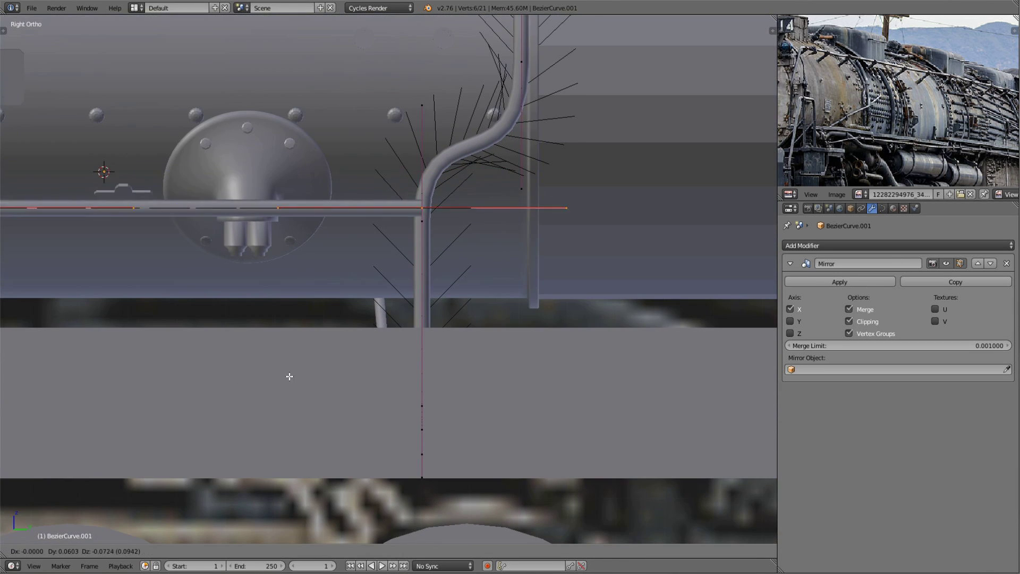
scroll(429, 286, up, 1)
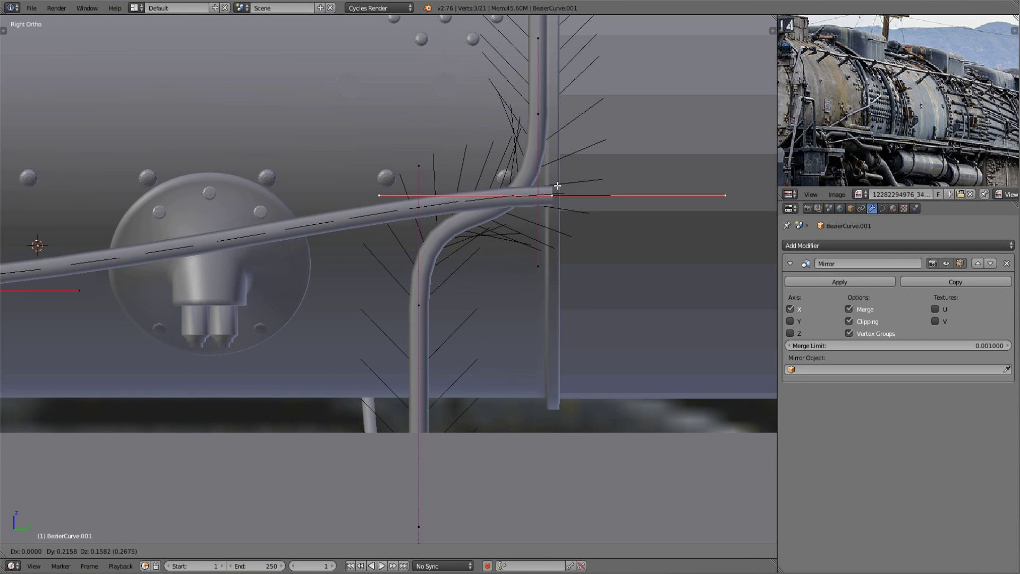
key(ctrl+KP_Add)
scroll(441, 272, down, 6)
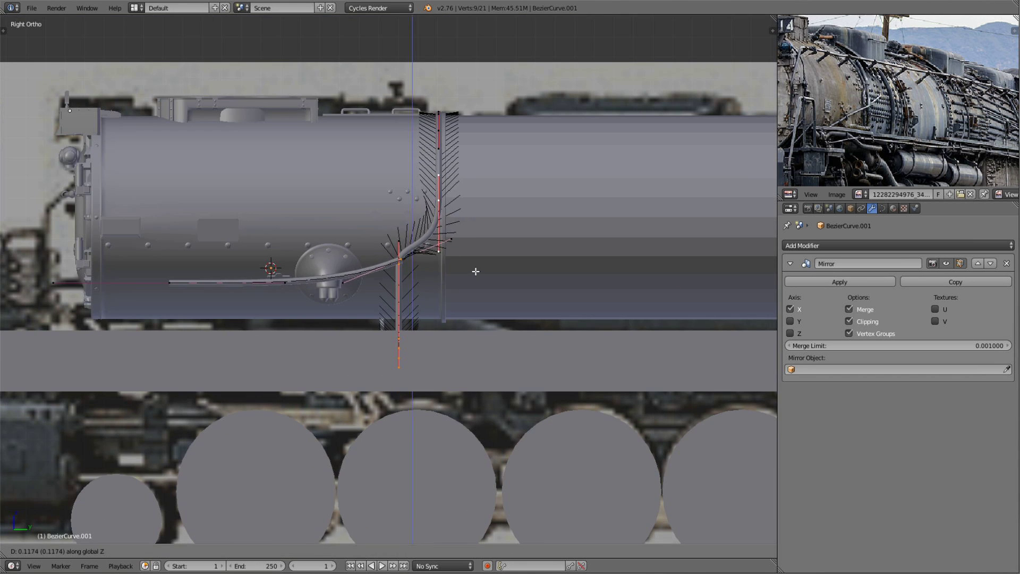
middle_drag(475, 271, 399, 323)
click(220, 379)
- Extend the selection along the pipe and reposition those points in side view
middle_drag(228, 374, 435, 316)
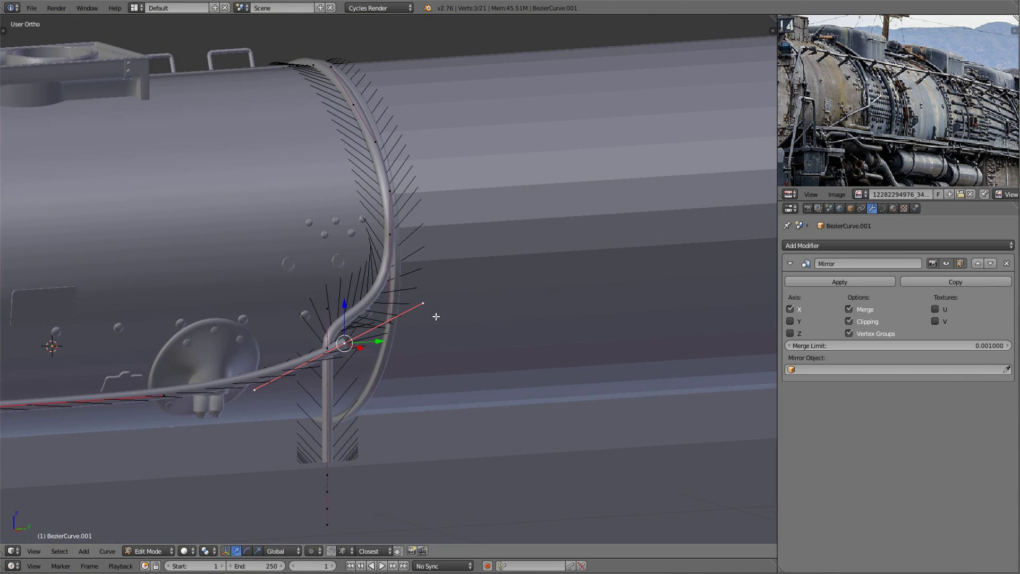
key(ctrl+KP_Add)
scroll(458, 395, down, 3)
middle_drag(458, 396, 304, 339)
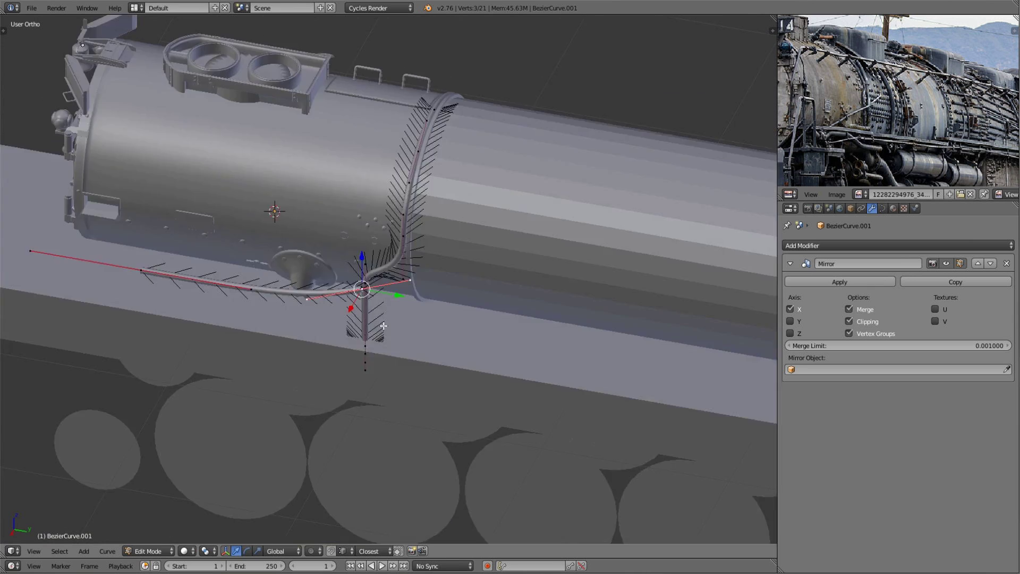
key(KP_3)
scroll(425, 228, up, 5)
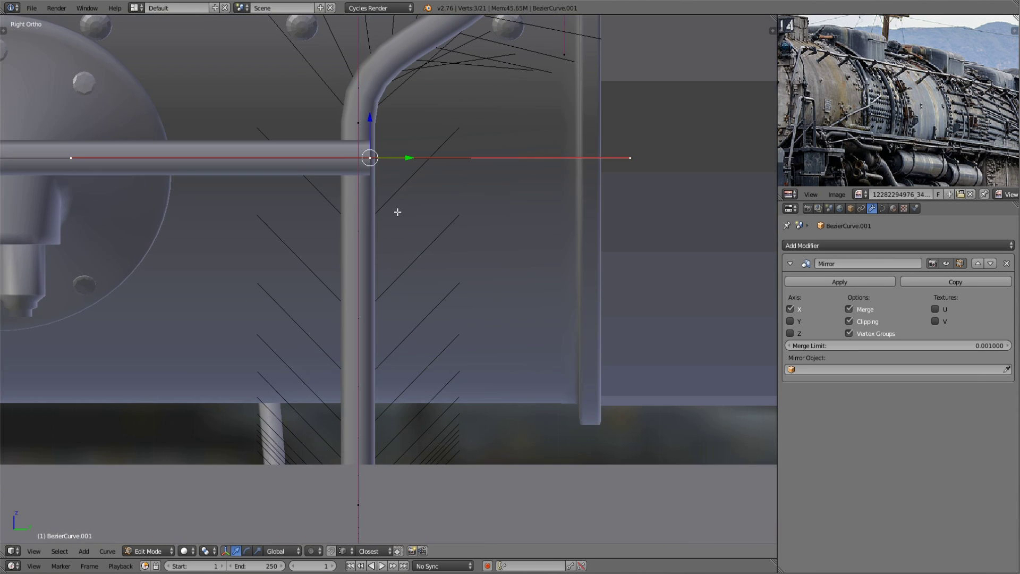
click(630, 134)
- Rotate the selected curve point around Z to bend the pipe
scroll(367, 299, down, 3)
scroll(231, 308, down, 2)
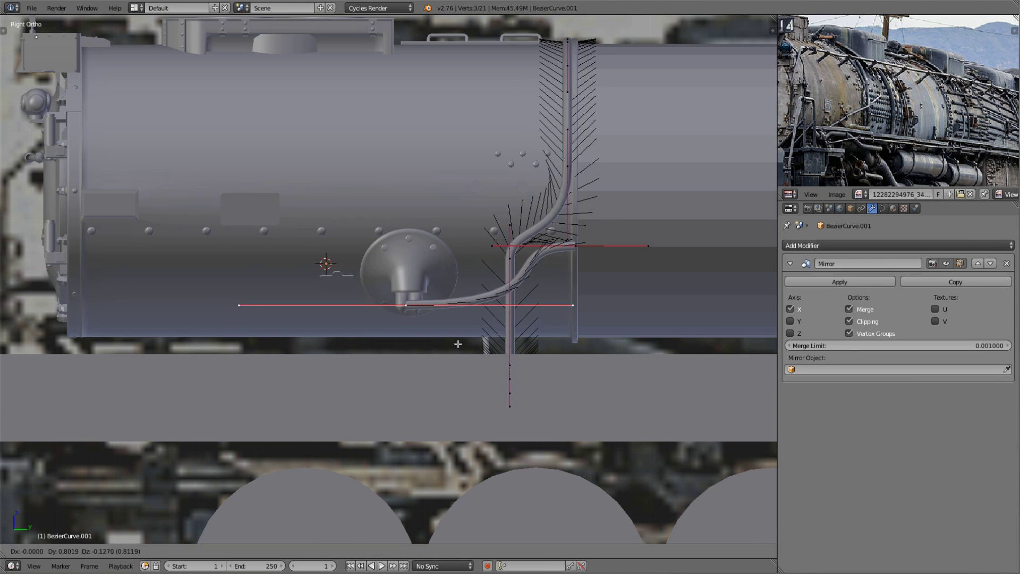
middle_drag(369, 323, 550, 375)
key(r)
key(z)
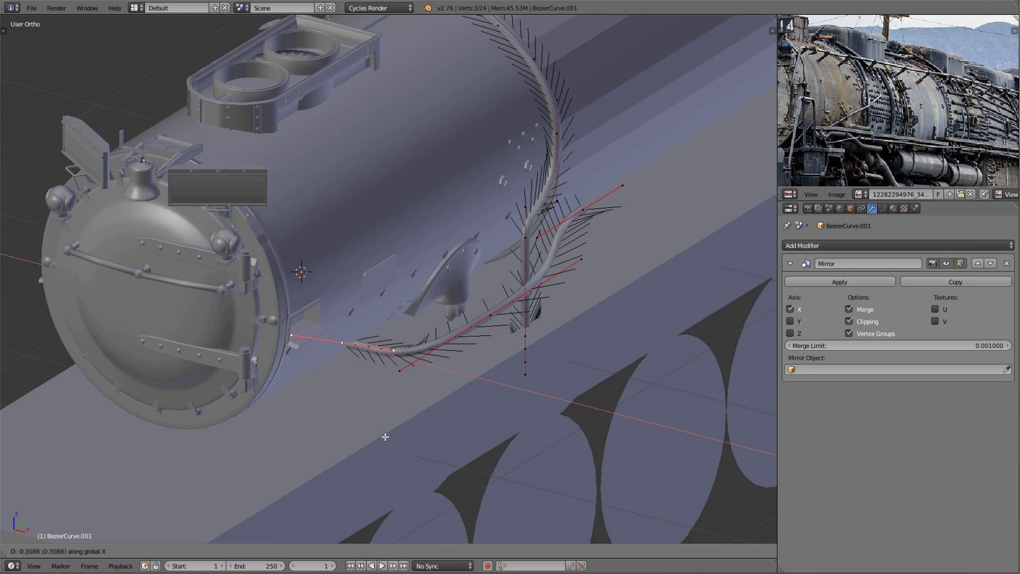
click(385, 437)
mouse_move(385, 437)
middle_down()
mouse_move(503, 406)
mouse_move(463, 384)
middle_up()
- Move a control point on the pipe along the boiler side
scroll(468, 404, up, 5)
scroll(389, 375, down, 4)
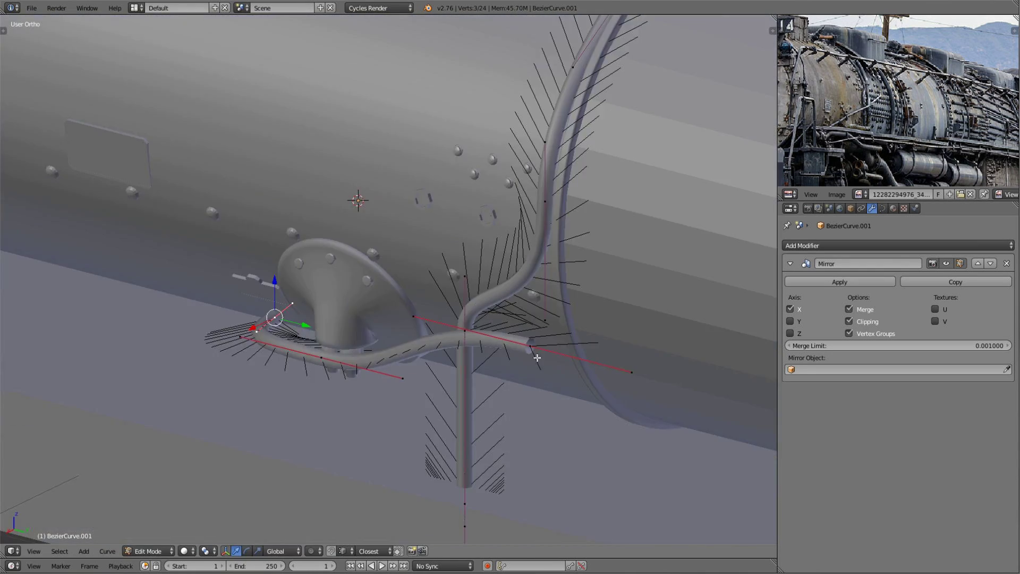
middle_drag(389, 374, 380, 431)
shift+right_click(329, 335)
key(g)
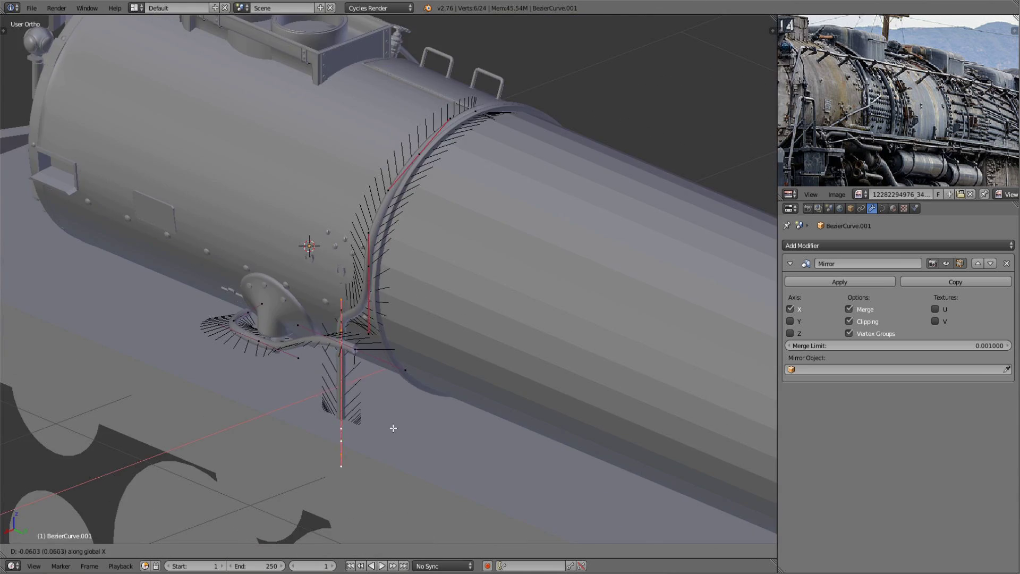
click(393, 428)
scroll(393, 428, up, 4)
- Shift the pipe-joint control point along X toward the vertical pipe
right_click(420, 404)
key(g)
key(x)
click(440, 378)
scroll(440, 378, down, 3)
middle_drag(441, 379, 460, 392)
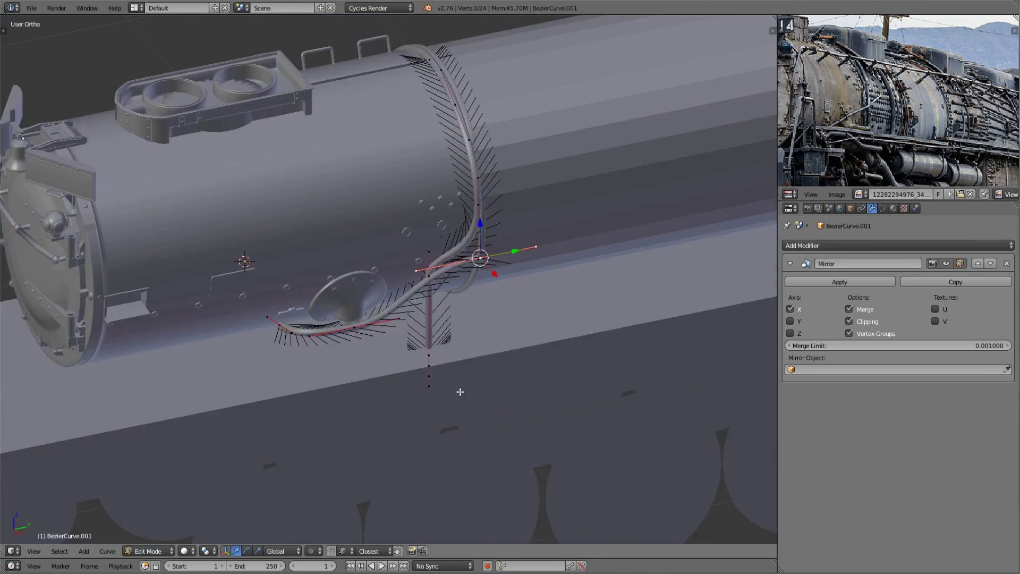
scroll(460, 391, up, 4)
- Freely place the last pipe point around the flared fitting
right_click(415, 295)
key(g)
middle_drag(724, 281, 362, 231)
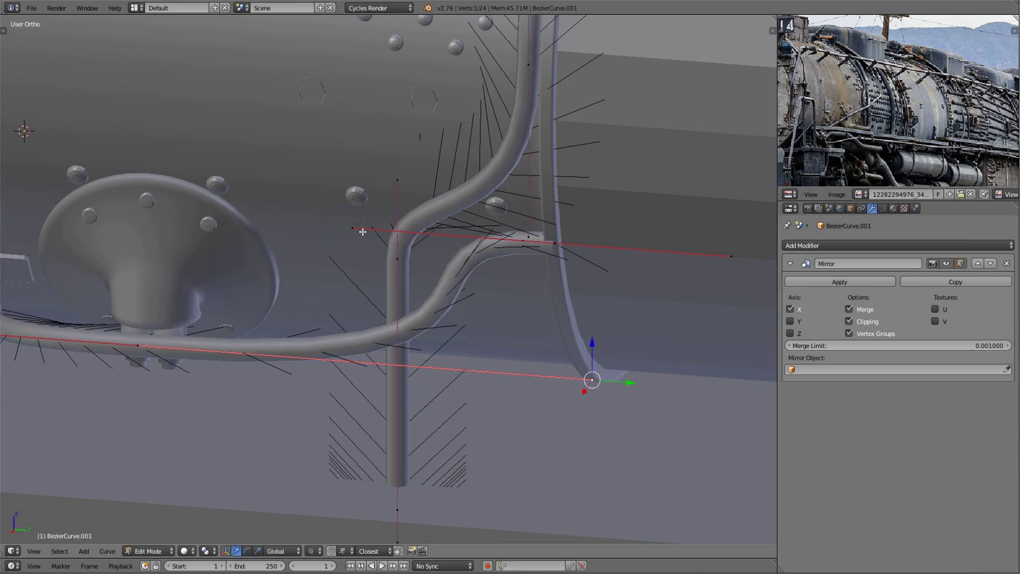
click(335, 255)
- Preview the rerouted pipe in Rendered shading, then return to Solid
key(Tab)
scroll(372, 351, down, 5)
key(shift+z)
mouse_move(346, 308)
middle_down()
mouse_move(337, 297)
mouse_move(508, 334)
mouse_move(333, 322)
mouse_move(404, 298)
mouse_move(357, 322)
middle_up()
key(shift+z)
key(shift+a)
- Add a cube and stretch it along Y by 30 into a long bar
click(384, 338)
scroll(384, 337, down, 5)
scroll(357, 322, up, 5)
key(Tab)
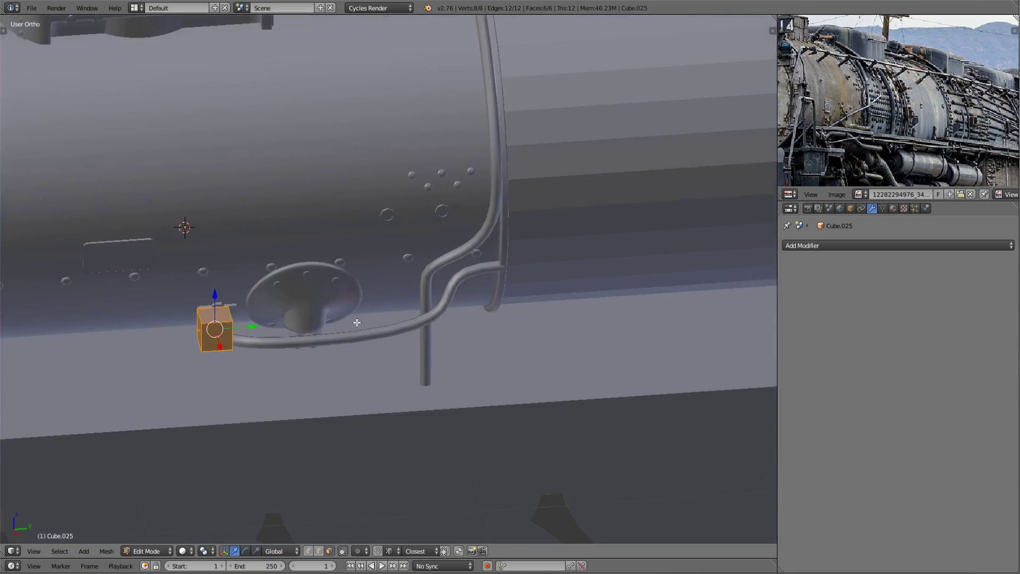
key(KP_3)
scroll(549, 162, up, 3)
text(zgsy30)
key(Return)
scroll(600, 273, down, 3)
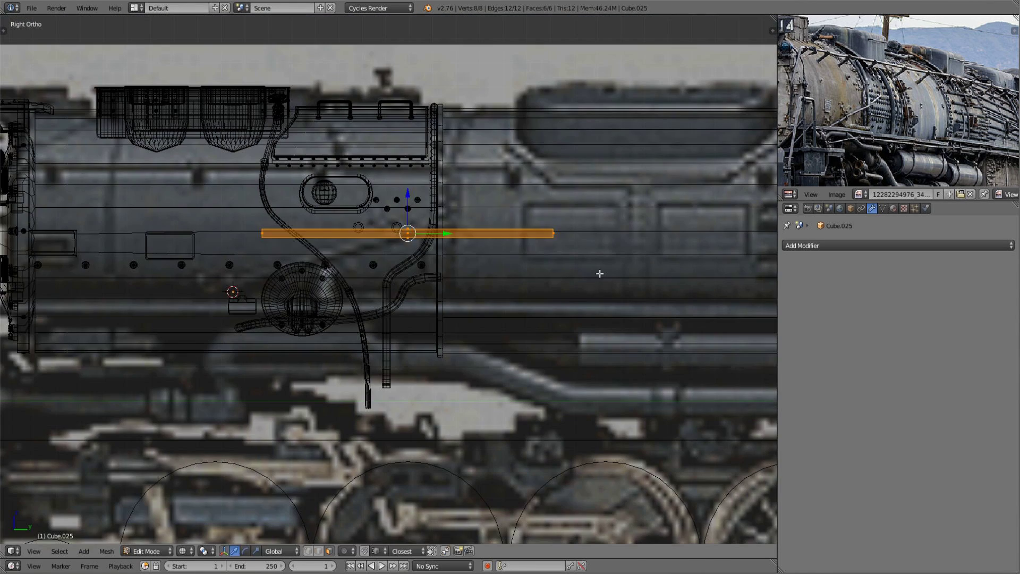
- Move the whole bar along X into position on the boiler side
key(z)
middle_drag(544, 226, 390, 263)
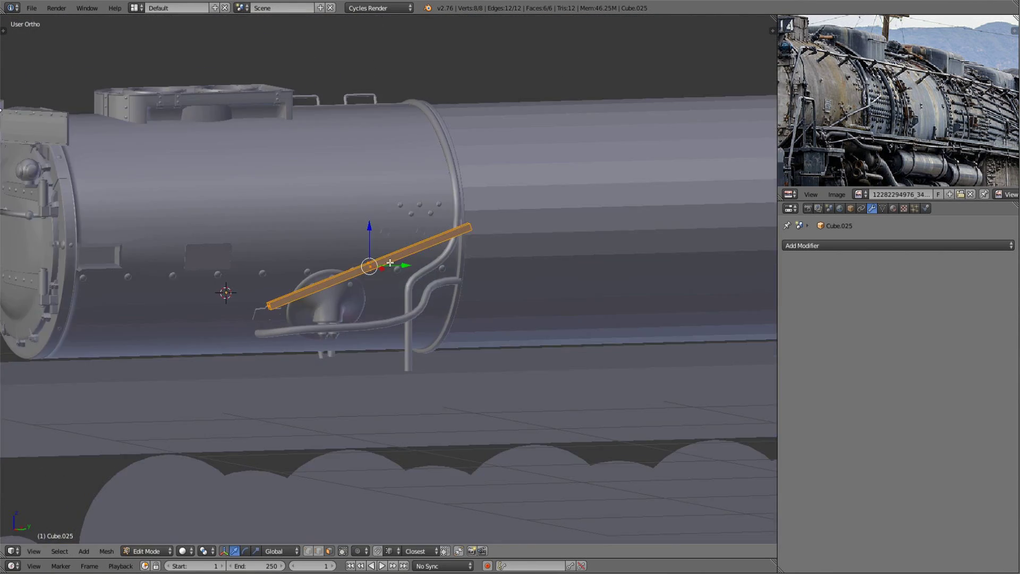
right_click(270, 305)
mouse_move(318, 297)
middle_down()
mouse_move(370, 324)
mouse_move(618, 320)
mouse_move(643, 309)
middle_up()
key(a)
key(g)
key(x)
click(619, 320)
click(560, 343)
middle_drag(560, 343, 503, 225)
- Try a loop cut on the bar, adjust its end, and check it in Object Mode
key(a)
key(ctrl+r)
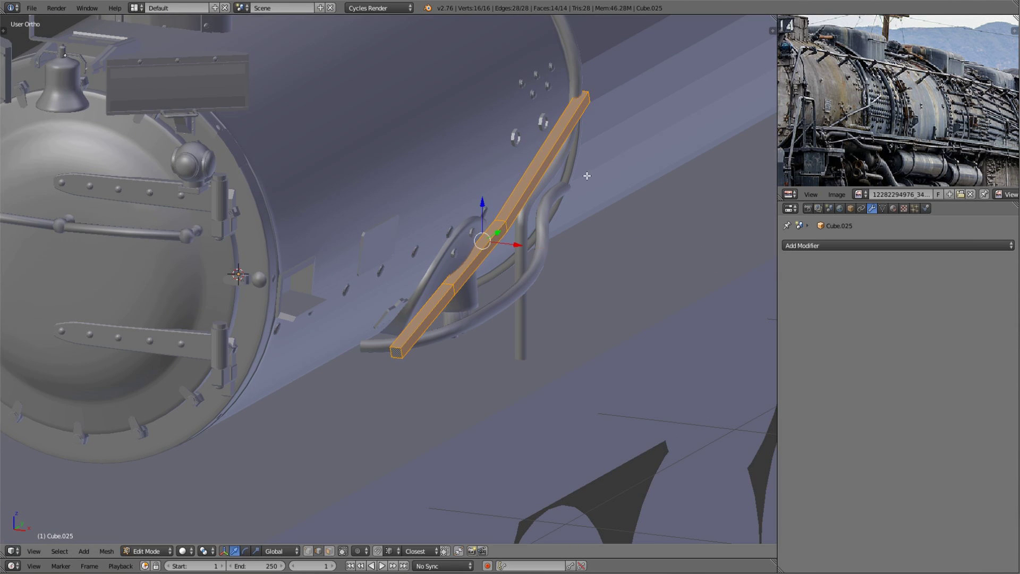
key(a)
middle_drag(586, 176, 328, 554)
click(492, 335)
key(Tab)
middle_drag(493, 336, 436, 318)
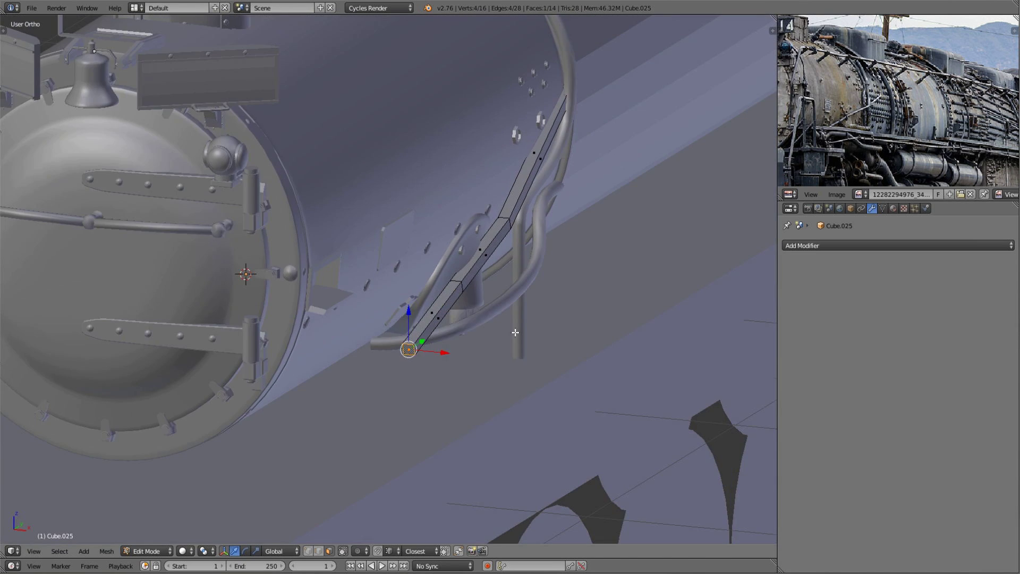
scroll(430, 327, down, 3)
- Add an edge loop near the bar's lower end and scale it into a thickened collar
key(Tab)
scroll(458, 313, up, 4)
scroll(372, 324, up, 2)
key(ctrl+r)
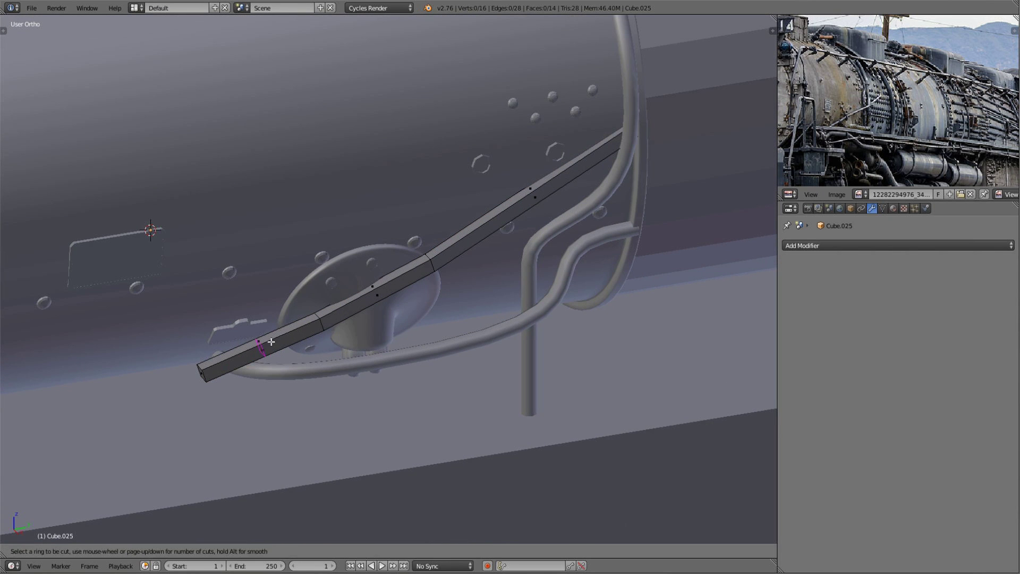
click(339, 323)
scroll(329, 345, up, 3)
key(s)
key(shift+z)
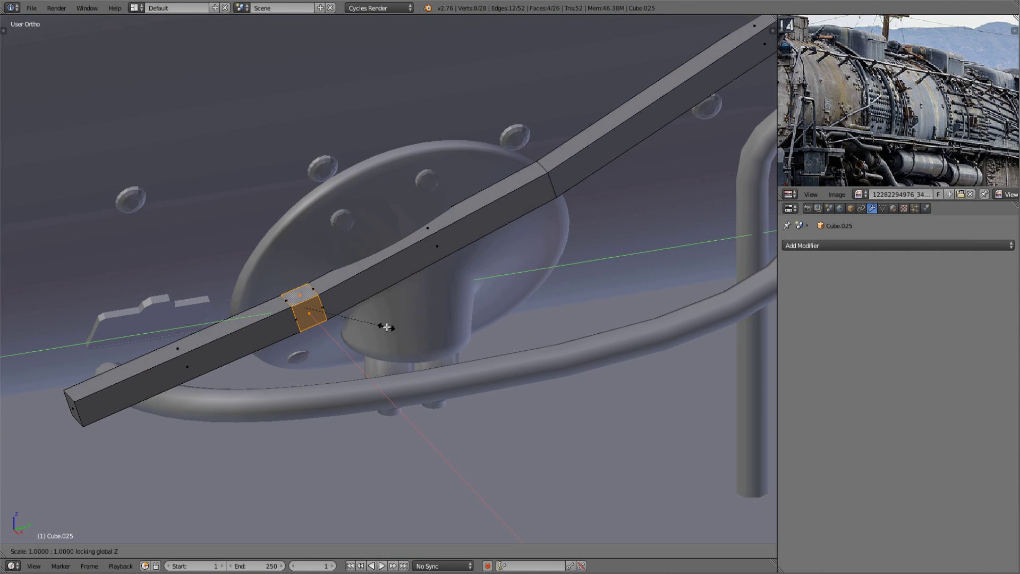
click(451, 373)
middle_drag(451, 373, 254, 450)
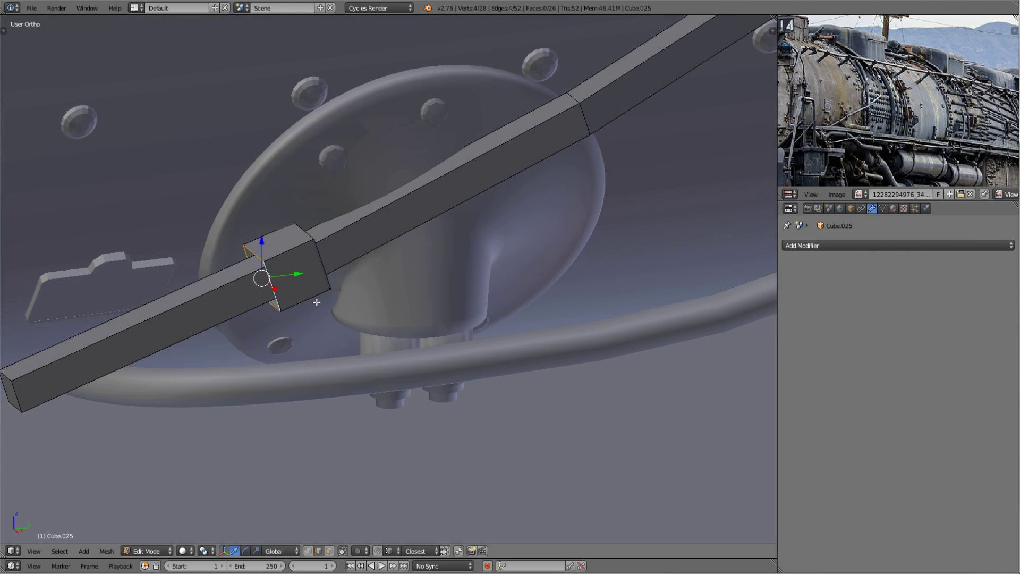
scroll(283, 300, down, 3)
- Preview the bar and collar in Rendered shading, then return to Solid
key(Tab)
key(shift+z)
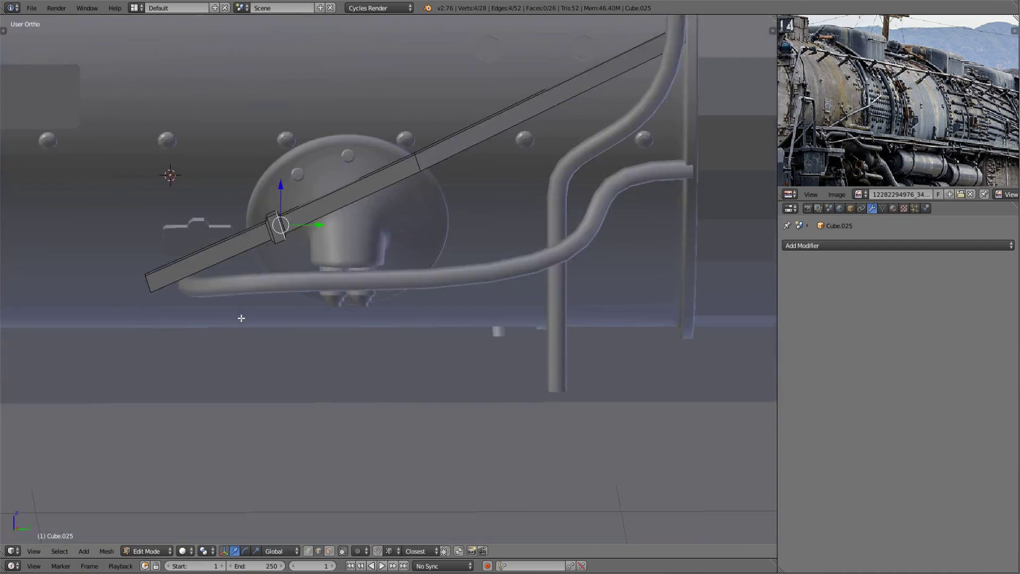
scroll(338, 325, down, 3)
scroll(337, 325, down, 3)
key(shift+z)
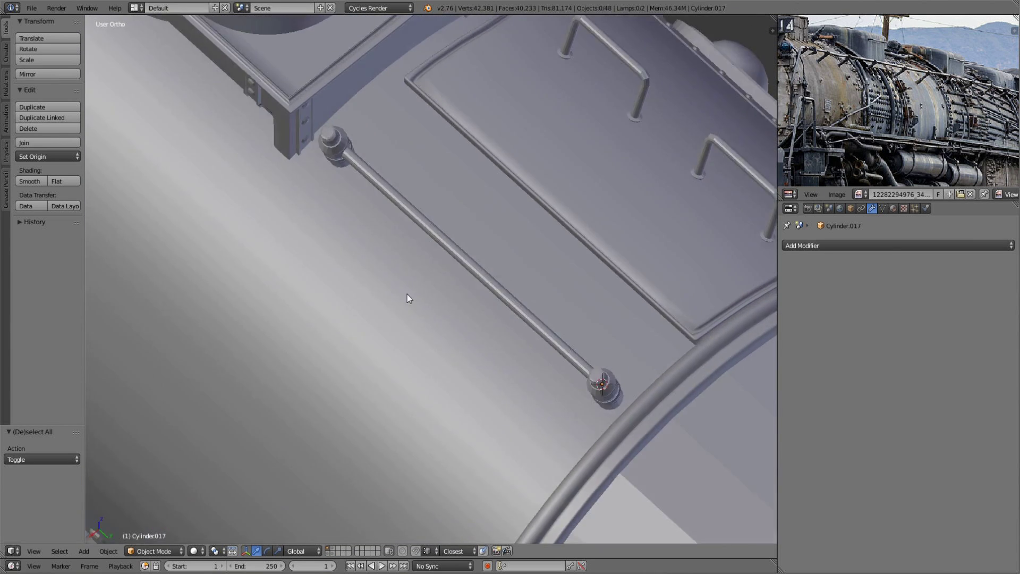
- Orbit out to view the whole boiler and select the boiler body to add an object
middle_drag(401, 280, 399, 298)
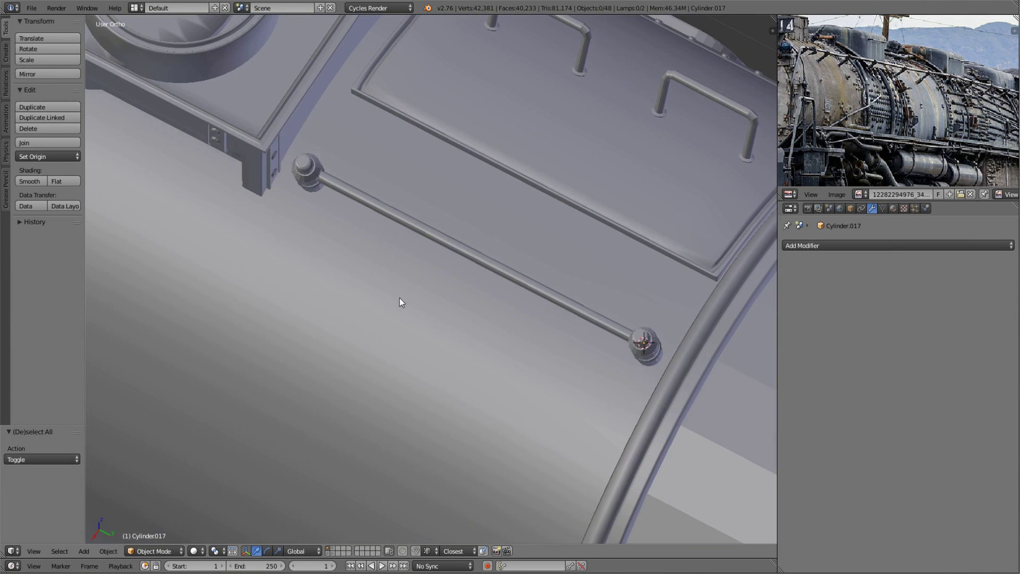
scroll(474, 215, down, 3)
middle_drag(474, 215, 407, 320)
right_click(406, 320)
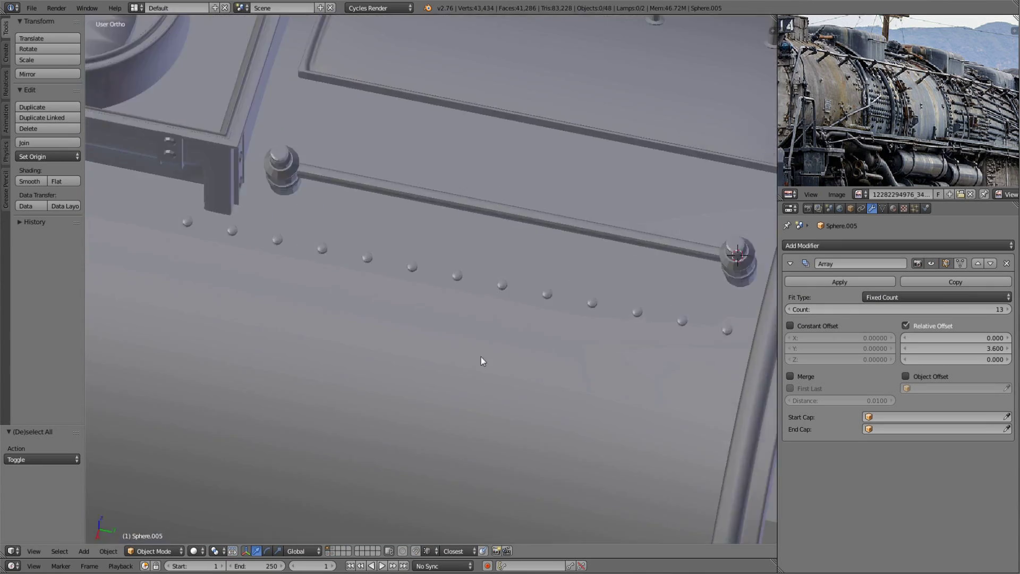
key(shift+a)
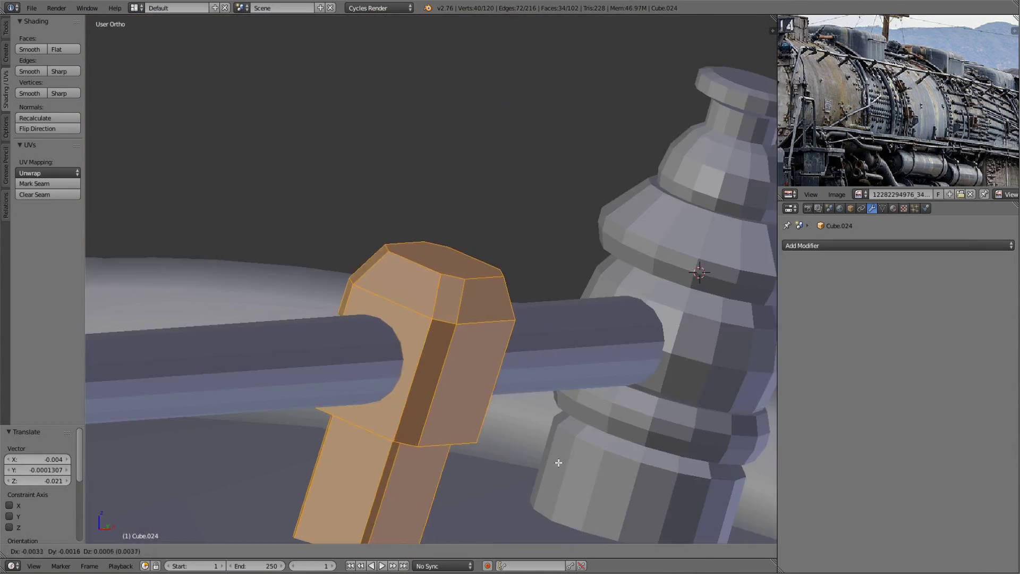
- Select the boiler's top panel and enter Edit Mode with all faces deselected
key(shift+z)
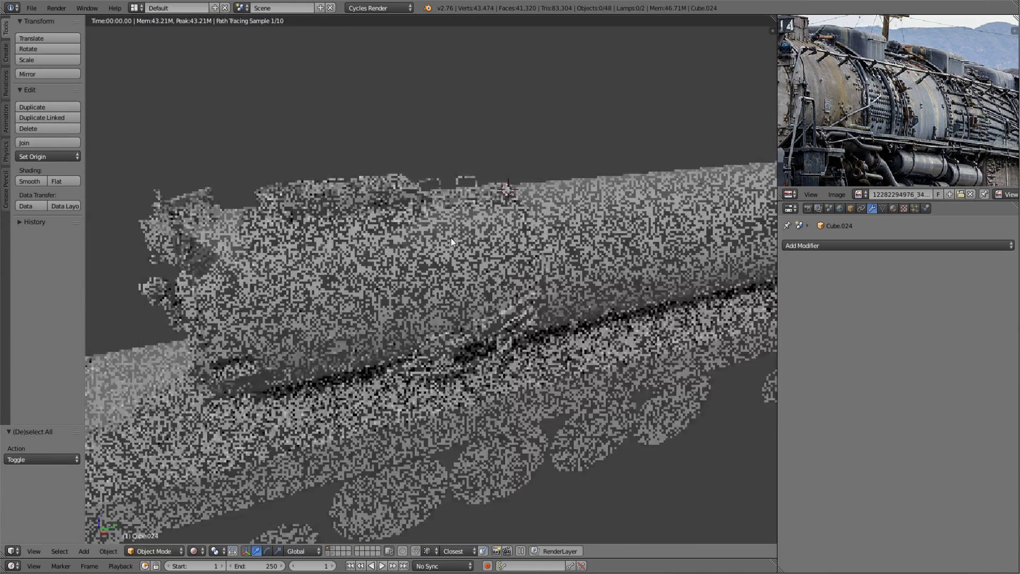
mouse_move(385, 307)
middle_down()
mouse_move(296, 337)
mouse_move(384, 355)
mouse_move(386, 378)
mouse_move(361, 361)
mouse_move(412, 331)
mouse_move(434, 223)
middle_up()
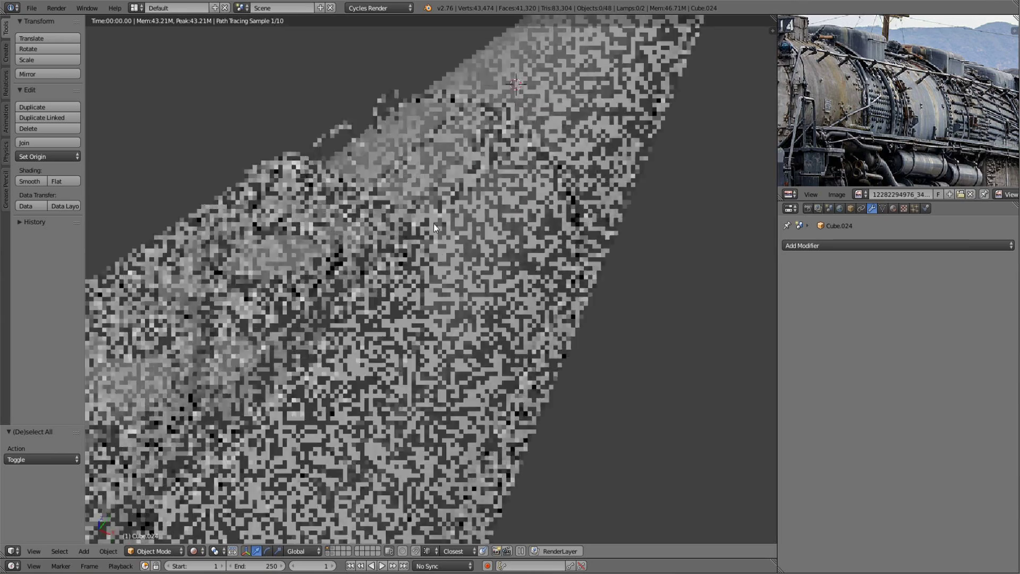
right_click(382, 142)
key(shift+z)
key(Tab)
mouse_move(506, 297)
middle_down()
mouse_move(471, 309)
mouse_move(383, 464)
mouse_move(419, 401)
mouse_move(387, 325)
middle_up()
key(a)
key(a)
key(a)
- Select the thin strip along the panel edge and extrude it outward
right_click(407, 282)
mouse_move(406, 281)
middle_down()
mouse_move(605, 290)
mouse_move(345, 314)
mouse_move(387, 266)
mouse_move(572, 313)
mouse_move(532, 276)
middle_up()
alt+shift+right_click(387, 266)
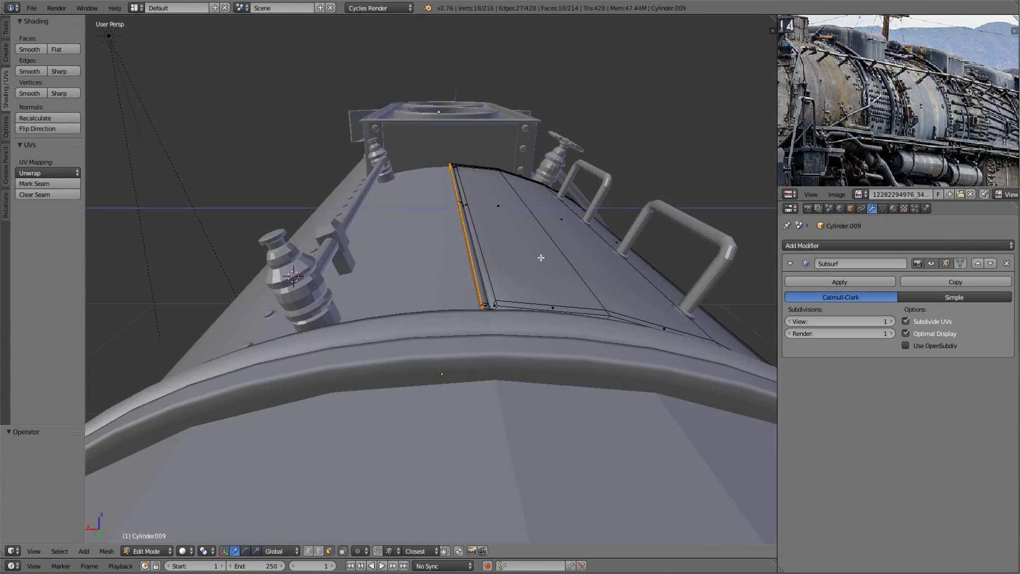
key(e)
click(531, 277)
- Check the extruded strip in Front Ortho wireframe, then view the whole locomotive
key(KP_1)
key(z)
scroll(493, 260, up, 3)
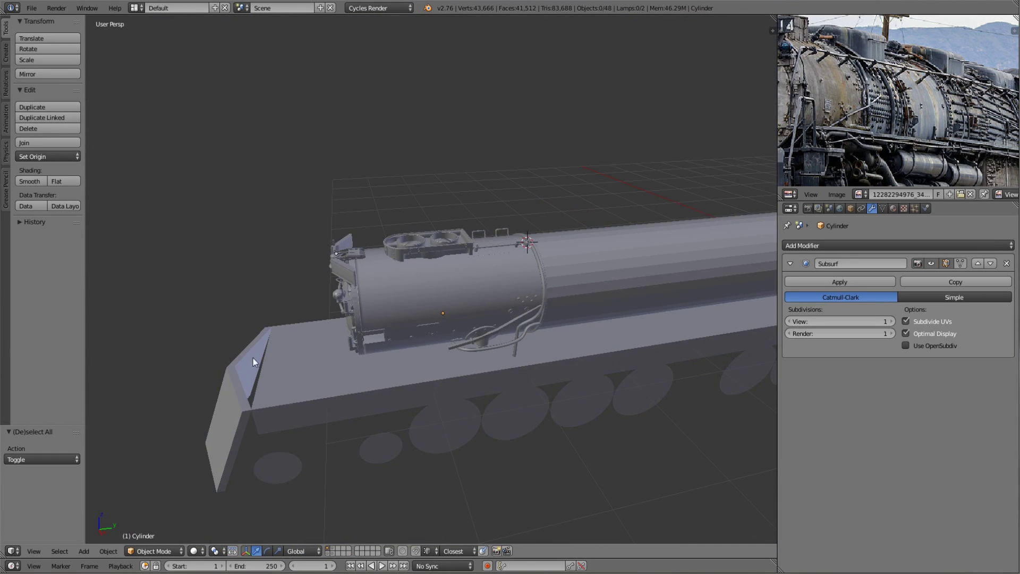
mouse_move(253, 362)
middle_down()
mouse_move(444, 213)
mouse_move(417, 253)
mouse_move(469, 285)
middle_up()
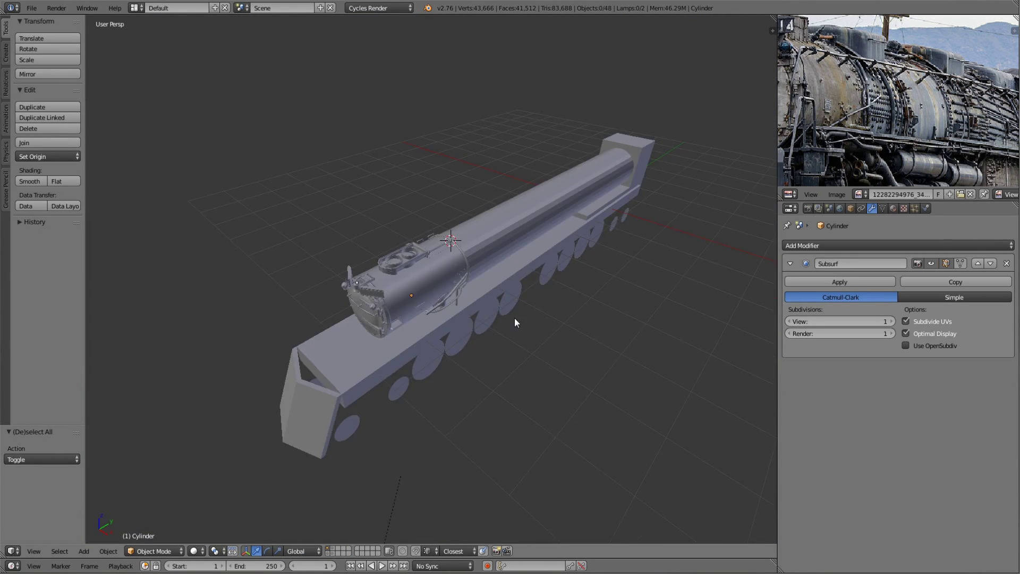
- Select the long boiler cylinder and scale all its faces slightly thicker
scroll(522, 316, up, 2)
scroll(517, 308, up, 2)
right_click(410, 266)
scroll(410, 266, up, 2)
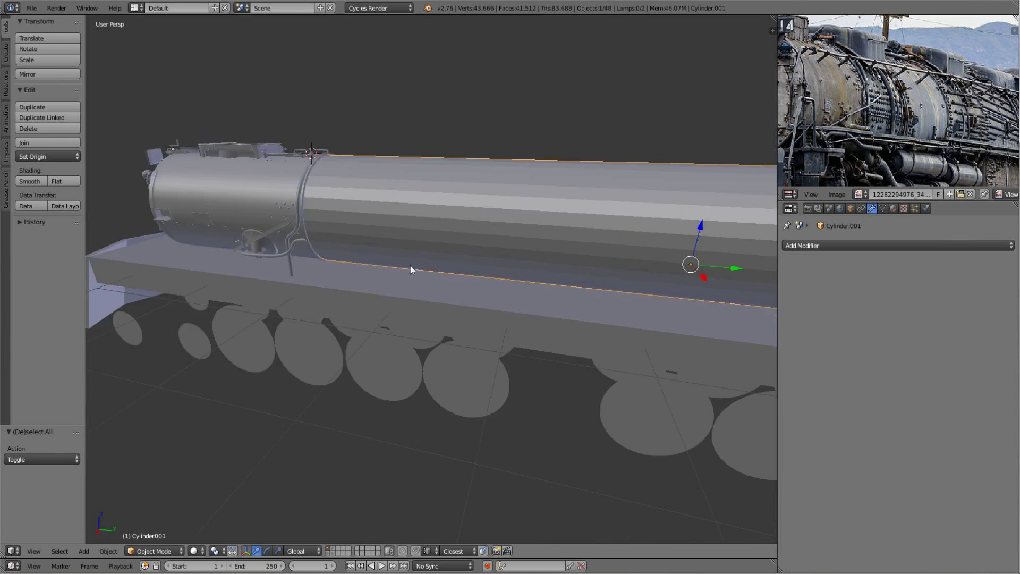
key(Tab)
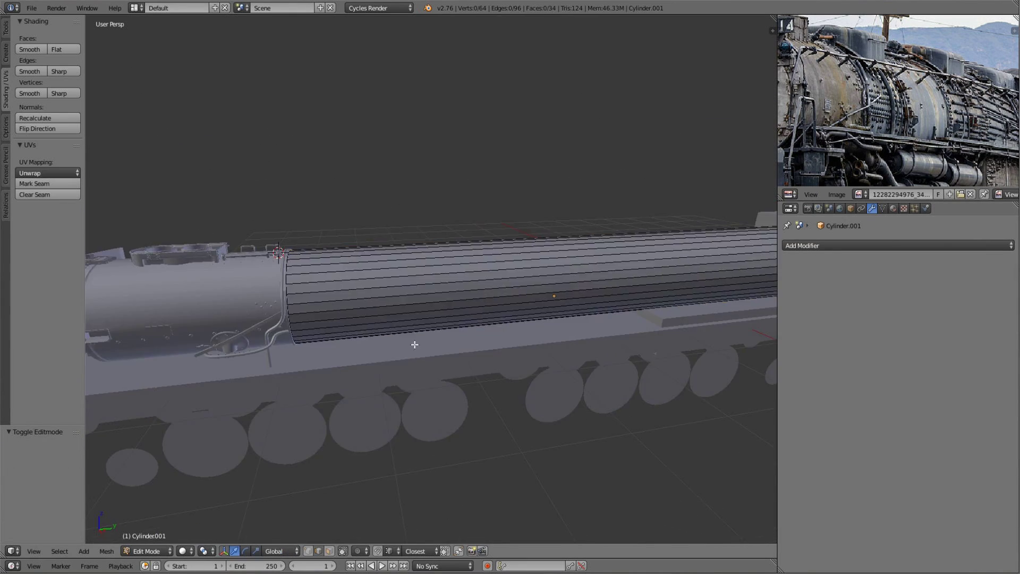
scroll(412, 256, up, 3)
key(a)
key(s)
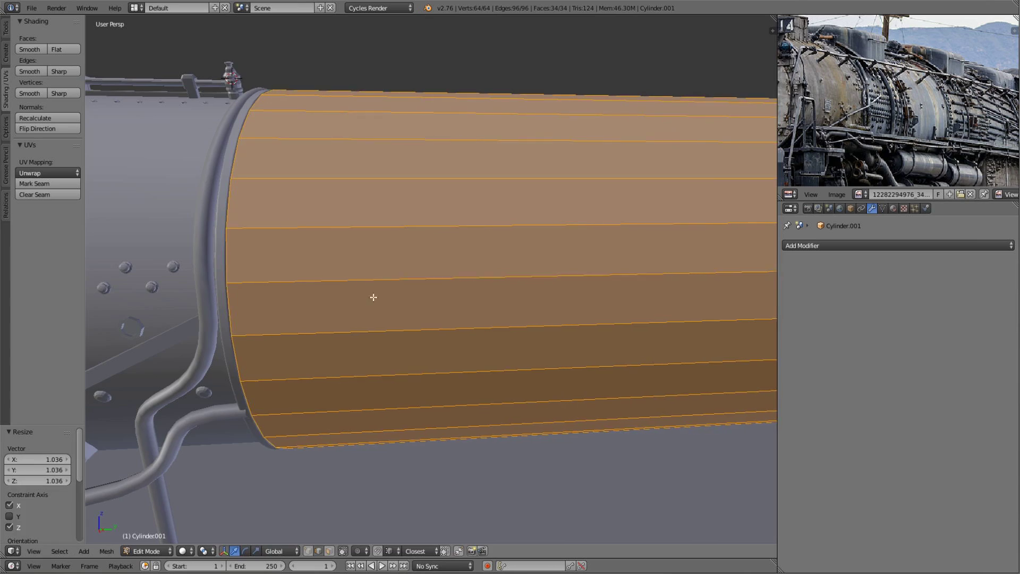
scroll(373, 297, down, 4)
- In side view against the blueprint, scale the boiler along its length
key(KP_3)
scroll(425, 319, up, 3)
scroll(478, 361, up, 2)
key(a)
scroll(500, 383, down, 2)
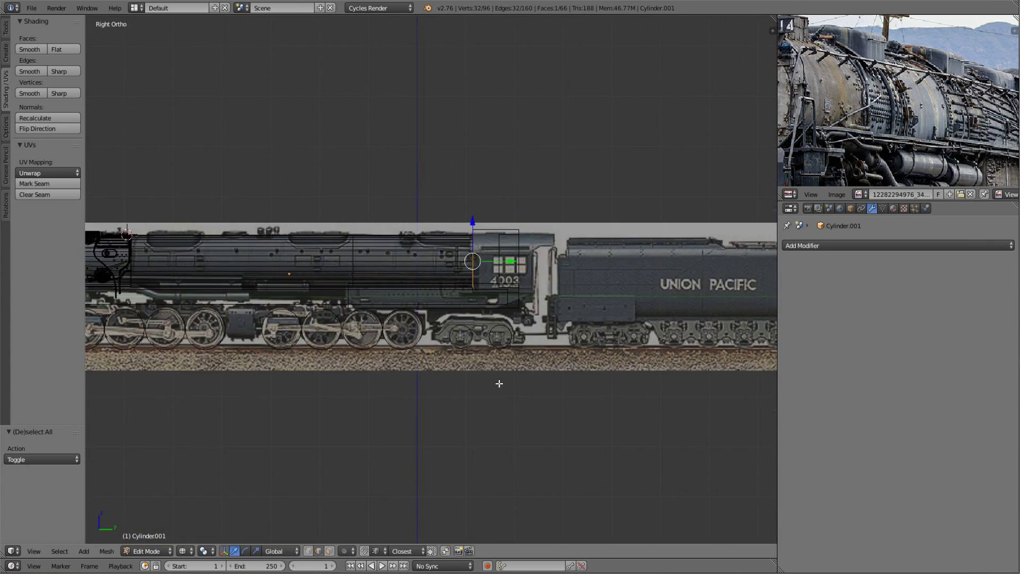
scroll(500, 383, up, 4)
key(s)
scroll(376, 334, down, 2)
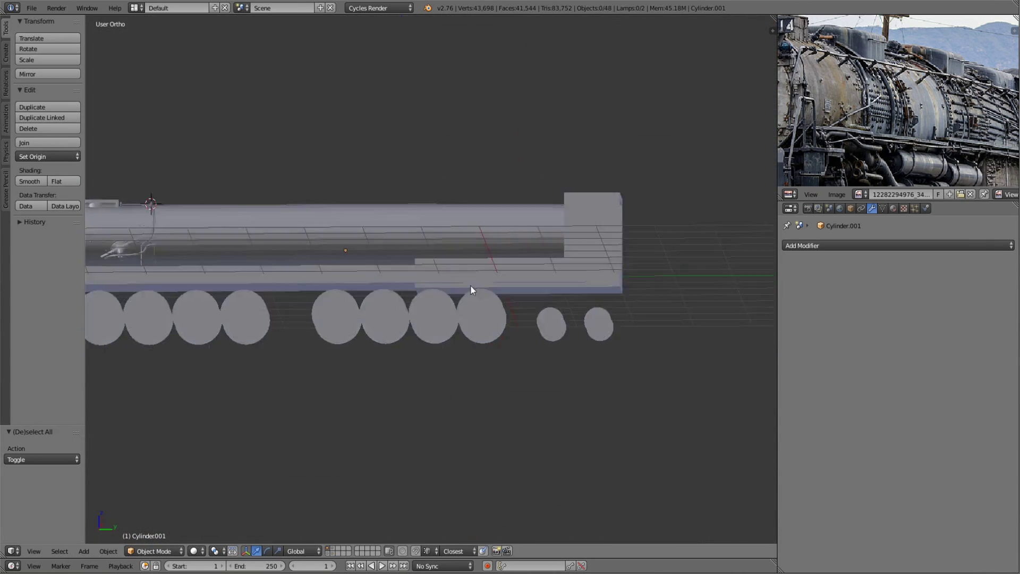
- Add a Subdivision Surface modifier (view 1, render 2) to the boiler
mouse_move(469, 292)
middle_down()
mouse_move(467, 371)
mouse_move(587, 311)
middle_up()
scroll(587, 311, down, 3)
scroll(478, 266, up, 4)
click(897, 246)
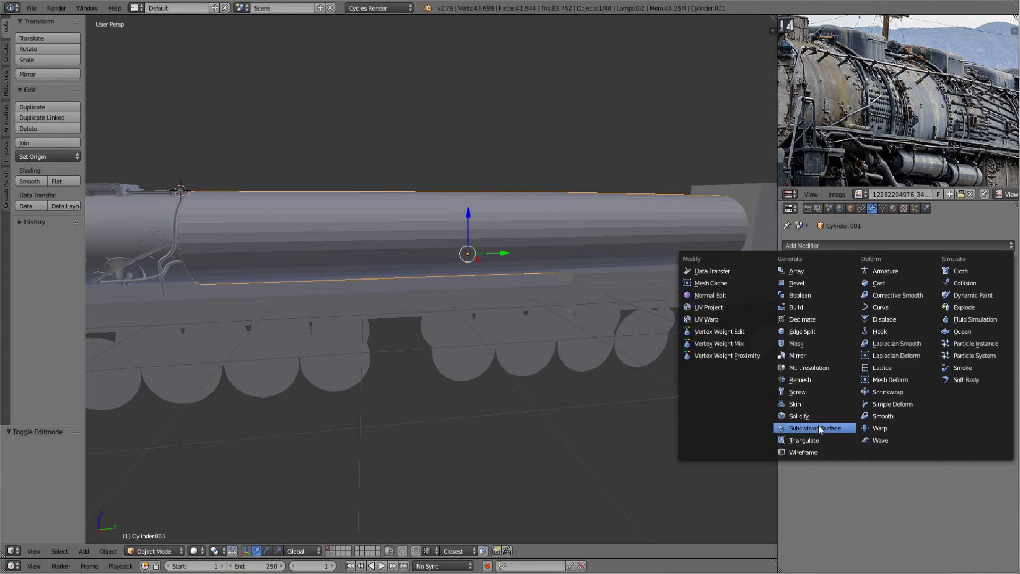
click(752, 451)
scroll(425, 266, up, 4)
- Extrude and scale the boiler's end loop to form an extra end ring
key(a)
middle_drag(347, 530, 568, 268)
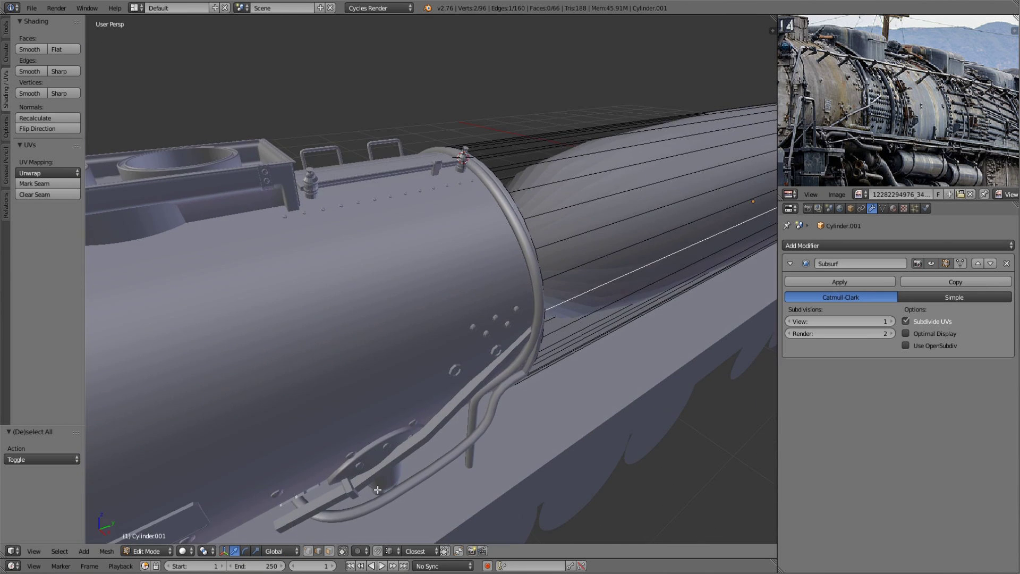
key(e)
click(547, 282)
key(Tab)
mouse_move(676, 212)
middle_down()
mouse_move(665, 269)
mouse_move(542, 228)
mouse_move(421, 278)
mouse_move(633, 293)
mouse_move(295, 278)
mouse_move(541, 317)
mouse_move(467, 299)
middle_up()
- Add a loop cut around the boiler tube and return to Object Mode
key(Tab)
key(a)
click(275, 253)
key(Tab)
scroll(528, 317, down, 5)
scroll(466, 299, up, 2)
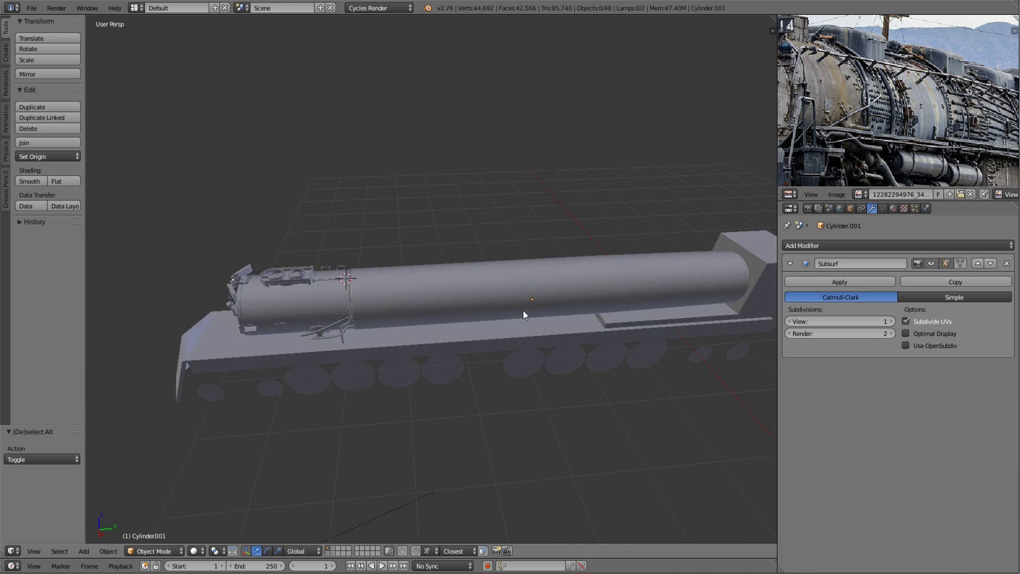
- Add a new cube to start the dome
key(shift+a)
click(453, 213)
scroll(416, 222, down, 3)
- Shrink the new cube and flatten it into a low block in edit mode
middle_drag(487, 236, 531, 250)
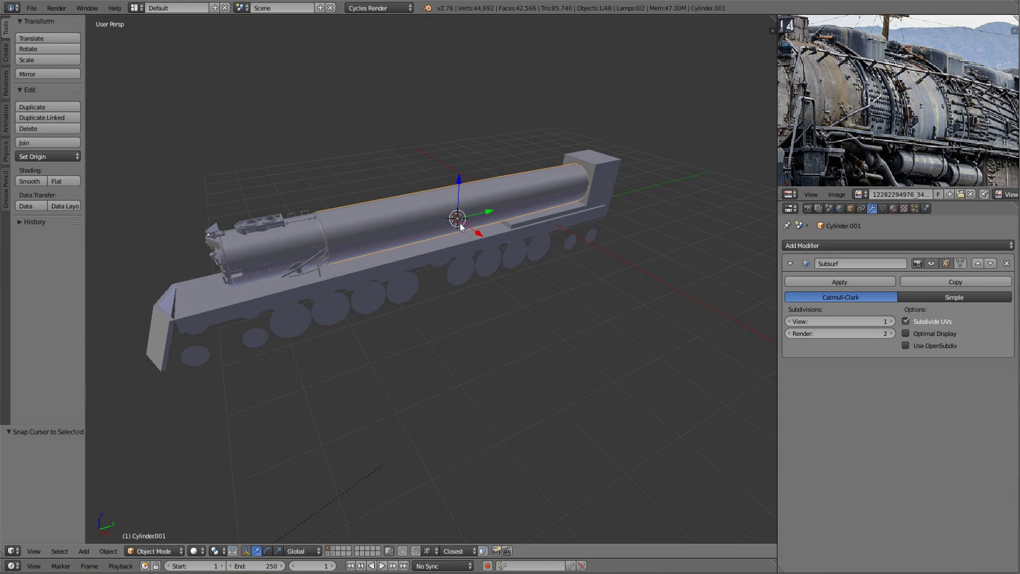
scroll(532, 250, up, 4)
key(Tab)
key(s)
click(531, 249)
key(s)
key(z)
click(515, 248)
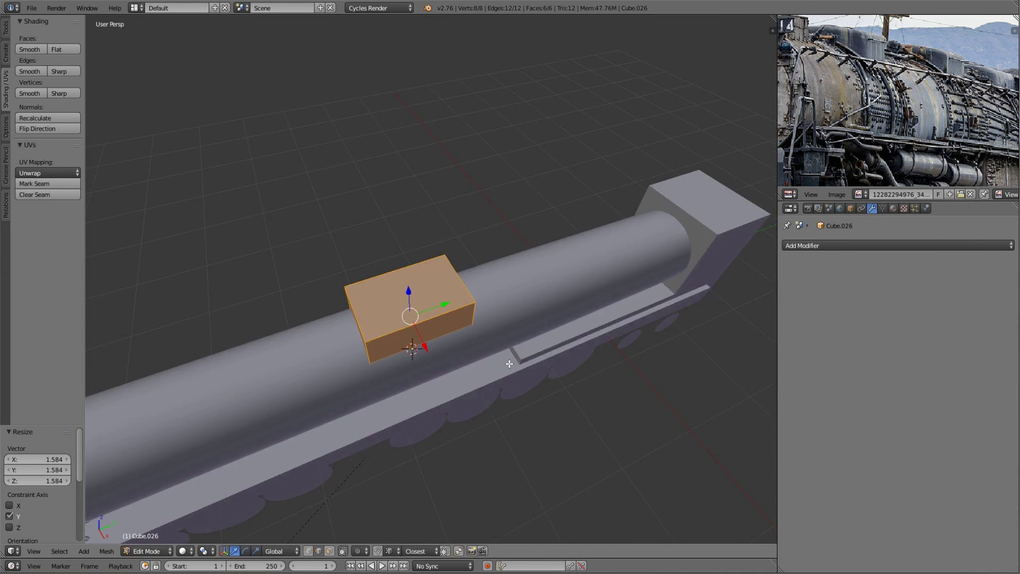
key(KP_3)
- Move the block onto the blueprint's dome position and narrow its width along X
scroll(437, 158, up, 4)
scroll(437, 158, down, 4)
key(g)
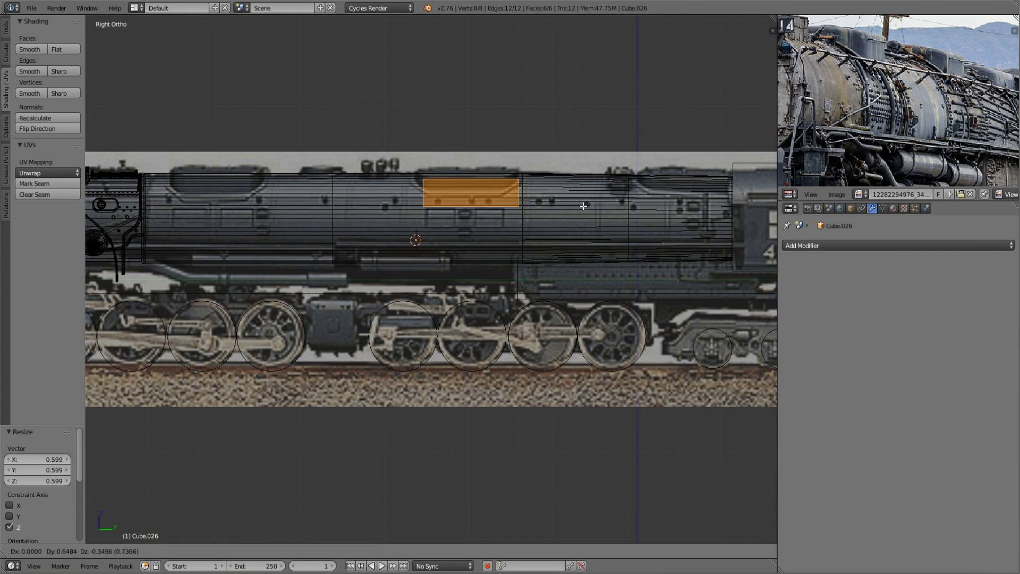
scroll(557, 198, up, 3)
middle_drag(557, 198, 554, 268)
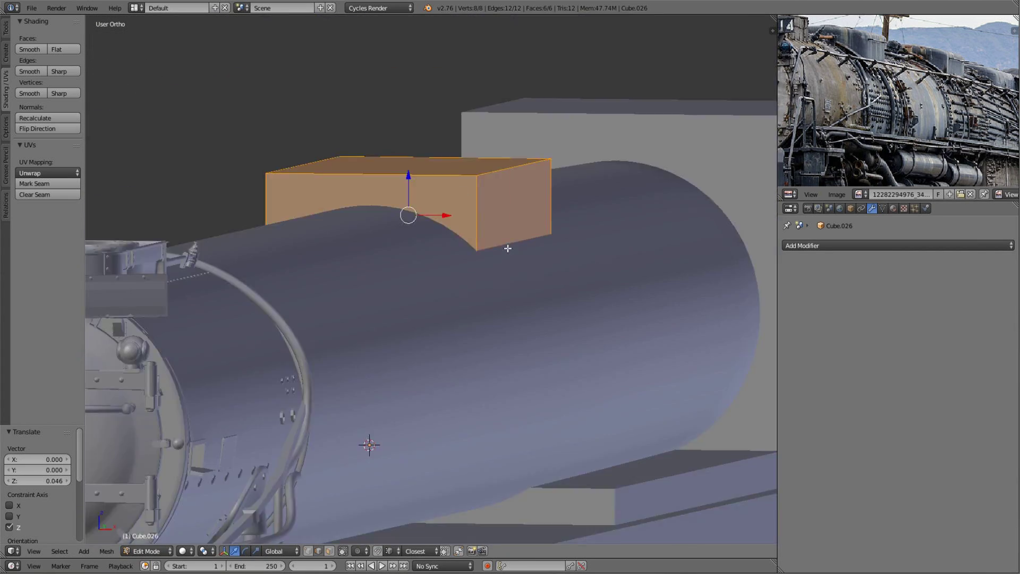
scroll(554, 267, up, 2)
key(s)
key(x)
click(554, 268)
- Return to object mode and orbit around the locomotive to check the block's placement
key(Tab)
scroll(532, 307, down, 2)
right_click(486, 333)
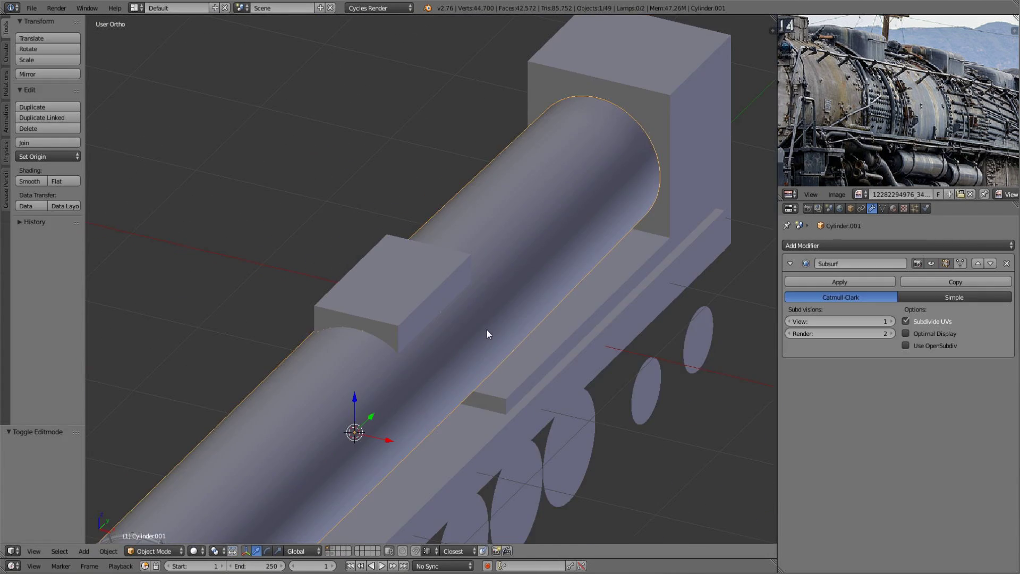
scroll(487, 330, down, 4)
mouse_move(487, 330)
middle_down()
mouse_move(483, 269)
mouse_move(447, 284)
middle_up()
scroll(447, 284, up, 5)
scroll(442, 340, down, 3)
mouse_move(442, 340)
middle_down()
mouse_move(485, 290)
mouse_move(595, 330)
middle_up()
- Select and frame the dome block, then bevel its edges in edit mode
right_click(611, 223)
key(KP_Decimal)
key(Tab)
mouse_move(430, 386)
middle_down()
mouse_move(352, 314)
mouse_move(399, 337)
middle_up()
scroll(399, 336, up, 2)
key(w)
click(526, 465)
- Add an edge loop and bevel, then give the block Subdivision Surface level 1
key(a)
middle_drag(526, 465, 505, 352)
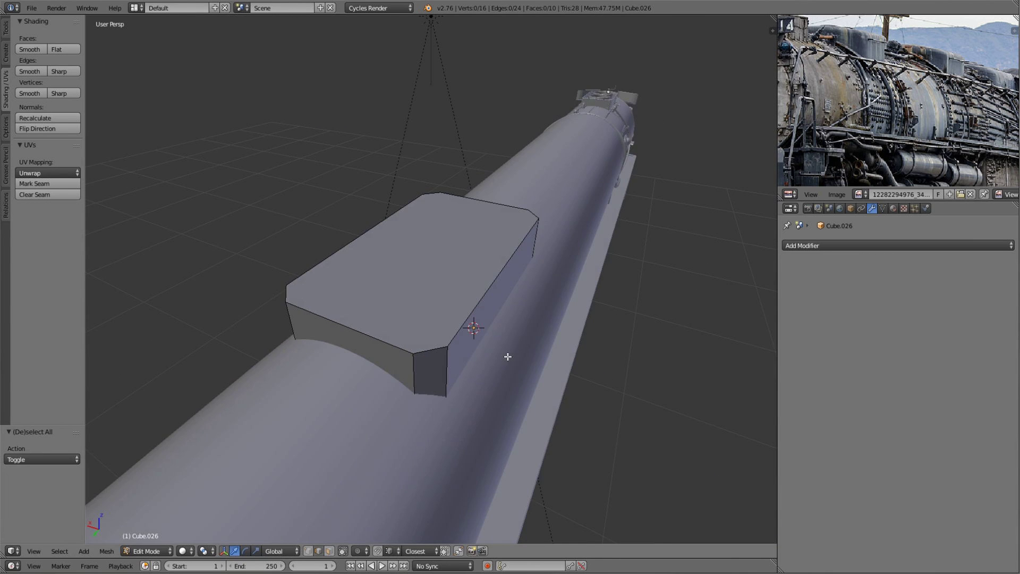
key(ctrl+r)
click(448, 317)
mouse_move(425, 452)
middle_down()
mouse_move(524, 346)
mouse_move(273, 305)
mouse_move(397, 403)
middle_up()
key(a)
click(588, 434)
mouse_move(587, 434)
middle_down()
mouse_move(510, 367)
mouse_move(431, 382)
middle_up()
key(a)
key(ctrl+1)
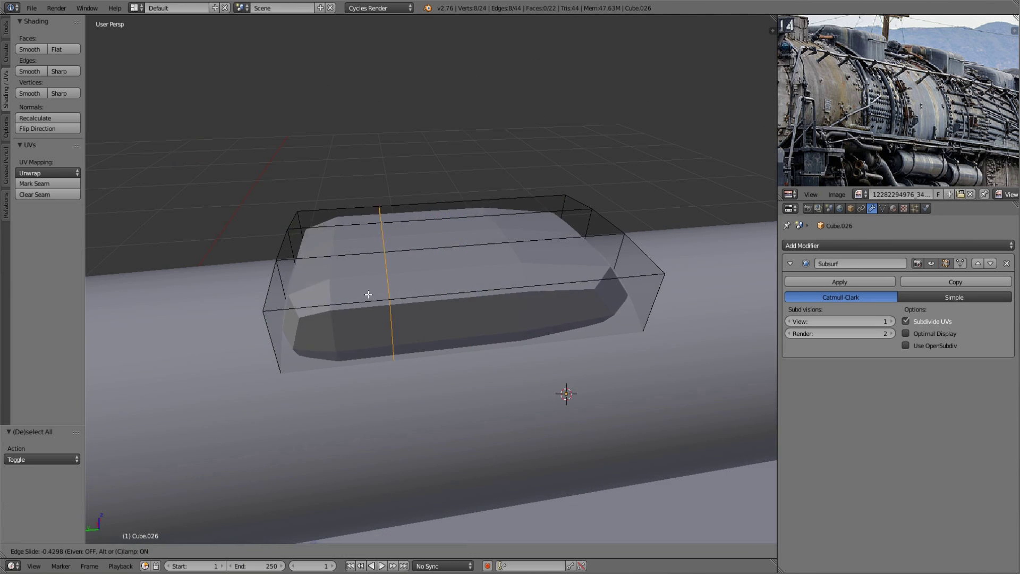
- Cut another loop on the block and spread the new loops apart along Y
click(369, 294)
mouse_move(369, 294)
middle_down()
mouse_move(588, 291)
mouse_move(419, 395)
middle_up()
key(a)
key(ctrl+r)
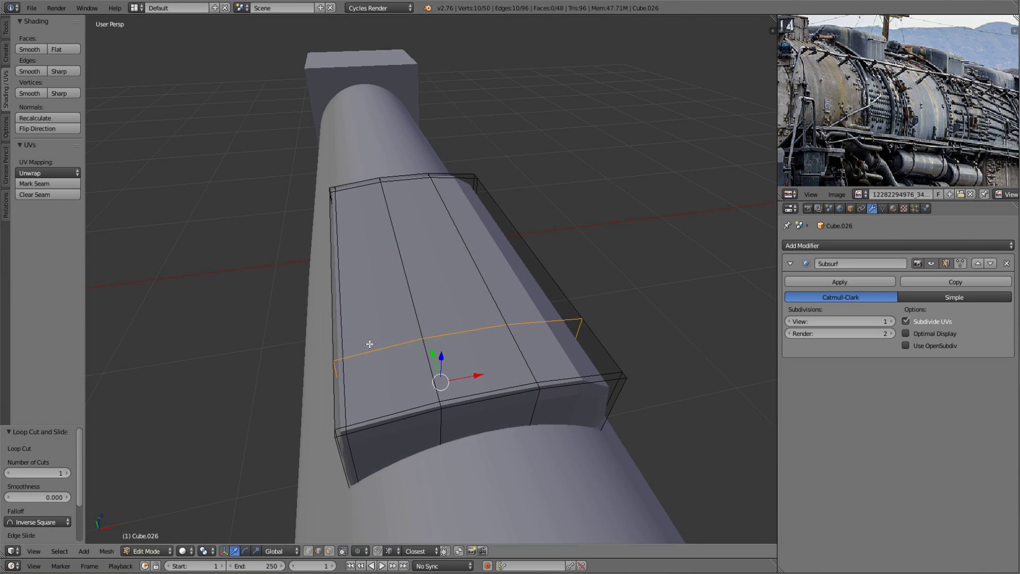
middle_drag(370, 344, 524, 373)
key(s)
key(y)
key(a)
- Check the mesh in wireframe, then scale the block's end corners along its length
mouse_move(693, 374)
middle_down()
mouse_move(456, 390)
mouse_move(610, 292)
mouse_move(597, 326)
mouse_move(547, 371)
middle_up()
key(z)
scroll(467, 360, up, 3)
key(z)
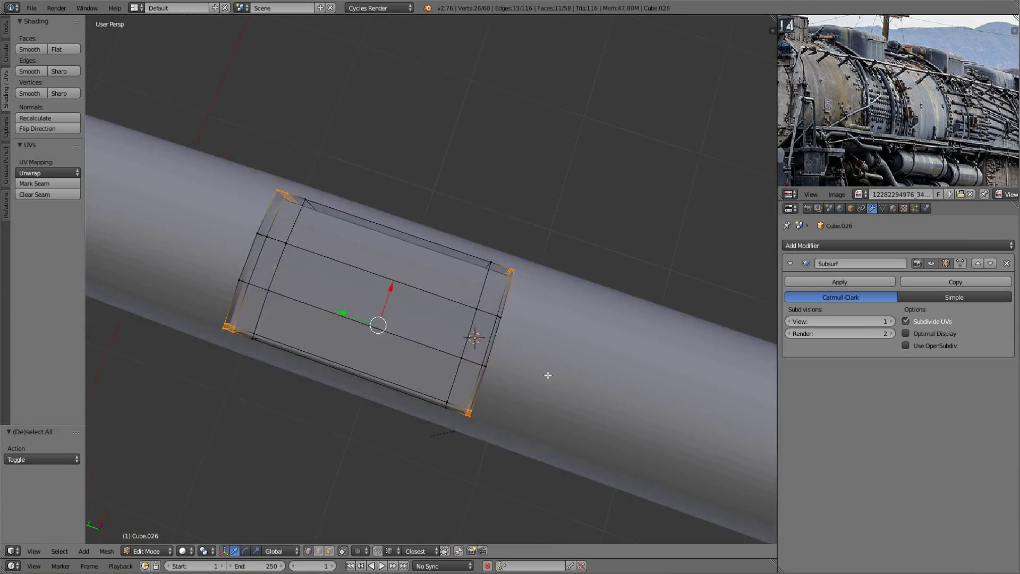
key(s)
key(y)
key(ctrl+r)
click(478, 346)
mouse_move(518, 306)
middle_down()
mouse_move(478, 345)
mouse_move(453, 318)
middle_up()
key(a)
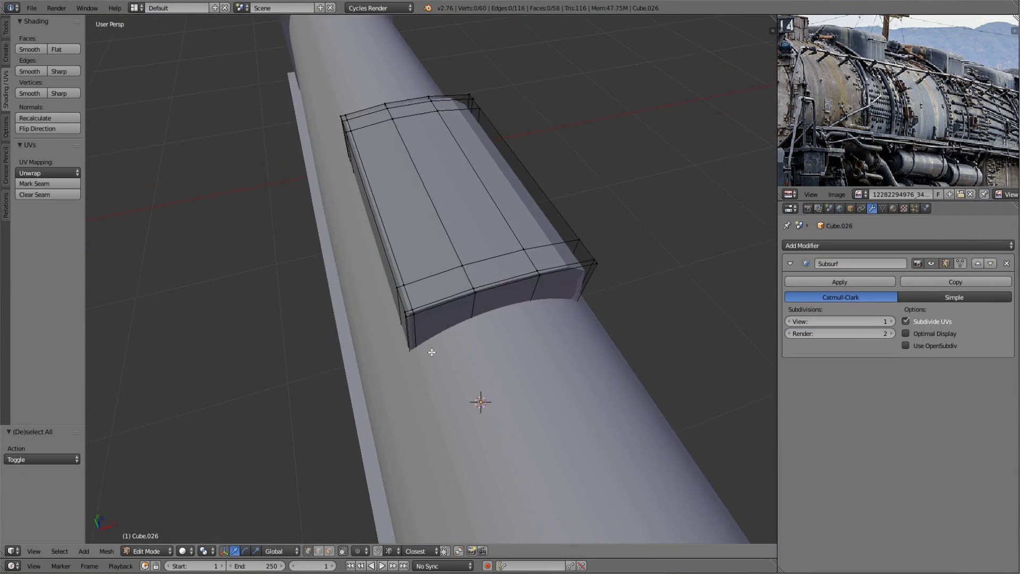
- Add more edge loops along the block and near its end to tighten the rounding
mouse_move(430, 352)
middle_down()
mouse_move(548, 323)
mouse_move(479, 282)
middle_up()
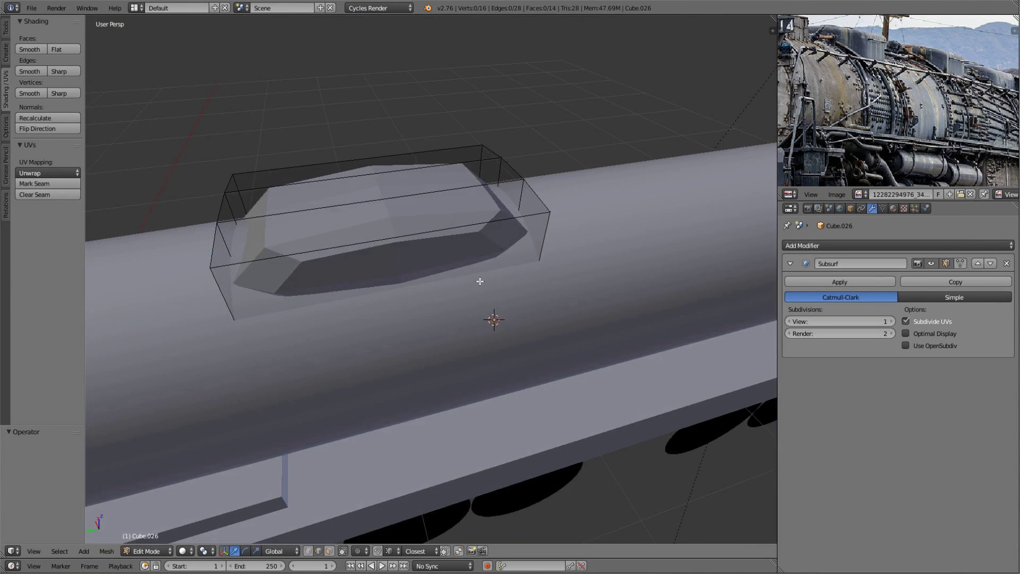
key(ctrl+r)
click(505, 368)
key(a)
mouse_move(510, 357)
middle_down()
mouse_move(562, 271)
mouse_move(515, 266)
middle_up()
key(ctrl+r)
mouse_move(667, 285)
middle_down()
mouse_move(512, 372)
mouse_move(551, 364)
mouse_move(353, 337)
middle_up()
click(598, 350)
middle_drag(598, 350, 351, 359)
- Place a final edge loop, inspect the block from a low angle, and leave edit mode
key(ctrl+r)
click(344, 305)
mouse_move(344, 305)
middle_down()
mouse_move(499, 345)
mouse_move(520, 378)
middle_up()
key(a)
mouse_move(487, 429)
middle_down()
mouse_move(479, 159)
mouse_move(602, 244)
middle_up()
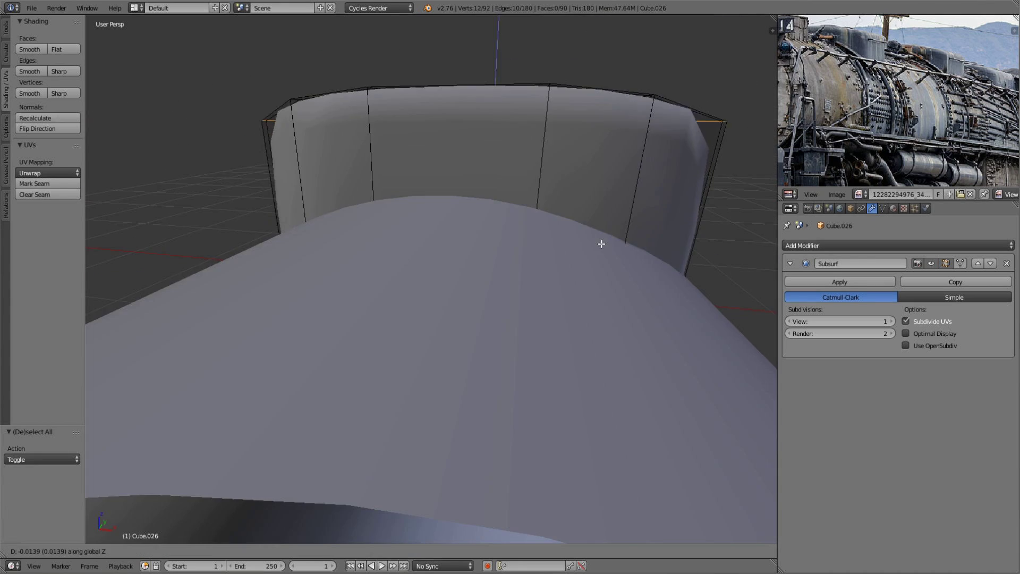
scroll(602, 244, down, 5)
key(Tab)
- Select the boiler tube and pick a strip of its faces in edit mode
right_click(497, 280)
key(Tab)
middle_drag(538, 331, 453, 336)
scroll(453, 336, up, 5)
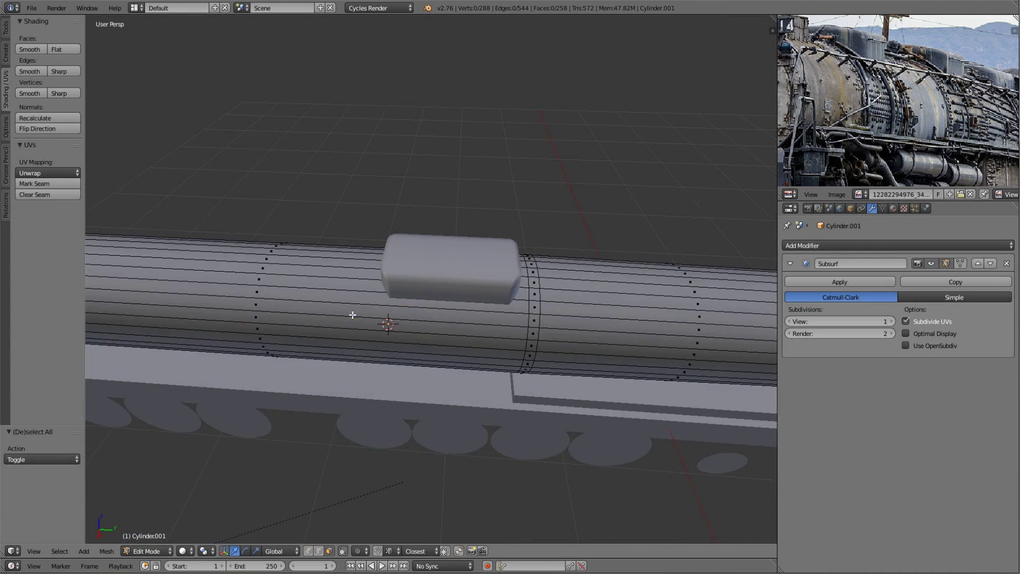
key(a)
alt+right_click(368, 327)
mouse_move(367, 327)
middle_down()
mouse_move(421, 387)
mouse_move(546, 284)
mouse_move(521, 314)
mouse_move(403, 327)
middle_up()
key(Tab)
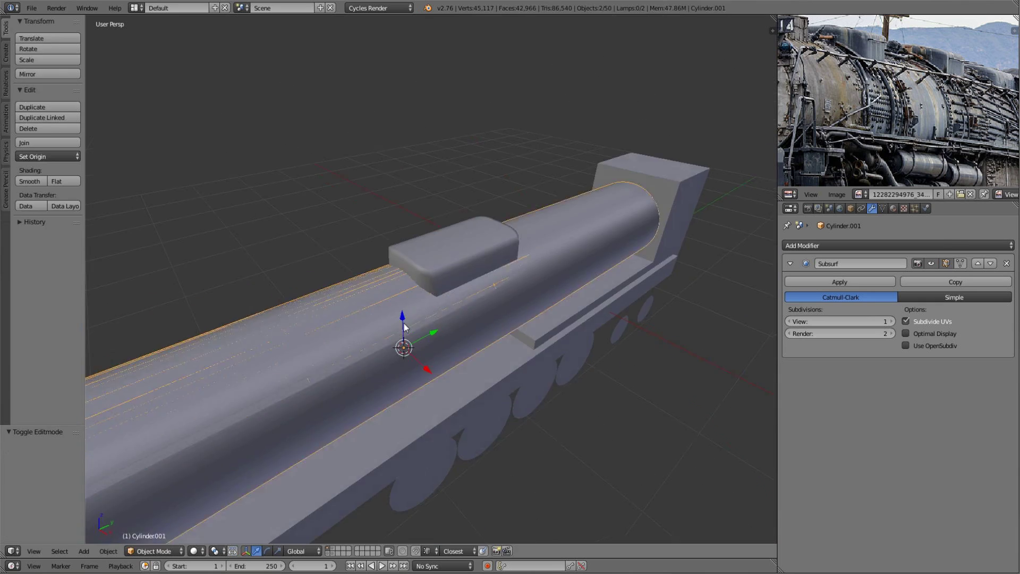
- Cut a new edge loop around the boiler beside the dome block
scroll(273, 336, down, 3)
key(a)
alt+right_click(383, 266)
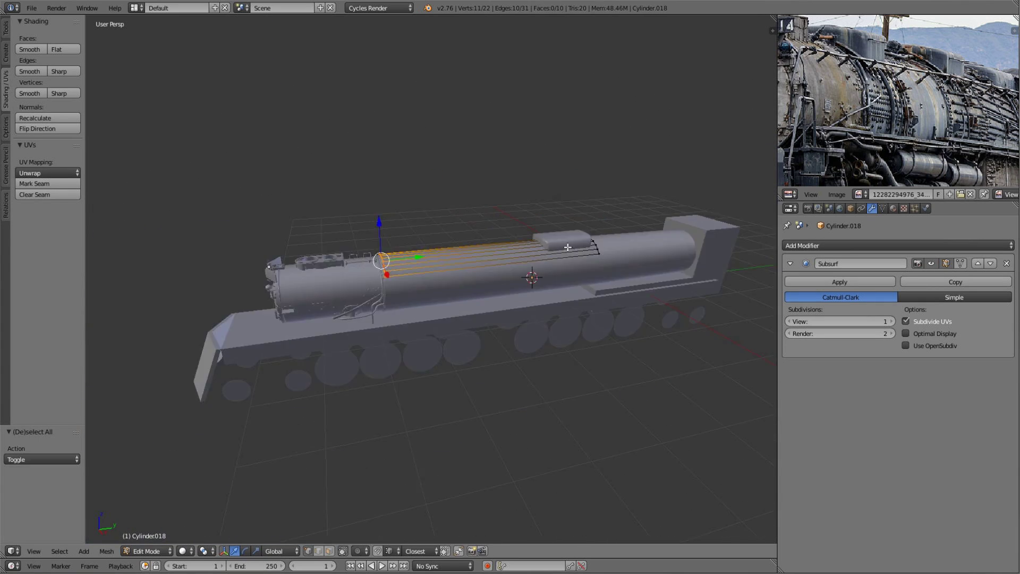
mouse_move(247, 230)
middle_down()
mouse_move(596, 273)
mouse_move(555, 232)
mouse_move(576, 221)
mouse_move(519, 250)
mouse_move(421, 232)
middle_up()
key(a)
key(ctrl+r)
click(422, 232)
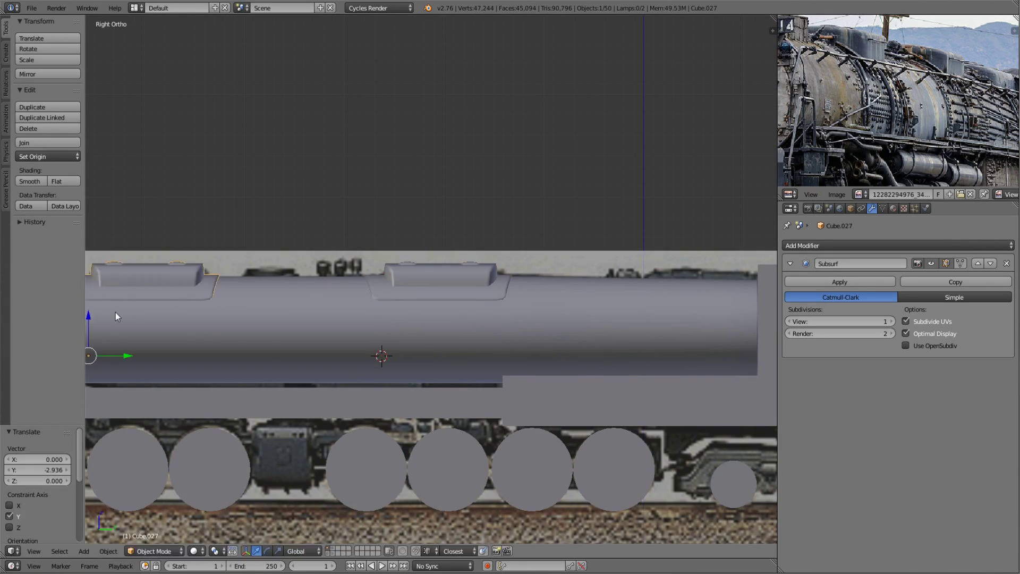
- Preview the boiler close-up in rendered shading, then return to solid shading
mouse_move(116, 311)
middle_down()
mouse_move(353, 340)
mouse_move(459, 224)
middle_up()
scroll(375, 241, up, 3)
key(a)
key(shift+z)
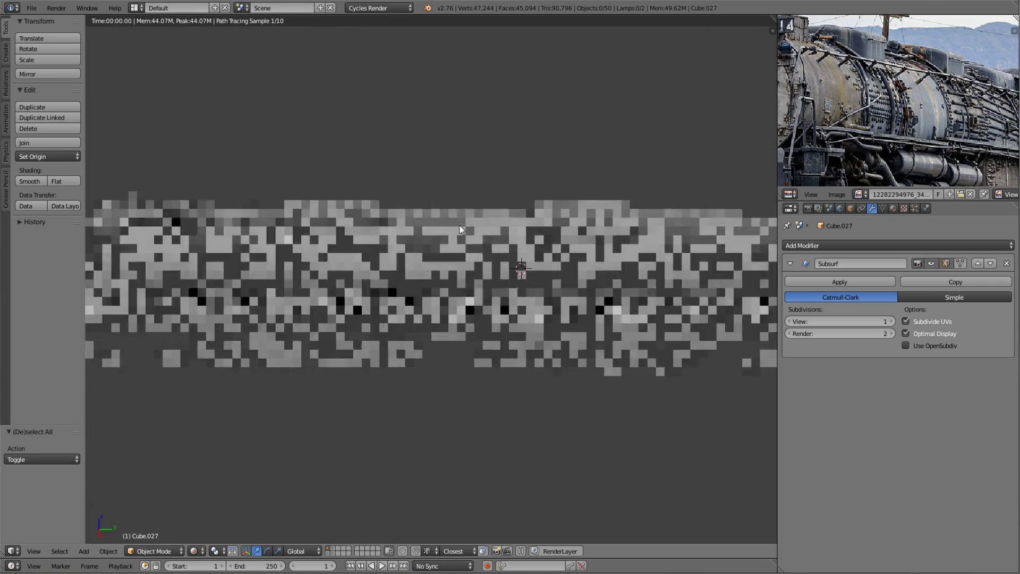
key(shift+z)
mouse_move(412, 303)
middle_down()
mouse_move(420, 220)
mouse_move(222, 295)
middle_up()
scroll(319, 276, up, 5)
- Select the small cylinder grab handle and nudge it sideways on the dome
right_click(420, 259)
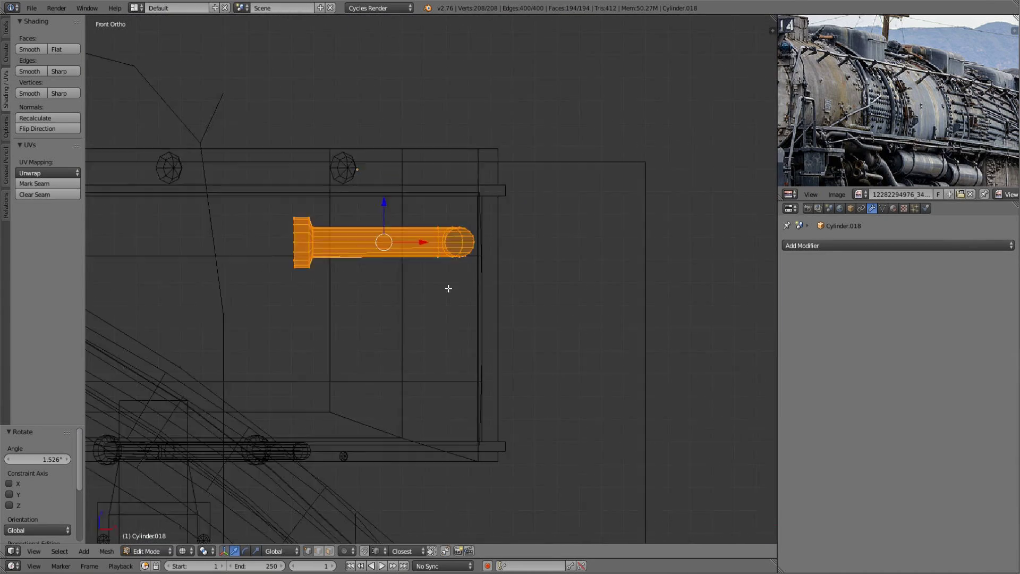
middle_drag(448, 288, 337, 256)
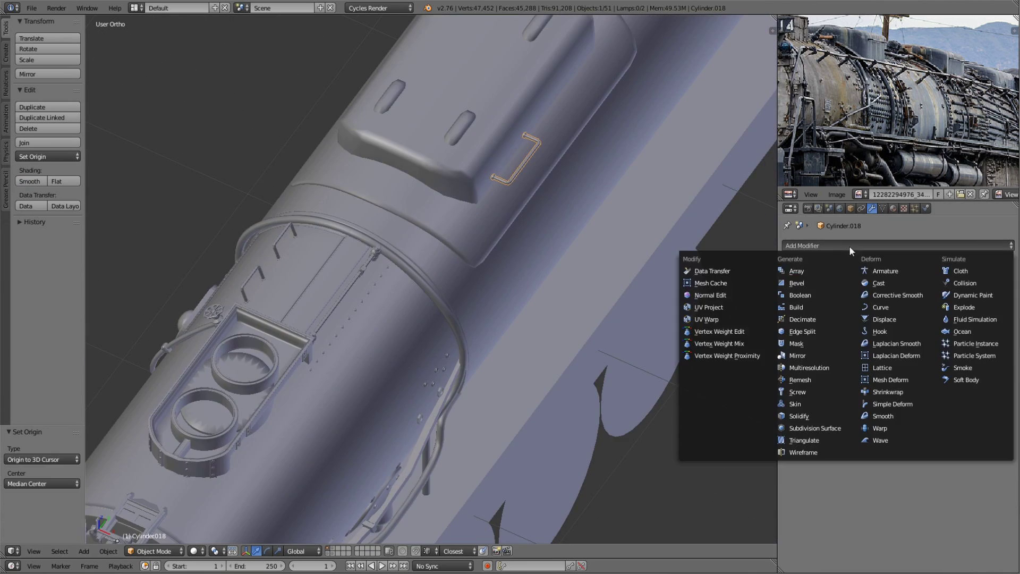
scroll(547, 300, down, 5)
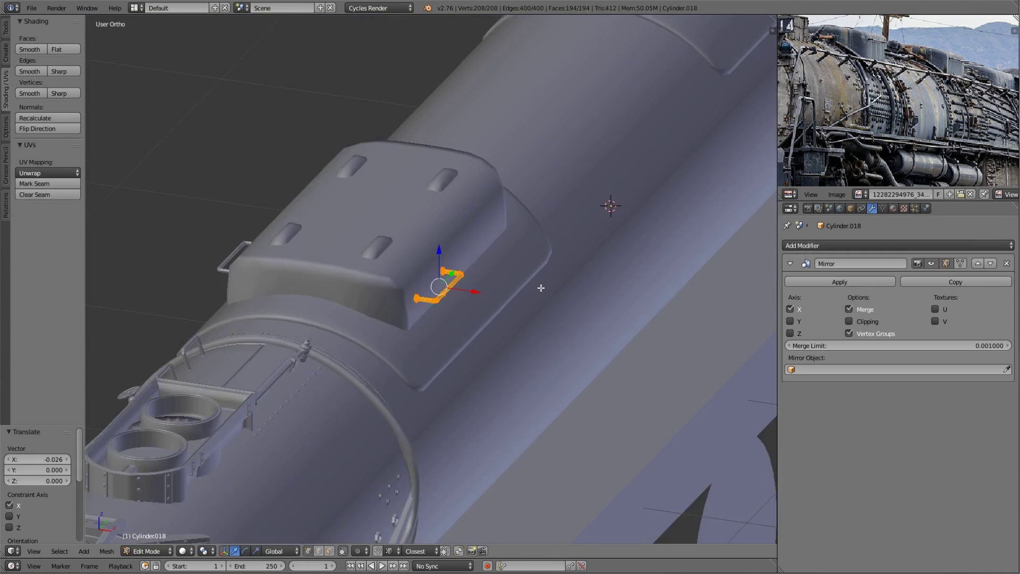
key(KP_3)
scroll(458, 239, up, 5)
scroll(653, 233, down, 5)
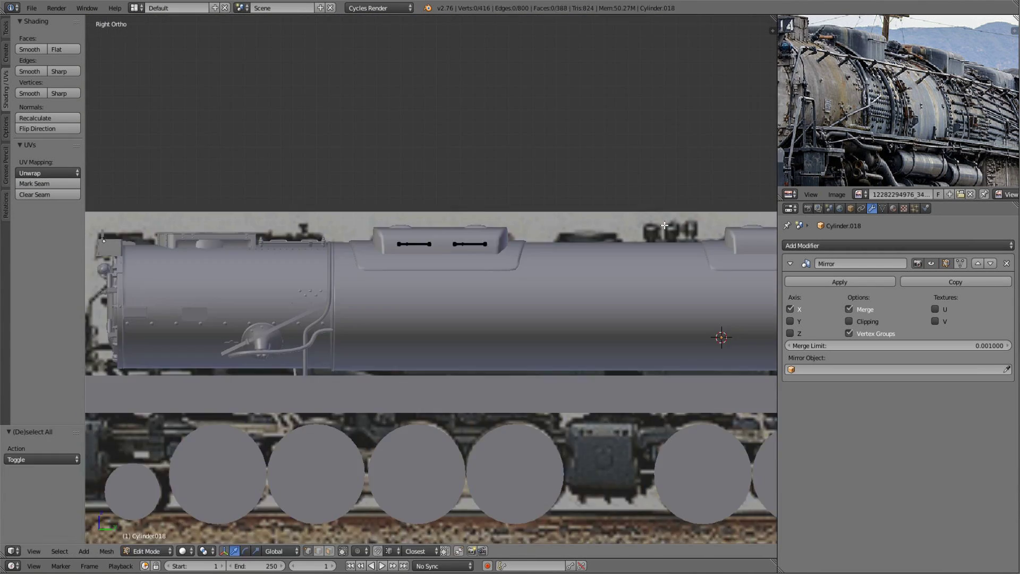
scroll(558, 314, up, 3)
- View the locomotive in rendered shading from above and side-on, then back to solid
middle_drag(558, 313, 476, 268)
key(Tab)
key(a)
key(shift+z)
middle_drag(530, 289, 581, 294)
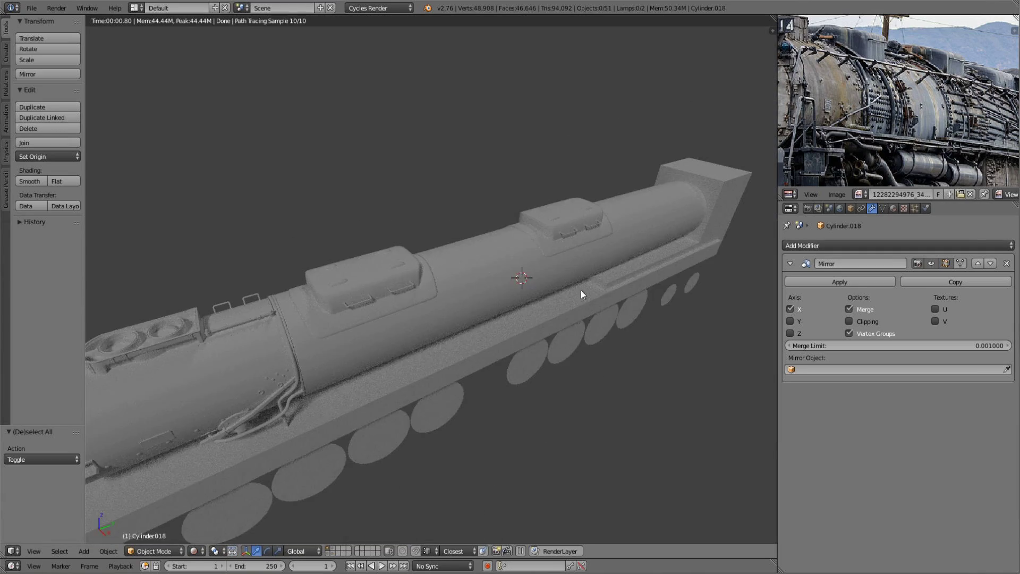
mouse_move(547, 348)
middle_down()
mouse_move(596, 356)
mouse_move(471, 309)
middle_up()
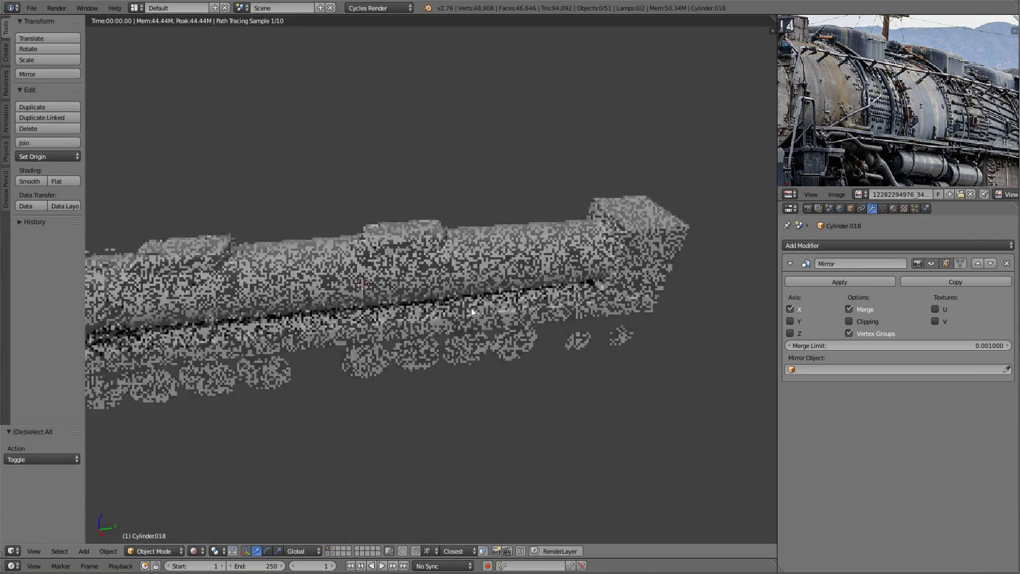
key(shift+z)
scroll(562, 230, up, 4)
right_click(562, 230)
mouse_move(562, 230)
middle_down()
mouse_move(243, 341)
mouse_move(405, 298)
middle_up()
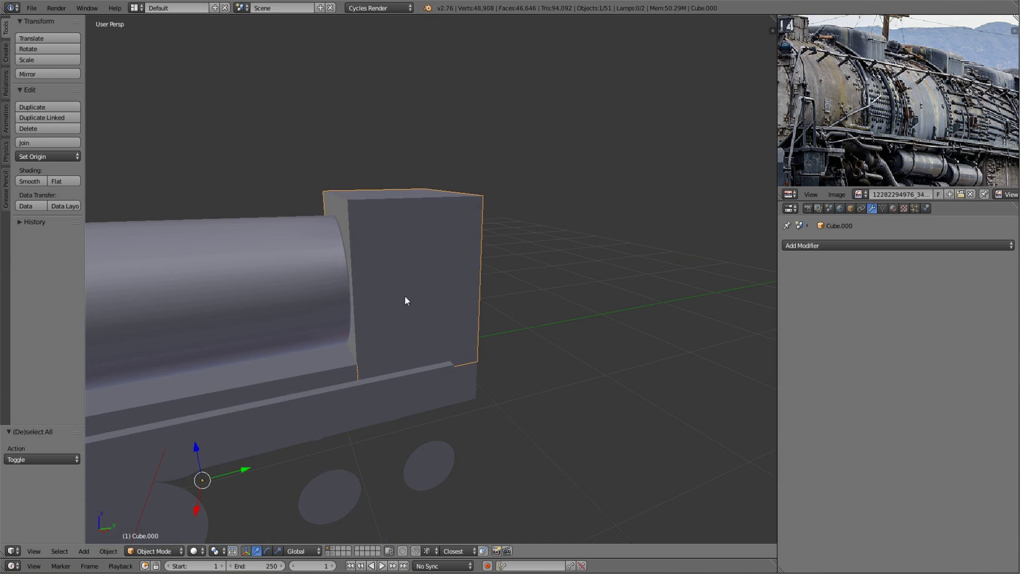
- In Edit Mode on the cab, add a new cylinder to the cab mesh
key(KP_3)
key(Tab)
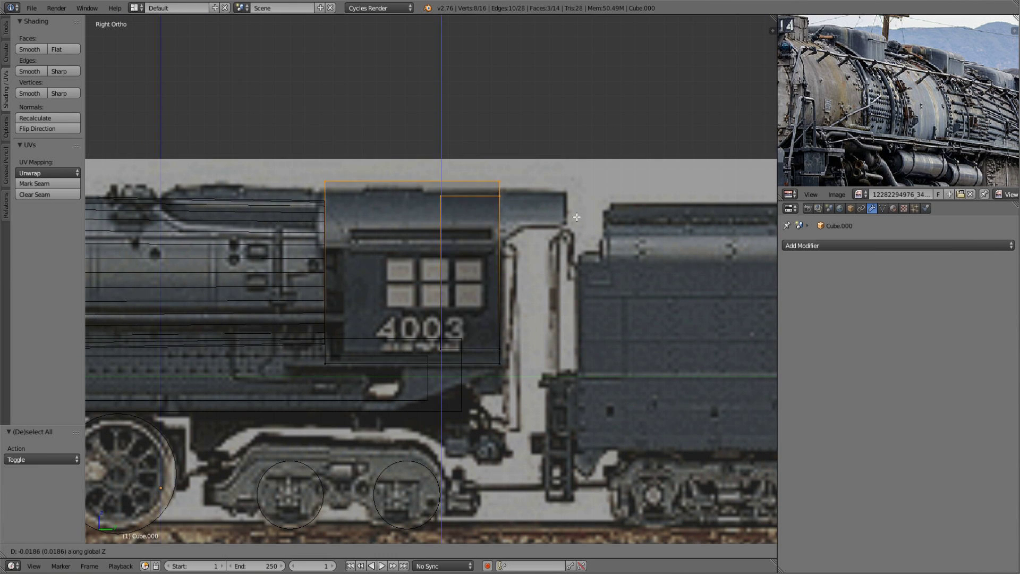
middle_drag(418, 263, 439, 289)
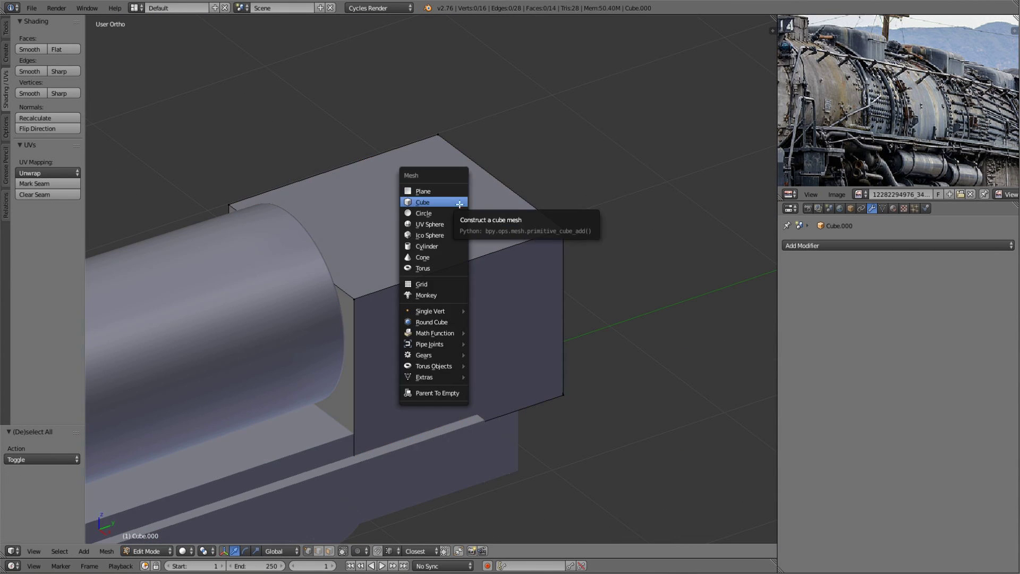
click(427, 246)
scroll(424, 287, down, 6)
scroll(466, 256, up, 4)
key(shift+a)
click(540, 243)
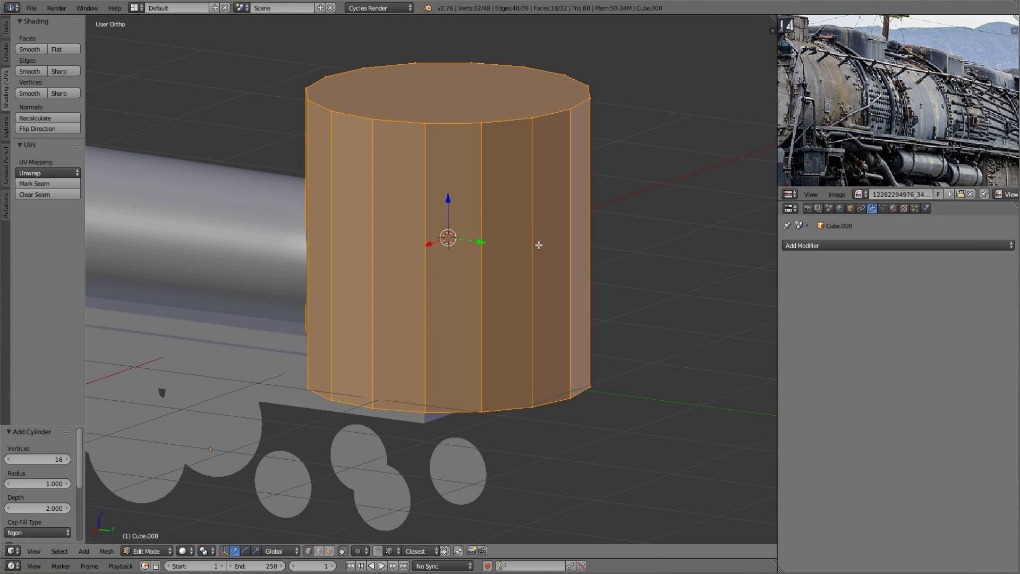
- Rotate the cylinder 90° on X, shrink it, and place it over the cab top in Right view
key(r)
key(x)
key(9)
key(0)
key(Return)
key(s)
click(478, 260)
key(KP_3)
scroll(394, 286, up, 5)
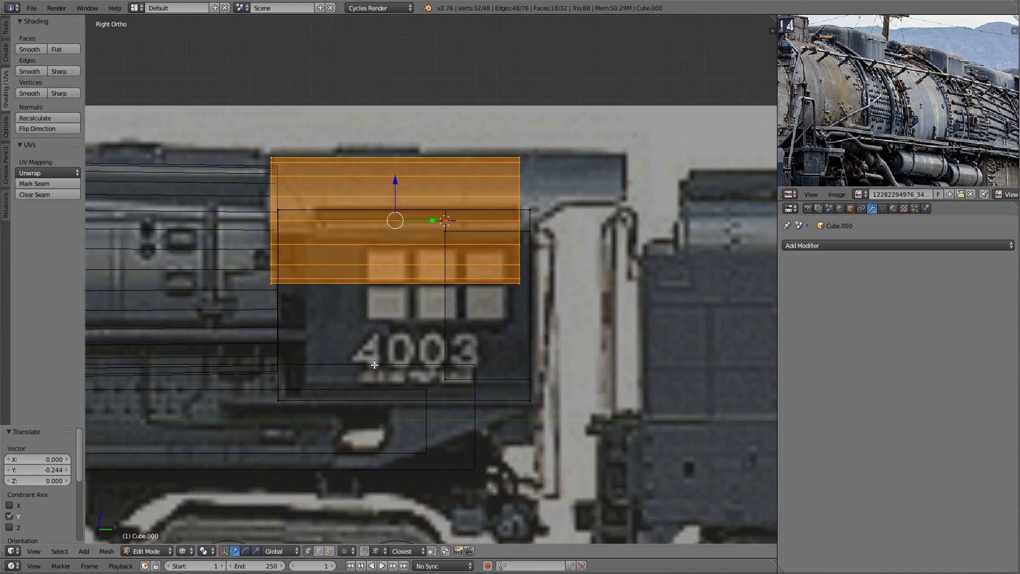
key(g)
click(334, 215)
- Delete the lower half of the cylinder's vertices, leaving a curved roof shell
key(a)
drag(313, 237, 686, 349)
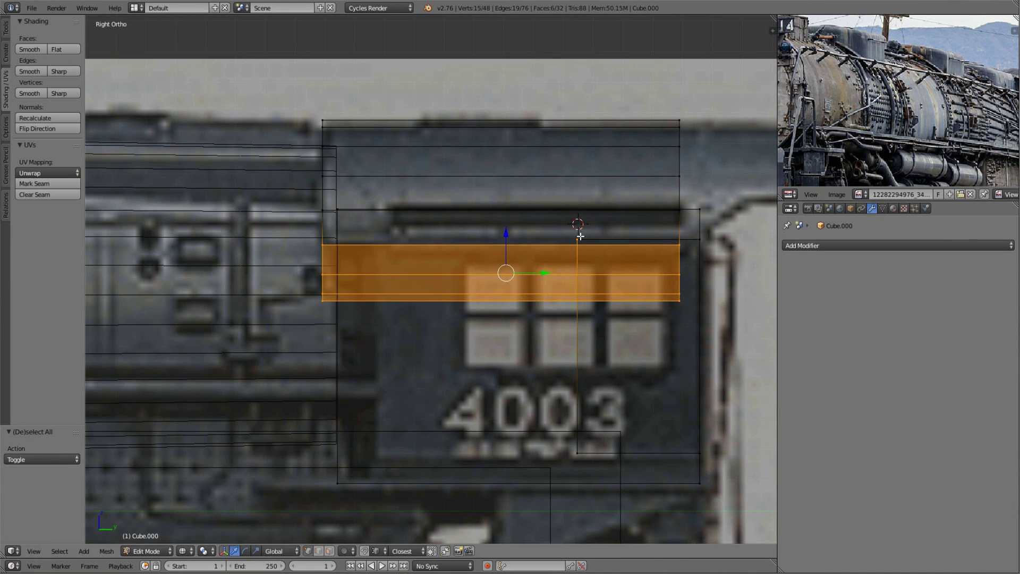
key(x)
click(455, 285)
key(KP_3)
- Move the roof's rear edge along Y so the roof overhangs the cab
key(g)
key(y)
click(388, 225)
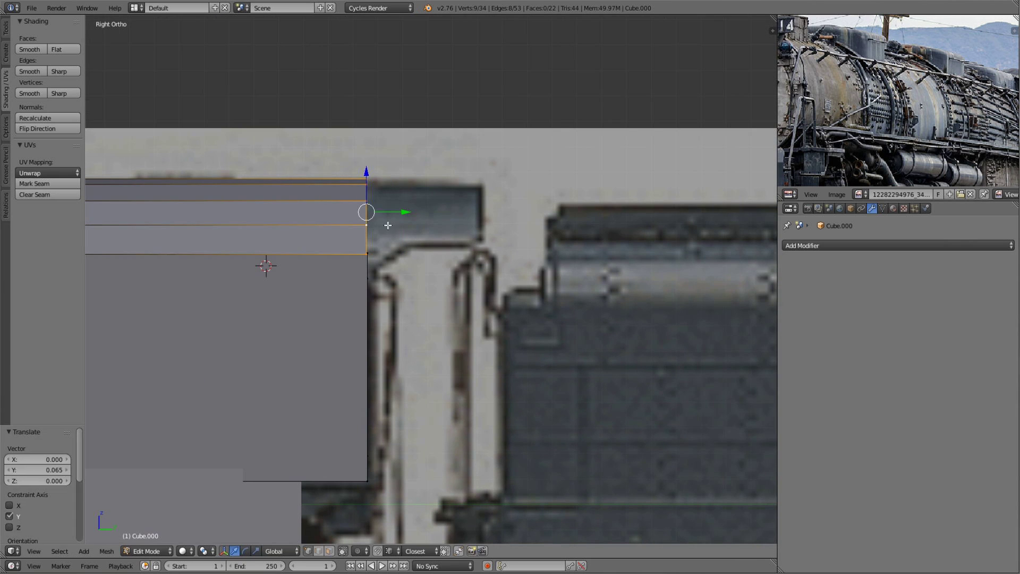
click(508, 222)
key(a)
scroll(435, 227, down, 3)
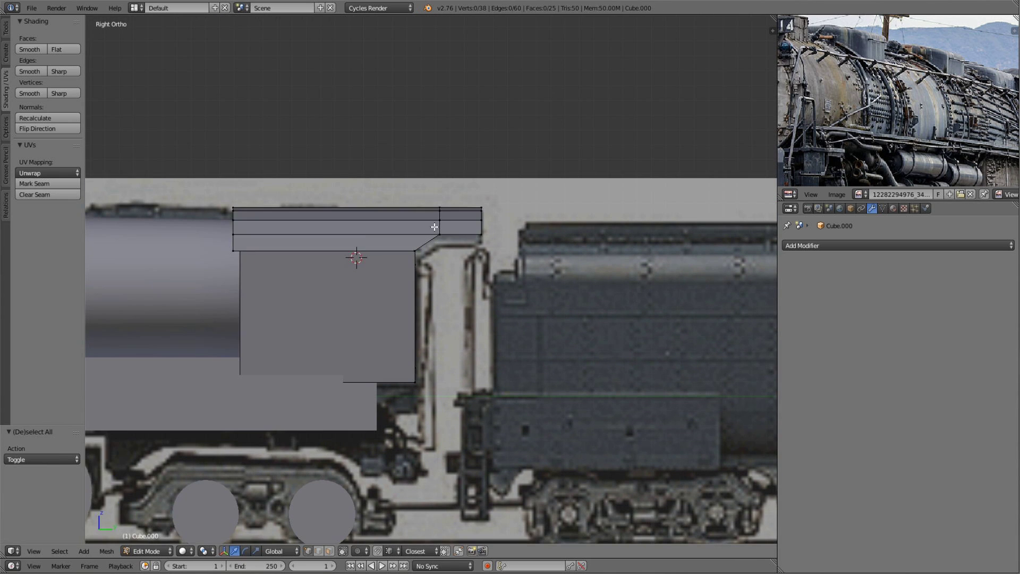
key(a)
middle_drag(296, 269, 417, 260)
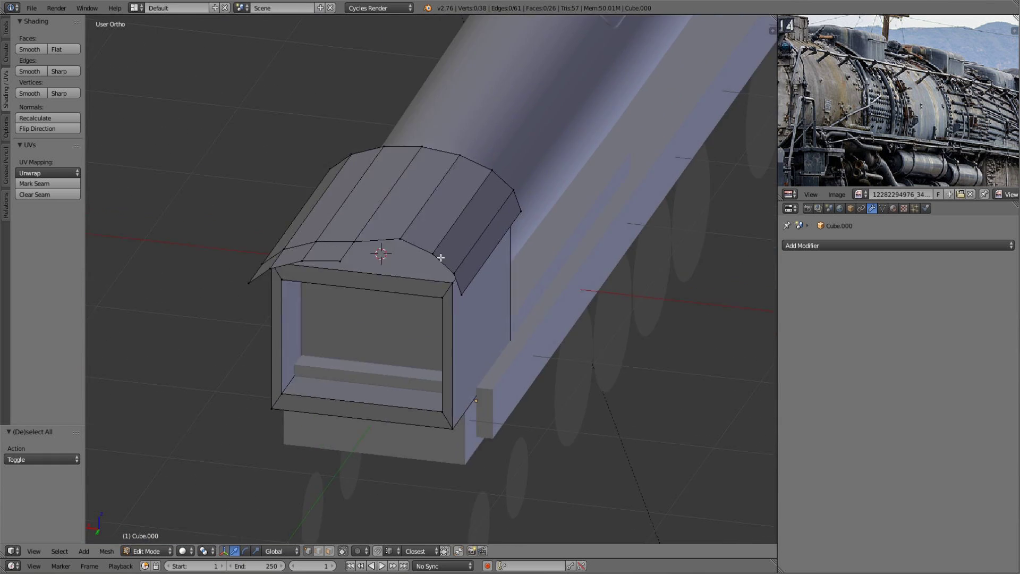
right_click(416, 260)
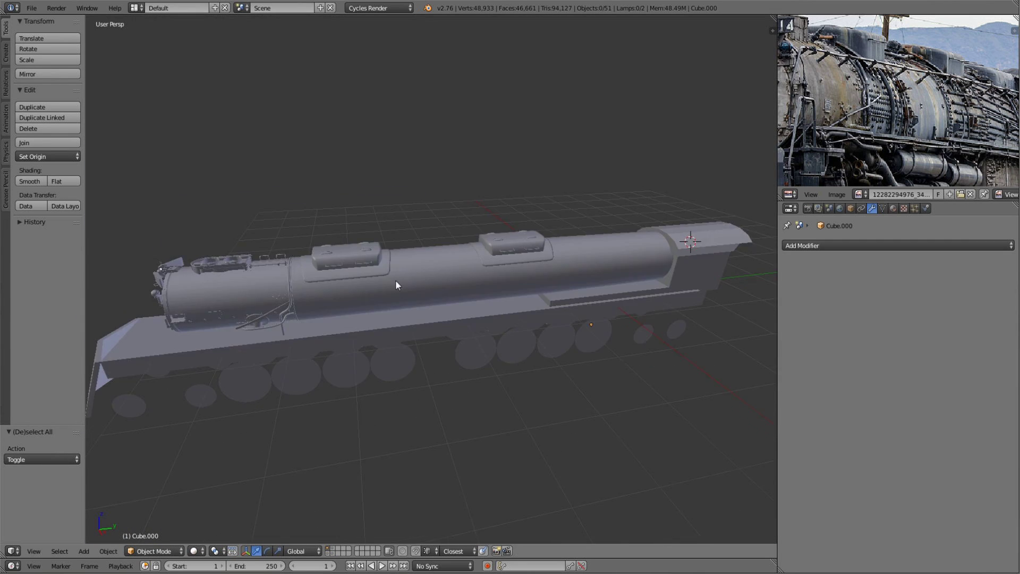
- Select the dome's skirt edges and duplicate them downward along Z
scroll(395, 286, up, 3)
scroll(253, 302, up, 2)
scroll(166, 385, up, 1)
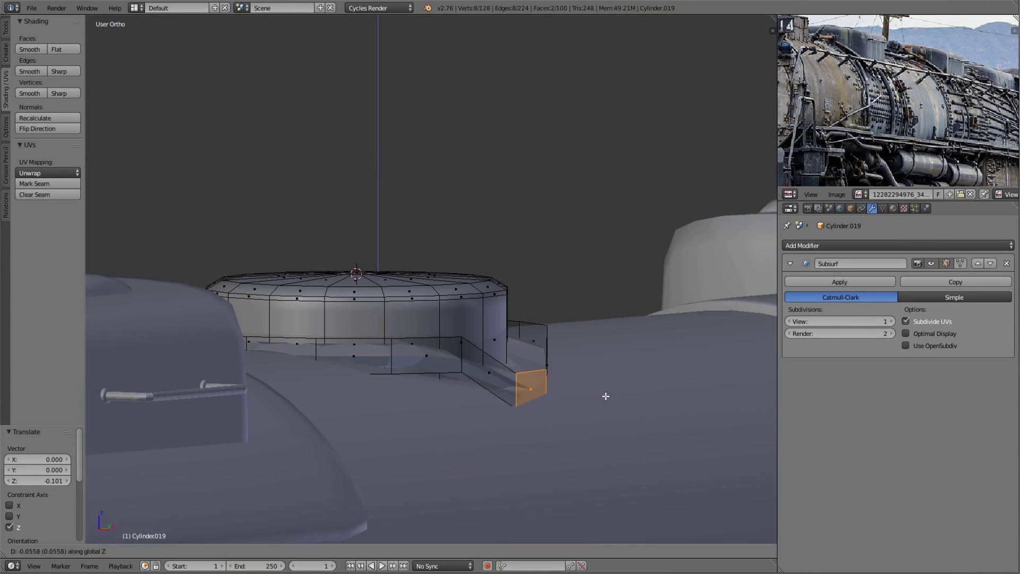
key(KP_3)
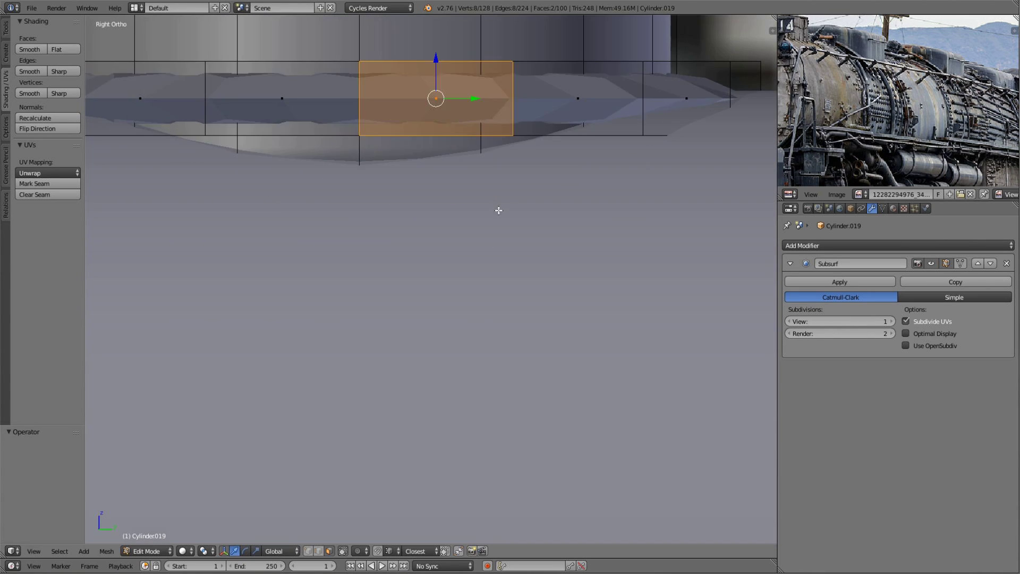
key(a)
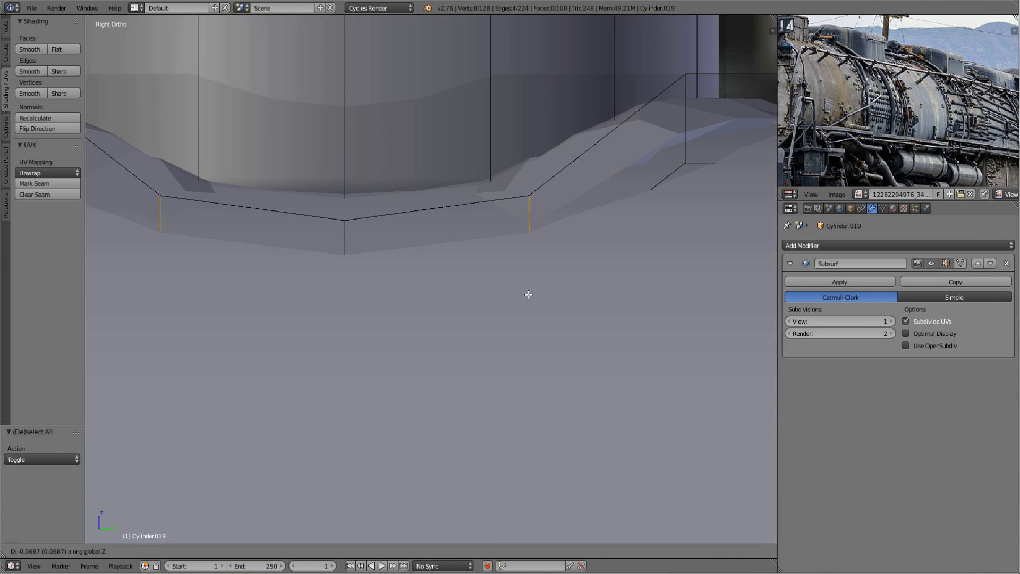
shift+right_click(180, 184)
key(shift+d)
key(z)
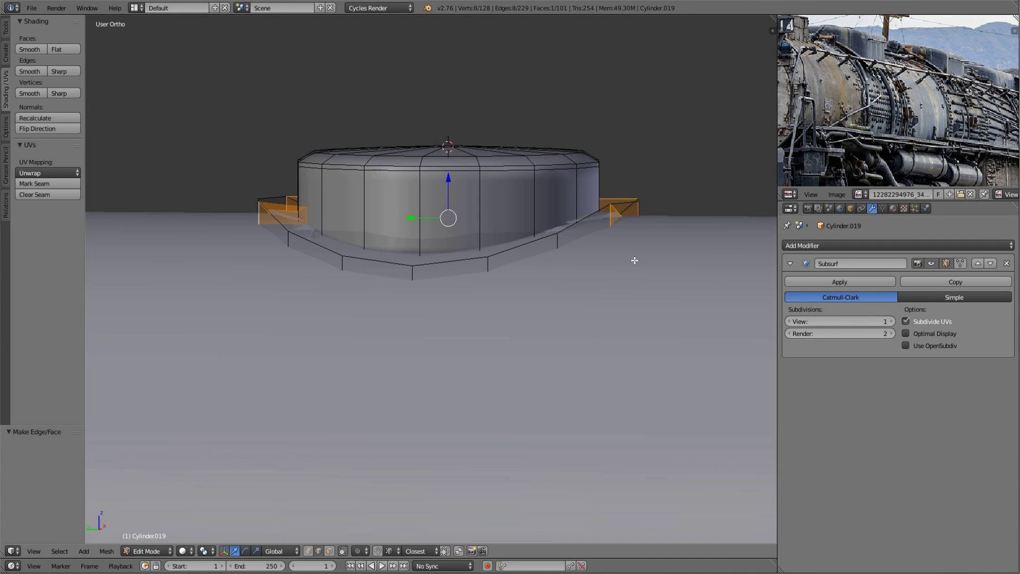
key(Escape)
key(ctrl+z)
- Select the linked dome brim and lower it along Z onto the boiler's curve
mouse_move(638, 255)
middle_down()
mouse_move(426, 262)
mouse_move(627, 247)
middle_up()
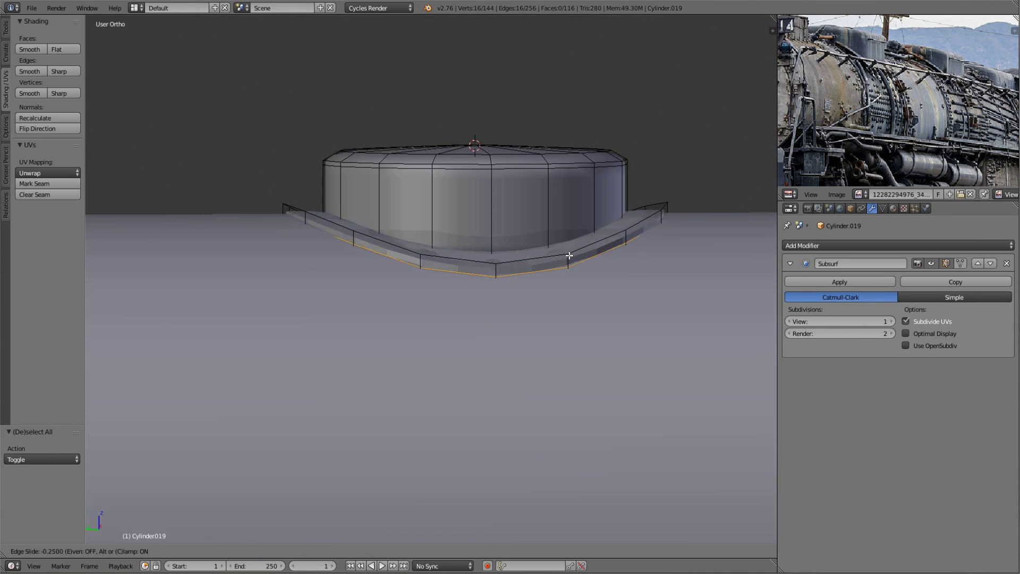
middle_drag(435, 244, 435, 301)
key(Tab)
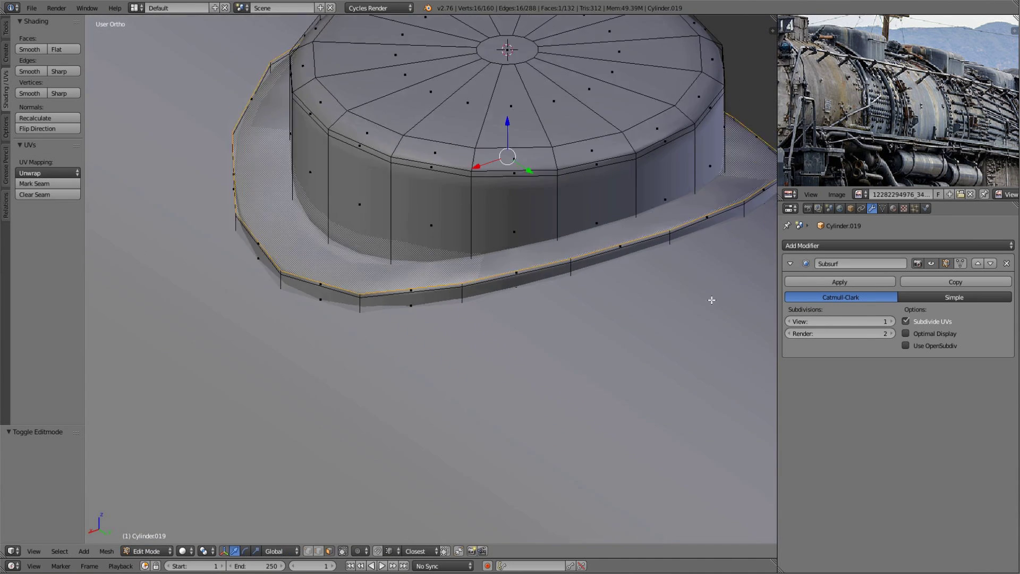
key(Tab)
key(a)
key(Tab)
scroll(564, 258, up, 2)
scroll(558, 266, up, 2)
key(l)
key(g)
key(z)
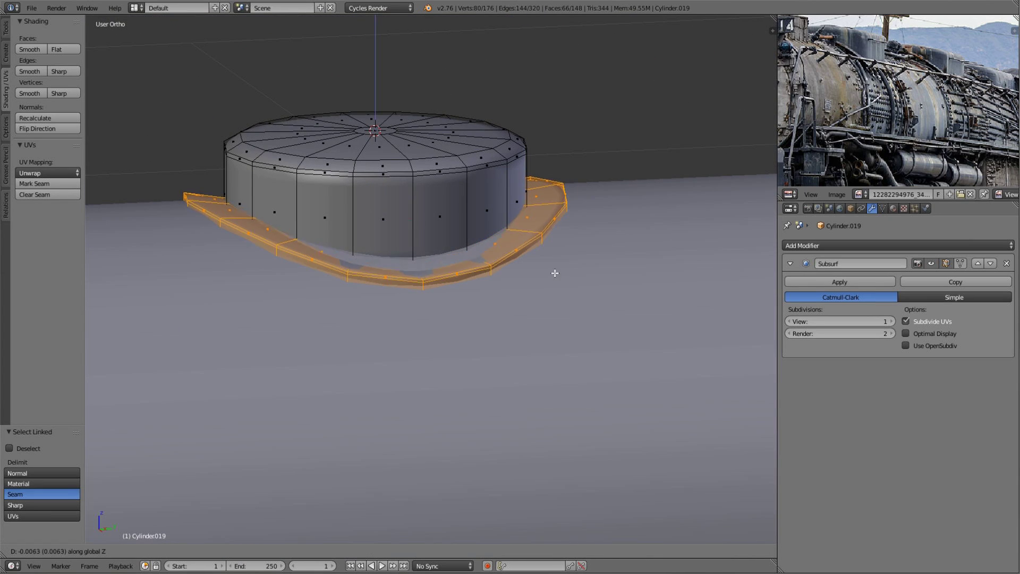
key(Escape)
- Add a cylinder inside the round dome's mesh on top of the dome
key(z)
key(z)
key(Tab)
scroll(461, 261, down, 3)
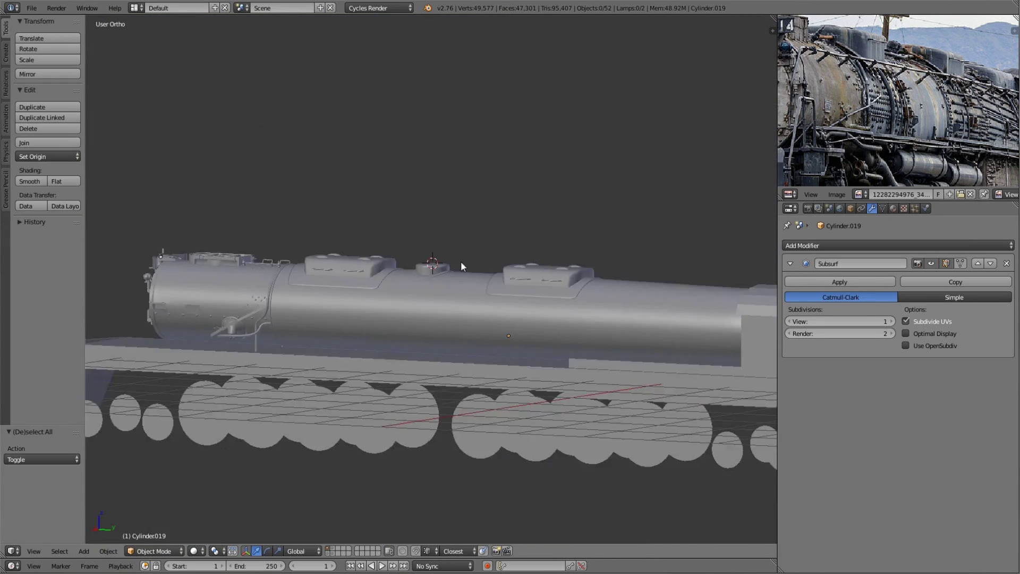
scroll(477, 323, up, 2)
middle_drag(477, 323, 464, 252)
key(Tab)
key(shift+a)
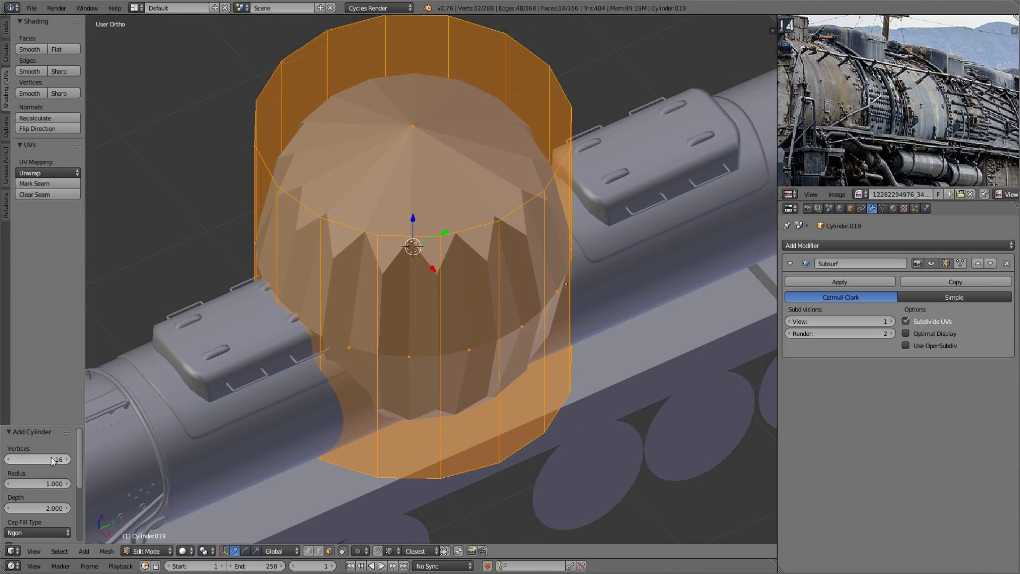
scroll(524, 212, down, 3)
scroll(523, 302, down, 2)
scroll(466, 287, up, 4)
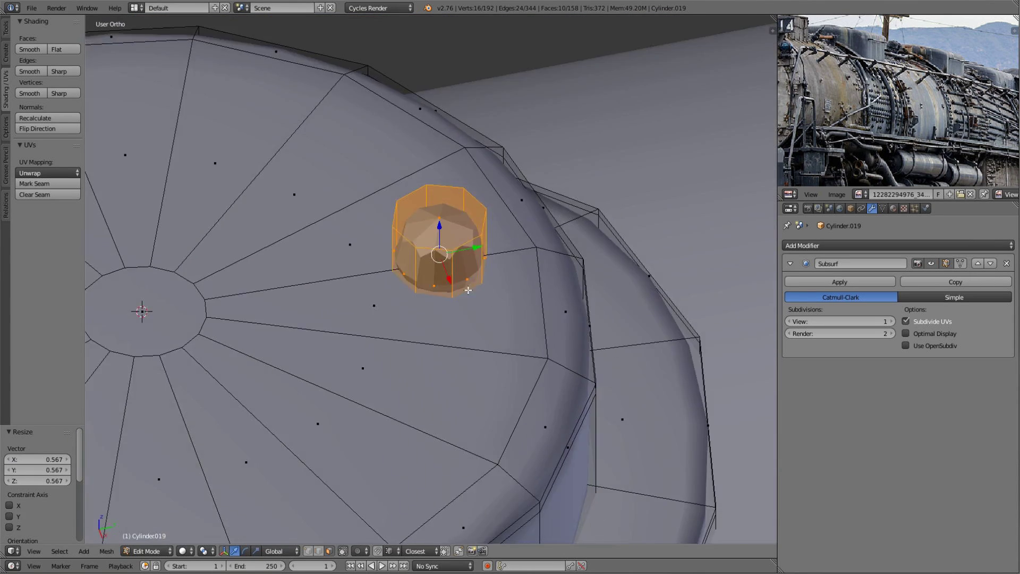
- Shrink the cylinder into a knob with a loop cut, round its top, and duplicate it along Y
key(a)
key(ctrl+r)
click(467, 231)
middle_drag(466, 230, 478, 223)
right_click(435, 190)
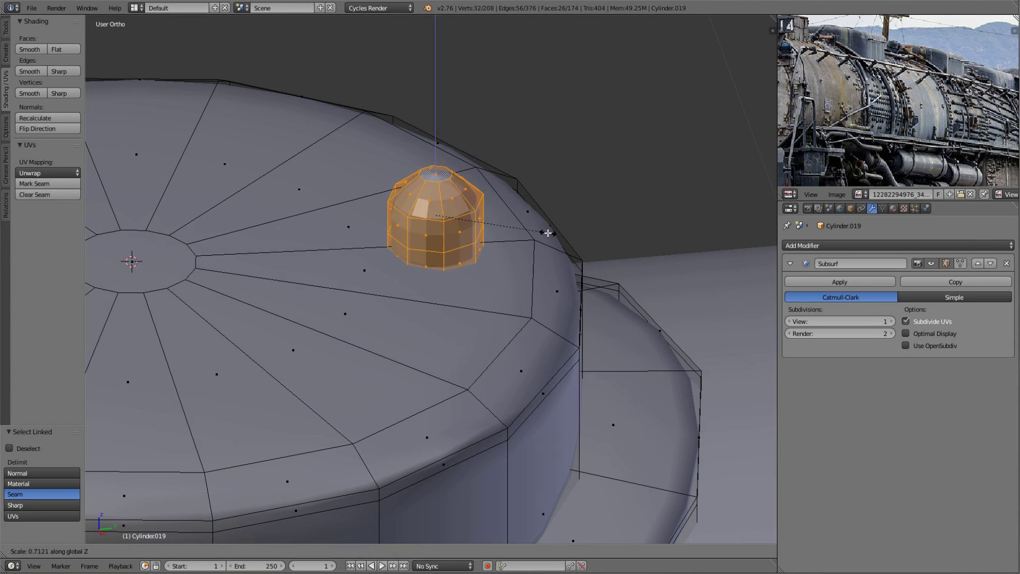
click(547, 233)
scroll(510, 255, down, 5)
key(shift+d)
key(y)
- Preview the whole locomotive in rendered shading, then return to solid shading
key(Tab)
scroll(285, 274, down, 4)
middle_drag(284, 274, 517, 378)
key(a)
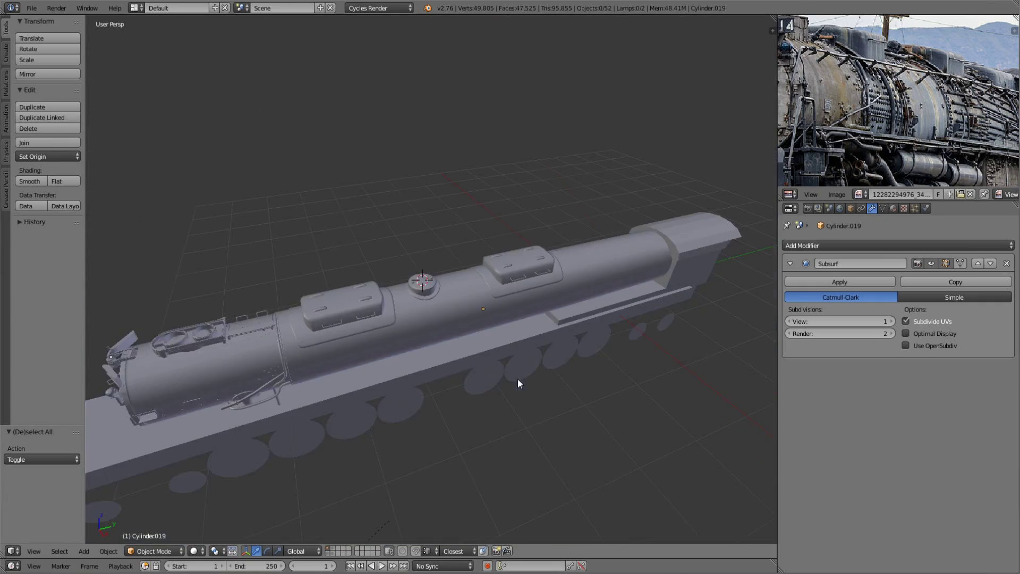
key(shift+z)
key(shift+z)
click(32, 8)
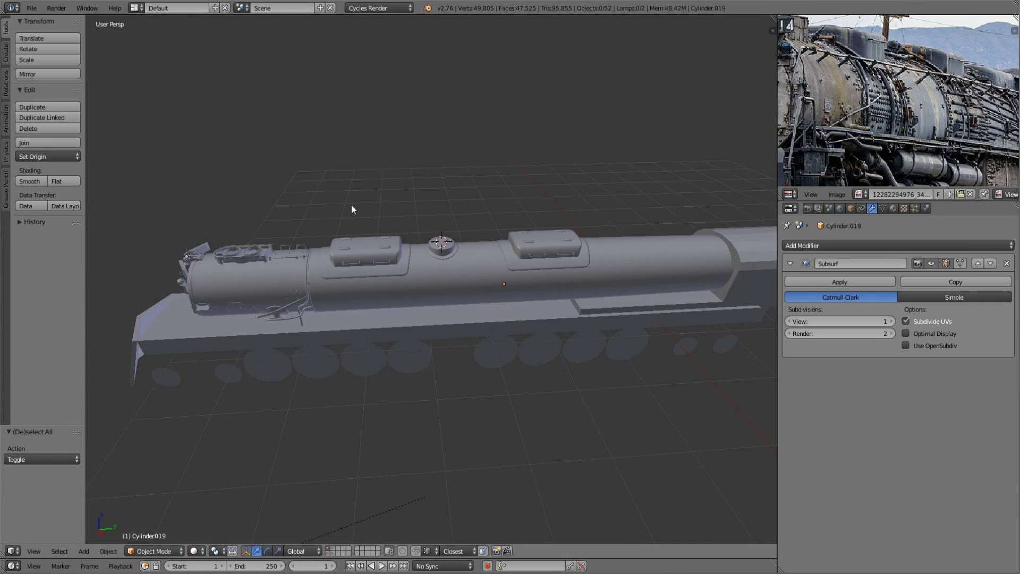
- Select the boiler-top hatch strip and scale it narrower along Y
right_click(507, 248)
key(Tab)
mouse_move(508, 248)
middle_down()
mouse_move(526, 334)
mouse_move(543, 276)
middle_up()
key(ctrl+Tab)
scroll(579, 344, up, 3)
key(s)
key(y)
click(486, 304)
- Extrude the hatch for thickness, edge-slide it, and scale its bottom loop along Y
key(g)
key(y)
scroll(532, 311, up, 4)
key(e)
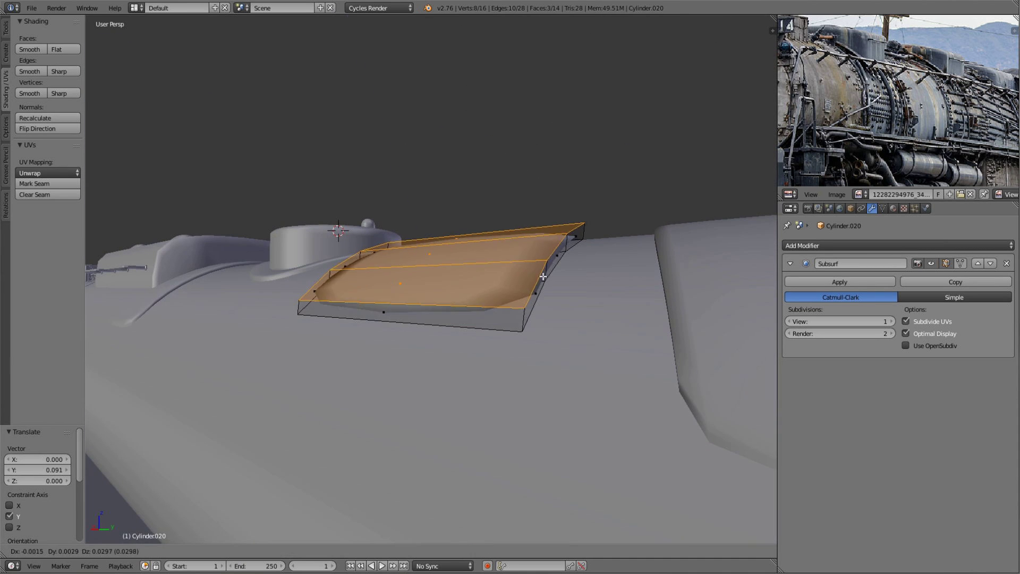
click(511, 316)
middle_drag(511, 315, 576, 448)
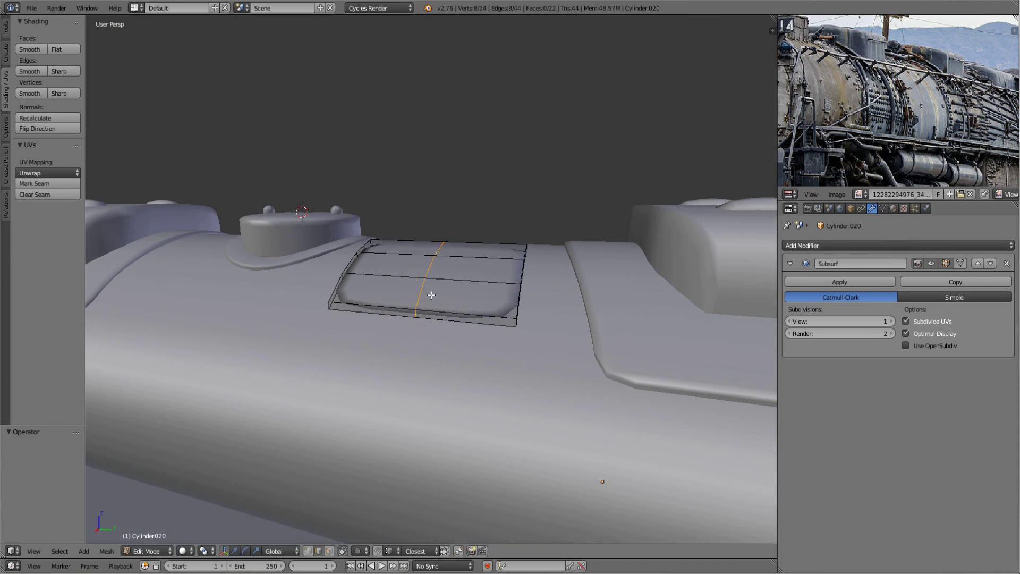
alt+right_click(478, 321)
key(s)
key(y)
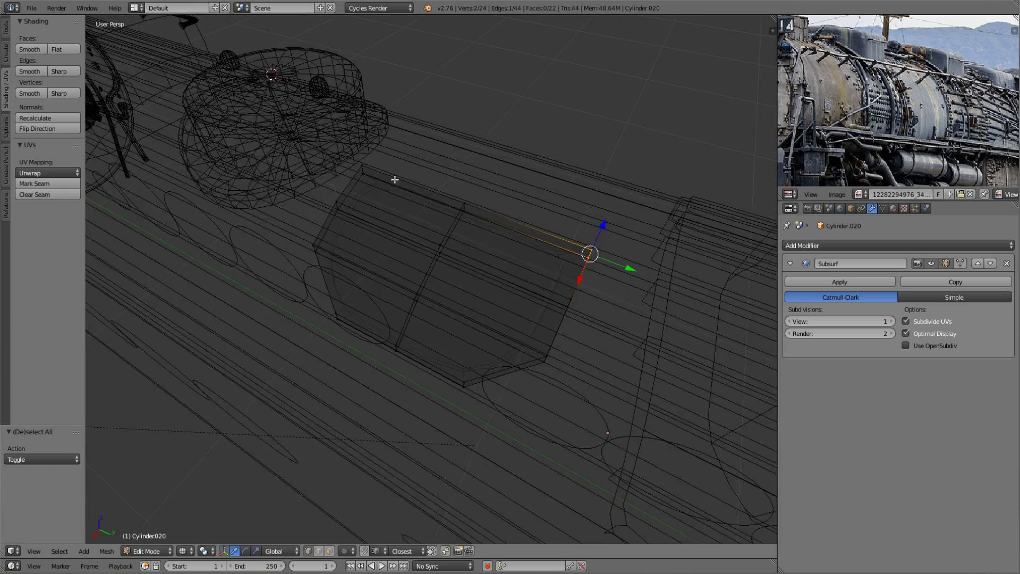
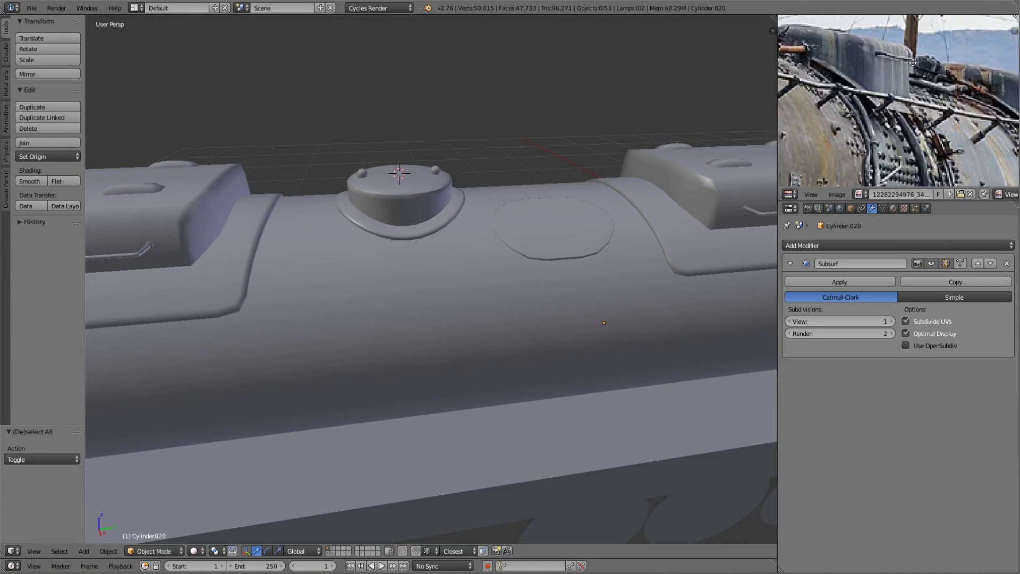
- Add a 16-sided cylinder and shrink it to a small stud size
scroll(866, 116, down, 3)
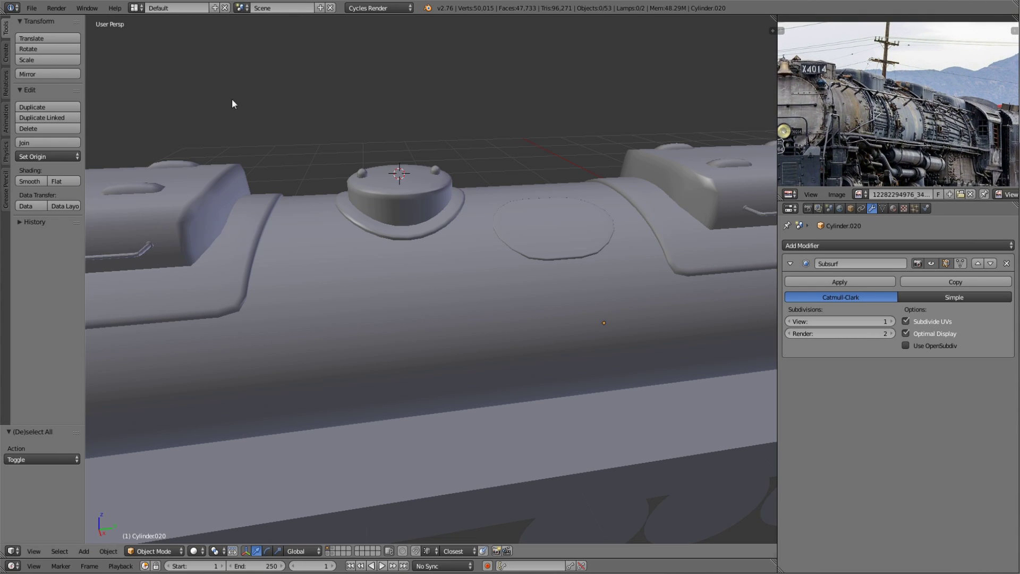
scroll(574, 314, down, 5)
key(shift+a)
click(552, 372)
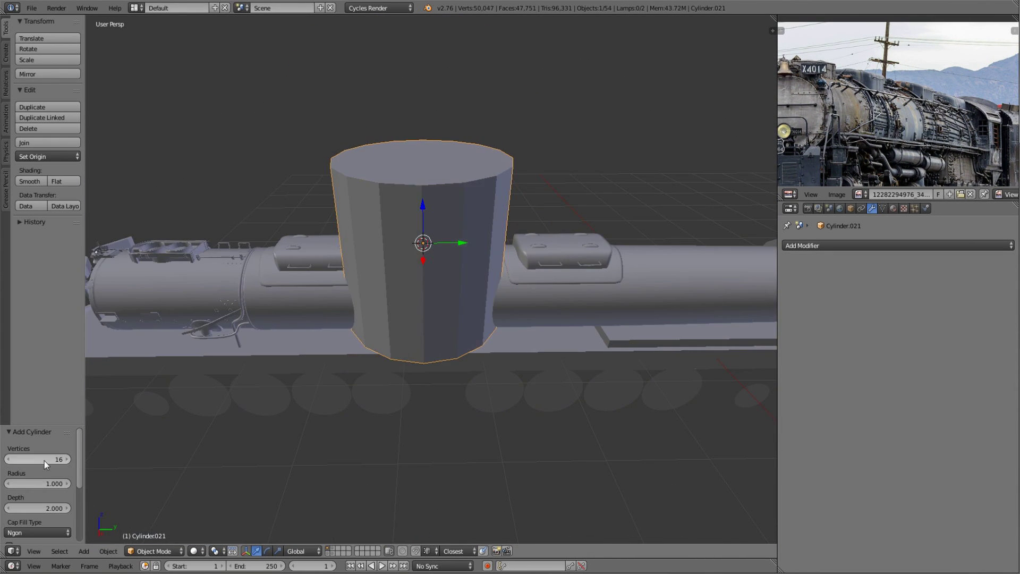
key(Tab)
key(s)
click(441, 266)
scroll(473, 299, up, 2)
middle_drag(473, 265, 473, 299)
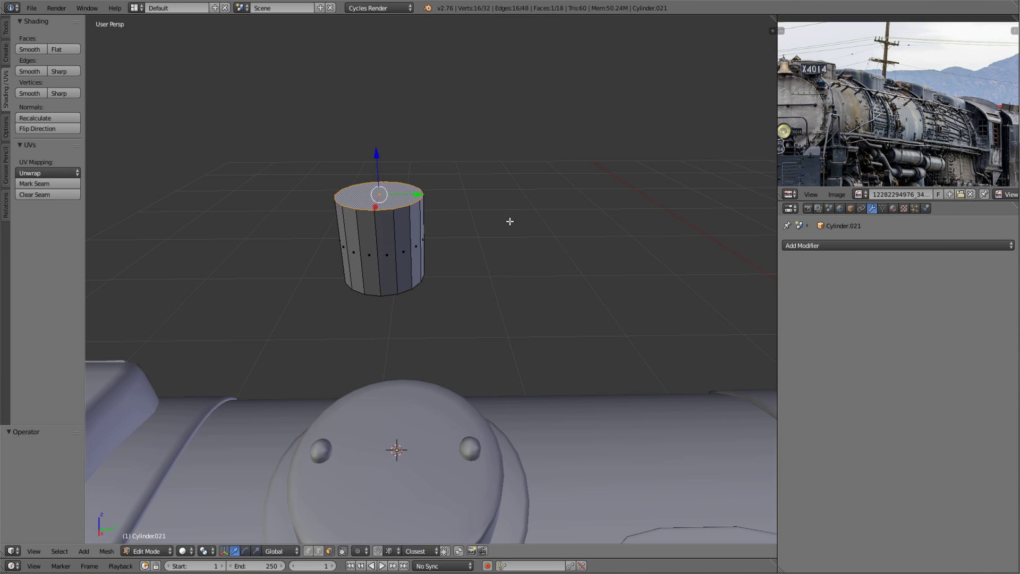
- Narrow the stud's extruded top and select the edge loops of its upper neck
shift+middle_drag(500, 220, 518, 328)
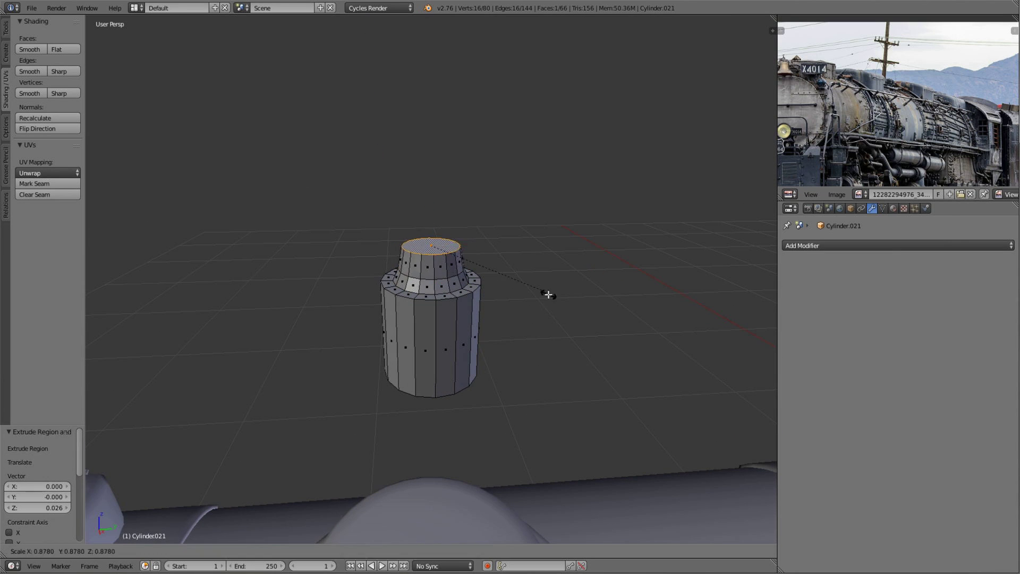
click(565, 308)
scroll(478, 303, up, 2)
key(a)
alt+right_click(454, 296)
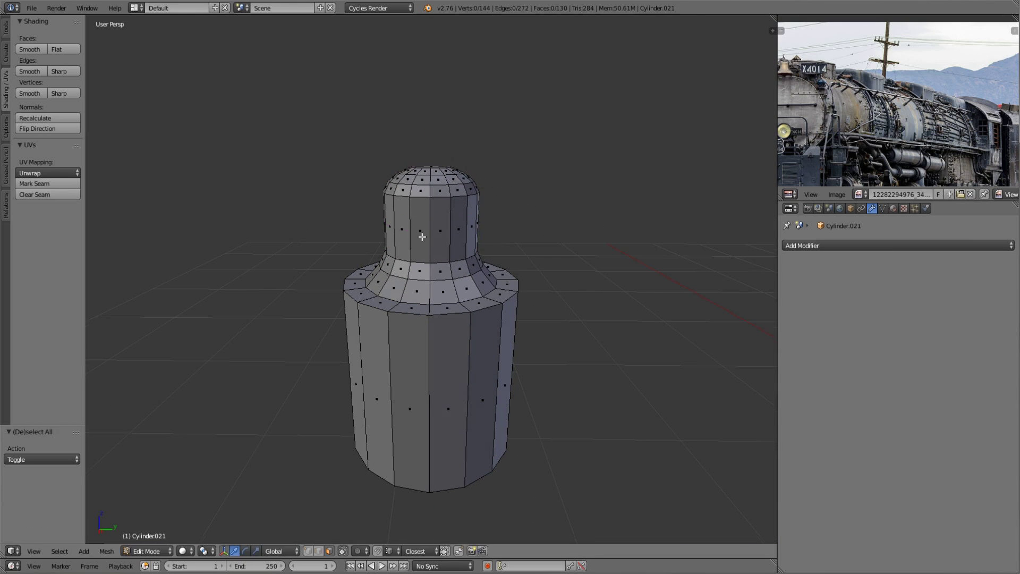
alt+right_click(425, 207)
mouse_move(563, 250)
middle_down()
mouse_move(568, 287)
mouse_move(450, 364)
middle_up()
key(a)
- Loop-cut and scale a flange on the stud, then shrink the whole stud slightly
key(ctrl+r)
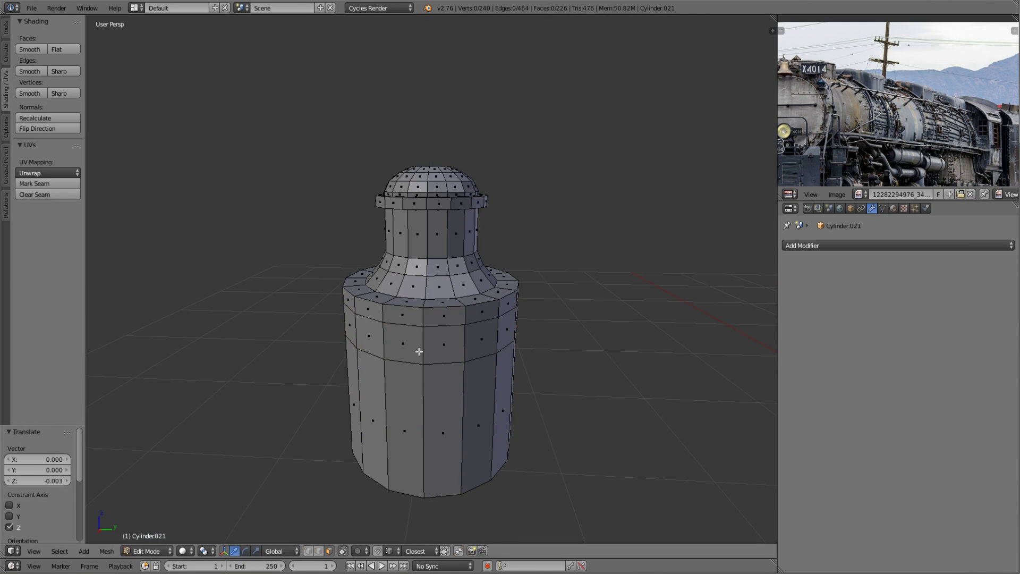
click(632, 396)
scroll(519, 383, down, 4)
key(a)
key(s)
key(shift+z)
click(534, 372)
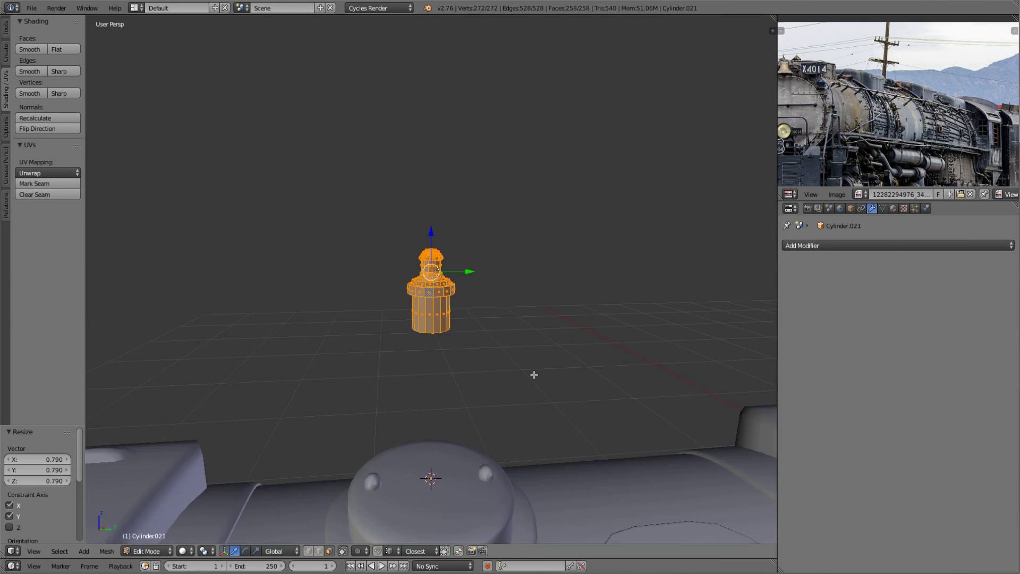
- Move the stud along Z onto the boiler top beside the steam dome
key(KP_3)
key(g)
click(559, 375)
key(z)
key(KP_1)
scroll(478, 307, up, 3)
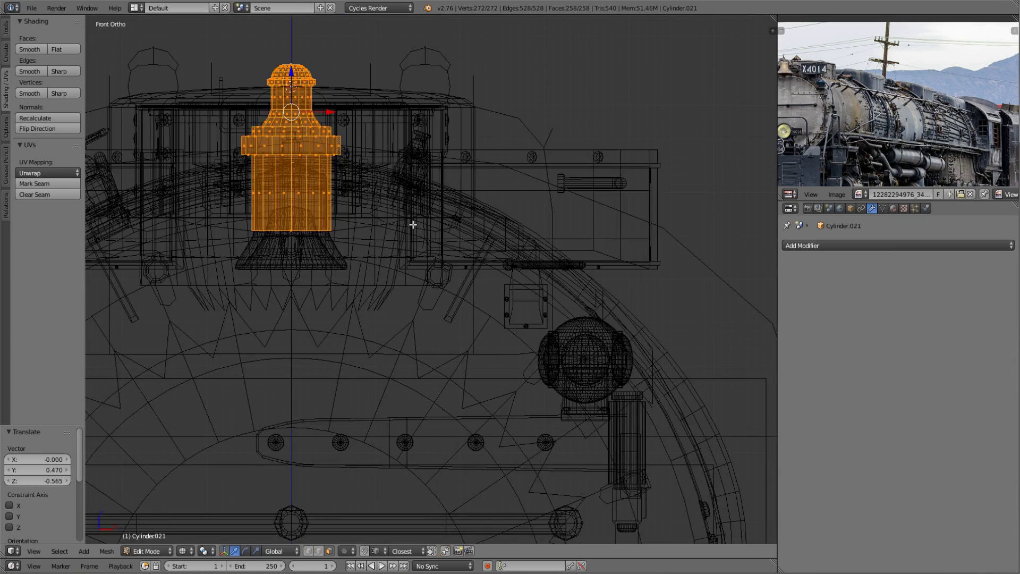
key(z)
mouse_move(411, 223)
middle_down()
mouse_move(570, 285)
mouse_move(539, 246)
mouse_move(510, 255)
middle_up()
key(Tab)
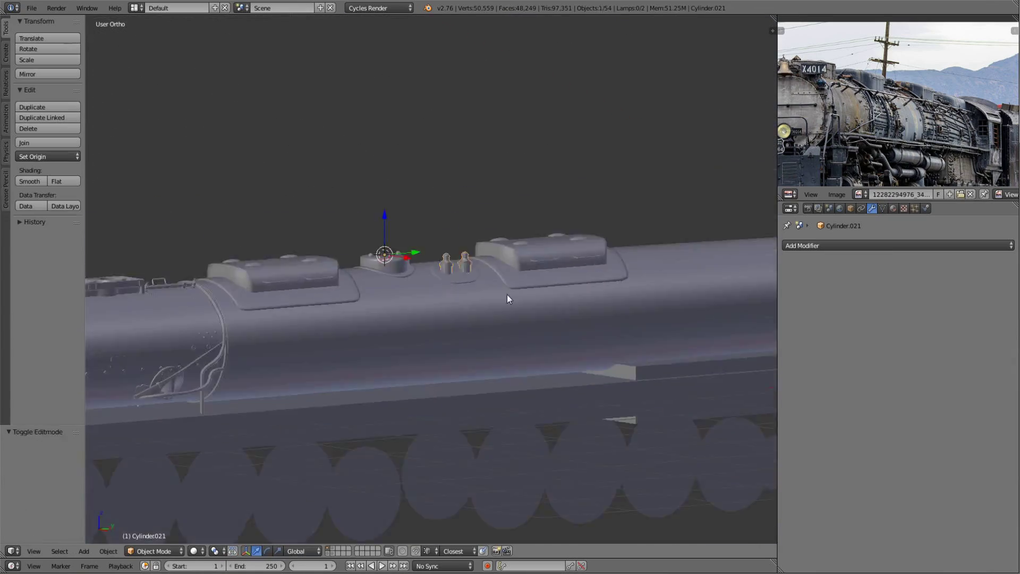
- Add a widened edge-loop band on the left stud of the pair
middle_drag(508, 296, 361, 368)
key(Tab)
key(a)
key(KP_Decimal)
scroll(467, 314, up, 3)
key(ctrl+r)
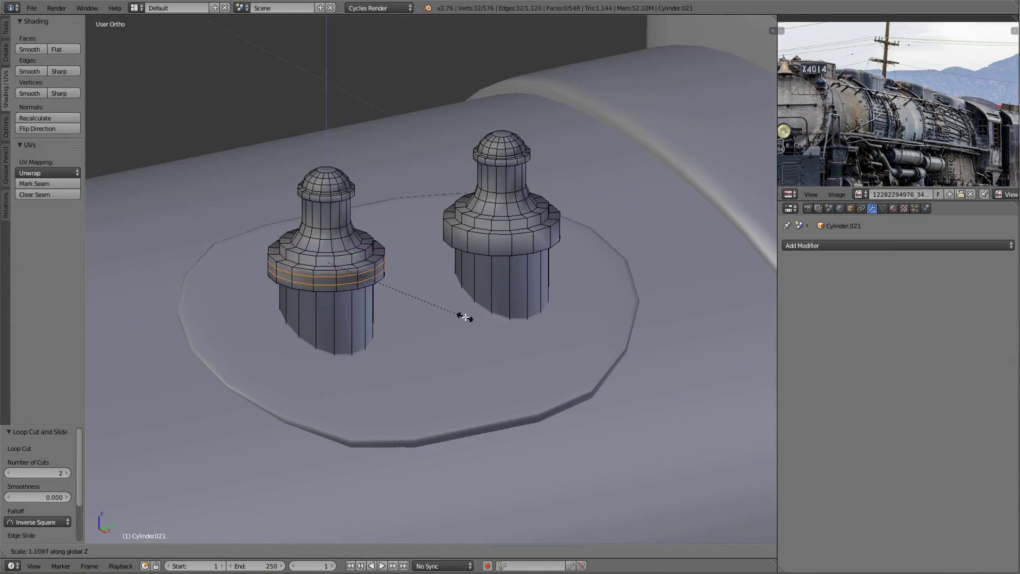
middle_drag(343, 286, 332, 301)
click(332, 301)
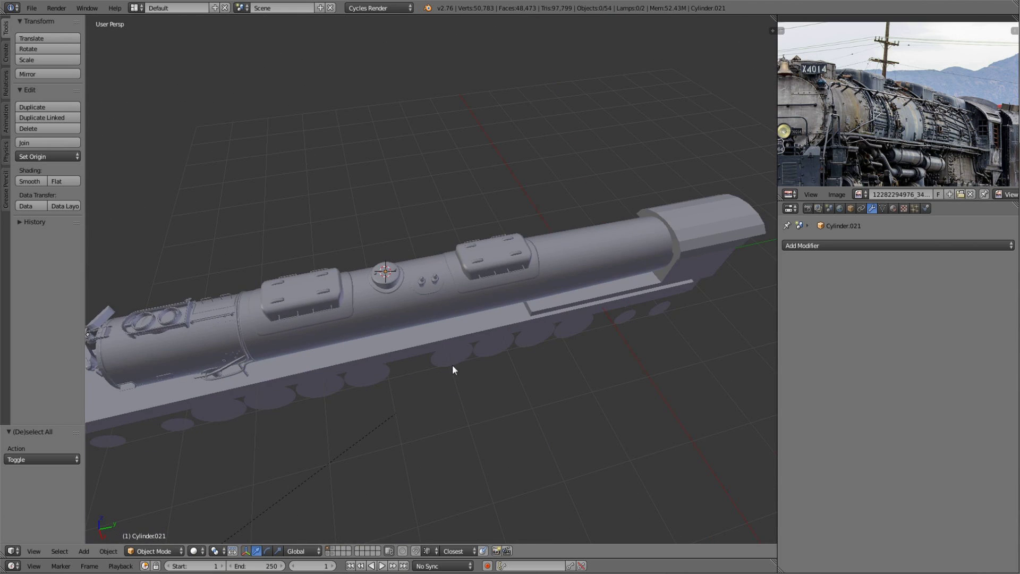
mouse_move(452, 364)
middle_down()
mouse_move(317, 270)
mouse_move(343, 256)
middle_up()
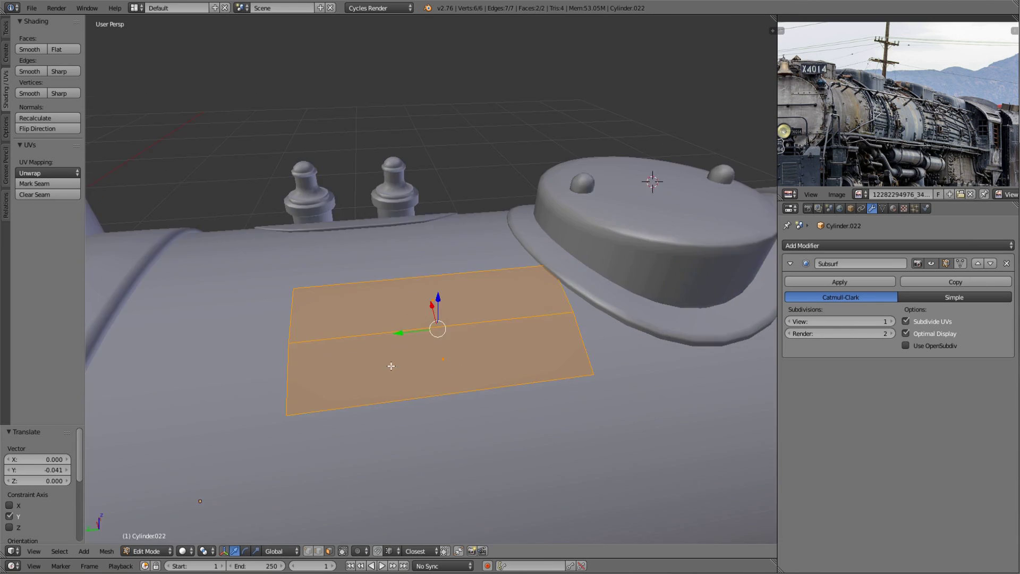
- Loop-cut the flat patch and extrude it outward from the boiler
key(ctrl+r)
click(475, 342)
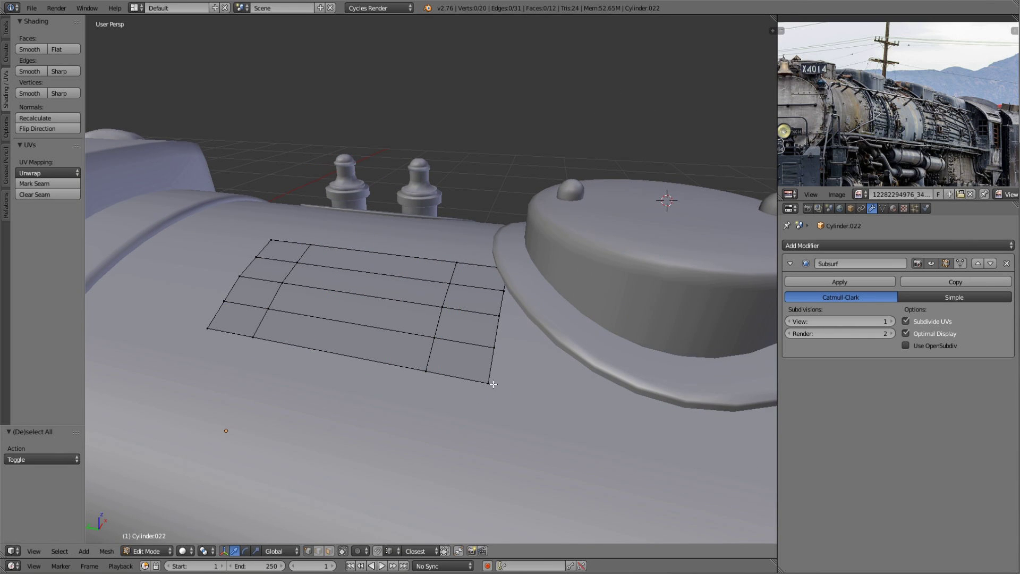
key(a)
key(e)
click(529, 371)
key(a)
- Add an edge loop near the hatch plate's rim to round its edge
middle_drag(529, 371, 481, 276)
key(ctrl+r)
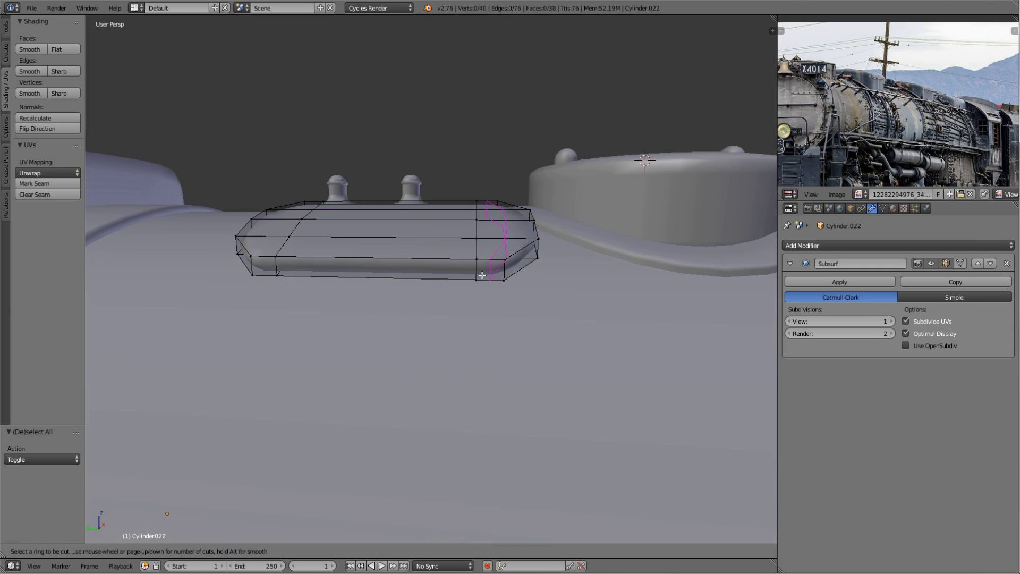
click(475, 280)
scroll(483, 367, down, 3)
key(a)
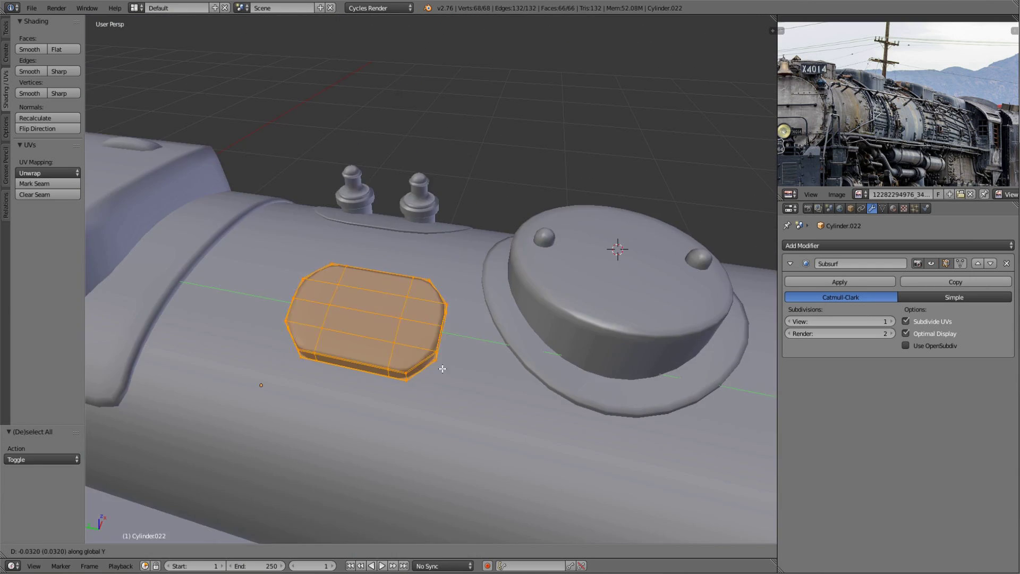
key(Tab)
mouse_move(447, 339)
middle_down()
mouse_move(365, 302)
mouse_move(455, 255)
middle_up()
scroll(455, 255, down, 2)
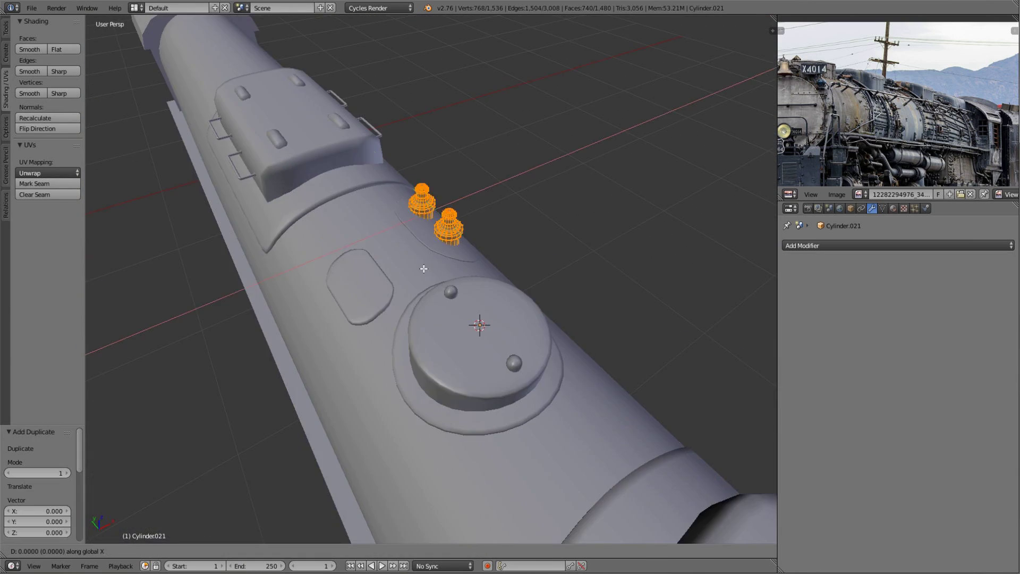
- Place duplicates of the two valve studs onto the hatch plate
key(Tab)
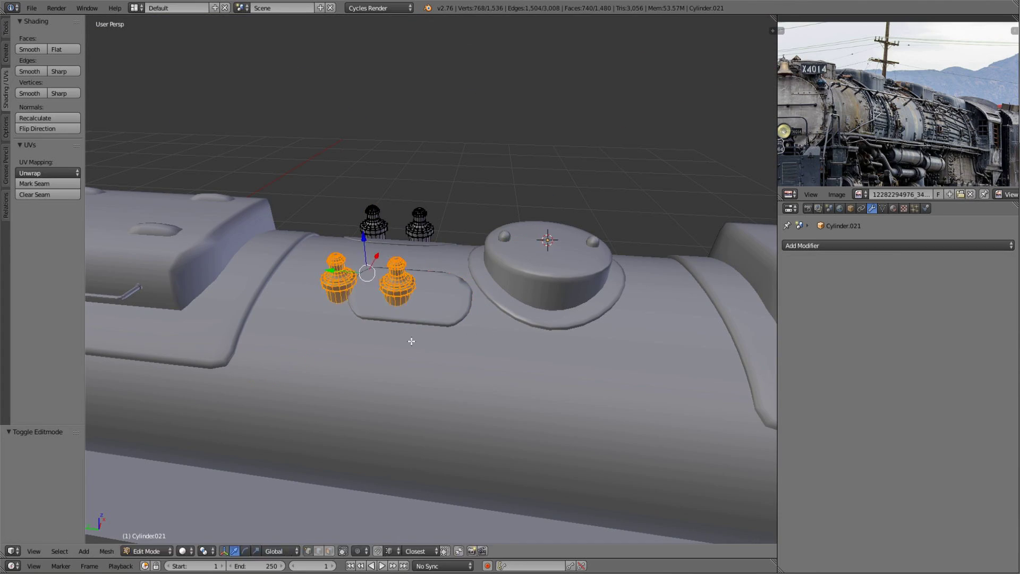
click(448, 335)
key(Tab)
scroll(482, 307, down, 4)
key(a)
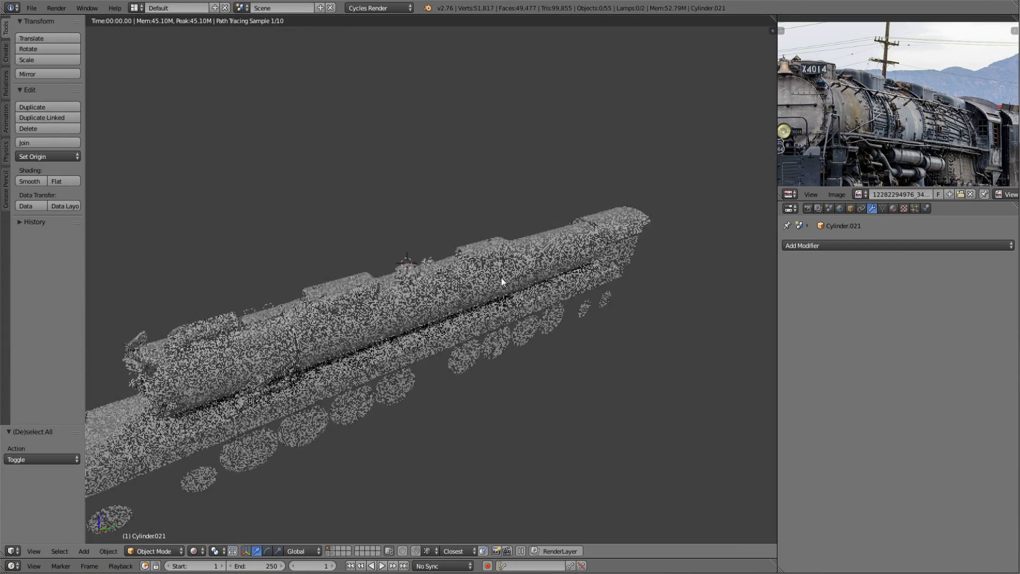
key(shift+z)
key(shift+z)
mouse_move(431, 253)
middle_down()
mouse_move(462, 243)
mouse_move(547, 258)
middle_up()
- Shrink a new cylinder and extrude and raise its top face
key(s)
click(443, 265)
scroll(443, 265, up, 3)
click(564, 194)
scroll(565, 195, up, 3)
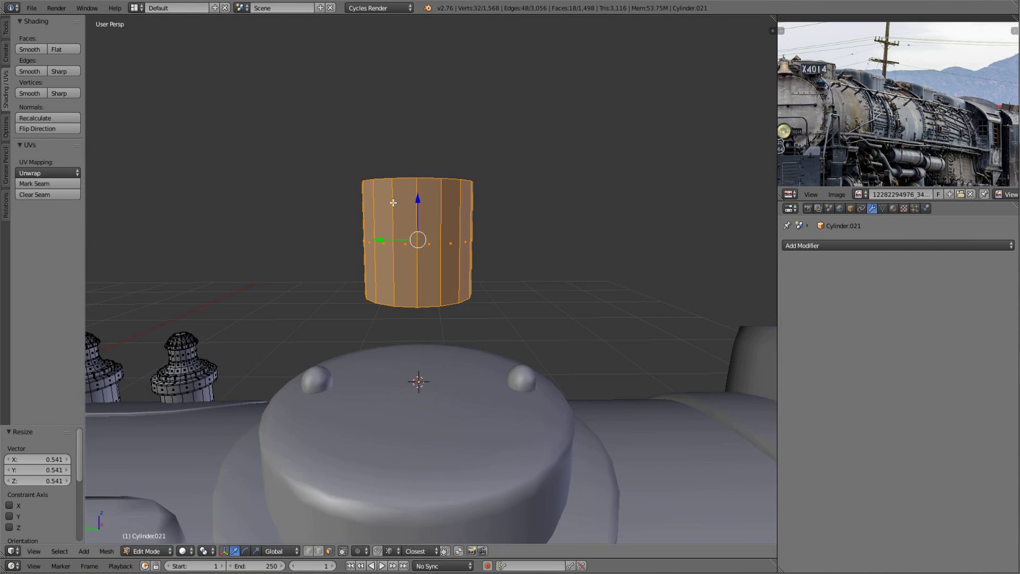
key(ctrl+Tab)
right_click(425, 218)
key(g)
key(z)
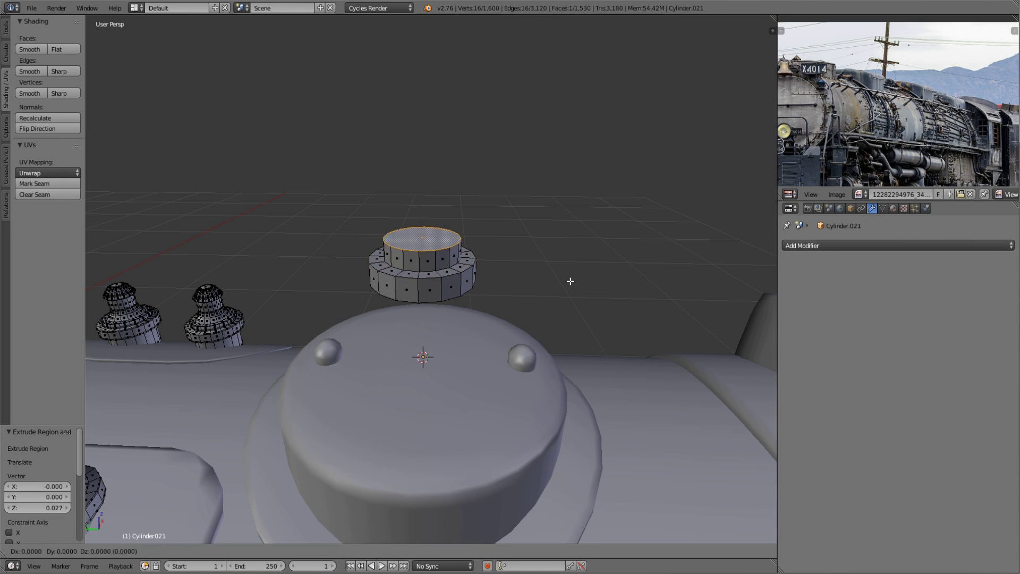
- Stretch the fitting into a domed mushroom cap and place it beside the studs
key(a)
key(s)
key(z)
click(560, 274)
scroll(560, 274, down, 3)
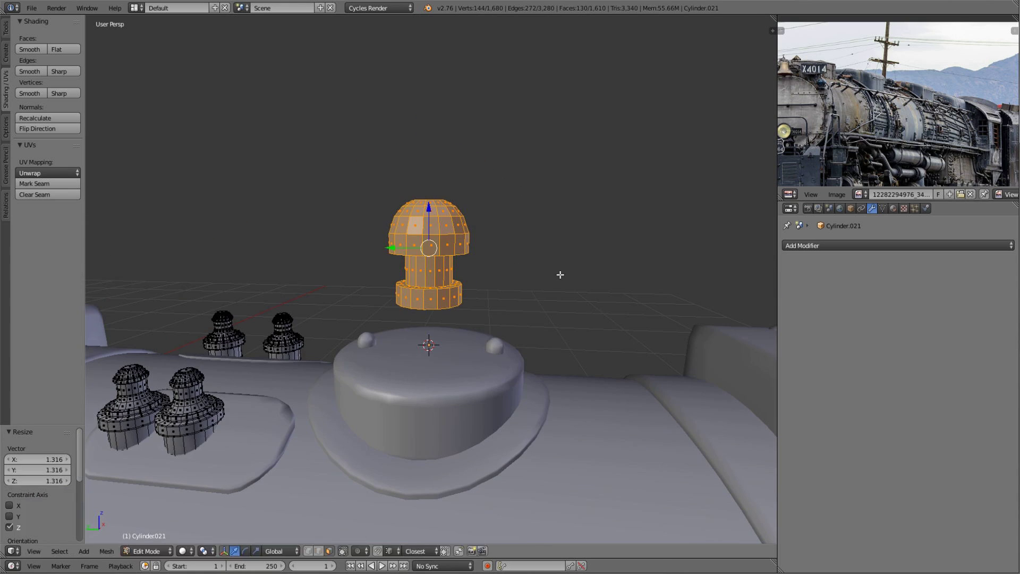
key(KP_7)
middle_drag(244, 153, 463, 280)
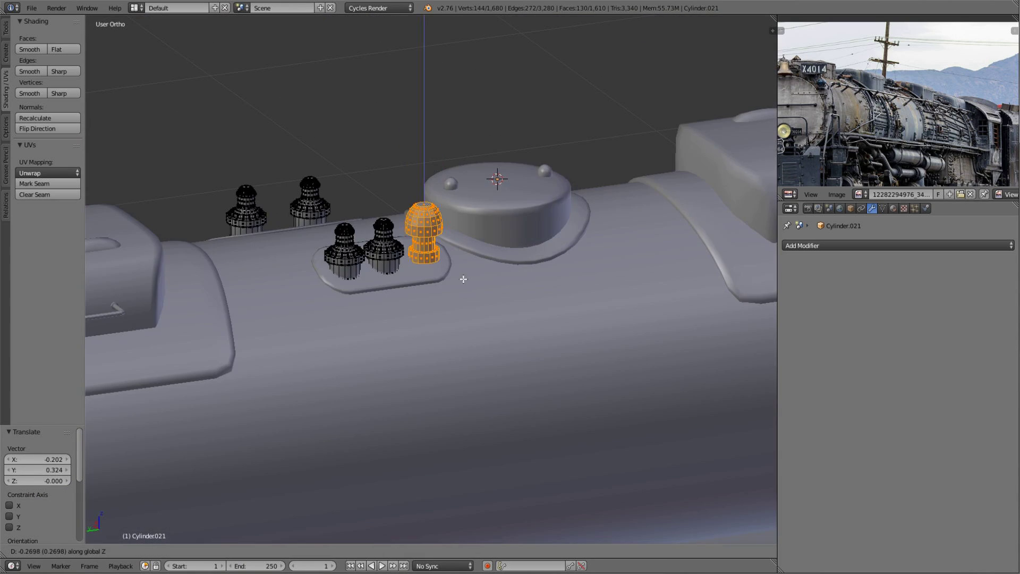
scroll(451, 287, up, 3)
scroll(481, 216, down, 3)
- Add an edge loop around the mushroom fitting's stem
key(Tab)
key(a)
scroll(375, 177, up, 4)
key(Tab)
key(ctrl+r)
click(375, 156)
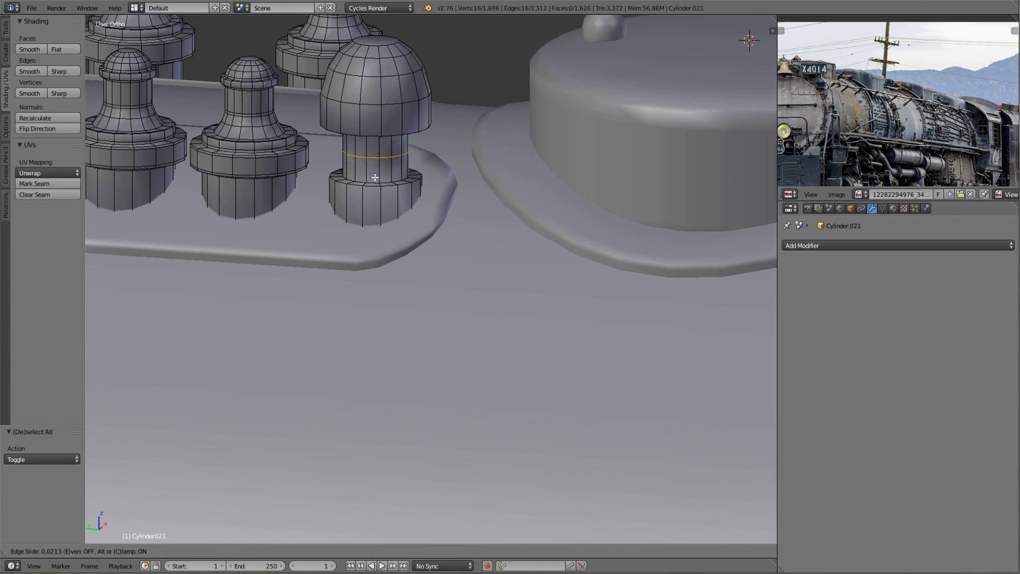
click(374, 164)
key(Tab)
scroll(460, 179, down, 3)
- Preview the locomotive rendered, then select the boiler for mesh editing
key(shift+z)
scroll(439, 236, down, 6)
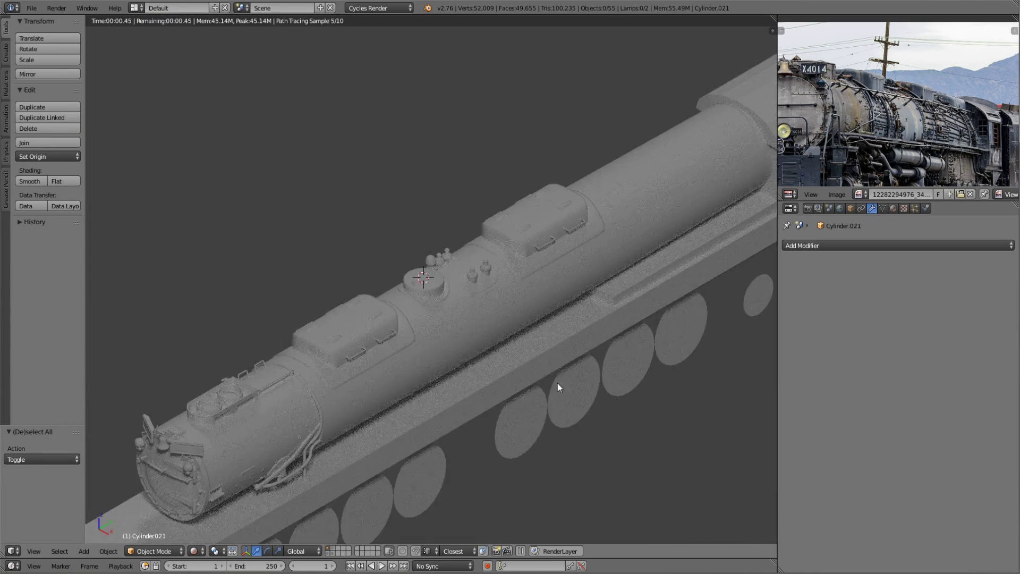
middle_drag(557, 384, 486, 314)
key(shift+z)
right_click(400, 305)
middle_drag(401, 305, 410, 285)
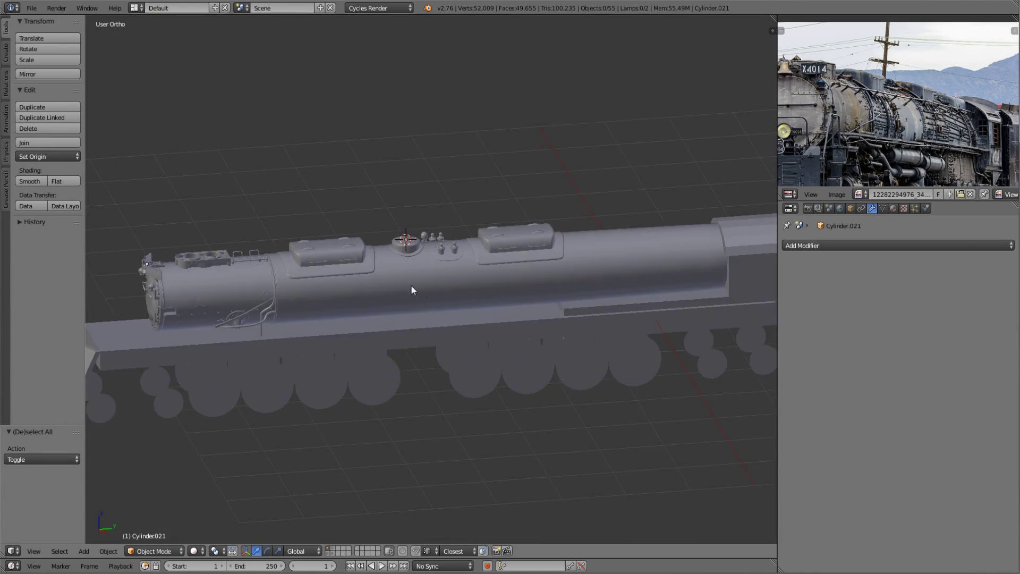
key(Tab)
- Select the boiler's ring band and check it from front and side views
scroll(385, 332, up, 4)
scroll(385, 332, up, 3)
middle_drag(385, 332, 420, 318)
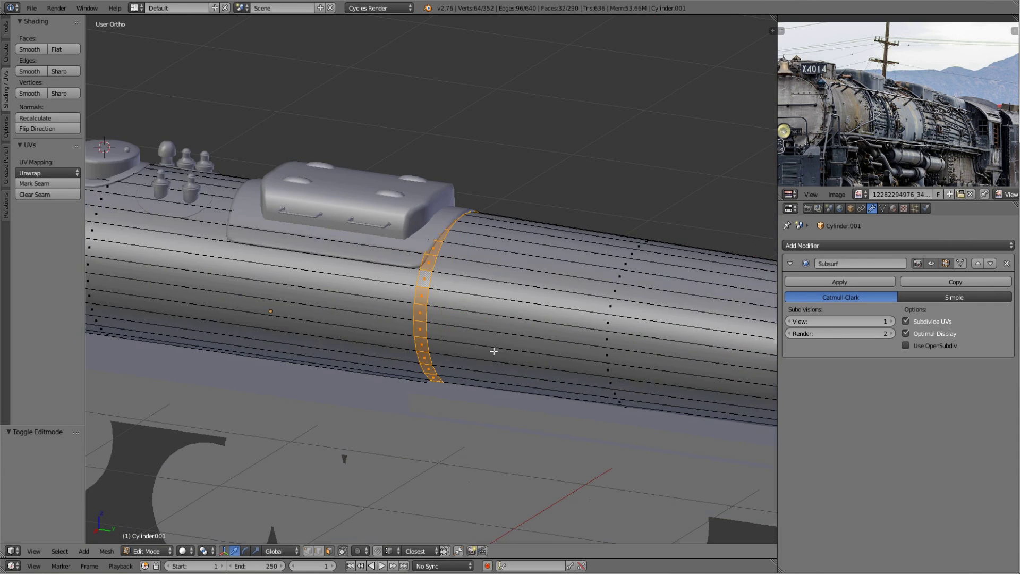
key(Tab)
right_click(413, 296)
key(KP_1)
key(KP_3)
middle_drag(539, 316, 505, 346)
- Scale the whole ring band along X to set its width
key(Tab)
key(a)
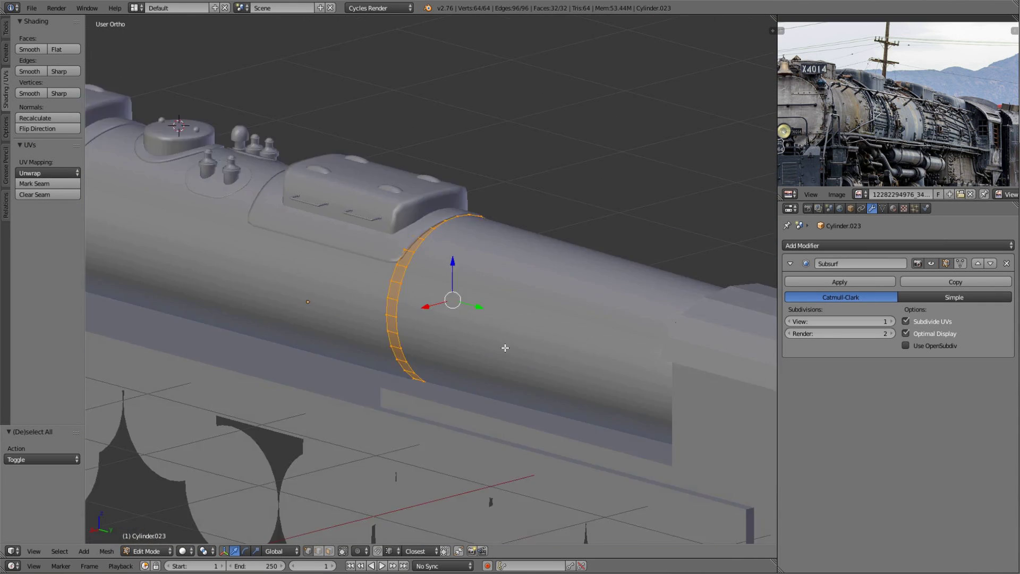
scroll(506, 345, up, 3)
key(s)
key(x)
click(615, 402)
- Extrude the band's edges to thicken it outward, then scale it along local Y
scroll(526, 371, down, 3)
key(e)
key(Escape)
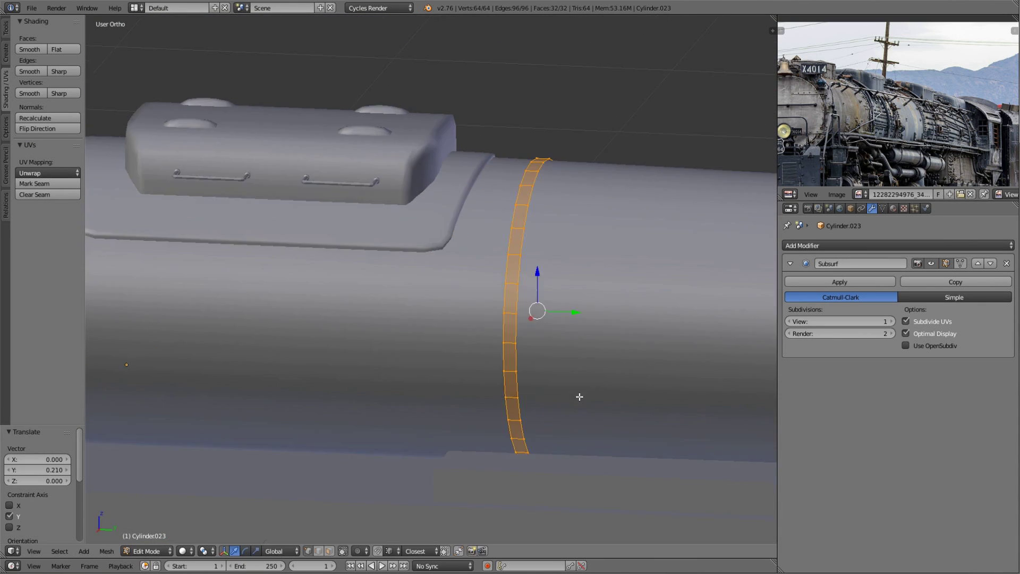
mouse_move(580, 396)
middle_down()
mouse_move(519, 396)
mouse_move(453, 376)
middle_up()
key(Escape)
key(a)
key(a)
key(s)
key(y)
key(y)
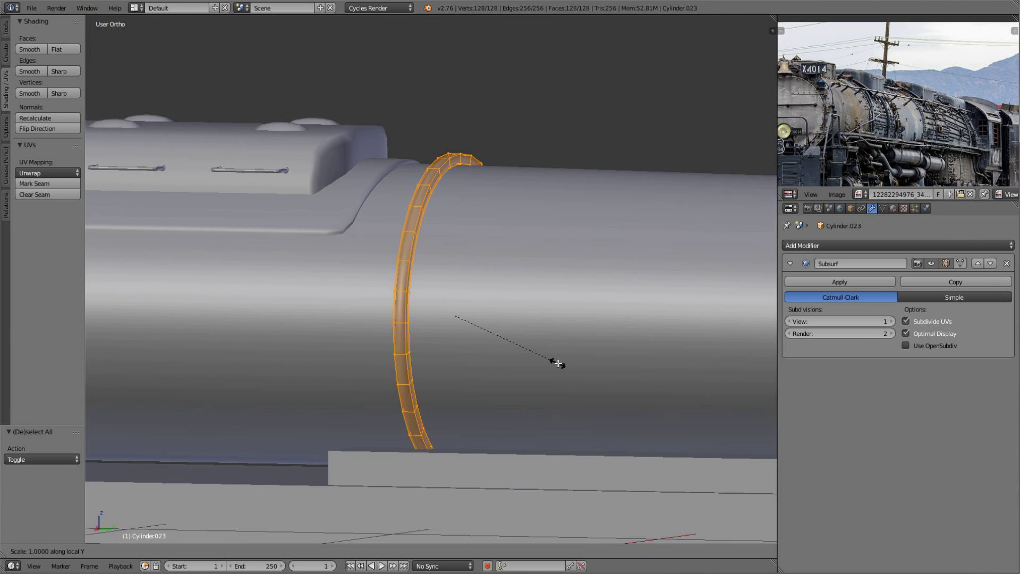
click(527, 354)
- Slide one of the band's edge loops and cut a new edge loop into the ring
scroll(527, 354, up, 3)
alt+right_click(384, 262)
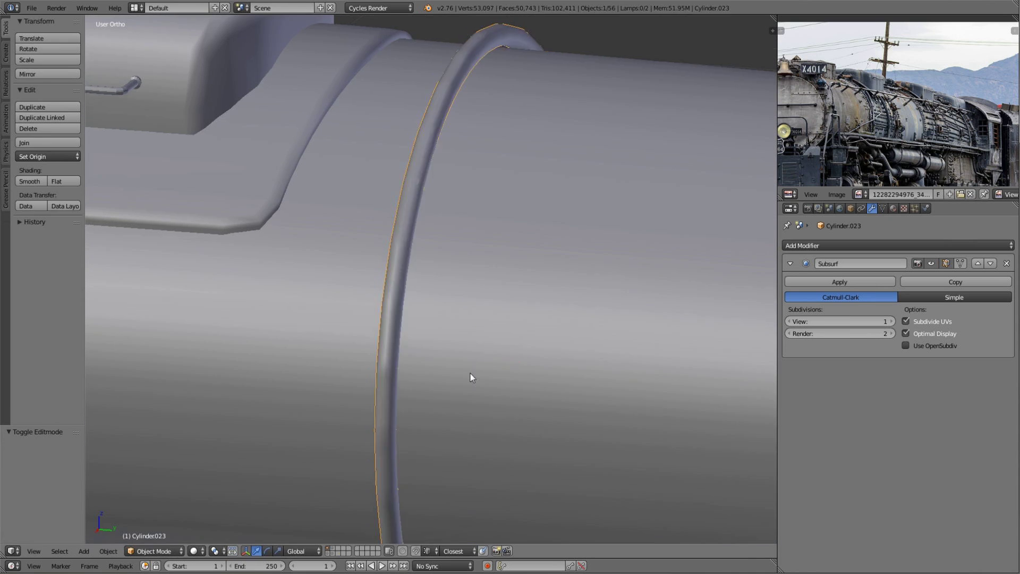
key(Tab)
scroll(542, 329, up, 3)
key(g)
key(g)
middle_drag(333, 310, 445, 222)
key(ctrl+r)
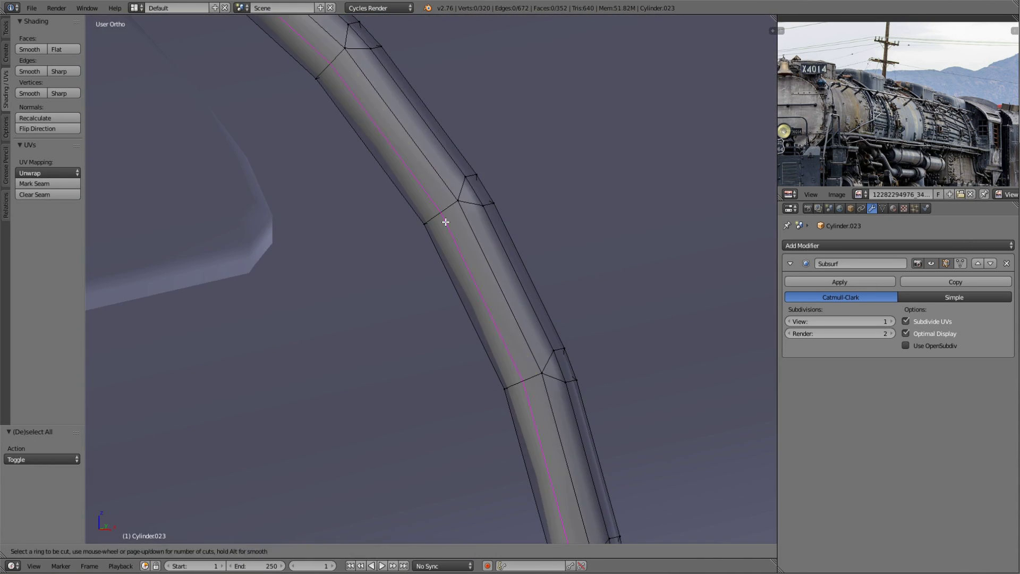
click(426, 222)
scroll(426, 221, down, 4)
scroll(412, 335, up, 3)
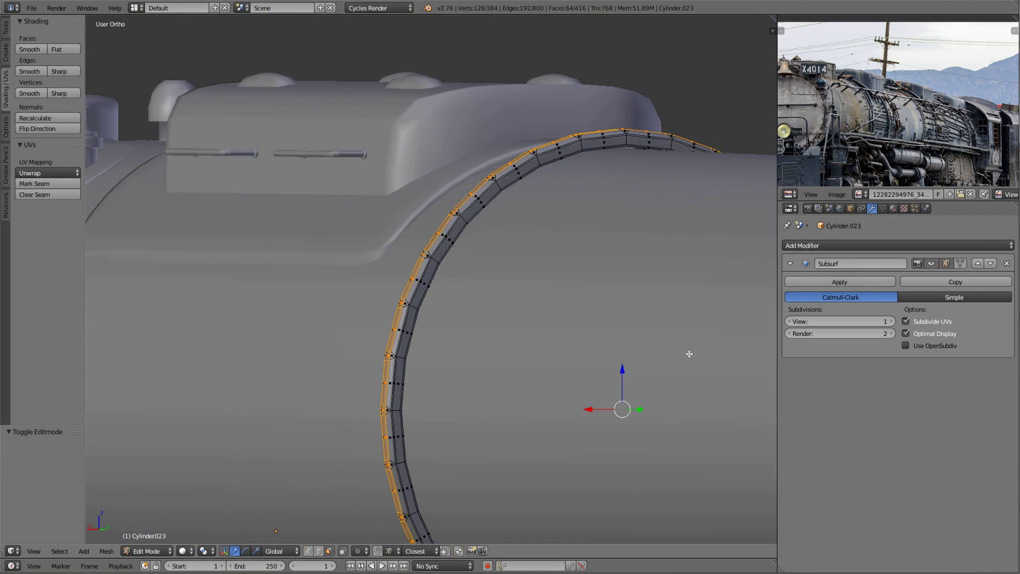
click(687, 354)
- In side wireframe view, move the whole ring along the boiler to a band position
scroll(492, 321, down, 4)
key(a)
scroll(729, 348, up, 4)
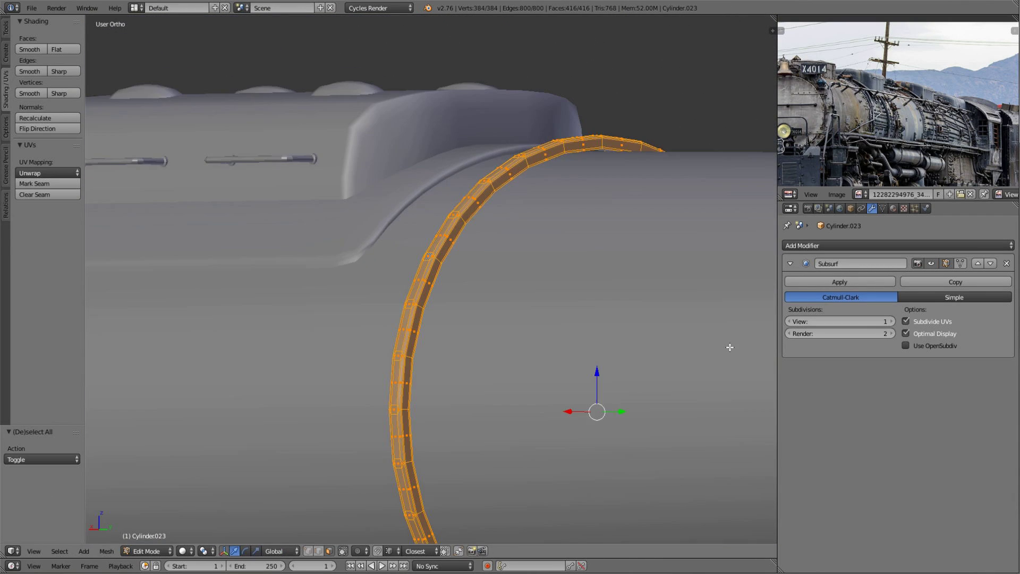
scroll(520, 352, down, 4)
key(KP_3)
key(z)
scroll(548, 344, up, 4)
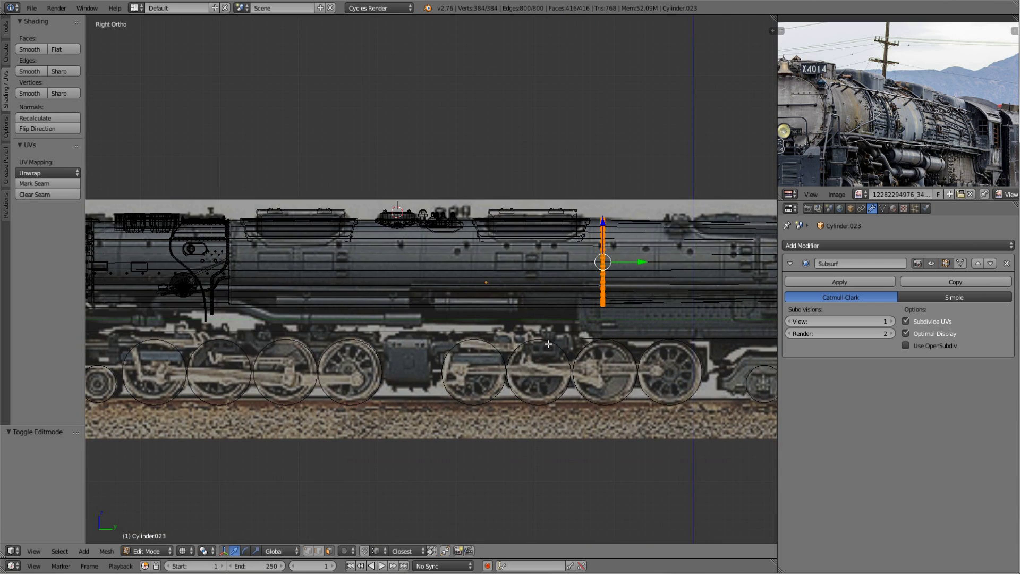
click(287, 297)
scroll(372, 241, up, 4)
key(z)
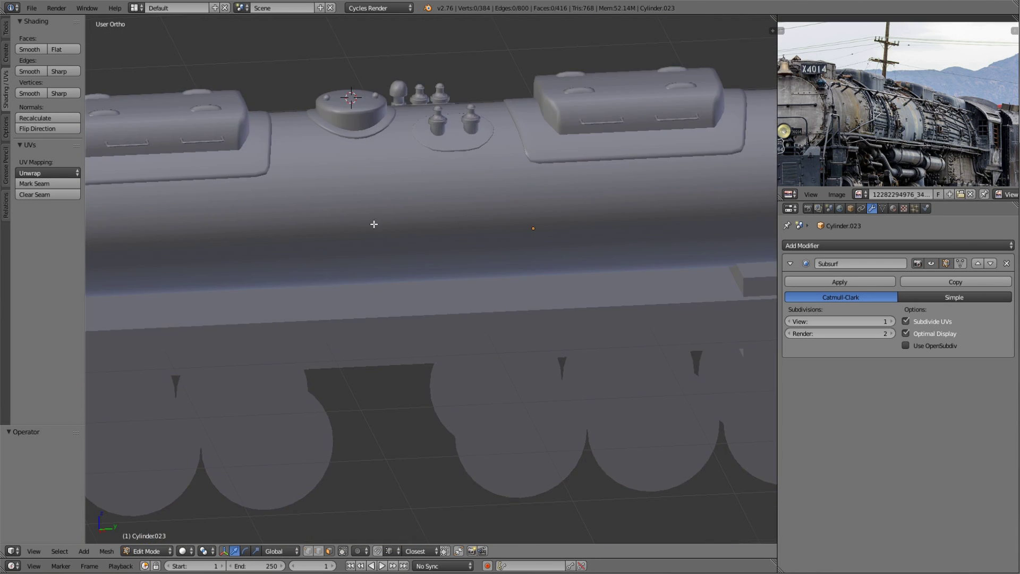
- Duplicate the band ring along Y to the next band position on the boiler
key(a)
key(shift+d)
key(y)
click(395, 236)
click(516, 242)
ctrl+scroll(475, 213, down, 3)
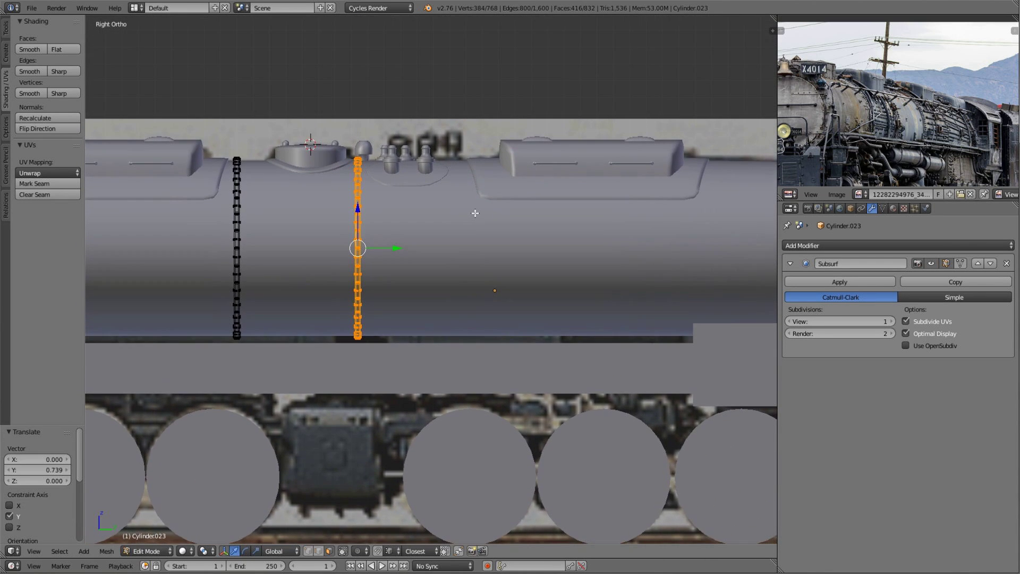
- Make three more ring copies along Y, each at the next boiler seam
key(shift+d)
key(y)
click(581, 216)
ctrl+scroll(354, 225, down, 5)
key(shift+d)
key(y)
click(606, 242)
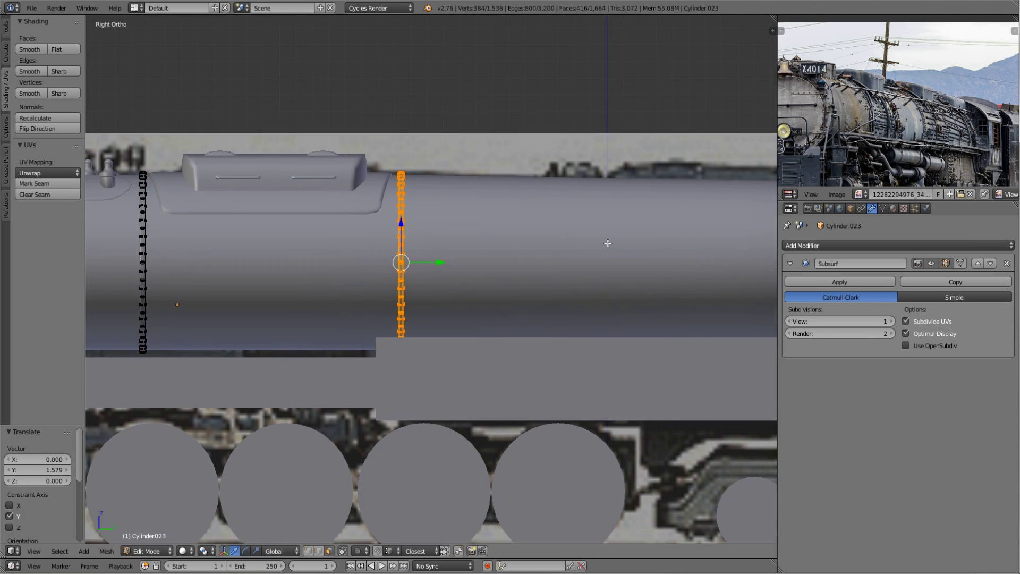
key(shift+d)
key(y)
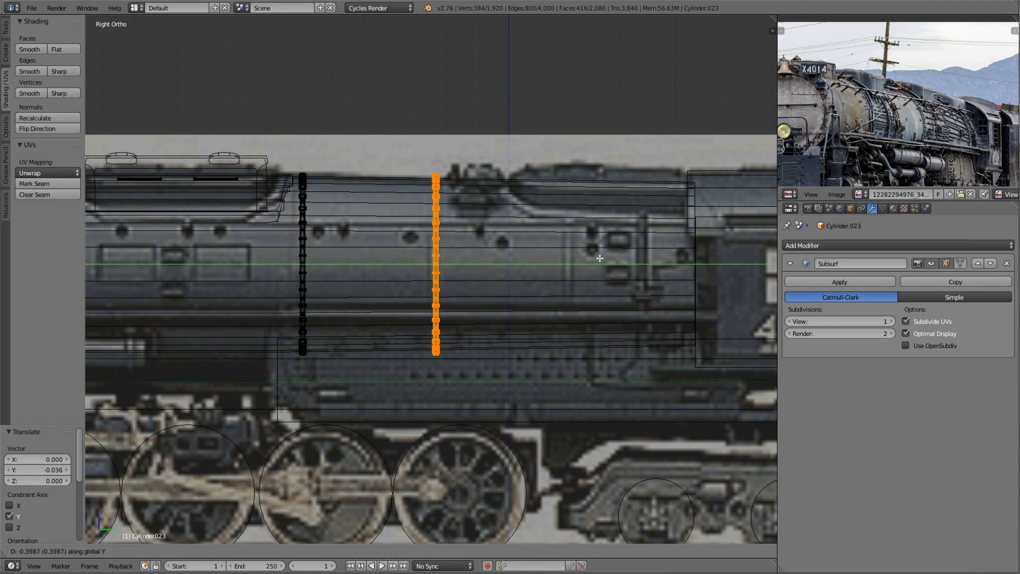
- Orbit around the boiler to check the new bands and leave ring editing
middle_drag(709, 248, 422, 315)
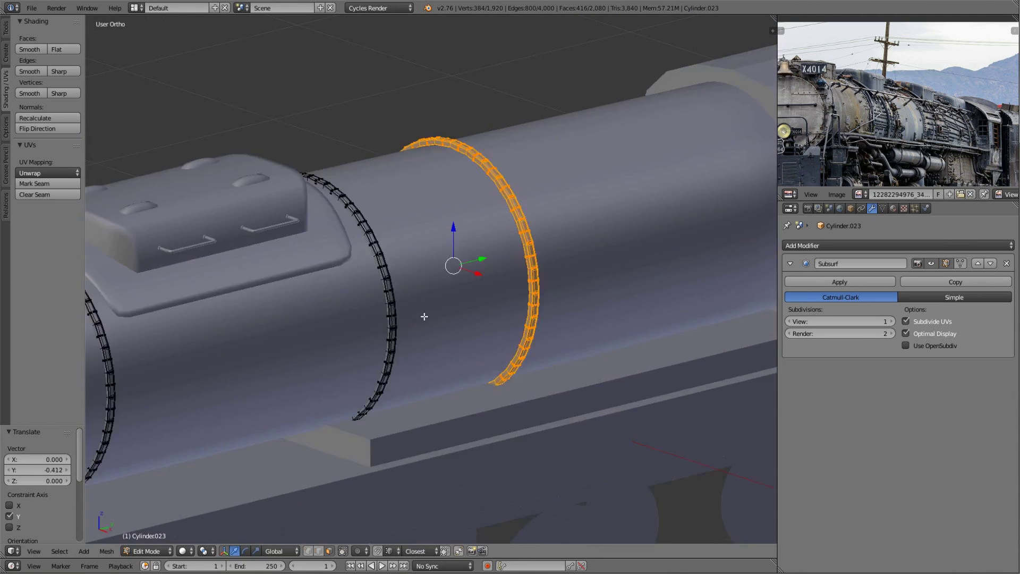
scroll(422, 314, up, 3)
key(a)
mouse_move(559, 372)
middle_down()
mouse_move(369, 299)
mouse_move(319, 319)
middle_up()
key(Tab)
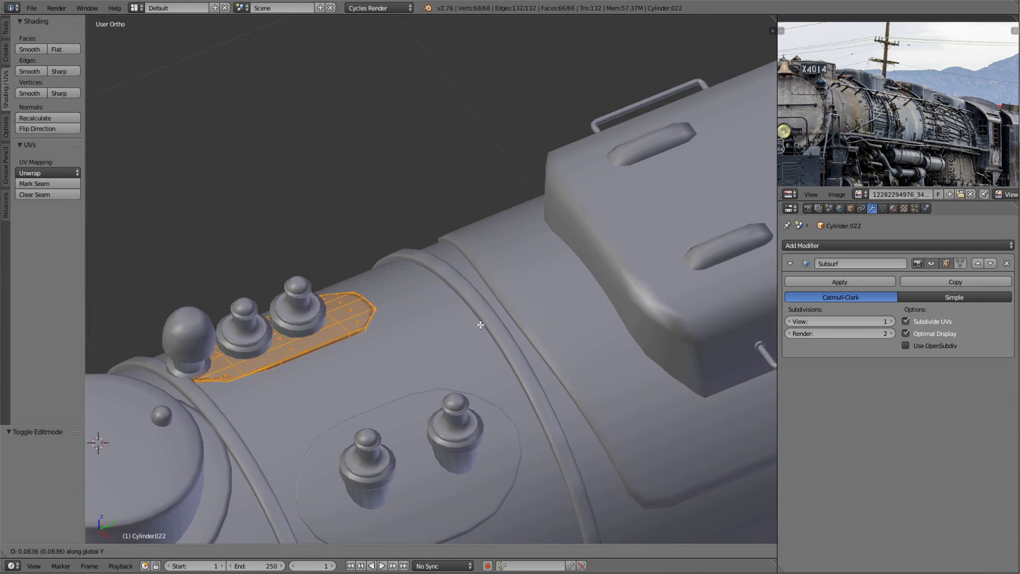
- Select the domes object and enter its mesh editing in a side view
right_click(452, 420)
key(Tab)
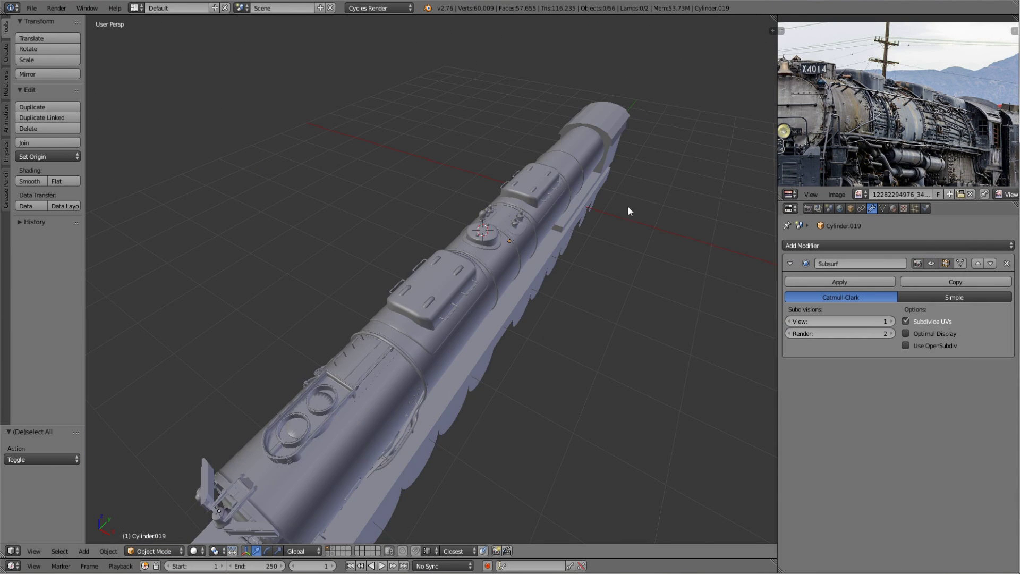
mouse_move(628, 211)
middle_down()
mouse_move(481, 360)
mouse_move(421, 371)
mouse_move(445, 303)
mouse_move(344, 298)
mouse_move(384, 350)
mouse_move(488, 334)
mouse_move(464, 315)
mouse_move(500, 349)
mouse_move(397, 342)
mouse_move(298, 283)
mouse_move(339, 250)
mouse_move(562, 282)
middle_up()
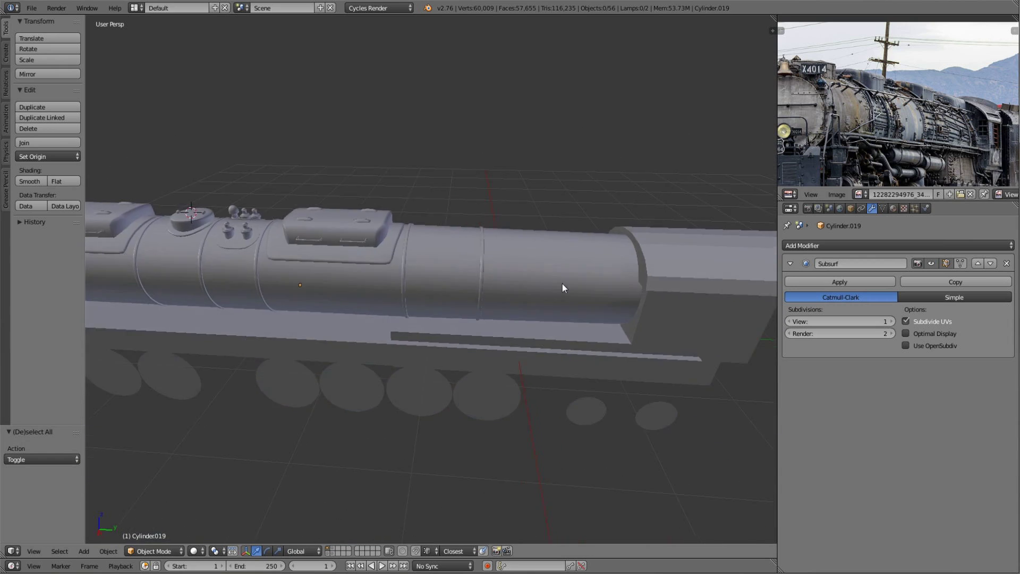
scroll(562, 282, up, 4)
- Select the box at the boiler front and duplicate its top faces in place
right_click(504, 158)
key(Tab)
mouse_move(504, 164)
middle_down()
mouse_move(478, 132)
mouse_move(505, 170)
middle_up()
key(shift+d)
key(Escape)
- Split the copied boiler faces into their own object and slide the box end along the boiler
key(ctrl+space)
mouse_move(226, 214)
middle_down()
mouse_move(298, 234)
mouse_move(445, 211)
middle_up()
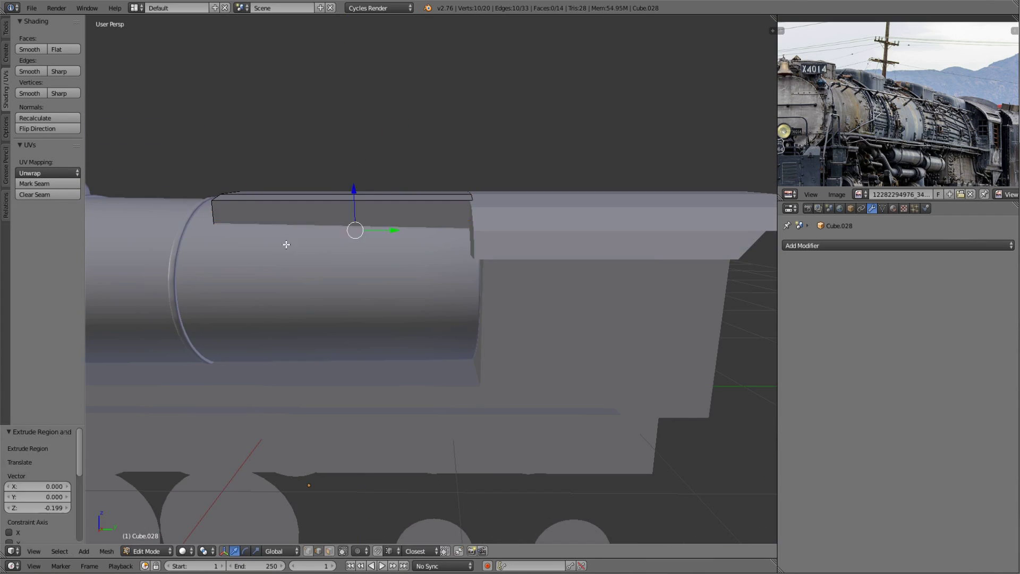
scroll(286, 245, down, 3)
key(KP_3)
key(a)
key(z)
scroll(280, 435, up, 5)
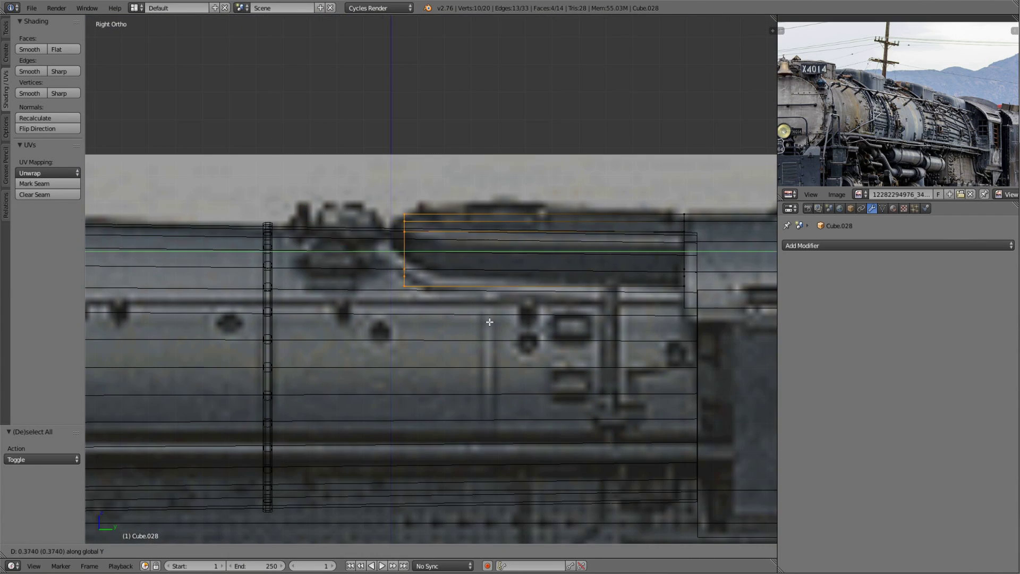
click(489, 322)
mouse_move(489, 321)
middle_down()
mouse_move(416, 257)
mouse_move(489, 258)
middle_up()
key(z)
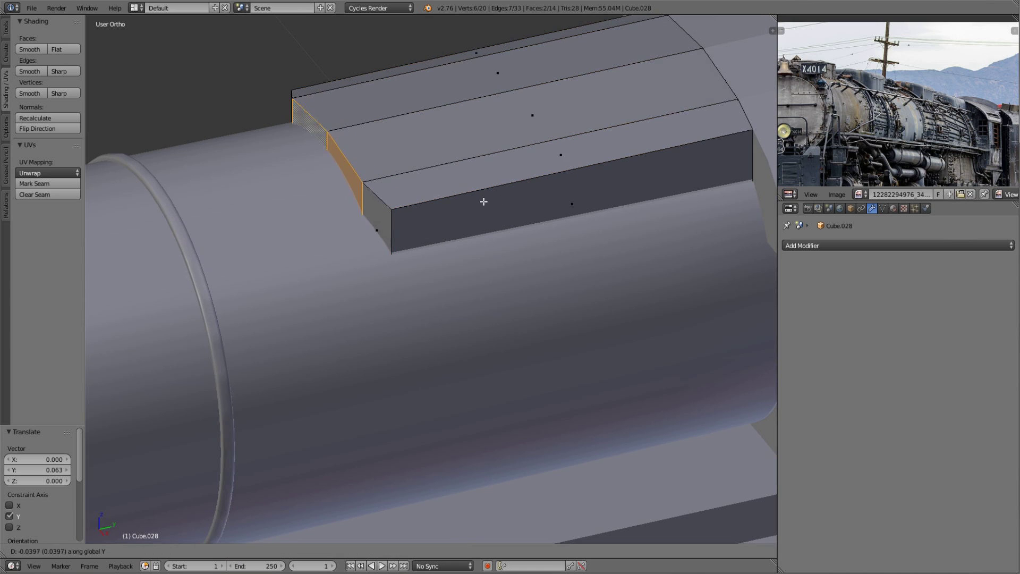
- Move the vertices at the box's end along the boiler, constrained to one axis
scroll(373, 182, down, 3)
key(z)
drag(308, 95, 469, 332)
key(z)
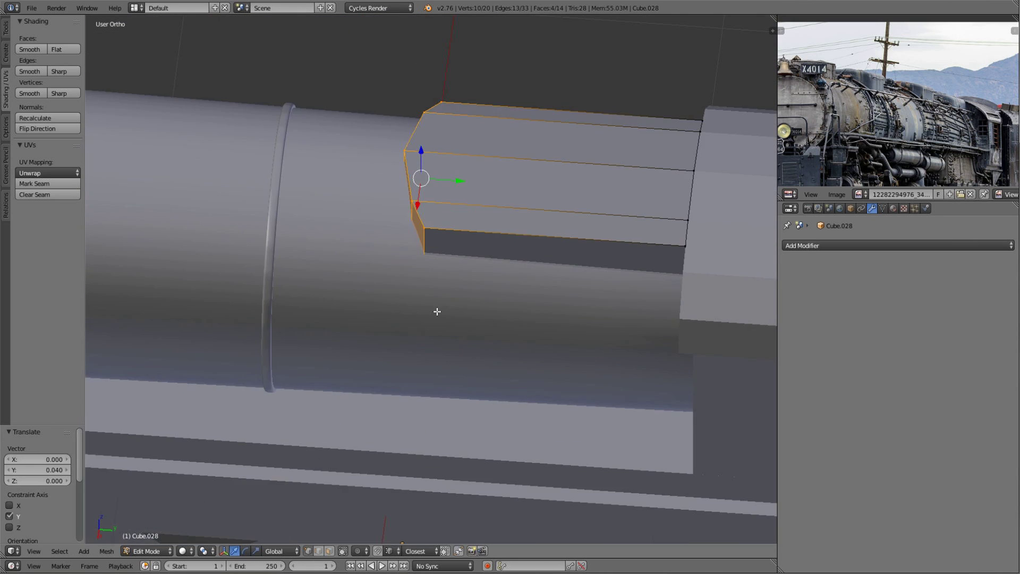
scroll(437, 310, up, 4)
key(a)
middle_drag(415, 221, 435, 221)
- Add smooth subdivision level 1 to the box and a loop cut near its edge
key(ctrl+1)
key(ctrl+r)
click(424, 234)
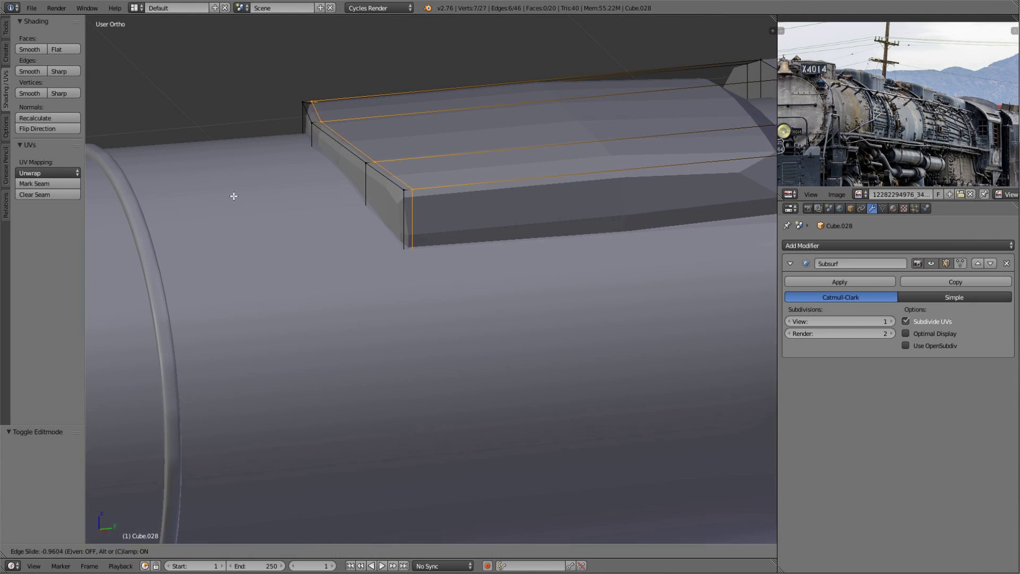
click(585, 215)
mouse_move(584, 214)
middle_down()
mouse_move(601, 182)
mouse_move(397, 224)
mouse_move(452, 212)
mouse_move(484, 251)
mouse_move(584, 240)
middle_up()
scroll(372, 240, down, 3)
- Extrude the box's top faces upward and shrink them inward
key(Tab)
key(Tab)
scroll(452, 239, up, 4)
shift+click(484, 251)
scroll(484, 251, down, 5)
scroll(484, 251, up, 5)
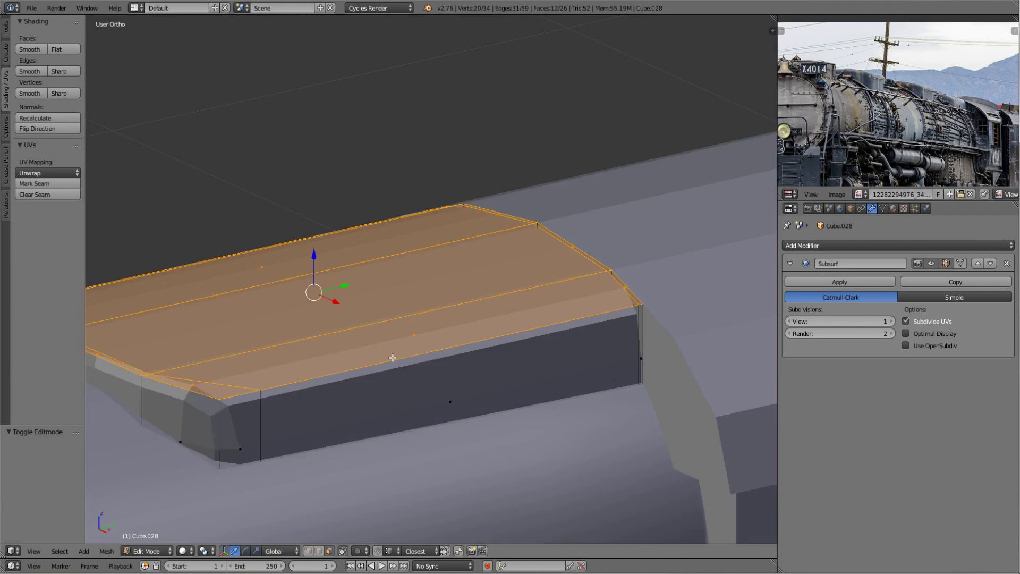
key(e)
click(585, 239)
key(s)
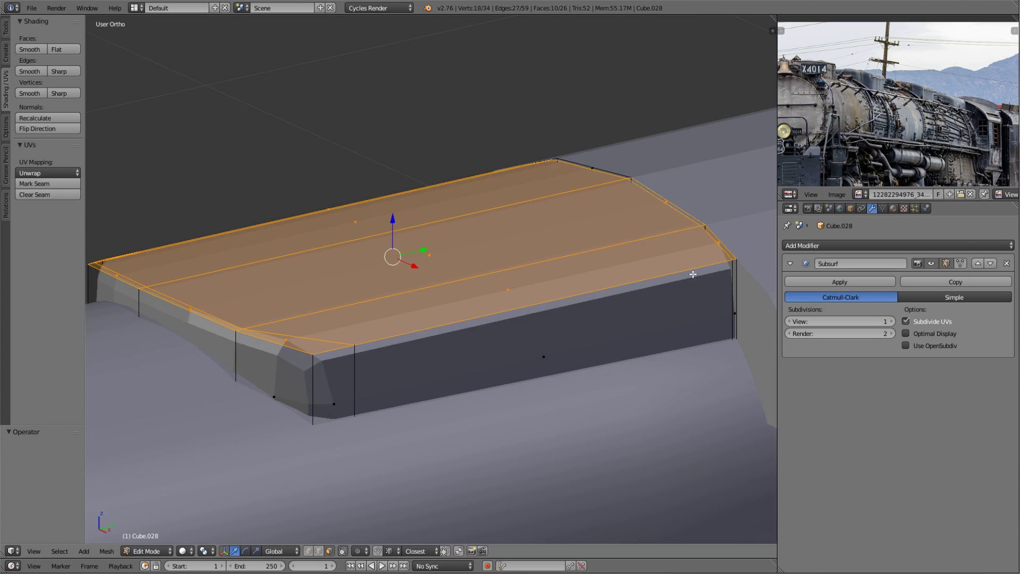
- Extrude the top faces a second time and scale them into a smaller raised top
mouse_move(692, 274)
middle_down()
mouse_move(409, 266)
mouse_move(372, 239)
middle_up()
scroll(638, 276, down, 3)
key(e)
click(611, 279)
key(s)
click(602, 293)
scroll(480, 320, up, 3)
key(a)
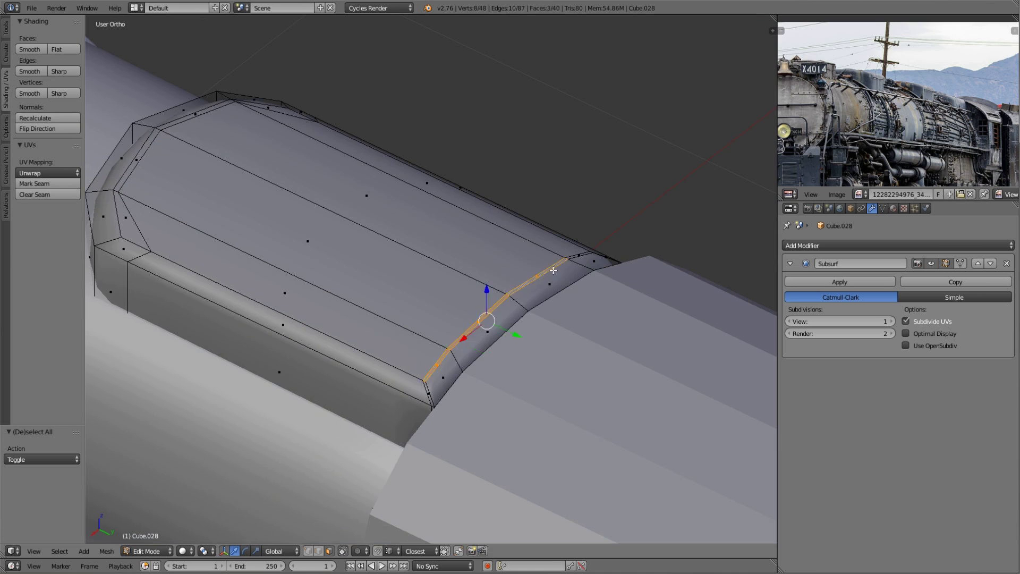
- Slide the selected edges along the box from a straight side view
mouse_move(553, 271)
middle_down()
mouse_move(488, 315)
mouse_move(448, 302)
middle_up()
key(a)
click(468, 324)
scroll(540, 280, down, 5)
scroll(462, 266, up, 5)
key(a)
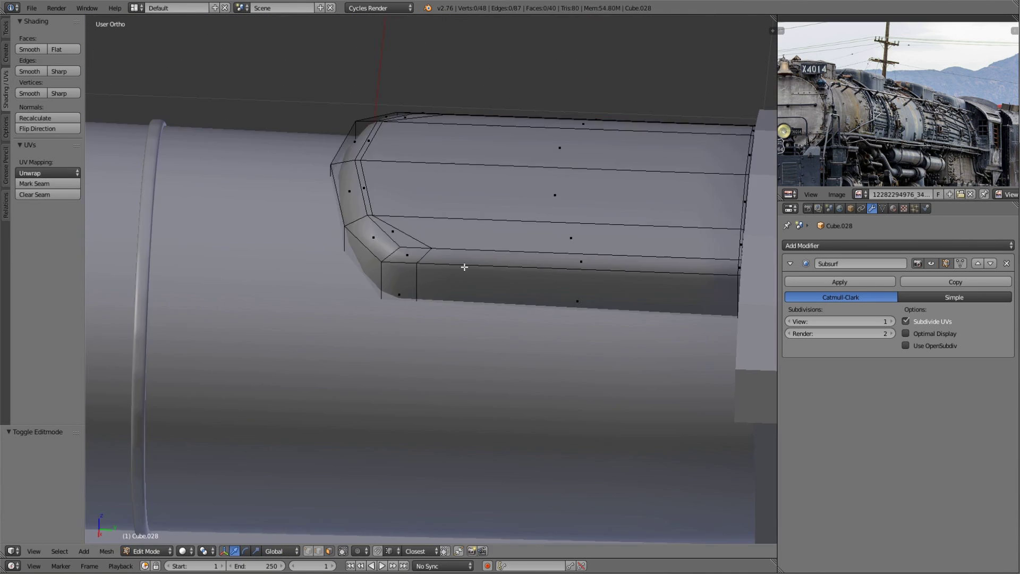
key(z)
- Duplicate the bottom edges upward, fill them into a lid face and inset it
key(shift+d)
key(z)
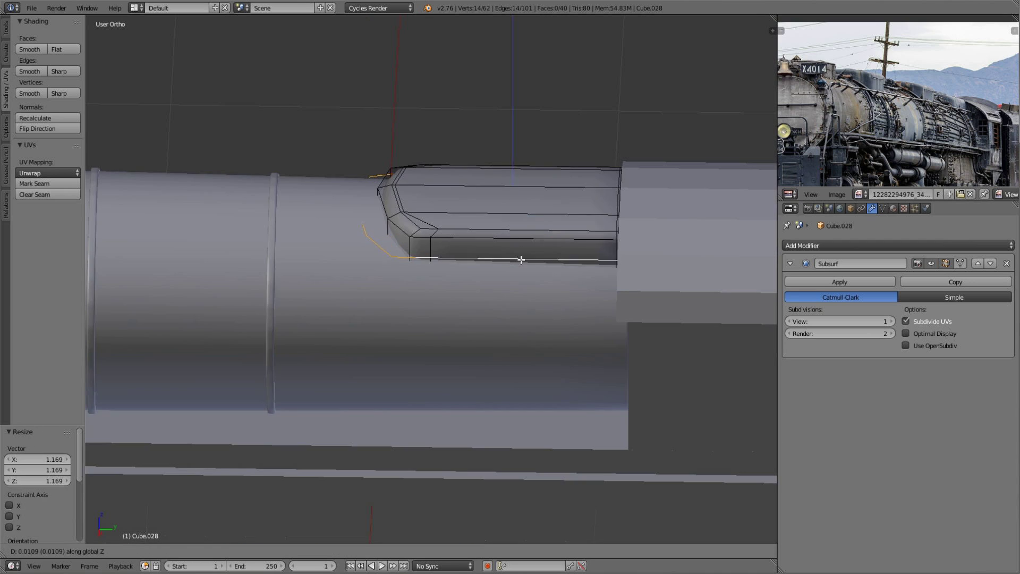
click(521, 259)
key(f)
middle_drag(521, 260, 442, 304)
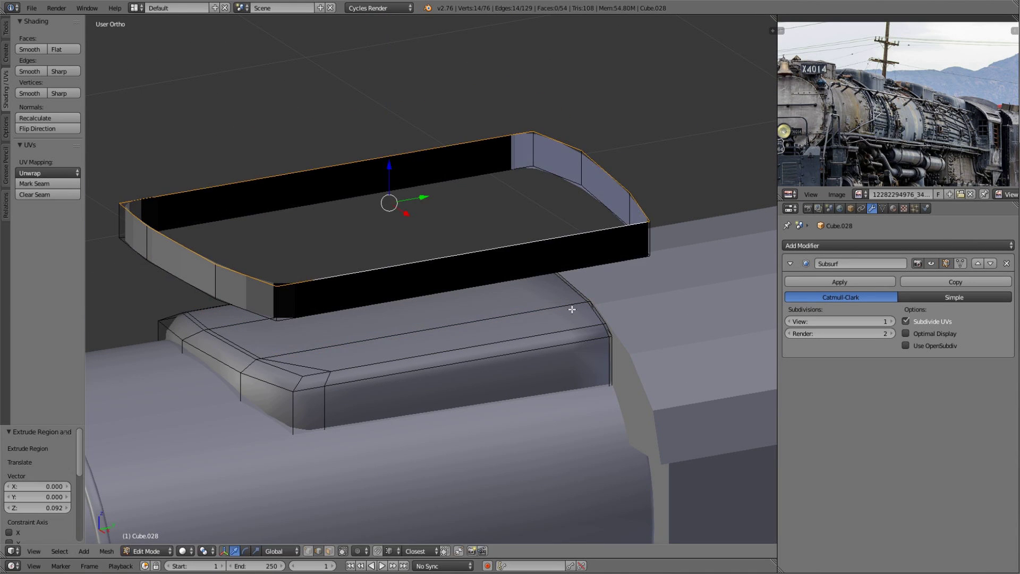
click(576, 277)
key(e)
middle_drag(531, 276, 306, 284)
key(a)
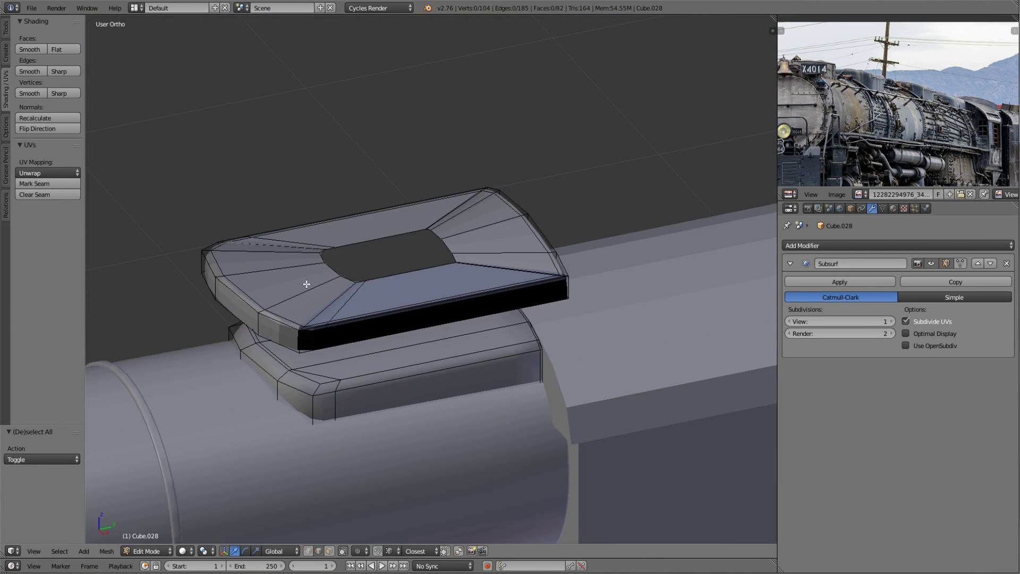
mouse_move(340, 223)
middle_down()
mouse_move(377, 169)
mouse_move(478, 298)
middle_up()
- Select the lower slab and adjust its height vertically
key(a)
key(shift+l)
key(g)
key(z)
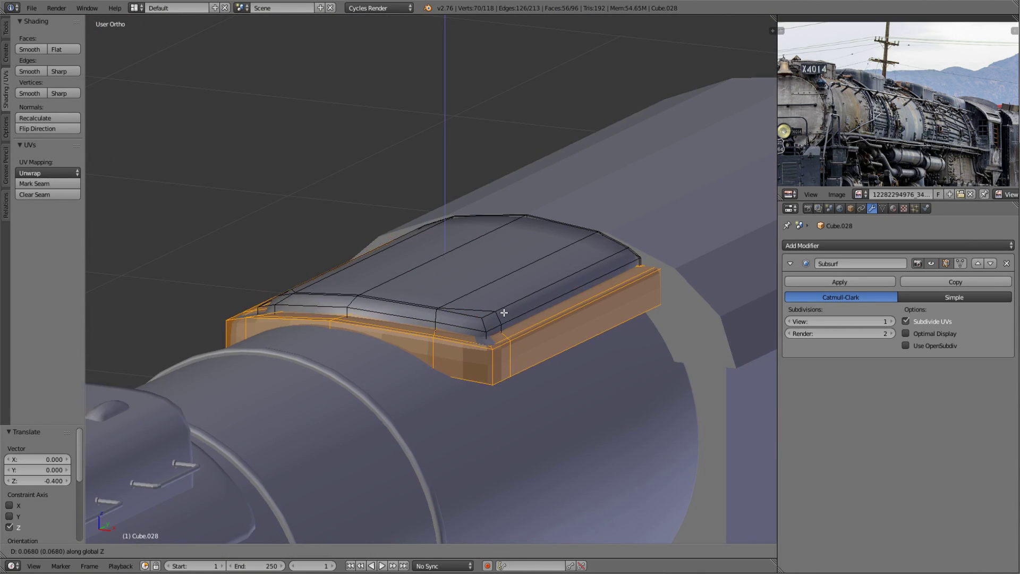
right_click(485, 362)
middle_drag(518, 420, 512, 301)
key(KP_1)
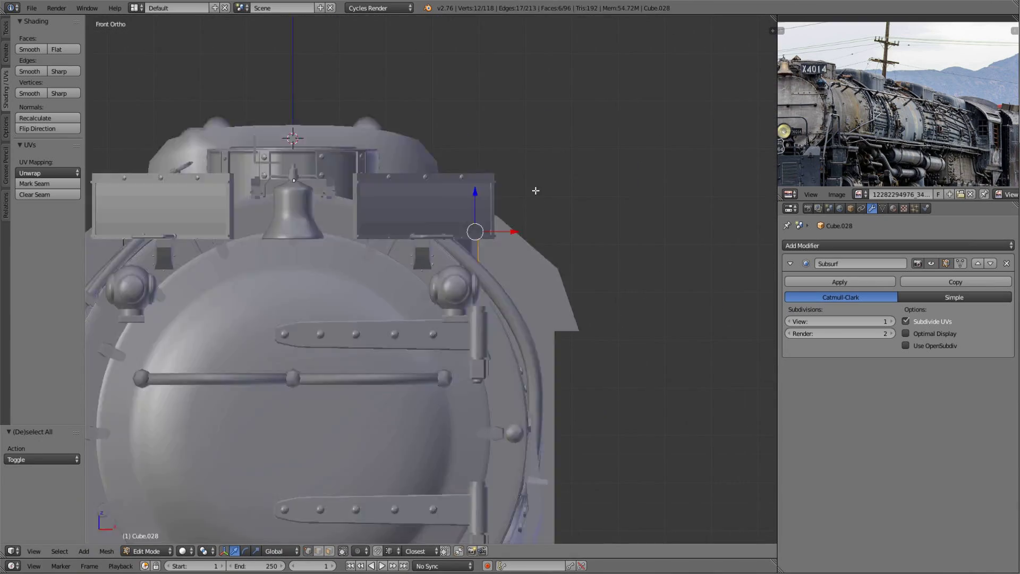
alt+right_click(661, 213)
mouse_move(537, 189)
middle_down()
mouse_move(404, 359)
mouse_move(587, 318)
mouse_move(400, 264)
mouse_move(353, 289)
middle_up()
click(592, 347)
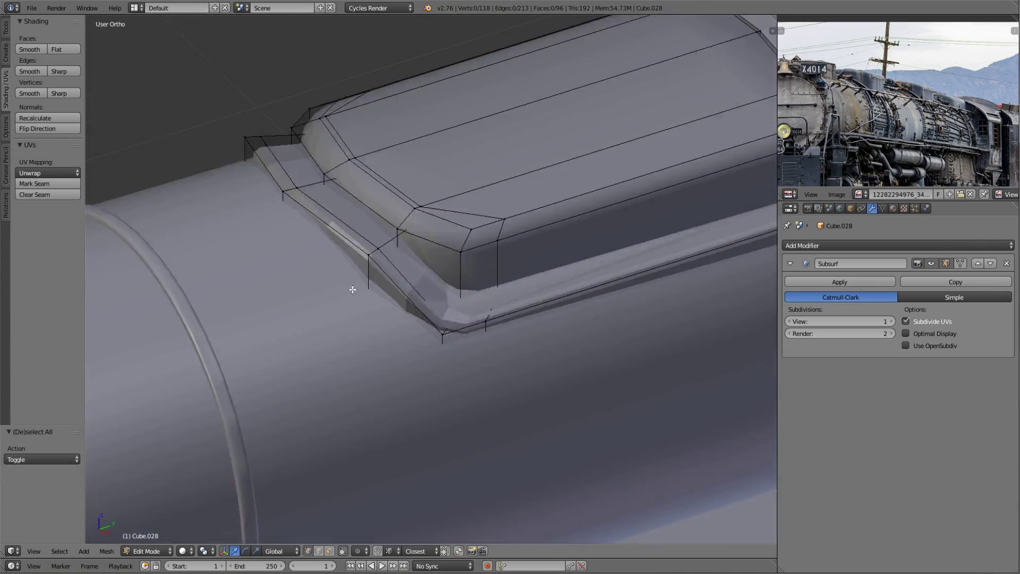
- Select edges of the slab in top and angled wireframe views
key(KP_7)
key(z)
right_click(472, 377)
key(z)
mouse_move(472, 377)
middle_down()
mouse_move(438, 330)
mouse_move(512, 262)
middle_up()
key(z)
shift+right_click(554, 172)
key(z)
mouse_move(554, 172)
middle_down()
mouse_move(524, 239)
mouse_move(437, 299)
middle_up()
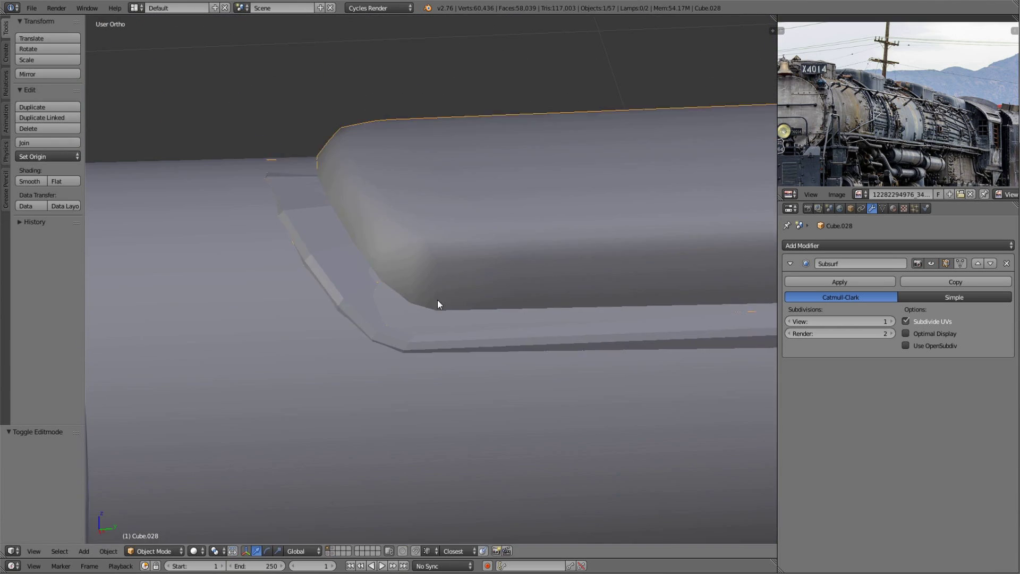
- Cut a new edge loop into the slab, move it up and scale it vertically
key(ctrl+r)
click(266, 330)
key(g)
key(z)
click(377, 324)
middle_drag(377, 324, 588, 294)
key(s)
key(z)
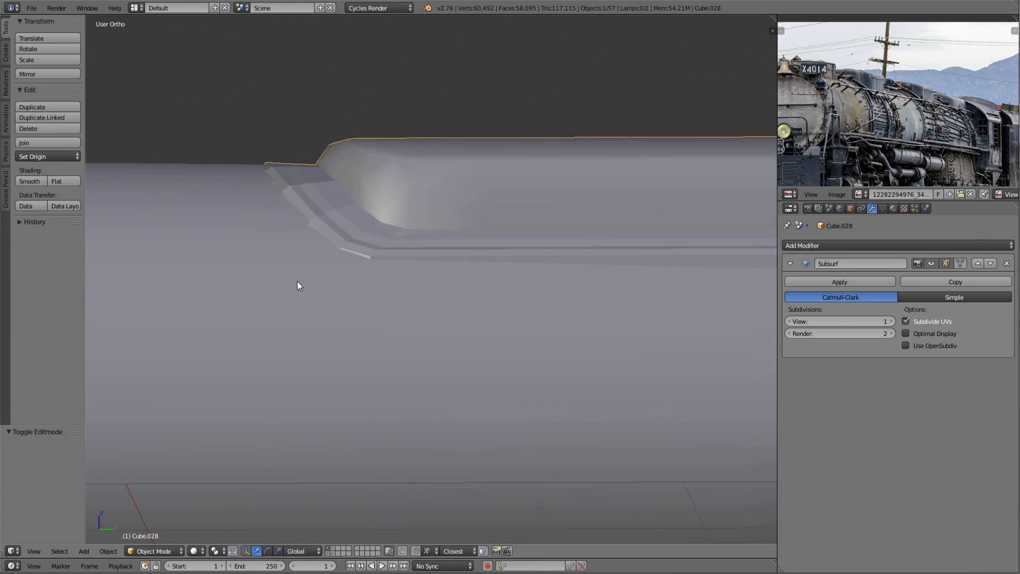
- Finish the box's vertical edit in mesh editing and select its linked geometry
key(Tab)
key(a)
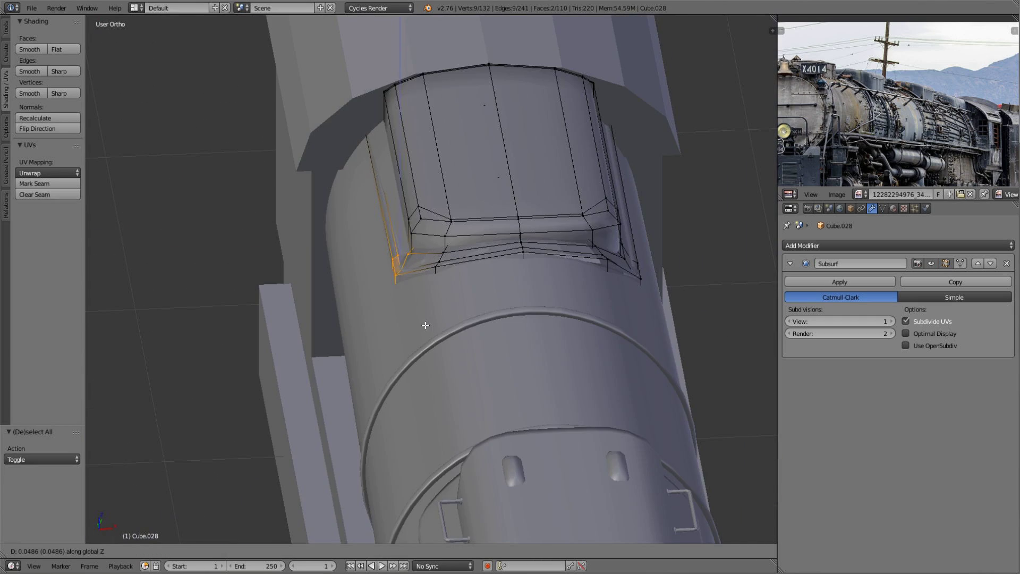
click(425, 325)
key(z)
mouse_move(425, 325)
middle_down()
mouse_move(455, 227)
mouse_move(450, 262)
middle_up()
key(z)
key(z)
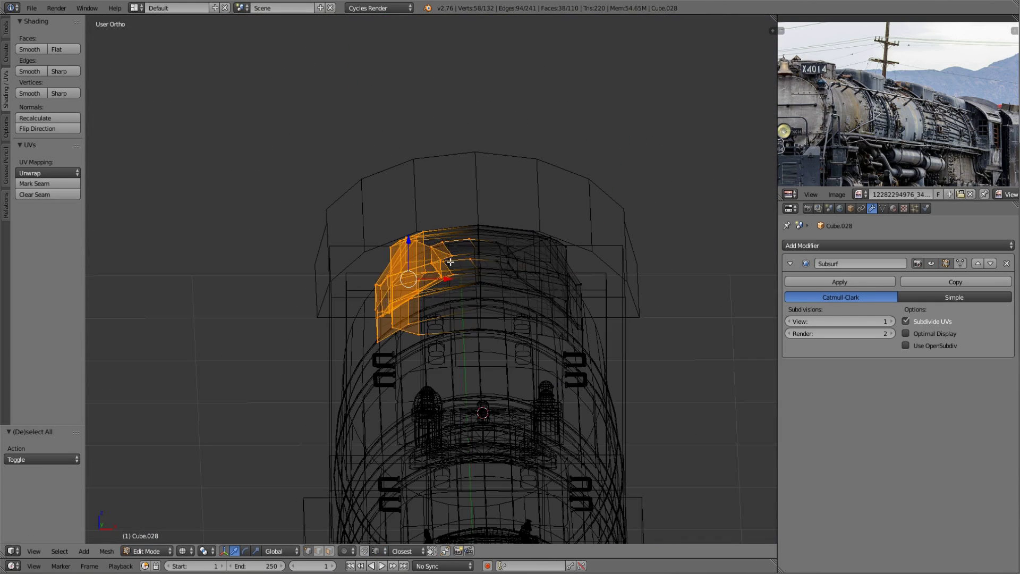
- Add a Mirror modifier to Cube.028 and place it above the Subdivision modifier
click(805, 245)
click(796, 356)
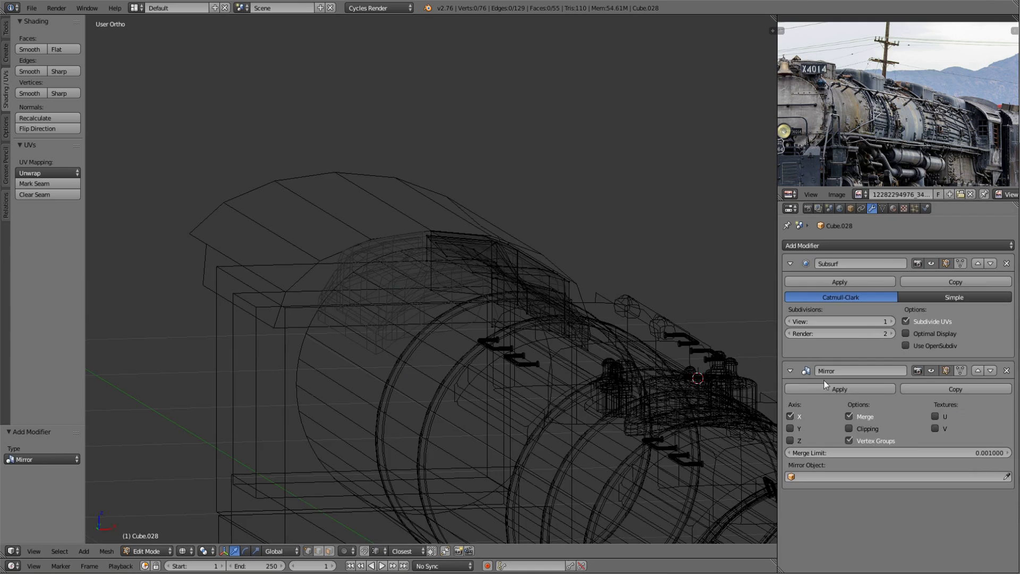
click(978, 375)
key(z)
mouse_move(531, 319)
middle_down()
mouse_move(478, 266)
mouse_move(368, 257)
middle_up()
scroll(455, 279, up, 3)
key(Tab)
- Turn on Clipping for the mirror and adjust the box's vertices
key(shift+s)
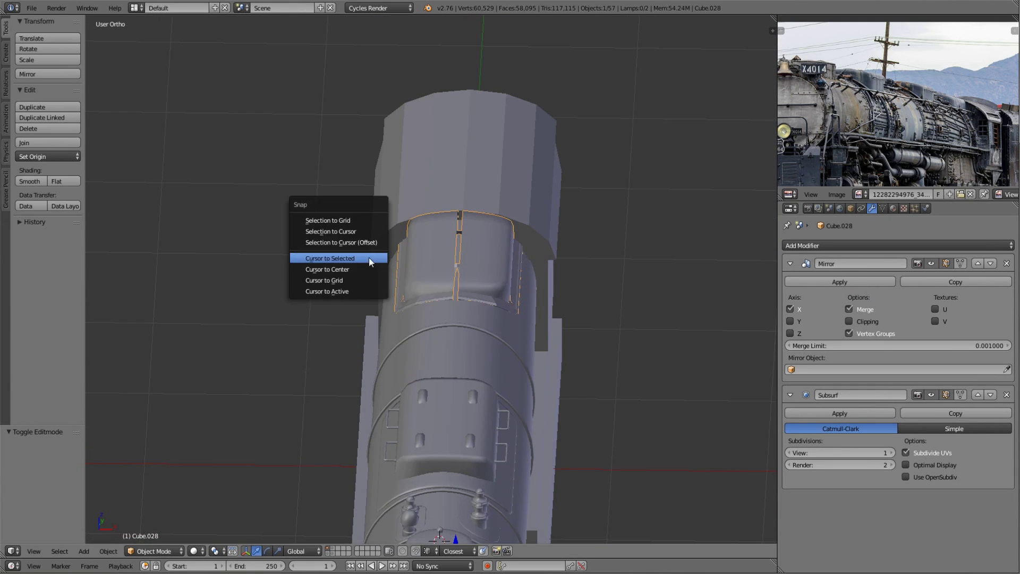
scroll(145, 221, up, 4)
key(Tab)
key(a)
middle_drag(478, 265, 625, 309)
click(594, 308)
click(621, 309)
scroll(620, 309, up, 5)
- Pick a single face on the box corner, then leave Edit Mode
key(a)
mouse_move(611, 346)
middle_down()
mouse_move(585, 380)
mouse_move(522, 398)
middle_up()
scroll(551, 361, up, 3)
scroll(480, 396, down, 4)
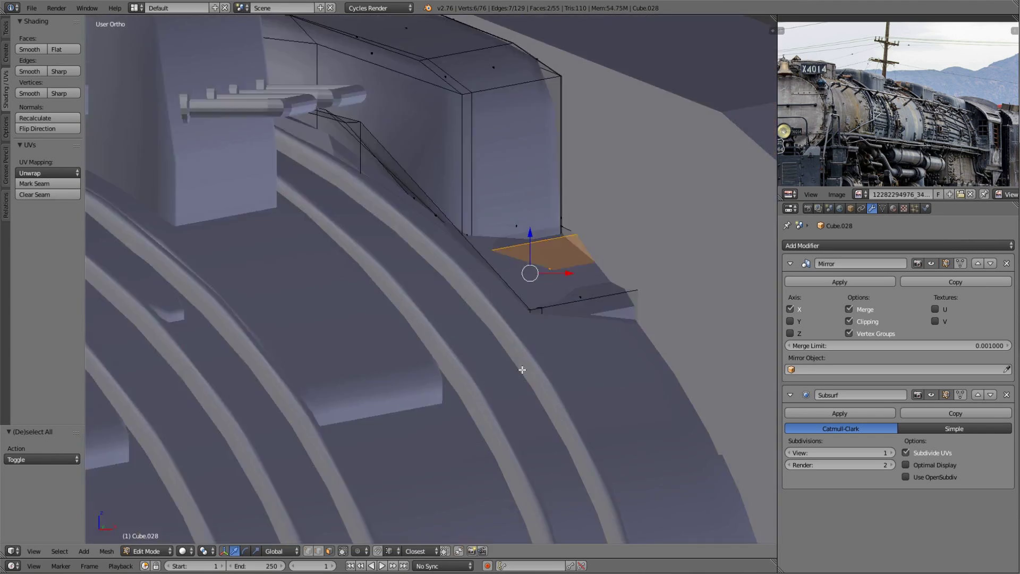
click(522, 307)
key(Tab)
- Preview the locomotive from the side with rendered shading
scroll(504, 311, down, 6)
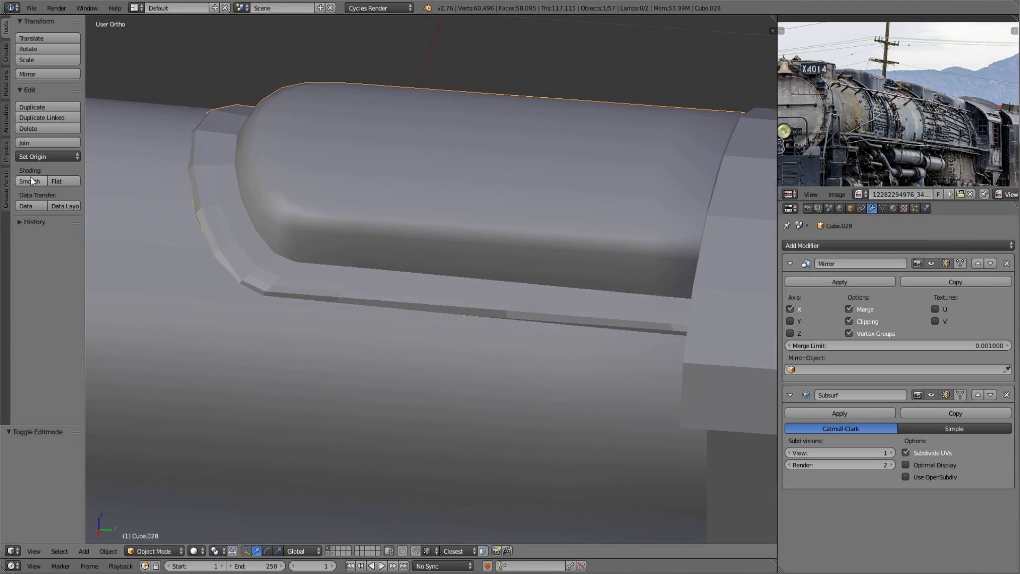
key(a)
mouse_move(505, 364)
middle_down()
mouse_move(483, 294)
mouse_move(403, 330)
mouse_move(510, 258)
mouse_move(576, 280)
middle_up()
scroll(483, 294, down, 3)
key(shift+z)
key(shift+z)
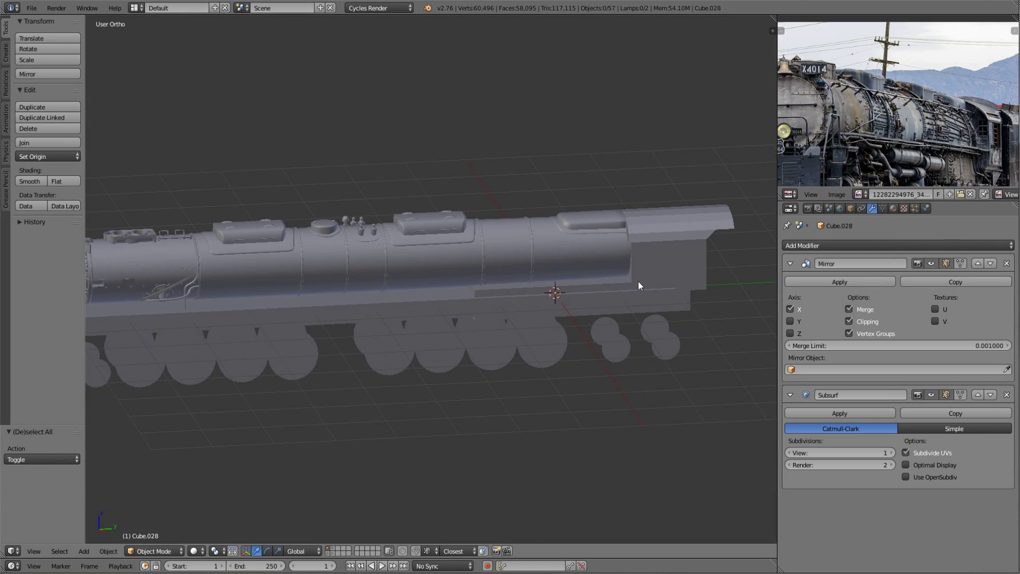
scroll(409, 207, up, 5)
- Add a new cube and shrink it down for a hatch box
key(shift+a)
scroll(398, 257, down, 5)
middle_drag(398, 257, 531, 297)
key(Tab)
key(s)
click(628, 346)
key(KP_3)
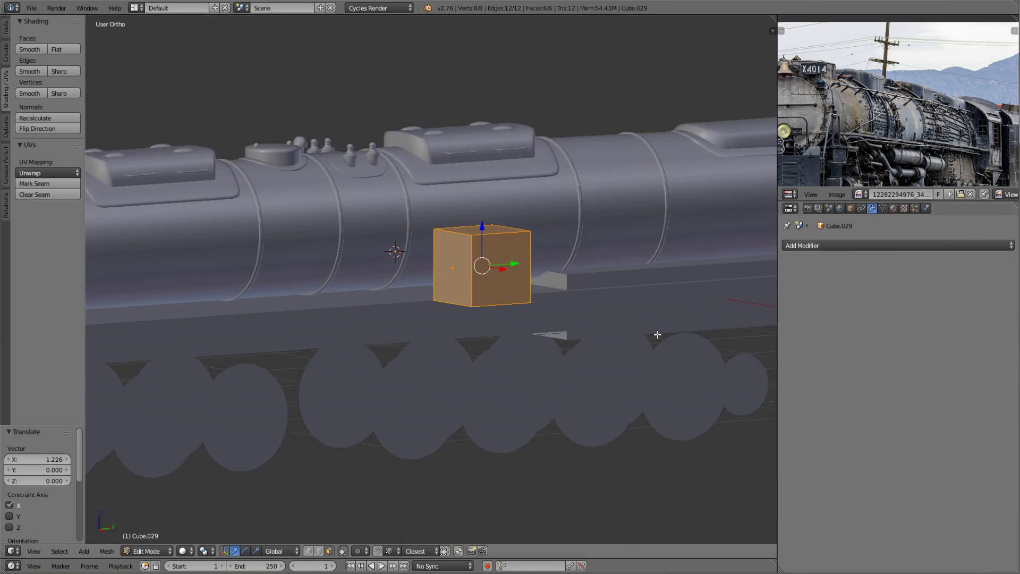
- Move the cube onto the boiler over the hatch in the side reference photo
scroll(439, 221, up, 3)
key(KP_5)
key(g)
key(x)
key(g)
click(564, 242)
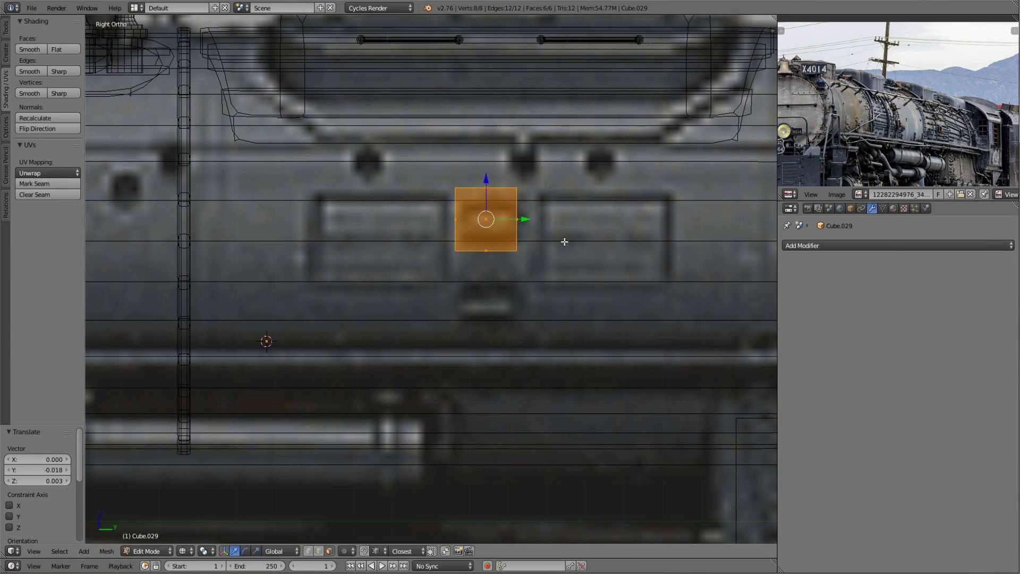
click(599, 255)
middle_drag(599, 255, 627, 319)
key(g)
- Inset the box's front face and extrude it inward into a recessed panel
key(KP_Divide)
click(620, 324)
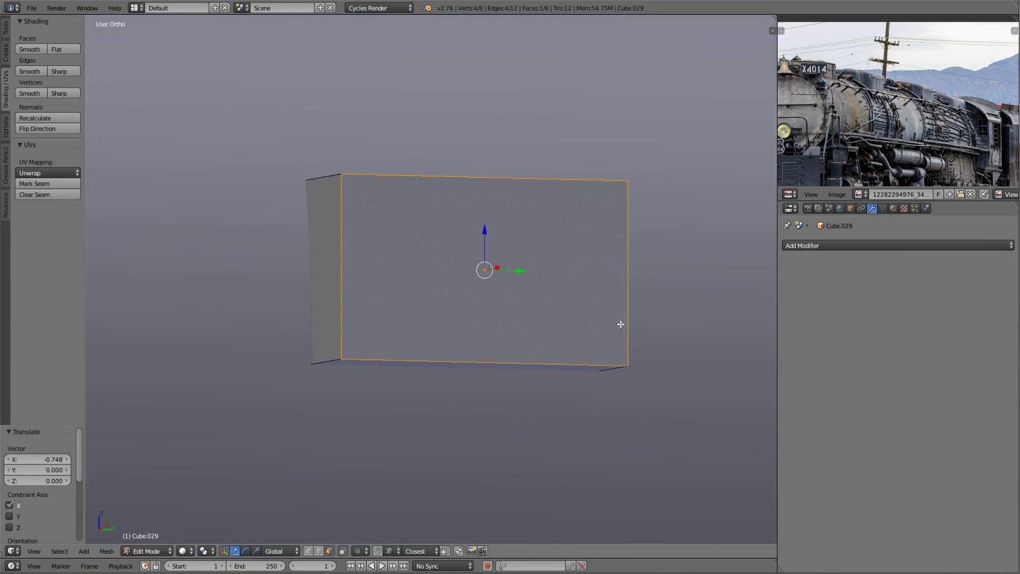
click(684, 335)
middle_drag(684, 335, 566, 333)
middle_drag(503, 329, 632, 337)
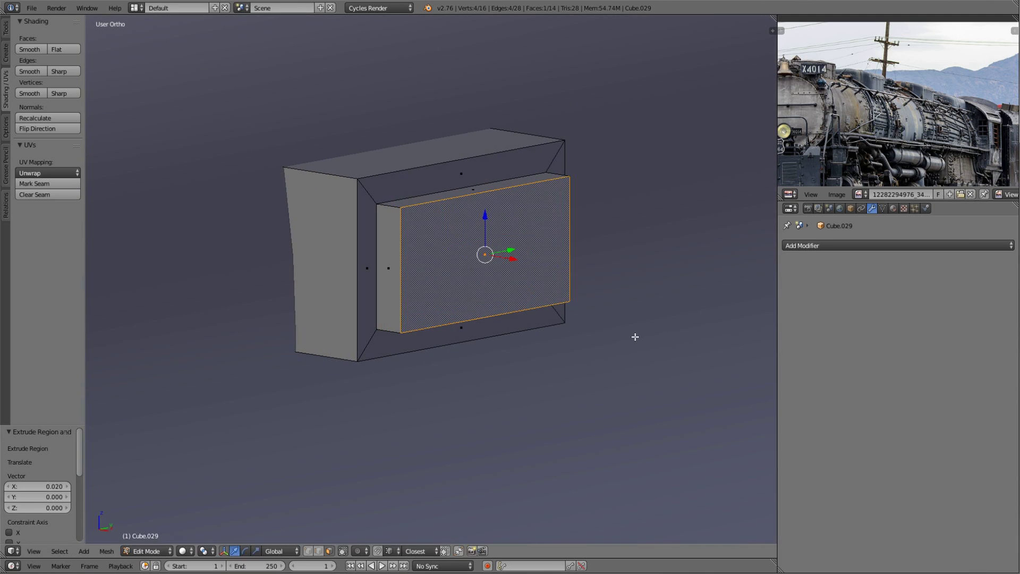
key(e)
click(603, 337)
scroll(604, 337, up, 2)
key(i)
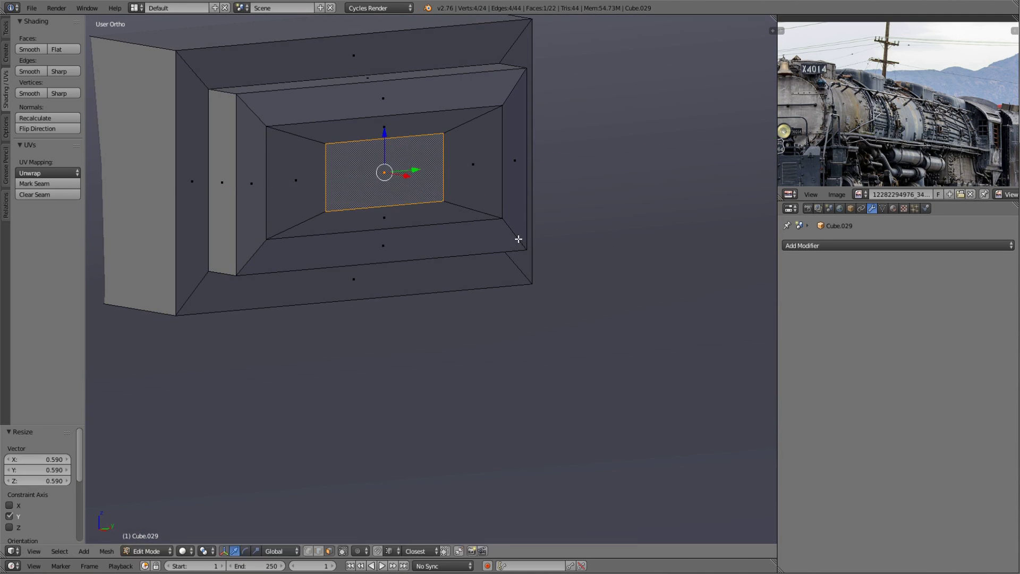
scroll(519, 239, down, 5)
mouse_move(565, 255)
middle_down()
mouse_move(473, 296)
mouse_move(547, 276)
middle_up()
- Adjust the inner face and tilt the hatch box to follow the boiler curve
key(KP_1)
key(z)
scroll(546, 296, up, 5)
key(e)
click(510, 277)
key(z)
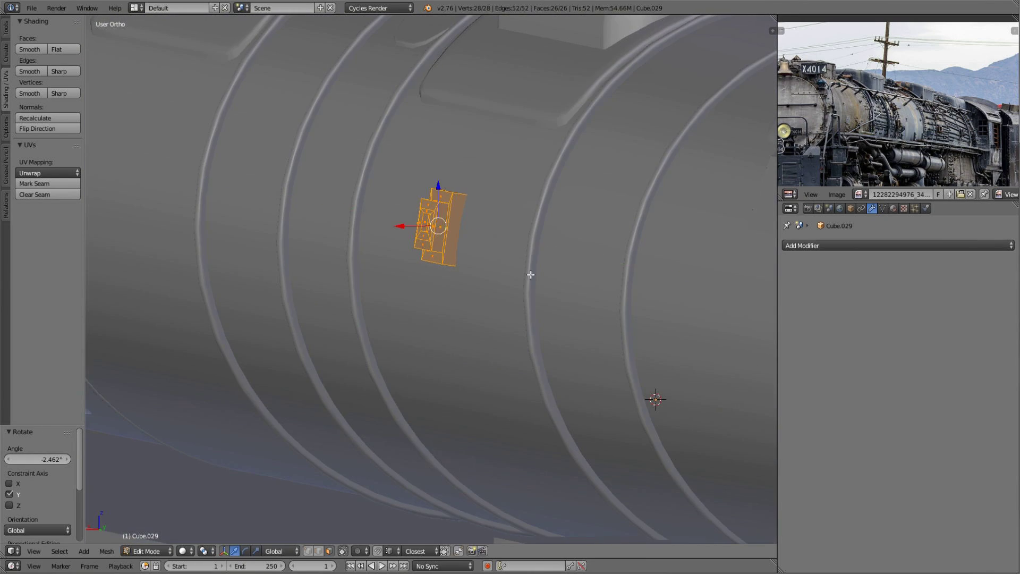
key(KP_1)
click(509, 332)
key(z)
key(f)
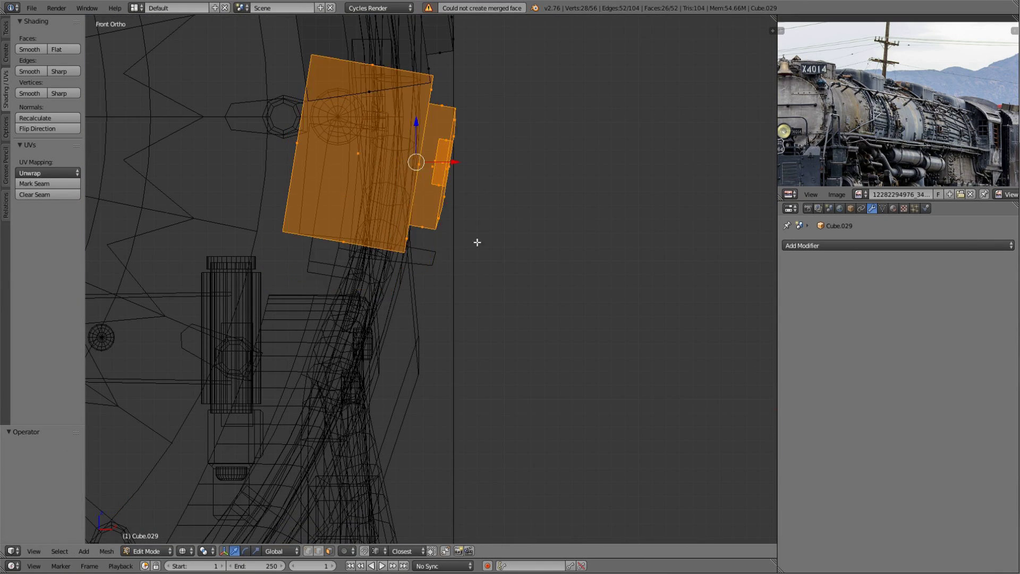
key(z)
key(Tab)
- Add a Mirror modifier to the hatch box for the opposite side
click(897, 245)
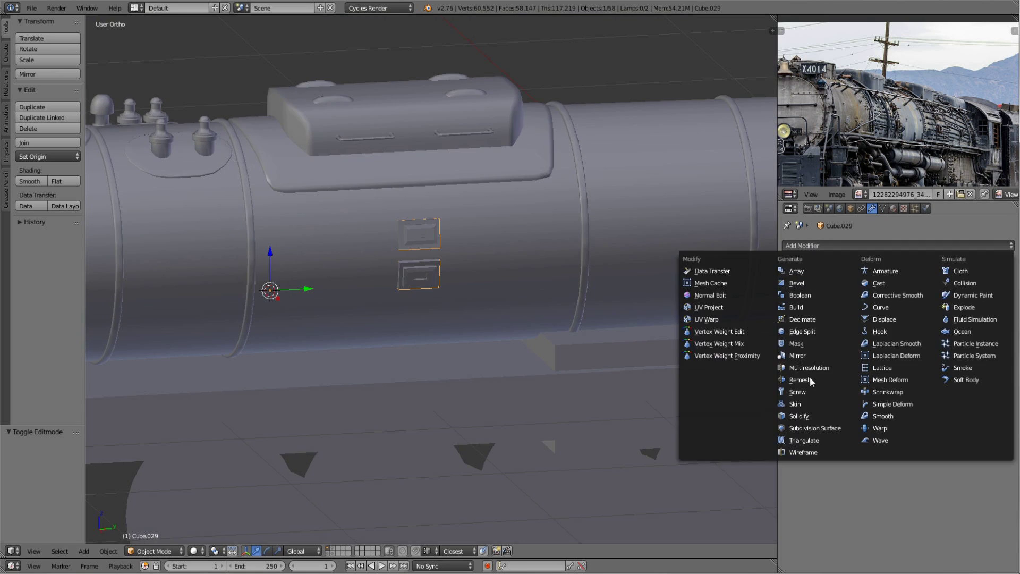
click(810, 355)
mouse_move(462, 318)
middle_down()
mouse_move(451, 288)
mouse_move(530, 391)
middle_up()
key(Tab)
- Add an eight-sided cylinder and scale it down into the hatch knob
key(shift+a)
scroll(472, 307, down, 5)
click(452, 288)
scroll(519, 342, up, 8)
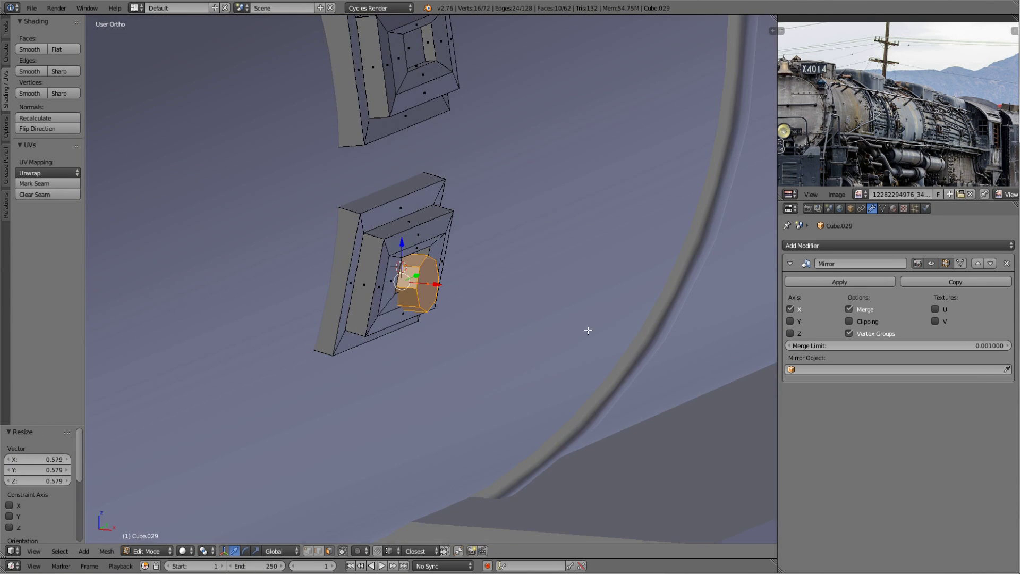
click(508, 311)
key(KP_1)
key(a)
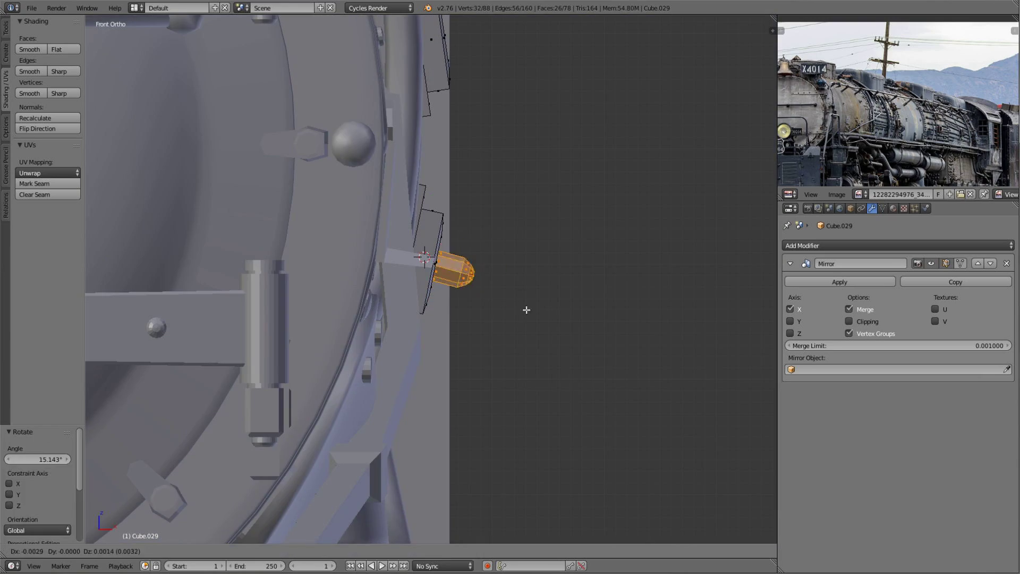
scroll(518, 299, down, 8)
key(Tab)
key(a)
- Preview the hatches in rendered shading and look over the whole locomotive
middle_drag(477, 317, 538, 168)
key(shift+z)
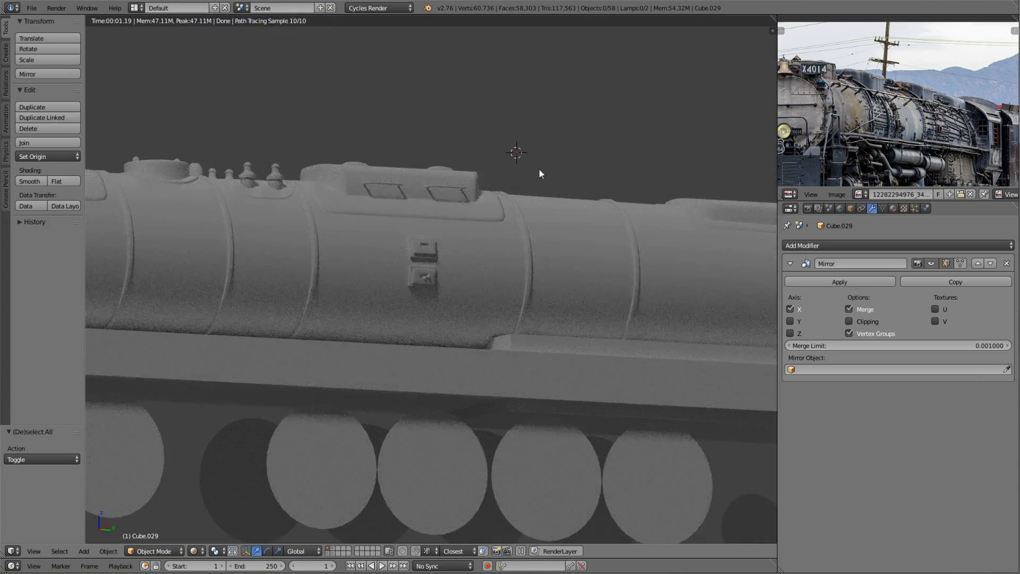
middle_drag(535, 274, 394, 265)
key(shift+z)
key(KP_5)
scroll(430, 318, up, 4)
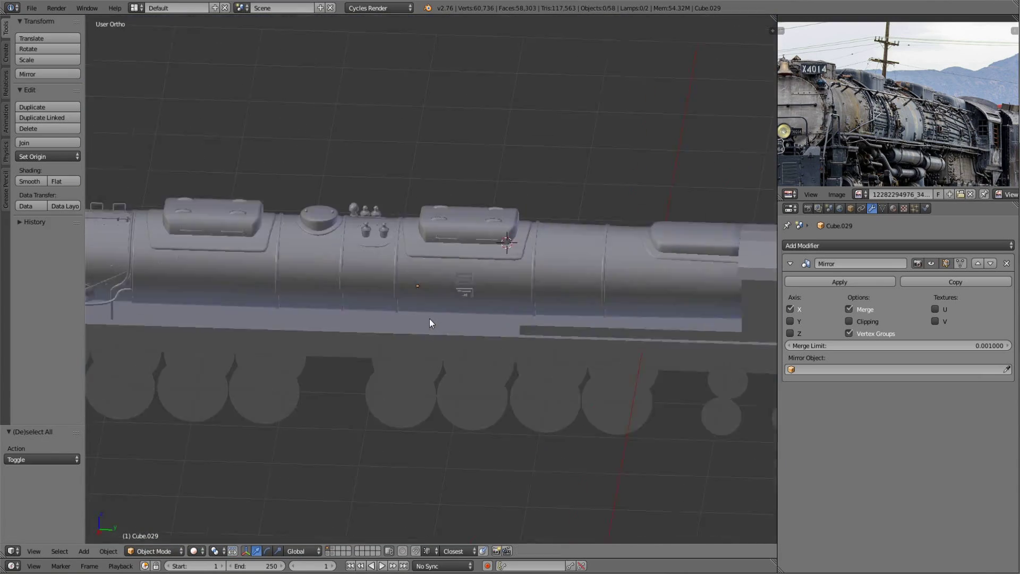
key(KP_5)
scroll(498, 287, down, 3)
middle_drag(509, 110, 385, 281)
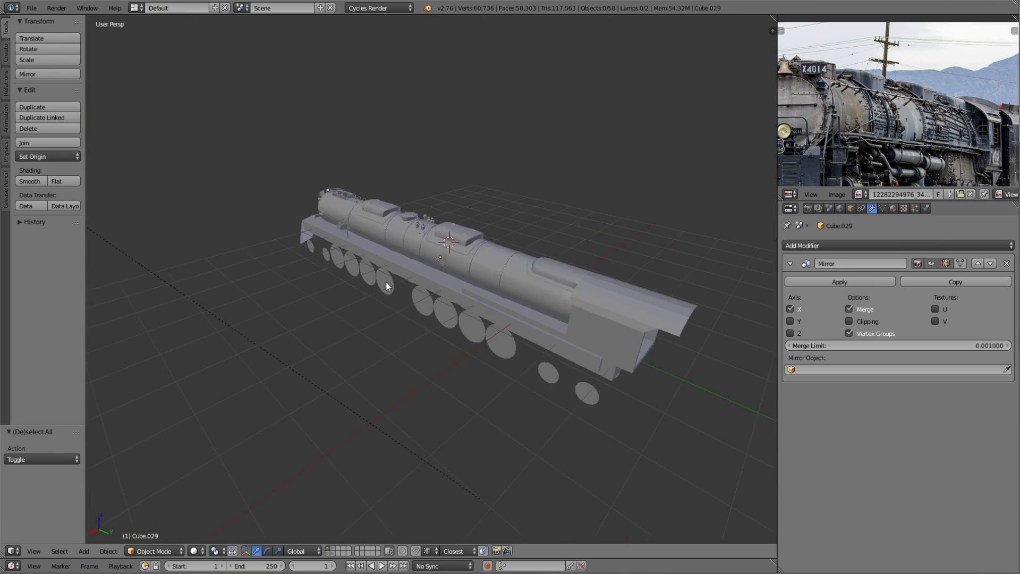
scroll(385, 282, up, 4)
click(32, 8)
click(56, 94)
scroll(541, 241, up, 3)
- Rotate the new cylinder 90° around the X axis
scroll(485, 363, down, 5)
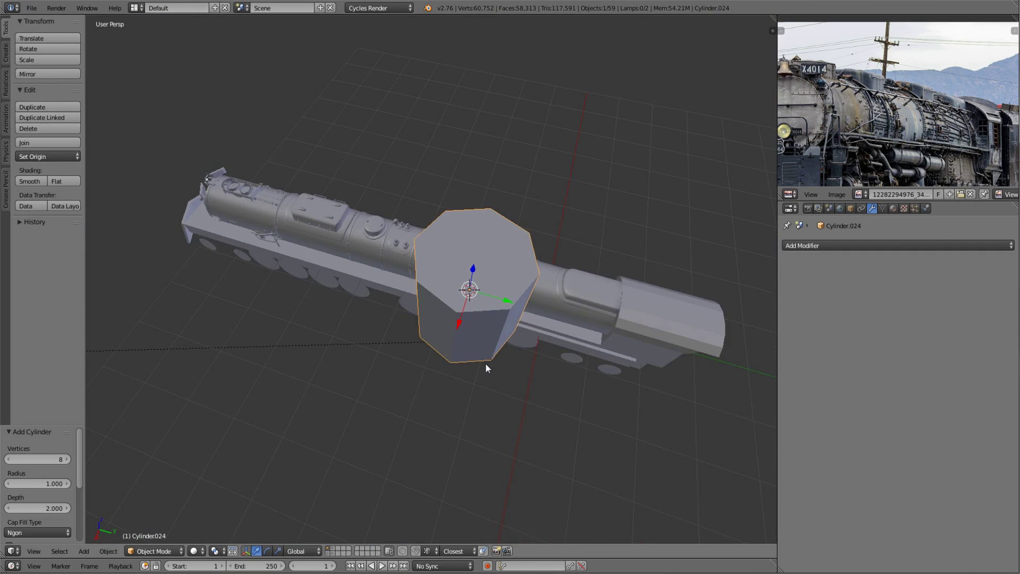
key(Tab)
key(r)
key(x)
key(9)
key(0)
mouse_move(486, 362)
middle_down()
mouse_move(513, 317)
mouse_move(402, 194)
middle_up()
click(513, 318)
- Delete the cylinder's end cap face and shrink it to rivet size
key(x)
key(f)
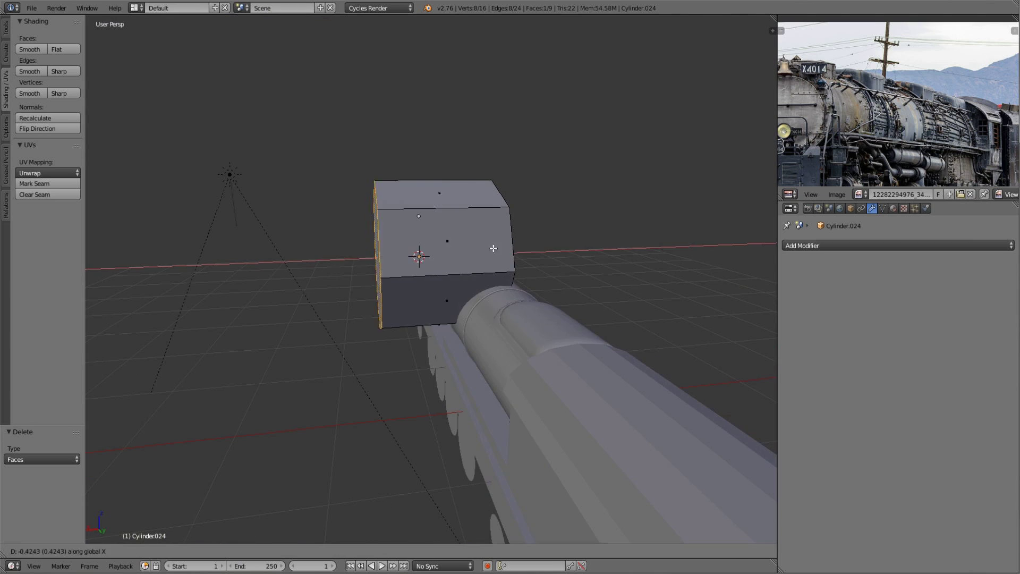
click(493, 248)
middle_drag(493, 248, 531, 234)
key(a)
key(s)
scroll(638, 229, down, 5)
key(s)
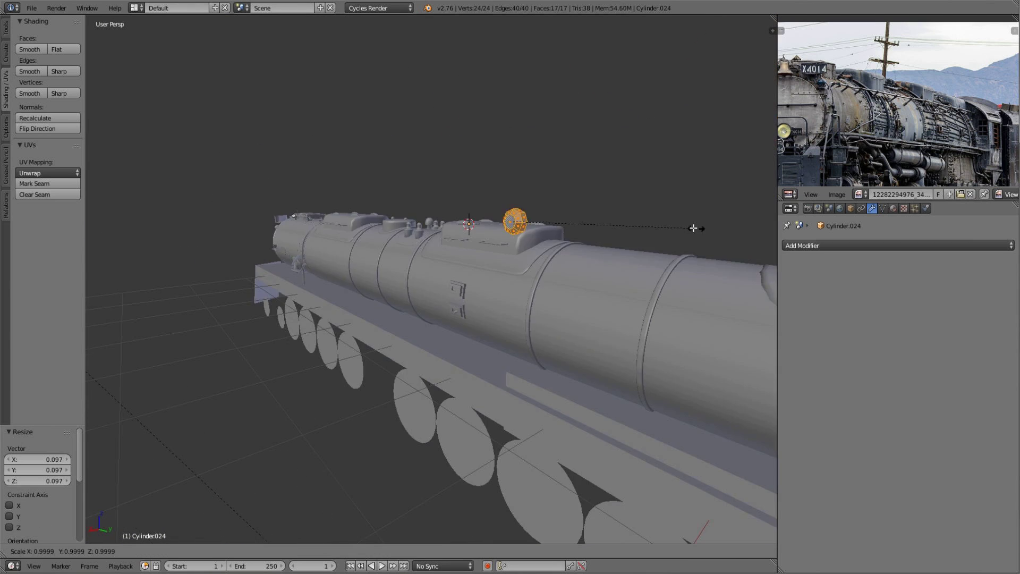
click(692, 228)
key(Tab)
- Reposition the rivet beside the hatch panels and scale it down further
middle_drag(692, 228, 517, 282)
key(shift+d)
key(Escape)
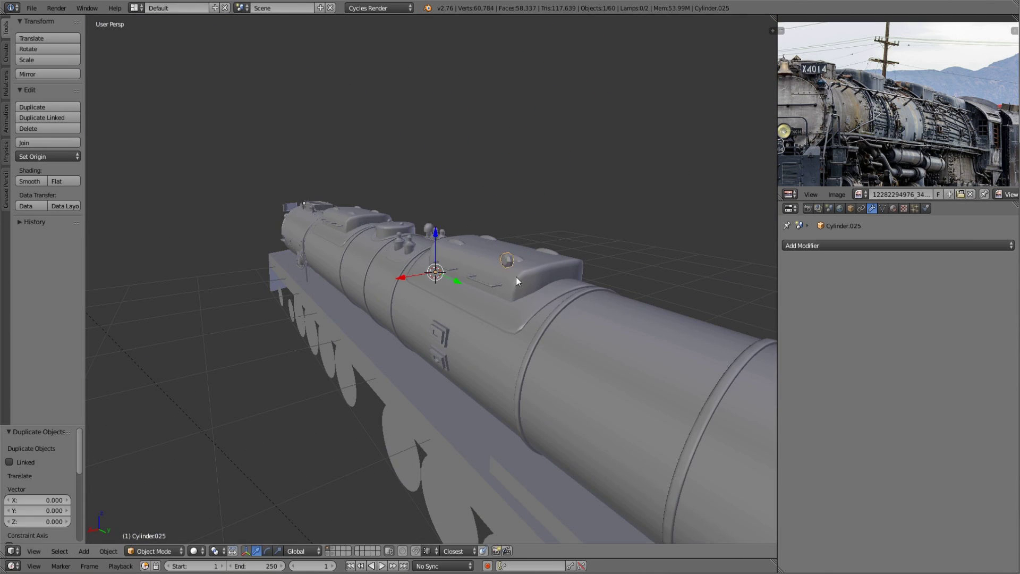
click(568, 417)
key(KP_1)
key(z)
middle_drag(569, 412, 621, 295)
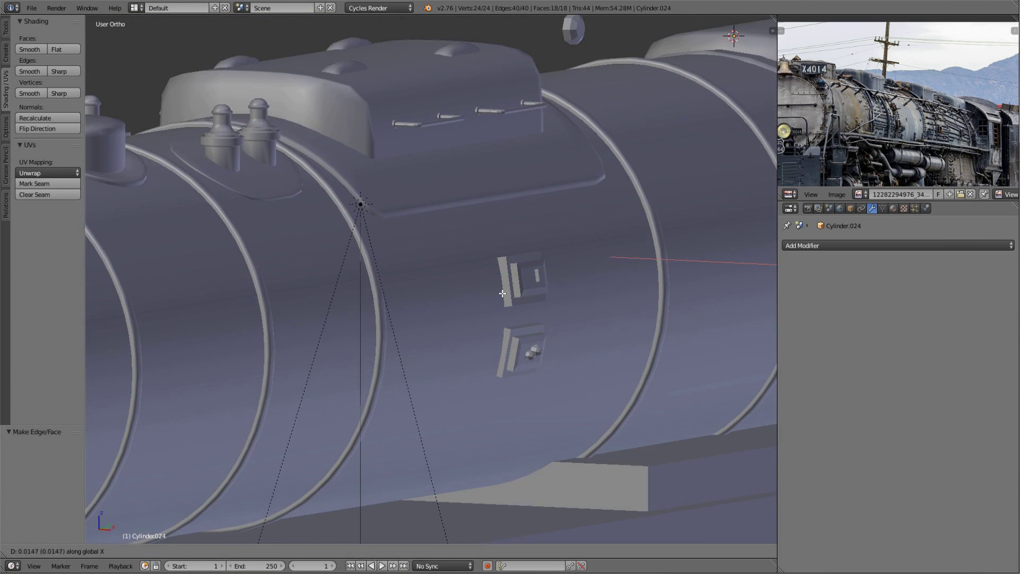
key(Tab)
key(s)
key(KP_3)
scroll(466, 235, up, 4)
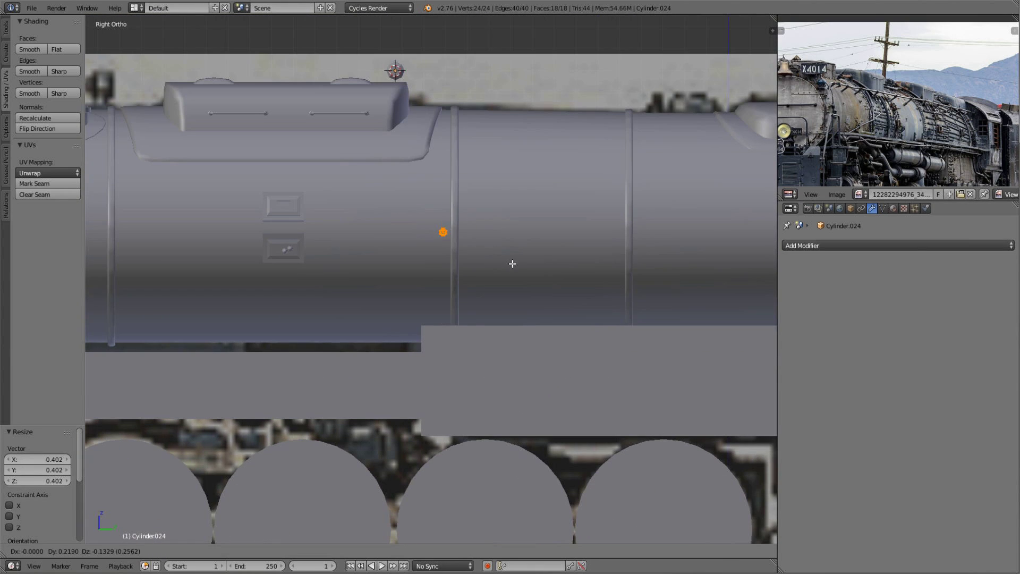
key(Tab)
- Lower the hatch boxes (Cube.029) and rotate them to match the boiler curve
right_click(282, 204)
key(Tab)
key(a)
click(330, 275)
key(KP_1)
key(z)
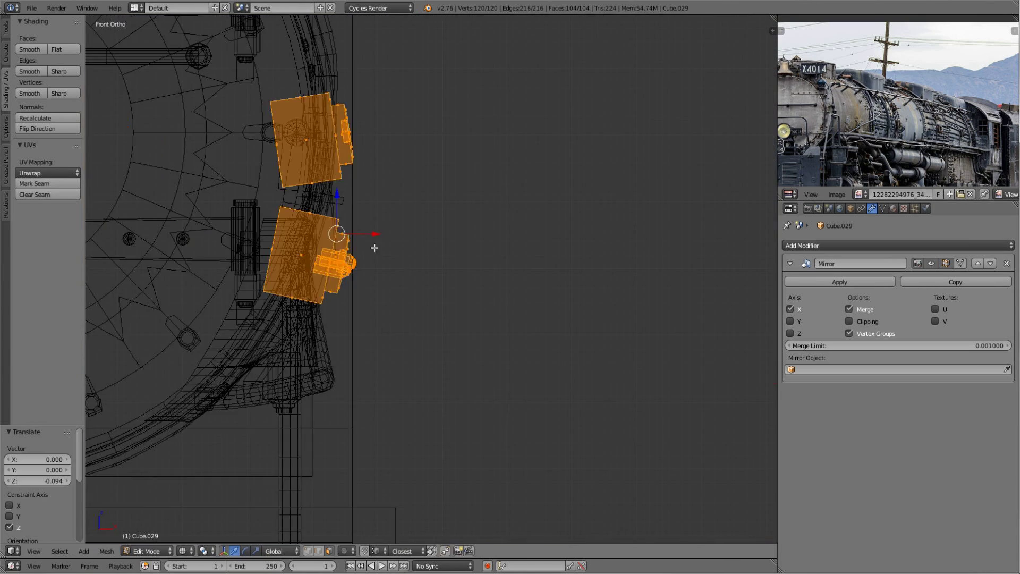
key(z)
key(KP_3)
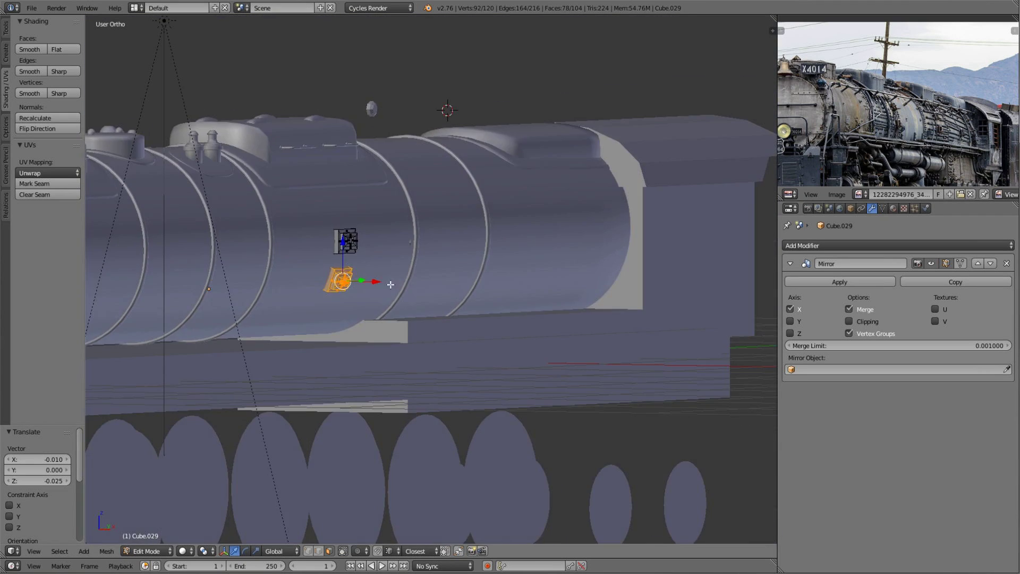
key(KP_1)
key(z)
key(r)
click(439, 226)
- Select the rivet and add a Mirror modifier to it
key(z)
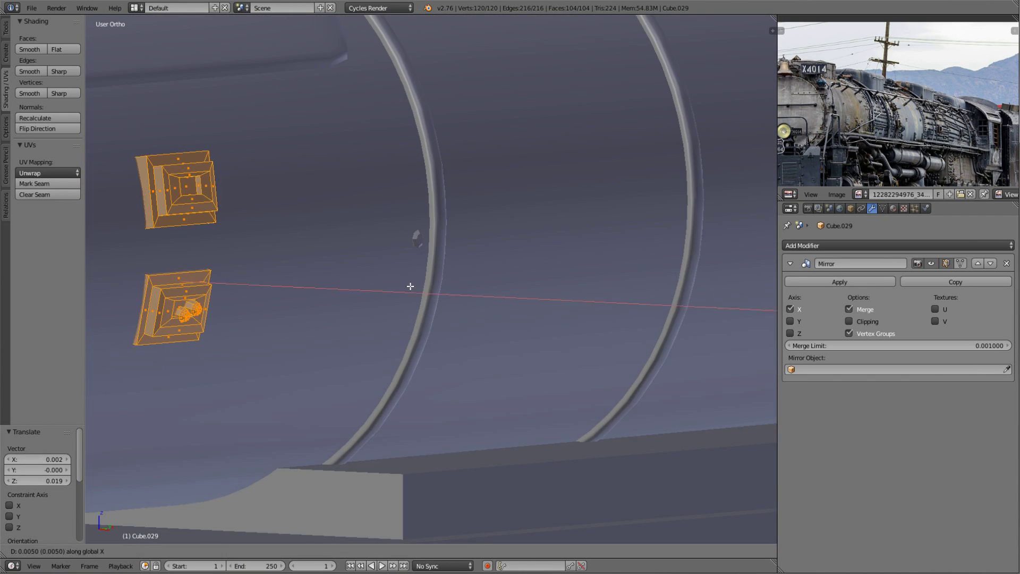
key(Tab)
right_click(446, 262)
click(813, 245)
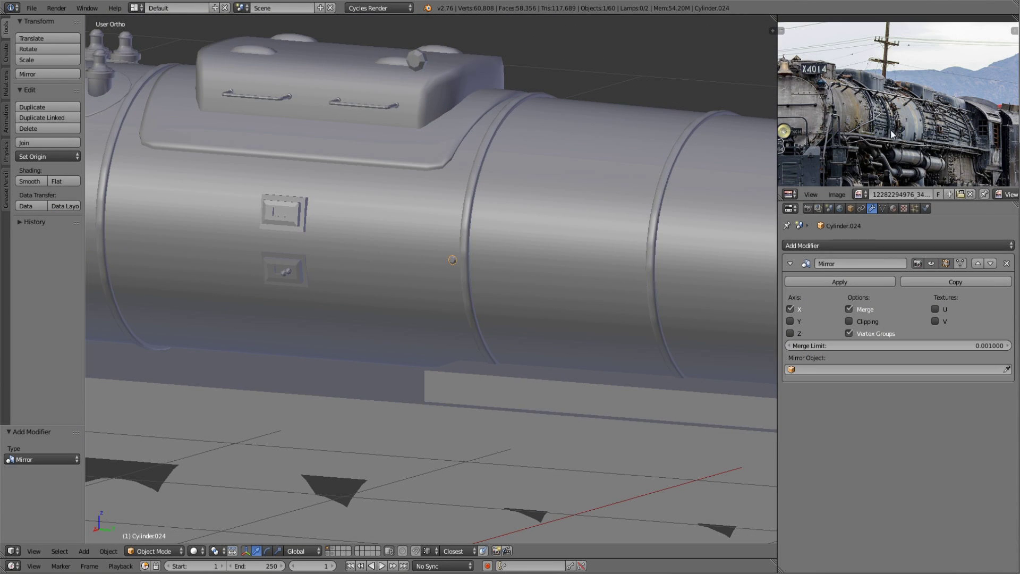
- Add an Array modifier to the rivet, spacing copies along the boiler in a 20-rivet row
click(850, 245)
click(796, 271)
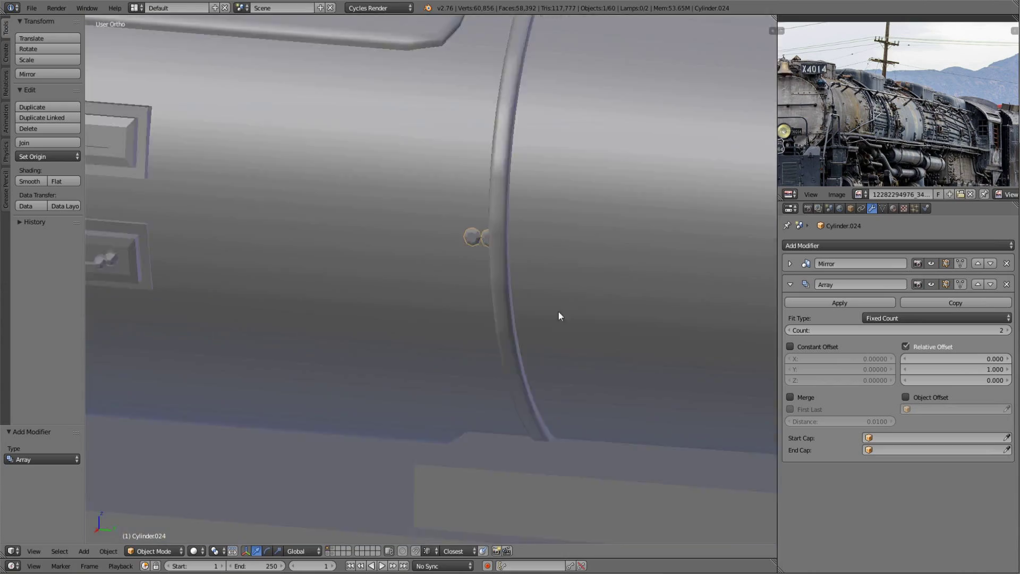
drag(974, 369, 945, 369)
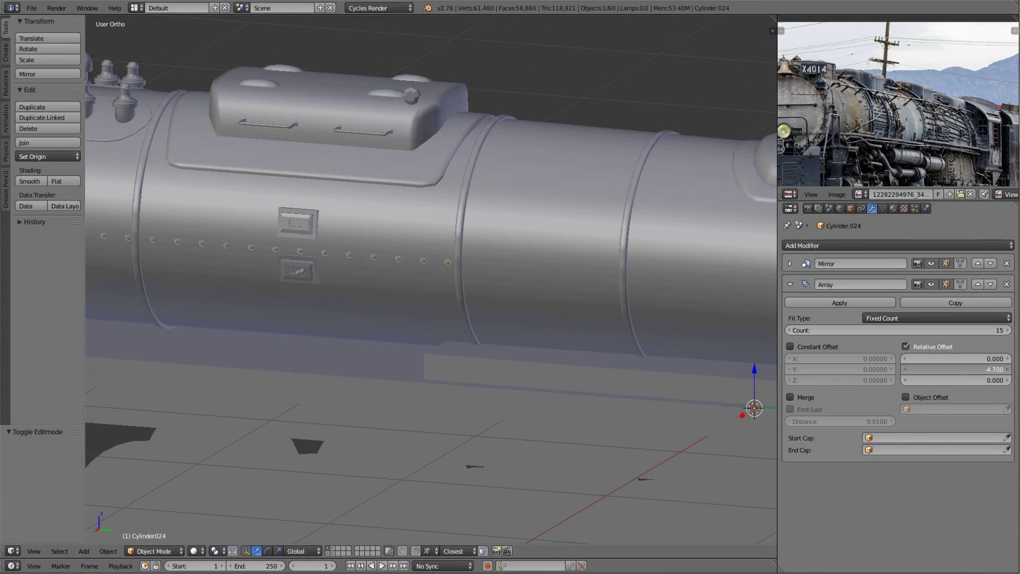
click(792, 330)
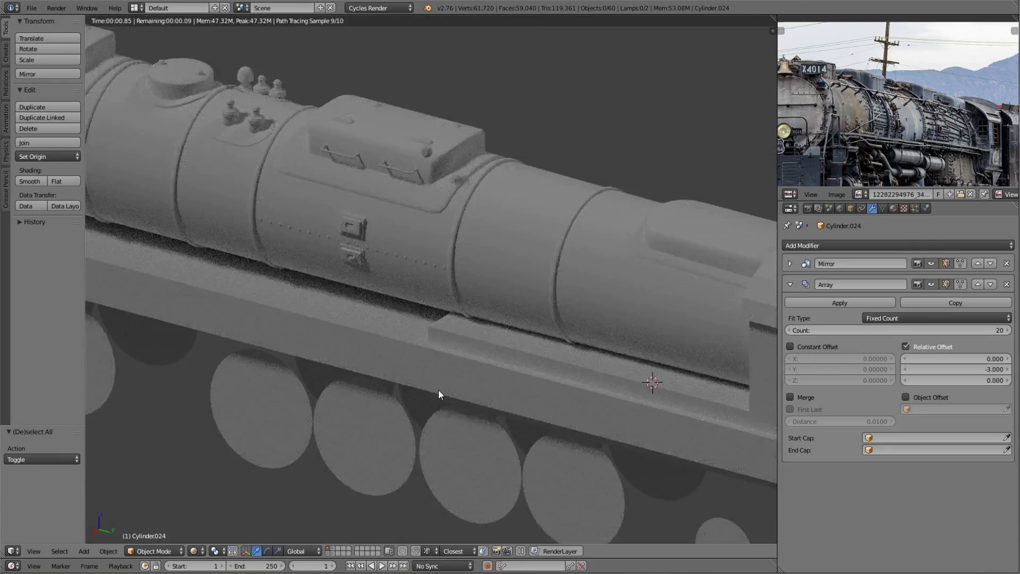
key(KP_3)
scroll(476, 297, up, 3)
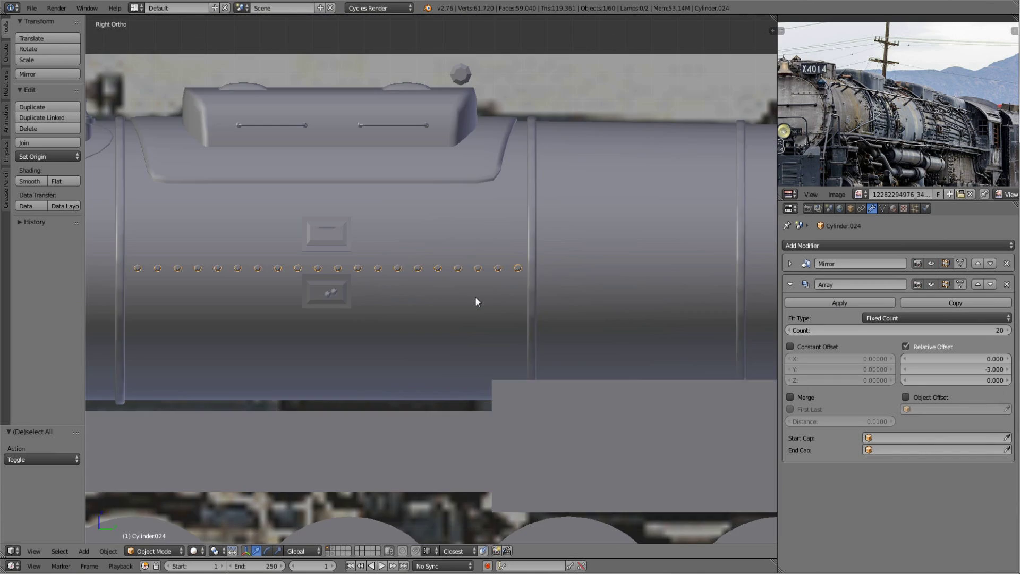
- Raise the rivet row along Z and rotate it about Y onto the boiler band
key(Tab)
key(g)
key(z)
click(575, 287)
middle_drag(575, 287, 446, 294)
key(f)
key(r)
key(y)
click(360, 265)
key(Tab)
scroll(519, 287, down, 5)
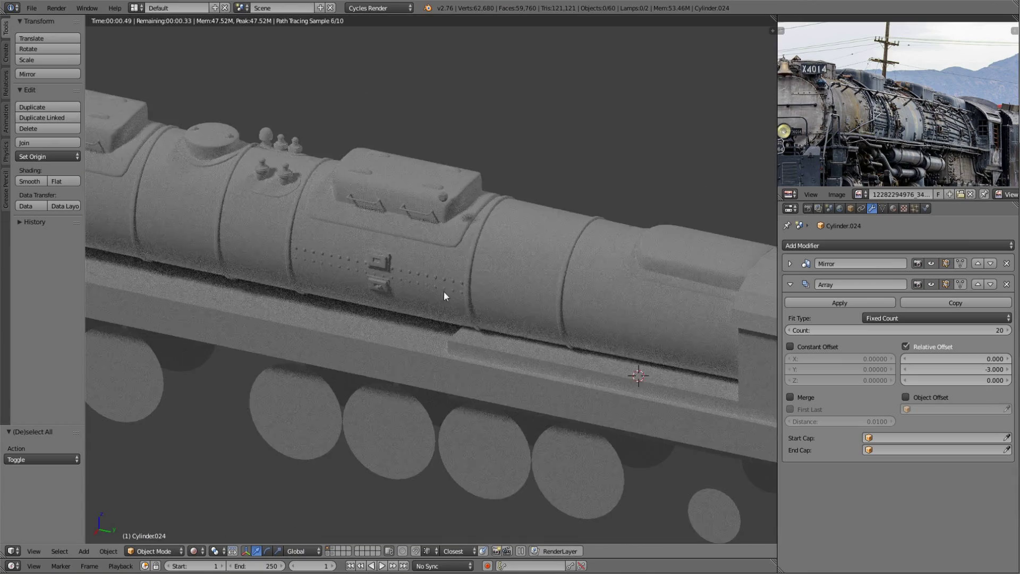
- Preview the boiler in rendered shading and reposition the hatch panels object
key(KP_3)
scroll(493, 222, up, 3)
key(shift+z)
key(shift+z)
scroll(550, 250, down, 4)
scroll(505, 182, up, 4)
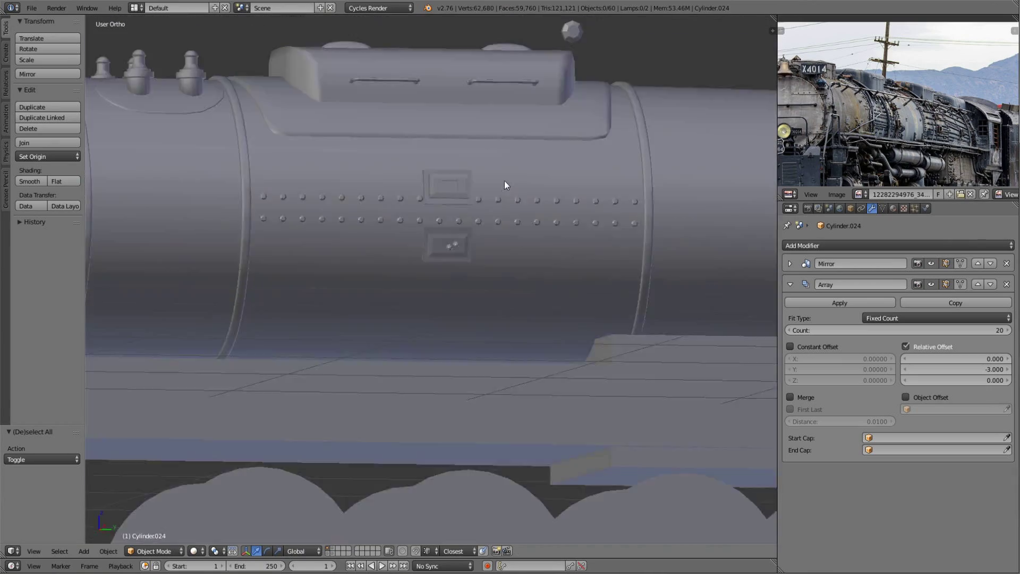
right_click(505, 228)
key(Tab)
click(507, 228)
key(Tab)
middle_drag(507, 228, 578, 237)
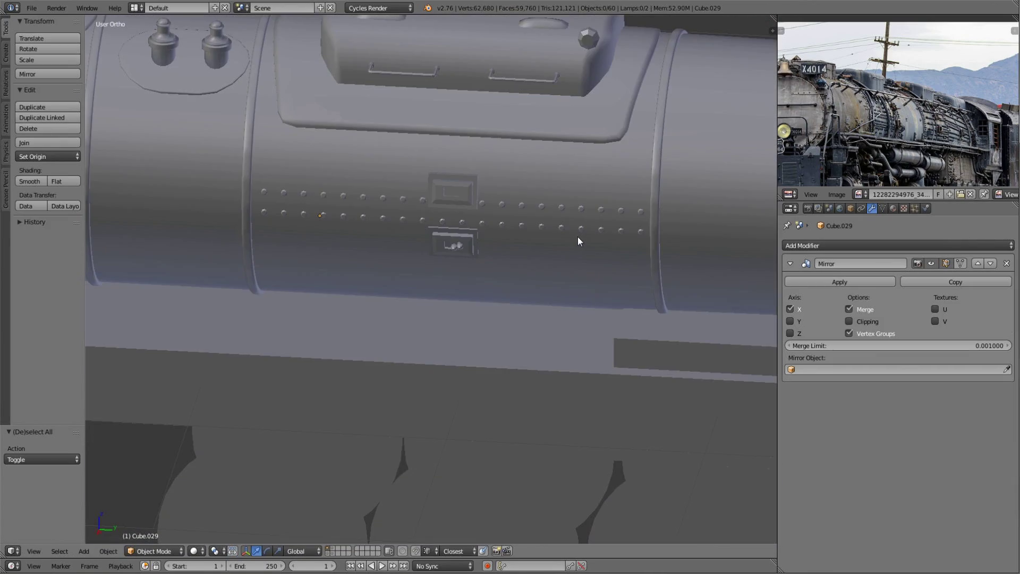
- Duplicate a rivet straight down along Z to start a lower rivet row
right_click(642, 233)
key(Tab)
key(l)
key(KP_3)
scroll(584, 217, up, 5)
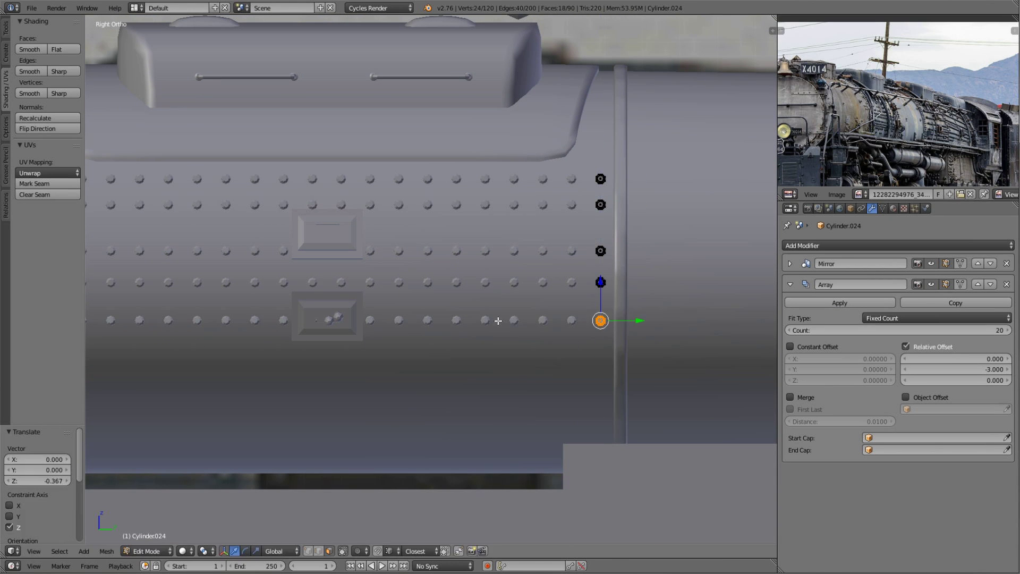
key(shift+d)
key(z)
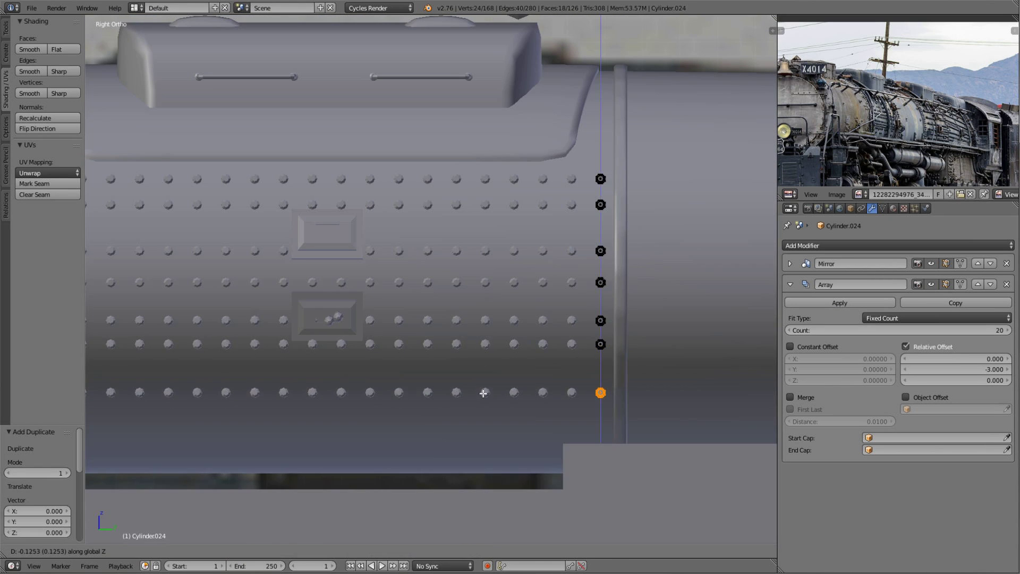
click(483, 393)
middle_drag(482, 392, 467, 297)
scroll(467, 298, up, 3)
- Try moving and tilting the end rivet, cancelling and undoing the attempts
key(l)
key(g)
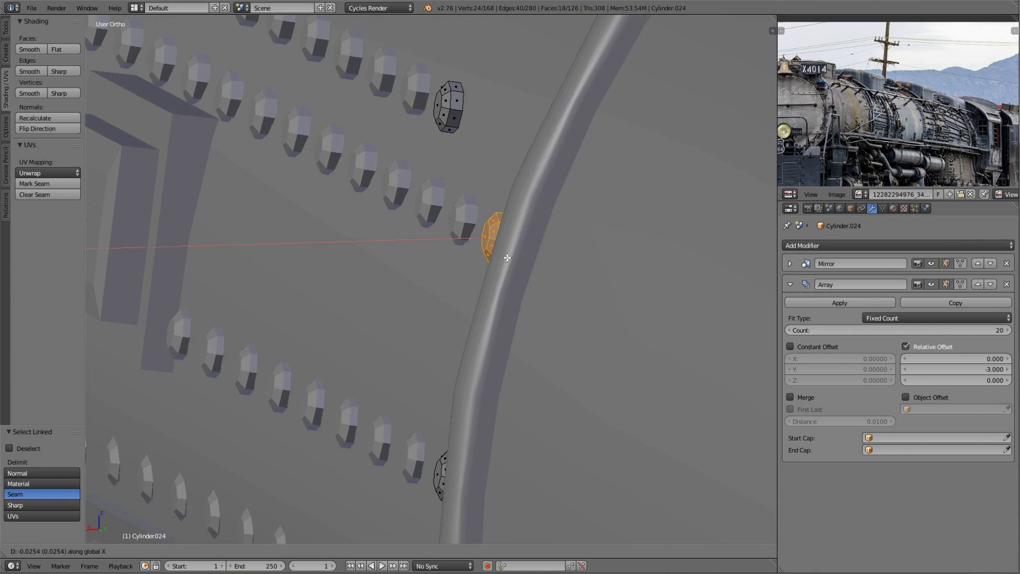
key(ctrl+z)
middle_drag(565, 233, 493, 279)
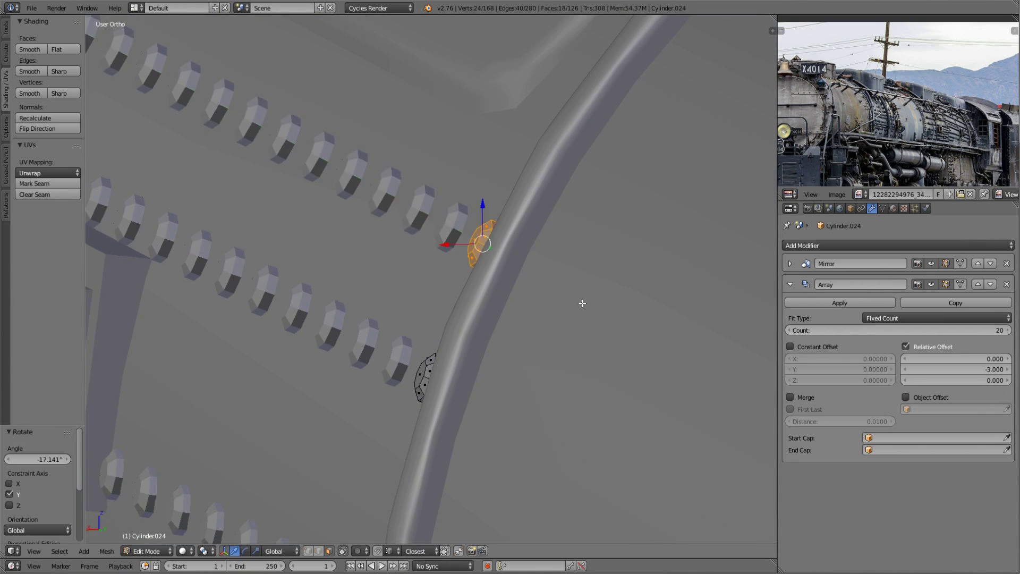
key(ctrl+z)
middle_drag(582, 303, 527, 386)
key(g)
key(x)
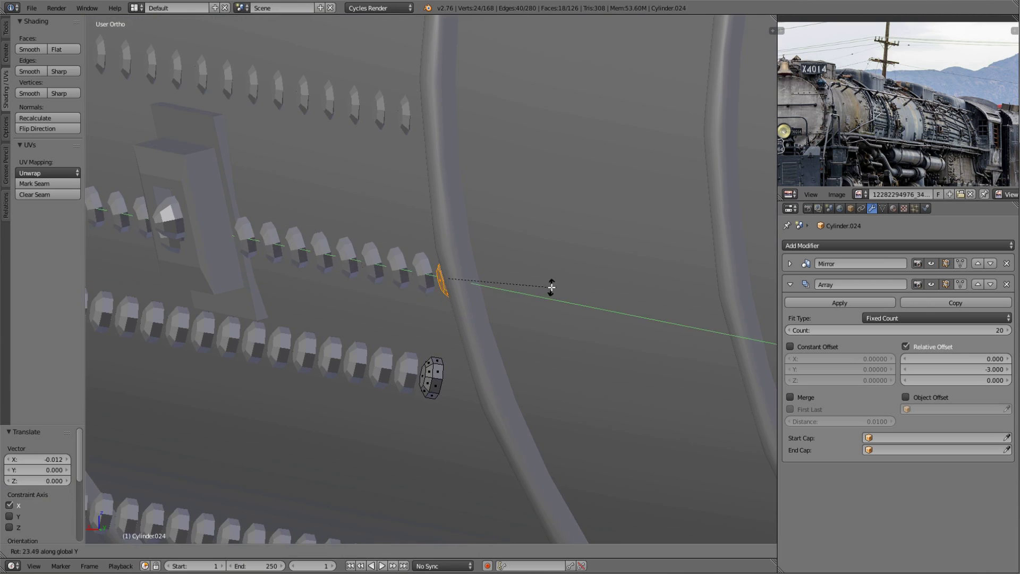
key(Escape)
- Move the end rivet along X, the boiler's length, after undoing the tilt
key(ctrl+z)
middle_drag(551, 288, 548, 257)
key(g)
key(x)
key(Escape)
key(ctrl+z)
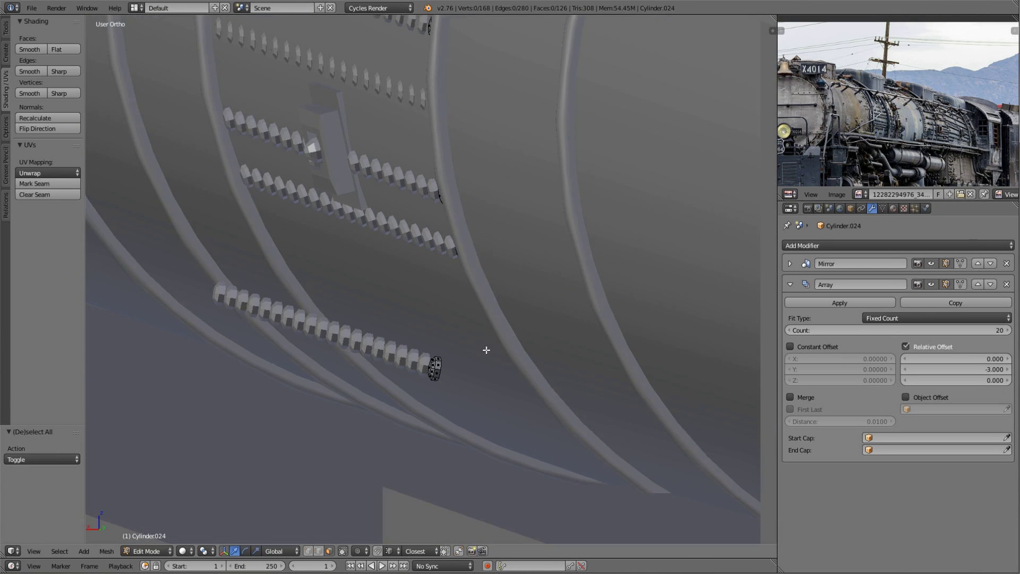
middle_drag(485, 349, 440, 402)
key(g)
key(x)
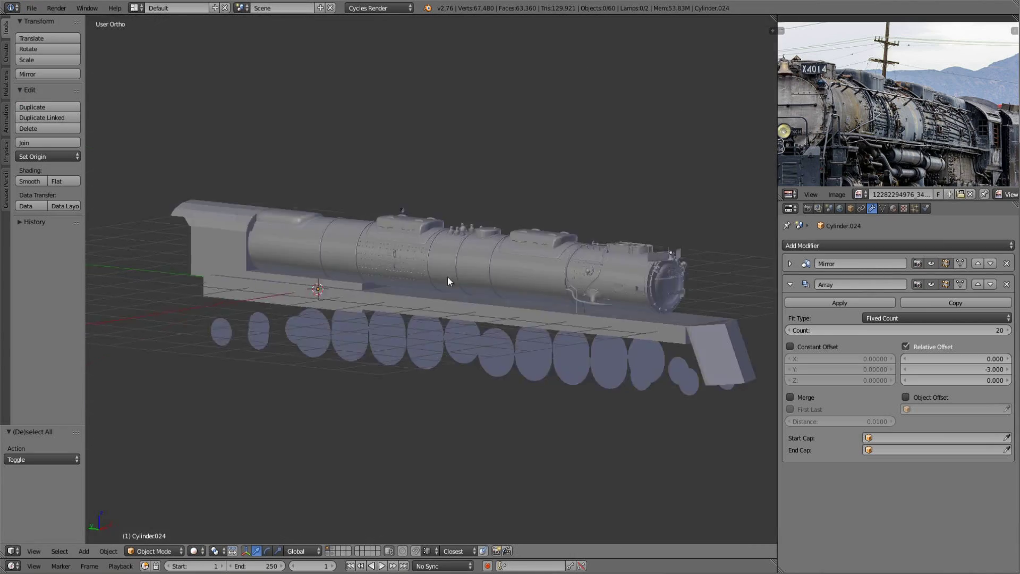
- Add a new cylinder beside the riveted boiler band
middle_drag(448, 276, 413, 342)
scroll(507, 269, up, 3)
middle_drag(508, 268, 478, 237)
scroll(444, 183, up, 2)
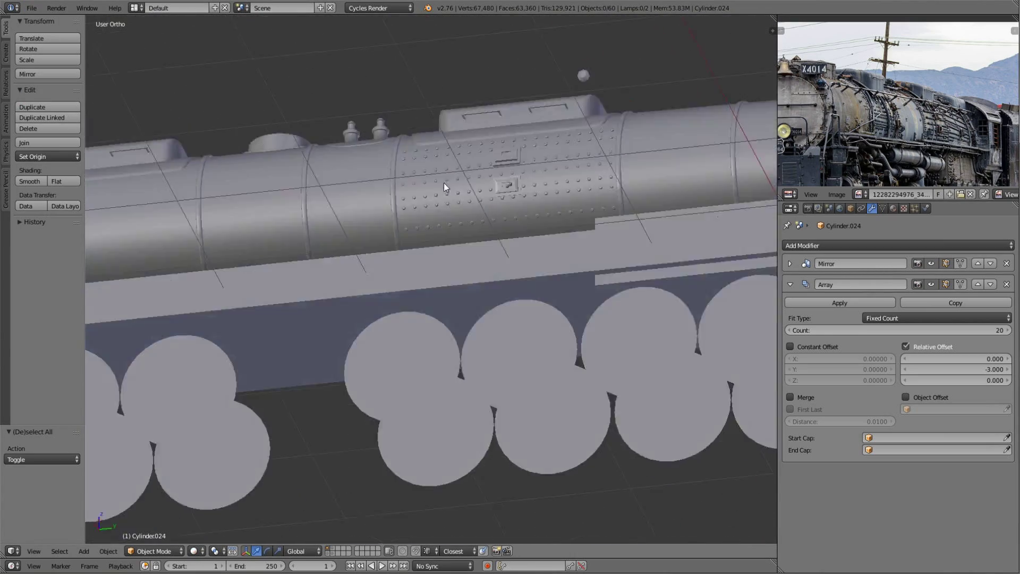
mouse_move(444, 183)
middle_down()
mouse_move(482, 208)
mouse_move(513, 259)
mouse_move(502, 231)
middle_up()
key(shift+a)
scroll(661, 272, up, 2)
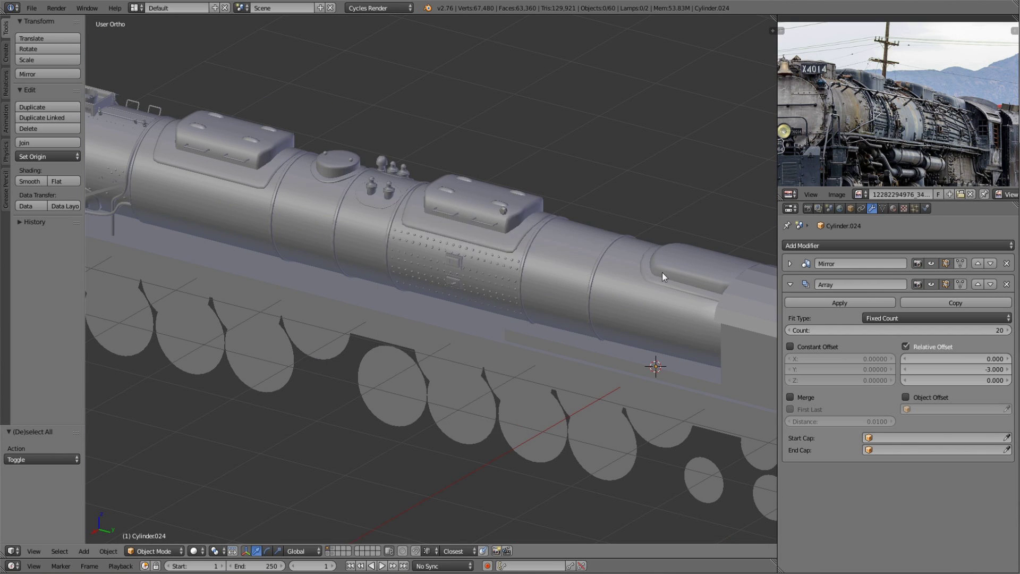
key(shift+a)
click(585, 314)
- Rotate the new cylinder 90° about X and give it a Mirror modifier
scroll(215, 361, down, 3)
key(Tab)
text(rx90)
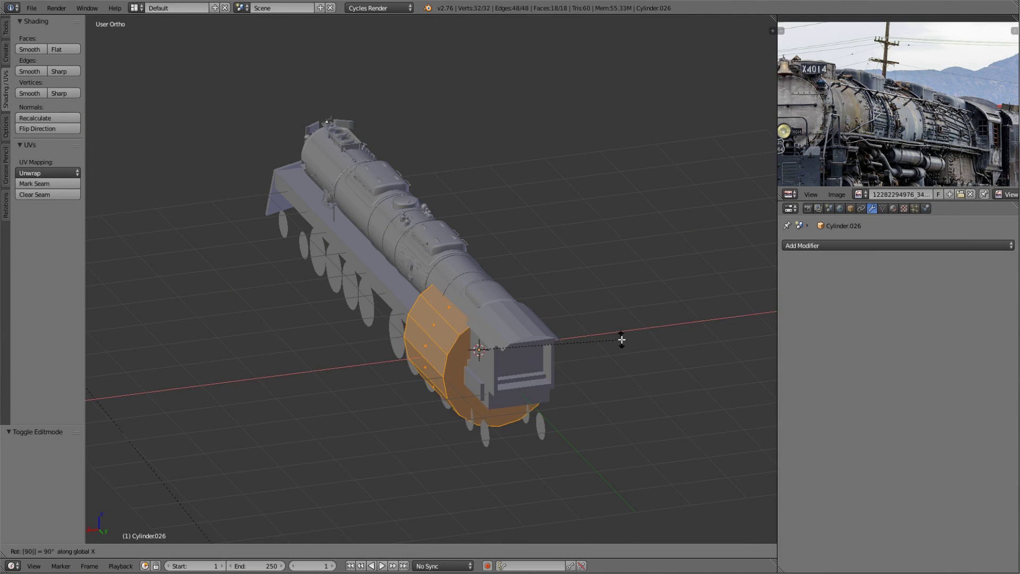
click(447, 376)
click(898, 245)
click(802, 394)
key(KP_3)
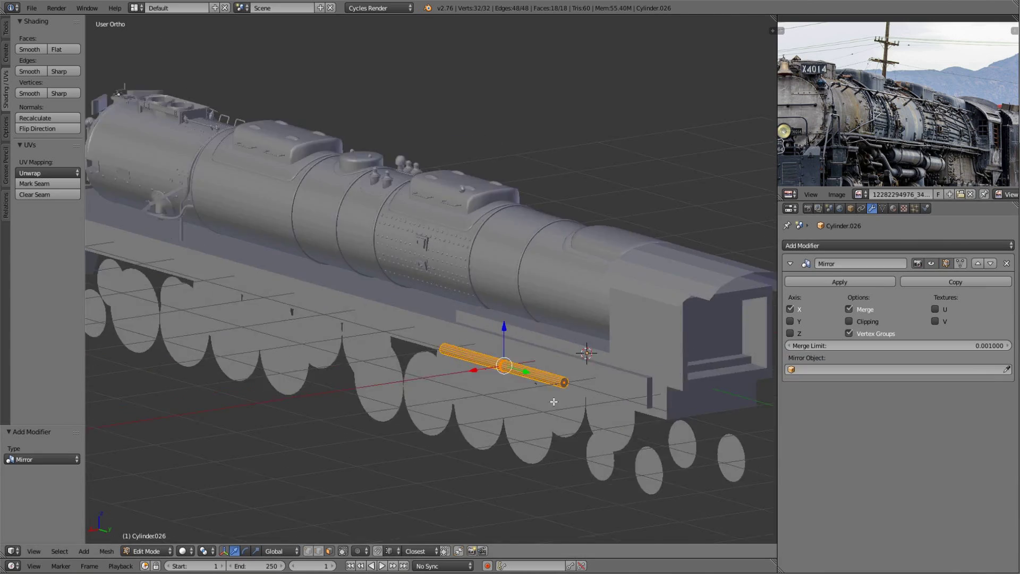
key(KP_Decimal)
- Move the cylinder into place beside the boiler
key(g)
click(557, 268)
mouse_move(557, 268)
middle_down()
mouse_move(457, 267)
mouse_move(519, 306)
middle_up()
scroll(457, 267, down, 4)
- Stretch the cylinder into a thin rod along the boiler's full length from the top view
key(a)
middle_drag(551, 267, 625, 262)
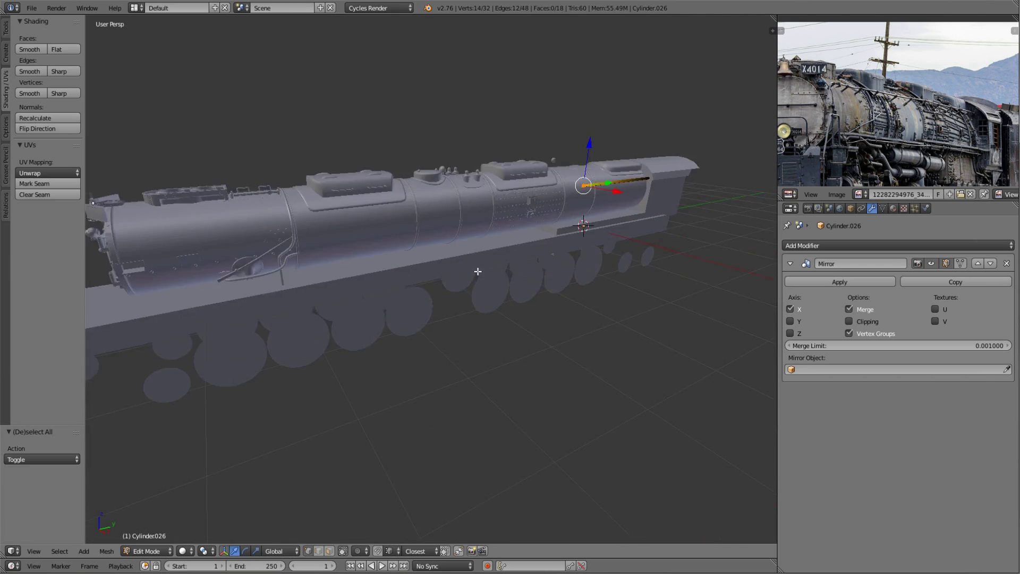
key(KP_Decimal)
middle_drag(542, 282, 507, 322)
key(Escape)
key(KP_7)
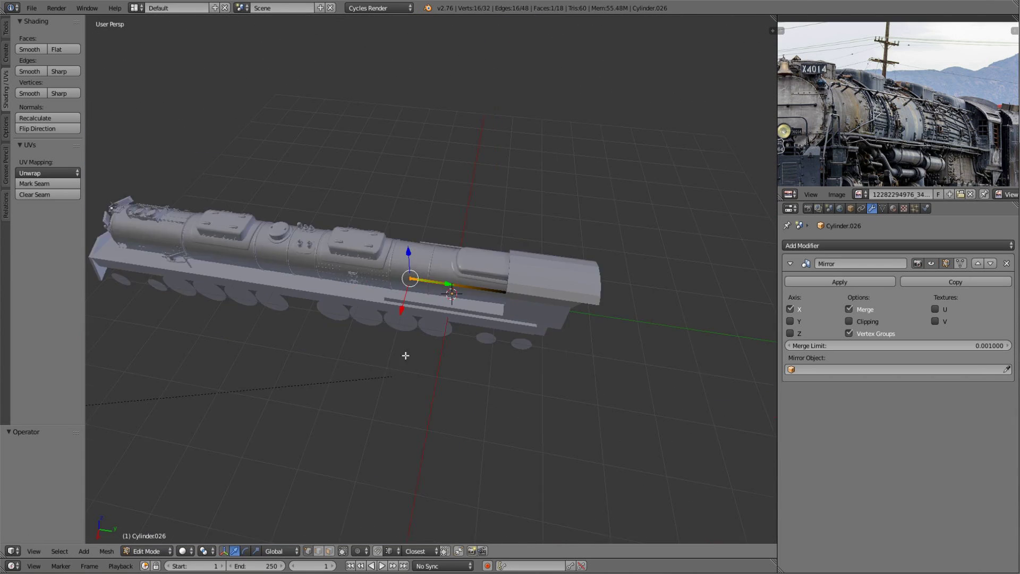
click(537, 452)
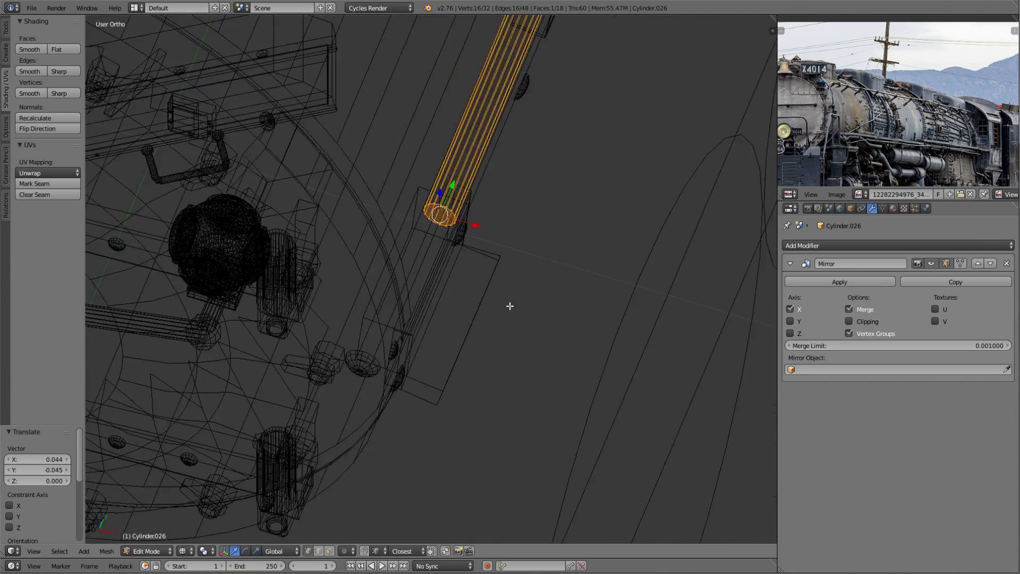
mouse_move(537, 452)
middle_down()
mouse_move(542, 316)
mouse_move(557, 338)
middle_up()
scroll(557, 337, down, 5)
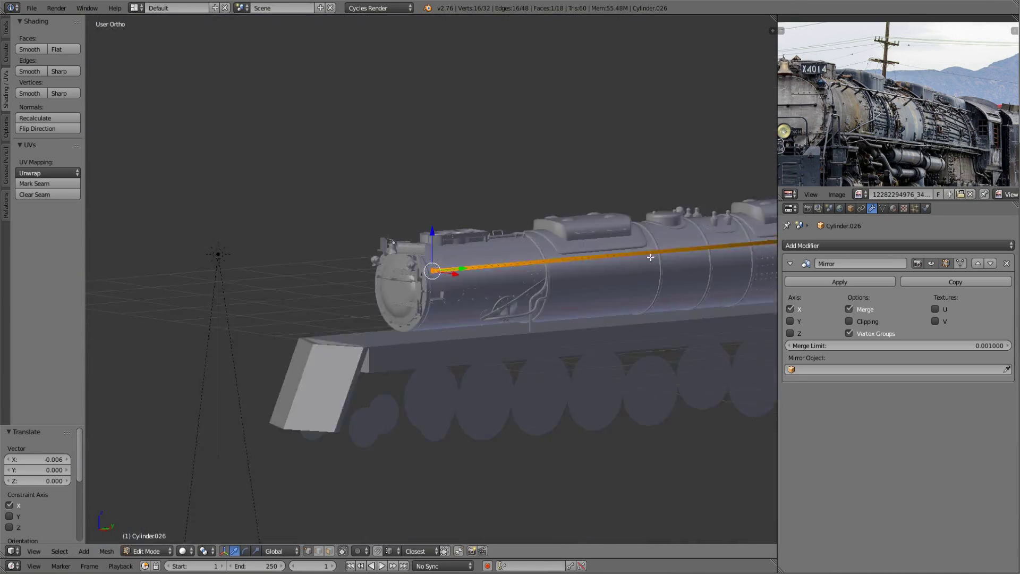
- Add an edge loop to the handrail and preview it in rendered shading
key(a)
key(ctrl+r)
click(517, 261)
middle_drag(517, 261, 471, 259)
key(Tab)
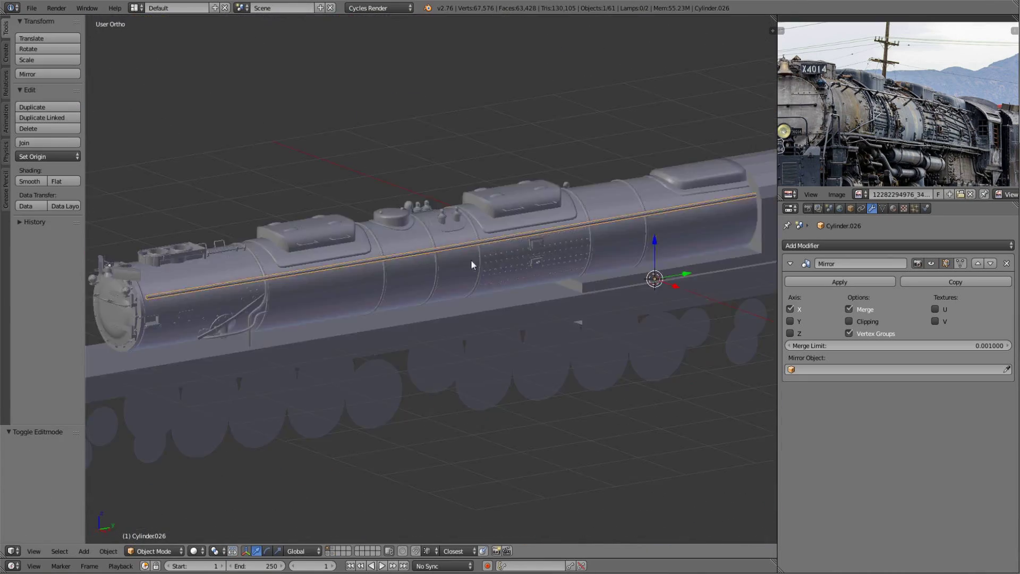
key(shift+z)
scroll(422, 321, up, 4)
key(shift+z)
- Inspect the handrail's edge loops by looking along its length
key(Tab)
middle_drag(422, 321, 478, 297)
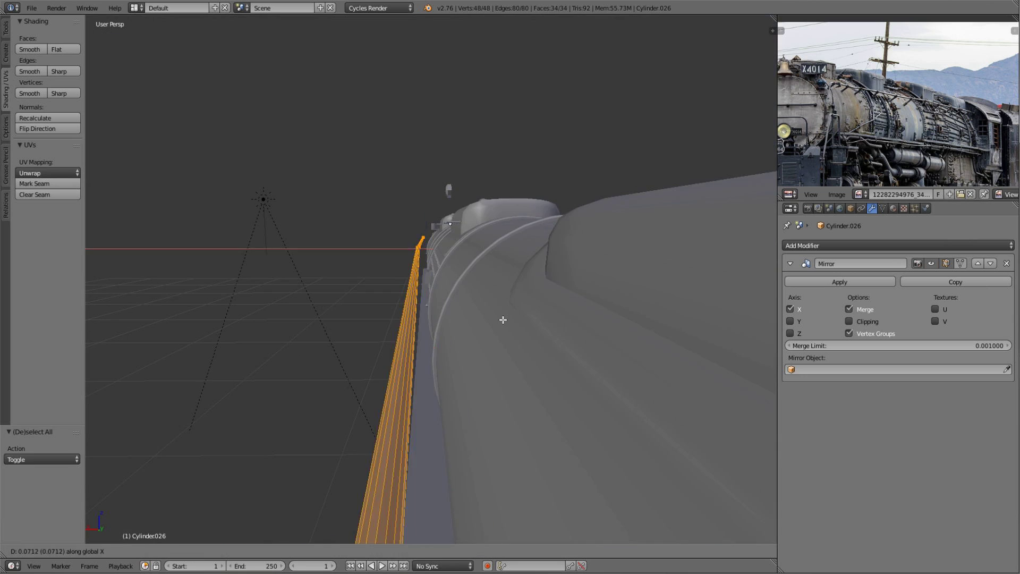
scroll(479, 298, down, 5)
scroll(434, 278, up, 5)
key(Tab)
scroll(369, 272, down, 5)
scroll(276, 222, up, 5)
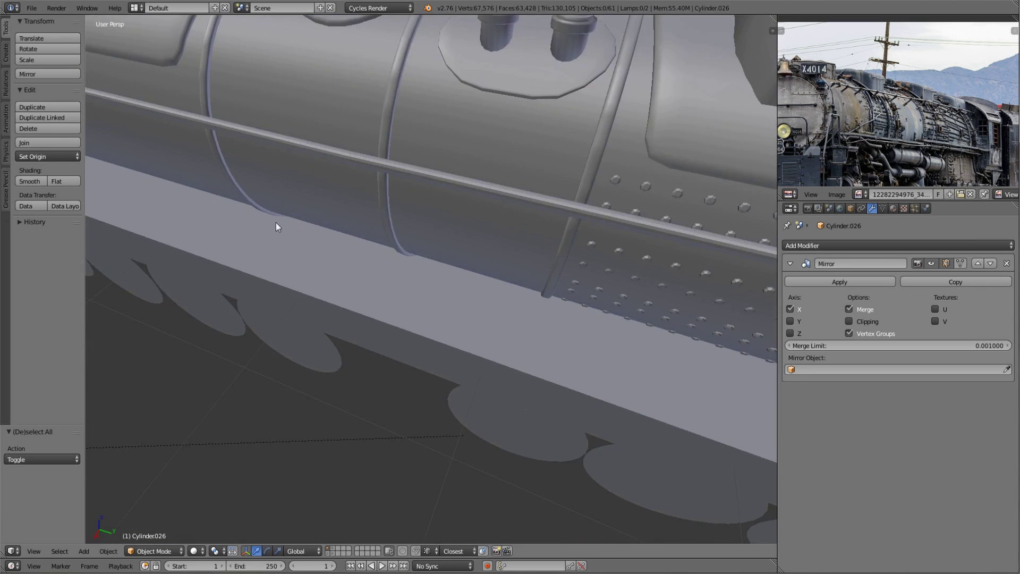
- Add another cylinder with 8 sides for the handrail brackets
key(shift+a)
click(564, 342)
drag(54, 458, 47, 461)
- Shrink the new bracket cylinder and shift it sideways onto the handrail
key(Tab)
key(KP_Decimal)
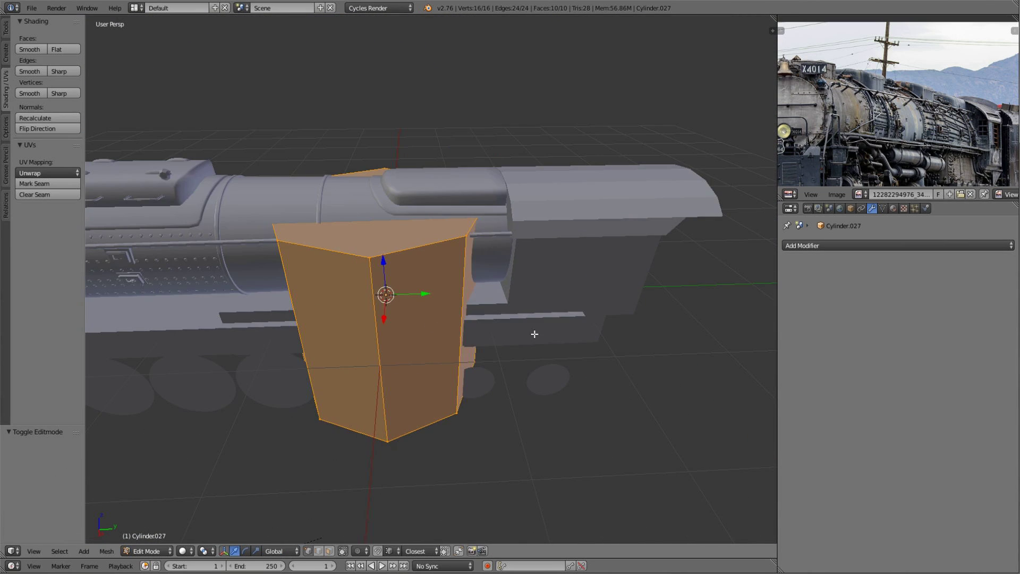
middle_drag(492, 467, 663, 390)
key(s)
click(585, 392)
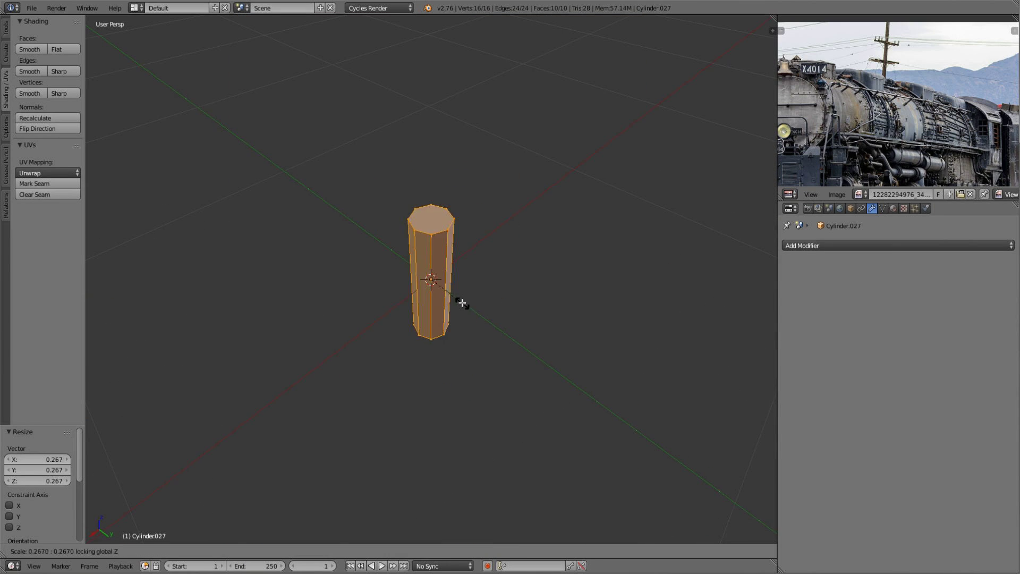
key(a)
middle_drag(601, 484, 431, 298)
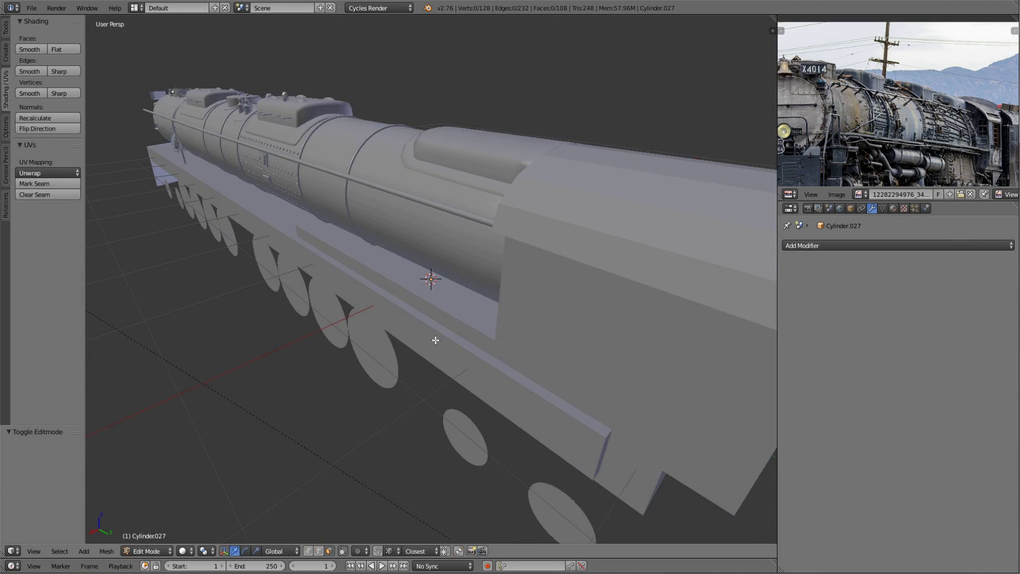
click(473, 236)
- From the front view, box-select and resize the small bracket part in wireframe
key(KP_1)
scroll(399, 271, up, 5)
key(s)
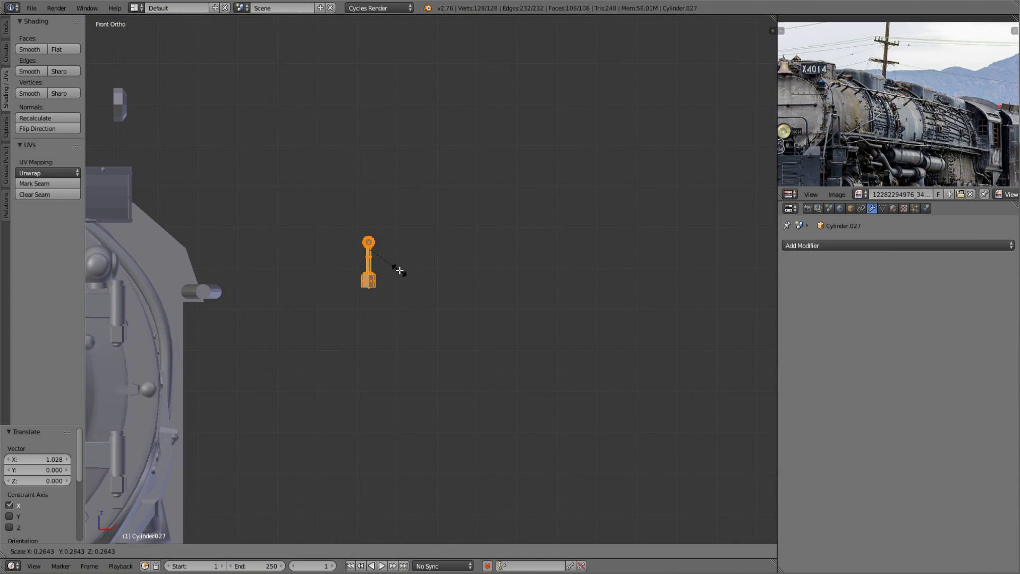
key(z)
scroll(298, 406, up, 3)
key(a)
key(b)
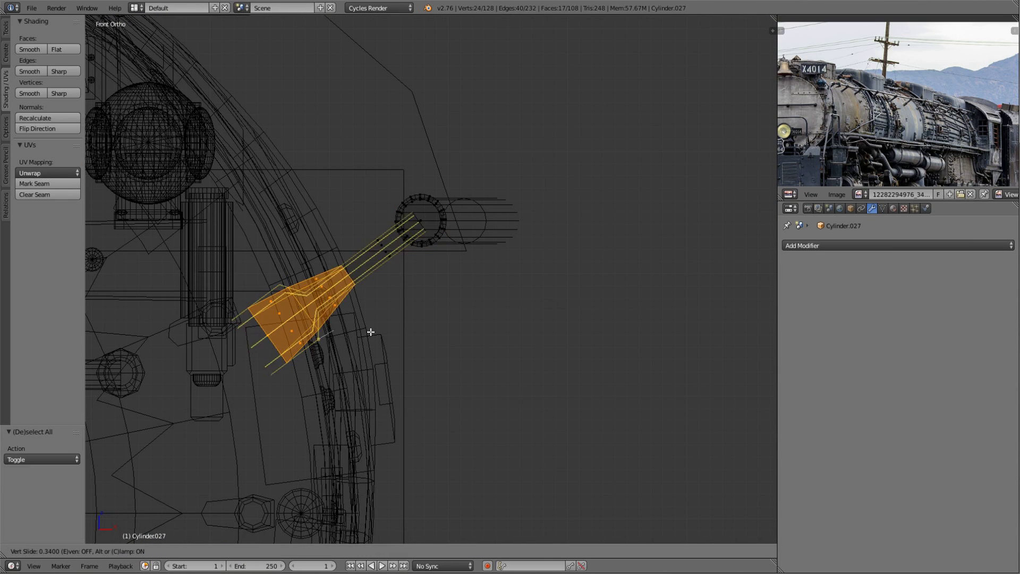
key(z)
key(ctrl+z)
key(ctrl+z)
key(ctrl+z)
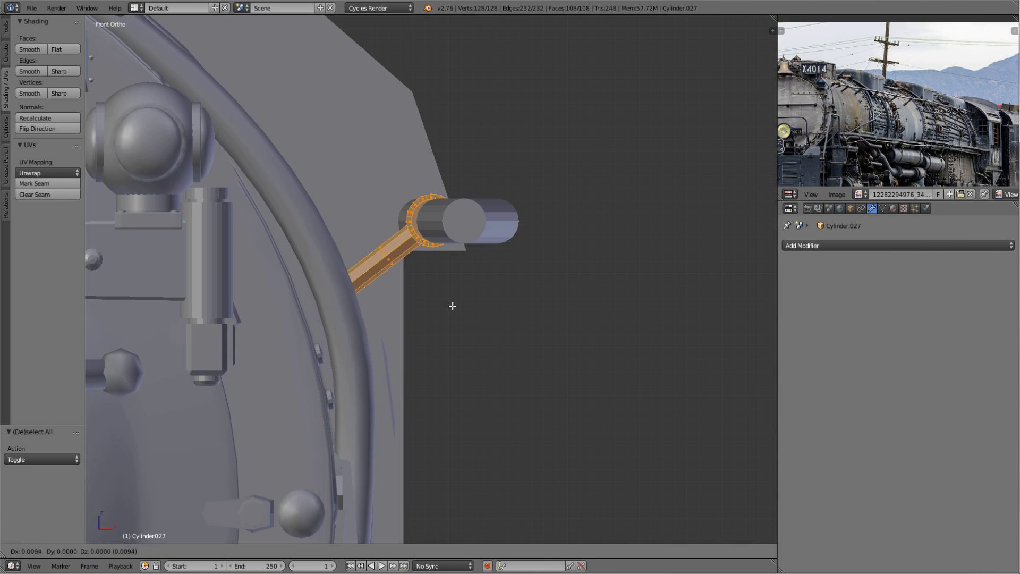
- Zoom in on the handrail bracket ring and undo its resize
mouse_move(451, 303)
middle_down()
mouse_move(533, 275)
mouse_move(506, 346)
middle_up()
scroll(642, 280, up, 3)
scroll(641, 280, up, 4)
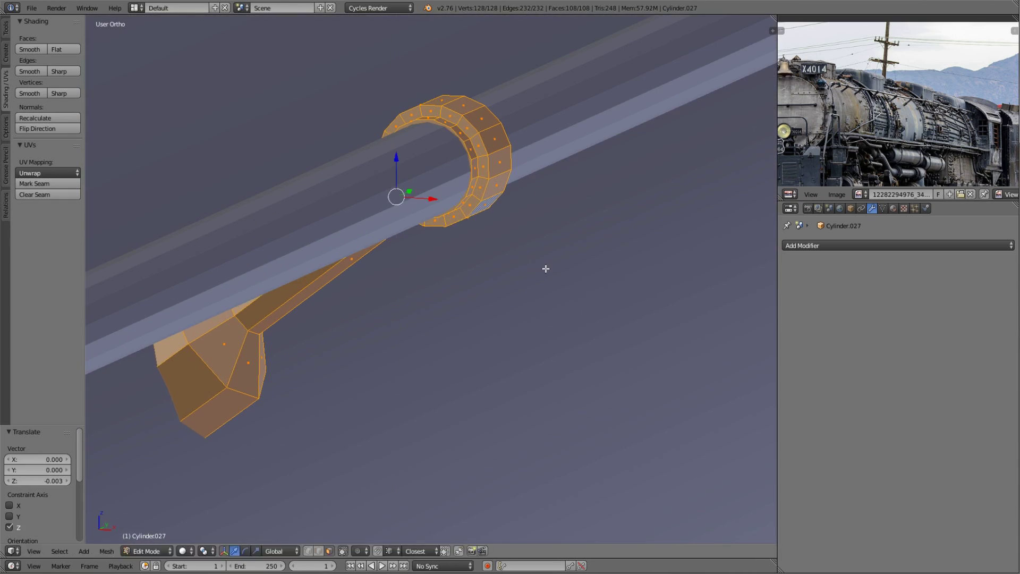
middle_drag(544, 269, 349, 298)
key(ctrl+z)
- Tilt the bracket around Y to fit the boiler, with pivot set to individual origins
scroll(484, 221, up, 3)
key(shift+s)
key(r)
key(y)
click(512, 285)
click(203, 551)
click(236, 513)
scroll(466, 333, down, 3)
middle_drag(425, 318, 466, 333)
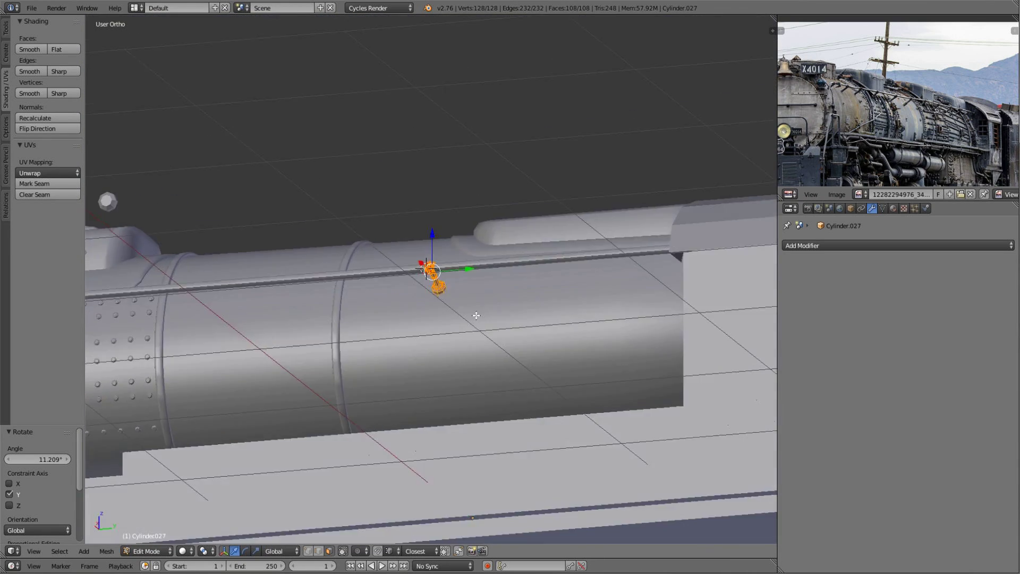
- Duplicate the bracket twice, sliding each copy along Y down the handrail
click(342, 317)
scroll(342, 317, down, 3)
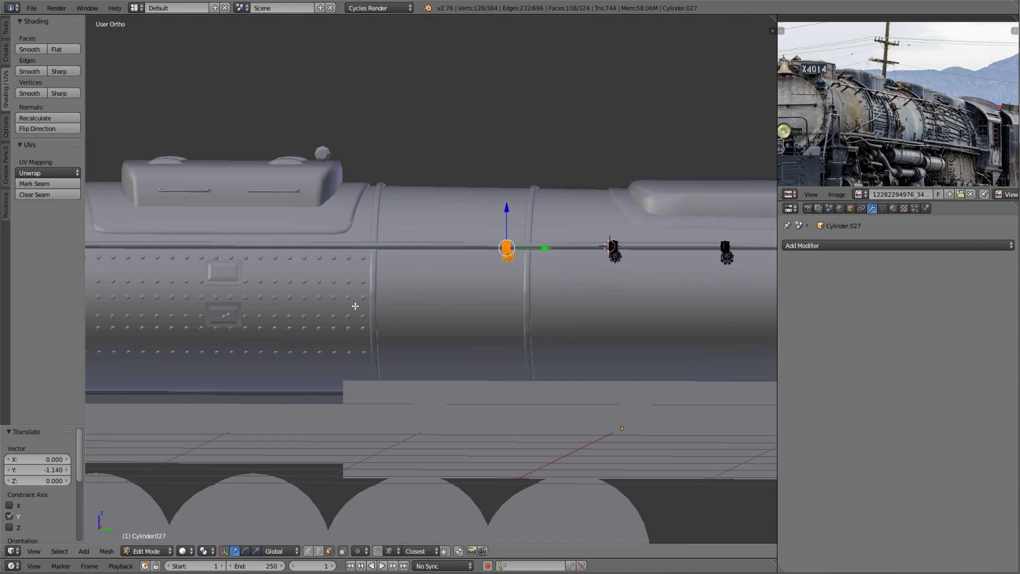
key(shift+d)
key(y)
click(537, 253)
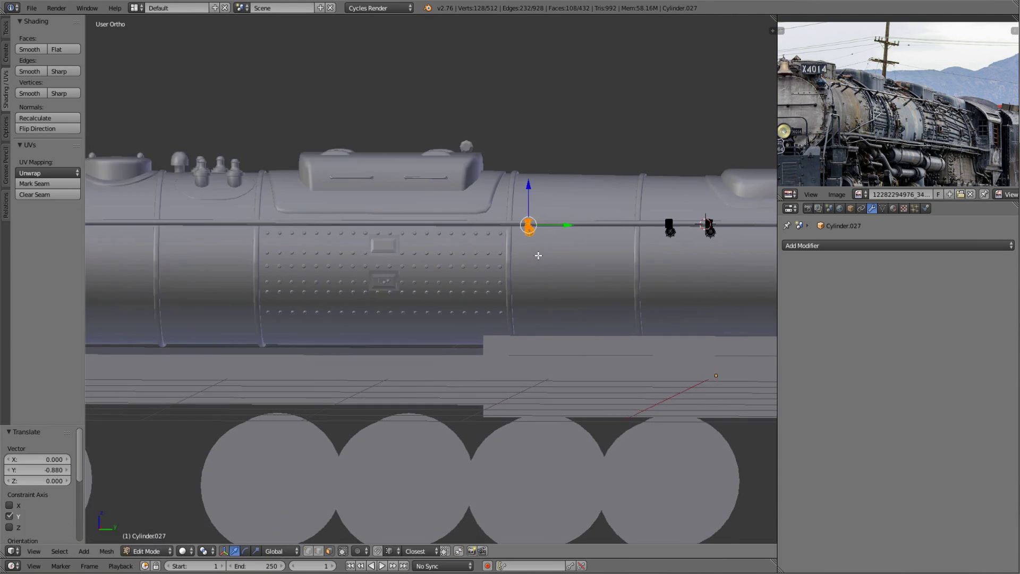
scroll(296, 245, up, 3)
key(shift+d)
key(y)
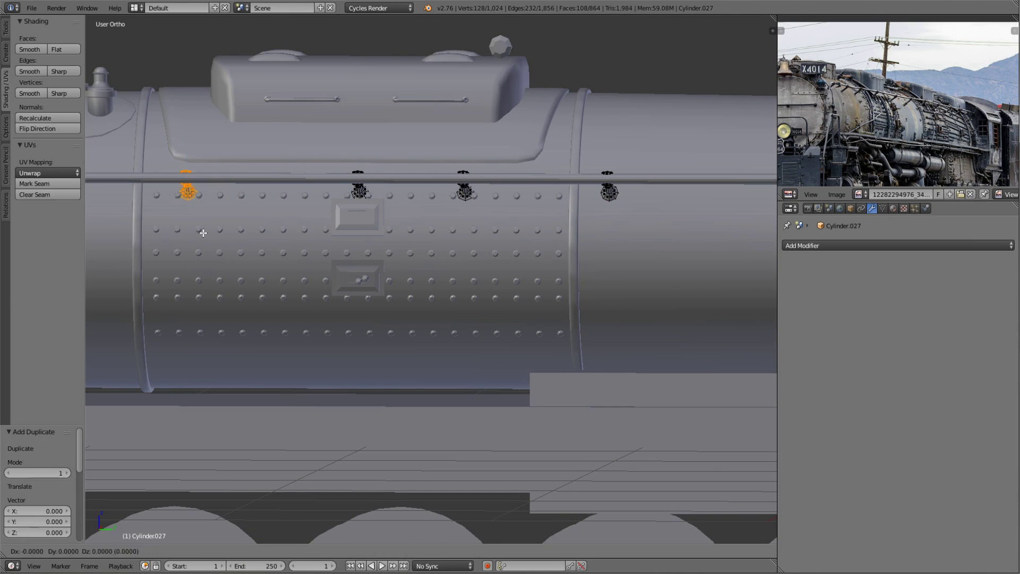
key(y)
click(203, 232)
scroll(203, 232, down, 3)
- Select the bracket's ring and nudge it along X to fit the handrail
middle_drag(577, 266, 544, 209)
scroll(544, 209, up, 4)
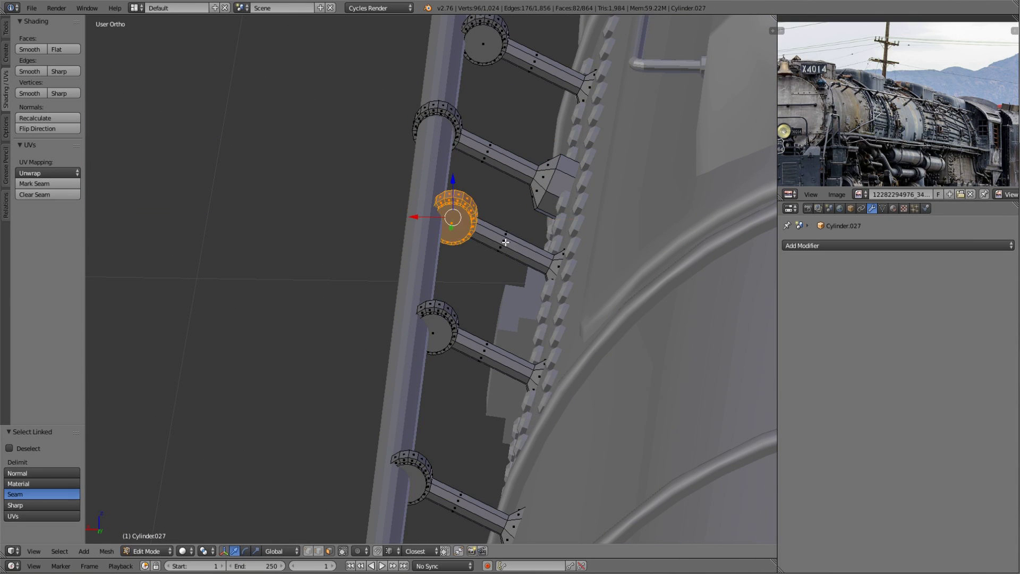
right_click(537, 367)
shift+middle_drag(537, 367, 431, 255)
click(516, 297)
scroll(516, 296, down, 3)
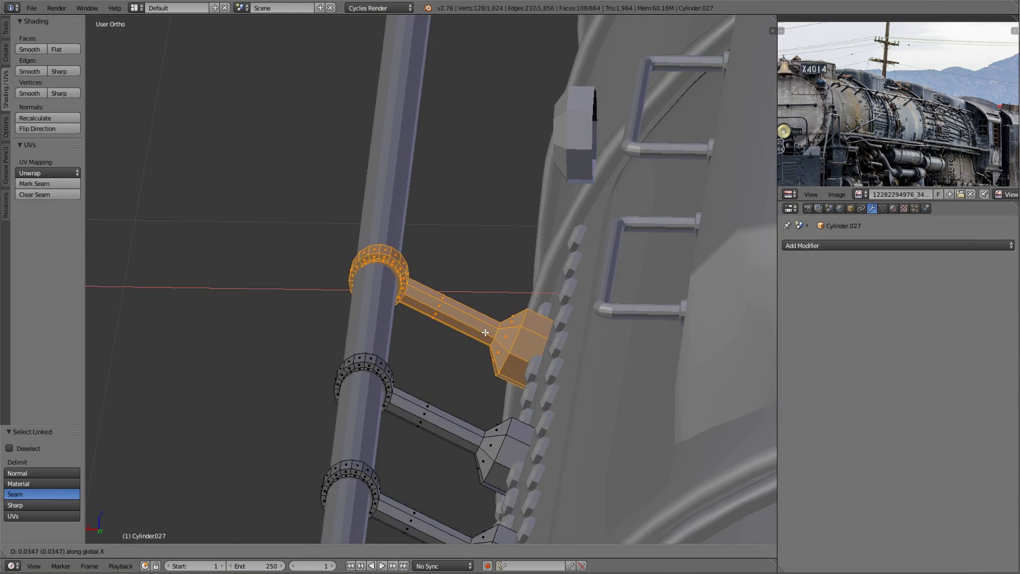
middle_drag(515, 296, 581, 324)
scroll(581, 324, up, 3)
- Copy another bracket and place it farther back along the handrail
key(shift+d)
right_click(602, 287)
middle_drag(603, 287, 614, 269)
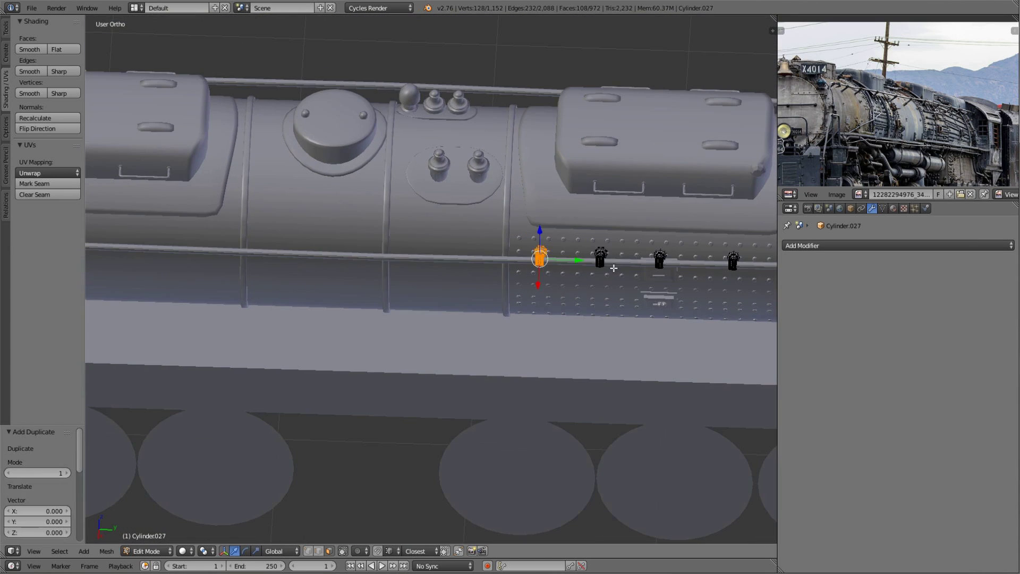
click(411, 271)
shift+middle_drag(412, 271, 480, 253)
click(360, 249)
scroll(361, 248, down, 2)
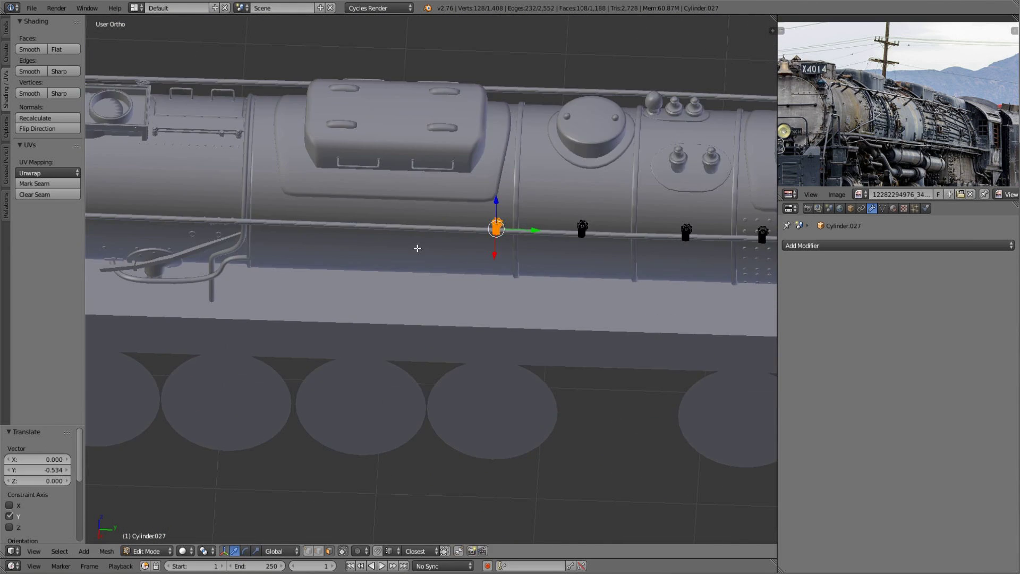
mouse_move(360, 249)
shift+middle_down()
mouse_move(393, 247)
mouse_move(425, 266)
shift+middle_up()
- Duplicate the brackets again along Y toward the stanchions, then deselect everything
middle_drag(370, 284, 518, 264)
key(shift+d)
key(y)
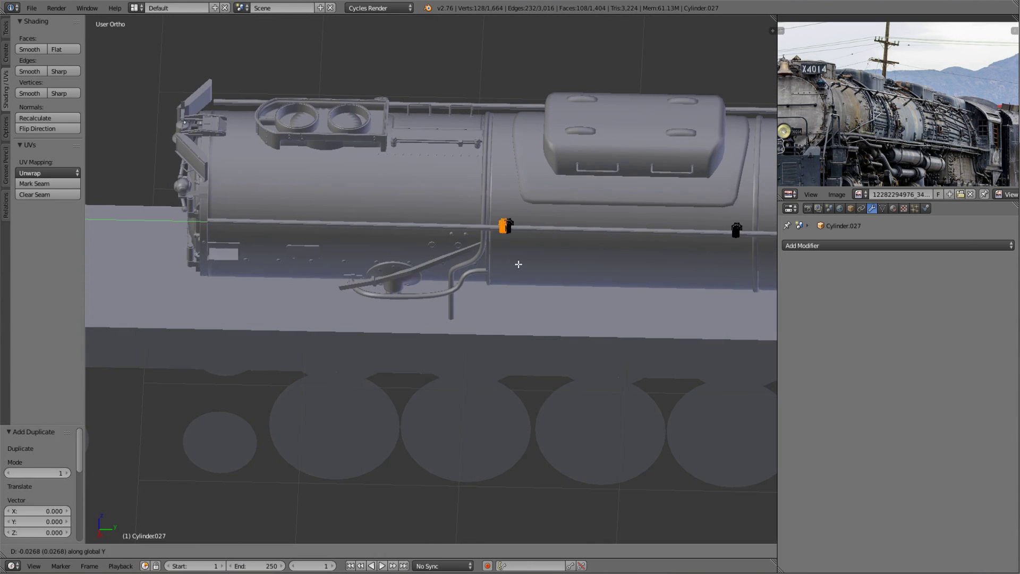
middle_drag(259, 256, 476, 374)
scroll(476, 374, up, 2)
key(a)
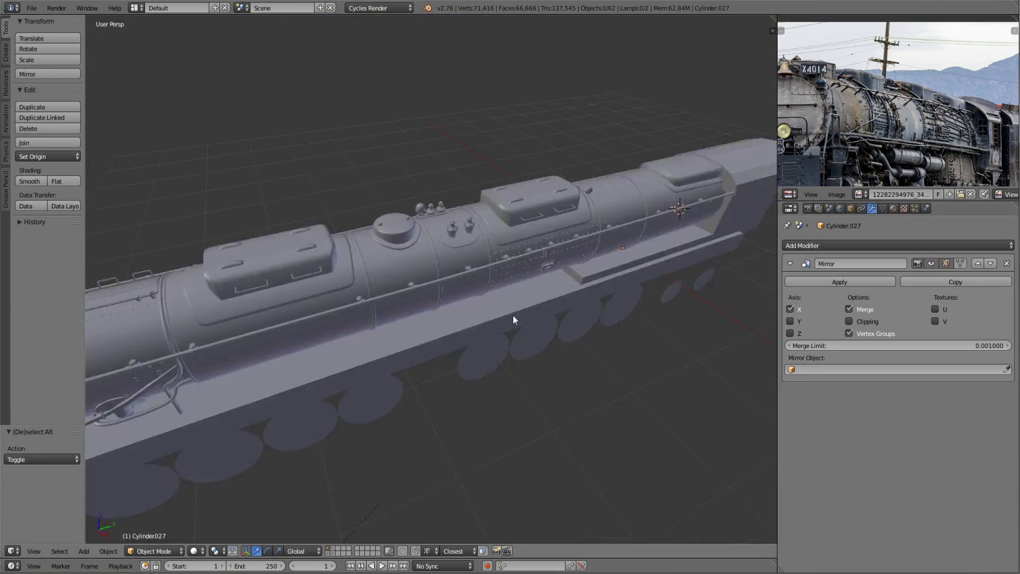
- Extend the handrail pipe forward and down the locomotive front, then exit Edit Mode
scroll(515, 374, down, 3)
middle_drag(516, 375, 394, 346)
scroll(455, 353, up, 3)
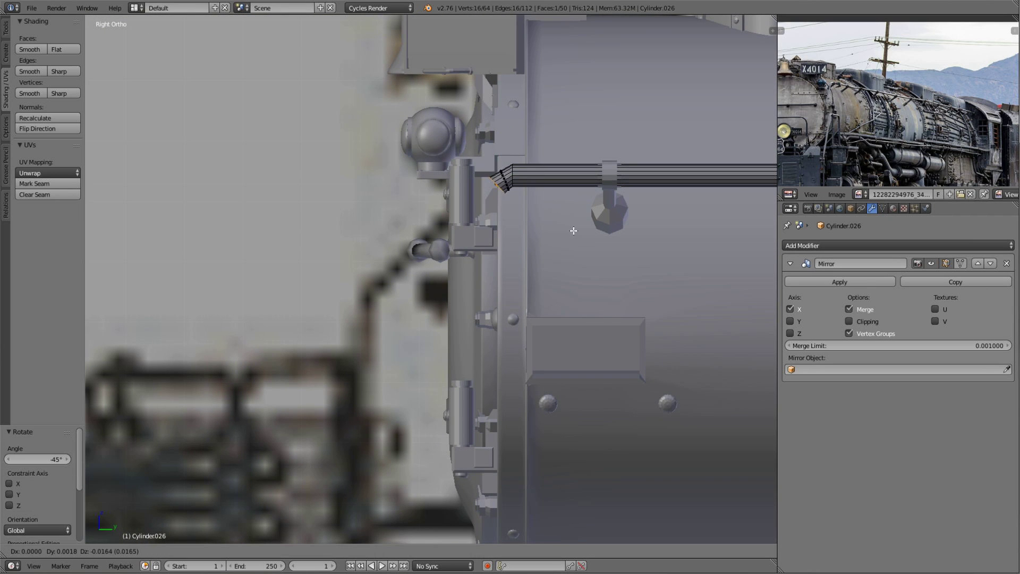
click(405, 362)
scroll(481, 309, down, 4)
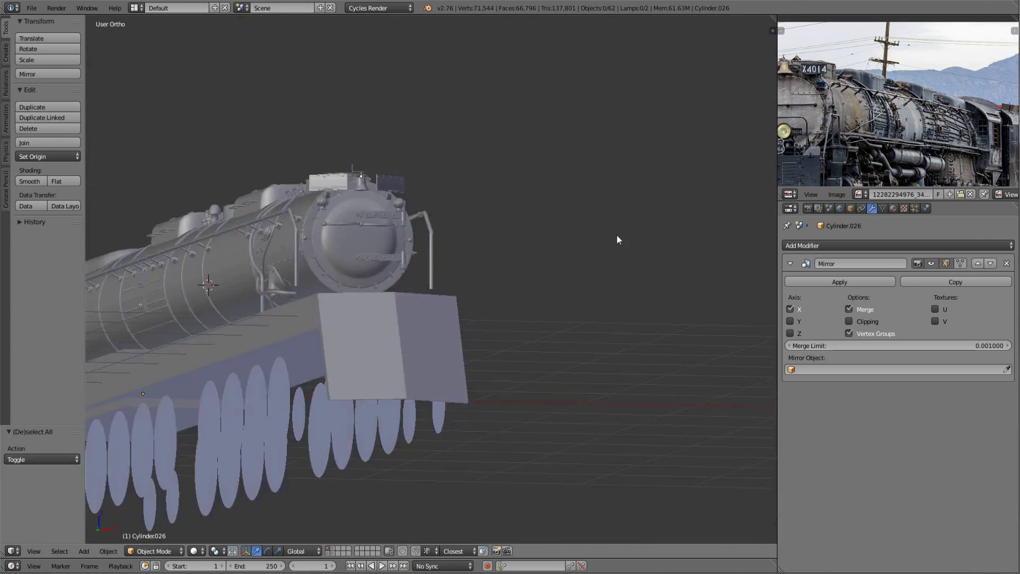
middle_drag(616, 238, 565, 268)
scroll(565, 268, up, 5)
right_click(428, 168)
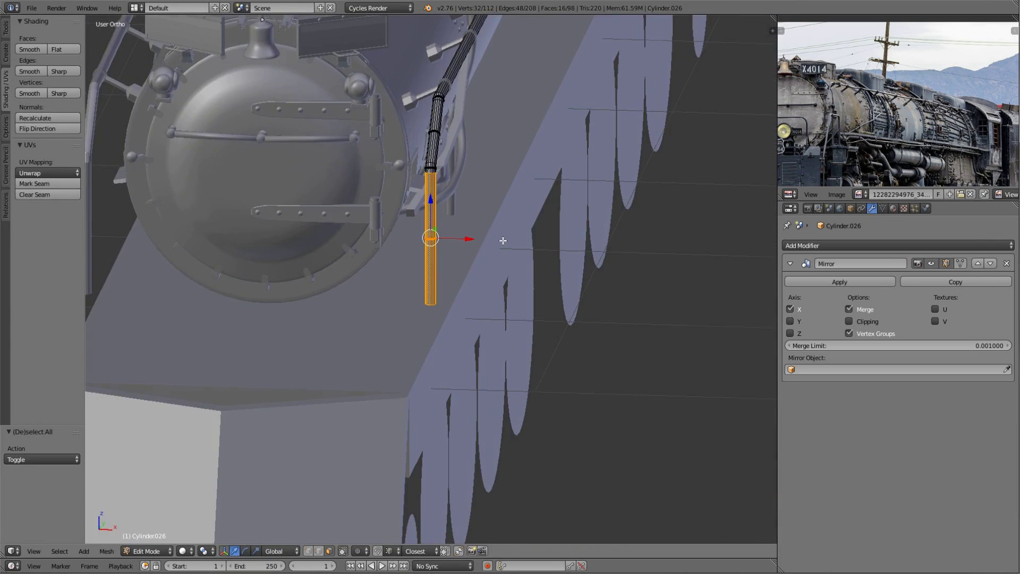
key(Tab)
- Preview the boiler in rendered shading, then return to solid view
scroll(485, 218, down, 2)
scroll(589, 184, down, 5)
scroll(442, 242, down, 5)
key(shift+z)
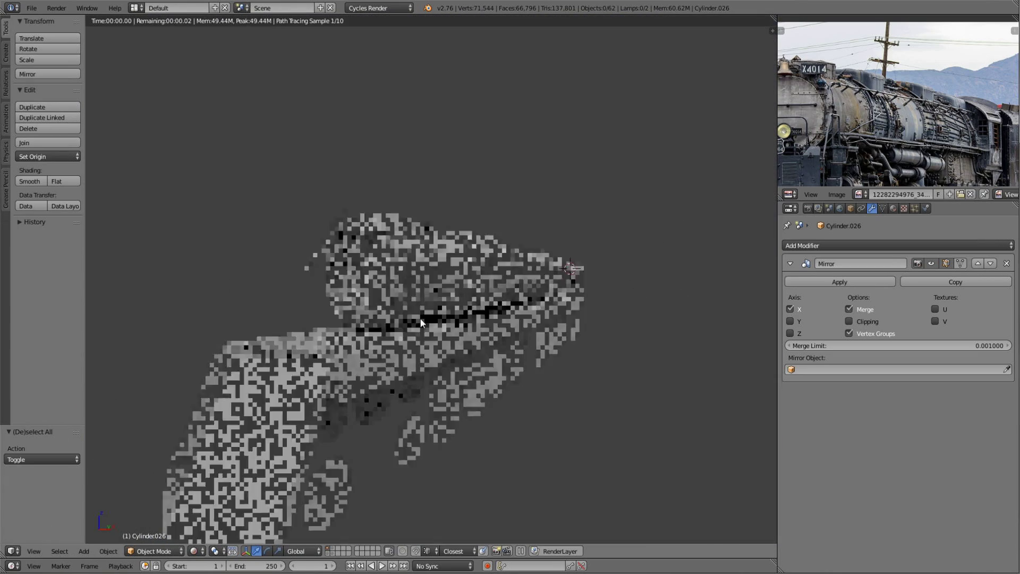
mouse_move(421, 322)
middle_down()
mouse_move(471, 283)
mouse_move(433, 323)
mouse_move(355, 324)
middle_up()
scroll(486, 307, up, 5)
key(shift+z)
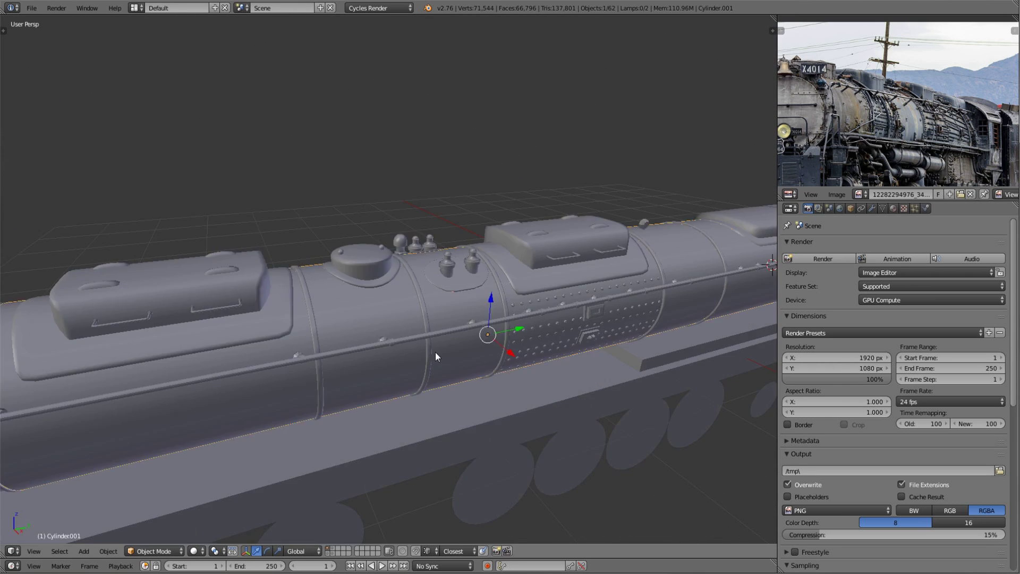
middle_drag(436, 351, 517, 334)
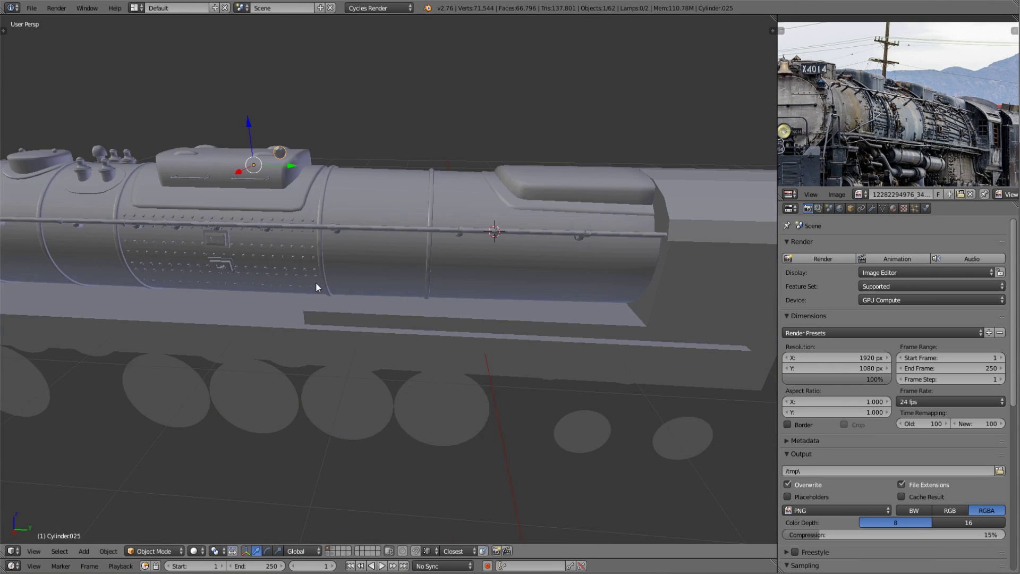
- Set the rivet's origin to the 3D cursor and move it to the rear boiler section
click(56, 194)
mouse_move(96, 194)
middle_down()
mouse_move(323, 273)
mouse_move(282, 267)
mouse_move(314, 202)
middle_up()
key(KP_3)
key(Tab)
scroll(538, 299, up, 3)
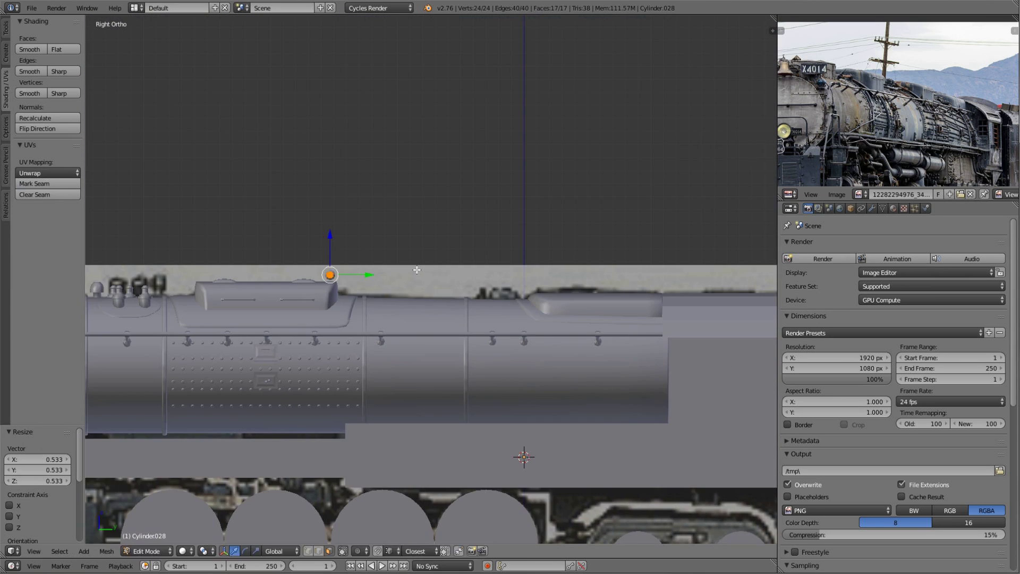
shift+middle_drag(526, 207, 538, 299)
scroll(538, 299, up, 2)
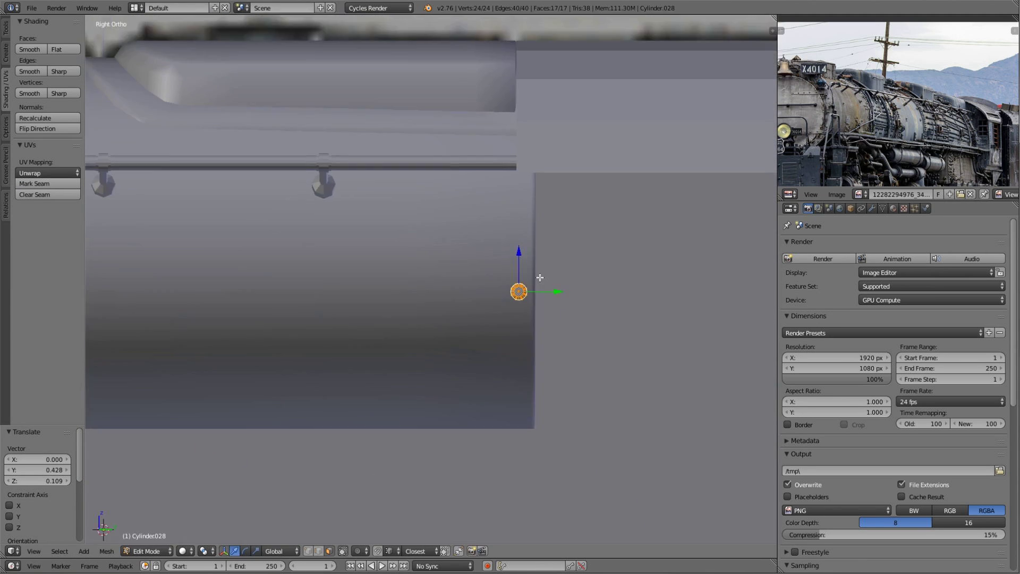
scroll(586, 284, down, 3)
key(Tab)
- Slide the rivet along X and add an Array modifier to it
key(Tab)
middle_drag(448, 344, 490, 301)
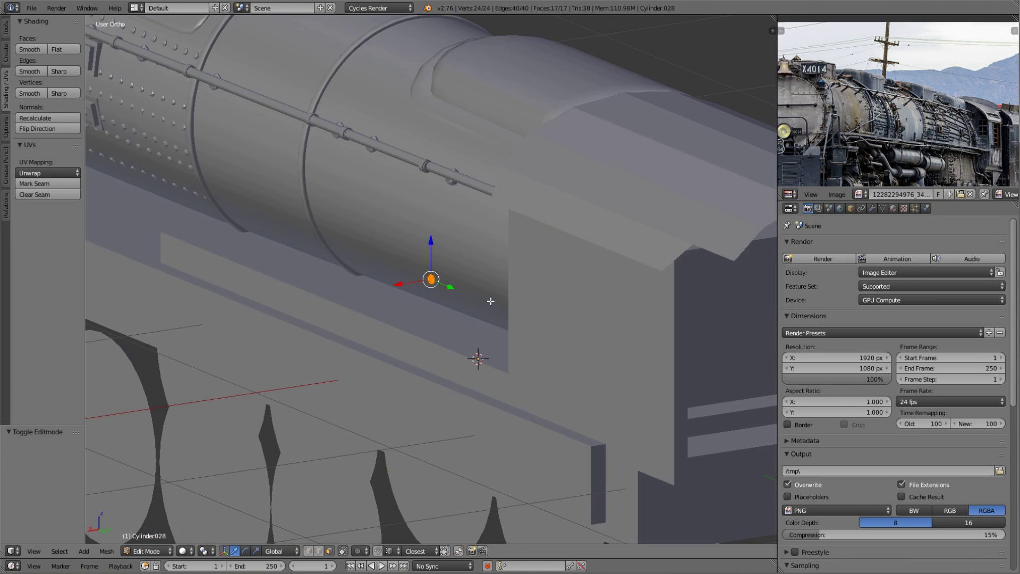
scroll(490, 300, up, 5)
key(g)
key(x)
scroll(503, 294, down, 3)
key(Tab)
middle_drag(581, 334, 664, 276)
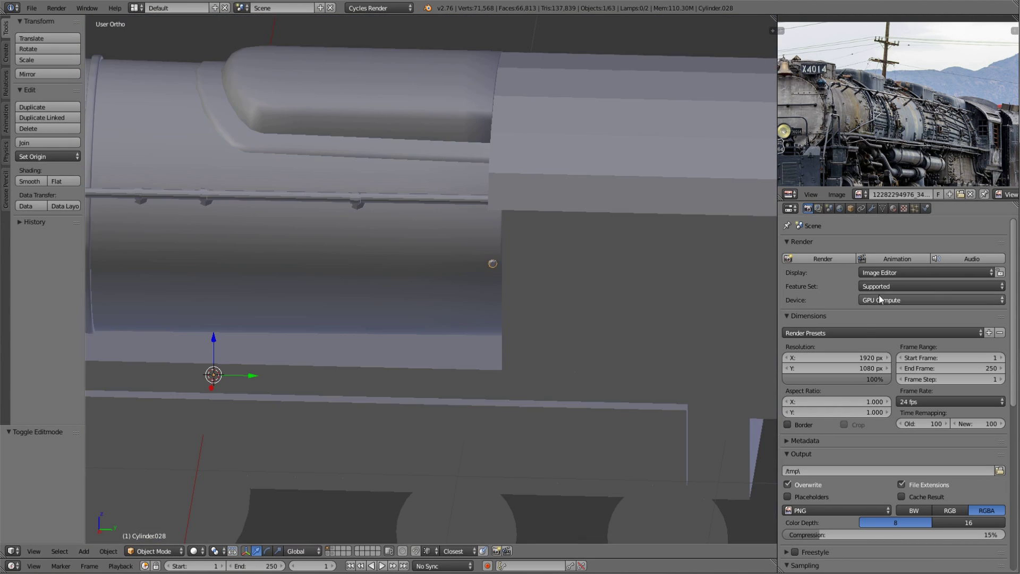
click(871, 208)
click(809, 244)
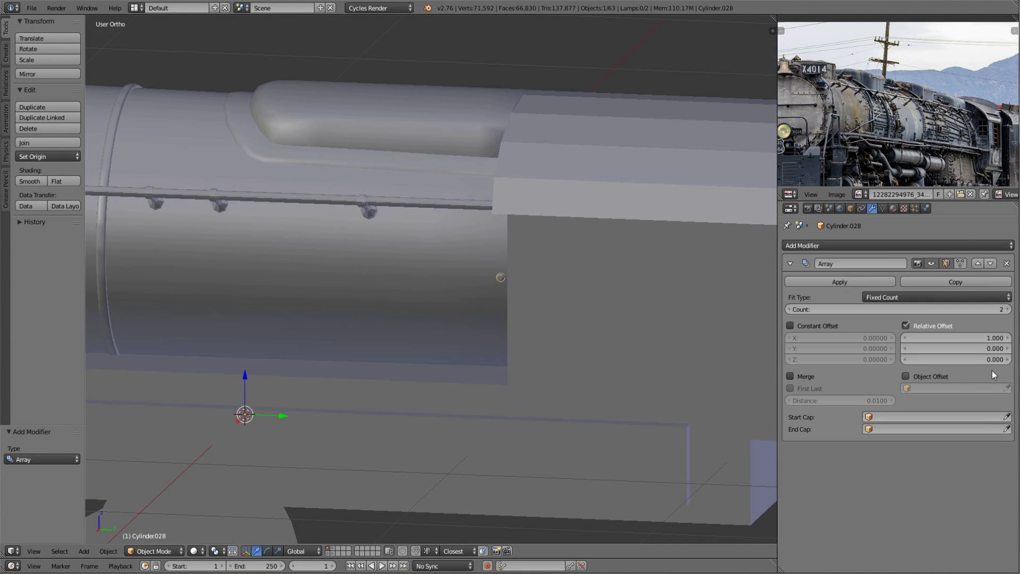
scroll(374, 274, down, 2)
scroll(551, 333, down, 3)
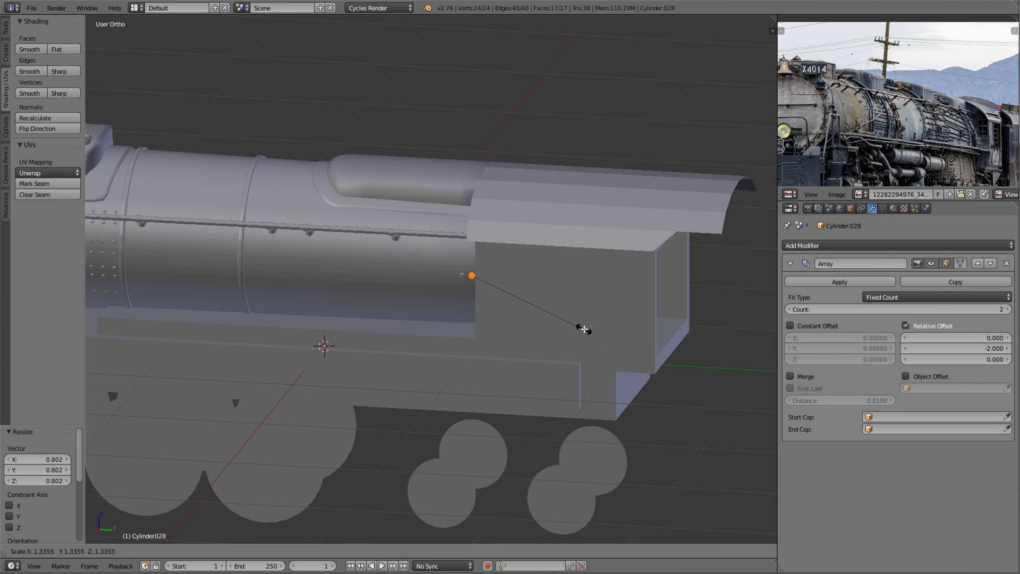
- Resize the rivet and check the arrayed rows of 20 in rendered preview
key(Tab)
key(s)
click(520, 312)
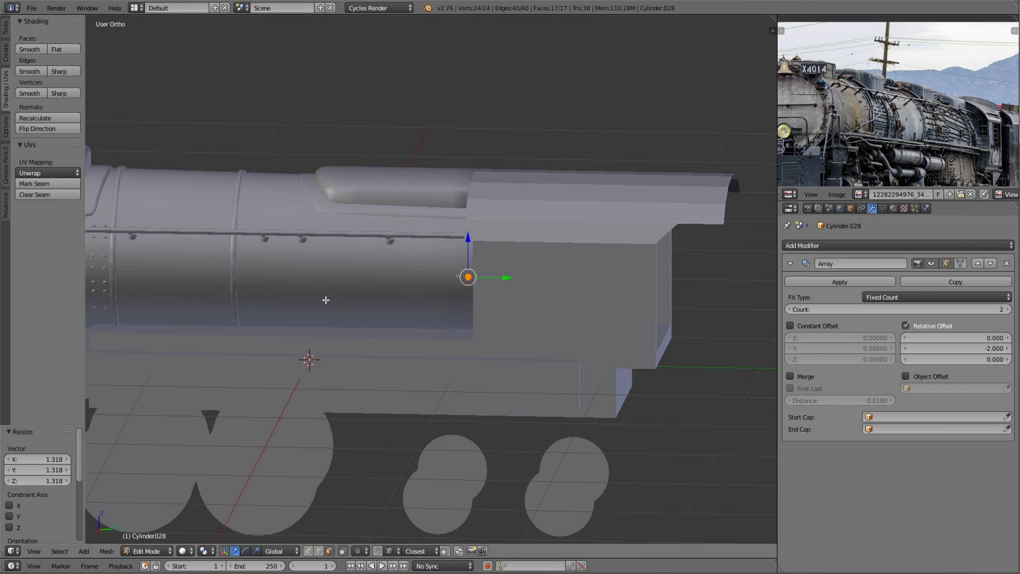
scroll(325, 300, down, 3)
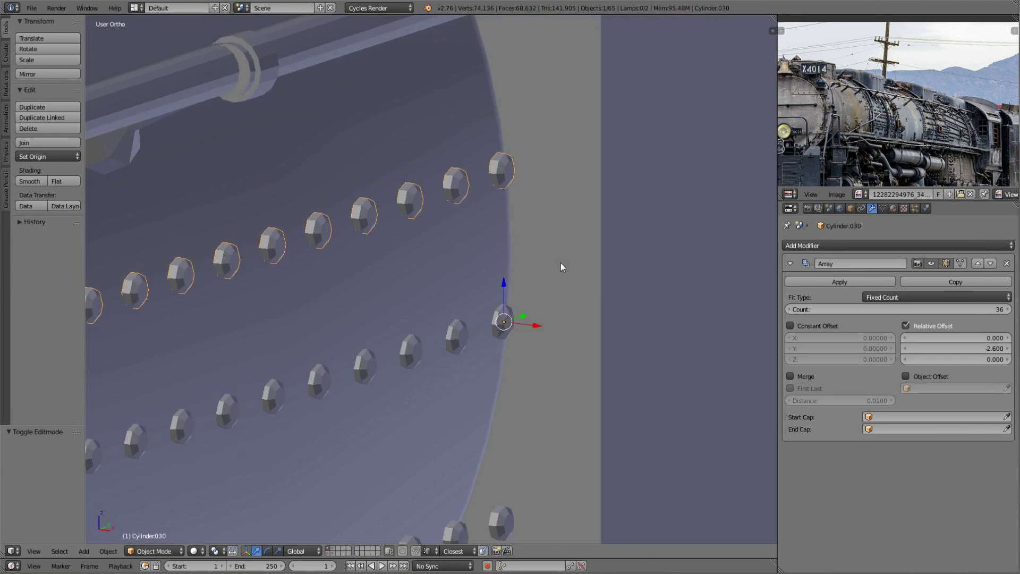
mouse_move(562, 267)
middle_down()
mouse_move(529, 232)
mouse_move(481, 239)
middle_up()
scroll(535, 251, down, 3)
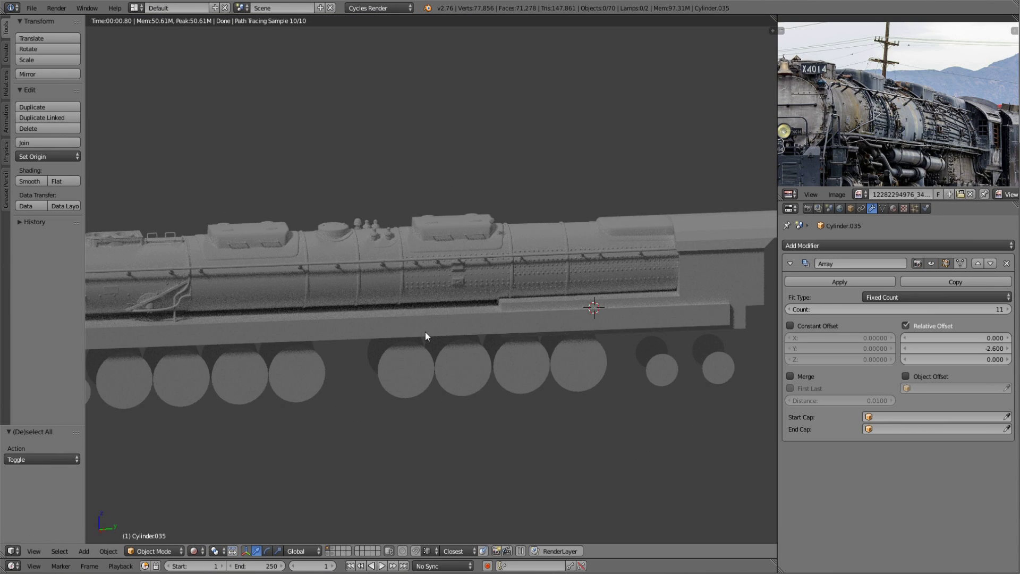
key(shift+z)
- Reposition the rivet row and slide its rivets along X in Edit Mode
mouse_move(425, 332)
middle_down()
mouse_move(603, 318)
mouse_move(450, 292)
middle_up()
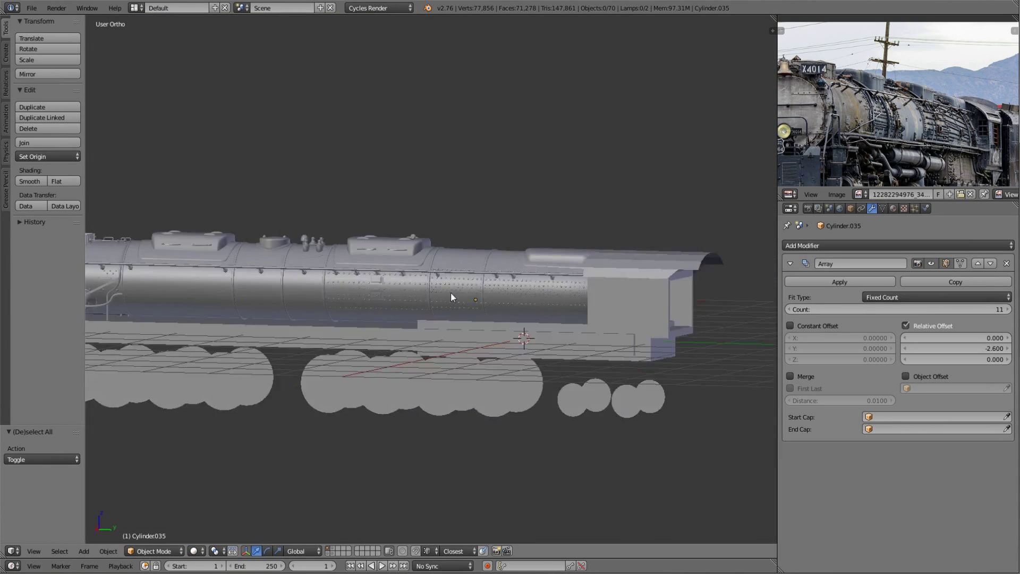
scroll(419, 317, up, 5)
key(ctrl+z)
scroll(534, 336, down, 5)
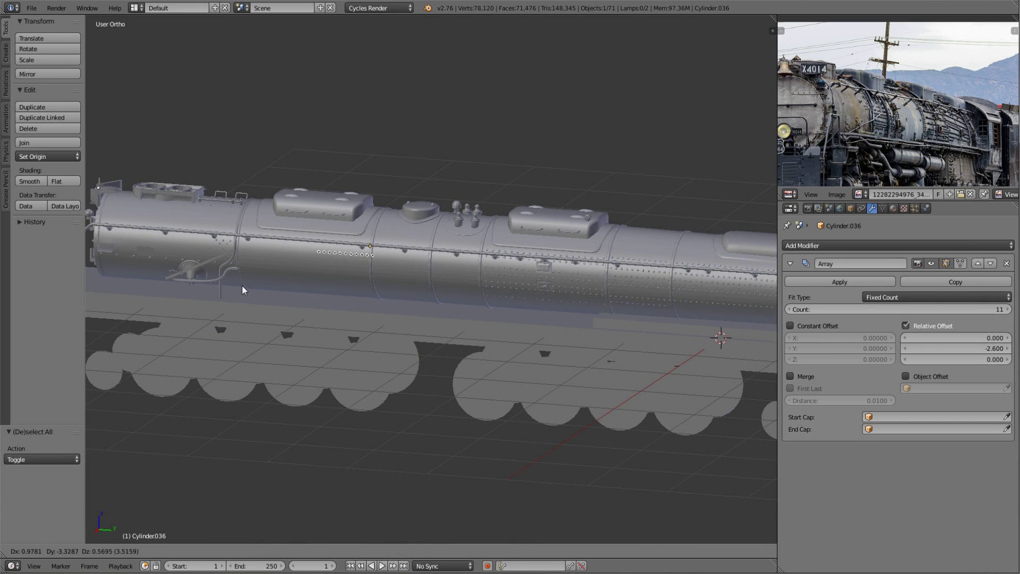
click(241, 285)
key(KP_Decimal)
scroll(426, 313, down, 4)
scroll(565, 264, up, 4)
key(Tab)
key(g)
key(x)
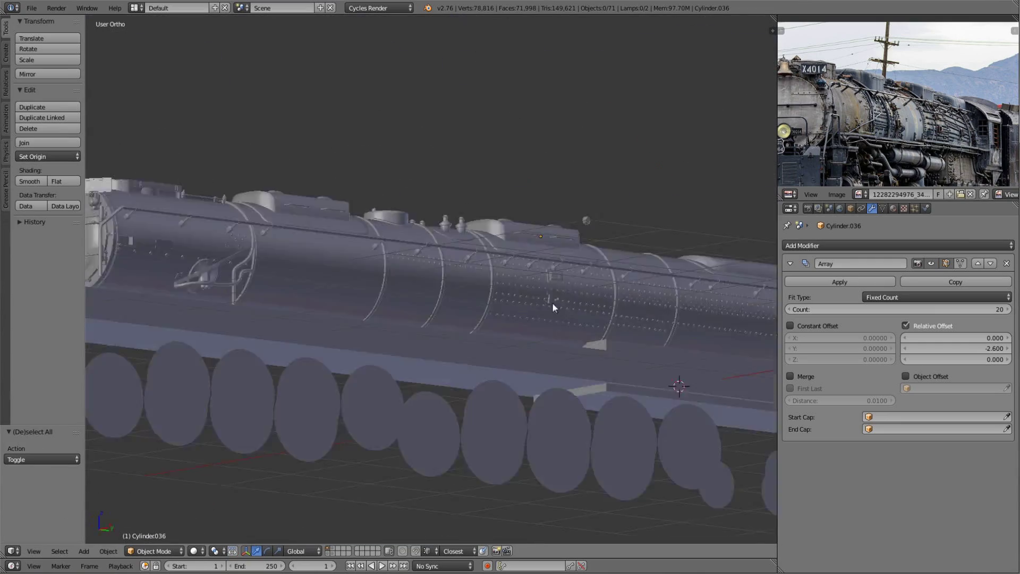
- Place the 3D cursor on the dome and add a new 16-sided cylinder there
scroll(591, 323, up, 3)
key(shift+z)
scroll(537, 325, up, 3)
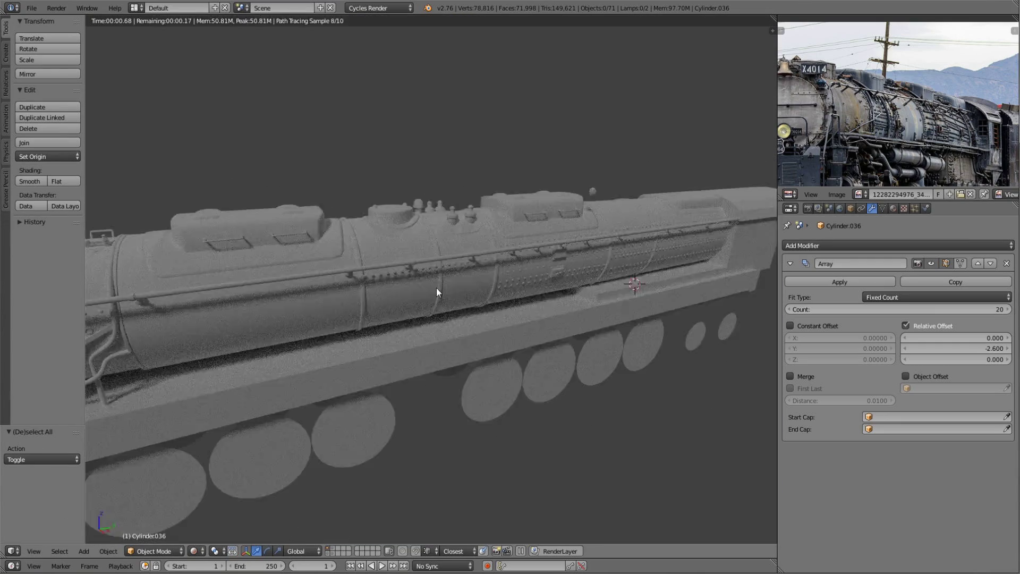
scroll(436, 288, up, 3)
click(289, 233)
key(shift+a)
- Add a cylinder at the dome and stretch it along Y into a thin rod
click(445, 246)
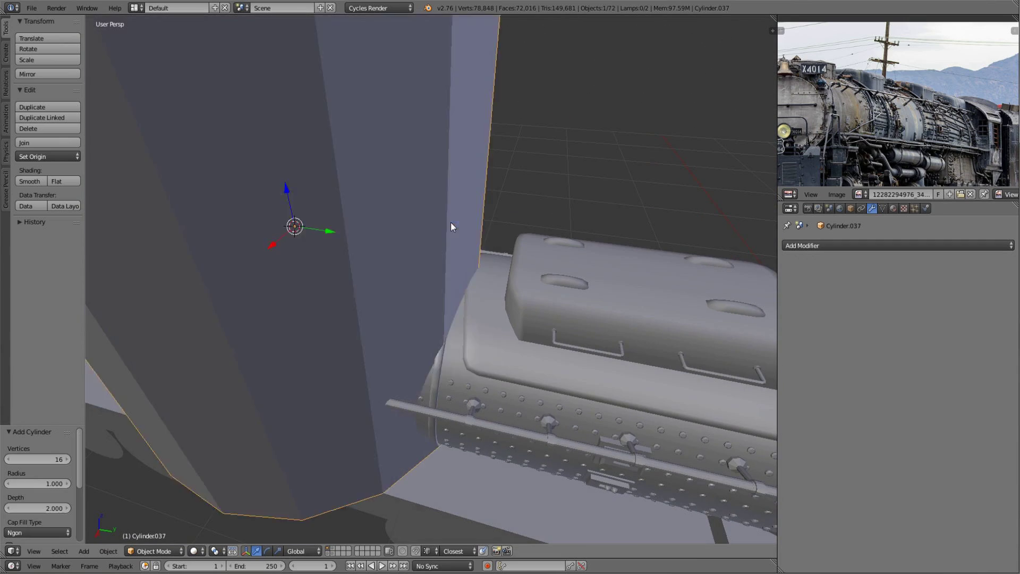
scroll(450, 222, down, 5)
key(s)
click(419, 268)
scroll(419, 269, up, 5)
key(s)
key(y)
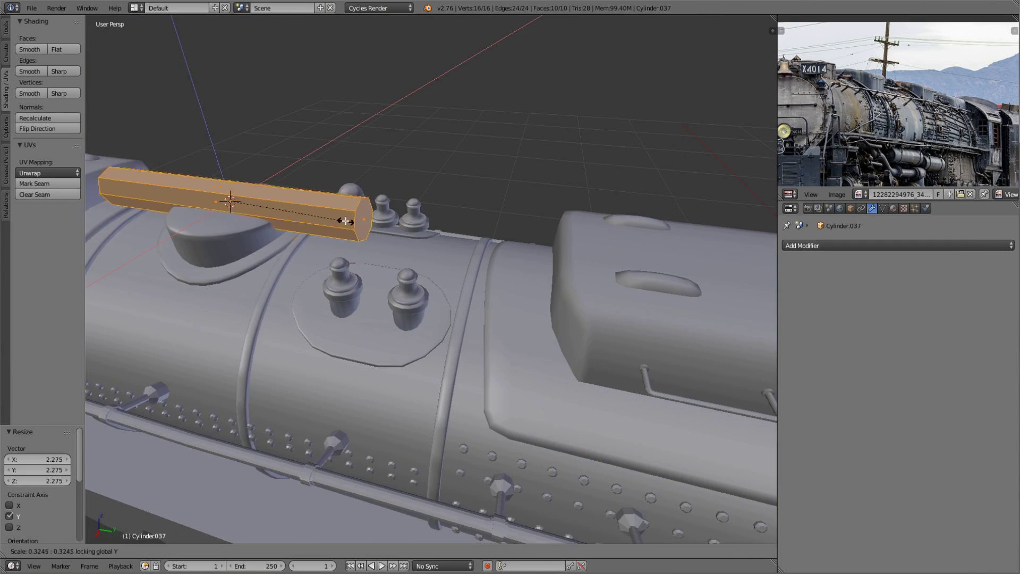
click(345, 221)
middle_drag(337, 258, 543, 255)
- Shift the rod sideways along X to run beside the dome fittings
key(g)
key(x)
click(534, 296)
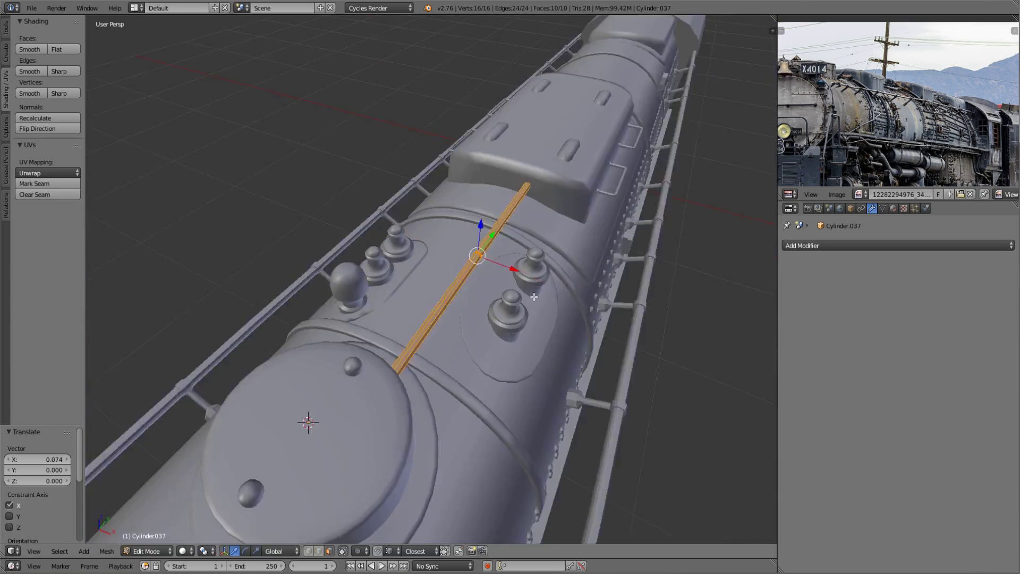
scroll(534, 296, up, 3)
middle_drag(534, 296, 415, 243)
- Loop-cut the rod twice and slide and enlarge the band into a thicker sleeve
key(a)
key(ctrl+r)
scroll(488, 237, up, 1)
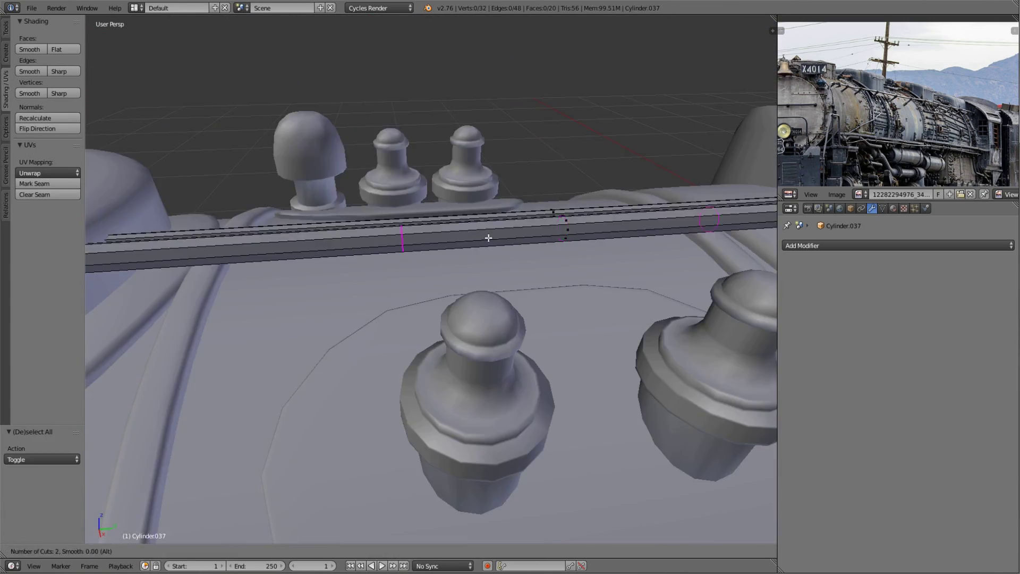
click(488, 237)
scroll(488, 238, down, 3)
key(g)
key(y)
click(529, 293)
click(567, 292)
scroll(547, 288, down, 3)
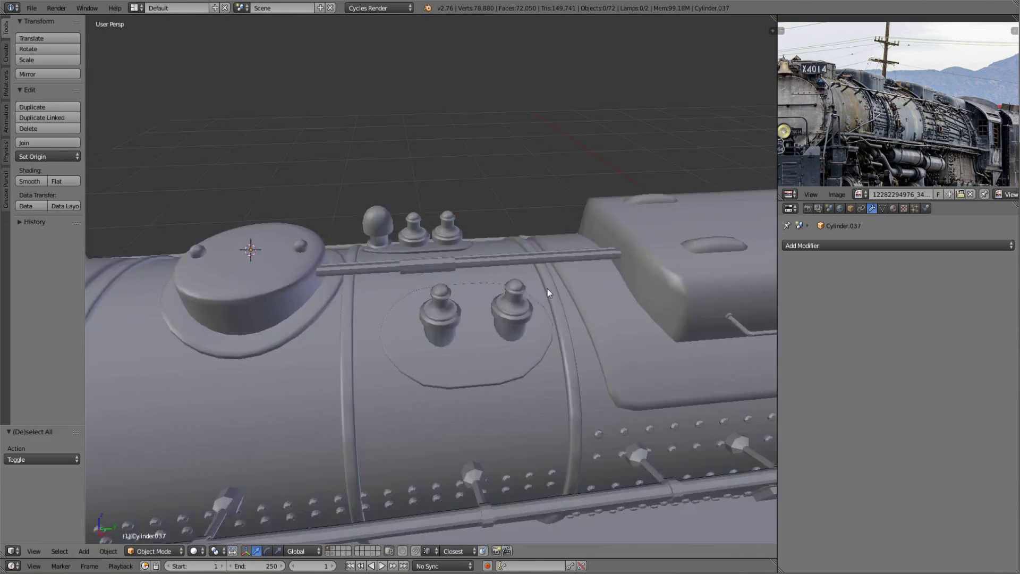
mouse_move(547, 288)
middle_down()
mouse_move(531, 297)
mouse_move(553, 327)
middle_up()
- Add another pair of rod loop cuts and slide them along Y for a support bracket
key(ctrl+r)
click(552, 327)
scroll(448, 290, up, 3)
key(g)
key(y)
click(325, 557)
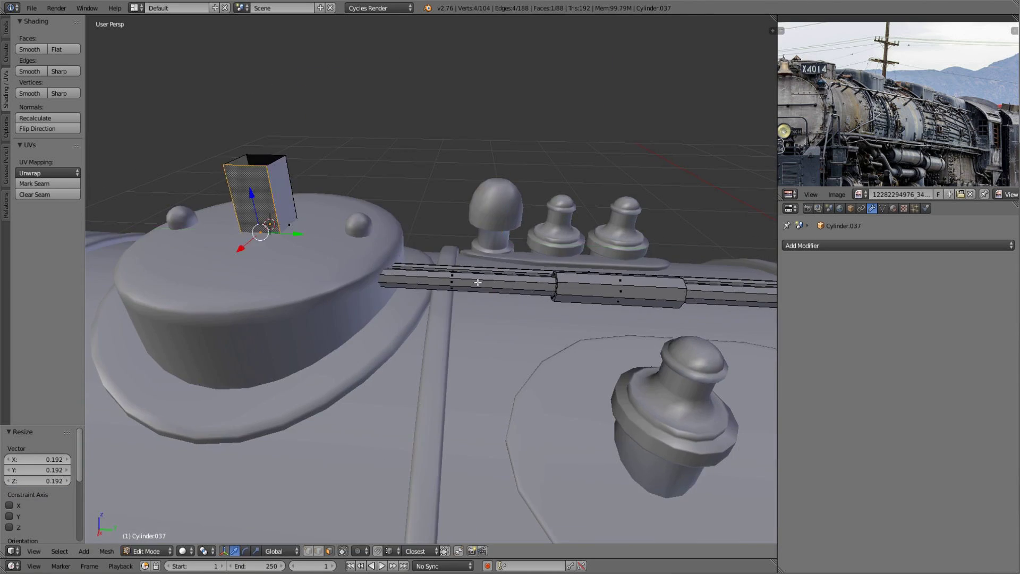
- Select the whole box linked, exit Edit Mode, and preview rendered shading before returning to solid
key(ctrl+l)
middle_drag(478, 282, 401, 270)
mouse_move(542, 307)
middle_down()
mouse_move(393, 311)
mouse_move(376, 323)
mouse_move(437, 307)
middle_up()
scroll(437, 307, down, 5)
key(Tab)
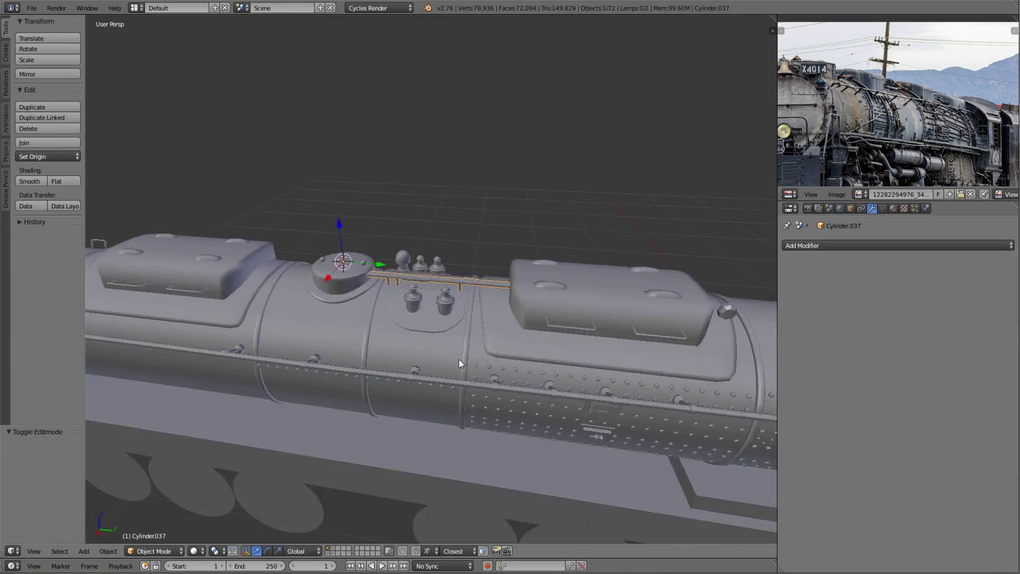
key(shift+z)
mouse_move(458, 358)
middle_down()
mouse_move(495, 346)
mouse_move(512, 365)
mouse_move(542, 300)
mouse_move(509, 271)
mouse_move(560, 371)
mouse_move(406, 225)
middle_up()
key(a)
key(shift+z)
- Select the nut object Cylinder.038, undoing an accidental change to the rivet row's Array modifier
key(t)
right_click(406, 226)
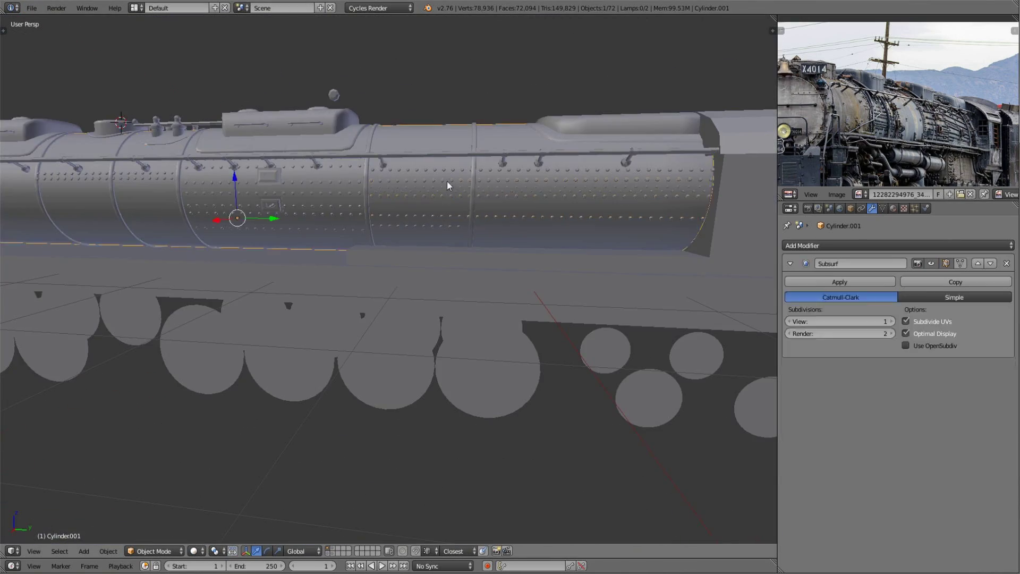
mouse_move(447, 180)
middle_down()
mouse_move(460, 250)
mouse_move(309, 247)
middle_up()
mouse_move(200, 176)
middle_down()
mouse_move(481, 240)
mouse_move(432, 284)
mouse_move(374, 287)
mouse_move(347, 275)
middle_up()
right_click(482, 240)
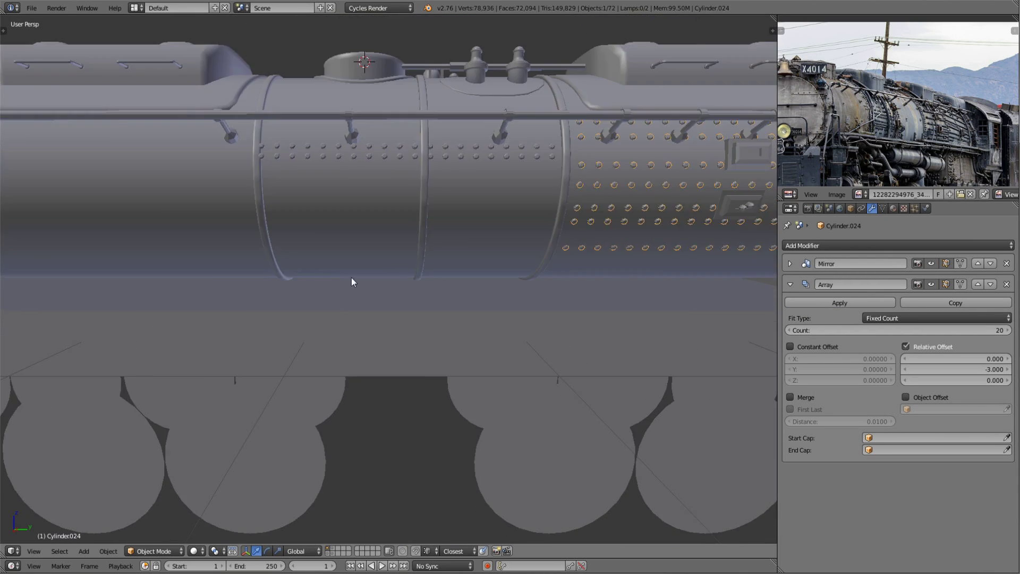
right_click(352, 277)
scroll(352, 277, up, 6)
click(1007, 264)
click(1007, 264)
key(ctrl+z)
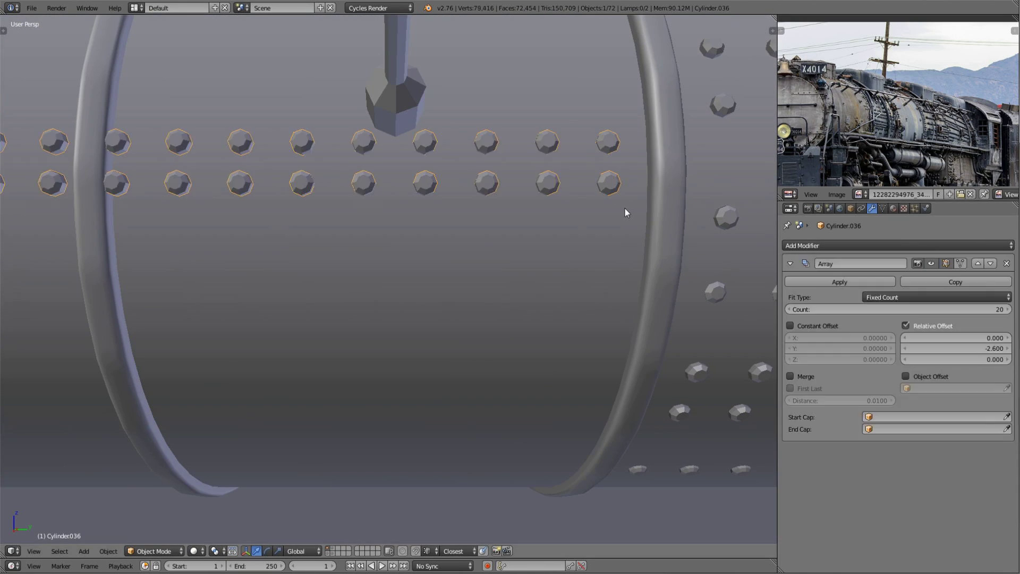
scroll(664, 237, down, 5)
right_click(387, 277)
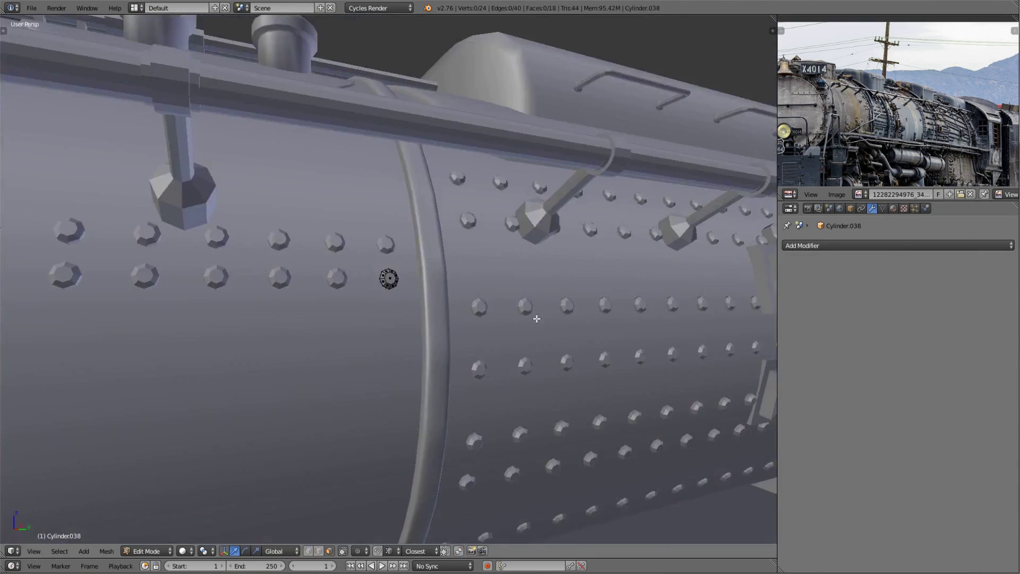
middle_drag(387, 278, 392, 296)
- In Edit Mode and Front Ortho, position the nut against the boiler seam band
key(KP_1)
key(z)
key(Tab)
scroll(495, 349, up, 4)
key(z)
middle_drag(471, 261, 500, 278)
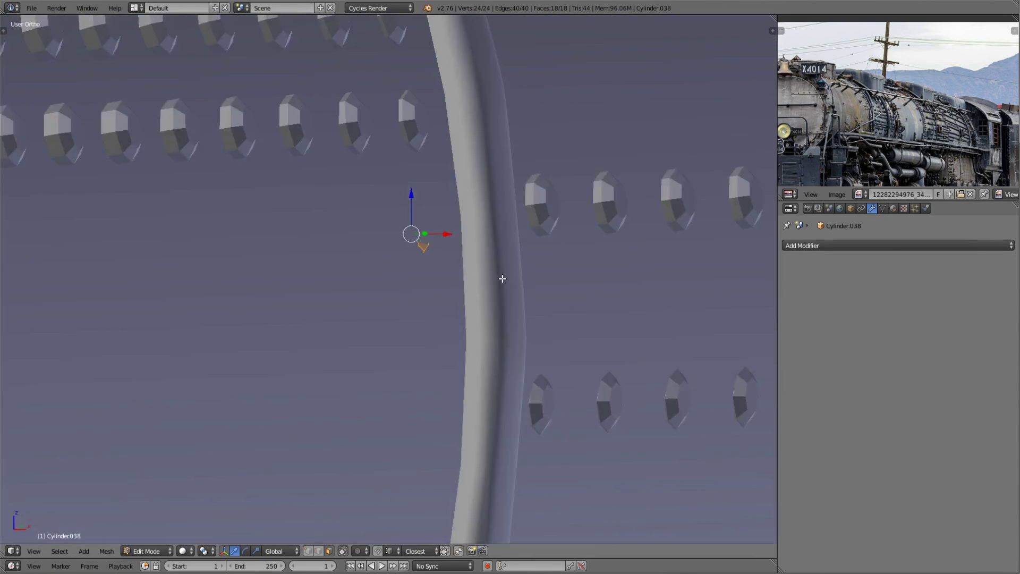
key(g)
key(x)
key(Escape)
scroll(538, 262, down, 3)
mouse_move(428, 269)
middle_down()
mouse_move(430, 285)
mouse_move(506, 267)
middle_up()
scroll(430, 285, up, 3)
- Duplicate the nut below, then copy the pair and rotate it around the boiler curve
key(shift+d)
click(443, 317)
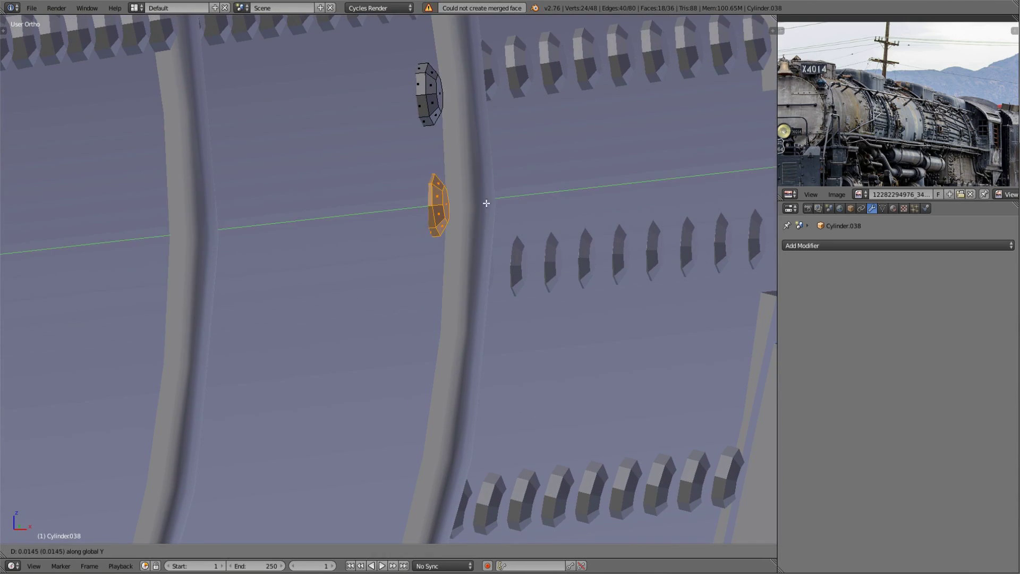
key(a)
key(f)
mouse_move(554, 221)
middle_down()
mouse_move(459, 234)
mouse_move(480, 314)
middle_up()
key(shift+d)
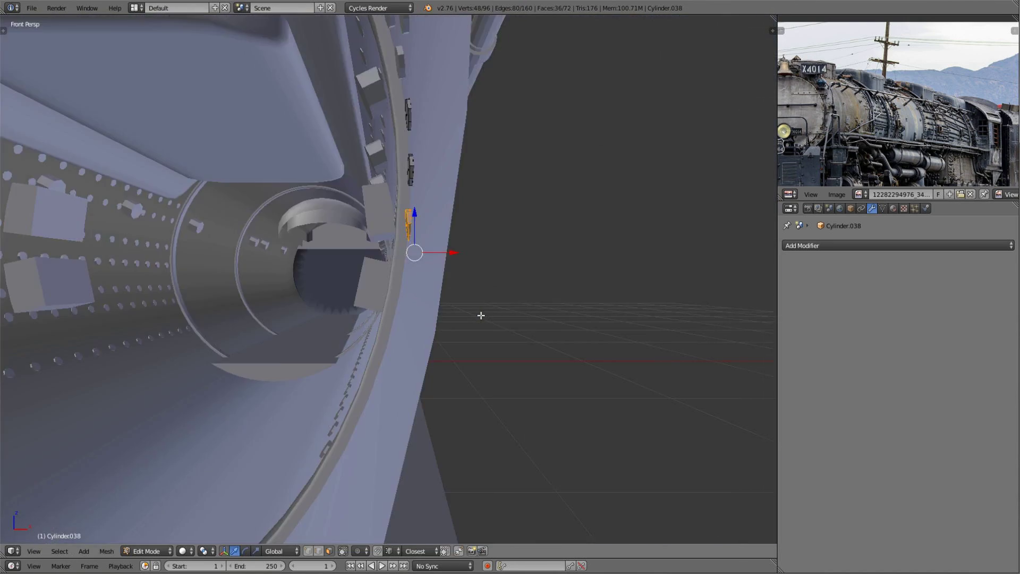
key(KP_1)
key(z)
key(r)
click(540, 287)
scroll(574, 253, up, 3)
- Duplicate the nuts again and move the copies into place along the band
key(z)
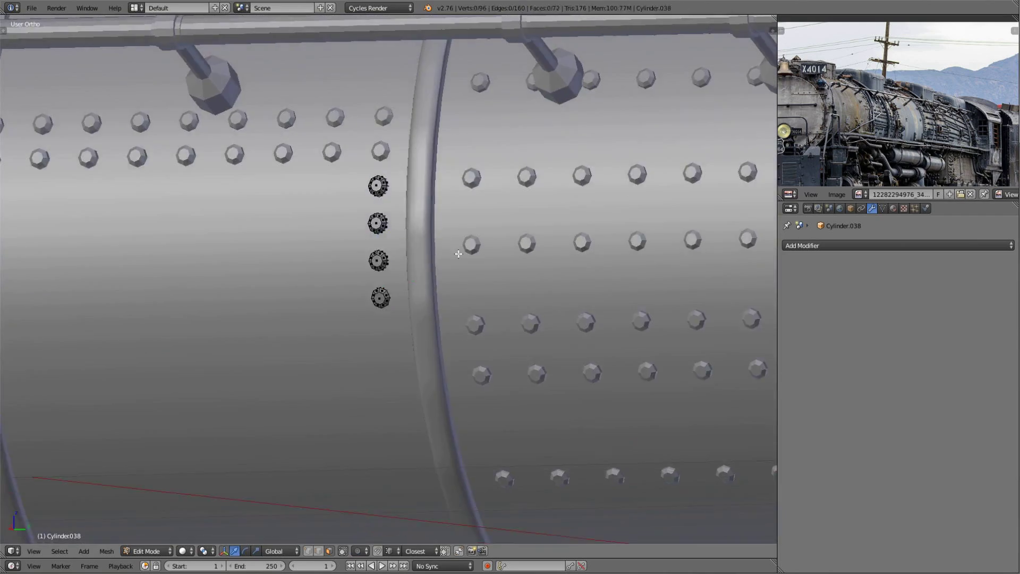
key(a)
key(shift+d)
click(516, 369)
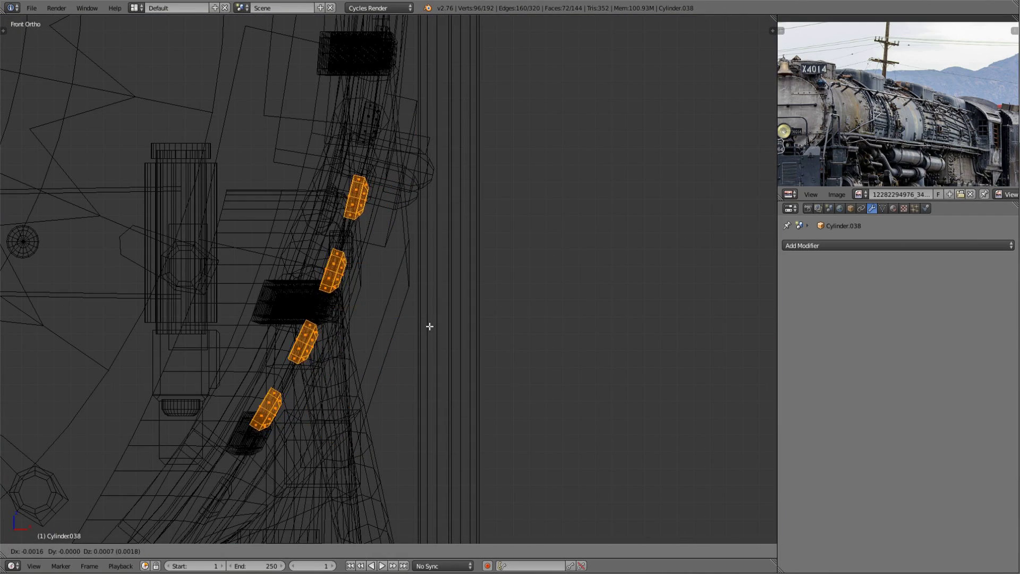
click(433, 317)
key(z)
middle_drag(433, 318, 461, 313)
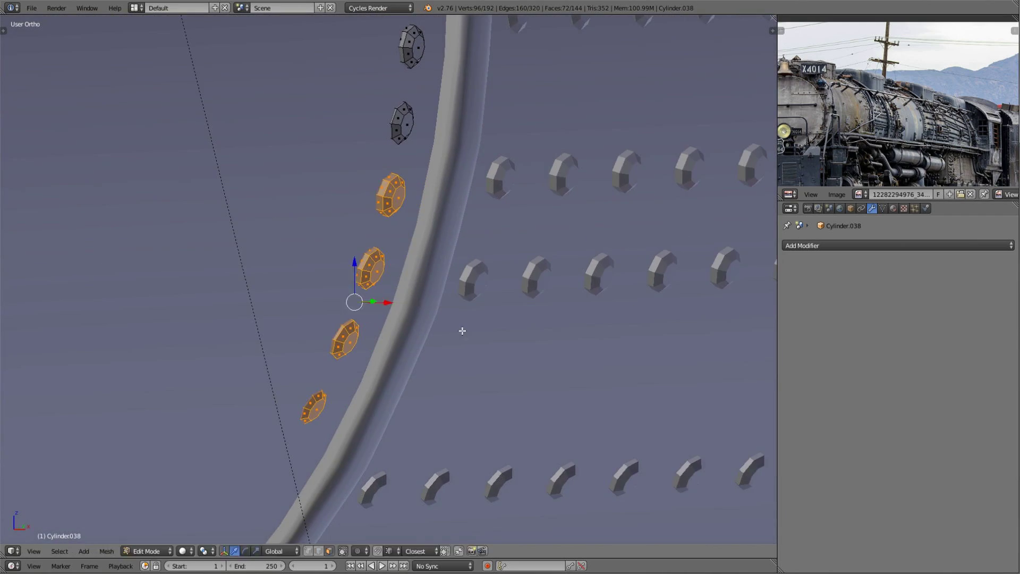
scroll(497, 318, down, 3)
- Copy the four nuts and rotate them further around the boiler into an arc
key(KP_1)
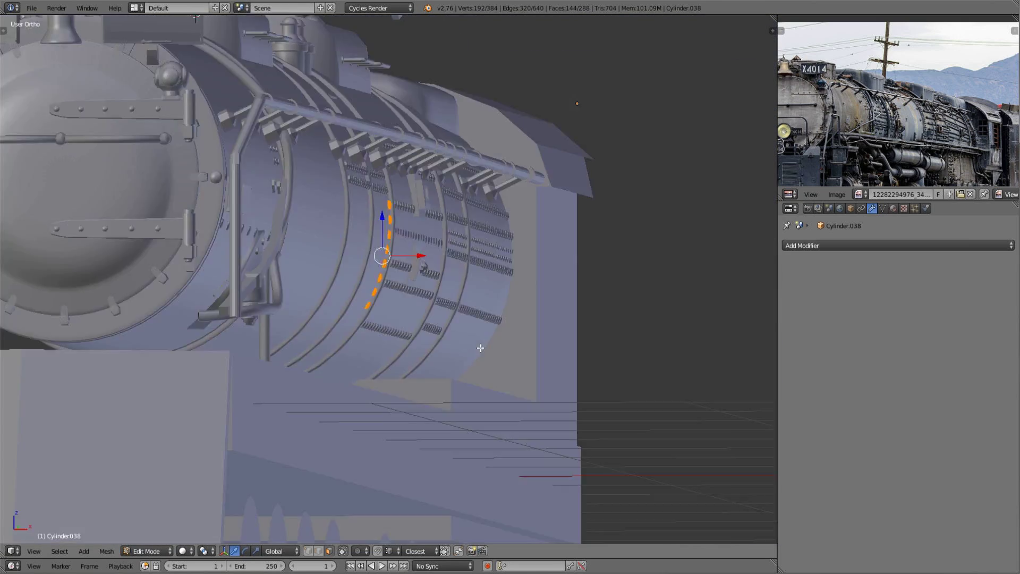
scroll(533, 209, up, 3)
key(z)
key(shift+d)
click(533, 208)
key(z)
mouse_move(532, 403)
middle_down()
mouse_move(509, 362)
mouse_move(341, 337)
middle_up()
click(525, 347)
scroll(455, 296, down, 3)
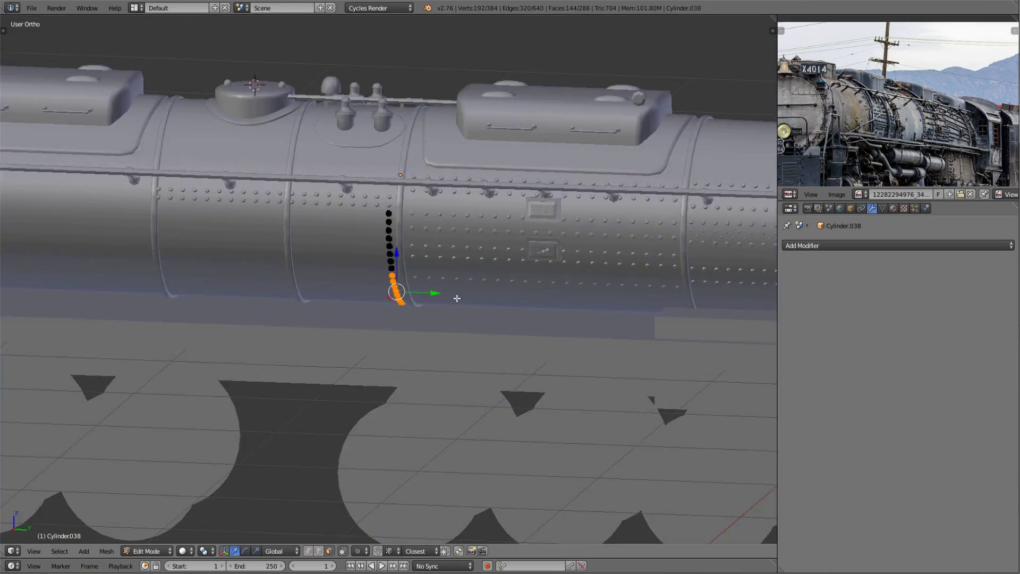
- Duplicate the arc of nuts and shift the copy along X beside the band
key(KP_1)
key(z)
key(shift+d)
key(z)
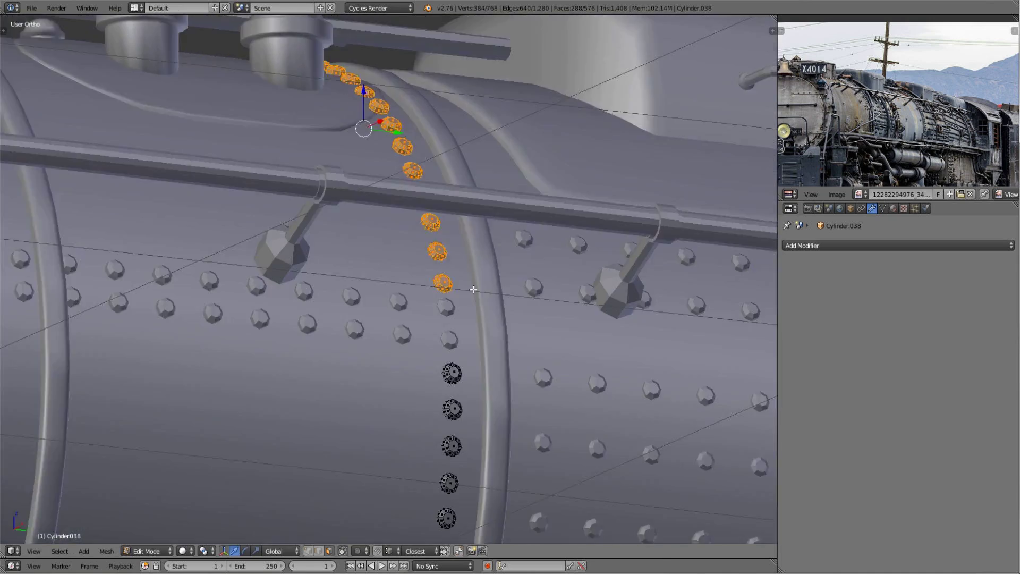
middle_drag(396, 254, 469, 282)
scroll(469, 282, up, 2)
key(g)
key(x)
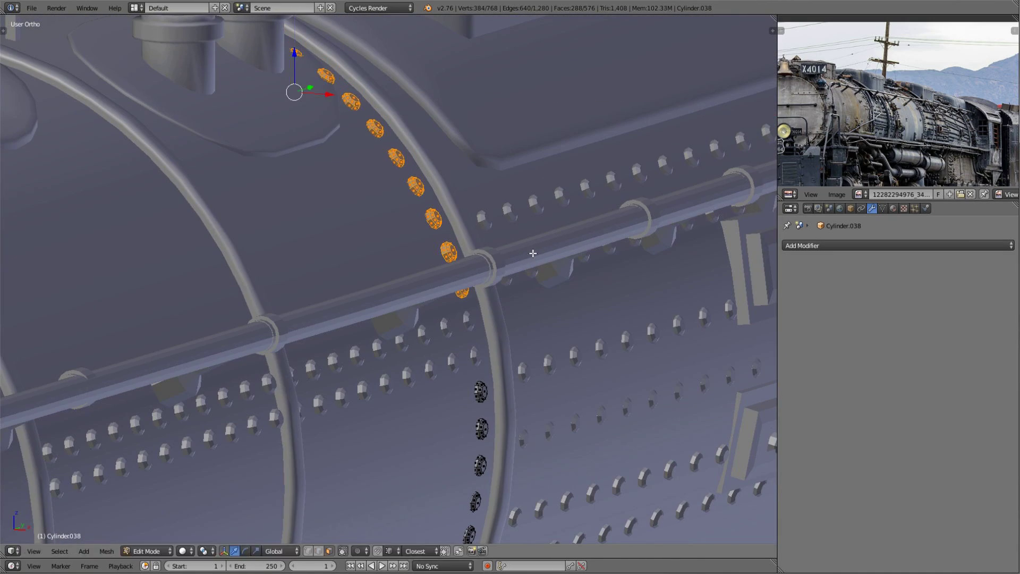
click(534, 263)
- Remove Doubles on all nut vertices, then position the ring and leave Edit Mode
middle_drag(533, 263, 268, 234)
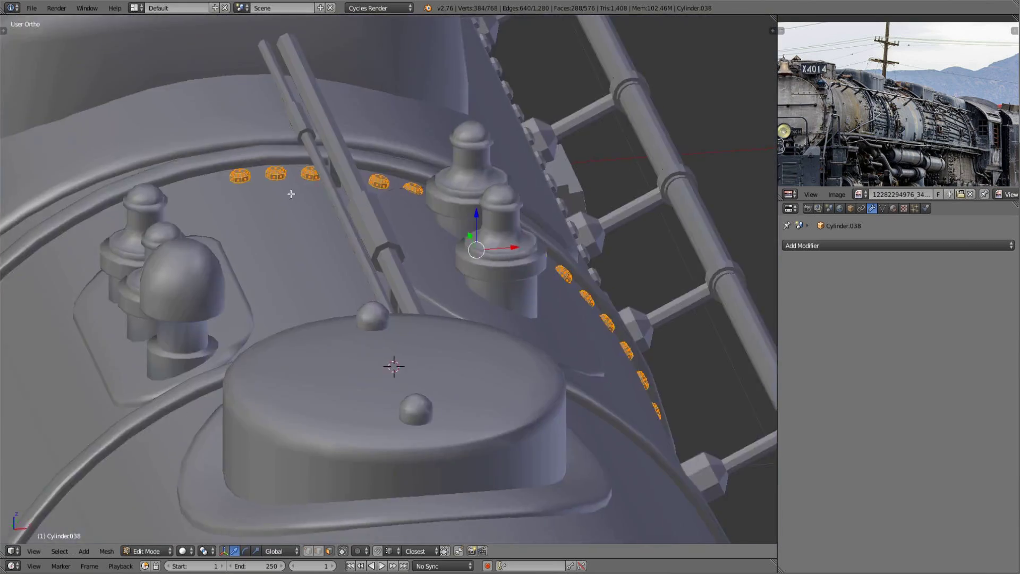
key(z)
key(w)
click(269, 242)
key(z)
key(a)
mouse_move(406, 369)
middle_down()
mouse_move(380, 261)
mouse_move(381, 297)
middle_up()
click(333, 259)
key(Tab)
scroll(381, 297, down, 4)
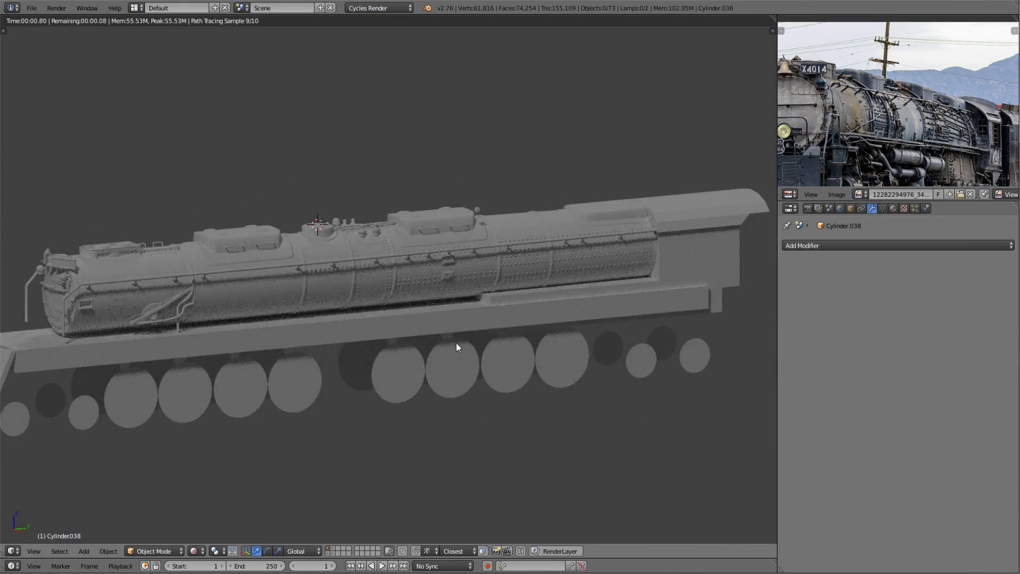
- Slide a pair of seam rivets along the boiler's Y axis to a new position
scroll(381, 398, up, 2)
key(shift+z)
key(Tab)
scroll(405, 394, up, 5)
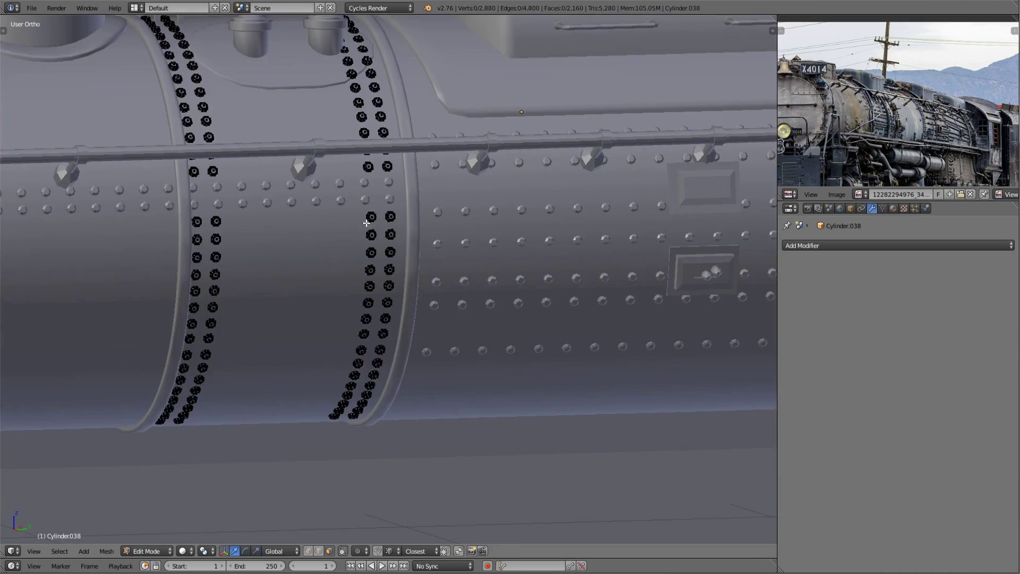
scroll(405, 395, up, 3)
key(l)
key(g)
key(y)
click(381, 282)
key(Tab)
scroll(380, 282, down, 5)
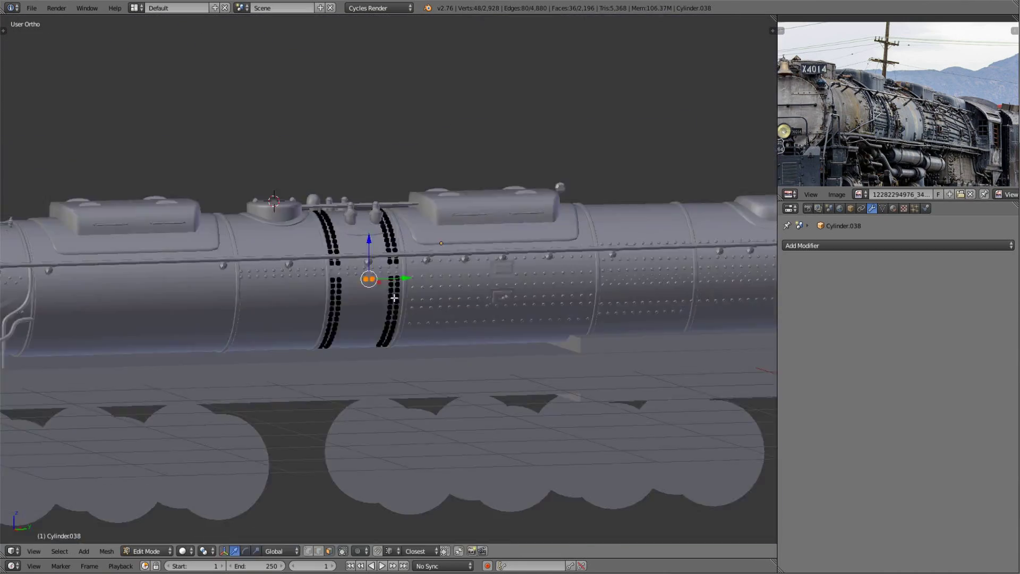
mouse_move(381, 282)
middle_down()
mouse_move(415, 368)
mouse_move(427, 307)
mouse_move(394, 263)
middle_up()
- Move a nut ring along Y to the front boiler band, aligning it in right-side wireframe view
key(KP_3)
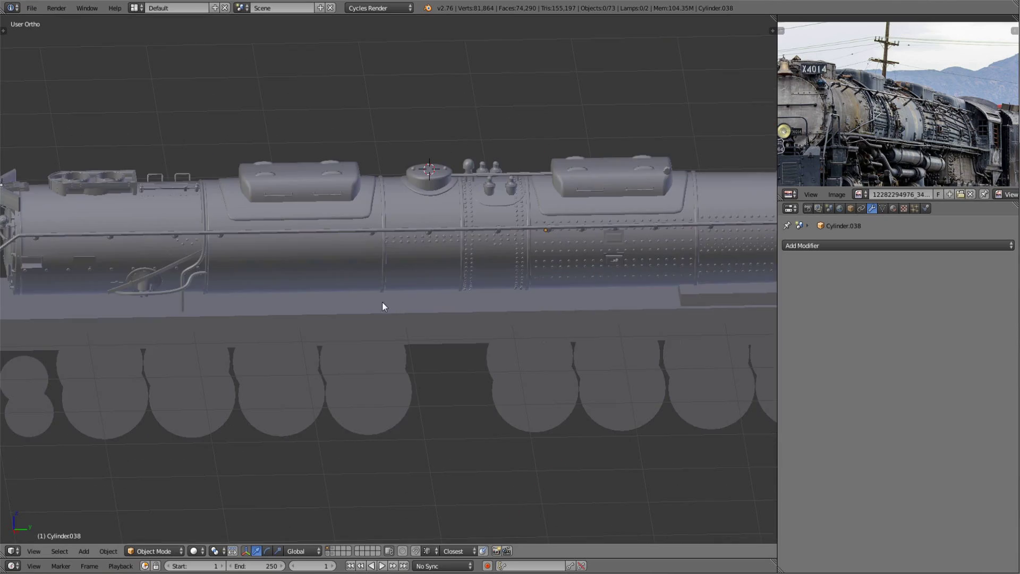
key(Tab)
scroll(332, 296, up, 4)
key(KP_1)
key(KP_3)
key(z)
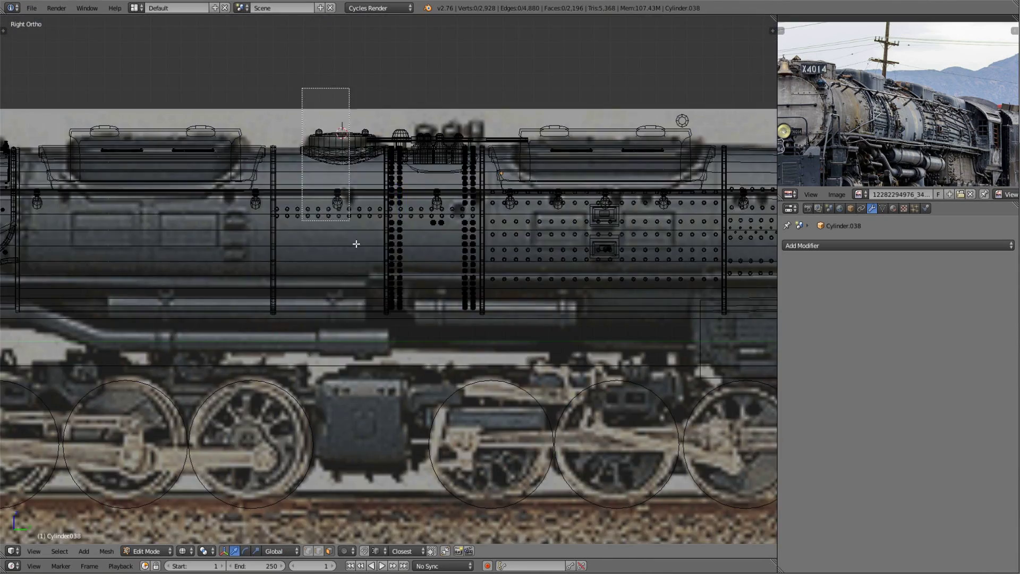
scroll(353, 241, up, 3)
key(l)
scroll(462, 243, down, 2)
key(g)
key(y)
click(381, 215)
key(z)
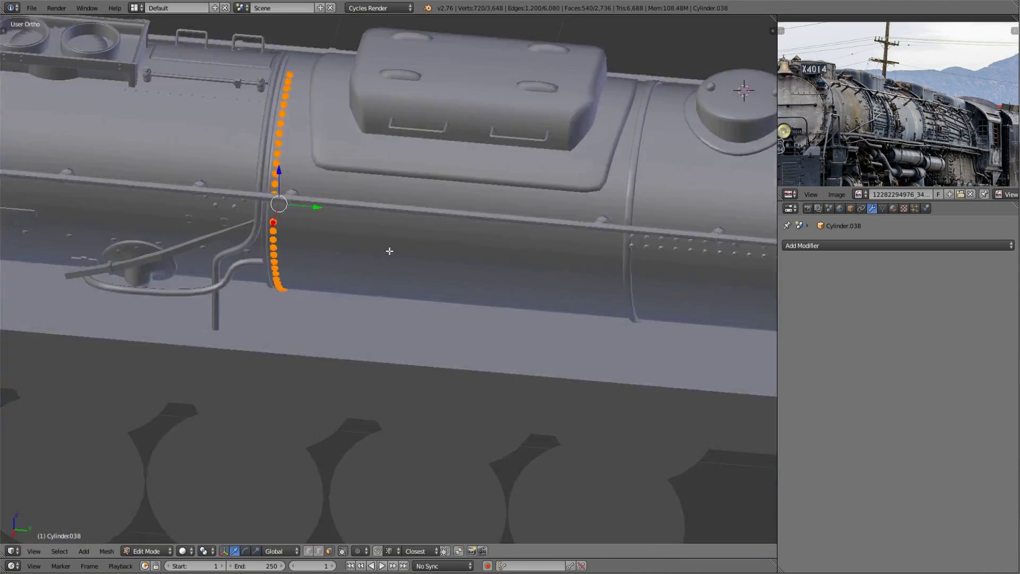
middle_drag(380, 215, 505, 382)
scroll(361, 270, down, 3)
- Duplicate two rivets and rotate the copies about X to follow the band
key(a)
scroll(361, 270, up, 8)
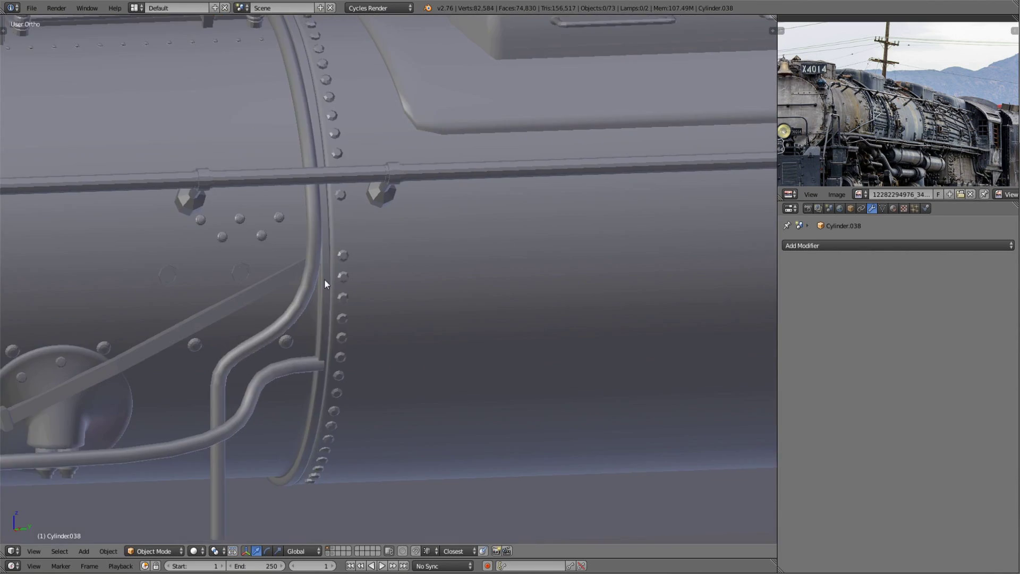
scroll(324, 279, up, 3)
key(l)
key(l)
middle_drag(324, 278, 416, 235)
scroll(416, 235, up, 6)
key(shift+d)
key(x)
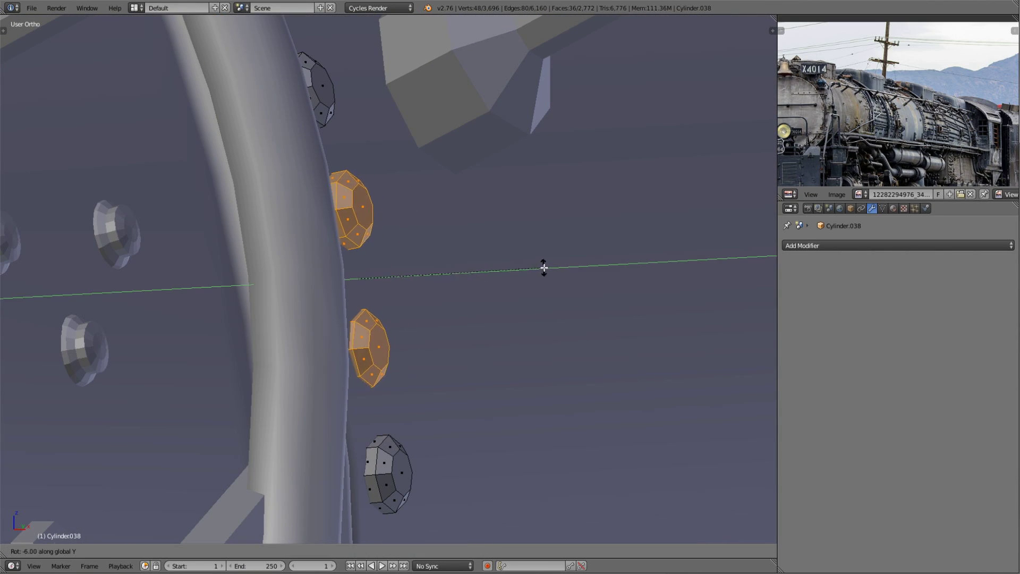
click(543, 267)
scroll(544, 267, down, 5)
key(Tab)
scroll(466, 353, down, 2)
scroll(424, 334, down, 4)
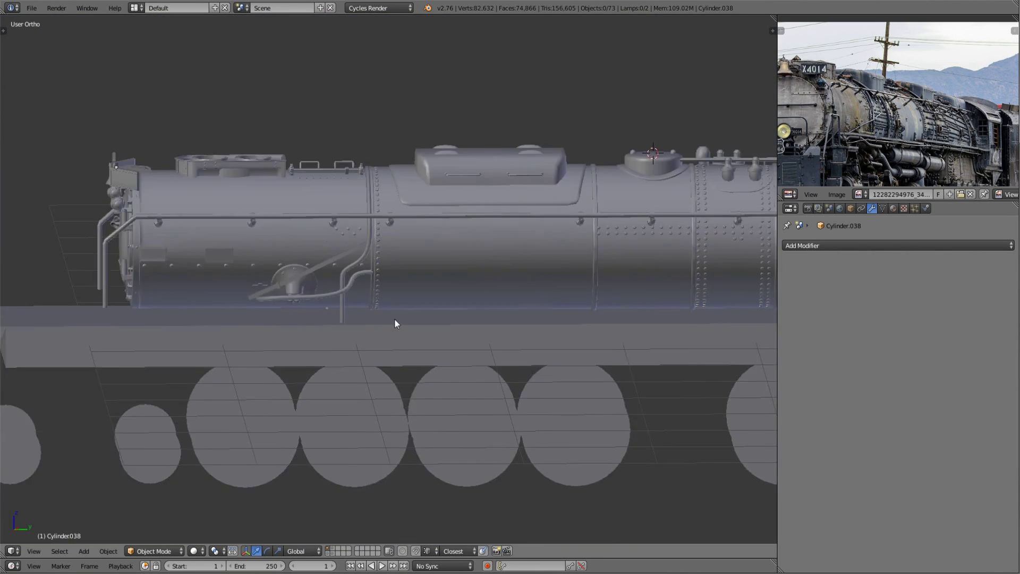
- Orbit around the locomotive and select, then deselect, the front boiler section Cylinder.023
mouse_move(397, 323)
middle_down()
mouse_move(347, 290)
mouse_move(493, 293)
middle_up()
scroll(346, 289, up, 3)
scroll(508, 310, down, 2)
scroll(507, 311, down, 3)
scroll(399, 279, down, 2)
scroll(493, 293, up, 3)
right_click(550, 323)
key(a)
middle_drag(550, 323, 400, 351)
scroll(400, 351, down, 2)
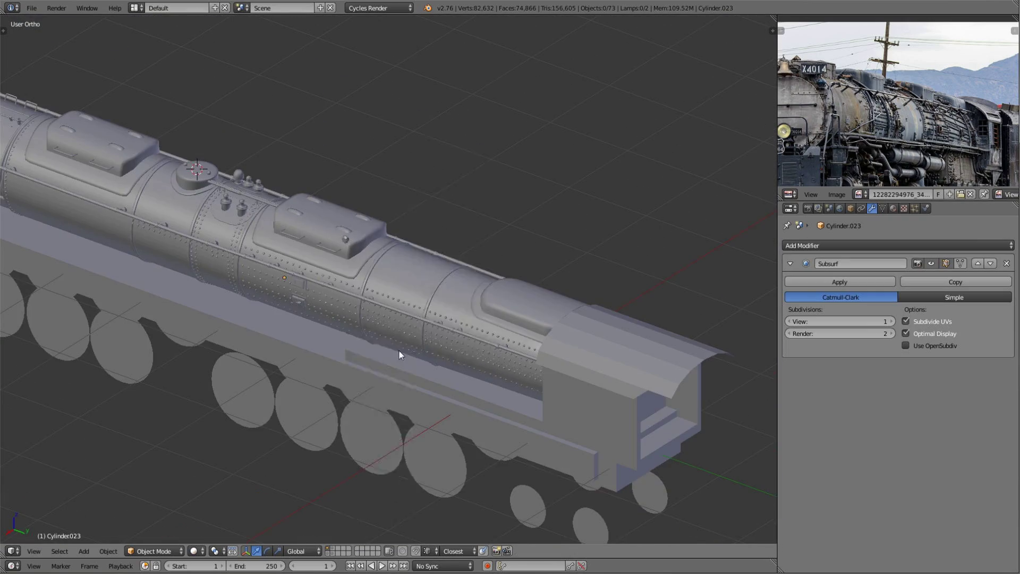
- Add a new cylinder and flatten it into a thin ring
click(453, 382)
key(t)
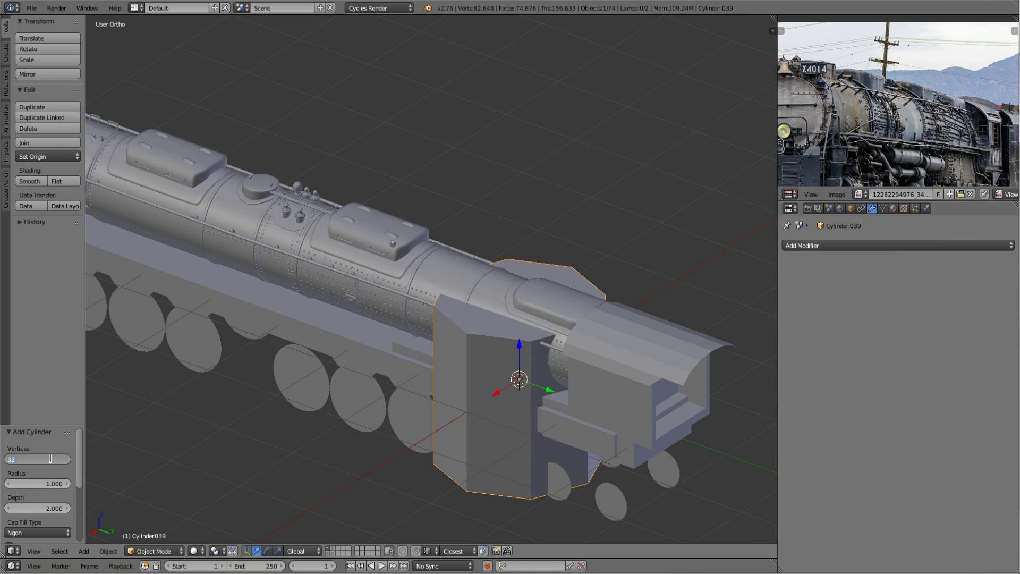
click(535, 285)
key(a)
middle_drag(535, 285, 536, 285)
scroll(536, 285, up, 2)
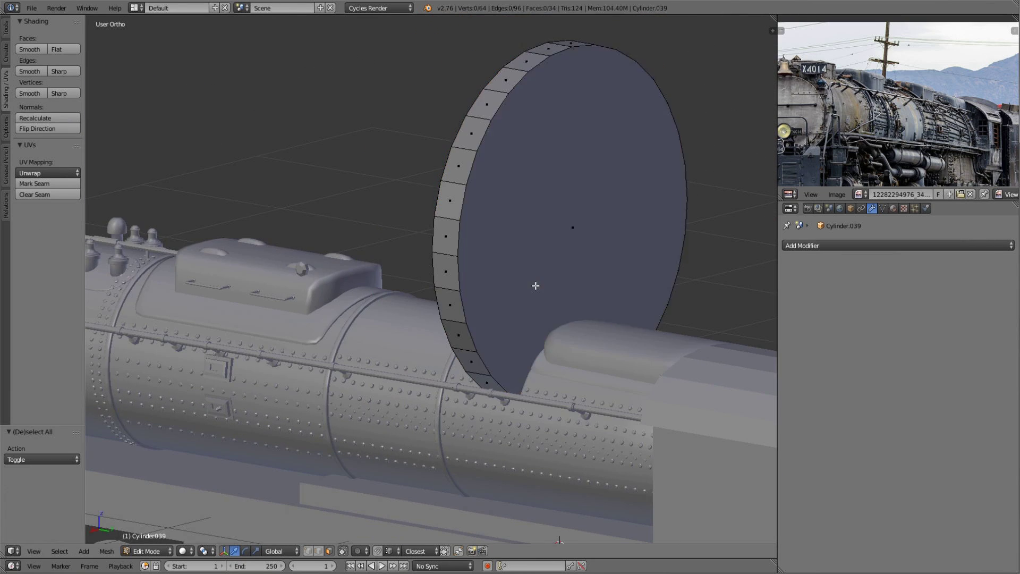
key(a)
middle_drag(534, 227, 450, 258)
scroll(449, 259, down, 2)
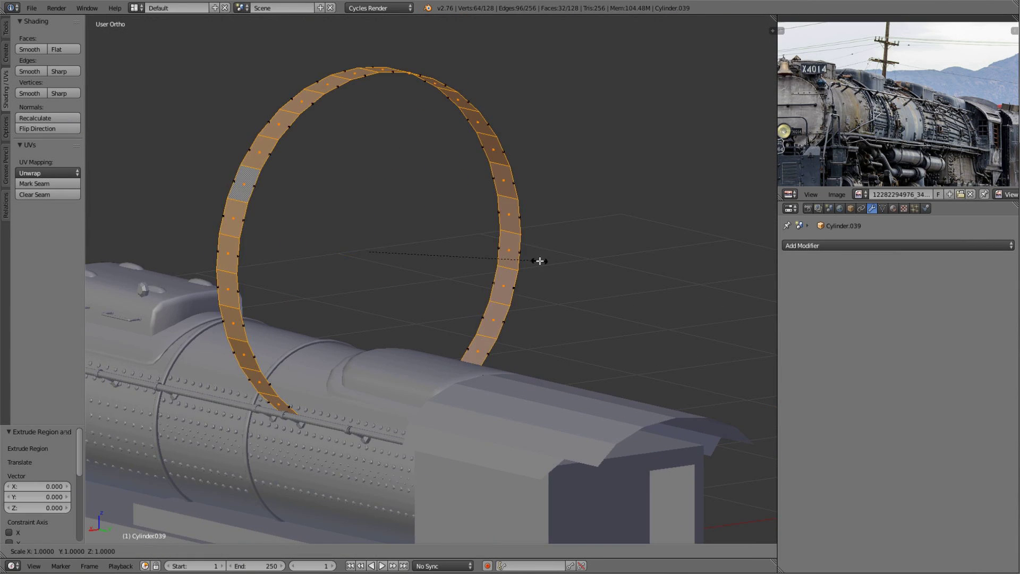
click(471, 232)
key(a)
key(KP_3)
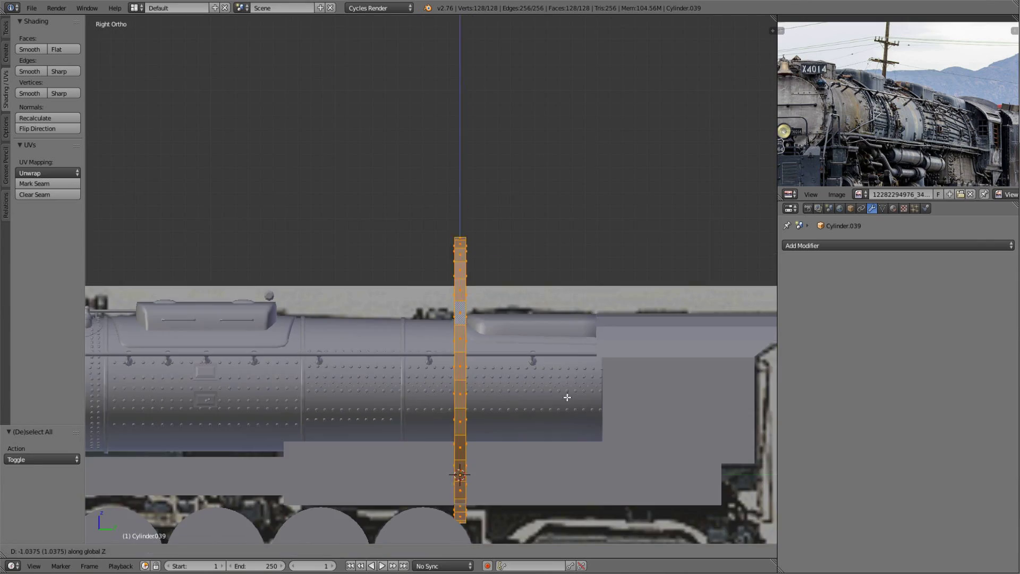
- Scale the ring to the boiler's size and position it beside the rear top box
key(s)
click(542, 415)
middle_drag(542, 415, 478, 235)
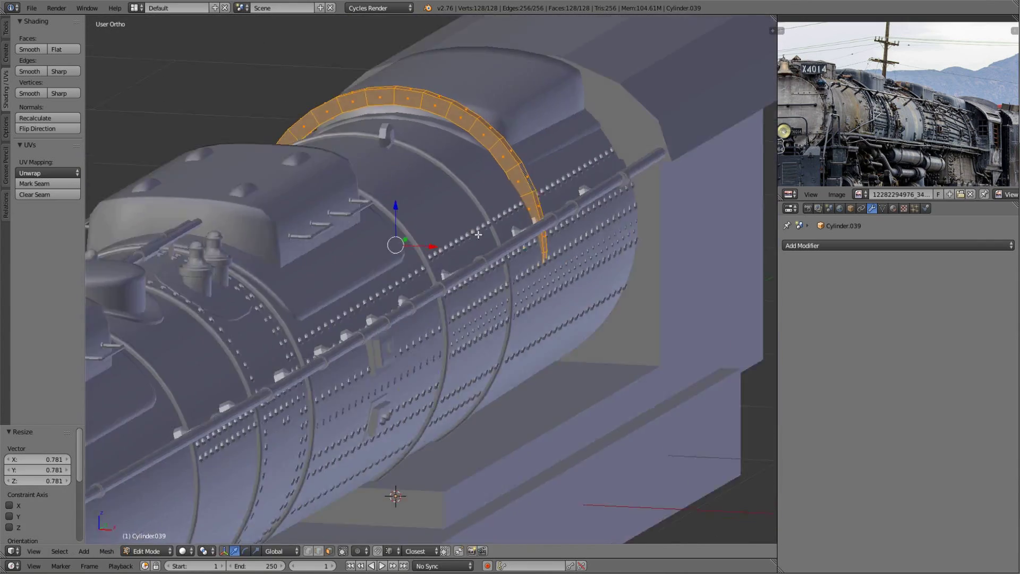
click(620, 234)
middle_drag(621, 234, 520, 284)
click(618, 273)
key(a)
mouse_move(618, 272)
middle_down()
mouse_move(590, 266)
mouse_move(596, 282)
mouse_move(688, 265)
middle_up()
click(550, 256)
key(a)
key(a)
click(659, 295)
mouse_move(659, 295)
middle_down()
mouse_move(628, 230)
mouse_move(452, 207)
mouse_move(476, 264)
middle_up()
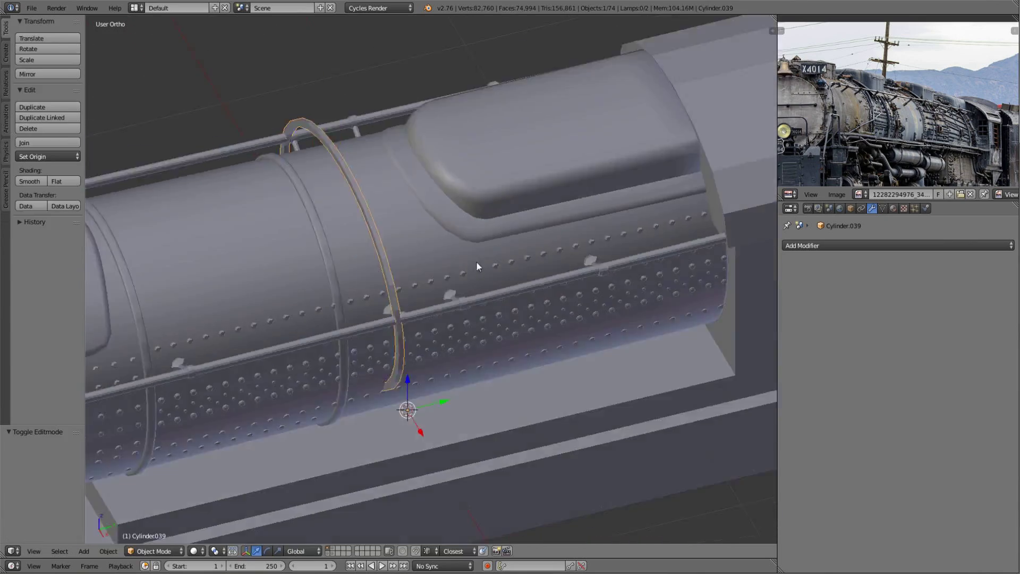
key(KP_1)
key(KP_3)
- Delete the band's unwanted end vertices to trim its ends
key(a)
key(x)
click(222, 245)
scroll(222, 245, up, 5)
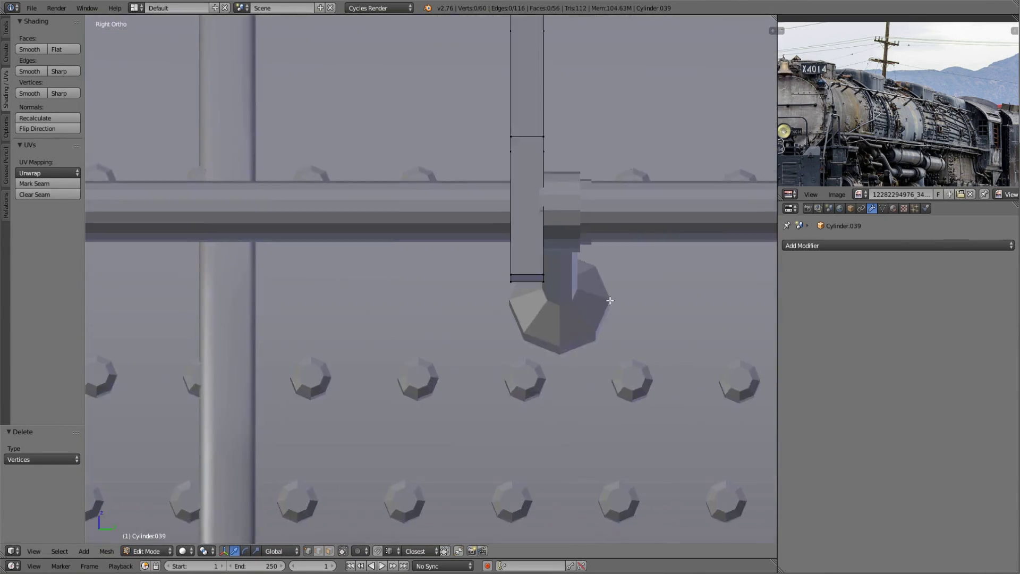
middle_drag(399, 74, 439, 336)
key(z)
key(b)
key(Escape)
key(z)
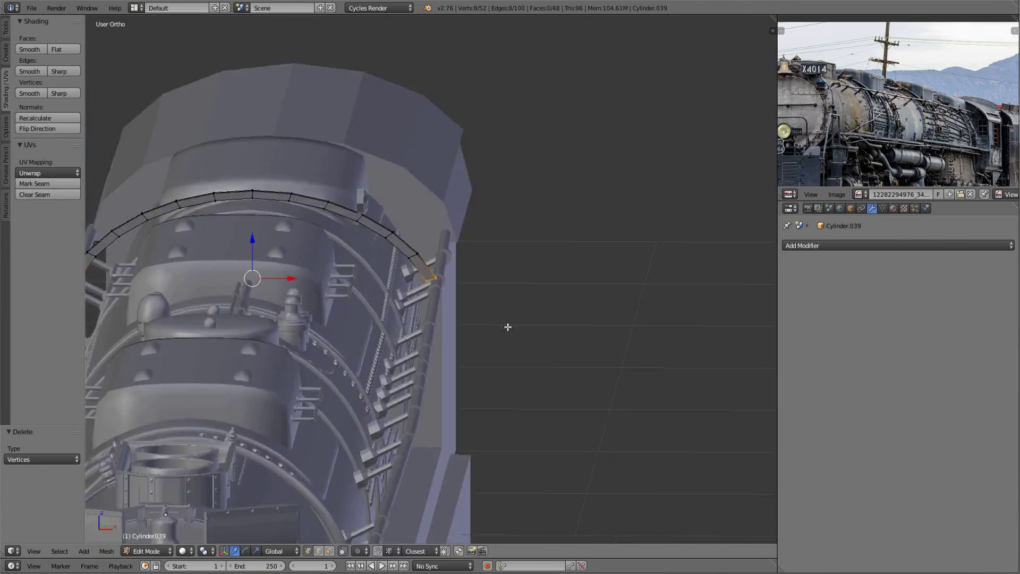
scroll(506, 326, up, 5)
scroll(539, 357, down, 5)
scroll(500, 372, up, 5)
key(ctrl+z)
- Bevel the band's face loop edges and preview the result in Rendered shading
right_click(413, 378)
scroll(413, 378, down, 5)
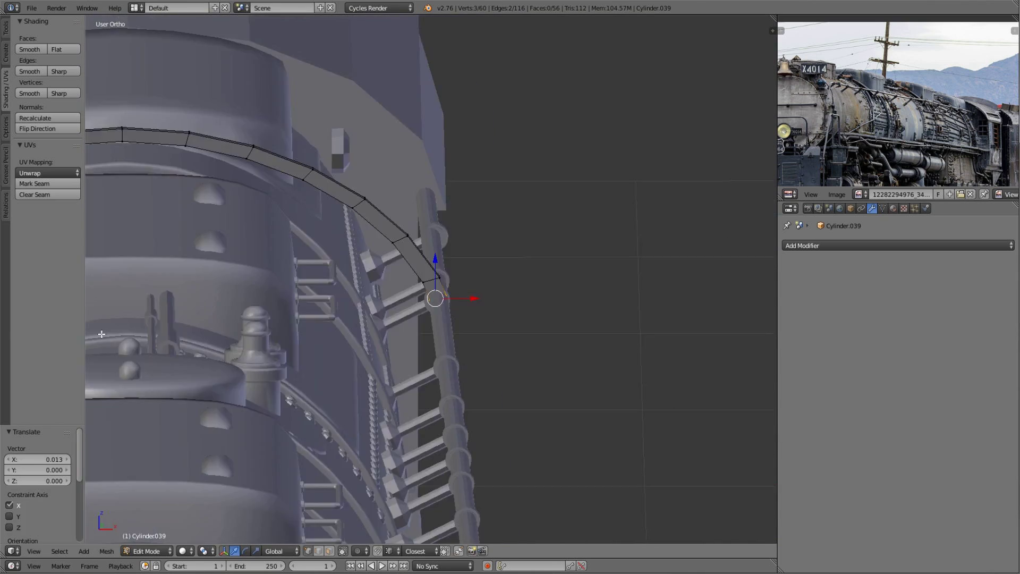
mouse_move(412, 378)
middle_down()
mouse_move(442, 355)
mouse_move(456, 371)
middle_up()
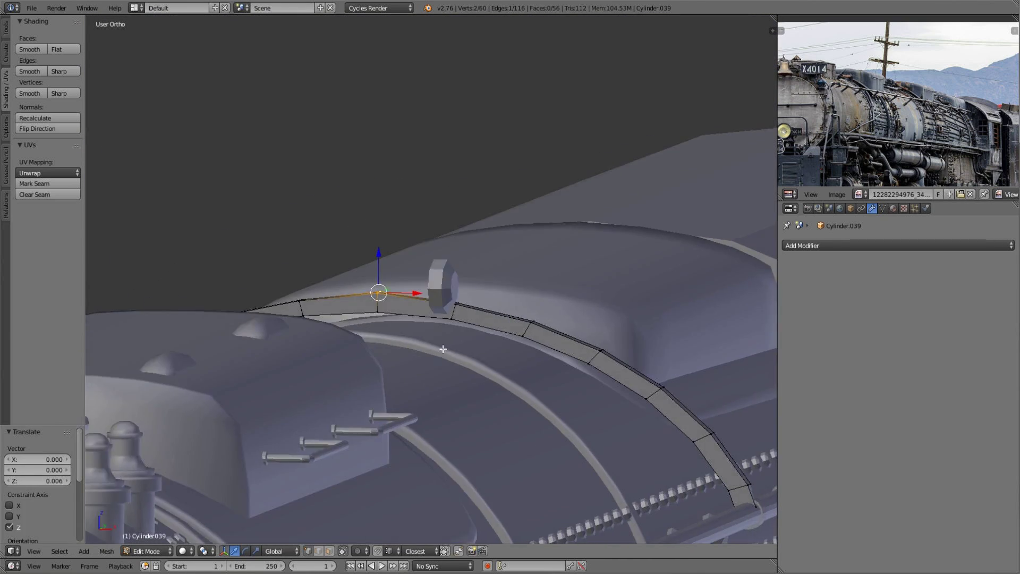
scroll(462, 406, down, 5)
scroll(462, 406, up, 5)
alt+right_click(372, 383)
key(w)
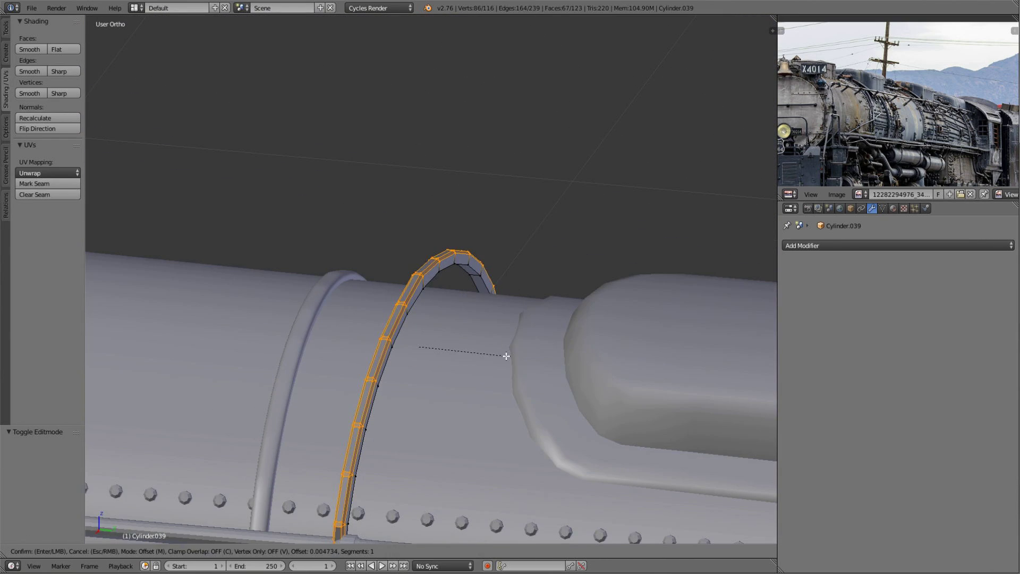
key(Tab)
key(a)
scroll(494, 354, down, 5)
scroll(482, 276, down, 5)
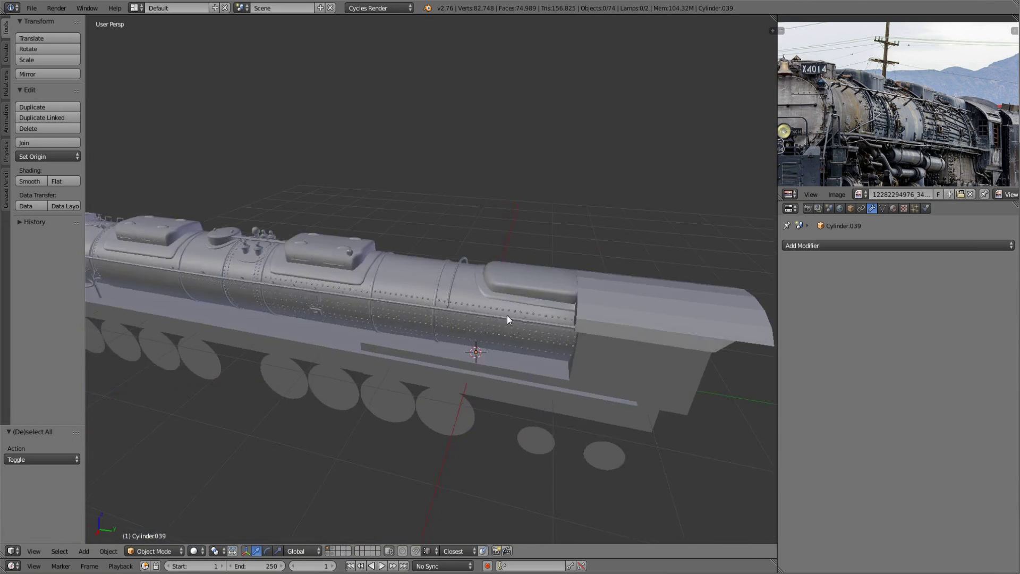
key(shift+z)
key(shift+z)
- Add a cylinder to the pipe mesh and rotate it to lie along the boiler
scroll(492, 310, up, 5)
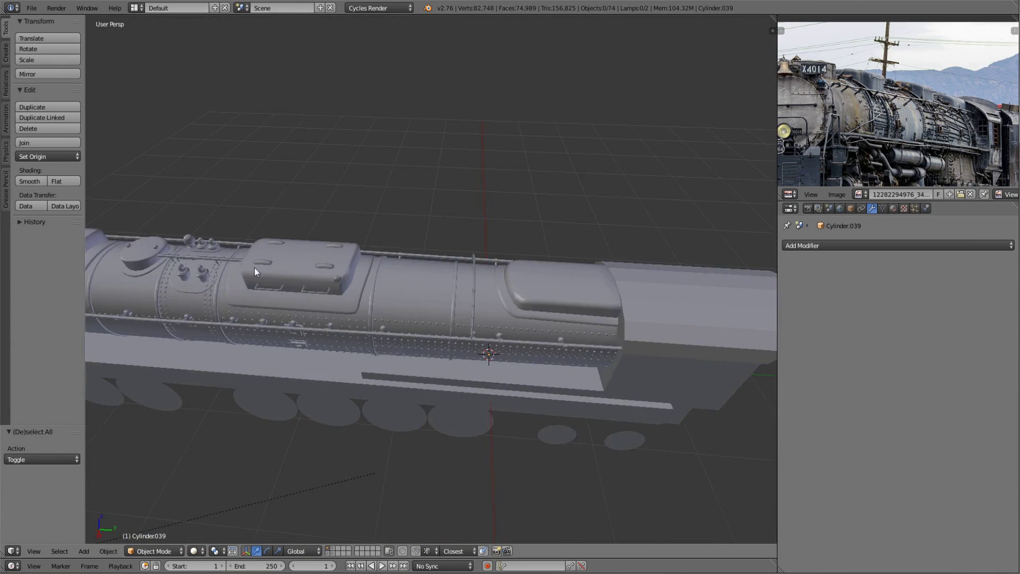
right_click(494, 236)
key(Tab)
scroll(534, 242, up, 2)
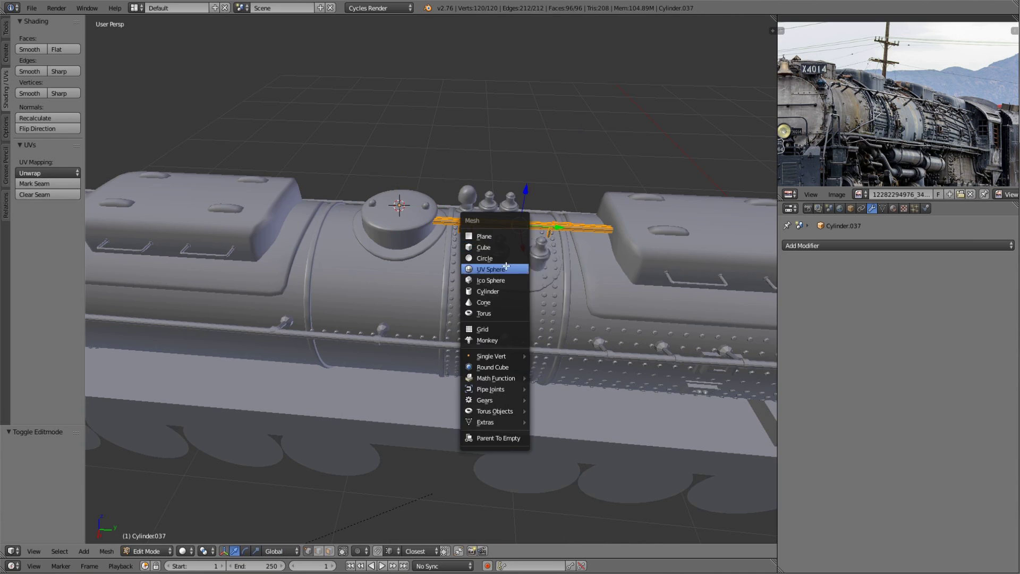
click(494, 291)
scroll(558, 291, down, 5)
key(r)
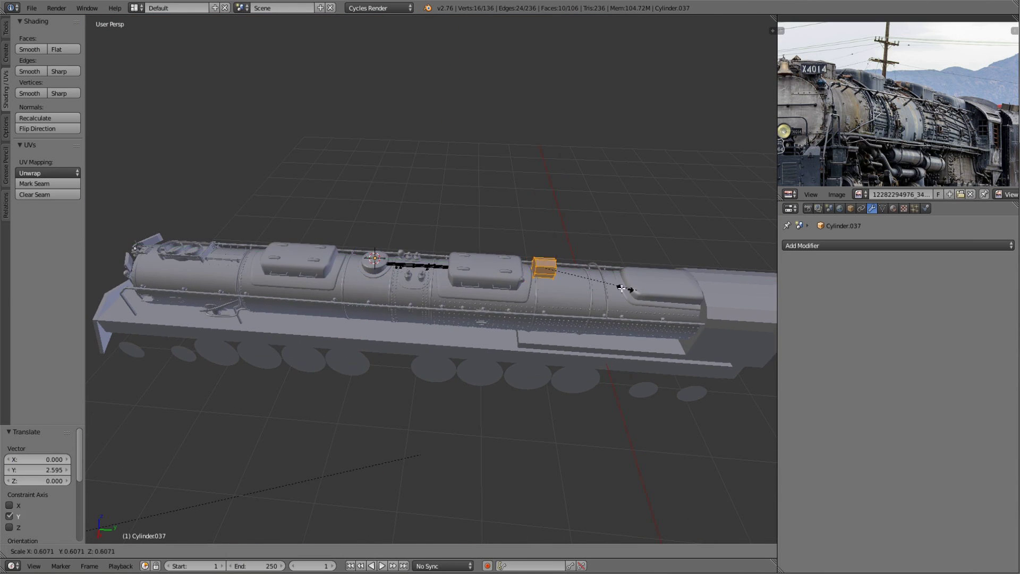
key(Escape)
scroll(621, 288, up, 3)
scroll(621, 288, down, 3)
mouse_move(621, 288)
middle_down()
mouse_move(573, 251)
mouse_move(437, 276)
middle_up()
- Stretch the pipe along Y, then lower it onto the boiler top and shift it sideways along X
key(s)
key(shift+y)
click(572, 251)
key(g)
key(z)
click(437, 276)
scroll(437, 276, up, 3)
key(g)
key(x)
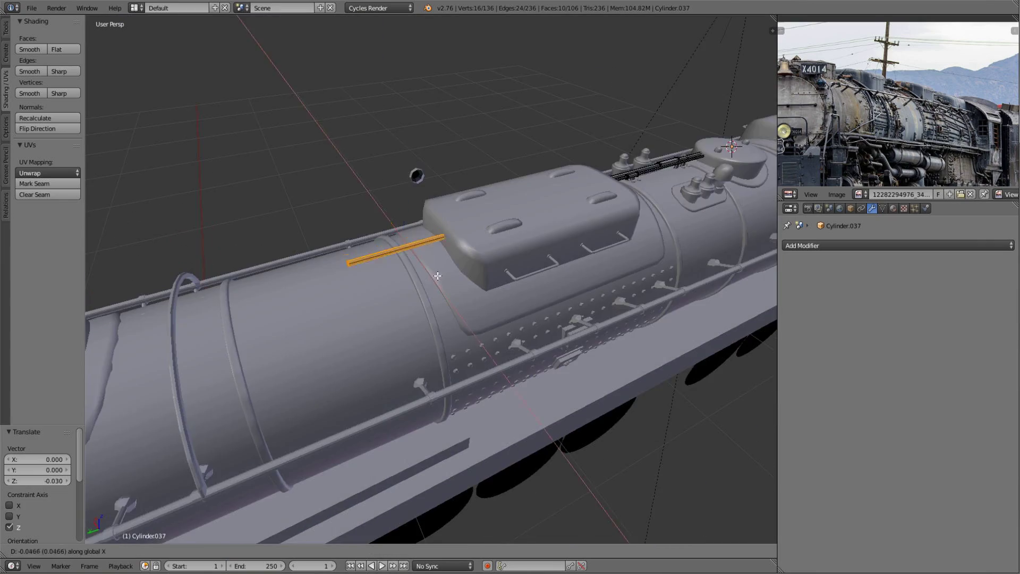
click(437, 275)
key(Tab)
scroll(378, 250, down, 5)
- Check the new pipe in Rendered shading, then return to solid and select the rear top box
middle_drag(378, 251, 470, 332)
key(shift+z)
mouse_move(403, 314)
middle_down()
mouse_move(453, 321)
mouse_move(349, 331)
mouse_move(467, 324)
middle_up()
key(shift+z)
right_click(476, 330)
key(Tab)
- Loop-cut the rear top box and edge-slide the loop into a raised rib across its middle
click(441, 308)
scroll(537, 364, up, 5)
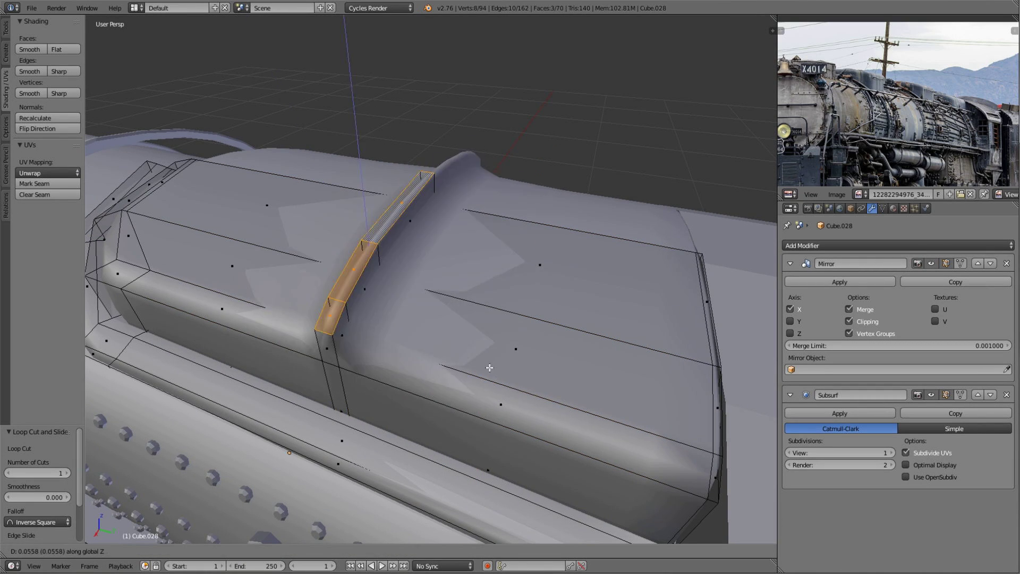
key(a)
mouse_move(489, 367)
middle_down()
mouse_move(351, 376)
mouse_move(375, 330)
middle_up()
alt+right_click(375, 331)
key(g)
key(g)
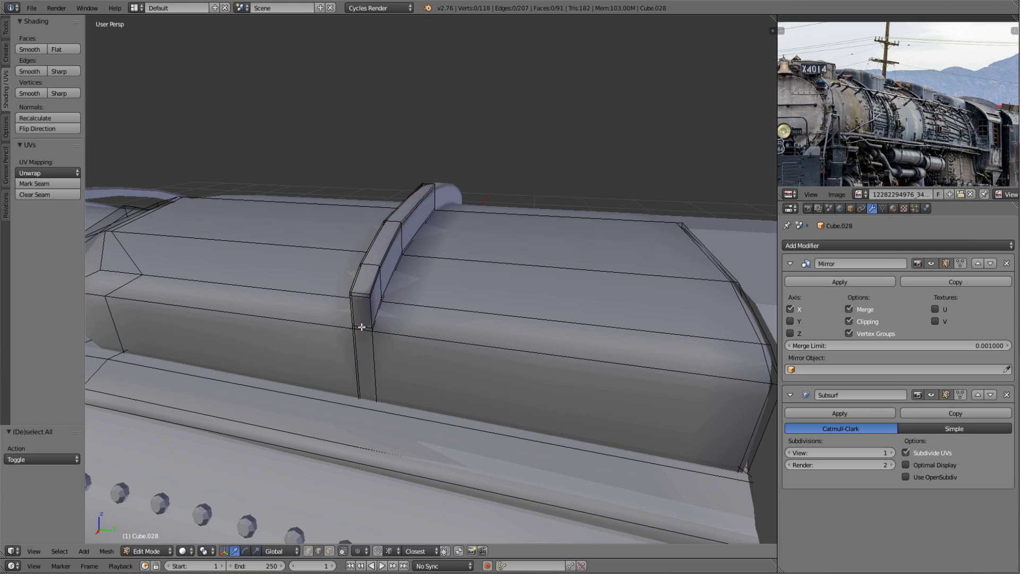
click(402, 332)
scroll(397, 362, down, 5)
scroll(510, 409, up, 5)
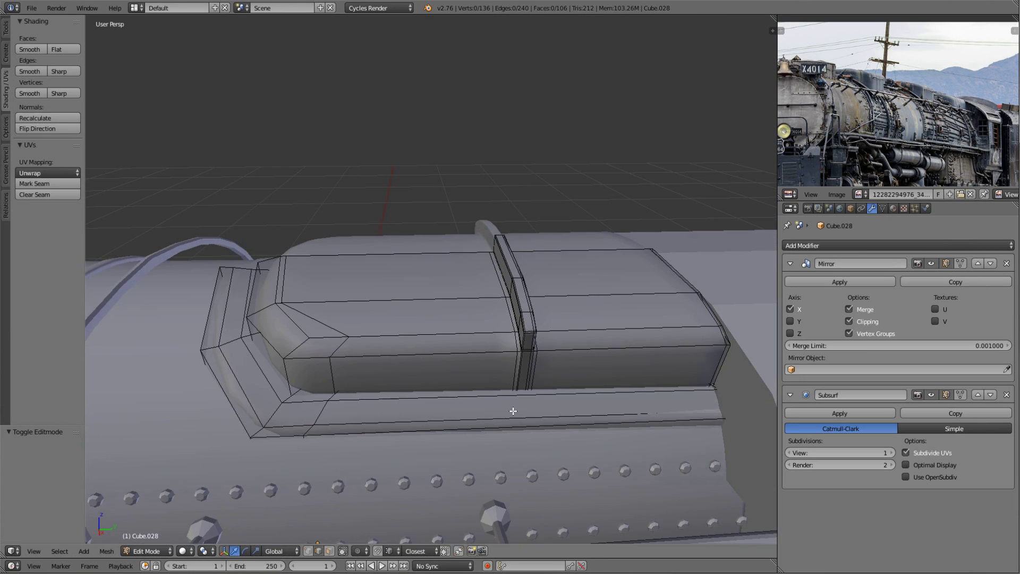
key(Tab)
- Orbit along the boiler and make a quick adjustment to the top box mesh
scroll(453, 391, up, 2)
scroll(461, 378, down, 2)
middle_drag(471, 394, 688, 212)
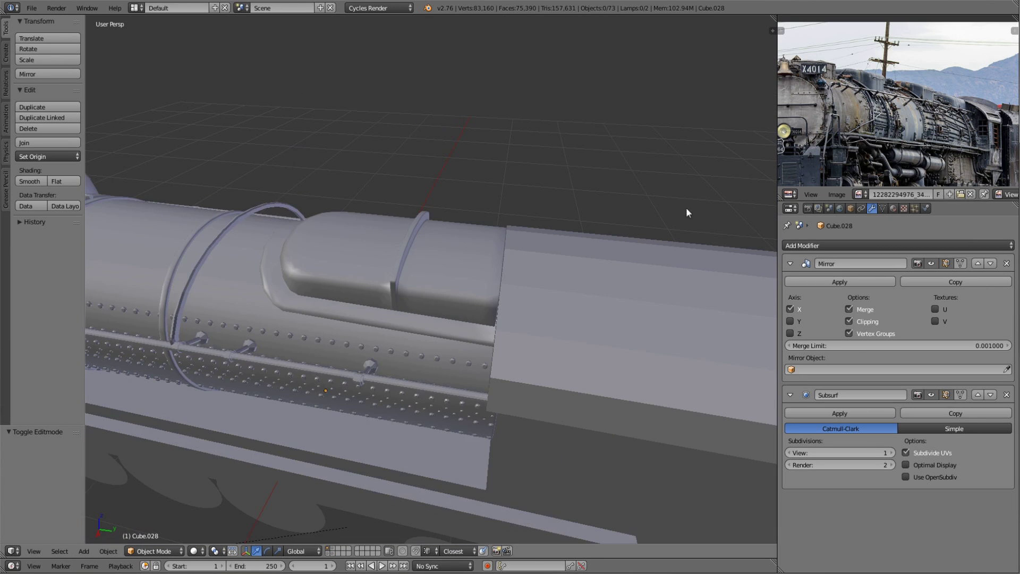
scroll(898, 101, up, 2)
scroll(898, 101, down, 1)
middle_drag(329, 355, 533, 268)
key(Tab)
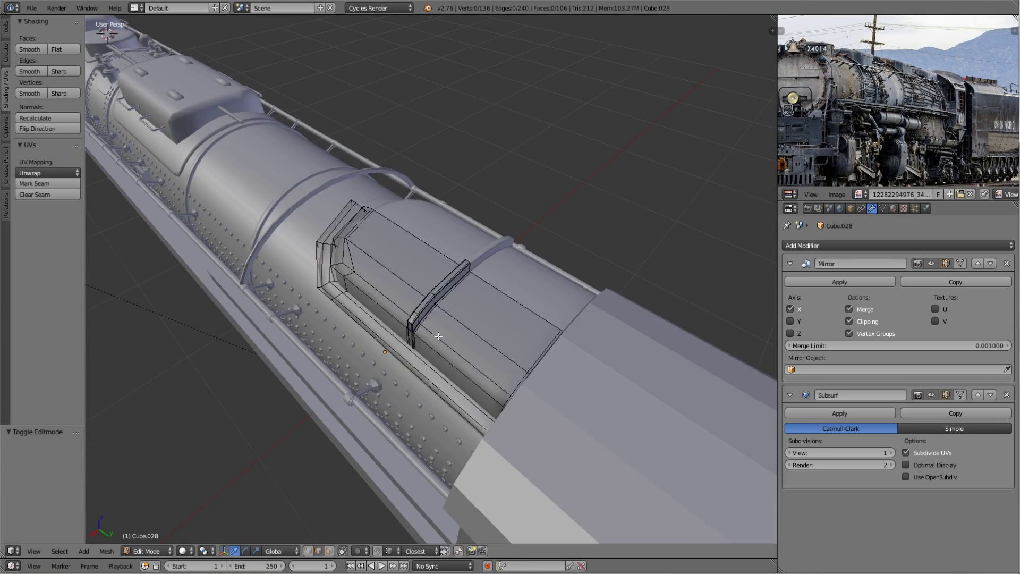
scroll(337, 445, up, 2)
click(456, 325)
key(Tab)
- Add a cylinder, delete the oversized one, and add a fresh cylinder for the dome
key(shift+a)
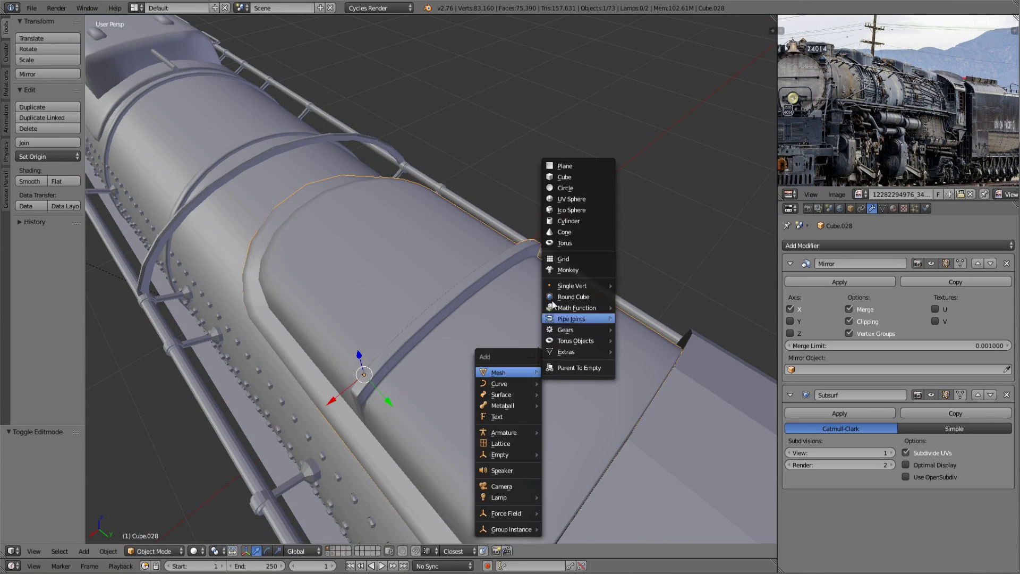
click(561, 316)
scroll(415, 306, up, 3)
scroll(416, 306, down, 5)
key(Delete)
scroll(371, 374, up, 2)
key(shift+a)
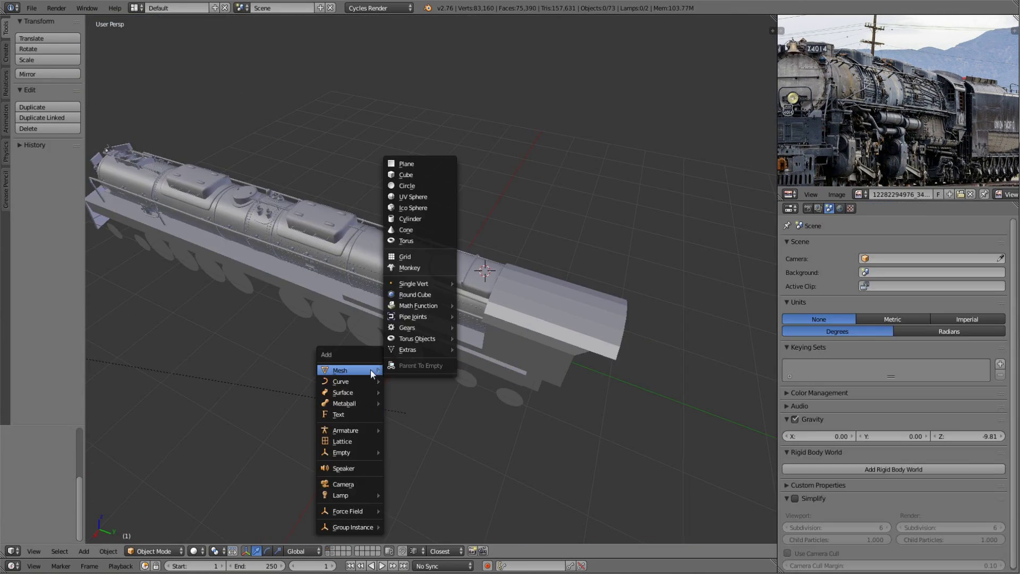
click(411, 218)
scroll(319, 346, down, 1)
- Shrink the new cylinder and move it down and along Y onto the boiler
scroll(563, 288, up, 5)
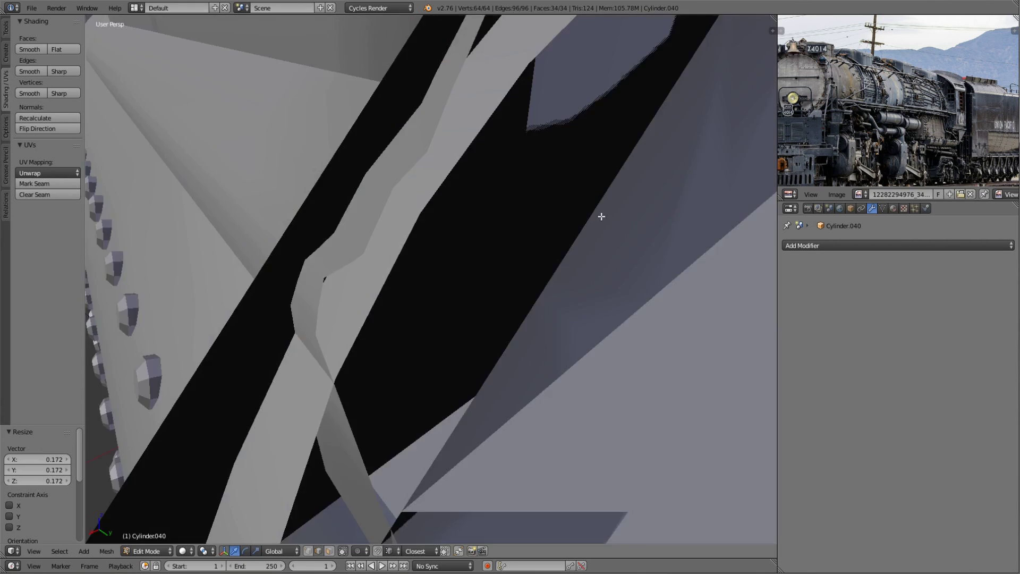
key(Tab)
key(s)
key(g)
key(z)
key(g)
key(y)
click(560, 329)
- Extrude and scale the cylinder's top face twice to form a stepped knob
key(e)
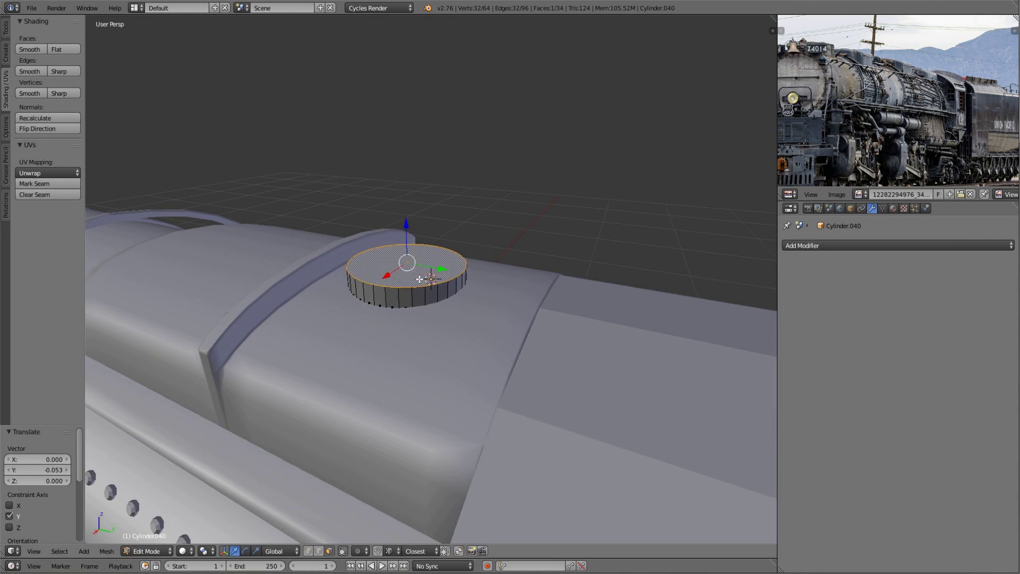
key(s)
scroll(641, 323, up, 3)
scroll(684, 318, down, 3)
key(e)
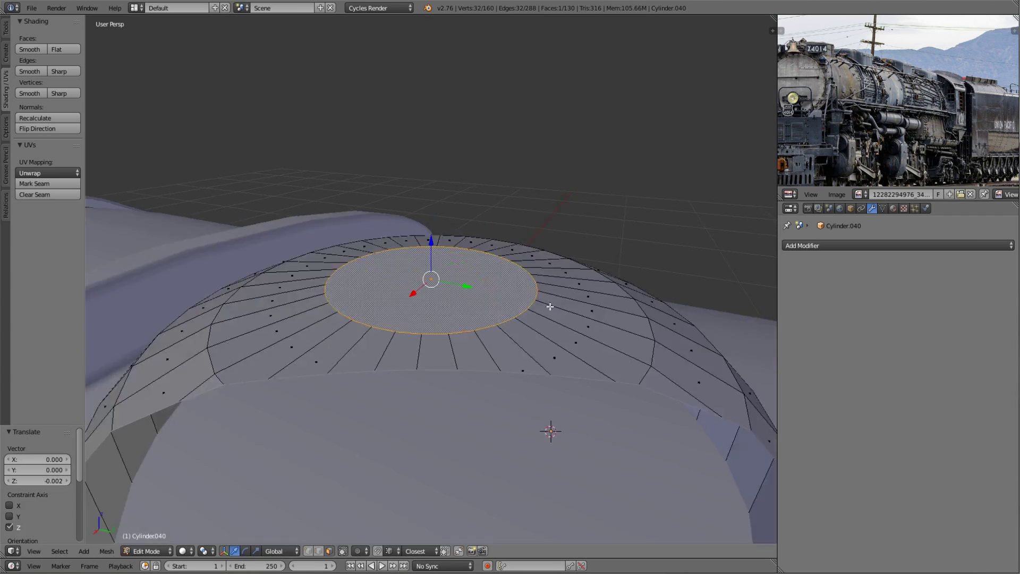
click(549, 425)
key(s)
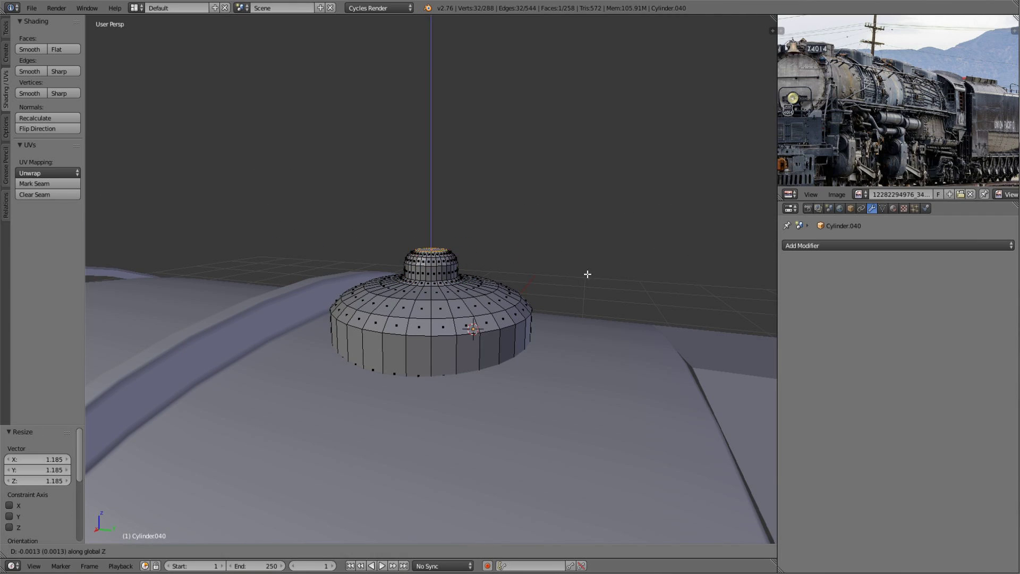
scroll(586, 274, down, 3)
scroll(587, 274, up, 3)
- Add a loop cut around the knob to round the dome
key(a)
key(ctrl+r)
click(421, 278)
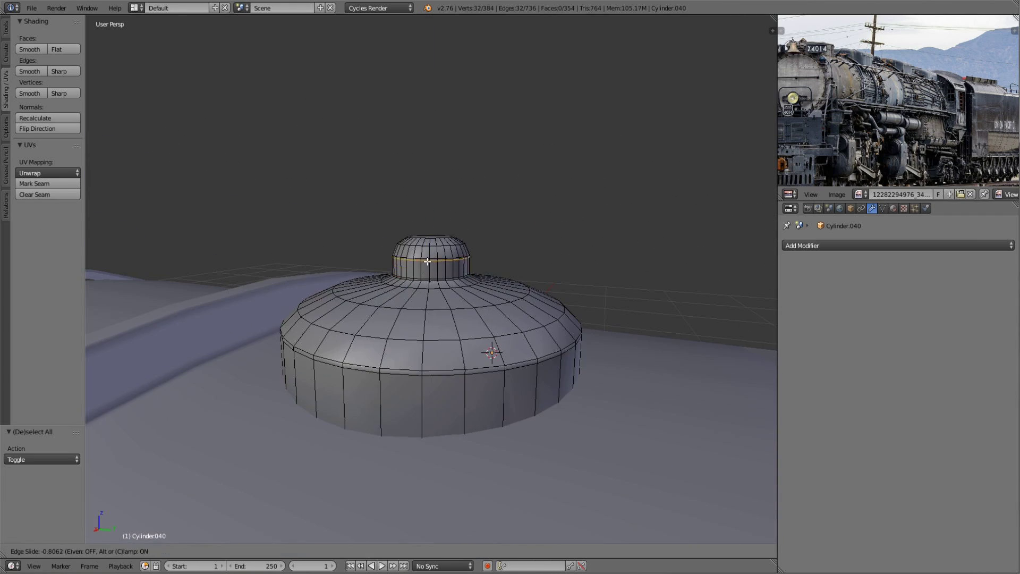
click(428, 261)
key(Tab)
scroll(439, 369, down, 3)
- Add a cube beside the finished dome
middle_drag(439, 370, 400, 402)
scroll(301, 355, up, 3)
middle_drag(301, 355, 467, 339)
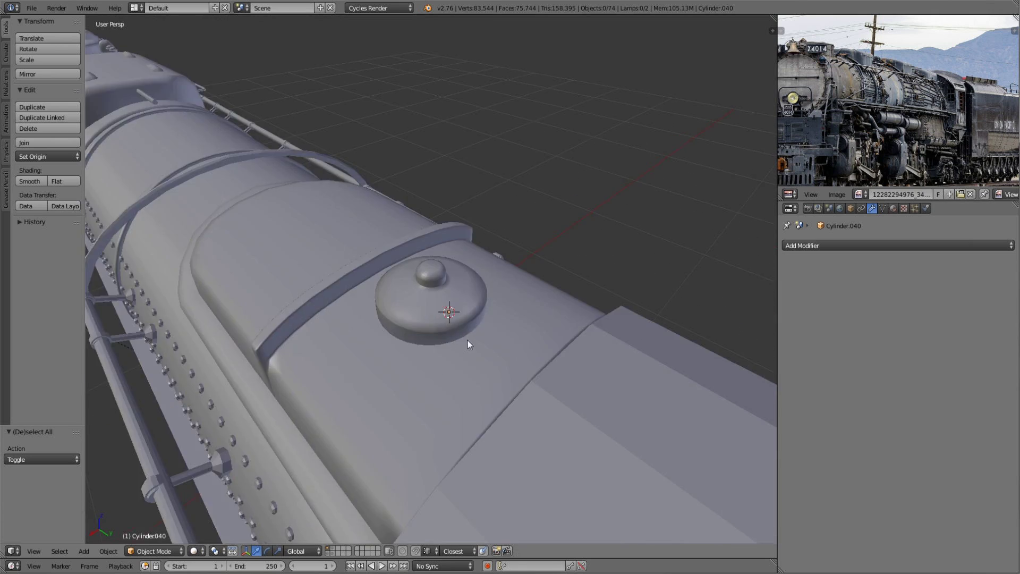
key(Tab)
key(shift+a)
click(446, 303)
scroll(465, 298, down, 3)
scroll(465, 298, up, 3)
- Move the cube along Y and X beside the dome and flatten it into a plate
key(g)
key(y)
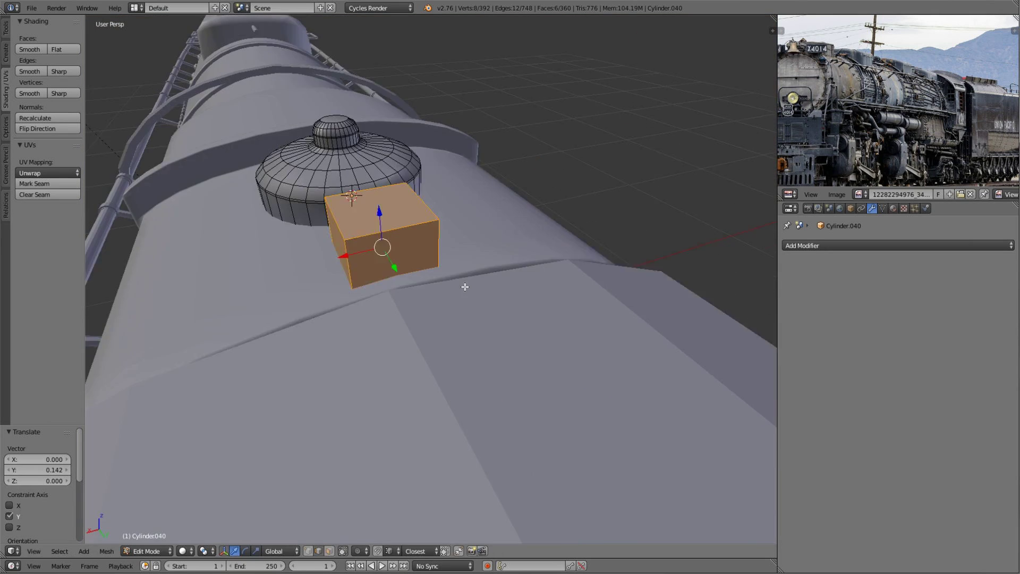
key(g)
key(x)
click(462, 284)
mouse_move(463, 284)
middle_down()
mouse_move(452, 274)
mouse_move(325, 558)
middle_up()
click(420, 274)
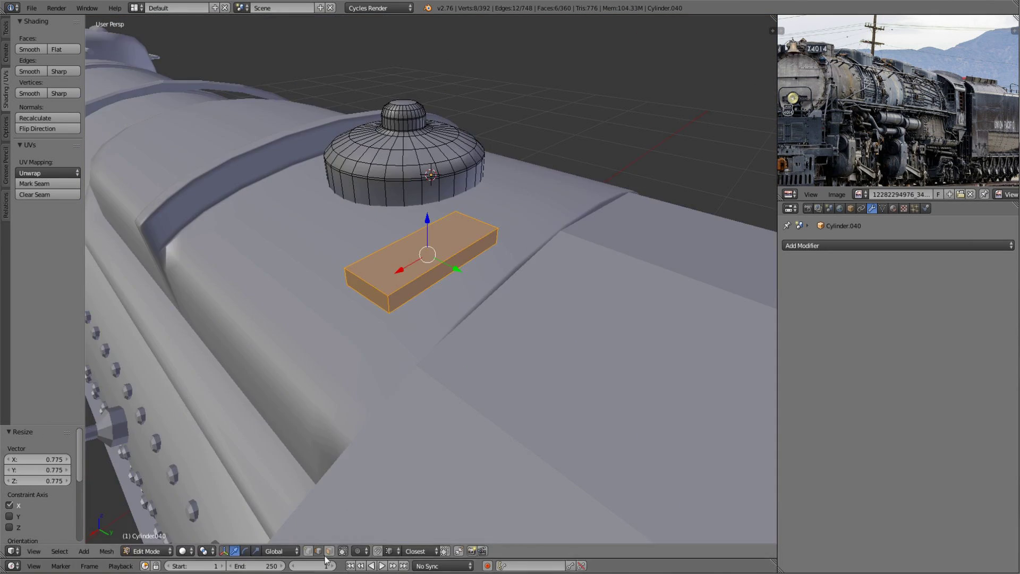
click(517, 353)
middle_drag(517, 353, 694, 285)
- Extrude the plate's top into a hatch frame, lower it and tilt it to the boiler curve
key(e)
right_click(620, 273)
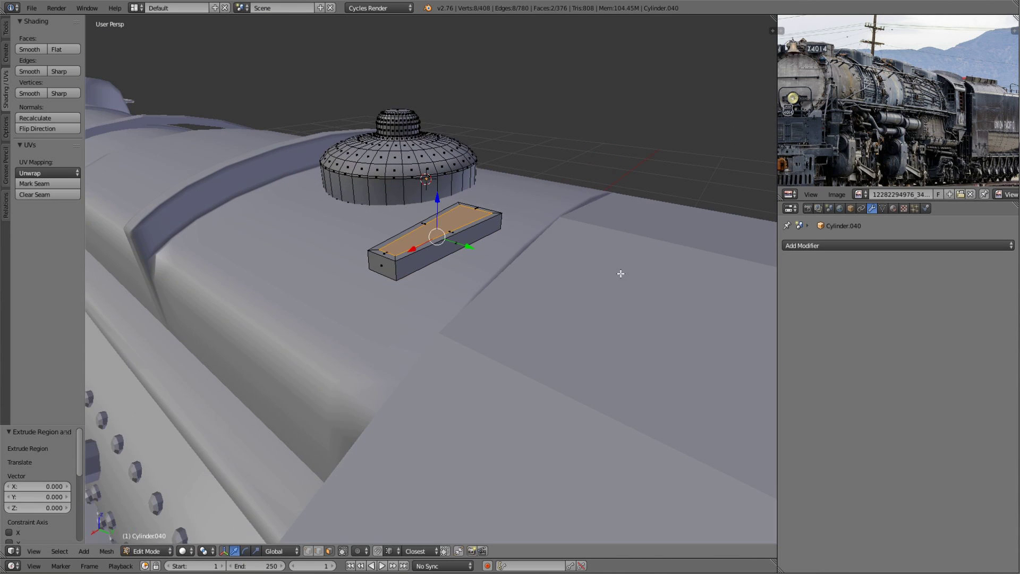
middle_drag(476, 251, 492, 267)
key(ctrl+l)
key(g)
key(z)
click(492, 267)
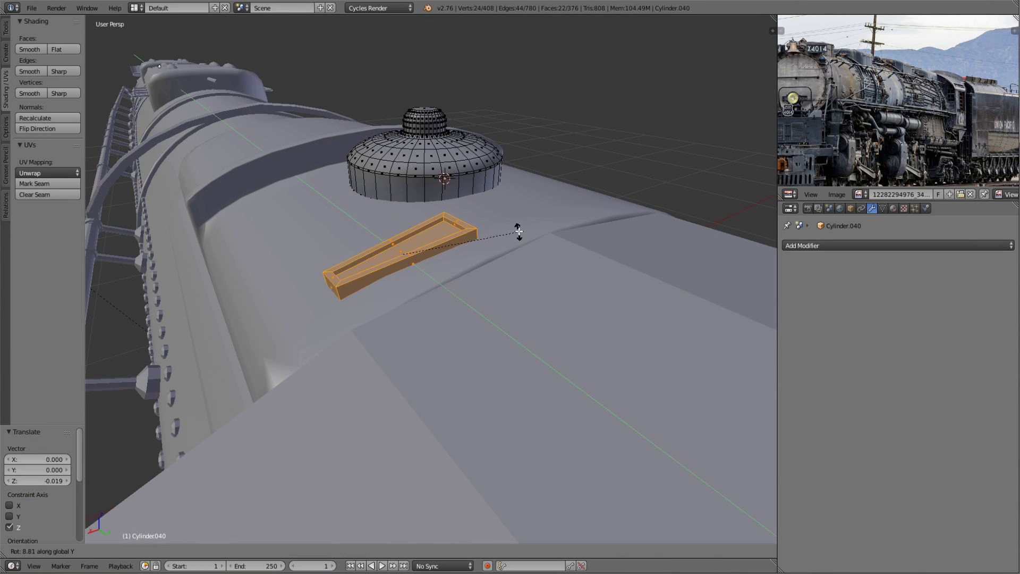
click(518, 232)
- Add a Mirror modifier so the hatch frame appears on both sides of the dome
middle_drag(518, 232, 325, 364)
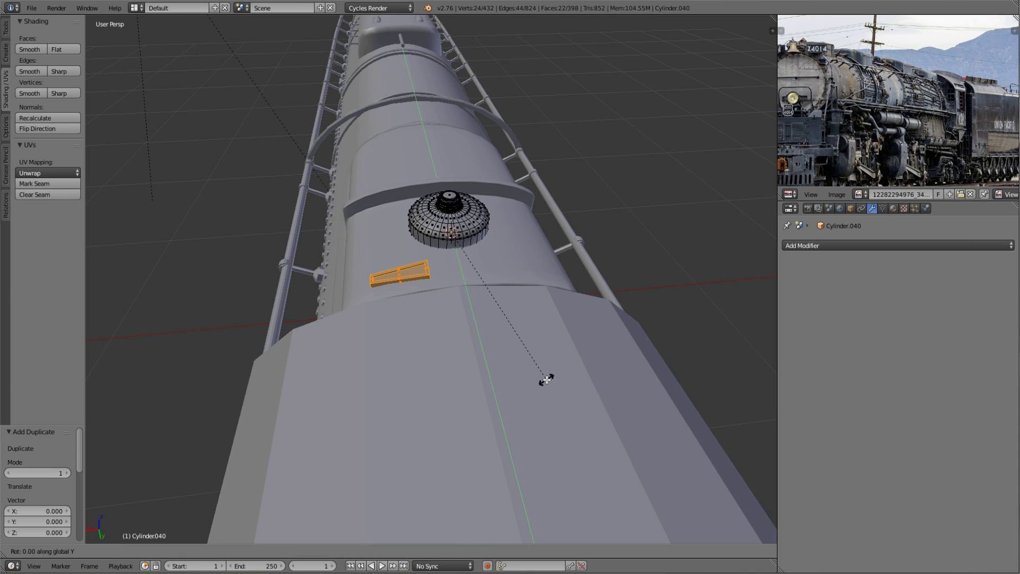
key(Escape)
key(ctrl+z)
mouse_move(546, 379)
middle_down()
mouse_move(498, 324)
mouse_move(298, 330)
middle_up()
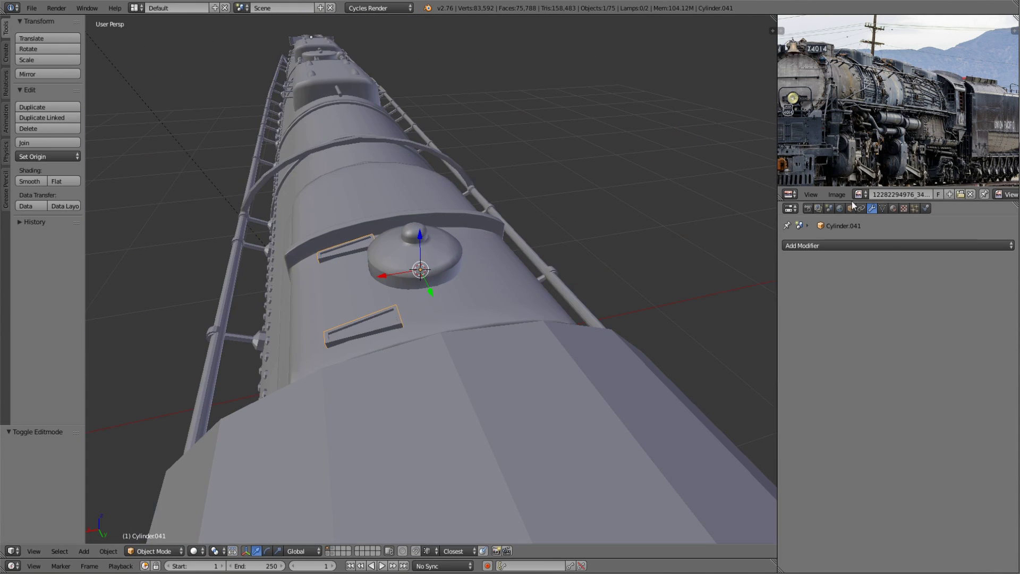
click(898, 245)
click(815, 355)
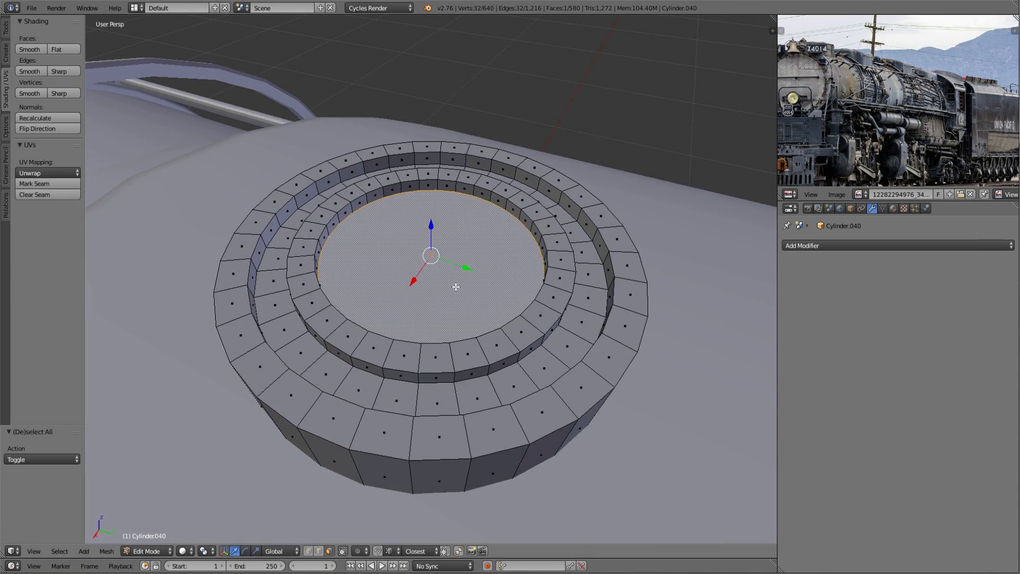
- Scale the small disc beside the ring up about 1.5x, then return to solid shading
scroll(383, 330, down, 5)
middle_drag(471, 358, 441, 329)
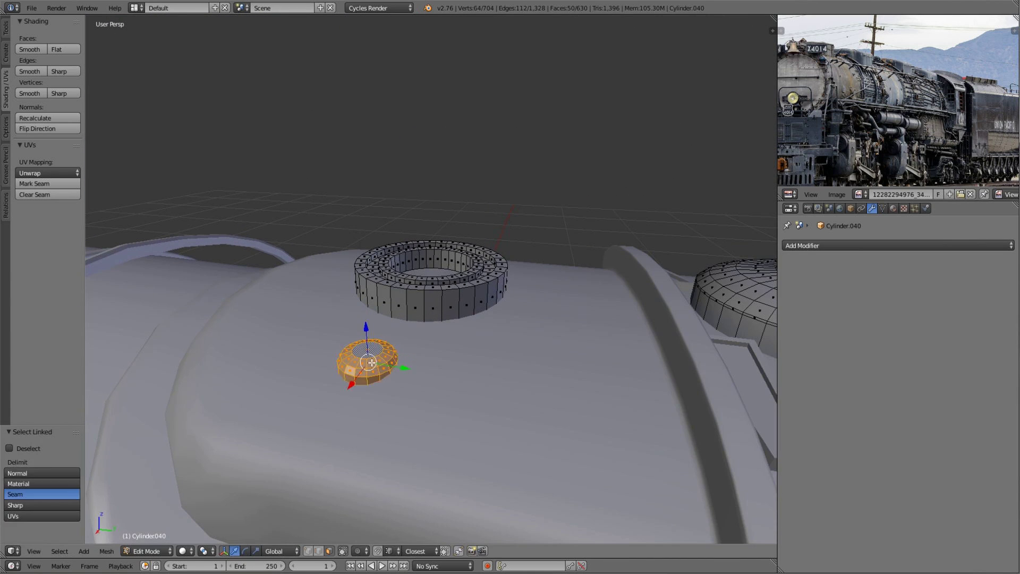
key(s)
click(444, 381)
middle_drag(444, 381, 430, 414)
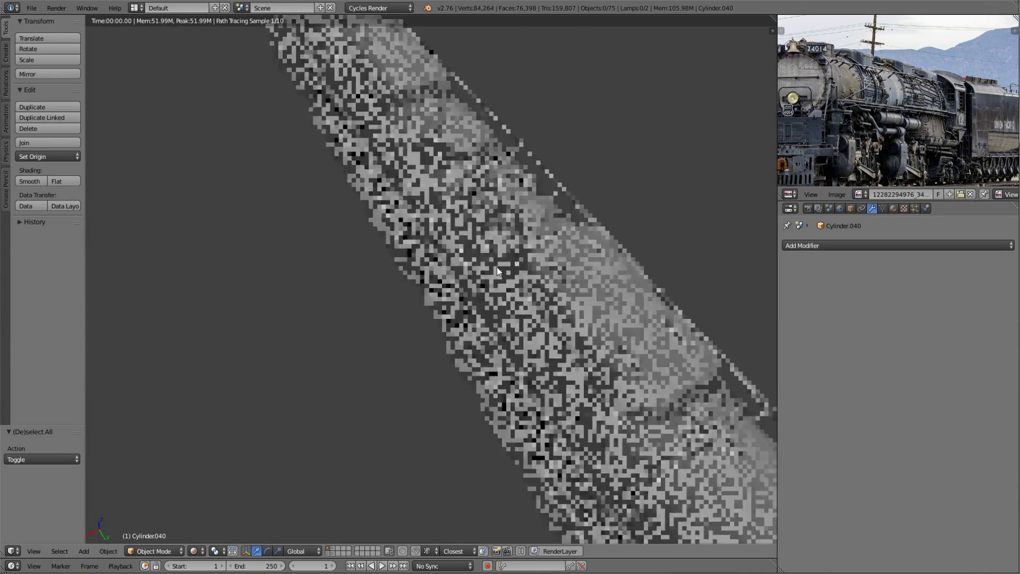
mouse_move(426, 289)
middle_down()
mouse_move(329, 307)
mouse_move(391, 268)
mouse_move(448, 321)
middle_up()
key(shift+z)
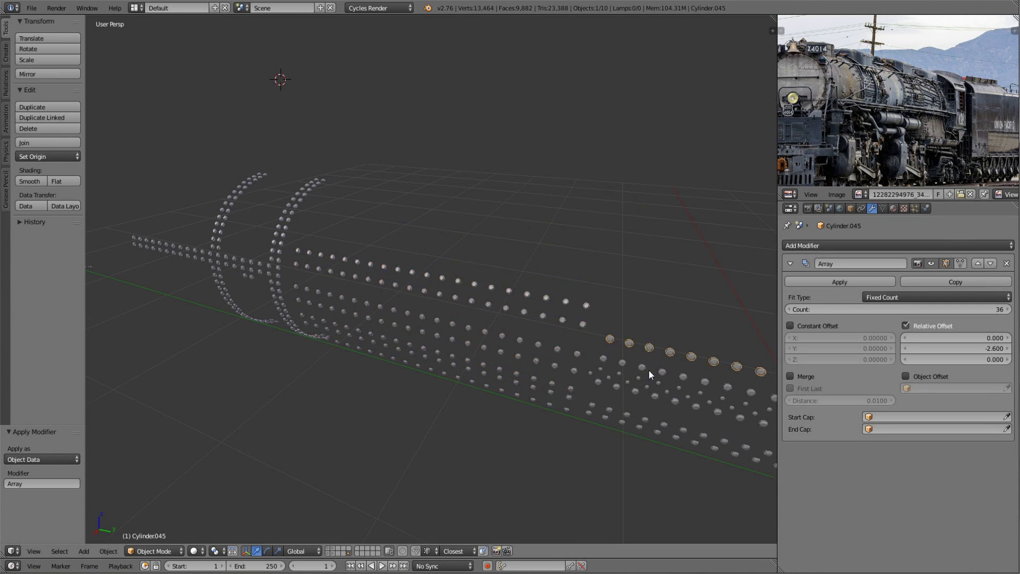
- Join the ten rivet-row objects into one and set its origin to the 3D cursor
right_click(591, 362)
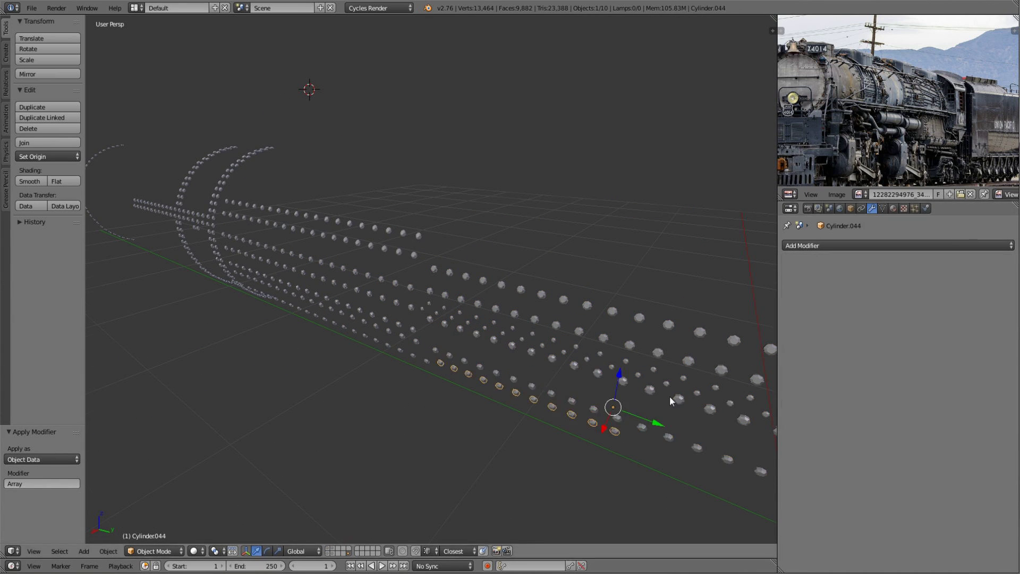
scroll(669, 396, down, 5)
key(a)
key(a)
key(ctrl+j)
mouse_move(499, 331)
middle_down()
mouse_move(558, 264)
mouse_move(384, 313)
middle_up()
key(a)
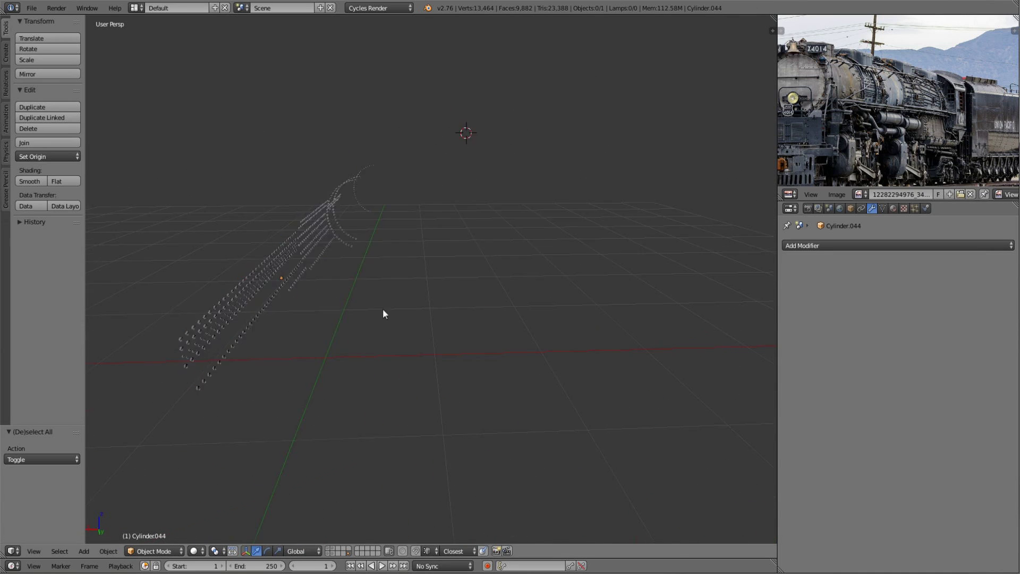
key(shift+s)
click(57, 194)
- Add a Mirror modifier to the joined rivet rows and leave local view
middle_drag(372, 223, 637, 239)
click(897, 246)
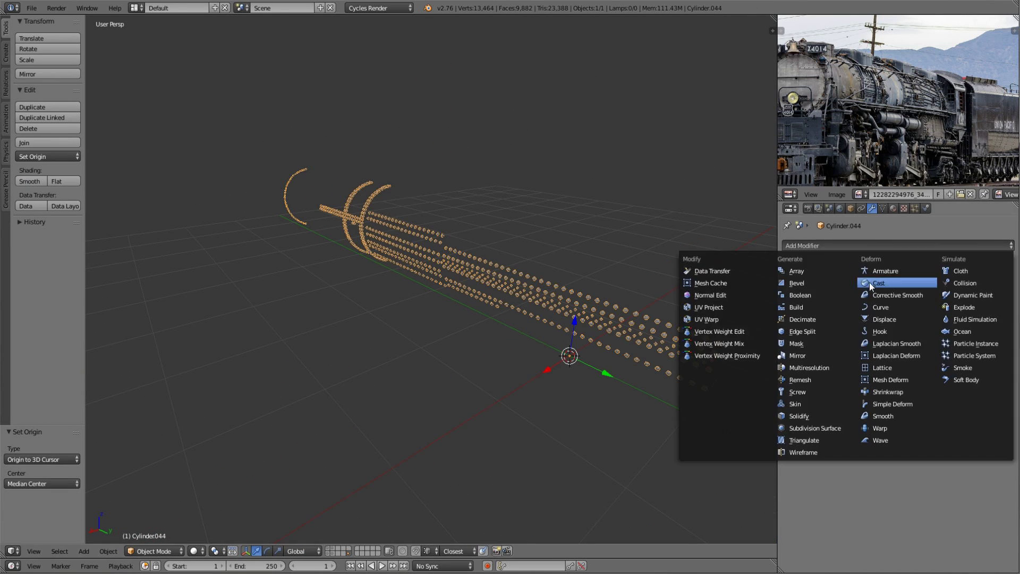
click(797, 355)
key(KP_Divide)
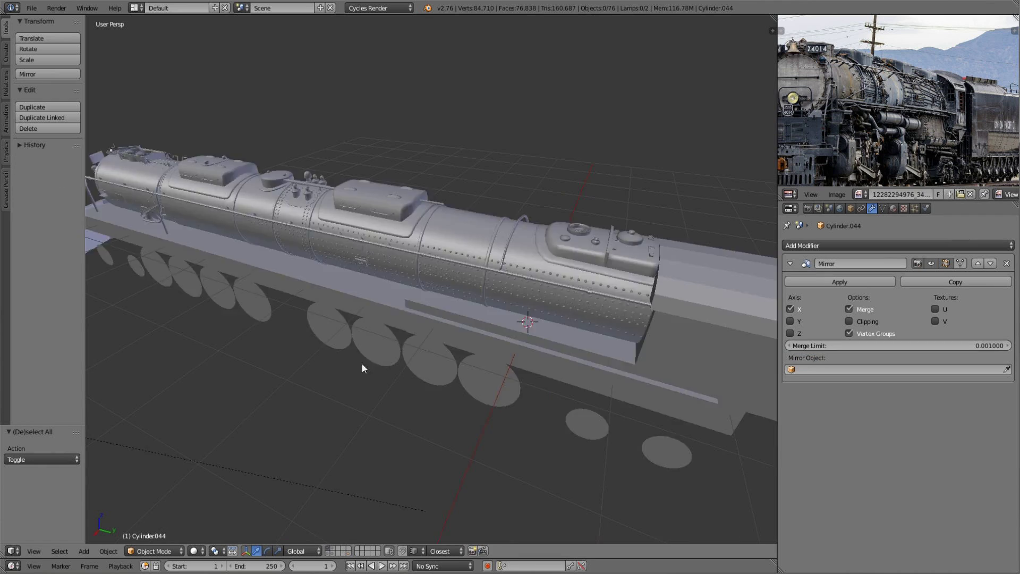
scroll(592, 296, up, 4)
- Move the other rivet-array objects to layer 2 and return to layer 1
right_click(495, 285)
right_click(679, 242)
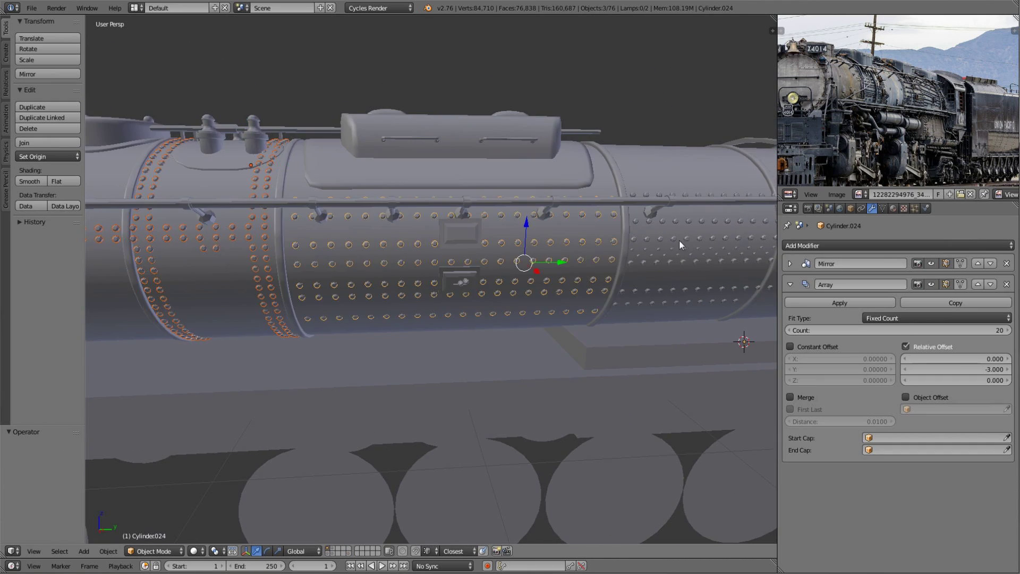
scroll(403, 265, up, 5)
scroll(526, 237, down, 5)
scroll(414, 262, down, 2)
shift+right_click(415, 262)
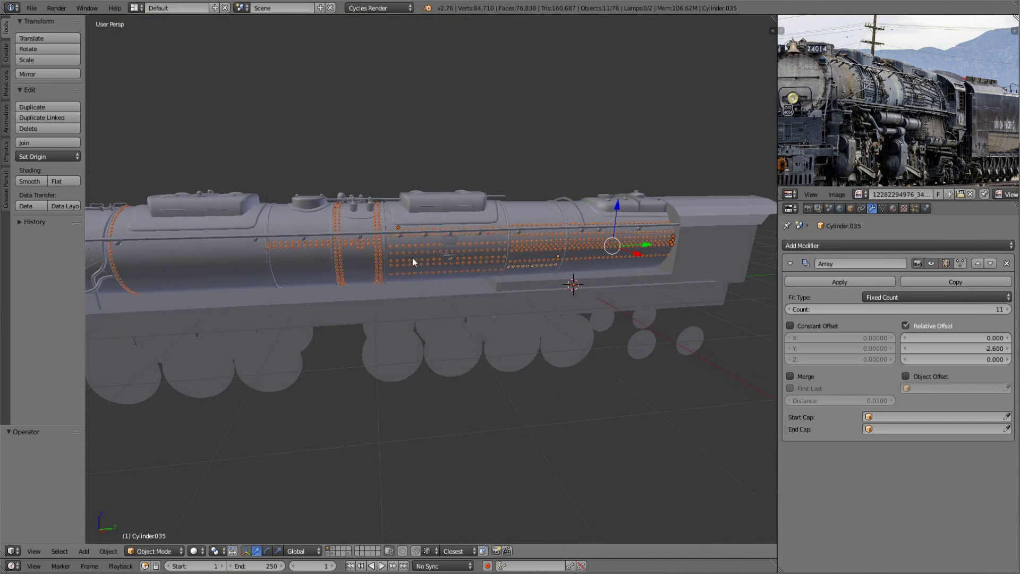
key(m)
click(510, 287)
key(2)
key(3)
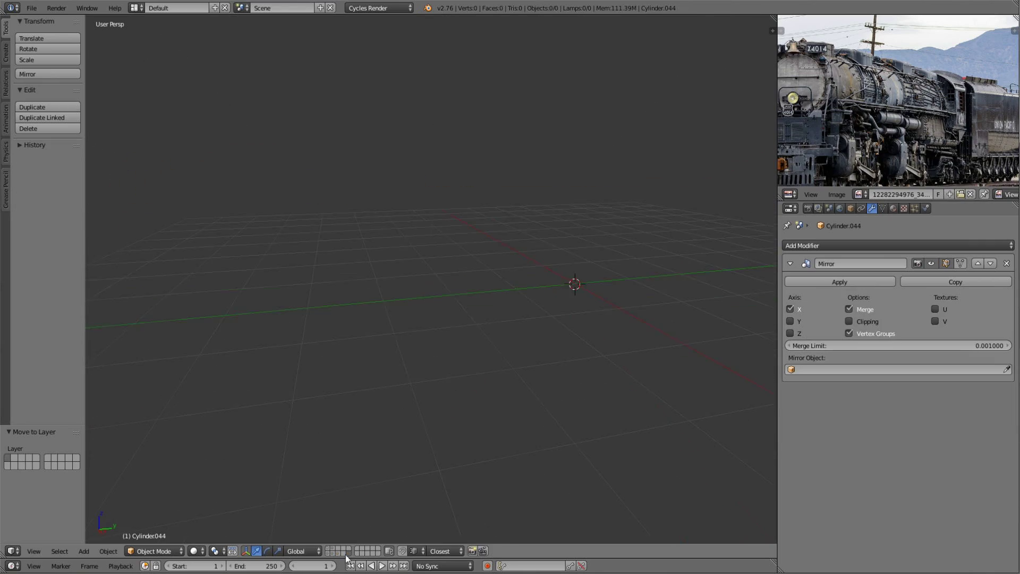
key(1)
- Select the mirrored rivet object and snap the 3D cursor to it
key(a)
middle_drag(541, 259, 383, 322)
scroll(383, 317, up, 5)
middle_drag(524, 365, 508, 280)
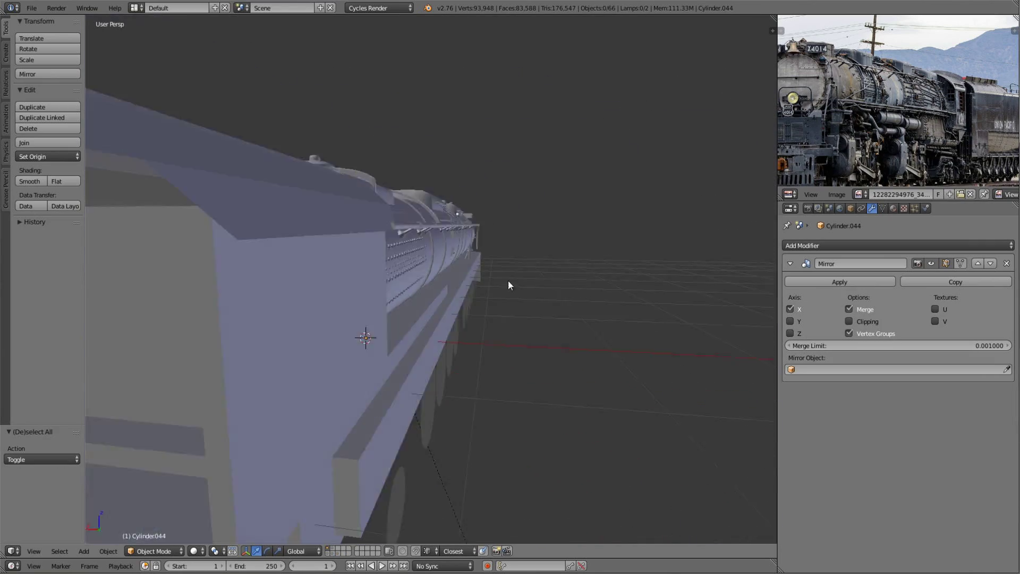
right_click(508, 279)
scroll(479, 243, up, 2)
key(shift+s)
click(486, 253)
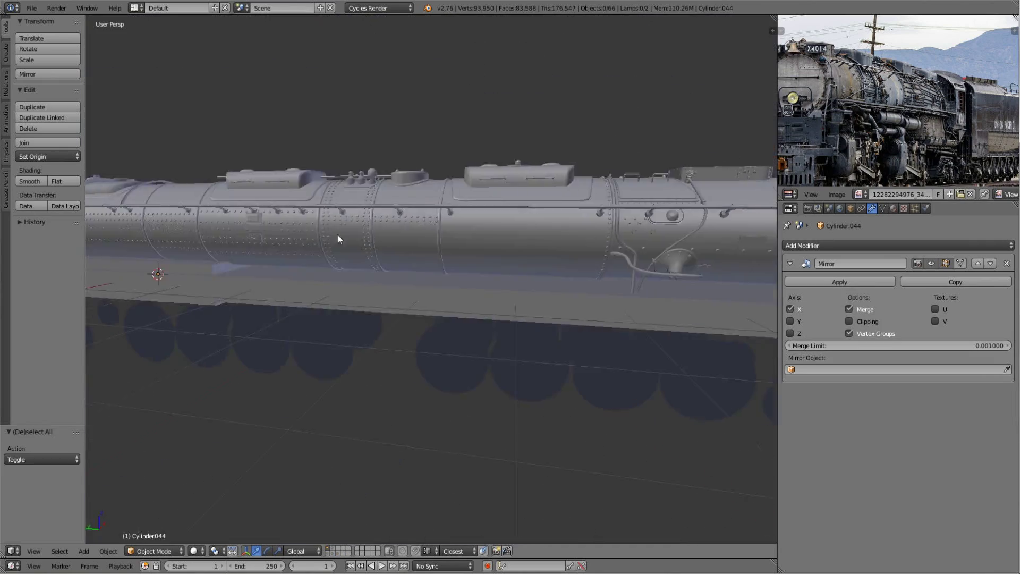
key(a)
middle_drag(336, 235, 479, 277)
- Preview the whole locomotive in rendered shading, then switch back to solid
key(shift+z)
middle_drag(504, 384, 589, 359)
scroll(531, 351, down, 4)
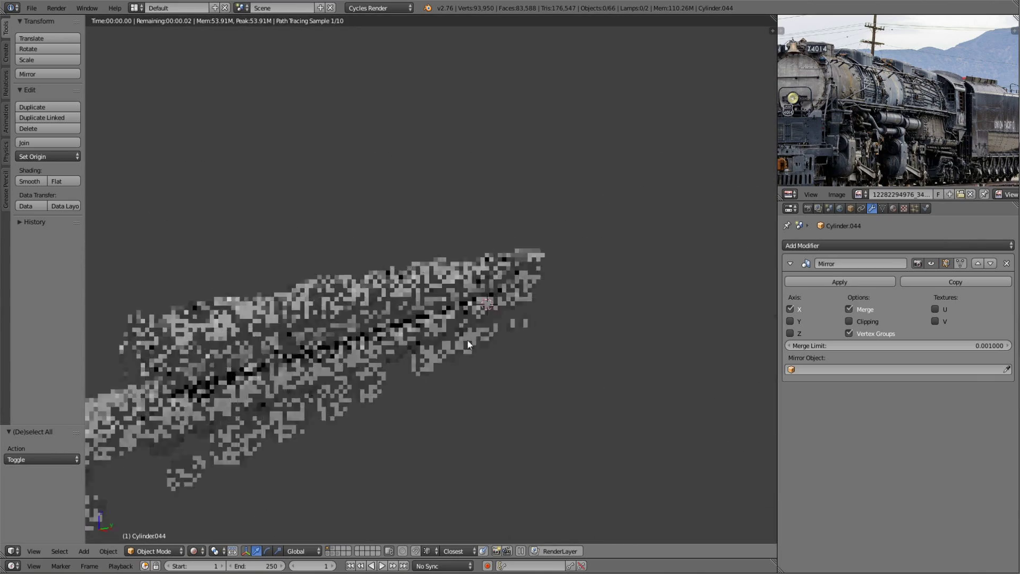
scroll(372, 319, up, 2)
mouse_move(322, 304)
middle_down()
mouse_move(413, 409)
mouse_move(512, 220)
mouse_move(517, 324)
mouse_move(556, 307)
middle_up()
scroll(514, 324, down, 1)
middle_drag(477, 278, 480, 256)
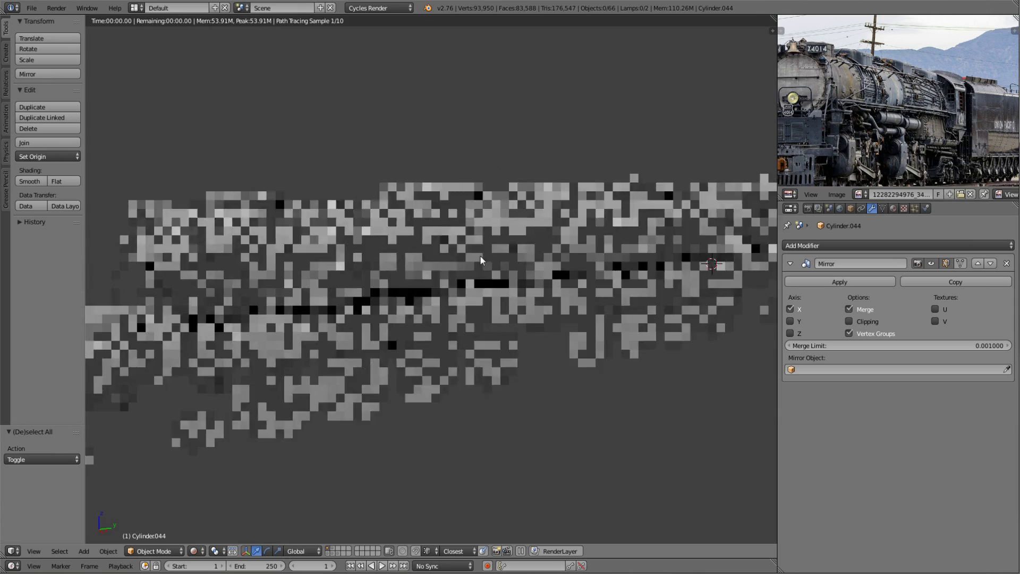
key(shift+z)
- Snap the 3D cursor to the boiler-side part and add a new cube there
scroll(495, 240, up, 3)
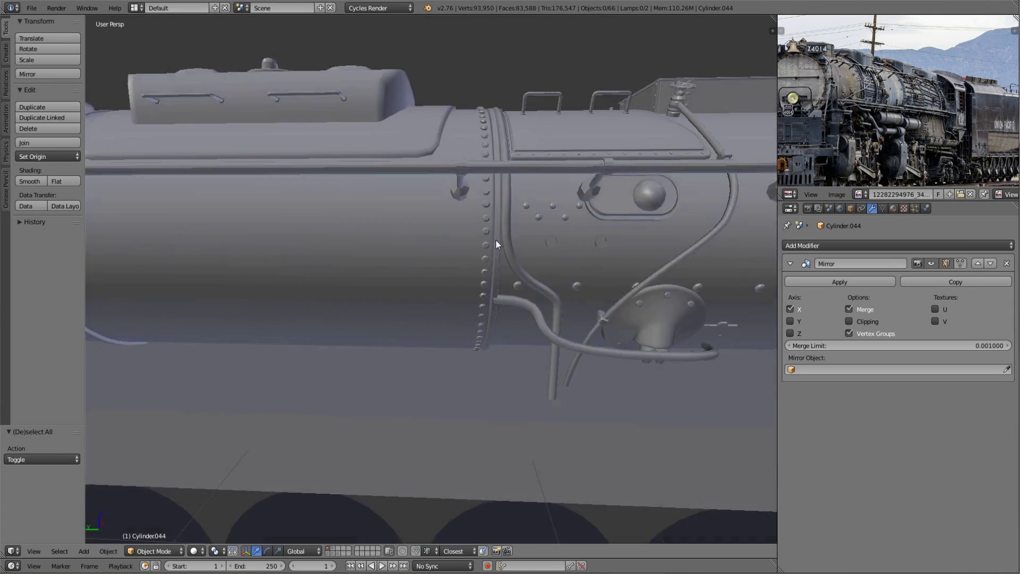
right_click(348, 264)
key(shift+s)
key(shift+a)
click(358, 296)
key(Tab)
- Begin shifting the new cube along Y and select all of its vertices
middle_drag(352, 285, 452, 311)
key(g)
key(y)
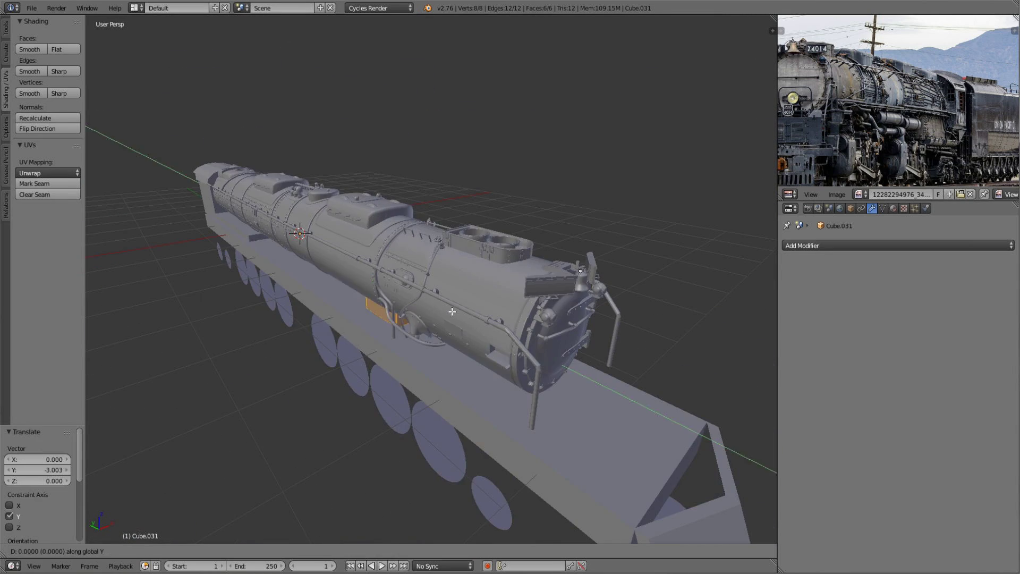
key(KP_Decimal)
mouse_move(562, 337)
middle_down()
mouse_move(448, 300)
mouse_move(416, 277)
middle_up()
key(a)
- Raise the cube slightly along Z beside the round fitting
mouse_move(537, 296)
middle_down()
mouse_move(519, 321)
mouse_move(527, 294)
mouse_move(561, 295)
middle_up()
key(g)
key(y)
key(z)
click(527, 294)
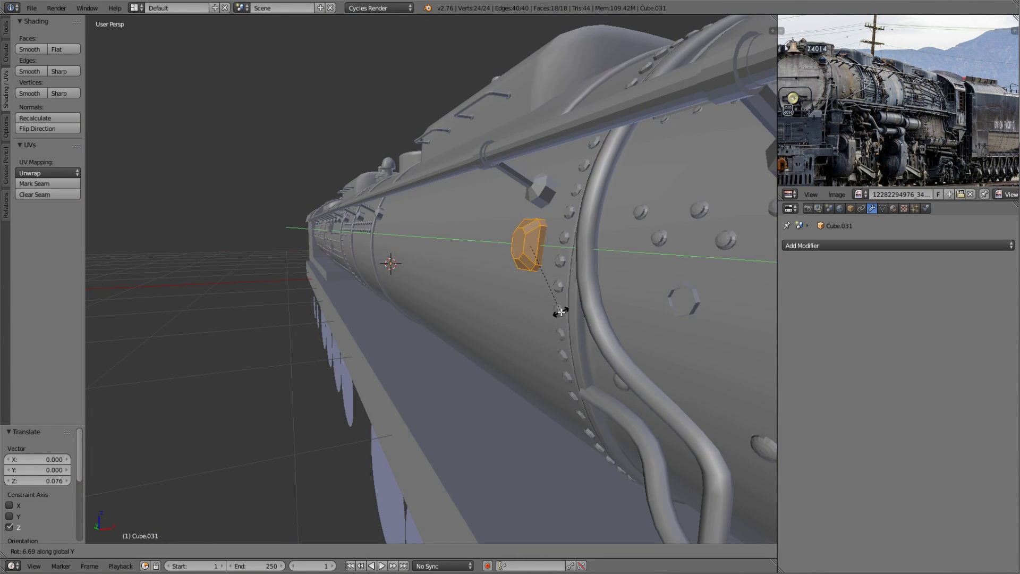
click(561, 312)
key(Tab)
- Nudge the bracket cube's mesh slightly along Y on the boiler side
scroll(479, 366, down, 5)
scroll(371, 334, up, 5)
mouse_move(479, 365)
middle_down()
mouse_move(371, 334)
mouse_move(421, 289)
mouse_move(383, 308)
middle_up()
scroll(383, 307, down, 2)
scroll(382, 307, up, 5)
key(Tab)
key(g)
key(y)
click(288, 279)
scroll(288, 278, up, 5)
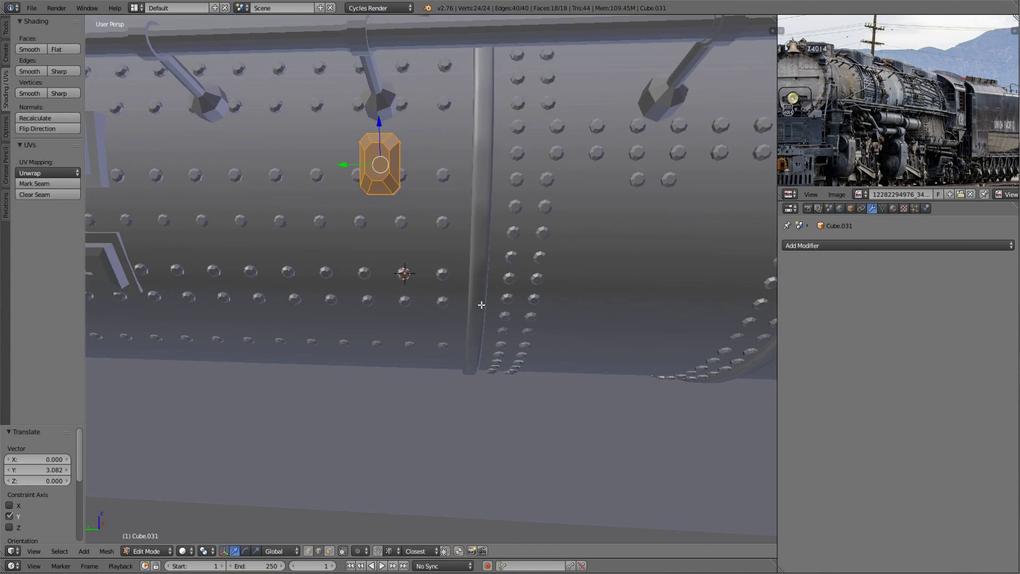
scroll(288, 278, down, 5)
middle_drag(288, 279, 160, 298)
scroll(213, 296, up, 3)
- Duplicate the bracket mesh along Y, resize the copy and extrude the hook section
key(shift+d)
key(y)
scroll(764, 239, up, 5)
key(s)
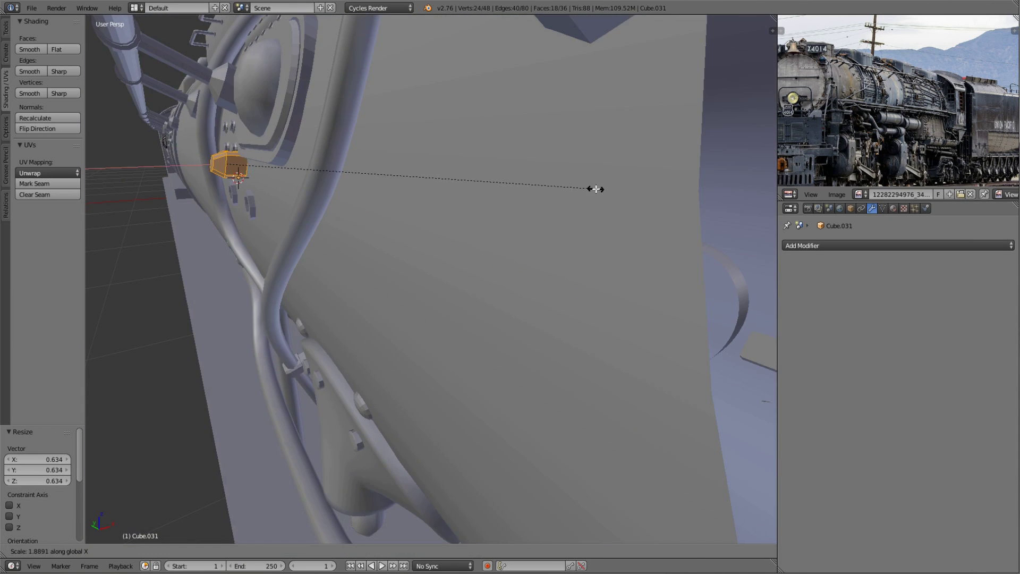
click(592, 189)
scroll(592, 190, down, 5)
scroll(323, 221, up, 5)
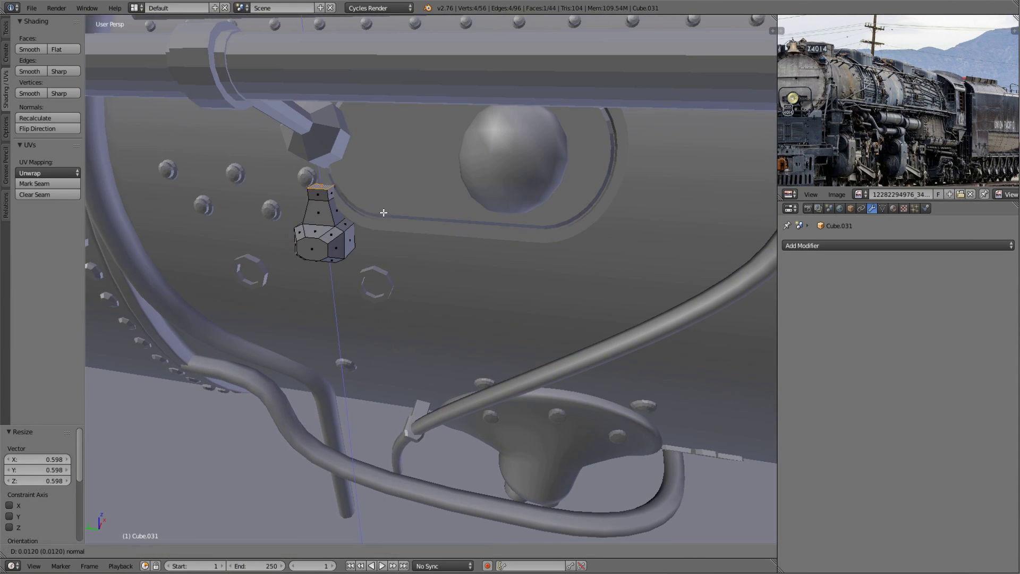
click(360, 242)
scroll(360, 242, down, 3)
scroll(399, 286, up, 3)
key(Tab)
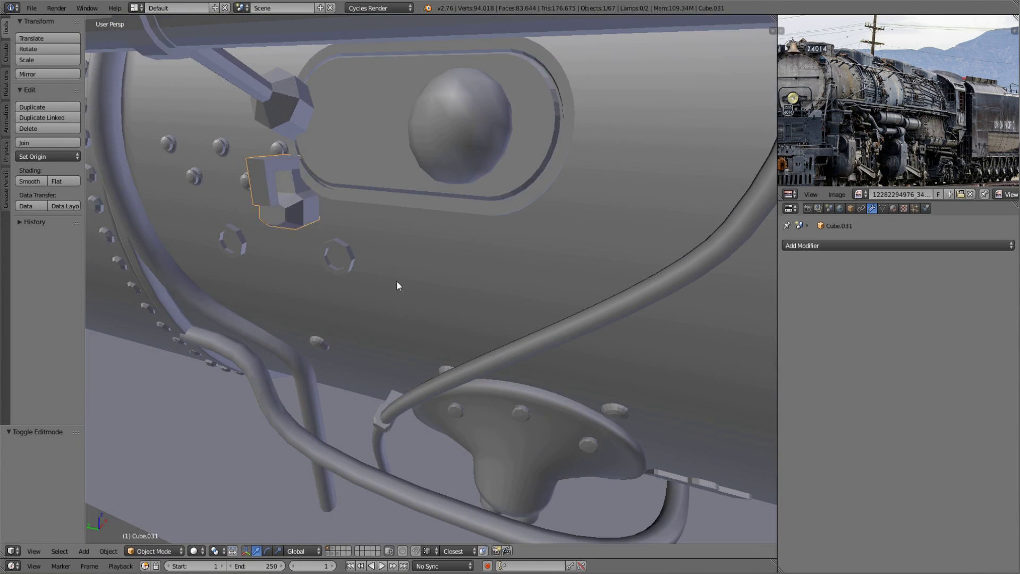
- Deselect everything and add a new cylinder to the scene
scroll(404, 272, down, 2)
scroll(404, 272, up, 3)
key(Tab)
scroll(404, 272, down, 3)
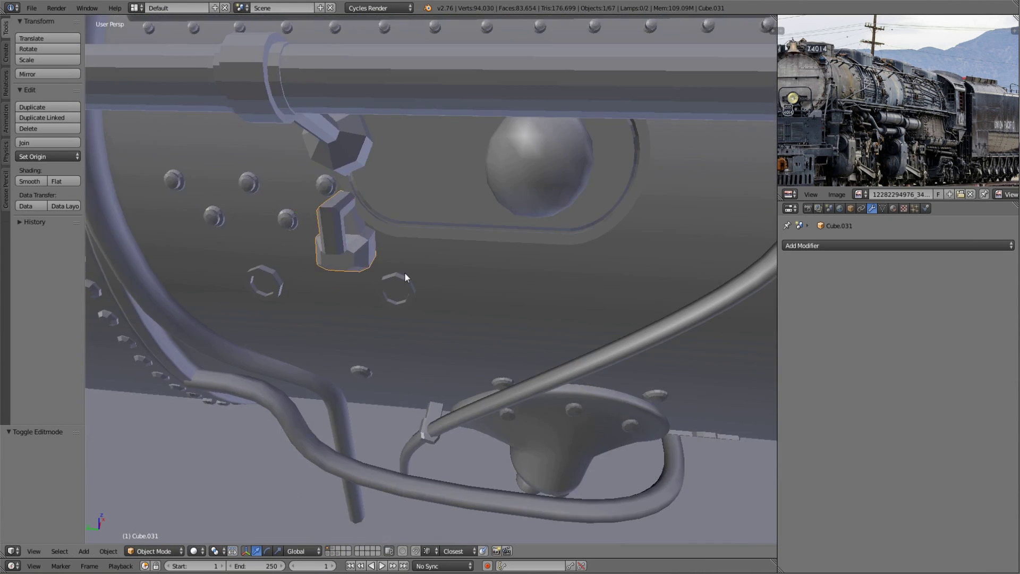
scroll(325, 272, down, 4)
key(a)
key(shift+a)
click(435, 325)
scroll(442, 318, down, 4)
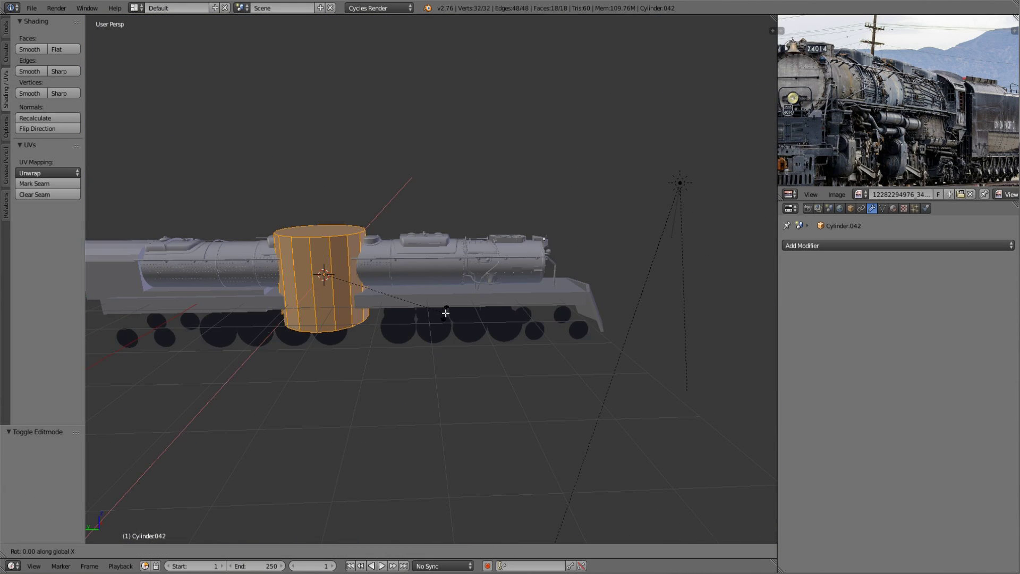
- Delete the unwanted cylinder and shift the bracket geometry along Y
key(Delete)
scroll(381, 296, up, 3)
scroll(381, 295, down, 3)
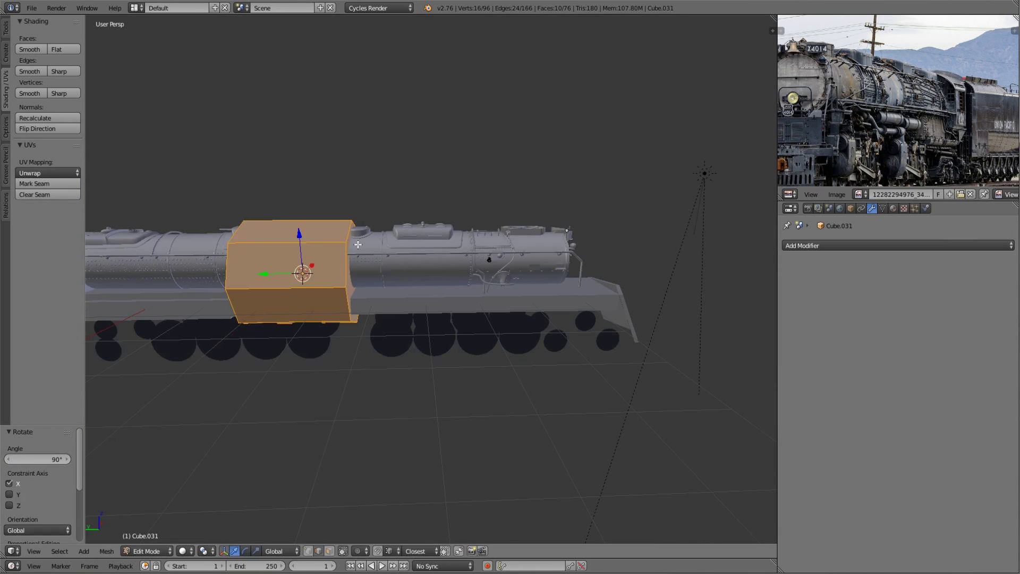
key(Tab)
middle_drag(382, 295, 596, 323)
key(g)
key(y)
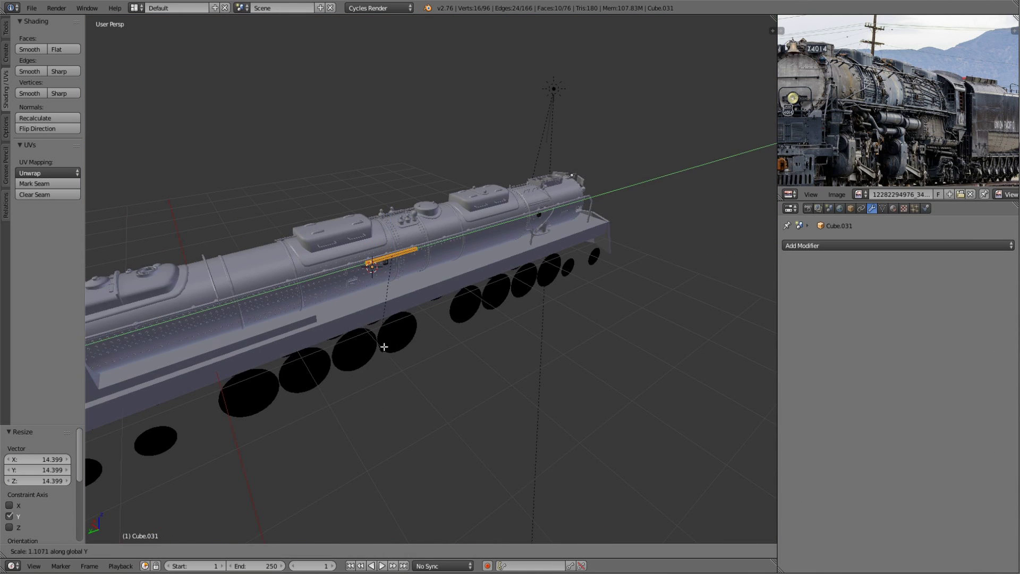
click(437, 295)
- Lower the rod slightly along Z and shift it further along Y
scroll(437, 295, up, 3)
middle_drag(436, 295, 531, 234)
key(g)
key(z)
click(457, 239)
scroll(457, 239, up, 3)
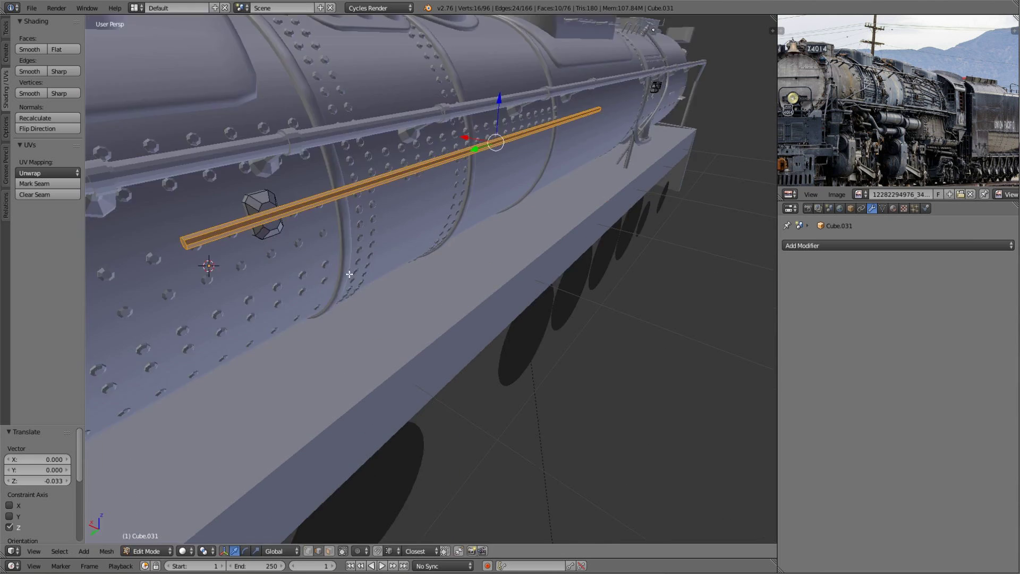
scroll(532, 264, up, 2)
key(g)
key(x)
key(y)
click(532, 264)
scroll(532, 263, down, 5)
- Stretch the rod lengthwise along the boiler and extrude its octagonal end face
key(s)
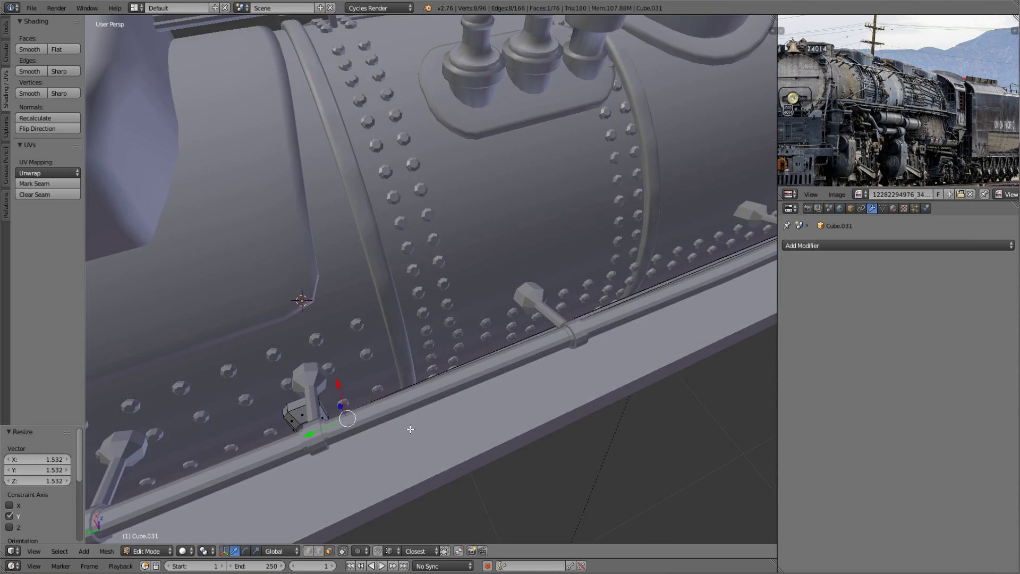
key(e)
click(435, 314)
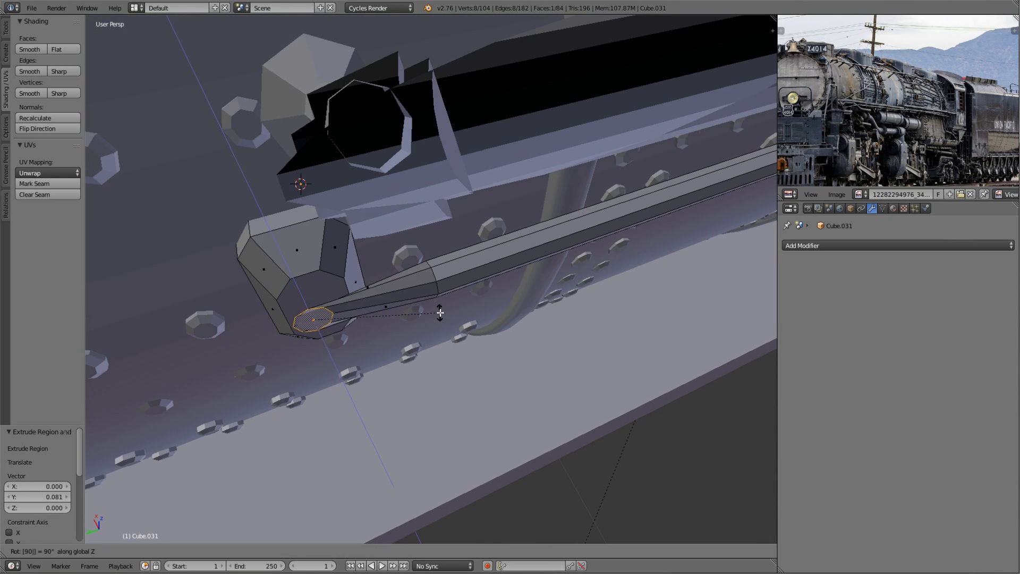
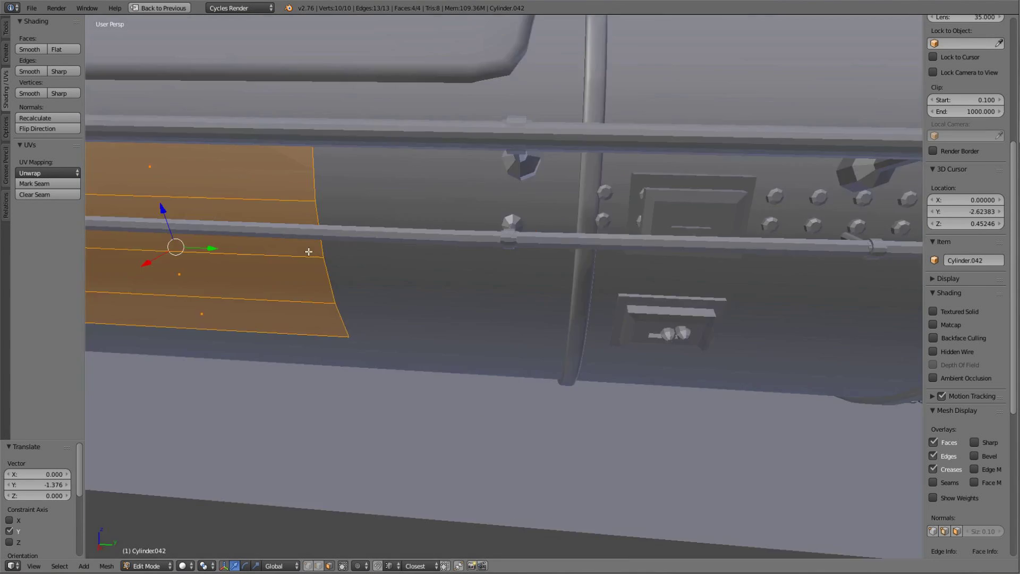
- Shift the door faces along X and inset them to form a frame
key(g)
key(x)
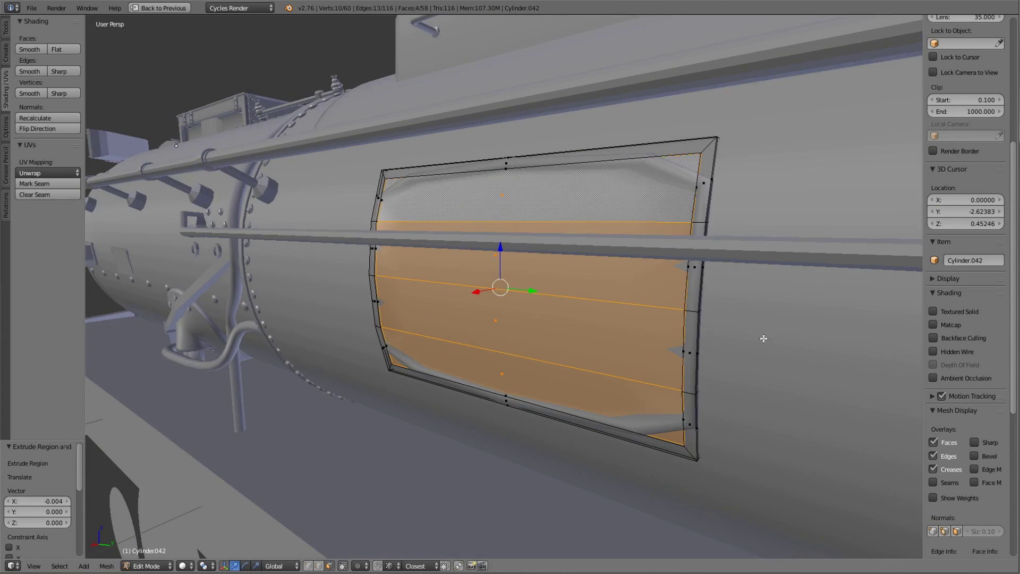
key(i)
mouse_move(657, 289)
middle_down()
mouse_move(715, 321)
mouse_move(638, 287)
middle_up()
- Add edge loops across the door panel
key(a)
key(ctrl+r)
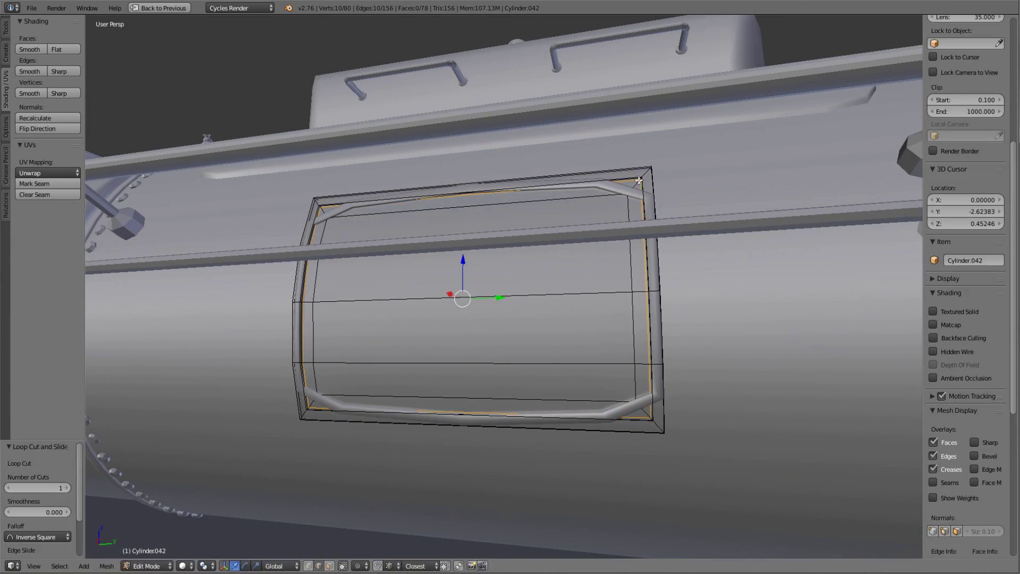
click(793, 168)
scroll(555, 316, down, 4)
middle_drag(556, 316, 469, 343)
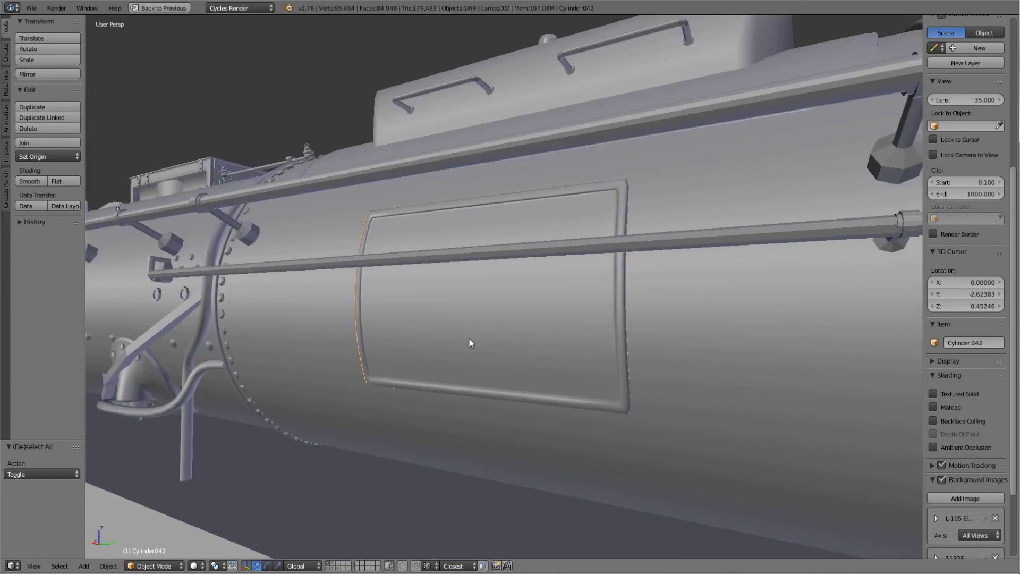
scroll(502, 303, up, 2)
- Add a cube and stretch it along Y into a long bar across the door
key(shift+a)
key(Escape)
middle_drag(502, 303, 495, 298)
right_click(494, 298)
key(shift+a)
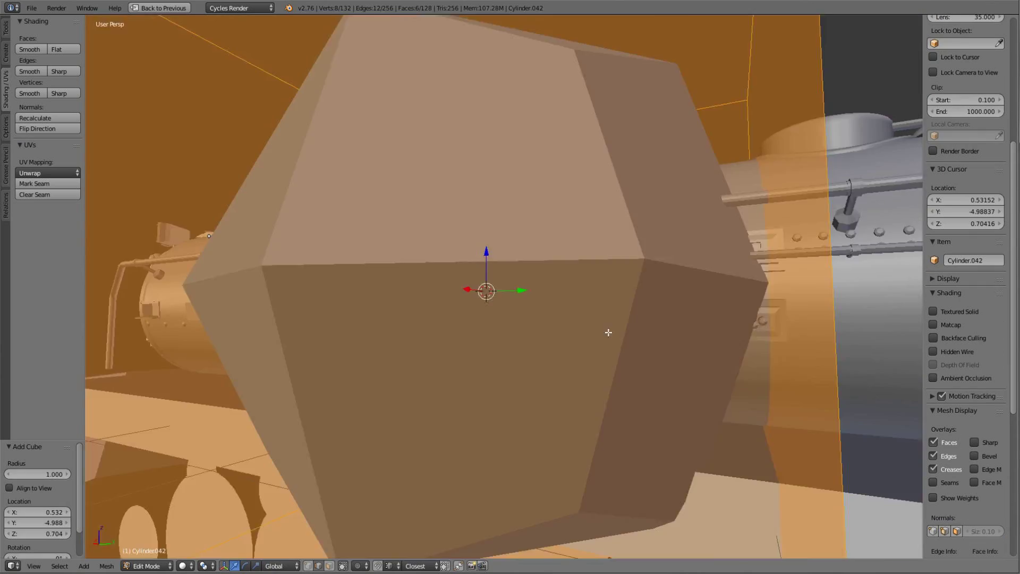
scroll(608, 335, down, 5)
scroll(546, 303, up, 5)
key(s)
key(y)
click(796, 310)
- Loop-cut the bar and scale the new edges along X
middle_drag(797, 311, 826, 334)
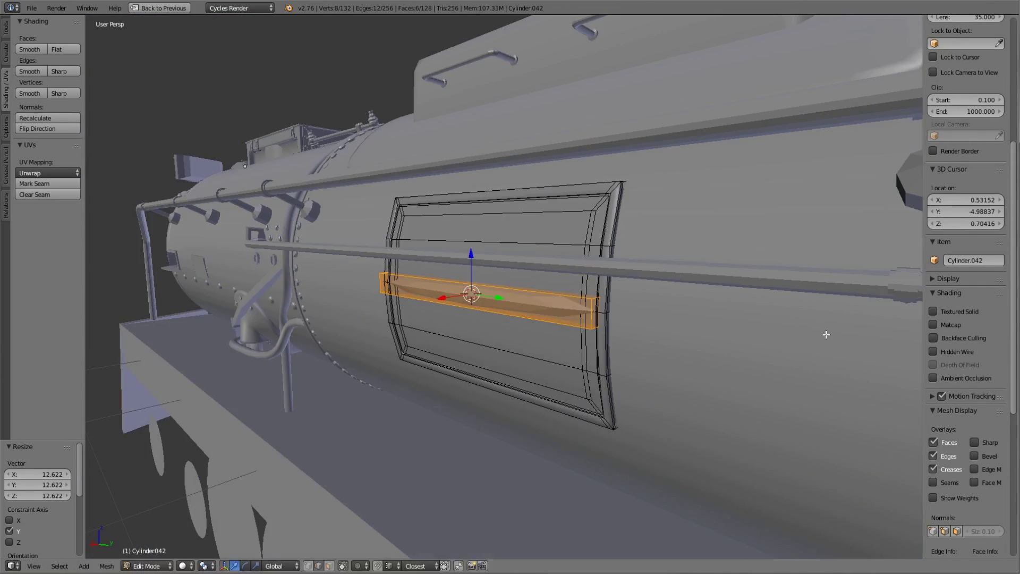
scroll(605, 322, up, 4)
middle_drag(558, 323, 565, 312)
key(ctrl+r)
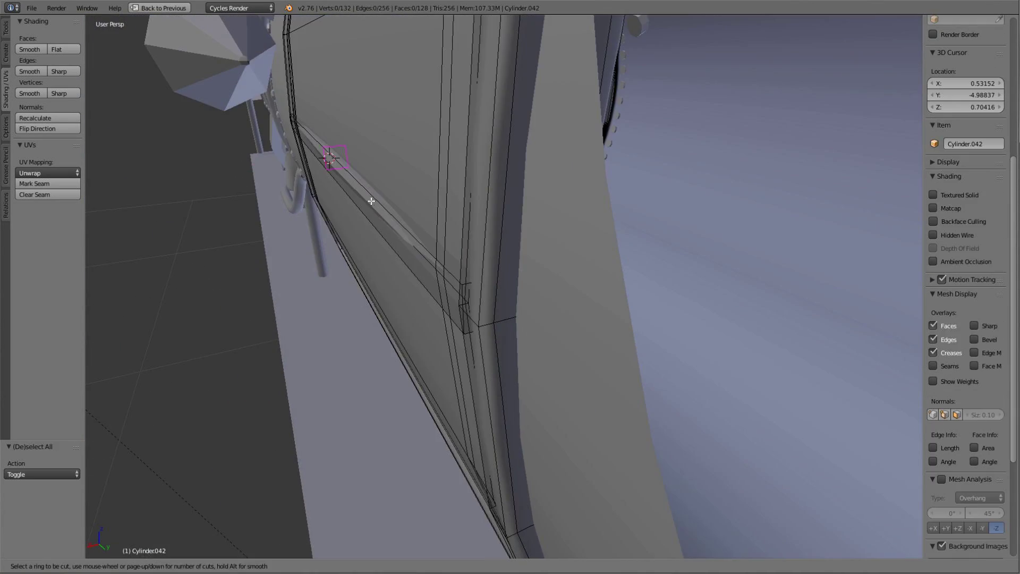
click(372, 200)
right_click(532, 255)
key(s)
key(x)
click(763, 285)
- Raise the bar section between the cuts on Z, shift it along X, and rotate it around Y
key(a)
mouse_move(763, 284)
middle_down()
mouse_move(583, 285)
mouse_move(478, 266)
mouse_move(463, 158)
mouse_move(531, 149)
middle_up()
key(l)
key(g)
key(z)
click(446, 276)
key(g)
key(x)
click(550, 142)
key(r)
key(y)
middle_drag(560, 188, 410, 216)
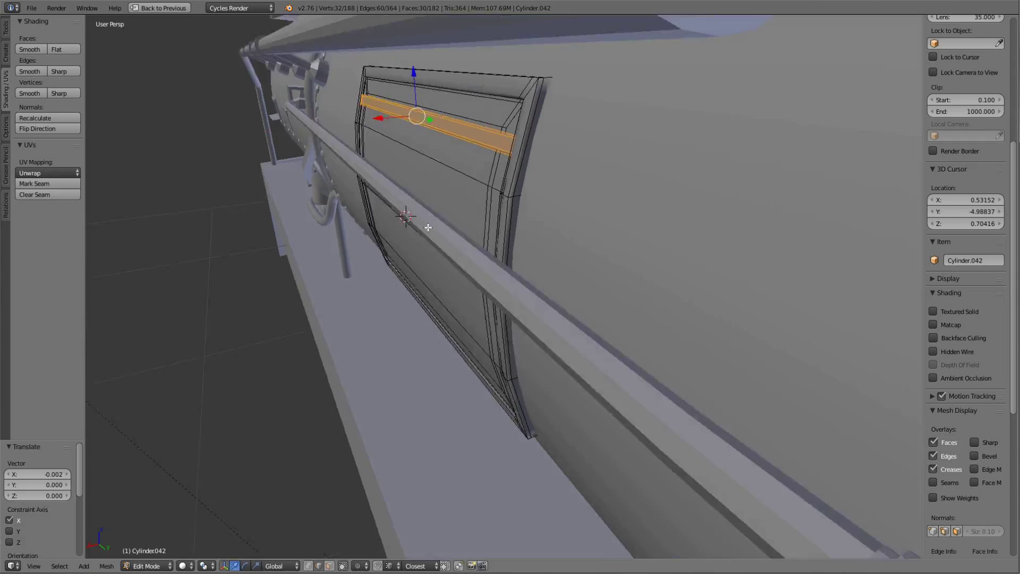
- Check the door in rendered shading, then resume editing the boiler mesh
key(Tab)
scroll(455, 329, down, 5)
key(a)
key(shift+z)
key(shift+z)
scroll(489, 303, down, 4)
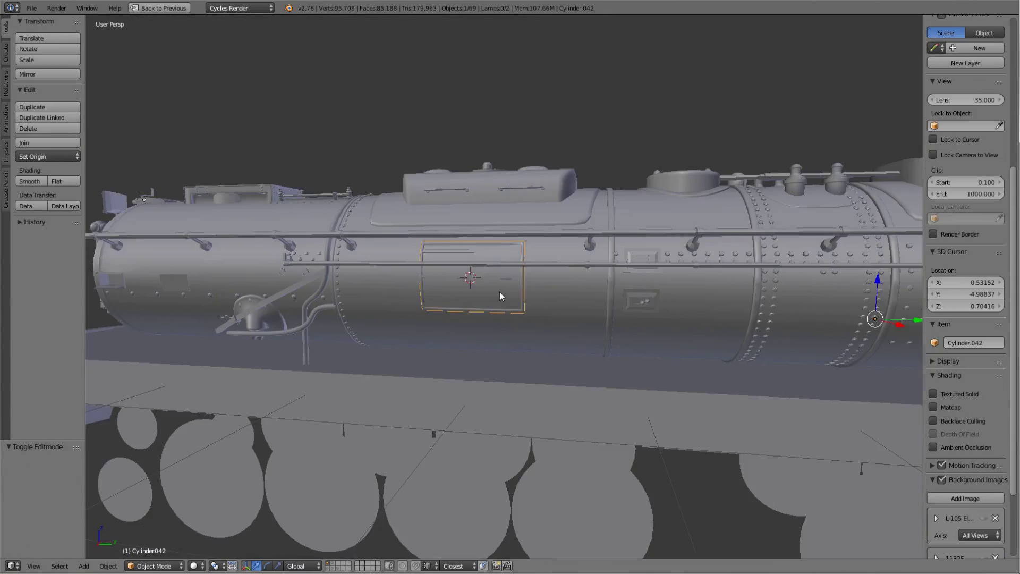
key(Tab)
- Add a fitting shape at the door's centre and inset it for an inner ring
key(shift+a)
click(559, 295)
middle_drag(559, 295, 433, 291)
key(a)
key(a)
key(i)
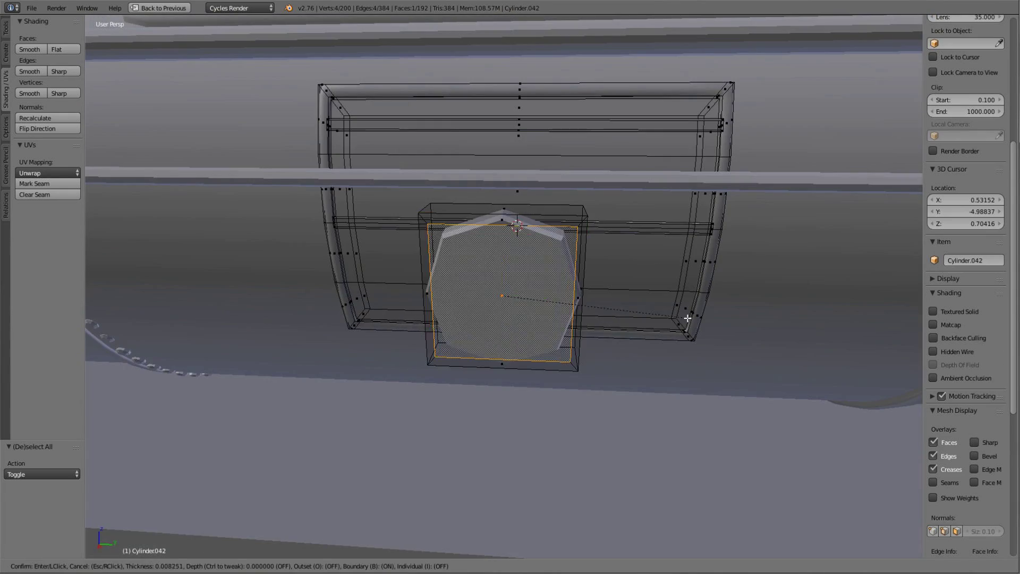
middle_drag(630, 317, 645, 337)
key(a)
- Add a single centred edge loop to the fitting
key(ctrl+r)
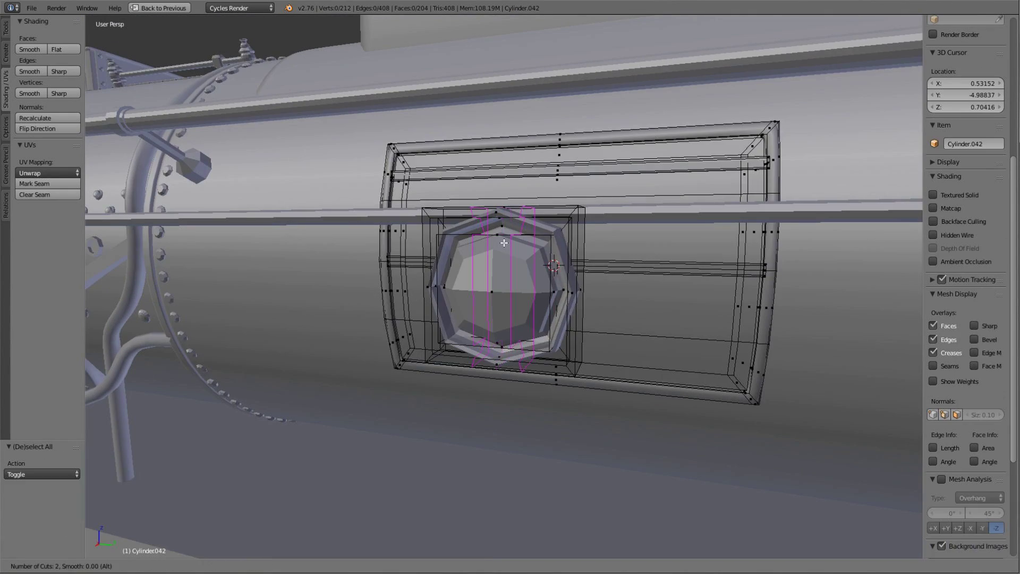
scroll(504, 242, down, 1)
click(504, 242)
right_click(504, 242)
middle_drag(503, 243, 463, 253)
click(451, 308)
mouse_move(452, 308)
middle_down()
mouse_move(531, 266)
mouse_move(636, 277)
mouse_move(553, 280)
middle_up()
- Raise the fitting along Z and duplicate it in place
key(ctrl+l)
key(g)
key(z)
click(637, 277)
key(shift+d)
right_click(552, 280)
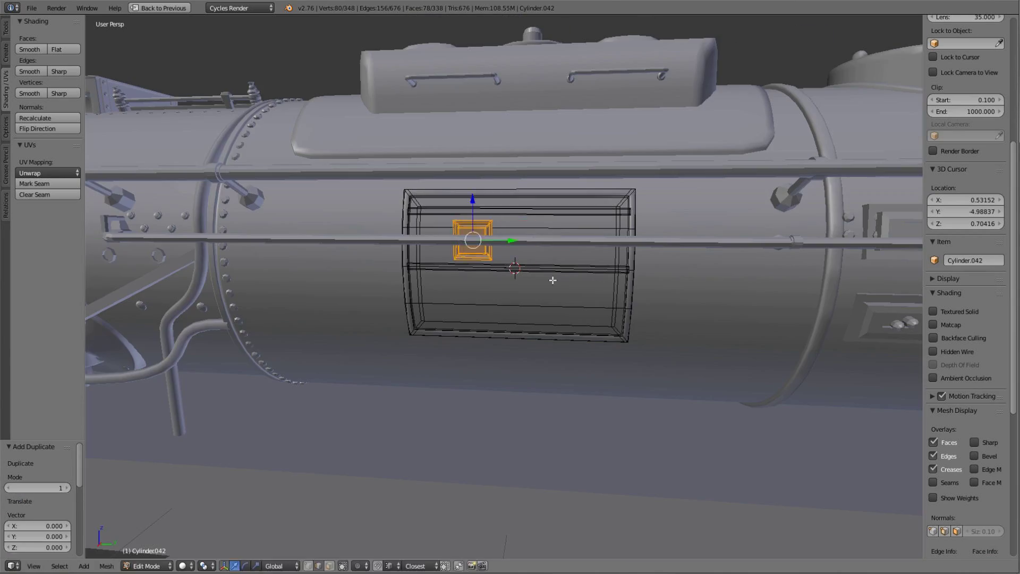
click(637, 277)
- Preview the finished door in rendered shading, then return to solid shading
key(Tab)
key(a)
scroll(572, 349, down, 5)
key(shift+z)
mouse_move(573, 349)
middle_down()
mouse_move(526, 336)
mouse_move(716, 352)
middle_up()
key(shift+z)
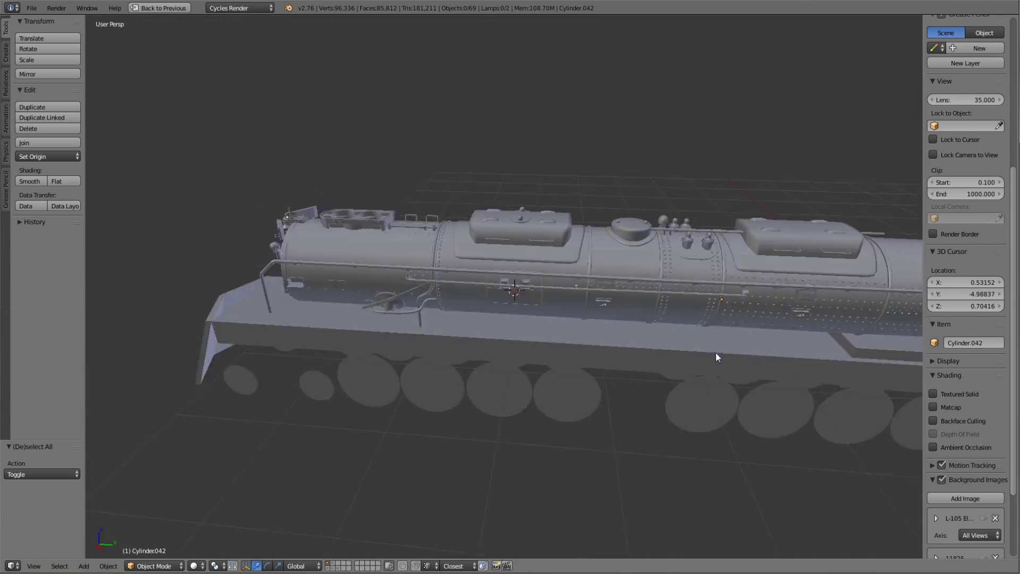
scroll(544, 287, down, 3)
- Select the boiler and restore the layout with the reference image and properties panel
key(shift+a)
right_click(312, 214)
scroll(540, 366, up, 5)
mouse_move(540, 366)
middle_down()
mouse_move(549, 275)
mouse_move(683, 266)
mouse_move(770, 301)
middle_up()
key(ctrl+Up)
middle_drag(518, 323, 503, 278)
- Add a Mirror modifier to the boiler cylinder (Cylinder.042) and orbit to check it
click(898, 246)
click(813, 417)
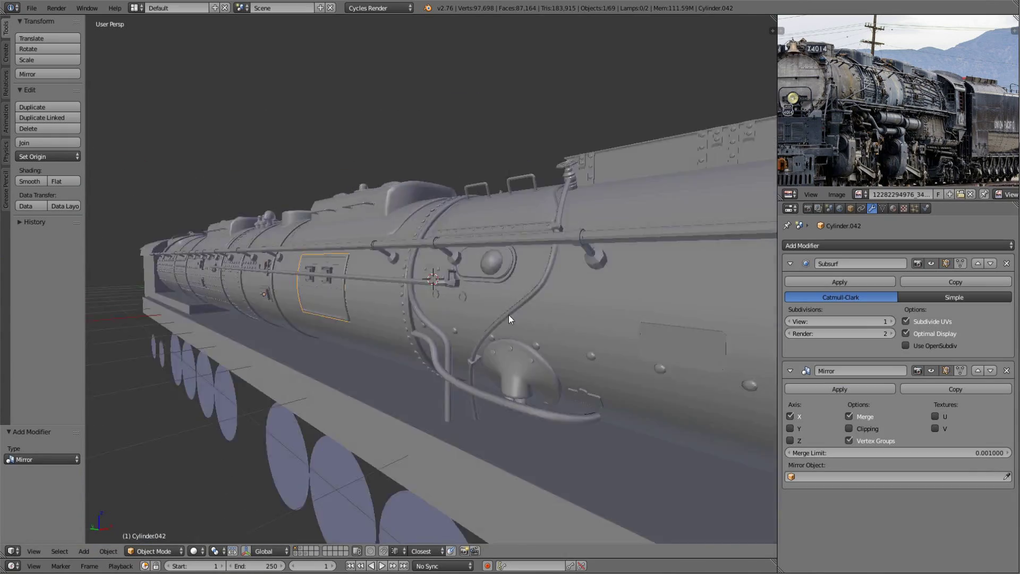
middle_drag(558, 318, 419, 311)
middle_drag(419, 312, 583, 299)
- Hide the boiler and preview the remaining parts in rendered shading
key(ctrl+Up)
key(h)
key(ctrl+Up)
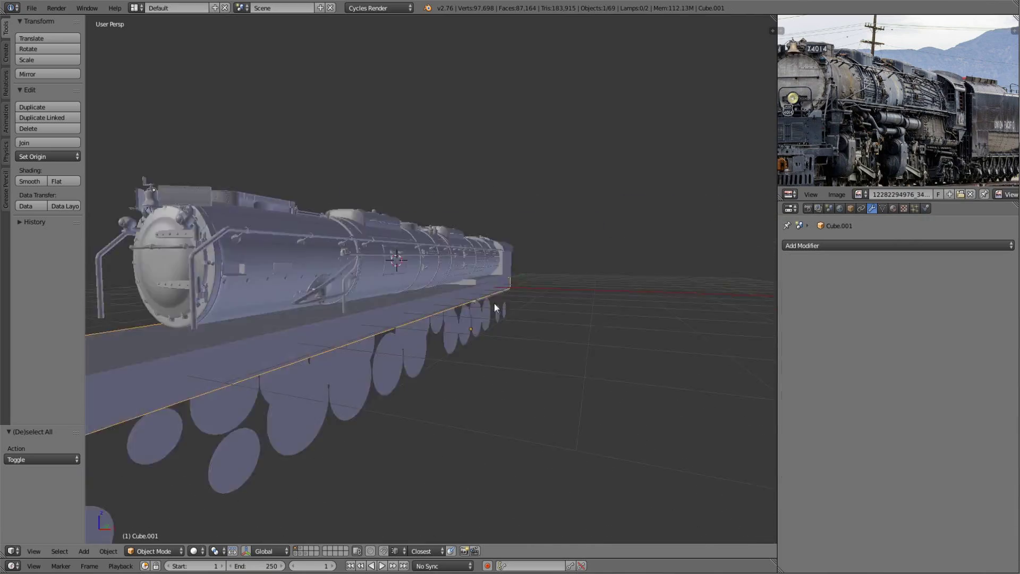
mouse_move(493, 302)
middle_down()
mouse_move(611, 268)
mouse_move(473, 329)
middle_up()
key(shift+z)
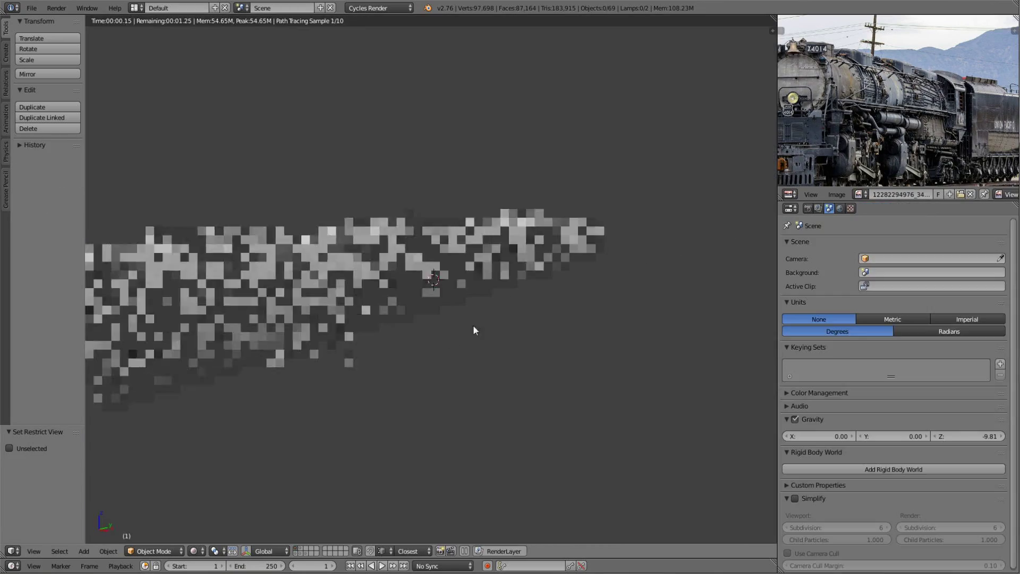
middle_drag(559, 280, 498, 328)
middle_drag(593, 331, 435, 382)
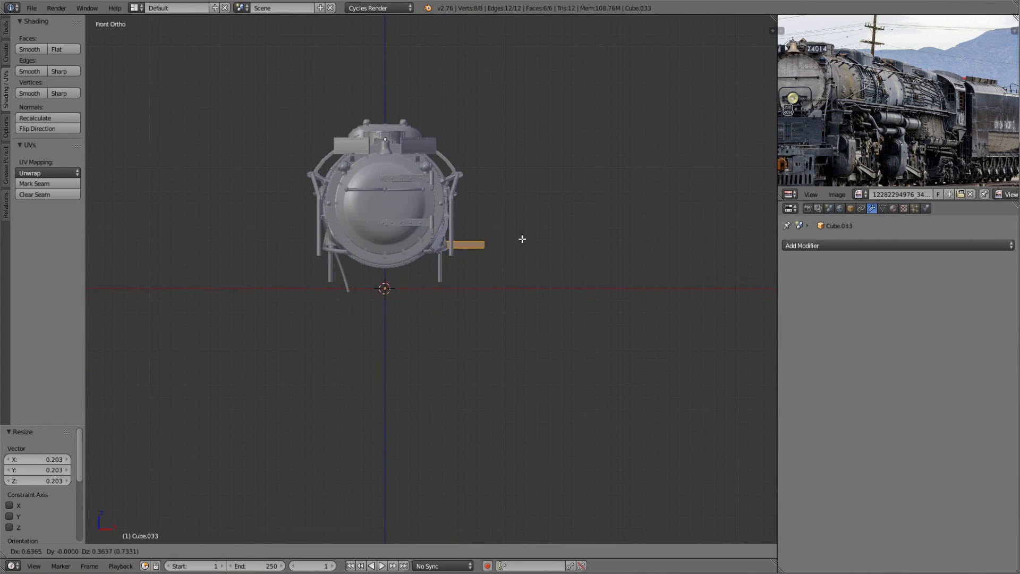
- Size Cube.033 into a strip and position it along the boiler in right side view
click(522, 239)
key(KP_3)
key(g)
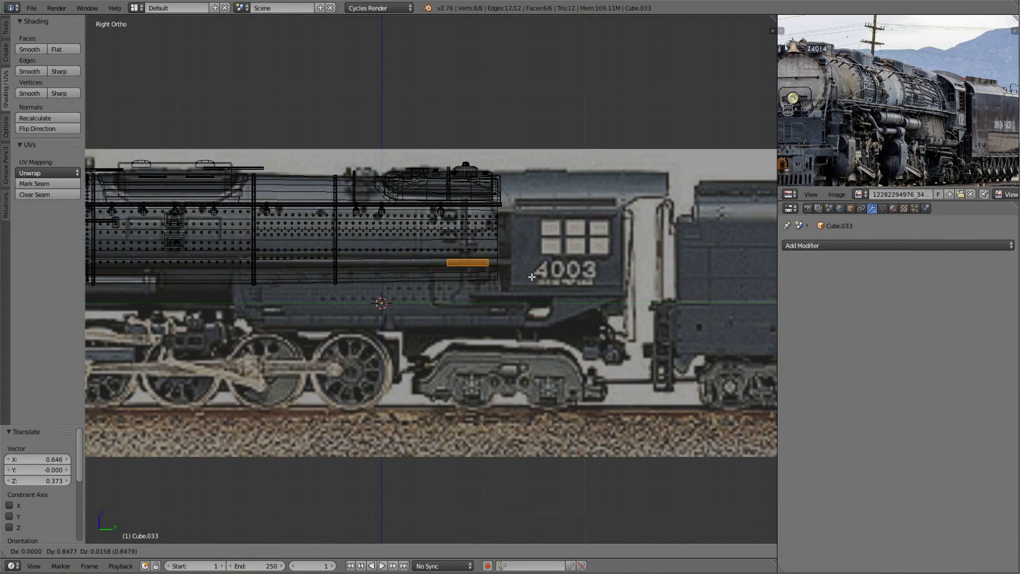
click(532, 276)
scroll(510, 266, up, 5)
scroll(491, 252, up, 3)
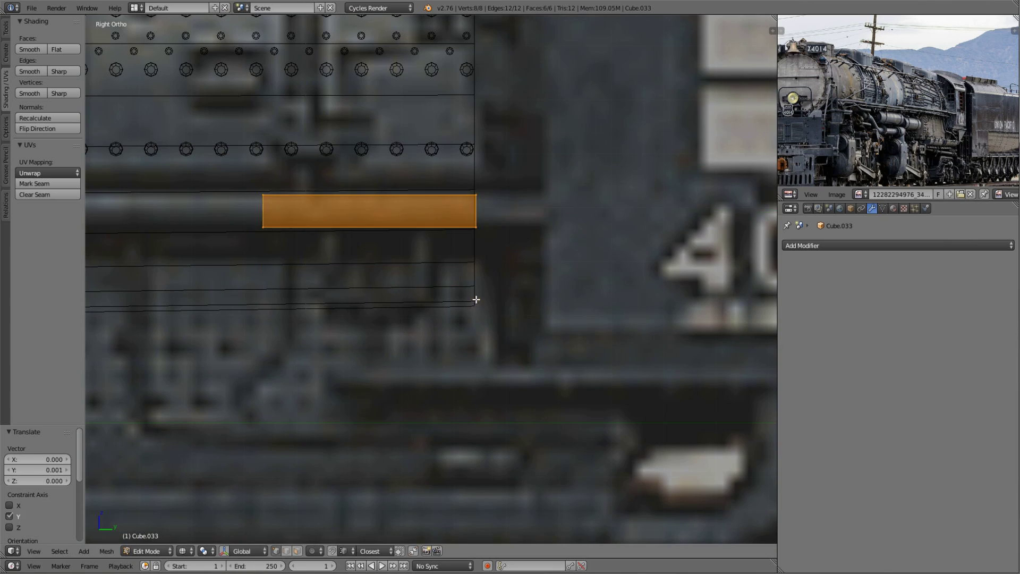
scroll(476, 300, down, 8)
mouse_move(476, 299)
middle_down()
mouse_move(560, 205)
mouse_move(540, 273)
mouse_move(480, 285)
mouse_move(353, 342)
middle_up()
- Add two evenly spaced loop cuts across the strip
key(a)
key(b)
key(Escape)
key(z)
key(ctrl+r)
scroll(301, 256, up, 1)
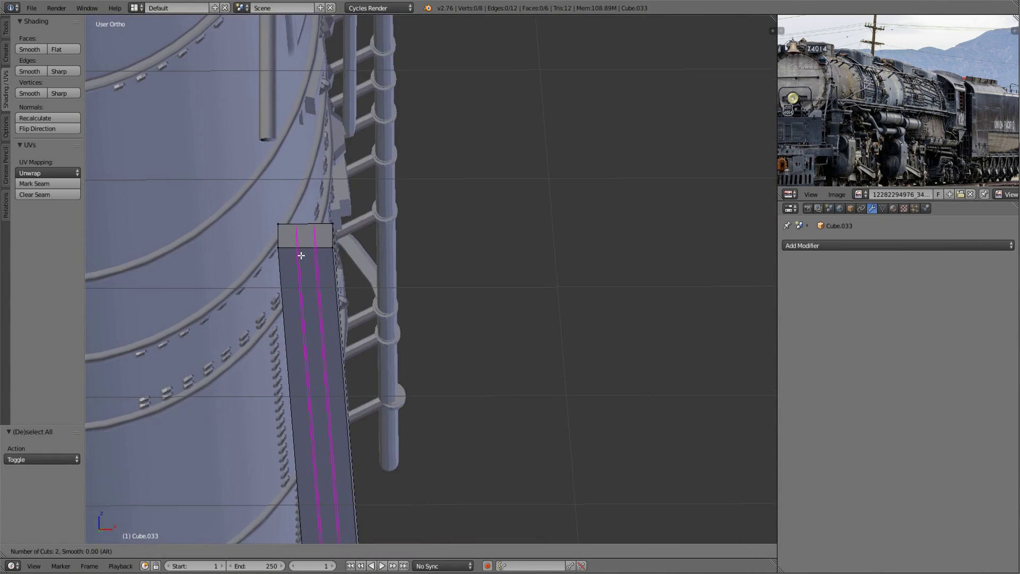
click(558, 393)
right_click(557, 393)
mouse_move(553, 423)
middle_down()
mouse_move(558, 393)
mouse_move(449, 307)
middle_up()
- Select the whole strip mesh and duplicate it, moving the copy along Z
key(a)
scroll(558, 393, down, 4)
scroll(558, 393, up, 3)
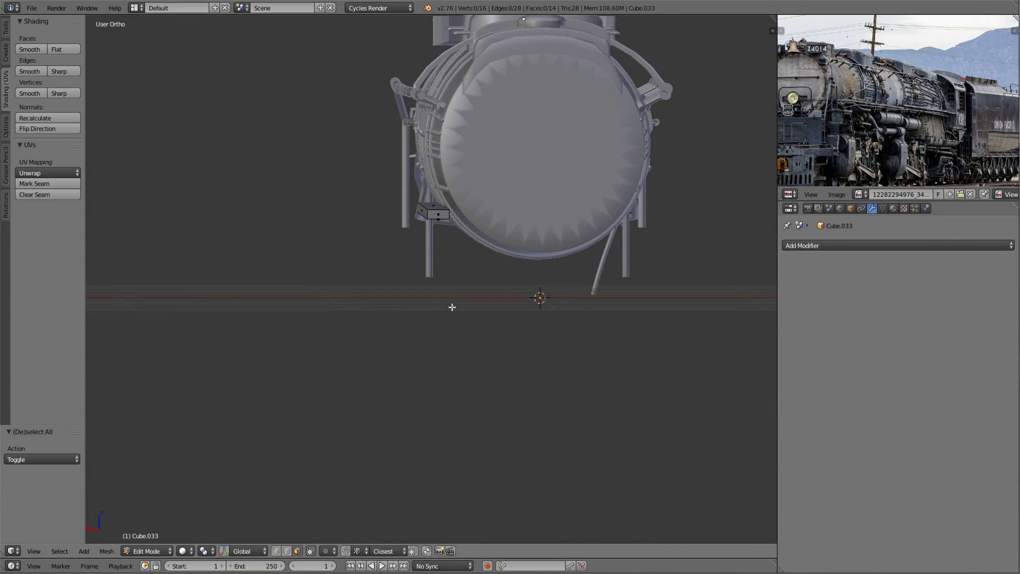
key(a)
mouse_move(384, 204)
middle_down()
mouse_move(589, 286)
mouse_move(464, 269)
mouse_move(694, 300)
mouse_move(588, 317)
middle_up()
key(KP_3)
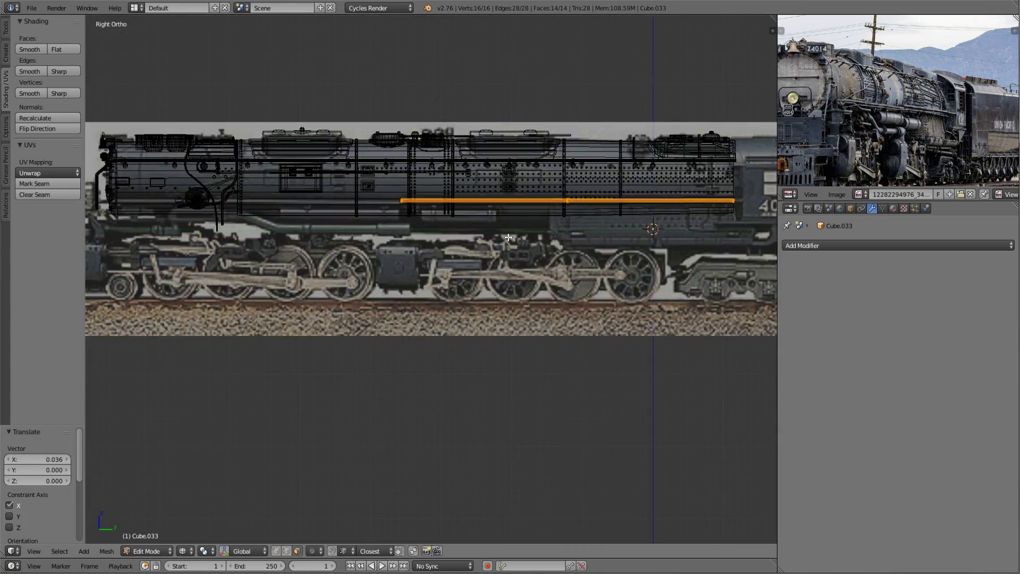
key(shift+d)
key(z)
click(510, 240)
- Move the strip copy along Y and reveal the hidden boiler
scroll(531, 265, up, 3)
shift+middle_drag(531, 266, 565, 309)
shift+middle_drag(493, 313, 531, 319)
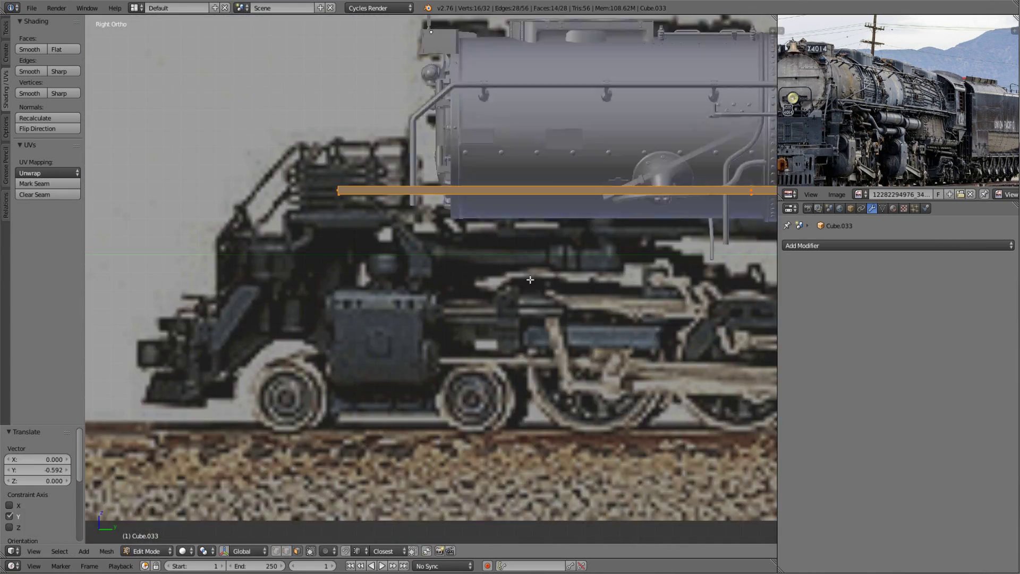
scroll(531, 319, down, 3)
key(g)
key(y)
scroll(504, 318, up, 2)
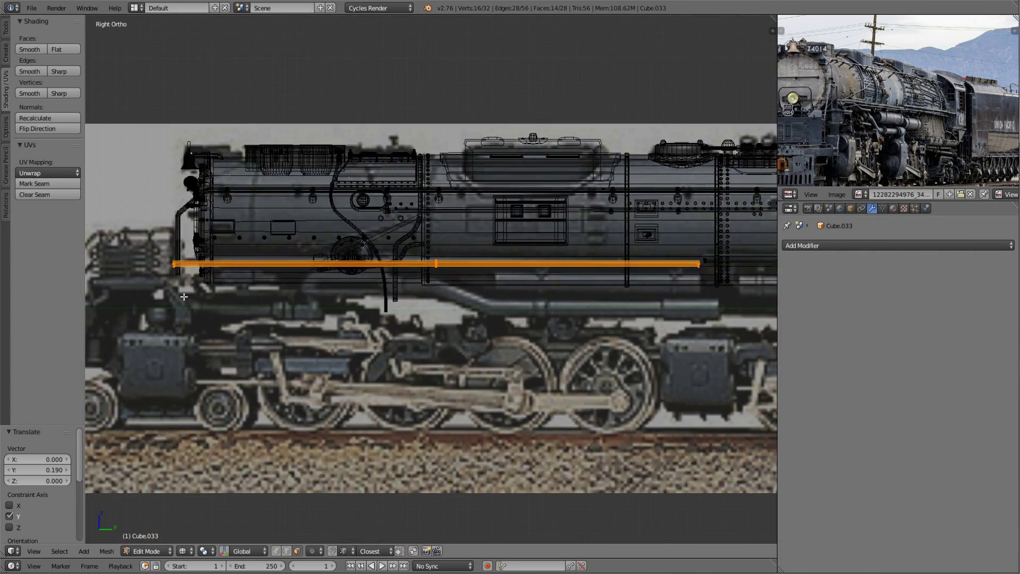
scroll(413, 291, up, 4)
key(alt+h)
scroll(412, 291, down, 5)
scroll(478, 297, down, 1)
- Stretch the strip along Y so it runs along the boiler's lower side
key(s)
key(y)
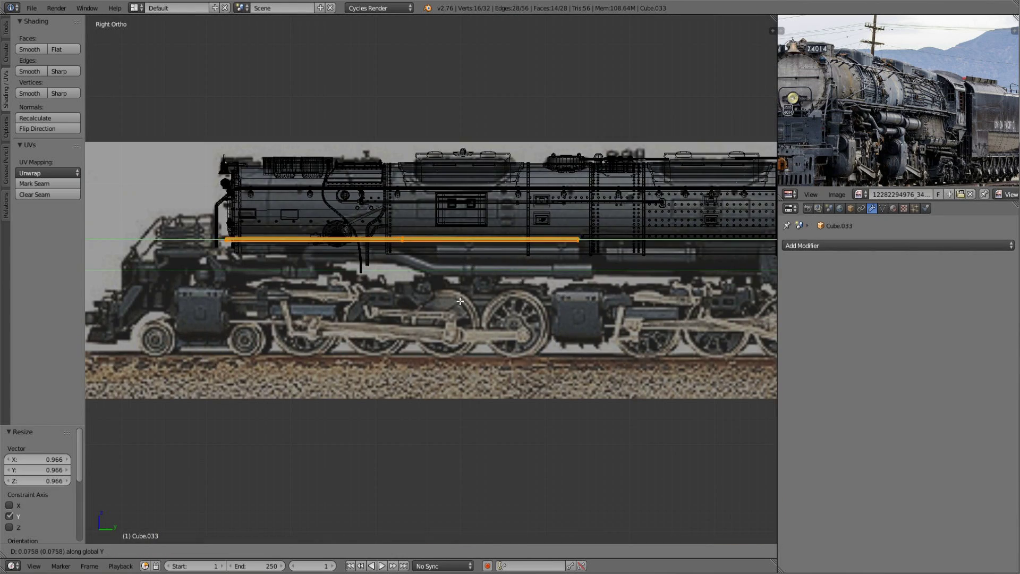
click(460, 301)
mouse_move(461, 301)
middle_down()
mouse_move(426, 326)
mouse_move(555, 339)
middle_up()
key(a)
key(Tab)
scroll(441, 219, up, 5)
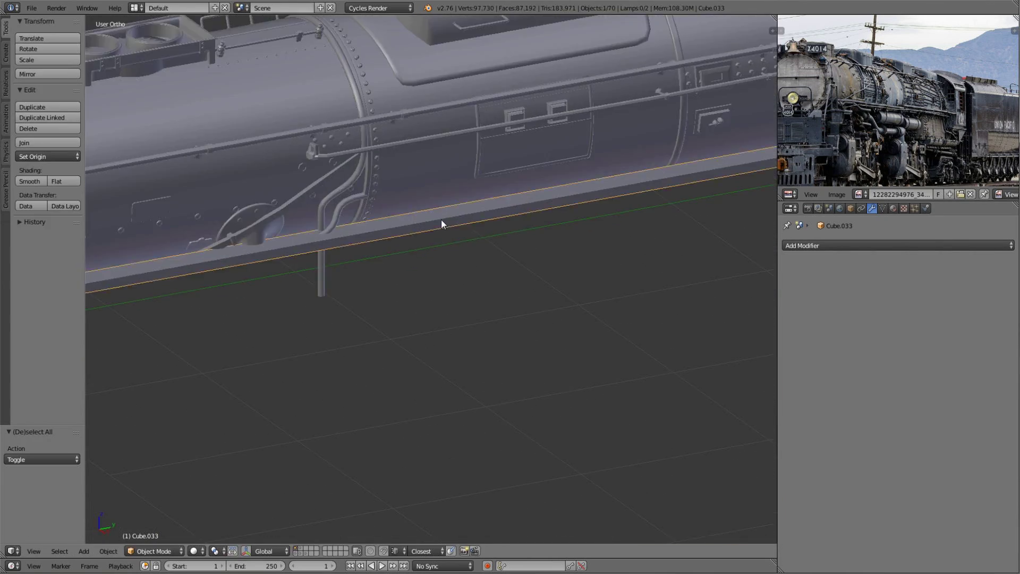
scroll(441, 218, down, 3)
scroll(489, 306, down, 5)
scroll(496, 324, up, 3)
key(Tab)
key(Tab)
mouse_move(488, 306)
middle_down()
mouse_move(496, 325)
mouse_move(719, 250)
middle_up()
- Add a Mirror modifier to the strip to copy it to the other side
click(829, 245)
click(816, 350)
scroll(587, 385, down, 5)
scroll(435, 340, up, 5)
mouse_move(586, 386)
middle_down()
mouse_move(436, 340)
mouse_move(515, 364)
middle_up()
- Preview the mirrored strip in rendered shading and inspect its mesh in Edit Mode
key(shift+z)
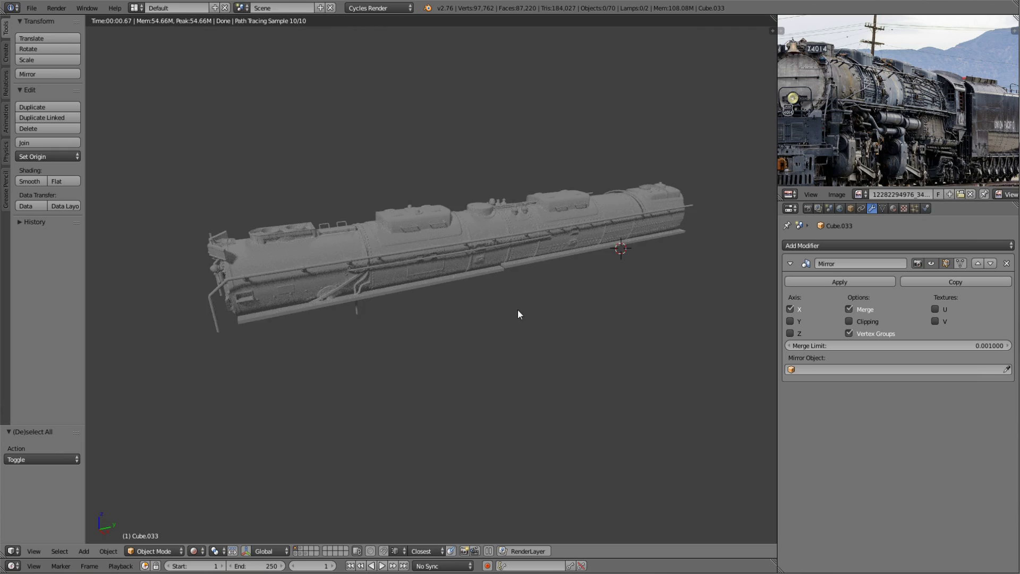
mouse_move(517, 309)
middle_down()
mouse_move(551, 273)
mouse_move(635, 320)
middle_up()
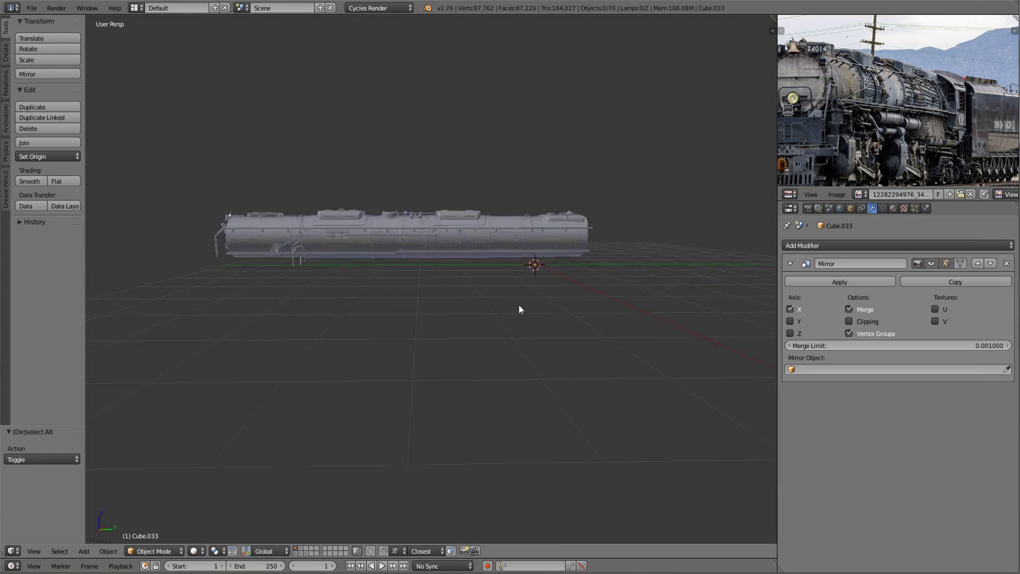
scroll(519, 309, up, 5)
mouse_move(520, 309)
middle_down()
mouse_move(491, 316)
mouse_move(613, 272)
mouse_move(661, 283)
mouse_move(529, 334)
mouse_move(596, 330)
mouse_move(537, 324)
middle_up()
key(Tab)
key(Tab)
scroll(536, 323, down, 4)
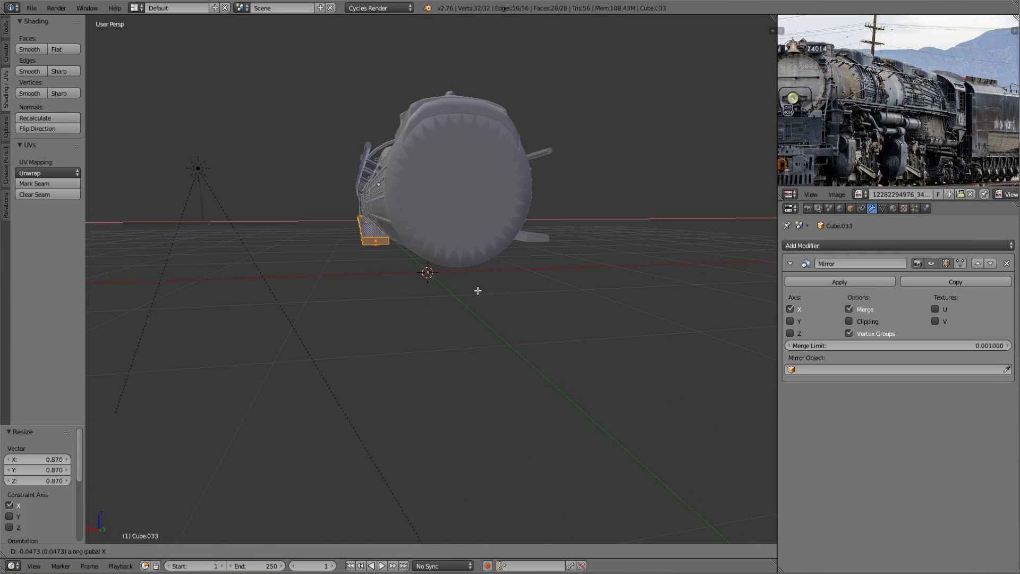
key(Tab)
middle_drag(478, 291, 473, 310)
- In right side view, add a cube and move it behind the boiler as the cab side plate
key(KP_3)
key(shift+a)
click(473, 244)
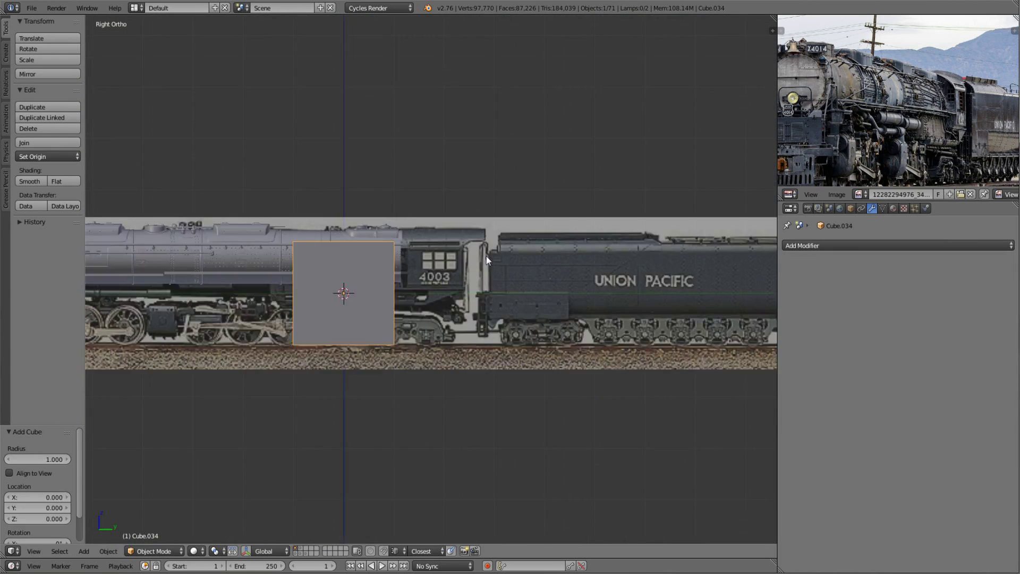
key(Tab)
scroll(486, 256, up, 3)
key(g)
click(554, 267)
scroll(476, 247, up, 1)
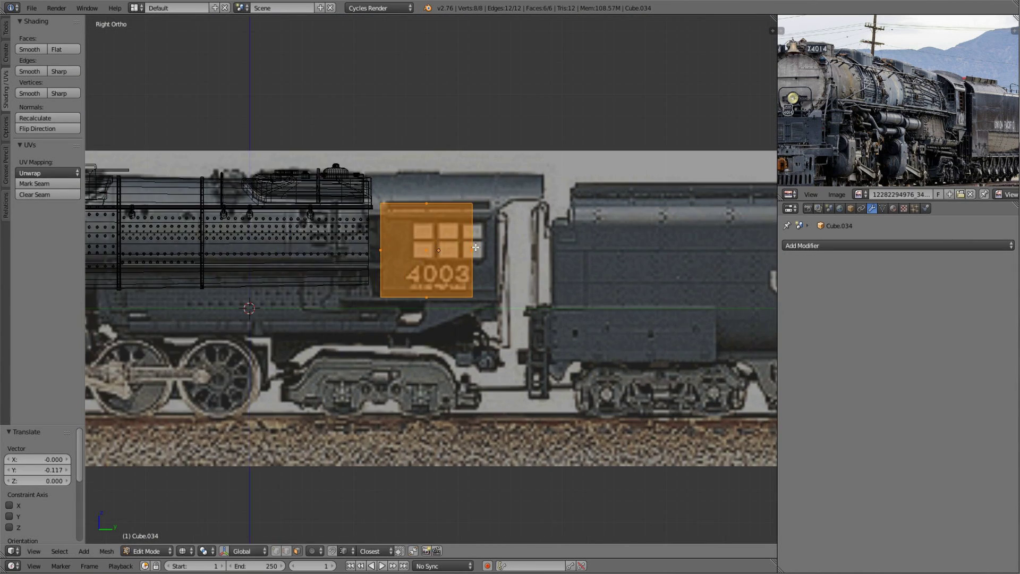
- Inspect the plate in solid perspective, then return to right orthographic wireframe view
key(Escape)
middle_drag(486, 211, 491, 260)
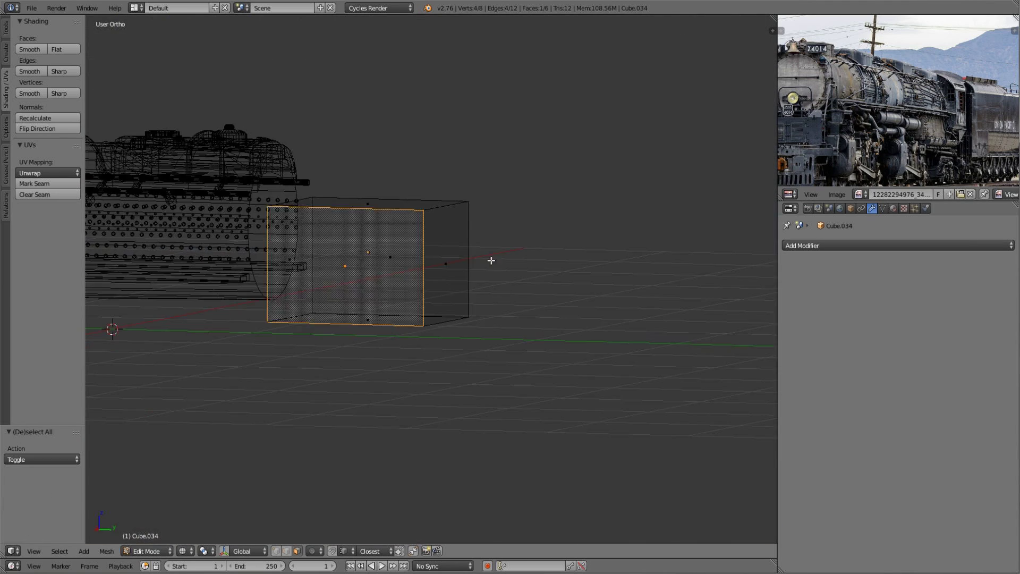
key(z)
key(KP_5)
middle_drag(270, 289, 584, 297)
scroll(624, 302, up, 2)
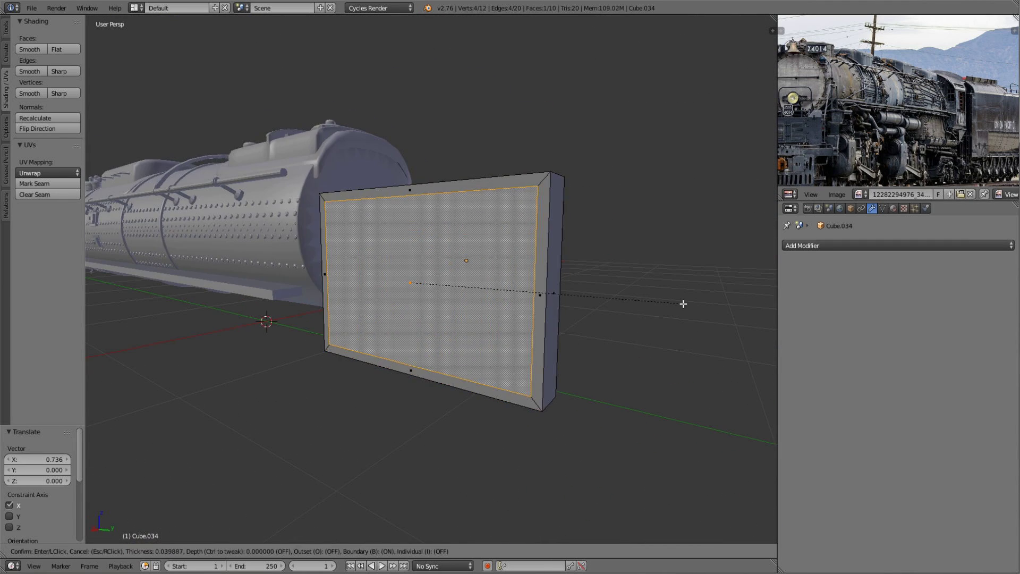
key(z)
key(KP_5)
key(KP_3)
- Extrude the plate face to give the cab wall its thickness
key(z)
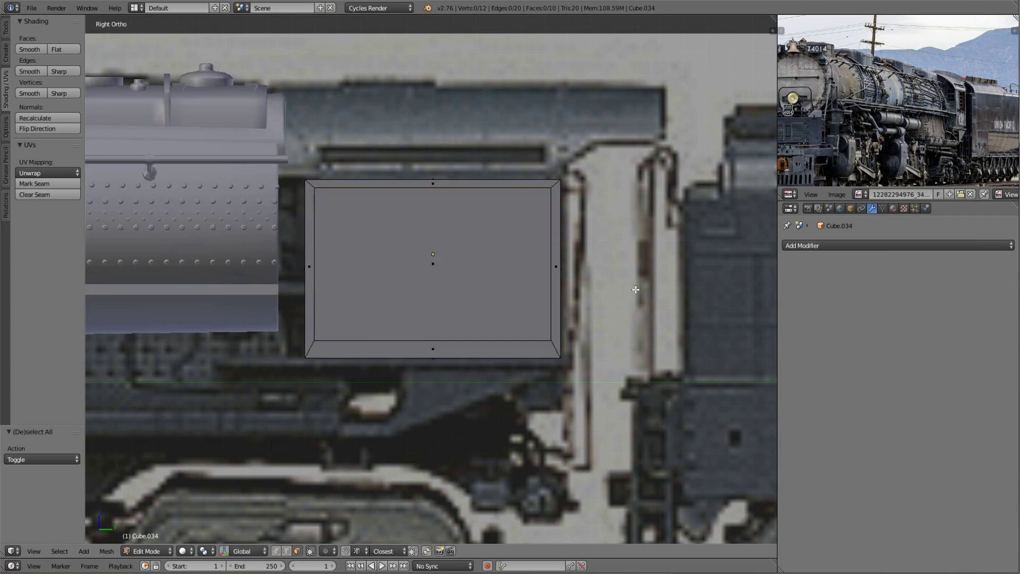
key(KP_1)
key(KP_3)
key(a)
key(a)
middle_drag(463, 269, 596, 269)
key(e)
click(596, 269)
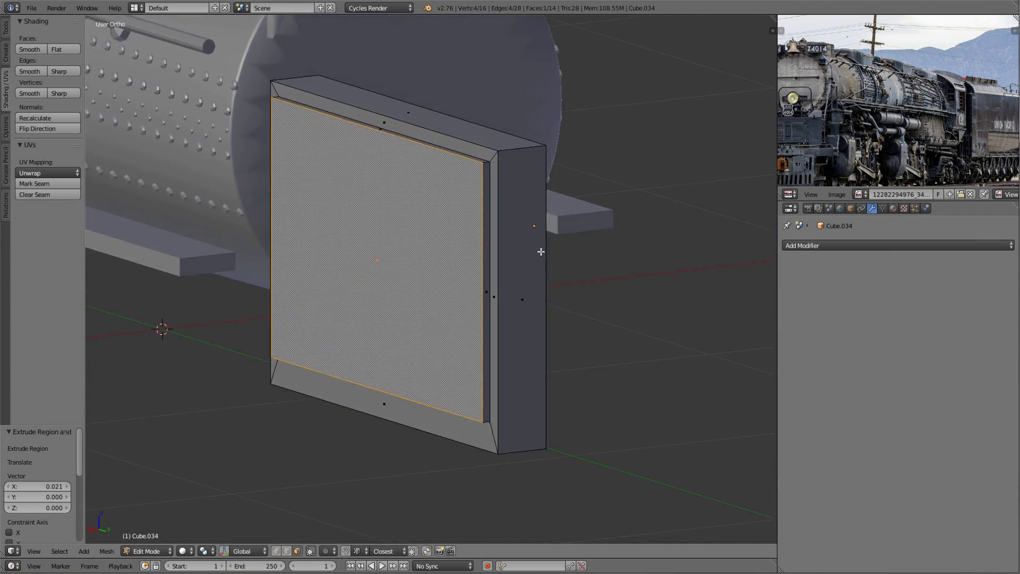
scroll(483, 239, up, 3)
- Separate the window face into its own object with P and edit it in wireframe
key(p)
click(474, 277)
key(Tab)
click(524, 293)
key(Tab)
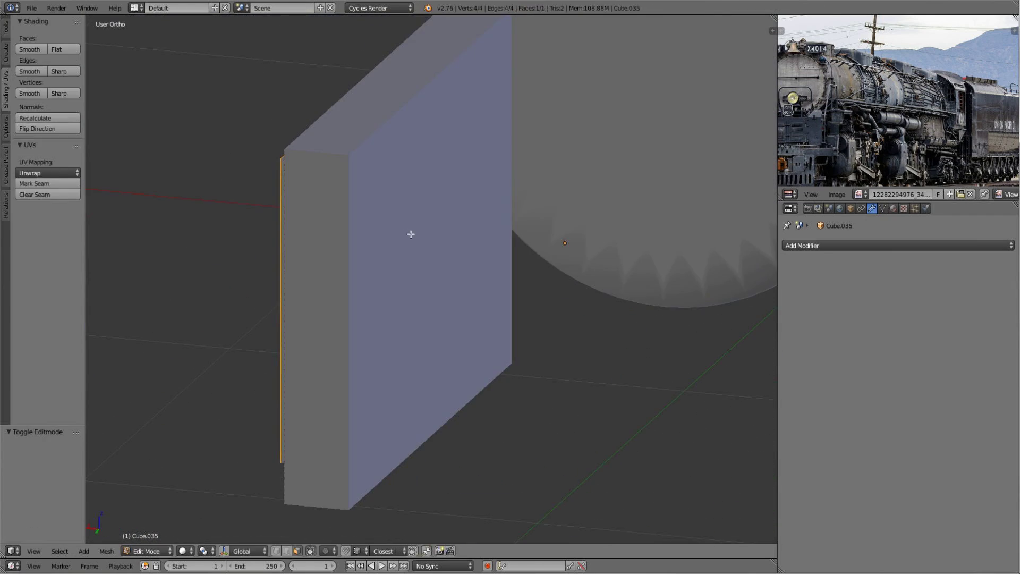
key(KP_3)
key(z)
scroll(472, 276, up, 3)
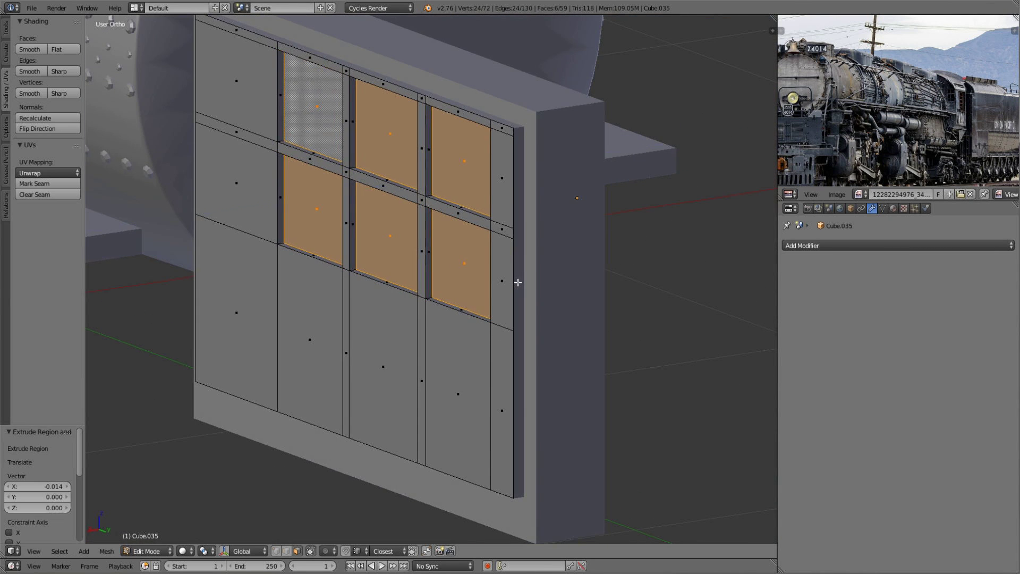
- Delete the six window pane faces and duplicate the mullion cross along X
key(x)
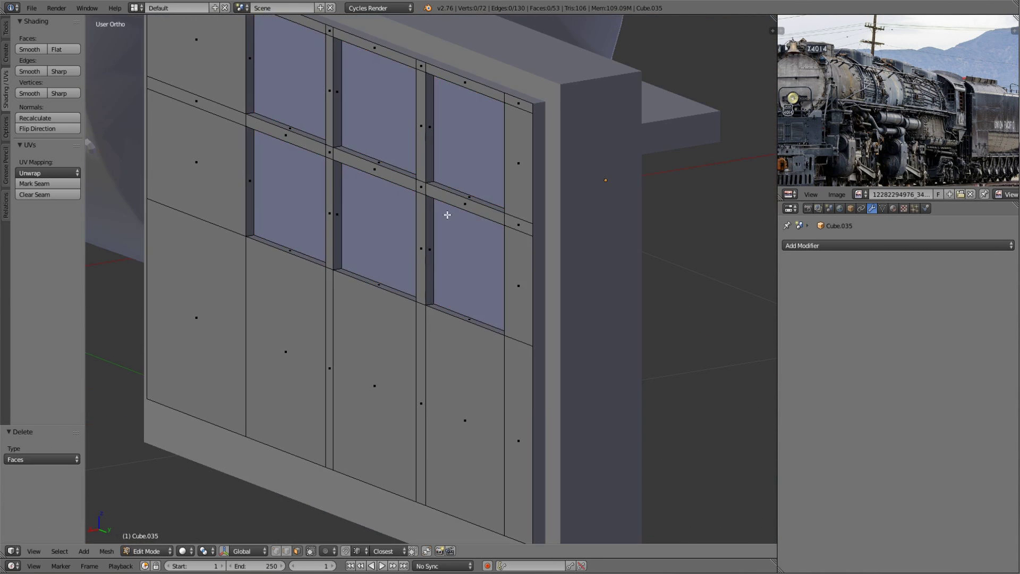
key(Tab)
key(Tab)
middle_drag(499, 191, 332, 198)
key(shift+d)
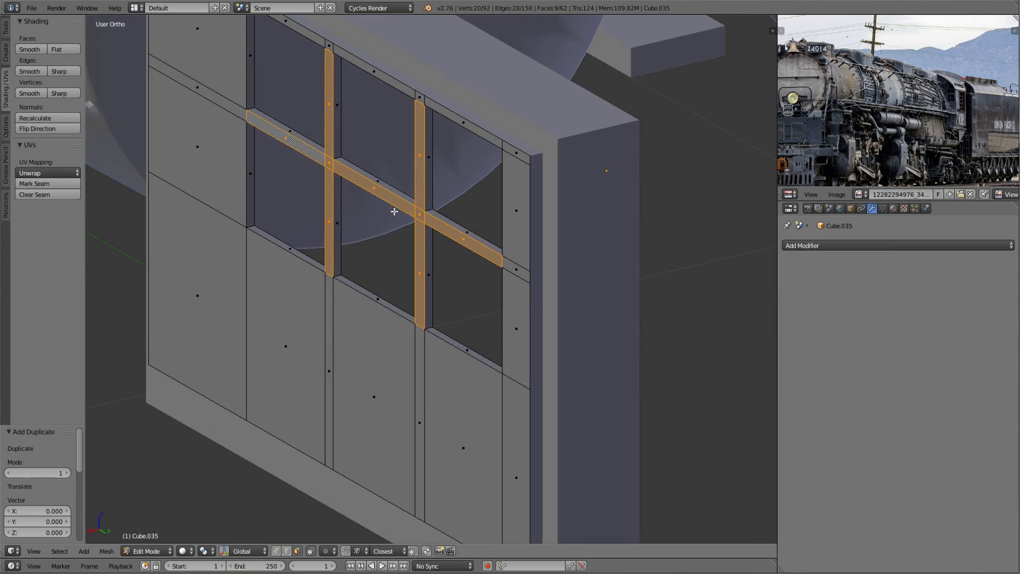
key(x)
click(419, 211)
- Inspect the duplicated mullions, then cancel and remove them
middle_drag(420, 211, 420, 358)
scroll(420, 359, up, 5)
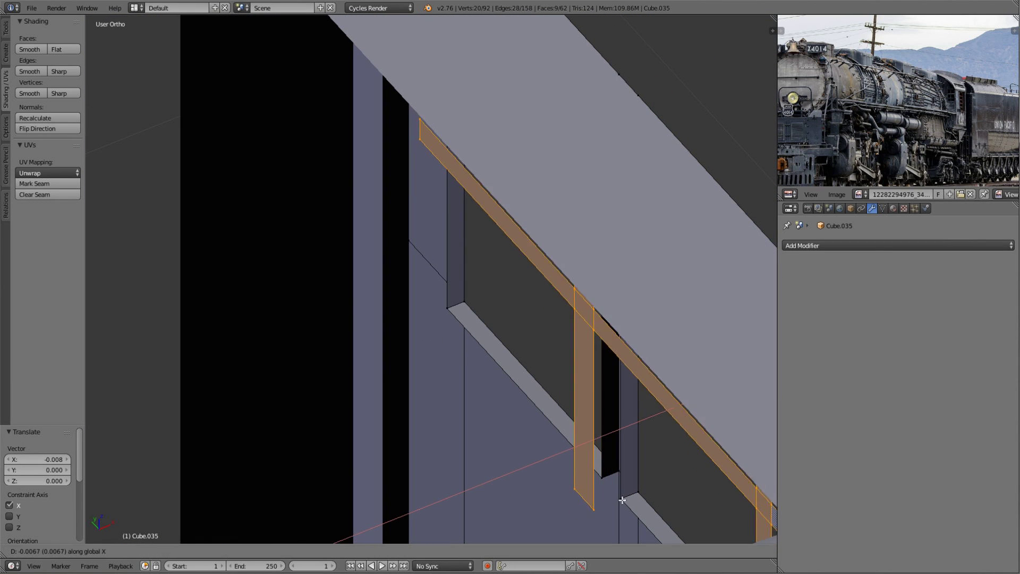
middle_drag(453, 333, 585, 476)
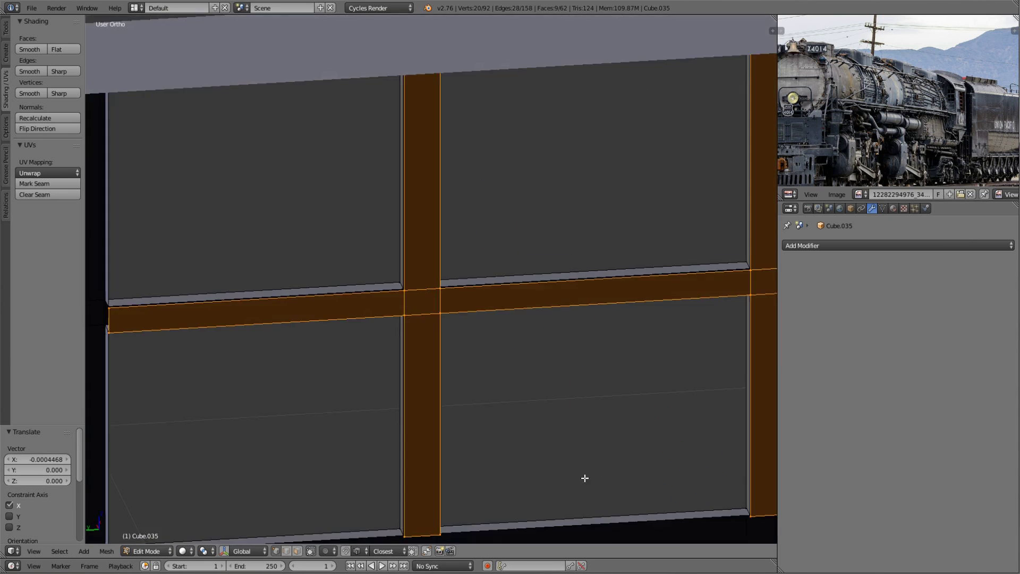
scroll(500, 276, down, 3)
middle_drag(501, 275, 362, 400)
scroll(436, 344, up, 3)
right_click(435, 343)
scroll(519, 385, down, 3)
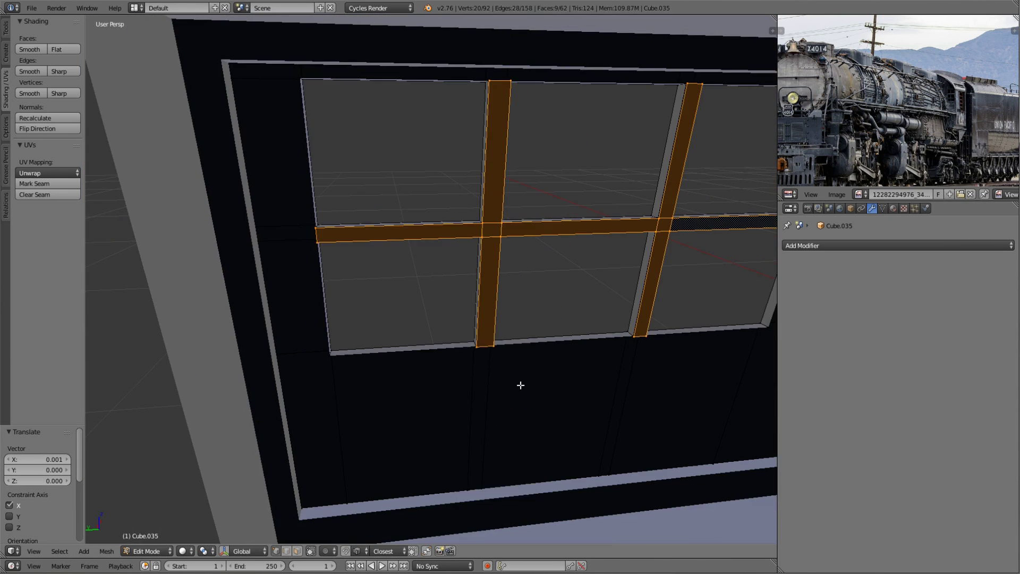
key(x)
- Fill the mullion gaps with faces using F
right_click(467, 320)
shift+right_click(546, 250)
key(f)
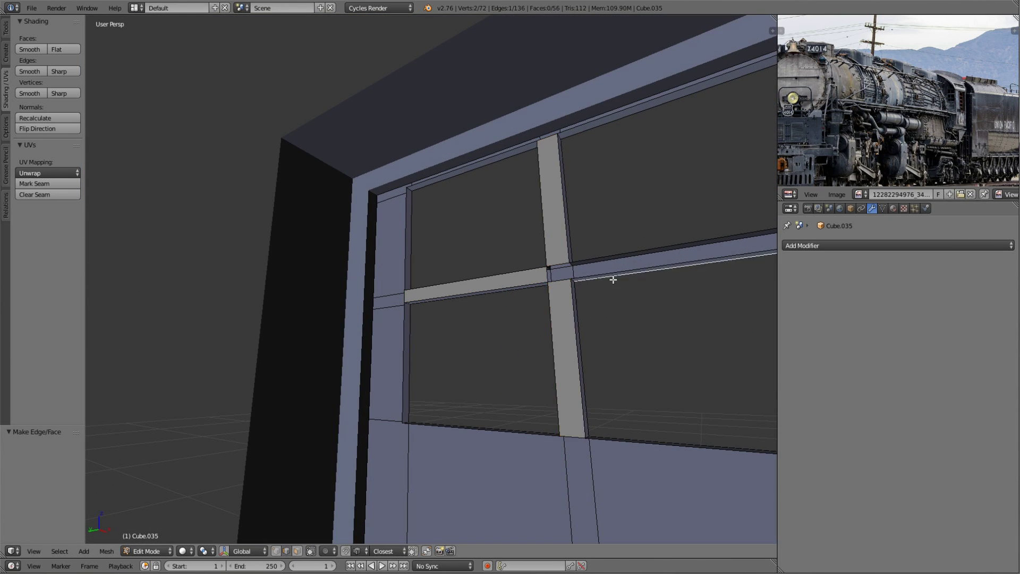
shift+right_click(538, 314)
key(f)
middle_drag(538, 315, 538, 315)
scroll(524, 313, down, 3)
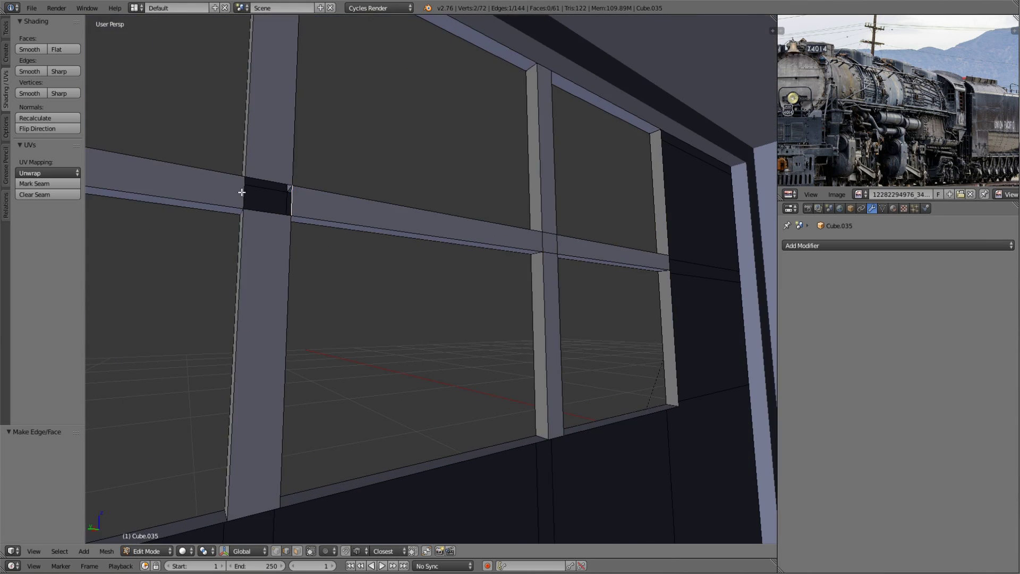
scroll(497, 360, down, 6)
key(Tab)
mouse_move(496, 360)
middle_down()
mouse_move(520, 349)
mouse_move(427, 313)
middle_up()
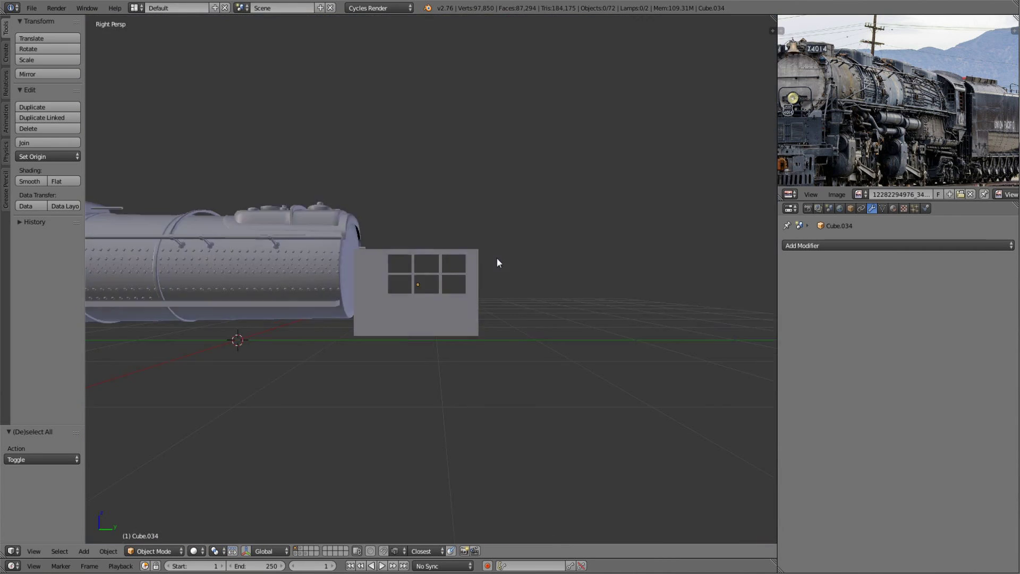
scroll(486, 224, up, 3)
- Slide the cab window wall and inner window panel together along X
right_click(444, 244)
middle_drag(353, 262, 543, 219)
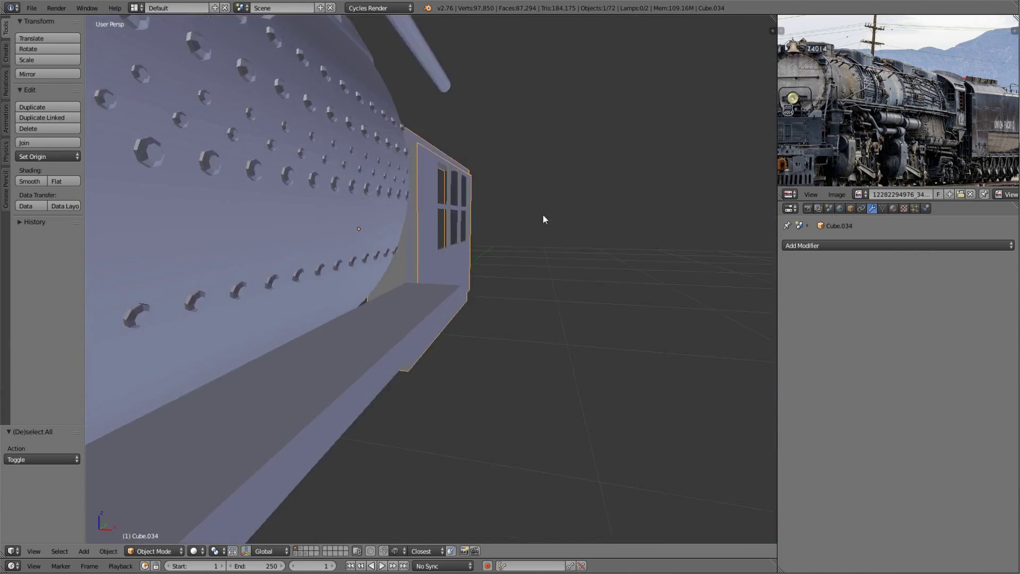
scroll(543, 219, down, 3)
shift+right_click(545, 293)
mouse_move(545, 294)
middle_down()
mouse_move(489, 317)
mouse_move(499, 260)
middle_up()
key(g)
key(x)
click(513, 317)
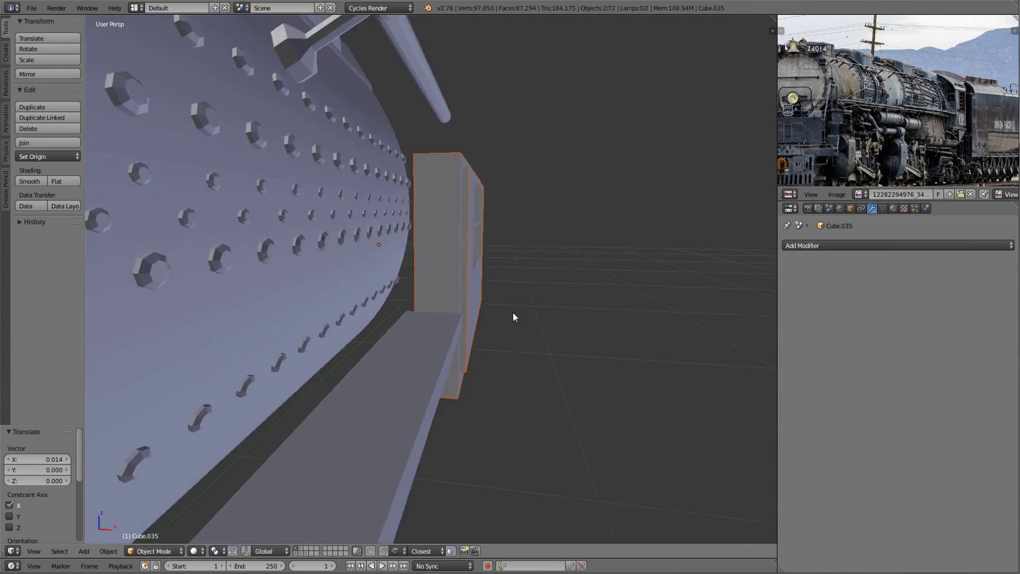
scroll(513, 317, down, 3)
mouse_move(513, 317)
middle_down()
mouse_move(422, 336)
mouse_move(409, 324)
mouse_move(445, 301)
mouse_move(433, 347)
middle_up()
- Create a door face from the wall's side edges and move it along X
right_click(392, 356)
key(Tab)
key(ctrl+z)
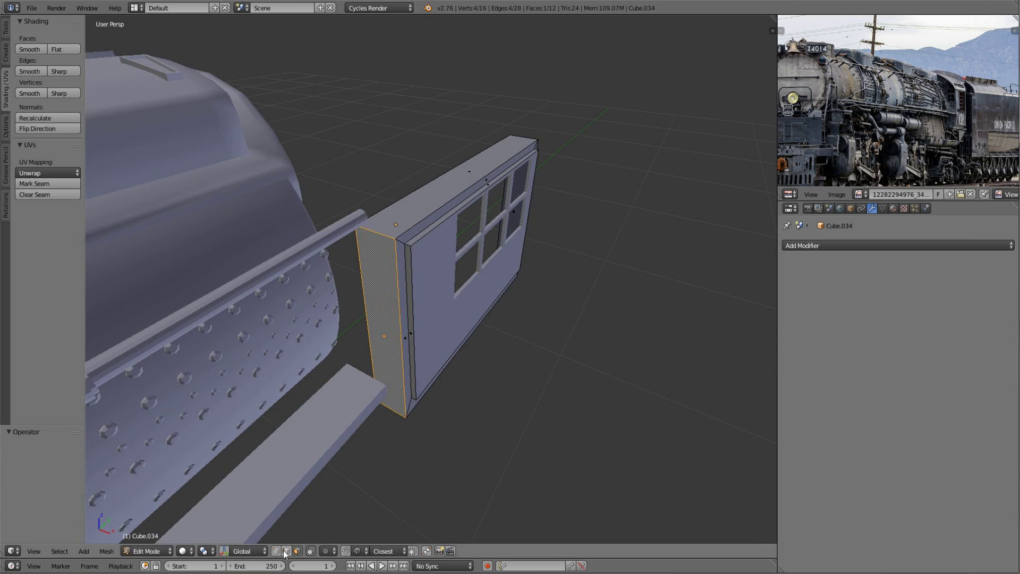
key(f)
mouse_move(371, 425)
middle_down()
mouse_move(403, 382)
mouse_move(437, 370)
middle_up()
key(g)
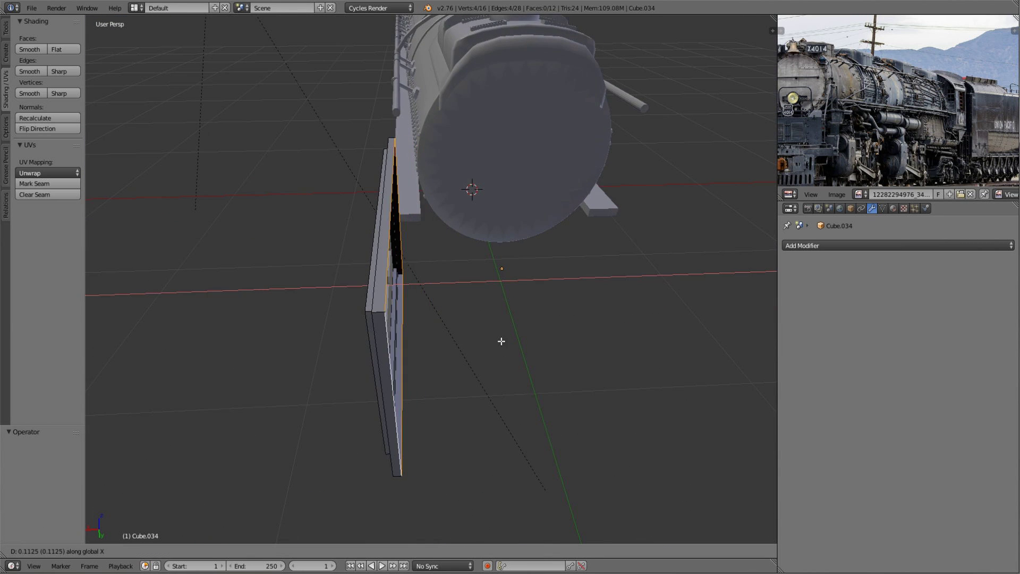
click(413, 341)
mouse_move(413, 341)
middle_down()
mouse_move(535, 368)
mouse_move(485, 341)
mouse_move(580, 367)
mouse_move(426, 365)
mouse_move(433, 357)
middle_up()
- Extrude the door face along the X axis
key(e)
key(x)
click(404, 272)
middle_drag(404, 272, 478, 276)
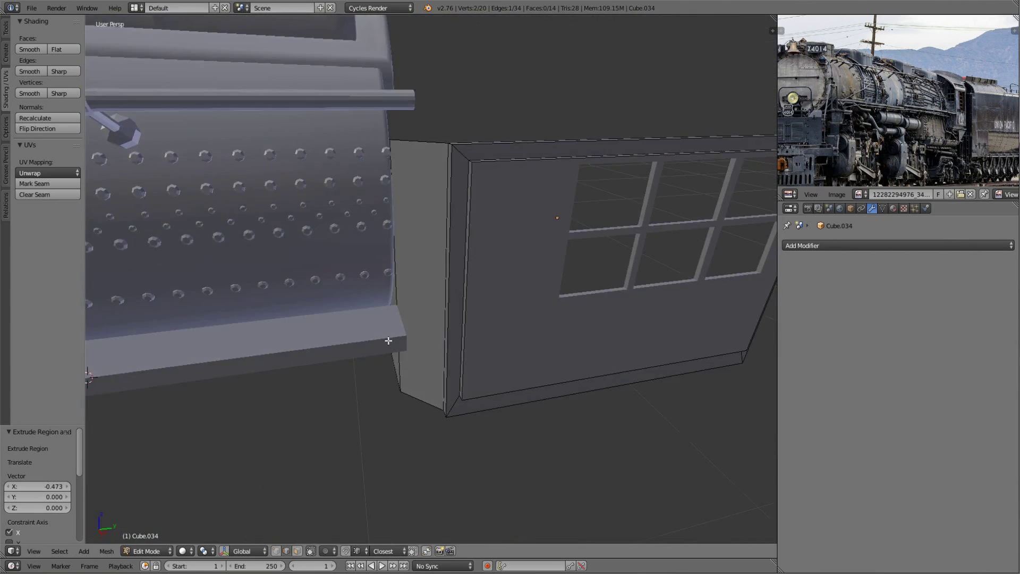
scroll(478, 276, down, 5)
- Add a Mirror modifier to the cab wall to copy it to the other side
click(863, 246)
click(776, 340)
key(Tab)
- Frame the door in front view and reposition its geometry
key(Tab)
mouse_move(159, 255)
middle_down()
mouse_move(375, 318)
mouse_move(337, 237)
mouse_move(481, 370)
mouse_move(372, 428)
mouse_move(353, 235)
mouse_move(588, 275)
mouse_move(596, 292)
middle_up()
scroll(375, 318, up, 5)
scroll(353, 235, down, 3)
scroll(337, 331, up, 3)
mouse_move(337, 331)
middle_down()
mouse_move(330, 159)
mouse_move(392, 333)
mouse_move(421, 349)
mouse_move(554, 317)
mouse_move(478, 298)
mouse_move(494, 350)
middle_up()
key(a)
key(Tab)
scroll(554, 318, down, 5)
key(KP_1)
scroll(421, 372, up, 6)
key(KP_Decimal)
key(KP_5)
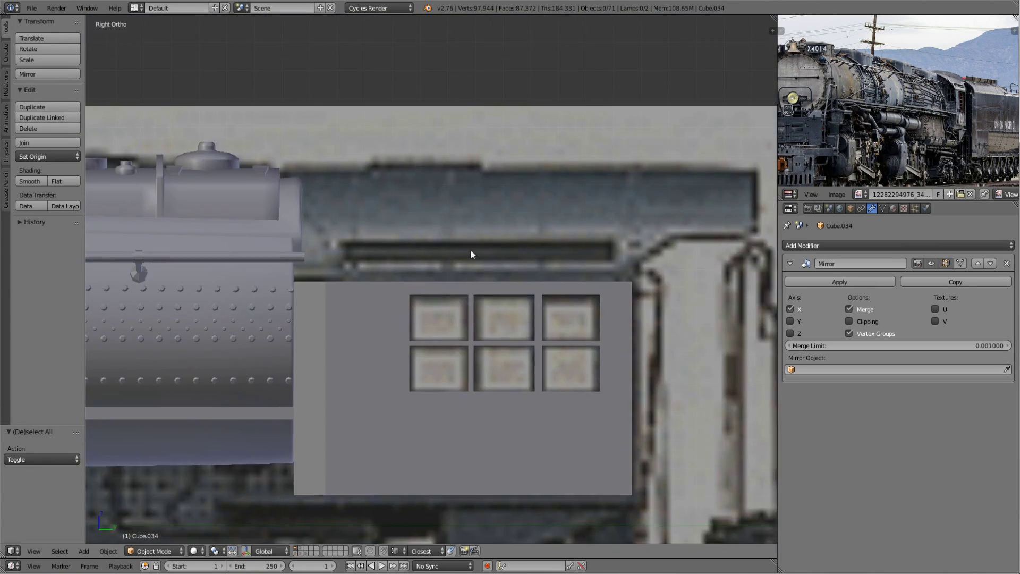
key(Tab)
middle_drag(470, 249, 459, 329)
click(482, 290)
middle_drag(482, 291, 372, 372)
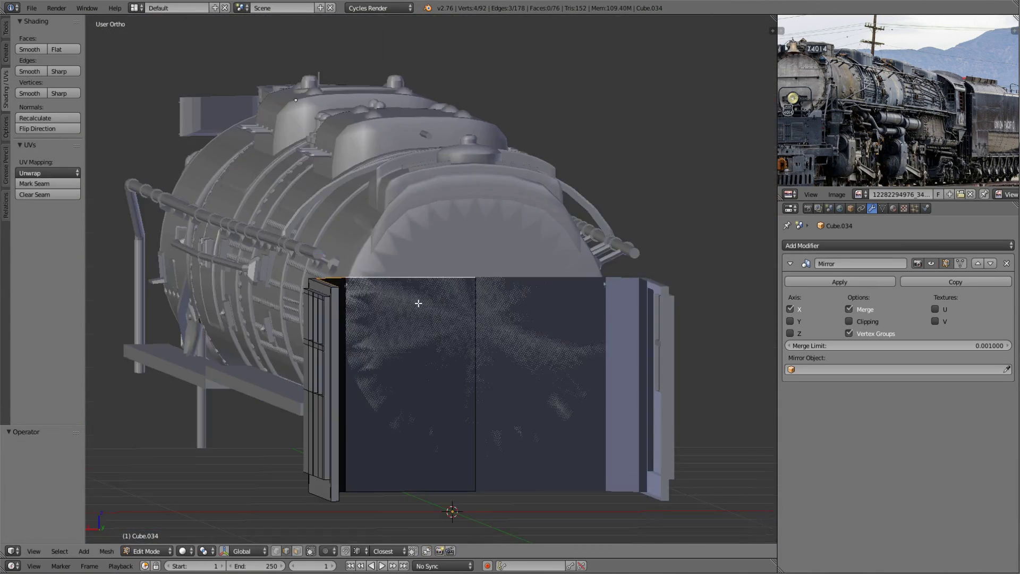
- Unhide the locomotive parts with Alt+H and view the cab beside the boiler
key(Tab)
key(a)
key(alt+h)
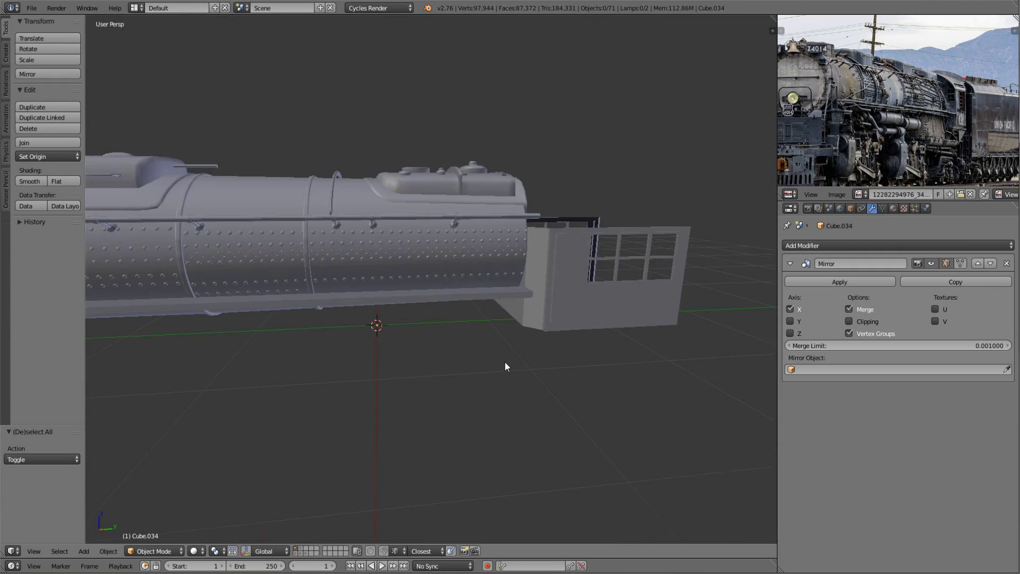
key(KP_5)
middle_drag(504, 362, 535, 342)
- Delete the cab's back box and the right half of the roof mesh
right_click(582, 219)
mouse_move(407, 381)
middle_down()
mouse_move(582, 219)
mouse_move(440, 227)
mouse_move(486, 269)
middle_up()
key(Tab)
key(x)
click(405, 243)
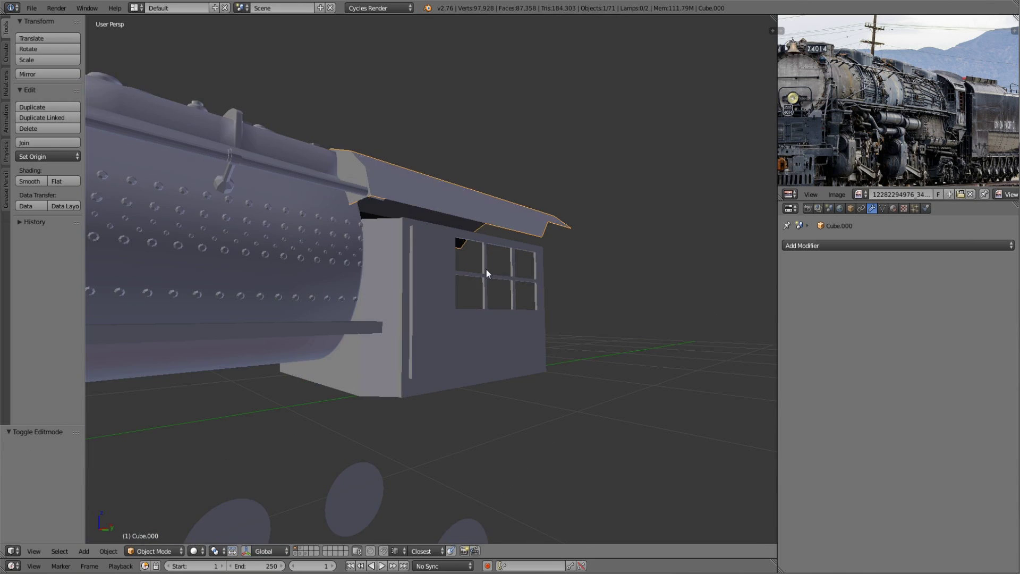
key(z)
key(a)
key(x)
click(521, 213)
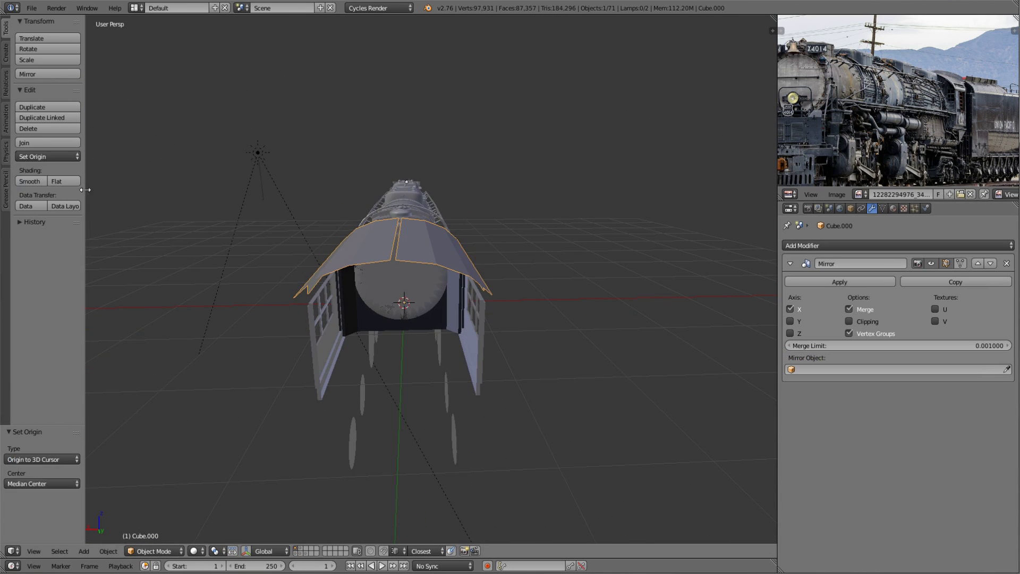
- Shrink the cab roof edge to 0.419
middle_drag(255, 239, 395, 303)
key(Tab)
key(a)
middle_drag(569, 304, 479, 365)
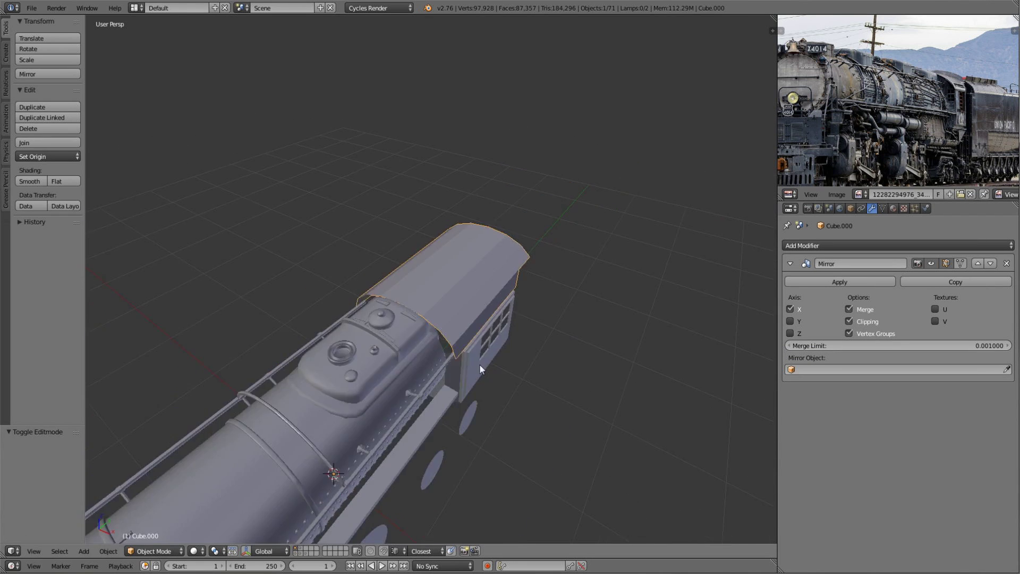
scroll(480, 365, up, 5)
click(558, 293)
- Lower the roof edge and adjust it vertically, undoing the last move
middle_drag(558, 293, 503, 279)
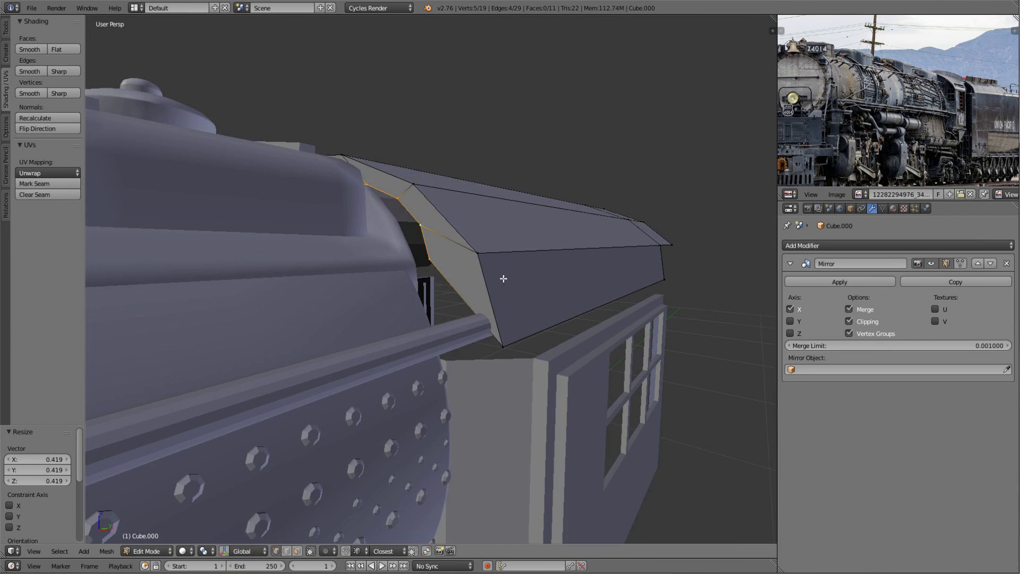
click(506, 349)
middle_drag(506, 349, 756, 304)
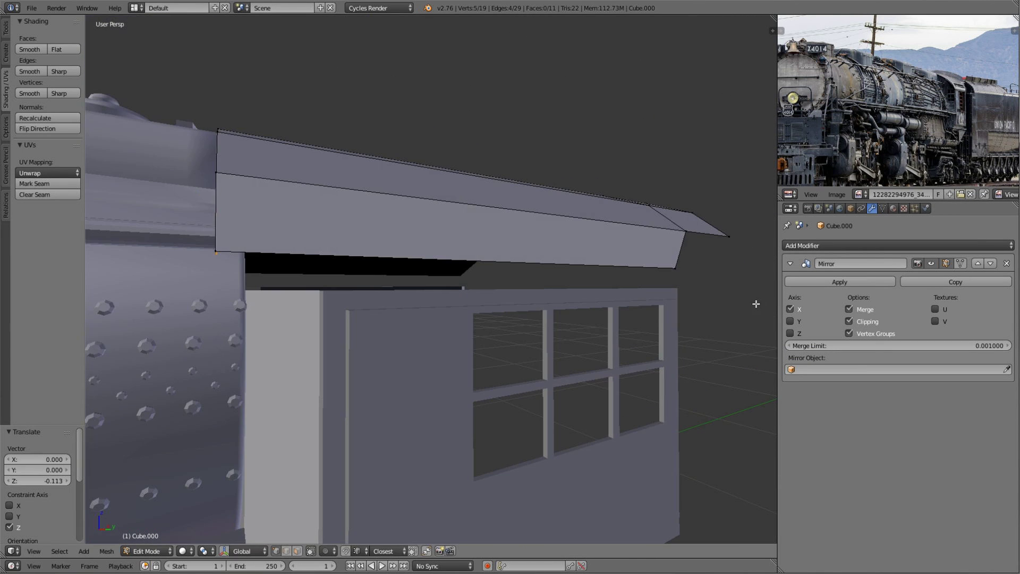
click(734, 236)
scroll(734, 236, down, 5)
key(ctrl+z)
mouse_move(584, 319)
middle_down()
mouse_move(426, 381)
mouse_move(387, 315)
mouse_move(535, 371)
middle_up()
- Join roof-edge vertices with a new edge and select the linked roof geometry
right_click(388, 314)
key(Tab)
right_click(369, 245)
middle_drag(369, 245, 504, 321)
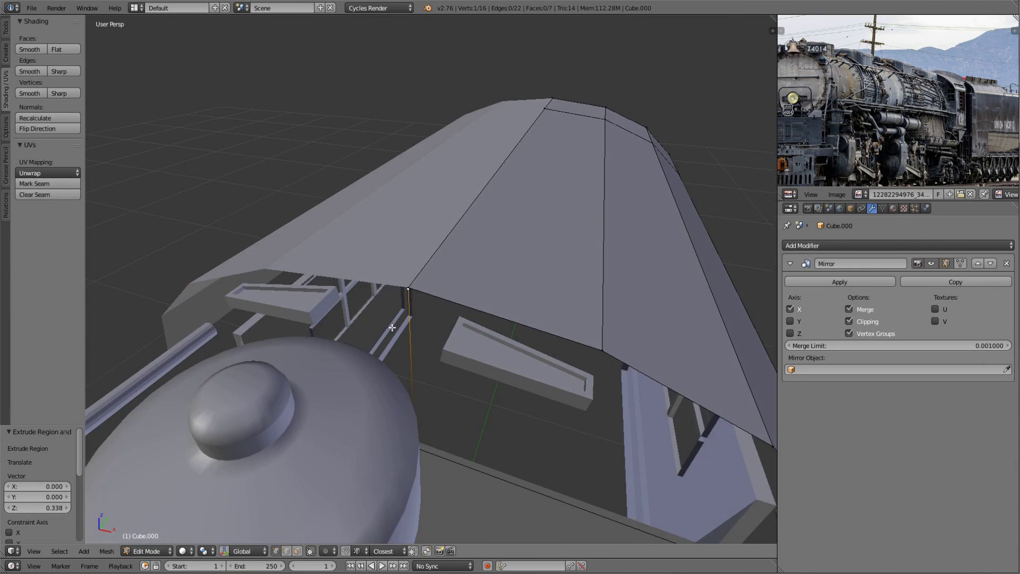
key(f)
alt+right_click(593, 419)
scroll(592, 419, down, 3)
middle_drag(593, 420, 562, 349)
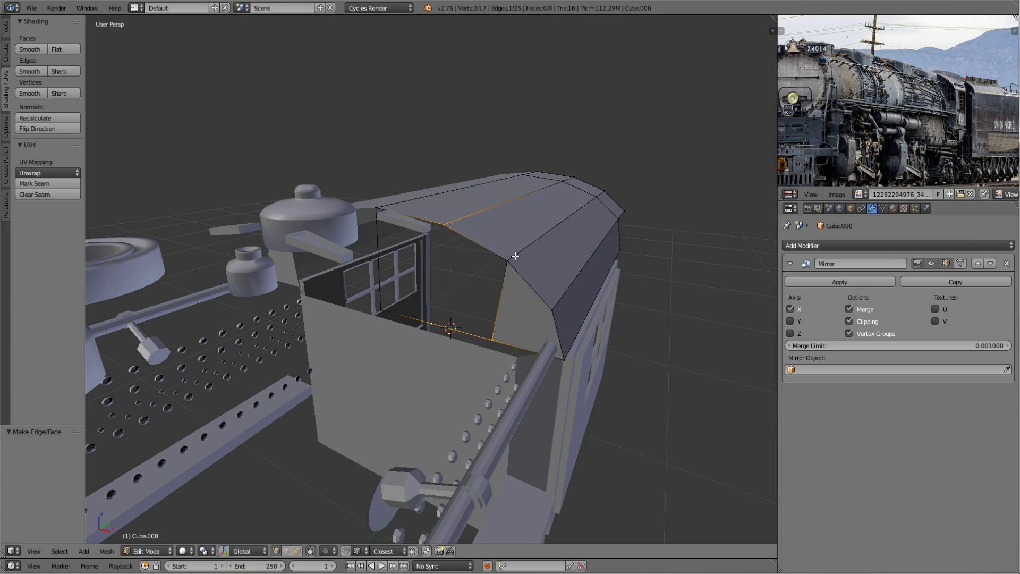
key(ctrl+l)
- Move the spare roof copy to layer 2
key(Tab)
key(m)
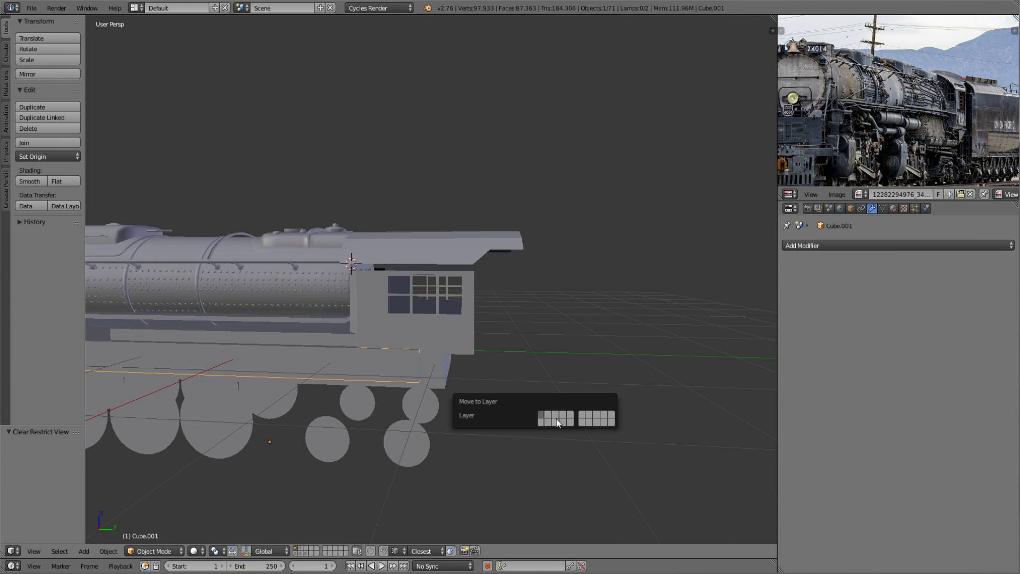
click(556, 419)
key(2)
scroll(335, 369, down, 3)
middle_drag(335, 369, 419, 365)
key(KP_3)
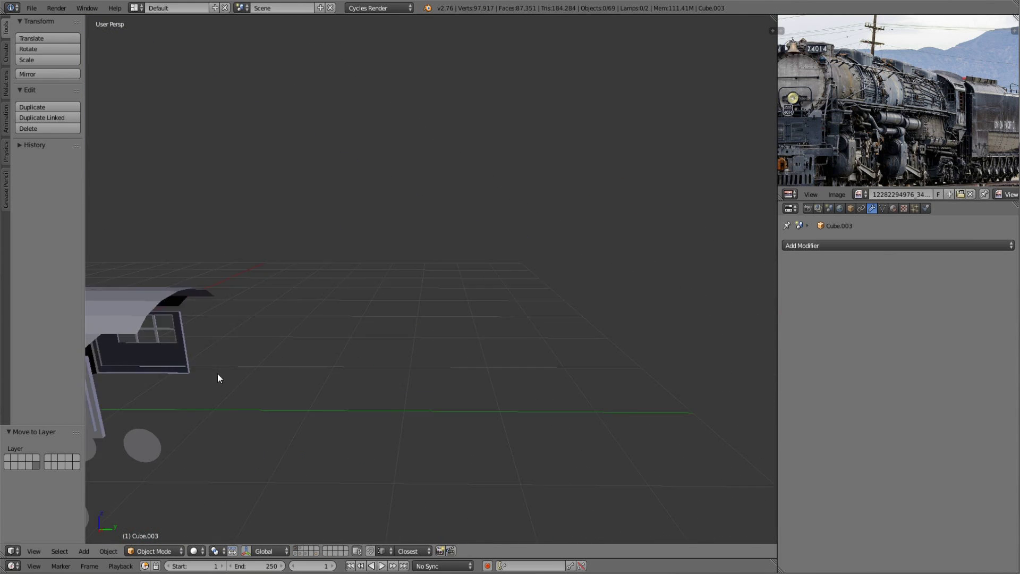
- Extrude the whole cab roof upward and inset its faces
right_click(218, 378)
key(KP_Decimal)
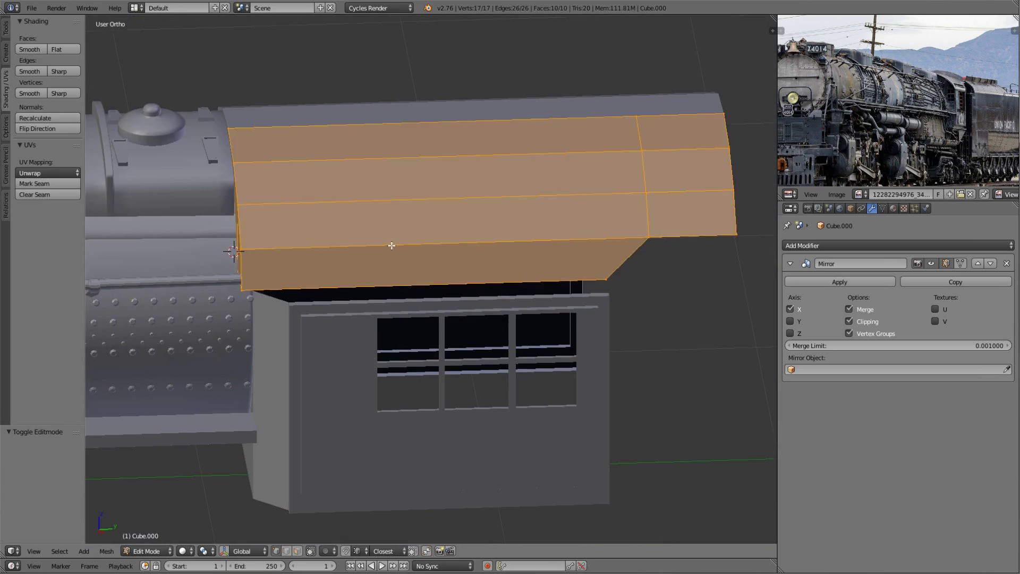
key(a)
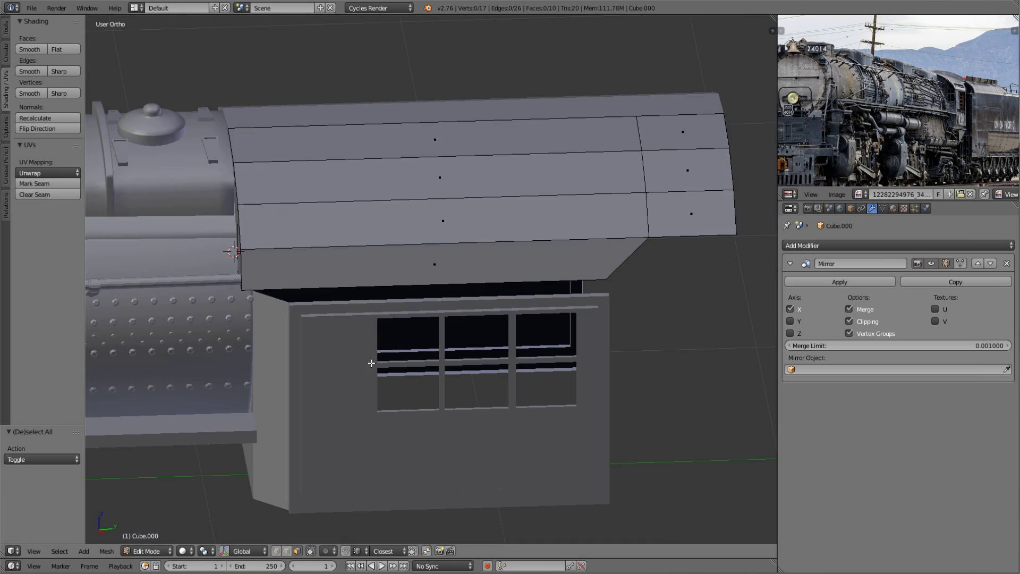
key(a)
mouse_move(693, 288)
middle_down()
mouse_move(602, 344)
mouse_move(618, 272)
mouse_move(279, 64)
mouse_move(246, 349)
mouse_move(267, 330)
mouse_move(610, 269)
mouse_move(471, 338)
mouse_move(453, 304)
mouse_move(402, 276)
middle_up()
click(606, 333)
click(677, 280)
- Extrude the roof rim outward and add a cube snapped above the roof
key(e)
click(616, 269)
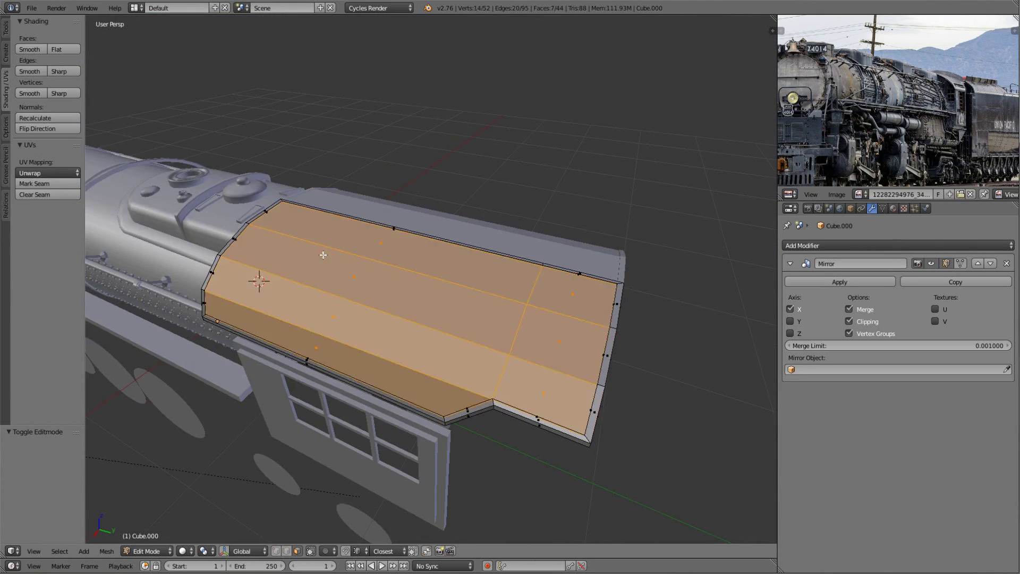
key(shift+a)
click(402, 277)
key(x)
key(shift+s)
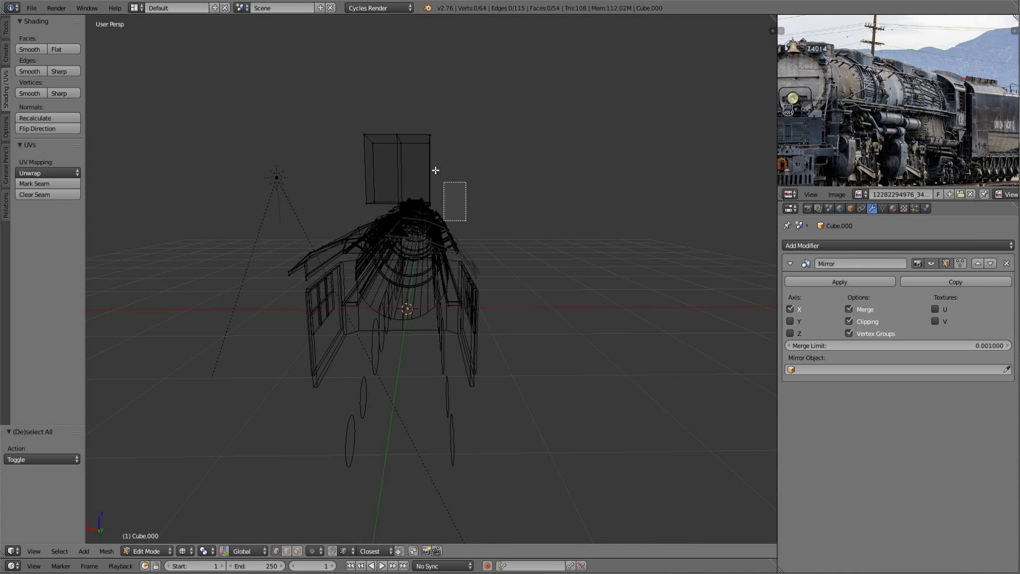
- Lower the small box along Z onto the cab roof
key(z)
middle_drag(436, 170, 436, 180)
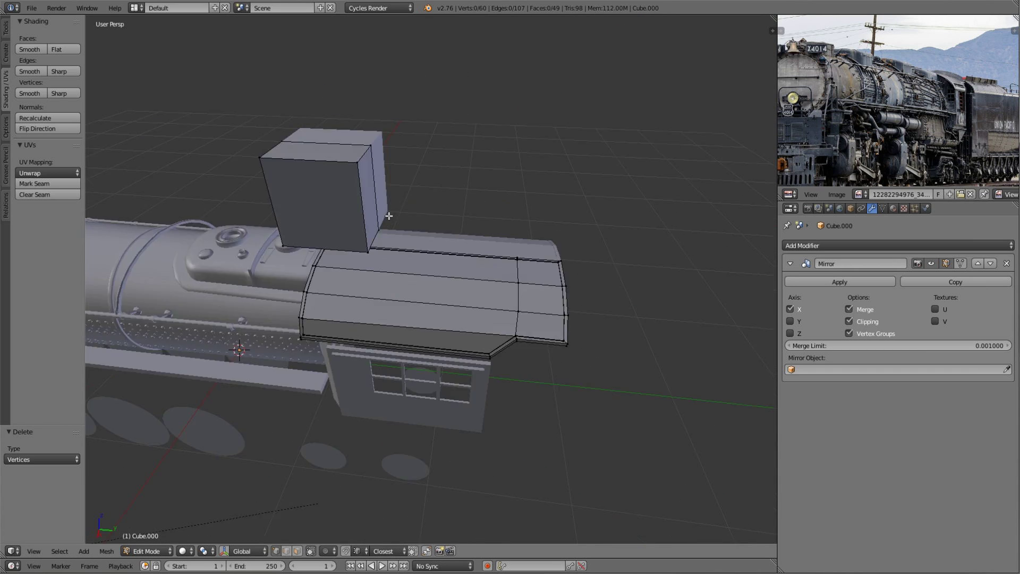
key(l)
key(g)
key(z)
click(474, 239)
scroll(379, 269, up, 5)
scroll(379, 268, down, 5)
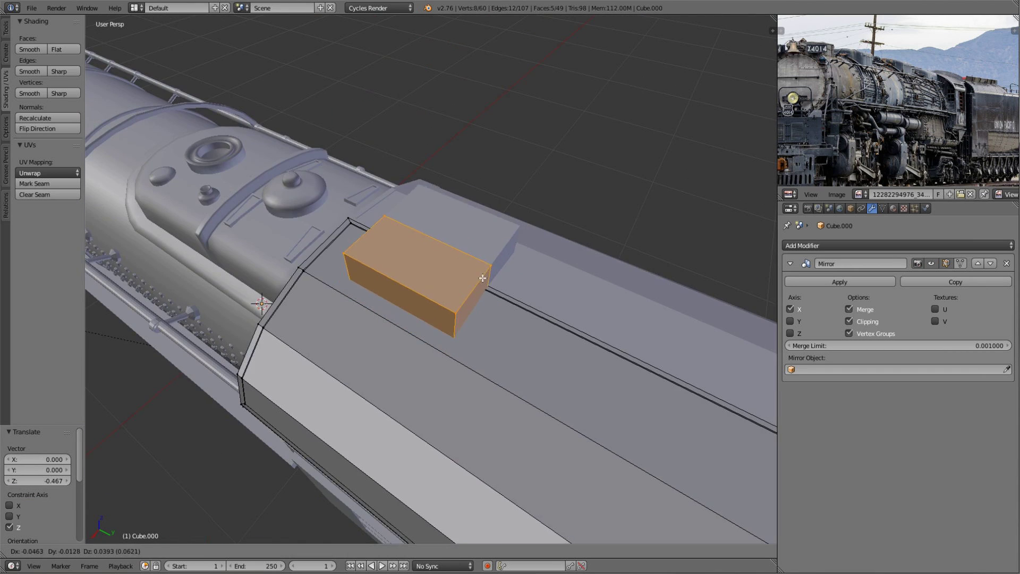
- Give the cab roof one level of subdivision smoothing
mouse_move(379, 268)
middle_down()
mouse_move(499, 282)
mouse_move(574, 333)
middle_up()
key(Tab)
scroll(477, 269, down, 3)
scroll(477, 268, up, 3)
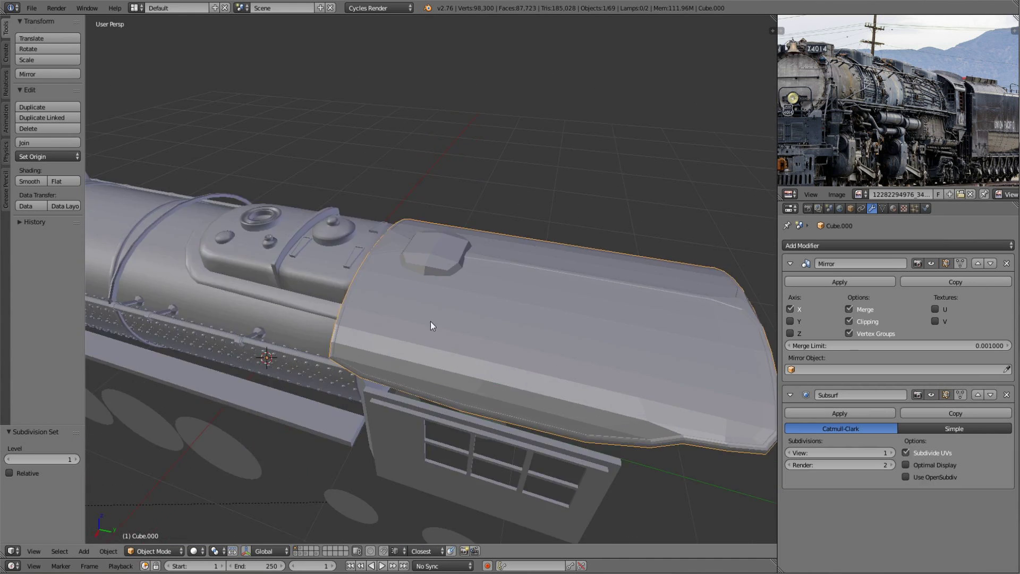
middle_drag(430, 321, 492, 287)
key(m)
click(642, 285)
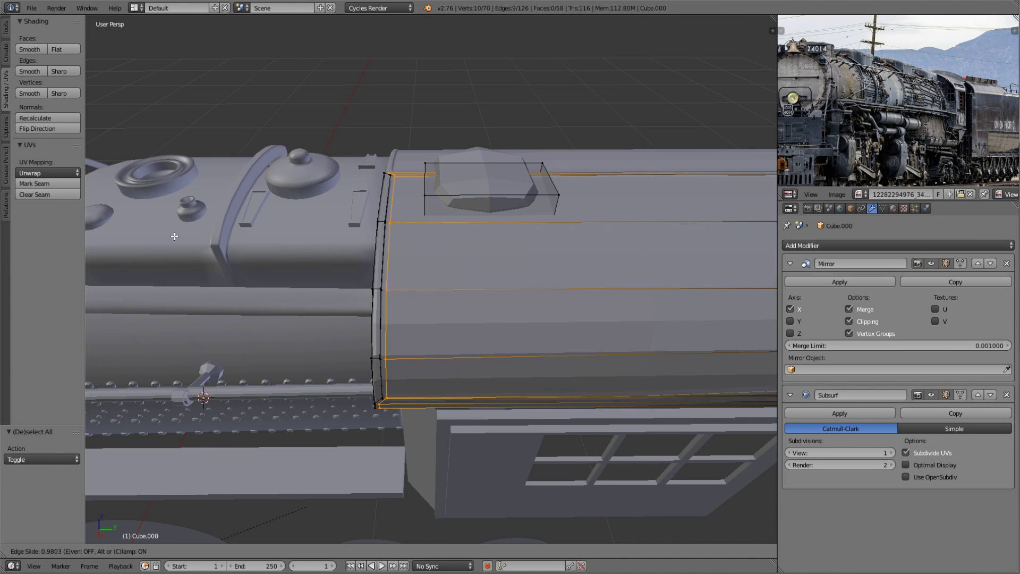
click(174, 236)
key(a)
middle_drag(174, 236, 387, 255)
- Add loop cuts slid close to the roof's front edge to crisp it
key(ctrl+r)
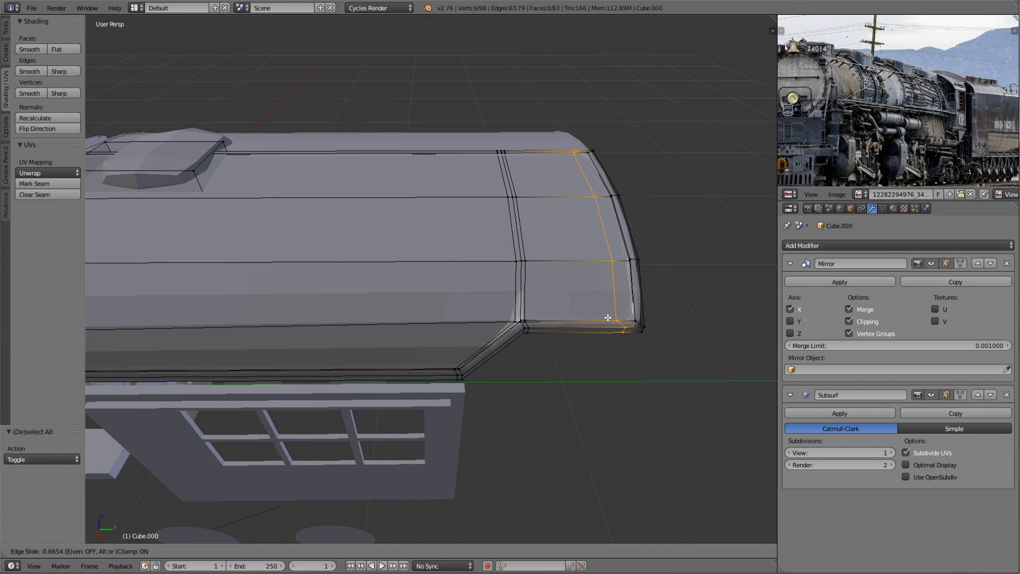
click(608, 317)
mouse_move(608, 317)
middle_down()
mouse_move(204, 223)
mouse_move(280, 216)
middle_up()
key(Tab)
key(Tab)
key(ctrl+r)
click(454, 164)
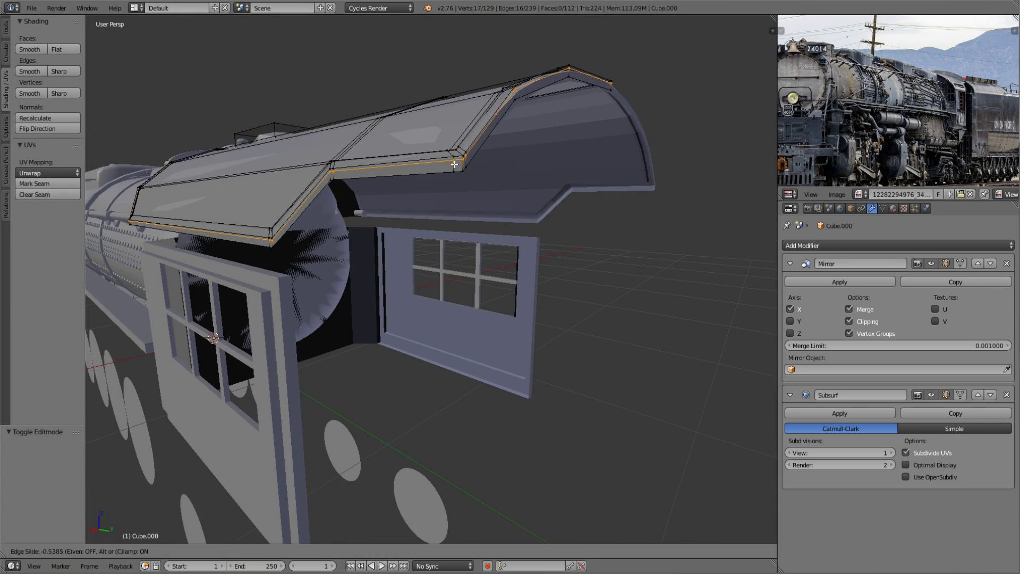
scroll(461, 256, up, 5)
key(Tab)
key(a)
scroll(463, 266, down, 6)
- Add an edge loop near the roof box's edge, checking the rendered preview
key(shift+z)
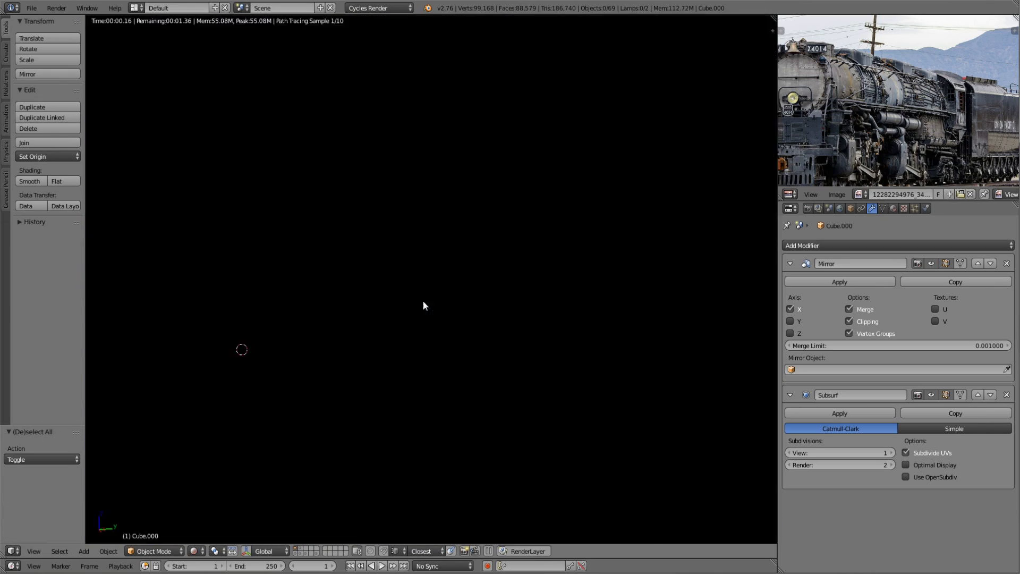
key(shift+z)
key(Tab)
scroll(333, 201, up, 2)
key(ctrl+r)
click(360, 243)
click(455, 251)
middle_drag(455, 252, 564, 296)
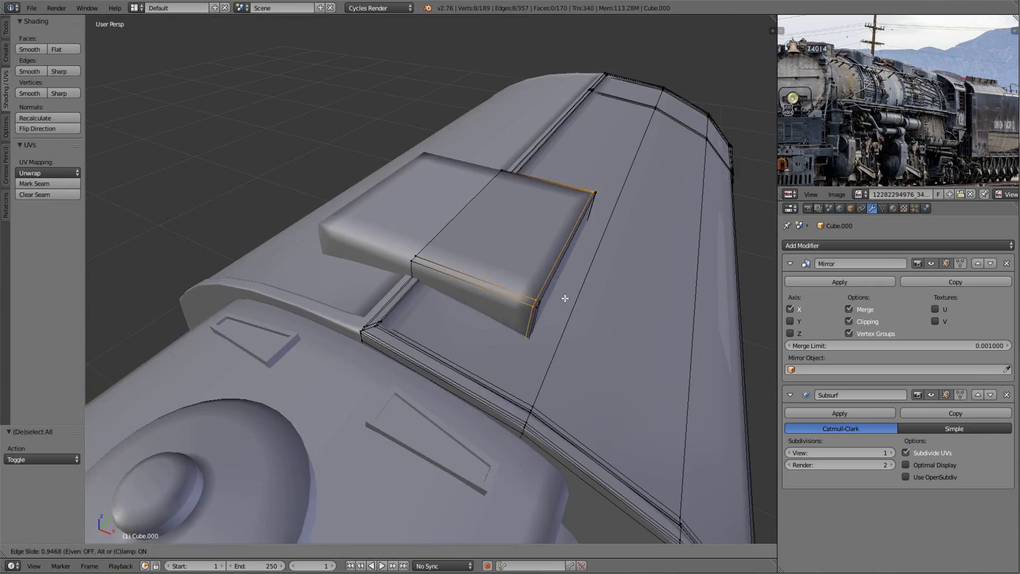
key(Tab)
scroll(403, 279, down, 4)
middle_drag(476, 300, 442, 279)
scroll(420, 380, down, 3)
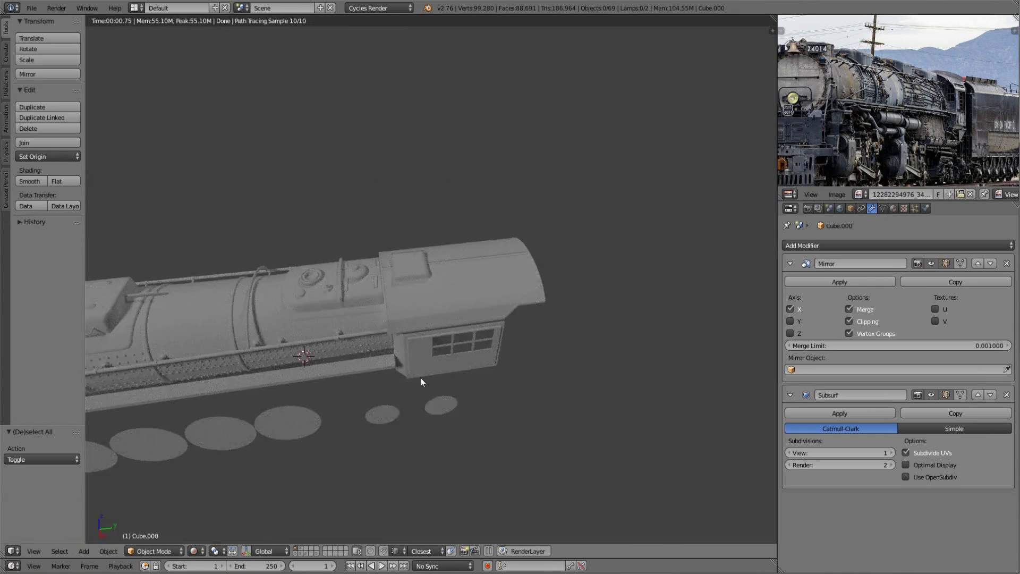
- Duplicate the roof box and scale the copy
key(shift+z)
key(shift+z)
key(Tab)
scroll(471, 176, up, 3)
key(l)
scroll(470, 176, up, 2)
key(shift+d)
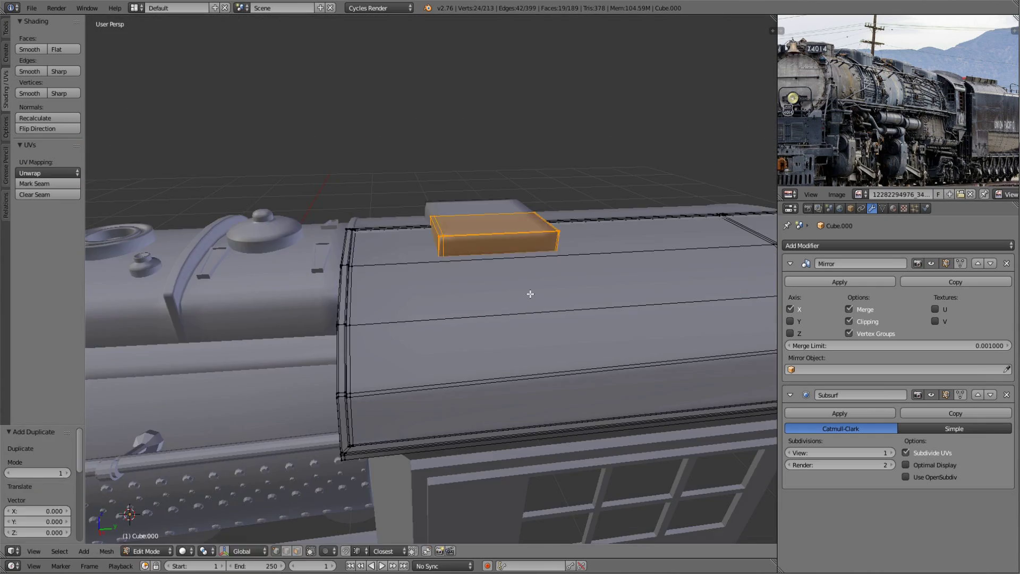
click(474, 273)
middle_drag(474, 273, 400, 275)
- Inspect the roof from the top view in wireframe and solid shading
key(z)
key(KP_7)
key(a)
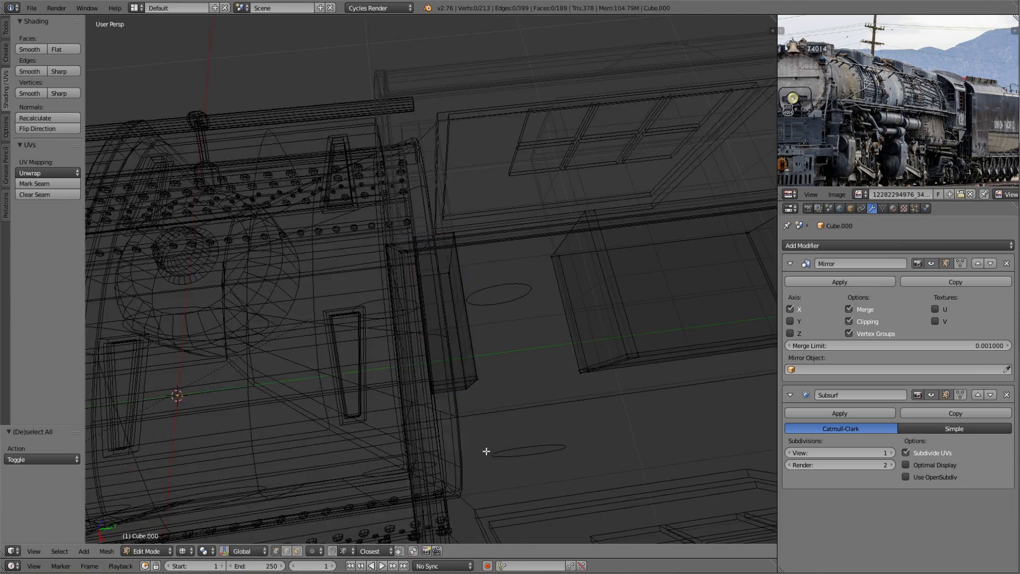
key(z)
key(z)
drag(505, 90, 553, 168)
key(z)
middle_drag(553, 168, 553, 303)
scroll(598, 262, down, 4)
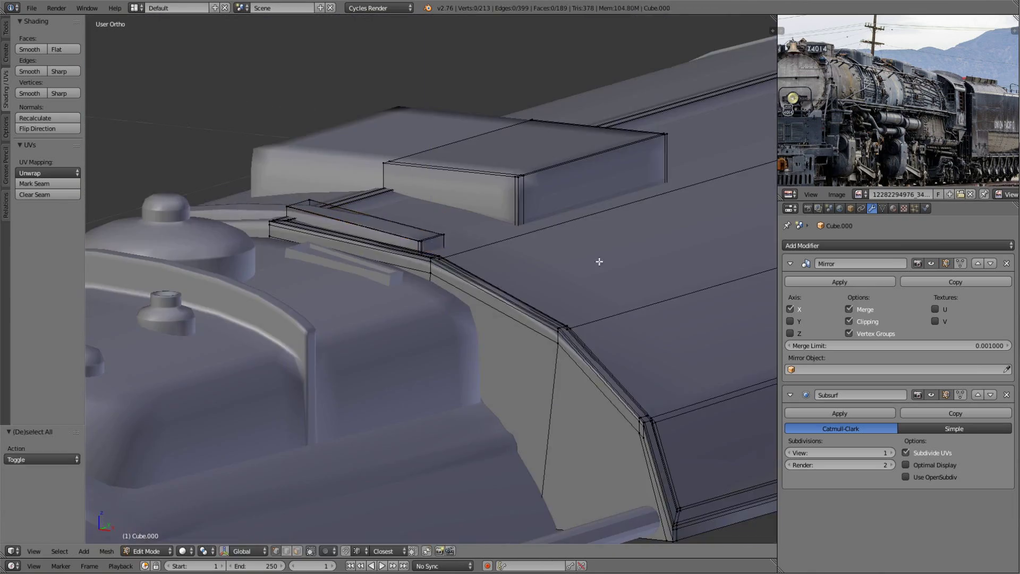
- Preview the locomotive rendered, then edit the cab side wall mesh
key(Tab)
mouse_move(498, 327)
middle_down()
mouse_move(378, 323)
mouse_move(527, 352)
middle_up()
key(shift+z)
scroll(474, 349, down, 2)
key(shift+z)
right_click(610, 364)
key(Tab)
- Extrude the window frame's left edge inward twice and fill the gap with a face
middle_drag(610, 365, 588, 296)
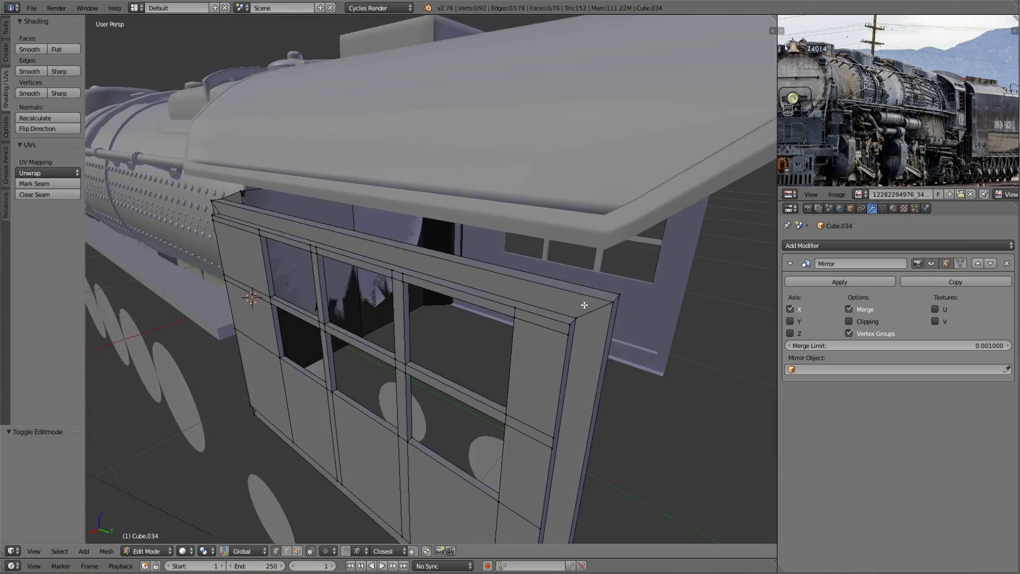
scroll(397, 273, up, 2)
key(a)
middle_drag(356, 262, 332, 277)
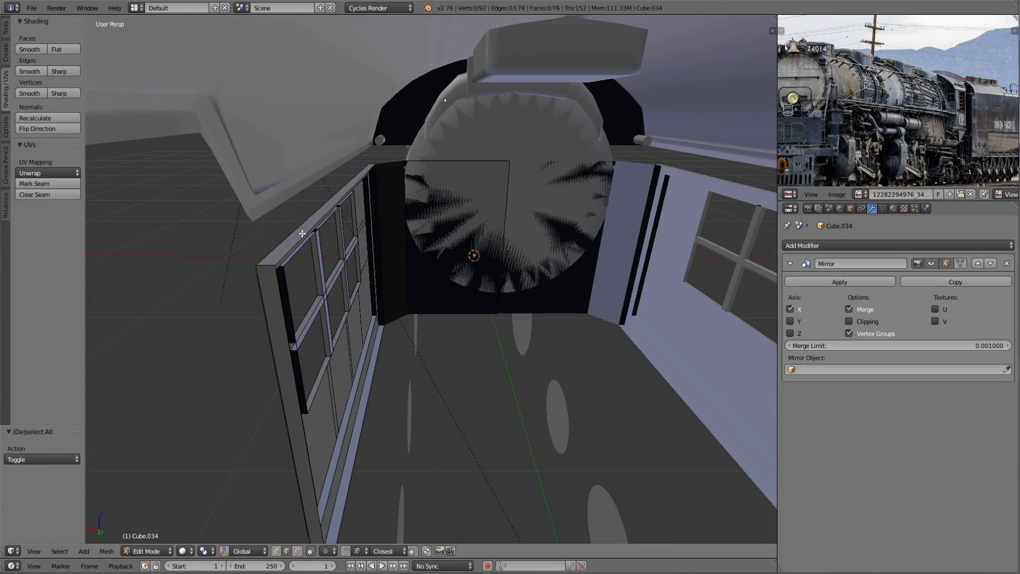
alt+right_click(302, 233)
mouse_move(302, 234)
middle_down()
mouse_move(440, 447)
mouse_move(501, 295)
mouse_move(462, 348)
mouse_move(514, 319)
mouse_move(468, 388)
mouse_move(374, 218)
mouse_move(323, 360)
mouse_move(478, 266)
mouse_move(639, 225)
middle_up()
click(449, 447)
key(e)
click(510, 314)
key(f)
key(a)
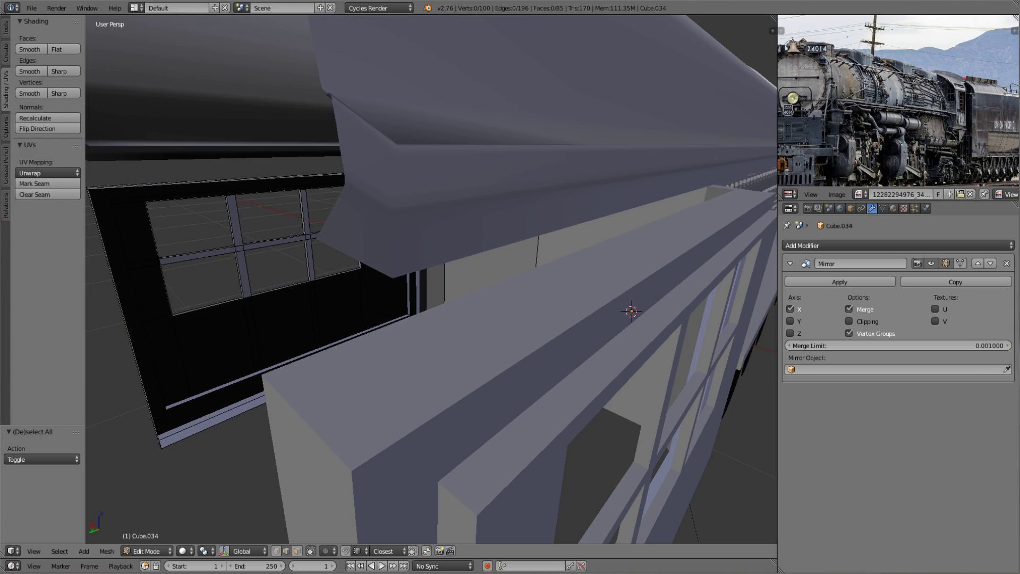
- Select the window edge loop and mullion faces and shift them into position
mouse_move(99, 175)
middle_down()
mouse_move(385, 348)
mouse_move(462, 319)
middle_up()
alt+right_click(457, 252)
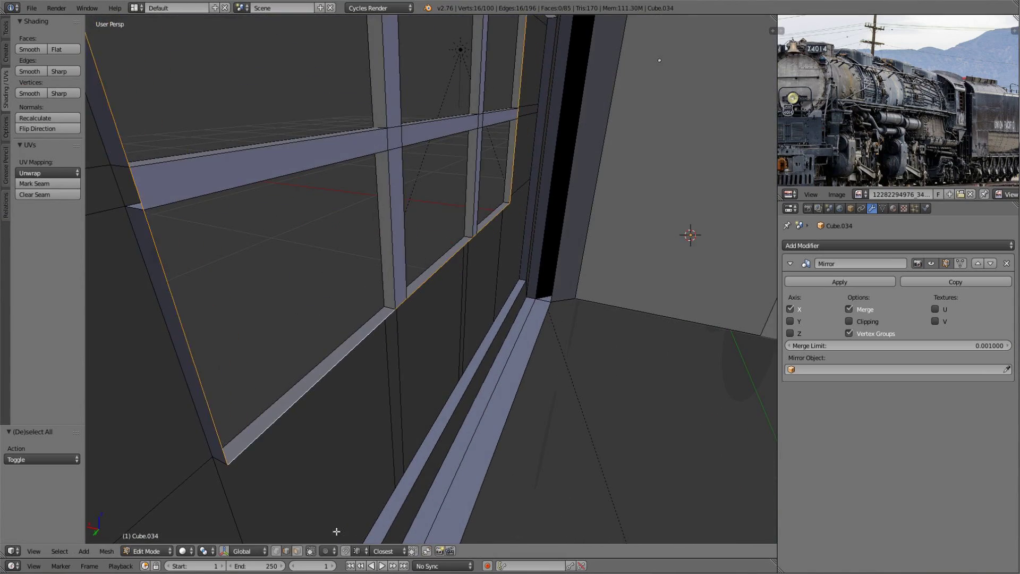
mouse_move(403, 135)
middle_down()
mouse_move(414, 230)
mouse_move(526, 342)
middle_up()
shift+right_click(414, 230)
mouse_move(551, 384)
middle_down()
mouse_move(498, 343)
mouse_move(483, 369)
mouse_move(568, 341)
middle_up()
click(516, 322)
key(a)
- Fill the missing faces between the window sill vertices
mouse_move(509, 216)
middle_down()
mouse_move(528, 225)
mouse_move(269, 198)
middle_up()
shift+right_click(431, 323)
key(f)
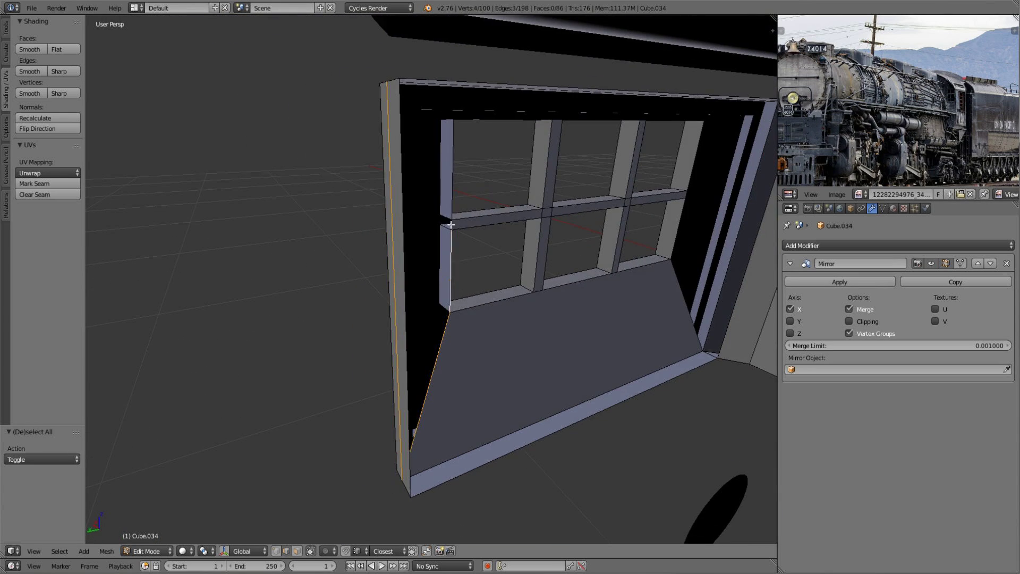
key(f)
key(a)
mouse_move(451, 224)
middle_down()
mouse_move(560, 432)
mouse_move(494, 369)
mouse_move(517, 283)
mouse_move(488, 330)
mouse_move(511, 351)
mouse_move(562, 296)
mouse_move(496, 358)
mouse_move(479, 357)
mouse_move(499, 354)
mouse_move(468, 394)
mouse_move(440, 306)
middle_up()
- Remove doubles across the whole cab mesh to merge overlapping vertices
key(a)
key(w)
click(488, 330)
right_click(511, 351)
key(a)
alt+right_click(440, 305)
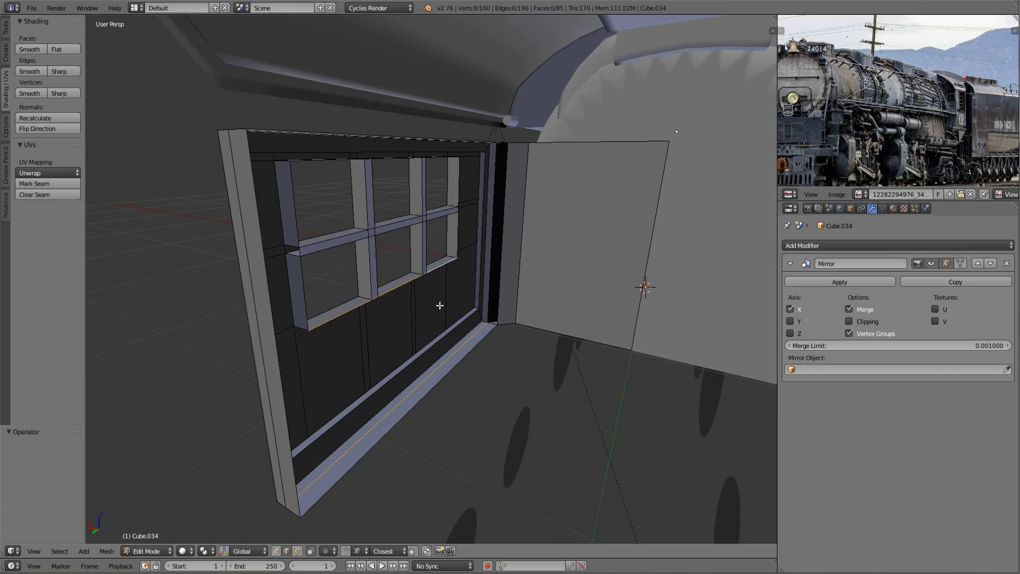
key(a)
- Move the window frame faces and fill a face on the window's left side
middle_drag(498, 317, 465, 337)
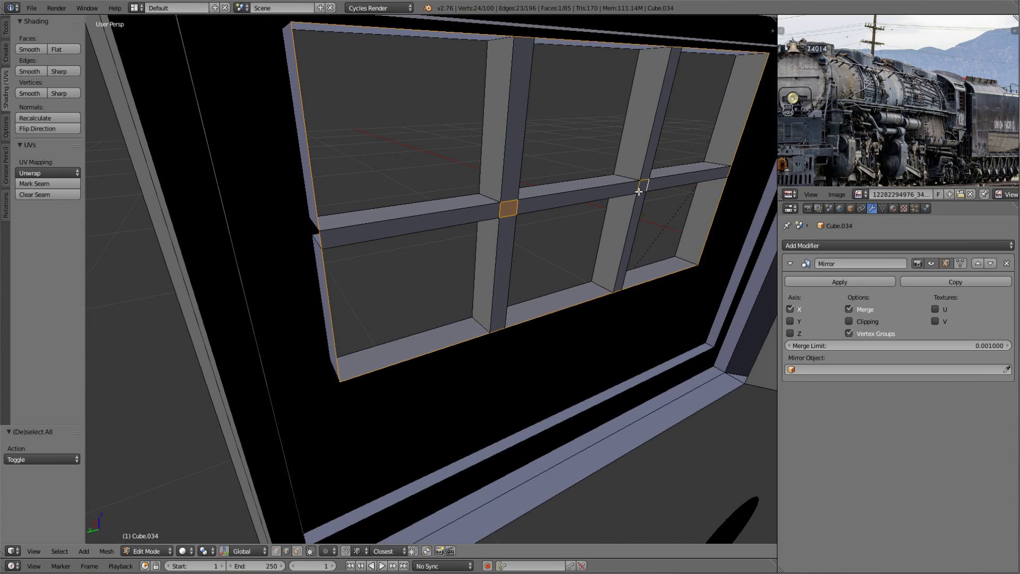
shift+right_click(638, 191)
mouse_move(638, 192)
middle_down()
mouse_move(472, 334)
mouse_move(444, 380)
mouse_move(263, 305)
middle_up()
click(483, 344)
right_click(263, 305)
mouse_move(432, 315)
middle_down()
mouse_move(474, 206)
mouse_move(268, 285)
mouse_move(365, 341)
middle_up()
key(f)
mouse_move(171, 282)
middle_down()
mouse_move(512, 307)
mouse_move(594, 182)
mouse_move(444, 198)
mouse_move(483, 308)
mouse_move(353, 337)
mouse_move(365, 326)
mouse_move(365, 263)
middle_up()
- Shrink the window pane faces inward, scaling around the 3D cursor
right_click(366, 263)
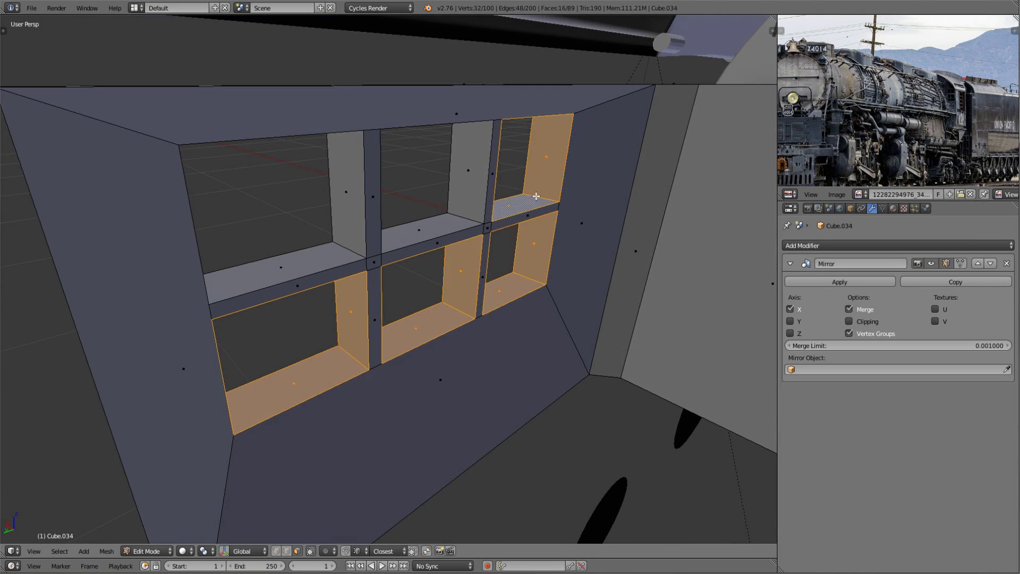
mouse_move(540, 169)
middle_down()
mouse_move(501, 303)
mouse_move(553, 302)
middle_up()
click(183, 551)
middle_drag(478, 330, 643, 332)
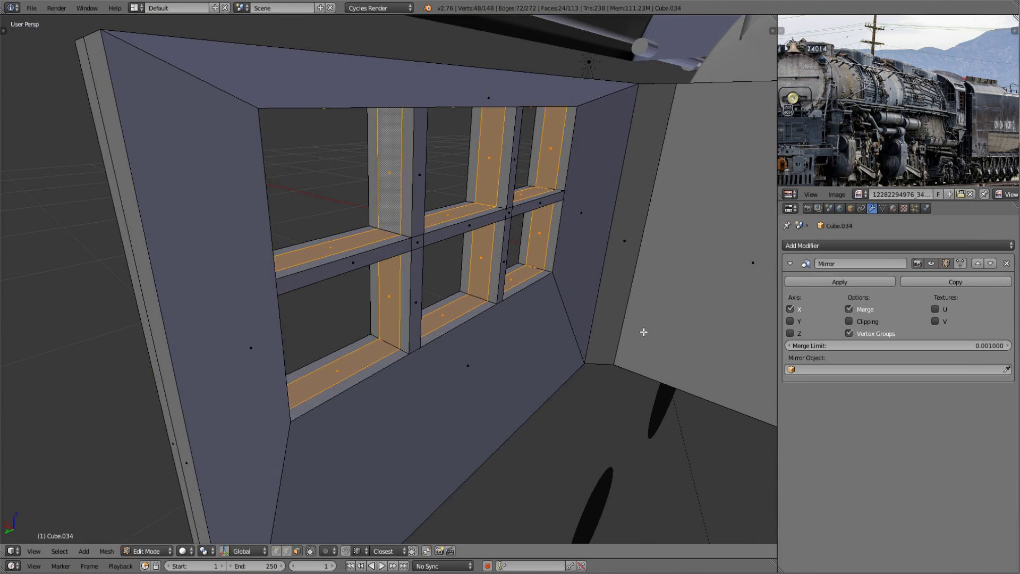
click(224, 532)
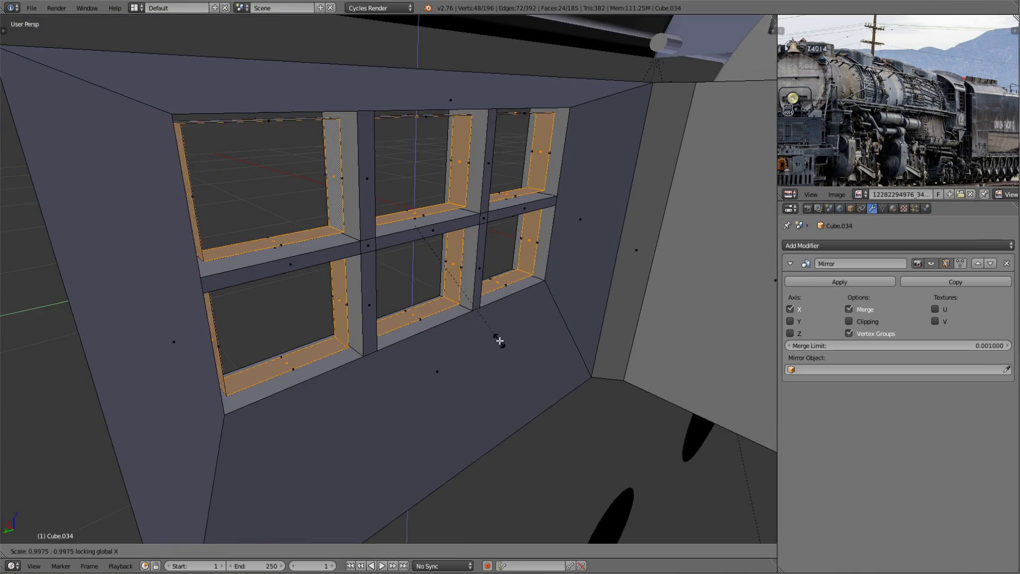
click(500, 340)
scroll(346, 308, down, 5)
middle_drag(346, 308, 485, 303)
- Select one window's frame faces and grow the selection to all window frames
key(a)
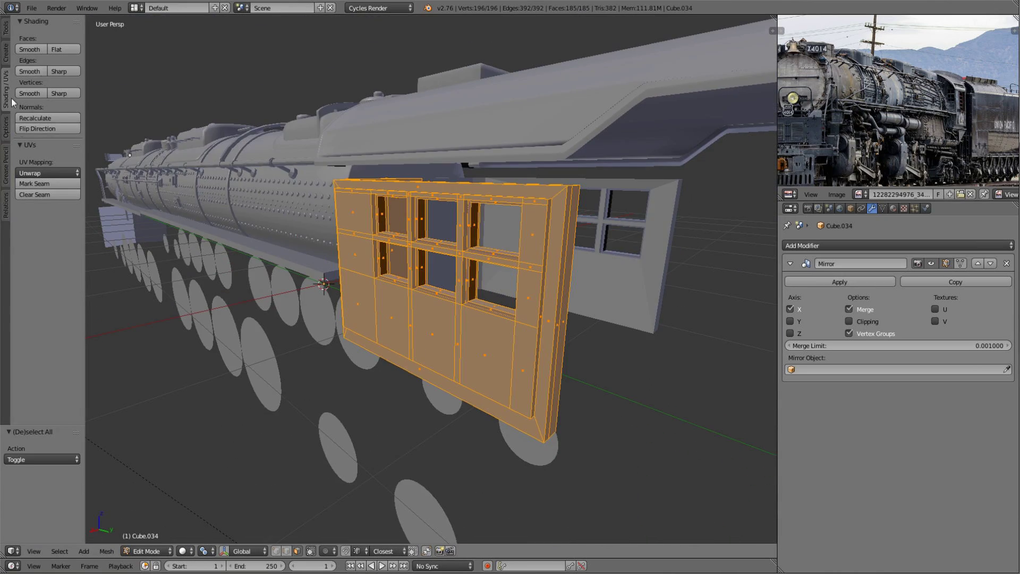
key(a)
scroll(433, 296, up, 3)
key(a)
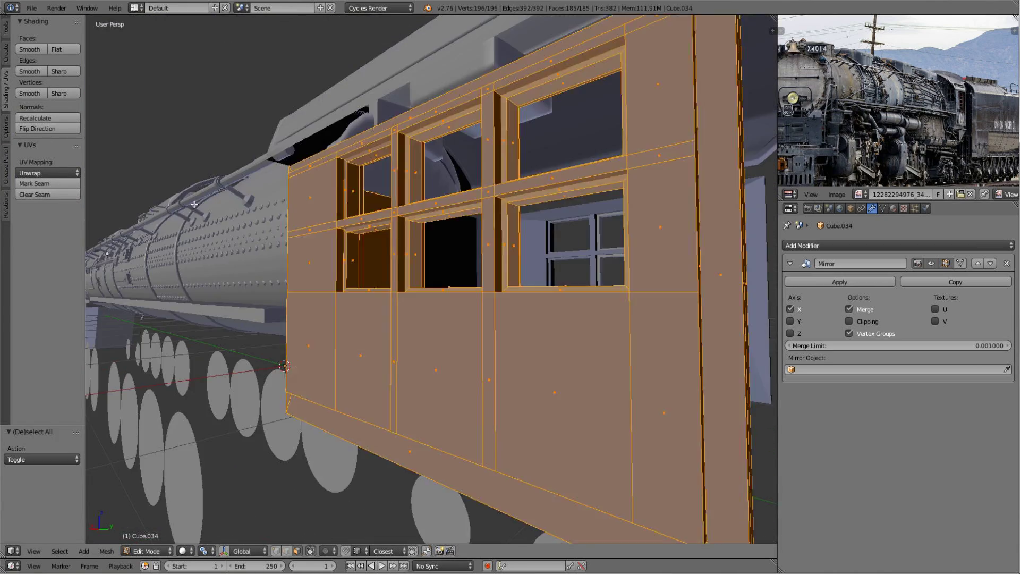
scroll(414, 326, up, 5)
key(a)
alt+right_click(418, 234)
scroll(221, 305, down, 3)
mouse_move(221, 305)
middle_down()
mouse_move(493, 340)
mouse_move(384, 339)
middle_up()
scroll(493, 340, up, 3)
key(shift+g)
scroll(492, 340, down, 5)
- Check the framed windows and cab interior in a rendered preview
key(Tab)
key(shift+z)
scroll(520, 361, up, 2)
mouse_move(519, 362)
middle_down()
mouse_move(490, 370)
mouse_move(578, 337)
mouse_move(419, 440)
mouse_move(343, 396)
mouse_move(436, 319)
mouse_move(415, 299)
mouse_move(478, 372)
middle_up()
key(shift+z)
- Extrude the window wall's top upward and bridge a face across the wall tops
key(Tab)
right_click(415, 299)
right_click(478, 372)
key(e)
click(499, 405)
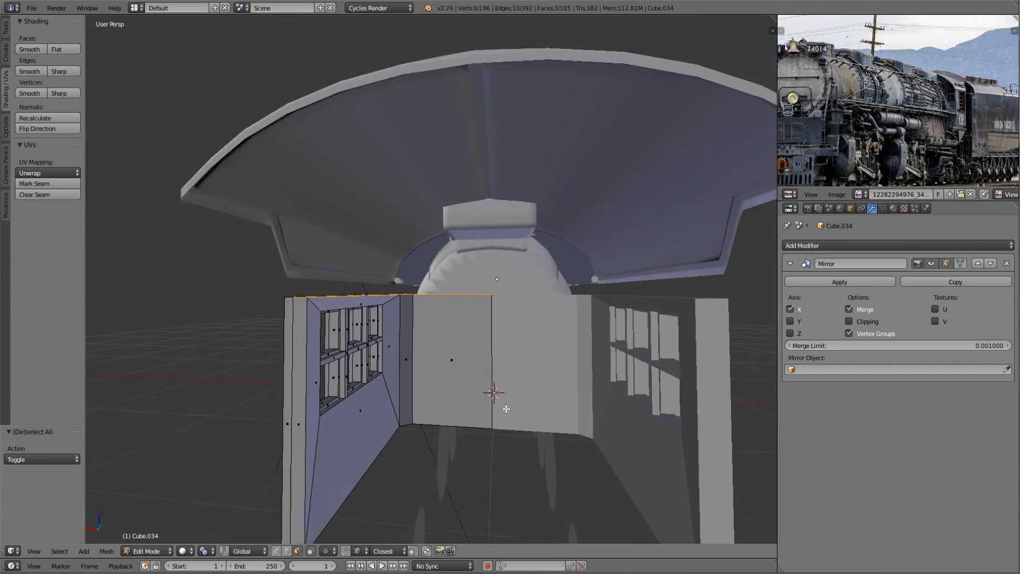
middle_drag(499, 405, 474, 381)
scroll(404, 213, up, 3)
key(f)
mouse_move(465, 184)
middle_down()
mouse_move(443, 224)
mouse_move(510, 379)
mouse_move(450, 344)
mouse_move(451, 382)
mouse_move(515, 385)
mouse_move(465, 350)
mouse_move(463, 364)
mouse_move(277, 294)
middle_up()
click(463, 200)
- Exit edit mode and review the cab from the right side in rendered shading
key(z)
key(z)
key(Tab)
key(shift+z)
key(KP_3)
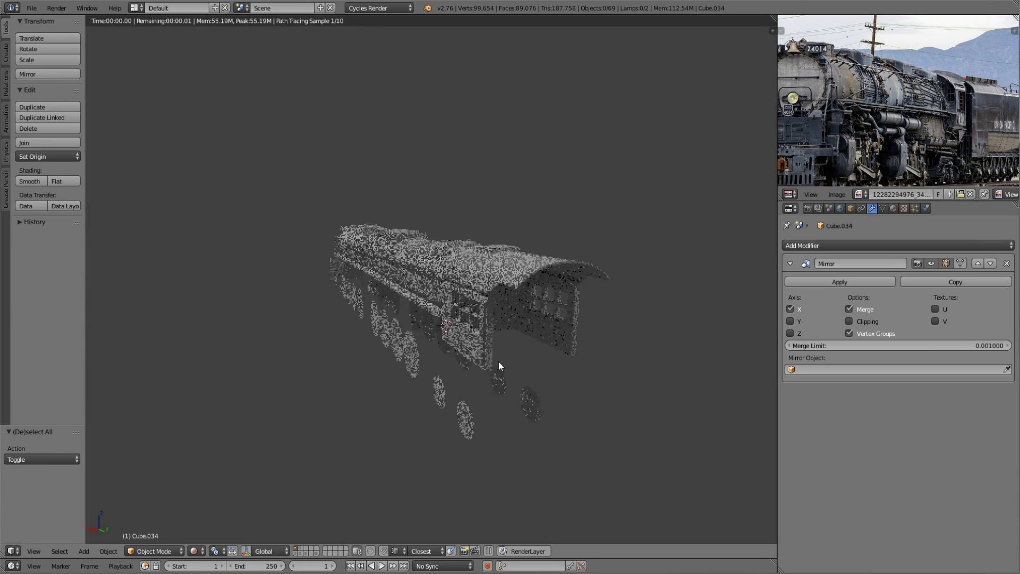
key(shift+z)
middle_drag(498, 366, 393, 181)
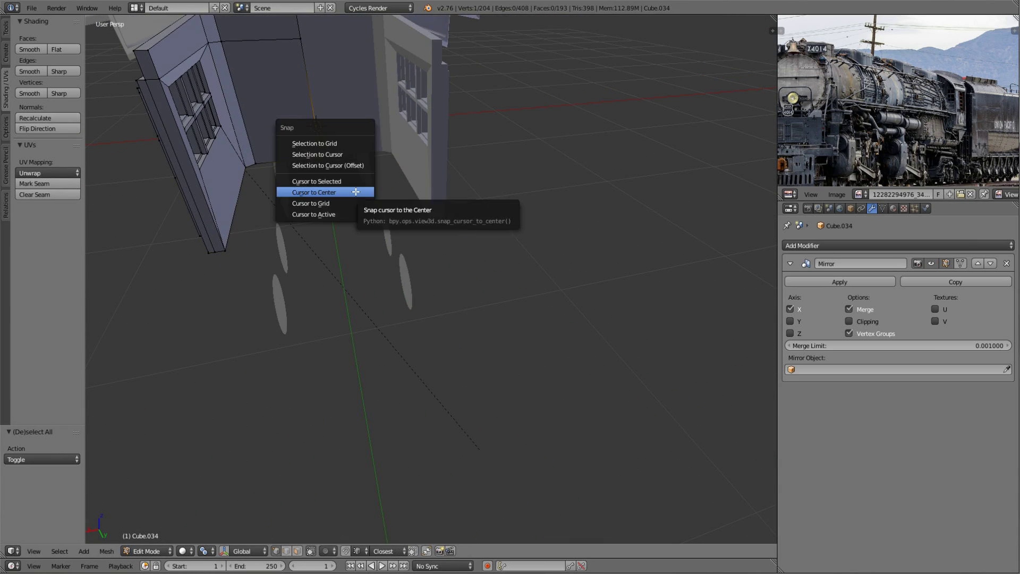
- Add a plane at the scene centre, scale it down and move it along Y under the cab
click(355, 191)
key(shift+a)
click(467, 210)
mouse_move(467, 210)
middle_down()
mouse_move(468, 297)
mouse_move(425, 175)
middle_up()
key(s)
click(469, 323)
key(g)
key(y)
click(638, 143)
- Add a loop cut across the plane in edit mode
key(Tab)
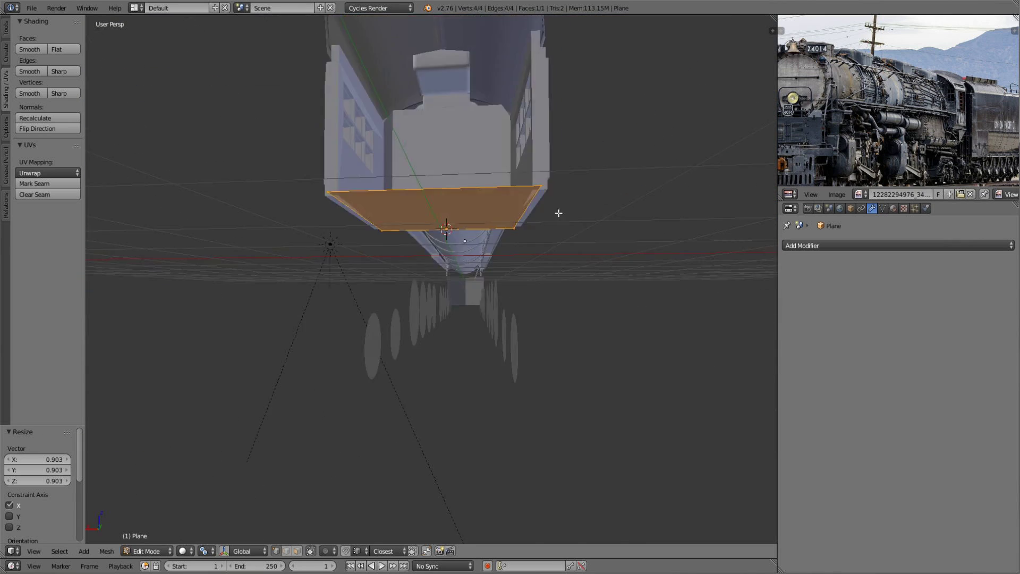
middle_drag(496, 167, 496, 157)
key(a)
key(ctrl+r)
click(435, 160)
click(393, 150)
- Scale the plane's middle face strip along X to match the cab width
middle_drag(392, 150, 423, 227)
right_click(424, 227)
key(s)
key(x)
click(555, 255)
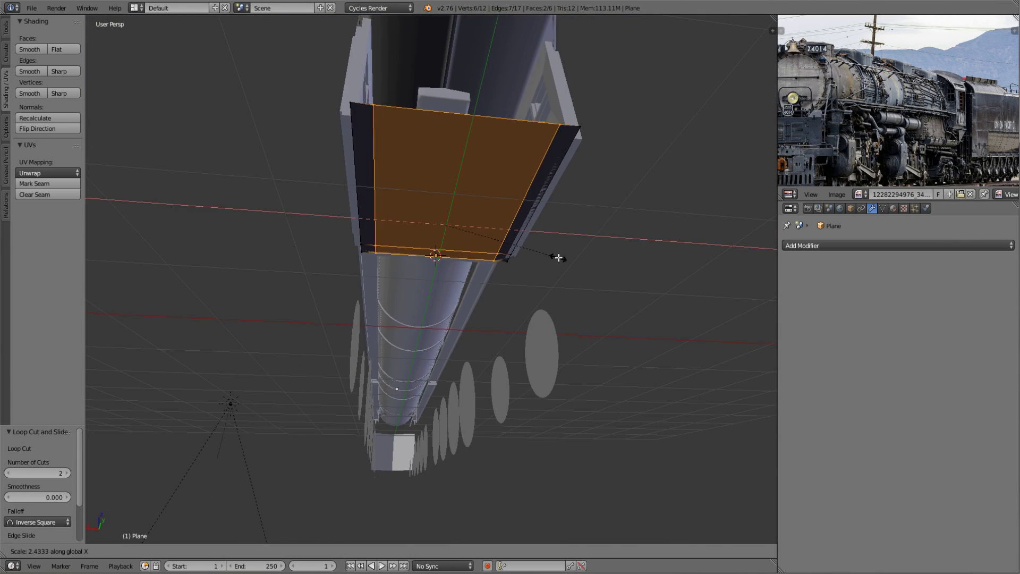
mouse_move(555, 255)
middle_down()
mouse_move(551, 226)
mouse_move(611, 202)
middle_up()
key(s)
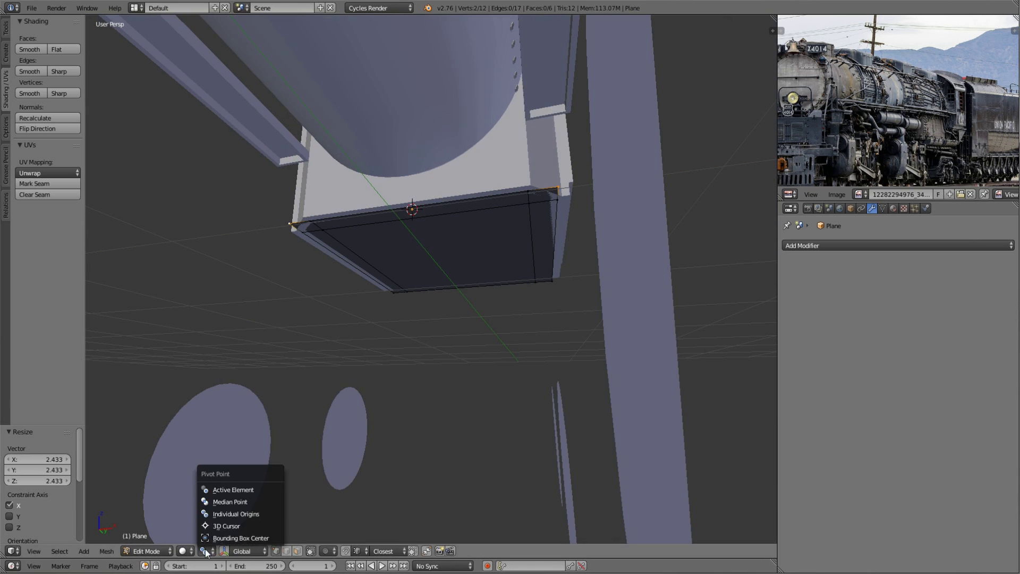
click(691, 273)
mouse_move(691, 274)
middle_down()
mouse_move(453, 307)
mouse_move(495, 293)
middle_up()
- Extrude the floor's bottom edges along Y and scale them on X to form a stepped lip
key(a)
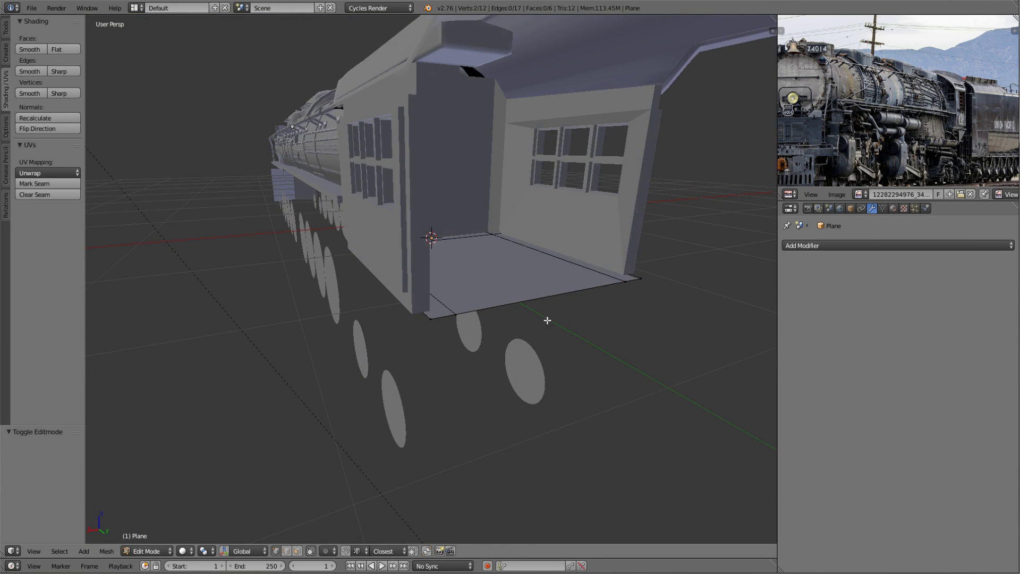
alt+right_click(547, 318)
middle_drag(547, 318, 548, 299)
key(KP_3)
scroll(569, 305, up, 5)
key(e)
key(y)
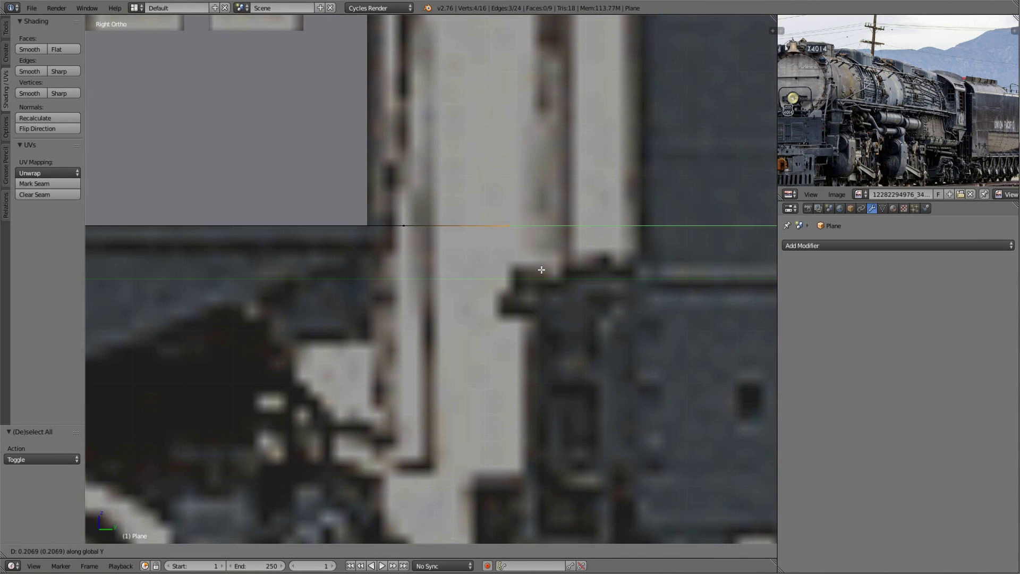
mouse_move(504, 267)
middle_down()
mouse_move(528, 269)
mouse_move(457, 280)
mouse_move(378, 270)
mouse_move(393, 274)
mouse_move(302, 289)
mouse_move(381, 247)
middle_up()
key(s)
key(x)
click(448, 318)
click(496, 304)
- Extrude all floor faces for thickness and inspect the result in rendered view
key(a)
key(e)
key(Tab)
key(shift+z)
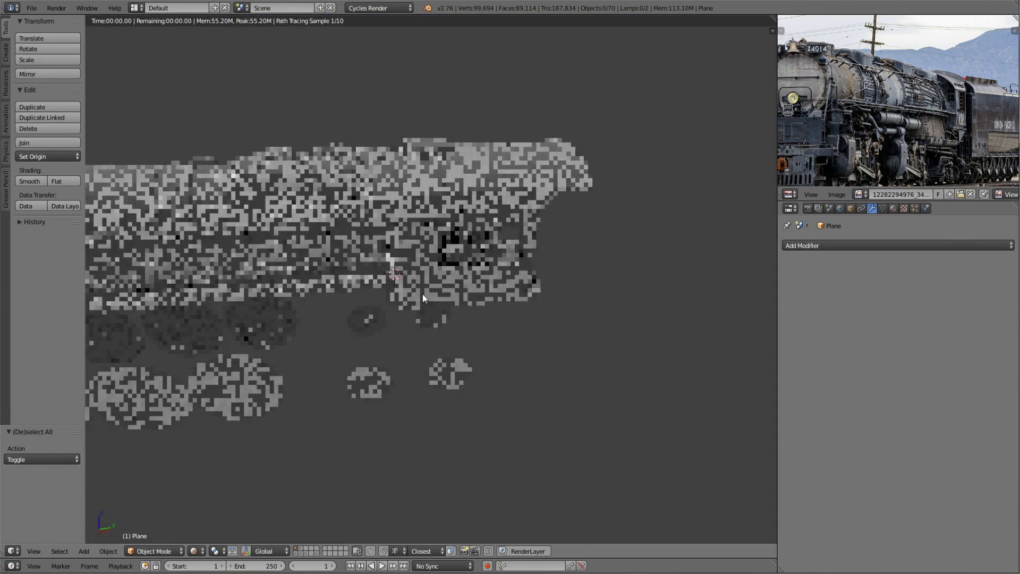
middle_drag(422, 294, 411, 218)
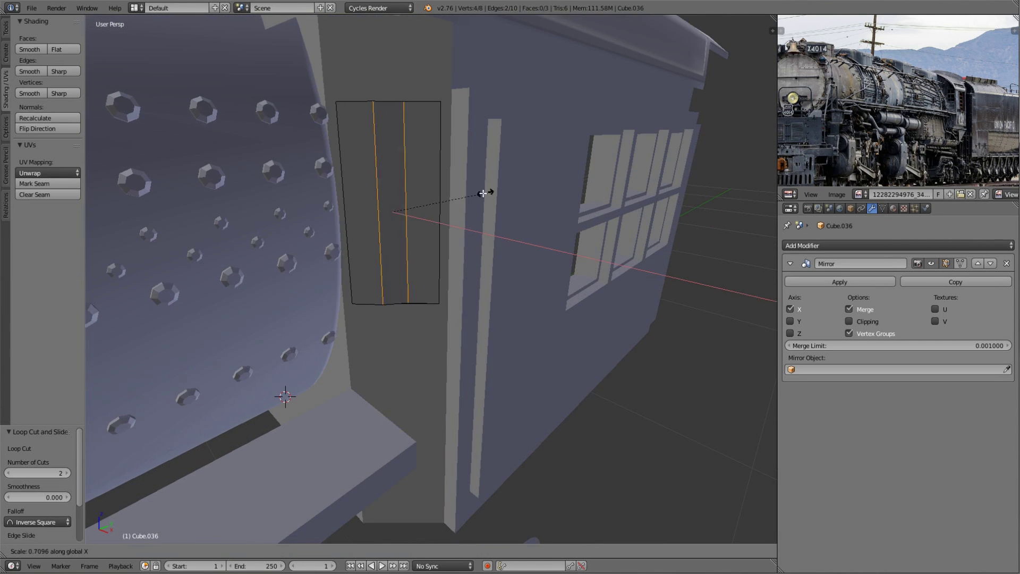
- Undo the unwanted loop cuts on the cab and check it in rendered preview
key(Escape)
middle_drag(481, 193, 420, 287)
key(ctrl+z)
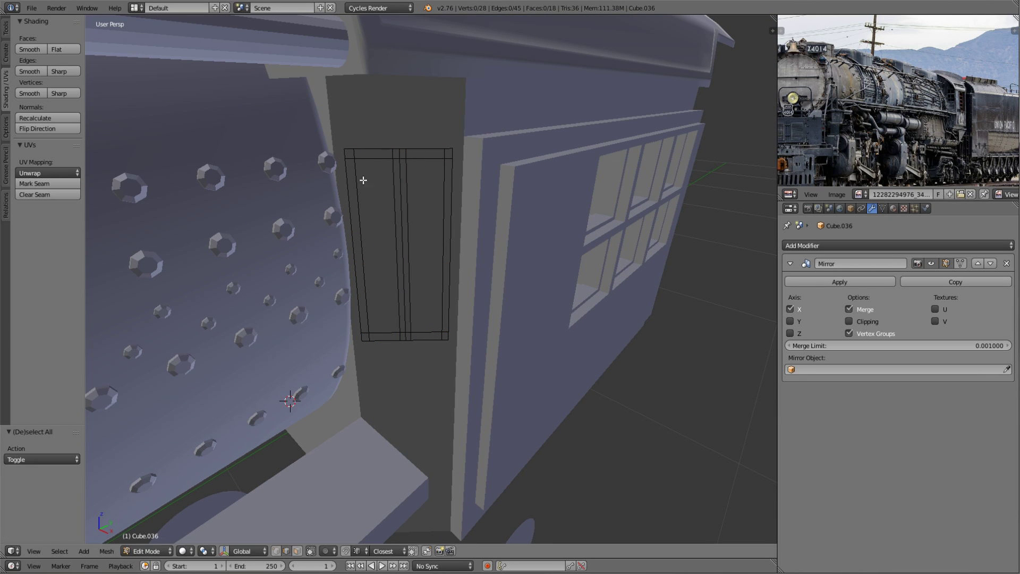
key(Escape)
middle_drag(500, 264, 455, 236)
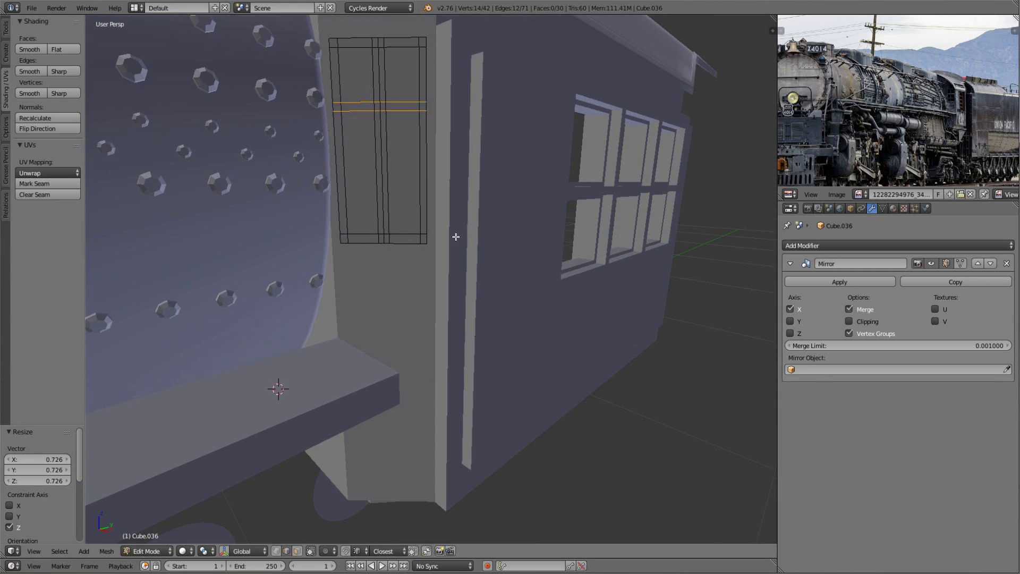
scroll(363, 94, down, 3)
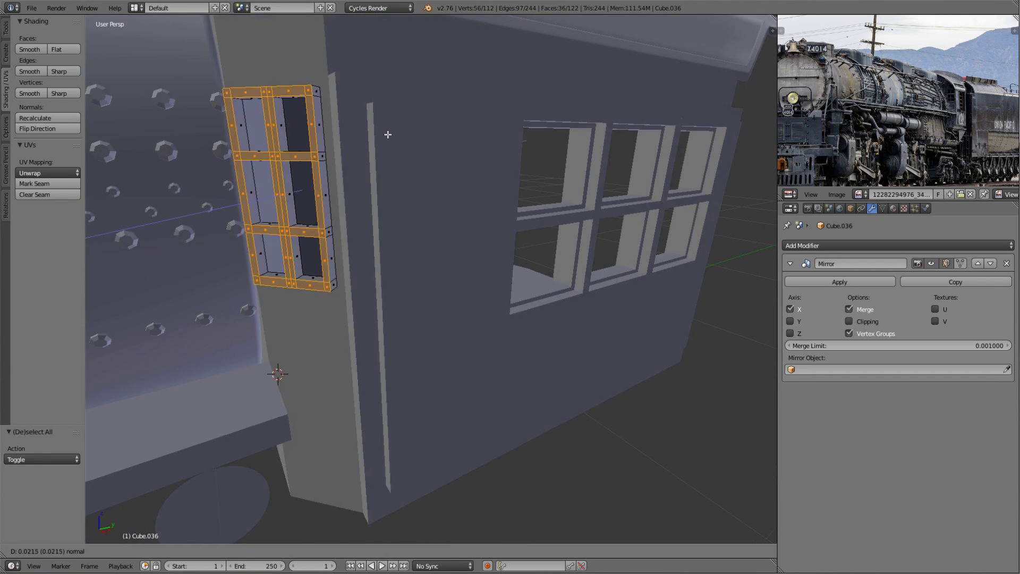
key(Tab)
mouse_move(362, 94)
middle_down()
mouse_move(389, 259)
mouse_move(511, 294)
mouse_move(457, 306)
middle_up()
key(shift+z)
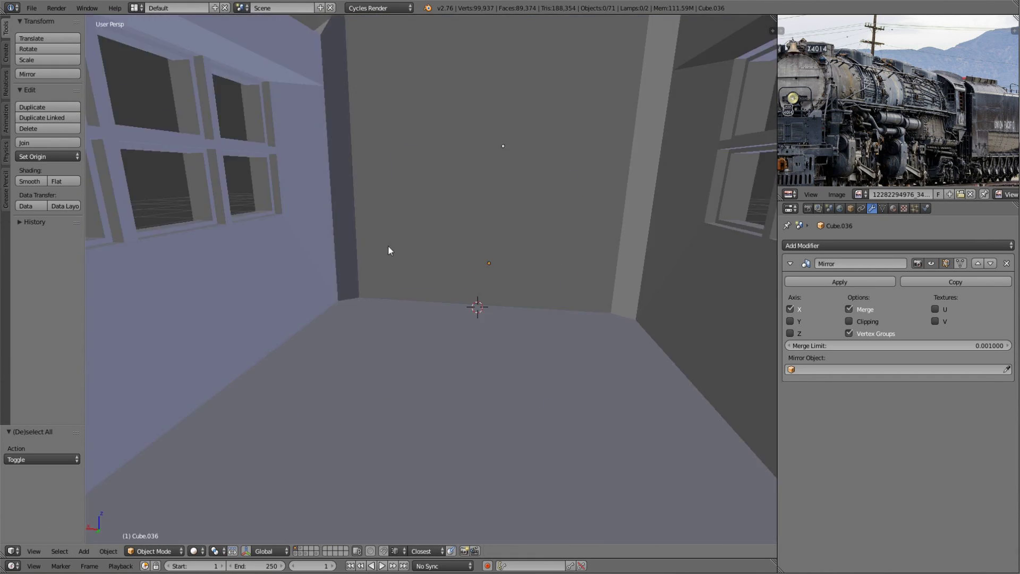
- Loop cut the narrow cab panel and raise the new edge 0.01 along Z
key(ctrl+r)
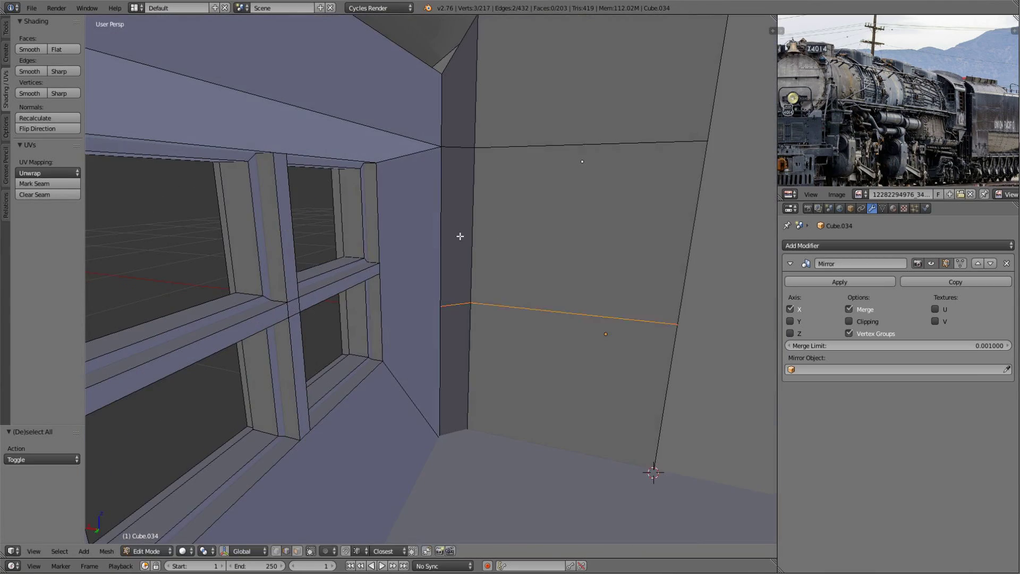
scroll(460, 235, down, 3)
middle_drag(448, 289, 416, 255)
text(gz.01)
key(Return)
key(z)
key(z)
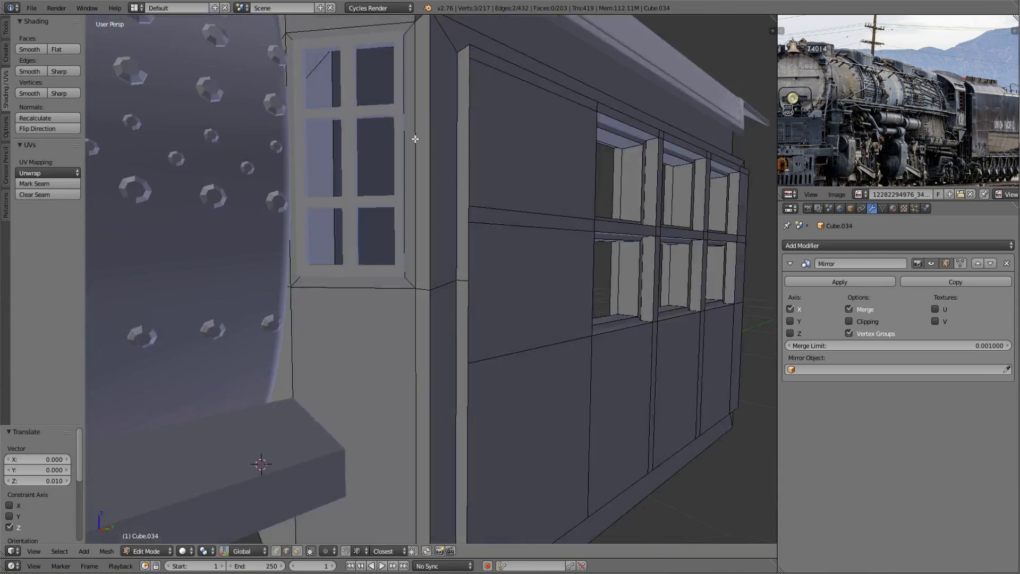
scroll(415, 138, up, 5)
- Inset the window panel face and delete its inner face to open a hole
key(z)
scroll(469, 230, down, 5)
key(z)
key(a)
scroll(679, 119, up, 5)
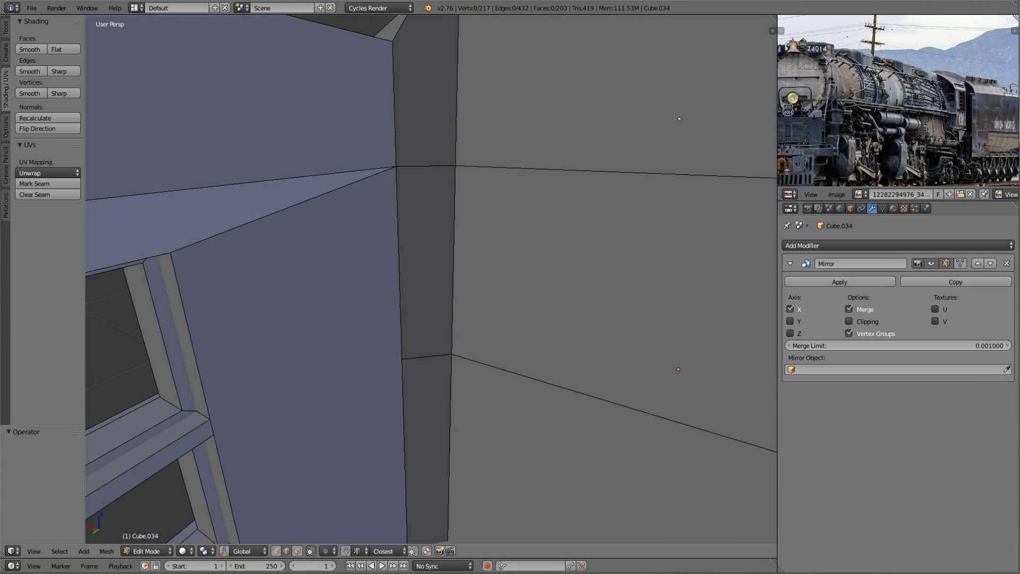
click(570, 293)
key(x)
click(570, 293)
middle_drag(571, 293, 437, 231)
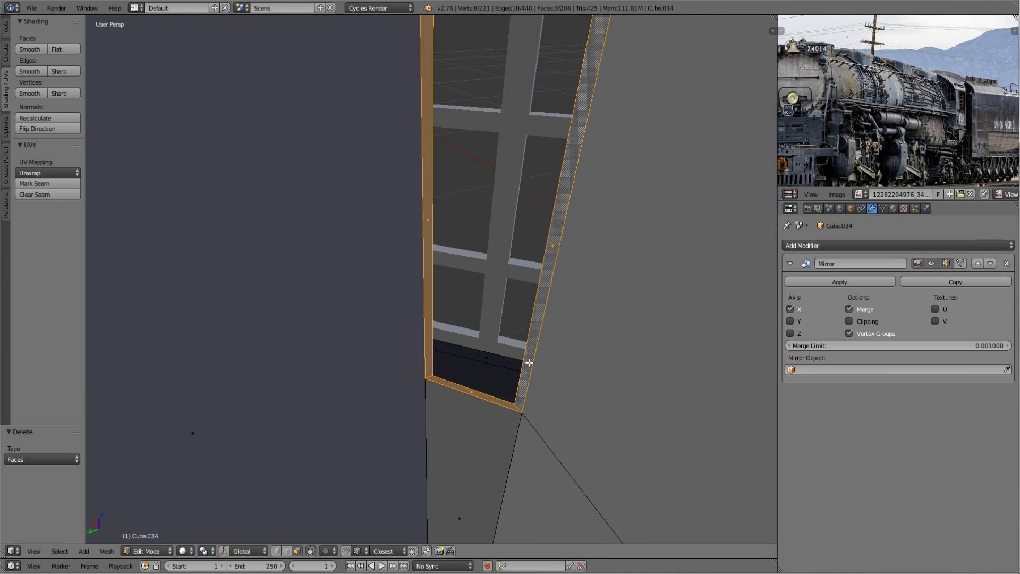
scroll(437, 231, down, 2)
scroll(437, 232, down, 2)
scroll(346, 392, up, 4)
- Fill a face between the selected window-frame edges to form the panes
middle_drag(347, 391, 519, 300)
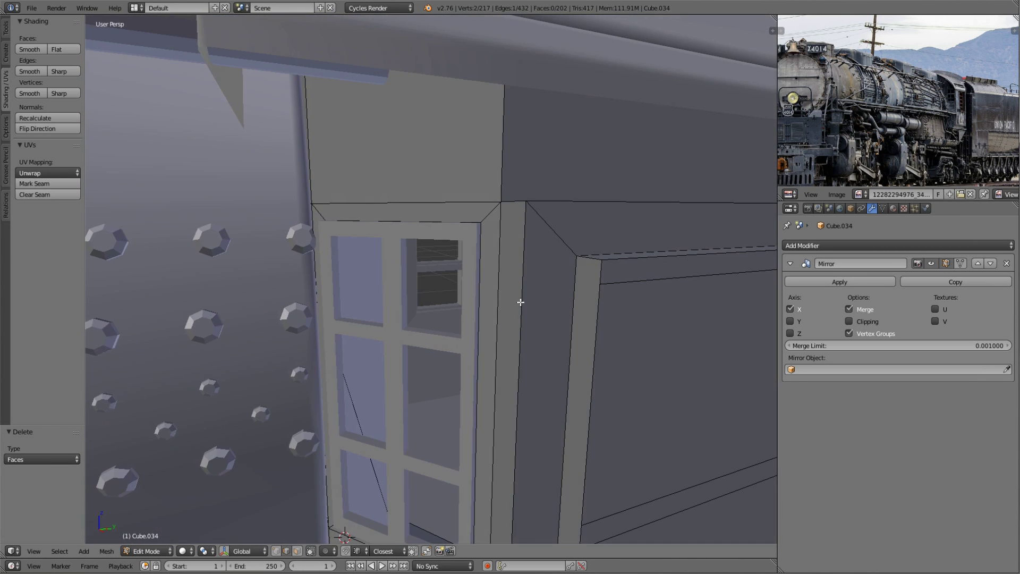
key(f)
scroll(388, 228, up, 4)
scroll(389, 228, down, 3)
middle_drag(439, 285, 398, 471)
key(a)
- Review the new paned cab window in rendered preview after leaving Edit Mode
key(shift+z)
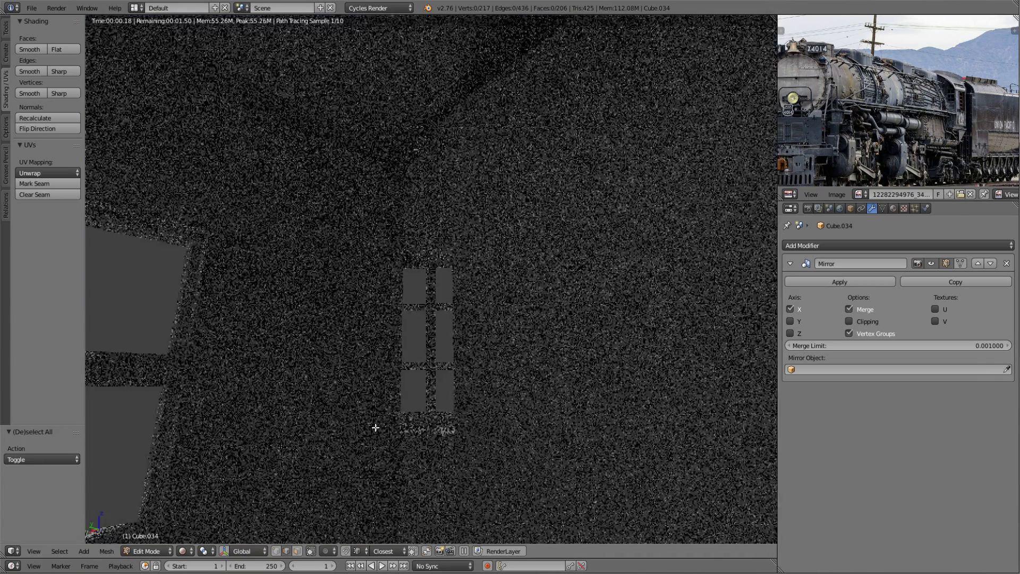
right_click(394, 377)
key(shift+z)
key(Escape)
middle_drag(478, 320, 496, 322)
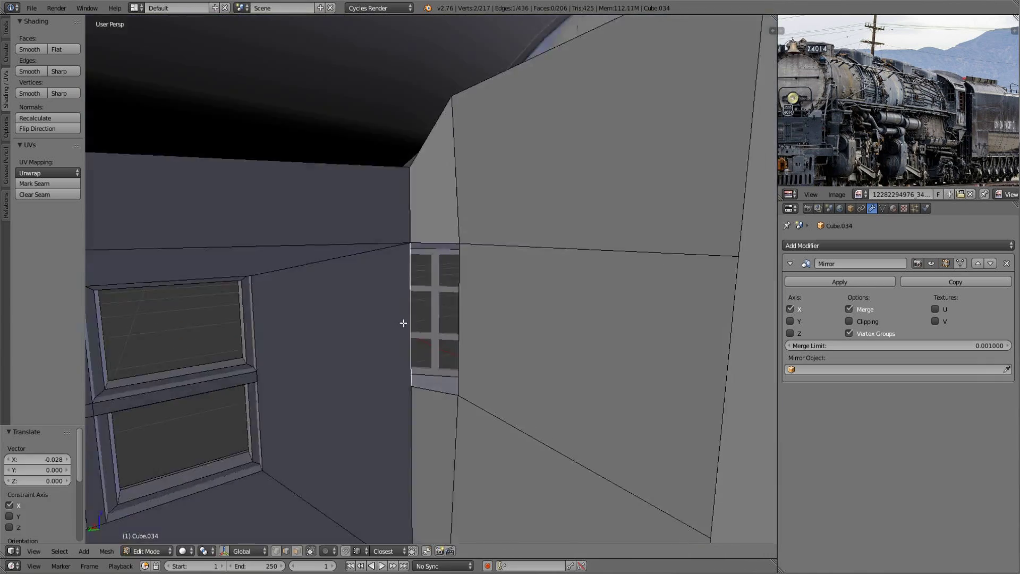
key(Tab)
key(shift+z)
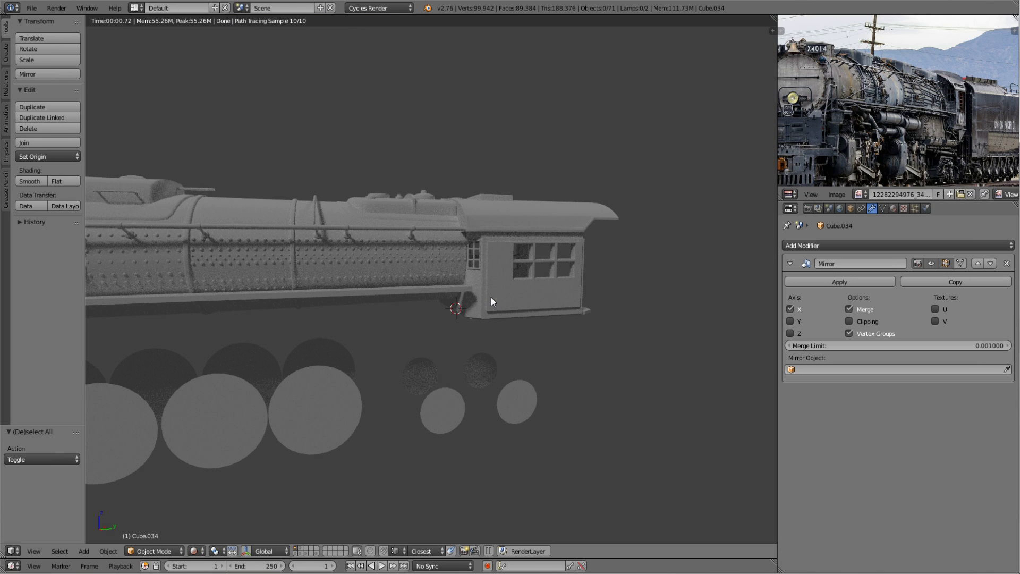
- Snap the 3D cursor to the cab side and add a small scaled-down cube there
mouse_move(490, 298)
middle_down()
mouse_move(562, 274)
mouse_move(480, 324)
mouse_move(525, 295)
mouse_move(457, 276)
middle_up()
key(shift+z)
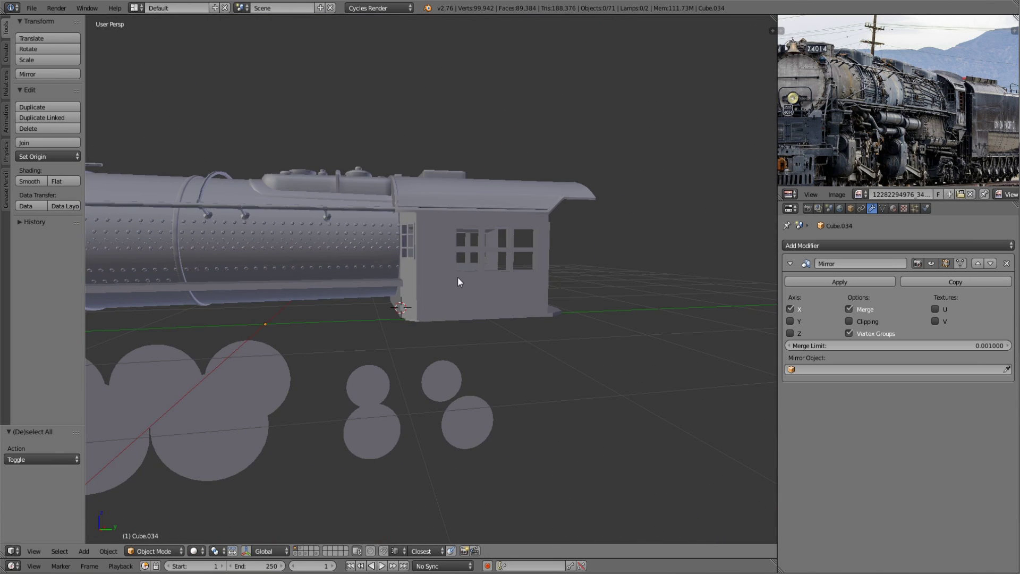
key(Tab)
scroll(458, 277, up, 3)
key(shift+s)
click(444, 303)
key(shift+a)
key(s)
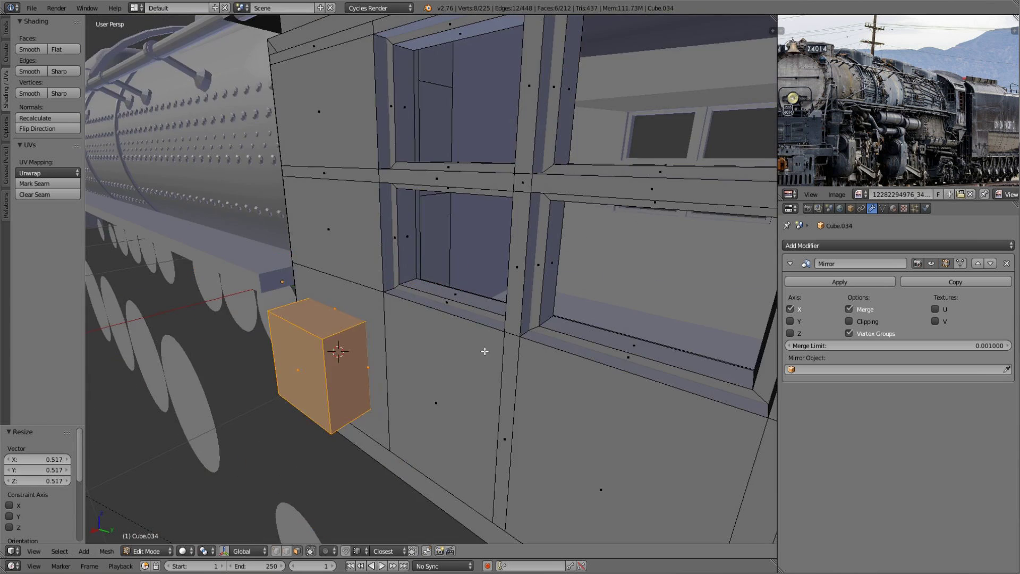
mouse_move(484, 351)
middle_down()
mouse_move(519, 365)
mouse_move(405, 365)
mouse_move(426, 282)
mouse_move(379, 315)
mouse_move(424, 367)
middle_up()
- Extrude the box's lower side face sideways to form the L-shaped step
key(a)
right_click(393, 340)
key(e)
click(406, 340)
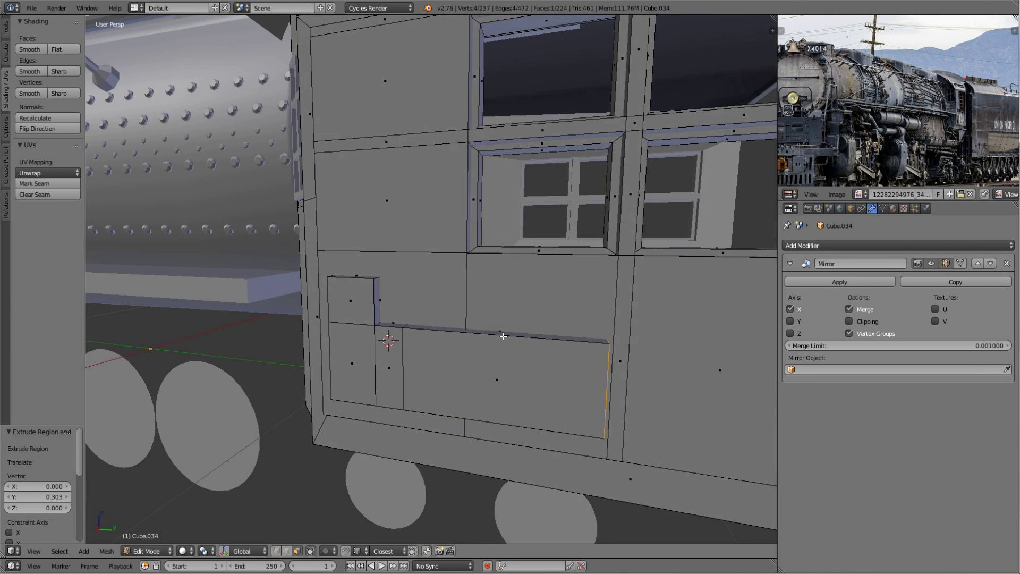
key(Tab)
key(Tab)
scroll(503, 336, down, 5)
mouse_move(503, 336)
middle_down()
mouse_move(401, 375)
mouse_move(511, 296)
middle_up()
scroll(511, 297, up, 5)
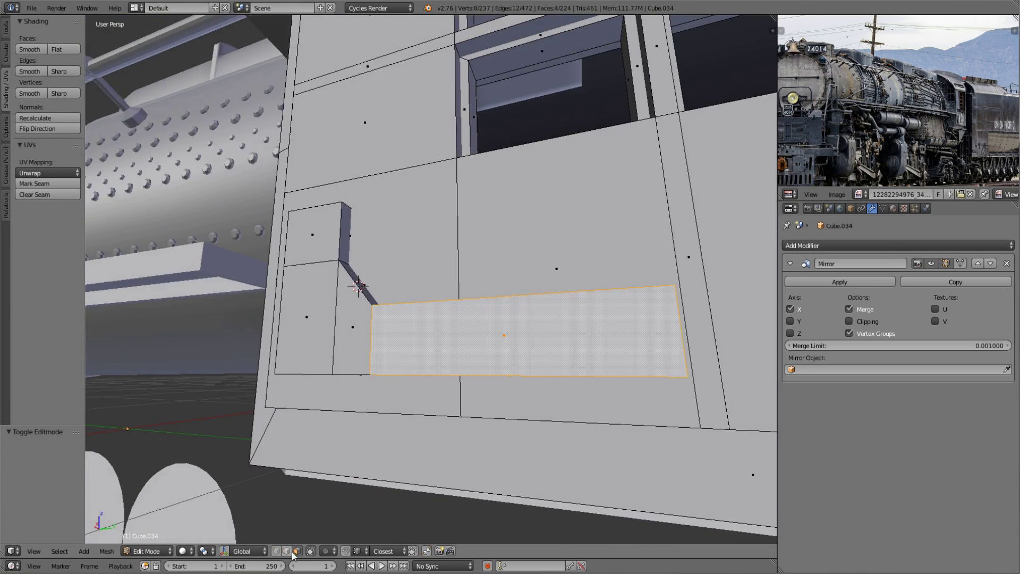
- Try bevelling the step's edges from the W specials menu
key(a)
scroll(485, 353, down, 5)
mouse_move(485, 353)
middle_down()
mouse_move(359, 314)
mouse_move(535, 370)
mouse_move(477, 343)
mouse_move(479, 352)
mouse_move(460, 248)
mouse_move(531, 253)
middle_up()
key(w)
key(Escape)
key(Tab)
key(Tab)
scroll(508, 371, down, 5)
- Confirm the step geometry, deselect everything and return to Object Mode
scroll(420, 323, up, 4)
key(w)
click(533, 352)
scroll(534, 231, up, 4)
key(a)
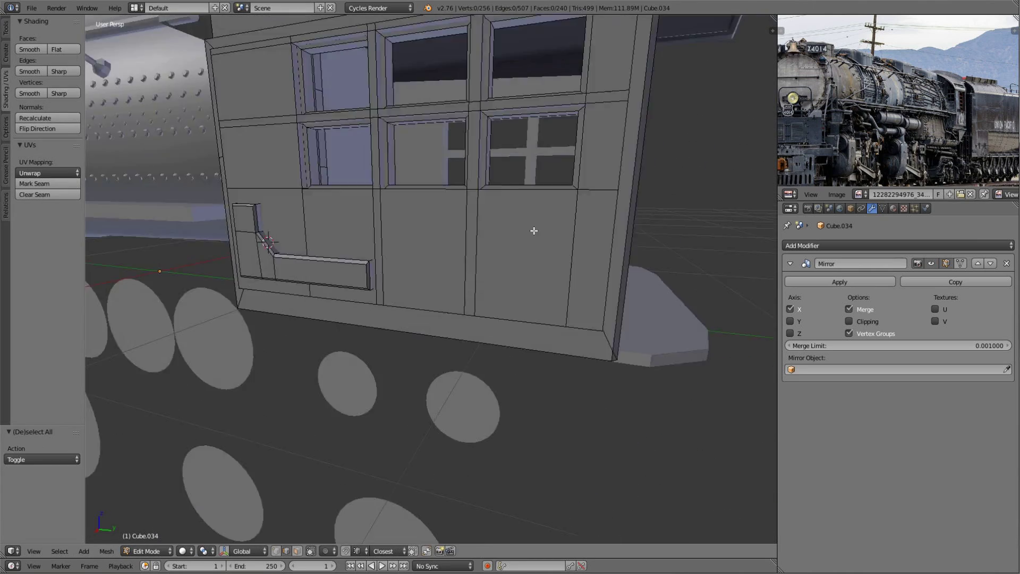
key(Tab)
scroll(533, 231, down, 8)
scroll(249, 343, down, 5)
- Duplicate the handrail and move the copy along the Y axis
scroll(382, 298, up, 4)
key(shift+d)
key(Escape)
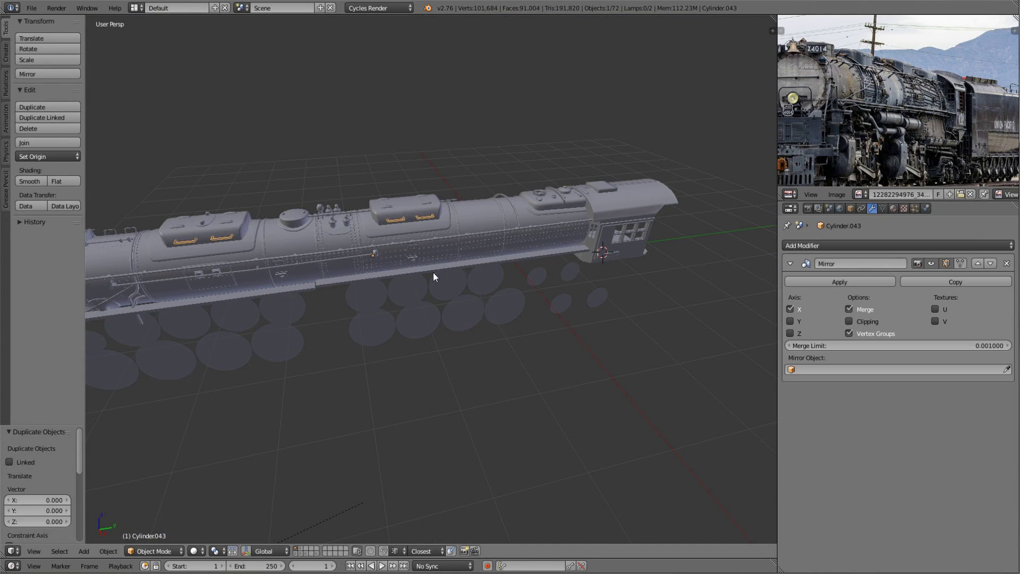
click(106, 500)
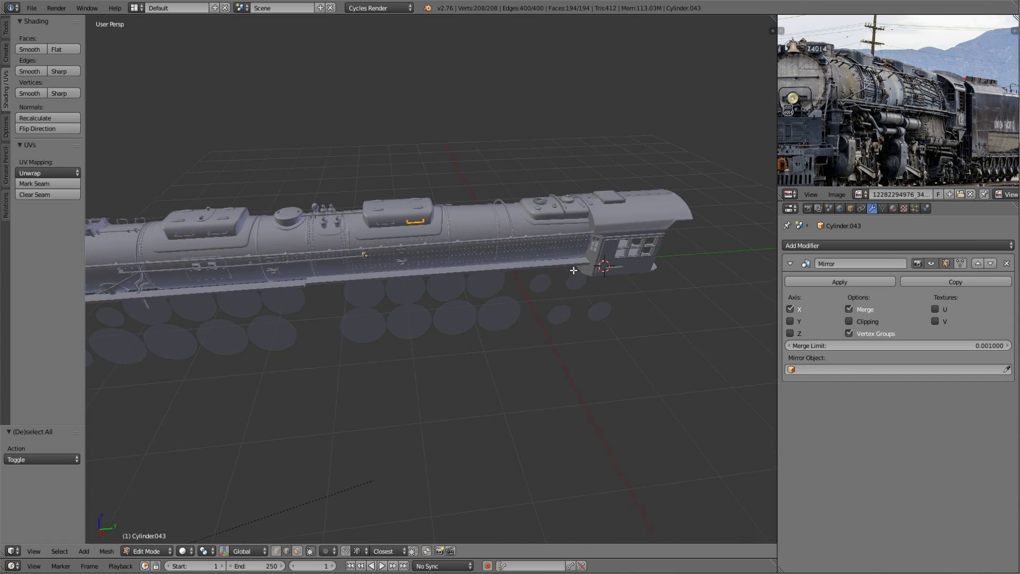
key(g)
key(y)
click(605, 276)
scroll(605, 276, up, 3)
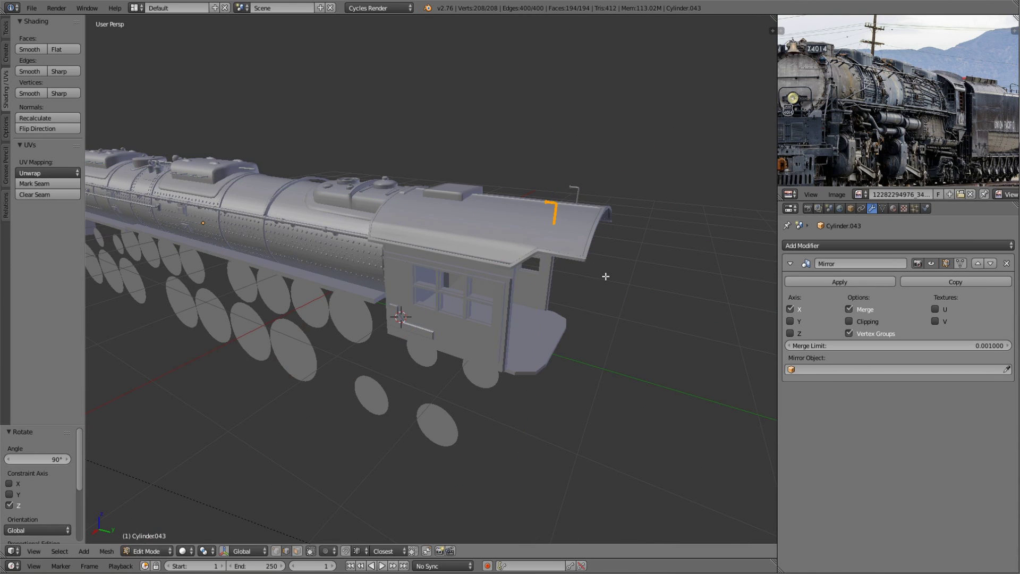
- Rotate the rail piece 90 degrees and switch to an orthographic back view
key(a)
scroll(606, 276, up, 3)
key(z)
scroll(372, 107, down, 4)
key(z)
key(ctrl+KP_1)
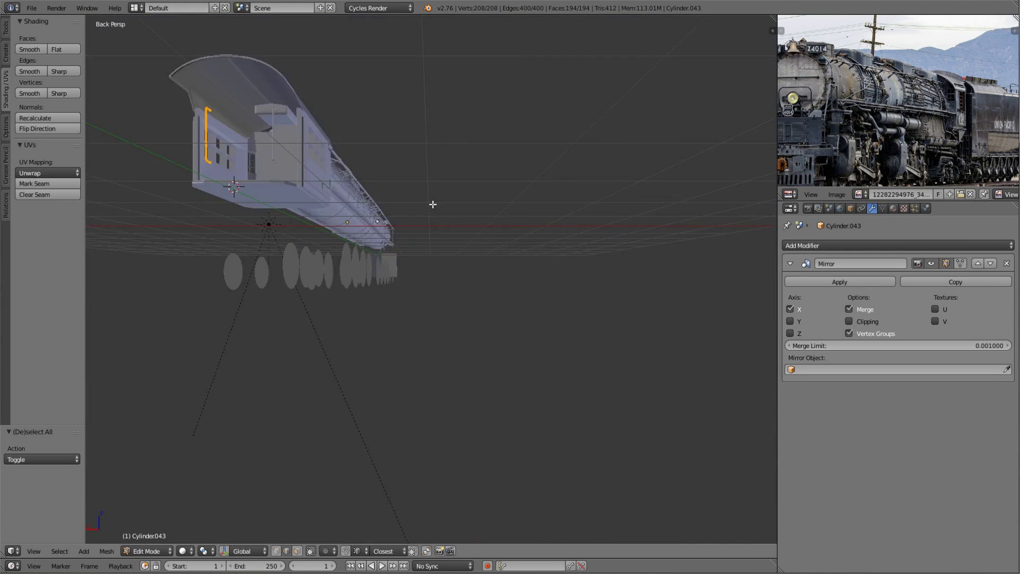
key(KP_Decimal)
- Select part of the rail's vertices and check the rail in rendered preview
mouse_move(496, 280)
middle_down()
mouse_move(603, 346)
mouse_move(414, 246)
mouse_move(314, 288)
mouse_move(541, 318)
mouse_move(553, 229)
middle_up()
key(KP_5)
key(Tab)
scroll(400, 260, down, 8)
key(shift+z)
key(shift+z)
- Select the whole connected cab piece with L, then return to Object Mode
right_click(553, 229)
key(Tab)
scroll(266, 389, up, 3)
key(l)
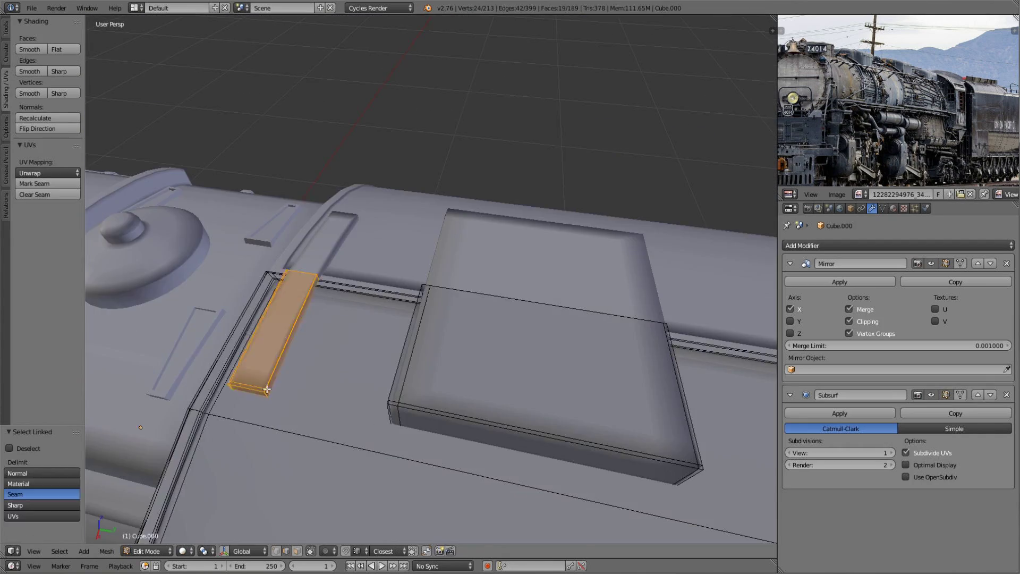
key(Tab)
key(a)
scroll(266, 390, down, 8)
- Orbit around the locomotive and preview it in rendered shading
middle_drag(676, 365, 445, 349)
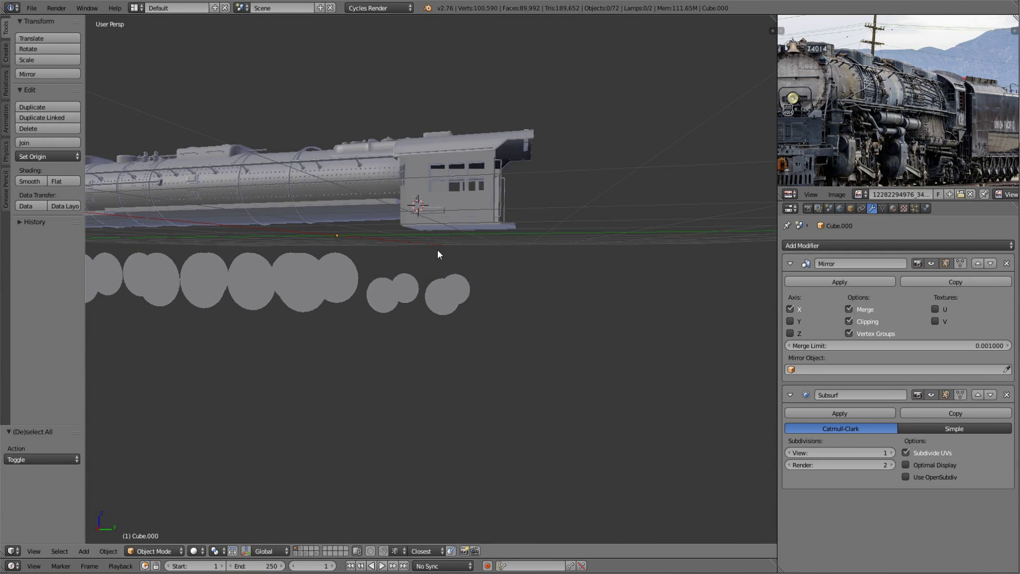
mouse_move(438, 250)
middle_down()
mouse_move(409, 260)
mouse_move(487, 170)
mouse_move(502, 266)
mouse_move(413, 282)
mouse_move(412, 439)
mouse_move(425, 302)
middle_up()
key(shift+z)
- Add a new cube for the rail, deleting a mistakenly added object first
key(shift+a)
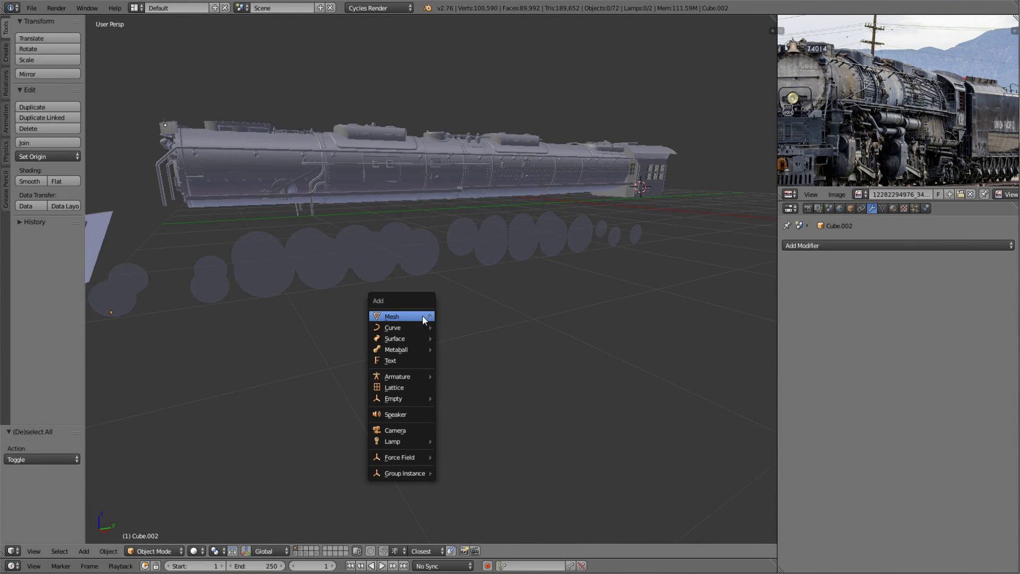
click(423, 319)
scroll(409, 295, down, 5)
key(Delete)
scroll(515, 316, up, 5)
key(shift+a)
click(547, 341)
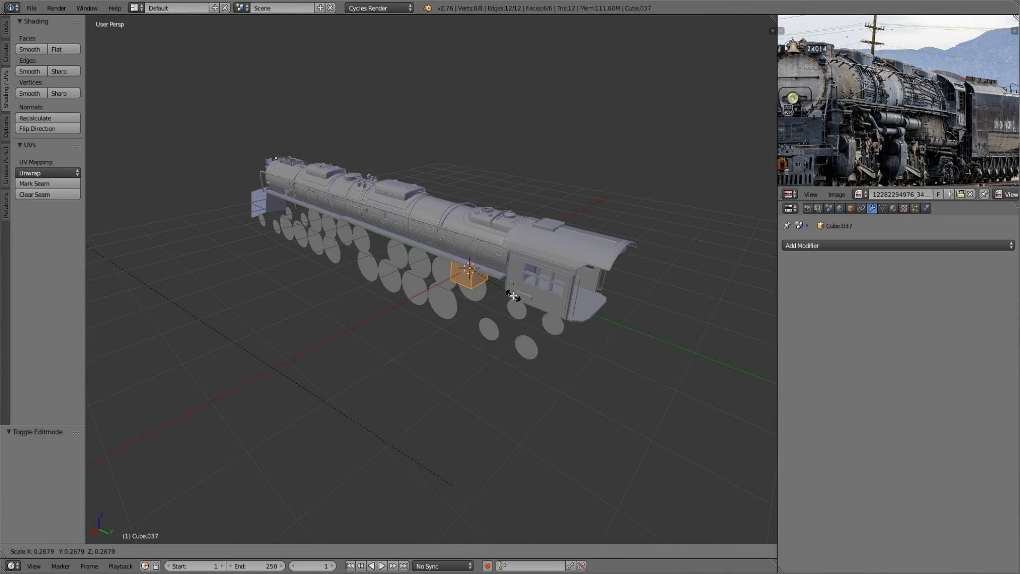
- Flatten the rail cube along Z in edit mode and shift it along X
key(KP_Decimal)
key(Tab)
key(s)
key(z)
click(497, 300)
key(g)
key(x)
middle_drag(497, 300, 482, 338)
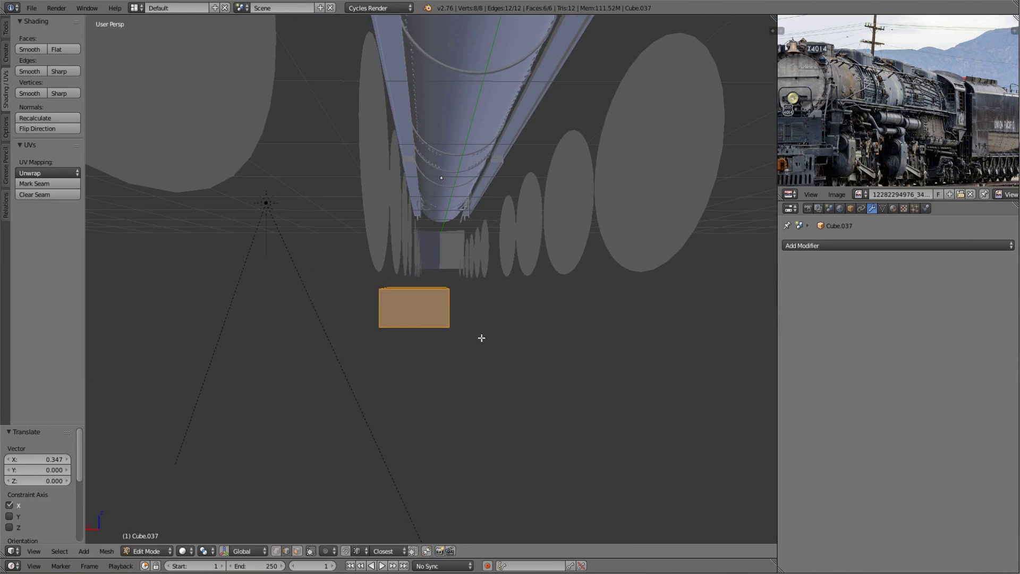
click(469, 278)
- Extrude and scale the cube's bottom face twice to shape the rail profile
middle_drag(469, 278, 353, 428)
key(e)
key(s)
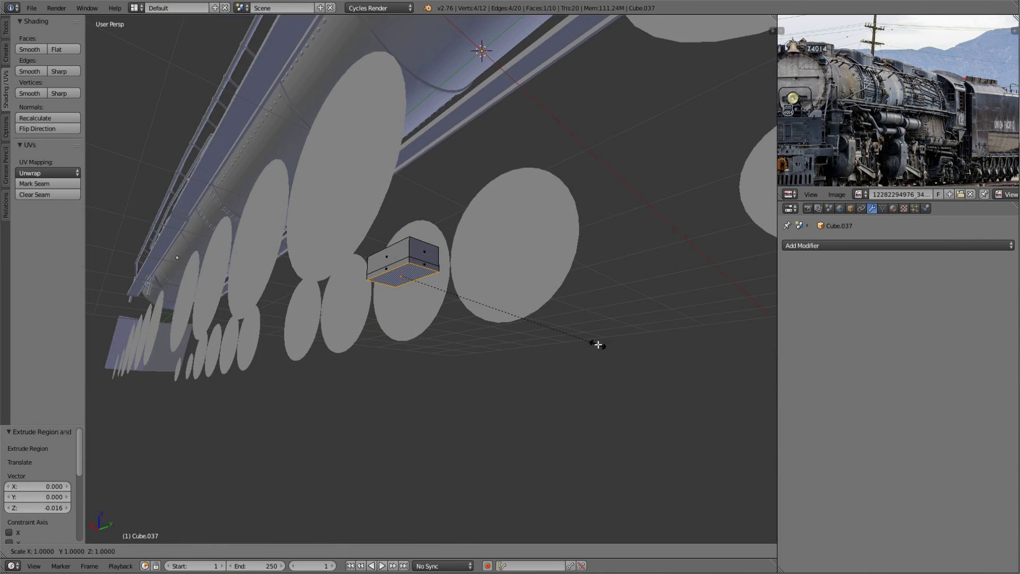
click(598, 344)
middle_drag(598, 344, 441, 400)
key(e)
click(469, 364)
scroll(517, 340, up, 4)
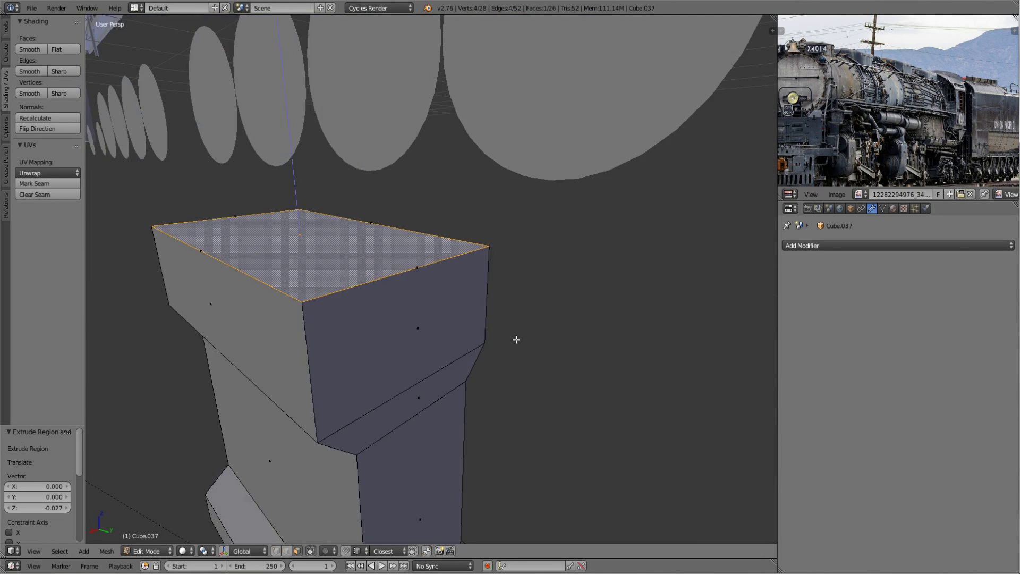
scroll(551, 209, down, 5)
- Stretch the whole rail along Y to the locomotive's length and offset it sideways
key(a)
scroll(565, 361, down, 3)
key(s)
key(y)
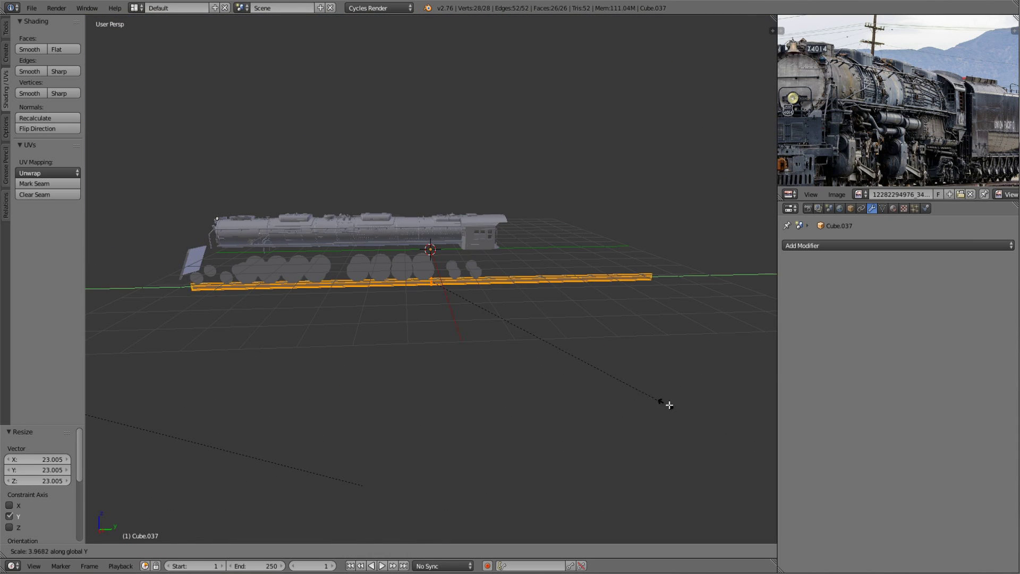
click(669, 405)
mouse_move(669, 405)
middle_down()
mouse_move(451, 353)
mouse_move(488, 346)
middle_up()
click(494, 345)
scroll(553, 388, down, 8)
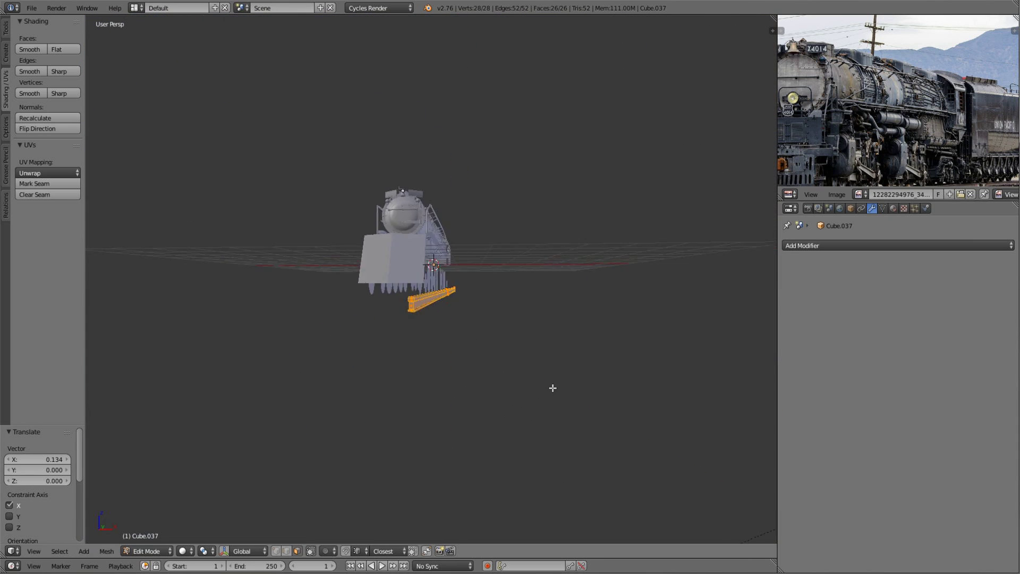
click(557, 386)
middle_drag(557, 386, 691, 319)
- Add a Mirror modifier for the rail pair and reposition the rail along the track
click(825, 245)
key(KP_3)
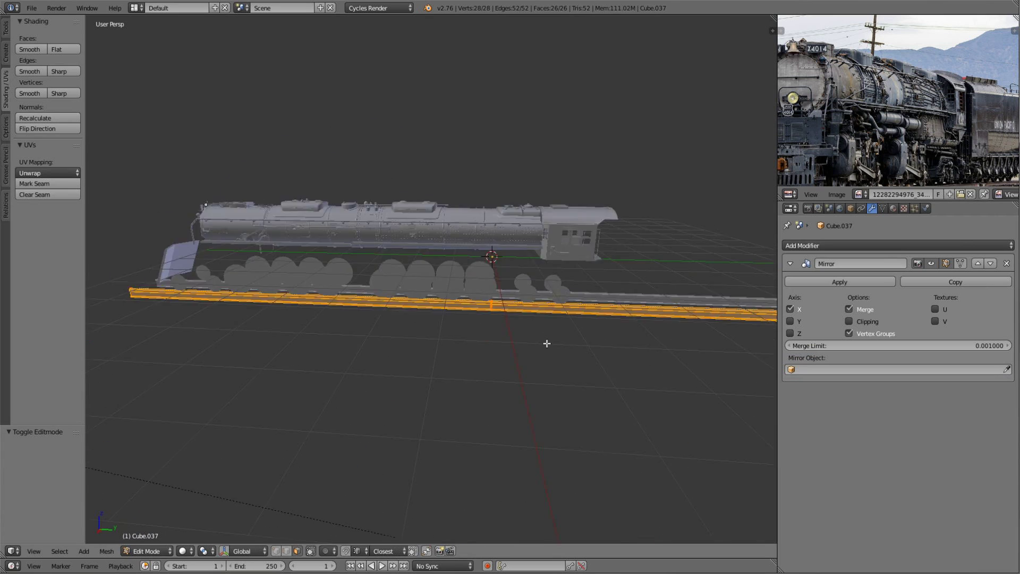
middle_drag(547, 342, 687, 304)
key(z)
key(a)
key(g)
click(490, 315)
key(z)
mouse_move(489, 315)
middle_down()
mouse_move(253, 360)
mouse_move(549, 335)
mouse_move(539, 291)
middle_up()
- Exit edit mode on the rail and add a new cube for a tie
key(Escape)
key(Tab)
key(z)
key(Escape)
key(z)
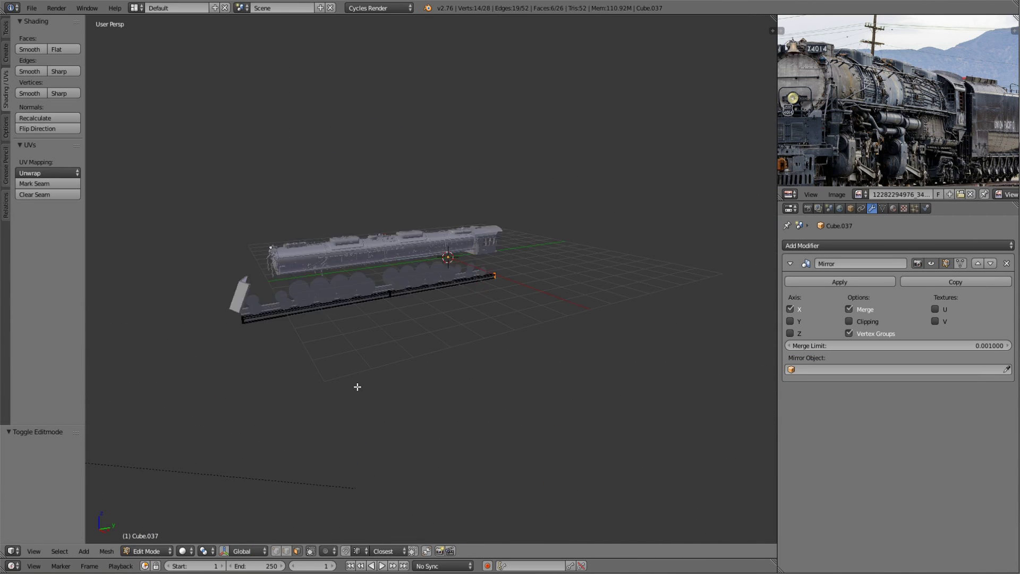
key(shift+a)
click(346, 393)
mouse_move(536, 331)
middle_down()
mouse_move(346, 393)
mouse_move(570, 252)
middle_up()
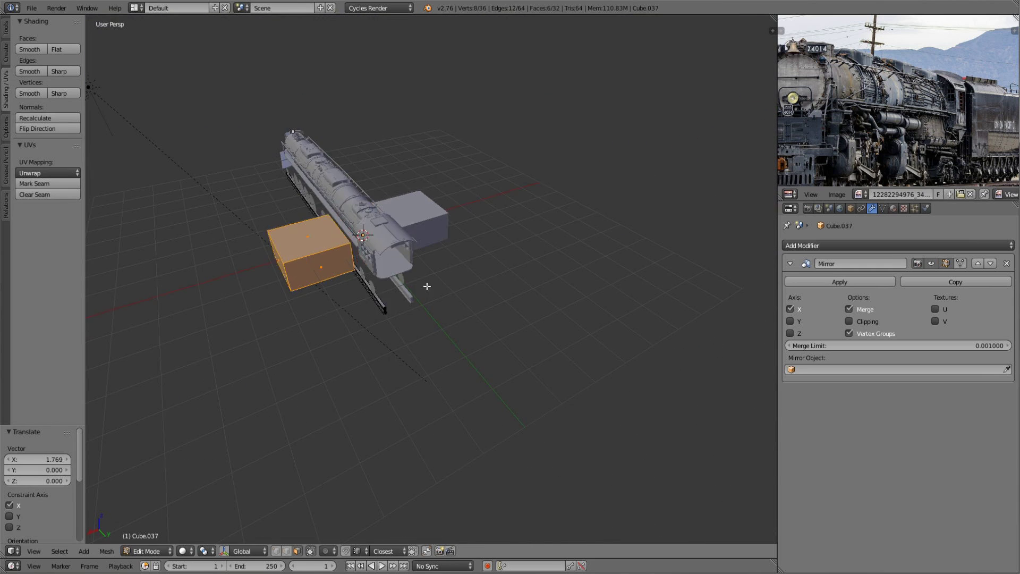
middle_drag(427, 286, 653, 282)
scroll(653, 283, up, 3)
- Flatten the new cube along Z into a tie and set its X width
key(s)
key(z)
click(571, 342)
- Slide the tie along X under the rails and lengthen it across them
key(s)
key(x)
click(479, 323)
key(g)
key(x)
mouse_move(479, 323)
middle_down()
mouse_move(462, 340)
mouse_move(530, 353)
mouse_move(530, 338)
mouse_move(579, 331)
middle_up()
click(502, 376)
scroll(410, 353, up, 3)
key(s)
click(481, 321)
scroll(514, 340, down, 3)
- Give the tie an Array modifier with relative offset -2 along Y and Count 17
click(898, 245)
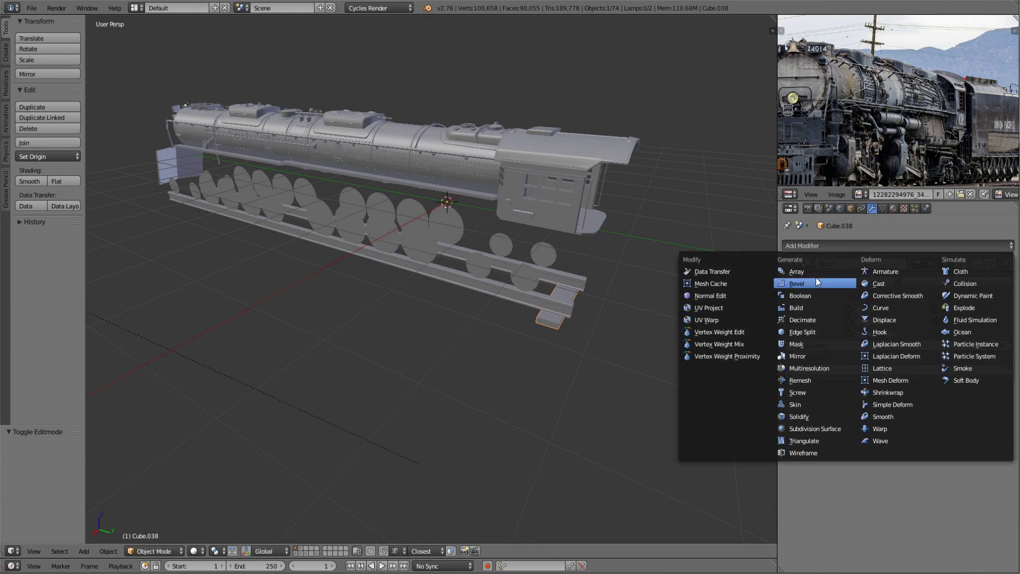
click(810, 266)
double_click(946, 469)
key(minus)
middle_drag(664, 457, 599, 430)
scroll(556, 321, up, 3)
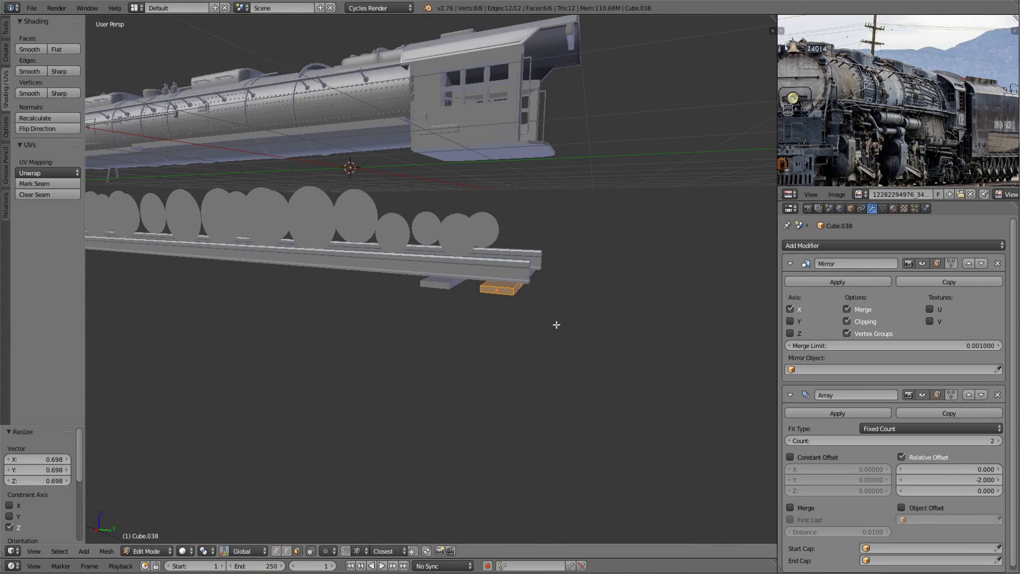
scroll(505, 366, down, 4)
middle_drag(506, 367, 494, 359)
scroll(493, 359, up, 2)
drag(892, 441, 935, 440)
- Adjust the tie's position in edit mode, then preview the track in rendered shading
key(Tab)
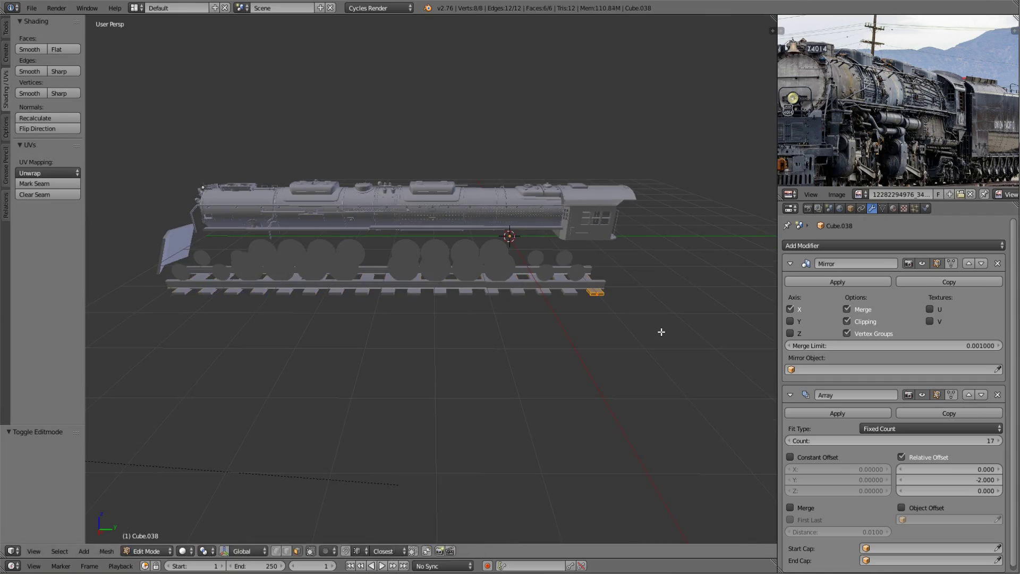
click(660, 333)
key(Tab)
key(a)
middle_drag(659, 333, 429, 350)
key(shift+z)
mouse_move(571, 318)
middle_down()
mouse_move(593, 260)
mouse_move(519, 326)
mouse_move(569, 303)
mouse_move(481, 305)
mouse_move(505, 319)
middle_up()
- Add a cylinder and rotate it 90° about X to lie along the train
scroll(383, 344, up, 4)
scroll(539, 301, down, 4)
key(shift+z)
key(shift+a)
click(549, 359)
key(Tab)
scroll(499, 292, up, 2)
key(r)
key(x)
key(9)
key(0)
key(Return)
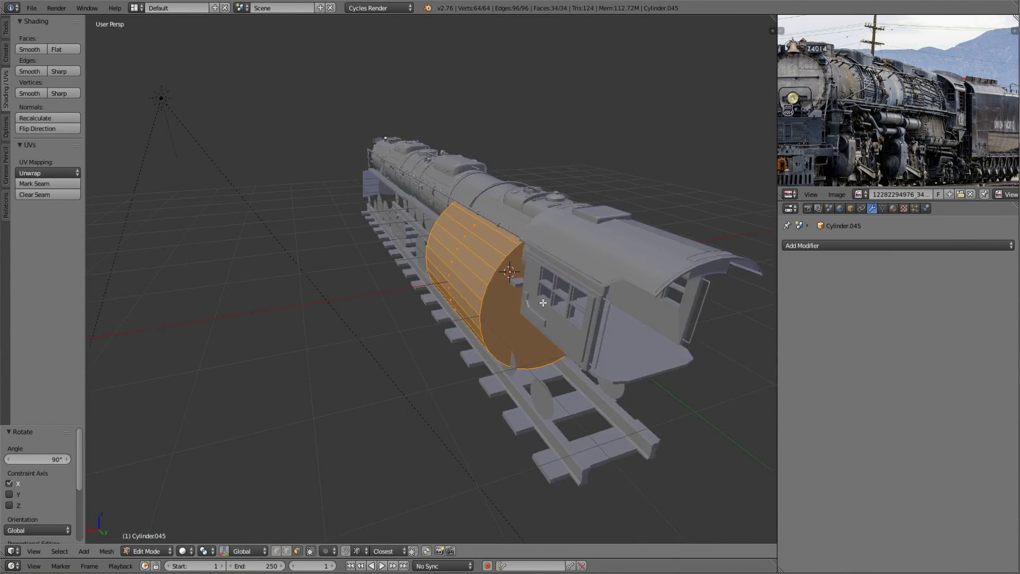
- Move the cylinder along X and box-select its top half in front view
key(g)
key(x)
click(524, 338)
key(z)
key(KP_1)
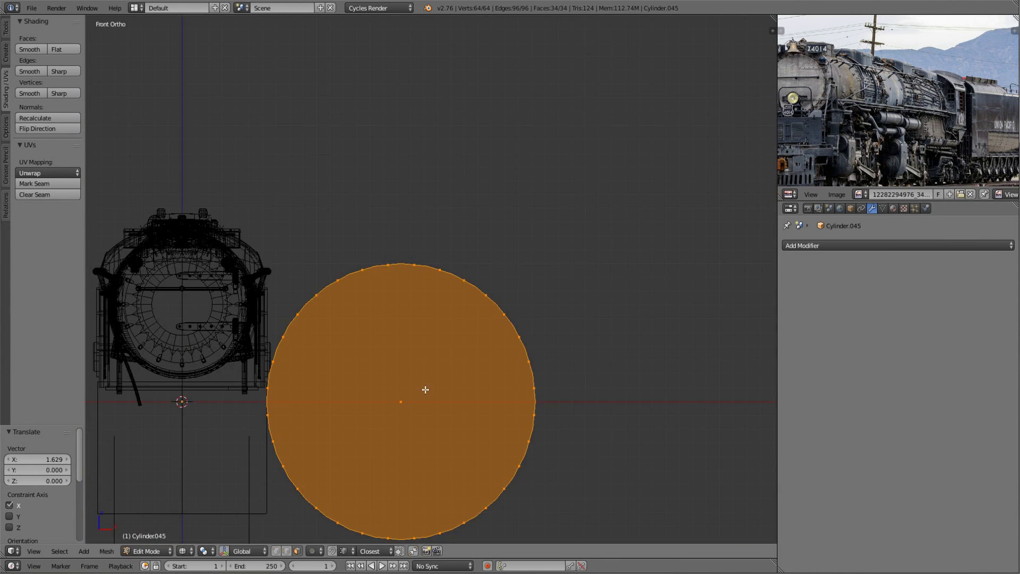
key(z)
key(z)
key(a)
key(b)
drag(219, 162, 710, 381)
- Shrink the whole cylinder to about a quarter of its size in right-side view
key(z)
scroll(575, 402, down, 3)
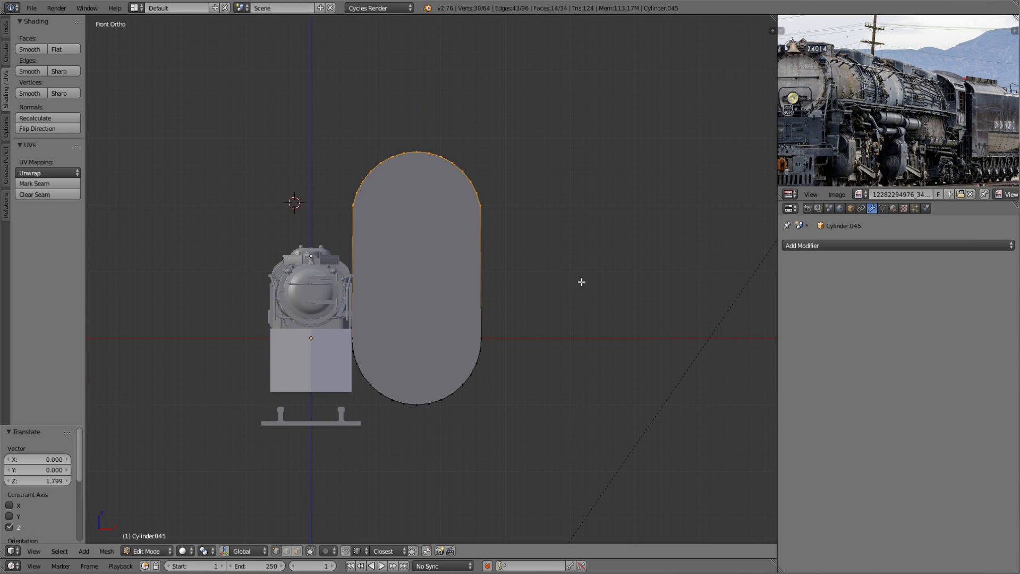
key(a)
key(KP_3)
key(z)
key(s)
key(period)
key(2)
key(6)
key(3)
key(Return)
- Centre the view on the cylinder and orbit to a solid perspective view
scroll(583, 280, up, 3)
key(Return)
key(KP_Decimal)
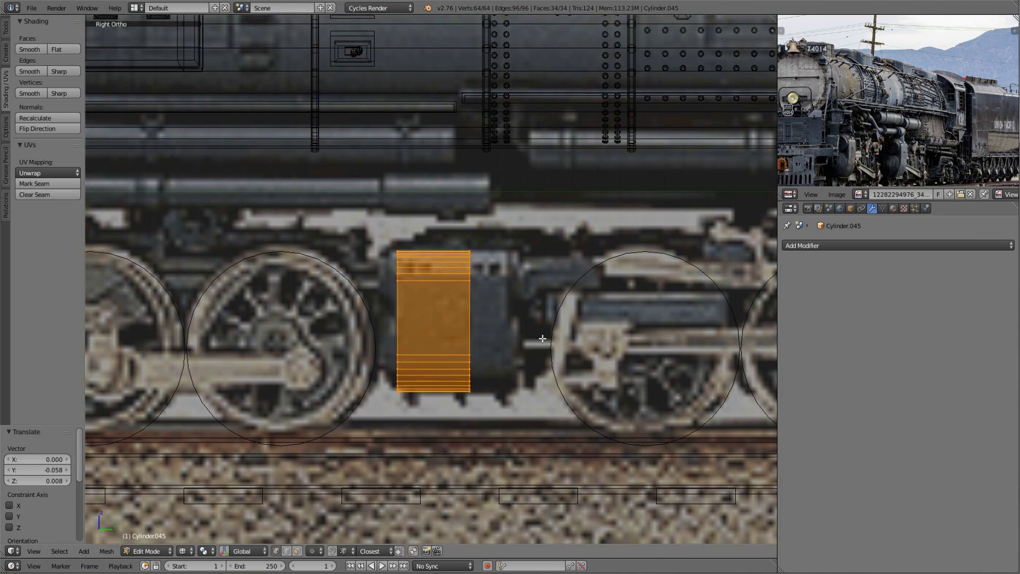
key(a)
key(a)
key(z)
key(a)
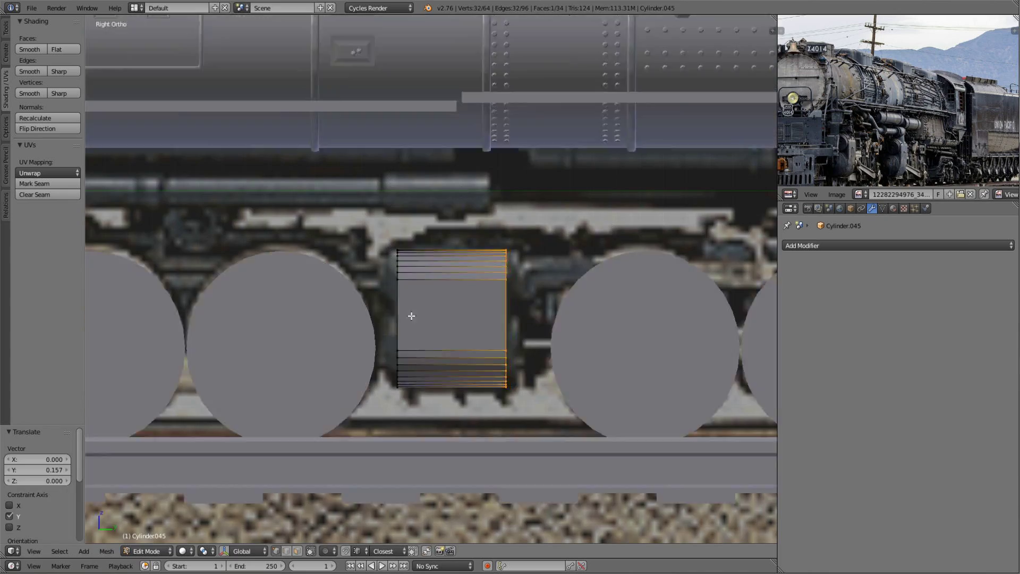
mouse_move(548, 346)
middle_down()
mouse_move(392, 353)
mouse_move(330, 319)
middle_up()
key(a)
- Inset the cylinder's end cap and extrude it outward
alt+right_click(455, 326)
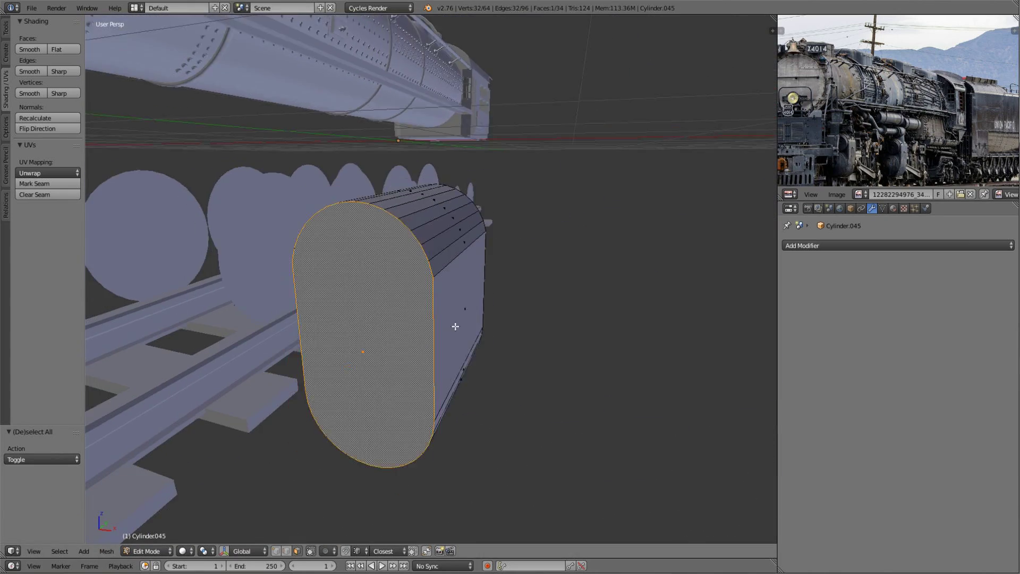
key(KP_Decimal)
key(i)
click(632, 275)
key(e)
middle_drag(660, 285, 630, 297)
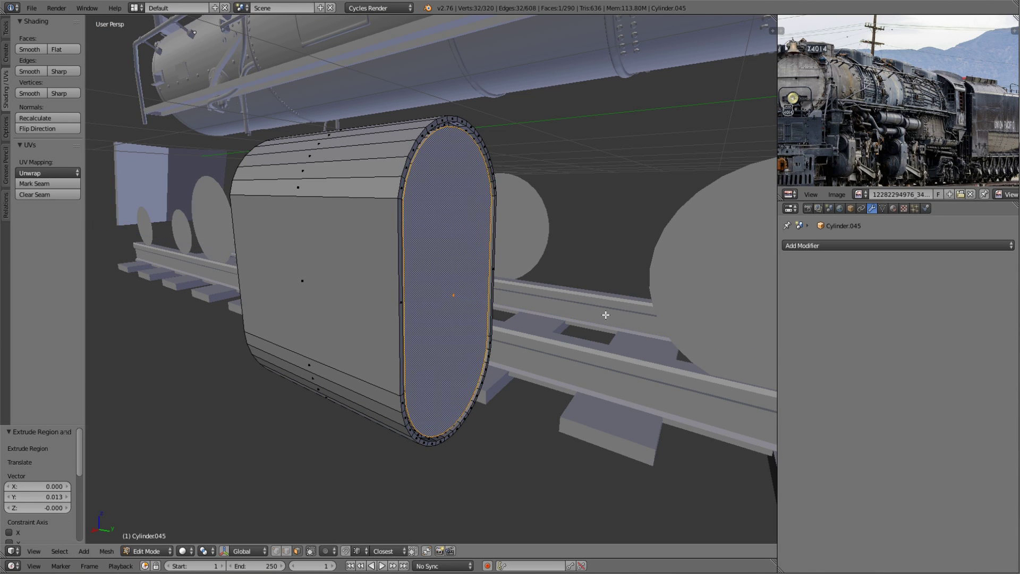
key(a)
middle_drag(606, 314, 463, 286)
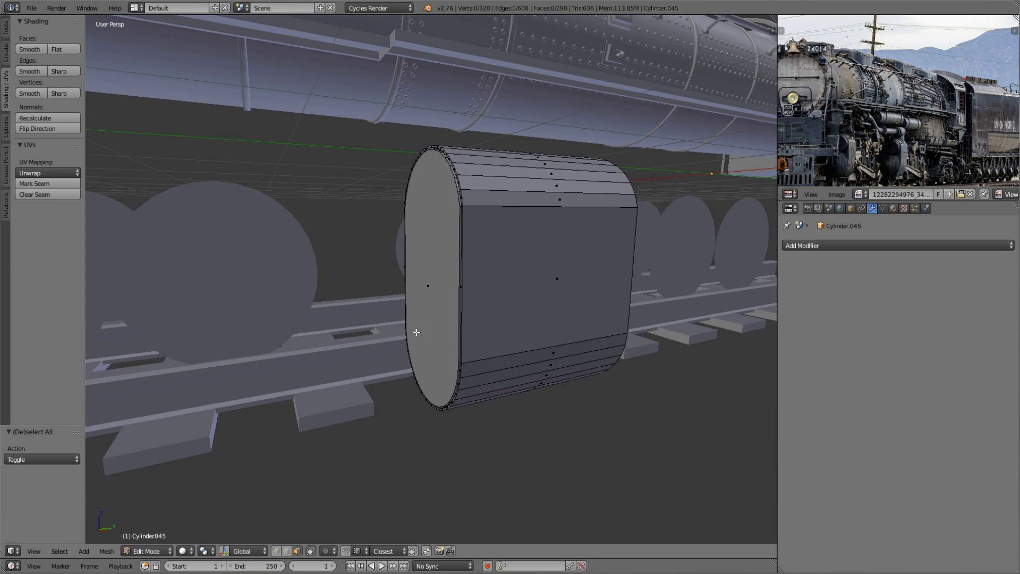
- Add a small cylinder and flatten it along X into a disc
key(shift+s)
click(421, 296)
key(shift+a)
click(462, 349)
key(s)
key(s)
key(x)
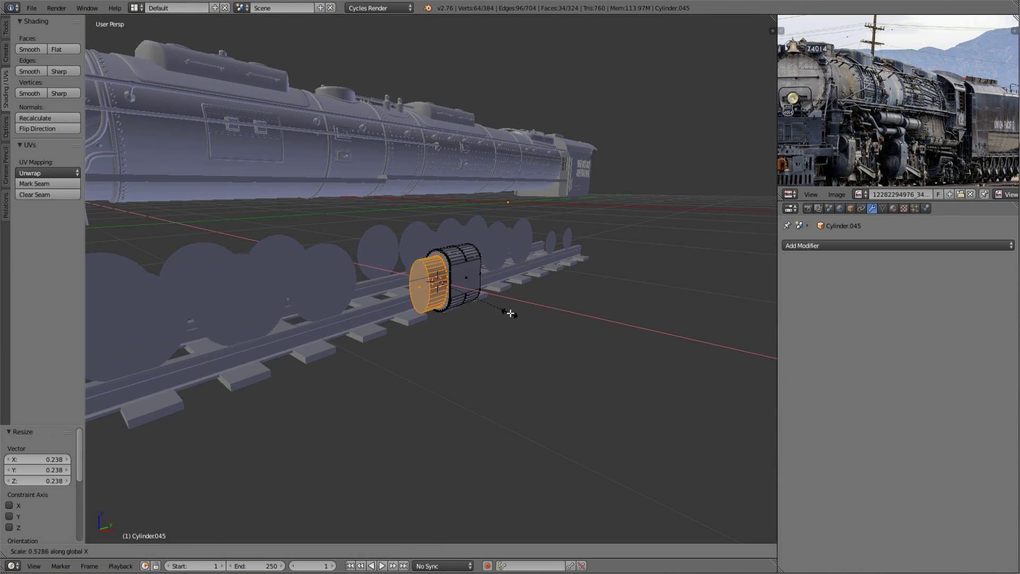
scroll(481, 301, up, 5)
middle_drag(481, 300, 458, 254)
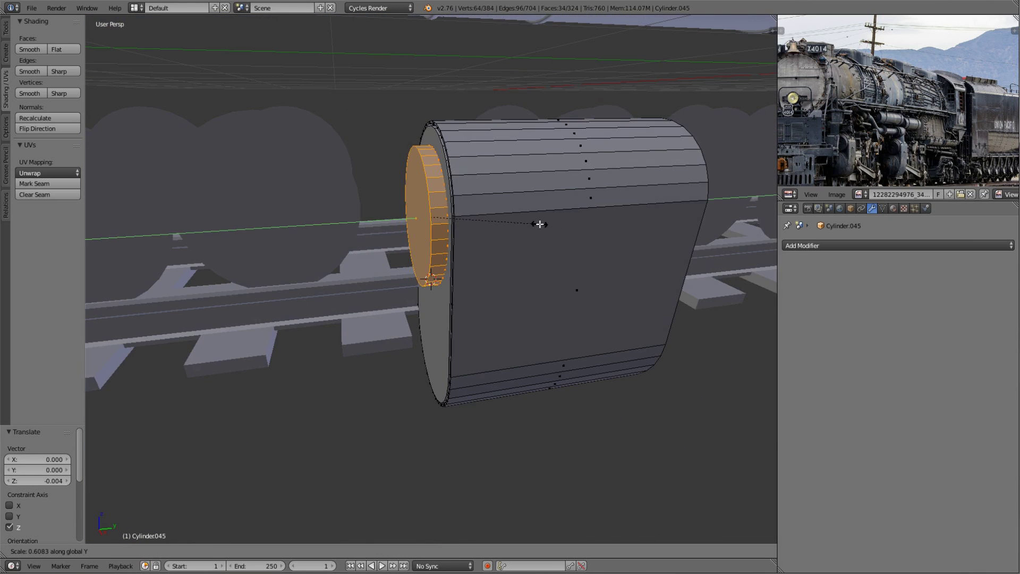
- Scale the disc's outer face and extrude it into a central nub
right_click(459, 254)
key(s)
click(458, 255)
click(599, 239)
key(e)
right_click(598, 239)
middle_drag(599, 239, 646, 245)
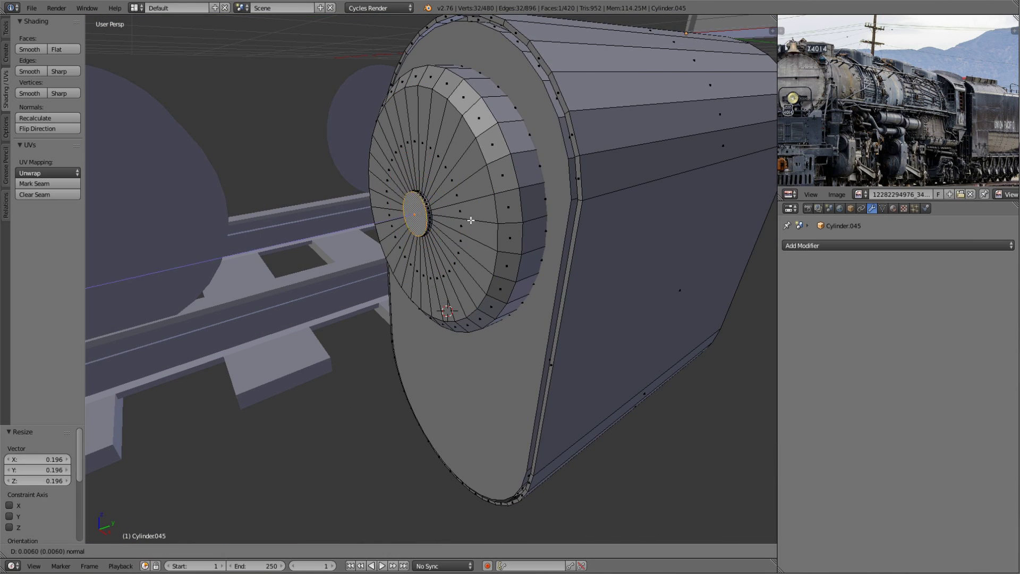
click(470, 220)
scroll(470, 219, down, 5)
- Apply level-1 subdivision smoothing and check the rounded cap
key(Tab)
mouse_move(486, 305)
middle_down()
mouse_move(392, 272)
mouse_move(451, 319)
middle_up()
key(ctrl+1)
key(Tab)
scroll(451, 319, up, 5)
key(a)
- Add loop cuts near the cylinder rim and around the hub
key(ctrl+r)
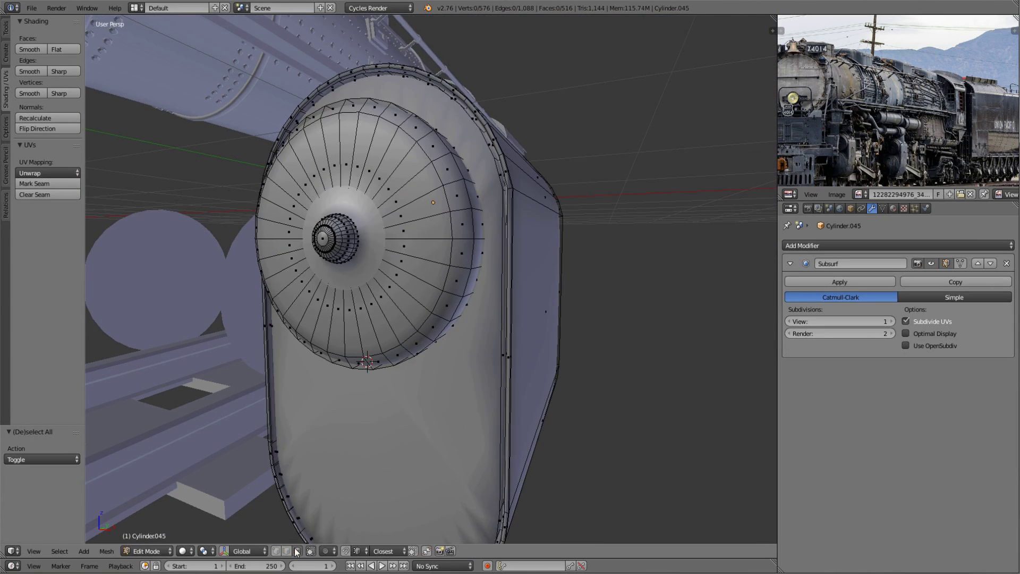
mouse_move(484, 495)
middle_down()
mouse_move(257, 282)
mouse_move(397, 194)
middle_up()
key(ctrl+r)
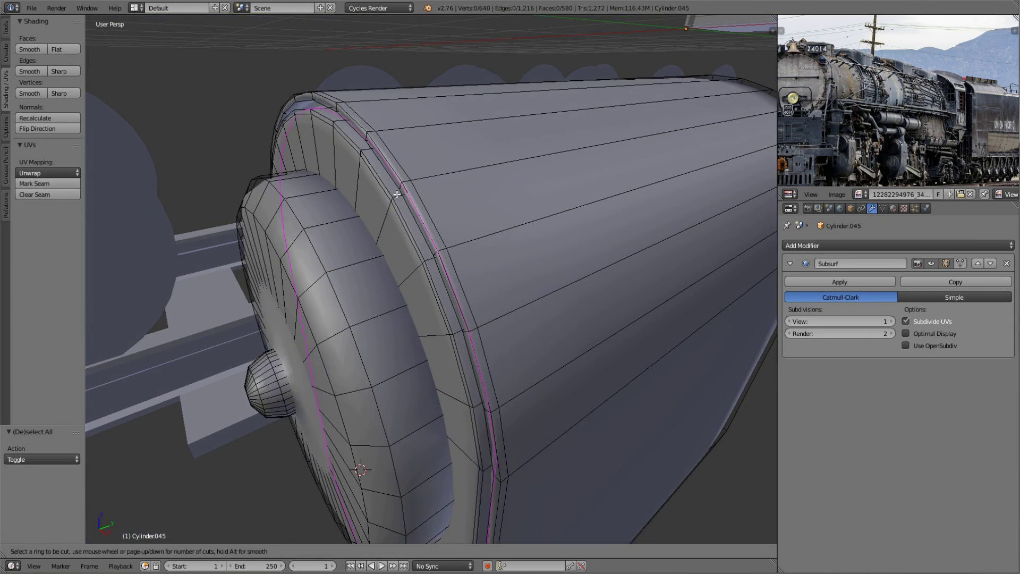
key(a)
middle_drag(326, 262, 340, 306)
key(ctrl+r)
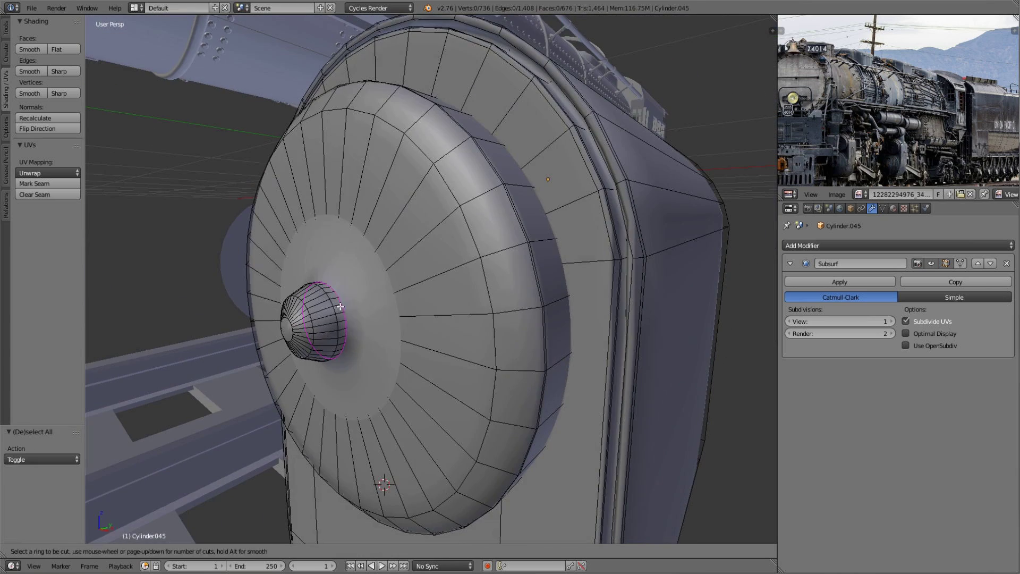
mouse_move(400, 277)
middle_down()
mouse_move(420, 310)
mouse_move(327, 241)
middle_up()
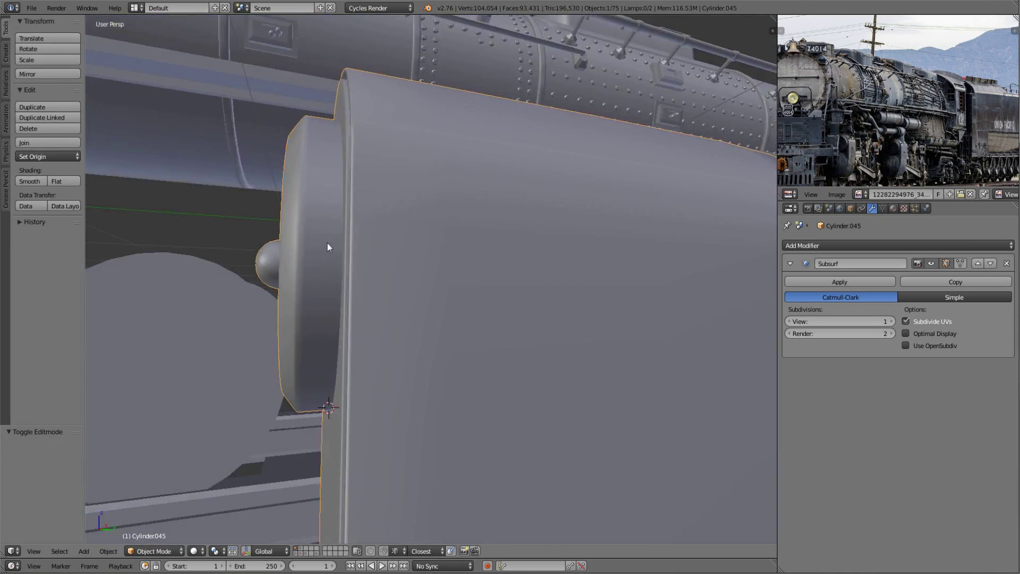
- Place the final loop cut on the cover rim, leave Edit Mode, and inspect the block
key(ctrl+r)
click(327, 241)
key(a)
middle_drag(372, 266, 397, 251)
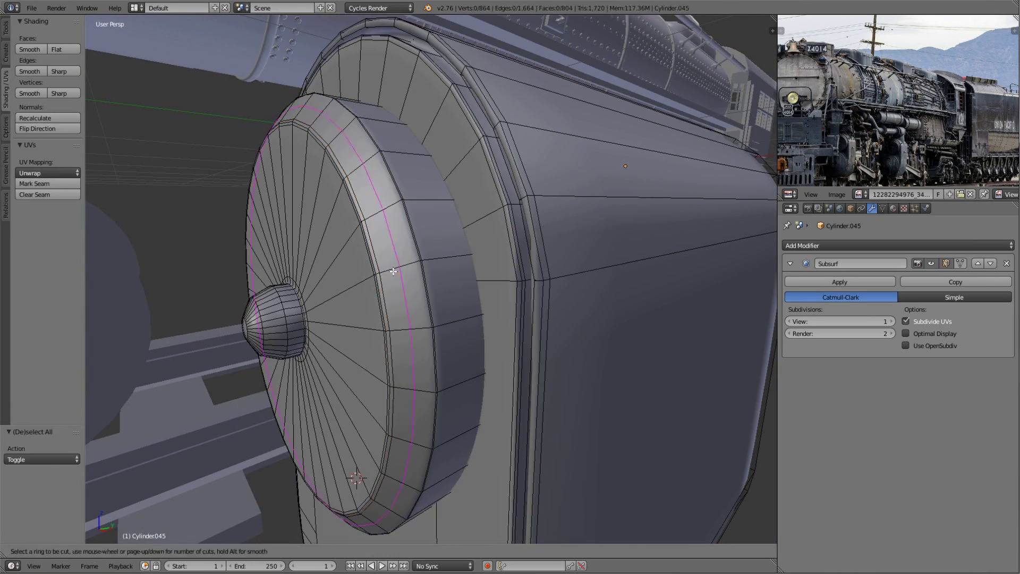
click(393, 271)
scroll(479, 364, down, 5)
scroll(478, 318, up, 5)
key(Tab)
key(Tab)
scroll(497, 329, down, 5)
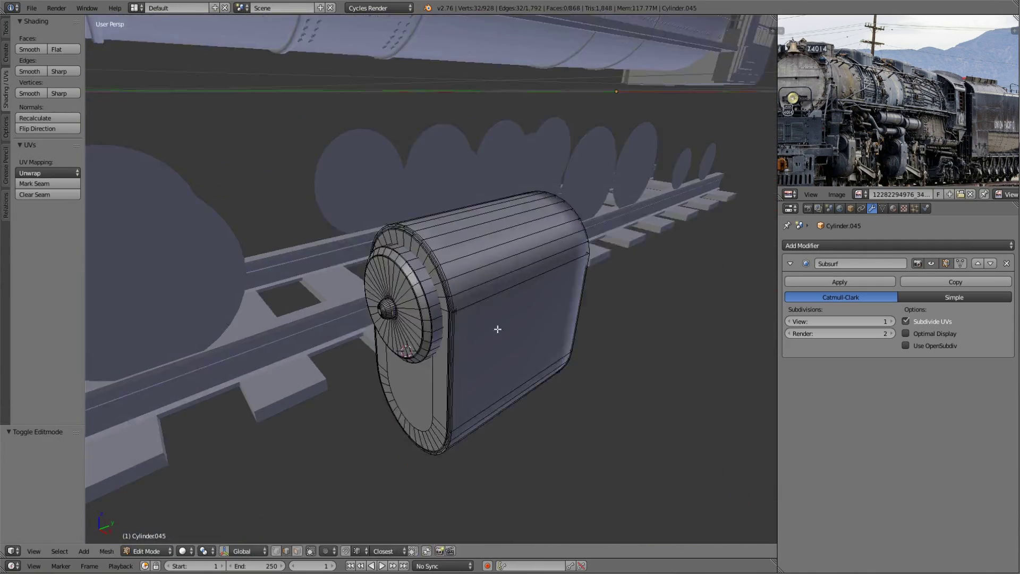
mouse_move(497, 328)
middle_down()
mouse_move(633, 312)
mouse_move(357, 358)
mouse_move(513, 398)
mouse_move(406, 288)
mouse_move(425, 277)
mouse_move(581, 271)
middle_up()
- Add a new cylinder rotated 90° about the X axis
key(shift+a)
click(425, 278)
key(r)
key(x)
key(9)
key(0)
key(Return)
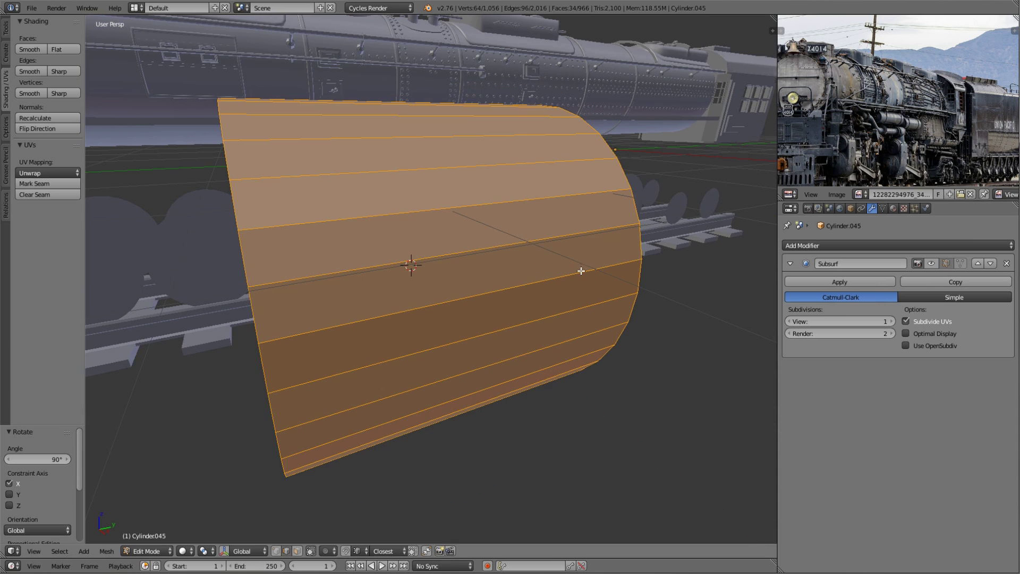
middle_drag(721, 247, 497, 275)
- Resize the cylinder, move it down below the first cover, and flatten it along Y
key(s)
click(578, 271)
mouse_move(578, 271)
middle_down()
mouse_move(582, 235)
mouse_move(456, 277)
middle_up()
key(g)
key(z)
click(584, 262)
key(s)
key(y)
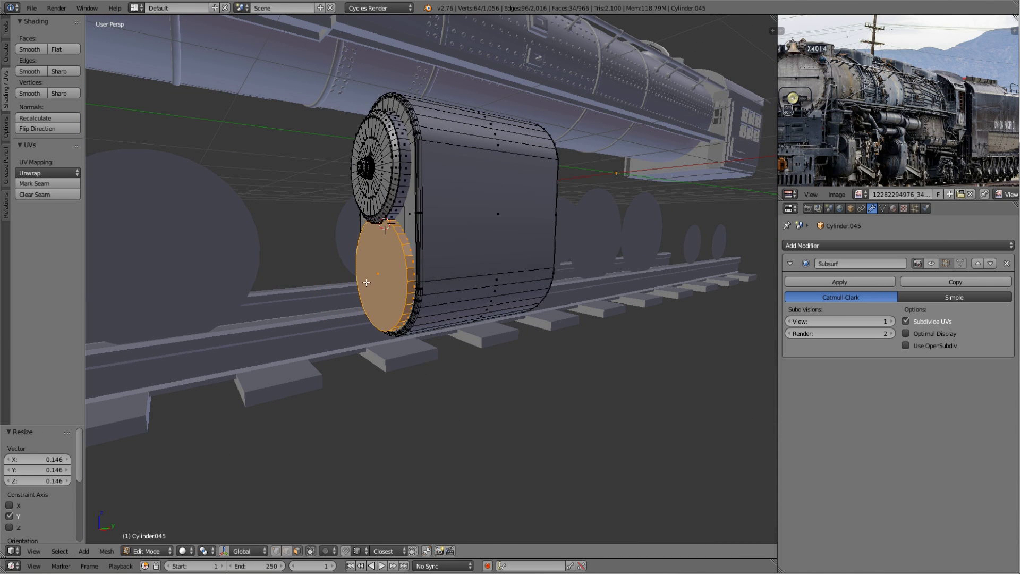
- Shrink the disc's front face to about a third and extrude it as a hub
right_click(373, 258)
key(KP_Decimal)
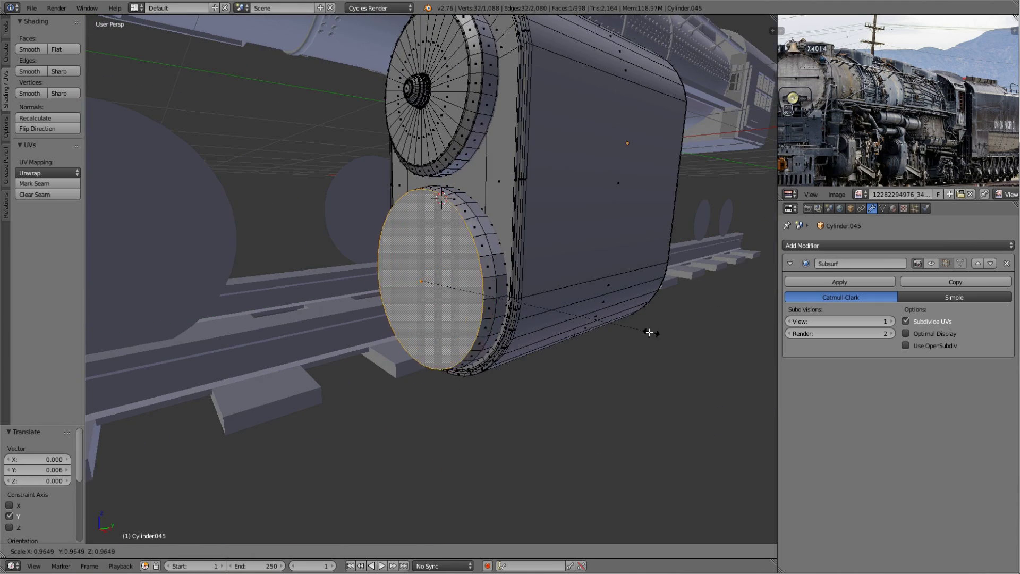
click(518, 294)
middle_drag(518, 295, 634, 309)
key(e)
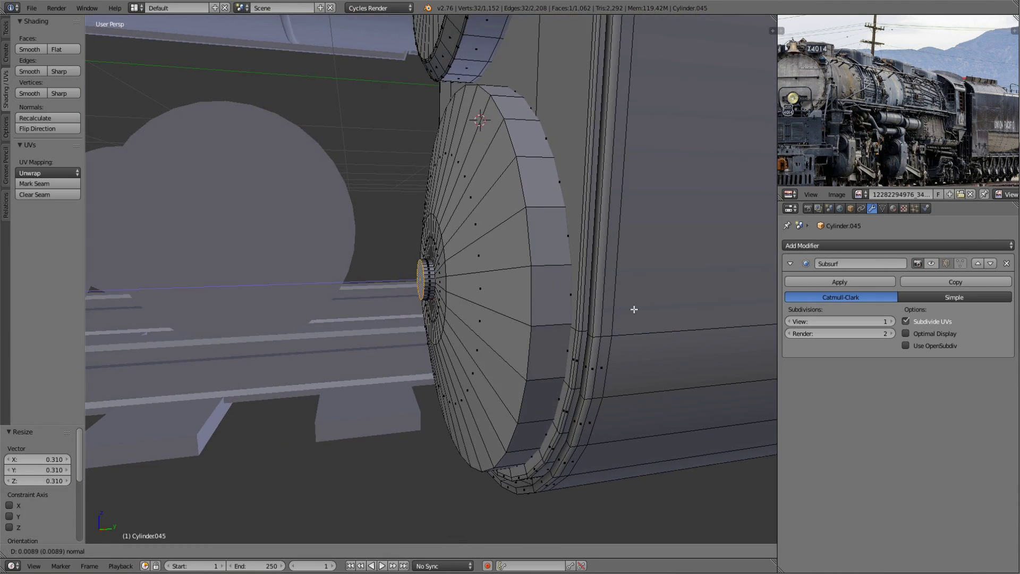
click(522, 301)
mouse_move(508, 354)
middle_down()
mouse_move(445, 282)
mouse_move(371, 287)
mouse_move(431, 301)
middle_up()
- Add edge loops near the hub and check the smoothed disc shape
key(Tab)
key(Tab)
click(463, 261)
scroll(372, 287, up, 3)
key(ctrl+r)
click(338, 303)
click(315, 300)
key(Tab)
key(Tab)
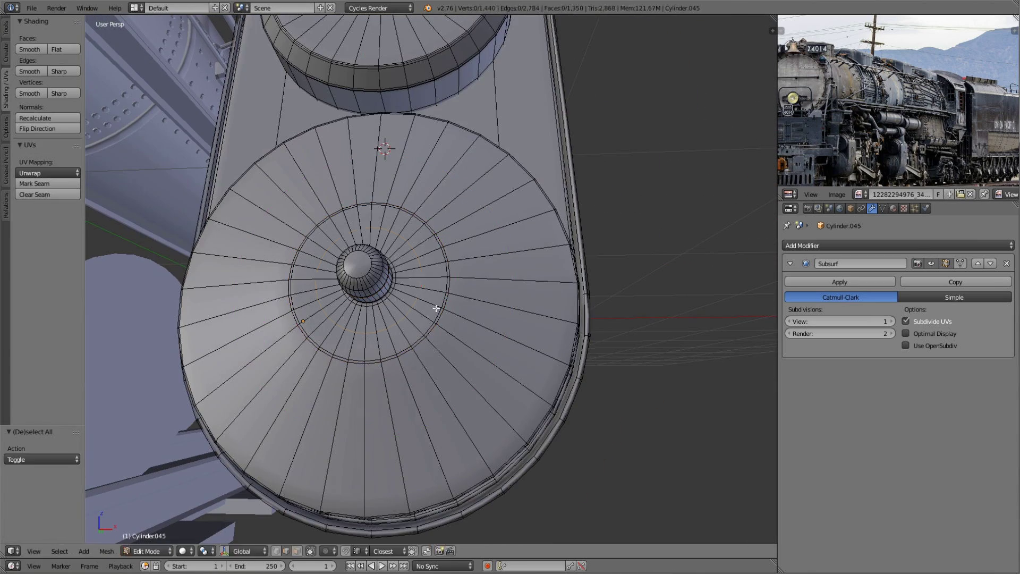
key(Tab)
- Re-enter Edit Mode on the block and view it from the right side
scroll(500, 376, down, 5)
mouse_move(499, 376)
middle_down()
mouse_move(416, 192)
mouse_move(320, 512)
middle_up()
key(Tab)
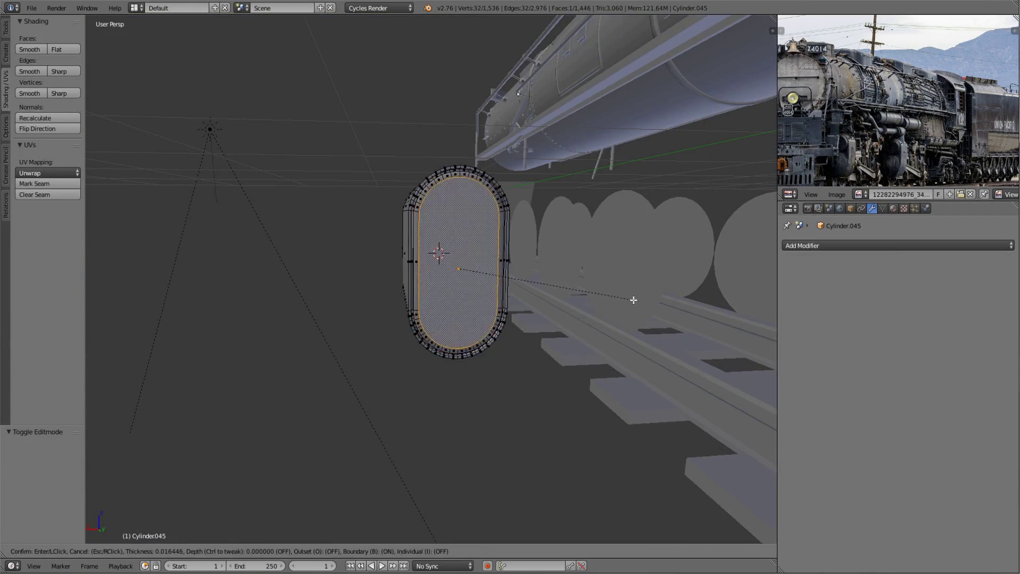
key(Escape)
middle_drag(633, 300, 440, 311)
key(KP_3)
- Add a Mirror modifier to mirror the cylinder block across the X axis
key(z)
key(a)
click(824, 245)
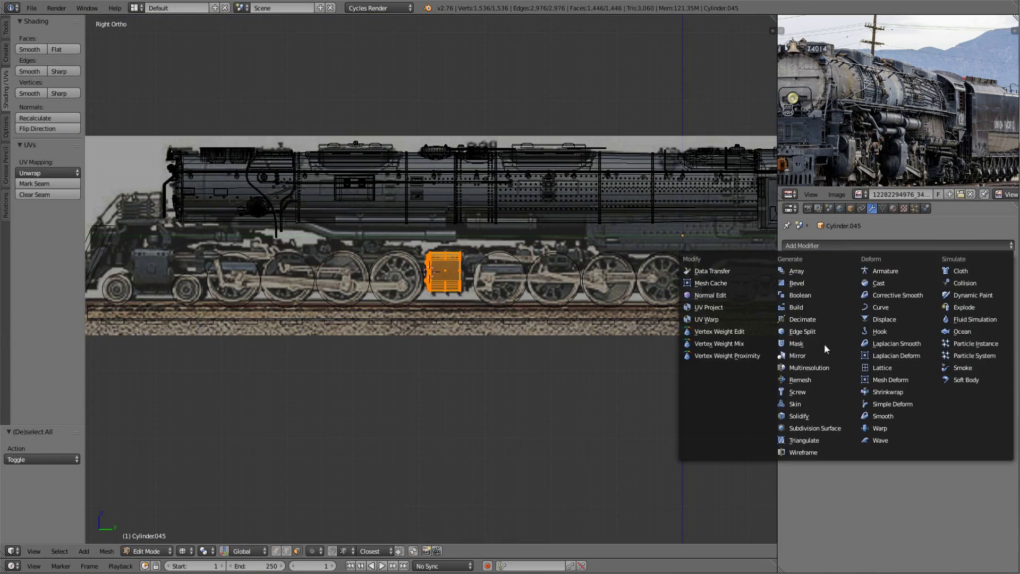
click(796, 356)
scroll(601, 307, up, 2)
- Duplicate the cylinder assembly for the second wheel set and scale its edges along X
key(shift+d)
key(Escape)
mouse_move(179, 291)
middle_down()
mouse_move(489, 337)
mouse_move(426, 298)
mouse_move(557, 325)
mouse_move(467, 288)
mouse_move(531, 298)
mouse_move(532, 282)
middle_up()
key(z)
key(z)
key(ctrl+KP_1)
scroll(578, 302, up, 3)
key(a)
key(s)
key(x)
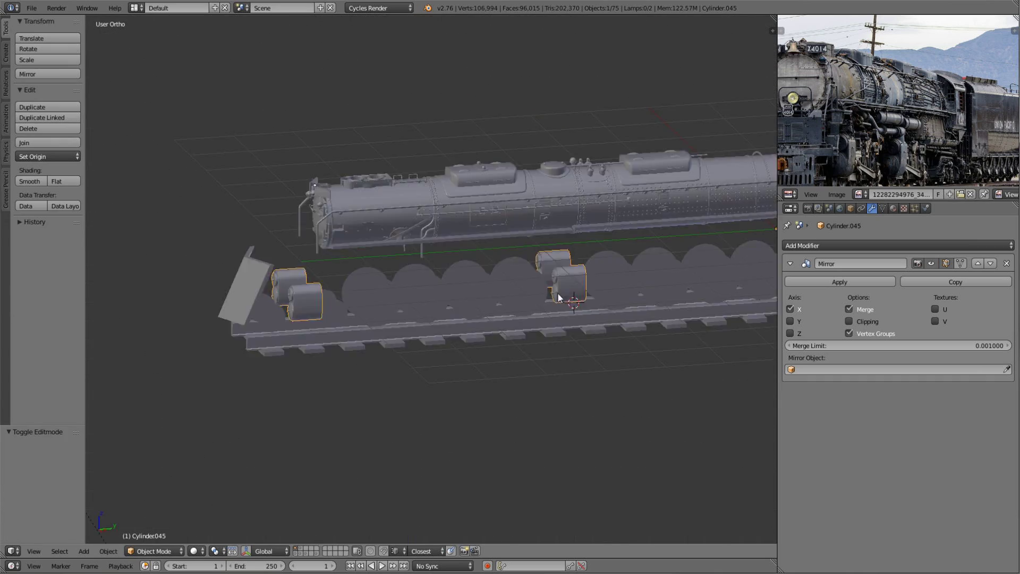
mouse_move(459, 300)
middle_down()
mouse_move(433, 360)
mouse_move(581, 300)
mouse_move(463, 324)
middle_up()
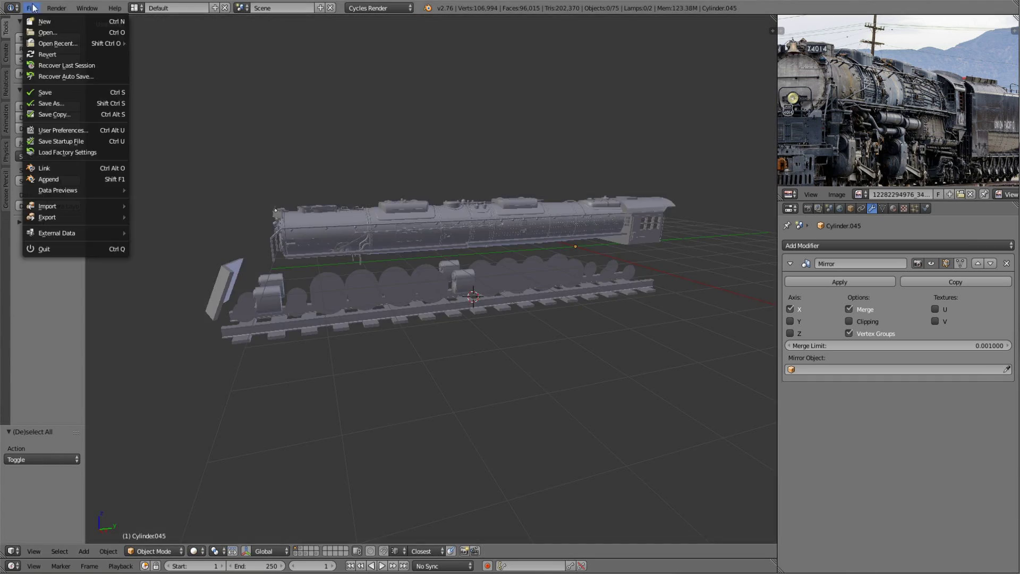
- Rotate the disc 90 degrees, inset its face and merge the duplicate centre vertices
key(KP_Decimal)
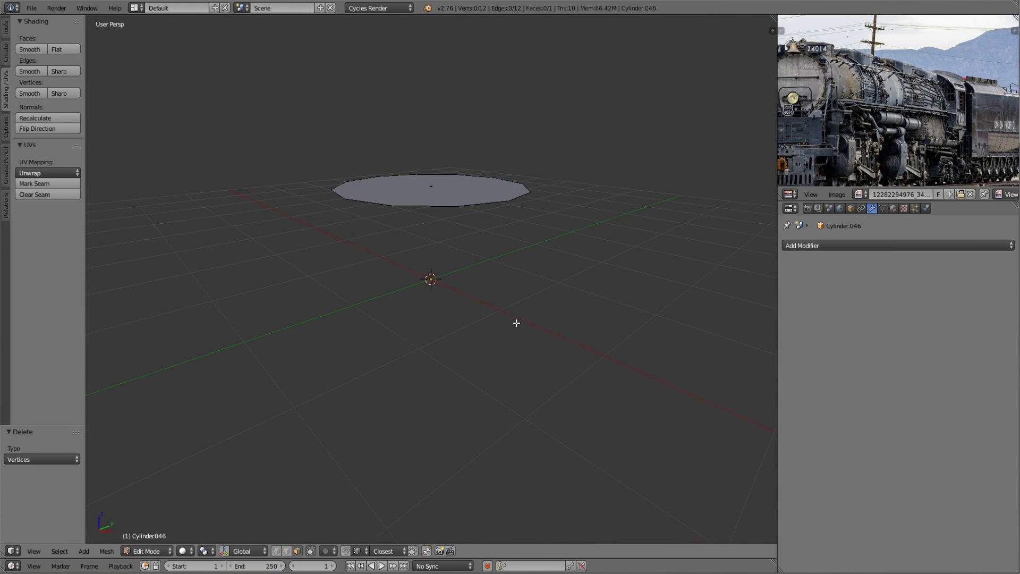
text(r90)
key(Return)
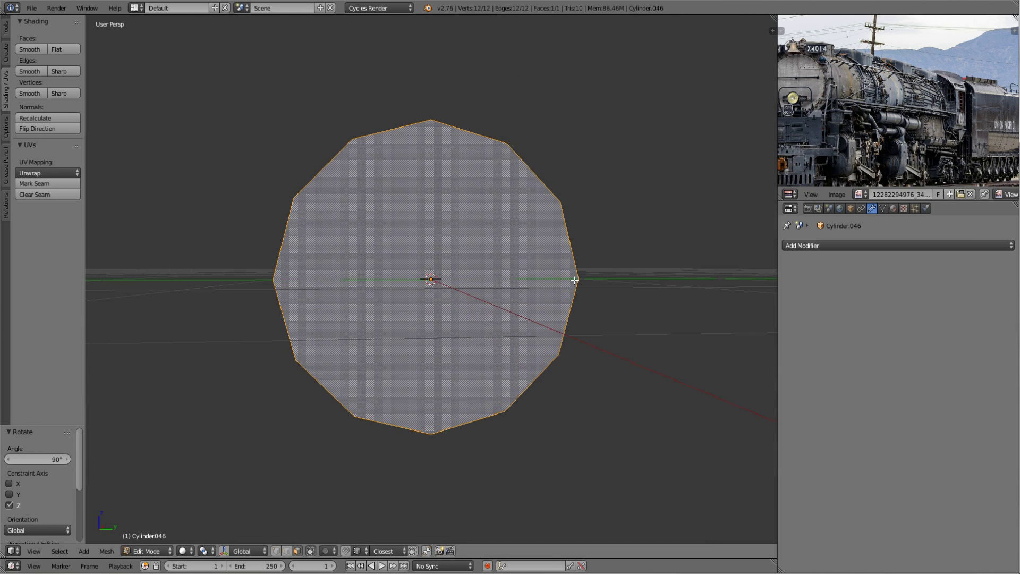
key(i)
key(Escape)
key(i)
click(531, 255)
key(a)
key(a)
key(w)
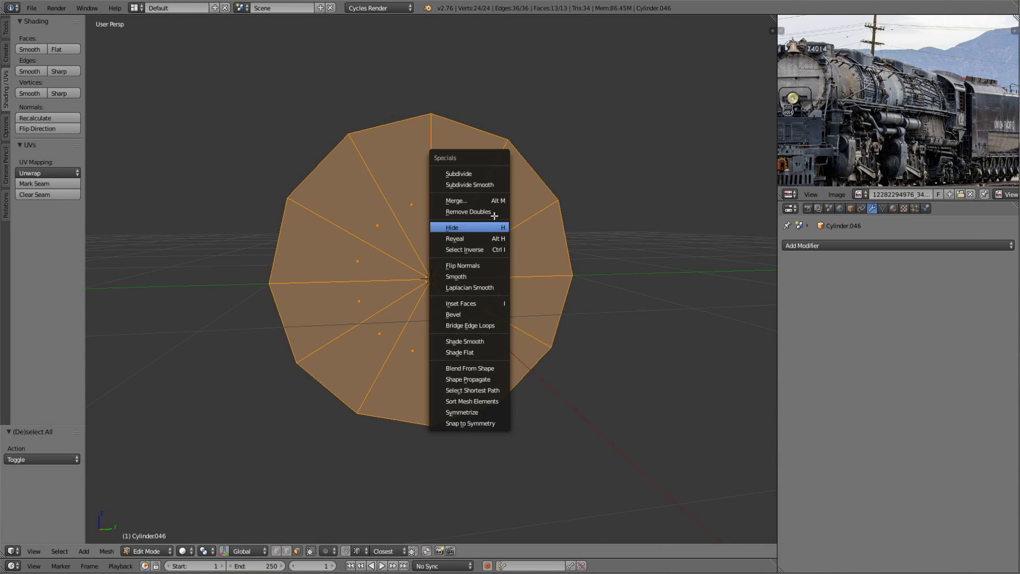
click(494, 212)
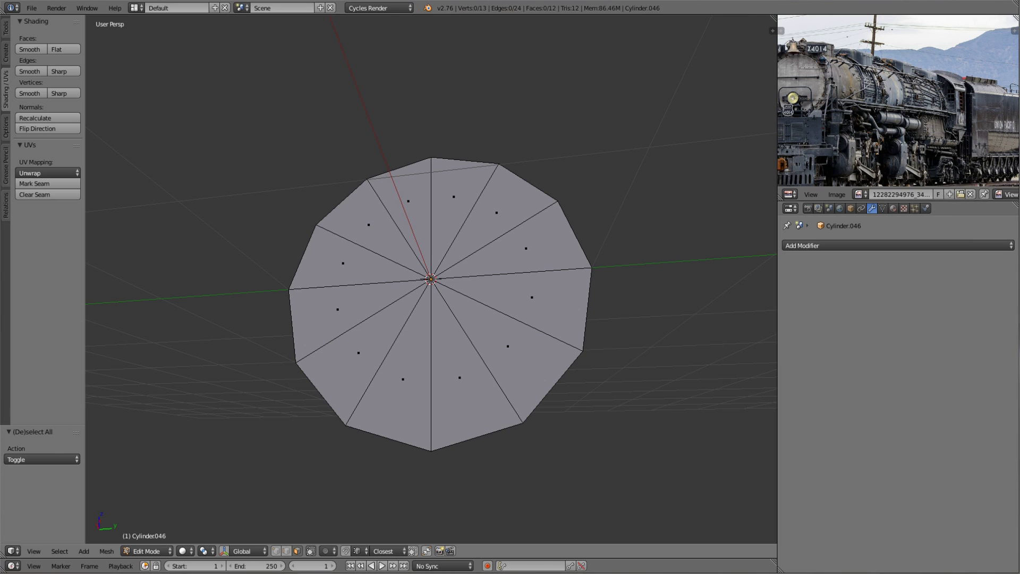
key(Tab)
- Add a new cylinder and select two of its top faces in see-through mode
key(shift+a)
click(478, 380)
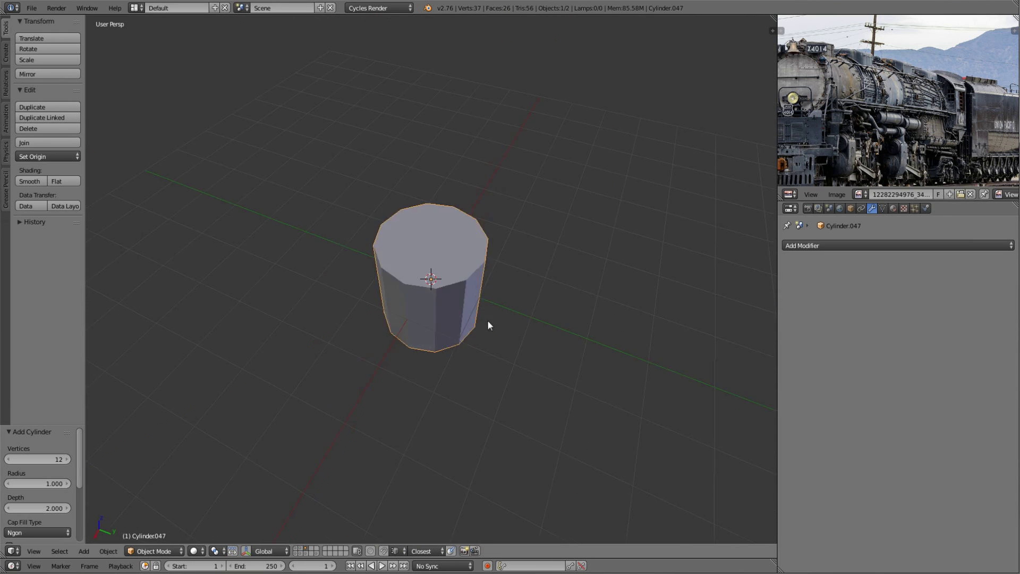
key(Tab)
mouse_move(531, 317)
middle_down()
mouse_move(573, 287)
mouse_move(505, 357)
middle_up()
key(z)
key(z)
right_click(535, 228)
shift+right_click(467, 192)
middle_drag(467, 191, 388, 412)
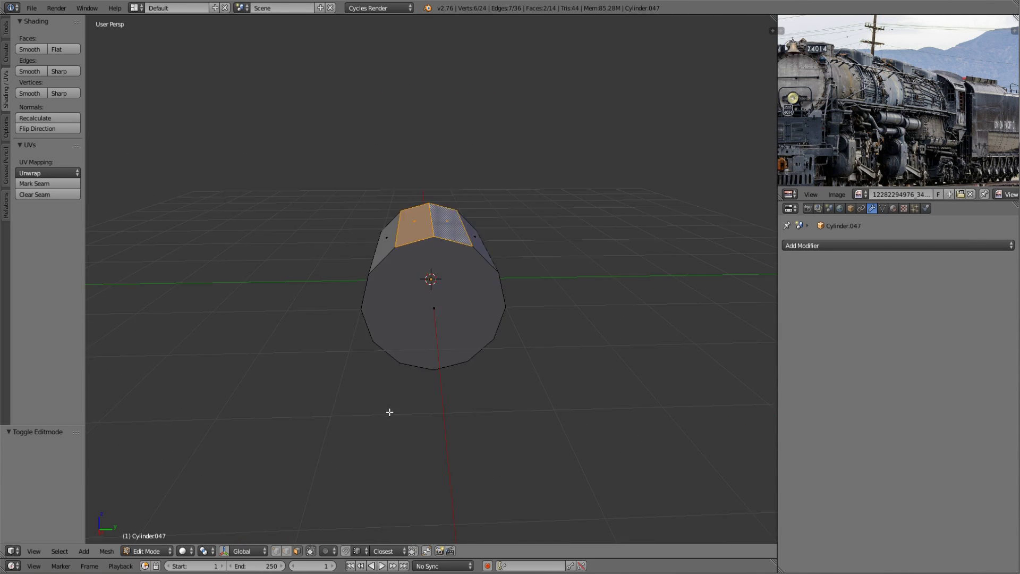
- Pull the two top faces along Z into a teardrop and scale it to 0.168
key(g)
key(z)
click(511, 346)
key(a)
key(a)
text(s0.168)
scroll(525, 318, up, 5)
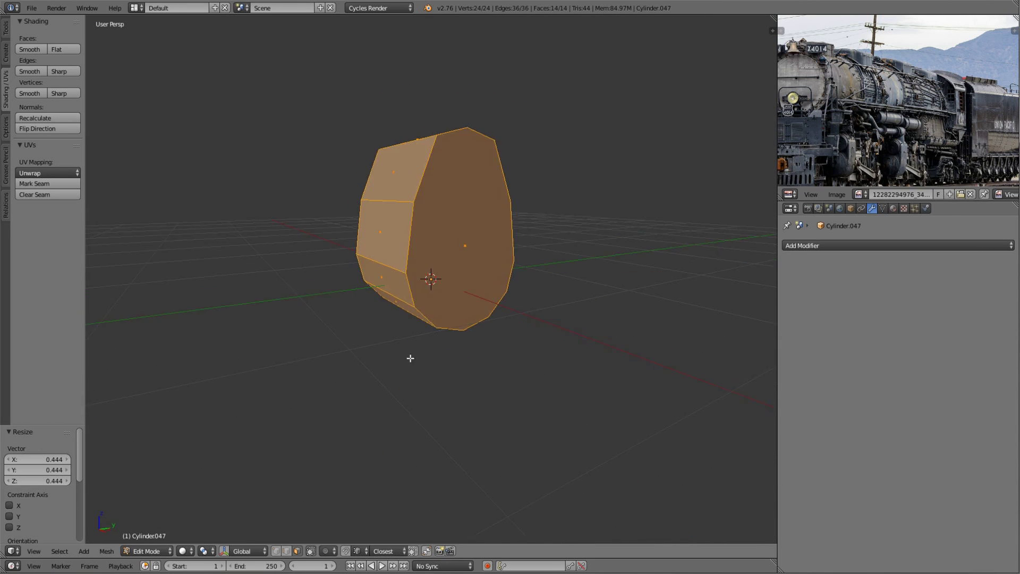
middle_drag(410, 357, 421, 254)
scroll(553, 275, down, 4)
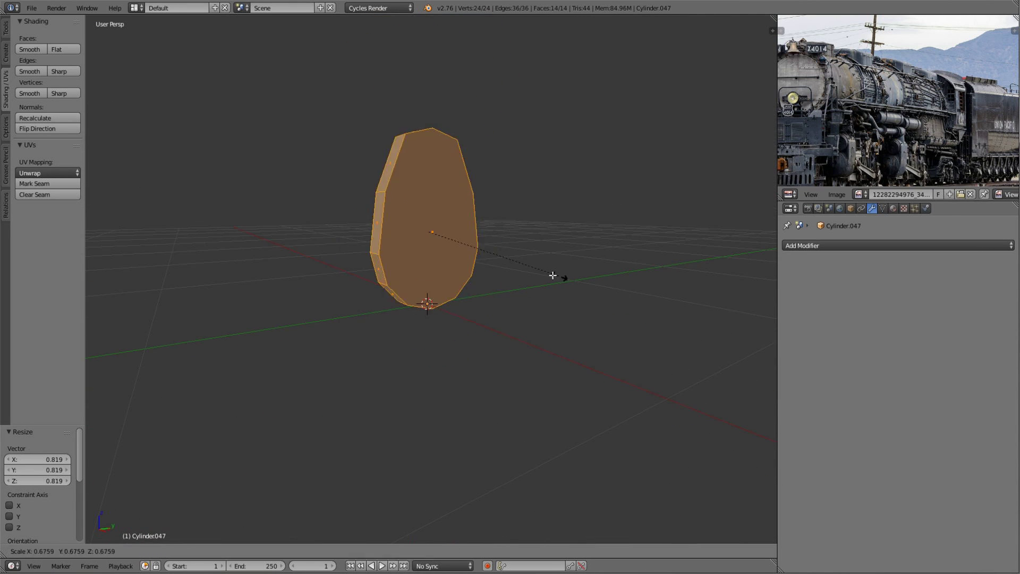
key(Tab)
- Reveal the hidden disc and join the teardrop shape with it into one mesh
key(alt+h)
scroll(452, 324, up, 6)
right_click(470, 292)
key(Tab)
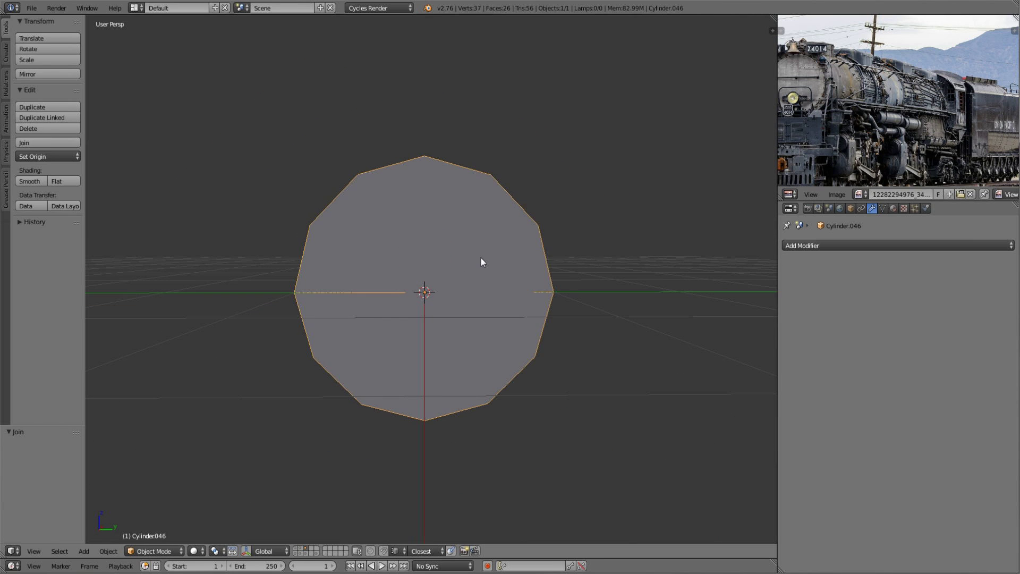
key(Tab)
key(a)
scroll(553, 298, up, 2)
mouse_move(405, 257)
mouse_down()
mouse_move(357, 367)
mouse_move(479, 314)
mouse_up()
scroll(480, 314, down, 3)
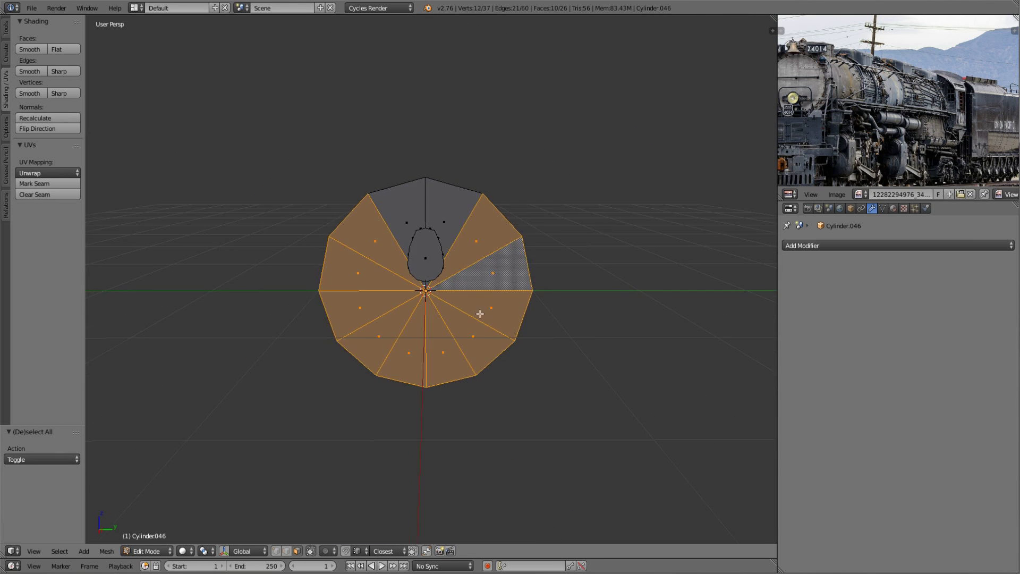
key(Tab)
scroll(494, 253, down, 3)
- Delete the selected faces of the joined mesh and compare it in the side reference view
key(m)
scroll(516, 289, up, 3)
key(Tab)
key(x)
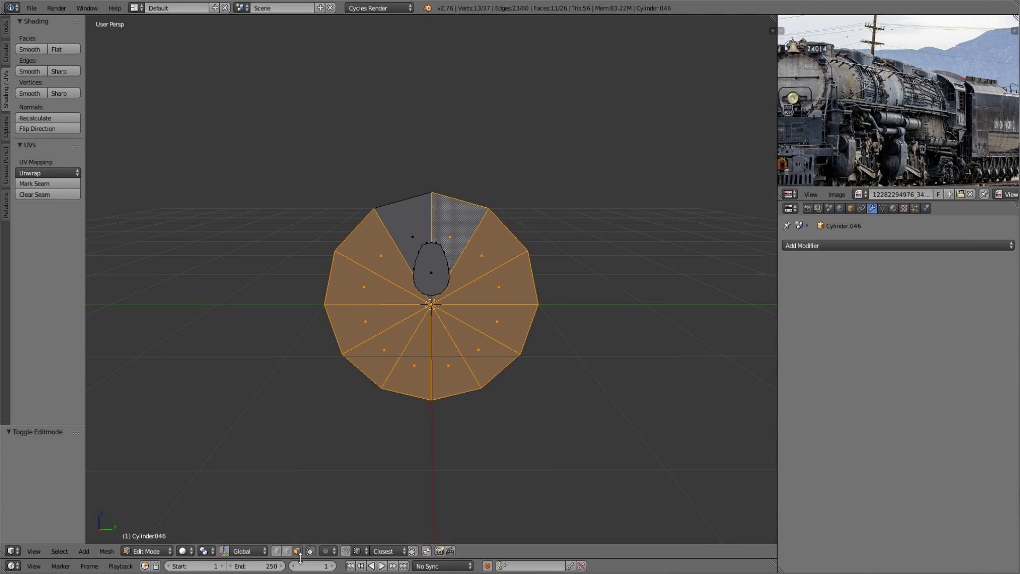
key(x)
click(455, 200)
middle_drag(455, 201, 459, 311)
key(KP_3)
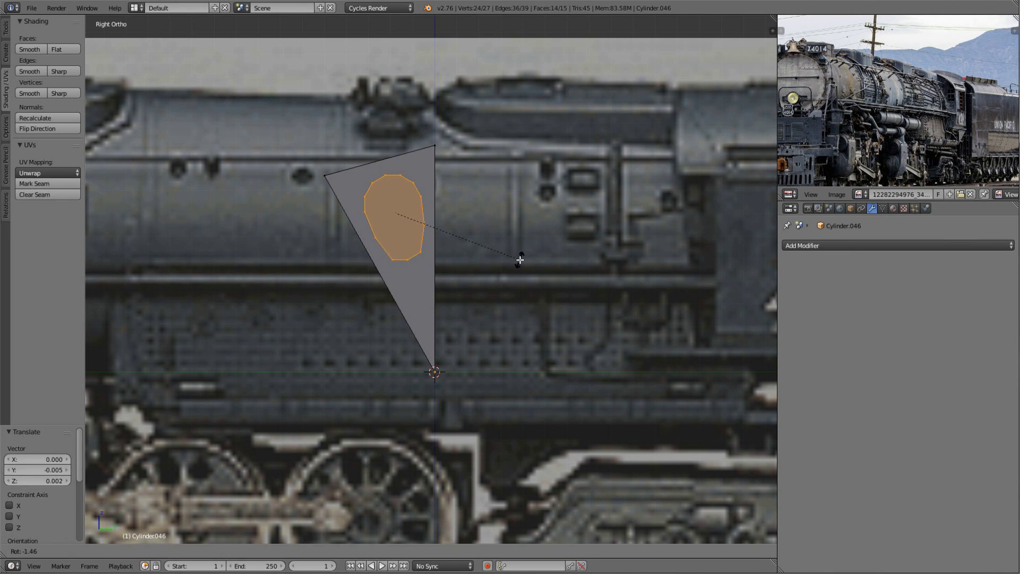
- Try moving the inner teardrop face along the X axis, then cancel the move
scroll(439, 292, up, 3)
middle_drag(439, 292, 440, 364)
key(a)
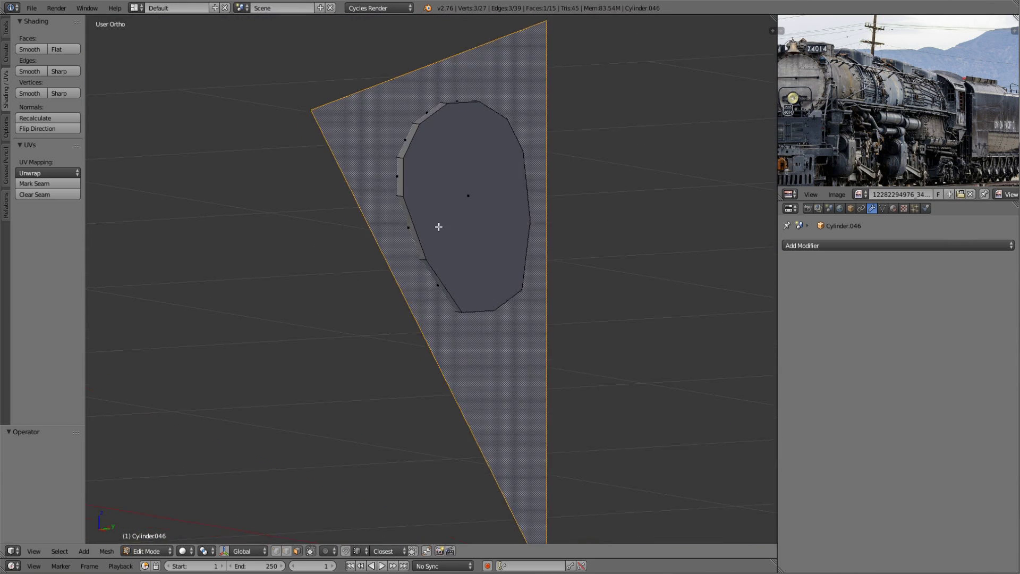
mouse_move(440, 223)
middle_down()
mouse_move(447, 186)
mouse_move(415, 159)
middle_up()
key(g)
key(x)
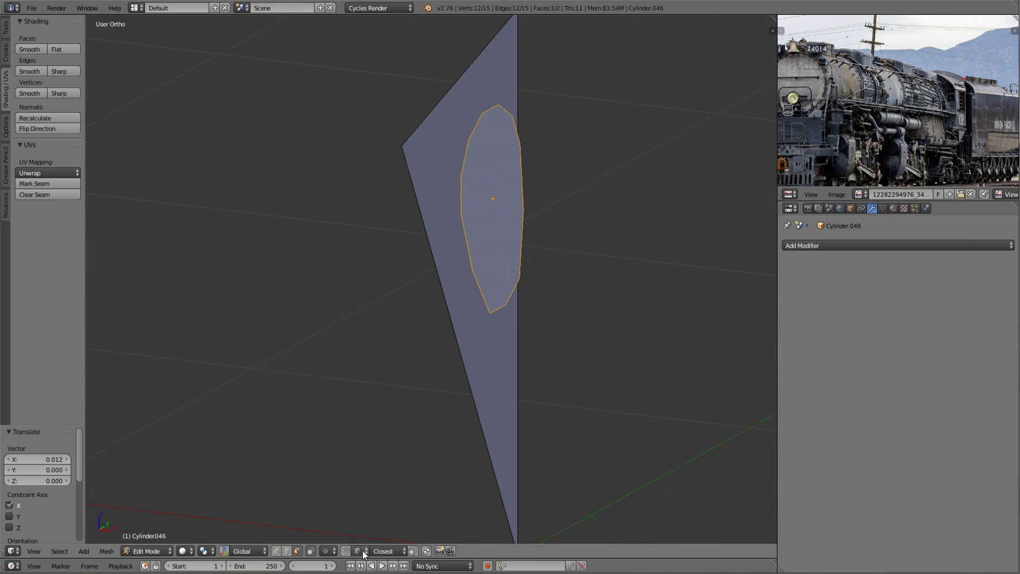
click(412, 505)
middle_drag(413, 505, 425, 319)
key(g)
key(x)
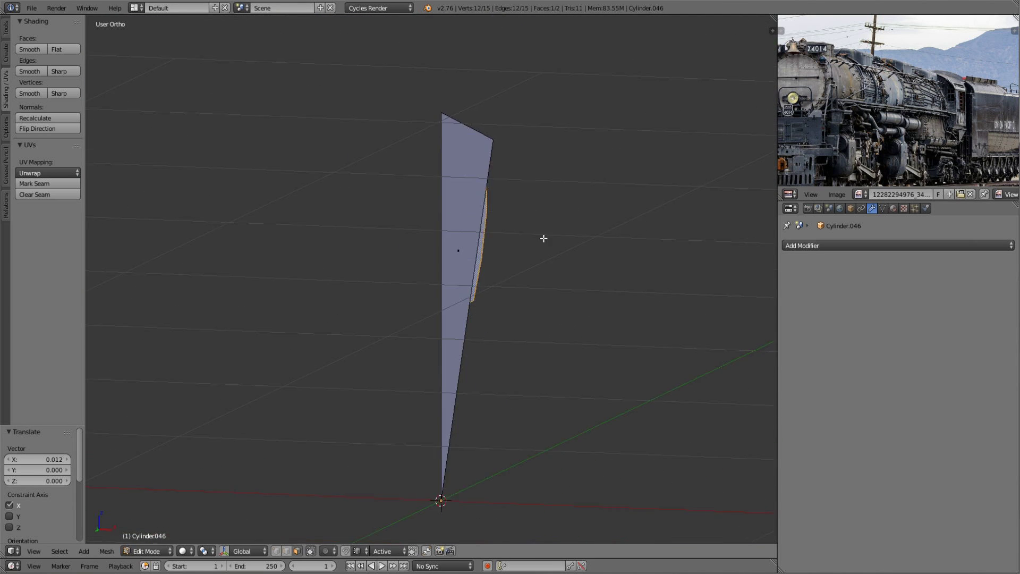
key(Escape)
middle_drag(500, 268, 406, 324)
- Fill between two boundary vertices and delete the unwanted face on the right side
right_click(473, 171)
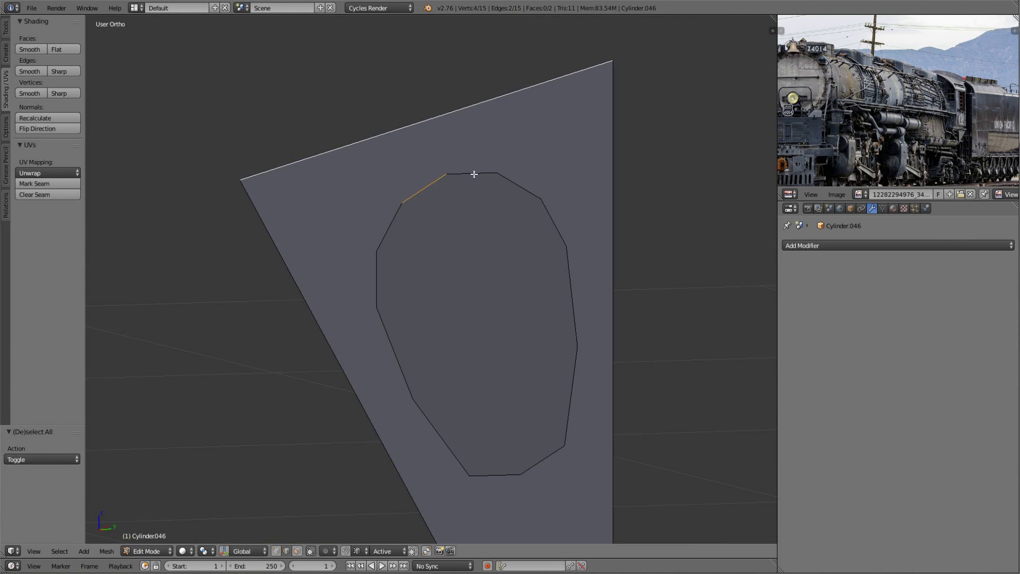
shift+right_click(508, 184)
key(f)
alt+shift+right_click(596, 406)
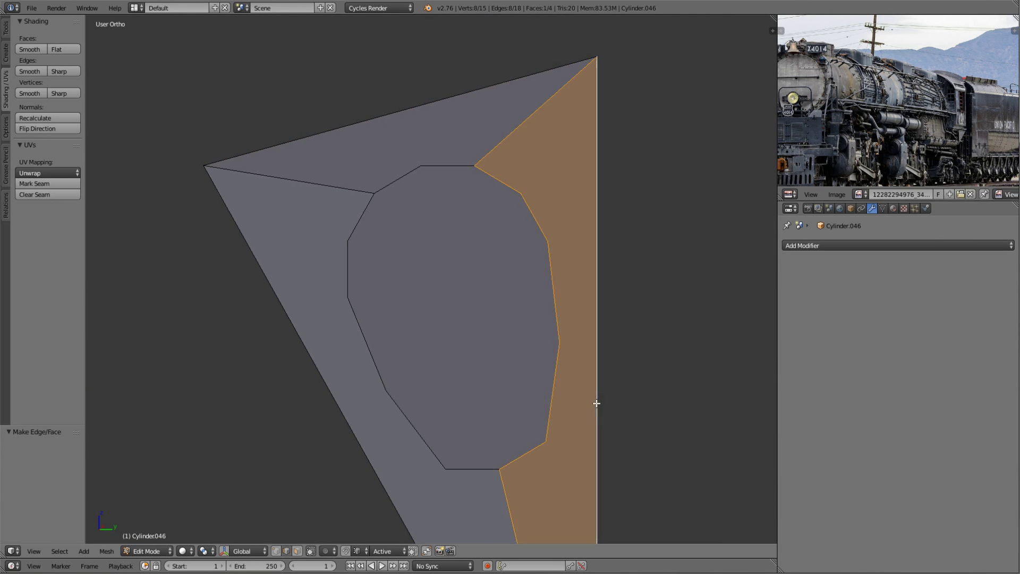
scroll(539, 416, down, 4)
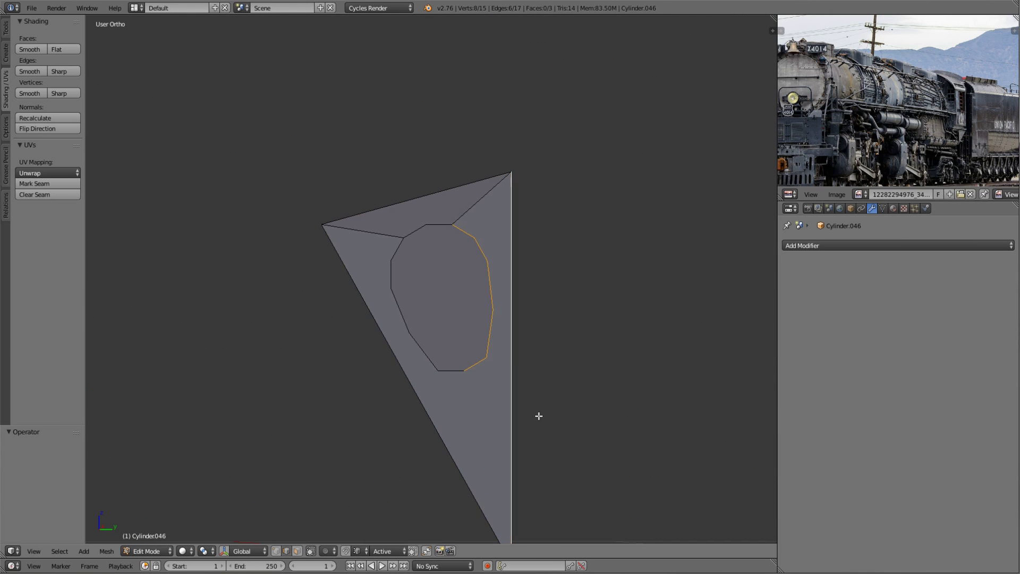
key(x)
click(459, 296)
middle_drag(459, 296, 481, 353)
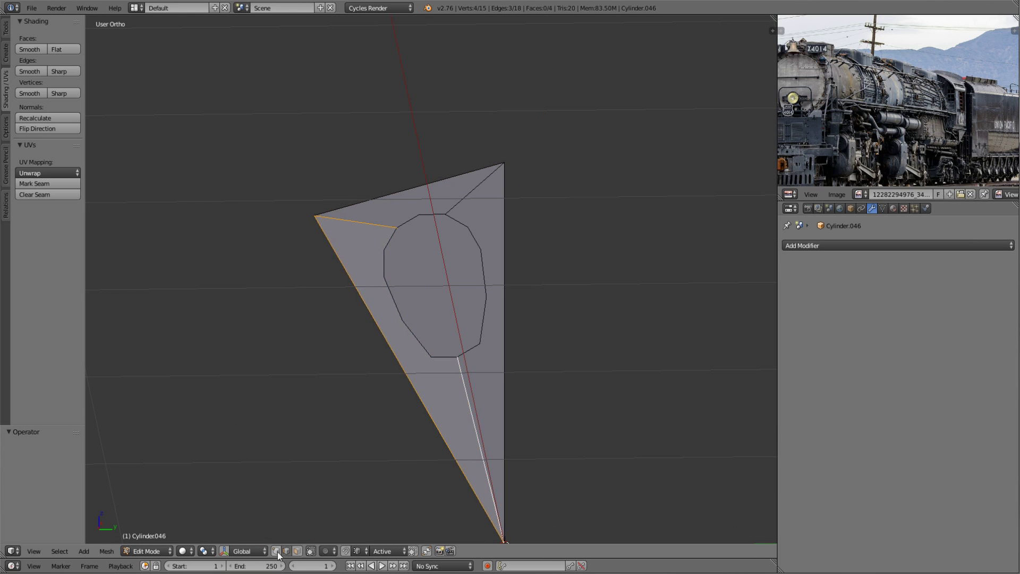
- Extrude the triangular piece for thickness and scale a ring around the hole
mouse_move(444, 322)
middle_down()
mouse_move(610, 346)
mouse_move(472, 415)
middle_up()
alt+right_click(382, 214)
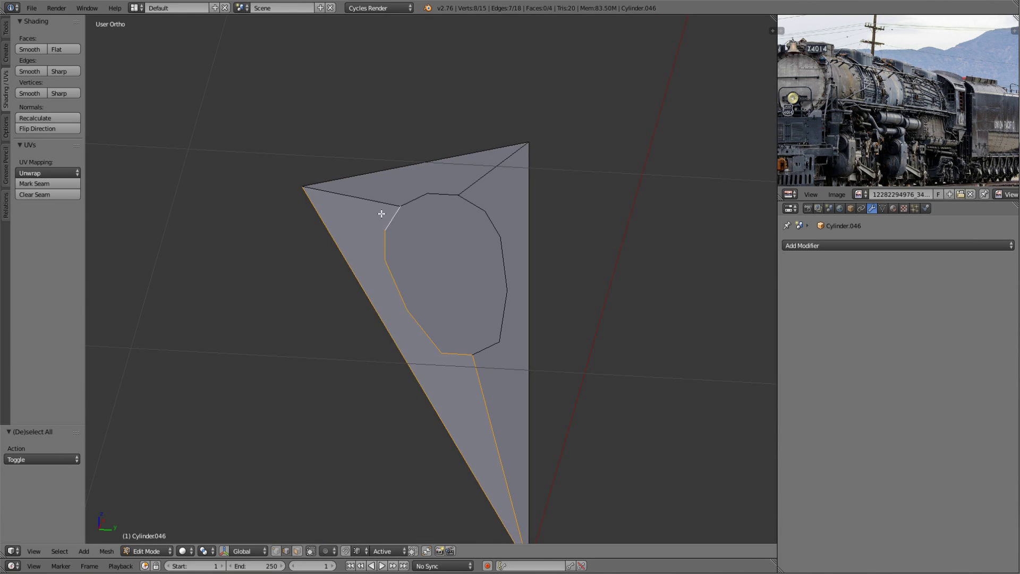
key(a)
middle_drag(441, 327, 603, 441)
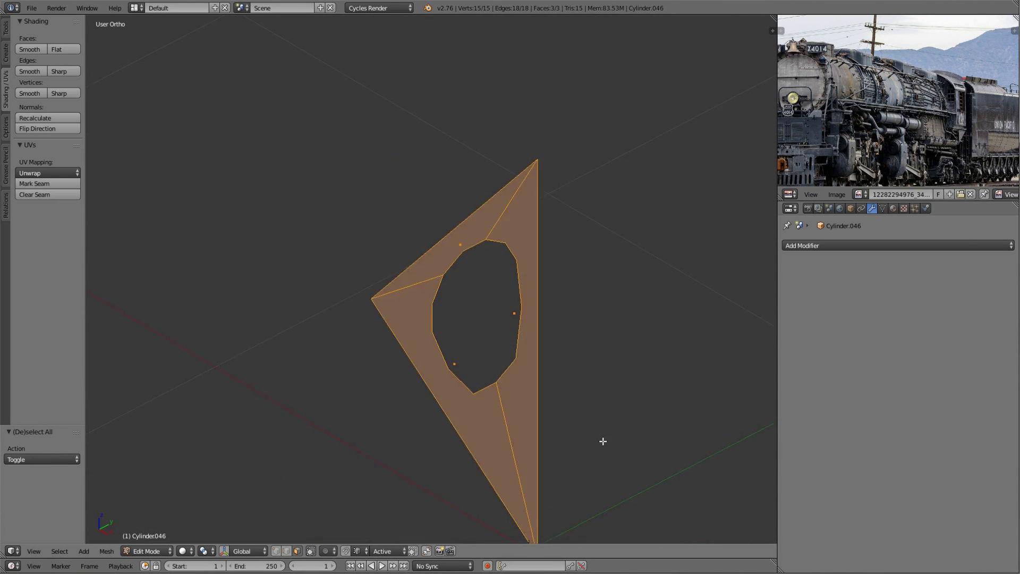
click(661, 404)
middle_drag(661, 404, 473, 422)
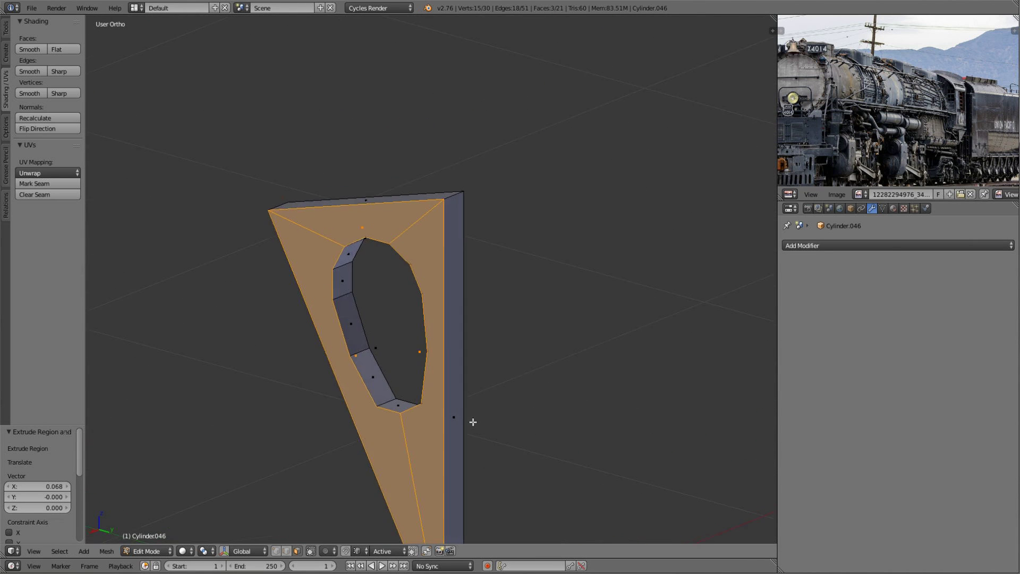
middle_drag(481, 382, 358, 367)
key(a)
click(616, 380)
- Extrude the hole ring again and scale it along Z to form a stepped rim
key(e)
key(s)
key(shift+z)
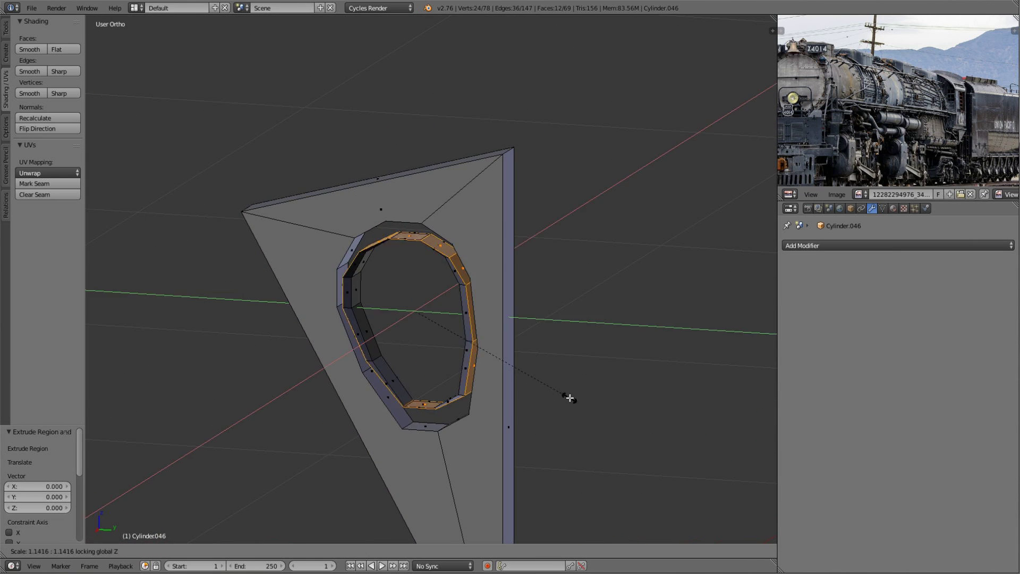
click(552, 342)
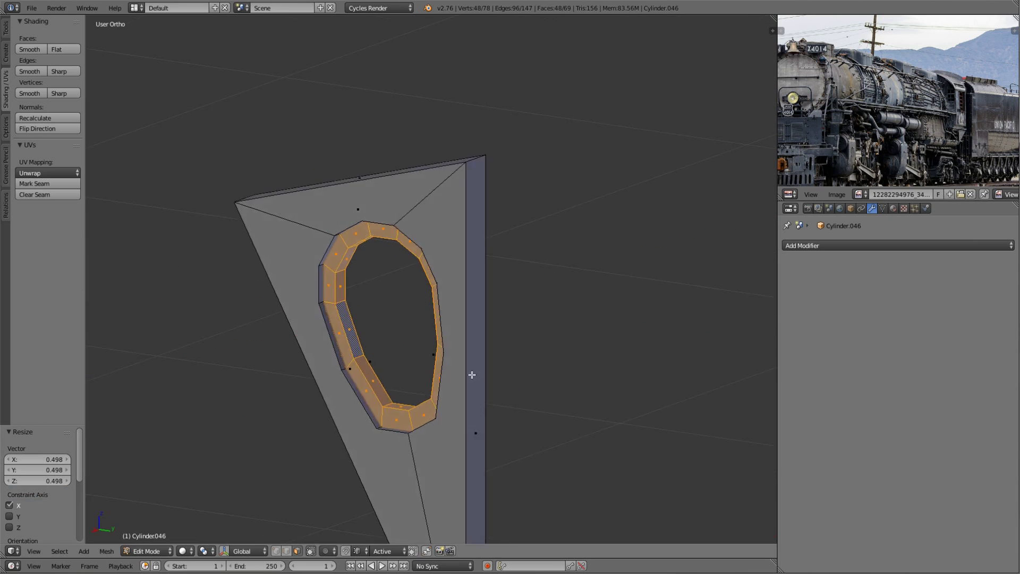
mouse_move(551, 342)
middle_down()
mouse_move(624, 401)
mouse_move(577, 339)
middle_up()
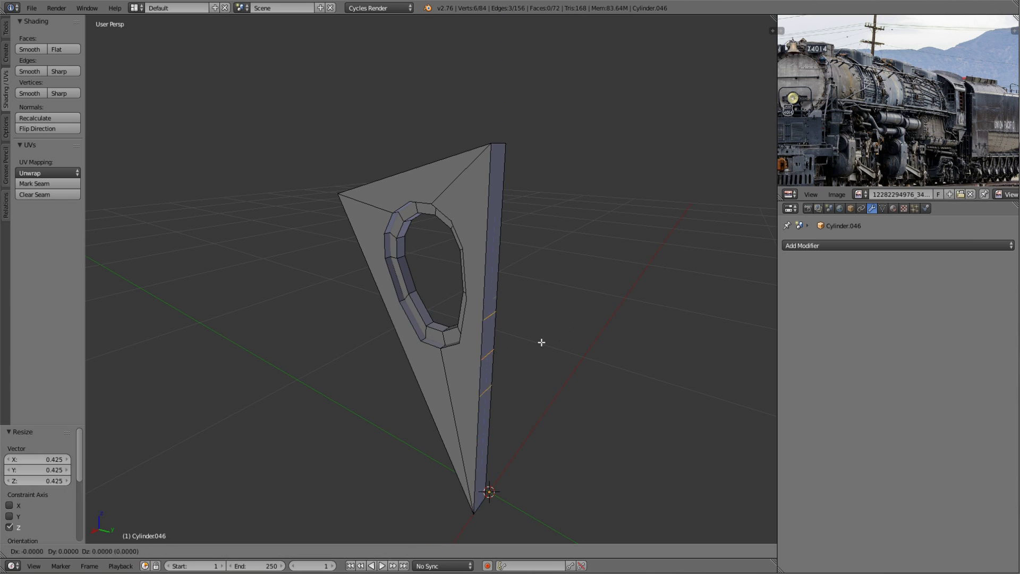
click(369, 322)
mouse_move(369, 323)
middle_down()
mouse_move(361, 345)
mouse_move(448, 325)
middle_up()
- Delete the stray rim faces and fill the gaps along the open side
key(x)
click(342, 102)
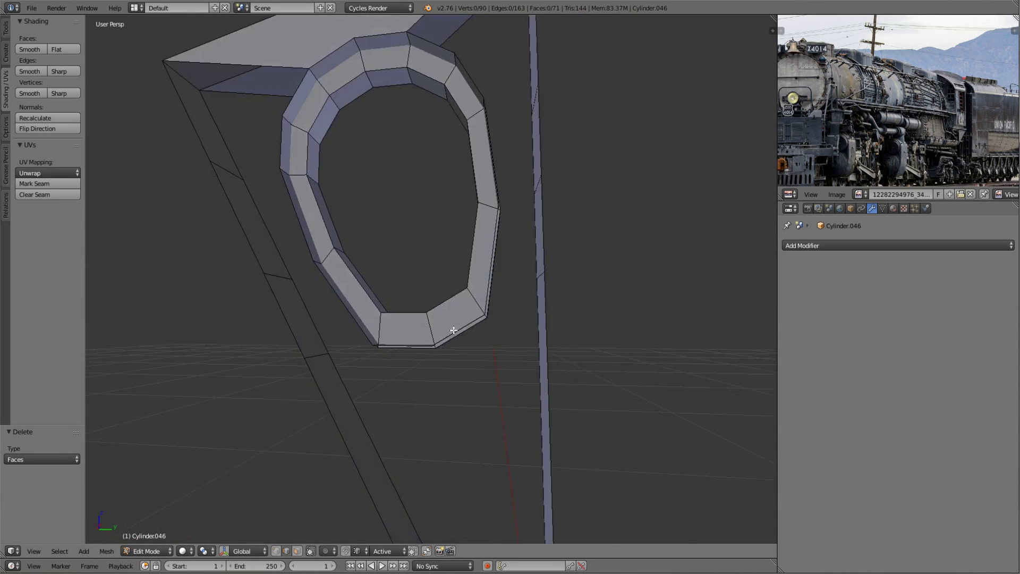
key(f)
key(a)
mouse_move(569, 130)
middle_down()
mouse_move(412, 255)
mouse_move(425, 372)
mouse_move(455, 319)
mouse_move(462, 150)
mouse_move(363, 210)
mouse_move(430, 255)
mouse_move(526, 207)
middle_up()
key(f)
key(f)
key(f)
key(a)
mouse_move(479, 291)
middle_down()
mouse_move(364, 326)
mouse_move(332, 228)
mouse_move(328, 276)
middle_up()
click(333, 228)
scroll(377, 265, down, 5)
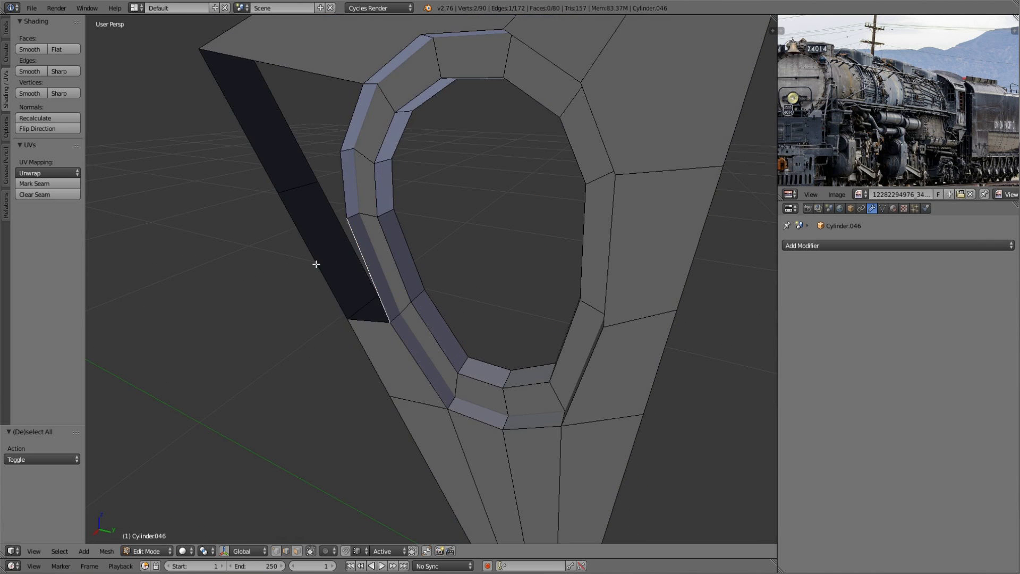
key(f)
mouse_move(347, 81)
middle_down()
mouse_move(556, 336)
mouse_move(515, 284)
middle_up()
- Check the finished triangular piece against the side reference image in Object Mode
key(Tab)
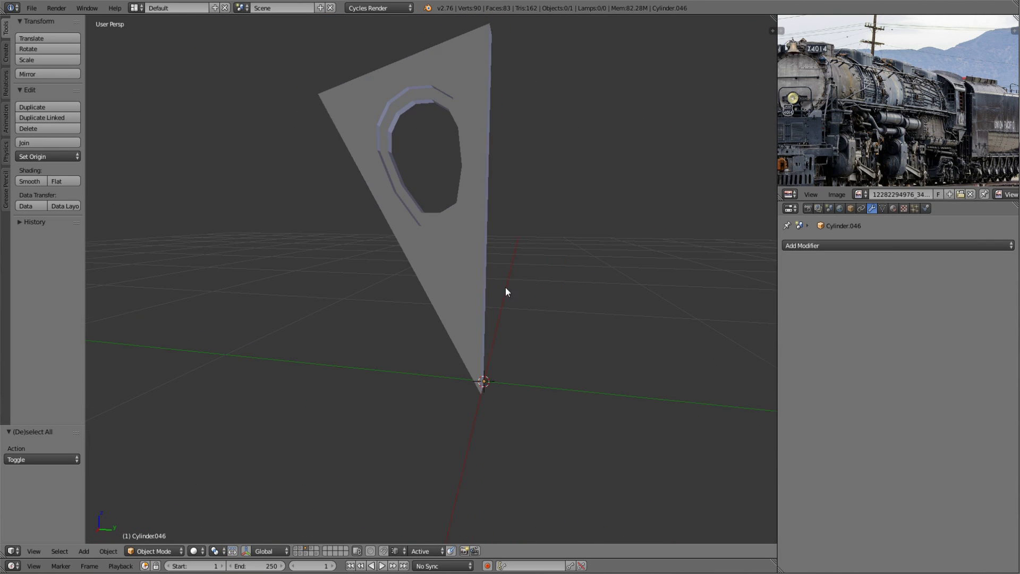
key(a)
key(KP_3)
key(Tab)
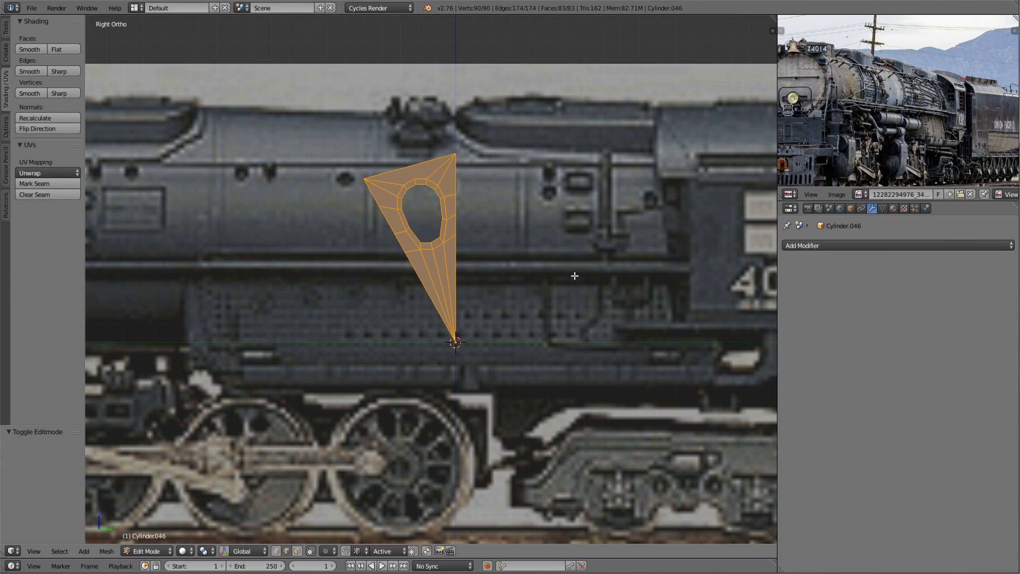
- Rotate the duplicated wedge around the 3D cursor at the wheel centre
scroll(575, 276, up, 4)
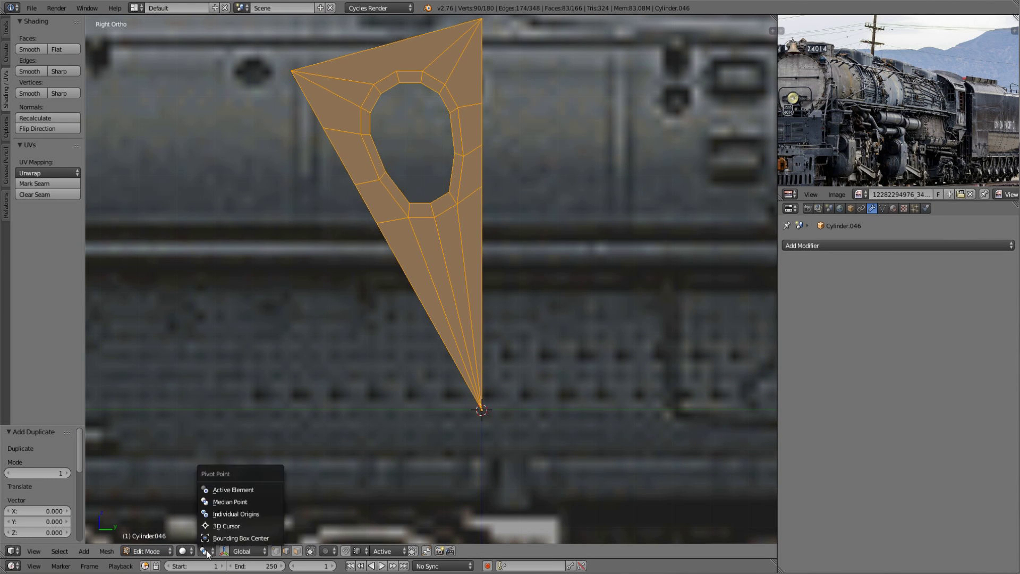
click(227, 526)
key(r)
click(614, 325)
key(a)
- Select the ring around the right hole and shrink it
scroll(614, 180, up, 3)
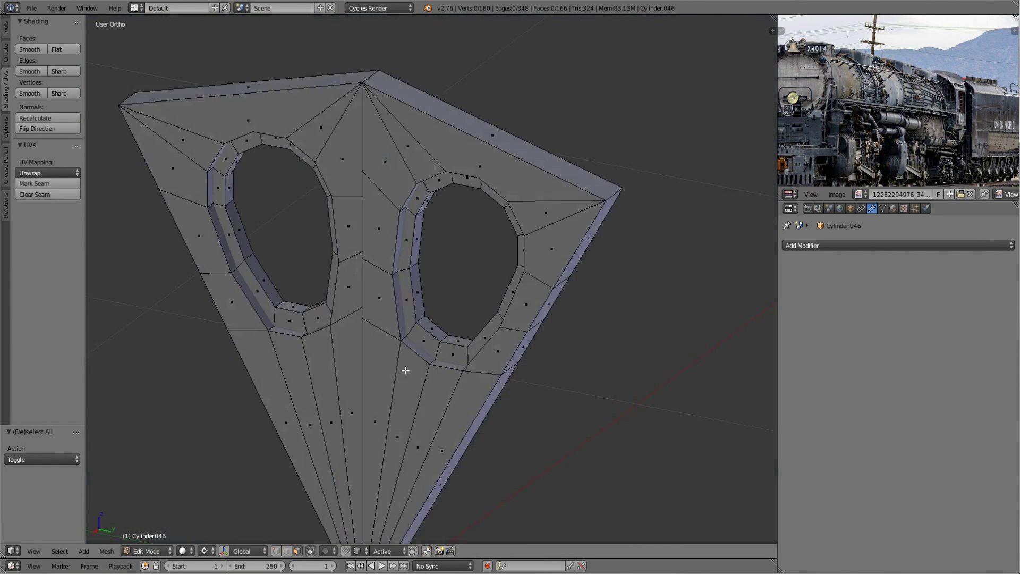
click(417, 319)
key(ctrl+l)
click(186, 551)
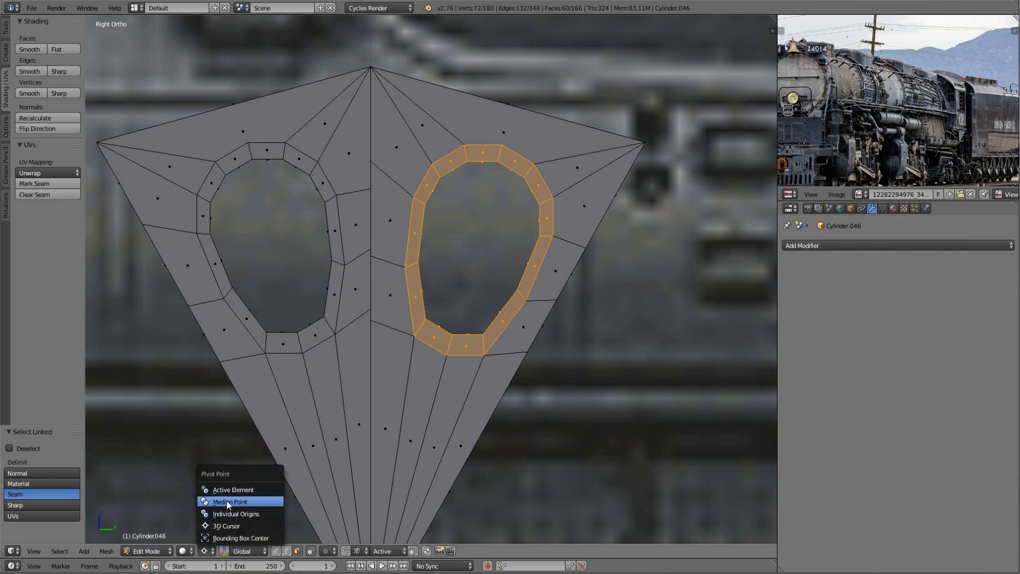
key(a)
middle_drag(584, 266, 461, 281)
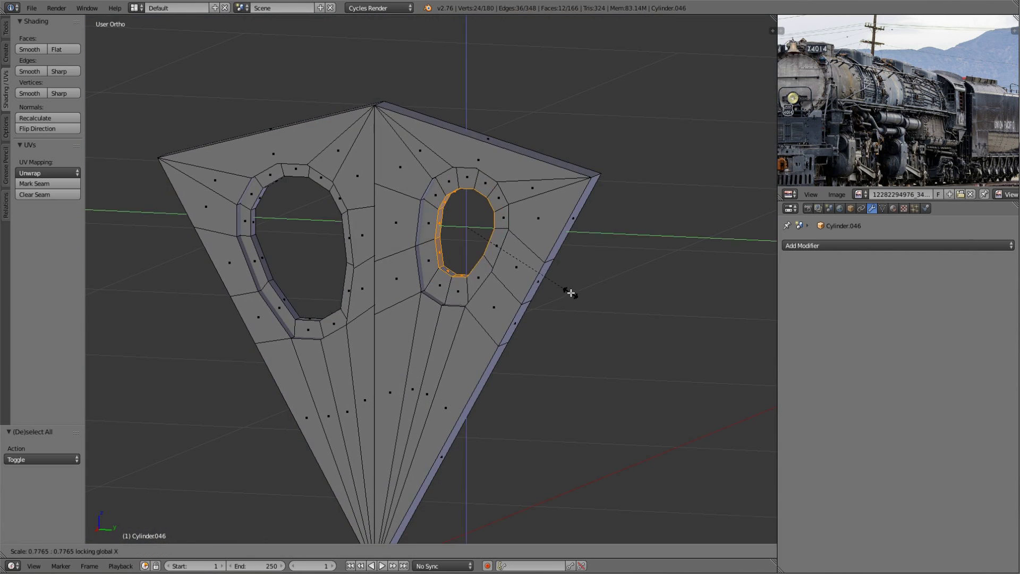
click(571, 293)
- Duplicate the whole fan and rotate the copy 120° around the wheel centre
key(KP_3)
scroll(538, 277, down, 3)
key(a)
key(shift+d)
key(Escape)
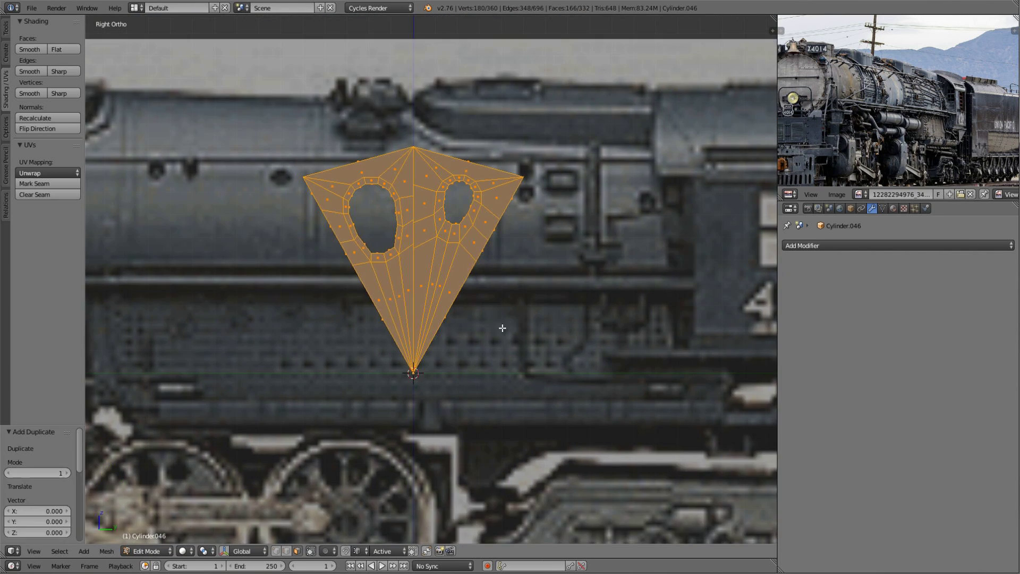
text(120)
key(Return)
key(a)
key(a)
- Make two more 120° rotated copies of the fan to go around the disc
key(shift+d)
text(r120)
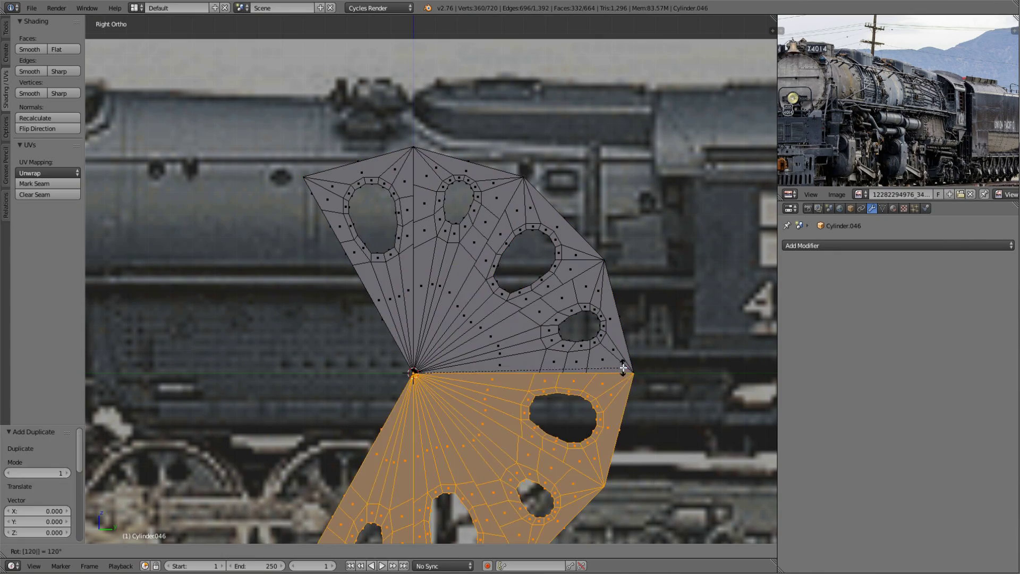
key(Return)
key(shift+d)
text(r120)
key(Return)
- Orbit and zoom to inspect the complete holed disc, then deselect everything
scroll(479, 380, down, 3)
mouse_move(479, 380)
middle_down()
mouse_move(444, 407)
mouse_move(502, 271)
middle_up()
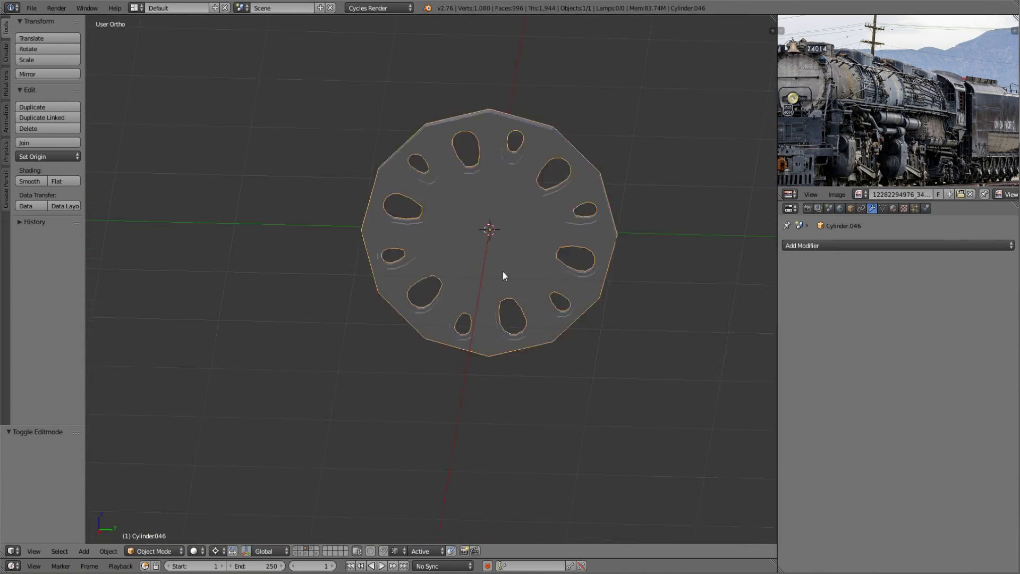
scroll(502, 271, up, 3)
scroll(494, 288, up, 5)
key(a)
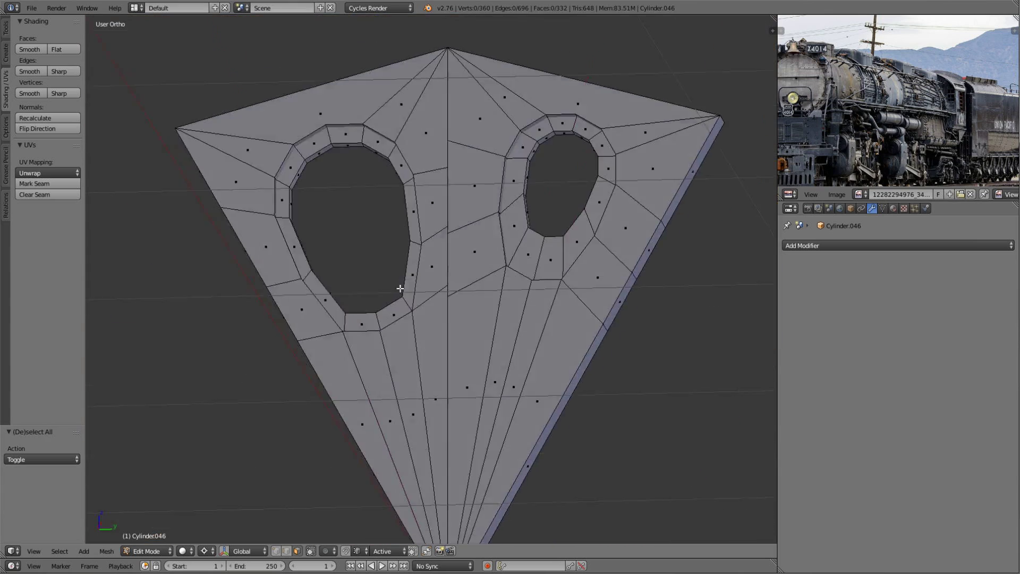
scroll(399, 285, up, 3)
scroll(411, 301, up, 3)
scroll(410, 301, down, 2)
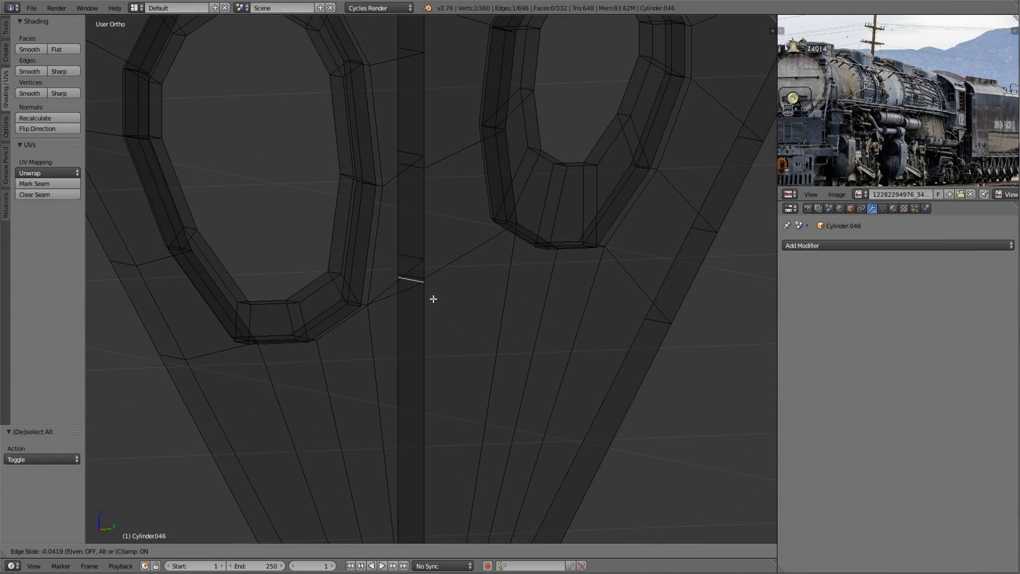
scroll(433, 296, down, 5)
- Isolate the right half of the mesh and rotate it by -30 degrees
key(l)
key(z)
mouse_move(522, 311)
middle_down()
mouse_move(544, 312)
mouse_move(467, 321)
middle_up()
text(-30)
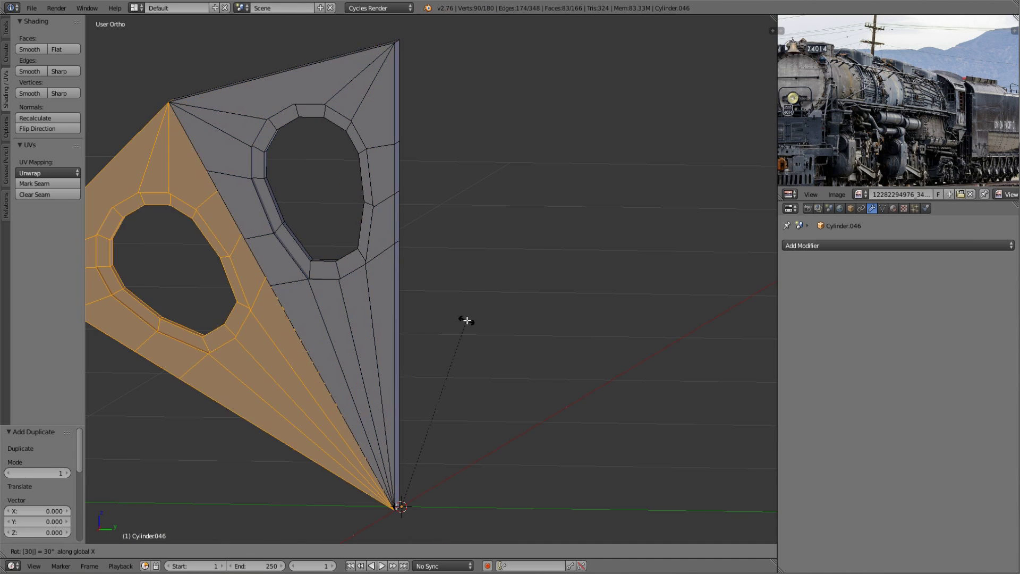
key(Return)
scroll(461, 199, up, 6)
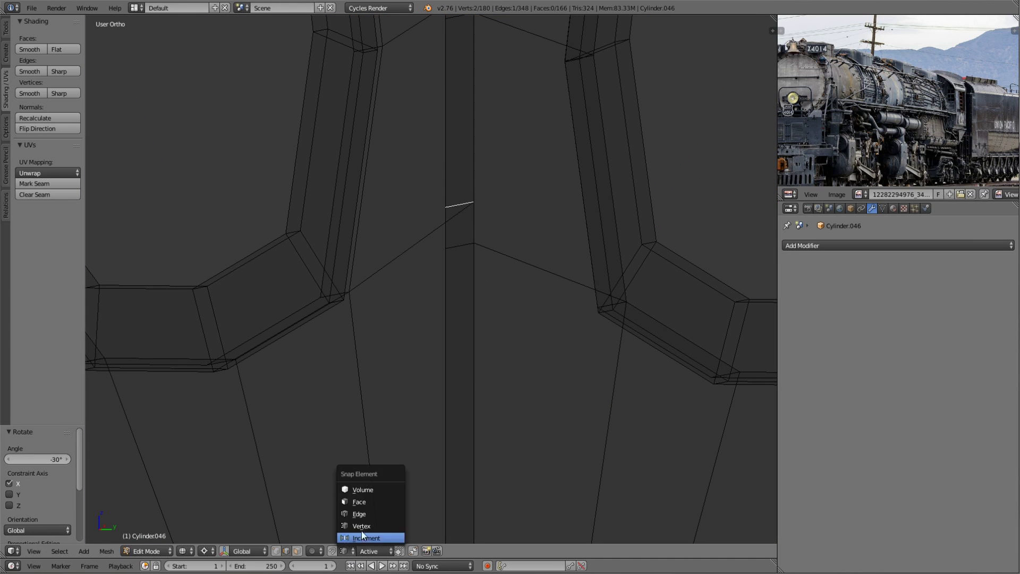
- Slide edges and move a vertex to clean up the centre seam
middle_drag(474, 232, 358, 334)
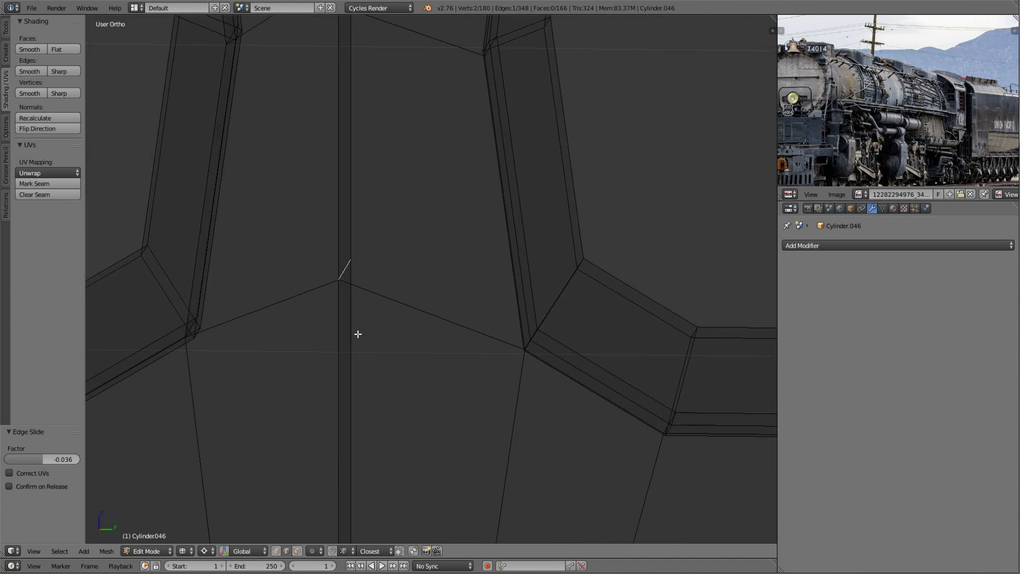
key(g)
key(g)
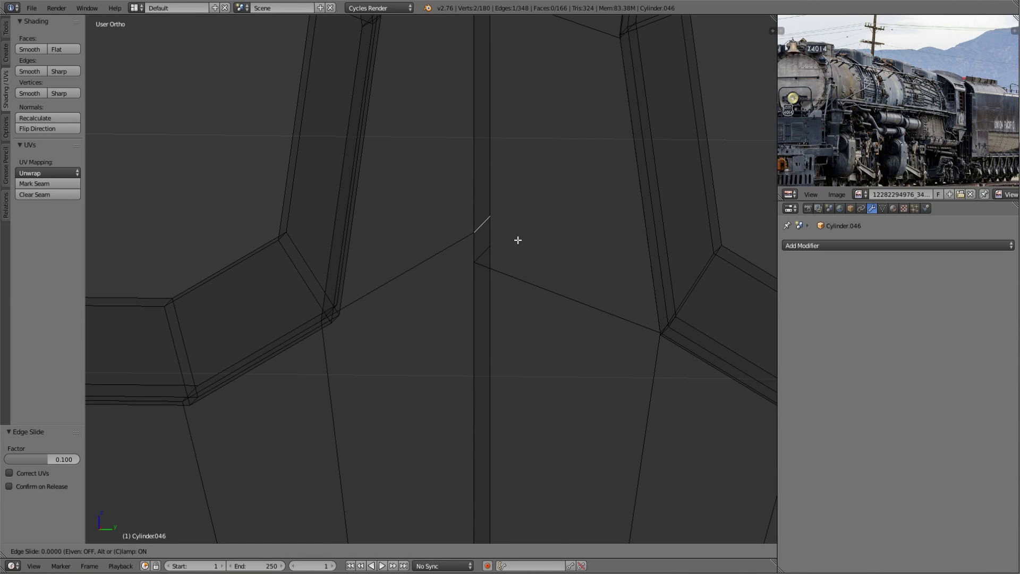
click(518, 240)
scroll(483, 271, down, 10)
key(z)
scroll(435, 298, up, 10)
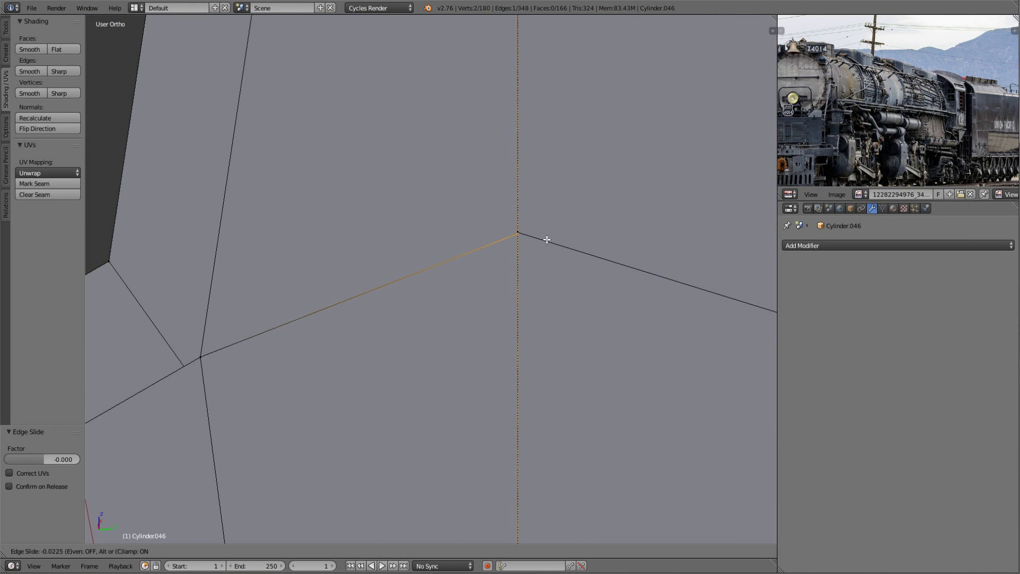
click(546, 239)
key(g)
click(352, 305)
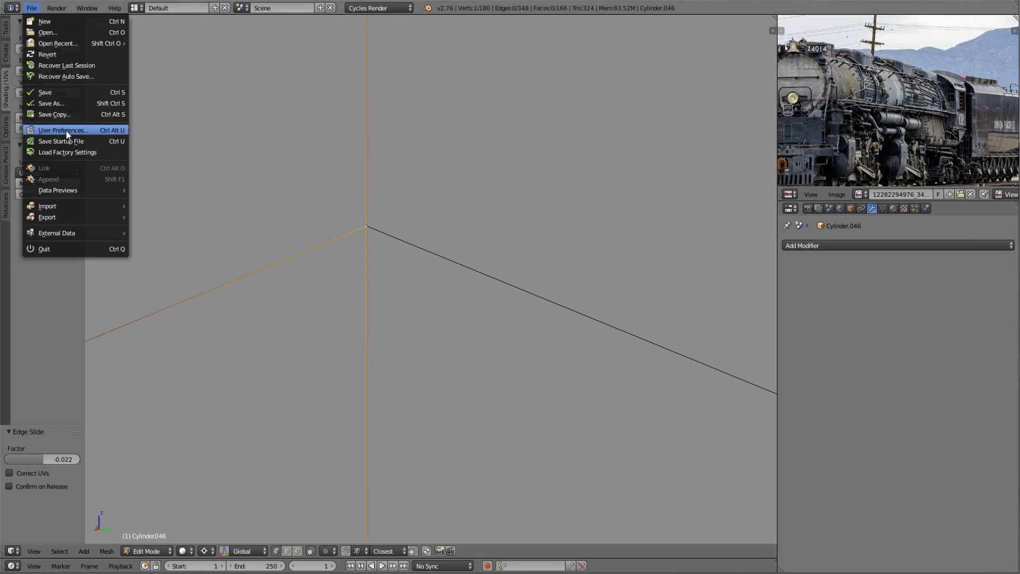
- In wireframe view, move seam vertices and edges into place along the centre line
scroll(490, 168, down, 5)
scroll(489, 168, up, 5)
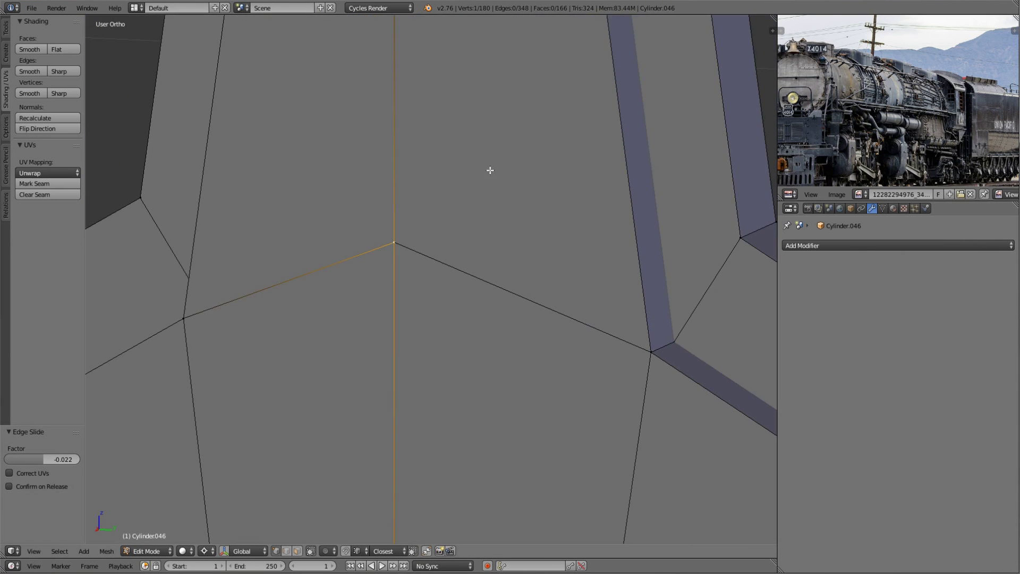
key(z)
key(g)
click(497, 230)
key(g)
click(510, 215)
scroll(423, 316, down, 3)
scroll(424, 317, up, 4)
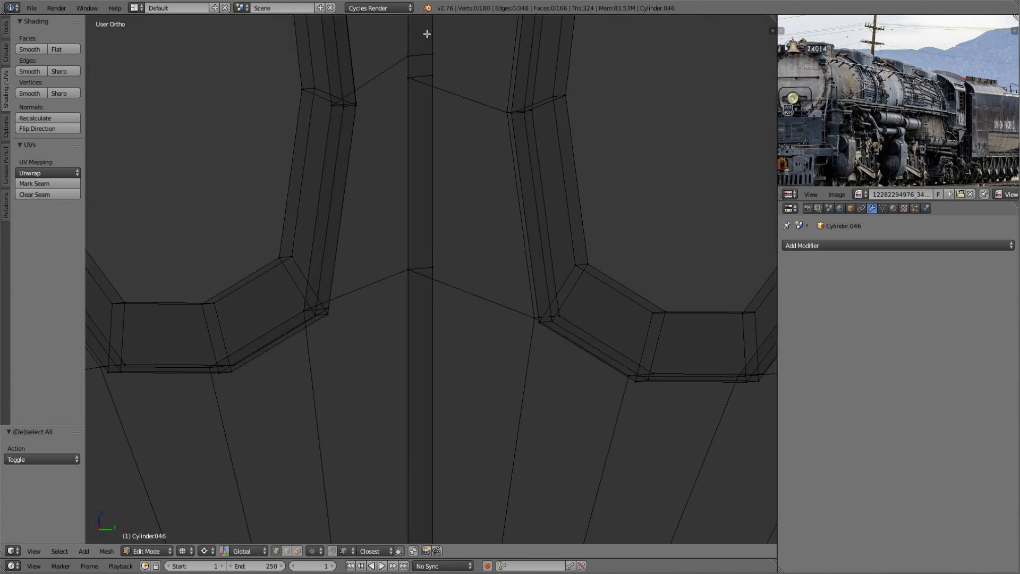
key(a)
- Delete the right half's vertices and rotate the mirrored half by -30 degrees
right_click(372, 210)
key(g)
key(g)
scroll(375, 233, down, 3)
shift+scroll(353, 149, up, 4)
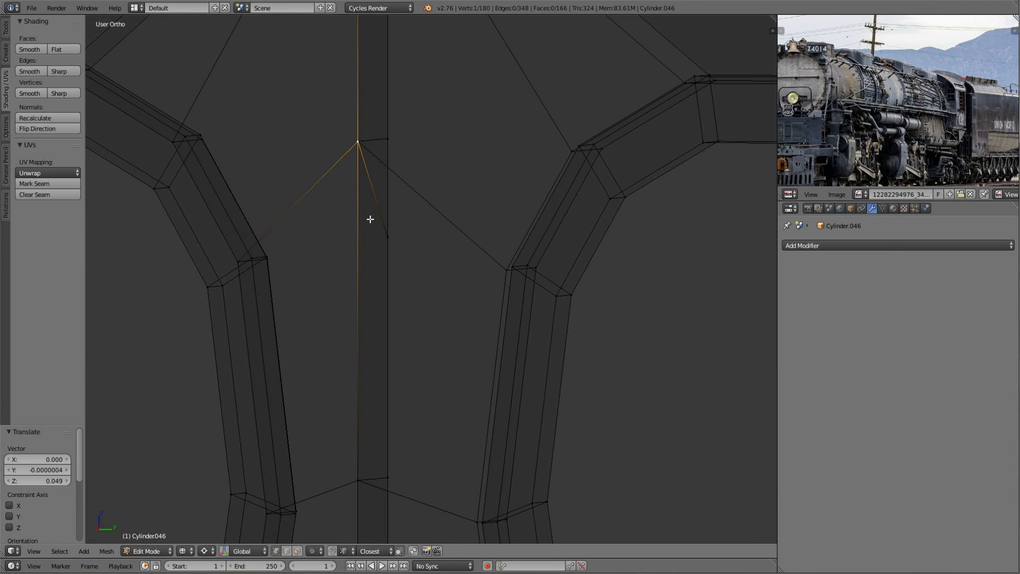
scroll(371, 219, down, 3)
scroll(437, 376, down, 2)
key(x)
click(465, 269)
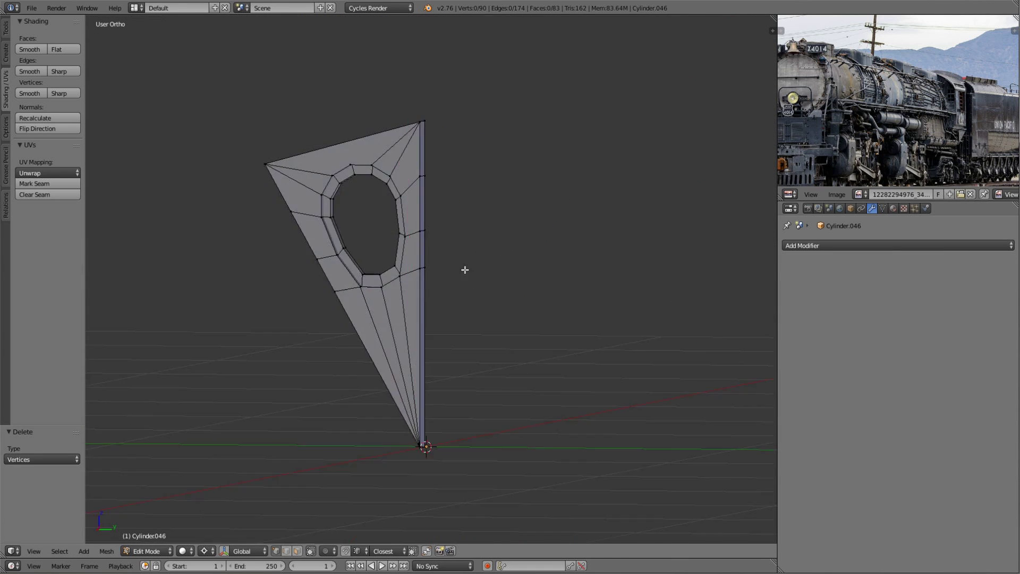
key(Return)
scroll(505, 338, up, 4)
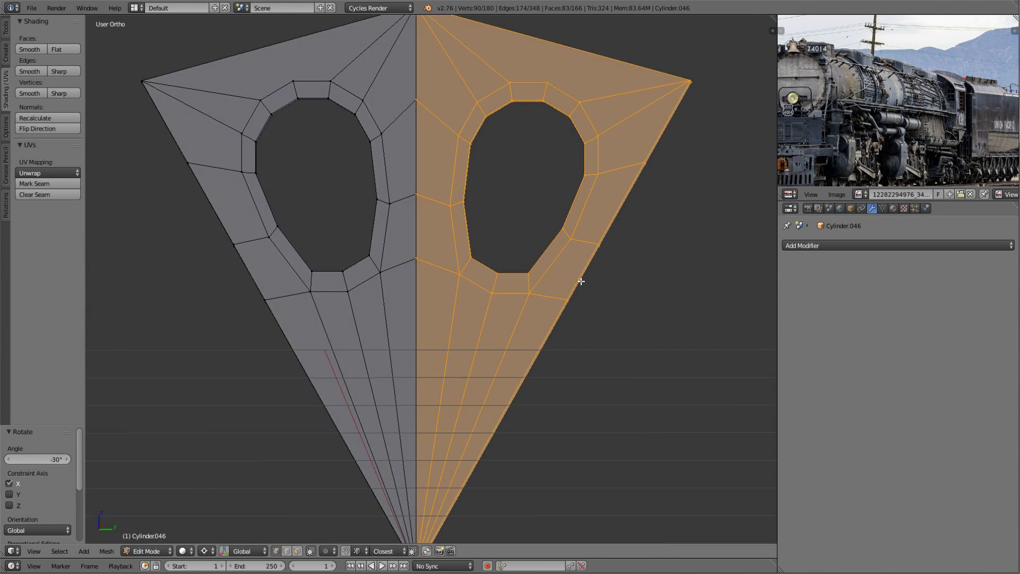
scroll(581, 281, down, 2)
- Select the right hole's ring and view it from the side against the reference
key(a)
key(l)
mouse_move(376, 318)
middle_down()
mouse_move(365, 307)
mouse_move(419, 309)
middle_up()
scroll(419, 310, down, 2)
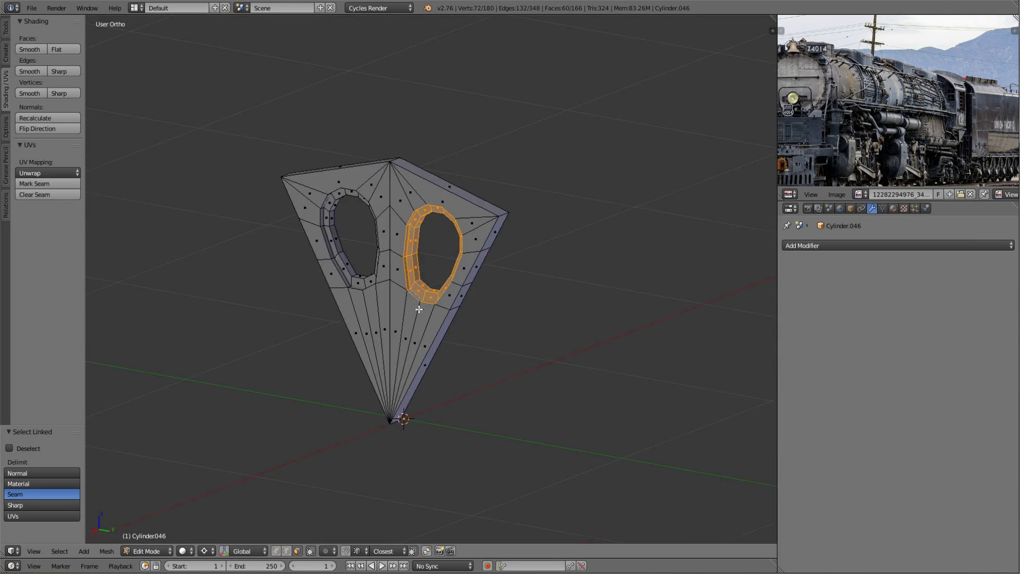
key(KP_3)
key(KP_Decimal)
scroll(673, 250, down, 3)
- Shrink the right hole's ring on the side plane and move it into position
click(204, 551)
click(233, 515)
key(s)
key(shift+x)
key(g)
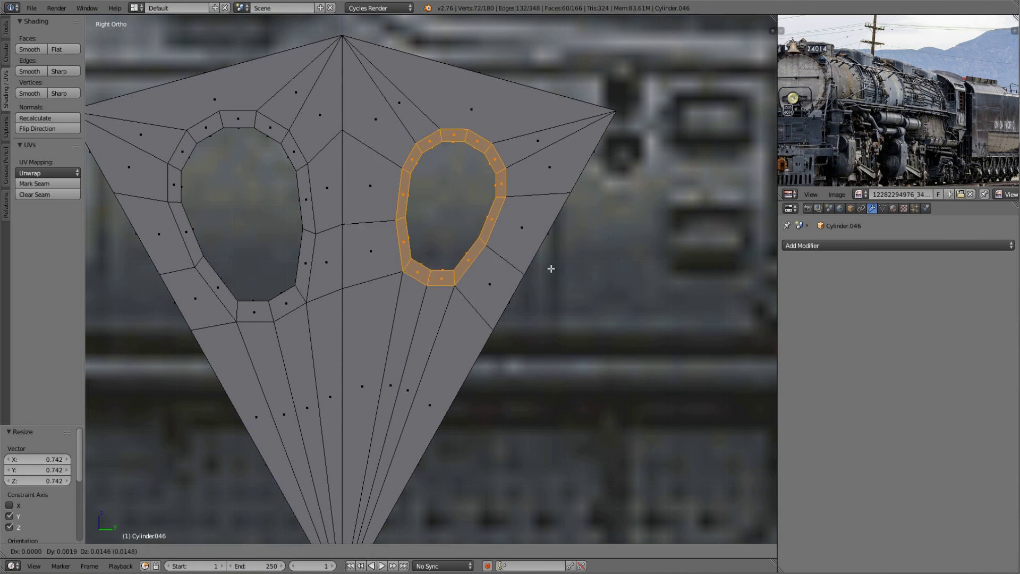
click(551, 268)
middle_drag(551, 268, 531, 273)
key(KP_3)
scroll(482, 313, down, 5)
- Rotate the duplicated wedge 120° around the centre and inspect the completed disc
key(a)
key(a)
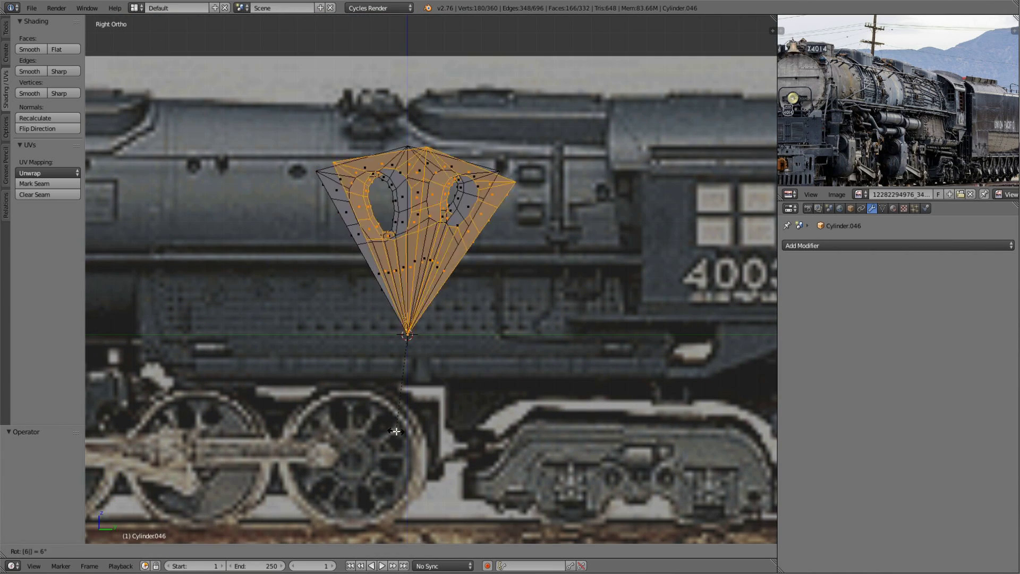
text(120)
key(Return)
key(0)
key(Return)
middle_drag(396, 431, 562, 285)
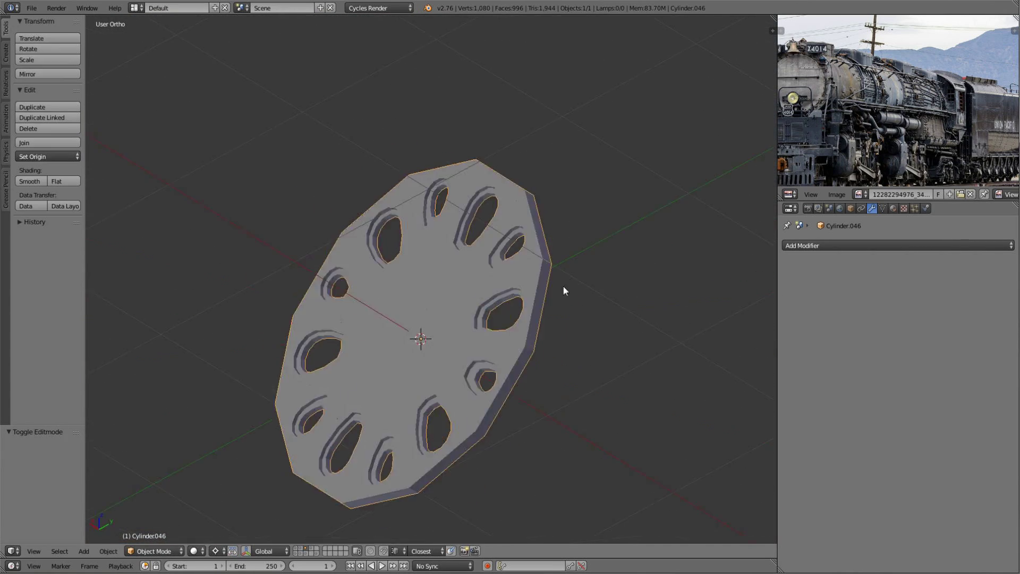
key(a)
- Add a level-1 Subdivision Surface modifier to the disc in Object Mode
key(a)
key(Tab)
key(ctrl+1)
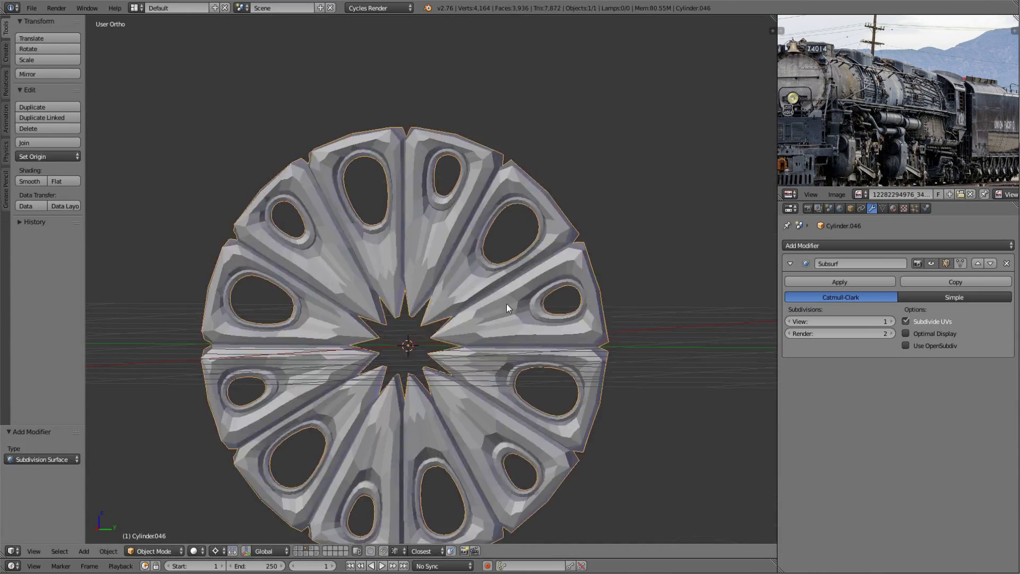
key(Tab)
key(a)
scroll(587, 228, up, 4)
- Cut a new edge loop and select the central fan of faces, checking it in Object Mode
key(ctrl+r)
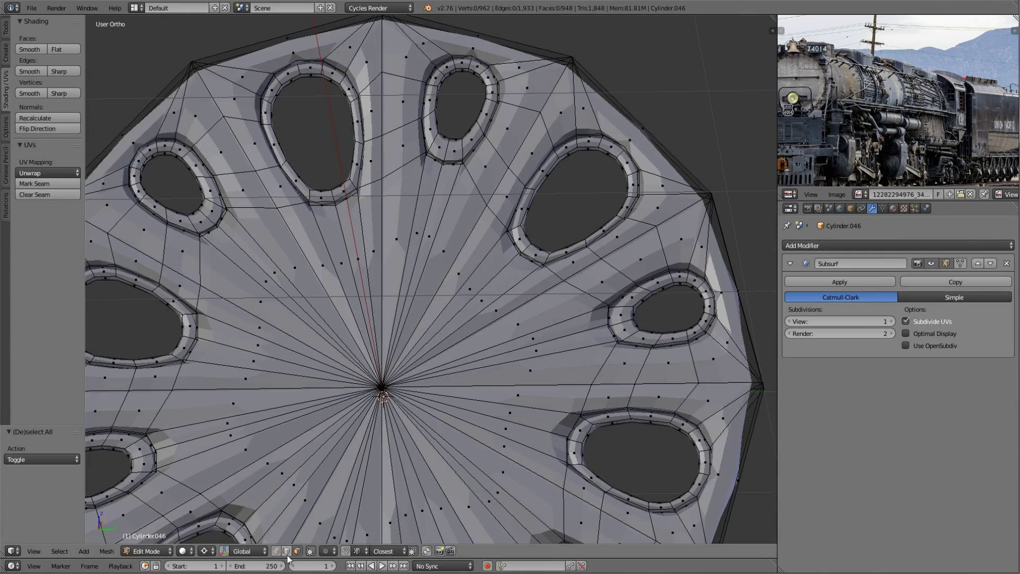
scroll(478, 319, down, 3)
key(l)
scroll(691, 341, up, 3)
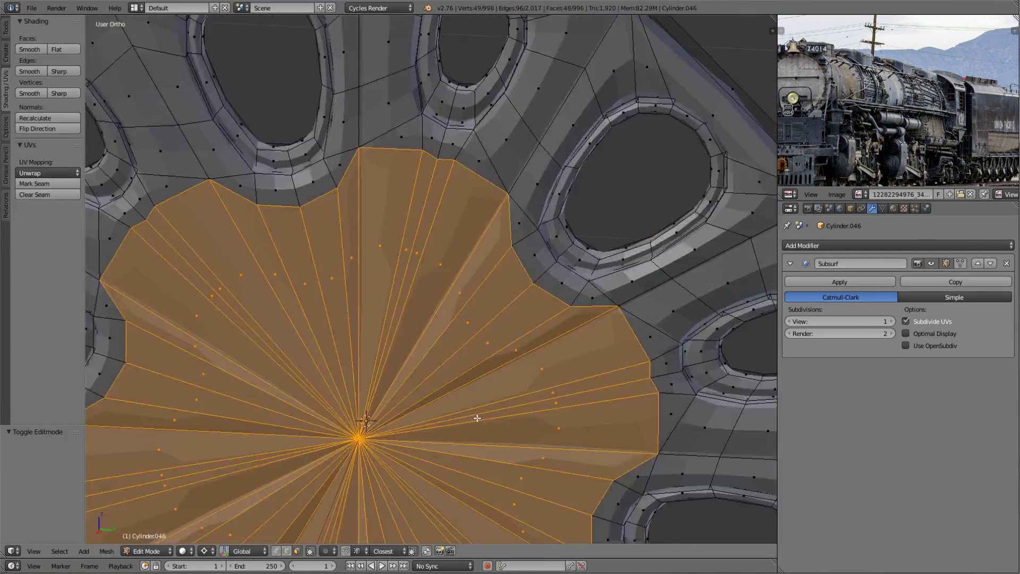
mouse_move(690, 341)
middle_down()
mouse_move(492, 324)
mouse_move(466, 292)
mouse_move(365, 268)
mouse_move(401, 250)
middle_up()
key(Tab)
scroll(492, 324, up, 5)
key(Tab)
scroll(465, 291, down, 4)
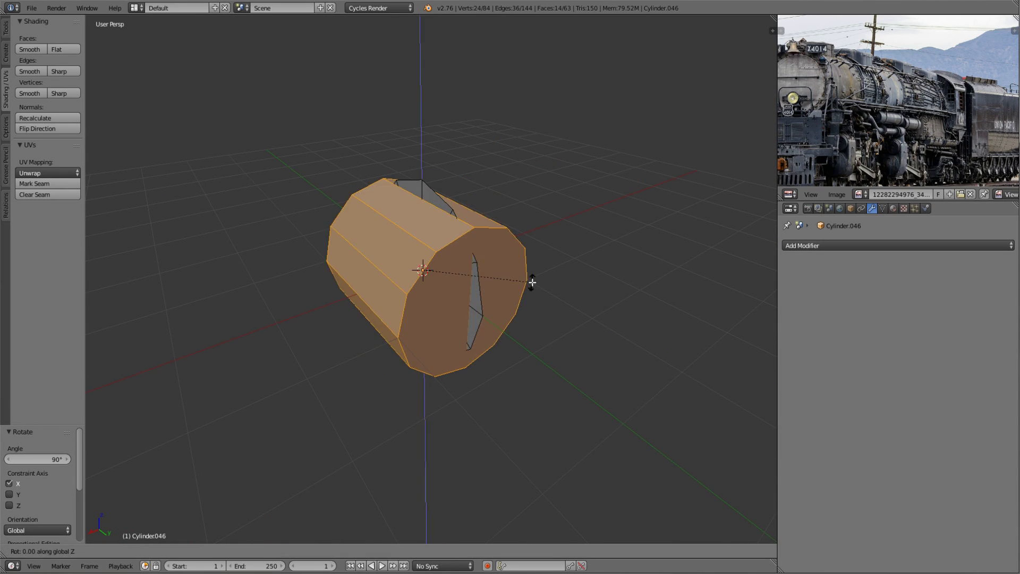
- Delete the cylinder's end-cap vertices and shrink the centre face with proportional editing
key(x)
key(Return)
mouse_move(404, 319)
middle_down()
mouse_move(432, 271)
mouse_move(387, 359)
middle_up()
key(KP_3)
key(g)
key(x)
click(553, 262)
scroll(553, 262, up, 4)
click(326, 551)
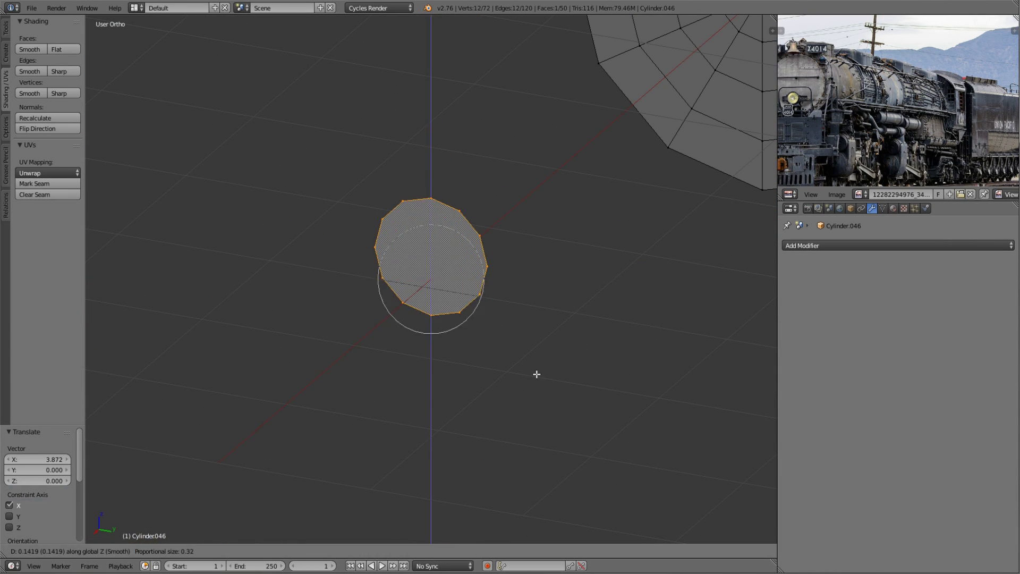
scroll(510, 244, down, 2)
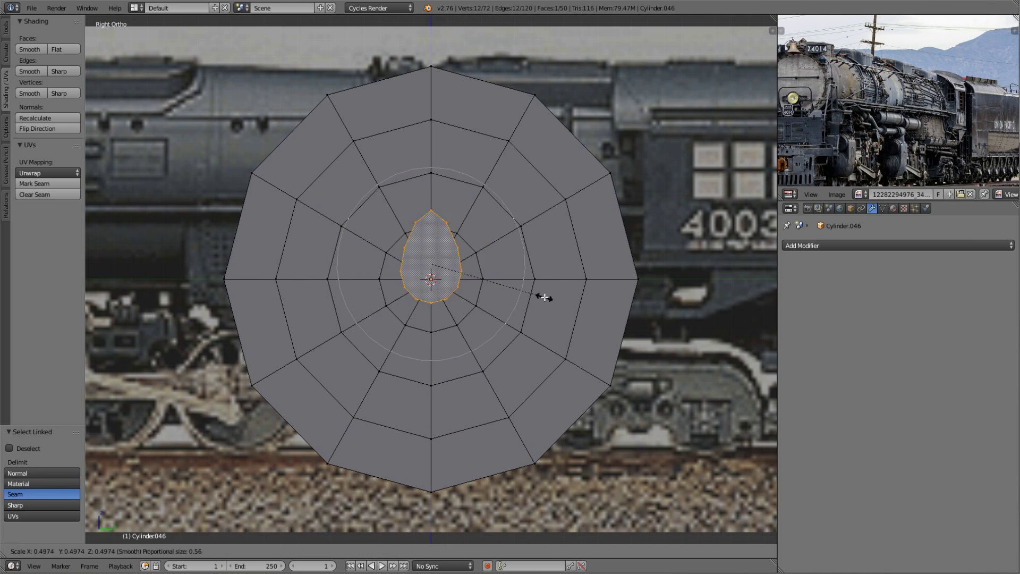
click(350, 539)
- Shape the centre face into an oval, rotating the outer ring and moving the oval upward
key(s)
key(l)
key(r)
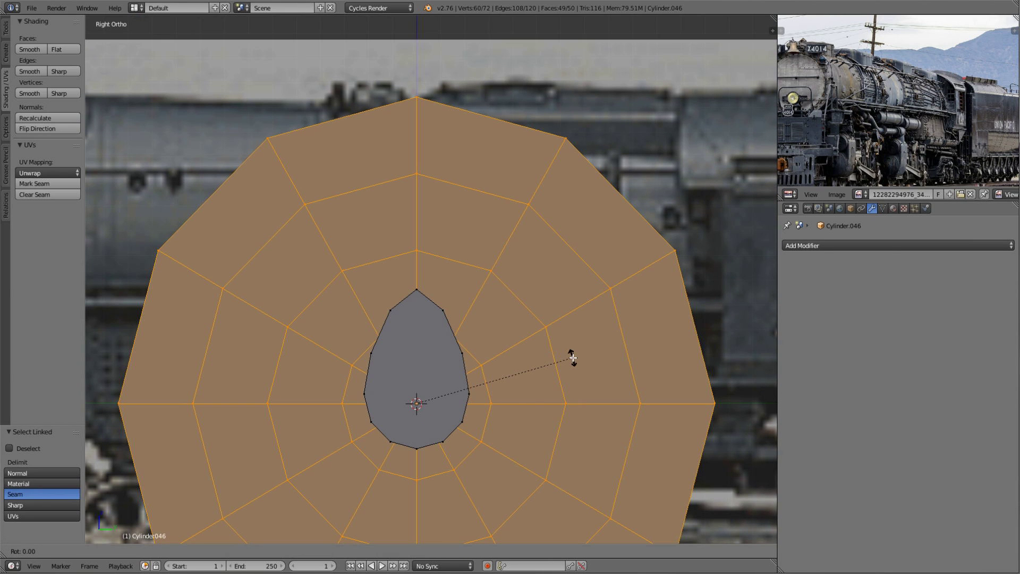
click(429, 341)
key(a)
click(453, 215)
text(r1)
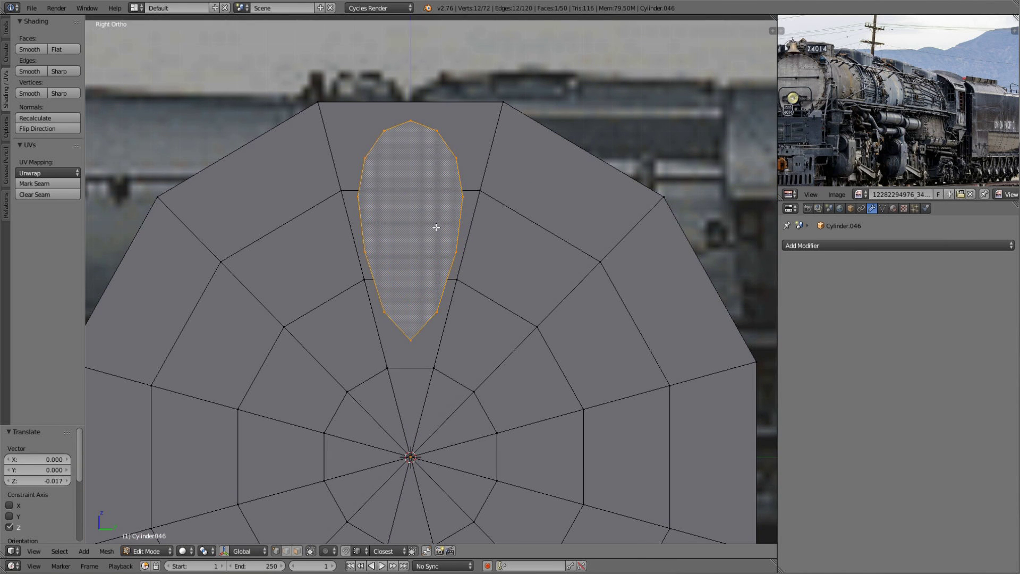
scroll(436, 227, up, 1)
- Delete the strip of faces around the oval and fill the top gap with new faces
key(ctrl+Tab)
click(334, 126)
key(x)
click(332, 151)
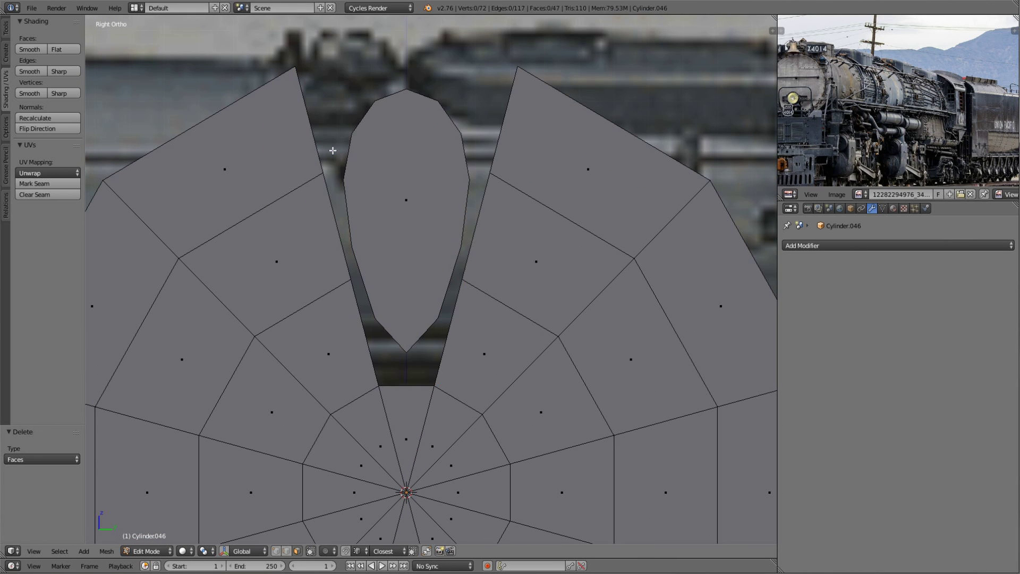
shift+click(518, 67)
key(f)
key(a)
scroll(313, 439, up, 1)
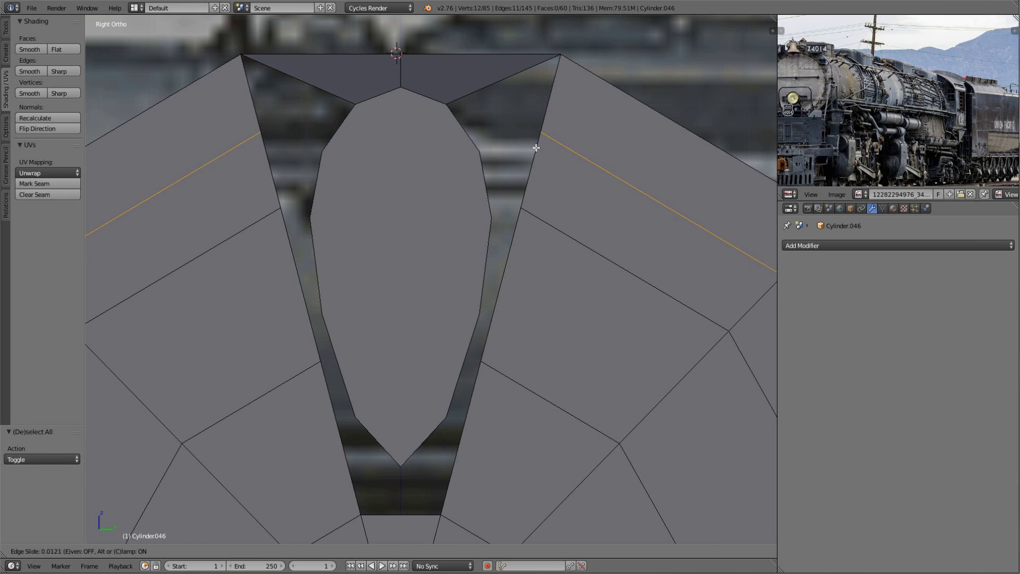
key(f)
key(a)
shift+scroll(507, 271, down, 2)
- Try an edge loop cut across the disc, then cancel it and inspect the mesh
key(ctrl+r)
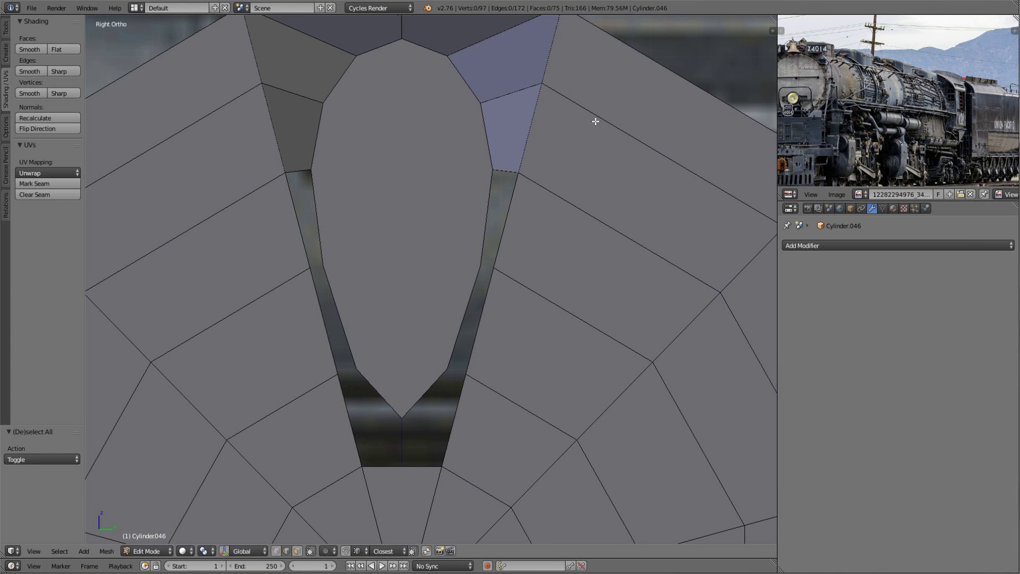
key(Escape)
scroll(503, 166, down, 3)
scroll(447, 293, up, 3)
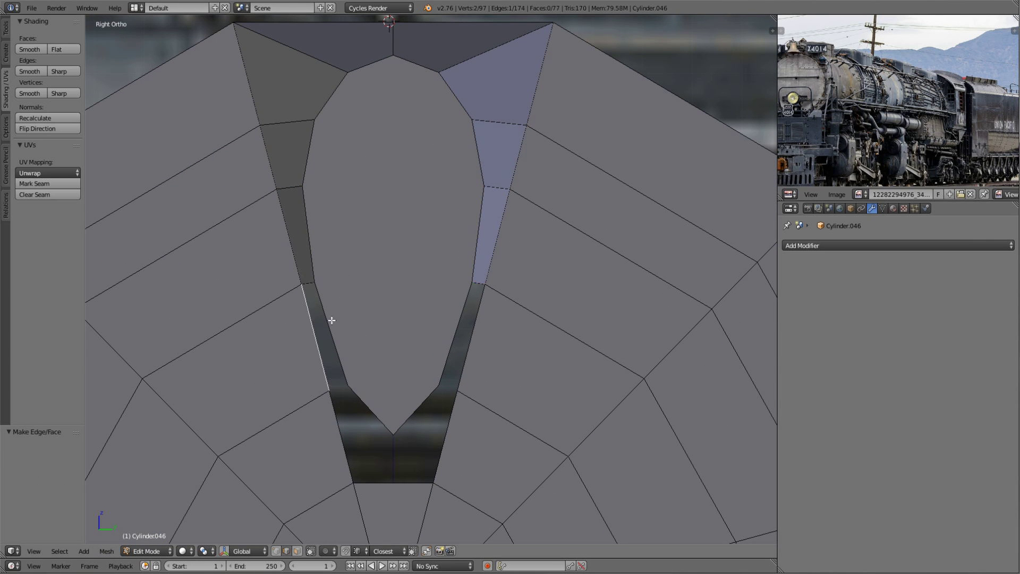
key(a)
scroll(405, 358, up, 1)
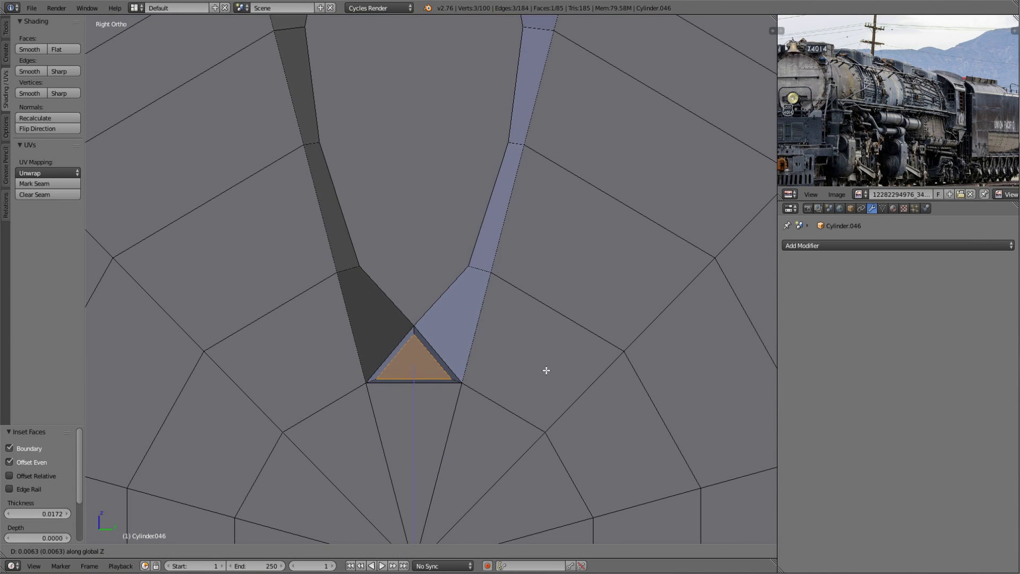
key(a)
scroll(546, 370, down, 5)
middle_drag(546, 370, 603, 284)
key(Escape)
key(a)
- Undo the unwanted loop cut and remove the leftover tube part
middle_drag(664, 271, 449, 269)
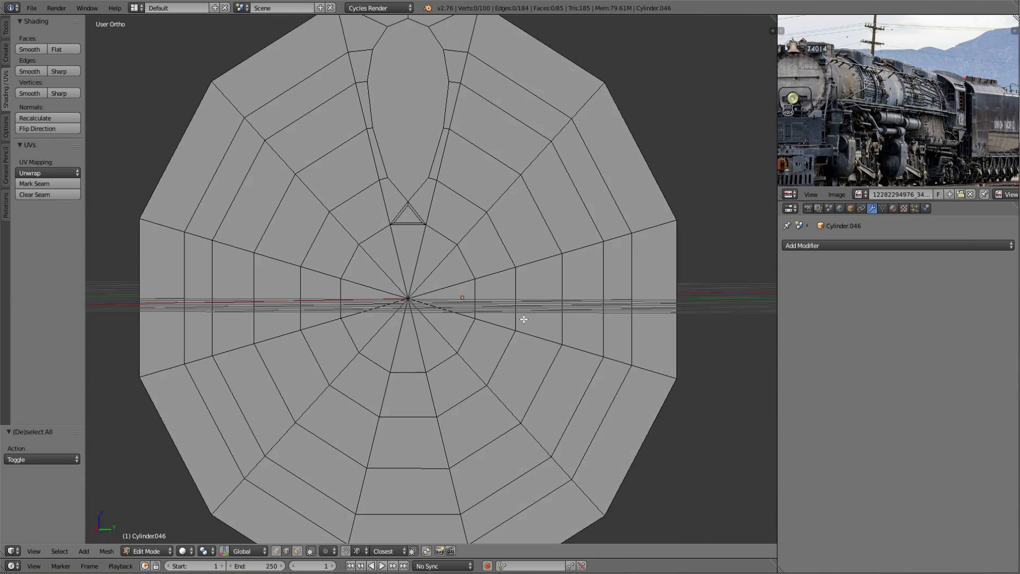
key(Escape)
mouse_move(421, 222)
middle_down()
mouse_move(529, 237)
mouse_move(522, 276)
mouse_move(373, 326)
mouse_move(401, 309)
middle_up()
key(ctrl+z)
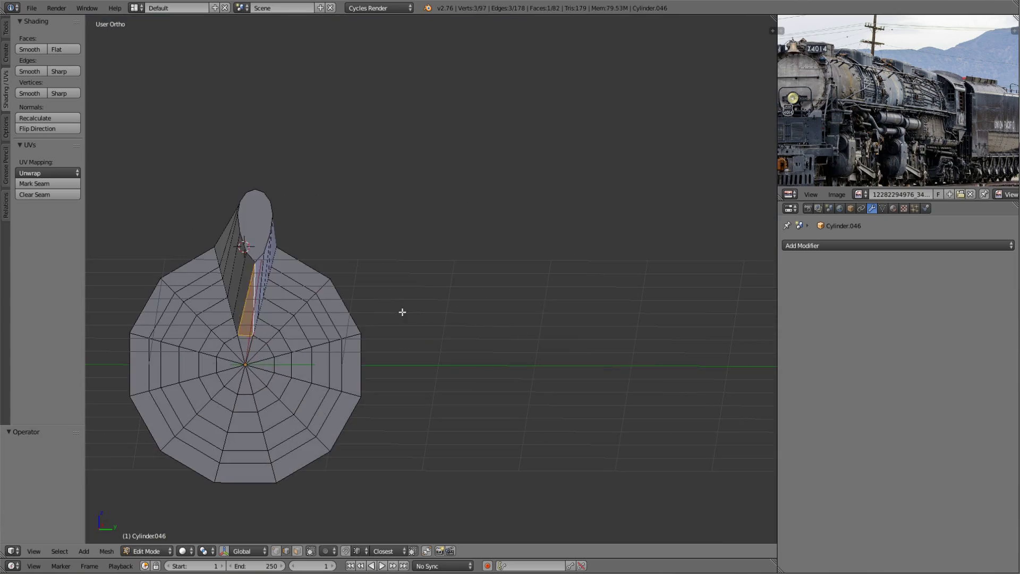
key(ctrl+z)
mouse_move(578, 337)
middle_down()
mouse_move(572, 255)
mouse_move(445, 226)
middle_up()
key(a)
scroll(445, 226, up, 3)
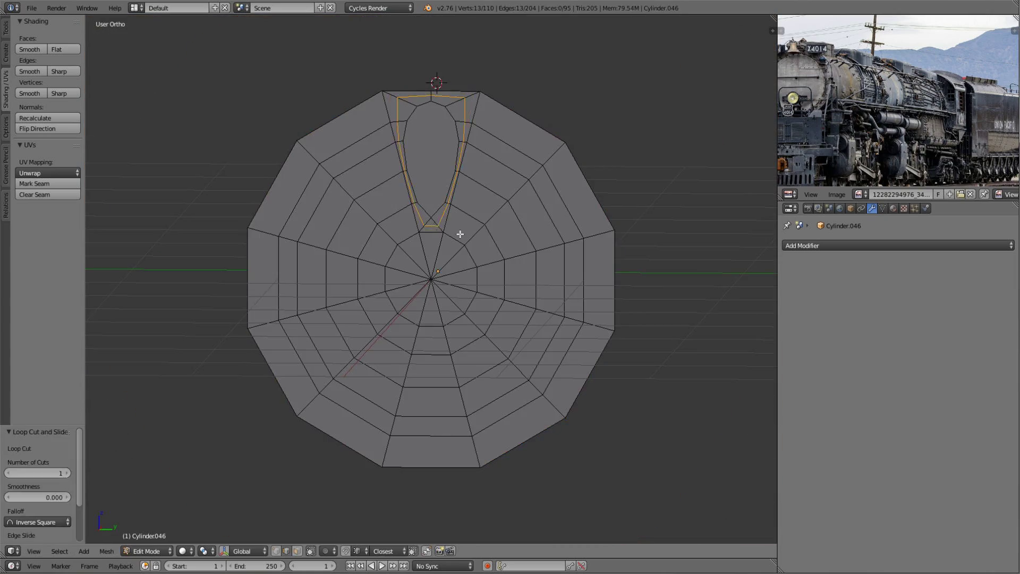
scroll(460, 233, up, 3)
- Delete the faces covering the oval and bridge a wall around the hole
mouse_move(330, 276)
middle_down()
mouse_move(416, 192)
mouse_move(480, 288)
mouse_move(542, 285)
mouse_move(444, 313)
mouse_move(489, 304)
mouse_move(451, 290)
middle_up()
key(a)
key(l)
key(x)
click(451, 291)
key(w)
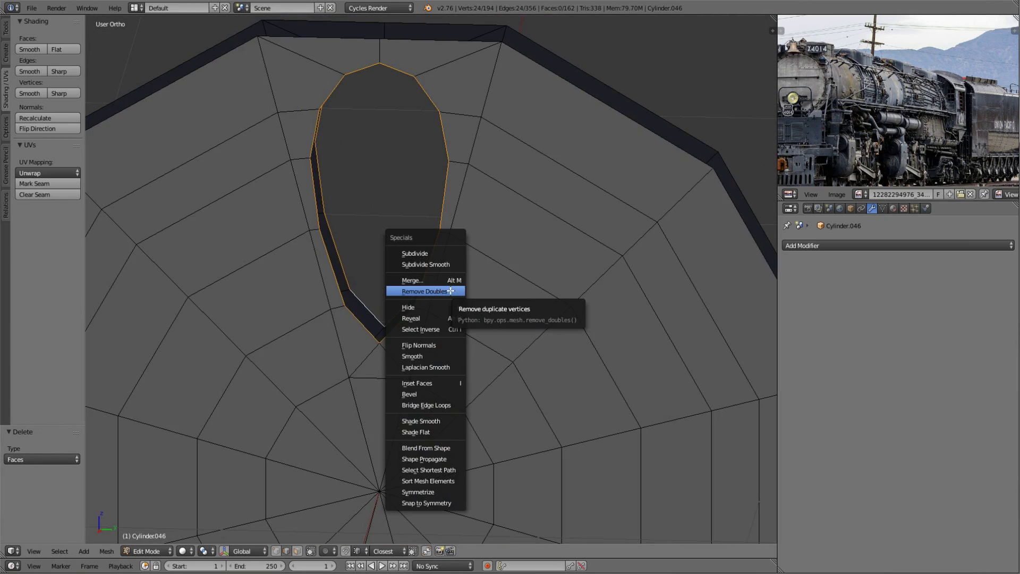
click(425, 405)
- Select the hole-wall faces and extrude them in place to thicken the rim
middle_drag(409, 350, 505, 381)
key(a)
key(a)
scroll(412, 352, up, 4)
key(a)
middle_drag(412, 352, 336, 318)
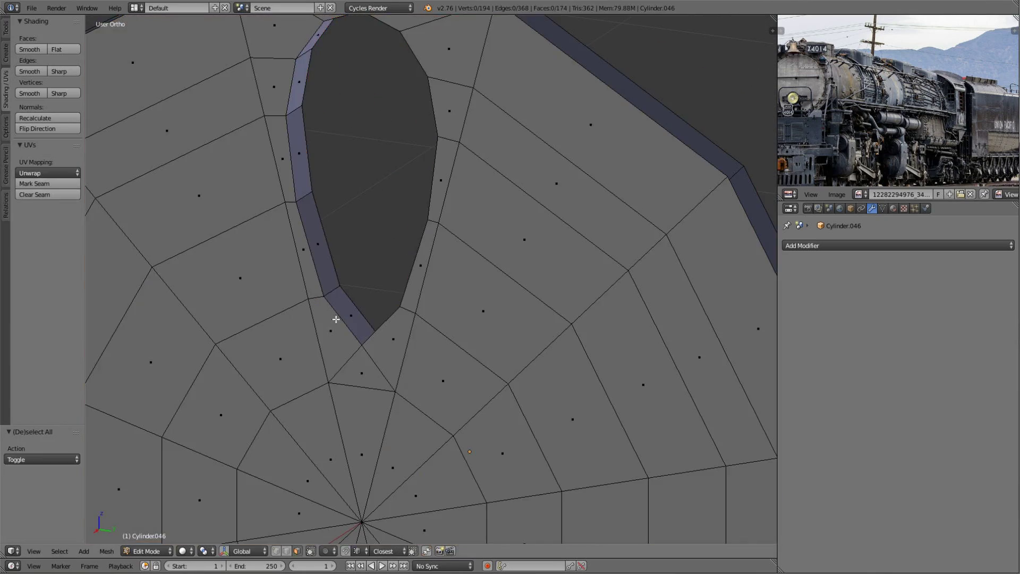
scroll(336, 319, down, 5)
key(ctrl+z)
mouse_move(547, 285)
middle_down()
mouse_move(597, 264)
mouse_move(505, 258)
mouse_move(601, 253)
middle_up()
key(e)
key(Escape)
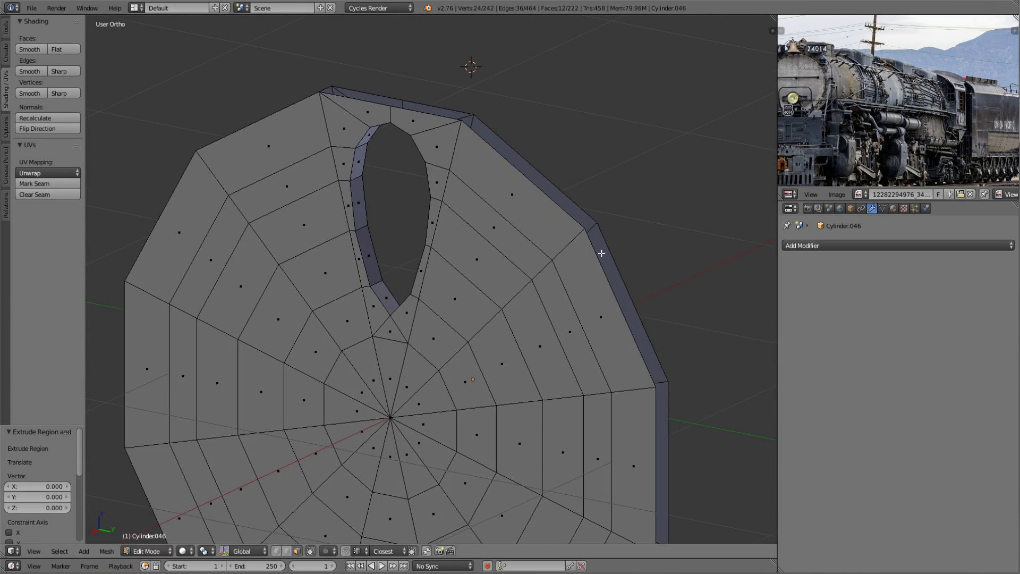
- Check the disc from side and front, then select the hole-wall loop and two radial face loops
key(KP_3)
key(KP_1)
middle_drag(485, 221, 508, 296)
key(a)
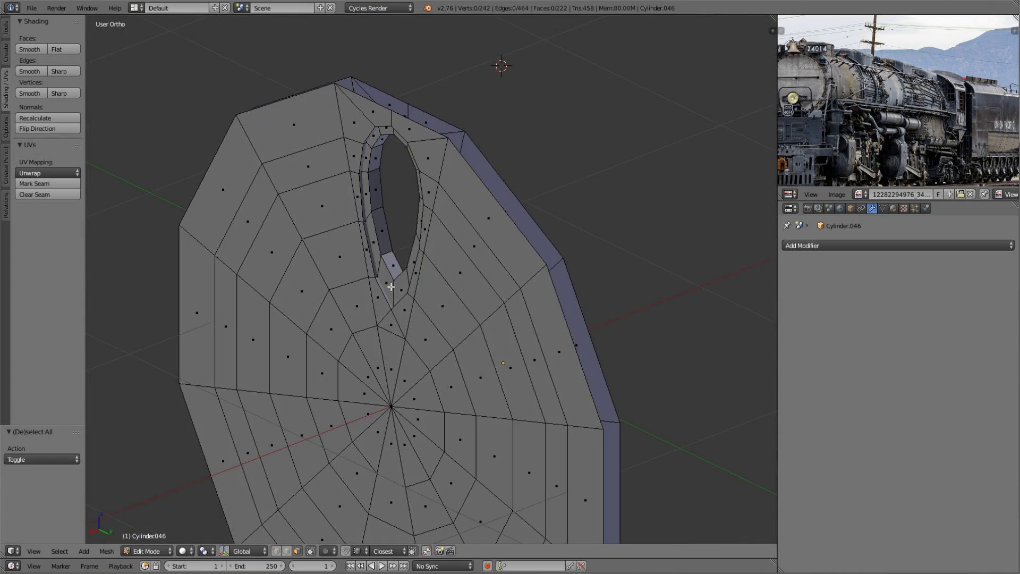
alt+right_click(391, 287)
key(KP_3)
key(KP_1)
scroll(492, 224, up, 3)
key(a)
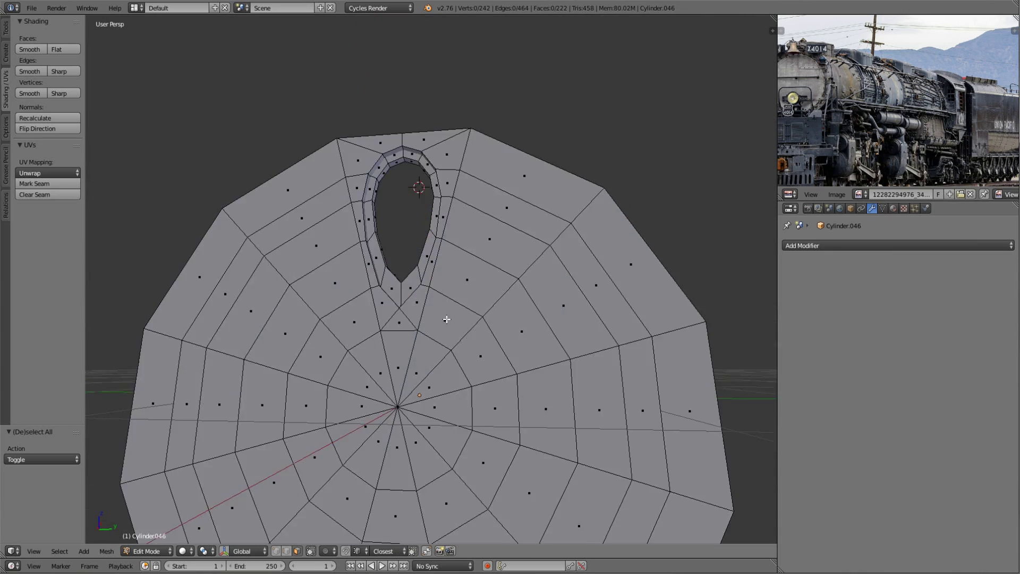
scroll(447, 319, down, 2)
alt+right_click(463, 297)
middle_drag(446, 340, 474, 335)
alt+shift+right_click(474, 335)
scroll(296, 542, up, 4)
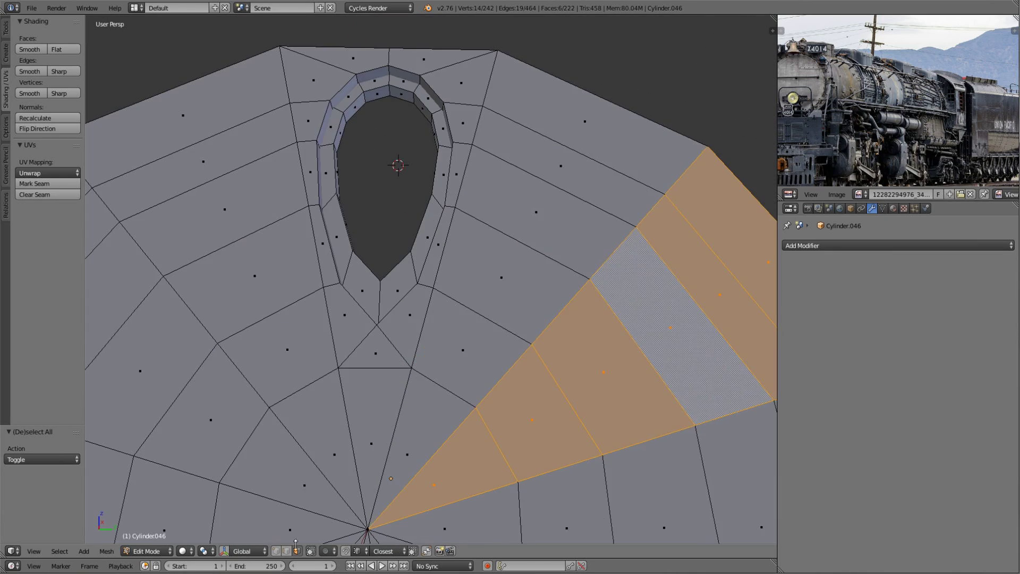
- Run Remove Doubles on the whole mesh to merge duplicate vertices
key(a)
key(w)
click(420, 214)
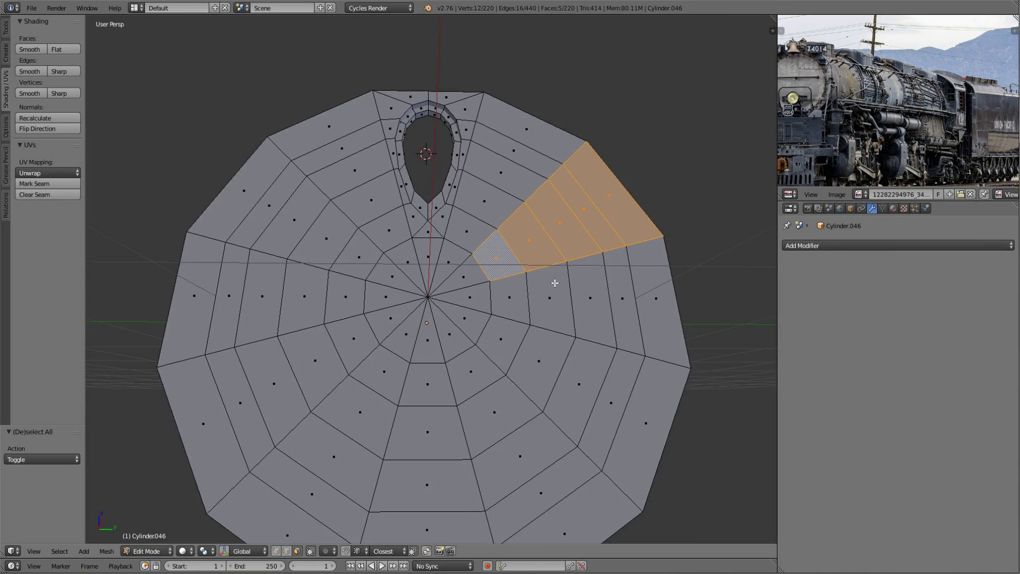
key(a)
middle_drag(517, 272, 347, 259)
- Delete the lower block of disc faces, leaving a single wedge
click(457, 238)
middle_drag(457, 238, 403, 318)
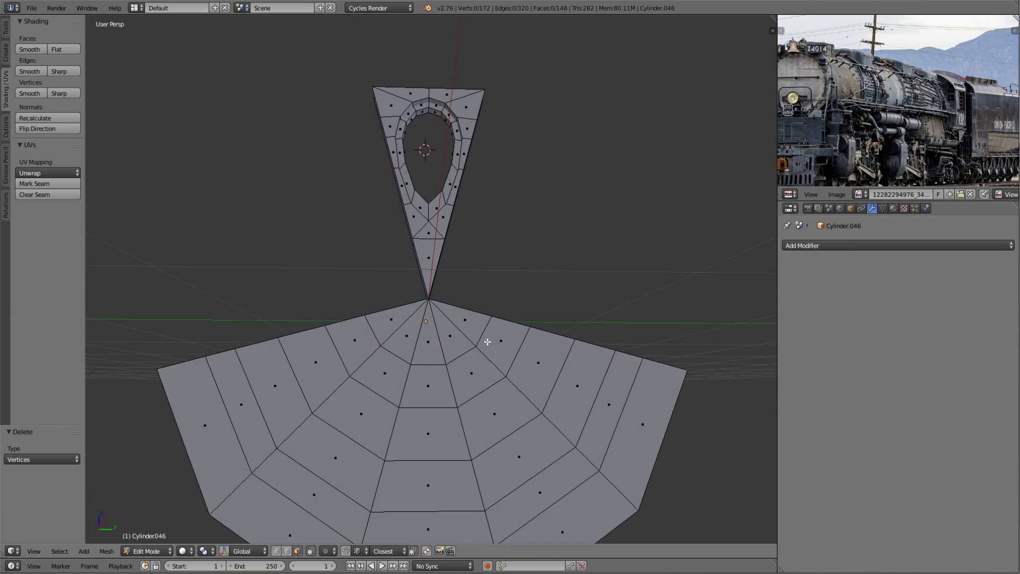
alt+shift+right_click(386, 344)
click(494, 354)
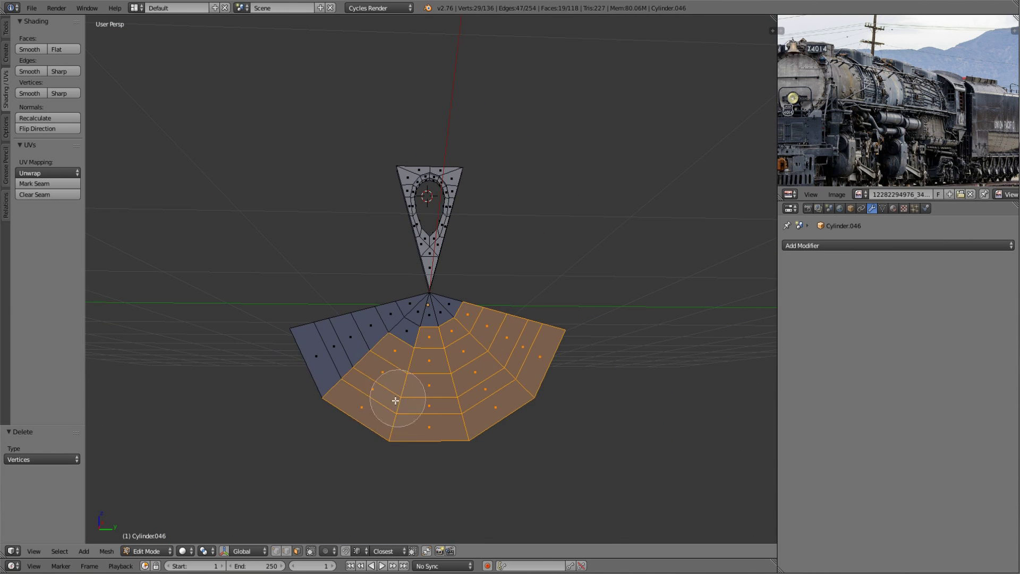
key(a)
middle_drag(549, 426, 495, 271)
- Duplicate the wedge and rotate the copy 30° around the centre tip
key(shift+d)
key(r)
key(x)
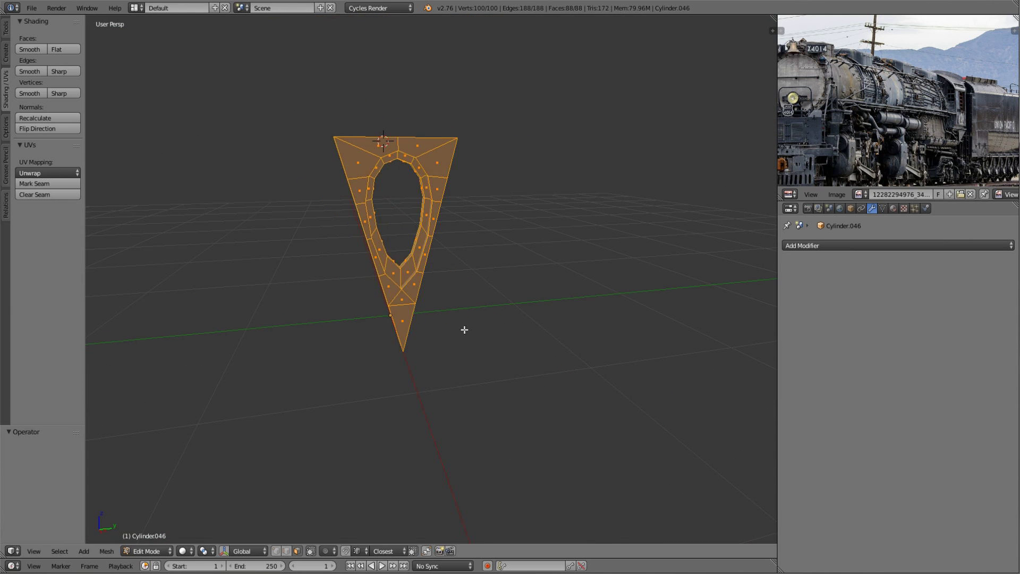
key(KP_3)
right_click(405, 394)
scroll(405, 395, up, 2)
key(shift+s)
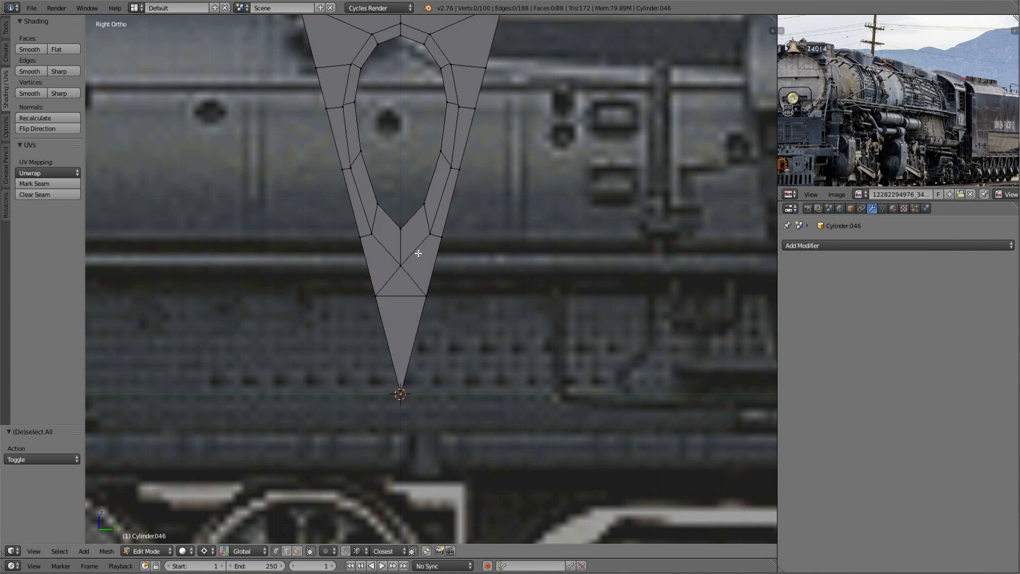
scroll(505, 266, down, 2)
key(shift+d)
text(r30)
key(Return)
scroll(450, 304, up, 3)
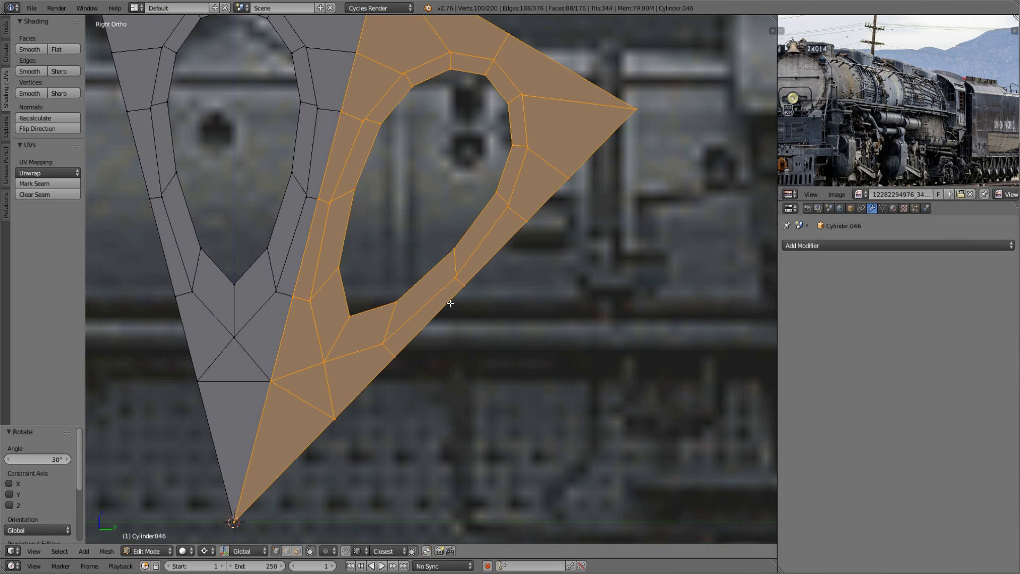
- Scale the face ring around the right-hand hole to make a smaller inner hole
key(a)
key(ctrl+r)
scroll(370, 383, down, 1)
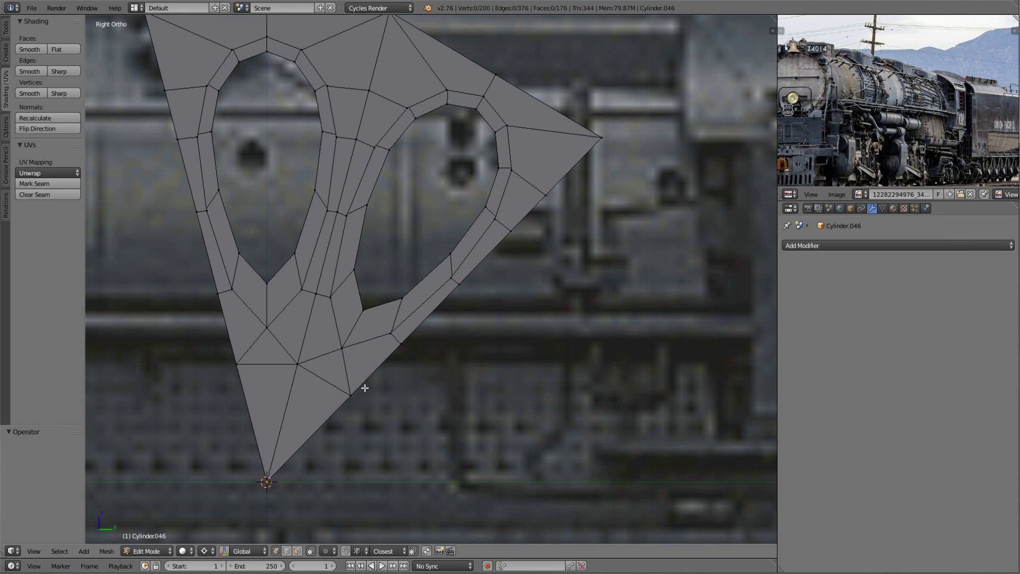
scroll(326, 351, down, 1)
mouse_move(384, 306)
middle_down()
mouse_move(348, 339)
mouse_move(315, 451)
middle_up()
key(l)
key(l)
key(KP_3)
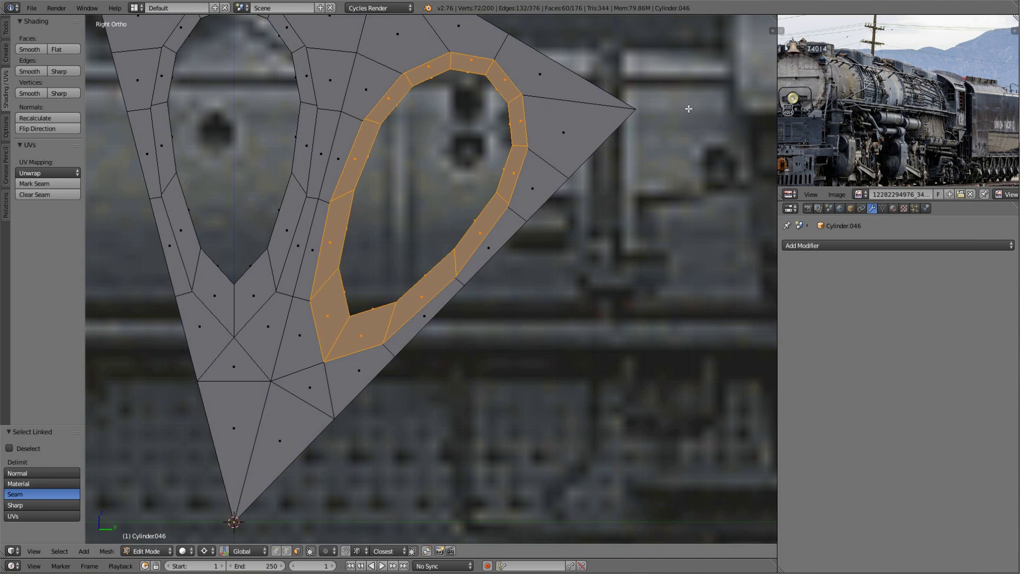
shift+middle_drag(399, 264, 340, 328)
key(s)
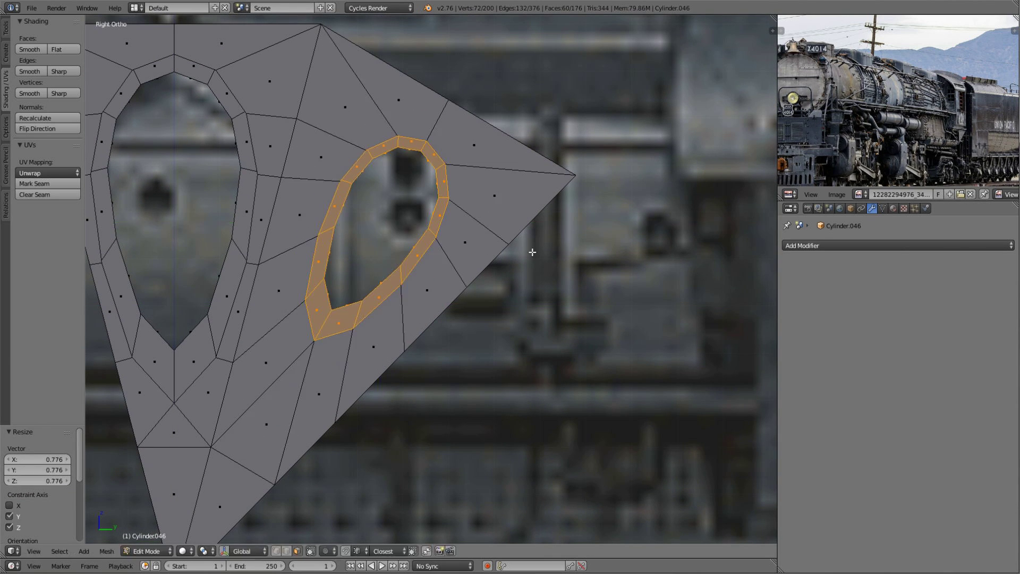
key(a)
middle_drag(528, 256, 530, 251)
key(KP_3)
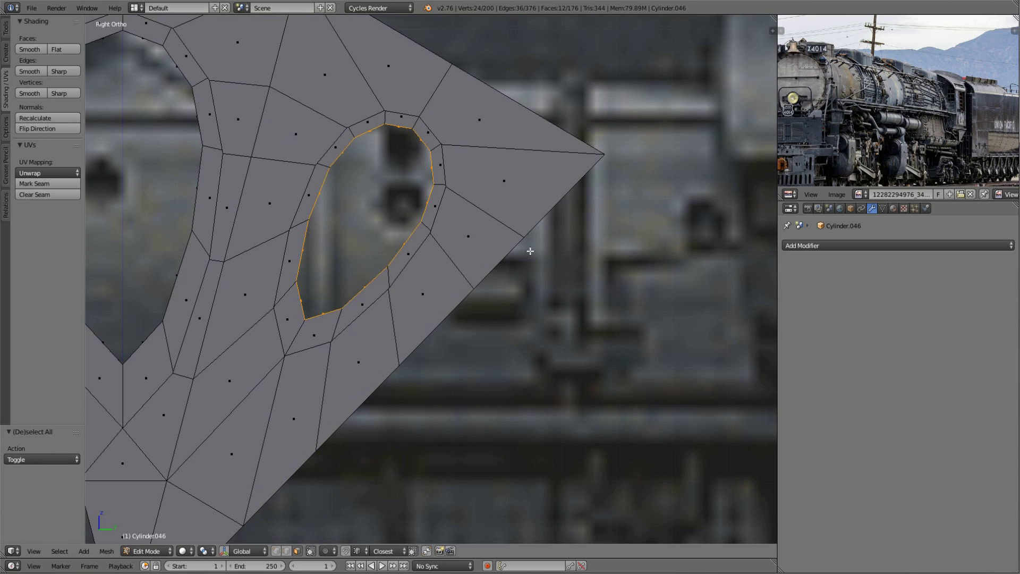
scroll(537, 238, down, 5)
scroll(471, 305, down, 2)
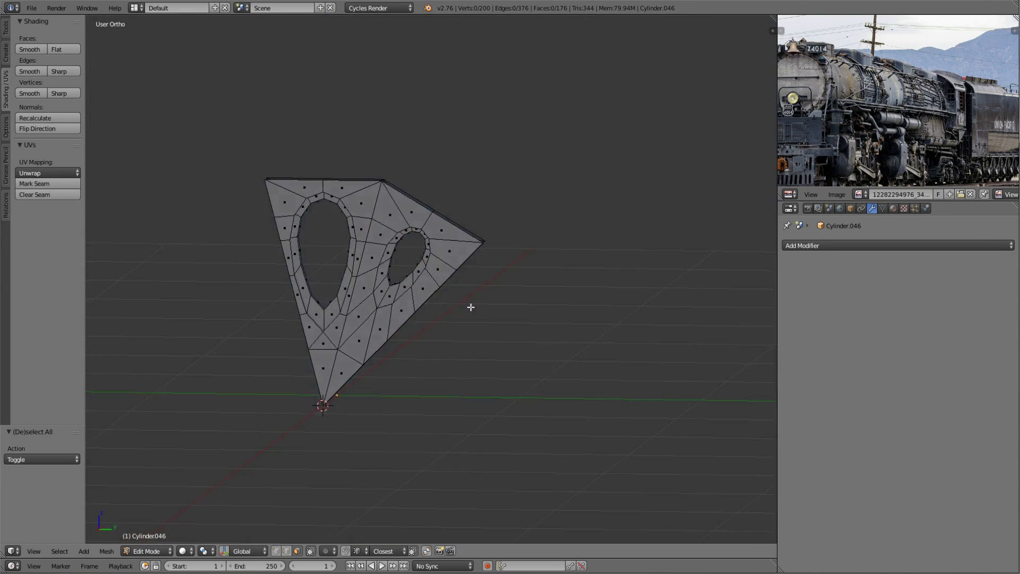
- Duplicate the whole wedge around the X axis and repeat it to fill the circle
key(a)
key(a)
middle_drag(471, 305, 457, 335)
key(shift+d)
right_click(457, 334)
key(r)
key(x)
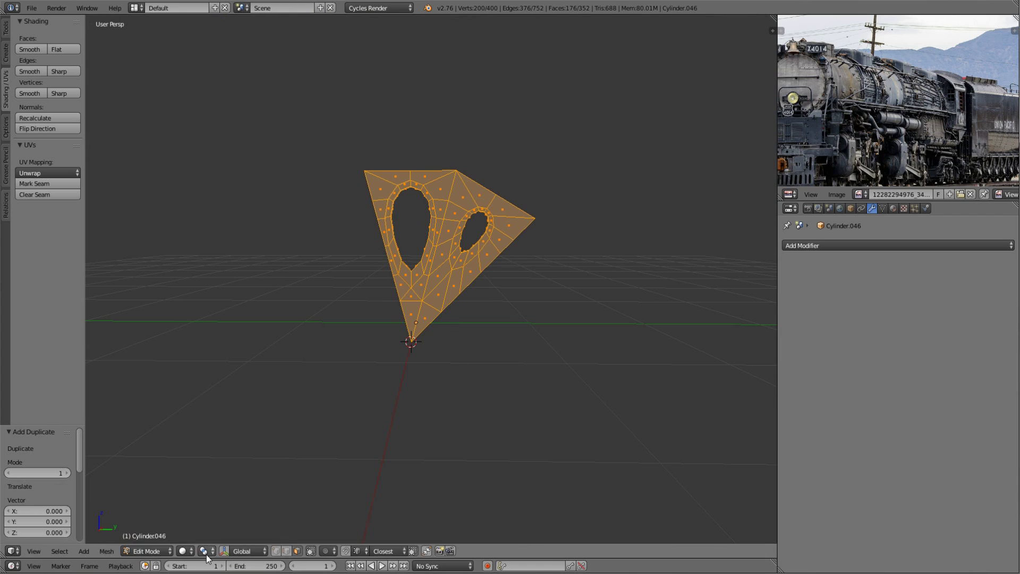
key(r)
key(x)
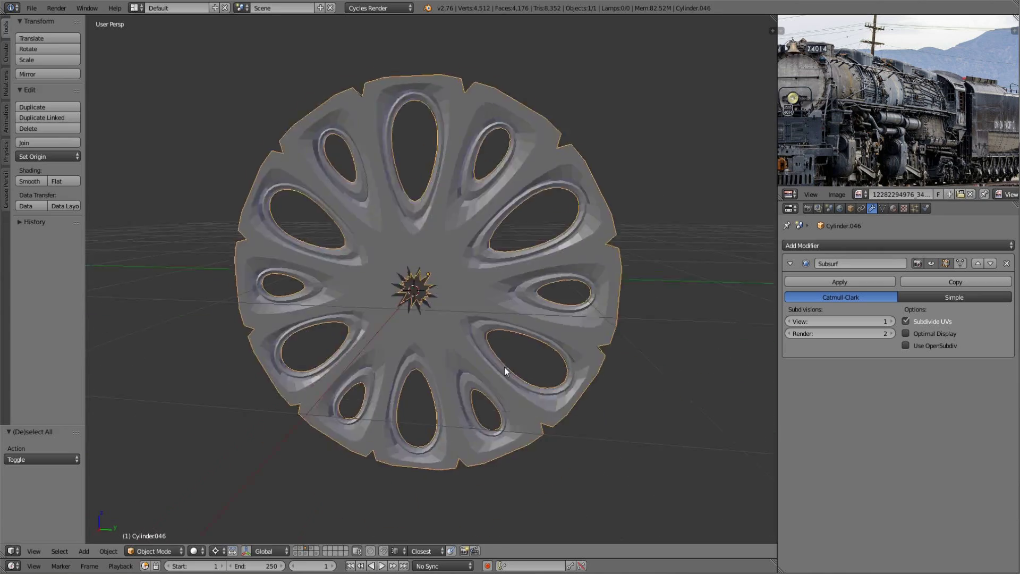
- Merge the overlapping duplicate vertices across the full disc with Remove Doubles
key(Tab)
key(w)
click(510, 352)
key(a)
scroll(443, 323, up, 3)
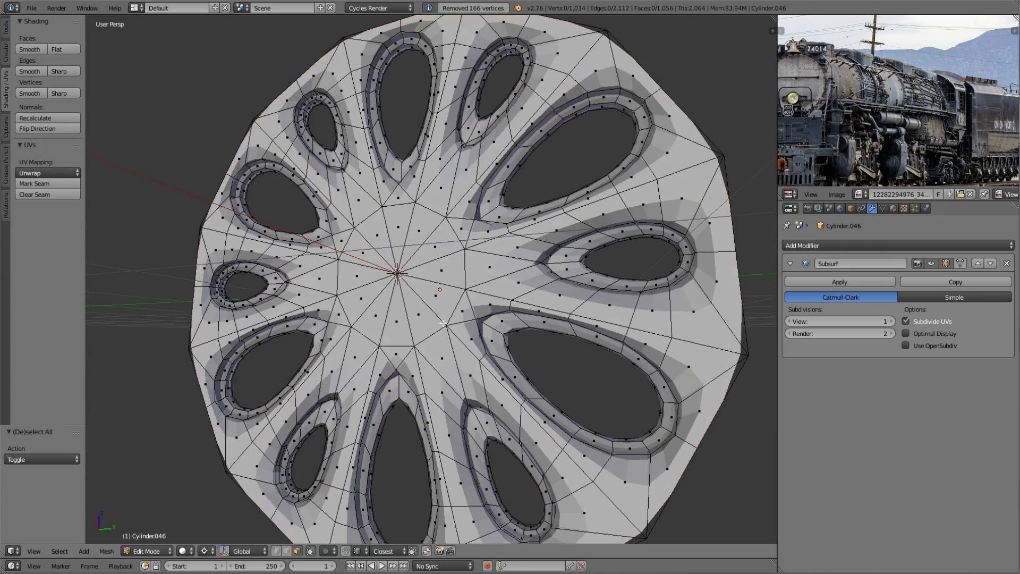
key(Escape)
scroll(410, 324, down, 4)
- Select the finished disc and snap the 3D cursor to the world origin
middle_drag(410, 324, 463, 276)
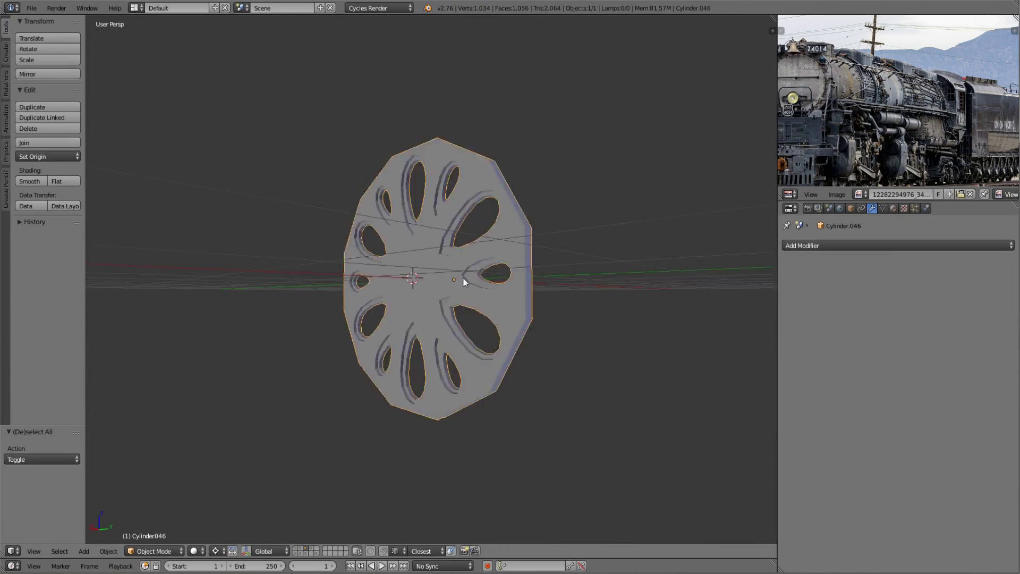
alt+right_click(519, 308)
key(a)
key(Tab)
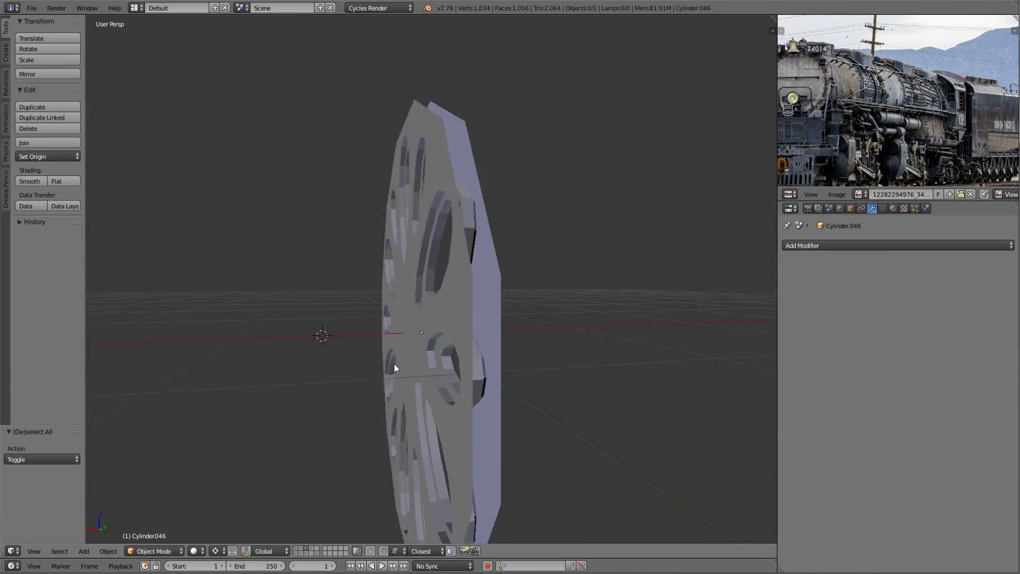
key(a)
middle_drag(393, 362, 531, 317)
scroll(445, 305, down, 2)
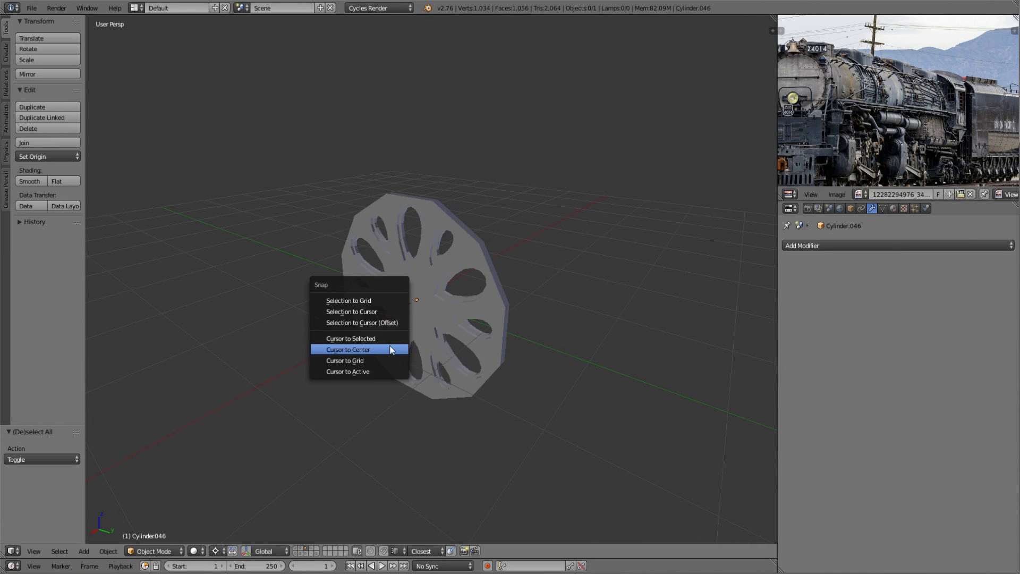
click(392, 350)
- Add a cylinder at the origin, rotate it 90°, enlarge it and flatten it along X
key(shift+a)
click(468, 389)
key(Tab)
key(r)
key(y)
key(9)
key(0)
key(Return)
key(s)
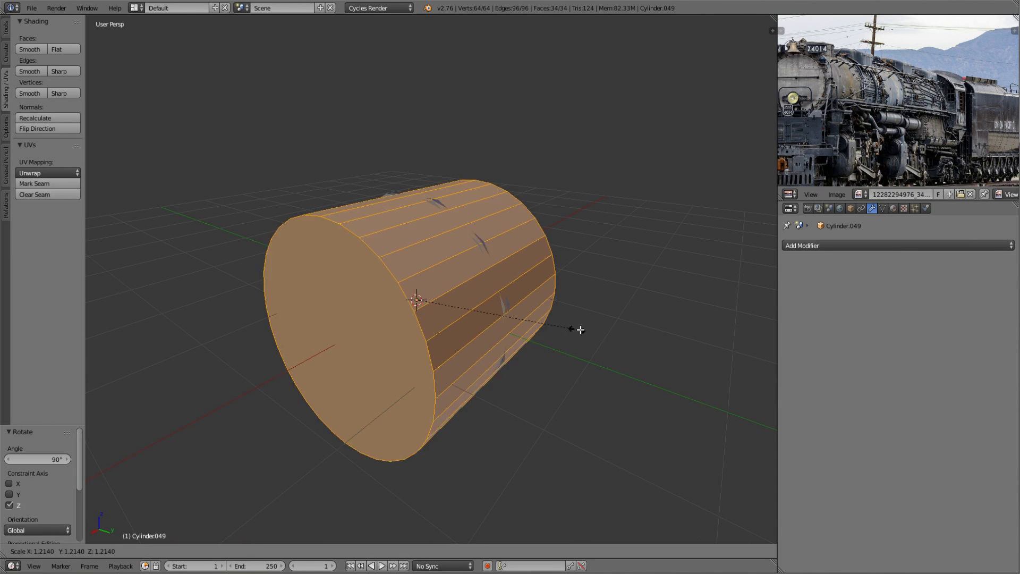
click(601, 334)
key(s)
key(x)
- Delete the cylinder's caps and size the hollow ring around the disc, thinned along X
key(w)
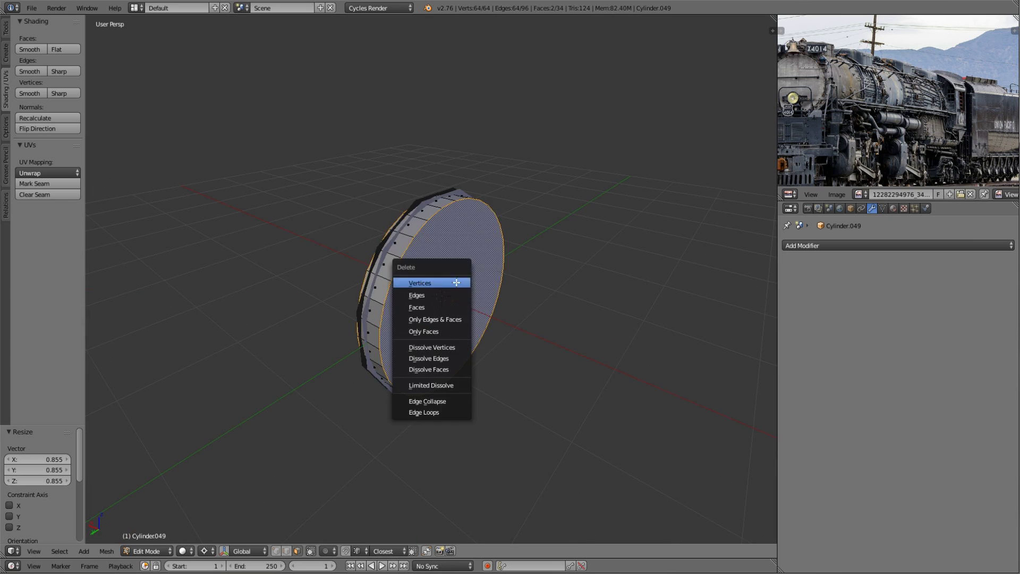
click(432, 282)
key(s)
key(shift+x)
click(614, 298)
mouse_move(615, 298)
middle_down()
mouse_move(501, 364)
mouse_move(557, 369)
mouse_move(476, 364)
mouse_move(519, 353)
mouse_move(496, 356)
middle_up()
key(a)
key(s)
key(x)
click(563, 306)
key(g)
key(x)
click(562, 308)
- Extrude the ring edge into a raised flange, shade smooth, and add a Subdivision Surface modifier
key(e)
click(547, 379)
key(s)
key(Tab)
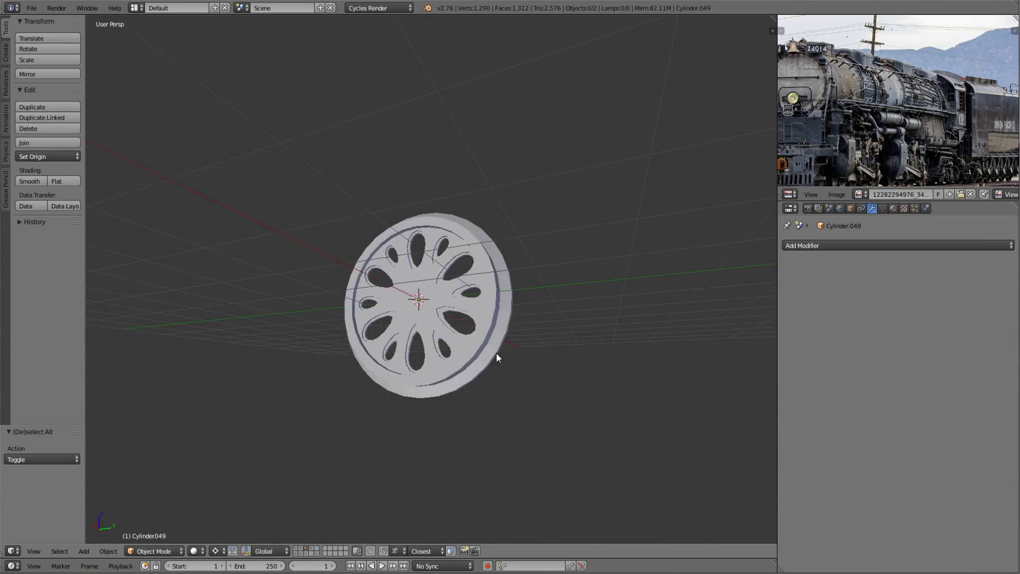
scroll(496, 356, up, 3)
click(816, 249)
click(802, 403)
- Add an edge loop around the rim to form the groove
key(Tab)
mouse_move(620, 353)
middle_down()
mouse_move(462, 223)
mouse_move(620, 208)
mouse_move(487, 266)
mouse_move(429, 391)
mouse_move(387, 357)
middle_up()
key(ctrl+r)
click(462, 223)
key(a)
click(630, 204)
key(Tab)
key(Tab)
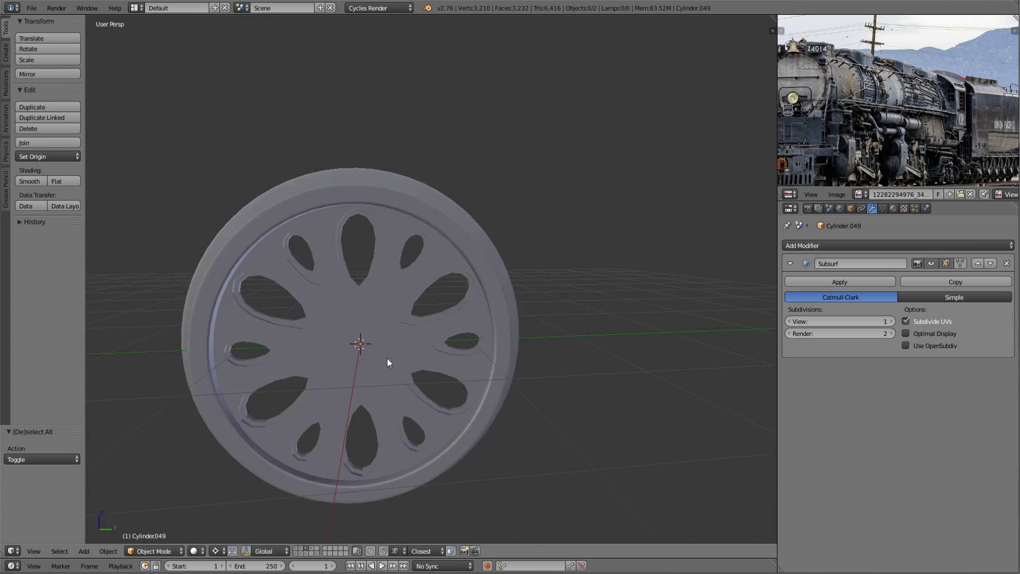
scroll(386, 357, down, 3)
scroll(438, 394, up, 8)
scroll(503, 370, down, 5)
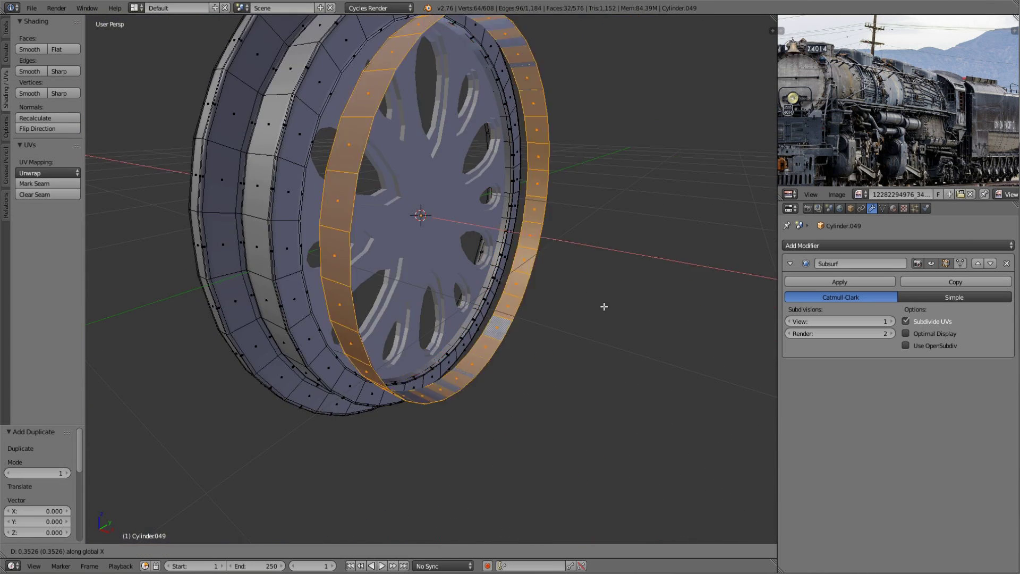
- In front wireframe view, box-select and delete the upper half of the copied rim strip
key(KP_1)
key(z)
key(b)
drag(477, 38, 574, 174)
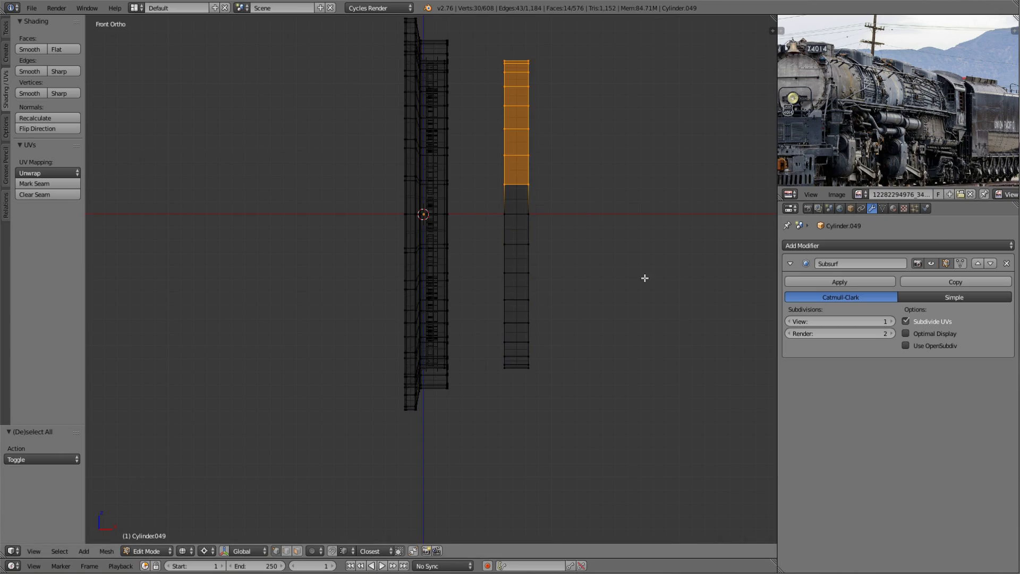
key(b)
drag(620, 278, 473, 90)
middle_drag(473, 90, 624, 186)
key(z)
key(x)
click(631, 289)
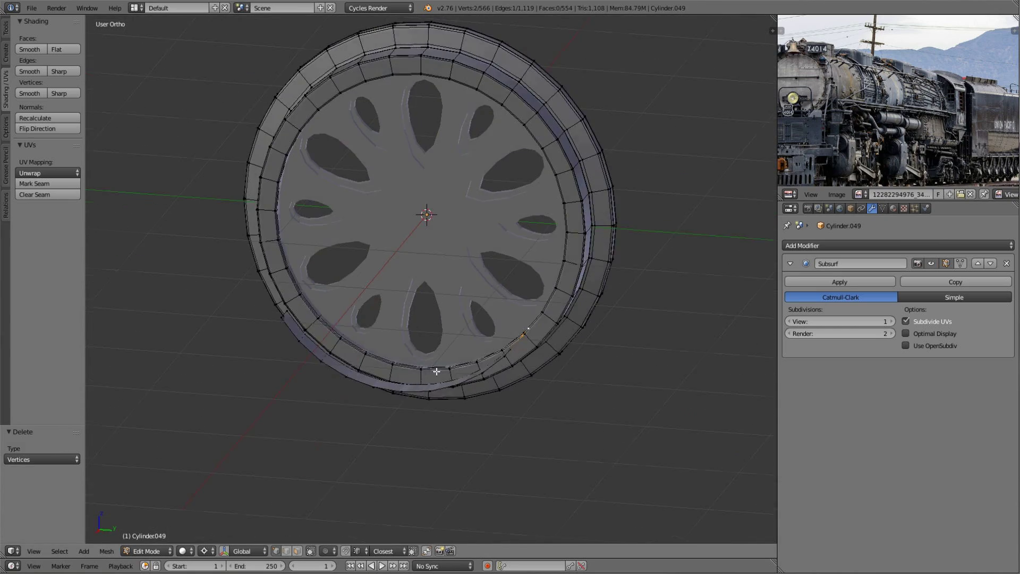
- Select the strip's end edges, move them, and inspect the partial arc around the rim
middle_drag(436, 371, 372, 346)
shift+right_click(280, 312)
key(g)
scroll(352, 379, up, 3)
key(KP_5)
middle_drag(352, 378, 467, 357)
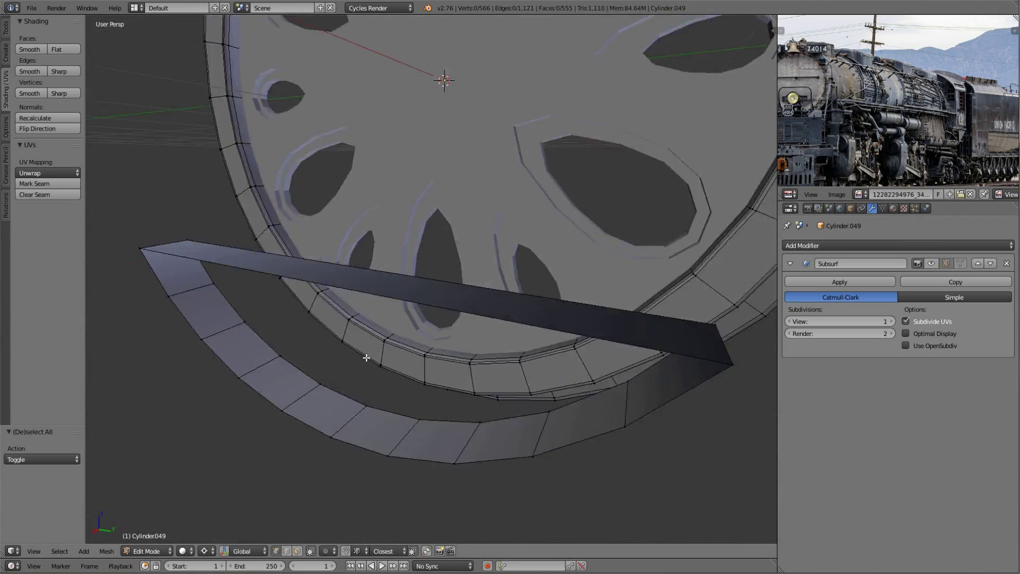
scroll(467, 358, down, 4)
scroll(412, 397, up, 4)
- Delete the stray strip, then add a cube and scale it along X
key(l)
key(x)
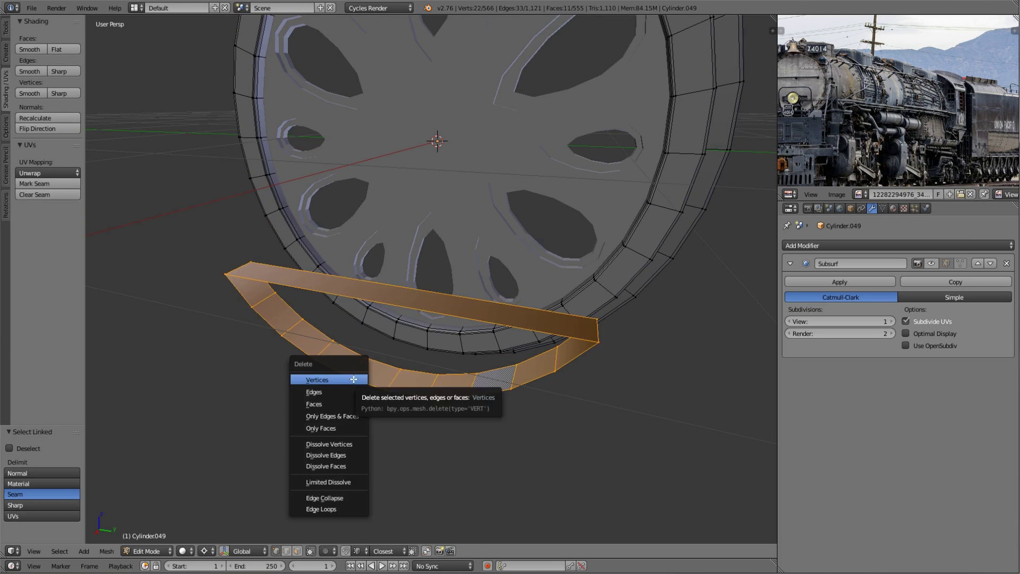
click(318, 377)
key(shift+a)
click(353, 330)
key(s)
key(x)
scroll(510, 280, up, 5)
- Move the cube down into the wheel's lower section and widen it along X
key(g)
key(x)
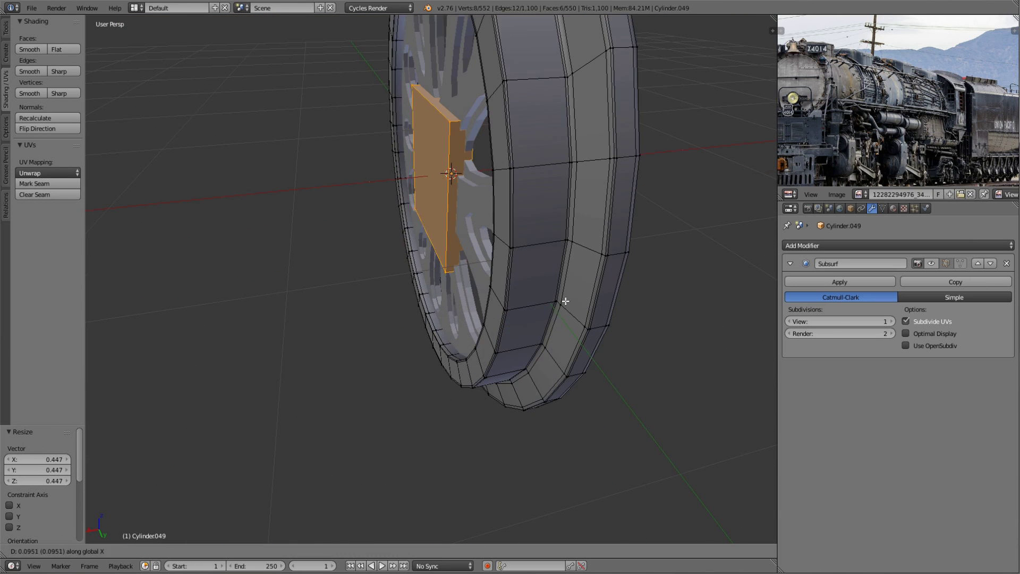
middle_drag(596, 295, 572, 426)
key(g)
key(z)
click(572, 426)
key(s)
key(x)
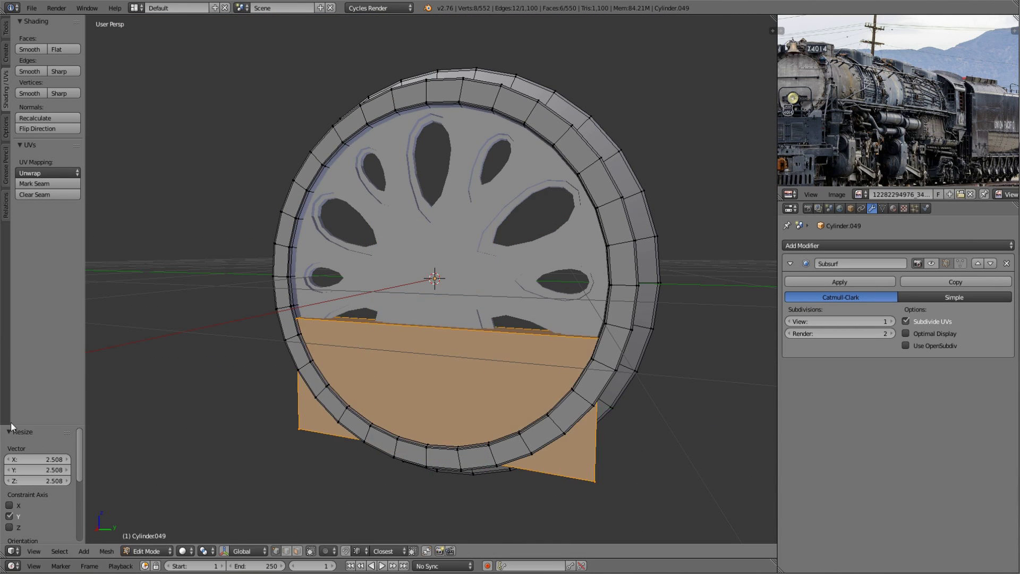
- Raise one face of the block along Z to adjust its height, checking from the front
mouse_move(478, 409)
middle_down()
mouse_move(524, 391)
mouse_move(356, 432)
middle_up()
right_click(372, 420)
key(g)
key(z)
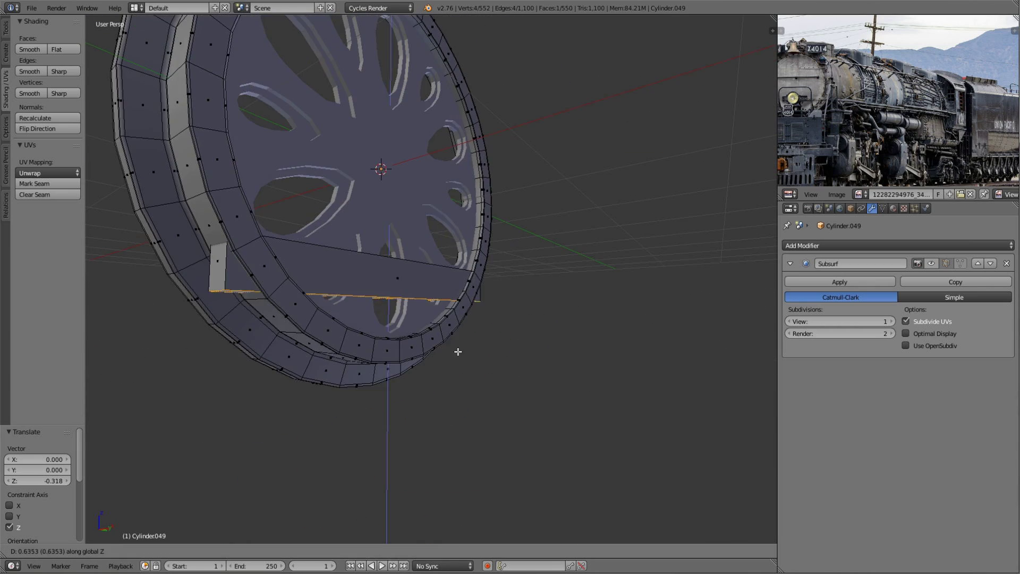
click(457, 351)
key(KP_1)
key(KP_5)
scroll(572, 342, up, 3)
key(Tab)
middle_drag(611, 426, 513, 365)
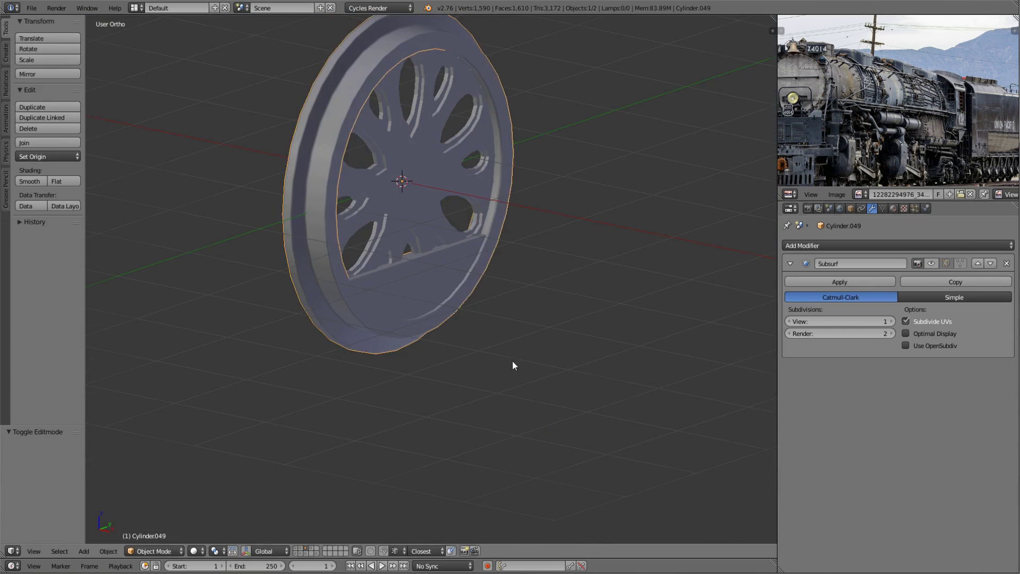
- Add an edge loop across the counterweight block and review the whole wheel
key(Tab)
scroll(420, 279, up, 3)
key(a)
scroll(440, 280, up, 2)
middle_drag(441, 281, 414, 272)
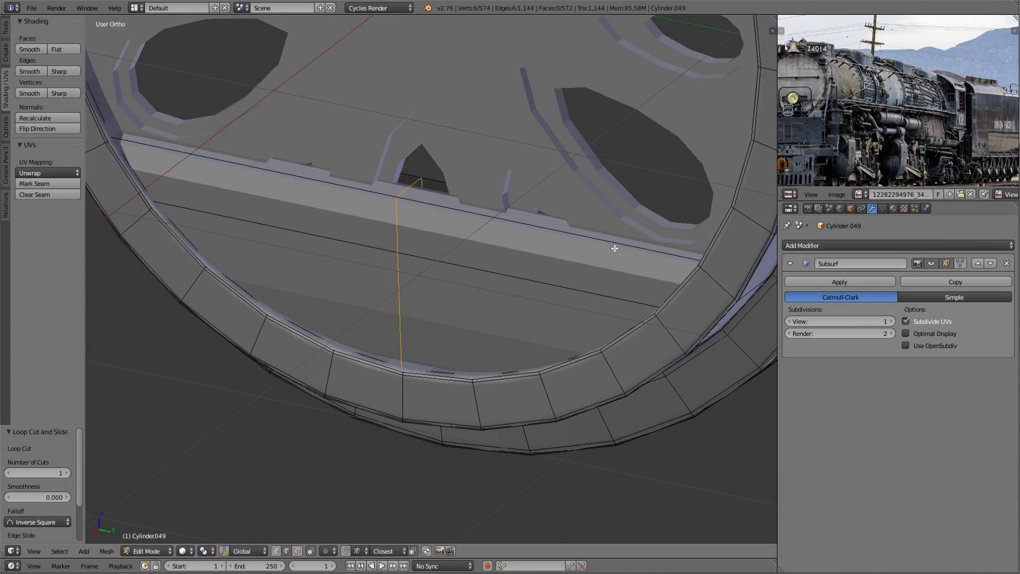
click(615, 248)
middle_drag(615, 248, 494, 271)
middle_drag(505, 227, 494, 266)
key(Tab)
key(a)
scroll(447, 283, down, 3)
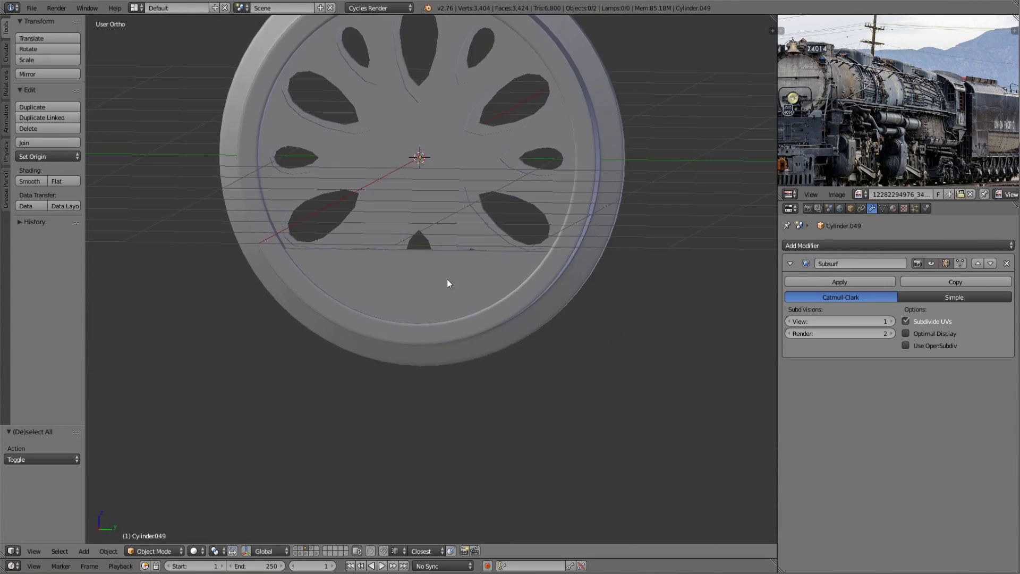
scroll(447, 283, down, 3)
mouse_move(413, 279)
middle_down()
mouse_move(493, 176)
mouse_move(534, 306)
middle_up()
key(Tab)
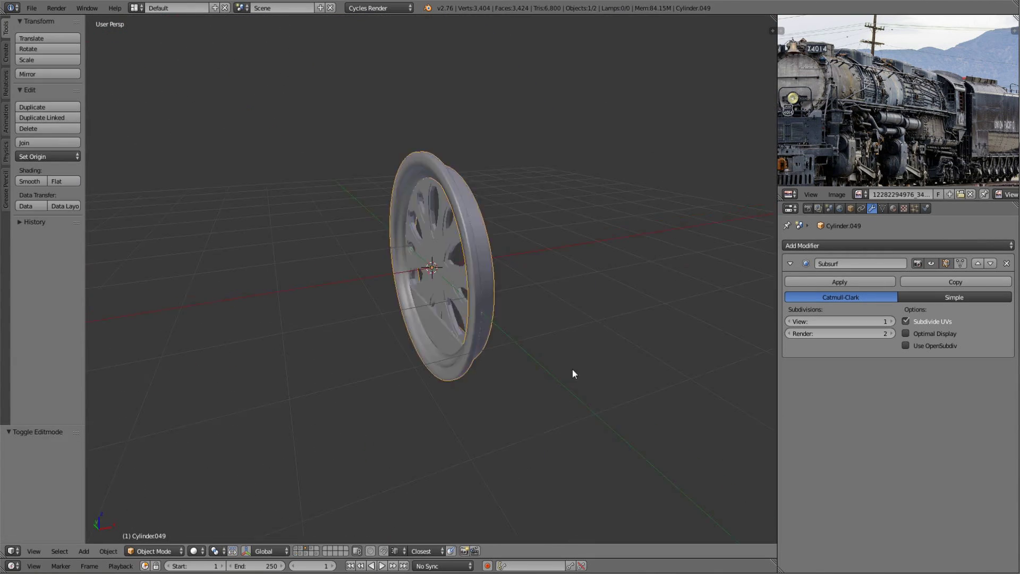
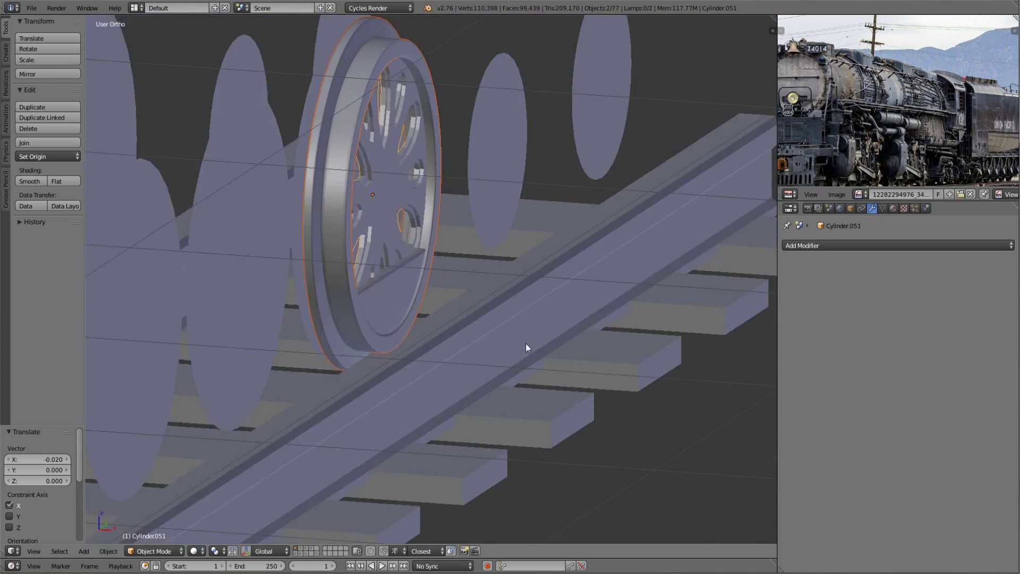
- Select all the wheel faces in wireframe and add a Mirror modifier to copy them across
key(z)
scroll(390, 272, up, 5)
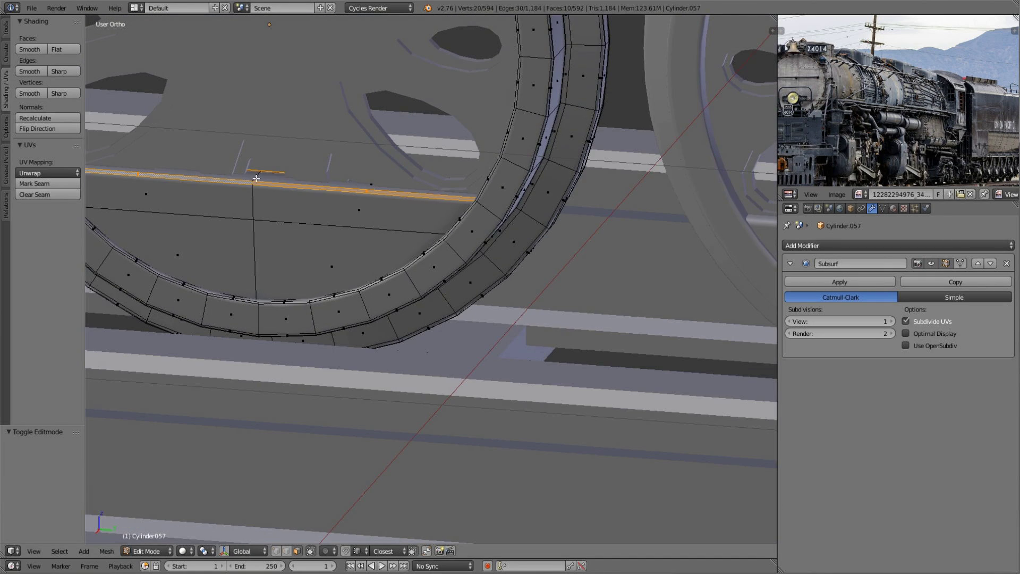
ctrl+click(256, 179)
scroll(401, 310, down, 3)
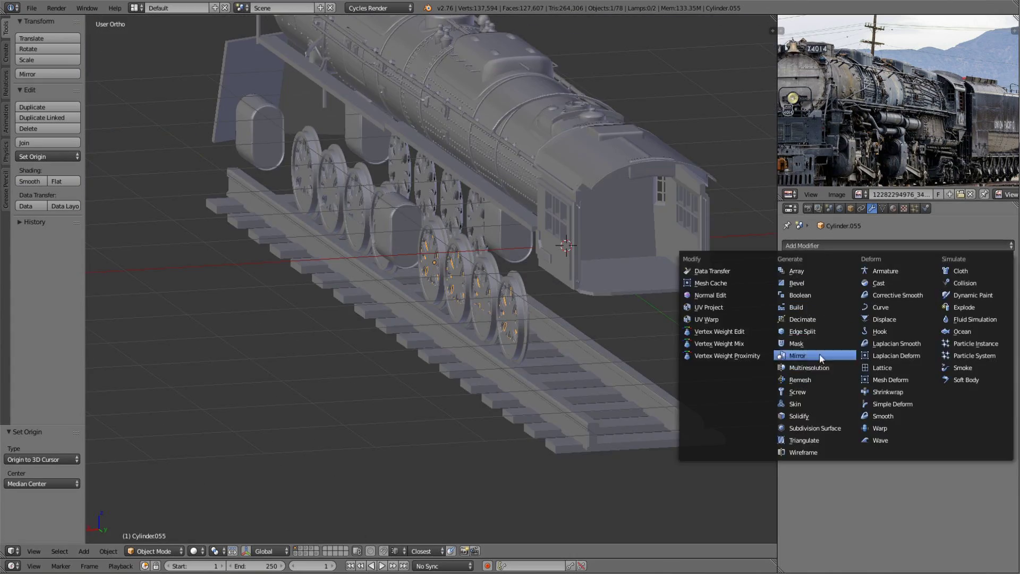
click(819, 355)
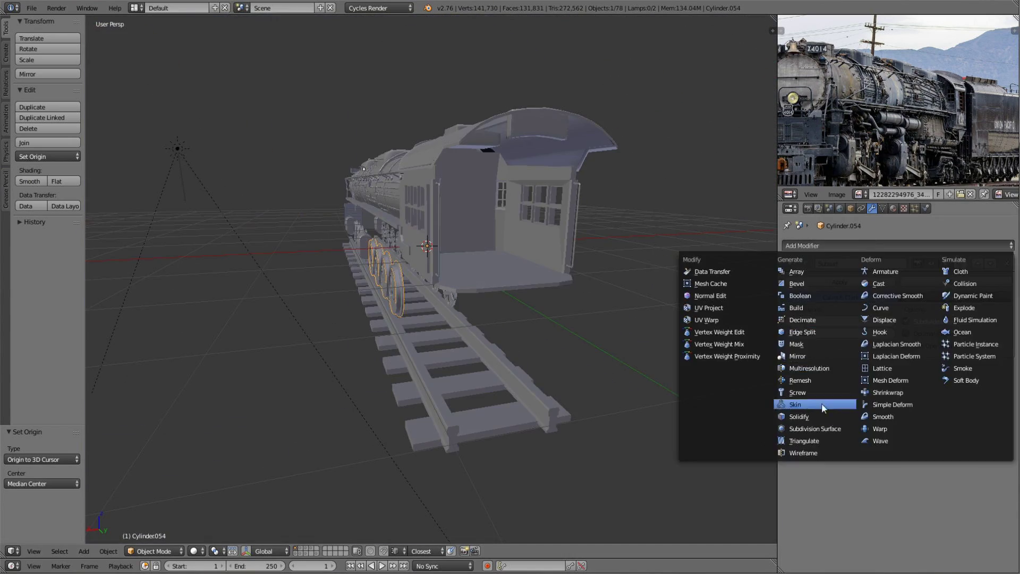
click(839, 245)
- Preview the mirrored wheels in rendered shading, then compare them in Right Ortho wireframe against the side photo
key(a)
scroll(585, 351, down, 6)
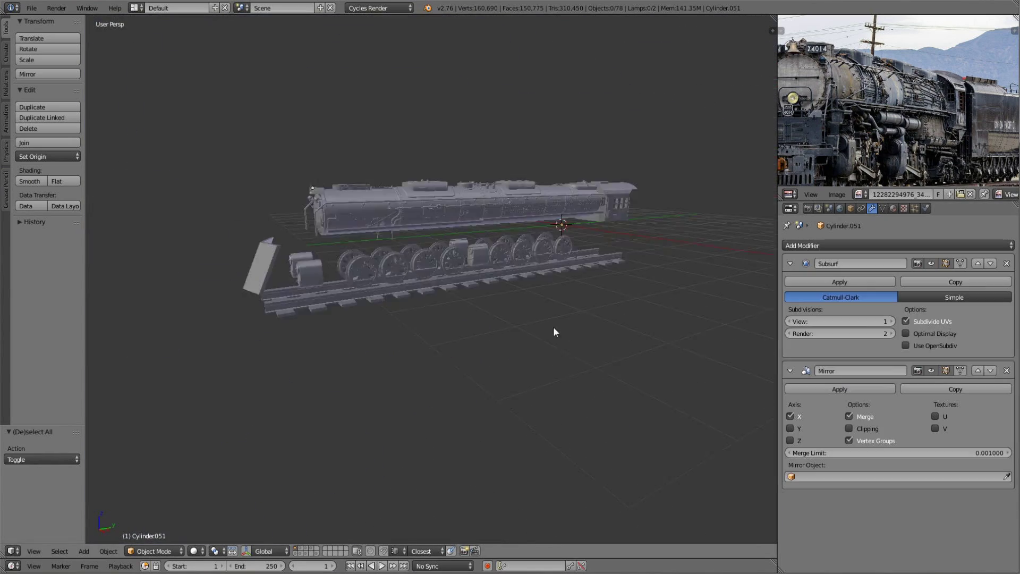
key(shift+z)
scroll(460, 352, up, 2)
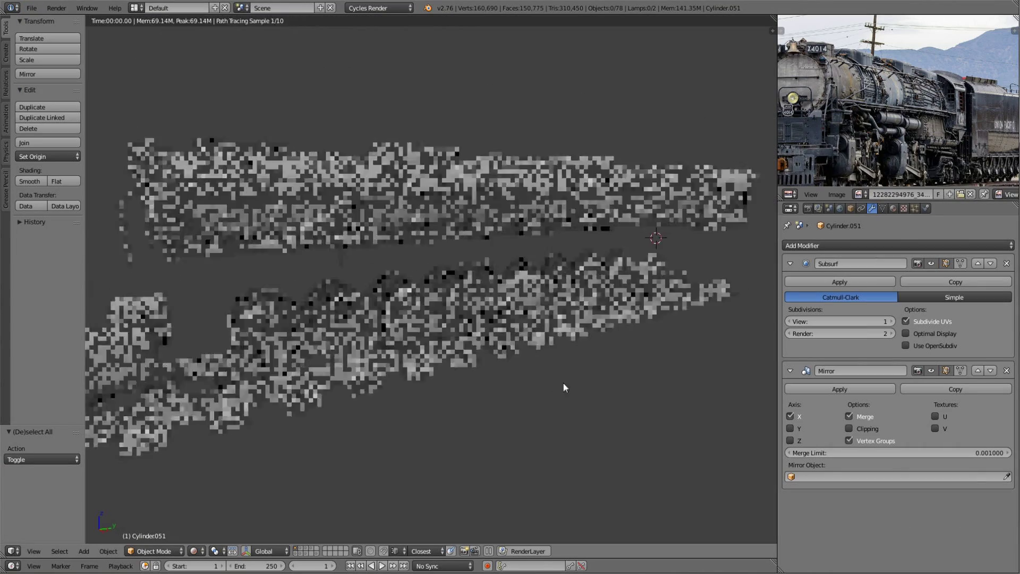
scroll(563, 384, up, 2)
key(KP_3)
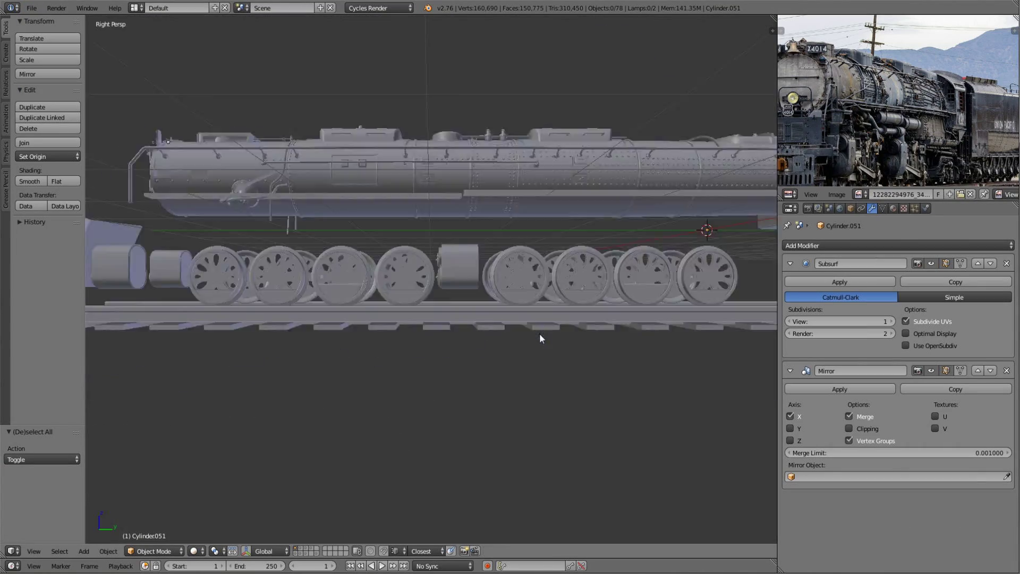
scroll(452, 248, up, 2)
key(shift+z)
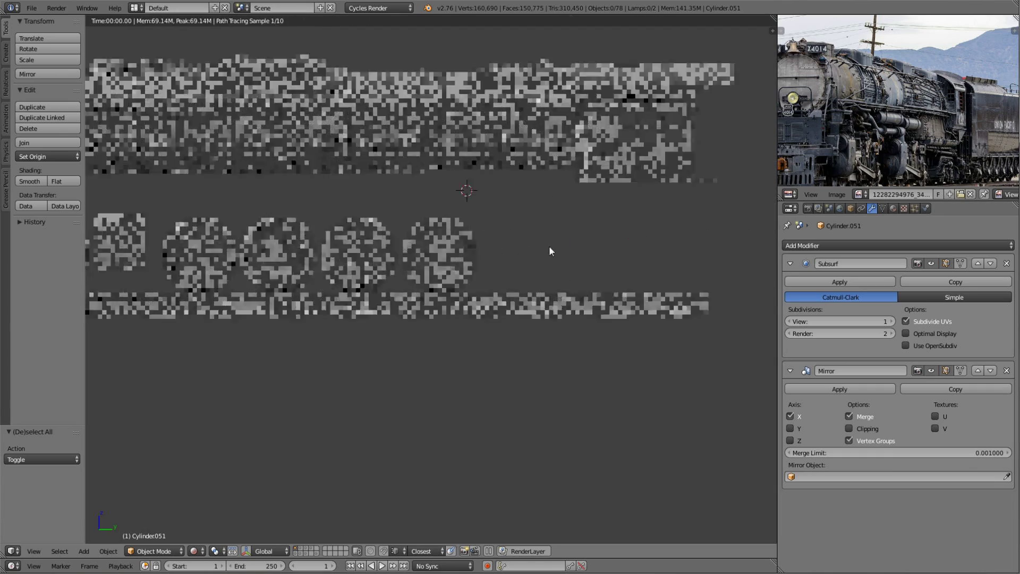
scroll(549, 245, up, 3)
key(z)
scroll(381, 164, down, 3)
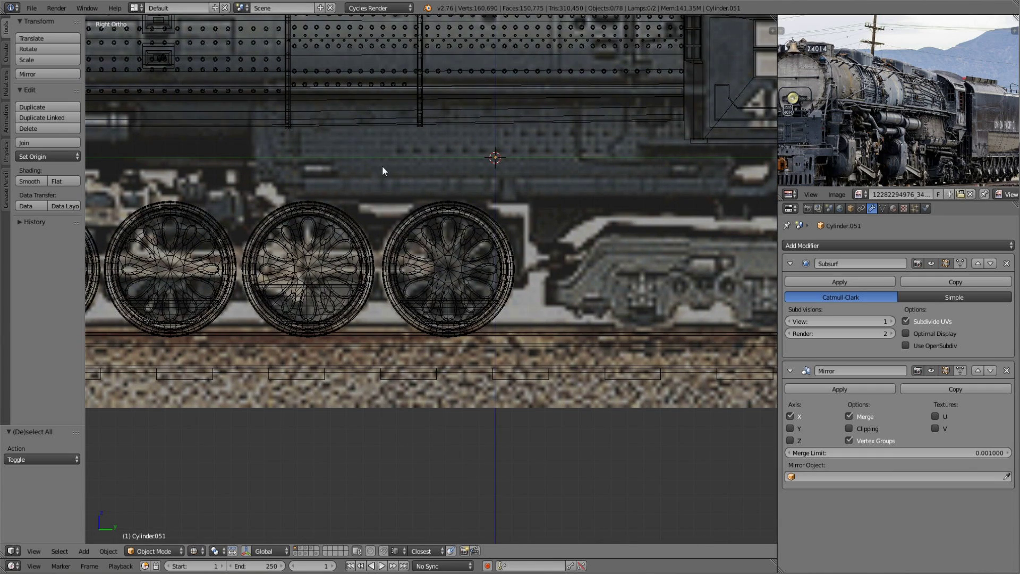
scroll(493, 187, down, 4)
- Place a new cube beside the boiler and scale it to about 0.29
middle_drag(493, 187, 581, 244)
key(g)
key(x)
click(556, 251)
key(s)
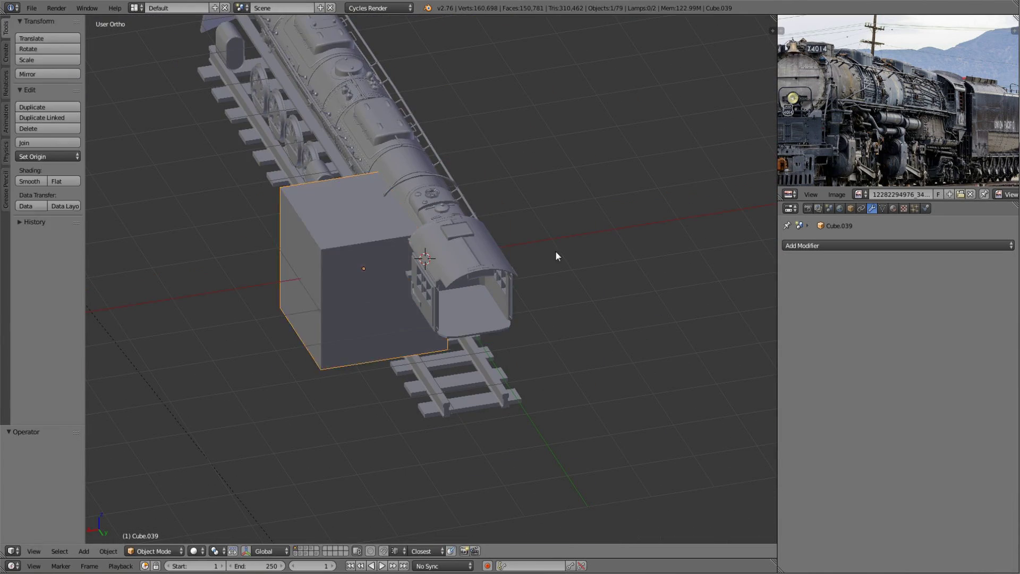
key(KP_3)
scroll(446, 196, up, 3)
key(z)
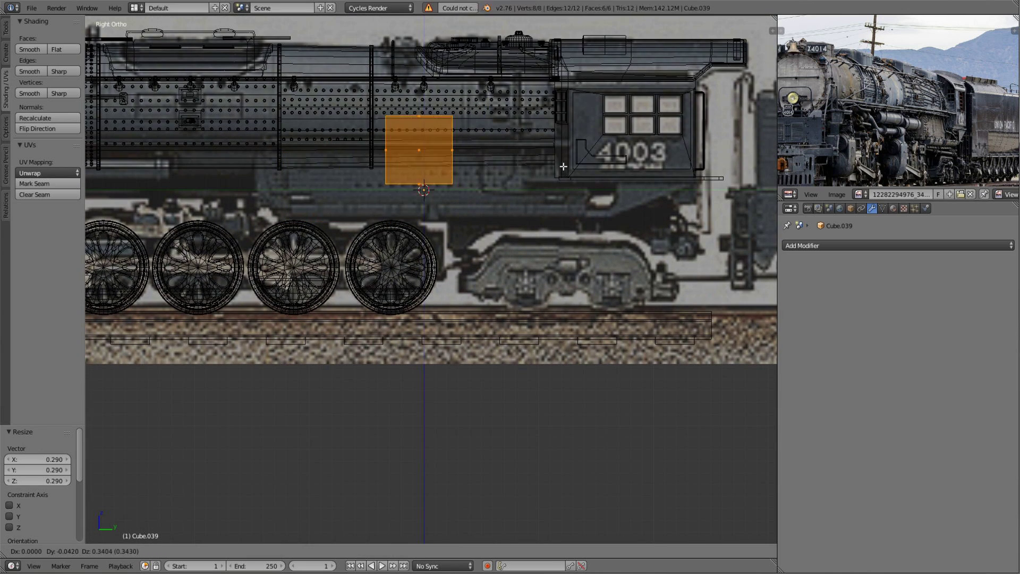
- Slide the block along Y and flatten it into a thin side plate under the boiler
key(y)
scroll(428, 168, up, 1)
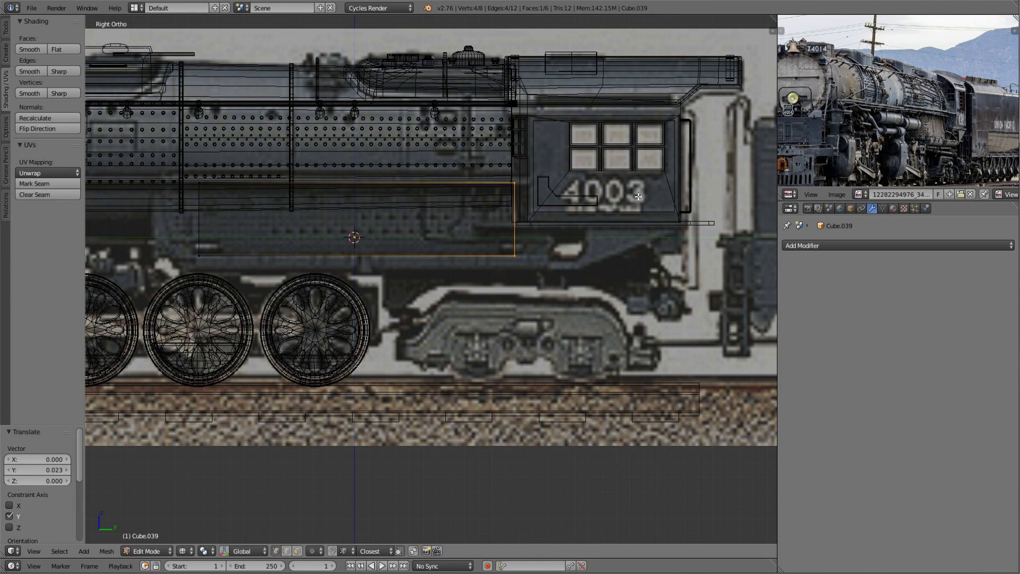
scroll(232, 267, up, 2)
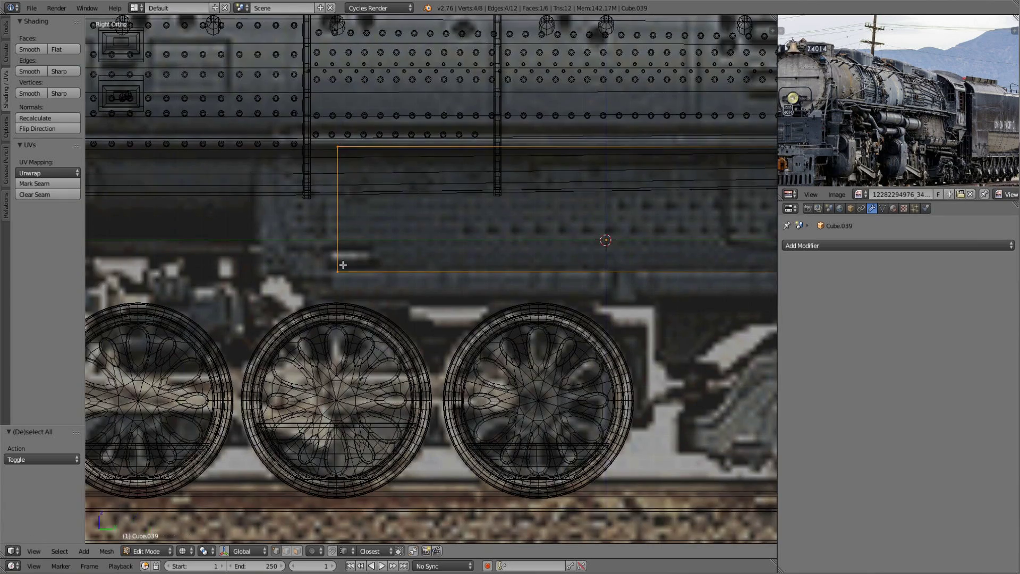
scroll(341, 262, down, 4)
scroll(478, 237, up, 1)
middle_drag(430, 269, 616, 317)
key(z)
key(a)
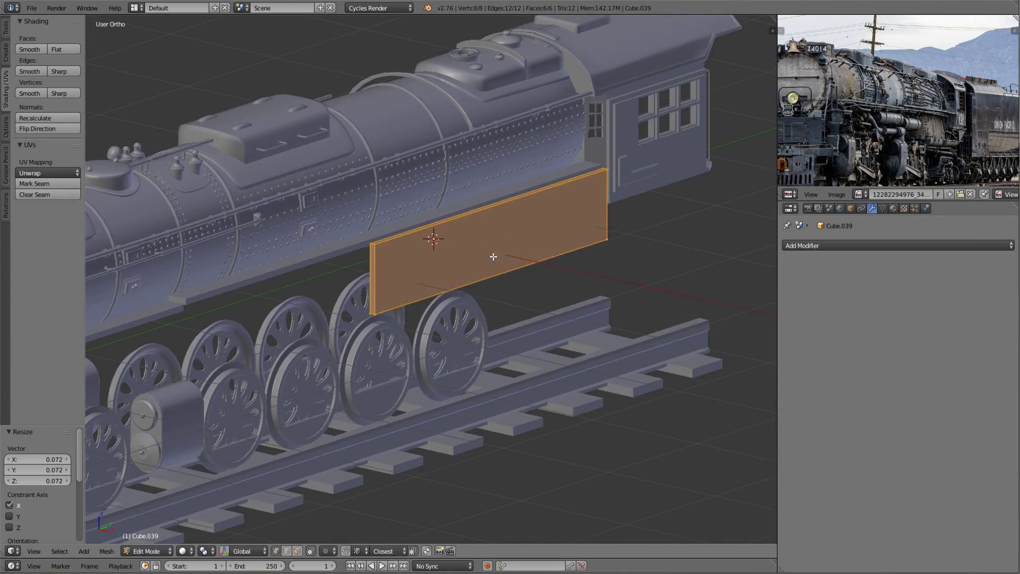
key(Tab)
- Recentre the 3D cursor near the cab in preparation for the step
middle_drag(506, 325, 576, 352)
right_click(558, 383)
key(a)
scroll(413, 338, up, 3)
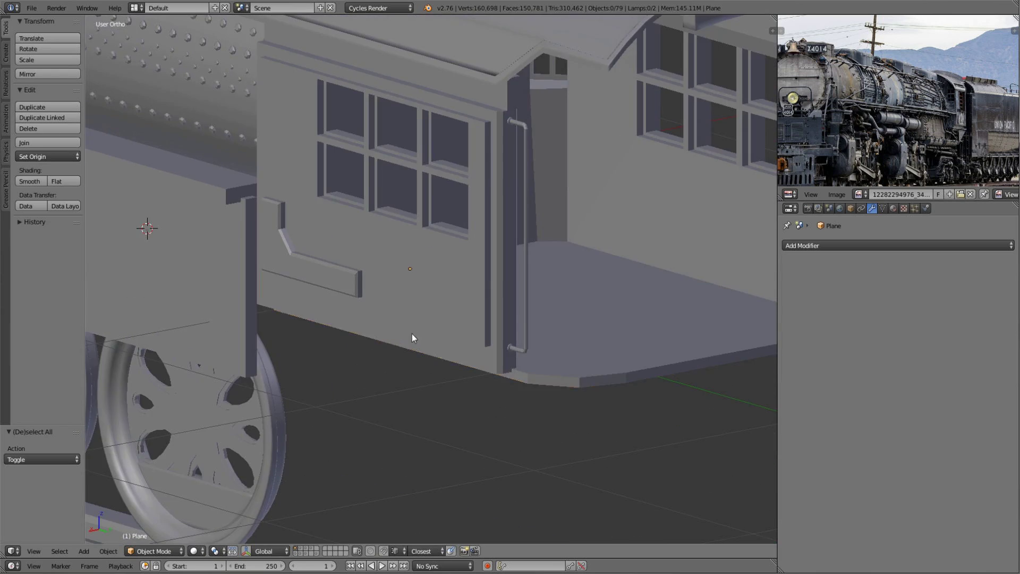
key(shift+s)
- Add a new cube and flatten it vertically into a slab
click(332, 284)
key(shift+a)
click(421, 292)
key(Tab)
key(s)
key(z)
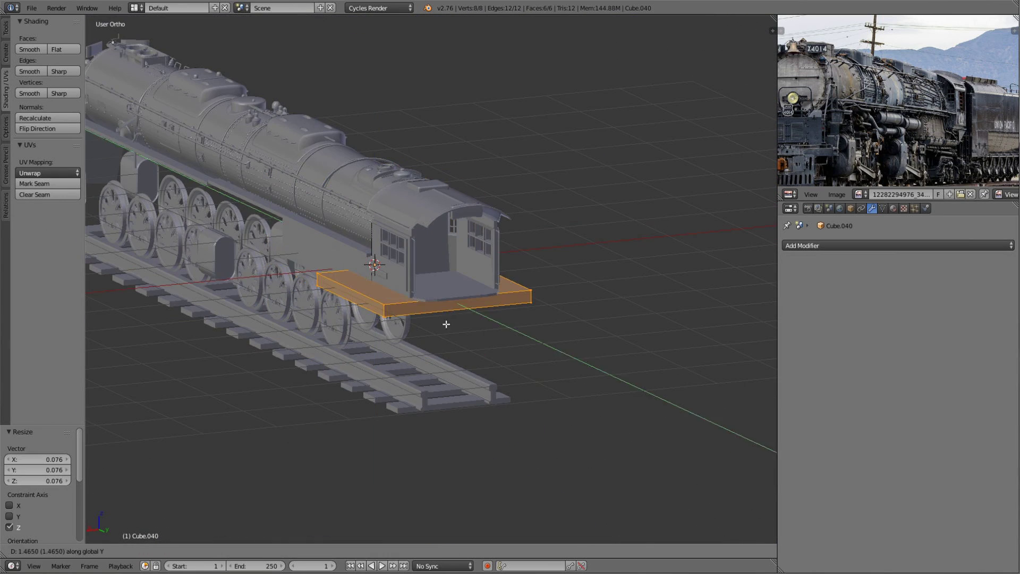
click(446, 324)
scroll(446, 323, up, 5)
- Make the slab thinner and position it under the cab as a step
key(s)
key(z)
key(s)
key(z)
click(520, 294)
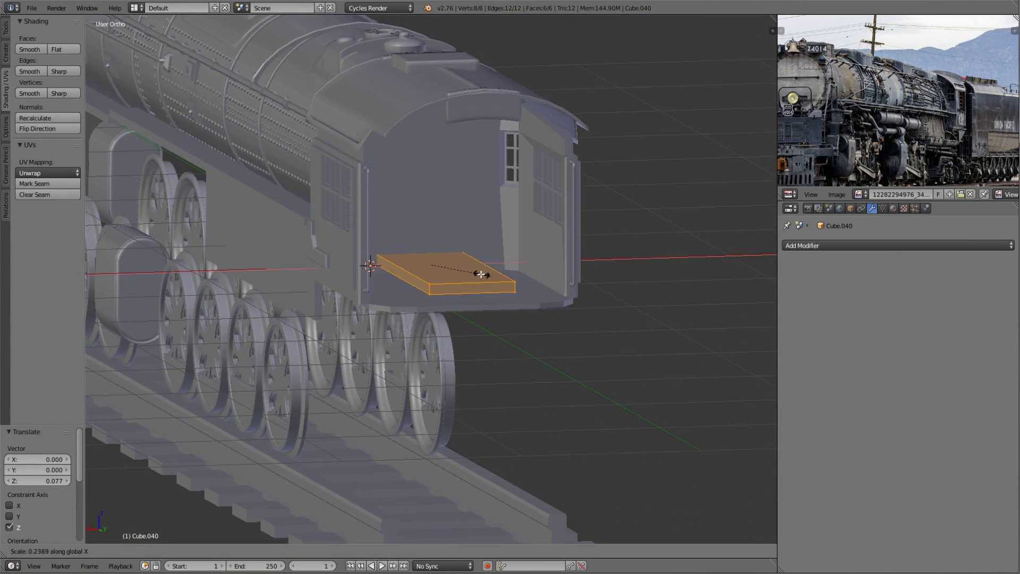
middle_drag(520, 294, 527, 275)
scroll(527, 274, up, 5)
key(g)
key(z)
click(526, 275)
key(KP_3)
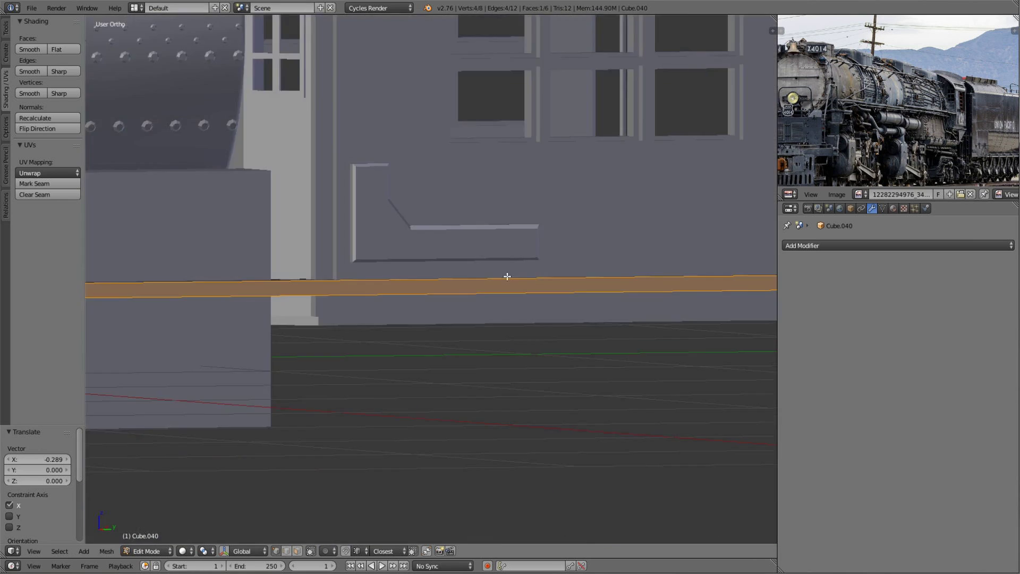
- Inspect the step from around the cab and select it as an object
middle_drag(685, 310, 578, 287)
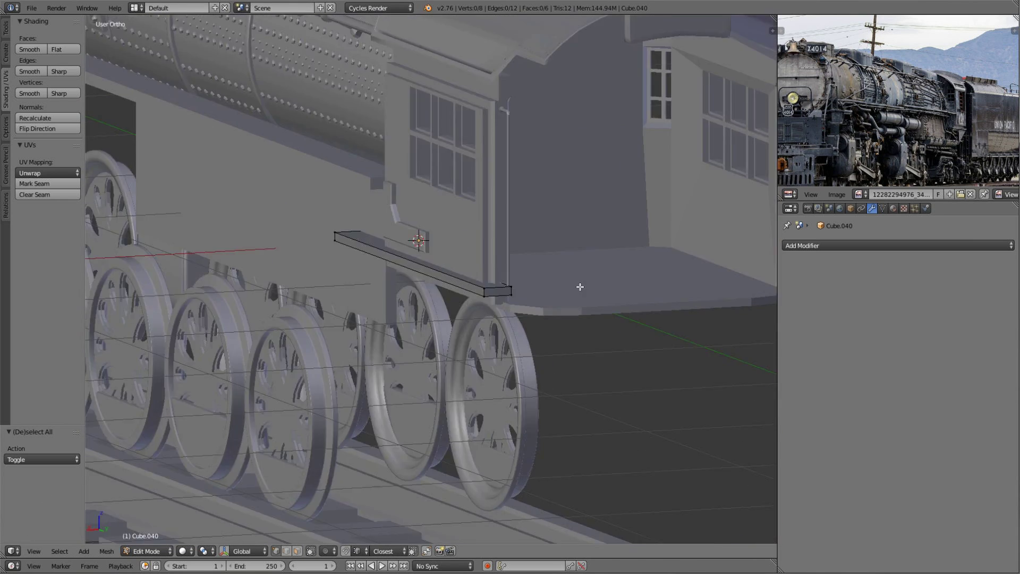
scroll(424, 286, up, 5)
middle_drag(476, 261, 432, 268)
key(Tab)
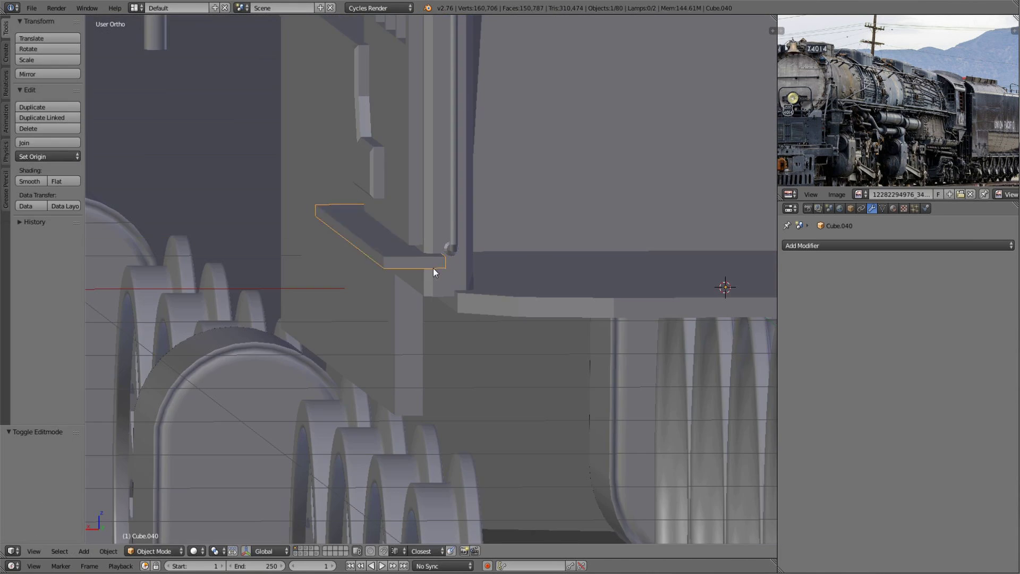
scroll(480, 269, down, 10)
scroll(478, 295, up, 5)
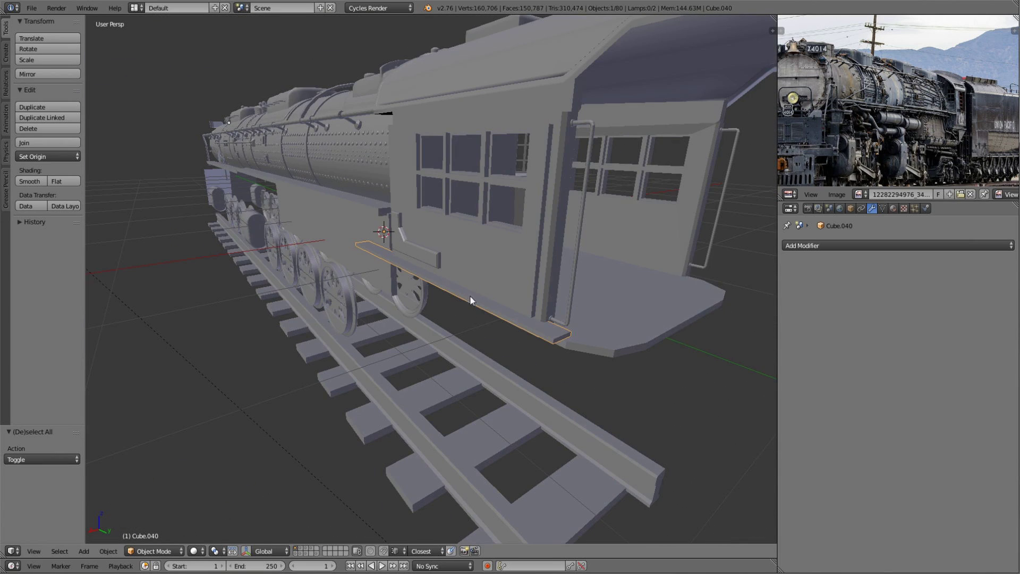
right_click(470, 295)
- Give the cab step a Mirror modifier and bevel its edges
click(898, 246)
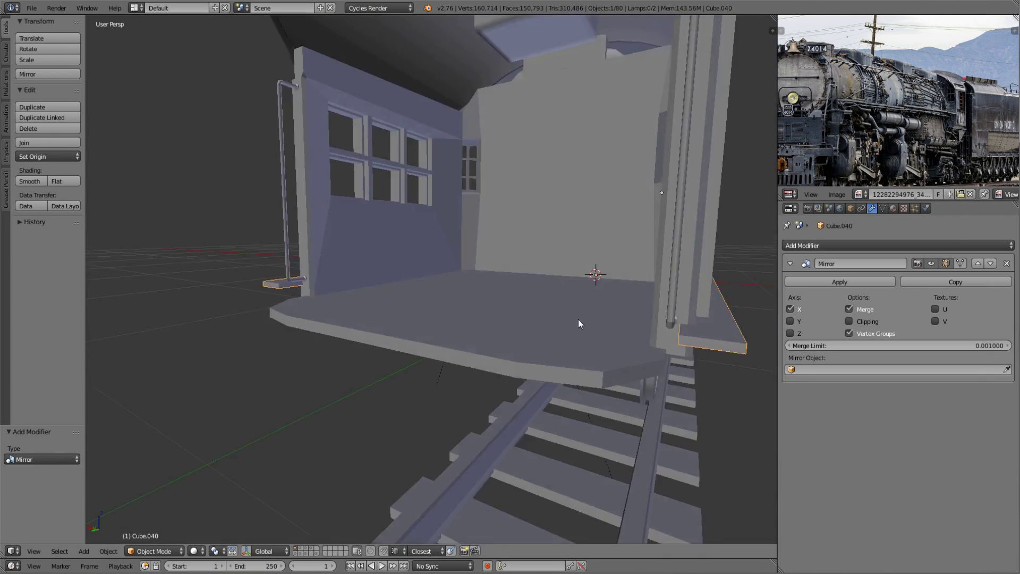
click(797, 355)
key(Tab)
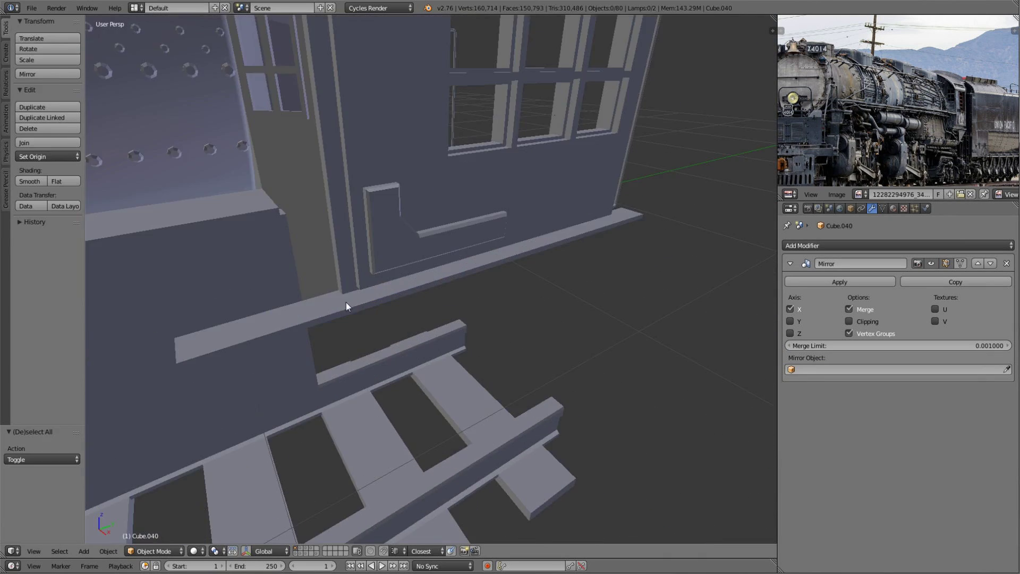
mouse_move(578, 318)
middle_down()
mouse_move(346, 302)
mouse_move(496, 428)
middle_up()
click(483, 455)
key(Tab)
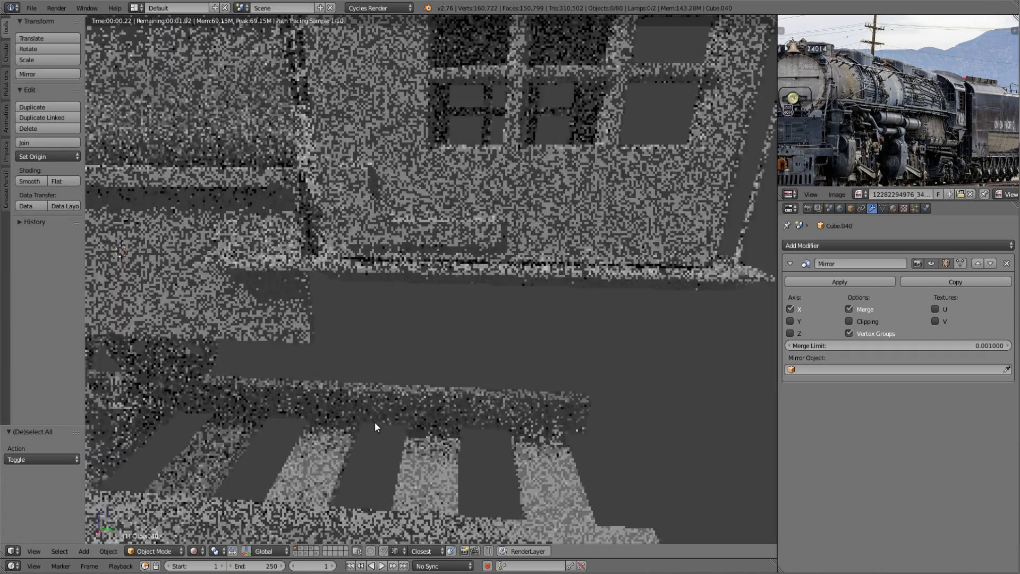
key(a)
middle_drag(392, 343, 489, 342)
scroll(444, 320, down, 3)
- Select the plate under the boiler and duplicate its face in edit mode
right_click(345, 266)
scroll(372, 276, up, 4)
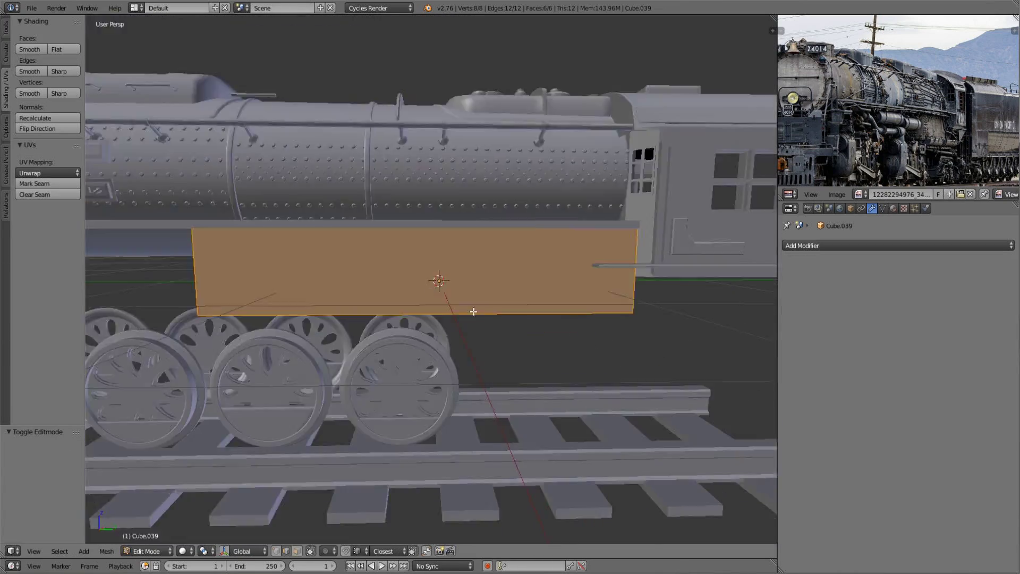
mouse_move(436, 281)
middle_down()
mouse_move(513, 354)
mouse_move(574, 336)
middle_up()
key(Tab)
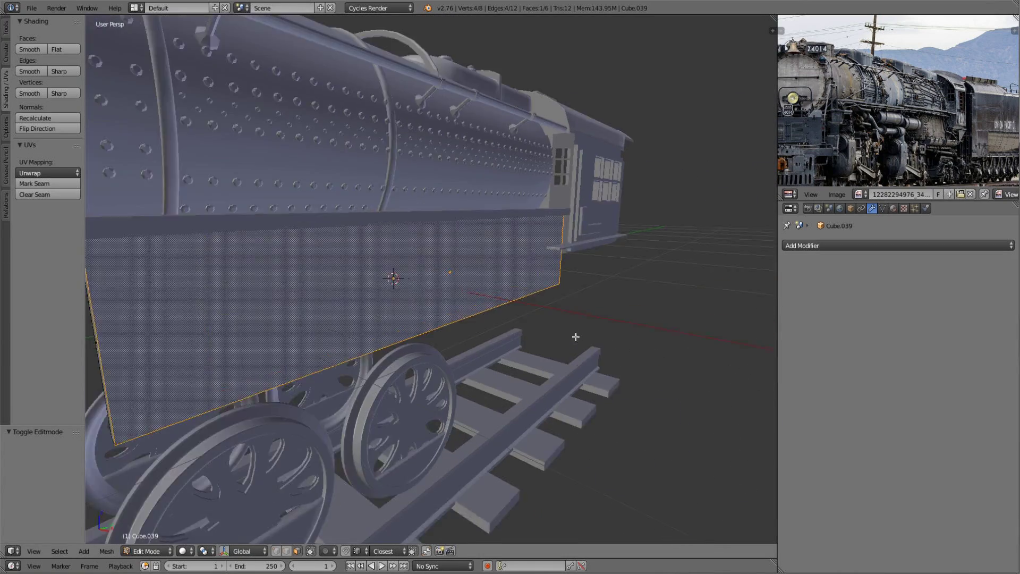
key(shift+d)
right_click(555, 333)
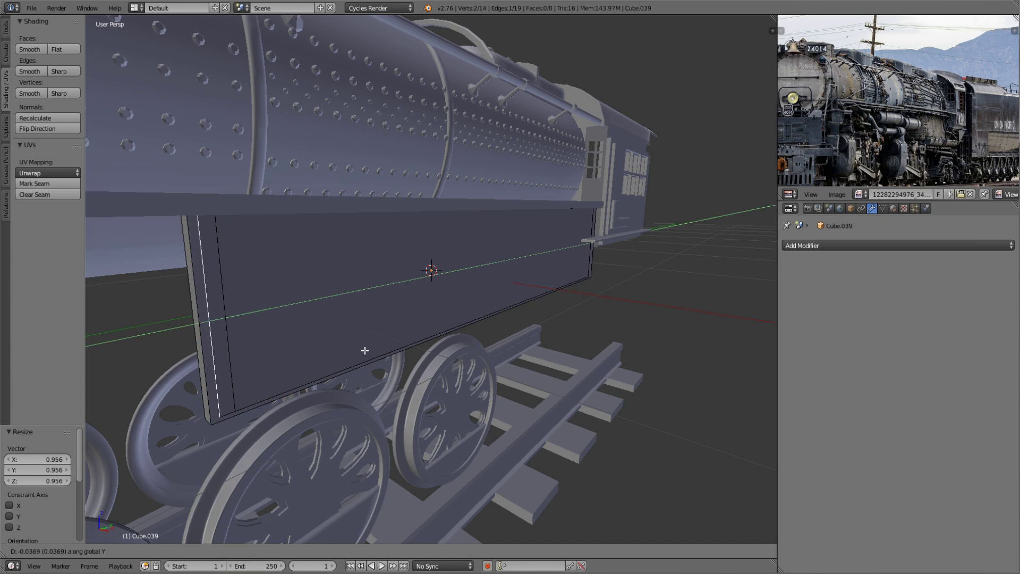
click(284, 416)
key(a)
middle_drag(284, 416, 290, 475)
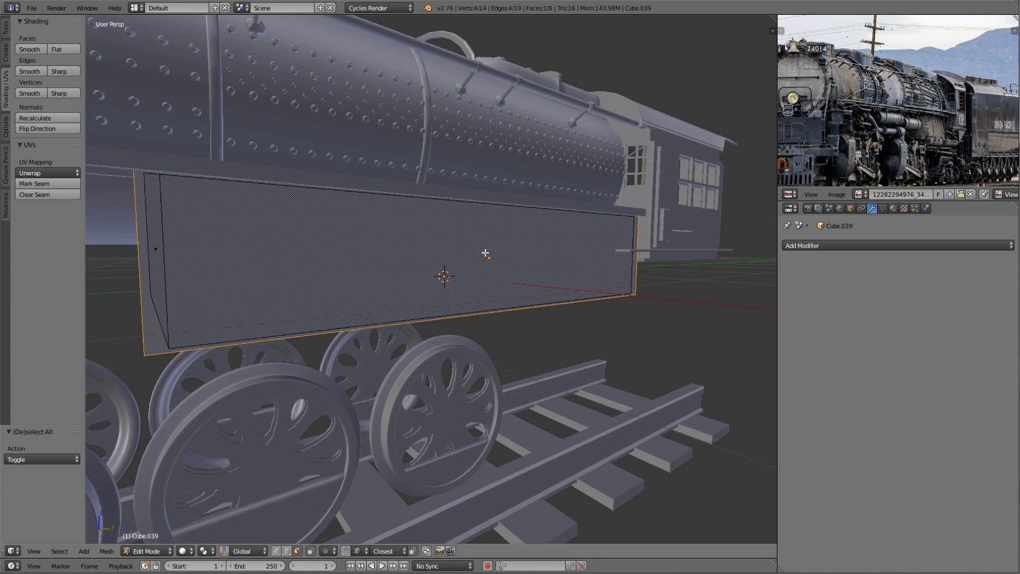
- Reshape the plate by moving an edge vertically and extruding its outer face
middle_drag(153, 251, 425, 319)
key(g)
key(z)
click(589, 353)
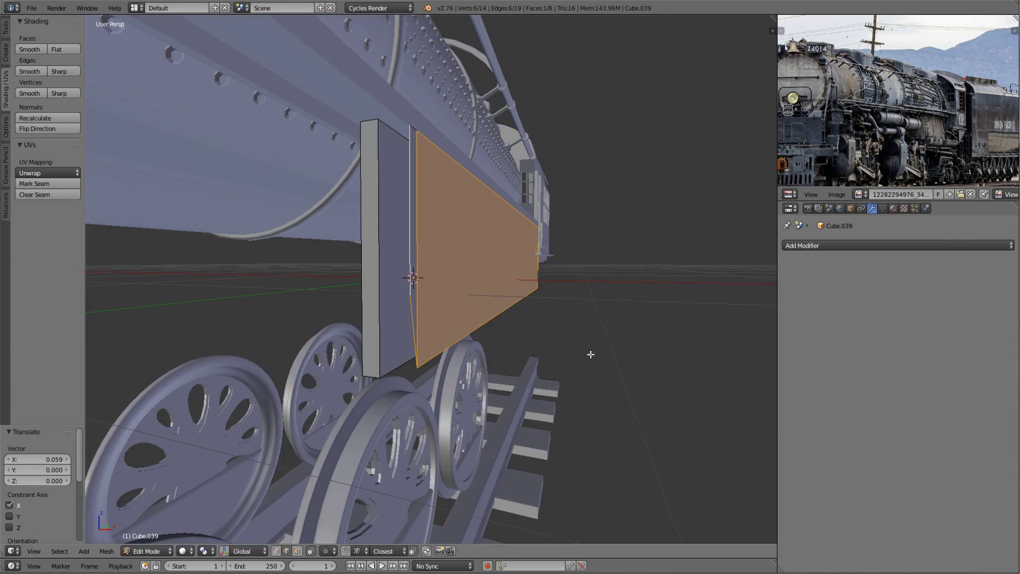
mouse_move(590, 353)
middle_down()
mouse_move(380, 372)
mouse_move(313, 282)
middle_up()
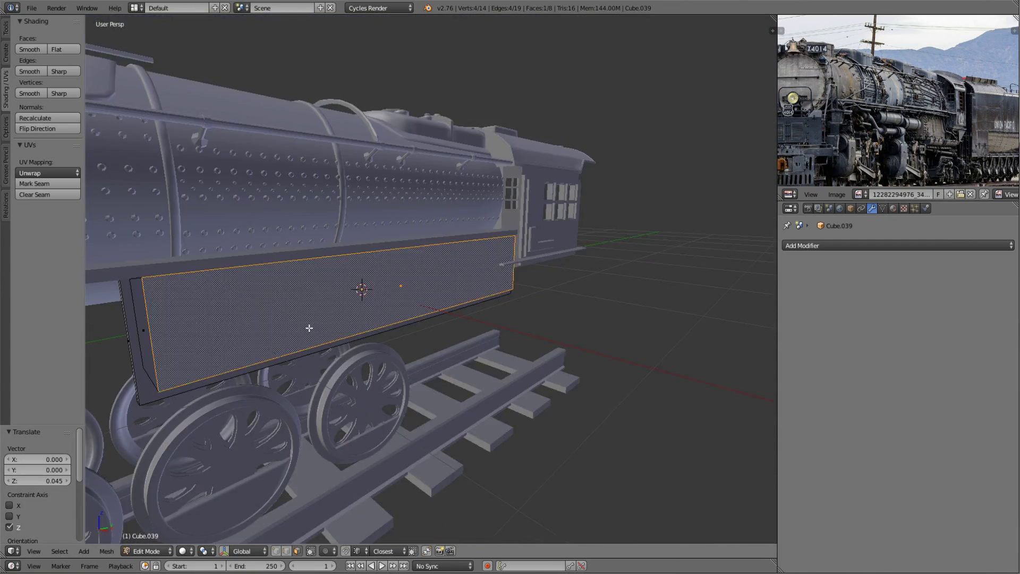
mouse_move(309, 328)
middle_down()
mouse_move(446, 361)
mouse_move(524, 346)
middle_up()
key(e)
click(452, 364)
key(Tab)
key(a)
mouse_move(402, 324)
middle_down()
mouse_move(480, 331)
mouse_move(429, 348)
mouse_move(481, 320)
mouse_move(441, 307)
middle_up()
- Add a cylinder scaled to 0.37, turn it on its side and delete its top half
key(Tab)
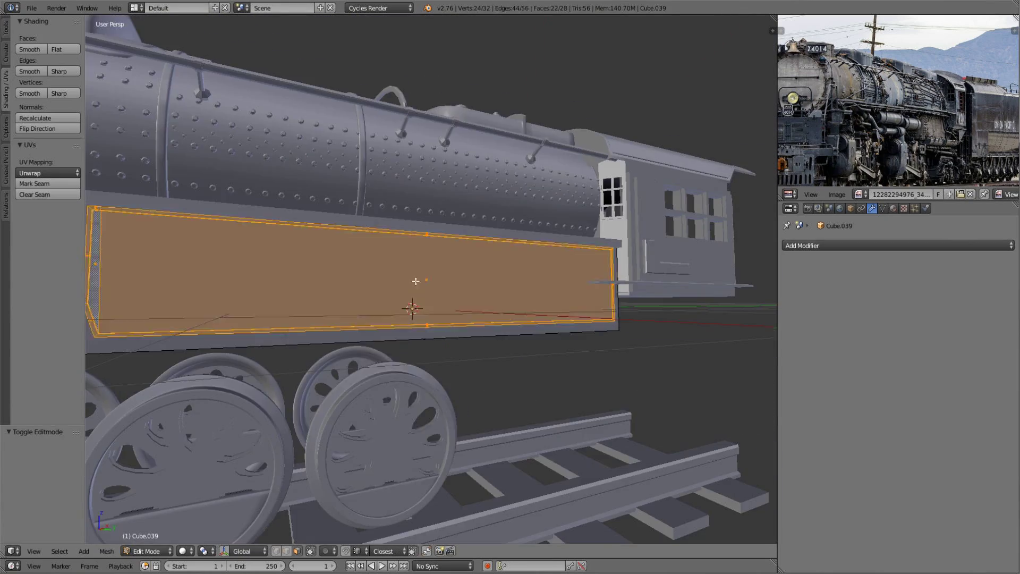
key(shift+a)
click(410, 325)
scroll(410, 325, down, 5)
key(s)
click(651, 342)
scroll(611, 316, down, 3)
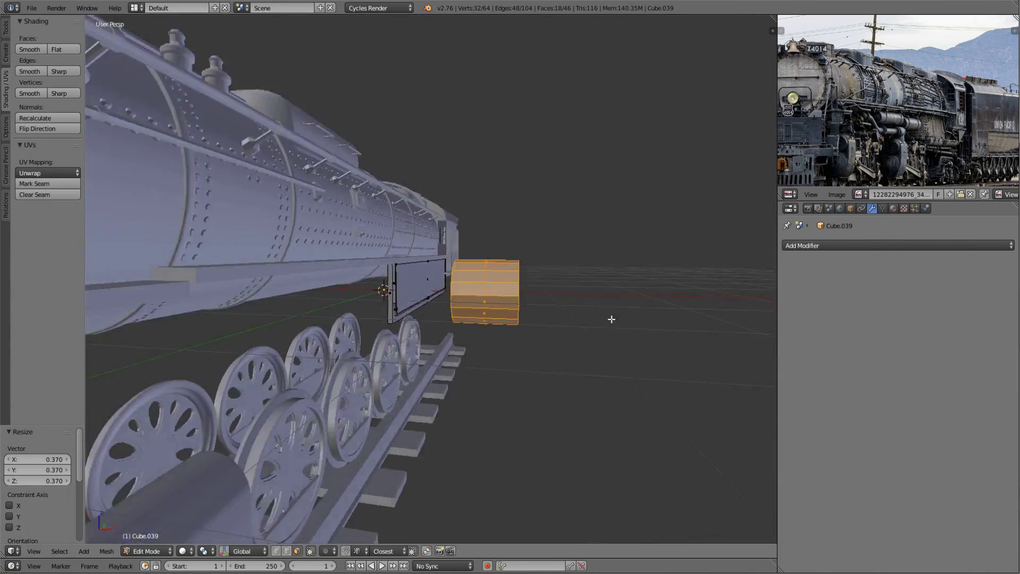
key(KP_1)
key(KP_Decimal)
key(z)
key(x)
- Narrow the half-cylinder along X and inset its end face
middle_drag(557, 287, 547, 387)
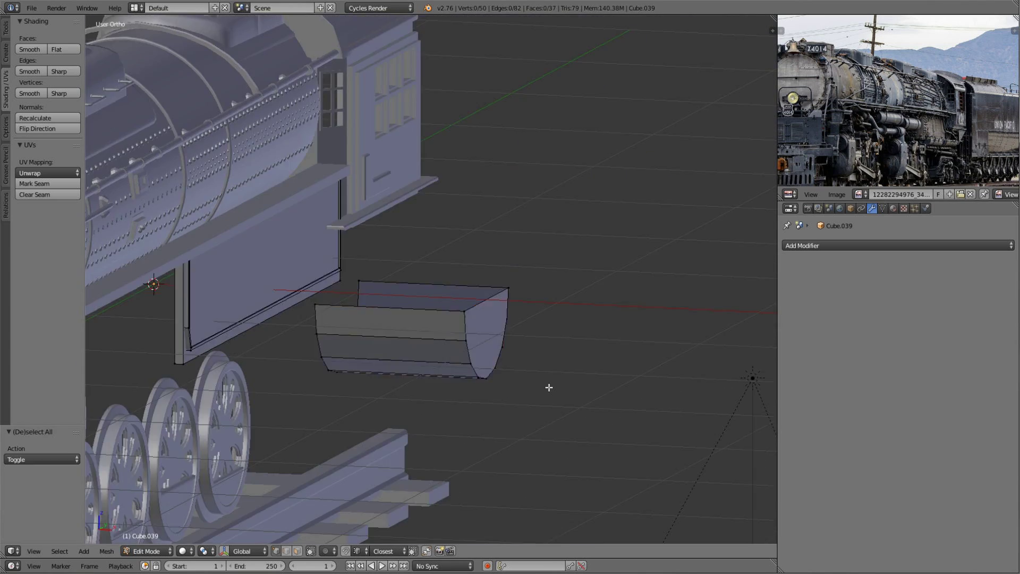
key(l)
key(s)
key(x)
click(441, 345)
mouse_move(441, 345)
middle_down()
mouse_move(462, 394)
mouse_move(372, 371)
middle_up()
scroll(463, 394, down, 3)
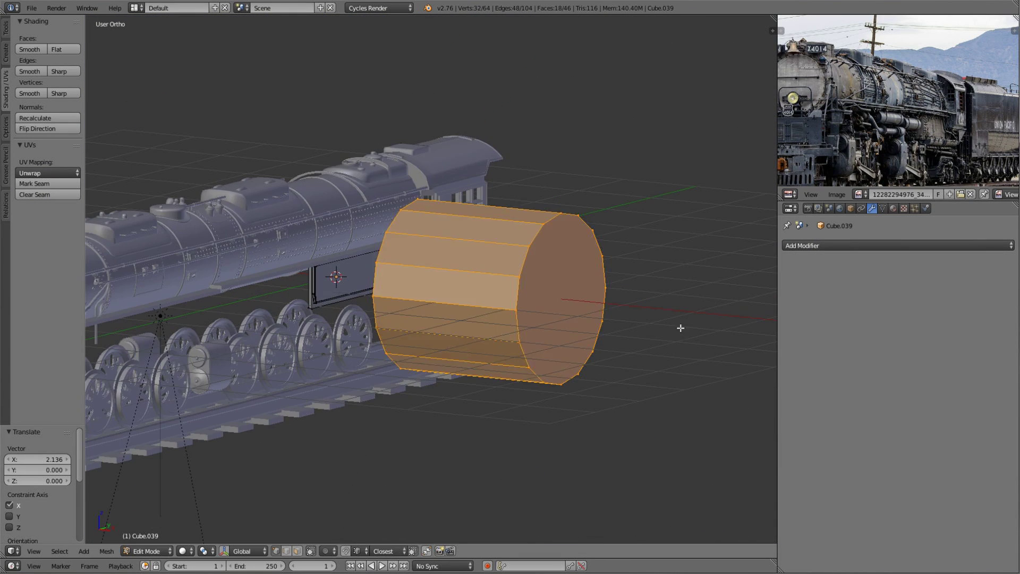
key(KP_Decimal)
key(i)
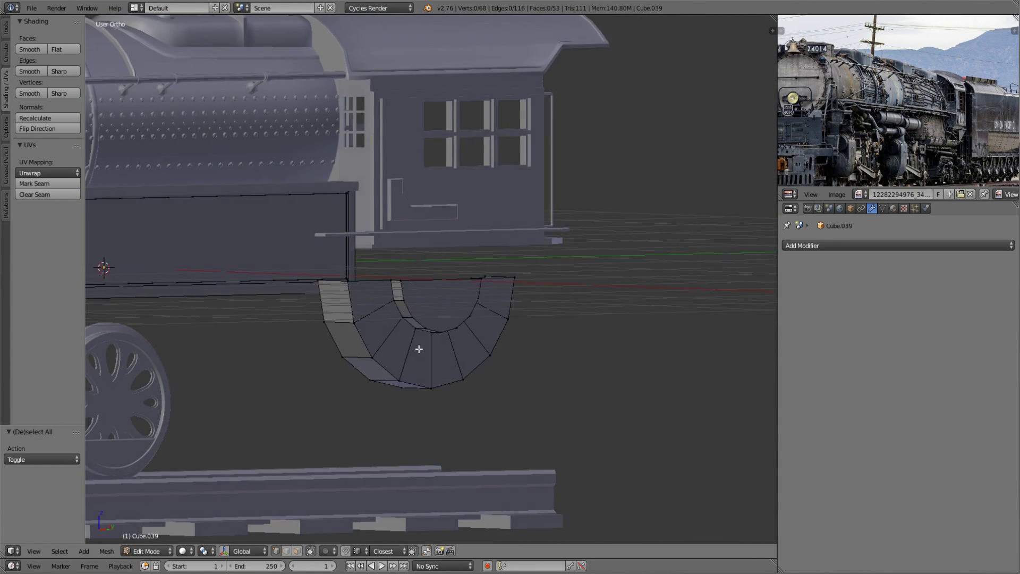
- Add a six-sided cylinder to serve as a bolt on the arch
key(shift+a)
click(404, 349)
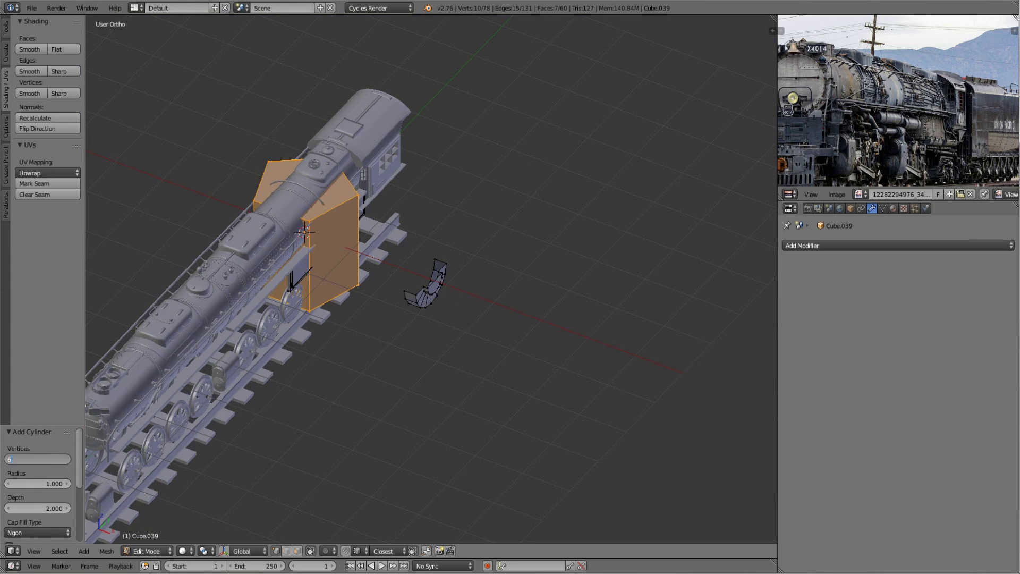
right_click(523, 348)
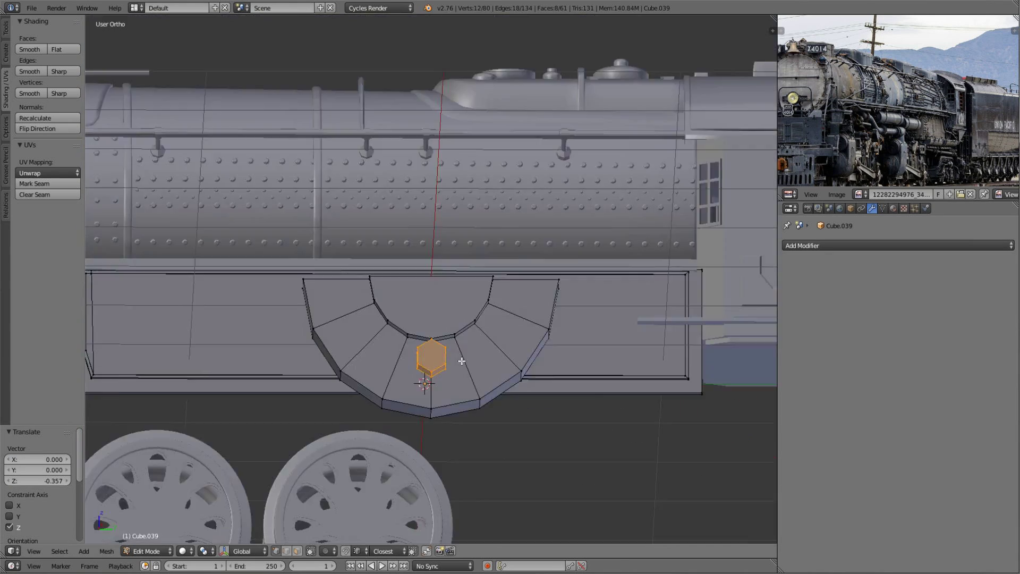
middle_drag(462, 359, 478, 380)
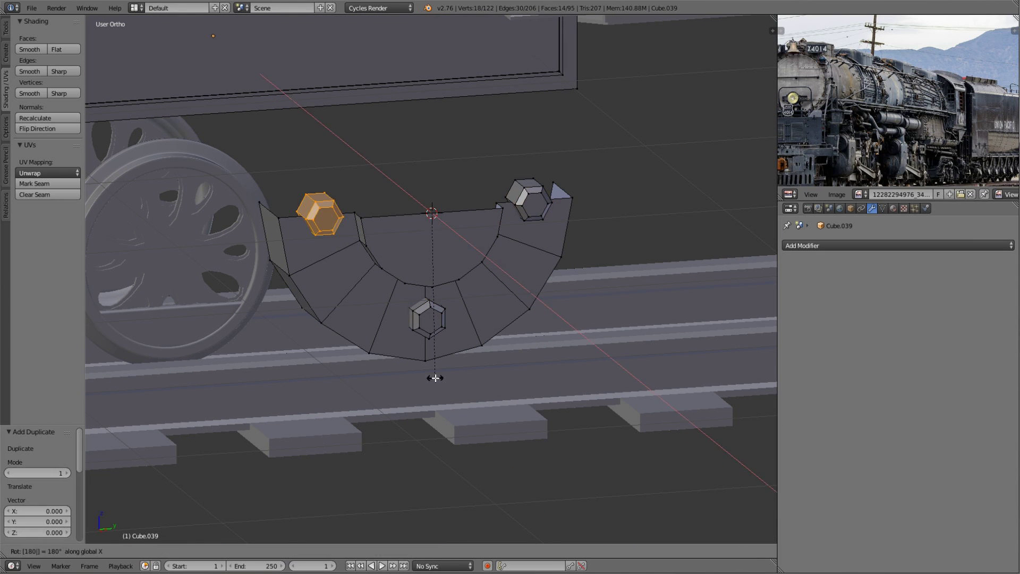
- Separate the arch into its own piece and reposition it along the X axis
key(ctrl+l)
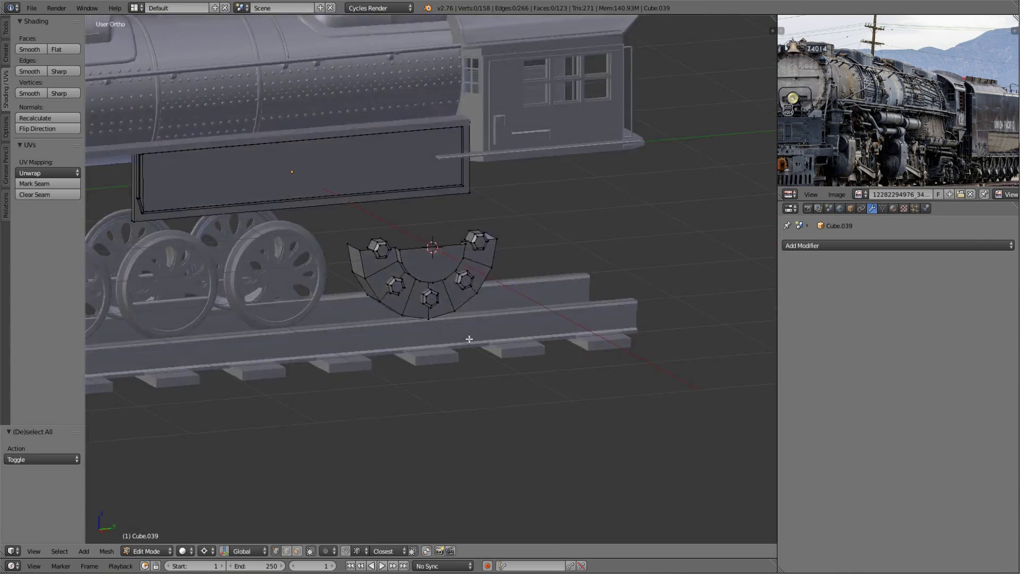
key(p)
click(484, 279)
key(KP_3)
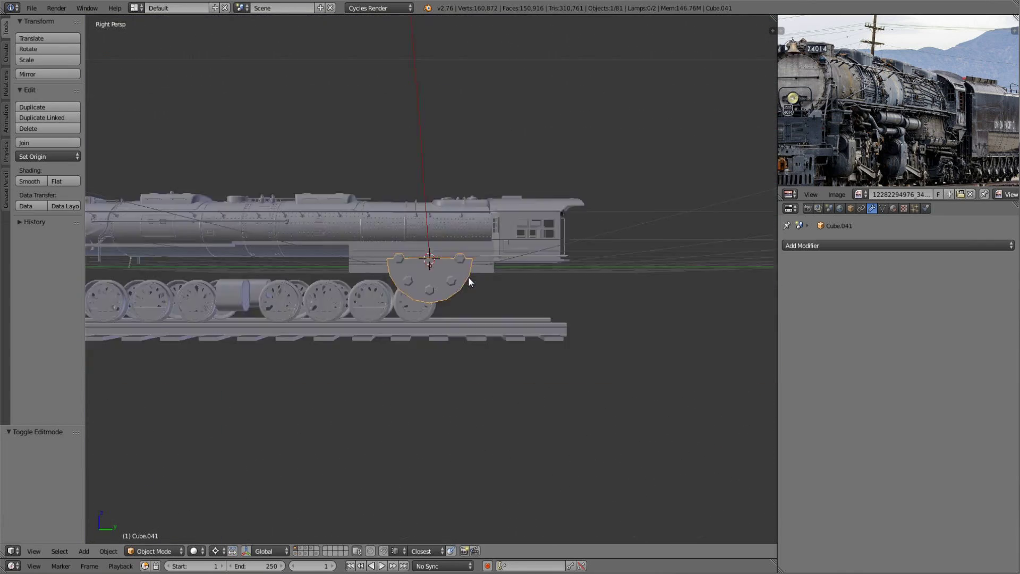
scroll(450, 349, down, 3)
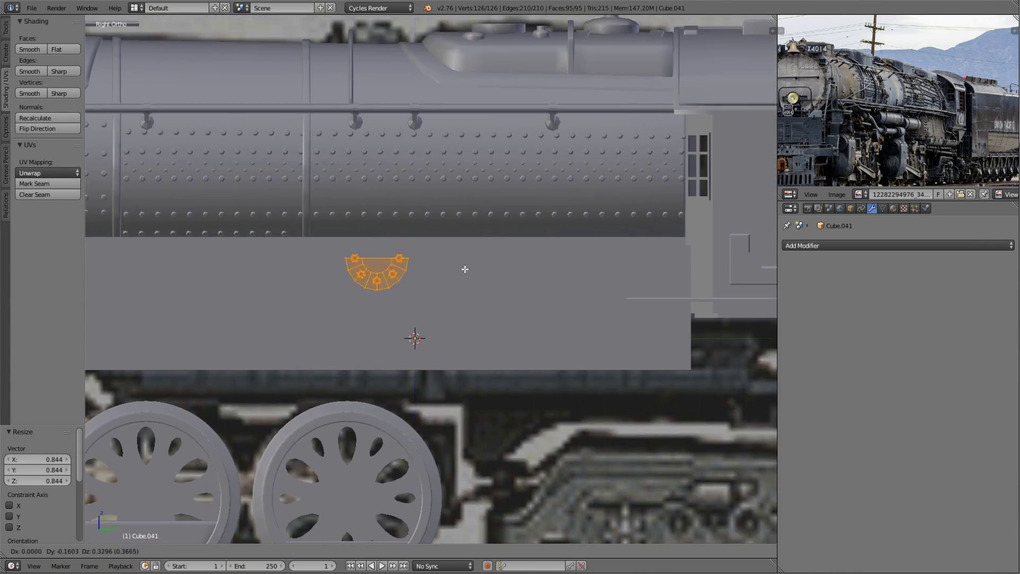
mouse_move(412, 337)
middle_down()
mouse_move(615, 318)
mouse_move(547, 353)
mouse_move(511, 318)
middle_up()
key(g)
key(x)
click(614, 319)
scroll(543, 353, up, 3)
click(540, 324)
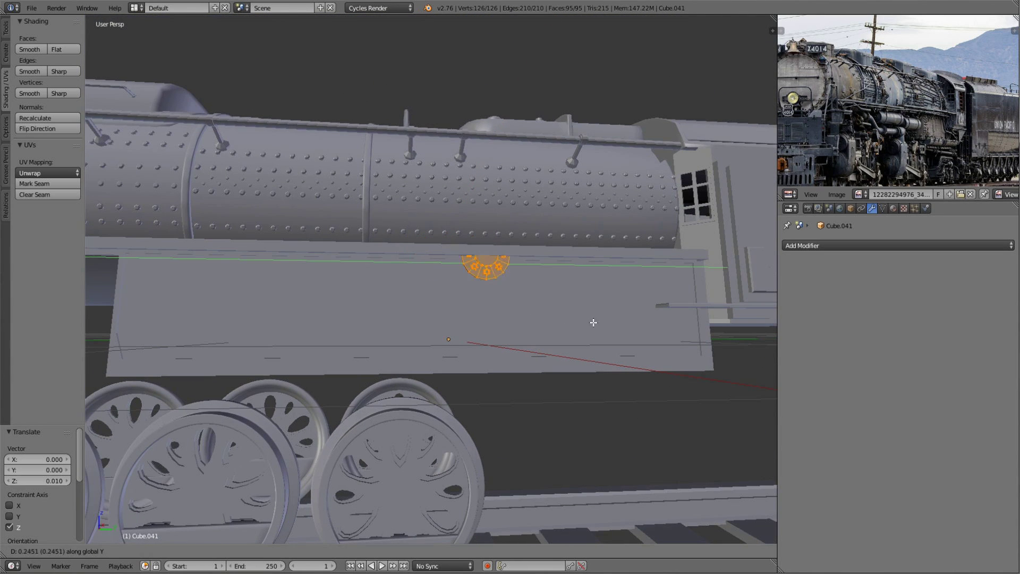
- Duplicate the arch and slide the copy along the side plate
key(shift+d)
key(Escape)
middle_drag(312, 348, 664, 308)
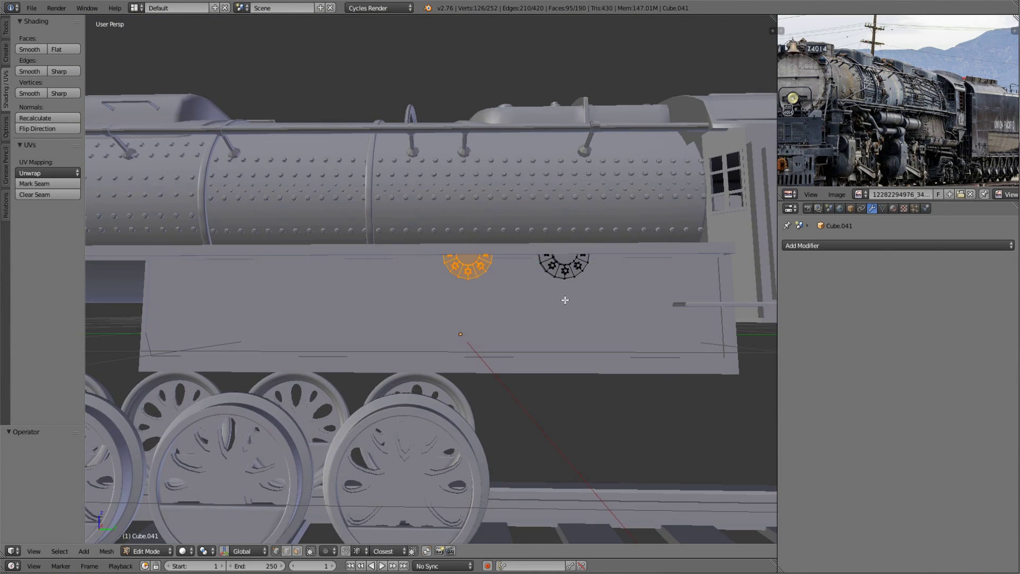
click(384, 303)
key(a)
middle_drag(384, 303, 410, 313)
key(l)
middle_drag(523, 271, 472, 291)
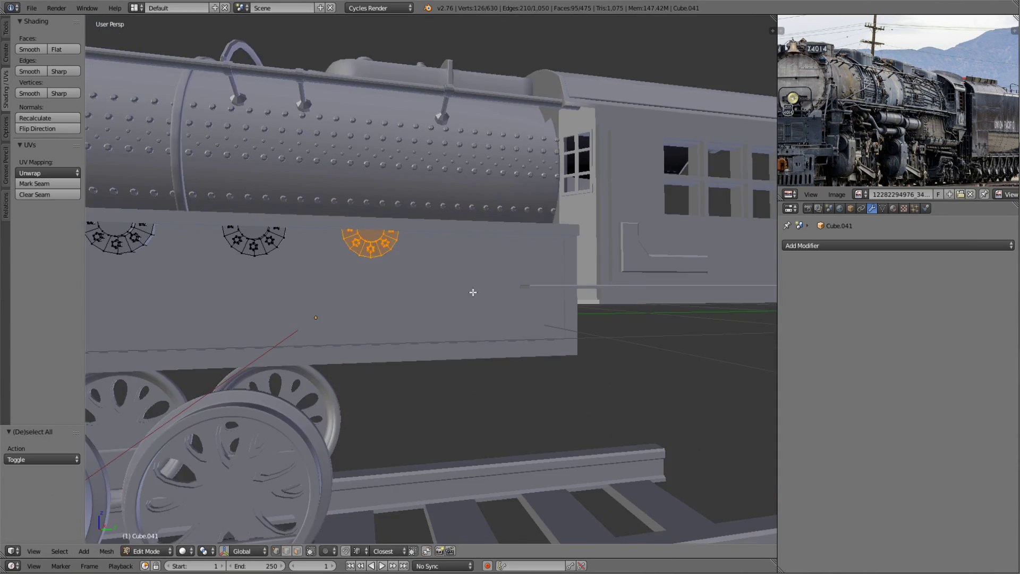
- Duplicate the fourth arch and scale the copy along X, then check the whole engine
key(shift+d)
key(s)
key(x)
mouse_move(554, 288)
middle_down()
mouse_move(497, 273)
mouse_move(444, 348)
middle_up()
scroll(497, 273, down, 5)
key(Tab)
key(shift+z)
scroll(554, 318, up, 3)
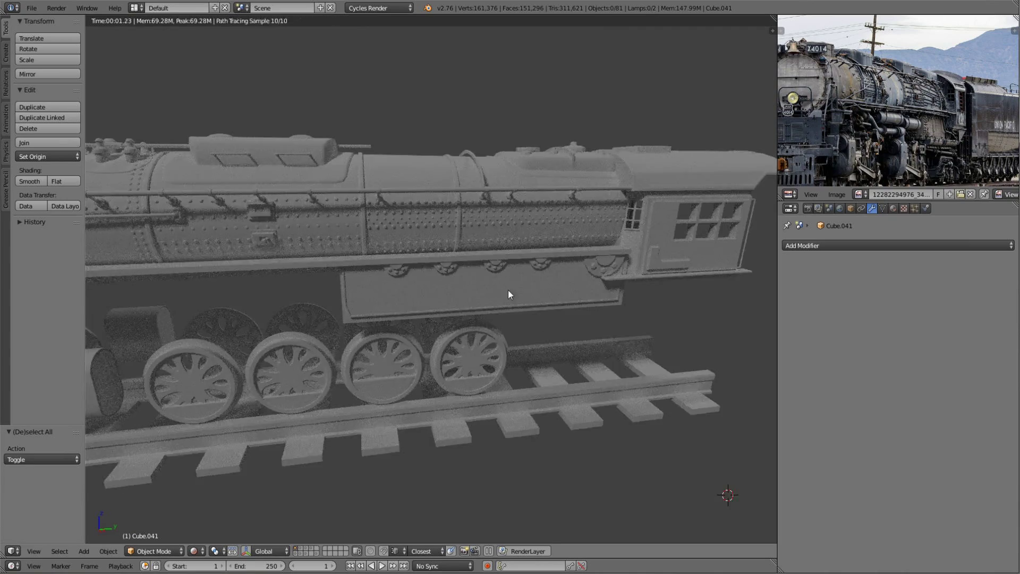
mouse_move(508, 290)
middle_down()
mouse_move(320, 291)
mouse_move(405, 226)
middle_up()
- Duplicate another side-plate arch and move the copy down along Z
key(Tab)
scroll(409, 226, up, 3)
scroll(408, 225, down, 3)
key(l)
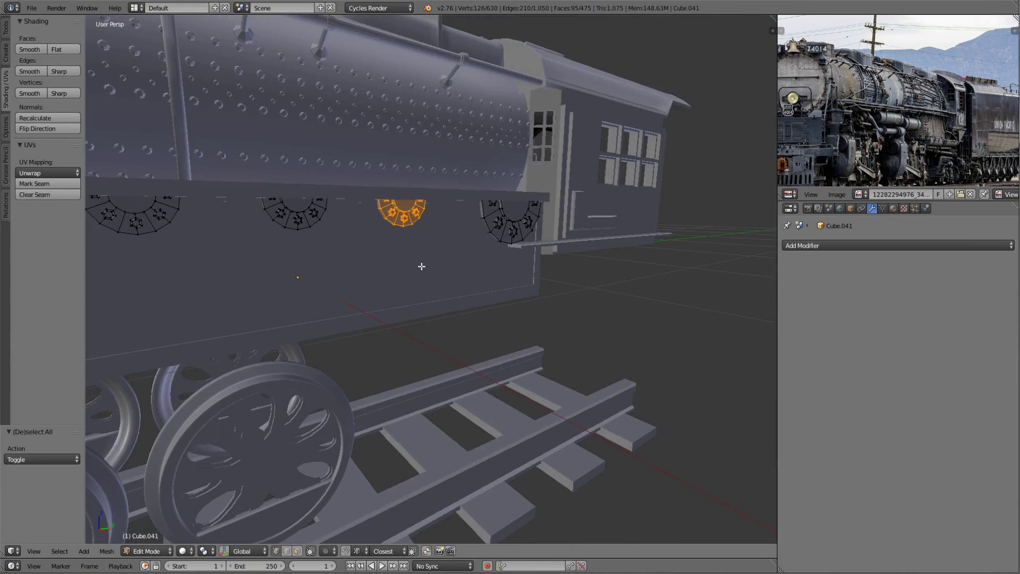
key(shift+d)
key(z)
click(302, 284)
- In straight side view, remove the top-right hexagon bolt
key(KP_3)
key(a)
drag(494, 154, 553, 177)
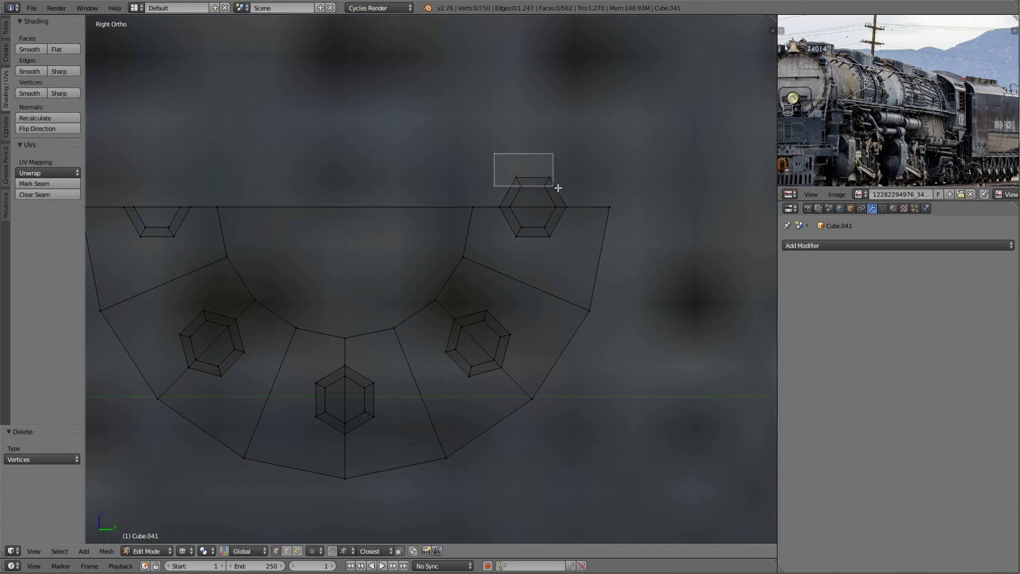
scroll(553, 178, down, 1)
key(x)
scroll(557, 417, down, 3)
key(a)
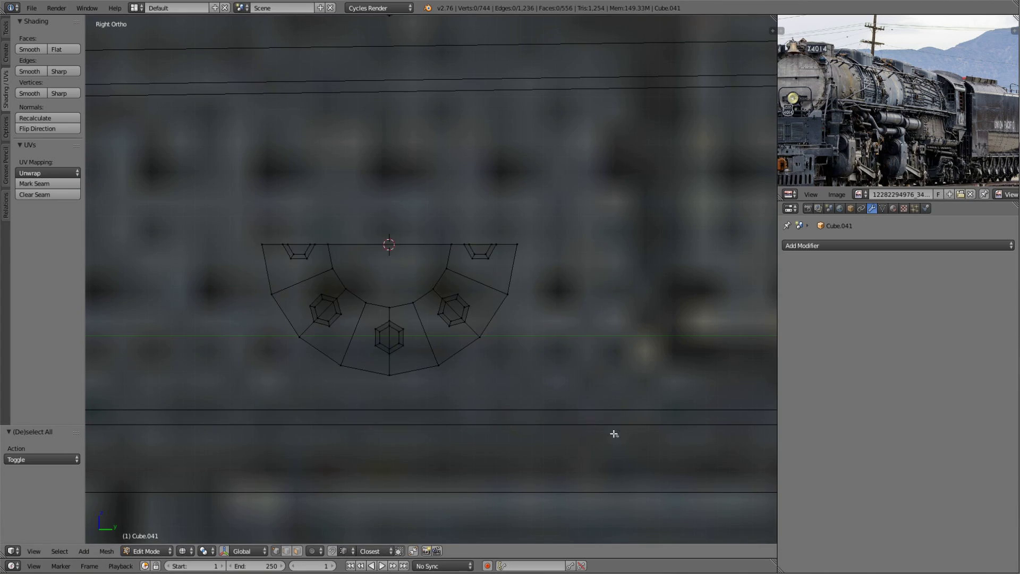
middle_drag(224, 81, 524, 310)
scroll(524, 310, down, 6)
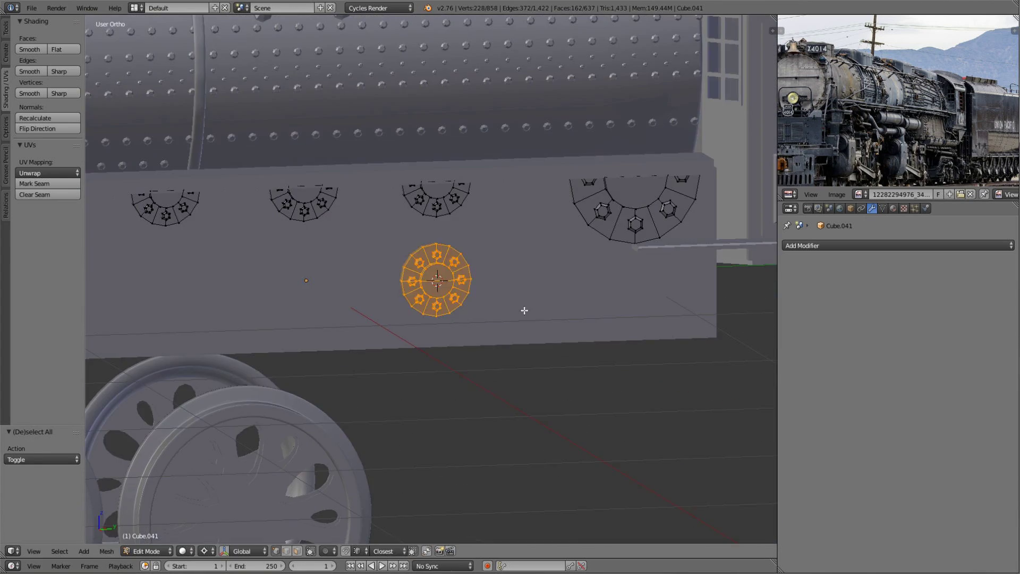
- Set pivot to individual origins and delete the overlapping bolt vertices in wireframe
click(232, 513)
middle_drag(232, 513, 416, 282)
key(z)
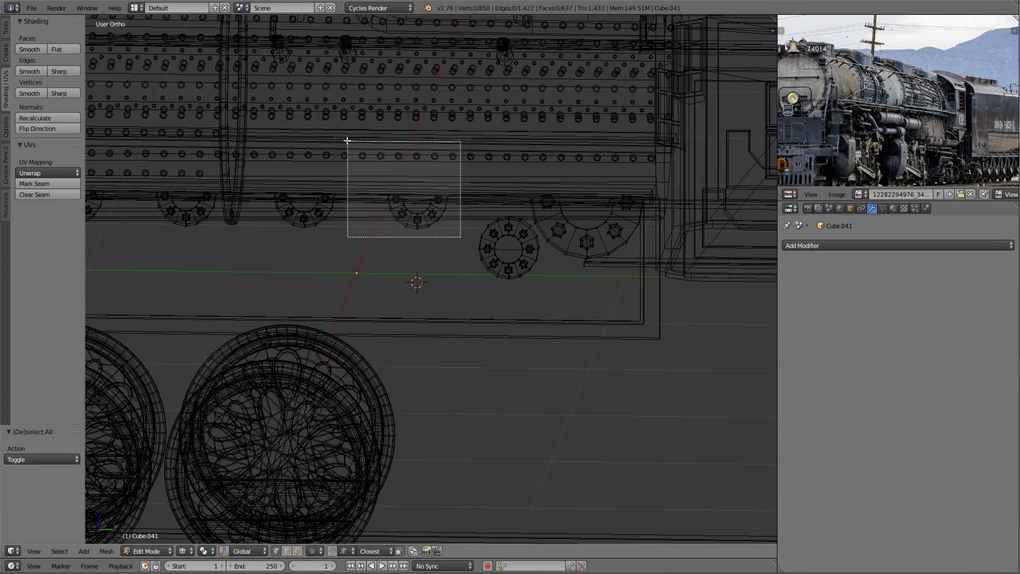
drag(347, 141, 462, 236)
key(x)
key(z)
scroll(533, 274, up, 4)
- Duplicate the round bolted flange and slide the copy along Y on the side plate
key(l)
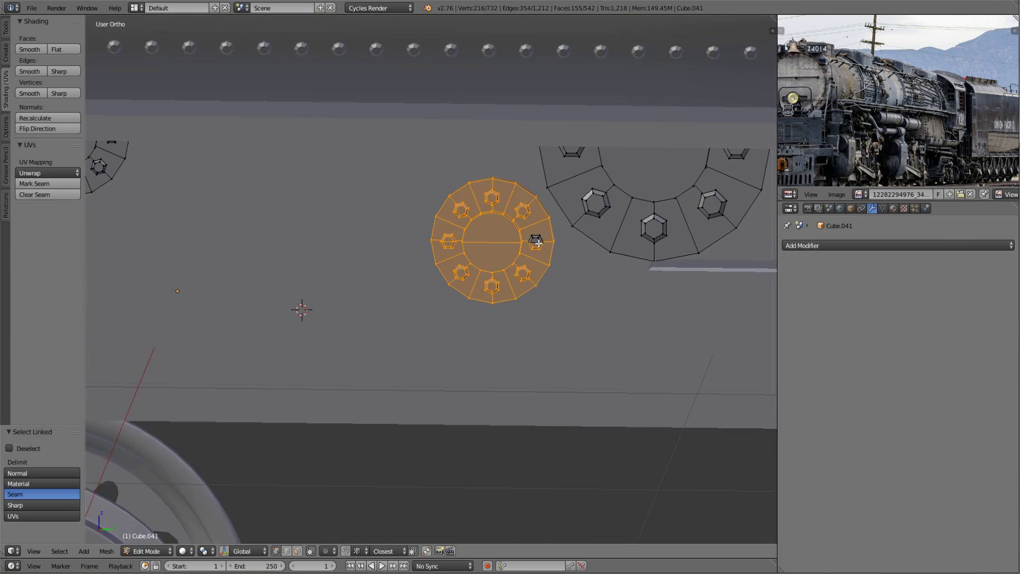
key(l)
scroll(538, 242, down, 3)
key(shift+d)
key(y)
key(a)
scroll(467, 301, down, 3)
key(Tab)
key(Tab)
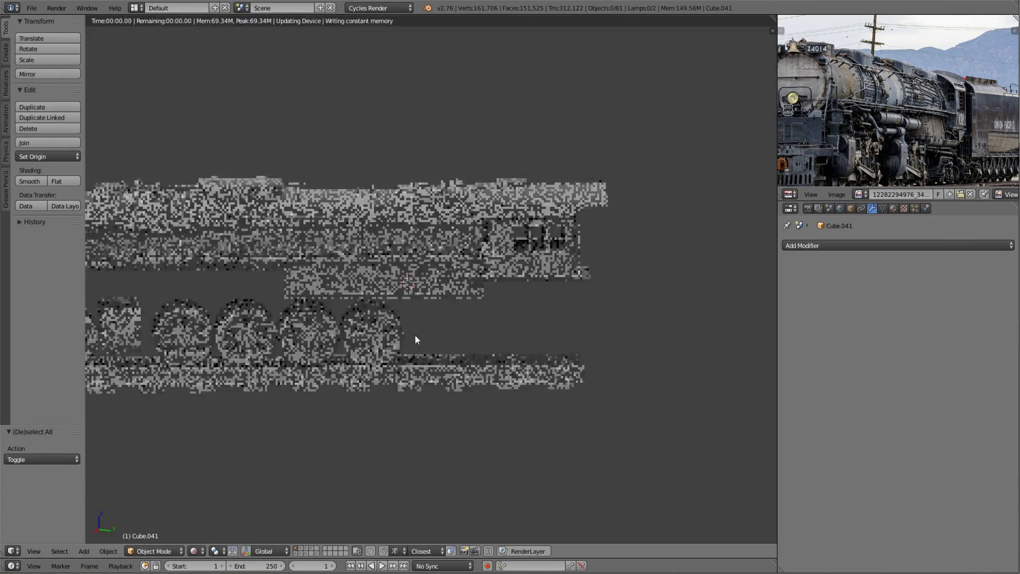
scroll(414, 334, up, 3)
- Add a new cube and move it along Y below the arch brackets
key(shift+a)
click(444, 251)
scroll(444, 251, down, 3)
mouse_move(444, 251)
middle_down()
mouse_move(478, 265)
mouse_move(529, 344)
mouse_move(506, 317)
middle_up()
scroll(529, 344, up, 3)
key(g)
key(y)
scroll(529, 344, down, 4)
- Move the box along X and then vertically along Z toward its frame position
key(g)
key(x)
click(559, 331)
scroll(505, 318, up, 3)
key(g)
key(z)
key(KP_3)
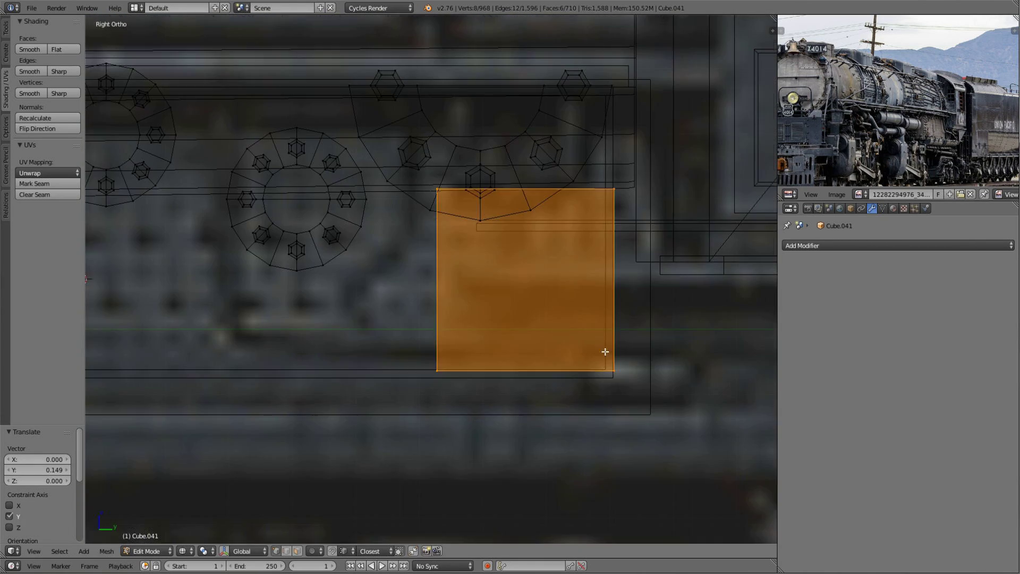
- Fine-tune the box's position on the side plate from the side view
key(g)
click(400, 190)
middle_drag(399, 264, 428, 353)
scroll(448, 369, up, 4)
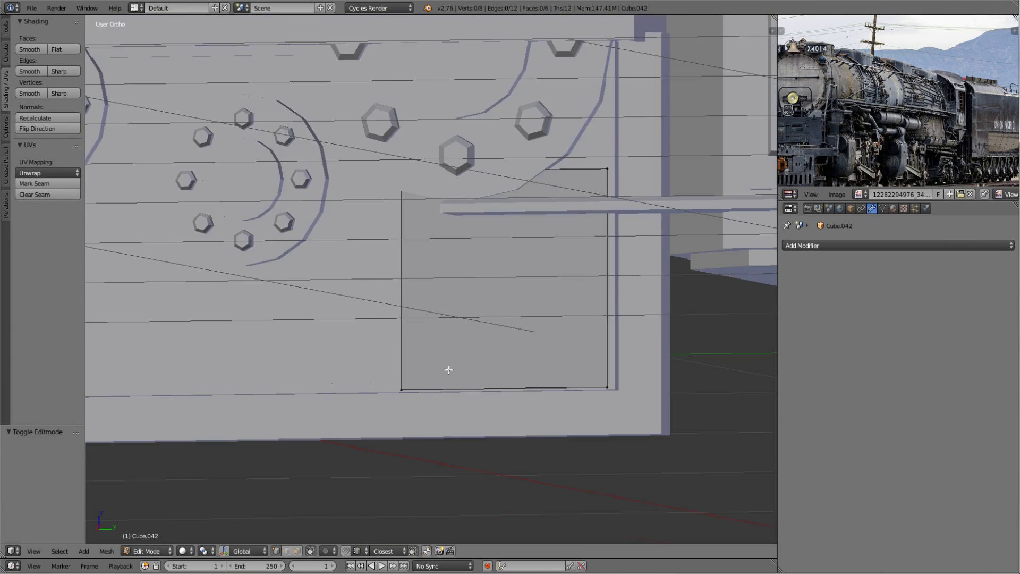
- In Edit Mode, lower a face of the box vertically along Z
key(Tab)
key(g)
key(z)
click(475, 292)
click(516, 251)
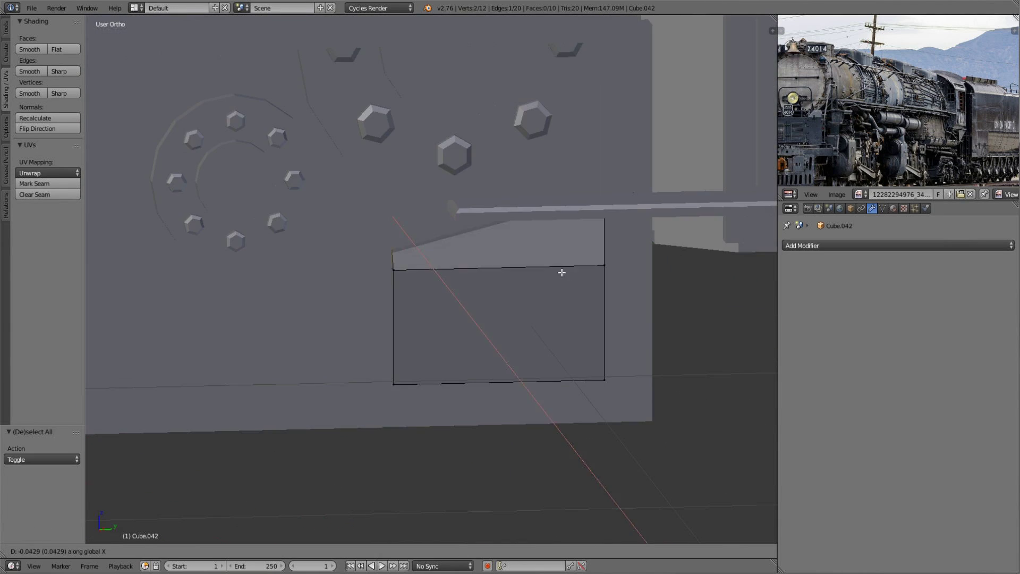
key(a)
key(z)
- Select the box's top edge and move it vertically
key(z)
scroll(426, 239, down, 4)
scroll(451, 296, up, 2)
alt+right_click(440, 256)
key(g)
key(z)
click(440, 261)
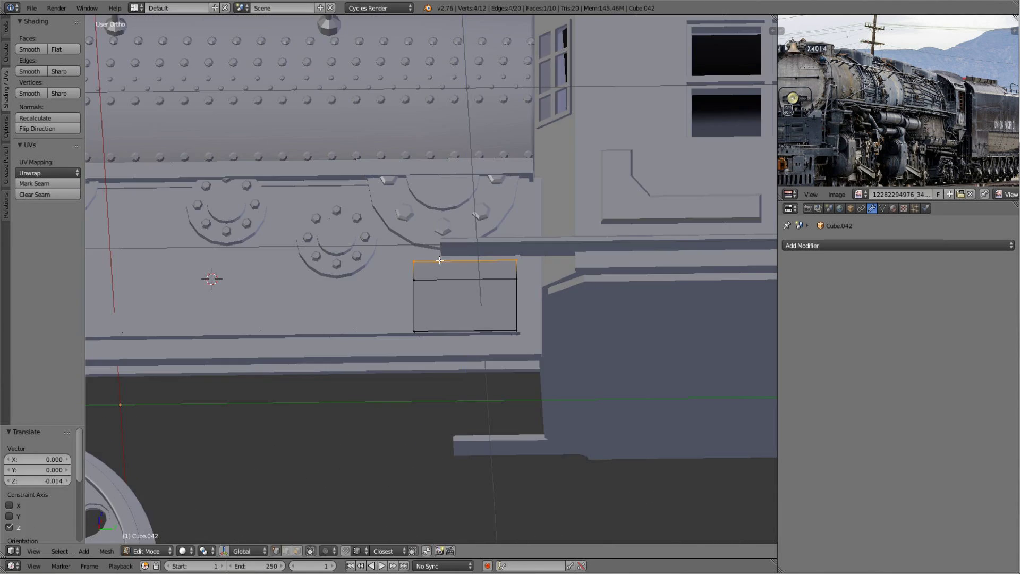
key(z)
key(z)
key(e)
scroll(446, 266, up, 3)
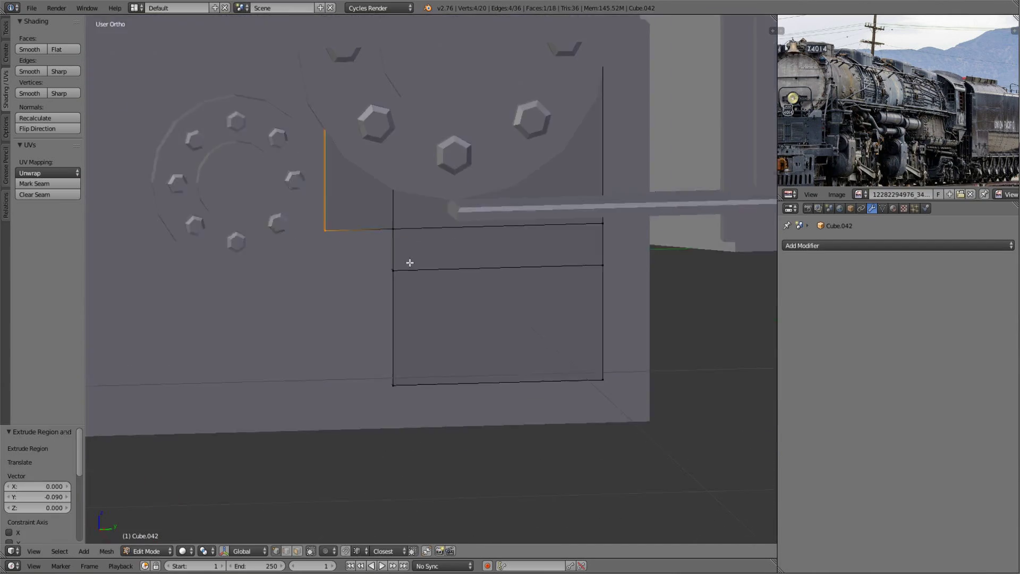
- Inset a face of the box to add an outline detail
key(a)
right_click(467, 316)
click(642, 323)
mouse_move(642, 323)
middle_down()
mouse_move(610, 360)
mouse_move(497, 401)
middle_up()
scroll(496, 402, down, 4)
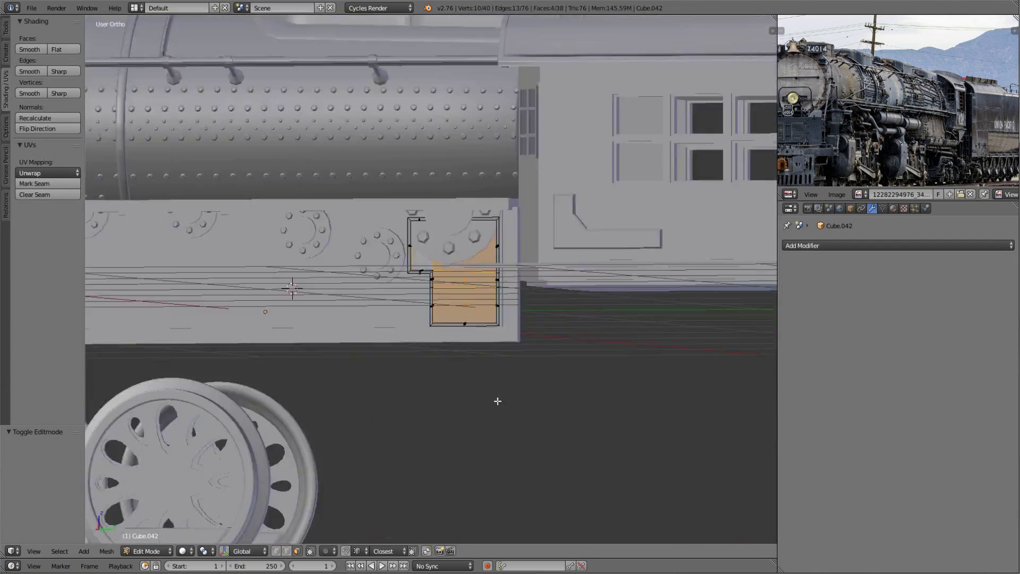
- Return to Object Mode and preview the rendered box on the plate
key(Tab)
key(shift+z)
key(shift+z)
scroll(437, 372, up, 5)
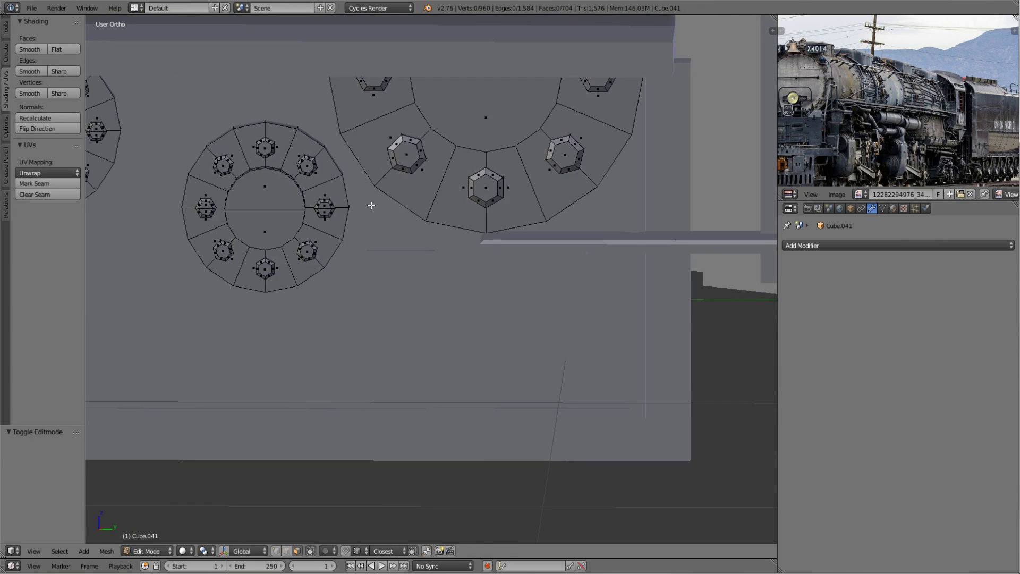
middle_drag(371, 205, 353, 303)
- Duplicate the hex bolt and place the first copy along the plate edge
key(shift+d)
key(z)
click(497, 396)
key(z)
middle_drag(512, 425, 547, 390)
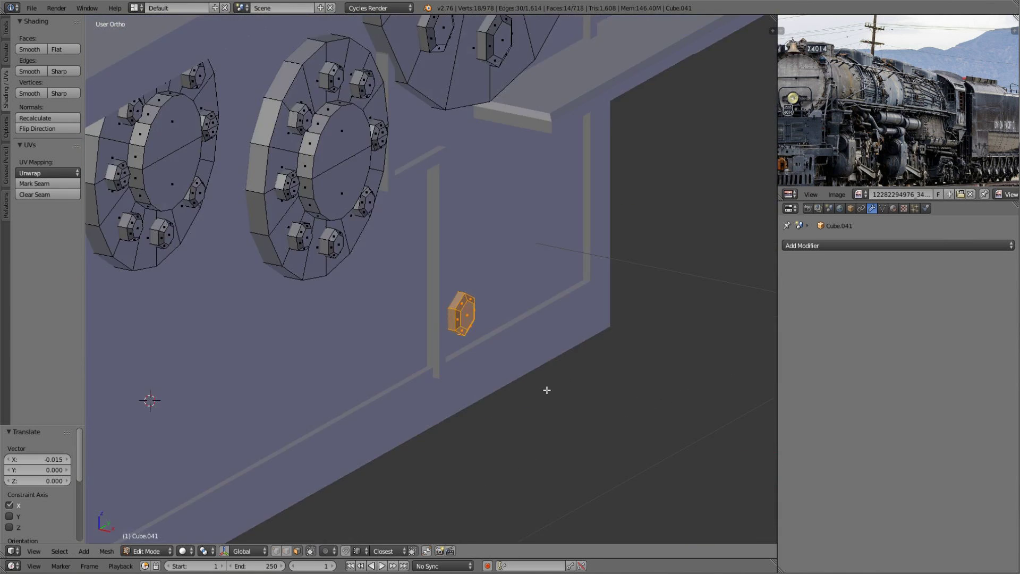
key(z)
- Add further hex bolt copies along the lower edge of the box
key(KP_3)
key(shift+d)
click(549, 196)
key(shift+r)
key(shift+r)
key(shift+r)
shift+middle_drag(551, 207, 499, 306)
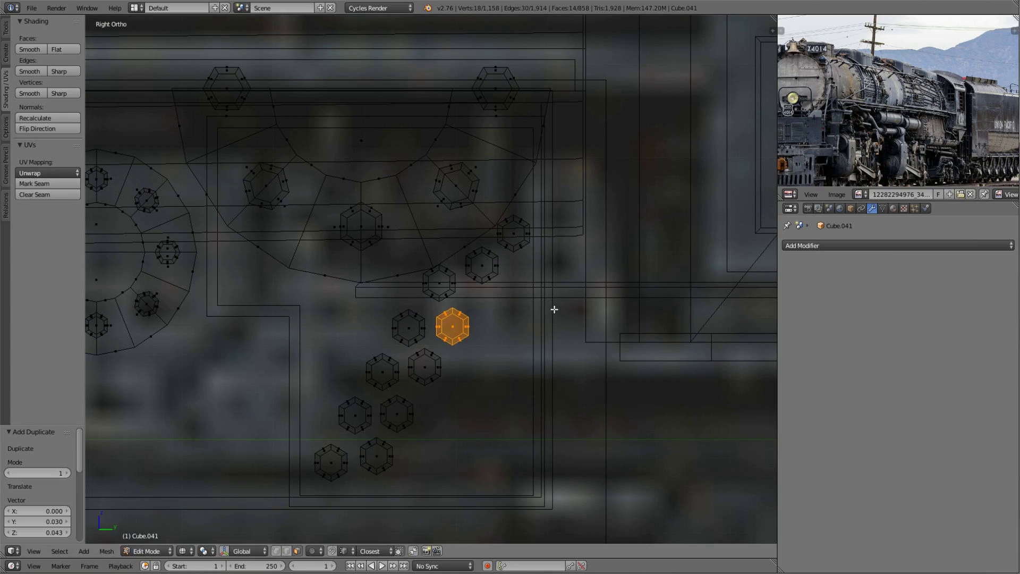
- Join the box and bolts into the side plate object with Ctrl+J
key(Tab)
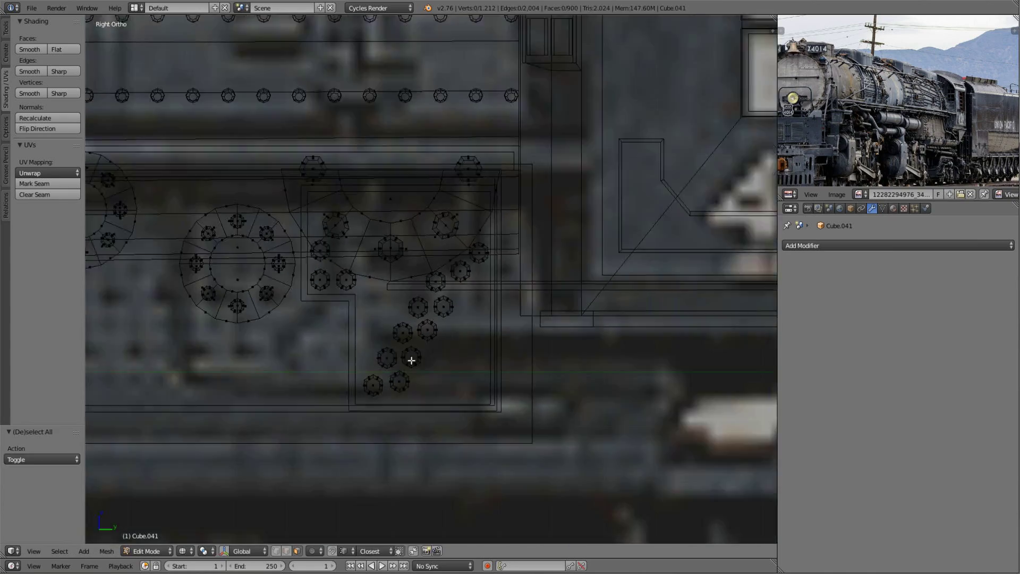
key(shift+z)
middle_drag(412, 352, 262, 330)
key(a)
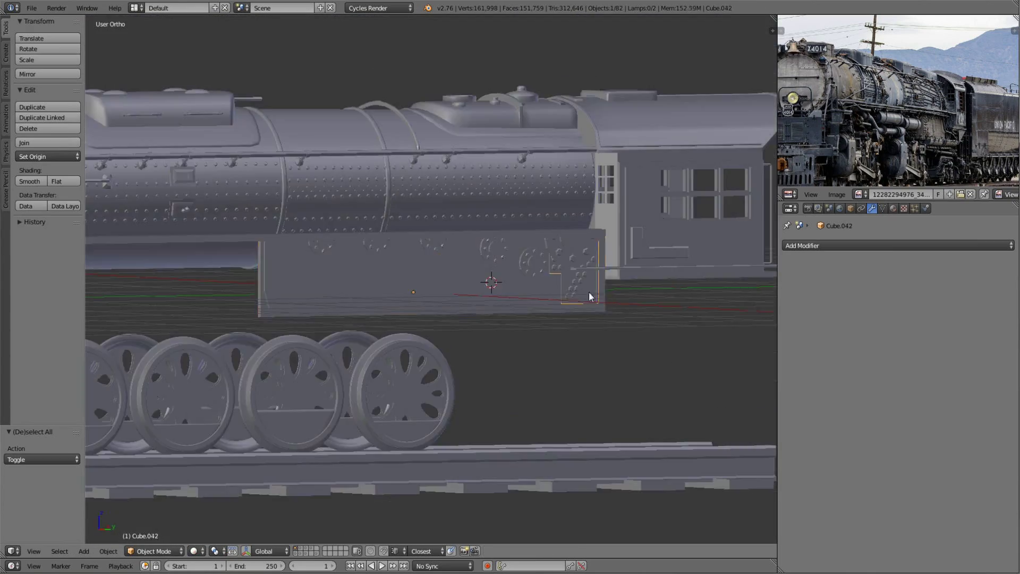
scroll(589, 297, up, 2)
shift+right_click(365, 234)
key(ctrl+j)
mouse_move(365, 233)
middle_down()
mouse_move(282, 265)
mouse_move(428, 259)
mouse_move(372, 255)
middle_up()
scroll(384, 272, up, 3)
scroll(372, 255, down, 3)
scroll(425, 239, up, 4)
- Enlarge a hex bolt on the plate and extrude it outward
key(Tab)
key(s)
click(465, 264)
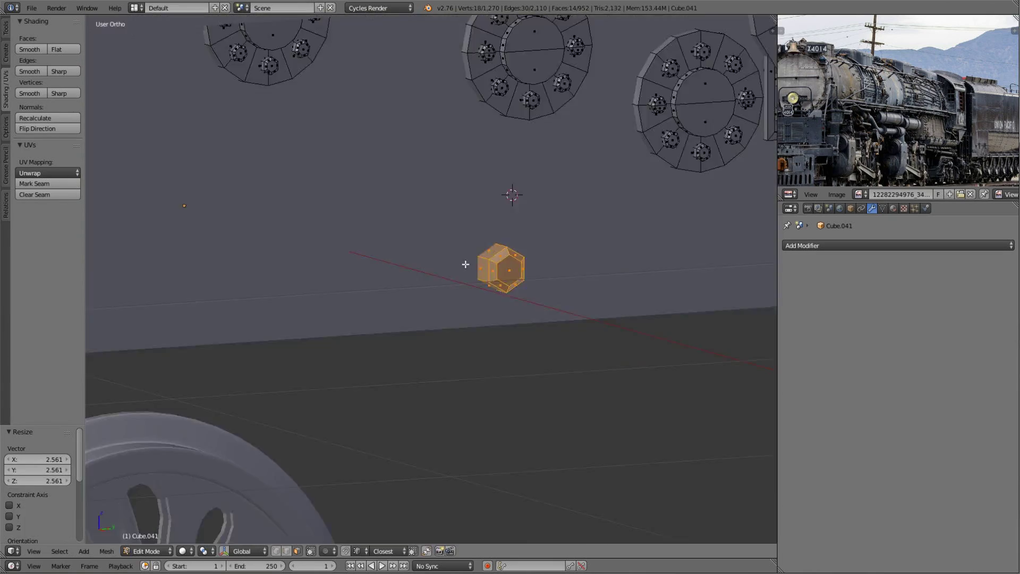
scroll(465, 264, up, 4)
key(e)
click(603, 276)
- Slide the copied bolt into place along the frame
scroll(603, 276, down, 5)
middle_drag(425, 213, 503, 298)
scroll(503, 298, up, 3)
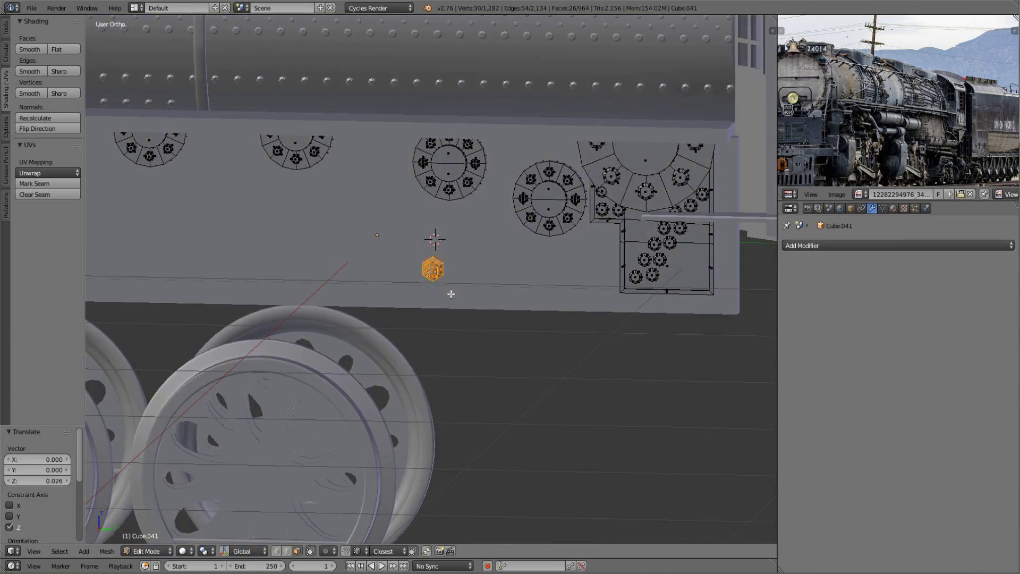
scroll(451, 294, down, 3)
middle_drag(440, 298, 433, 251)
scroll(433, 251, up, 3)
- Duplicate the bolt and slide the copy along the Y axis
key(shift+d)
key(y)
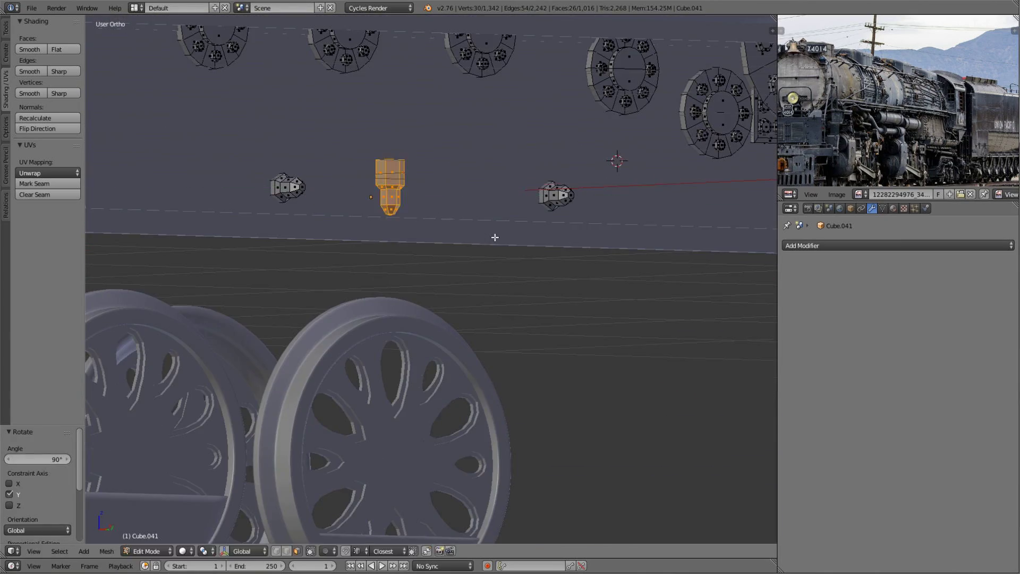
mouse_move(494, 238)
middle_down()
mouse_move(494, 280)
mouse_move(358, 234)
middle_up()
scroll(467, 264, down, 3)
- Select the side plate Cube.039 in Object Mode and enter Edit Mode
key(Tab)
key(a)
scroll(358, 235, down, 2)
right_click(435, 269)
key(Tab)
key(Tab)
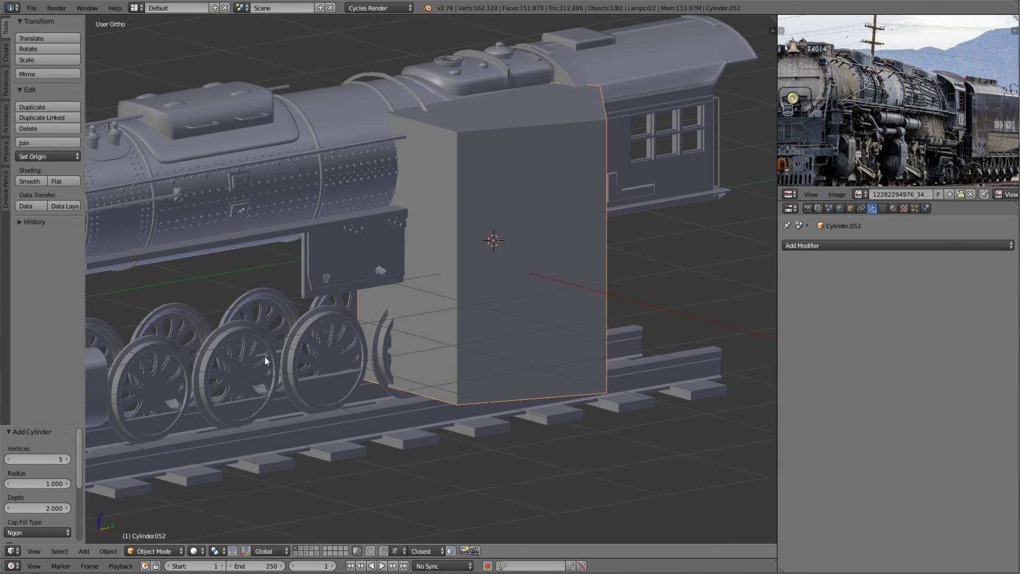
- Shift the new cylinder along X and delete half of its vertices in Edit Mode
scroll(263, 356, down, 3)
key(g)
key(x)
click(478, 234)
mouse_move(264, 355)
middle_down()
mouse_move(451, 239)
mouse_move(567, 306)
middle_up()
key(Tab)
key(x)
click(479, 232)
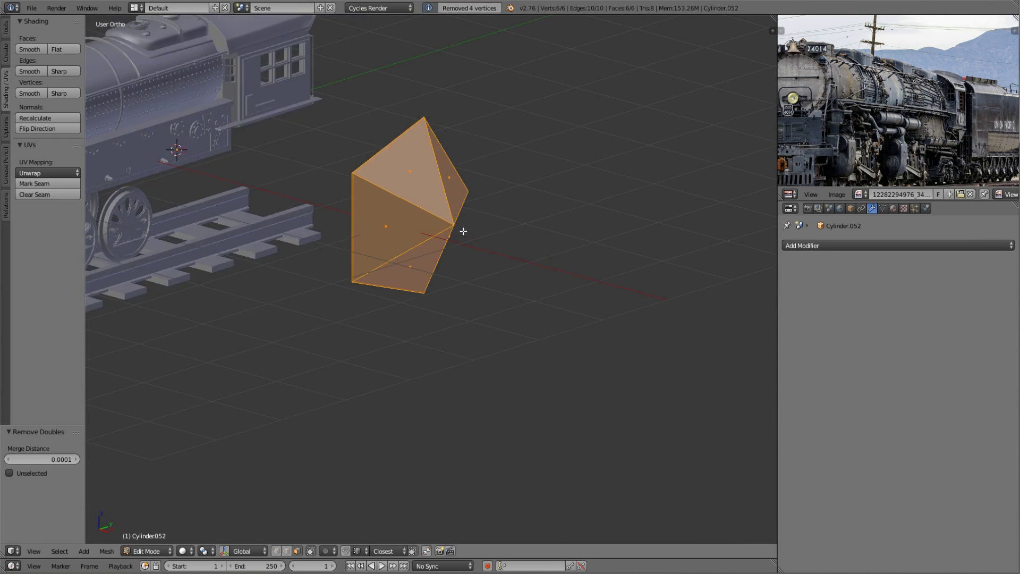
- Move the cylinder over to the train and shrink it to rivet size (0.175)
key(g)
key(x)
click(612, 291)
scroll(612, 291, up, 4)
click(520, 314)
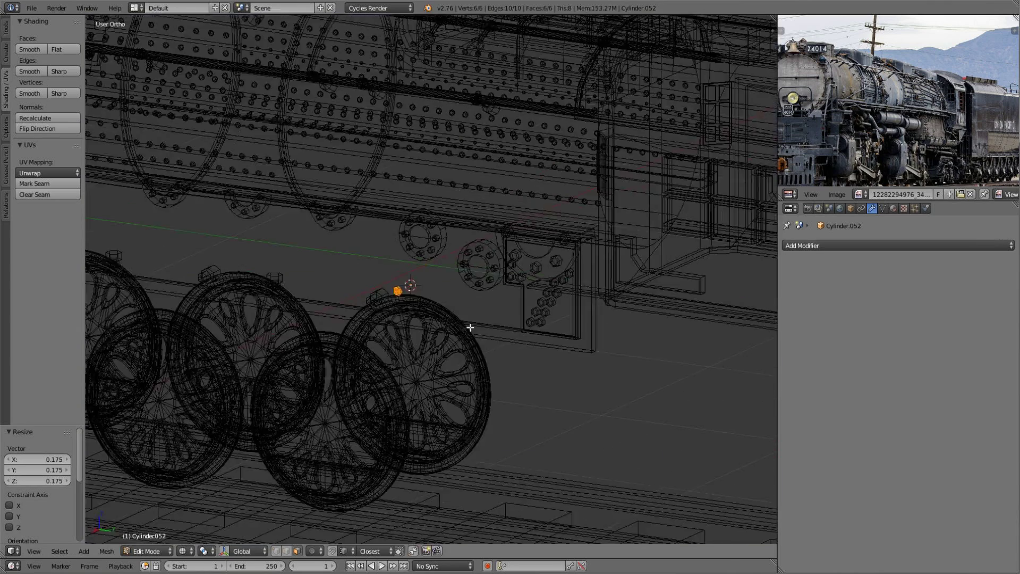
middle_drag(520, 313, 319, 313)
- Slide the rivet along Y onto the side plate and adjust its X scale
key(g)
key(y)
click(319, 312)
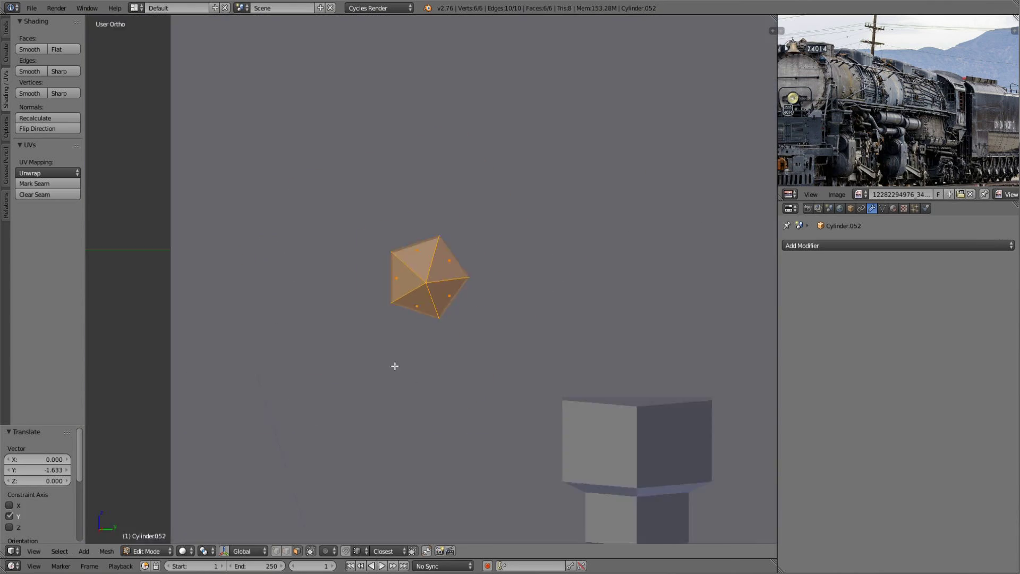
middle_drag(394, 365, 503, 324)
key(s)
key(x)
click(503, 325)
- Give the rivet an Array modifier with offsets 0 and 1, count 23
scroll(503, 325, down, 5)
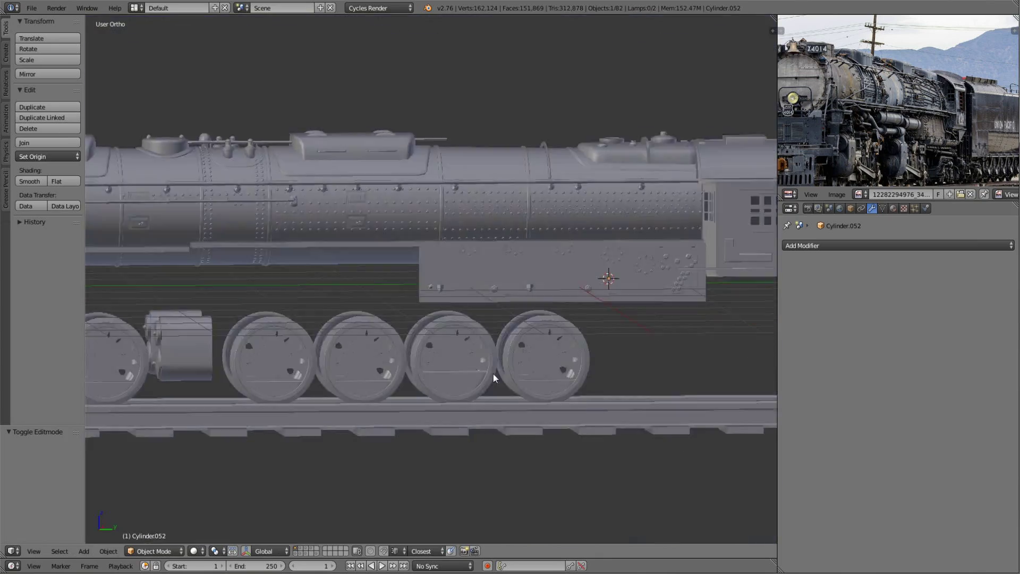
click(897, 246)
click(786, 269)
click(974, 339)
text(0)
key(Tab)
text(1)
key(Return)
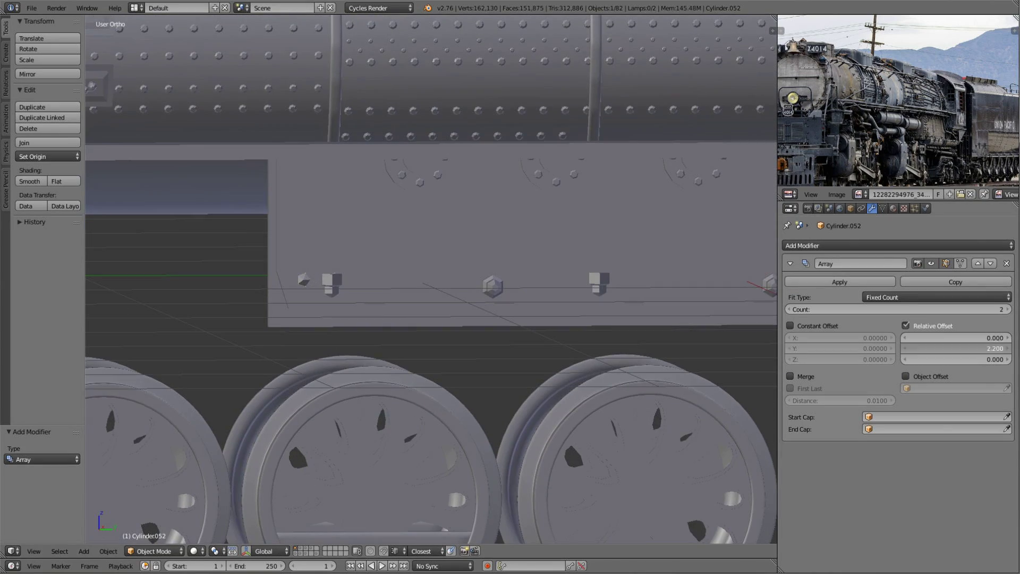
scroll(485, 317, down, 3)
- Add a second Array modifier to the rivets with an X offset of 0
key(Tab)
scroll(485, 316, down, 3)
scroll(503, 342, up, 4)
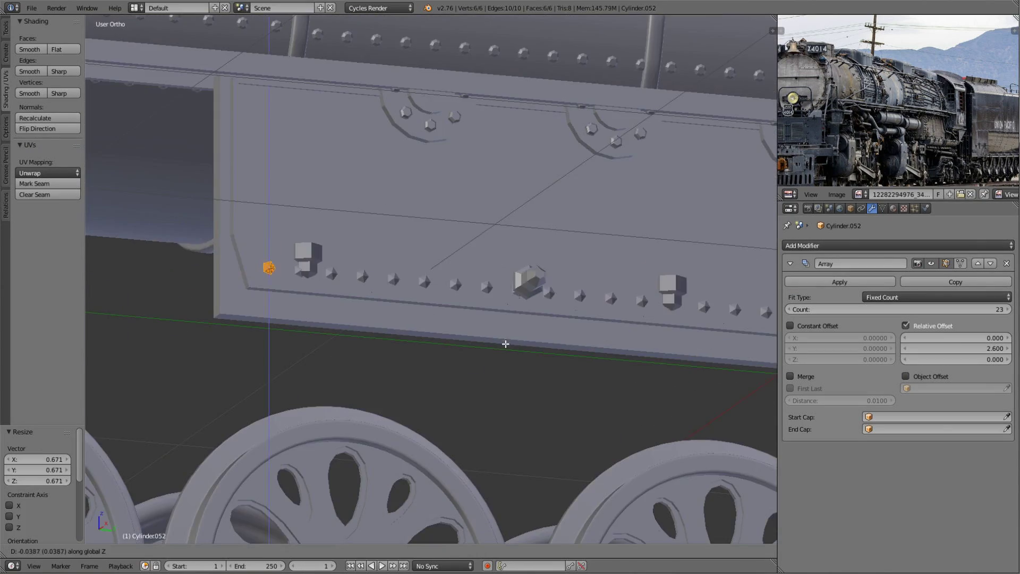
key(Tab)
scroll(571, 342, down, 3)
middle_drag(569, 339, 591, 316)
click(790, 263)
click(814, 245)
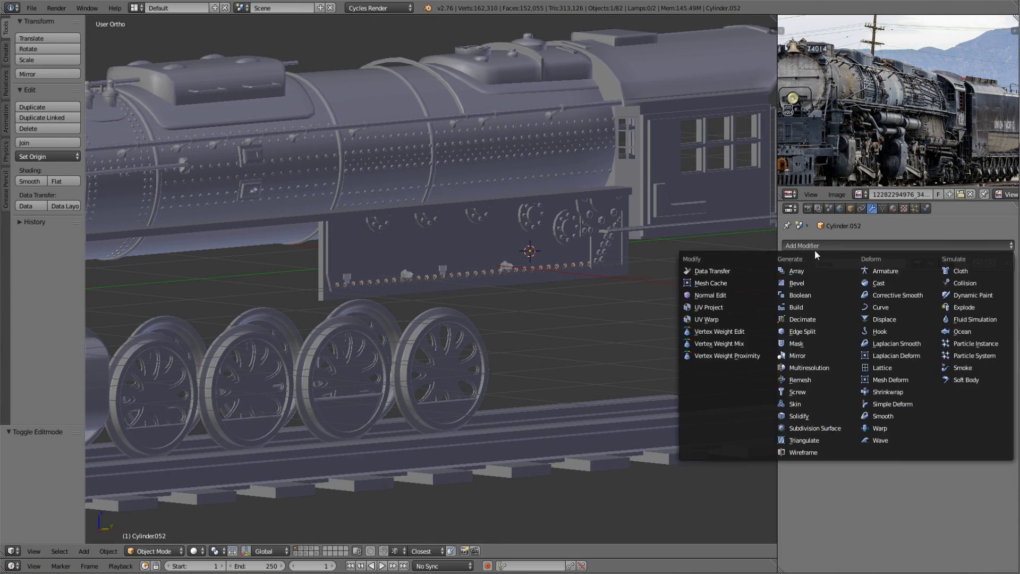
click(799, 269)
text(0)
key(Return)
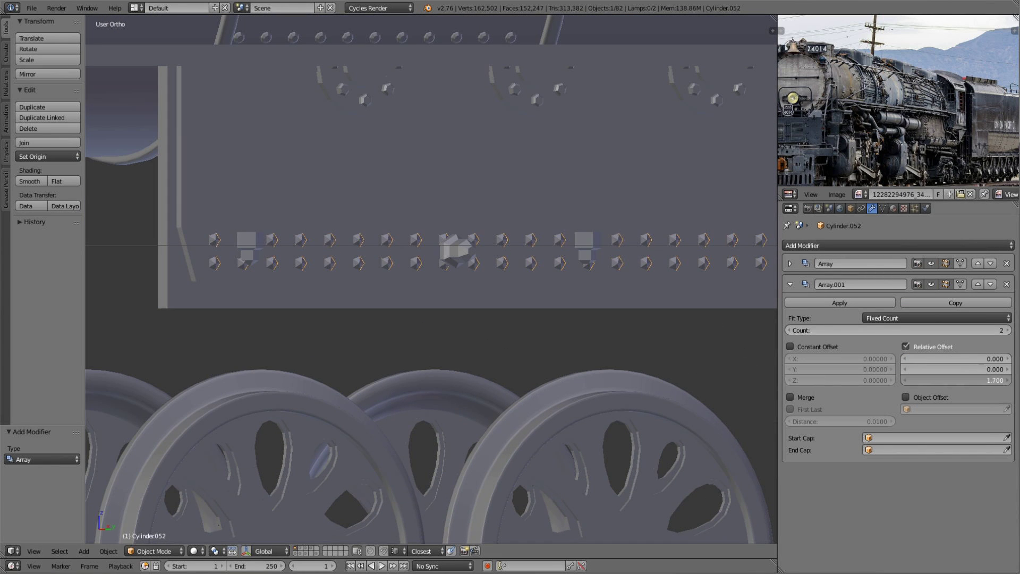
- Raise the second array's count to 5 and preview the rivet rows in side view
scroll(387, 317, down, 3)
middle_drag(372, 303, 387, 318)
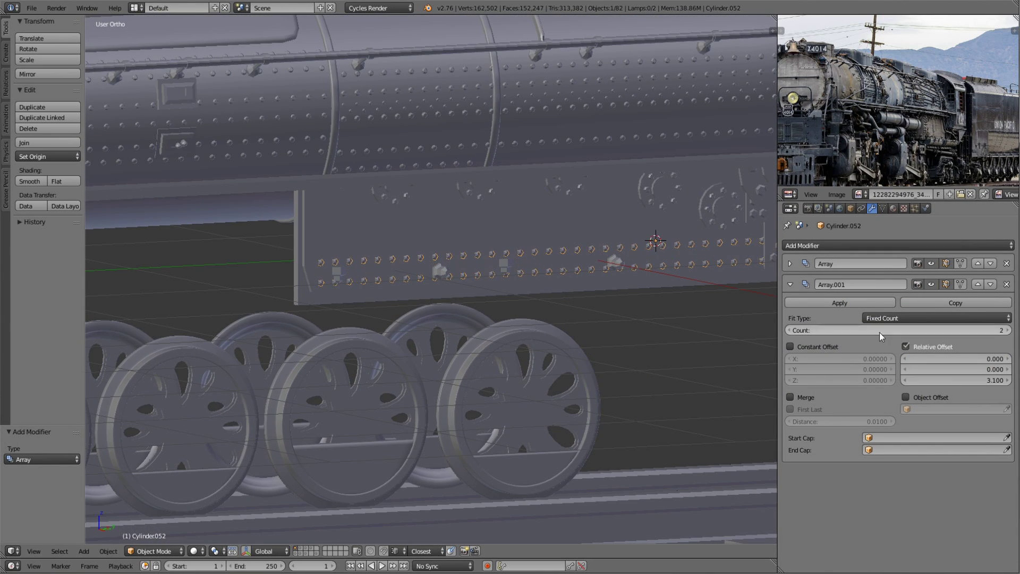
drag(880, 330, 914, 330)
key(KP_1)
key(Tab)
key(Tab)
key(shift+z)
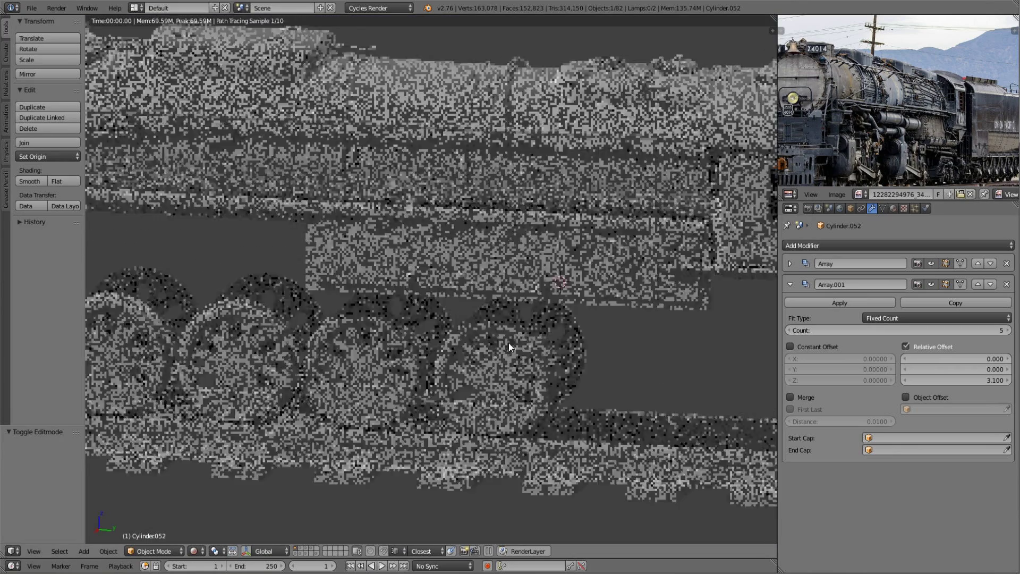
key(shift+z)
- Orbit and zoom in toward the cab to inspect the rivet plate
middle_drag(508, 342, 487, 372)
scroll(519, 336, up, 3)
scroll(464, 300, up, 2)
key(a)
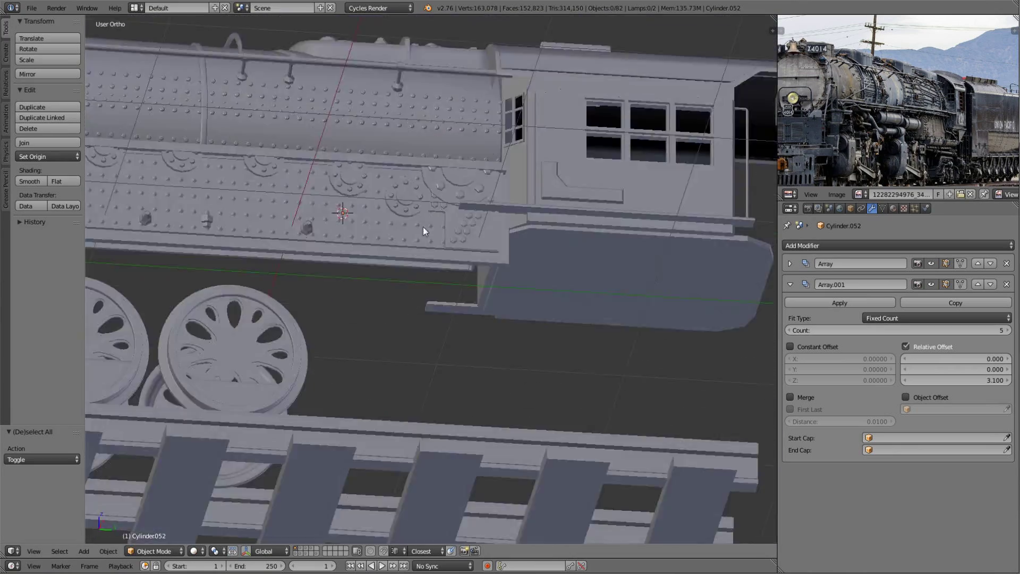
middle_drag(422, 230, 485, 275)
scroll(485, 275, up, 3)
- Clear the selection and reselect the rivet rows from a side-on view
key(Tab)
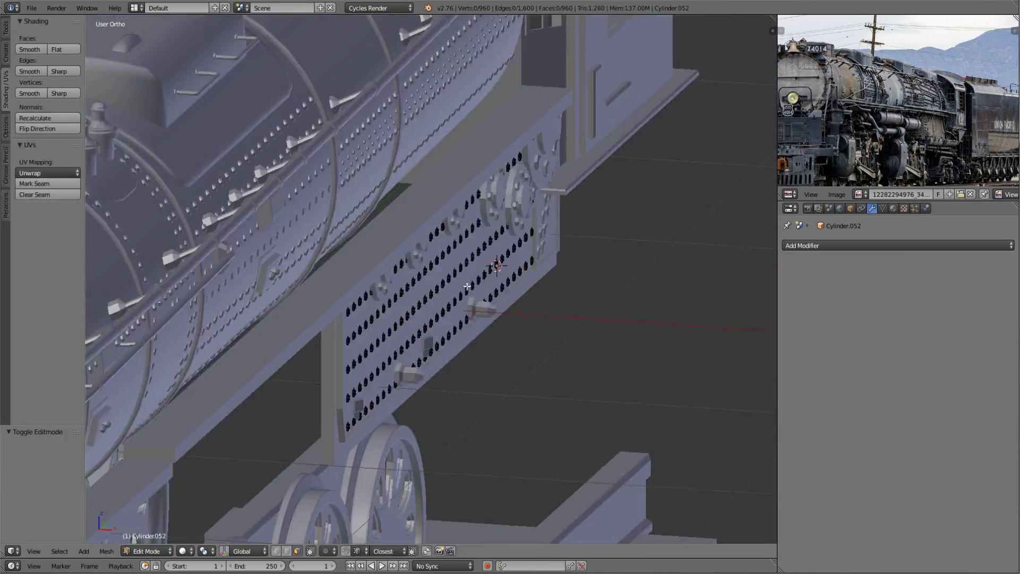
scroll(466, 286, down, 3)
key(a)
key(Tab)
middle_drag(520, 314, 492, 267)
scroll(492, 267, up, 2)
key(a)
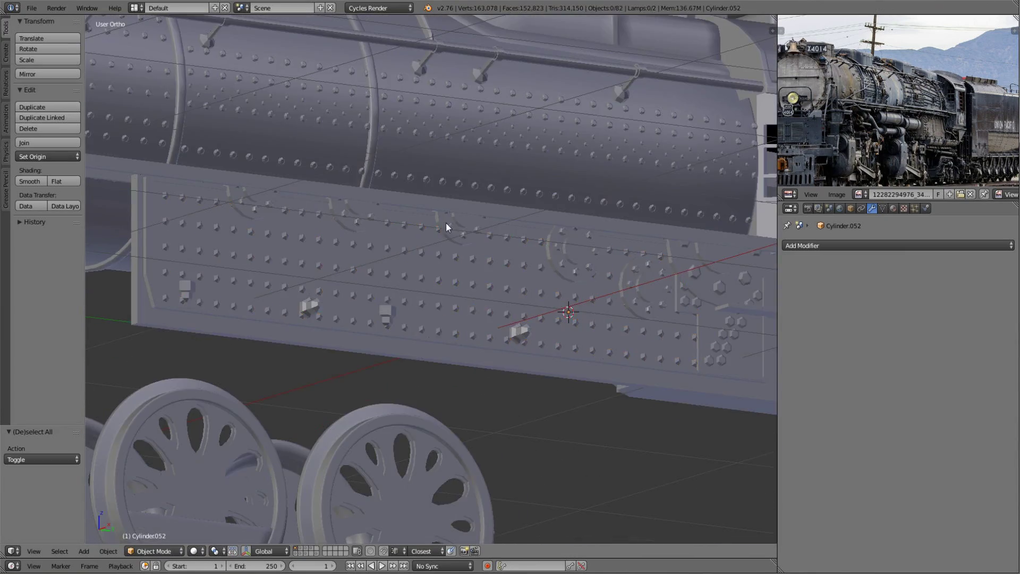
right_click(445, 227)
middle_drag(445, 227, 475, 375)
- Add a Mirror modifier so the rivet rows repeat on the frame's other side
click(898, 245)
click(797, 355)
click(898, 245)
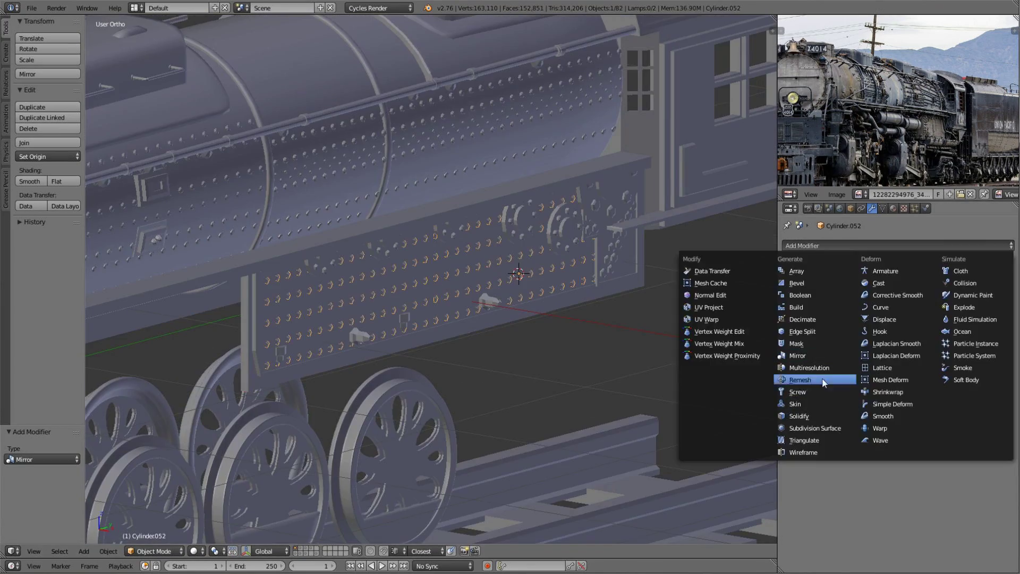
mouse_move(822, 382)
middle_down()
mouse_move(437, 312)
mouse_move(585, 276)
middle_up()
key(KP_1)
click(386, 314)
- Move the rivets' origin to the 3D cursor and select the bracket piece Cube.041
key(ctrl+shift+alt+c)
click(455, 316)
right_click(454, 315)
click(850, 246)
- Preview the locomotive in rendered shading from a new angle, then return to solid
key(shift+z)
mouse_move(505, 352)
middle_down()
mouse_move(344, 333)
mouse_move(620, 313)
mouse_move(536, 334)
mouse_move(423, 327)
mouse_move(454, 248)
mouse_move(364, 247)
middle_up()
scroll(535, 334, down, 1)
key(shift+z)
scroll(533, 342, down, 4)
scroll(364, 247, up, 4)
scroll(364, 251, up, 5)
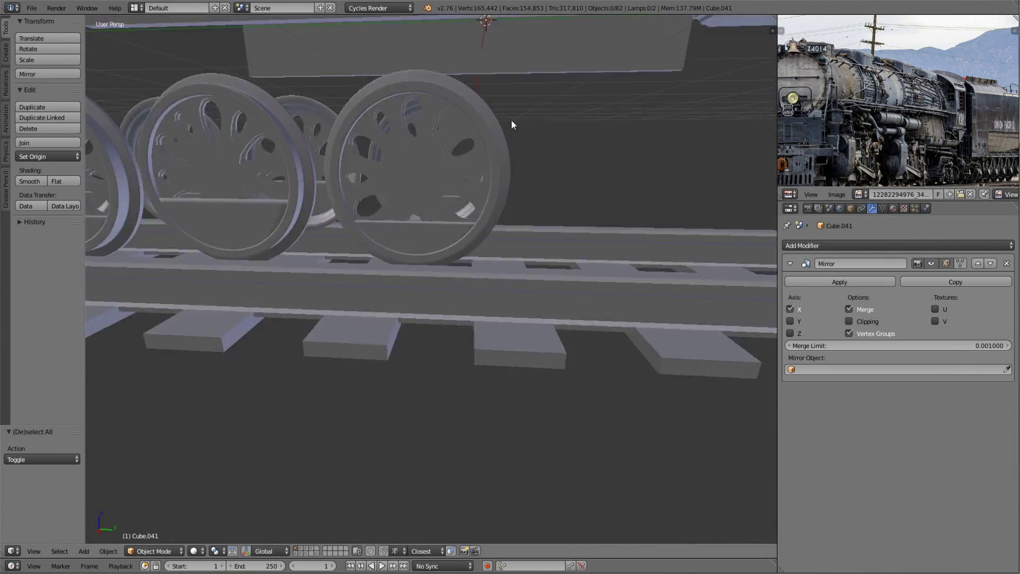
scroll(511, 126, down, 4)
- Inspect the panel Cube.039's mesh from a low angle under the frame
right_click(235, 180)
key(Tab)
scroll(548, 256, up, 3)
mouse_move(234, 180)
middle_down()
mouse_move(547, 256)
mouse_move(532, 325)
mouse_move(389, 292)
mouse_move(409, 309)
mouse_move(531, 330)
mouse_move(453, 365)
mouse_move(439, 340)
middle_up()
key(Tab)
- Shift all the rivets along the X axis to a new position
right_click(390, 292)
key(Tab)
key(g)
key(x)
click(553, 340)
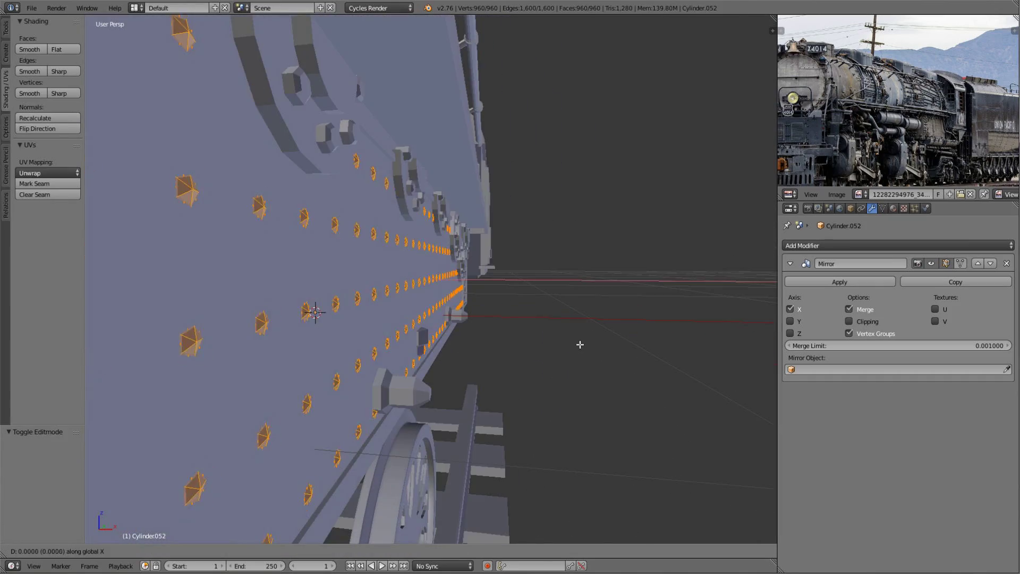
key(Escape)
key(Tab)
- Flatten the bar into a thin strip by scaling it along Y in right view
scroll(560, 349, down, 5)
mouse_move(560, 348)
middle_down()
mouse_move(527, 359)
mouse_move(595, 225)
middle_up()
key(a)
scroll(534, 324, up, 3)
scroll(547, 356, up, 3)
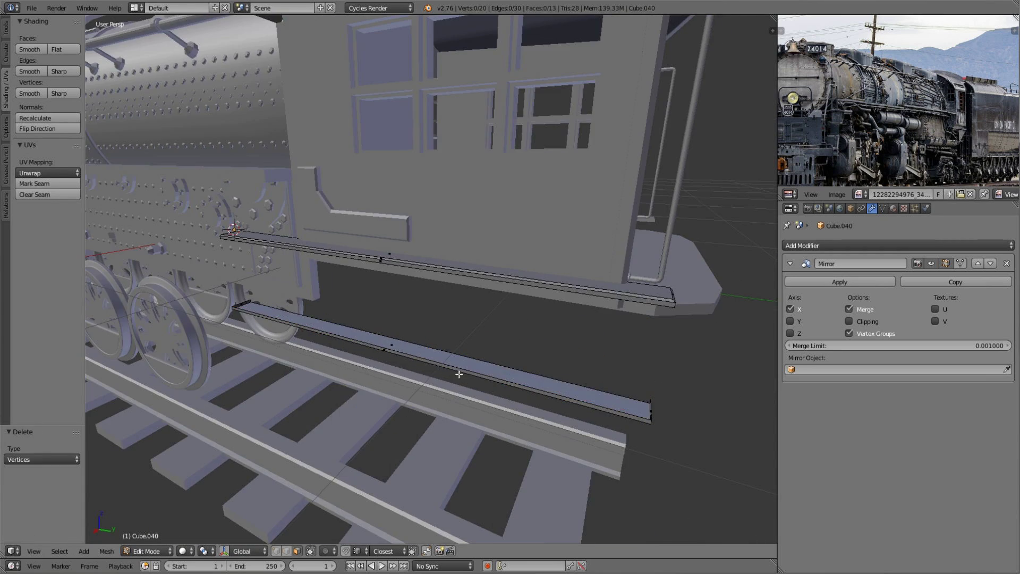
middle_drag(459, 373, 445, 211)
click(287, 366)
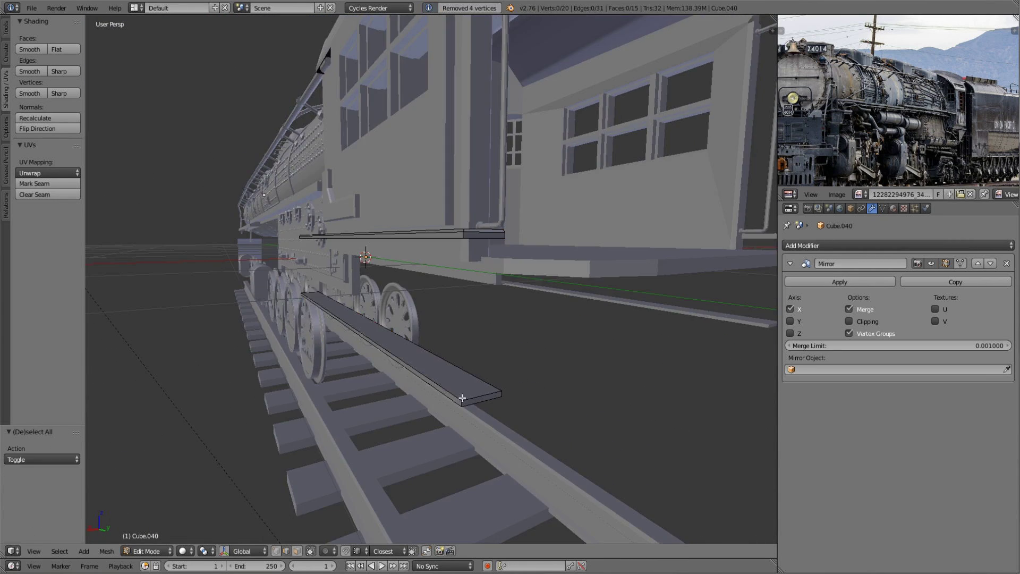
middle_drag(287, 366, 710, 380)
key(KP_3)
key(s)
key(y)
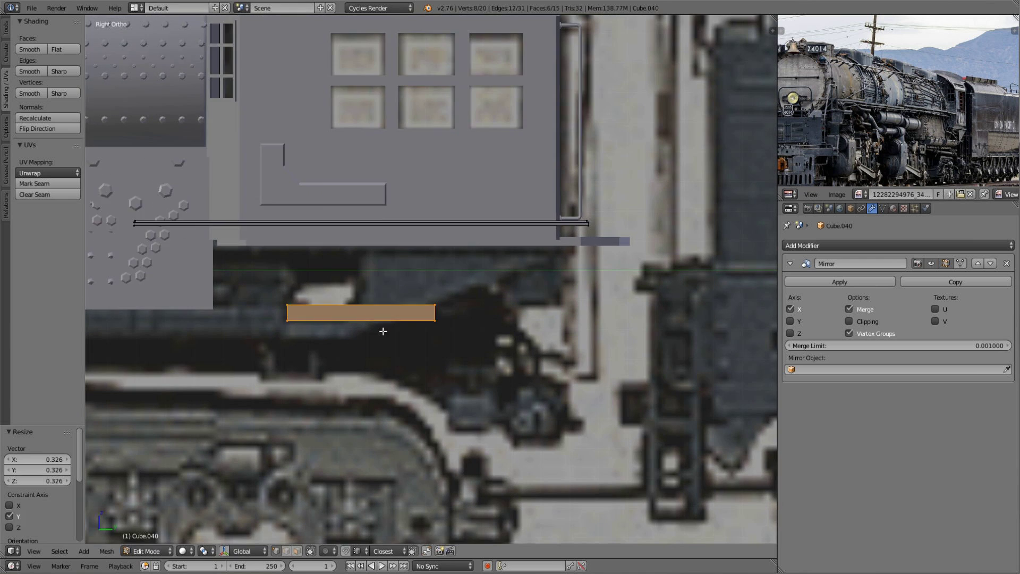
click(393, 319)
- Delete the bar's lower-right corner vertex
scroll(405, 300, up, 2)
key(a)
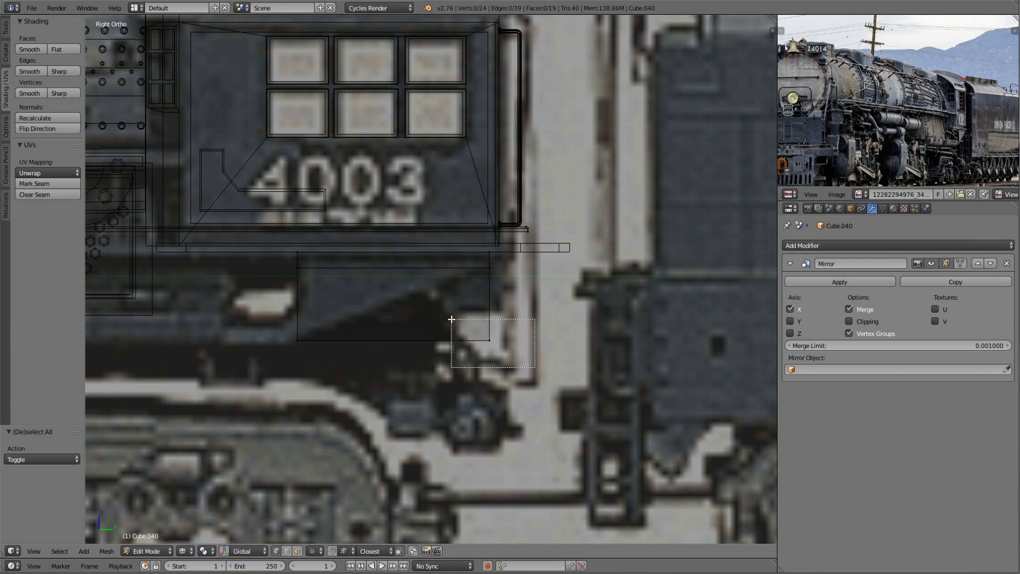
drag(451, 320, 451, 319)
key(ctrl+x)
scroll(451, 319, up, 3)
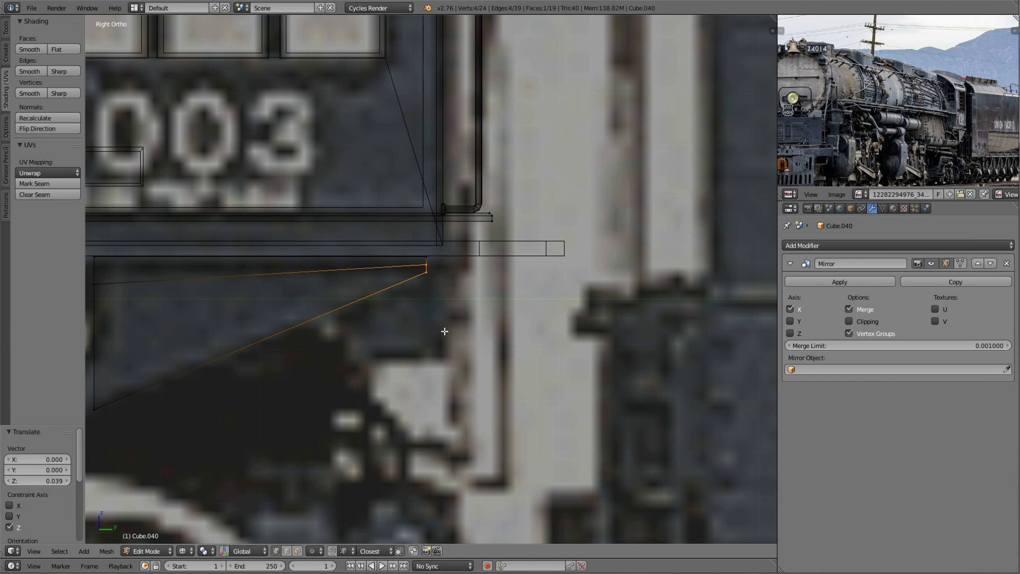
scroll(444, 331, down, 2)
- Extrude a new bracket section from the selected edge along one axis
key(k)
click(334, 289)
key(Return)
key(a)
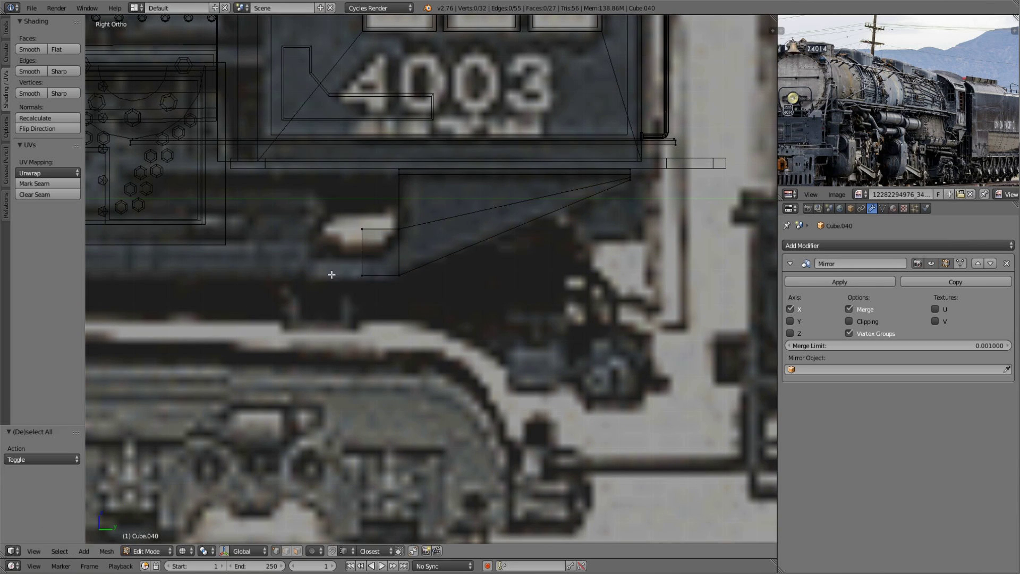
click(353, 250)
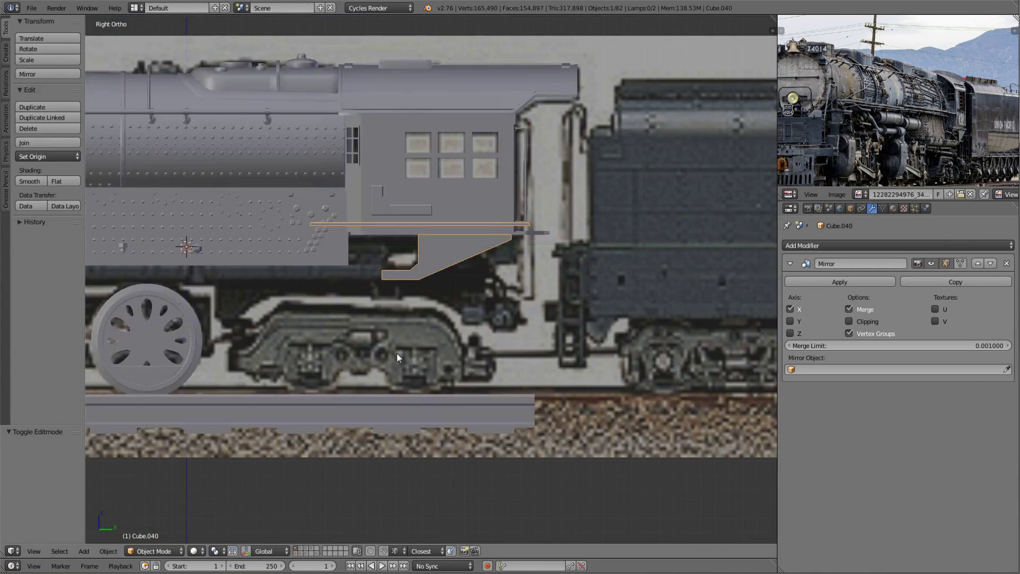
- Bevel the whole connected bracket
middle_drag(396, 352, 606, 312)
key(ctrl+l)
key(z)
middle_drag(537, 281, 550, 236)
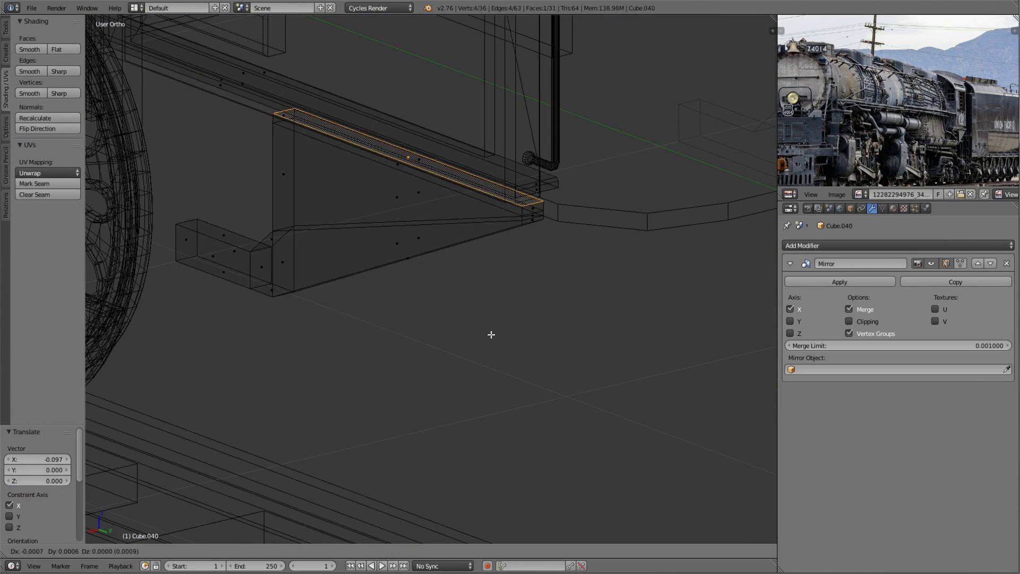
key(z)
middle_drag(491, 334, 539, 329)
scroll(483, 311, down, 5)
scroll(299, 530, up, 6)
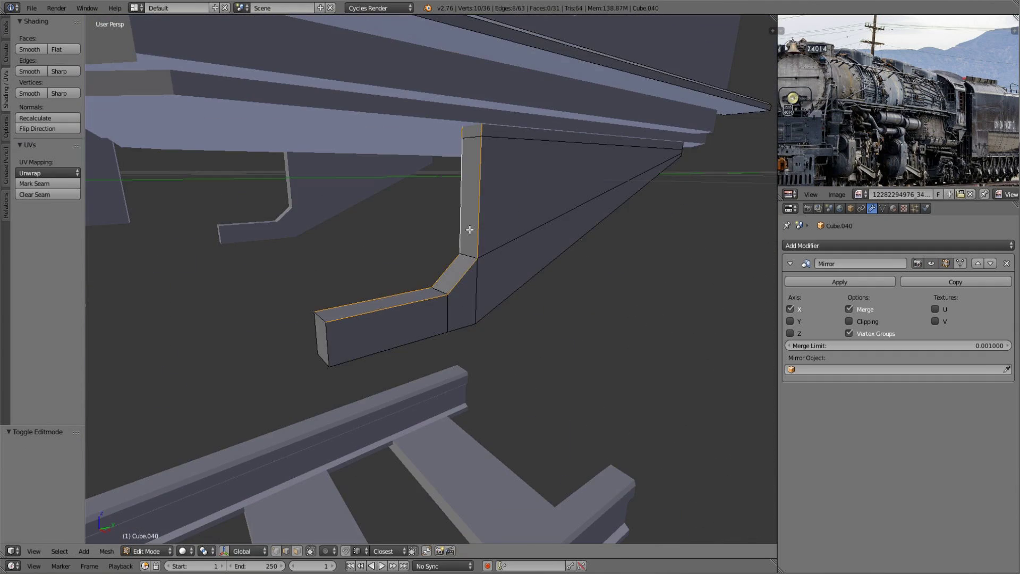
key(w)
click(540, 410)
- Inset the long strip face of the bracket
key(Tab)
scroll(614, 342, down, 5)
key(a)
scroll(419, 409, down, 3)
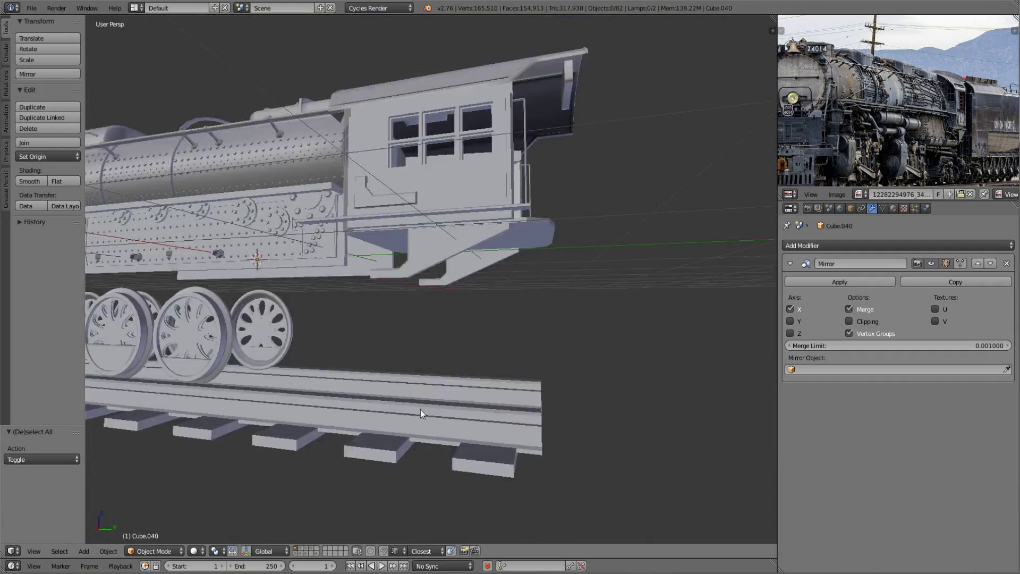
key(shift+z)
key(shift+z)
key(Tab)
scroll(354, 363, up, 3)
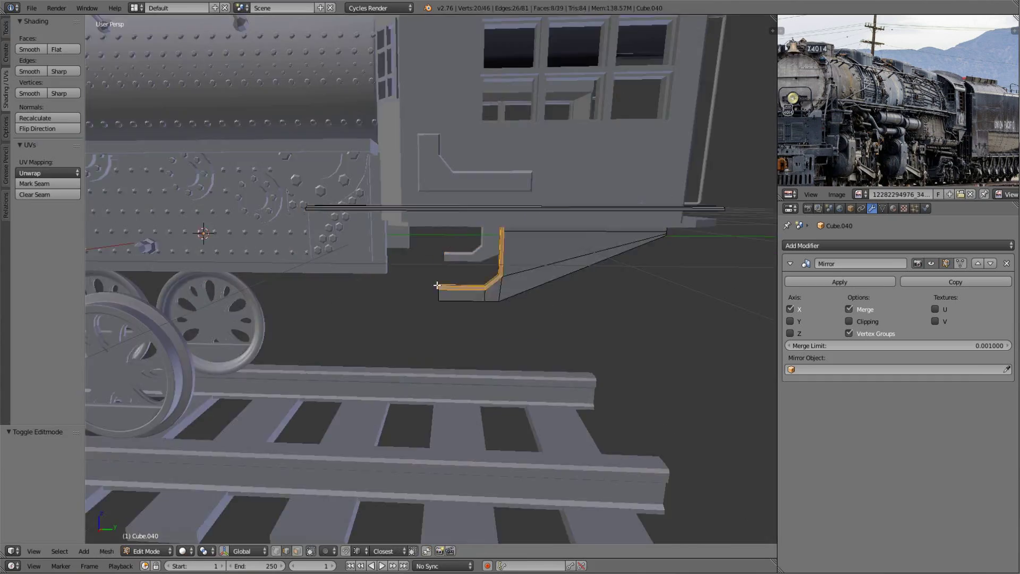
middle_drag(478, 319, 531, 345)
right_click(508, 169)
click(559, 258)
key(Tab)
- Check the bracket in rendered preview and save the blend file
scroll(483, 292, down, 5)
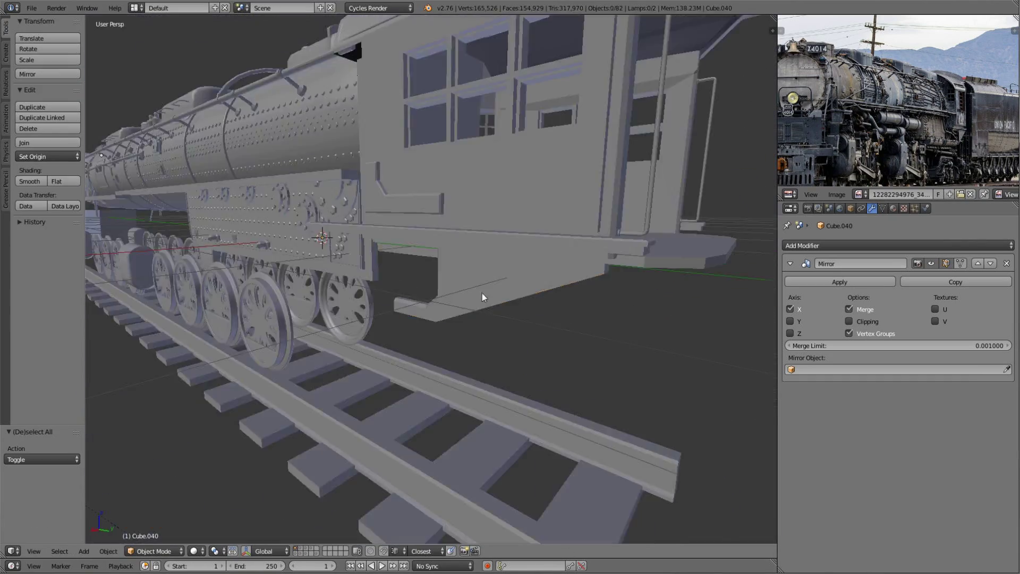
key(shift+z)
key(shift+z)
click(32, 8)
click(52, 92)
scroll(468, 291, down, 5)
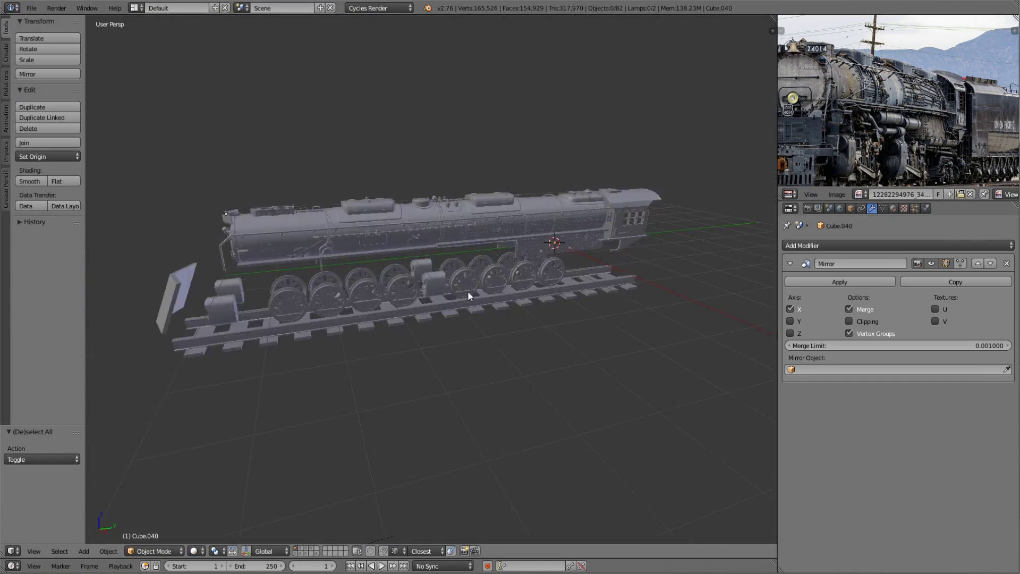
key(shift+z)
- Compare the wheels against the close-up wheel reference photo in Photo Viewer
scroll(444, 354, up, 3)
scroll(373, 361, up, 3)
scroll(373, 361, down, 2)
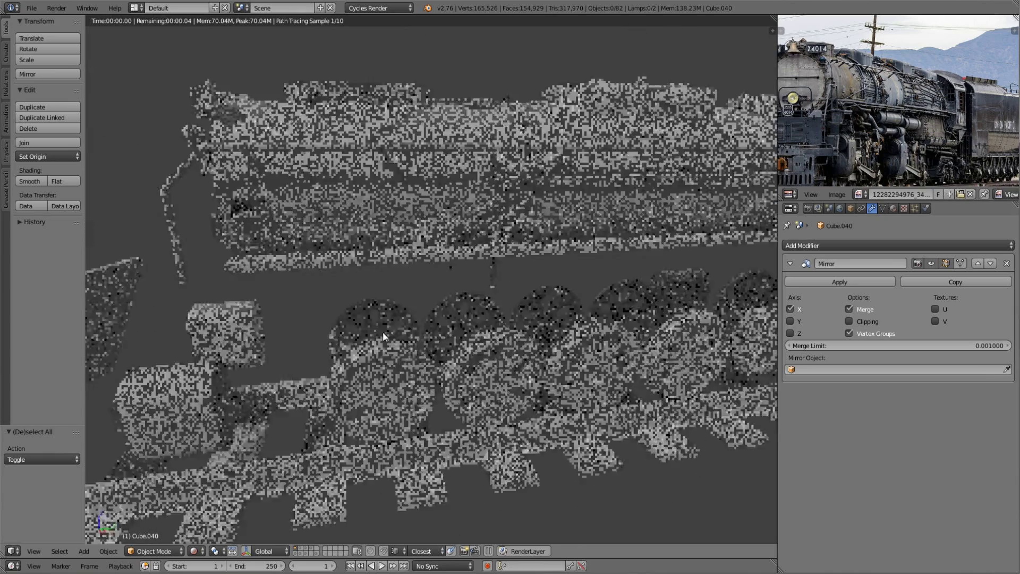
middle_drag(383, 331, 362, 312)
key(shift+z)
scroll(216, 285, down, 5)
key(alt+Tab)
drag(585, 311, 505, 239)
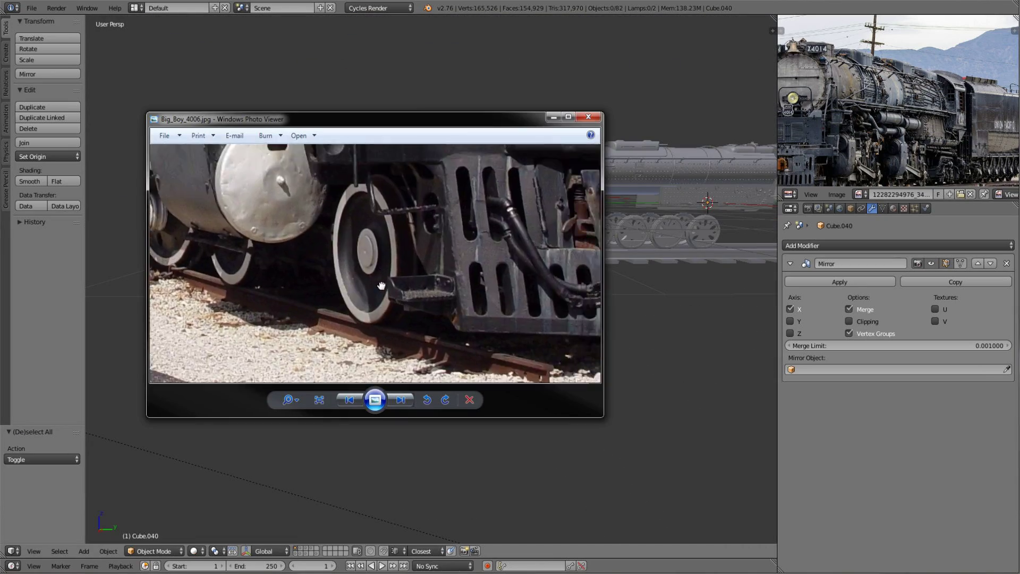
key(alt+Tab)
middle_drag(404, 287, 374, 268)
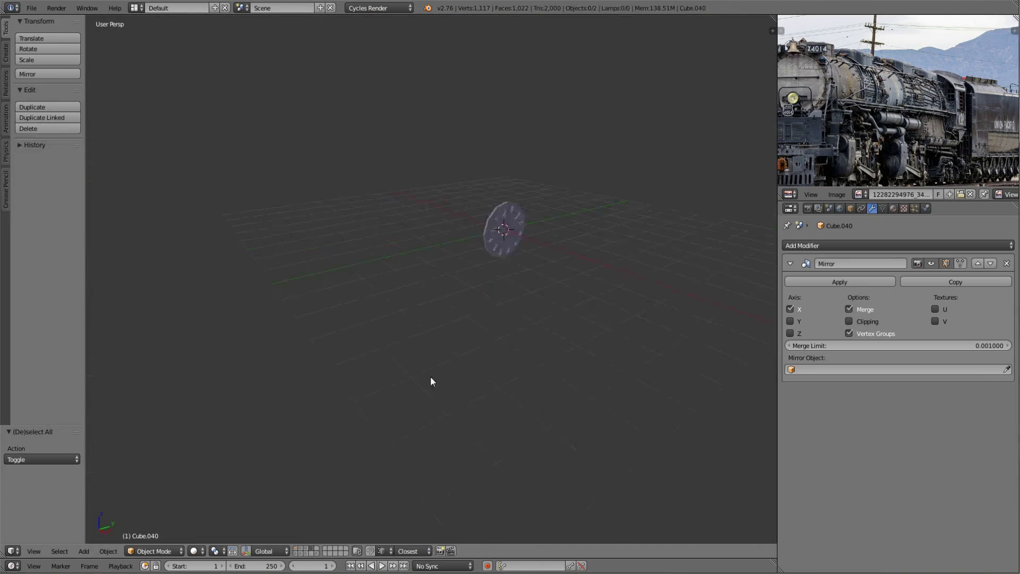
- Add a 16-sided cylinder and rotate it 90° around Y onto its side
click(369, 341)
click(44, 458)
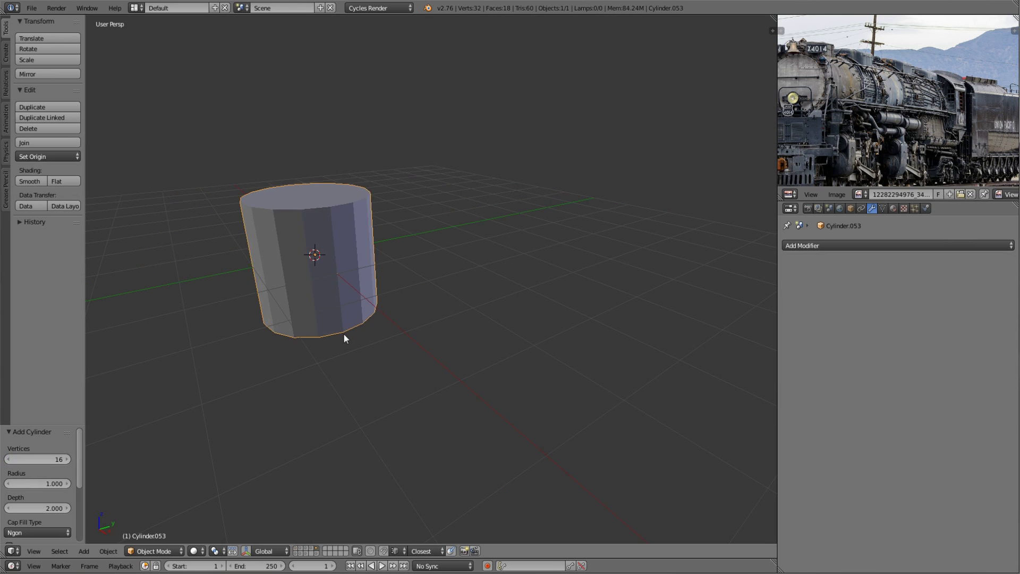
key(Tab)
key(t)
key(r)
key(y)
key(9)
key(0)
key(Return)
- Inset an inner hub ring and push the wheel rings outward
key(KP_3)
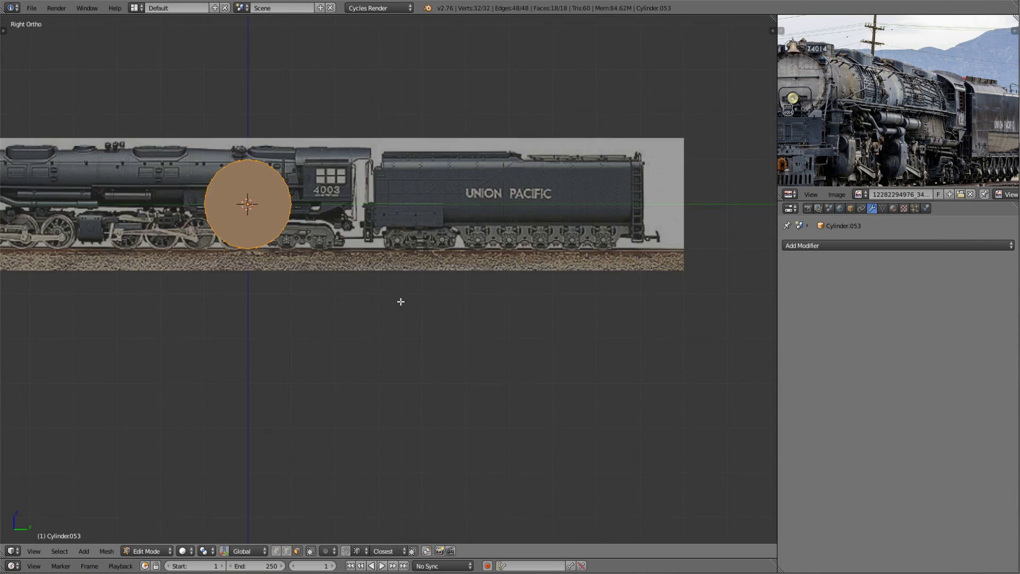
scroll(400, 301, up, 3)
scroll(383, 292, down, 5)
scroll(425, 293, up, 8)
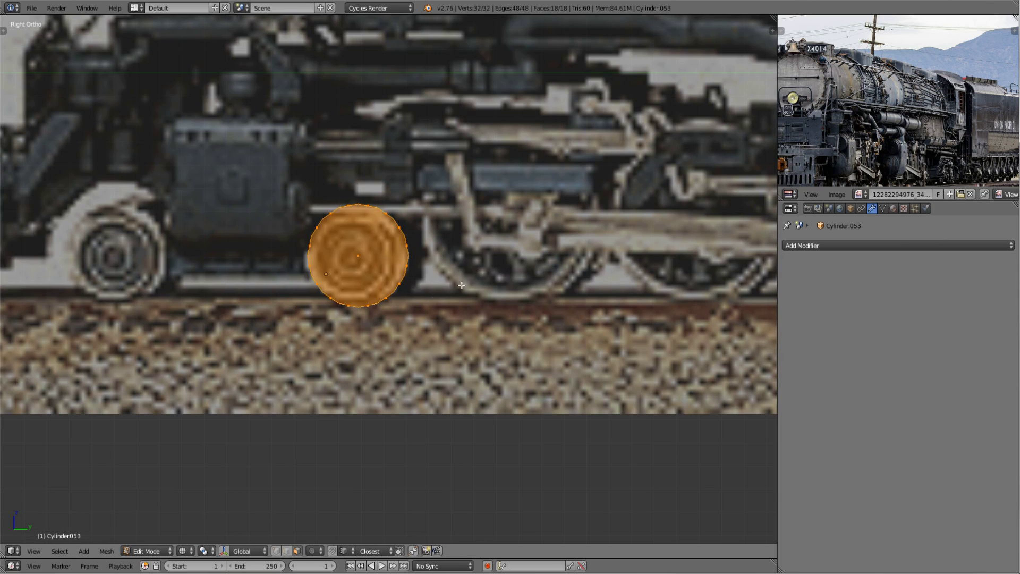
middle_drag(386, 323, 545, 286)
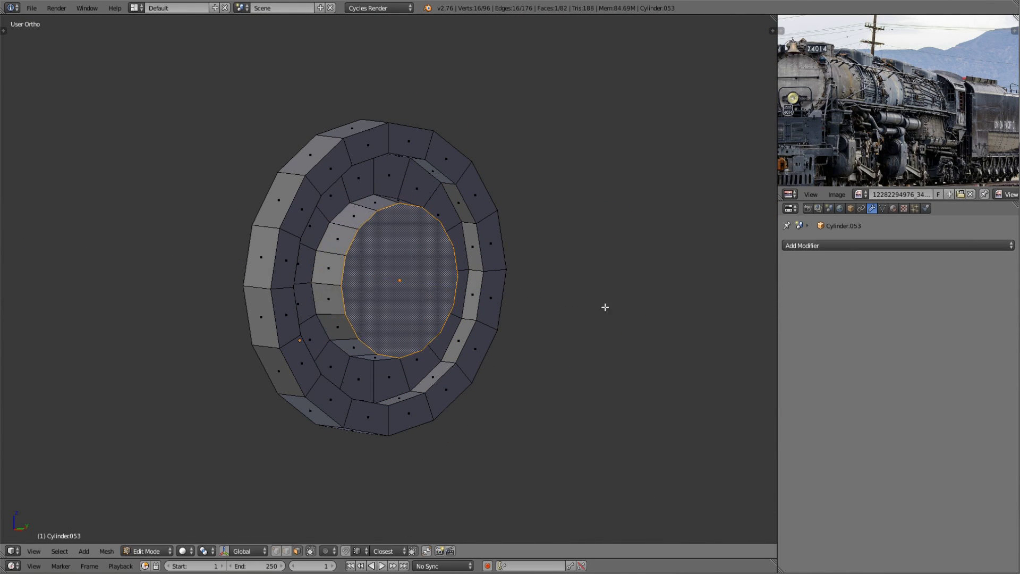
click(578, 311)
key(a)
middle_drag(578, 310, 463, 252)
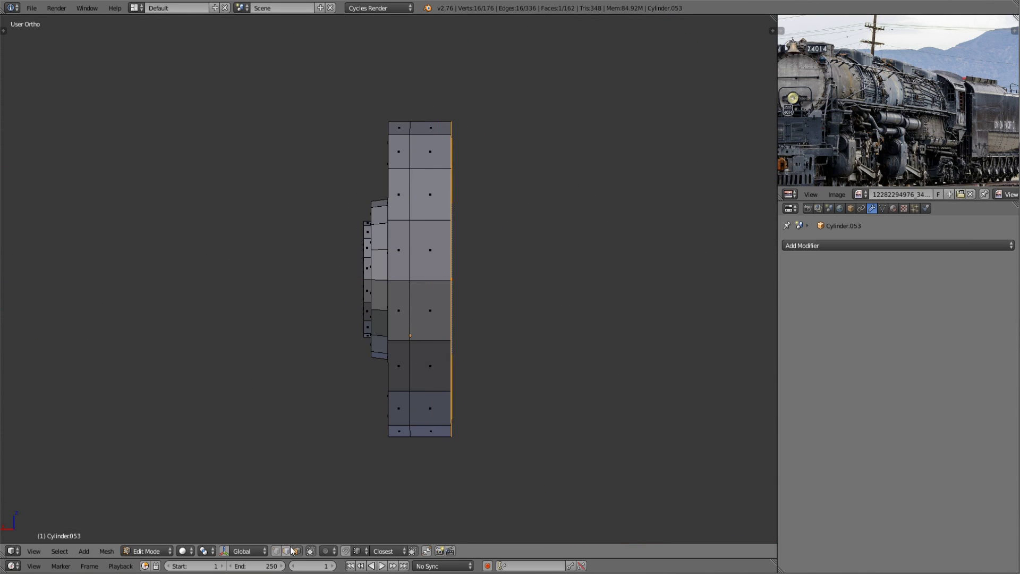
click(442, 373)
mouse_move(441, 372)
middle_down()
mouse_move(505, 319)
mouse_move(562, 341)
middle_up()
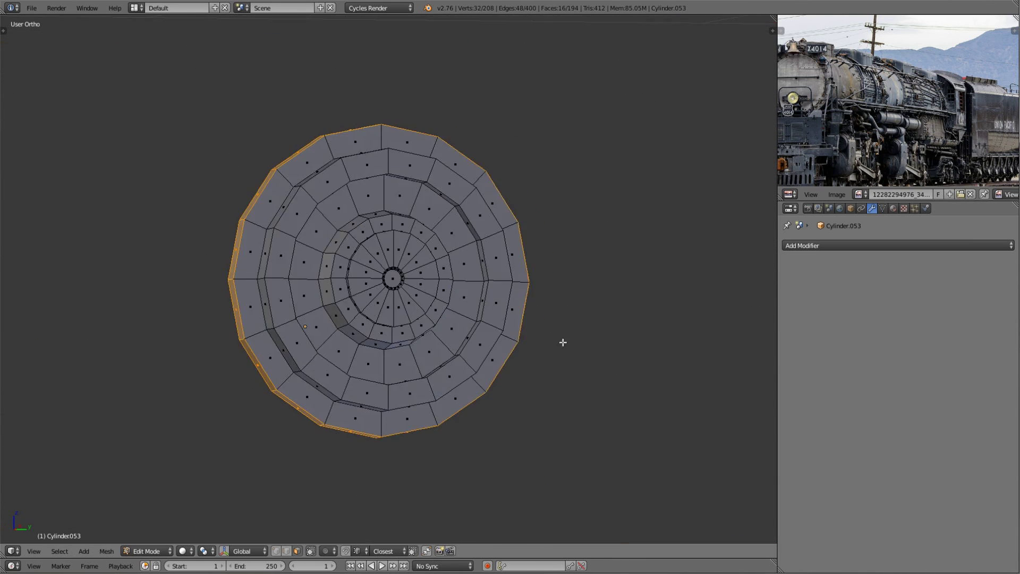
- Add a level-1 Subsurf modifier to the wheel
key(Tab)
key(ctrl+1)
scroll(466, 357, up, 3)
key(t)
- Add an edge loop beside the hub rim and preview the smoothed wheel
key(Tab)
scroll(447, 304, up, 4)
scroll(457, 276, up, 2)
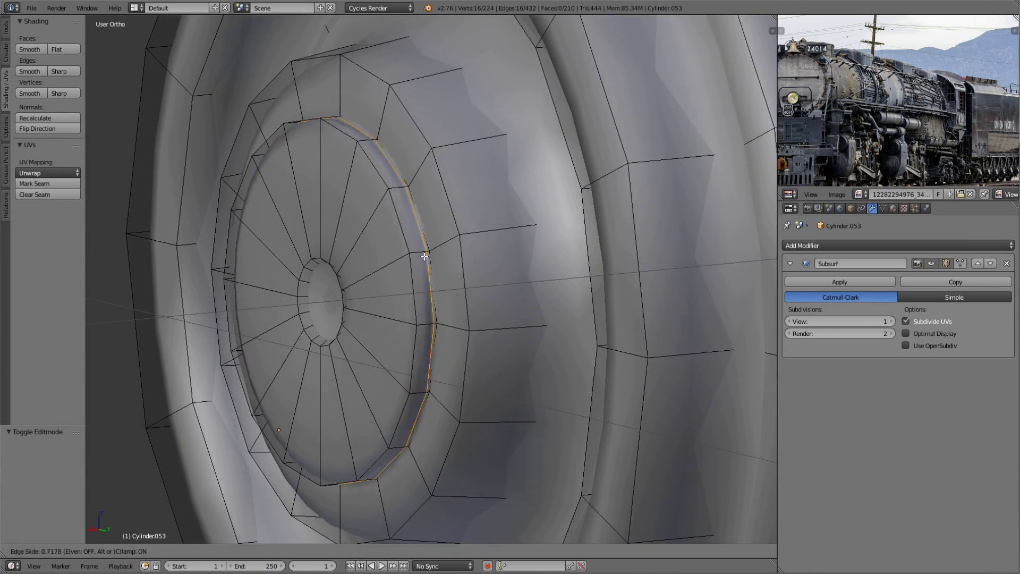
key(ctrl+r)
click(471, 255)
scroll(470, 256, down, 3)
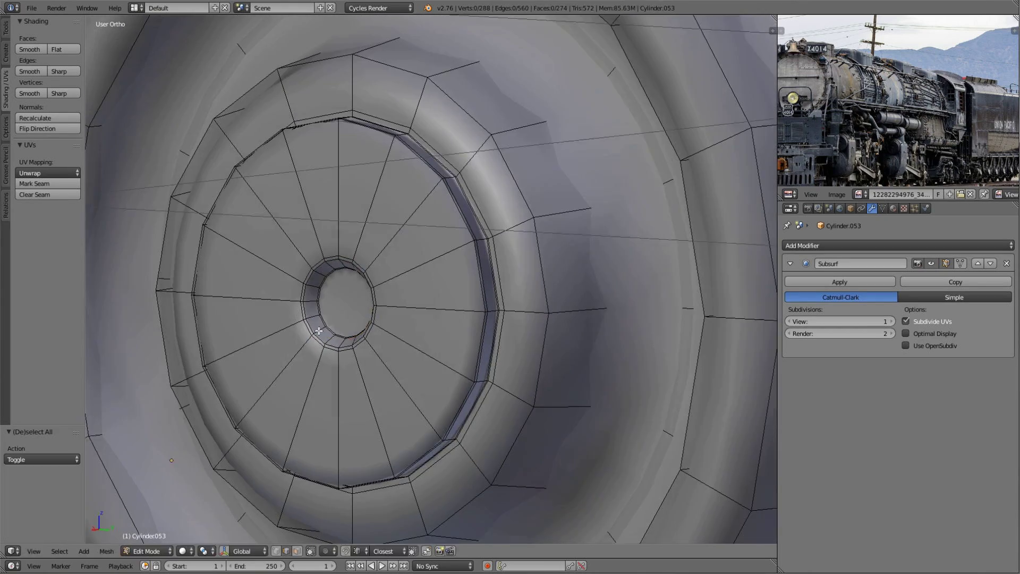
key(Tab)
scroll(381, 350, down, 3)
key(Tab)
scroll(317, 318, up, 6)
- Add edge loops sharpening the inner ring and the wheel tread
key(Tab)
scroll(502, 331, down, 5)
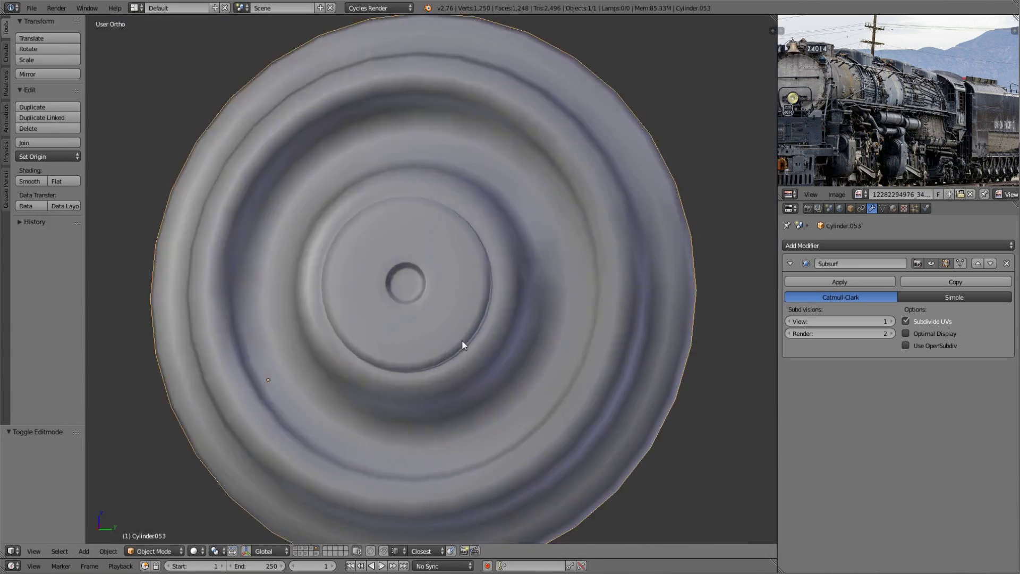
key(Tab)
middle_drag(461, 339, 542, 303)
key(ctrl+r)
click(385, 306)
middle_drag(384, 306, 465, 190)
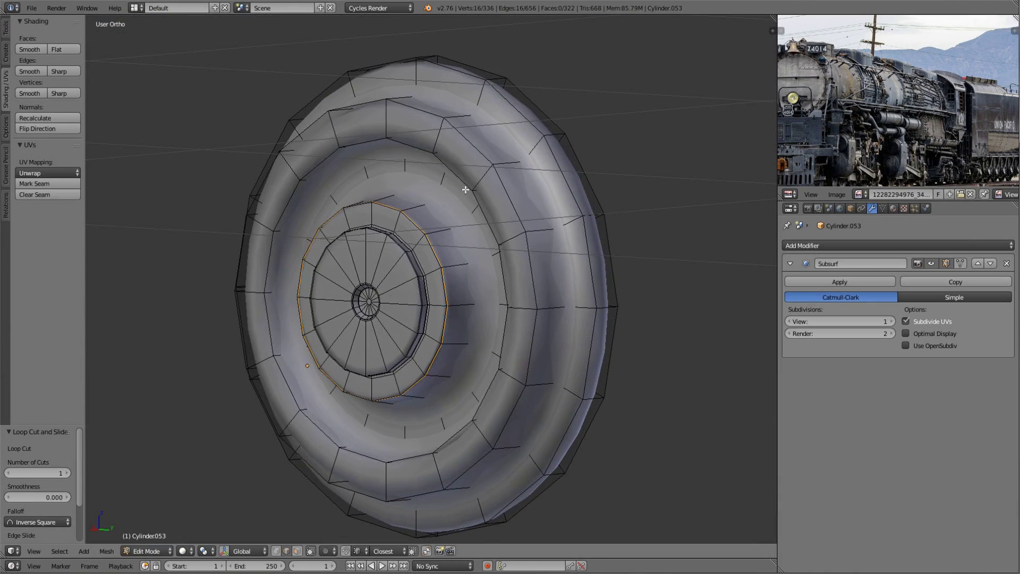
click(448, 136)
key(a)
middle_drag(448, 136, 434, 163)
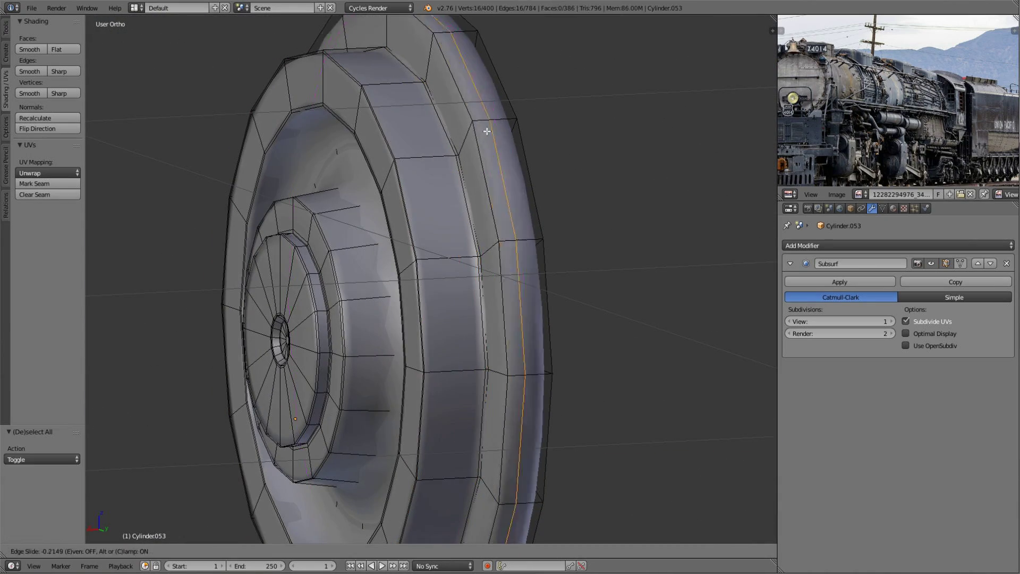
click(509, 125)
- Set the wheel's origin to its geometry and move it to the world origin
key(Tab)
scroll(504, 385, down, 6)
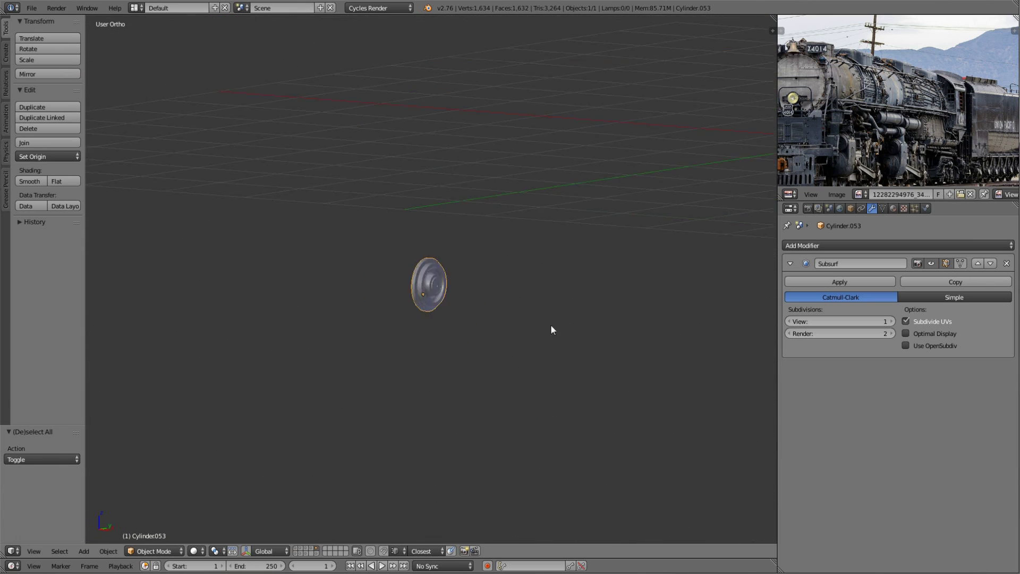
key(n)
key(alt+g)
- Move the new wheel onto the locomotive's layer and line it up in front view
key(n)
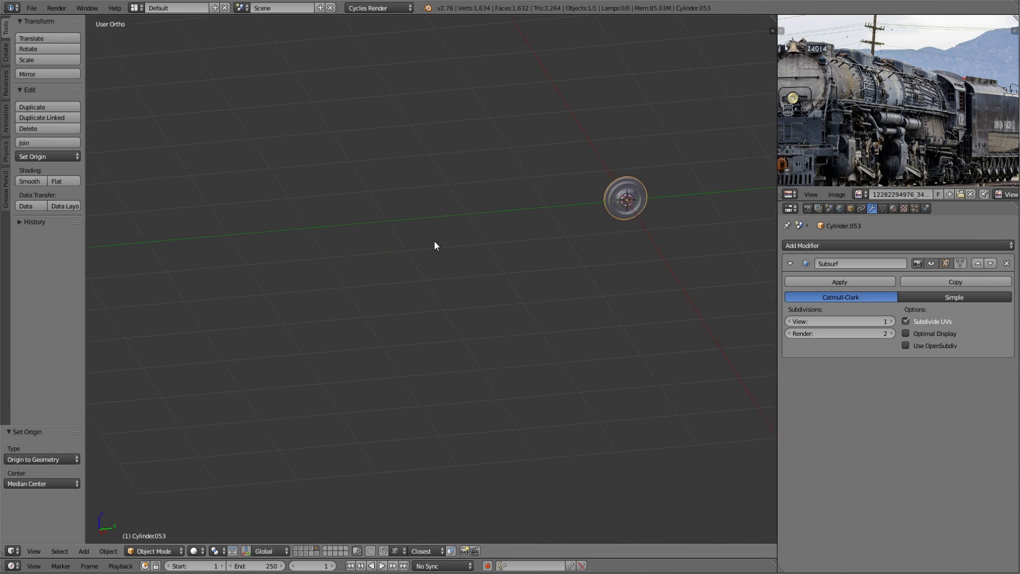
key(grave)
key(KP_3)
scroll(607, 286, down, 3)
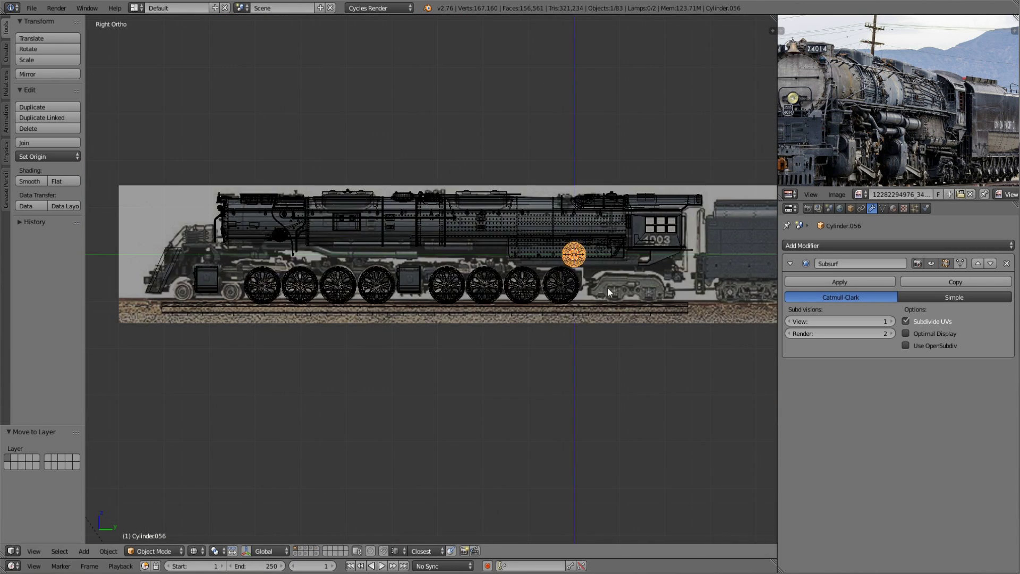
scroll(505, 293, up, 4)
key(g)
key(z)
key(Escape)
key(KP_1)
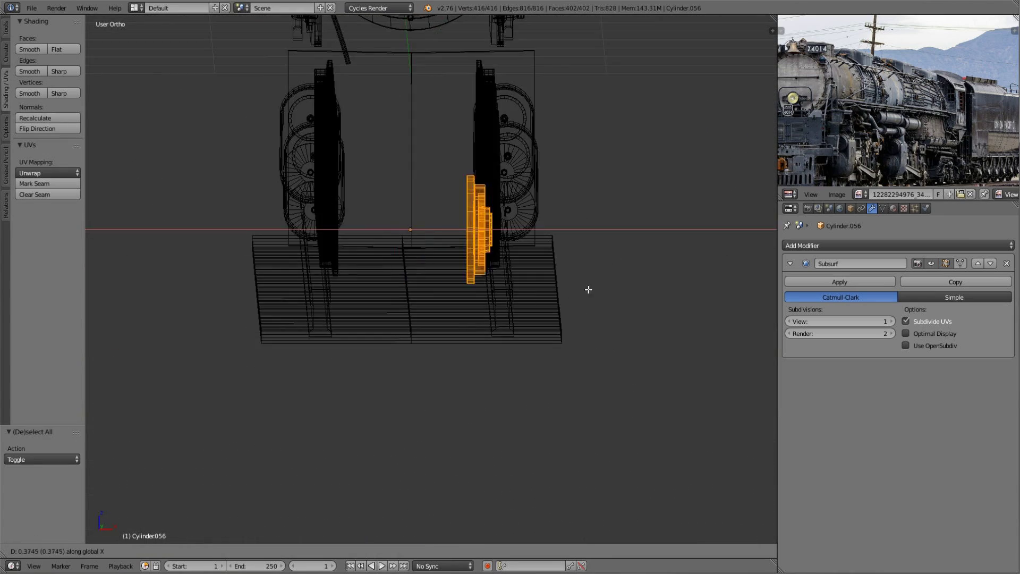
key(Tab)
scroll(501, 295, up, 4)
- Slide the wheel over the rail and add a second copy behind it along the track
key(g)
key(x)
key(Escape)
key(KP_3)
key(KP_1)
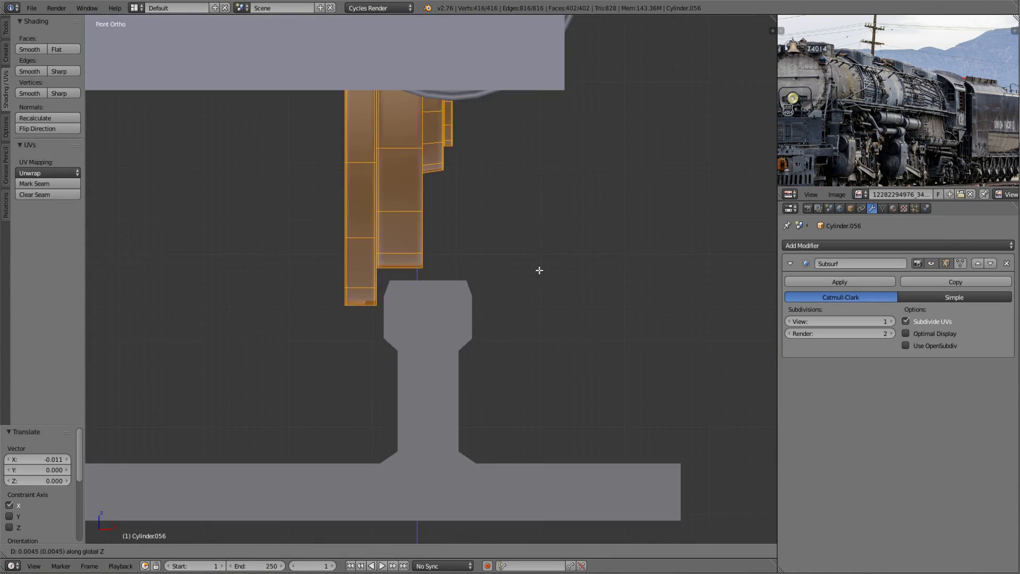
key(KP_3)
key(shift+d)
key(z)
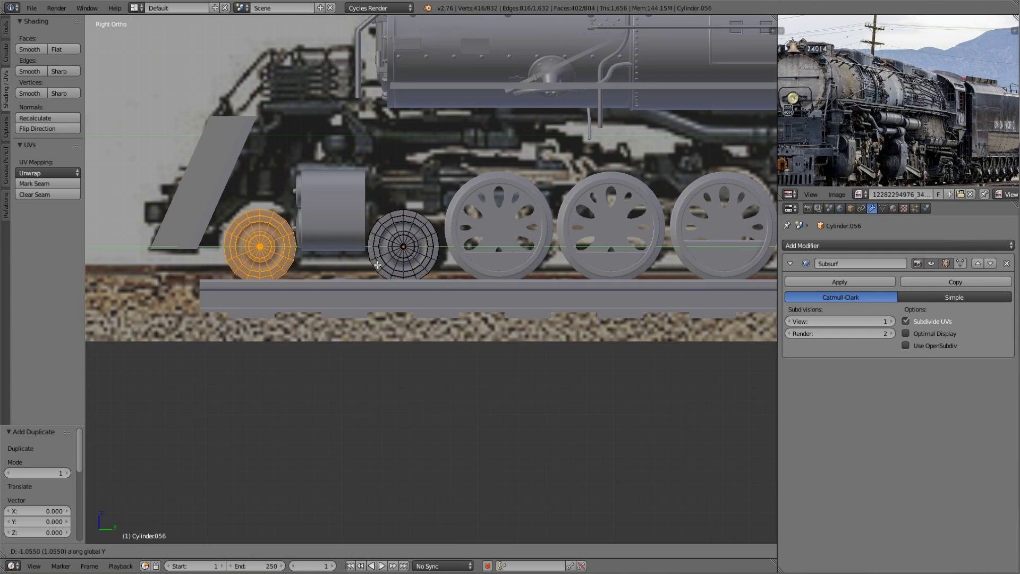
click(377, 264)
key(Tab)
middle_drag(377, 265, 211, 236)
- Set the wheels' origin to the 3D cursor and mirror them across X with a Mirror modifier
click(96, 194)
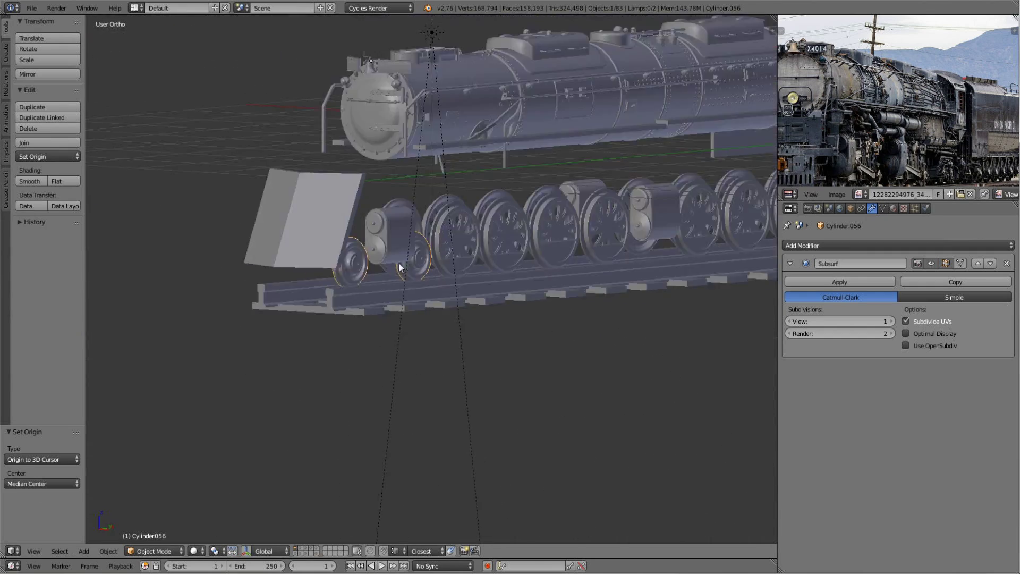
click(898, 245)
click(751, 365)
key(Tab)
key(KP_3)
key(a)
mouse_move(586, 292)
shift+middle_down()
mouse_move(358, 292)
mouse_move(386, 315)
mouse_move(345, 304)
mouse_move(572, 357)
mouse_move(436, 314)
mouse_move(237, 309)
shift+middle_up()
key(KP_Decimal)
key(Tab)
key(shift+z)
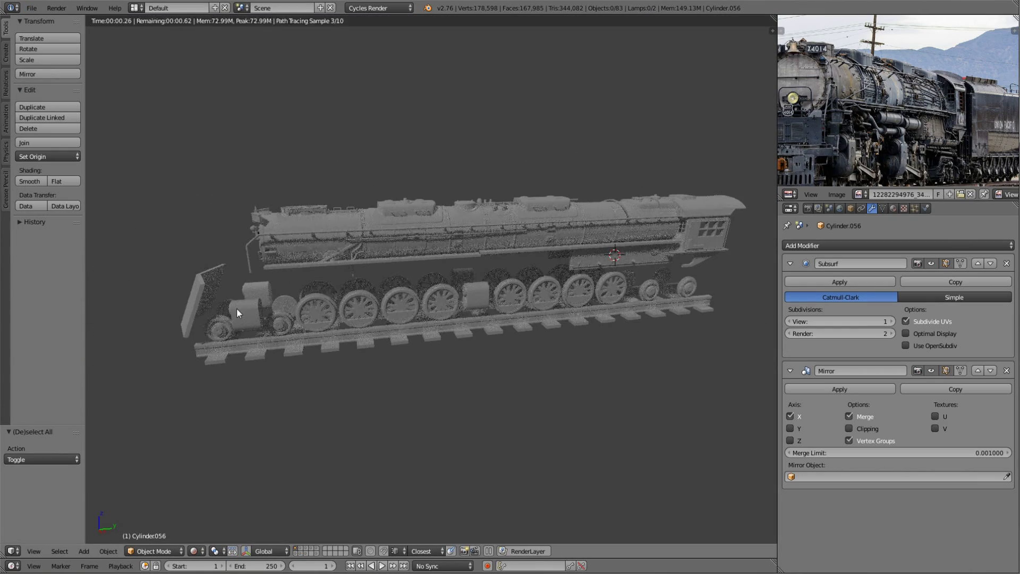
key(shift+z)
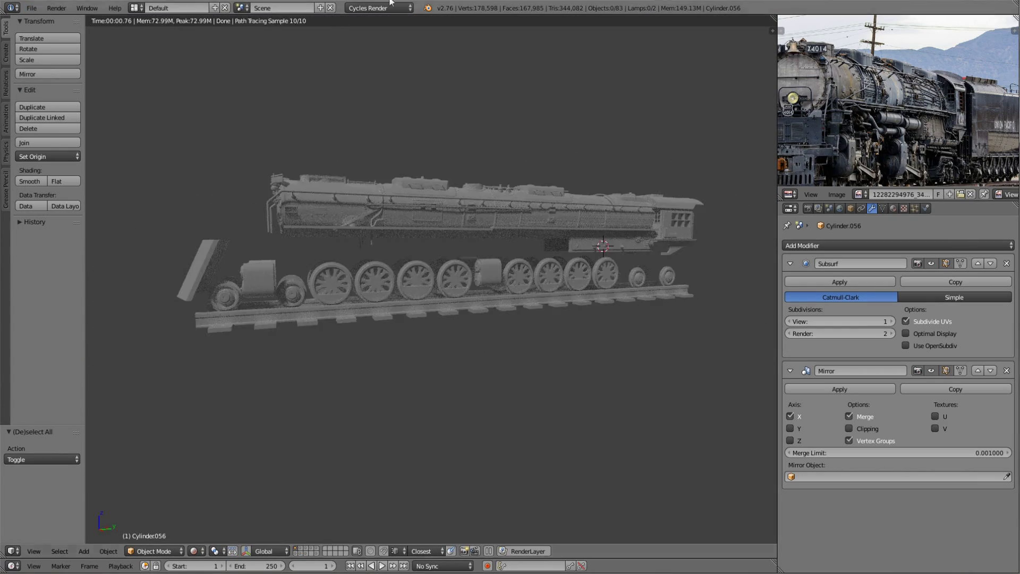
right_click(312, 254)
- Add a small cylinder at the pump's selected point and scale it down into a bolt
key(Tab)
key(KP_Decimal)
key(shift+s)
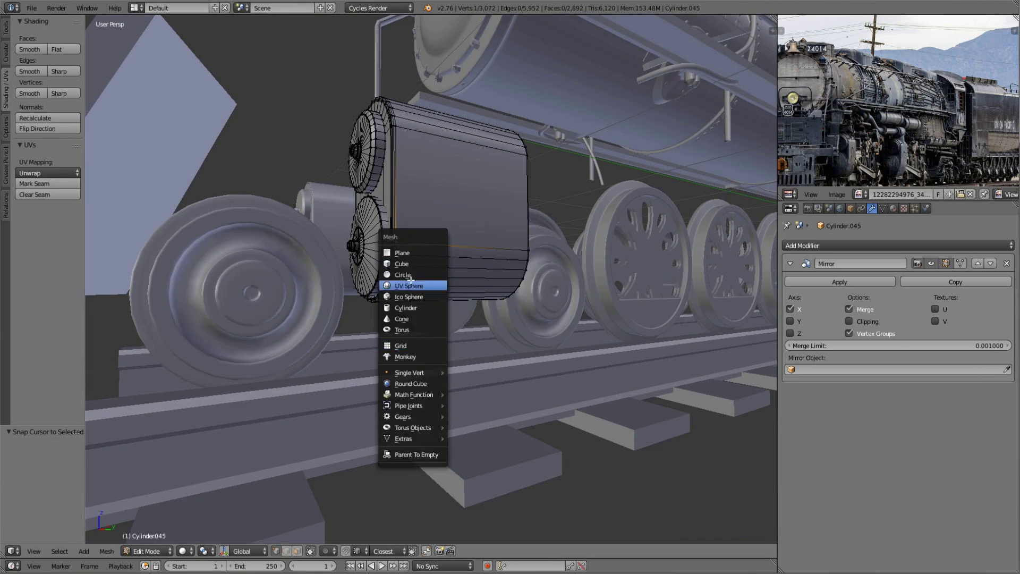
click(406, 308)
scroll(468, 318, down, 5)
key(s)
click(468, 318)
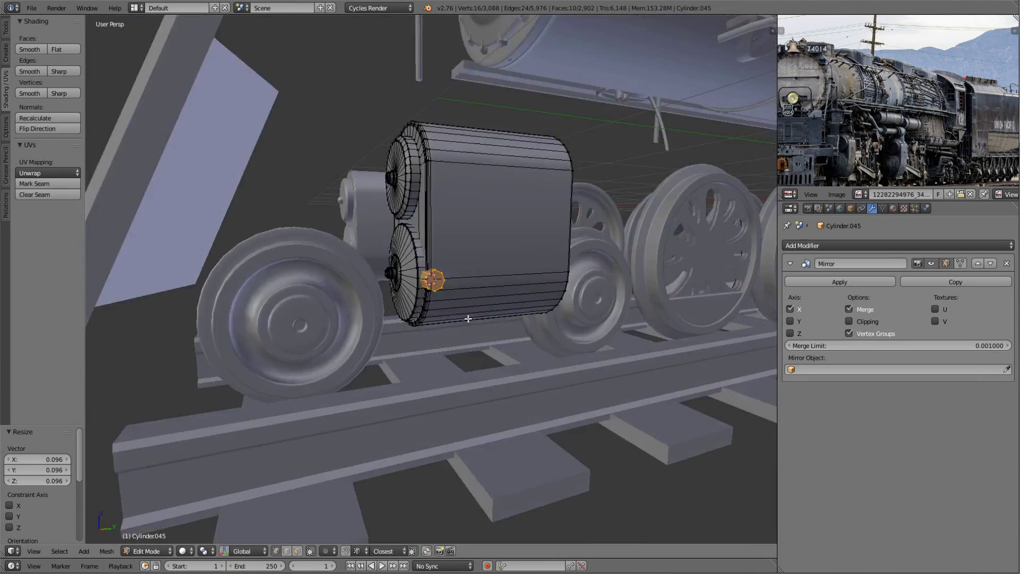
scroll(468, 318, up, 3)
- Move the bolt against the pump face along Y and duplicate it
mouse_move(581, 335)
middle_down()
mouse_move(499, 340)
mouse_move(513, 278)
middle_up()
key(g)
key(y)
click(514, 278)
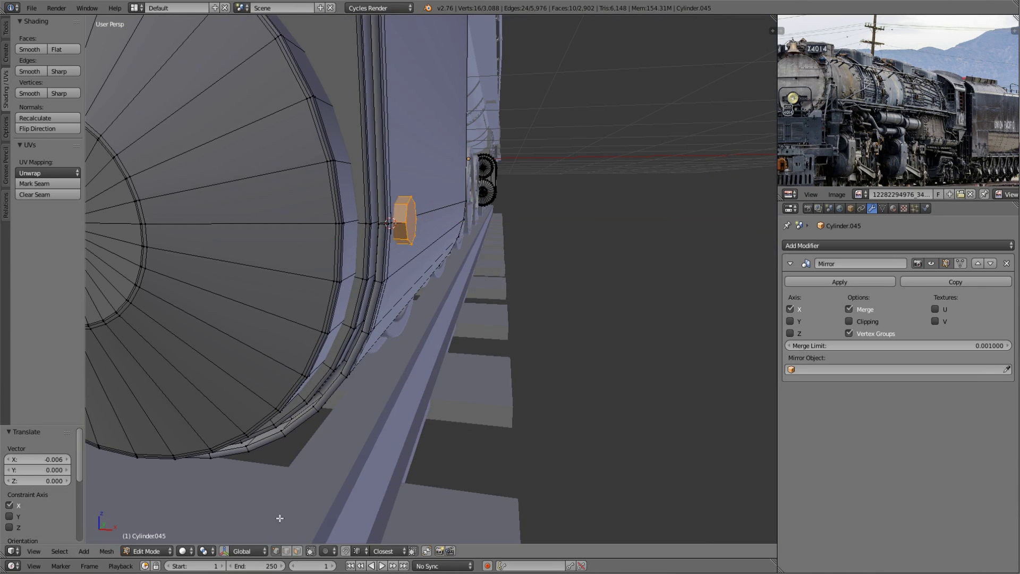
key(KP_1)
key(shift+d)
click(452, 318)
key(r)
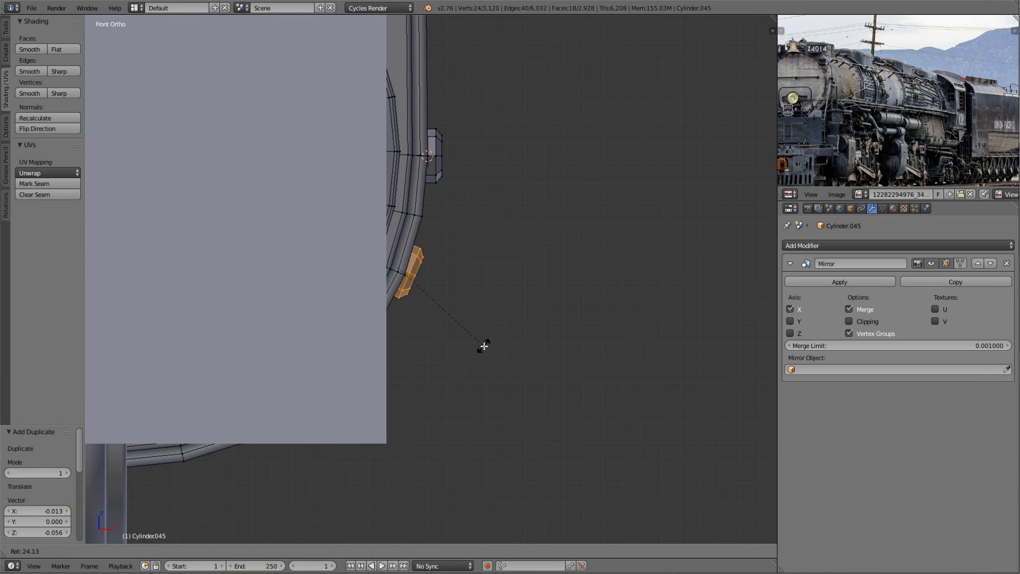
- Position the bolt copy around the pump rim and place the linked bolt pieces
middle_drag(502, 320, 462, 278)
key(KP_1)
key(z)
scroll(506, 291, up, 5)
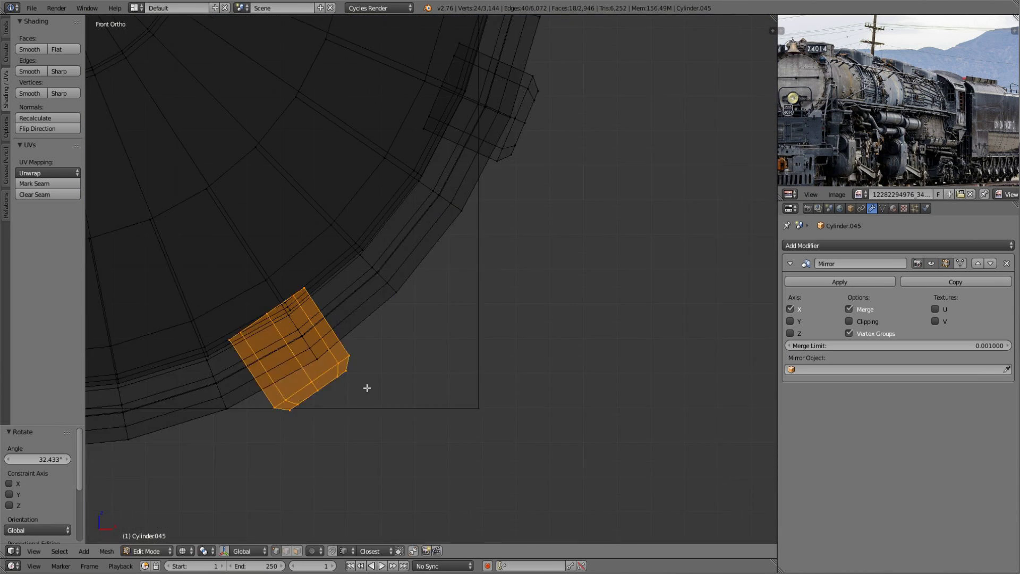
key(g)
click(443, 335)
key(ctrl+l)
key(z)
mouse_move(444, 334)
middle_down()
mouse_move(554, 292)
mouse_move(407, 238)
middle_up()
scroll(492, 240, down, 2)
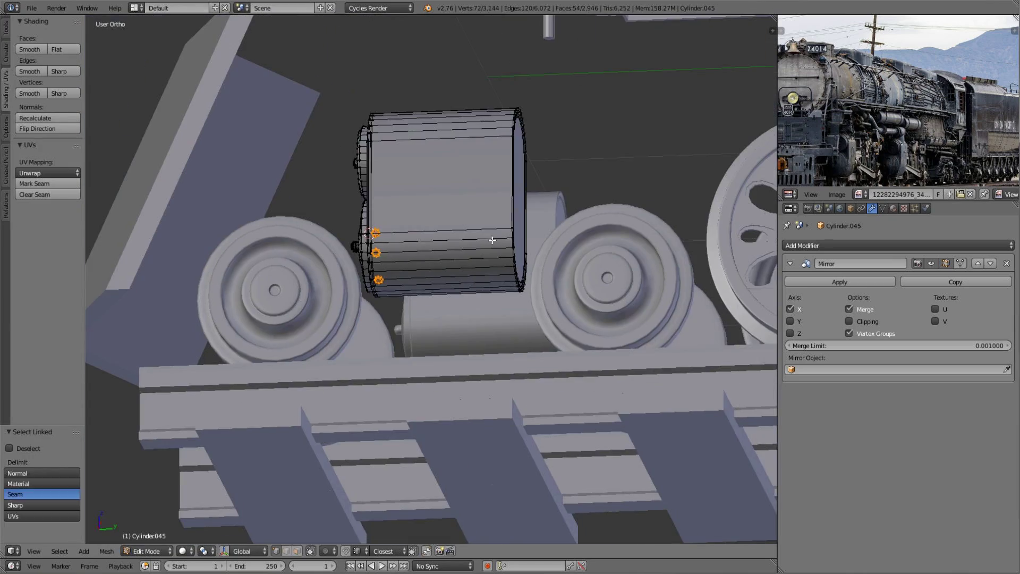
click(574, 277)
- Review the bolts in perspective, then add a new plane to the pump mesh
key(Tab)
key(a)
middle_drag(574, 277, 520, 253)
scroll(493, 302, down, 3)
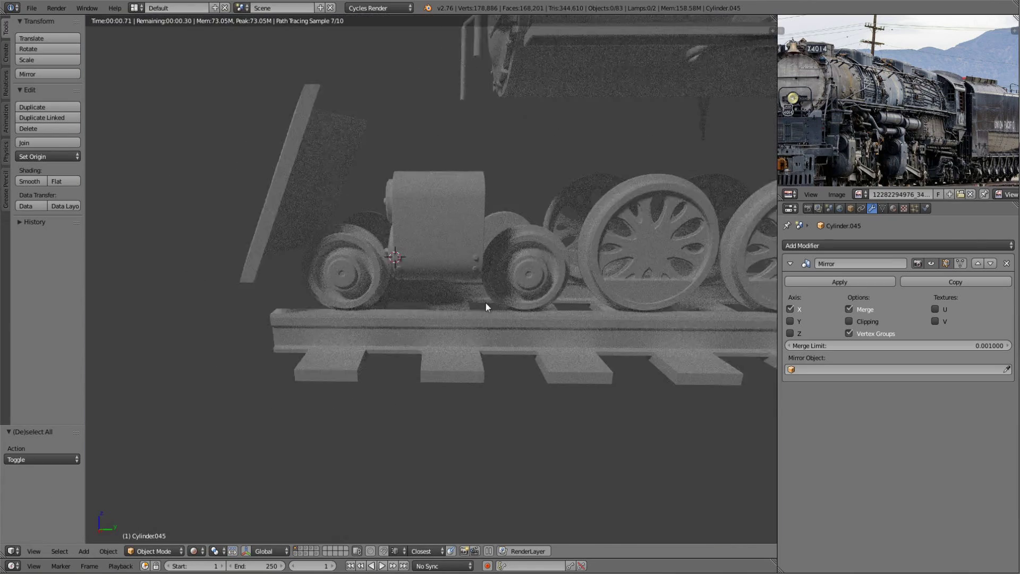
scroll(358, 271, up, 5)
key(Tab)
middle_drag(359, 272, 382, 254)
click(447, 270)
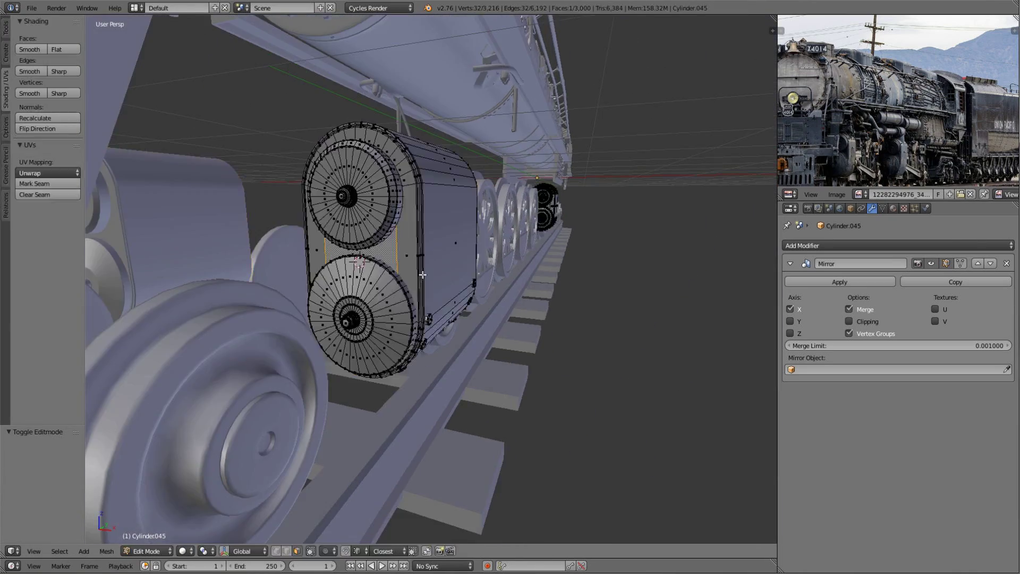
key(shift+a)
- Scale the new plane down to a small mounting-plate size
scroll(420, 299, down, 3)
key(s)
click(420, 299)
scroll(420, 299, up, 4)
key(s)
click(454, 249)
mouse_move(420, 299)
middle_down()
mouse_move(457, 239)
mouse_move(478, 234)
mouse_move(499, 340)
middle_up()
scroll(457, 239, up, 3)
- Move the plane against the pump along Y and extrude its edge sideways along X
right_click(431, 266)
key(g)
key(y)
click(520, 232)
key(e)
key(x)
click(498, 345)
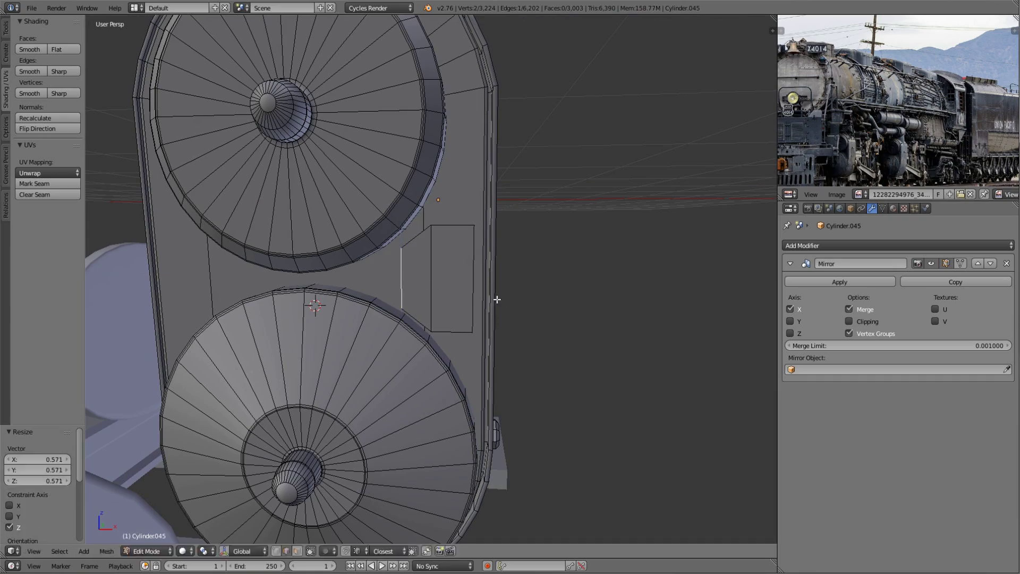
- Place the new strip of faces and check the pump in rendered preview
middle_drag(305, 288, 446, 236)
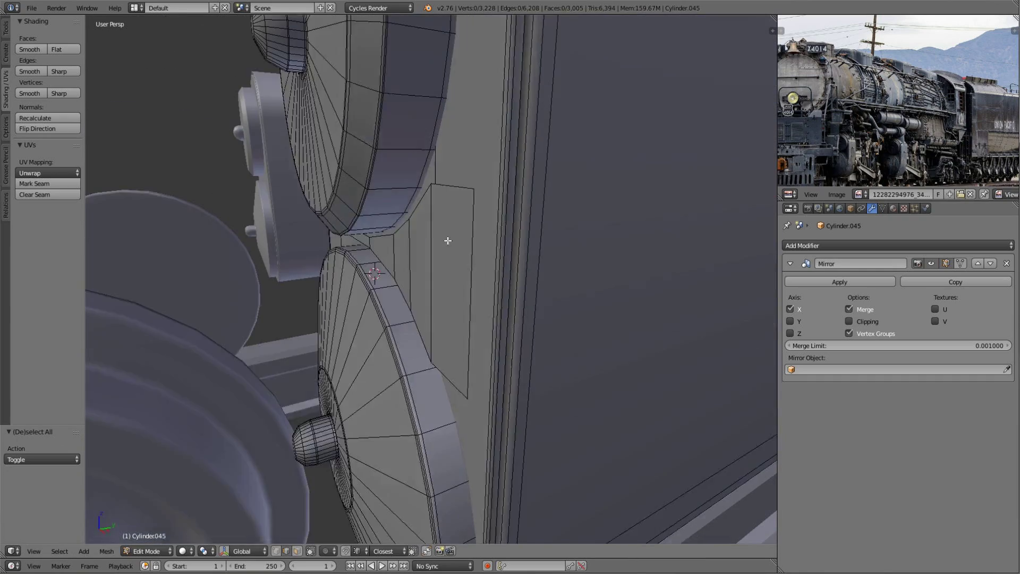
key(l)
click(474, 273)
scroll(474, 273, down, 3)
mouse_move(473, 273)
middle_down()
mouse_move(510, 324)
mouse_move(479, 332)
middle_up()
key(Tab)
key(a)
key(shift+z)
key(shift+z)
- Copy the connected bolt piece to a lower position on the pump plate
key(Tab)
middle_drag(193, 318, 471, 370)
scroll(471, 370, up, 3)
key(l)
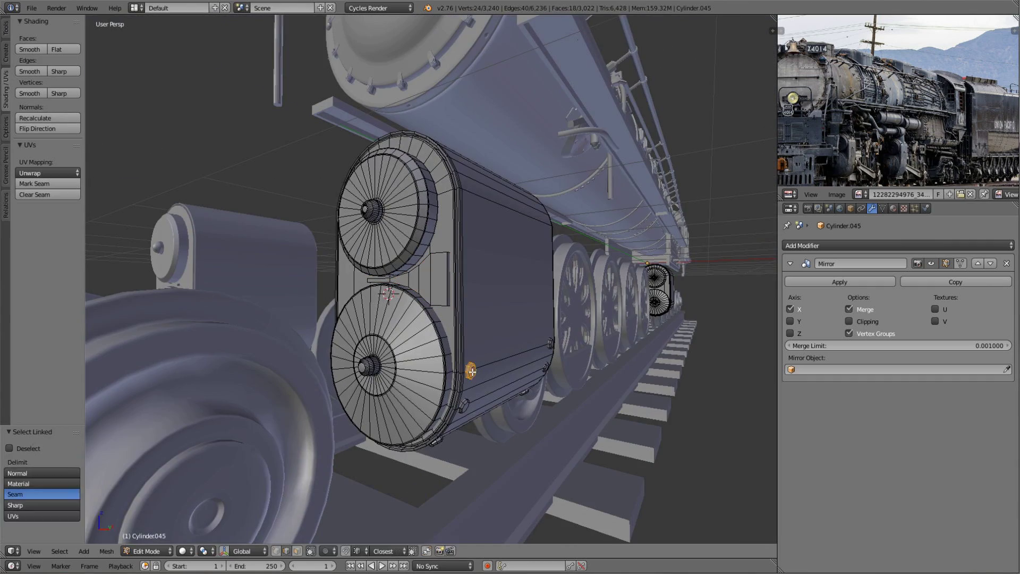
key(KP_1)
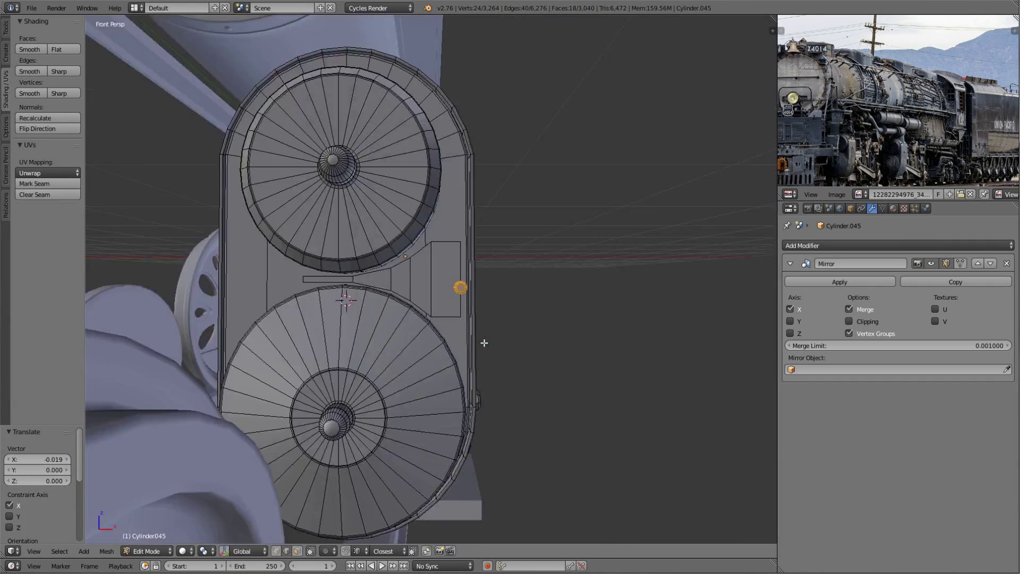
key(KP_Decimal)
key(g)
click(485, 310)
- Bevel the mounting plate's edge chain
middle_drag(485, 311, 373, 200)
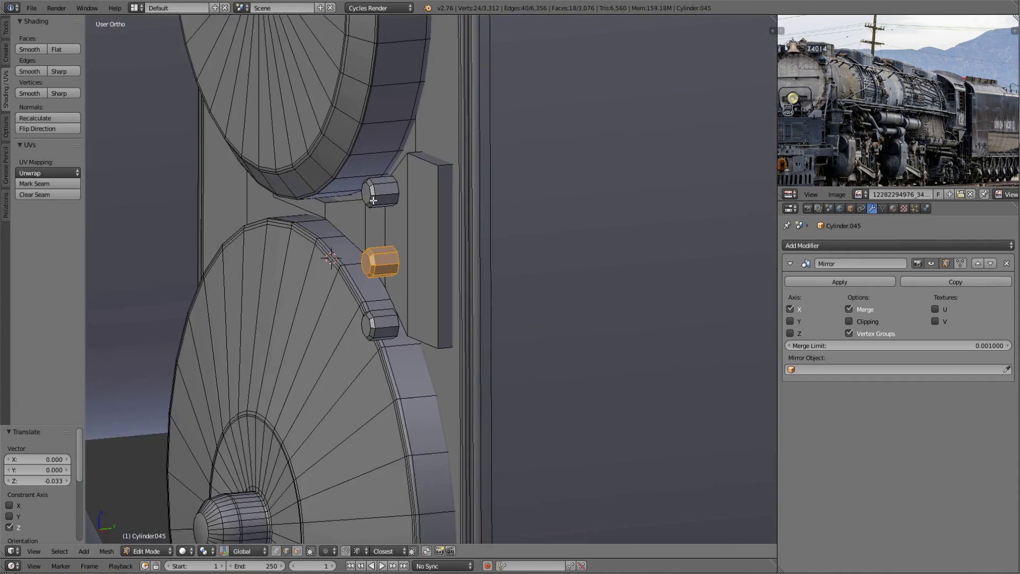
key(Tab)
middle_drag(485, 375, 442, 334)
key(Tab)
key(a)
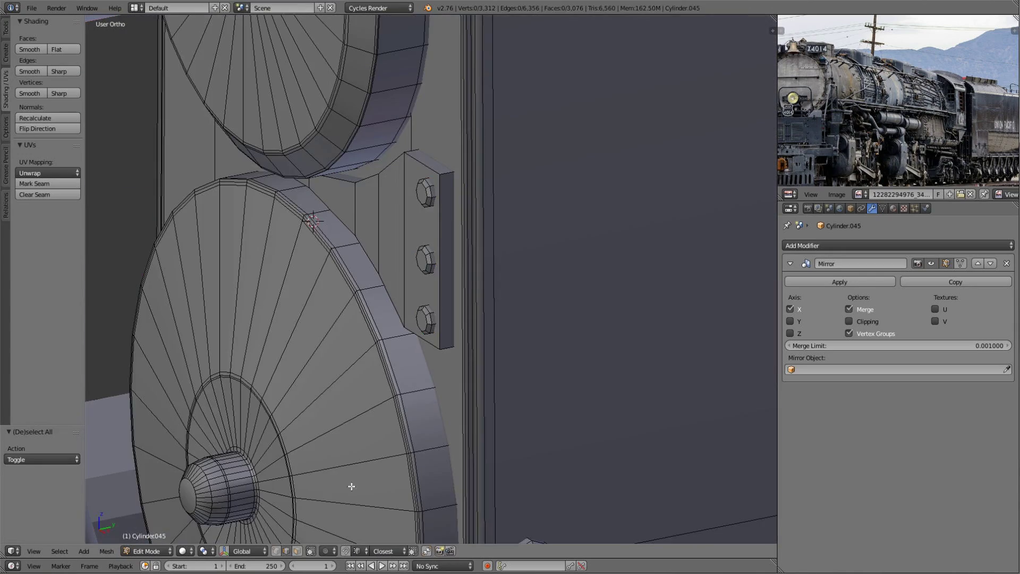
alt+click(444, 324)
click(549, 310)
key(Tab)
- Inspect the bolted pump in rendered preview, then zoom out to the whole locomotive
scroll(441, 356, down, 5)
key(shift+z)
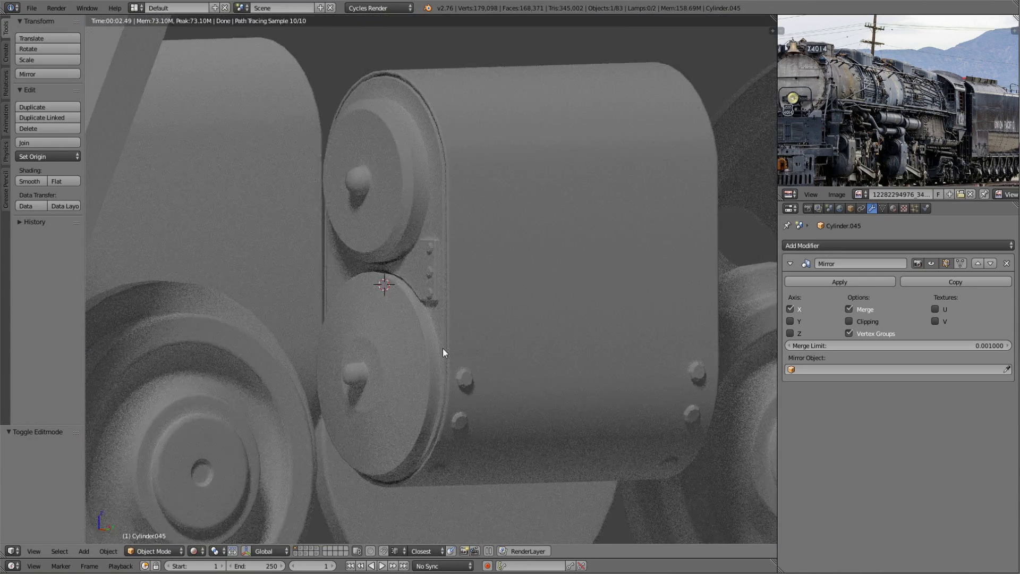
middle_drag(442, 348, 514, 328)
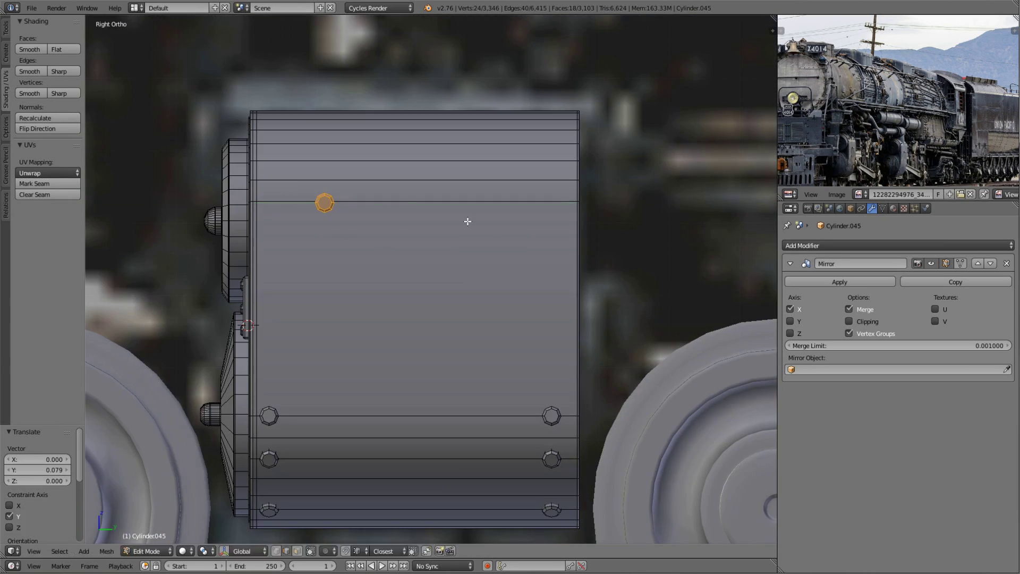
middle_drag(468, 221, 417, 248)
scroll(417, 247, up, 2)
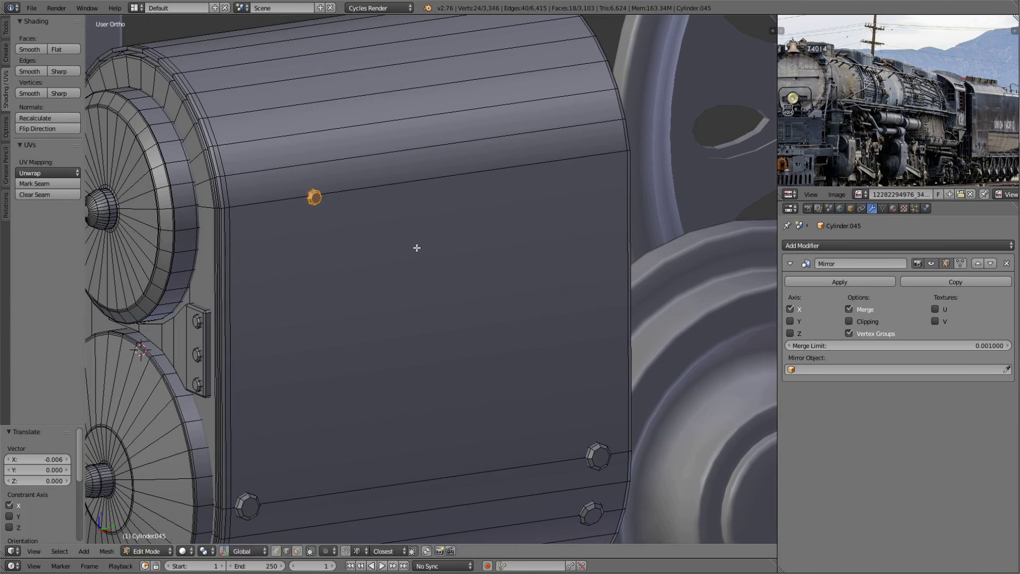
click(616, 207)
key(a)
scroll(617, 207, down, 8)
middle_drag(473, 318, 301, 301)
scroll(597, 279, up, 2)
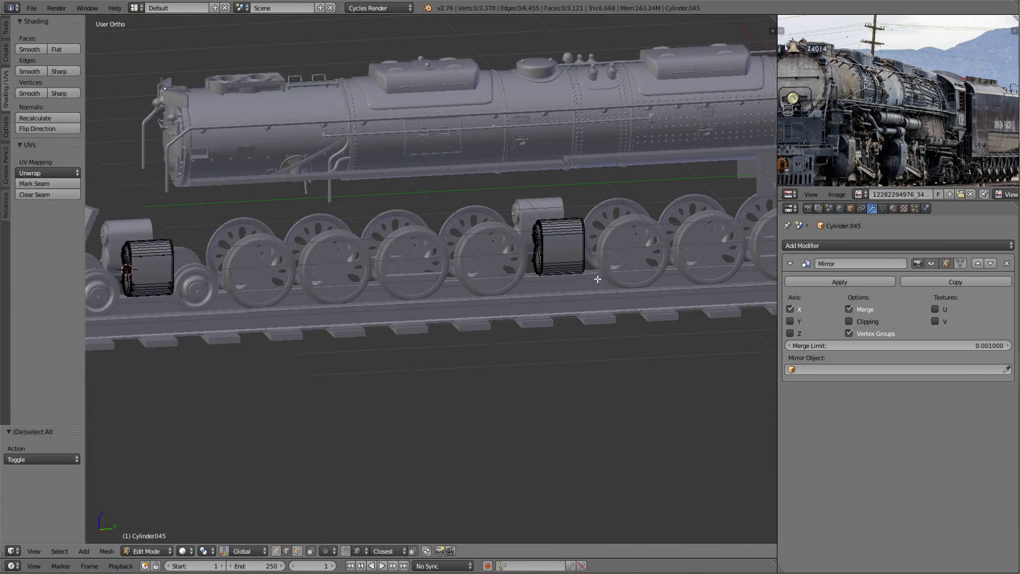
scroll(533, 240, down, 3)
- Duplicate the frame pump and drop the copy further along the frame
key(z)
key(z)
key(shift+d)
key(KP_3)
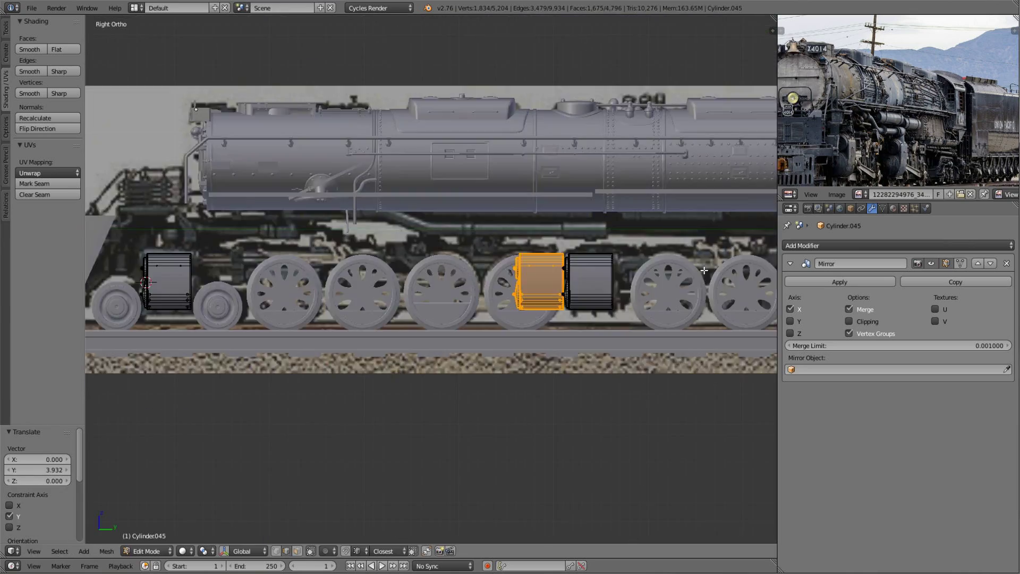
click(502, 160)
key(Tab)
key(z)
key(a)
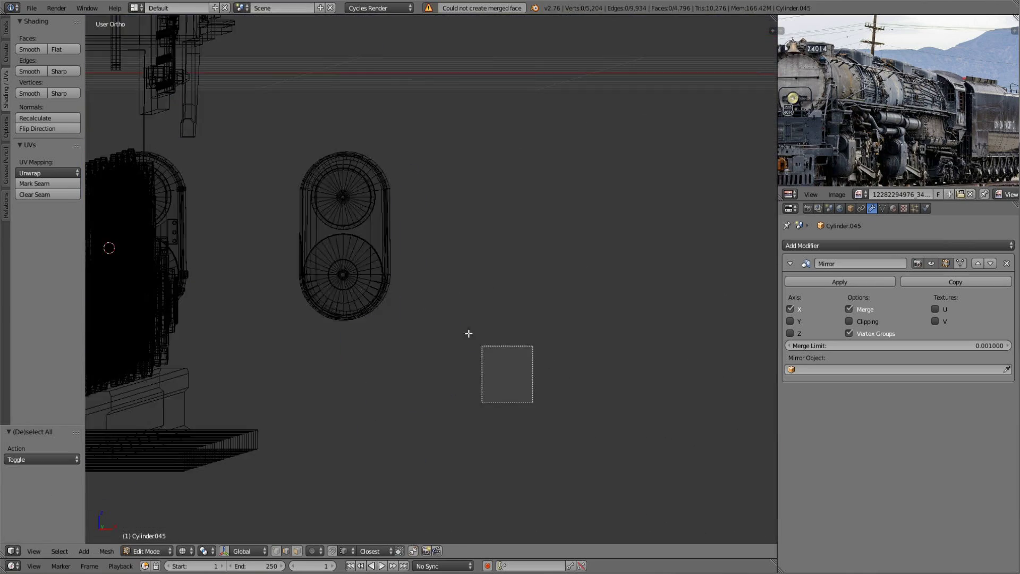
key(z)
scroll(515, 285, down, 3)
key(shift+z)
key(z)
key(z)
- Orbit the rendered locomotive to review both pumps from an angled side view
middle_drag(372, 239, 521, 206)
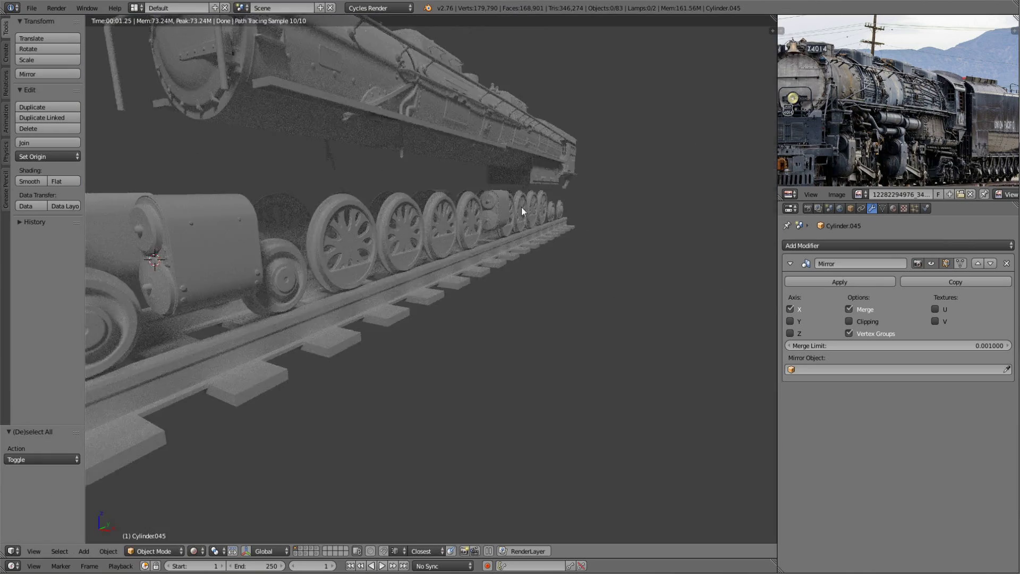
scroll(562, 279, down, 3)
key(shift+z)
key(shift+z)
middle_drag(464, 248, 626, 251)
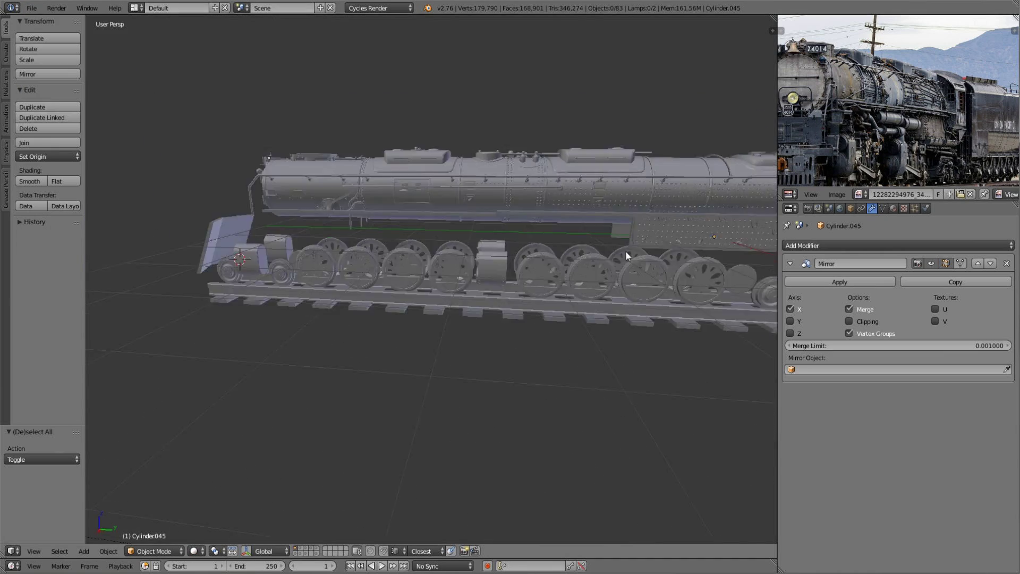
scroll(619, 247, up, 2)
middle_drag(400, 310, 605, 229)
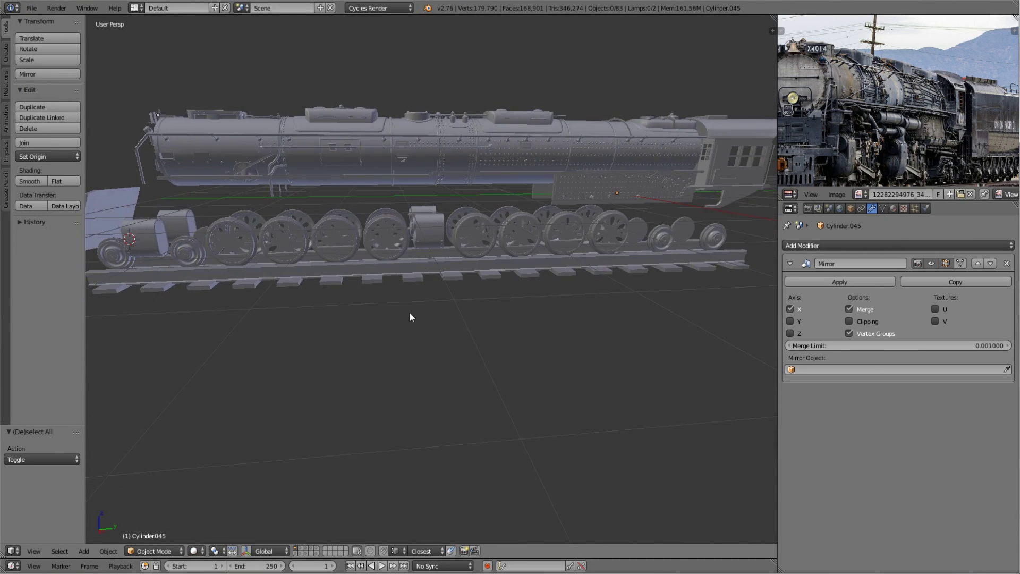
key(shift+s)
- Add a cylinder rotated 90° on X and shrink it to tank size
click(376, 264)
key(shift+a)
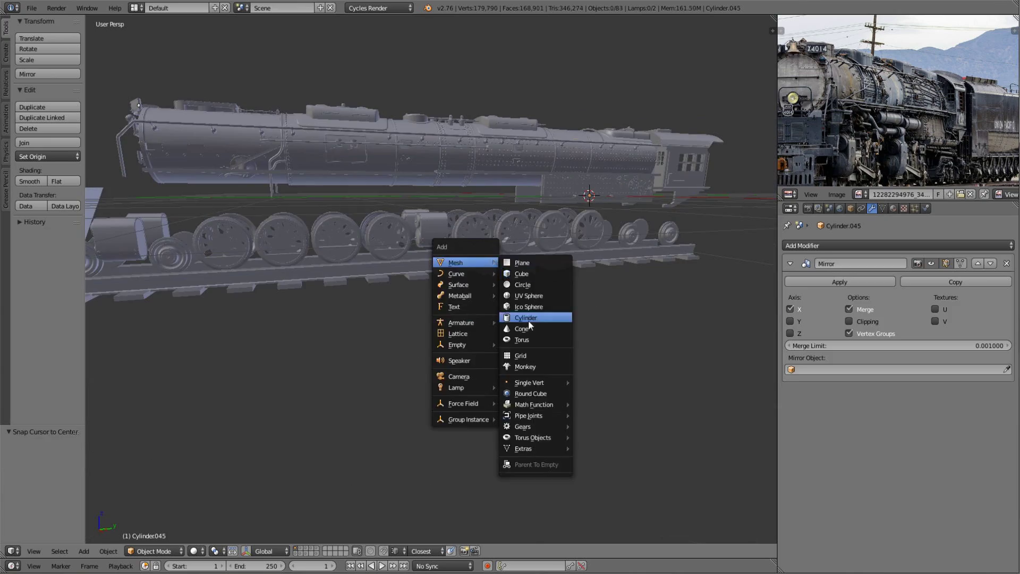
click(535, 314)
key(Tab)
key(r)
key(x)
key(9)
key(0)
key(Return)
key(s)
click(511, 314)
- Move the cylinder under the running board and stretch it along Y
key(KP_3)
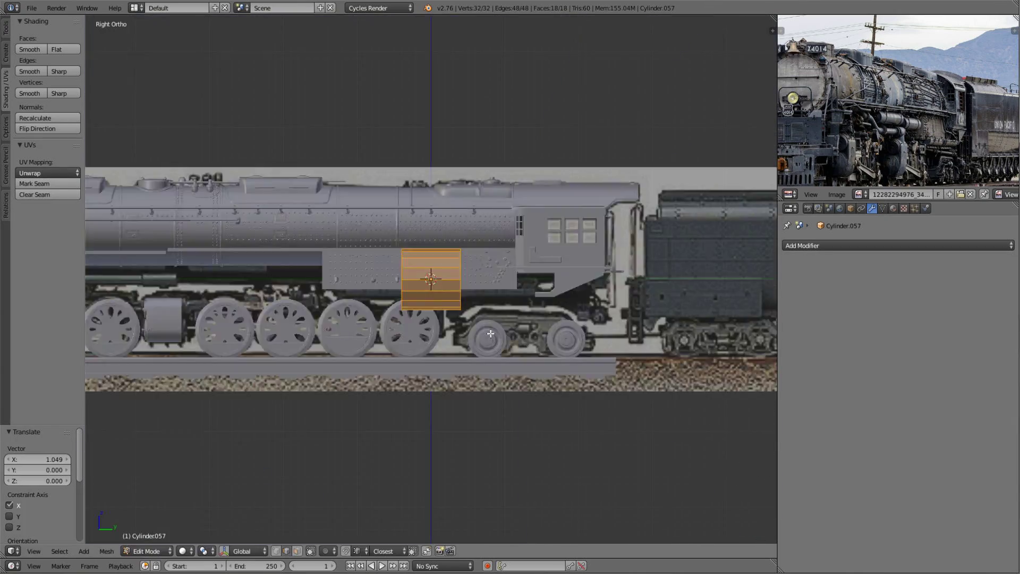
scroll(415, 239, up, 5)
key(g)
click(412, 219)
scroll(412, 218, down, 5)
key(s)
key(y)
click(430, 264)
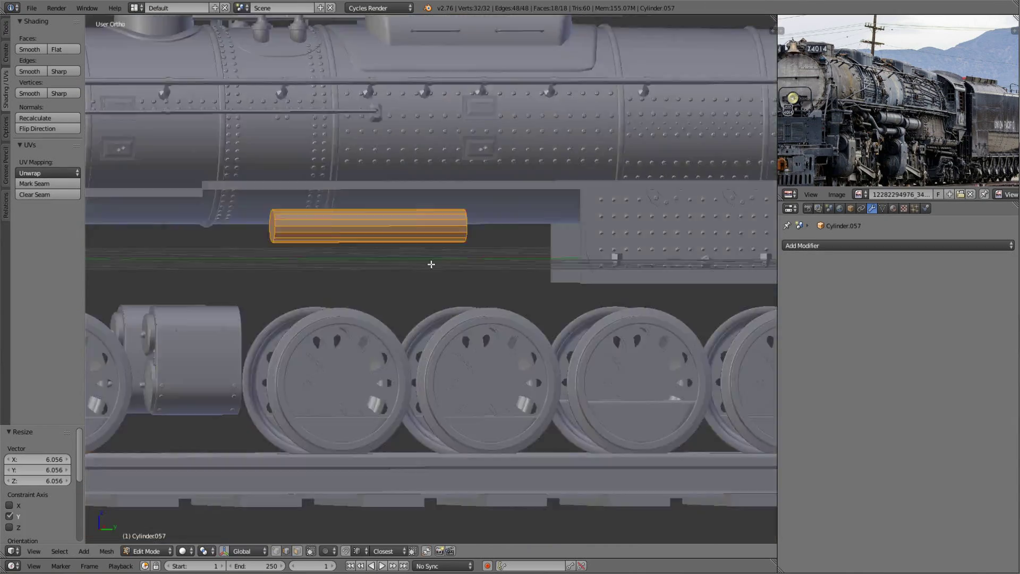
- Shorten the tank slightly along Y to its final length
middle_drag(430, 264, 597, 216)
scroll(480, 345, up, 5)
key(s)
key(y)
click(478, 342)
scroll(478, 342, down, 1)
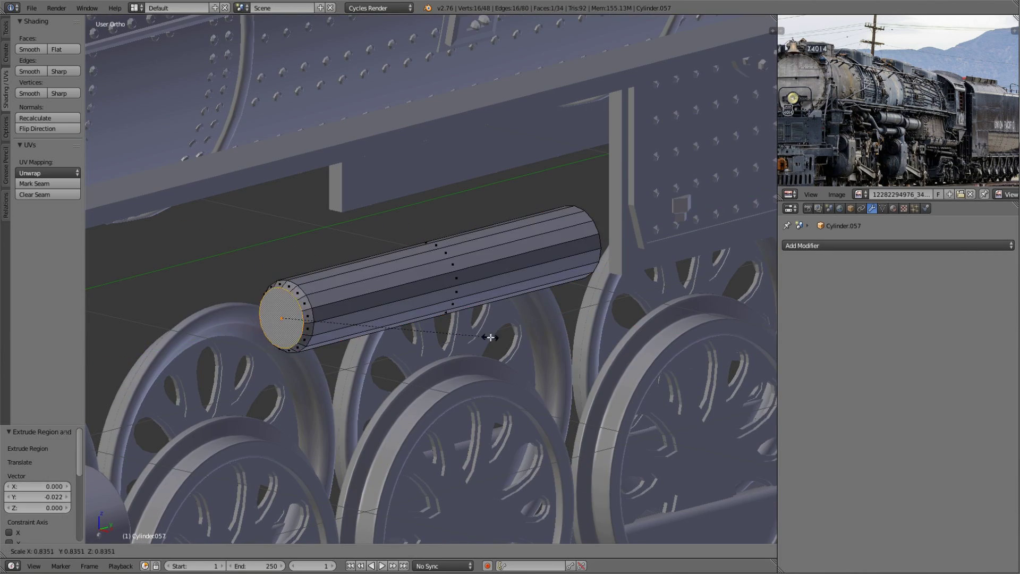
click(490, 336)
middle_drag(490, 337, 622, 321)
- Round the tank with level-1 subdivision, an end edge loop and an inset end cap
key(ctrl+1)
scroll(276, 320, up, 3)
click(176, 267)
key(Tab)
key(Tab)
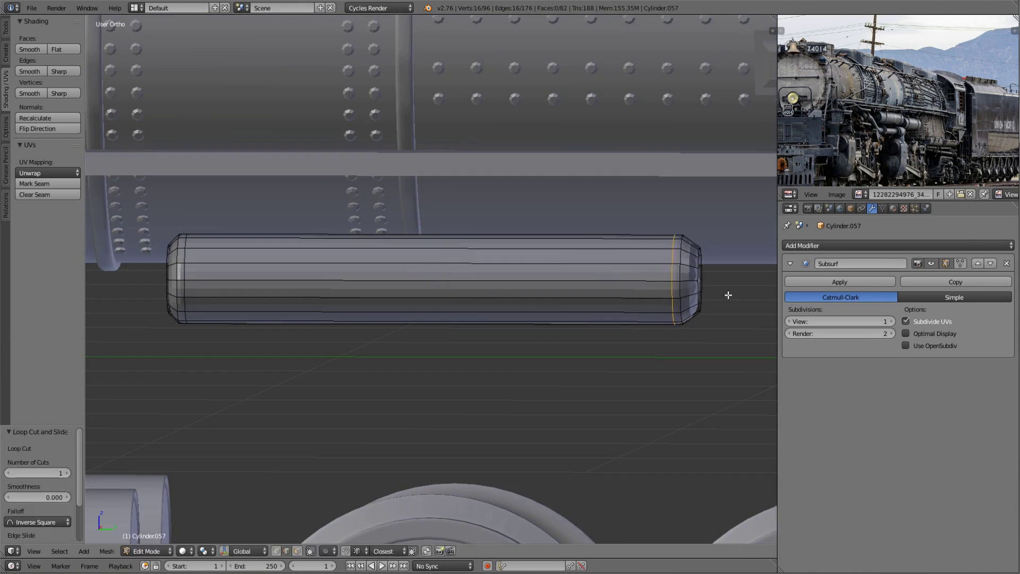
middle_drag(728, 291, 638, 297)
click(609, 340)
key(Tab)
- Add a Mirror modifier to the tank across the locomotive's centre
middle_drag(541, 330, 665, 335)
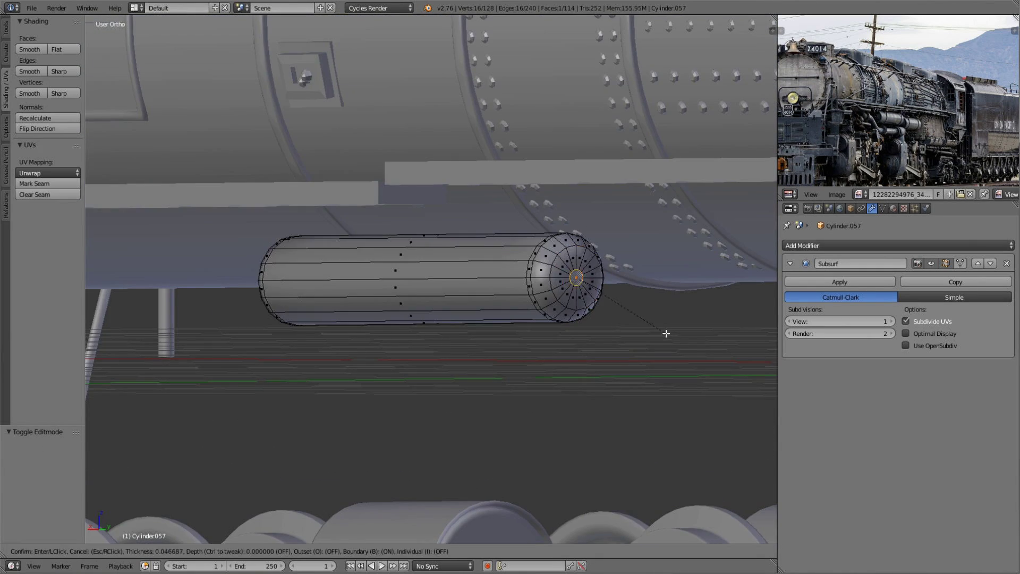
scroll(665, 335, down, 5)
middle_drag(500, 320, 642, 330)
key(KP_Decimal)
click(898, 245)
click(754, 333)
- Slide the tank mesh sideways along X so the mirrored pair straddles the locomotive
key(Tab)
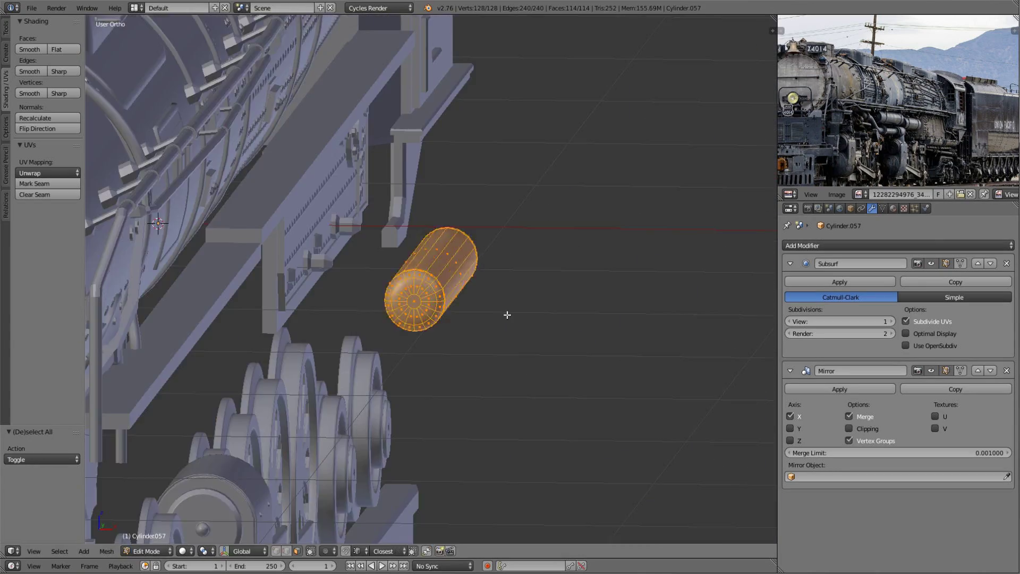
middle_drag(505, 314, 444, 314)
key(g)
key(x)
click(495, 327)
key(KP_1)
scroll(478, 324, up, 2)
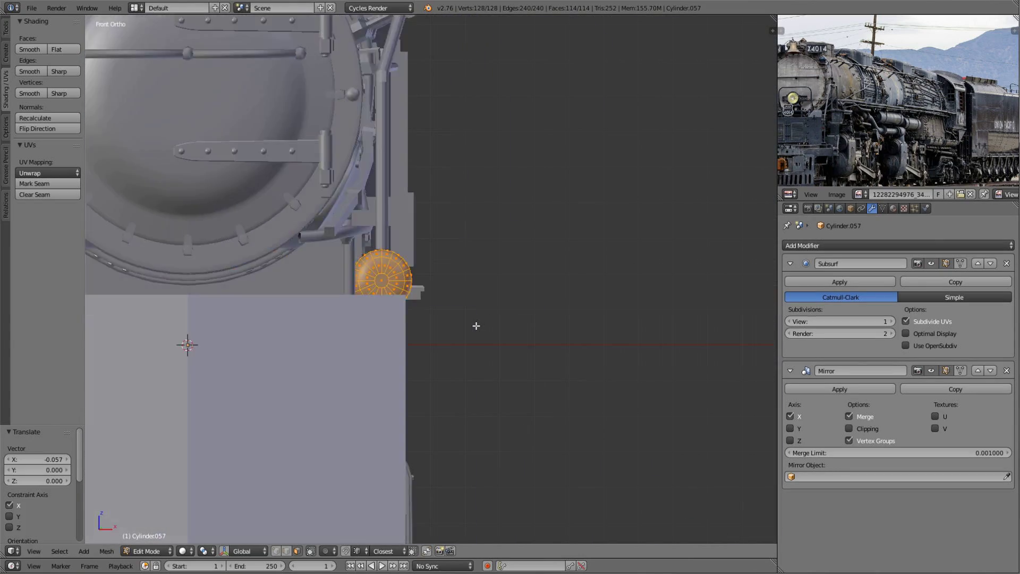
key(g)
key(x)
click(476, 325)
- Inspect the tank in side wireframe view and select its linked geometry
key(KP_3)
key(z)
mouse_move(475, 326)
shift+middle_down()
mouse_move(431, 272)
mouse_move(478, 287)
mouse_move(520, 252)
shift+middle_up()
scroll(432, 271, up, 2)
key(a)
key(z)
key(l)
scroll(478, 287, up, 3)
scroll(511, 305, down, 2)
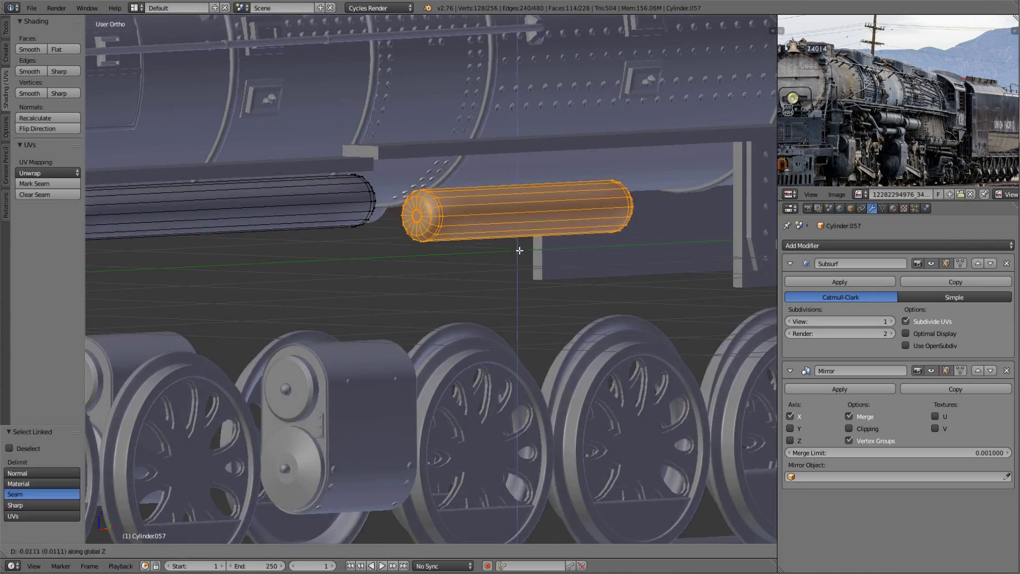
key(Tab)
- Review the whole locomotive with both tanks and re-enter tank edit mode
key(a)
scroll(430, 324, down, 5)
middle_drag(429, 324, 489, 378)
key(Tab)
scroll(619, 339, up, 5)
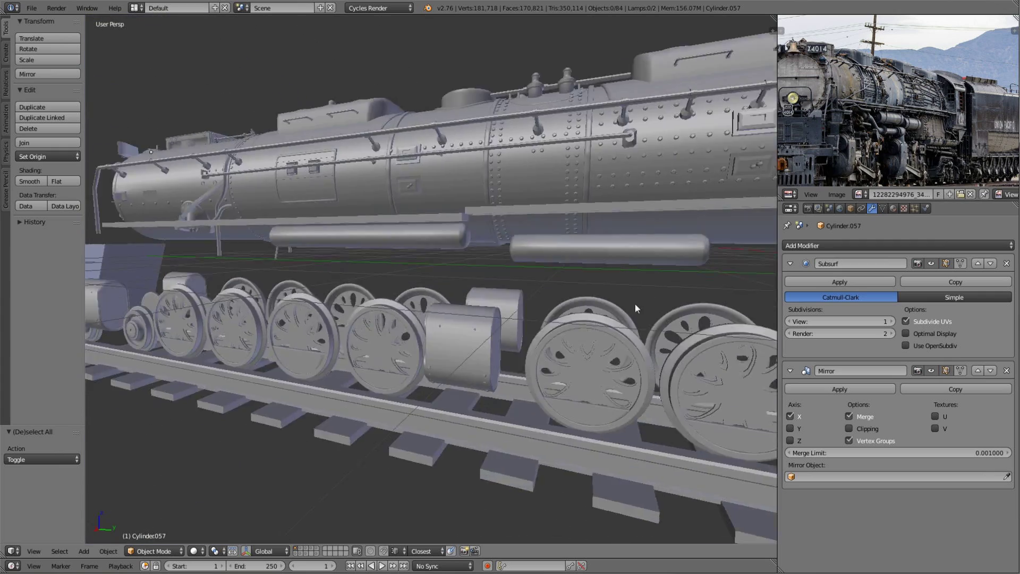
scroll(635, 303, up, 2)
- Replace an oversized cylinder with a small pipe cylinder rotated 90° on X and scaled down
click(379, 266)
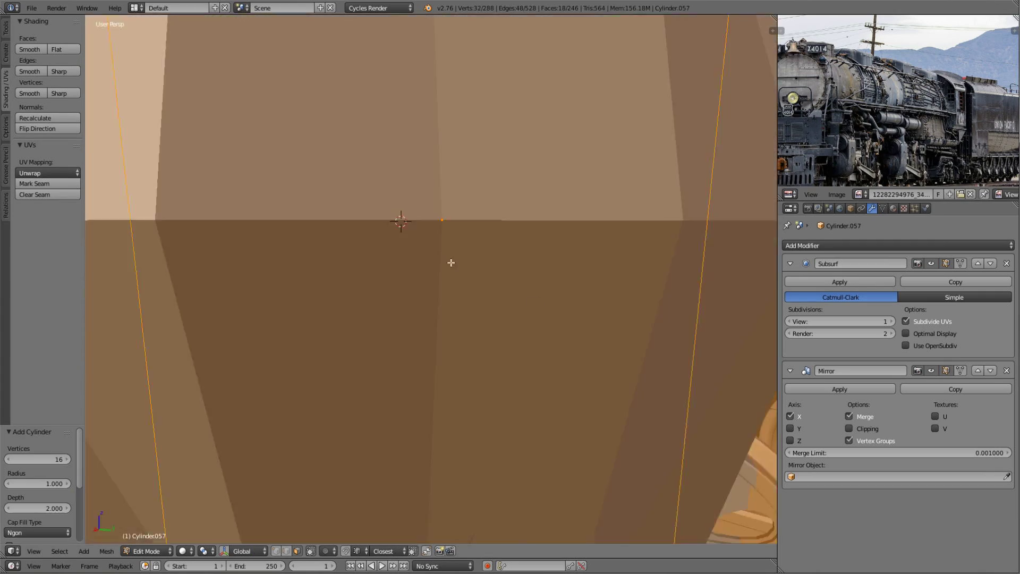
scroll(401, 221, down, 4)
text(rx90)
key(Return)
key(ctrl+z)
key(shift+a)
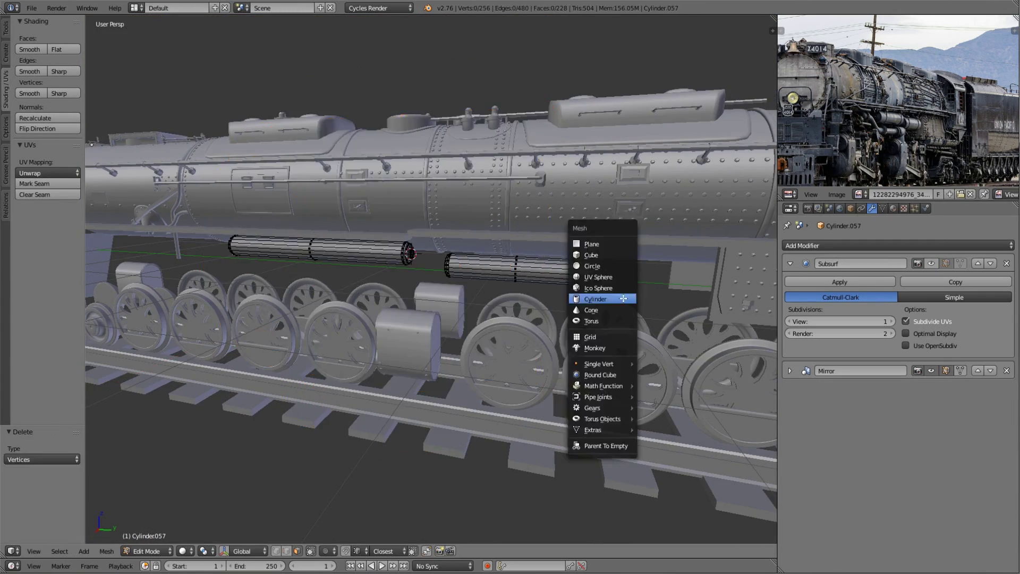
click(603, 291)
text(rx90s)
click(383, 213)
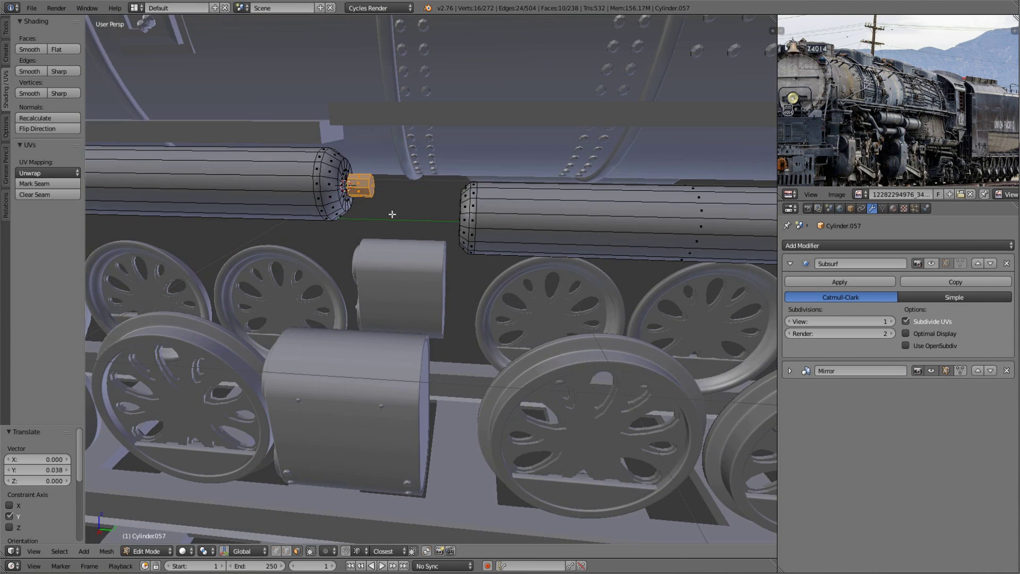
- Position the pipe along Y beside the tank end in side view
key(KP_3)
key(z)
key(g)
key(y)
click(309, 171)
scroll(308, 171, up, 3)
- Extrude the pipe lengthwise, rotate it into a bend, and extrude it upward
key(e)
key(y)
click(551, 307)
key(r)
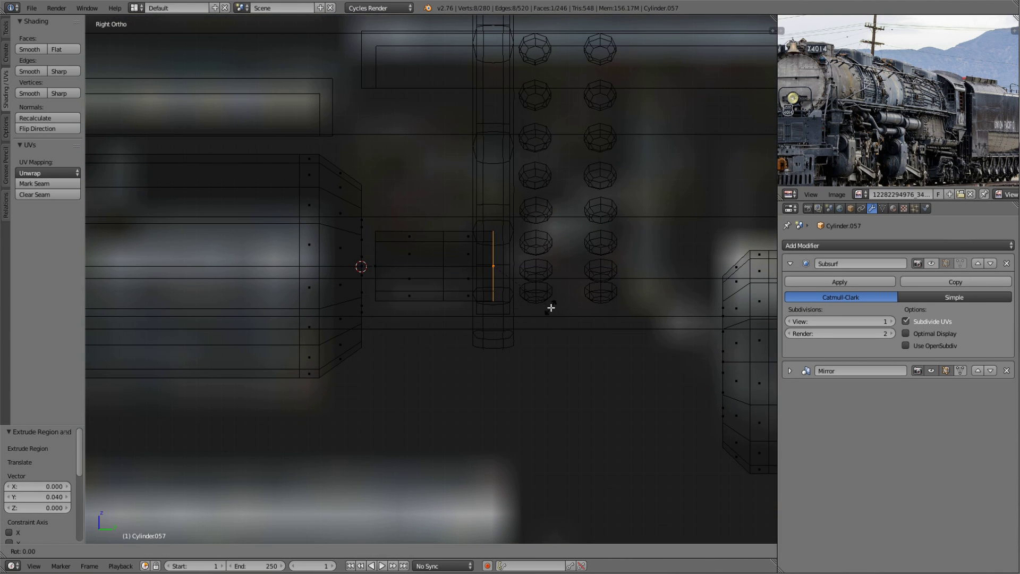
click(562, 272)
scroll(539, 255, down, 2)
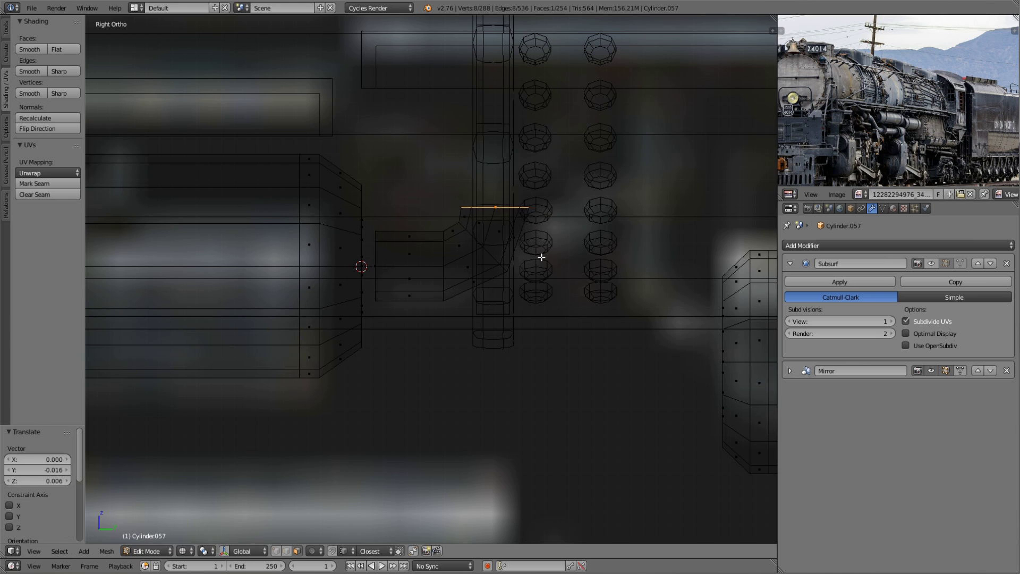
key(e)
key(z)
click(585, 246)
key(z)
key(shift+e)
key(Escape)
- Adjust the pipe top's height and extrude a long section along the boiler
middle_drag(512, 236, 526, 247)
key(g)
key(z)
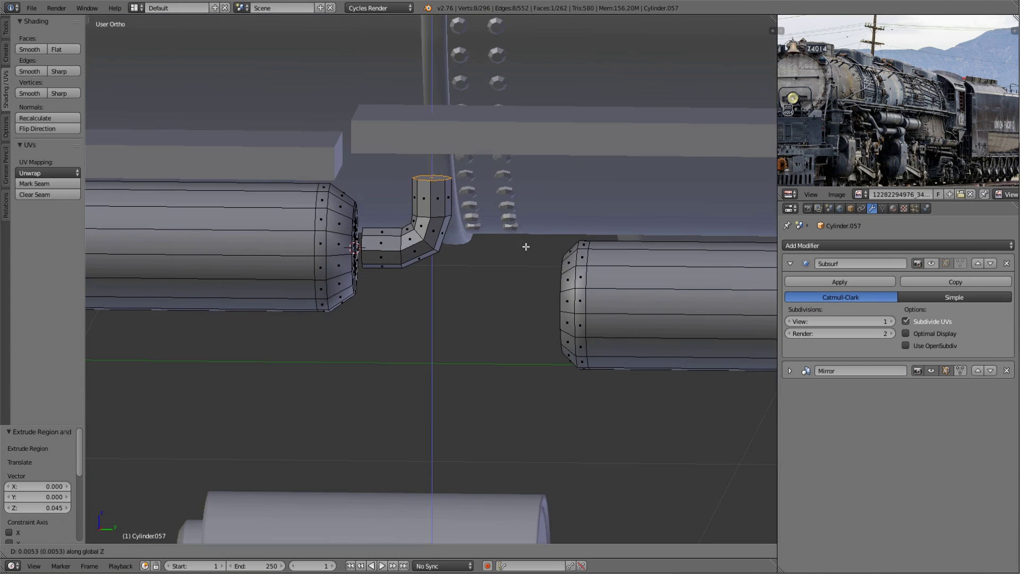
key(KP_3)
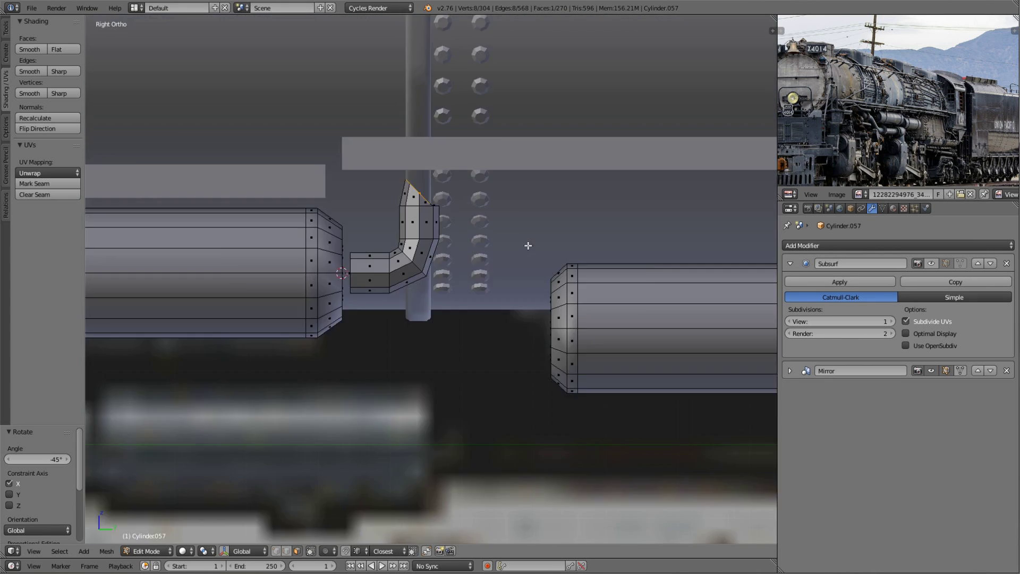
scroll(487, 215, up, 2)
key(x)
key(x)
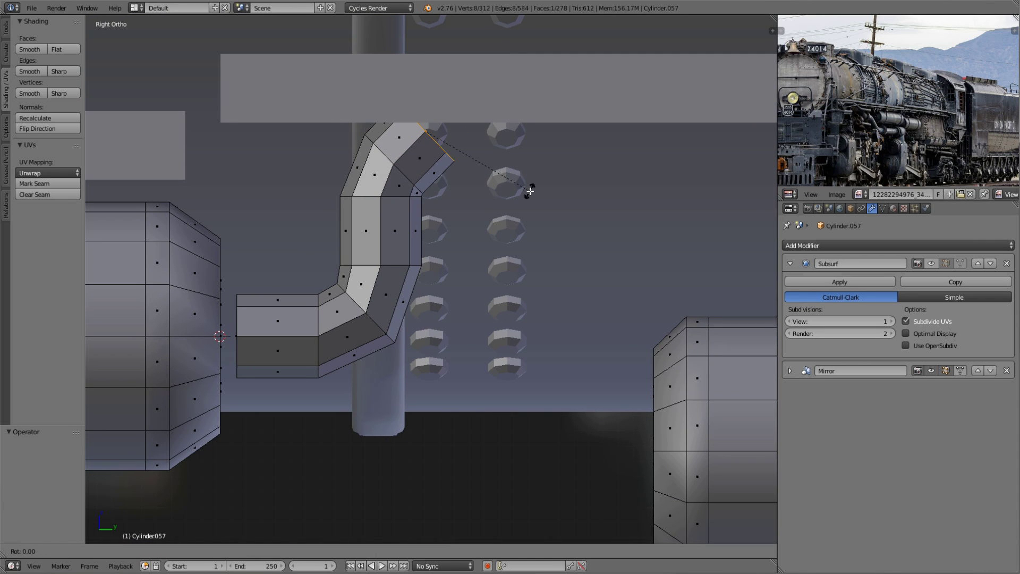
scroll(506, 181, down, 3)
scroll(506, 182, down, 2)
key(e)
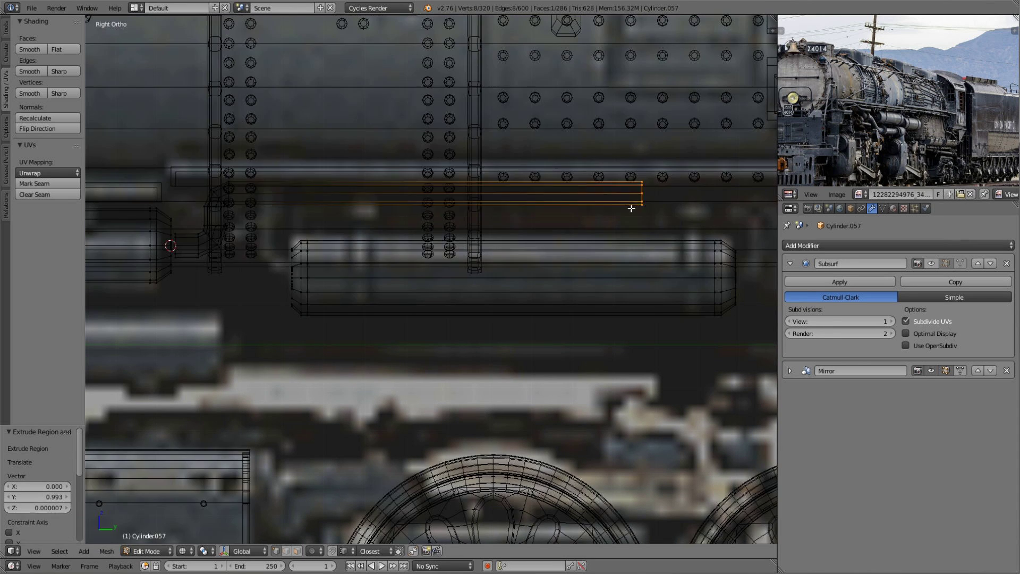
key(g)
key(z)
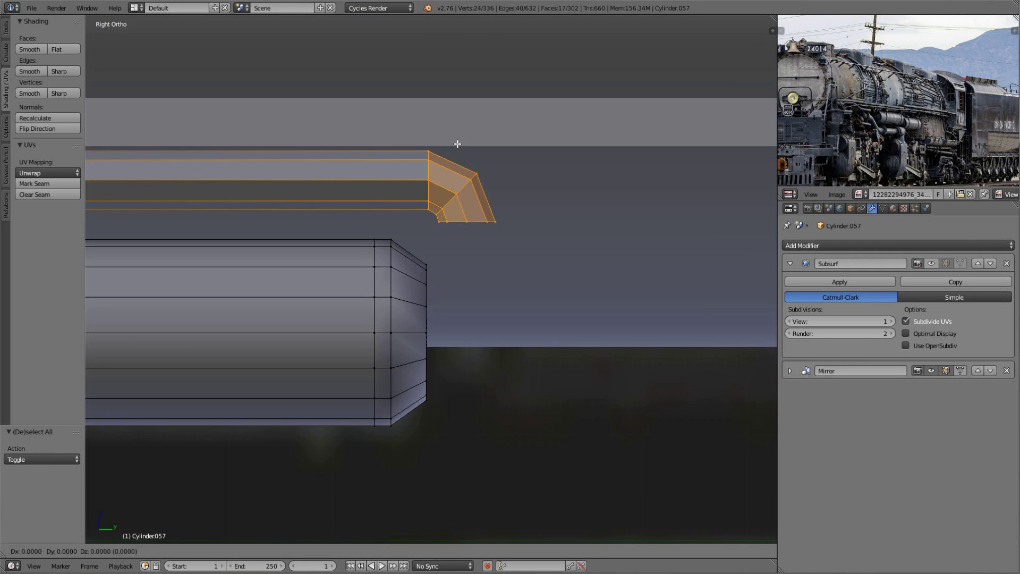
- Box-select the pipe end, extrude it downward and sweep it toward the tank
key(a)
key(b)
drag(563, 253, 477, 225)
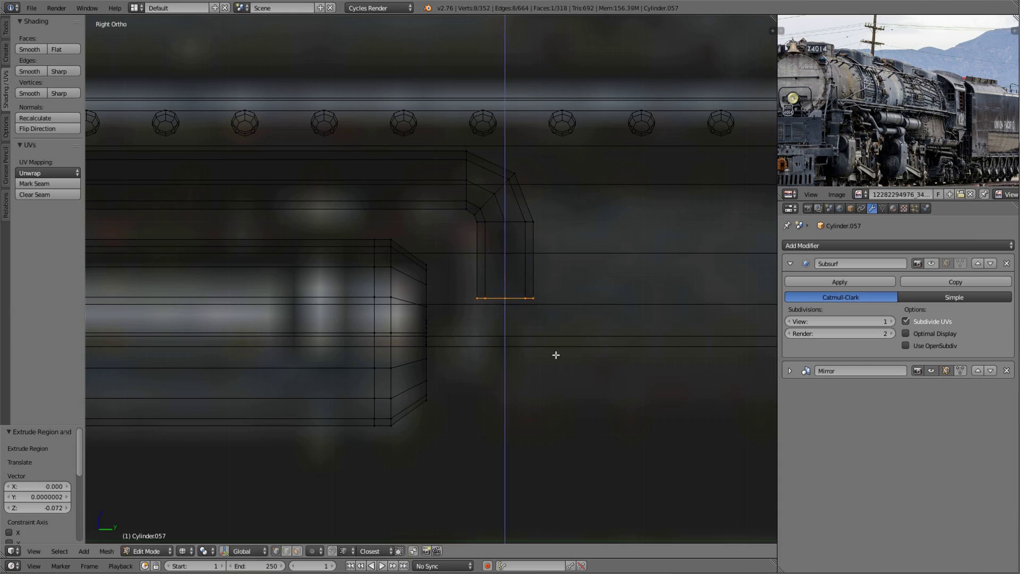
click(538, 412)
key(Tab)
key(Tab)
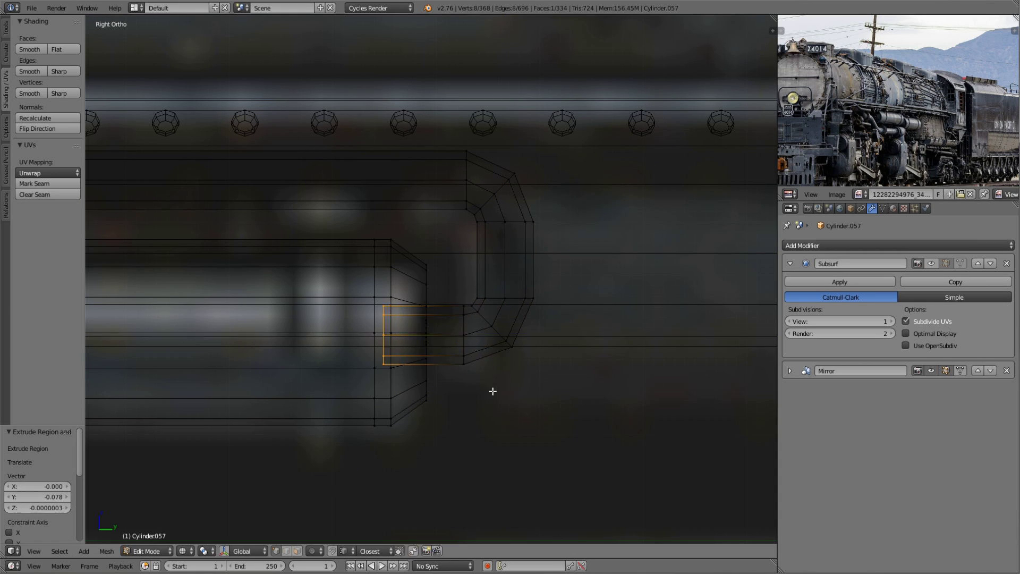
key(z)
mouse_move(491, 392)
middle_down()
mouse_move(505, 377)
mouse_move(379, 297)
middle_up()
scroll(380, 297, up, 5)
- Extrude the pipe end into the tank cap, scale it to fit, and exit edit mode
key(i)
mouse_move(319, 261)
middle_down()
mouse_move(607, 303)
mouse_move(667, 278)
middle_up()
key(z)
key(a)
key(z)
middle_drag(493, 261, 542, 289)
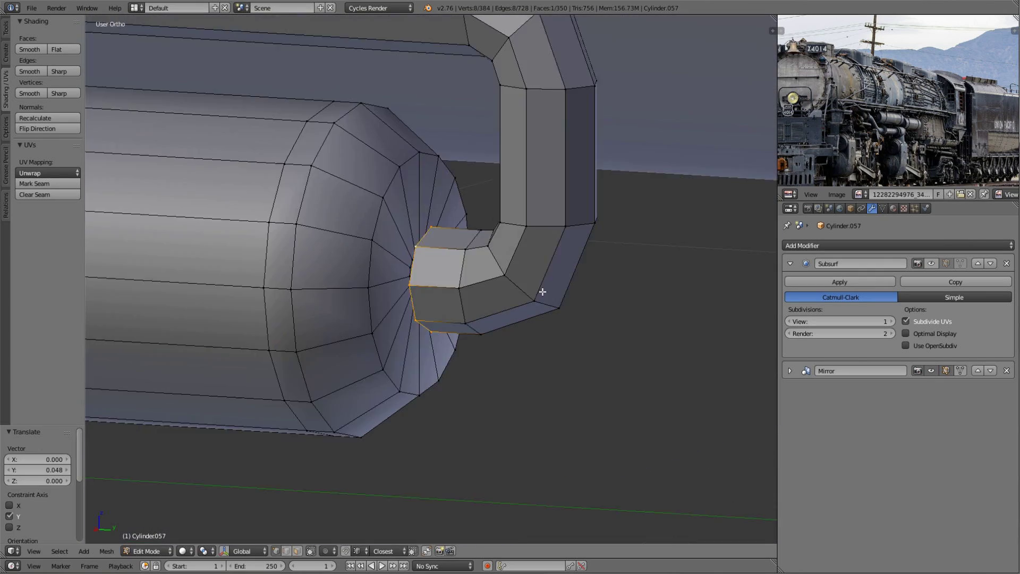
key(s)
click(579, 291)
key(e)
key(Tab)
scroll(603, 292, down, 5)
- Smooth-shade the pipe and slide a new edge loop up against its upper bend
middle_drag(418, 312, 436, 262)
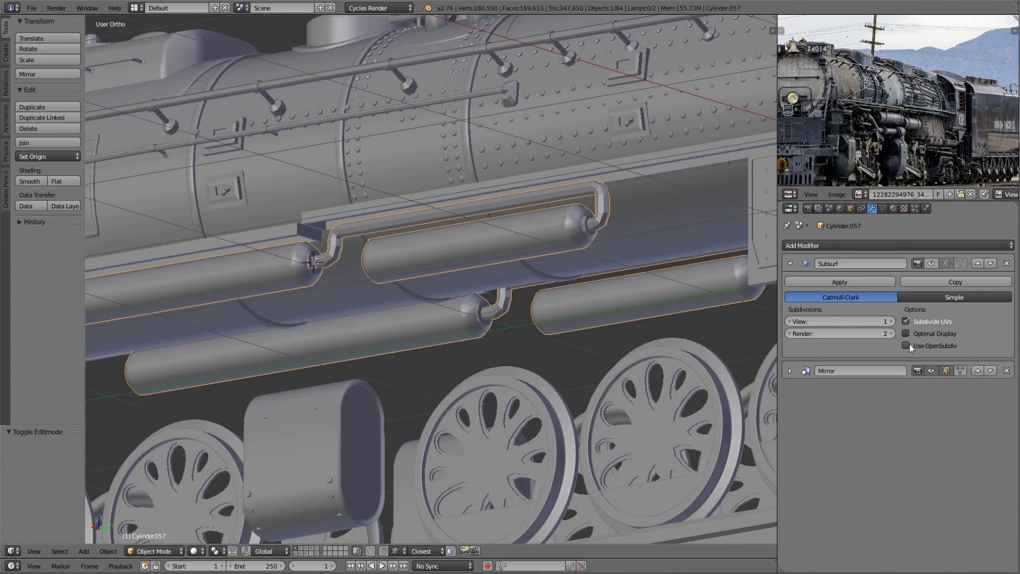
click(29, 182)
scroll(435, 261, up, 3)
key(Tab)
scroll(436, 261, up, 2)
key(ctrl+r)
click(404, 245)
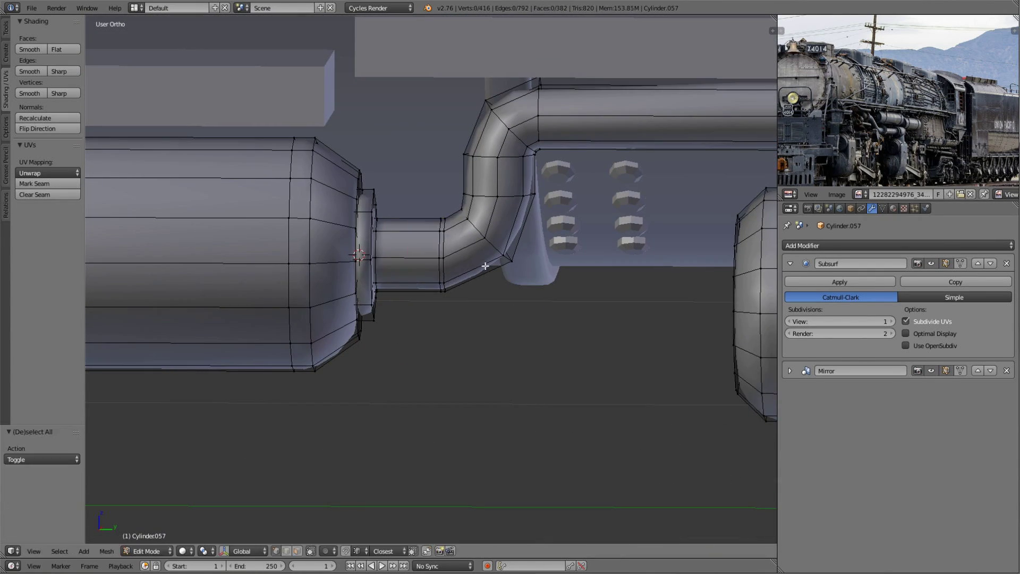
click(591, 117)
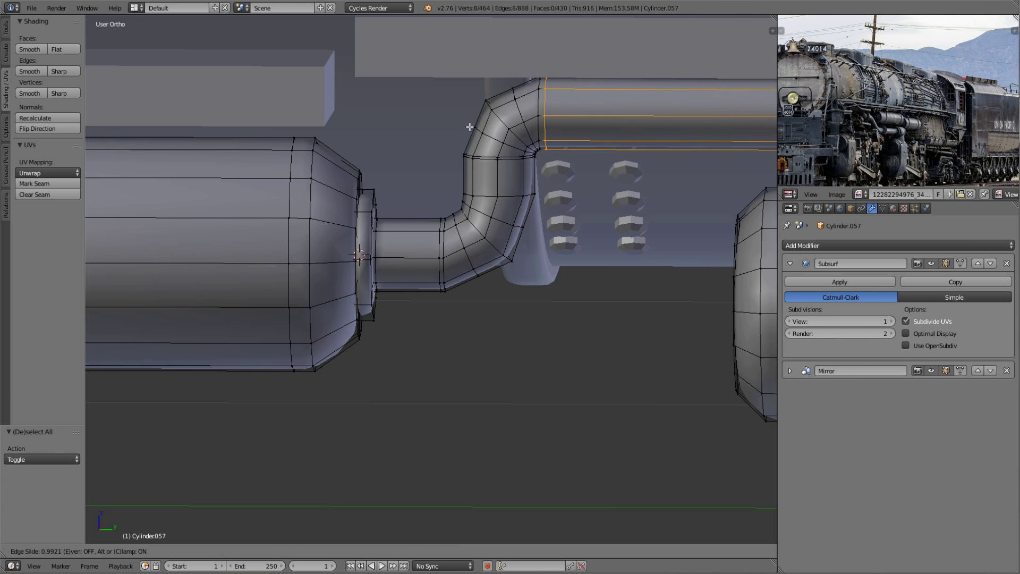
middle_drag(471, 124, 578, 245)
- Add a second edge loop tight against the pipe junction and leave Edit Mode
scroll(355, 161, up, 3)
key(ctrl+r)
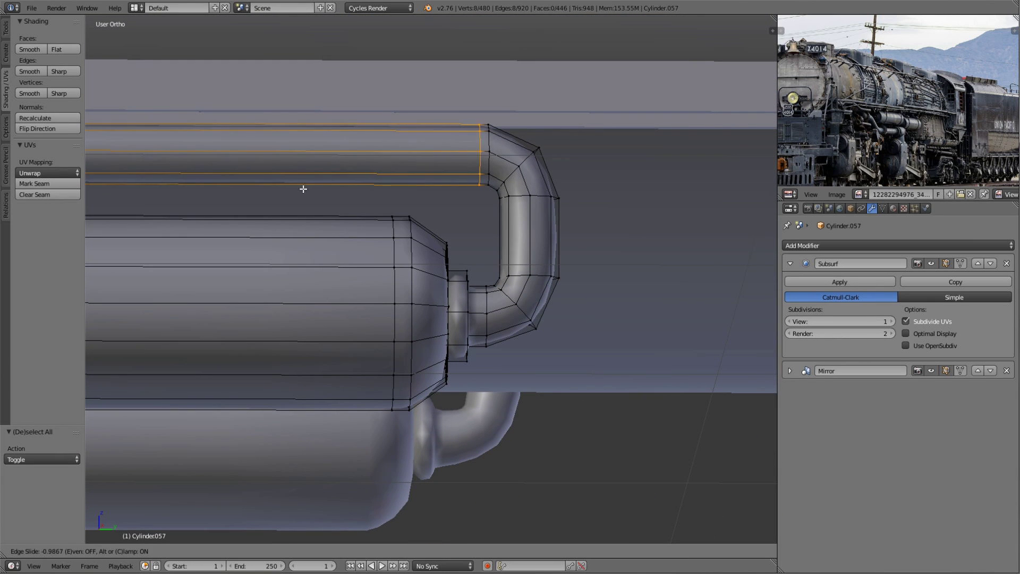
click(488, 301)
mouse_move(509, 238)
middle_down()
mouse_move(494, 319)
mouse_move(511, 347)
mouse_move(473, 310)
mouse_move(454, 336)
mouse_move(436, 305)
middle_up()
key(Tab)
- Preview the locomotive in rendered shading, then return to solid view of the pipe side
scroll(494, 319, up, 2)
key(a)
scroll(518, 345, down, 10)
key(shift+z)
scroll(442, 322, up, 3)
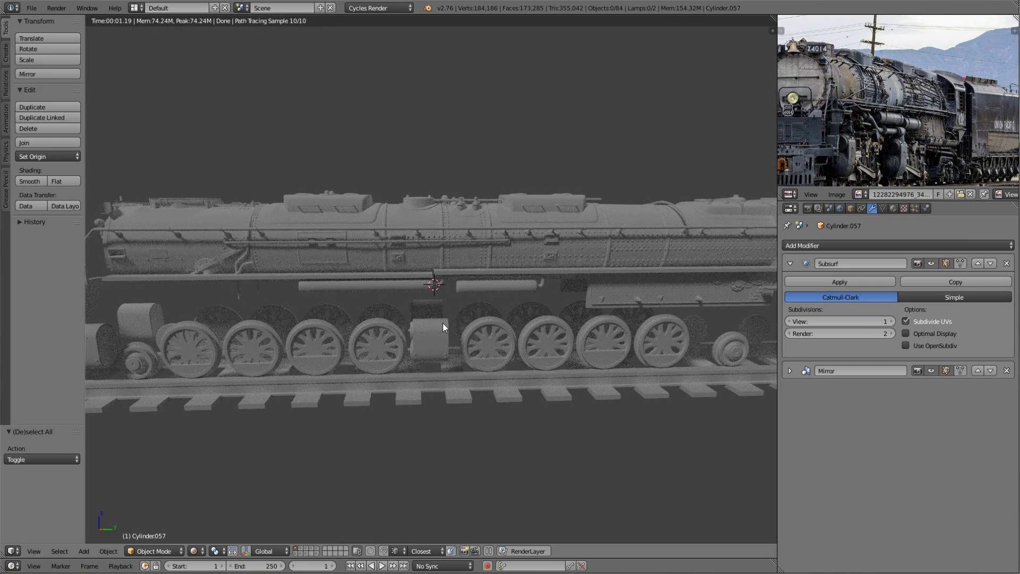
key(shift+z)
scroll(443, 323, up, 3)
scroll(467, 323, down, 2)
mouse_move(467, 323)
middle_down()
mouse_move(391, 264)
mouse_move(410, 241)
mouse_move(419, 203)
middle_up()
scroll(410, 241, up, 2)
- Set the new cube's origin to the 3D cursor
scroll(419, 203, down, 5)
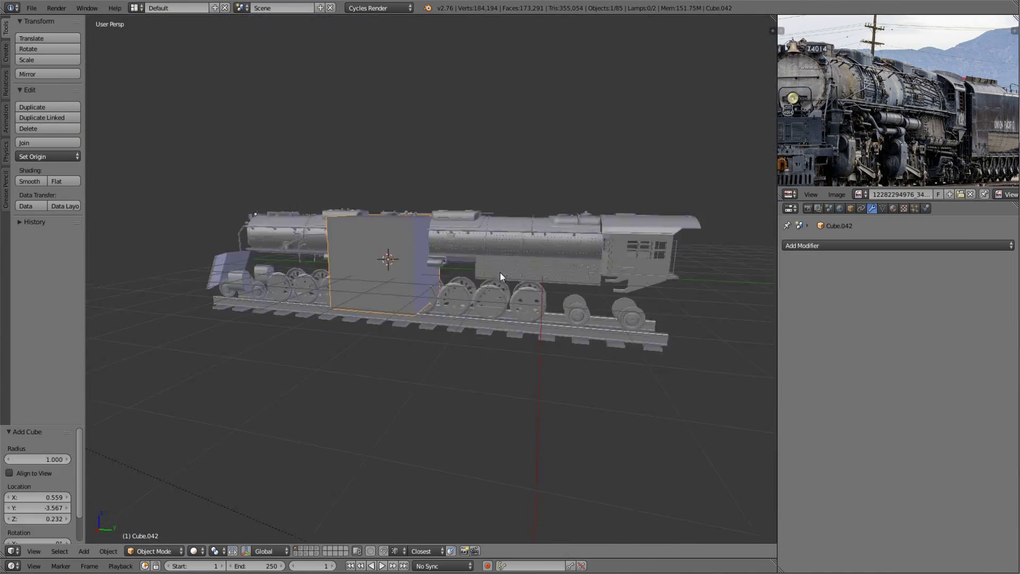
scroll(500, 272, up, 4)
click(48, 156)
click(80, 194)
middle_drag(404, 297, 438, 334)
key(shift+s)
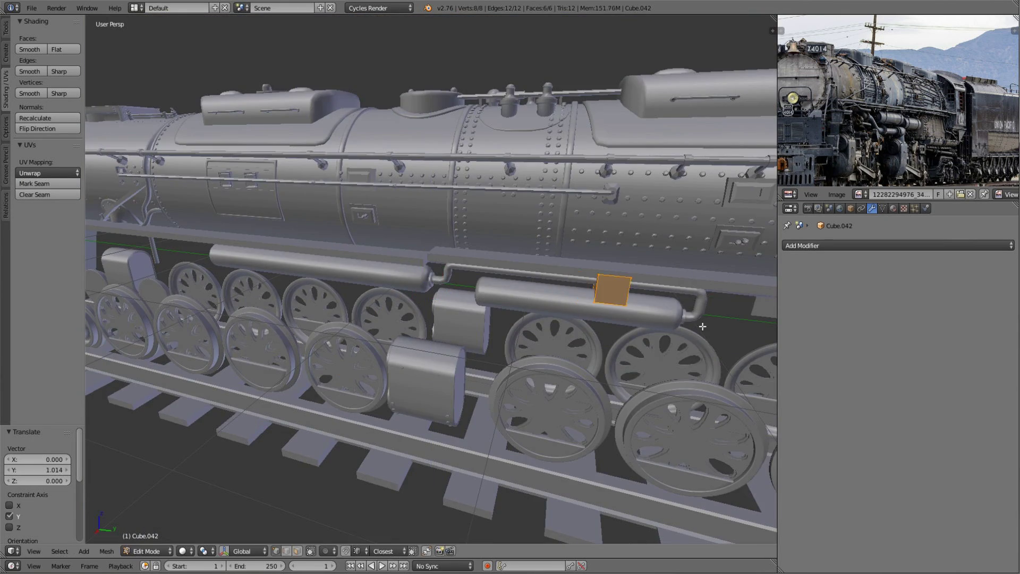
- Shrink the cube to a small block and narrow it along X
key(KP_Decimal)
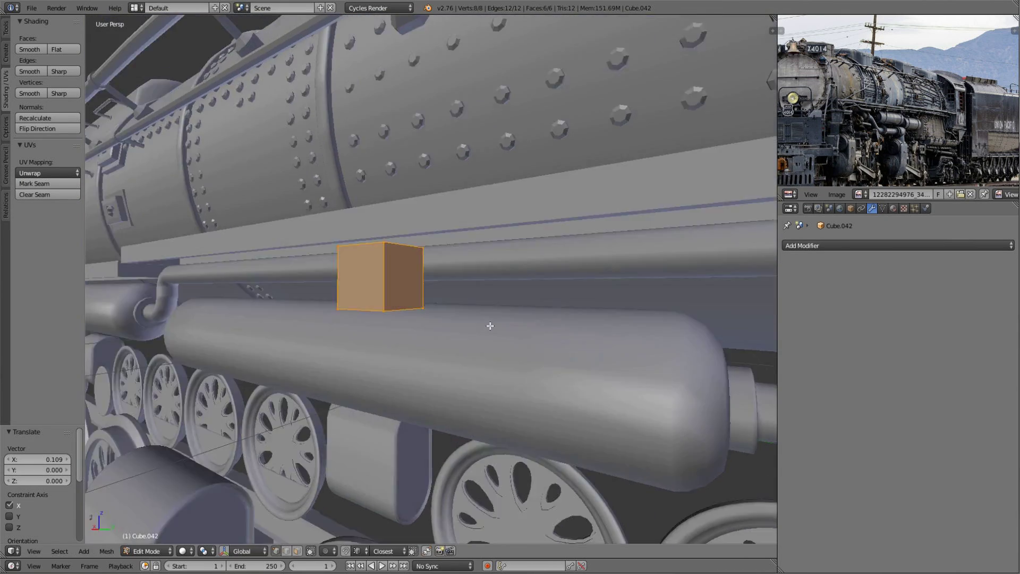
mouse_move(489, 326)
middle_down()
mouse_move(524, 303)
mouse_move(304, 532)
middle_up()
key(s)
key(x)
click(523, 302)
- Inset the block's front face and delete it to leave a hollow square frame
right_click(393, 286)
key(i)
key(x)
click(546, 314)
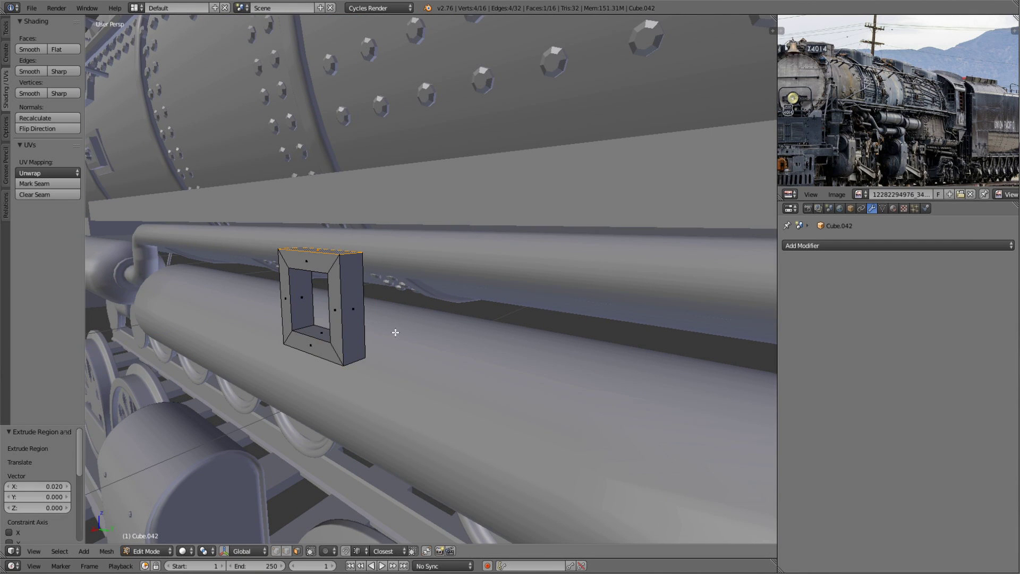
key(a)
mouse_move(395, 333)
middle_down()
mouse_move(347, 315)
mouse_move(390, 325)
middle_up()
key(Escape)
- Rotate the square frame 45° around the Y axis
key(a)
key(r)
key(y)
key(4)
key(5)
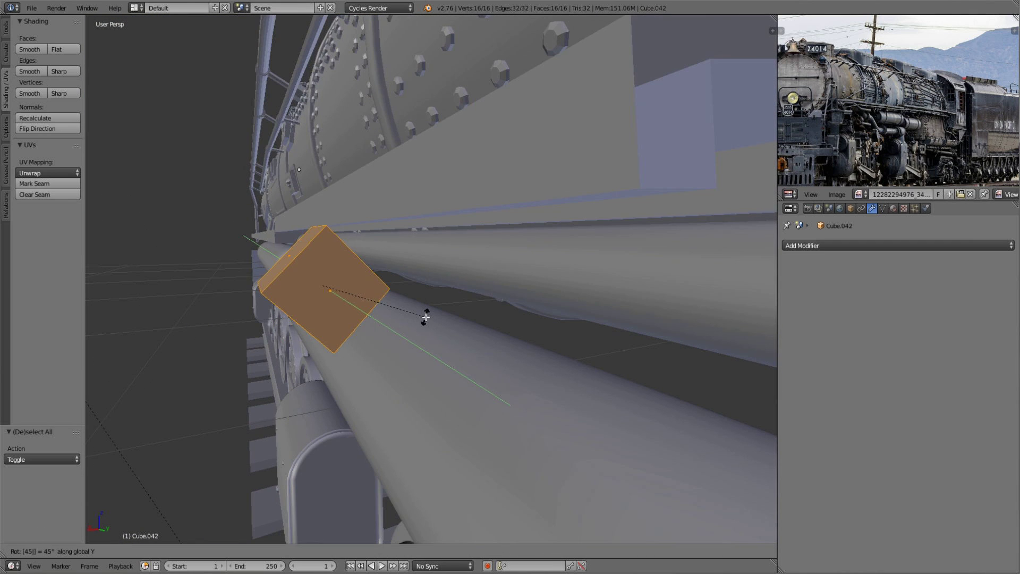
click(514, 317)
key(a)
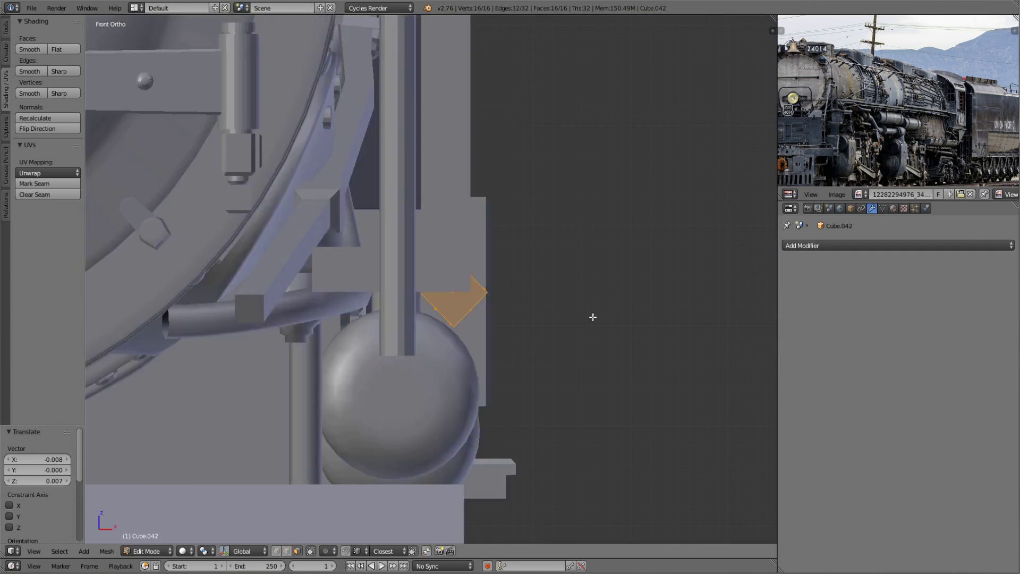
middle_drag(592, 317, 476, 353)
- Add a cylinder and turn it 90° about the X axis
key(r)
key(x)
key(9)
key(0)
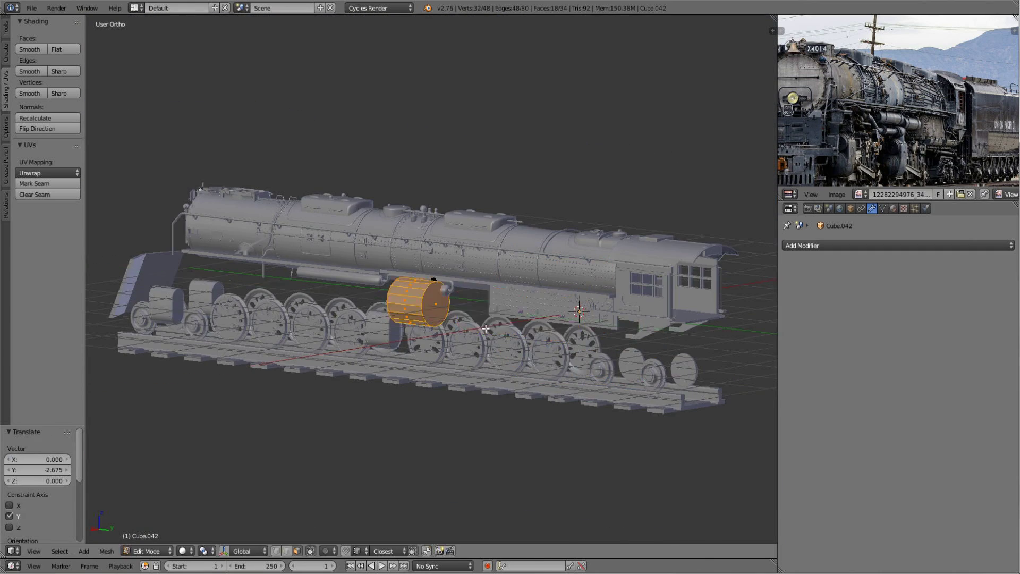
- Move the cylinder vertically and size it to wrap around the lower tank
key(KP_Decimal)
key(g)
key(z)
click(459, 327)
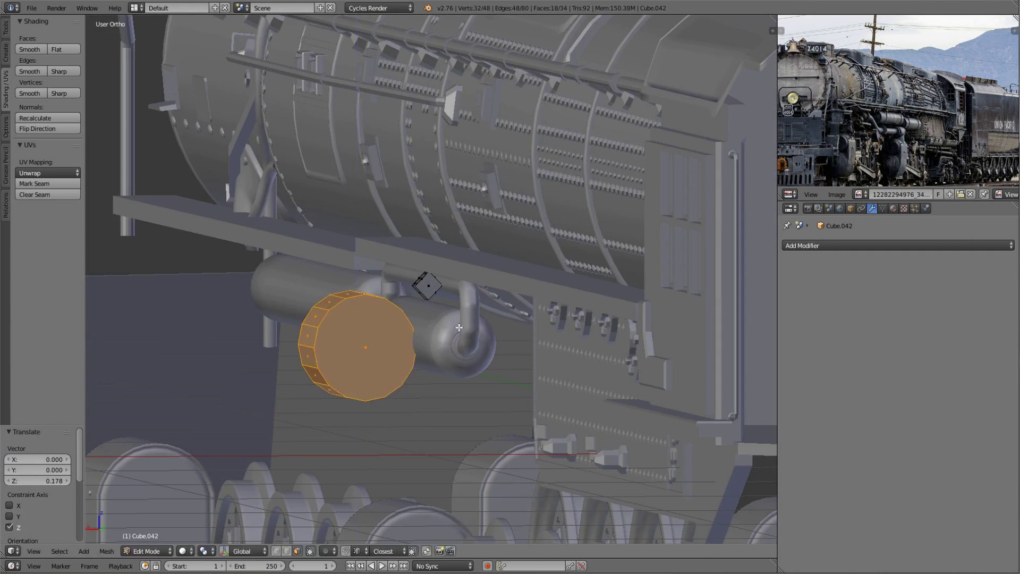
click(506, 342)
scroll(505, 335, up, 6)
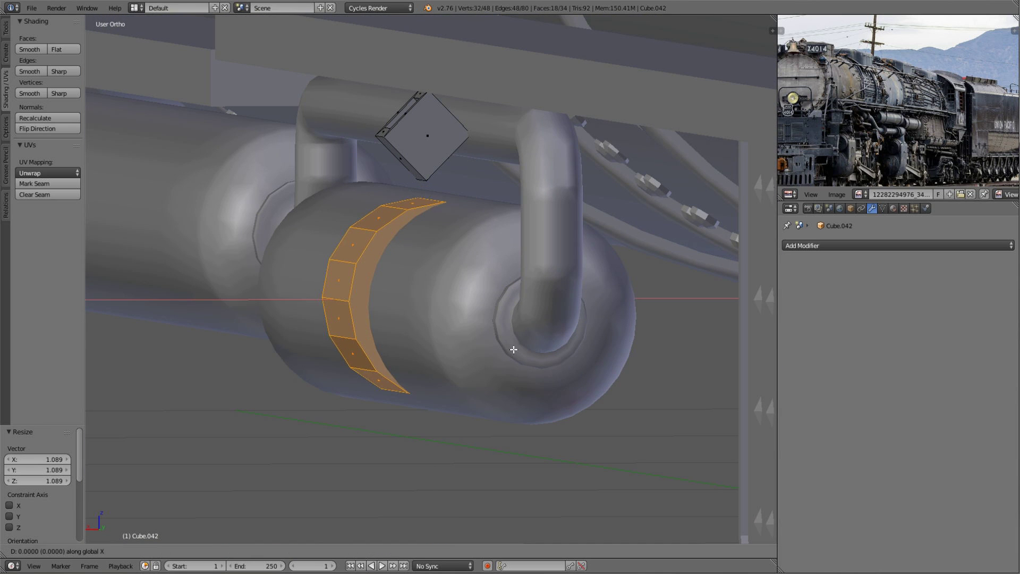
click(550, 346)
mouse_move(550, 346)
middle_down()
mouse_move(578, 366)
mouse_move(496, 358)
middle_up()
scroll(596, 368, down, 5)
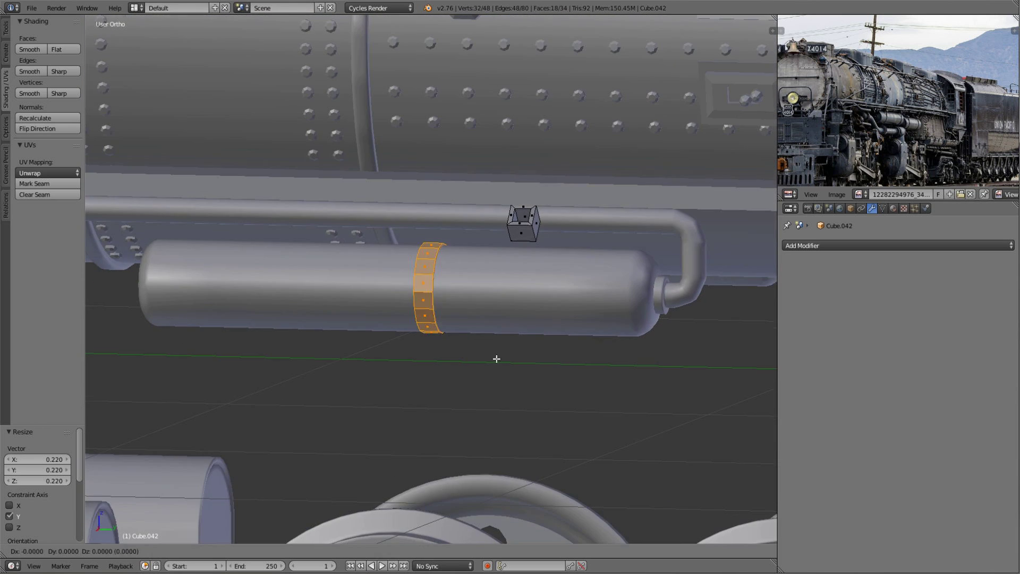
- Narrow the cylinder along Y into a thin band on the tank
key(g)
key(y)
click(579, 343)
middle_drag(578, 344, 496, 346)
scroll(304, 284, up, 3)
- Select the band's outer face loop and inset its rim
key(a)
right_click(303, 284)
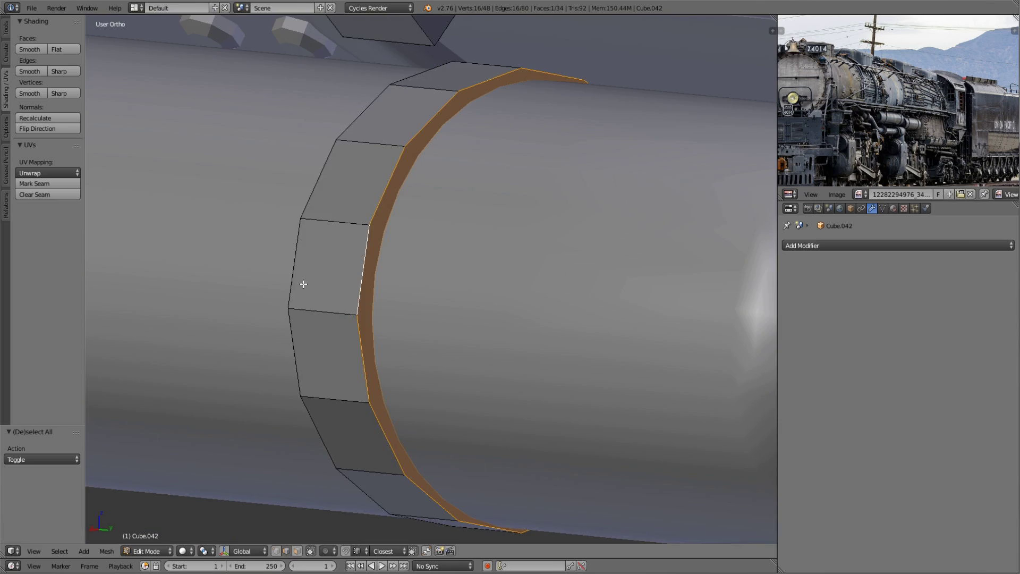
click(345, 278)
key(a)
mouse_move(346, 278)
middle_down()
mouse_move(420, 250)
mouse_move(461, 202)
middle_up()
click(586, 282)
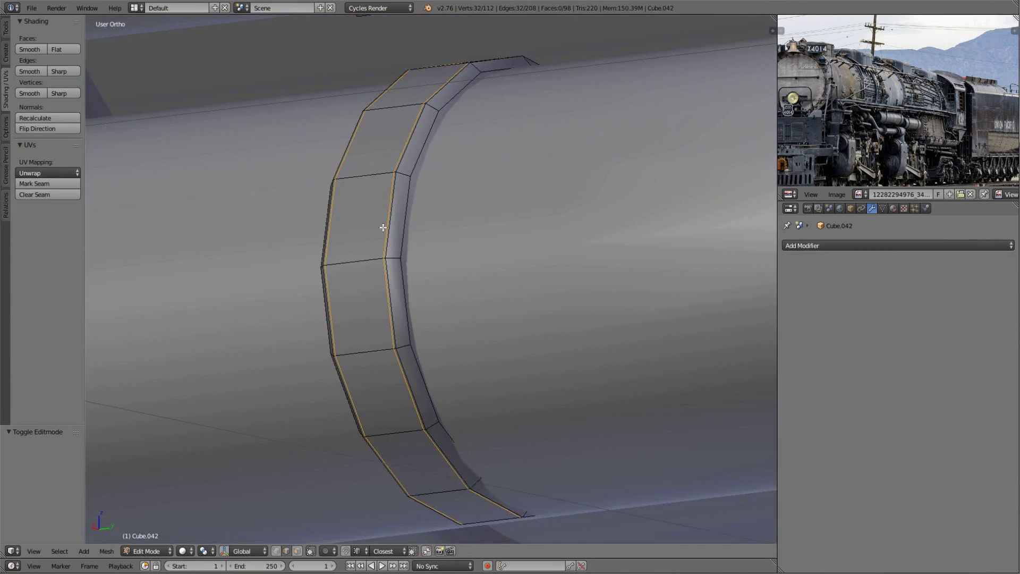
key(Tab)
scroll(490, 291, down, 4)
mouse_move(490, 291)
middle_down()
mouse_move(471, 202)
mouse_move(502, 304)
middle_up()
key(Tab)
key(g)
scroll(492, 194, down, 5)
scroll(503, 304, up, 4)
- Extrude a single band face outward and scale it into a bracket lug
right_click(378, 412)
key(KP_Decimal)
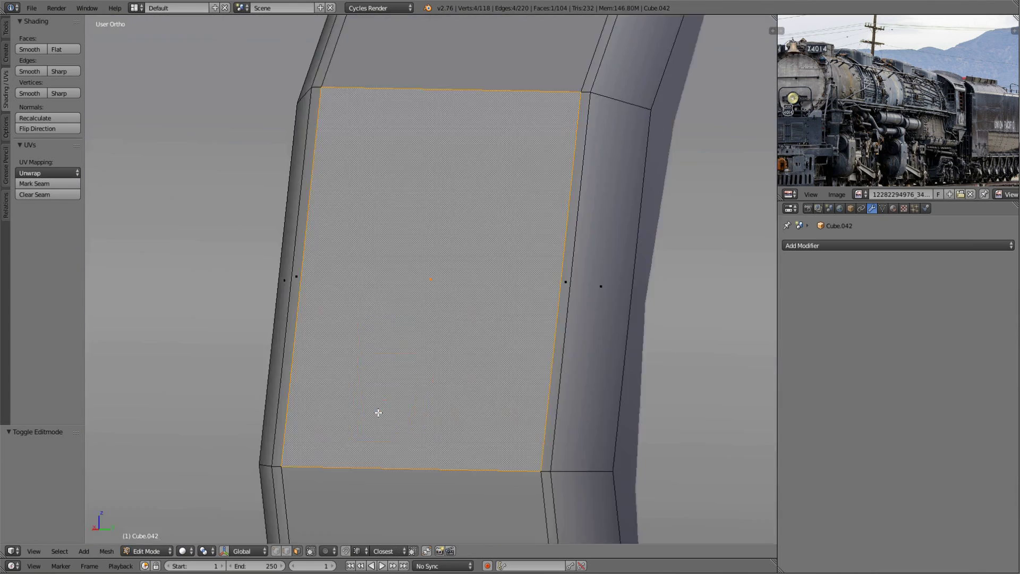
key(e)
click(378, 413)
scroll(378, 413, down, 3)
middle_drag(378, 412, 637, 365)
key(s)
key(Tab)
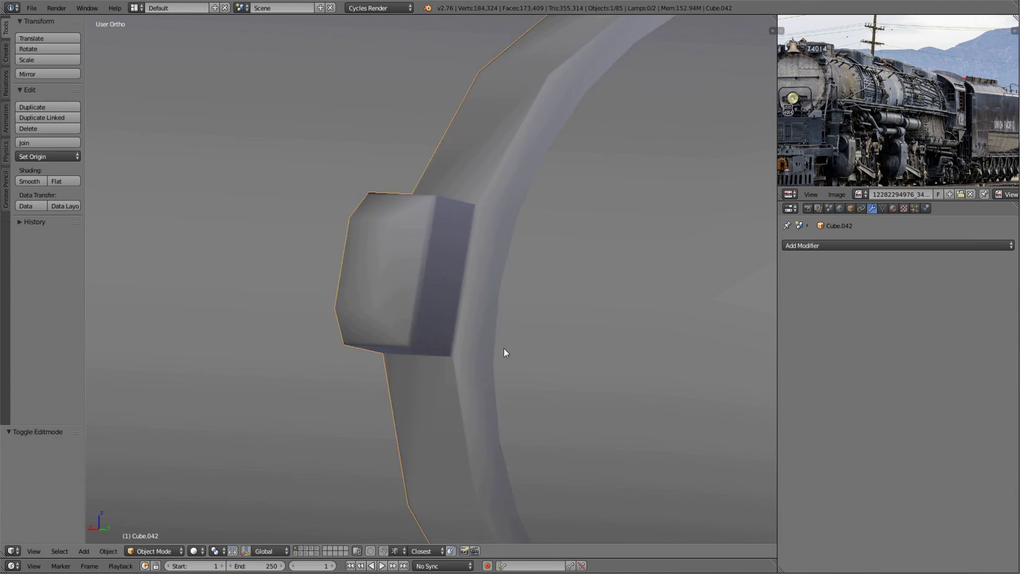
scroll(503, 351, down, 3)
middle_drag(503, 351, 479, 188)
- Inset the bracket block's front face
right_click(479, 134)
key(KP_Decimal)
key(i)
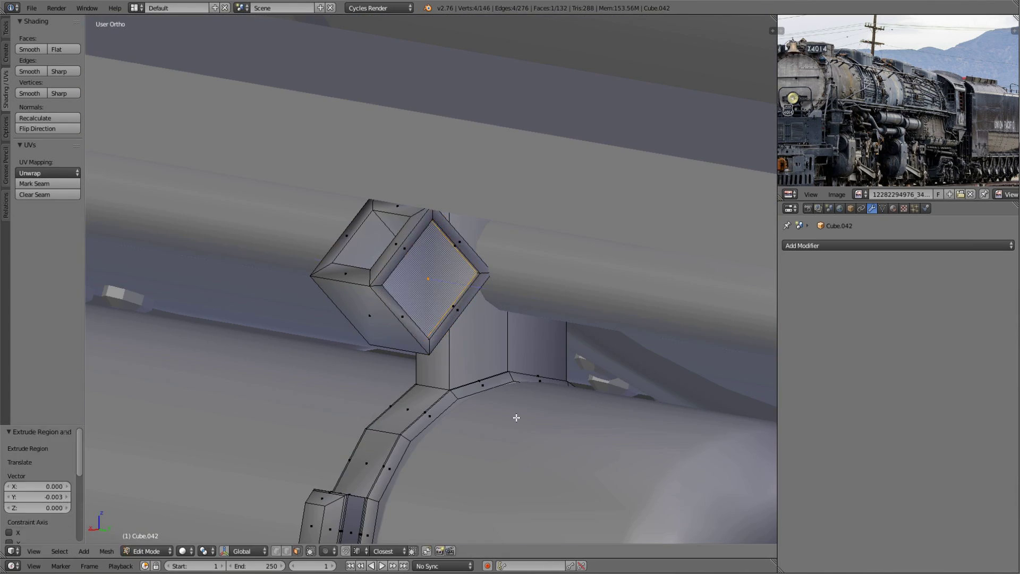
key(ctrl+z)
middle_drag(516, 418, 497, 351)
key(Escape)
middle_drag(626, 394, 281, 353)
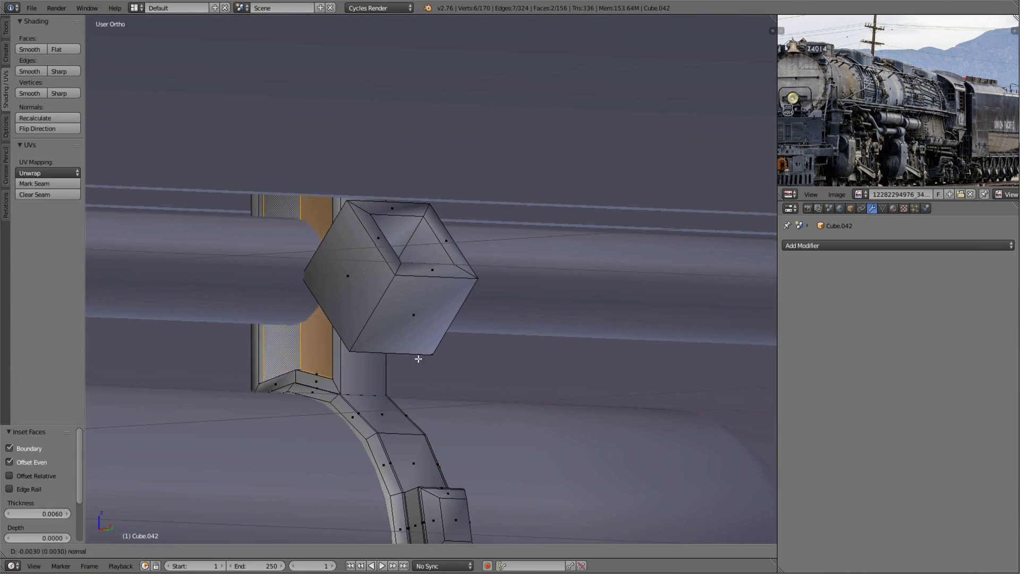
click(418, 358)
scroll(473, 428, down, 4)
key(a)
key(a)
scroll(501, 396, down, 3)
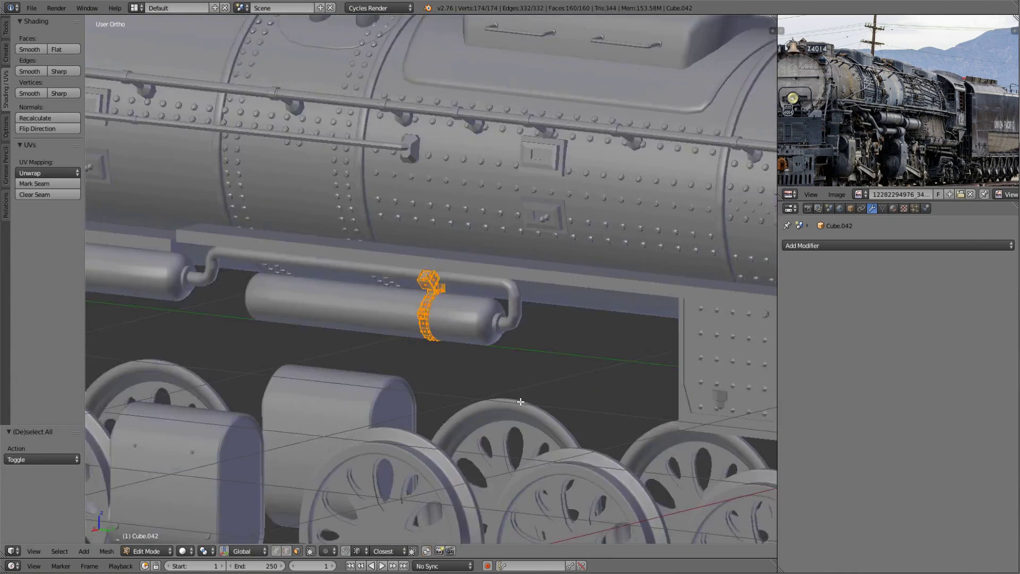
key(Tab)
- Select the whole linked bracket box sitting above the band
middle_drag(520, 401, 505, 382)
scroll(506, 381, up, 3)
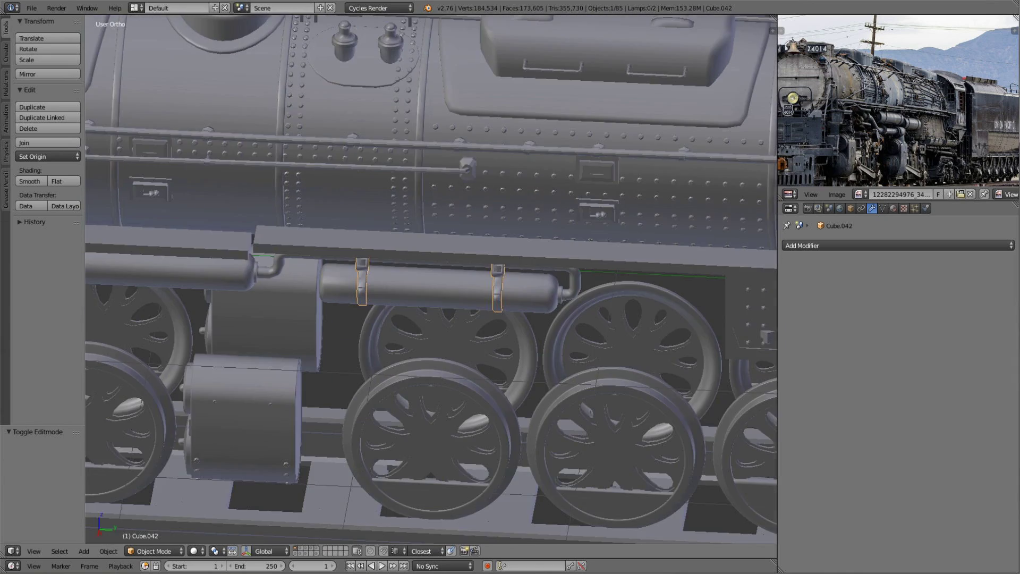
scroll(390, 343, down, 3)
key(Tab)
scroll(483, 266, up, 4)
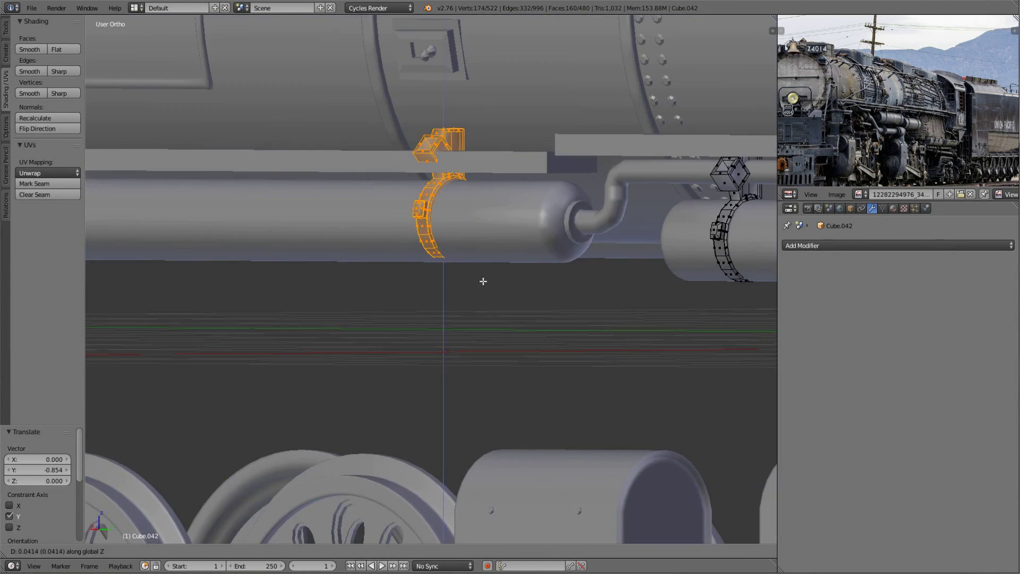
scroll(449, 139, up, 3)
key(a)
right_click(374, 86)
key(g)
key(z)
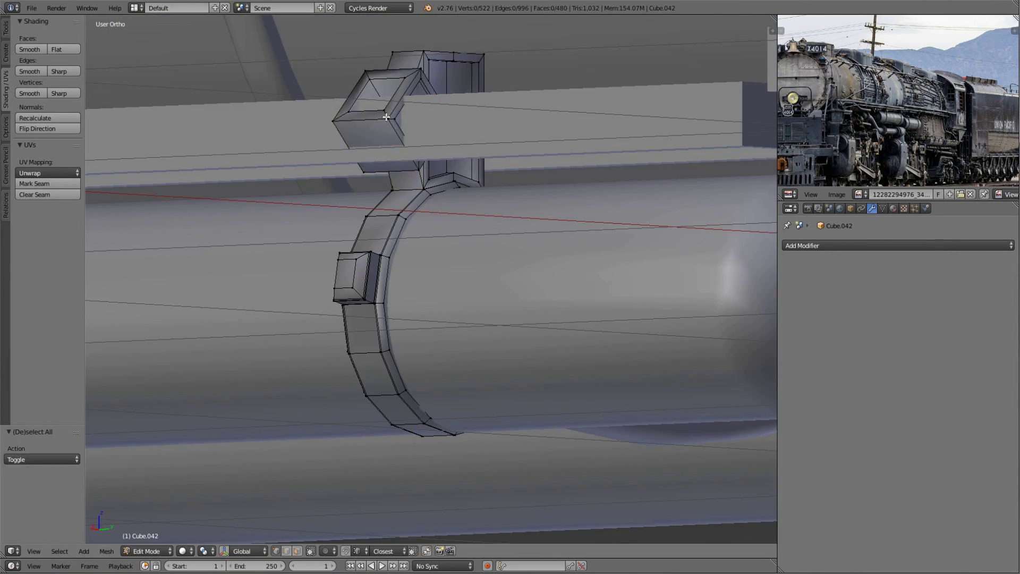
key(l)
middle_drag(385, 117, 445, 199)
- Lower the bracket box vertically onto the band using see-through display
key(z)
scroll(517, 247, down, 5)
key(z)
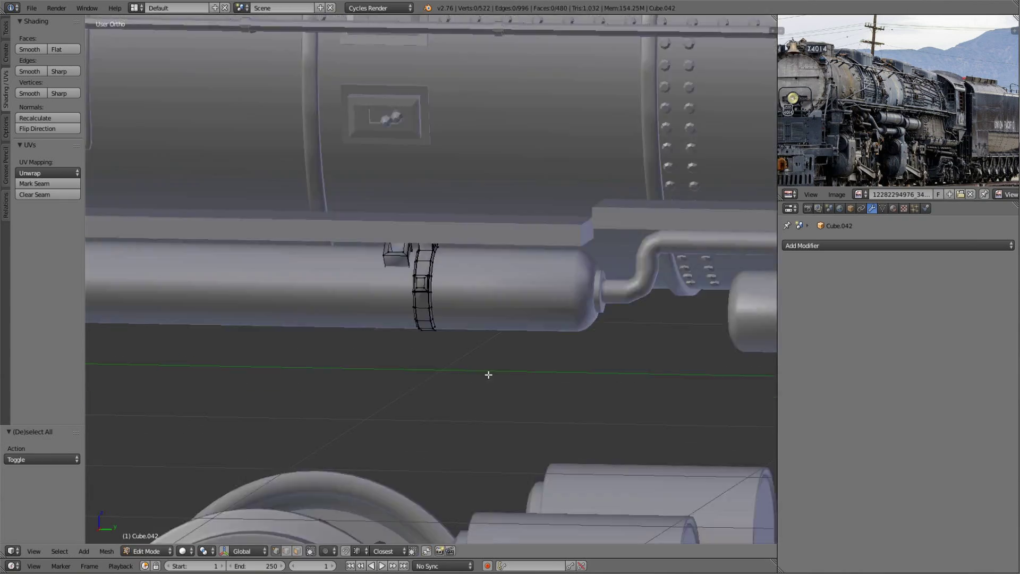
key(z)
scroll(517, 247, up, 5)
key(l)
key(Tab)
scroll(517, 247, down, 5)
- Duplicate the clamp band along the tank and review both bands in rendered shading
key(z)
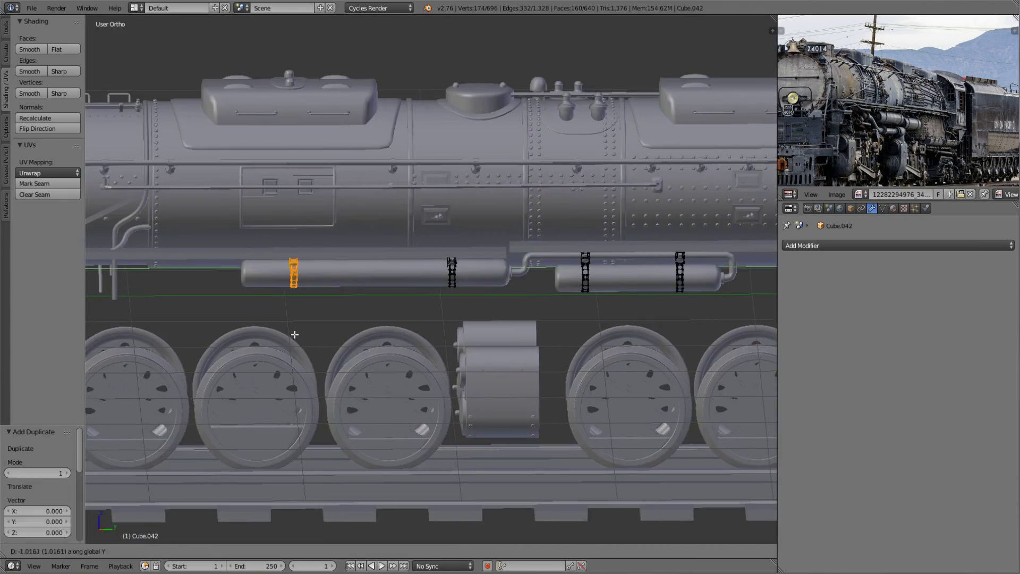
middle_drag(291, 337, 508, 336)
key(a)
key(shift+z)
key(shift+z)
middle_drag(633, 341, 373, 250)
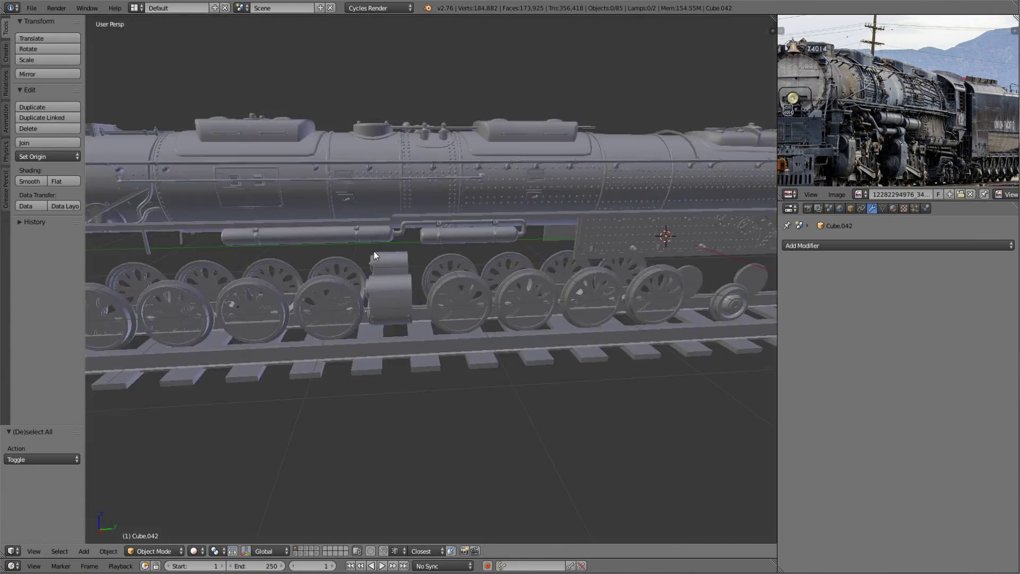
scroll(351, 228, up, 5)
scroll(425, 292, up, 3)
right_click(535, 369)
key(Tab)
- Scale the pipe-joint ring 1.35 along Y and edge-slide it along the pipe
scroll(547, 357, up, 3)
text(sy1.35)
key(Return)
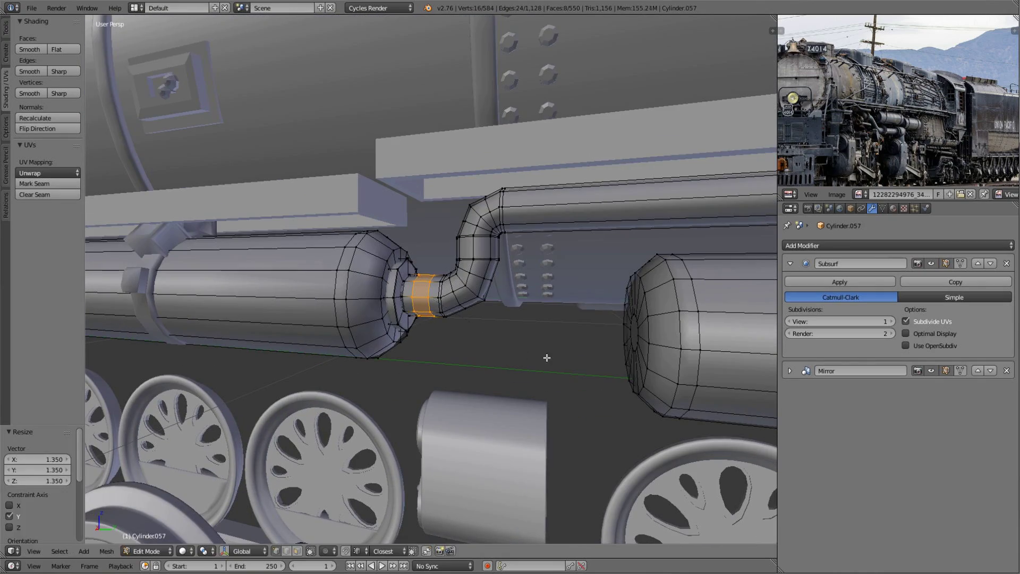
key(shift+y)
click(558, 332)
middle_drag(558, 332, 412, 221)
scroll(412, 221, up, 4)
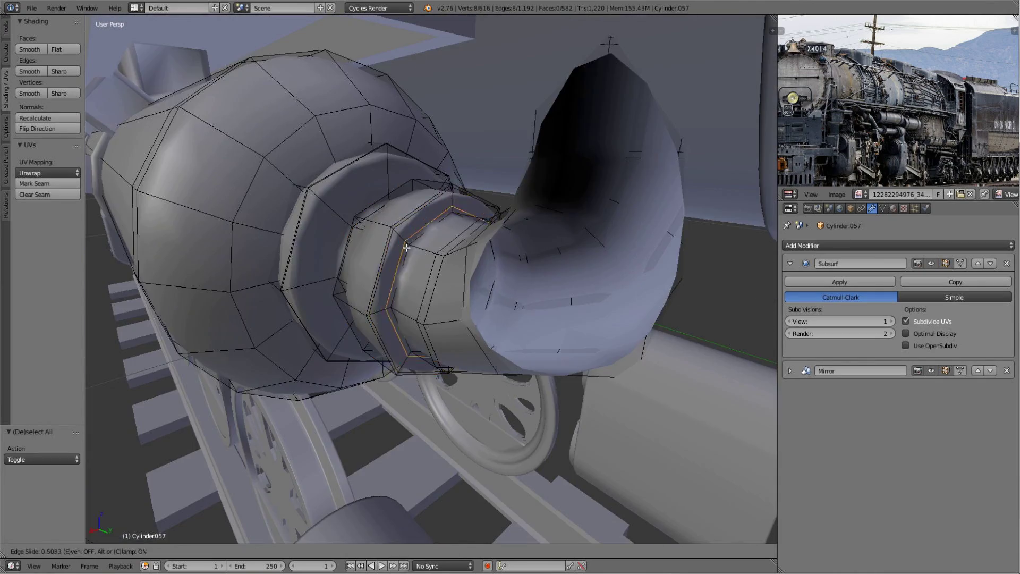
click(406, 248)
- Leave Edit Mode and preview the locomotive in rendered shading before returning to solid
key(Tab)
scroll(576, 344, down, 5)
key(shift+z)
scroll(560, 326, down, 5)
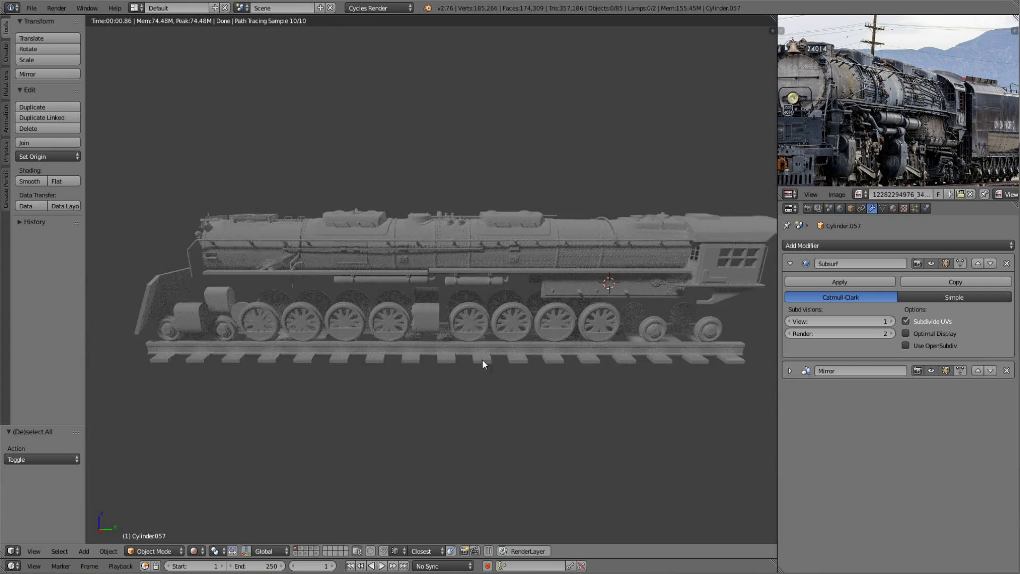
key(shift+z)
scroll(469, 333, up, 2)
scroll(470, 333, down, 4)
- Orbit and zoom to a view over the driving wheels and cylinder block
middle_drag(469, 333, 531, 298)
middle_drag(874, 152, 890, 134)
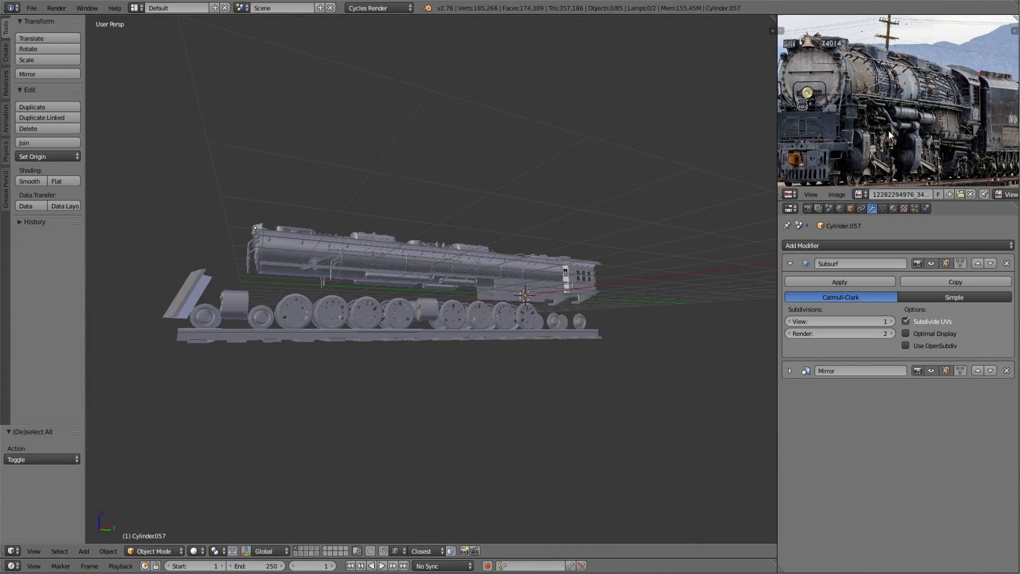
middle_drag(563, 319, 525, 294)
scroll(450, 296, up, 3)
scroll(367, 345, up, 2)
scroll(566, 364, up, 2)
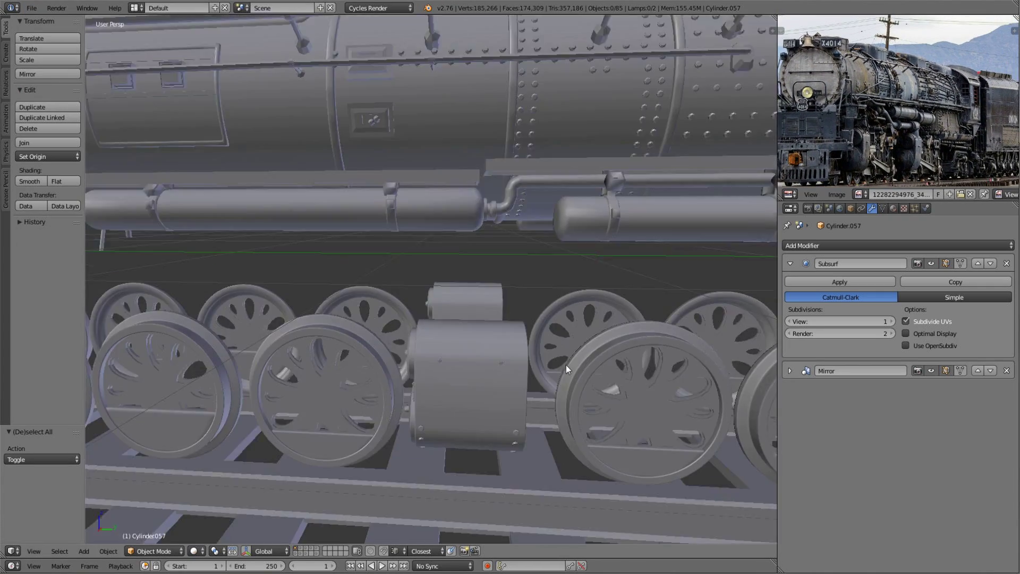
middle_drag(566, 365, 421, 215)
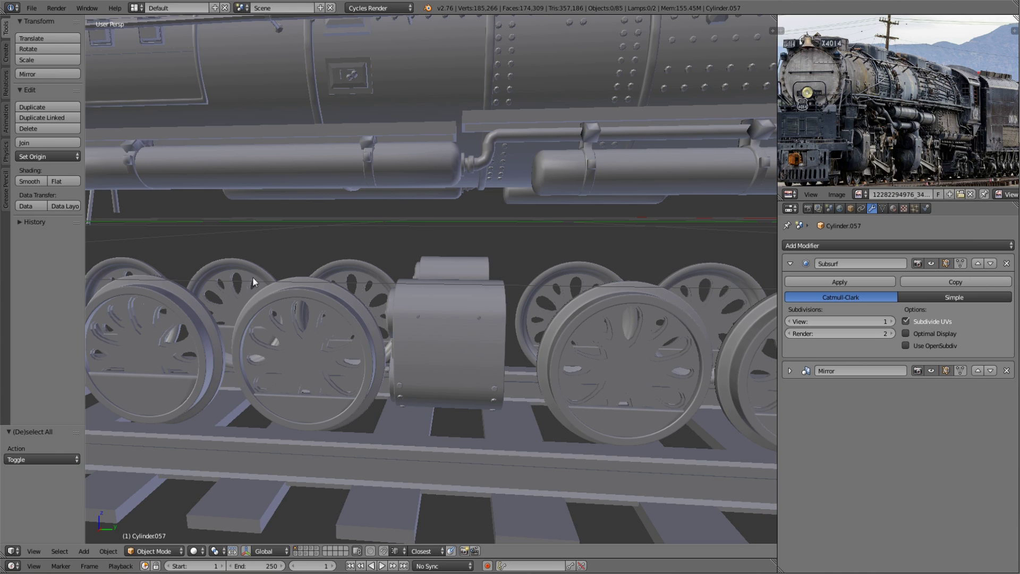
scroll(338, 321, down, 3)
middle_drag(338, 321, 433, 289)
- Snap the 3D cursor to the cylinder block and add a new cylinder mesh there
right_click(433, 289)
key(shift+s)
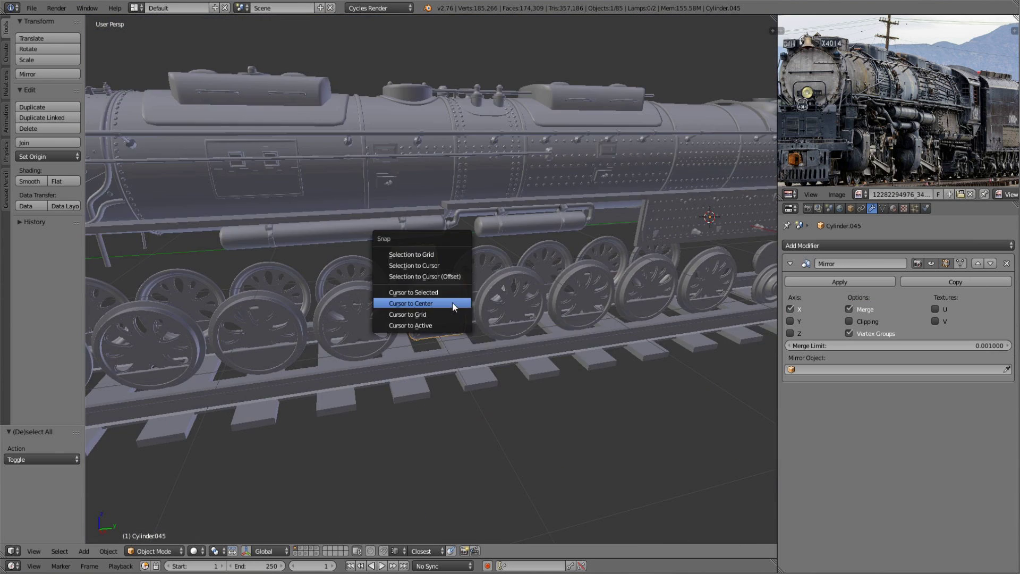
click(453, 302)
key(shift+a)
click(513, 398)
- Move the new cylinder along Y and stretch it along X into a drum
key(Tab)
key(g)
key(y)
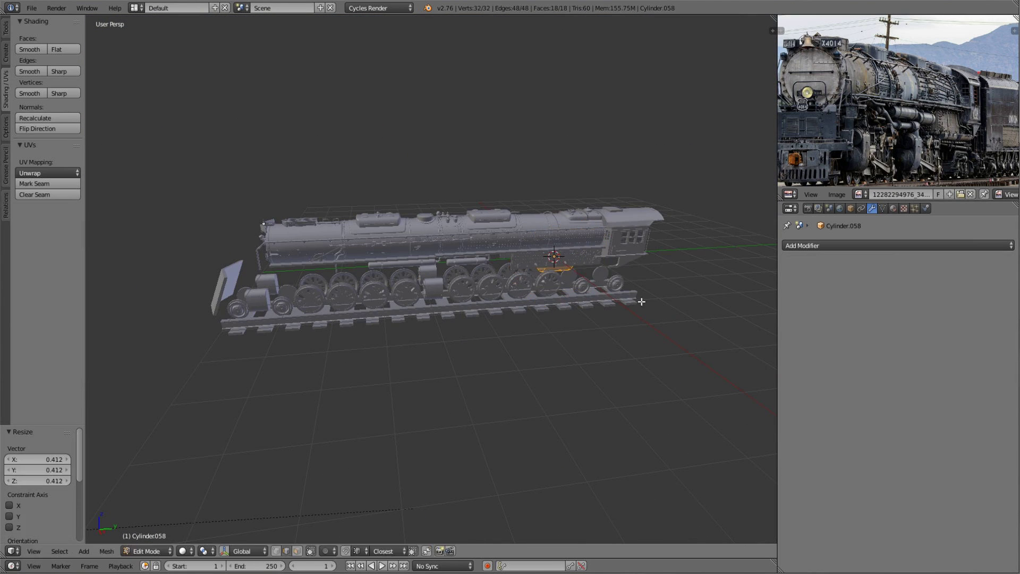
click(527, 303)
key(KP_3)
scroll(527, 302, up, 5)
key(s)
key(x)
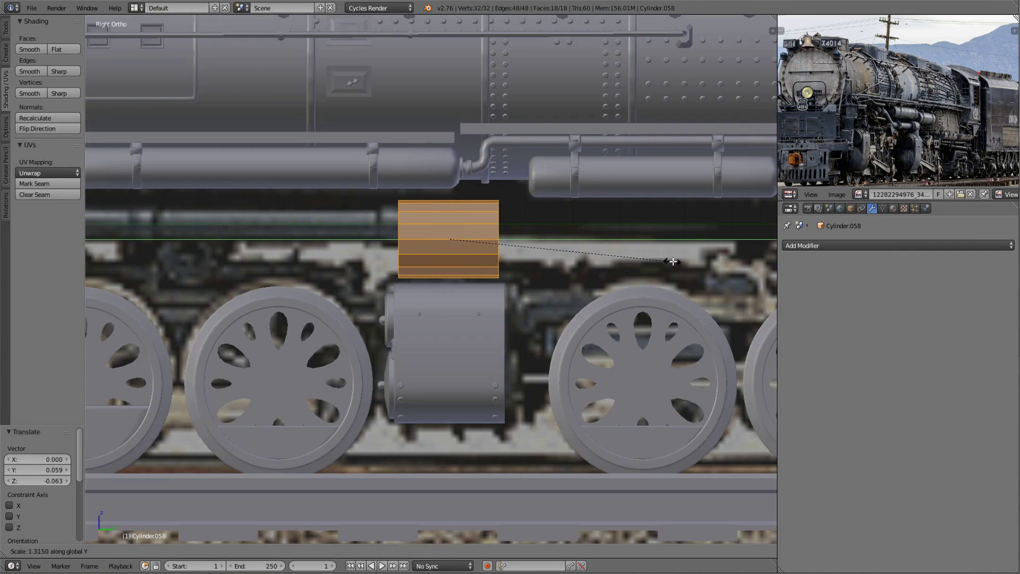
click(656, 260)
- Shift the drum along X and extrude its end cap outward
middle_drag(656, 260, 567, 314)
key(g)
key(x)
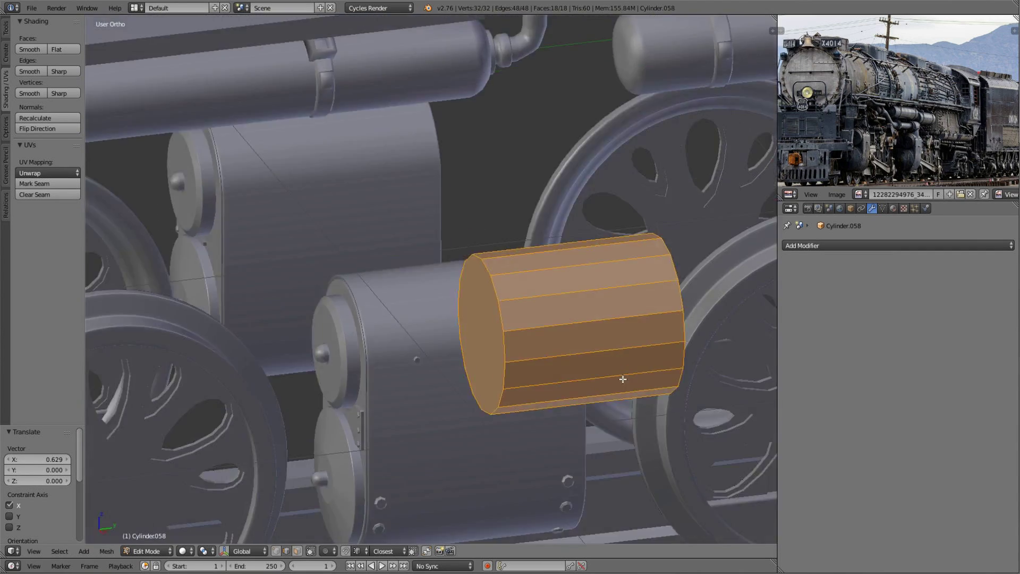
click(619, 380)
click(297, 550)
right_click(378, 286)
key(KP_Decimal)
key(e)
click(628, 264)
mouse_move(629, 264)
middle_down()
mouse_move(569, 298)
mouse_move(583, 303)
middle_up()
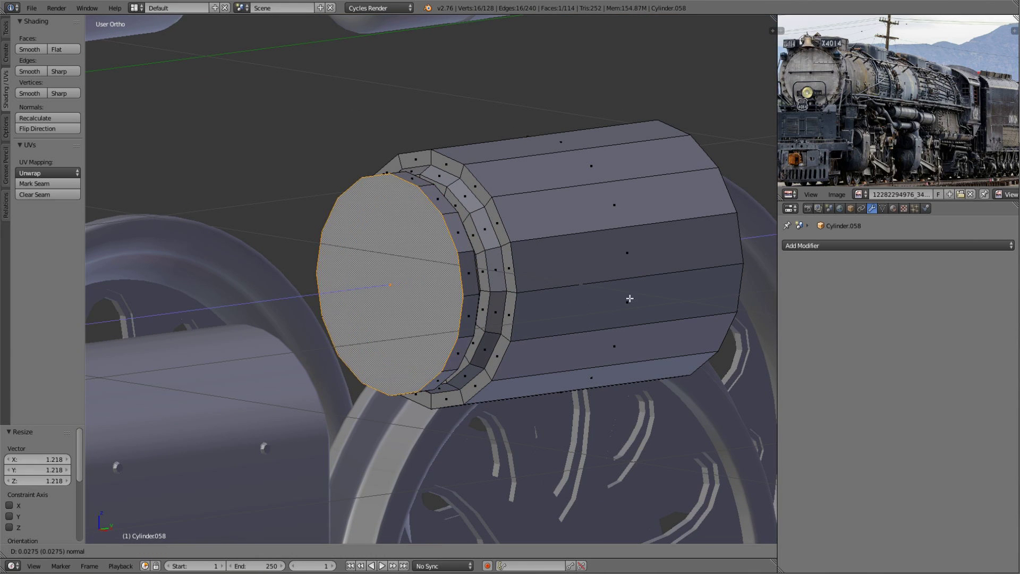
- Select the drum's opposite end face and inset it
key(a)
middle_drag(657, 319, 486, 232)
scroll(485, 231, up, 4)
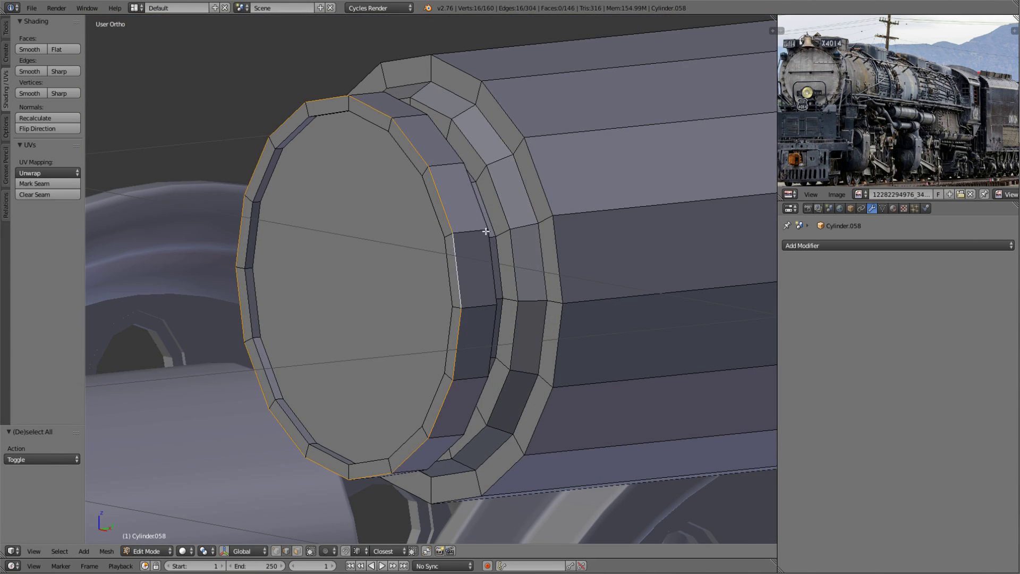
scroll(530, 267, down, 4)
key(w)
click(561, 291)
scroll(560, 312, up, 2)
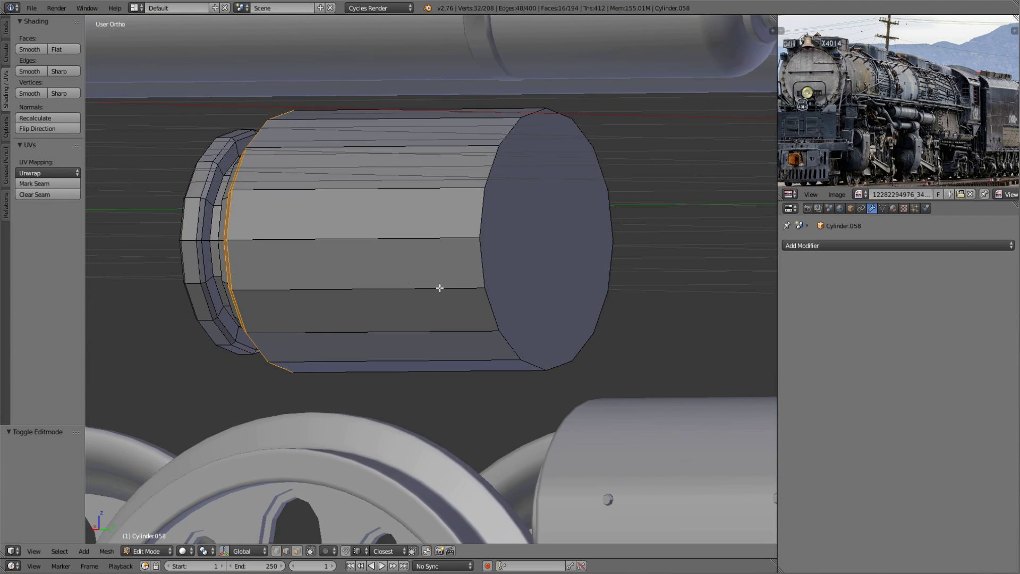
right_click(561, 264)
middle_drag(561, 264, 652, 292)
key(i)
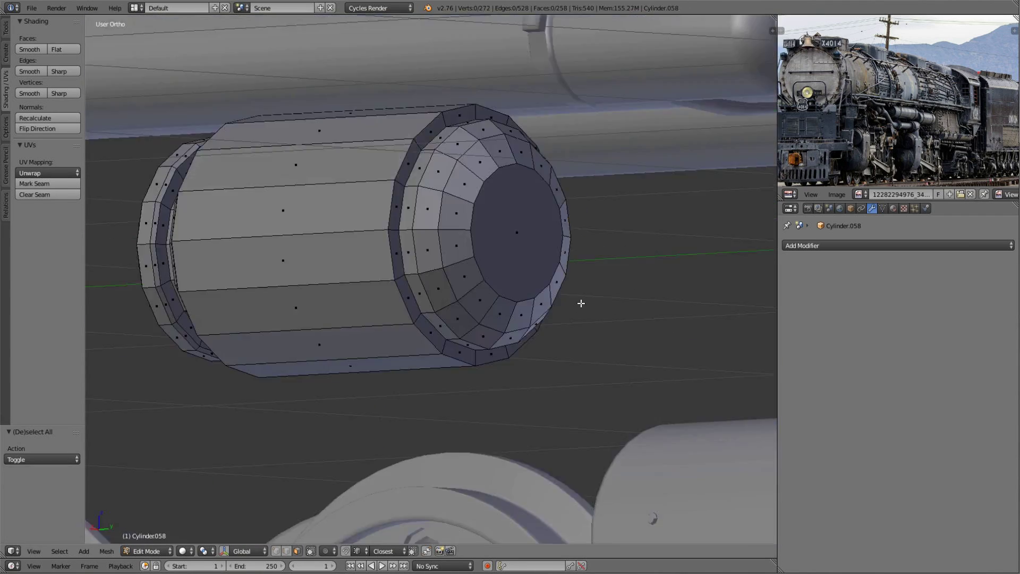
- Add a six-sided cylinder at the end face and rotate it 90 degrees on X
key(shift+s)
click(526, 267)
key(shift+a)
scroll(439, 268, down, 5)
key(r)
key(x)
key(9)
key(0)
key(Return)
- Scale the hexagonal prism down to 0.6 and select its end face
scroll(403, 304, up, 5)
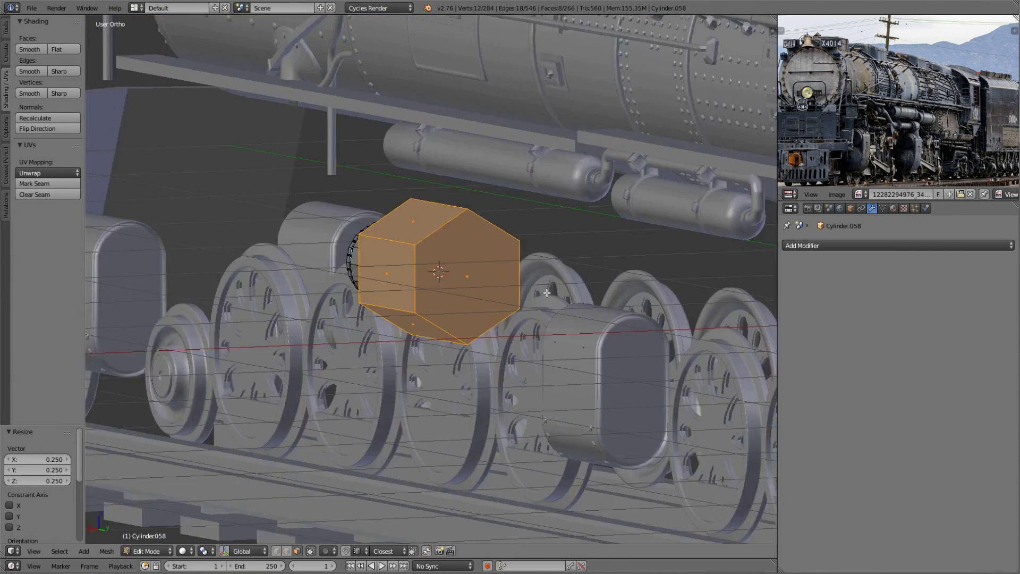
mouse_move(403, 304)
middle_down()
mouse_move(557, 303)
mouse_move(530, 302)
middle_up()
key(s)
key(0)
key(.)
key(6)
key(Return)
right_click(431, 279)
- Shrink the hexagonal bolt and place it on the drum end's rim along X
key(l)
click(466, 283)
middle_drag(467, 282, 558, 310)
key(s)
key(x)
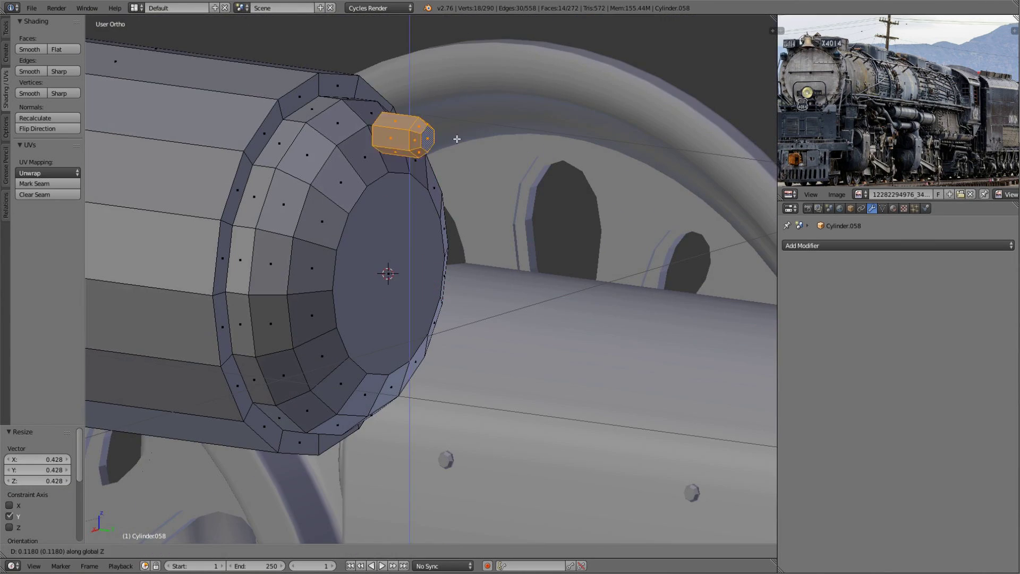
click(457, 138)
middle_drag(457, 139, 455, 198)
- Duplicate the bolt and rotate the copy around the drum end
click(235, 518)
middle_drag(234, 518, 480, 208)
key(shift+d)
key(Escape)
key(r)
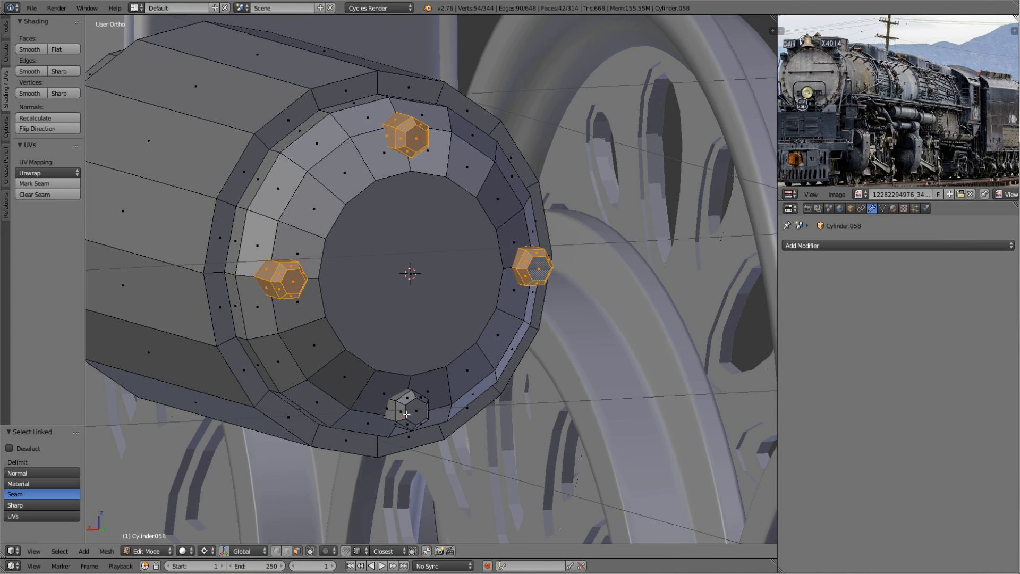
click(461, 362)
- Add two loop cuts along the cylinder body
scroll(449, 342, down, 10)
middle_drag(448, 343, 358, 307)
scroll(358, 307, up, 5)
key(ctrl+r)
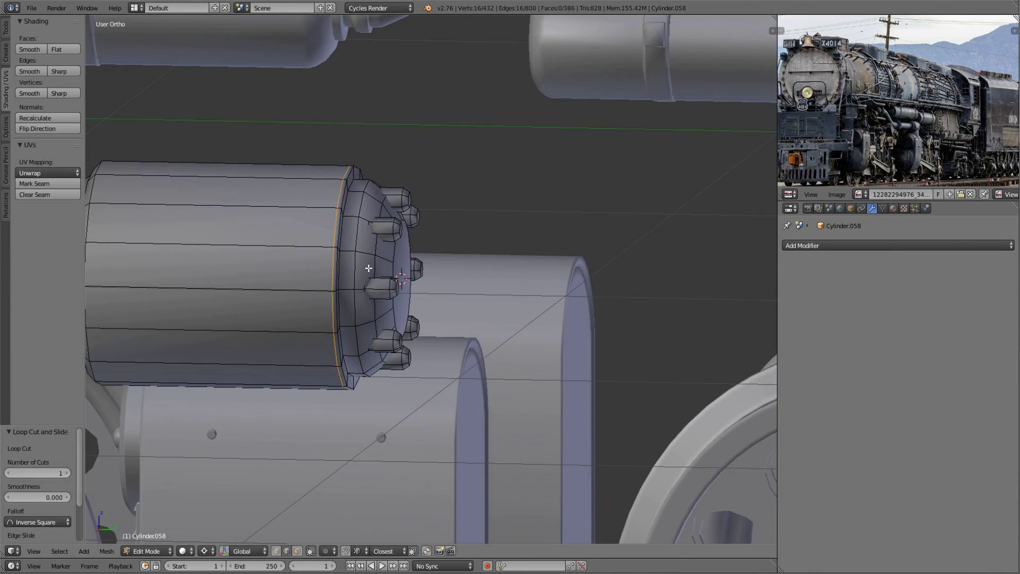
click(286, 293)
key(a)
scroll(286, 294, up, 5)
key(ctrl+r)
click(335, 128)
click(350, 112)
key(a)
- Add an edge loop on the bolted cylinder end
middle_drag(350, 112, 236, 159)
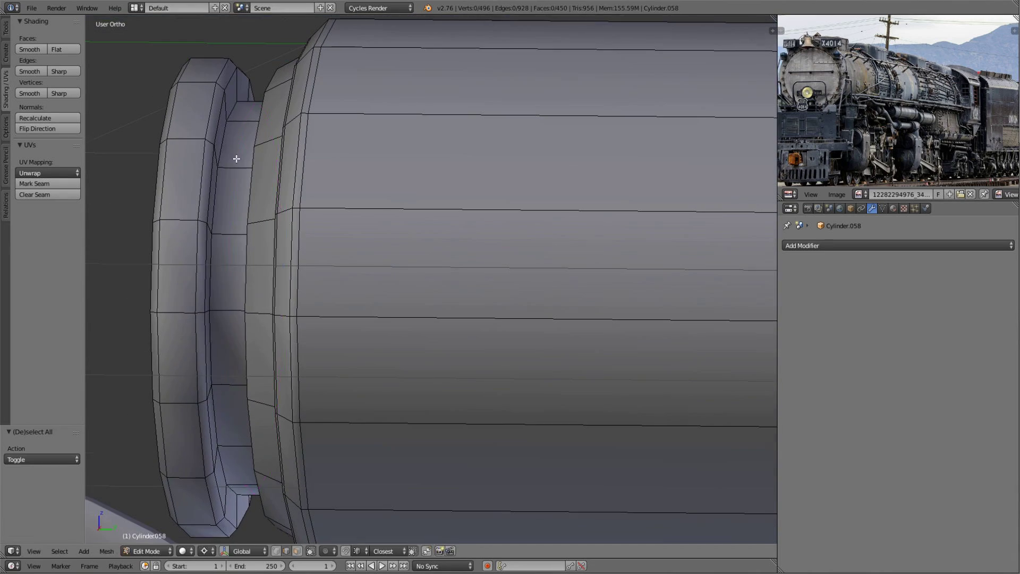
click(467, 320)
scroll(445, 344, down, 5)
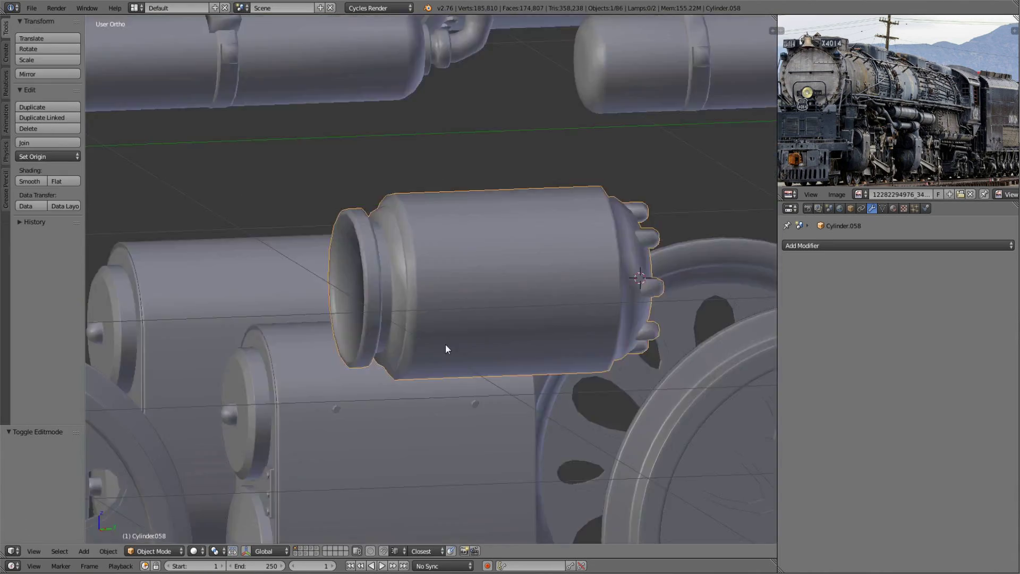
mouse_move(445, 343)
middle_down()
mouse_move(740, 346)
mouse_move(354, 193)
mouse_move(404, 186)
middle_up()
key(a)
key(ctrl+r)
click(355, 193)
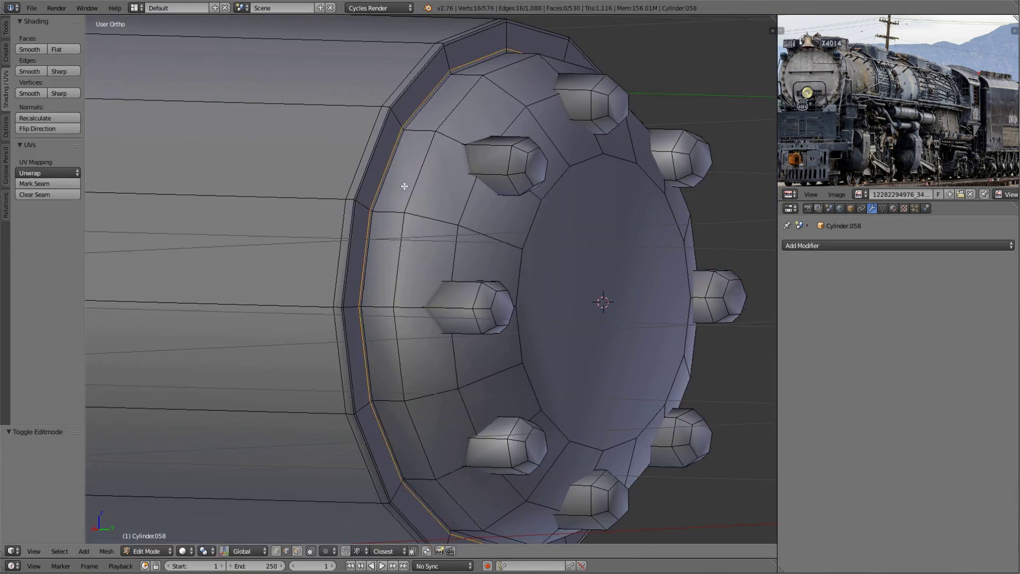
click(541, 258)
- Add a cube to serve as the pump's base
scroll(541, 258, down, 5)
mouse_move(447, 366)
middle_down()
mouse_move(403, 331)
mouse_move(510, 298)
middle_up()
key(shift+a)
key(s)
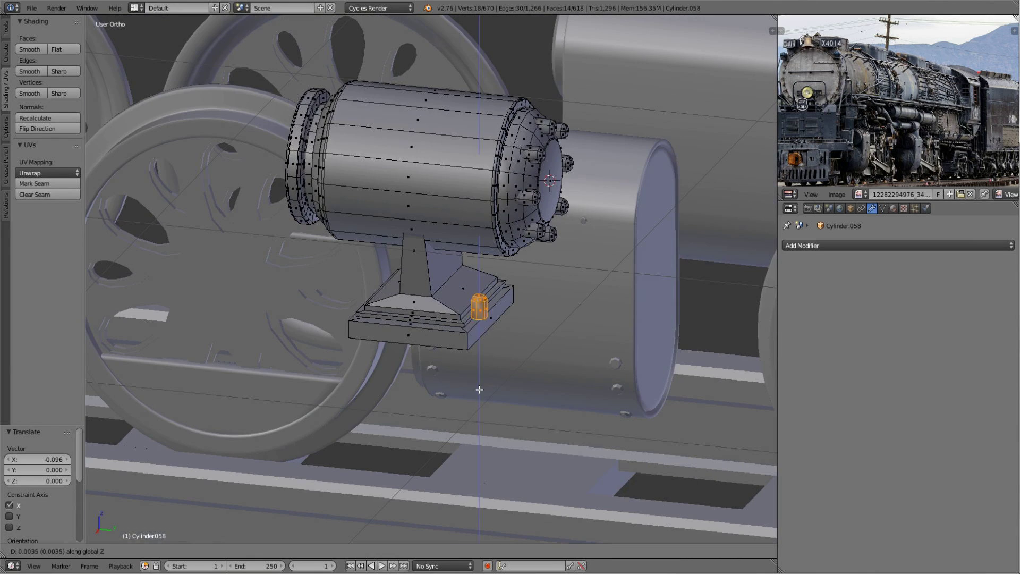
- Move the bolt along Y into position on the base
scroll(513, 388, up, 2)
scroll(513, 388, up, 3)
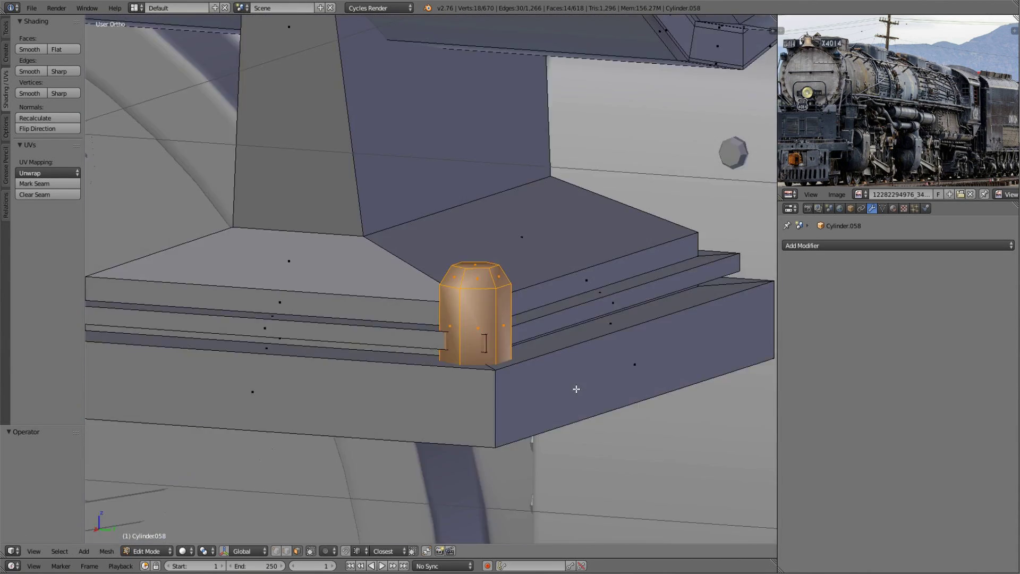
key(g)
key(y)
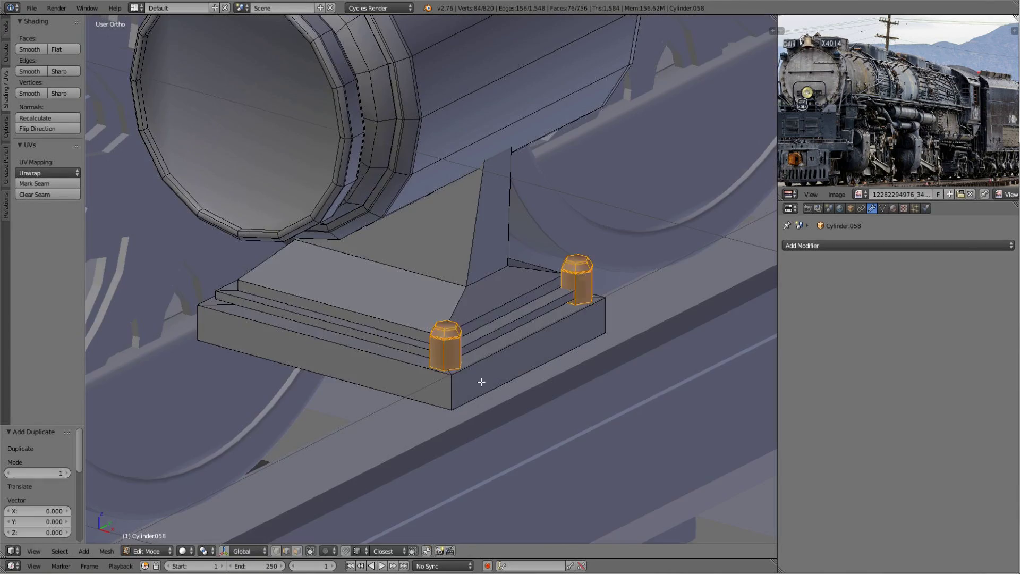
click(259, 299)
scroll(503, 305, down, 6)
- Scale the whole pump mesh to size atop the cylinder block
key(a)
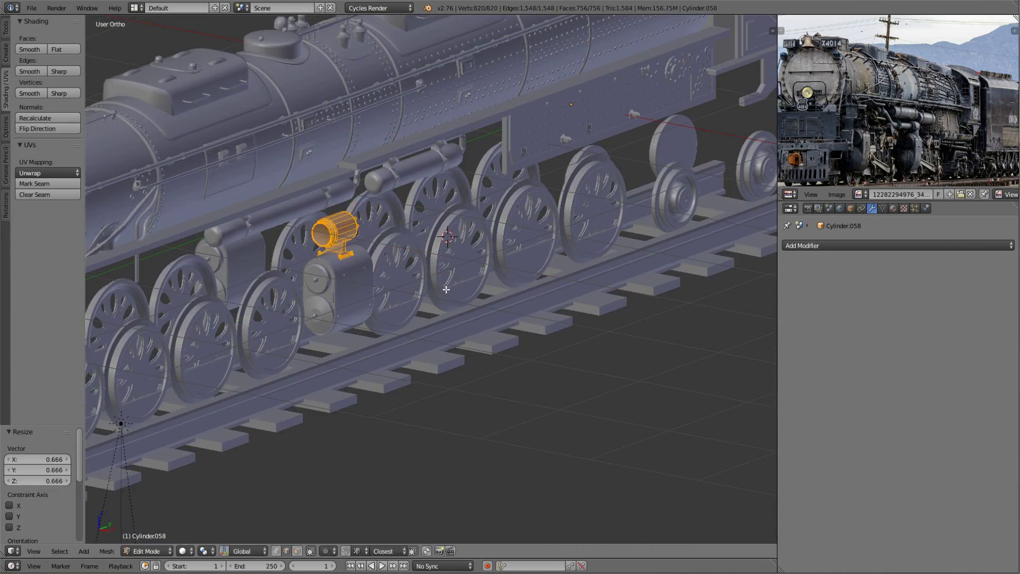
key(s)
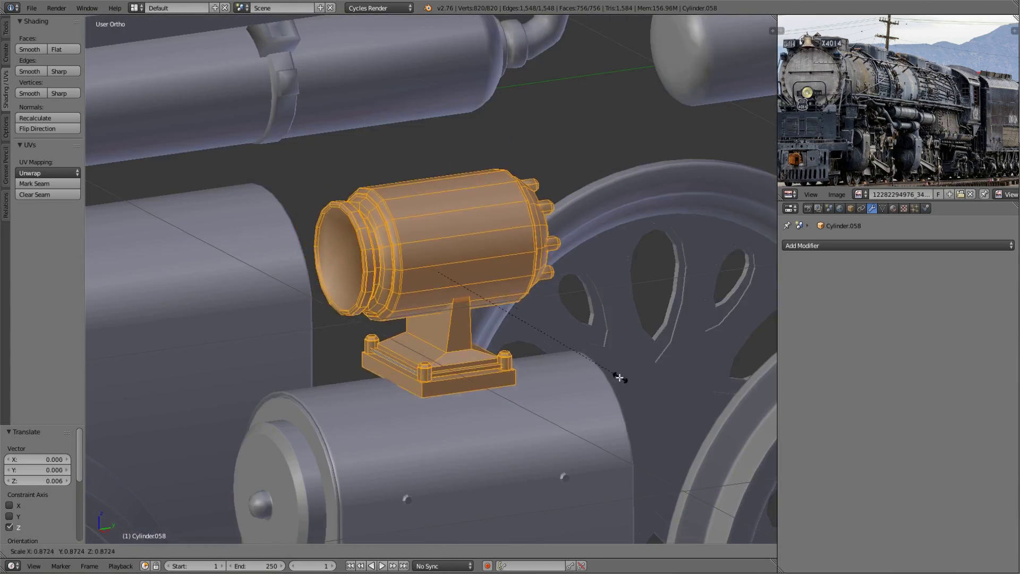
click(620, 377)
key(a)
key(Tab)
scroll(494, 418, down, 5)
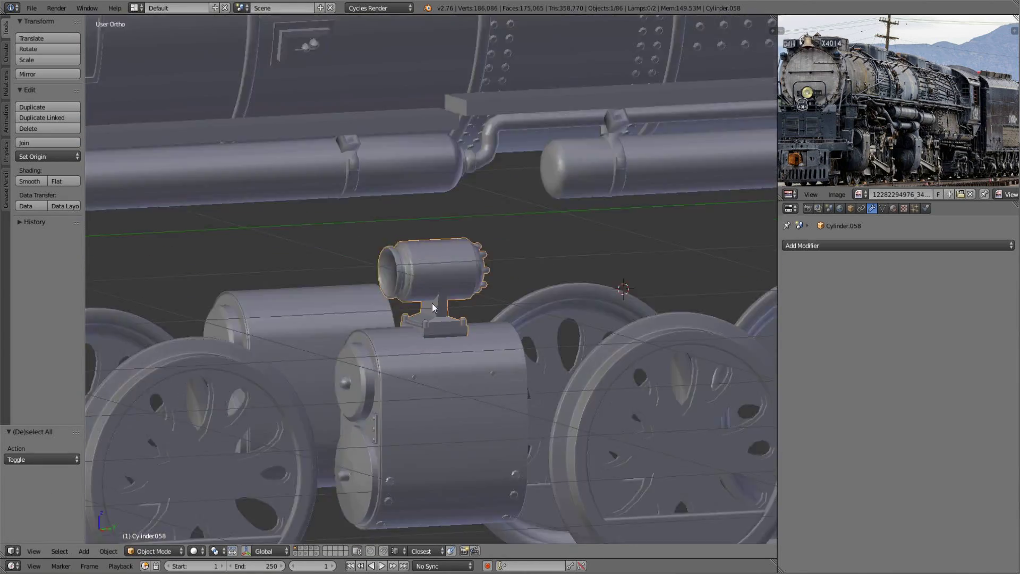
- Add a Mirror modifier to the pump and preview it in rendered shading
click(898, 246)
click(785, 353)
scroll(537, 386, down, 5)
key(shift+z)
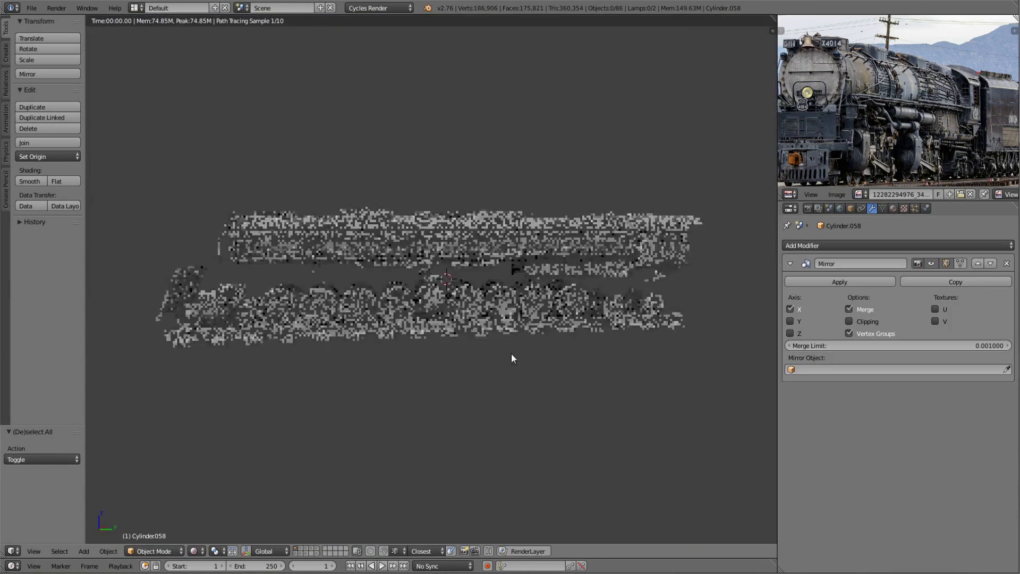
scroll(426, 320, up, 5)
key(shift+z)
- Extrude the end face of the long pipe under the boiler, then add a new cube
middle_drag(438, 321, 326, 342)
right_click(294, 287)
key(Tab)
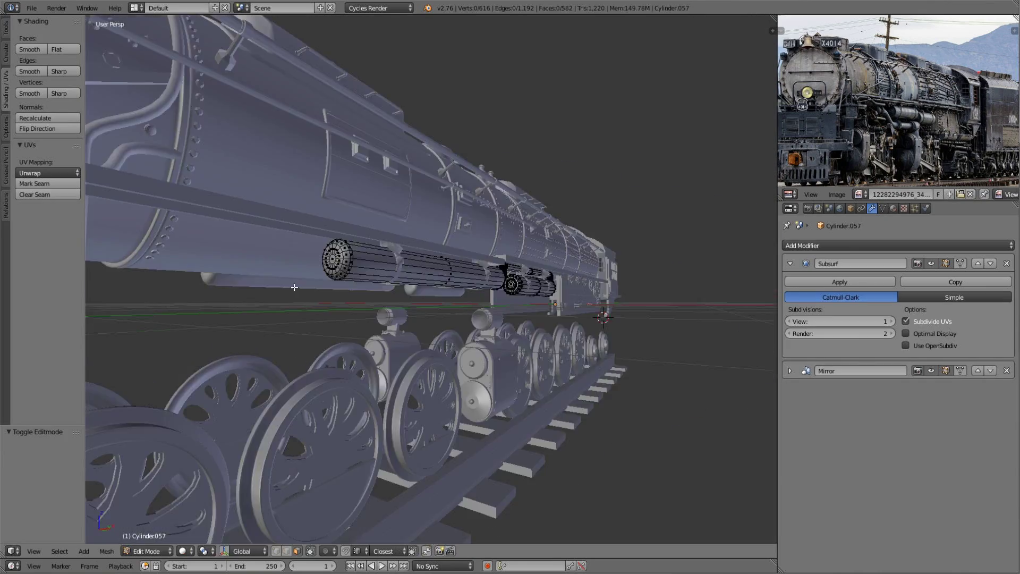
scroll(295, 287, up, 5)
right_click(409, 281)
key(e)
click(573, 325)
scroll(437, 257, down, 3)
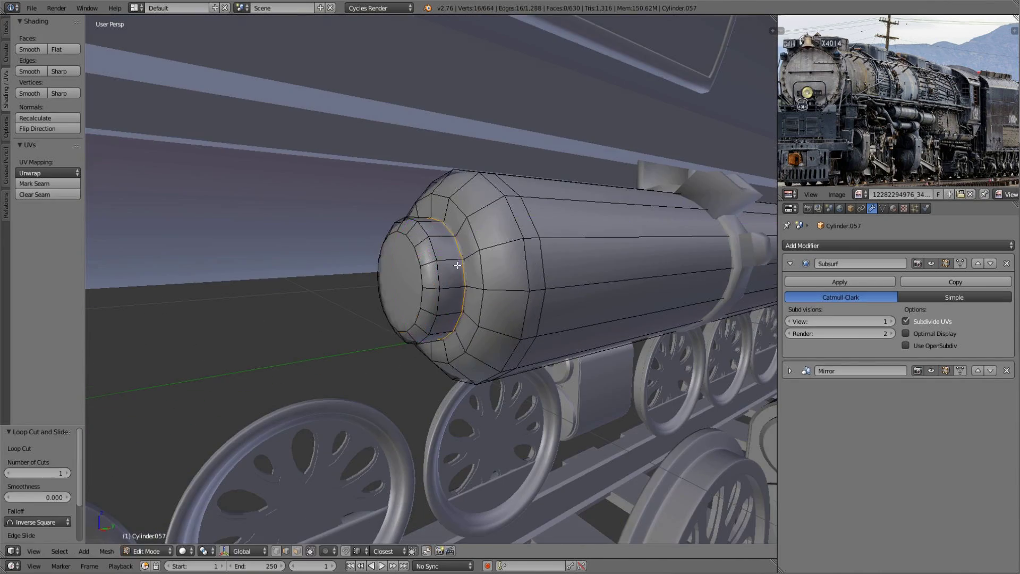
scroll(437, 258, down, 3)
key(Tab)
key(shift+a)
click(391, 333)
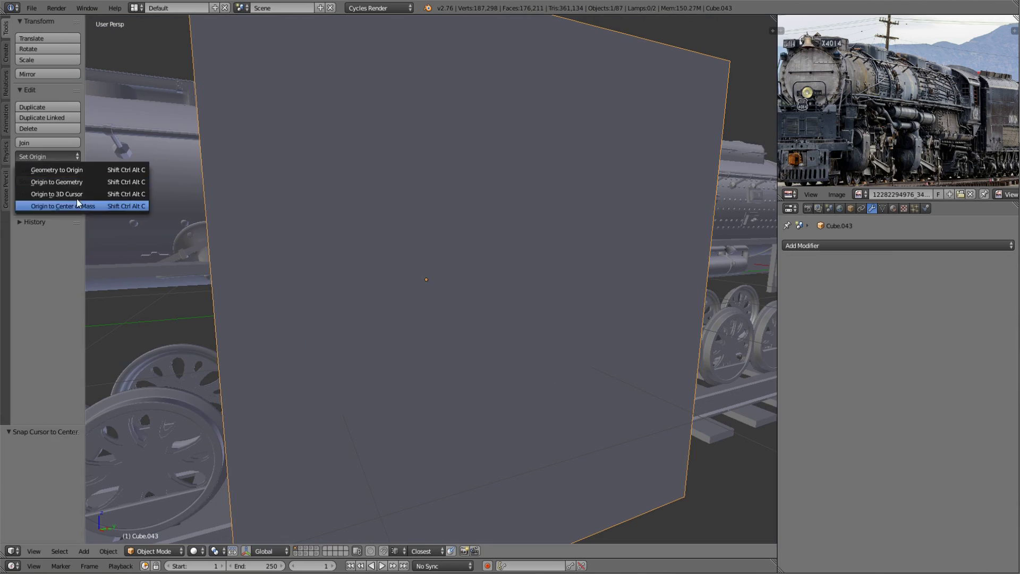
- Set the cube's origin to its centre of mass and extrude the box's rim
click(78, 202)
middle_drag(425, 266, 345, 276)
key(Tab)
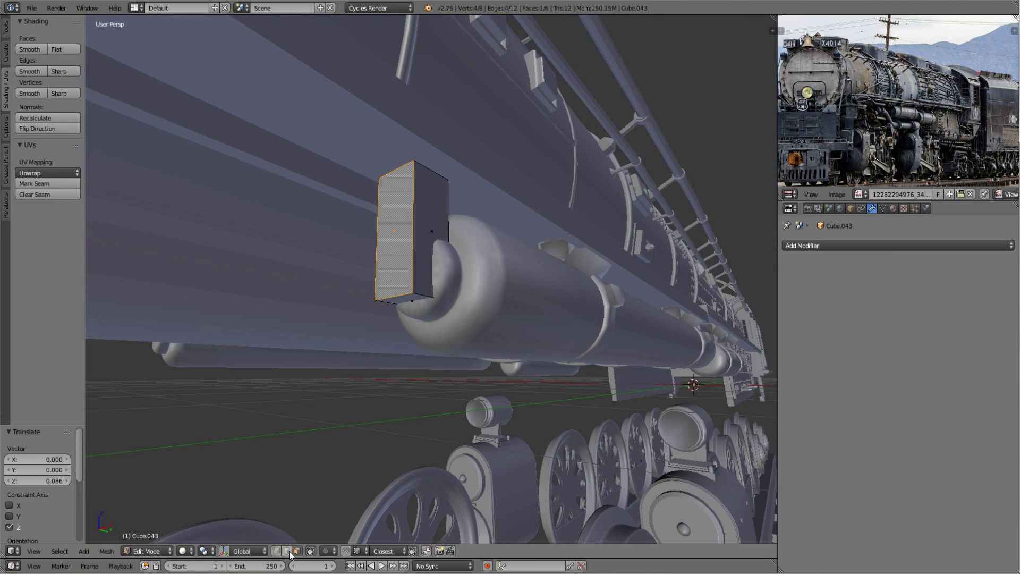
key(a)
scroll(467, 330, up, 3)
key(a)
key(a)
key(a)
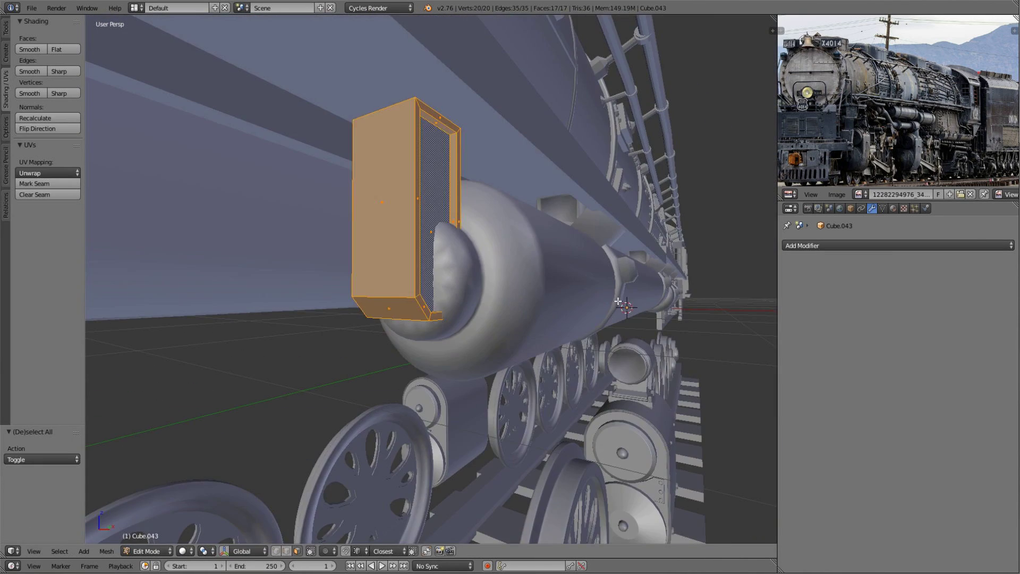
key(a)
mouse_move(582, 302)
middle_down()
mouse_move(478, 345)
mouse_move(413, 397)
mouse_move(335, 150)
middle_up()
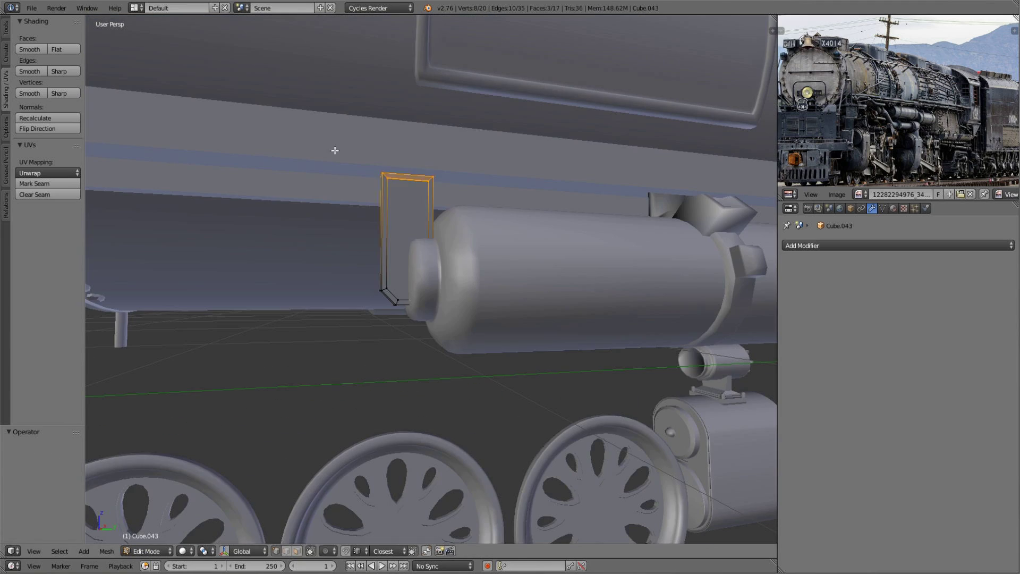
click(420, 213)
- Return to solid shading and orbit out to view the whole locomotive
mouse_move(419, 213)
middle_down()
mouse_move(372, 224)
mouse_move(321, 216)
mouse_move(301, 180)
middle_up()
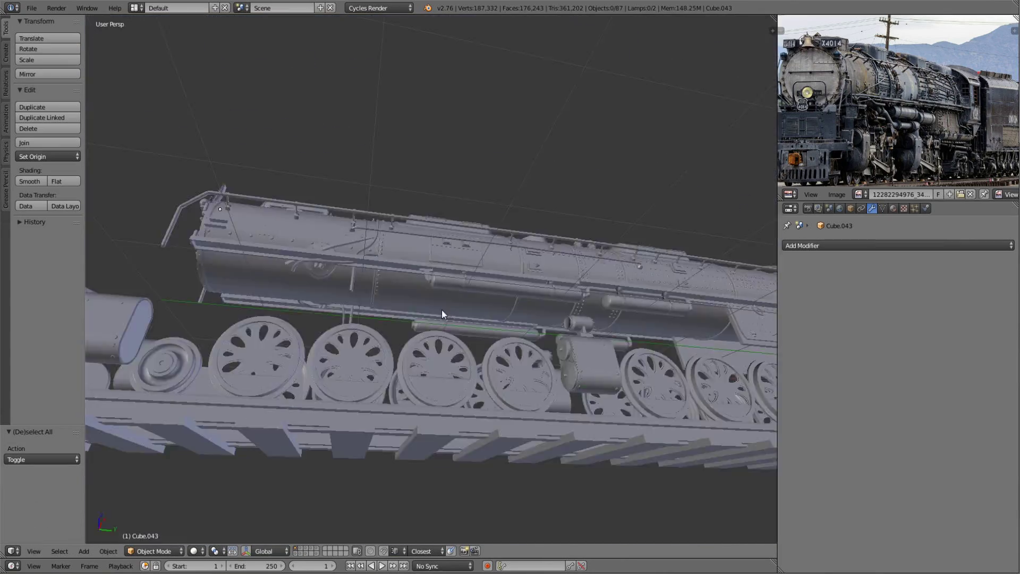
key(shift+z)
mouse_move(524, 365)
middle_down()
mouse_move(551, 334)
mouse_move(537, 292)
mouse_move(500, 308)
mouse_move(551, 361)
mouse_move(489, 405)
mouse_move(568, 349)
mouse_move(532, 340)
middle_up()
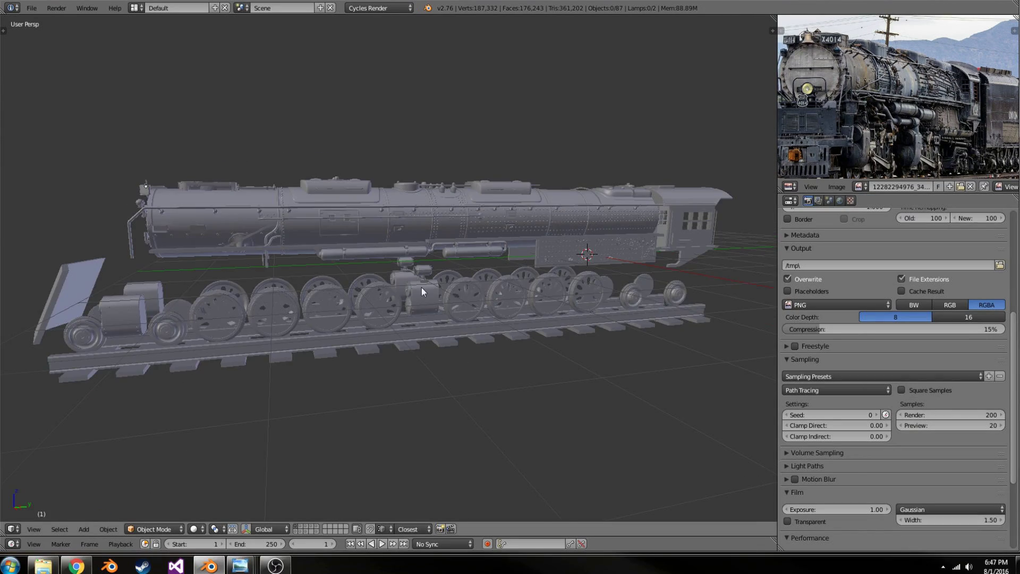
mouse_move(424, 292)
middle_down()
mouse_move(437, 349)
mouse_move(517, 314)
mouse_move(479, 282)
mouse_move(443, 321)
mouse_move(318, 263)
mouse_move(543, 220)
middle_up()
scroll(543, 219, down, 5)
middle_drag(560, 262, 555, 275)
- Flatten the cube into a plank in Right Ortho view against the reference photo
right_click(467, 302)
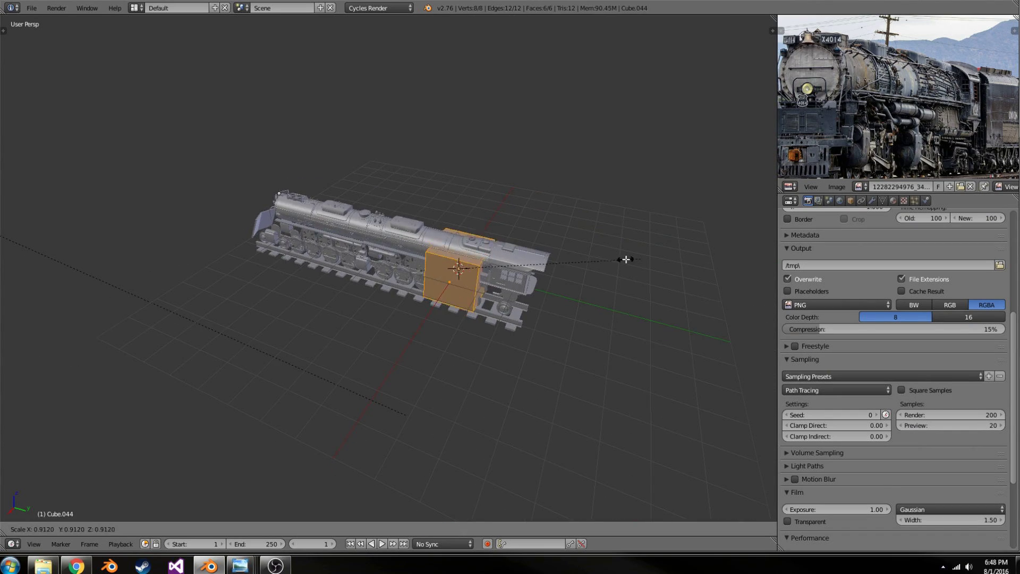
key(Tab)
key(KP_3)
key(KP_5)
key(z)
scroll(585, 266, up, 5)
scroll(586, 309, up, 5)
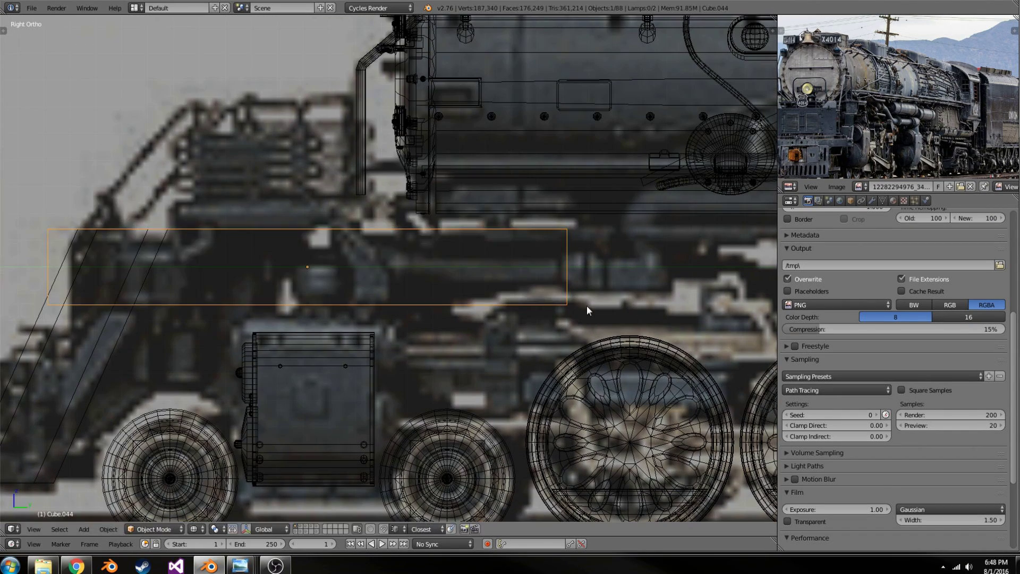
click(376, 227)
key(z)
scroll(376, 226, up, 1)
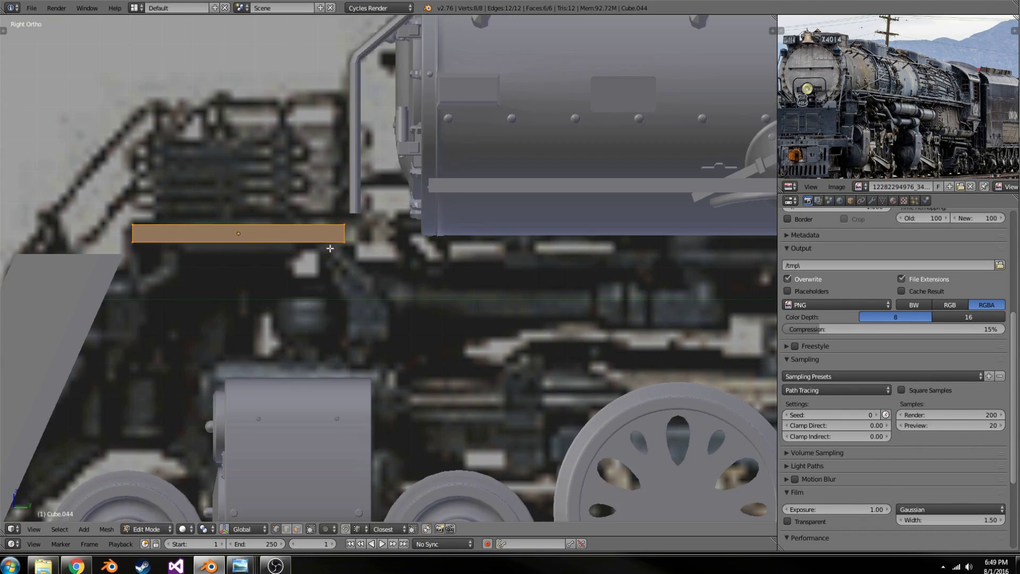
scroll(330, 248, down, 5)
- Loop-cut the plank into three parts
mouse_move(330, 248)
middle_down()
mouse_move(490, 303)
mouse_move(570, 375)
mouse_move(499, 380)
middle_up()
key(ctrl+r)
scroll(387, 274, up, 1)
click(387, 273)
middle_drag(387, 273, 433, 358)
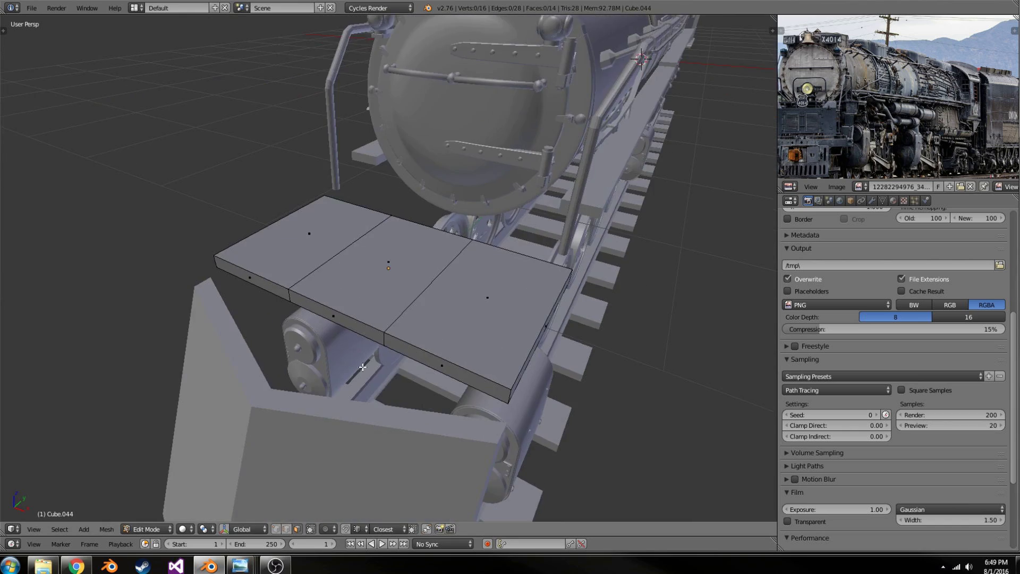
scroll(434, 358, up, 3)
- Extrude a side face into a protruding block and shift the deck edge along Y
right_click(409, 276)
scroll(434, 358, down, 3)
key(e)
click(420, 298)
mouse_move(420, 298)
middle_down()
mouse_move(476, 371)
mouse_move(527, 273)
middle_up()
key(KP_3)
key(g)
key(y)
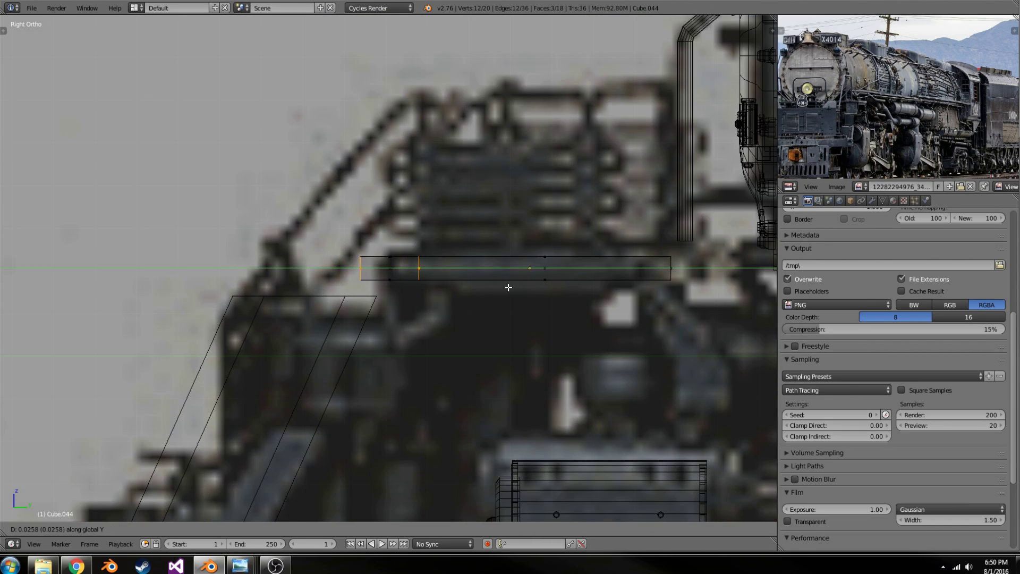
click(509, 287)
- Subdivide the deck edges, exit Edit Mode and preview in rendered shading
scroll(509, 286, down, 5)
scroll(426, 292, up, 5)
mouse_move(426, 292)
middle_down()
mouse_move(308, 319)
mouse_move(379, 316)
middle_up()
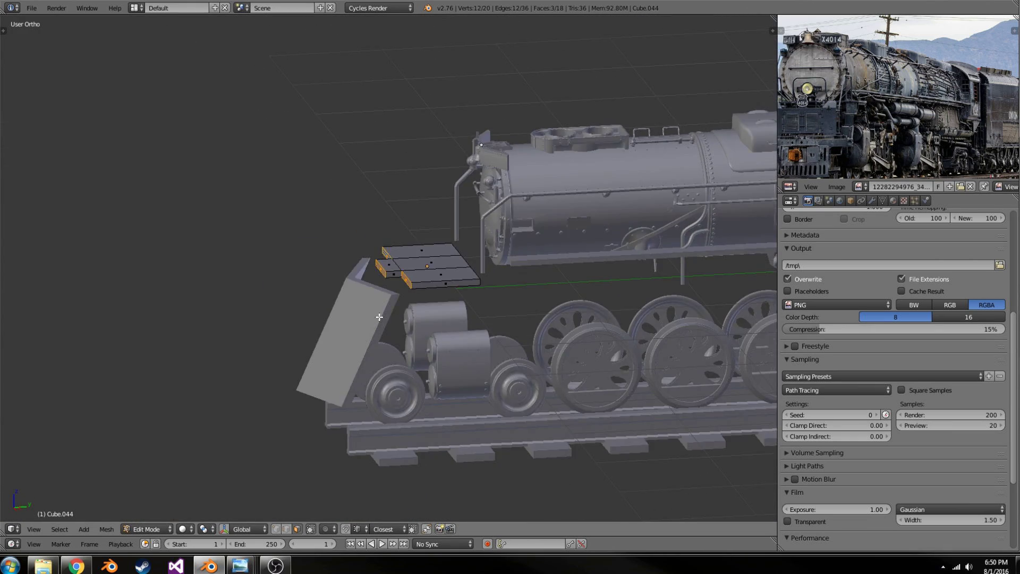
key(KP_3)
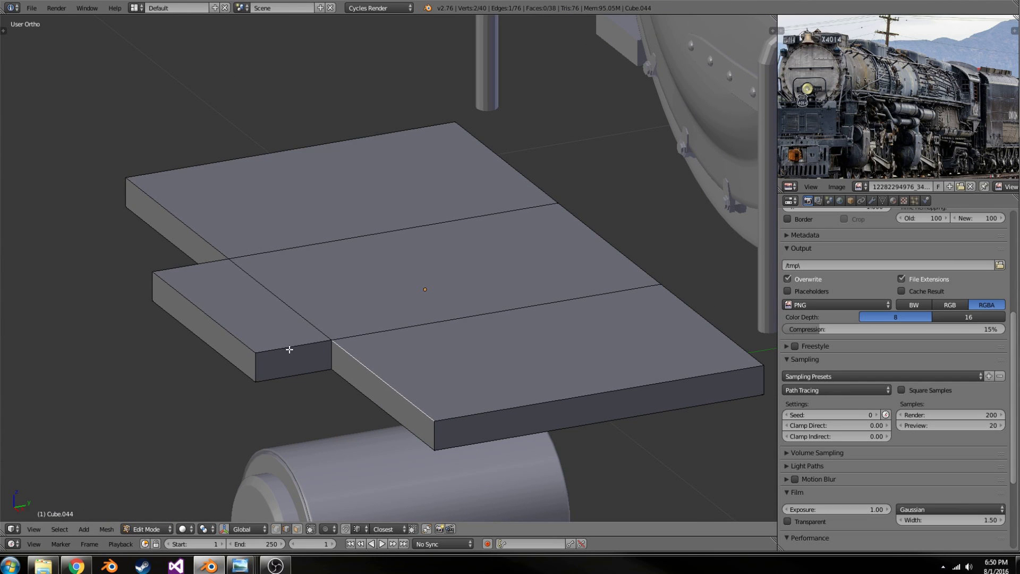
click(458, 269)
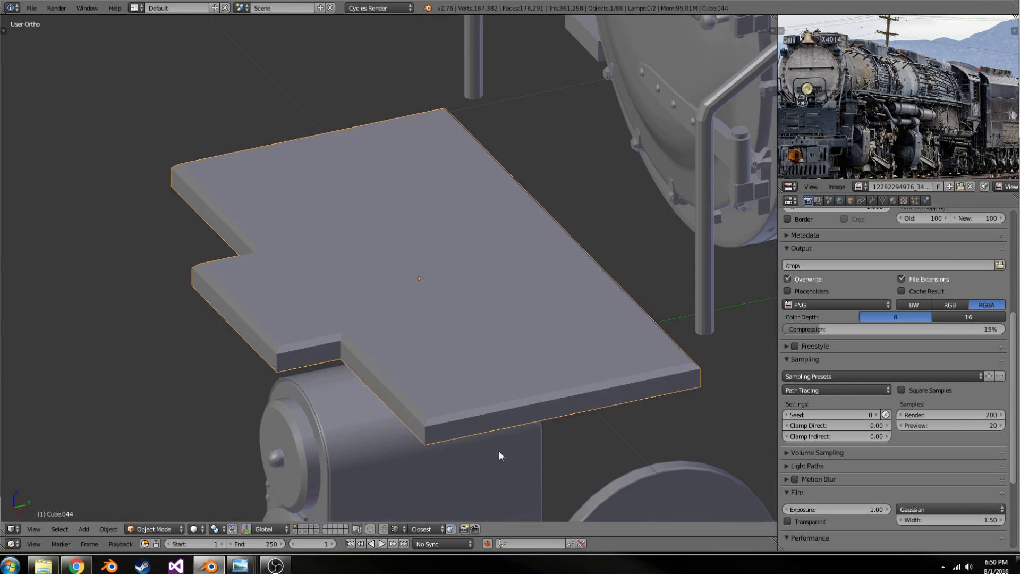
scroll(694, 454, down, 5)
key(Tab)
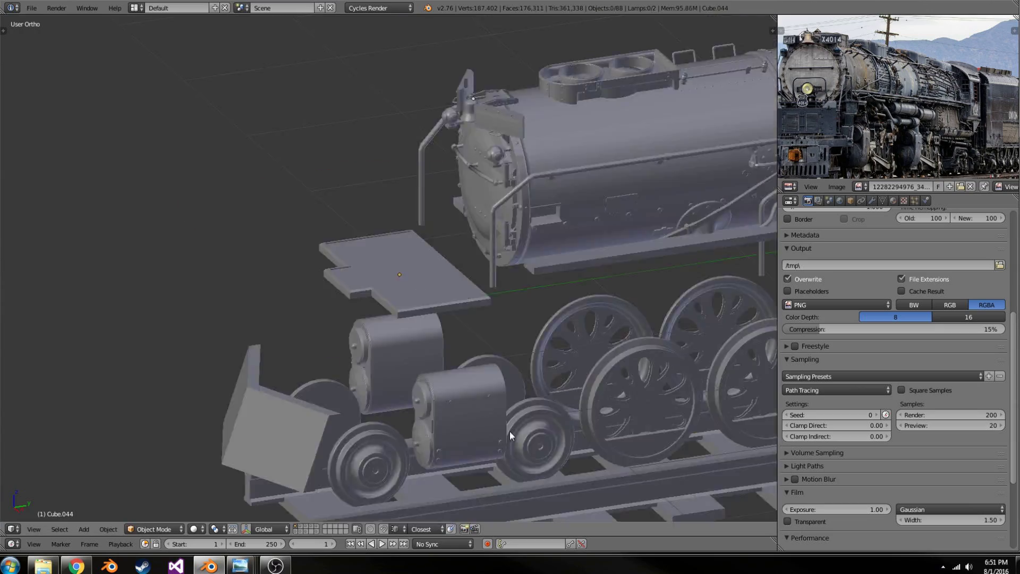
key(shift+z)
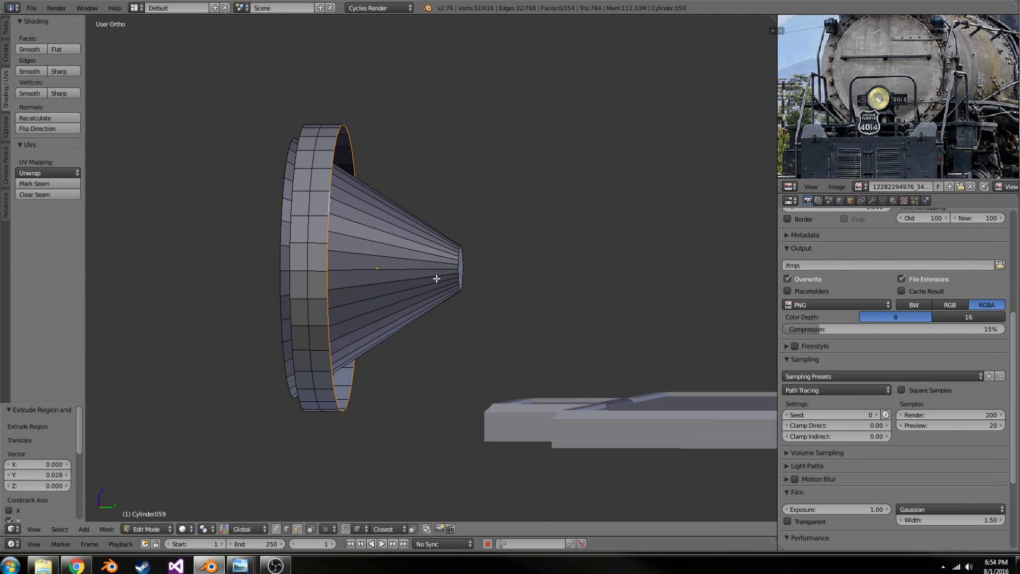
- Extrude and scale a new headlight ring, then check it against the side photo
key(e)
click(441, 278)
key(s)
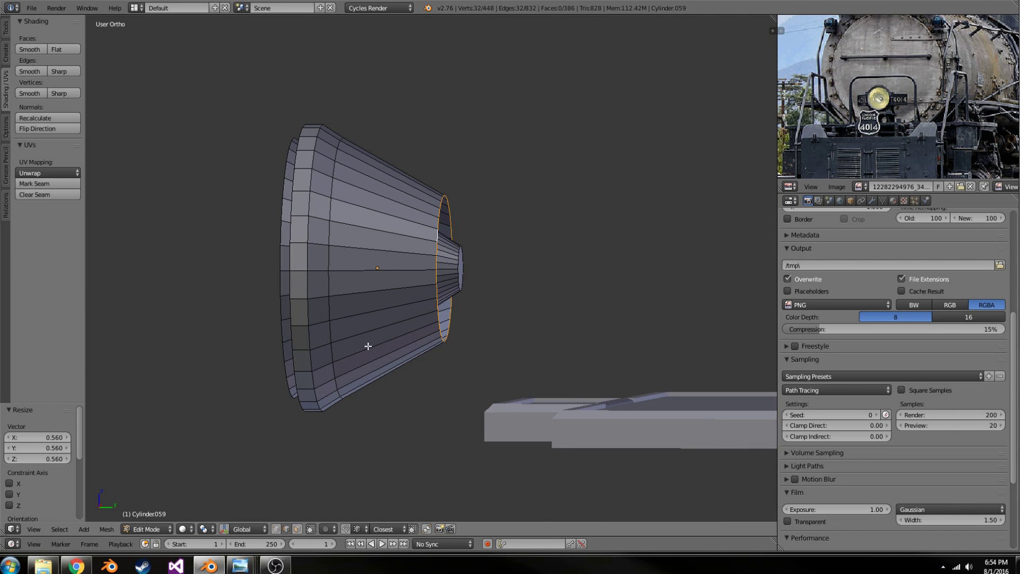
click(505, 306)
scroll(658, 341, up, 2)
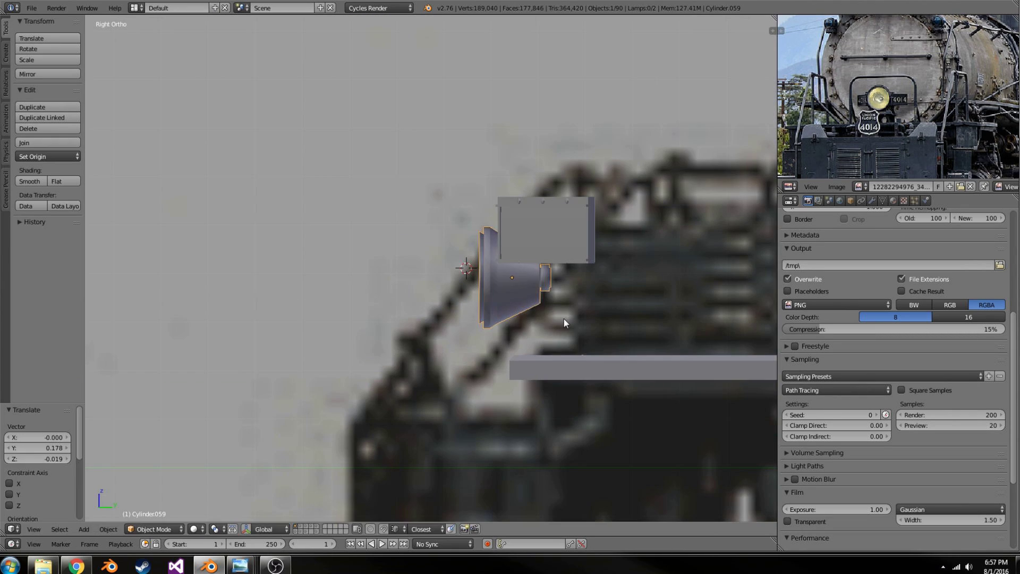
key(KP_3)
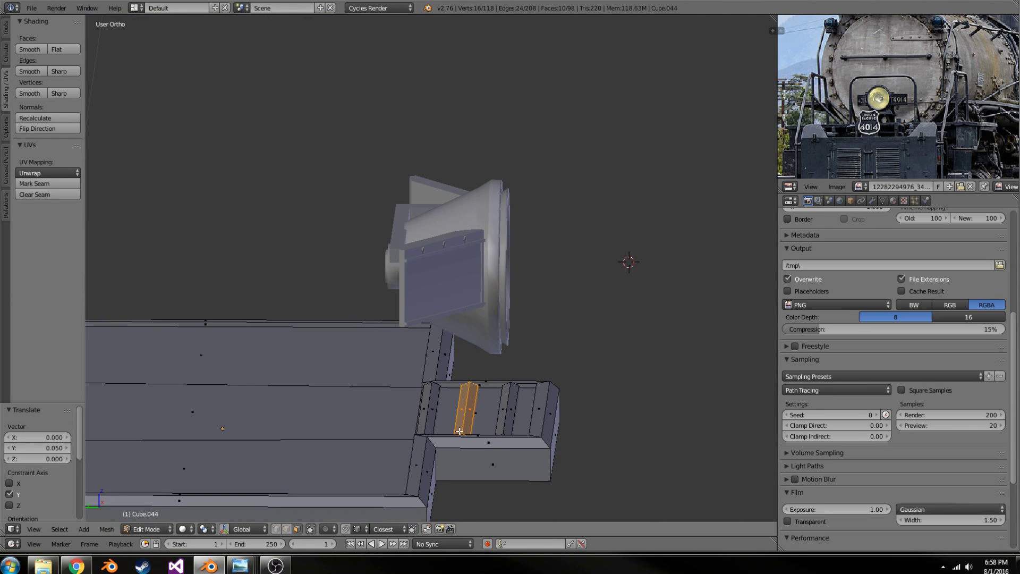
- Add a low-vertex cylinder at the 3D cursor and shrink it to a small cap
middle_drag(459, 432, 467, 393)
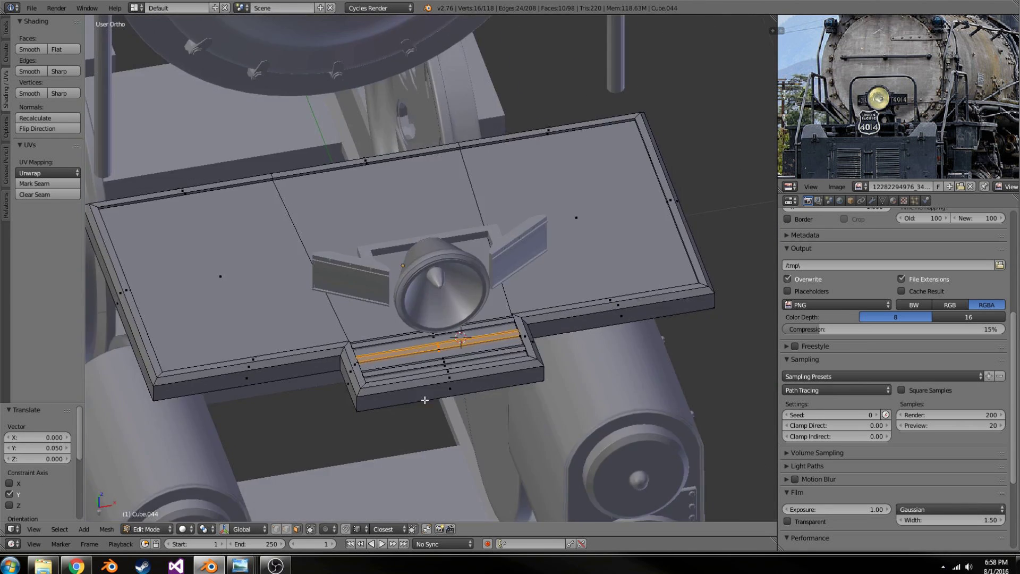
key(shift+s)
click(410, 386)
drag(37, 438, 21, 437)
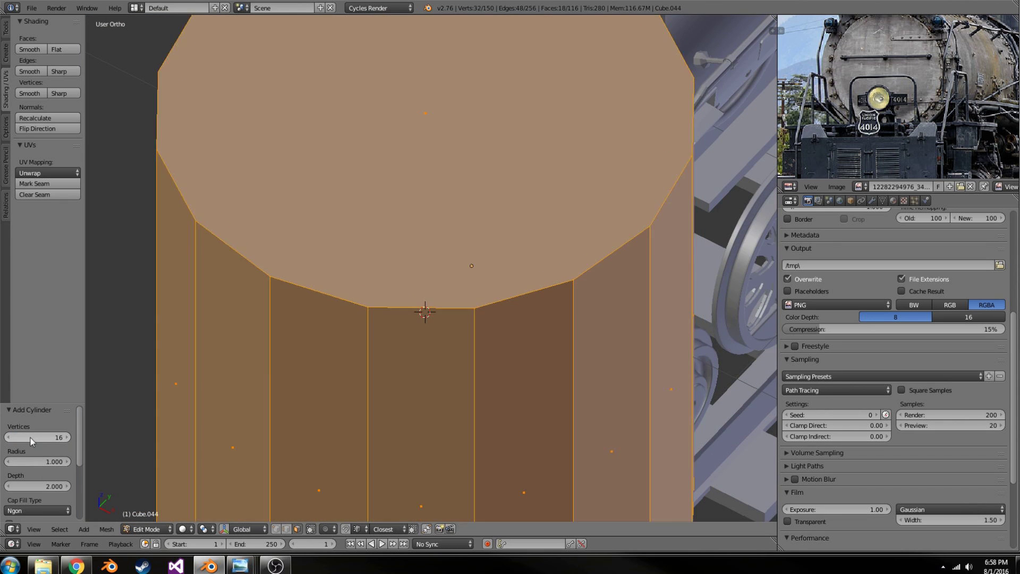
scroll(555, 310, down, 5)
key(s)
click(555, 309)
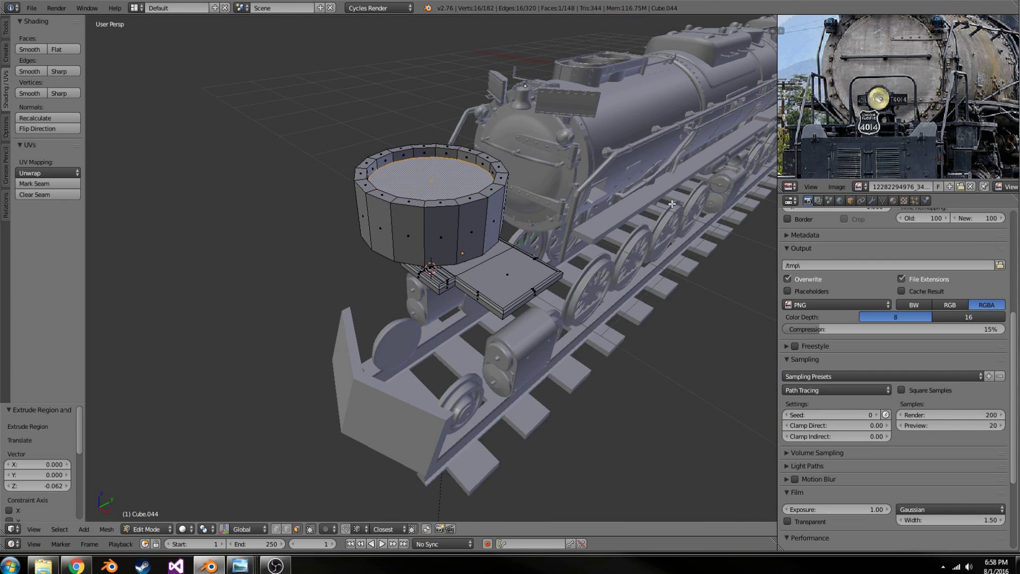
- Move the linked cap to the step corner, place the duplicate and exit Edit Mode
key(ctrl+l)
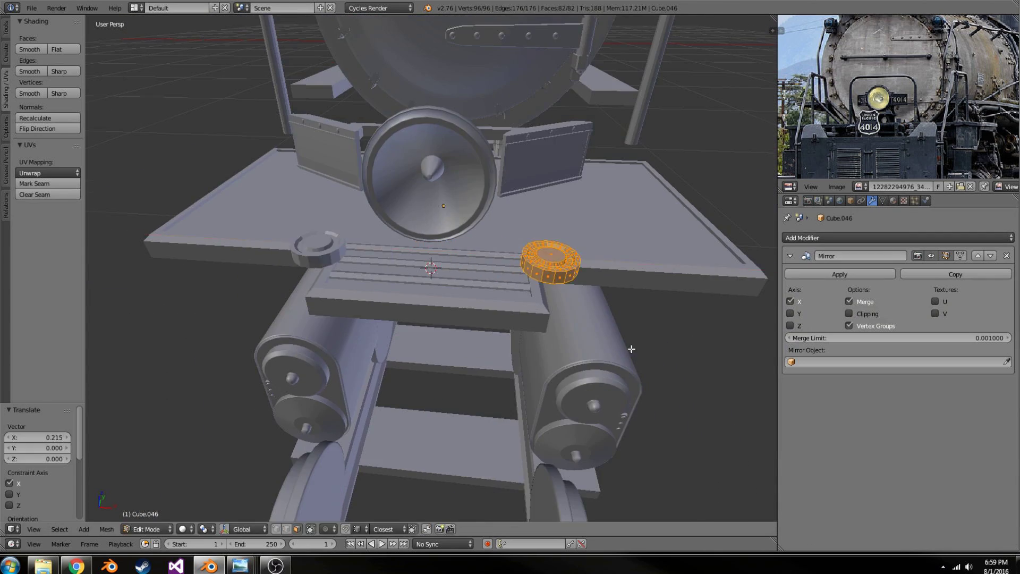
middle_drag(631, 348, 449, 321)
key(g)
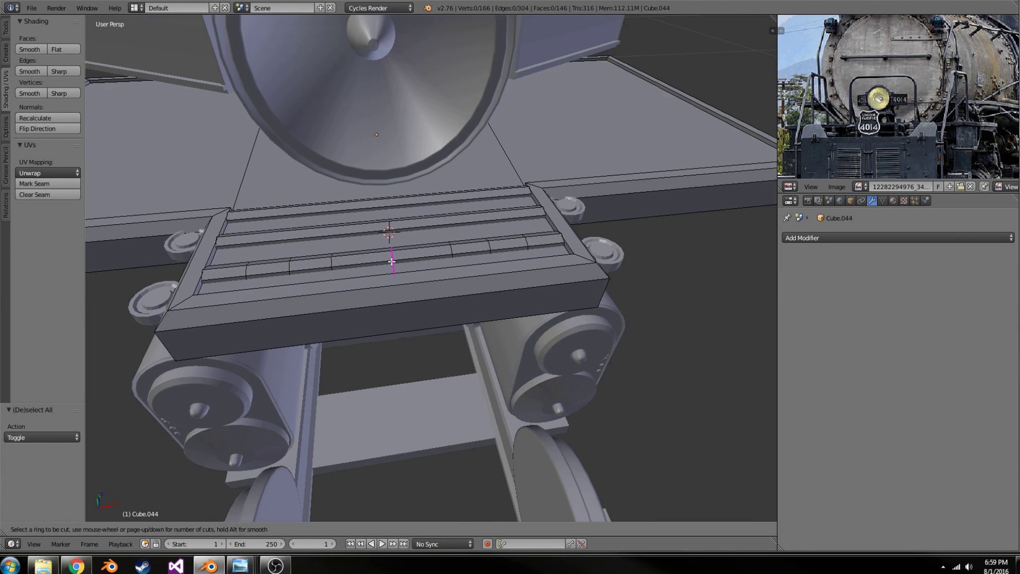
mouse_move(277, 272)
middle_down()
mouse_move(340, 228)
mouse_move(394, 221)
mouse_move(533, 260)
mouse_move(426, 153)
middle_up()
key(l)
click(436, 221)
key(Tab)
key(a)
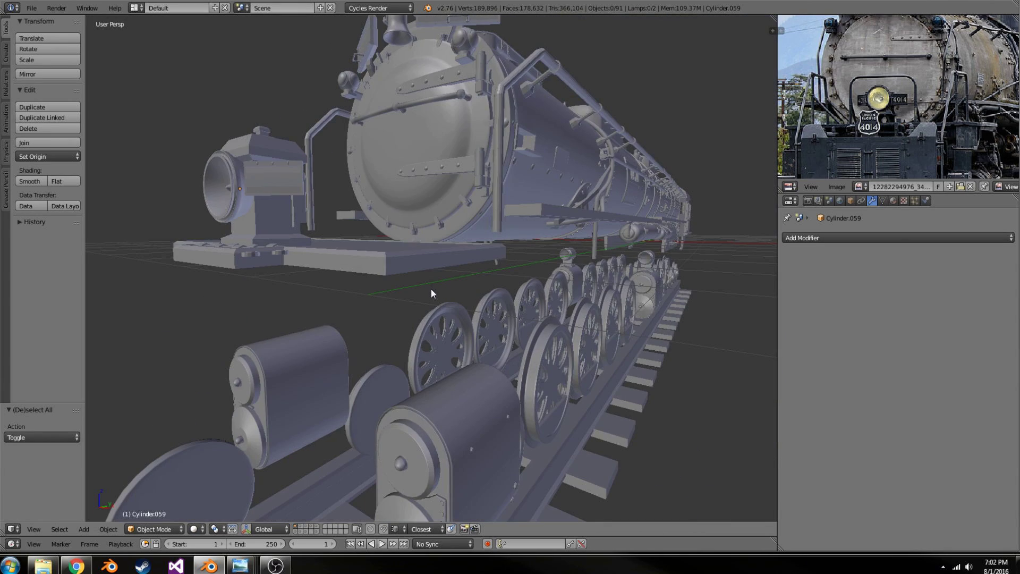
- Move the new box vertically into place below the front deck and select all its vertices
mouse_move(432, 294)
middle_down()
mouse_move(244, 323)
mouse_move(391, 197)
middle_up()
key(shift+s)
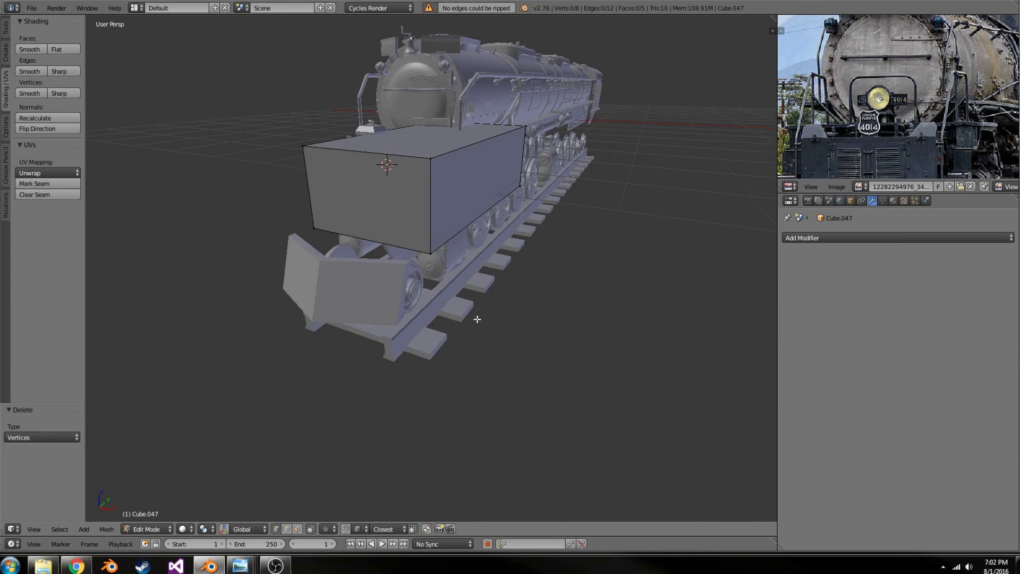
key(KP_5)
key(g)
key(z)
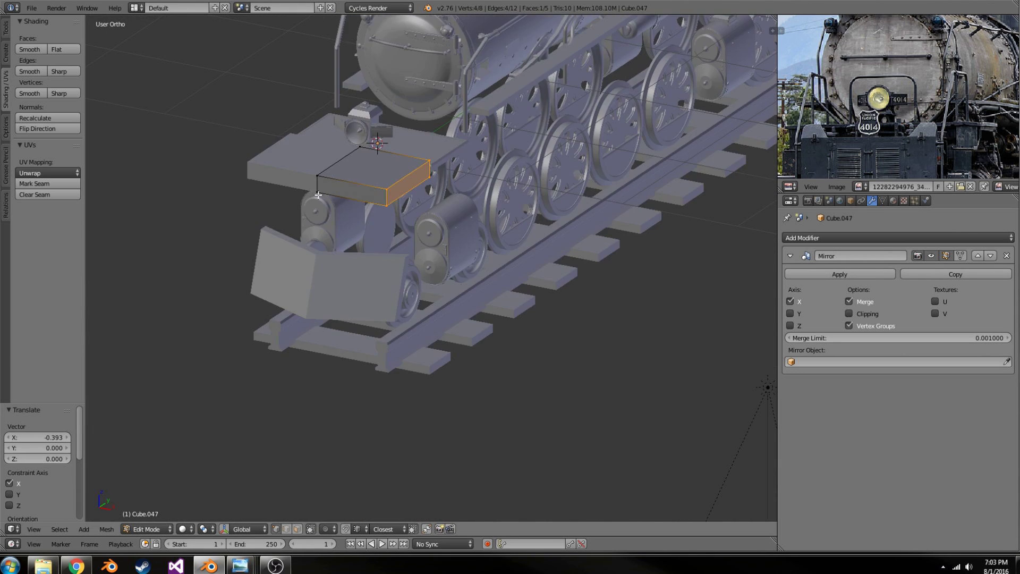
key(KP_3)
key(a)
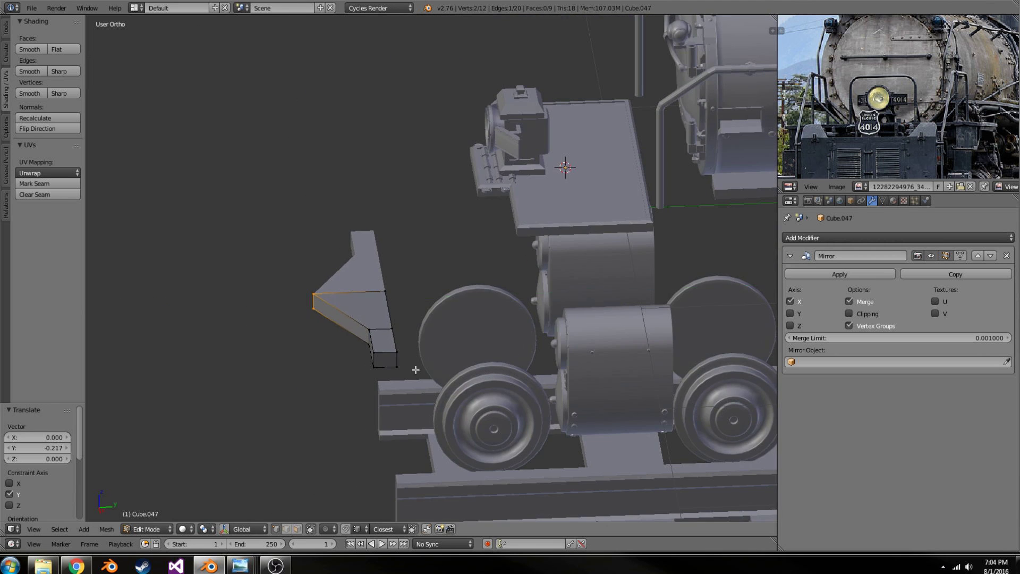
- Extrude and shrink a ring, then extrude a cylinder into the box face as a round opening
middle_drag(415, 369, 380, 348)
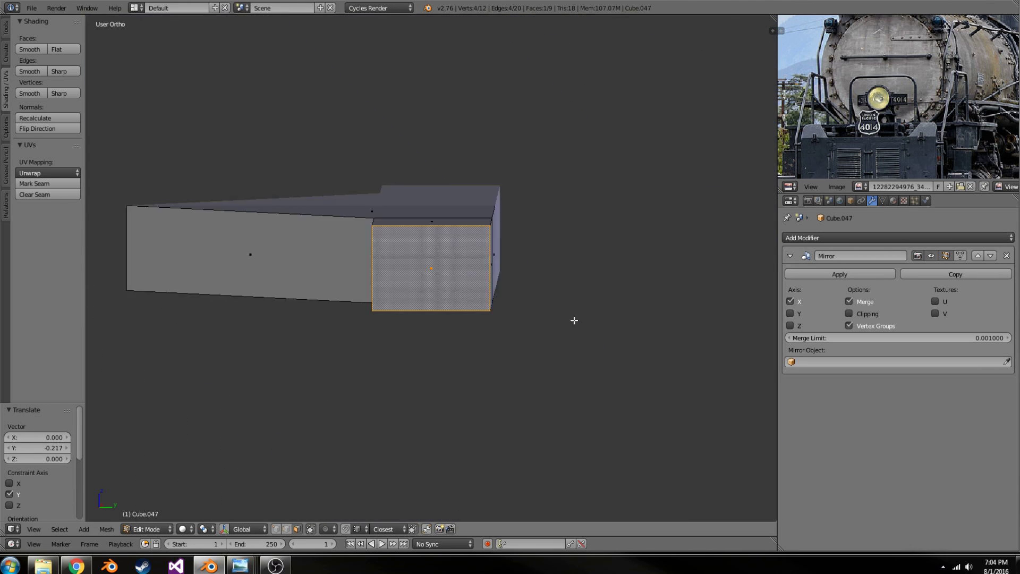
middle_drag(641, 314, 573, 325)
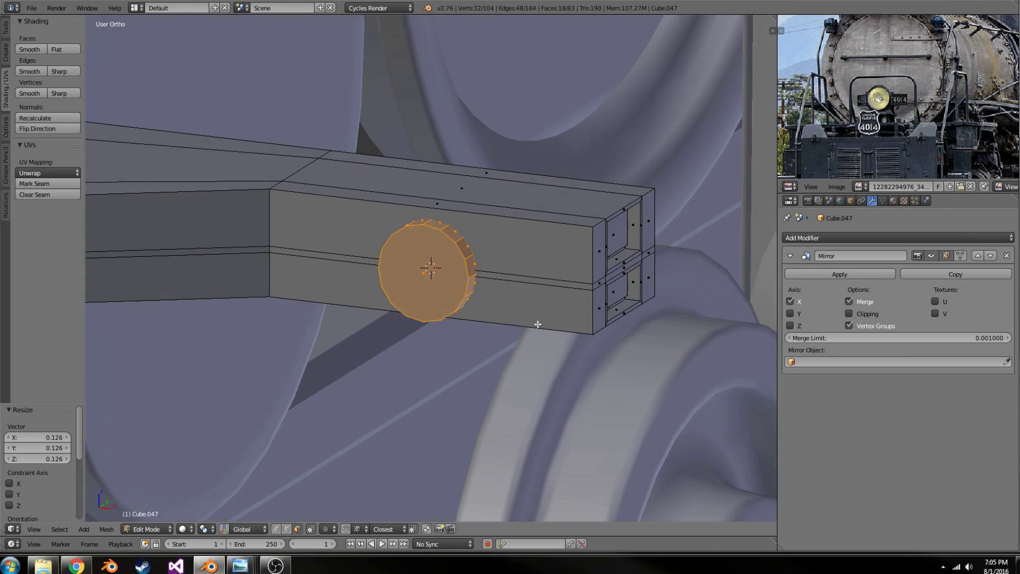
key(e)
key(Escape)
key(s)
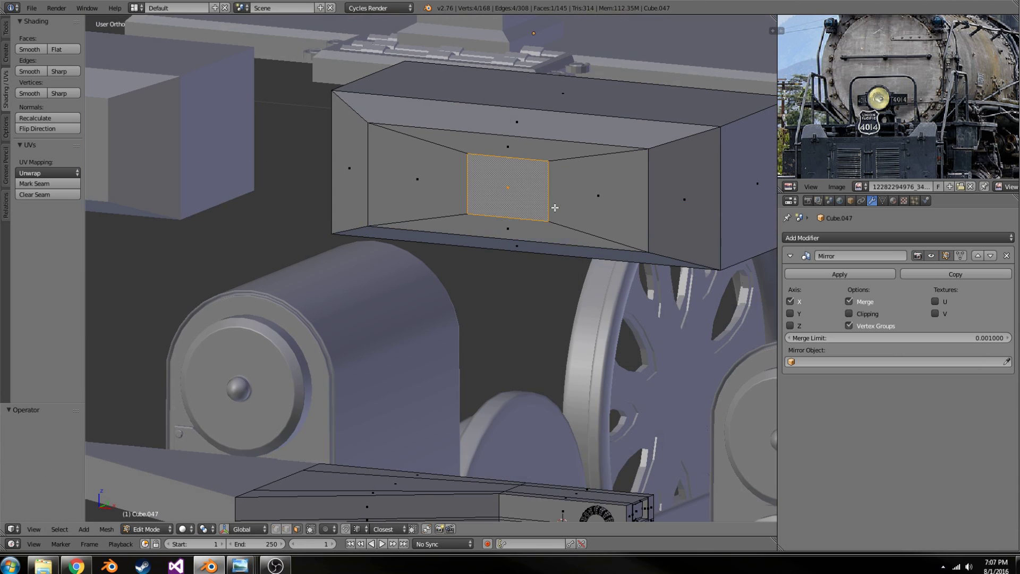
click(526, 263)
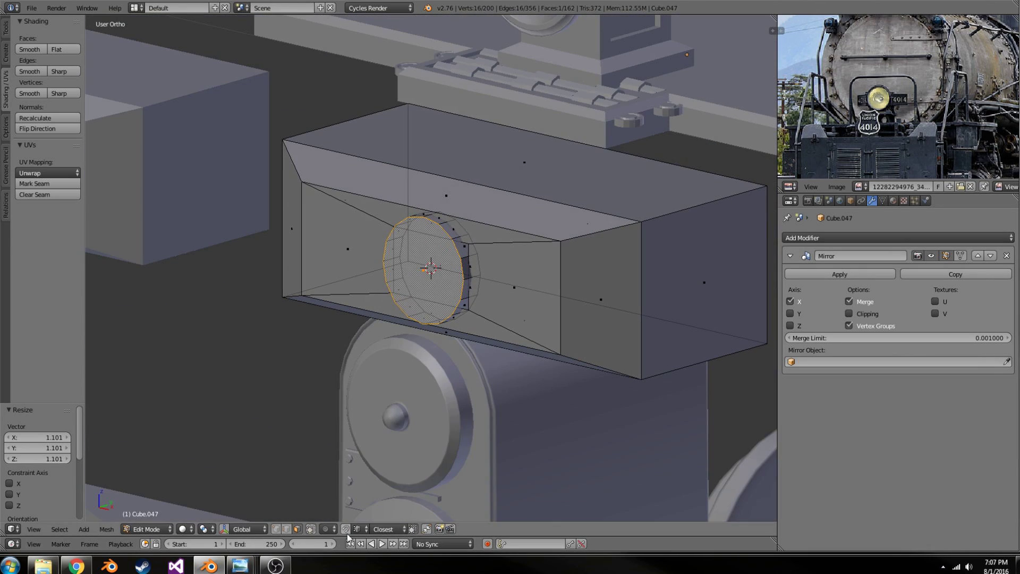
key(e)
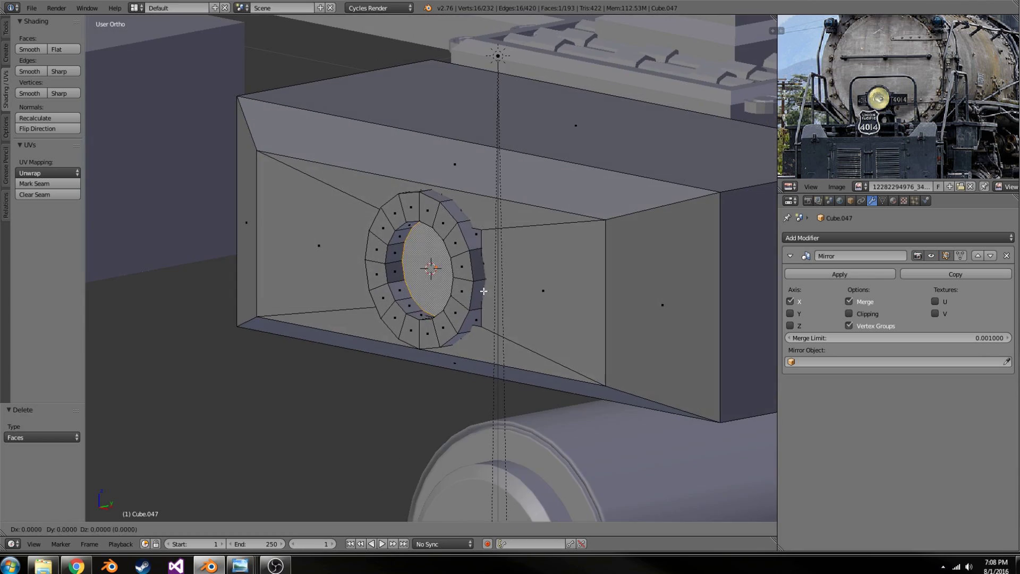
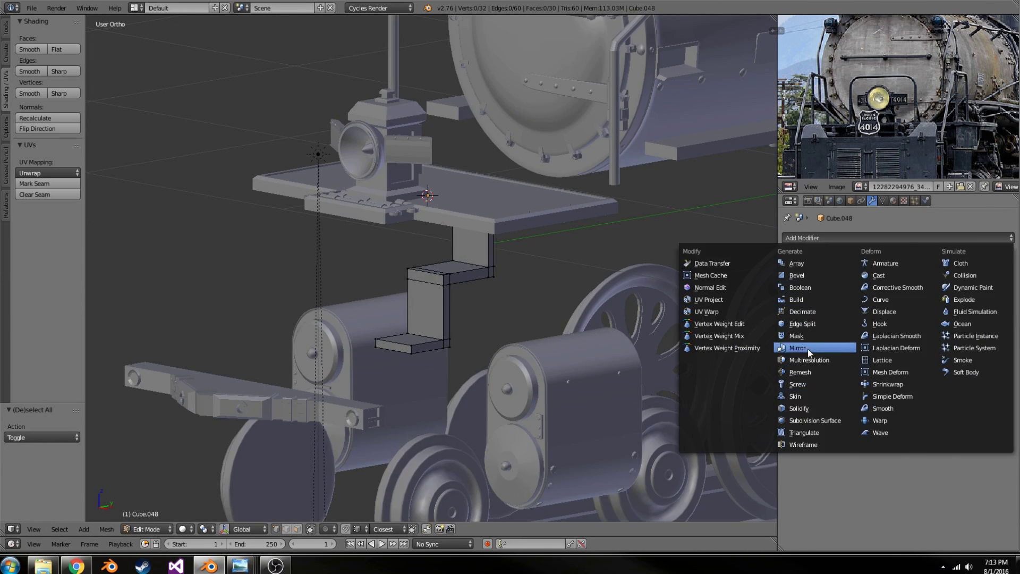
- Add a Mirror modifier to Cube.048 so the step bracket appears on both sides
click(807, 349)
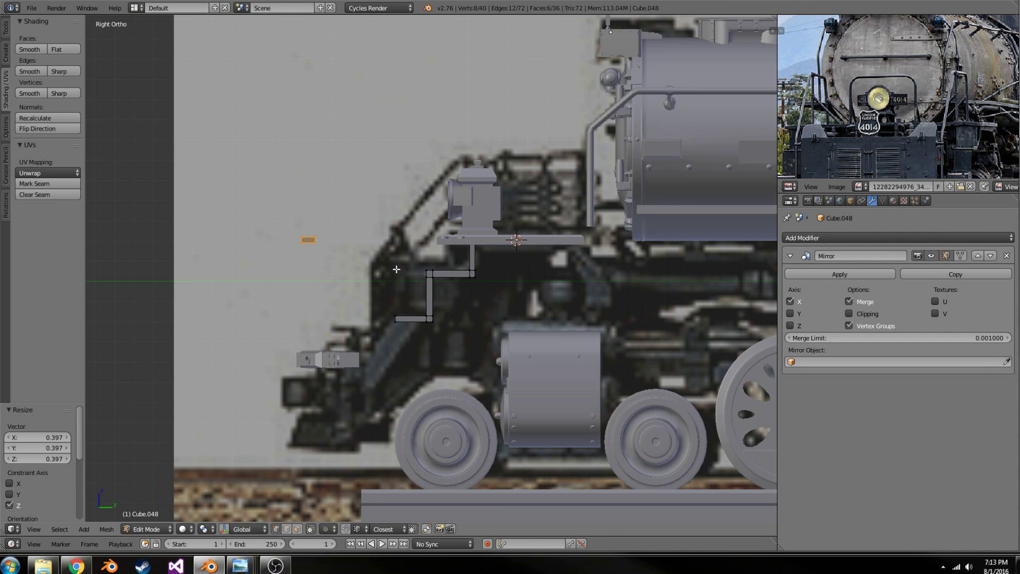
click(378, 398)
scroll(394, 392, up, 1)
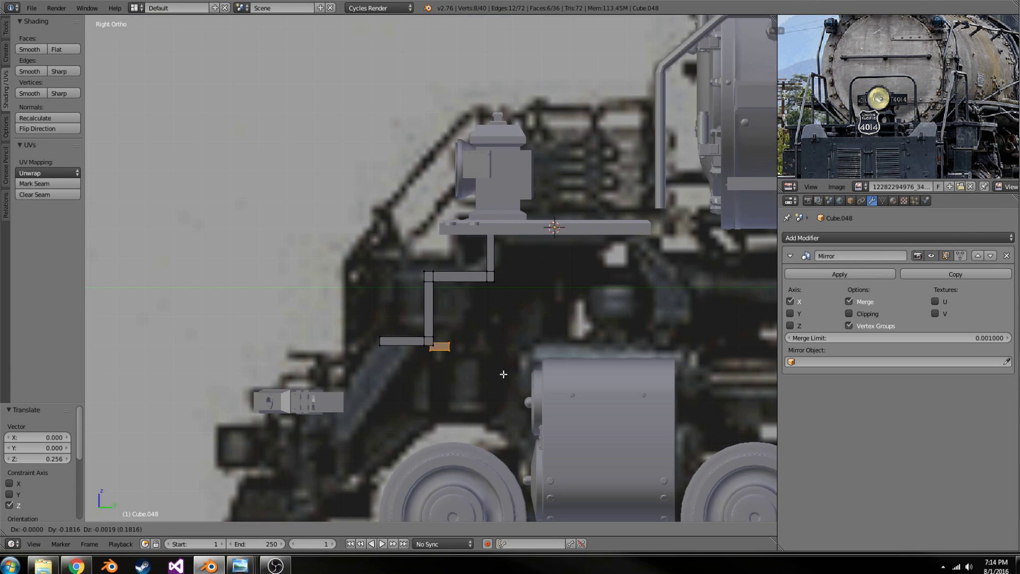
- In Right Ortho, rotate the step's end face to form the diagonal brace
key(KP_3)
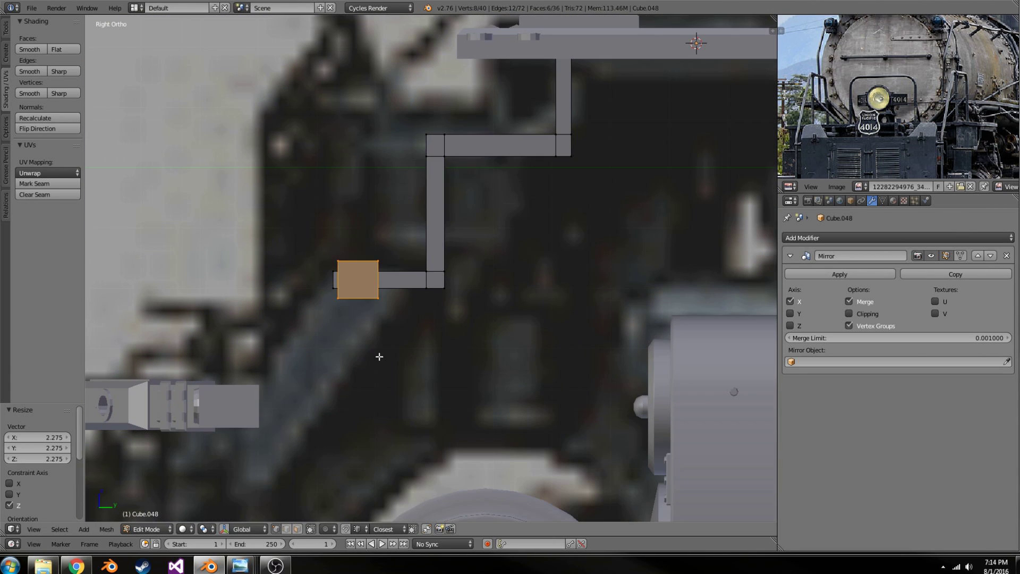
right_click(357, 281)
key(z)
key(r)
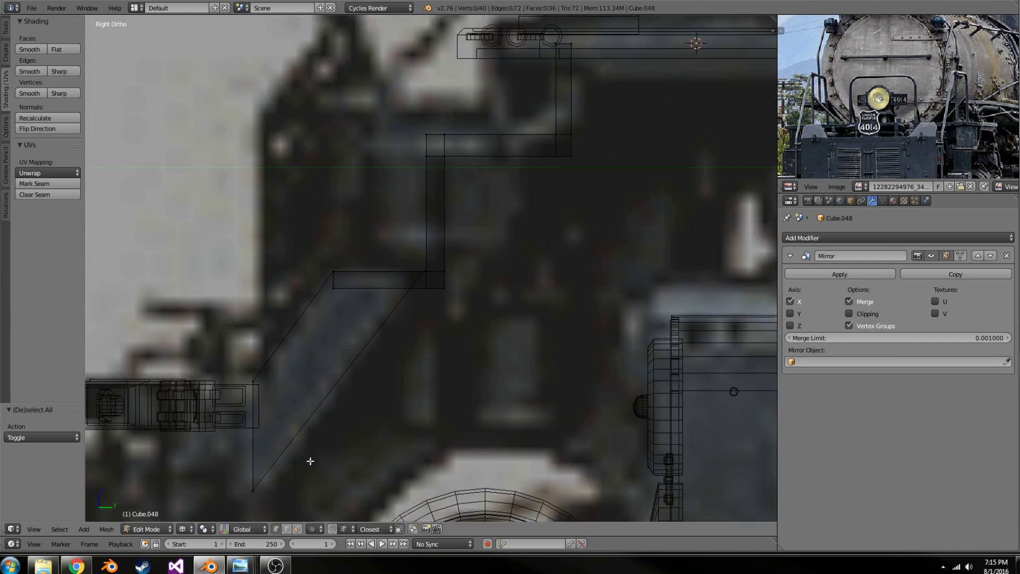
shift+middle_drag(310, 461, 457, 318)
scroll(460, 156, up, 3)
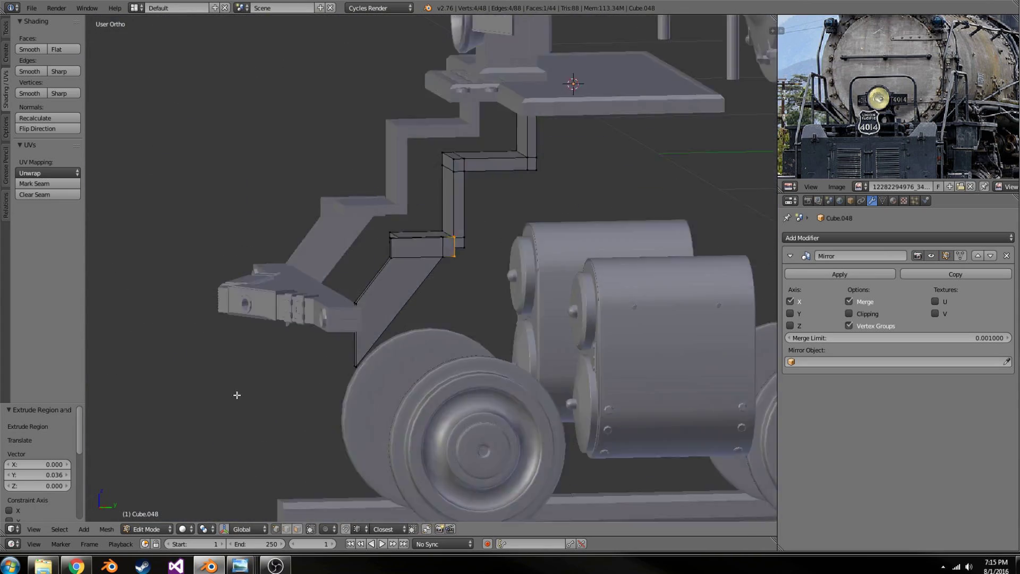
middle_drag(421, 405, 383, 371)
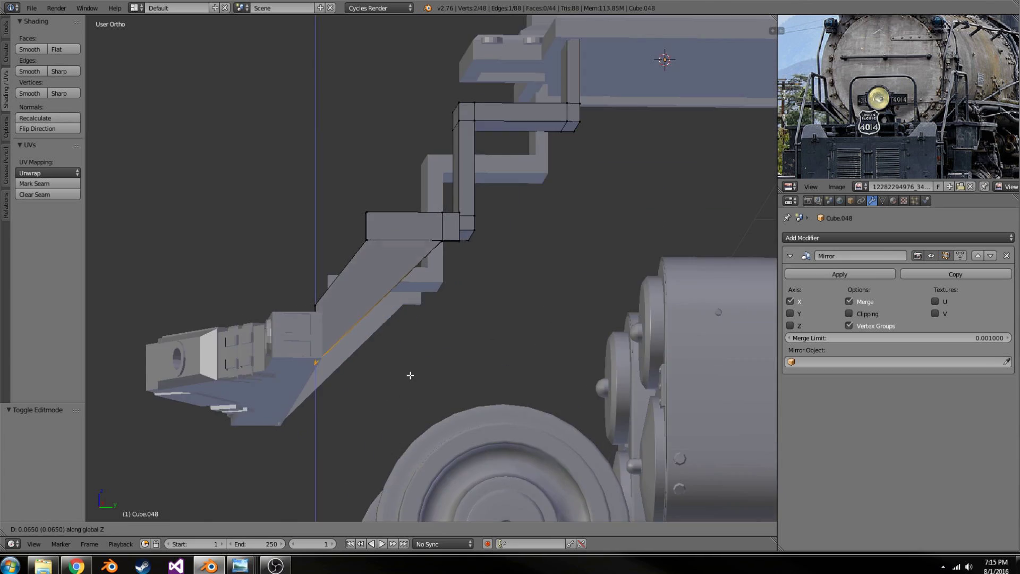
scroll(410, 371, up, 2)
middle_drag(438, 287, 436, 259)
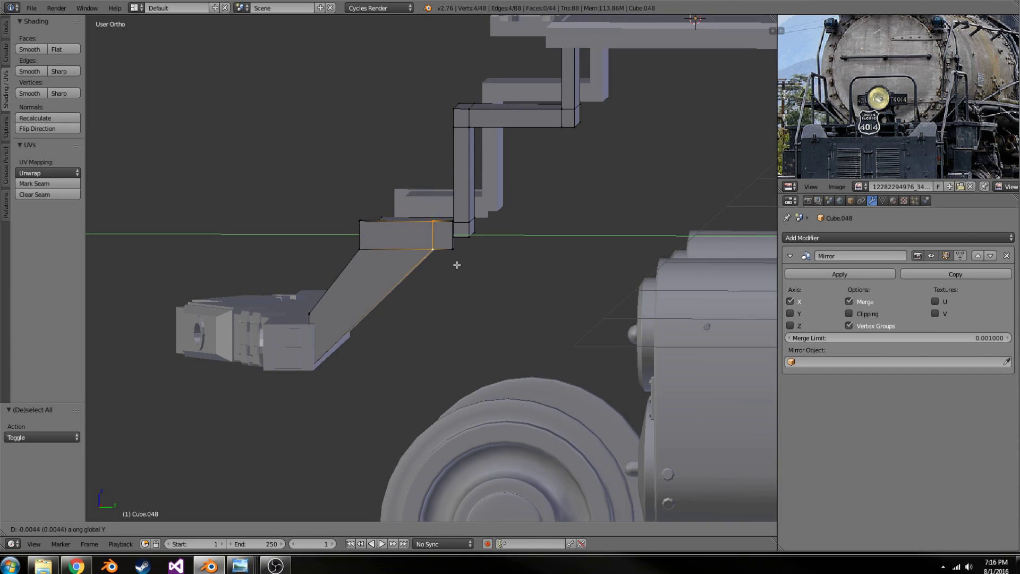
- Check the bracket in rendered shading, then return to solid shading
key(Tab)
scroll(473, 349, down, 5)
key(shift+z)
middle_drag(487, 314, 437, 254)
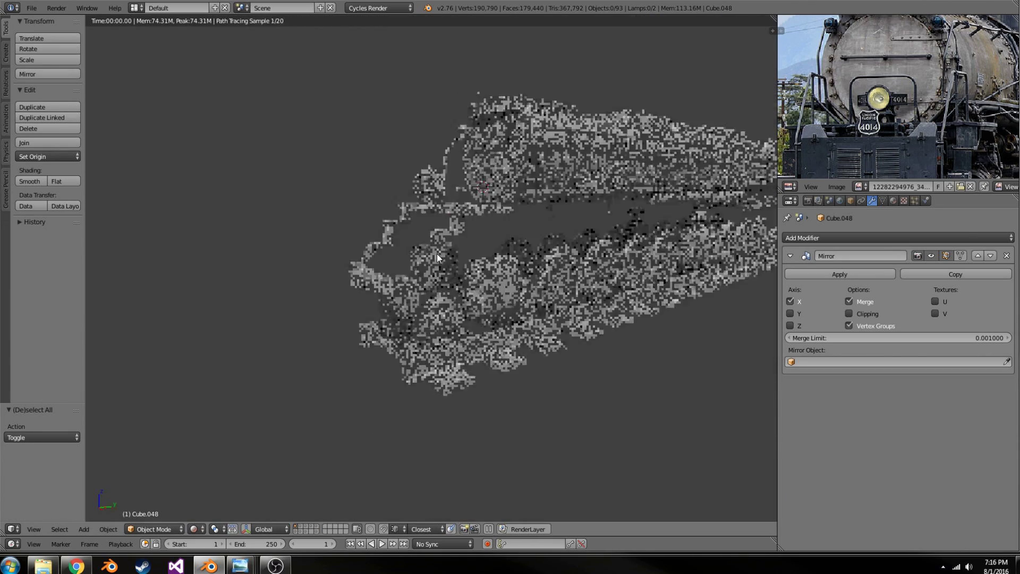
key(shift+z)
- Extrude the bracket's end face downward to build the stepped treads
key(Tab)
scroll(476, 291, up, 5)
scroll(353, 377, up, 3)
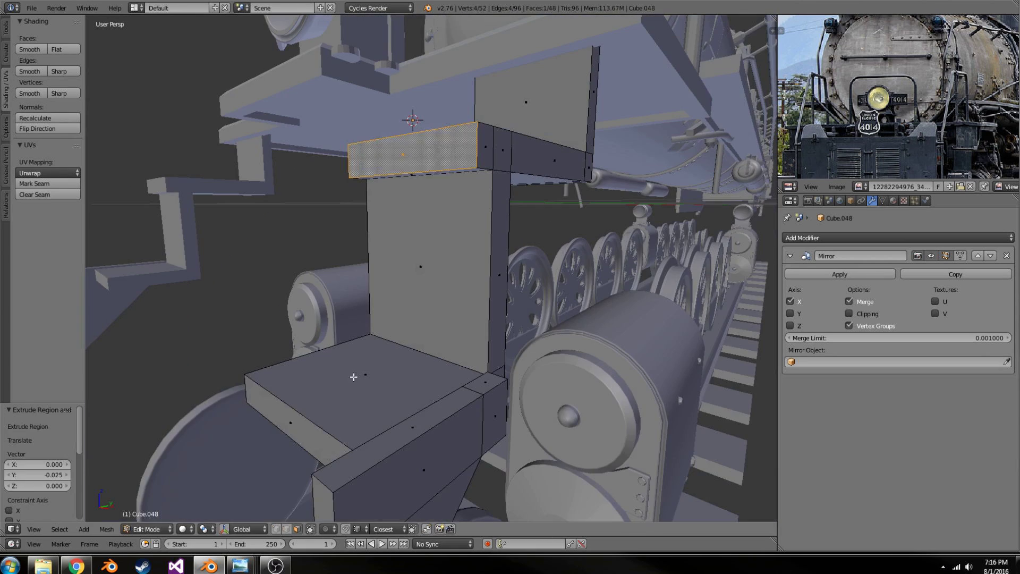
key(KP_3)
scroll(455, 210, down, 4)
key(Tab)
key(Tab)
key(e)
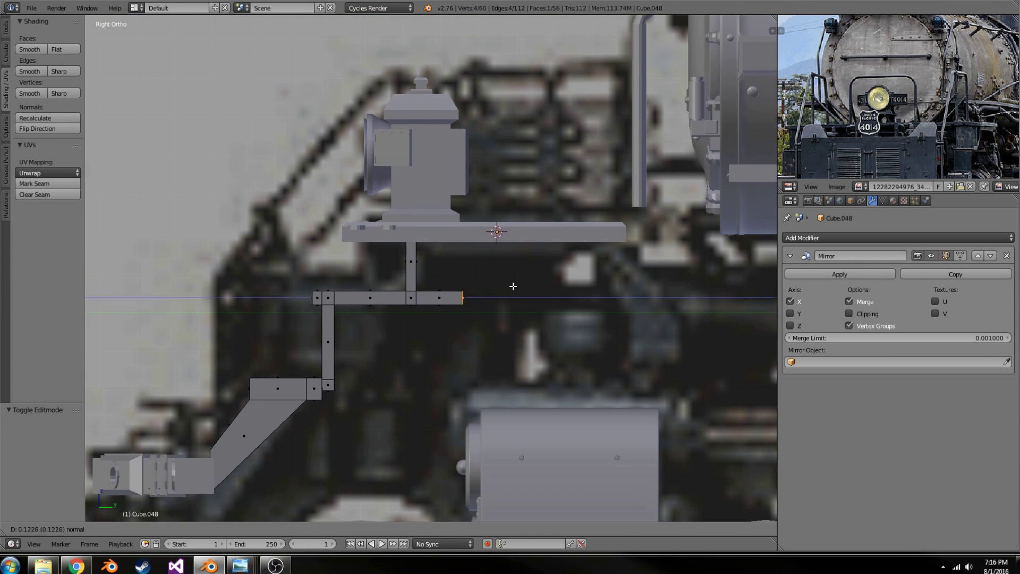
middle_drag(447, 270, 542, 250)
scroll(421, 337, up, 3)
- Select the top faces of both treads, then return to Object Mode
key(a)
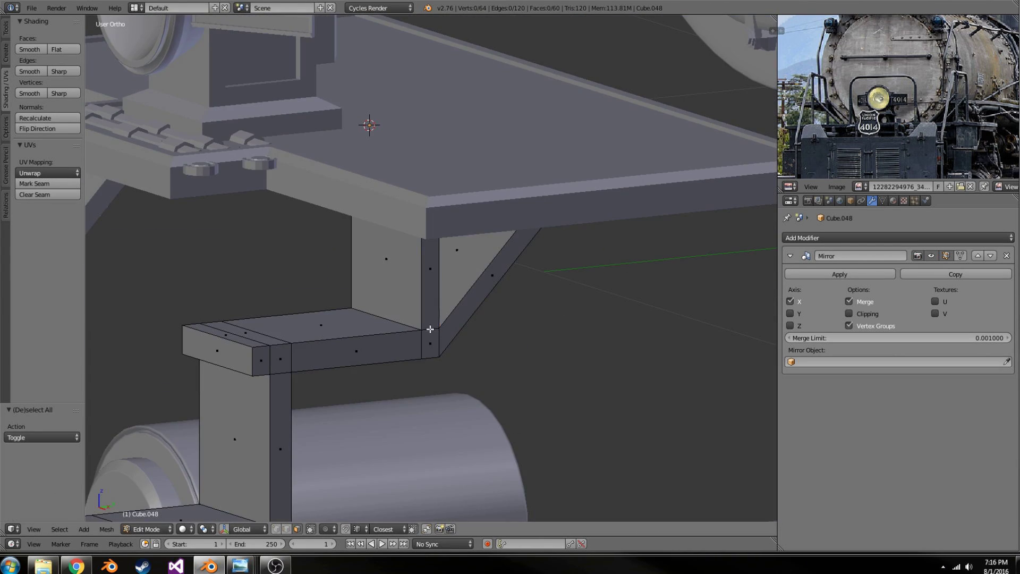
middle_drag(645, 357, 378, 321)
scroll(283, 384, up, 2)
key(ctrl+z)
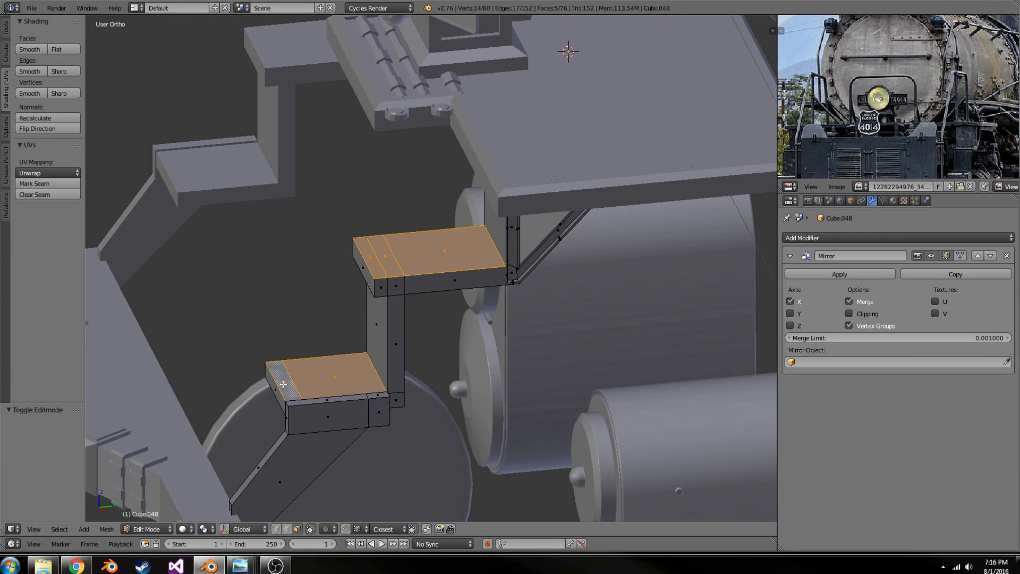
key(Tab)
scroll(484, 361, down, 4)
scroll(486, 355, up, 4)
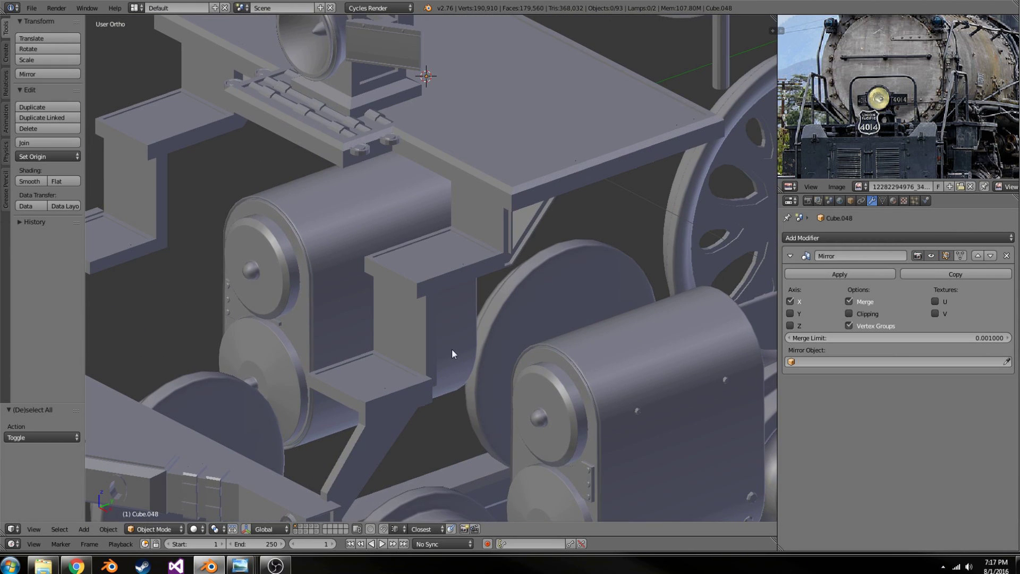
key(a)
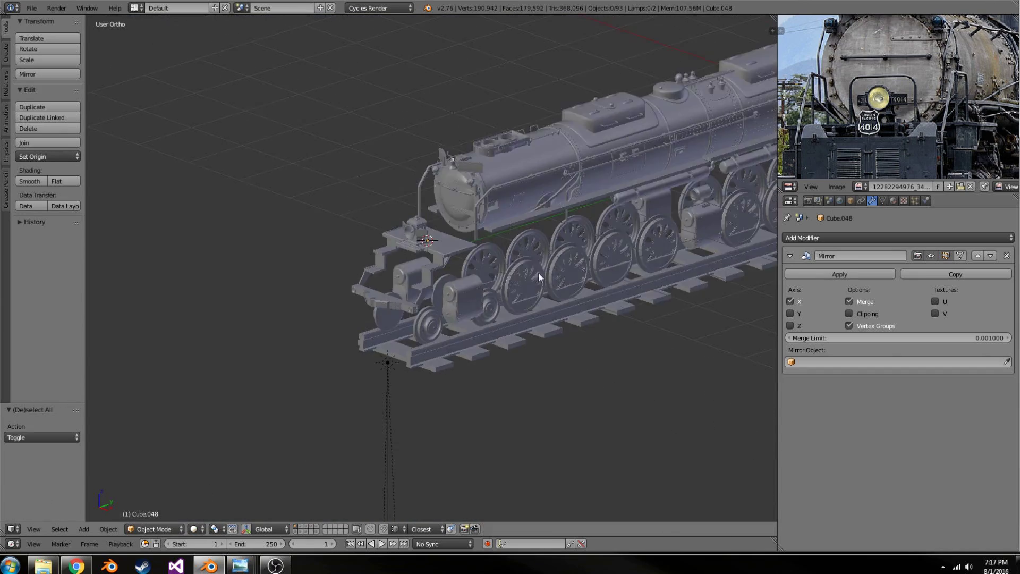
scroll(539, 276, up, 3)
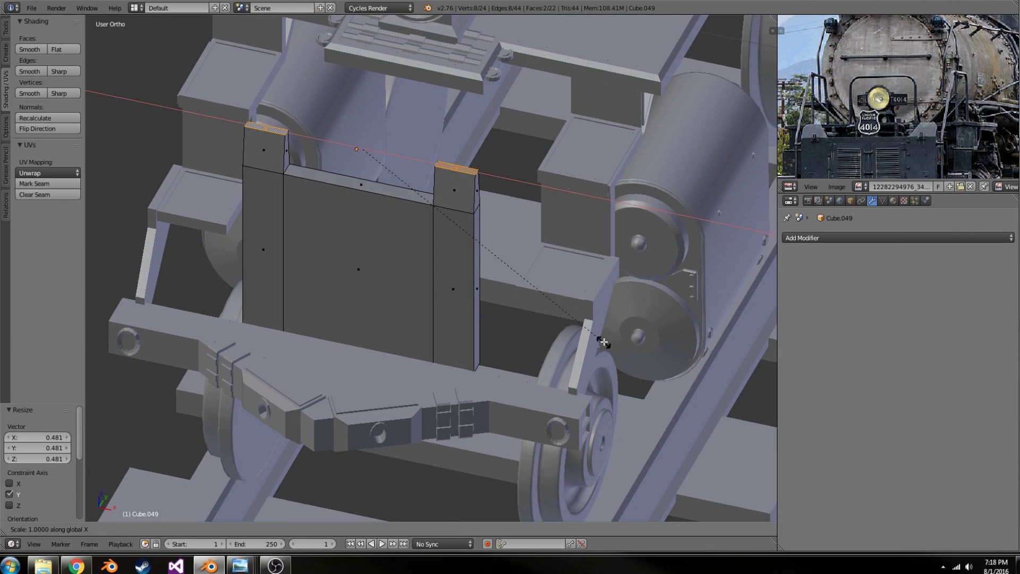
- Cancel the tread scaling and deselect all geometry on the pilot's front block
right_click(604, 342)
middle_drag(604, 342, 336, 391)
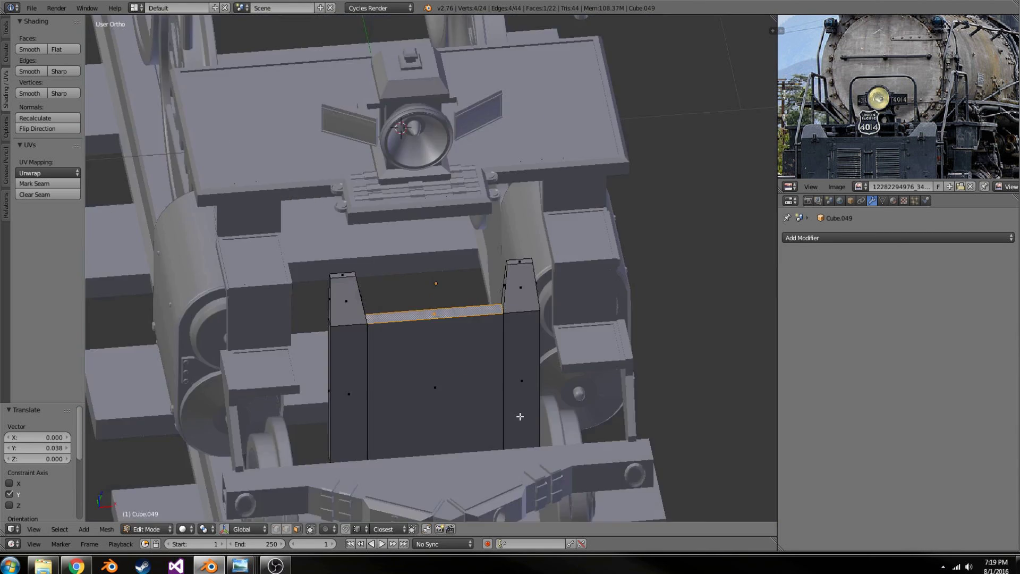
mouse_move(520, 415)
middle_down()
mouse_move(436, 461)
mouse_move(474, 483)
mouse_move(326, 434)
middle_up()
key(a)
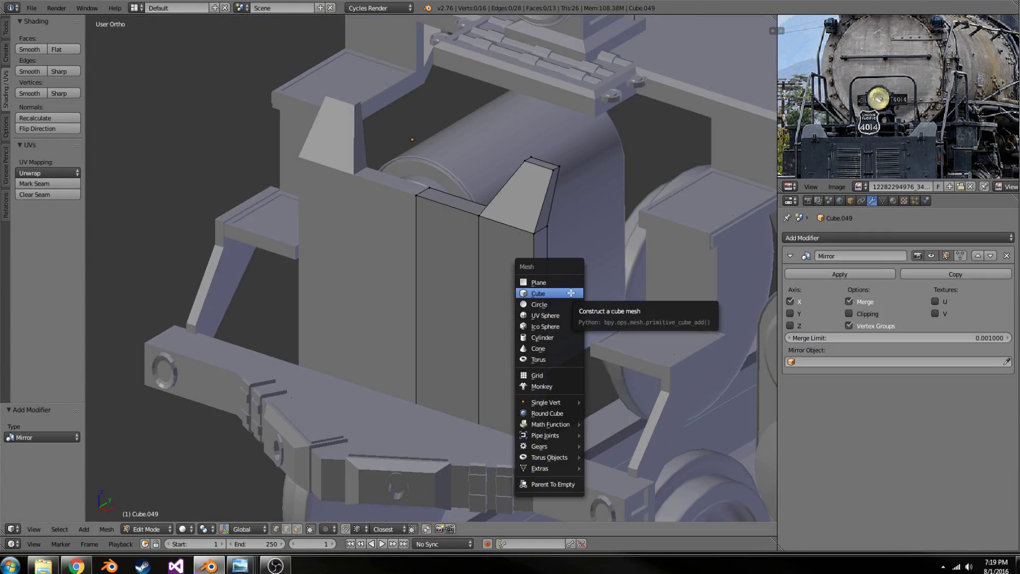
- Add a tiny cylinder and move it along Y onto the front block
click(552, 336)
scroll(516, 237, down, 5)
key(s)
key(g)
key(y)
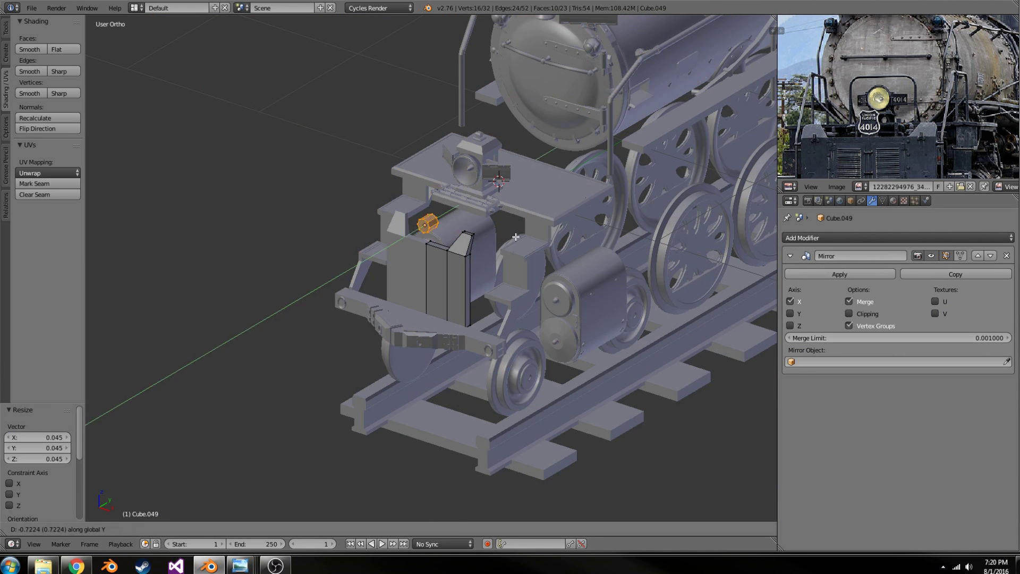
click(480, 281)
key(KP_1)
scroll(531, 239, up, 4)
scroll(557, 212, up, 3)
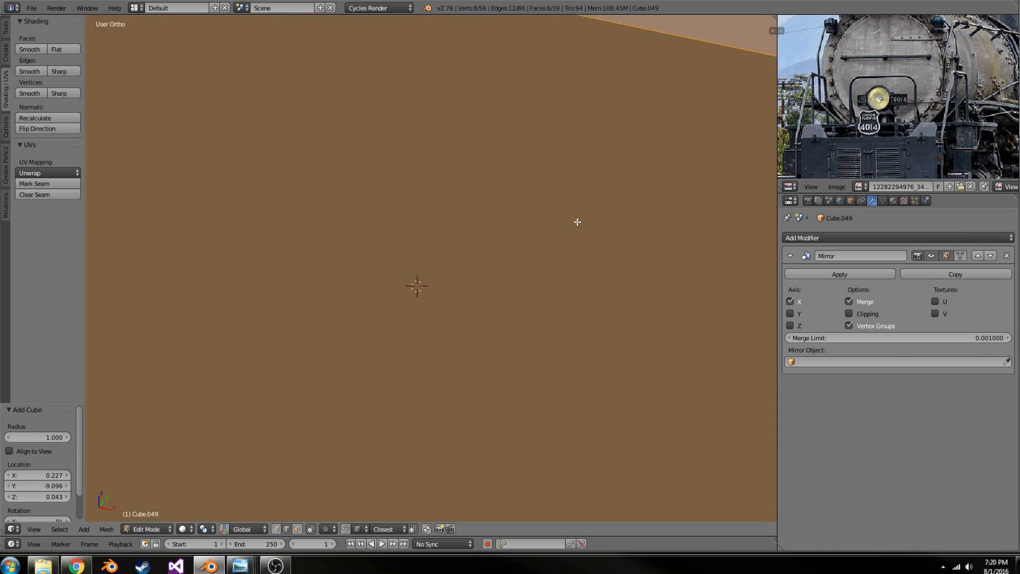
scroll(577, 222, down, 5)
- Scale the fitting along X twice to reach its narrower width
key(s)
key(x)
click(417, 287)
scroll(425, 289, up, 2)
key(s)
key(x)
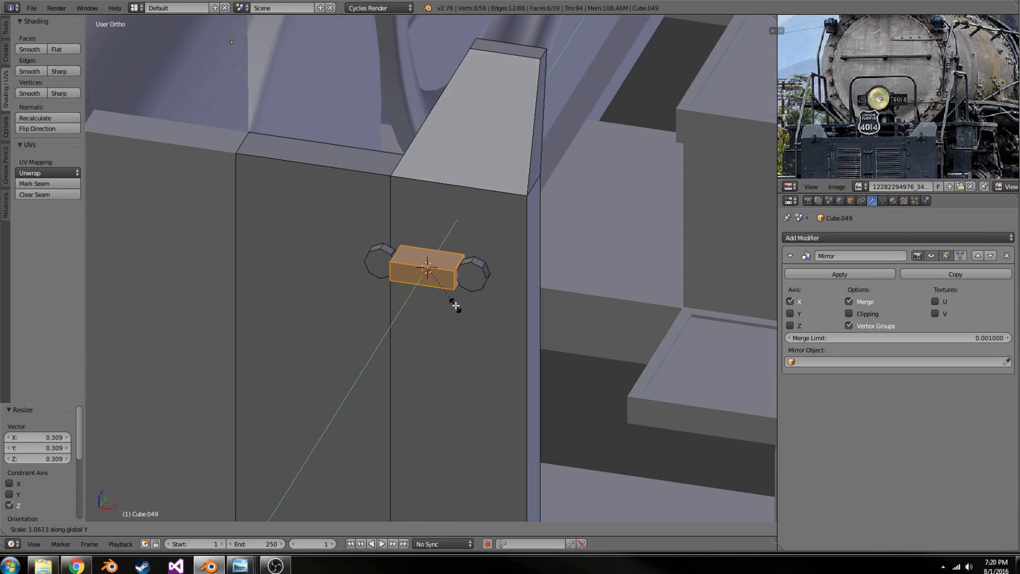
click(492, 270)
key(a)
scroll(385, 395, up, 4)
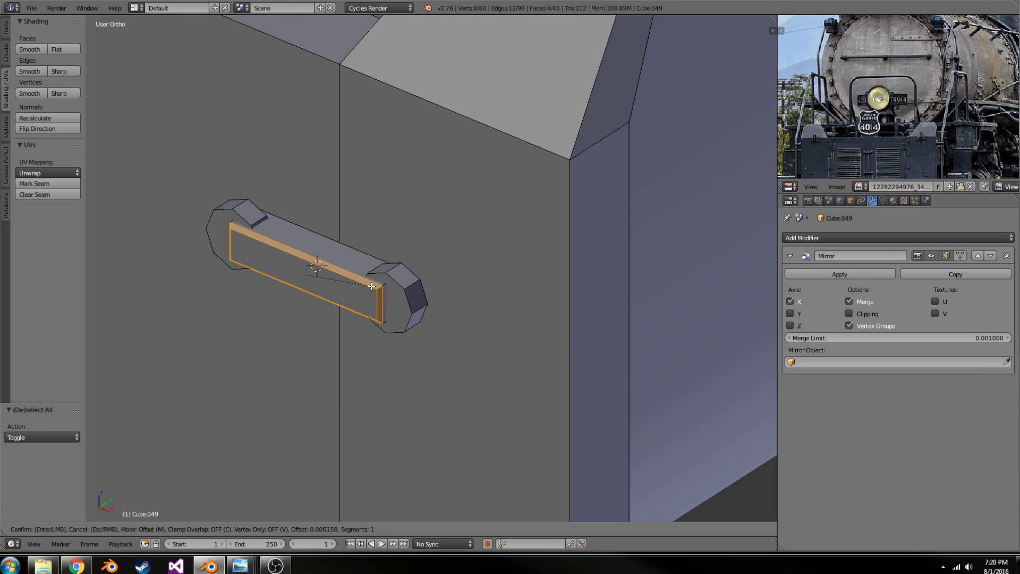
key(Escape)
- Add a shrunken cylinder between the two discs and extrude it upward into a post
middle_drag(371, 286, 383, 372)
key(Tab)
key(Tab)
middle_drag(643, 274, 480, 244)
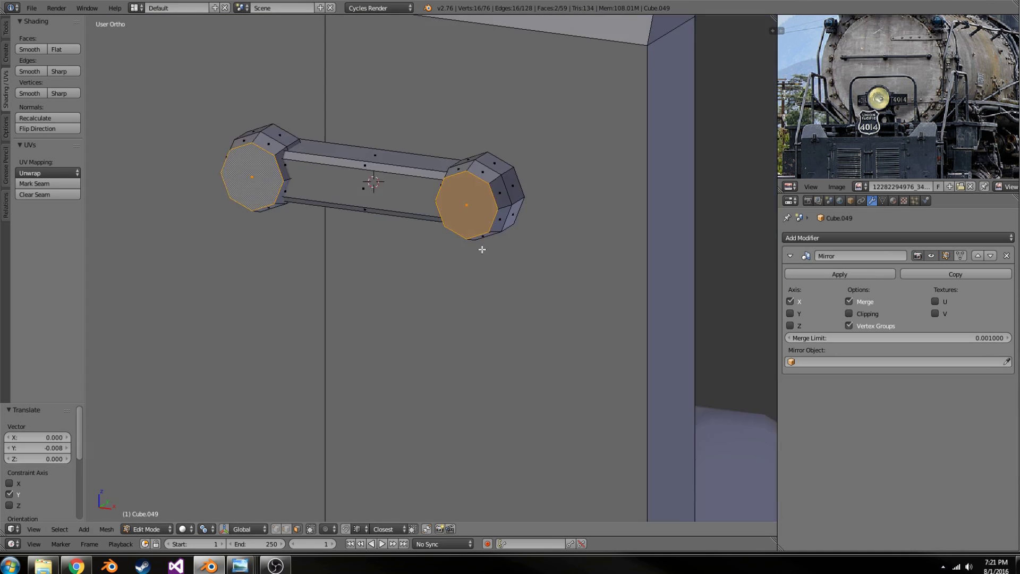
scroll(481, 243, down, 3)
key(shift+a)
click(478, 383)
key(s)
click(462, 263)
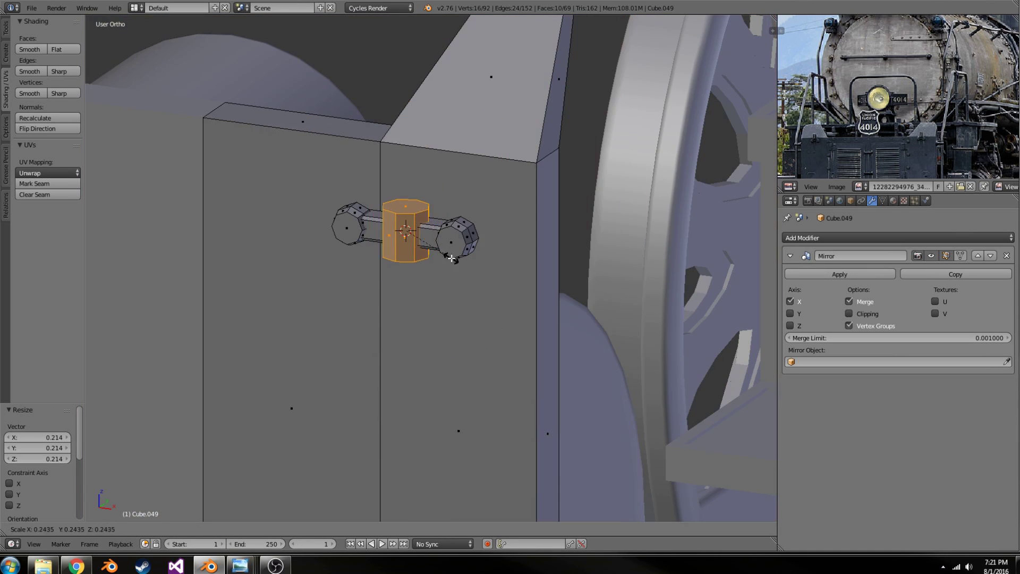
scroll(458, 260, up, 3)
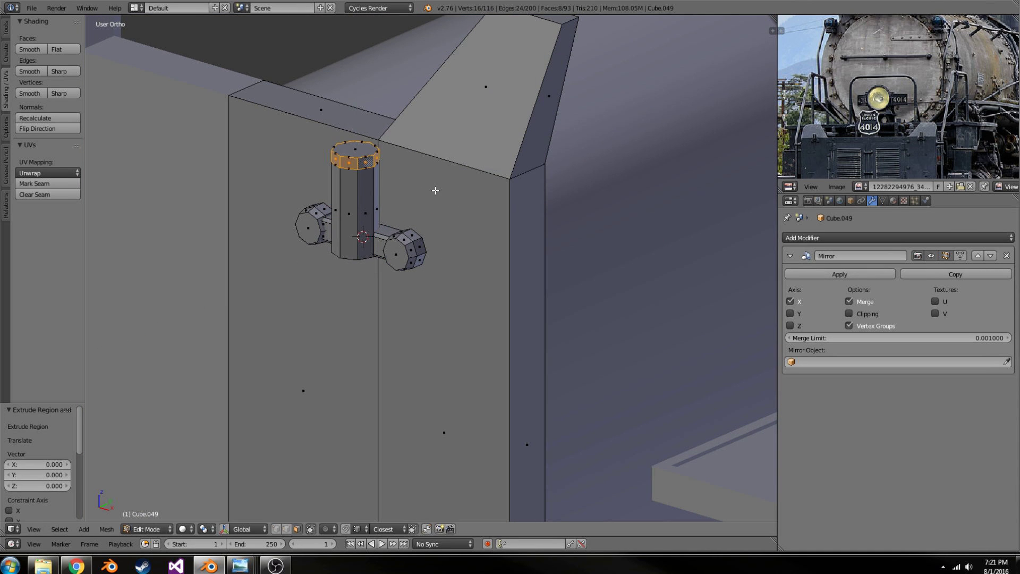
click(462, 177)
mouse_move(462, 177)
middle_down()
mouse_move(434, 257)
mouse_move(615, 227)
middle_up()
- Scale the post's bottom ring while keeping its height unchanged
key(a)
key(ctrl+z)
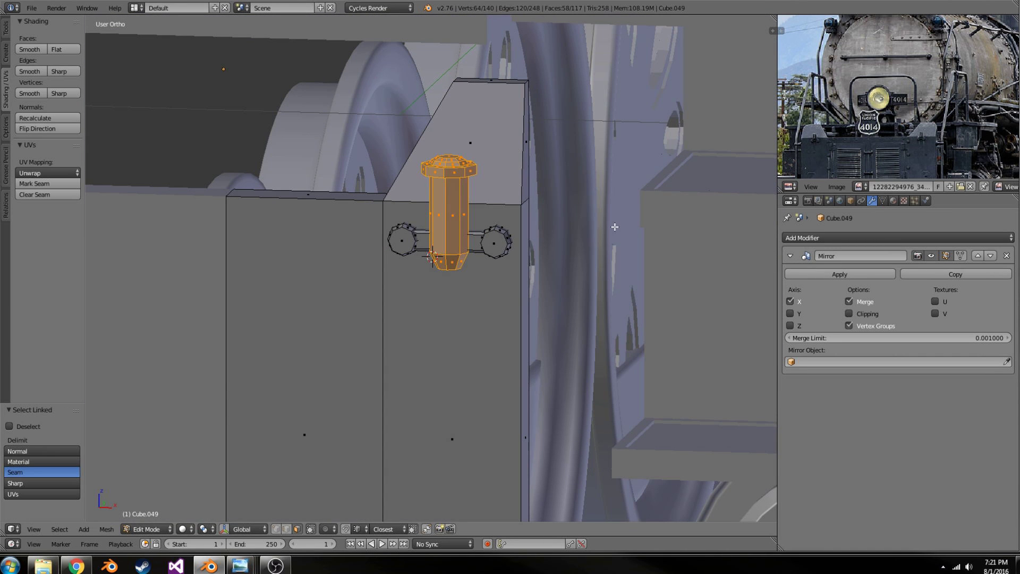
key(Escape)
key(ctrl+z)
scroll(499, 315, down, 5)
scroll(434, 403, up, 5)
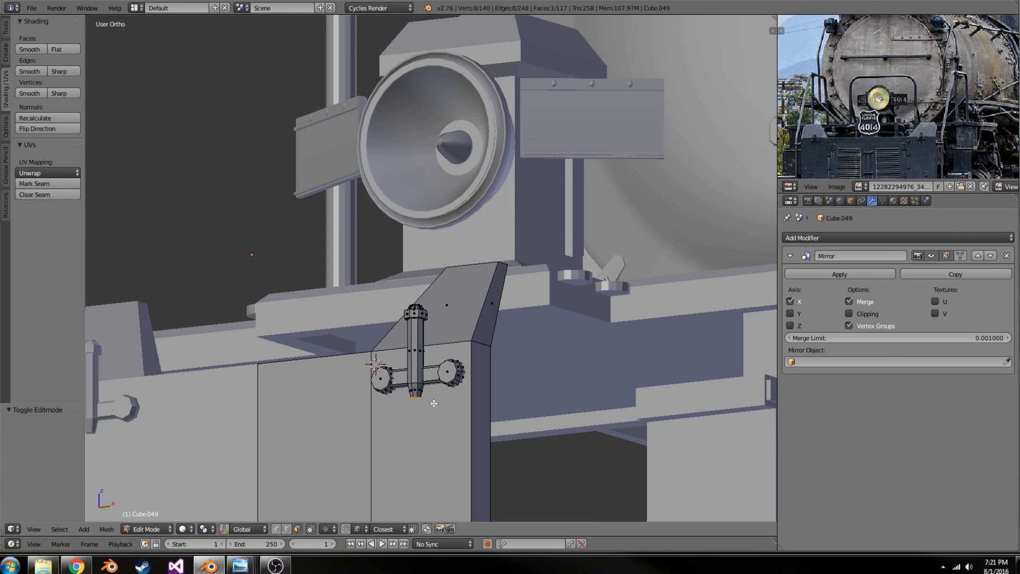
scroll(417, 312, up, 5)
key(s)
key(shift+z)
key(Escape)
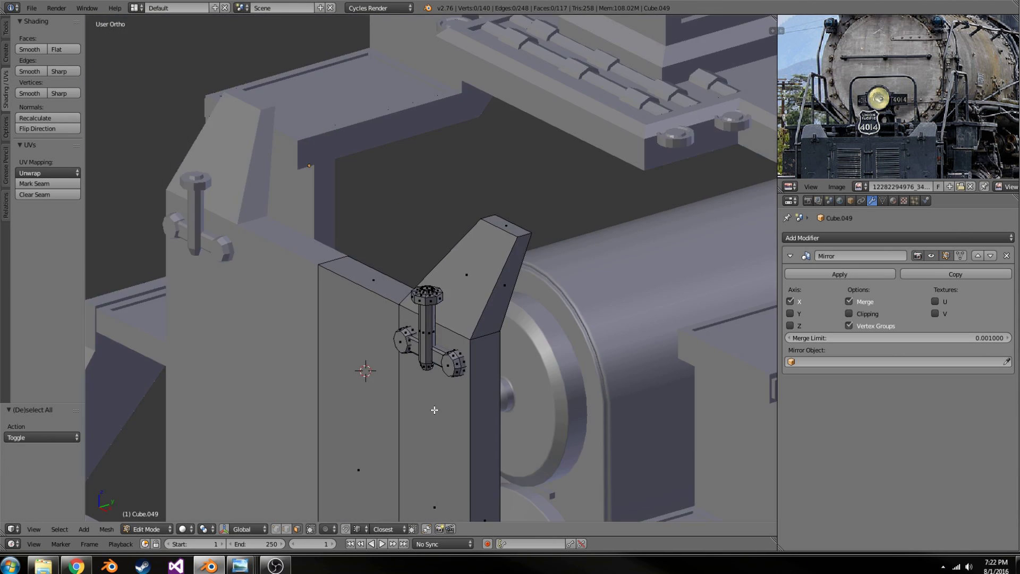
- Select the linked disc geometry and snap the 3D cursor to it
mouse_move(429, 340)
middle_down()
mouse_move(471, 422)
mouse_move(478, 319)
middle_up()
key(ctrl+l)
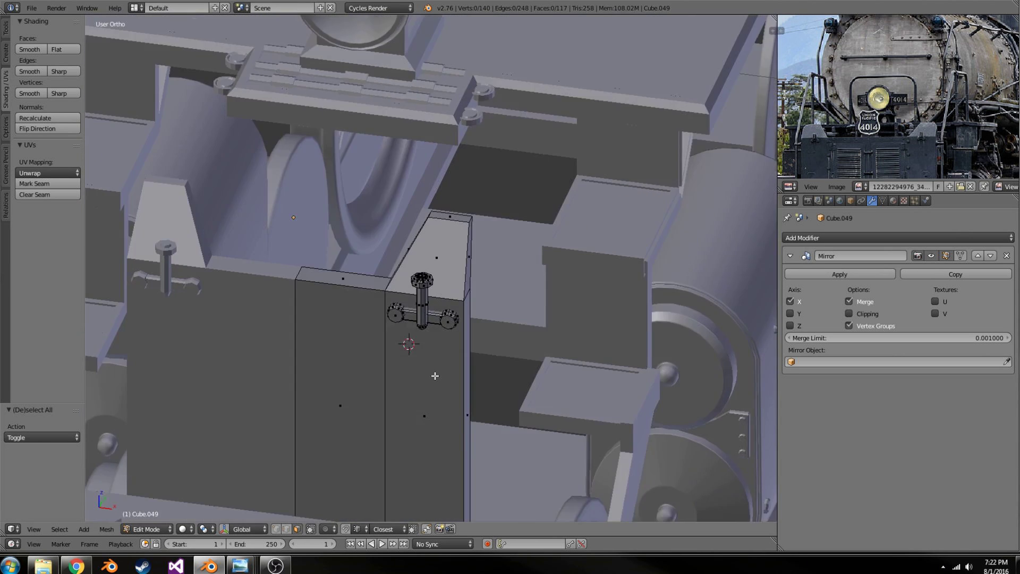
key(KP_1)
scroll(512, 266, up, 4)
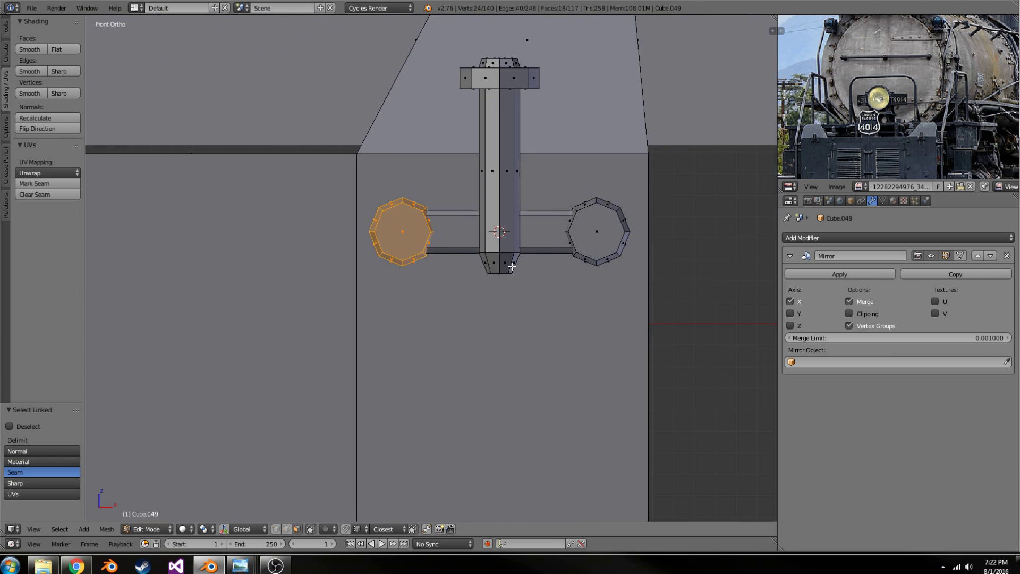
click(592, 232)
scroll(592, 232, down, 4)
key(shift+a)
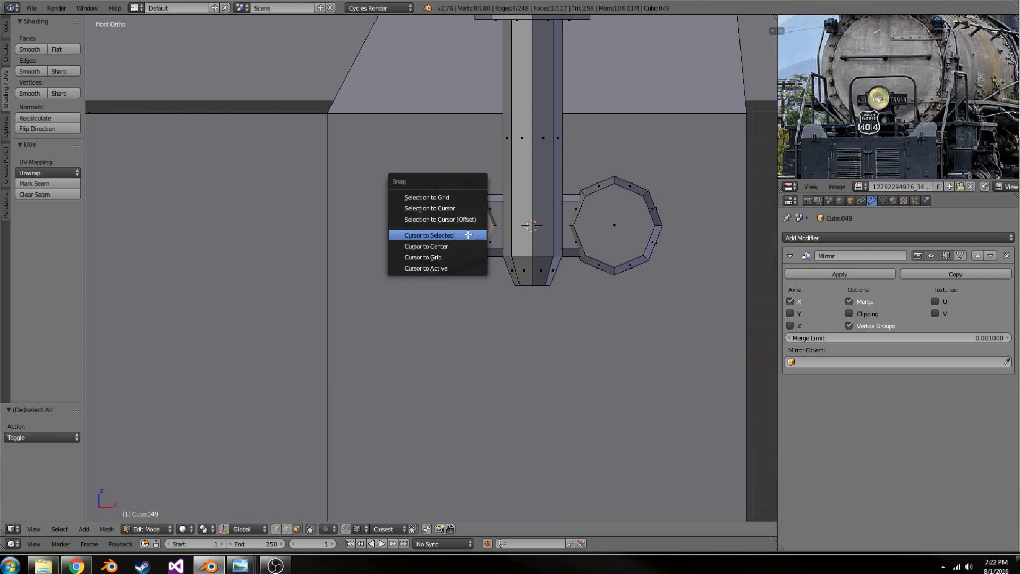
click(432, 226)
- Add a cube at the cursor, shrink it, stretch it vertically and shift it along Y
key(s)
click(554, 270)
key(z)
middle_drag(554, 269, 455, 319)
key(g)
key(y)
key(Escape)
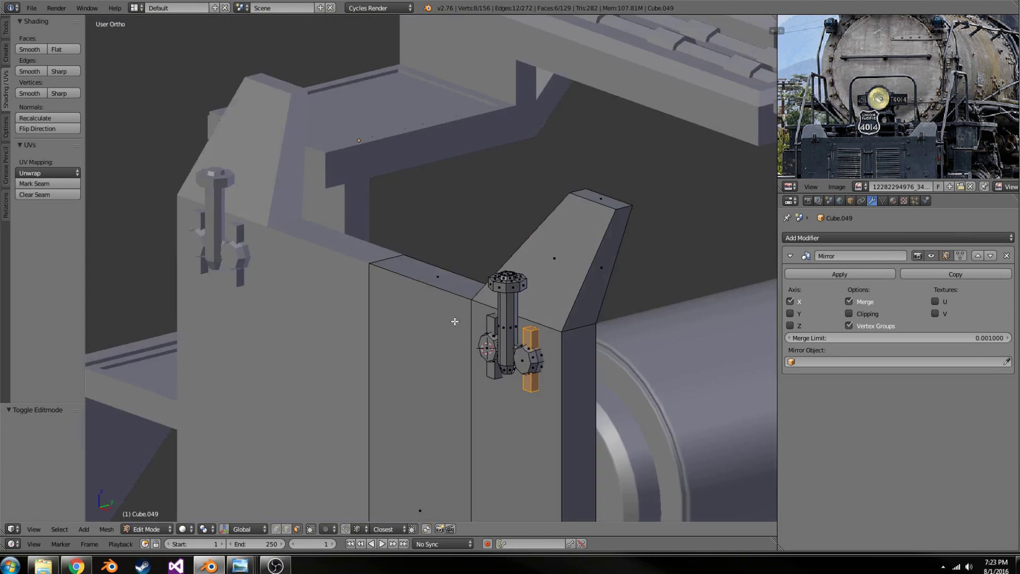
- Snap the cursor to a frame face and add a resized cube for the door panel
right_click(430, 276)
key(shift+s)
key(shift+a)
click(422, 342)
key(KP_1)
scroll(519, 391, up, 3)
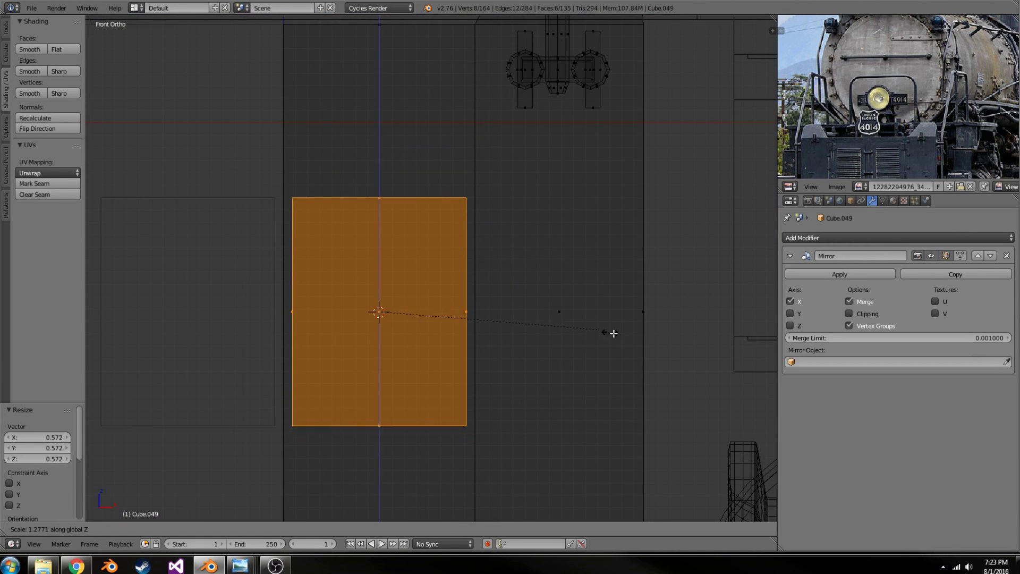
key(s)
click(557, 338)
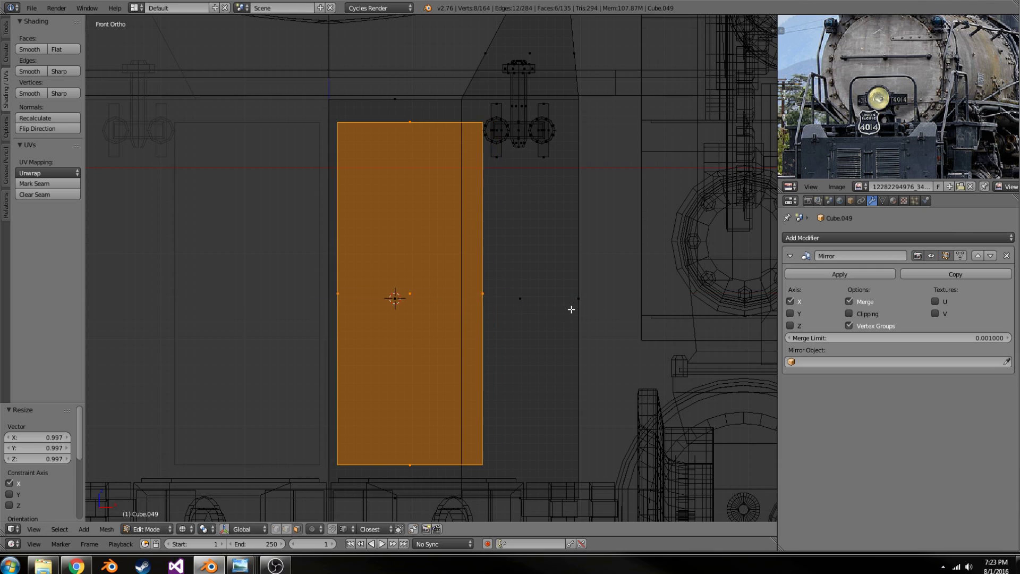
scroll(571, 309, down, 3)
- Slide the panel sideways along X and enable Mirror Clipping at the centre
key(g)
key(x)
click(576, 305)
key(z)
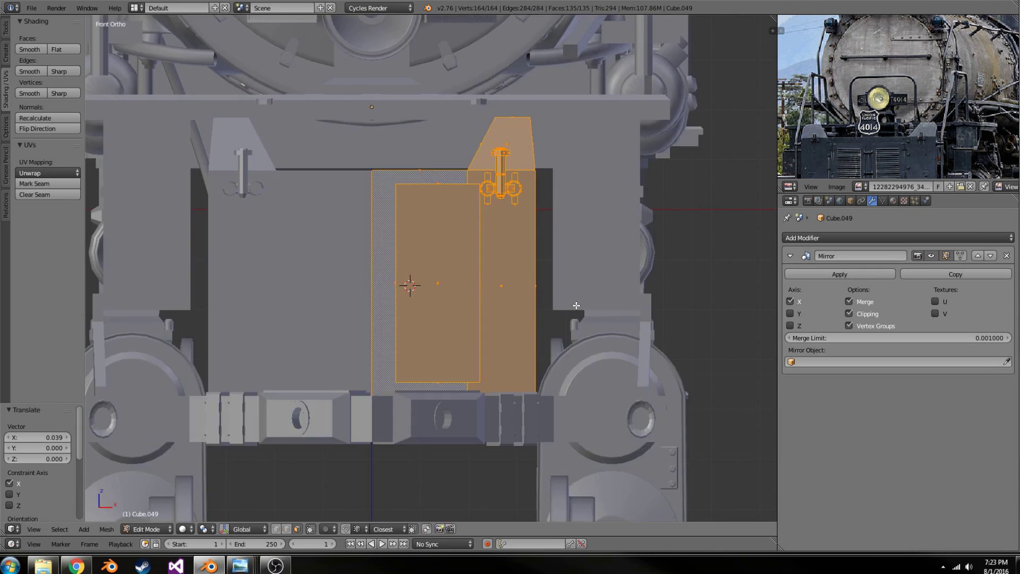
mouse_move(577, 306)
middle_down()
mouse_move(609, 333)
mouse_move(553, 290)
middle_up()
- Resize the panel into a thin plate along X and Y and set its depth
key(KP_1)
key(a)
key(l)
key(z)
key(s)
key(x)
key(y)
key(Return)
key(z)
key(g)
key(y)
key(Return)
scroll(553, 290, up, 4)
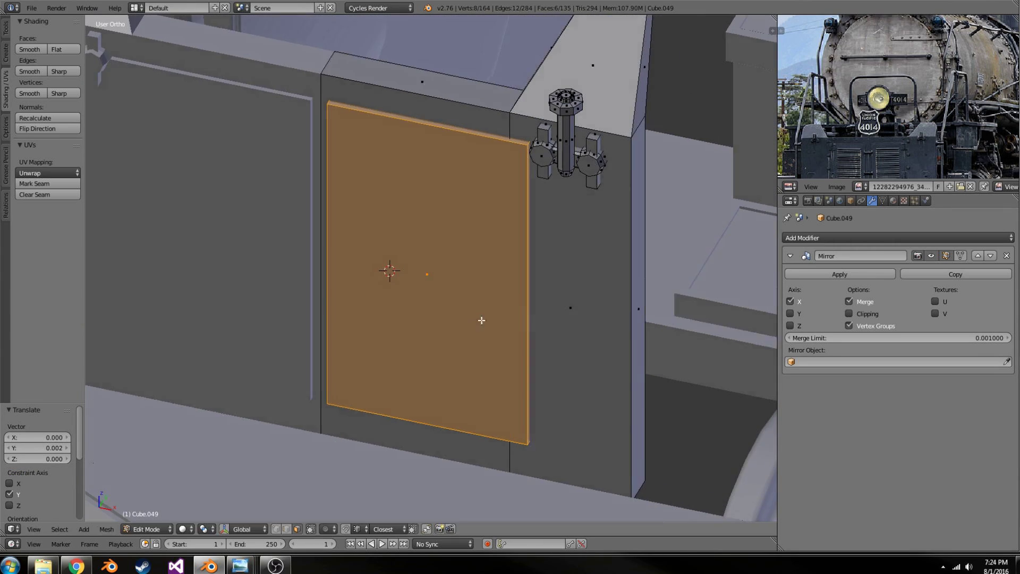
- Inset a recessed border into the panel's front face and return to Object Mode
key(i)
click(557, 283)
key(Tab)
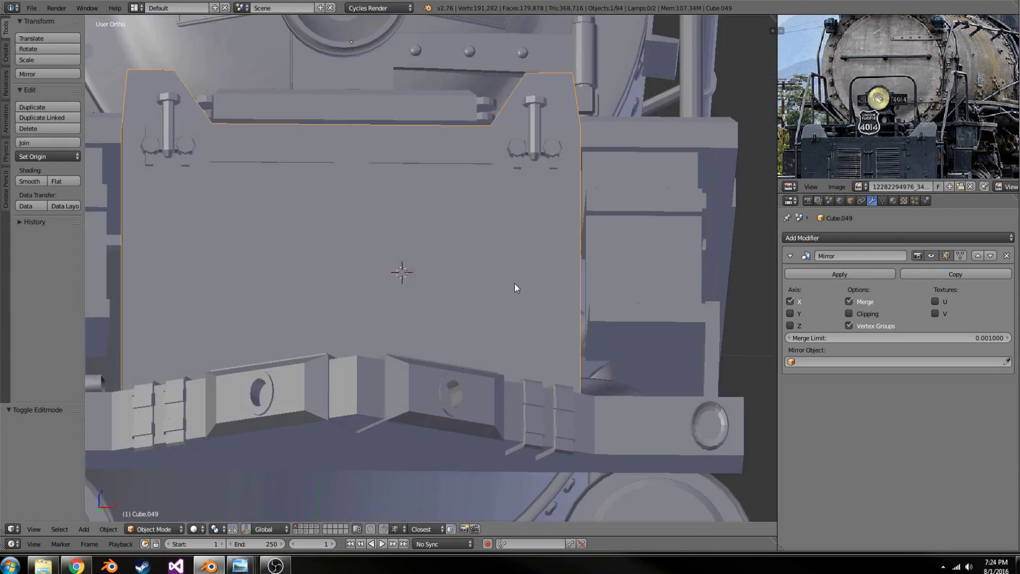
middle_drag(514, 283, 510, 278)
key(shift+s)
- Add a cube at the 3D cursor on the door panel and stretch it into a beam
click(510, 278)
key(shift+a)
click(508, 304)
scroll(508, 304, down, 5)
key(s)
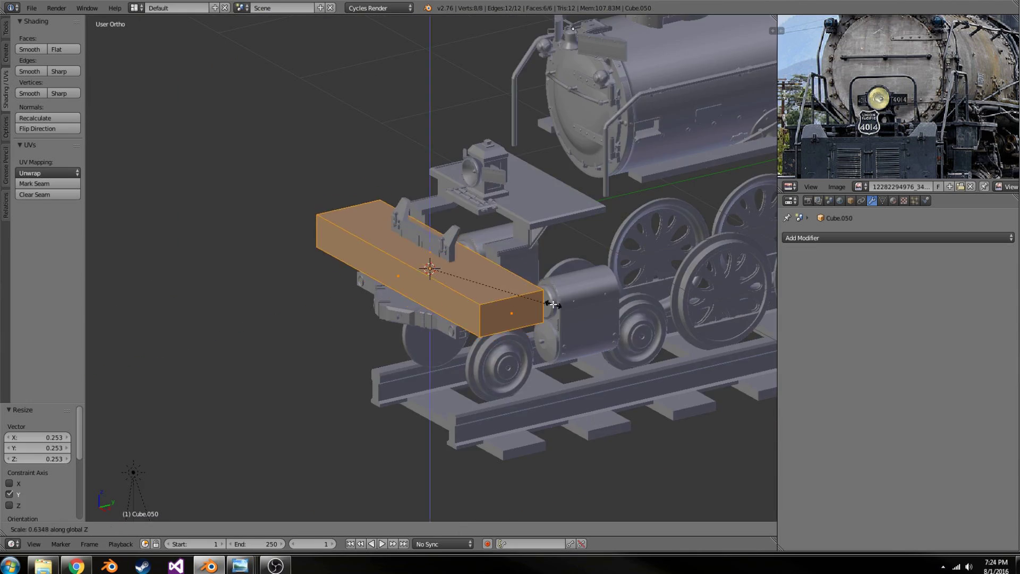
key(Tab)
scroll(556, 321, up, 5)
middle_drag(557, 321, 447, 280)
key(x)
click(447, 280)
- Narrow and flatten the beam into a thin louver slat
key(s)
key(x)
click(446, 280)
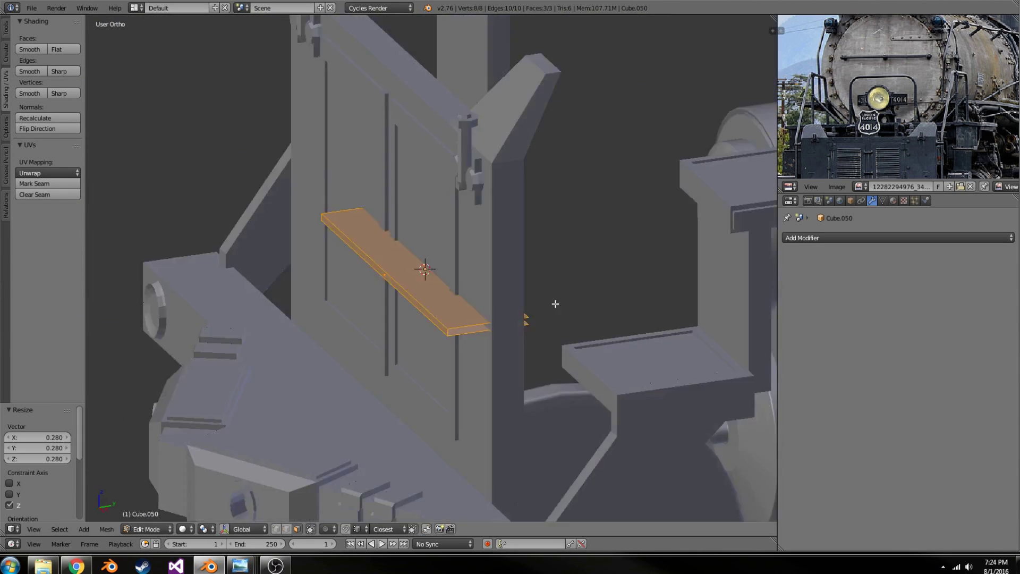
mouse_move(558, 287)
middle_down()
mouse_move(584, 321)
mouse_move(540, 303)
mouse_move(588, 298)
mouse_move(502, 324)
middle_up()
key(s)
key(z)
click(584, 320)
scroll(585, 298, up, 3)
key(s)
- Tilt the slat 45° about X and raise it to the top of the panel
key(shift+x)
text(rx45)
key(Return)
click(540, 294)
key(g)
key(z)
click(485, 93)
scroll(380, 282, up, 4)
scroll(489, 299, up, 3)
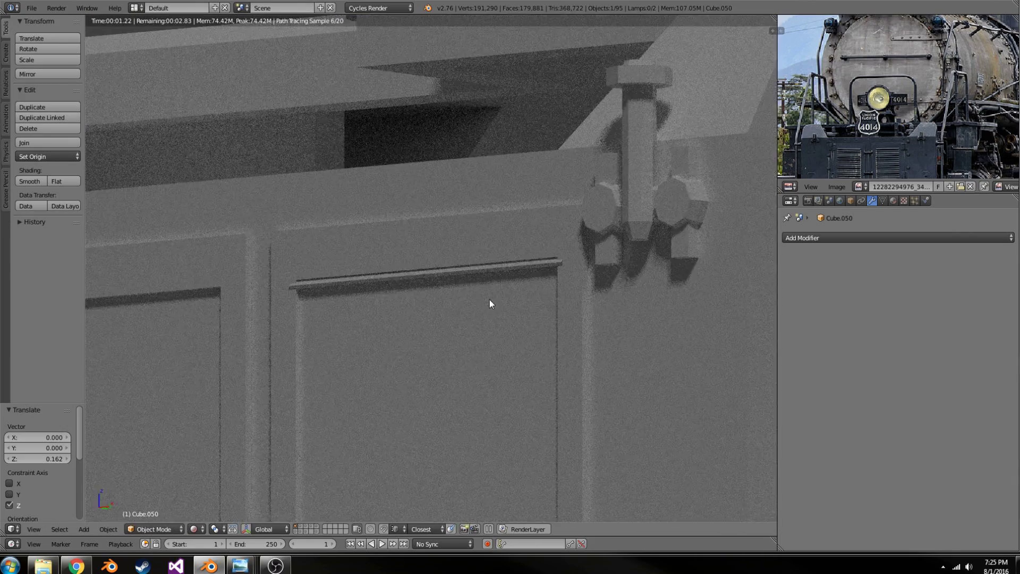
- Repeat the slat down the panel with an Array modifier, Relative Offset Z -0.7, Count 43
right_click(512, 285)
key(Tab)
key(g)
key(y)
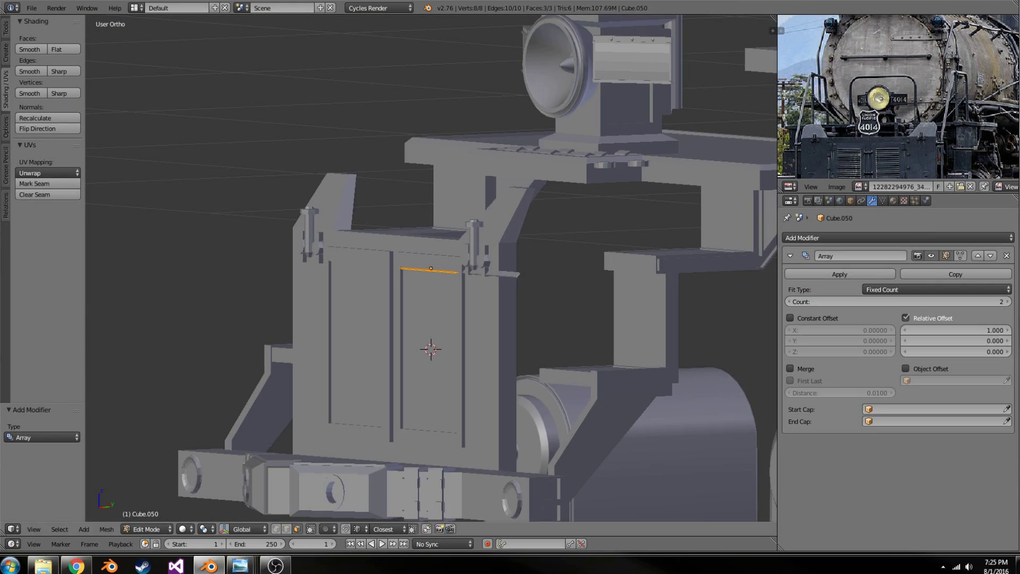
text(-2)
key(Return)
scroll(578, 357, up, 5)
scroll(431, 268, down, 10)
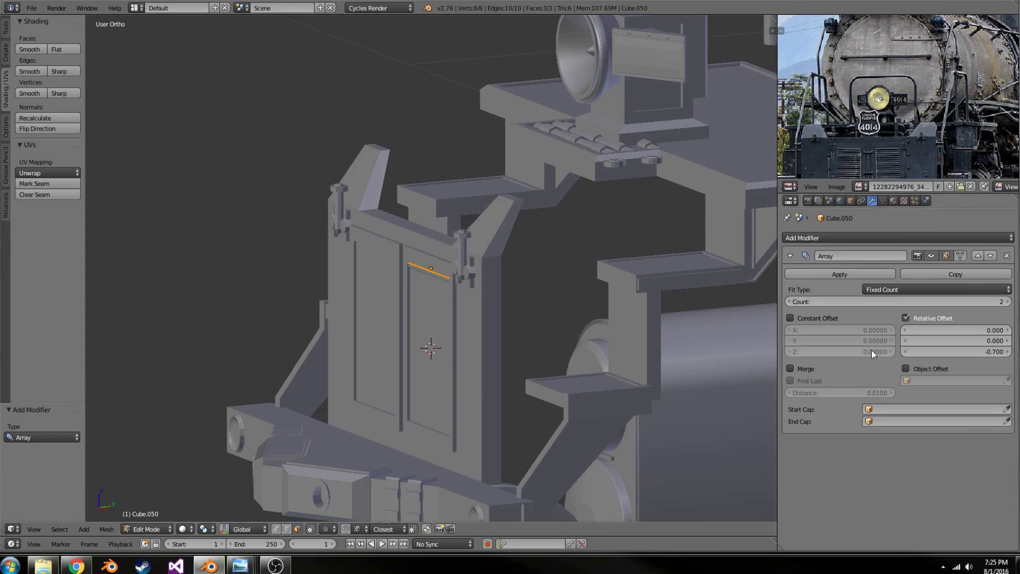
scroll(431, 319, down, 3)
click(839, 274)
- Preview the louvers in rendered shading and join them into the front-end frame
key(Tab)
key(shift+z)
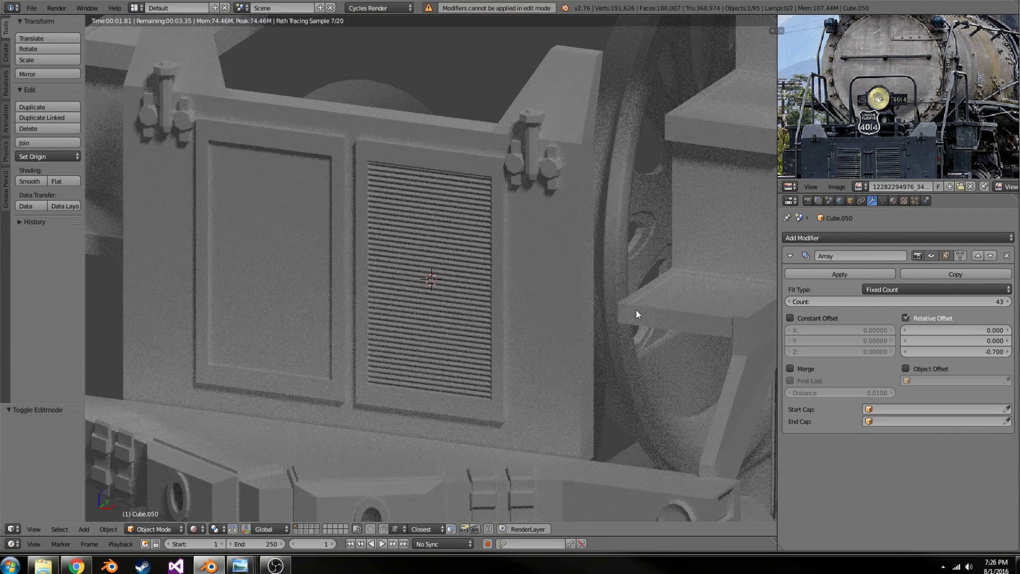
scroll(631, 310, down, 5)
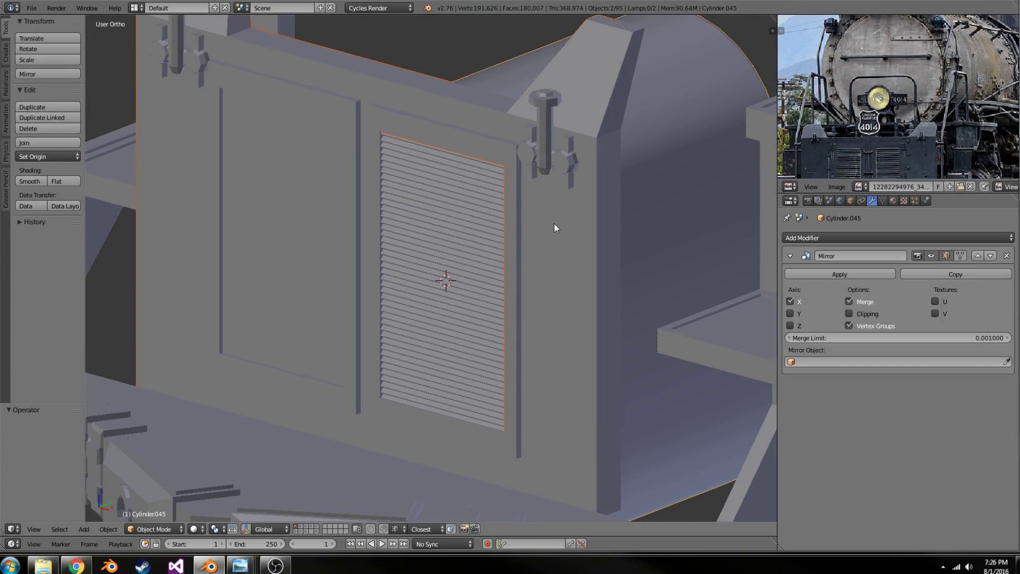
key(ctrl+j)
scroll(535, 272, down, 5)
middle_drag(535, 272, 539, 301)
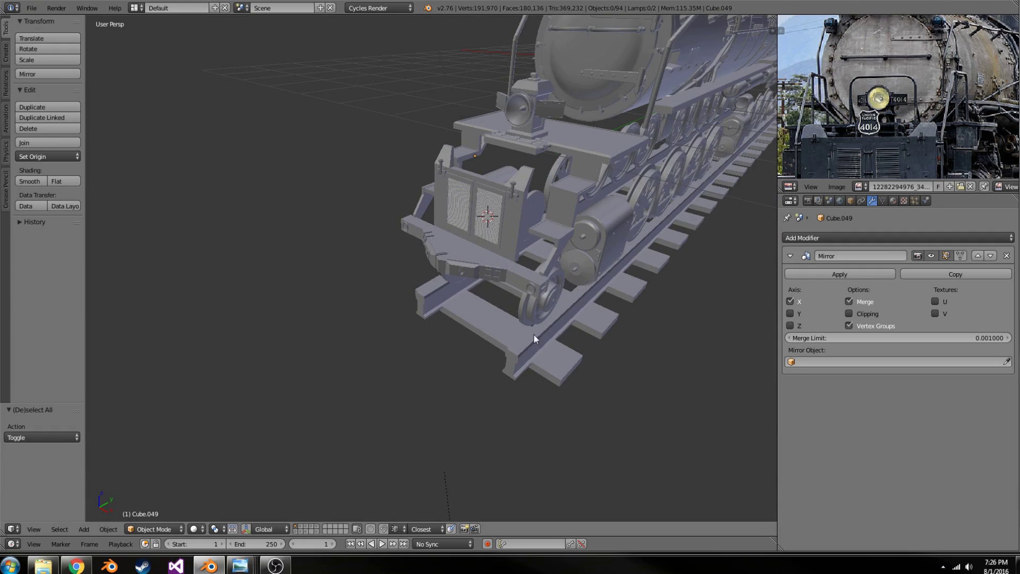
- Add a new cube near the panel and shrink it into a small hinge block
key(Tab)
scroll(403, 256, up, 3)
key(shift+a)
scroll(478, 265, up, 3)
key(s)
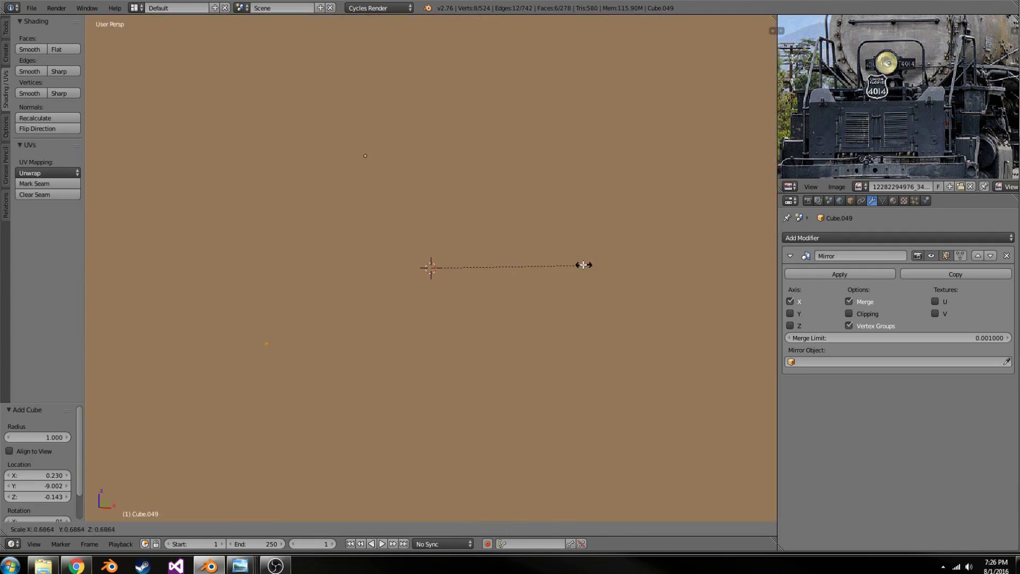
click(499, 266)
key(s)
key(y)
click(511, 285)
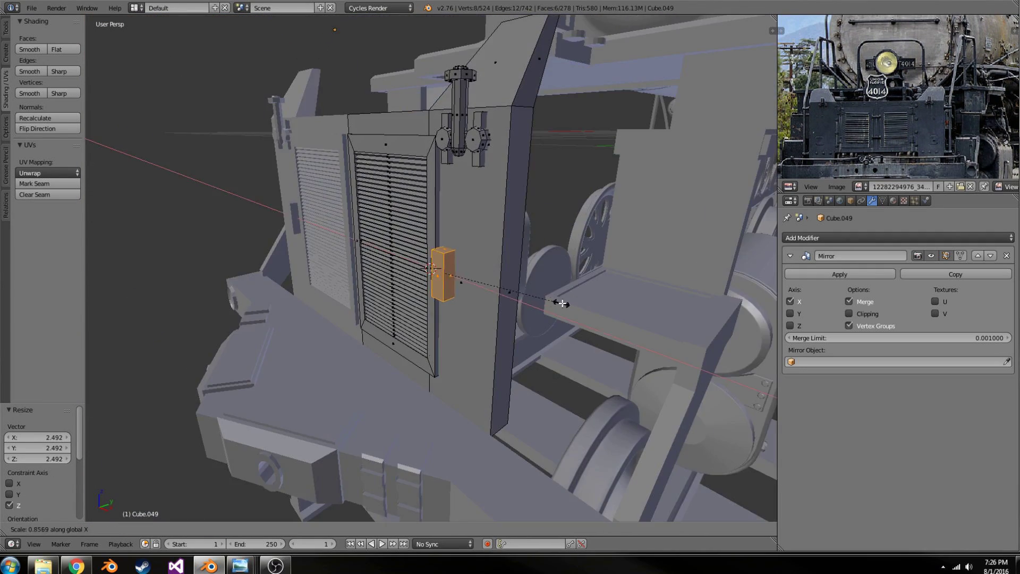
- Position the hinge block in depth, nudging it slightly outward from the panel
middle_drag(511, 286, 531, 287)
scroll(531, 286, up, 3)
key(g)
key(y)
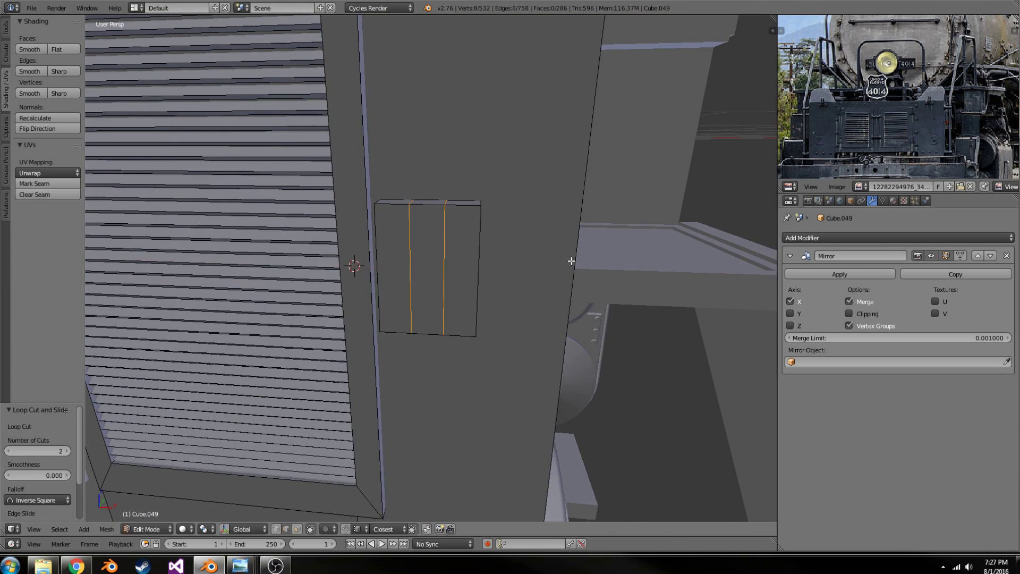
key(Escape)
key(ctrl+z)
scroll(460, 259, down, 3)
mouse_move(460, 259)
middle_down()
mouse_move(504, 304)
mouse_move(571, 280)
mouse_move(615, 335)
middle_up()
scroll(505, 304, up, 3)
scroll(572, 279, down, 3)
- Add a new mesh and taper its front face into a small bolt head
key(a)
key(shift+a)
click(454, 254)
key(w)
key(s)
click(529, 309)
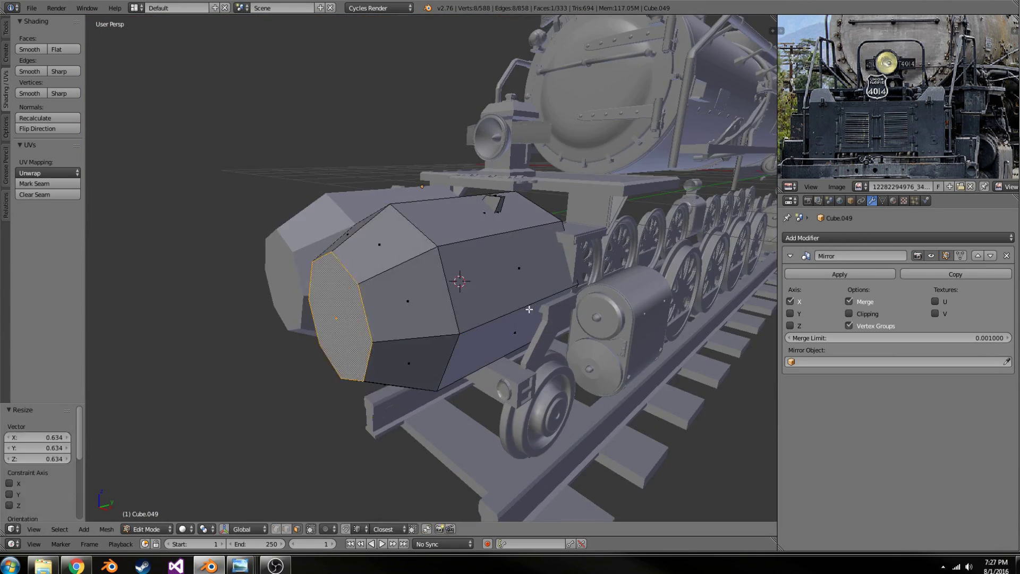
key(l)
key(s)
click(494, 305)
- Place the bolt head on the louvered door panel
scroll(494, 305, down, 4)
middle_drag(494, 306, 453, 295)
scroll(453, 296, up, 4)
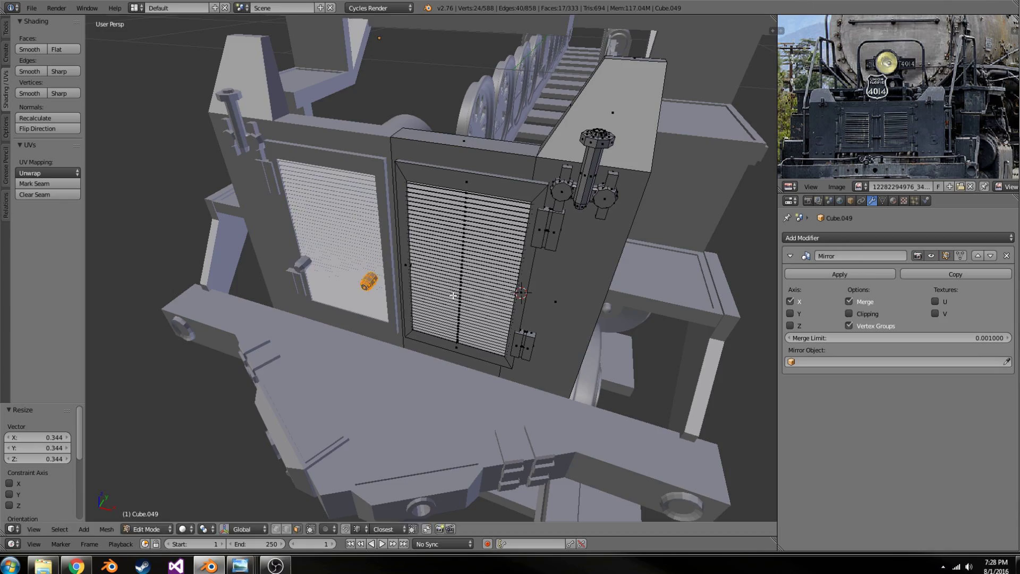
click(518, 237)
scroll(519, 238, up, 5)
mouse_move(485, 205)
middle_down()
mouse_move(528, 243)
mouse_move(446, 230)
mouse_move(462, 213)
mouse_move(581, 257)
mouse_move(553, 262)
middle_up()
scroll(528, 244, up, 3)
- Add a small cube at the knob position and size its depth into a knob piece
key(shift+a)
click(479, 169)
key(s)
click(481, 234)
key(s)
key(g)
key(y)
click(547, 226)
key(s)
key(y)
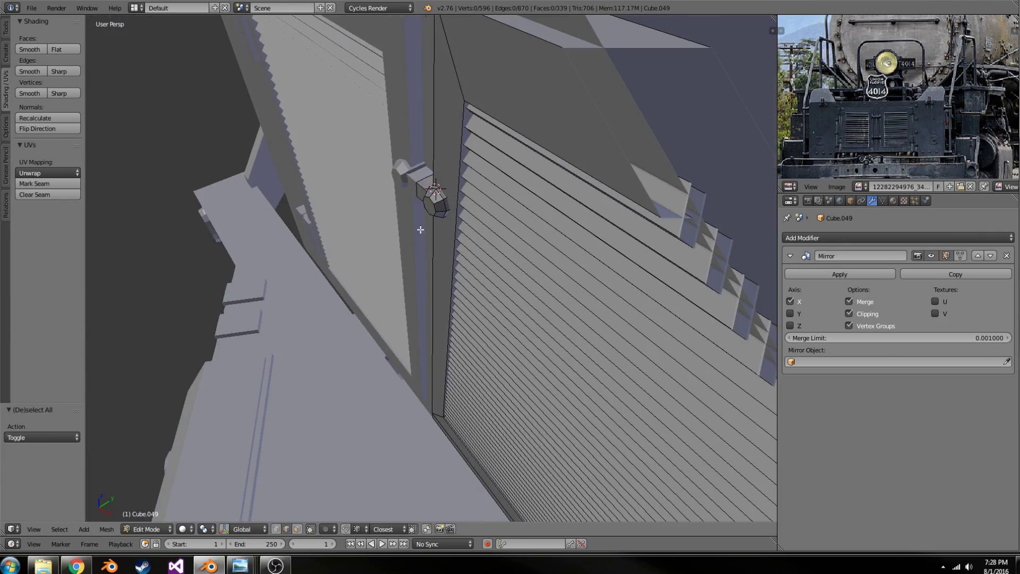
key(l)
scroll(420, 229, down, 5)
middle_drag(420, 230, 497, 291)
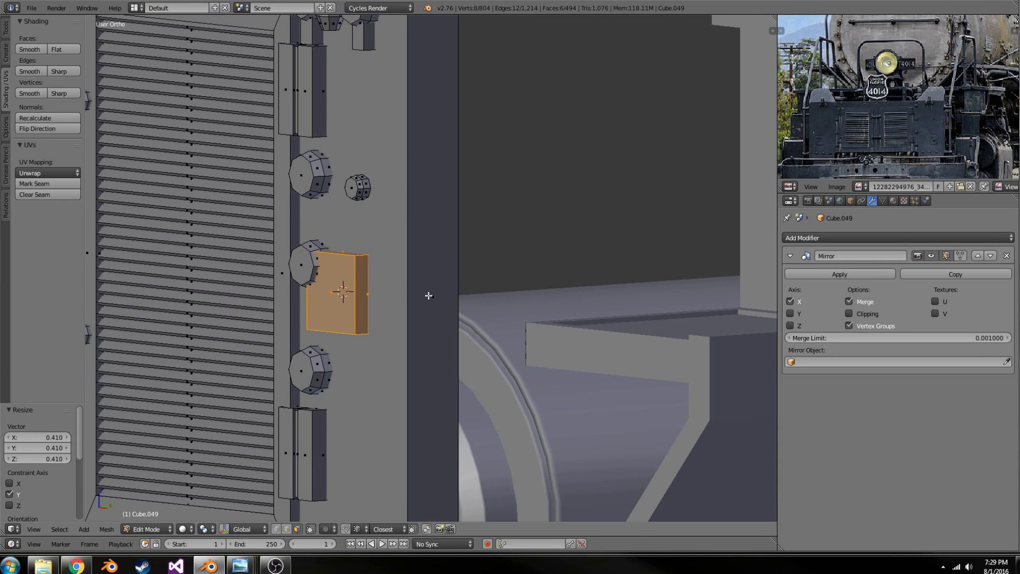
- Bevel the box's corner edges into a rounded latch plate and snap the cursor to it
middle_drag(428, 295, 501, 358)
key(a)
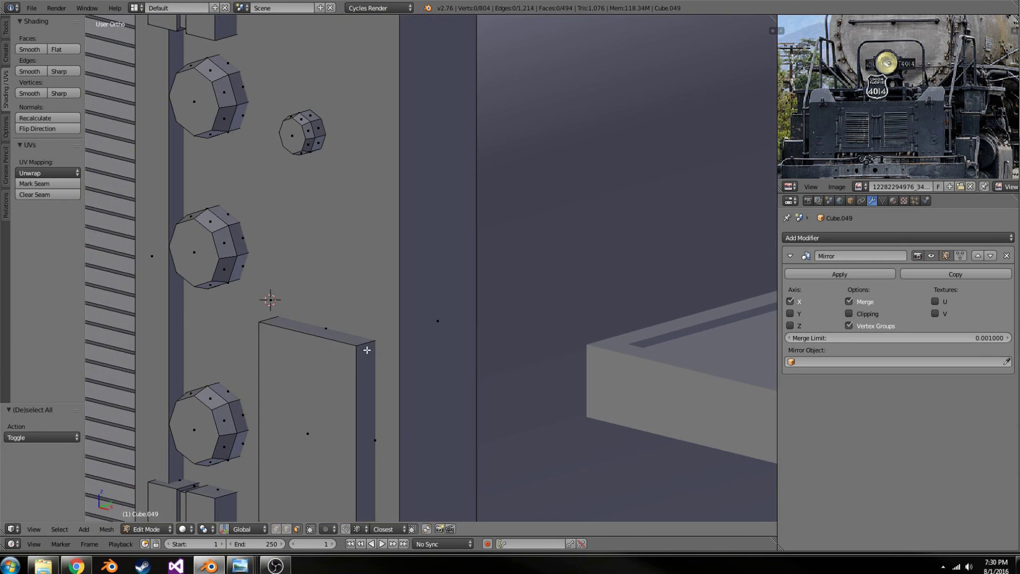
middle_drag(439, 319, 480, 425)
scroll(479, 425, up, 8)
shift+right_click(398, 388)
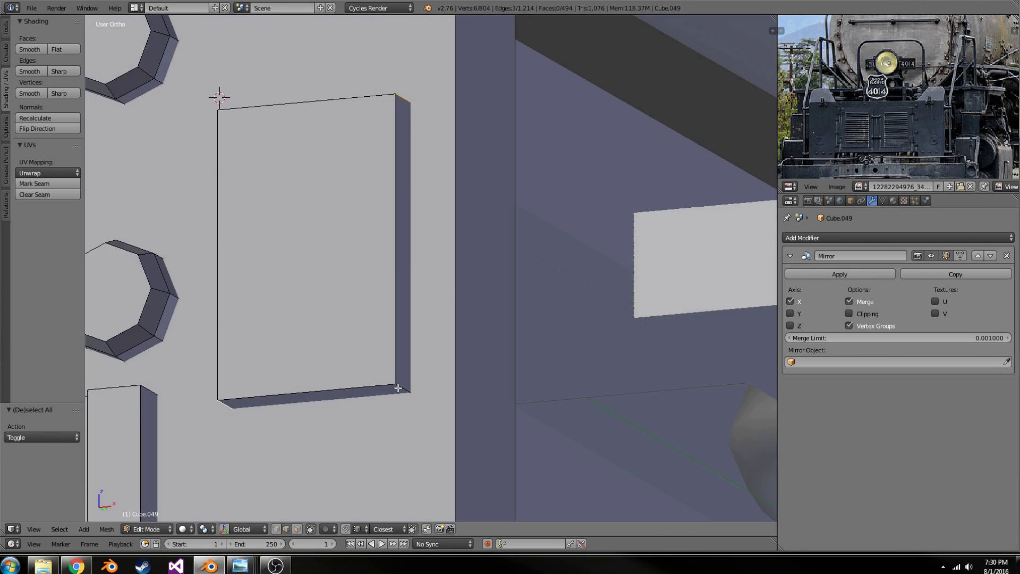
click(646, 332)
key(ctrl+l)
key(shift+s)
click(410, 269)
scroll(410, 269, down, 3)
key(s)
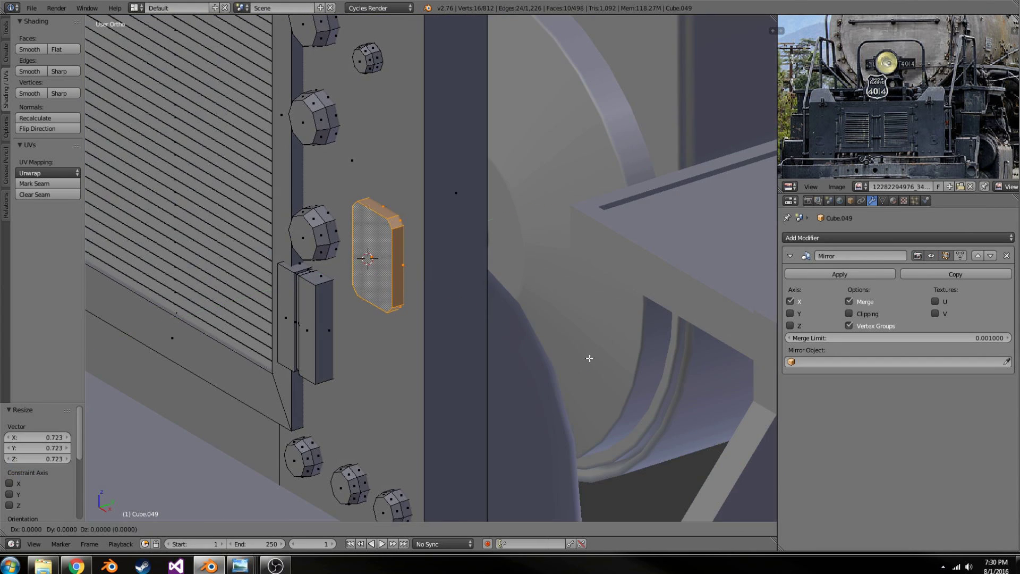
- Add a small block on the latch plate and push one face out in depth
key(shift+a)
click(453, 319)
key(s)
click(467, 284)
key(s)
key(y)
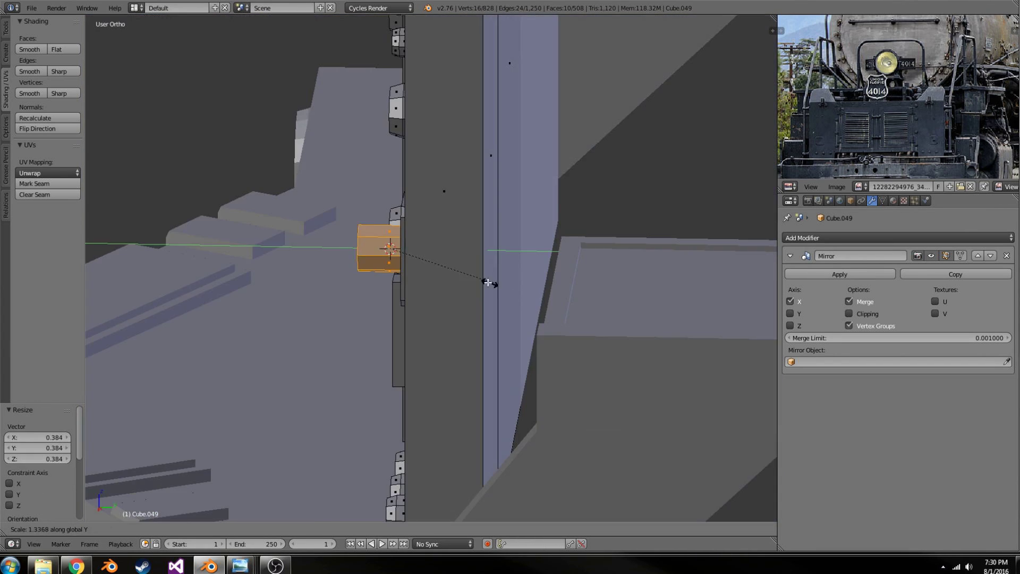
middle_drag(487, 282, 510, 297)
scroll(510, 297, up, 4)
right_click(467, 266)
key(g)
key(y)
- Leave Edit Mode and preview the front end in rendered shading
key(Tab)
key(shift+z)
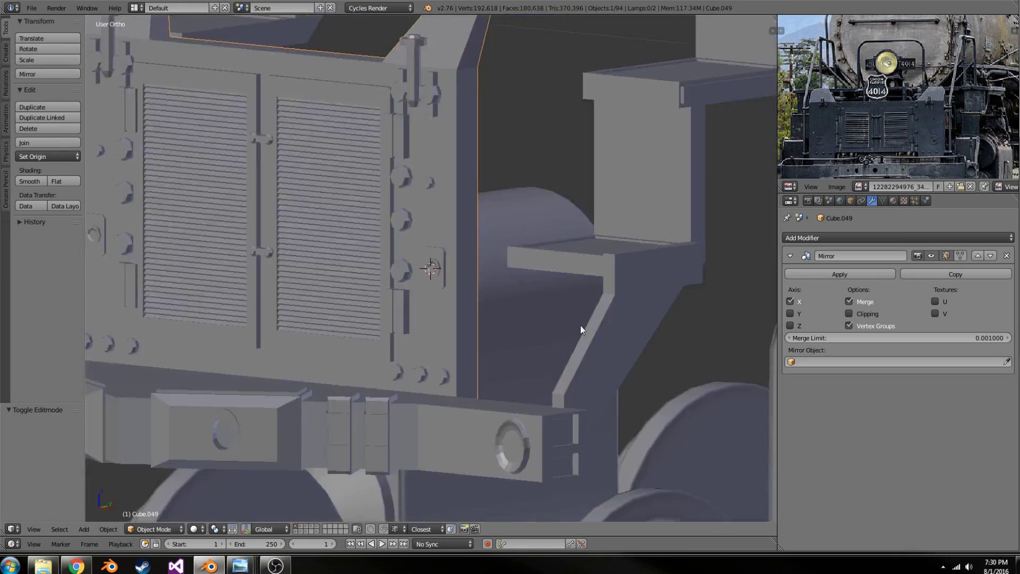
scroll(580, 325, down, 5)
scroll(528, 234, down, 3)
- In solid shading, move a face of a boiler-front part along the Y axis
mouse_move(435, 311)
middle_down()
mouse_move(498, 323)
mouse_move(514, 286)
mouse_move(476, 334)
mouse_move(471, 308)
middle_up()
key(shift+z)
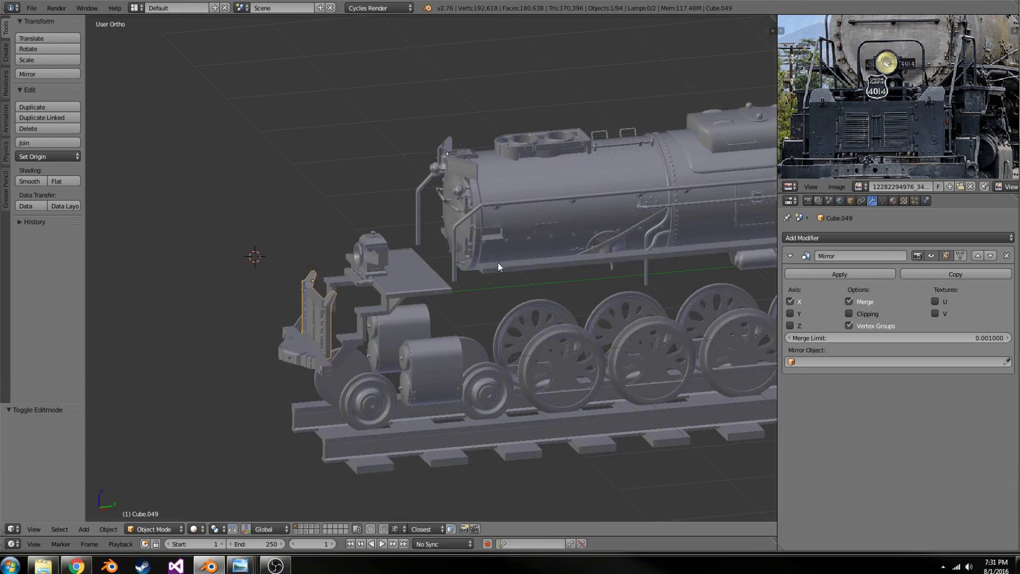
middle_drag(498, 263, 581, 254)
right_click(581, 253)
key(Tab)
scroll(581, 253, up, 4)
key(g)
key(y)
click(444, 406)
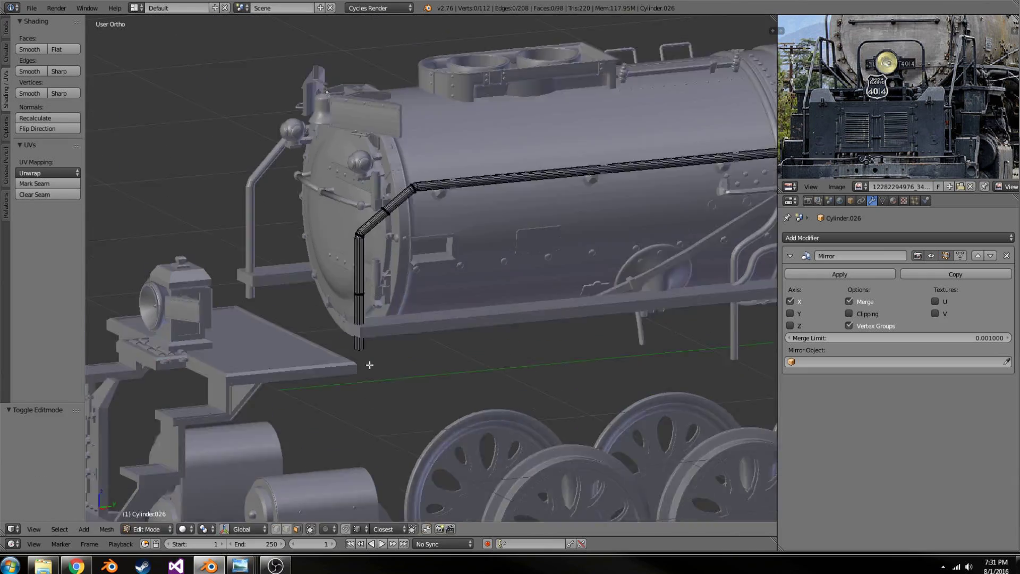
scroll(401, 348, down, 3)
key(Tab)
scroll(401, 348, down, 5)
key(a)
scroll(391, 333, up, 2)
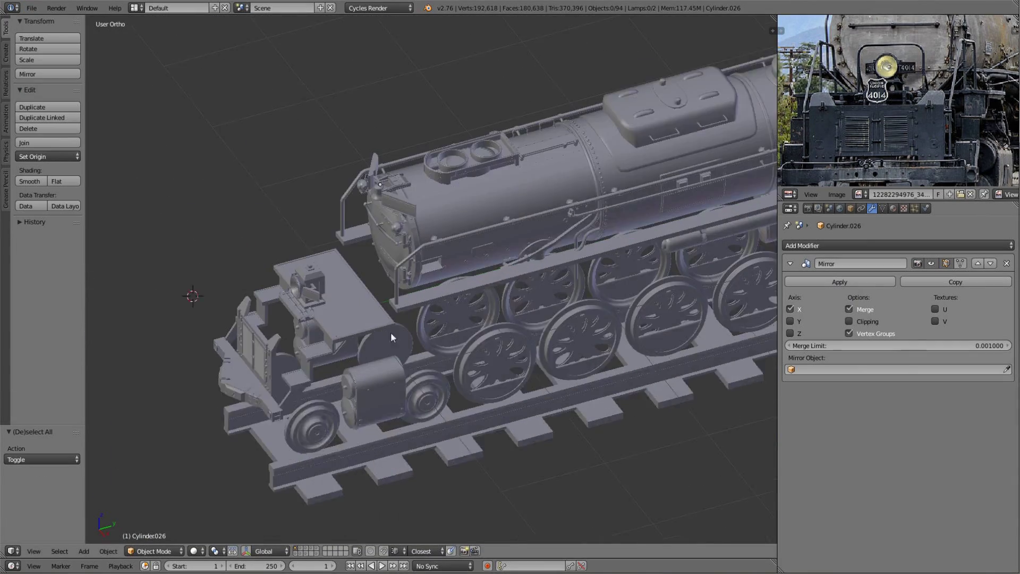
scroll(416, 282, up, 2)
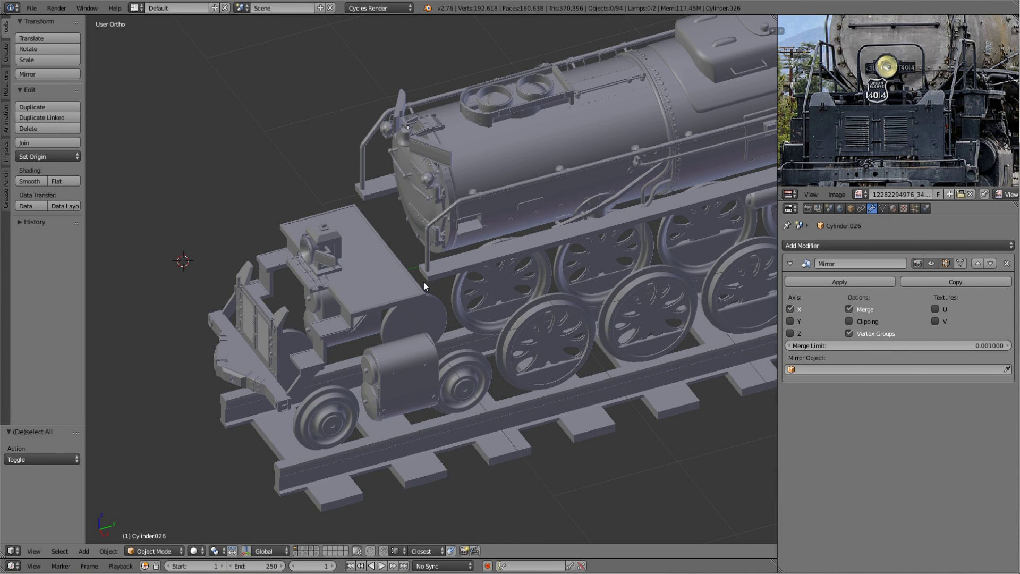
scroll(423, 282, up, 1)
- Add a cylinder at the locomotive front, scaled to 0.169 and stretched 5.880 along Y
click(386, 263)
key(shift+a)
click(502, 345)
key(s)
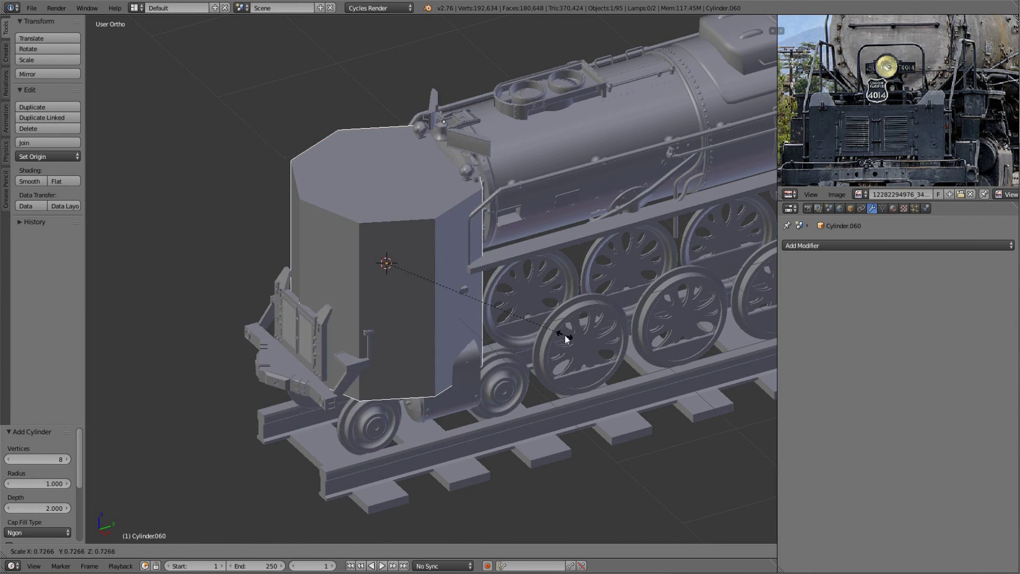
click(565, 335)
key(Tab)
key(s)
key(KP_1)
key(z)
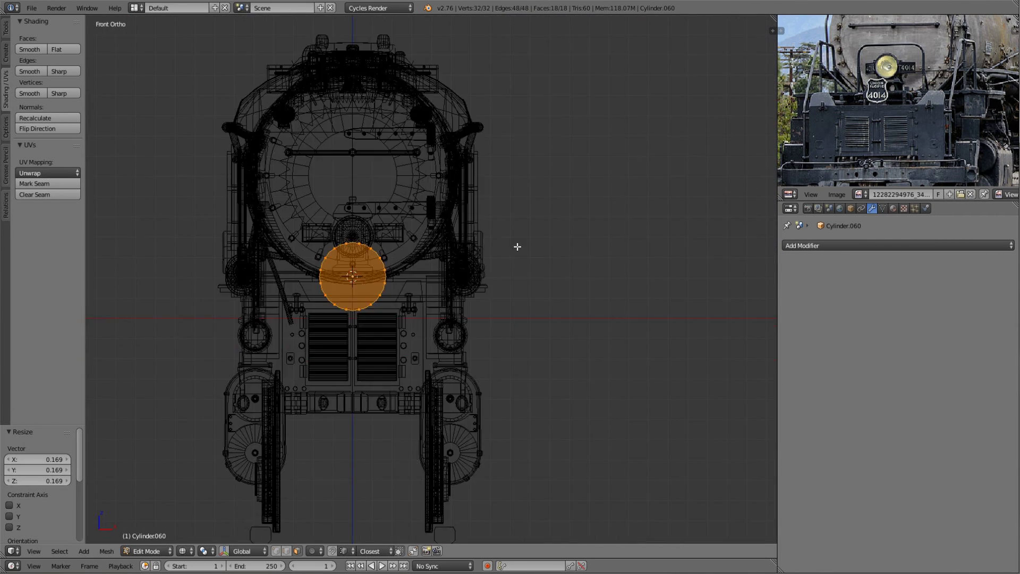
key(z)
key(s)
key(y)
click(522, 304)
key(KP_3)
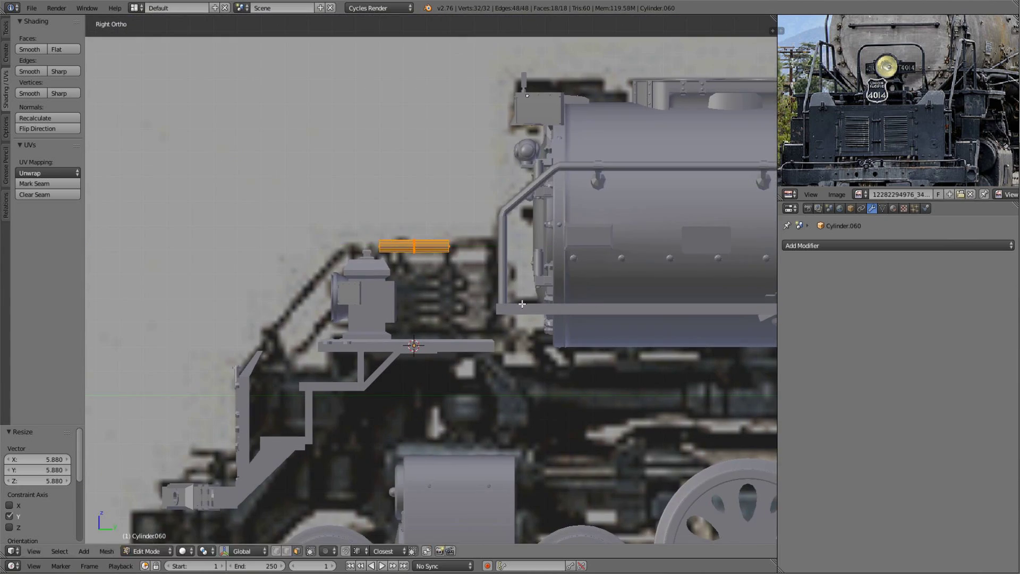
- Shift the rod along X and bend its end 45° into an angled pipe
middle_drag(573, 290, 546, 302)
key(KP_1)
key(g)
key(x)
click(462, 298)
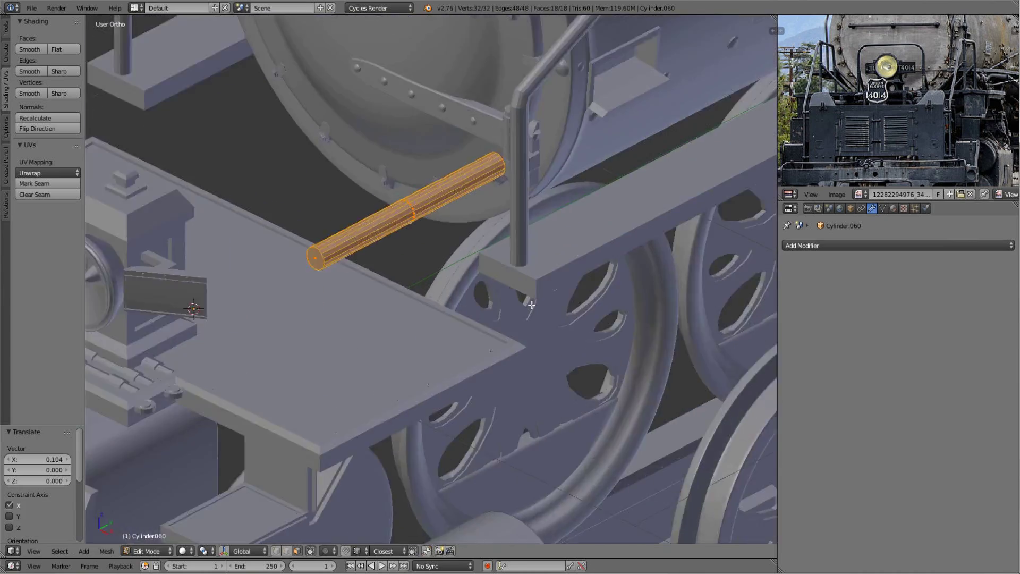
middle_drag(462, 298, 525, 232)
click(573, 272)
mouse_move(573, 272)
middle_down()
mouse_move(485, 334)
mouse_move(551, 350)
middle_up()
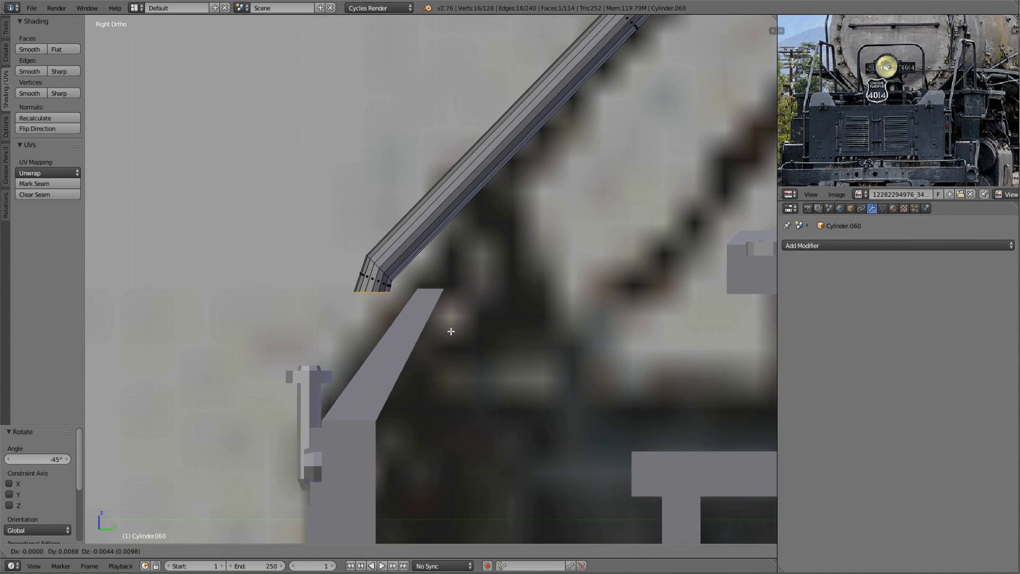
key(l)
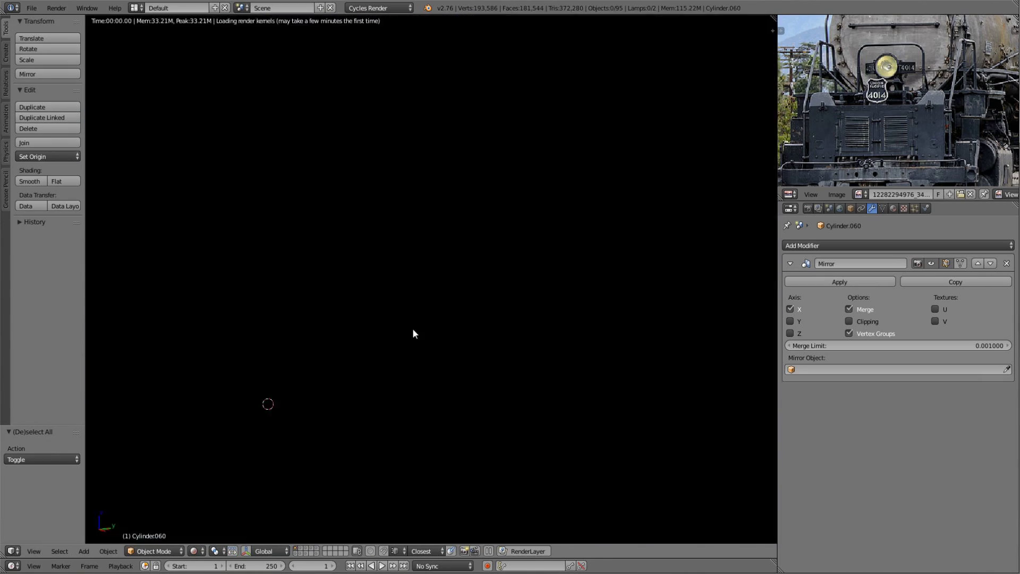
- Add small cylinder stubs, scaled to 0.208, beneath the drum housing's bottom faces
scroll(474, 336, up, 4)
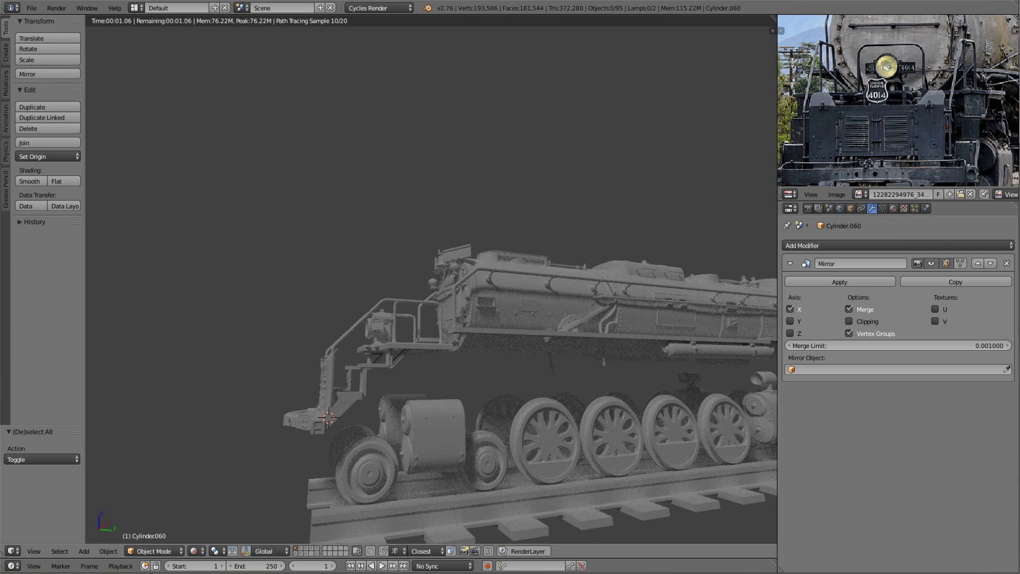
middle_drag(460, 534, 461, 509)
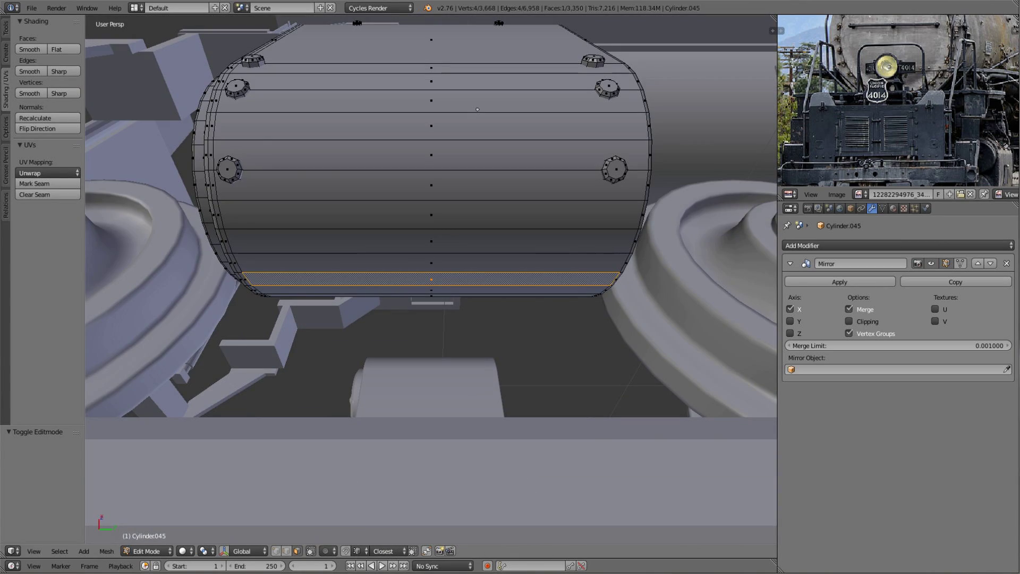
middle_drag(477, 109, 467, 272)
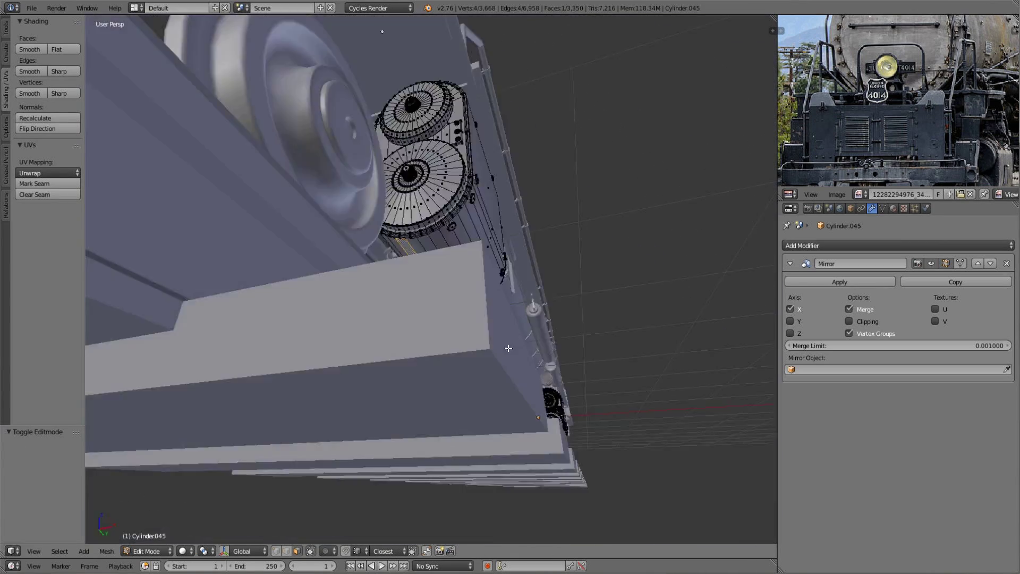
shift+click(467, 273)
mouse_move(482, 321)
middle_down()
mouse_move(510, 276)
mouse_move(462, 330)
middle_up()
key(shift+a)
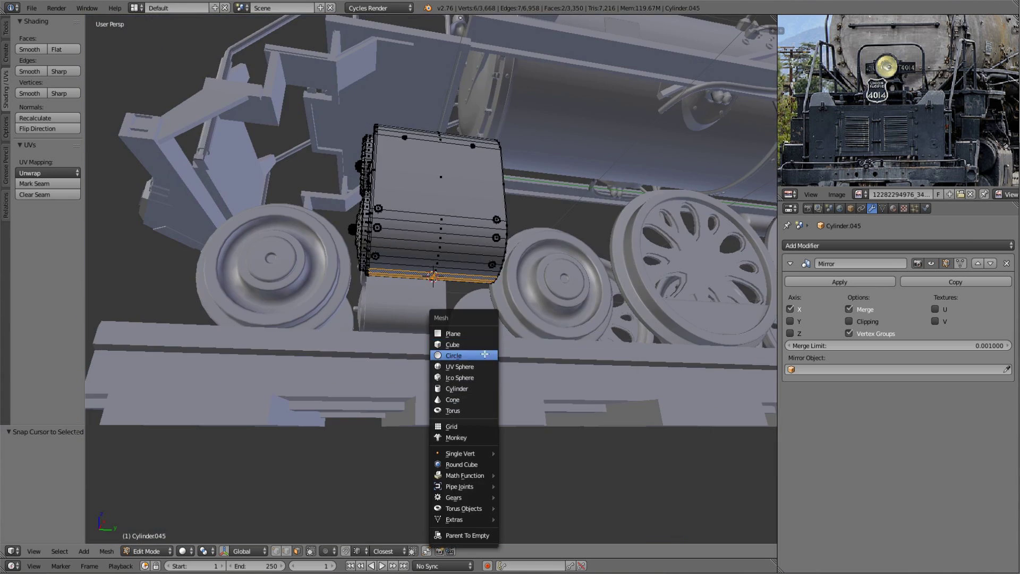
click(478, 396)
key(s)
click(613, 320)
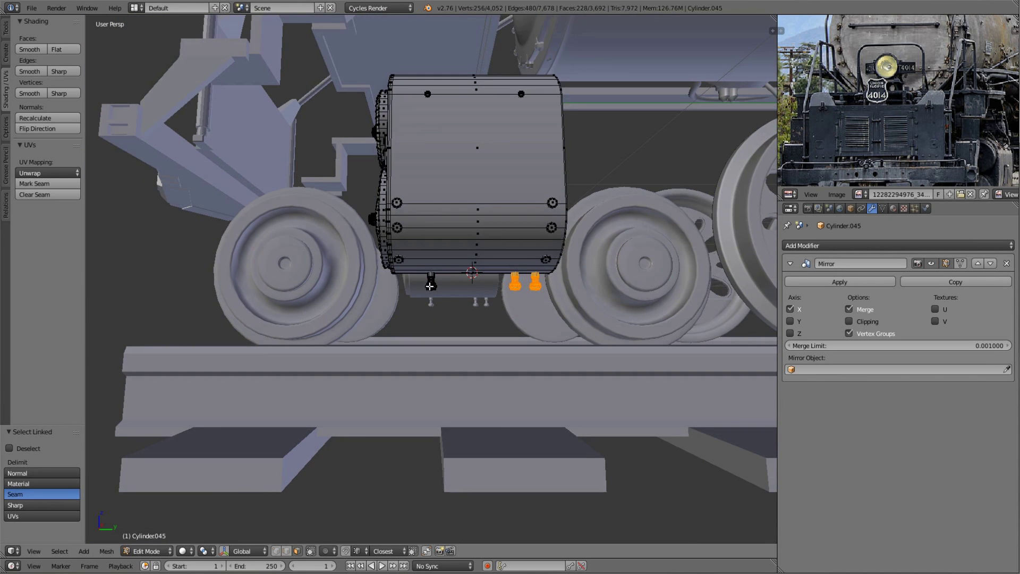
scroll(430, 286, down, 10)
key(Tab)
- Add a cylinder atop the drum housing, then extrude, scale and inset rings into a dome cap
middle_drag(393, 327, 469, 328)
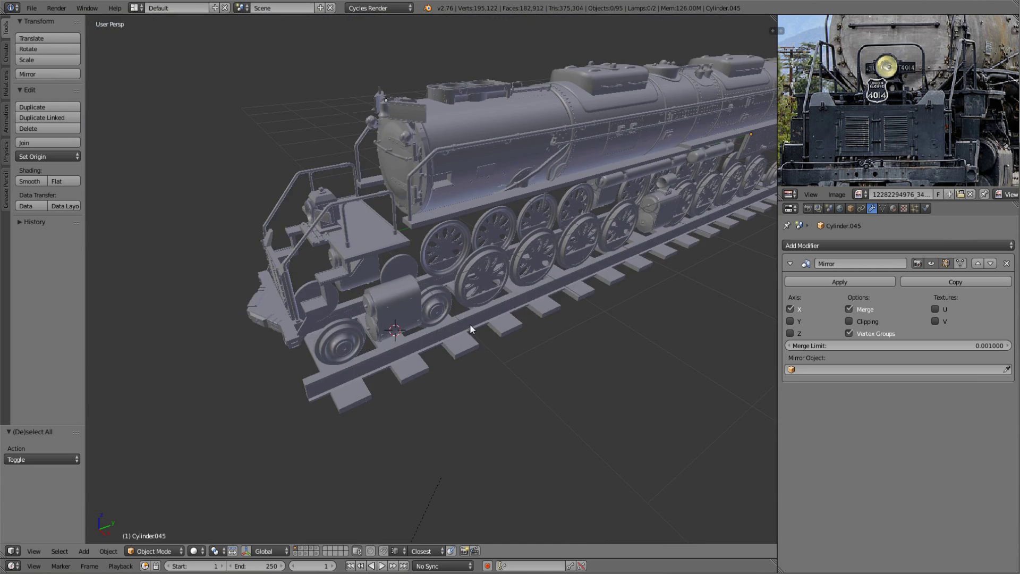
scroll(441, 316, up, 3)
middle_drag(414, 308, 317, 398)
right_click(317, 397)
key(shift+a)
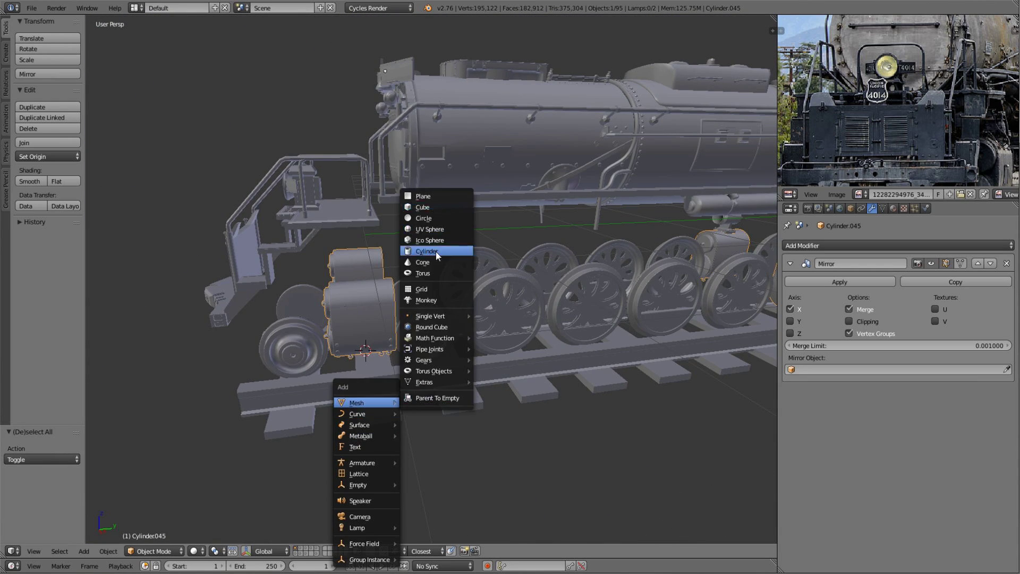
click(436, 251)
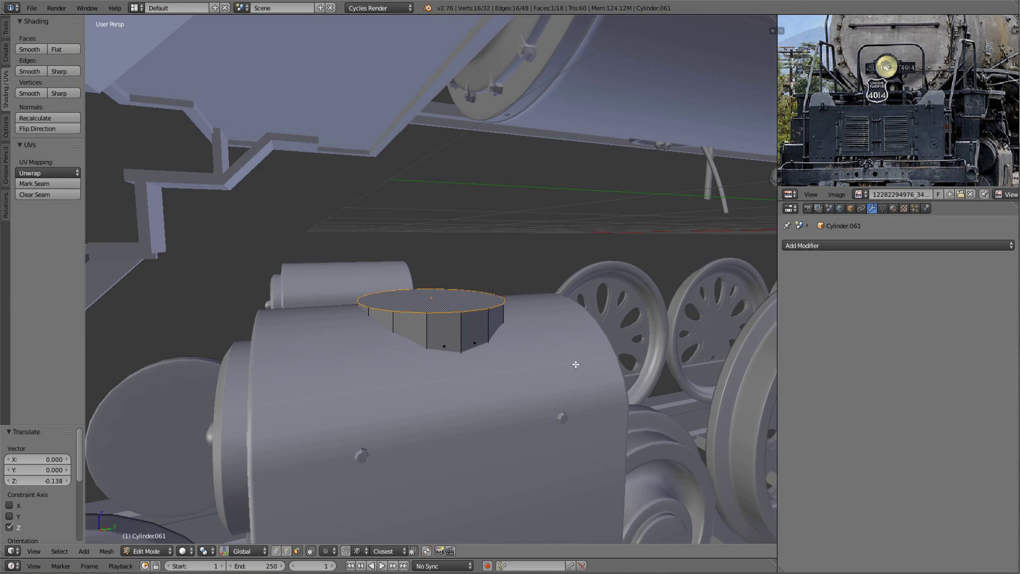
key(e)
click(484, 322)
middle_drag(478, 372, 584, 345)
key(e)
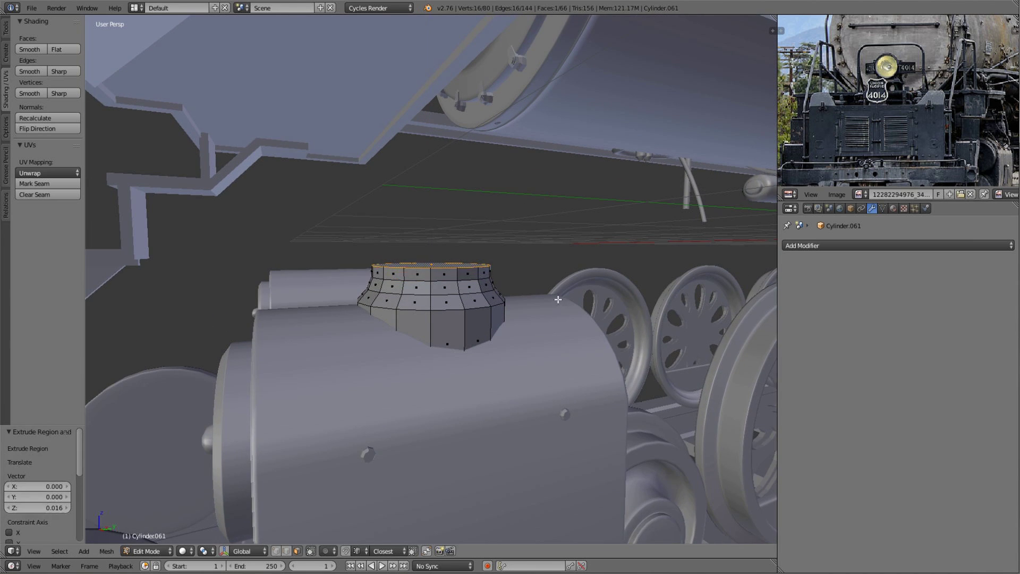
key(s)
click(651, 310)
middle_drag(652, 310, 604, 282)
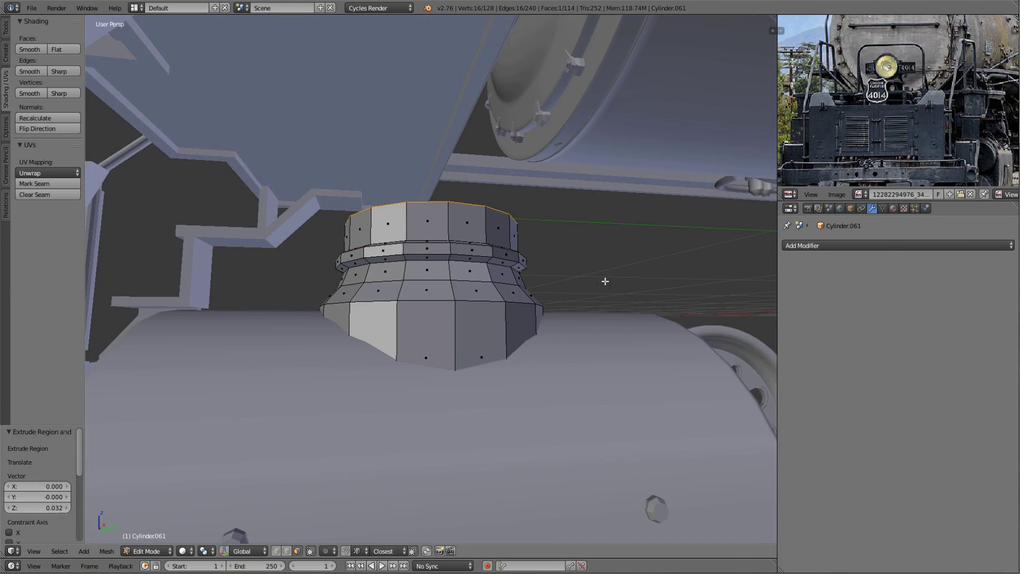
key(e)
key(s)
middle_drag(521, 263, 647, 300)
key(i)
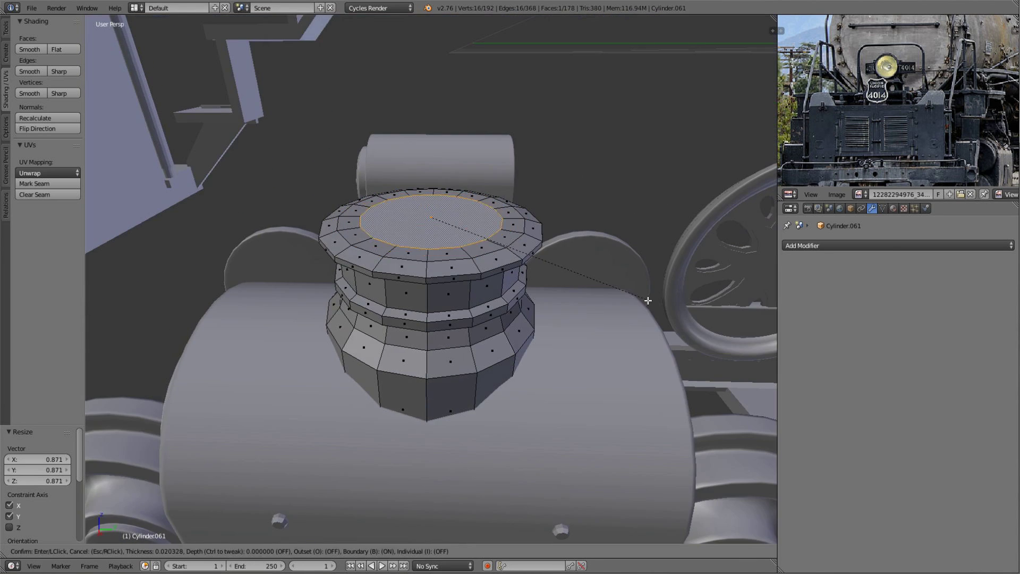
- Add two loop cuts around the cap ring and slide them to form the ridges
key(Tab)
key(Tab)
middle_drag(537, 247, 506, 339)
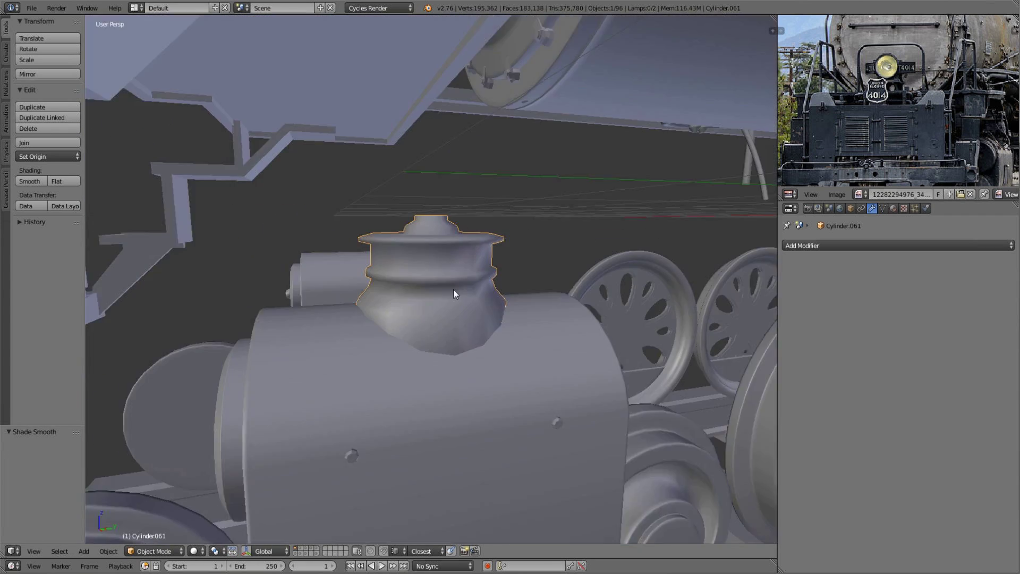
scroll(453, 289, up, 5)
click(397, 223)
middle_drag(398, 222, 386, 245)
key(ctrl+r)
scroll(386, 246, up, 1)
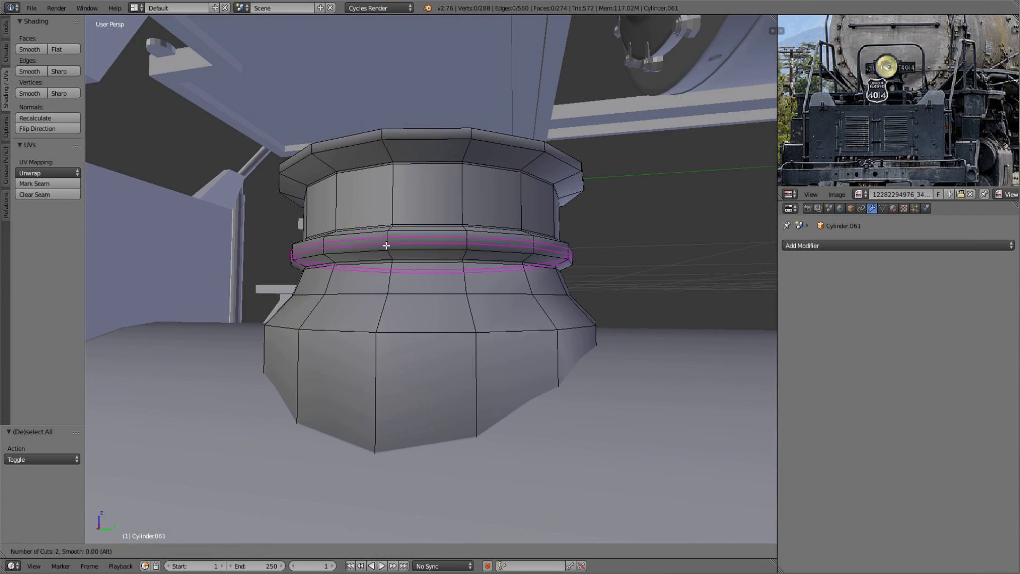
click(655, 419)
key(Tab)
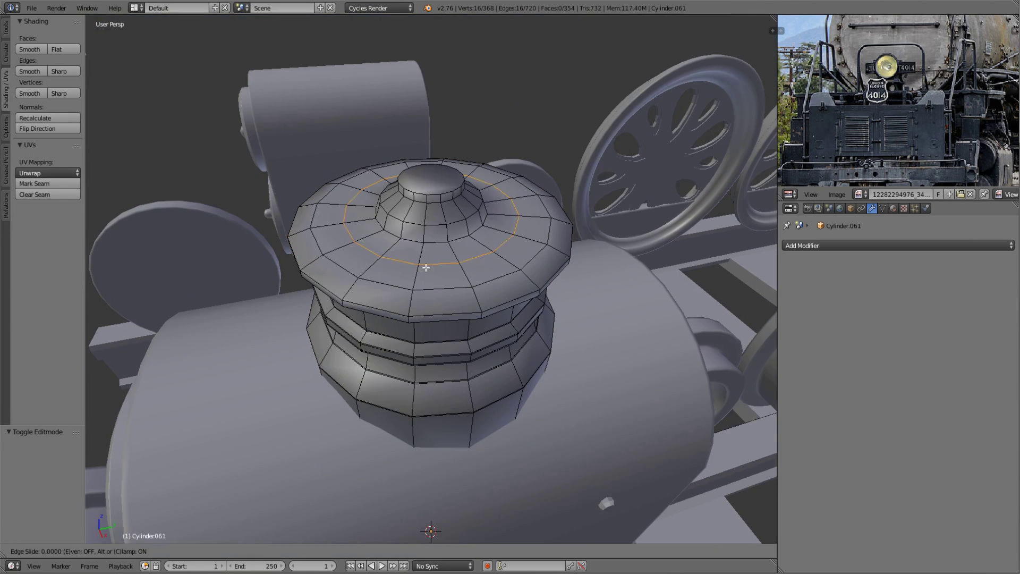
click(417, 288)
key(Tab)
scroll(463, 355, down, 5)
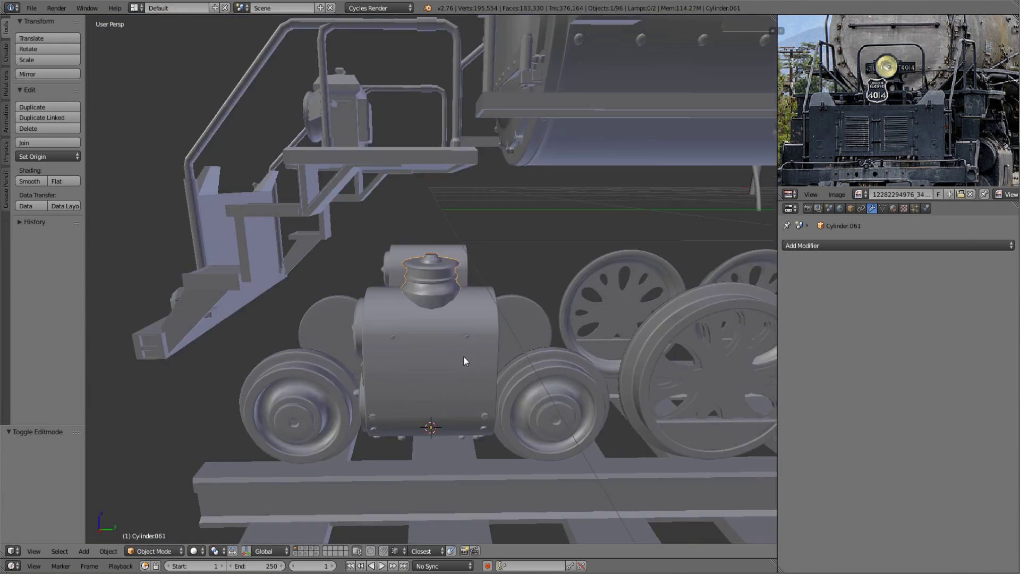
scroll(448, 310, up, 3)
- Add a Mirror modifier so the cap repeats on the other side
click(897, 246)
click(813, 331)
scroll(498, 367, down, 3)
key(shift+s)
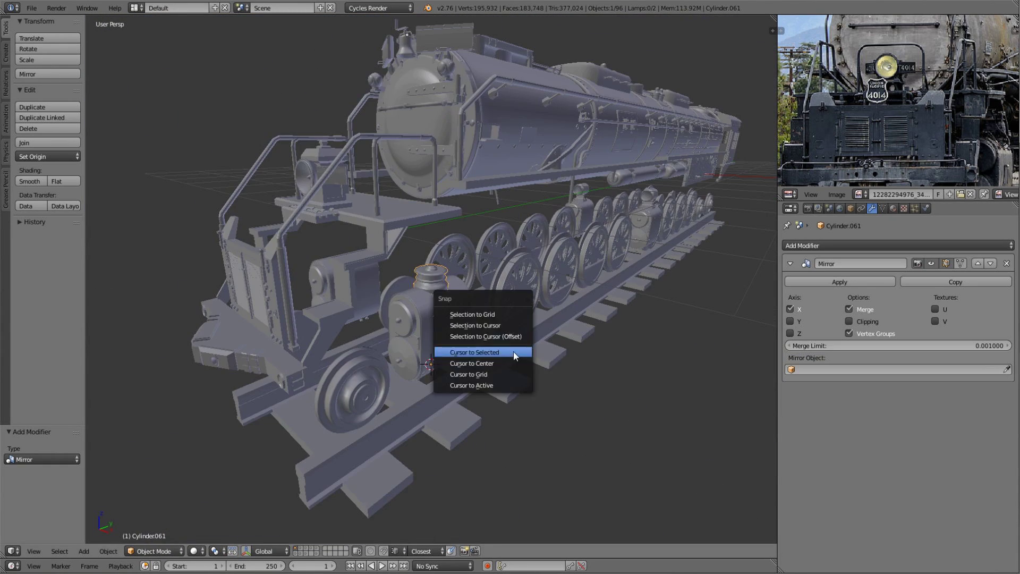
key(a)
mouse_move(506, 345)
middle_down()
mouse_move(520, 329)
mouse_move(610, 323)
middle_up()
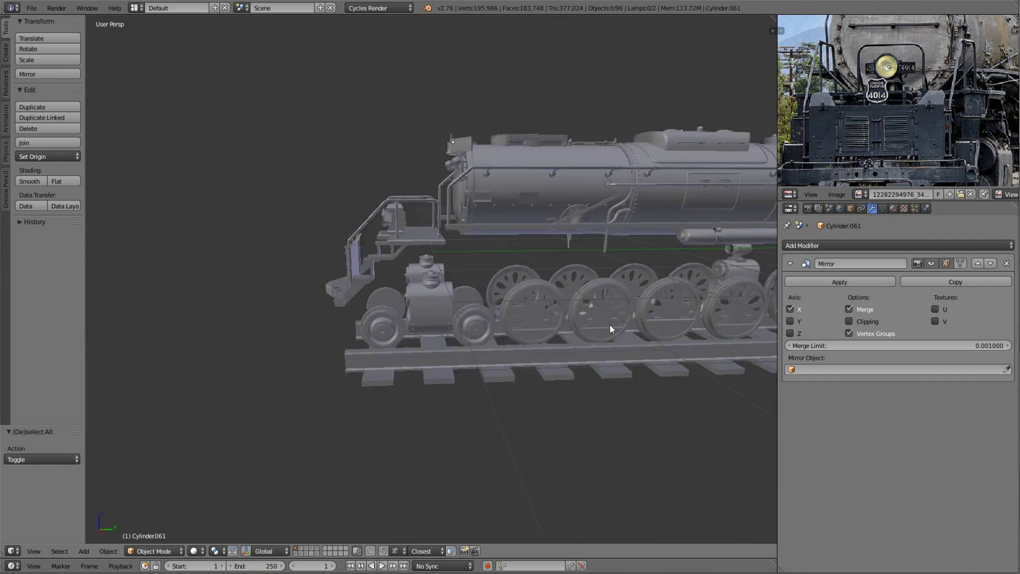
middle_drag(319, 239, 610, 290)
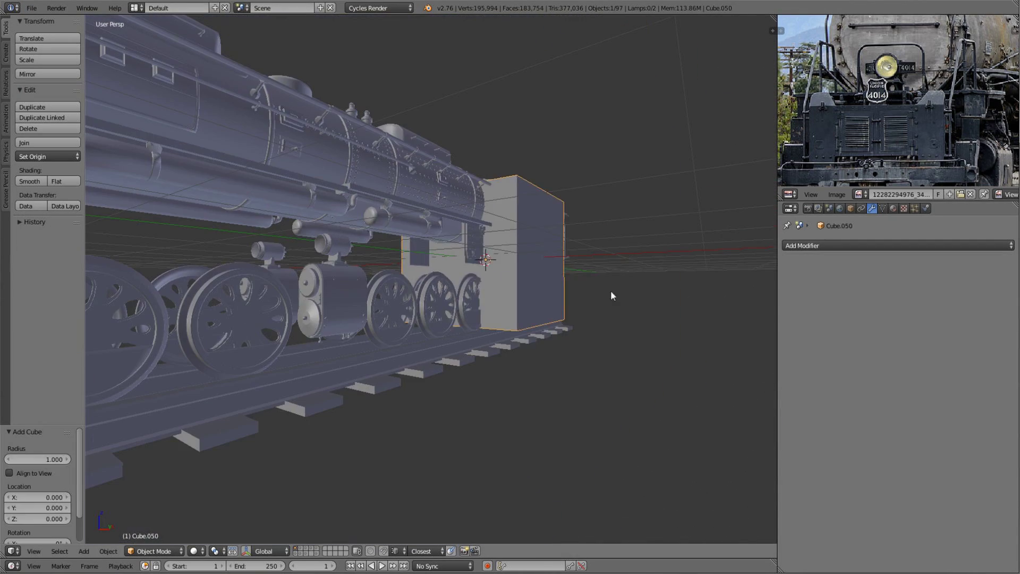
- Replace the unwanted object with a new cylinder beside the boiler, turned 90° on X to lie flat
key(Delete)
key(shift+a)
click(616, 334)
mouse_move(616, 334)
middle_down()
mouse_move(643, 268)
mouse_move(622, 316)
mouse_move(532, 308)
mouse_move(413, 321)
mouse_move(444, 278)
middle_up()
key(Tab)
key(r)
key(x)
key(9)
key(0)
key(Return)
click(636, 278)
- Narrow the cylinder's width and stretch one end cap along Y under the boiler
scroll(622, 315, up, 5)
scroll(622, 316, down, 3)
key(g)
key(z)
key(s)
key(x)
click(623, 316)
key(g)
key(y)
click(531, 308)
- Scale the whole tube narrower along X
key(a)
key(s)
key(x)
click(413, 321)
scroll(414, 321, down, 5)
scroll(413, 322, up, 4)
- Add two evenly spaced loop cuts along the tube
key(ctrl+r)
scroll(443, 277, up, 1)
click(444, 278)
right_click(444, 277)
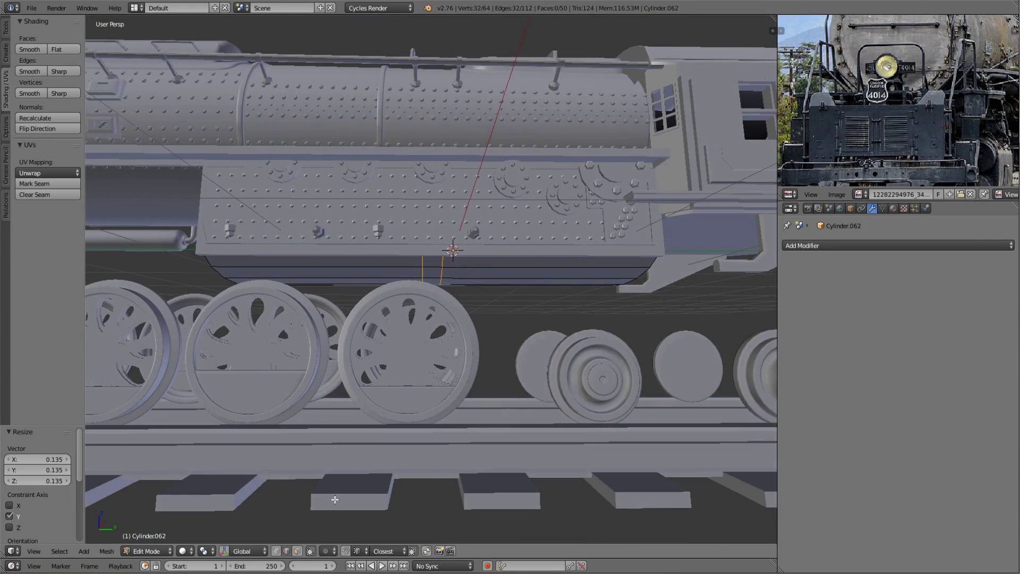
scroll(631, 289, up, 3)
middle_drag(630, 289, 608, 303)
scroll(505, 380, down, 4)
- Add a Subdivision Surface modifier to the tube
key(Tab)
click(898, 245)
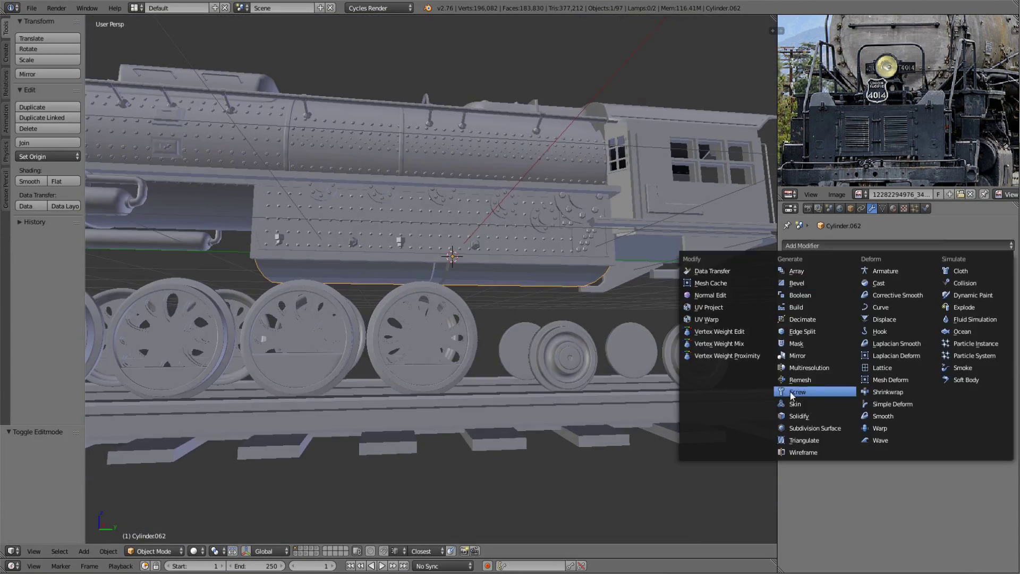
click(787, 428)
scroll(425, 266, up, 4)
scroll(425, 265, down, 3)
- Inset the tube's end faces
key(Tab)
key(i)
key(a)
middle_drag(626, 289, 616, 291)
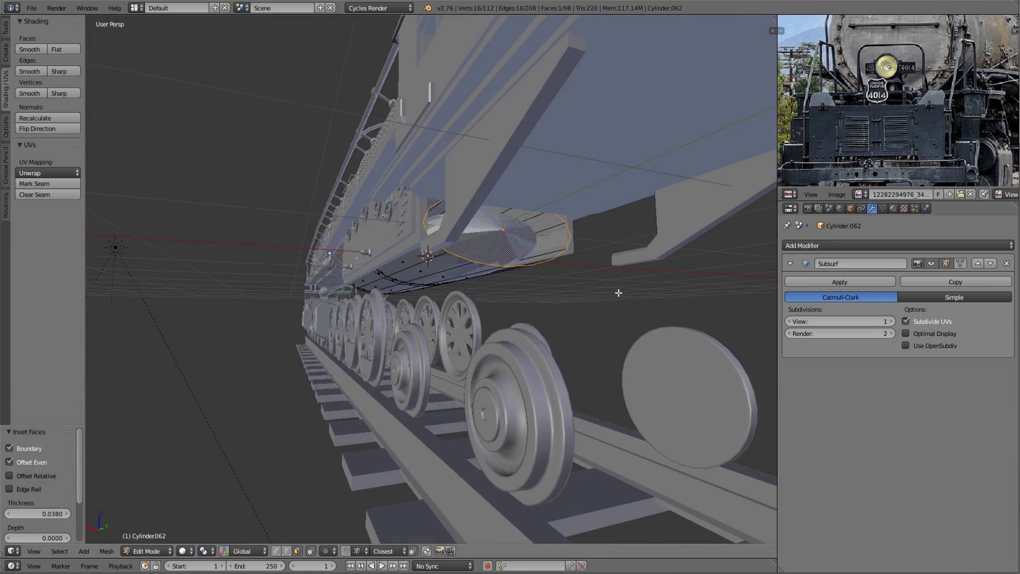
scroll(506, 273, up, 3)
- Add another edge loop to the tube and slide it into place
key(ctrl+r)
click(287, 247)
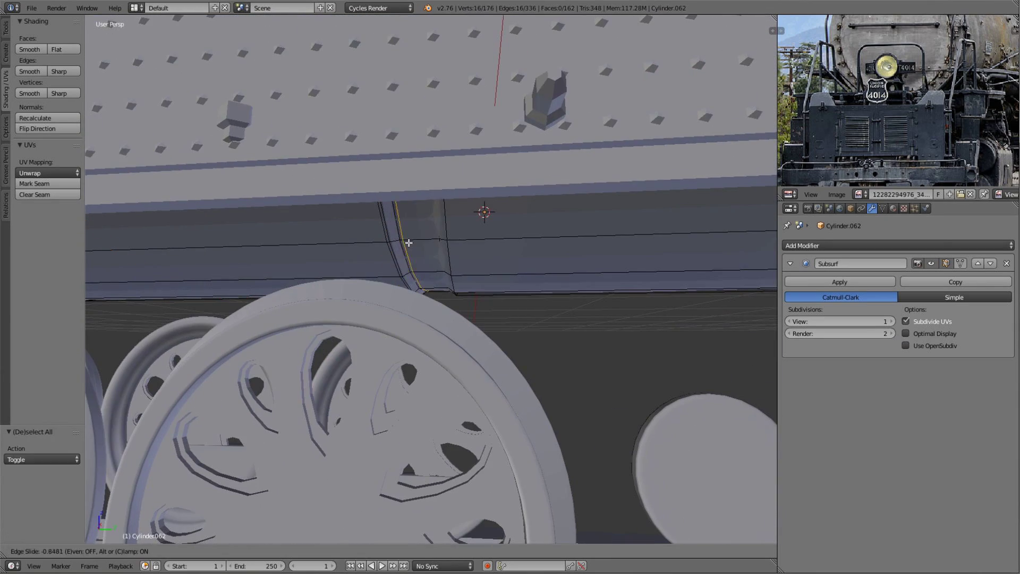
click(439, 244)
scroll(425, 270, down, 4)
click(653, 253)
scroll(570, 323, down, 3)
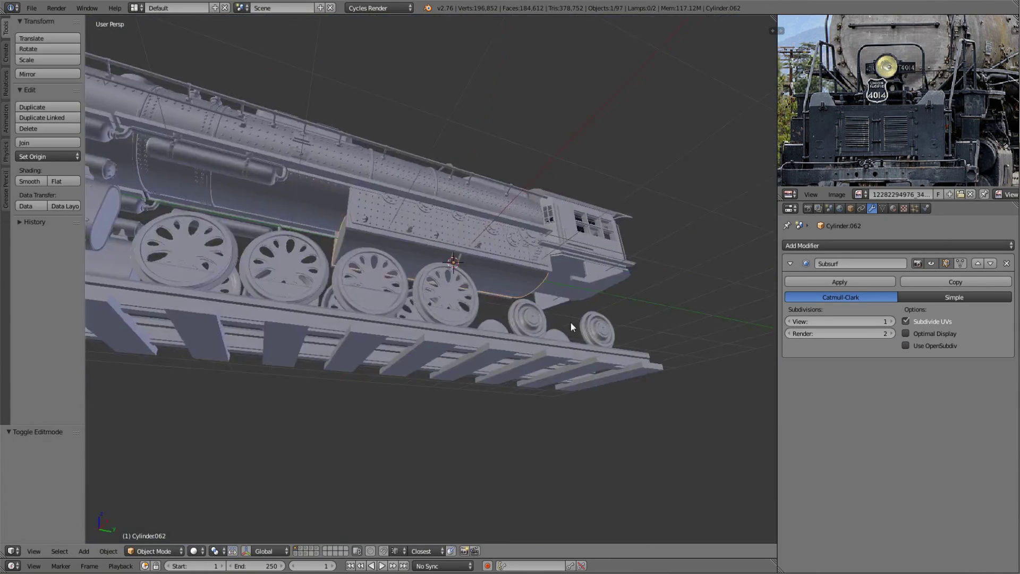
middle_drag(571, 323, 401, 394)
key(Tab)
key(Tab)
- From the right side view, raise the box-selected top vertices along Z
key(KP_3)
drag(292, 178, 727, 293)
key(z)
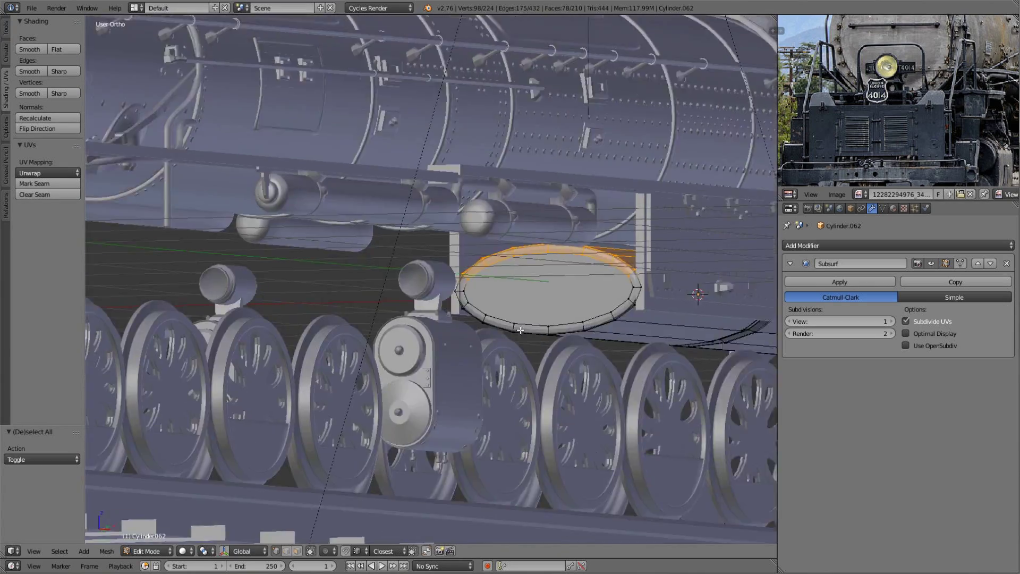
middle_drag(727, 294, 538, 281)
key(g)
key(z)
click(538, 281)
scroll(478, 303, down, 3)
key(Tab)
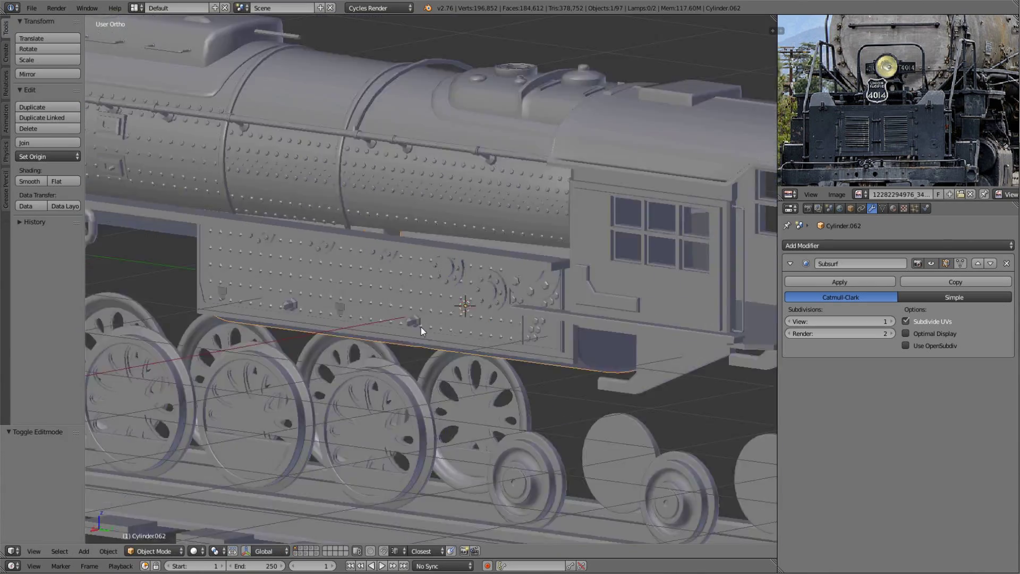
- Orbit the locomotive in Rendered shading, then return to Solid
key(a)
scroll(504, 335, down, 5)
key(shift+z)
middle_drag(492, 356, 450, 321)
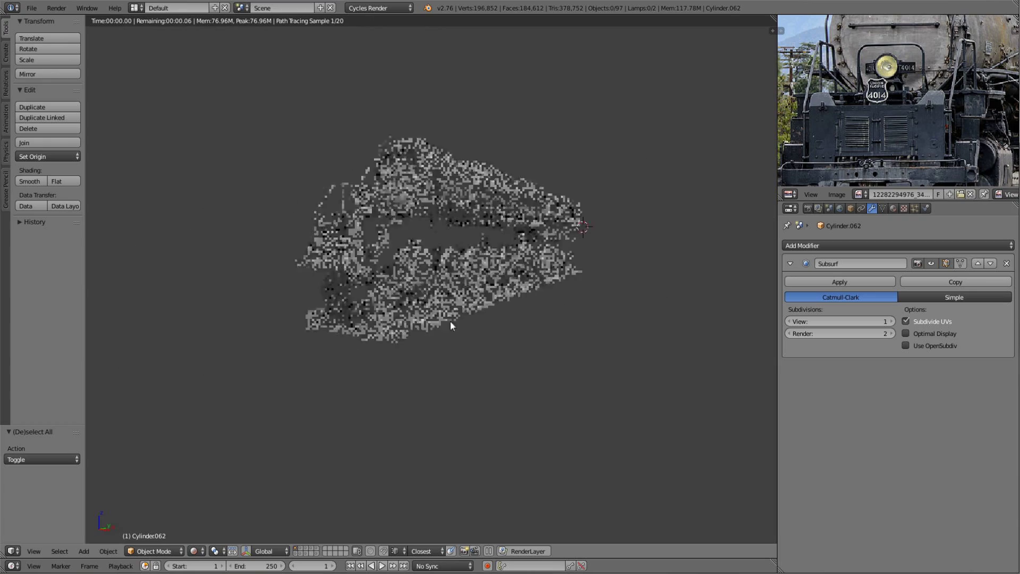
scroll(525, 359, up, 3)
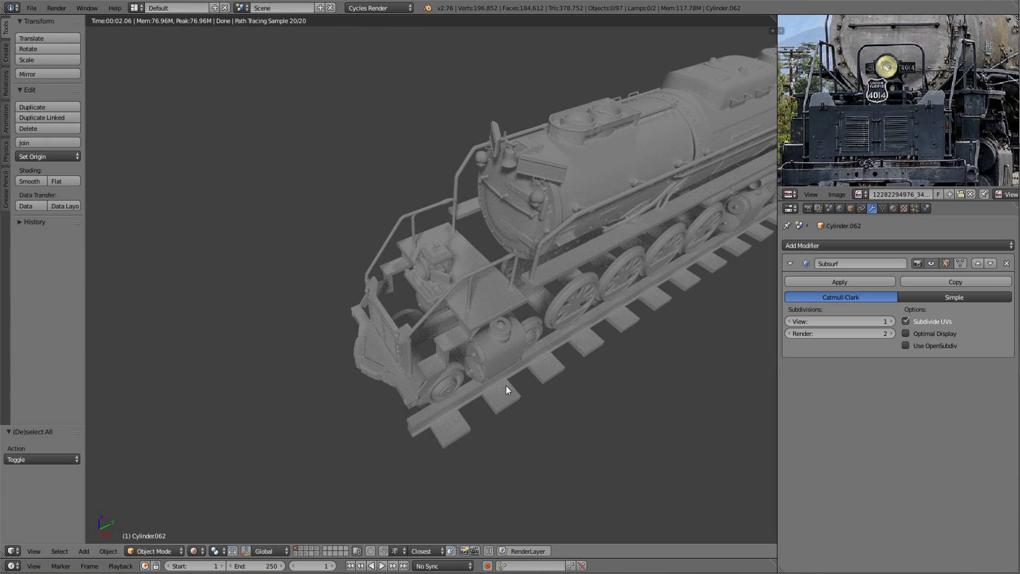
scroll(547, 319, down, 5)
key(shift+z)
- Snap the 3D cursor to the front step piece Cube.047 and add a plane there
right_click(373, 319)
key(shift+s)
scroll(401, 309, up, 5)
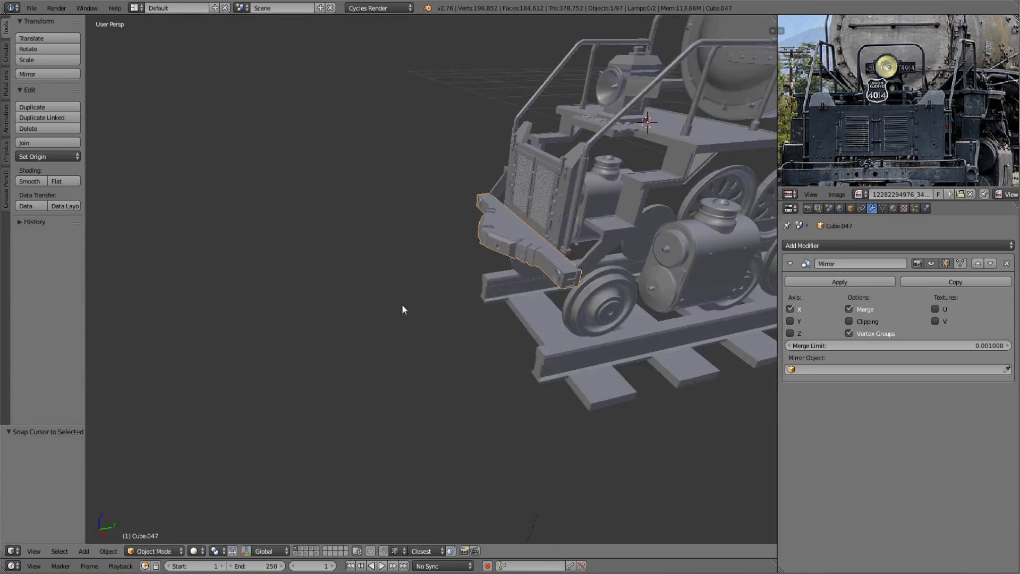
scroll(402, 309, down, 3)
key(a)
key(shift+a)
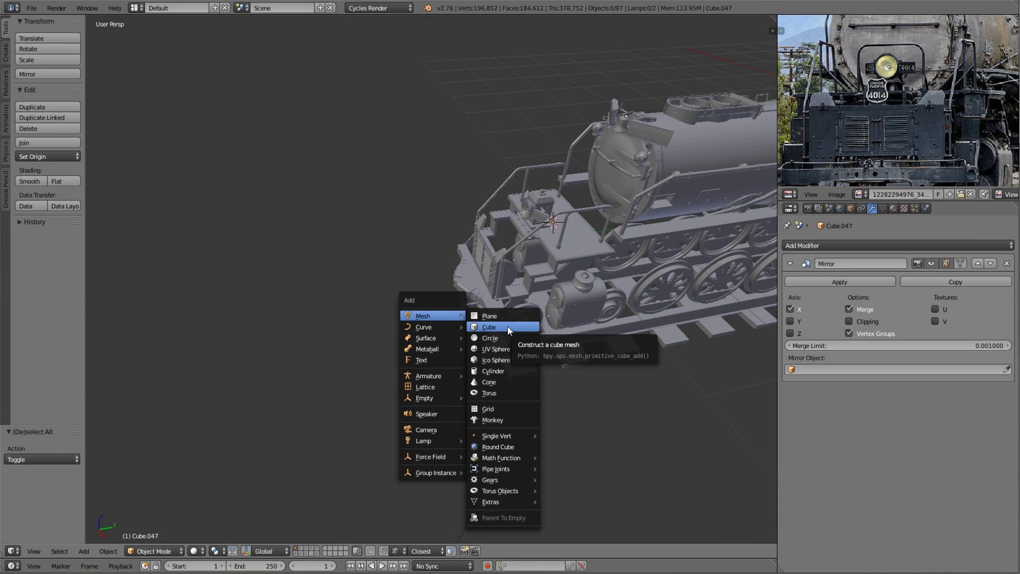
click(508, 326)
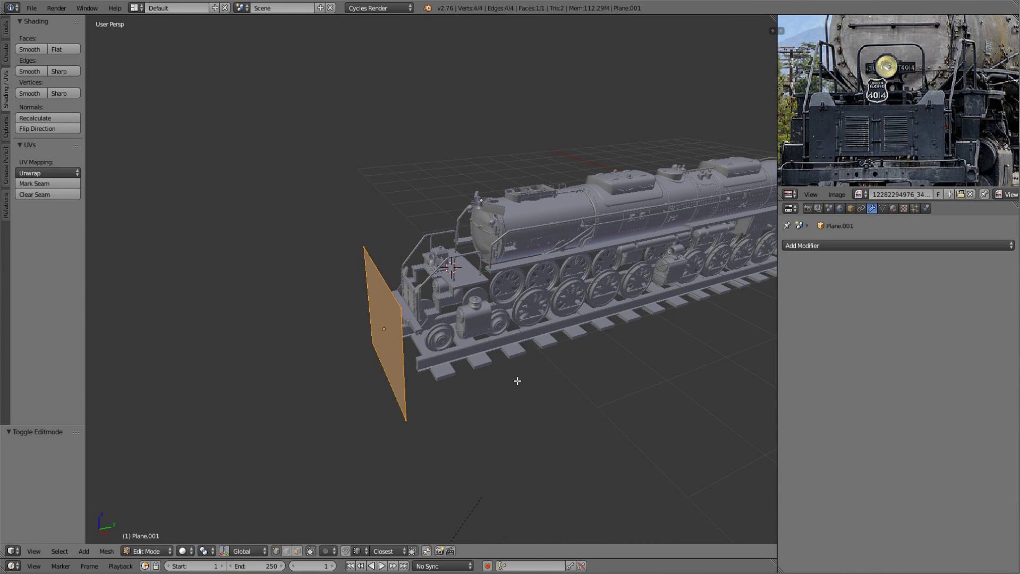
- Shift the plane along X and give it a Mirror modifier
key(g)
key(x)
mouse_move(517, 380)
middle_down()
mouse_move(478, 319)
mouse_move(439, 312)
middle_up()
click(453, 299)
click(815, 245)
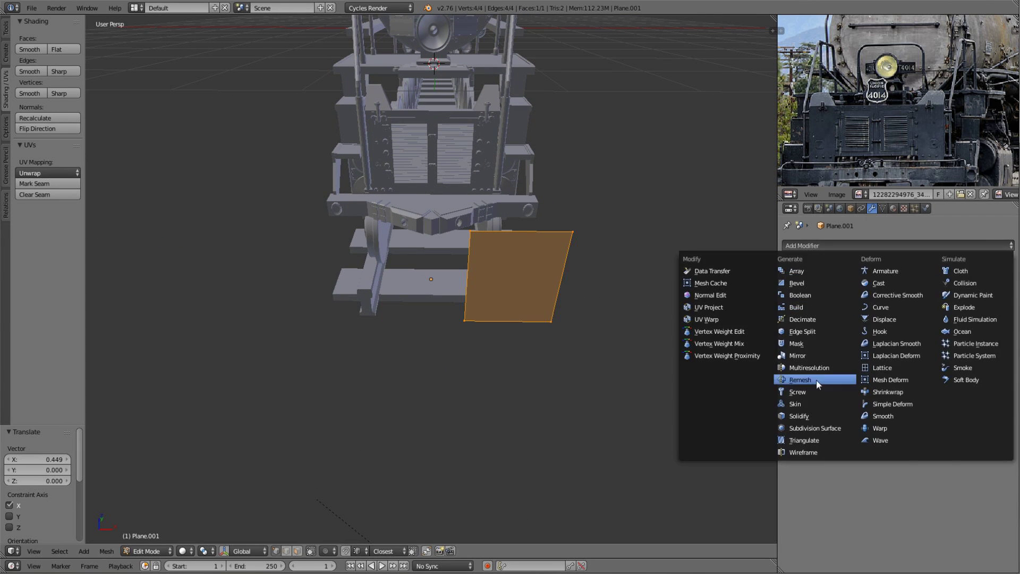
click(807, 355)
- In front view, move the plane's edge vertically to sit below the front beam
key(KP_1)
key(g)
key(z)
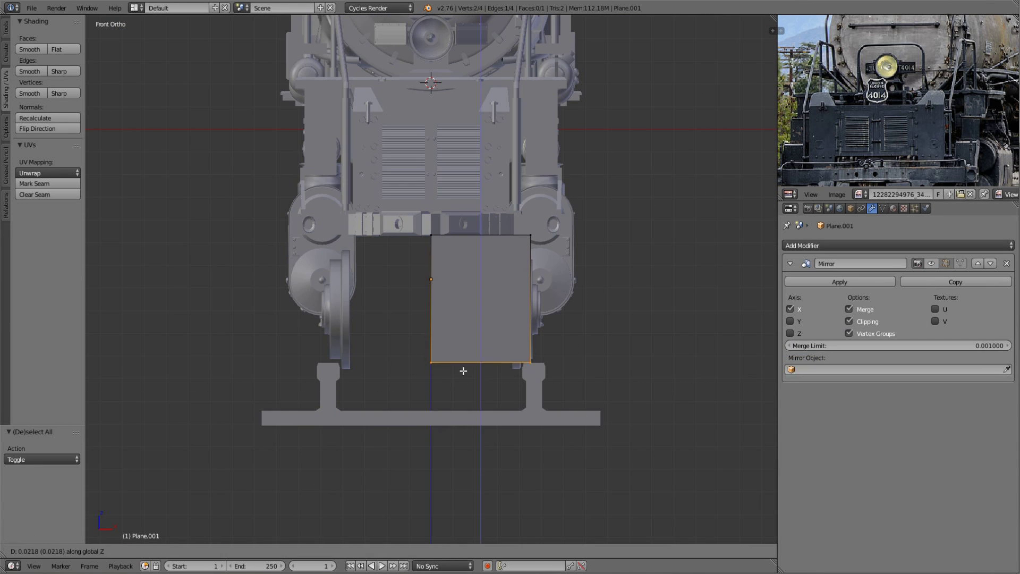
click(605, 309)
middle_drag(605, 310, 510, 332)
click(473, 201)
middle_drag(474, 201, 607, 346)
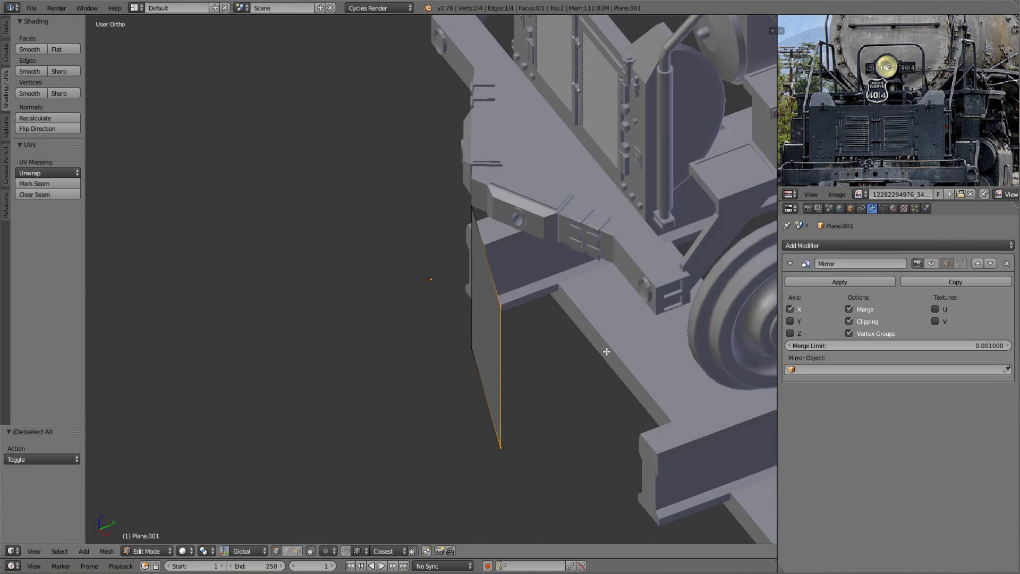
key(a)
middle_drag(570, 285, 490, 406)
- Cut two horizontal loops and ten vertical loops across the plate
key(ctrl+r)
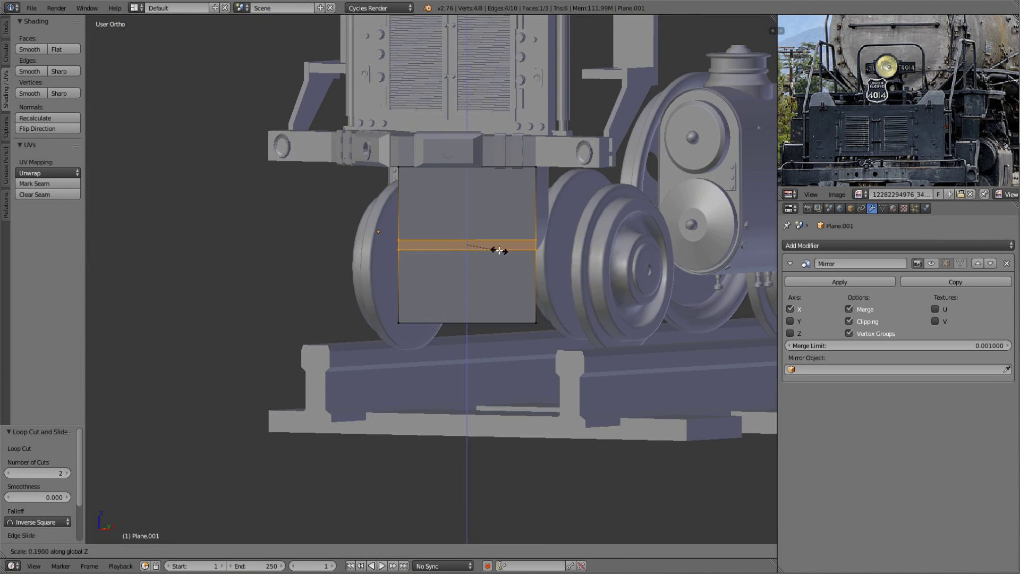
click(500, 250)
key(a)
scroll(462, 239, up, 3)
scroll(462, 239, up, 5)
click(462, 239)
key(a)
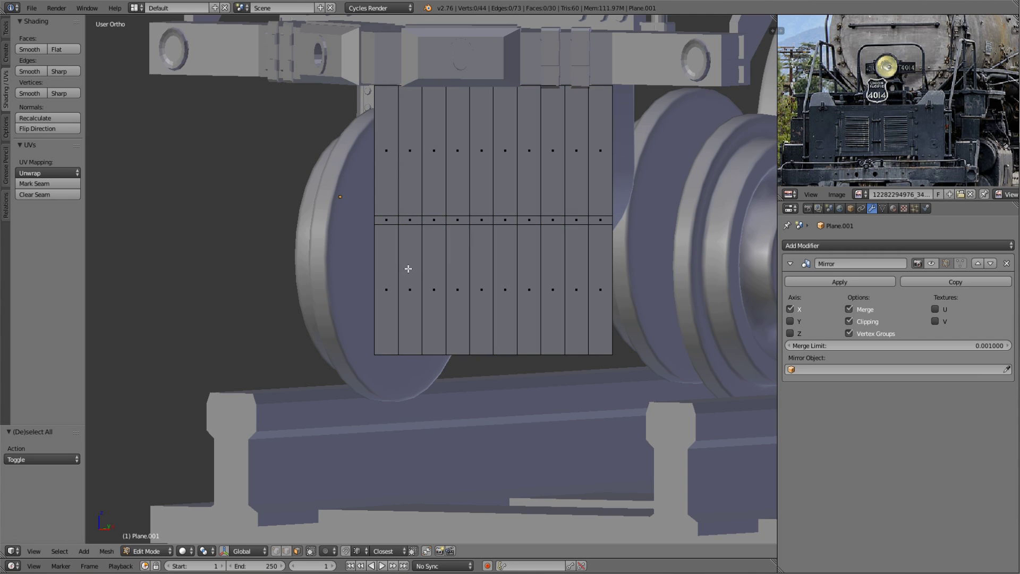
shift+middle_drag(560, 284, 537, 282)
key(ctrl+z)
key(ctrl+z)
key(ctrl+r)
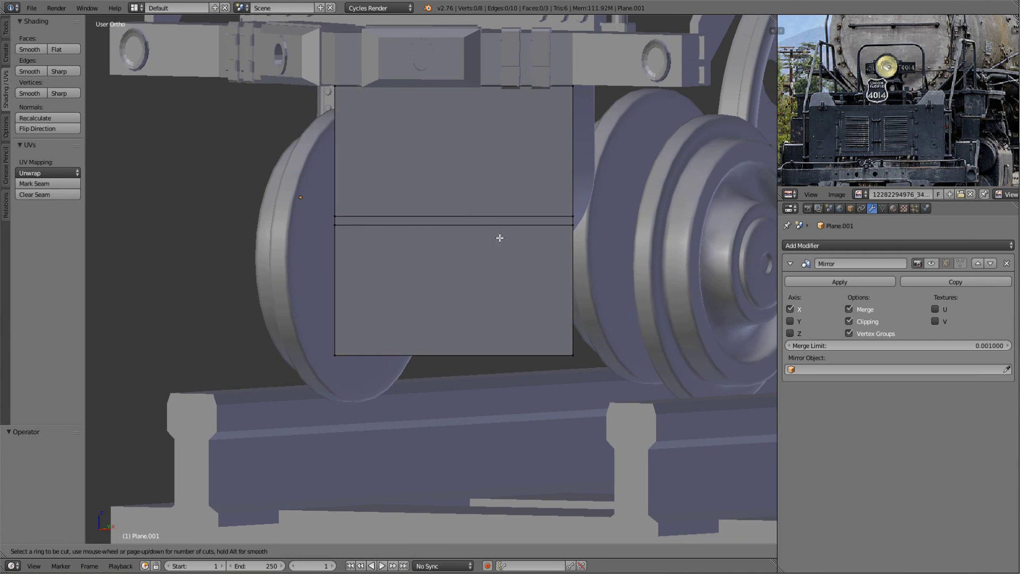
click(465, 218)
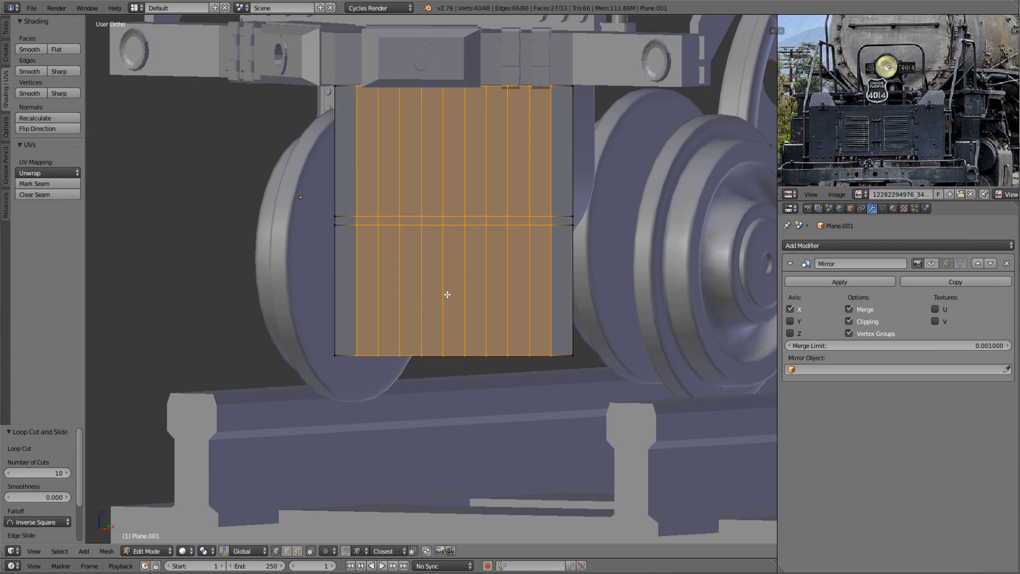
key(a)
- Inset alternate top-row faces and delete their insides to open slots
right_click(379, 287)
shift+right_click(410, 151)
shift+right_click(453, 151)
shift+right_click(367, 151)
scroll(487, 248, up, 1)
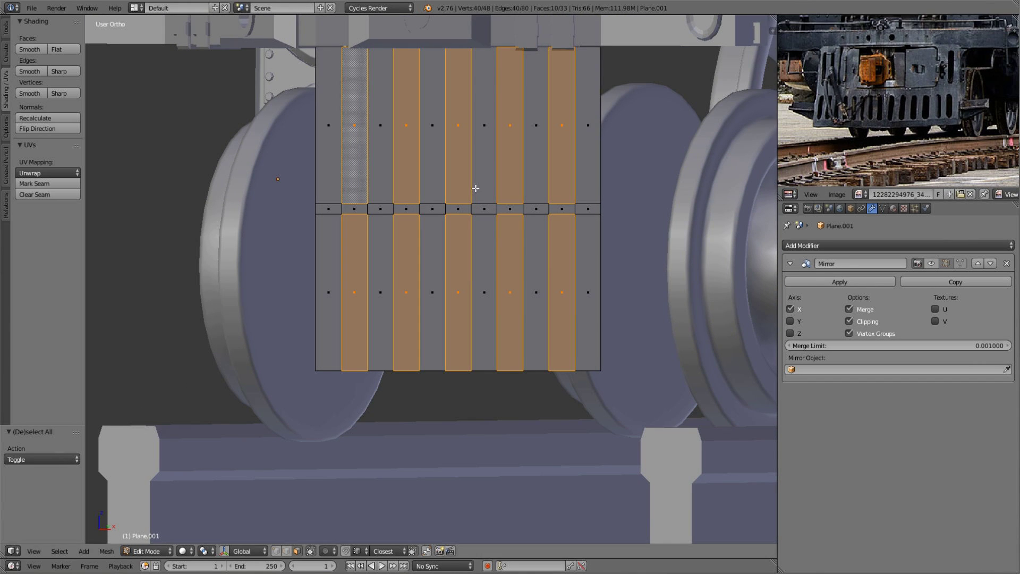
scroll(384, 183, down, 1)
click(676, 244)
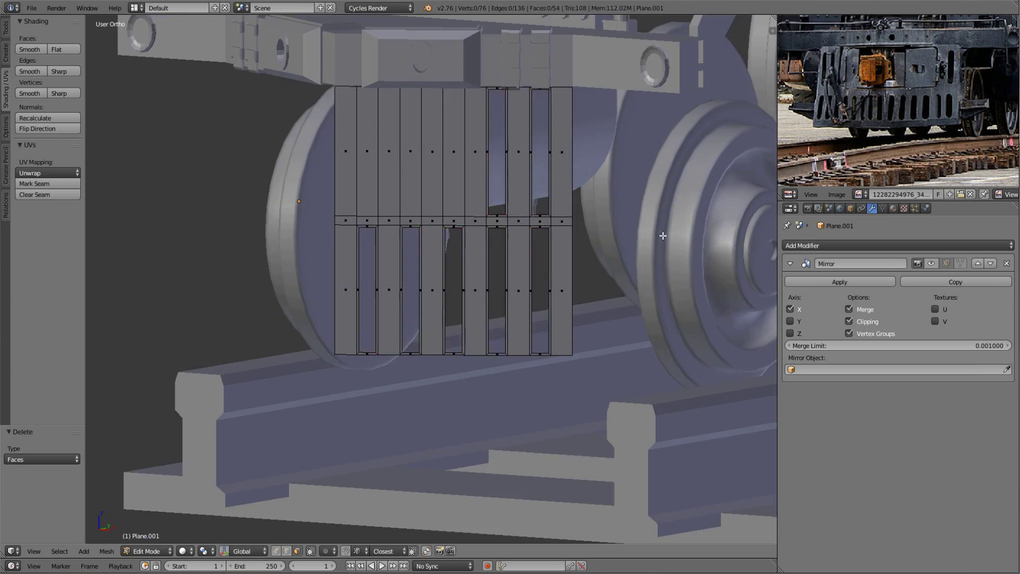
middle_drag(676, 244, 531, 240)
key(a)
scroll(531, 239, up, 3)
key(a)
scroll(503, 229, up, 3)
- Add a horizontal loop across the upper grille and select its top row of faces
key(ctrl+r)
click(352, 262)
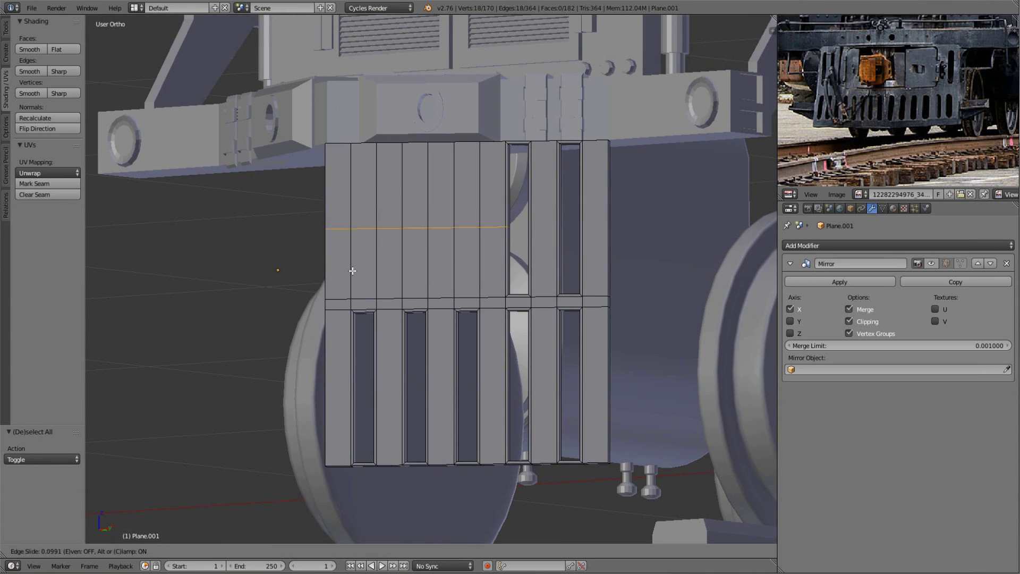
ctrl+click(337, 237)
mouse_move(556, 260)
middle_down()
mouse_move(407, 255)
mouse_move(468, 272)
mouse_move(444, 343)
middle_up()
- Bridge the open edge loops along the top of the grille panel with new faces
key(z)
scroll(444, 344, down, 5)
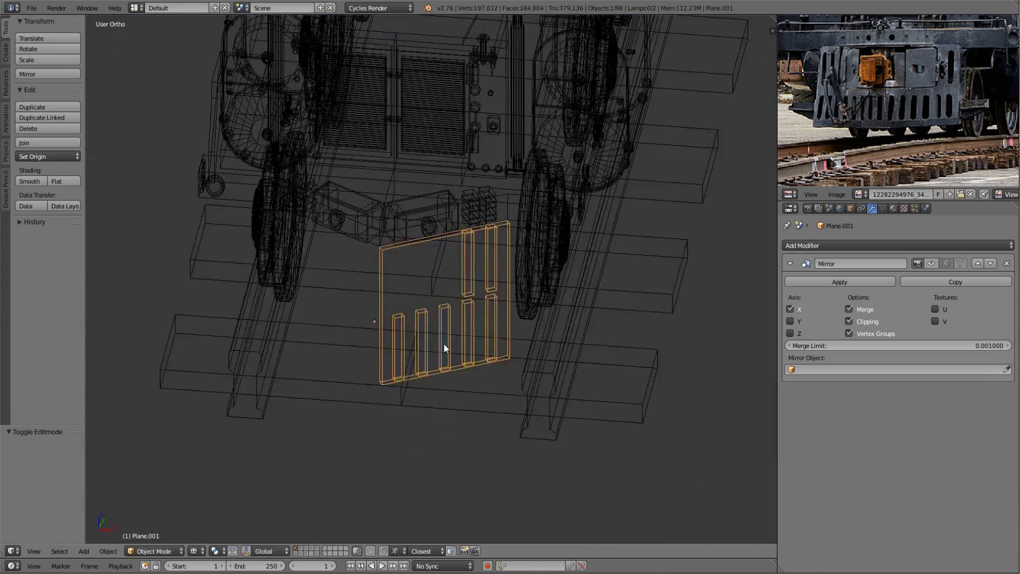
key(Tab)
key(Tab)
key(b)
drag(281, 125, 471, 262)
key(z)
scroll(472, 262, up, 3)
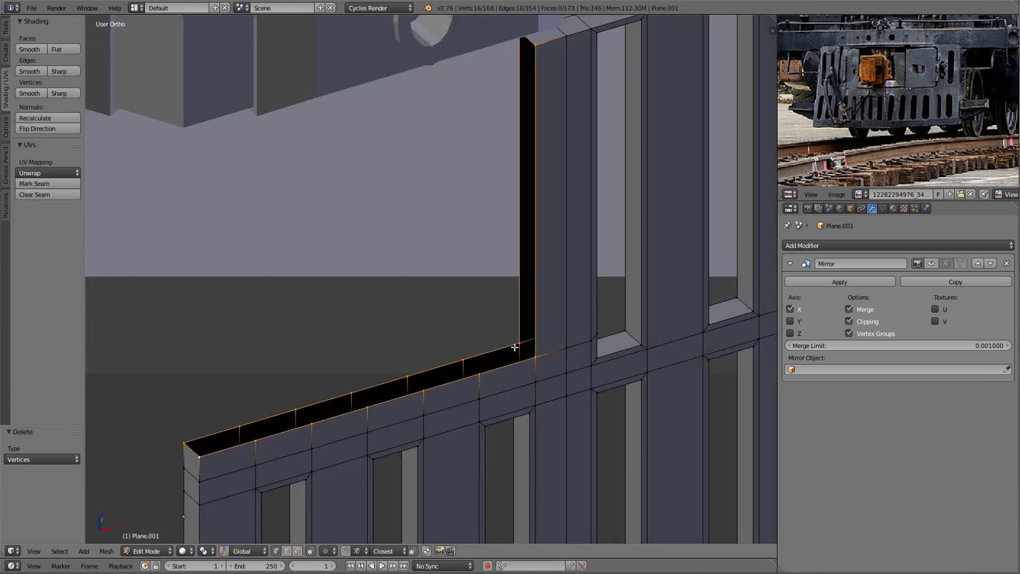
mouse_move(471, 262)
middle_down()
mouse_move(510, 291)
mouse_move(501, 66)
mouse_move(420, 420)
middle_up()
key(w)
click(420, 419)
- Duplicate a thin face on the panel front in place
key(a)
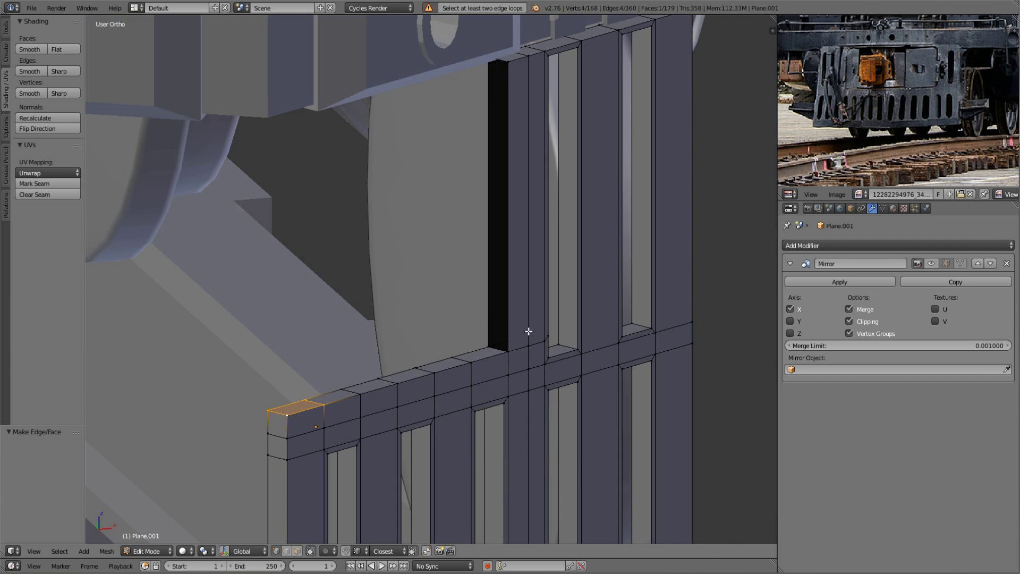
mouse_move(528, 335)
middle_down()
mouse_move(462, 355)
mouse_move(470, 276)
mouse_move(521, 307)
mouse_move(584, 257)
middle_up()
right_click(521, 307)
key(shift+d)
key(Escape)
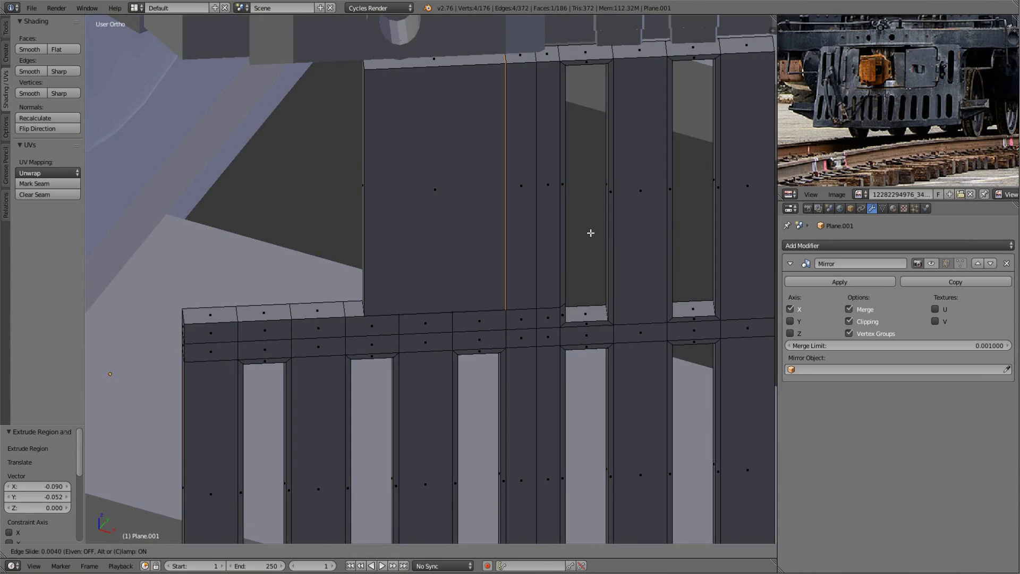
click(591, 233)
- Extrude the middle face of the upper plate to form the recessed window
key(a)
middle_drag(590, 233, 485, 227)
right_click(433, 177)
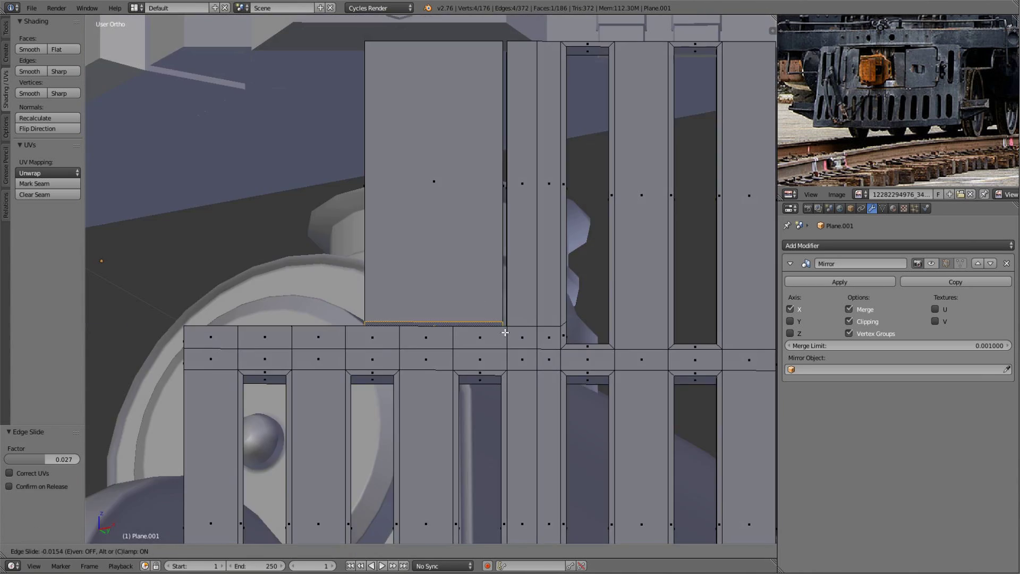
middle_drag(432, 177, 606, 228)
key(e)
click(474, 171)
mouse_move(475, 171)
middle_down()
mouse_move(534, 228)
mouse_move(564, 202)
middle_up()
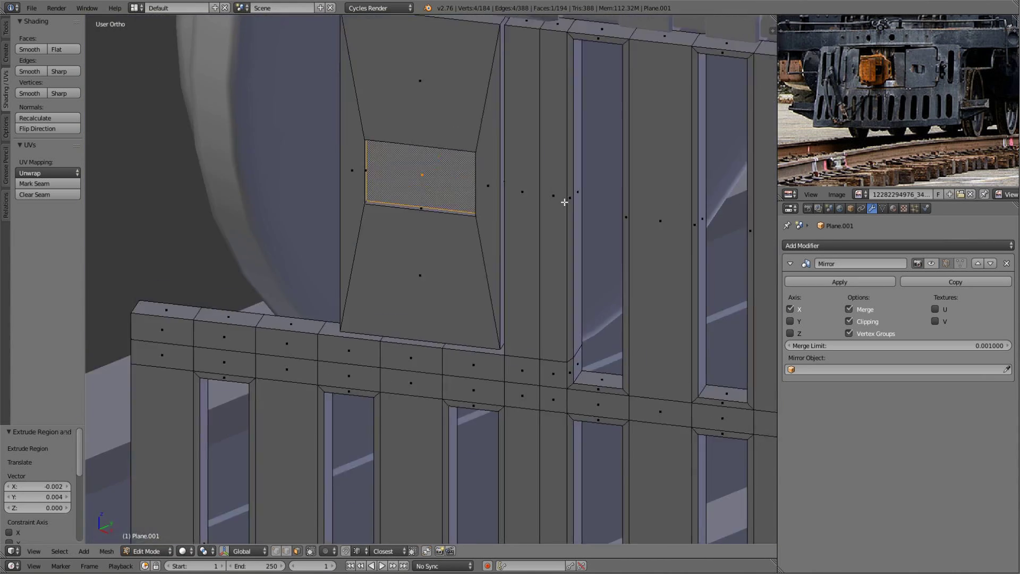
- Scale the new cylinder hinge down to a smaller size beside the window
key(s)
click(425, 239)
mouse_move(425, 239)
middle_down()
mouse_move(515, 247)
mouse_move(478, 183)
middle_up()
key(a)
scroll(478, 183, up, 3)
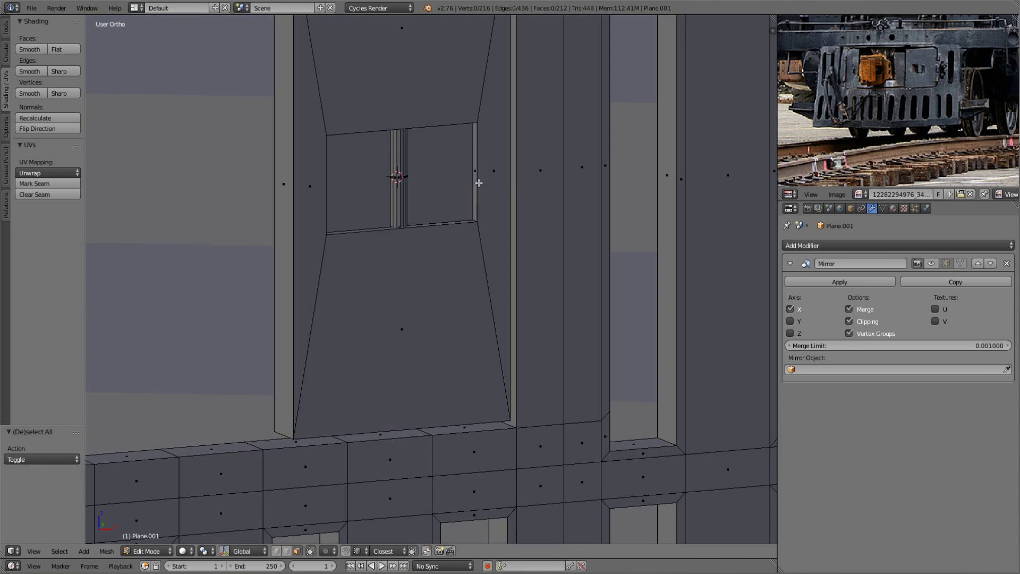
middle_drag(569, 203, 455, 255)
scroll(455, 255, down, 3)
- Scale the window frame faces, then select the whole linked small cylinder part
alt+right_click(455, 255)
scroll(577, 215, up, 3)
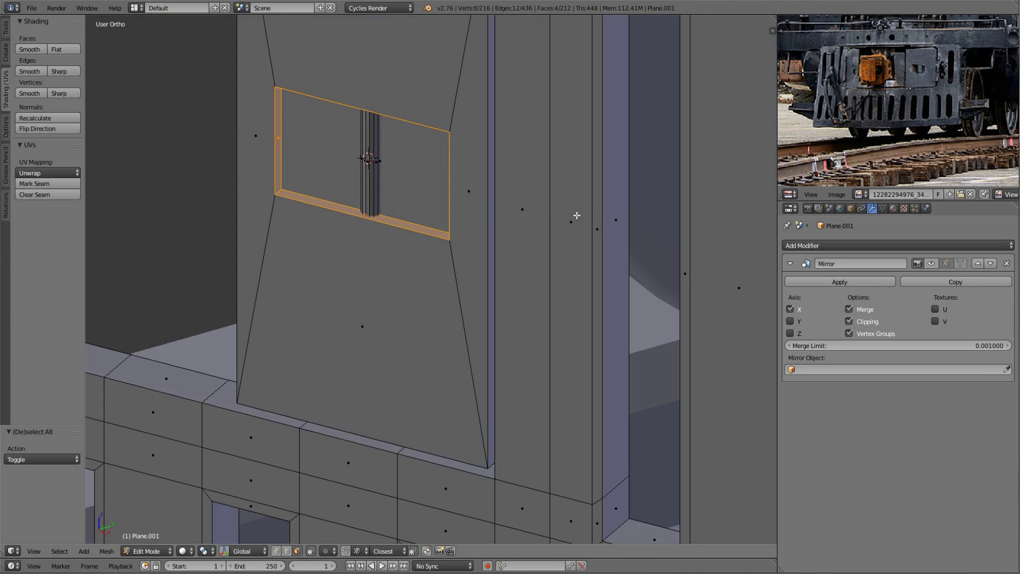
click(520, 212)
key(Tab)
middle_drag(520, 212, 452, 232)
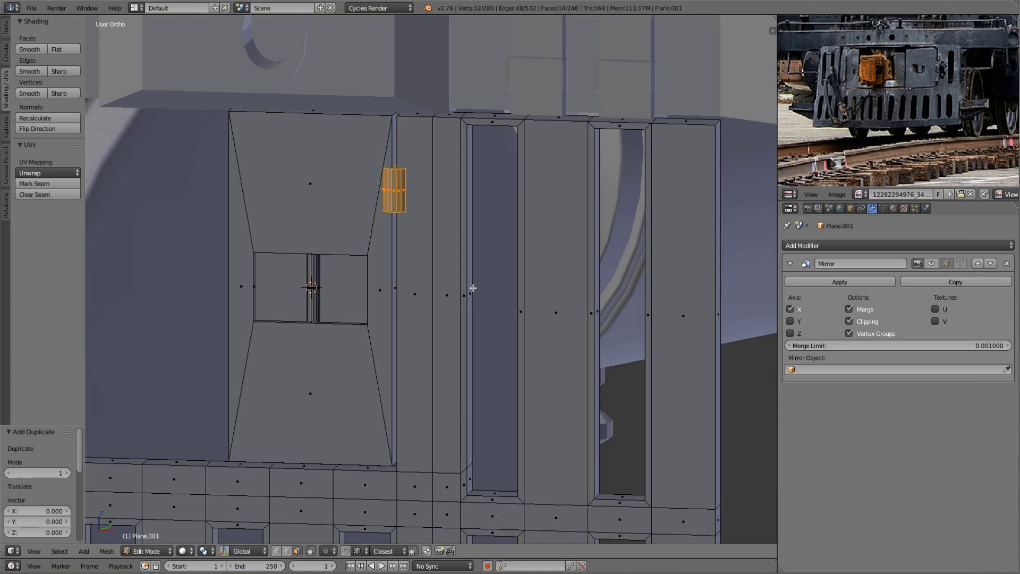
key(KP_Decimal)
key(l)
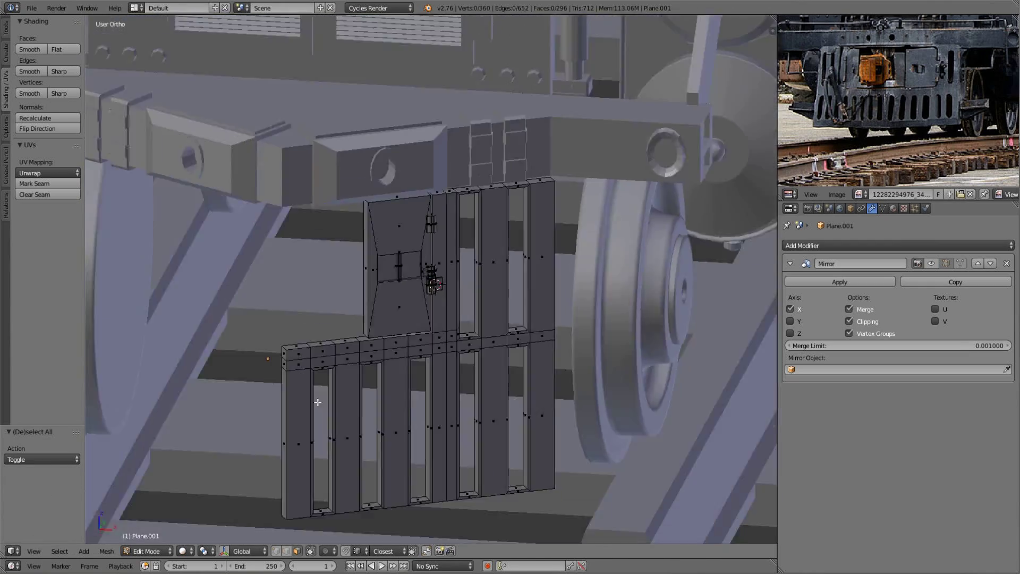
- Duplicate the small cylinder part and try a loop cut on the side plate, then undo it
key(shift+d)
key(Escape)
key(z)
key(a)
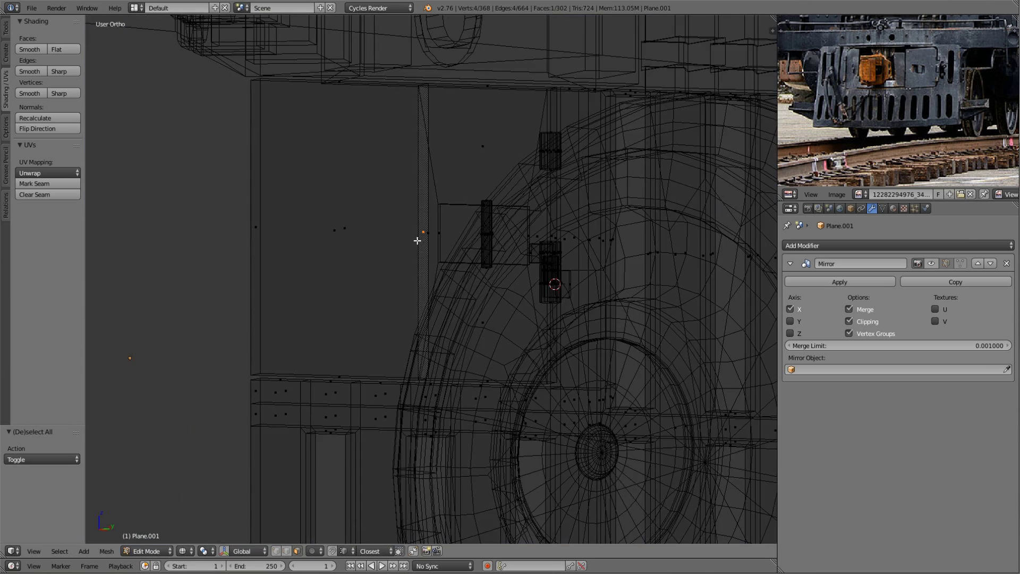
key(Escape)
key(a)
key(z)
key(ctrl+r)
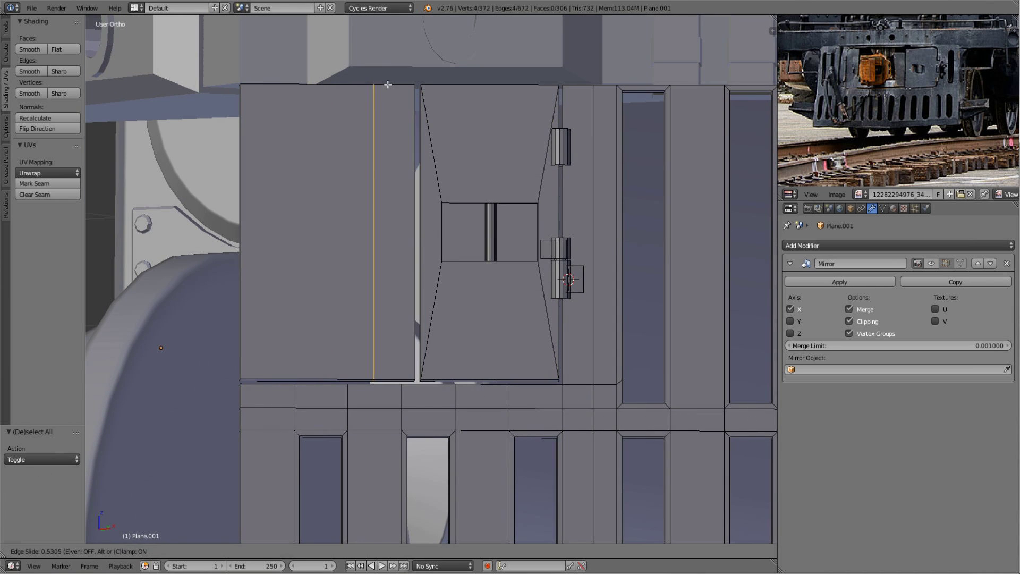
mouse_move(299, 245)
middle_down()
mouse_move(303, 225)
mouse_move(373, 361)
middle_up()
key(ctrl+z)
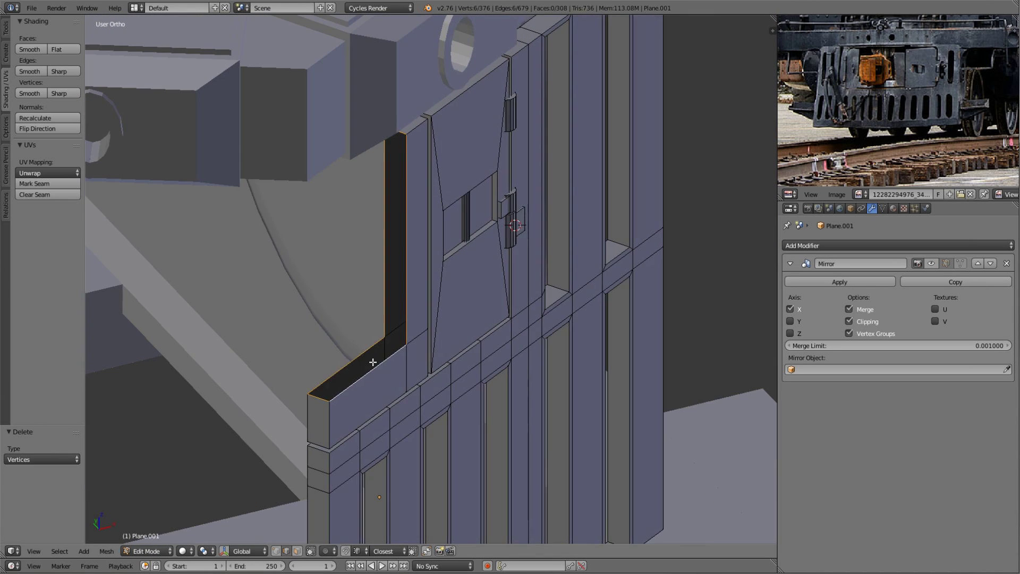
- Bevel the edge loop around the cowcatcher's window
mouse_move(453, 322)
middle_down()
mouse_move(471, 348)
mouse_move(440, 352)
middle_up()
key(a)
alt+right_click(439, 353)
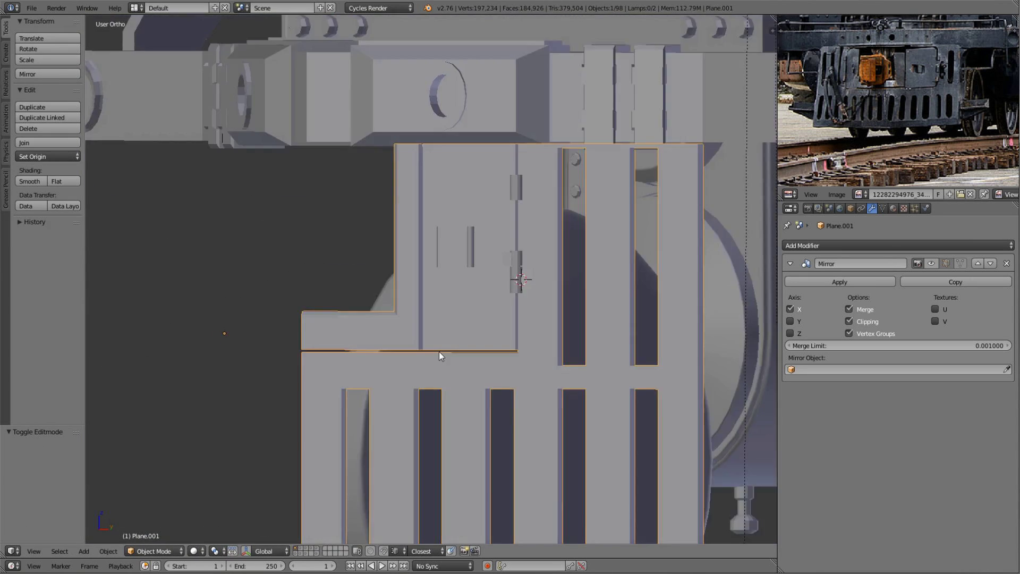
scroll(440, 353, up, 4)
key(ctrl+b)
click(500, 281)
mouse_move(500, 281)
middle_down()
mouse_move(412, 391)
mouse_move(439, 415)
mouse_move(372, 479)
middle_up()
key(Tab)
key(Tab)
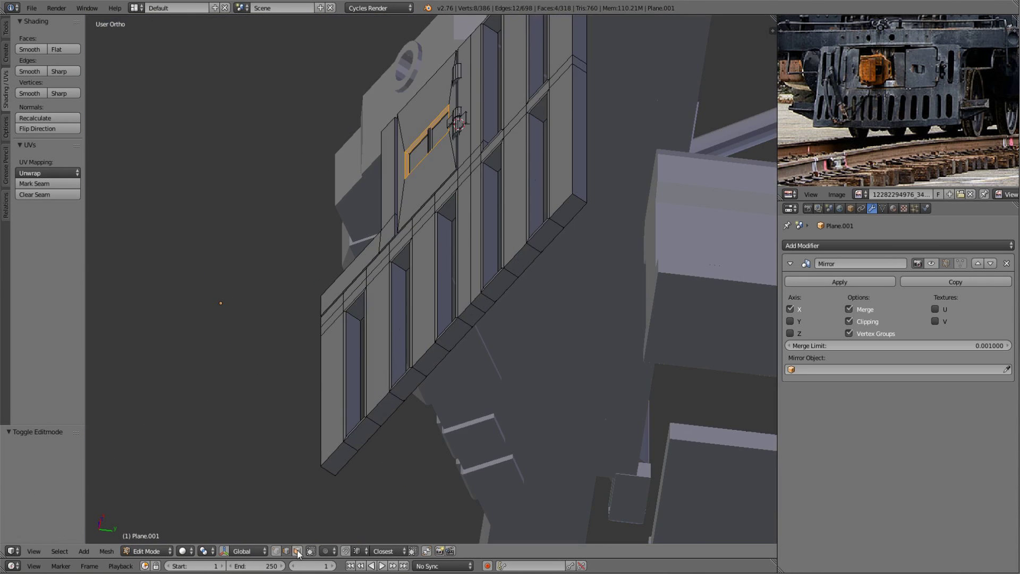
- In side view, move the cowcatcher's lower part with proportional editing
key(KP_1)
key(KP_3)
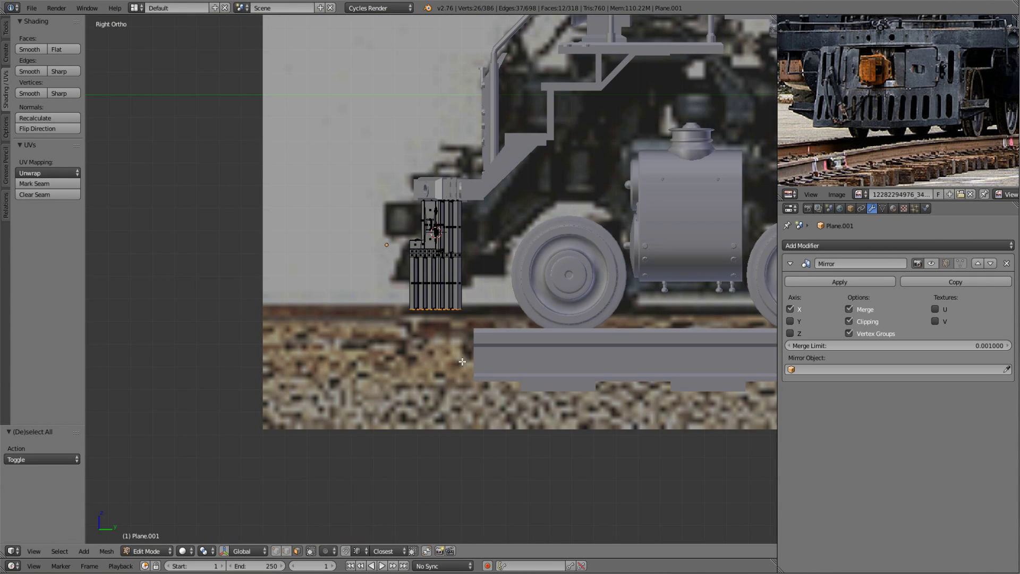
scroll(439, 239, up, 3)
click(325, 551)
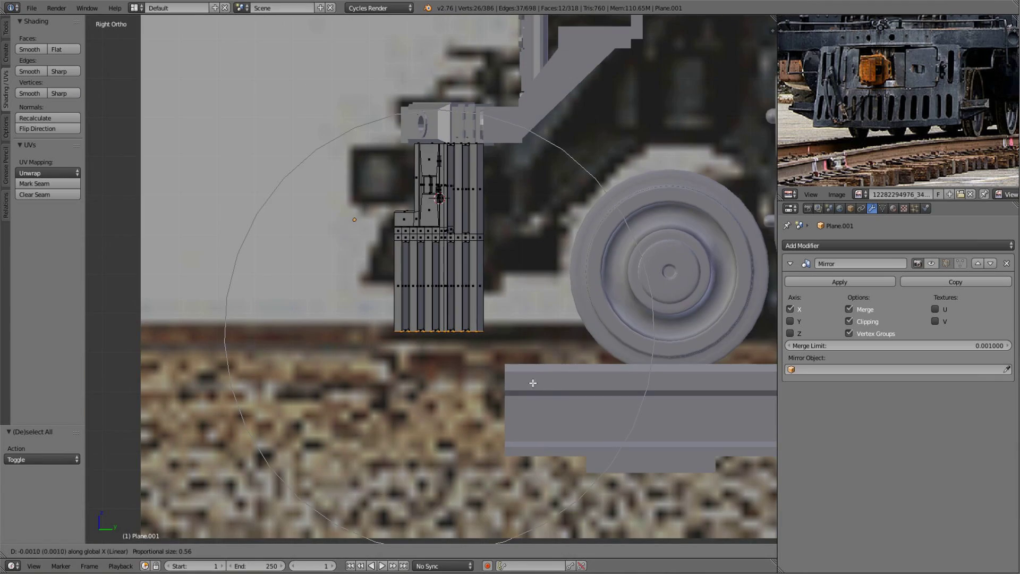
click(457, 352)
key(Tab)
key(Tab)
mouse_move(457, 352)
middle_down()
mouse_move(617, 319)
mouse_move(510, 389)
mouse_move(382, 398)
mouse_move(531, 340)
mouse_move(588, 365)
mouse_move(547, 303)
middle_up()
- Shift the whole cowcatcher mesh slightly along X and then vertically along Z
key(a)
key(g)
key(x)
click(549, 339)
scroll(550, 339, up, 2)
key(g)
key(z)
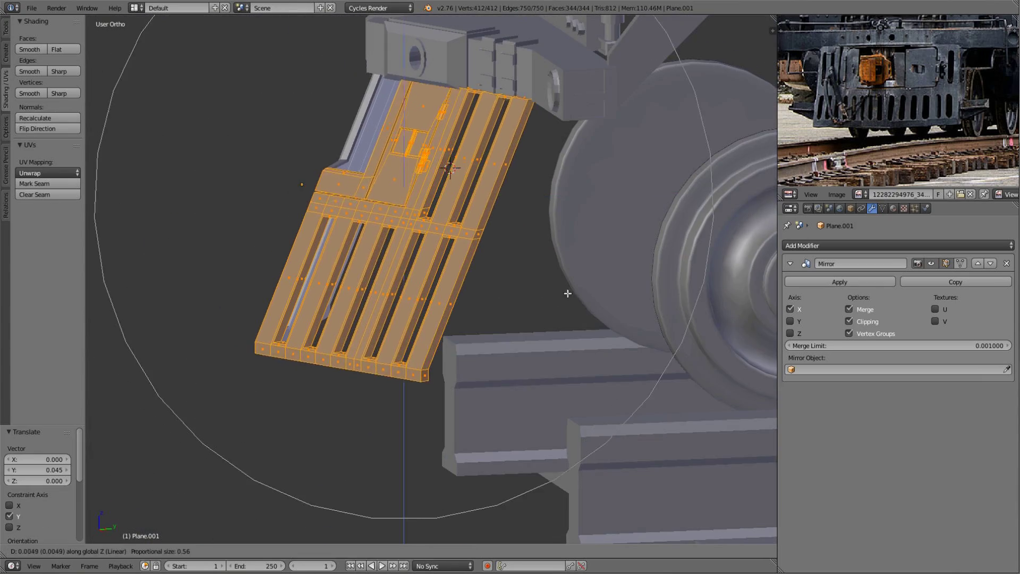
click(550, 251)
- Tilt the cowcatcher's lower part forward along the Y axis
middle_drag(549, 251, 511, 157)
key(g)
key(y)
click(513, 158)
key(Tab)
scroll(441, 295, down, 5)
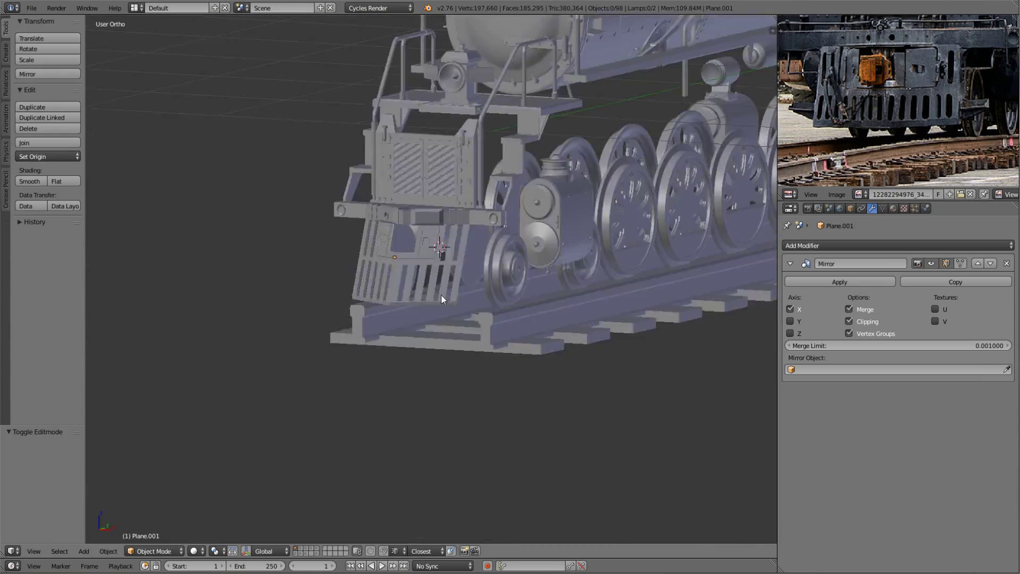
- Preview the front in rendered shading, then bevel a new edge into the cowcatcher window
mouse_move(441, 295)
middle_down()
mouse_move(444, 344)
mouse_move(499, 308)
mouse_move(528, 269)
middle_up()
key(shift+z)
key(Tab)
key(z)
scroll(508, 294, up, 5)
key(z)
key(ctrl+b)
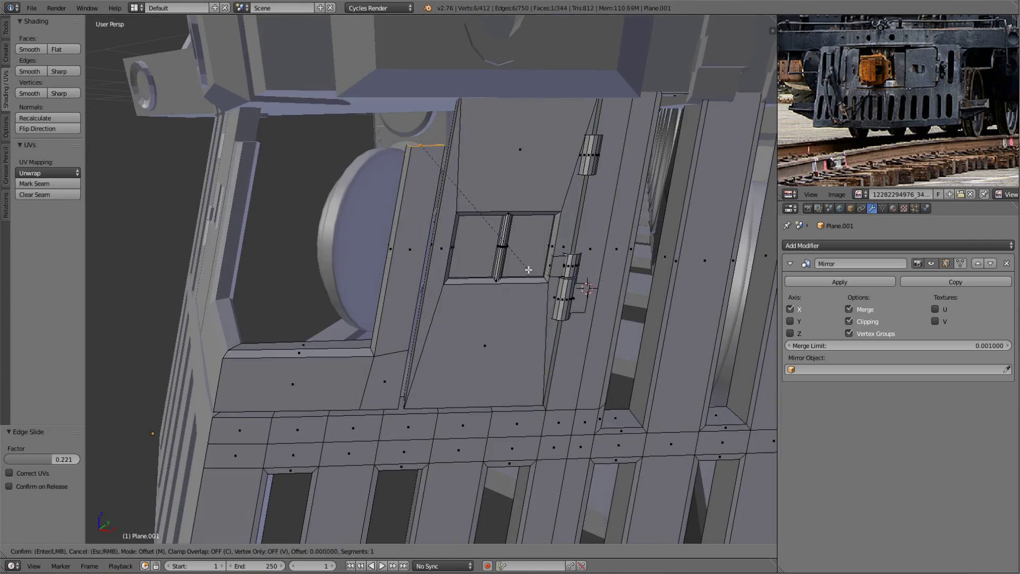
click(529, 269)
key(a)
- Check the locomotive front in rendered shading and select the cowcatcher
key(Tab)
scroll(559, 327, down, 5)
key(shift+z)
mouse_move(559, 327)
middle_down()
mouse_move(518, 284)
mouse_move(505, 298)
mouse_move(355, 310)
mouse_move(464, 267)
middle_up()
key(shift+z)
scroll(355, 310, up, 5)
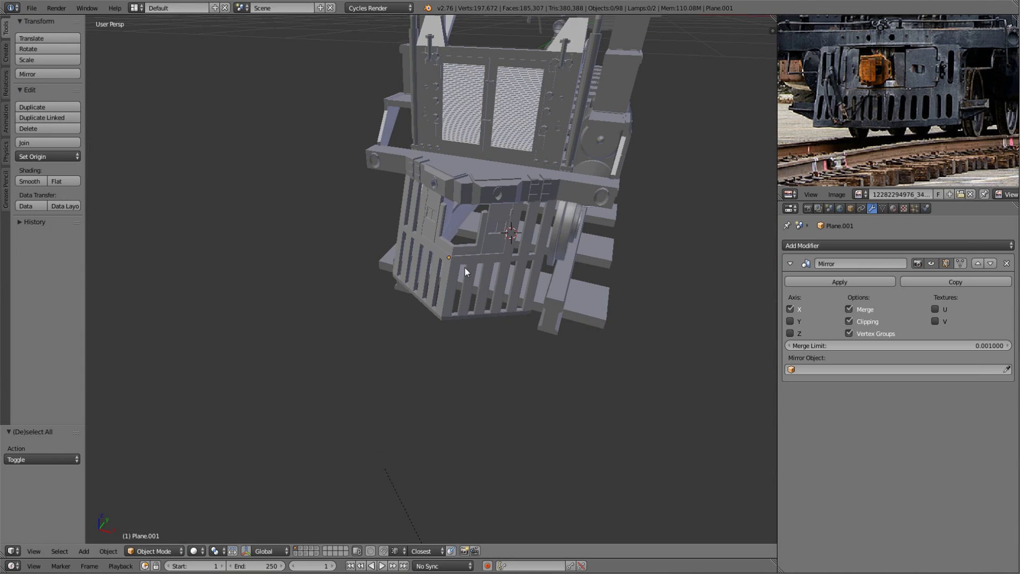
right_click(465, 268)
scroll(436, 198, down, 4)
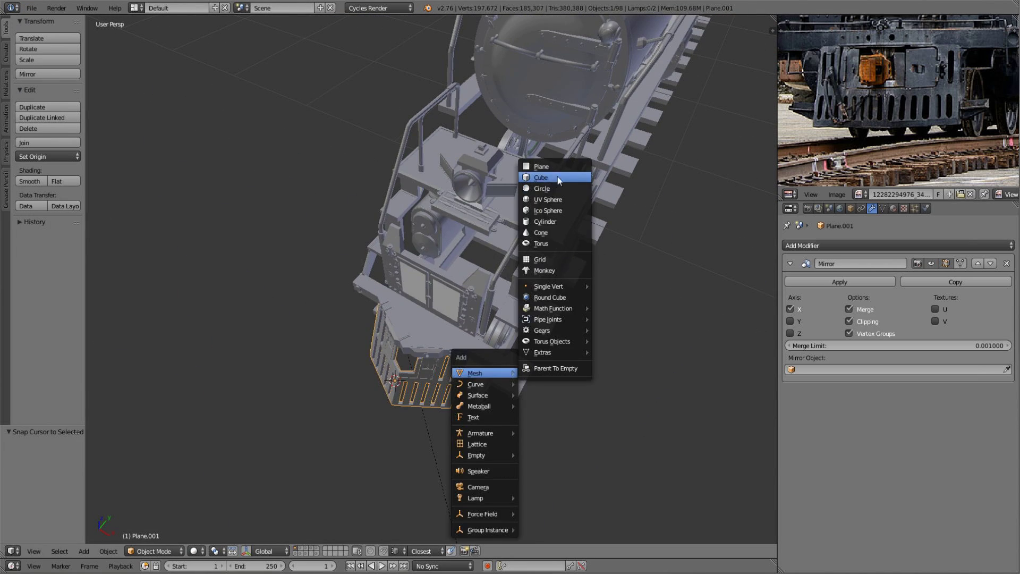
- Add a small scaled-down cube at the front of the locomotive
click(557, 177)
key(Tab)
key(s)
click(513, 357)
scroll(513, 357, up, 3)
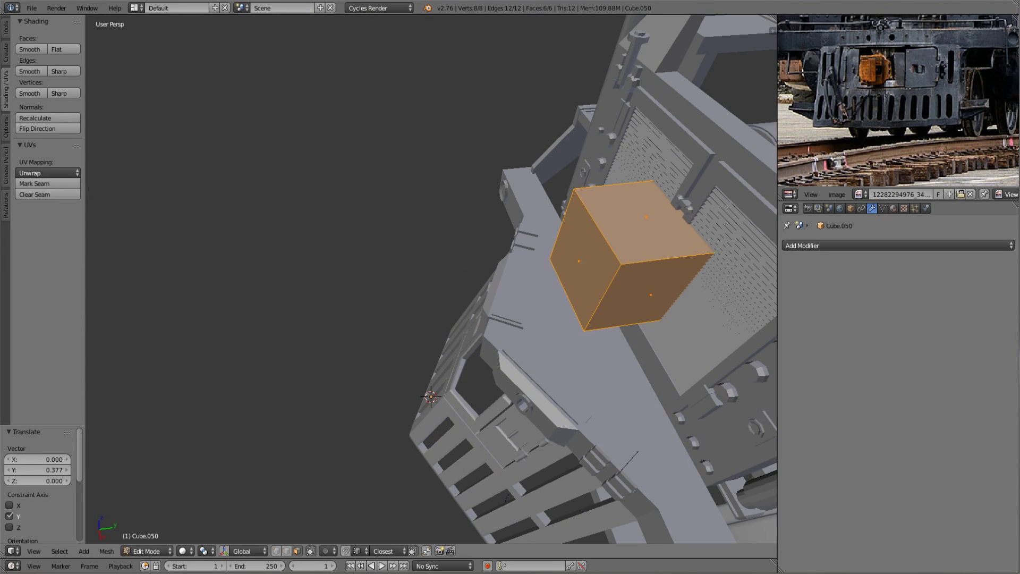
middle_drag(560, 311, 572, 348)
mouse_move(486, 391)
middle_down()
mouse_move(533, 395)
mouse_move(483, 302)
middle_up()
- Flatten the cube into a box and nudge it sideways along X
key(s)
click(509, 393)
key(x)
click(533, 395)
scroll(533, 395, up, 5)
scroll(484, 302, up, 3)
key(Tab)
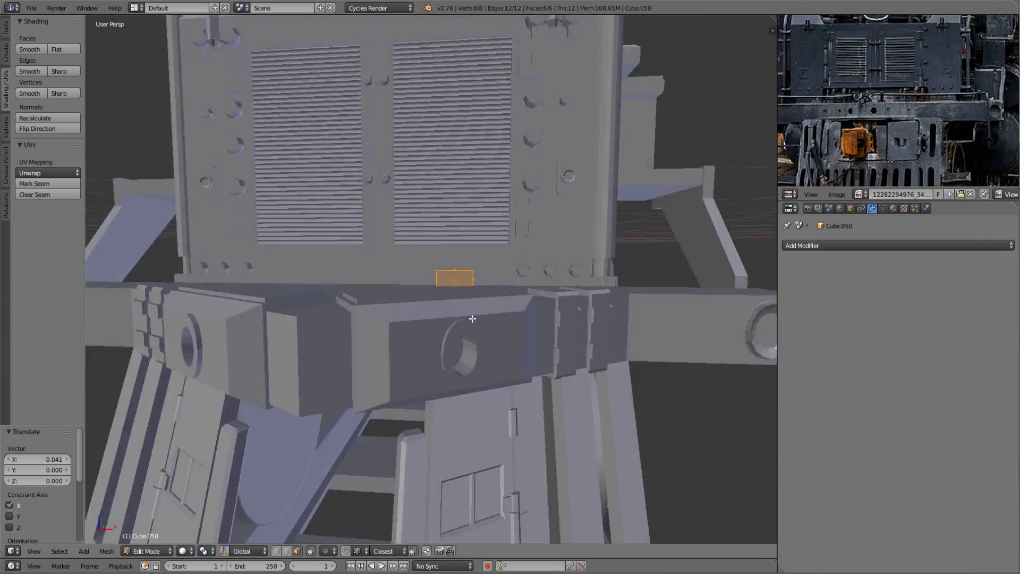
- Add an edge loop cut to the neighbouring mirrored part
right_click(381, 271)
key(Tab)
scroll(381, 270, up, 3)
key(ctrl+r)
click(585, 288)
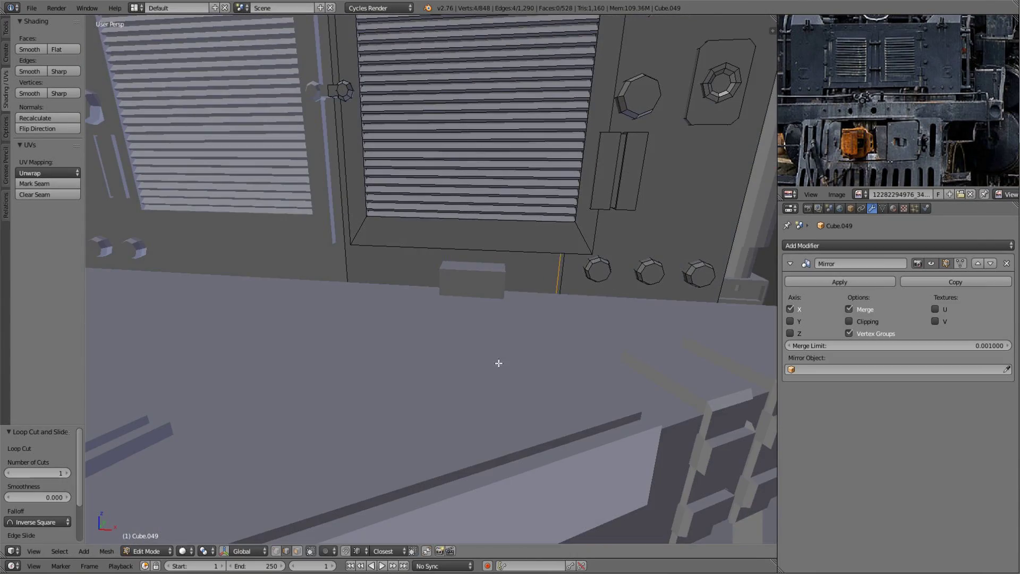
key(z)
key(z)
- Snap the 3D cursor to the box and add a cylinder bolt rotated onto its side
key(Tab)
right_click(467, 285)
key(Tab)
key(shift+s)
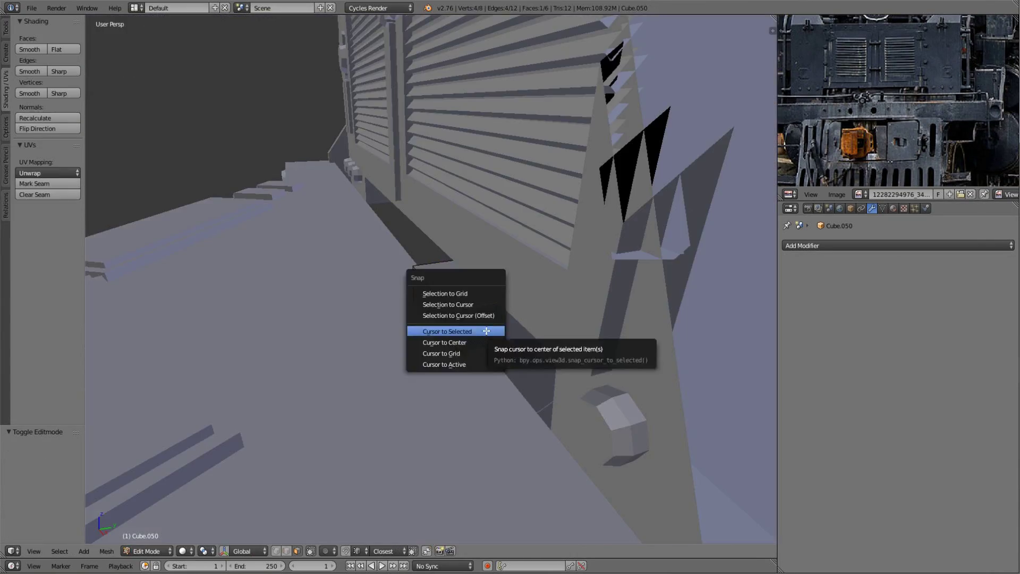
click(486, 330)
key(shift+a)
click(457, 422)
scroll(573, 379, down, 5)
key(r)
key(x)
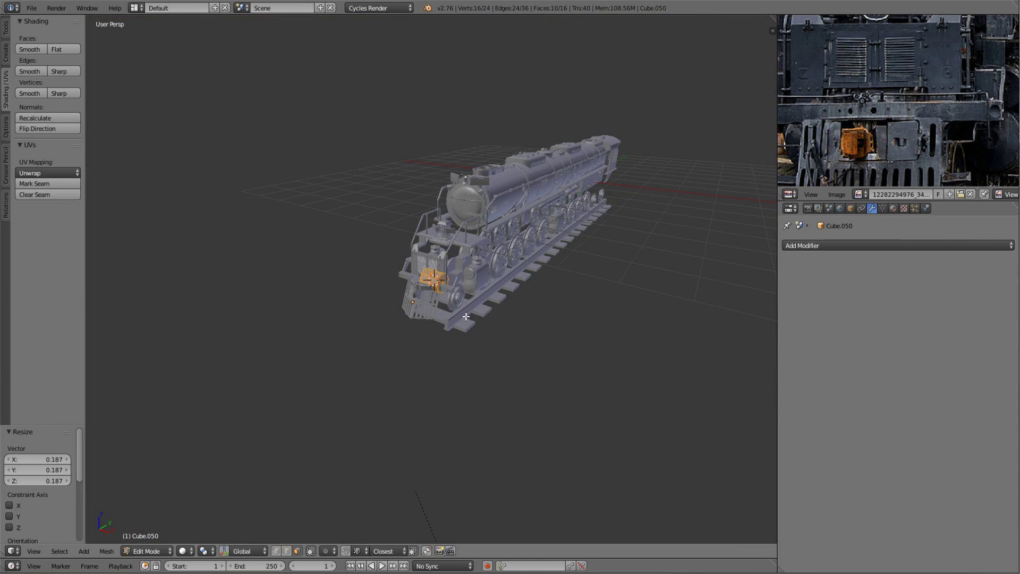
- Duplicate the bolt beside the first and cut edge loops across both bolts
key(KP_Decimal)
key(shift+d)
key(Escape)
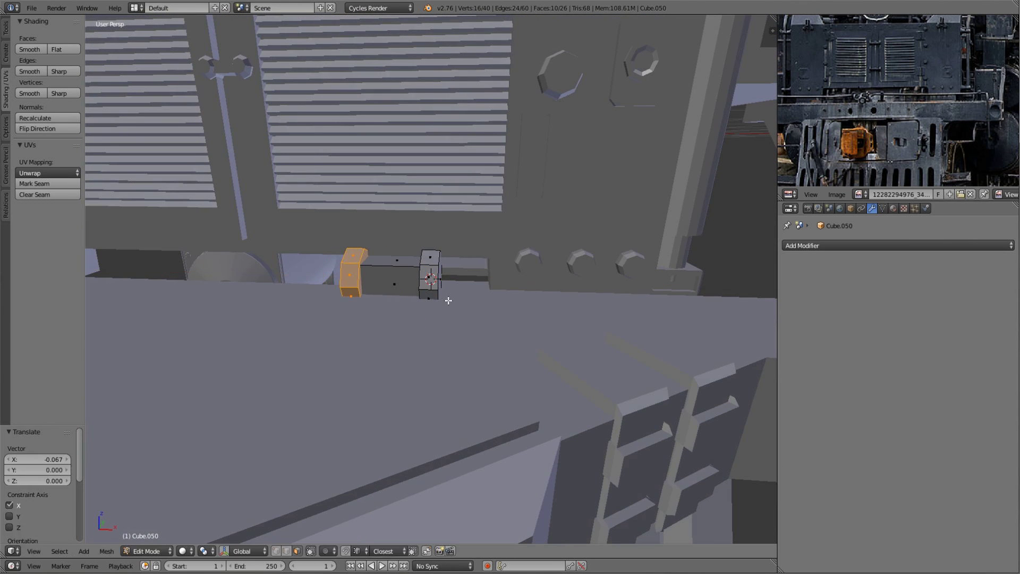
middle_drag(393, 309, 425, 297)
key(ctrl+r)
scroll(446, 276, up, 1)
click(446, 276)
key(s)
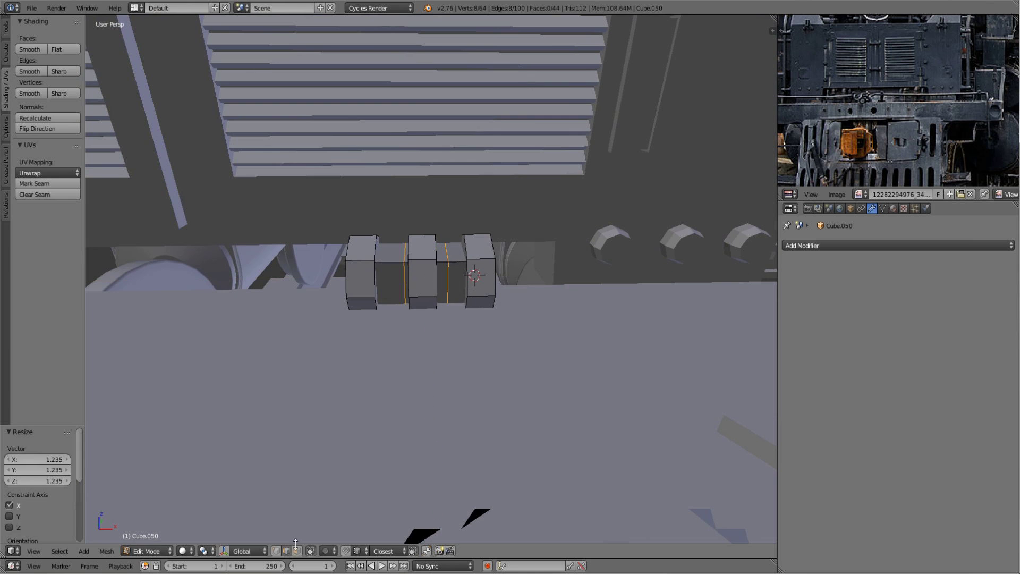
key(ctrl+r)
click(464, 285)
- Inset the bolt's end face to form a cap
mouse_move(353, 428)
middle_down()
mouse_move(464, 284)
mouse_move(476, 287)
middle_up()
right_click(475, 287)
key(i)
click(604, 318)
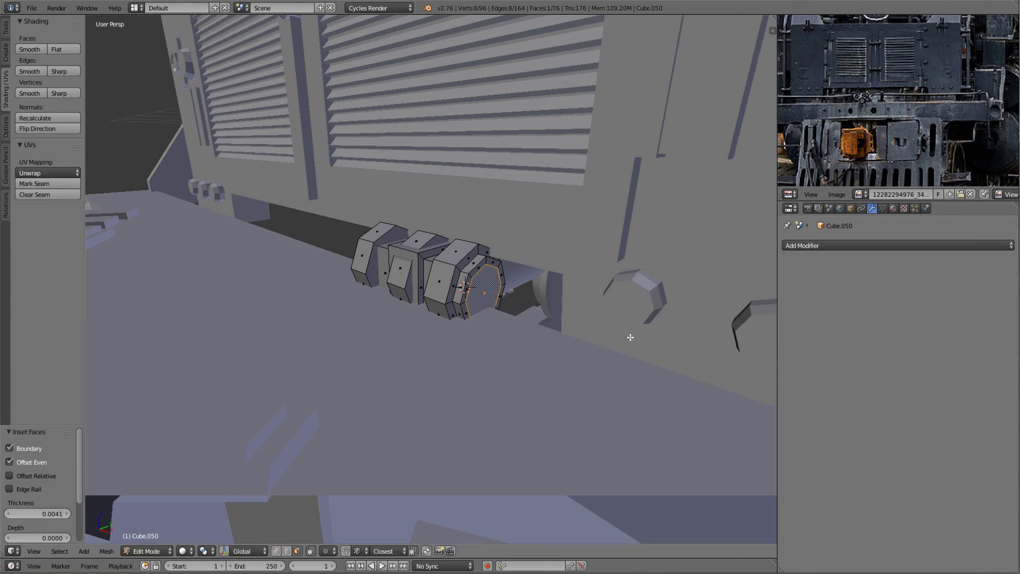
key(Tab)
key(a)
scroll(630, 337, down, 5)
middle_drag(630, 337, 464, 353)
key(shift+z)
- Add a Mirror modifier so the bolt bracket is mirrored across the locomotive
click(898, 246)
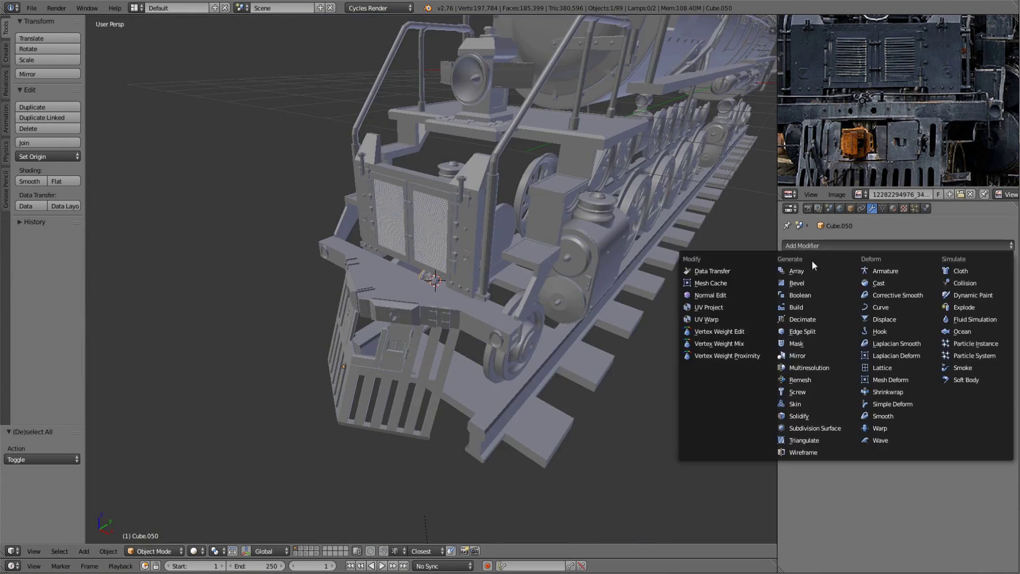
click(812, 366)
mouse_move(406, 303)
middle_down()
mouse_move(477, 311)
mouse_move(393, 268)
middle_up()
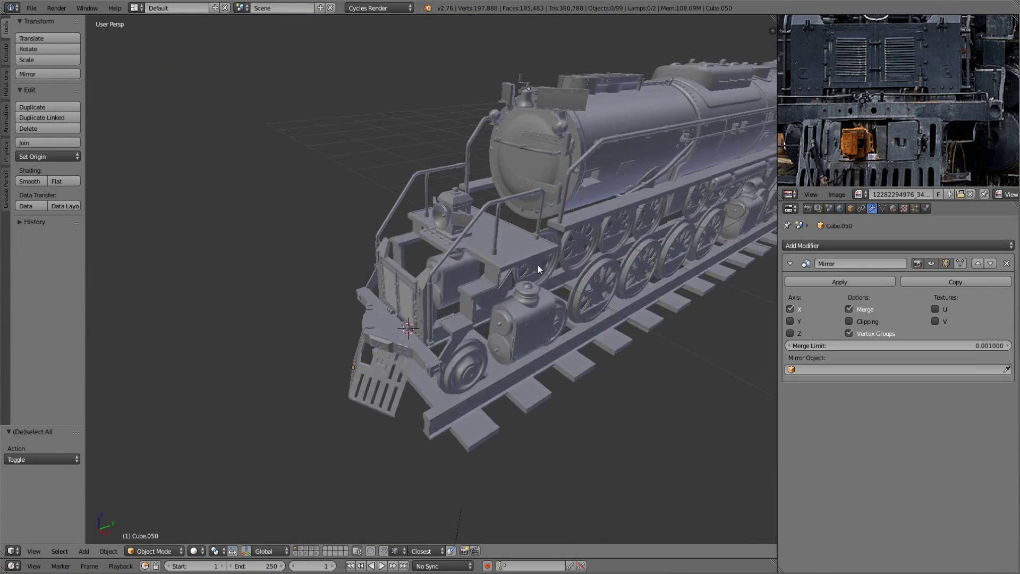
middle_drag(664, 297, 637, 286)
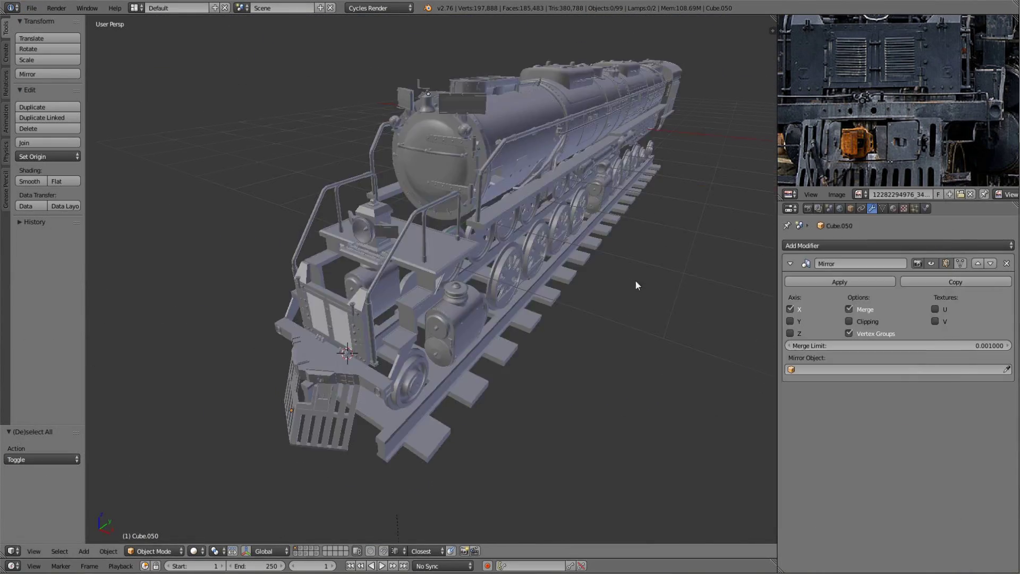
- Select the front beam and snap the 3D cursor to it
middle_drag(298, 420, 485, 298)
right_click(485, 298)
key(shift+s)
click(460, 311)
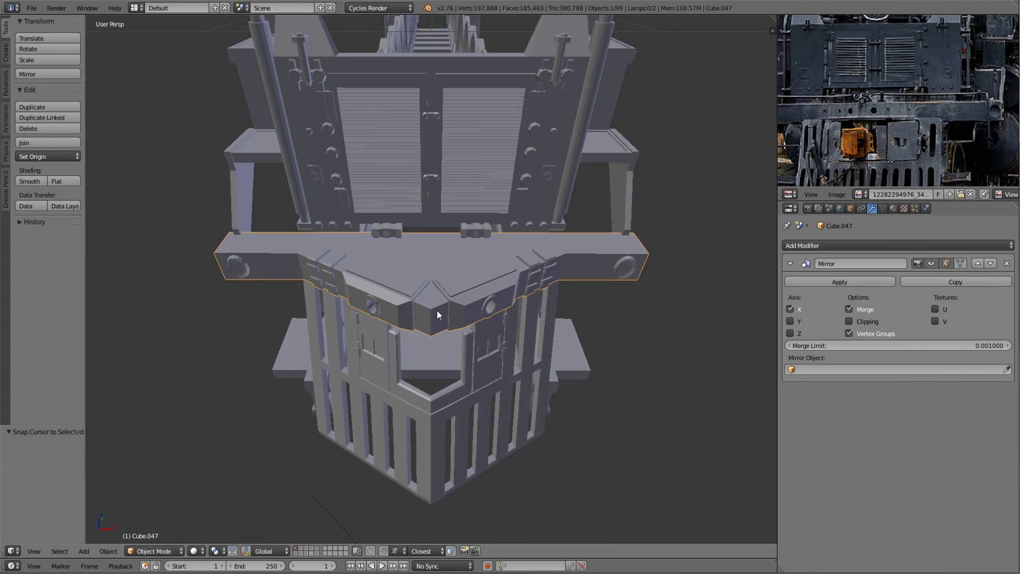
scroll(466, 305, up, 3)
- Add a cylinder at the locomotive front and shrink it down
key(shift+a)
click(501, 364)
scroll(501, 364, down, 5)
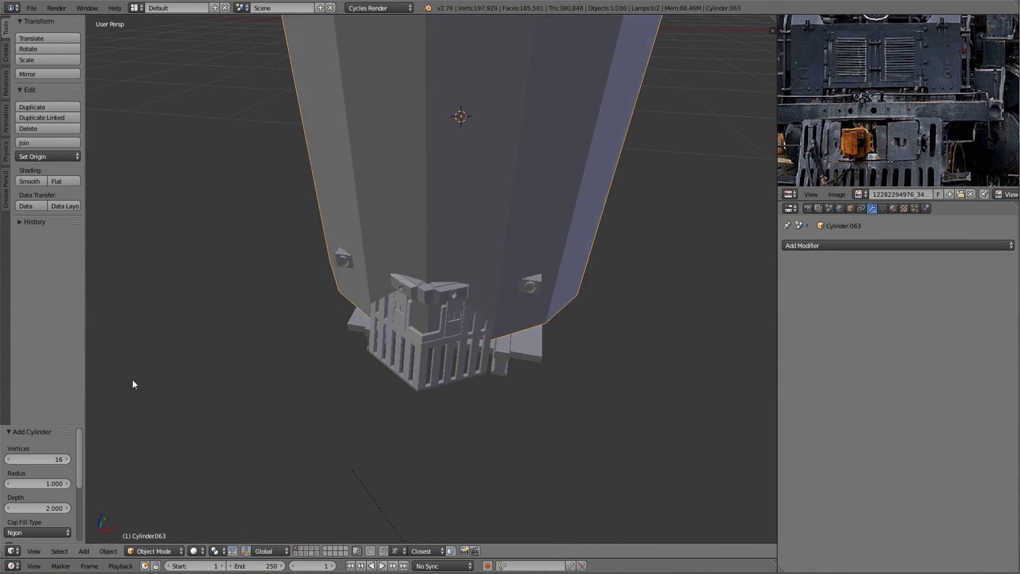
key(Tab)
key(s)
click(466, 235)
click(456, 196)
scroll(421, 180, up, 5)
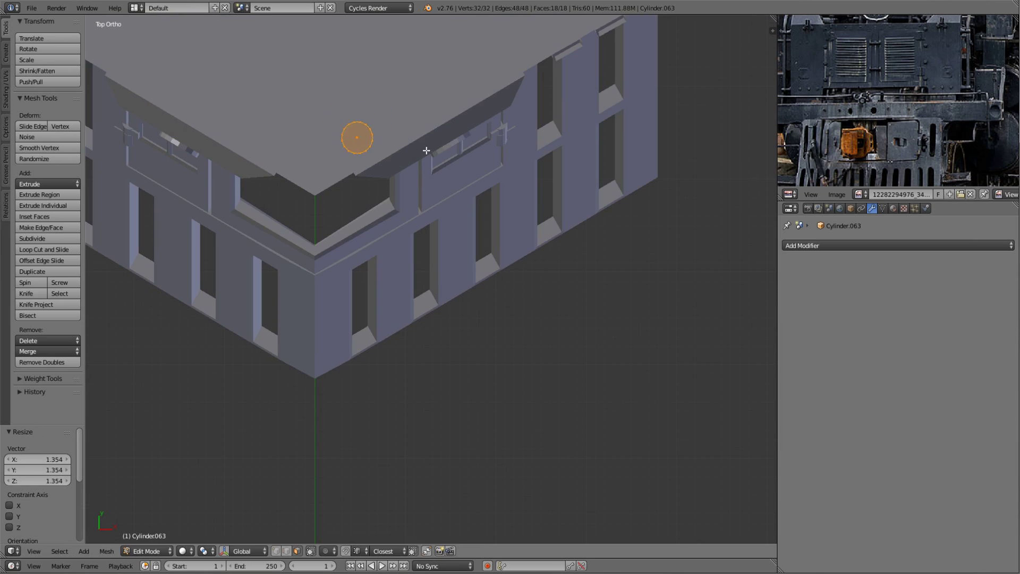
mouse_move(426, 151)
middle_down()
mouse_move(460, 291)
mouse_move(538, 344)
mouse_move(560, 336)
mouse_move(587, 302)
mouse_move(531, 264)
middle_up()
- Squash the cylinder vertically and extrude its top upward into a column
key(s)
key(z)
click(538, 344)
key(e)
key(s)
click(587, 303)
key(e)
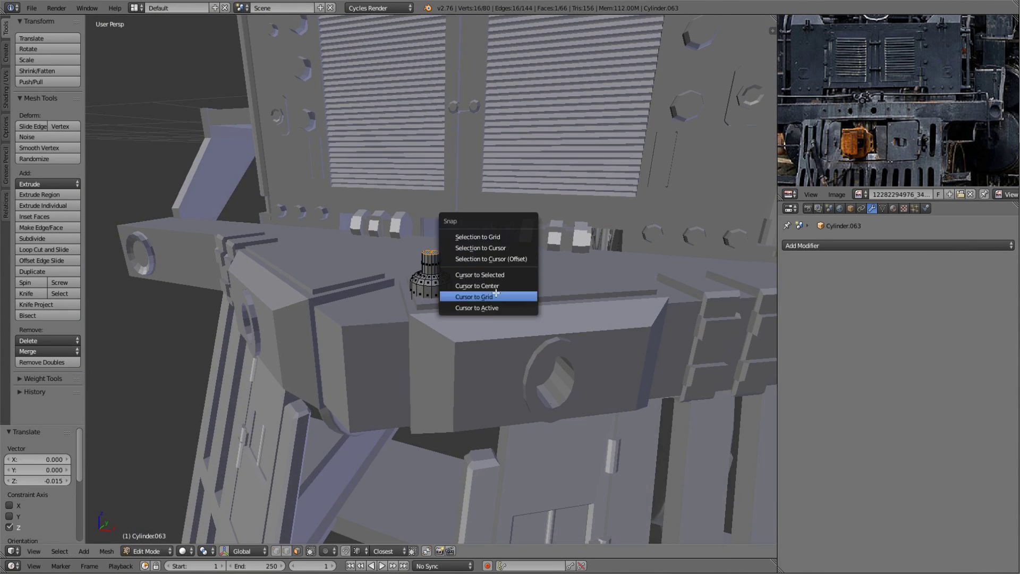
- Place the 3D cursor and add a second cylinder with 16 vertices
click(516, 285)
scroll(516, 285, down, 8)
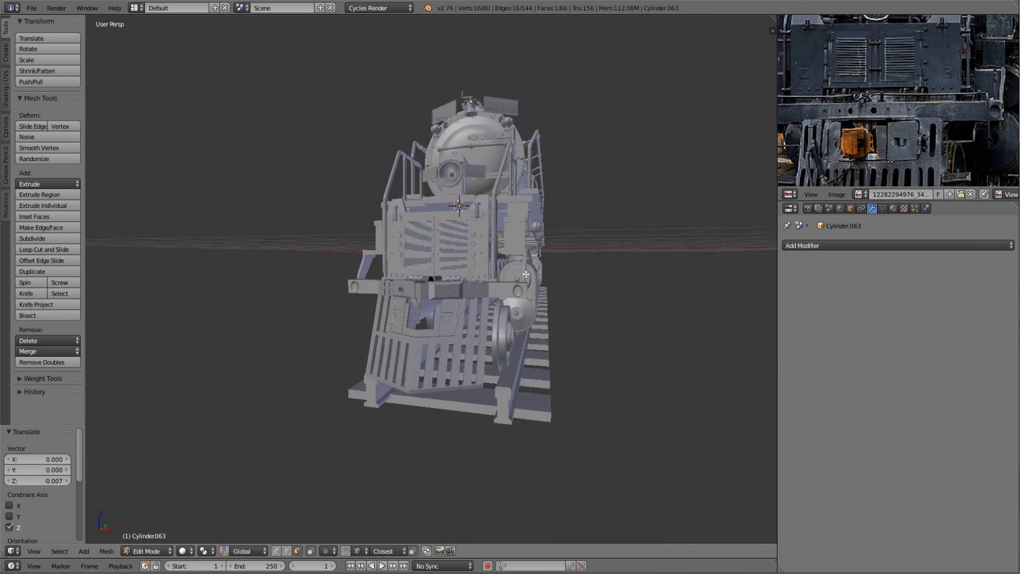
scroll(431, 274, up, 8)
key(shift+a)
click(49, 461)
key(Return)
scroll(544, 348, down, 5)
key(r)
key(x)
key(9)
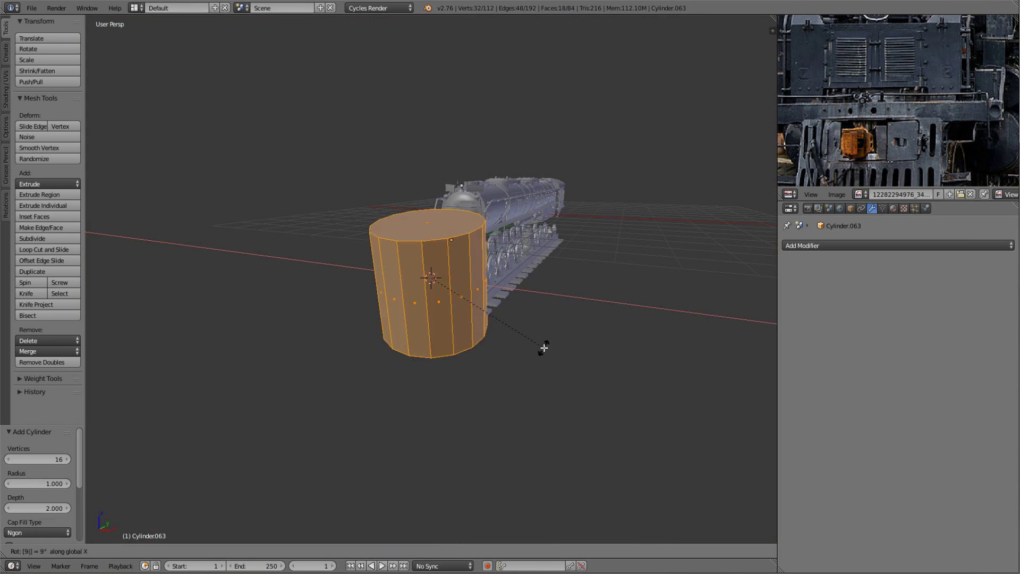
key(ctrl+z)
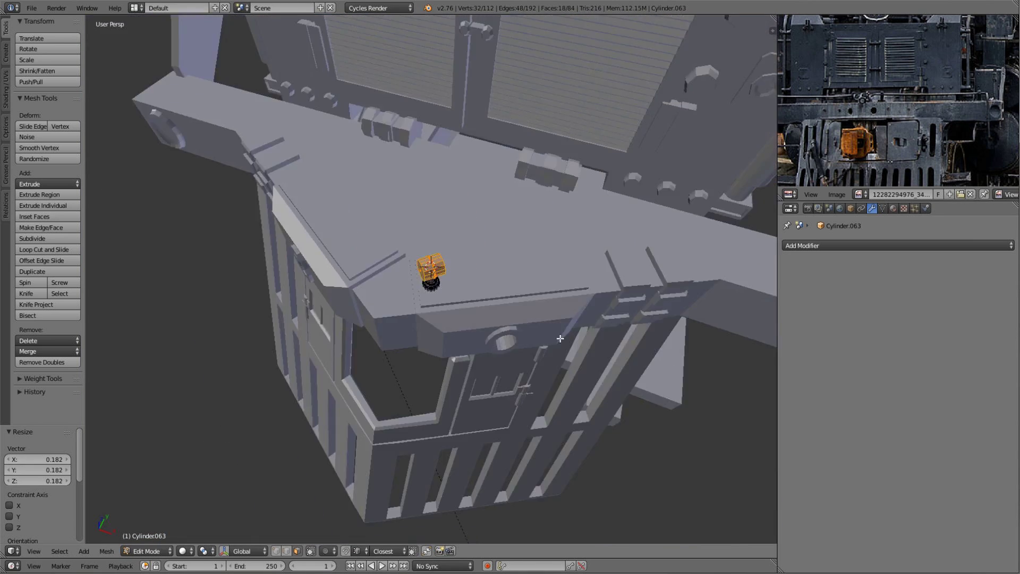
- Rotate the new cylinder onto its side around X to form a thin rod
middle_drag(539, 346, 558, 327)
key(r)
key(x)
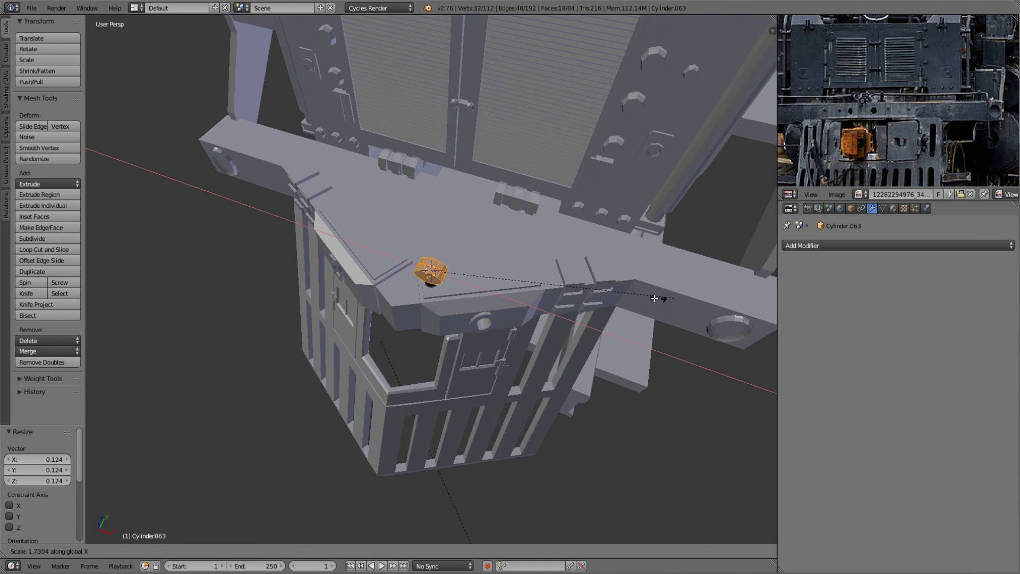
click(545, 273)
key(KP_7)
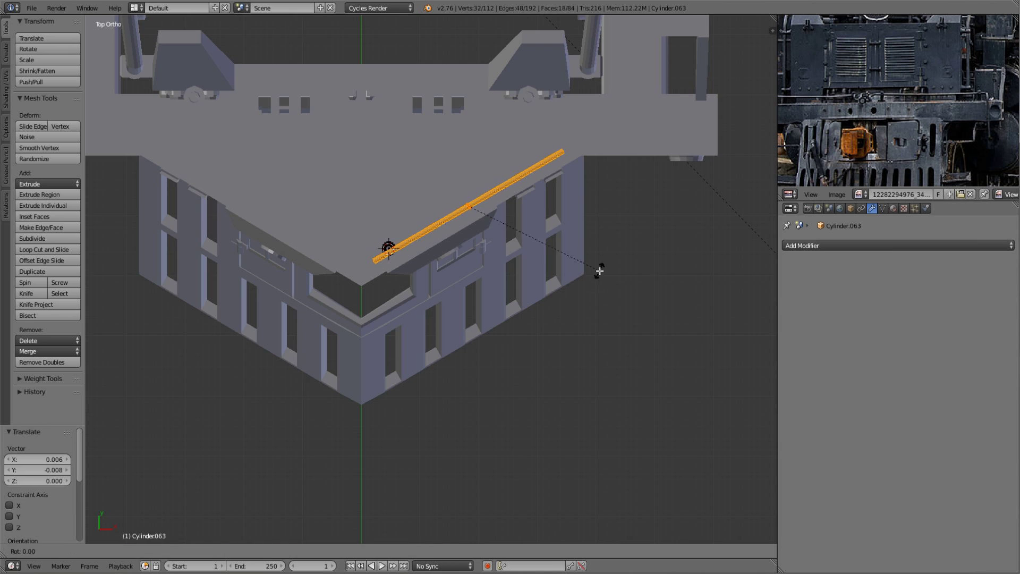
middle_drag(600, 271, 455, 254)
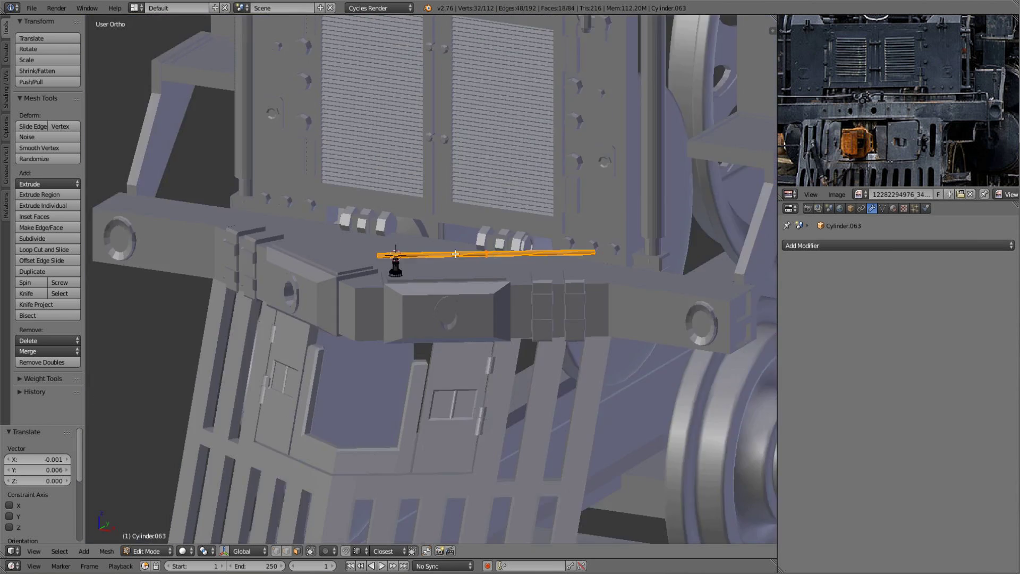
key(ctrl+l)
key(KP_7)
- Extrude the pipe end and rotate its end face into an angled bend
key(e)
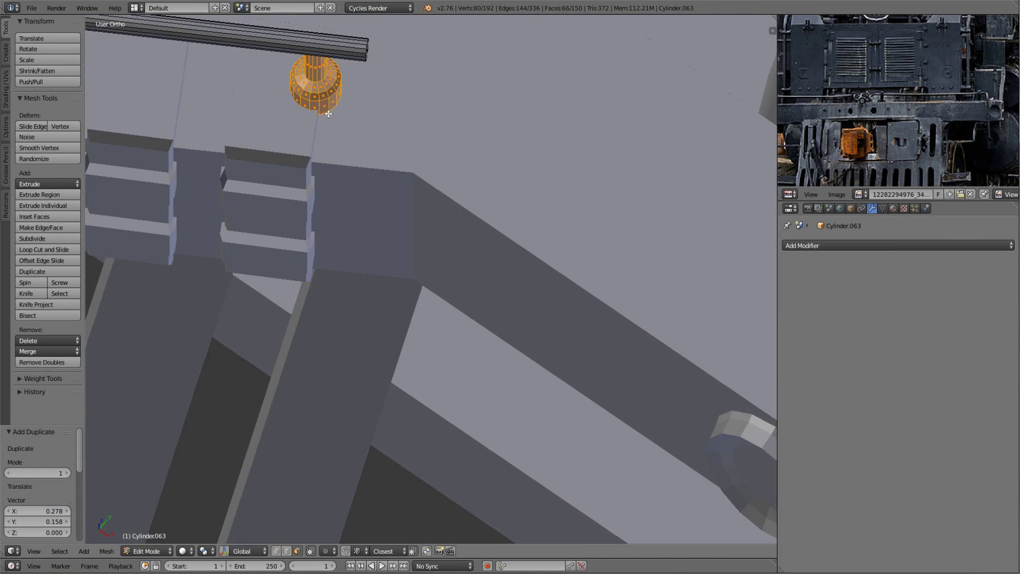
middle_drag(601, 132, 455, 263)
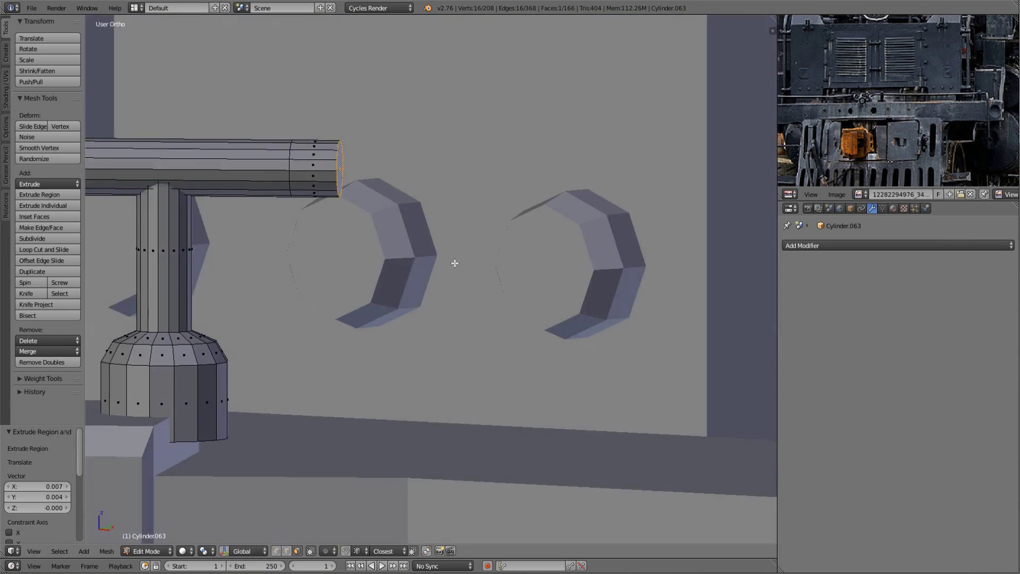
key(r)
click(386, 344)
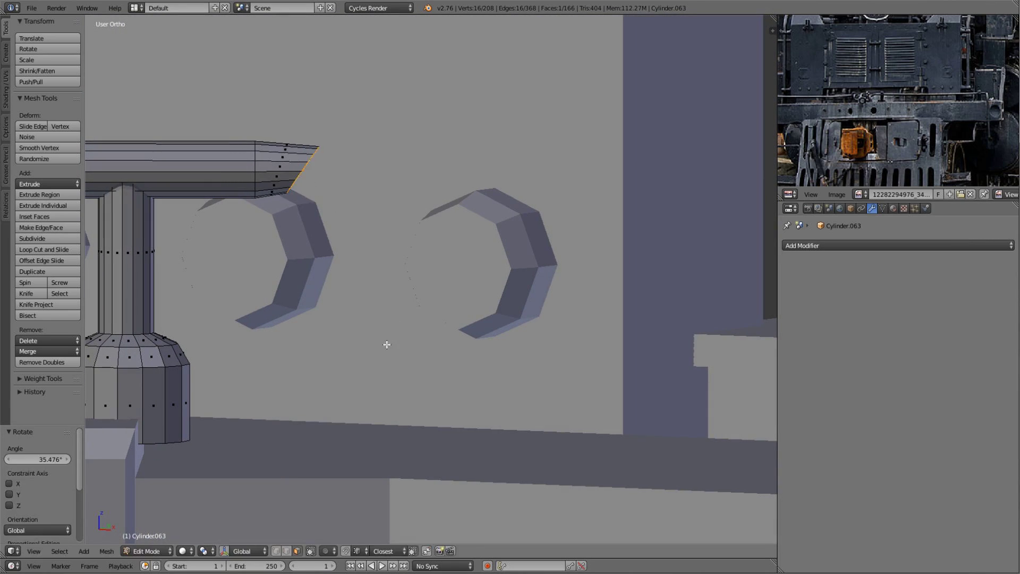
key(Tab)
key(Tab)
mouse_move(366, 122)
middle_down()
mouse_move(403, 255)
mouse_move(531, 241)
mouse_move(616, 269)
middle_up()
- Add two edge loops along the pipe with loop cut
key(ctrl+r)
click(531, 241)
scroll(430, 256, up, 2)
click(431, 257)
scroll(430, 257, down, 3)
key(a)
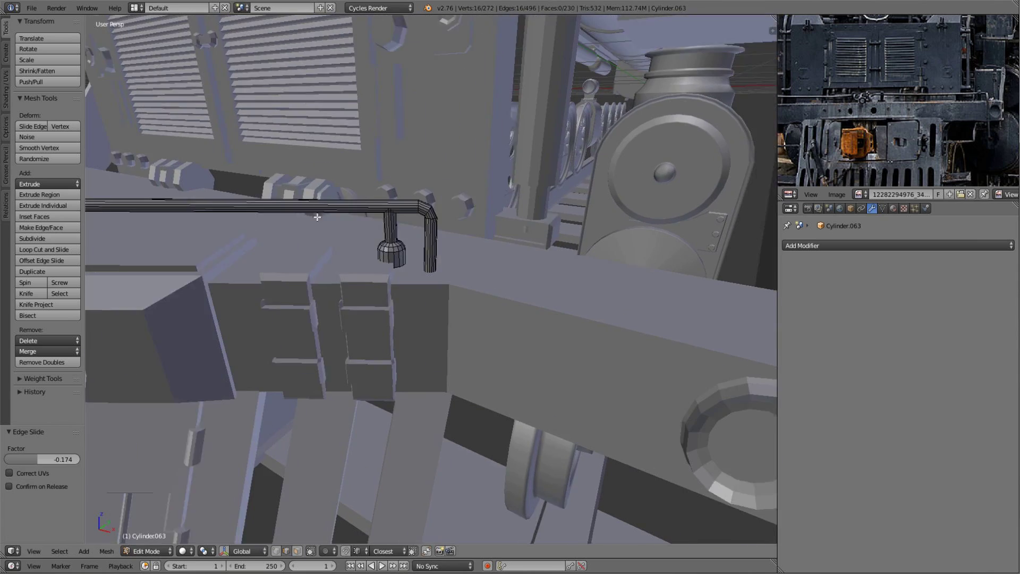
mouse_move(430, 257)
middle_down()
mouse_move(398, 212)
mouse_move(563, 287)
mouse_move(479, 369)
mouse_move(507, 350)
mouse_move(445, 362)
mouse_move(571, 254)
mouse_move(494, 280)
middle_up()
click(387, 223)
- Add a Mirror modifier so the pipe is copied to the other side
key(Tab)
key(a)
key(shift+z)
scroll(508, 350, down, 4)
key(shift+z)
click(898, 245)
click(799, 374)
scroll(438, 343, down, 3)
- Inspect the mirrored pipe, toggling between wireframe and solid display
middle_drag(908, 158, 881, 188)
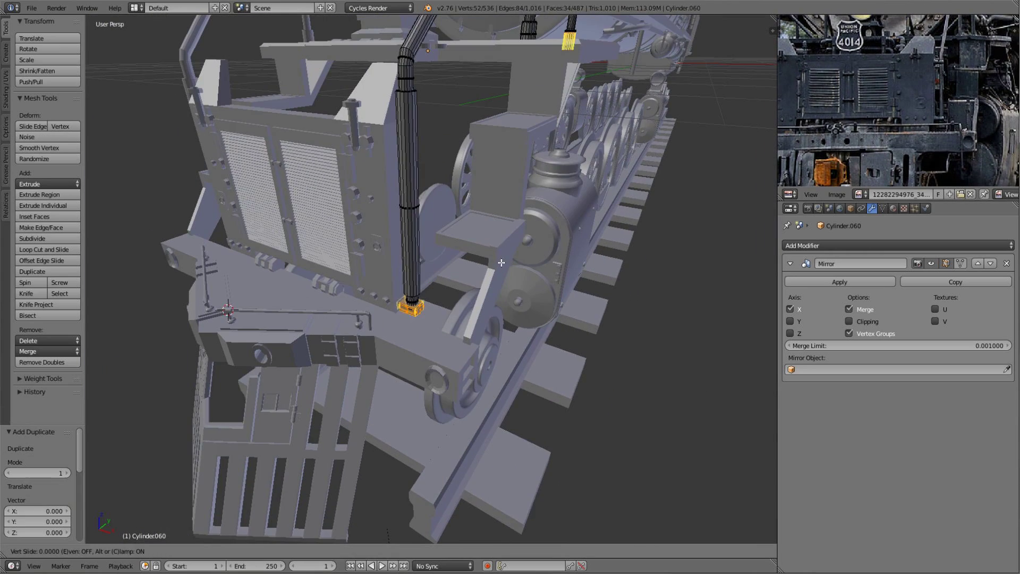
key(a)
middle_drag(497, 241, 417, 319)
scroll(413, 314, down, 5)
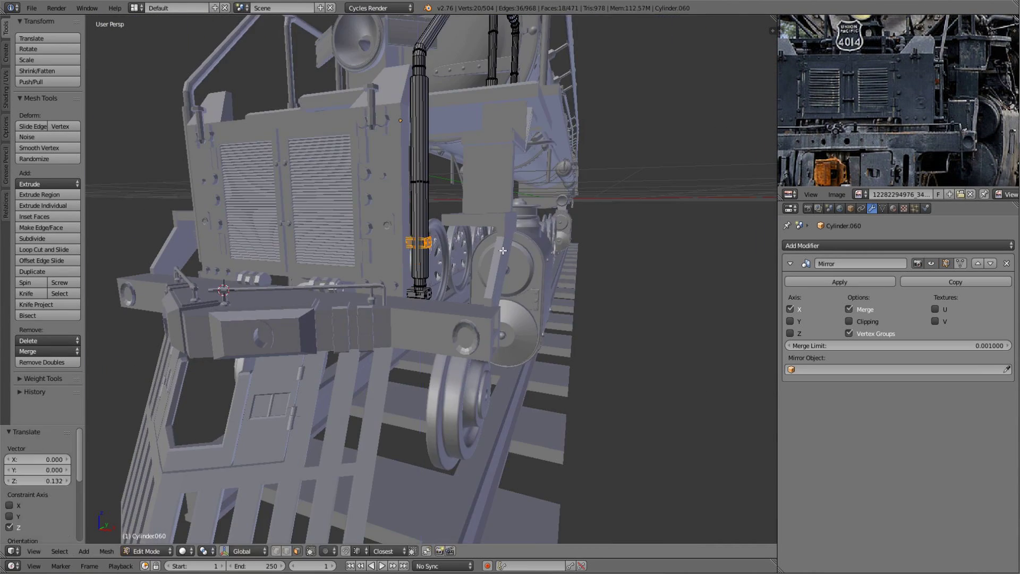
key(Tab)
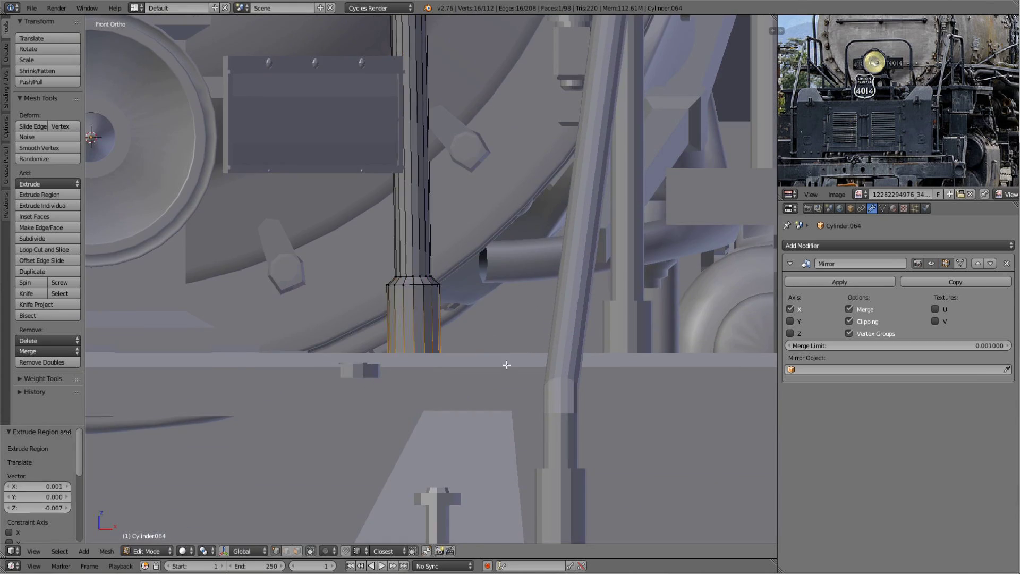
scroll(507, 365, down, 10)
key(z)
key(z)
key(a)
key(a)
key(z)
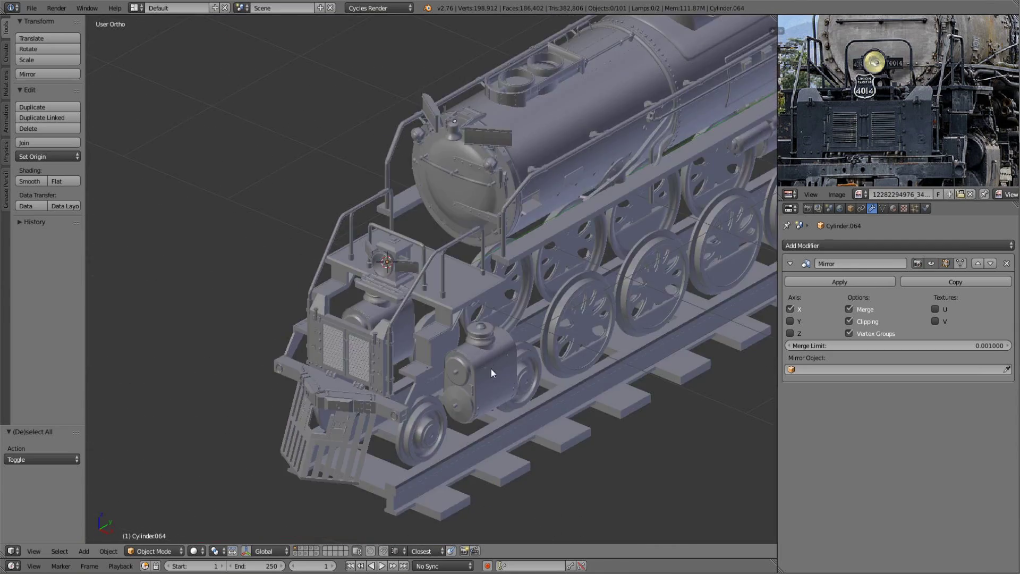
- Rotate the selected wheel counterweights to a new angle
scroll(491, 369, down, 3)
middle_drag(429, 349, 442, 419)
scroll(400, 327, up, 4)
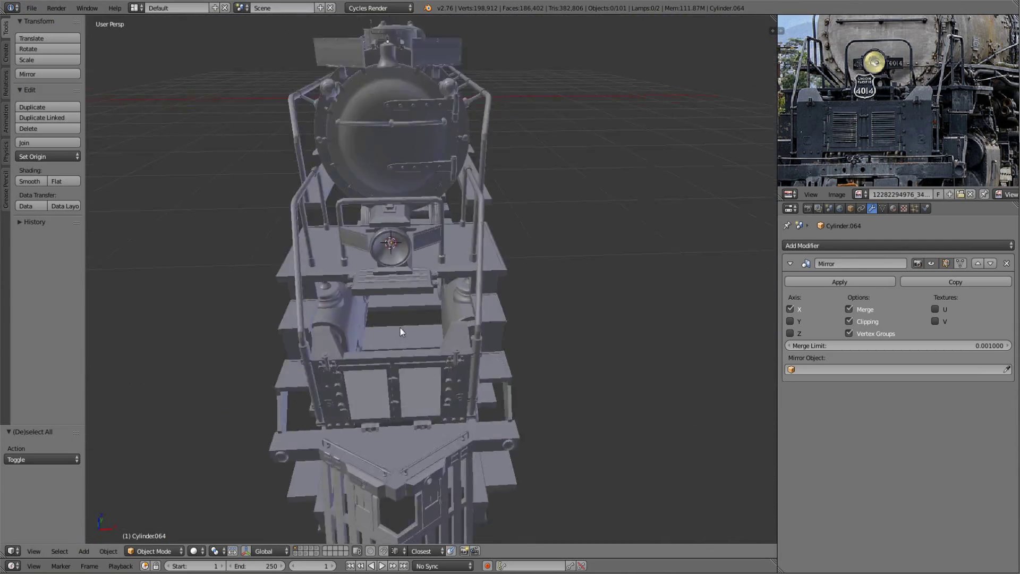
mouse_move(400, 328)
middle_down()
mouse_move(460, 315)
mouse_move(382, 346)
middle_up()
scroll(383, 345, down, 2)
scroll(369, 367, up, 5)
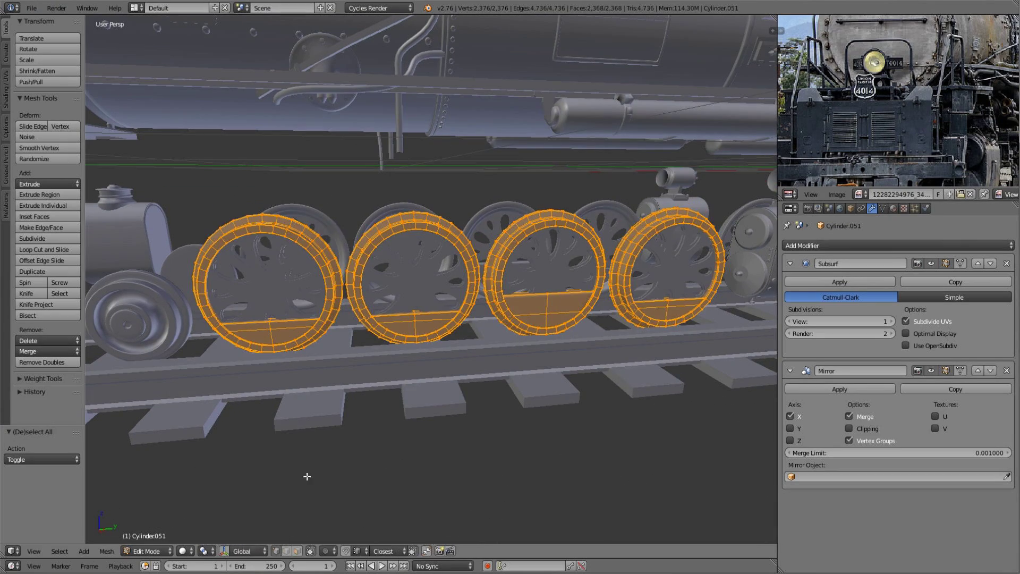
middle_drag(475, 309, 442, 327)
key(r)
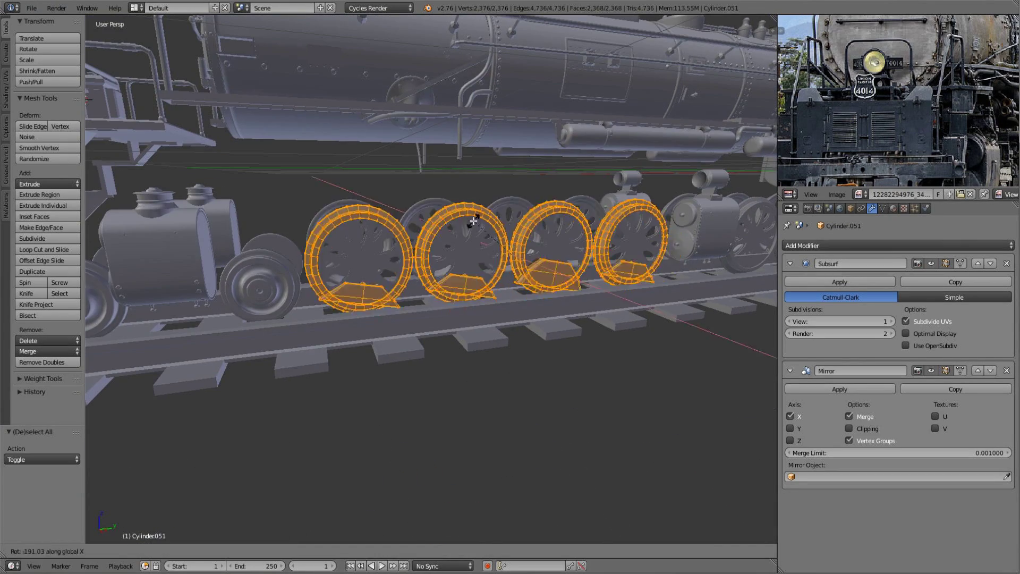
click(473, 220)
- Select the first driving wheel's rim and counterweight with L and rotate them
scroll(435, 342, up, 4)
middle_drag(278, 287, 356, 158)
key(l)
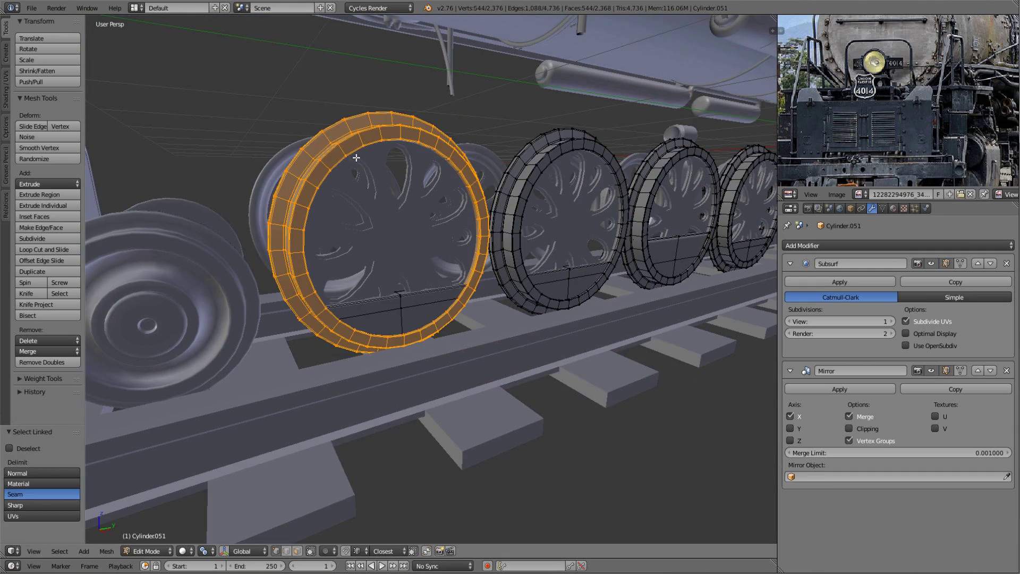
middle_drag(446, 377, 496, 325)
key(l)
key(r)
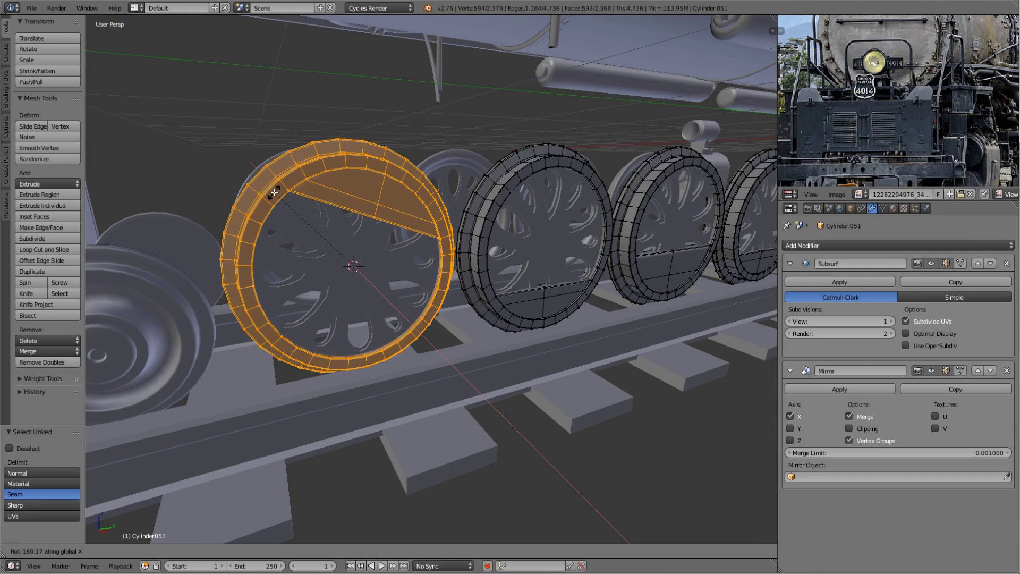
- Rotate the neighbouring wheel's counterweight, then leave Edit Mode
right_click(477, 250)
key(l)
key(shift+s)
click(430, 297)
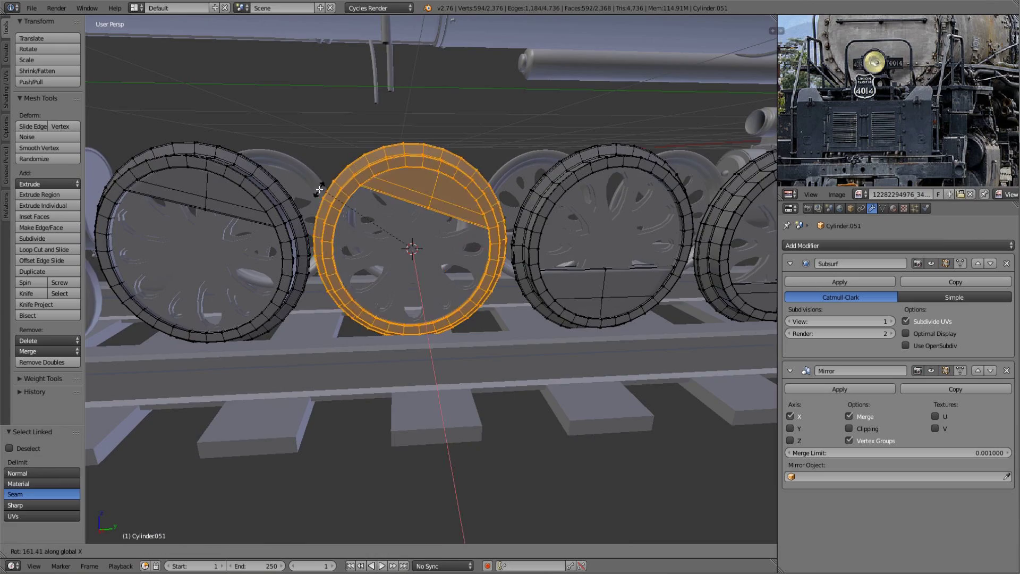
click(319, 190)
scroll(372, 223, down, 5)
scroll(372, 224, up, 5)
key(Tab)
- Hide the tool shelf and narrow and pan the reference image area
mouse_move(517, 285)
middle_down()
mouse_move(470, 239)
mouse_move(311, 260)
middle_up()
scroll(514, 331, down, 5)
scroll(432, 316, up, 4)
middle_drag(432, 316, 383, 338)
key(t)
key(a)
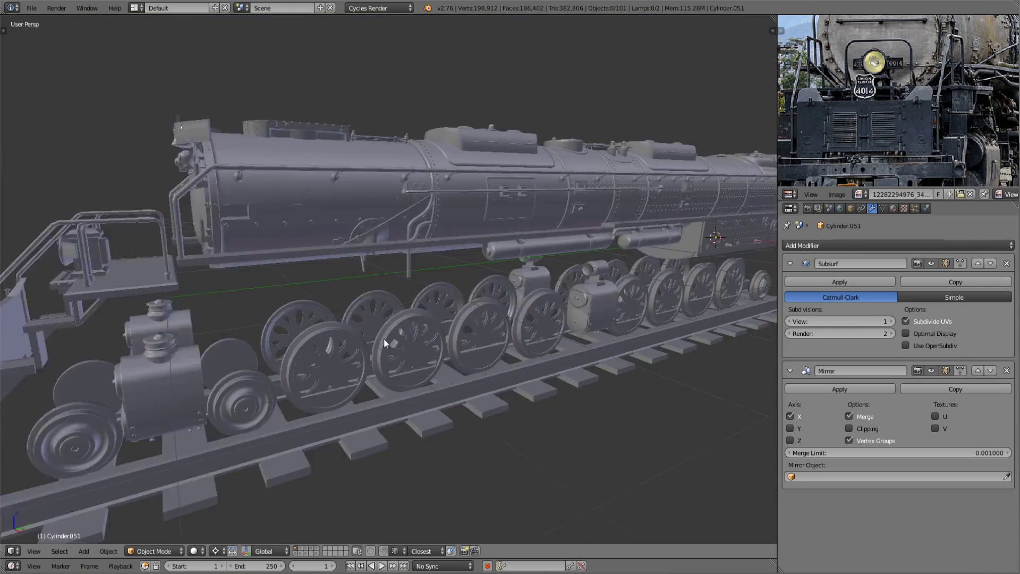
scroll(383, 337, down, 3)
drag(778, 340, 820, 340)
middle_drag(919, 100, 915, 119)
scroll(418, 326, up, 3)
middle_drag(418, 326, 390, 377)
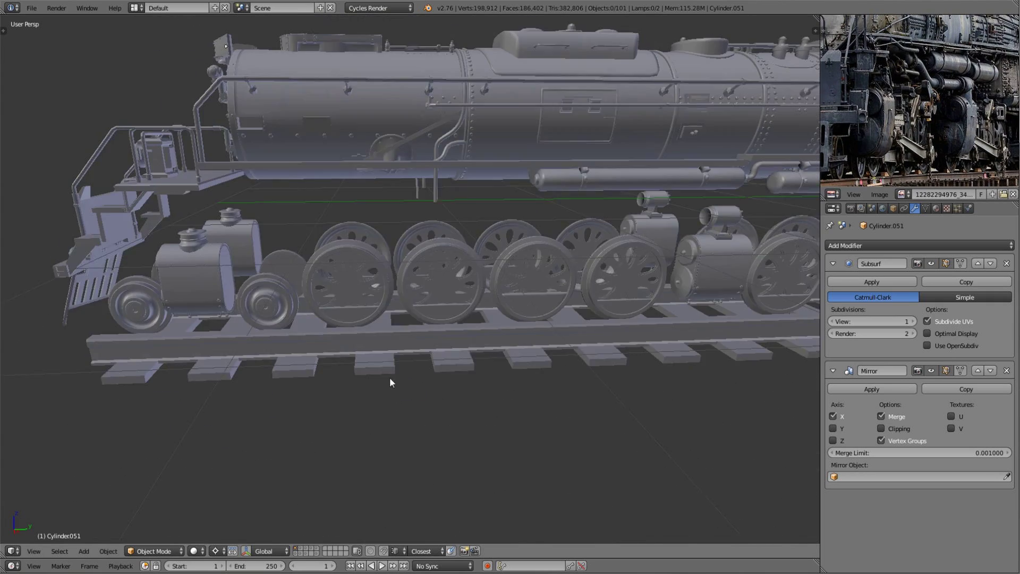
- Change the pivot point setting before adding a new mesh
click(215, 551)
click(229, 531)
scroll(478, 309, down, 4)
key(shift+a)
- Add a cylinder and move it onto the first driving wheel
click(540, 364)
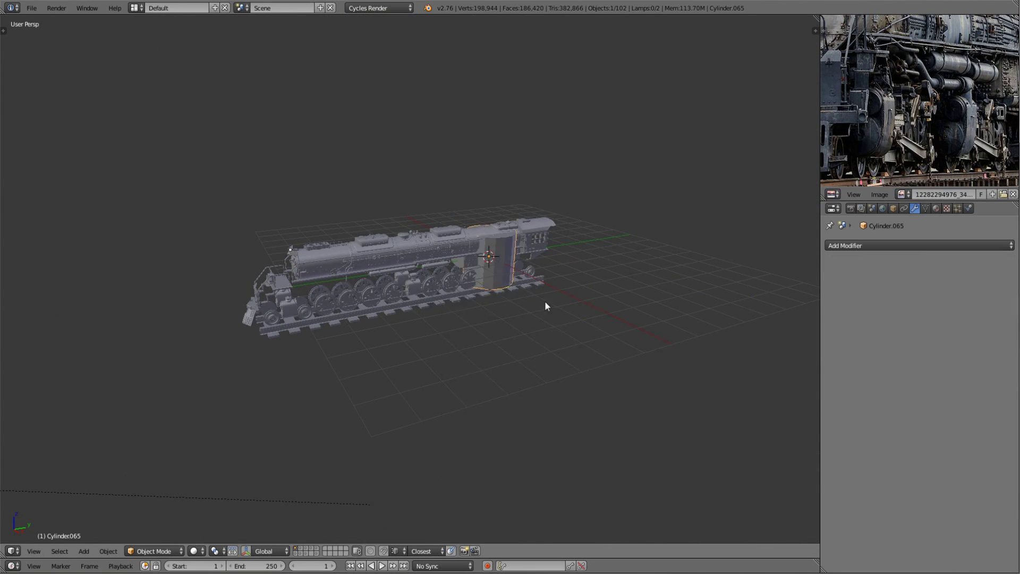
key(t)
scroll(545, 302, up, 3)
key(Tab)
key(Tab)
key(KP_1)
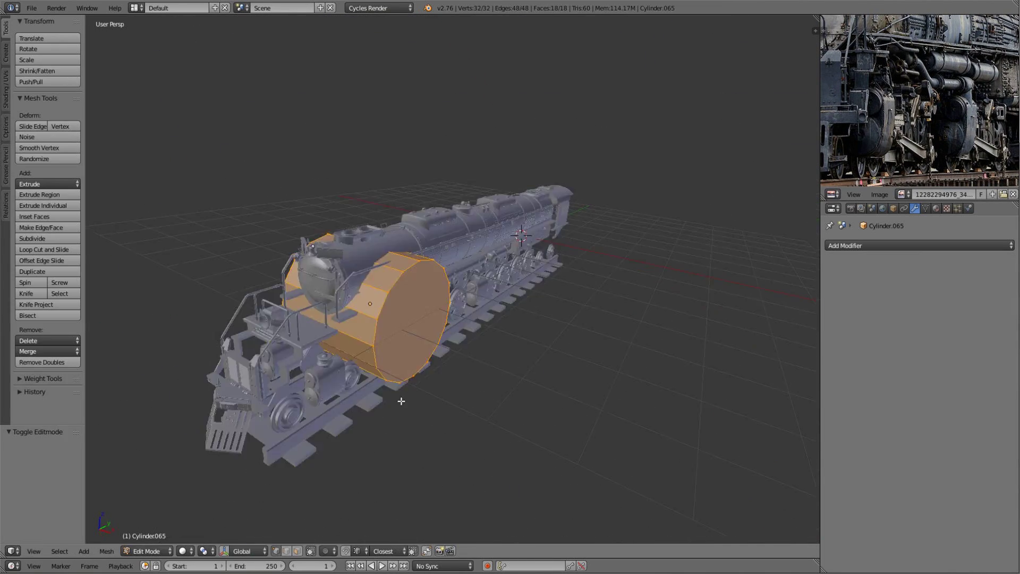
key(KP_3)
scroll(451, 279, up, 5)
key(g)
click(634, 314)
- Shrink the cylinder and flatten it along X into a thin disc
key(s)
click(521, 294)
key(z)
scroll(521, 294, down, 3)
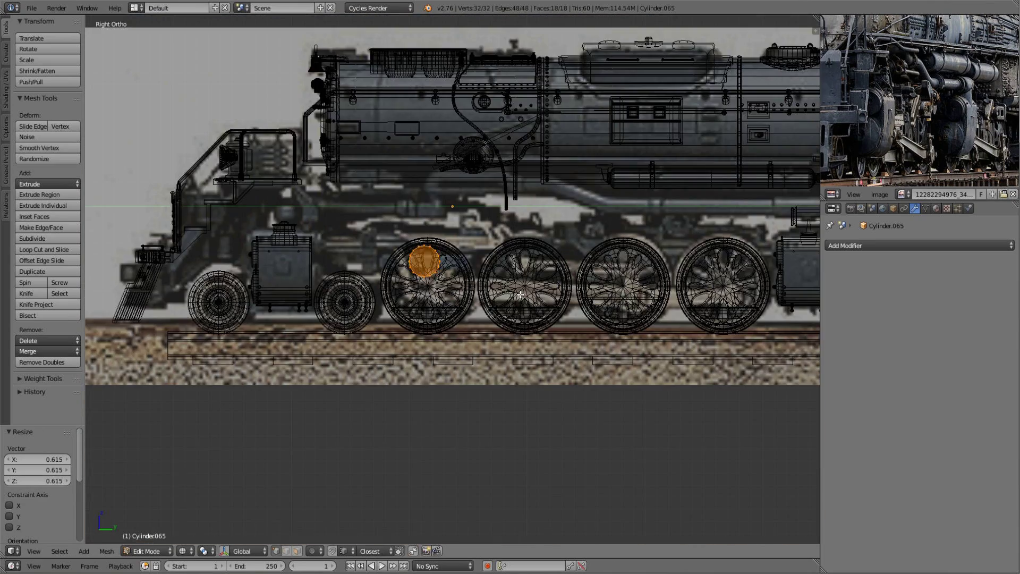
key(z)
scroll(483, 305, up, 3)
middle_drag(484, 305, 470, 324)
key(s)
key(x)
click(470, 324)
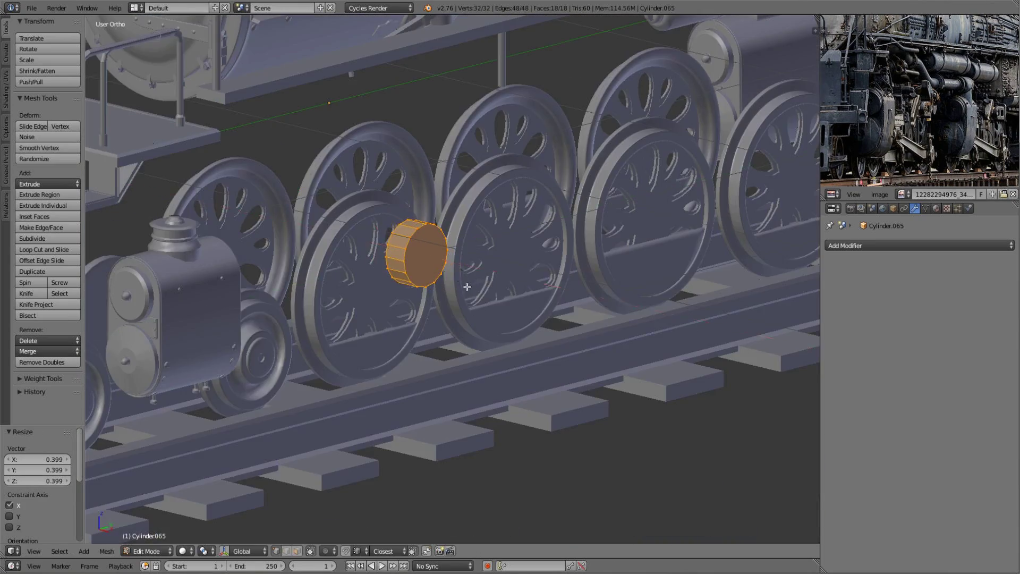
scroll(471, 324, up, 3)
- Inset and extrude the cylinder's outer cap face
key(KP_3)
scroll(471, 324, down, 5)
key(a)
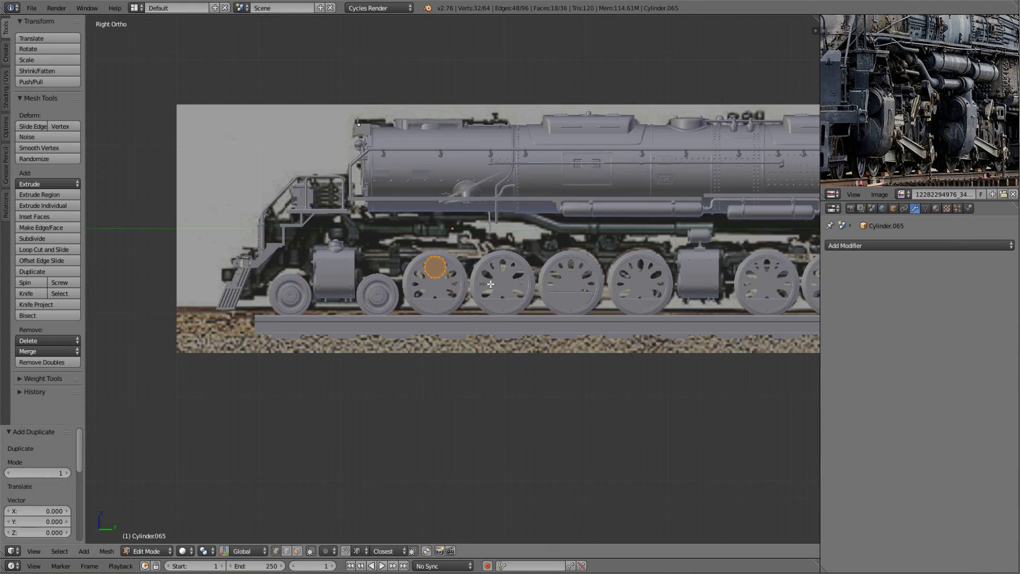
scroll(411, 247, up, 5)
mouse_move(471, 324)
middle_down()
mouse_move(411, 247)
mouse_move(462, 266)
middle_up()
right_click(463, 266)
key(i)
key(e)
click(532, 318)
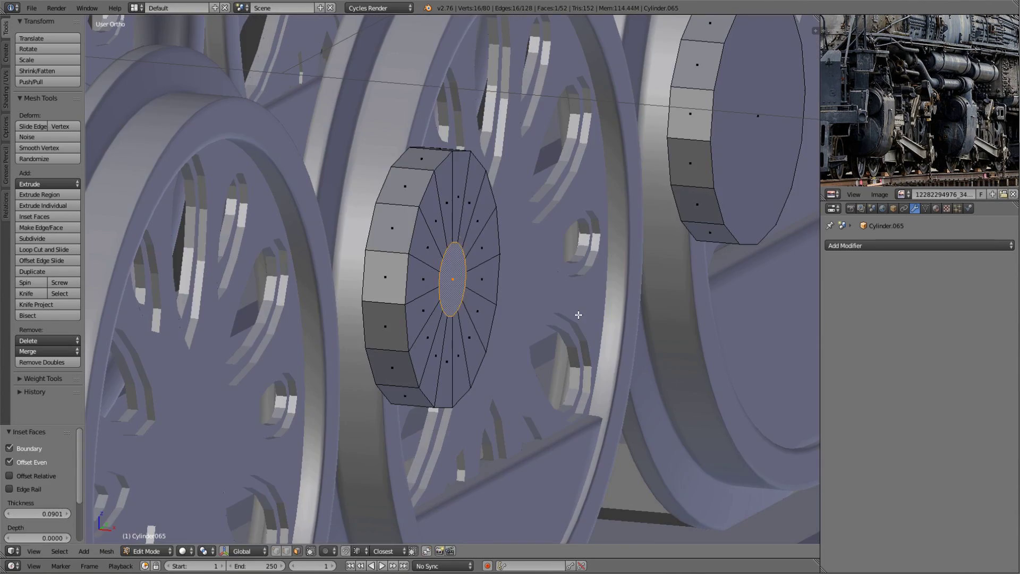
- Scale the extruded cap slightly and enlarge the surrounding ring of faces
mouse_move(531, 318)
middle_down()
mouse_move(551, 332)
mouse_move(505, 308)
mouse_move(531, 297)
mouse_move(542, 324)
middle_up()
scroll(483, 296, down, 2)
key(s)
click(535, 295)
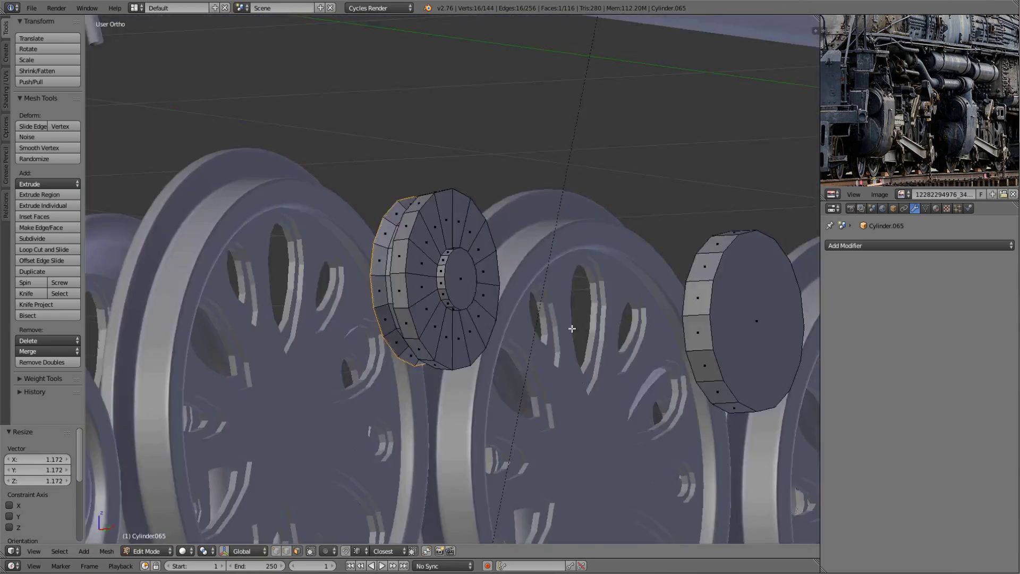
scroll(542, 324, up, 2)
key(s)
click(536, 343)
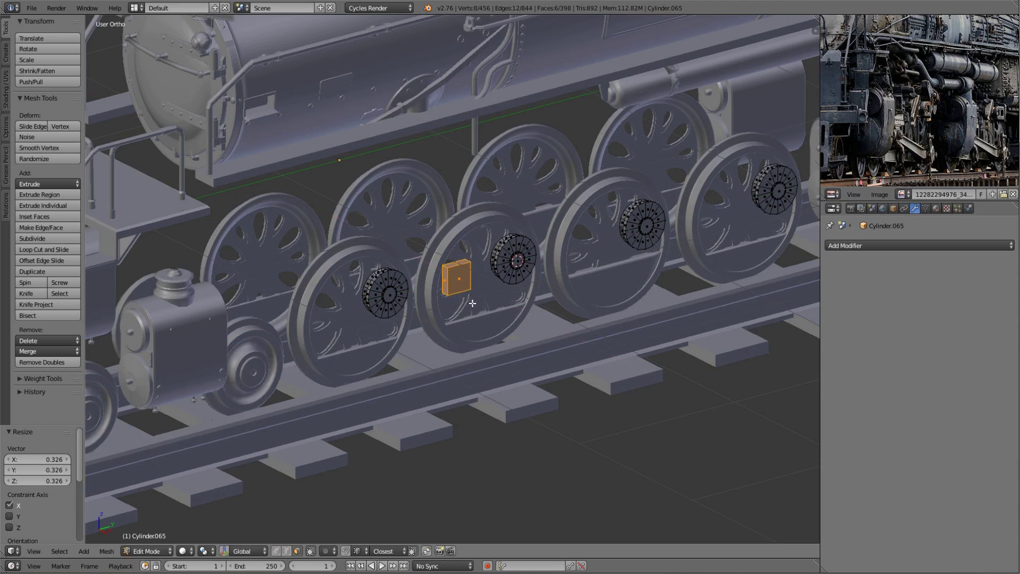
- Extrude the box's top face and scale it along Z
key(e)
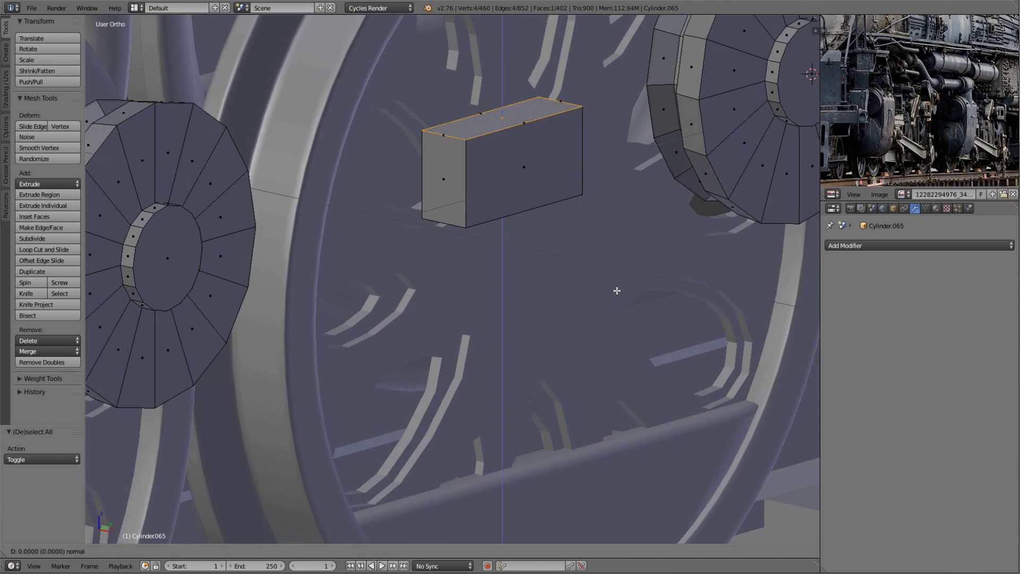
click(617, 290)
key(s)
key(z)
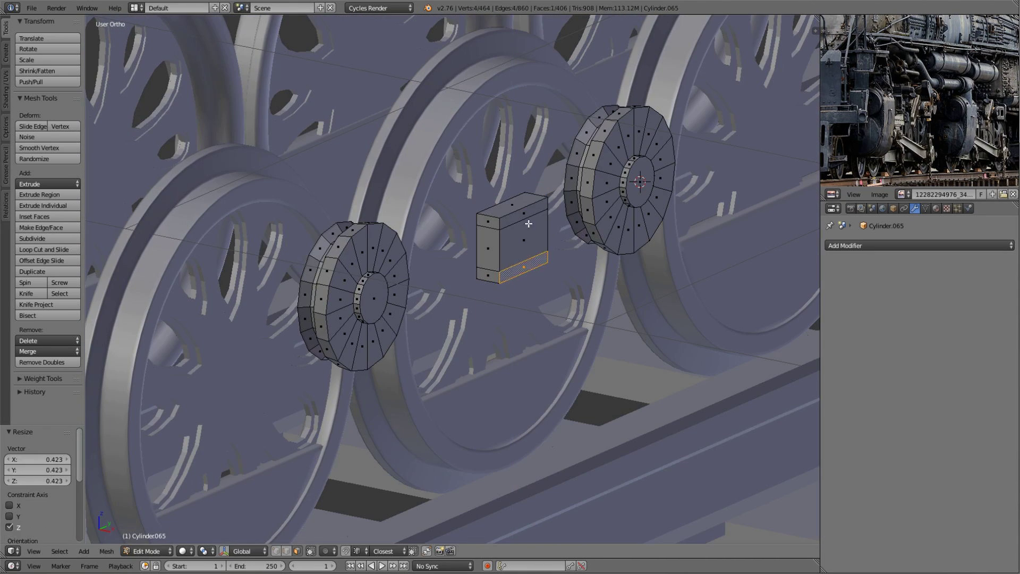
- Compare the coupling rod against the reference image in right side view, toggling wireframe
key(KP_3)
key(z)
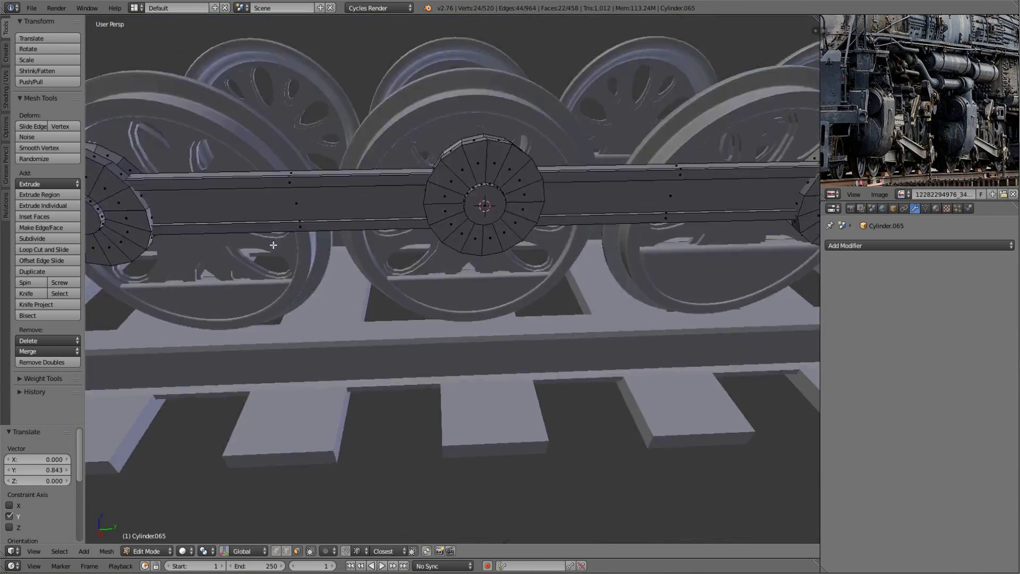
key(z)
key(KP_3)
scroll(383, 205, up, 3)
scroll(451, 184, up, 3)
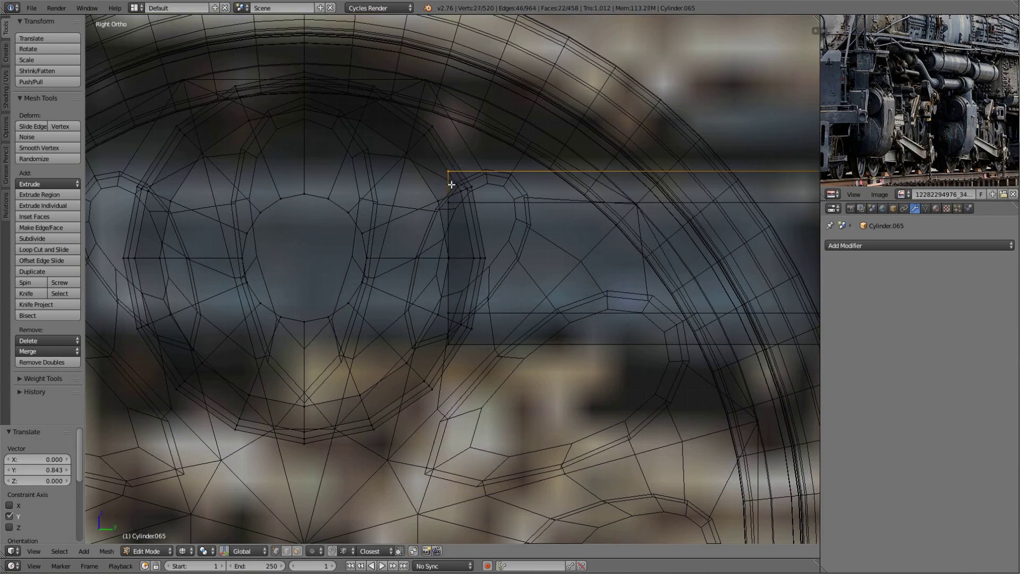
scroll(451, 185, down, 3)
key(z)
scroll(339, 280, down, 3)
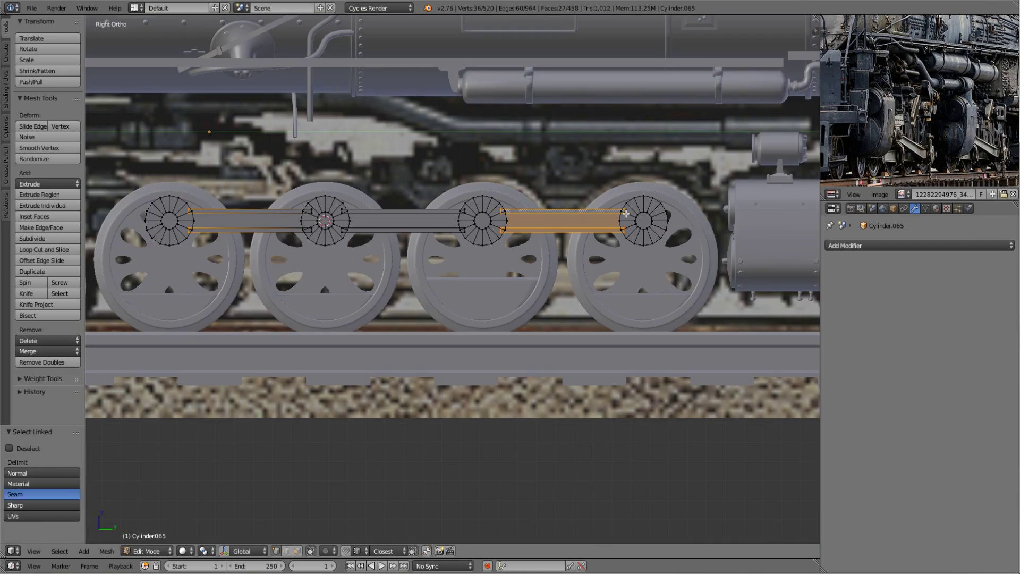
scroll(421, 262, up, 4)
key(z)
middle_drag(432, 314, 341, 342)
key(z)
key(z)
key(a)
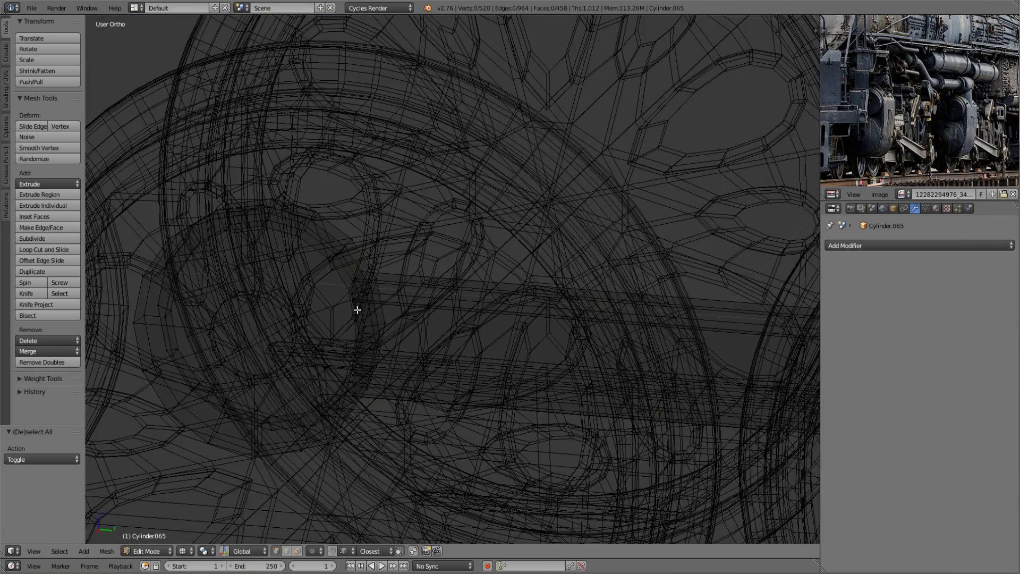
key(z)
- Box-select the vertices at the rod end and move them into place
key(z)
key(z)
key(z)
key(KP_3)
drag(533, 165, 541, 194)
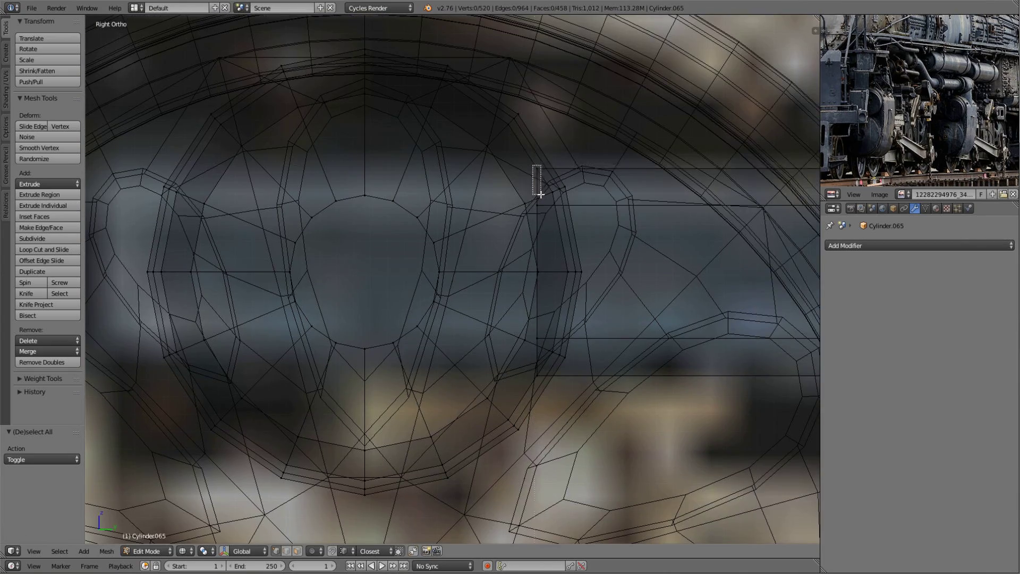
key(z)
scroll(540, 195, down, 3)
key(z)
scroll(442, 245, up, 3)
key(z)
key(a)
scroll(481, 192, down, 3)
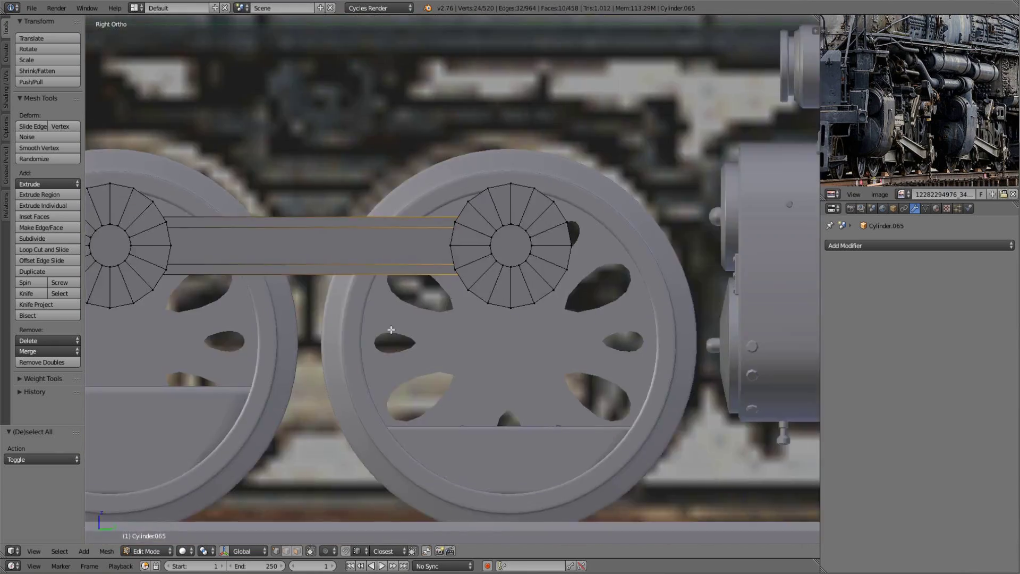
scroll(481, 191, down, 3)
mouse_move(480, 192)
middle_down()
mouse_move(405, 347)
mouse_move(519, 353)
mouse_move(478, 318)
middle_up()
click(551, 355)
- Select the face ring around the middle wheel hub
scroll(551, 355, up, 3)
key(a)
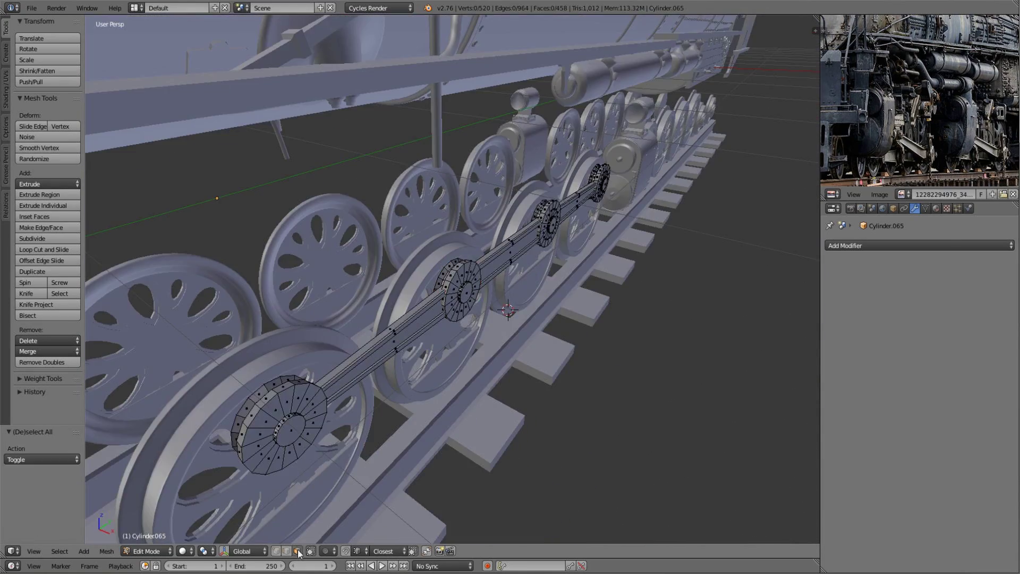
key(a)
scroll(568, 201, up, 4)
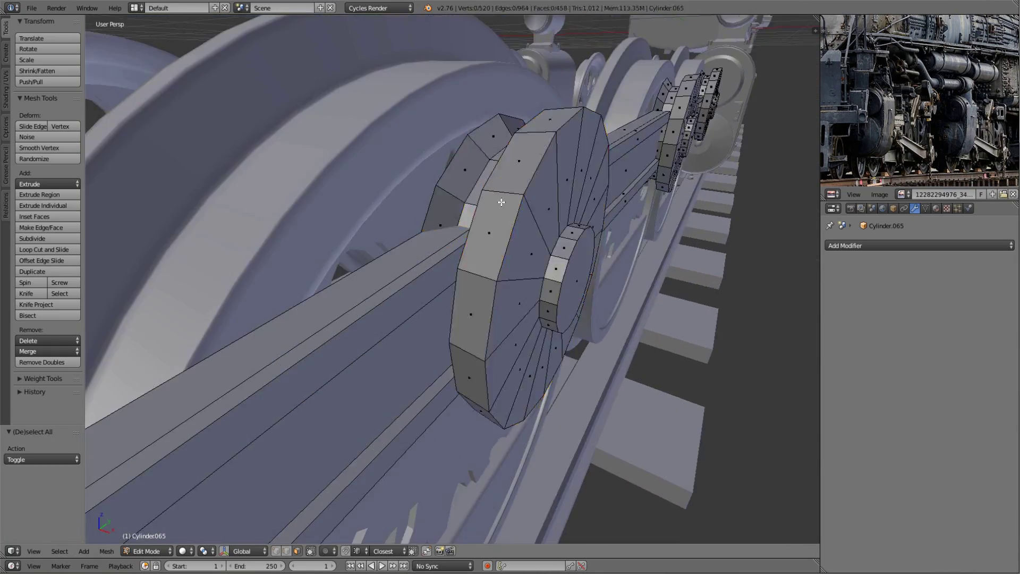
alt+right_click(429, 217)
scroll(397, 397, down, 3)
scroll(535, 331, down, 4)
scroll(560, 293, up, 5)
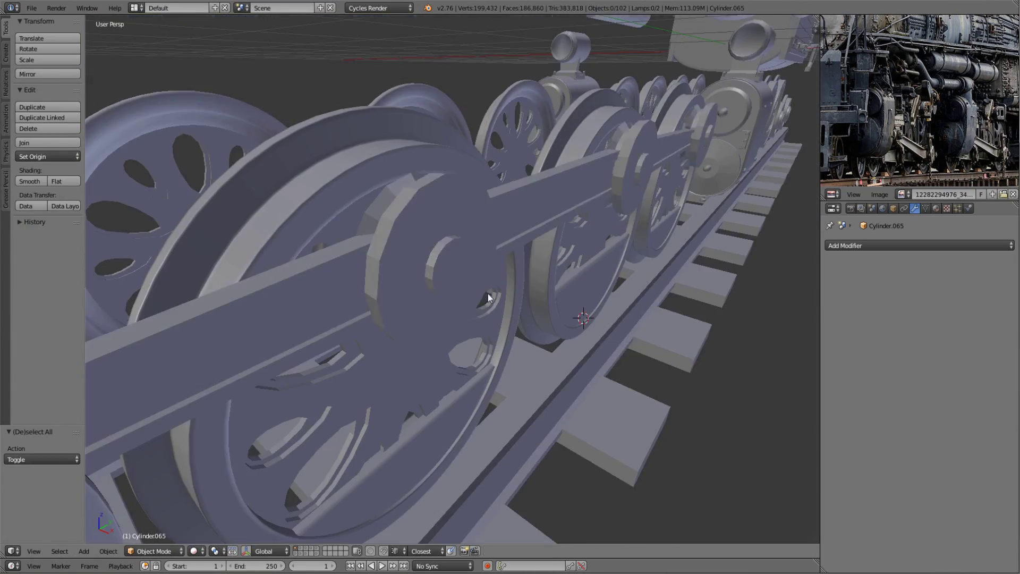
- Duplicate the hub ring in place and scale the copy smaller
key(shift+d)
right_click(560, 293)
key(s)
click(558, 294)
scroll(557, 293, down, 4)
scroll(660, 317, up, 4)
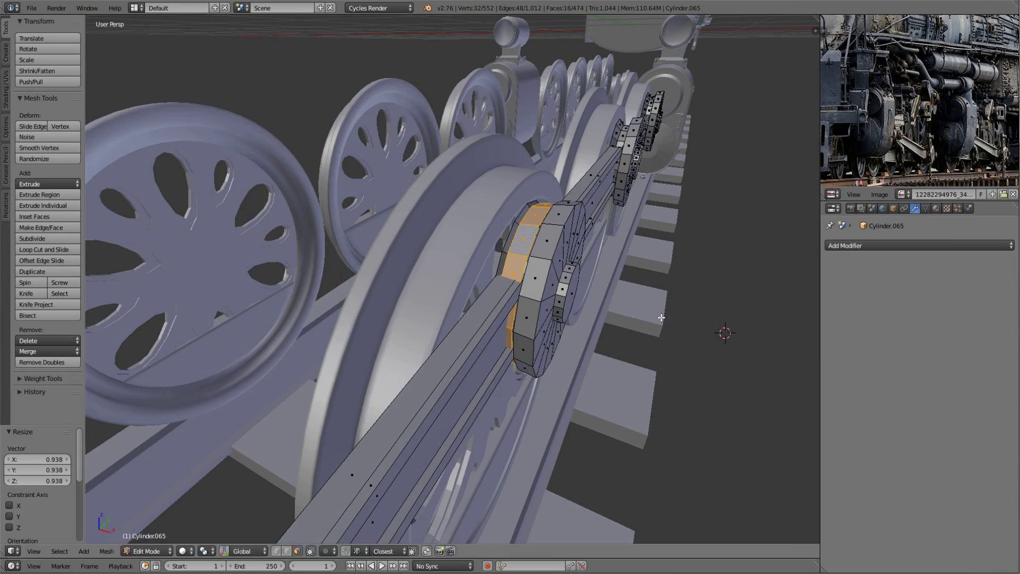
click(601, 308)
key(KP_3)
- Mirror the linked rod assembly to the other side with a Mirror modifier
key(l)
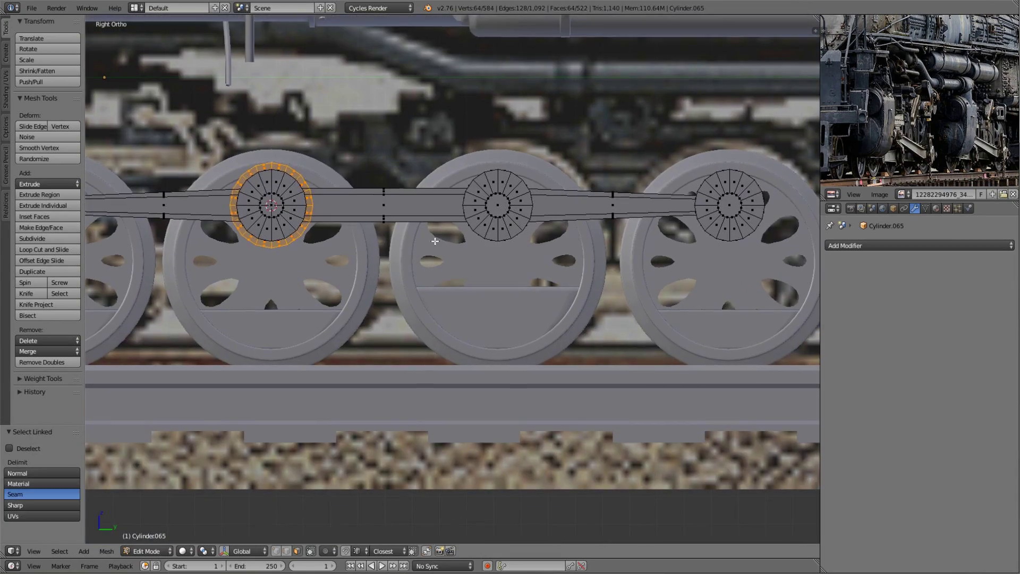
key(Tab)
mouse_move(681, 233)
middle_down()
mouse_move(556, 341)
mouse_move(516, 322)
middle_up()
click(846, 245)
click(797, 355)
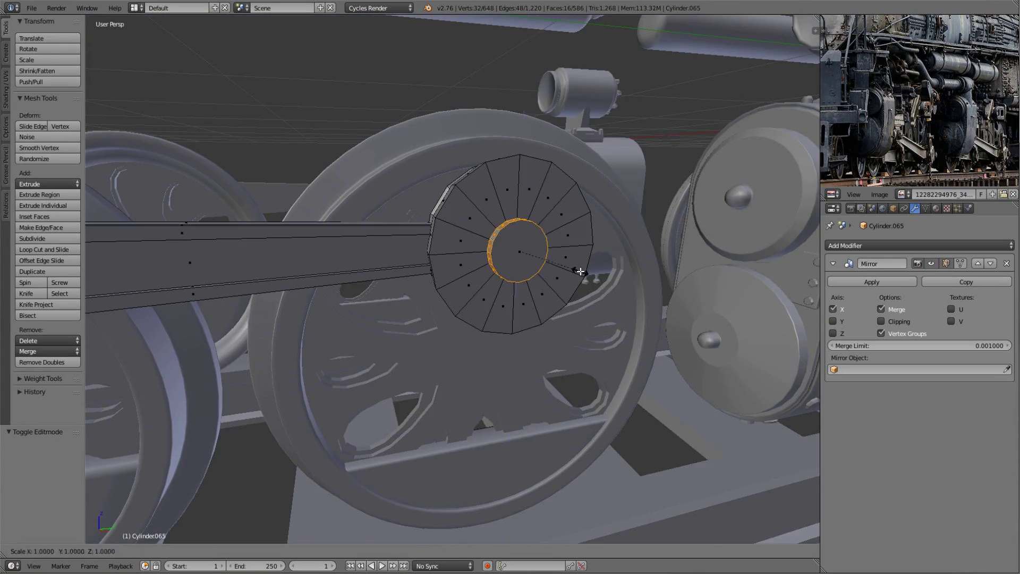
- Confirm the inner hub ring's smaller size and reorient the view for the piston rod
click(543, 260)
middle_drag(510, 291, 545, 318)
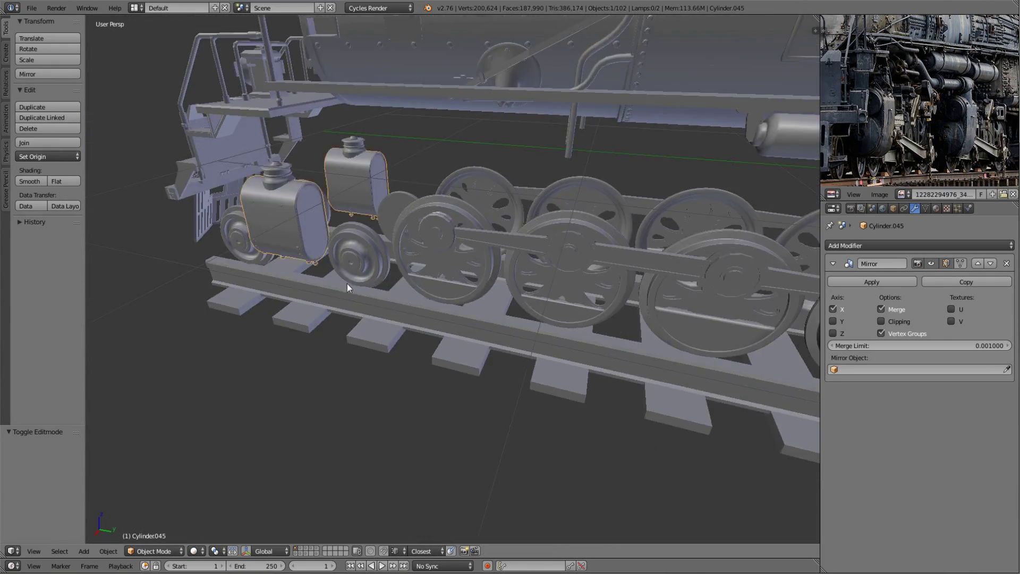
key(shift+a)
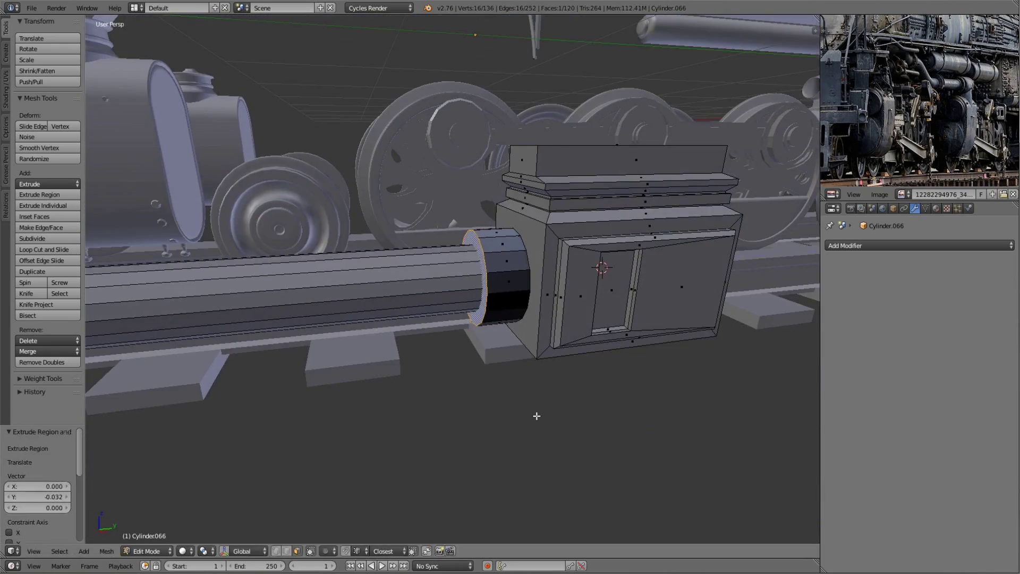
- Add a cylinder to the crosshead mesh and rotate it a quarter turn about Y
scroll(571, 414, up, 3)
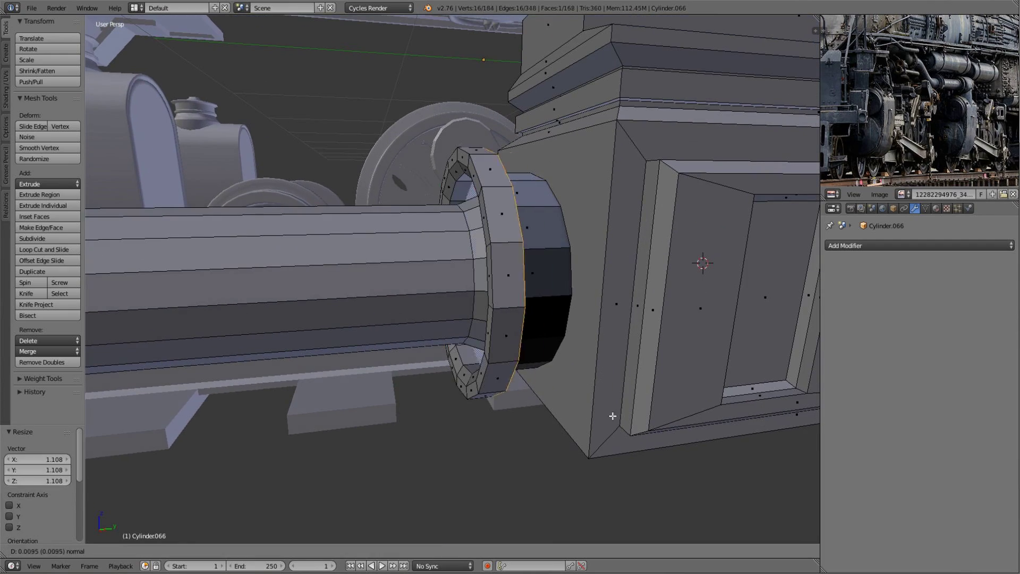
key(Tab)
key(Tab)
scroll(627, 383, down, 8)
middle_drag(584, 355, 451, 309)
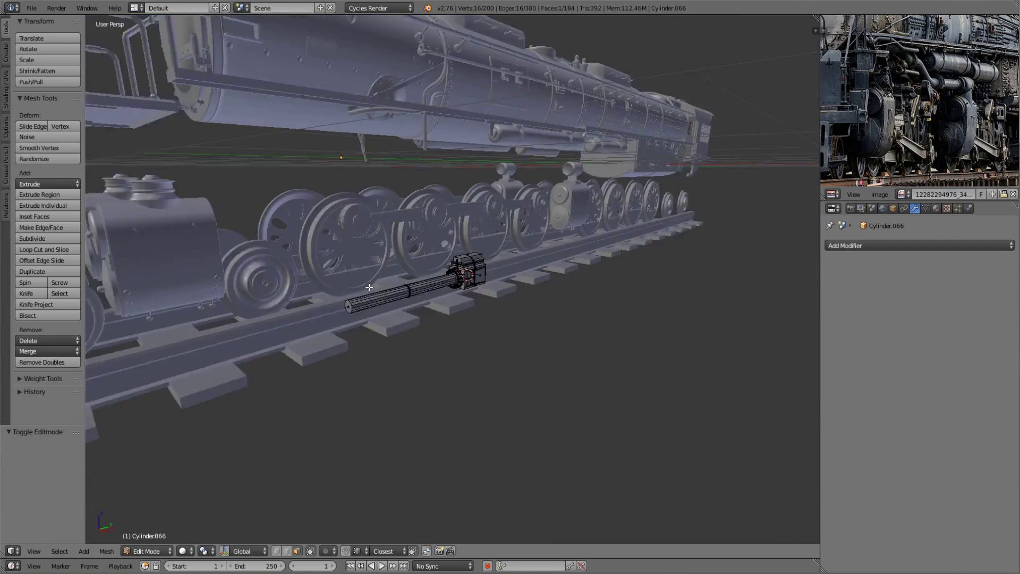
scroll(462, 297, down, 5)
scroll(547, 305, up, 6)
key(shift+a)
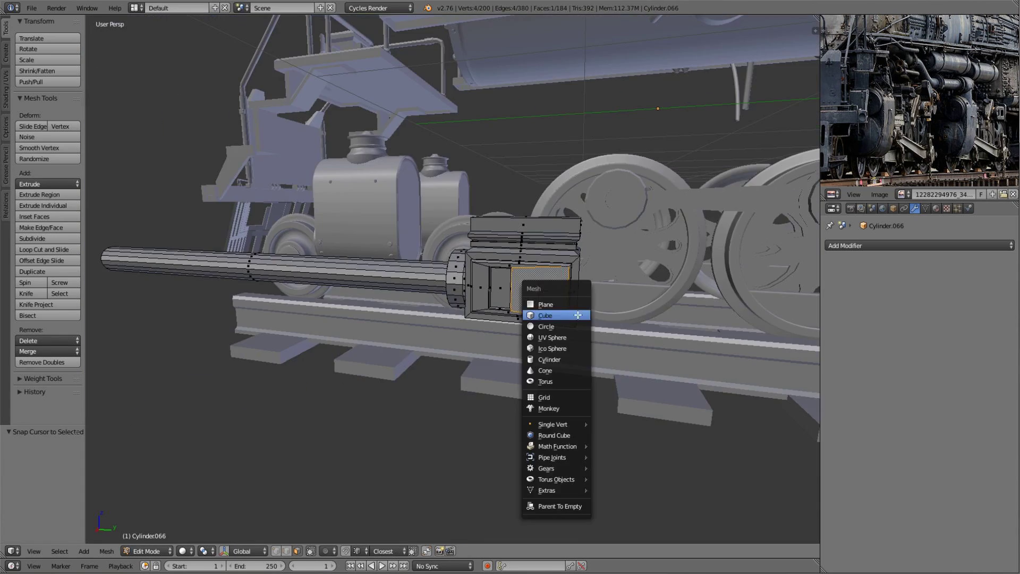
click(553, 362)
scroll(663, 318, down, 5)
key(r)
key(y)
key(9)
click(540, 292)
scroll(540, 292, up, 5)
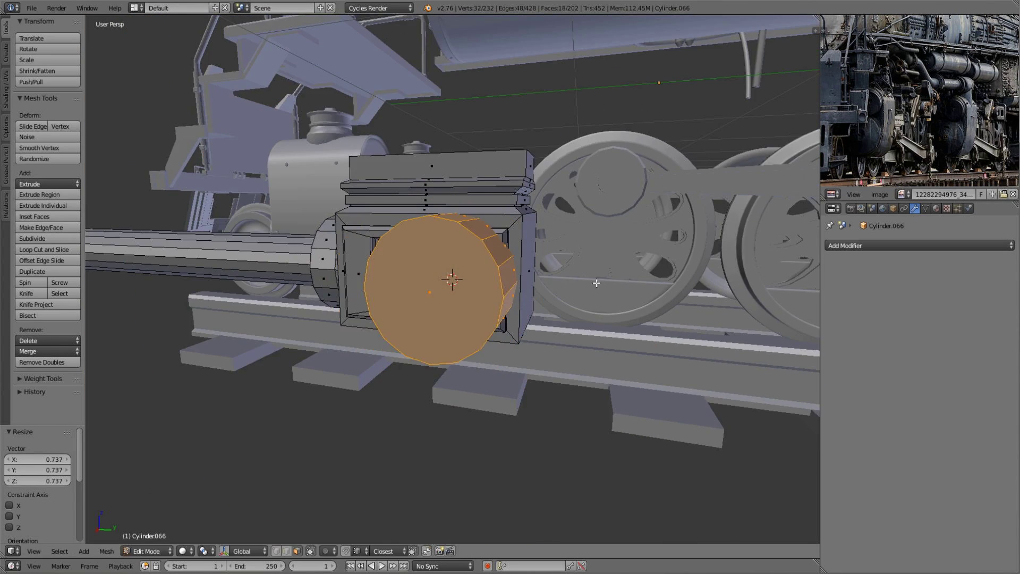
middle_drag(532, 297, 578, 330)
- Move the cylinder along X and extrude its front cap twice to form the round boss
key(g)
key(x)
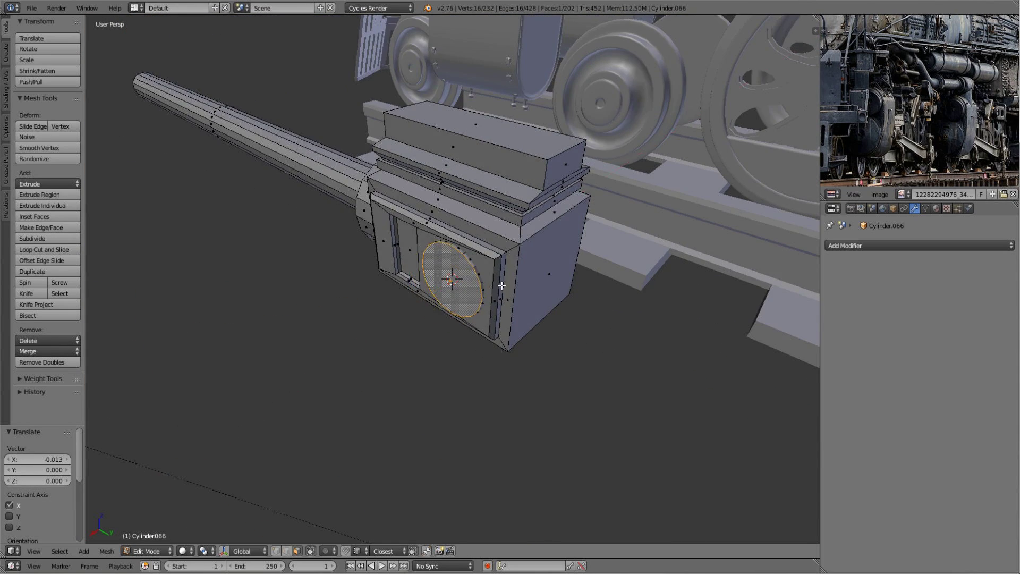
middle_drag(501, 285, 581, 290)
key(e)
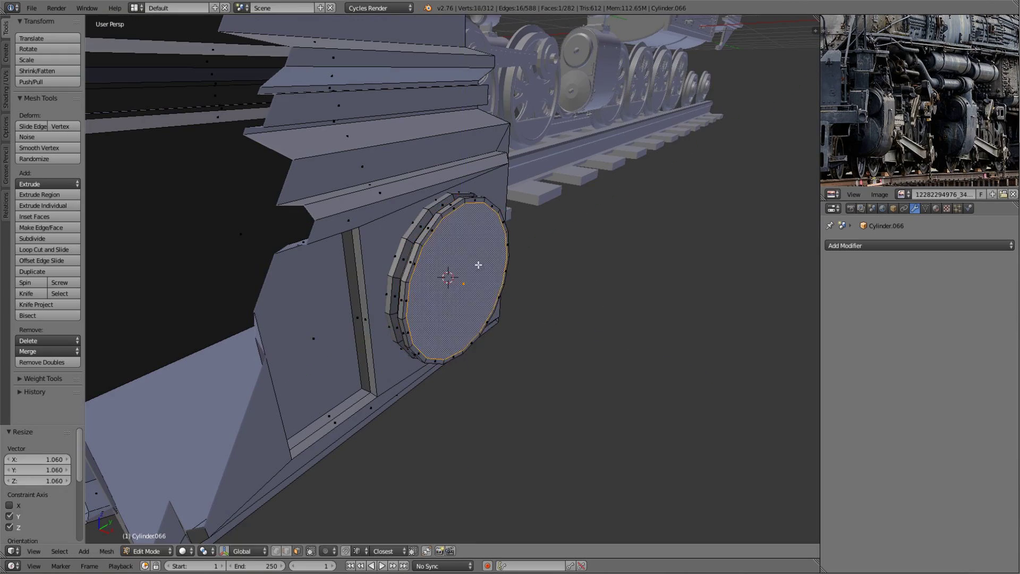
key(e)
click(478, 264)
middle_drag(479, 264, 598, 333)
click(557, 325)
key(Tab)
key(a)
scroll(557, 324, down, 5)
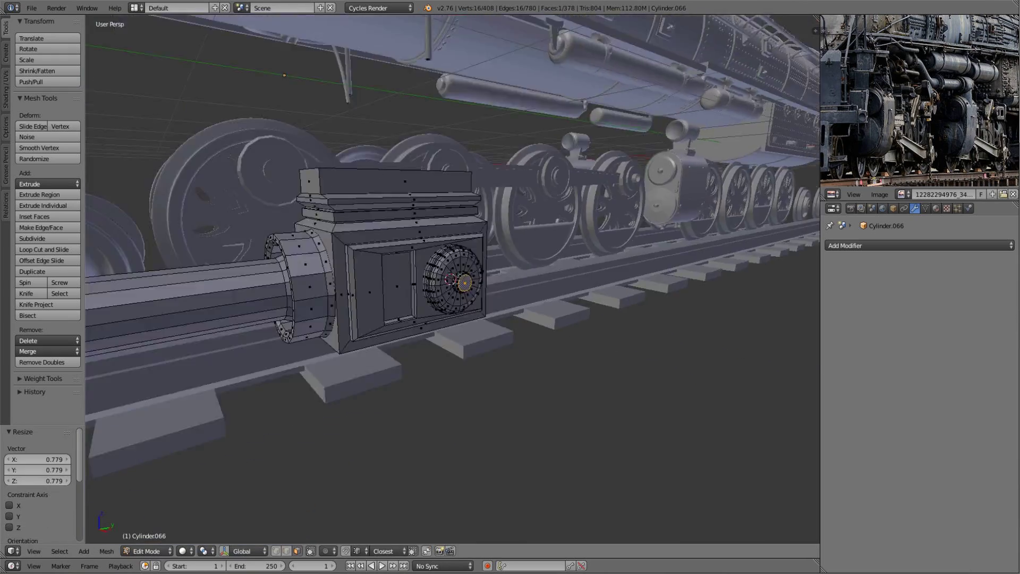
key(shift+z)
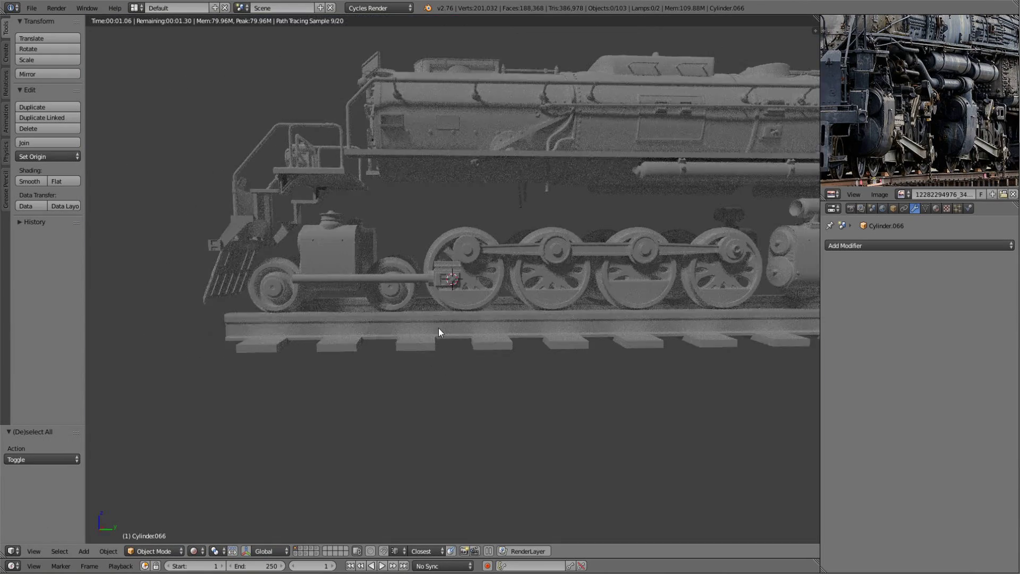
- Add a small block at the snapped cursor, lower it 0.02 on Z, and extrude a hanging link
key(Tab)
key(shift+s)
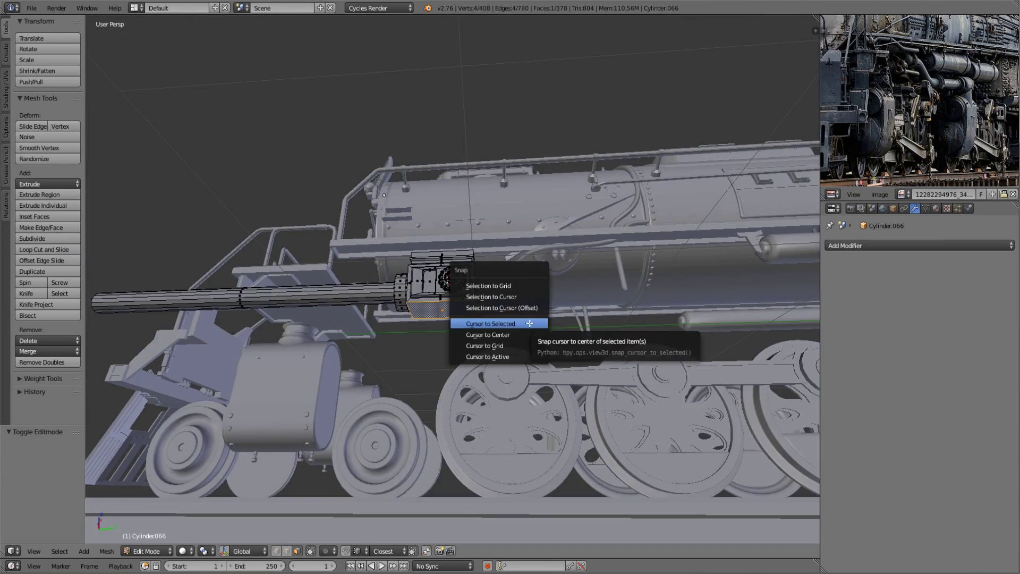
click(478, 323)
key(s)
click(532, 340)
mouse_move(531, 340)
middle_down()
mouse_move(571, 336)
mouse_move(478, 319)
middle_up()
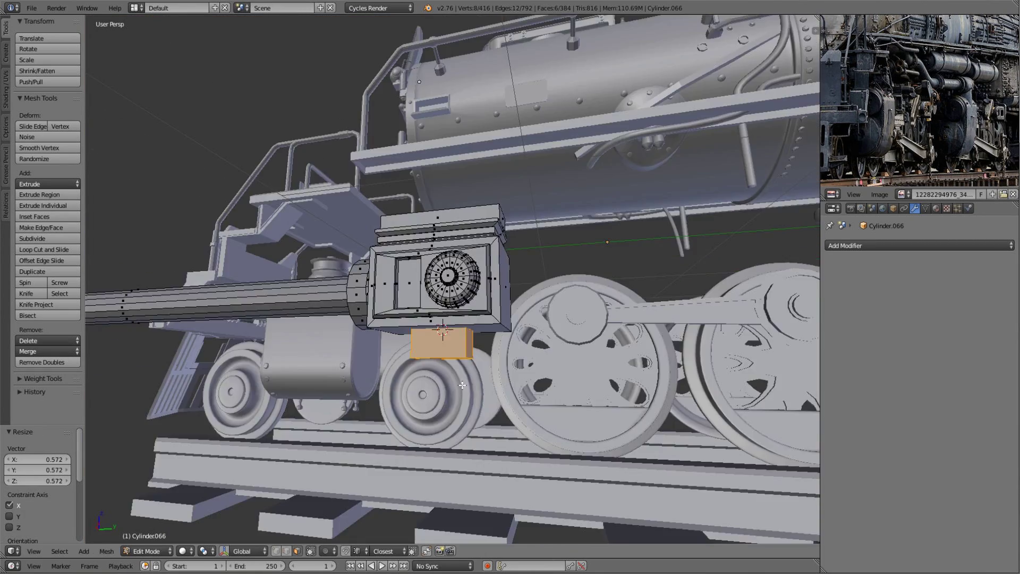
right_click(448, 351)
text(gz.02)
key(Return)
scroll(456, 406, up, 2)
key(KP_3)
scroll(478, 382, down, 3)
key(e)
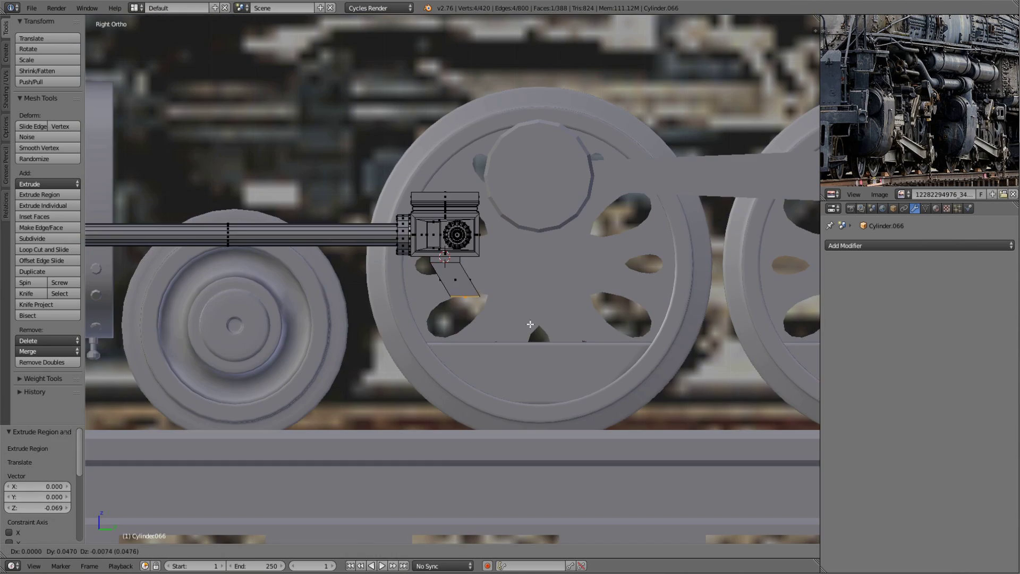
- Add an 8-sided pin cylinder at the cursor, shrink it, stretch it along X, and extrude its end
key(shift+s)
click(467, 316)
key(shift+a)
click(468, 387)
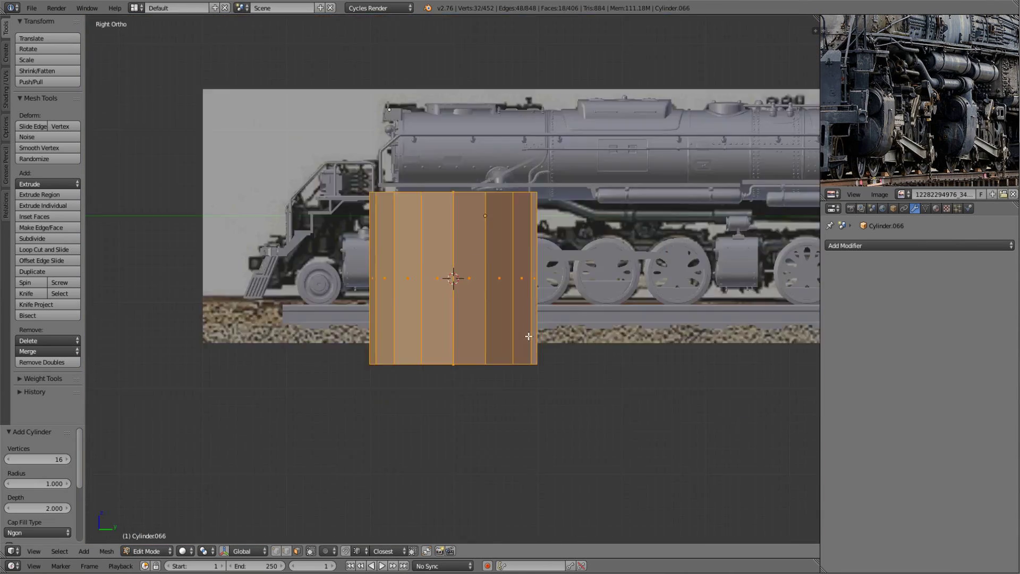
middle_drag(457, 318, 372, 340)
drag(31, 459, 52, 459)
scroll(663, 321, down, 5)
scroll(477, 285, up, 5)
scroll(563, 319, up, 4)
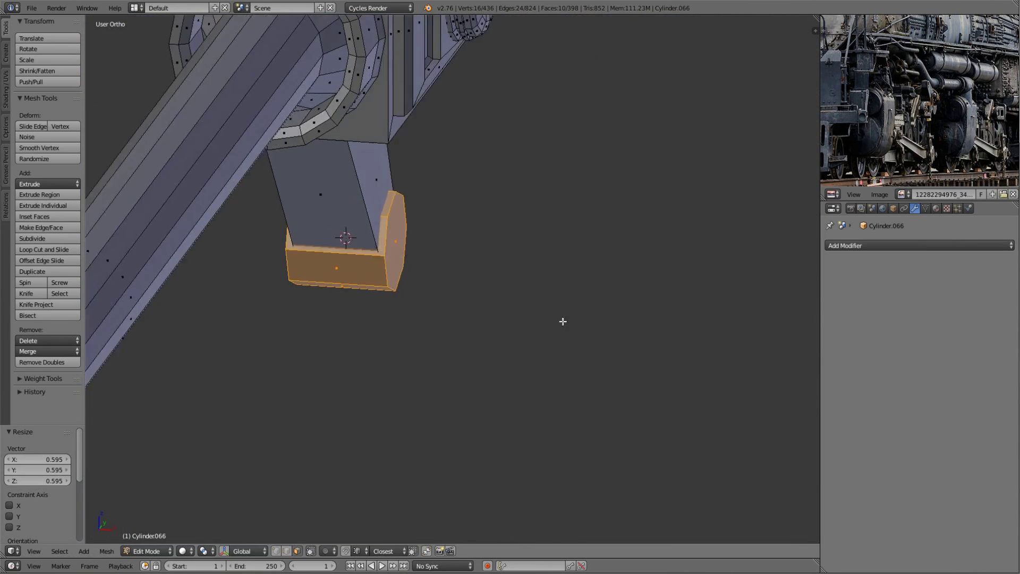
key(s)
click(584, 319)
key(s)
key(x)
click(703, 313)
mouse_move(569, 306)
middle_down()
mouse_move(531, 265)
mouse_move(626, 230)
mouse_move(542, 253)
mouse_move(611, 294)
middle_up()
key(e)
key(Tab)
scroll(584, 330, down, 4)
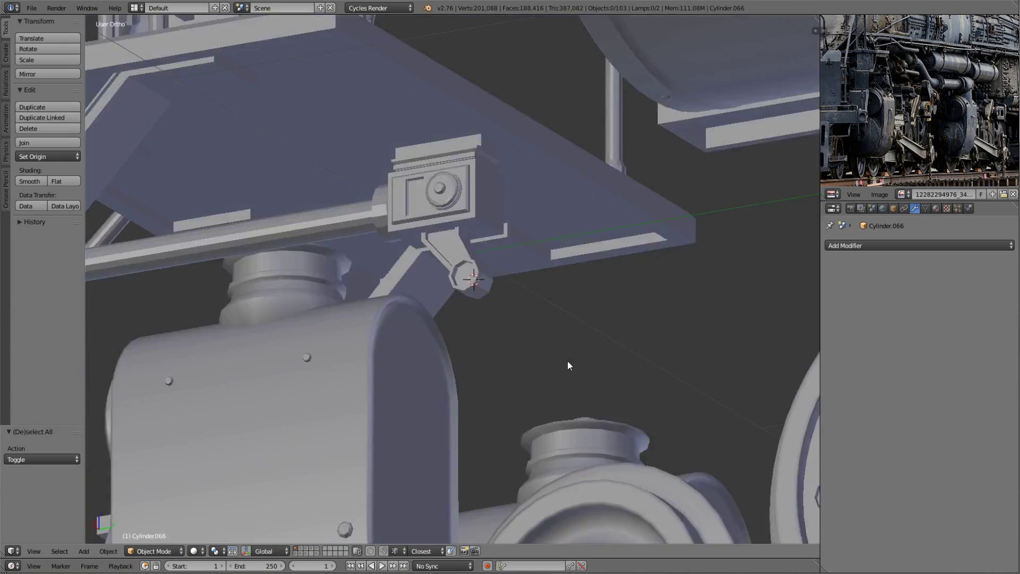
- Move the crosshead part along X to sit beside the first driving wheel
mouse_move(567, 364)
middle_down()
mouse_move(434, 335)
mouse_move(492, 382)
middle_up()
key(a)
click(31, 8)
middle_drag(319, 239, 419, 304)
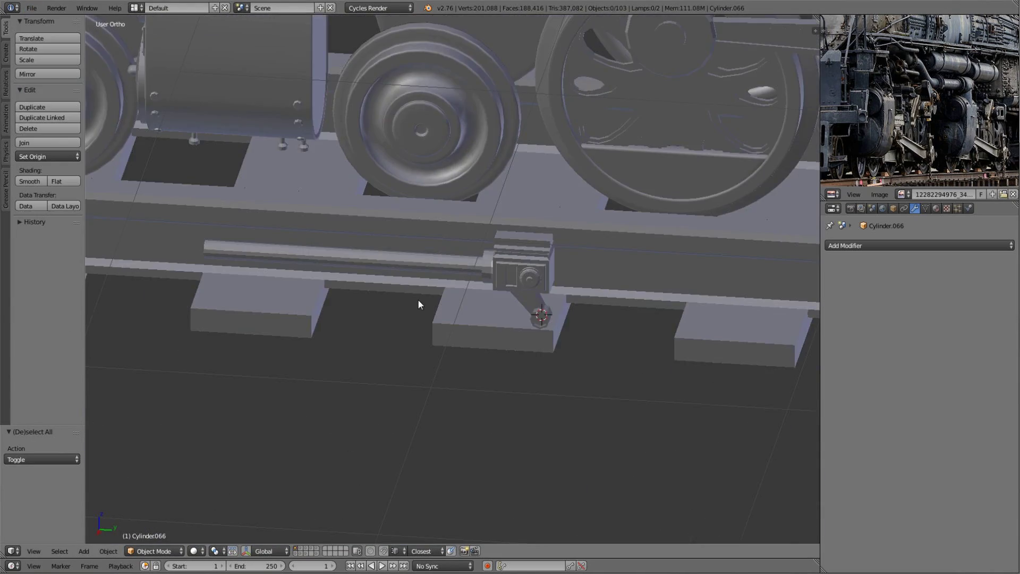
right_click(429, 281)
scroll(505, 319, down, 6)
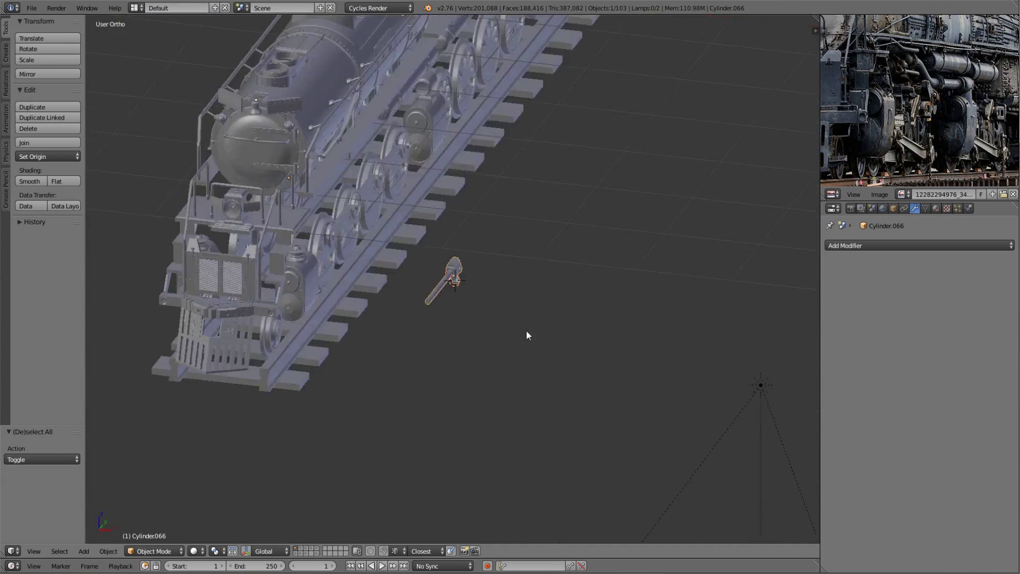
click(542, 312)
key(KP_Decimal)
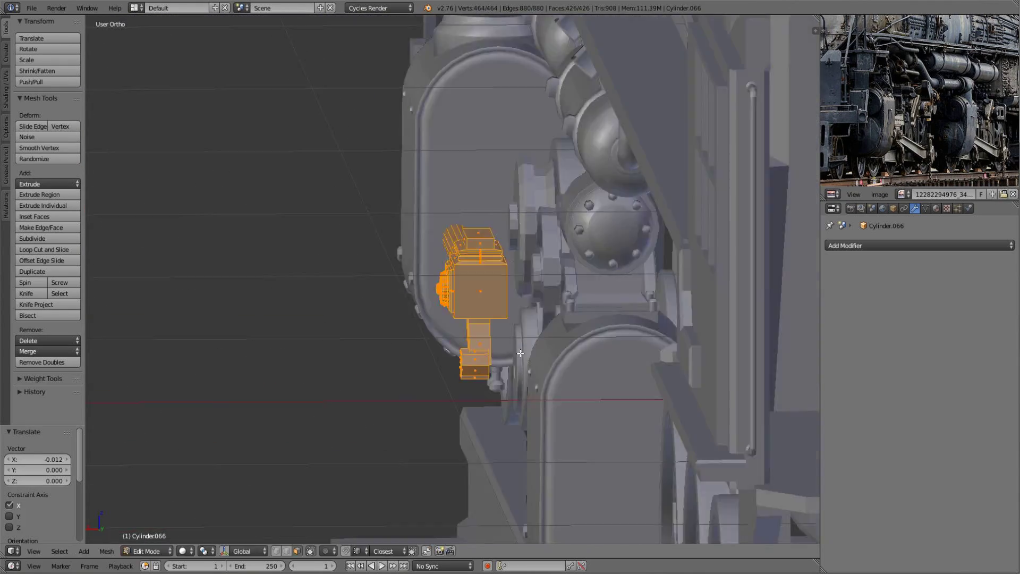
middle_drag(541, 319, 542, 357)
key(KP_3)
key(z)
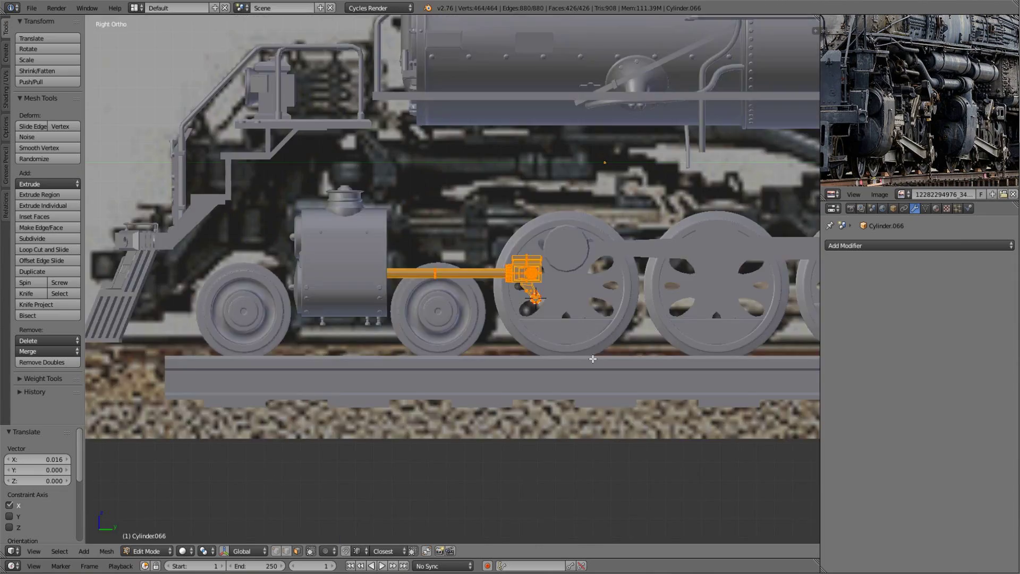
scroll(555, 329, up, 3)
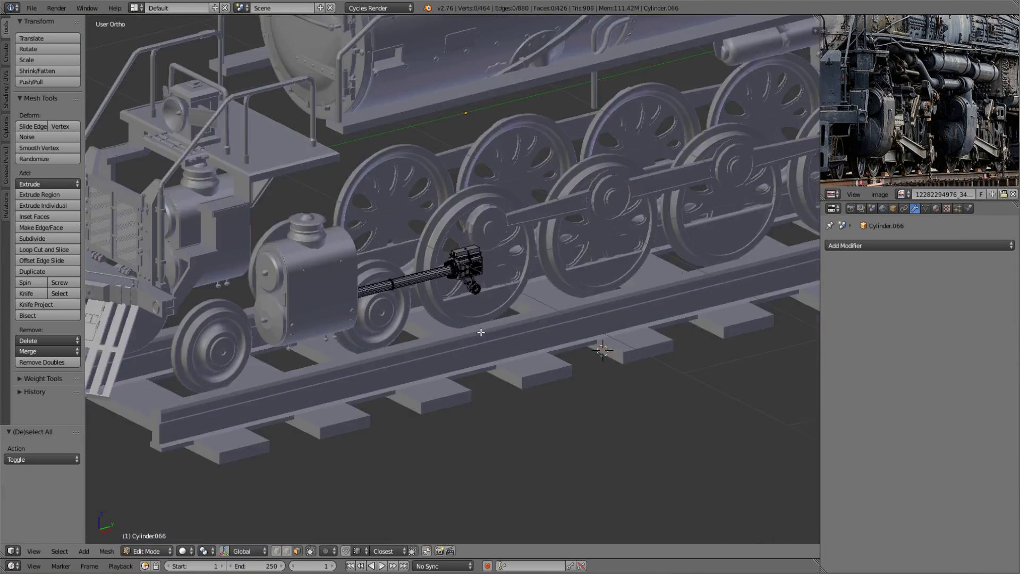
- Mirror the crosshead part with a Mirror modifier and preview it rendered
click(919, 246)
click(814, 403)
key(shift+z)
- Shift the coupling rod mesh along X, checking it in side and rendered views
key(shift+z)
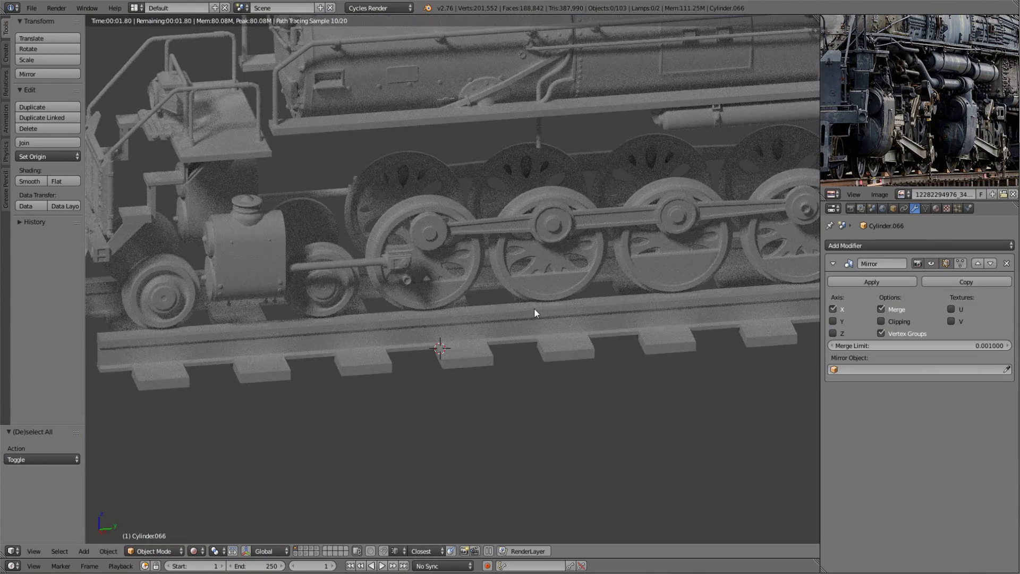
right_click(552, 335)
mouse_move(552, 336)
middle_down()
mouse_move(518, 267)
mouse_move(585, 298)
middle_up()
key(Tab)
key(g)
key(x)
key(a)
key(shift+z)
key(KP_3)
key(KP_3)
scroll(475, 328, up, 4)
key(shift+z)
mouse_move(474, 324)
middle_down()
mouse_move(575, 333)
mouse_move(531, 295)
middle_up()
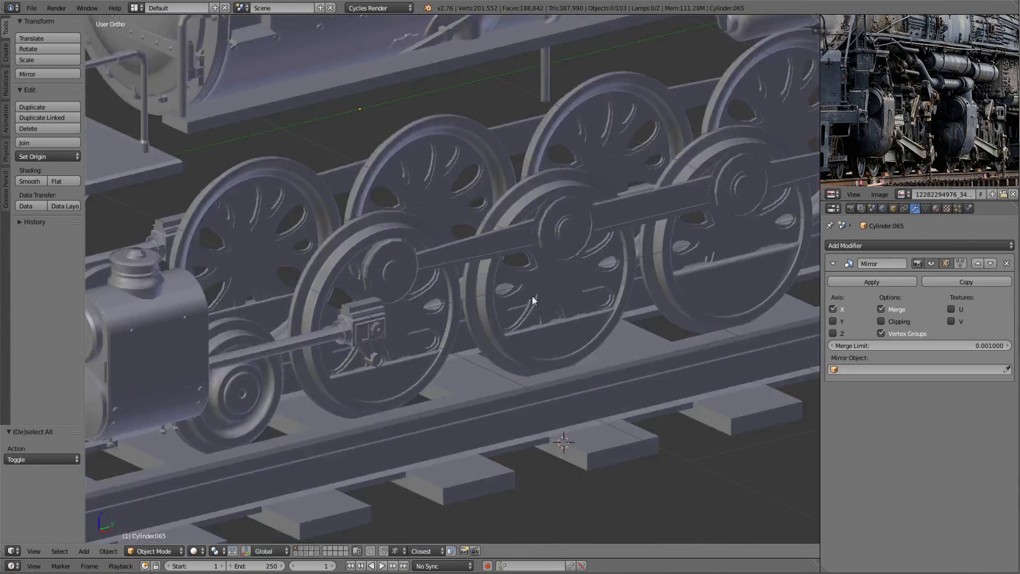
- Add a cylinder at the crank pin and edit its mesh in side wireframe view
right_click(531, 295)
scroll(466, 305, down, 5)
key(shift+a)
click(563, 360)
scroll(563, 360, down, 4)
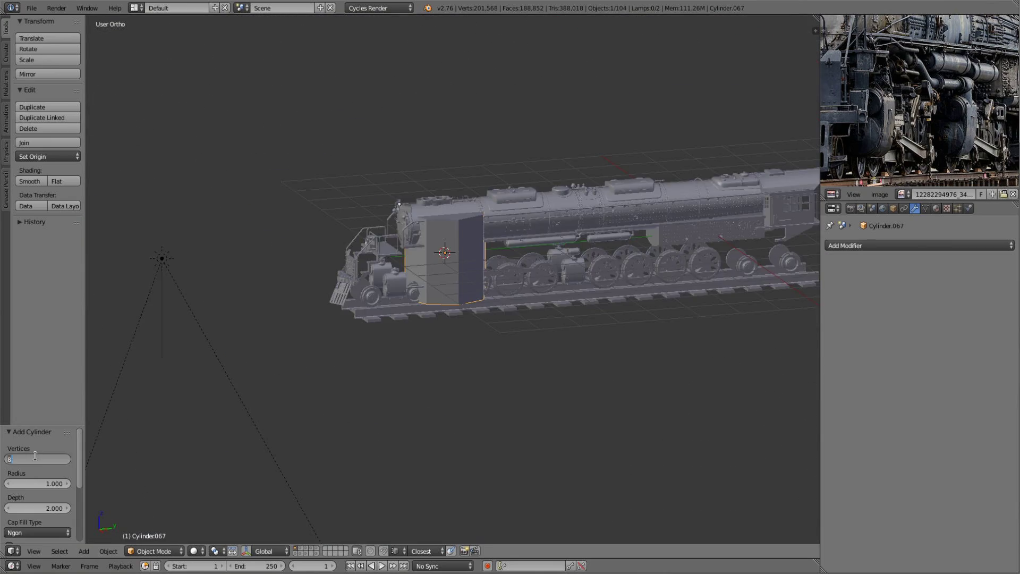
key(Tab)
scroll(597, 308, up, 5)
key(KP_3)
key(z)
scroll(399, 519, up, 4)
- Scale the cylinder to 0.287 and place it over the wheel's crank pin
key(s)
key(g)
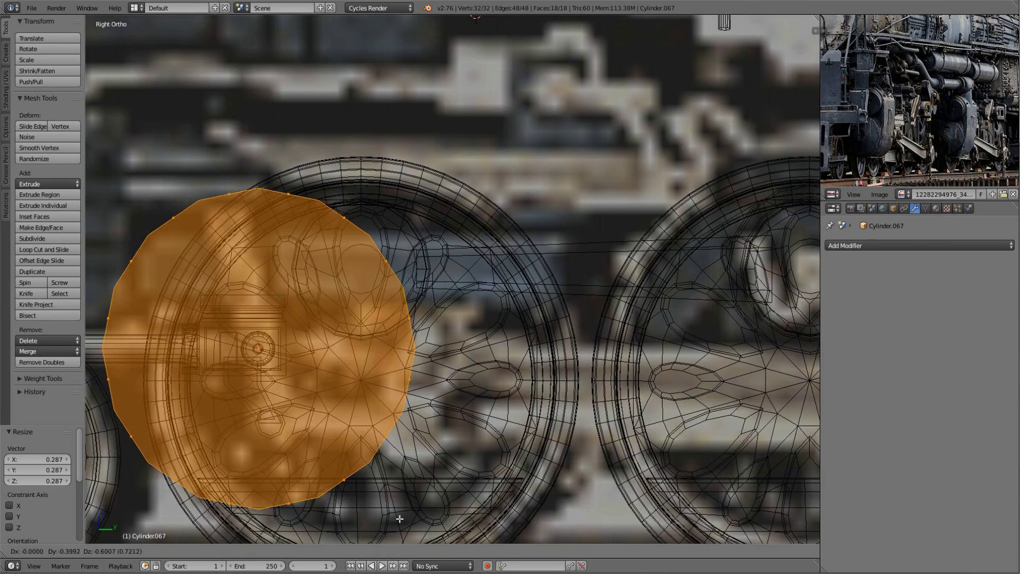
click(329, 382)
key(KP_Decimal)
key(z)
middle_drag(574, 303, 718, 332)
scroll(718, 332, down, 5)
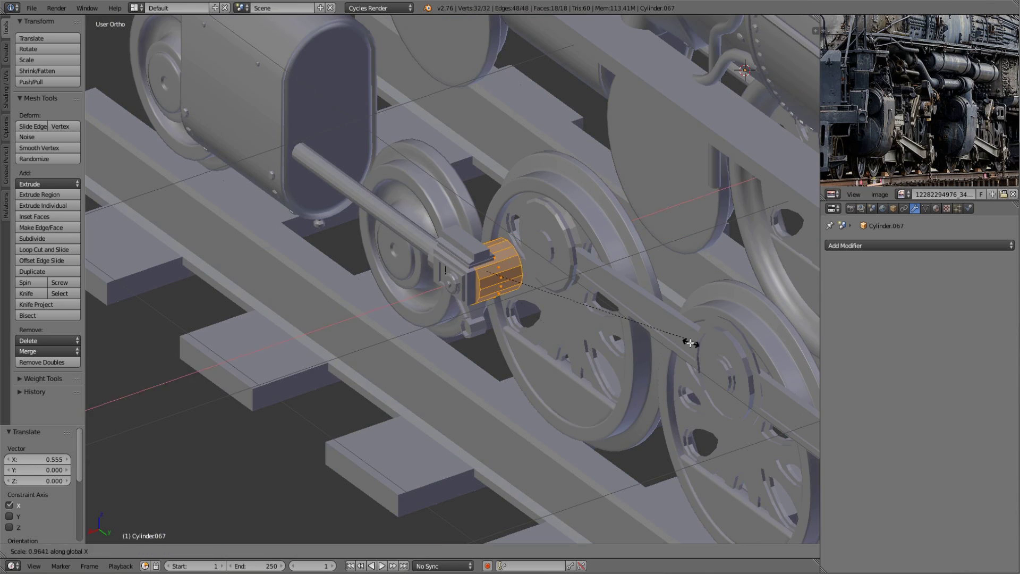
key(Escape)
- Offset the crank pin boss sideways from the wheel and extrude its front face
mouse_move(545, 323)
middle_down()
mouse_move(686, 350)
mouse_move(585, 317)
mouse_move(609, 300)
middle_up()
click(573, 323)
scroll(462, 254, down, 2)
middle_drag(462, 254, 507, 247)
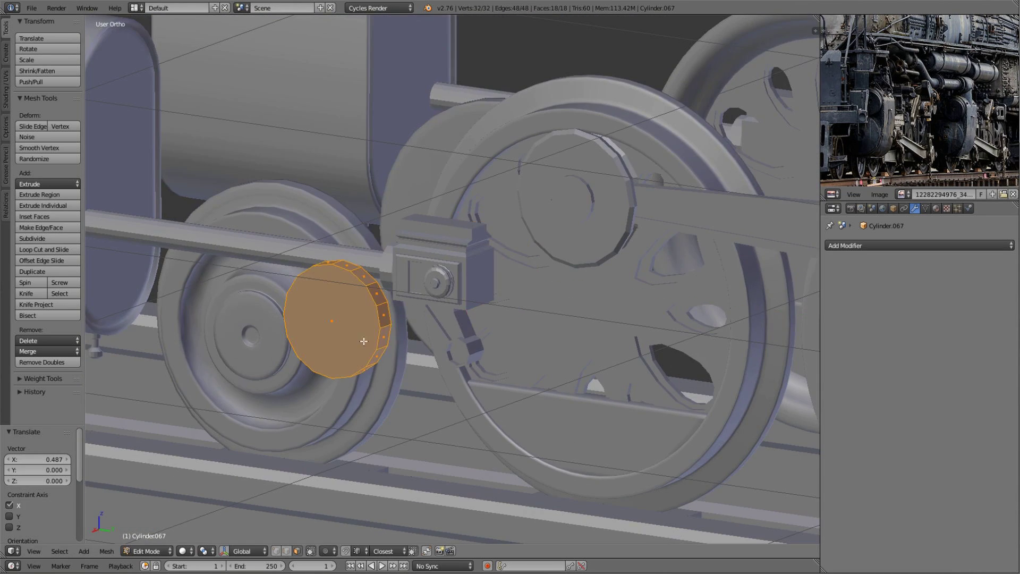
key(KP_Decimal)
key(a)
right_click(507, 247)
middle_drag(288, 517, 718, 322)
key(e)
right_click(718, 323)
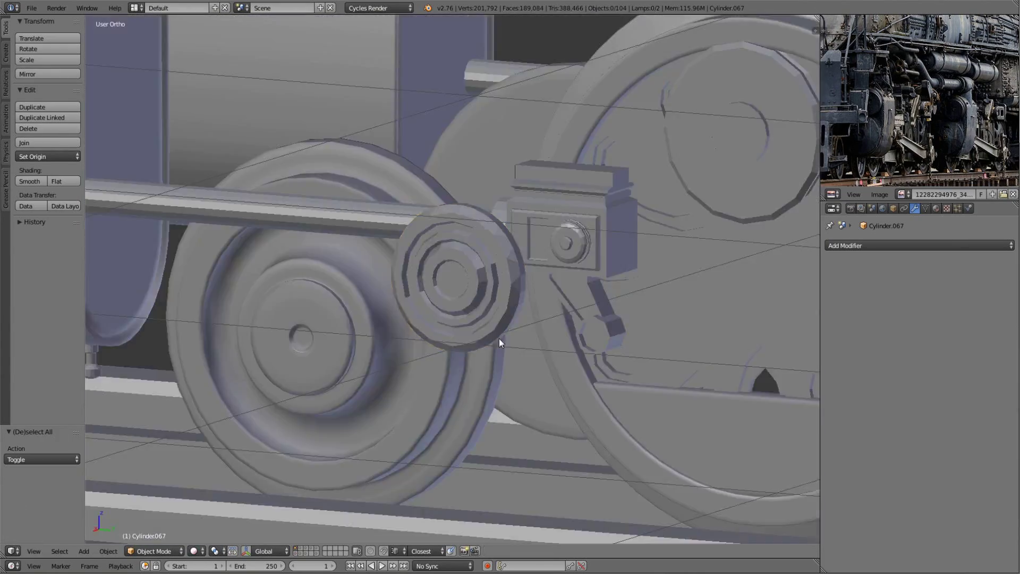
- Copy the crank pin boss onto another driving wheel
key(a)
key(KP_3)
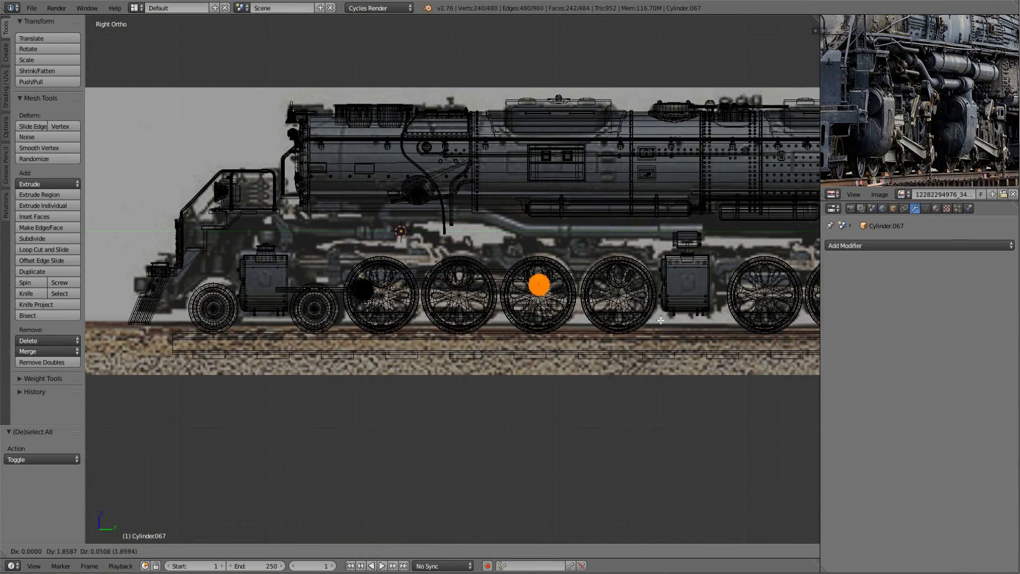
click(660, 318)
key(KP_Decimal)
key(z)
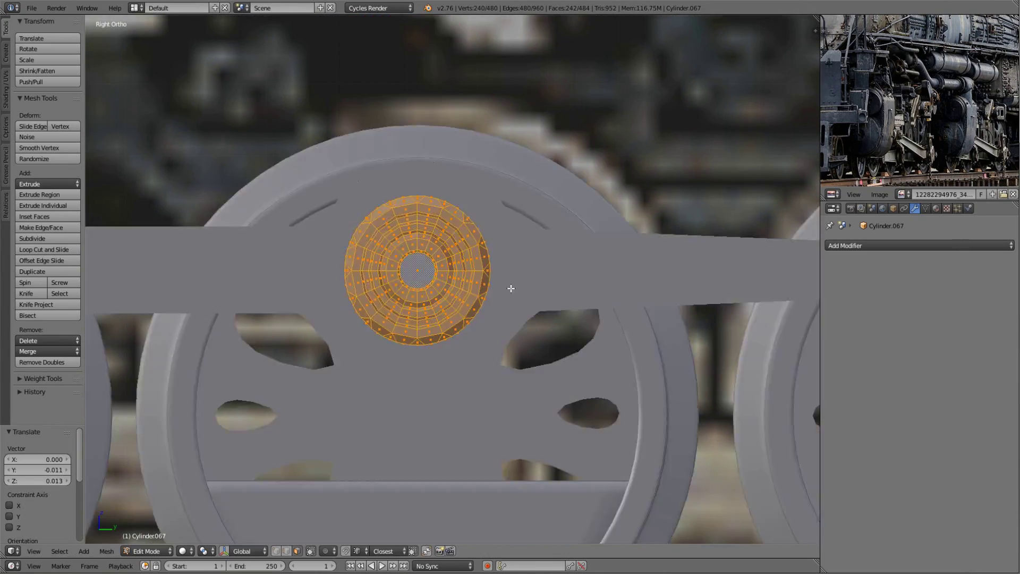
key(a)
scroll(580, 349, down, 5)
middle_drag(581, 348, 233, 330)
click(287, 343)
- Add a cube at the pin, scale it to 0.44 and extrude it by -0.1
key(KP_Decimal)
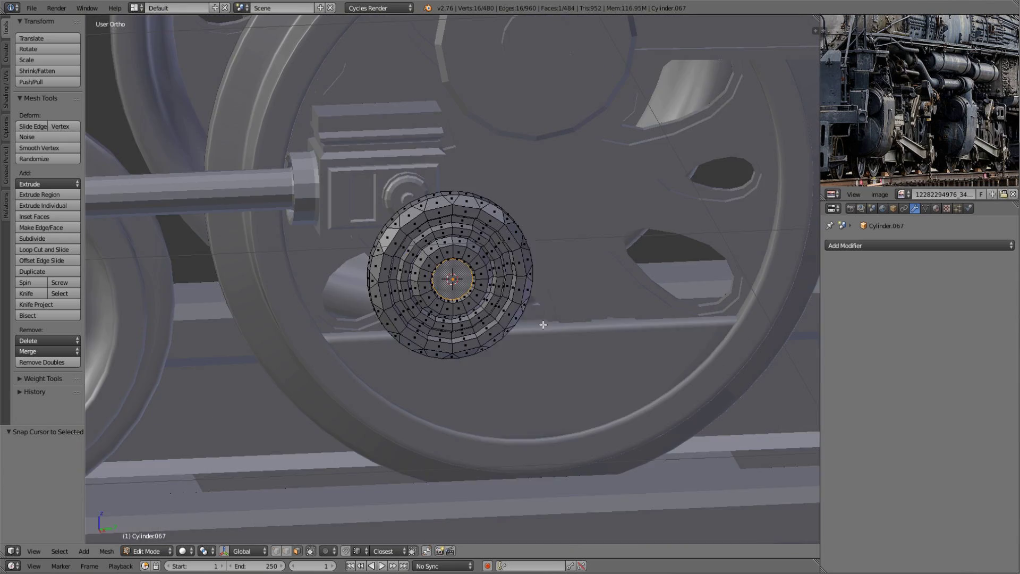
scroll(607, 313, down, 5)
text(s0.44)
key(Return)
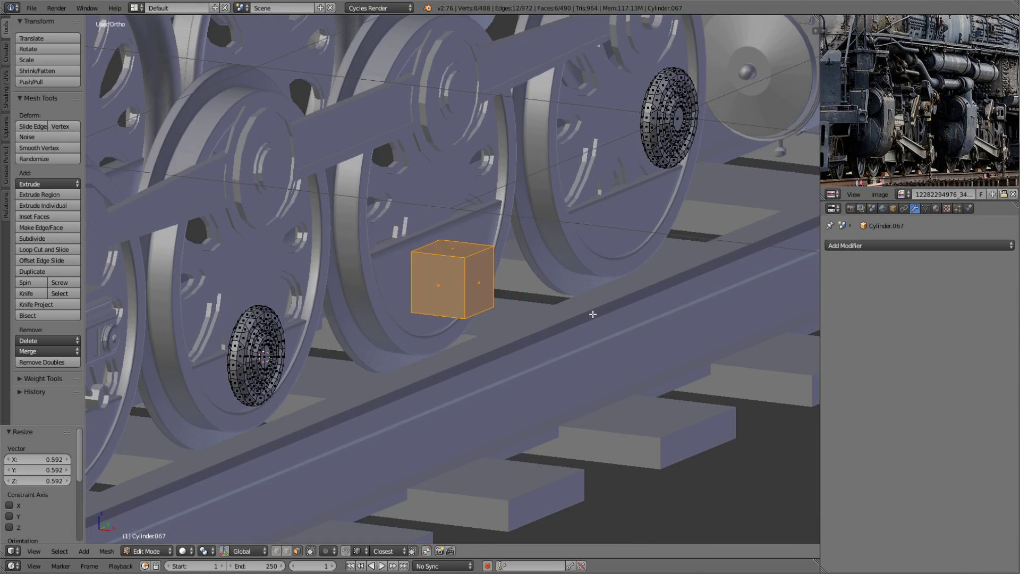
text(2)
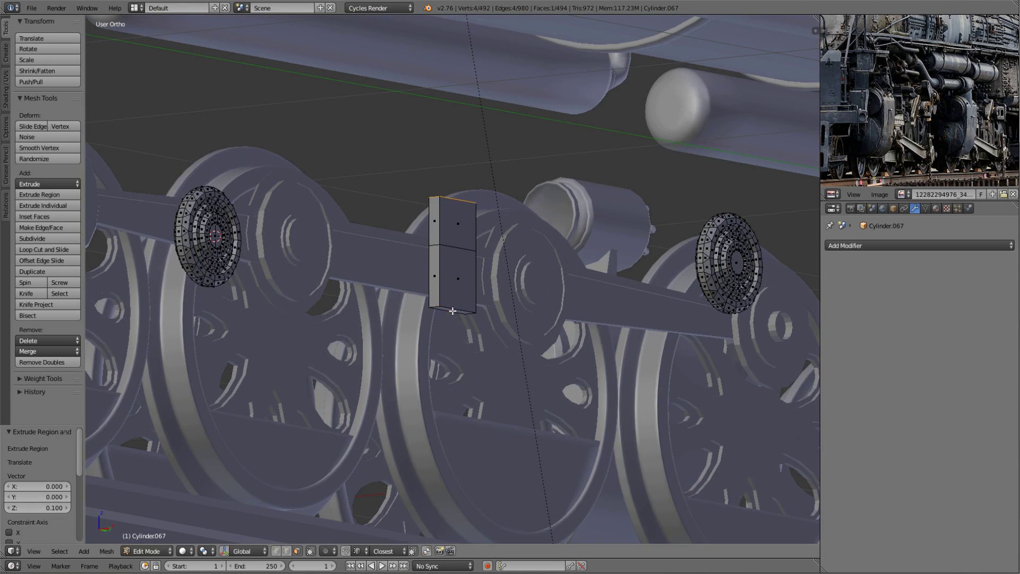
text(e-0.1)
key(Return)
- Move the block's end vertices along Y and stretch the block into a long rod
middle_drag(452, 310, 467, 258)
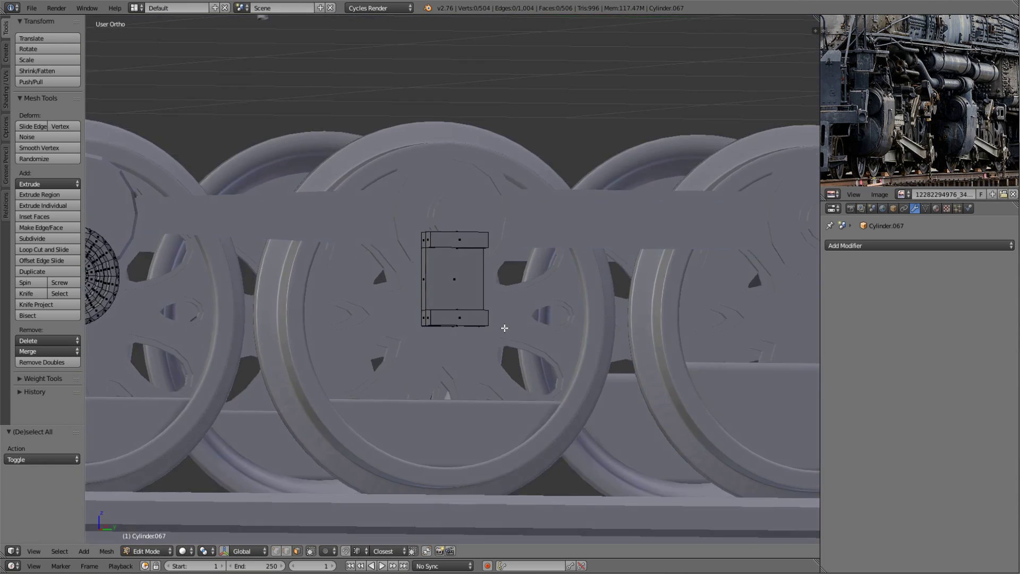
middle_drag(555, 348, 636, 299)
key(w)
scroll(454, 316, down, 3)
mouse_move(454, 316)
middle_down()
mouse_move(478, 276)
mouse_move(537, 271)
middle_up()
key(g)
key(y)
click(539, 338)
scroll(539, 338, down, 3)
key(KP_3)
key(ctrl+l)
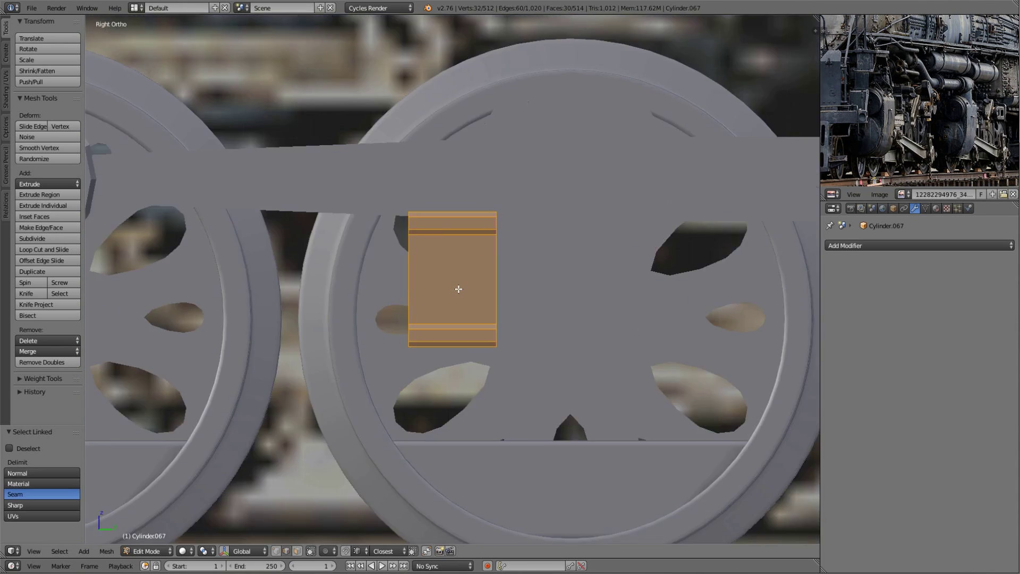
key(s)
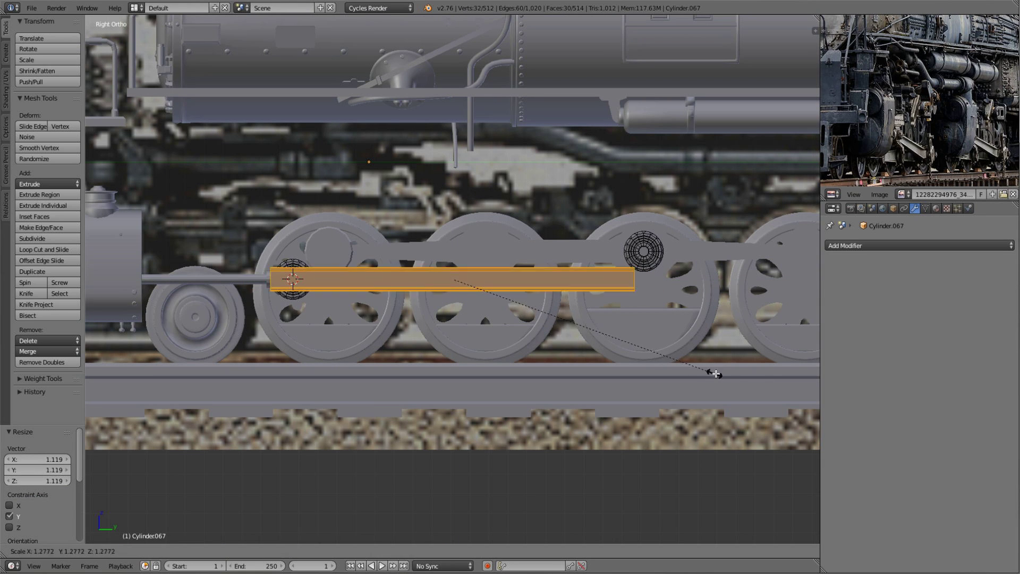
click(711, 374)
- Thin the rod along X and angle it between the two crank pins
key(t)
scroll(647, 374, up, 1)
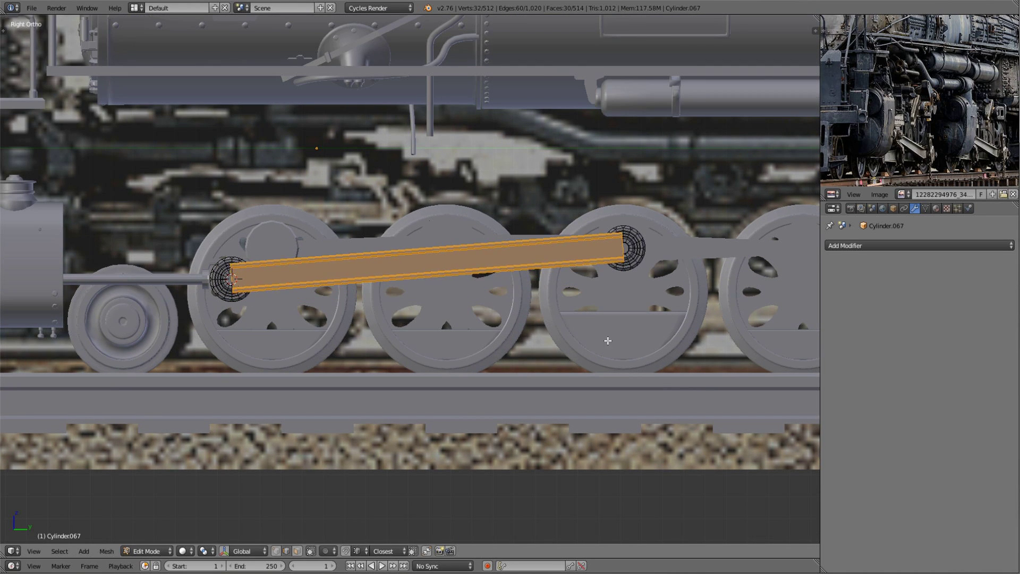
middle_drag(607, 340, 600, 349)
key(s)
key(x)
key(Escape)
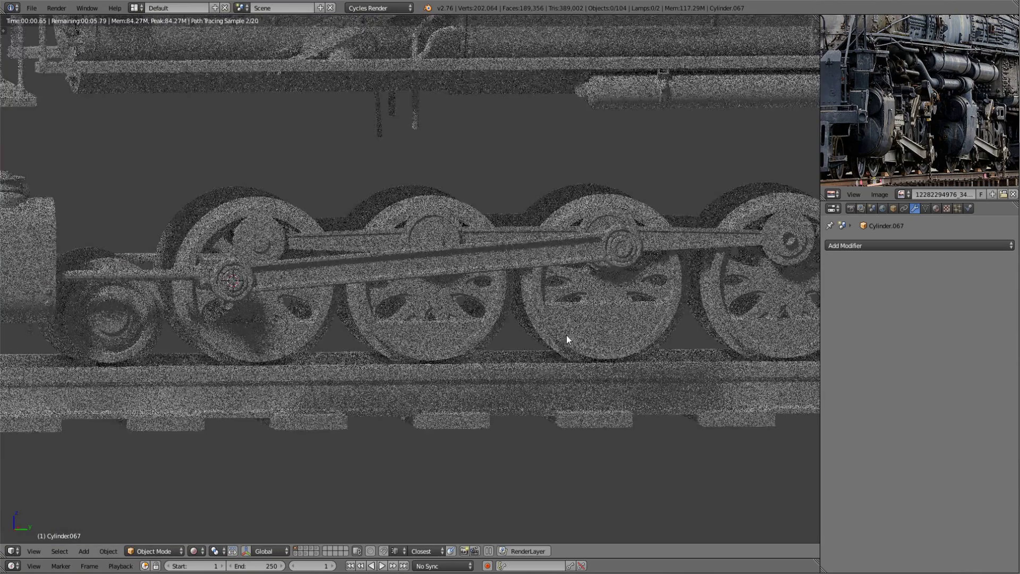
middle_drag(550, 330, 368, 277)
key(s)
key(z)
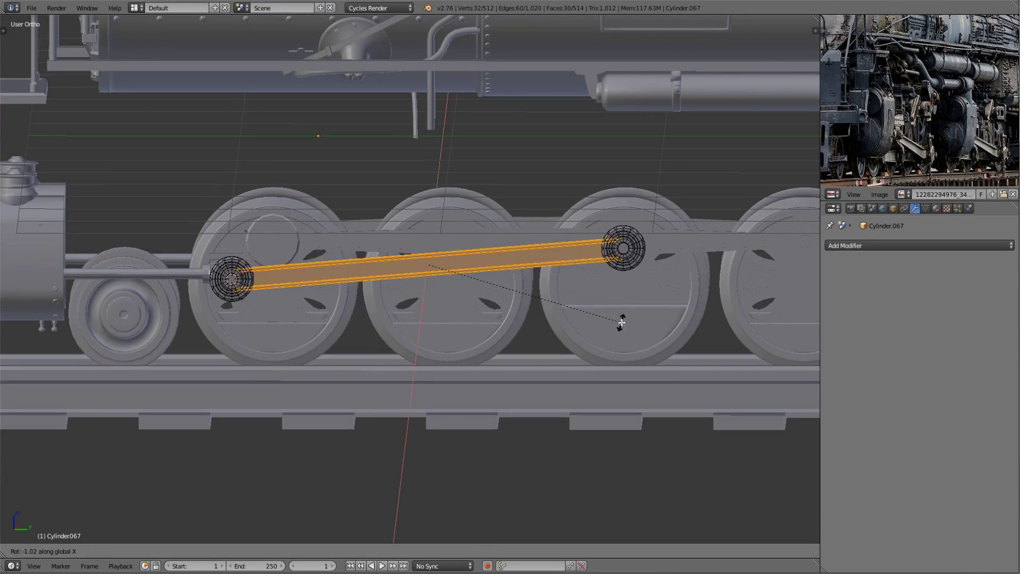
key(Escape)
key(a)
middle_drag(621, 322, 498, 337)
key(Escape)
key(Tab)
- Preview the wheels in rendered shading, then select the whole piston rod mesh
middle_drag(396, 317, 453, 334)
key(shift+z)
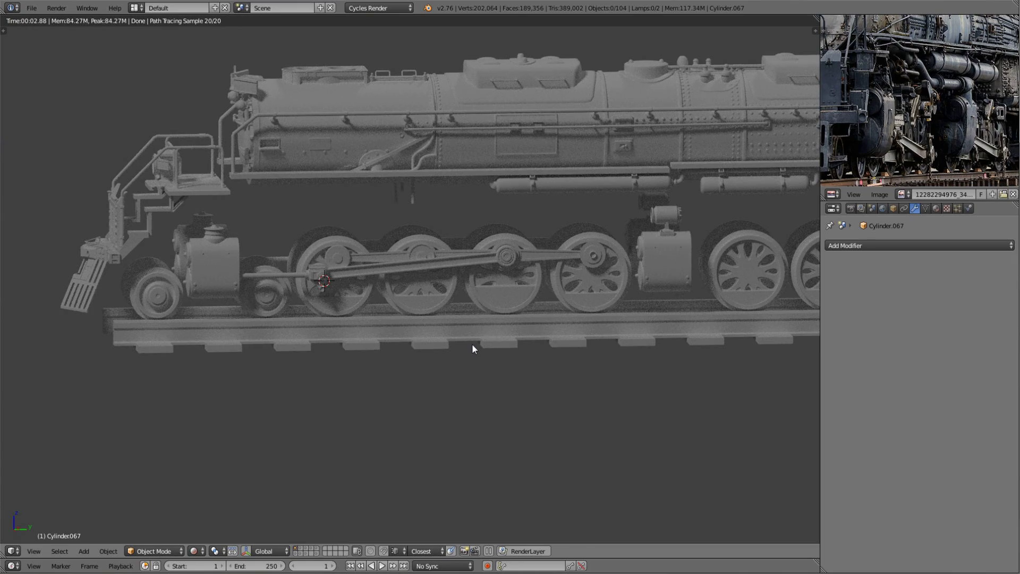
scroll(471, 344, up, 3)
key(shift+z)
right_click(281, 263)
key(Tab)
key(a)
key(KP_3)
scroll(422, 261, up, 2)
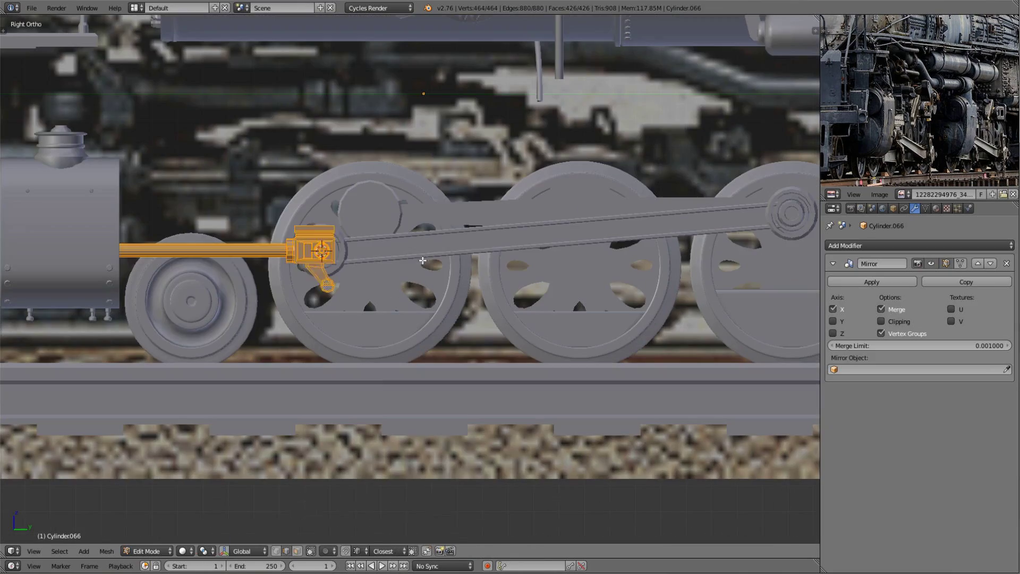
scroll(347, 258, down, 2)
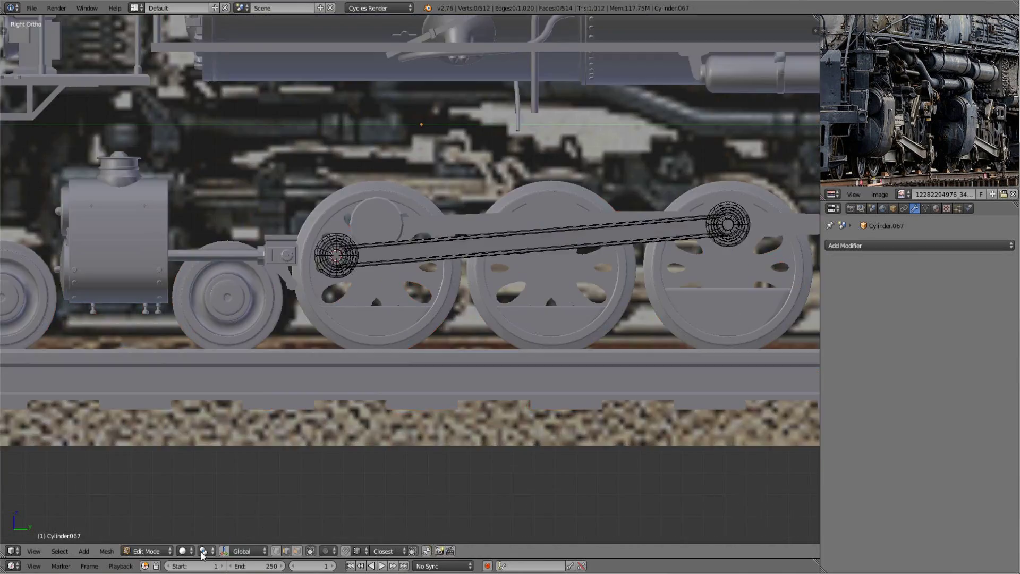
- Reposition the crosshead pin and add a Mirror modifier to the coupling rod
key(z)
key(z)
key(Tab)
key(g)
click(299, 282)
key(Tab)
scroll(319, 297, down, 4)
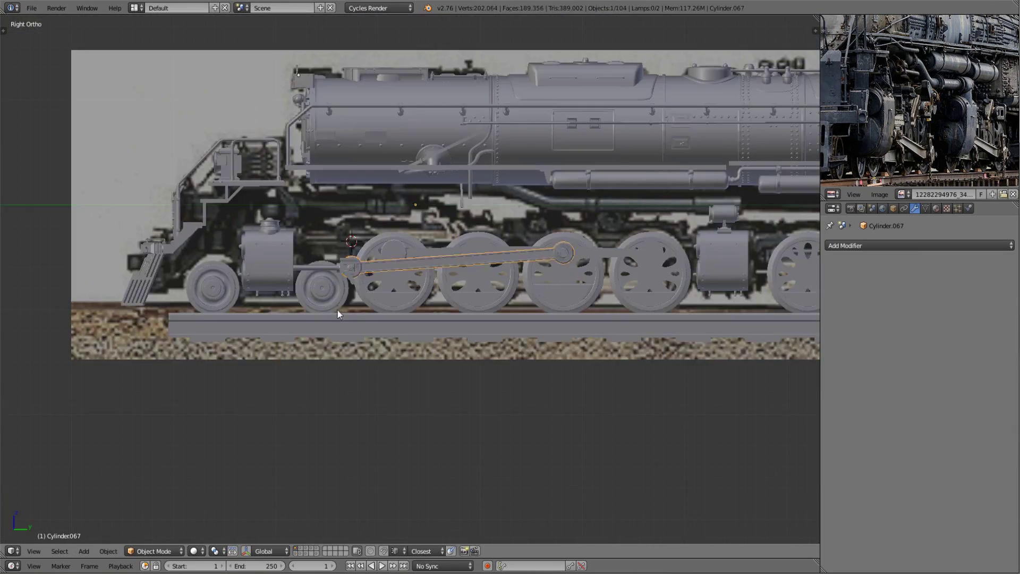
middle_drag(337, 310, 373, 240)
click(919, 245)
click(760, 396)
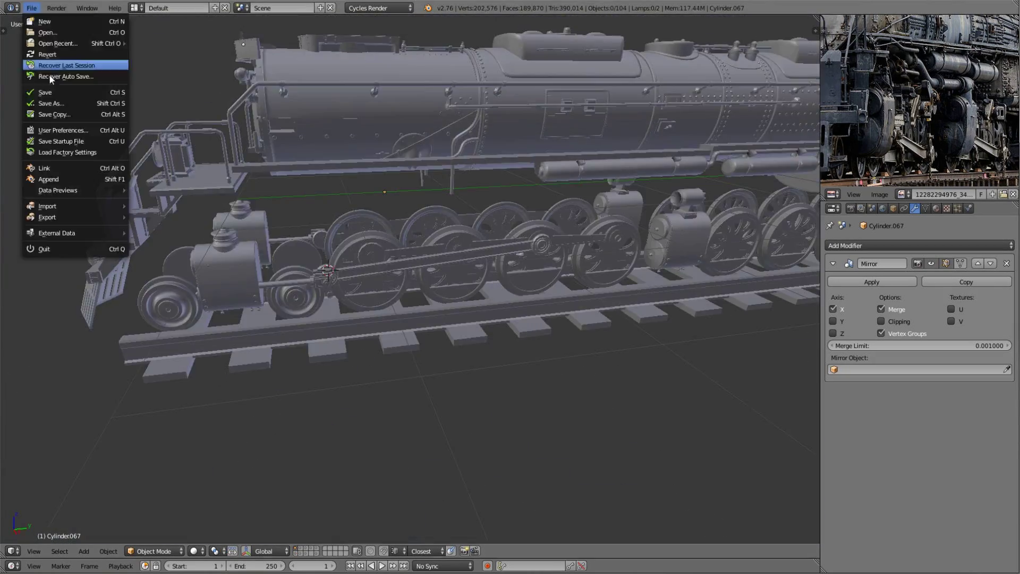
- Extrude the hexagon face along X, enlarge it slightly and shift the nut along Y
key(shift+z)
scroll(521, 297, up, 5)
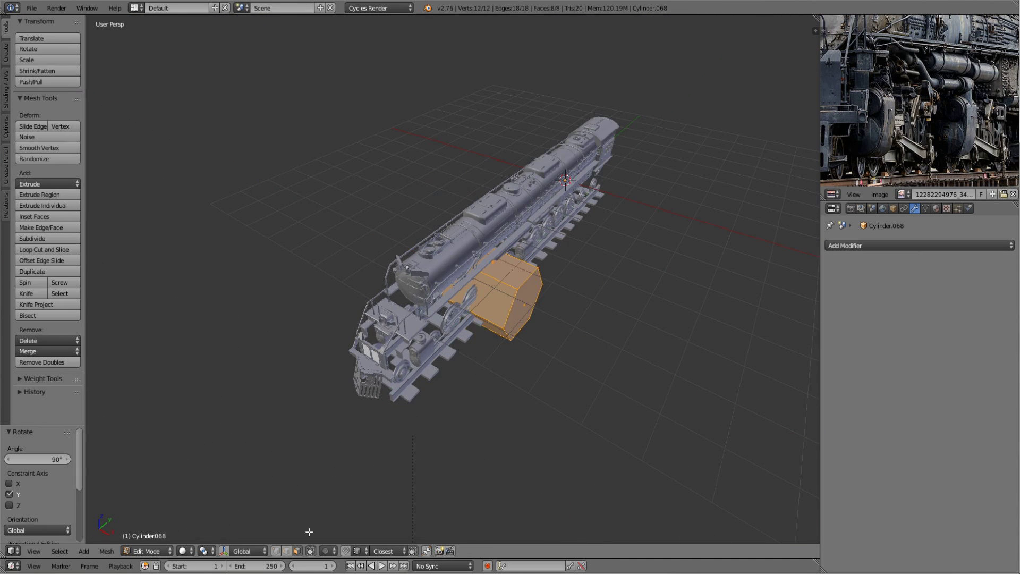
key(e)
key(x)
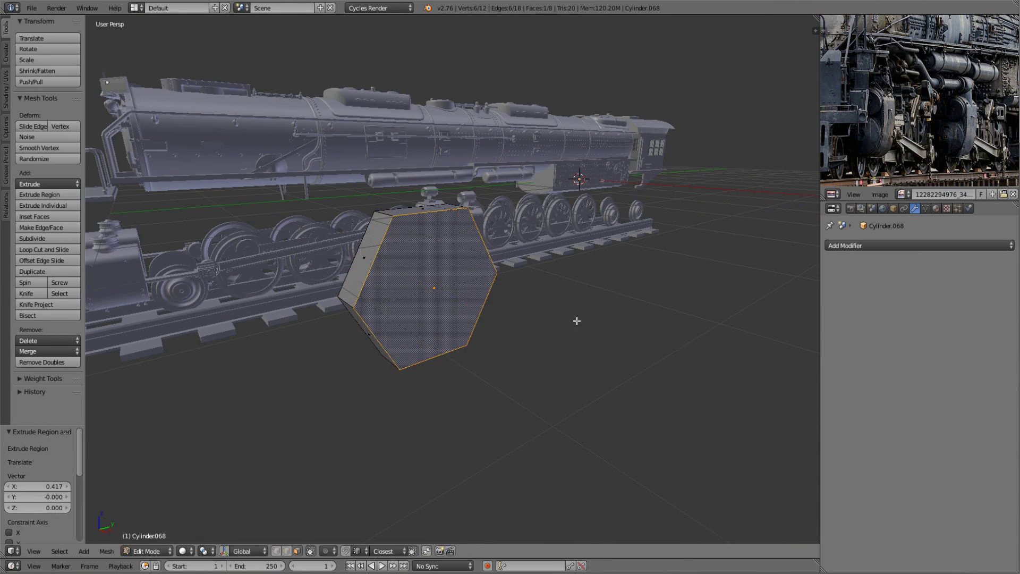
middle_drag(570, 333, 579, 334)
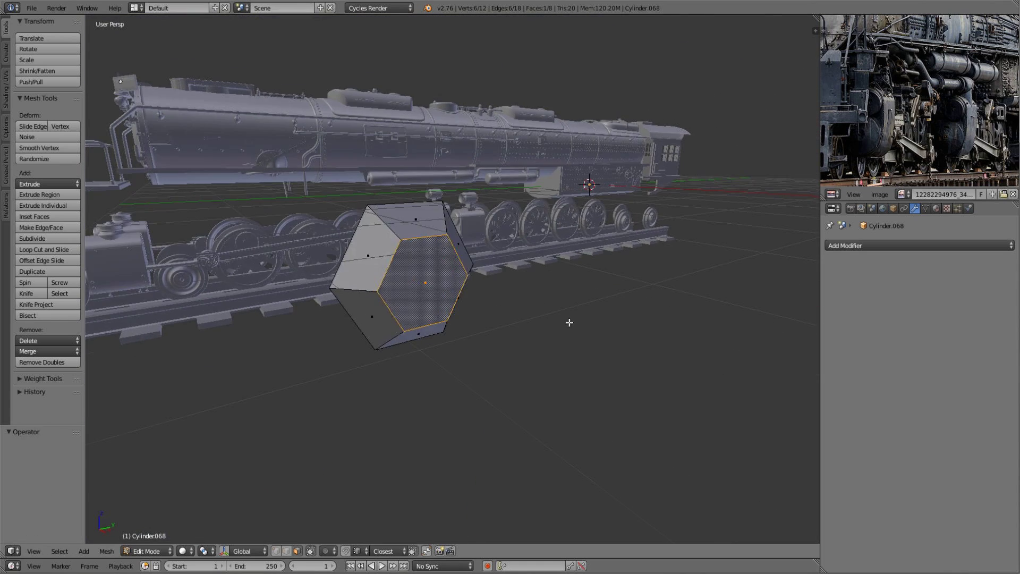
key(s)
click(584, 334)
key(g)
key(y)
- In side view, raise the hex nut to its height on the wheel
key(KP_1)
scroll(483, 257, up, 5)
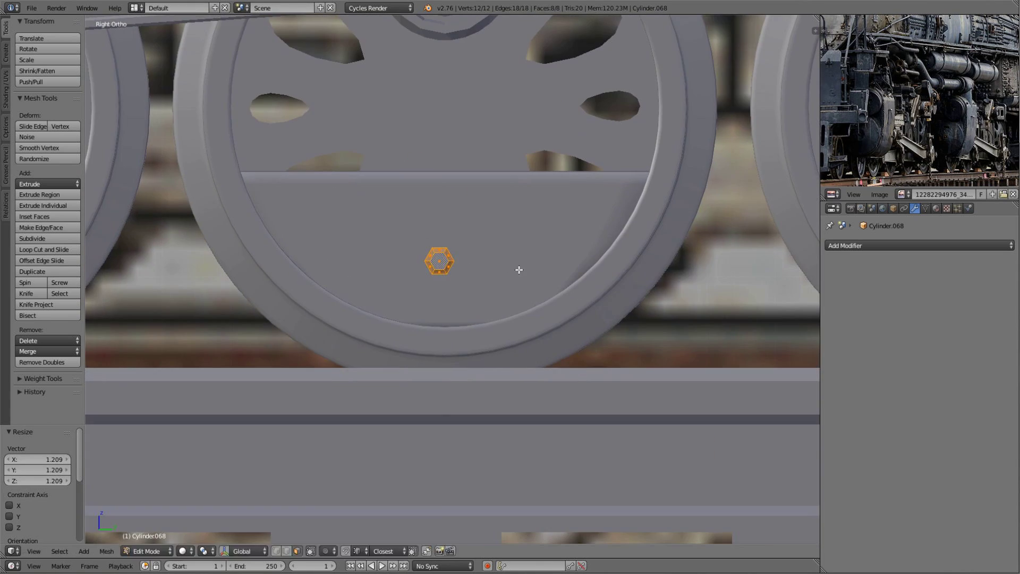
middle_drag(519, 268, 635, 271)
key(g)
key(z)
click(497, 250)
key(g)
key(x)
scroll(461, 241, up, 3)
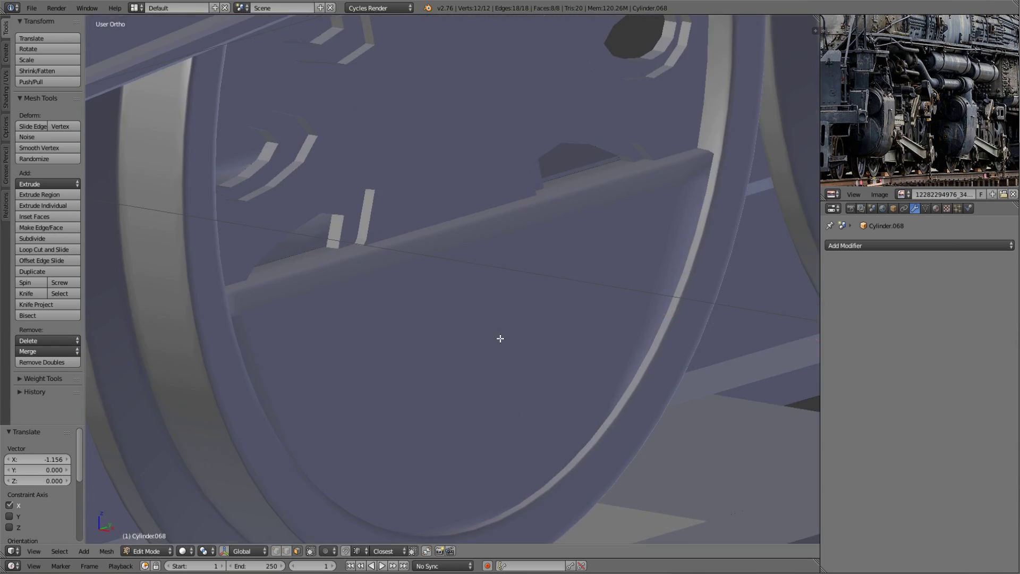
scroll(499, 338, down, 3)
middle_drag(546, 325, 560, 337)
key(Tab)
- Add an Array modifier to the nut with relative offset 0 on X and 1 on Y
scroll(578, 327, down, 5)
scroll(575, 326, up, 5)
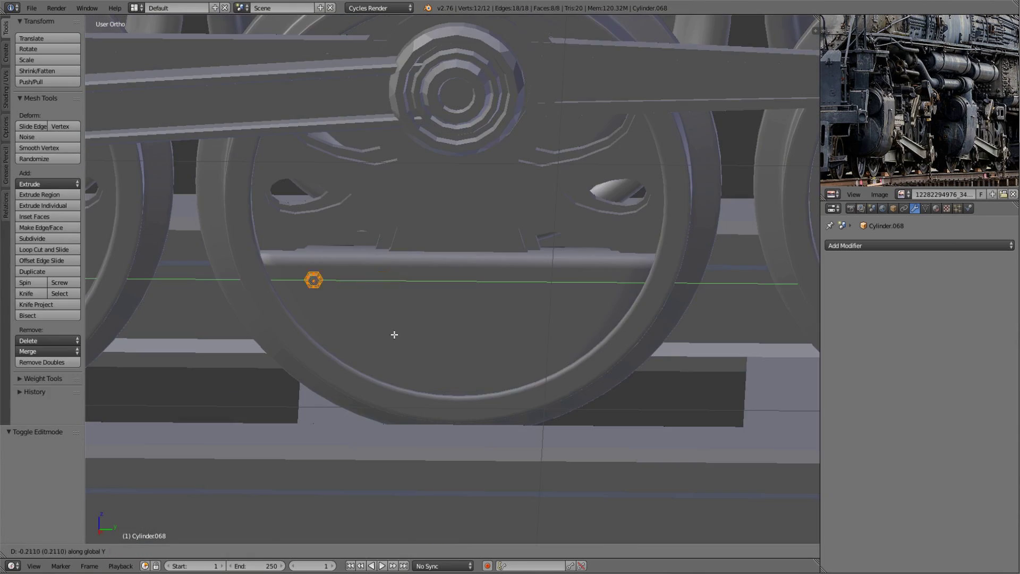
click(850, 245)
click(812, 268)
scroll(499, 337, up, 5)
scroll(500, 337, down, 5)
double_click(967, 338)
text(0)
key(Tab)
text(1)
key(Return)
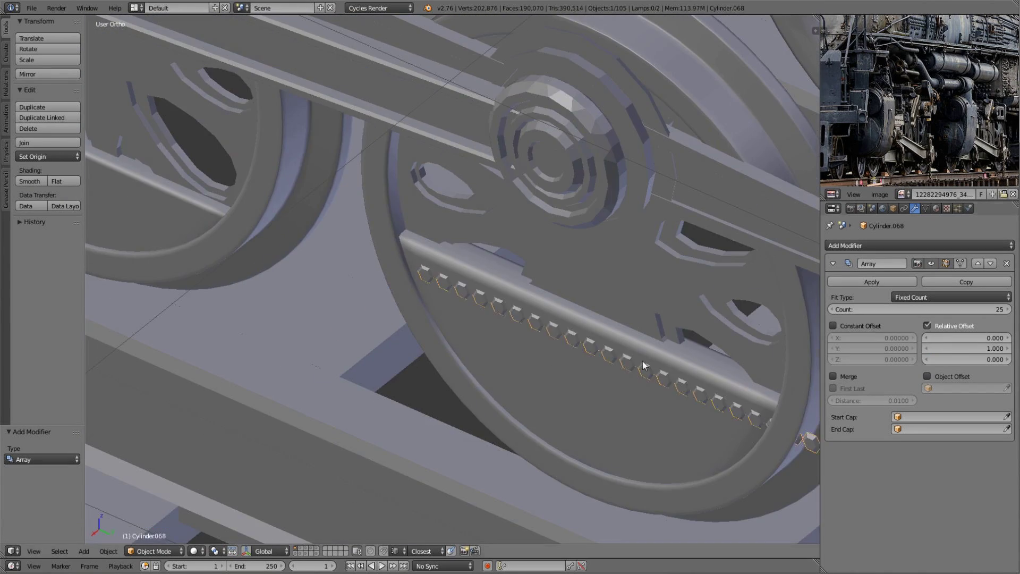
- Space the arrayed bolts to 2.2 and shift the bolt row along Y
drag(967, 348, 988, 349)
scroll(543, 342, down, 3)
scroll(611, 317, down, 3)
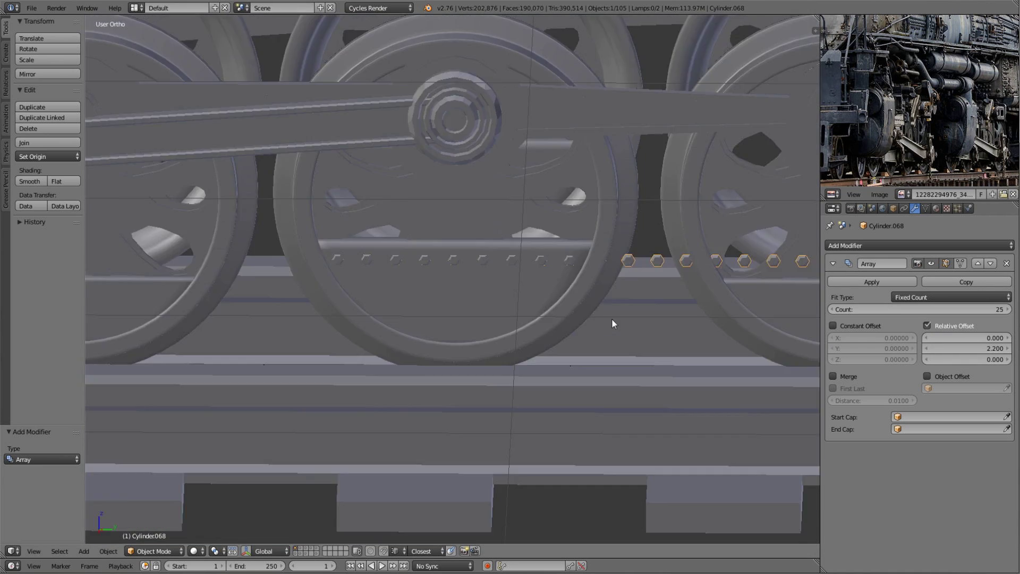
key(Tab)
key(g)
key(y)
click(415, 301)
key(Tab)
- Apply the bolt array and switch to a wireframe Right Ortho view
mouse_move(549, 333)
middle_down()
mouse_move(619, 313)
mouse_move(555, 300)
middle_up()
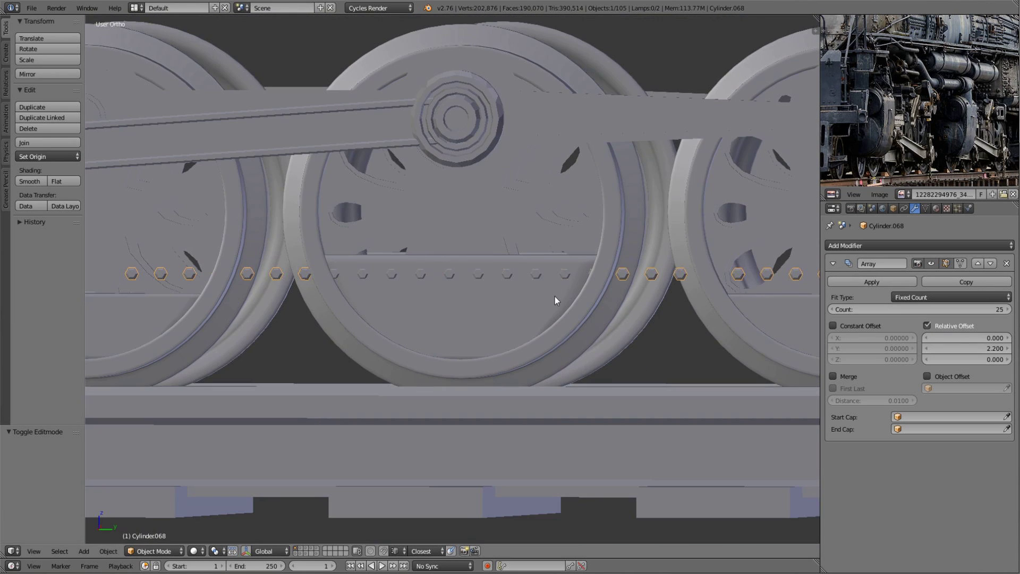
click(600, 291)
click(871, 281)
key(Tab)
key(z)
key(KP_3)
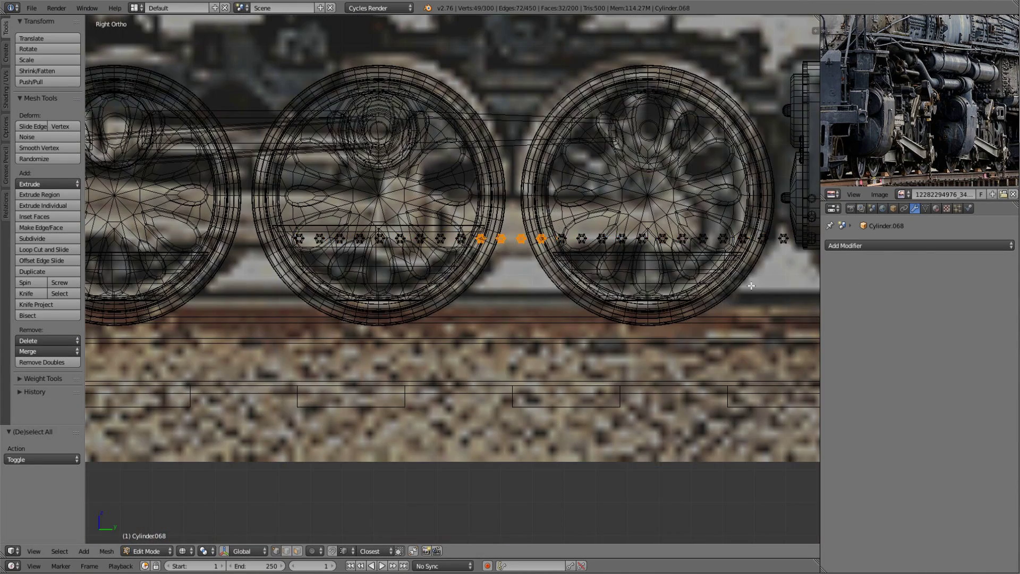
key(z)
scroll(750, 286, up, 5)
- Duplicate the bolt row and offset the copy below as a staggered second row
key(shift+d)
key(z)
click(396, 264)
key(g)
key(y)
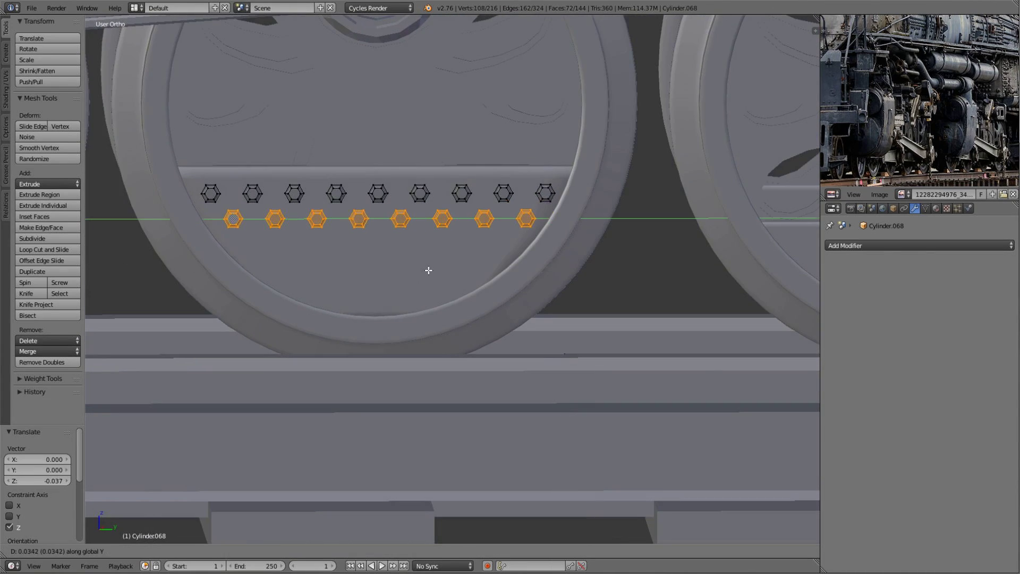
click(429, 270)
key(Tab)
- Add and apply an Array modifier repeating the two bolt rows downward
click(919, 245)
click(765, 263)
click(959, 337)
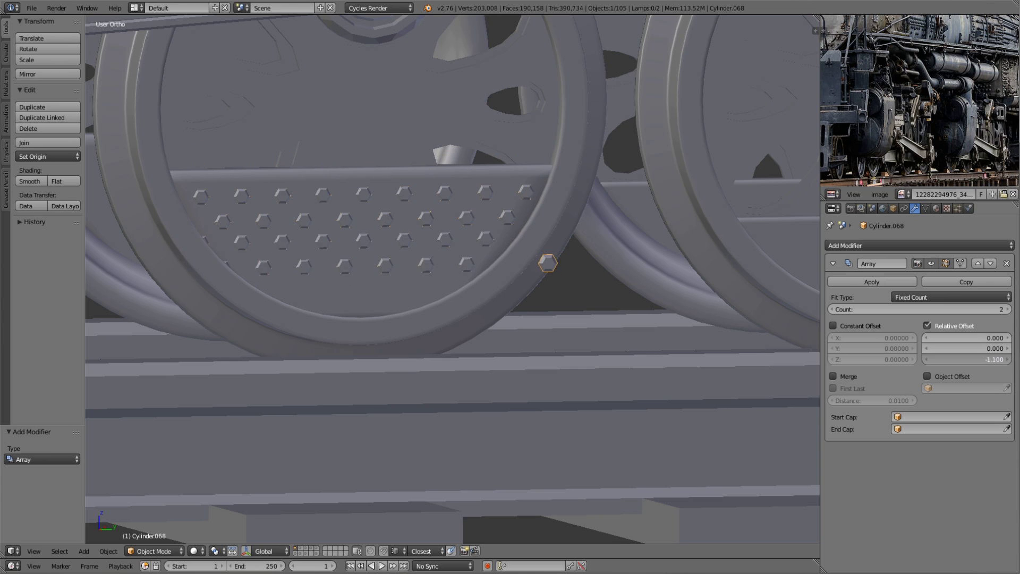
click(871, 282)
- Delete the bolts lying outside the counterweight and check the result in solid shading
key(Tab)
key(KP_3)
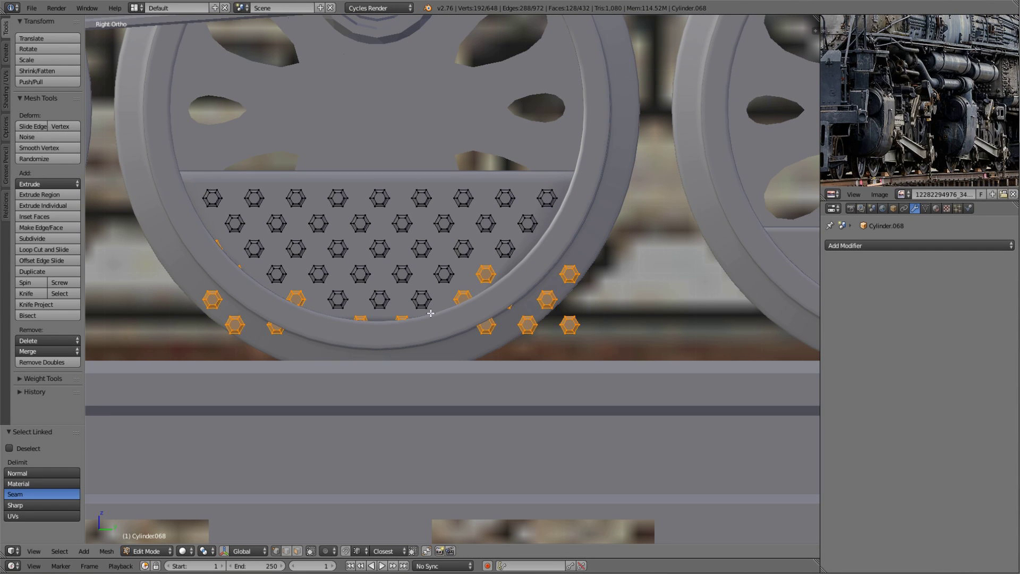
click(414, 259)
key(z)
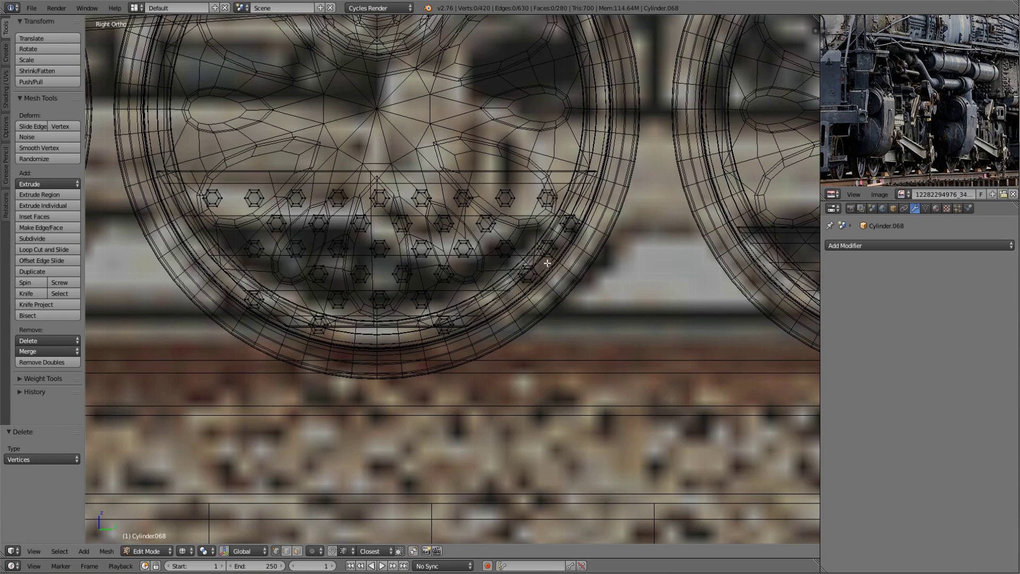
key(z)
scroll(471, 326, down, 6)
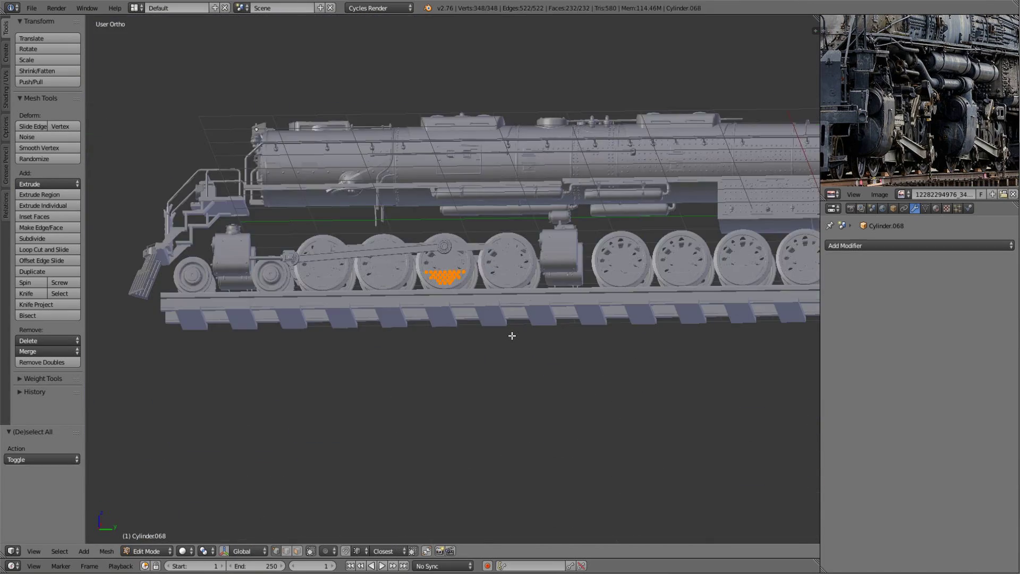
key(shift+d)
right_click(511, 335)
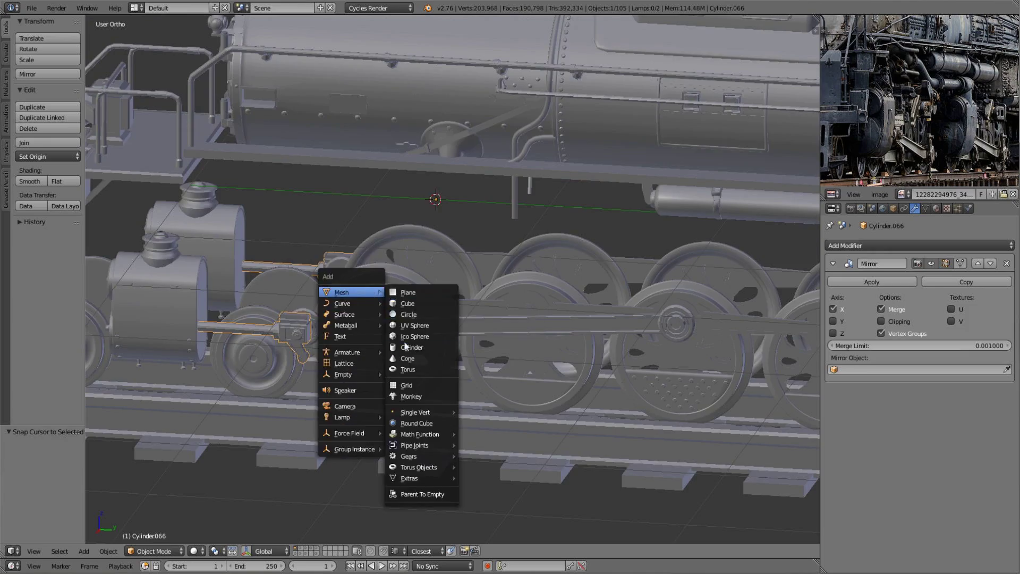
- Add a cylinder rod and a scaled-down cube block at its end
click(405, 346)
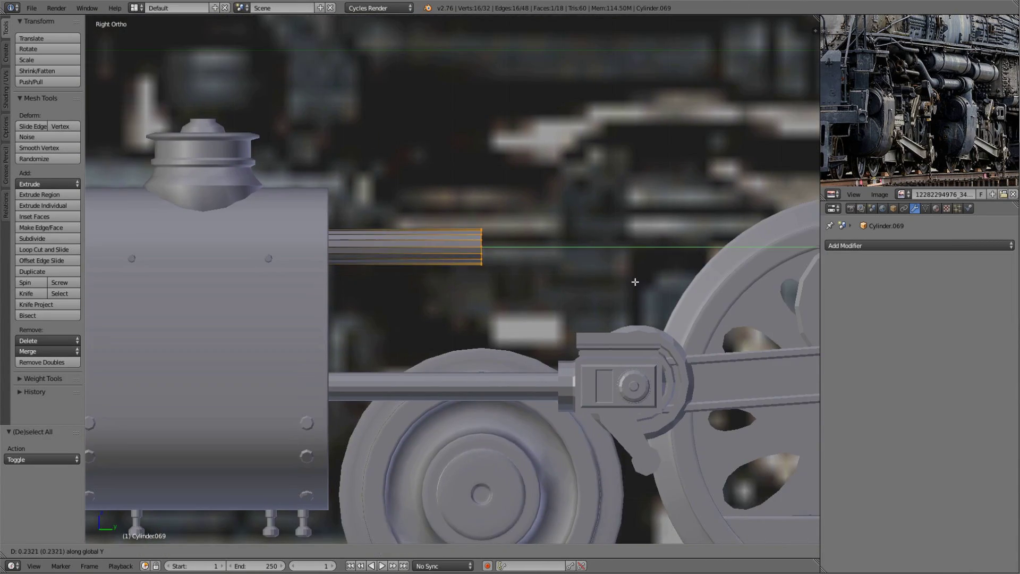
click(601, 279)
key(s)
click(521, 307)
middle_drag(521, 307, 568, 337)
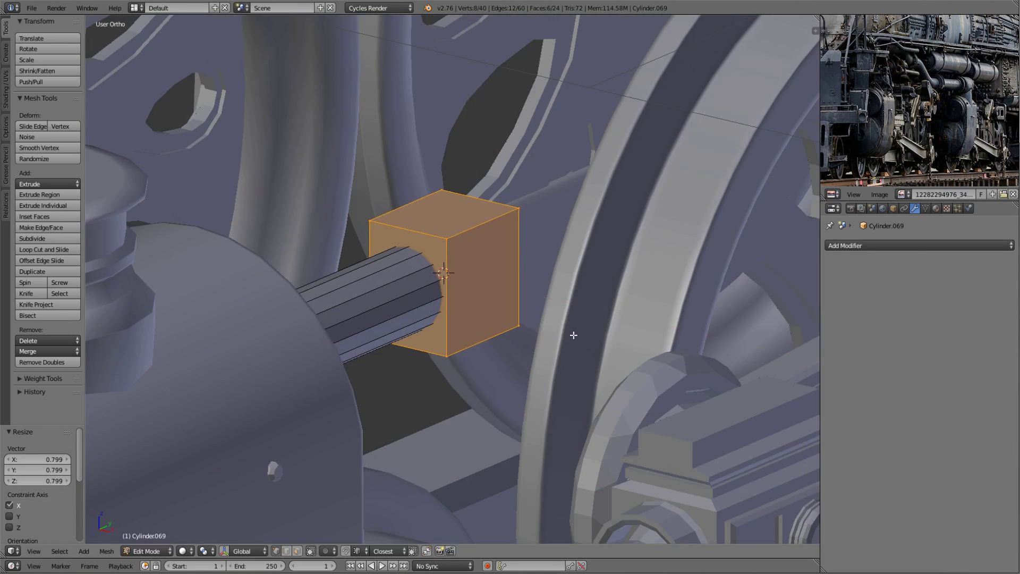
scroll(568, 337, up, 3)
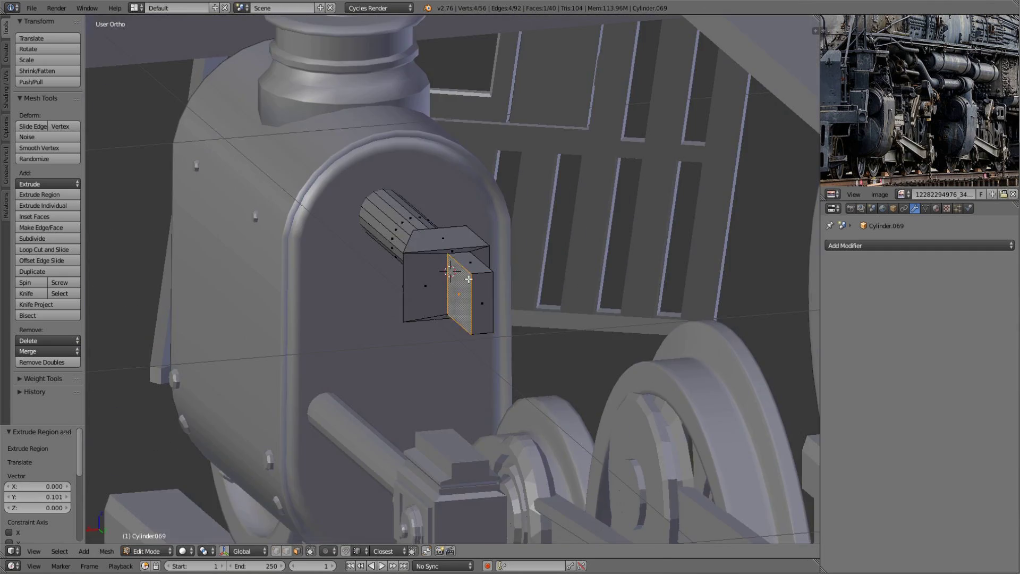
- Add a small cylinder scaled to 0.4 as a bolt head on the block
key(a)
scroll(488, 293, up, 3)
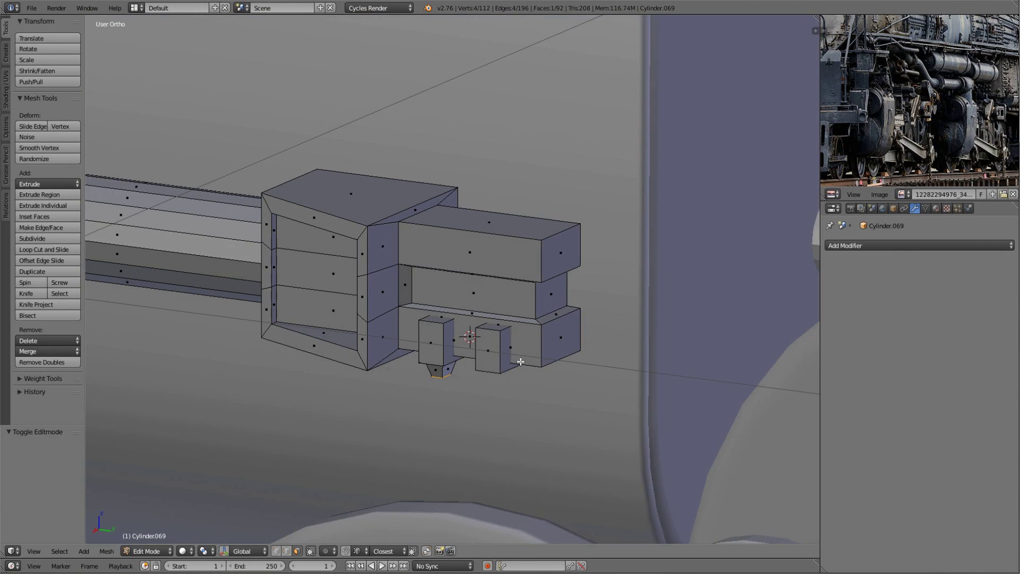
click(521, 304)
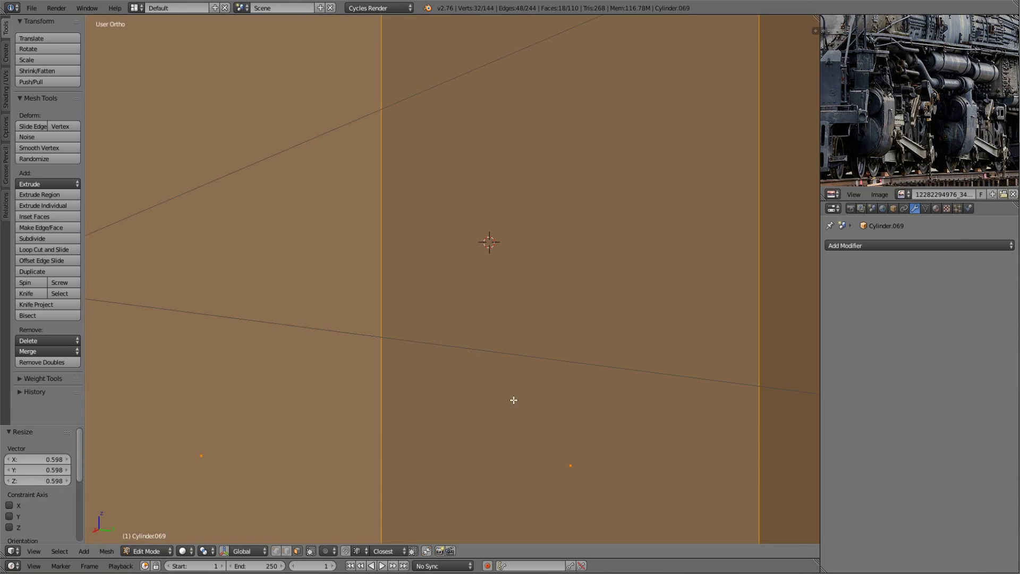
text(s.4)
key(Return)
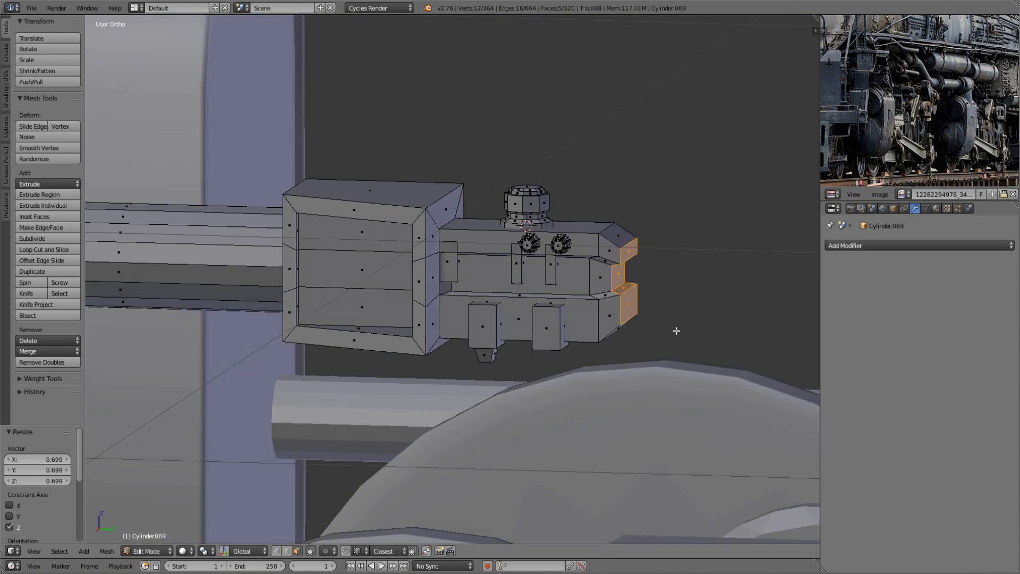
middle_drag(676, 331, 581, 265)
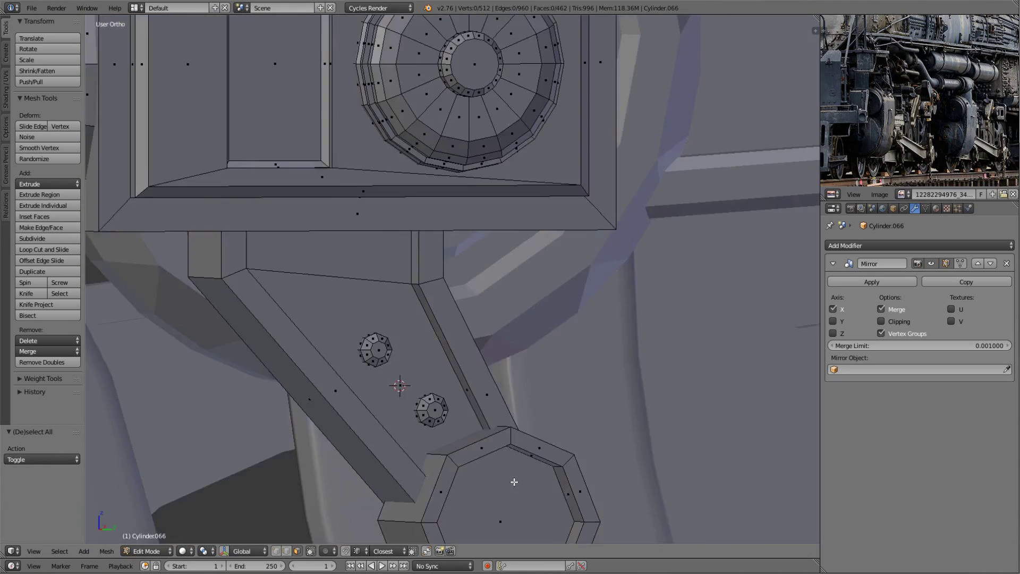
- Add an 8-sided cylinder pin to the bar and duplicate it along Y
key(Tab)
scroll(531, 391, down, 8)
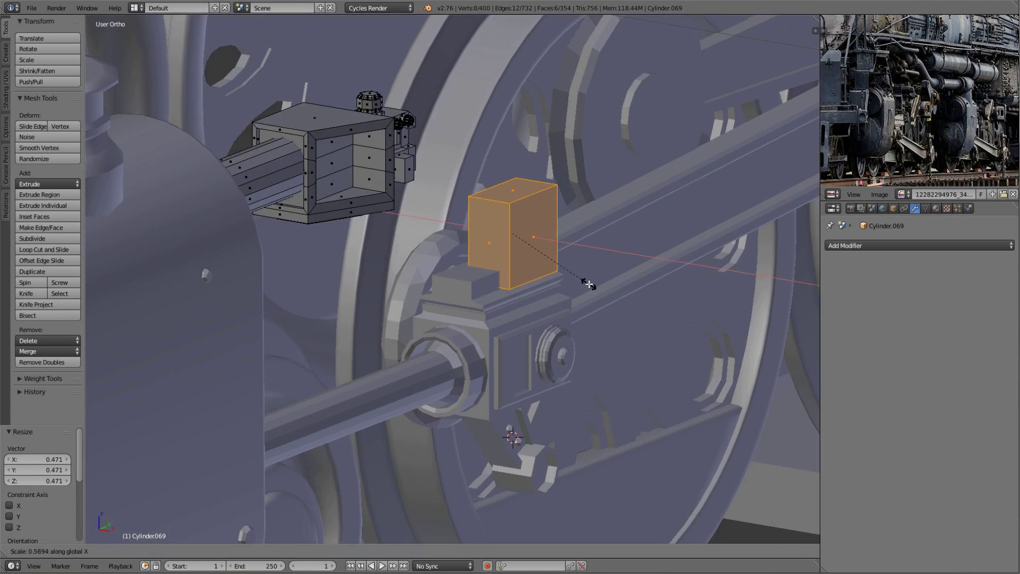
key(z)
scroll(580, 287, up, 3)
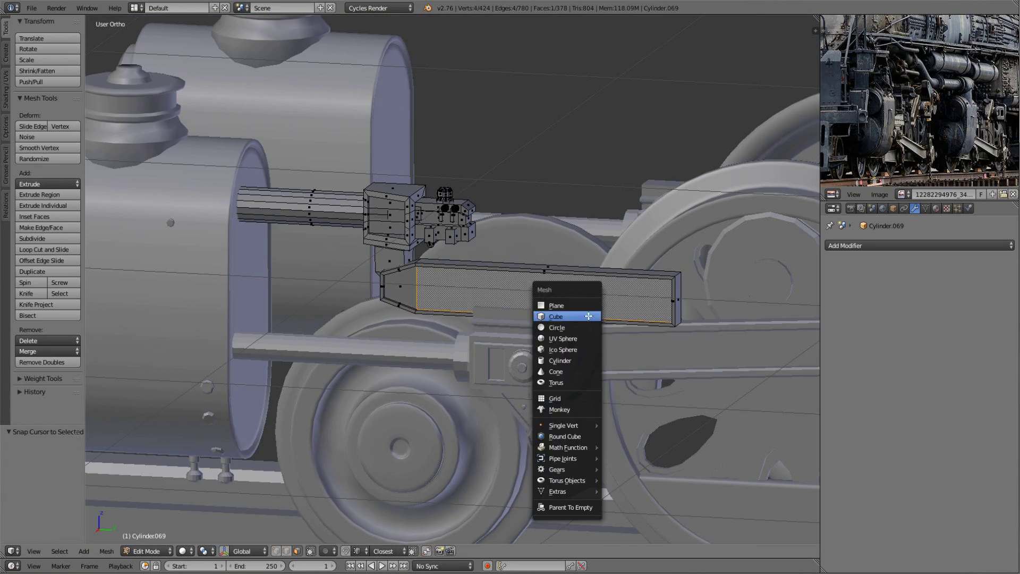
click(589, 360)
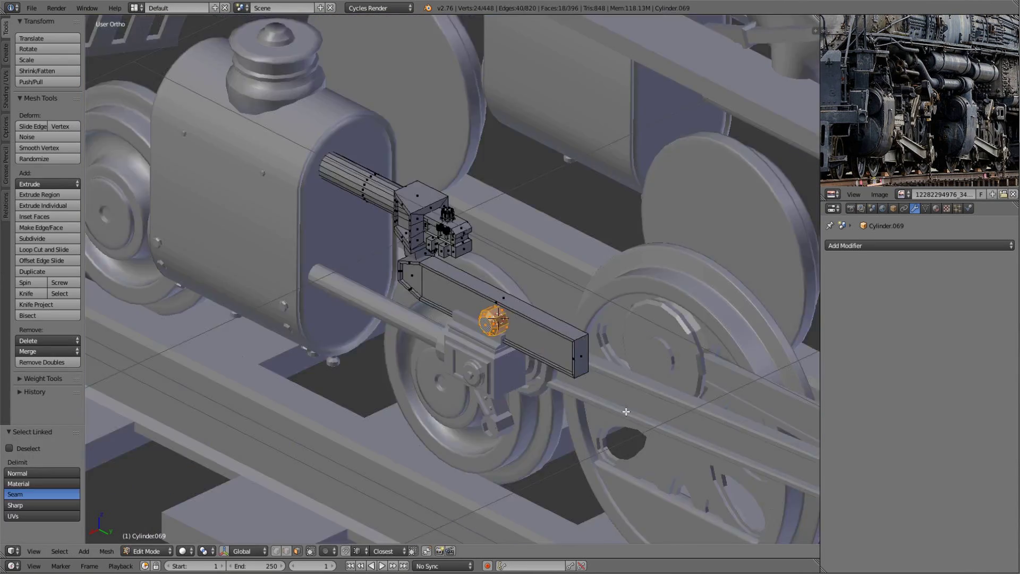
key(shift+d)
key(y)
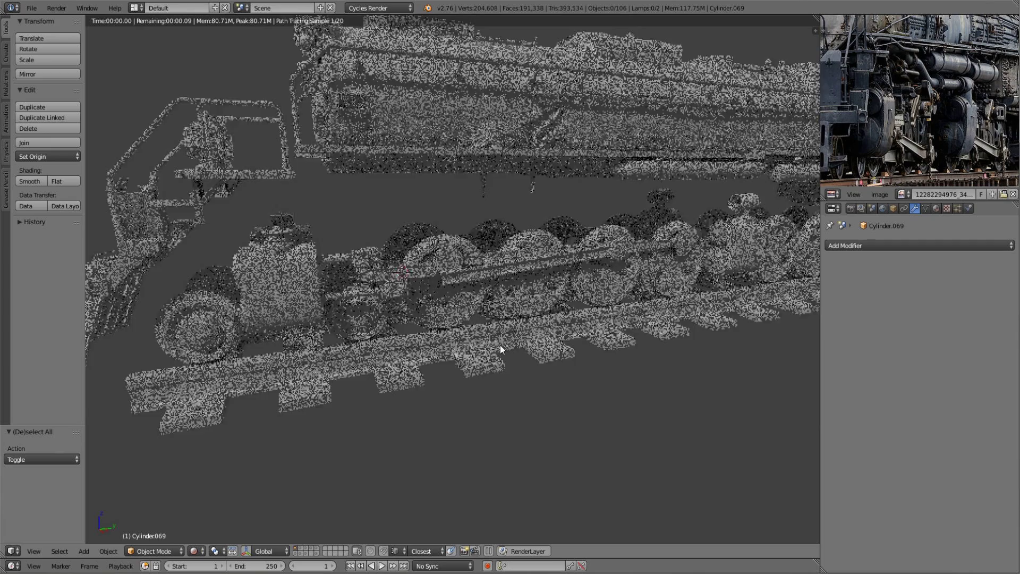
middle_drag(500, 349, 565, 355)
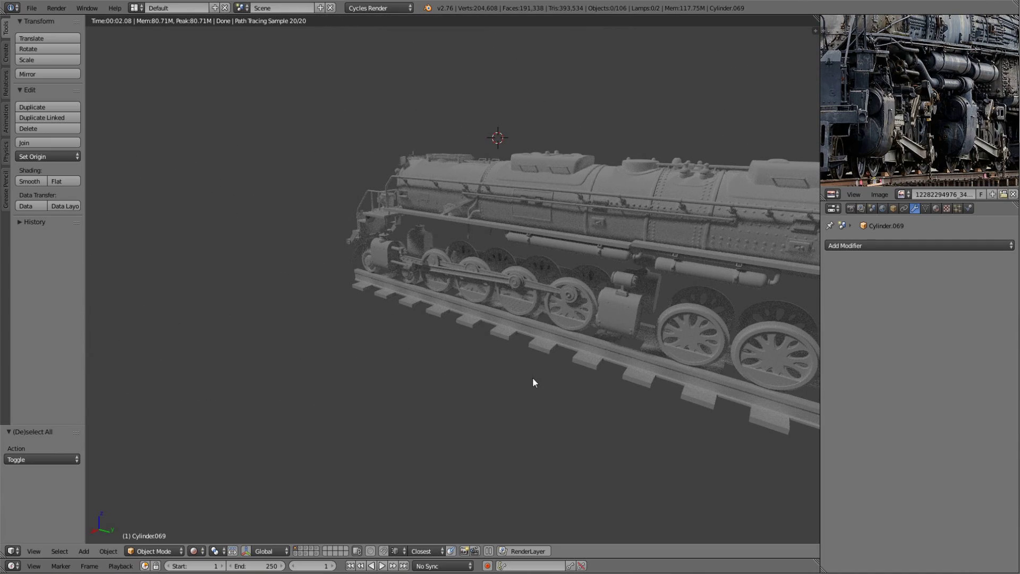
- Add a new cylinder near the coupling rod and enter its Edit Mode
scroll(474, 375, up, 2)
scroll(302, 321, up, 3)
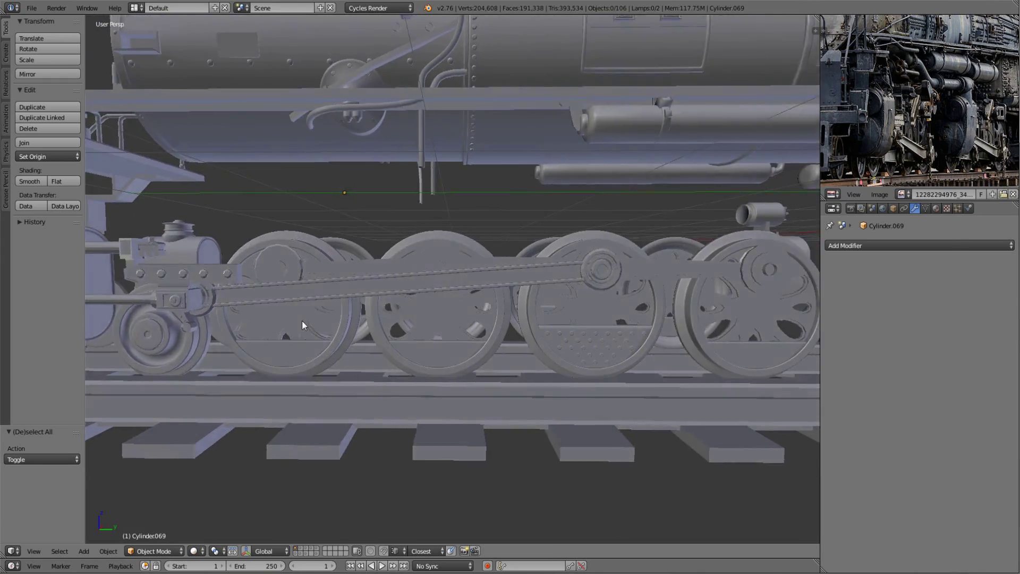
mouse_move(302, 320)
shift+middle_down()
mouse_move(441, 299)
mouse_move(465, 320)
mouse_move(502, 294)
shift+middle_up()
right_click(441, 299)
scroll(426, 301, down, 4)
key(shift+a)
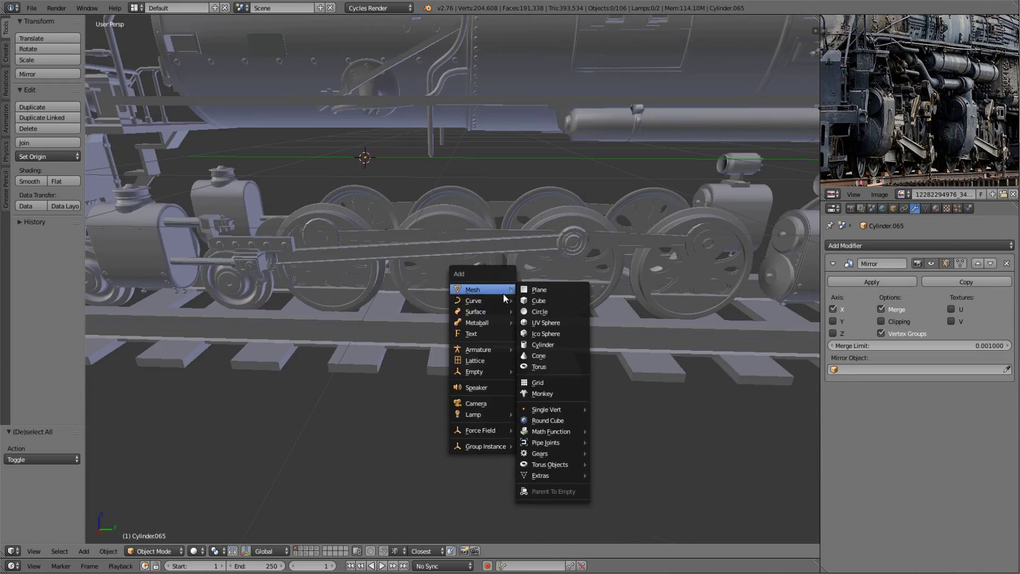
right_click(427, 254)
click(462, 308)
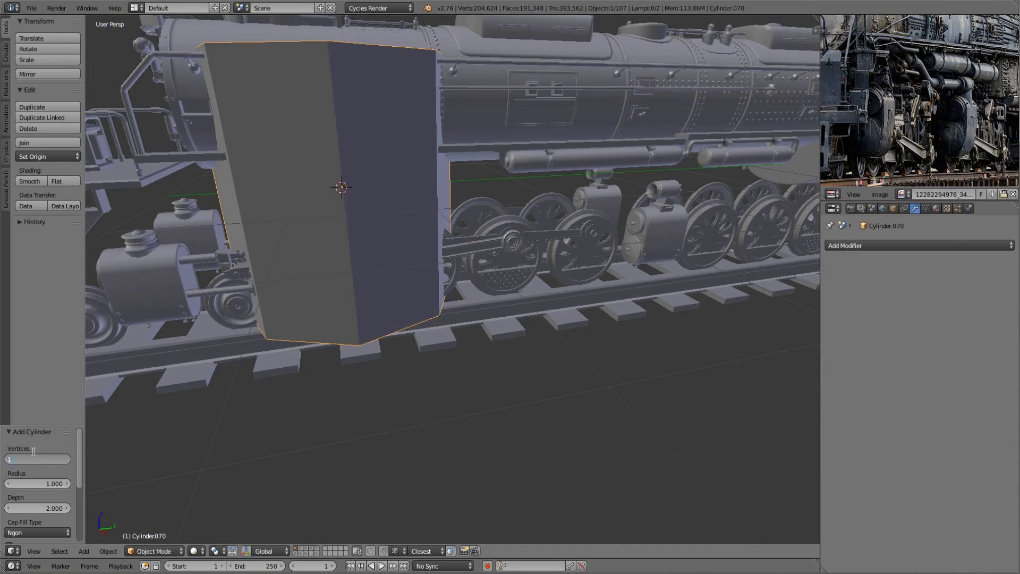
scroll(519, 255, down, 3)
key(Tab)
- Position the new cylinder on the driving wheel in side view, sliding it along X
mouse_move(520, 255)
middle_down()
mouse_move(590, 324)
mouse_move(522, 286)
middle_up()
click(590, 323)
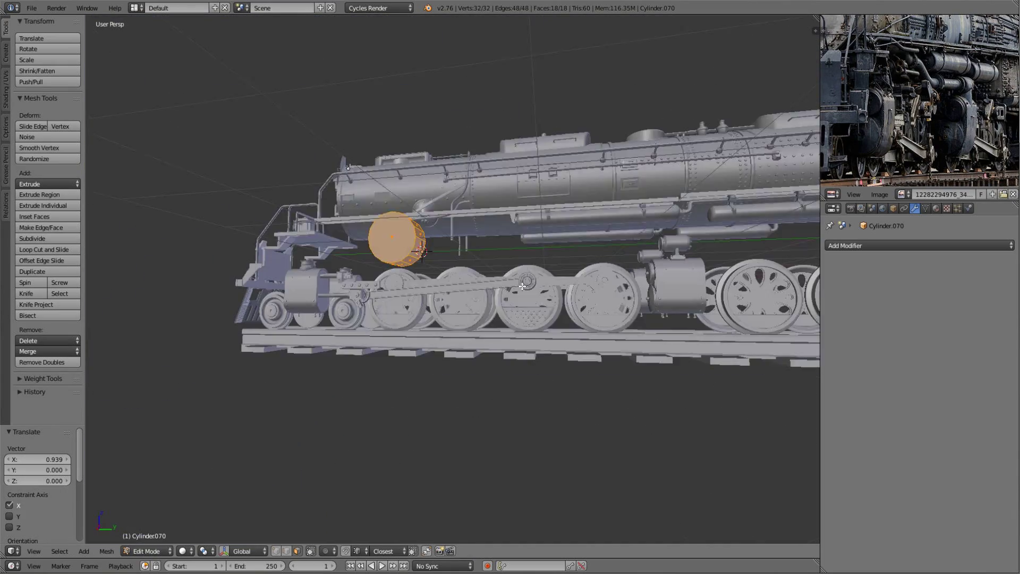
key(KP_3)
key(g)
click(506, 349)
scroll(506, 349, up, 6)
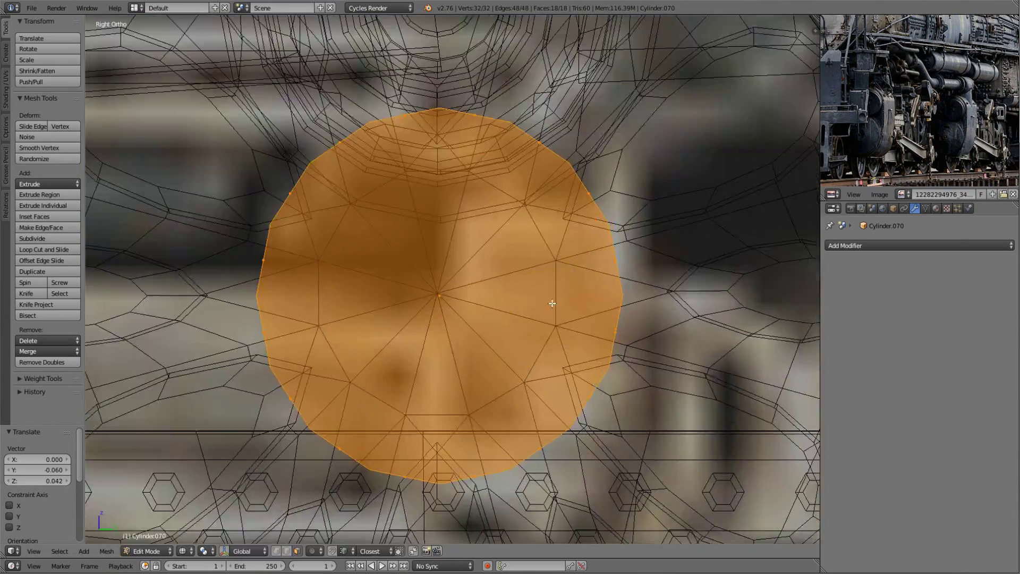
key(g)
key(x)
click(506, 349)
scroll(505, 349, down, 6)
mouse_move(506, 349)
middle_down()
mouse_move(514, 285)
mouse_move(508, 310)
mouse_move(460, 262)
middle_up()
- Resize the hub cylinder and return to Object Mode
key(a)
scroll(488, 276, up, 5)
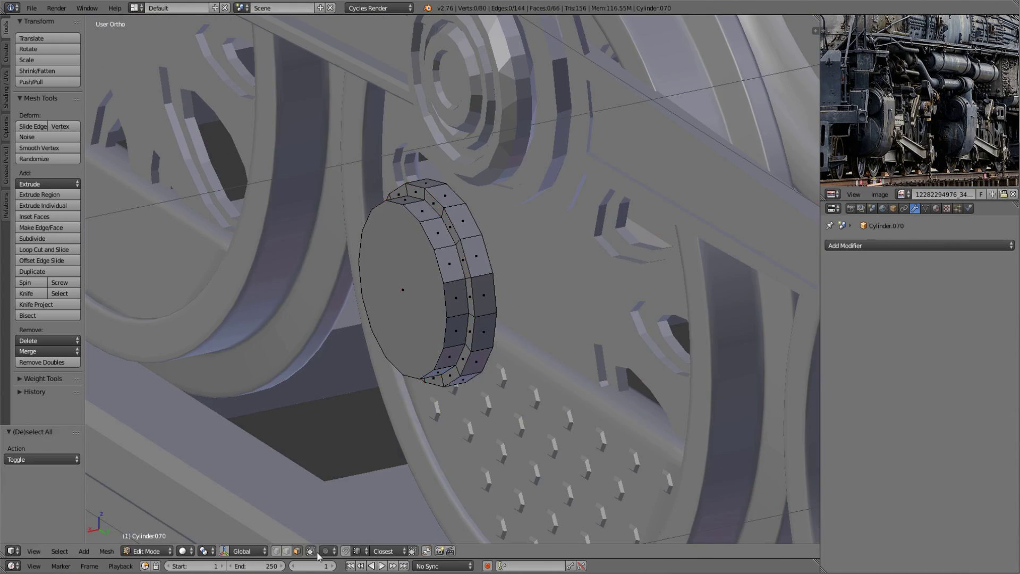
click(554, 311)
scroll(564, 295, down, 5)
scroll(610, 273, up, 5)
key(Tab)
scroll(521, 327, down, 4)
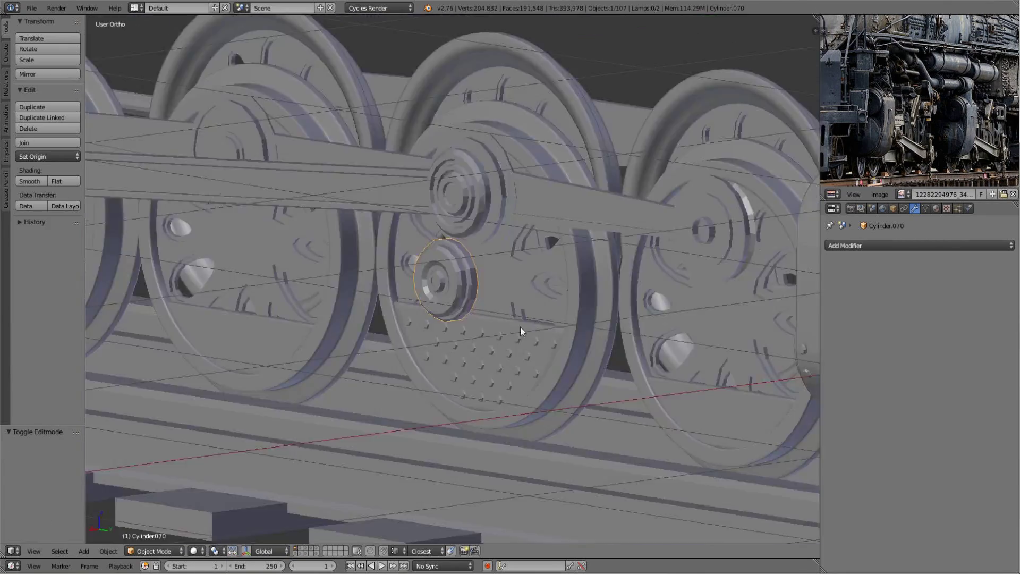
scroll(526, 337, down, 3)
scroll(526, 334, up, 5)
scroll(492, 305, down, 2)
scroll(486, 324, down, 6)
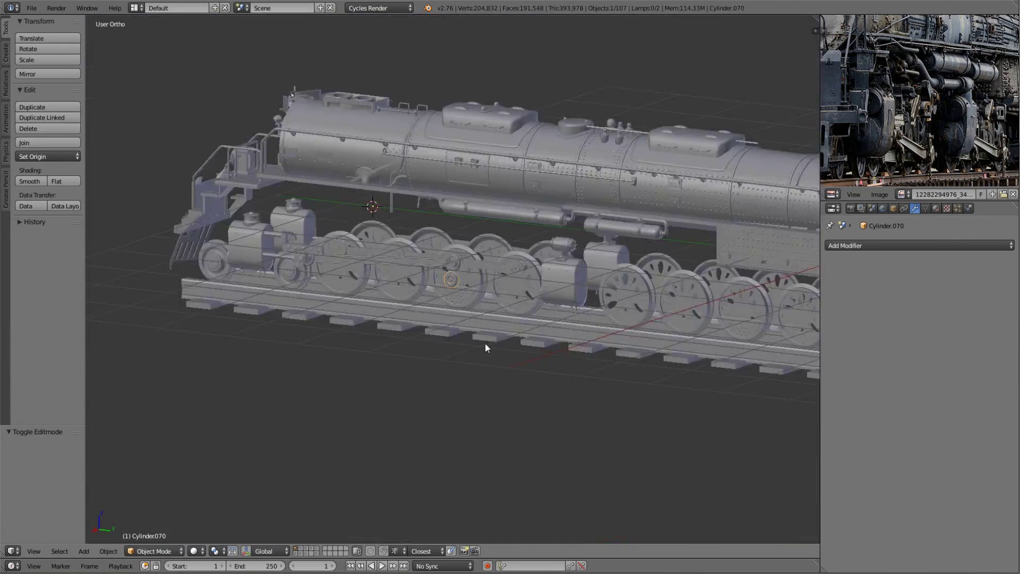
scroll(510, 337, up, 5)
scroll(489, 308, up, 4)
- Duplicate the hub cylinder along Y onto the neighbouring wheel, checking its height in wireframe
key(Tab)
key(shift+d)
key(y)
click(389, 297)
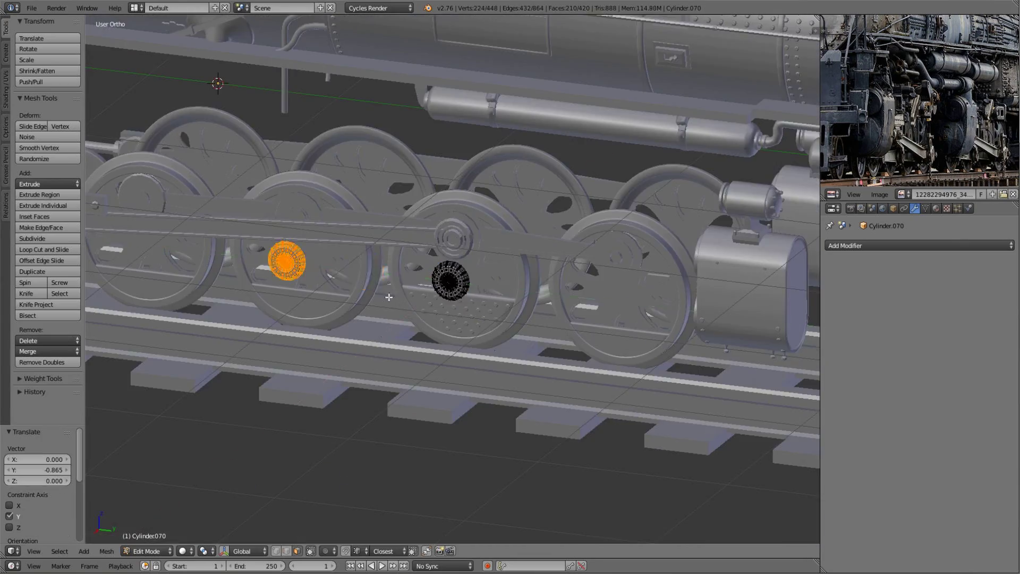
key(KP_3)
key(z)
click(475, 251)
key(z)
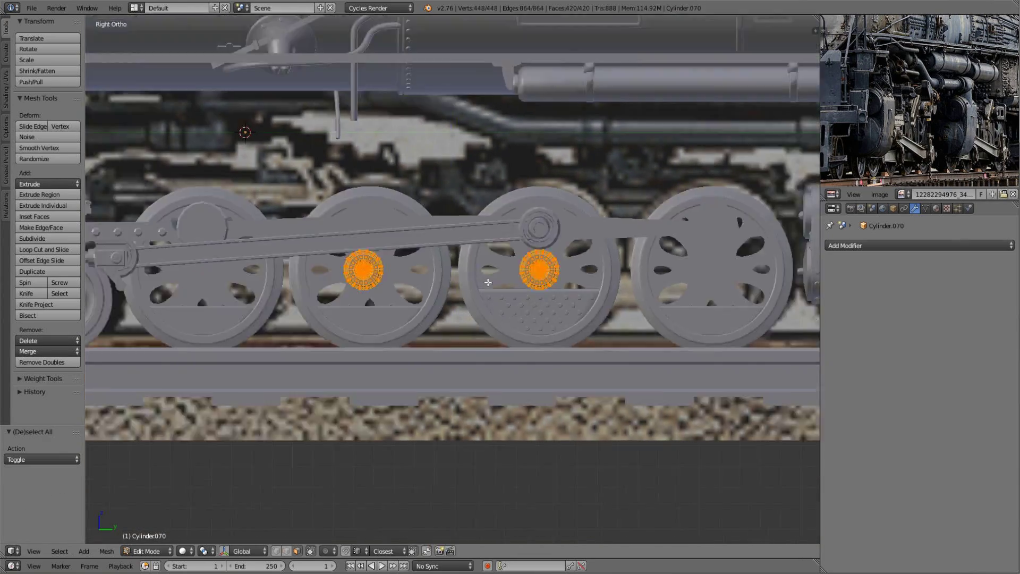
scroll(475, 250, down, 2)
scroll(531, 287, up, 6)
mouse_move(474, 250)
middle_down()
mouse_move(590, 310)
mouse_move(494, 298)
middle_up()
- Snap the 3D cursor to the hub, add a cube there and scale it into a flat linking rod
key(shift+s)
click(446, 257)
key(s)
click(467, 281)
scroll(467, 282, down, 2)
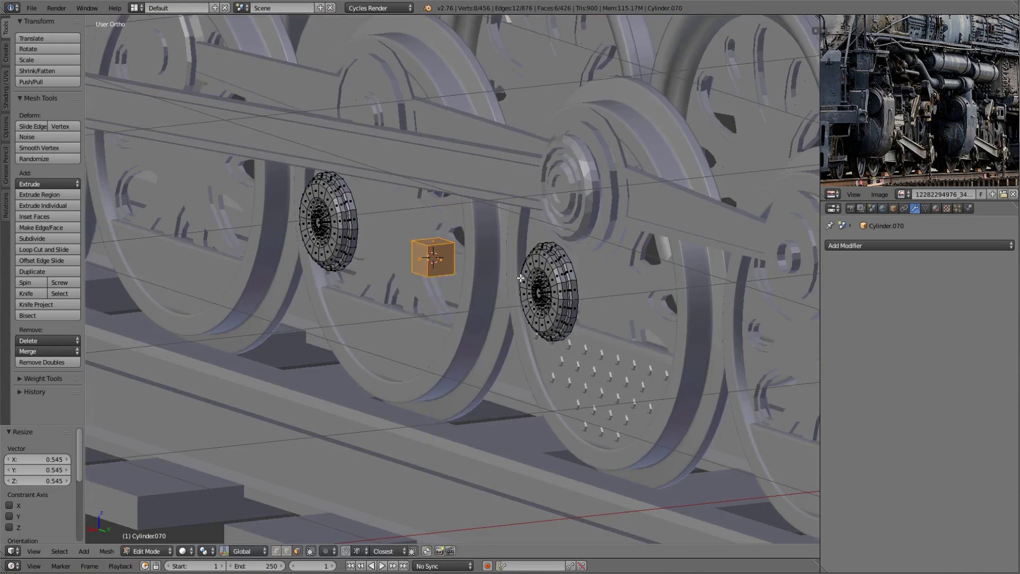
key(s)
key(x)
click(620, 330)
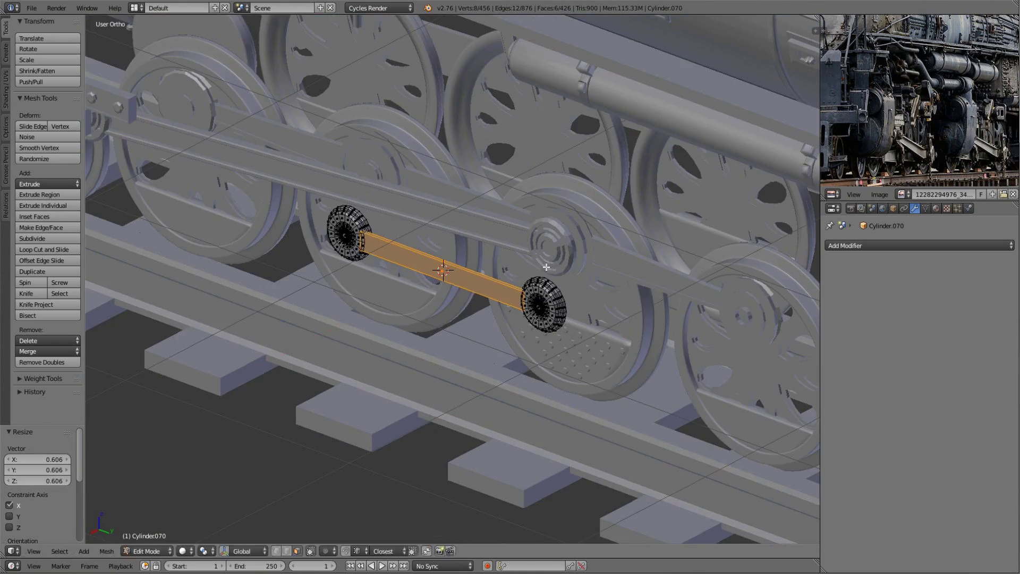
scroll(427, 359, up, 4)
middle_drag(427, 359, 531, 319)
- Inset the rod's face and return to Object Mode
key(i)
click(705, 328)
middle_drag(706, 327, 585, 333)
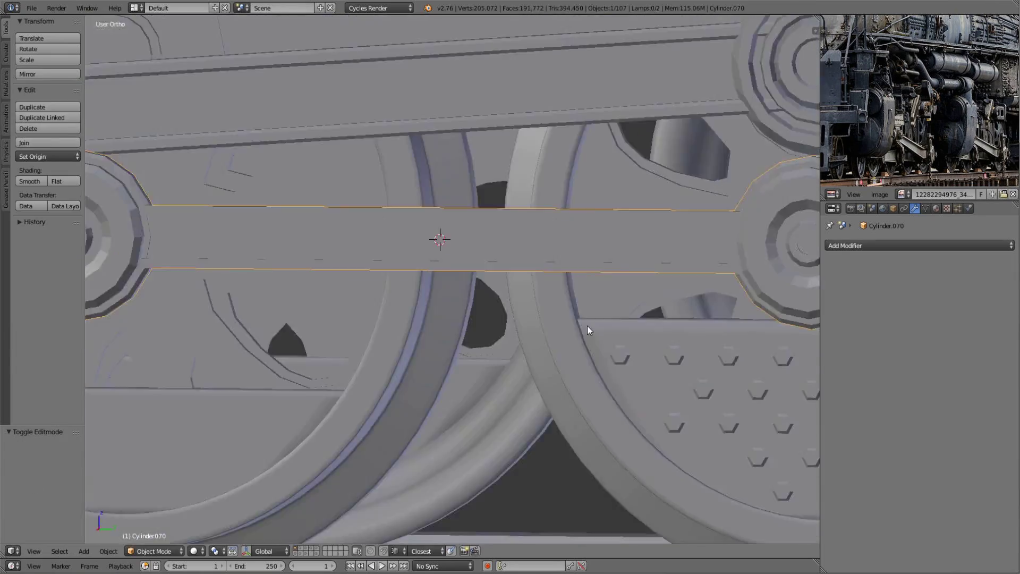
scroll(585, 332, down, 2)
key(a)
key(Tab)
scroll(438, 371, down, 5)
- Preview the wheels in rendered shading, then select the crank-pin hub in Edit Mode
key(a)
key(shift+z)
mouse_move(462, 340)
middle_down()
mouse_move(438, 371)
mouse_move(486, 298)
middle_up()
scroll(422, 375, up, 5)
key(shift+z)
scroll(486, 298, up, 3)
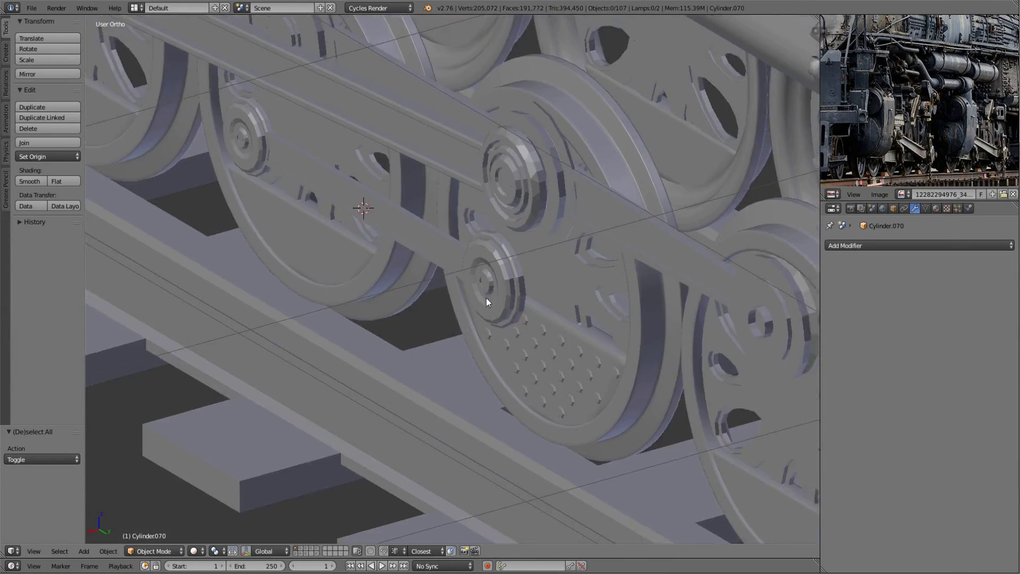
right_click(490, 201)
key(Tab)
- Extrude a new edge loop on the hub, scale it to about two thirds and push it along X
key(l)
key(Tab)
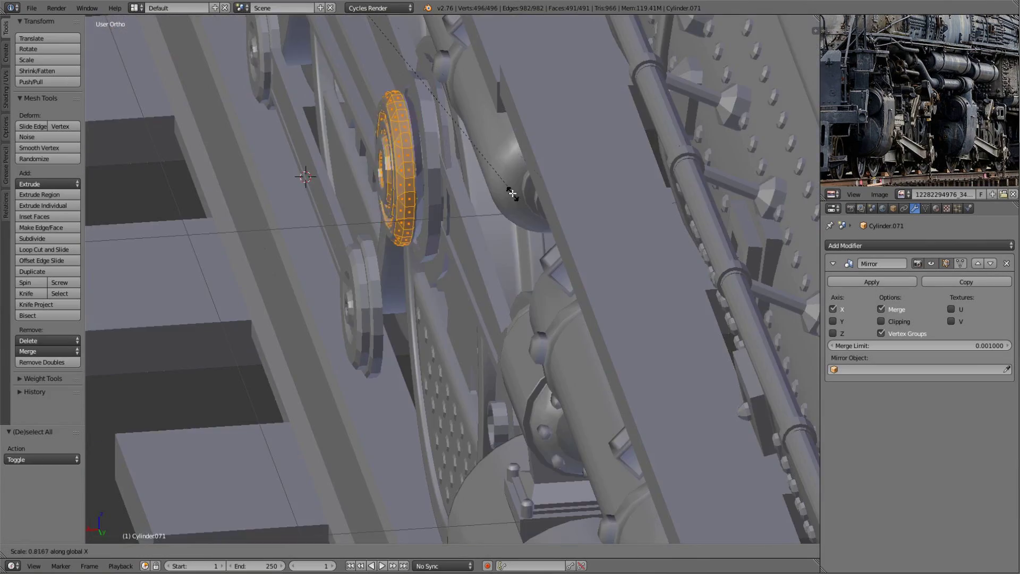
scroll(483, 227, down, 4)
mouse_move(484, 227)
middle_down()
mouse_move(691, 280)
mouse_move(584, 287)
middle_up()
scroll(690, 279, up, 5)
key(a)
scroll(663, 287, down, 4)
key(e)
key(s)
click(425, 297)
scroll(424, 297, up, 4)
click(433, 297)
scroll(432, 296, down, 3)
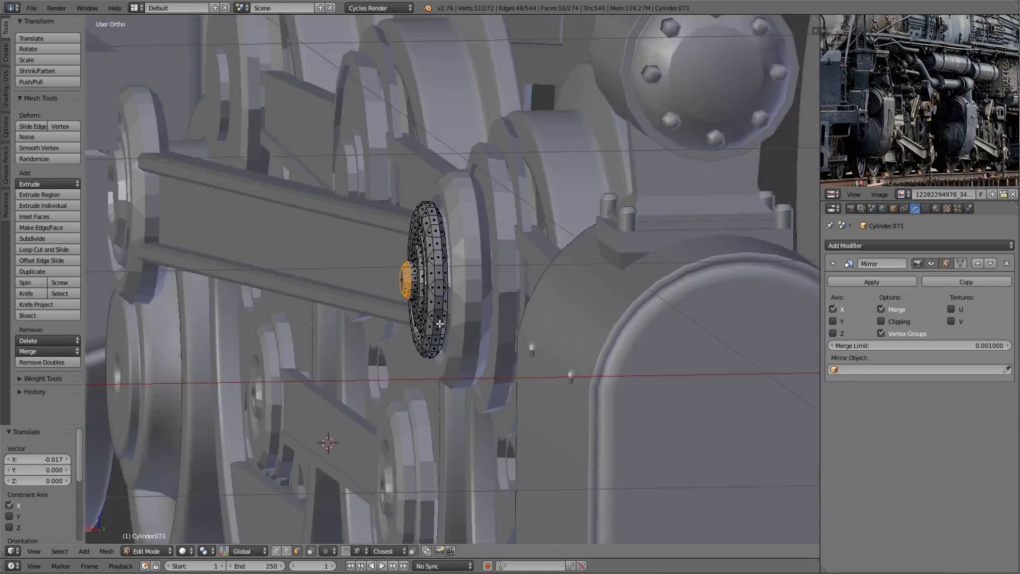
- Extrude the hub's bottom edge strip and flatten it to zero height with S Z 0
mouse_move(433, 296)
middle_down()
mouse_move(610, 367)
mouse_move(526, 376)
mouse_move(579, 215)
mouse_move(642, 288)
mouse_move(469, 316)
mouse_move(460, 360)
middle_up()
scroll(610, 367, up, 4)
scroll(610, 367, down, 1)
scroll(526, 376, down, 3)
scroll(526, 377, up, 3)
key(e)
click(526, 377)
key(s)
key(z)
key(0)
key(Return)
scroll(526, 376, up, 2)
scroll(621, 234, down, 2)
key(Tab)
- Preview the running gear in rendered shading from a low side-on angle
key(shift+z)
scroll(643, 288, down, 3)
scroll(461, 359, up, 1)
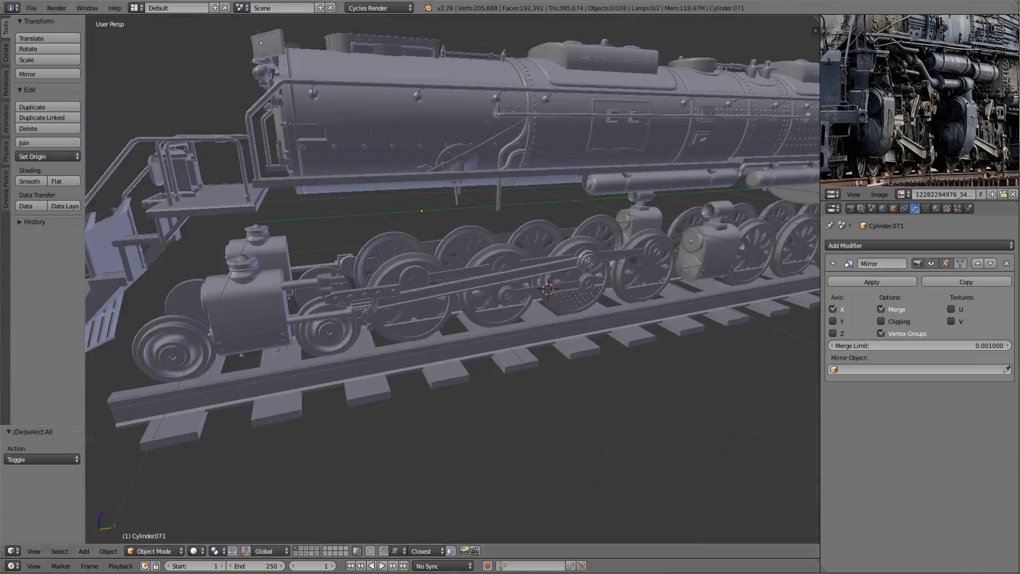
middle_drag(478, 350, 483, 308)
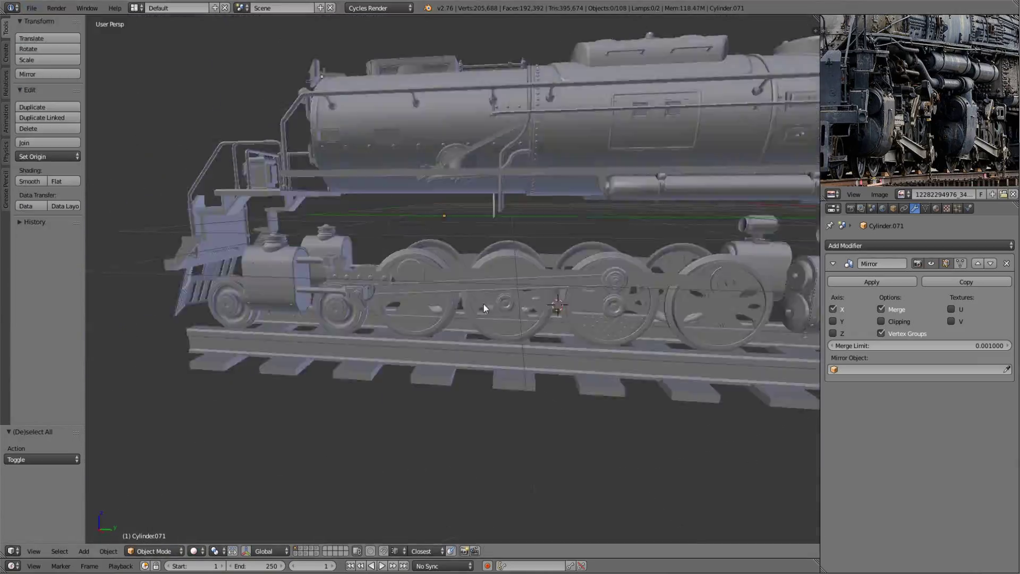
middle_drag(566, 356, 502, 365)
scroll(505, 310, up, 3)
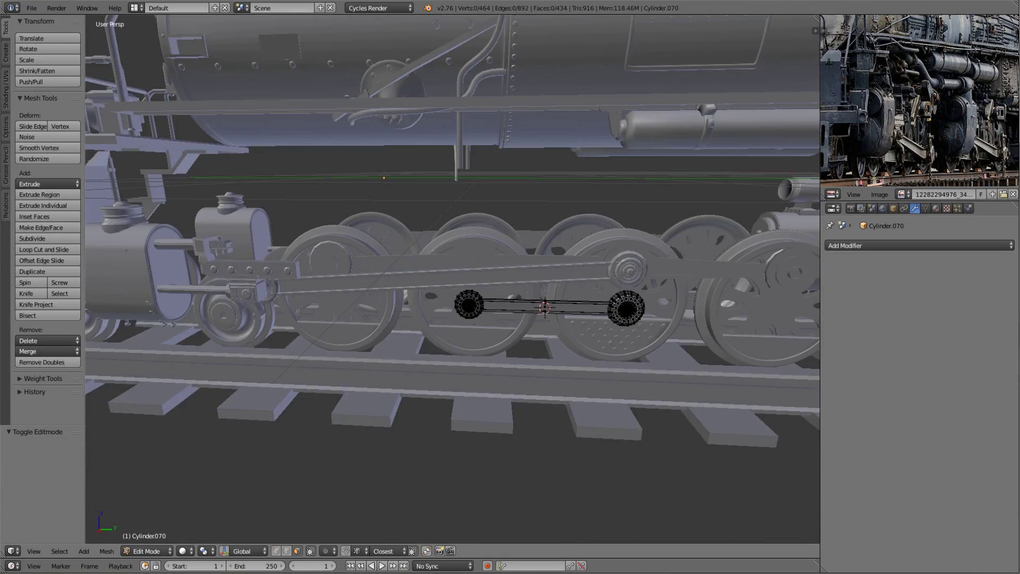
- Set the pivot point to 3D Cursor and recheck the locomotive in rendered preview
key(a)
key(KP_3)
click(203, 551)
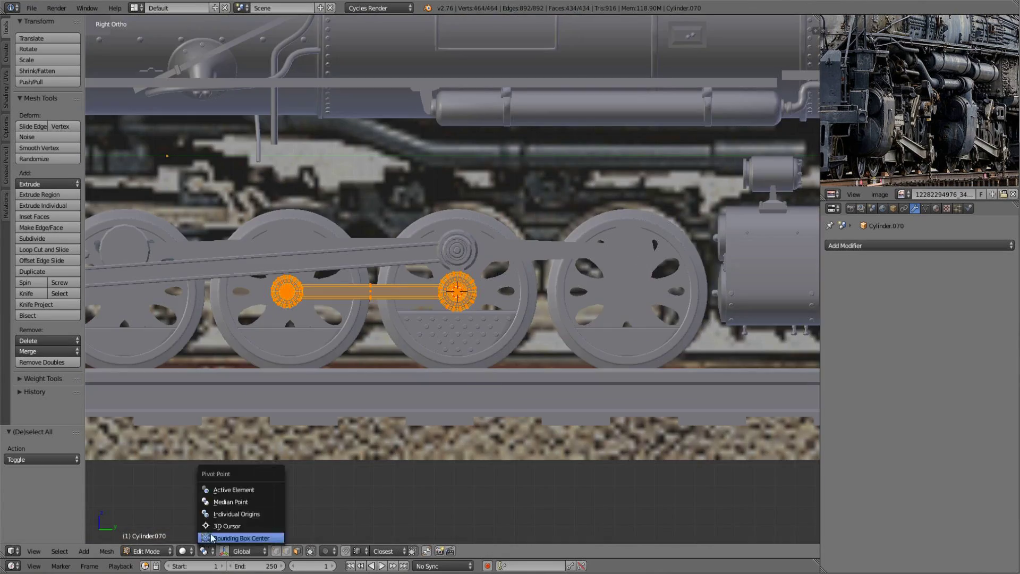
click(226, 526)
key(Tab)
key(z)
key(z)
mouse_move(498, 347)
middle_down()
mouse_move(449, 356)
mouse_move(336, 419)
mouse_move(359, 415)
middle_up()
key(shift+z)
scroll(373, 407, up, 4)
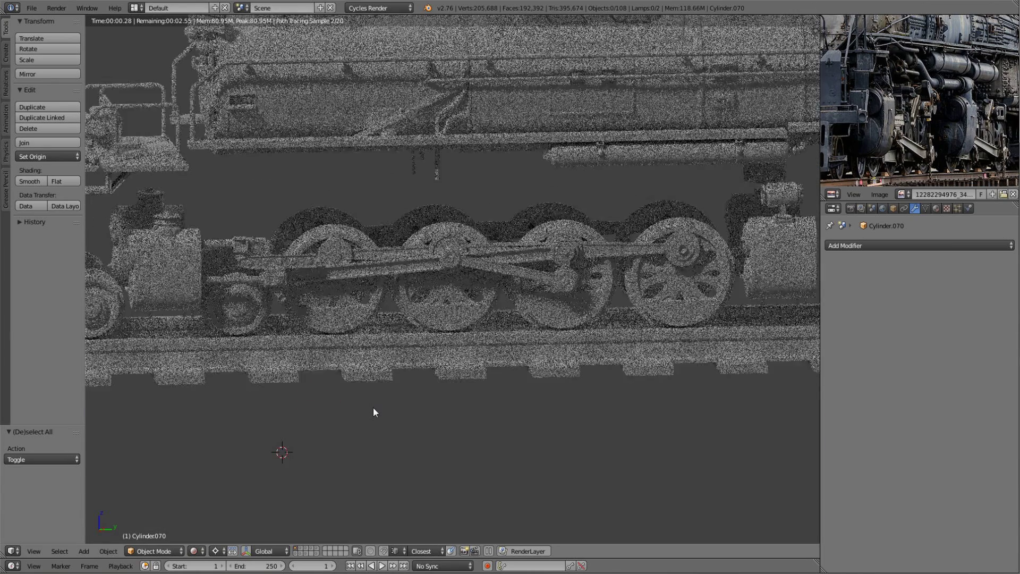
key(shift+z)
- Snap the 3D cursor to the selected part of the crosshead mesh
right_click(326, 247)
key(KP_Decimal)
key(Tab)
key(shift+s)
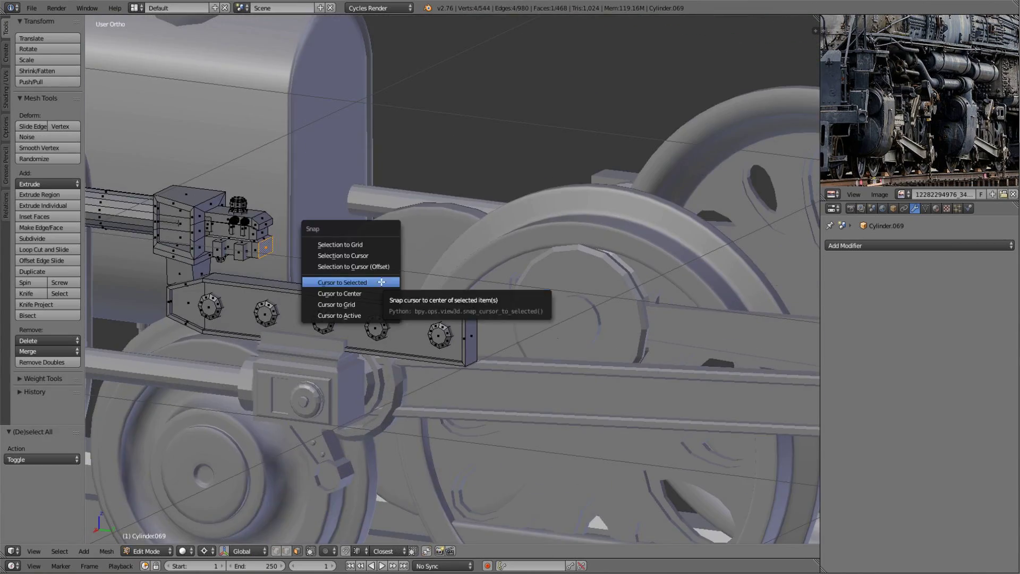
click(381, 282)
key(Tab)
scroll(432, 302, down, 5)
- Add a cube at the 3D cursor and scale it down into a small block
click(83, 551)
click(140, 468)
click(442, 313)
scroll(288, 280, up, 3)
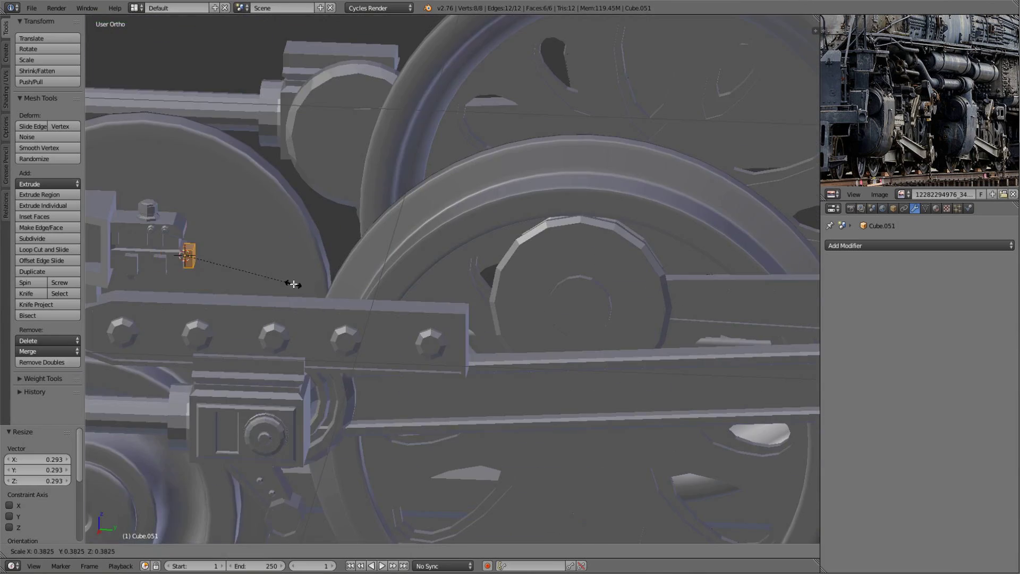
- In right side view, extrude a thin rod from the block toward the driving wheels
key(KP_3)
key(z)
key(Tab)
scroll(499, 283, up, 2)
key(z)
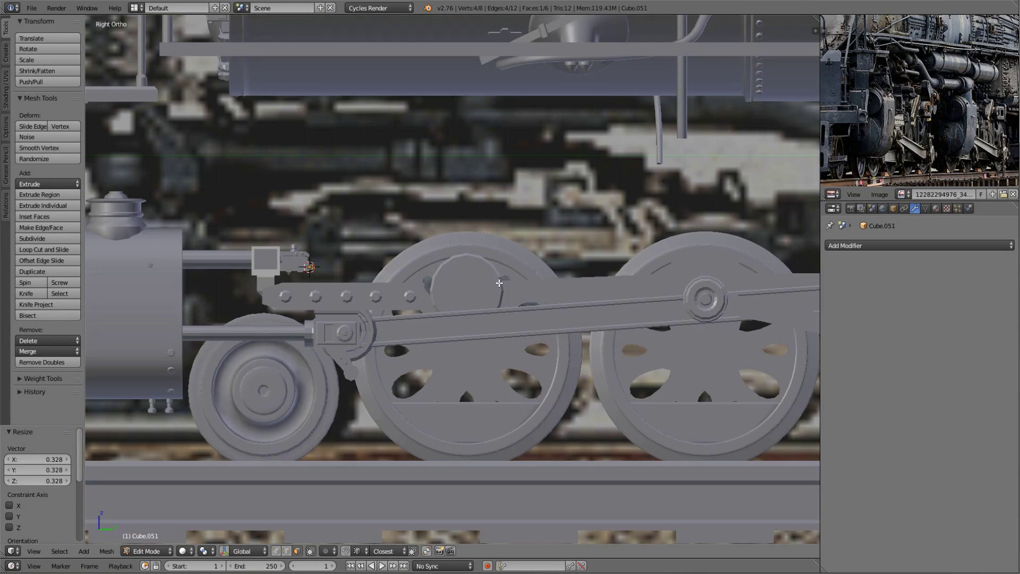
scroll(498, 283, down, 4)
scroll(596, 274, up, 2)
key(e)
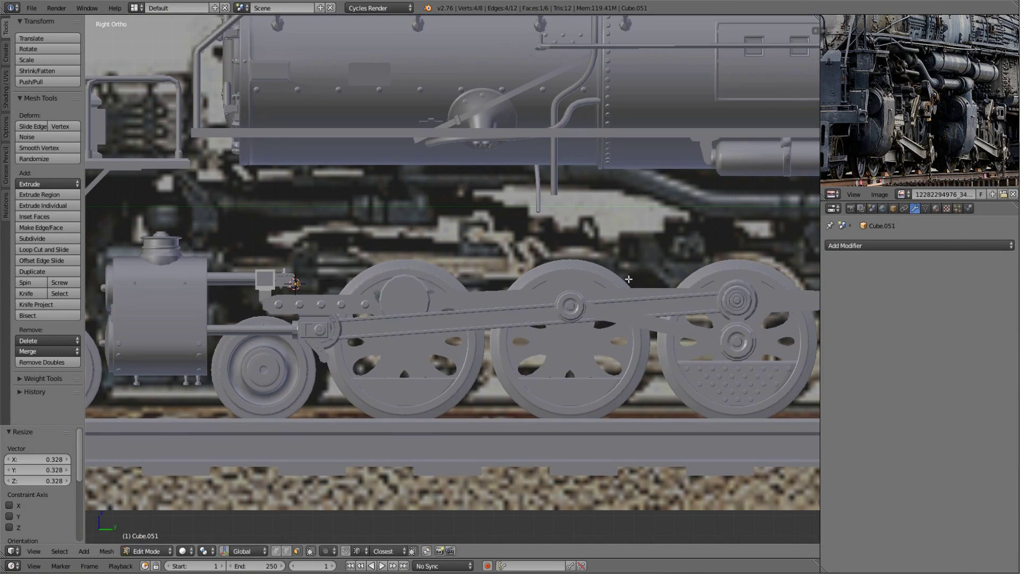
shift+middle_drag(331, 294, 380, 276)
- Move the whole piston rod assembly along the Y axis
key(Tab)
key(a)
shift+middle_drag(360, 324, 387, 305)
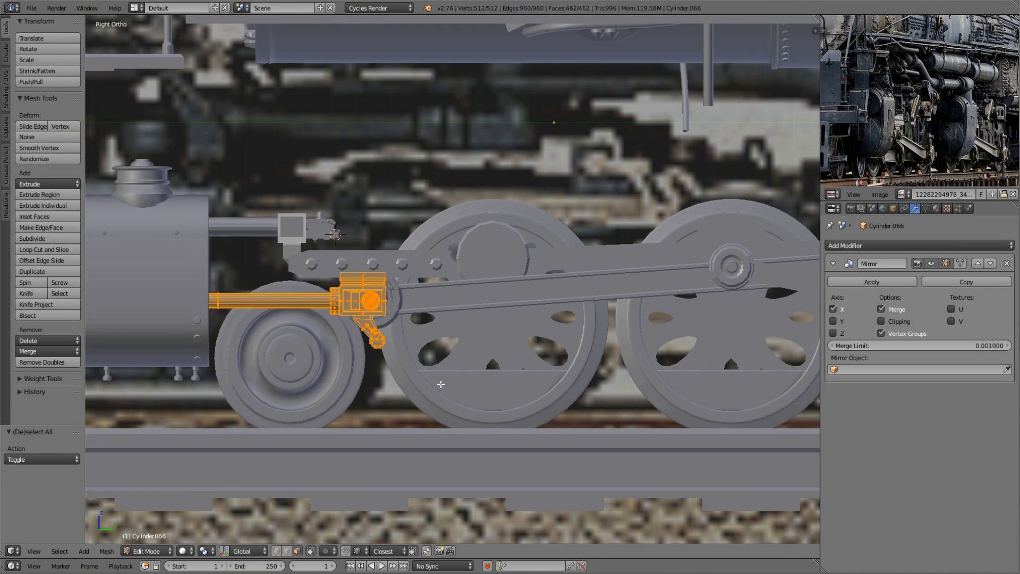
key(g)
key(y)
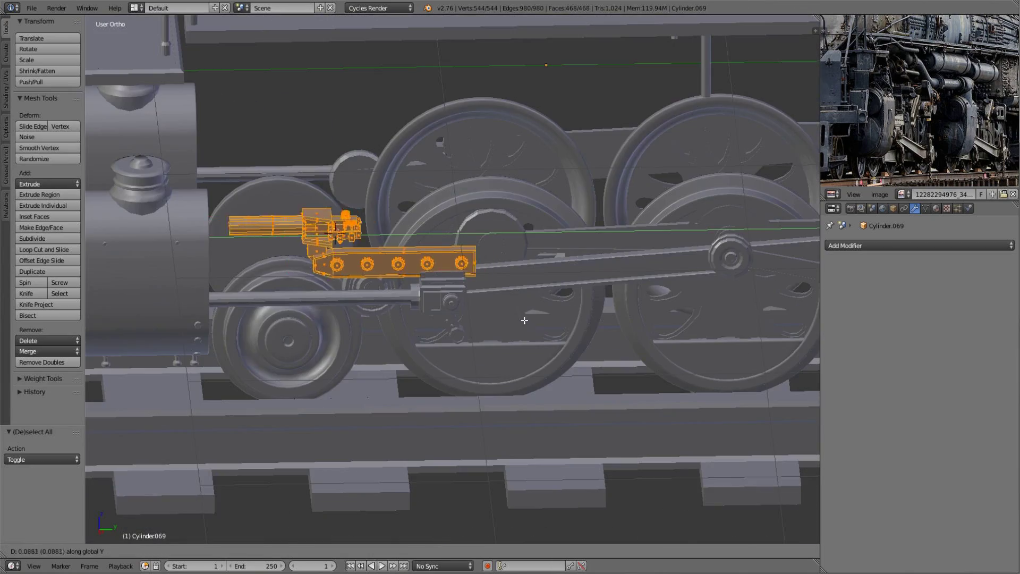
click(524, 321)
key(Tab)
- Add an eight-vertex cylinder and orbit to a low, close view of the wheels
scroll(411, 356, down, 5)
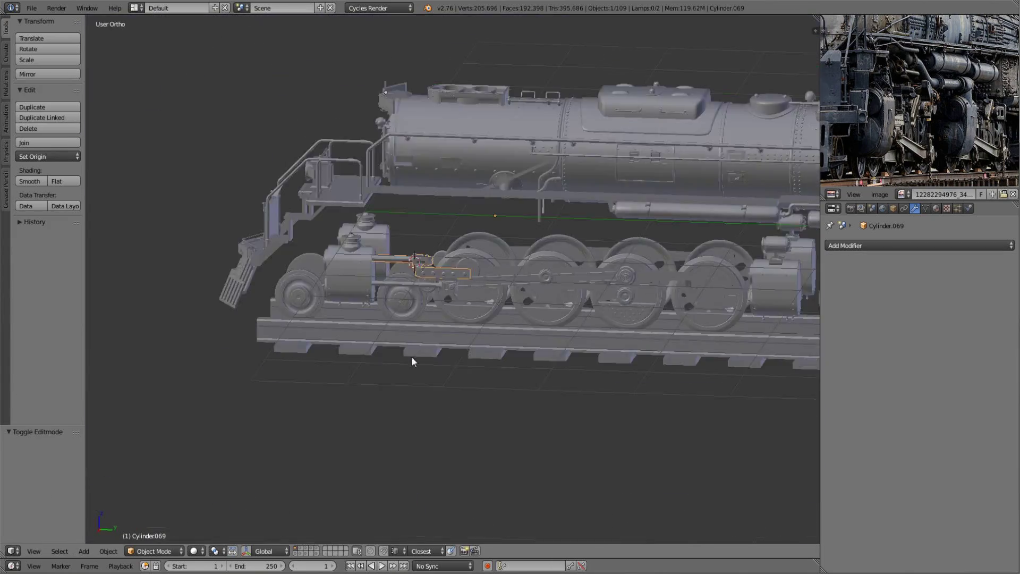
middle_drag(411, 356, 469, 314)
scroll(580, 326, up, 6)
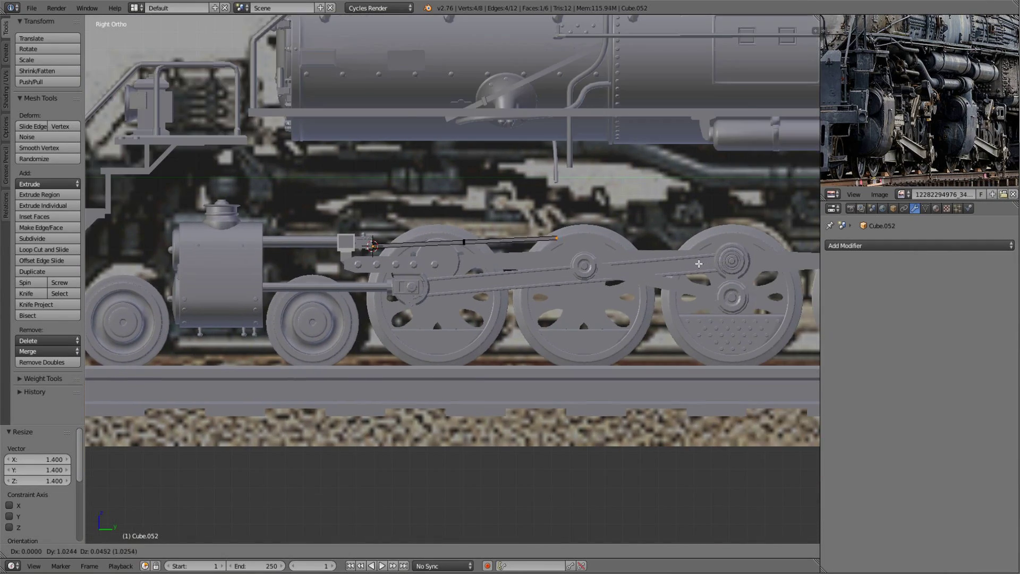
key(Tab)
scroll(494, 319, down, 3)
scroll(487, 351, down, 2)
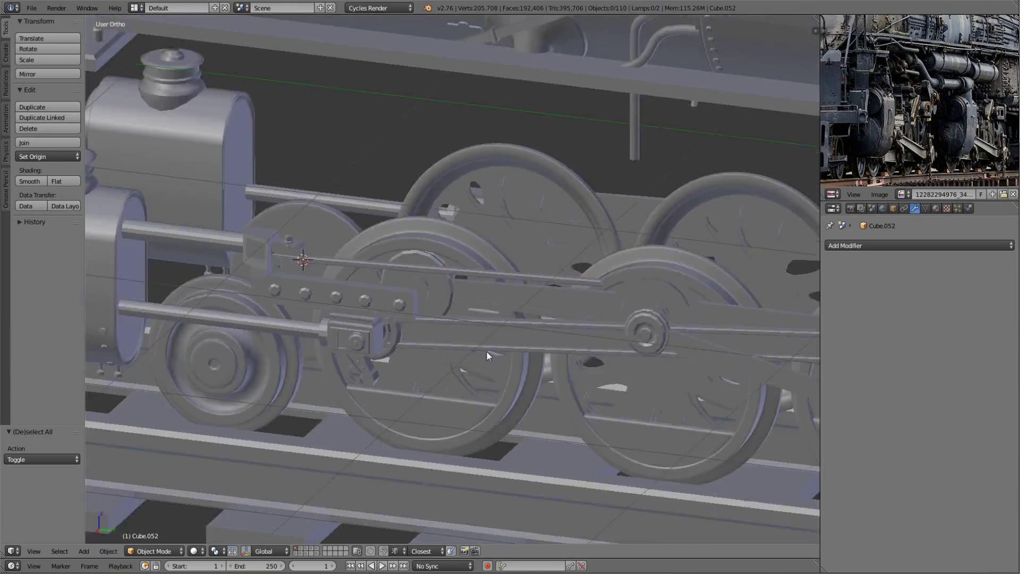
scroll(468, 302, down, 2)
scroll(476, 271, up, 3)
middle_drag(303, 273, 478, 239)
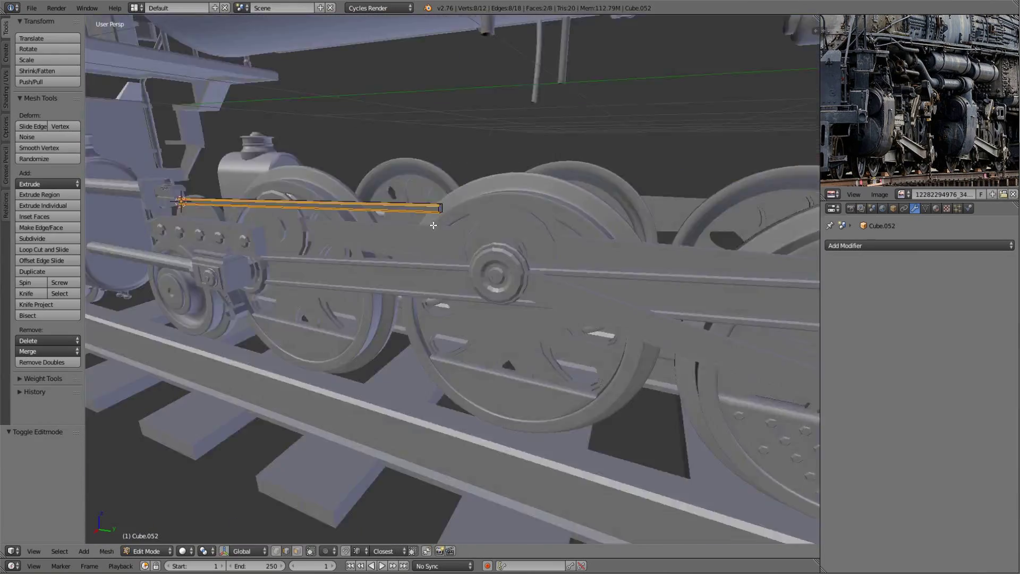
scroll(504, 255, up, 2)
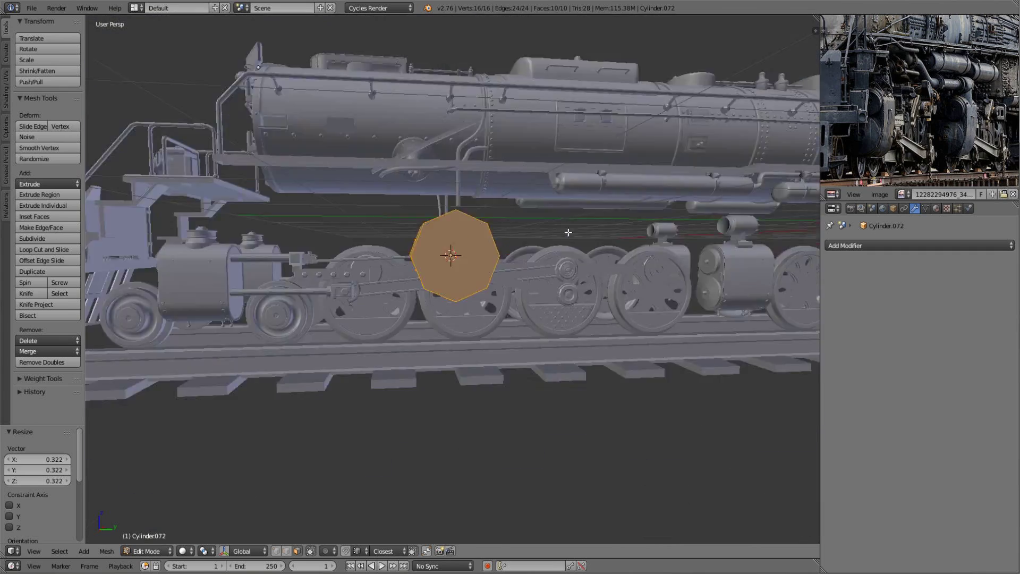
- Try shrinking the new cylinder near the driving wheels, then undo the resize
middle_drag(568, 232, 611, 255)
key(s)
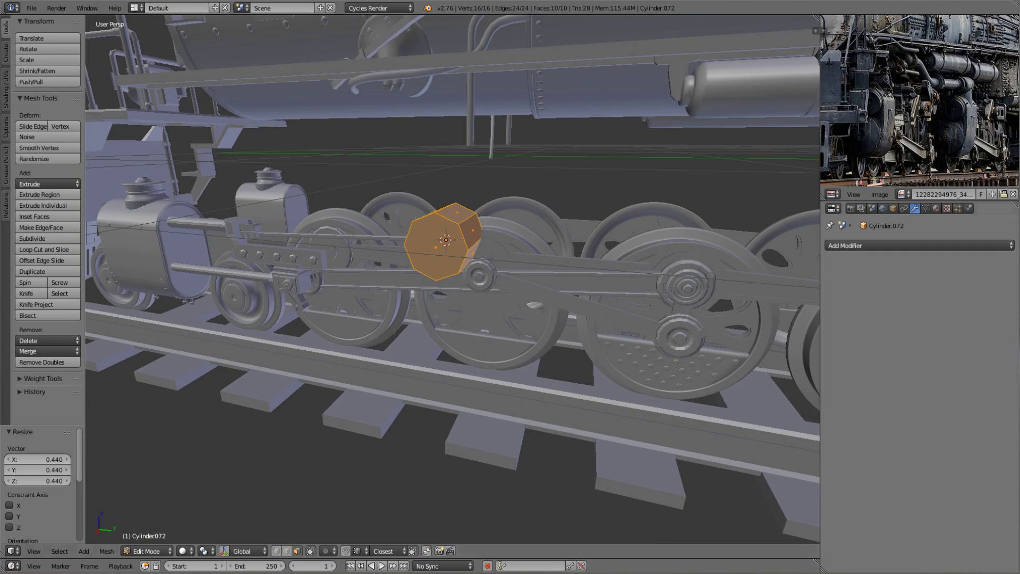
middle_drag(419, 356, 446, 276)
scroll(447, 276, up, 3)
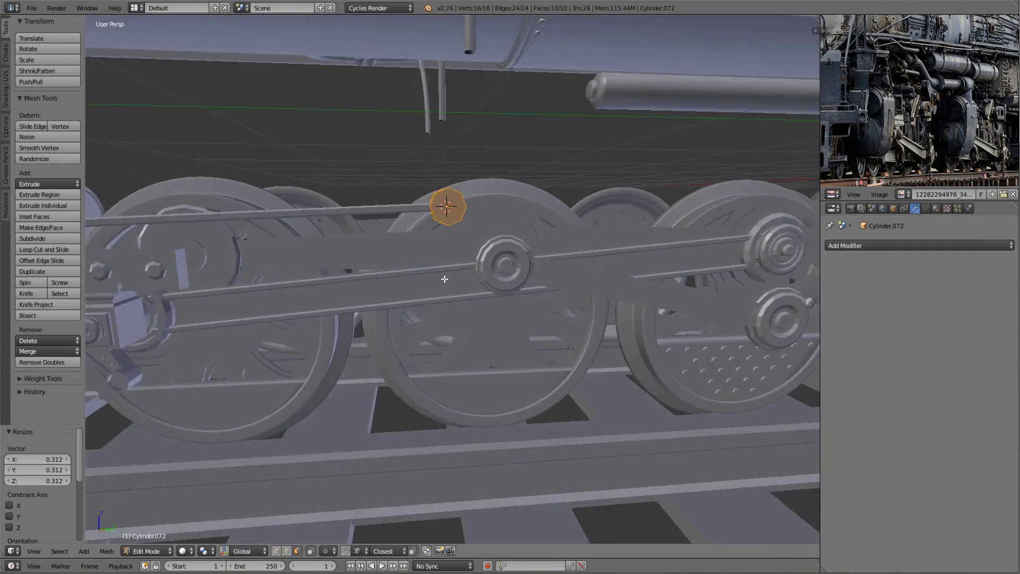
key(ctrl+z)
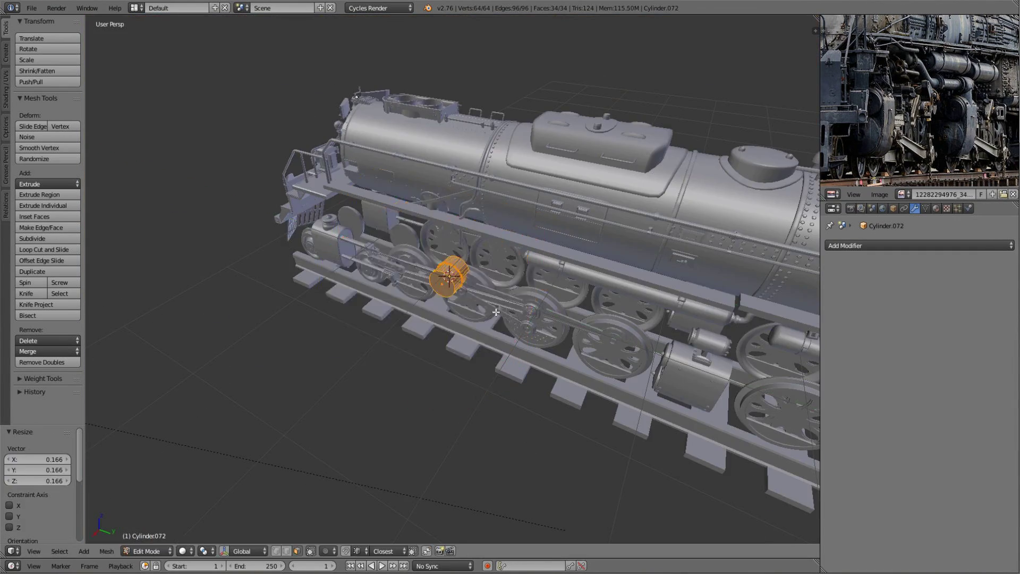
- In right wireframe view, stretch the cylinder's upper half along Z into a tall oval link
key(KP_3)
scroll(496, 311, down, 3)
key(z)
key(a)
key(b)
drag(334, 131, 557, 238)
key(g)
key(z)
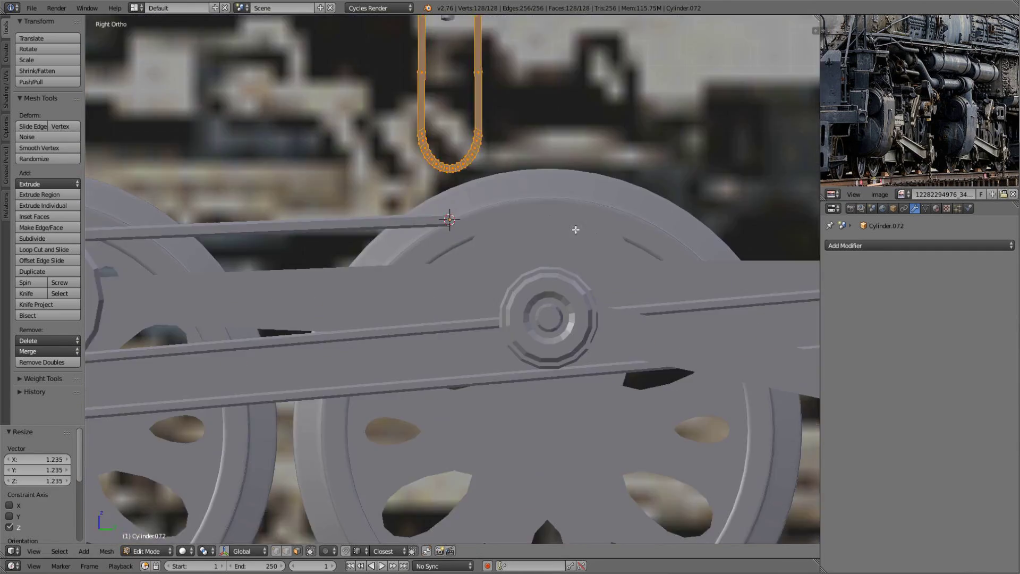
key(a)
key(a)
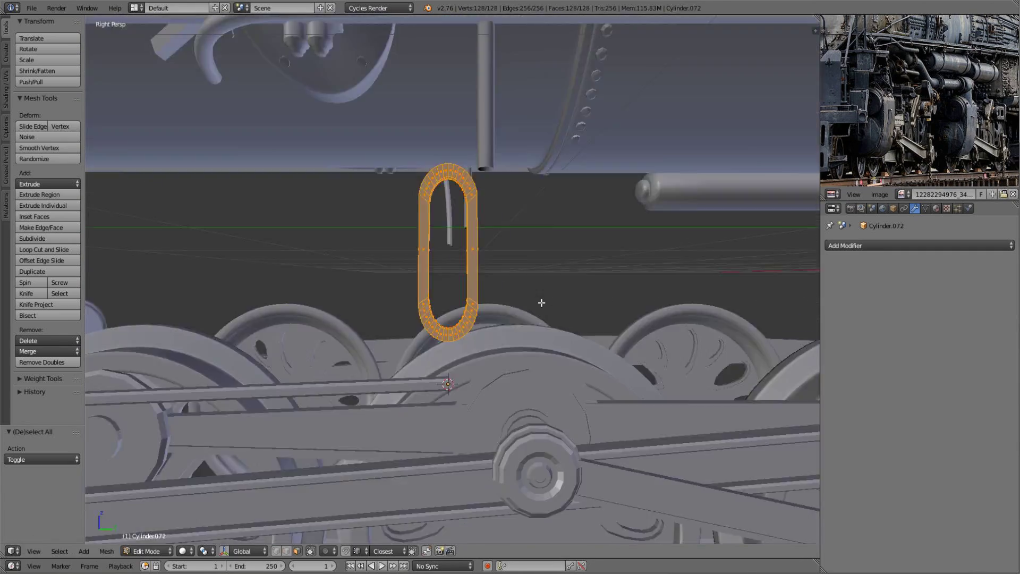
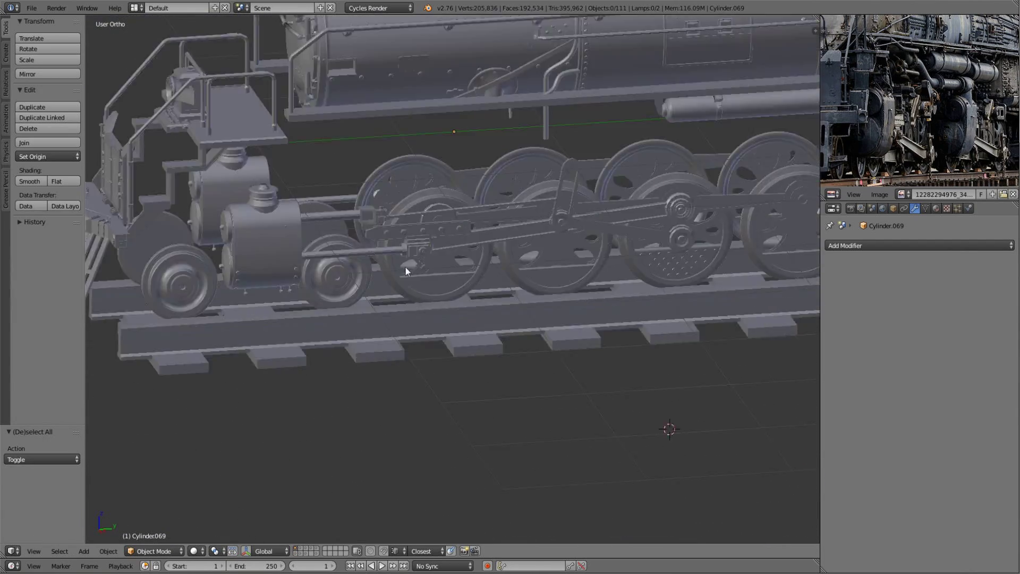
- Inspect the locomotive's wheels from several angles, briefly previewing rendered shading
mouse_move(406, 266)
middle_down()
mouse_move(450, 273)
mouse_move(449, 297)
mouse_move(489, 282)
middle_up()
middle_drag(286, 319, 396, 295)
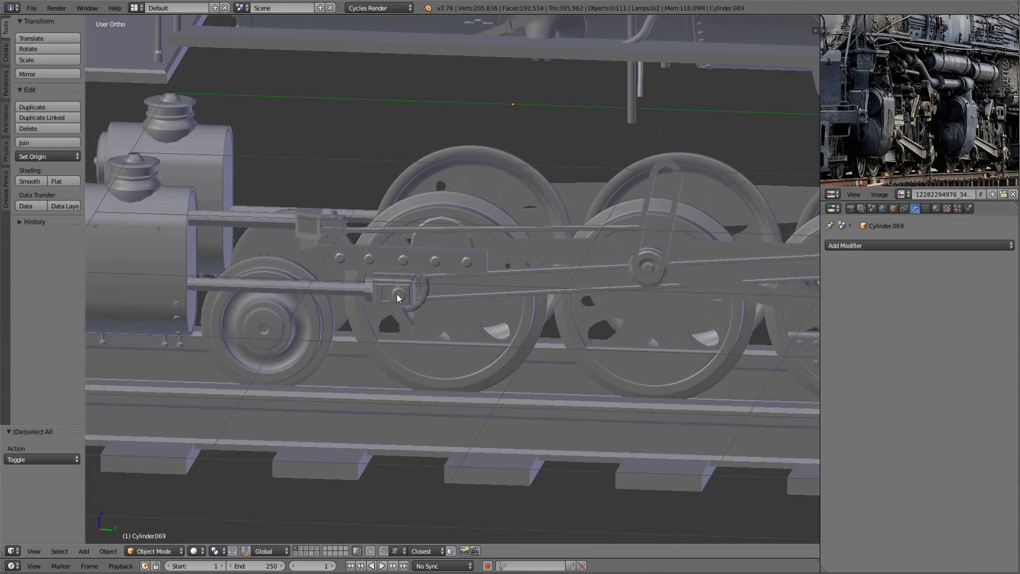
scroll(384, 308, down, 5)
mouse_move(429, 347)
middle_down()
mouse_move(557, 343)
mouse_move(503, 356)
middle_up()
key(shift+z)
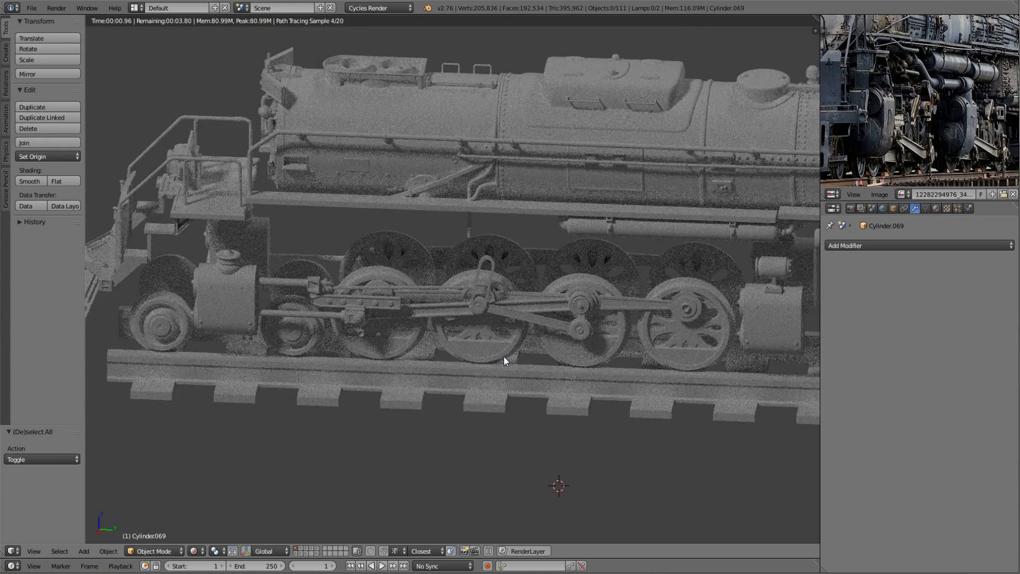
key(shift+z)
scroll(475, 345, up, 8)
right_click(498, 189)
scroll(498, 189, down, 8)
middle_drag(457, 289, 492, 321)
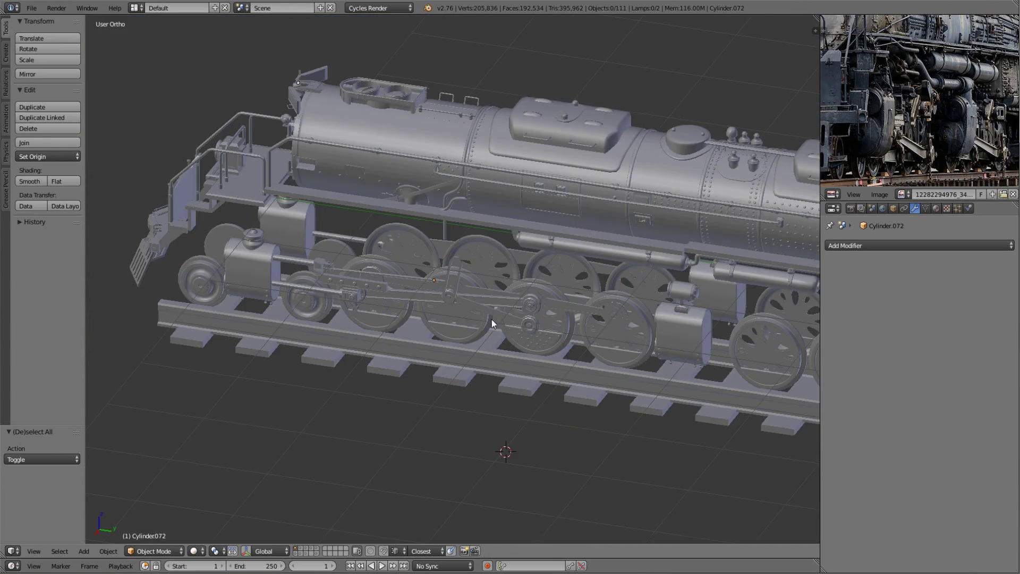
- Add two loop cuts across the long valve-gear rod
right_click(439, 249)
key(KP_Decimal)
key(Tab)
key(ctrl+r)
scroll(467, 252, up, 1)
click(467, 252)
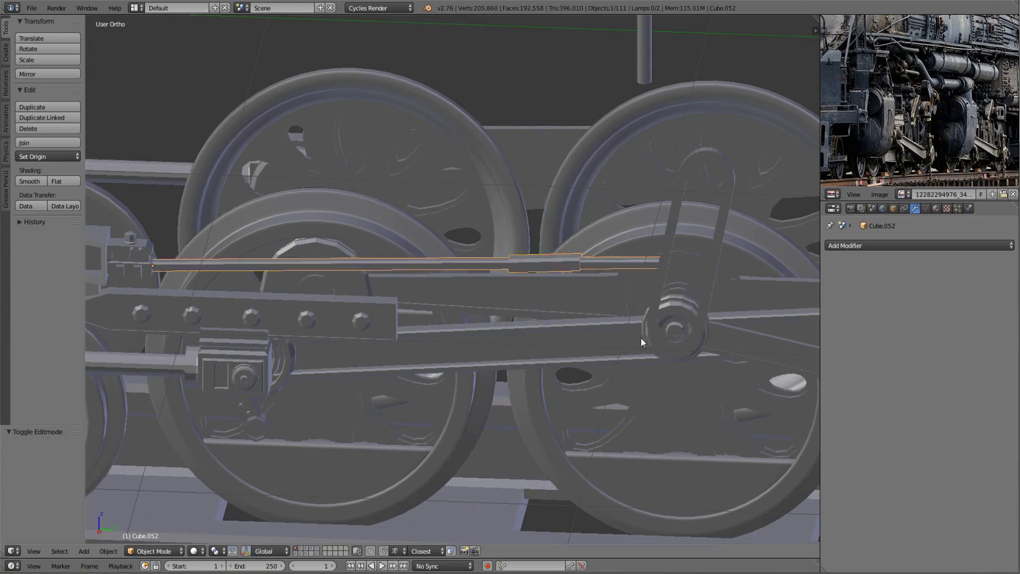
- Deselect the rod's mesh, toggle the rendered preview and orbit around the wheels and rods
key(a)
scroll(546, 327, down, 5)
key(shift+z)
key(shift+z)
scroll(439, 311, up, 5)
mouse_move(439, 312)
middle_down()
mouse_move(374, 354)
mouse_move(498, 343)
middle_up()
scroll(506, 307, up, 2)
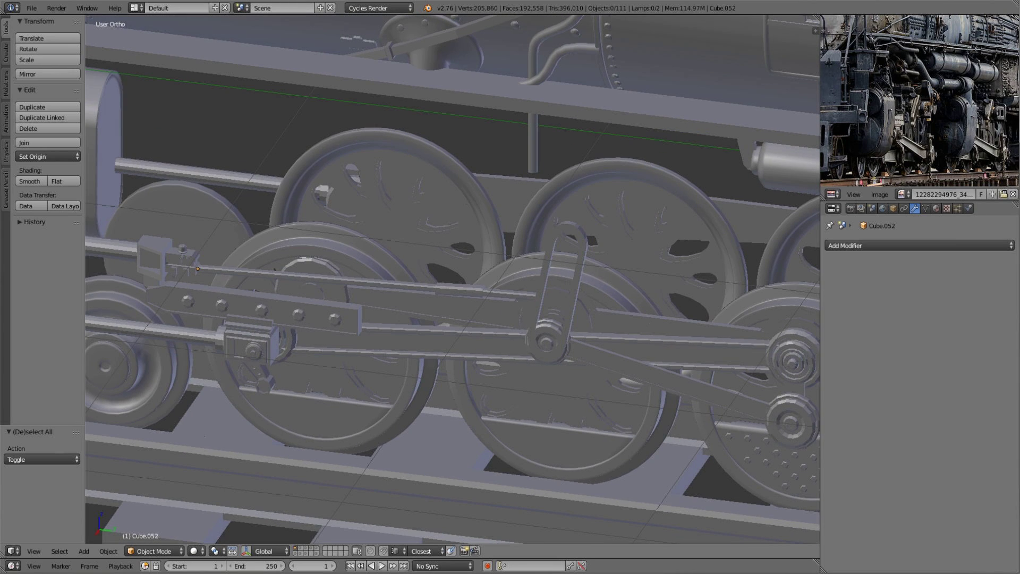
middle_drag(497, 323, 469, 250)
scroll(470, 250, down, 3)
- Add a new cube at the scene centre, with the 3D cursor snapped there
right_click(470, 250)
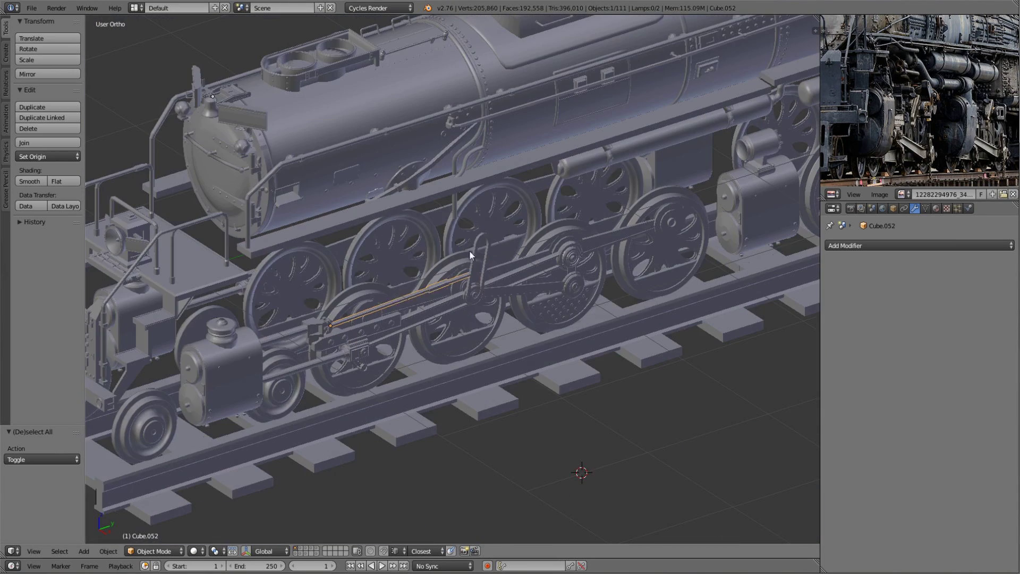
click(480, 293)
key(shift+a)
key(Tab)
- Raise the new cube and view it straight from the front in wireframe
key(KP_1)
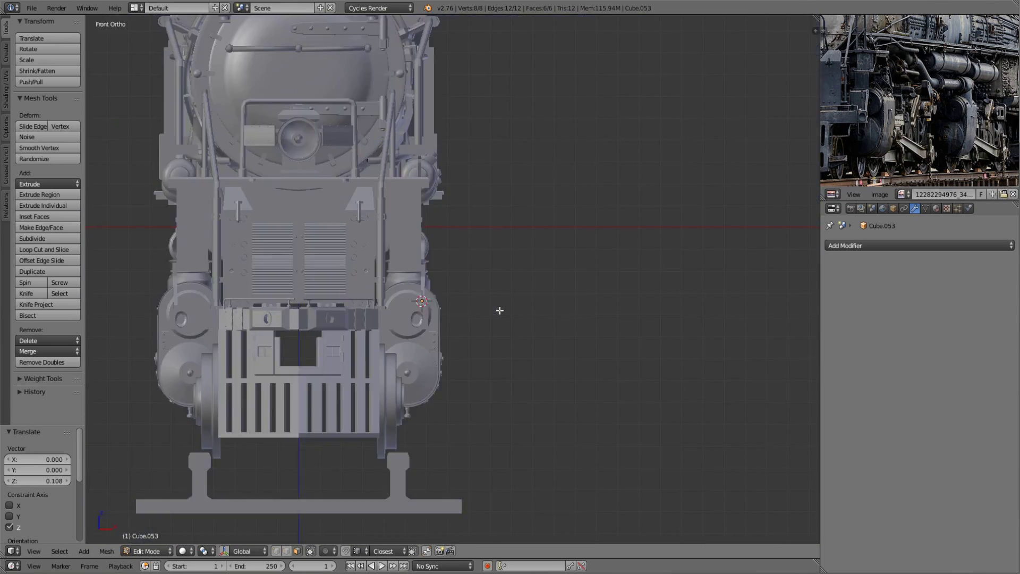
key(KP_3)
scroll(486, 319, up, 6)
scroll(484, 302, up, 2)
key(z)
key(a)
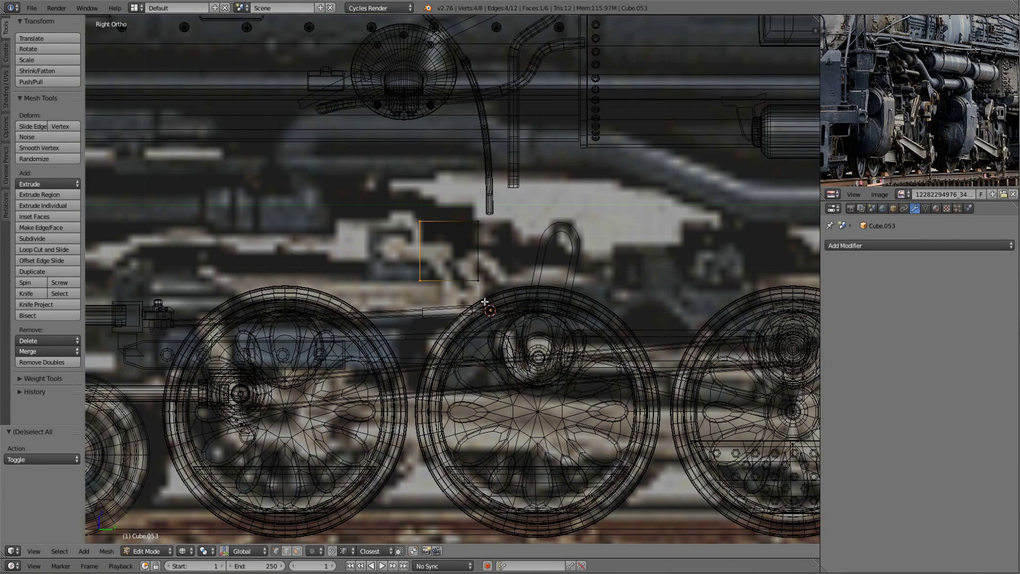
key(z)
- Box-select and reshape the cube's vertices into the stepped block above the drive wheels
click(375, 196)
key(z)
key(b)
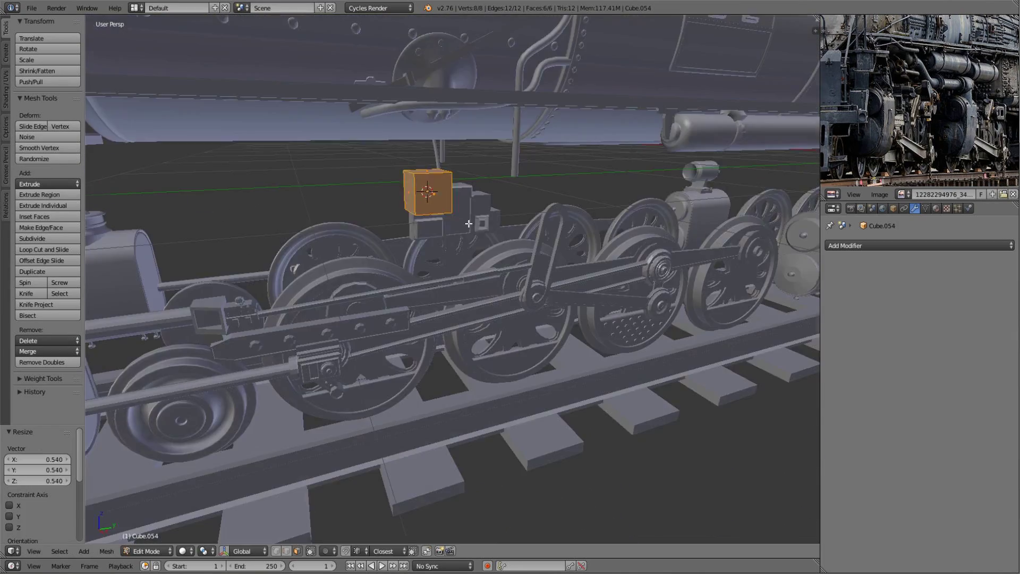
key(a)
middle_drag(468, 223, 510, 217)
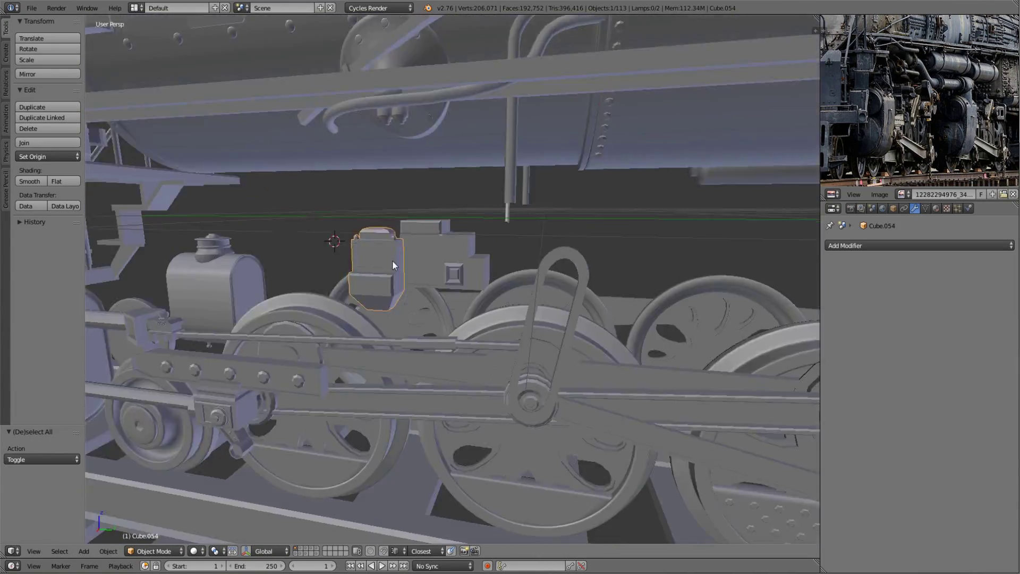
- Add a six-sided cylinder as the slanted arm toward the valve link
middle_drag(392, 259, 510, 282)
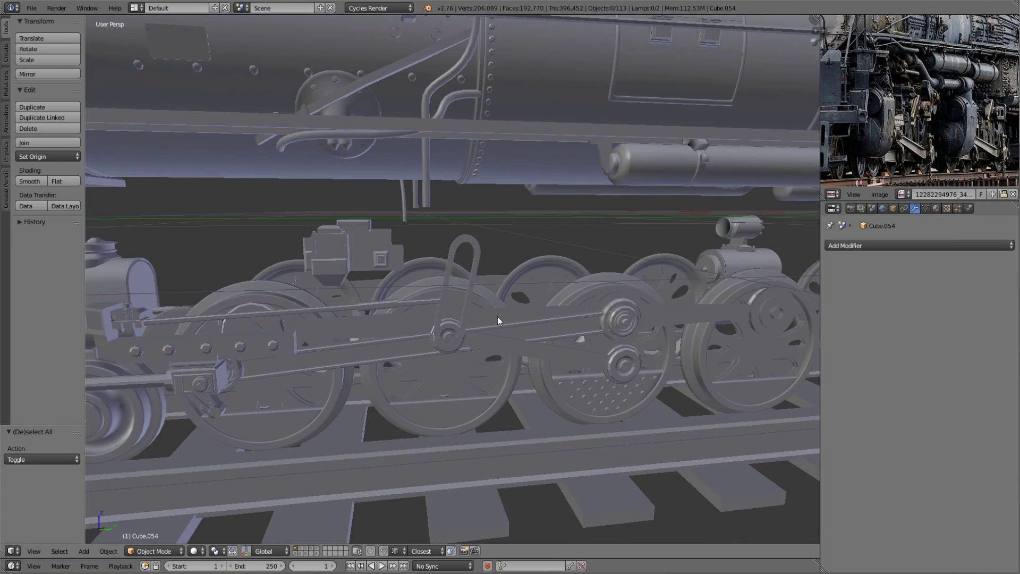
key(shift+a)
click(518, 365)
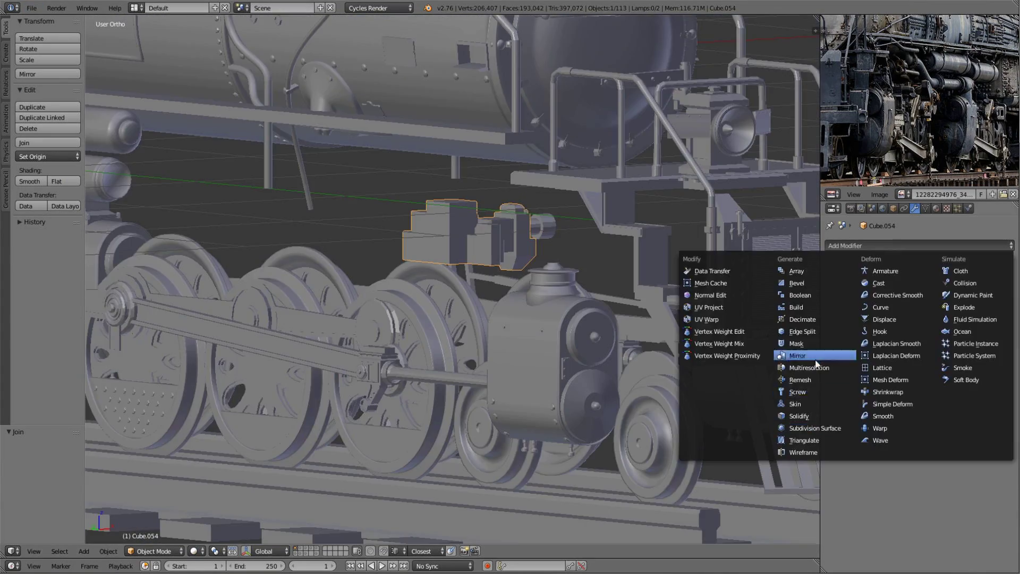
- Give the block a Mirror modifier so it appears on the other side
click(813, 356)
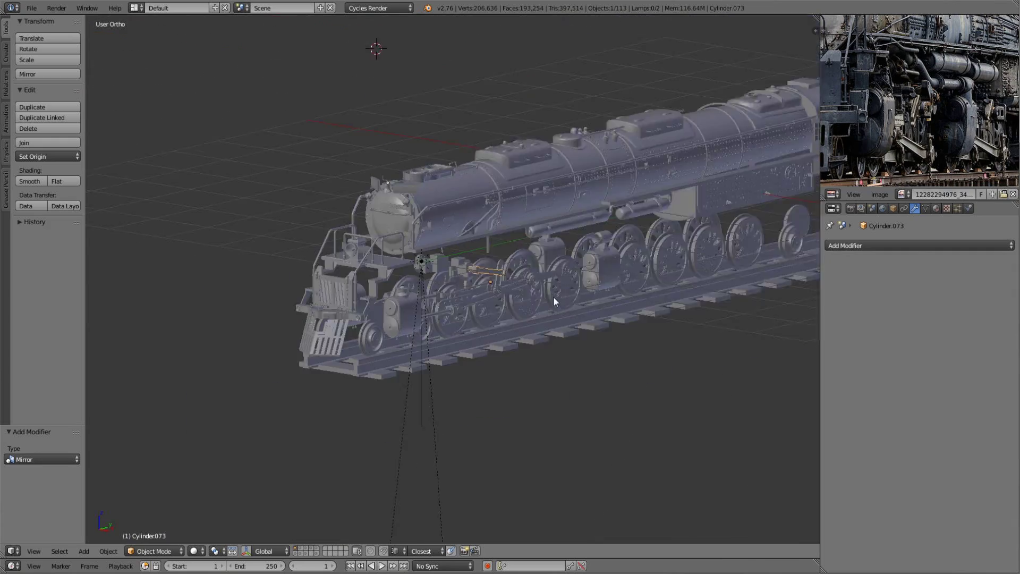
key(n)
middle_drag(553, 302, 479, 277)
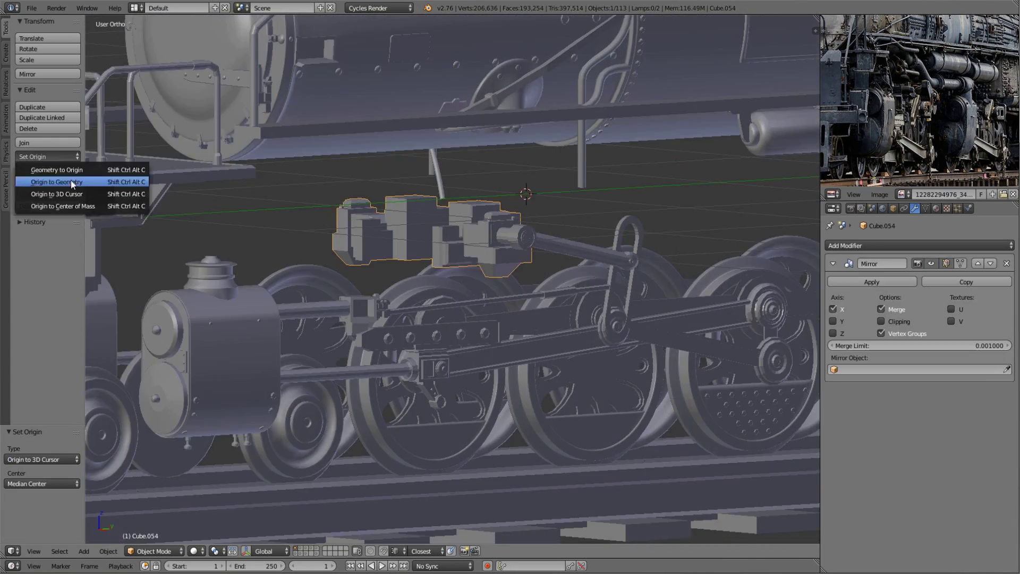
- Set the plate's origin to the 3D cursor and add Mirror modifiers to the valve-gear rods
click(58, 176)
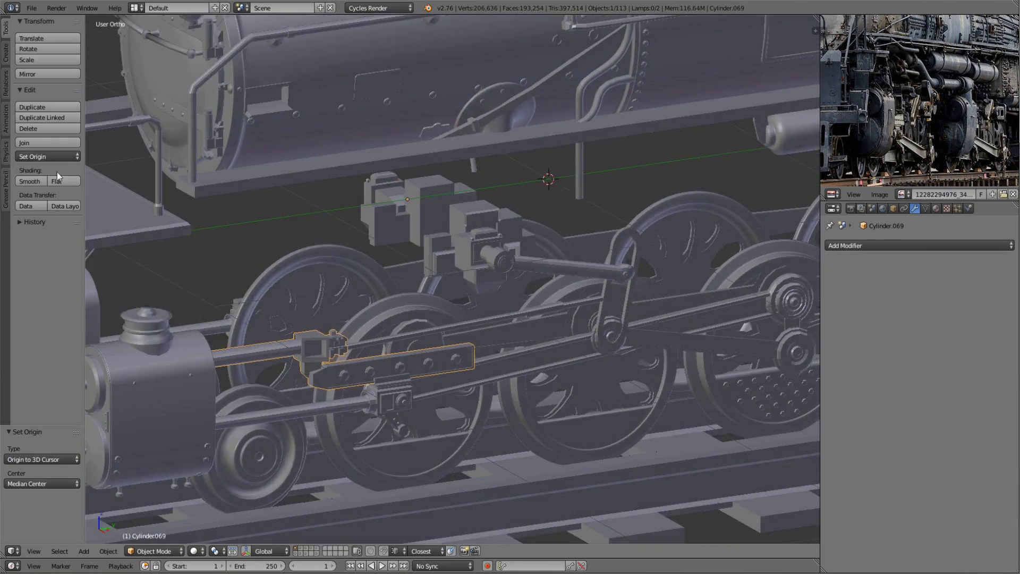
middle_drag(429, 380, 645, 344)
right_click(646, 344)
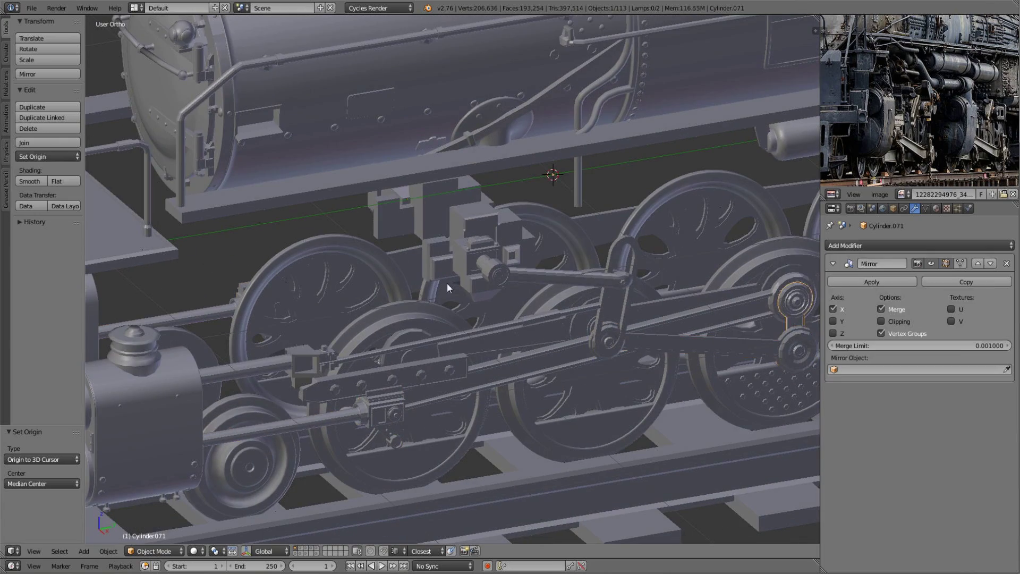
click(91, 194)
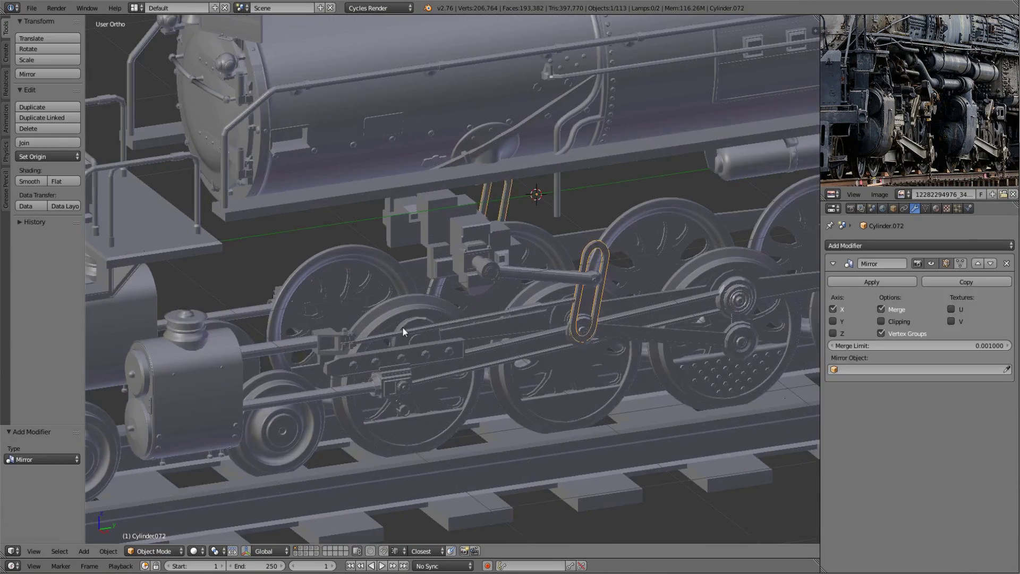
click(663, 358)
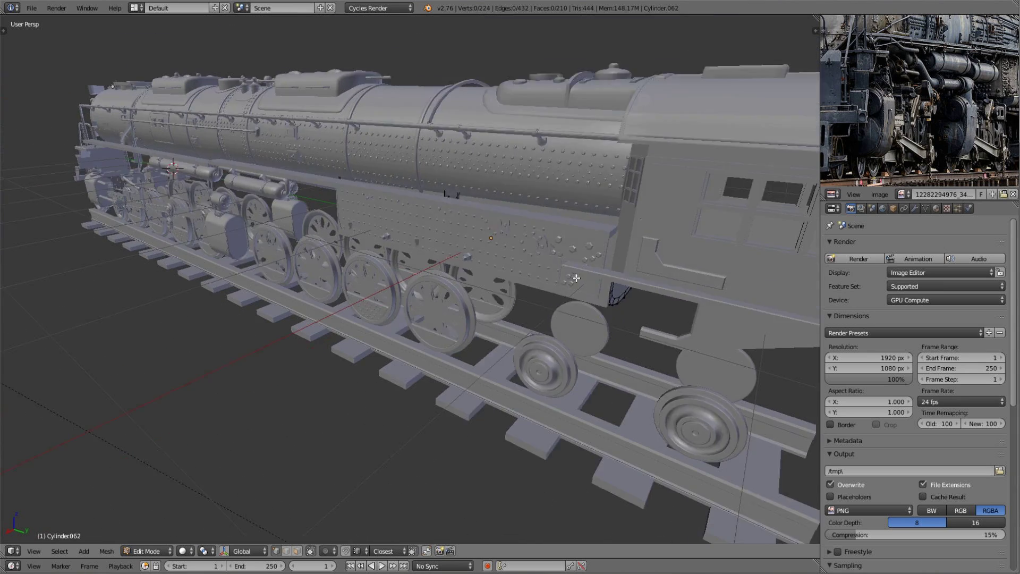
- Snap the 3D cursor to the rear trailing wheels and add a cube there
right_click(569, 252)
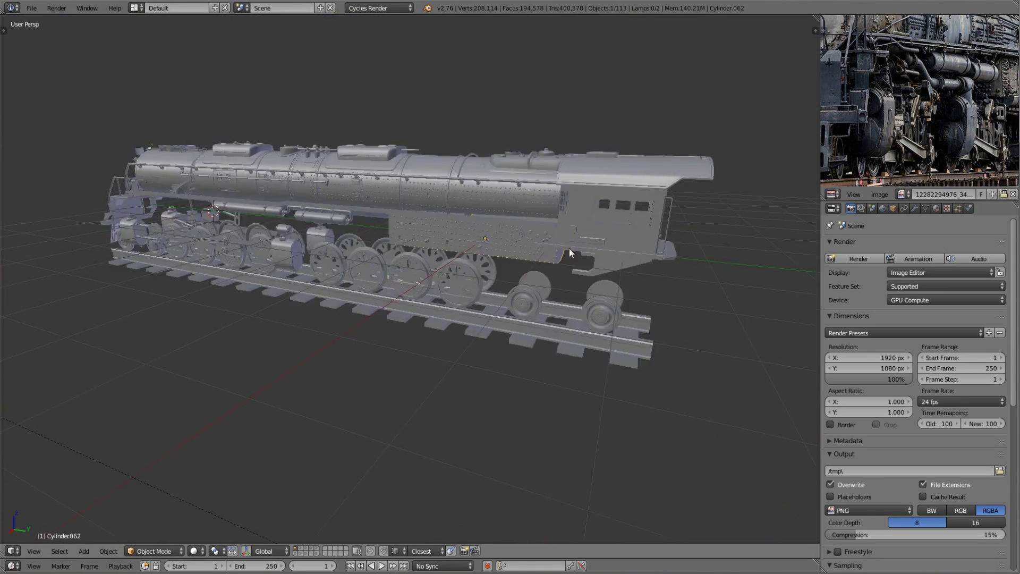
scroll(569, 251, up, 5)
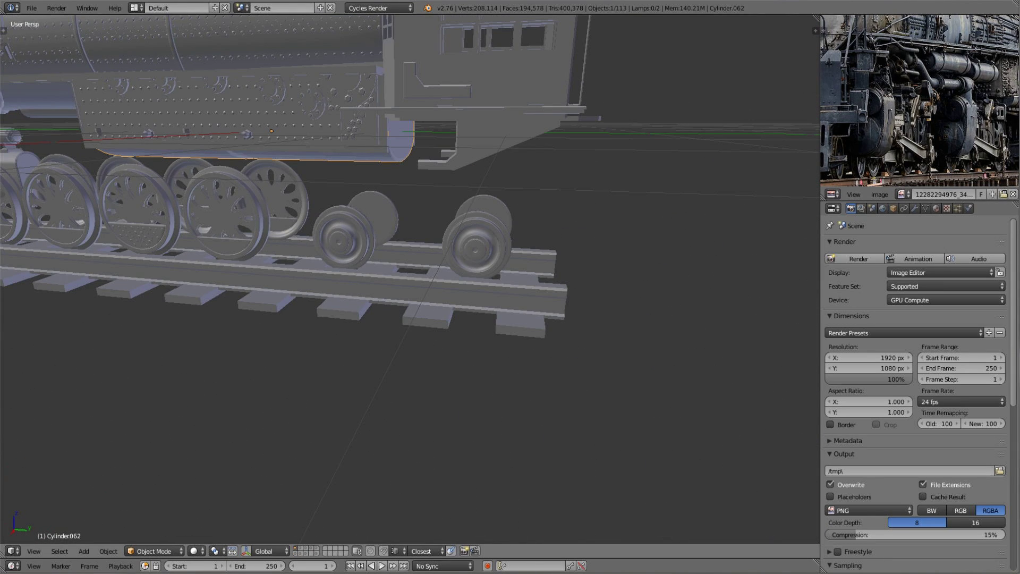
scroll(438, 240, down, 3)
key(shift+a)
key(Escape)
key(shift+s)
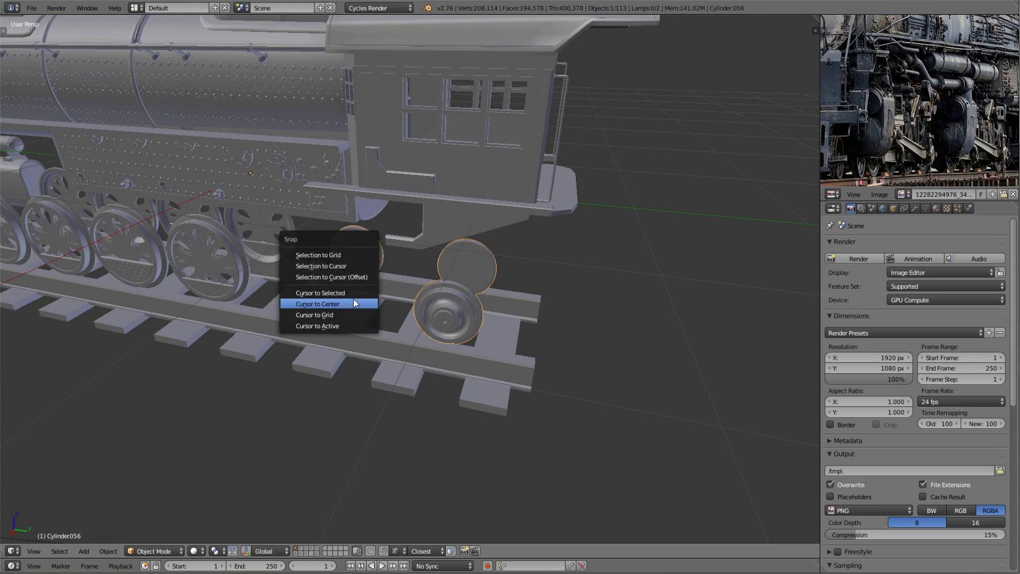
click(353, 299)
key(shift+a)
click(438, 287)
- Move the cube vertically into the side-frame position in right-side wireframe view
scroll(604, 280, down, 5)
scroll(587, 287, up, 6)
key(Tab)
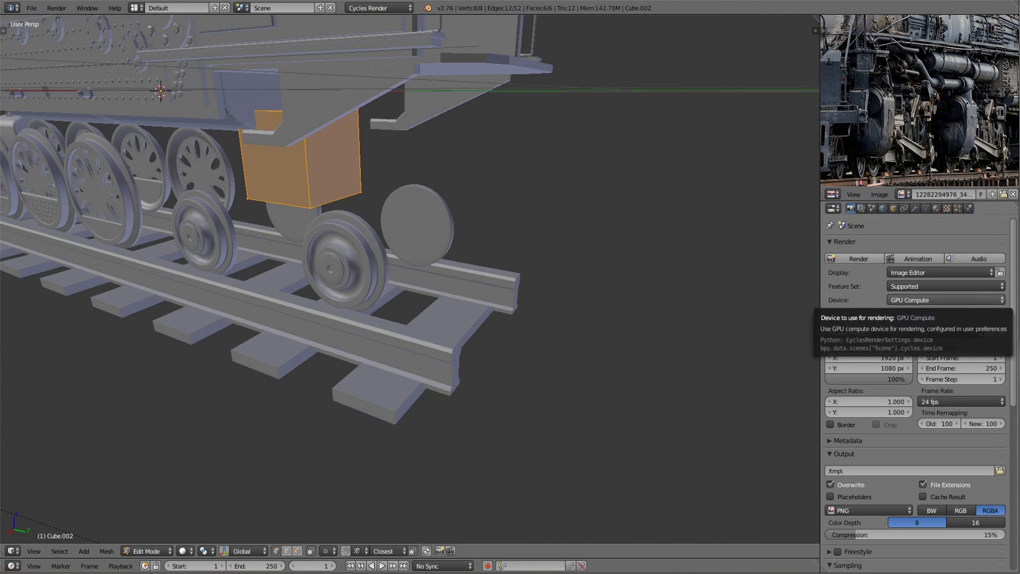
middle_drag(468, 319, 505, 337)
scroll(505, 337, down, 4)
key(KP_3)
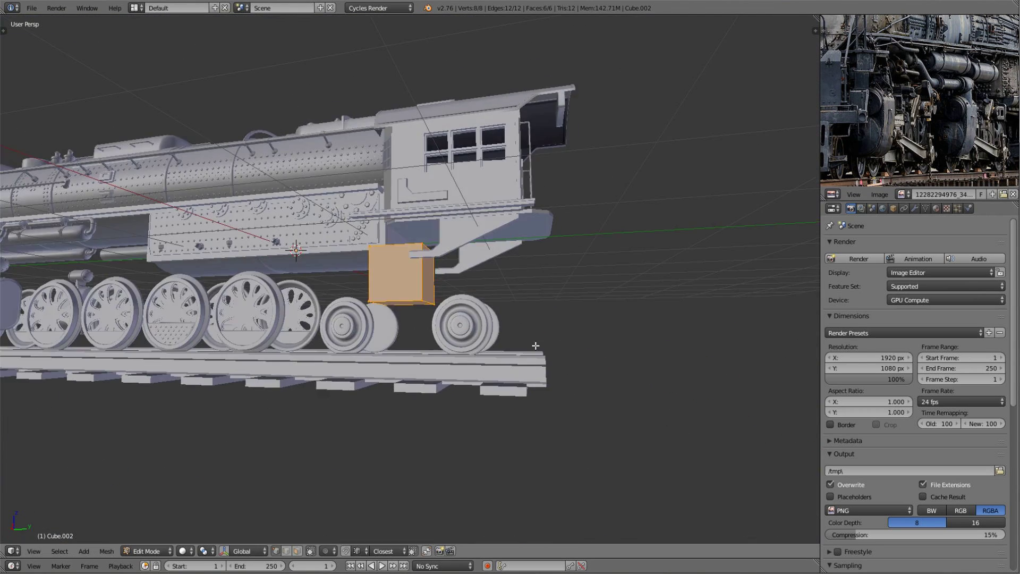
key(KP_5)
scroll(492, 343, up, 4)
scroll(492, 343, up, 4)
key(z)
key(g)
key(z)
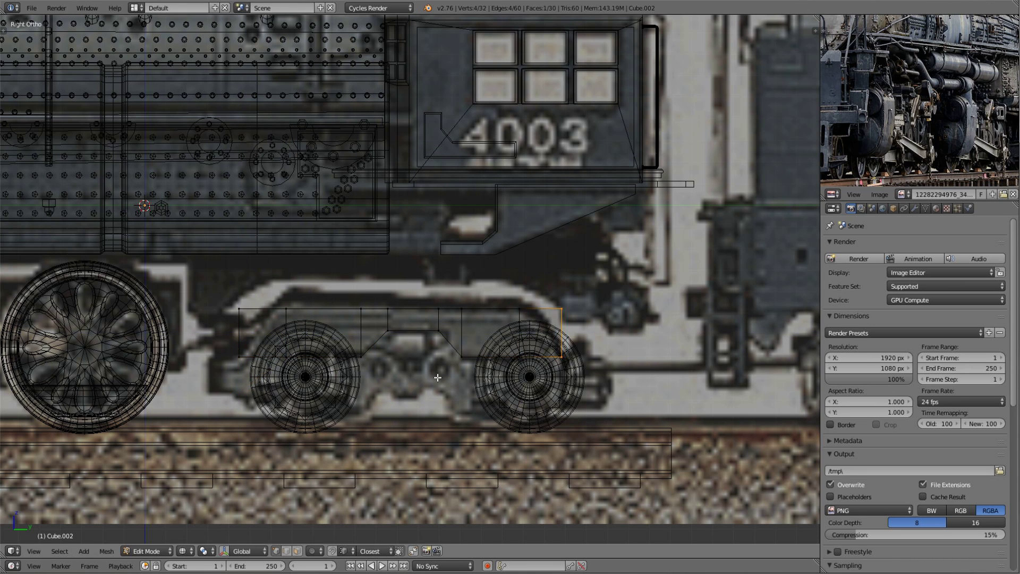
scroll(344, 364, up, 3)
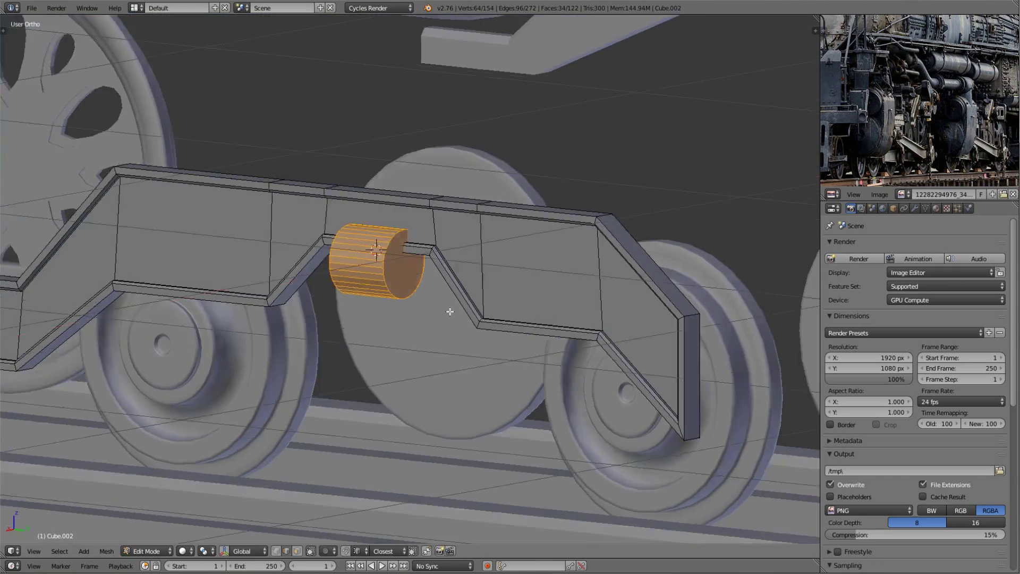
- Shift the frame along X and Y, then extrude its face downward
key(g)
key(x)
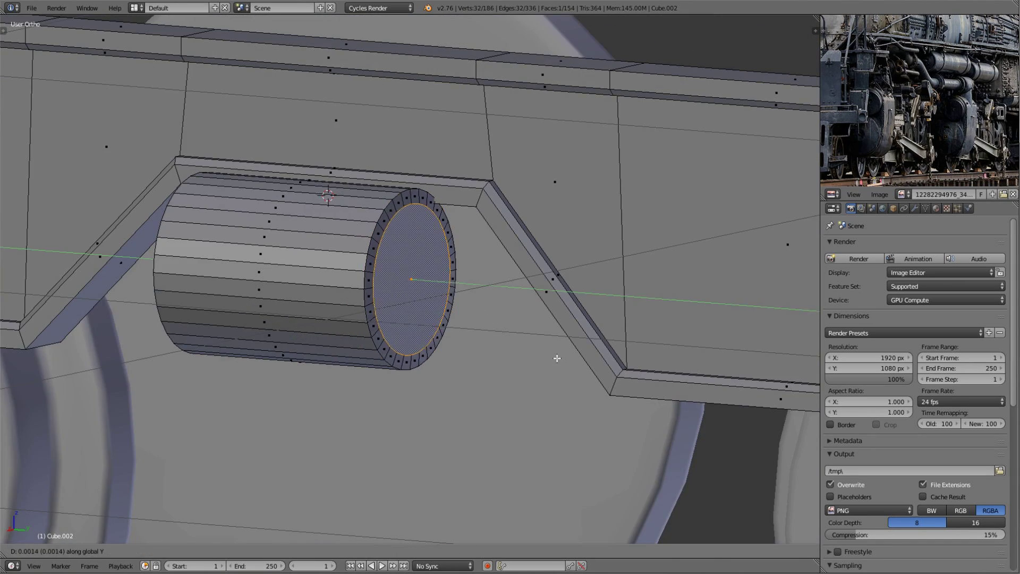
click(556, 358)
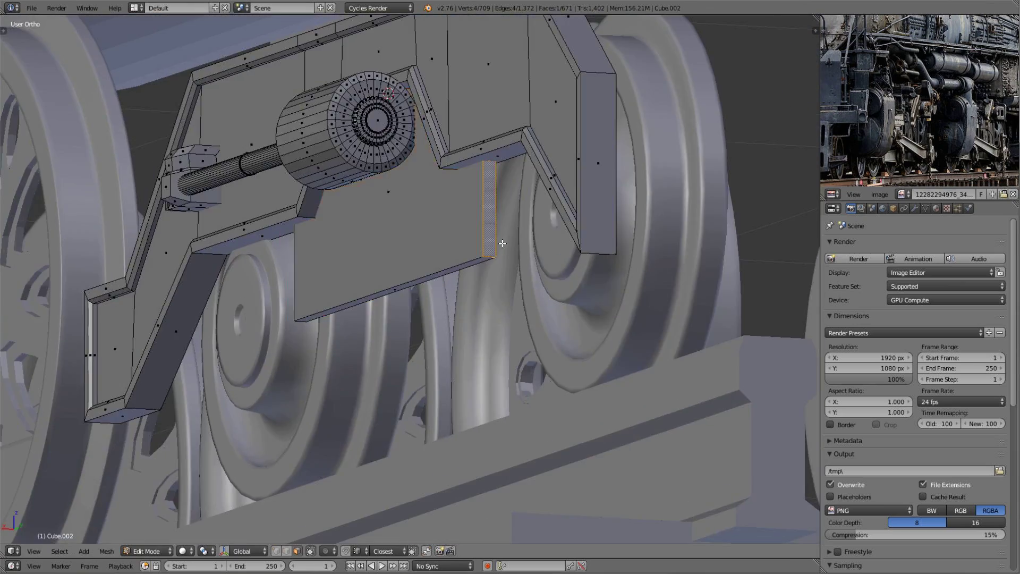
key(KP_3)
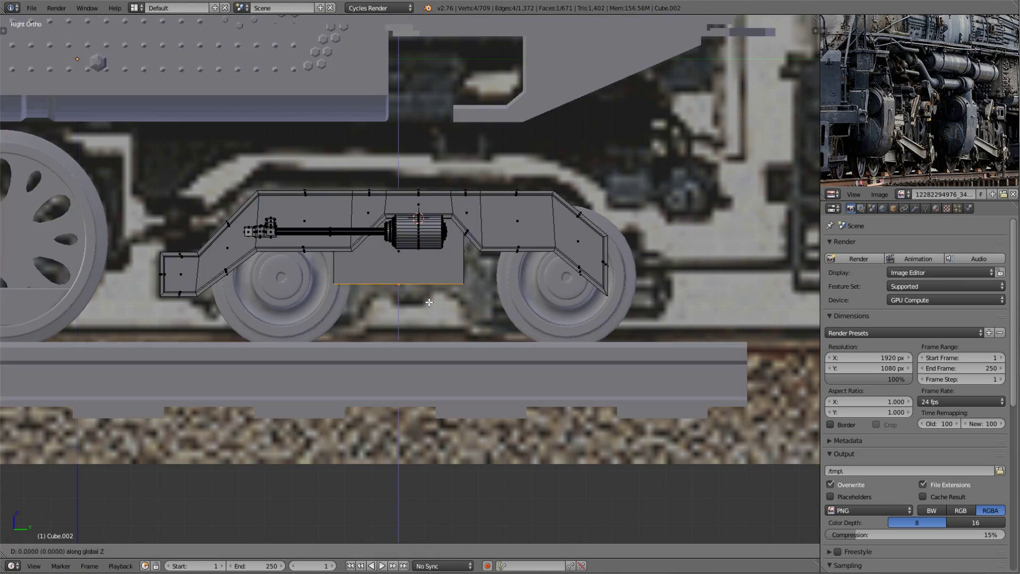
key(y)
scroll(545, 329, up, 5)
key(g)
key(x)
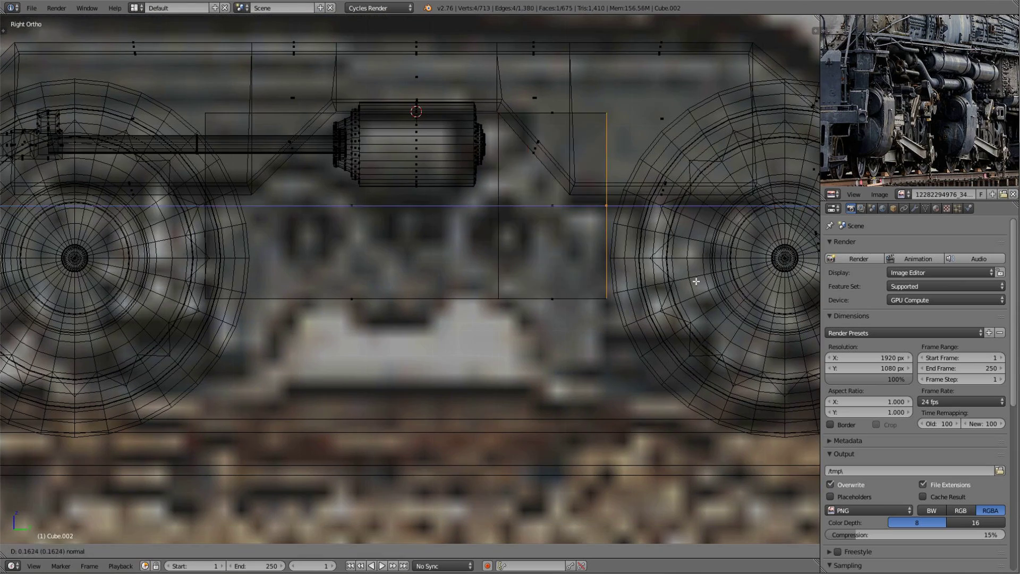
scroll(682, 299, down, 3)
key(e)
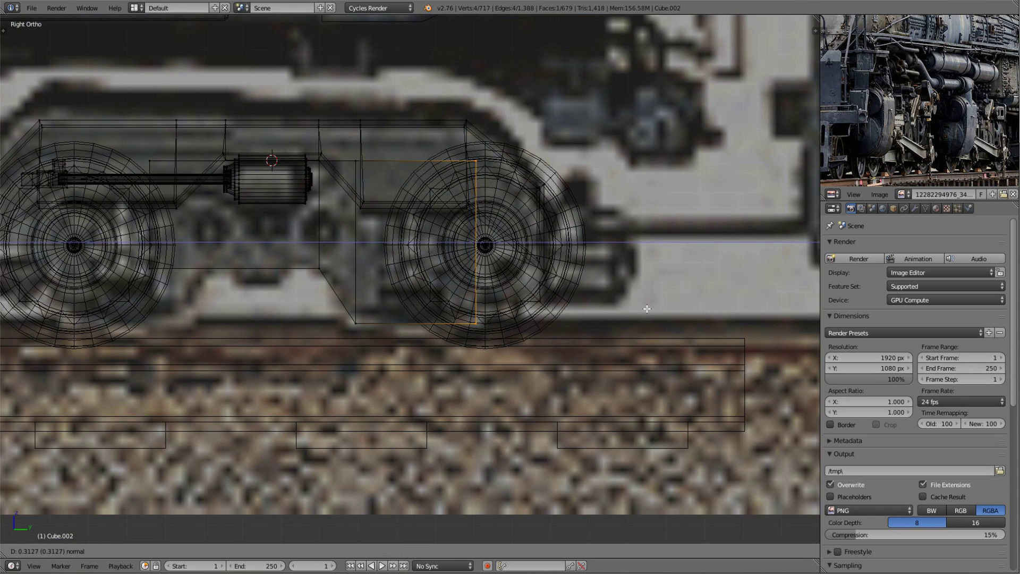
click(550, 308)
scroll(365, 300, up, 1)
- Loop-cut and lengthen the frame extrusion over the rear wheel, then select the frame faces
key(ctrl+r)
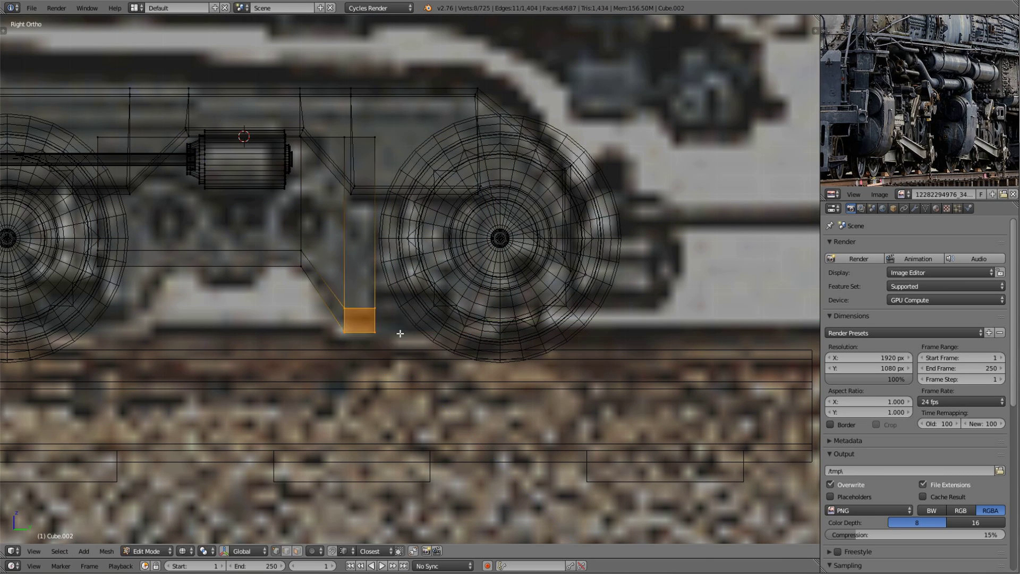
click(555, 348)
shift+scroll(411, 237, up, 2)
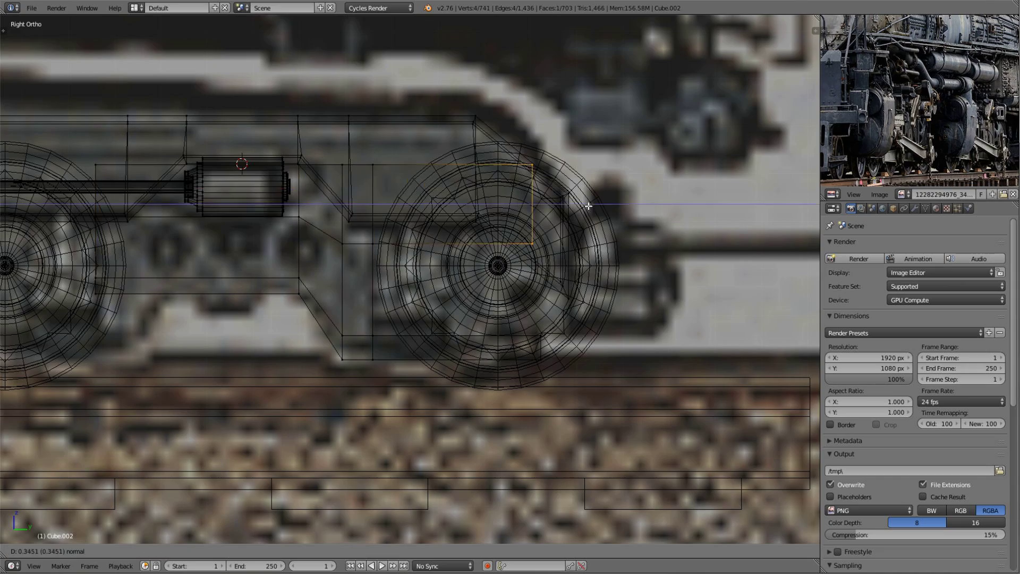
click(543, 333)
key(z)
middle_drag(542, 334, 621, 239)
scroll(621, 239, up, 2)
key(z)
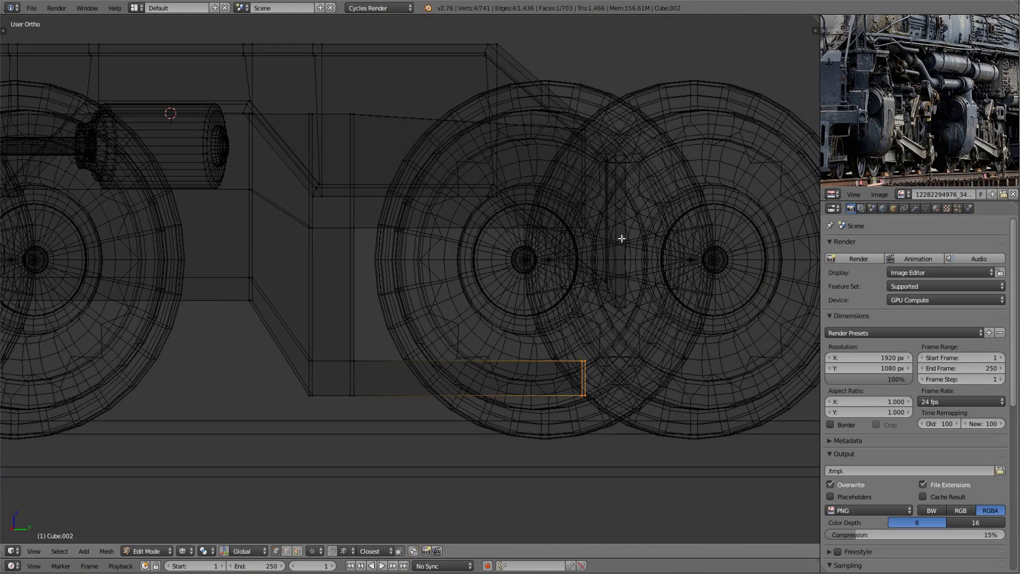
alt+right_click(589, 387)
key(KP_3)
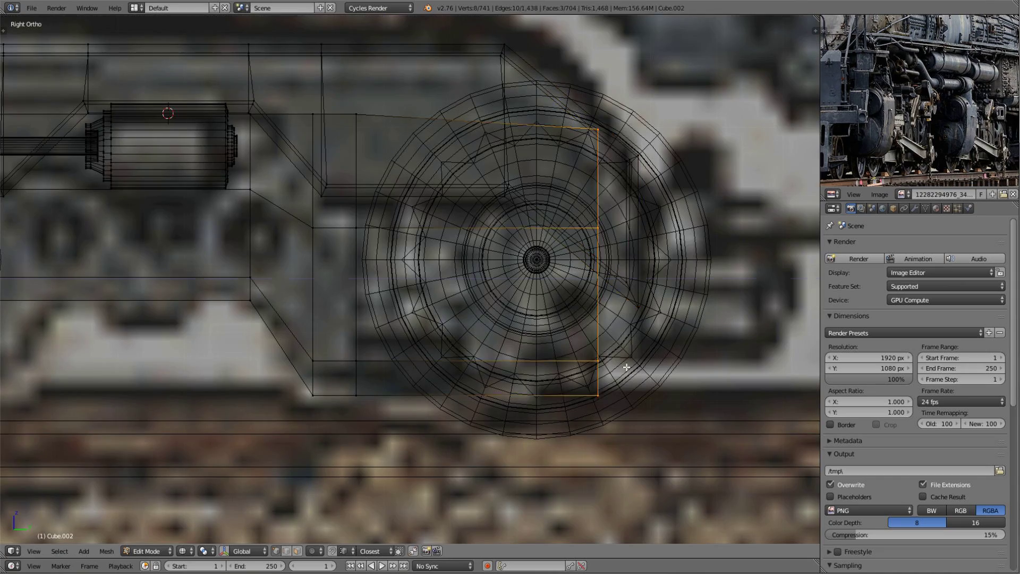
- Finish moving the frame faces and make the bogie frame's face normals consistent
click(643, 421)
key(z)
middle_drag(643, 421, 560, 401)
key(a)
key(t)
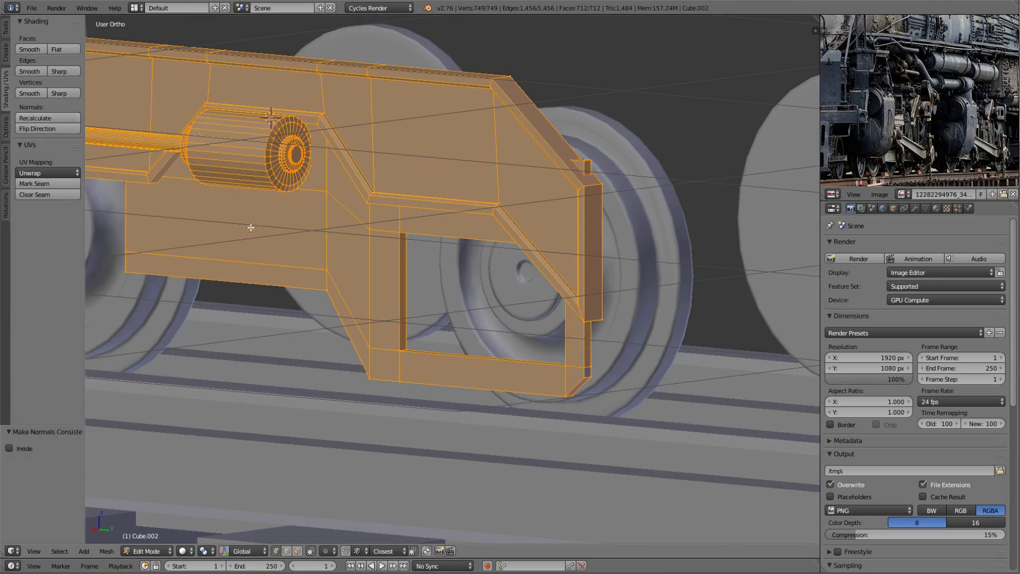
key(t)
key(a)
scroll(372, 319, down, 2)
scroll(386, 376, up, 2)
- Raise the opening's lower corner vertex vertically and select the thin strip below the opening
right_click(395, 319)
key(g)
key(z)
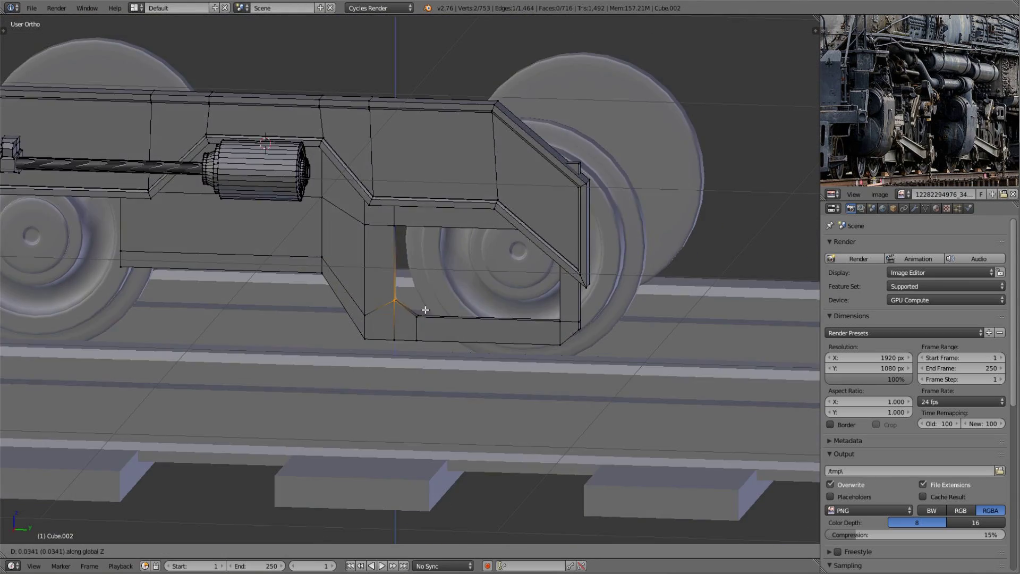
click(425, 310)
key(z)
key(z)
scroll(451, 365, down, 4)
scroll(498, 313, up, 5)
right_click(572, 359)
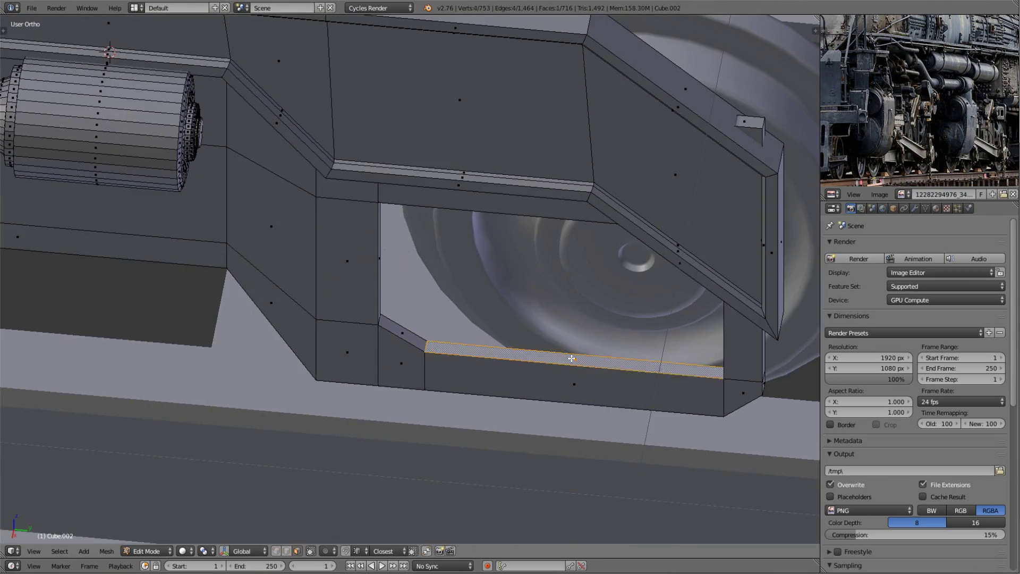
- Add a cube for the axle box and inset its front face into a square frame
click(679, 368)
scroll(683, 361, down, 8)
middle_drag(519, 334, 518, 308)
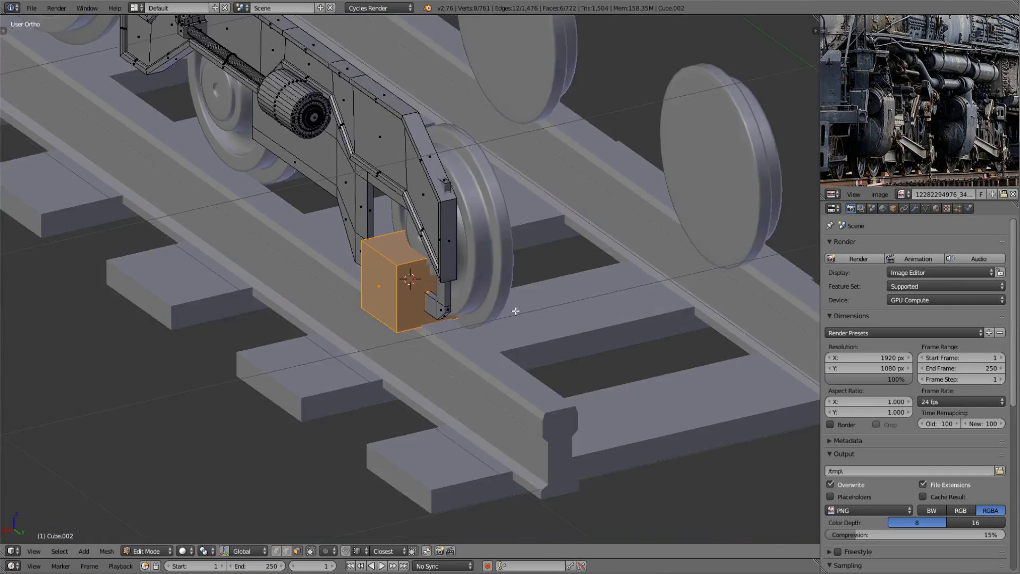
key(KP_1)
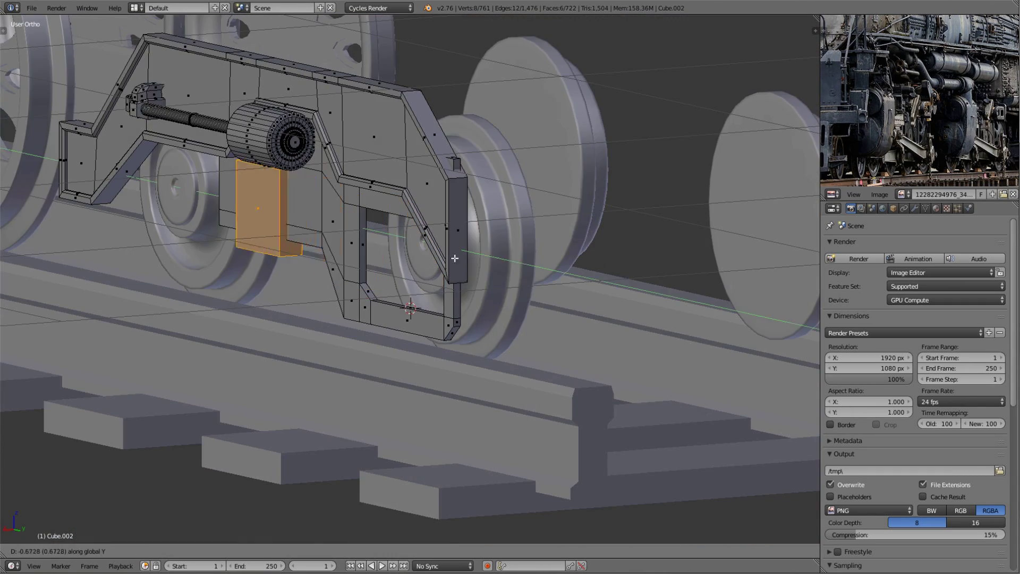
scroll(310, 258, up, 5)
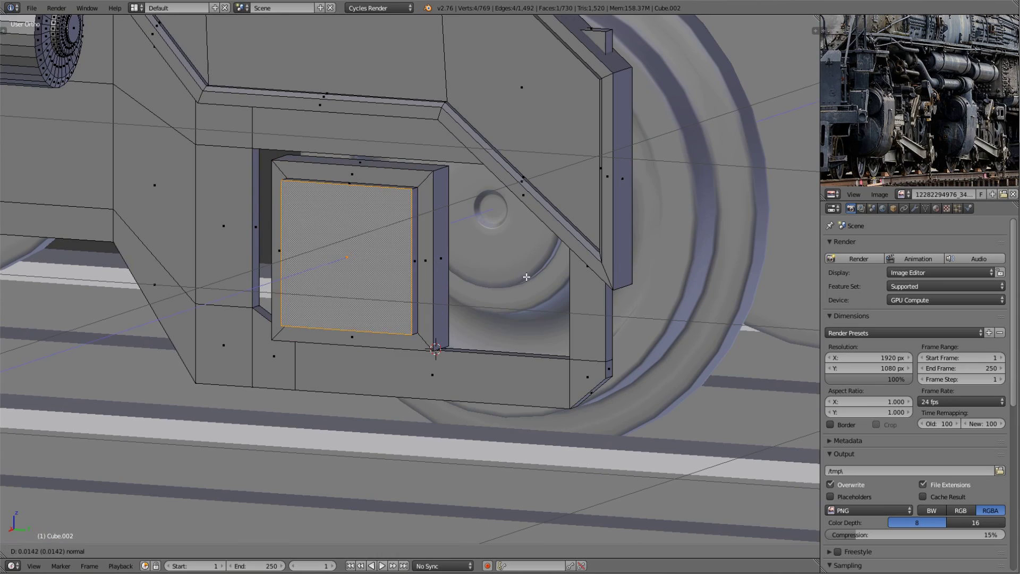
click(581, 286)
key(l)
mouse_move(465, 234)
middle_down()
mouse_move(581, 303)
mouse_move(456, 312)
mouse_move(455, 253)
mouse_move(412, 199)
mouse_move(558, 286)
middle_up()
- Inset the square frame face and bevel the frame's selected edges
key(i)
shift+right_click(513, 219)
middle_drag(512, 220, 542, 215)
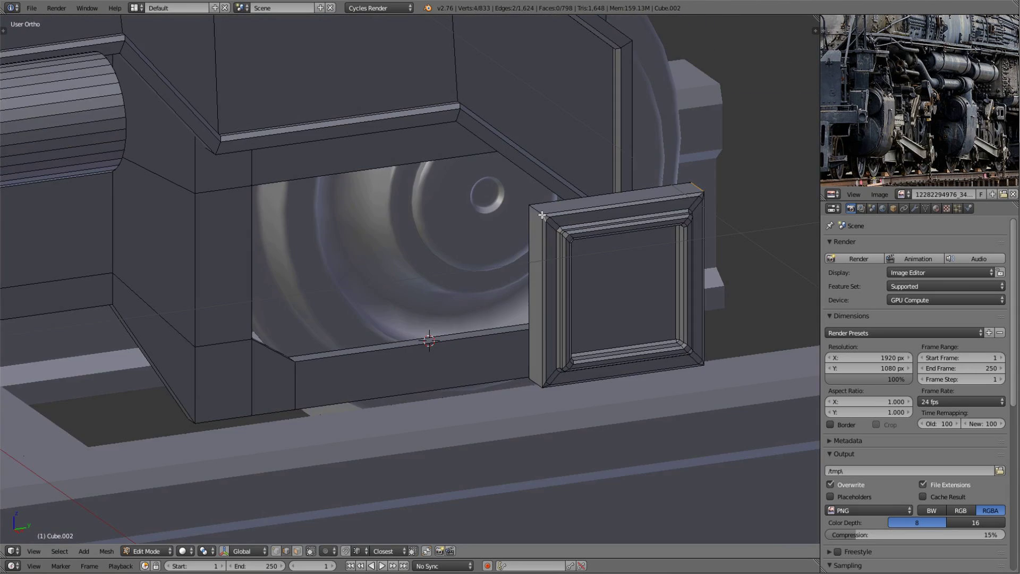
shift+right_click(690, 304)
middle_drag(691, 304, 706, 257)
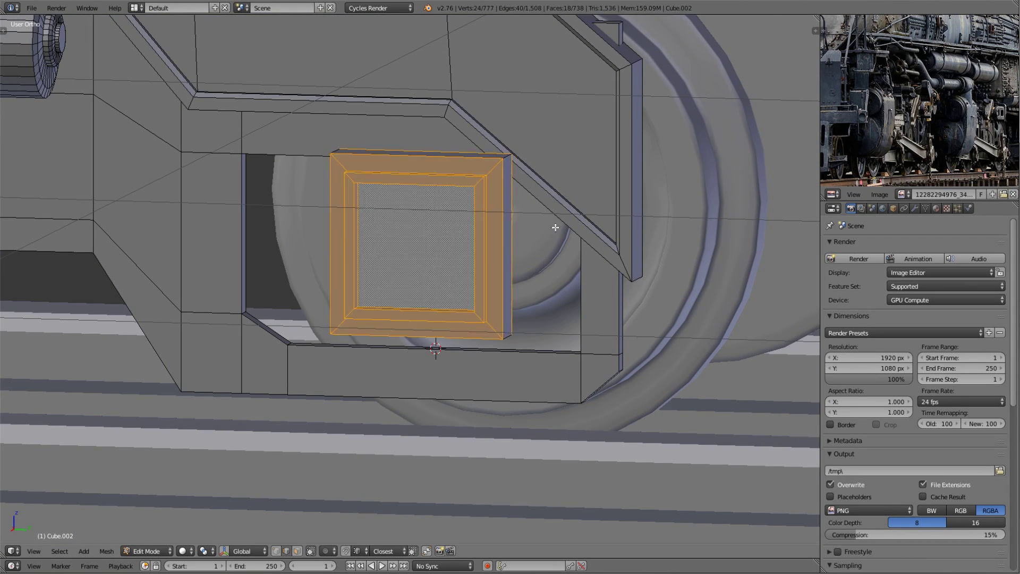
mouse_move(555, 227)
middle_down()
mouse_move(650, 319)
mouse_move(501, 278)
mouse_move(434, 224)
middle_up()
key(w)
click(527, 294)
click(534, 291)
- Add a cylinder for the axle cap, rotated 90 degrees to face outward
right_click(434, 224)
click(529, 317)
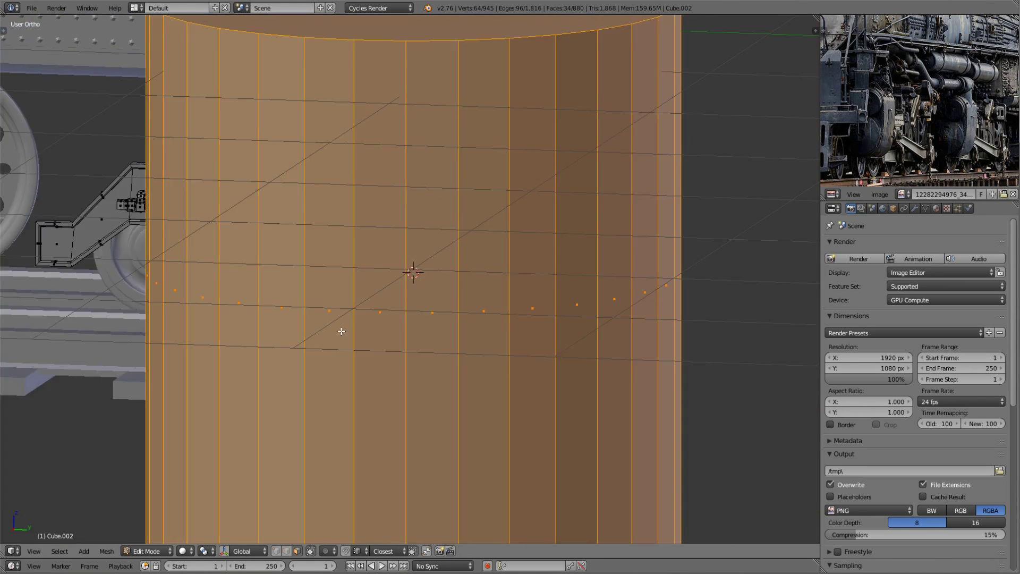
key(t)
scroll(692, 390, down, 5)
key(r)
key(x)
key(9)
key(0)
key(Return)
key(r)
key(z)
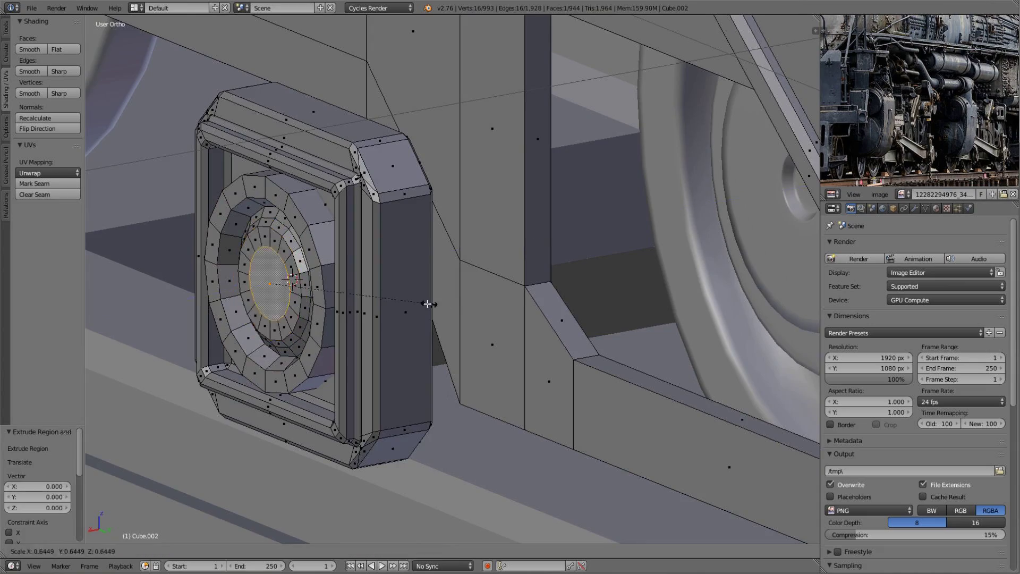
click(428, 303)
- Extrude and scale the cap face into a ring on the round cap
middle_drag(427, 304, 531, 298)
key(z)
key(z)
key(s)
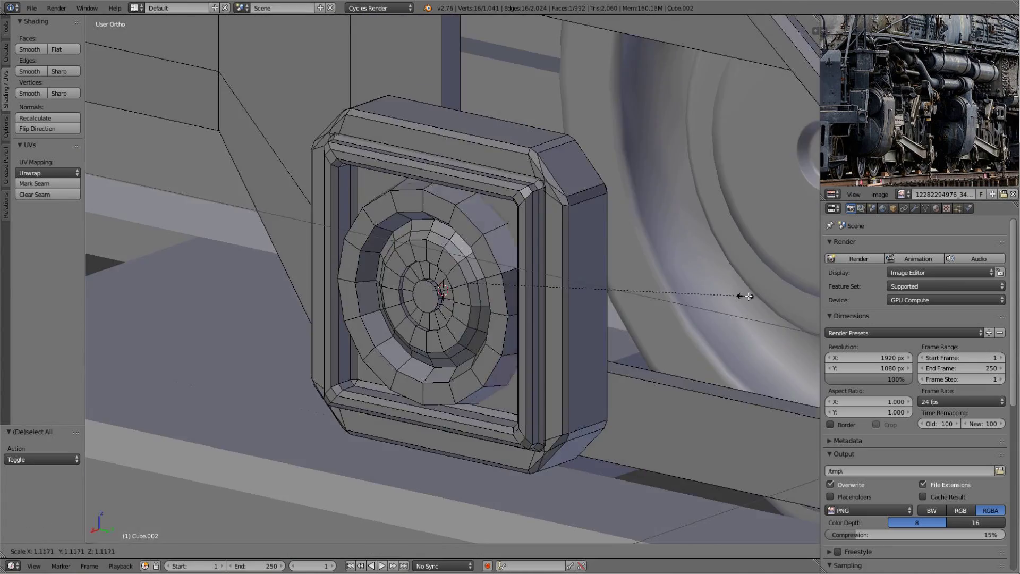
click(748, 296)
scroll(748, 296, down, 3)
- Shift the axle-box housing along X into the frame and extrude its bottom face downward
key(ctrl+l)
middle_drag(485, 319, 523, 228)
key(g)
key(x)
click(593, 267)
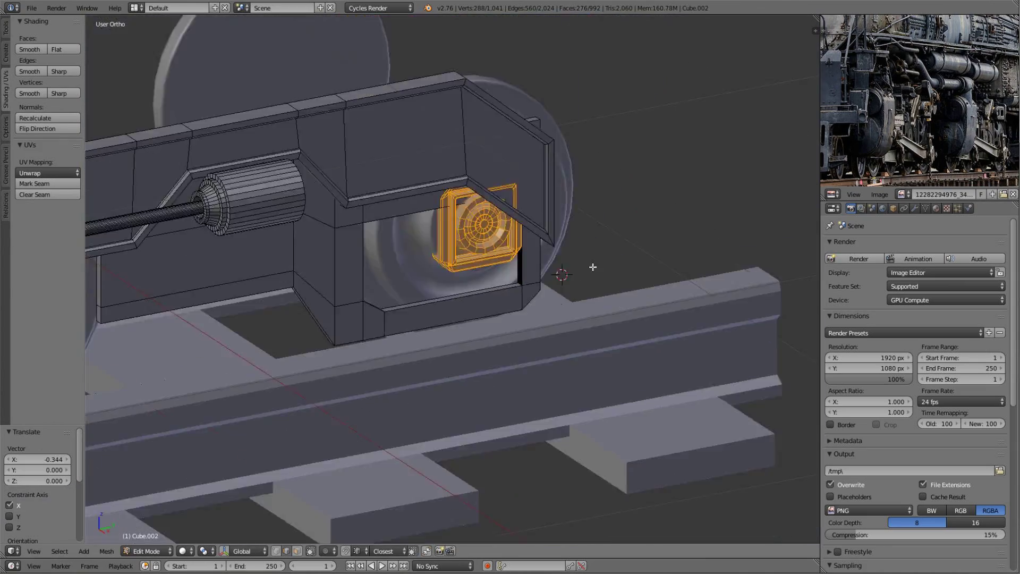
middle_drag(593, 266, 585, 276)
scroll(584, 277, up, 5)
right_click(519, 389)
key(e)
click(610, 454)
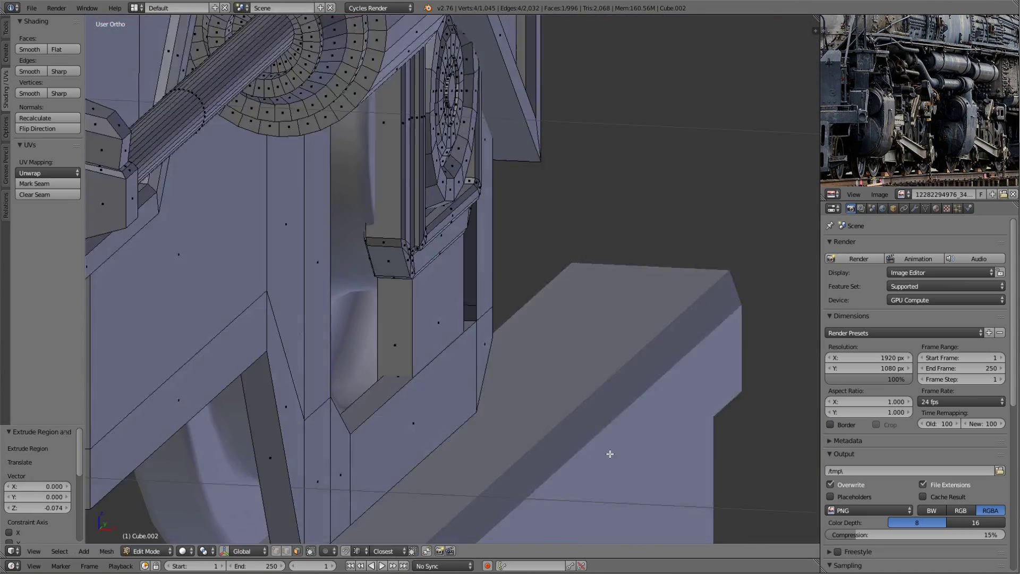
- Check the bogie in a perspective view, then clear the mesh selection
scroll(610, 454, down, 3)
key(KP_5)
middle_drag(610, 454, 430, 304)
key(Tab)
key(Tab)
right_click(539, 276)
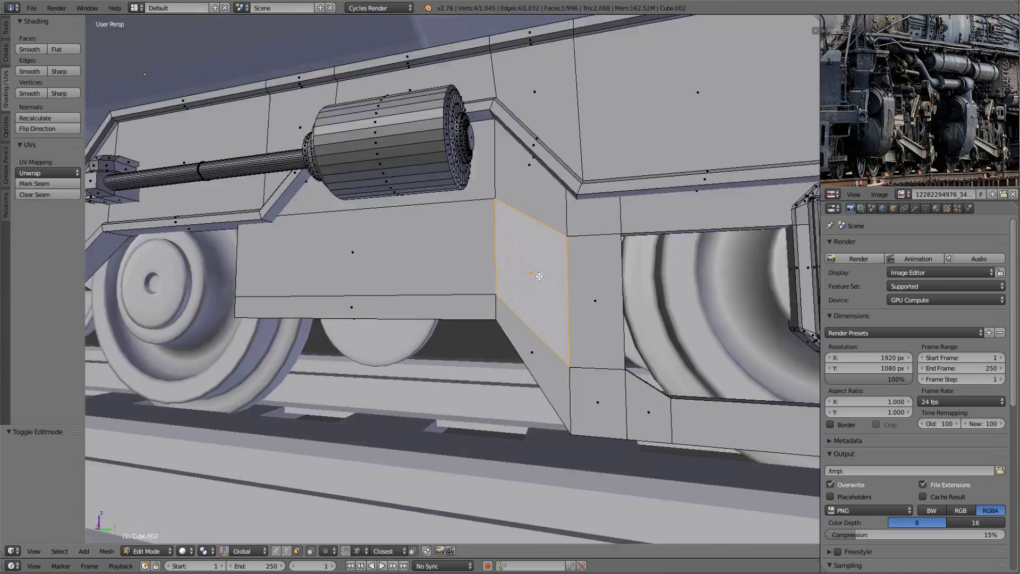
key(a)
scroll(539, 277, down, 6)
scroll(420, 285, up, 3)
- In side view, box-select the rear-wheel housing and snap the 3D cursor to it
key(KP_3)
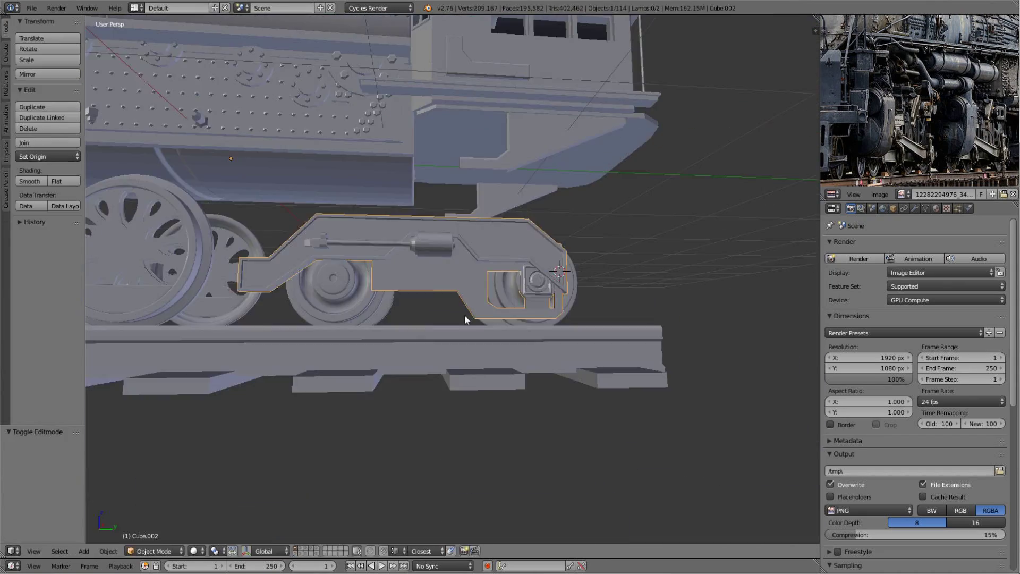
scroll(467, 314, up, 5)
key(z)
key(n)
key(b)
drag(433, 264, 497, 511)
key(shift+s)
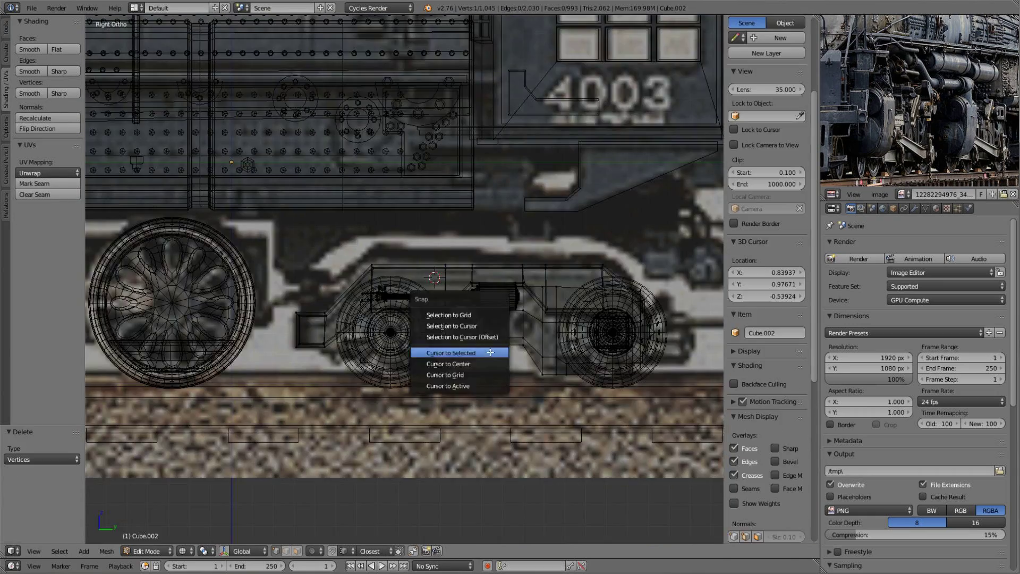
click(456, 353)
key(z)
- Duplicate the connected axle-box housing and move the copy along Y
middle_drag(455, 353, 422, 289)
key(shift+s)
click(421, 289)
key(l)
middle_drag(392, 253, 569, 249)
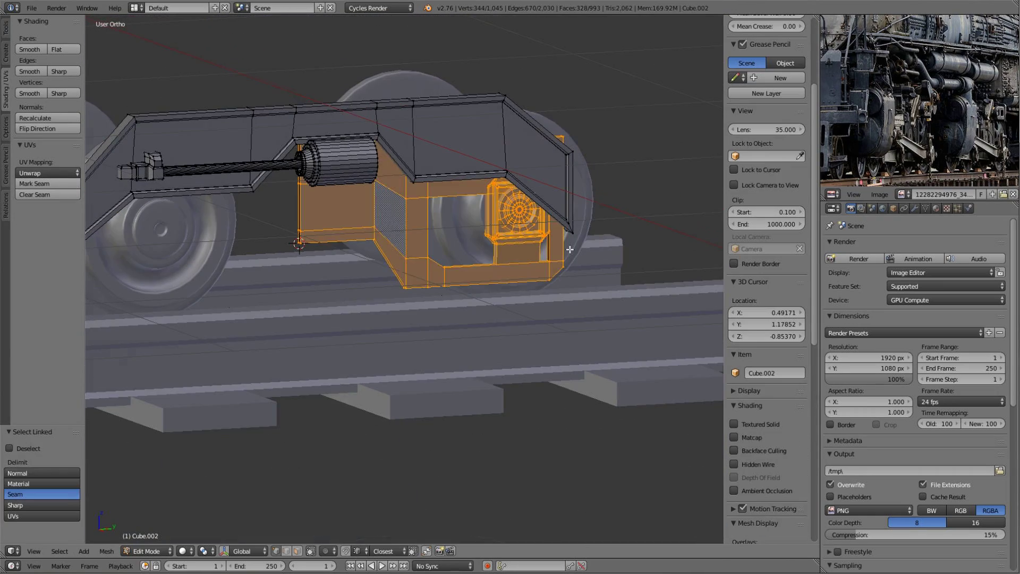
key(Return)
scroll(570, 249, down, 3)
scroll(308, 261, up, 4)
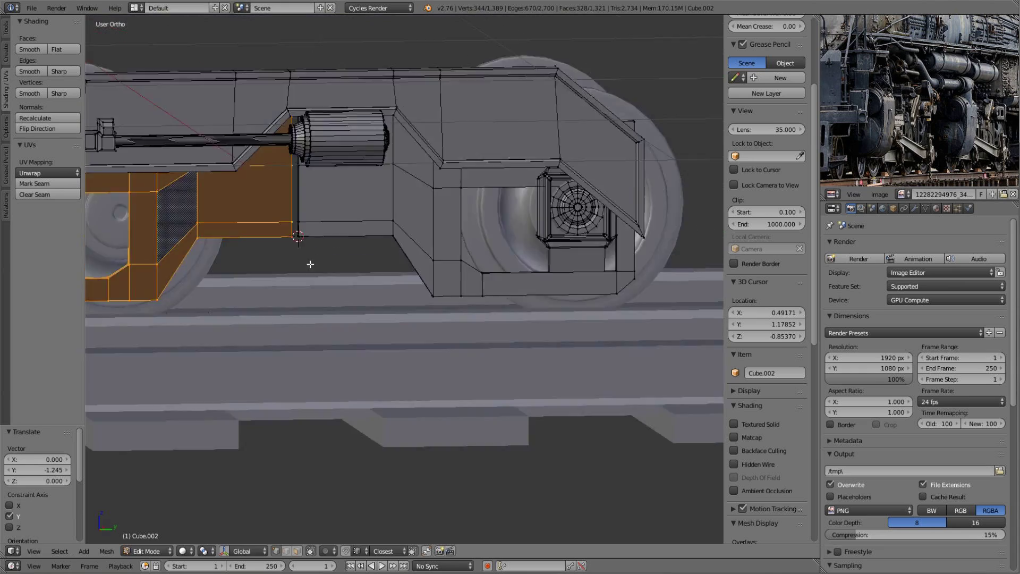
scroll(337, 276, up, 2)
key(g)
key(y)
click(337, 316)
- From the side view, line the copied housing up over the other axle along Y
key(KP_3)
key(z)
scroll(578, 296, up, 3)
key(v)
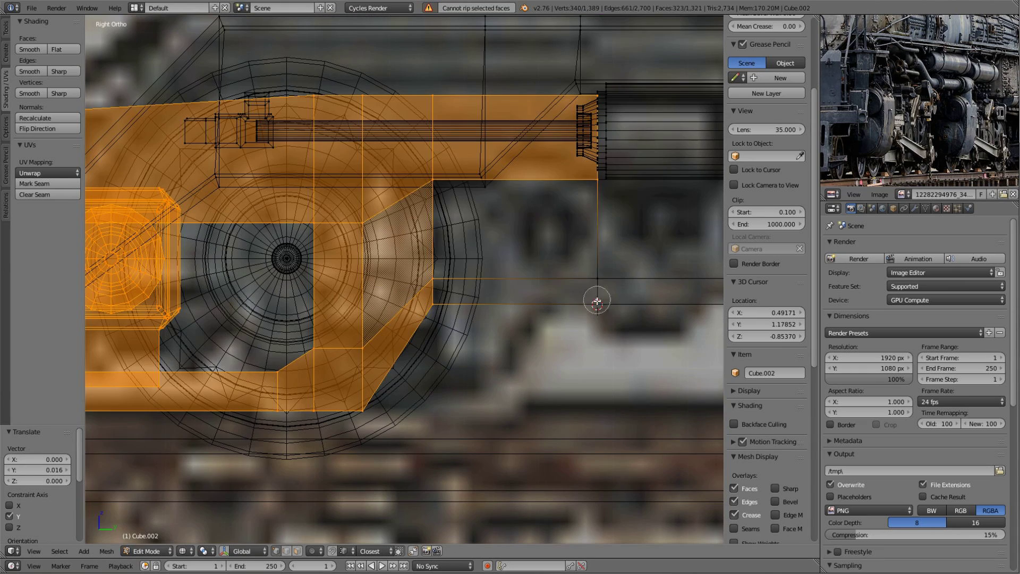
key(Escape)
key(z)
scroll(541, 258, down, 5)
key(g)
key(y)
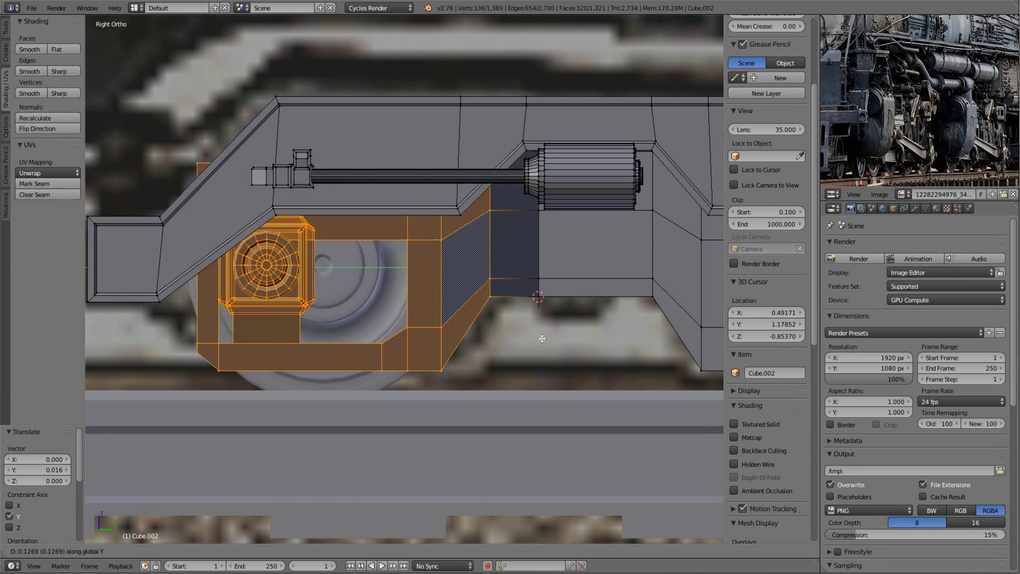
click(560, 340)
- Select the copied housing, review the whole bogie in Object Mode, then return to Edit Mode
key(a)
key(l)
scroll(392, 269, down, 4)
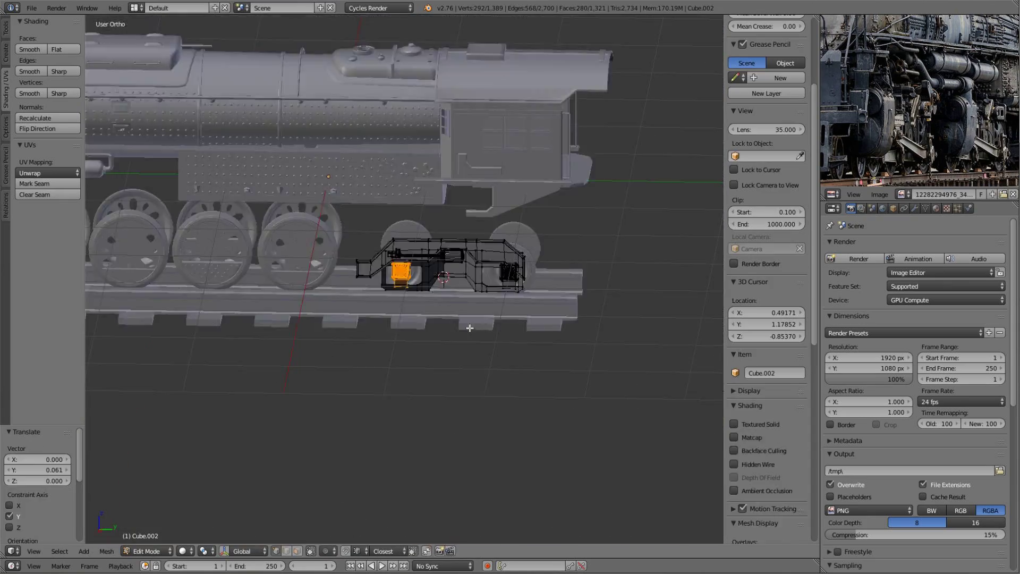
scroll(502, 313, up, 4)
mouse_move(479, 298)
middle_down()
mouse_move(503, 313)
mouse_move(446, 294)
middle_up()
scroll(502, 313, down, 3)
key(Tab)
key(a)
scroll(447, 295, down, 4)
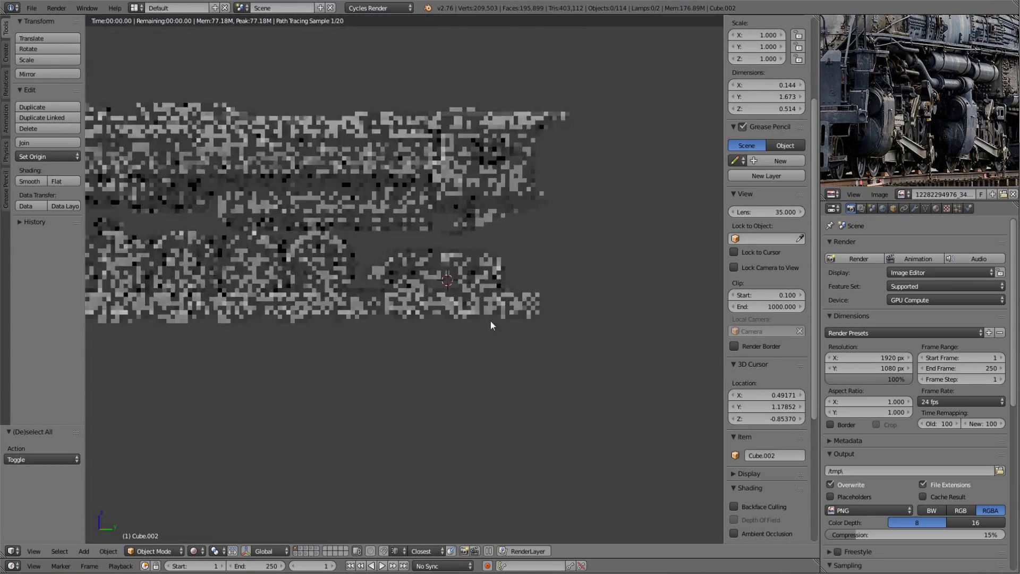
key(shift+z)
scroll(490, 321, up, 5)
key(Tab)
scroll(478, 265, up, 4)
- Add a small cylinder fitting at the selection and extrude its front cap outward
key(shift+s)
key(shift+a)
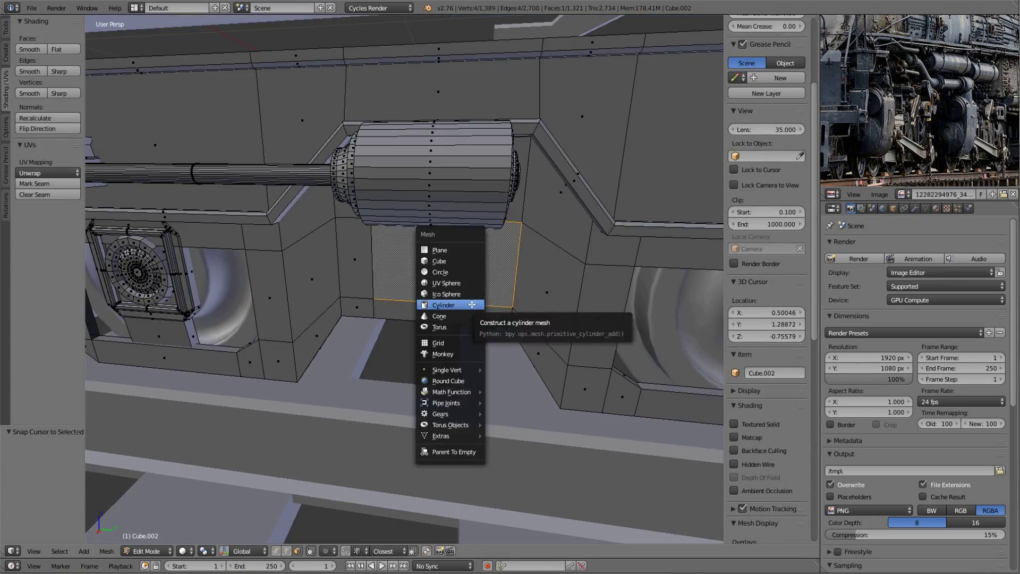
click(471, 304)
key(s)
click(532, 303)
mouse_move(532, 302)
middle_down()
mouse_move(425, 372)
mouse_move(329, 541)
middle_up()
key(z)
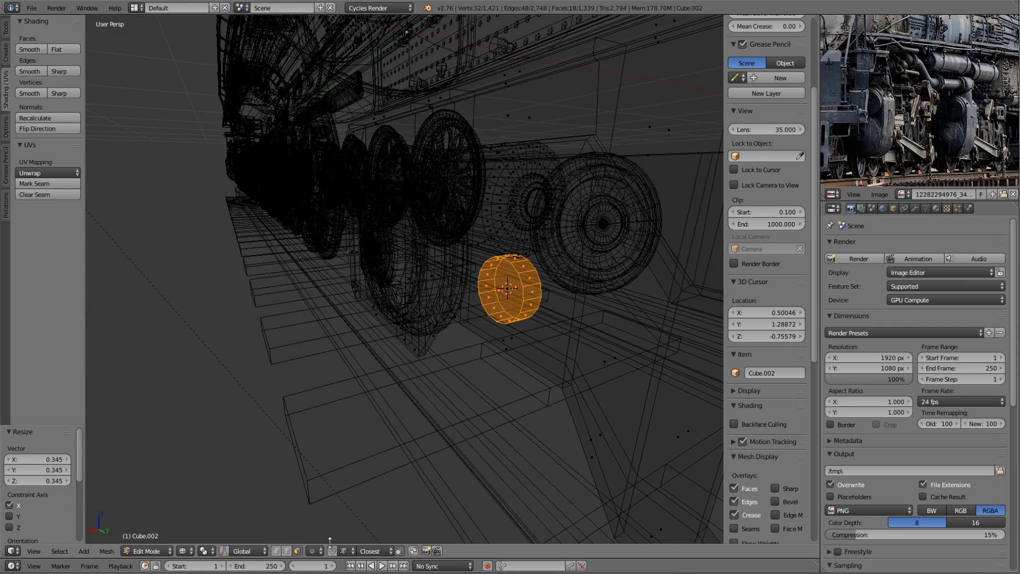
key(z)
middle_drag(544, 280, 519, 291)
key(e)
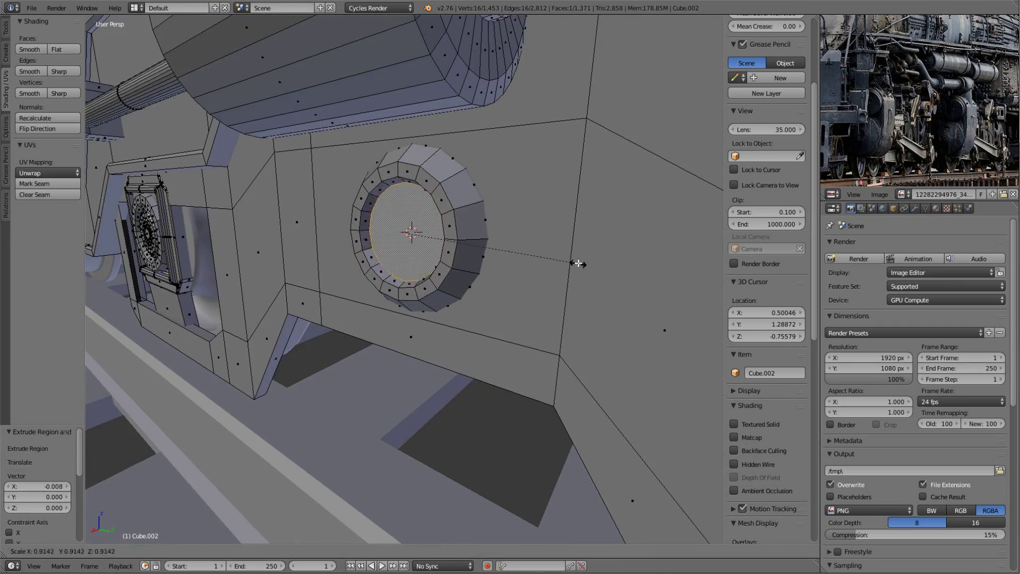
click(578, 263)
scroll(578, 263, down, 5)
middle_drag(578, 263, 569, 277)
- Duplicate the round fitting and slide the copy along Y on the frame
key(ctrl+l)
key(shift+d)
key(y)
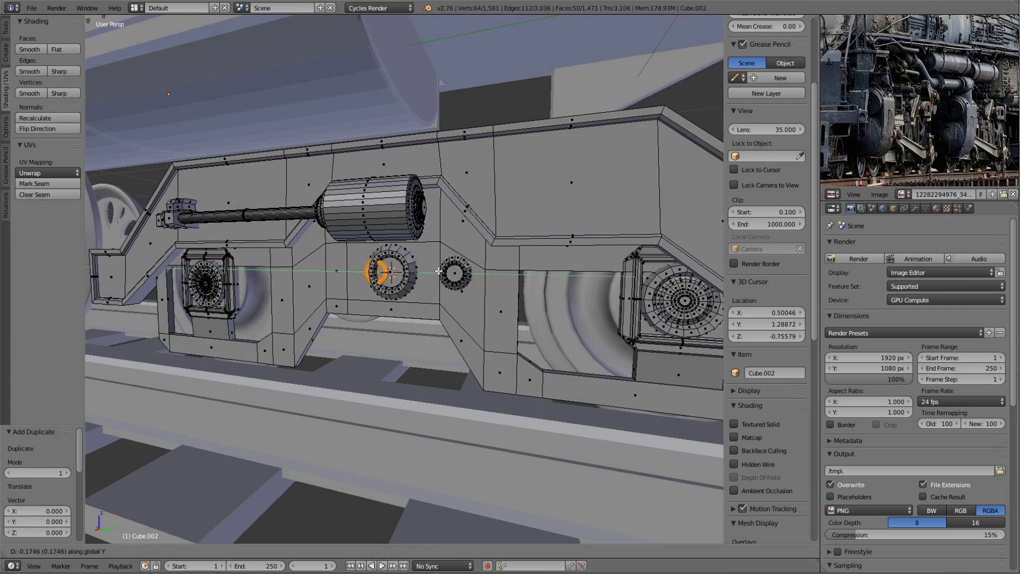
key(z)
scroll(367, 268, down, 4)
- Add a small scaled cube on the frame and snap the 3D cursor to it
click(537, 200)
key(shift+a)
click(579, 192)
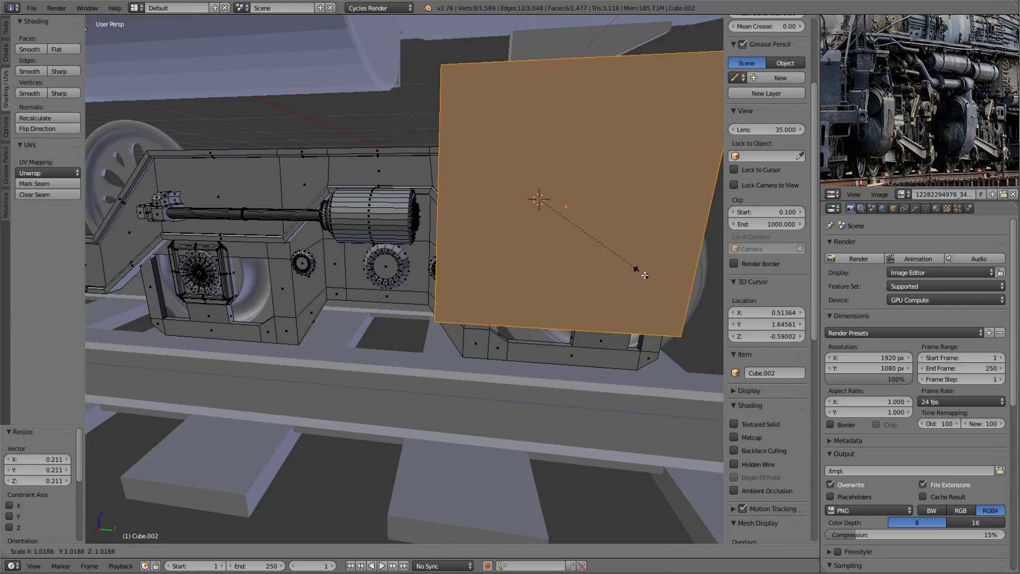
key(s)
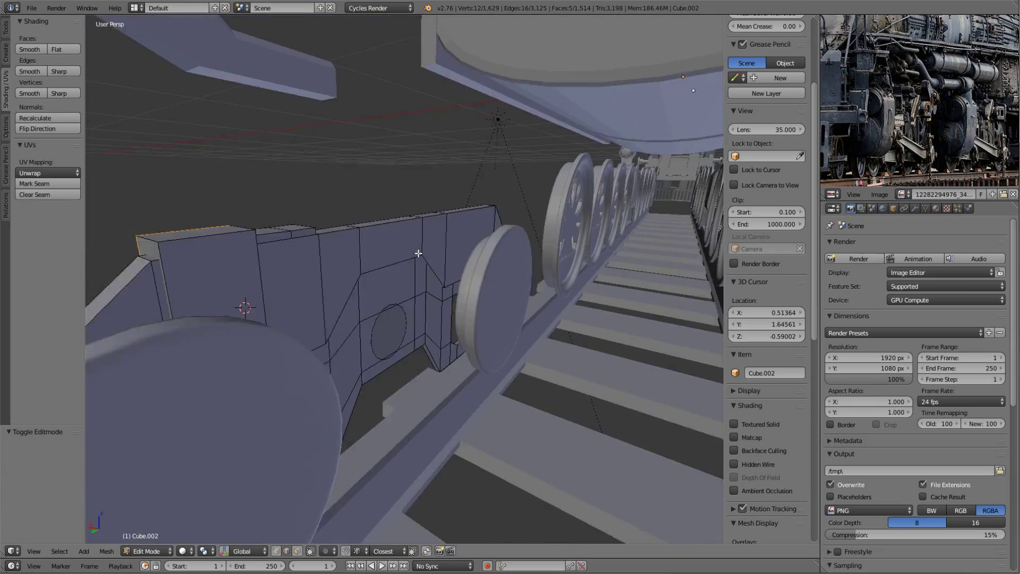
key(shift+s)
click(438, 291)
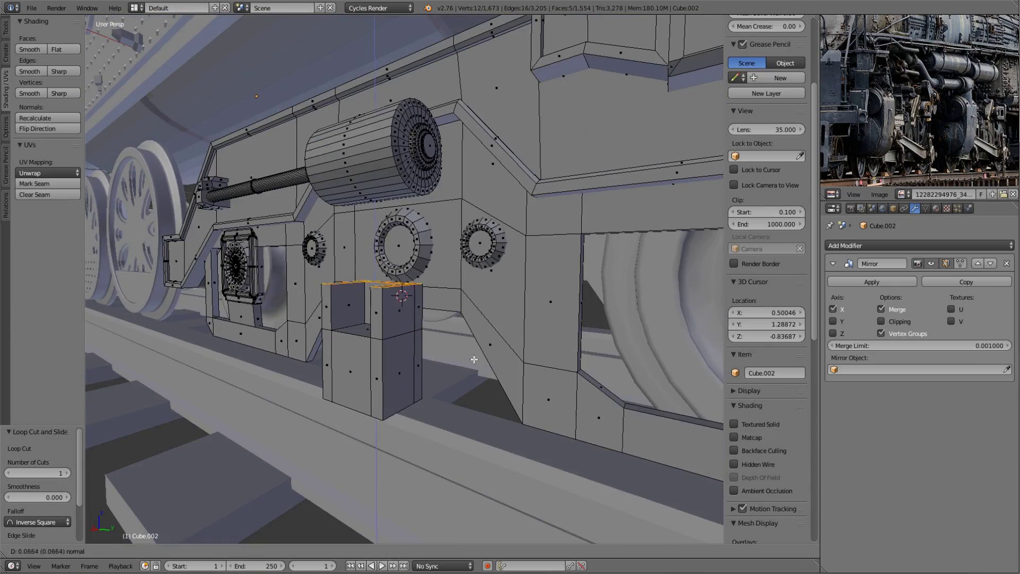
- Extrude the bracket faces beneath the bogie frame, working in X-ray view
key(a)
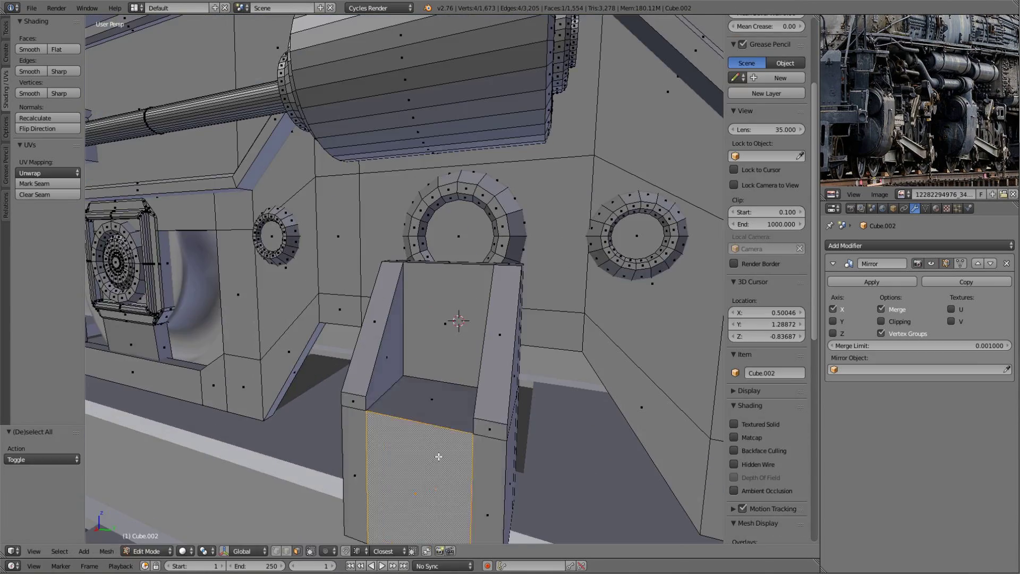
key(z)
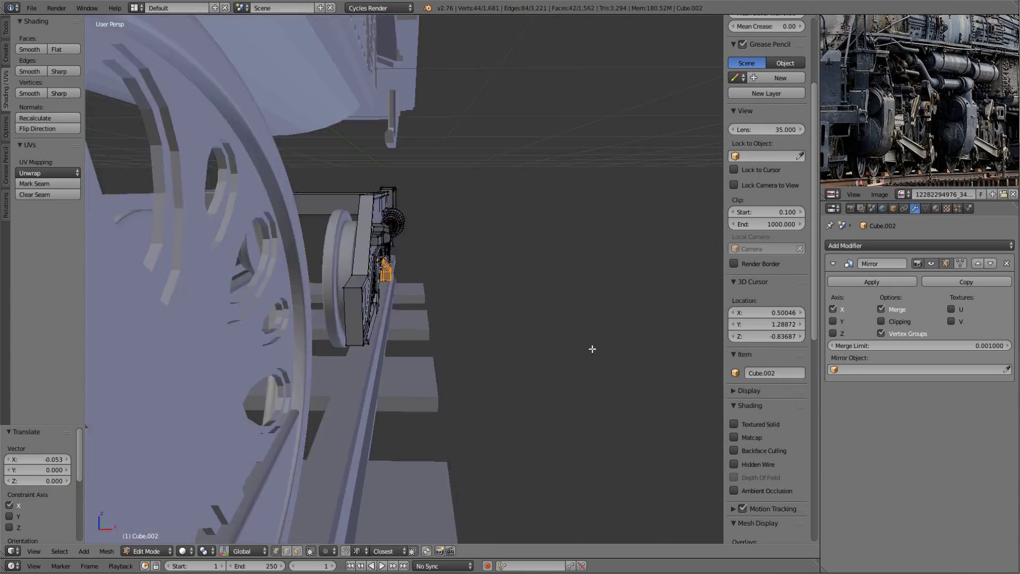
key(Tab)
key(Tab)
key(KP_Decimal)
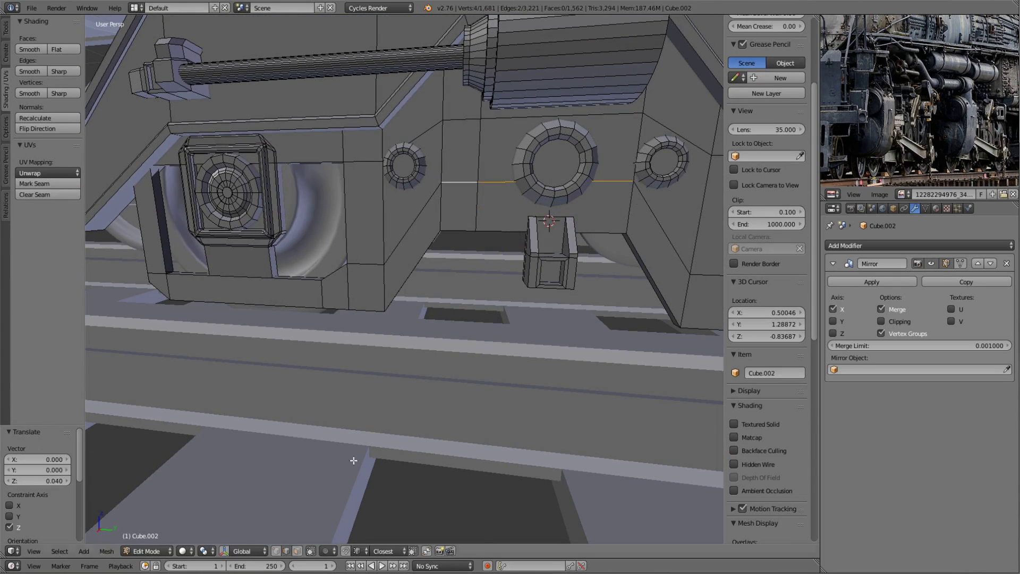
middle_drag(693, 301, 601, 396)
key(e)
click(608, 413)
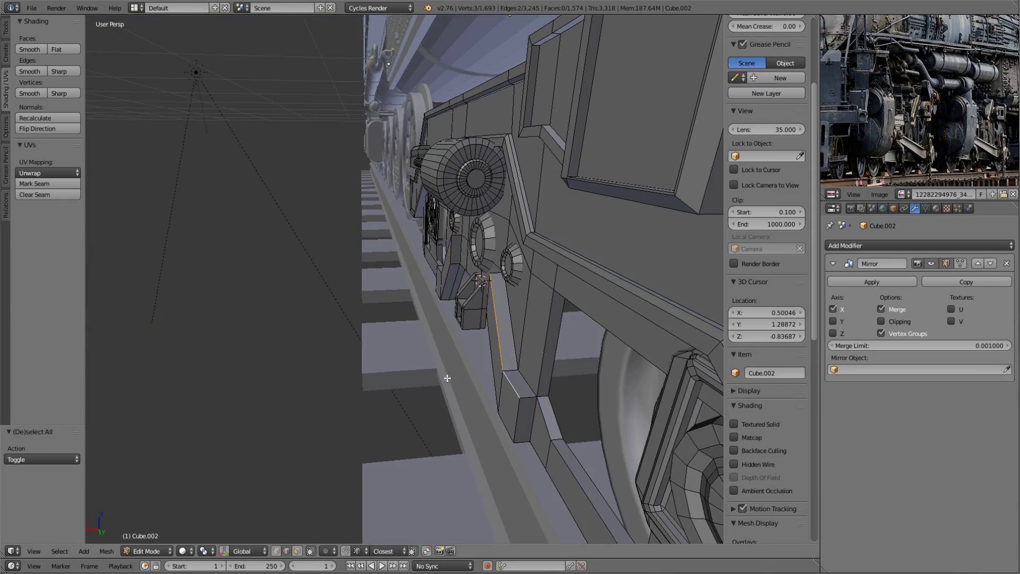
middle_drag(447, 378, 581, 345)
shift+click(582, 345)
scroll(372, 261, up, 5)
mouse_move(398, 210)
middle_down()
mouse_move(553, 416)
mouse_move(428, 406)
mouse_move(296, 541)
middle_up()
- Check the new brackets in Object Mode around the locomotive wheels
key(Tab)
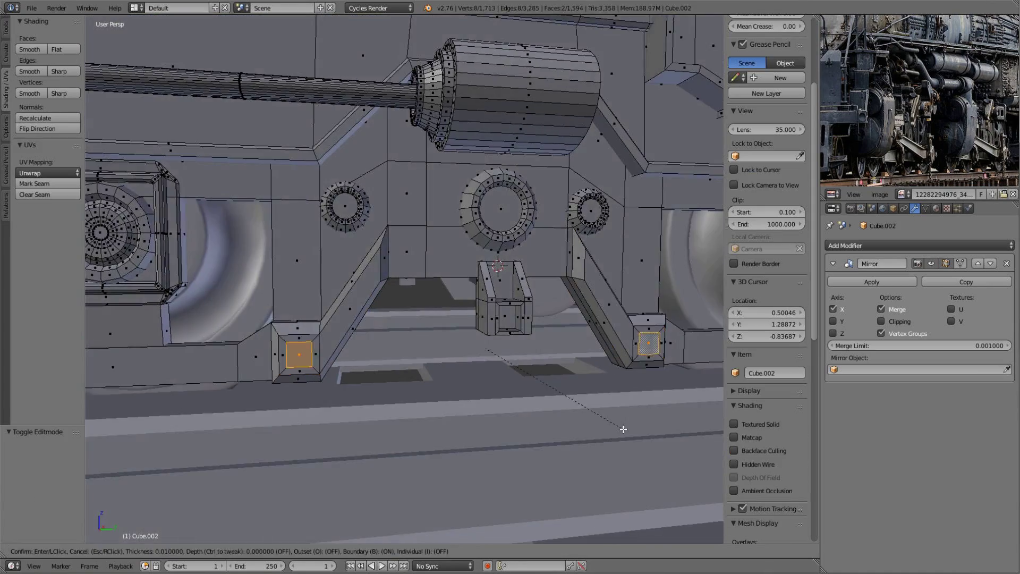
scroll(621, 425, down, 5)
mouse_move(644, 372)
middle_down()
mouse_move(441, 298)
mouse_move(457, 293)
middle_up()
scroll(528, 332, up, 5)
scroll(527, 332, down, 4)
key(a)
scroll(457, 293, up, 5)
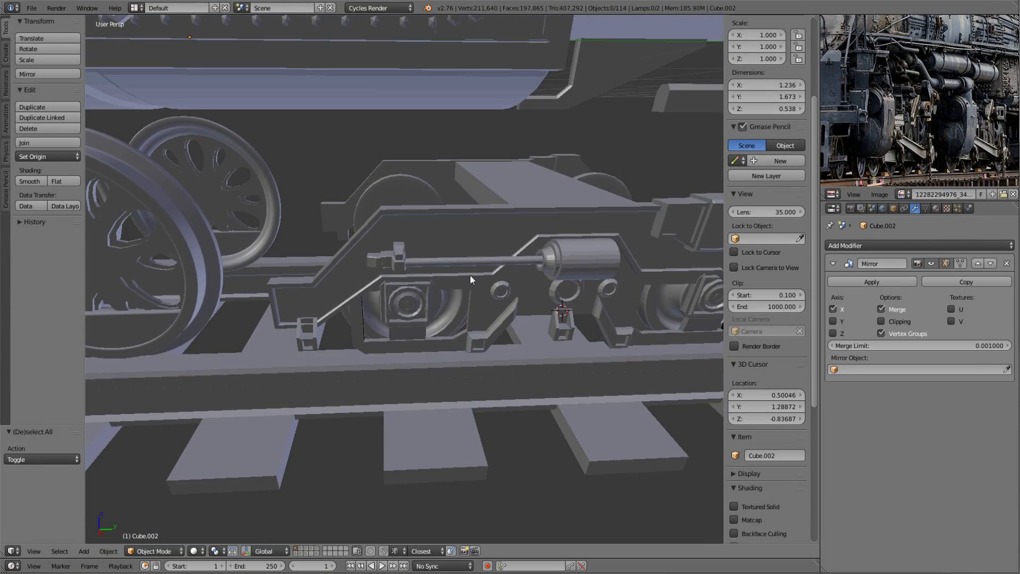
- Rotate the selected bracket part about the X axis
key(Tab)
key(r)
key(x)
key(Return)
key(Tab)
key(Tab)
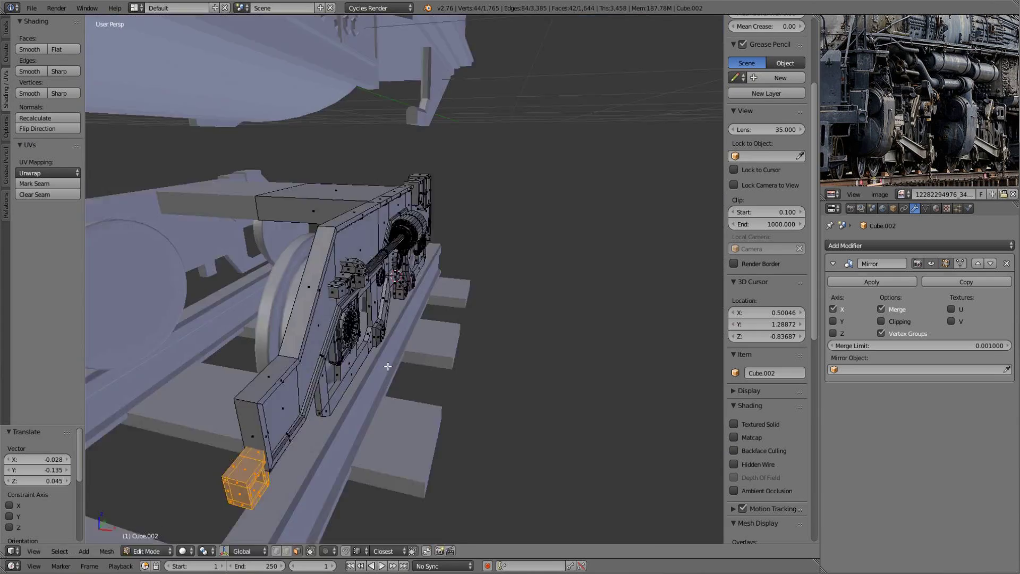
- Look over the whole locomotive, finishing in a straight side view
middle_drag(470, 275, 463, 268)
right_click(463, 268)
scroll(463, 268, down, 3)
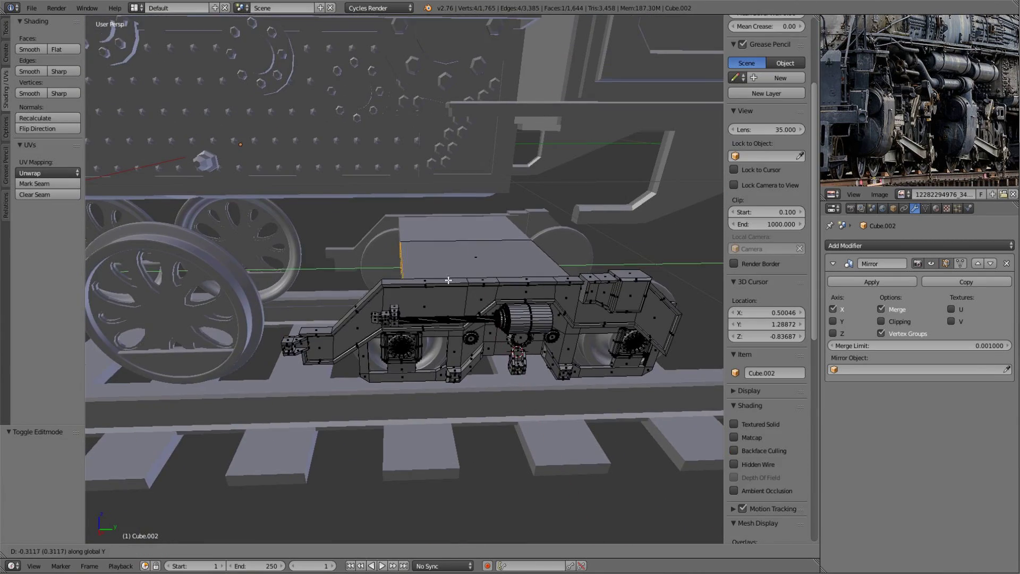
scroll(463, 268, down, 3)
key(Tab)
scroll(463, 318, down, 4)
key(a)
middle_drag(464, 341, 370, 367)
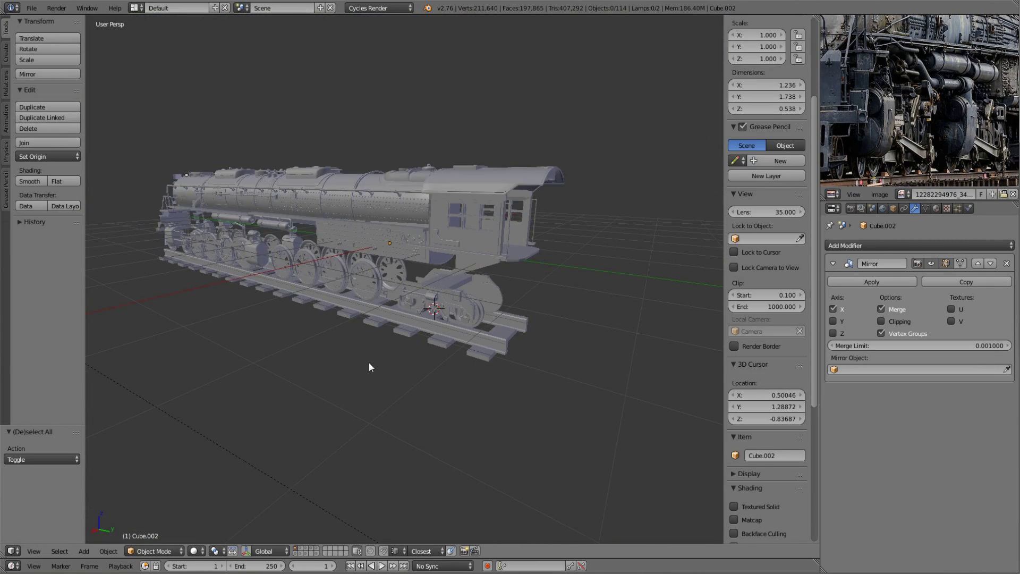
key(KP_3)
scroll(296, 253, up, 6)
- Bend the bogie pipe end -45° and extend it upward
key(Tab)
scroll(376, 278, up, 2)
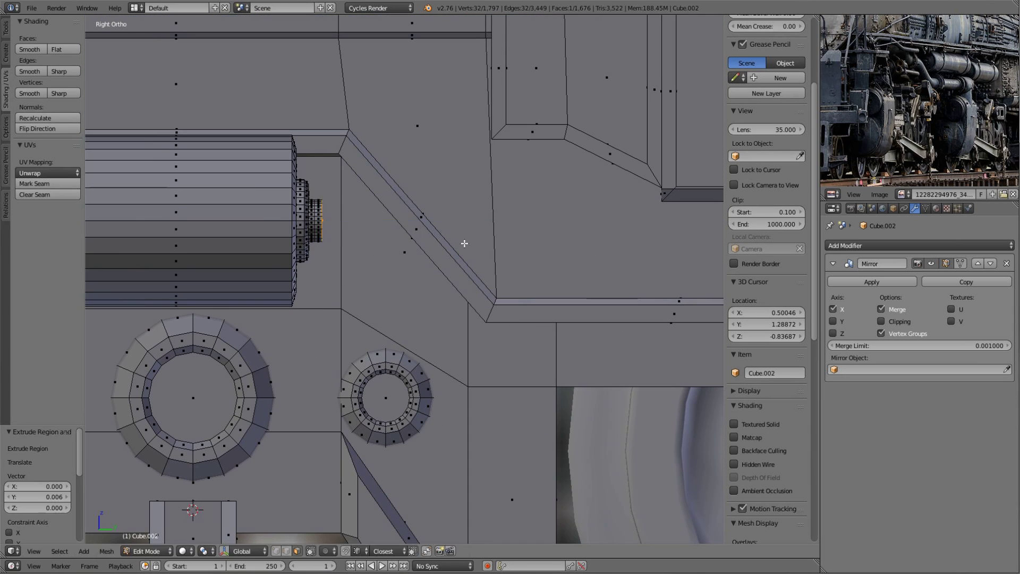
text(-45)
key(Return)
scroll(525, 249, up, 2)
key(g)
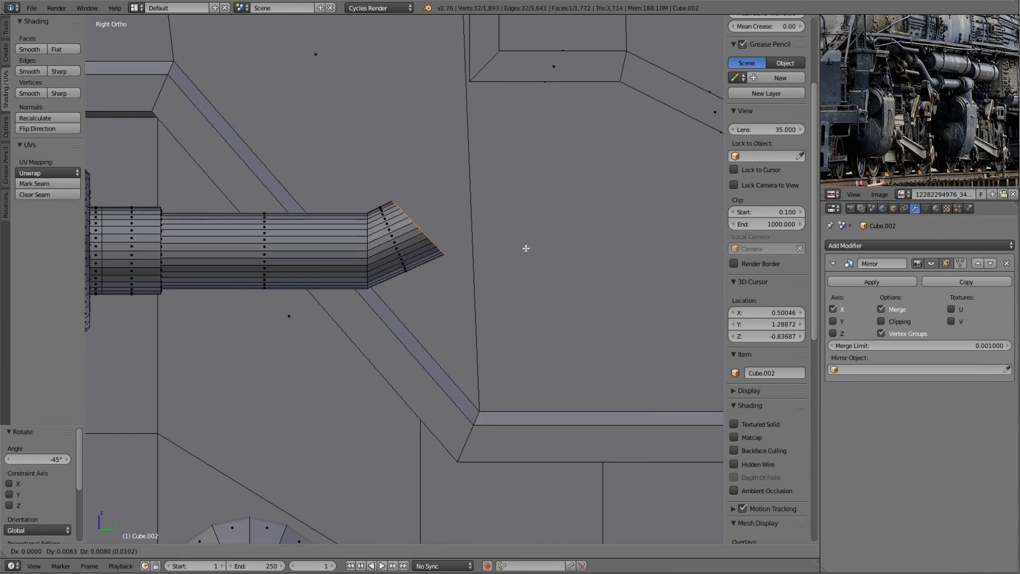
key(Escape)
- Bend the pipe end another -45° and run it rearward
scroll(515, 276, down, 3)
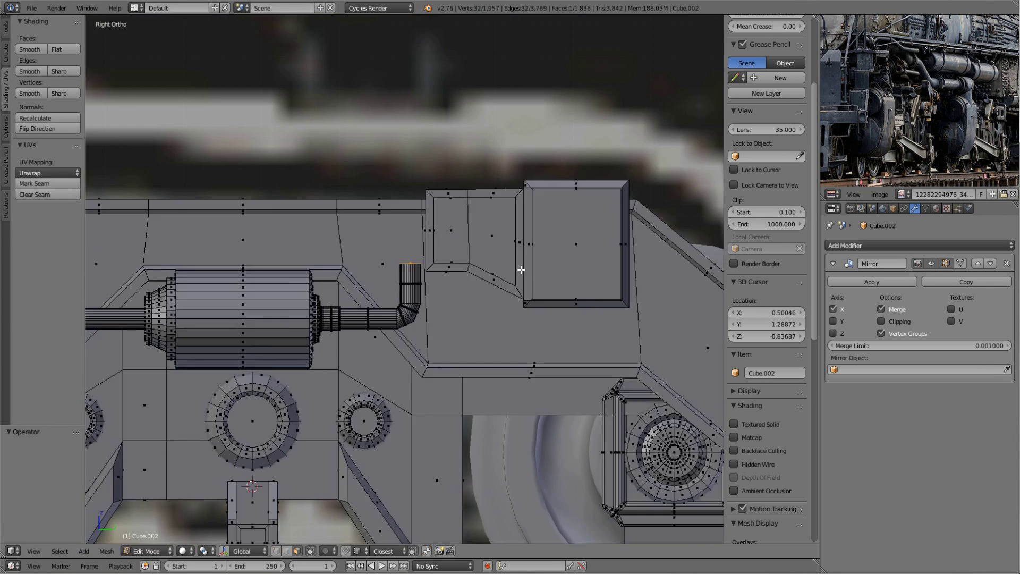
scroll(514, 276, up, 3)
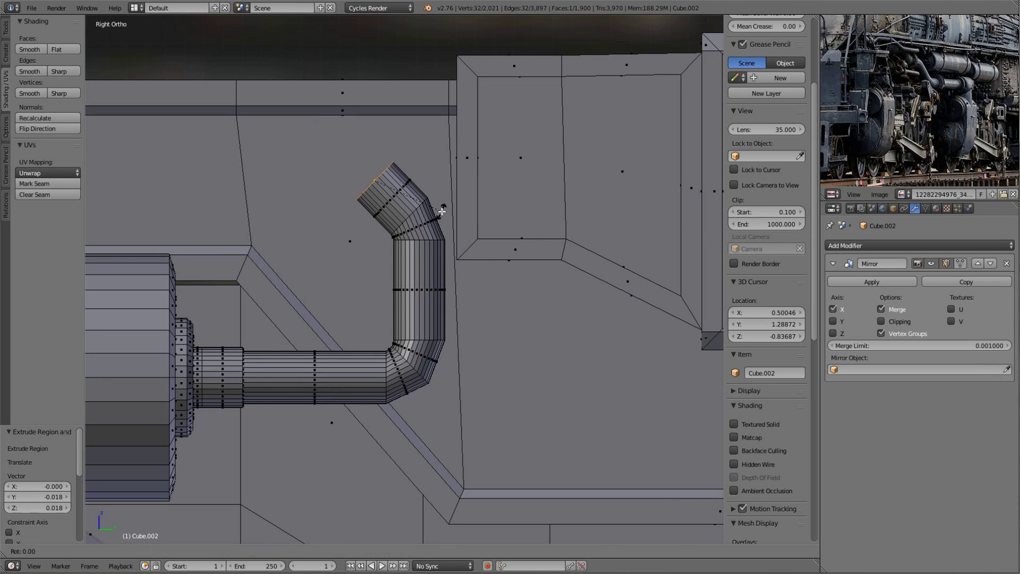
text(-45)
key(Return)
scroll(428, 184, up, 3)
scroll(257, 225, down, 5)
click(287, 266)
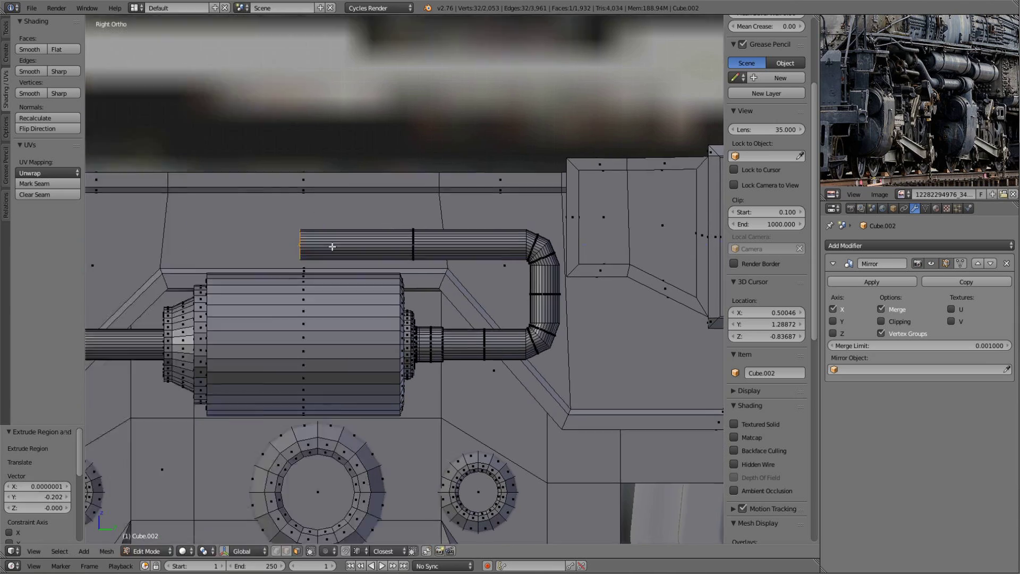
- Extrude the pipe end again and bend it -45° inward
scroll(287, 266, up, 3)
scroll(294, 280, down, 3)
scroll(294, 280, up, 3)
key(e)
click(510, 228)
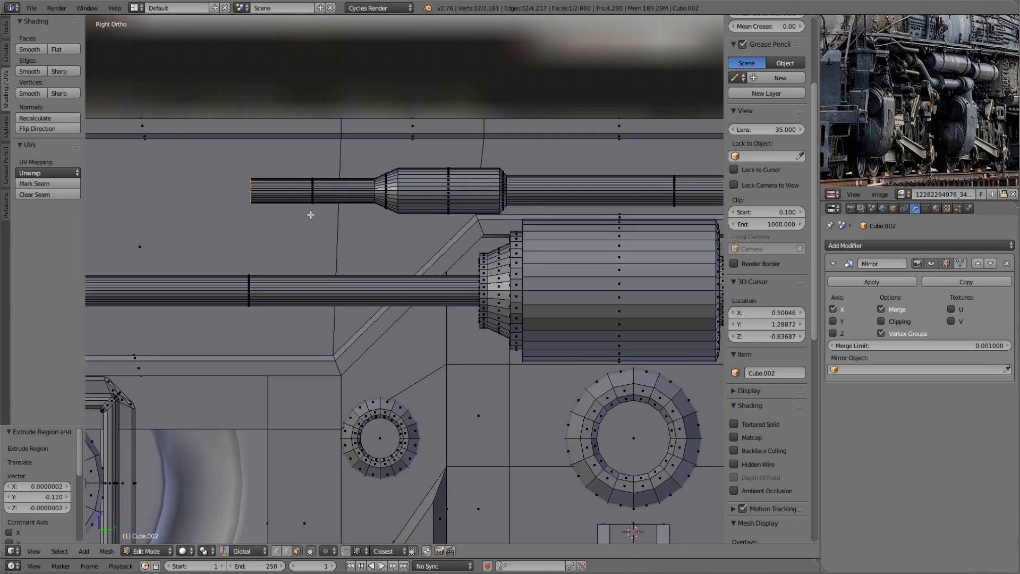
middle_drag(311, 215, 464, 247)
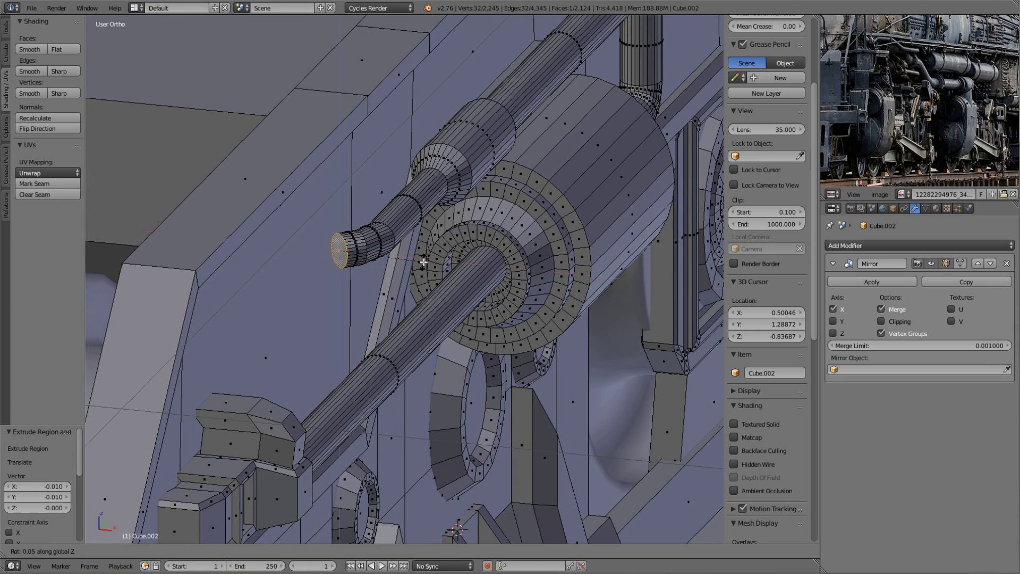
text(-45)
key(Return)
scroll(423, 261, up, 8)
scroll(493, 334, down, 4)
- Add a small scaled cylinder and move it along X into place
key(Tab)
key(Tab)
scroll(366, 290, down, 8)
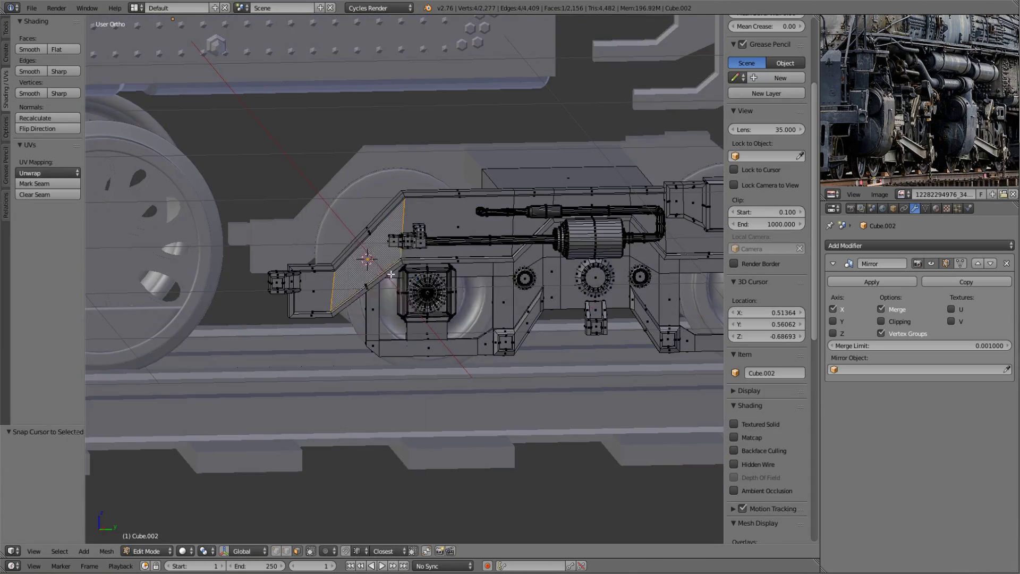
key(shift+a)
click(391, 274)
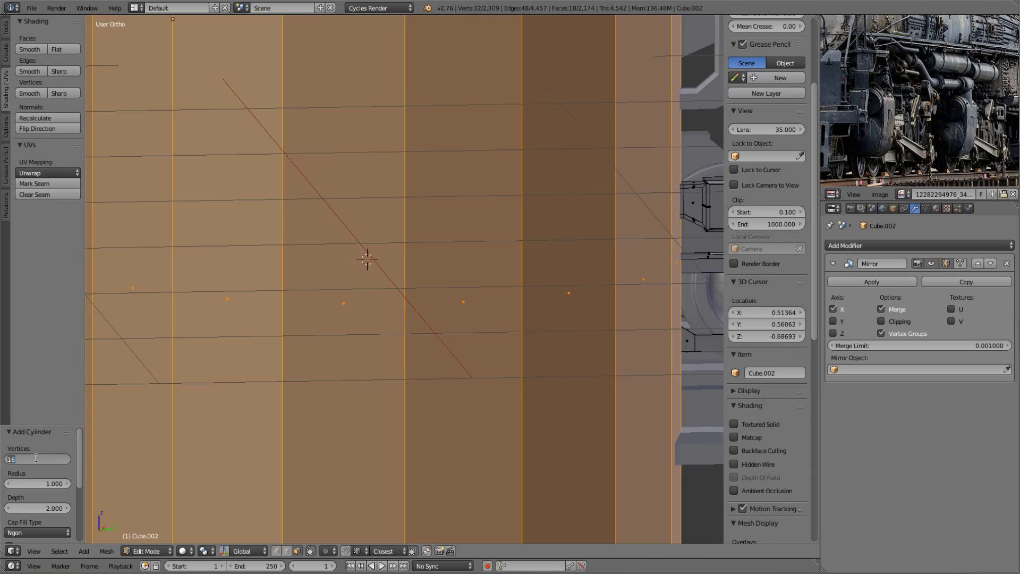
scroll(391, 274, down, 5)
key(s)
scroll(289, 209, up, 8)
key(g)
key(x)
click(289, 209)
- Extrude the new piece's end face and shift it along X
key(KP_Decimal)
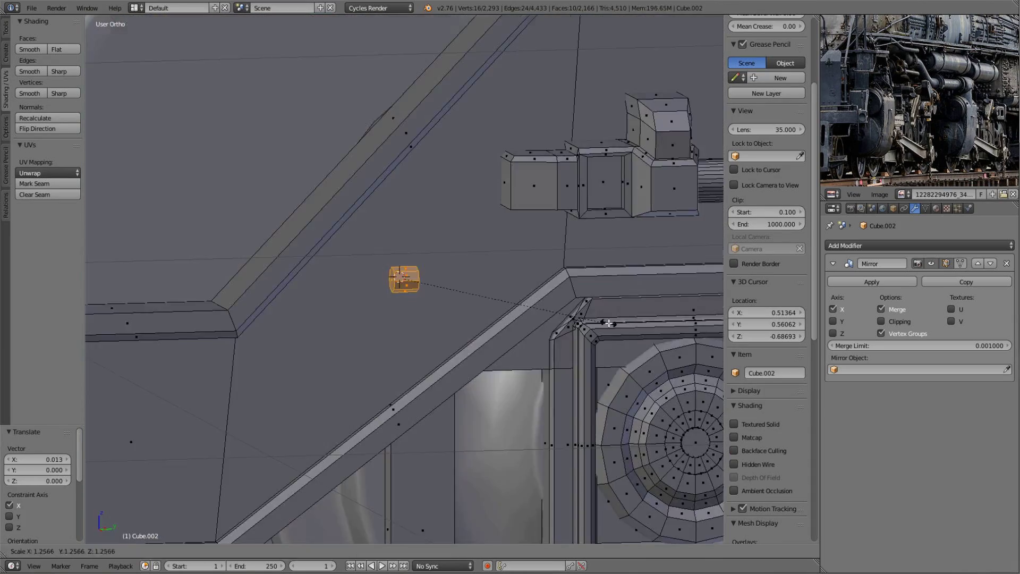
key(e)
click(518, 288)
key(g)
key(x)
mouse_move(506, 300)
middle_down()
mouse_move(550, 348)
mouse_move(407, 264)
middle_up()
click(524, 352)
- Duplicate the bent piece and rotate the copy about X onto the frame
key(l)
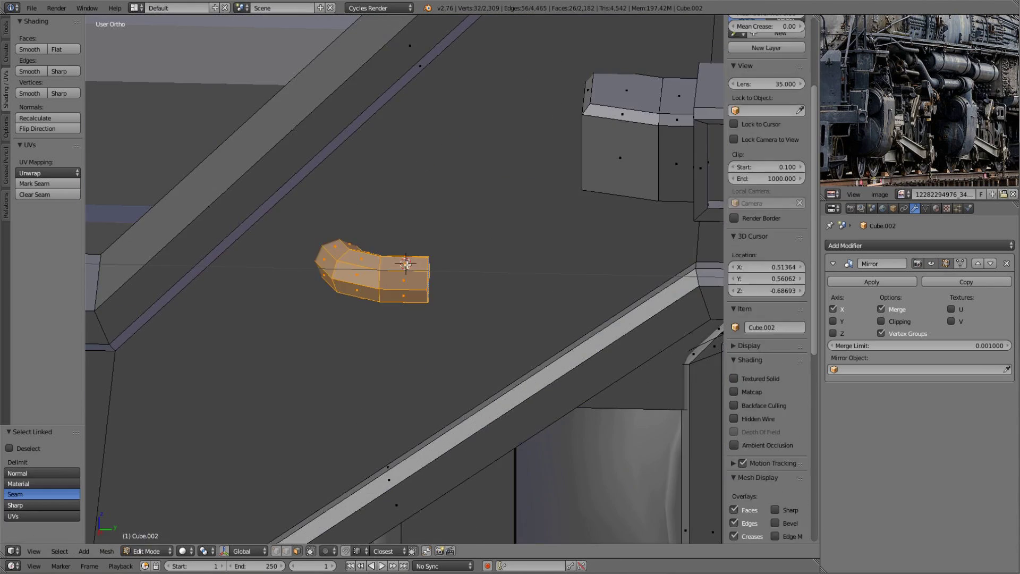
key(shift+d)
key(Escape)
scroll(407, 266, down, 3)
key(r)
key(x)
click(478, 280)
middle_drag(478, 280, 404, 223)
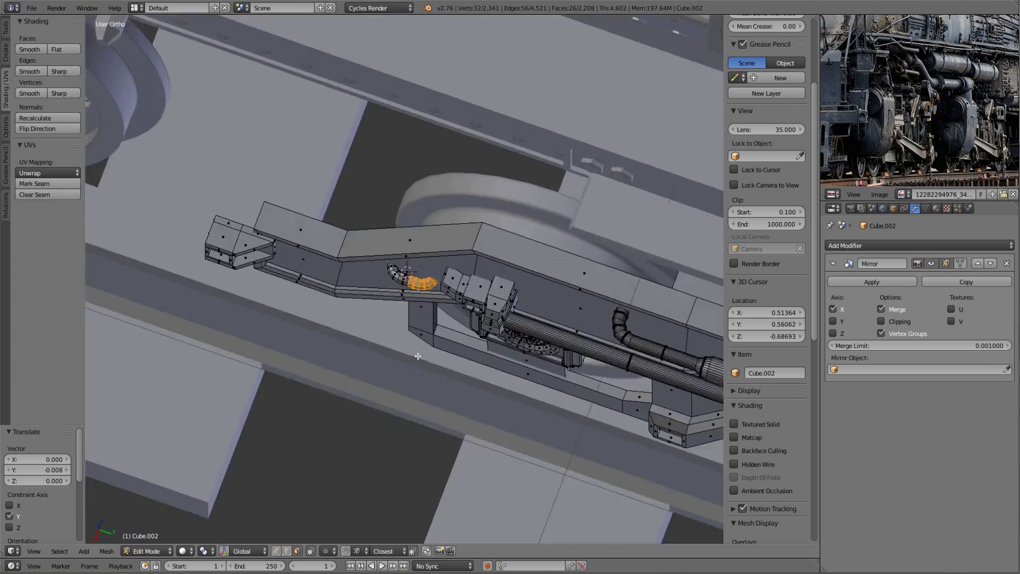
scroll(404, 221, up, 3)
- Extend the duplicate into a thin rod along the frame's diagonal edge
key(a)
key(w)
click(403, 219)
key(l)
key(KP_3)
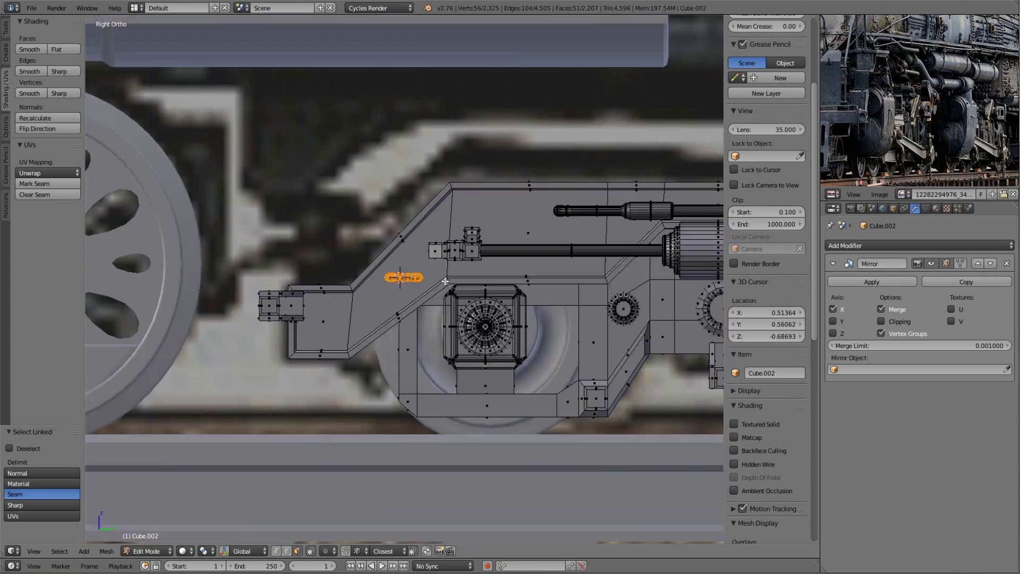
scroll(437, 288, up, 3)
scroll(411, 253, down, 2)
click(537, 255)
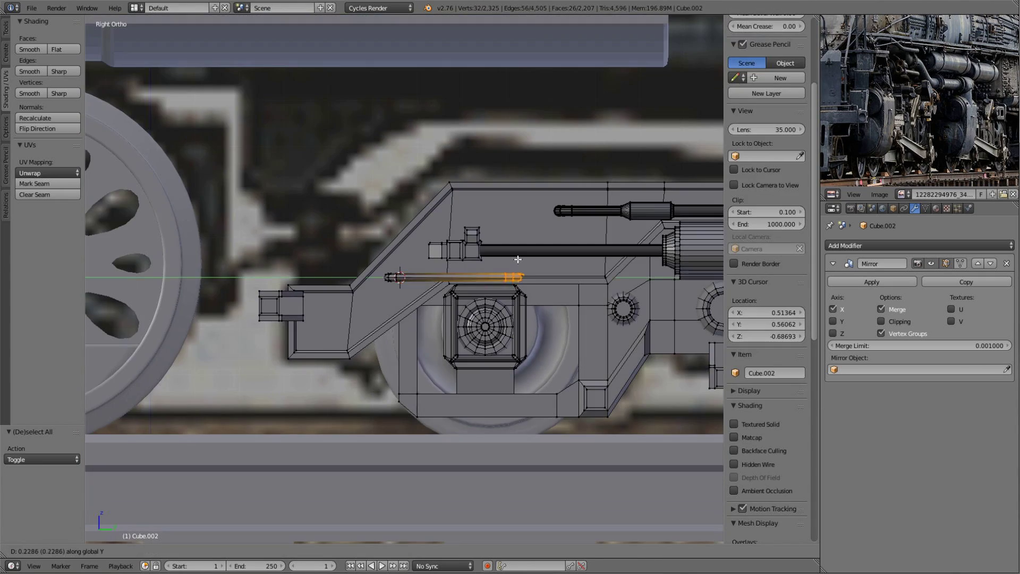
scroll(520, 302, up, 2)
key(ctrl+l)
right_click(429, 283)
key(l)
key(g)
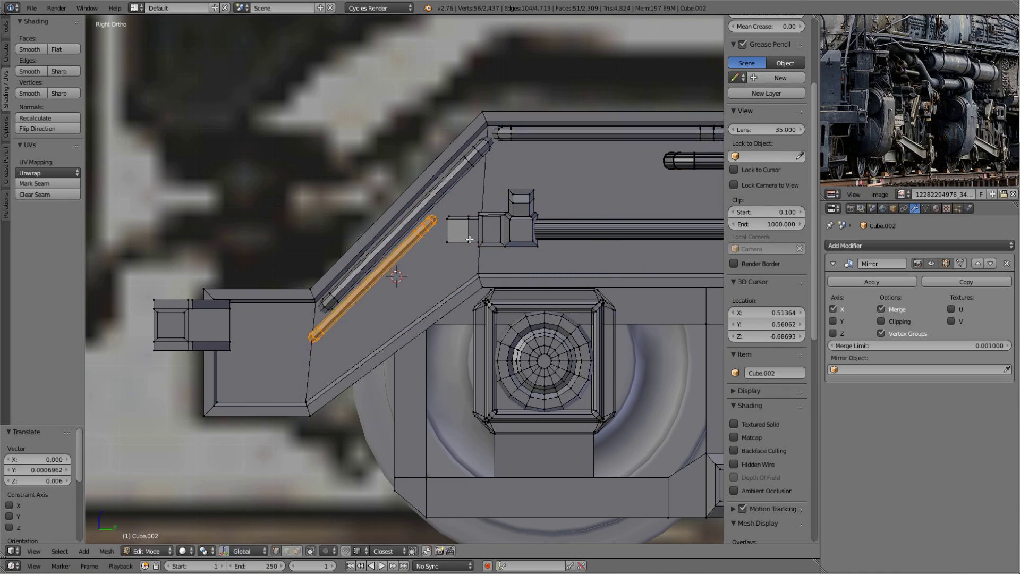
- Preview the locomotive in Rendered shading, then return to Solid
key(Tab)
middle_drag(469, 239, 483, 326)
scroll(483, 324, down, 5)
key(shift+z)
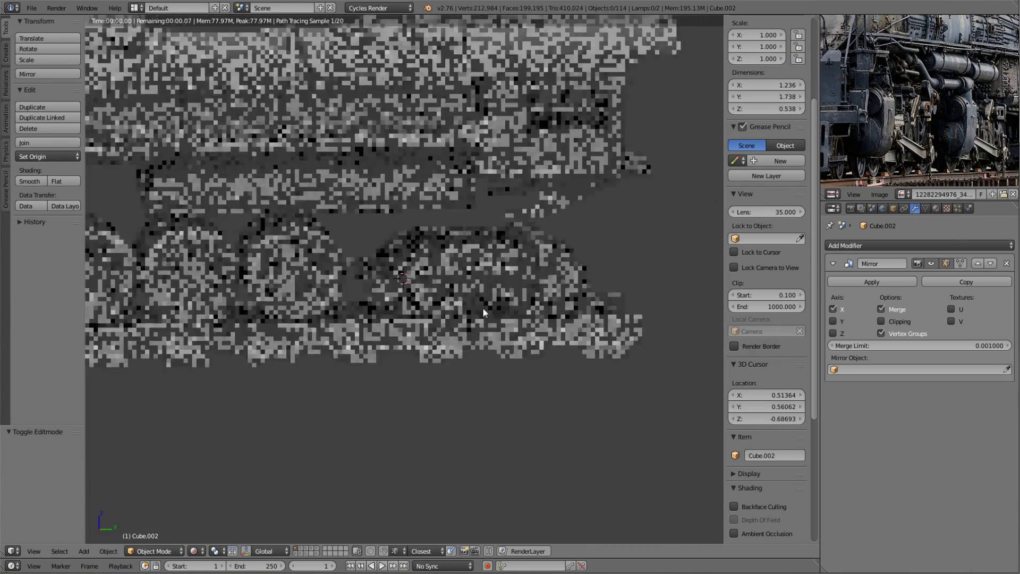
key(shift+z)
- In the bogie mesh, add a cube and scale and move it vertically toward the frame's rear end
key(Tab)
click(535, 273)
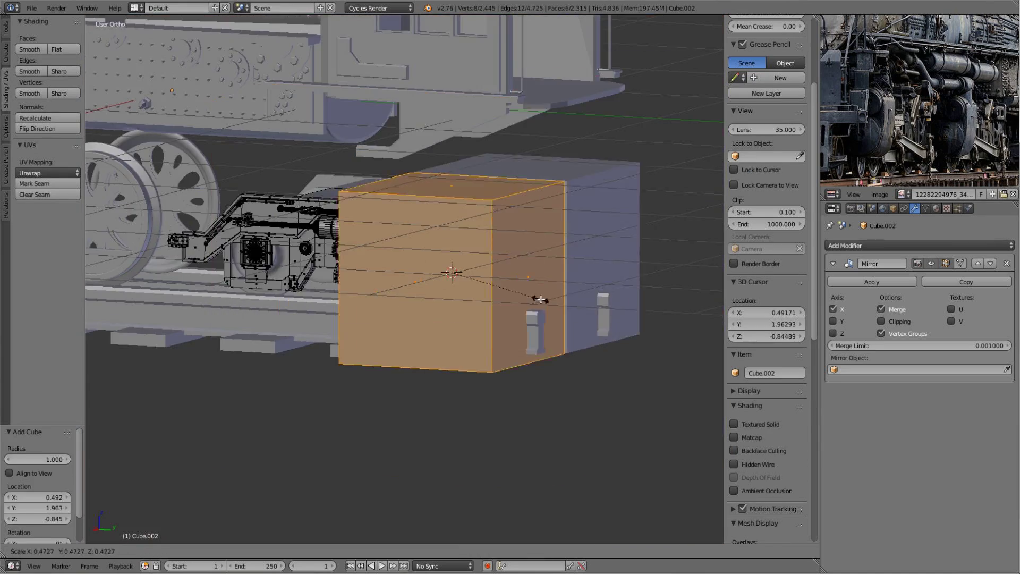
key(s)
key(g)
key(z)
middle_drag(602, 377, 510, 342)
scroll(531, 345, up, 3)
- Turn the block's outer face 45° about Z and shift it along X
key(g)
key(y)
click(529, 344)
key(r)
key(z)
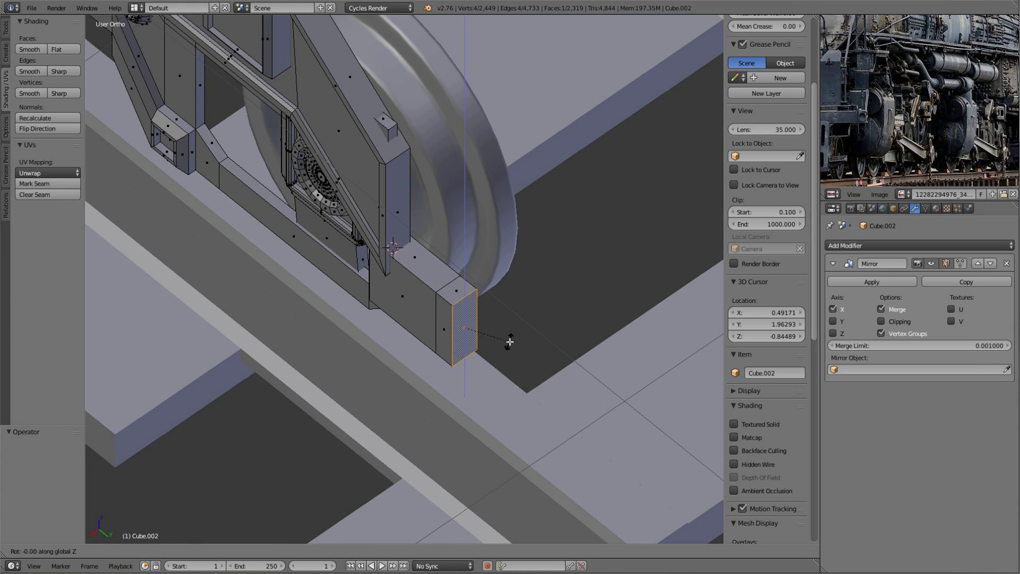
click(510, 341)
key(g)
key(x)
mouse_move(510, 342)
middle_down()
mouse_move(464, 381)
mouse_move(519, 404)
mouse_move(497, 271)
mouse_move(530, 290)
middle_up()
- Extrude the angled face along Z and bevel the block's edges
key(KP_1)
key(e)
key(z)
click(497, 271)
scroll(497, 271, up, 3)
key(a)
key(w)
click(483, 303)
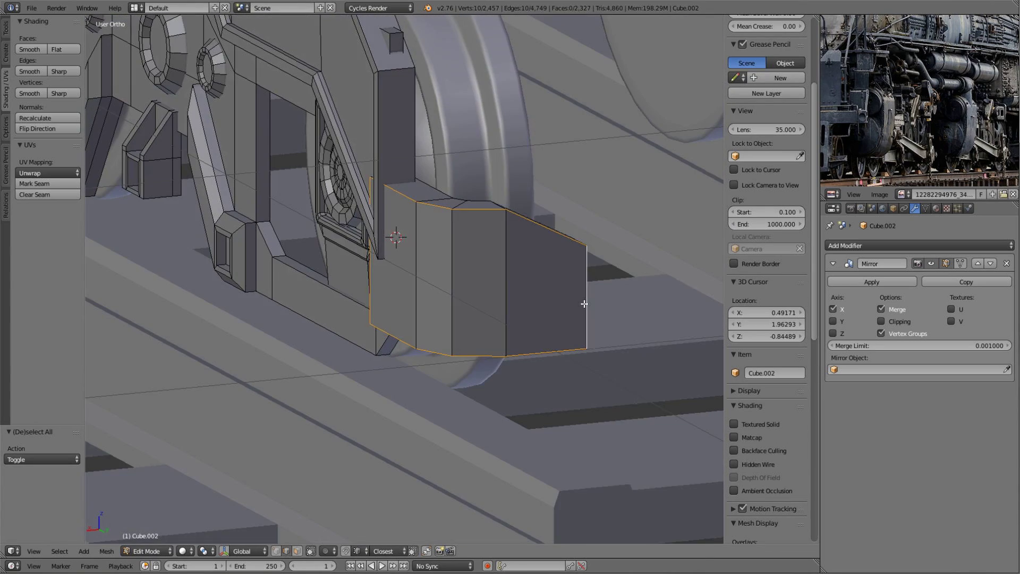
key(Tab)
key(Tab)
- Add a small scaled cube on the bogie frame's top face
scroll(433, 324, down, 3)
middle_drag(434, 324, 482, 286)
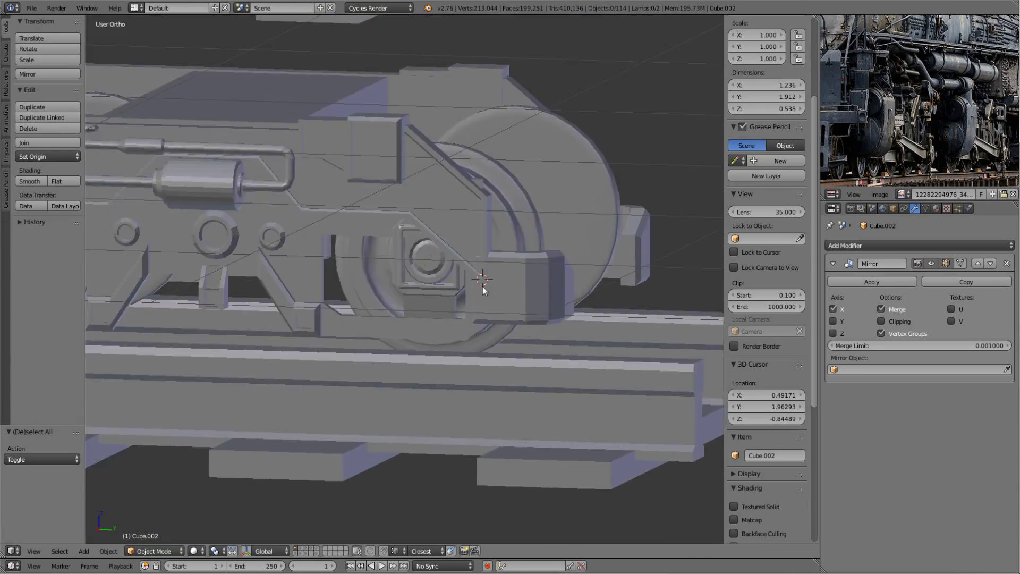
scroll(352, 171, up, 4)
right_click(349, 130)
key(shift+a)
scroll(382, 227, down, 3)
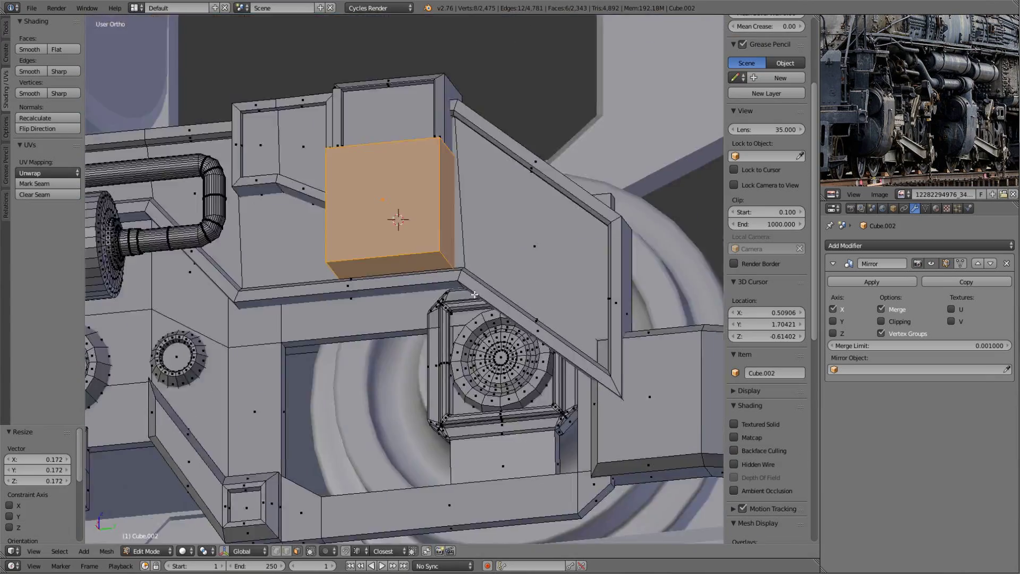
key(s)
key(g)
key(x)
click(523, 246)
key(Tab)
- Preview the locomotive in rendered shading, select the wheel cylinder and reset the 3D cursor
key(a)
scroll(355, 333, down, 5)
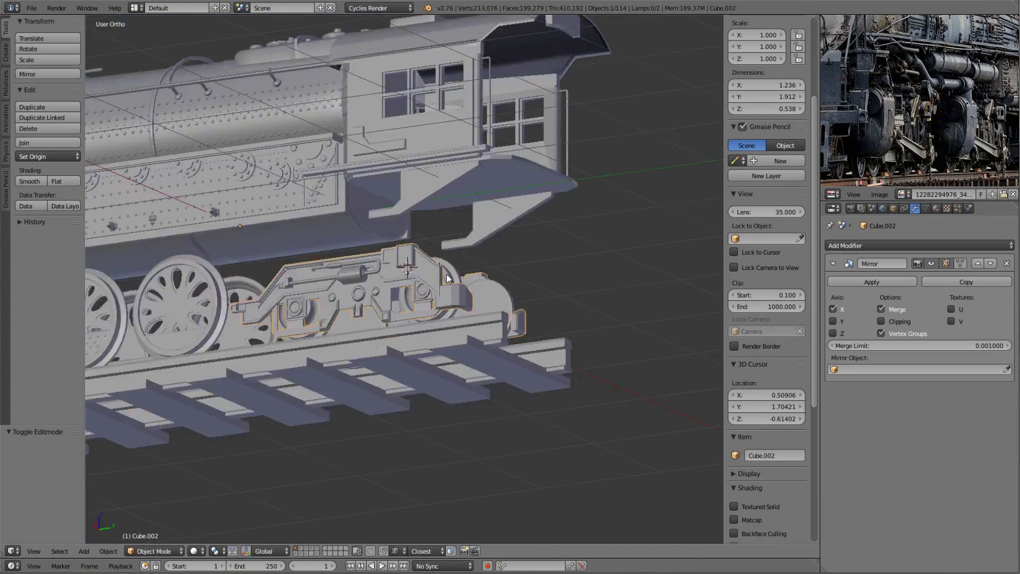
scroll(355, 333, down, 3)
key(shift+z)
key(shift+z)
scroll(403, 343, up, 3)
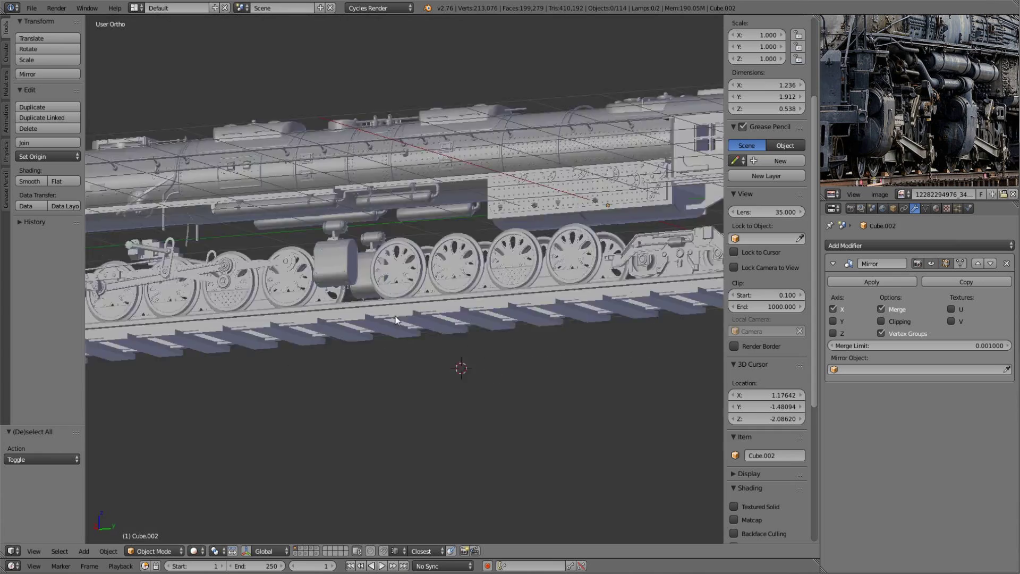
mouse_move(409, 345)
middle_down()
mouse_move(442, 314)
mouse_move(531, 345)
middle_up()
scroll(531, 345, up, 3)
right_click(571, 370)
key(shift+c)
- Add a 32-vertex cylinder and rotate it 90° about Y
key(shift+a)
click(490, 357)
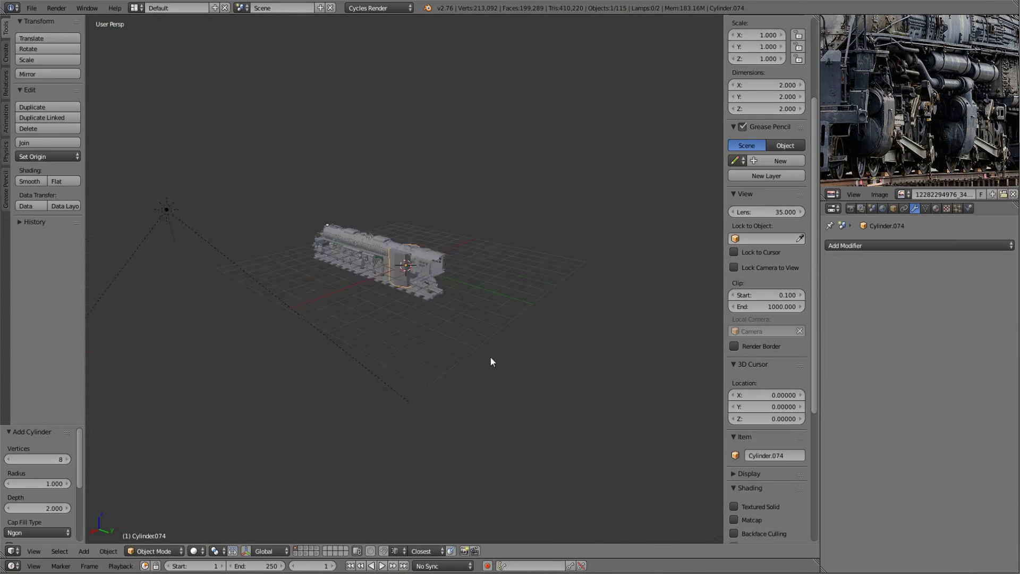
text(2)
key(Return)
key(Tab)
key(r)
key(y)
key(9)
key(0)
key(Return)
scroll(651, 273, up, 5)
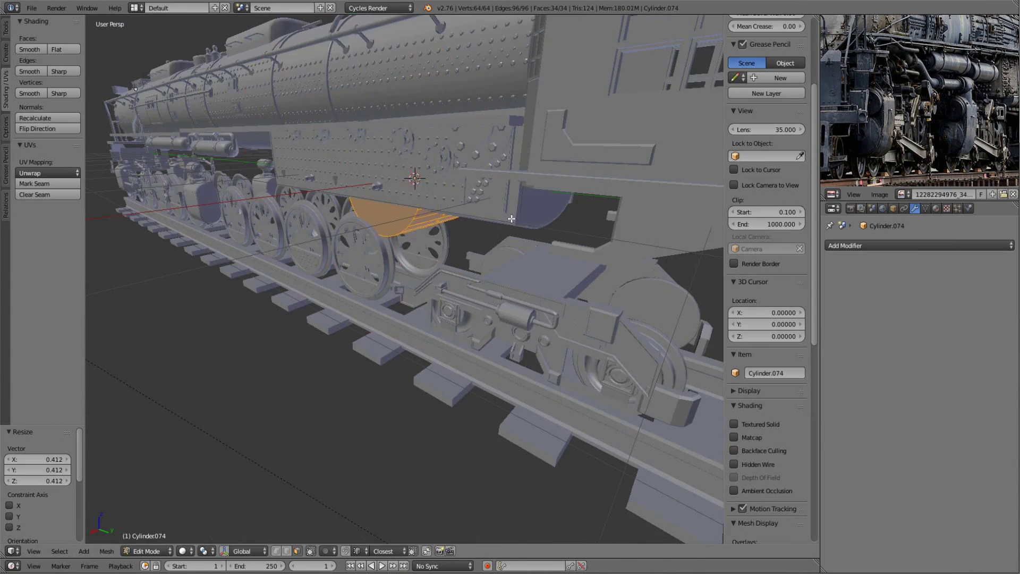
middle_drag(511, 218, 531, 226)
- Thin the cylinder into an axle, keeping its Y length, and add an edge loop
key(s)
key(shift+y)
click(471, 197)
scroll(472, 198, up, 4)
key(a)
key(ctrl+r)
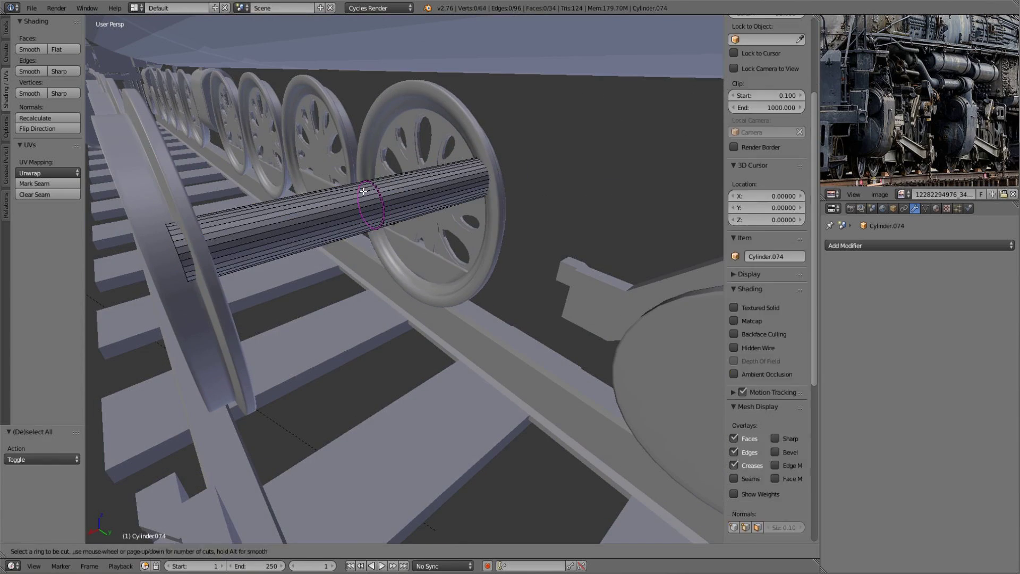
click(624, 282)
- In Right Ortho wireframe view, duplicate the axle along Y to the next wheel centre
key(KP_3)
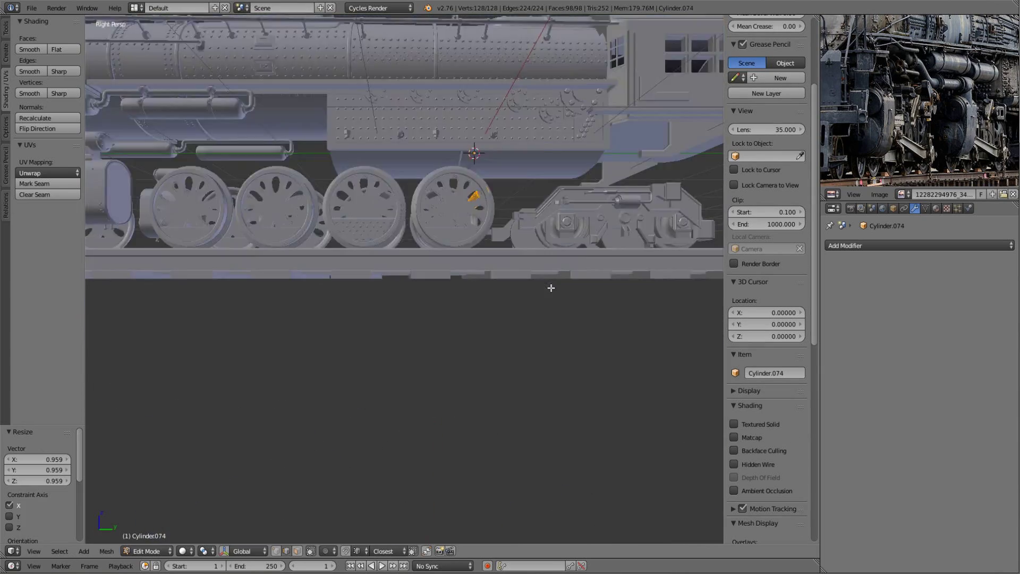
key(z)
scroll(549, 285, up, 4)
key(shift+d)
key(y)
click(317, 245)
scroll(407, 243, down, 1)
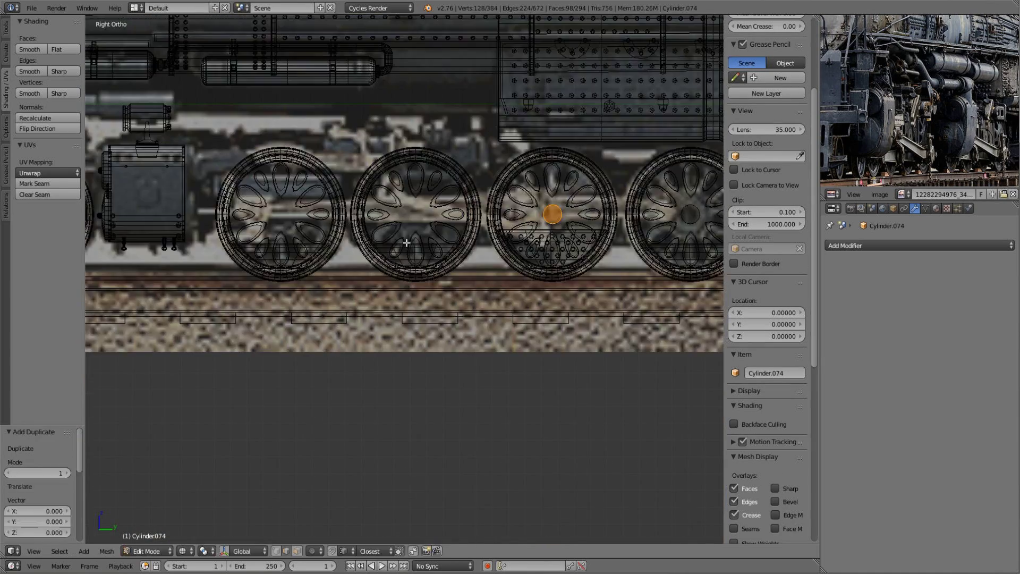
scroll(457, 244, down, 4)
- Slide axle copies along Y onto the driving wheels
key(g)
key(y)
click(429, 224)
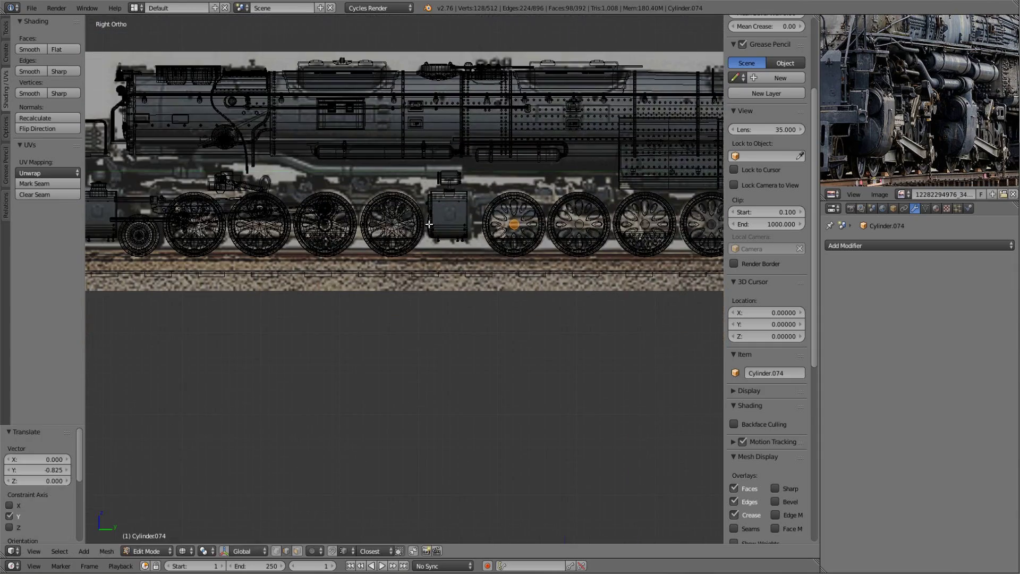
click(132, 239)
key(z)
middle_drag(319, 240, 485, 316)
- Select one complete axle piece and duplicate it in place
key(l)
key(KP_3)
scroll(550, 329, up, 5)
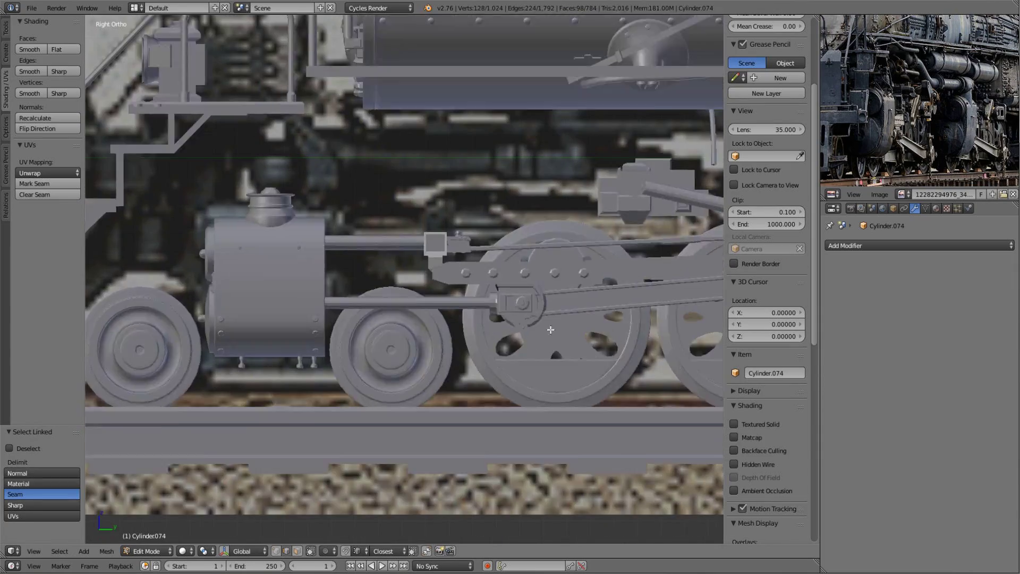
key(z)
scroll(551, 329, down, 3)
key(shift+d)
right_click(552, 298)
- Duplicate an axle along Y onto the tender truck wheel
scroll(553, 284, up, 5)
scroll(493, 329, down, 5)
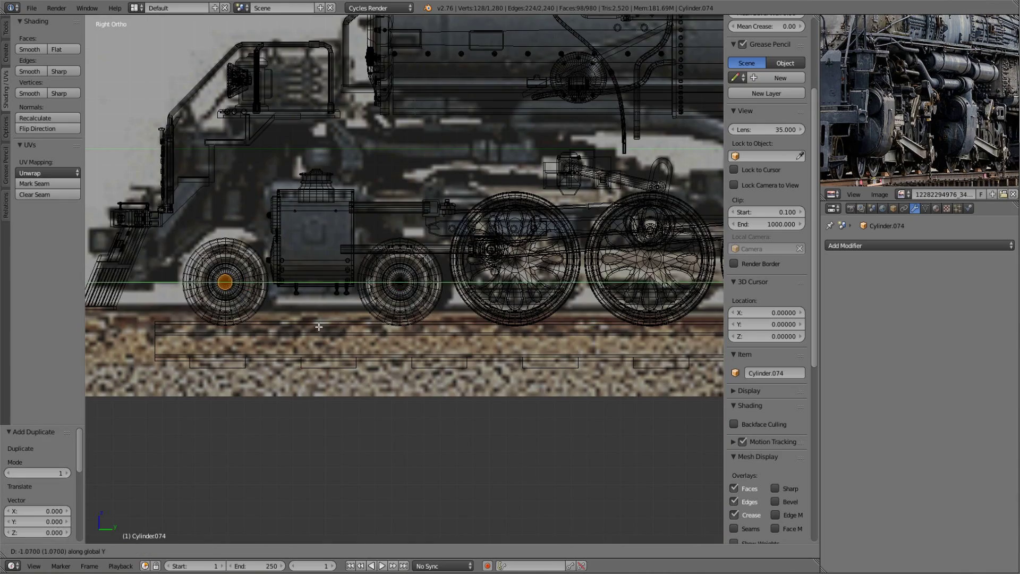
scroll(319, 326, down, 8)
scroll(537, 284, up, 7)
scroll(537, 284, up, 4)
scroll(537, 284, down, 4)
key(shift+d)
key(y)
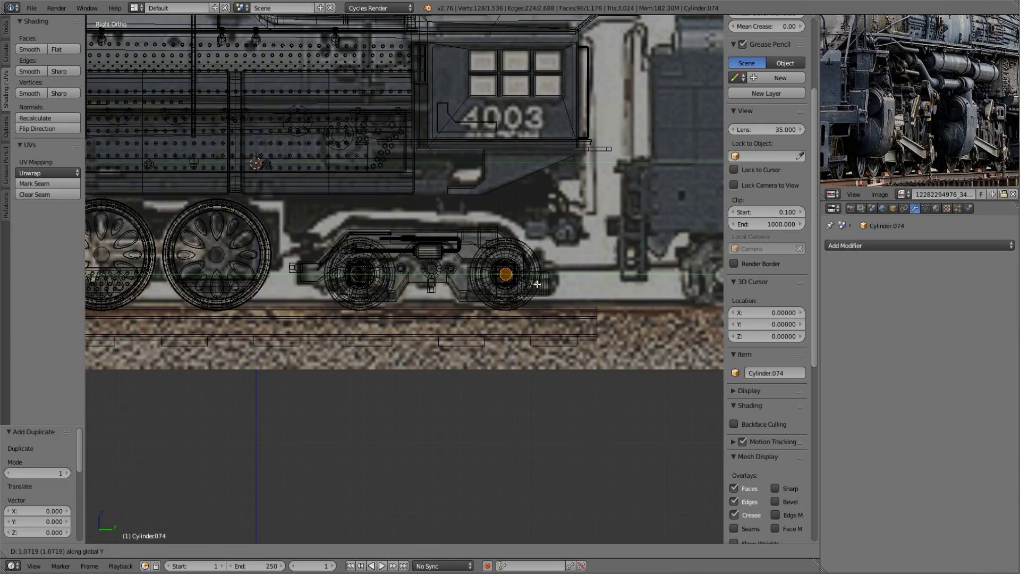
click(537, 284)
- Preview the finished axles in rendered shading while orbiting the locomotive, then return to solid
key(Tab)
scroll(297, 377, down, 5)
middle_drag(296, 377, 500, 199)
key(a)
key(shift+z)
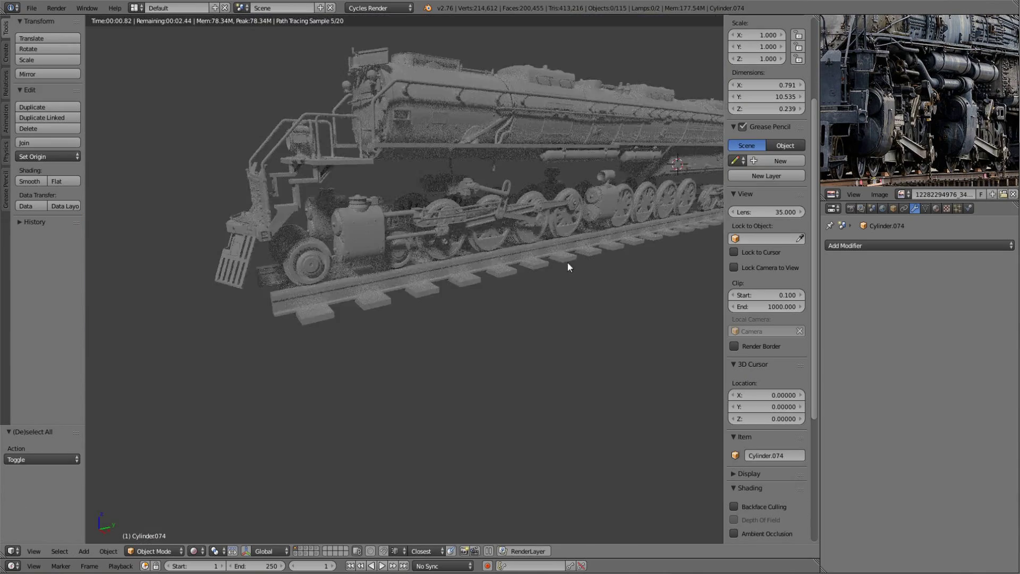
mouse_move(568, 262)
middle_down()
mouse_move(514, 298)
mouse_move(336, 273)
mouse_move(471, 266)
mouse_move(168, 95)
middle_up()
key(shift+z)
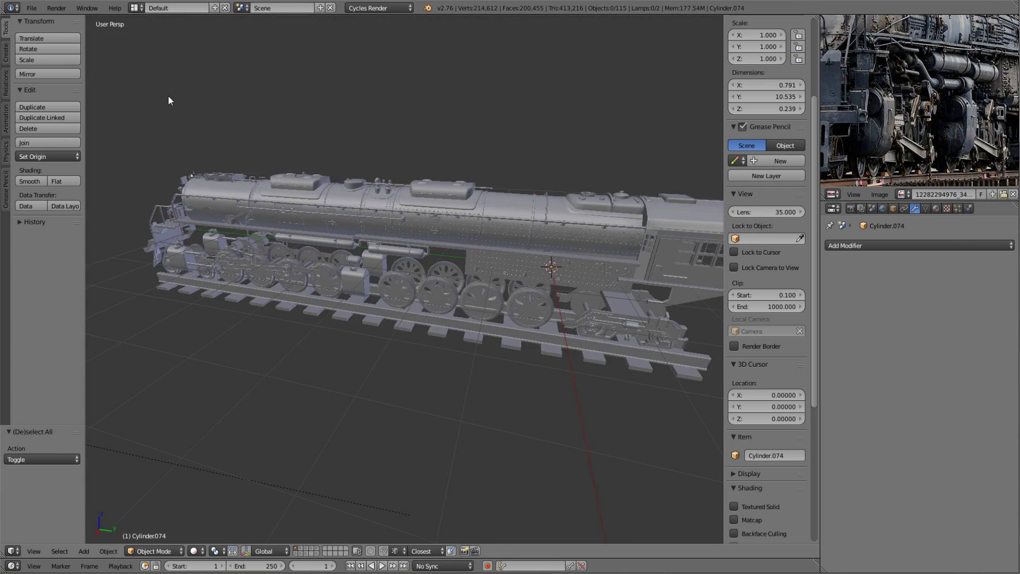
scroll(352, 264, up, 5)
scroll(352, 264, up, 2)
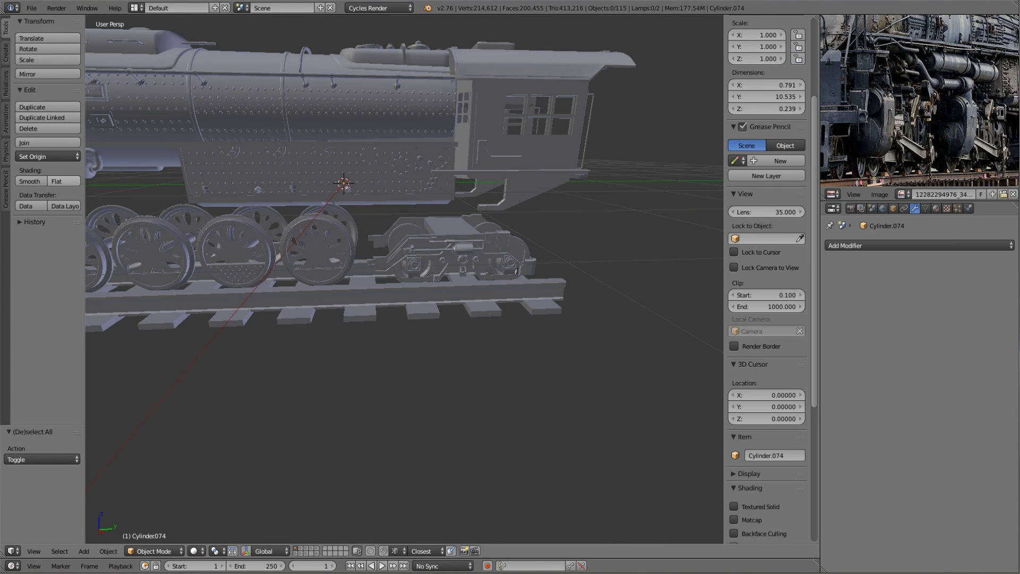
- Add a small scaled-down cube to the triangular bracket under the cab in Edit Mode
right_click(457, 172)
key(Tab)
scroll(331, 219, up, 3)
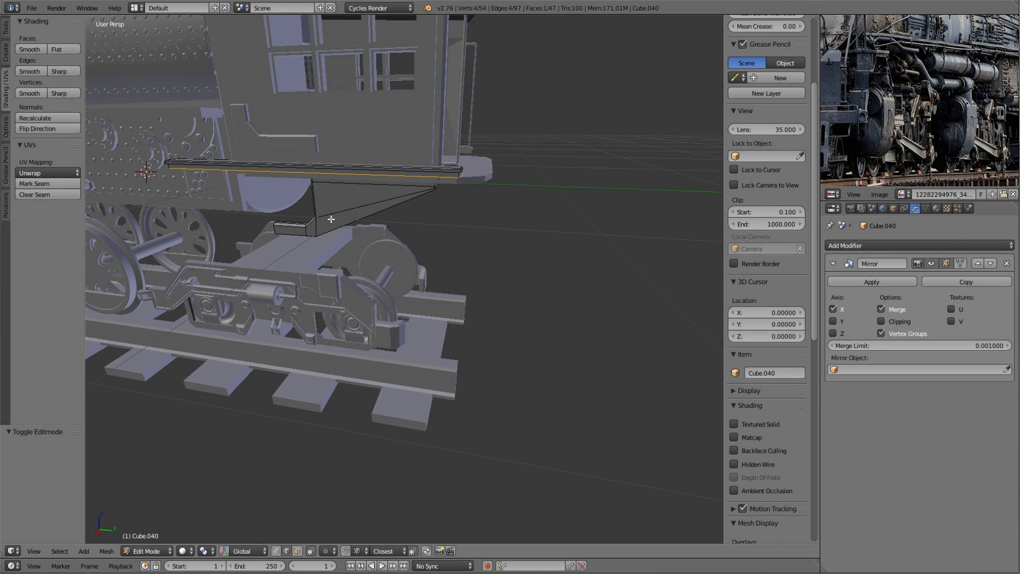
click(423, 244)
key(s)
click(502, 317)
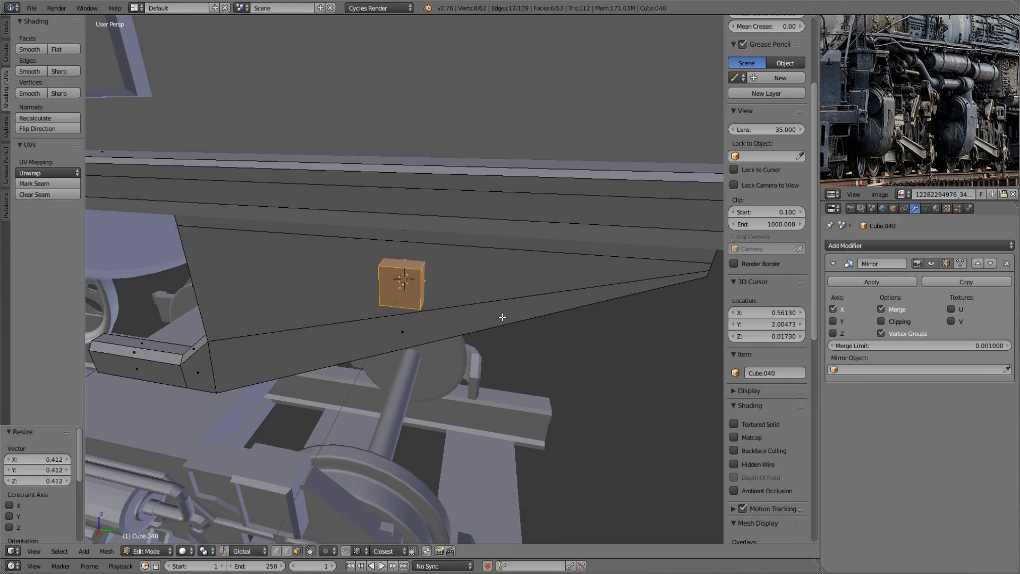
- Extrude one face of the small cube to form a plate
middle_drag(458, 305, 346, 352)
scroll(359, 369, up, 3)
right_click(414, 281)
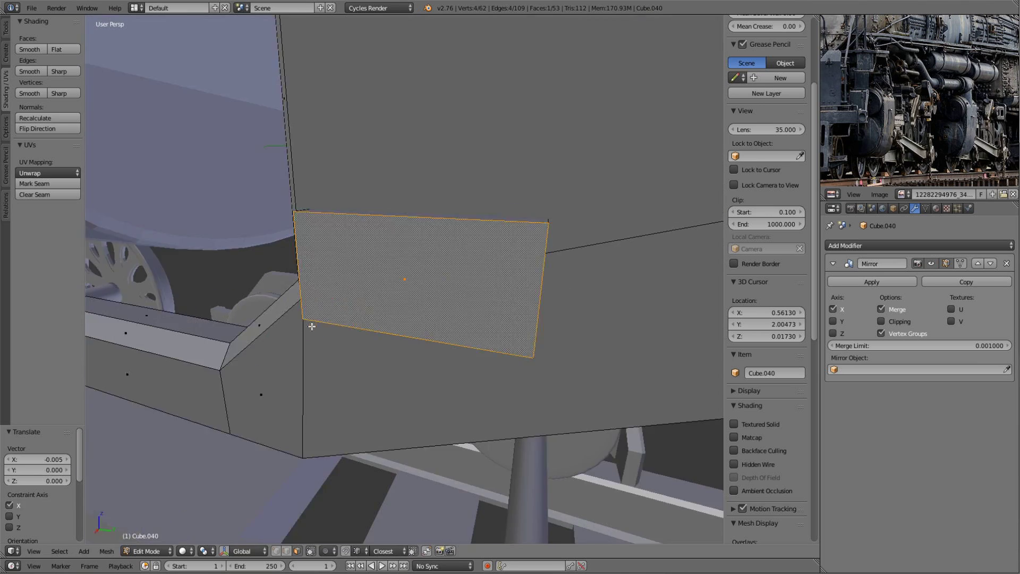
key(e)
click(556, 291)
key(Tab)
key(Tab)
- Add a cylinder as a hexagonal bolt head and scale it down
scroll(500, 323, down, 4)
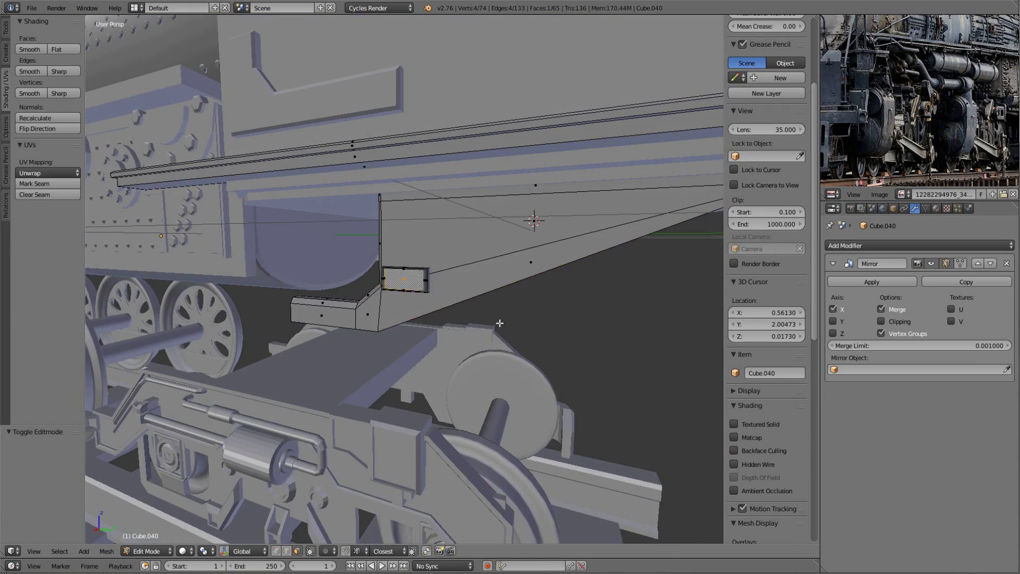
click(519, 357)
scroll(529, 262, down, 4)
middle_drag(530, 319, 574, 337)
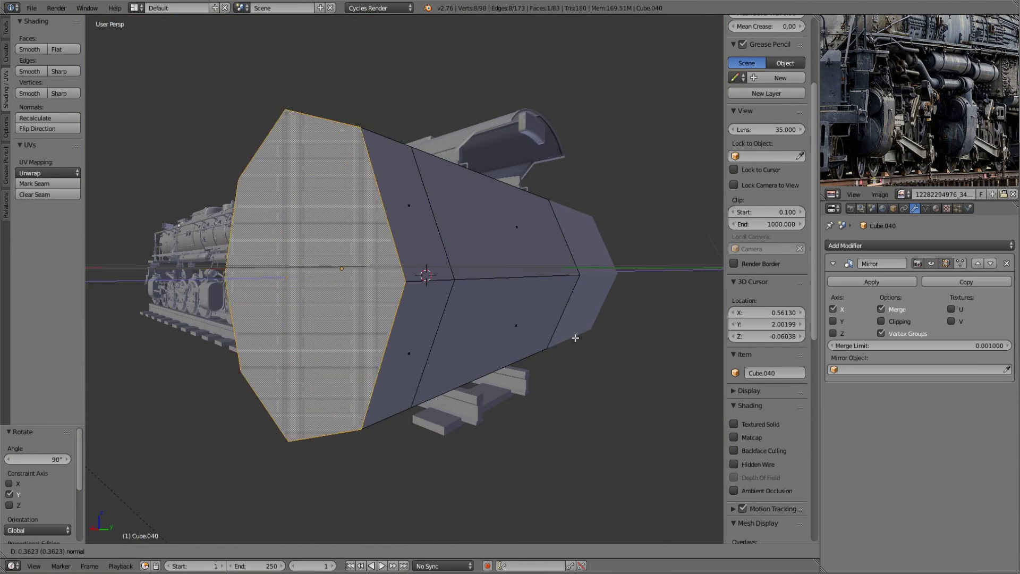
key(s)
click(531, 292)
key(ctrl+l)
key(s)
- Flatten the bolts along the X axis to a thinner depth
scroll(526, 290, down, 5)
scroll(412, 257, up, 5)
key(KP_3)
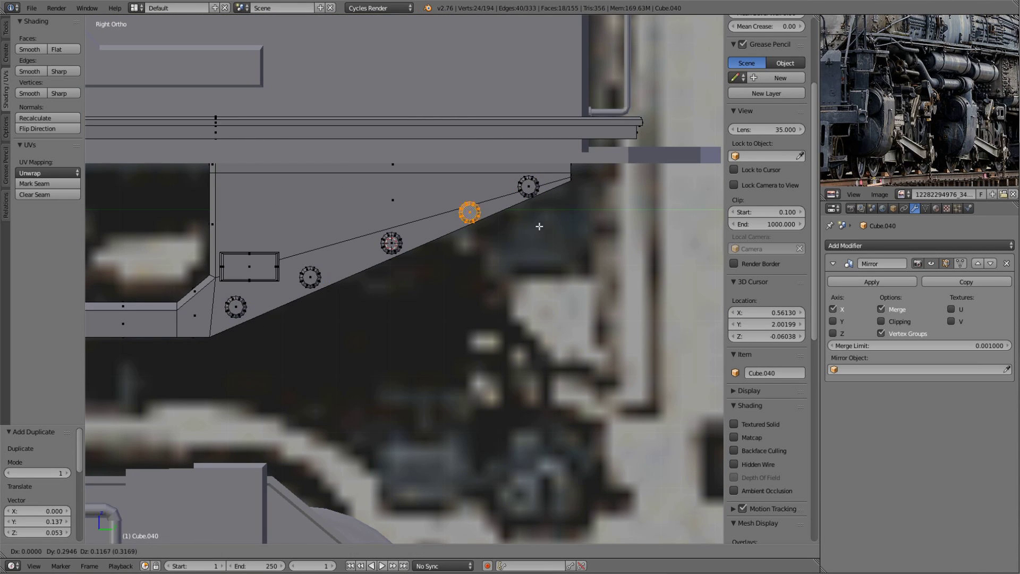
scroll(539, 226, down, 3)
middle_drag(539, 226, 448, 303)
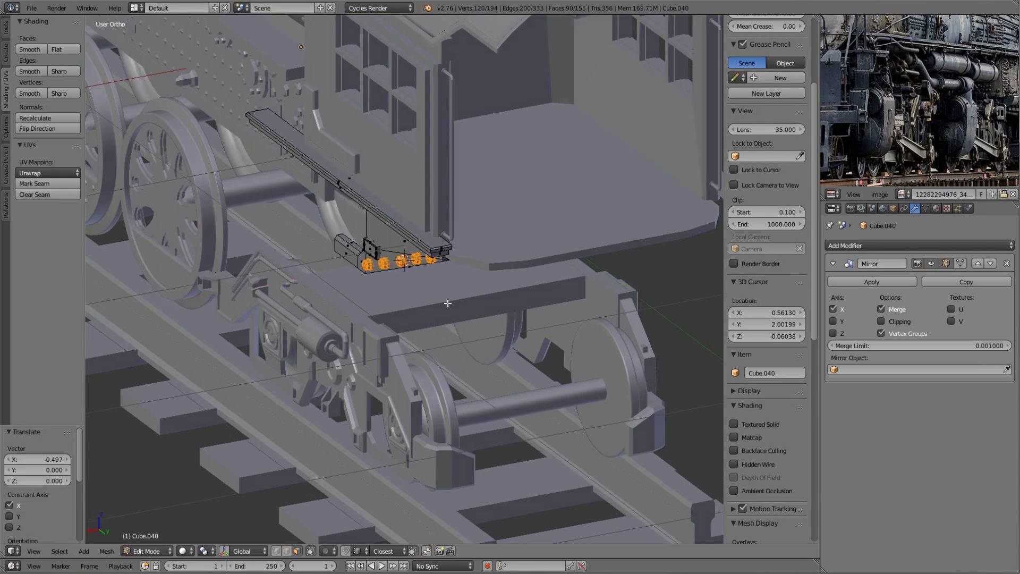
key(KP_Decimal)
key(s)
key(x)
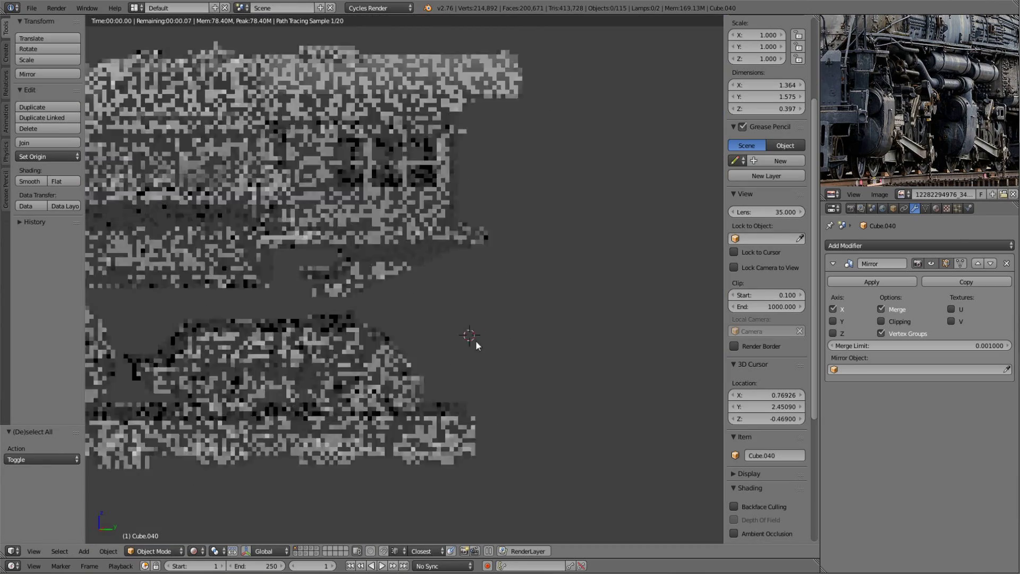
- Extrude the bracket's triangular face to give it thickness
key(Tab)
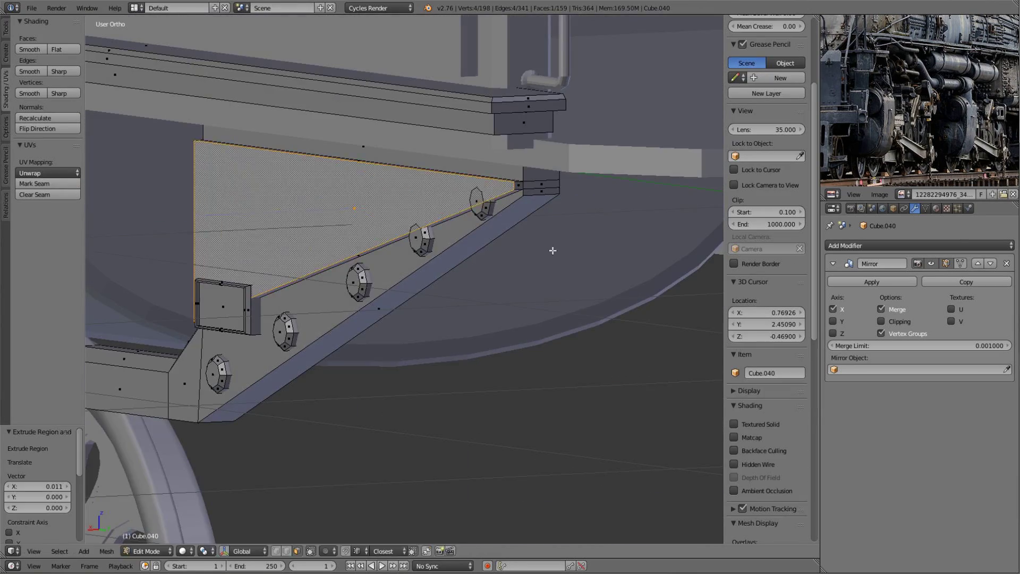
scroll(419, 330, down, 5)
key(a)
middle_drag(424, 333, 429, 299)
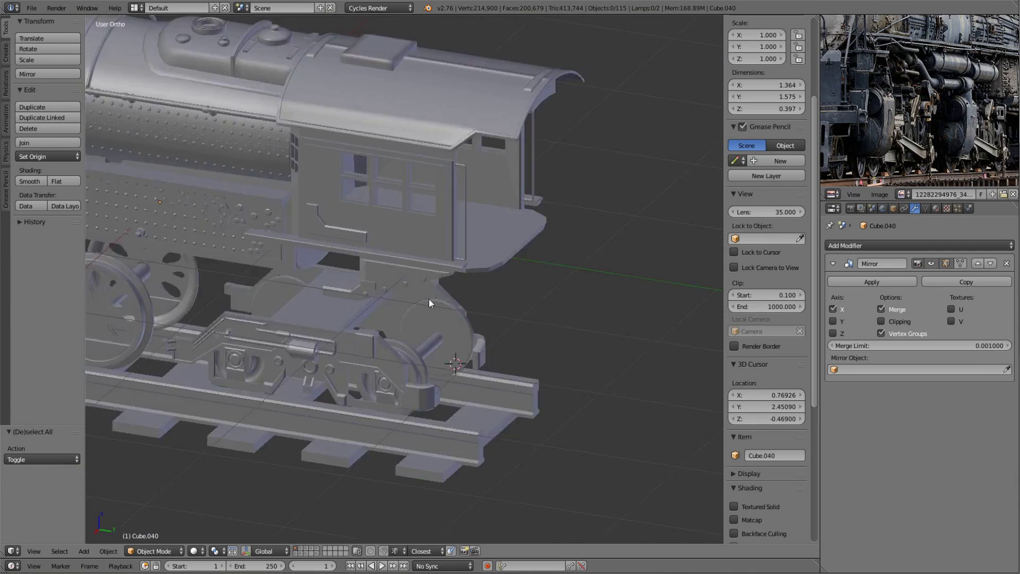
key(Tab)
key(KP_Decimal)
key(e)
- Slide the bolt piece along Y into place and add an Array modifier
key(KP_1)
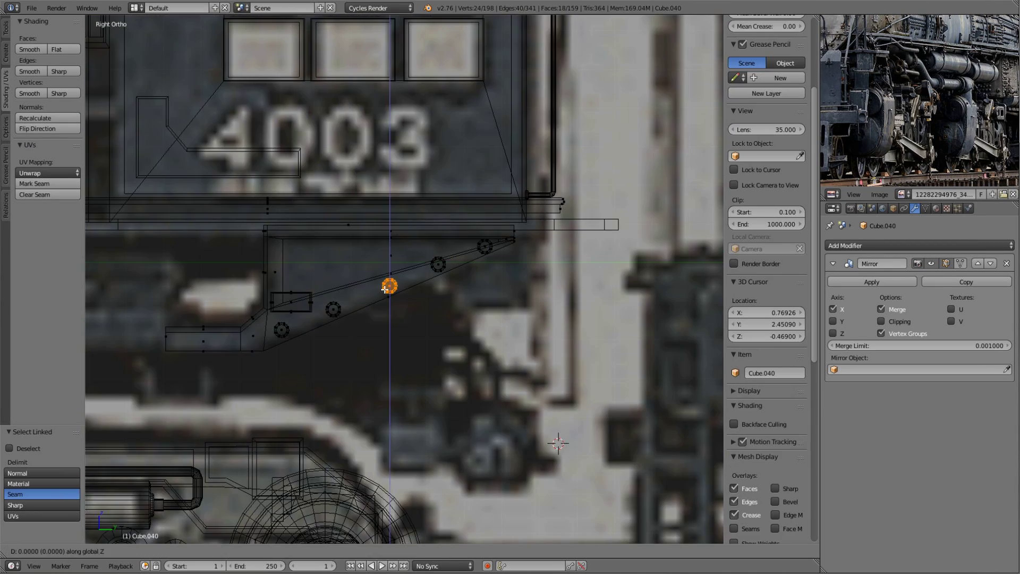
key(KP_5)
key(g)
key(y)
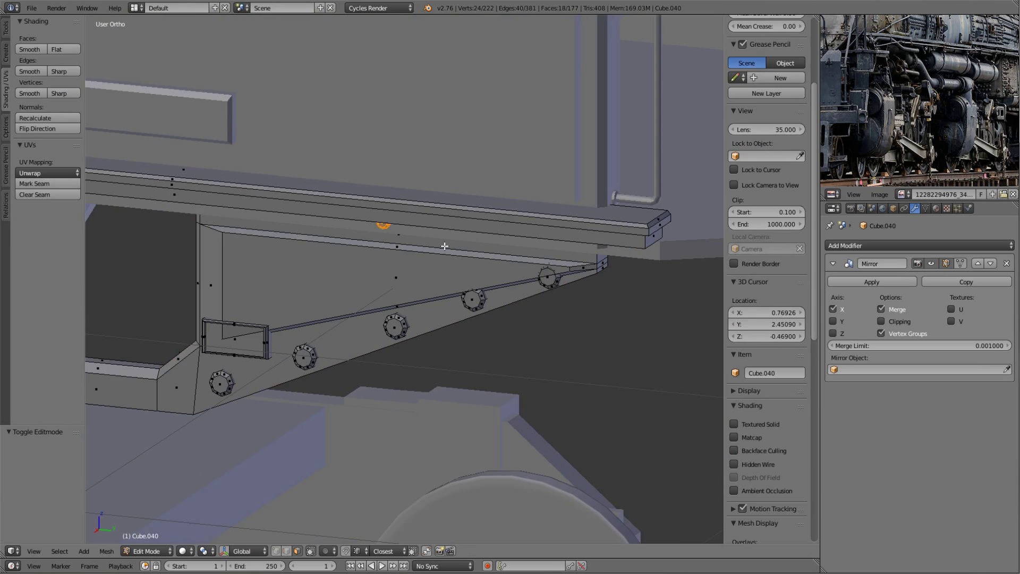
click(919, 246)
- Space the arrayed bolts with a relative offset of -4.1 along the cab edge
click(808, 266)
key(g)
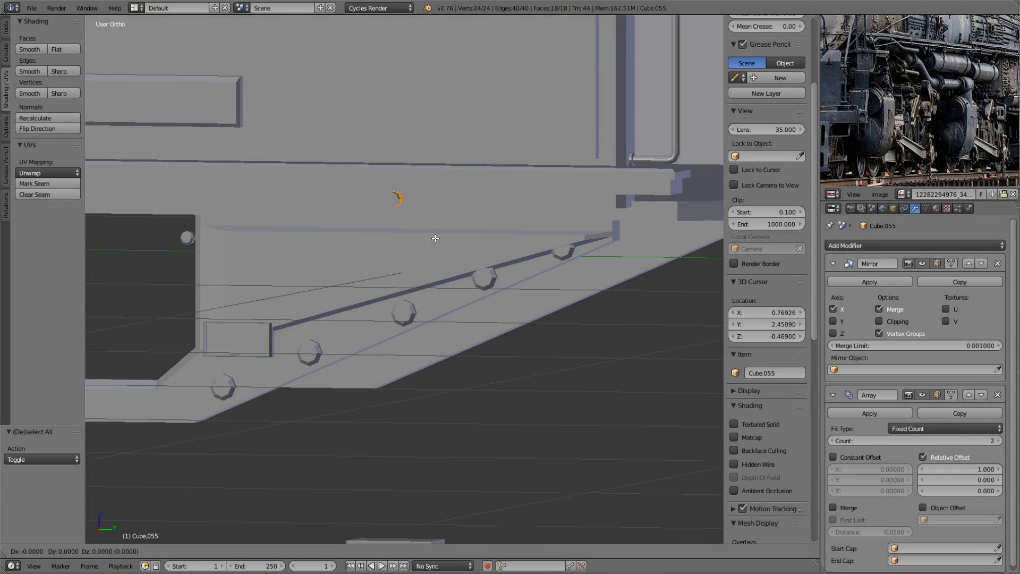
click(639, 247)
key(Tab)
click(951, 469)
drag(967, 479, 903, 480)
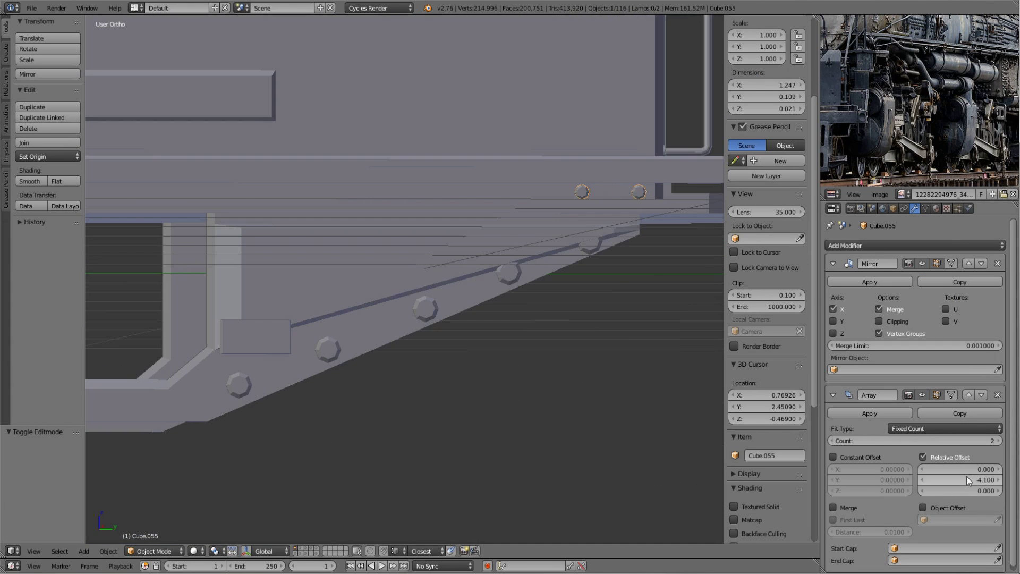
- Apply the Array modifier so the eleven bolts become real geometry
middle_drag(279, 298, 445, 304)
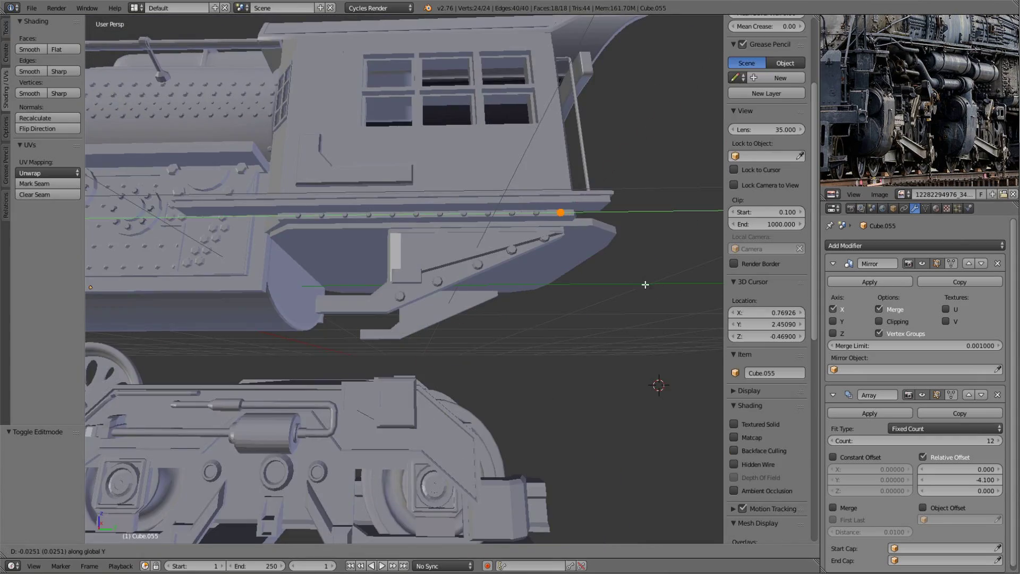
mouse_move(665, 294)
middle_down()
mouse_move(587, 234)
mouse_move(569, 181)
mouse_move(503, 224)
middle_up()
click(869, 413)
key(Tab)
key(Tab)
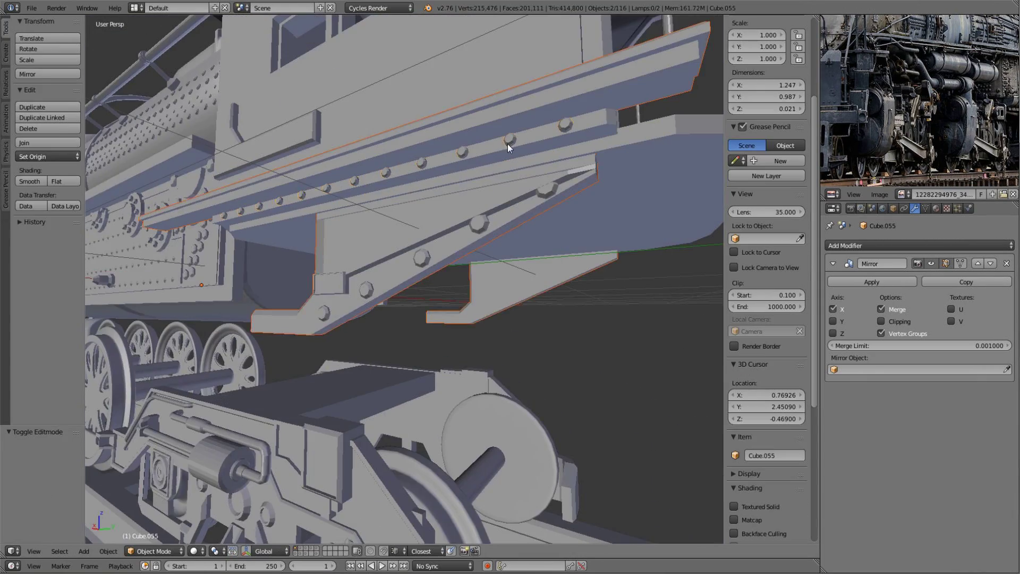
scroll(508, 143, down, 5)
key(a)
- Preview the cab bolts in rendered shading, then return to solid shading
middle_drag(463, 270, 349, 358)
scroll(464, 276, up, 2)
key(shift+z)
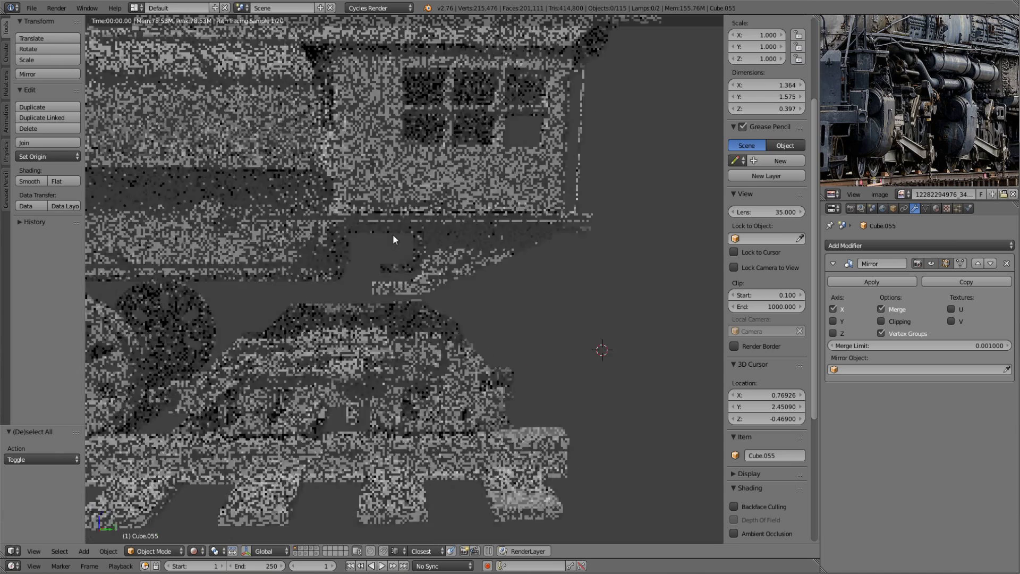
key(shift+z)
- Orbit out to a side-on view of the whole locomotive's wheels and cab
middle_drag(393, 234, 420, 246)
scroll(420, 247, down, 5)
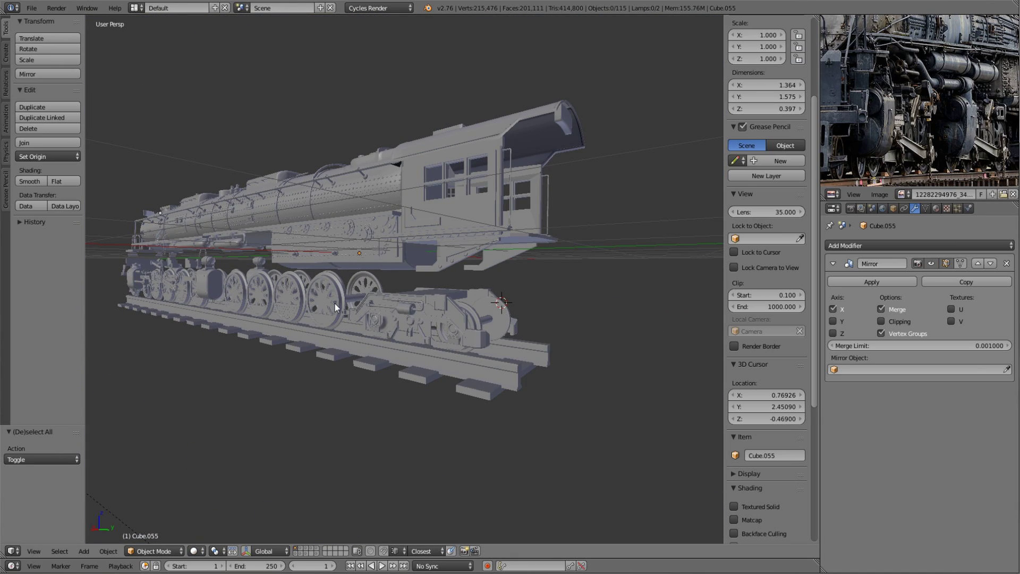
scroll(335, 303, up, 4)
middle_drag(334, 304, 473, 246)
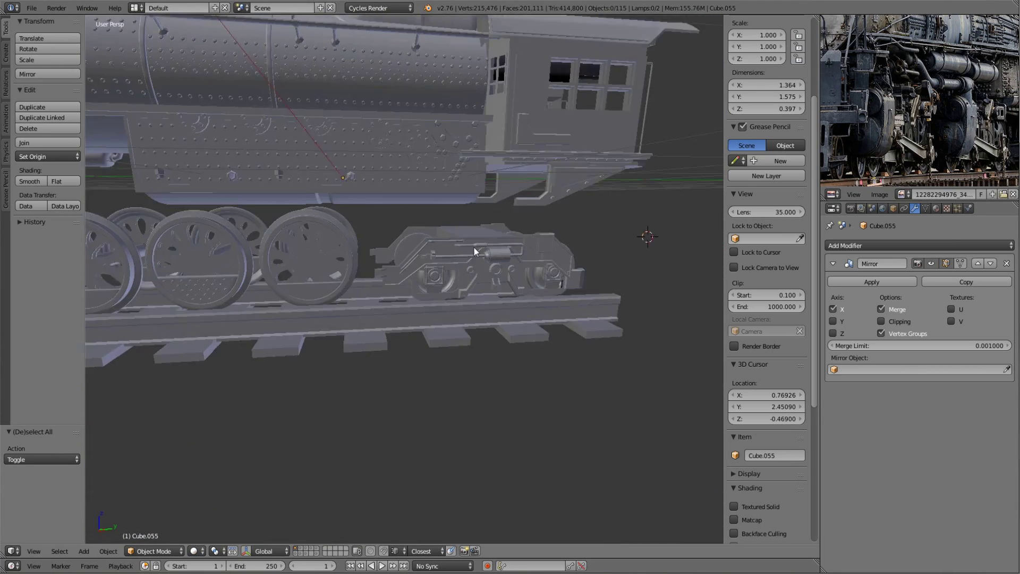
scroll(454, 269, up, 1)
scroll(455, 269, down, 5)
key(shift+a)
- Delete the selected object and add a new cube, viewed in Right Ortho wireframe
key(Delete)
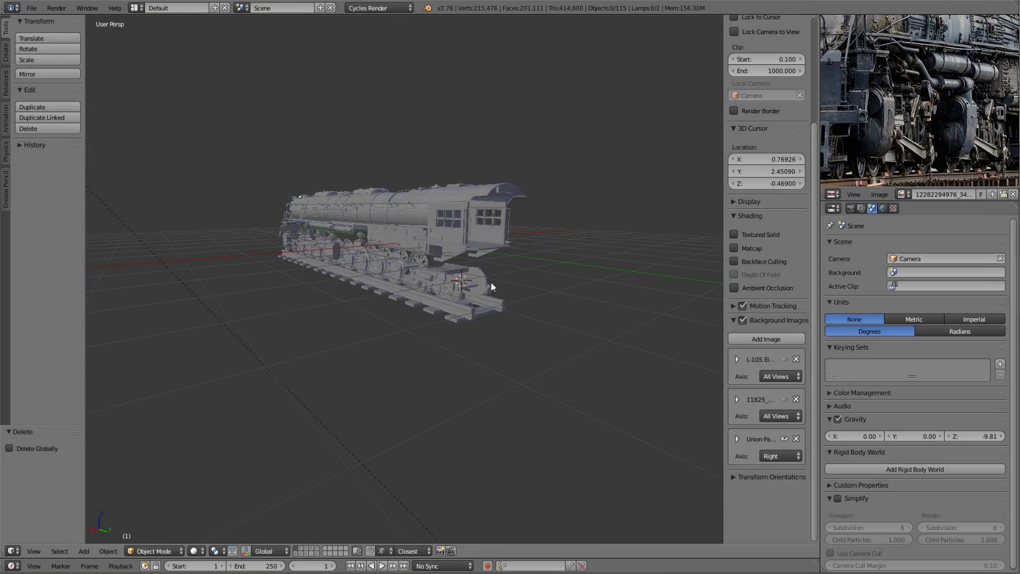
click(567, 302)
key(Tab)
mouse_move(566, 304)
middle_down()
mouse_move(585, 298)
mouse_move(619, 319)
middle_up()
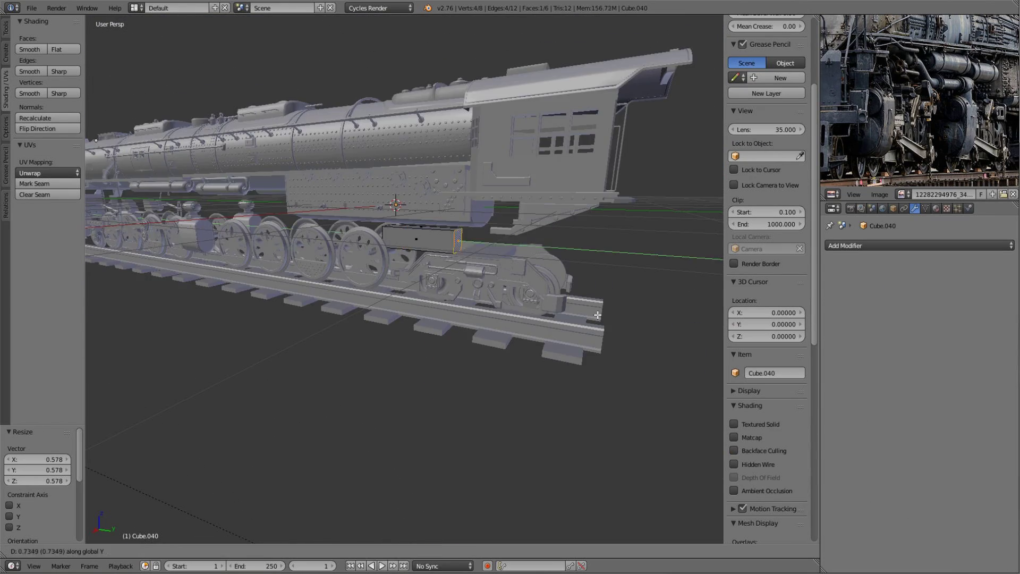
key(KP_3)
scroll(620, 318, up, 5)
key(z)
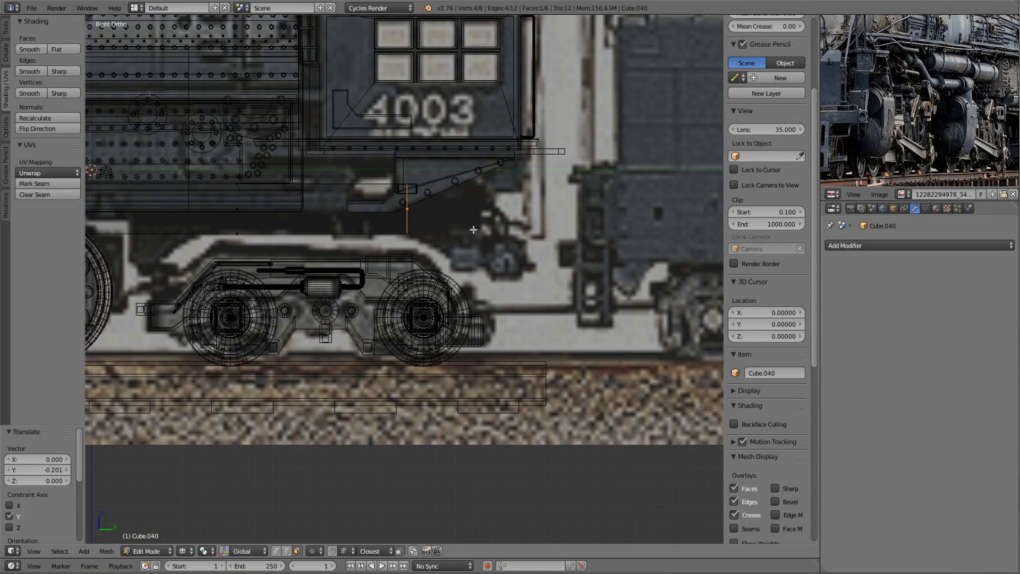
- Extrude the cube's faces over the reference to shape the support block
key(e)
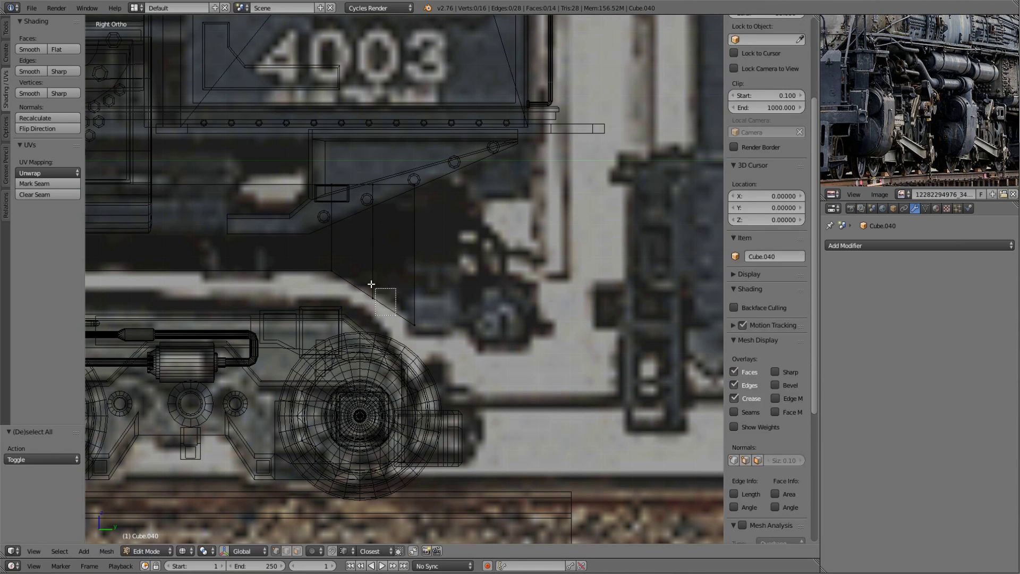
key(e)
click(531, 258)
shift+middle_drag(531, 258, 509, 243)
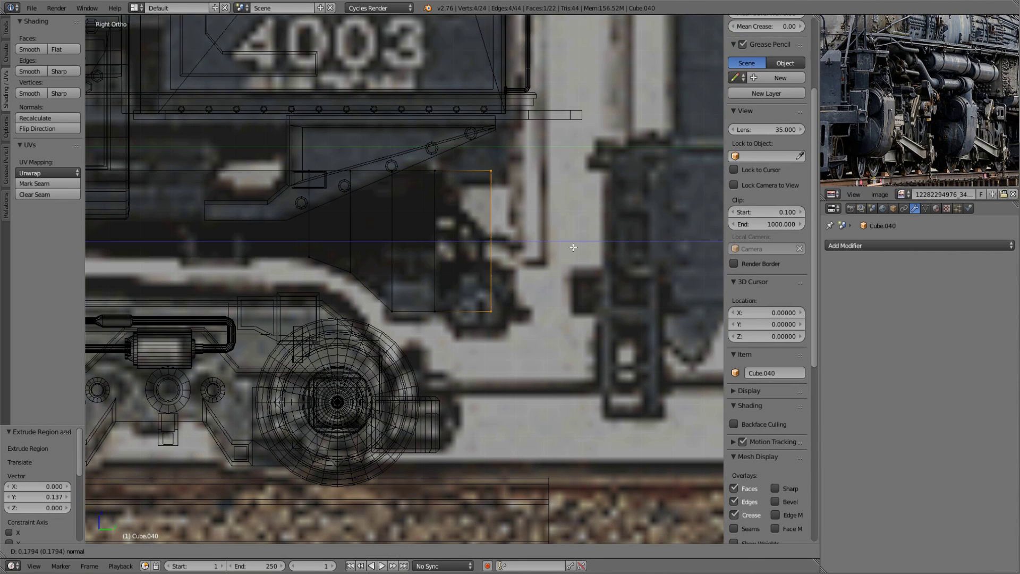
click(573, 247)
key(a)
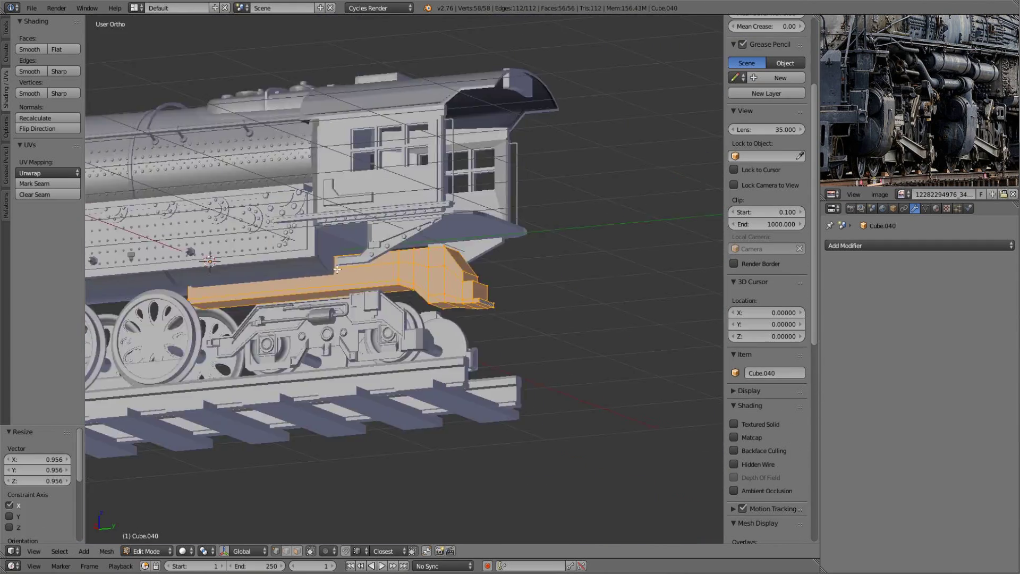
key(a)
middle_drag(473, 282, 418, 215)
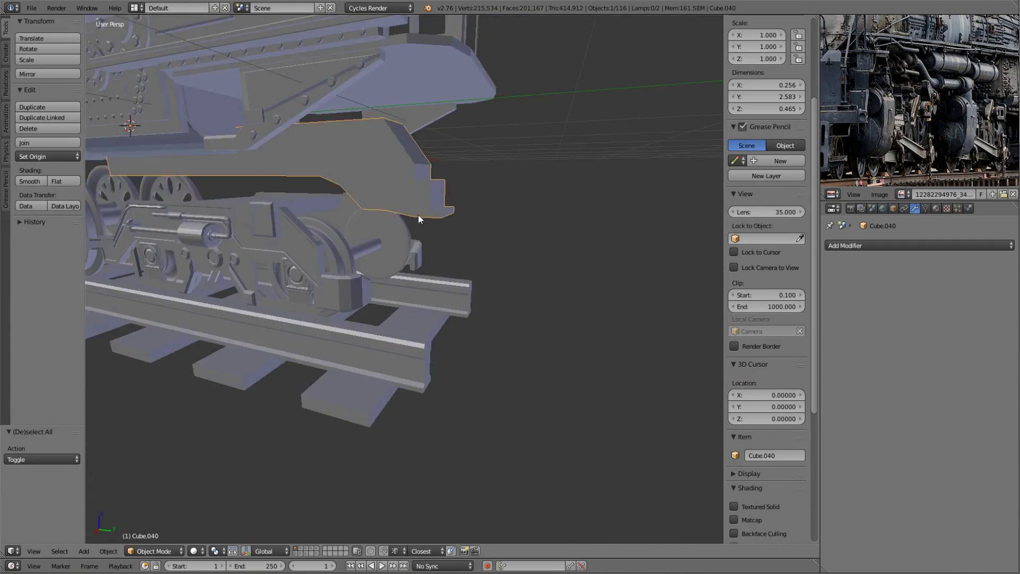
scroll(390, 228, up, 3)
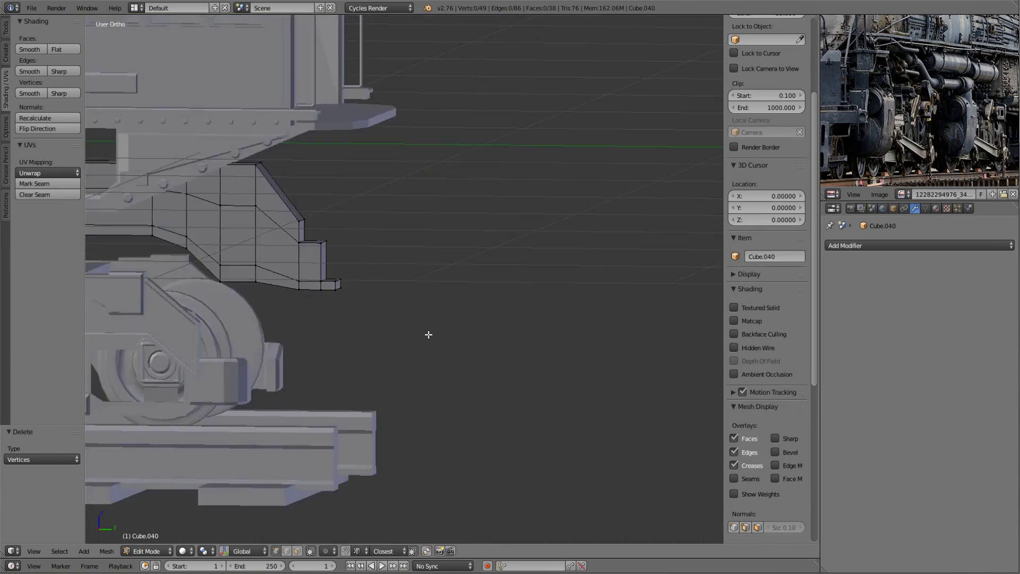
- Add a Mirror modifier to the support block and adjust its position
click(919, 246)
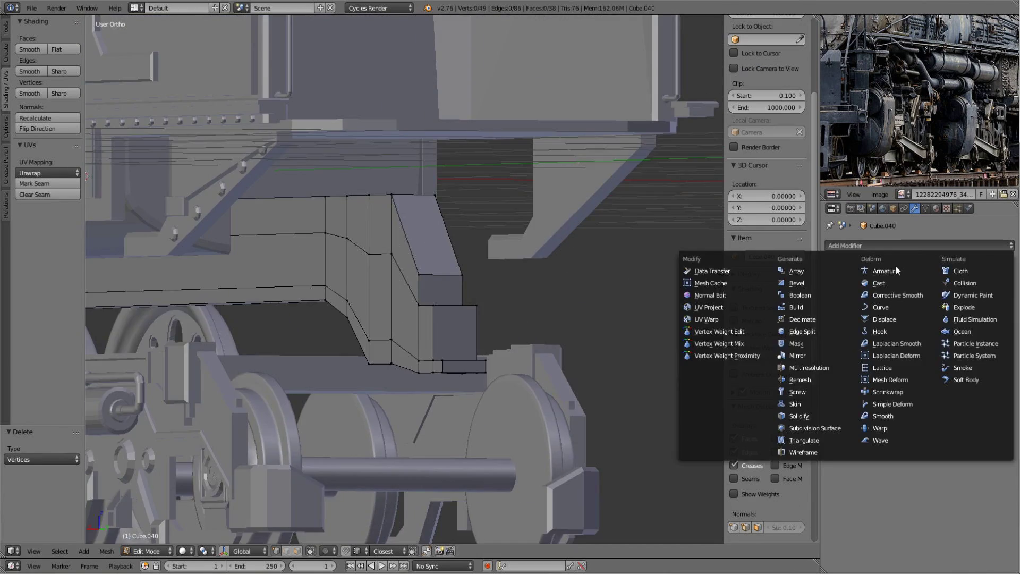
click(786, 353)
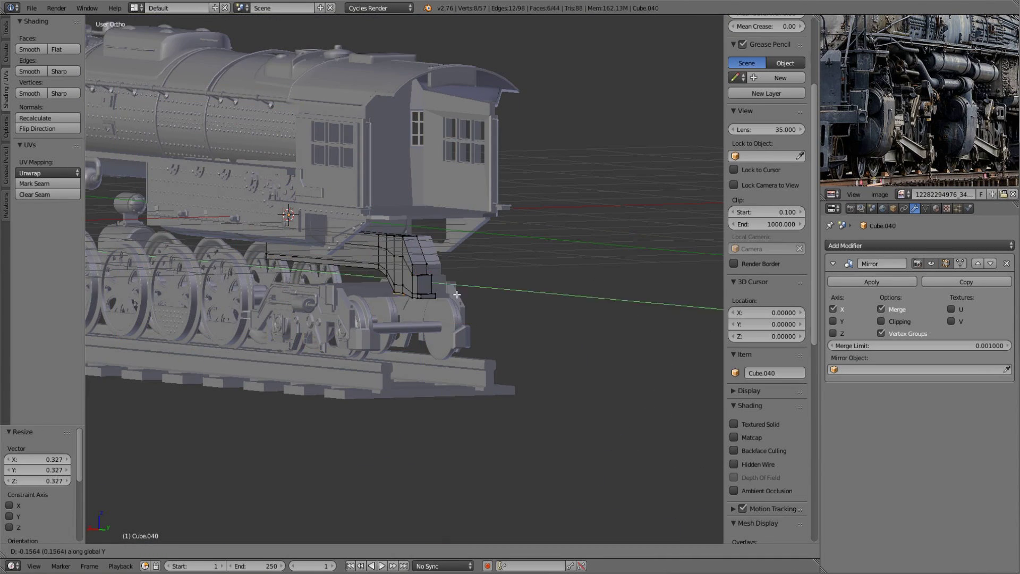
key(KP_Decimal)
click(493, 293)
key(KP_3)
key(z)
key(g)
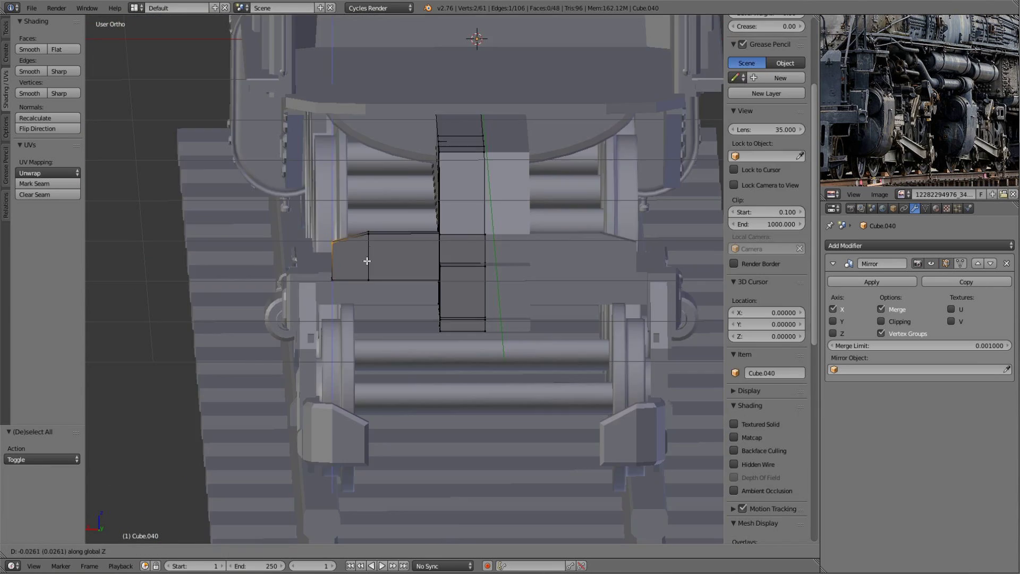
- Scale the selected faces along Y and add a small cube as a lug
middle_drag(364, 257, 358, 257)
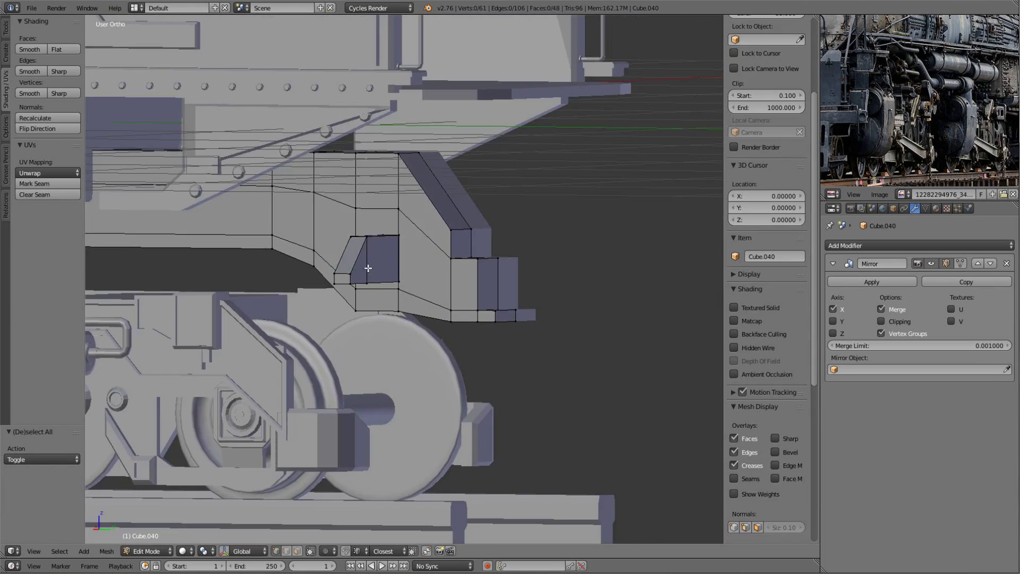
key(s)
key(y)
click(462, 292)
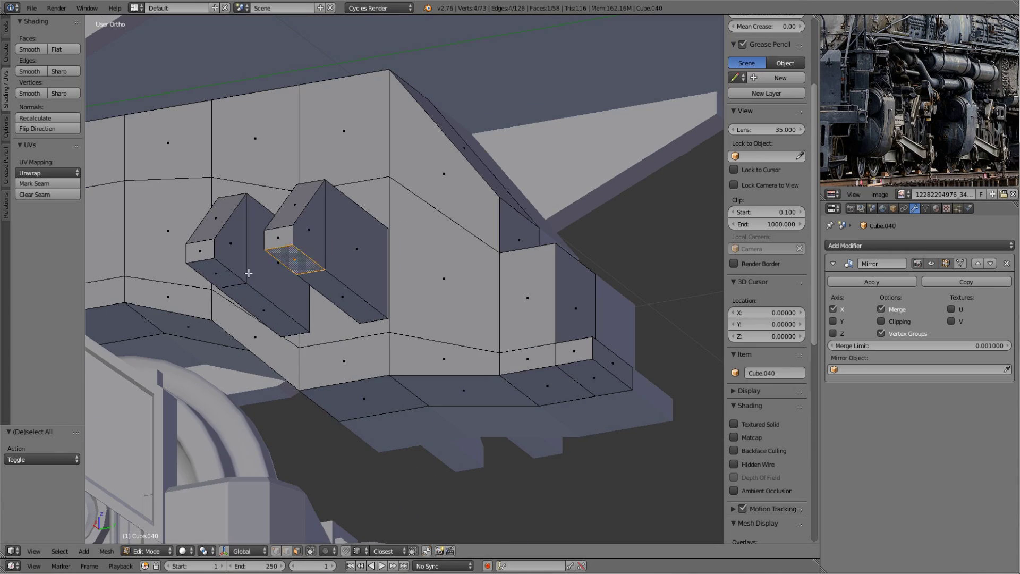
click(389, 325)
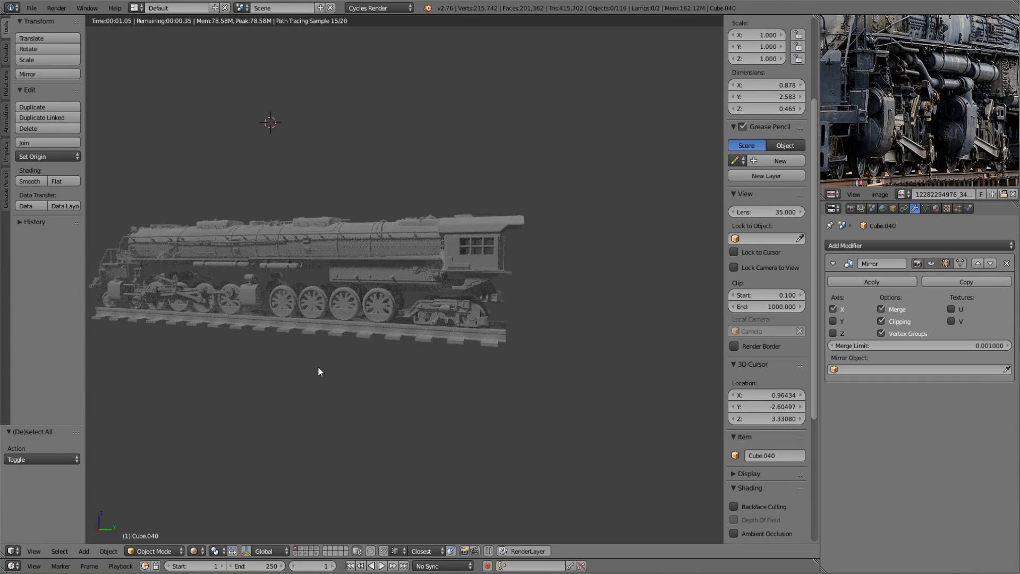
- Orbit the rendered view around the train, then return to solid shading
mouse_move(319, 371)
middle_down()
mouse_move(361, 386)
mouse_move(399, 352)
mouse_move(409, 304)
middle_up()
key(shift+z)
scroll(333, 360, up, 5)
scroll(338, 311, up, 3)
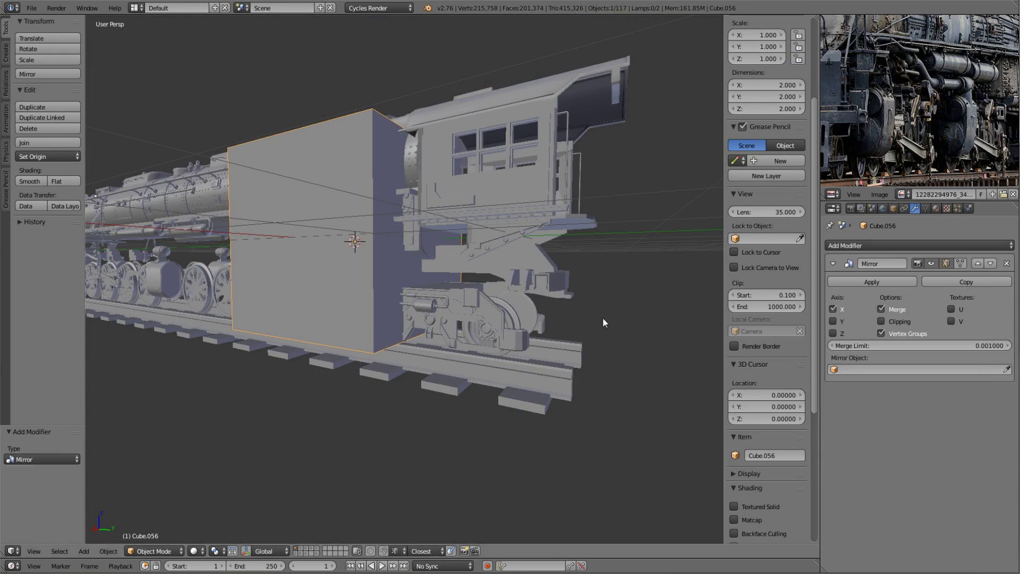
mouse_move(603, 317)
middle_down()
mouse_move(410, 336)
mouse_move(412, 314)
mouse_move(509, 327)
middle_up()
- Move the new cube sideways along X into place beside the rear driving wheel
key(Tab)
key(g)
key(x)
click(409, 336)
scroll(397, 329, up, 2)
key(g)
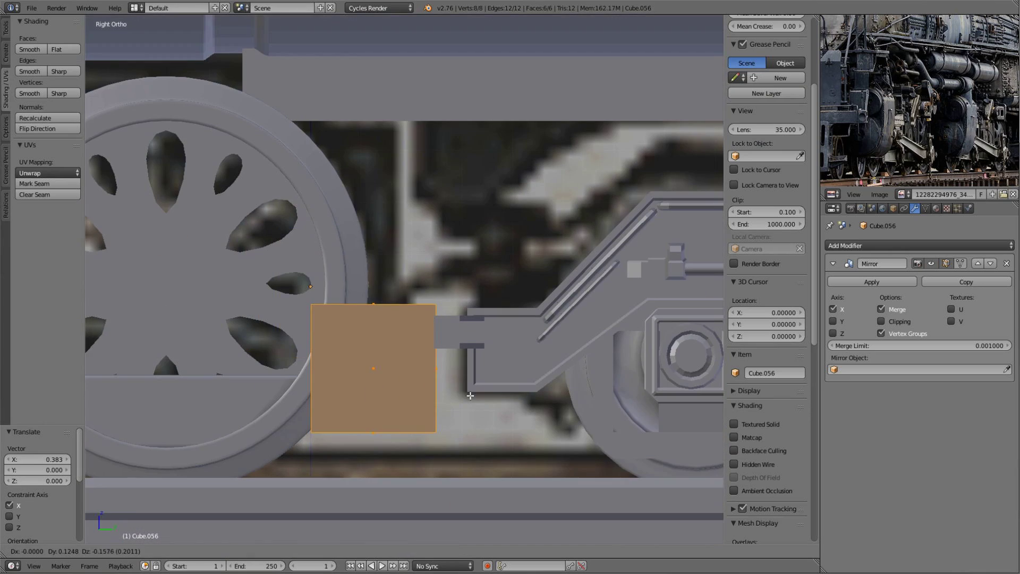
click(456, 287)
key(z)
key(z)
middle_drag(492, 308, 467, 338)
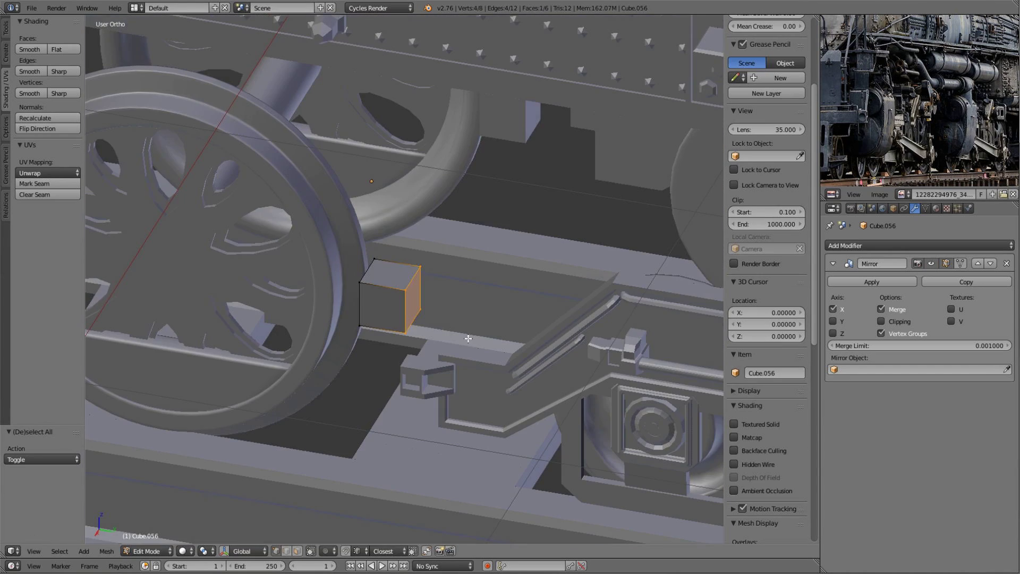
- Slide a face and the bottom edge of the cube to start bending it into a bracket
key(g)
key(x)
click(492, 299)
key(KP_3)
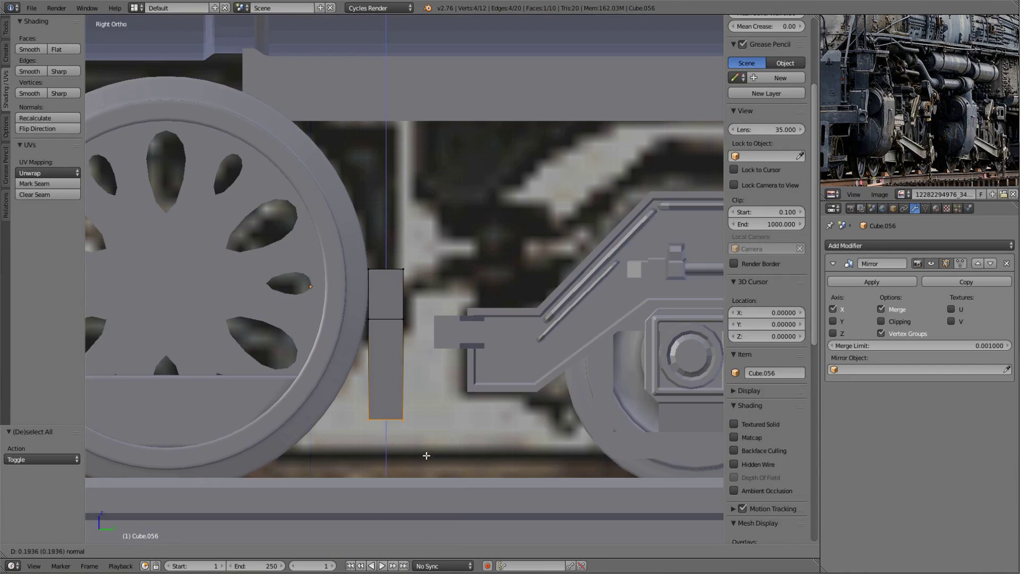
key(z)
key(z)
key(g)
key(y)
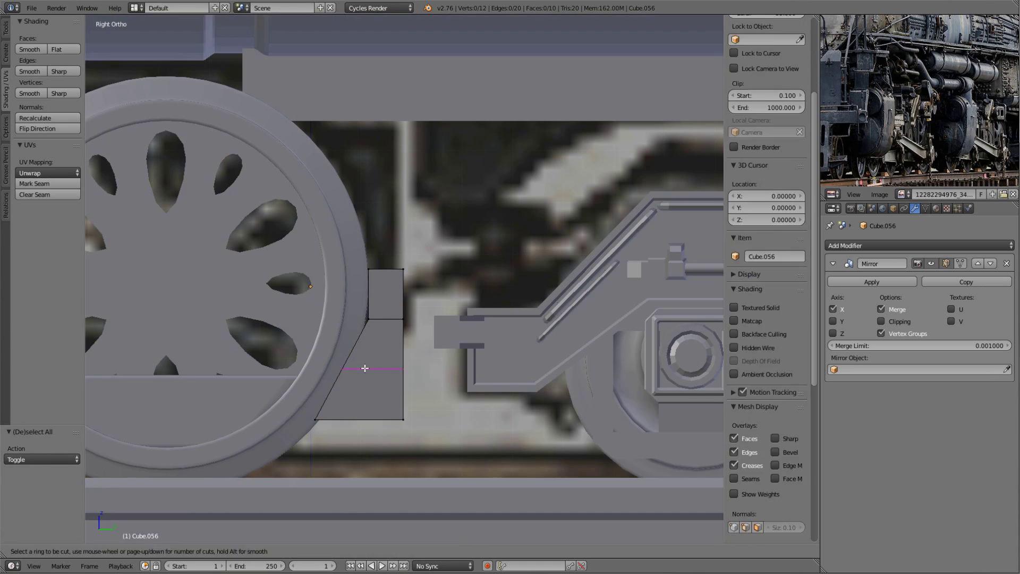
- Shift another bracket face along Y to complete the bend, then select the whole mesh
key(z)
right_click(380, 328)
key(z)
key(g)
key(y)
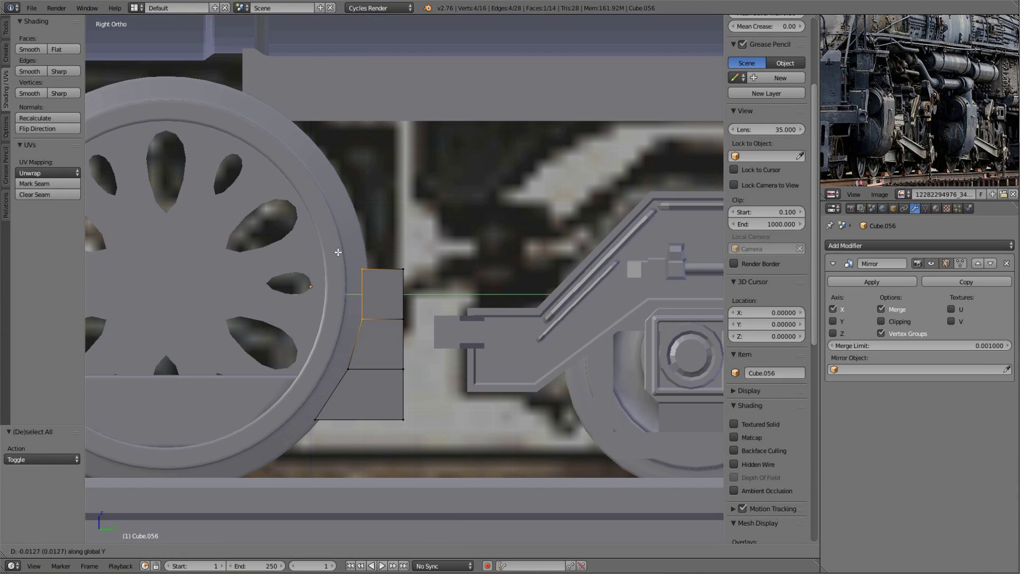
key(a)
key(z)
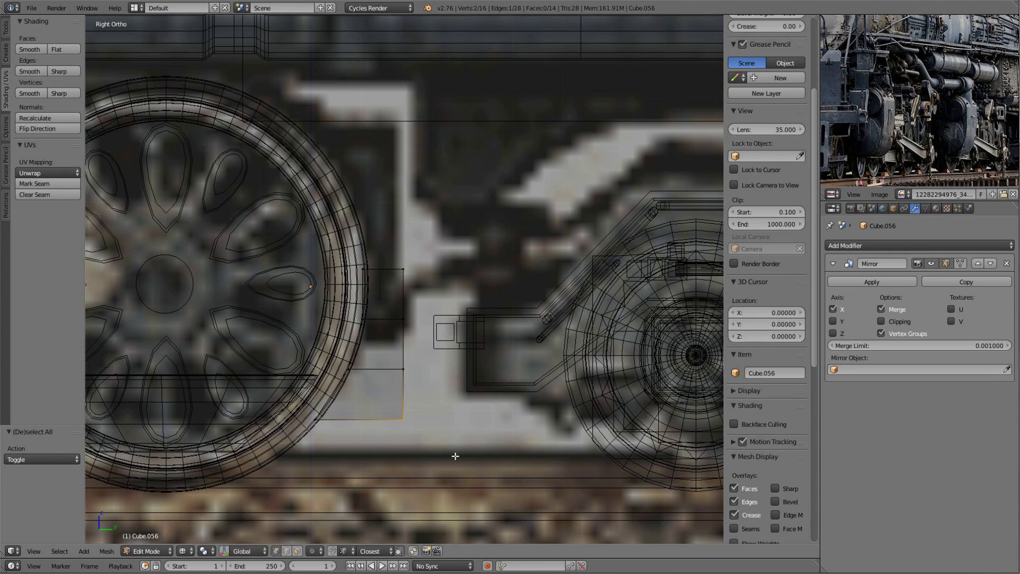
key(z)
- Snap the 3D cursor to the bracket and add a small scaled-down cube there, lowered into place
key(shift+s)
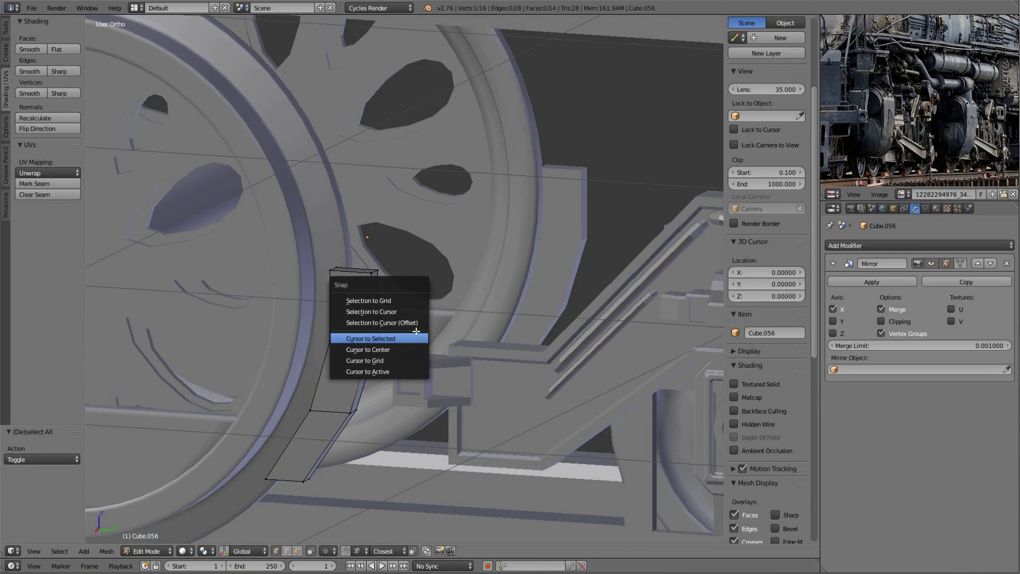
click(388, 330)
key(shift+a)
key(s)
middle_drag(500, 344, 478, 340)
key(s)
click(448, 335)
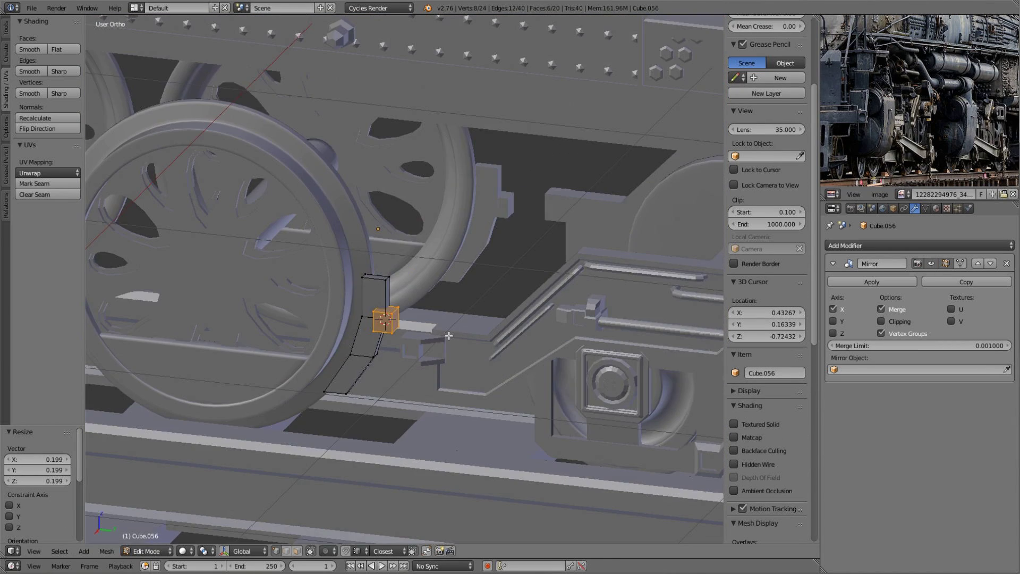
scroll(489, 232, up, 2)
key(s)
click(490, 335)
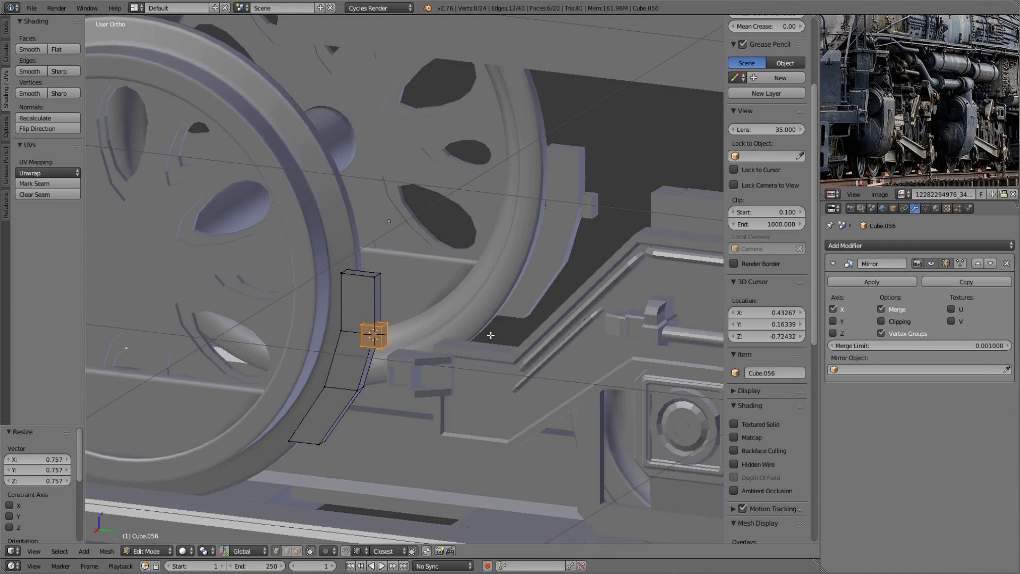
click(420, 370)
- Extrude the small cube's face and scale it along the Y axis
key(z)
key(z)
scroll(408, 401, down, 3)
key(e)
key(s)
key(y)
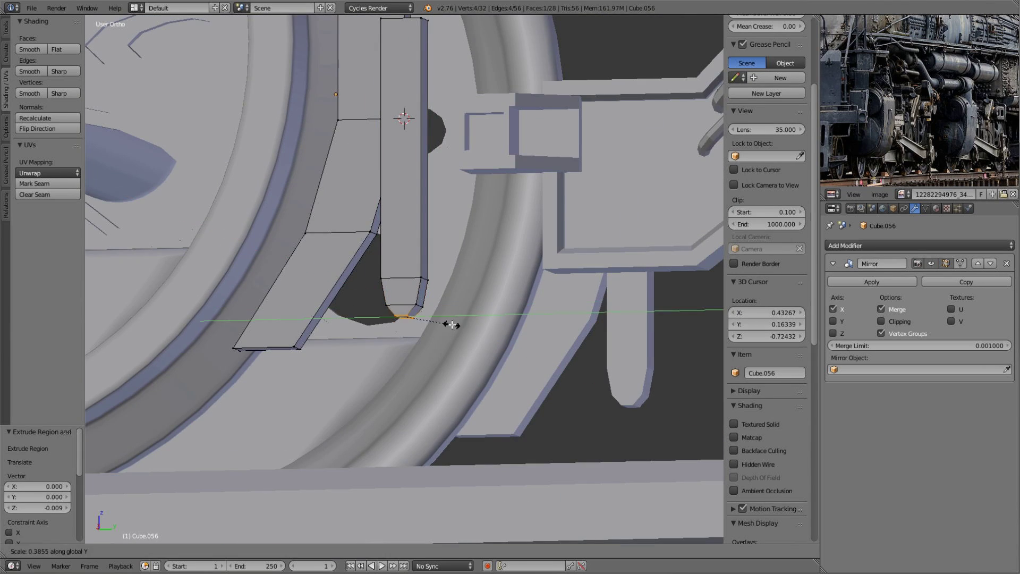
click(452, 325)
scroll(452, 324, down, 5)
key(Tab)
scroll(393, 196, up, 4)
key(Tab)
scroll(393, 196, up, 2)
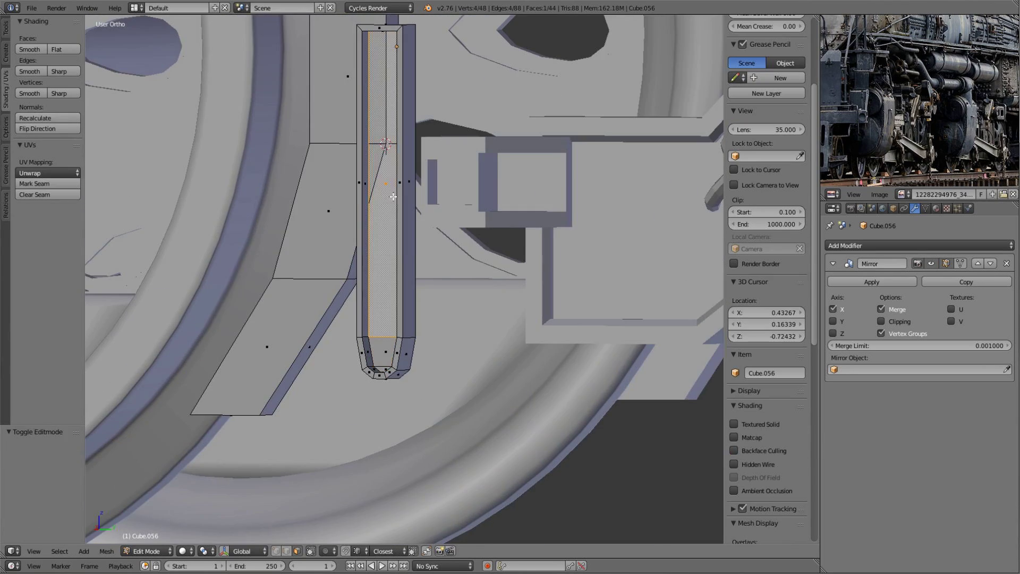
scroll(393, 196, down, 3)
- Add an eight-sided cylinder and delete its cap face
key(shift+a)
click(468, 319)
scroll(394, 250, down, 3)
right_click(419, 413)
key(x)
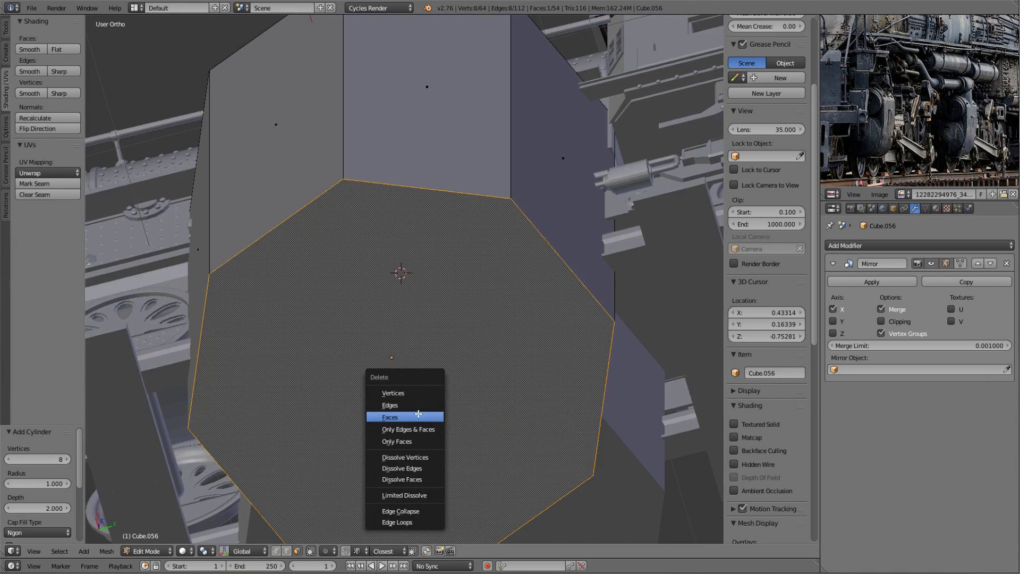
click(419, 413)
middle_drag(420, 404, 560, 210)
- Extrude the cylinder's open rim inward, then upward into a post
key(e)
click(486, 254)
scroll(456, 450, up, 3)
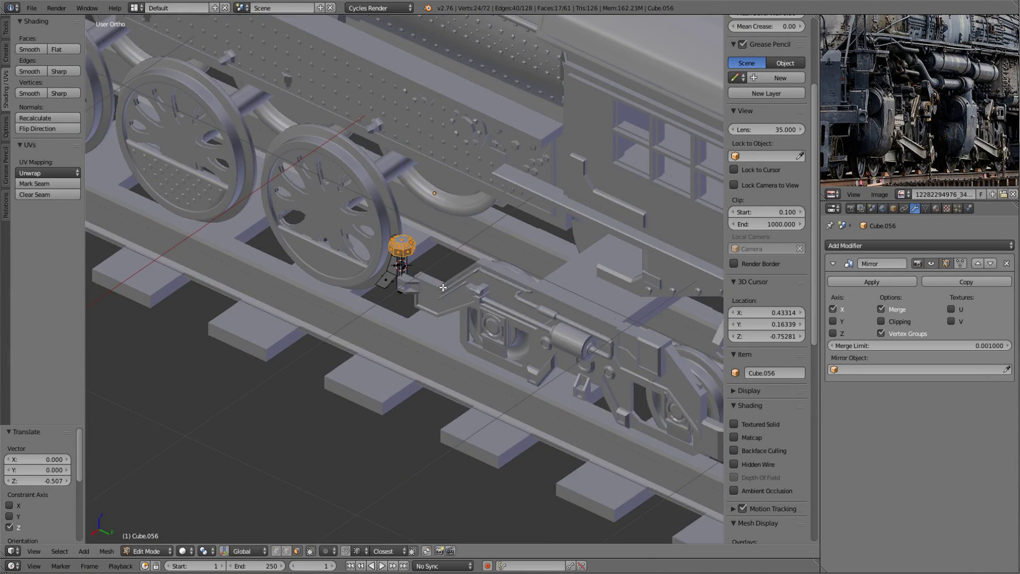
scroll(457, 450, up, 4)
scroll(456, 450, up, 4)
key(e)
click(443, 254)
scroll(444, 254, down, 4)
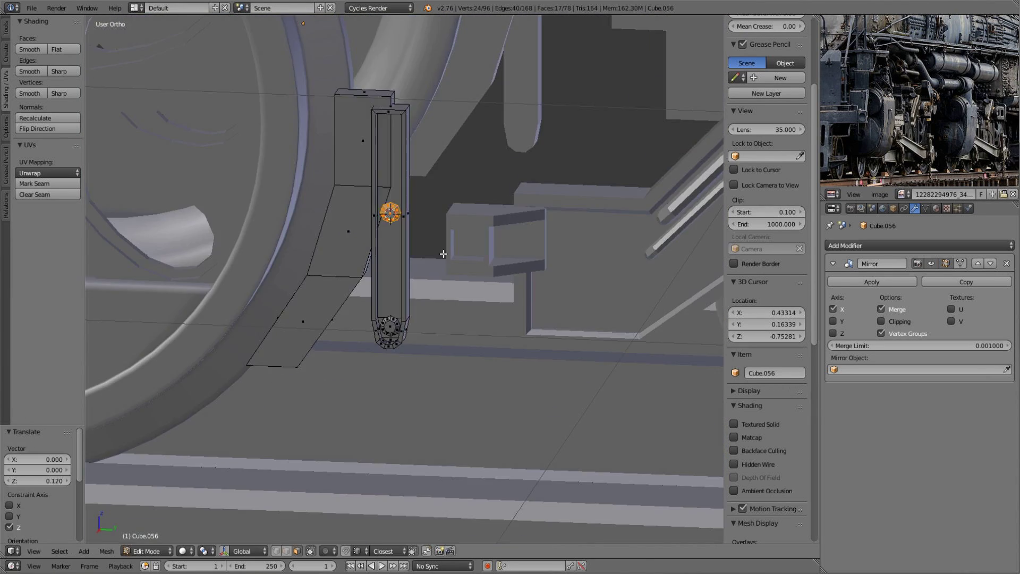
- Deselect the mesh and rescale the part, viewed from a higher angle
key(a)
scroll(440, 215, down, 4)
middle_drag(428, 345, 410, 189)
scroll(409, 190, up, 5)
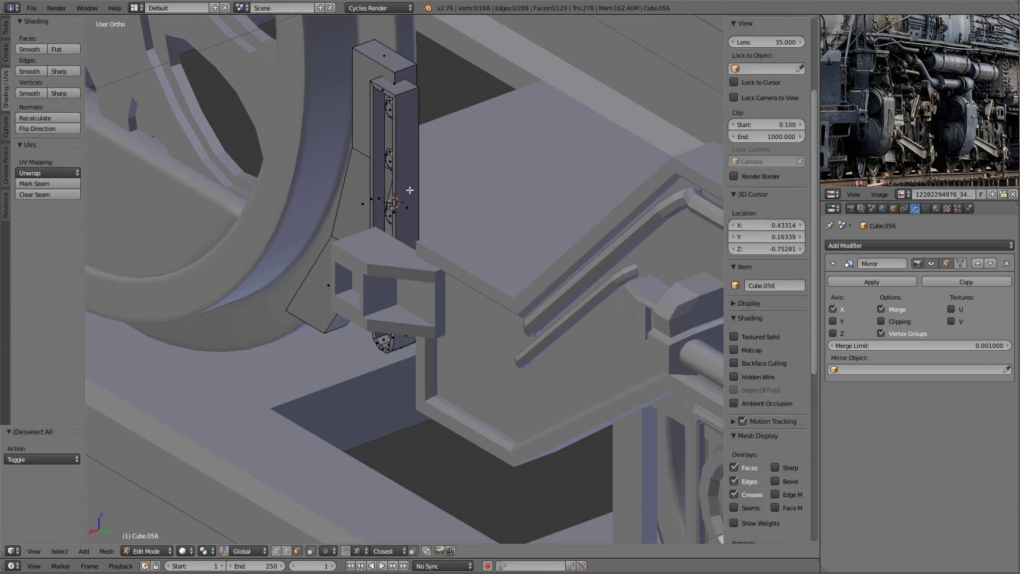
click(480, 182)
scroll(479, 182, down, 4)
key(shift+s)
- Add a new cube at the snapped 3D cursor and give it an edge loop cut
click(421, 123)
key(shift+a)
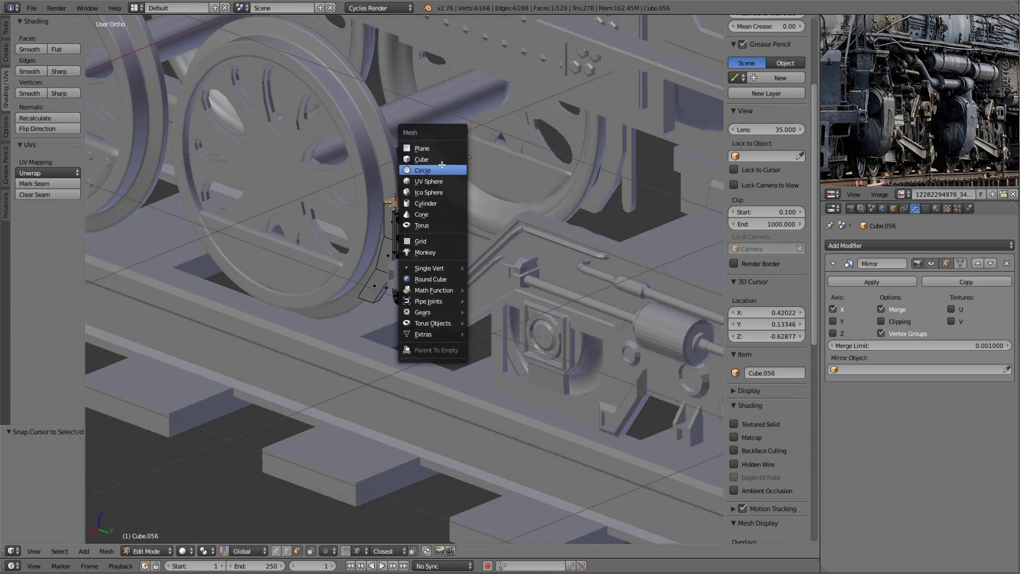
click(433, 166)
scroll(495, 264, up, 3)
key(a)
scroll(439, 202, up, 3)
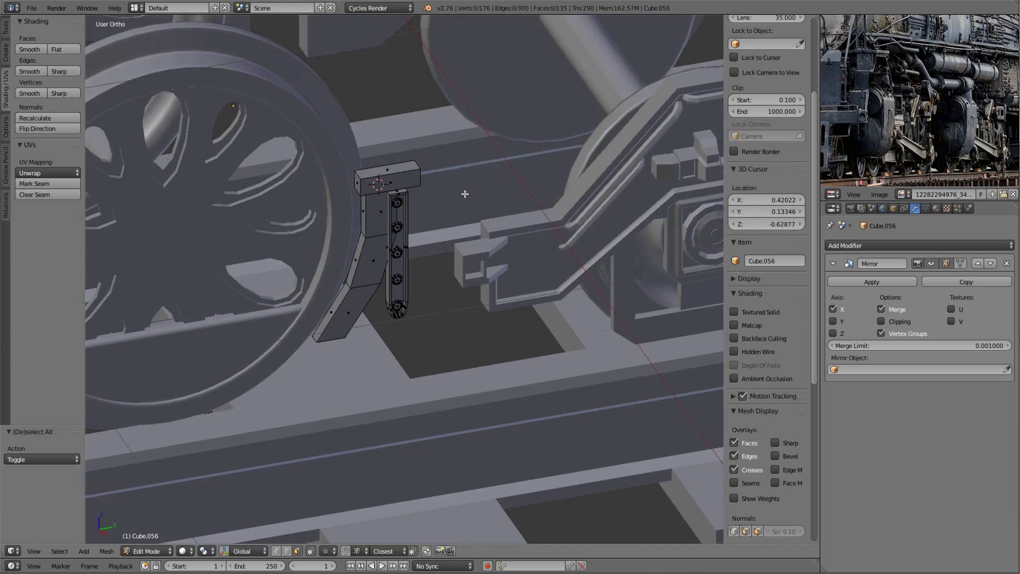
scroll(436, 202, up, 2)
key(ctrl+r)
click(387, 113)
- Extrude a face of the new cube and scale it down
middle_drag(386, 113, 425, 180)
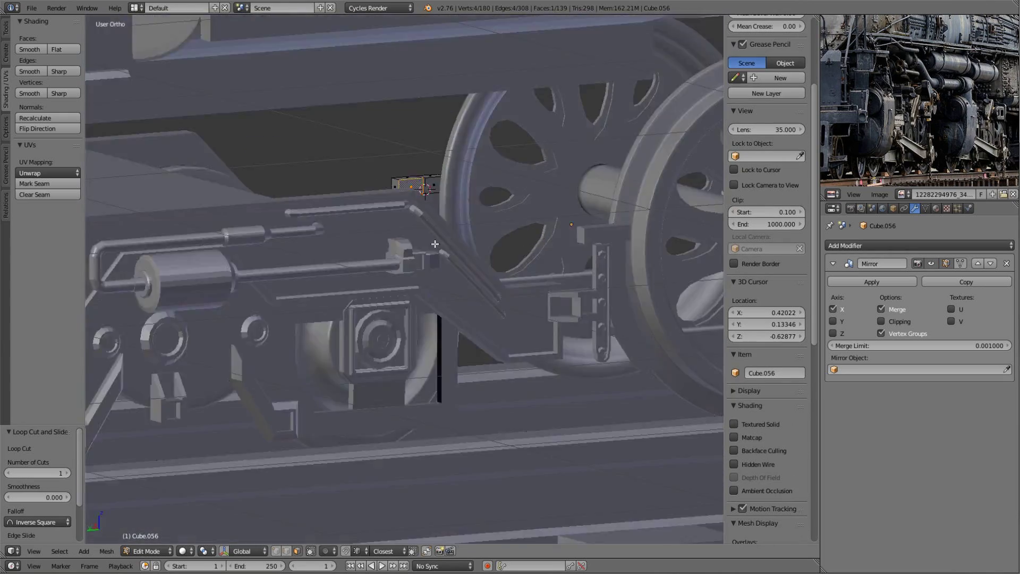
right_click(419, 184)
key(e)
click(439, 185)
key(shift+a)
click(478, 250)
scroll(478, 246, down, 5)
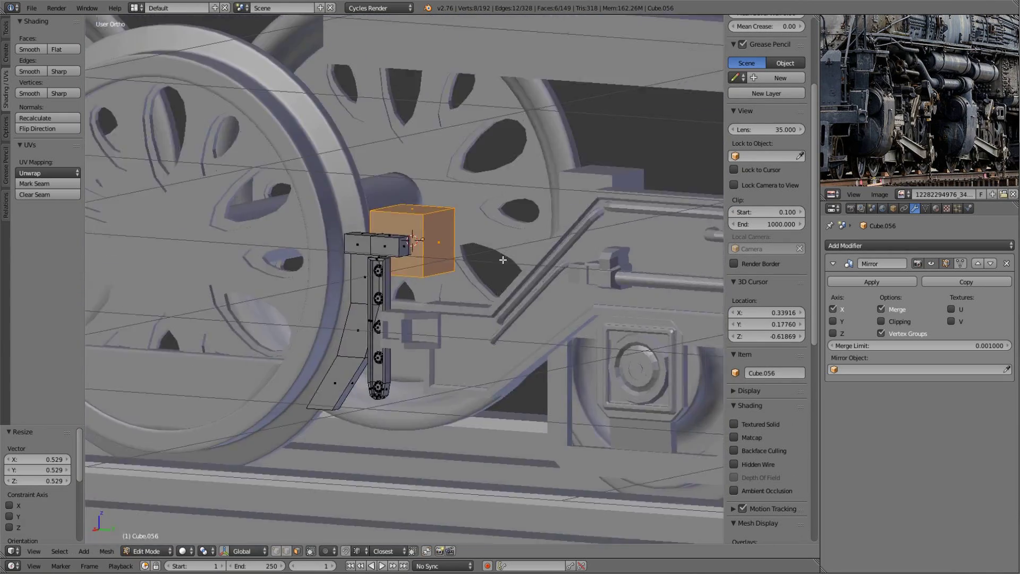
middle_drag(478, 246, 480, 276)
key(s)
click(479, 278)
scroll(480, 278, up, 3)
- Extrude and scale faces to stretch the bracket housing along Y
key(e)
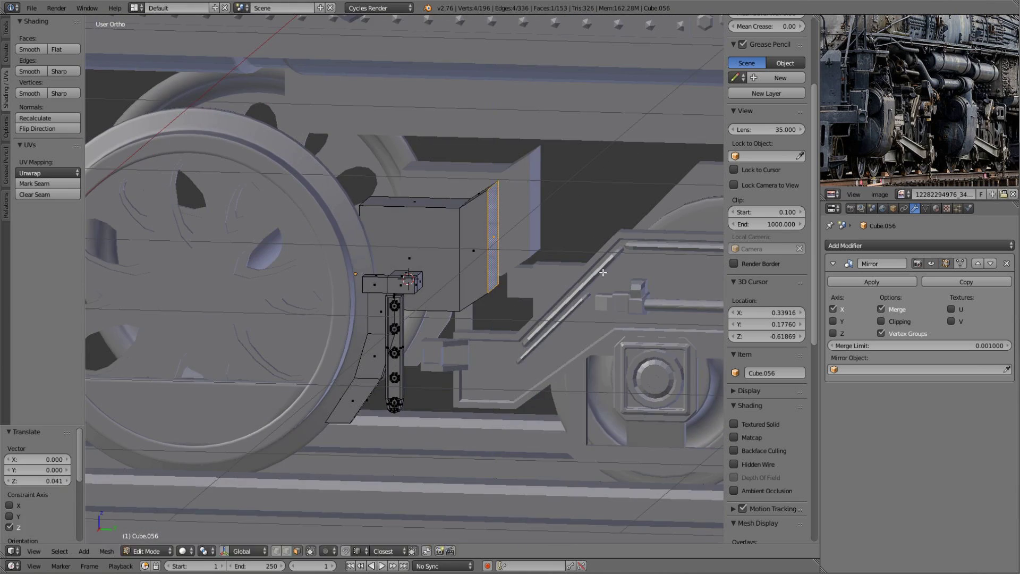
scroll(489, 277, up, 2)
key(s)
scroll(504, 281, up, 3)
middle_drag(504, 280, 536, 266)
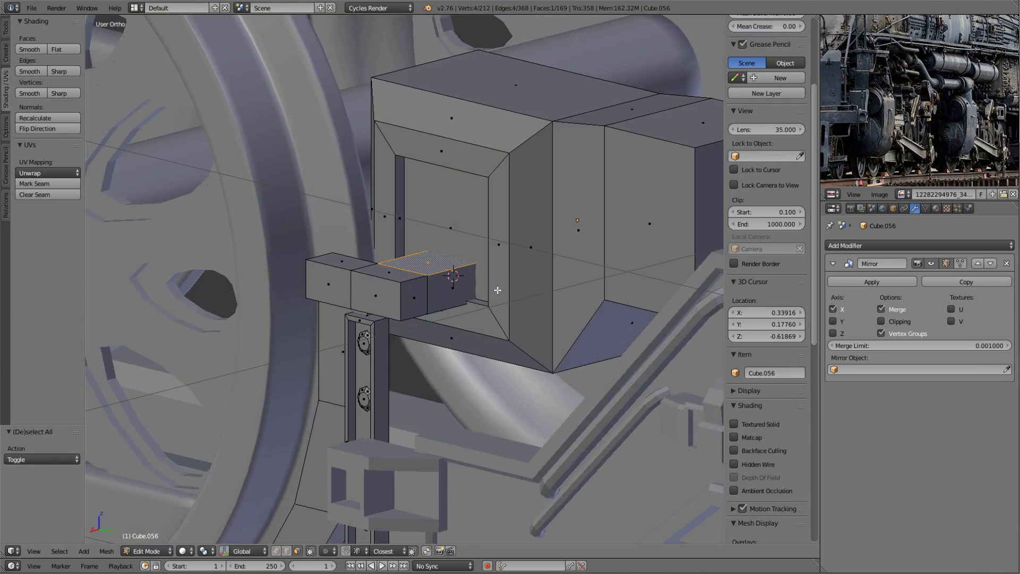
key(e)
click(525, 253)
scroll(524, 253, down, 3)
- Inset a side face, bevel the bracket edges, and return to Object Mode
right_click(380, 284)
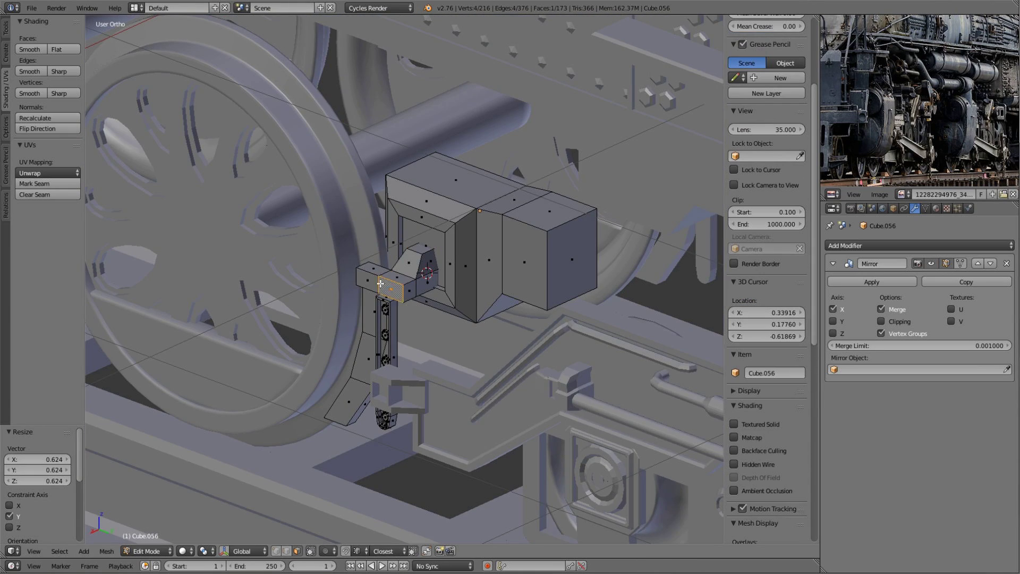
click(532, 314)
scroll(532, 315, up, 2)
key(a)
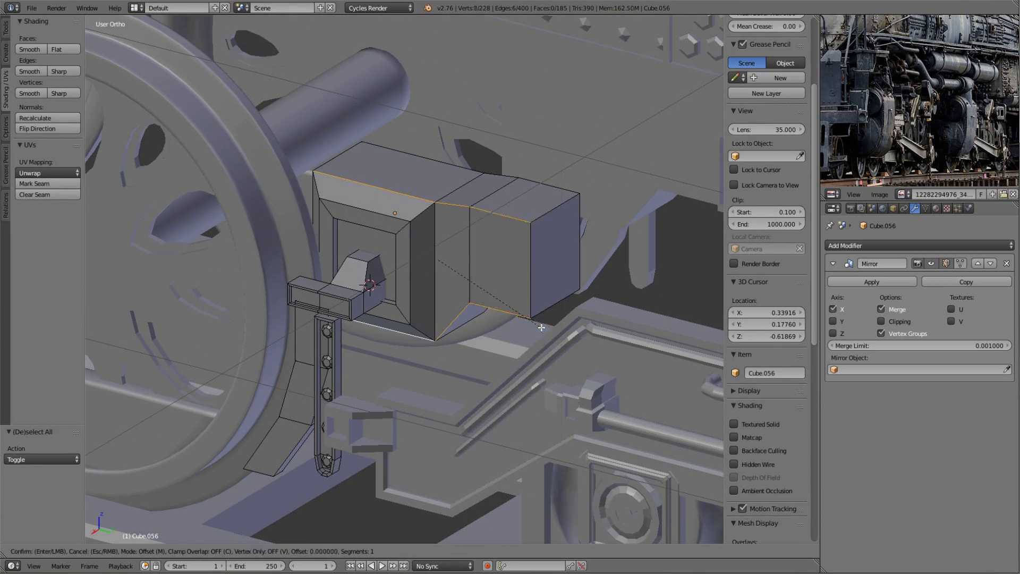
click(548, 362)
scroll(531, 329, down, 2)
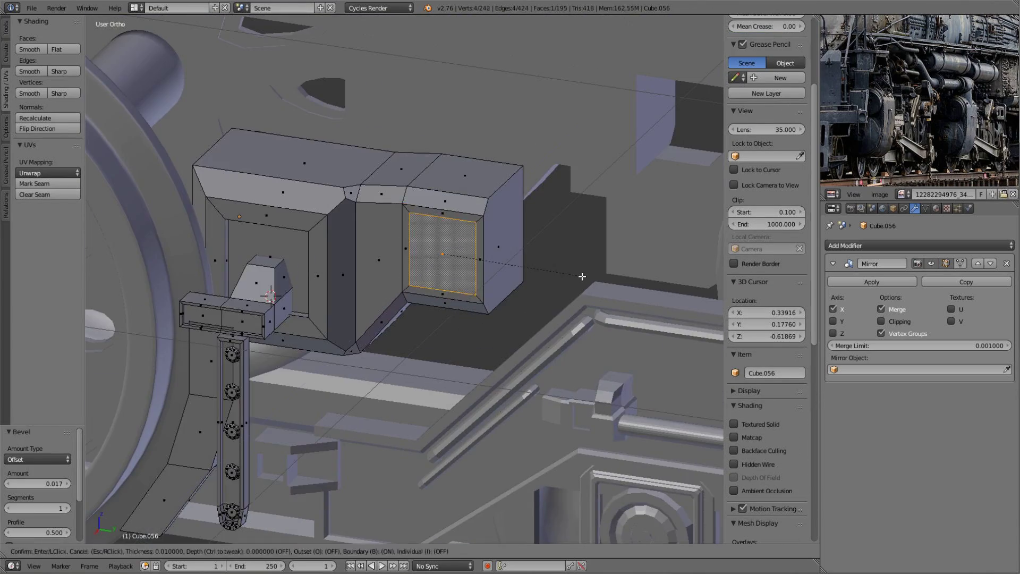
key(Tab)
scroll(476, 311, down, 3)
middle_drag(477, 305, 562, 321)
- Orbit around the Cycles-rendered locomotive to a three-quarter view, then switch back to solid shading
key(shift+z)
click(459, 375)
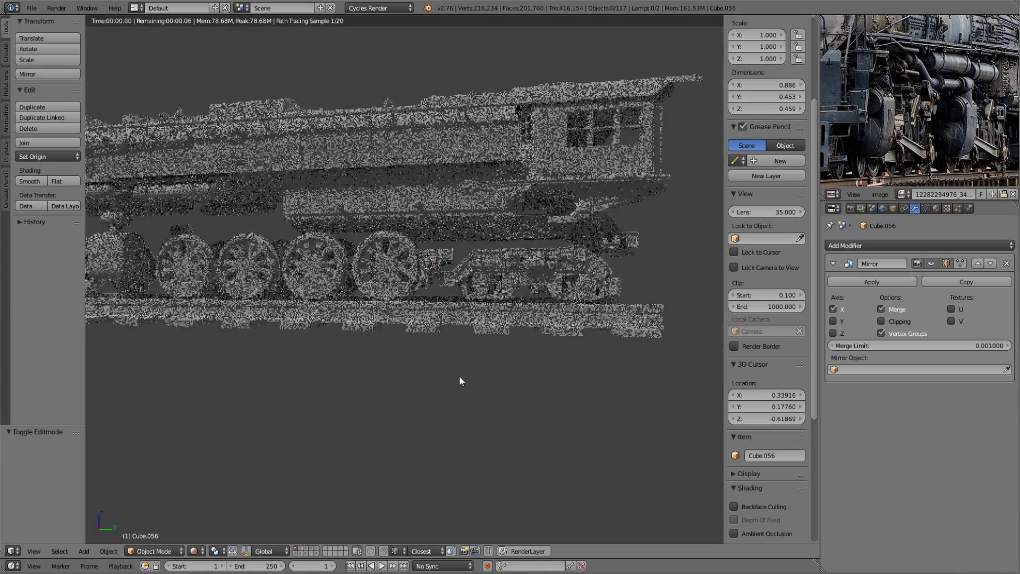
mouse_move(459, 375)
middle_down()
mouse_move(310, 306)
mouse_move(362, 368)
middle_up()
scroll(420, 388, up, 2)
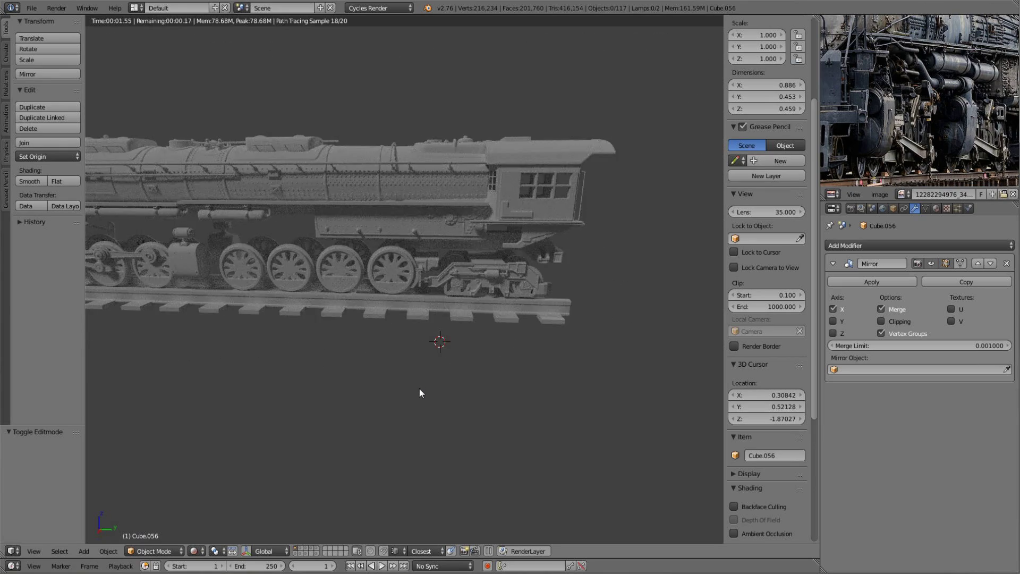
mouse_move(419, 388)
middle_down()
mouse_move(422, 371)
mouse_move(320, 351)
mouse_move(389, 363)
mouse_move(292, 290)
middle_up()
key(shift+z)
scroll(408, 289, up, 4)
scroll(369, 272, up, 2)
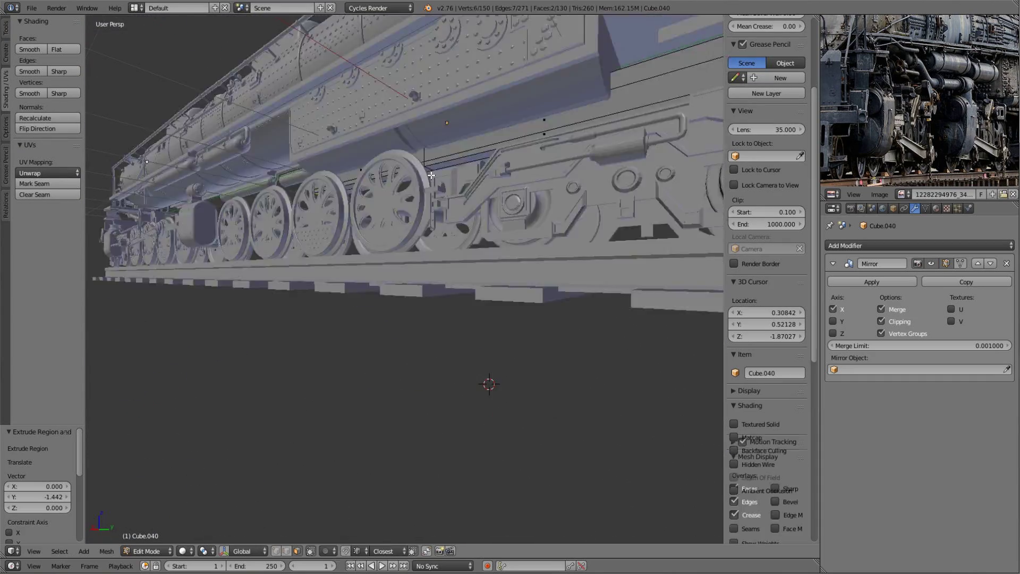
- Select the frame piece's end face and raise it slightly along Z
middle_drag(406, 261, 489, 335)
scroll(489, 334, down, 5)
key(a)
scroll(467, 241, up, 6)
middle_drag(466, 242, 391, 429)
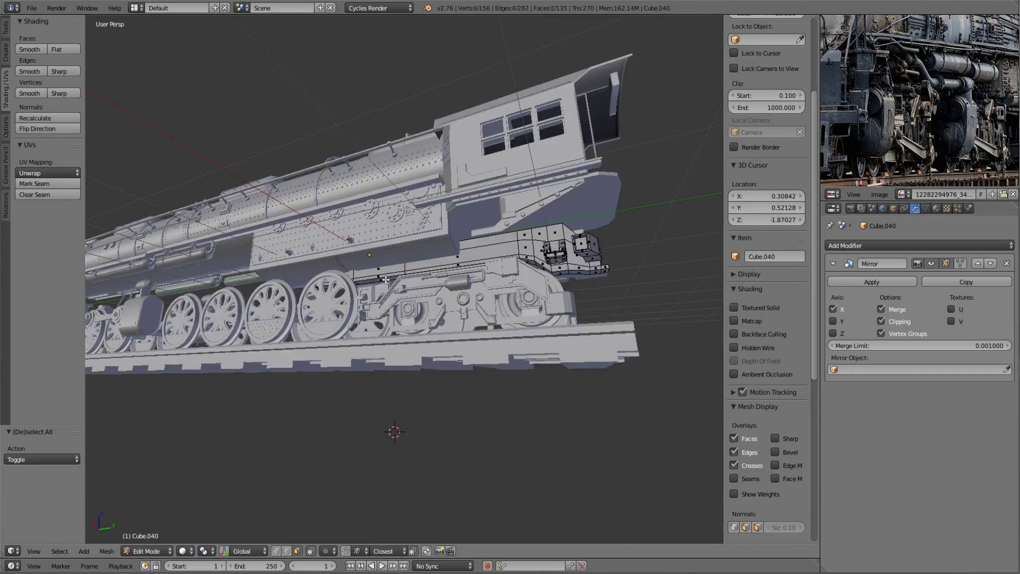
scroll(391, 428, up, 4)
scroll(456, 496, down, 2)
right_click(462, 273)
key(g)
key(z)
click(404, 378)
scroll(404, 379, down, 3)
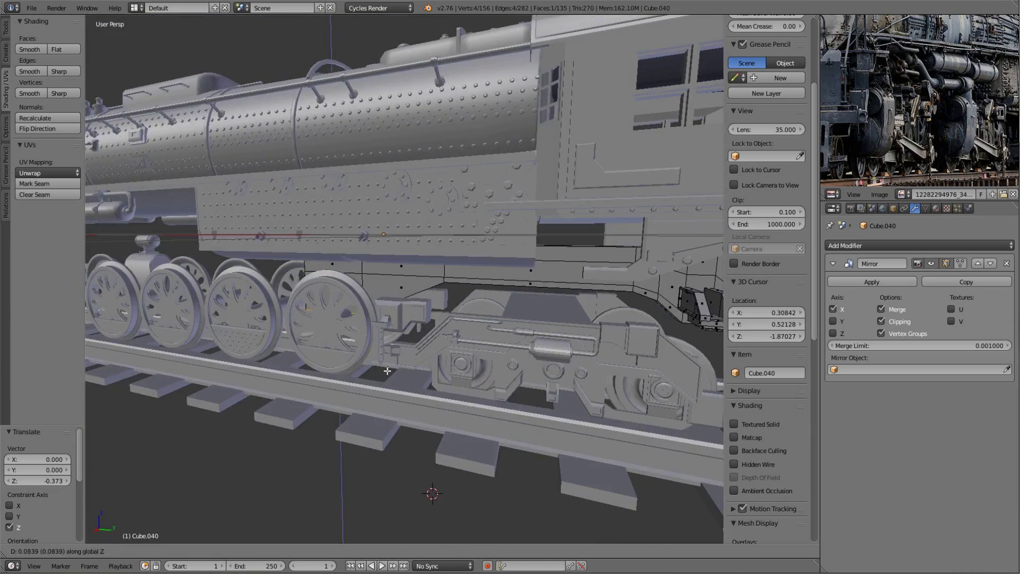
middle_drag(405, 379, 638, 416)
- Extrude the end face -4.425 along Y, add a loop cut, and leave Edit Mode
key(e)
click(234, 338)
scroll(235, 338, up, 5)
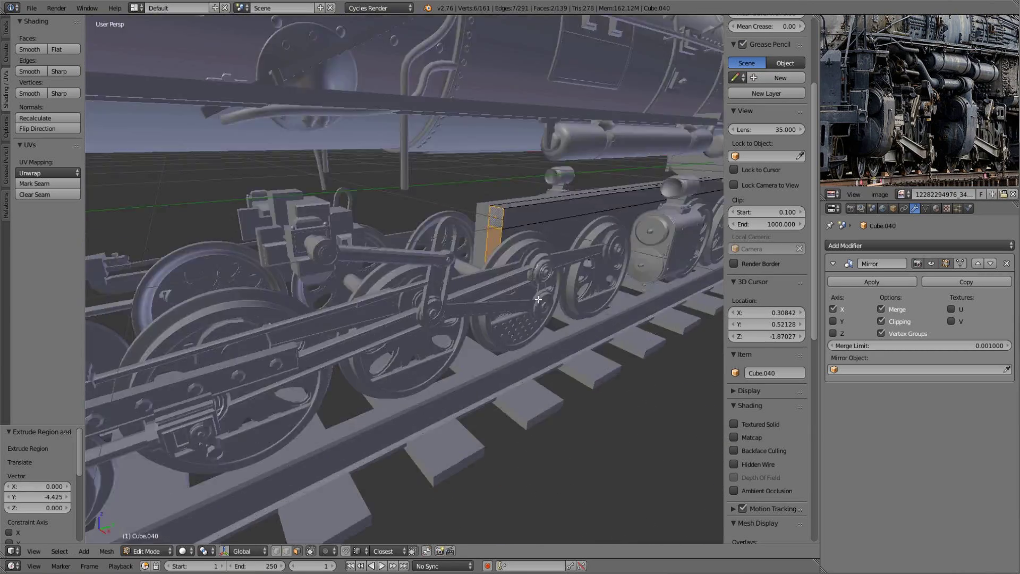
scroll(444, 358, down, 4)
middle_drag(444, 358, 665, 392)
scroll(465, 423, up, 5)
key(a)
scroll(465, 422, down, 3)
key(ctrl+r)
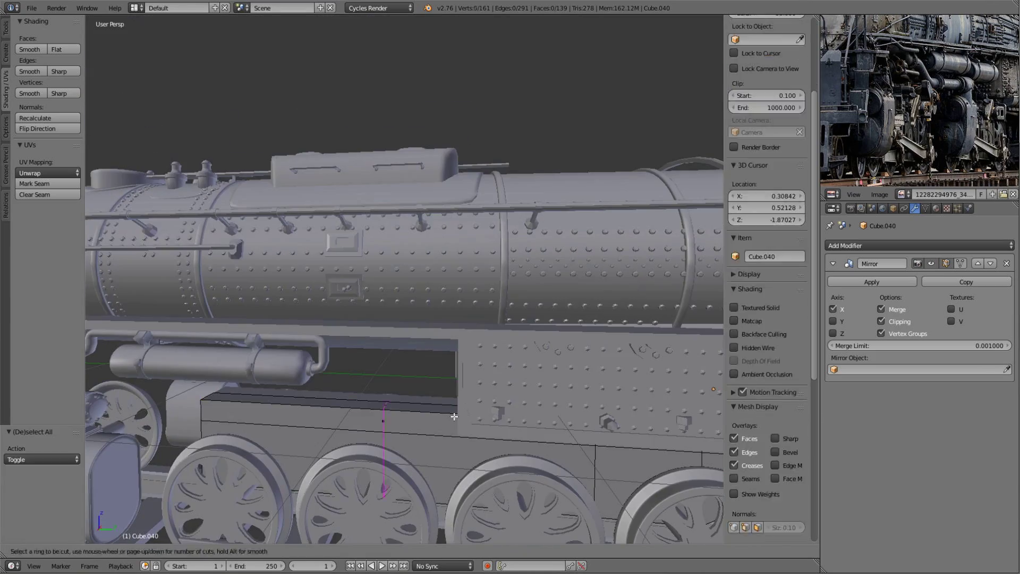
scroll(383, 407, down, 3)
key(Tab)
scroll(467, 355, down, 5)
- Preview the locomotive in rendered shading, then return to solid view around the wheels
key(shift+z)
scroll(422, 341, down, 3)
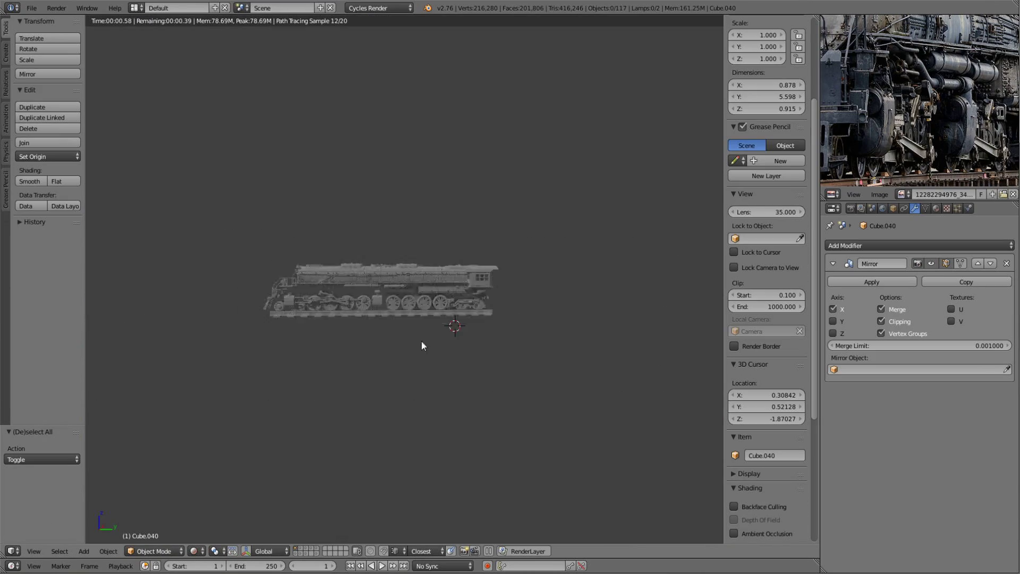
scroll(514, 345, up, 6)
key(shift+z)
scroll(514, 343, down, 3)
mouse_move(477, 343)
middle_down()
mouse_move(519, 338)
mouse_move(394, 327)
middle_up()
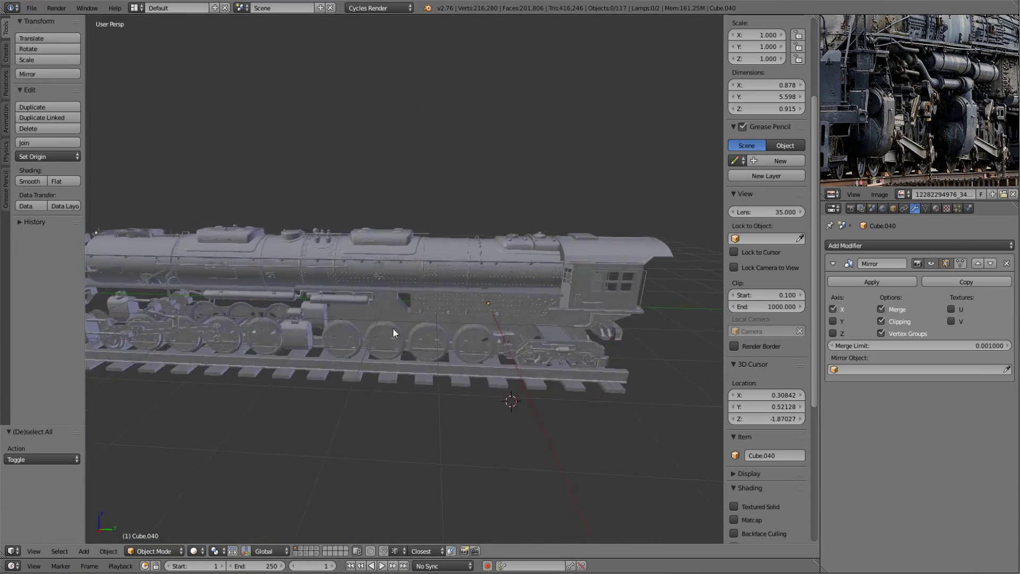
scroll(400, 314, up, 4)
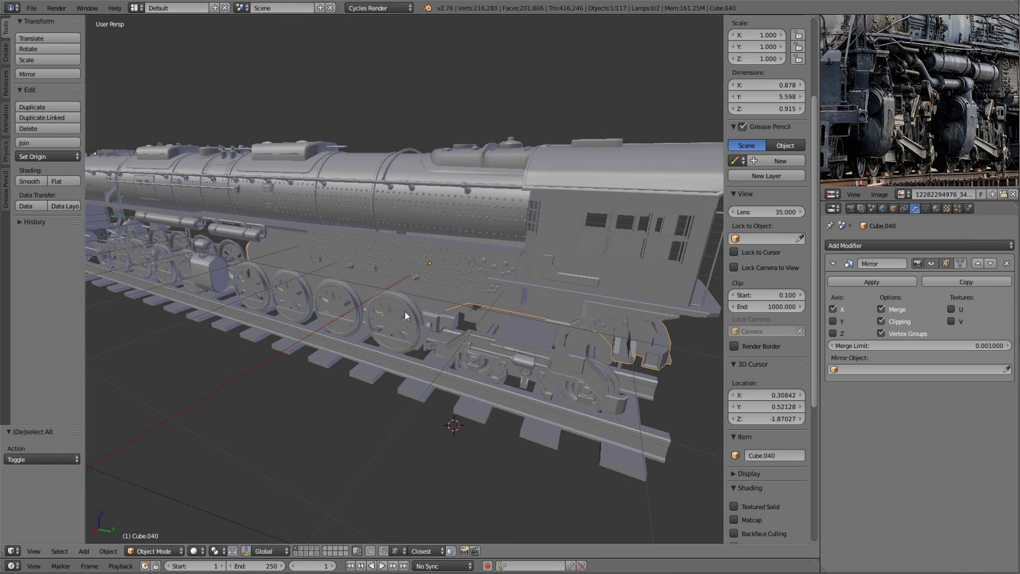
key(shift+z)
scroll(358, 312, down, 3)
mouse_move(358, 311)
middle_down()
mouse_move(457, 225)
mouse_move(423, 278)
mouse_move(364, 199)
middle_up()
key(shift+z)
scroll(368, 306, up, 3)
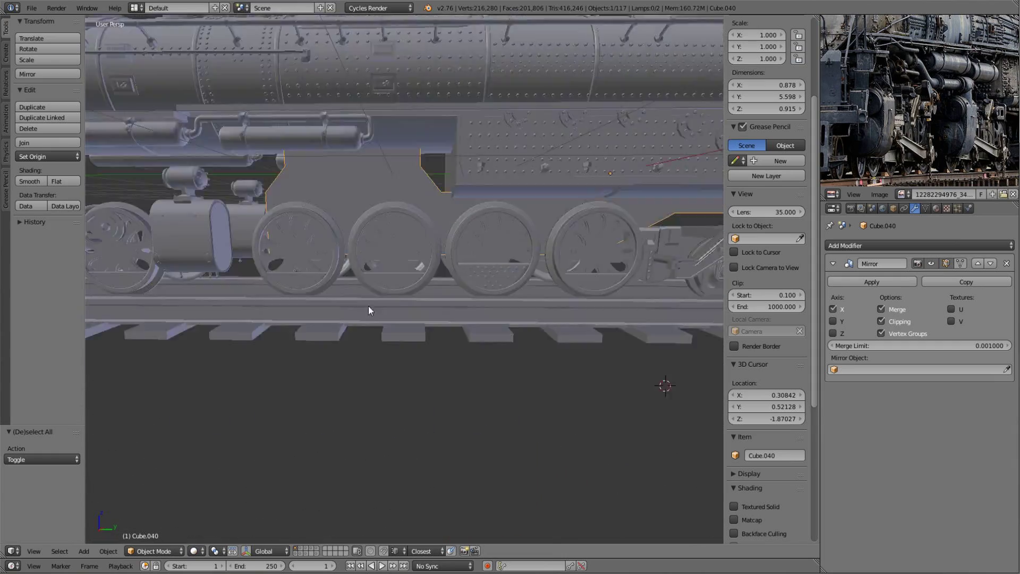
scroll(320, 238, up, 3)
mouse_move(320, 241)
middle_down()
mouse_move(336, 225)
mouse_move(275, 170)
mouse_move(334, 217)
mouse_move(332, 235)
mouse_move(355, 225)
middle_up()
- Duplicate the selected wheel connecting rods and slide the copies along Y
click(275, 170)
scroll(355, 224, up, 4)
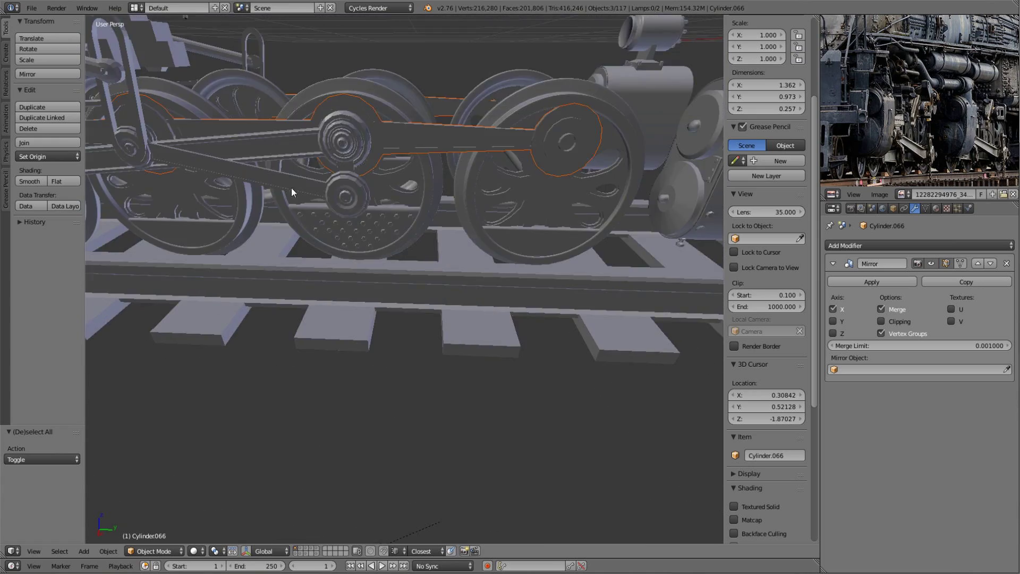
shift+click(291, 187)
scroll(456, 278, down, 6)
key(shift+d)
key(y)
click(524, 279)
scroll(466, 218, up, 5)
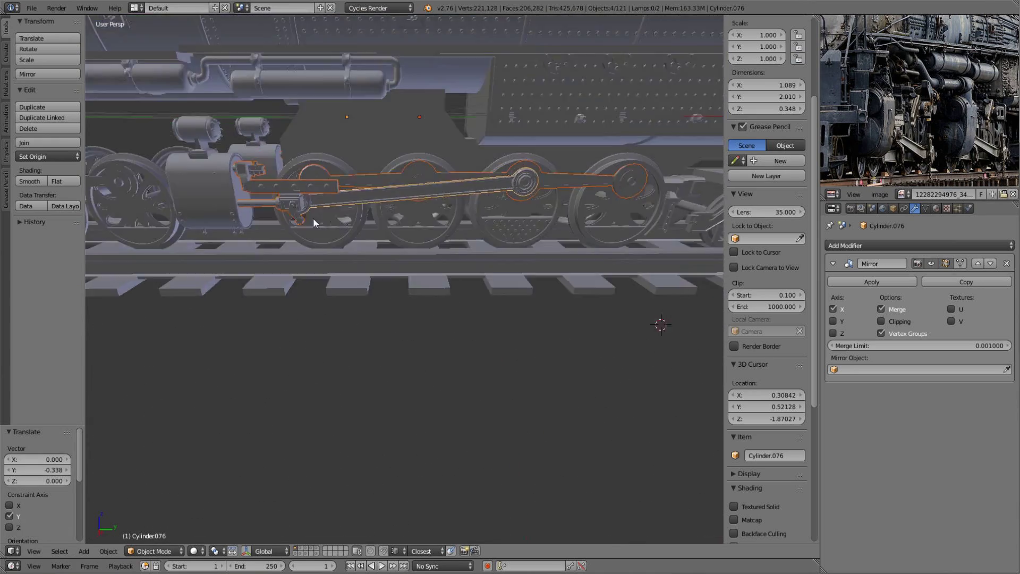
- Check the copied rods in rendered preview and maximise the 3D viewport
middle_drag(313, 222, 326, 229)
scroll(426, 235, down, 4)
scroll(392, 118, up, 5)
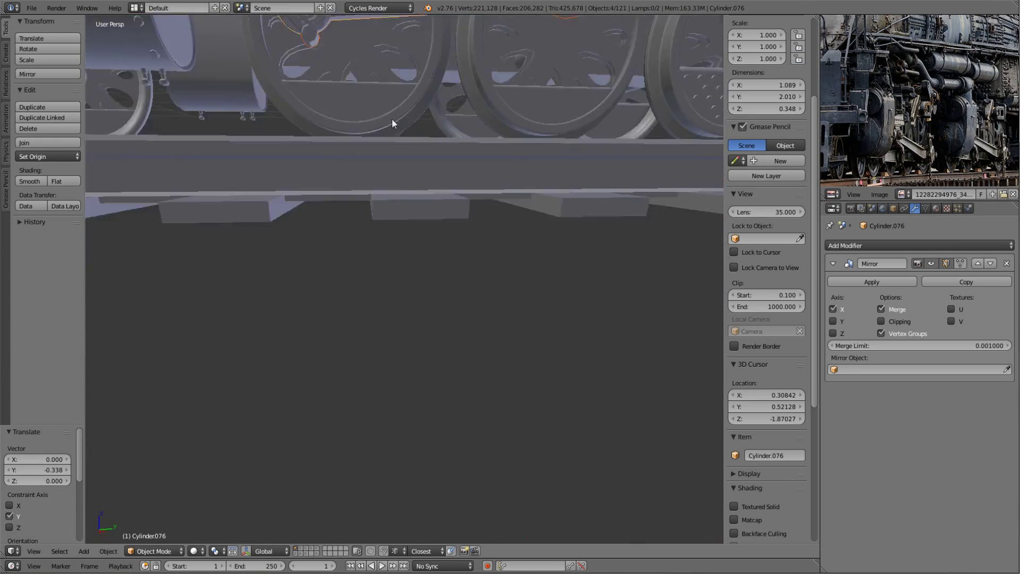
middle_drag(392, 118, 346, 224)
key(Tab)
key(Tab)
key(a)
key(shift+z)
scroll(313, 318, down, 5)
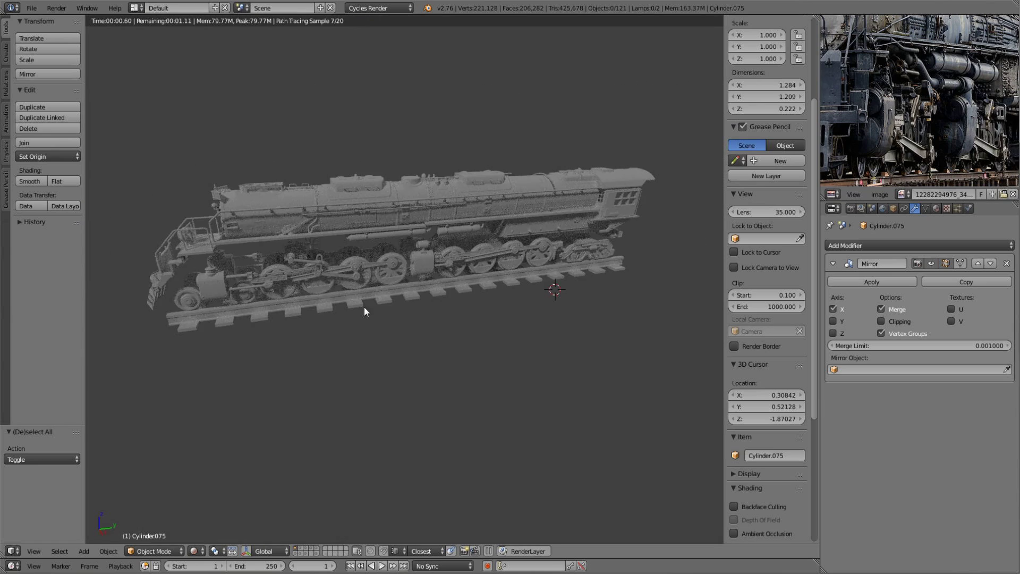
key(shift+z)
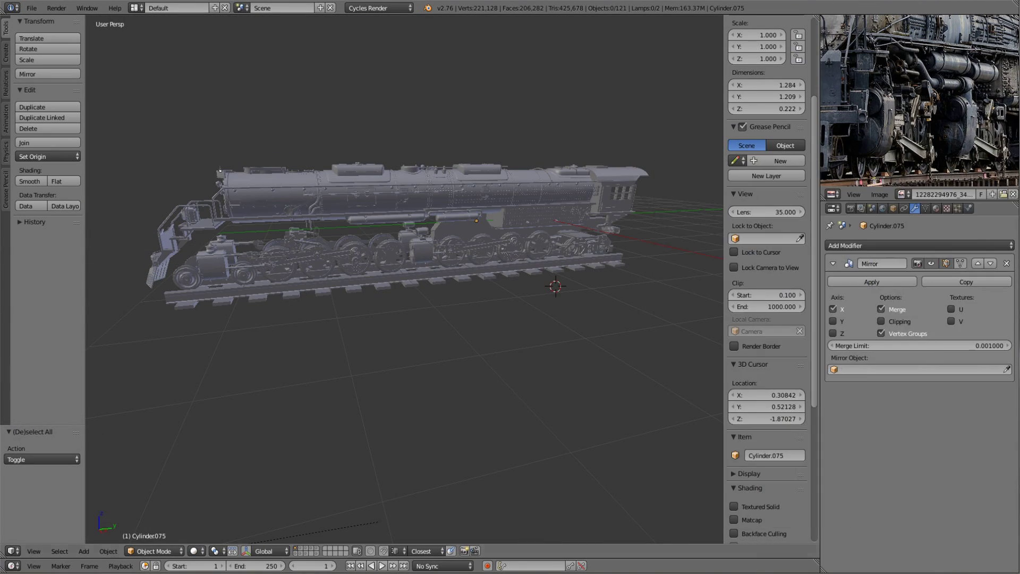
key(ctrl+Up)
middle_drag(553, 288, 619, 351)
- Add a cylinder mesh and scale it down in edit mode
key(shift+a)
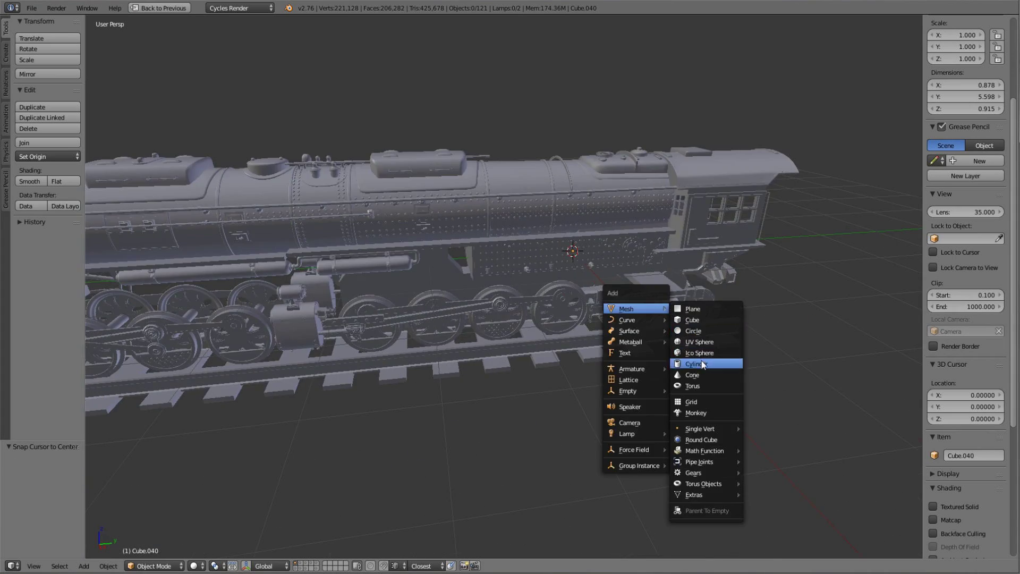
click(701, 364)
click(29, 475)
key(Return)
scroll(535, 270, up, 5)
key(Tab)
middle_drag(478, 319, 457, 357)
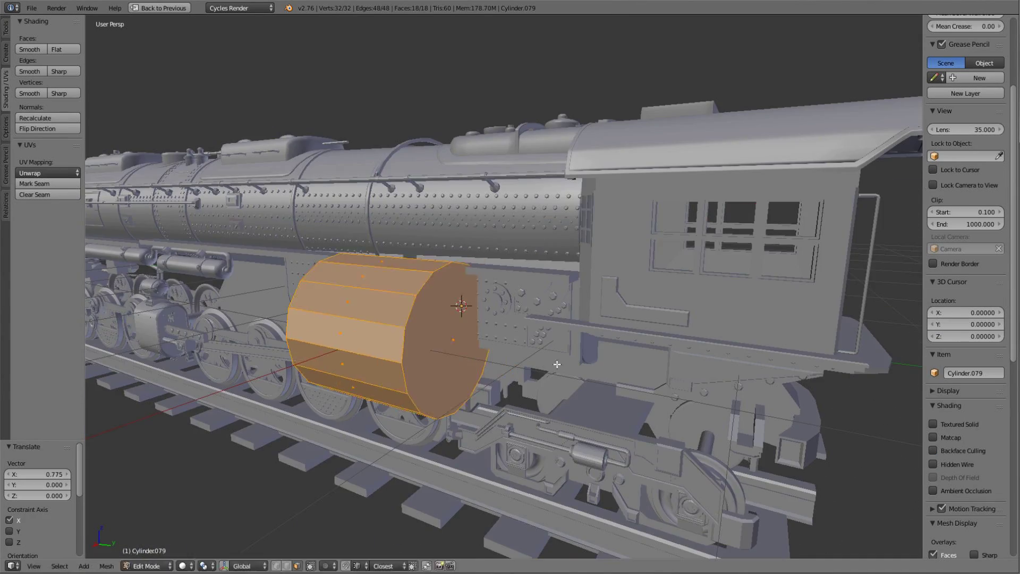
key(s)
click(457, 357)
- Delete half the cylinder's vertices and fill the open edge with a face
key(KP_3)
key(KP_Decimal)
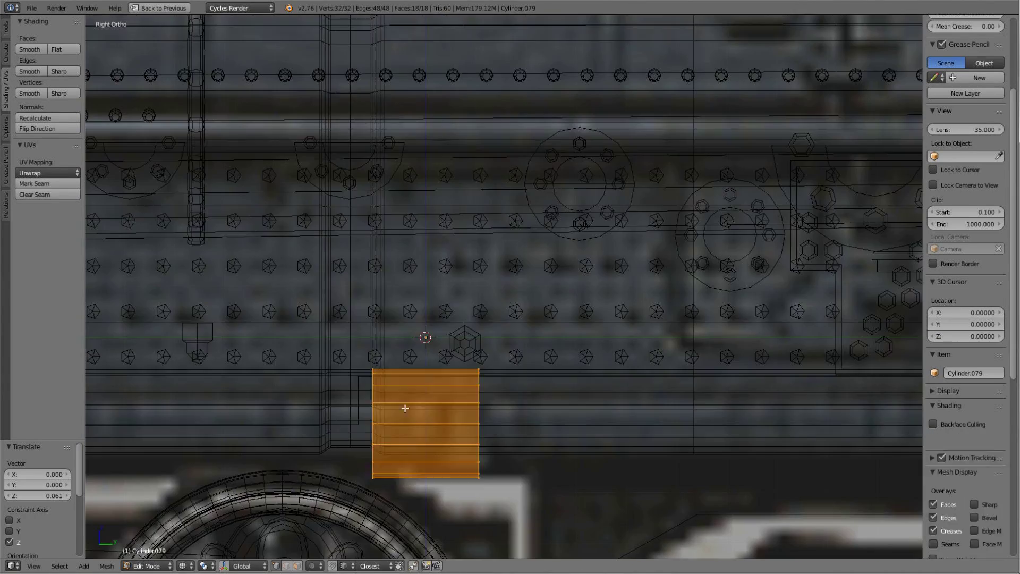
key(x)
click(523, 392)
middle_drag(524, 391, 469, 431)
key(f)
key(a)
key(f)
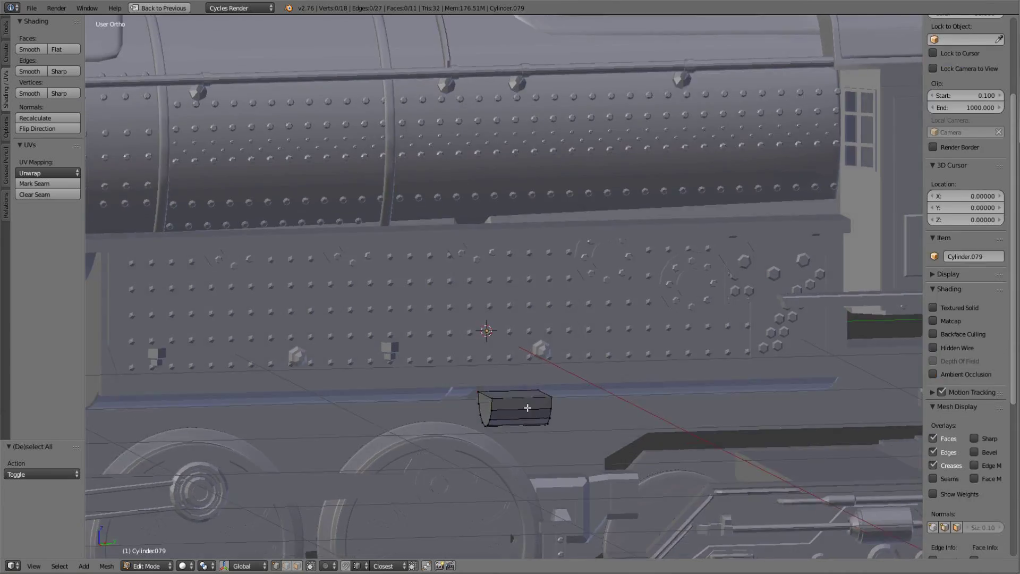
- Lower the half-cylinder along Z and stretch one end along Y
middle_drag(554, 401, 640, 348)
key(g)
key(z)
click(640, 341)
key(z)
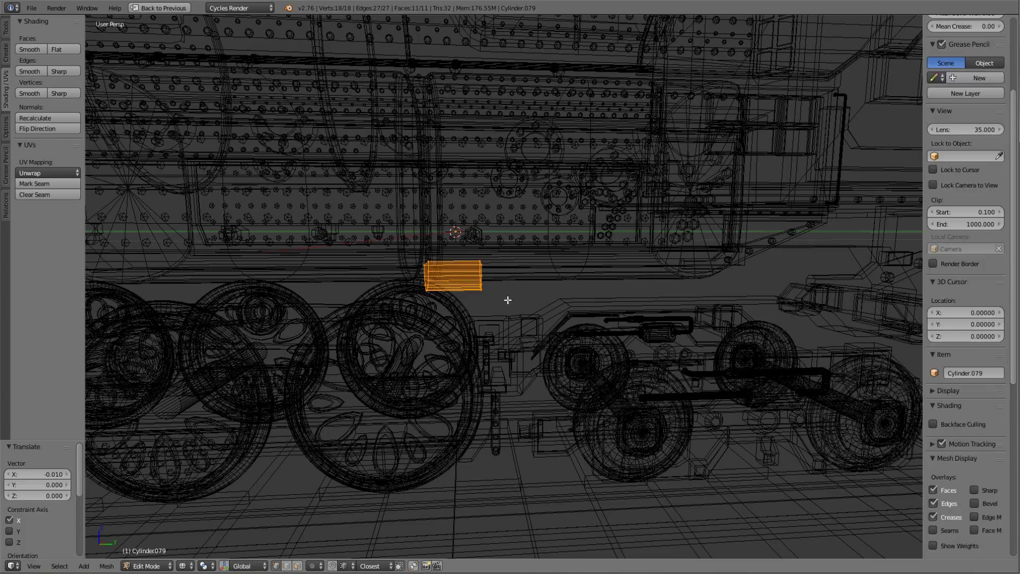
key(a)
middle_drag(506, 296, 547, 303)
key(z)
key(g)
key(y)
click(668, 317)
- Shift the bracket part along X and scale the half-cylinder
middle_drag(668, 317, 667, 305)
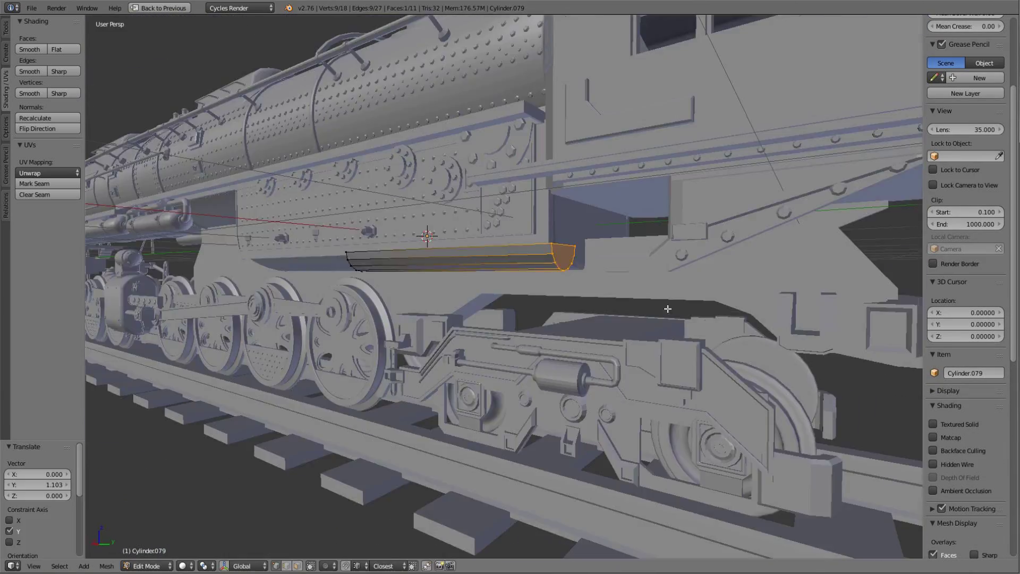
key(z)
key(z)
middle_drag(609, 244, 560, 291)
key(g)
key(x)
click(560, 292)
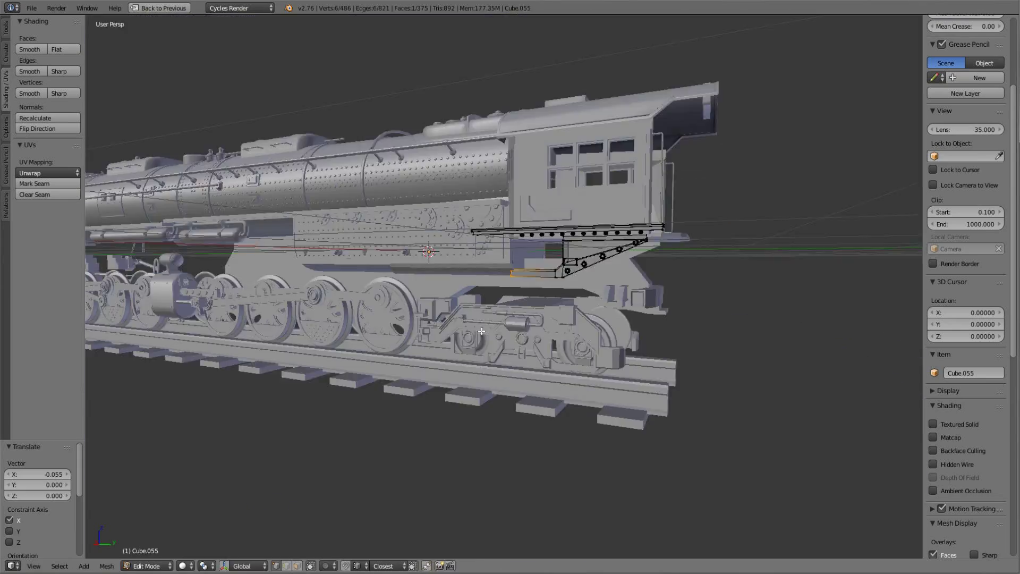
key(s)
- Select the bracket piece and scale it vertically, selecting a face loop
key(z)
click(544, 313)
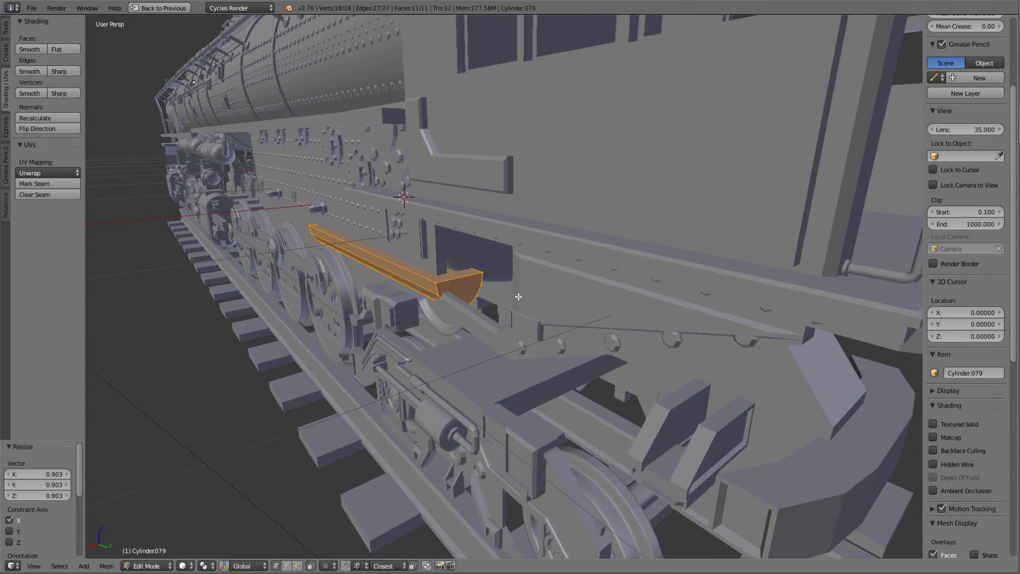
key(Tab)
right_click(543, 313)
- Move the bracket's bottom edge vertically
key(Tab)
key(a)
middle_drag(543, 313, 576, 332)
key(z)
key(b)
drag(576, 332, 455, 237)
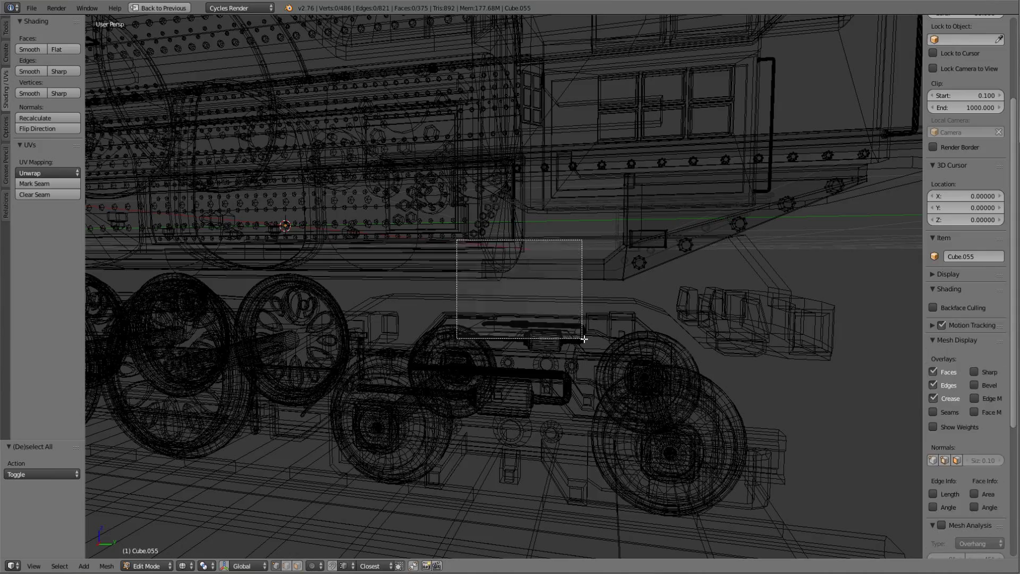
key(z)
key(Tab)
key(Tab)
middle_drag(455, 237, 583, 311)
key(a)
right_click(589, 306)
key(g)
key(z)
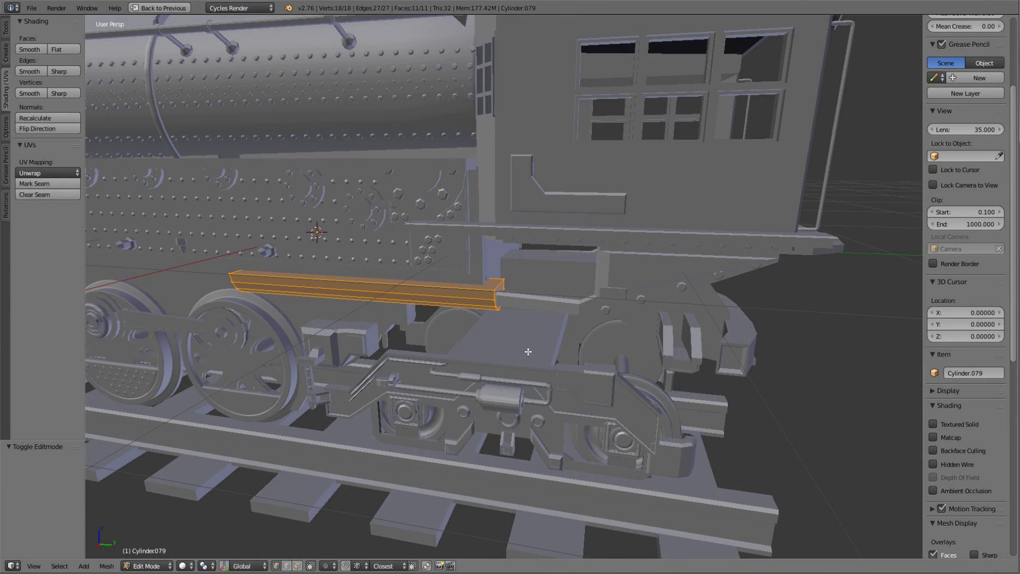
- Extend the bar by moving the half-cylinder's end face along Y
scroll(514, 333, down, 5)
key(a)
right_click(471, 298)
key(g)
key(y)
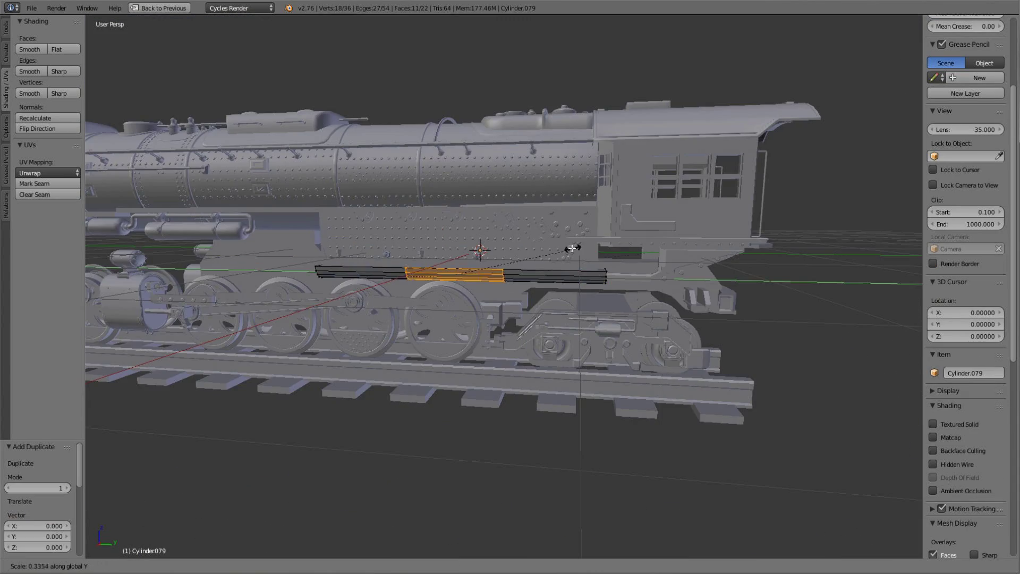
scroll(611, 262, down, 5)
- Duplicate the strap band and place the copy further along the bar on Y
key(shift+d)
key(y)
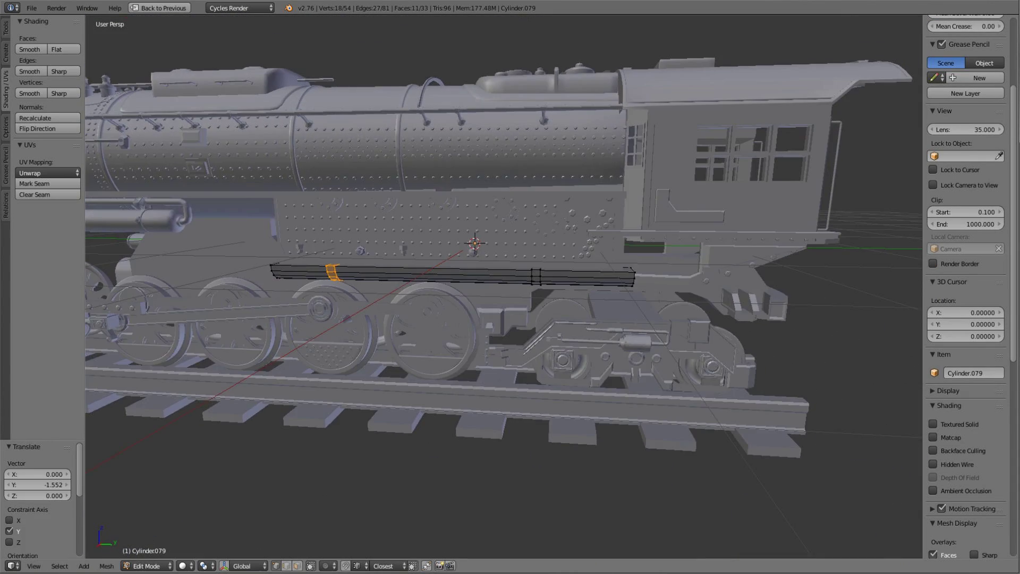
key(shift+d)
key(y)
click(479, 261)
- Add a scaled cube at the strap band's position and select a side face
scroll(420, 272, up, 5)
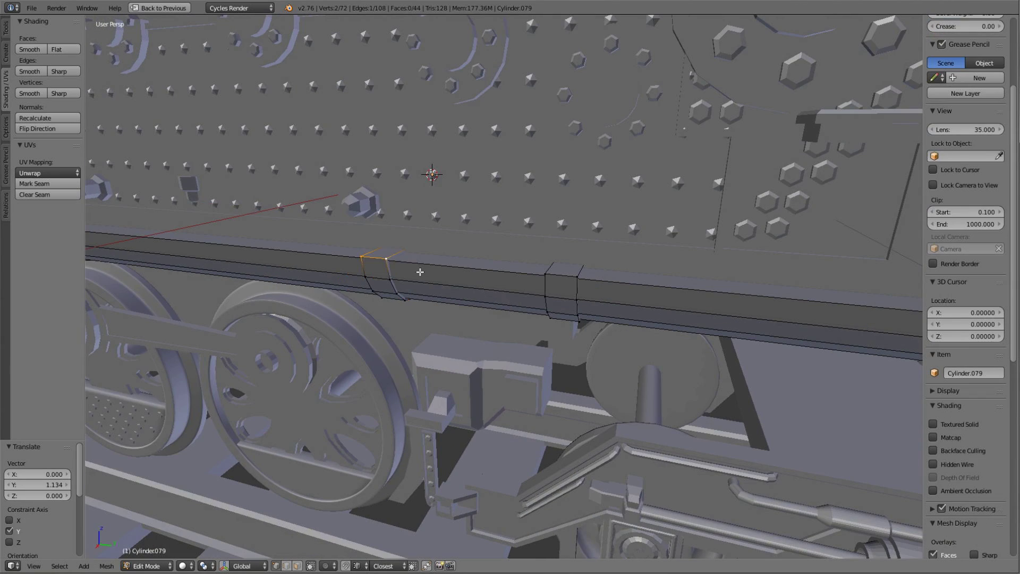
click(408, 261)
scroll(479, 266, up, 5)
key(s)
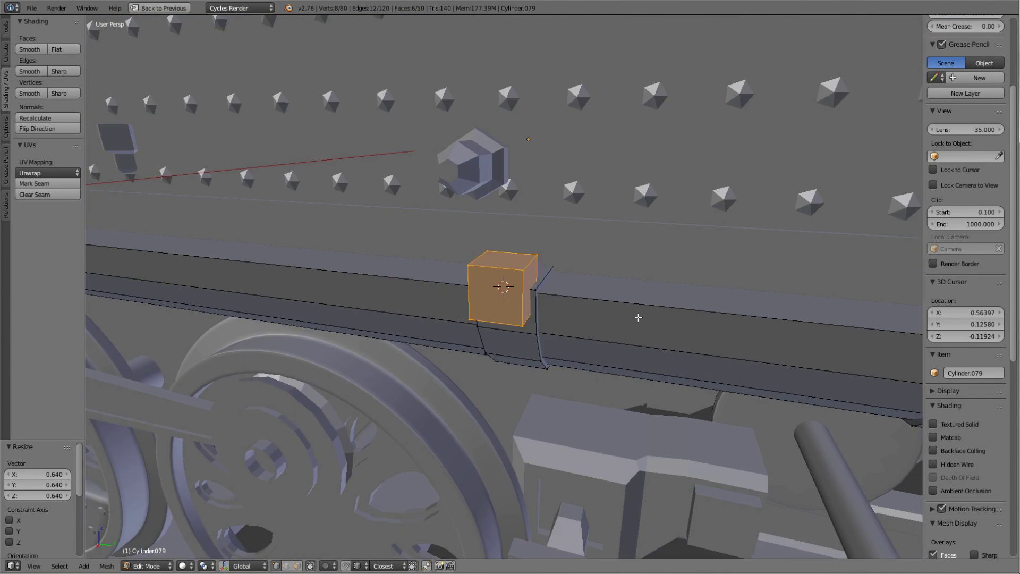
mouse_move(478, 266)
middle_down()
mouse_move(515, 288)
mouse_move(519, 237)
middle_up()
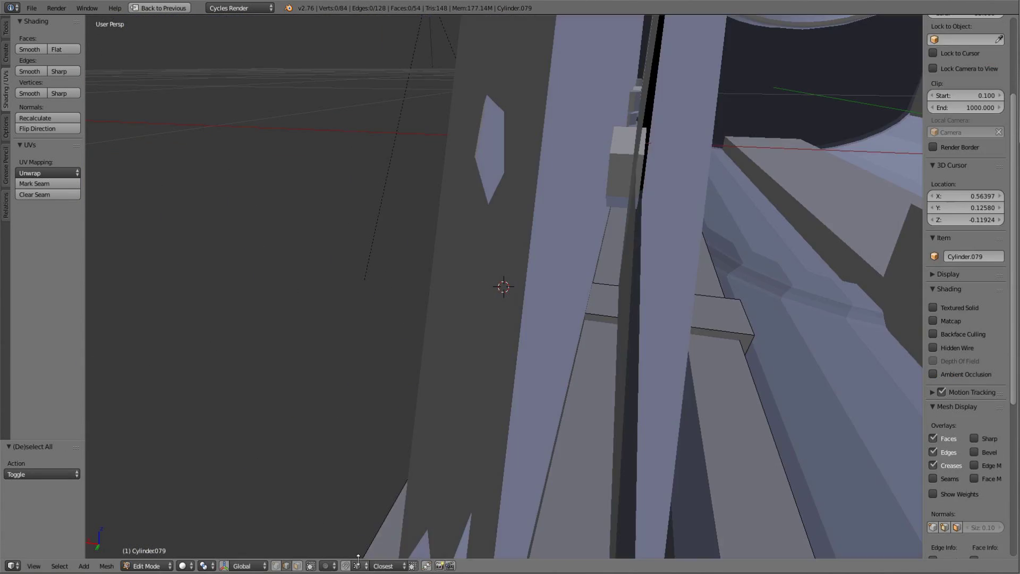
key(z)
right_click(519, 237)
key(z)
- Extrude the cube's side face and inset the faces to shape the bracket
key(e)
click(549, 335)
key(a)
middle_drag(550, 334, 409, 331)
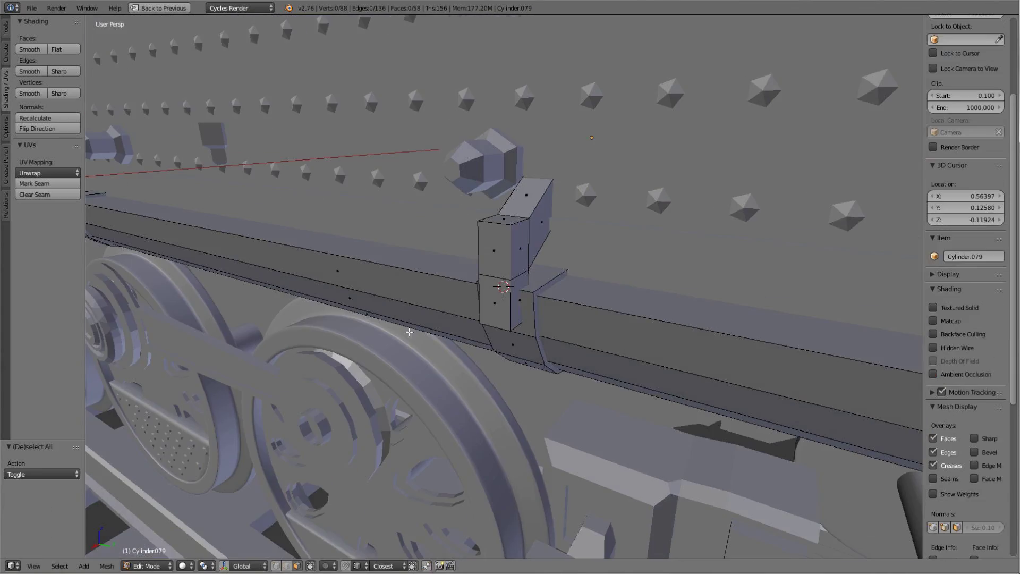
click(653, 287)
mouse_move(653, 287)
middle_down()
mouse_move(547, 277)
mouse_move(574, 262)
middle_up()
middle_drag(621, 291, 495, 325)
key(i)
click(615, 305)
key(a)
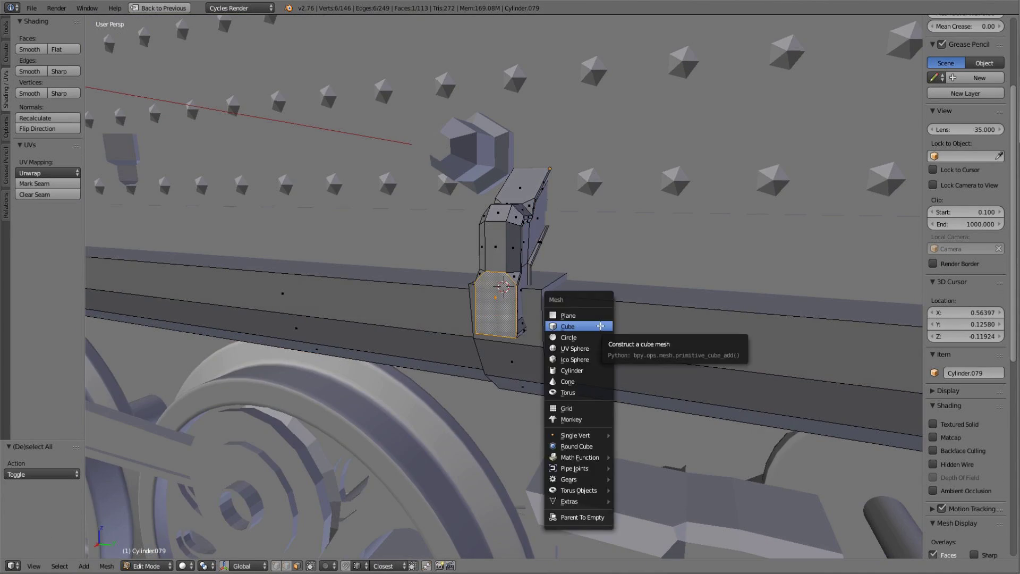
- Add a smaller side cube and move it along X as a bracket arm
click(600, 326)
key(s)
click(530, 334)
key(g)
key(x)
click(772, 411)
key(a)
mouse_move(772, 410)
middle_down()
mouse_move(435, 346)
mouse_move(658, 317)
mouse_move(636, 387)
mouse_move(544, 414)
middle_up()
click(461, 346)
key(a)
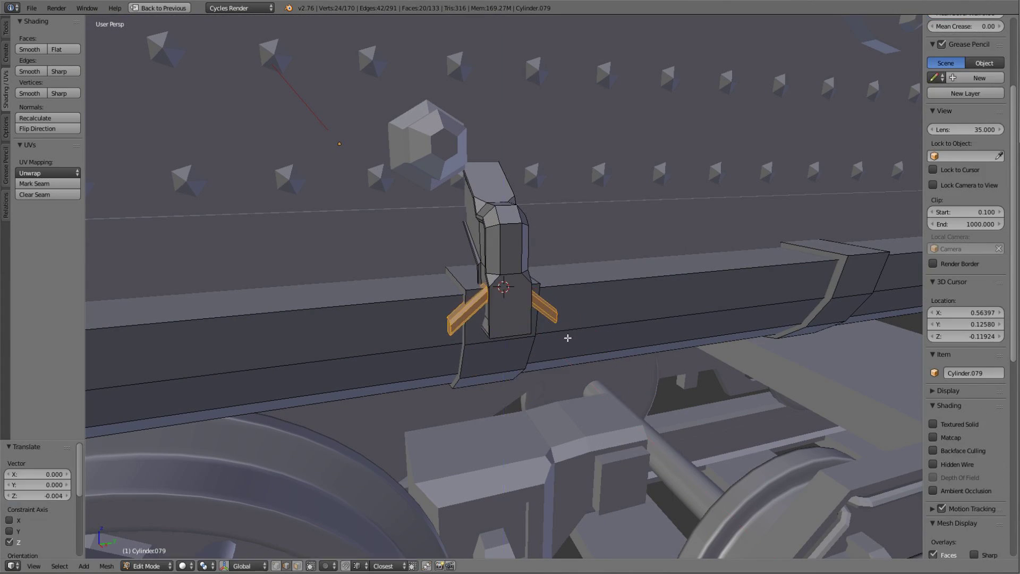
- Select the whole bracket and place a copy further along the bar on Y
scroll(567, 338, down, 5)
scroll(568, 338, up, 3)
key(ctrl+l)
scroll(567, 338, down, 3)
key(shift+d)
key(y)
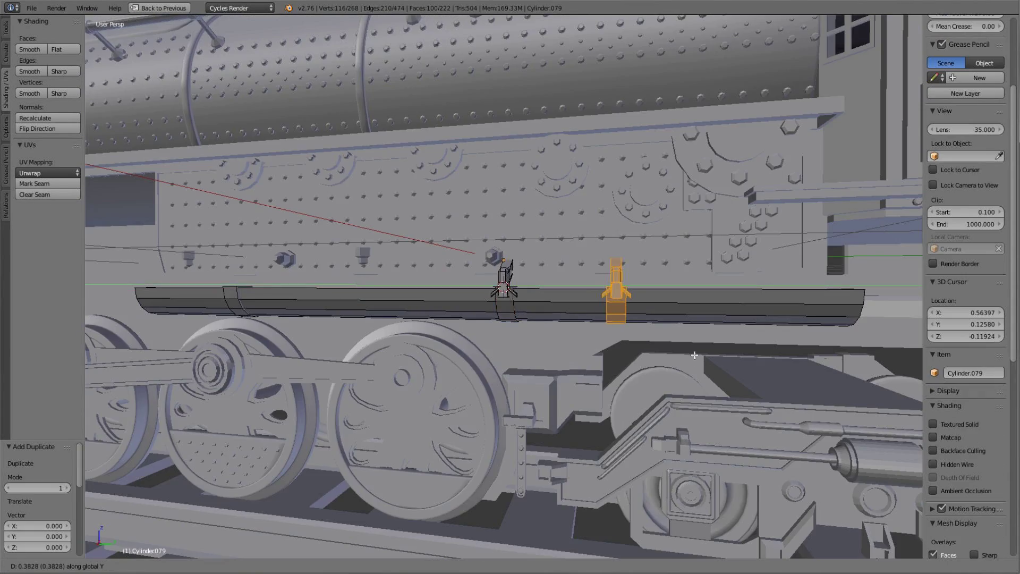
click(904, 303)
scroll(528, 296, up, 3)
- Orbit to a side view of the bar and select a strap's connected geometry
scroll(528, 296, down, 5)
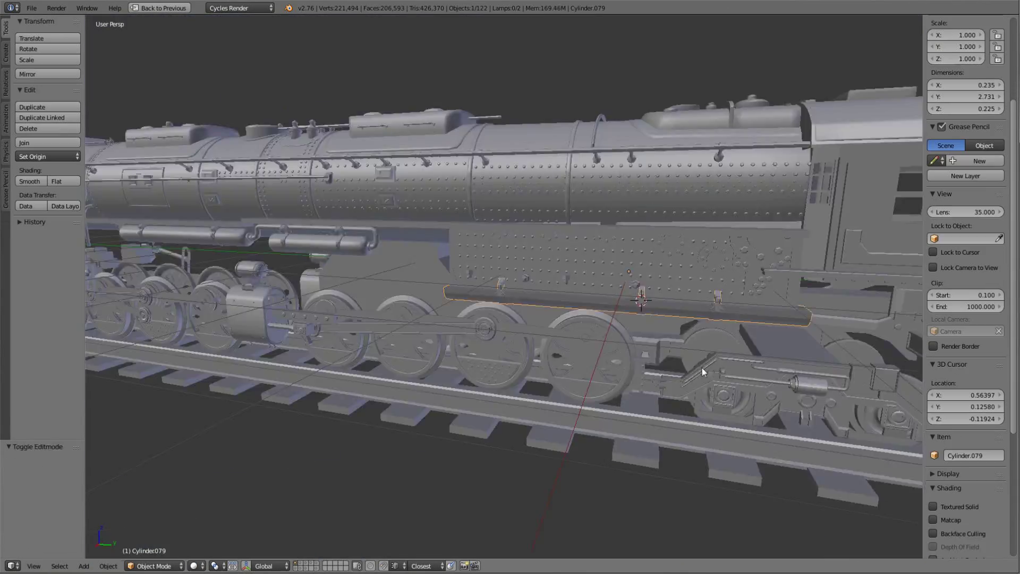
middle_drag(528, 296, 610, 358)
scroll(543, 292, up, 3)
scroll(542, 241, down, 5)
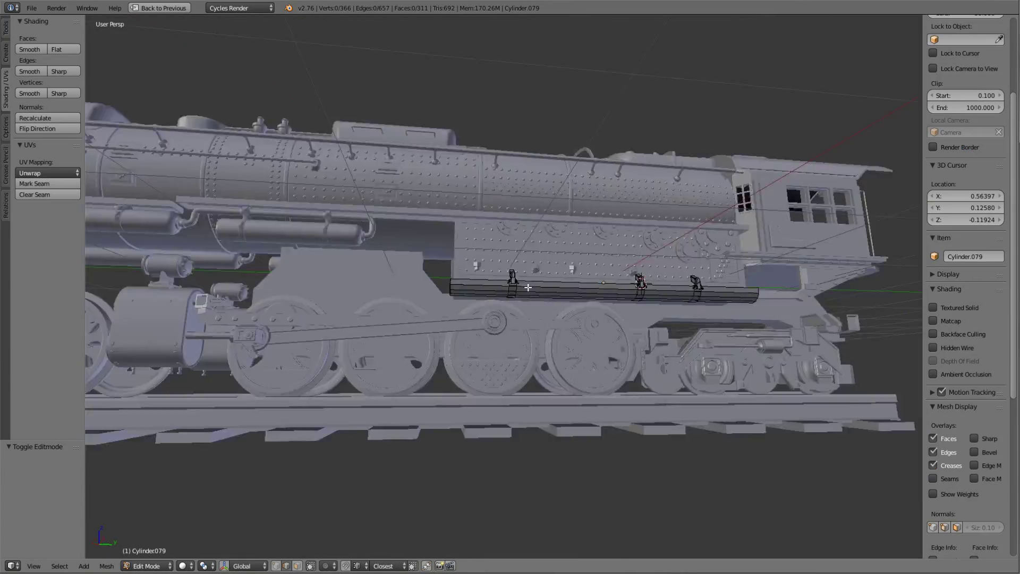
scroll(541, 240, up, 3)
middle_drag(541, 241, 556, 267)
scroll(556, 268, up, 3)
key(a)
key(l)
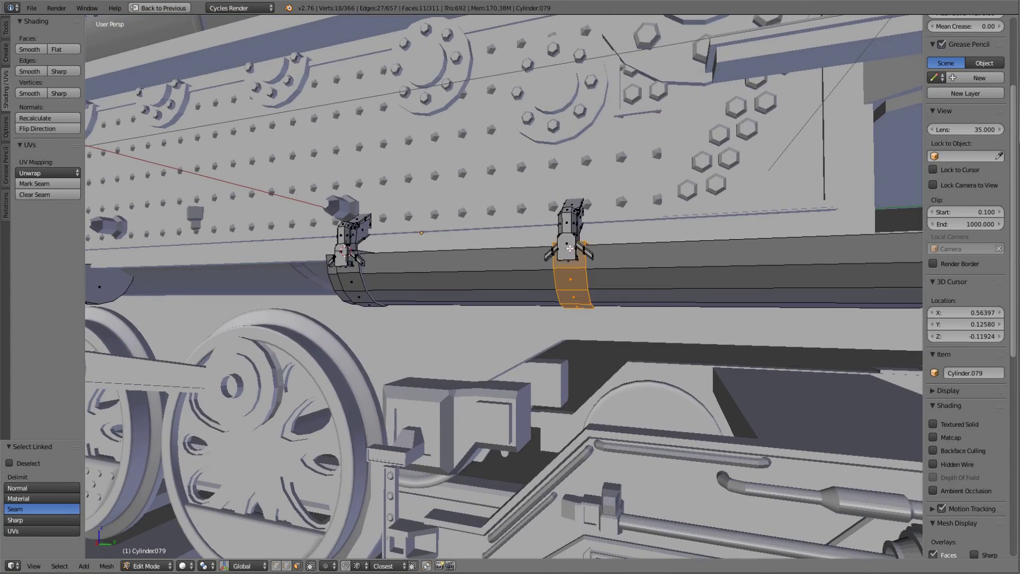
scroll(558, 268, down, 4)
- Duplicate the bar with its straps and brackets further forward along Y
click(573, 302)
key(z)
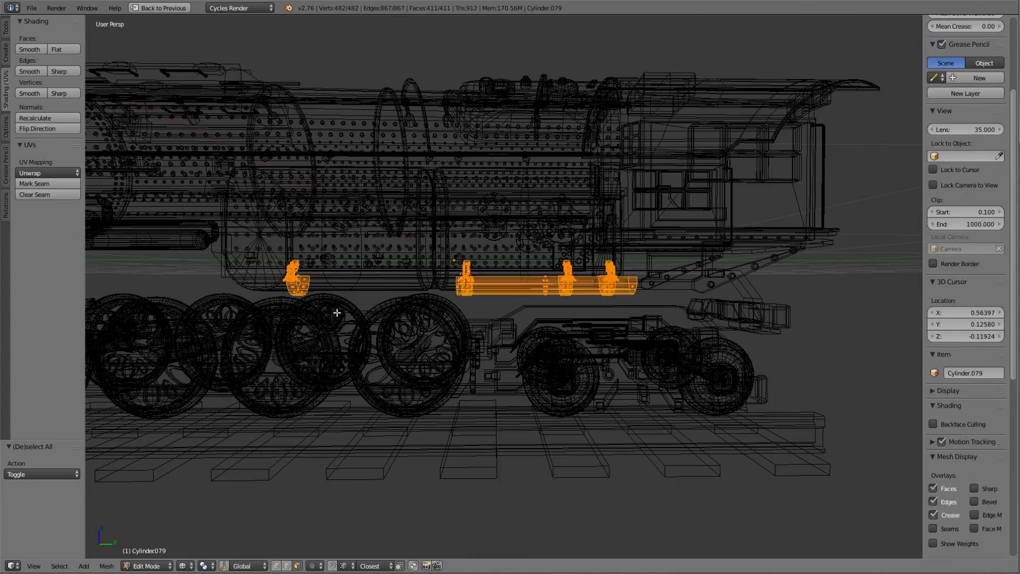
key(z)
key(a)
click(460, 332)
scroll(460, 332, up, 3)
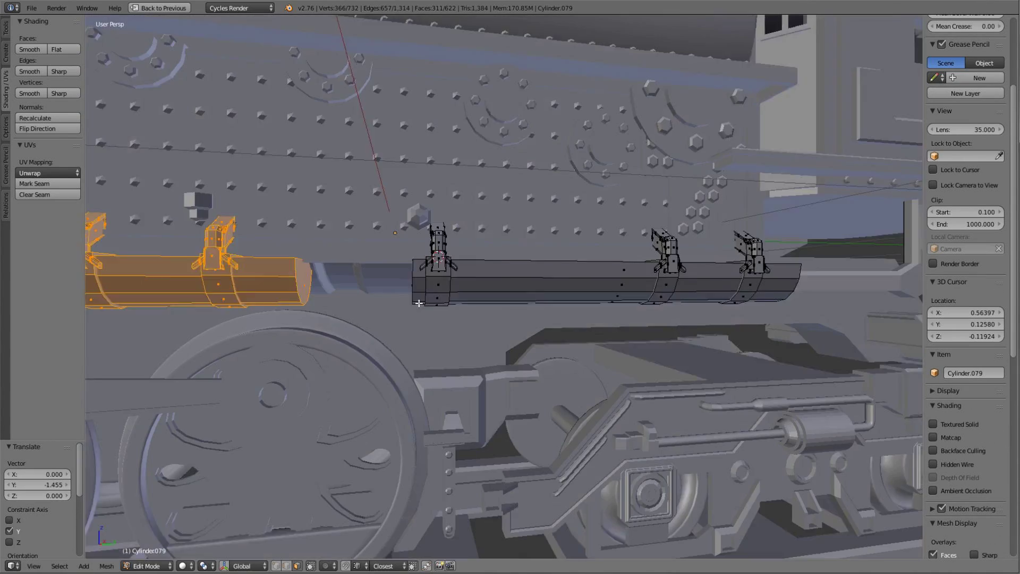
- Return to Object Mode and preview the locomotive with rendered shading
key(a)
key(Tab)
scroll(559, 379, down, 4)
key(shift+z)
key(shift+z)
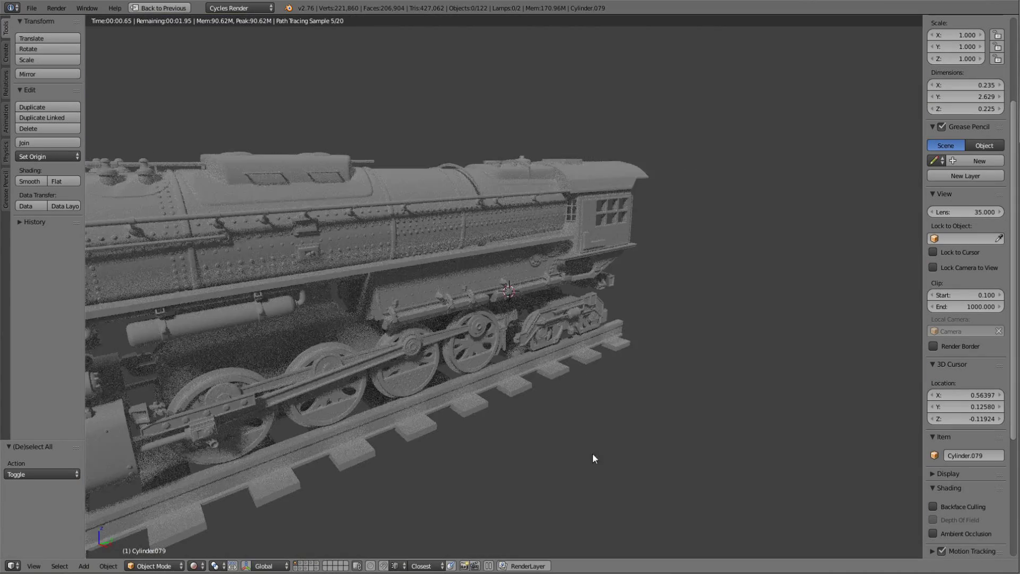
scroll(592, 453, up, 3)
scroll(656, 304, up, 3)
right_click(655, 305)
key(Tab)
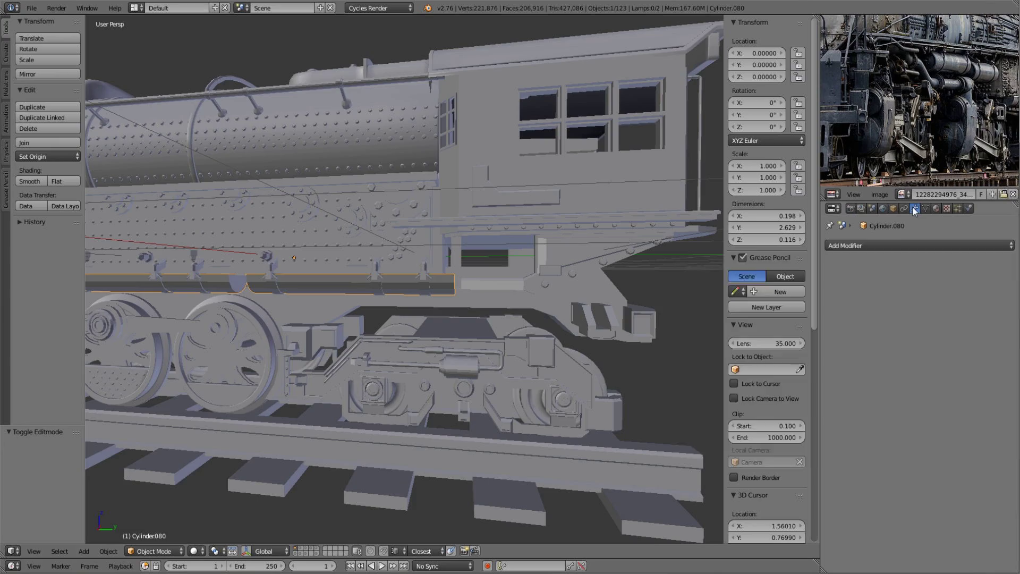
- Give the new bar a Subdivision Surface modifier and inspect the locomotive's rear
click(903, 245)
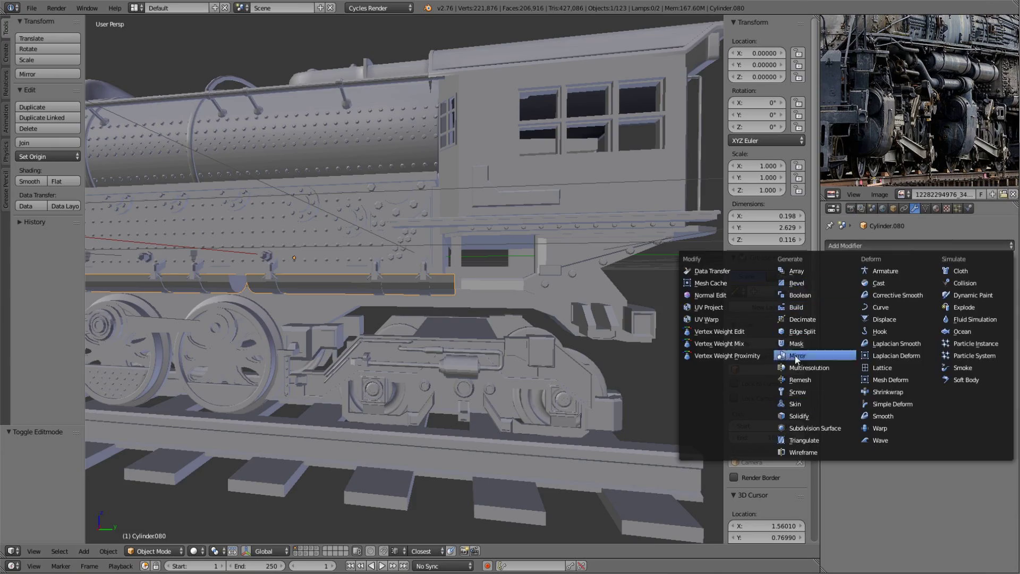
click(799, 359)
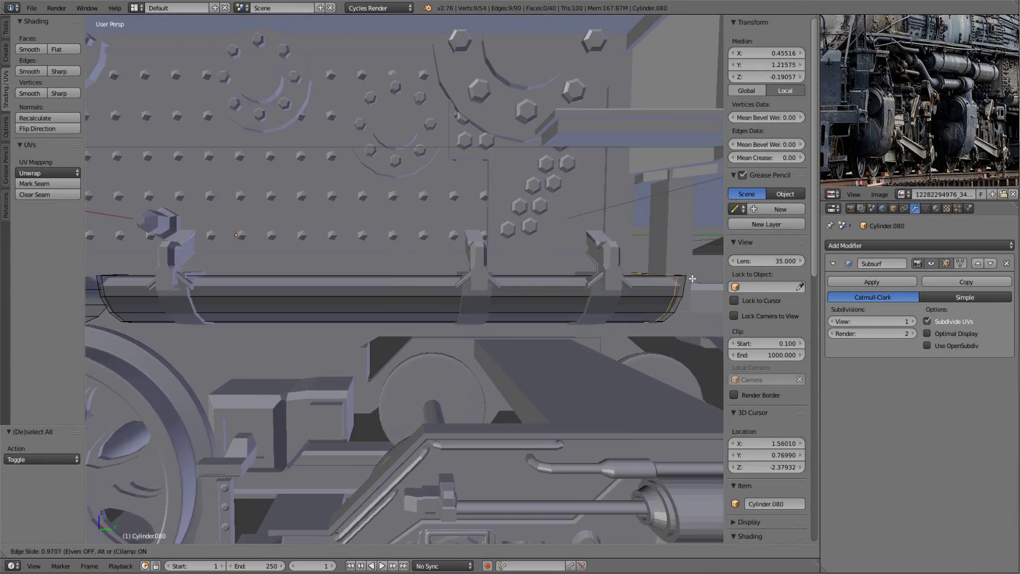
key(a)
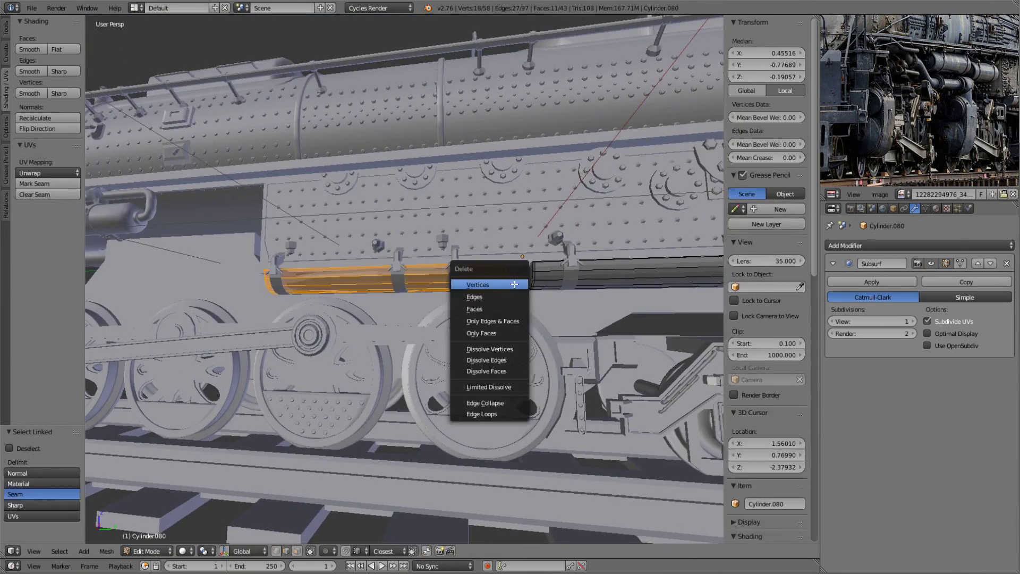
mouse_move(438, 293)
middle_down()
mouse_move(431, 286)
mouse_move(475, 323)
middle_up()
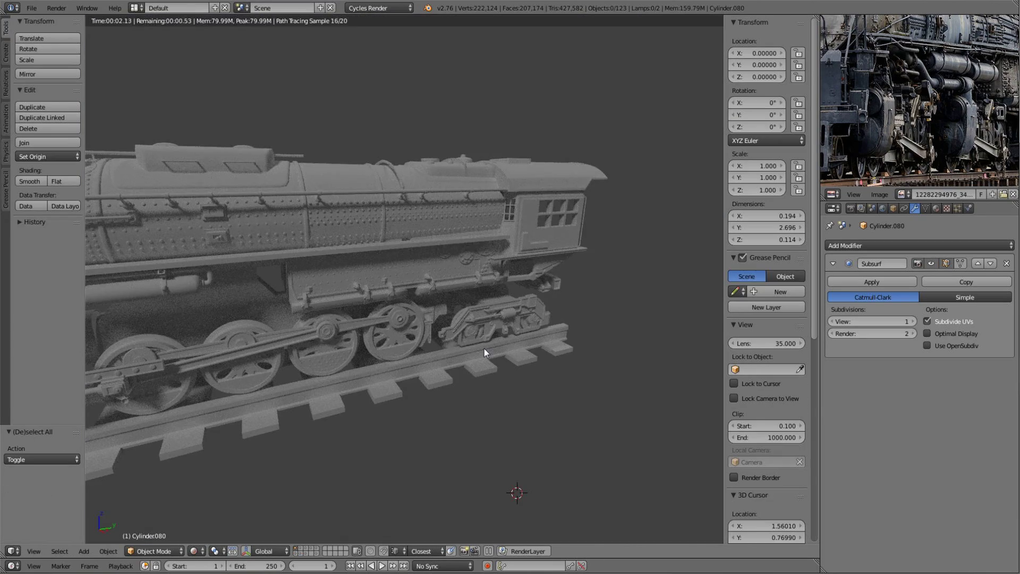
mouse_move(483, 349)
middle_down()
mouse_move(477, 279)
mouse_move(406, 273)
mouse_move(473, 304)
mouse_move(383, 308)
middle_up()
scroll(388, 295, up, 1)
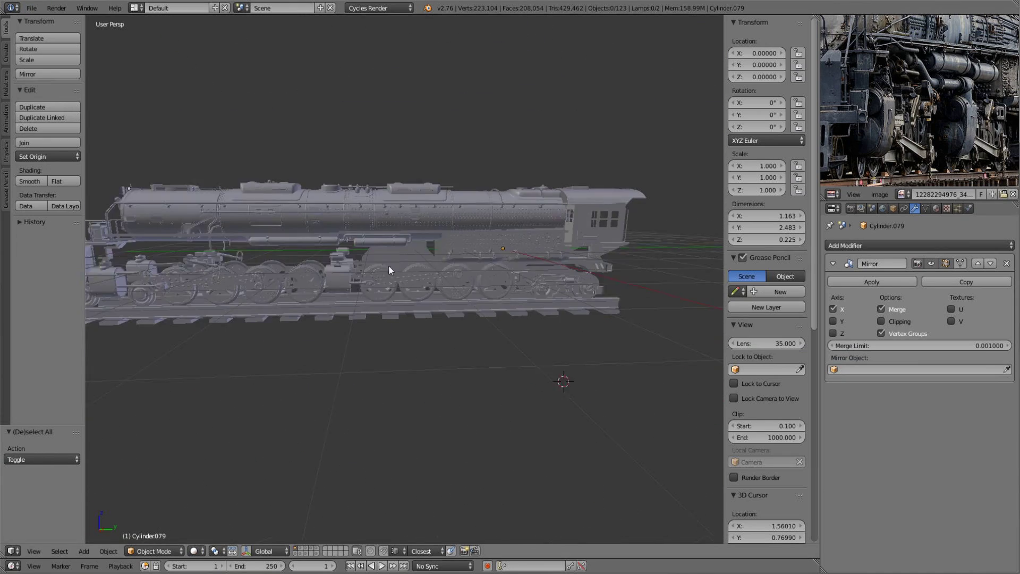
middle_drag(544, 281, 277, 164)
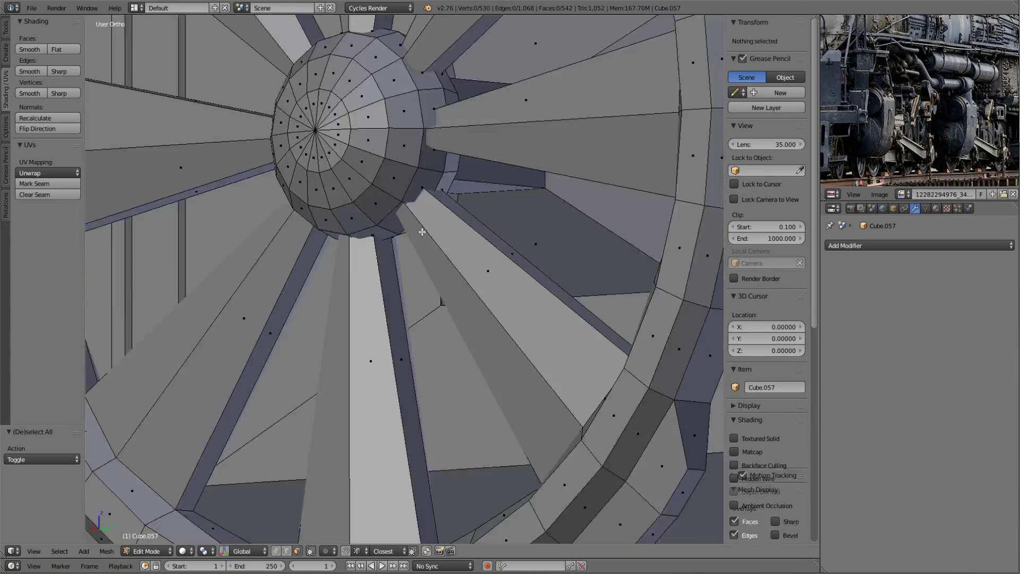
- Hide the handwheel hub and snap the 3D cursor to the selection
key(l)
key(h)
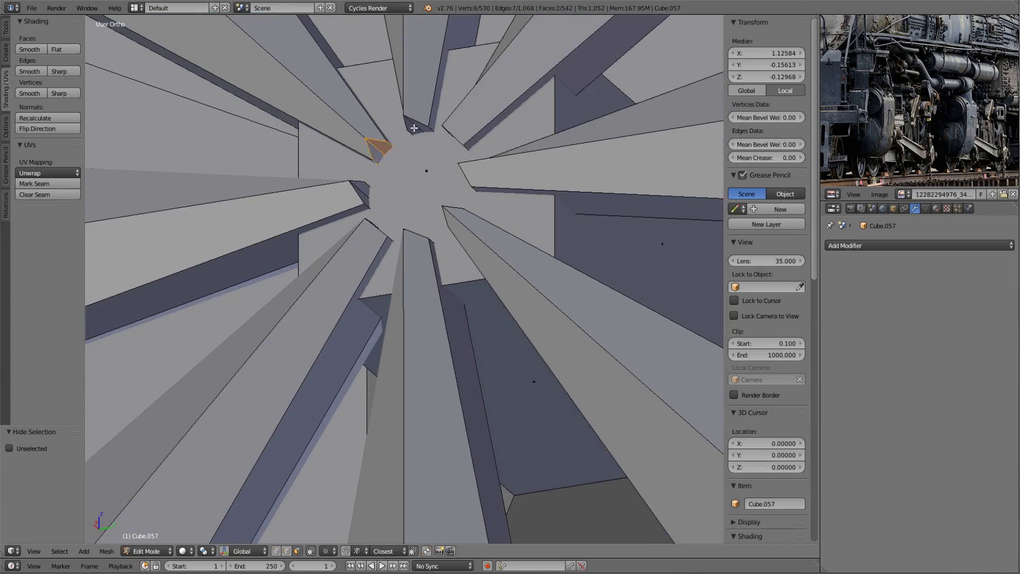
key(shift+s)
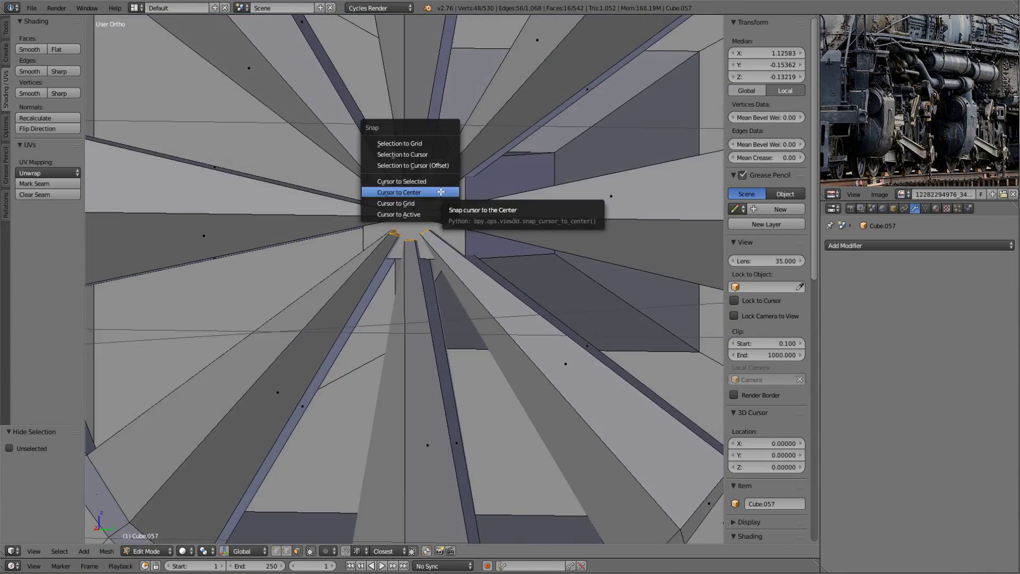
click(419, 181)
scroll(451, 239, down, 5)
scroll(462, 285, down, 5)
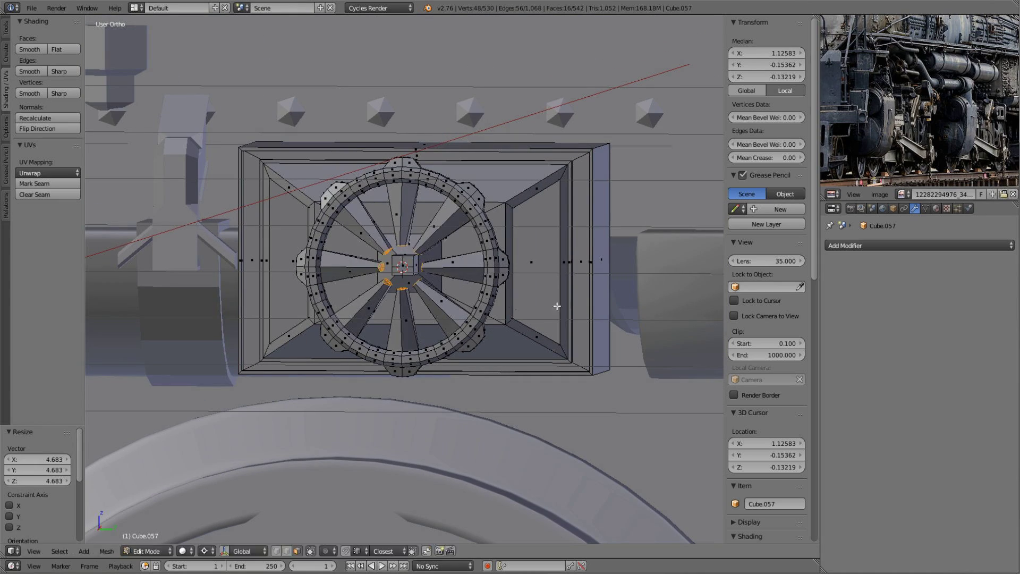
scroll(506, 282, up, 4)
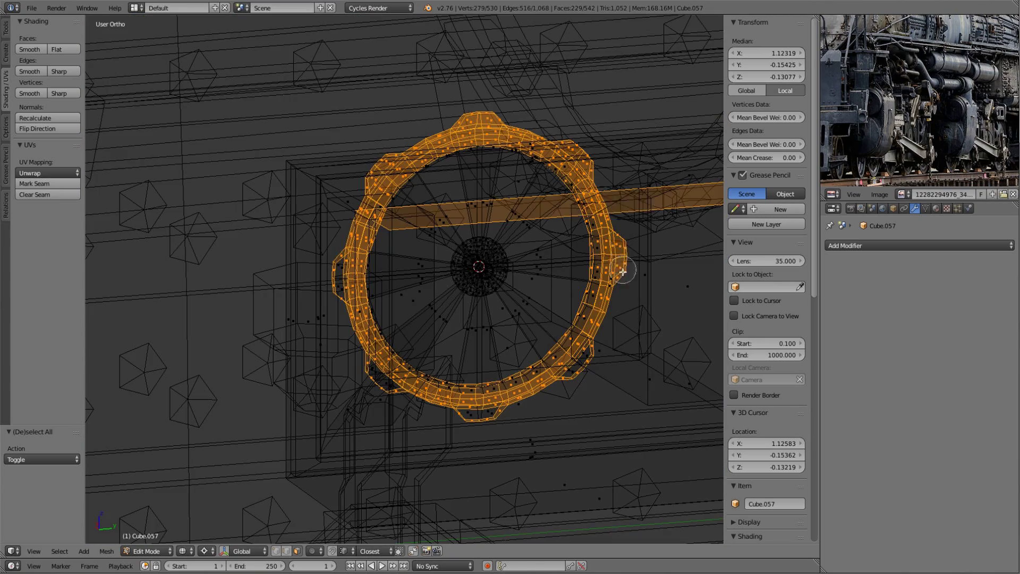
- Switch to face select and get a see-through front view of the wheel
key(z)
key(z)
mouse_move(586, 347)
middle_down()
mouse_move(466, 96)
mouse_move(547, 157)
mouse_move(404, 255)
mouse_move(377, 289)
middle_up()
key(z)
key(v)
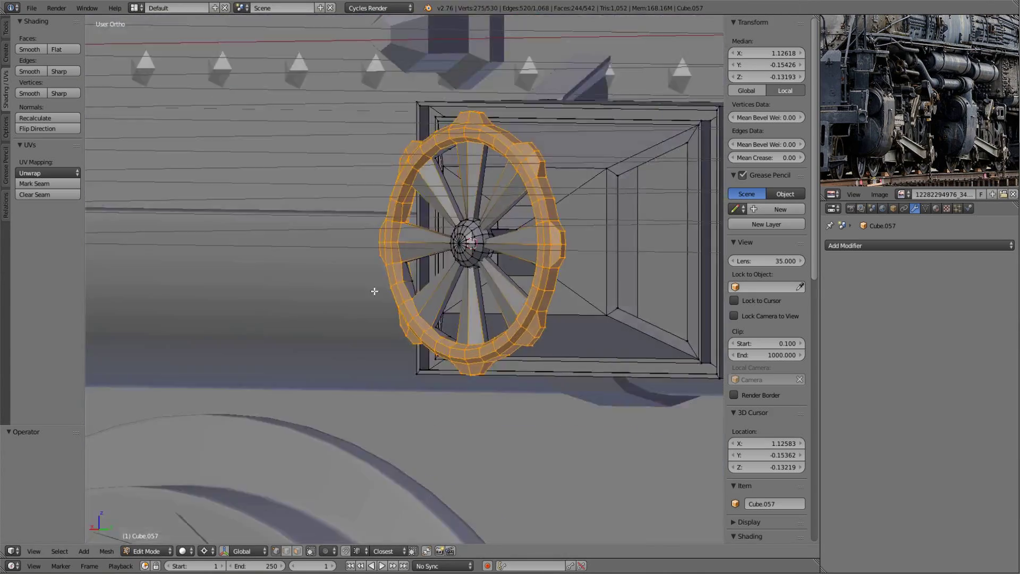
scroll(376, 289, up, 4)
click(298, 552)
middle_drag(479, 319, 583, 279)
scroll(583, 279, down, 4)
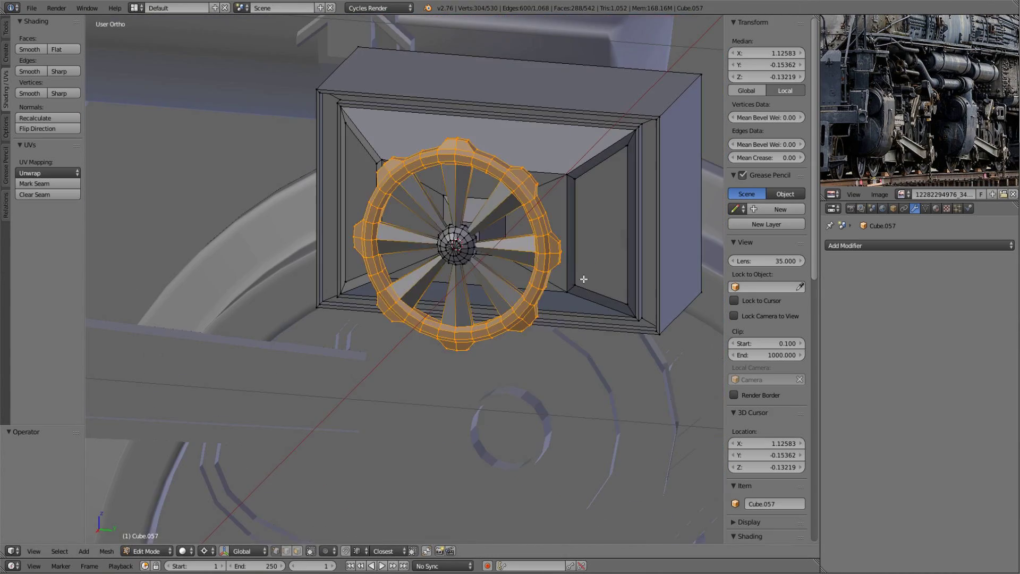
click(490, 439)
key(z)
key(z)
middle_drag(521, 221, 495, 230)
key(z)
middle_drag(372, 255, 403, 269)
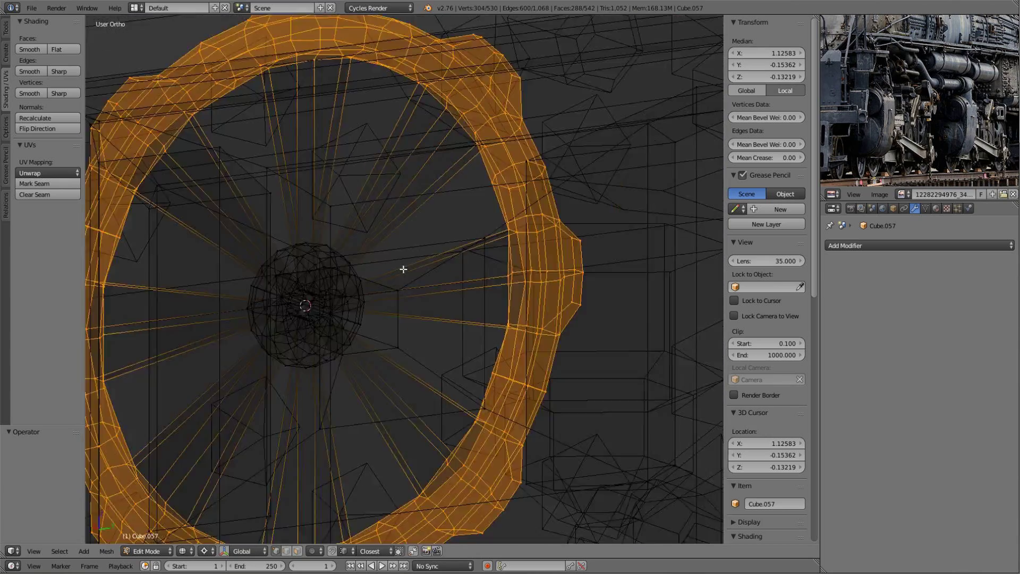
- Select the whole scalloped rim and rotate it around the hub
key(z)
scroll(376, 353, down, 4)
key(z)
key(r)
click(494, 313)
scroll(495, 313, up, 3)
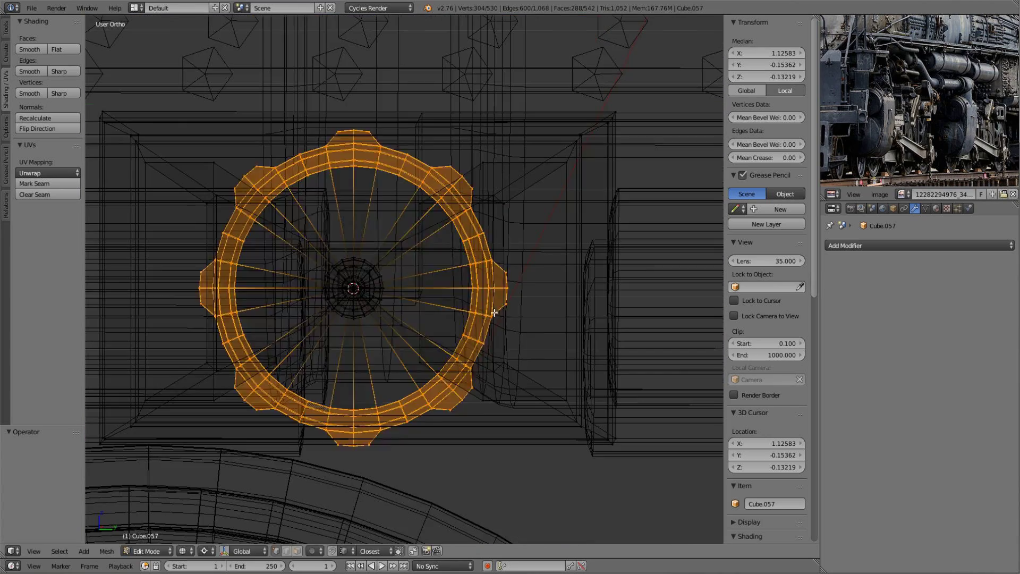
click(161, 238)
key(z)
mouse_move(161, 237)
middle_down()
mouse_move(239, 276)
mouse_move(303, 344)
mouse_move(269, 200)
mouse_move(478, 298)
middle_up()
key(a)
key(l)
key(r)
key(z)
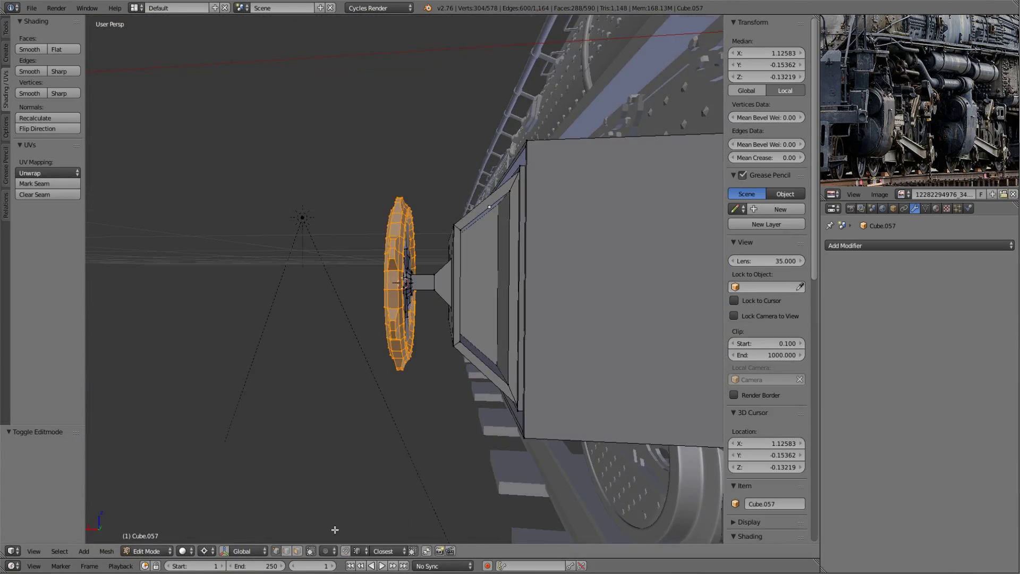
- Select all of the handwheel's geometry in see-through front orthographic view
key(a)
key(KP_1)
key(z)
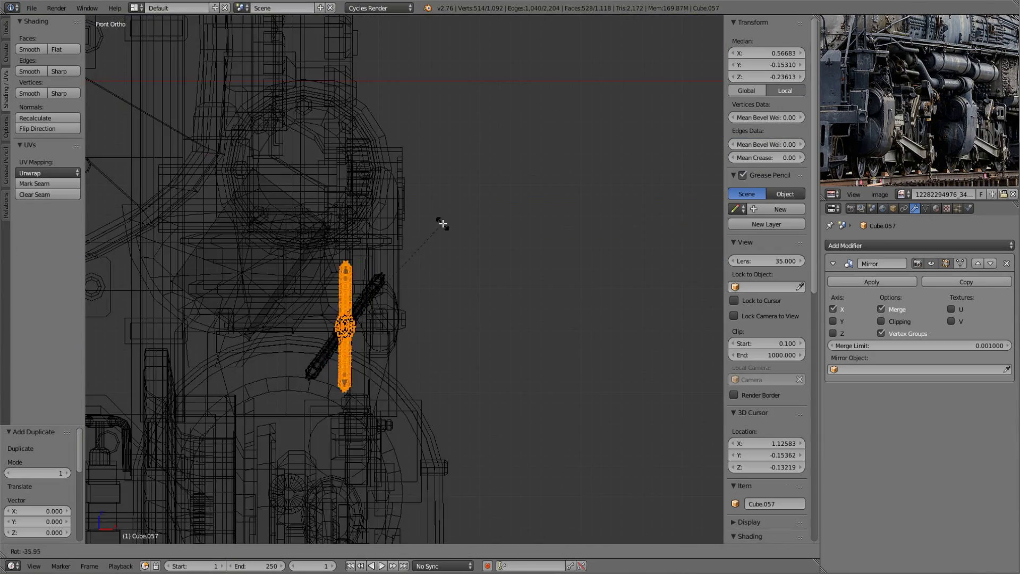
key(KP_1)
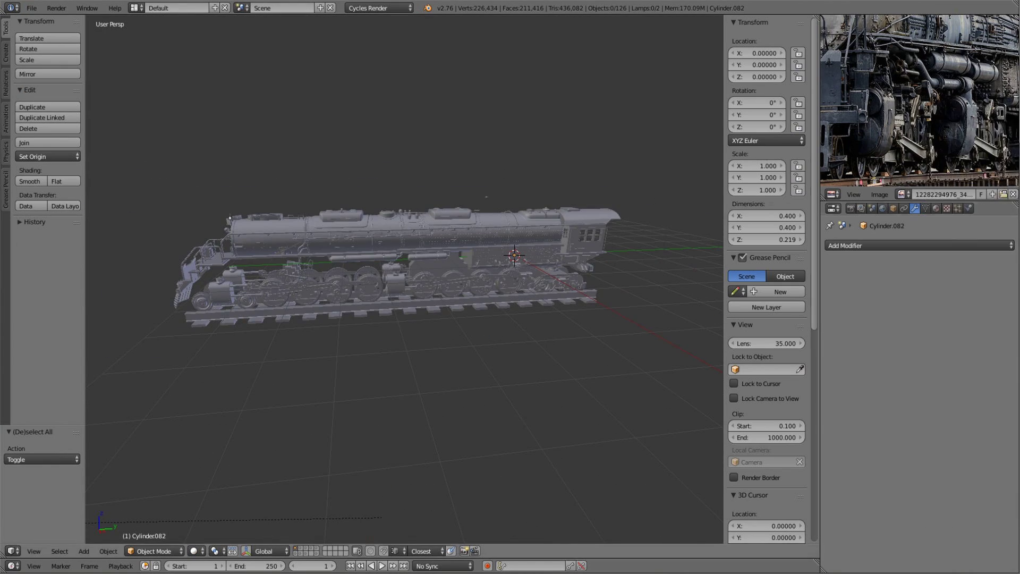
- In a maximized side view, move the small cylindrical part beside the cylinder
key(ctrl+Up)
scroll(460, 316, up, 3)
scroll(460, 316, up, 3)
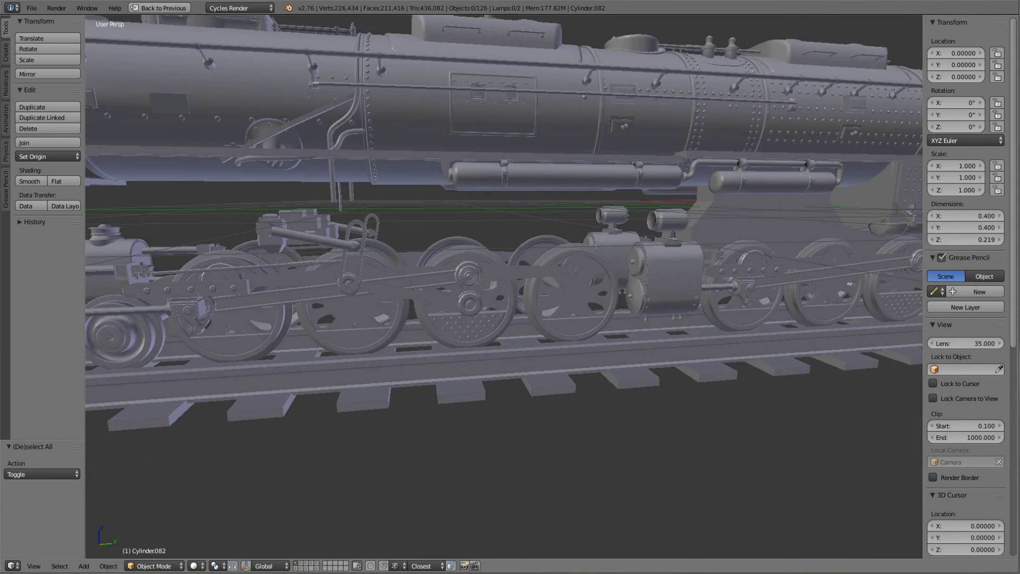
scroll(504, 287, down, 5)
right_click(561, 322)
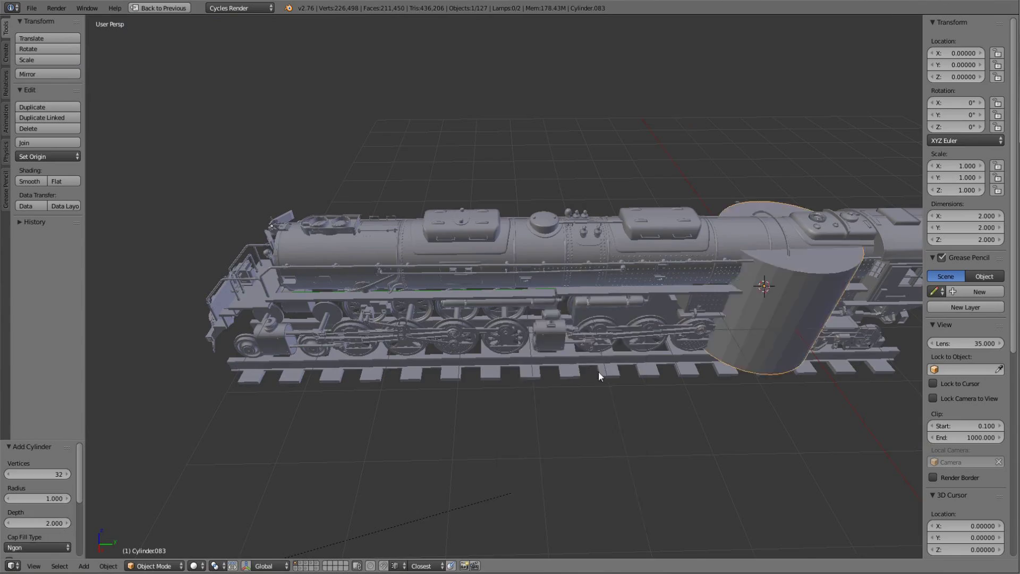
scroll(569, 383, down, 5)
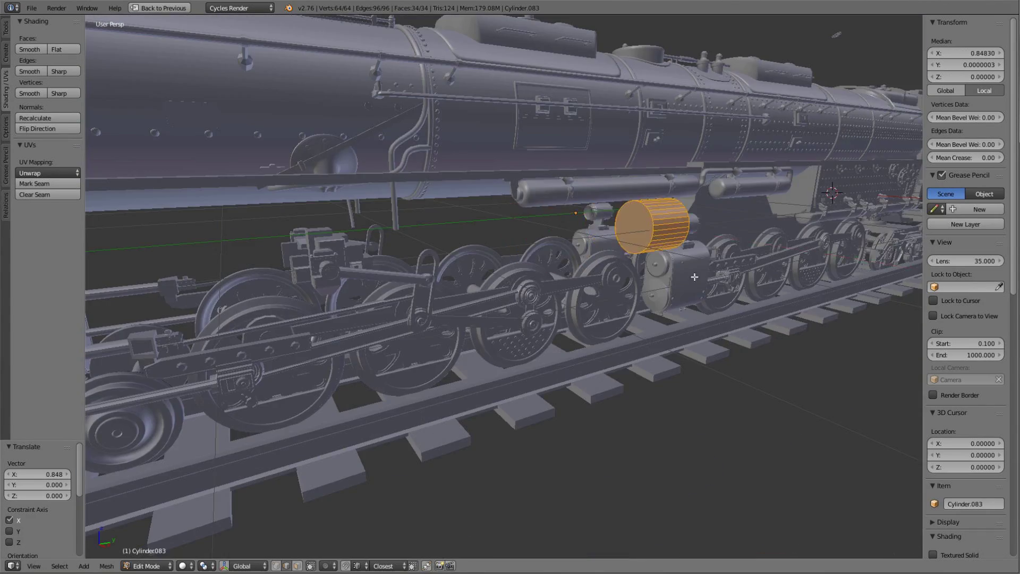
key(KP_3)
scroll(517, 224, up, 6)
key(g)
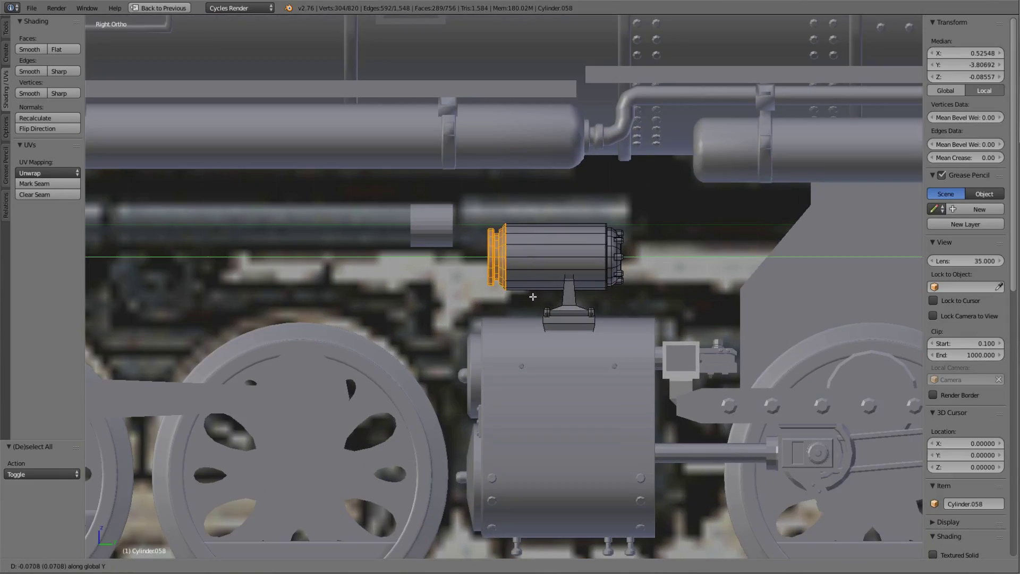
click(519, 276)
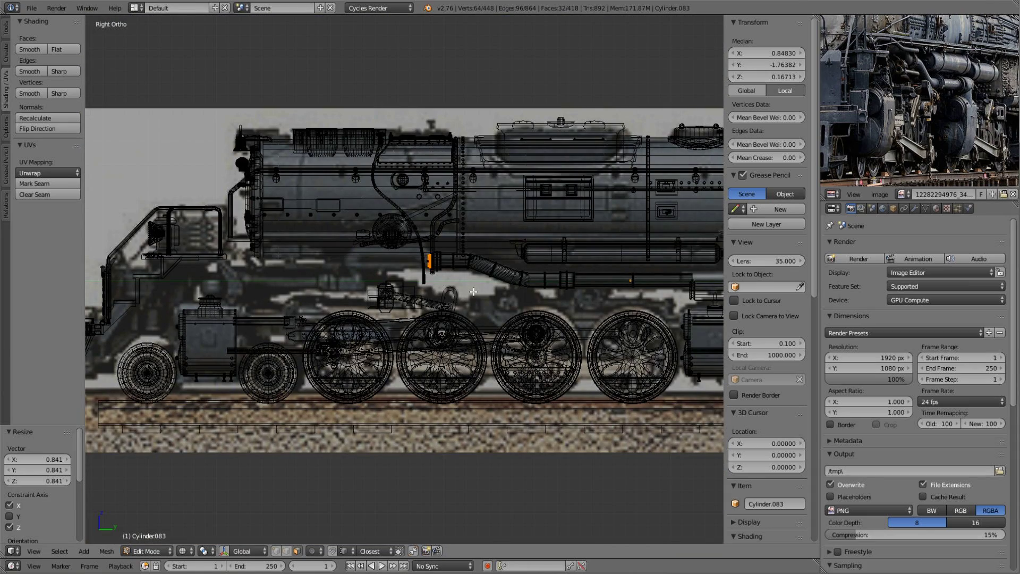
- Extrude the connecting pipe end in several sections, rotating rings to bend it downward
scroll(473, 292, up, 2)
scroll(468, 300, up, 5)
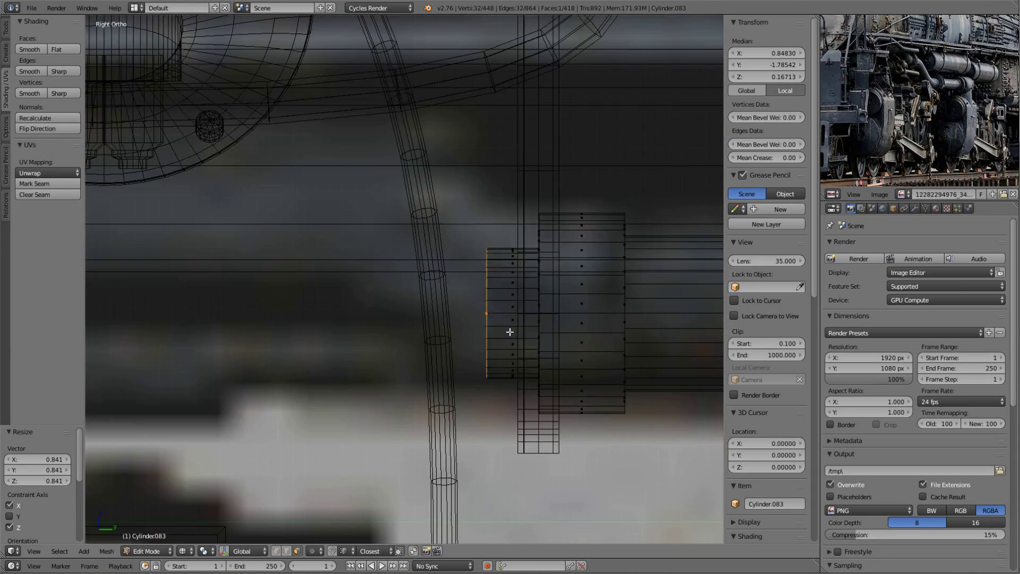
key(e)
click(462, 310)
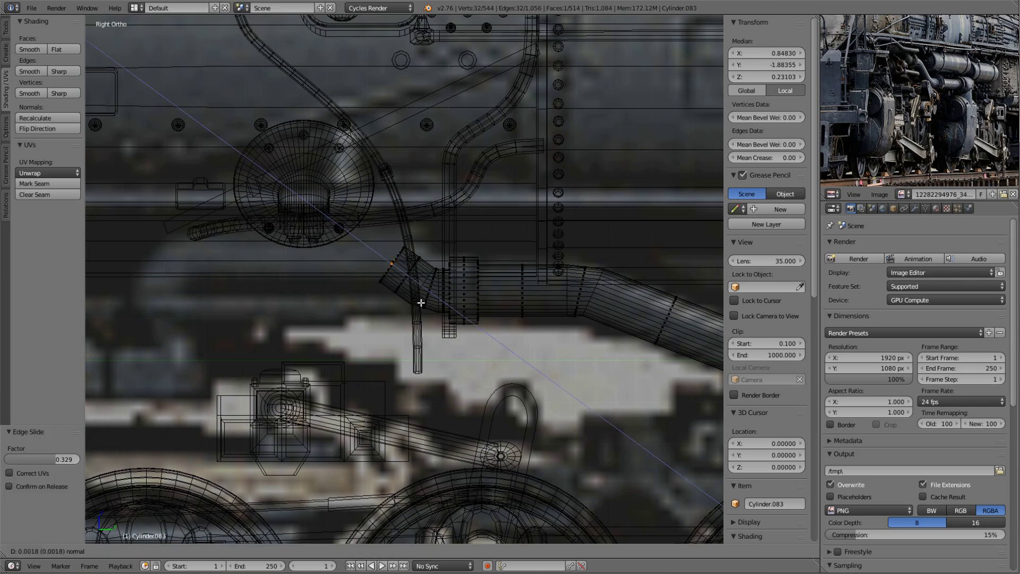
click(419, 273)
scroll(419, 273, down, 2)
key(e)
click(399, 288)
key(r)
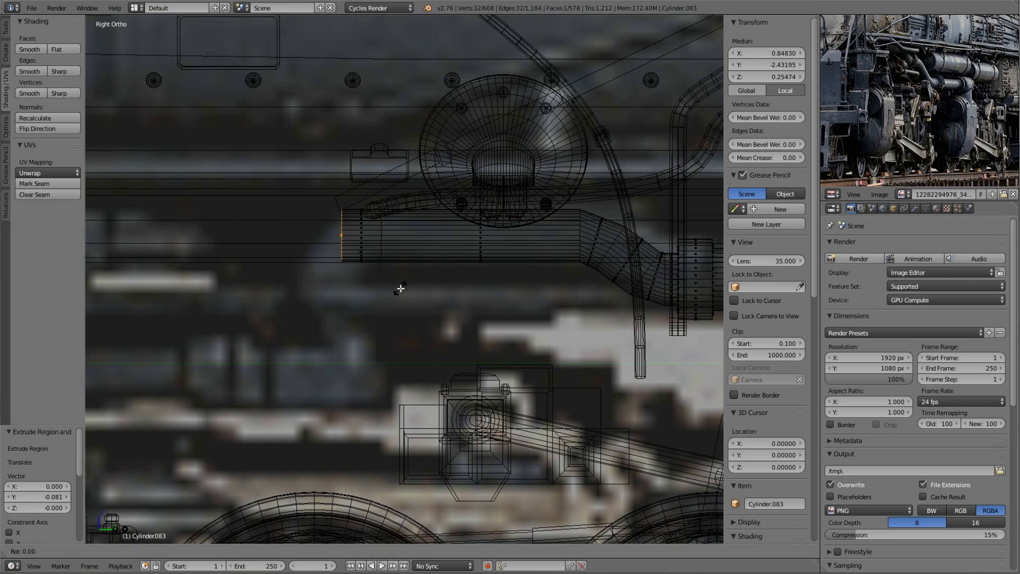
scroll(440, 313, up, 2)
key(e)
click(353, 293)
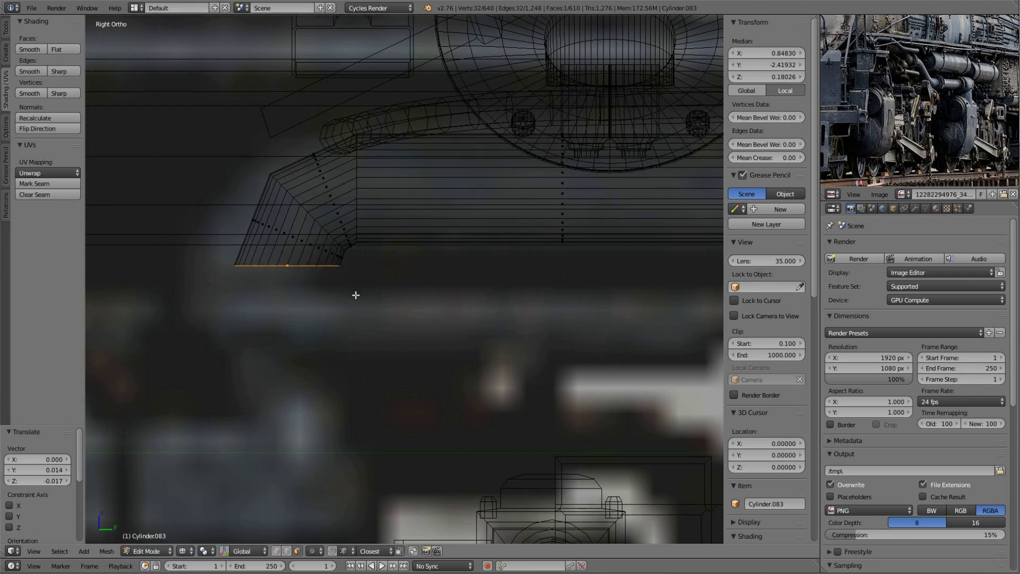
scroll(318, 384, down, 3)
- Form a flange at the pipe end with an extruded, inward-scaled ring
middle_drag(292, 282, 443, 305)
scroll(443, 306, up, 3)
key(z)
key(e)
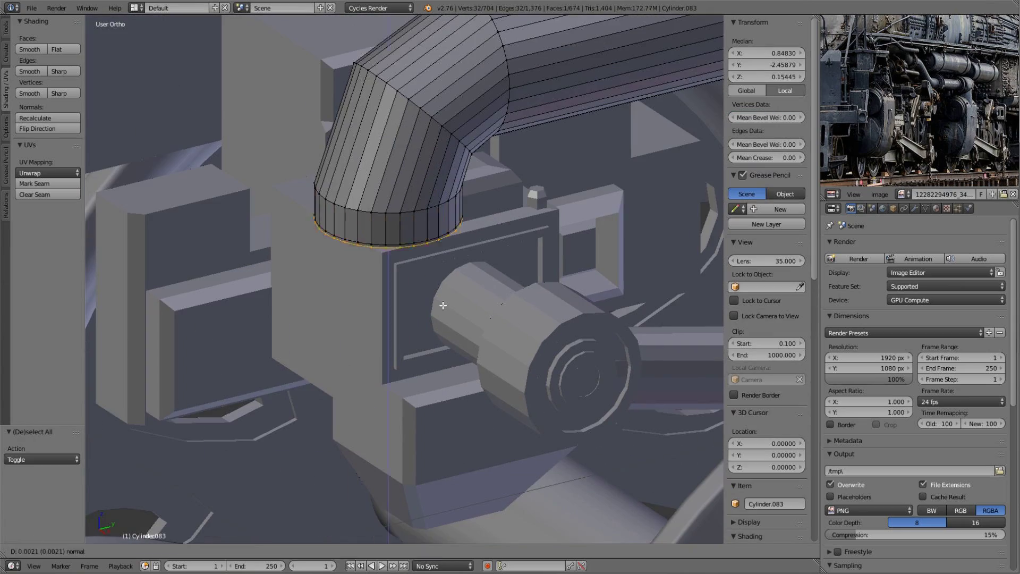
middle_drag(569, 350, 556, 307)
key(e)
key(s)
click(555, 307)
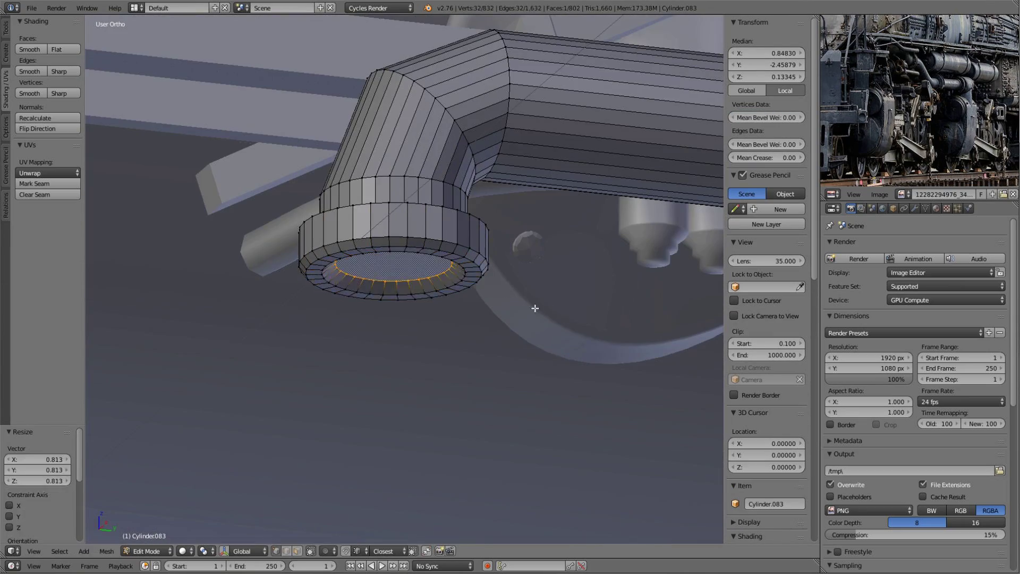
scroll(535, 308, down, 4)
- Select the whole pipe and nudge it along the X axis
key(a)
middle_drag(462, 348, 414, 318)
scroll(561, 311, up, 4)
key(g)
key(x)
click(562, 311)
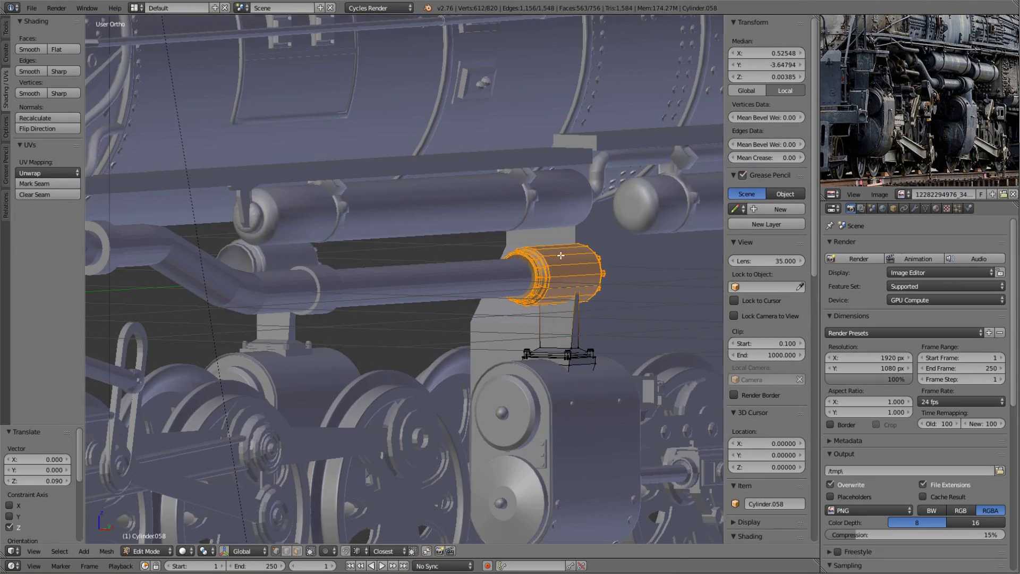
- Lower Cylinder.058 along Z in the side view
key(KP_3)
shift+middle_drag(425, 257, 356, 257)
key(g)
key(z)
click(355, 257)
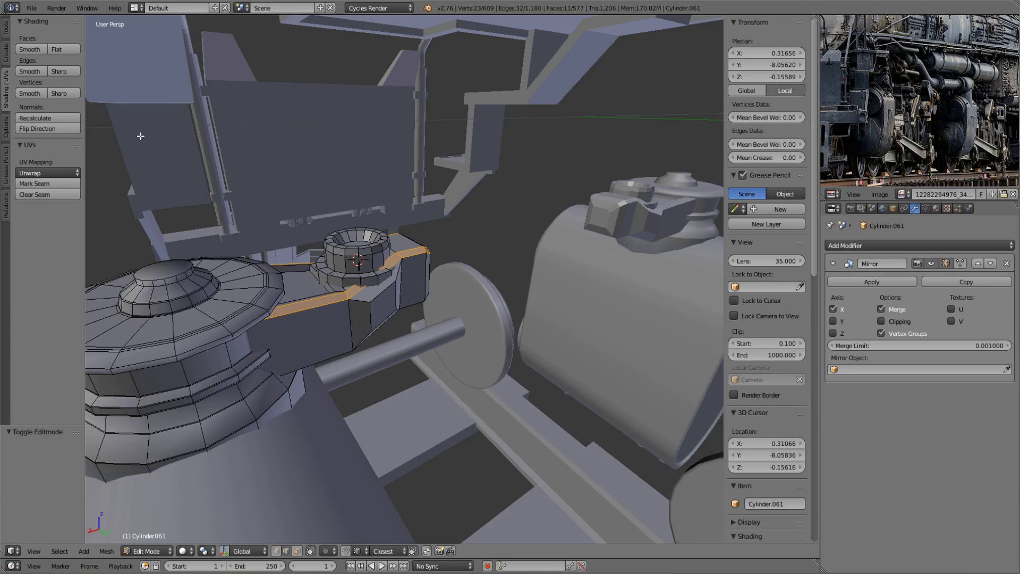
- Select the nut and add an edge loop around it
middle_drag(141, 135, 346, 252)
key(l)
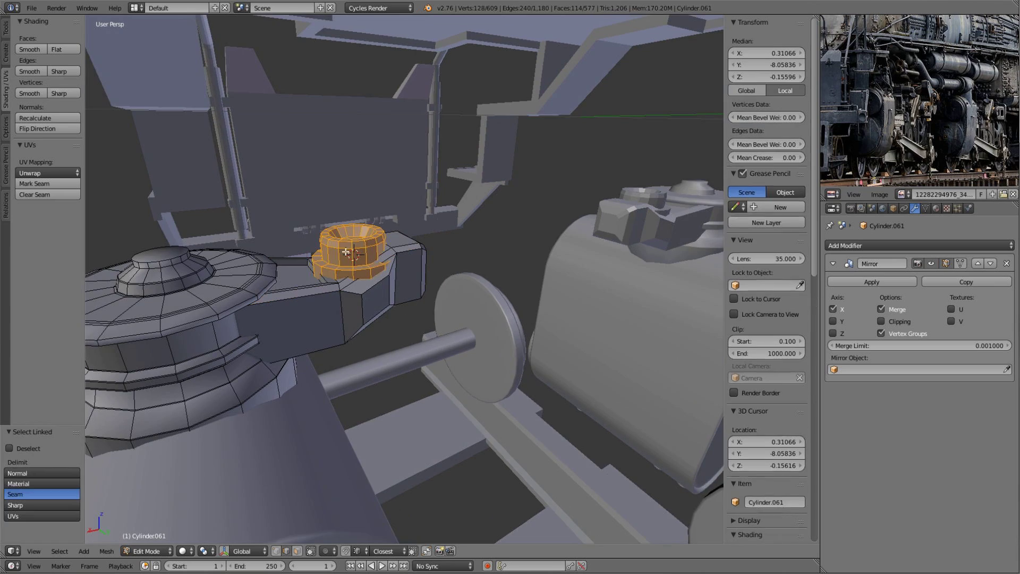
scroll(329, 244, up, 3)
key(a)
key(ctrl+r)
click(345, 220)
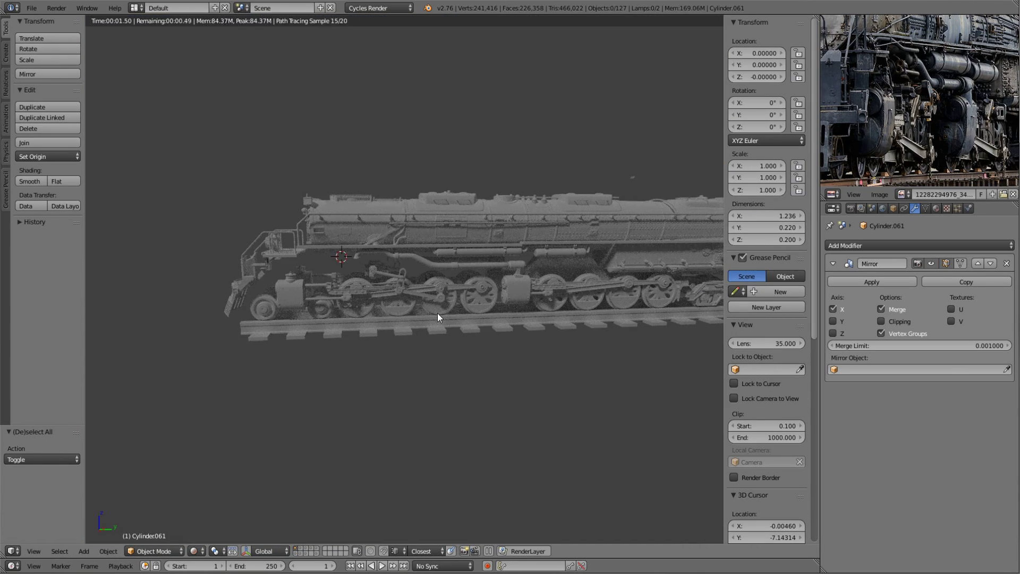
- Return to solid shading and select the bent connecting pipe under the boiler
middle_drag(437, 317, 306, 298)
key(shift+z)
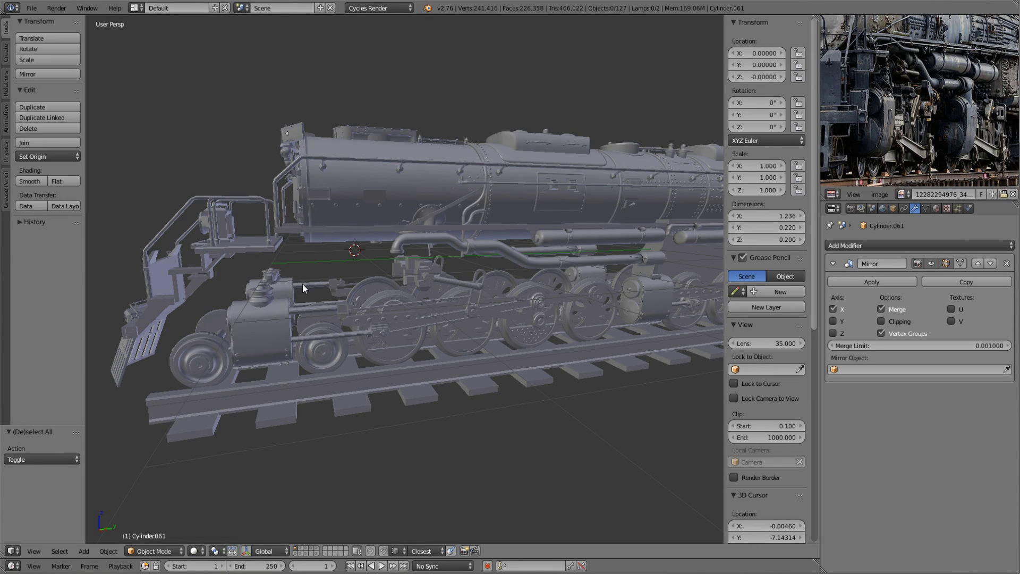
mouse_move(303, 285)
middle_down()
mouse_move(574, 290)
mouse_move(441, 294)
mouse_move(455, 322)
middle_up()
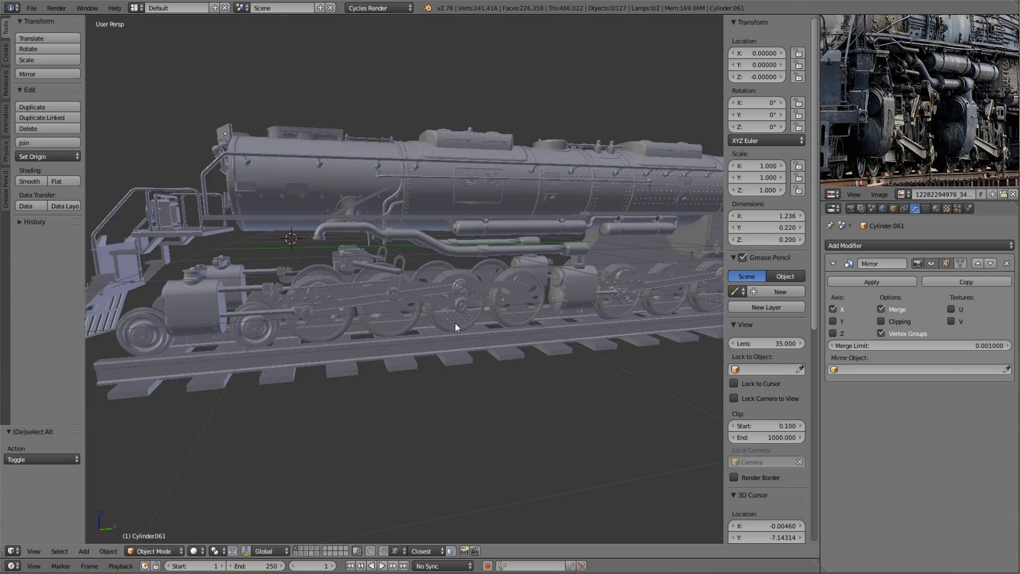
scroll(455, 322, up, 3)
scroll(584, 289, up, 2)
middle_drag(331, 292, 395, 211)
right_click(394, 210)
key(Tab)
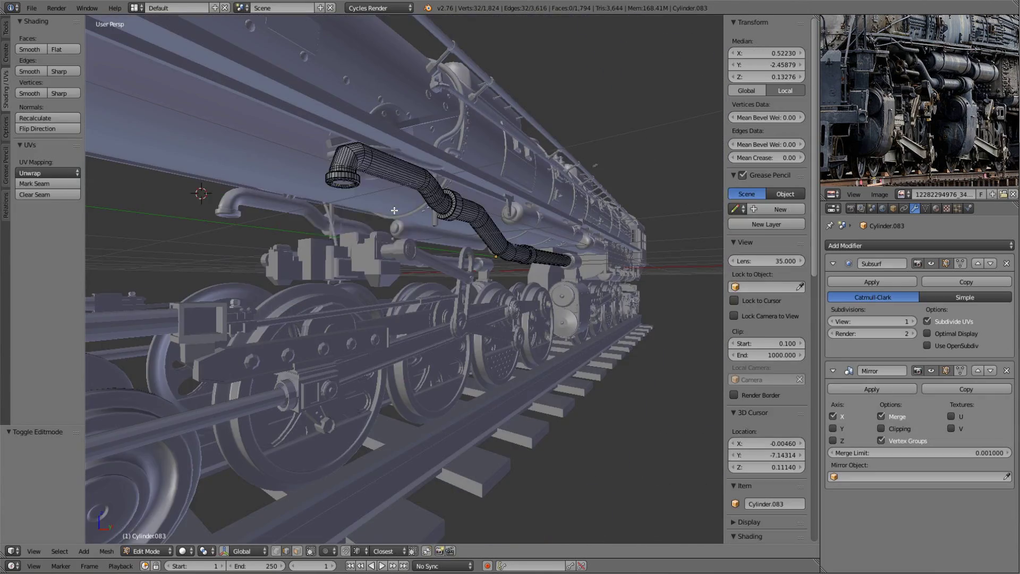
key(Tab)
- Add a nut cylinder with the 3D cursor snapped to the selection and the origin set there
key(shift+a)
click(437, 240)
key(shift+s)
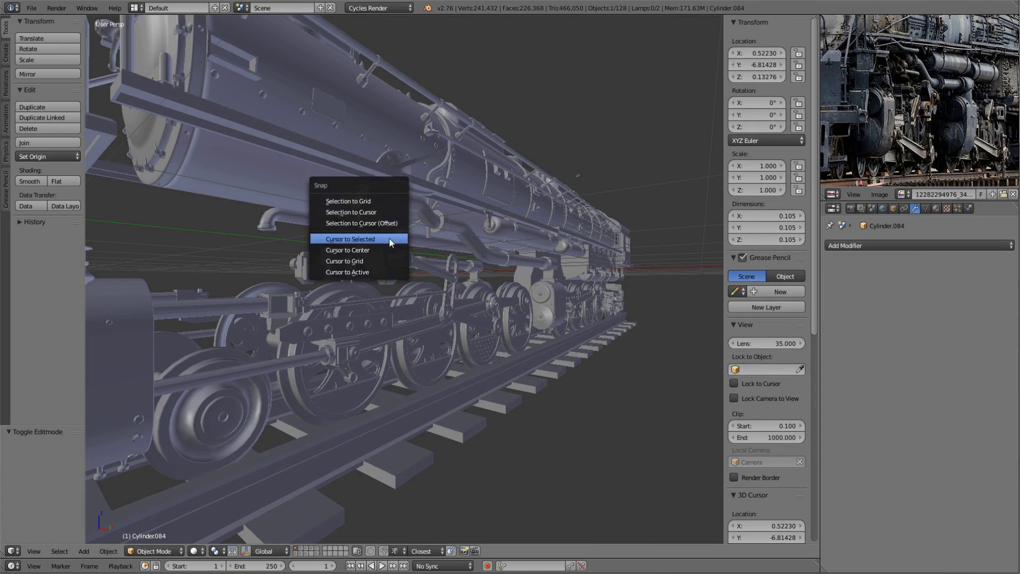
click(391, 242)
key(ctrl+shift+alt+c)
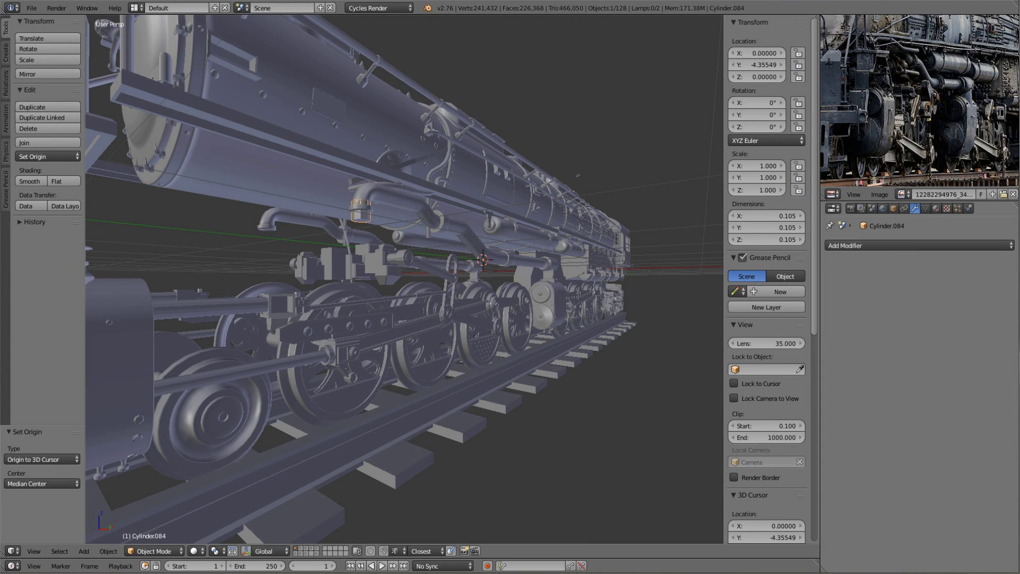
- Shrink the cylinder into a small nut and move it vertically onto the flange
key(Tab)
key(KP_Decimal)
key(s)
click(502, 321)
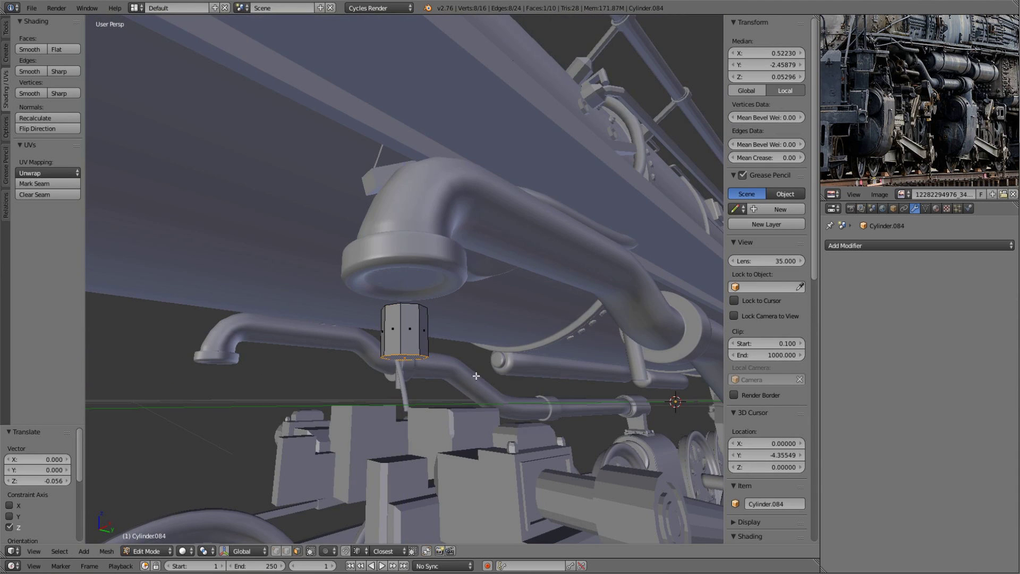
key(a)
key(s)
click(457, 330)
key(g)
key(z)
click(457, 280)
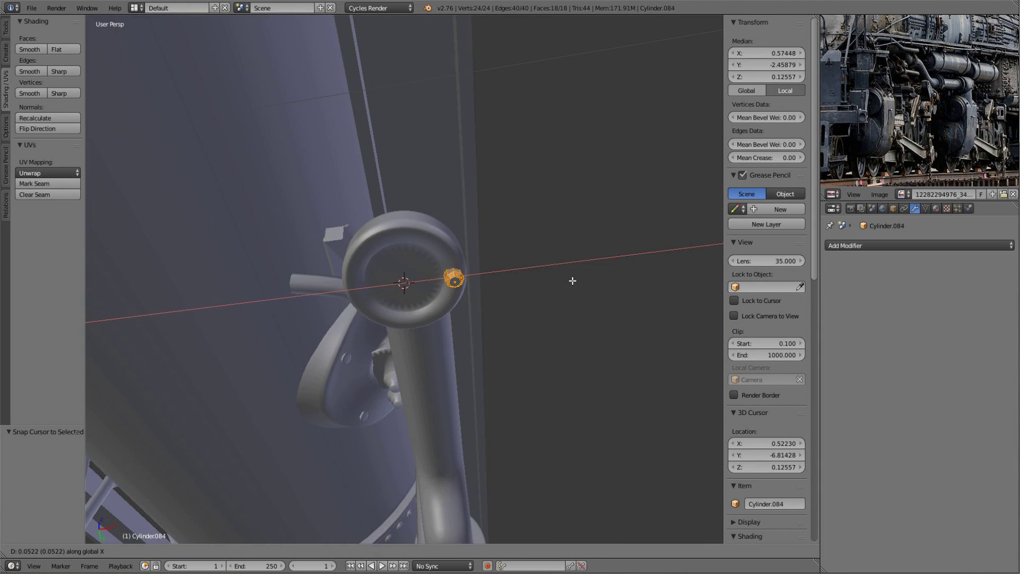
- Copy the nut 45° around the flange and mirror the nut ring with a Mirror modifier
key(shift+d)
key(Escape)
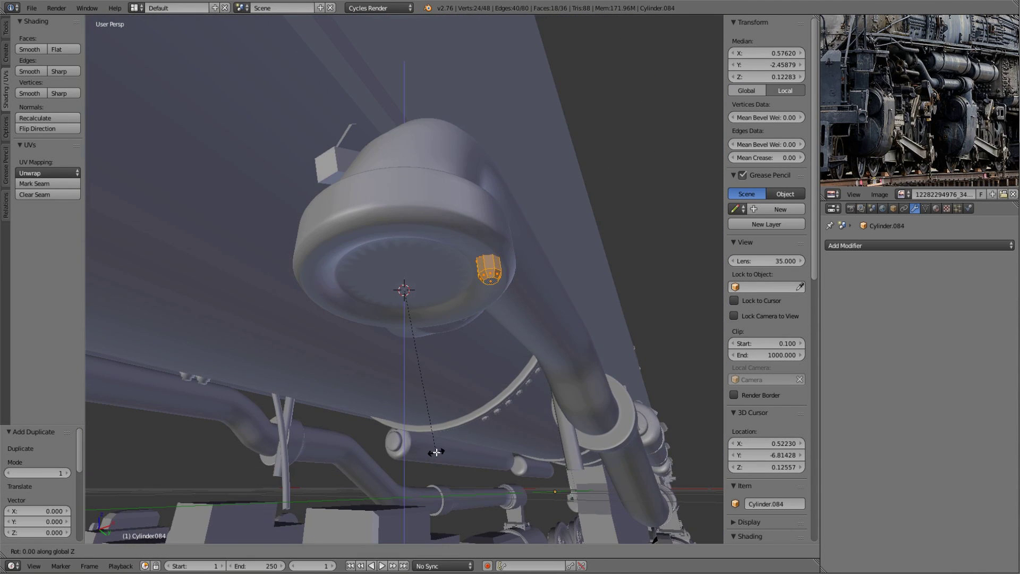
key(shift+d)
text(r45)
key(Return)
key(Tab)
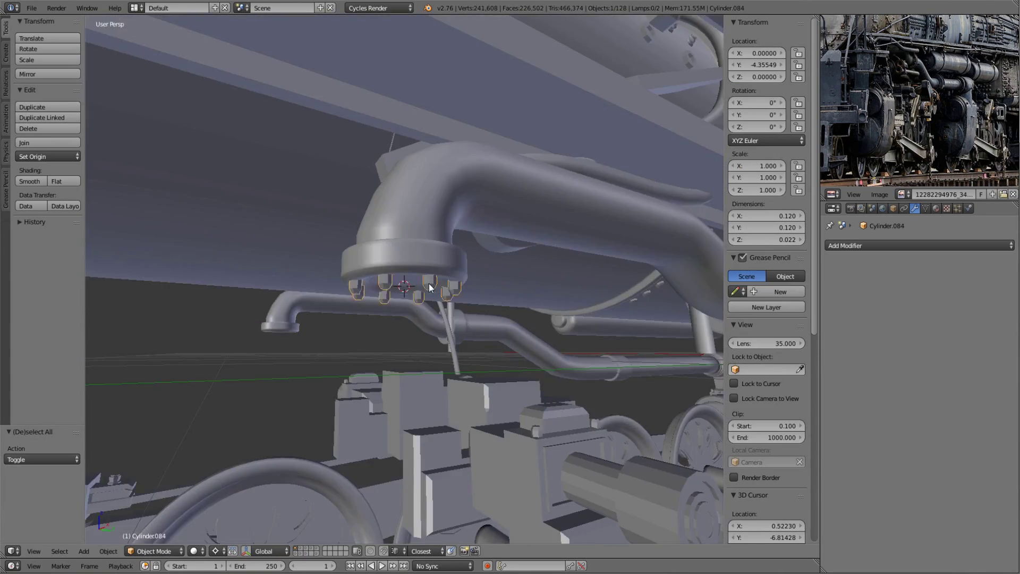
click(871, 246)
click(813, 379)
- Add a 16-sided cylinder collar beneath the flange
key(Tab)
key(KP_Decimal)
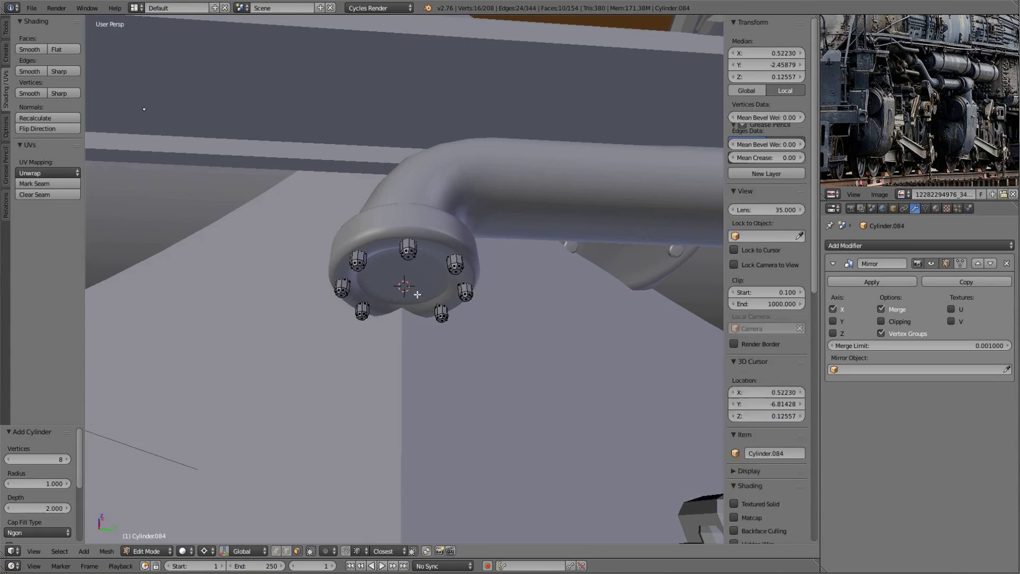
text(16)
key(Return)
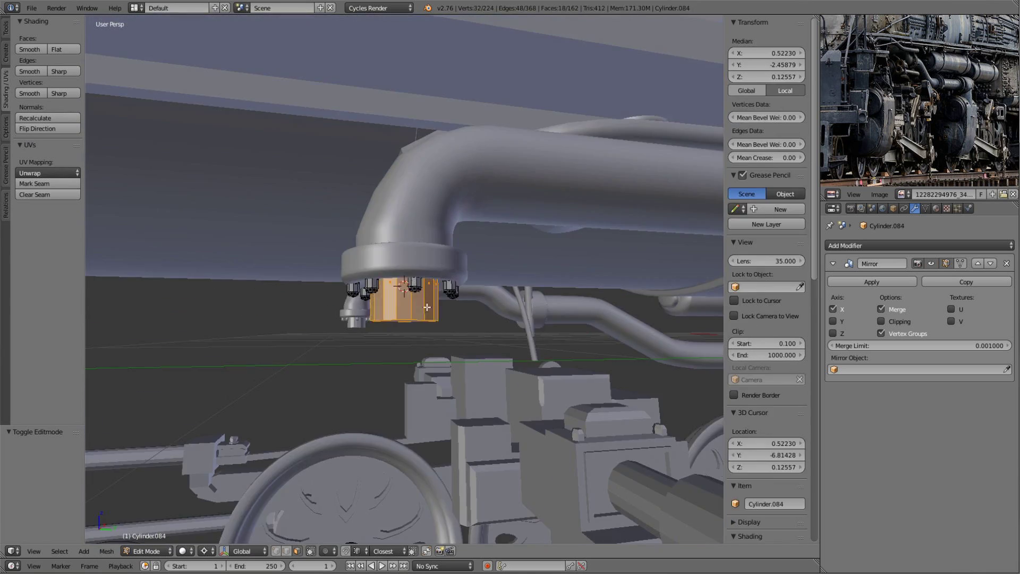
- Duplicate three nuts and flip the copies 180° about X onto the collar
key(a)
mouse_move(371, 318)
middle_down()
mouse_move(485, 257)
mouse_move(515, 358)
middle_up()
key(l)
key(l)
key(l)
key(shift+d)
key(Escape)
text(rx180)
key(Return)
- Preview the locomotive in rendered shading, then return to solid view near the wheels
key(Tab)
scroll(454, 361, down, 5)
key(a)
key(shift+z)
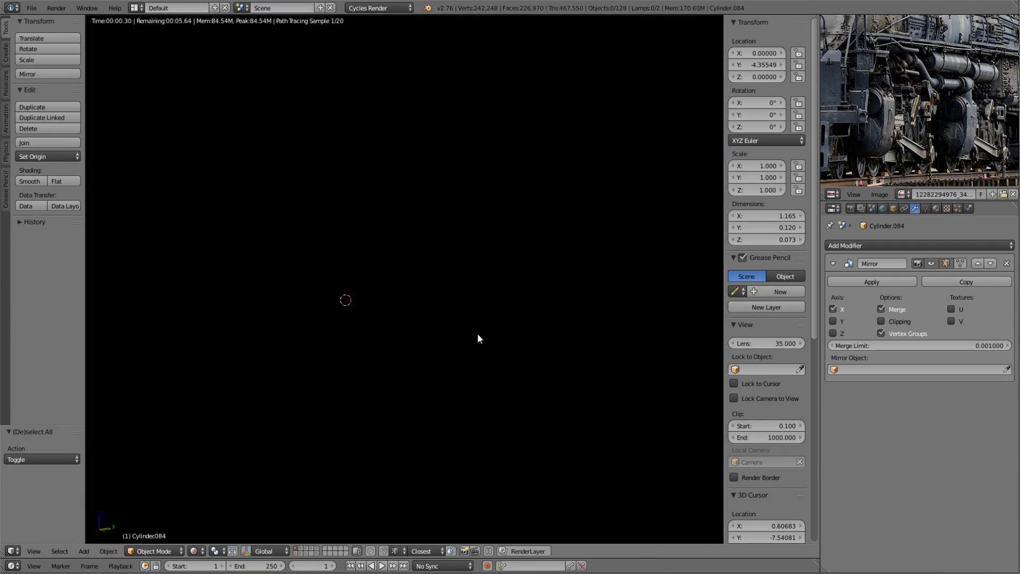
scroll(477, 333, down, 2)
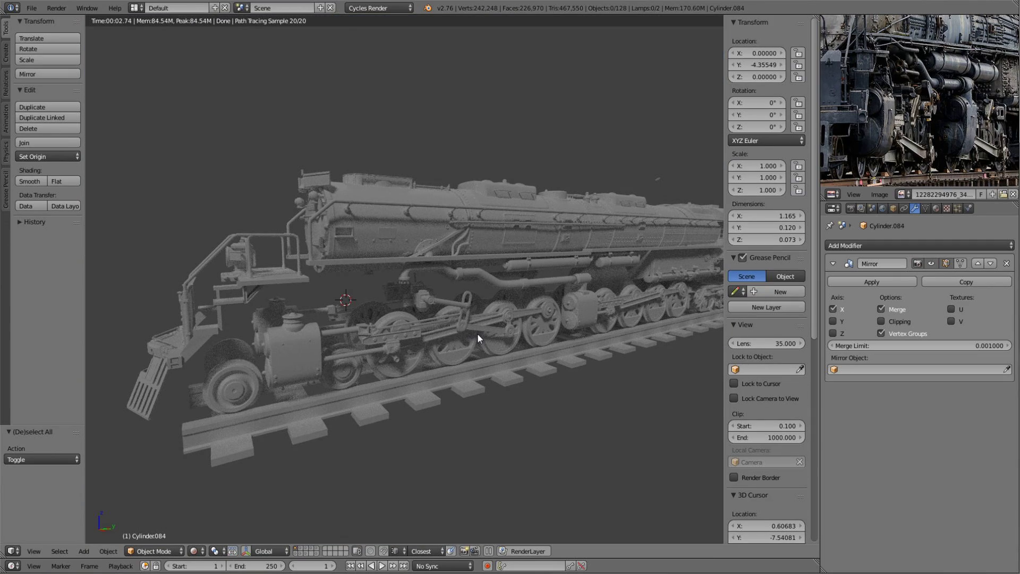
key(shift+z)
scroll(480, 292, up, 3)
middle_drag(470, 310, 407, 336)
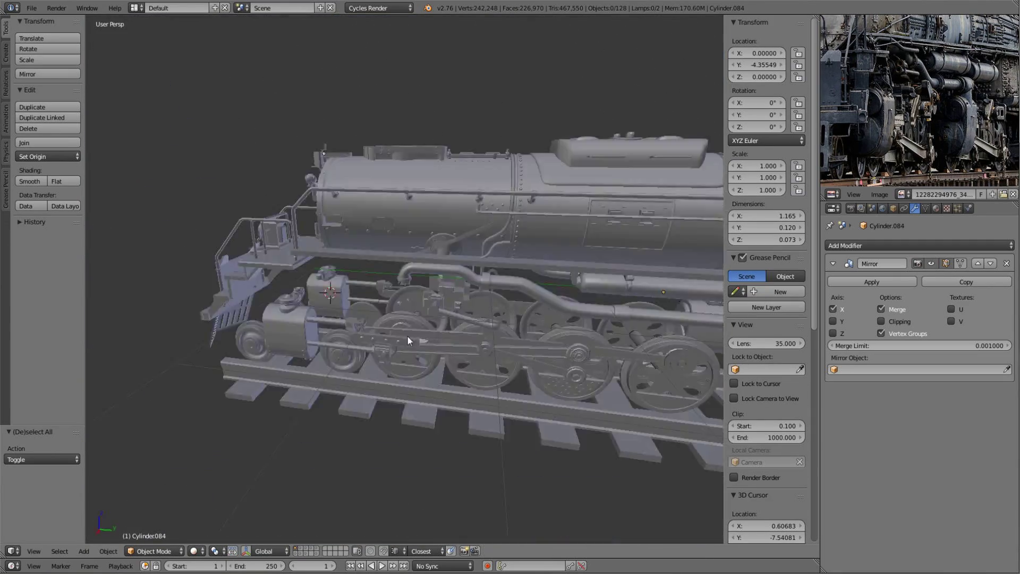
scroll(400, 301, up, 3)
scroll(399, 301, up, 2)
middle_drag(400, 301, 454, 273)
- Snap the 3D cursor to the bent pipe and add a new cylinder there
right_click(454, 273)
key(shift+s)
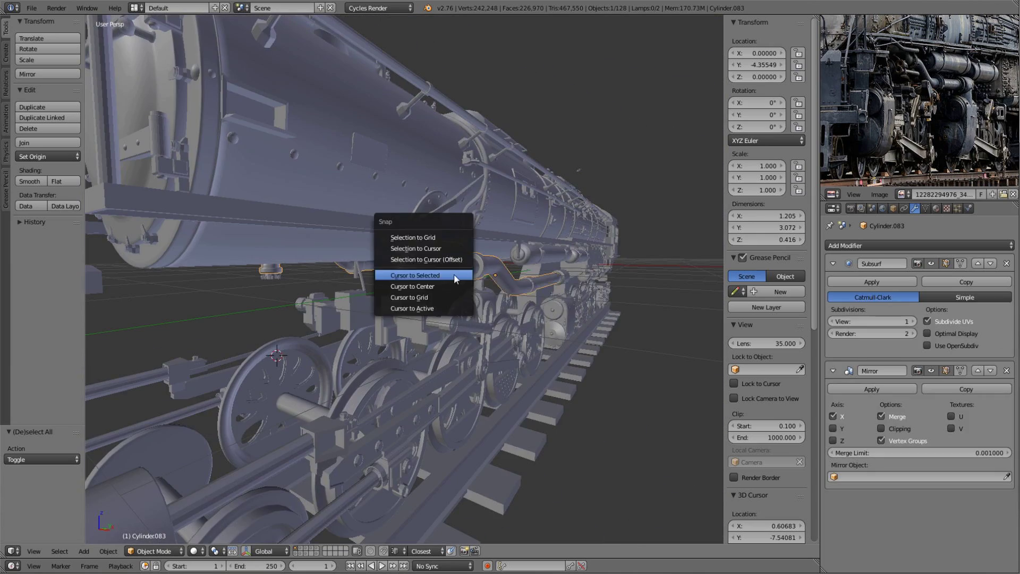
click(537, 353)
key(t)
middle_drag(519, 363, 346, 279)
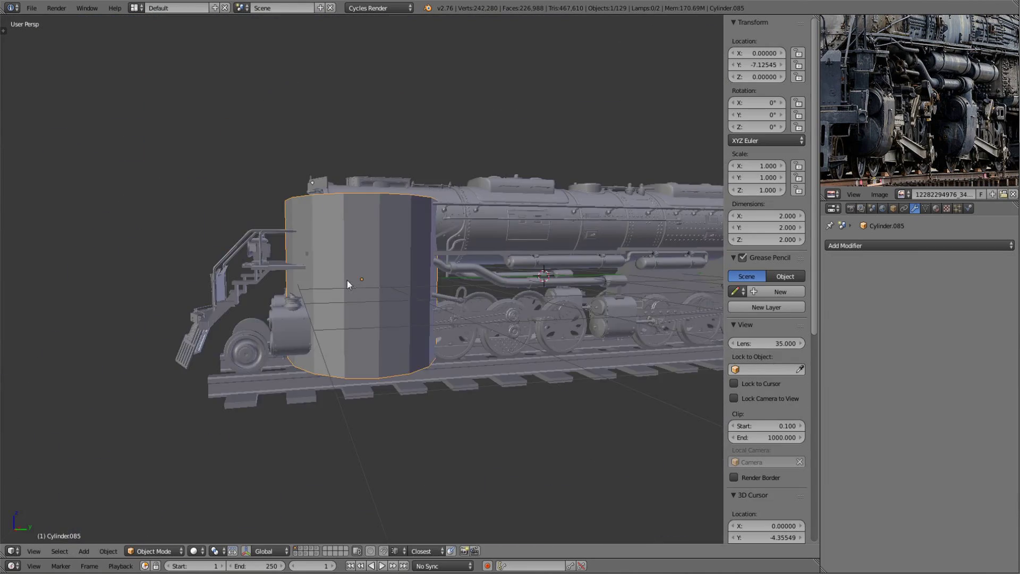
- Scale the new cylinder down to pipe thickness in edit mode
key(Tab)
key(s)
click(403, 298)
scroll(403, 298, up, 4)
mouse_move(403, 297)
middle_down()
mouse_move(493, 307)
mouse_move(468, 346)
mouse_move(473, 406)
mouse_move(284, 414)
middle_up()
scroll(473, 407, up, 4)
scroll(473, 407, up, 3)
click(554, 344)
middle_drag(554, 344, 506, 393)
- Extrude the bottom face downward and shape it into a bend shifted along Y
key(e)
click(506, 393)
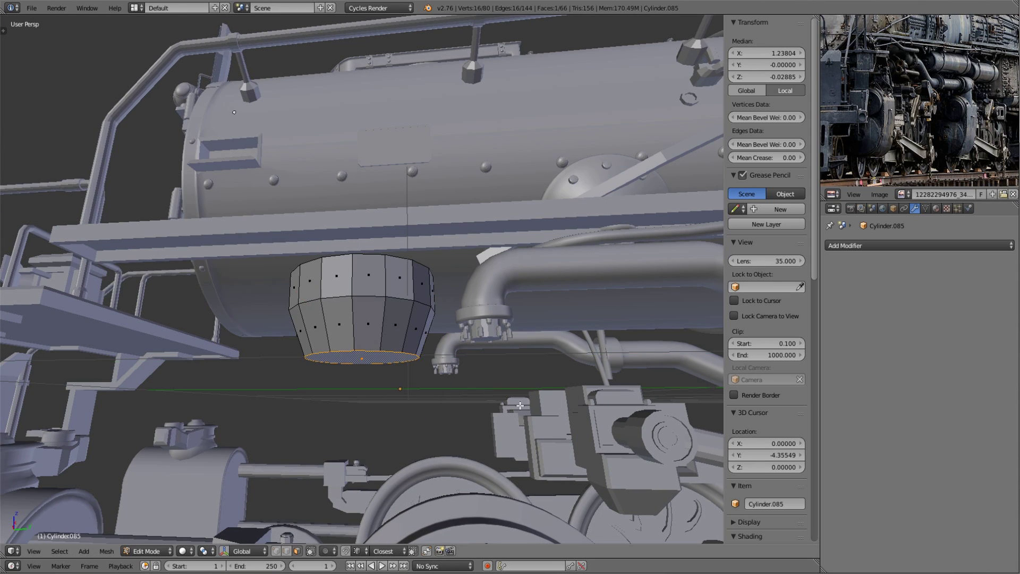
key(g)
key(z)
mouse_move(519, 405)
middle_down()
mouse_move(585, 420)
mouse_move(524, 361)
middle_up()
click(602, 413)
click(440, 389)
key(g)
key(y)
mouse_move(441, 389)
middle_down()
mouse_move(481, 391)
mouse_move(379, 393)
mouse_move(415, 383)
mouse_move(299, 394)
mouse_move(393, 375)
middle_up()
click(471, 386)
- Add level-1 Subdivision Surface, extrude a long tube, and duplicate the whole pipe
key(ctrl+1)
key(e)
click(318, 393)
key(a)
key(shift+d)
- Rotate the duplicated flanged tube about the Z axis into its new position
key(r)
key(z)
click(307, 361)
scroll(307, 360, up, 5)
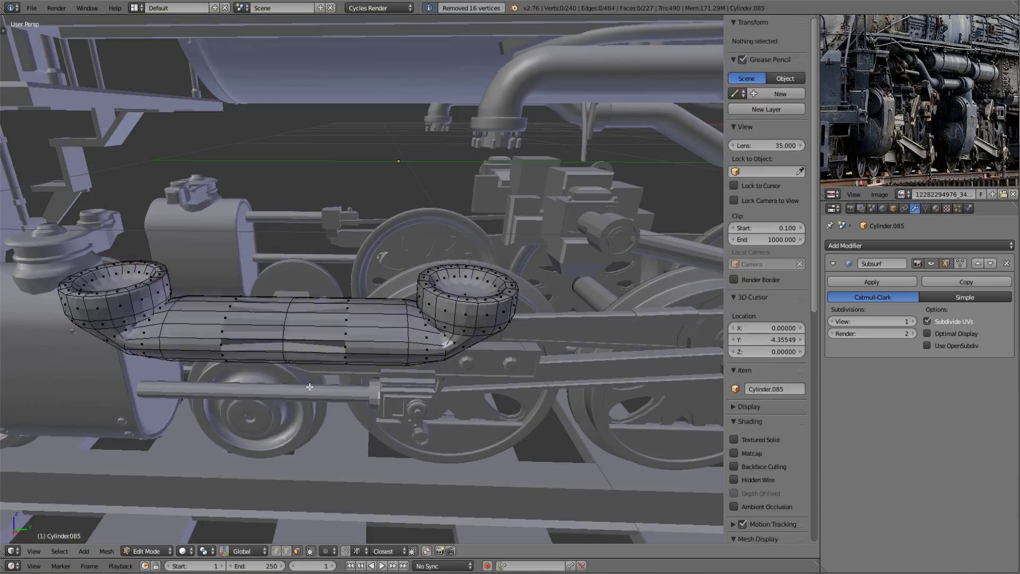
mouse_move(307, 360)
middle_down()
mouse_move(278, 531)
mouse_move(292, 340)
middle_up()
- Delete the extra face from the duplicate tube in wireframe view
key(a)
scroll(279, 531, down, 3)
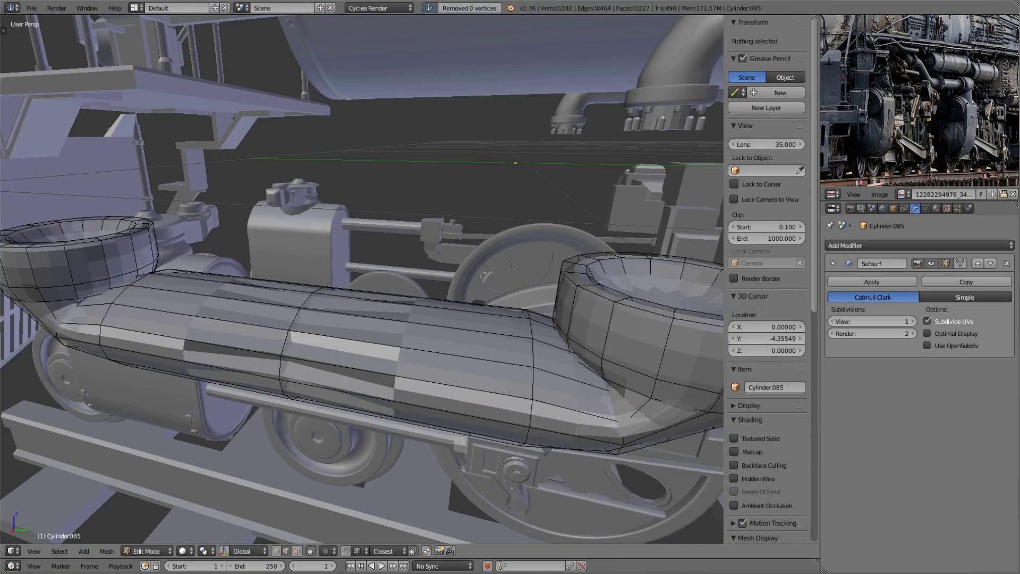
key(z)
key(x)
click(276, 366)
key(z)
scroll(291, 490, down, 4)
scroll(340, 371, down, 2)
- Add a loop cut to the tube and move the new edge loop
key(l)
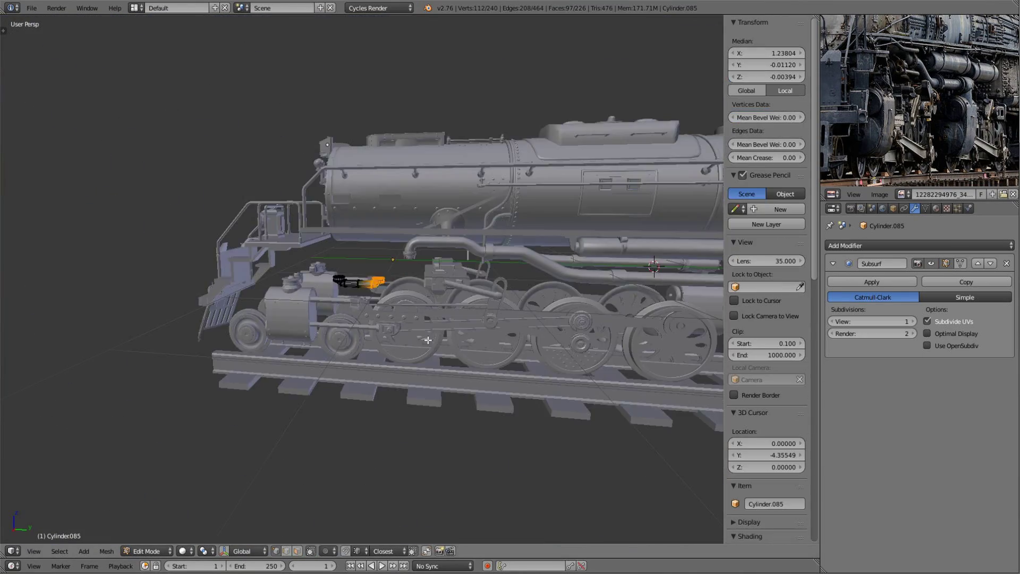
middle_drag(361, 309, 361, 308)
scroll(361, 309, up, 4)
scroll(361, 309, up, 2)
key(z)
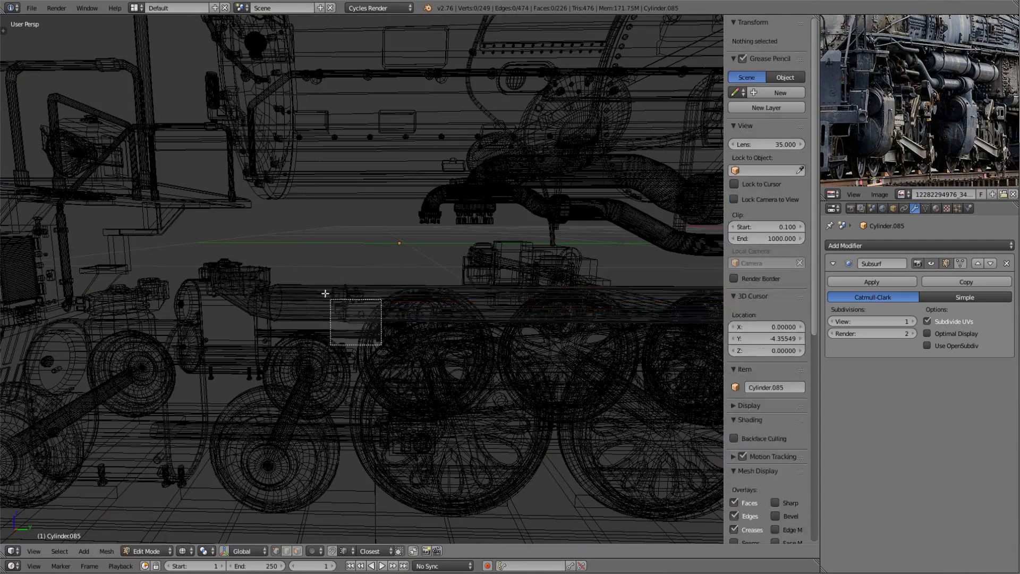
key(ctrl+r)
click(353, 296)
key(z)
key(g)
click(400, 274)
key(z)
key(z)
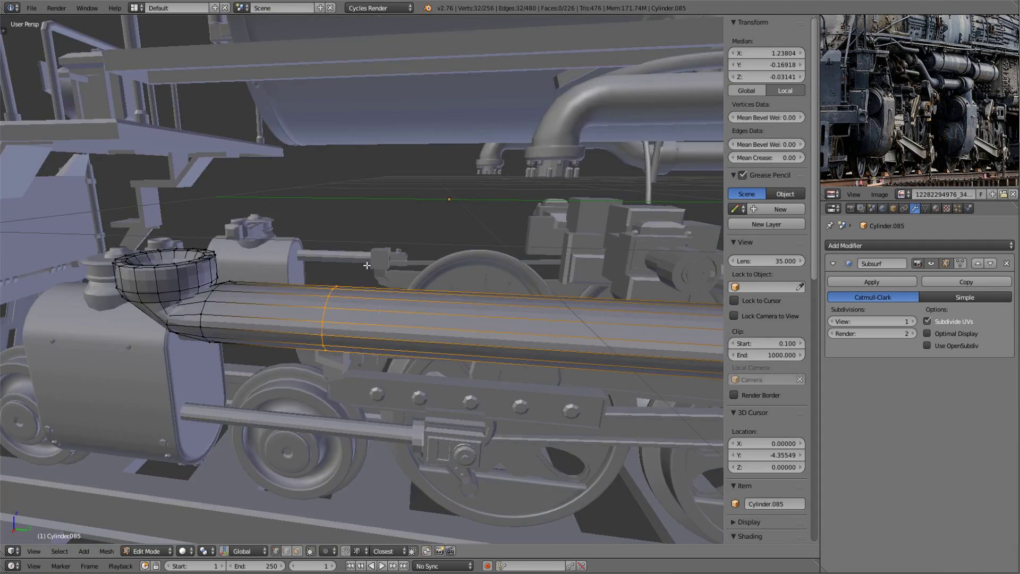
- Rotate the bent tube section about the Z axis
mouse_move(366, 366)
middle_down()
mouse_move(316, 282)
mouse_move(404, 232)
middle_up()
key(a)
key(v)
key(l)
scroll(317, 282, down, 2)
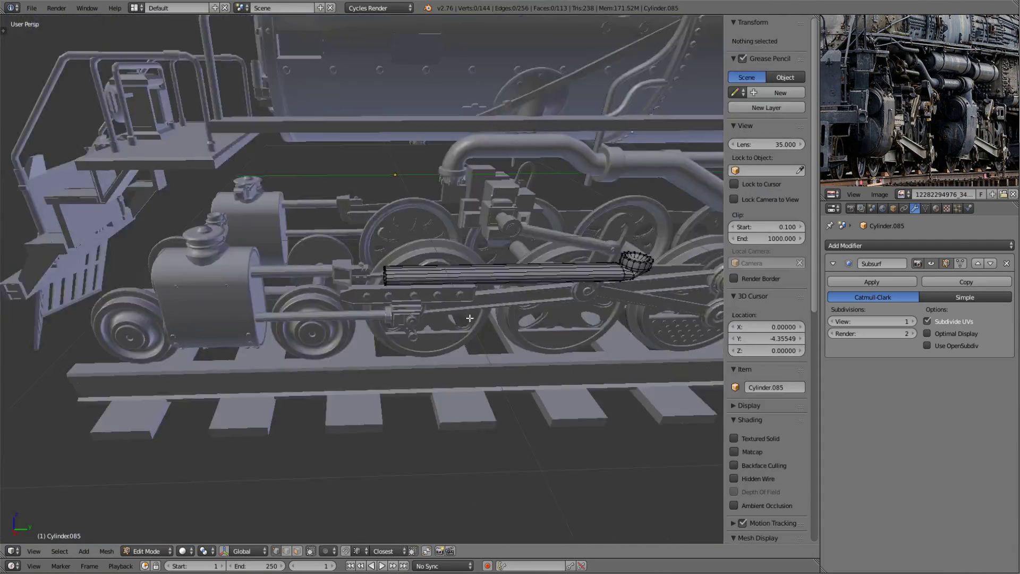
key(z)
key(r)
key(z)
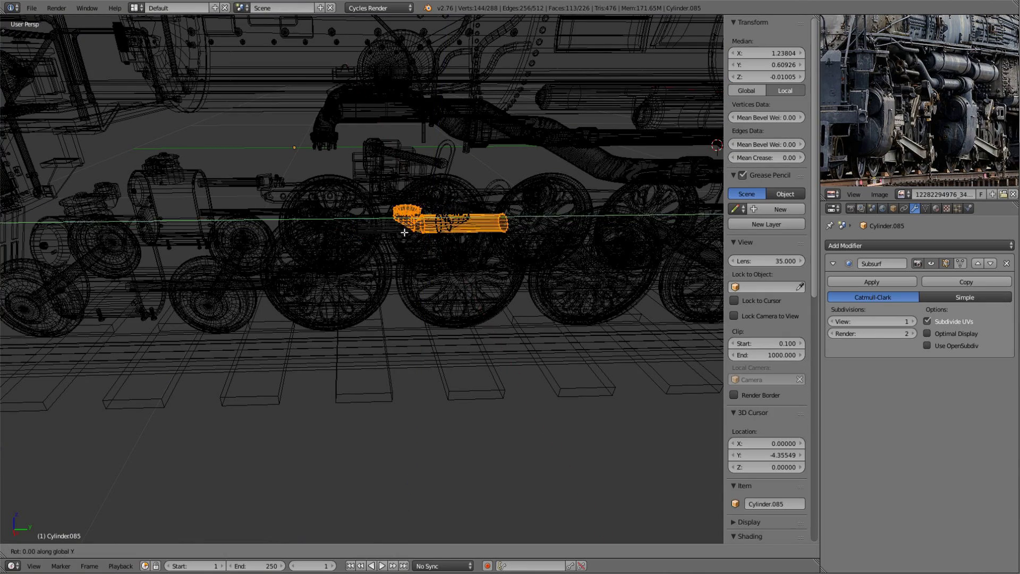
click(338, 219)
key(z)
- Remove Doubles to merge the 48 overlapping vertices
scroll(339, 219, down, 3)
middle_drag(339, 219, 190, 259)
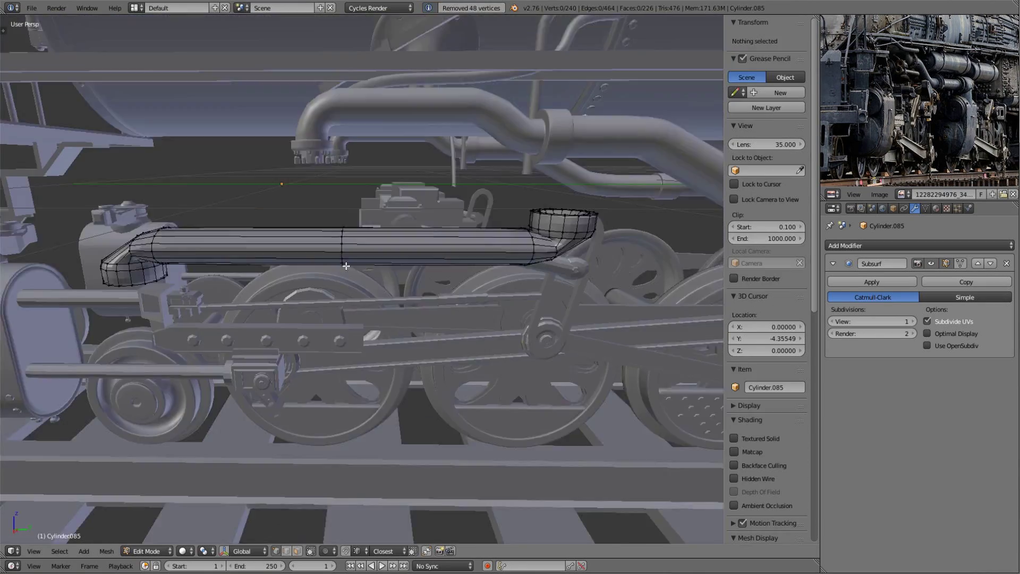
key(z)
key(z)
key(KP_3)
- Move and scale the whole tube in Right Ortho to join cylinder and flange
key(ctrl+l)
key(g)
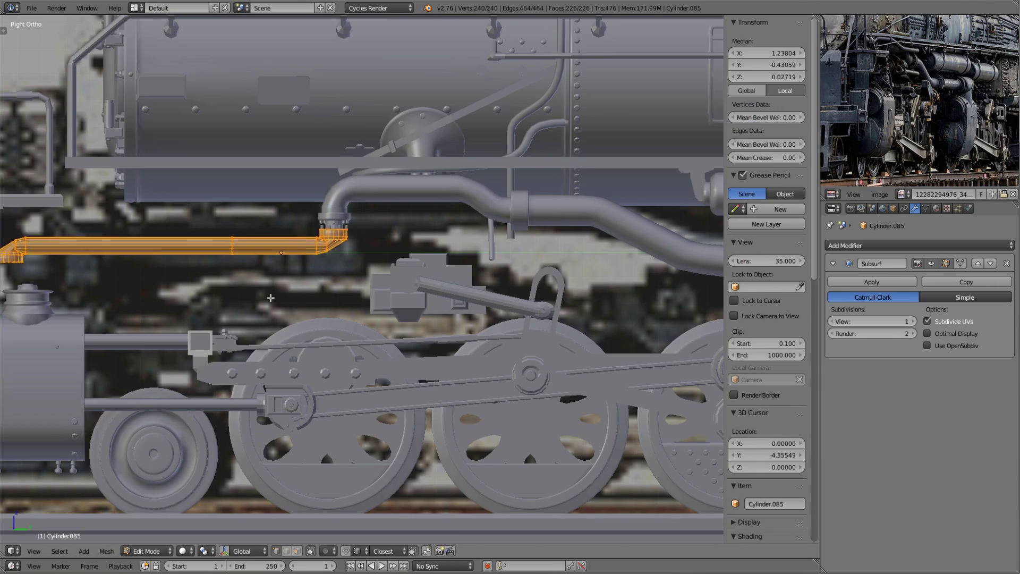
click(270, 297)
scroll(271, 297, up, 8)
scroll(507, 290, up, 1)
click(488, 326)
scroll(245, 306, down, 8)
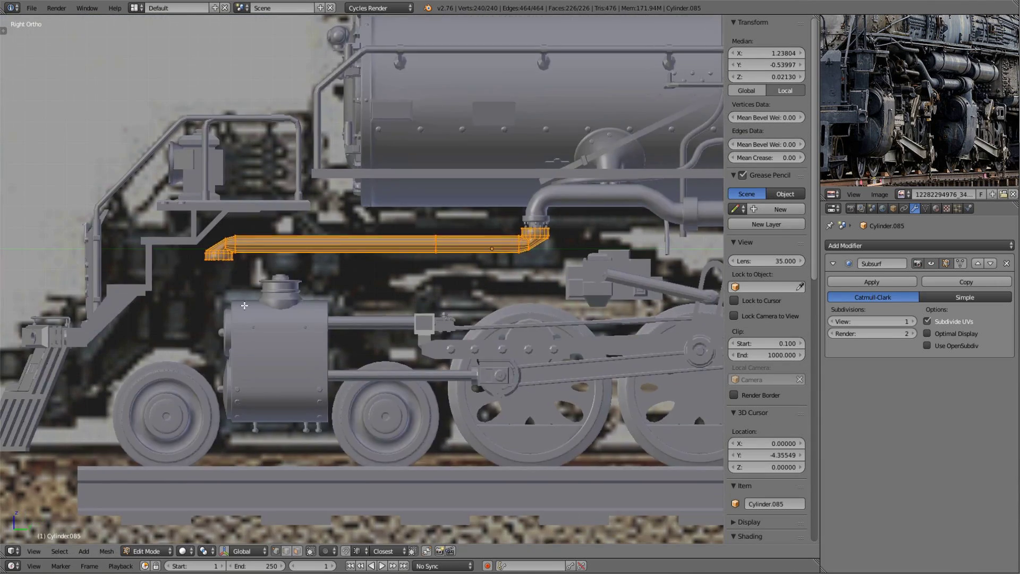
click(370, 229)
scroll(370, 228, up, 8)
click(384, 312)
scroll(384, 312, down, 8)
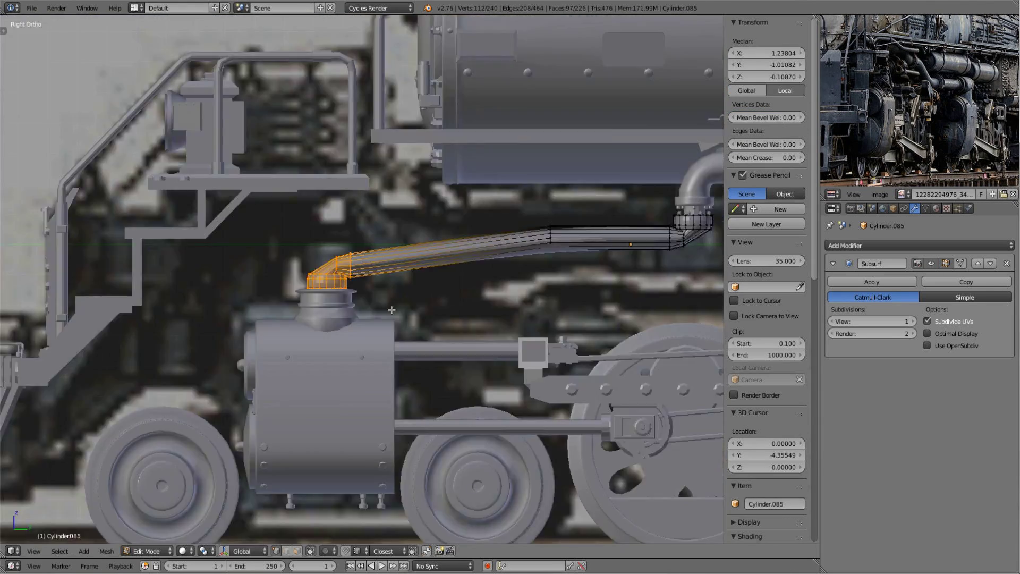
- Dissolve an unneeded edge loop on the pipe
middle_drag(384, 311, 478, 250)
alt+right_click(534, 228)
key(x)
click(501, 342)
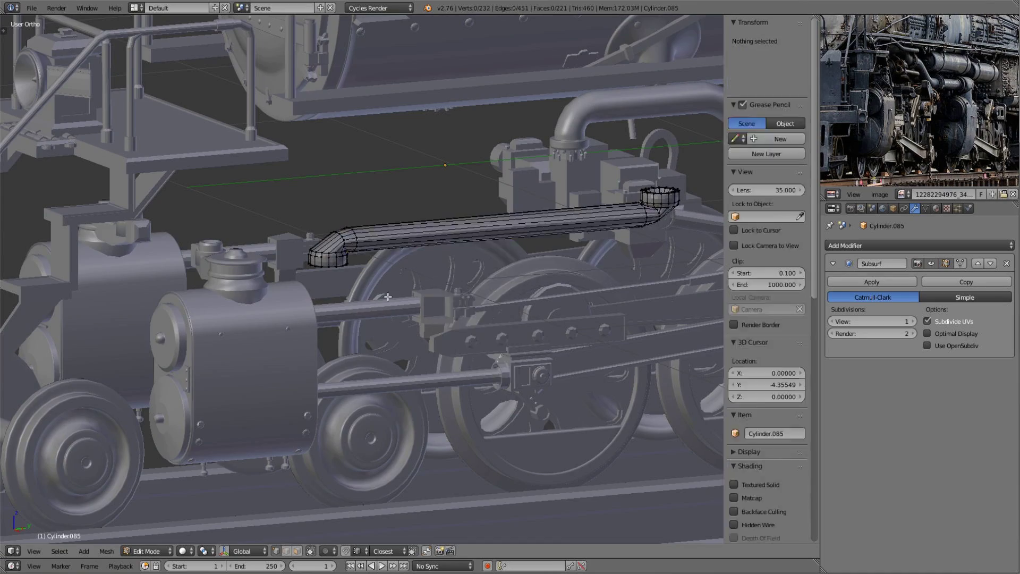
- Shift the connecting pipe along the Y axis onto the front cylinder fitting
key(KP_3)
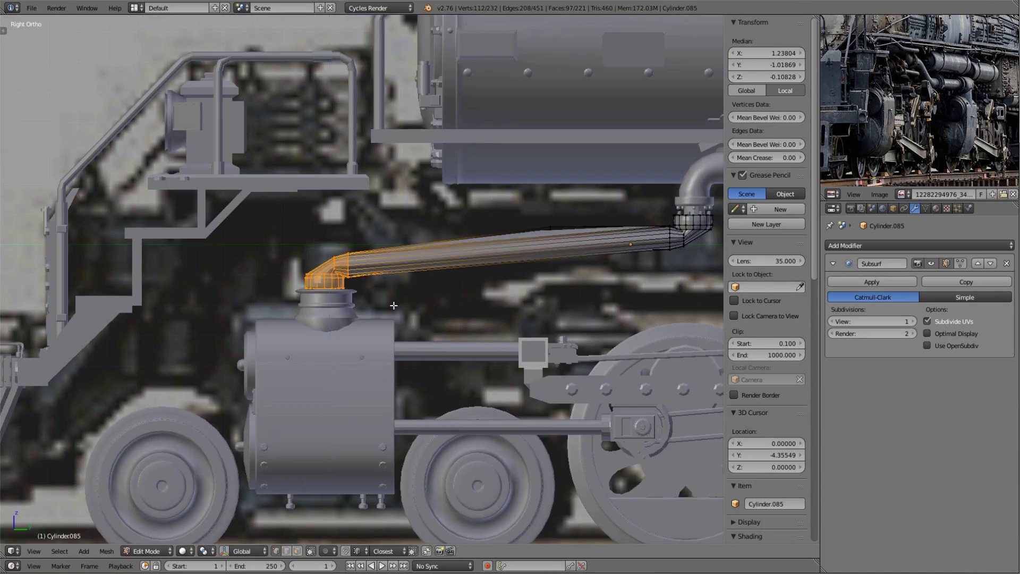
middle_drag(394, 305, 444, 296)
scroll(421, 296, up, 5)
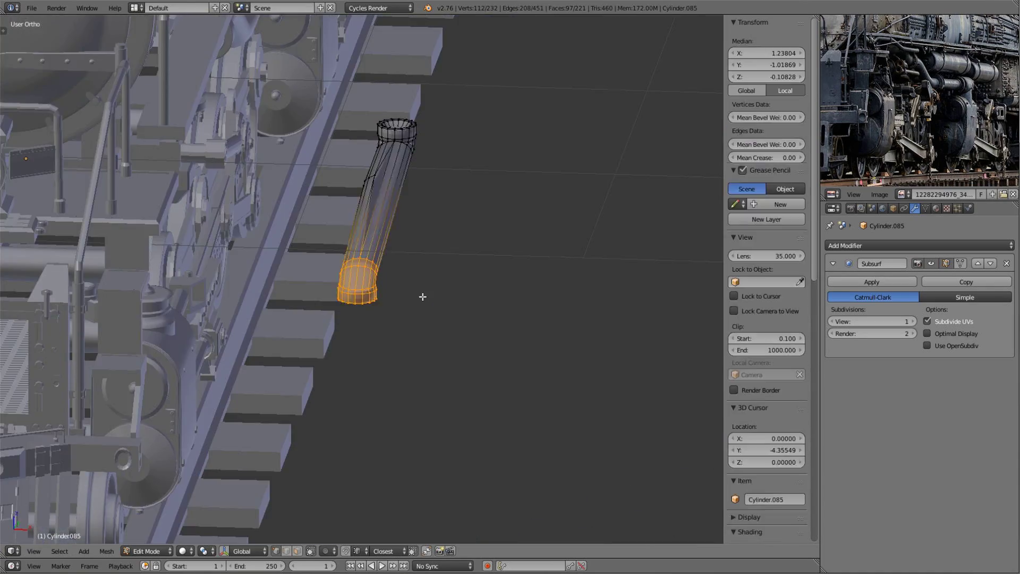
alt+right_click(330, 125)
scroll(422, 151, down, 2)
key(a)
key(z)
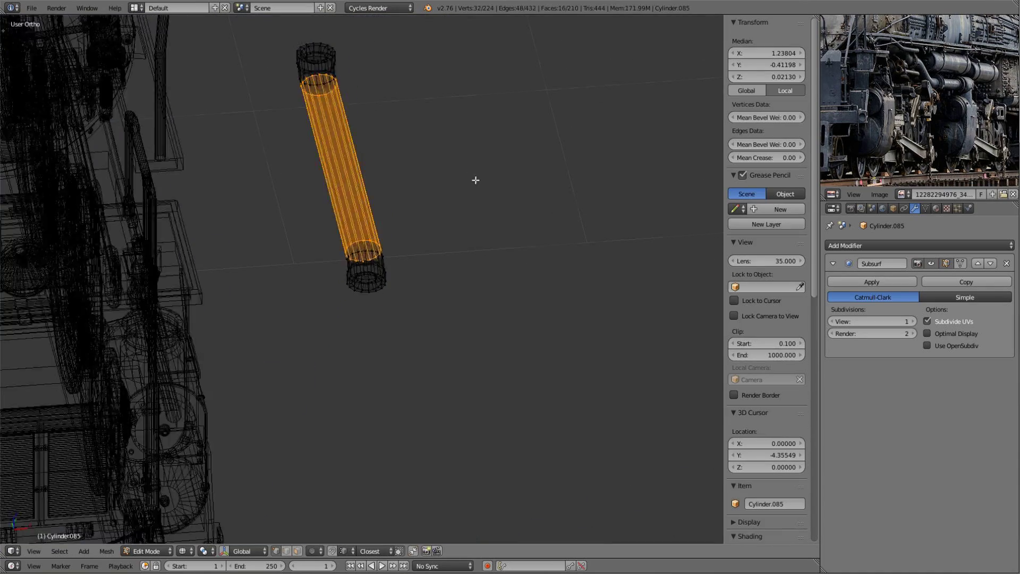
key(z)
middle_drag(422, 152, 388, 228)
scroll(389, 227, up, 4)
scroll(389, 227, up, 8)
key(g)
key(y)
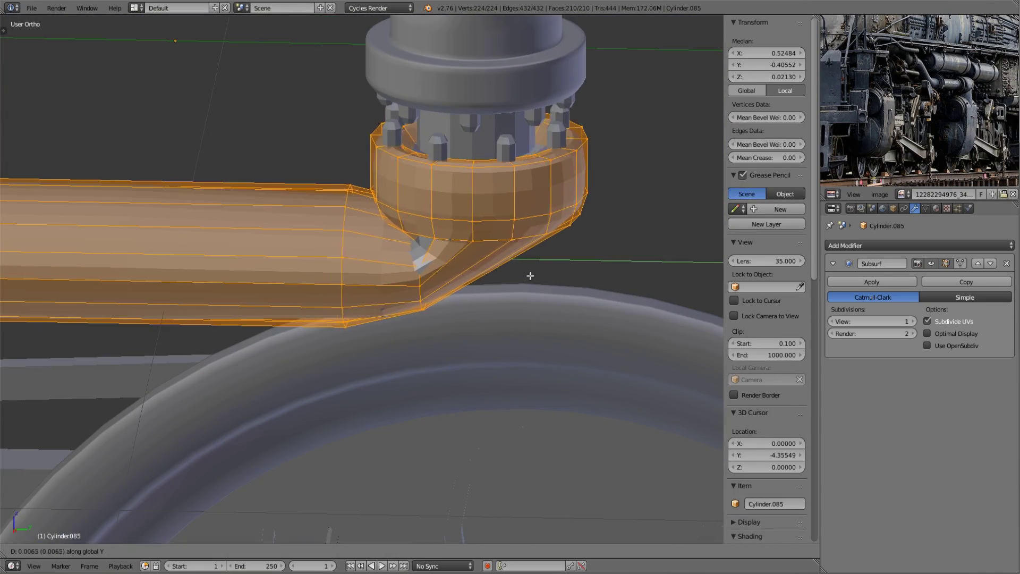
click(527, 272)
- Add a first edge loop near the pipe's elbow
key(z)
key(z)
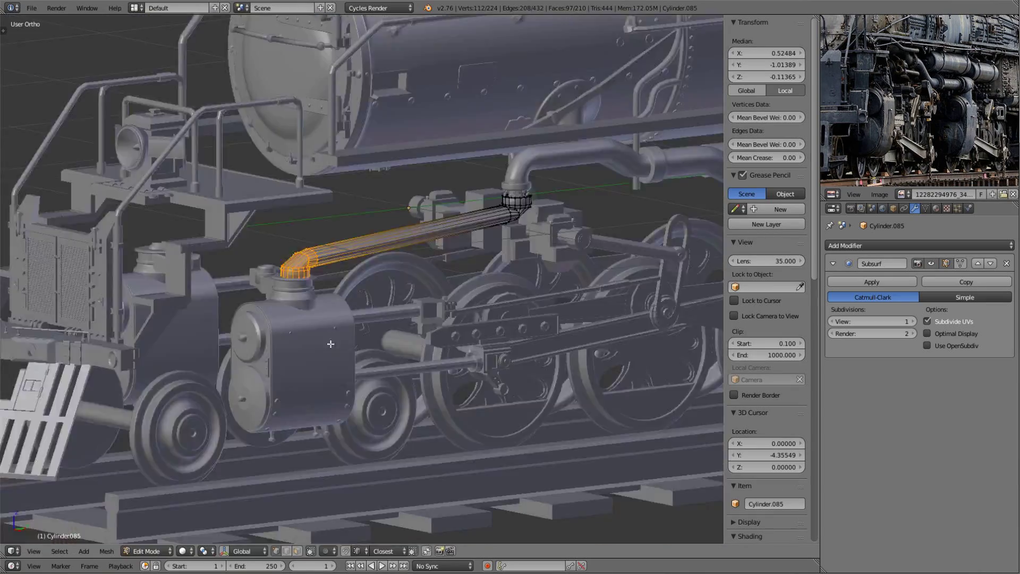
scroll(437, 309, up, 6)
scroll(437, 309, down, 5)
scroll(444, 184, up, 4)
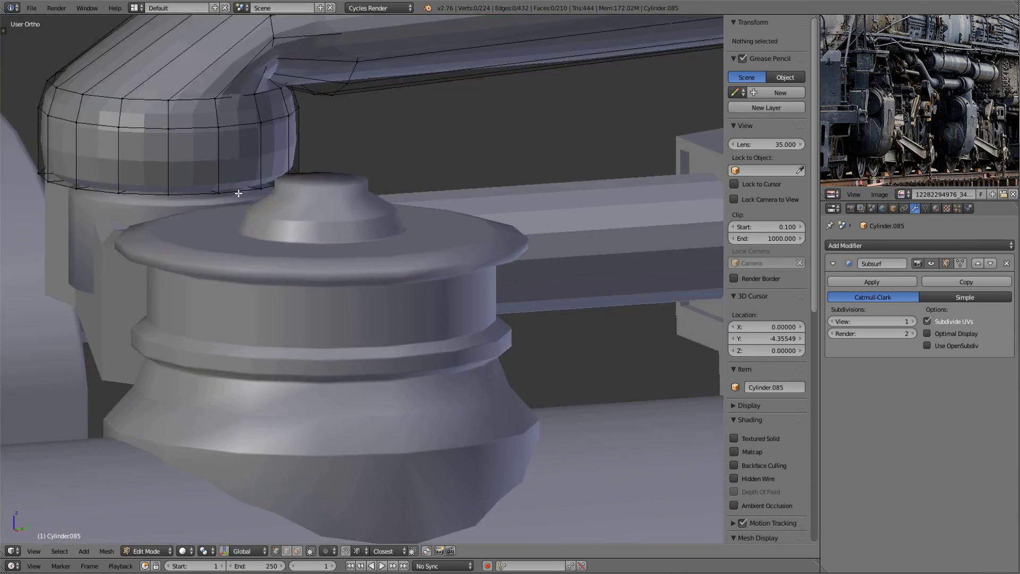
scroll(251, 209, up, 2)
key(ctrl+r)
click(250, 210)
right_click(250, 210)
scroll(251, 210, down, 3)
scroll(341, 300, up, 4)
- Add a second elbow edge loop, then select a loop on the straight pipe
key(ctrl+r)
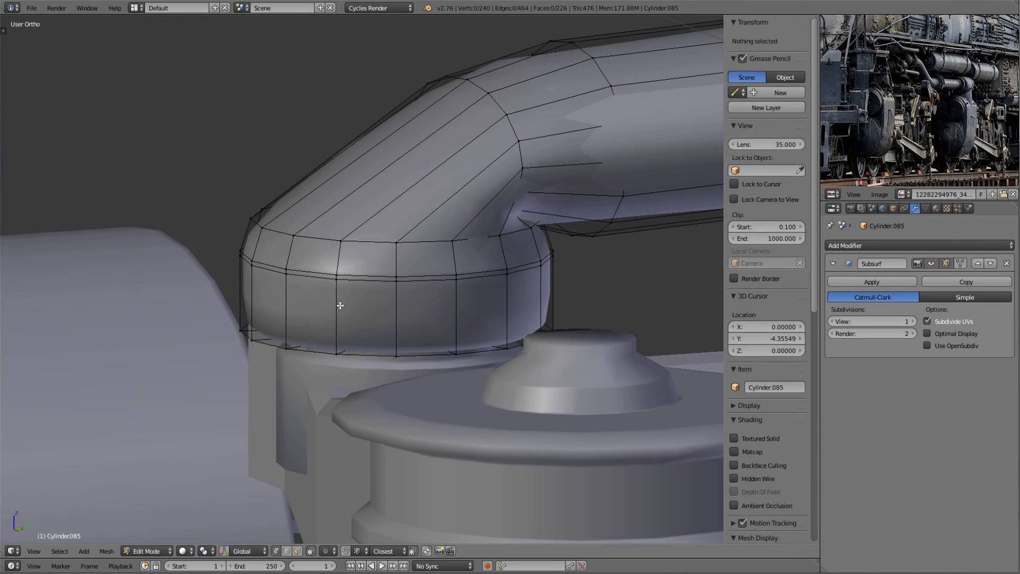
click(341, 300)
right_click(341, 300)
key(a)
middle_drag(341, 301, 555, 210)
alt+right_click(425, 191)
- Slide the selected loop along the pipe and add a loop cut on the flange
scroll(296, 257, down, 3)
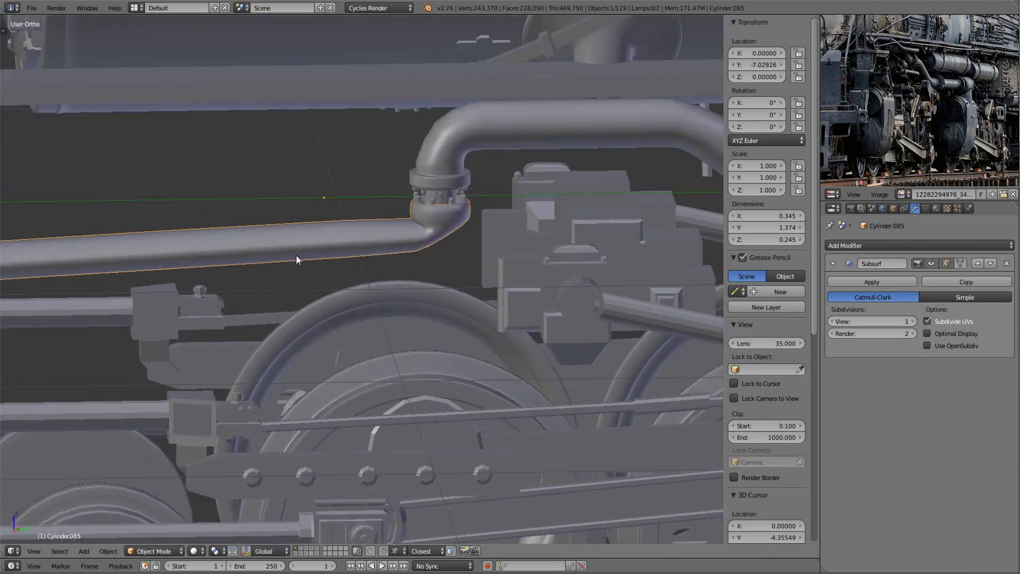
scroll(76, 220, up, 3)
key(g)
key(g)
click(76, 220)
scroll(421, 289, up, 2)
key(ctrl+r)
scroll(334, 170, up, 3)
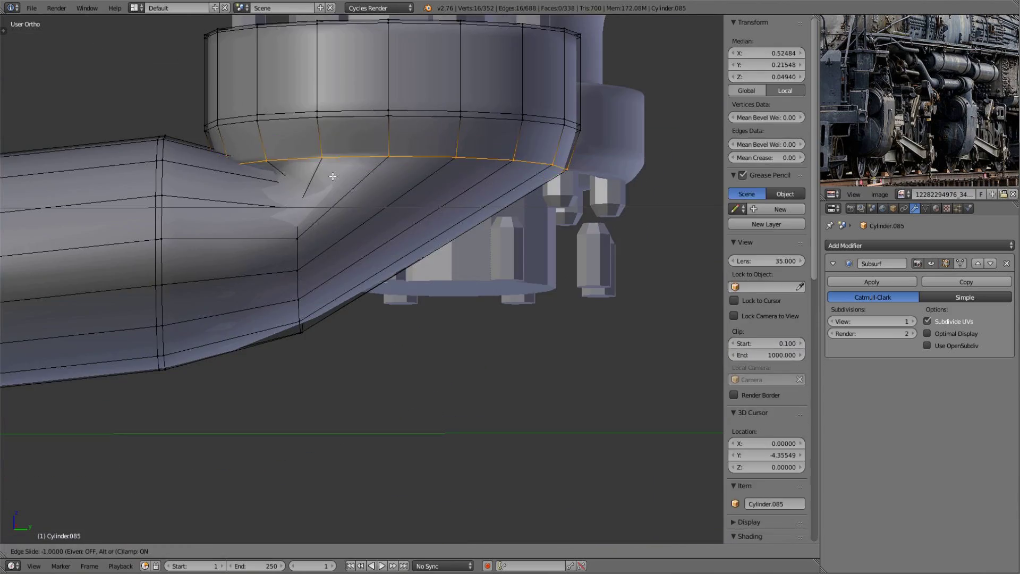
click(328, 134)
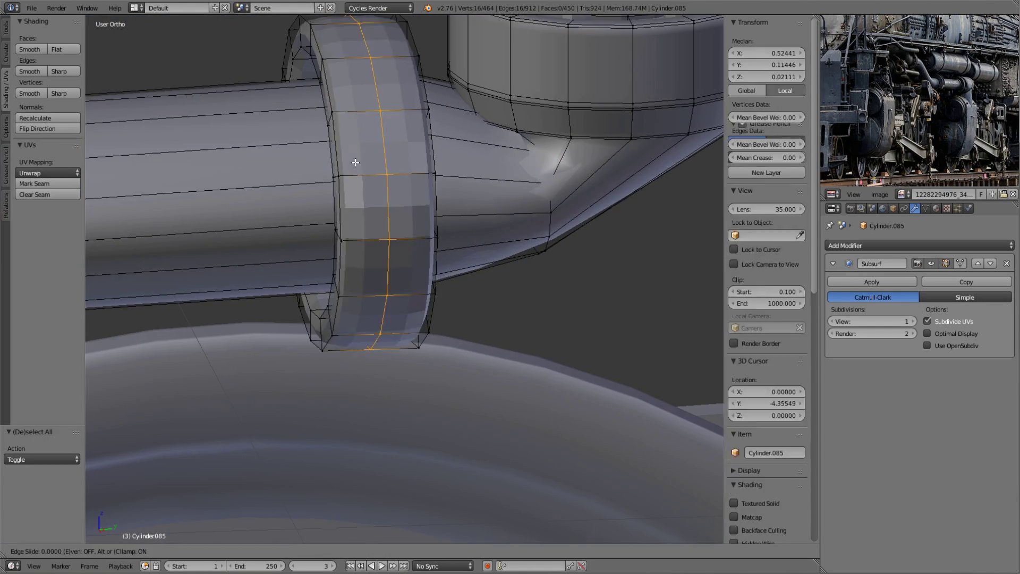
- Select the collar ring piece and rotate it about the Z axis
key(a)
key(ctrl+r)
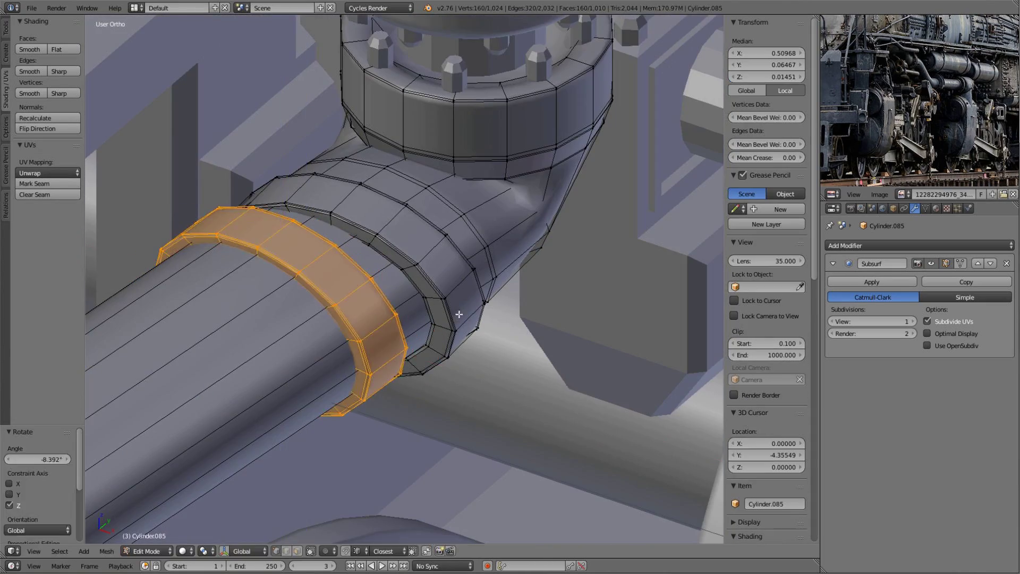
right_click(493, 299)
key(l)
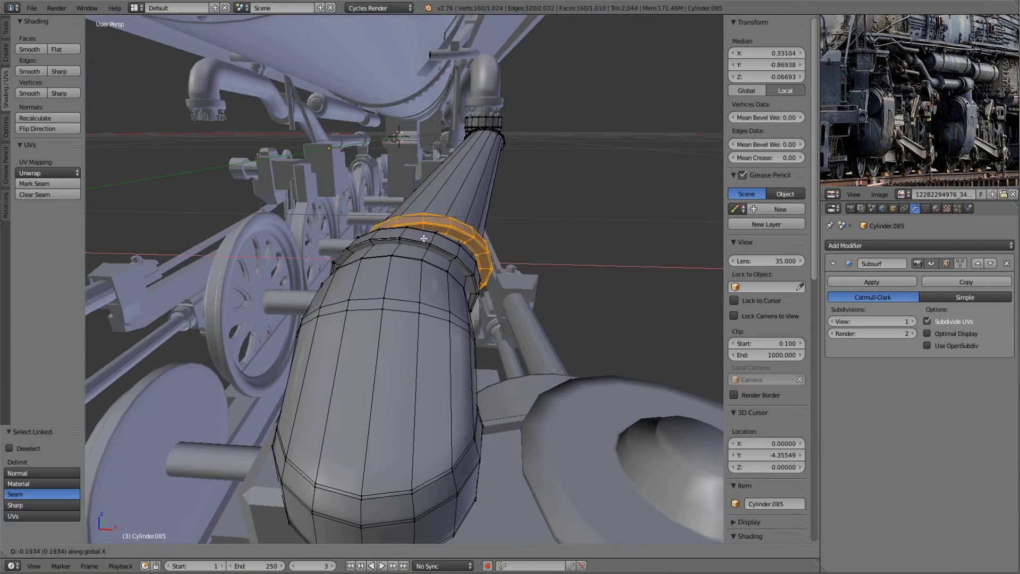
key(r)
key(z)
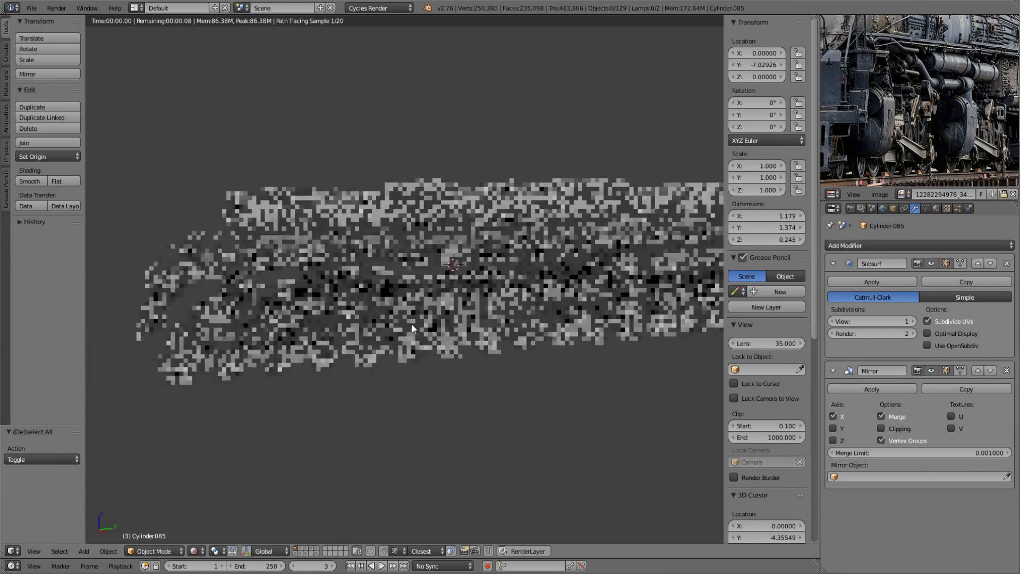
key(shift+z)
scroll(457, 348, up, 3)
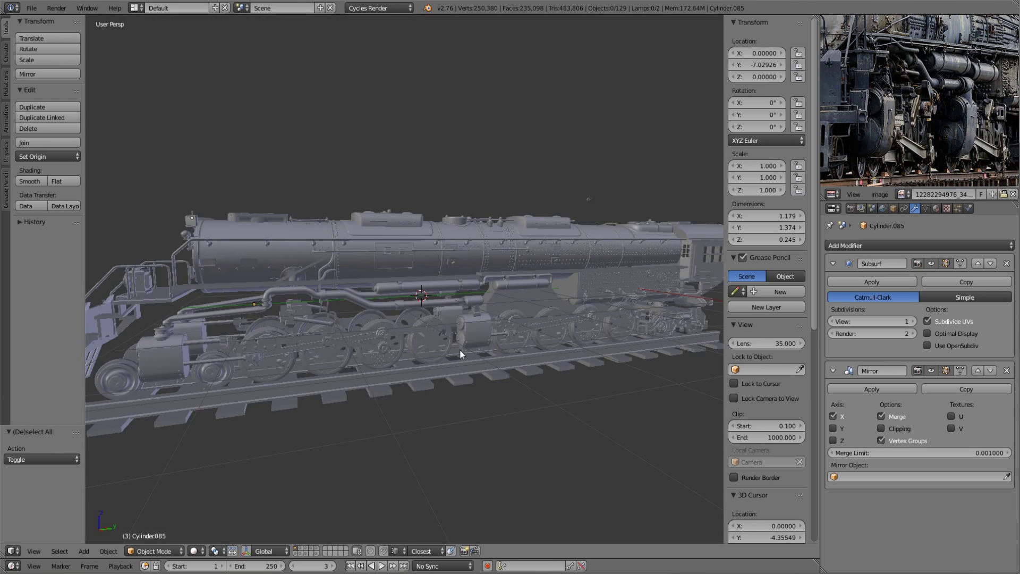